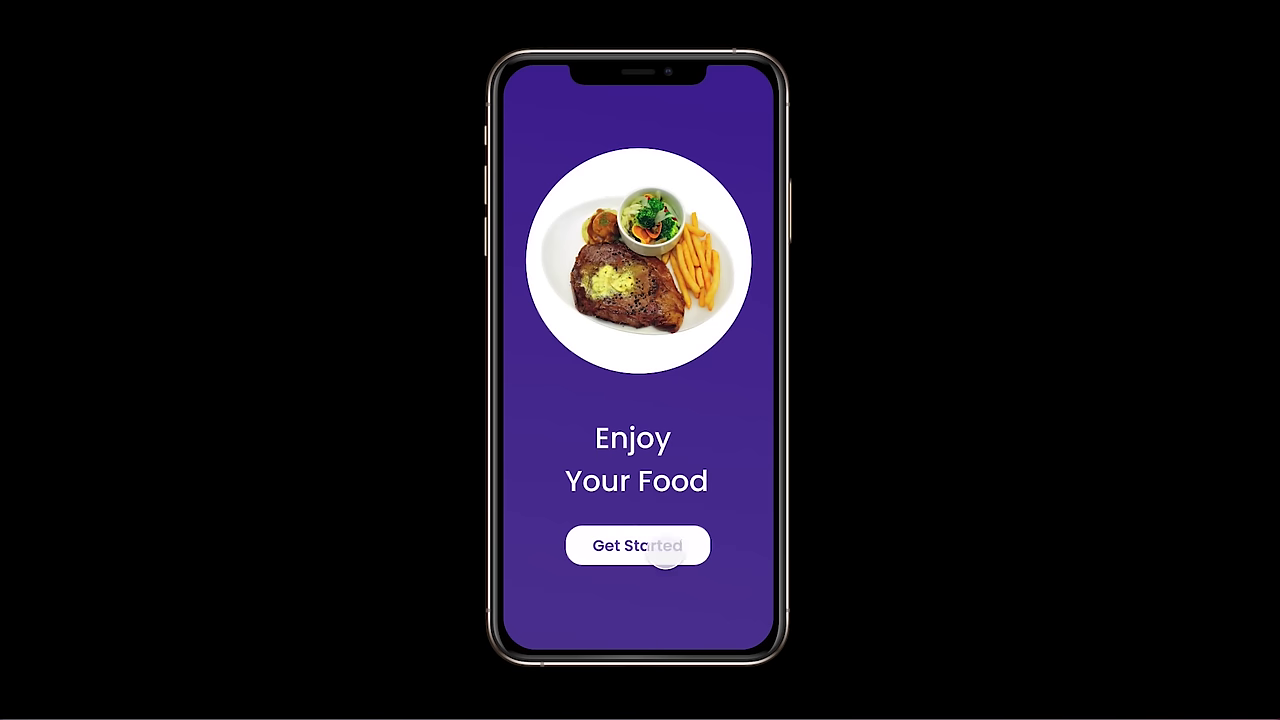
# - Preview the prototype: welcome, Menu, Beef Burger to cart twice, back to Menu
pyautogui.click(666, 549)
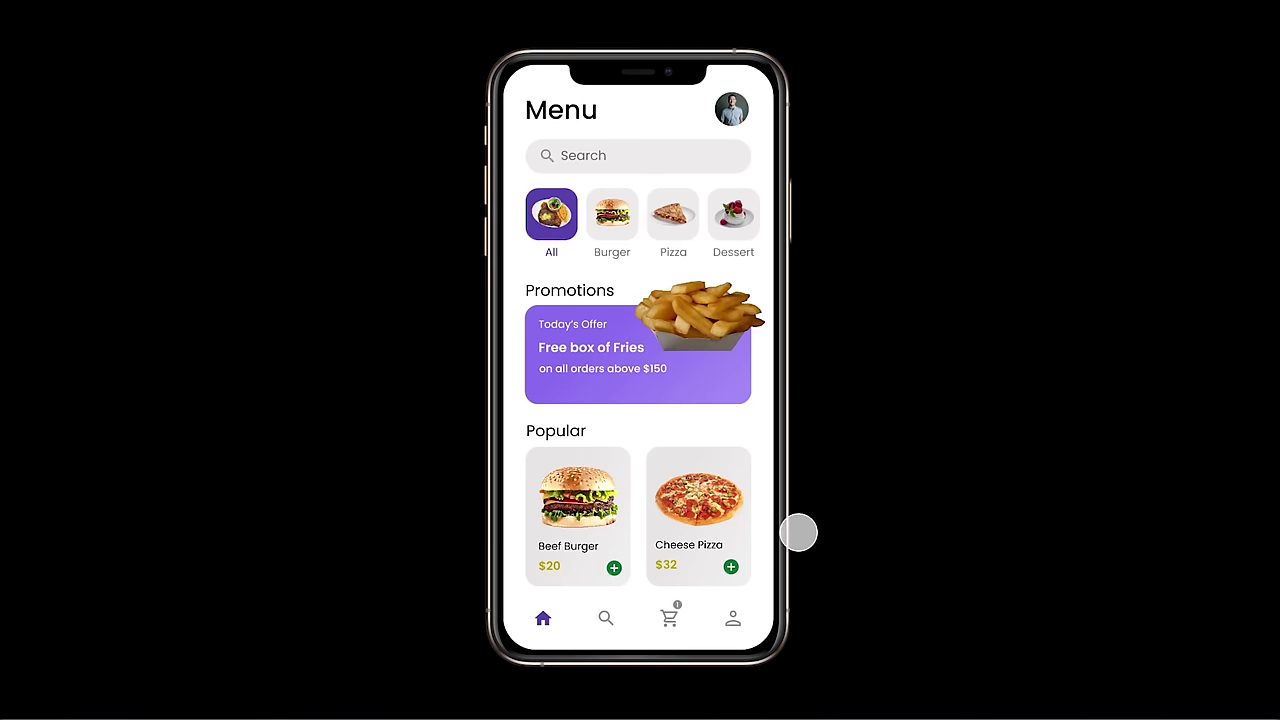
pyautogui.click(606, 536)
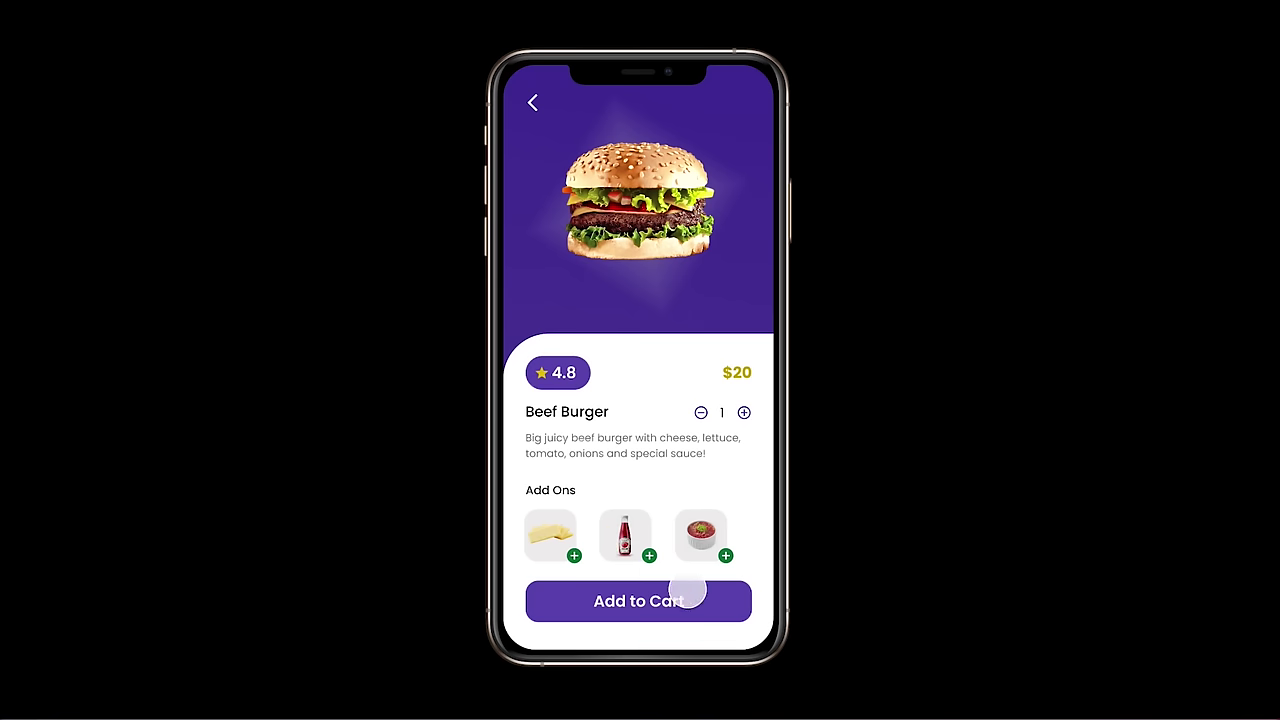
pyautogui.click(697, 600)
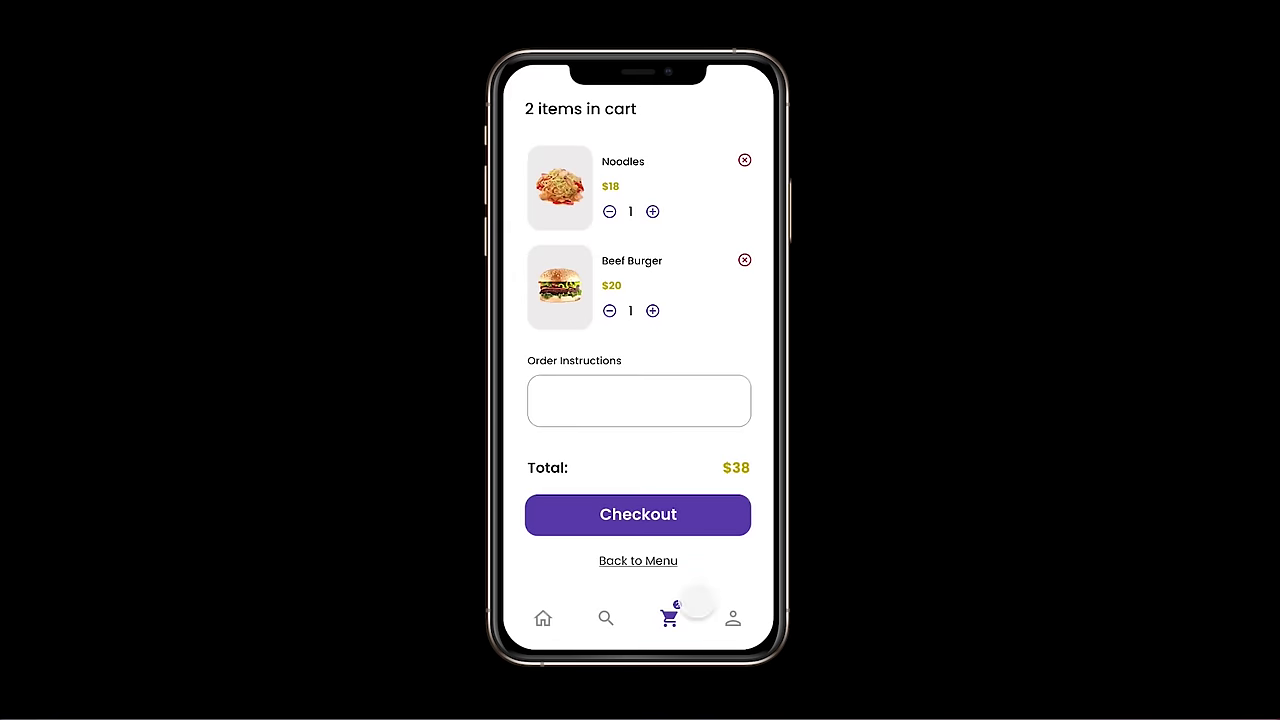
pyautogui.click(662, 562)
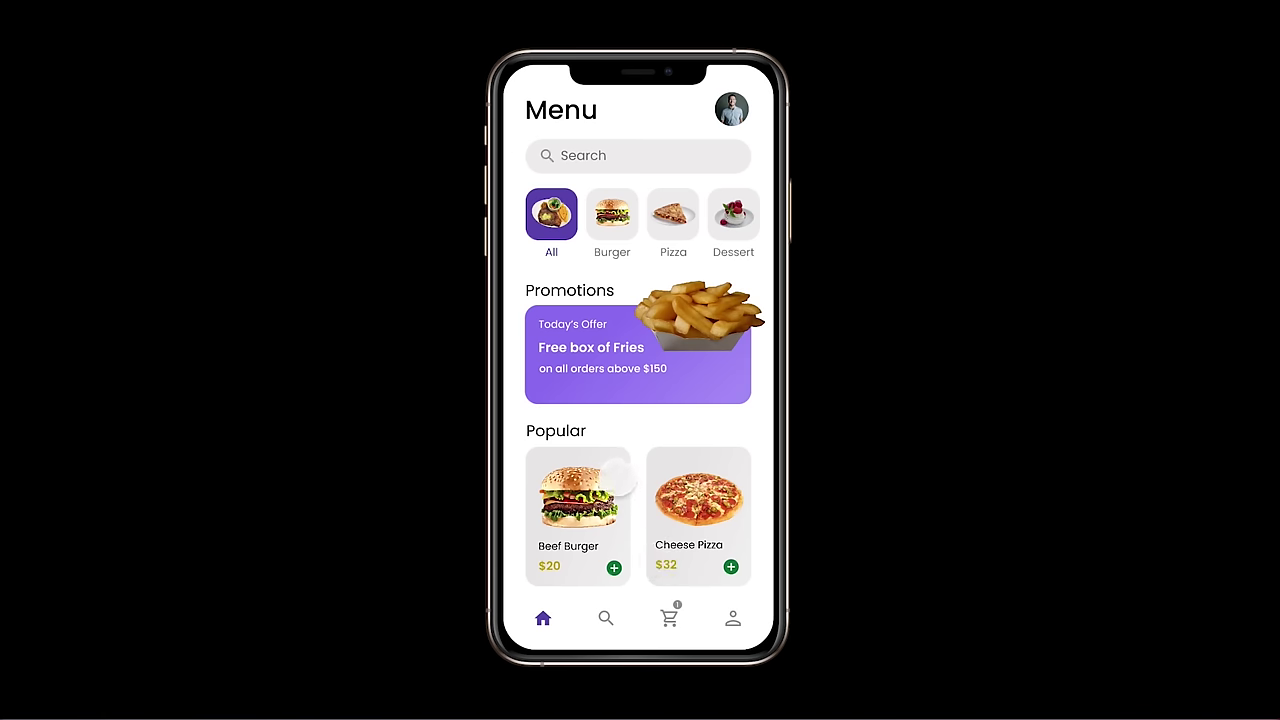
pyautogui.click(617, 477)
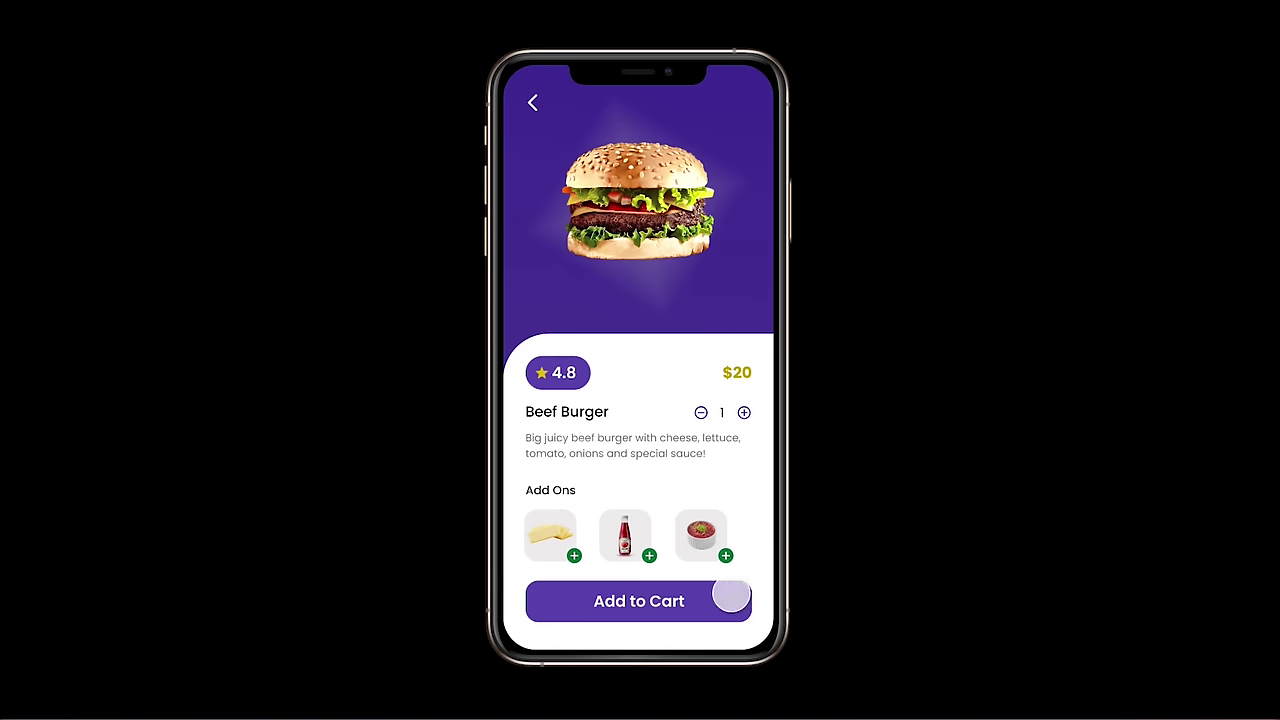
pyautogui.click(723, 600)
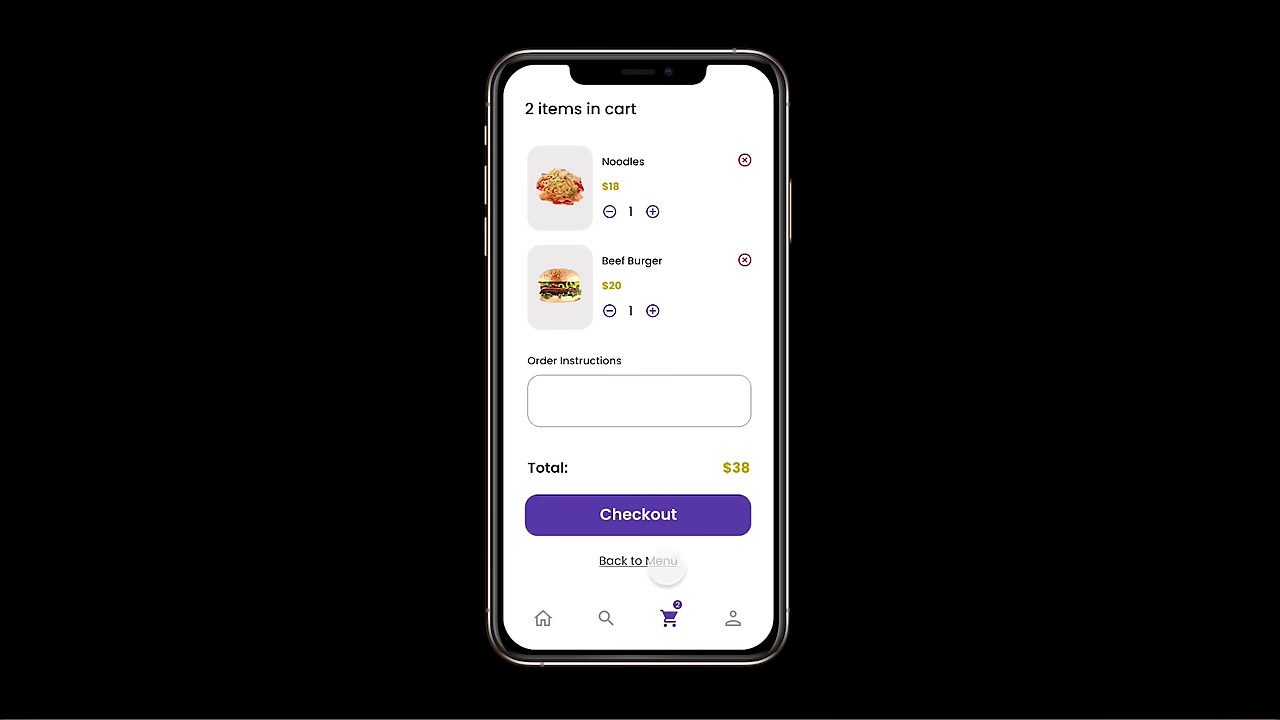
pyautogui.click(656, 563)
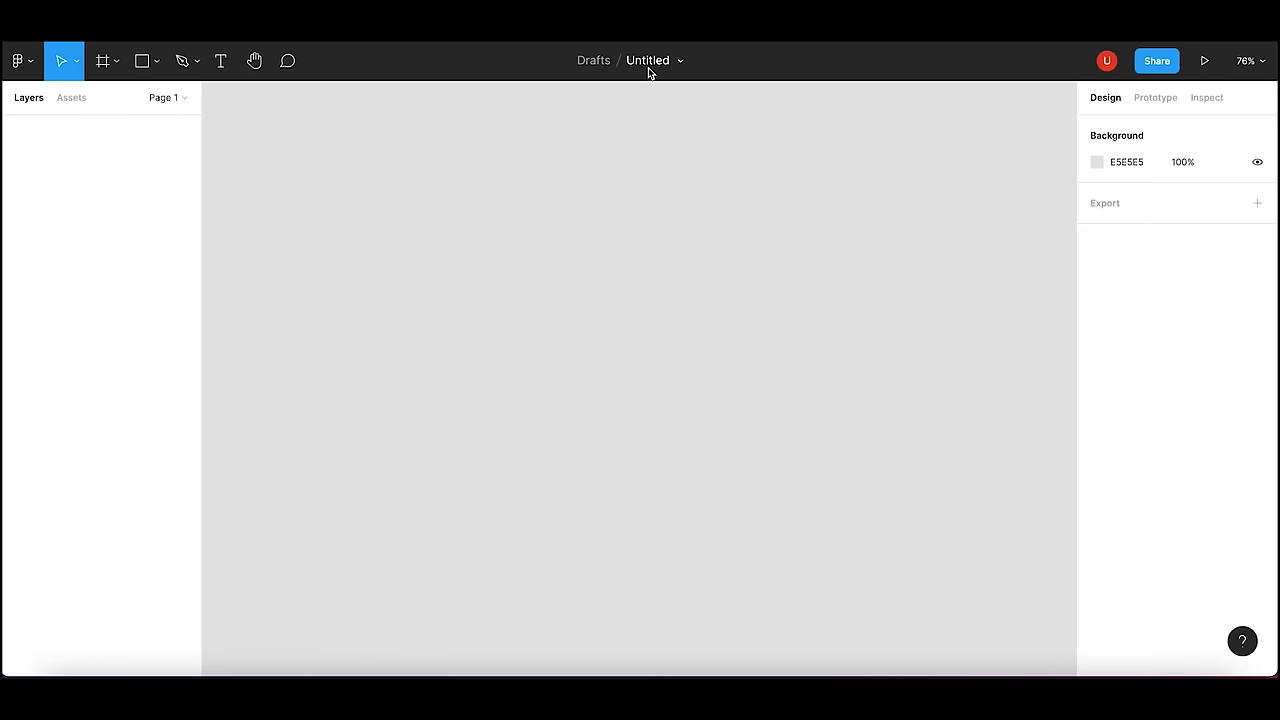
# - Rename the file to 'Food Ordering App' and switch to the Frame tool
pyautogui.doubleClick(648, 62)
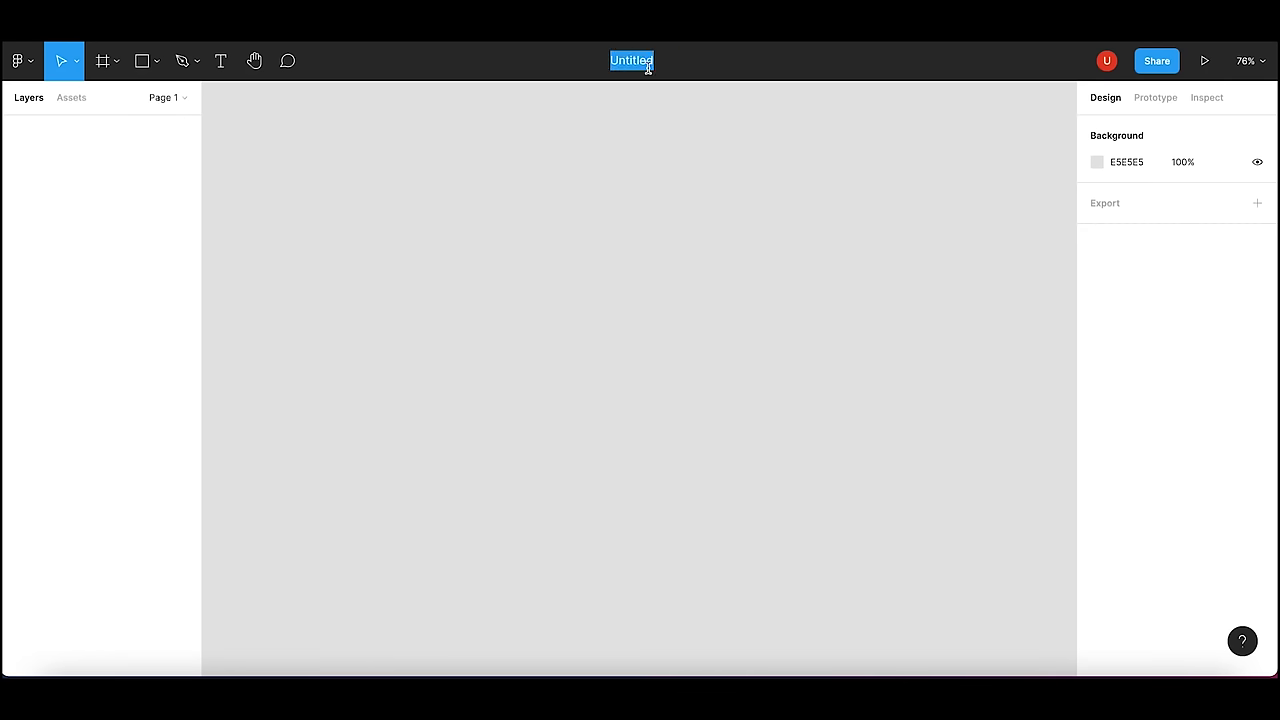
pyautogui.write('Food ')
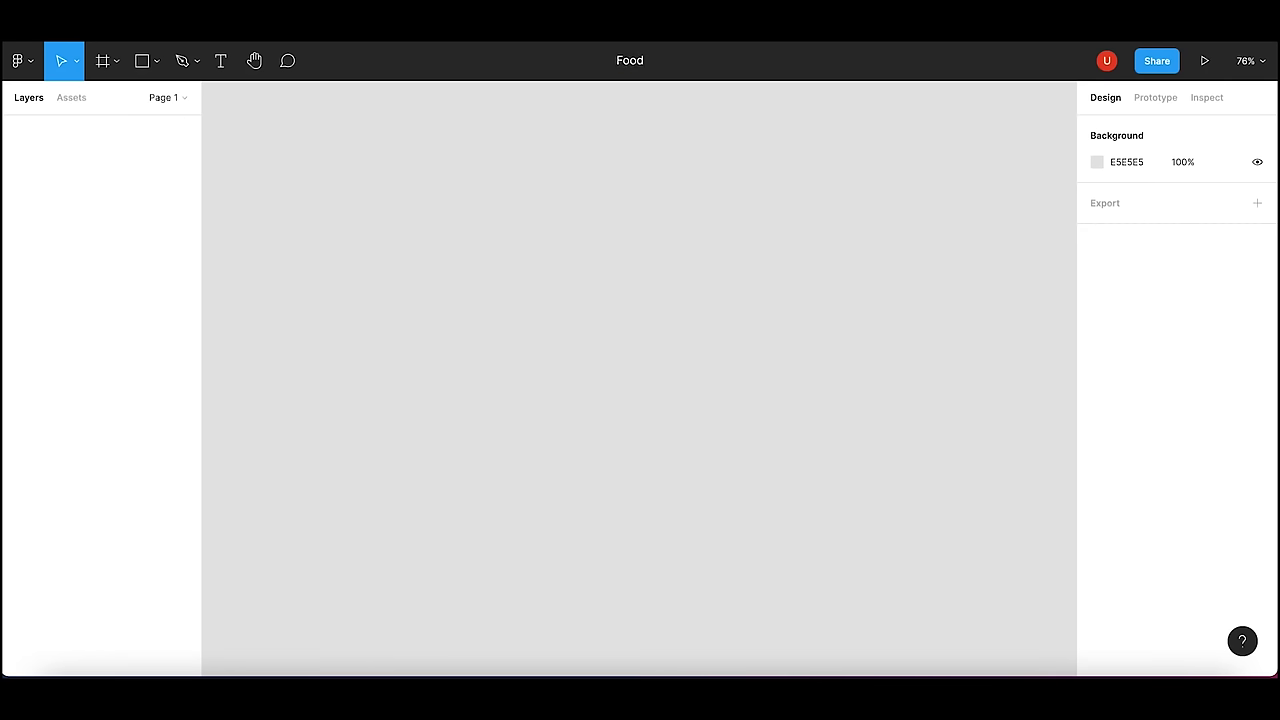
pyautogui.write('Ordering ')
pyautogui.write('App')
pyautogui.press('Return')
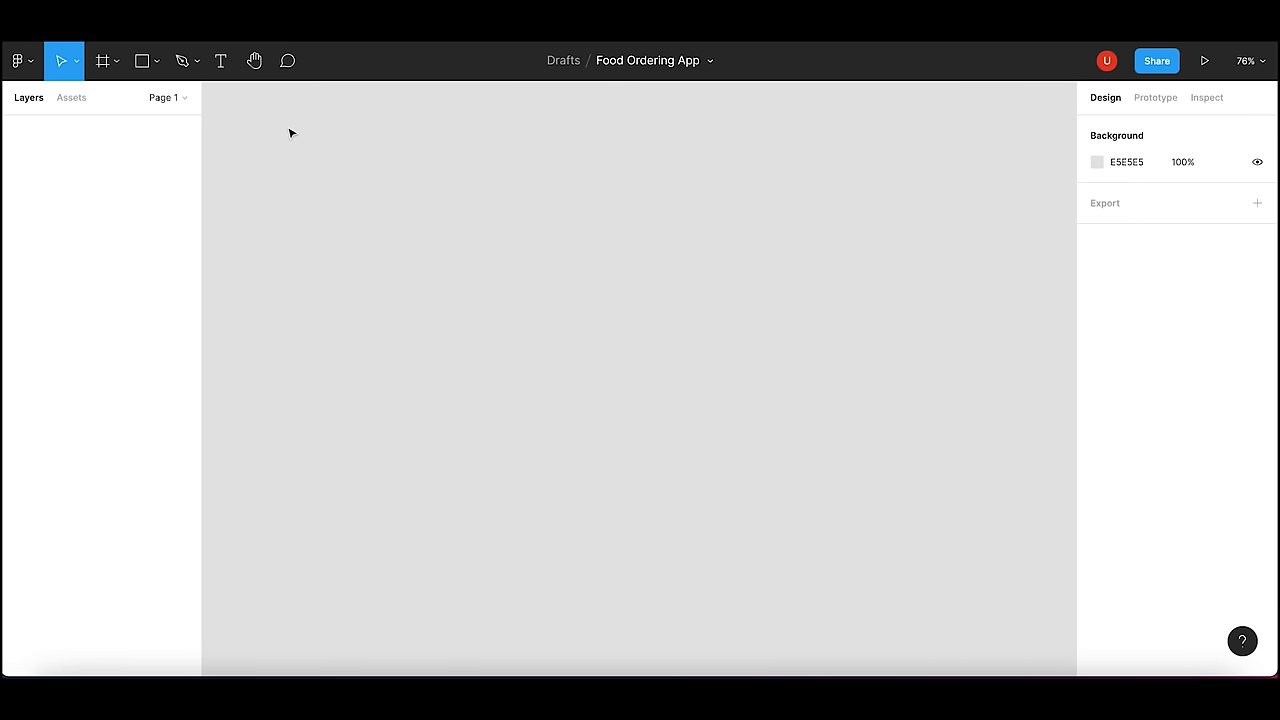
pyautogui.click(116, 63)
pyautogui.click(102, 102)
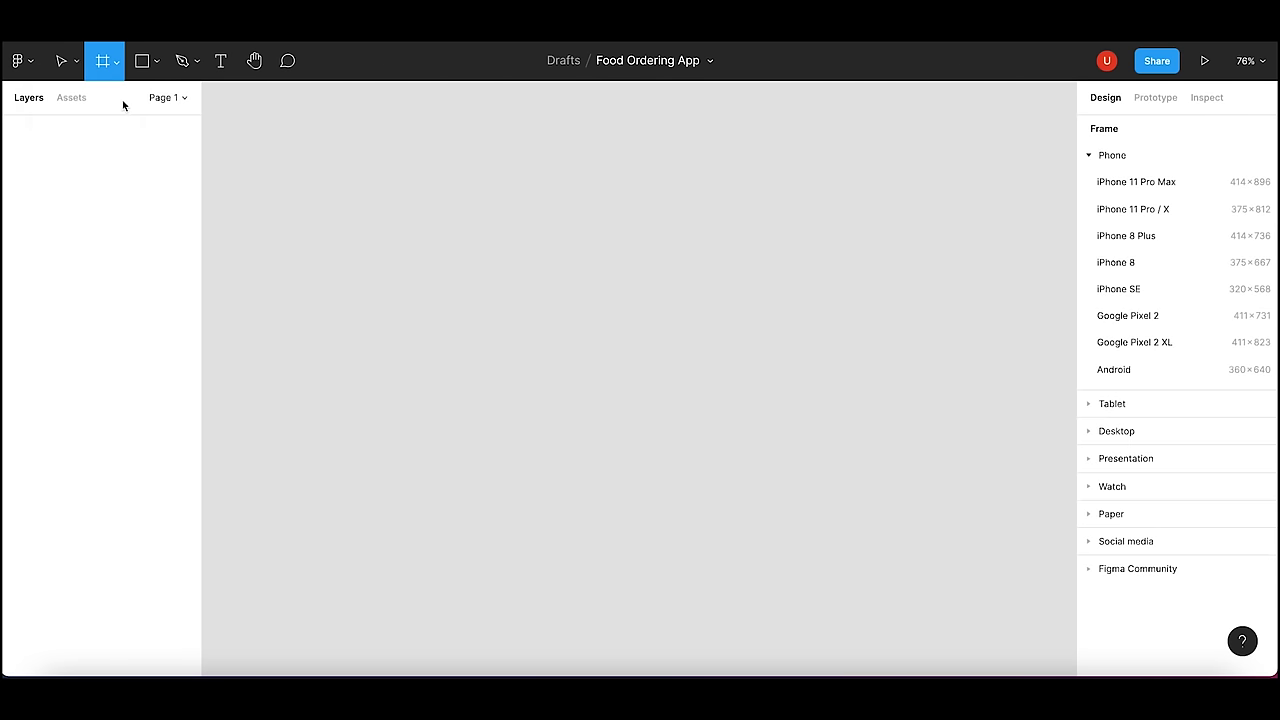
# - Add a 414×896 iPhone 11 Pro Max frame with corner radius 50
pyautogui.click(1111, 183)
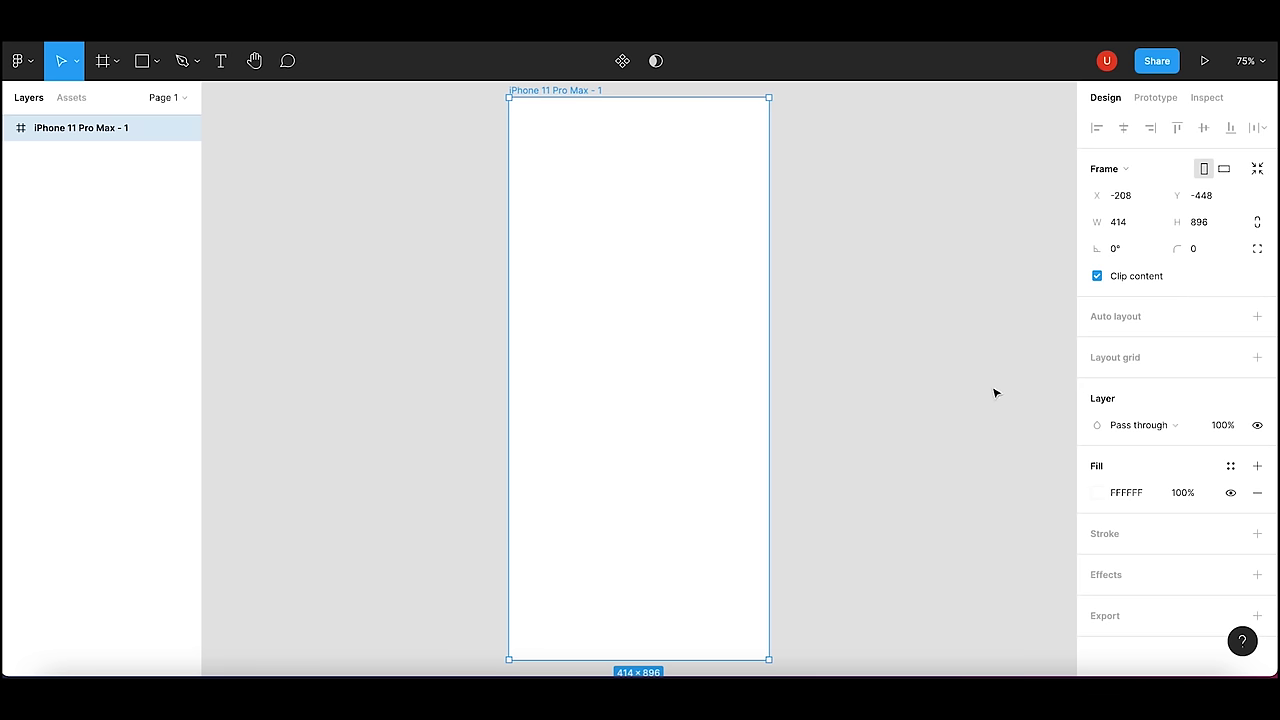
pyautogui.click(1205, 254)
pyautogui.write('5')
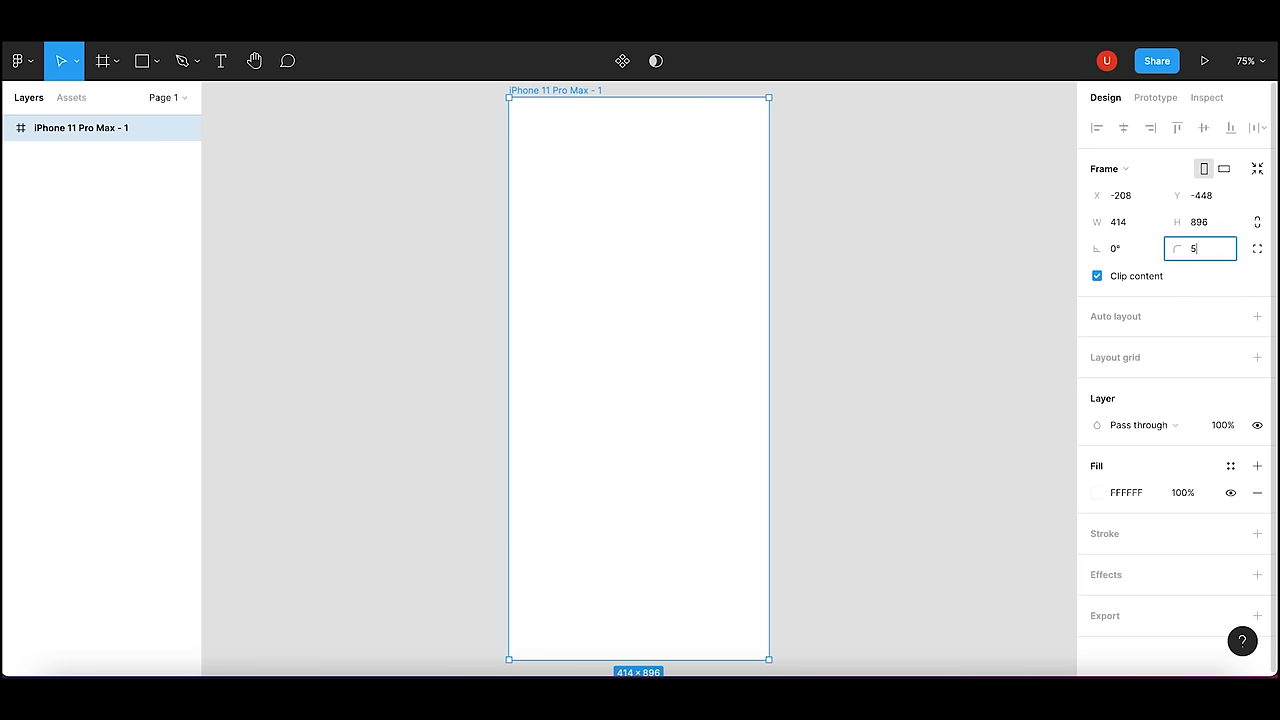
pyautogui.write('0')
pyautogui.press('Return')
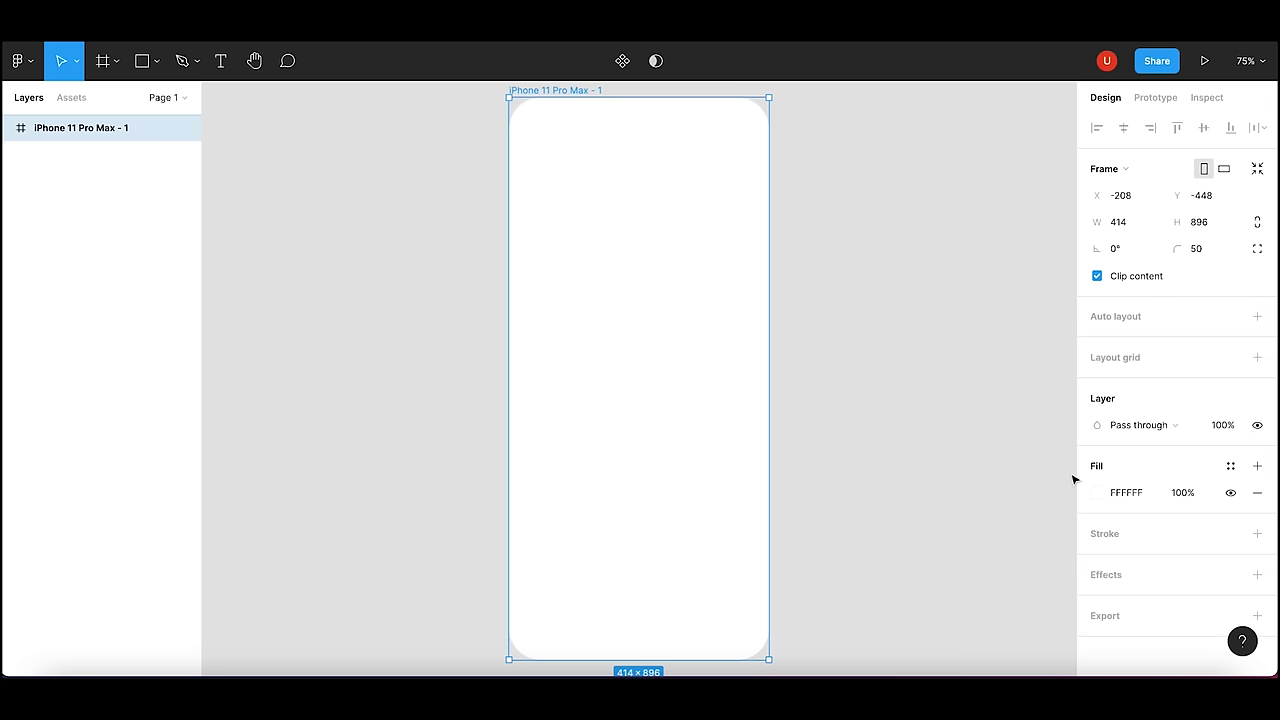
pyautogui.click(1098, 494)
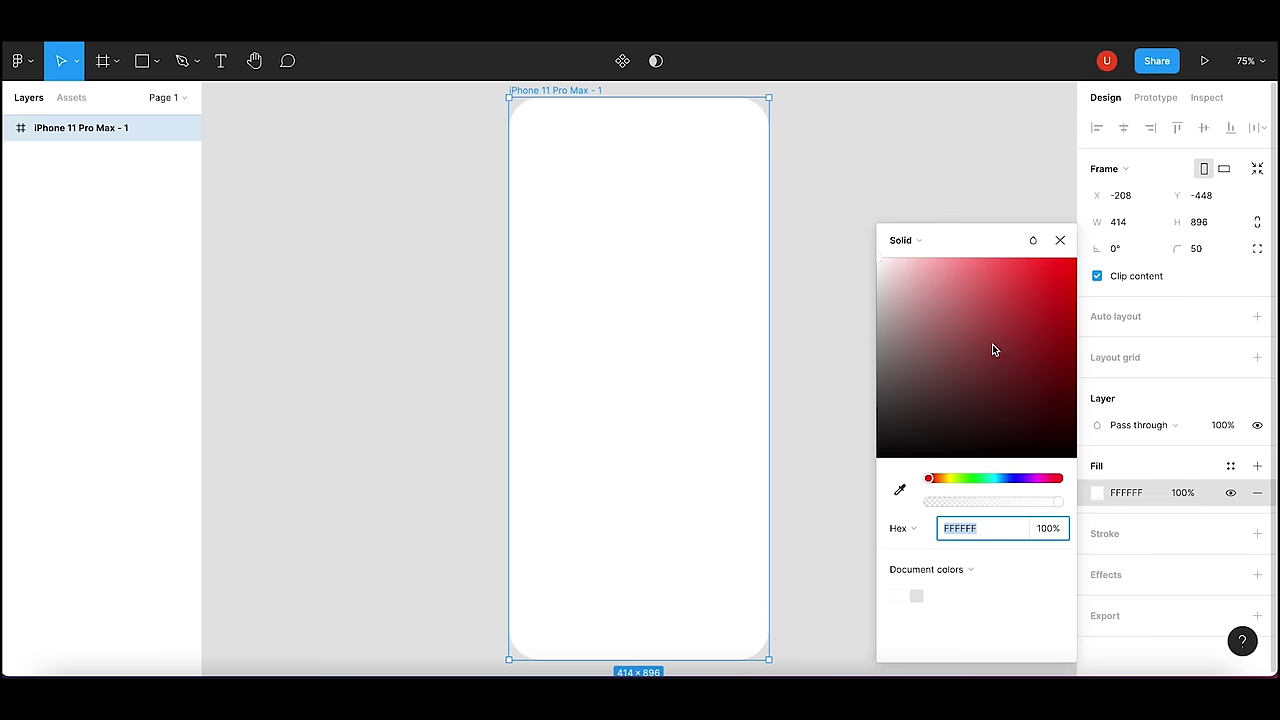
# - Change the frame fill to a linear gradient starting at purple 462B9C
pyautogui.click(912, 241)
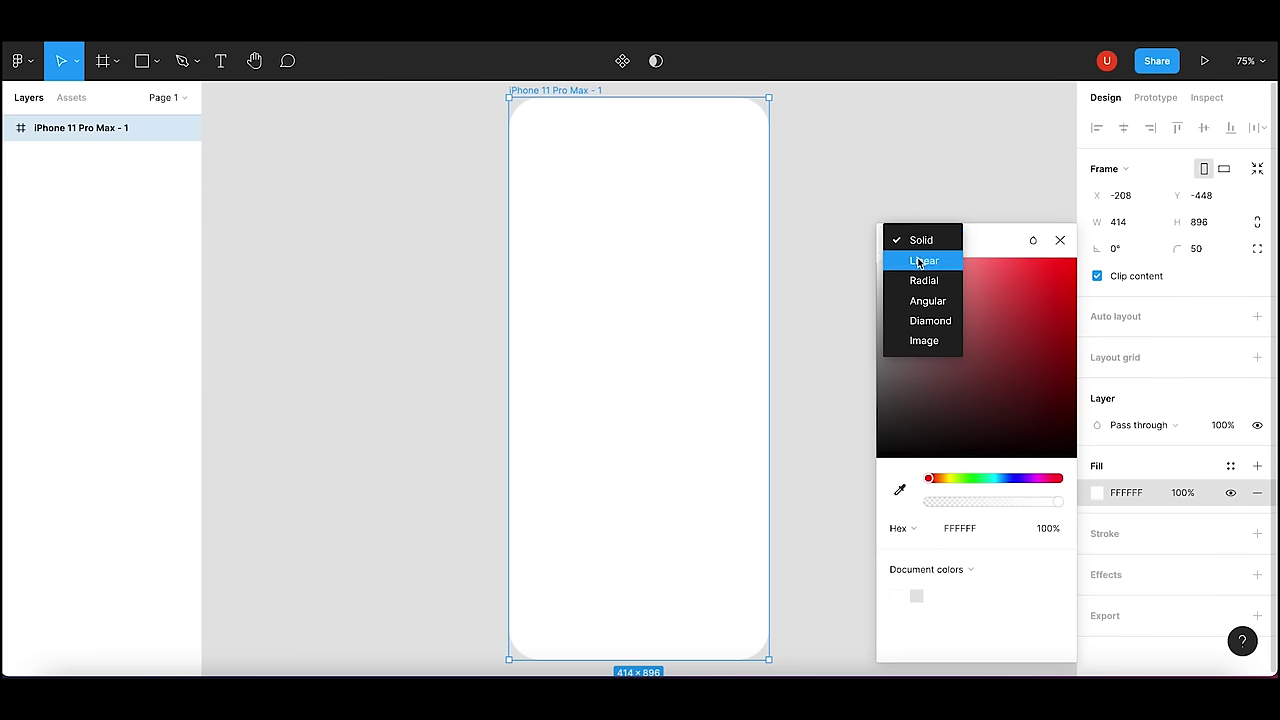
pyautogui.click(918, 262)
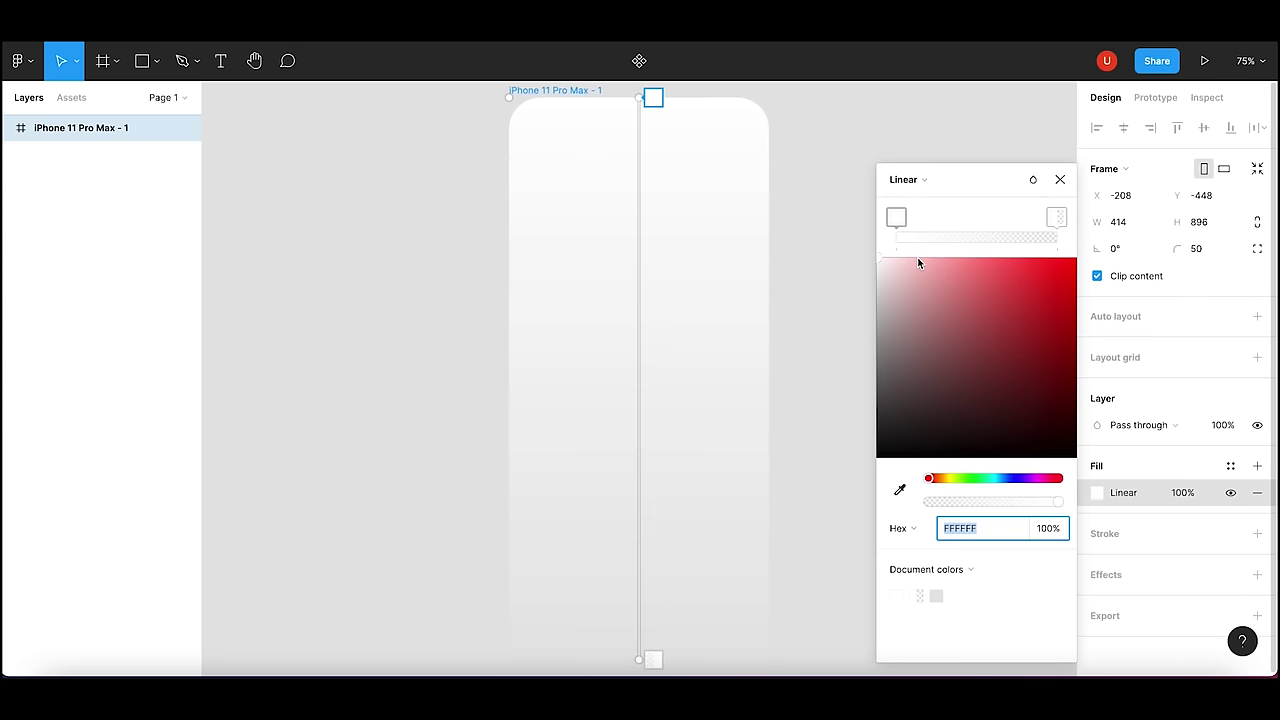
pyautogui.click(895, 217)
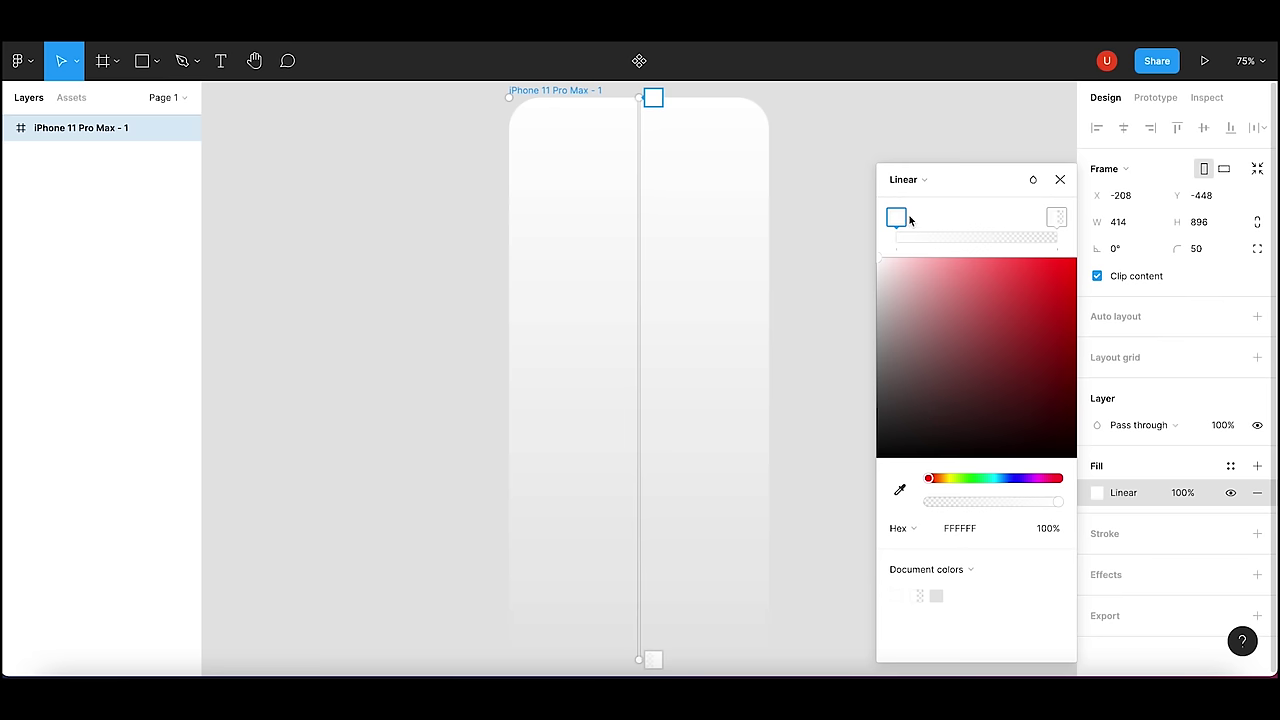
pyautogui.click(973, 528)
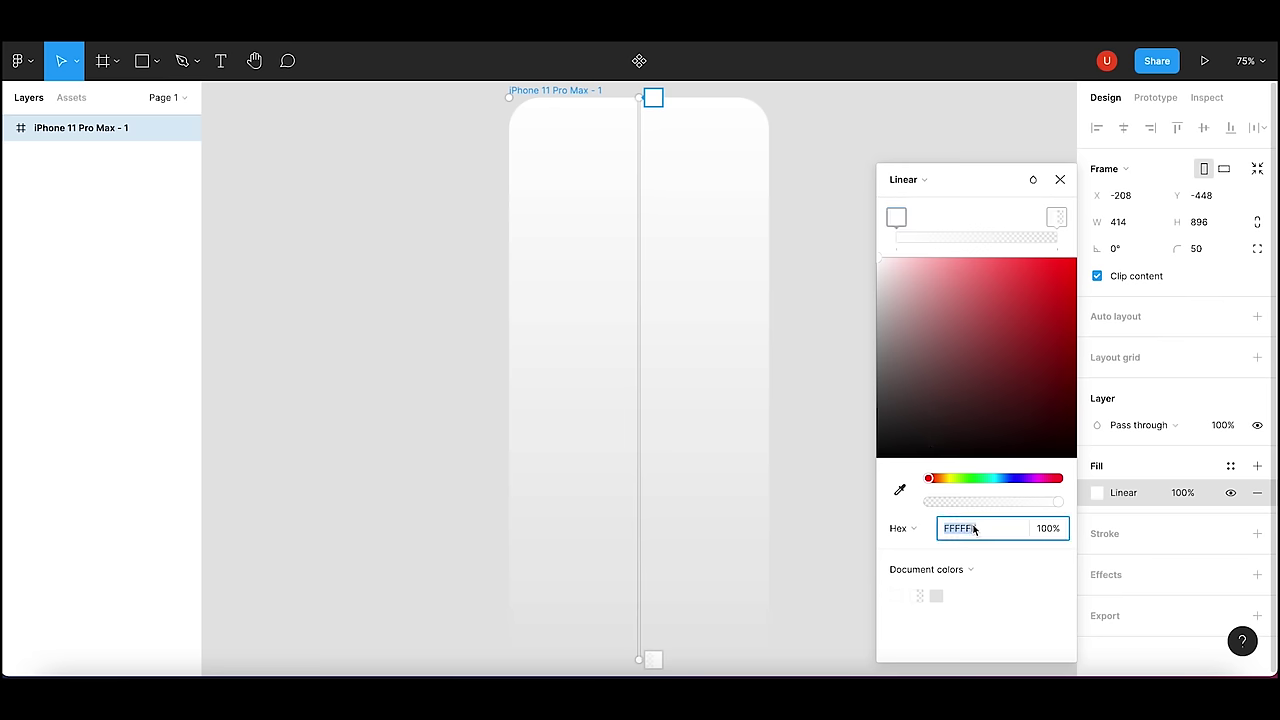
pyautogui.write('462B9B')
pyautogui.press('Return')
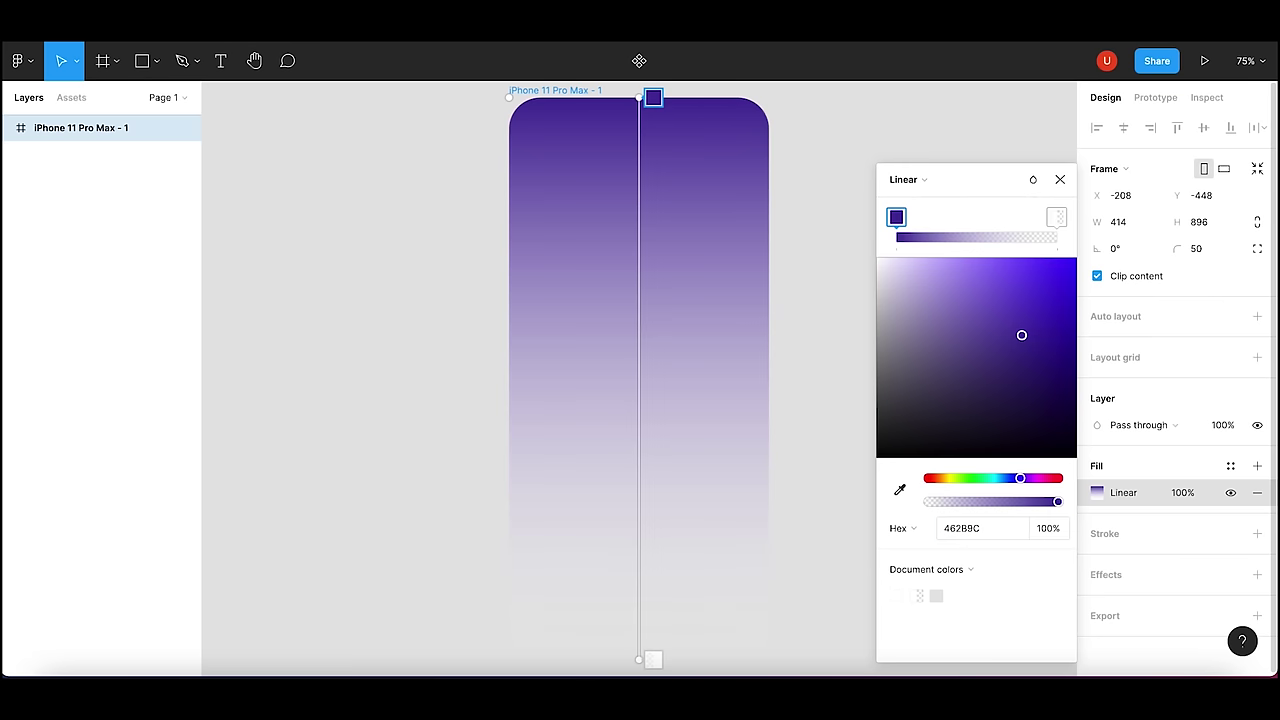
# - Set the gradient's end stop to 644AB5 at 85% and angle it diagonally
pyautogui.click(1055, 220)
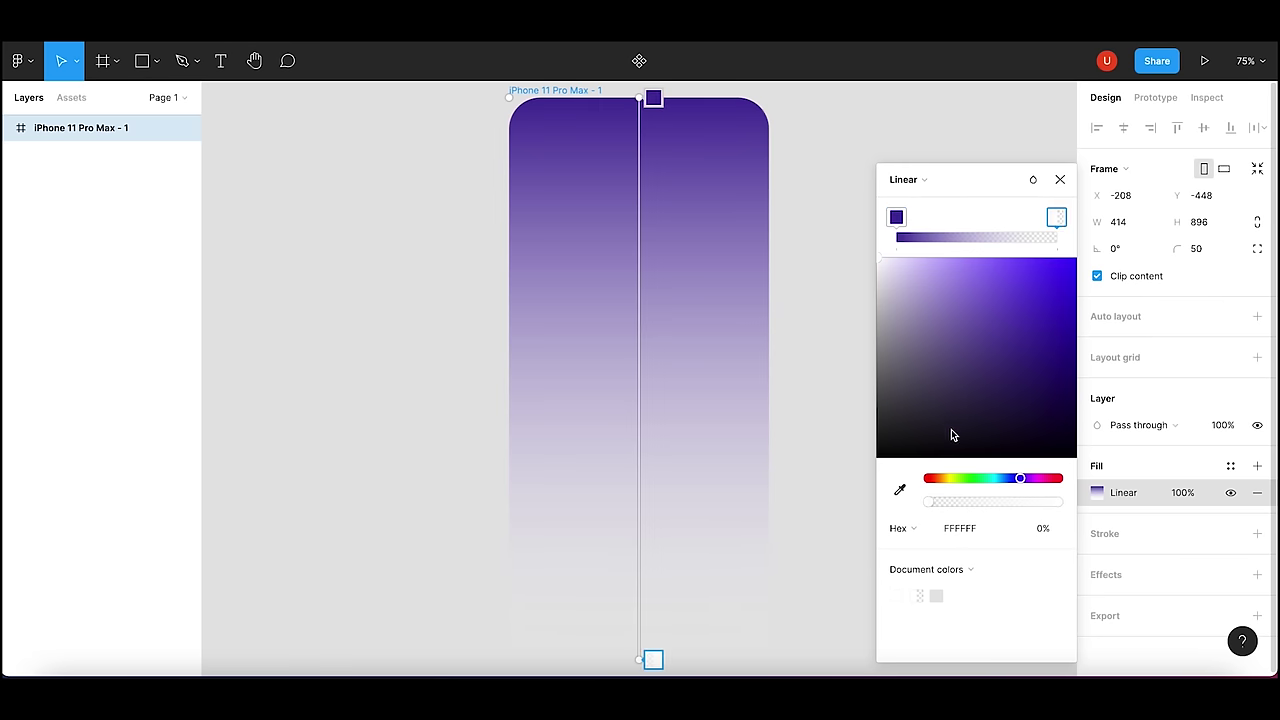
pyautogui.click(980, 535)
pyautogui.write('644AB5')
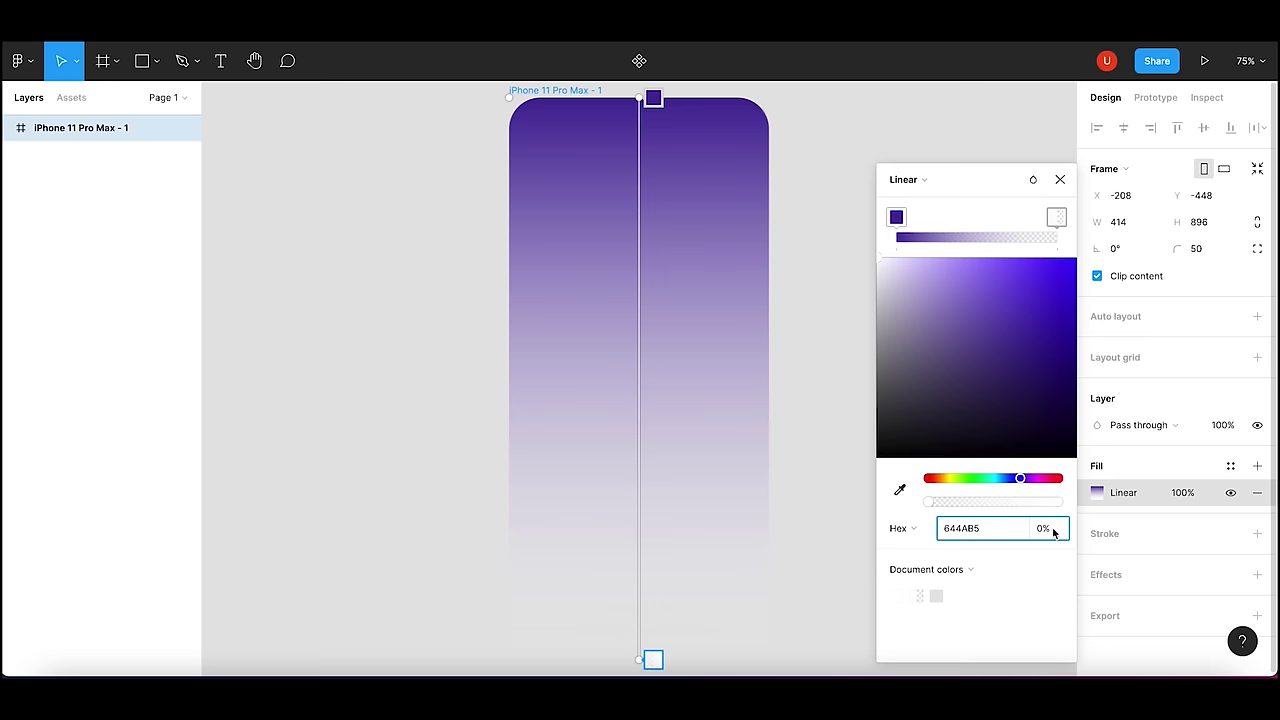
pyautogui.moveTo(931, 503); pyautogui.dragTo(1037, 505)
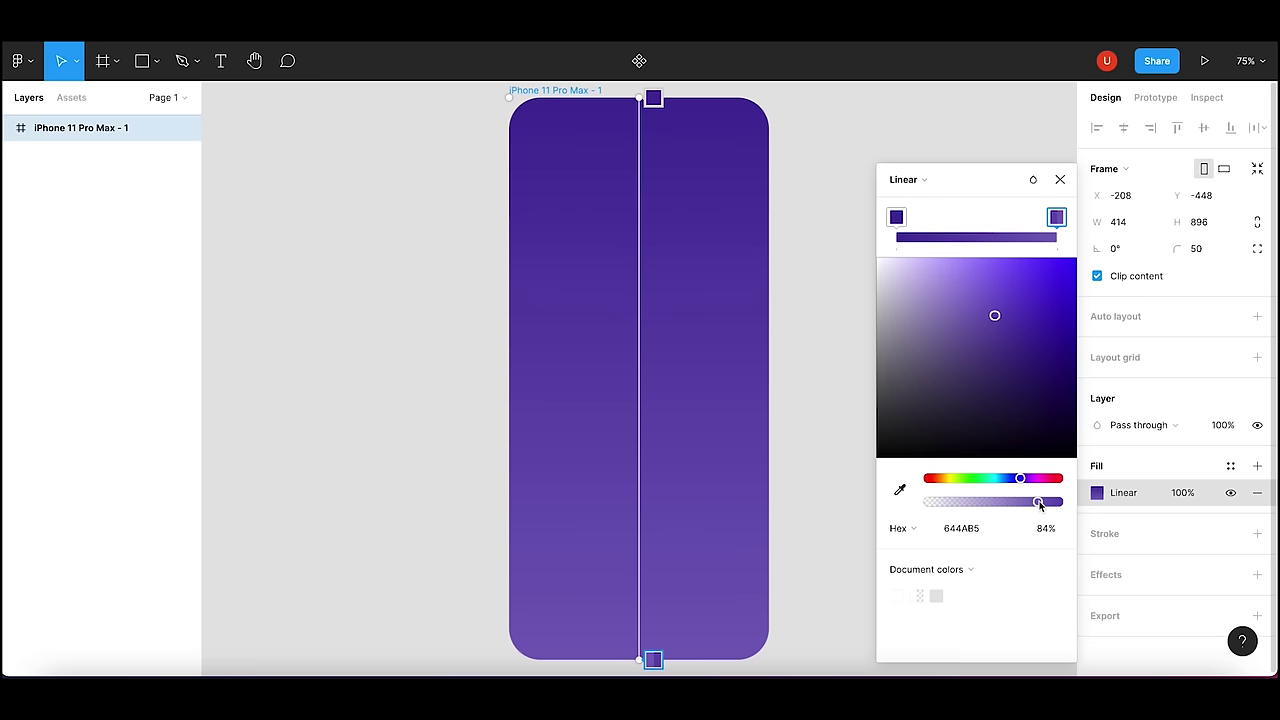
pyautogui.moveTo(1040, 505); pyautogui.dragTo(1041, 506)
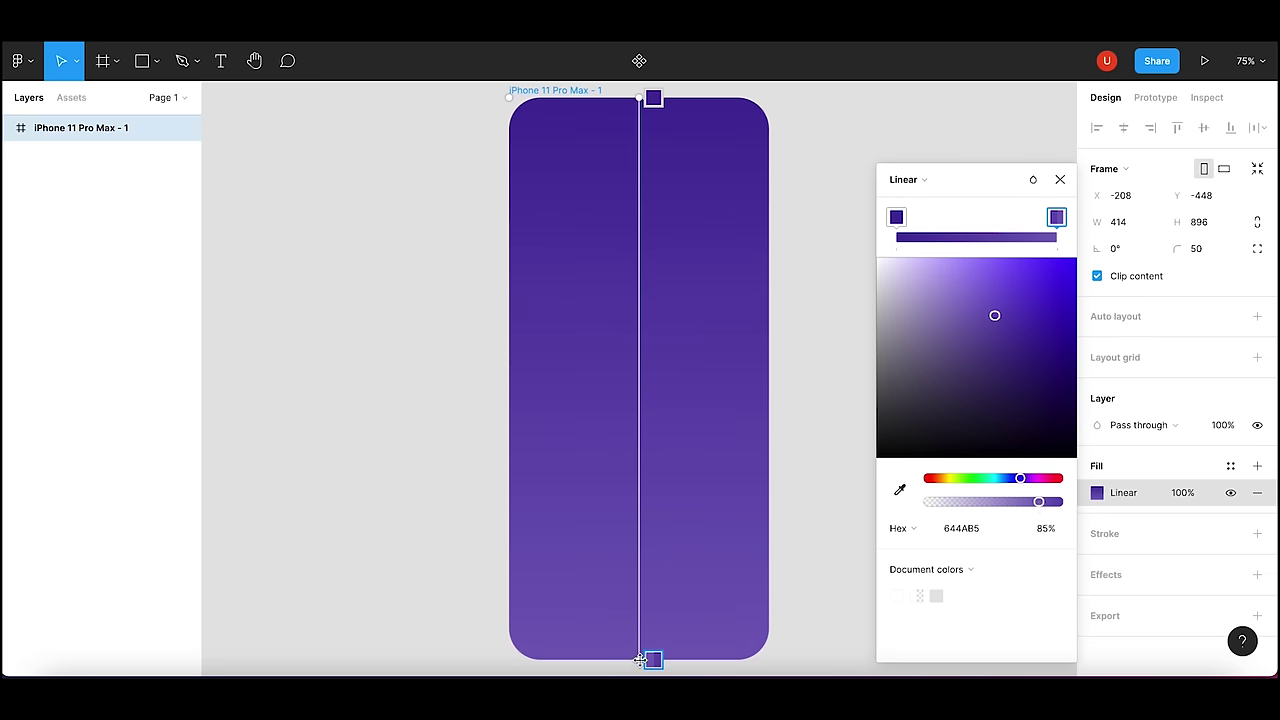
pyautogui.moveTo(640, 660); pyautogui.dragTo(557, 661)
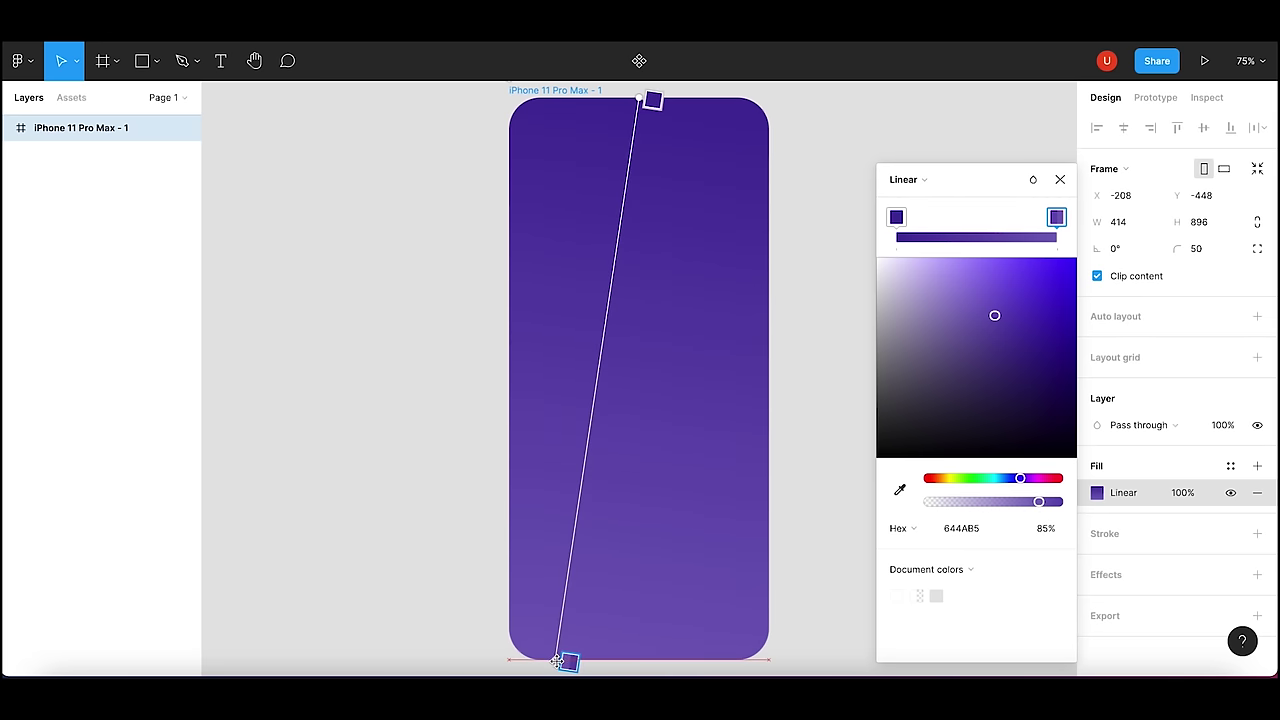
pyautogui.click(1060, 179)
pyautogui.click(978, 265)
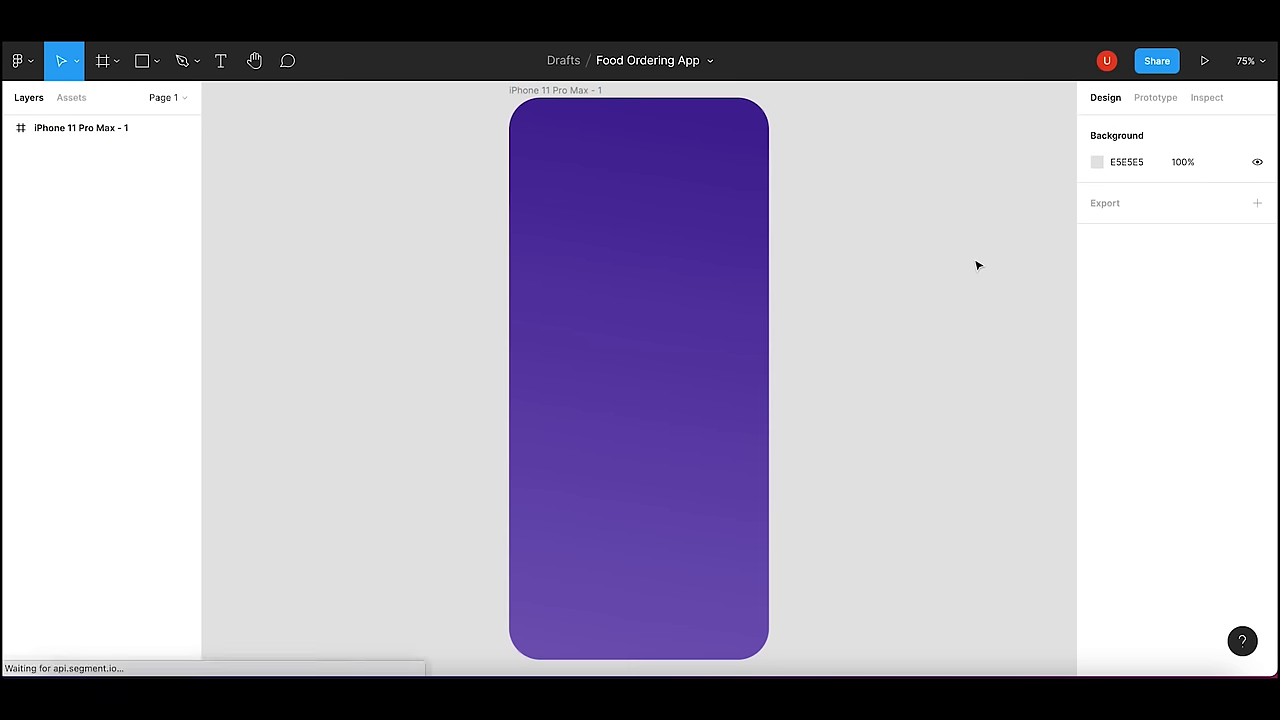
# - Draw a 345×345 circle centred near the top of the phone frame
pyautogui.click(157, 62)
pyautogui.click(163, 161)
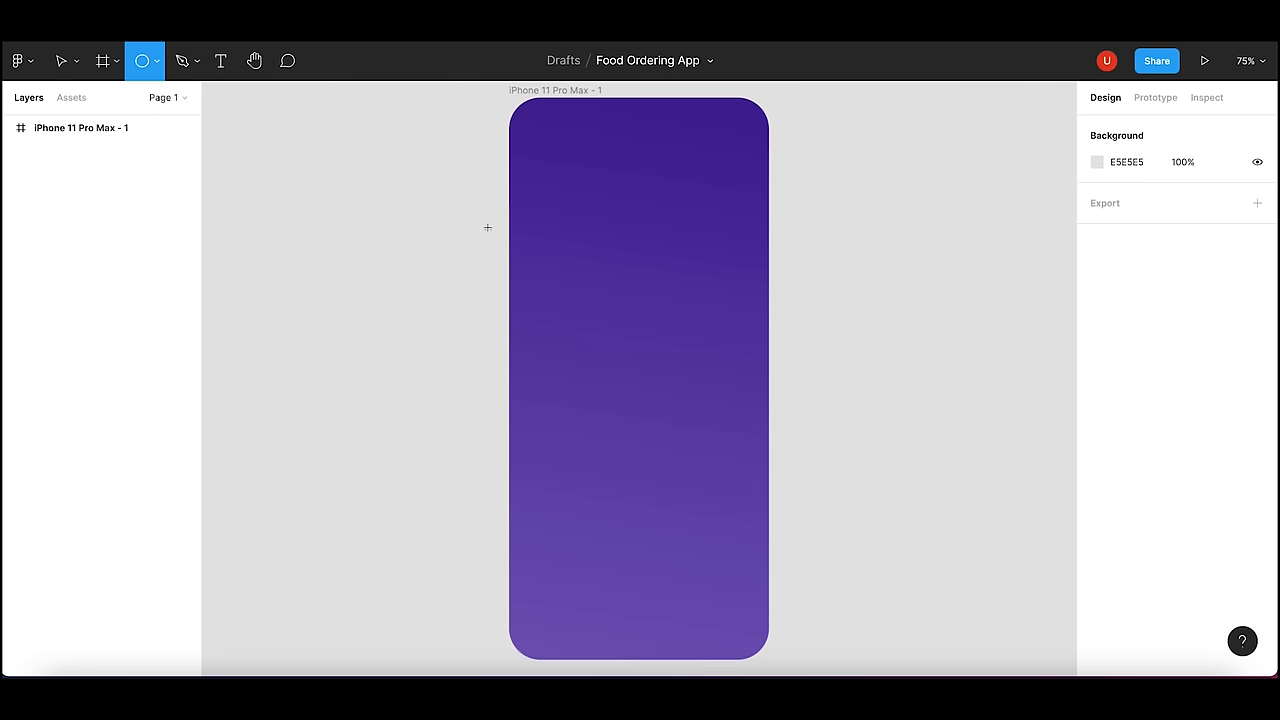
pyautogui.moveTo(548, 196); pyautogui.dragTo(729, 366)
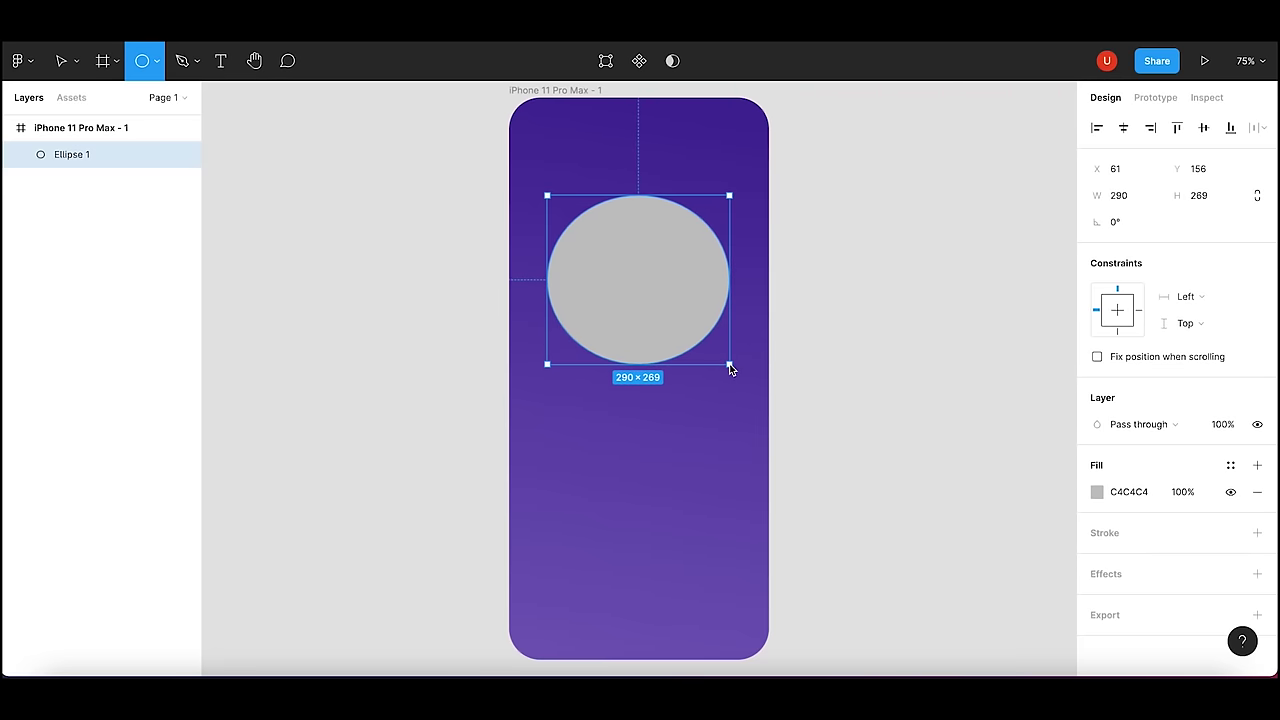
pyautogui.moveTo(666, 296); pyautogui.dragTo(667, 288)
pyautogui.click(1130, 200)
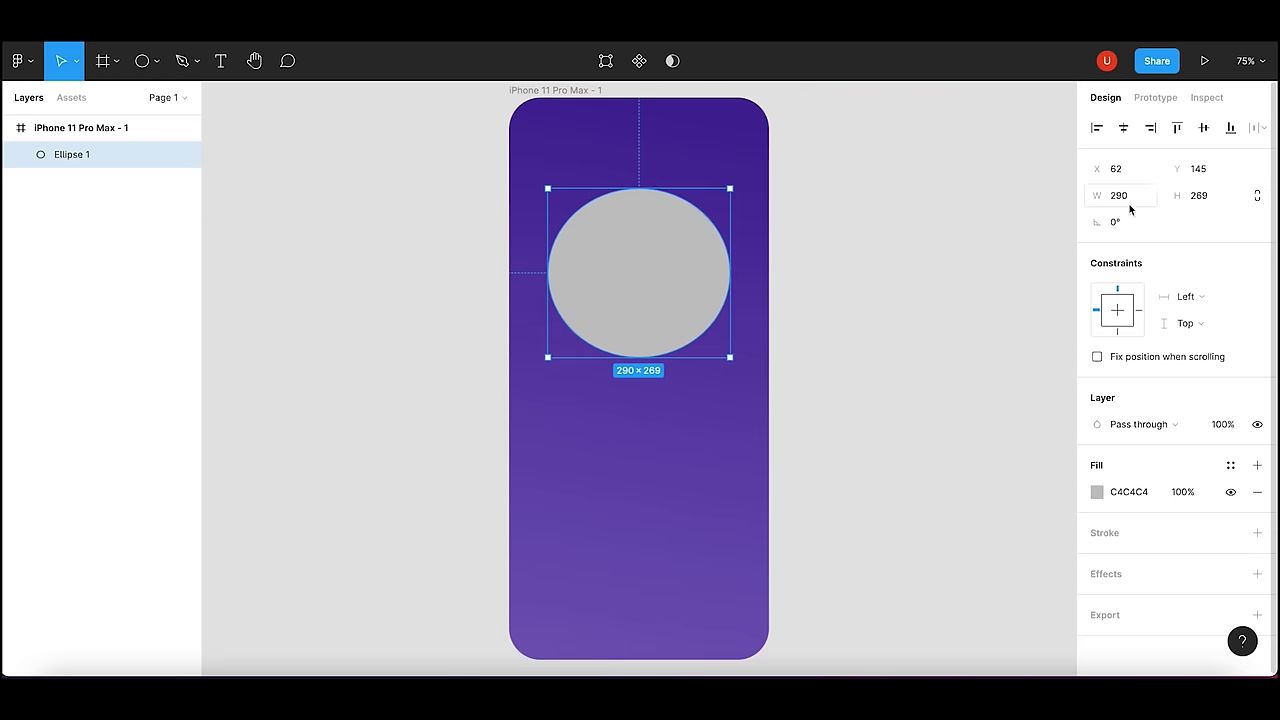
pyautogui.write('3')
pyautogui.press('Tab')
pyautogui.write('345')
pyautogui.press('Return')
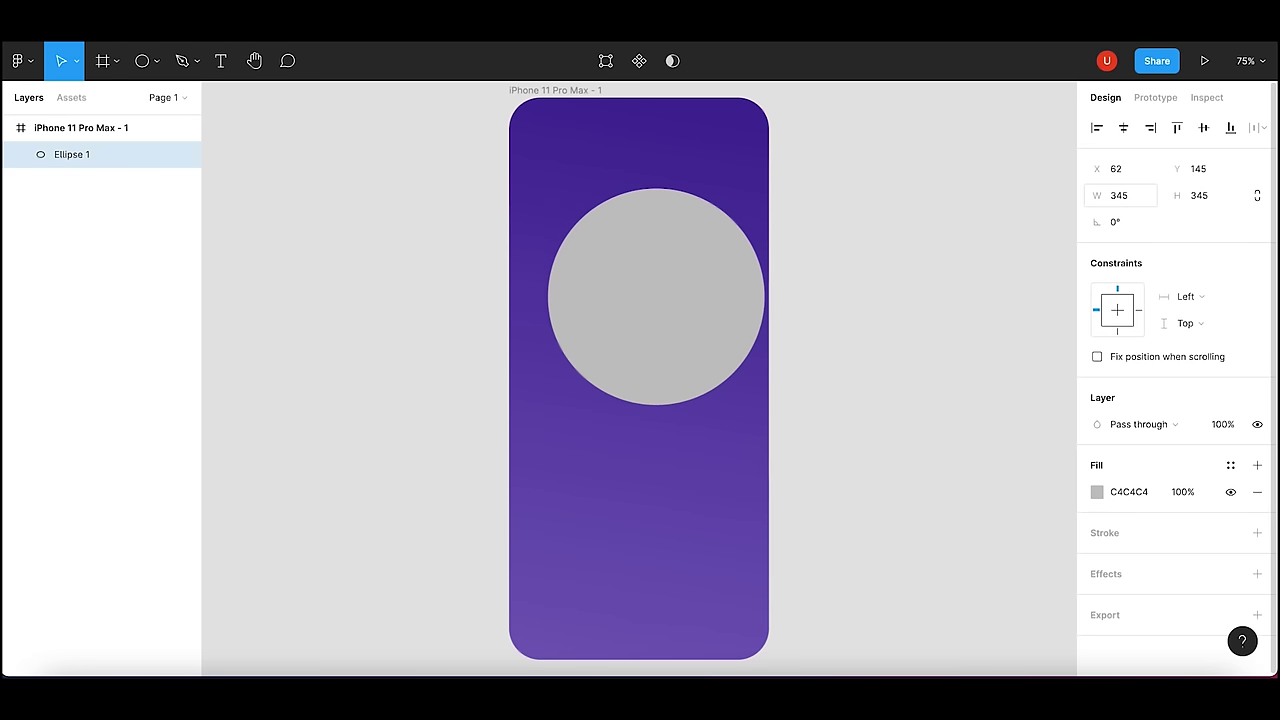
pyautogui.moveTo(643, 300); pyautogui.dragTo(629, 289)
# - Fill the circle with white FFFFFF
pyautogui.click(1096, 492)
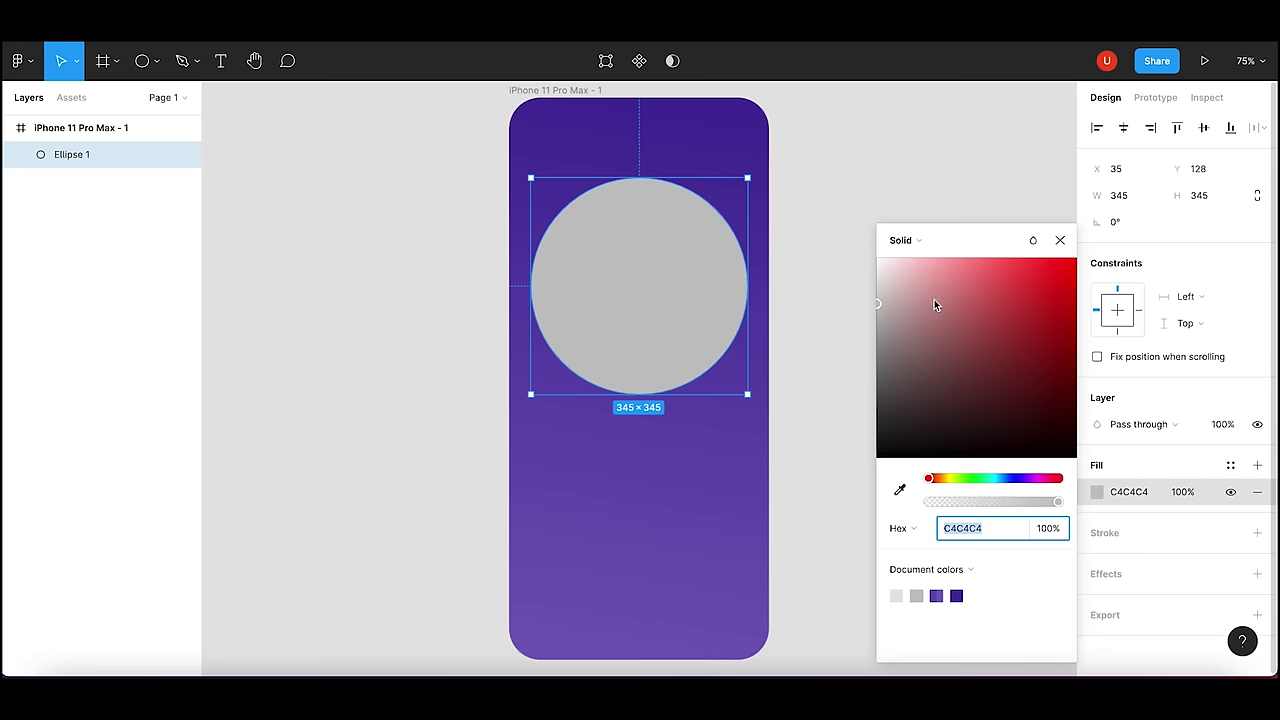
pyautogui.write('FFFFFF')
pyautogui.press('Return')
pyautogui.click(840, 220)
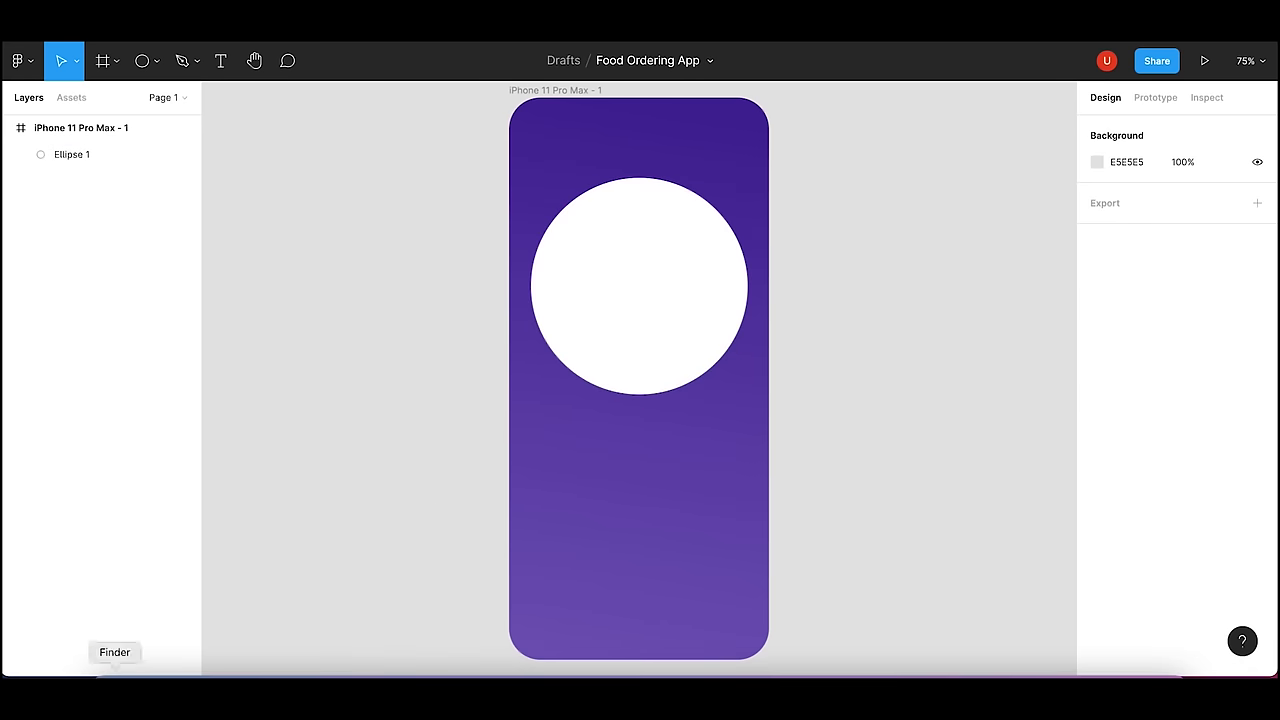
# - Drag food-plate-2.png from the Food Ordering App images folder onto the frame
pyautogui.click(116, 673)
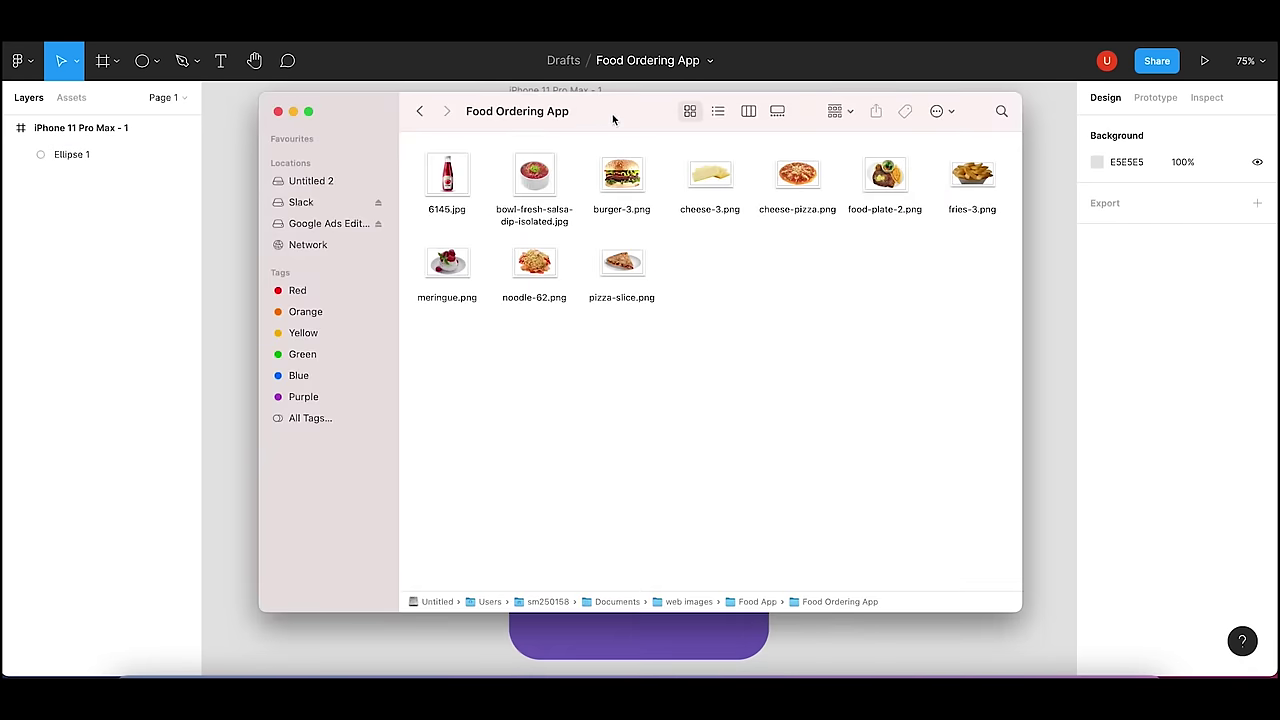
pyautogui.moveTo(612, 114); pyautogui.dragTo(262, 372)
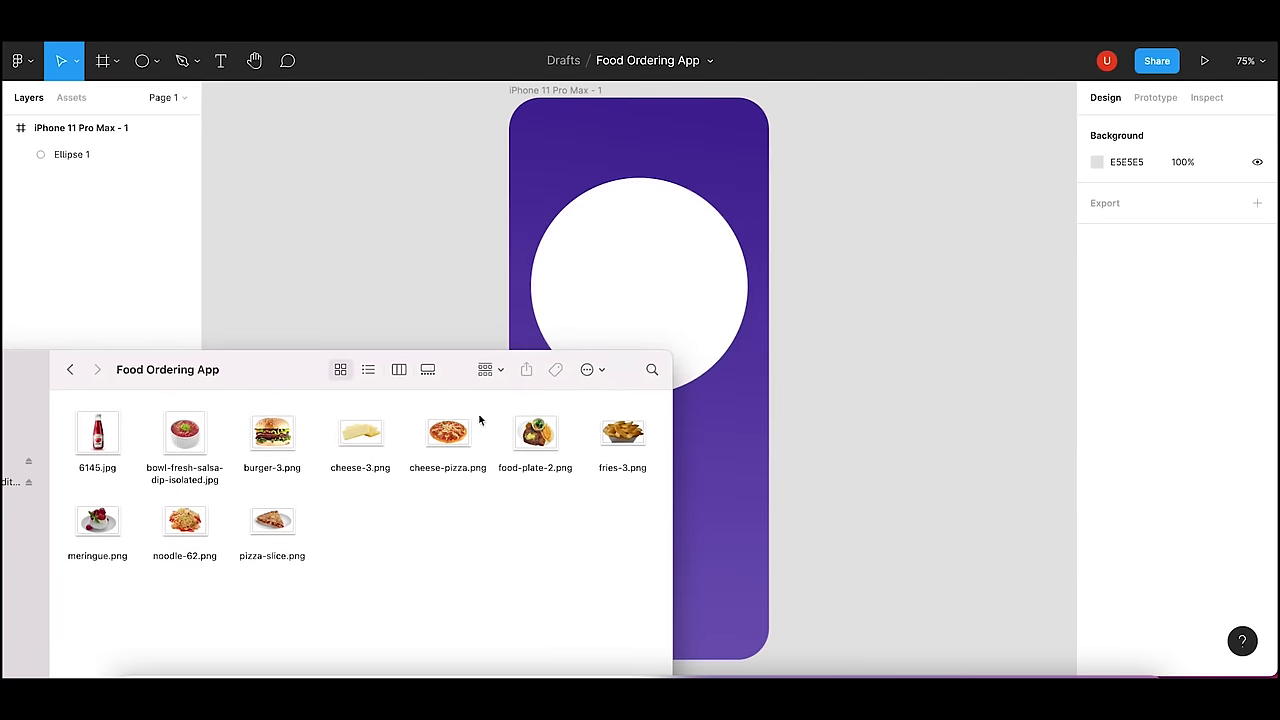
pyautogui.moveTo(540, 436); pyautogui.dragTo(641, 284)
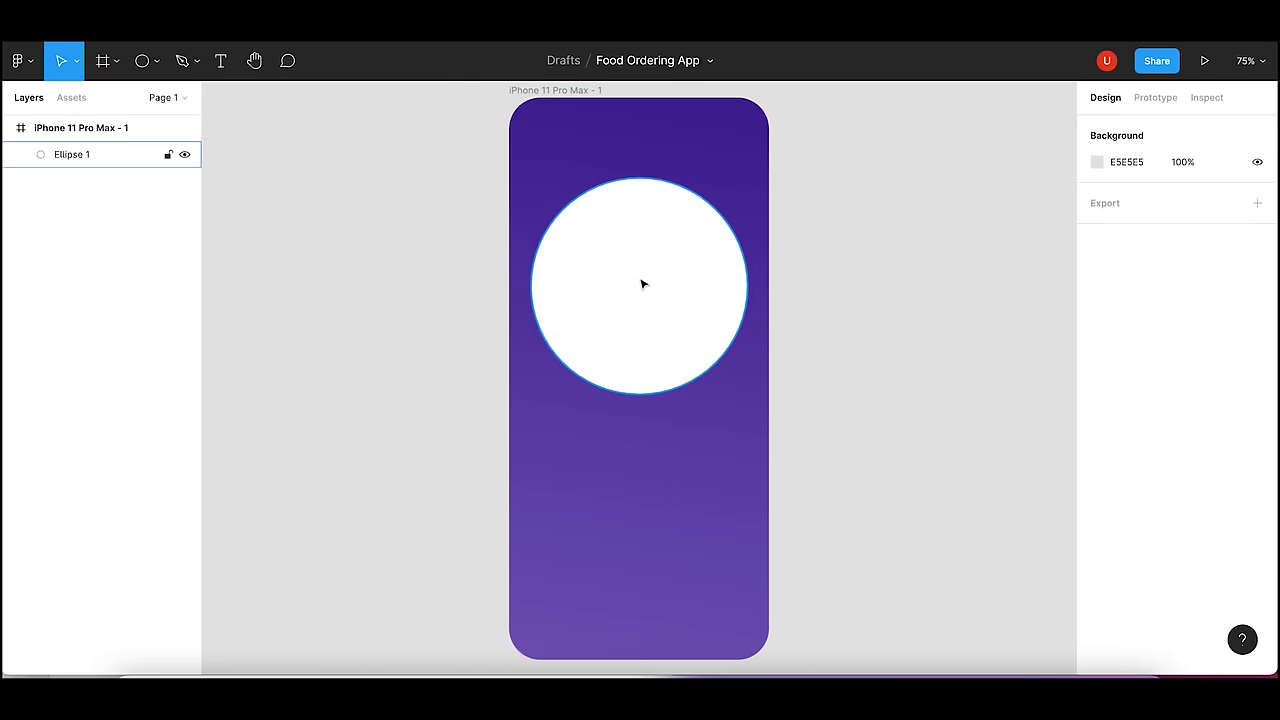
# - Position the food image at X 200, Y 201 and move it into the circle
pyautogui.click(1135, 201)
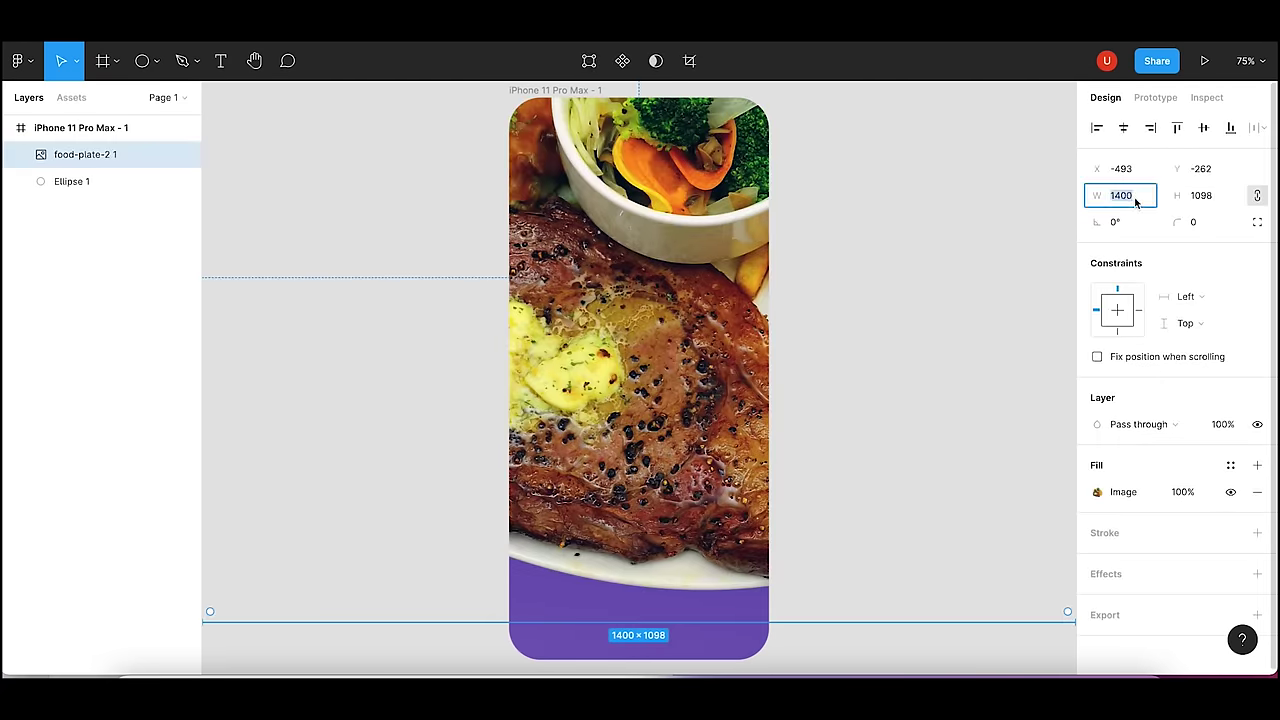
pyautogui.write('3')
pyautogui.click(1142, 172)
pyautogui.write('200')
pyautogui.press('Tab')
pyautogui.write('201')
pyautogui.press('Return')
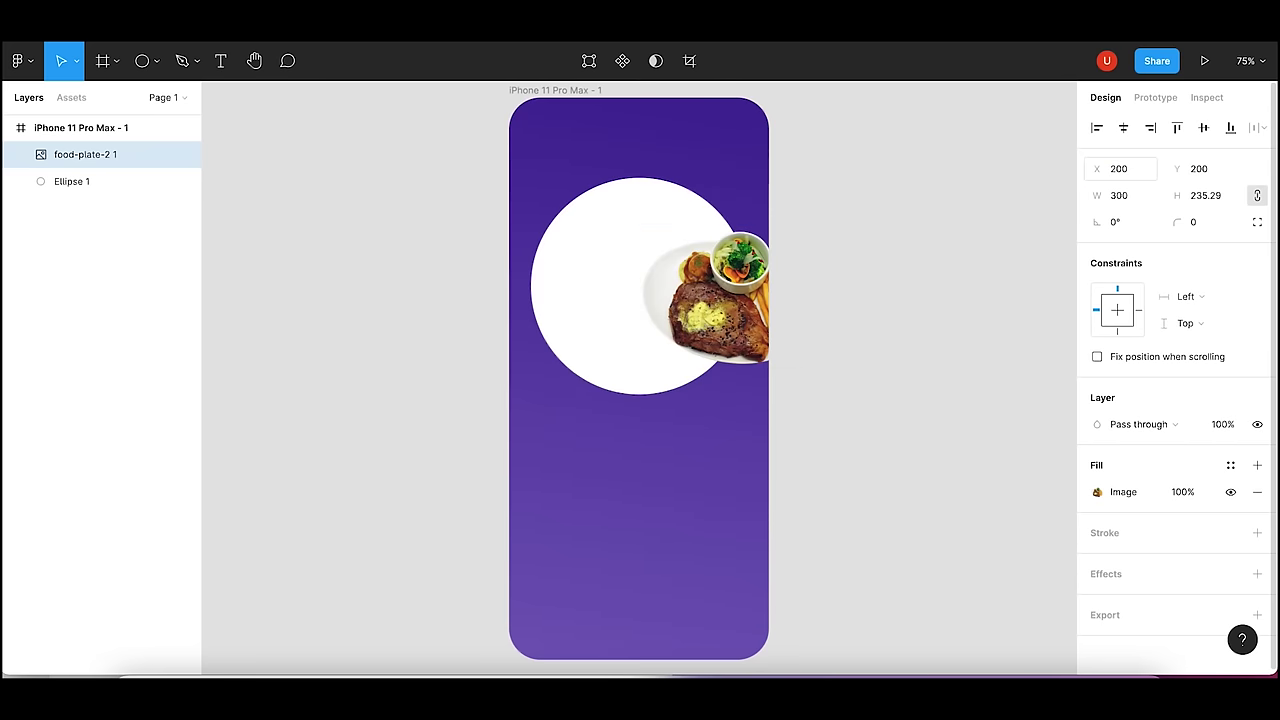
pyautogui.moveTo(700, 293); pyautogui.dragTo(645, 281)
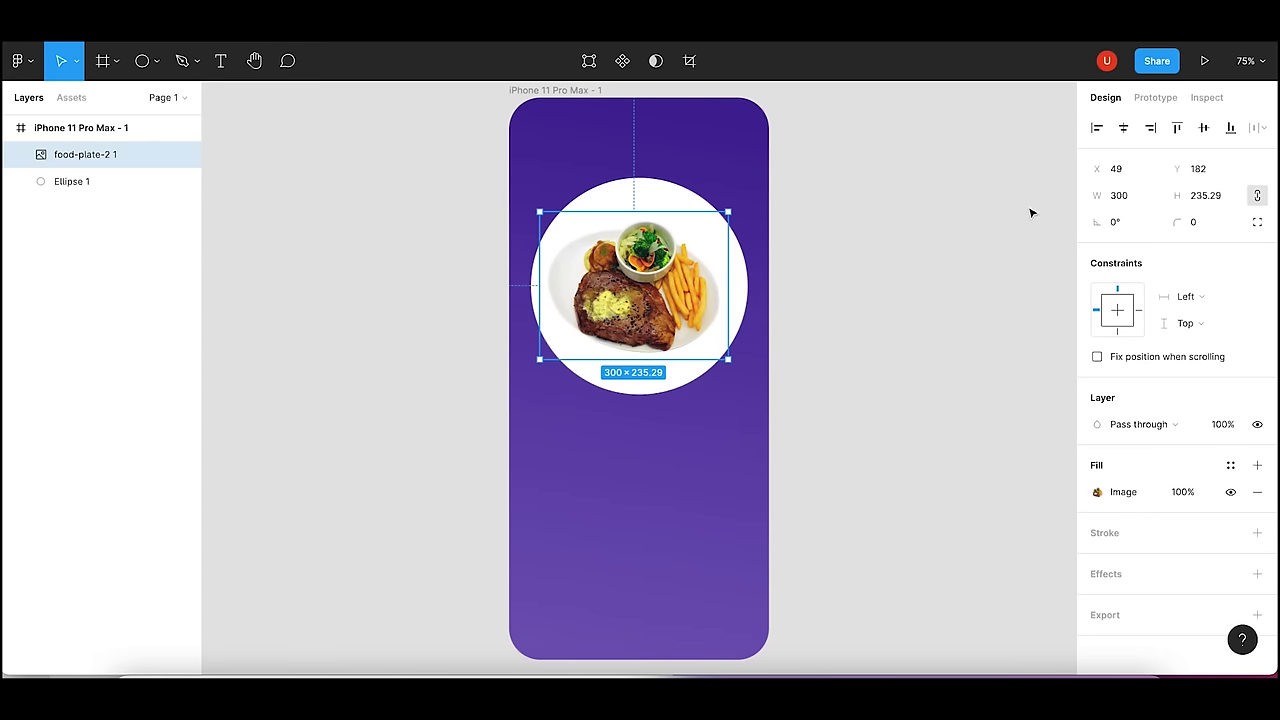
# - Set the image width to 325 and centre it in the circle, nudging 1 px left
pyautogui.click(1135, 197)
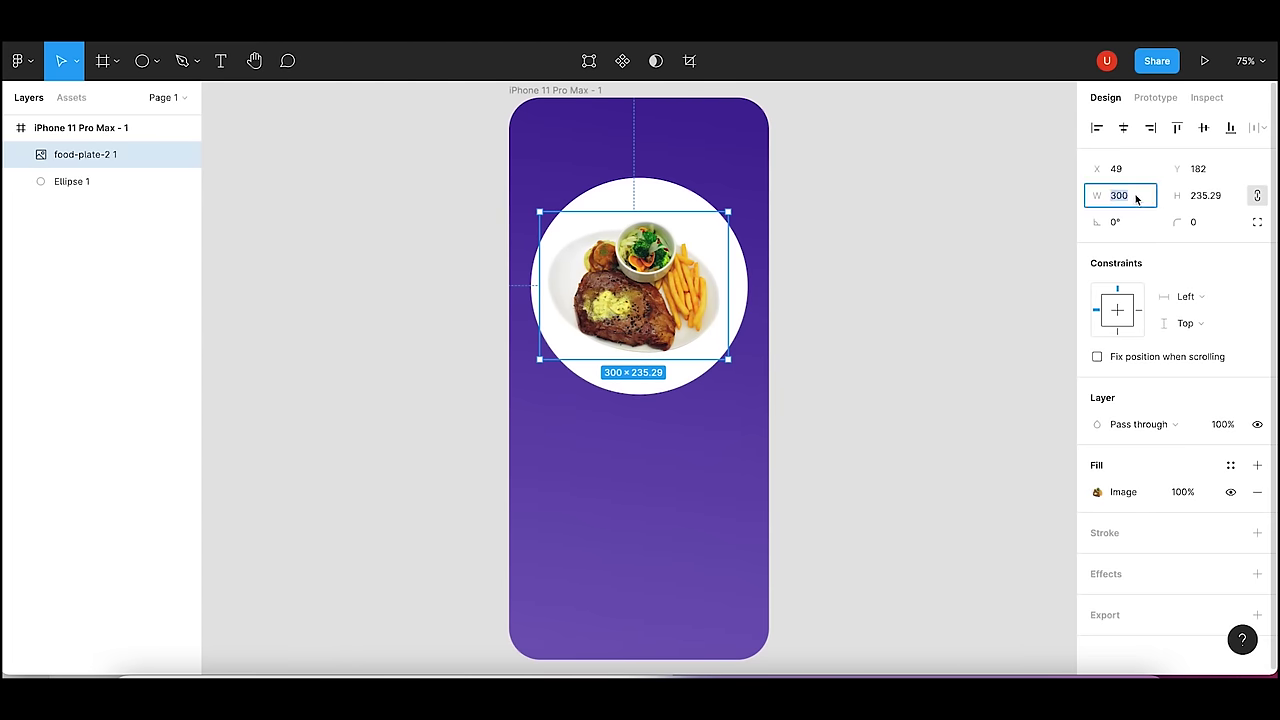
pyautogui.write('325')
pyautogui.press('Return')
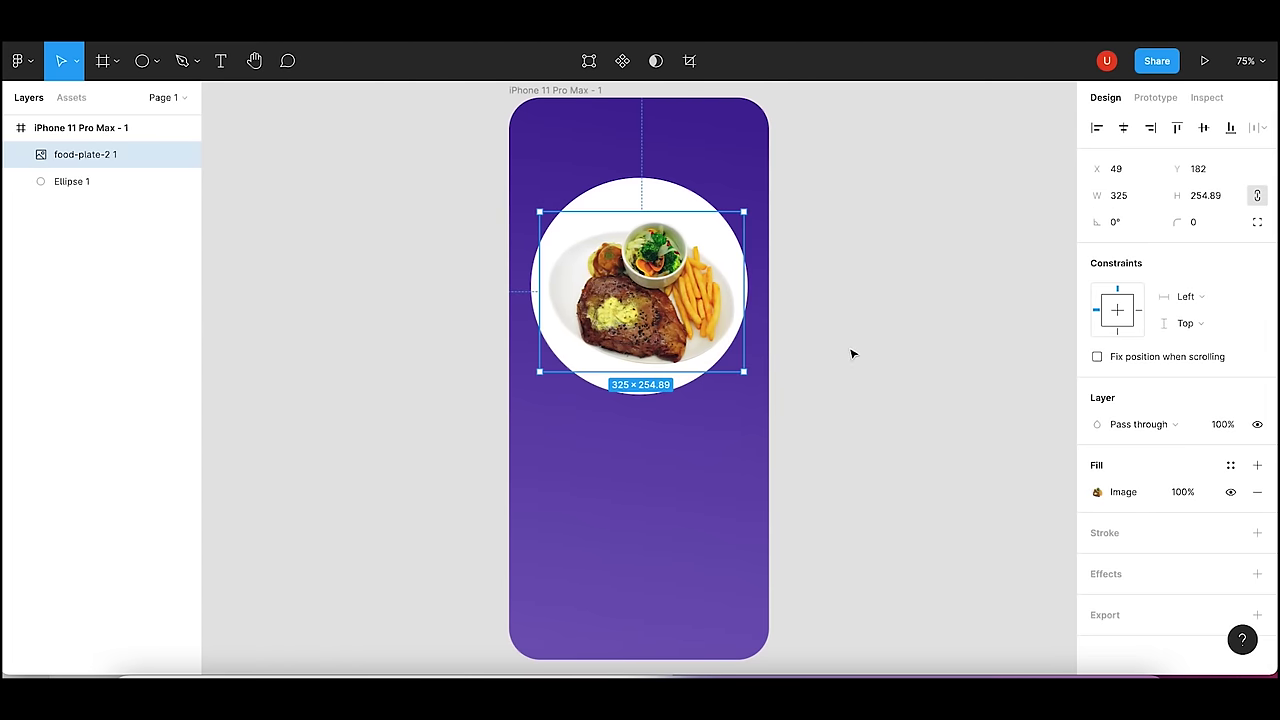
pyautogui.click(851, 351)
pyautogui.click(675, 307)
pyautogui.moveTo(675, 307); pyautogui.dragTo(670, 299)
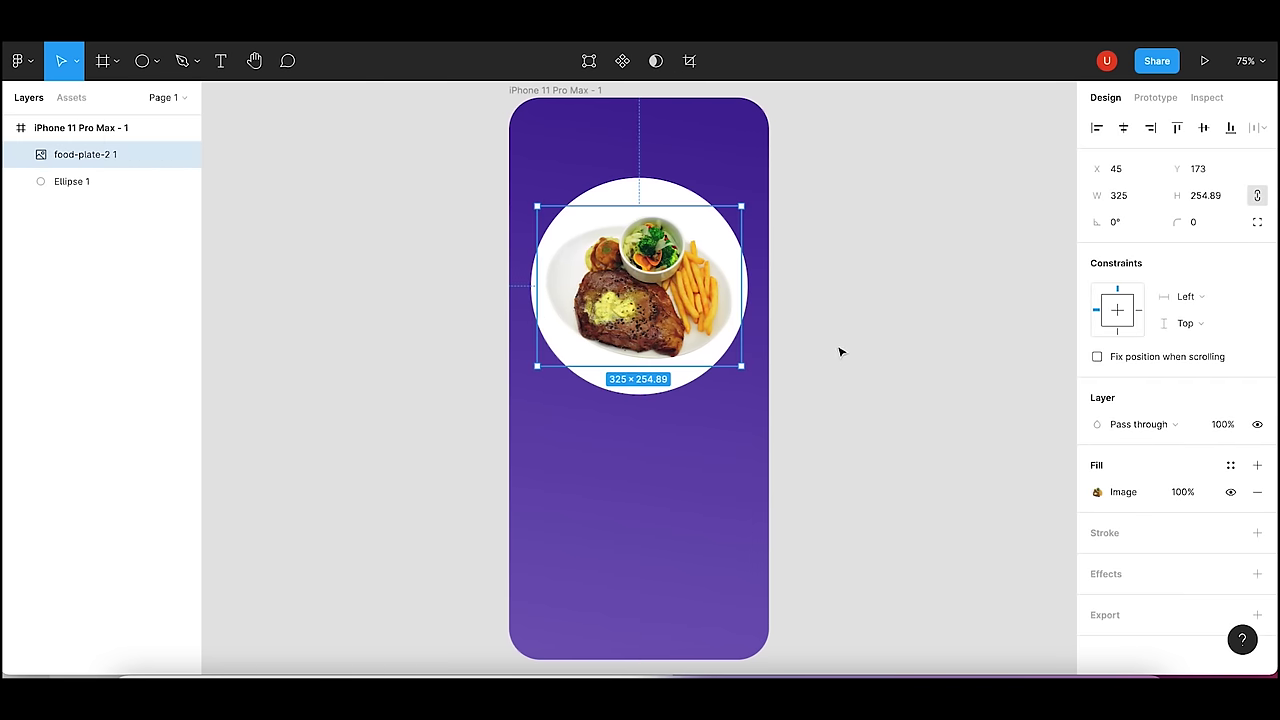
pyautogui.press('Left')
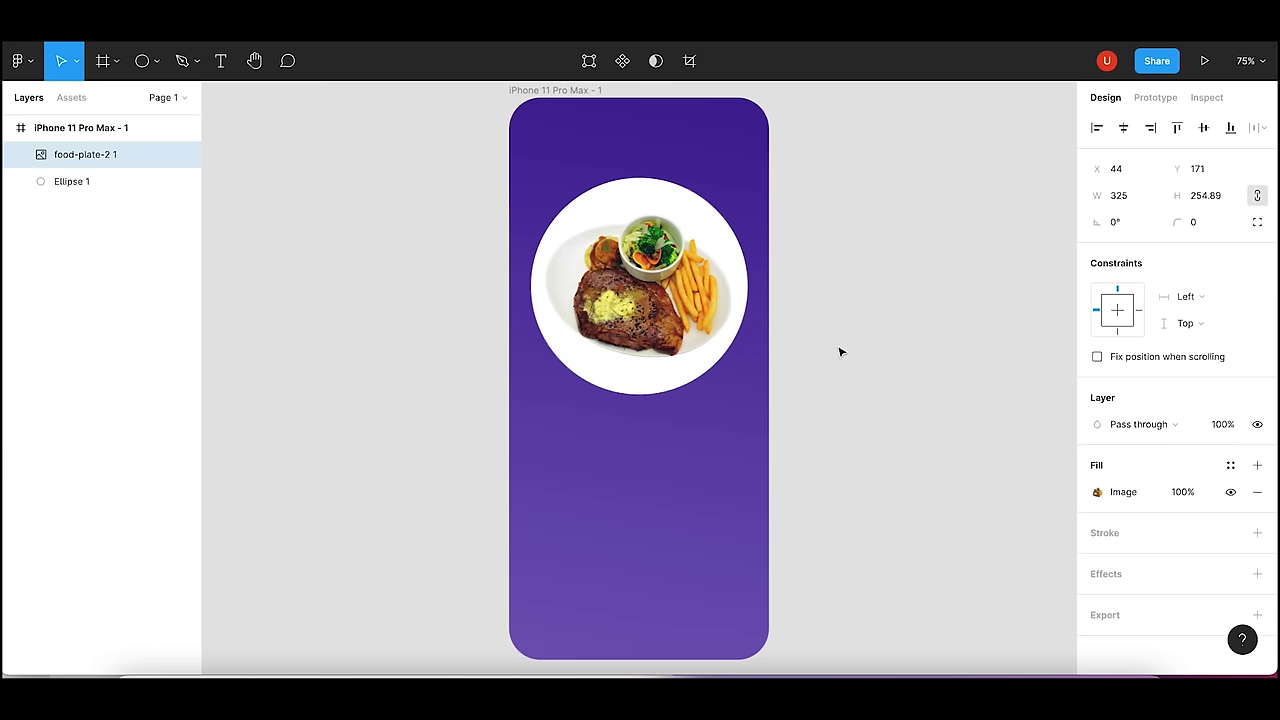
pyautogui.click(840, 352)
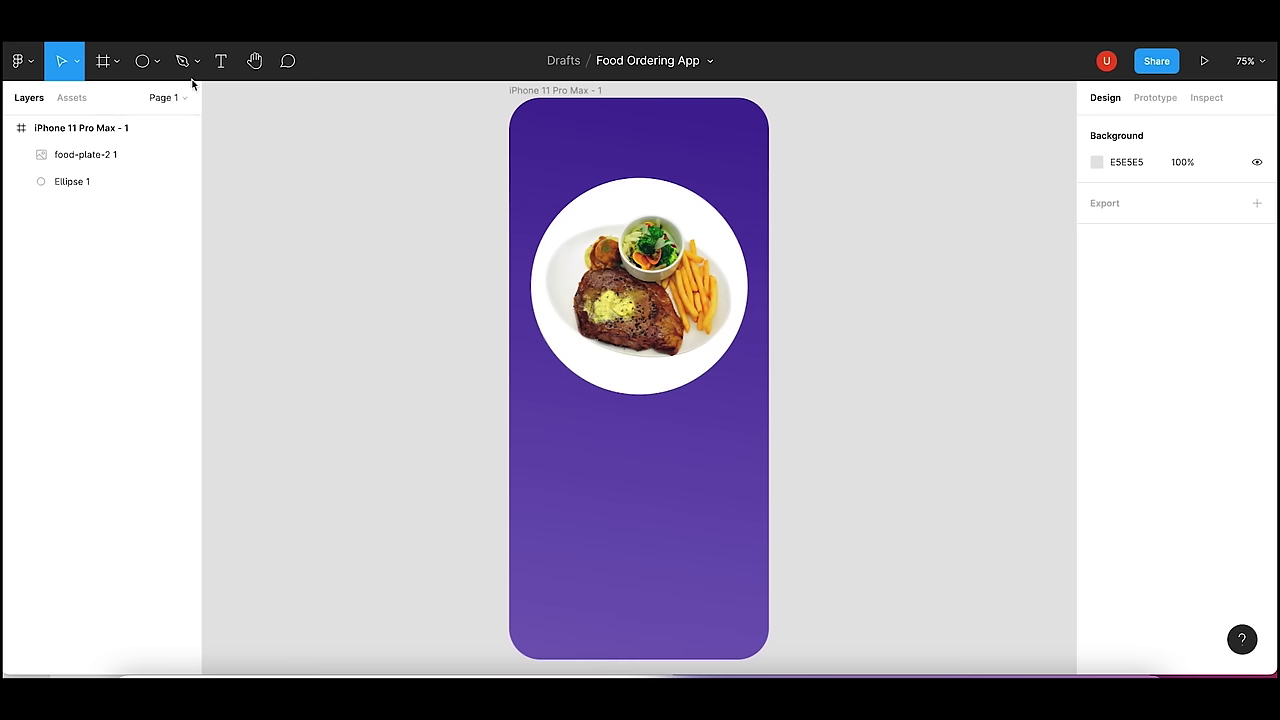
pyautogui.click(220, 62)
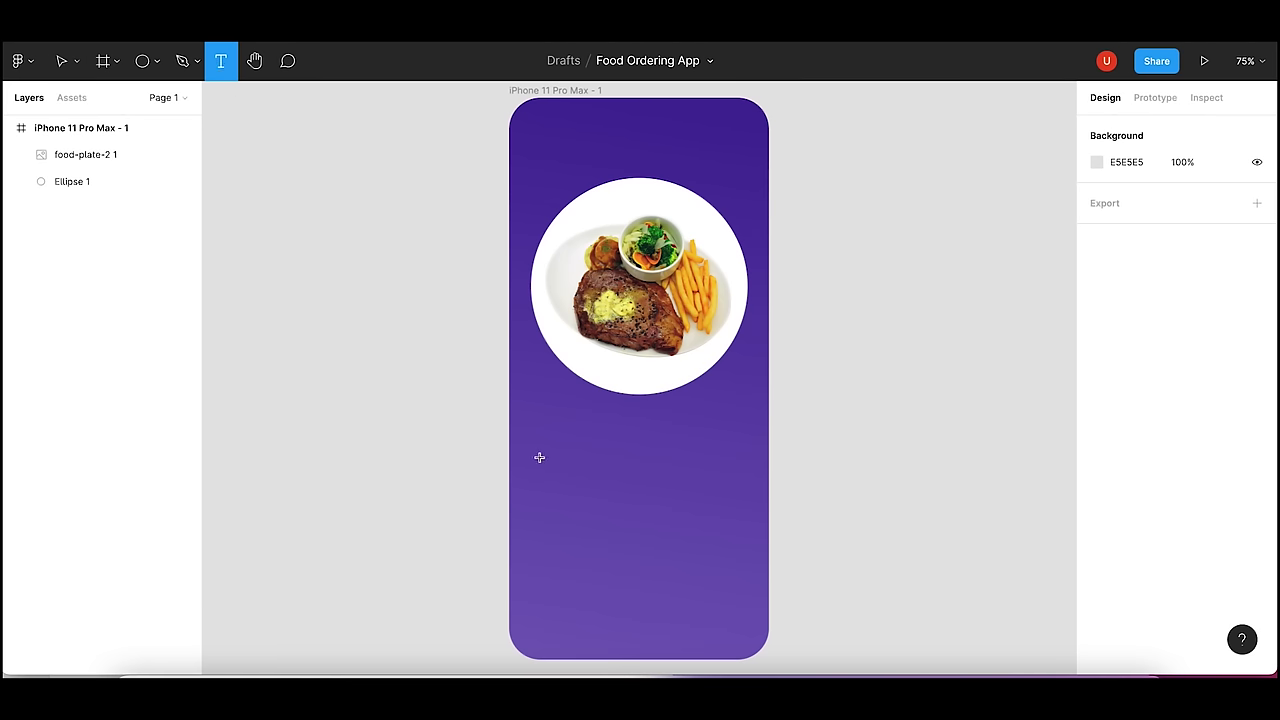
# - Add centre-aligned 36-size text 'Enjoy Your Food' below the food circle
pyautogui.moveTo(539, 453); pyautogui.dragTo(727, 513)
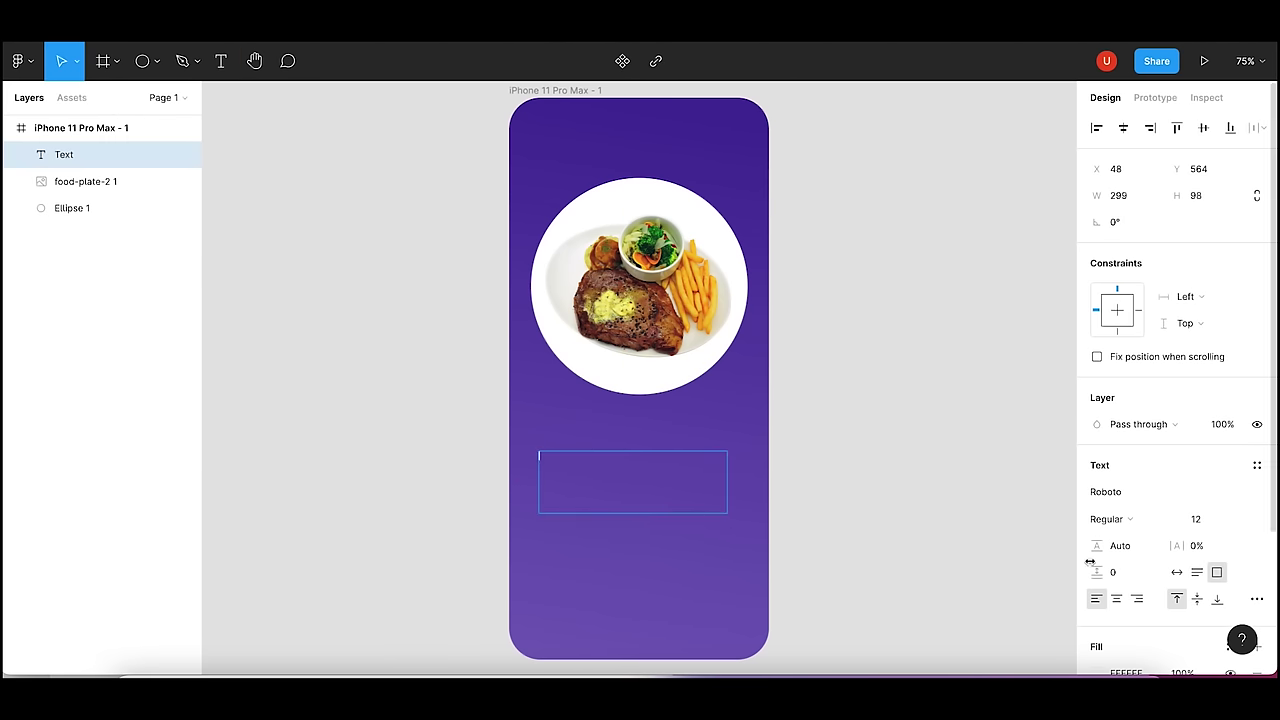
pyautogui.click(1216, 526)
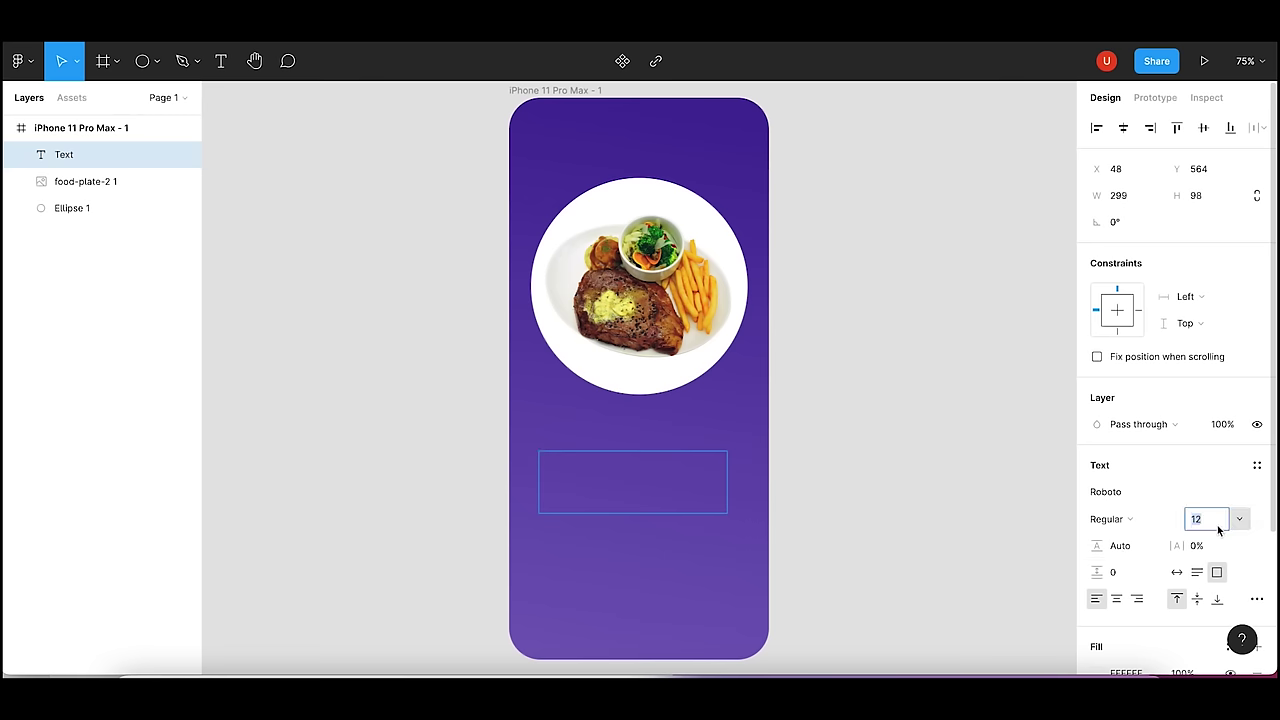
pyautogui.write('36')
pyautogui.press('Return')
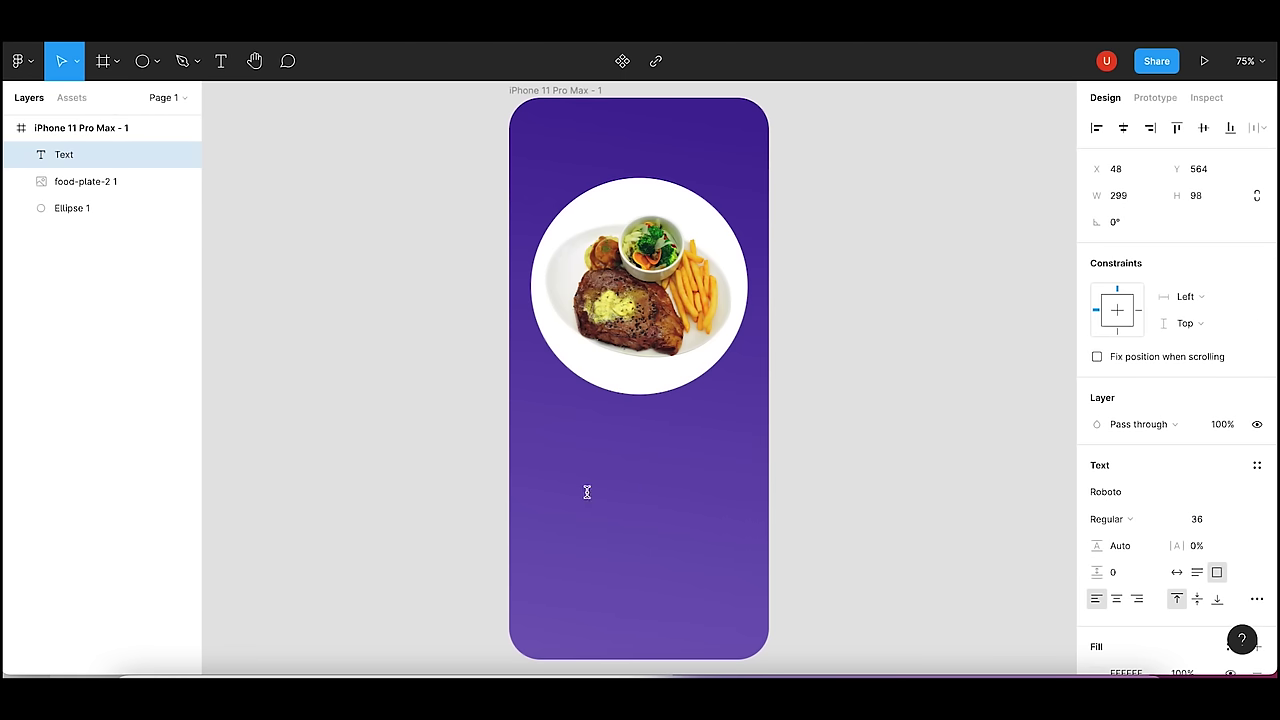
pyautogui.doubleClick(583, 491)
pyautogui.write('Enj')
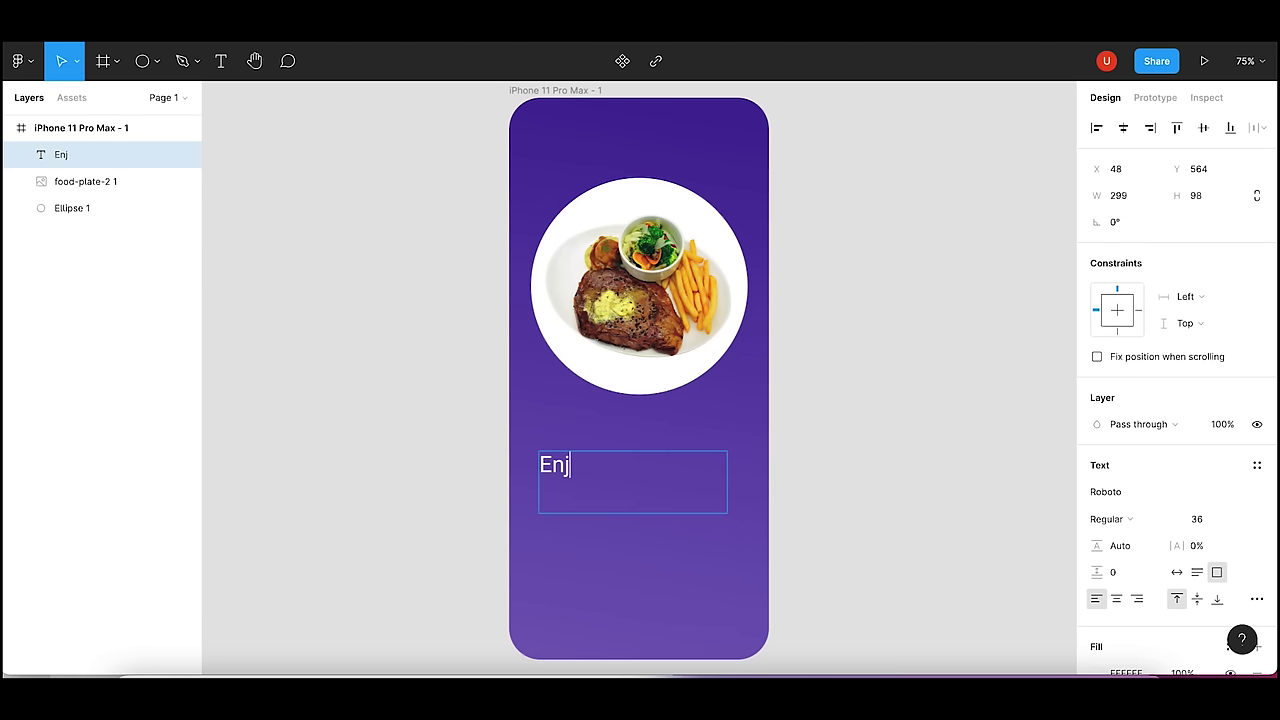
pyautogui.write('oy Your ')
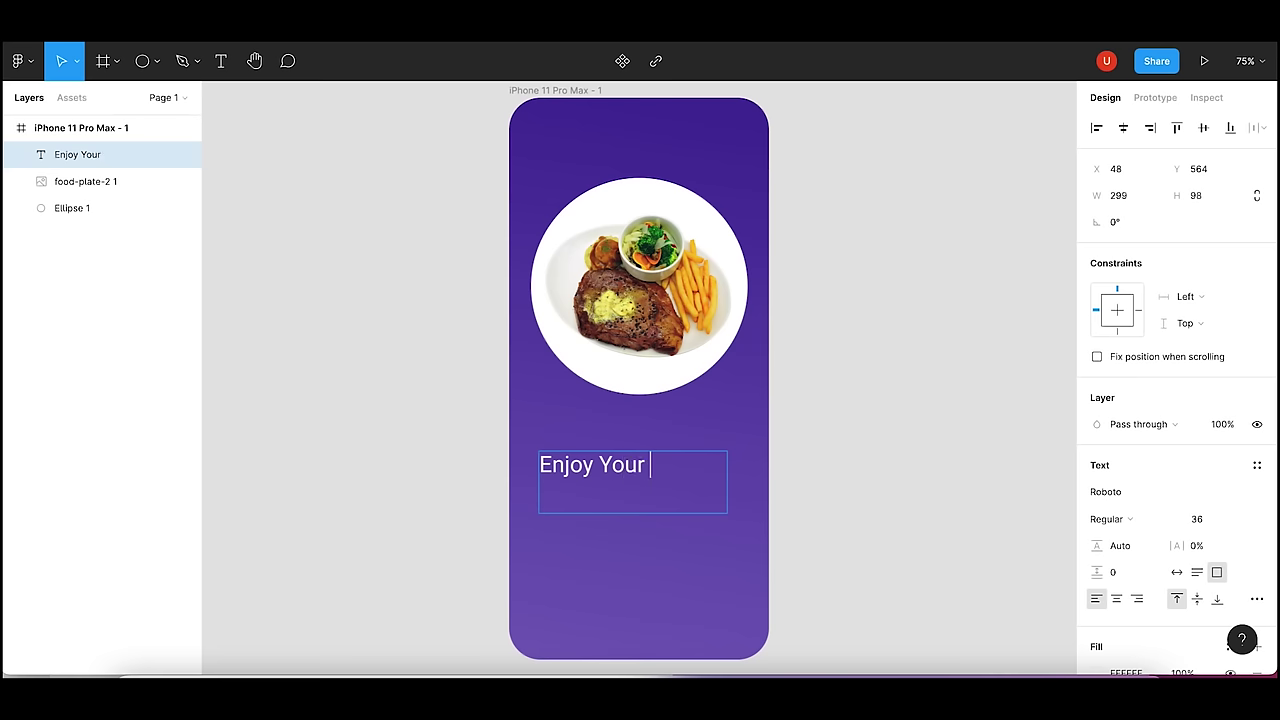
pyautogui.write('Food')
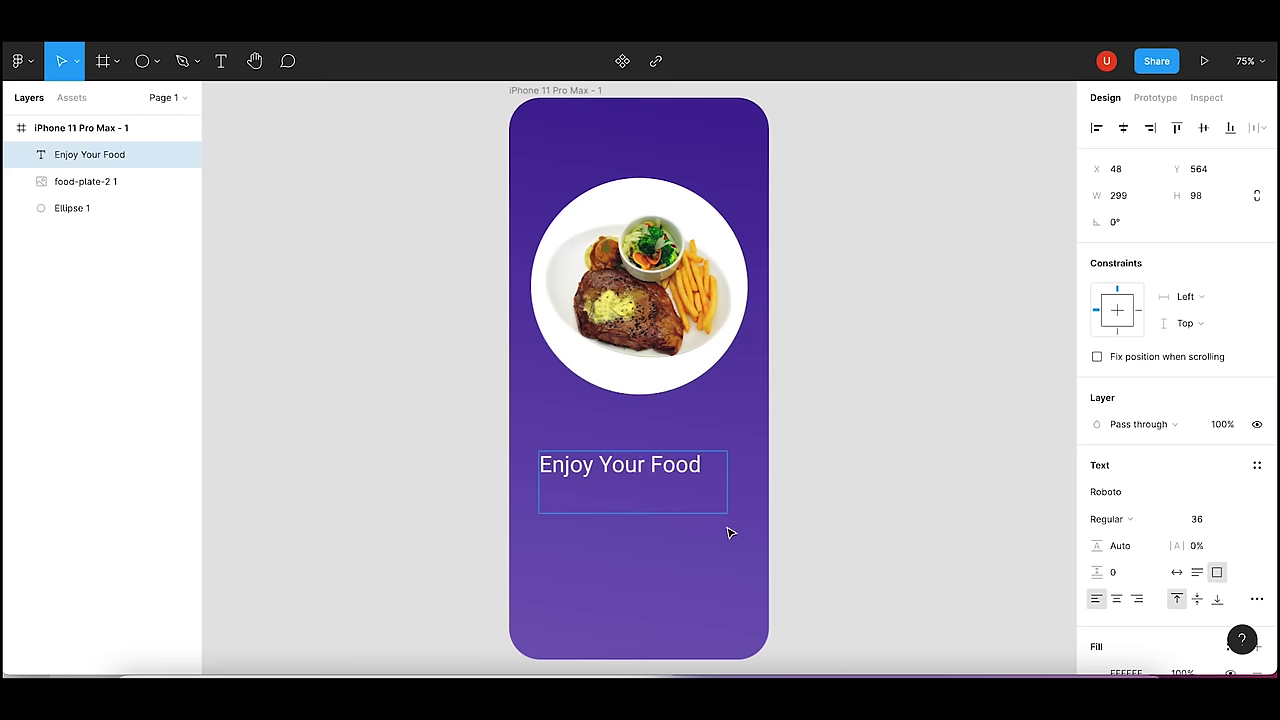
pyautogui.press('Escape')
pyautogui.click(843, 518)
pyautogui.click(680, 477)
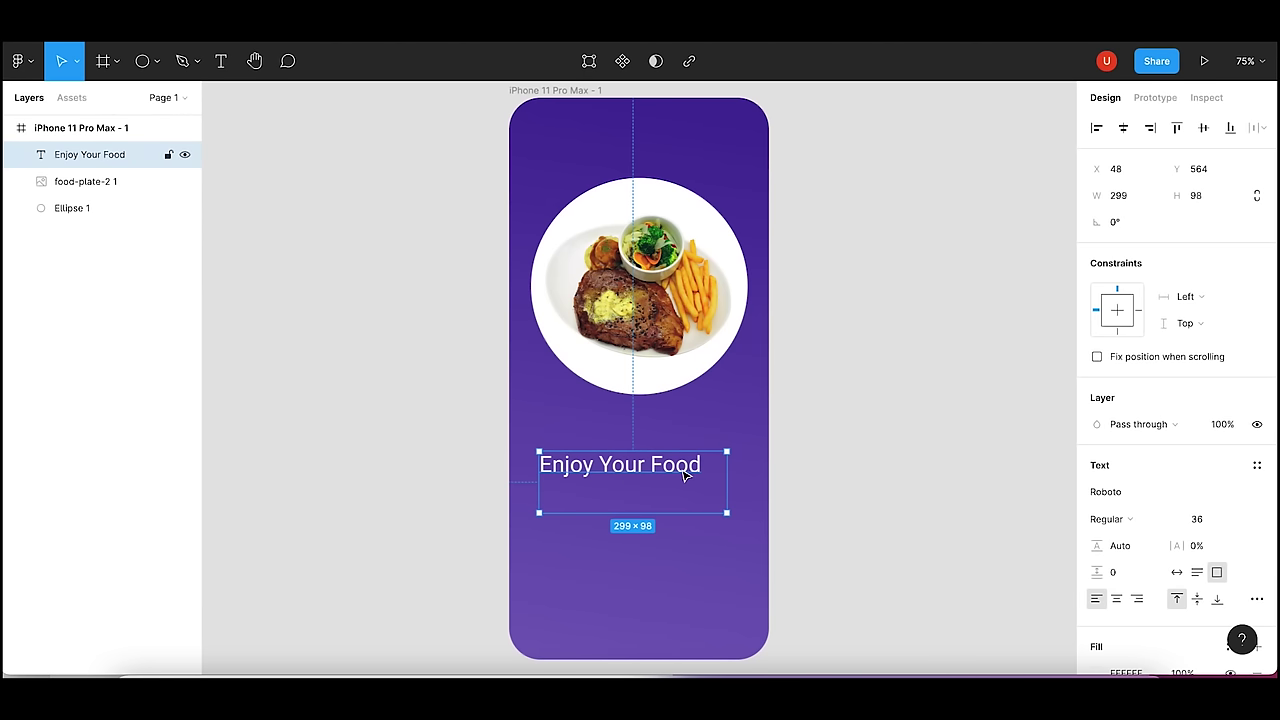
pyautogui.moveTo(686, 477)
pyautogui.mouseDown()
pyautogui.moveTo(697, 476)
pyautogui.moveTo(647, 473)
pyautogui.mouseUp()
pyautogui.click(1117, 598)
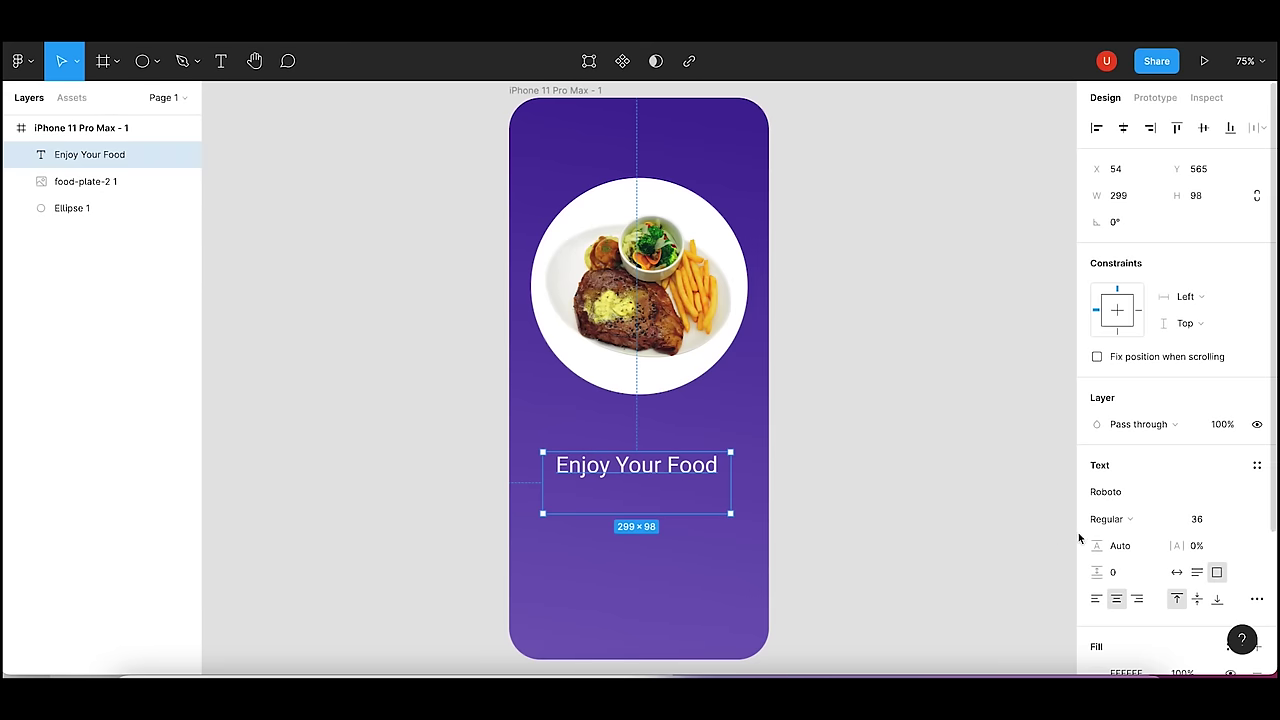
# - Change the heading font to Poppins SemiBold
pyautogui.click(1132, 500)
pyautogui.write('Poppins')
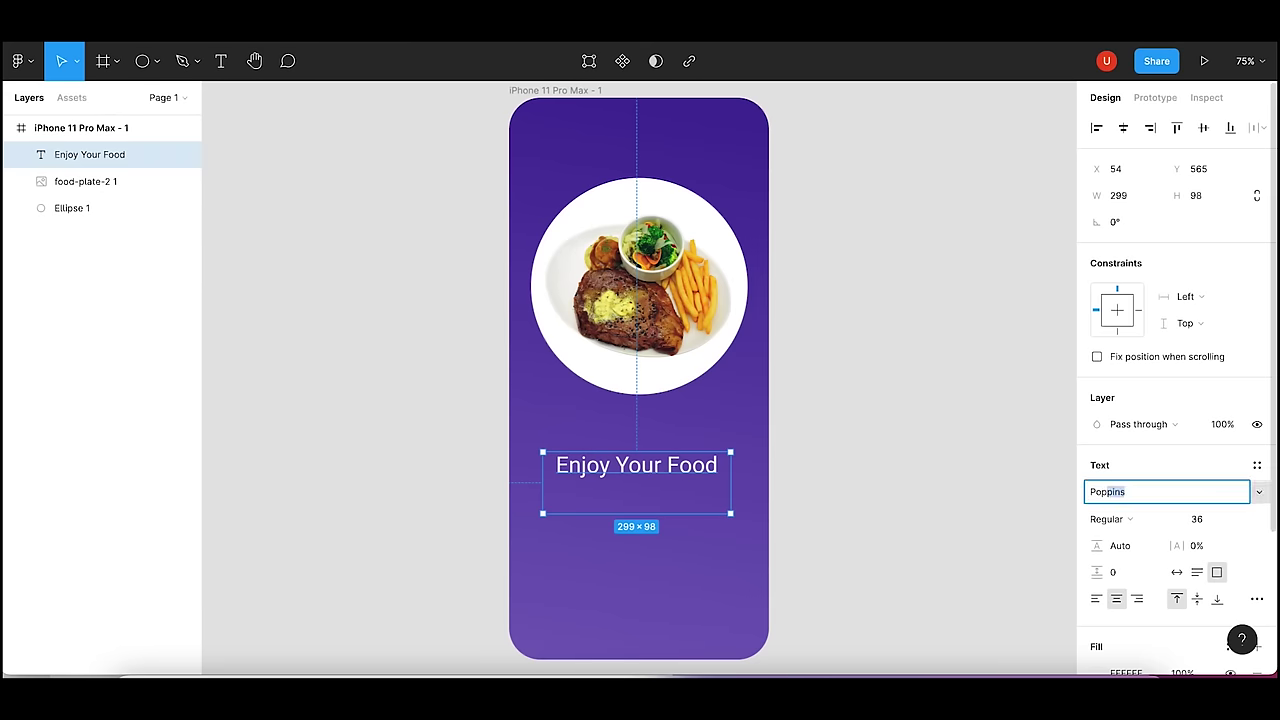
pyautogui.press('Return')
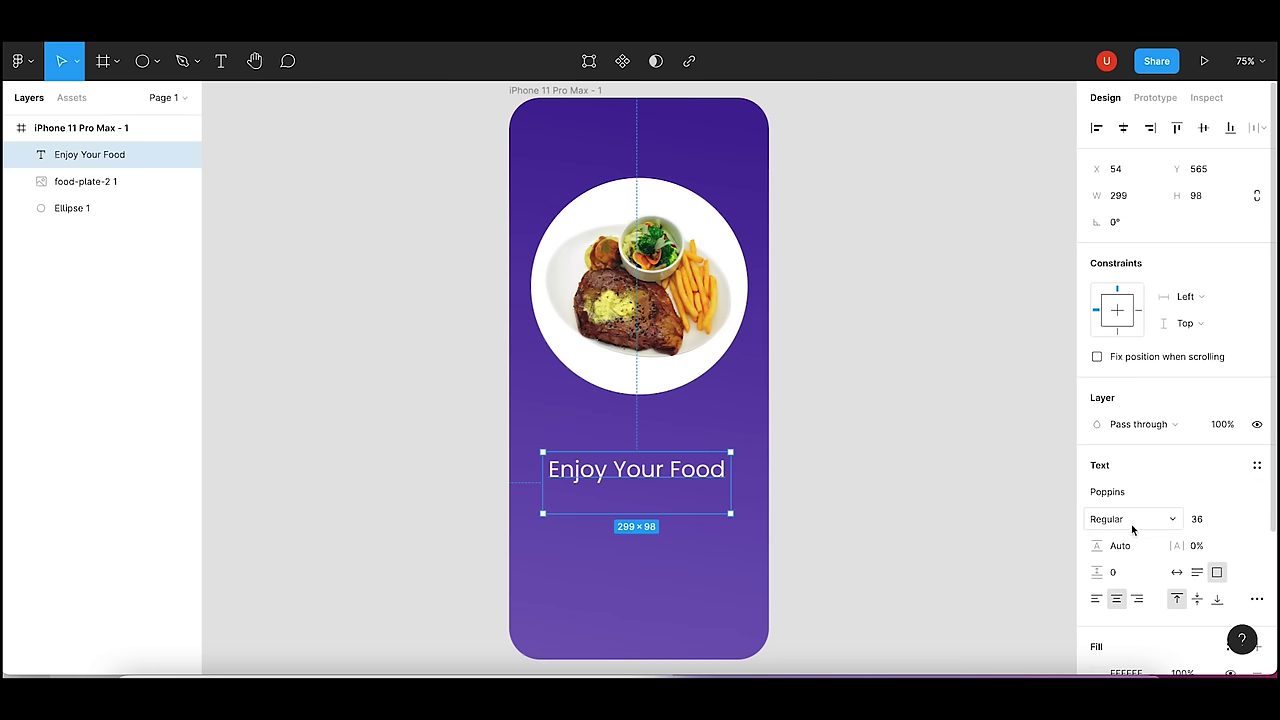
pyautogui.click(1133, 522)
pyautogui.click(1133, 579)
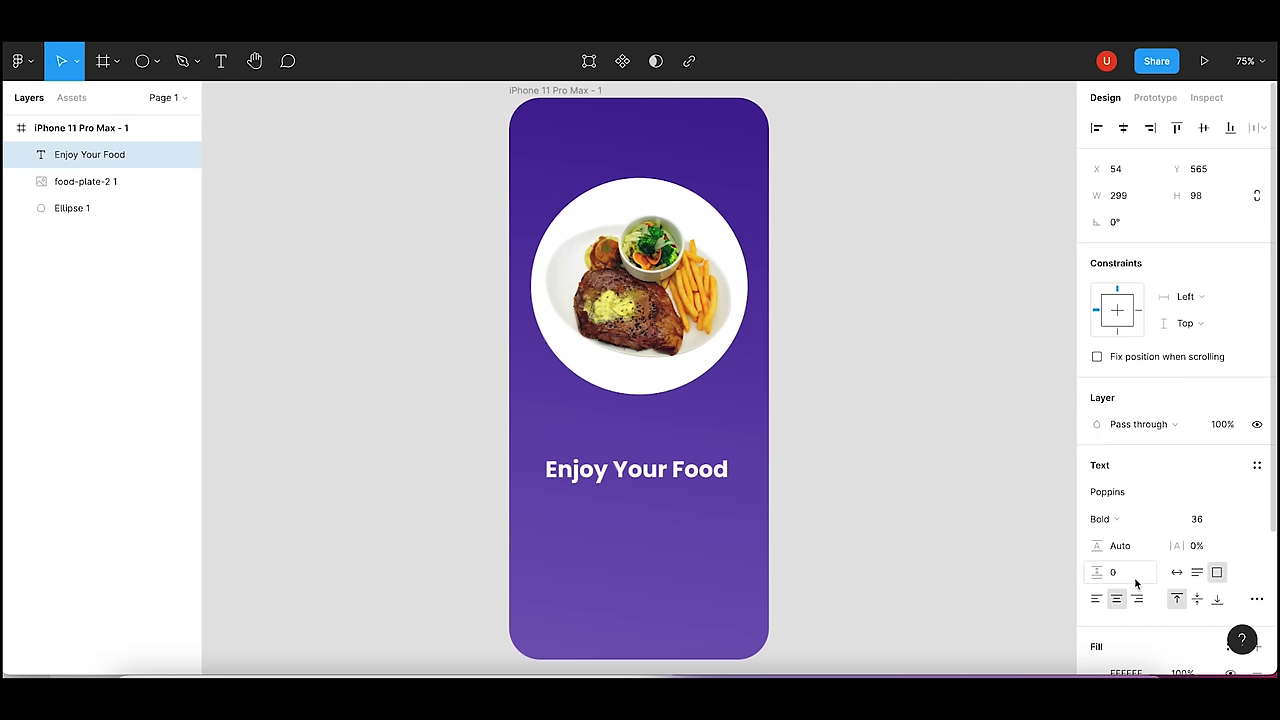
pyautogui.click(1110, 519)
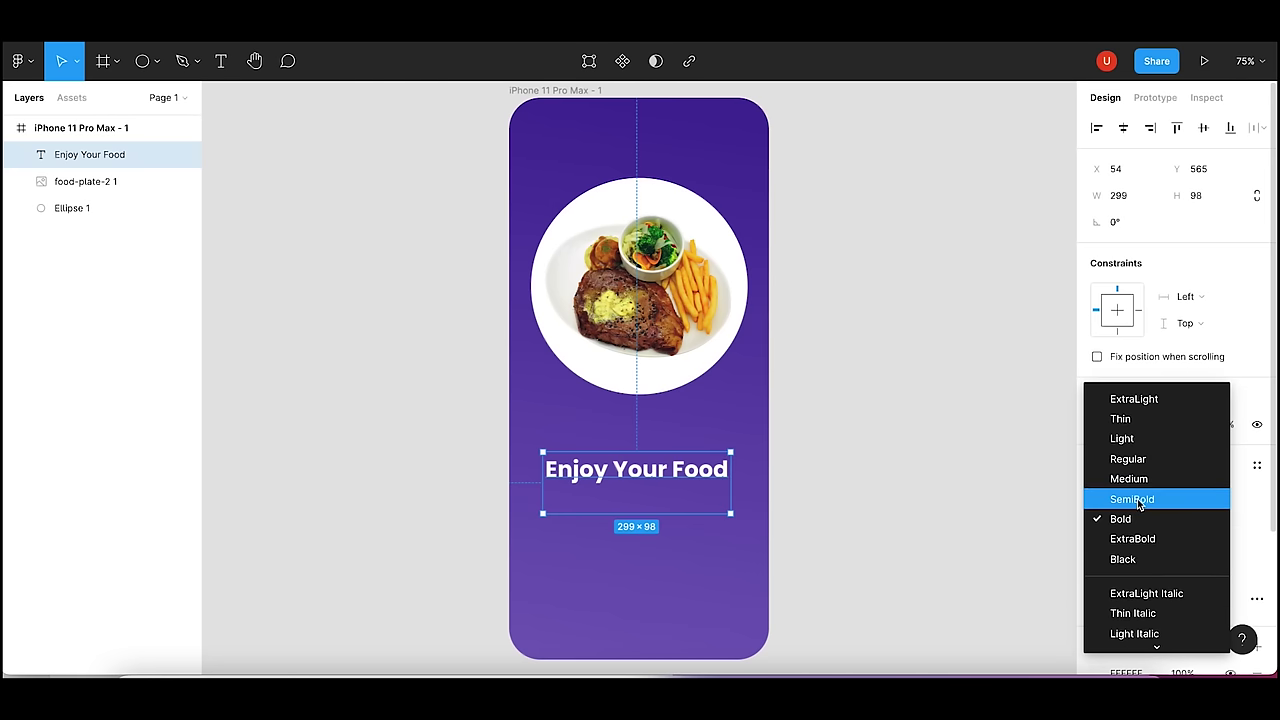
pyautogui.click(1110, 494)
pyautogui.click(1000, 498)
# - Set the heading font size to 44 and move it slightly up
pyautogui.click(720, 479)
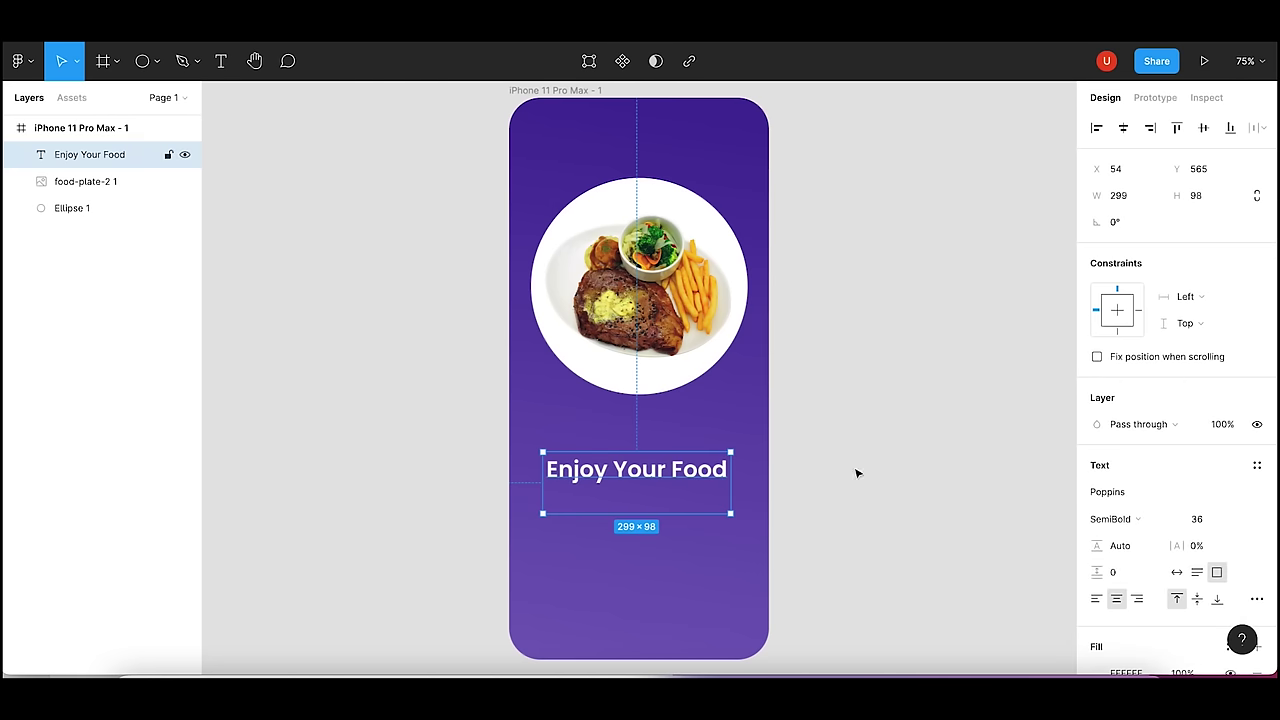
pyautogui.click(1215, 529)
pyautogui.write('44')
pyautogui.press('Return')
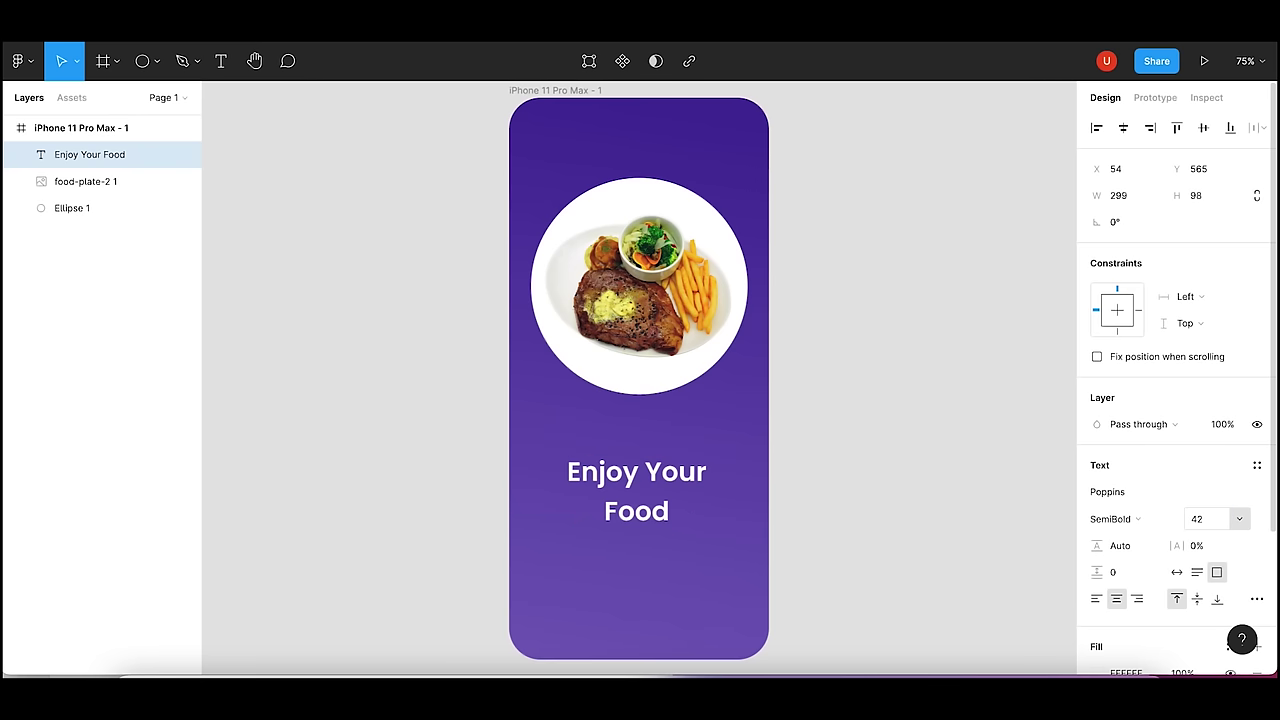
pyautogui.click(875, 525)
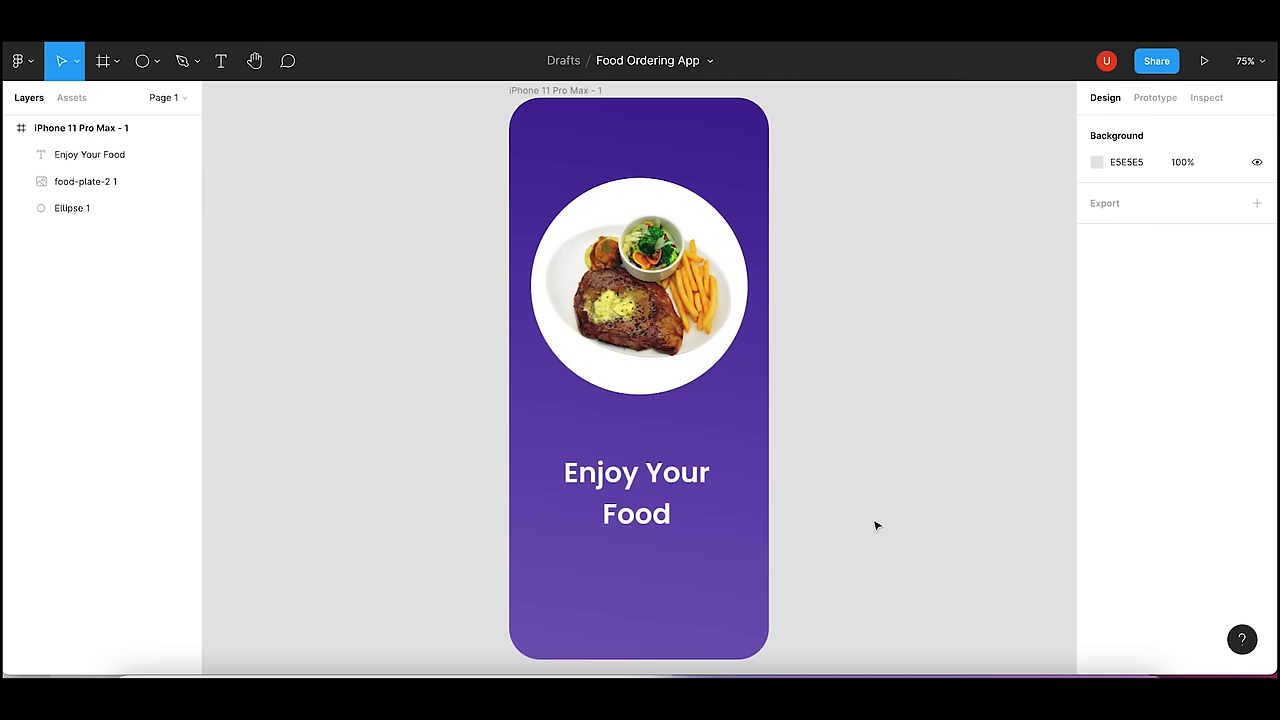
pyautogui.click(648, 507)
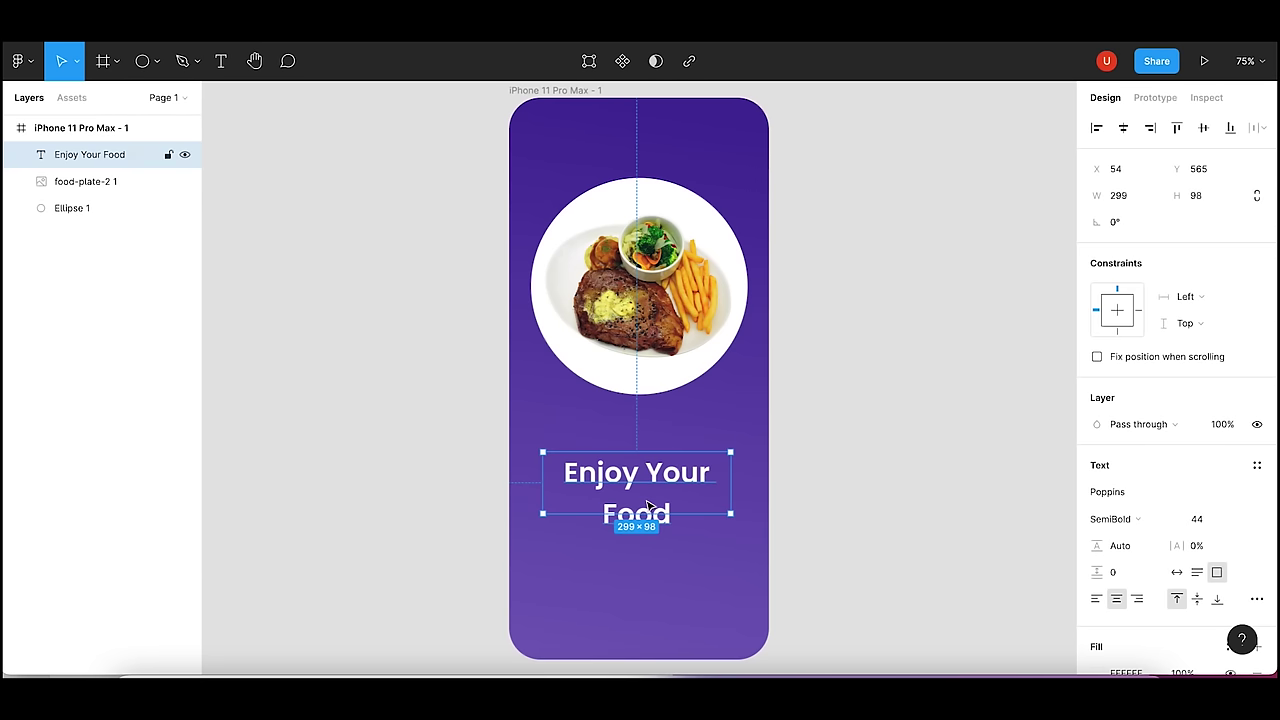
pyautogui.moveTo(610, 500); pyautogui.dragTo(604, 494)
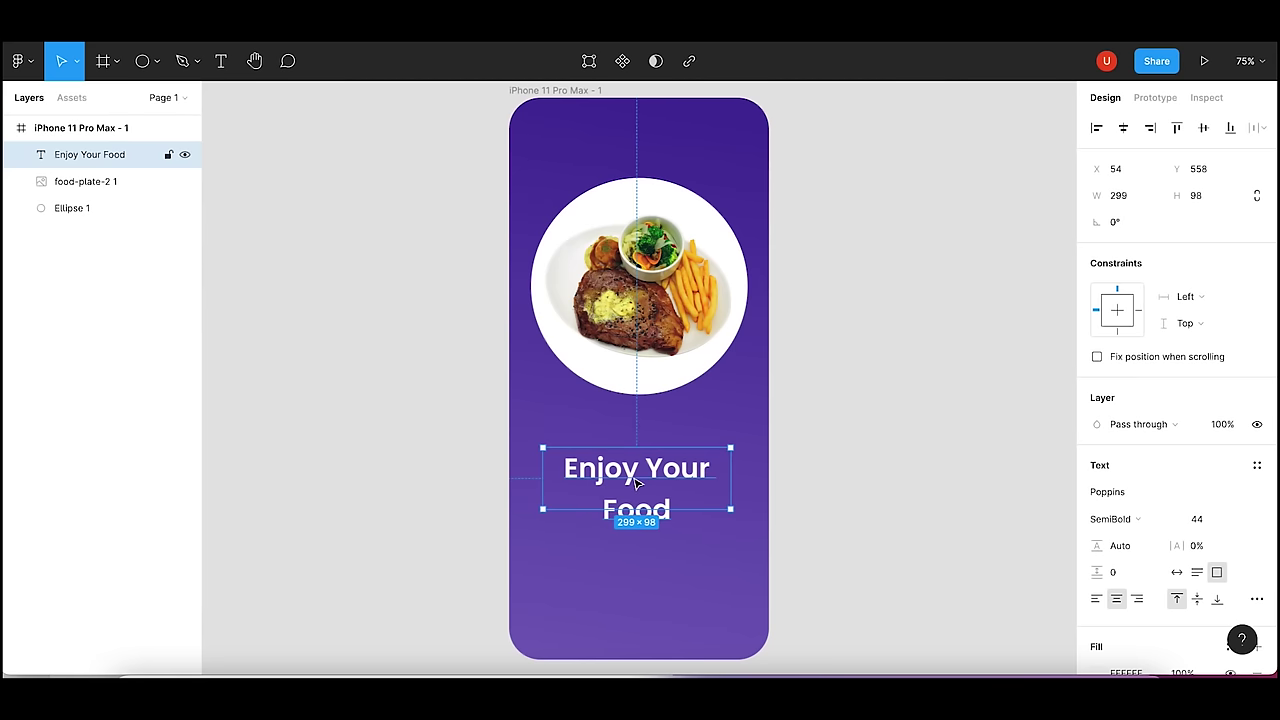
# - Break the heading into 'Enjoy / Your Food' and nudge it up 1 px
pyautogui.press('Return')
pyautogui.press('Escape')
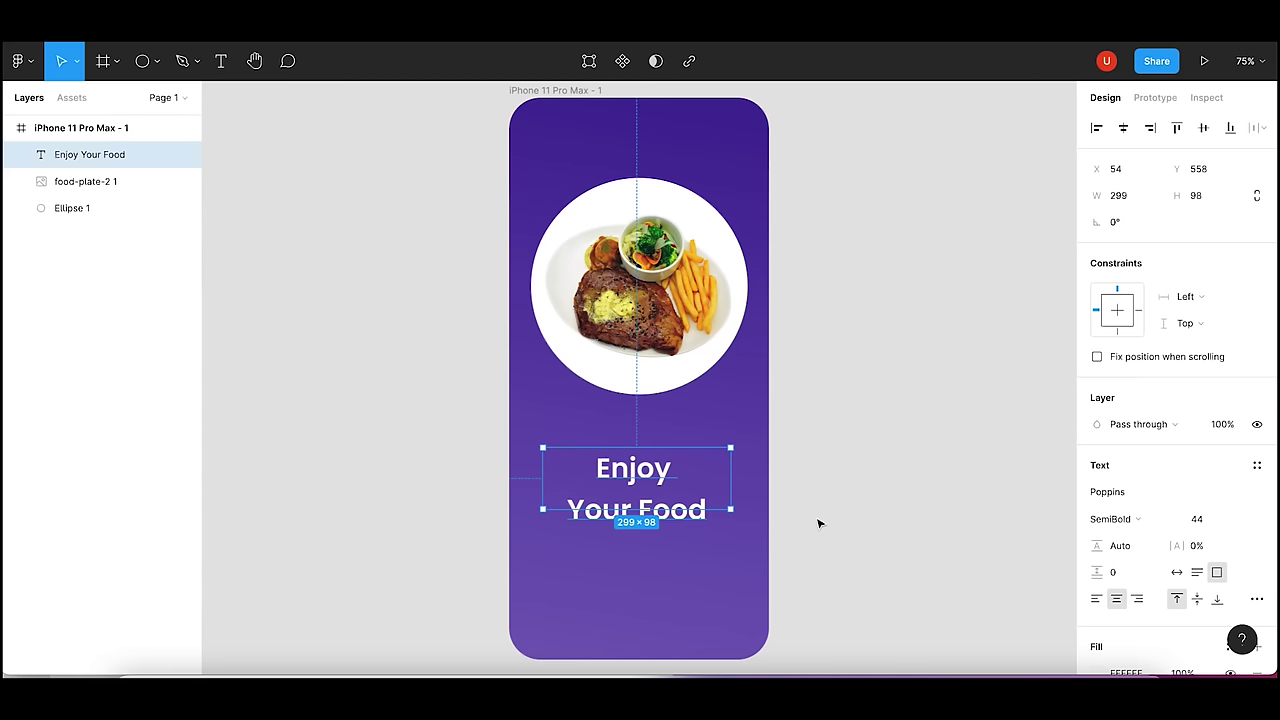
pyautogui.click(838, 537)
pyautogui.click(646, 485)
pyautogui.press('Up')
pyautogui.click(797, 503)
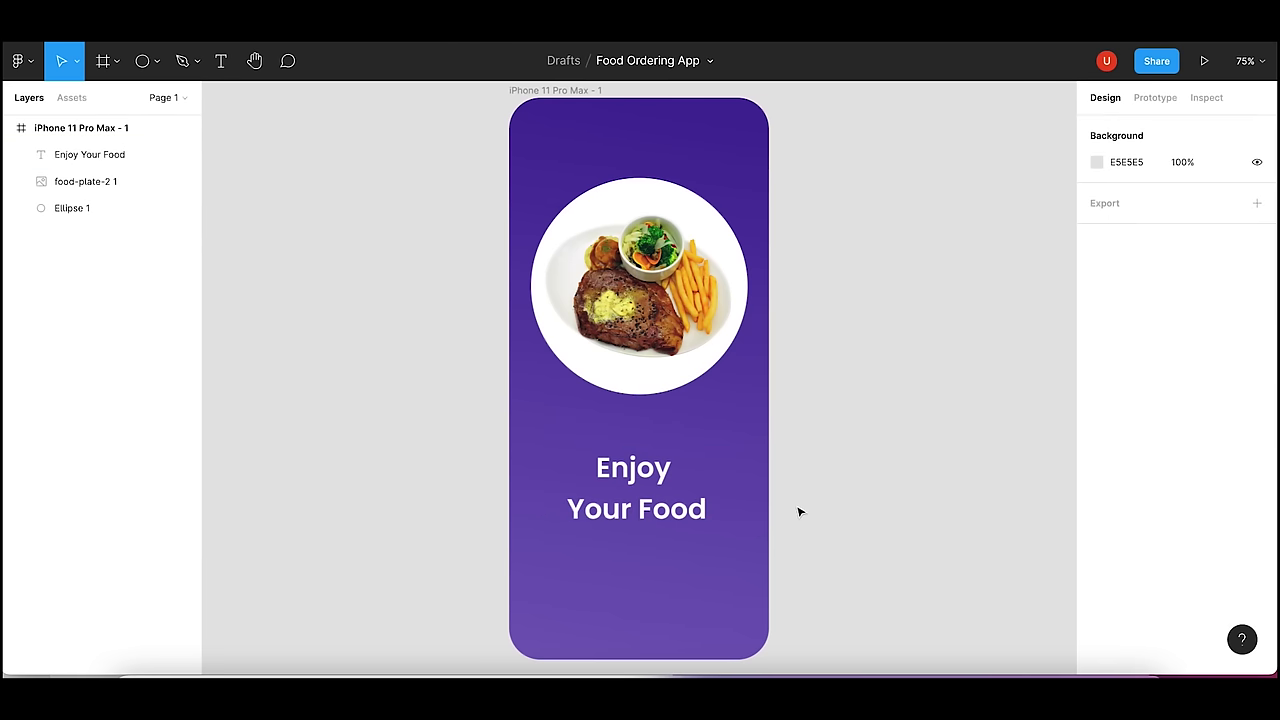
pyautogui.click(672, 508)
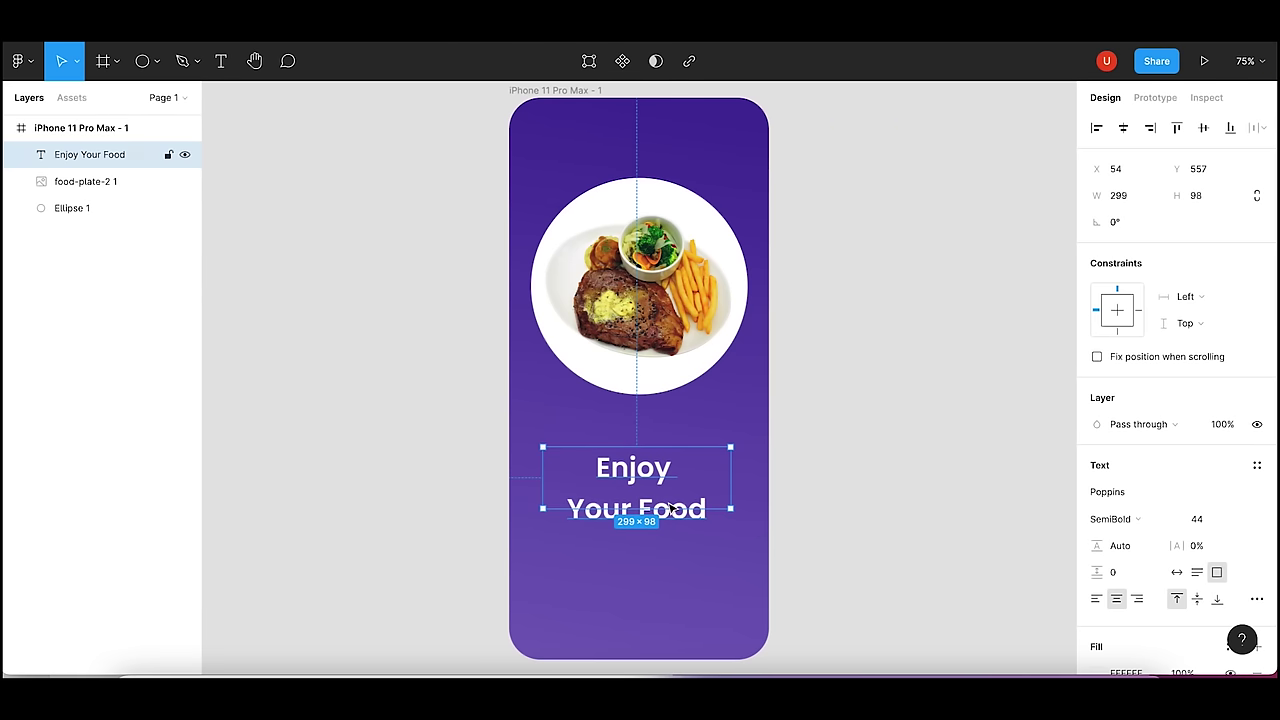
pyautogui.click(423, 483)
# - Draw a centred 241×60 rectangle under the heading with corner radius 20
pyautogui.click(156, 62)
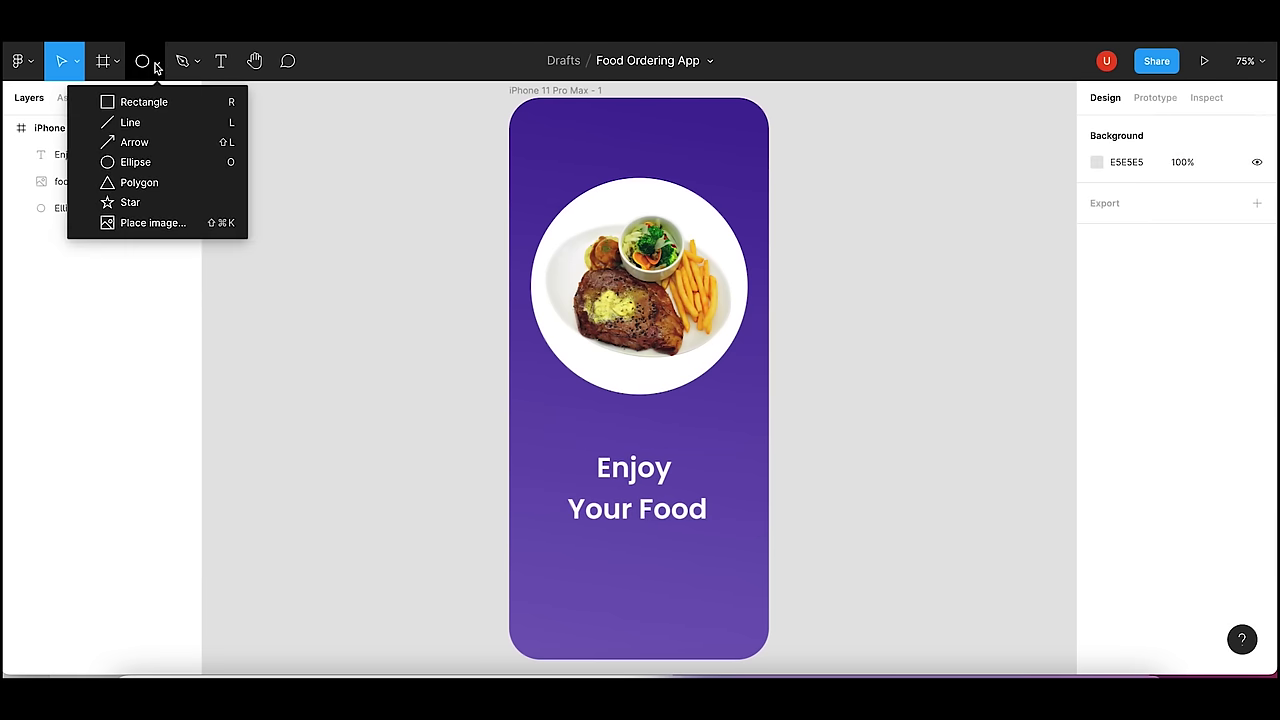
pyautogui.click(160, 104)
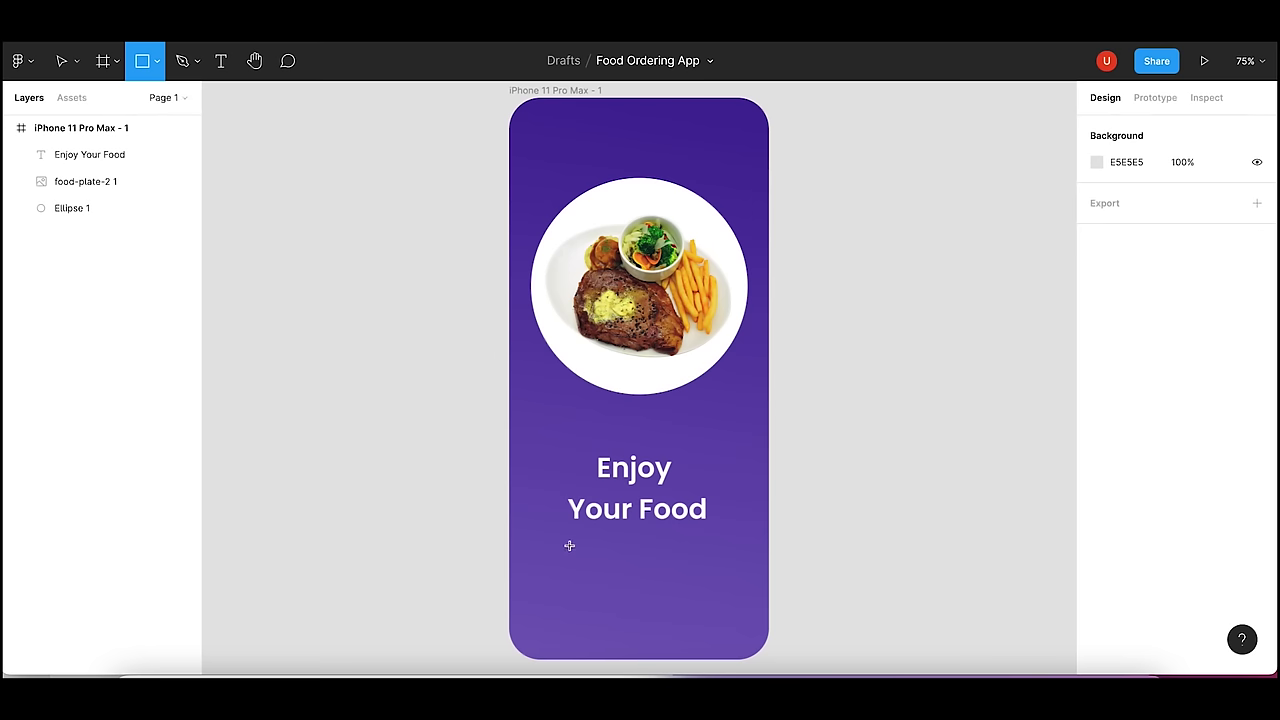
pyautogui.moveTo(565, 549); pyautogui.dragTo(716, 591)
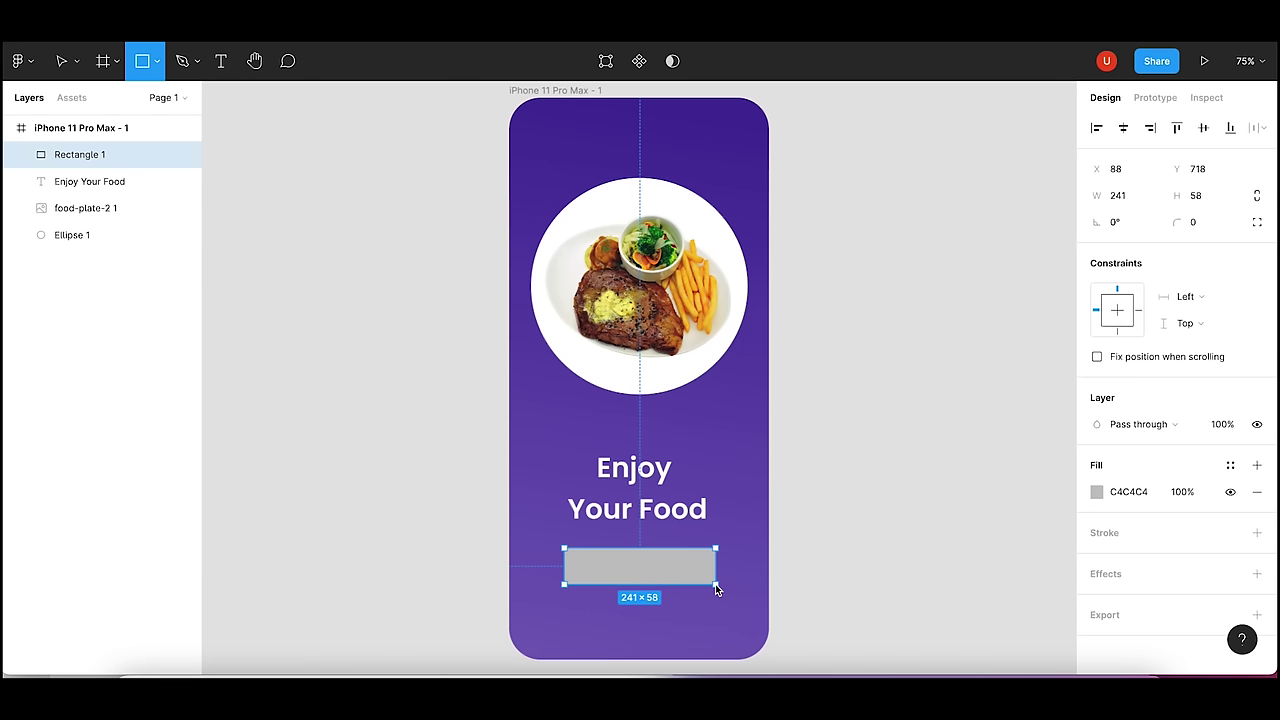
pyautogui.moveTo(668, 573); pyautogui.dragTo(671, 575)
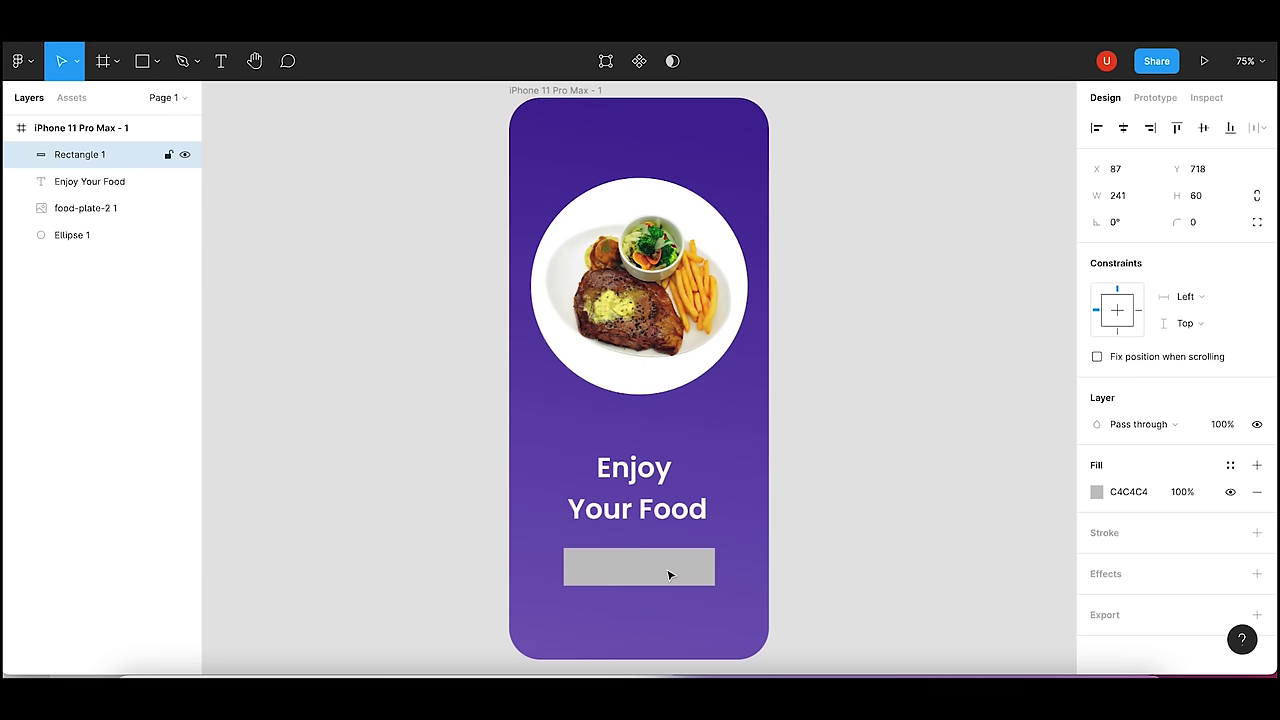
pyautogui.click(1200, 222)
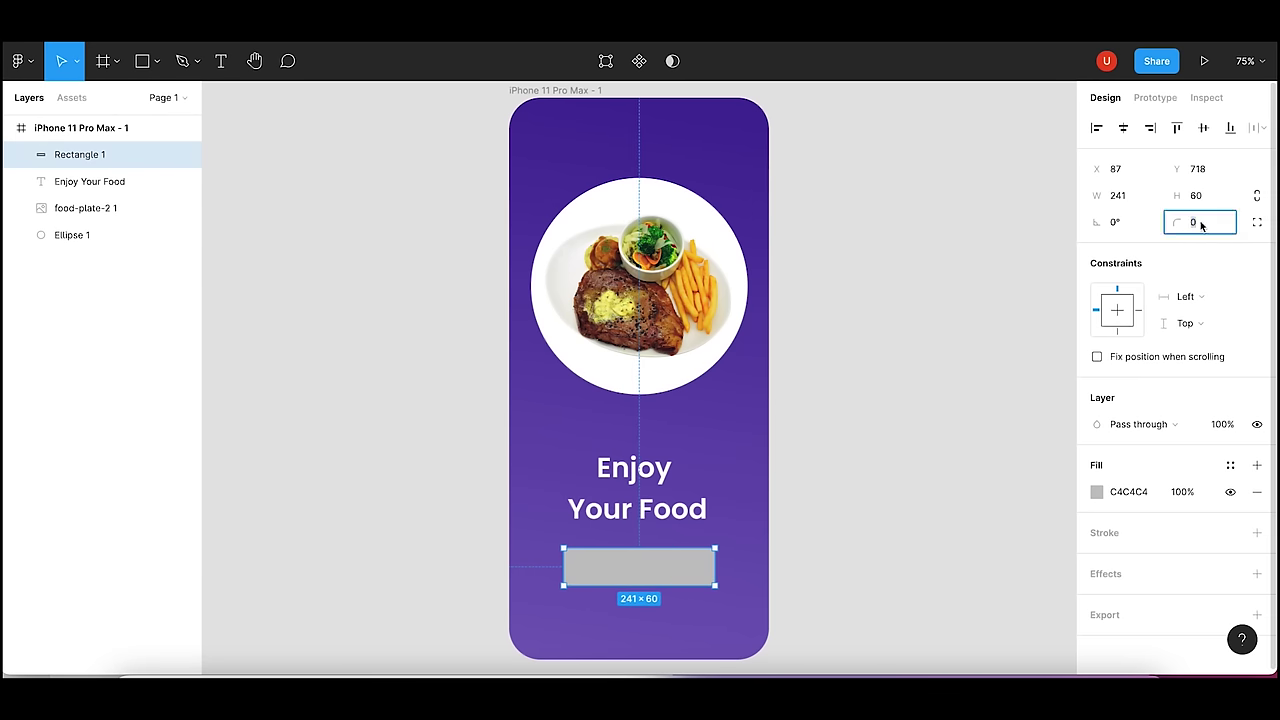
pyautogui.write('20')
pyautogui.press('Return')
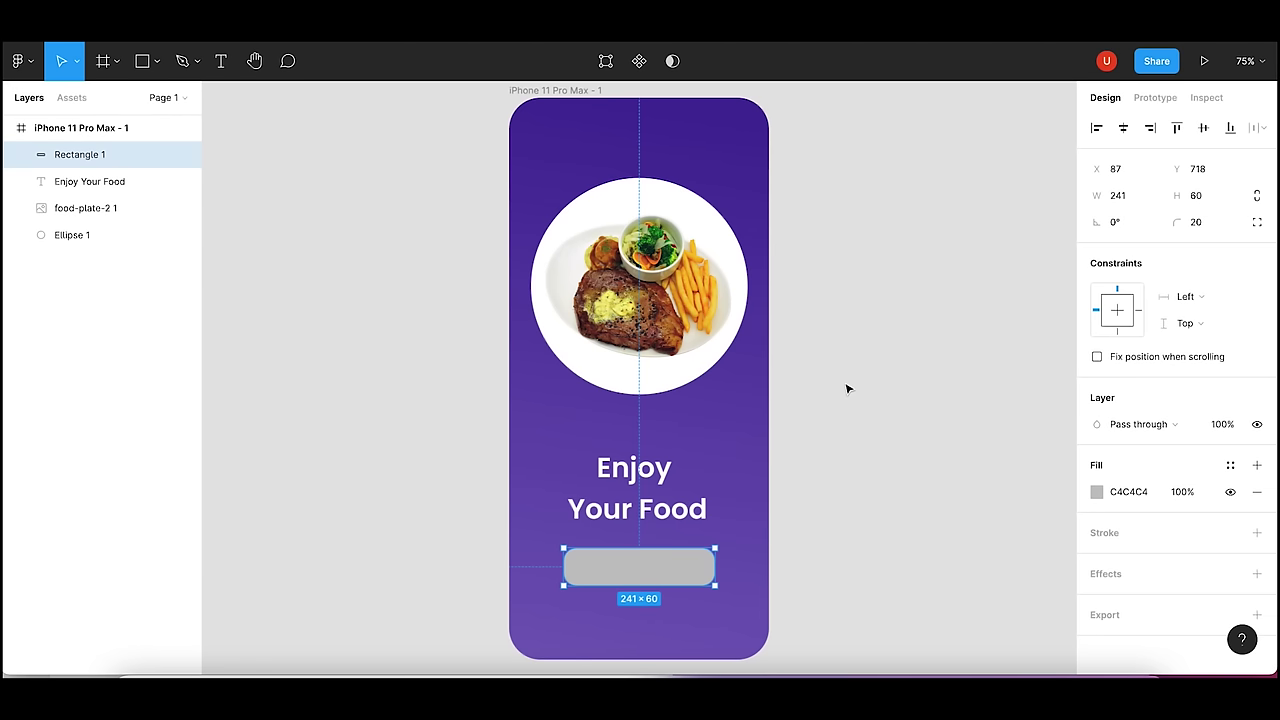
pyautogui.click(846, 388)
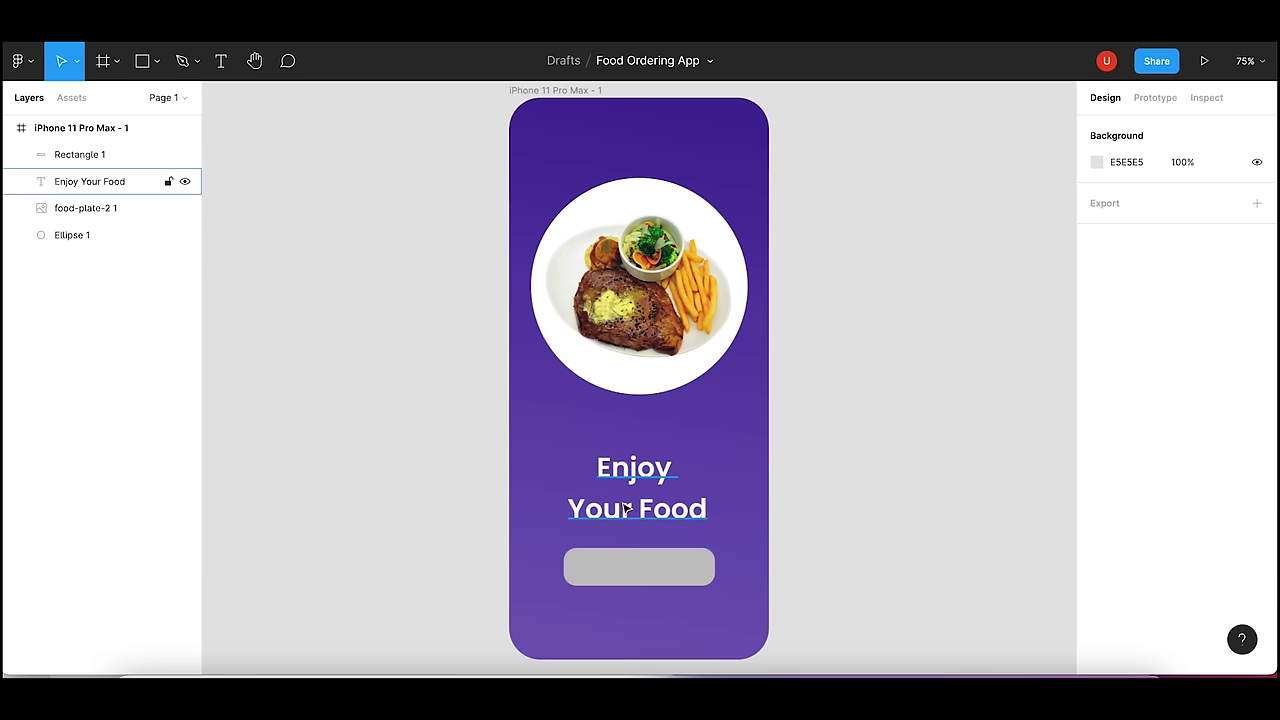
pyautogui.click(626, 508)
pyautogui.click(639, 567)
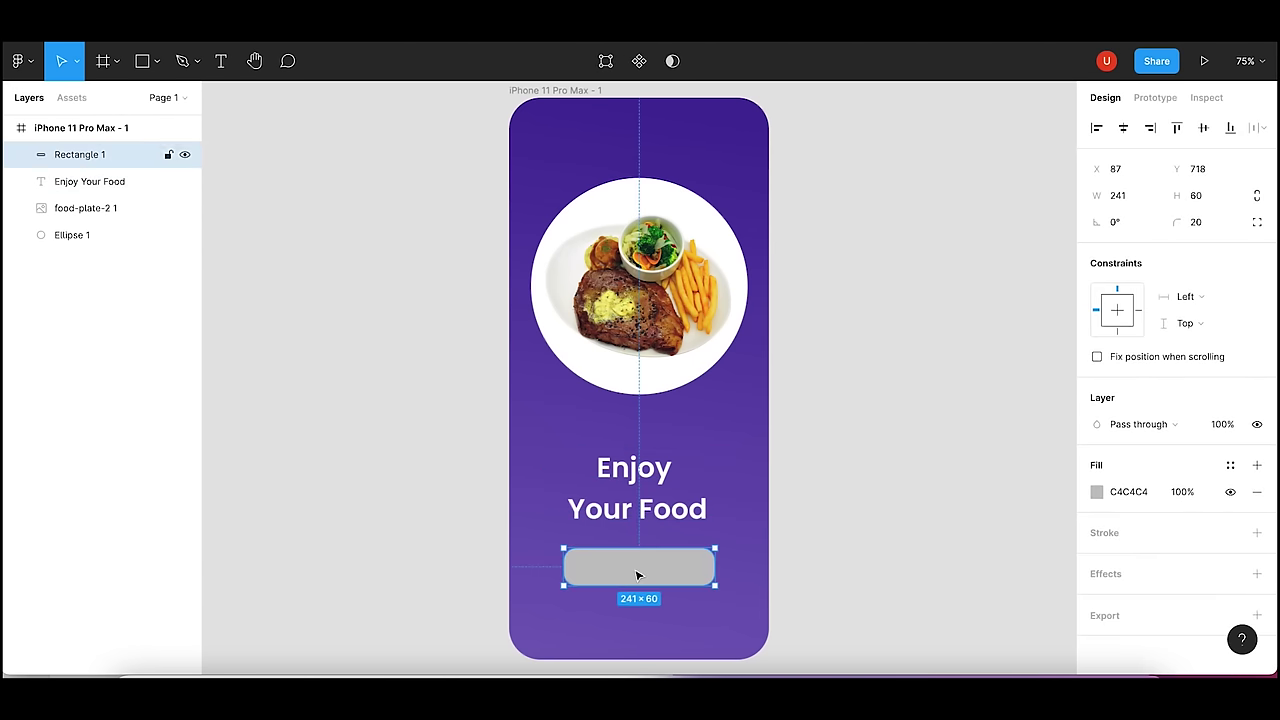
pyautogui.click(221, 61)
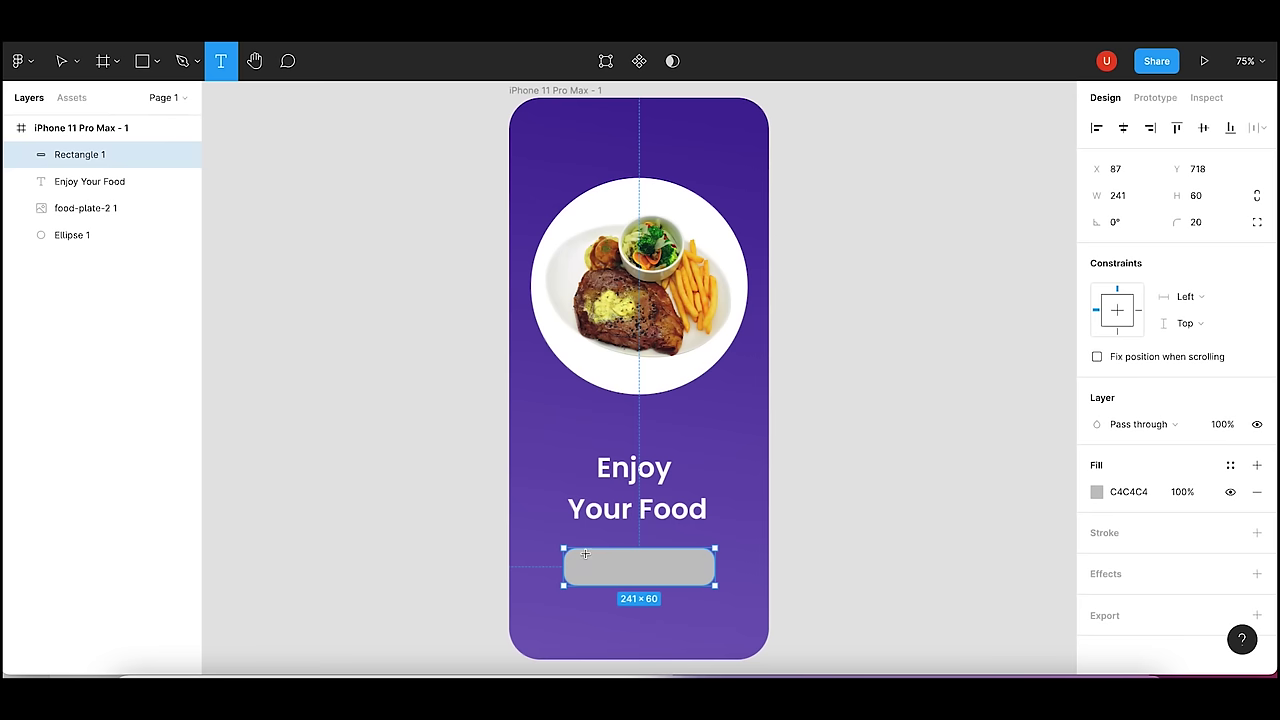
# - Add a size-32 'Get Started' text box over the grey button
pyautogui.moveTo(585, 554); pyautogui.dragTo(692, 580)
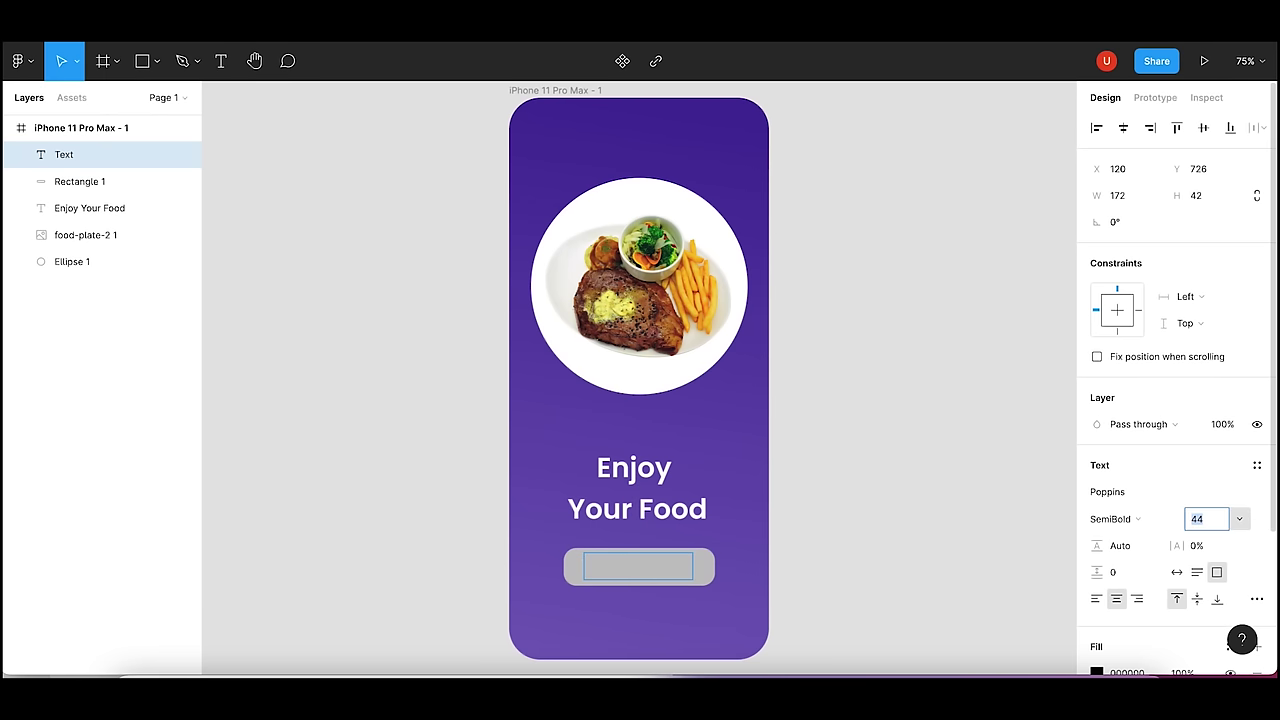
pyautogui.write('32')
pyautogui.press('Return')
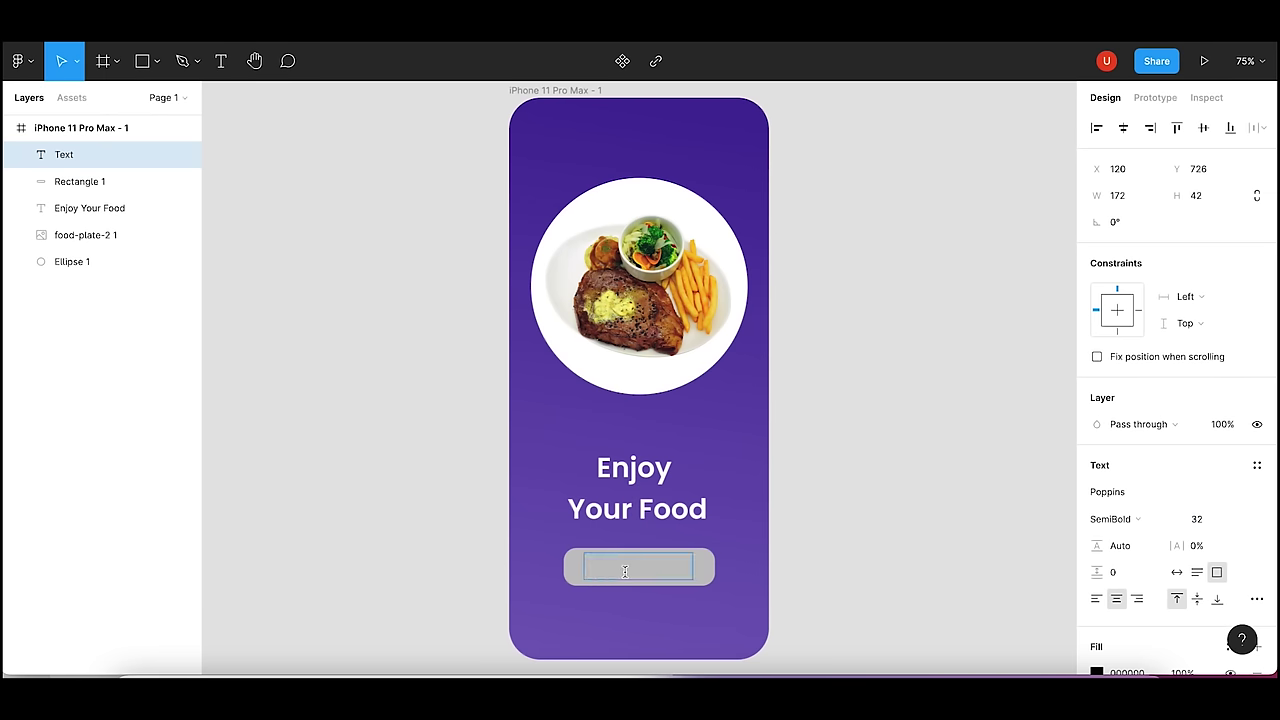
pyautogui.write('Get Started')
pyautogui.press('Escape')
# - Reduce the Get Started label to font size 24
pyautogui.click(875, 551)
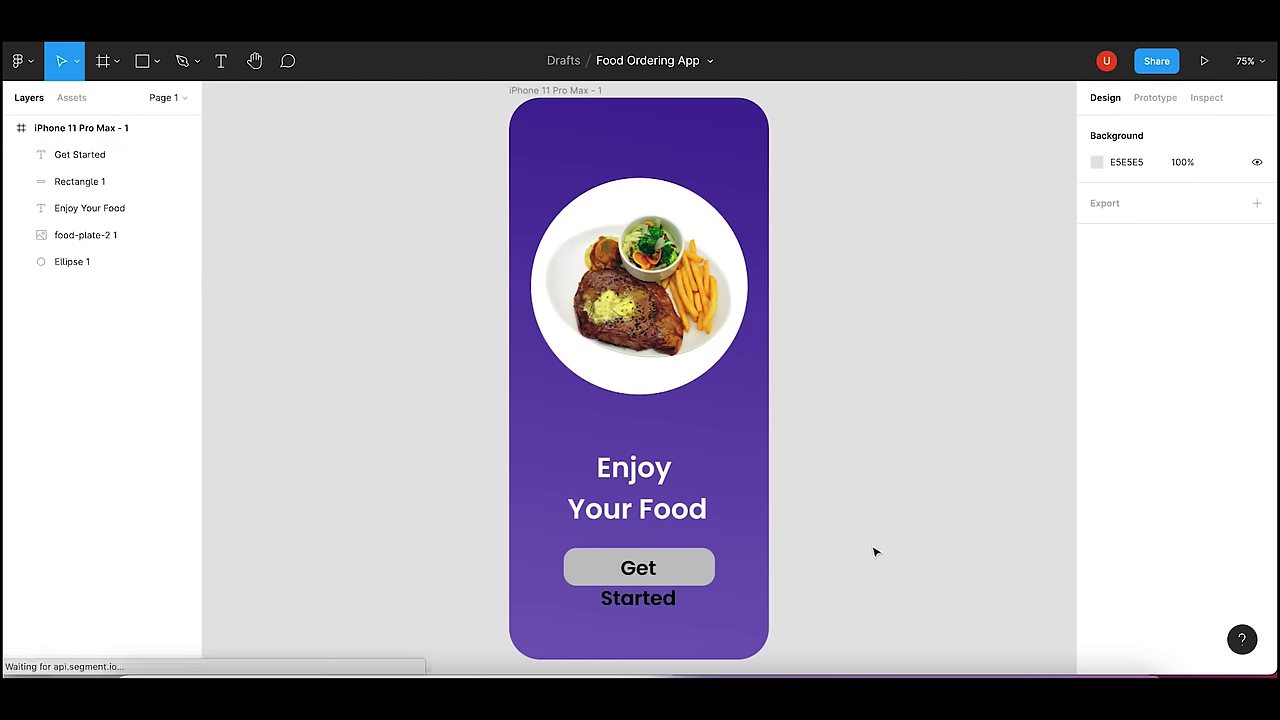
pyautogui.click(80, 154)
pyautogui.click(1210, 520)
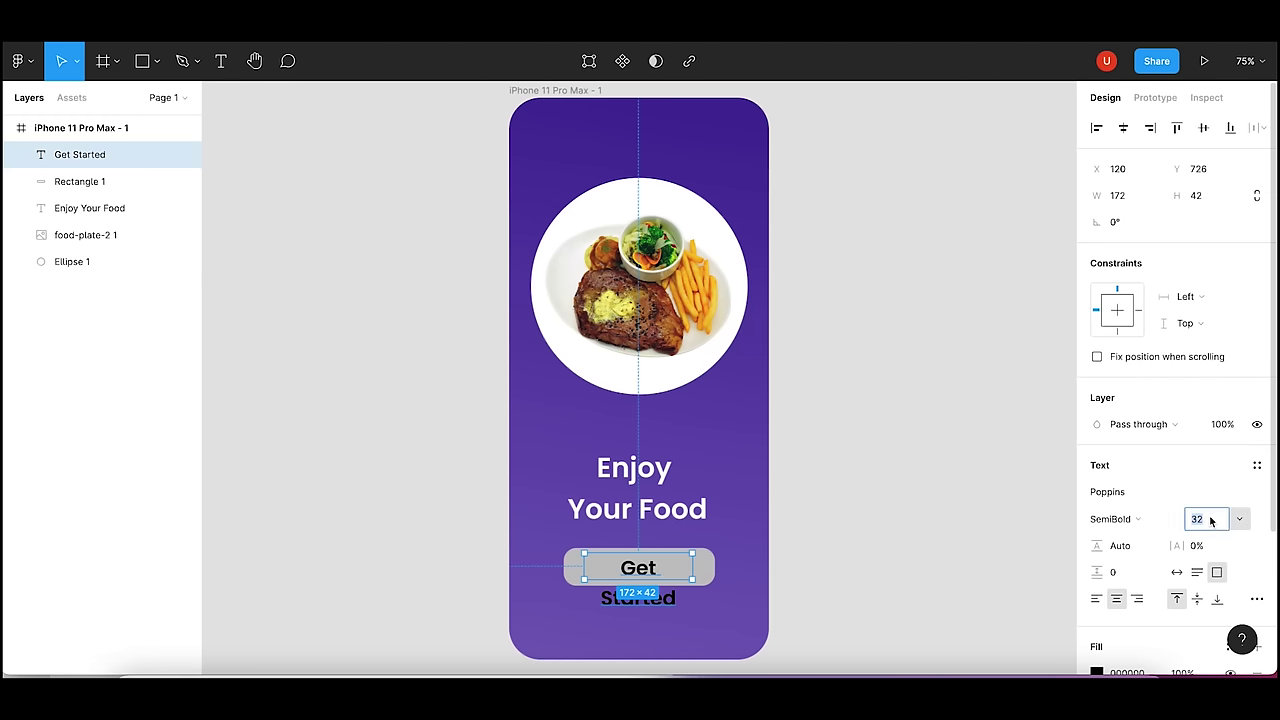
pyautogui.write('24')
pyautogui.press('Return')
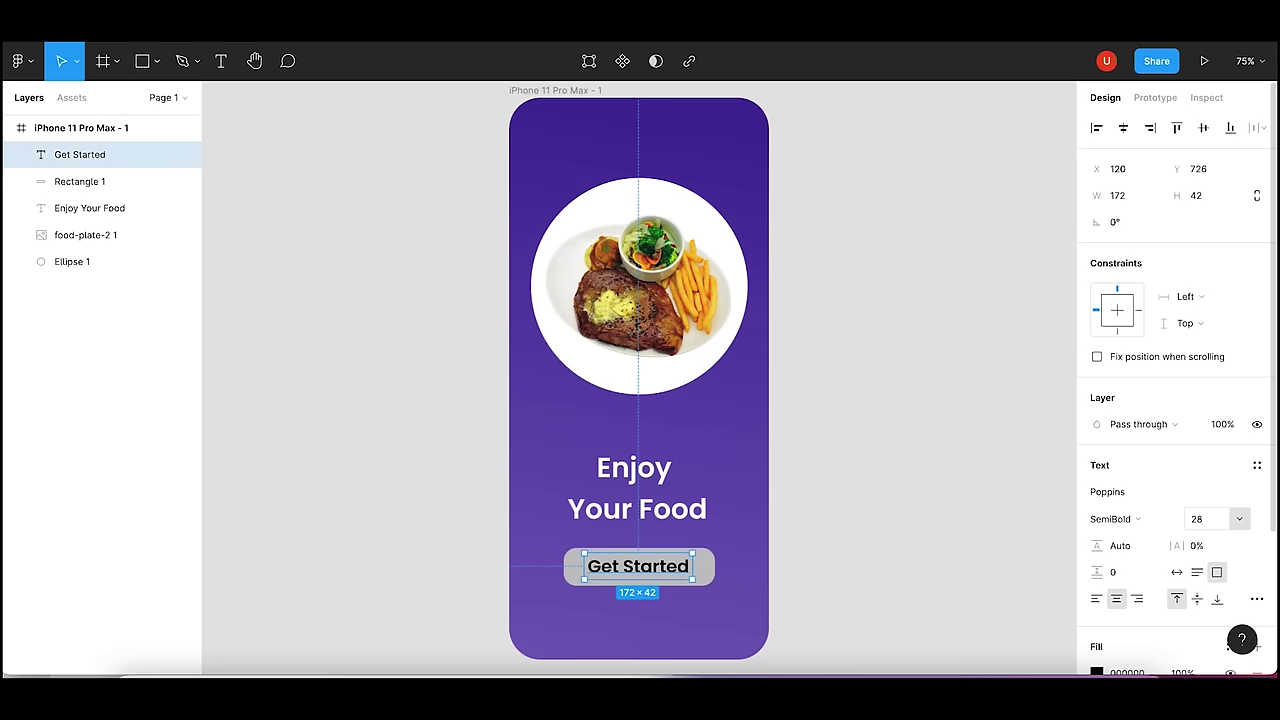
pyautogui.click(949, 532)
pyautogui.click(617, 568)
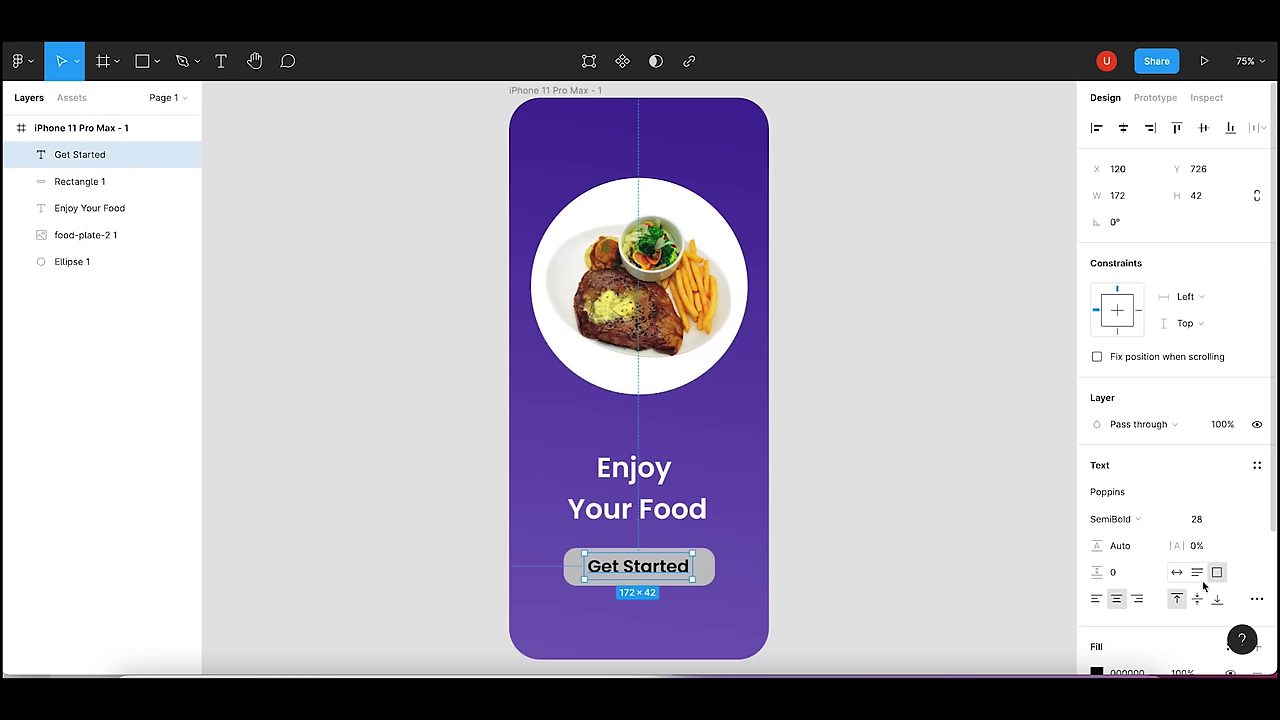
pyautogui.click(1210, 520)
pyautogui.write('24')
pyautogui.press('Return')
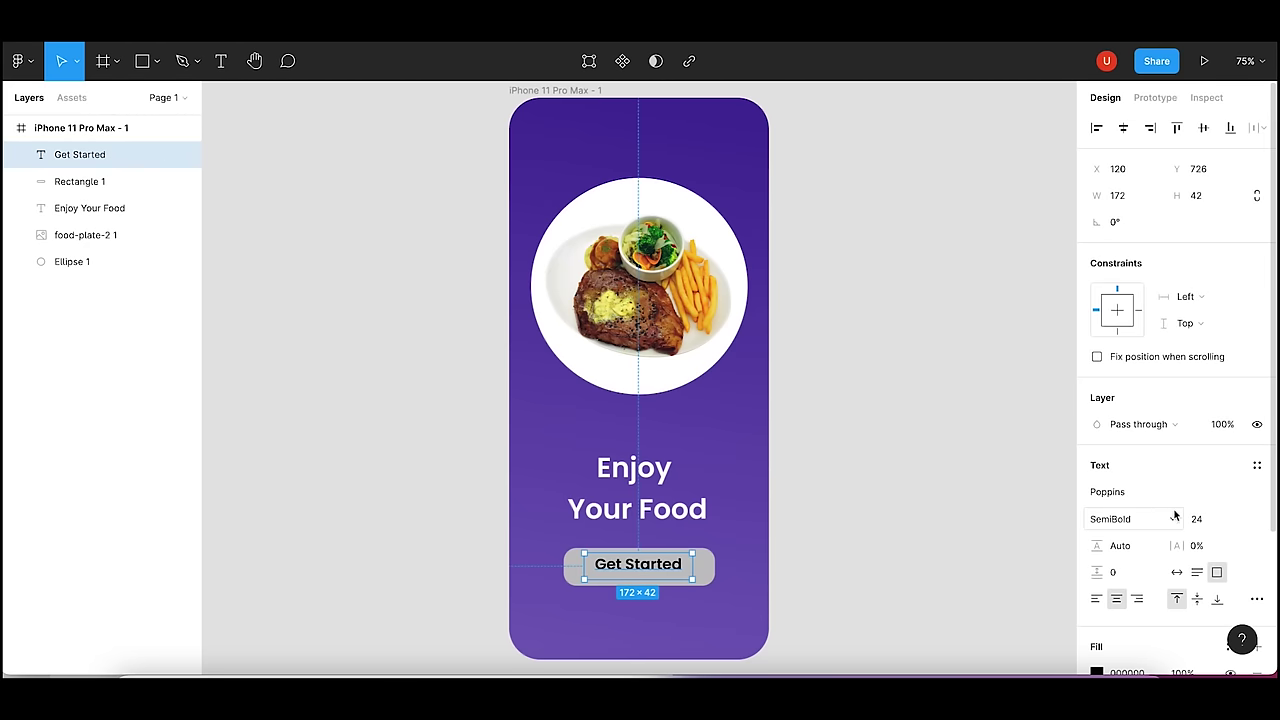
# - Make the Get Started label SemiBold and centre it on the button
pyautogui.click(1137, 518)
pyautogui.click(1129, 499)
pyautogui.click(946, 526)
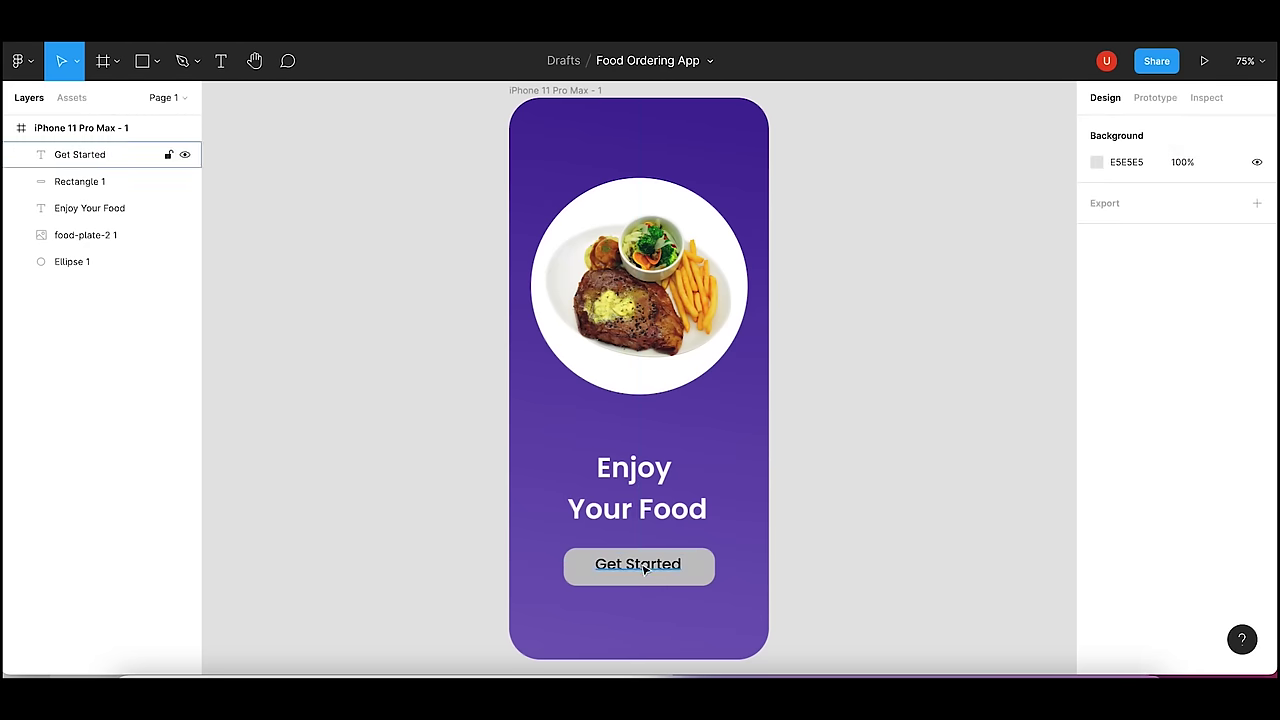
pyautogui.click(645, 567)
pyautogui.moveTo(645, 567); pyautogui.dragTo(645, 570)
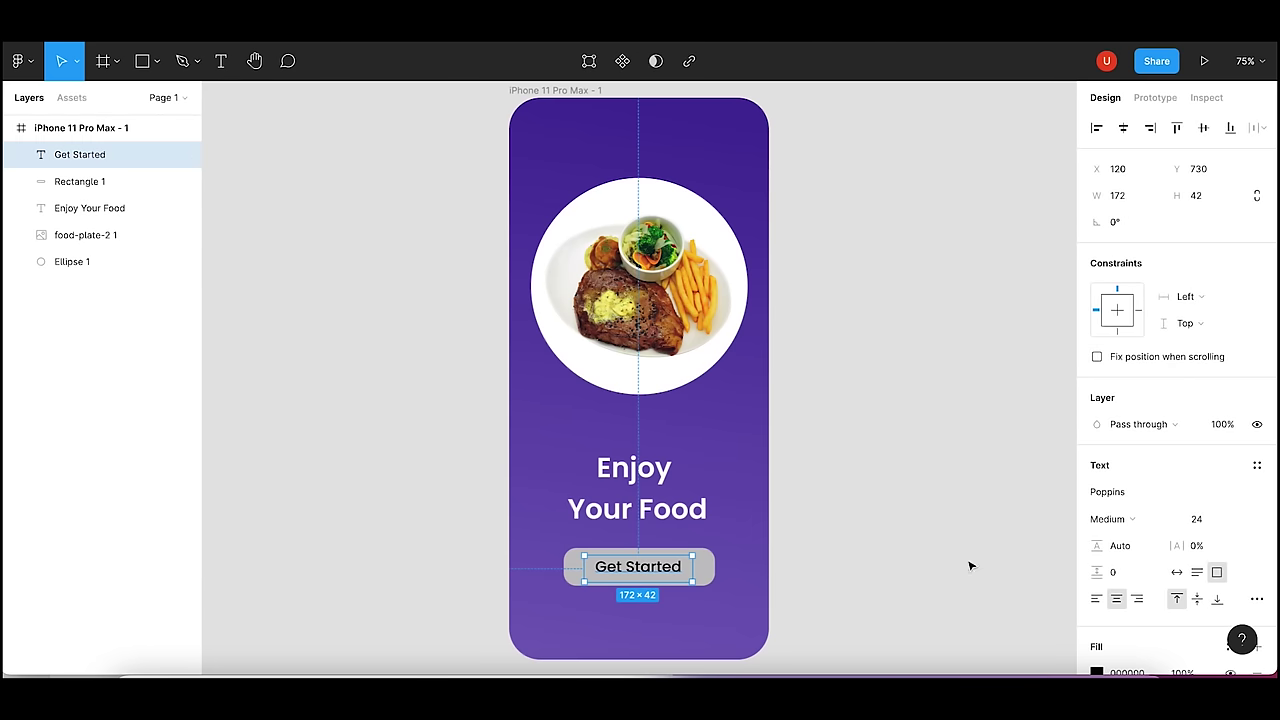
pyautogui.click(1122, 522)
pyautogui.click(1130, 537)
pyautogui.click(903, 529)
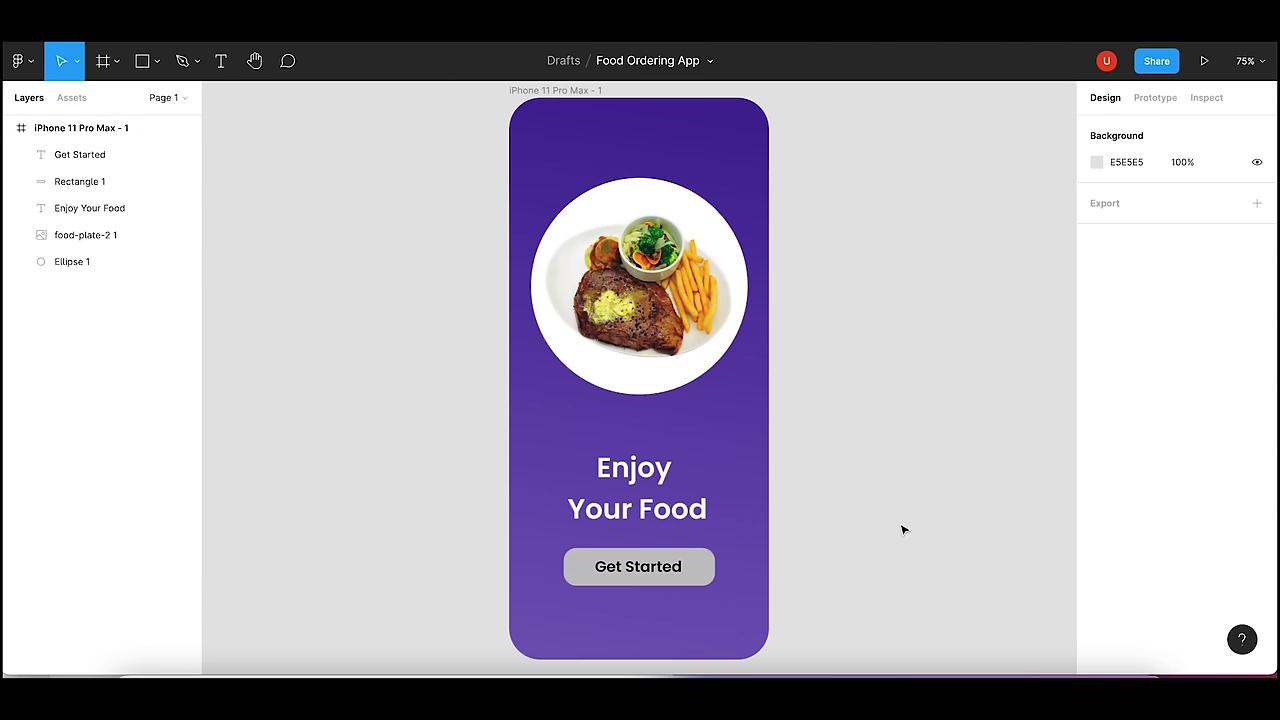
# - Change the Enjoy Your Food heading's font weight to Medium
pyautogui.click(620, 577)
pyautogui.click(660, 505)
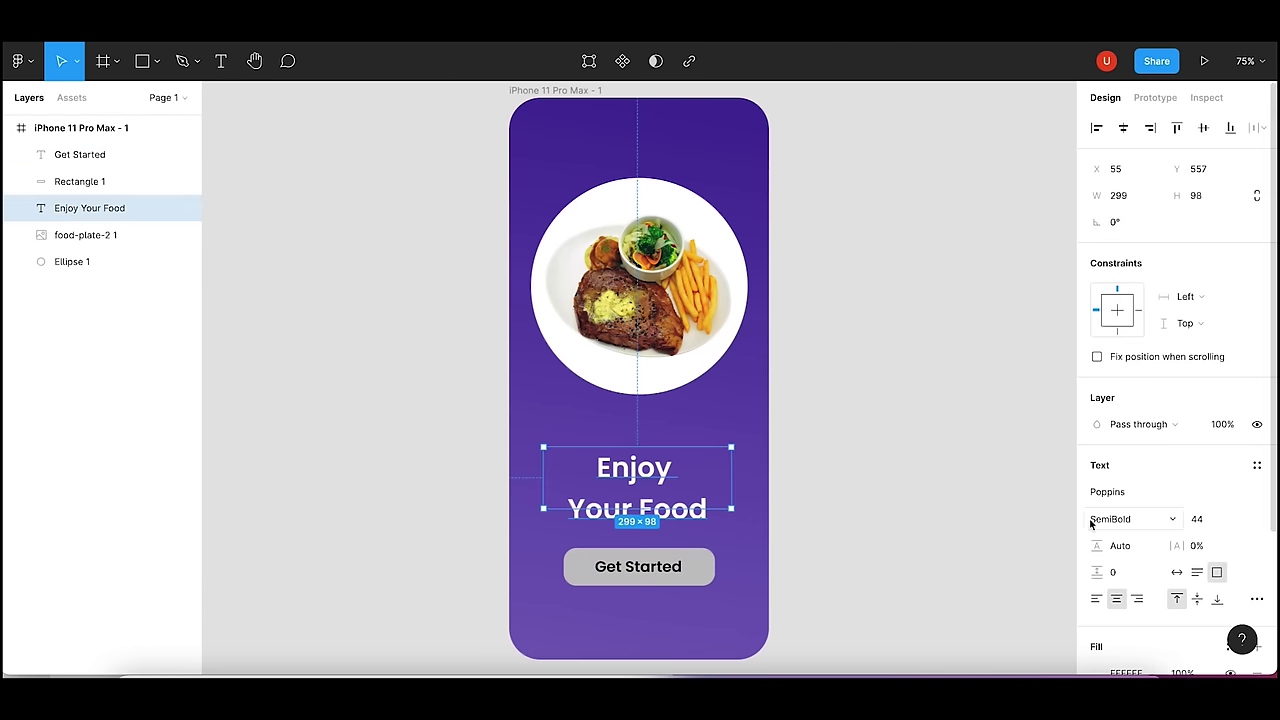
pyautogui.click(1140, 522)
pyautogui.click(1129, 499)
pyautogui.click(952, 519)
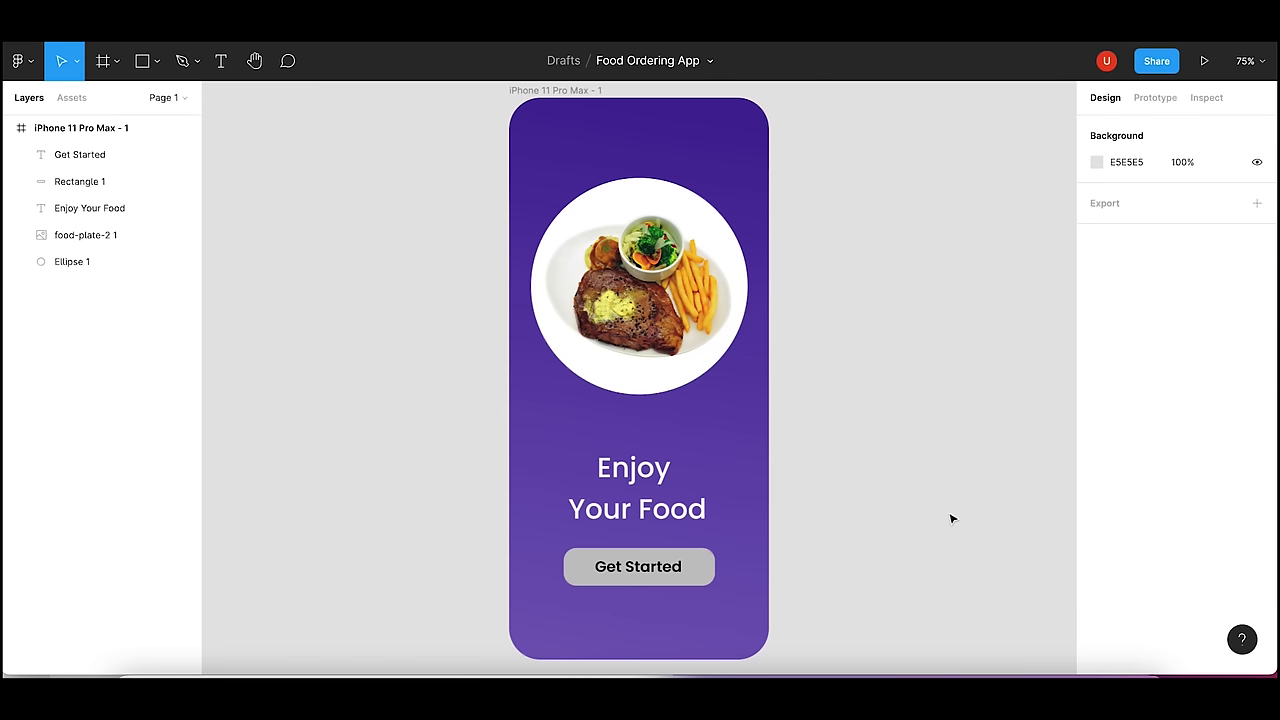
# - Make the Get Started button rectangle's fill white (FFFFFF)
pyautogui.click(643, 571)
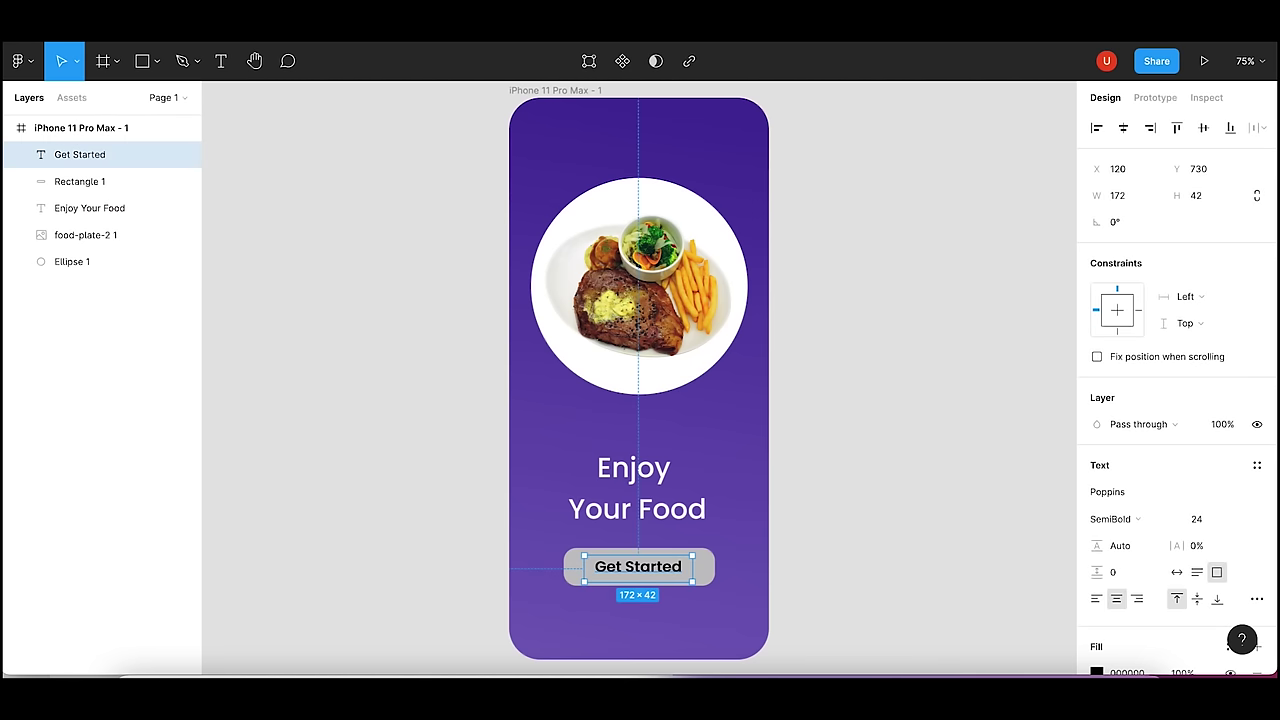
pyautogui.press('Tab')
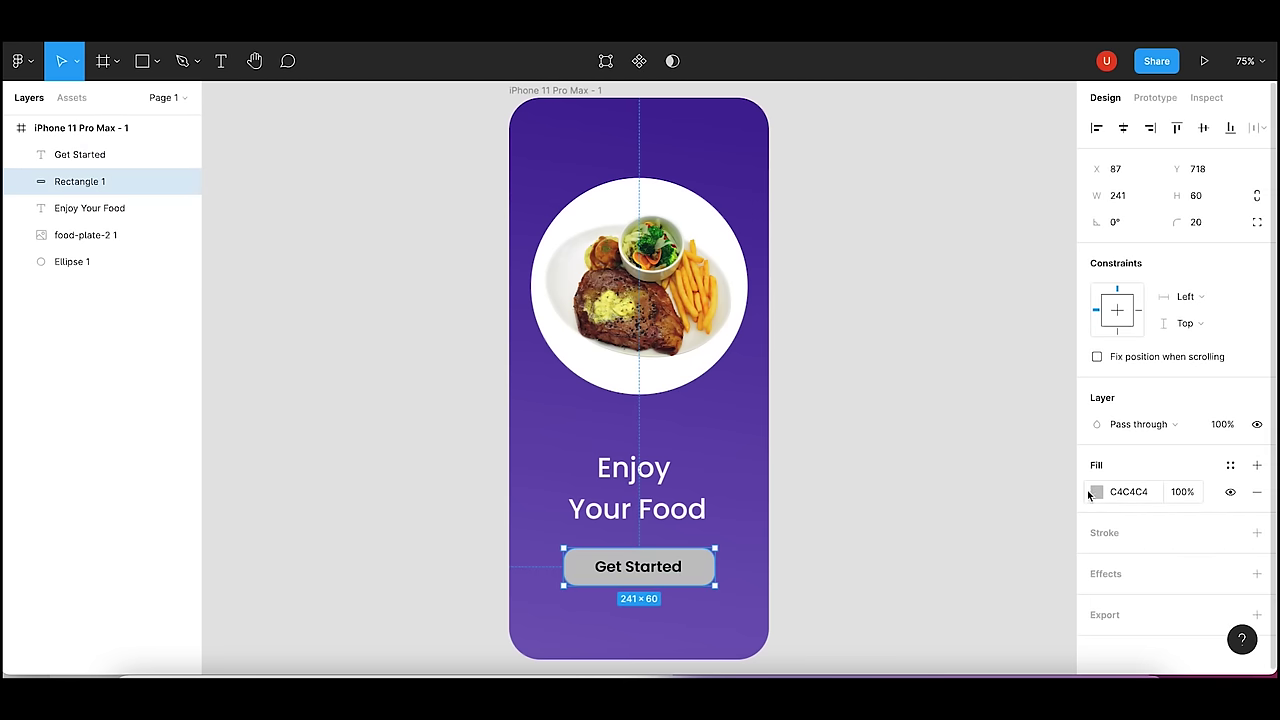
pyautogui.click(1097, 491)
pyautogui.moveTo(929, 313); pyautogui.dragTo(822, 215)
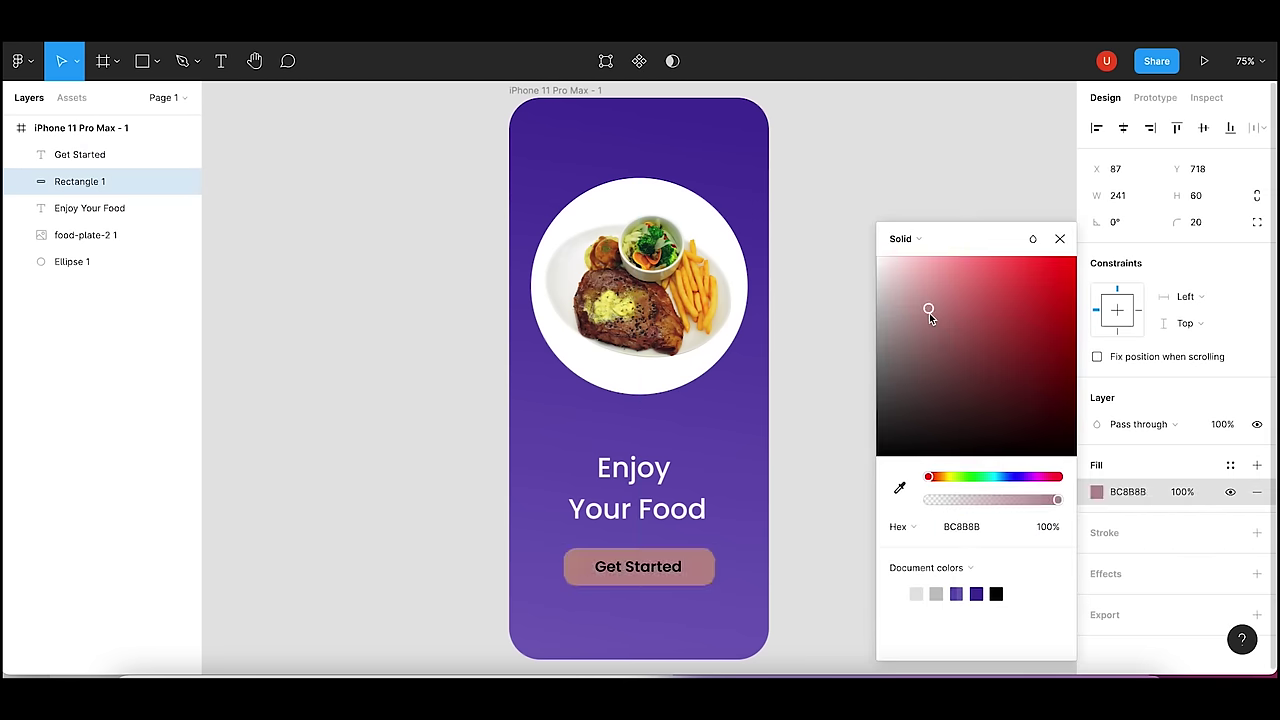
pyautogui.click(817, 246)
pyautogui.press('Tab')
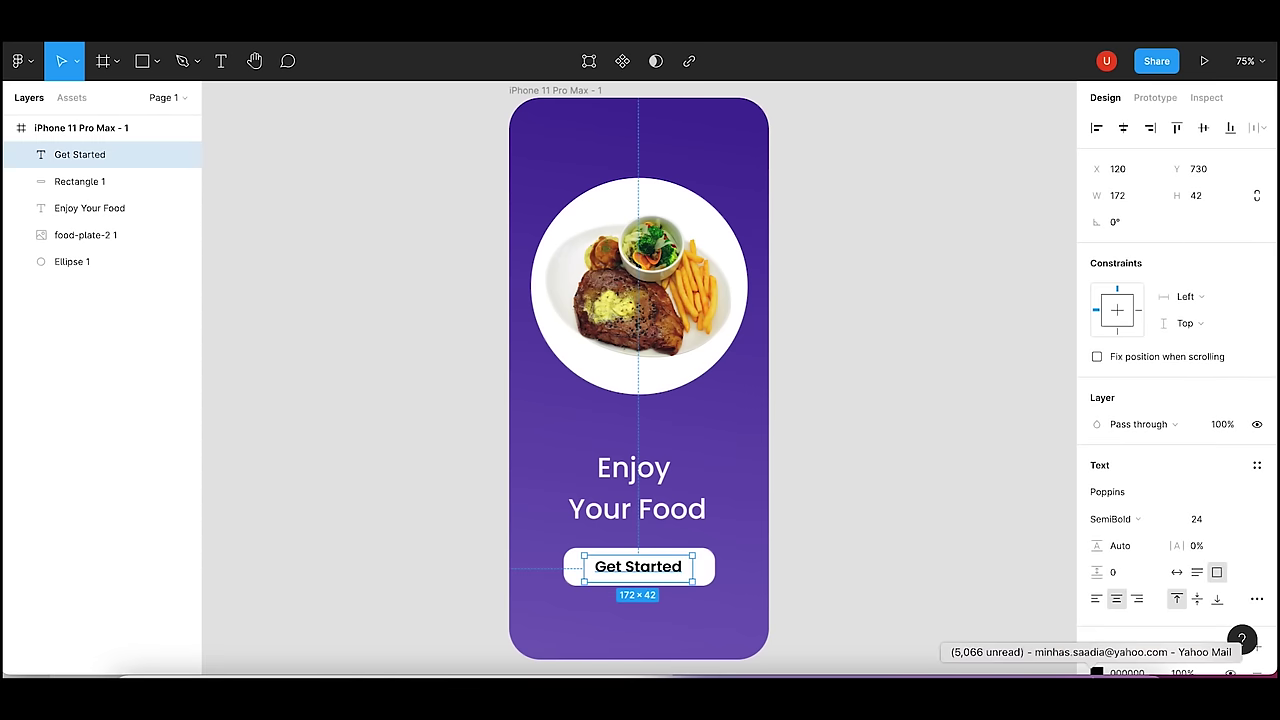
# - Colour the Get Started label deep purple (462B9C)
pyautogui.click(1096, 672)
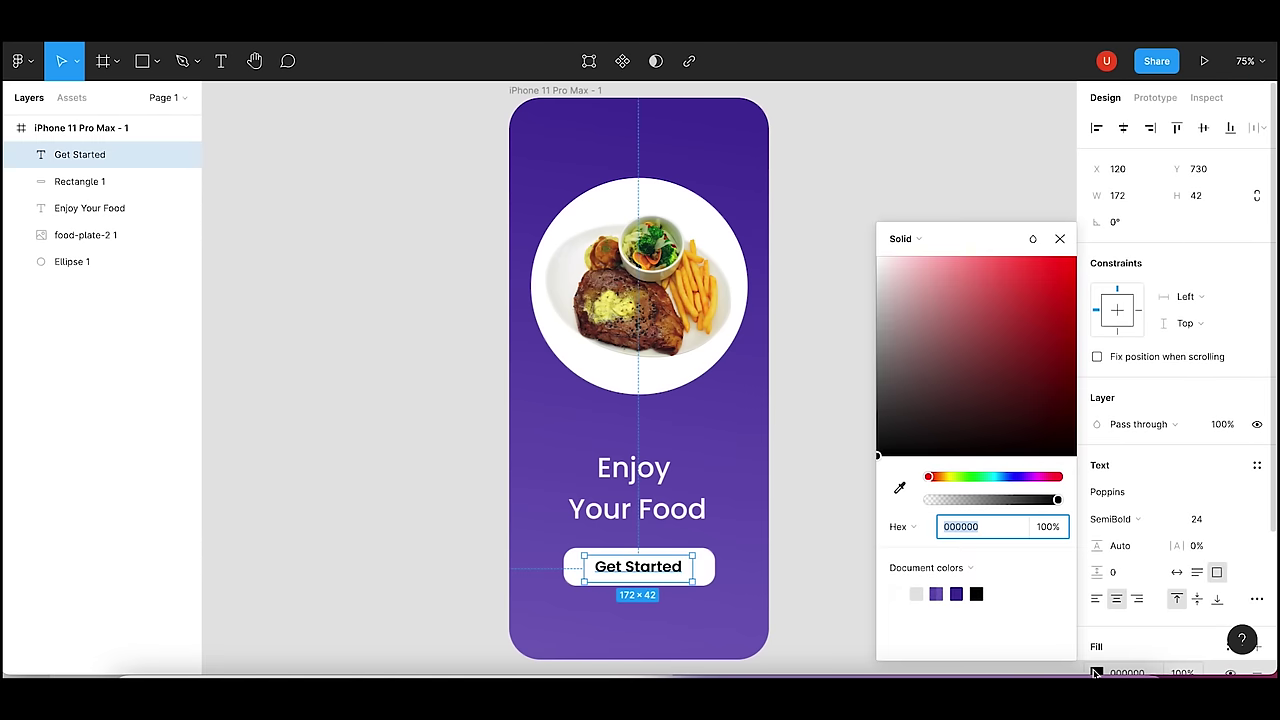
pyautogui.click(937, 594)
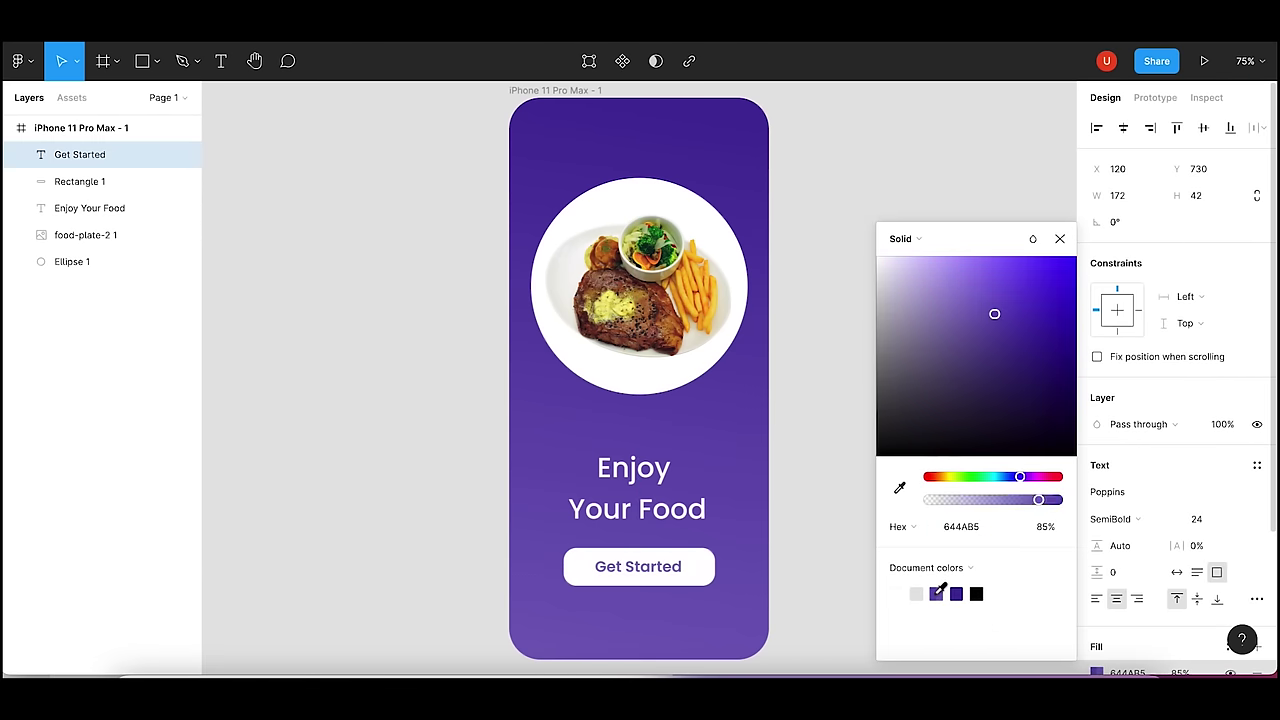
pyautogui.click(956, 594)
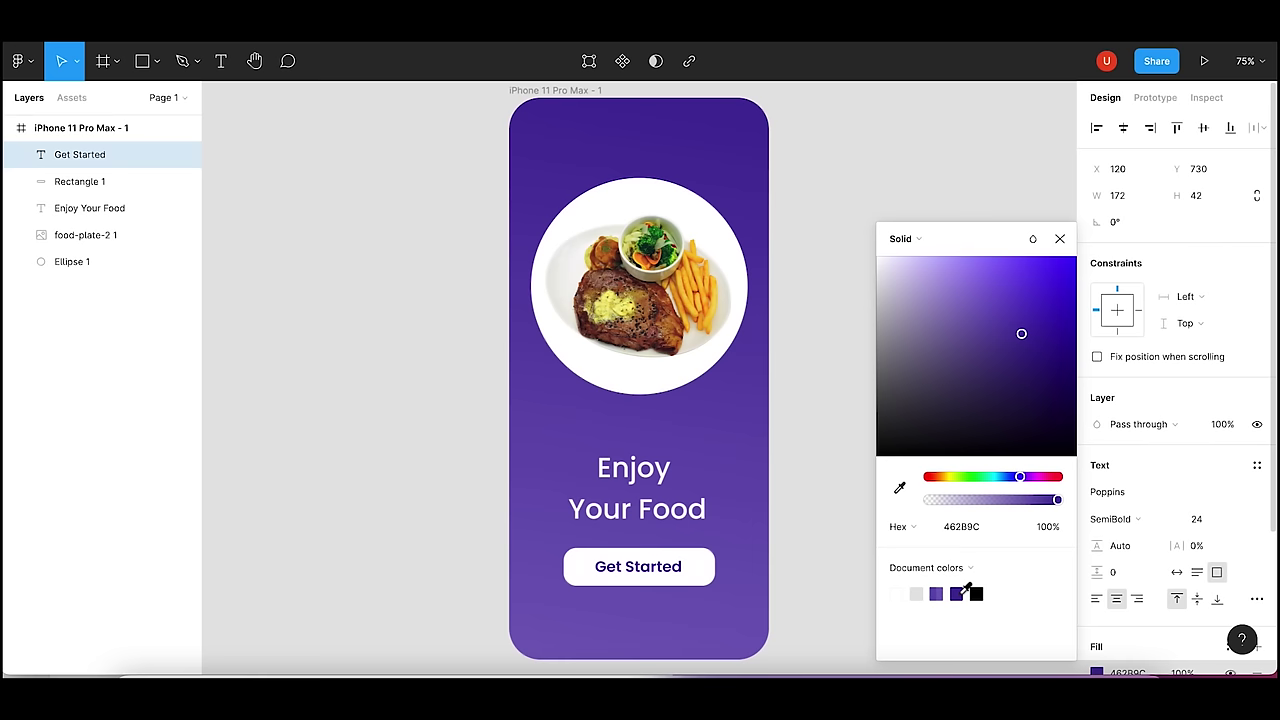
pyautogui.click(810, 555)
# - Narrow the white button background to 221 wide and nudge it right to centre it
pyautogui.click(696, 581)
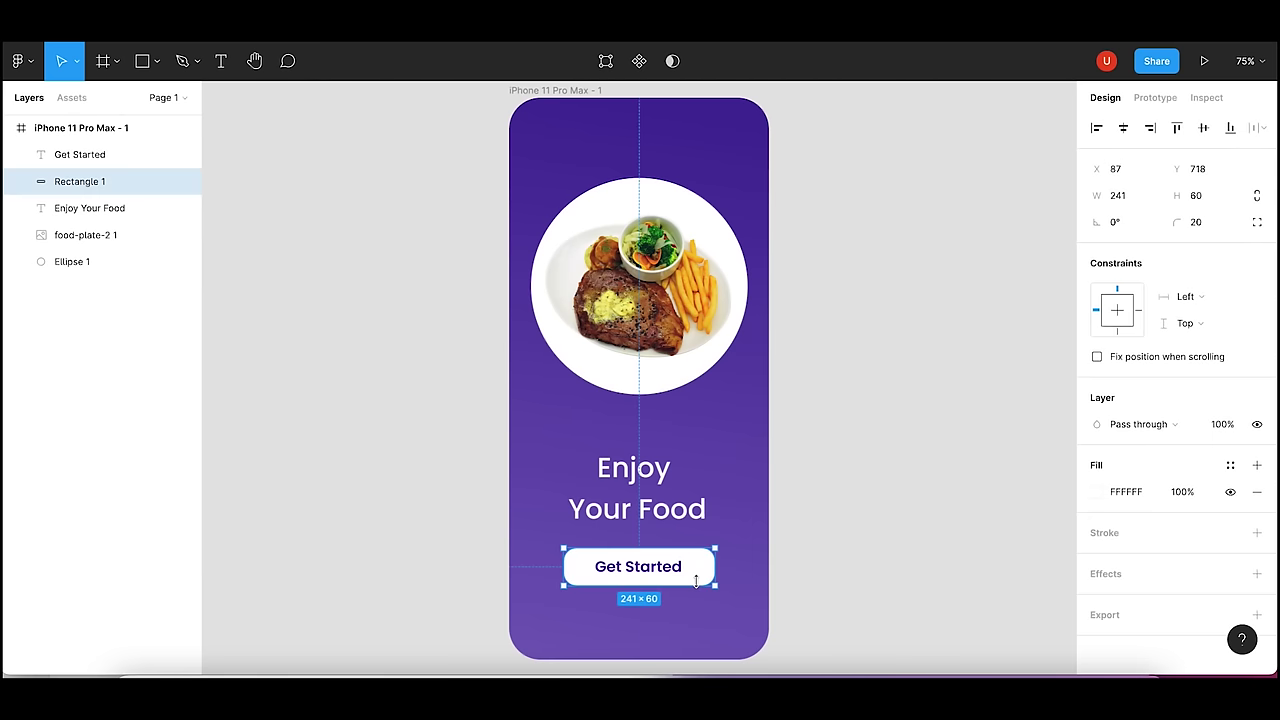
pyautogui.moveTo(716, 570); pyautogui.dragTo(707, 570)
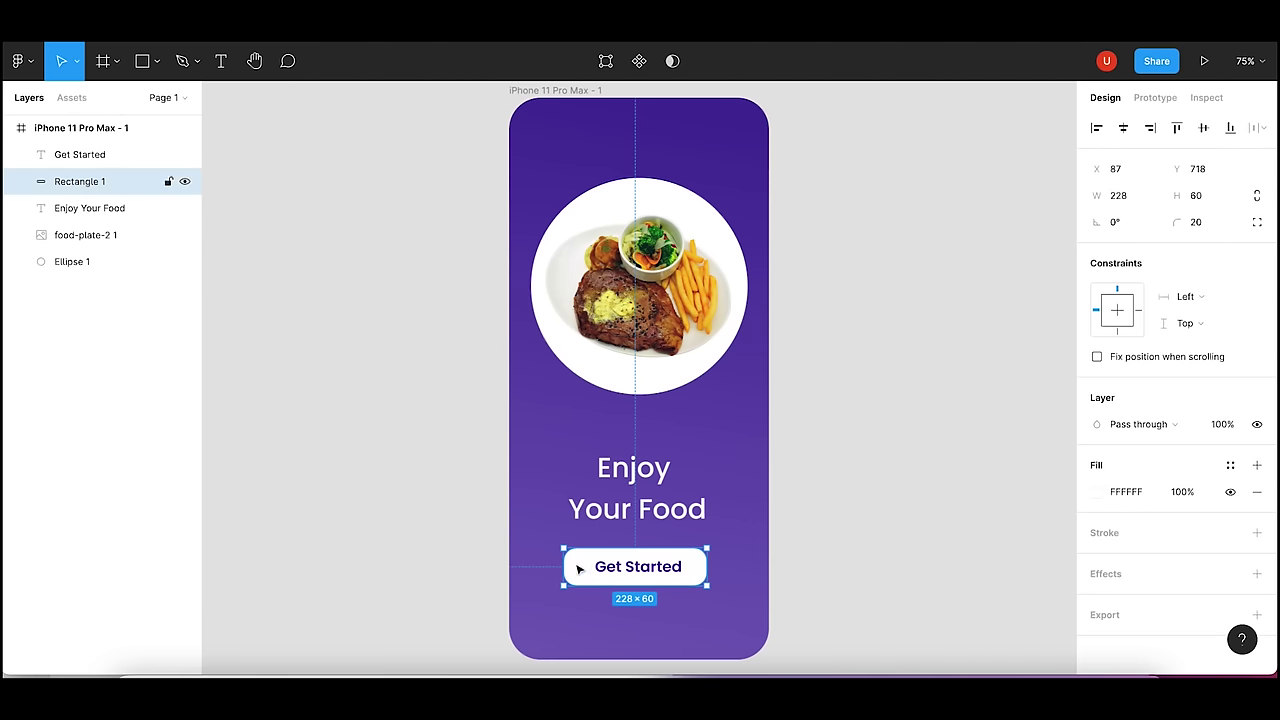
pyautogui.moveTo(568, 566); pyautogui.dragTo(573, 566)
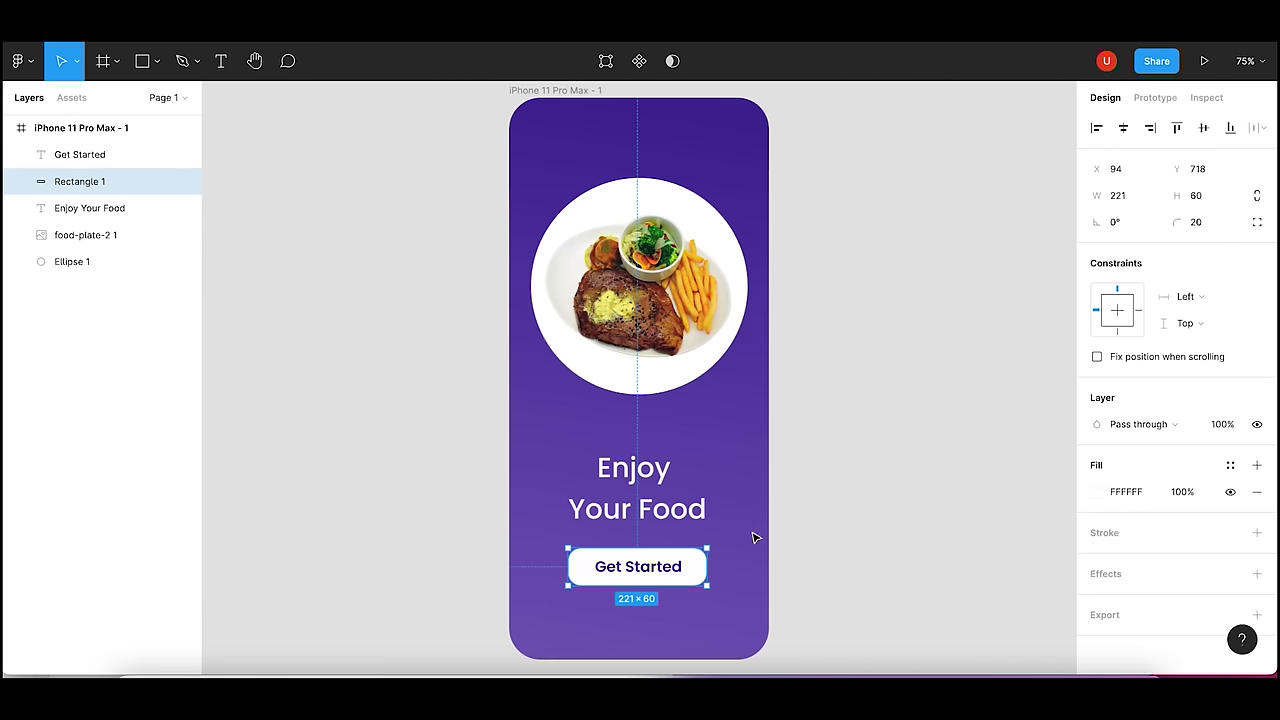
pyautogui.click(864, 527)
pyautogui.click(707, 581)
pyautogui.press('Right')
pyautogui.press('Right')
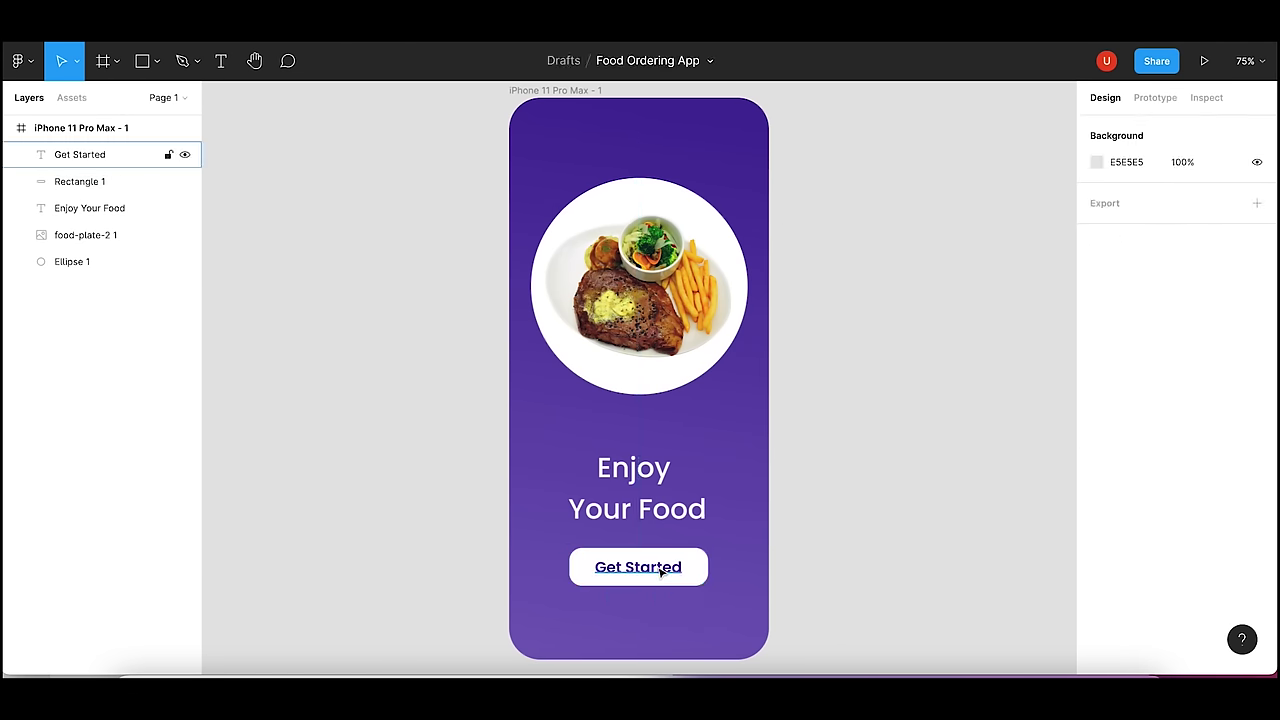
# - Check the Get Started text layer's fill colour hex value
pyautogui.click(80, 154)
pyautogui.scroll(-4, 1260, 570)
pyautogui.click(1135, 490)
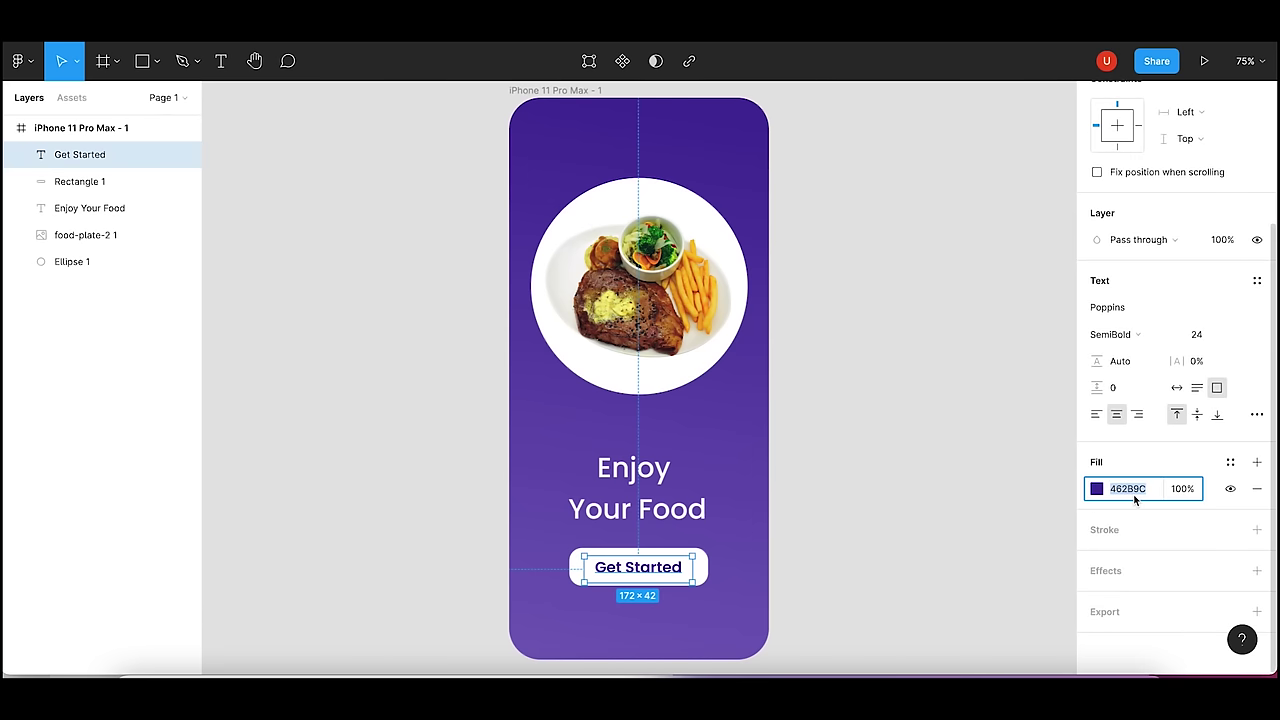
pyautogui.click(815, 485)
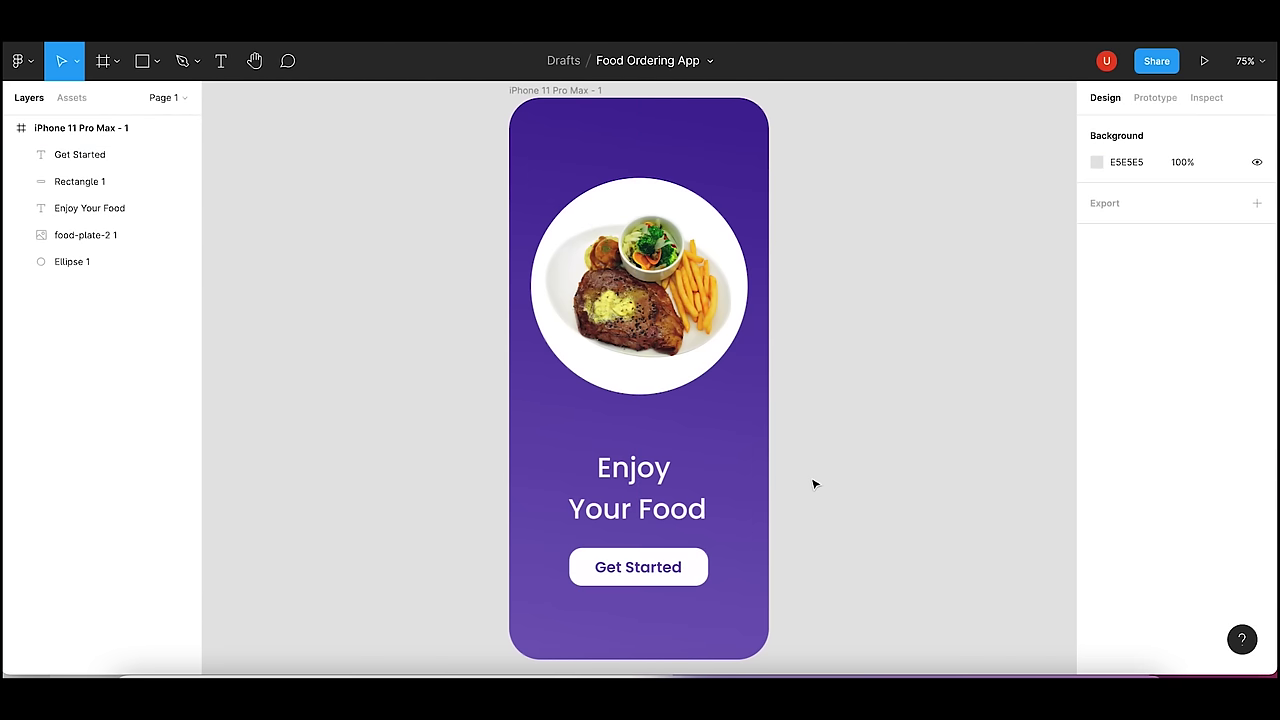
# - Move the Enjoy Your Food heading and the Get Started button up slightly
pyautogui.moveTo(628, 509); pyautogui.dragTo(626, 502)
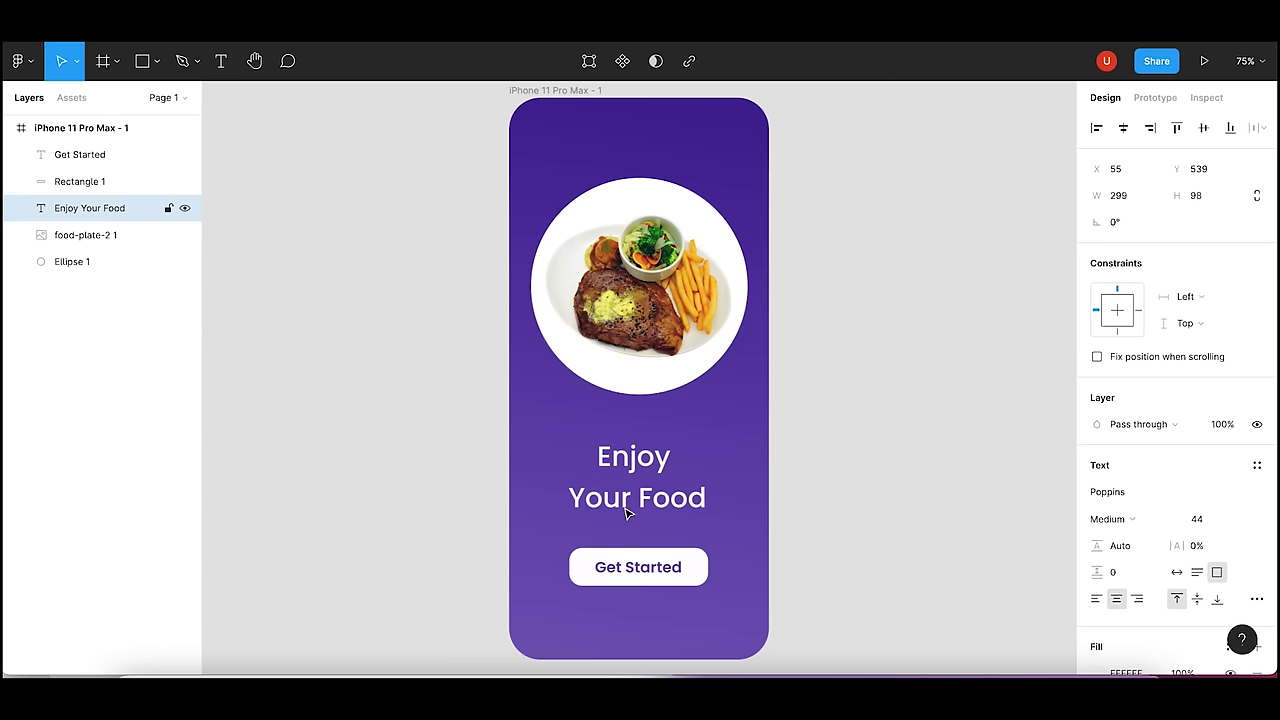
pyautogui.click(864, 583)
pyautogui.click(698, 582)
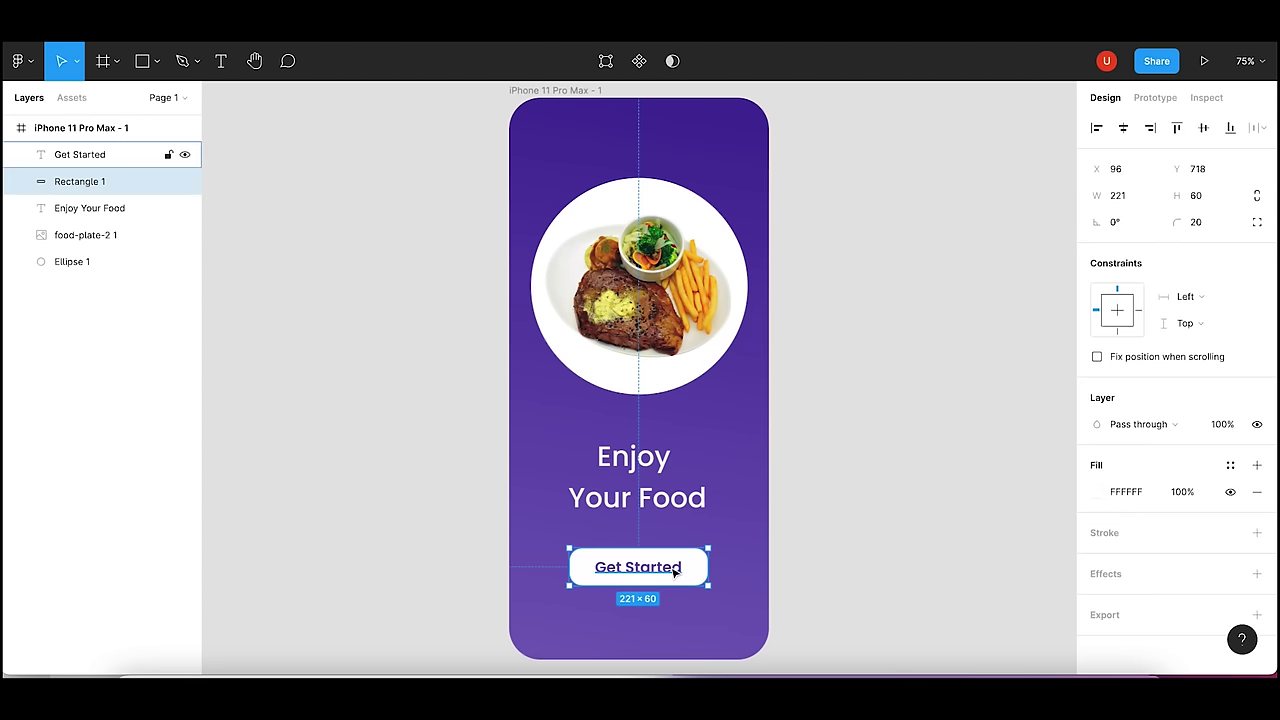
pyautogui.keyDown('shift'); pyautogui.click(673, 569); pyautogui.keyUp('shift')
pyautogui.press('Up')
pyautogui.press('Up')
pyautogui.press('Up')
pyautogui.press('Up')
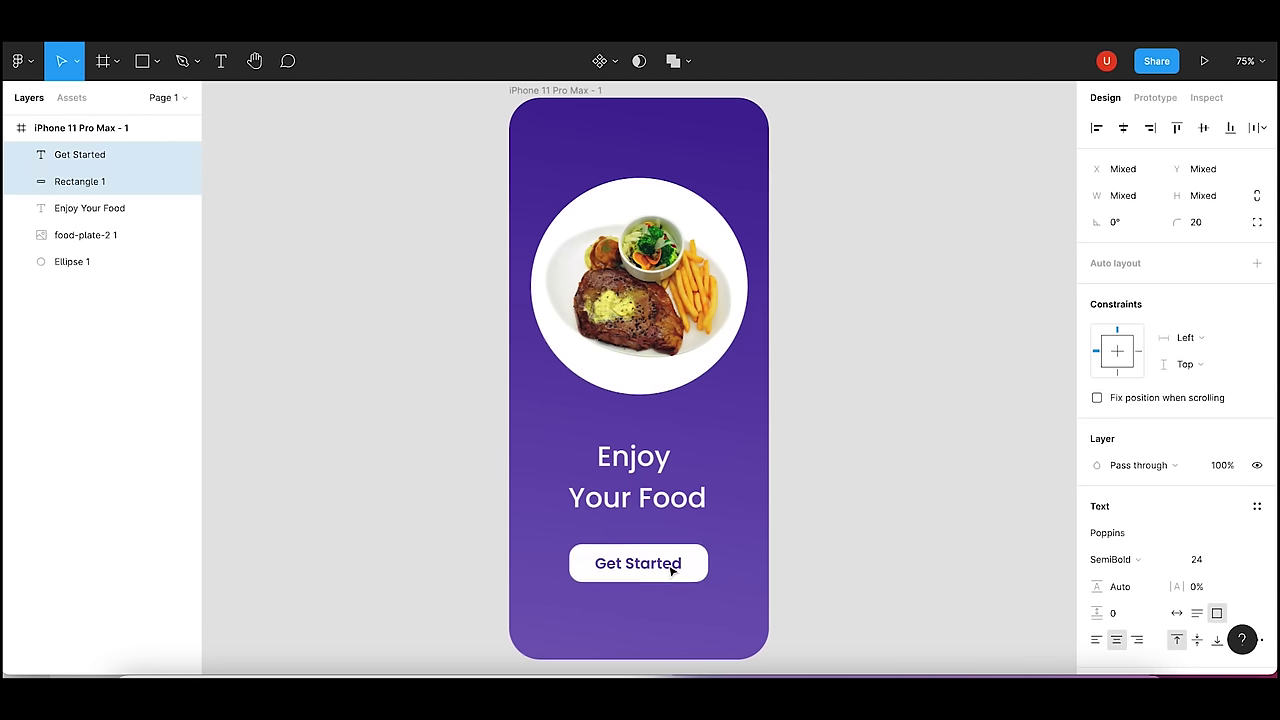
pyautogui.press('Up')
pyautogui.press('Up')
pyautogui.press('Up')
pyautogui.press('Up')
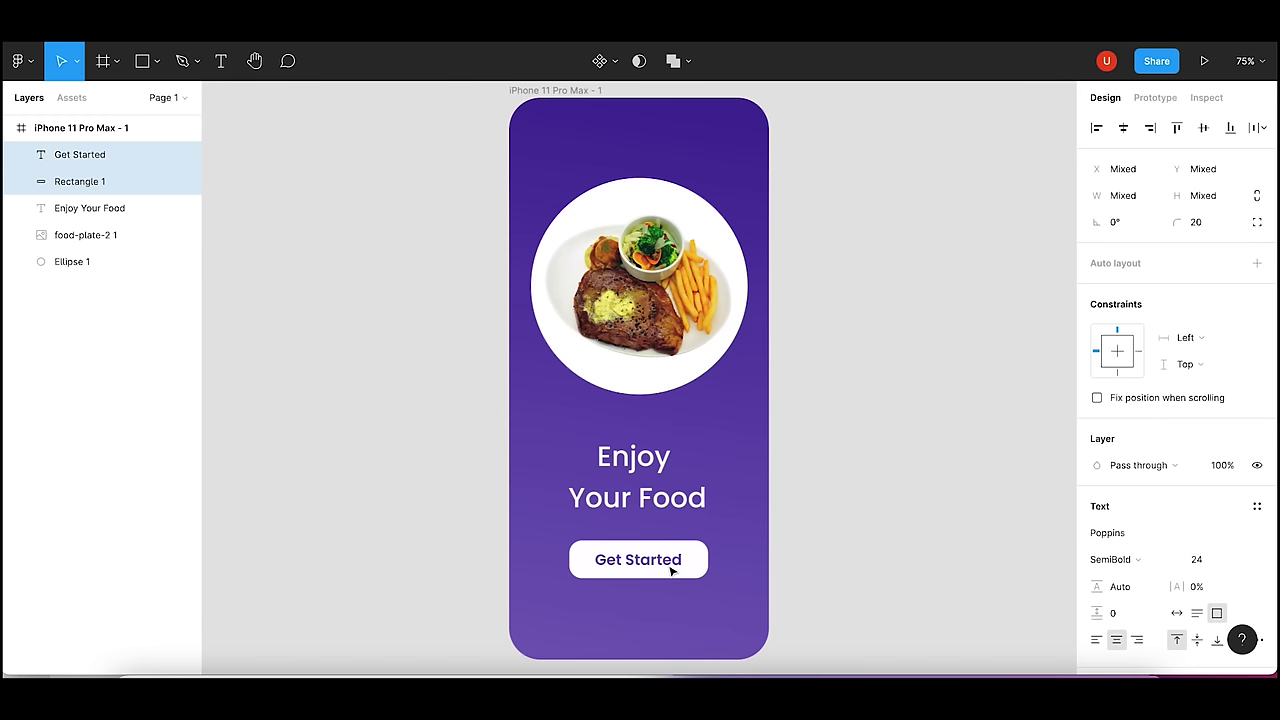
pyautogui.click(843, 512)
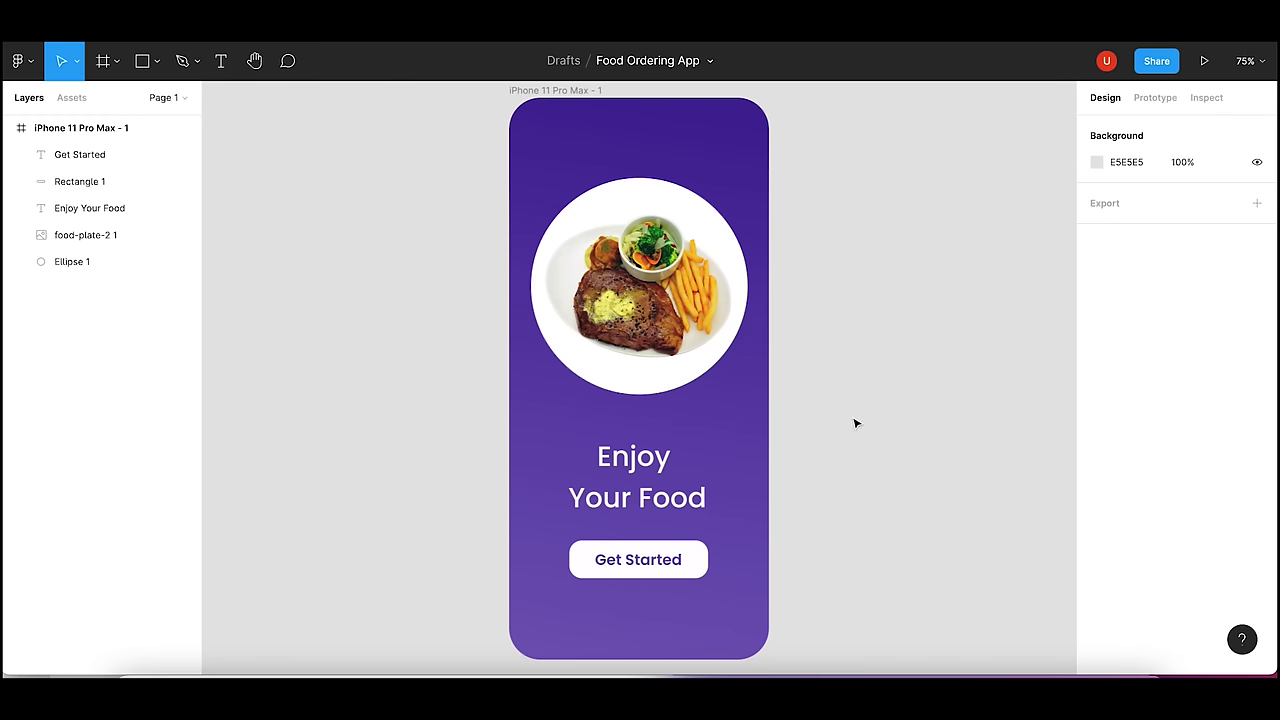
# - Round the Get Started button rectangle's corners to a radius of 25
pyautogui.click(704, 576)
pyautogui.click(1205, 224)
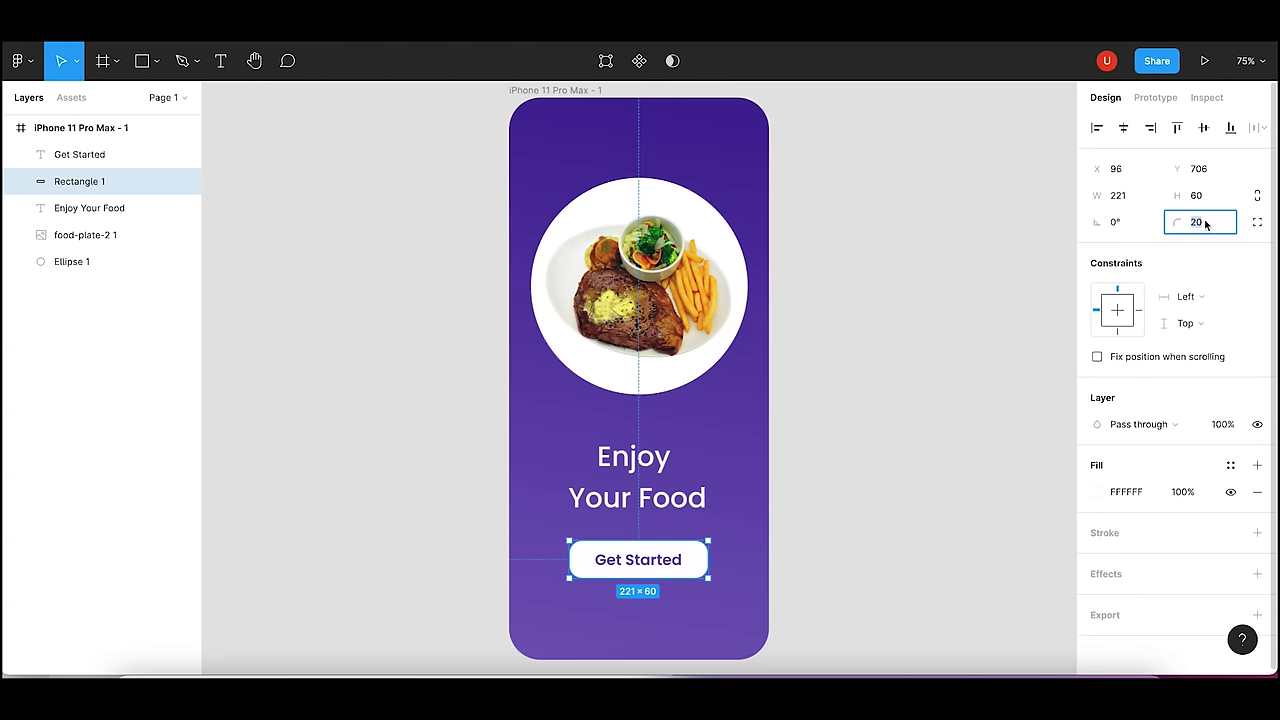
pyautogui.write('2')
pyautogui.press('Return')
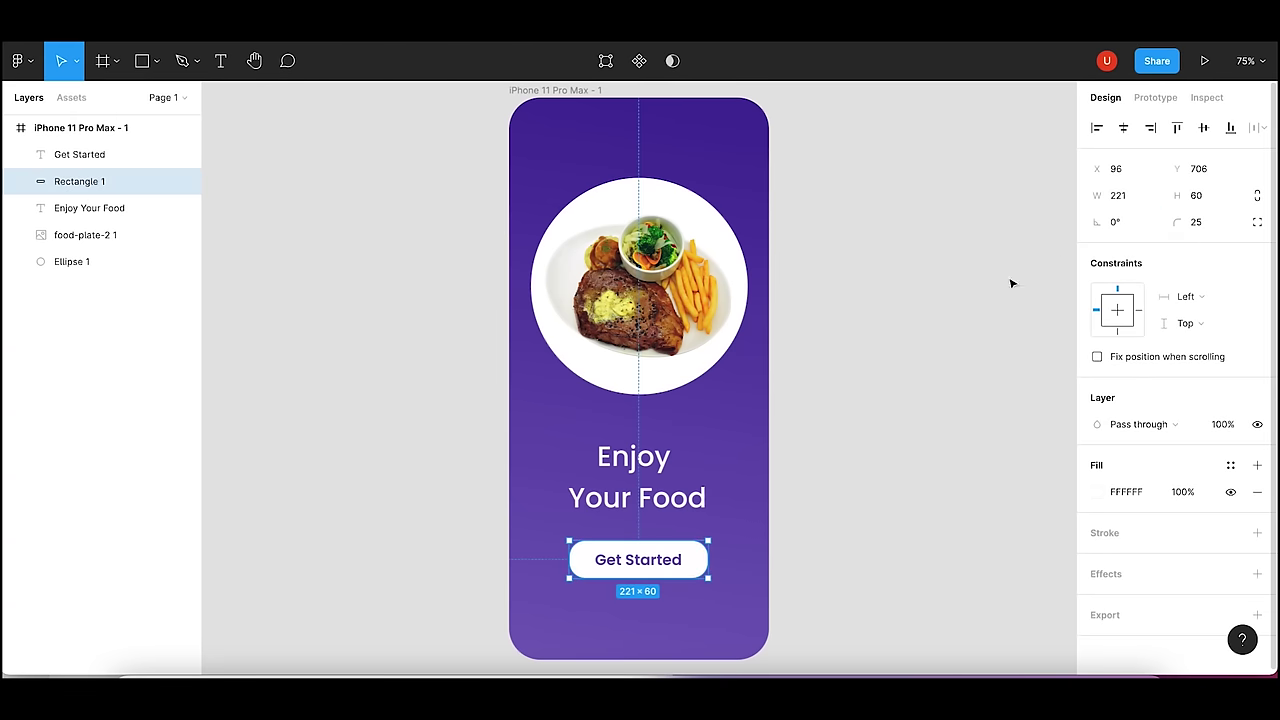
pyautogui.click(997, 289)
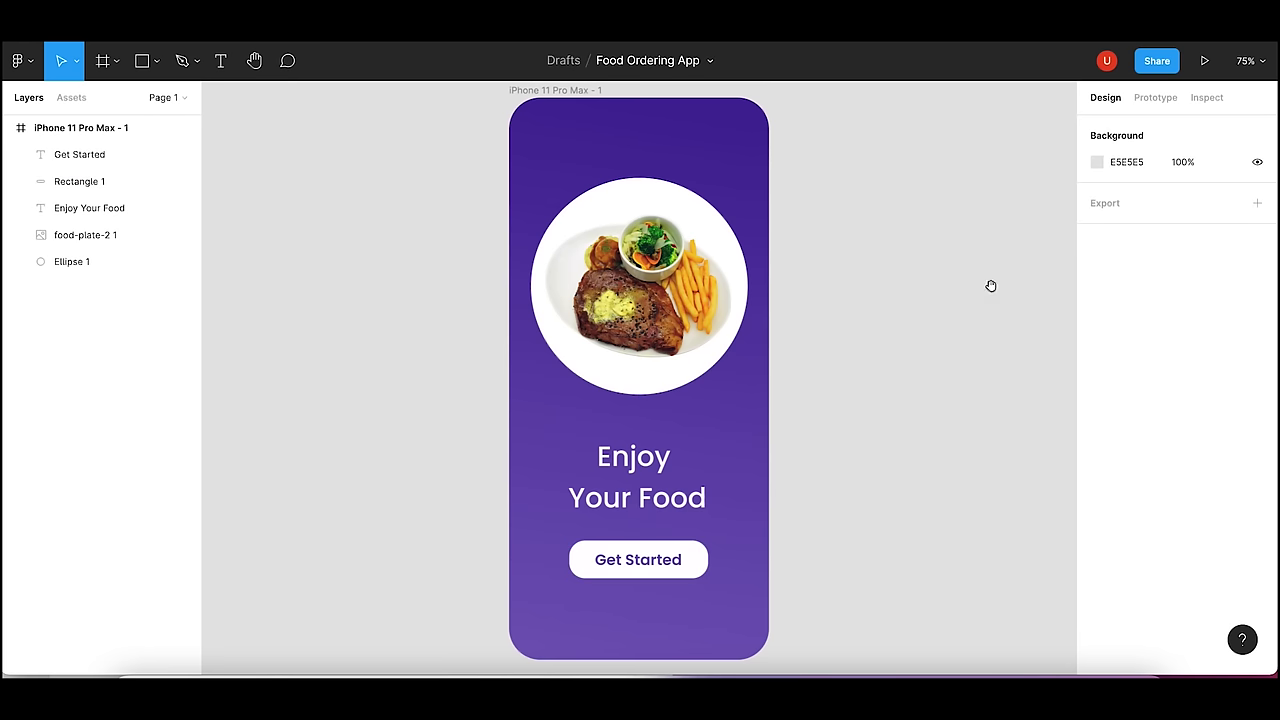
pyautogui.moveTo(990, 286); pyautogui.dragTo(869, 289)
# - Duplicate the welcome frame and delete the plate photo and white circle from the copy
pyautogui.click(463, 92)
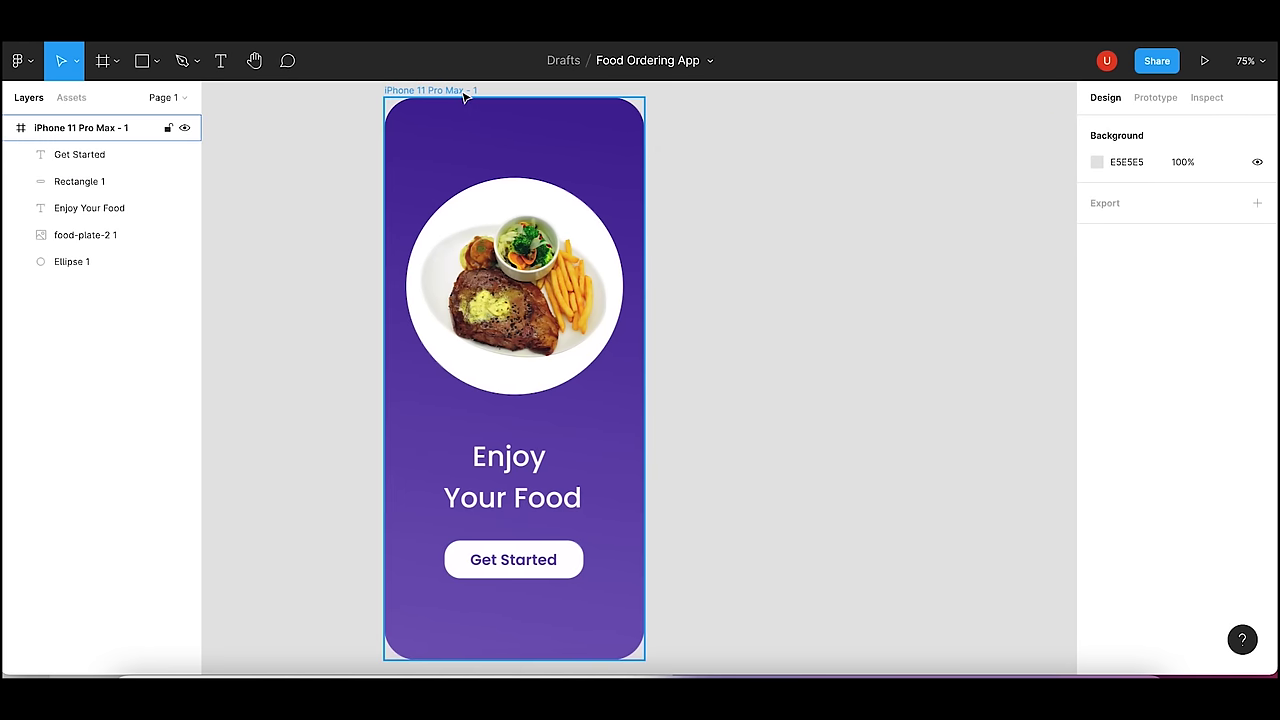
pyautogui.hotkey('ctrl', 'c')
pyautogui.hotkey('ctrl', 'v')
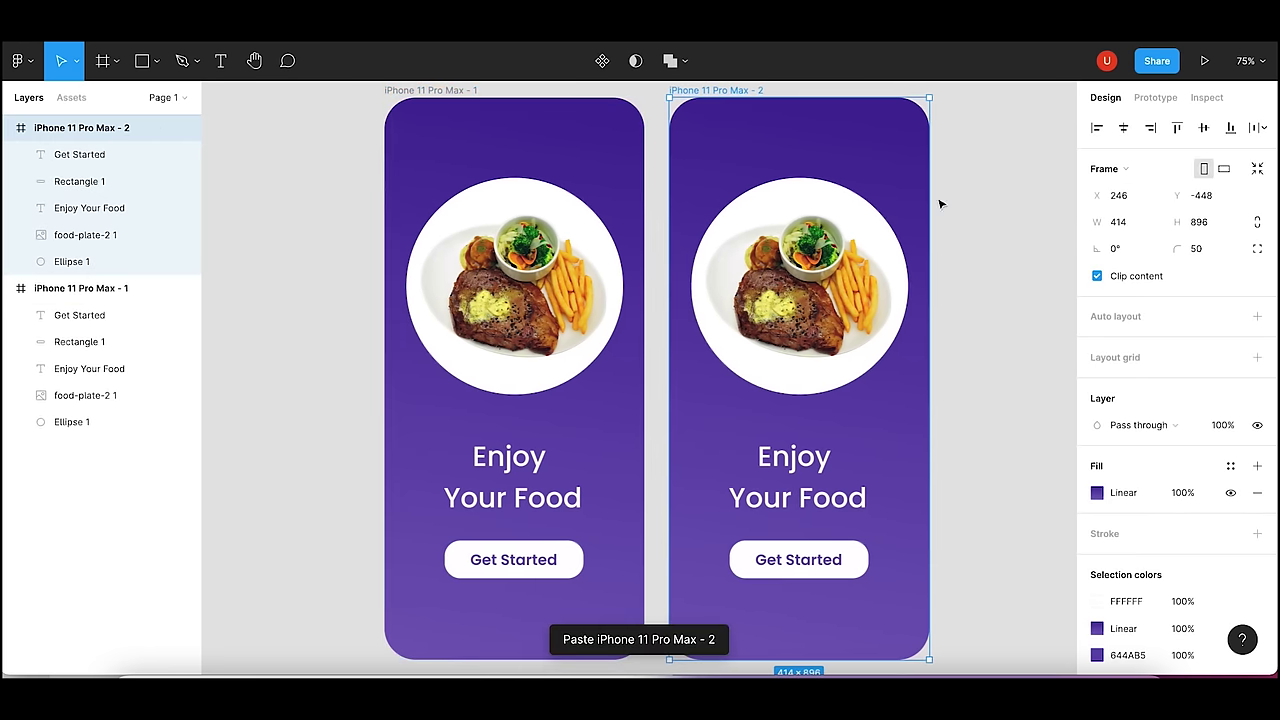
pyautogui.click(1023, 233)
pyautogui.click(823, 231)
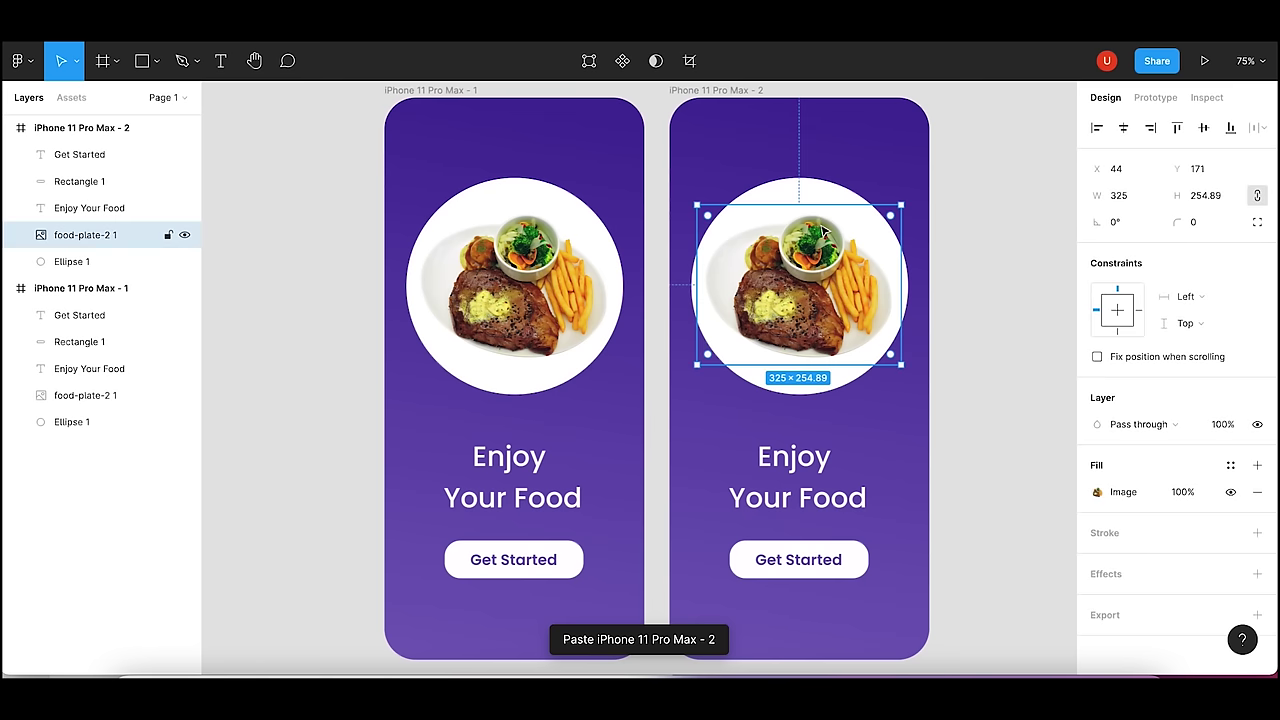
pyautogui.press('Delete')
pyautogui.click(823, 231)
pyautogui.press('Delete')
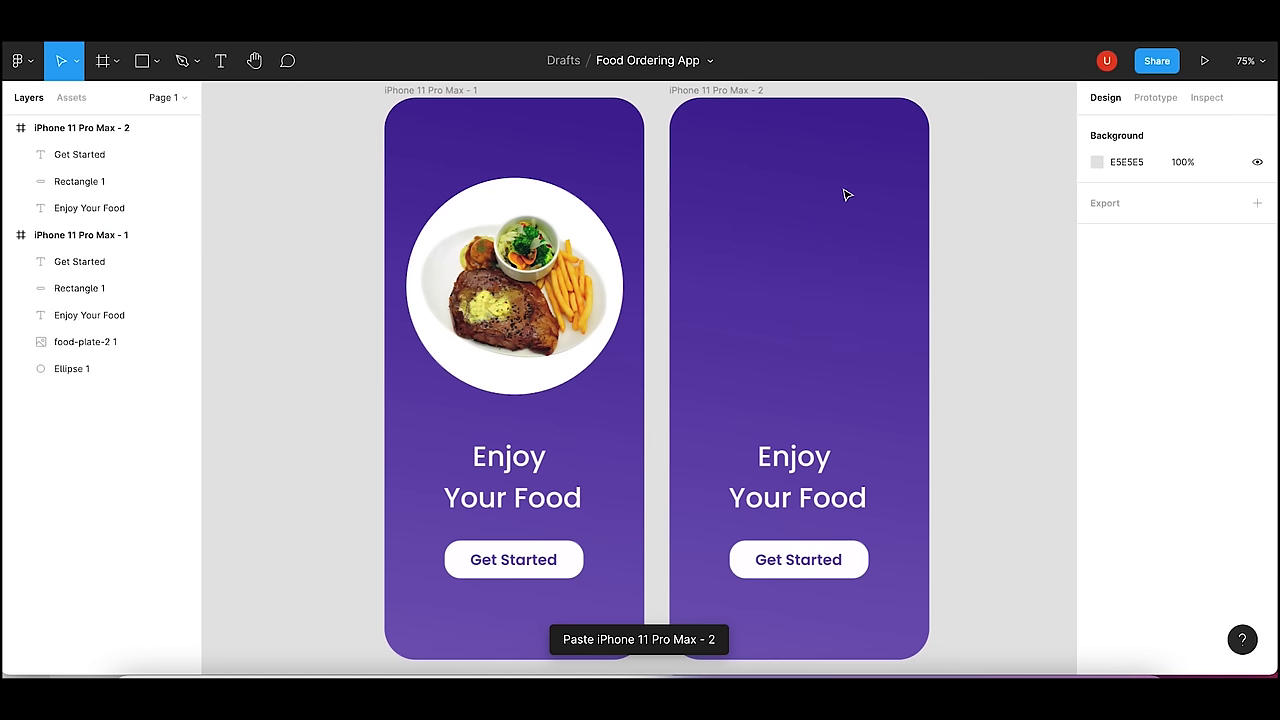
# - Change the iPhone 11 Pro Max - 2 frame fill from linear gradient to solid white
pyautogui.click(749, 99)
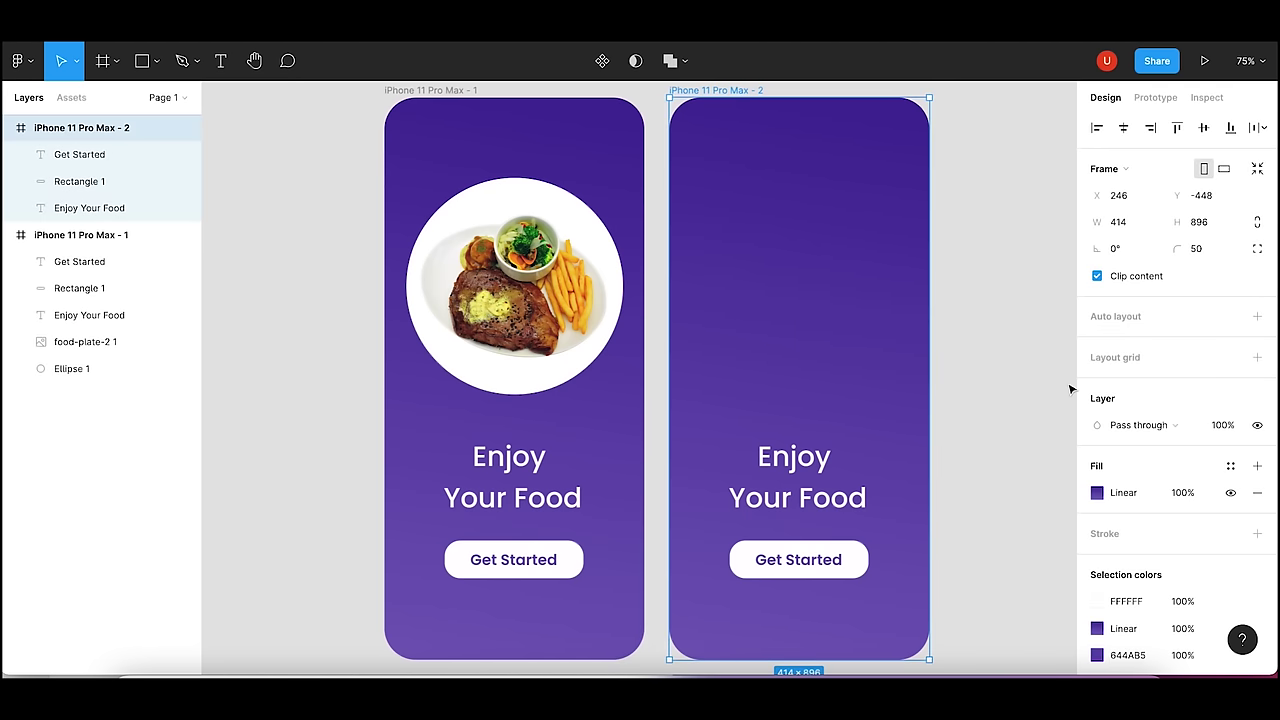
pyautogui.click(1097, 492)
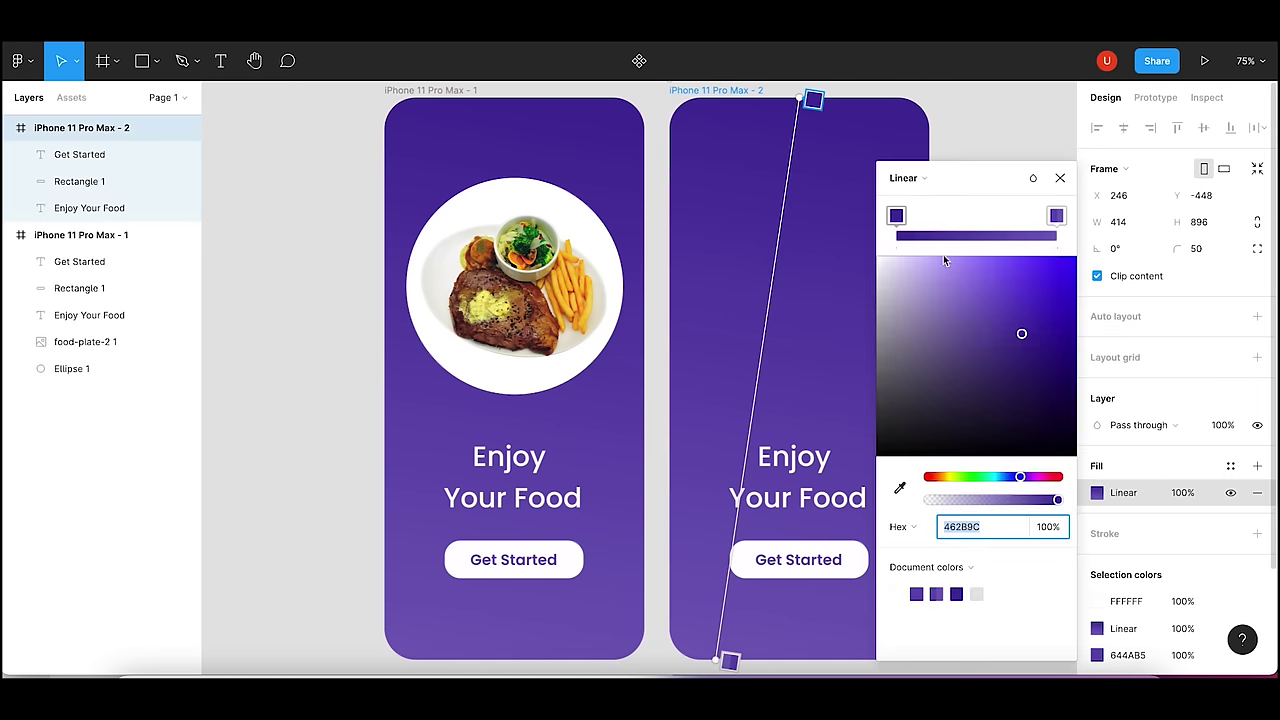
pyautogui.click(903, 178)
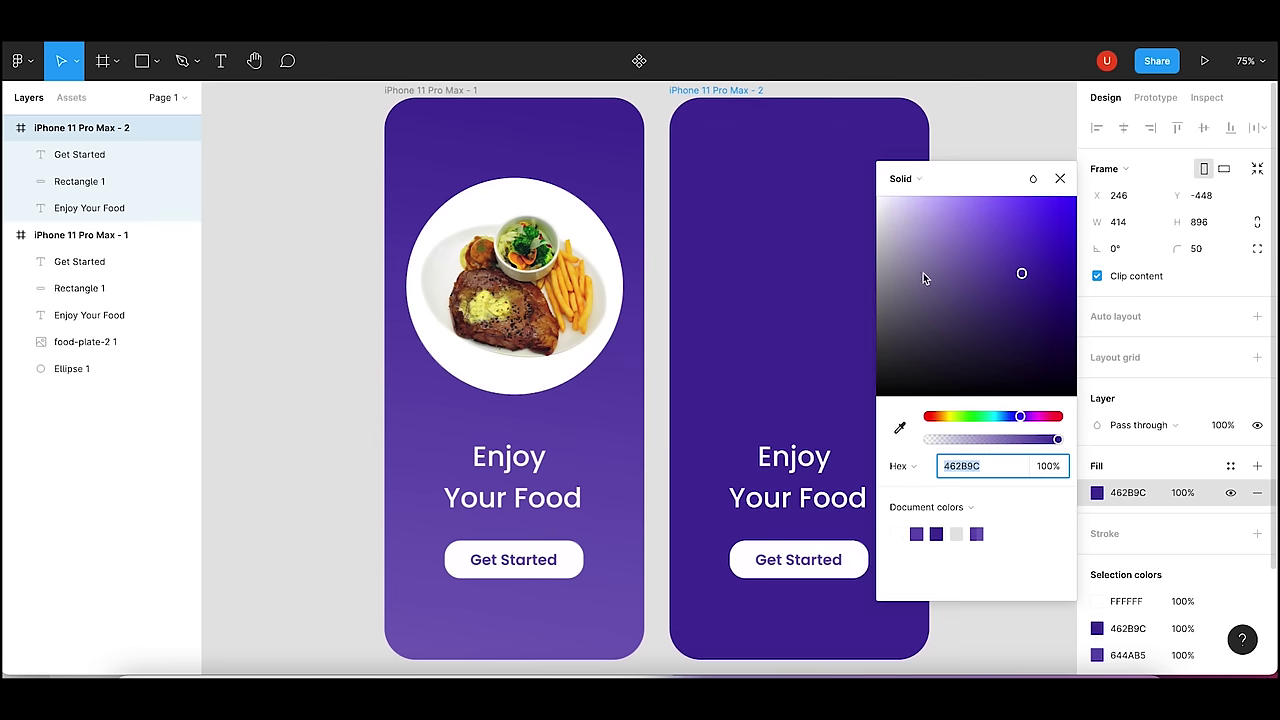
pyautogui.moveTo(923, 276); pyautogui.dragTo(865, 191)
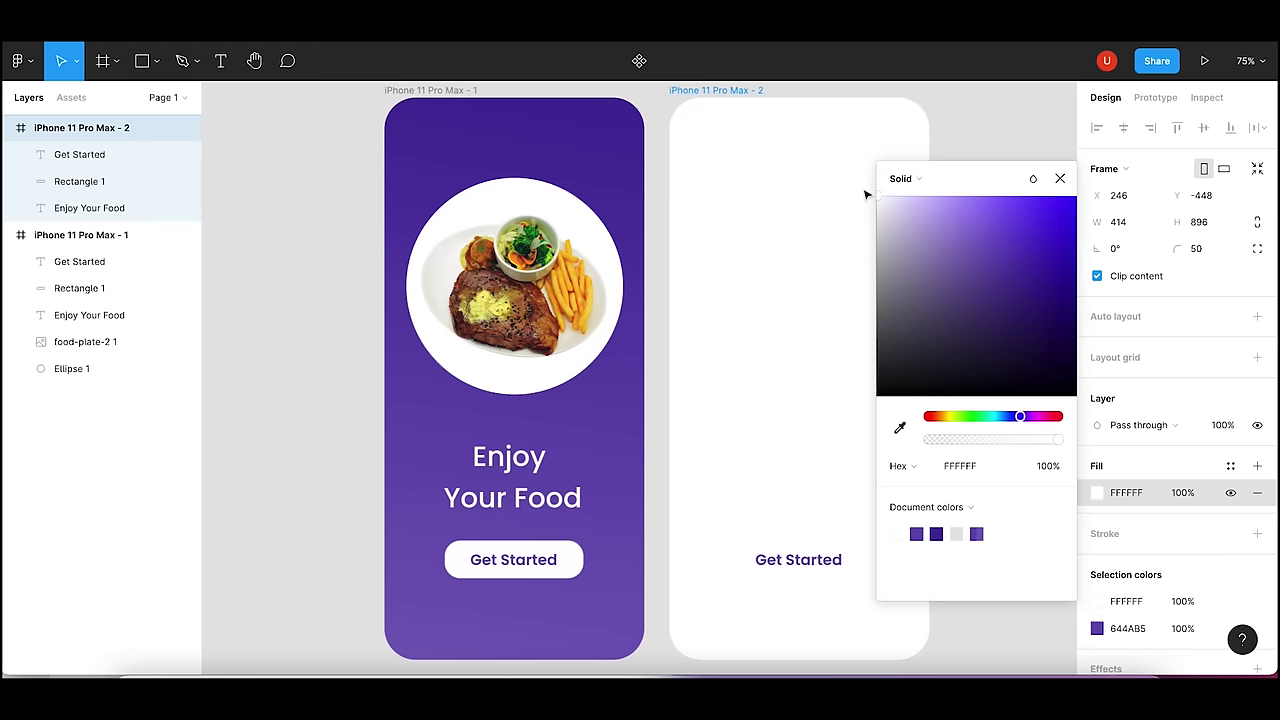
pyautogui.click(1060, 179)
# - Delete the Get Started text and button background from the copy
pyautogui.click(790, 560)
pyautogui.press('Delete')
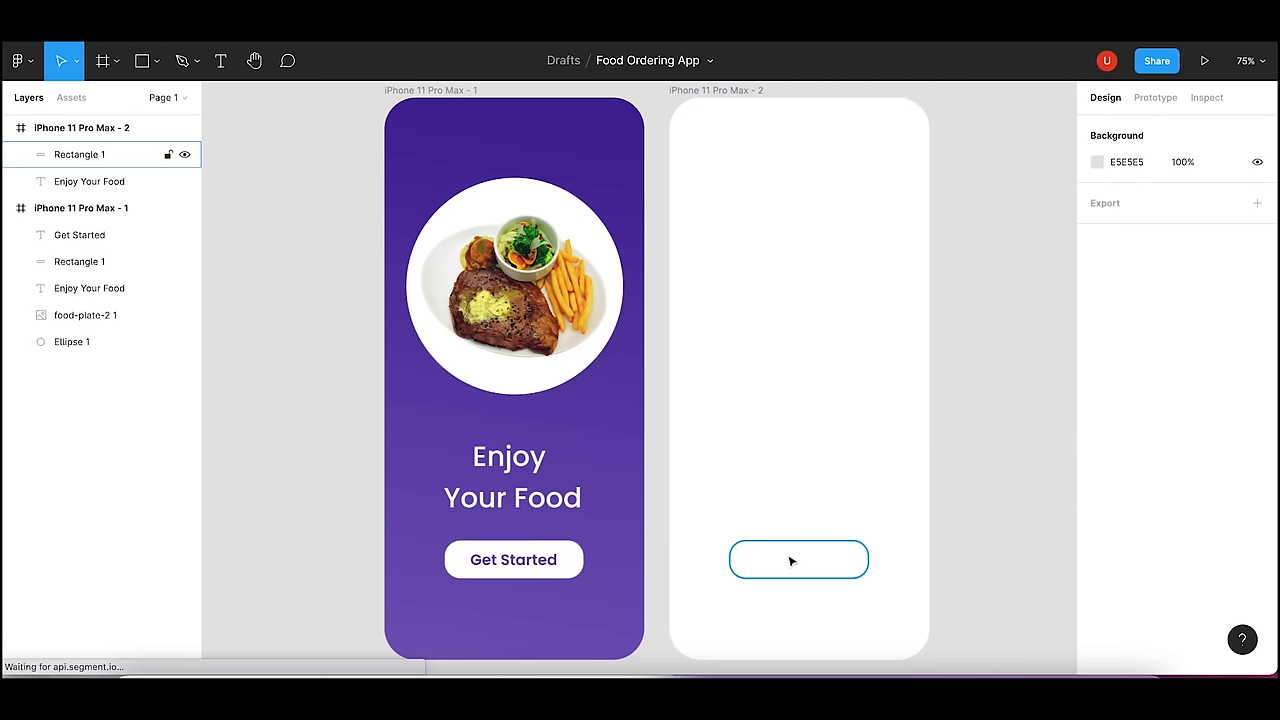
pyautogui.click(790, 561)
pyautogui.press('Delete')
# - Make the copied heading 36 pt, black and left-aligned
pyautogui.click(777, 493)
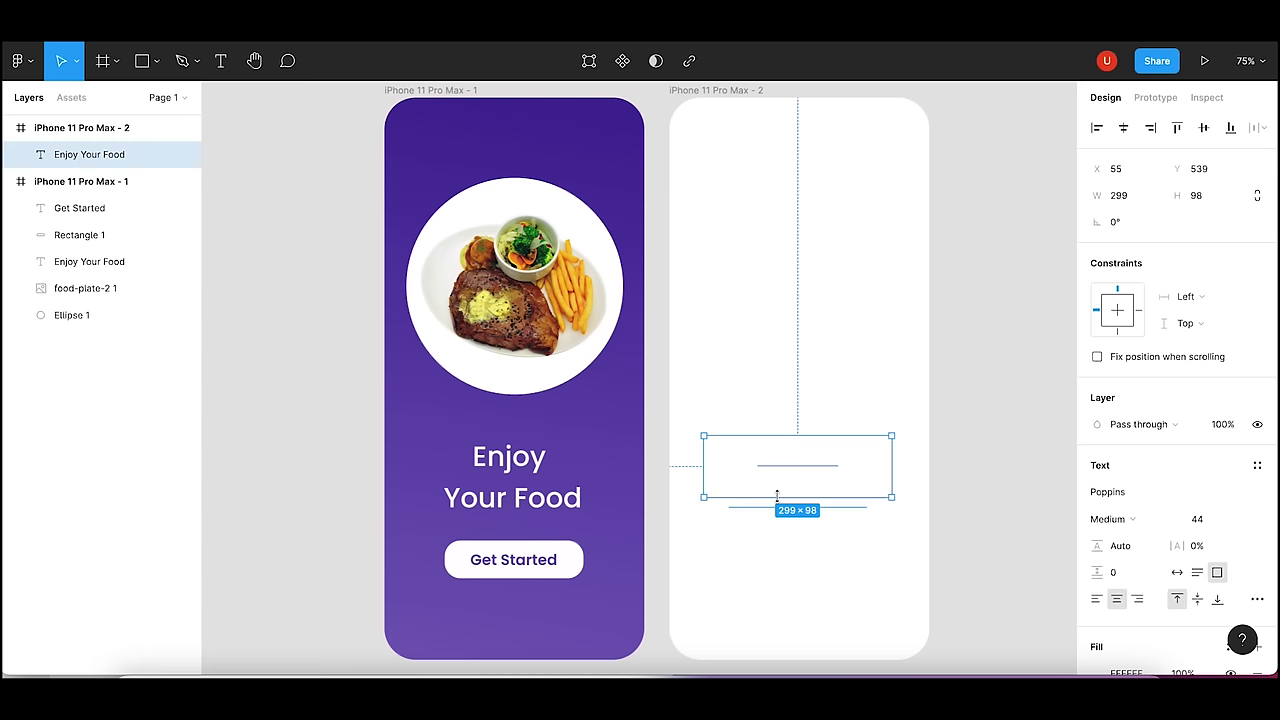
pyautogui.click(1207, 521)
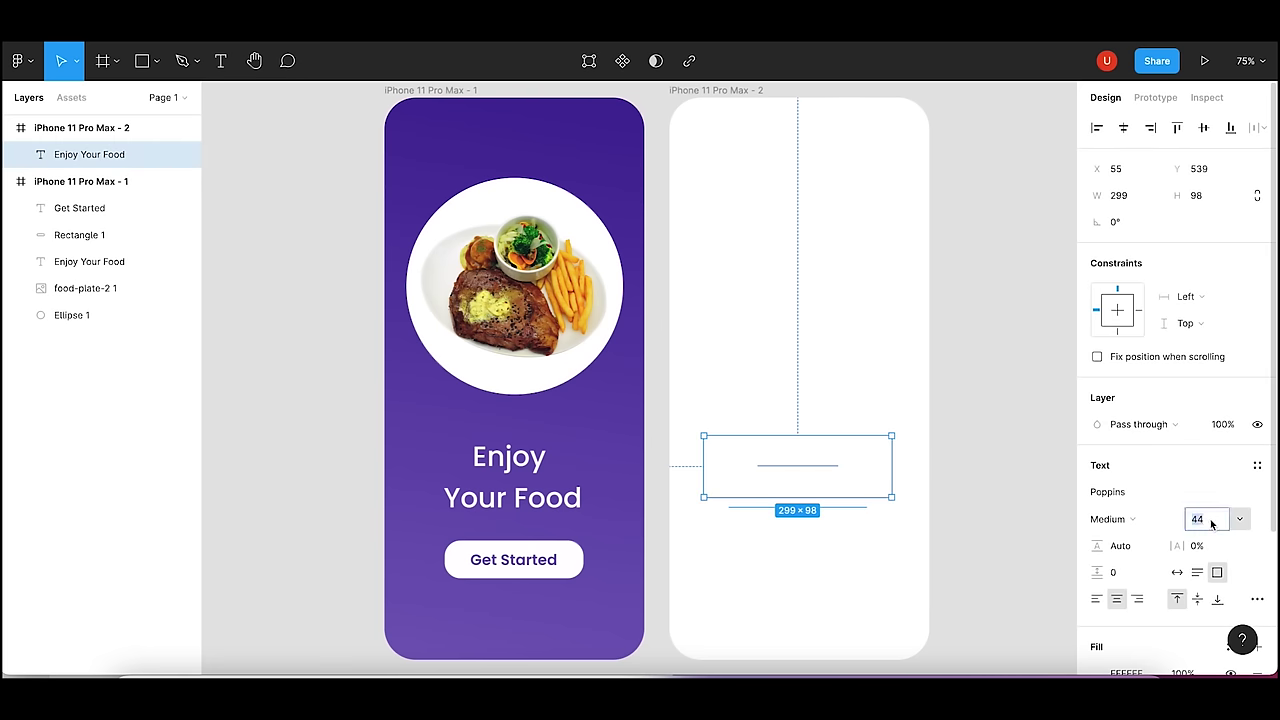
pyautogui.write('36')
pyautogui.press('Return')
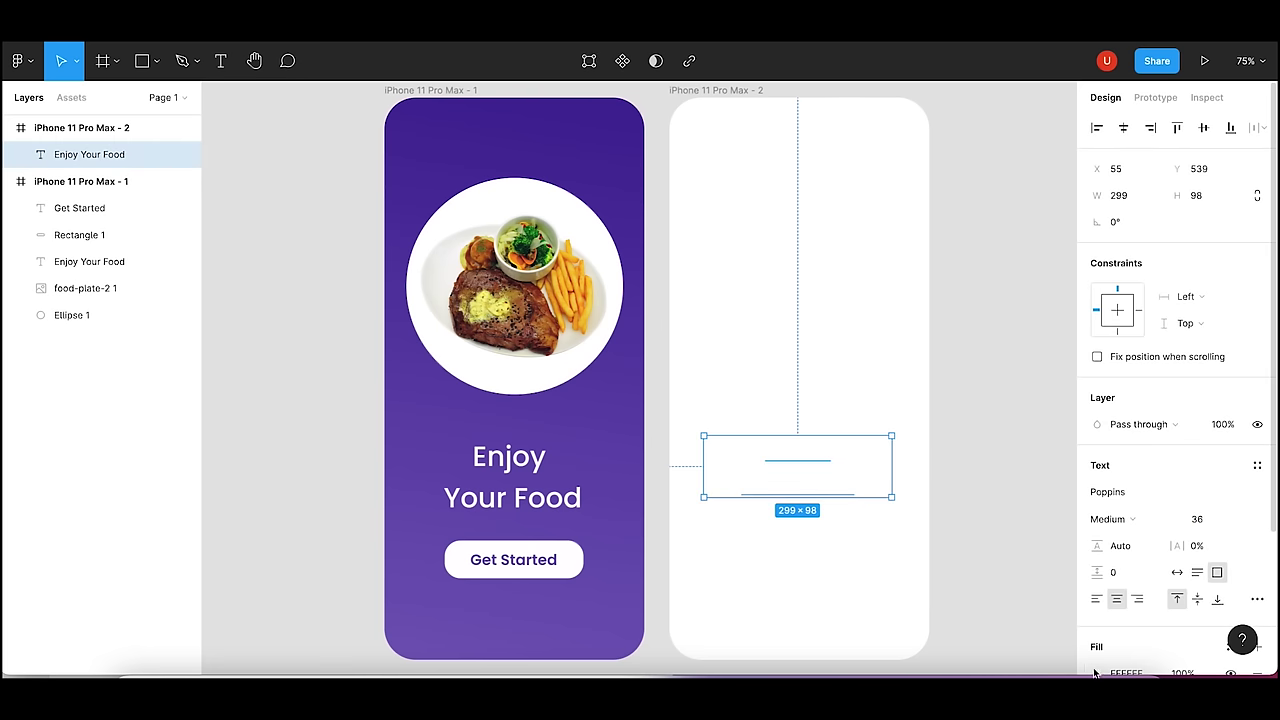
pyautogui.scroll(-3, 1273, 598)
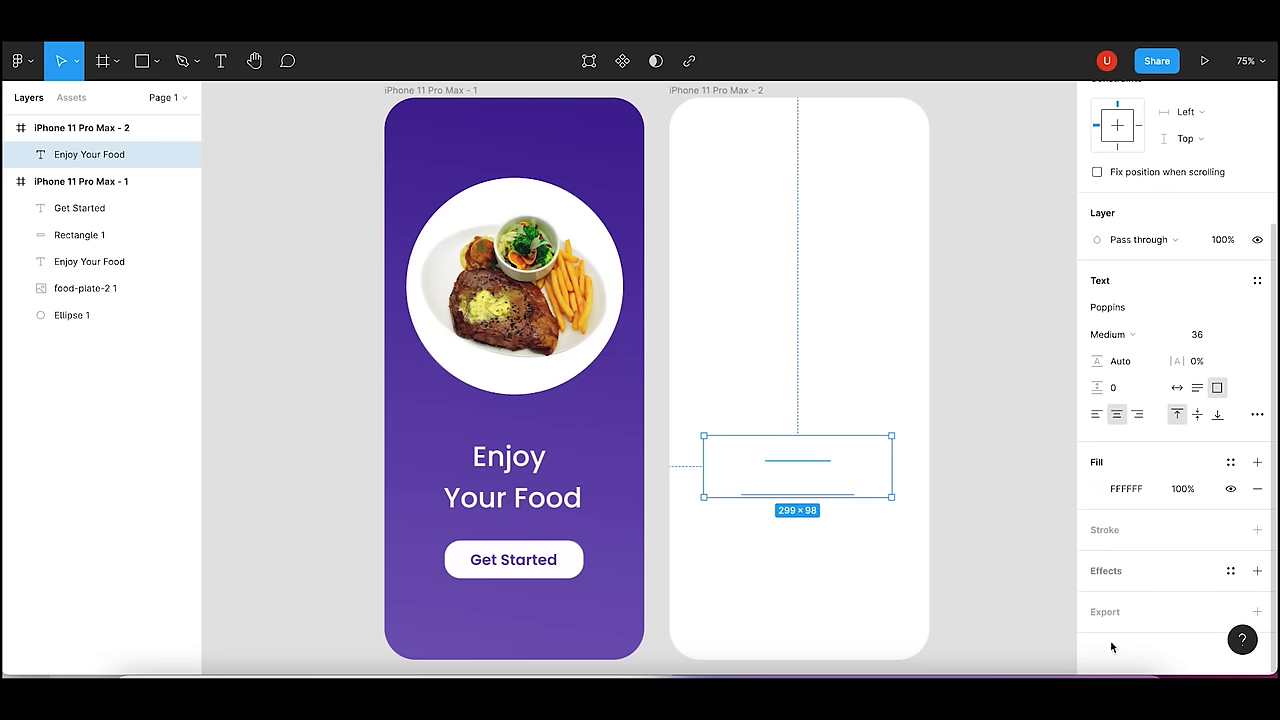
pyautogui.click(1097, 489)
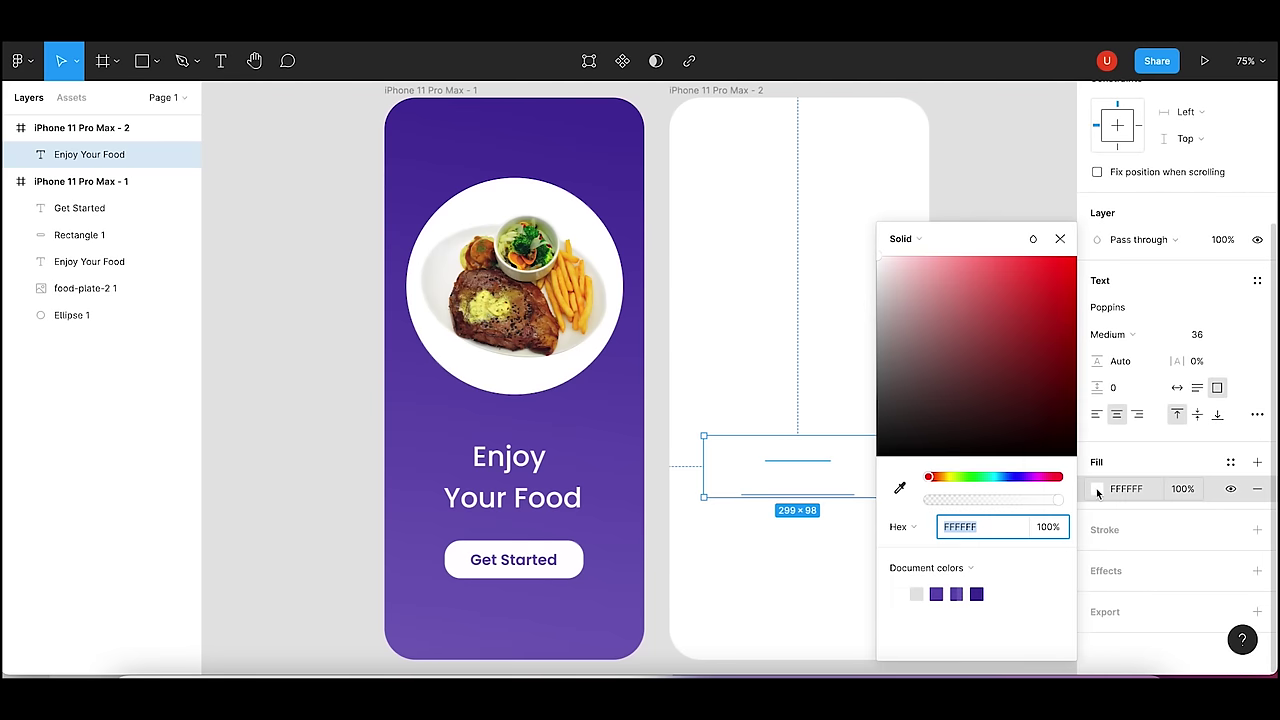
pyautogui.moveTo(934, 338)
pyautogui.mouseDown()
pyautogui.moveTo(878, 425)
pyautogui.moveTo(877, 455)
pyautogui.mouseUp()
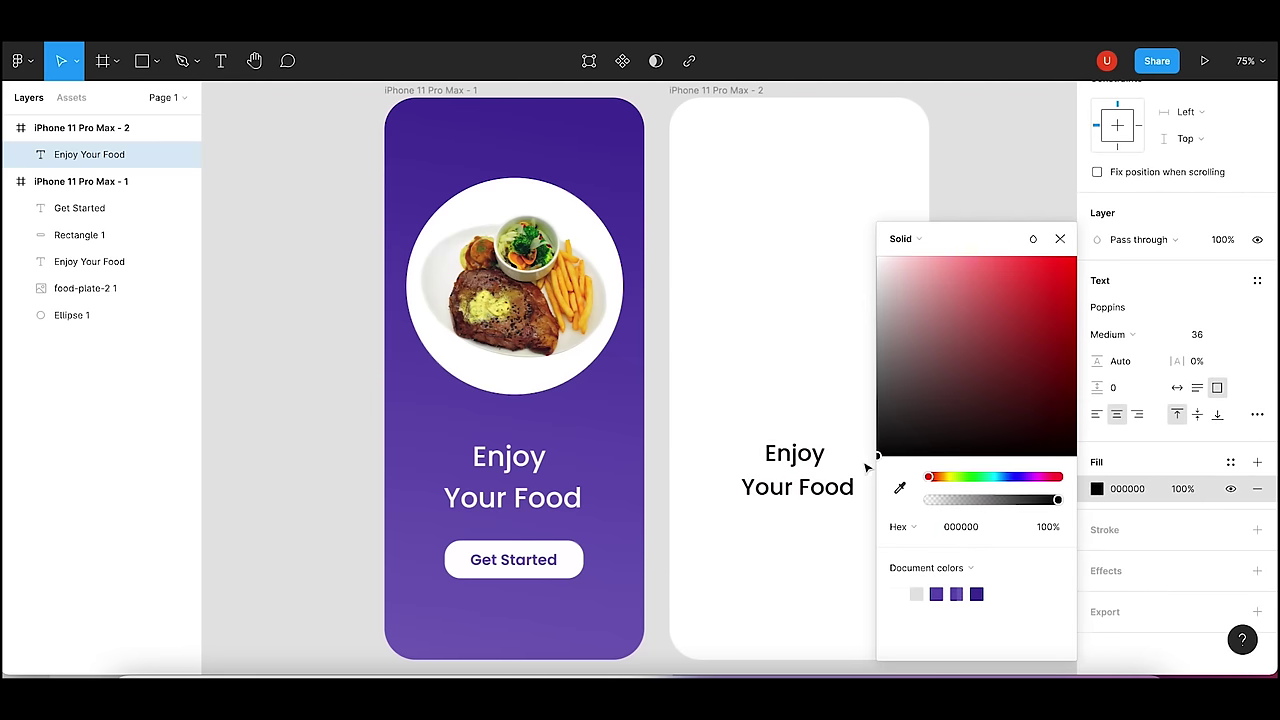
pyautogui.click(1060, 238)
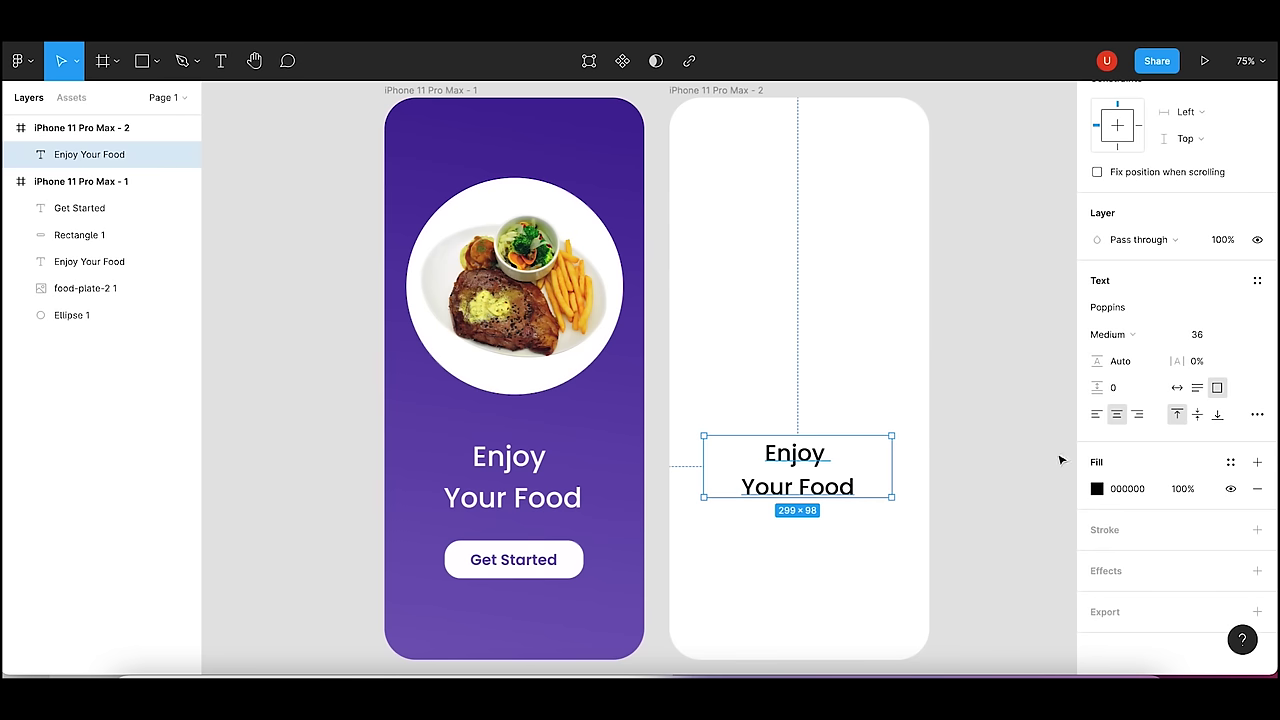
pyautogui.click(1097, 414)
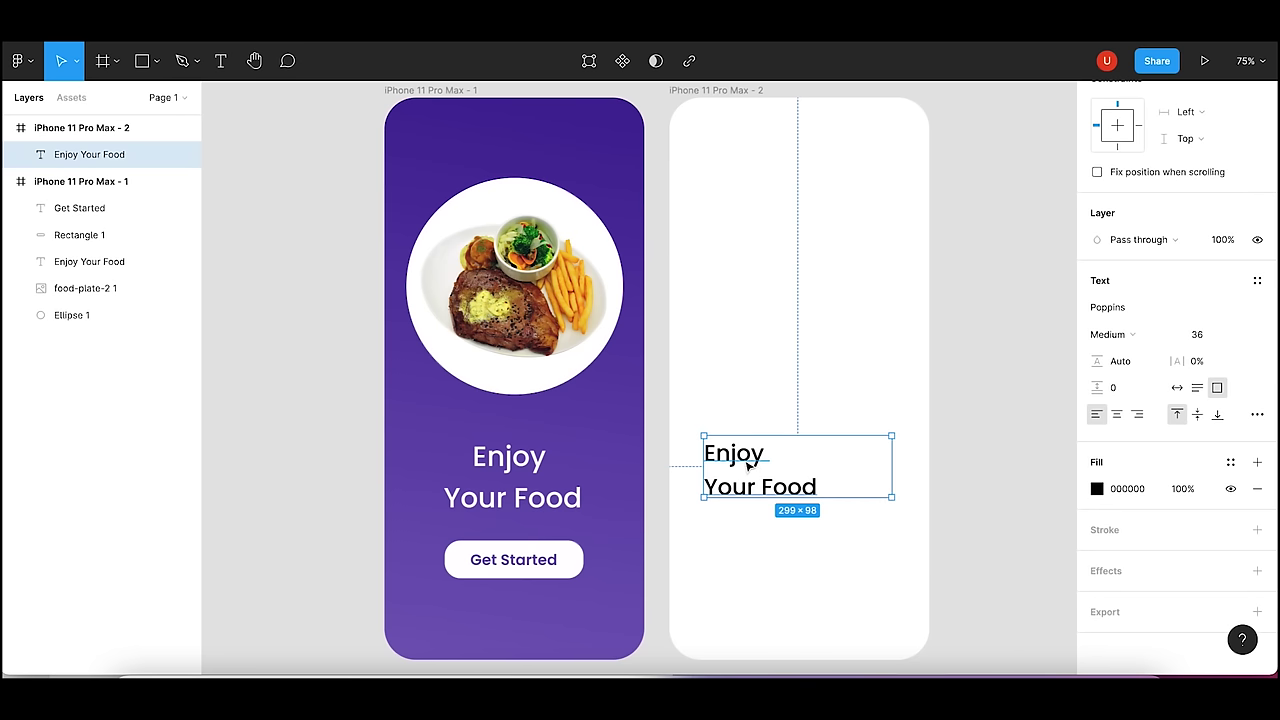
# - Move the heading to the top-left, retype it as 'Menu' and narrow its text box
pyautogui.moveTo(749, 458); pyautogui.dragTo(738, 153)
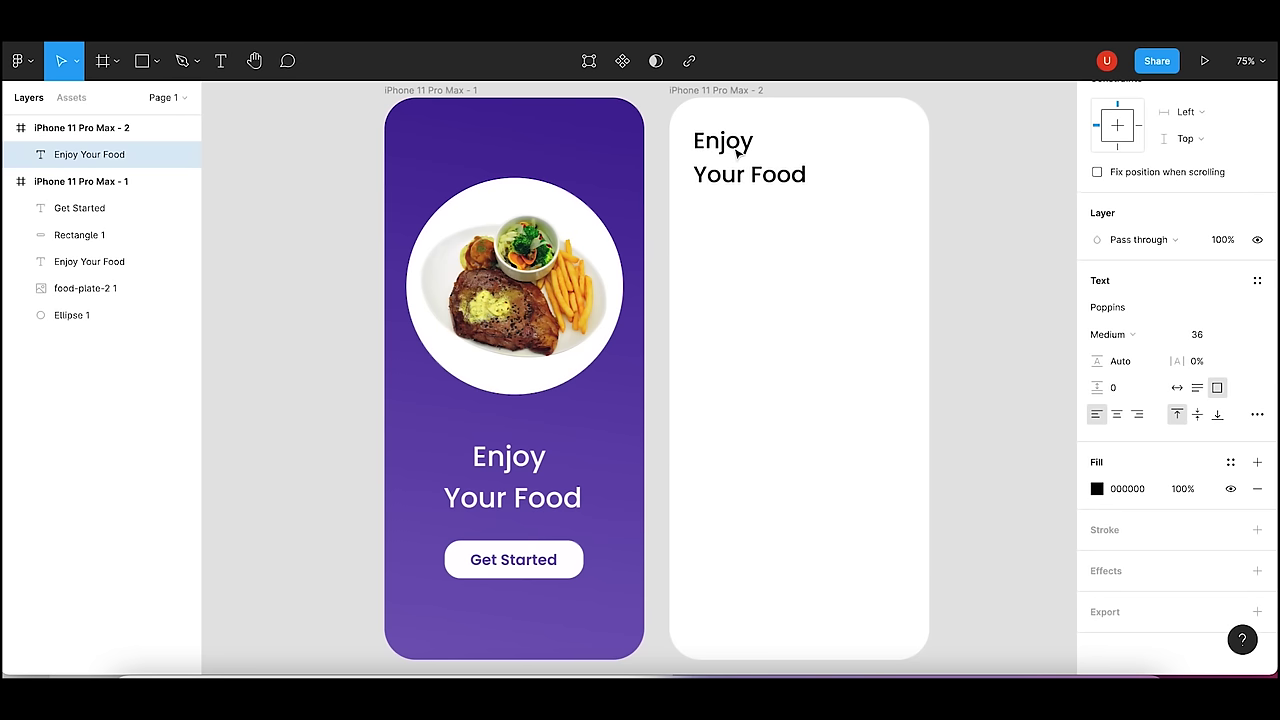
pyautogui.doubleClick(733, 147)
pyautogui.write('Menu')
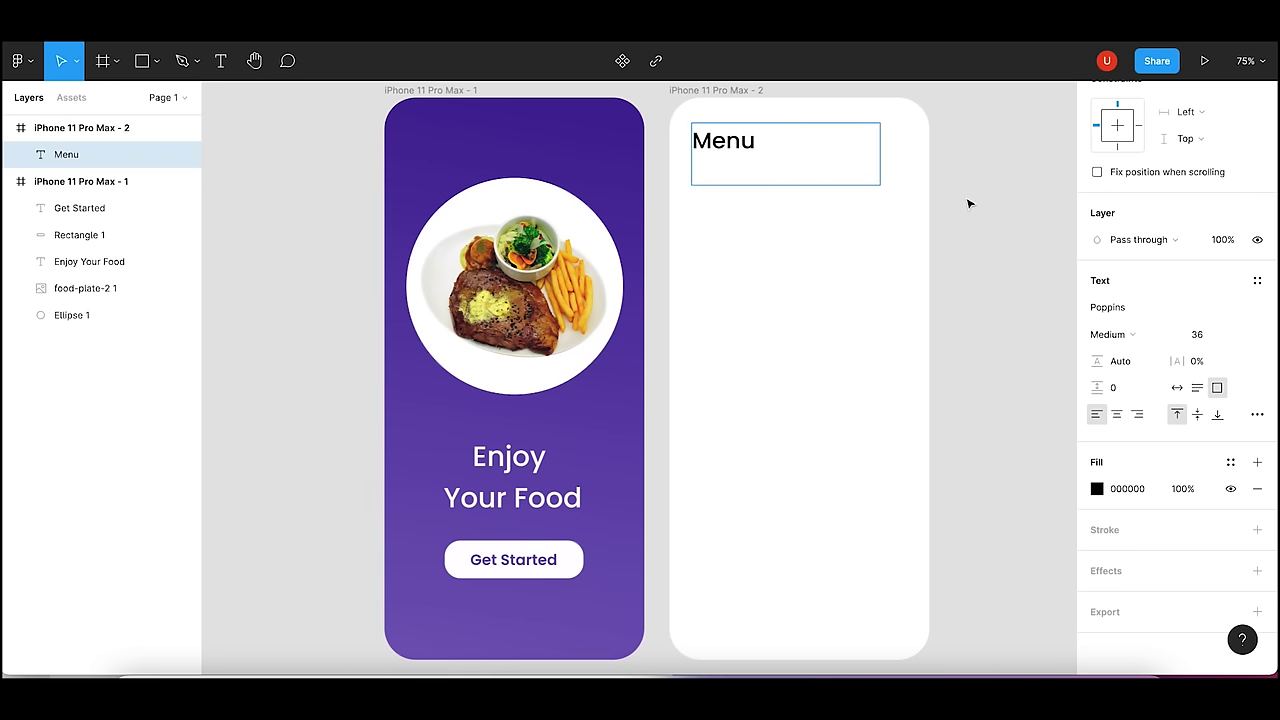
pyautogui.press('Escape')
pyautogui.scroll(2, 982, 205)
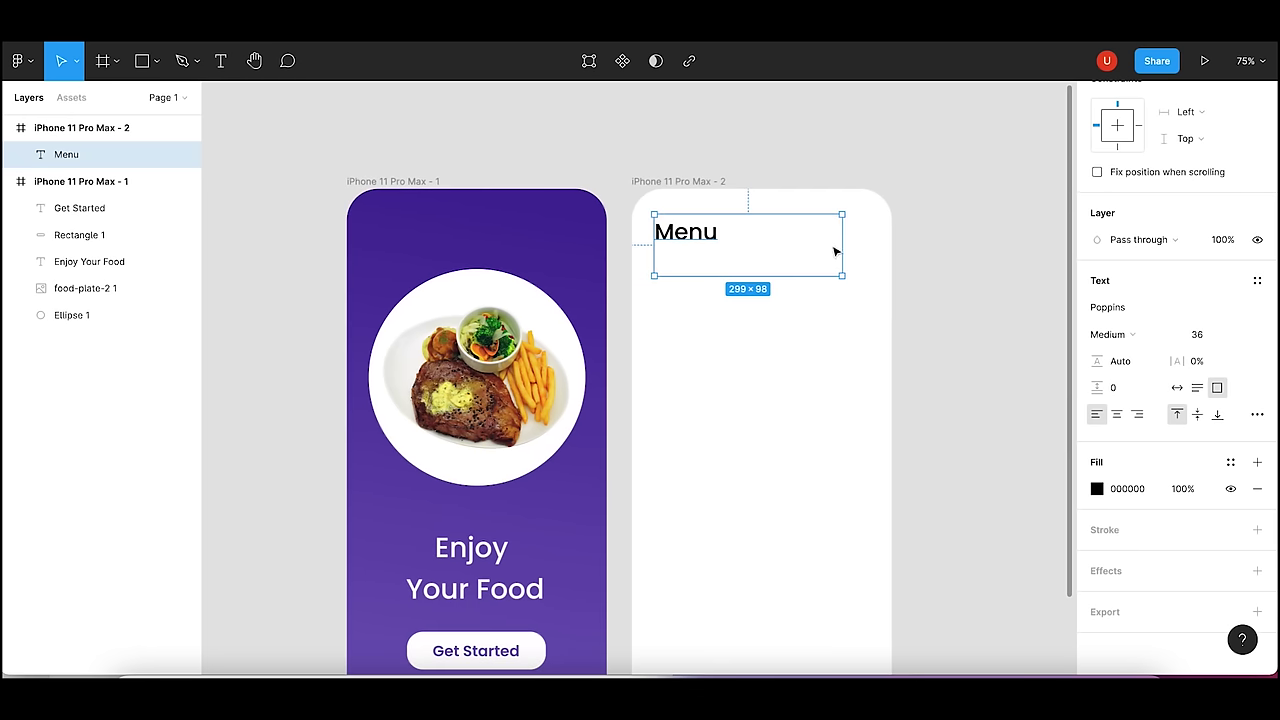
pyautogui.moveTo(840, 248); pyautogui.dragTo(695, 250)
# - Add an 8-column layout grid to the iPhone 11 Pro Max - 2 frame
pyautogui.click(775, 153)
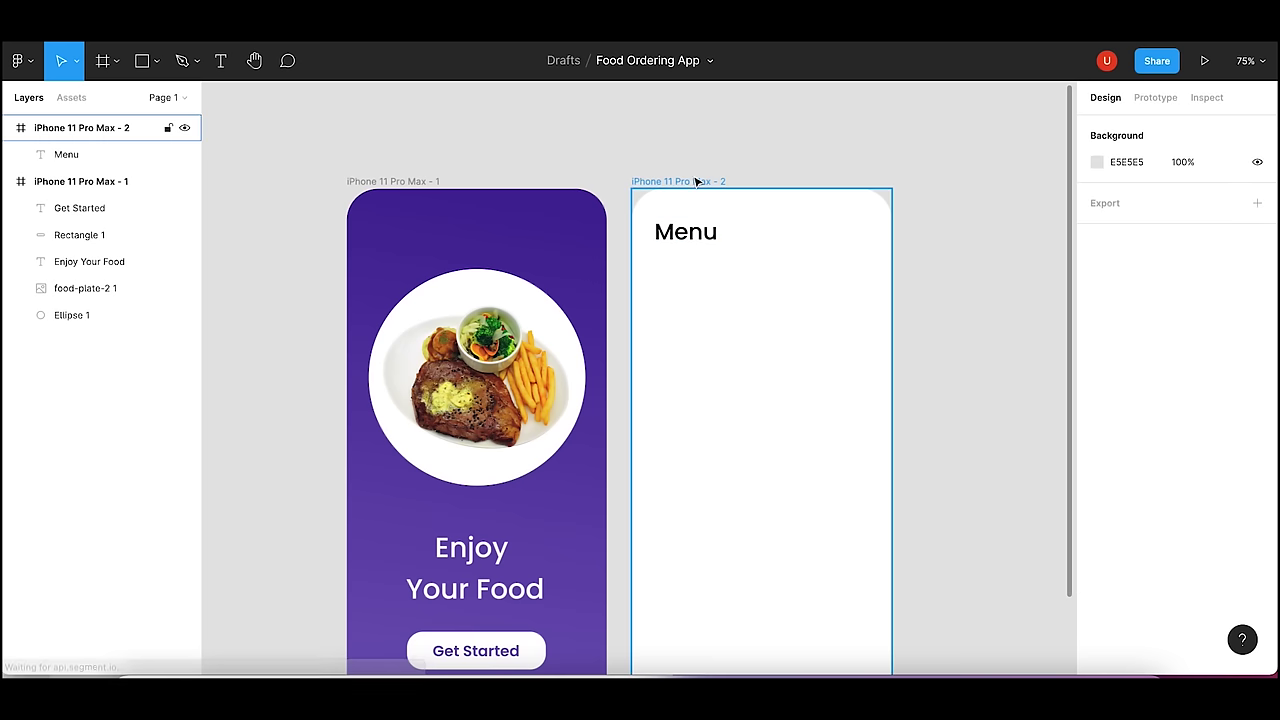
pyautogui.click(694, 181)
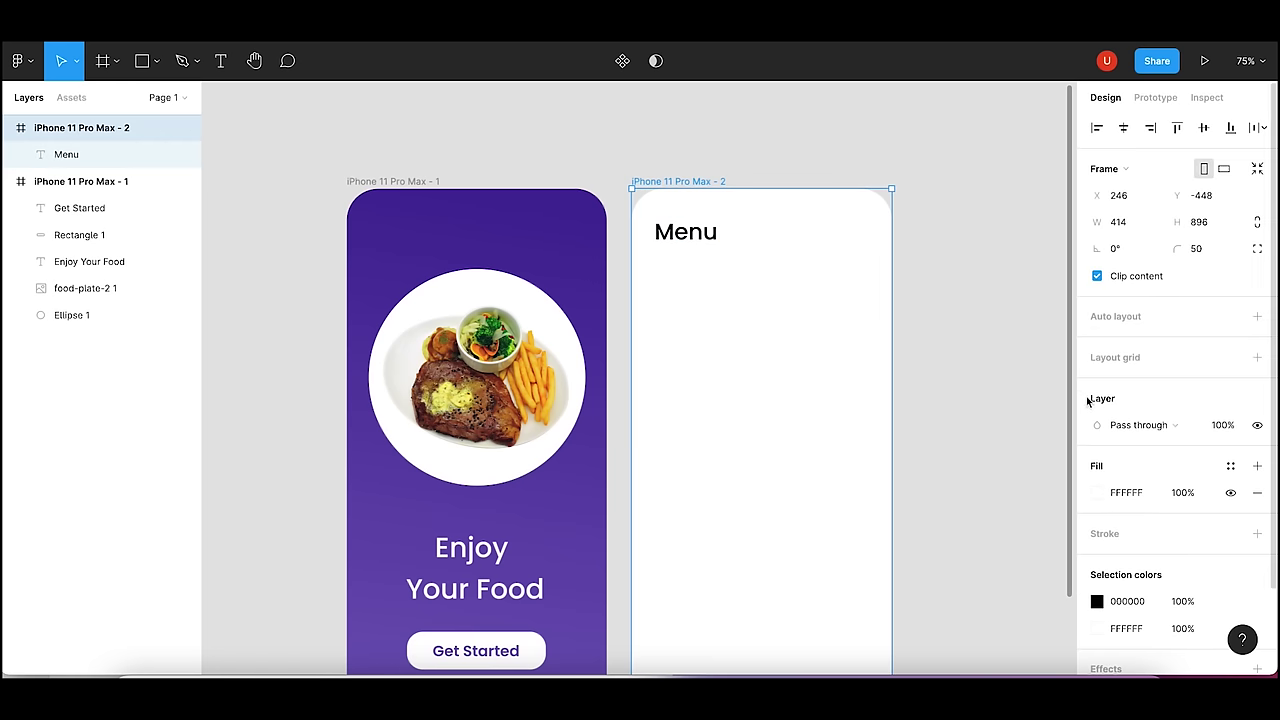
pyautogui.click(1257, 357)
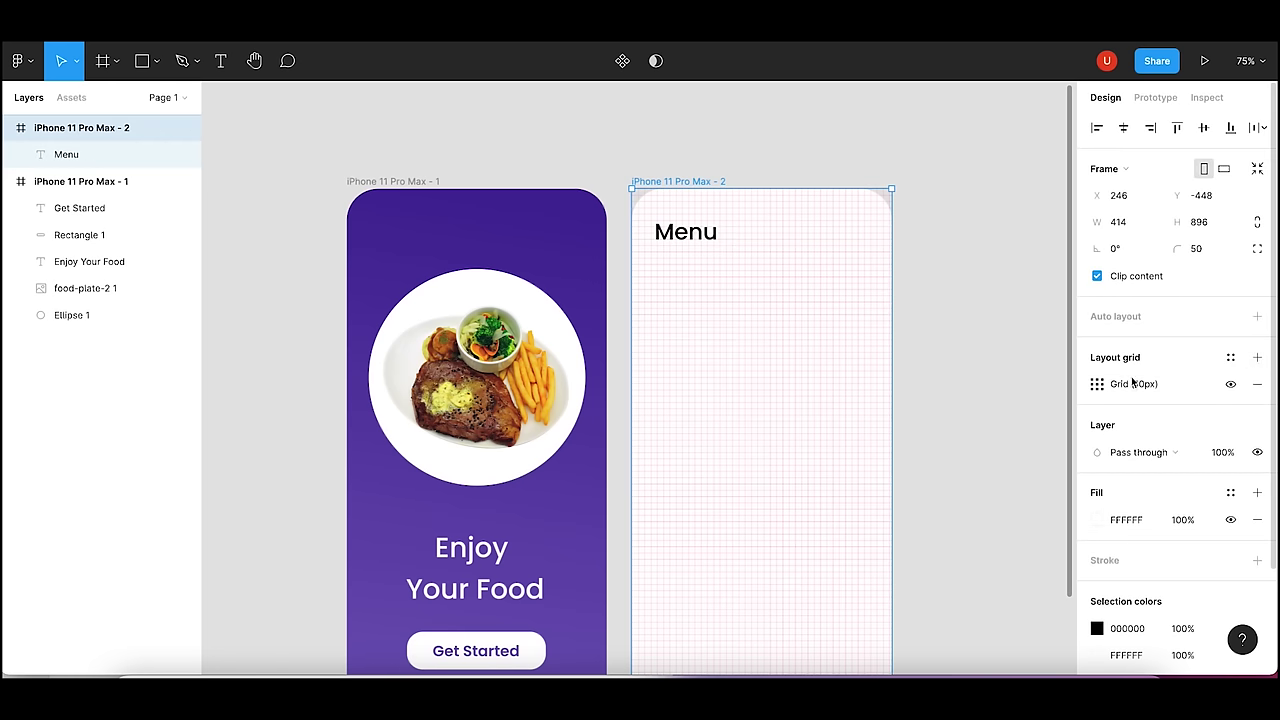
pyautogui.click(1097, 384)
pyautogui.click(914, 388)
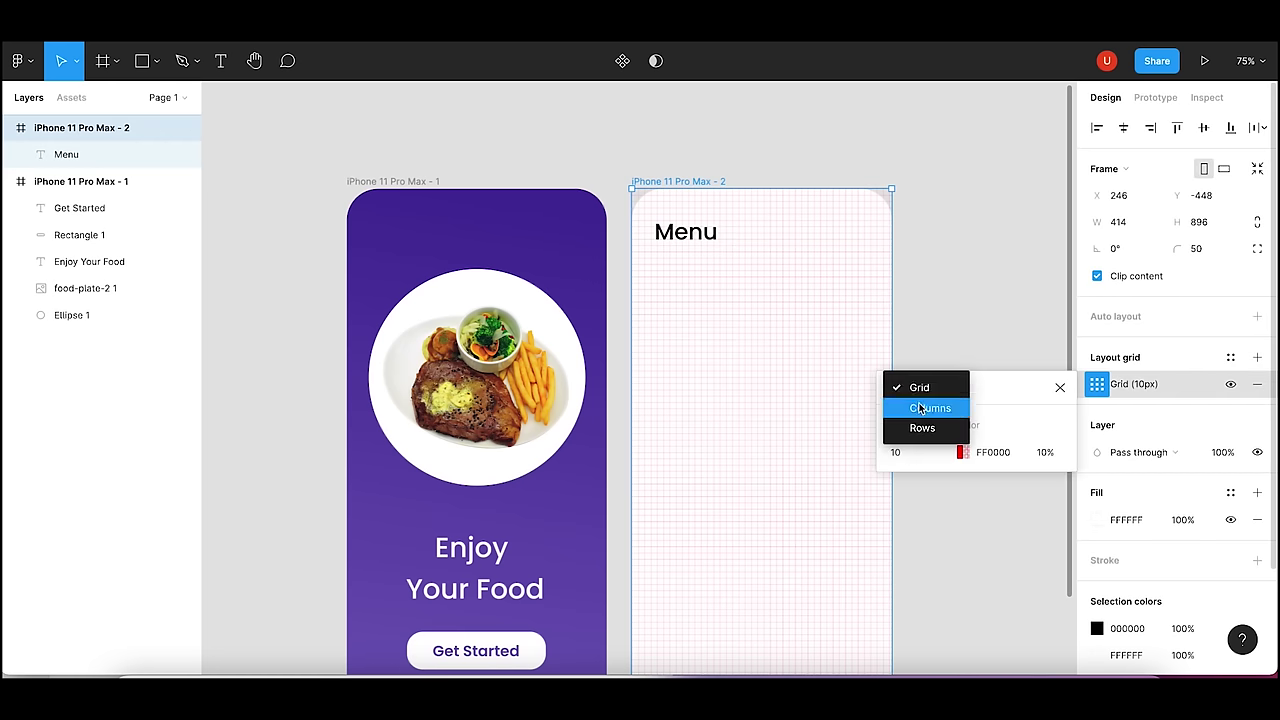
pyautogui.click(920, 408)
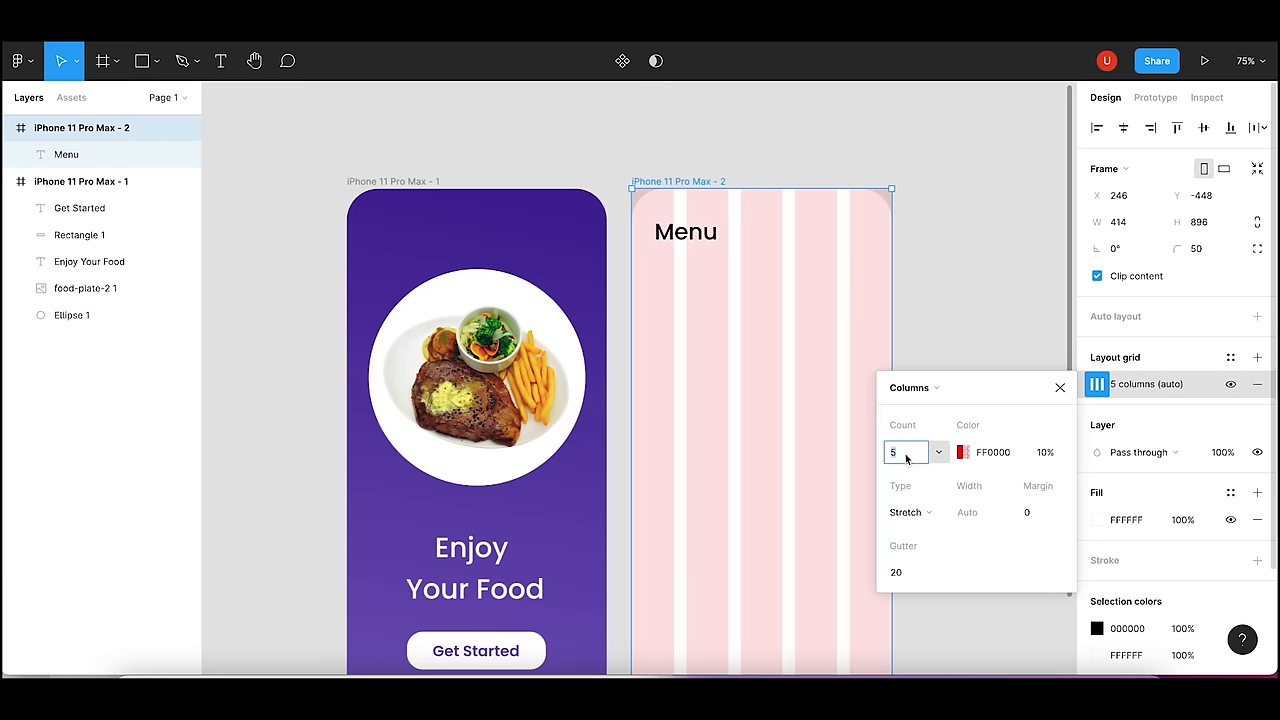
pyautogui.write('8')
pyautogui.press('Return')
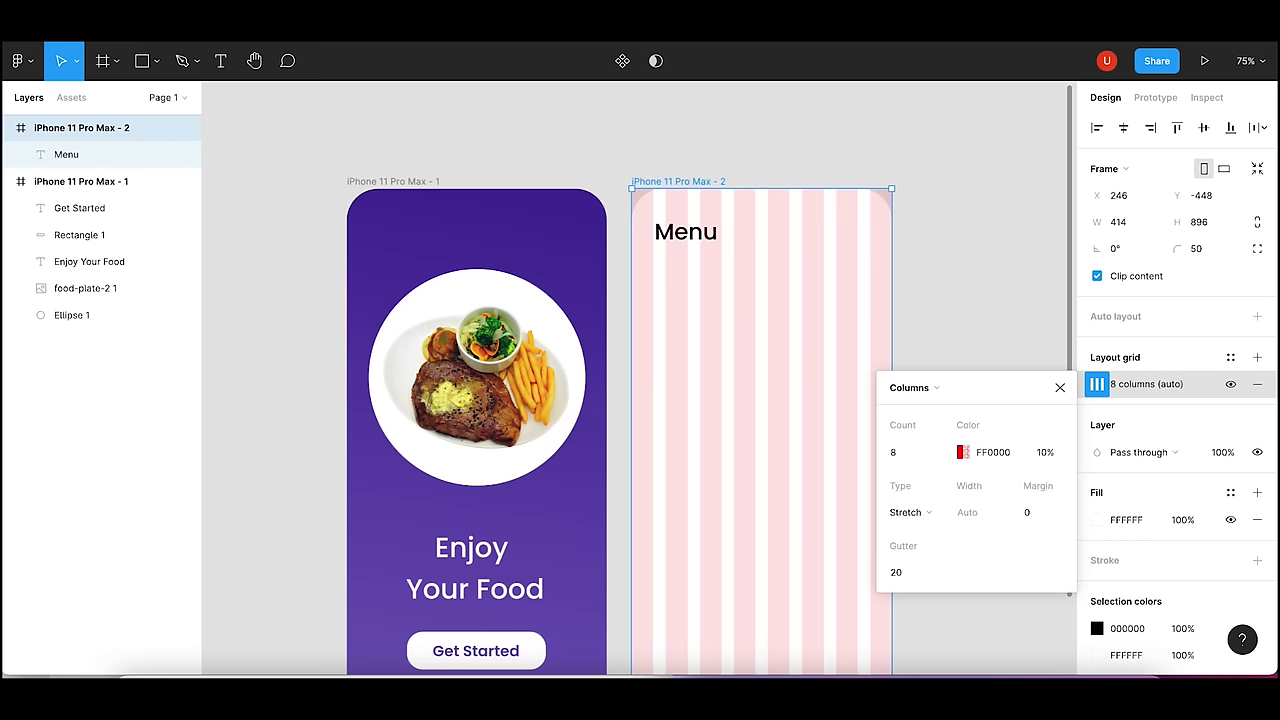
pyautogui.click(957, 337)
# - Nudge the Menu heading up and raise its font size to 38, then 40
pyautogui.click(685, 238)
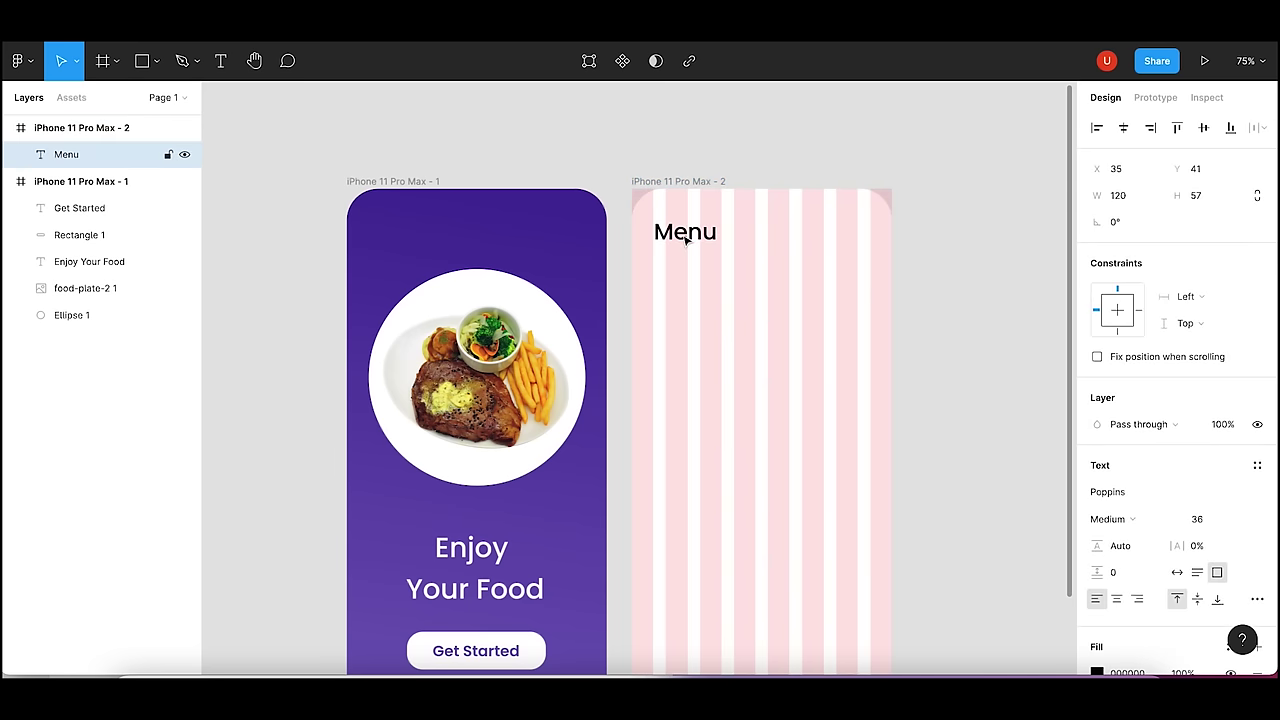
pyautogui.press('Up')
pyautogui.press('Up')
pyautogui.click(931, 253)
pyautogui.click(678, 238)
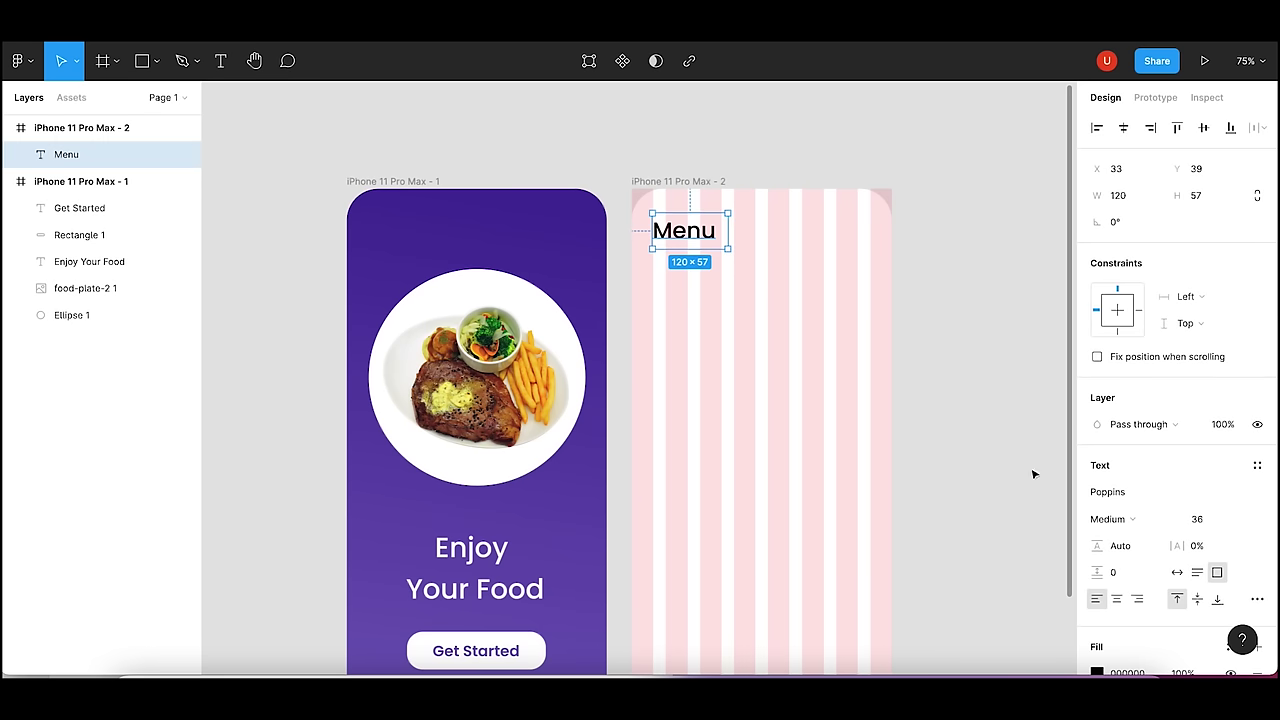
pyautogui.click(1218, 524)
pyautogui.write('38')
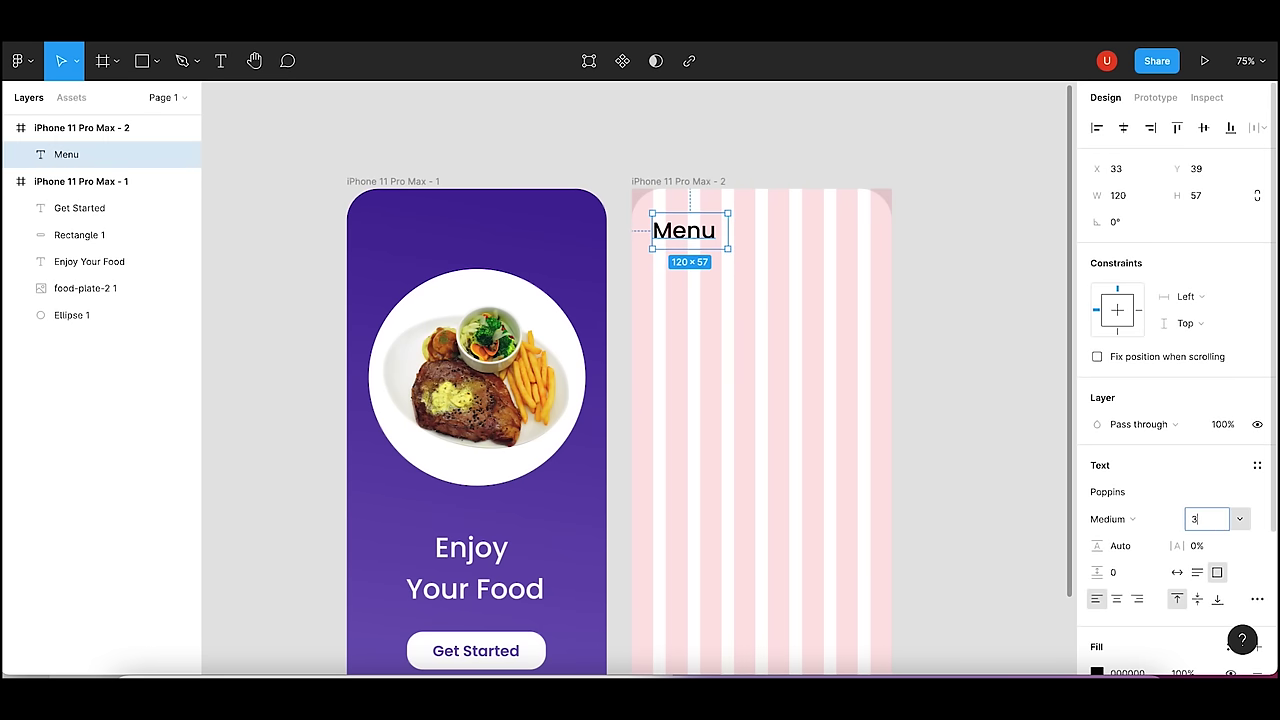
pyautogui.press('Return')
pyautogui.click(1224, 527)
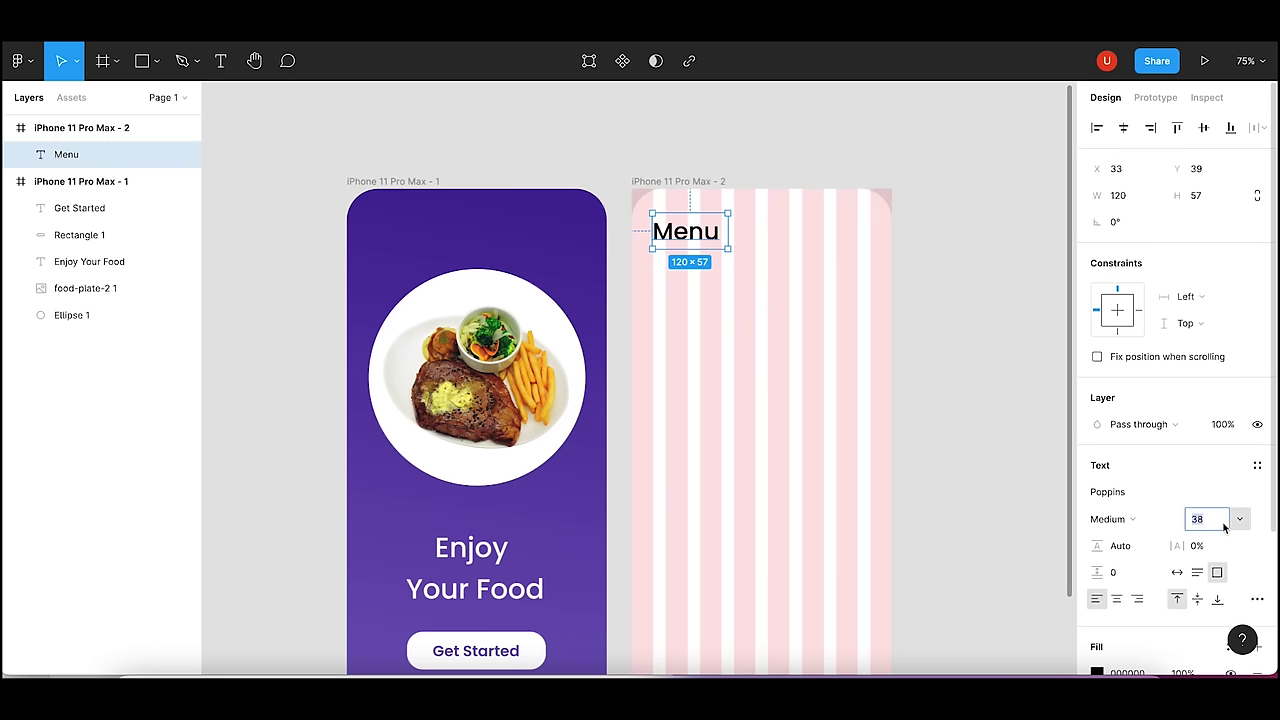
pyautogui.write('40')
pyautogui.press('Return')
pyautogui.click(1036, 454)
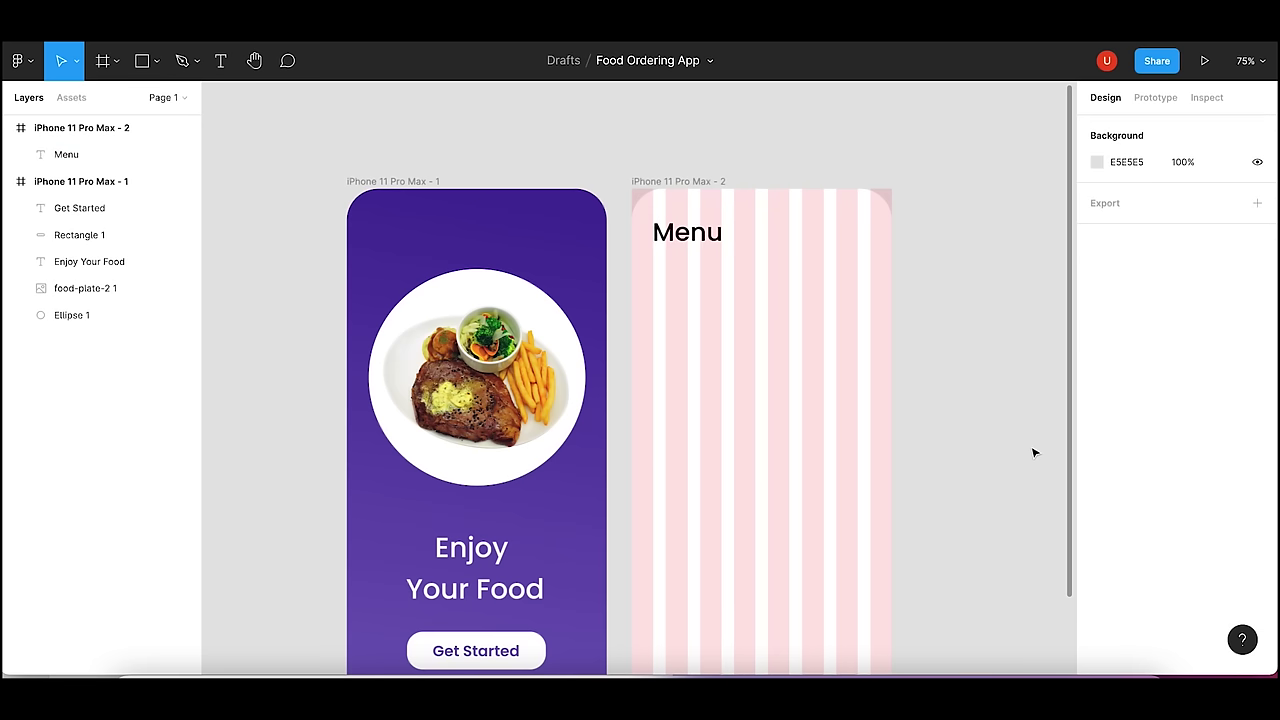
# - Draw a 56×56 circle at the Menu screen's top-right and nudge it into place
pyautogui.click(157, 64)
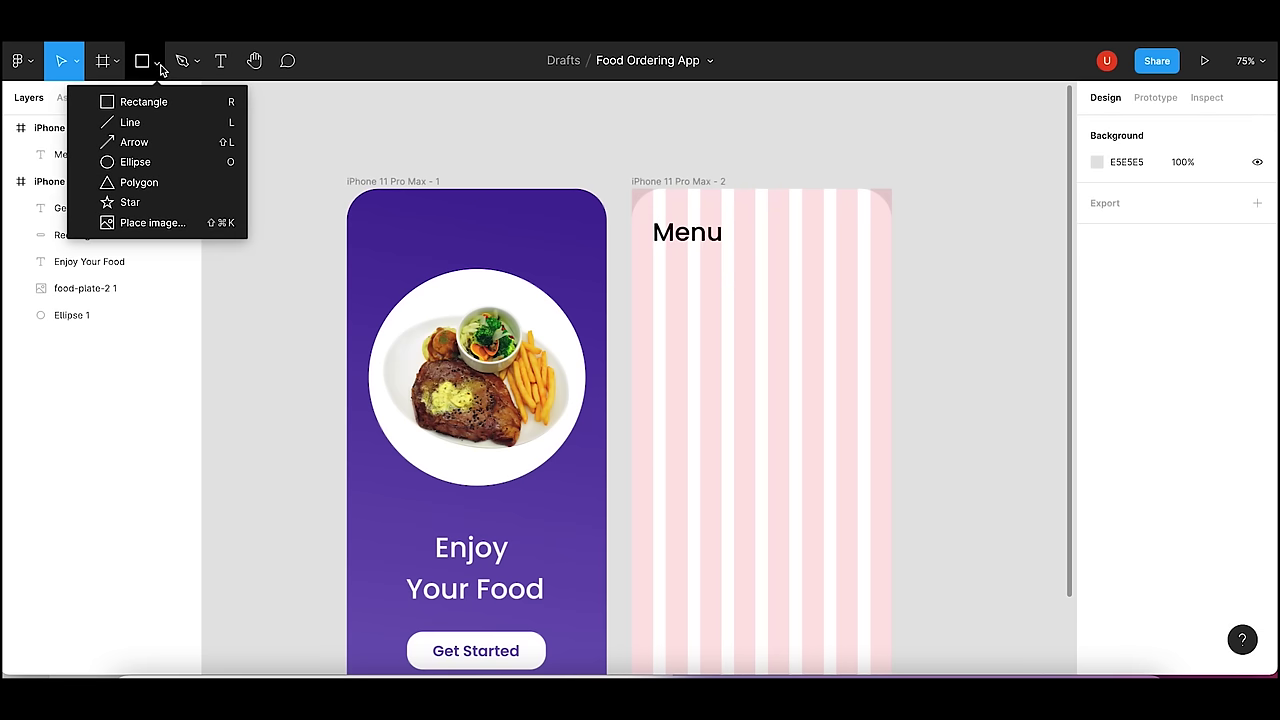
pyautogui.click(135, 162)
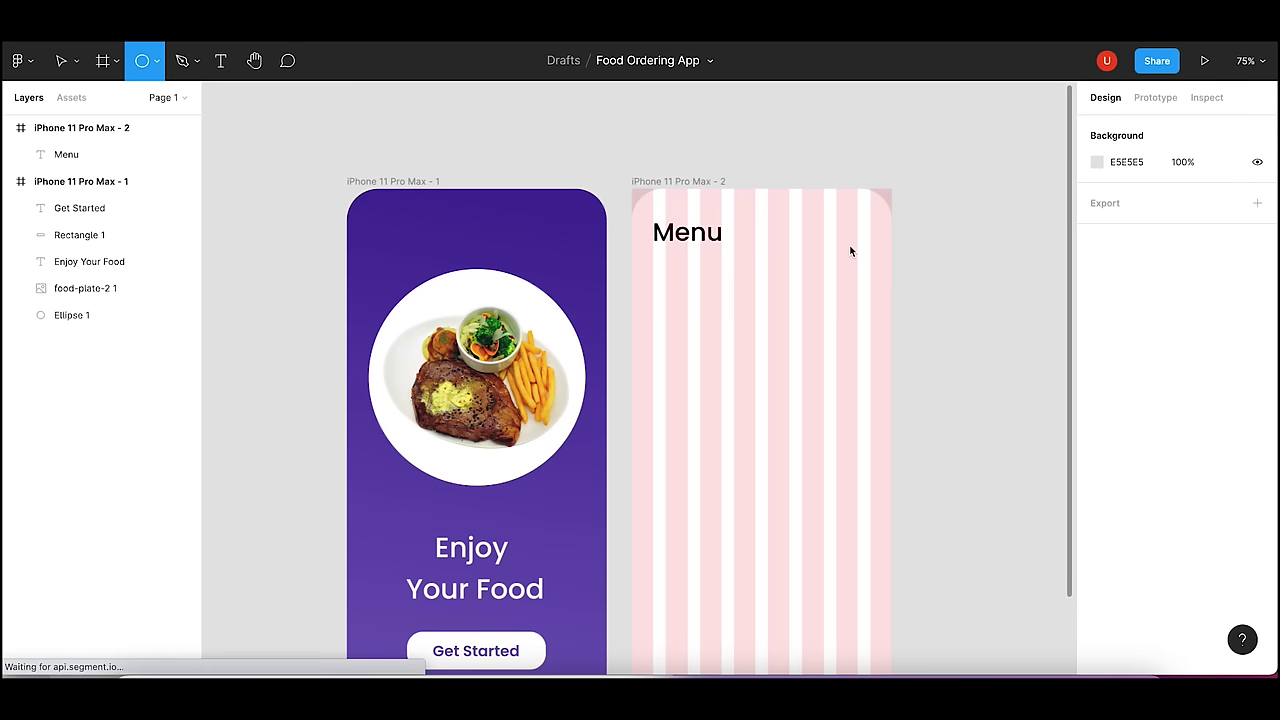
pyautogui.moveTo(829, 222); pyautogui.dragTo(866, 259)
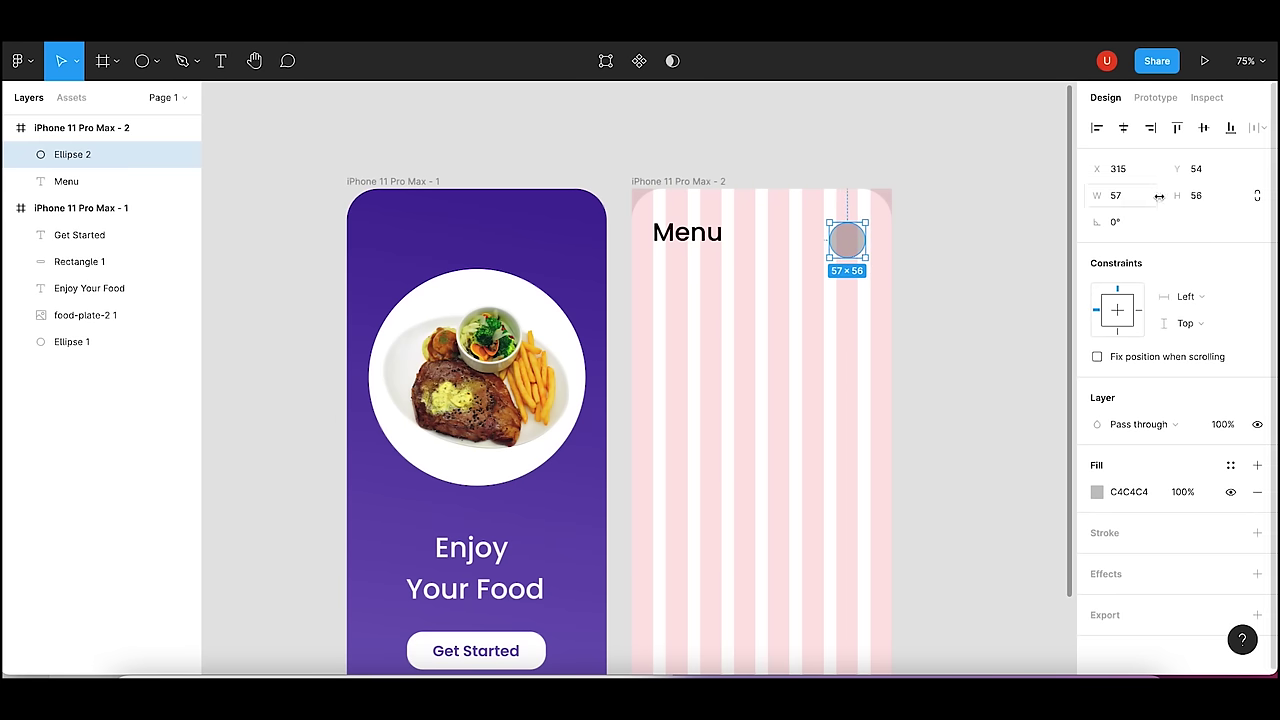
pyautogui.click(1124, 197)
pyautogui.click(914, 206)
pyautogui.moveTo(847, 238); pyautogui.dragTo(852, 235)
pyautogui.press('Right')
pyautogui.press('Right')
pyautogui.press('Right')
pyautogui.press('Right')
pyautogui.press('Right')
pyautogui.press('Right')
# - Widen the Menu heading's text box across to the circle
pyautogui.click(700, 232)
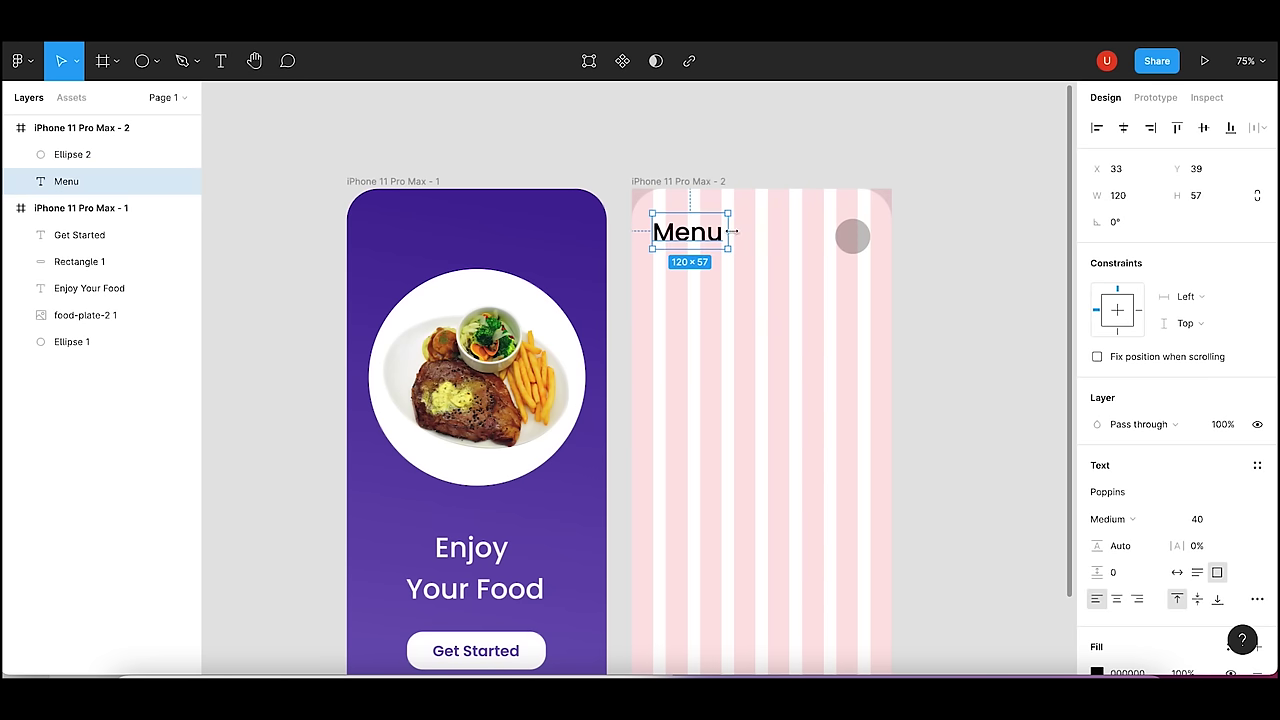
pyautogui.moveTo(733, 231); pyautogui.dragTo(866, 238)
pyautogui.click(918, 246)
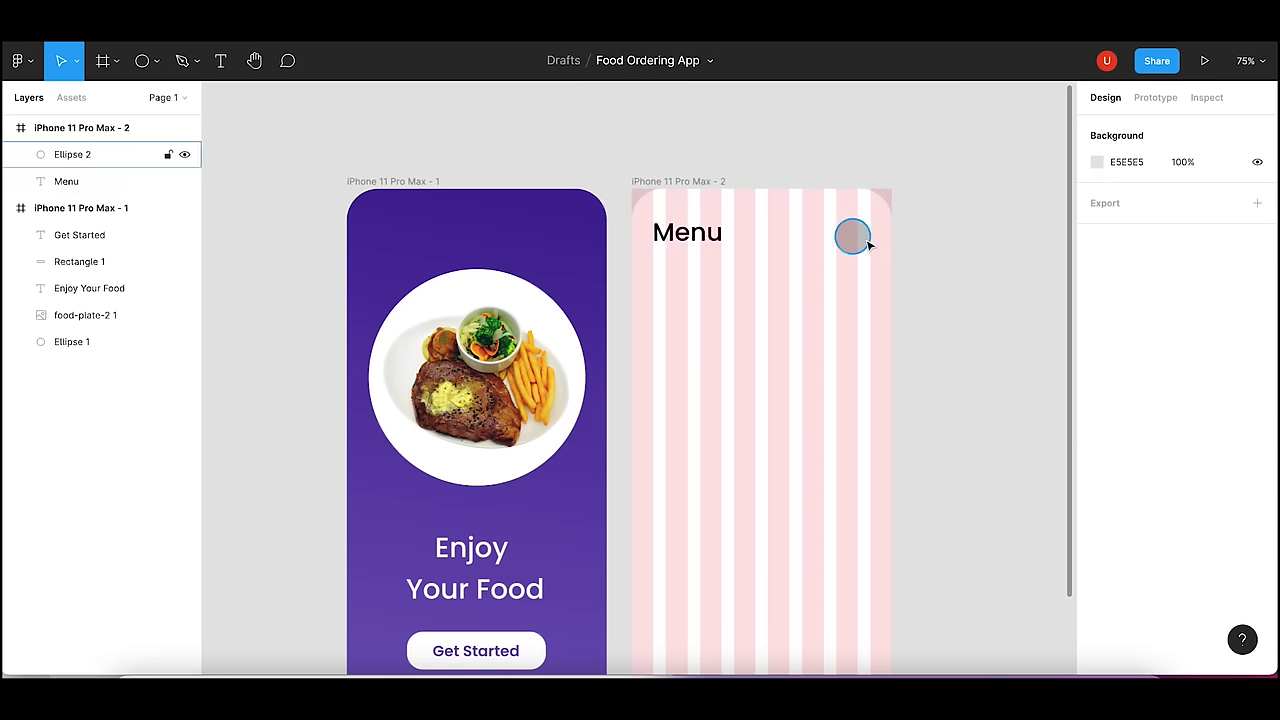
pyautogui.click(857, 234)
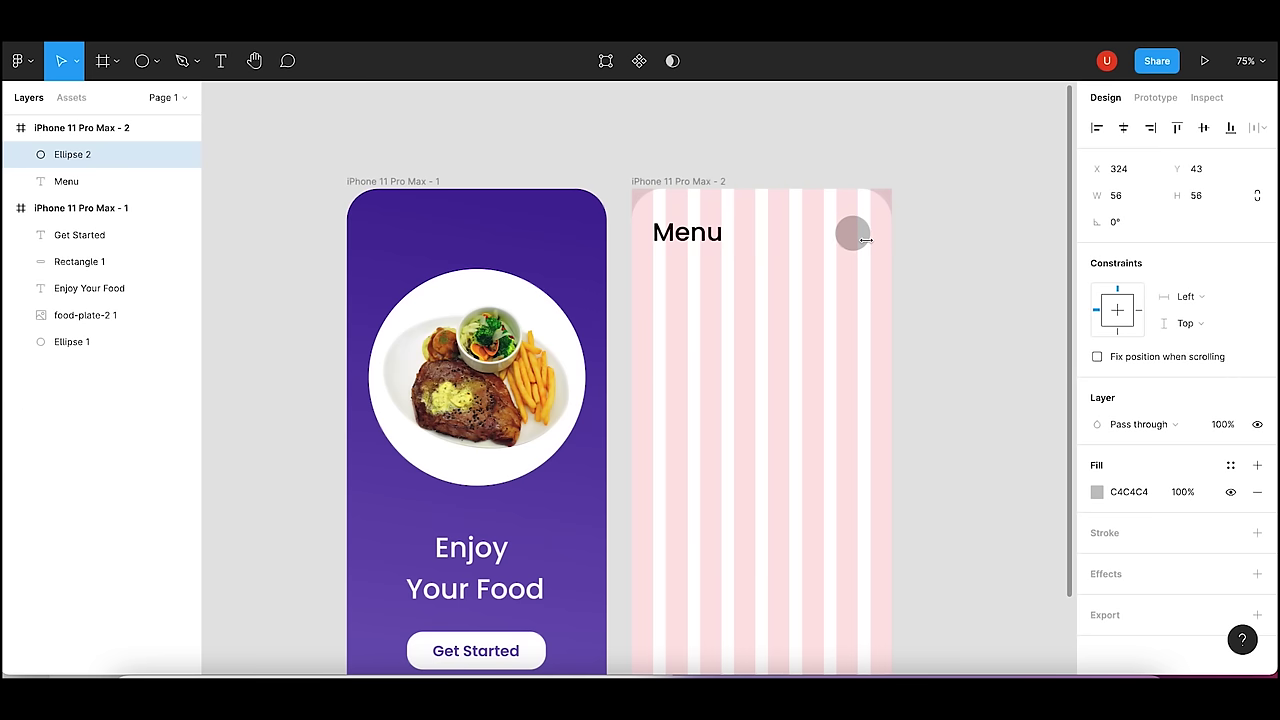
pyautogui.click(720, 252)
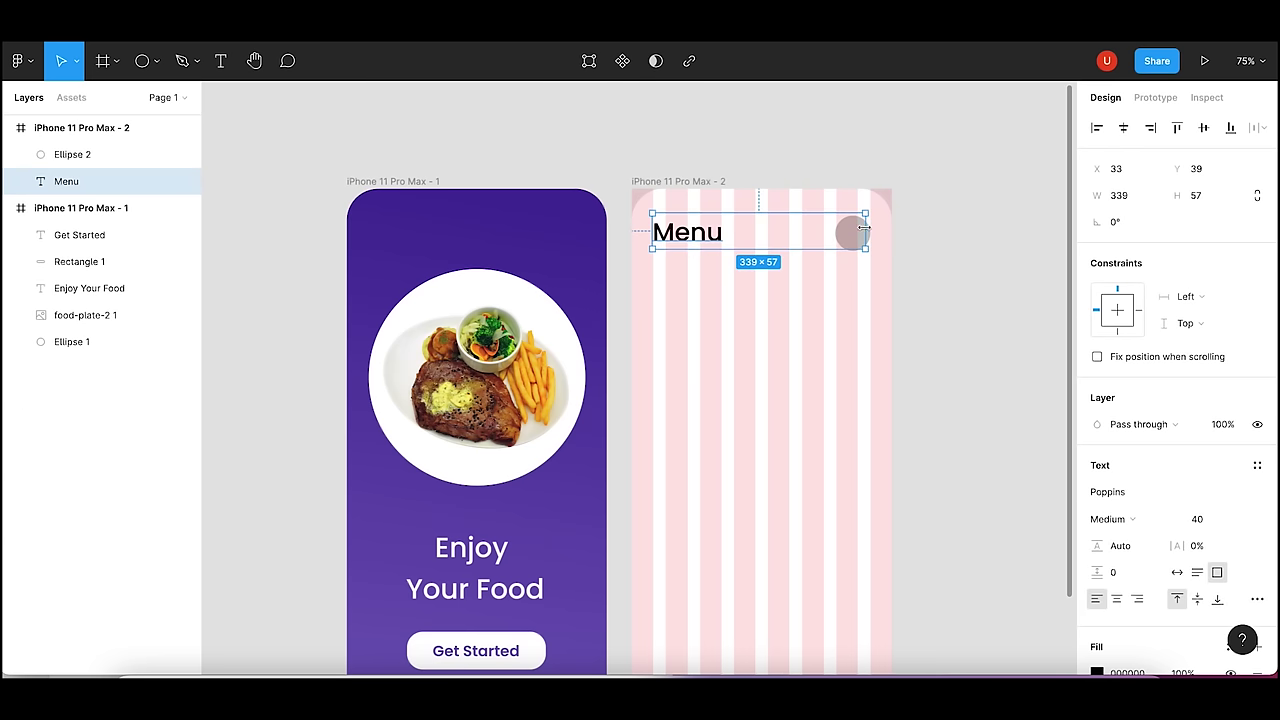
pyautogui.click(946, 253)
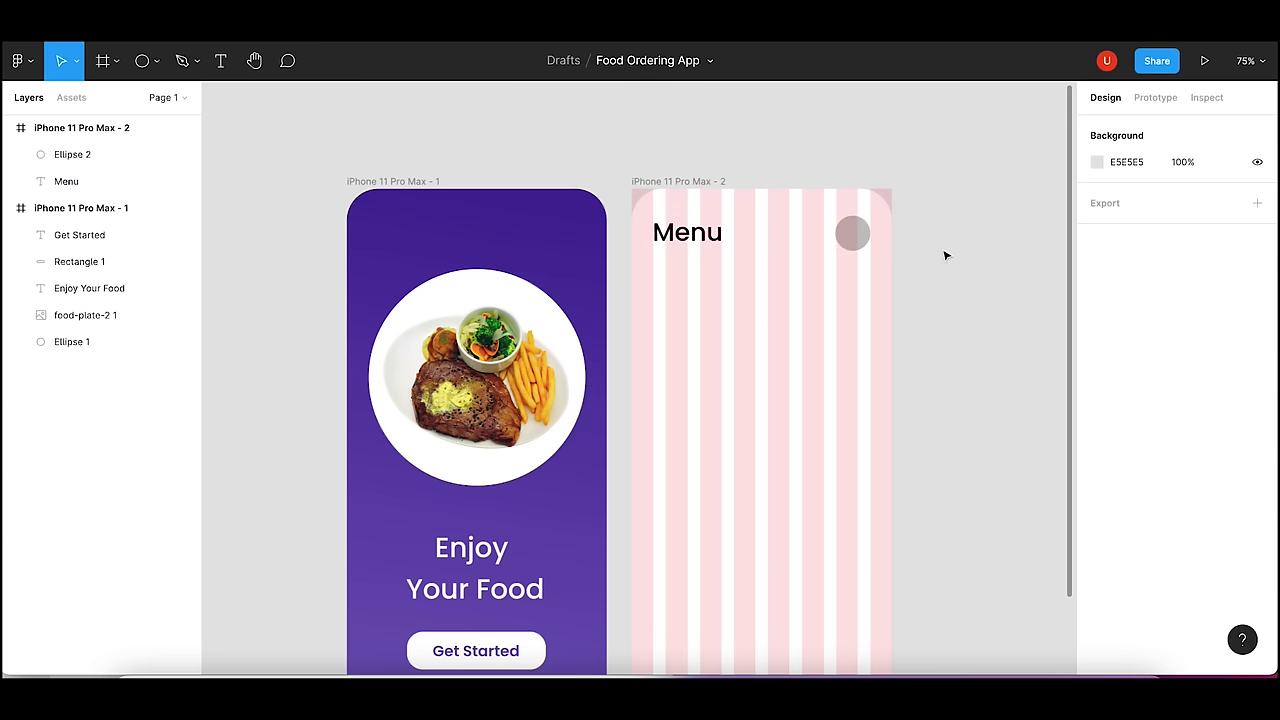
pyautogui.click(853, 236)
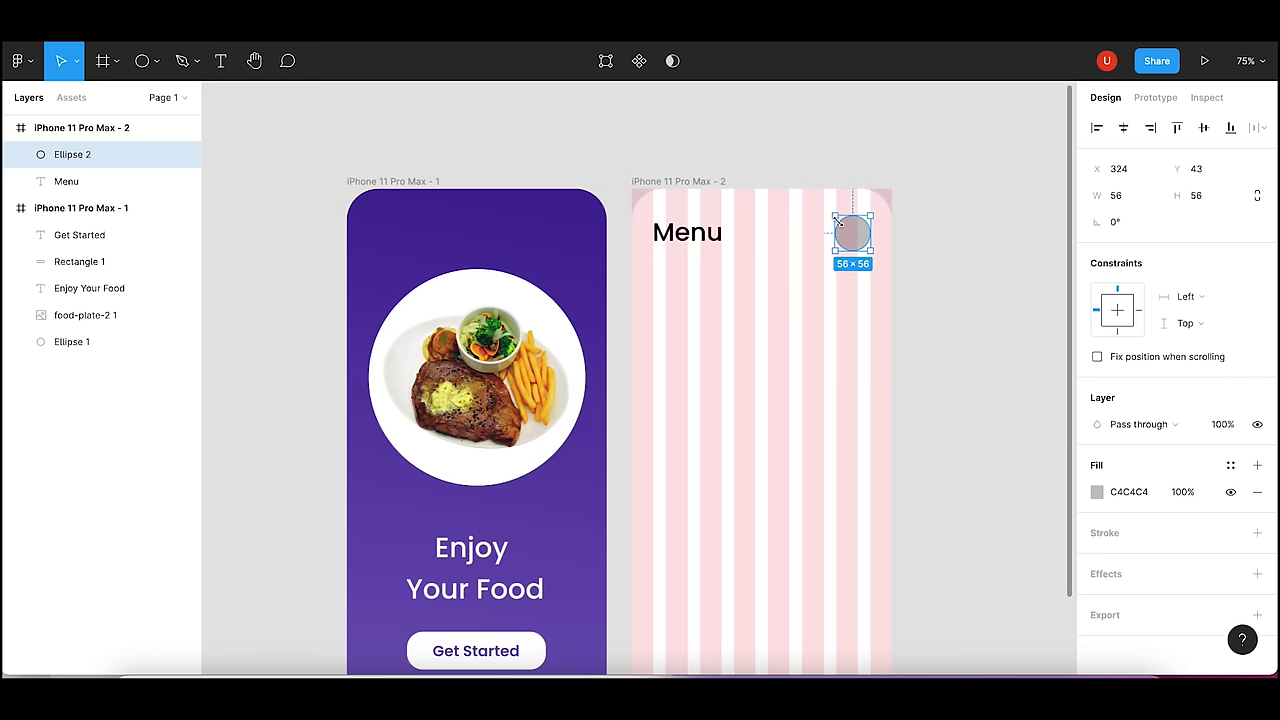
# - Launch the Unsplash plugin and search for 'profile' photos
pyautogui.click(22, 60)
pyautogui.moveTo(51, 322)
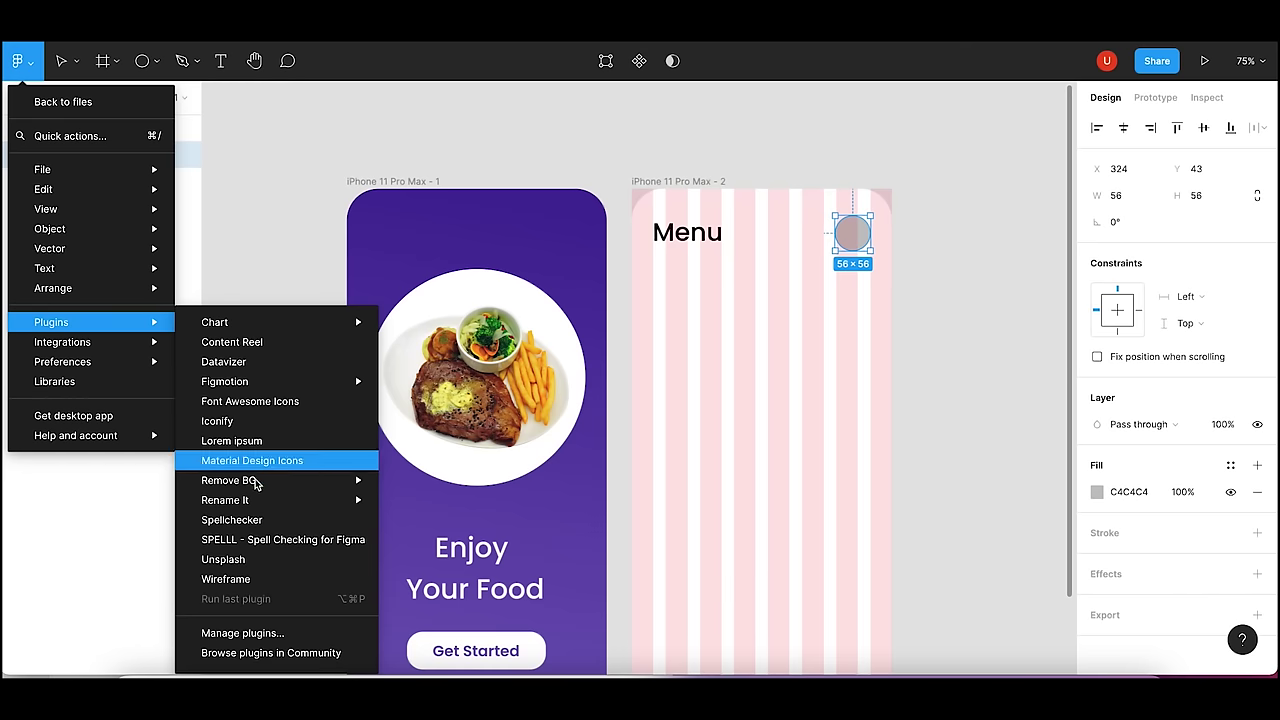
pyautogui.click(263, 562)
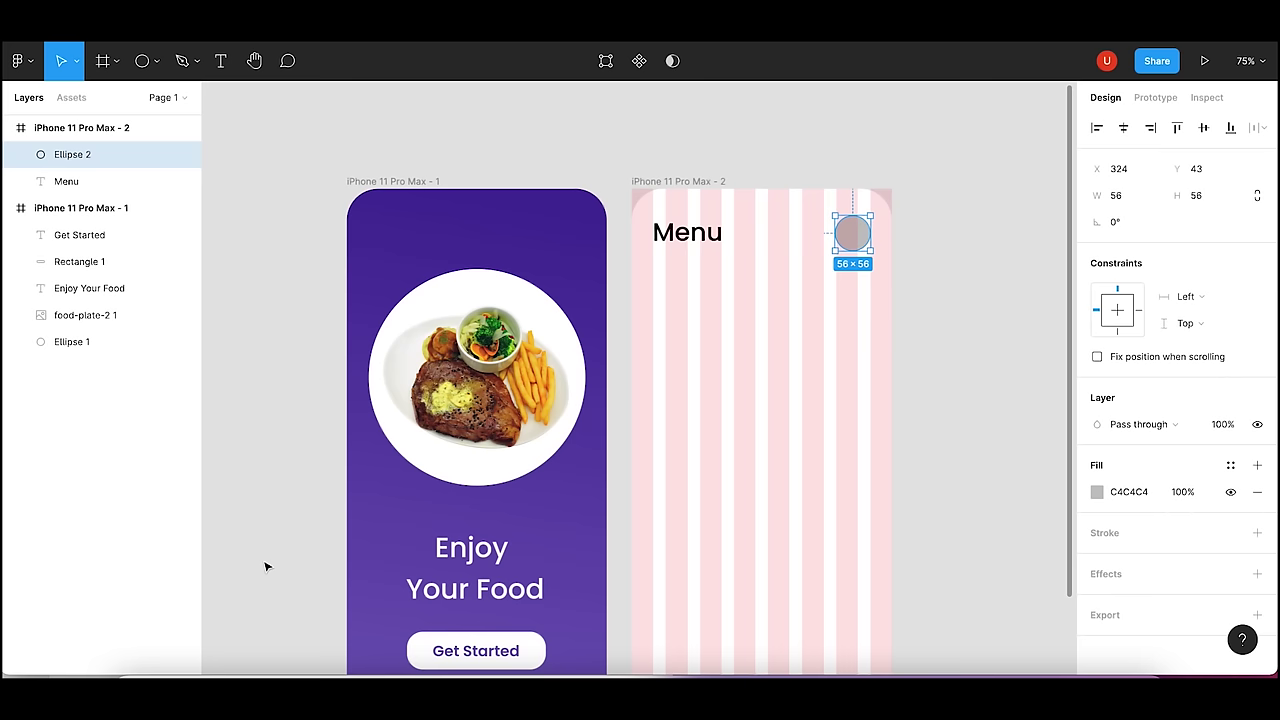
pyautogui.hotkey('ctrl', 'alt', 'p')
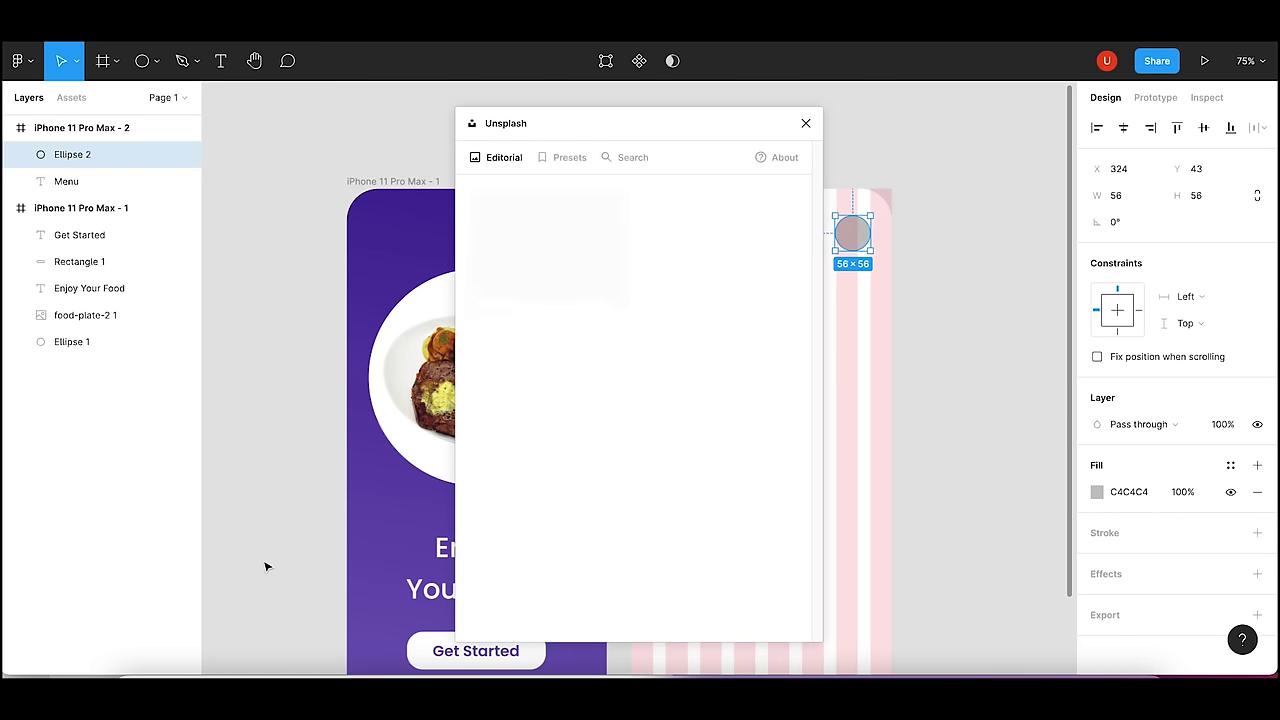
pyautogui.moveTo(622, 127); pyautogui.dragTo(379, 136)
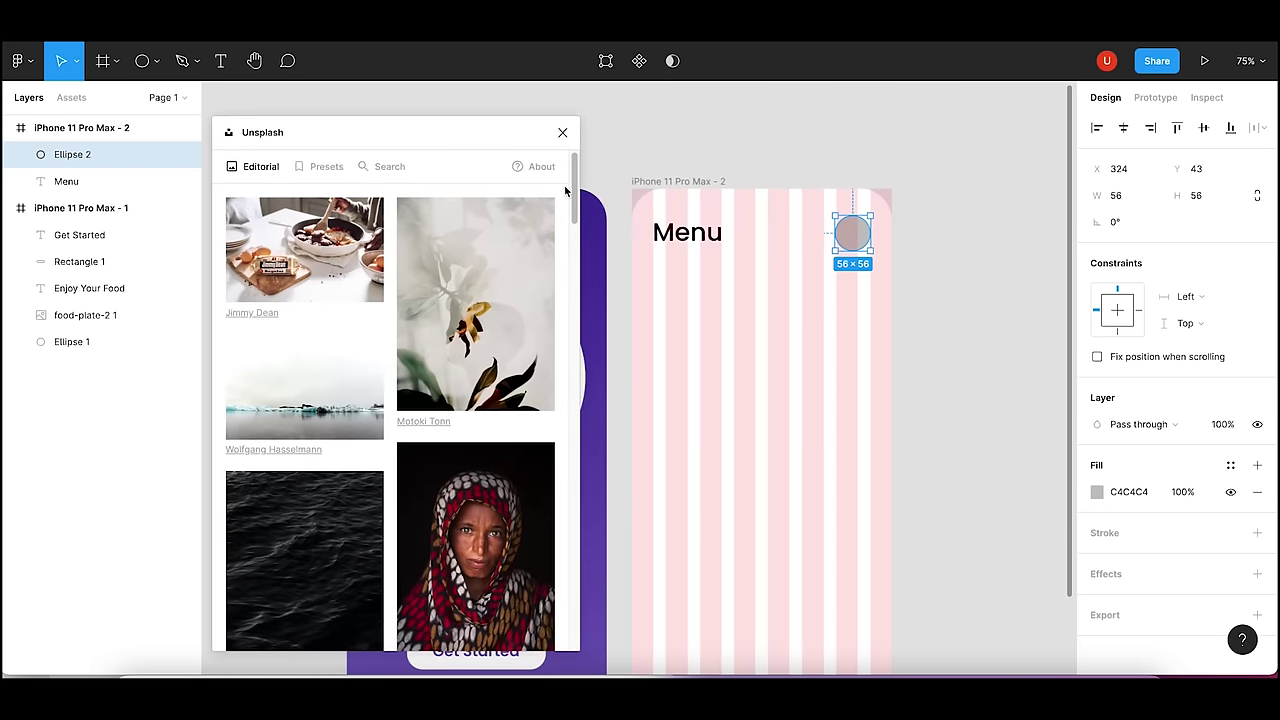
pyautogui.click(389, 166)
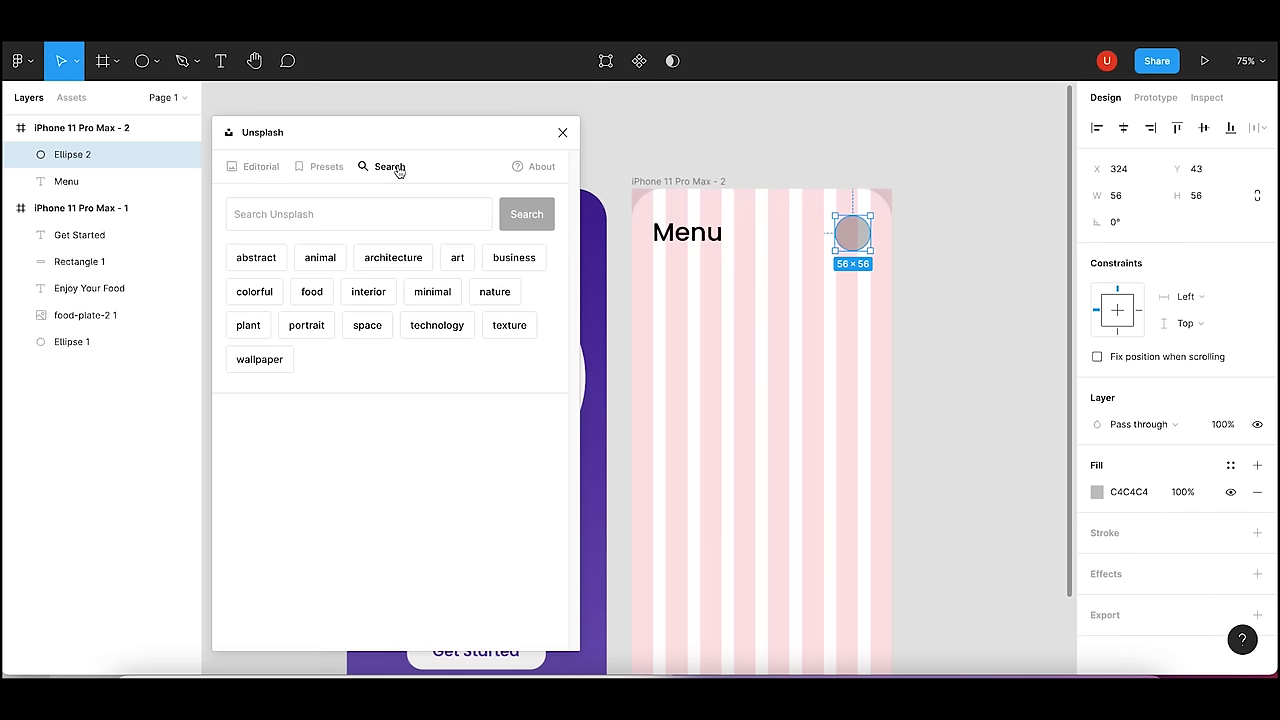
pyautogui.click(374, 212)
pyautogui.write('profi')
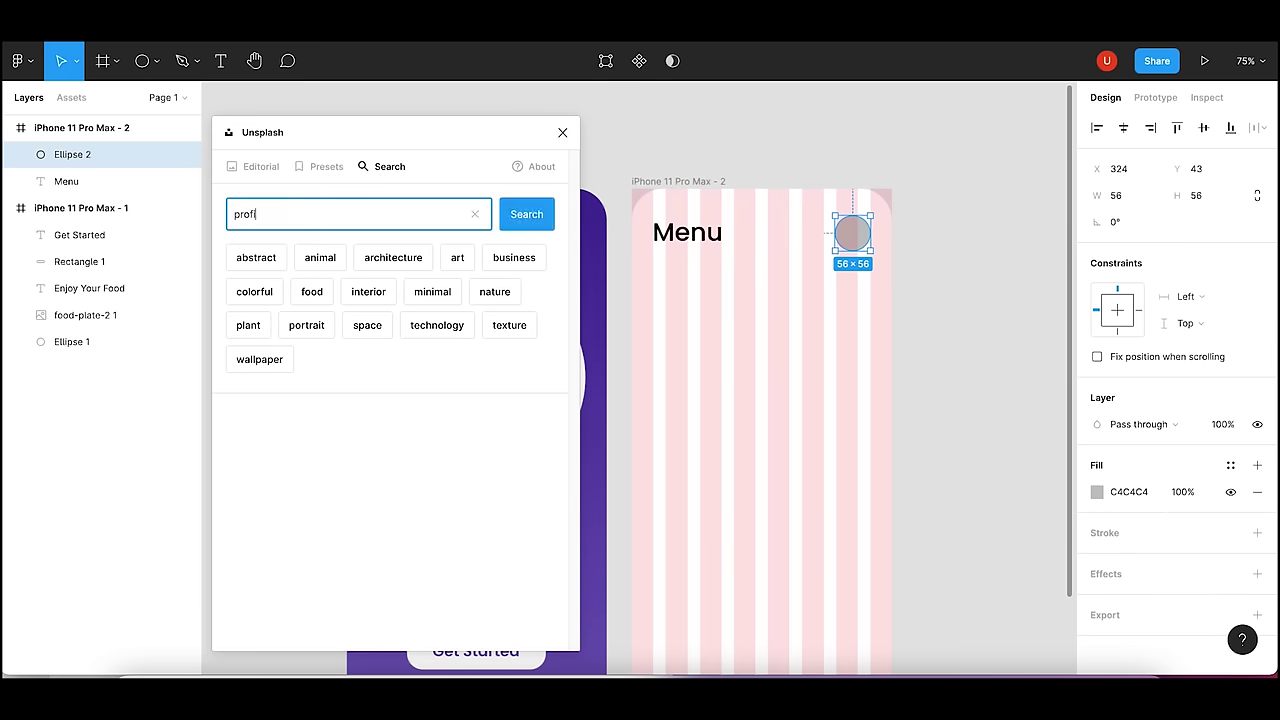
pyautogui.write('le')
pyautogui.press('Return')
# - Fill the circle with a smiling-man portrait and close the Unsplash plugin
pyautogui.moveTo(441, 129); pyautogui.dragTo(406, 93)
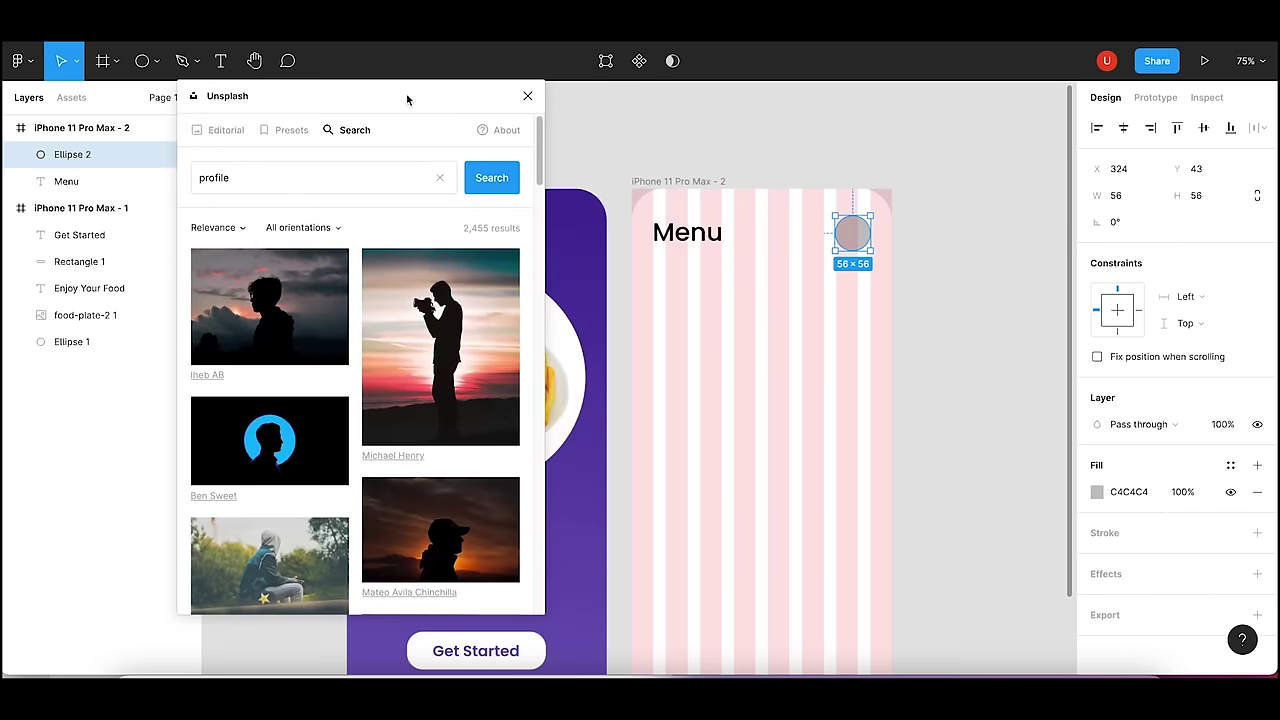
pyautogui.moveTo(541, 180)
pyautogui.mouseDown()
pyautogui.moveTo(541, 337)
pyautogui.moveTo(544, 311)
pyautogui.mouseUp()
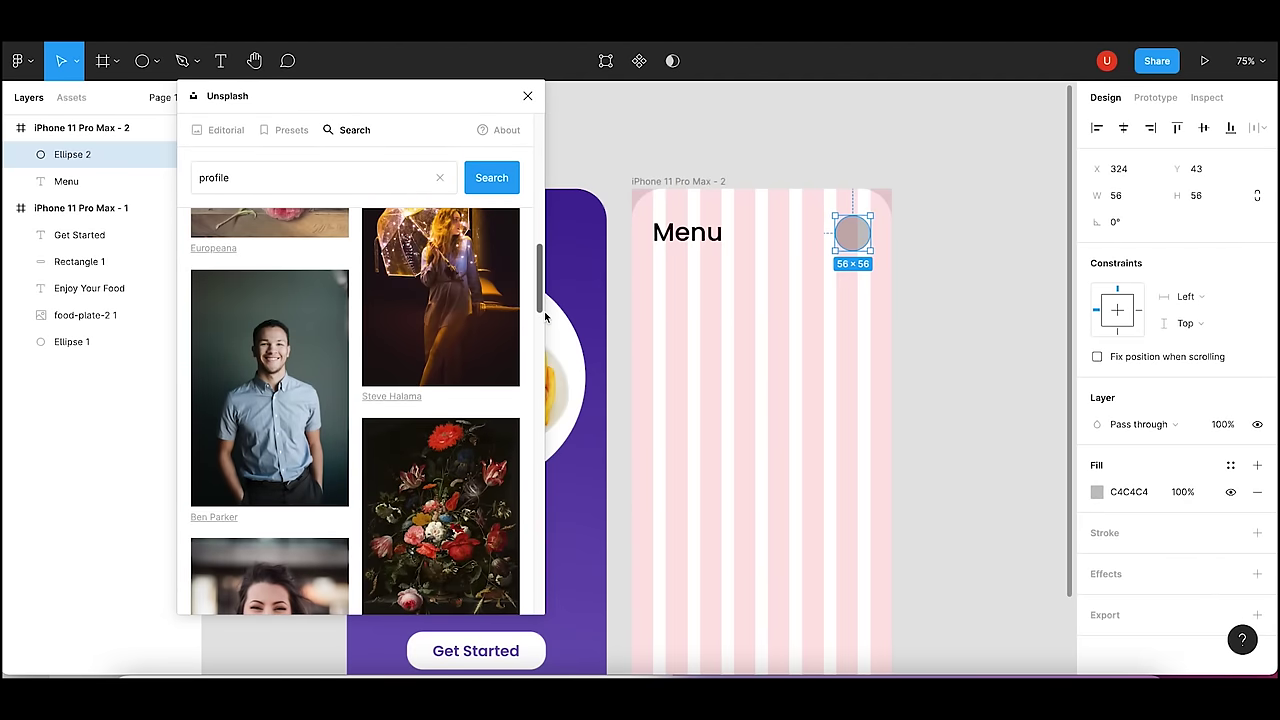
pyautogui.click(279, 365)
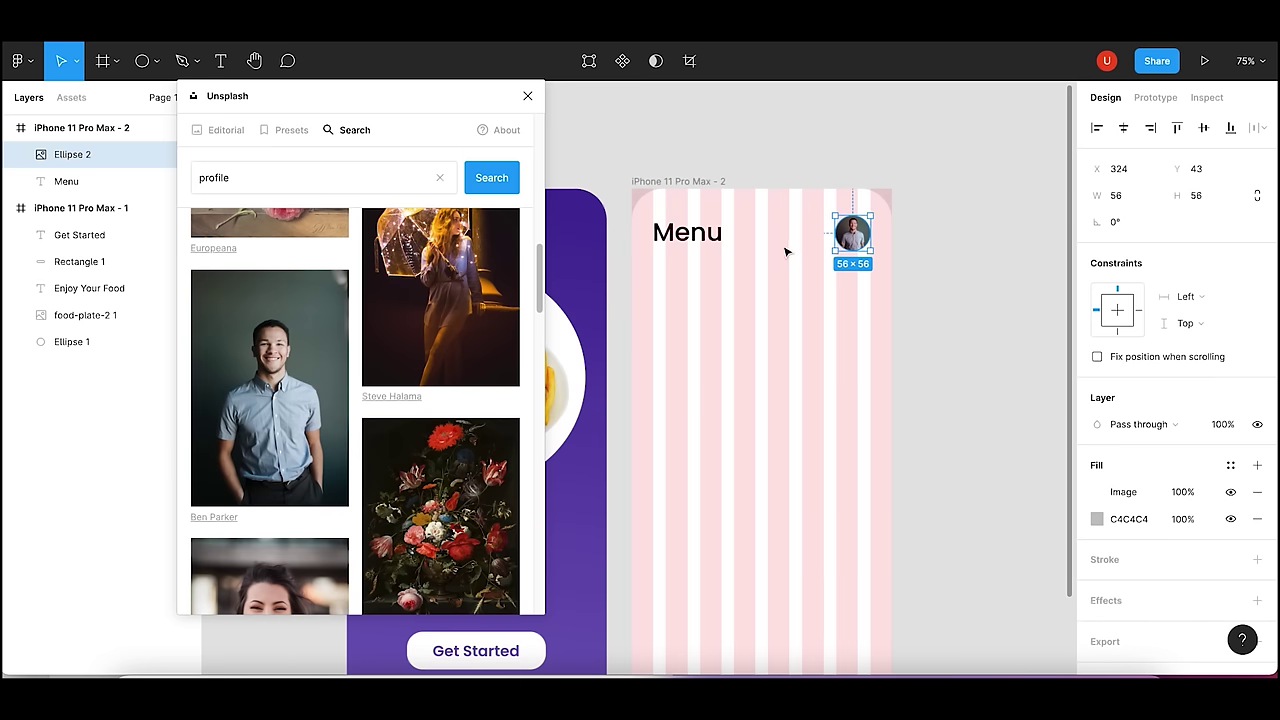
pyautogui.click(527, 95)
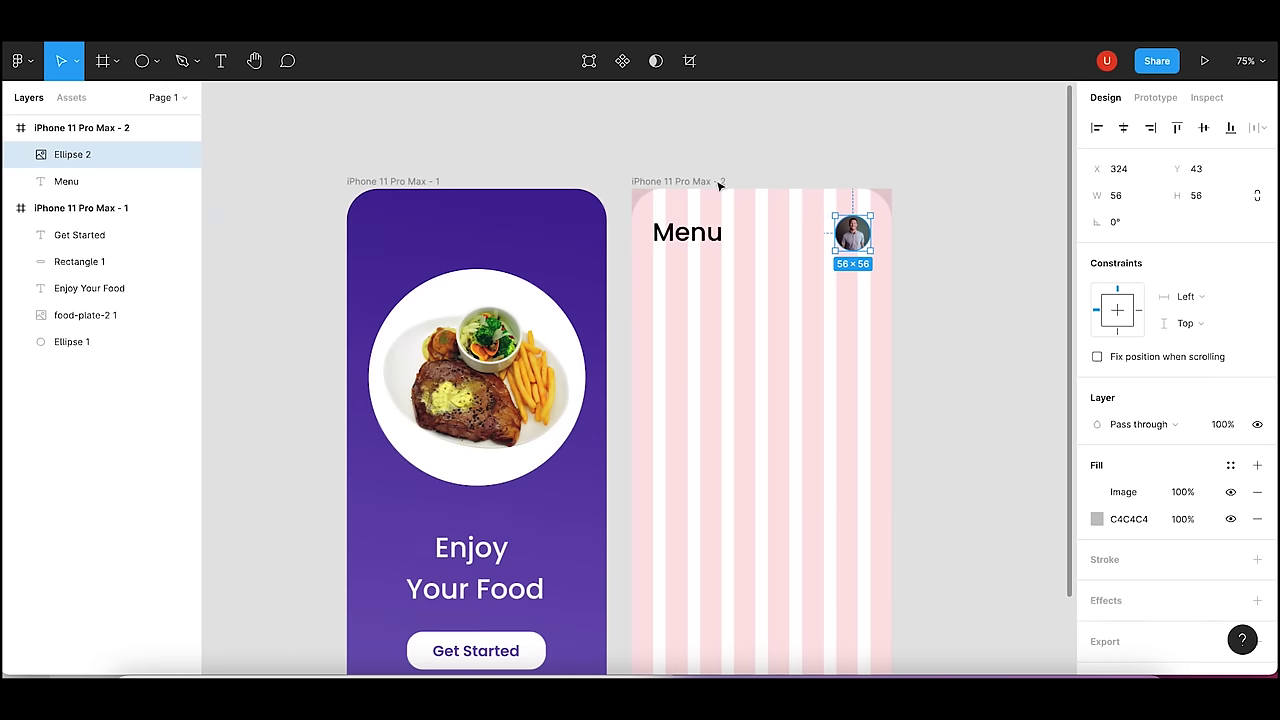
pyautogui.click(1024, 331)
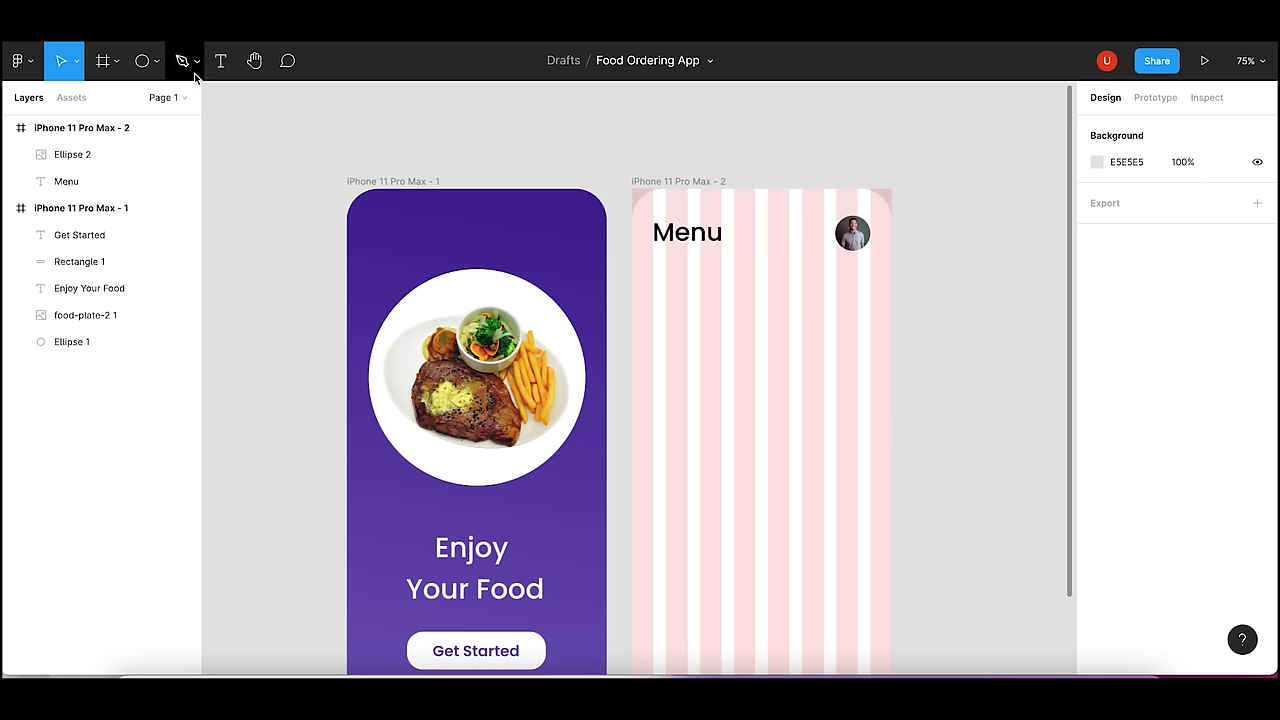
# - Draw a rectangle bar just below the Menu heading
pyautogui.click(156, 62)
pyautogui.click(156, 104)
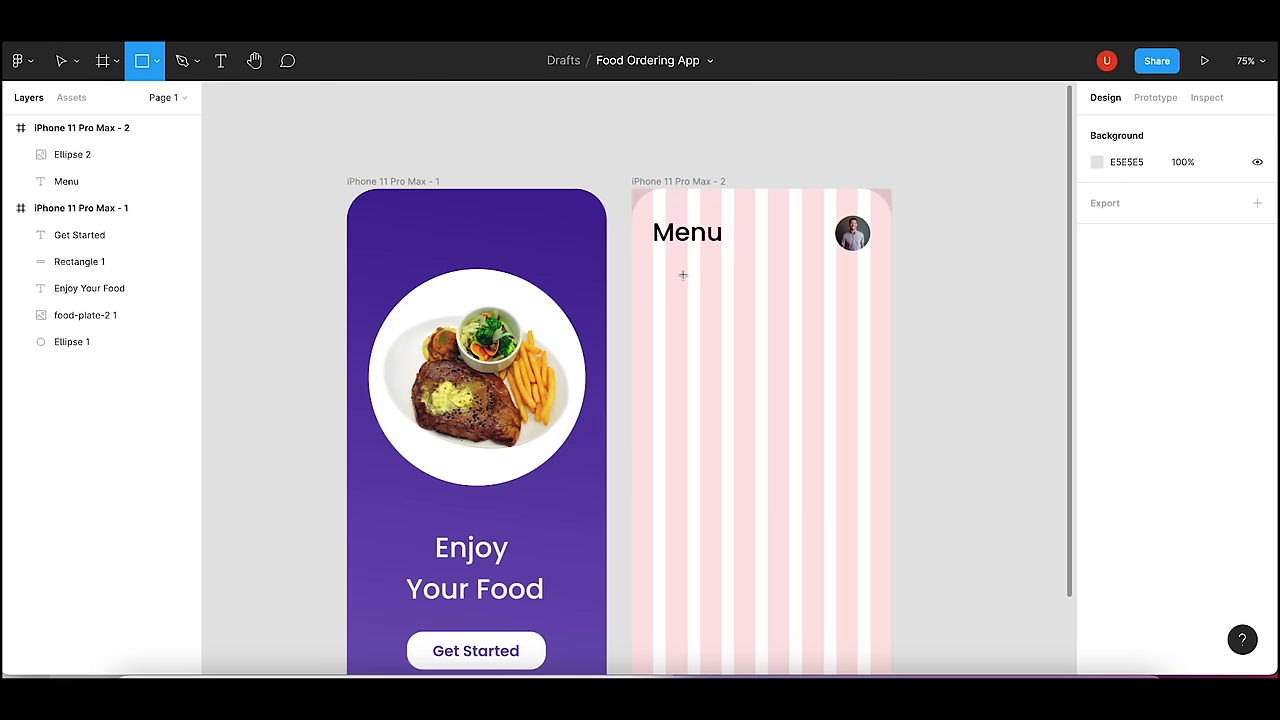
pyautogui.moveTo(654, 261); pyautogui.dragTo(869, 300)
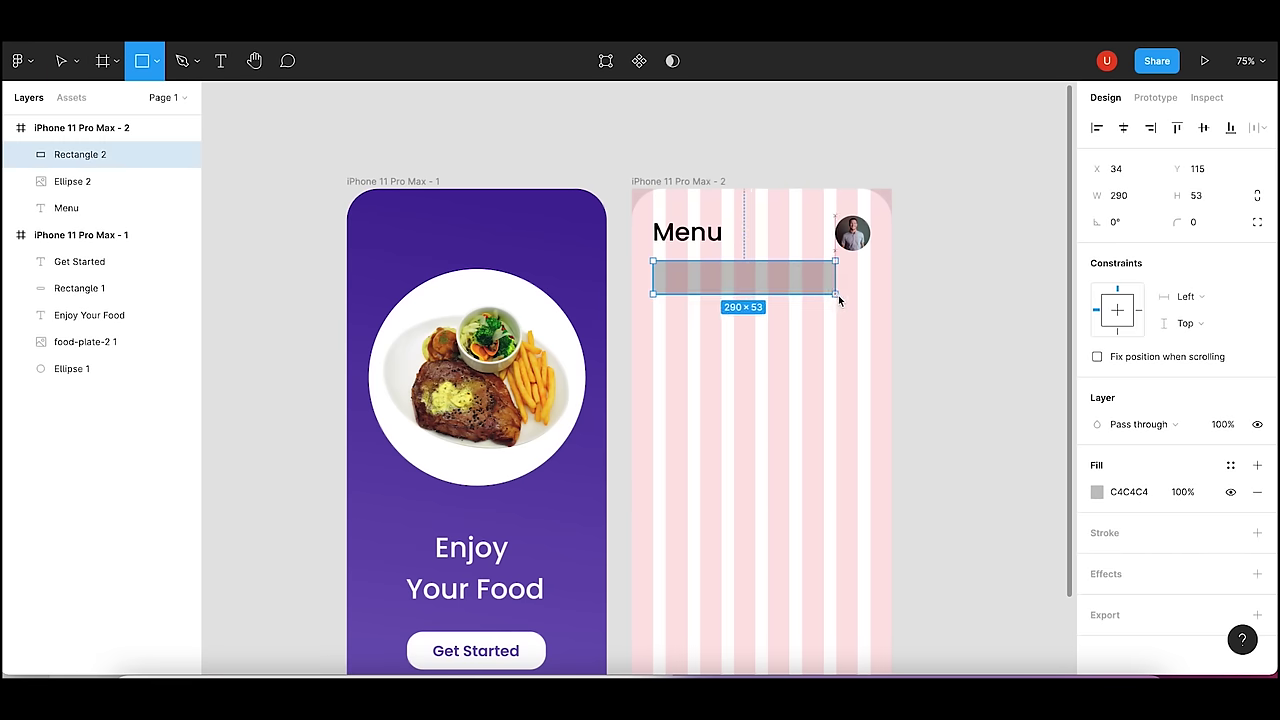
# - Resize the profile photo circle to 52×52
pyautogui.click(914, 284)
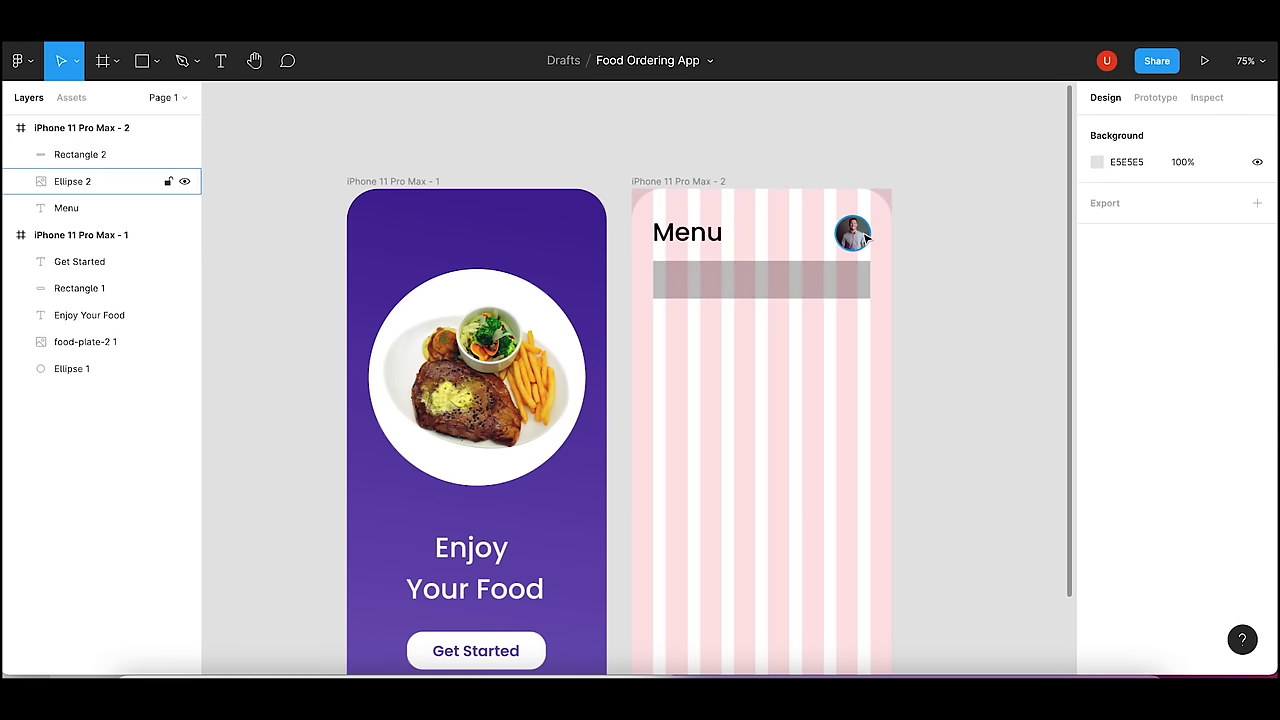
pyautogui.click(852, 233)
pyautogui.click(1126, 205)
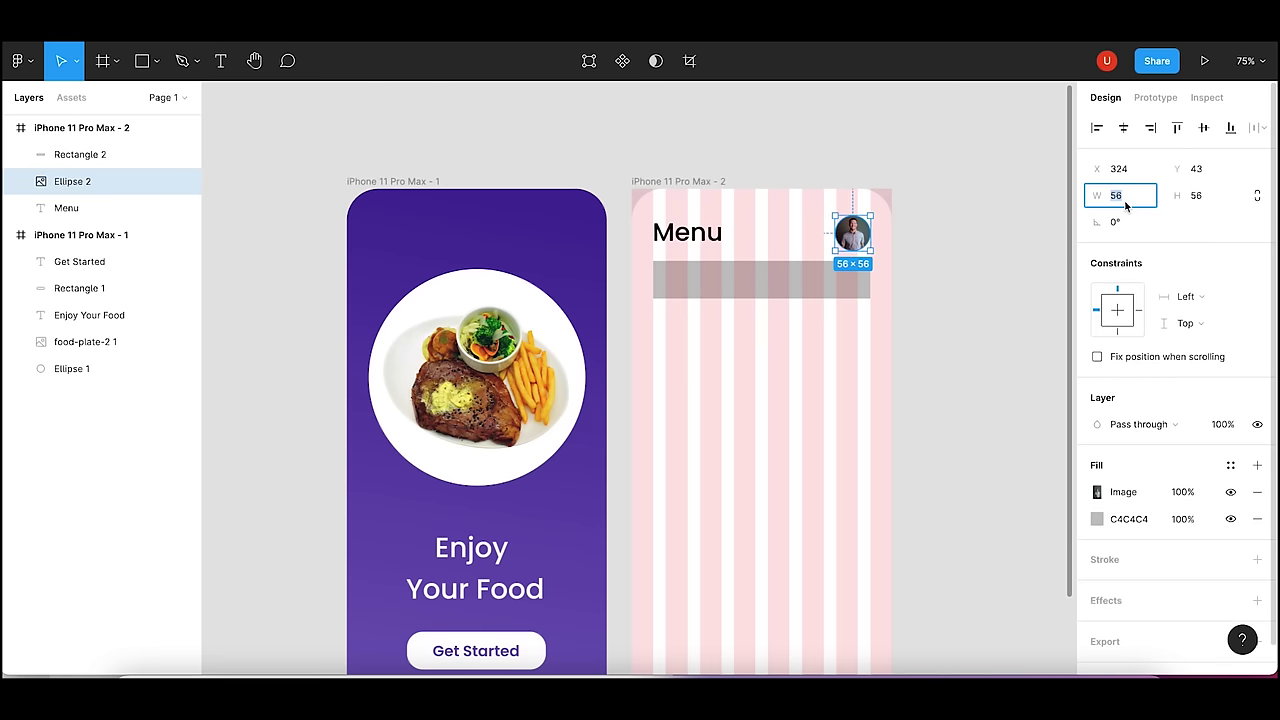
pyautogui.write('52')
pyautogui.press('Tab')
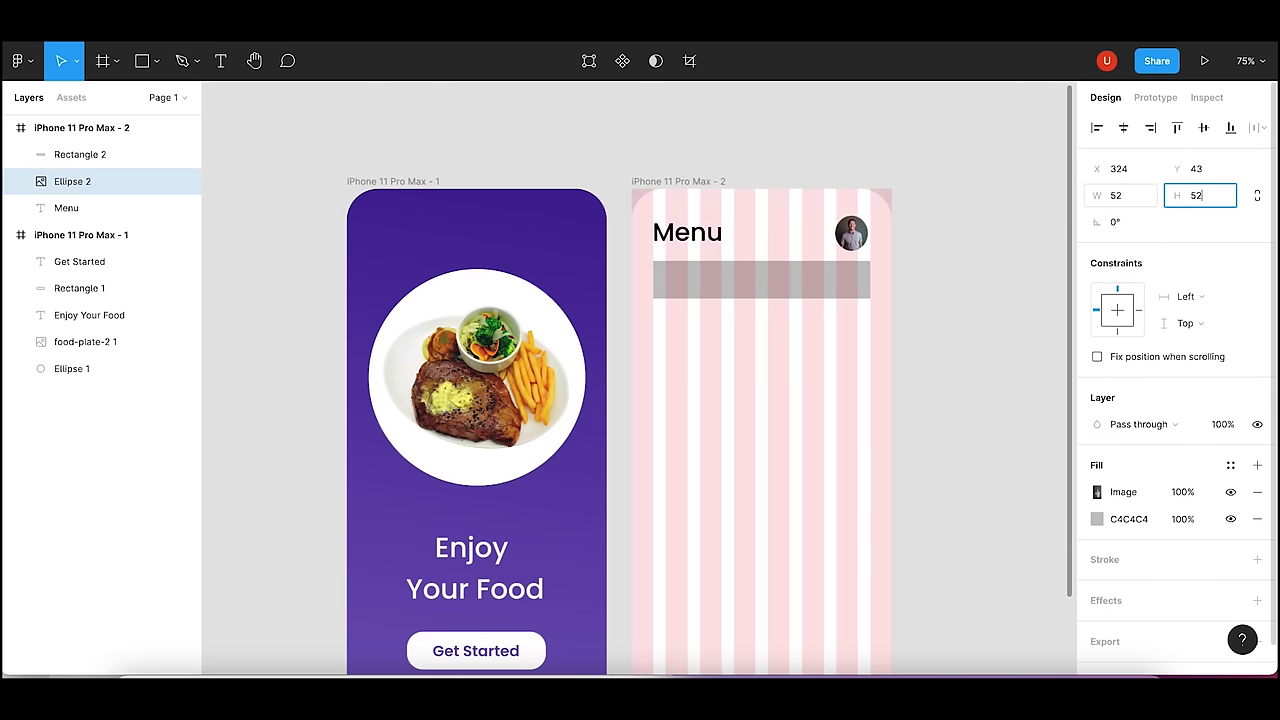
pyautogui.press('Return')
pyautogui.click(963, 226)
pyautogui.click(860, 238)
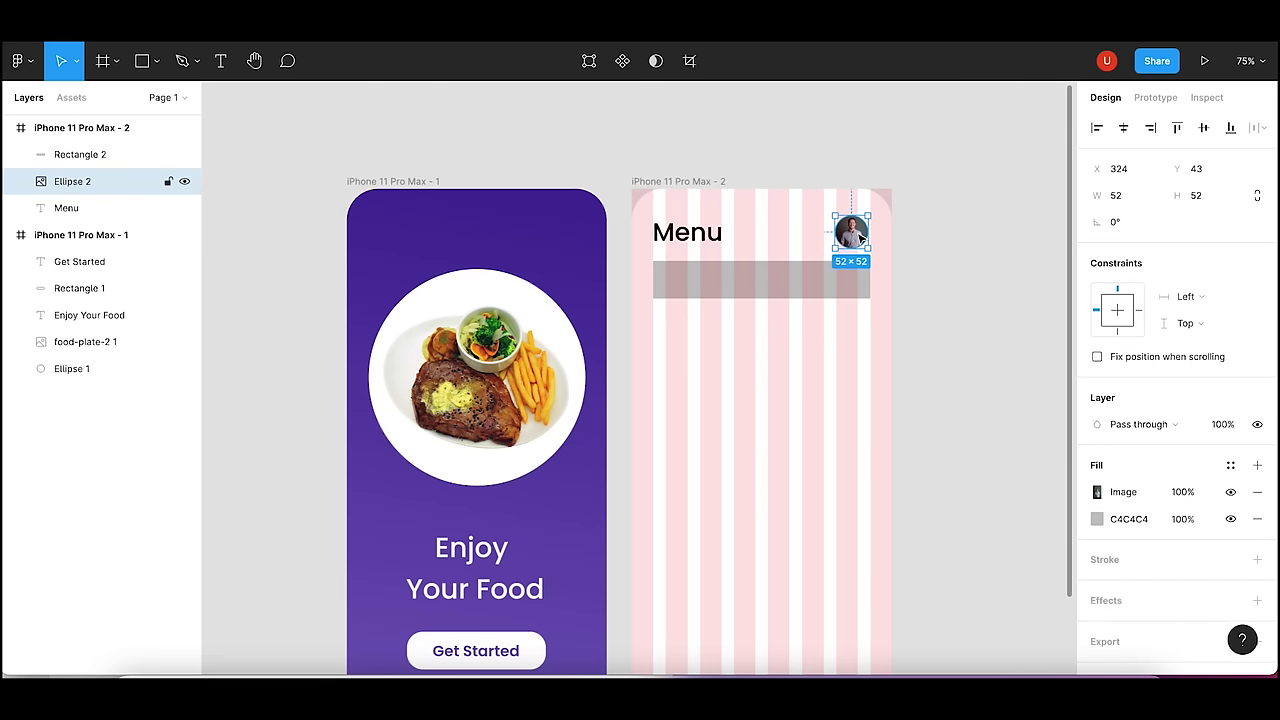
pyautogui.press('Escape')
# - Give the grey bar a corner radius of 30
pyautogui.click(848, 282)
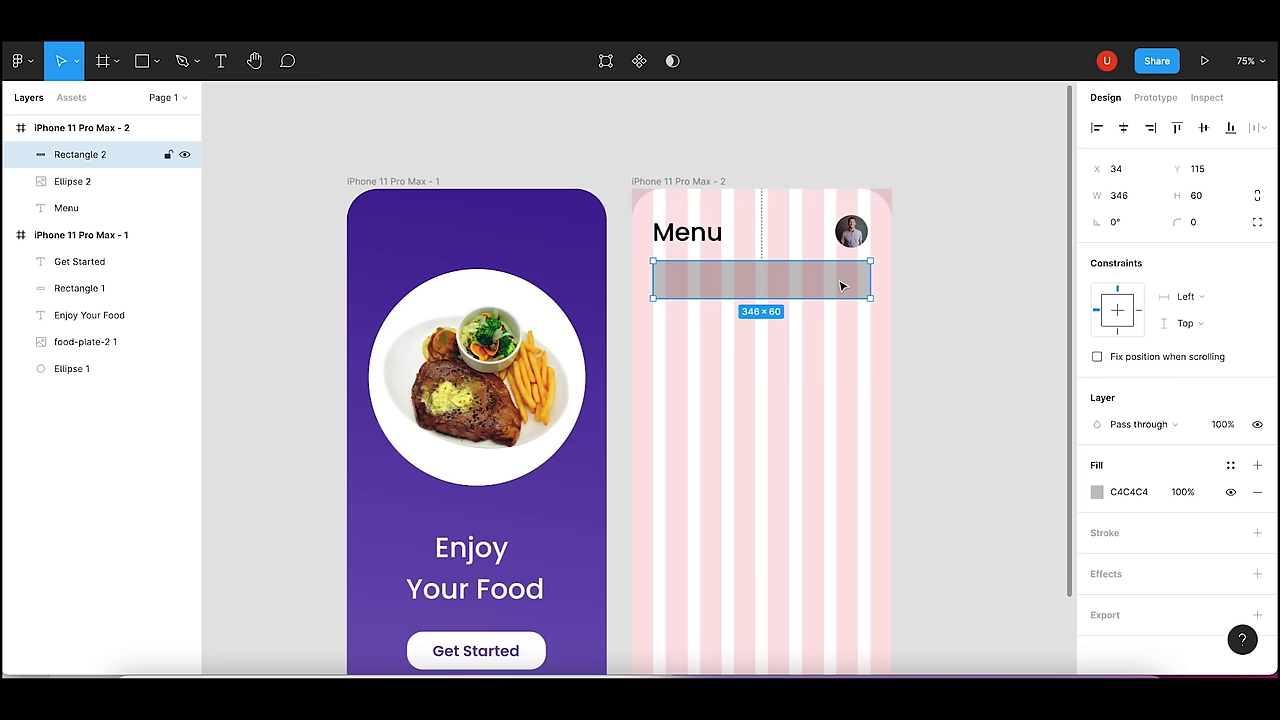
pyautogui.click(1202, 228)
pyautogui.write('0')
pyautogui.press('Return')
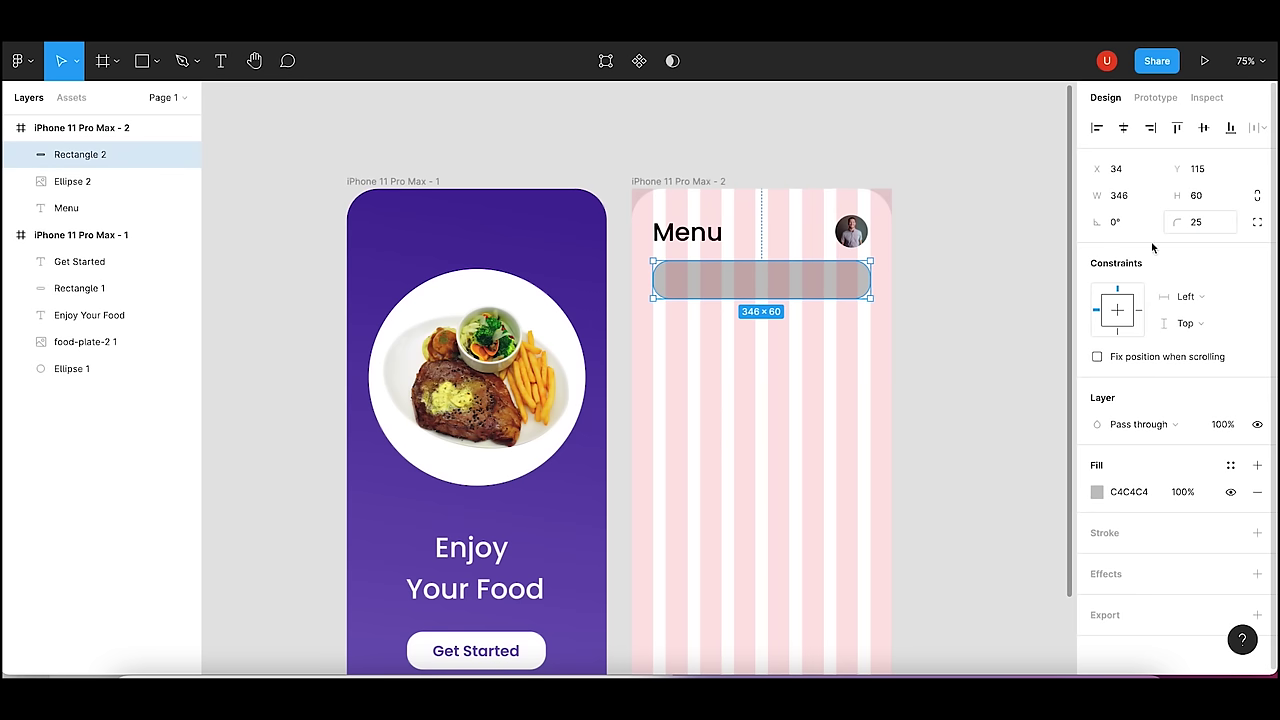
pyautogui.click(1004, 309)
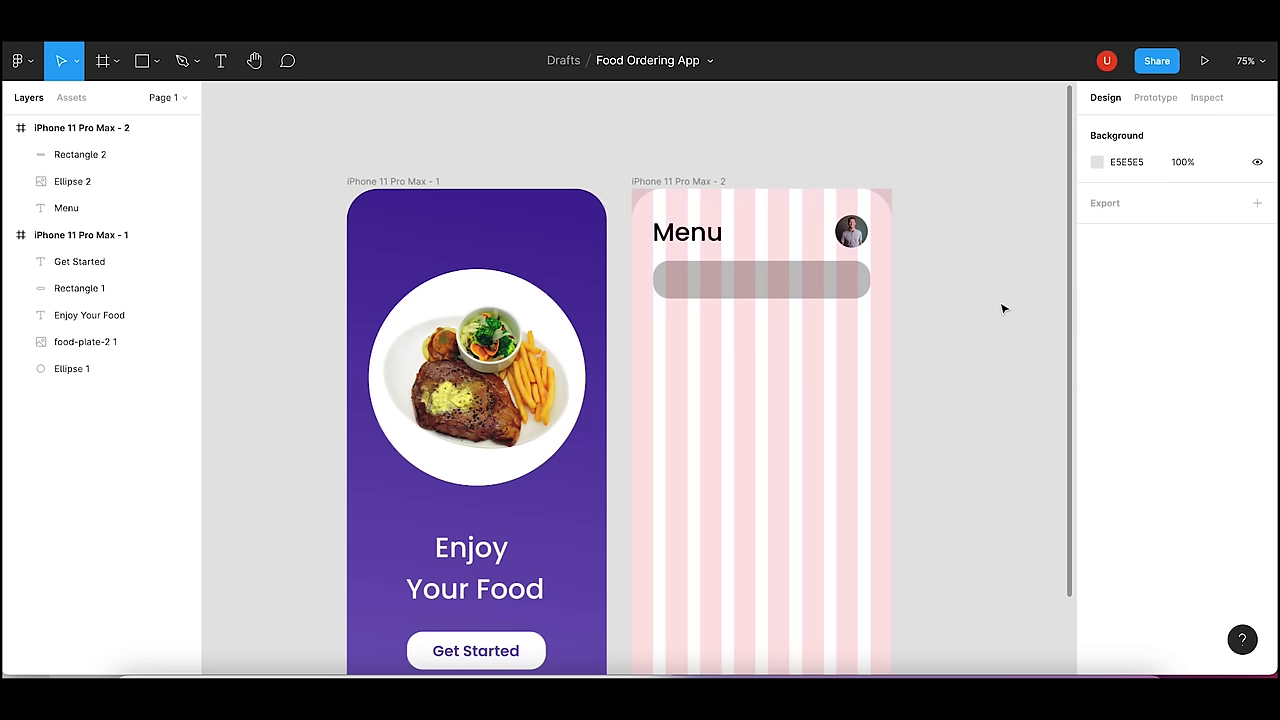
pyautogui.click(826, 286)
pyautogui.click(1207, 224)
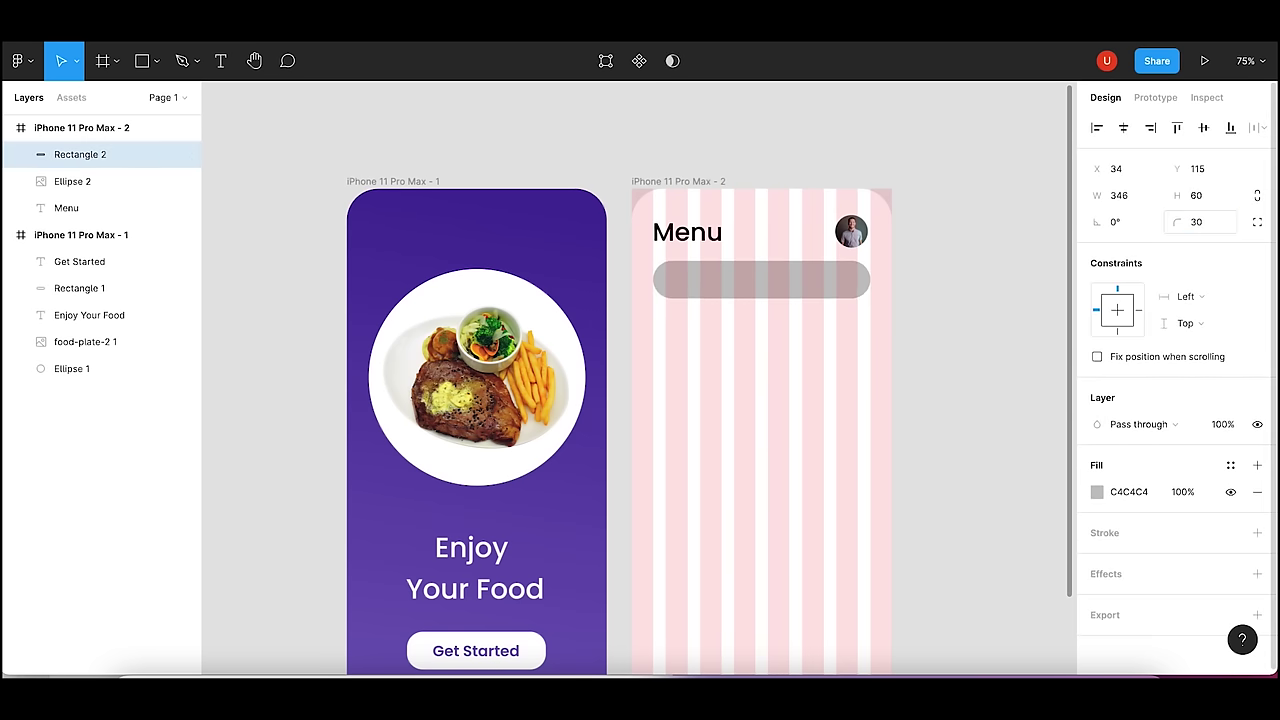
pyautogui.press('Return')
pyautogui.click(1010, 310)
# - Shorten the bar to 53 high and shift it slightly lower
pyautogui.click(815, 290)
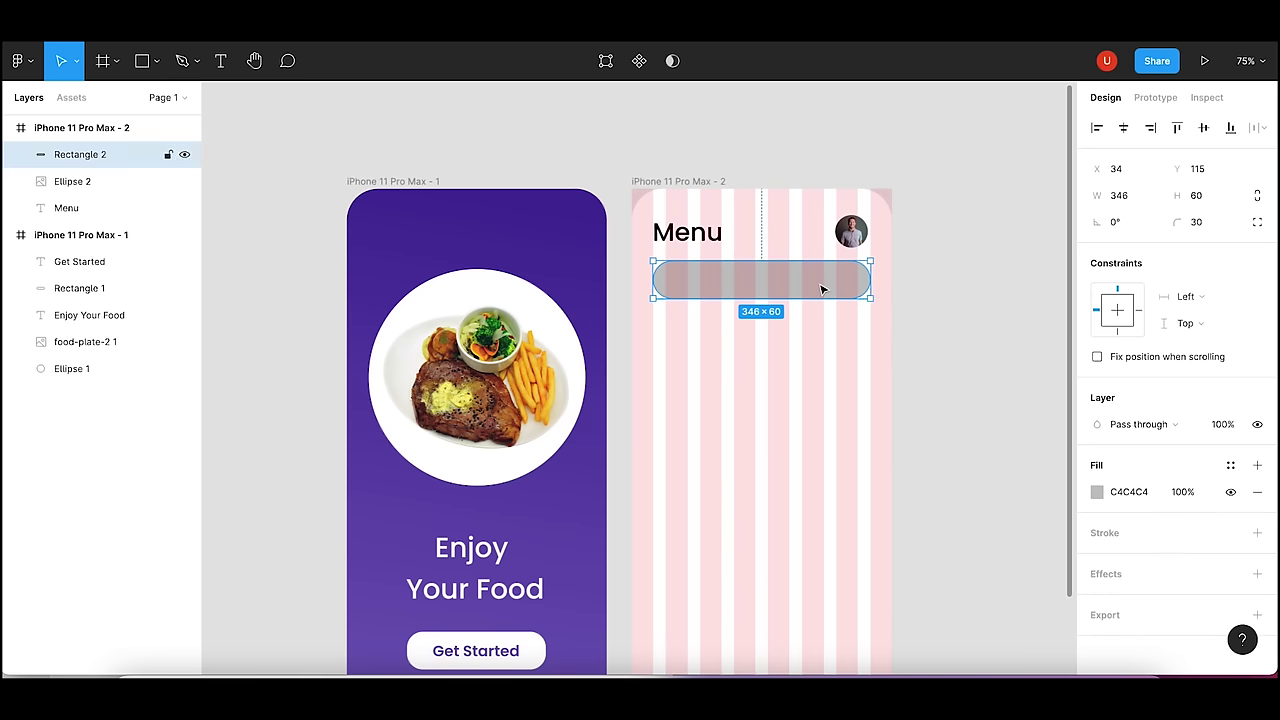
pyautogui.moveTo(806, 298); pyautogui.dragTo(821, 290)
pyautogui.click(962, 318)
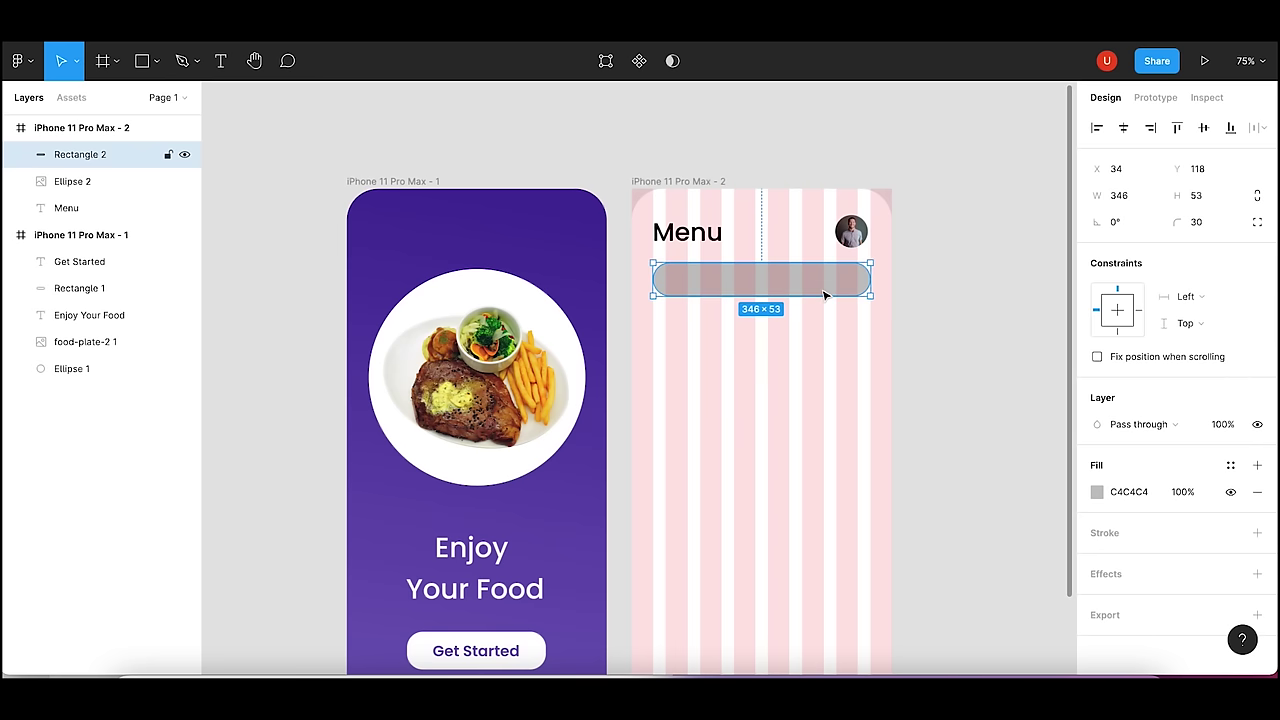
pyautogui.click(961, 298)
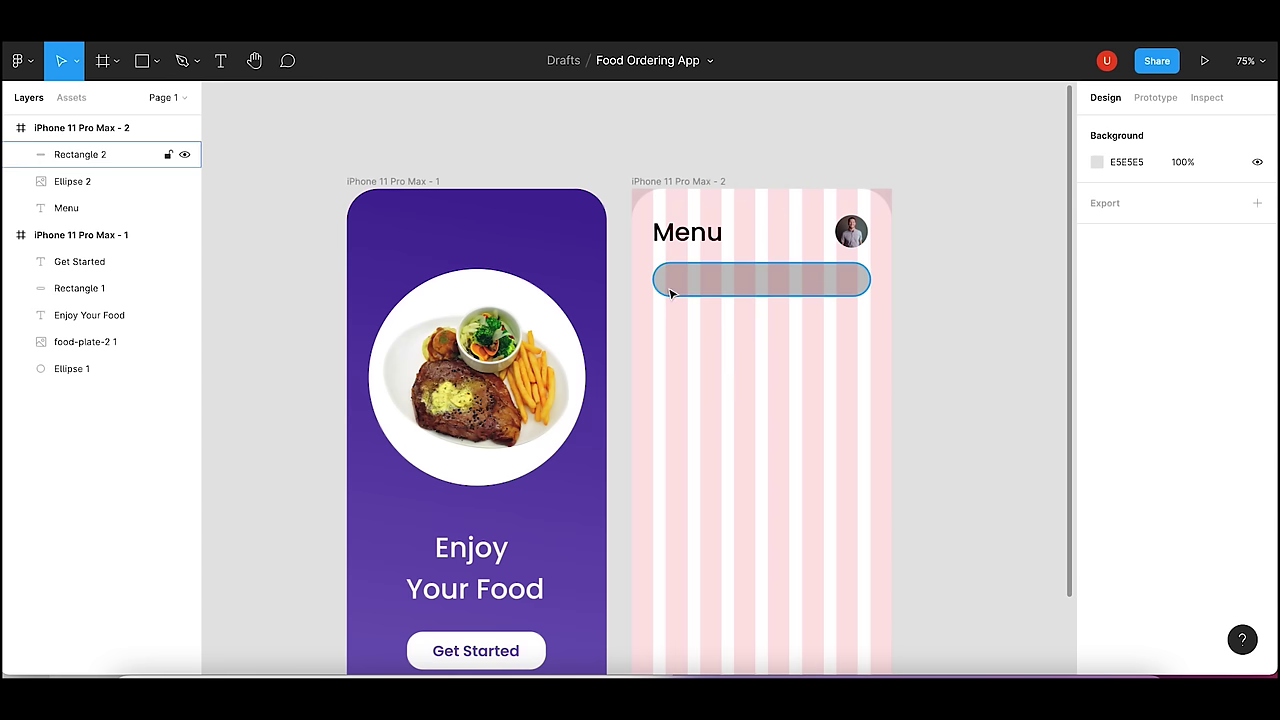
# - Add a 'Search' text box inside the search bar
pyautogui.click(220, 60)
pyautogui.moveTo(673, 267); pyautogui.dragTo(734, 289)
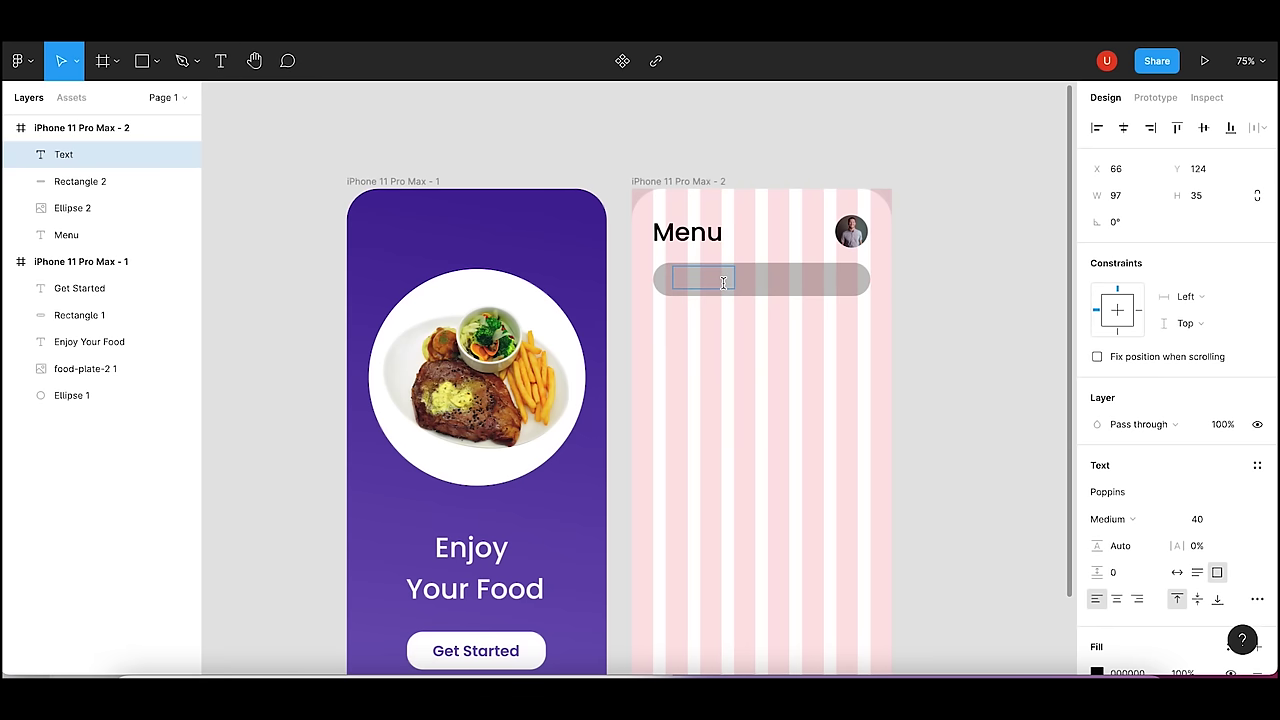
pyautogui.write('Search')
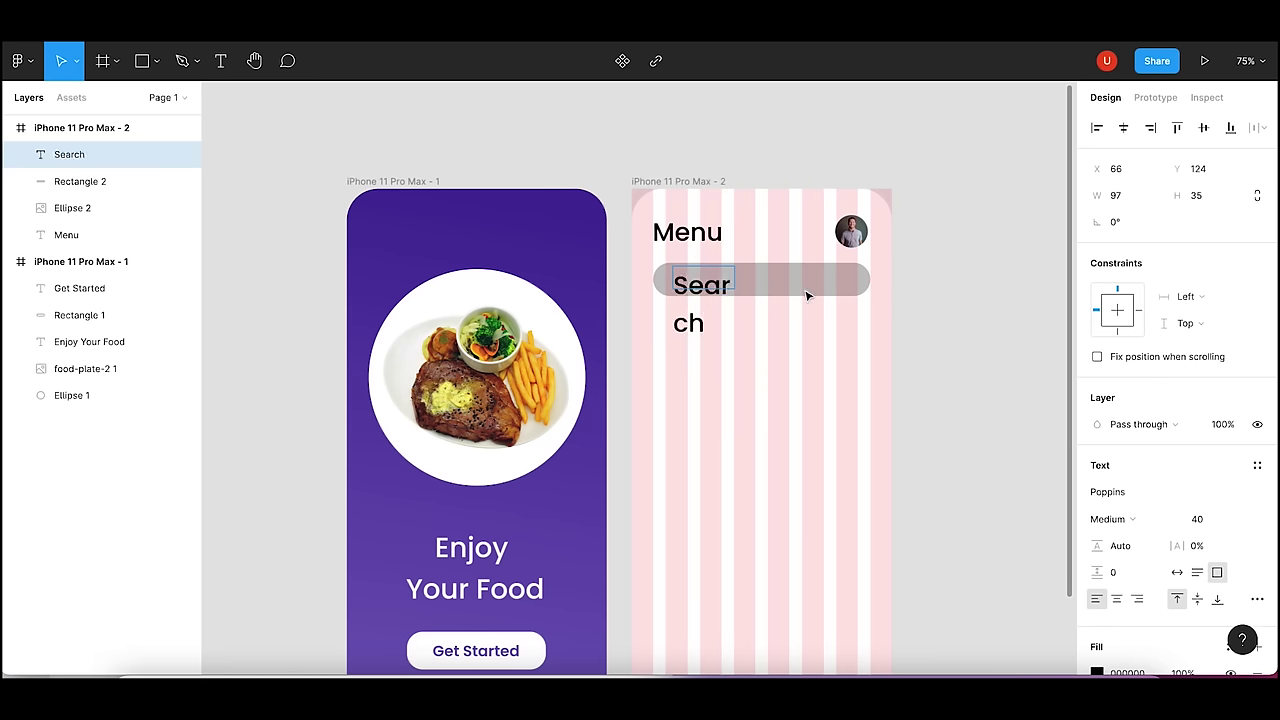
pyautogui.press('Escape')
# - Style the Search text as Regular weight, size 22, in grey
pyautogui.click(1216, 527)
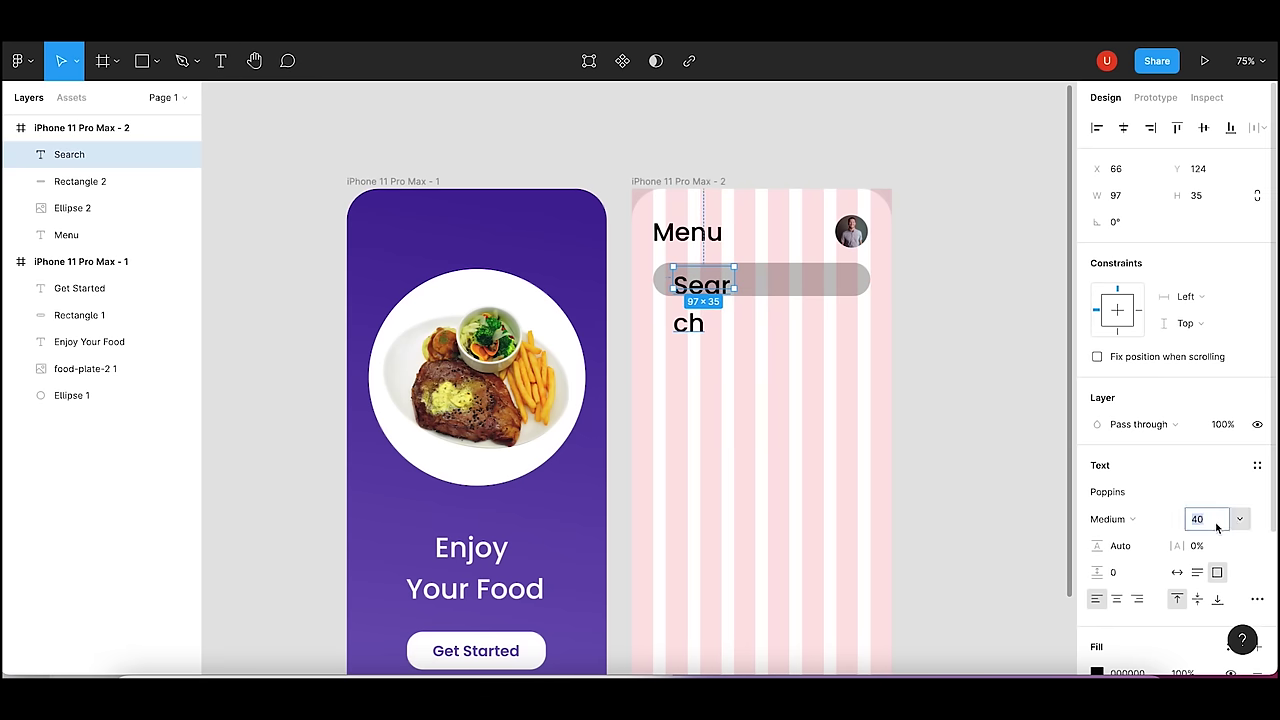
pyautogui.write('28')
pyautogui.press('Return')
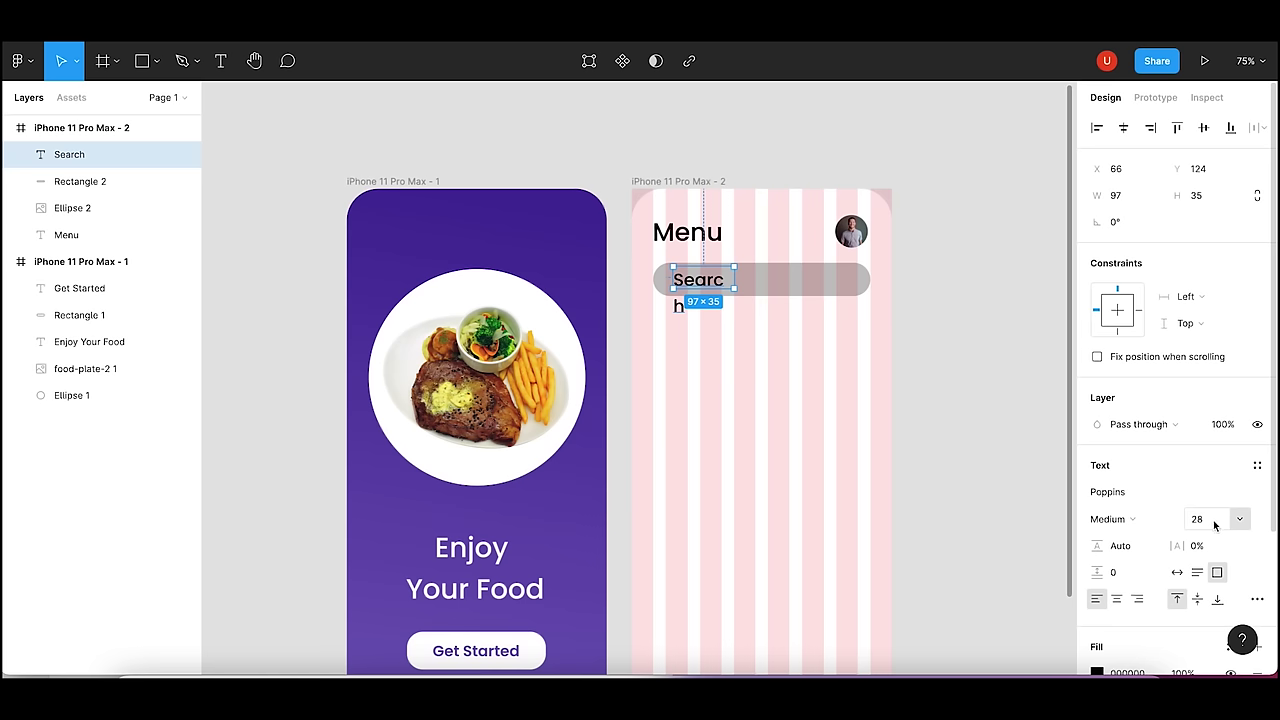
pyautogui.click(1215, 526)
pyautogui.write('22')
pyautogui.press('Return')
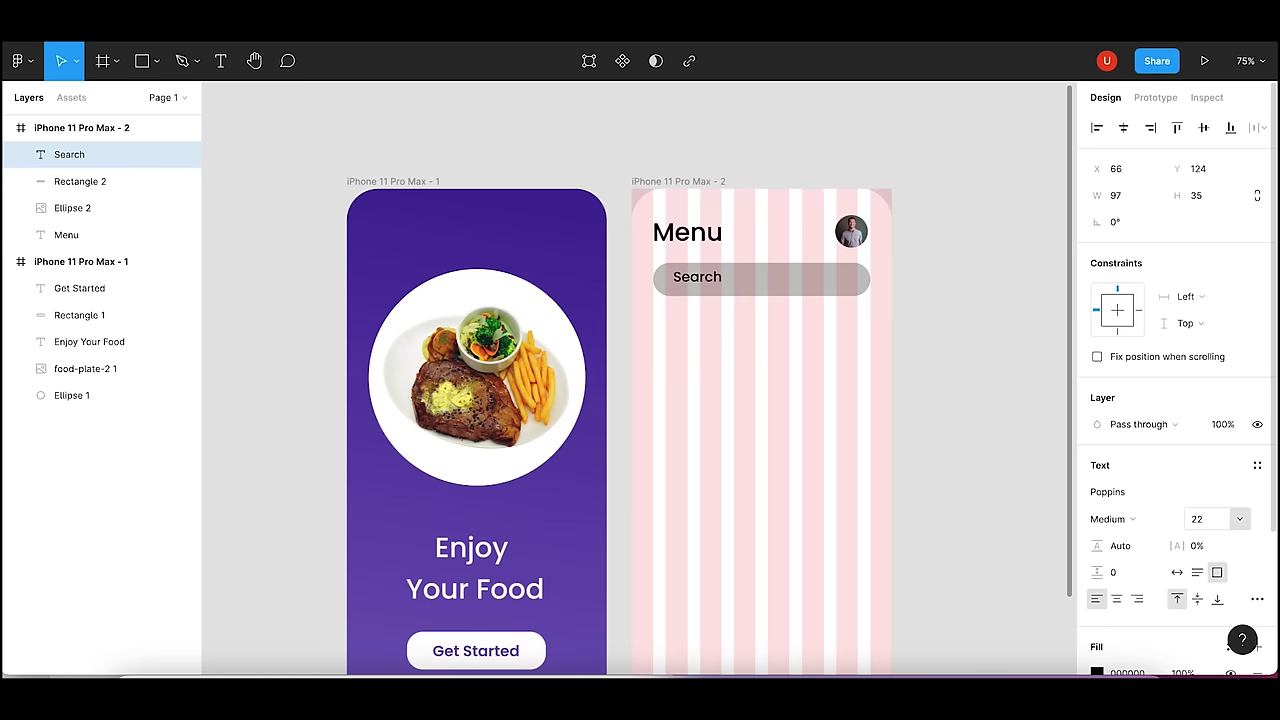
pyautogui.click(1121, 521)
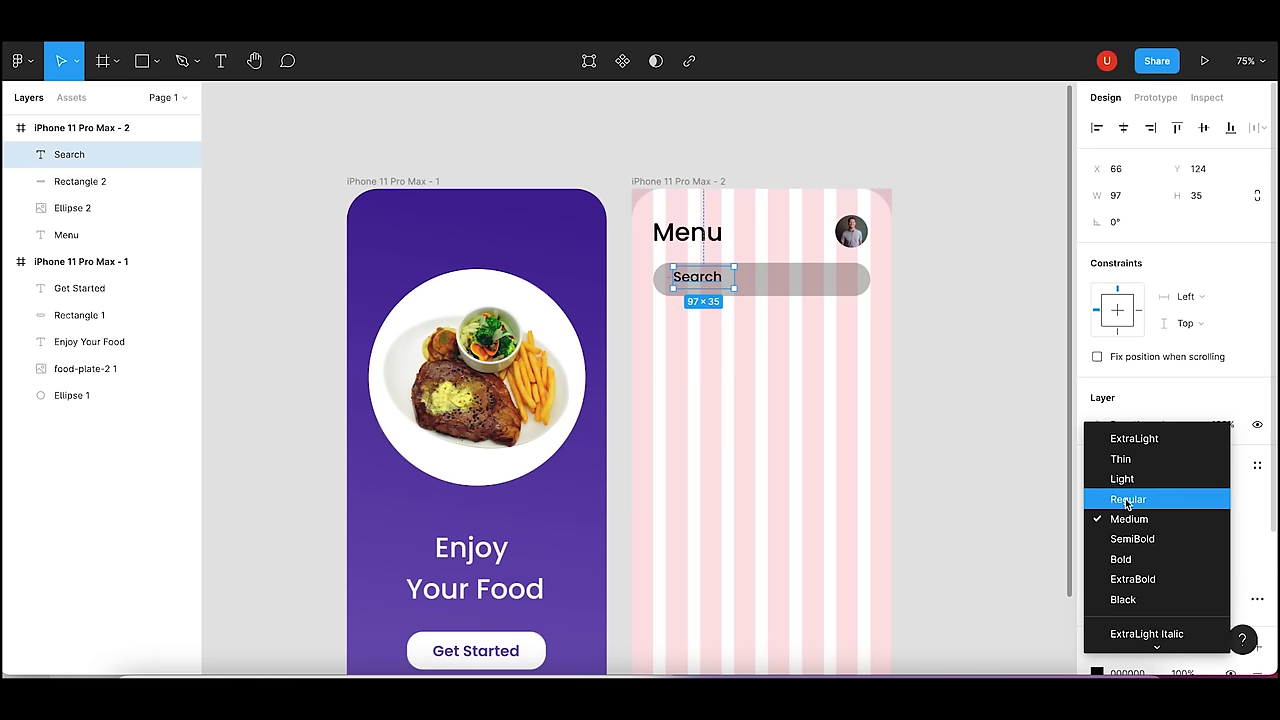
pyautogui.click(1126, 500)
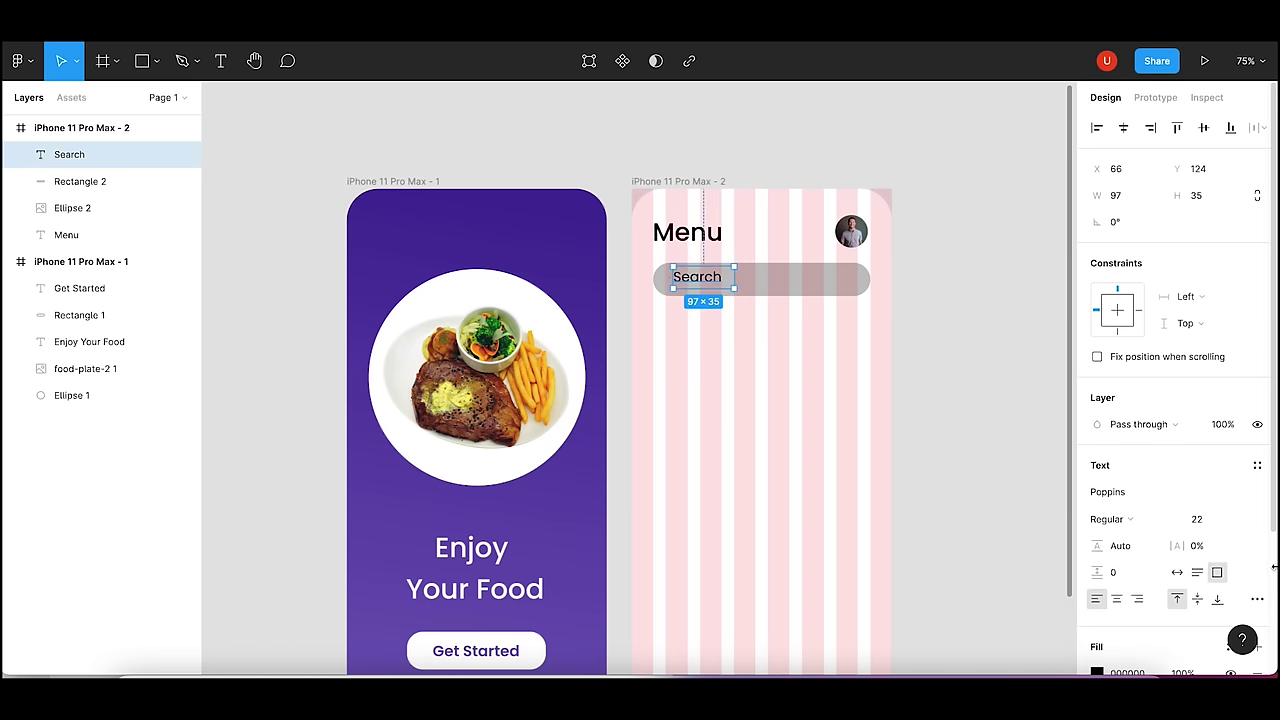
pyautogui.scroll(-3, 1130, 525)
pyautogui.click(1097, 489)
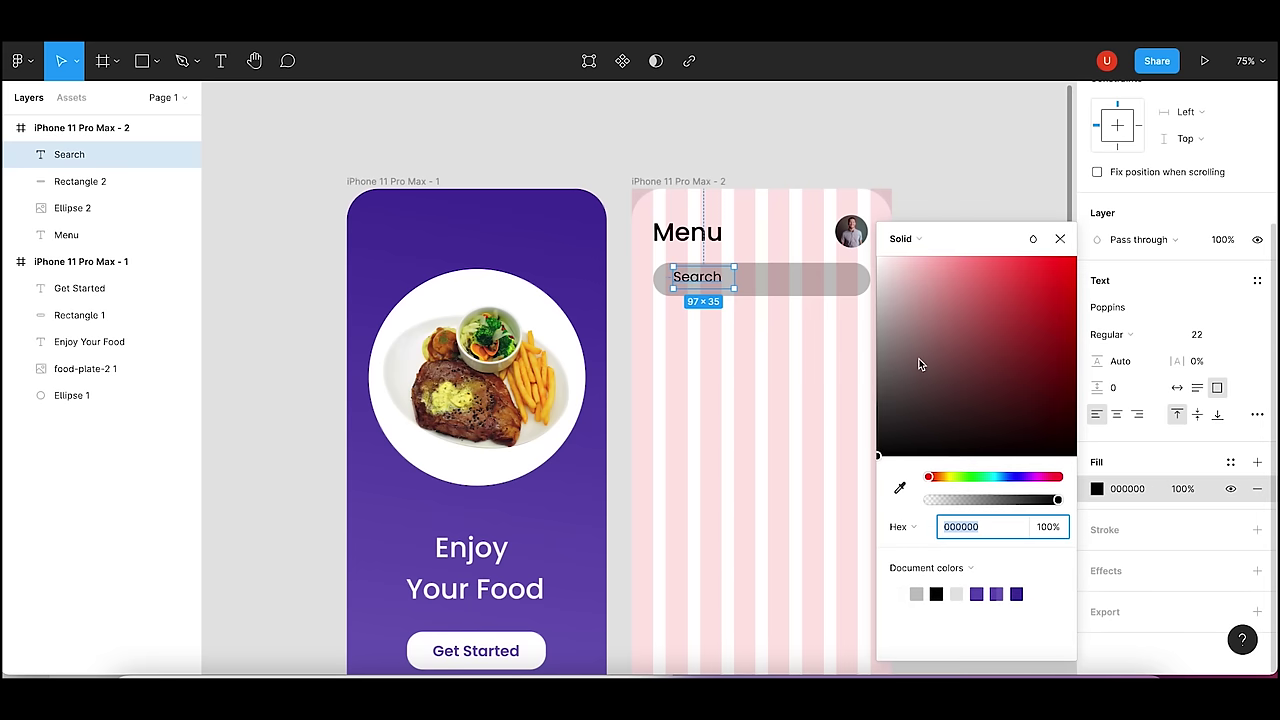
pyautogui.moveTo(917, 364)
pyautogui.mouseDown()
pyautogui.moveTo(878, 372)
pyautogui.moveTo(878, 358)
pyautogui.mouseUp()
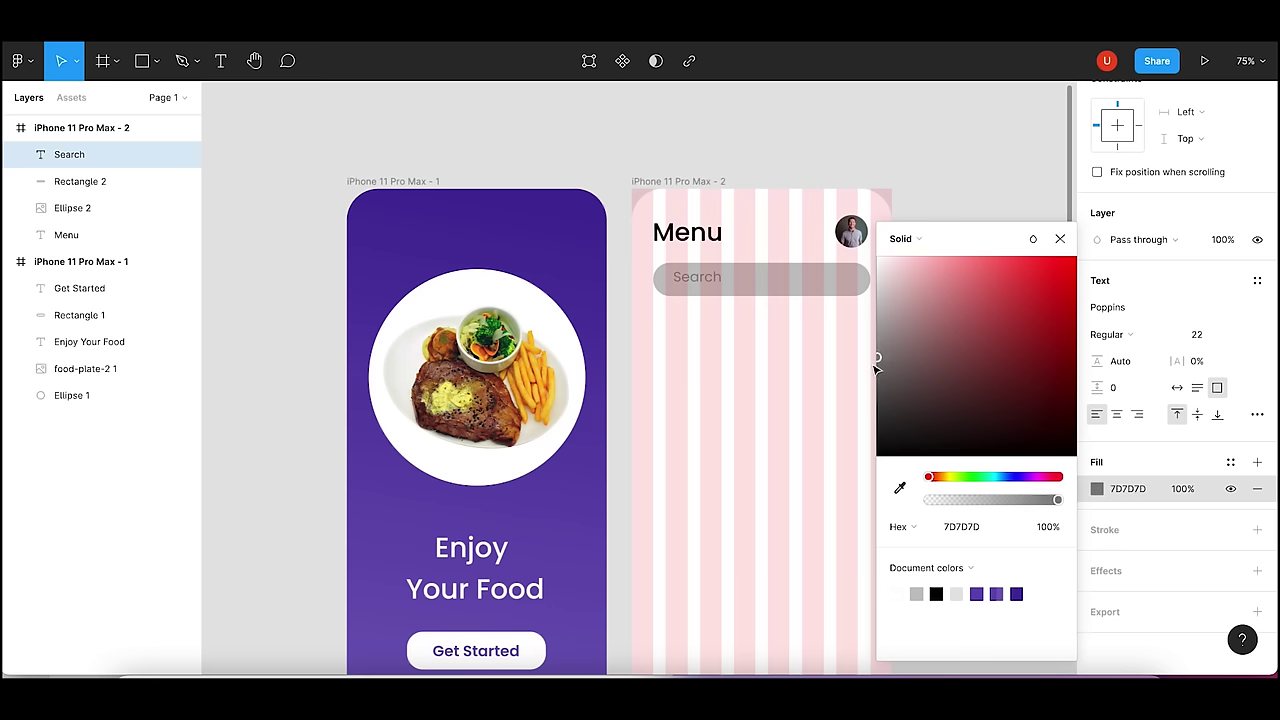
pyautogui.click(917, 220)
# - Reduce the Search text to size 20 and nudge it right and down
pyautogui.click(707, 280)
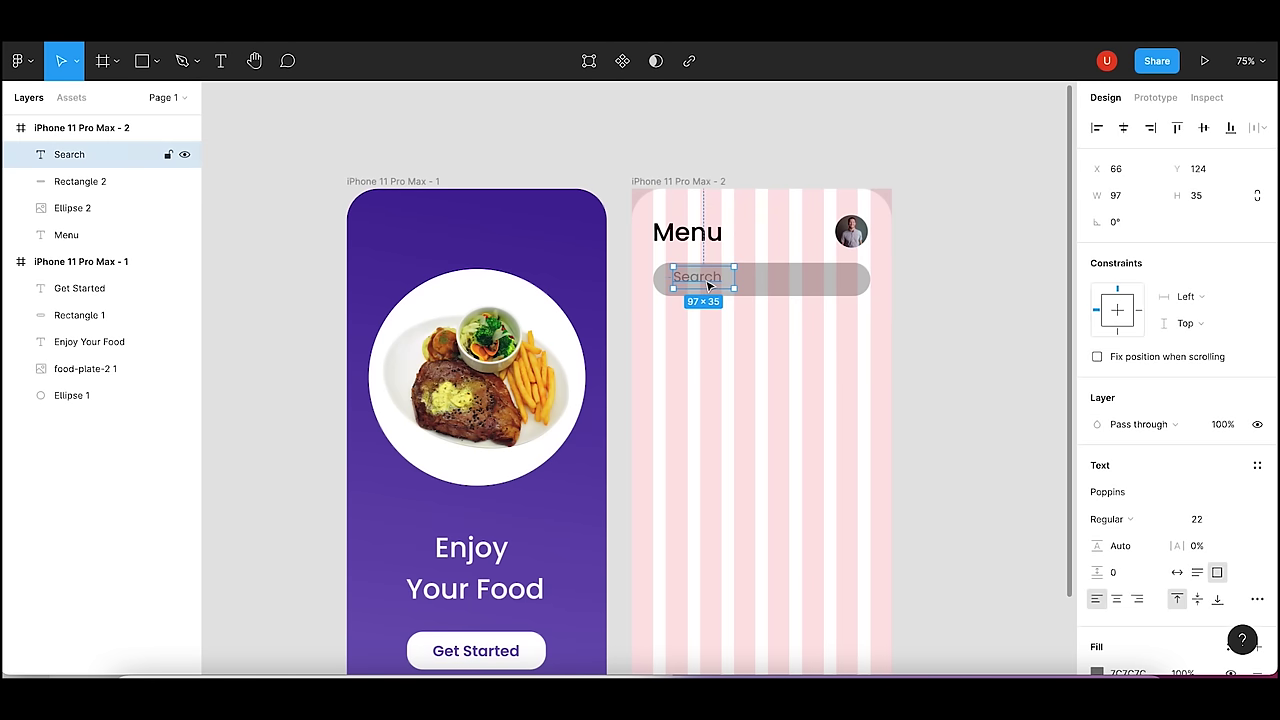
pyautogui.press('Right')
pyautogui.press('Right')
pyautogui.press('Right')
pyautogui.press('Right')
pyautogui.press('Right')
pyautogui.press('Right')
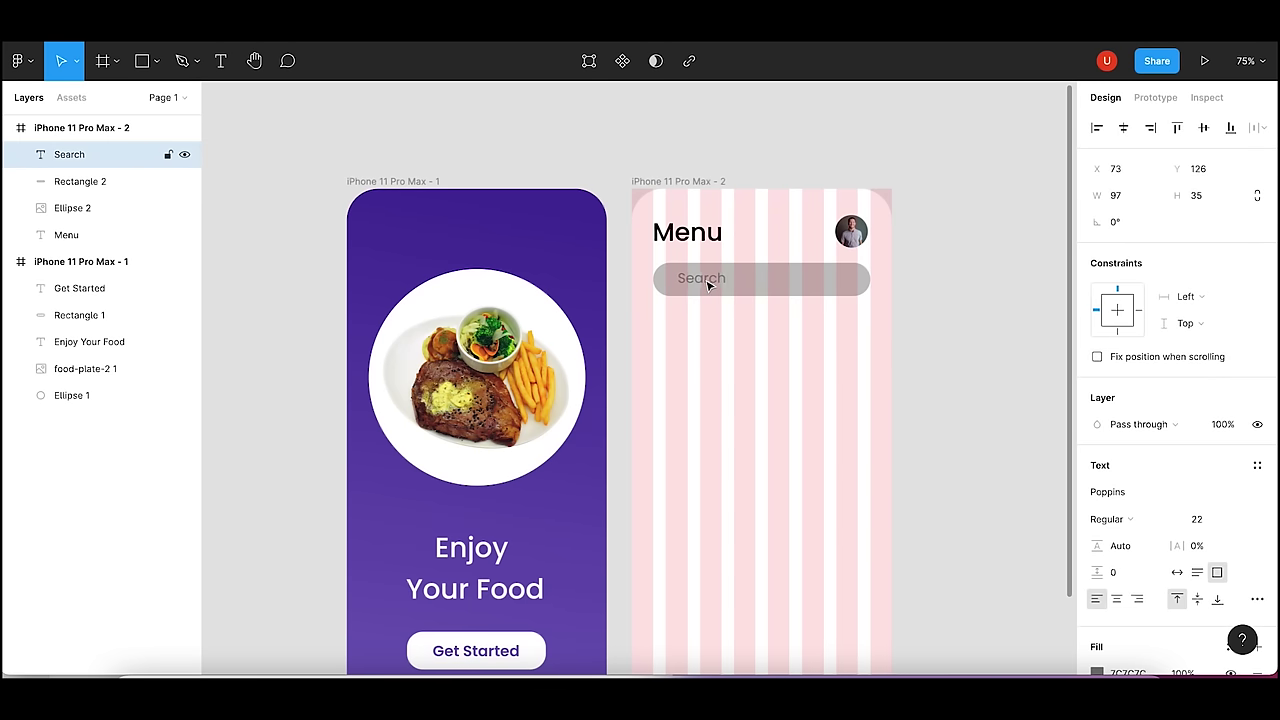
pyautogui.press('Right')
pyautogui.press('Right')
pyautogui.press('Right')
pyautogui.press('Right')
pyautogui.press('Right')
pyautogui.press('Right')
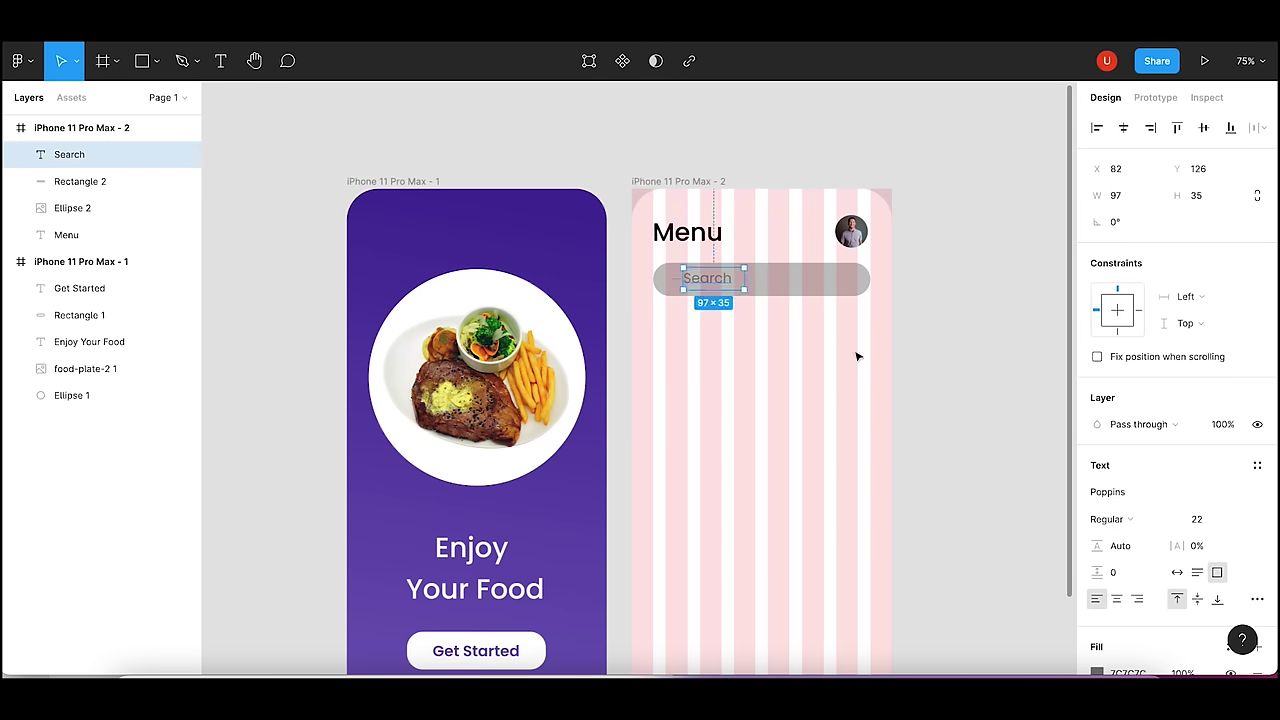
pyautogui.click(950, 360)
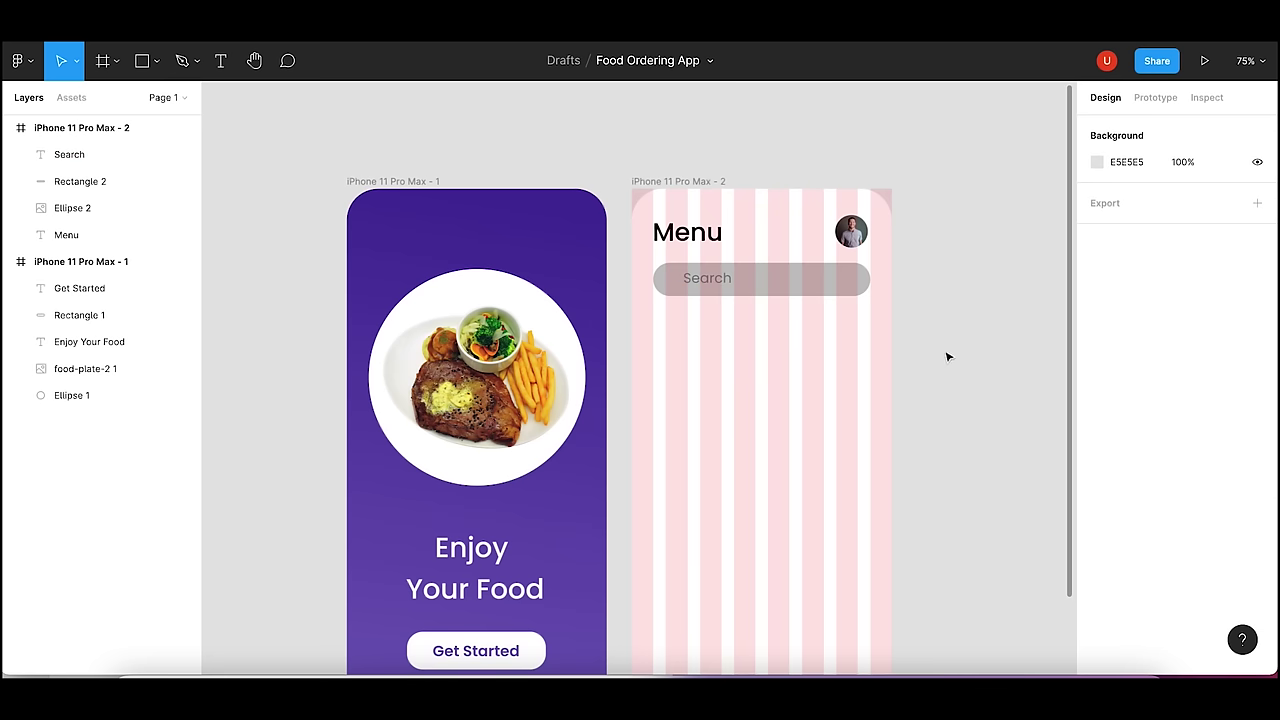
pyautogui.click(712, 280)
pyautogui.click(1199, 519)
pyautogui.write('20')
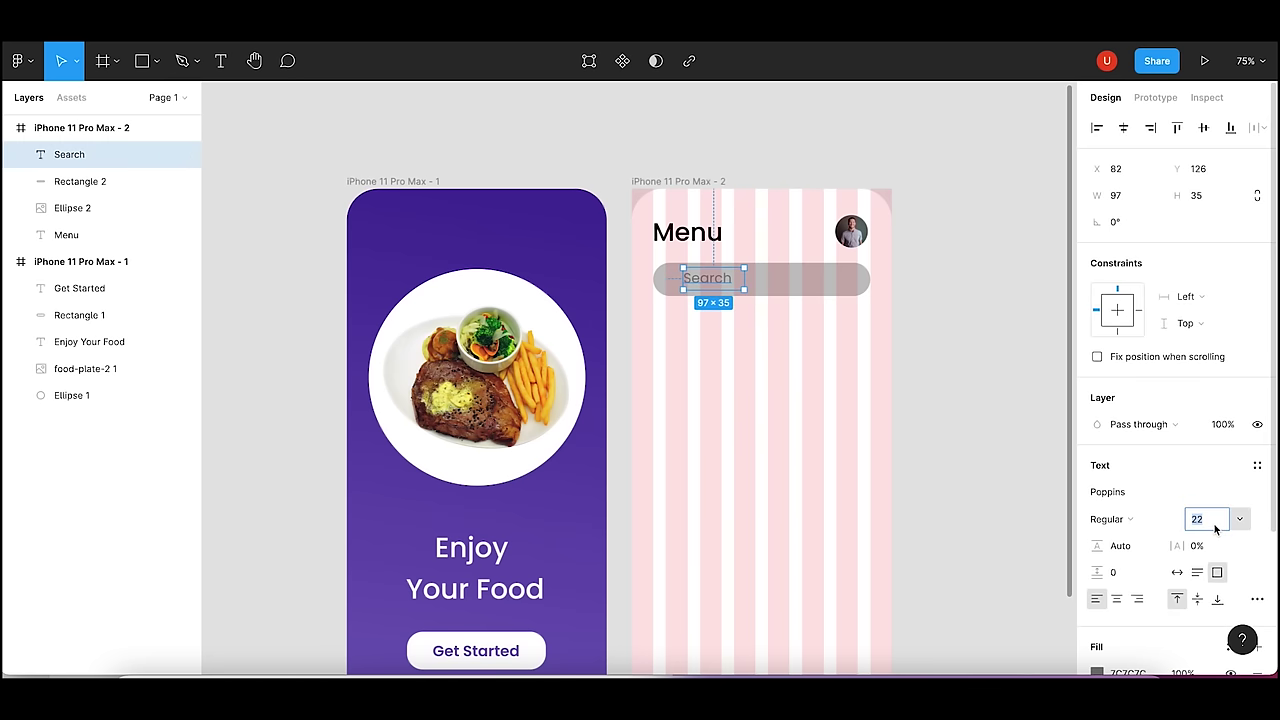
pyautogui.press('Return')
pyautogui.click(974, 457)
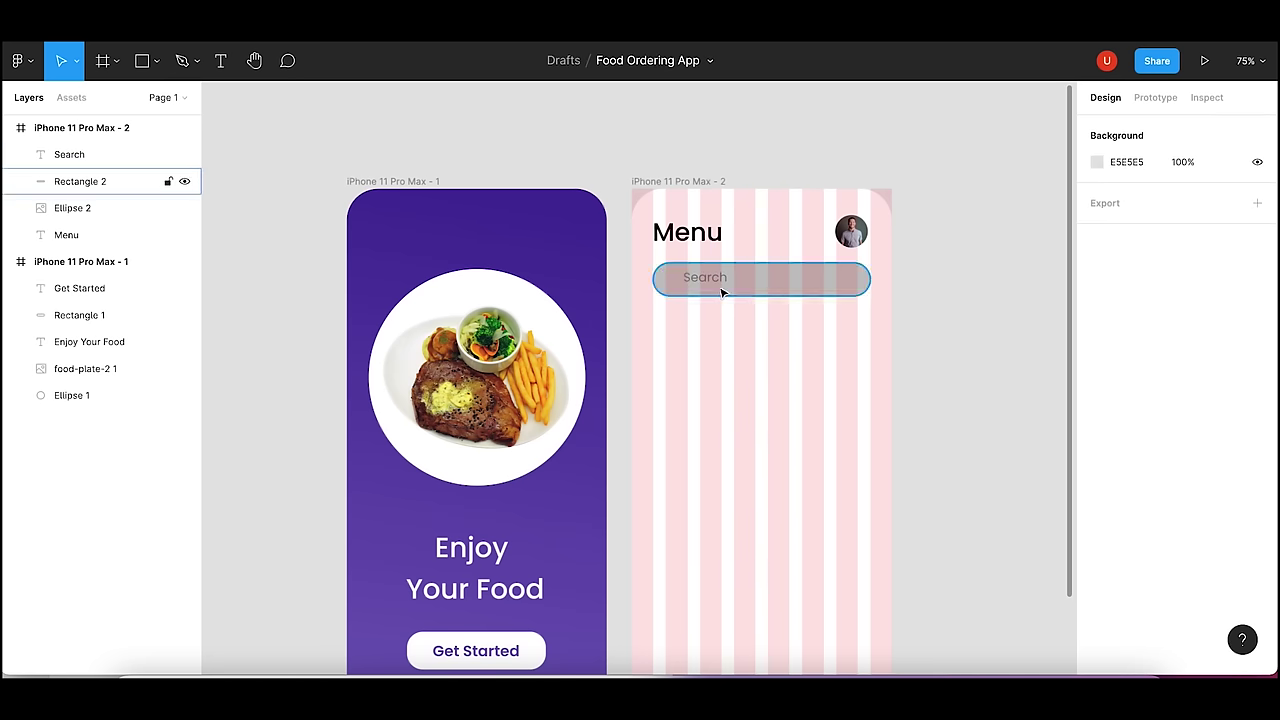
pyautogui.moveTo(723, 281); pyautogui.dragTo(722, 286)
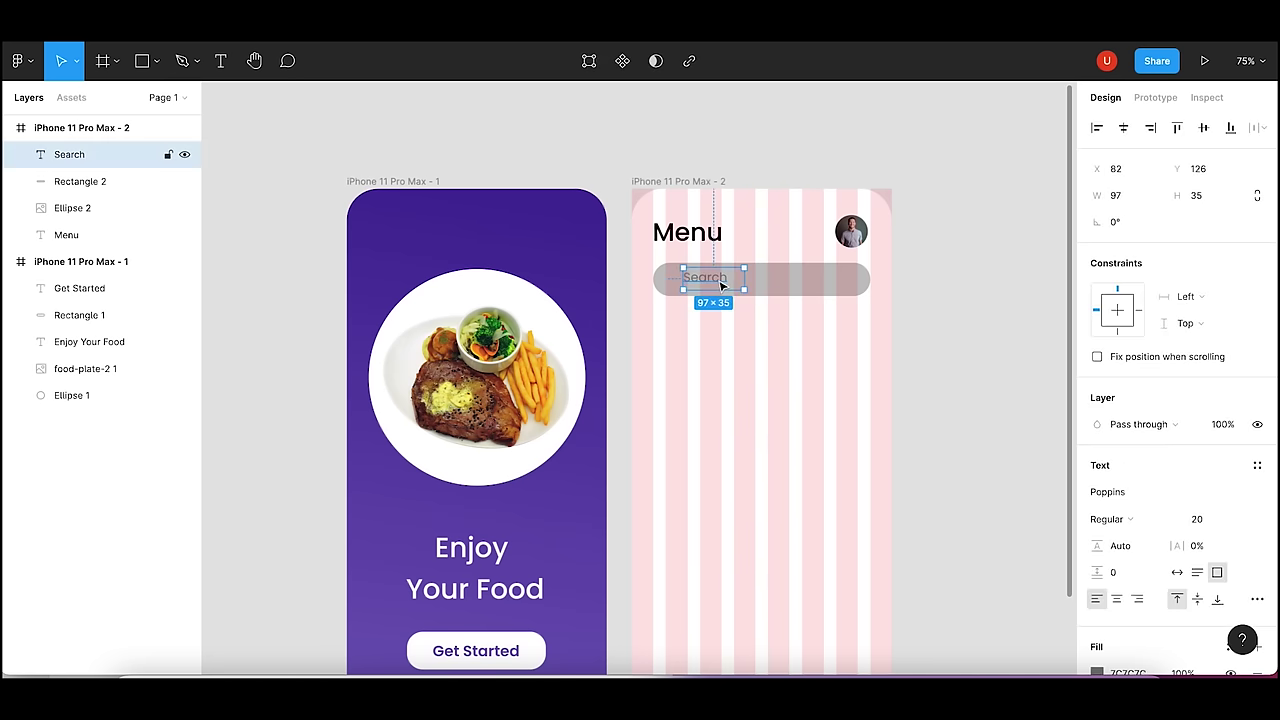
# - Change the search bar's fill to EFEFEF
pyautogui.click(786, 285)
pyautogui.click(1137, 491)
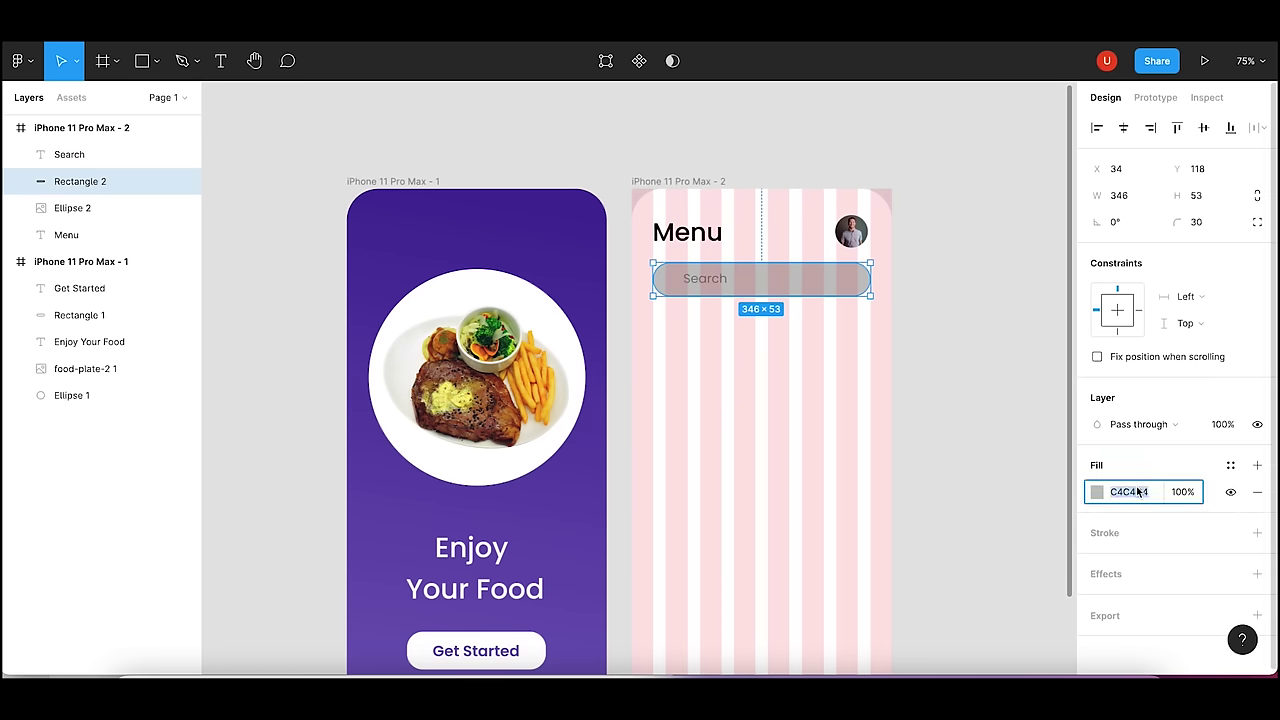
pyautogui.write('EFEFEF')
pyautogui.press('Return')
pyautogui.click(943, 430)
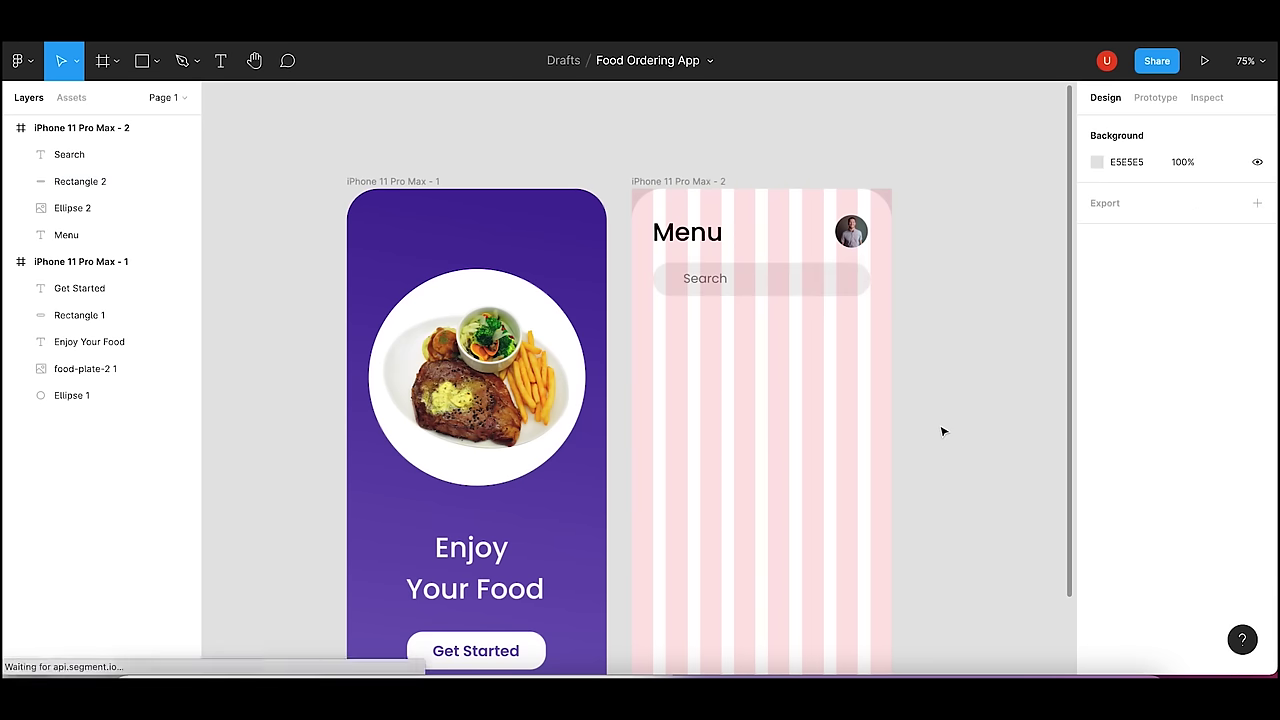
pyautogui.click(714, 278)
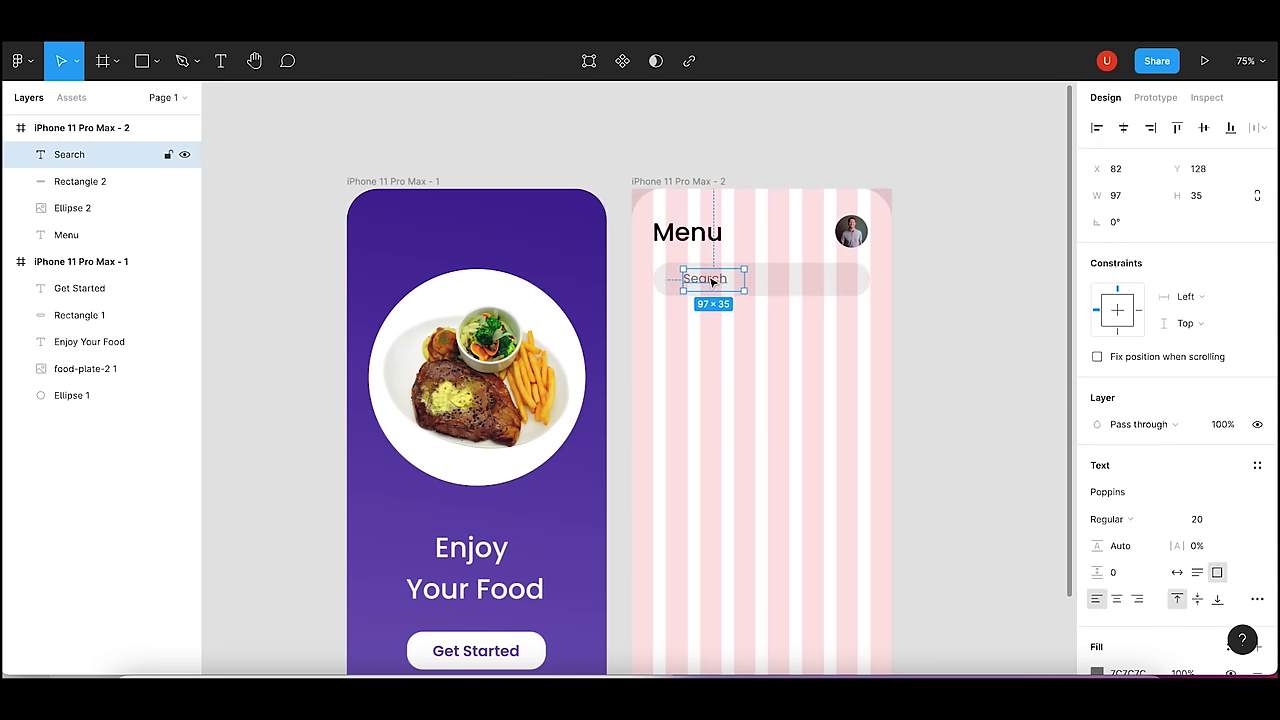
pyautogui.click(566, 151)
# - Launch the Material Design Icons plugin from the main menu and search for 'search'
pyautogui.click(20, 62)
pyautogui.moveTo(51, 322)
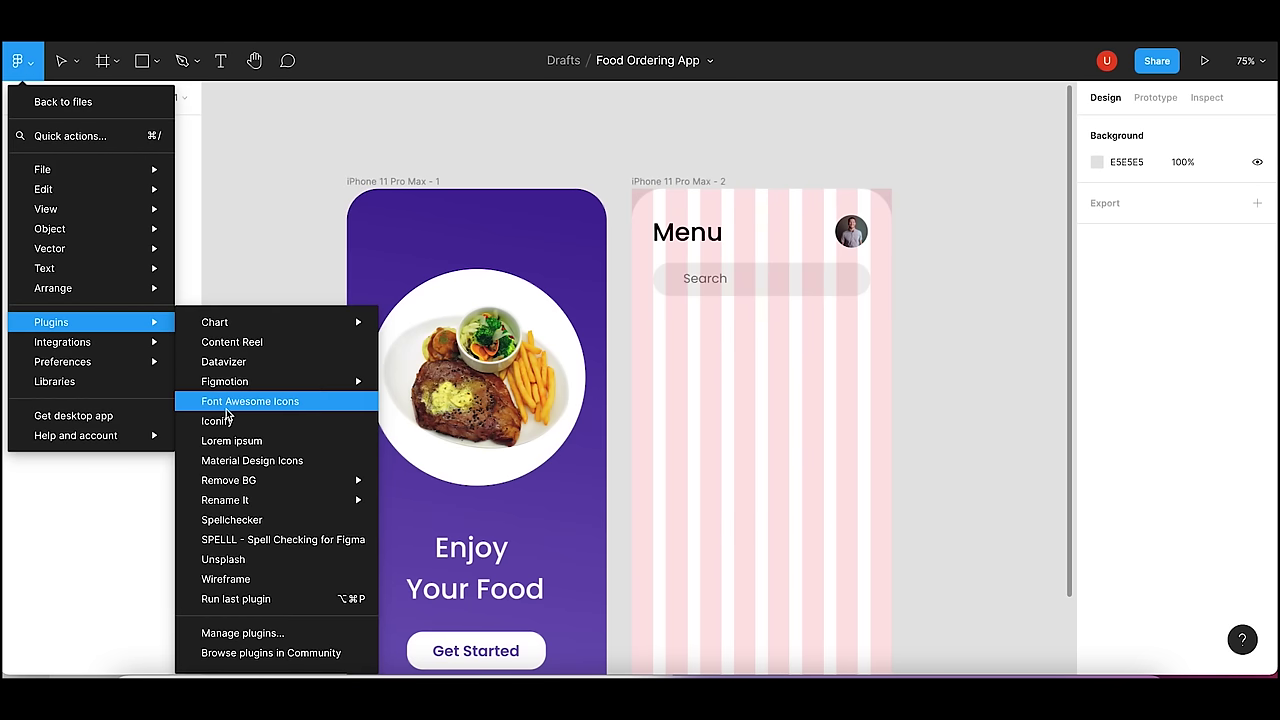
pyautogui.click(250, 463)
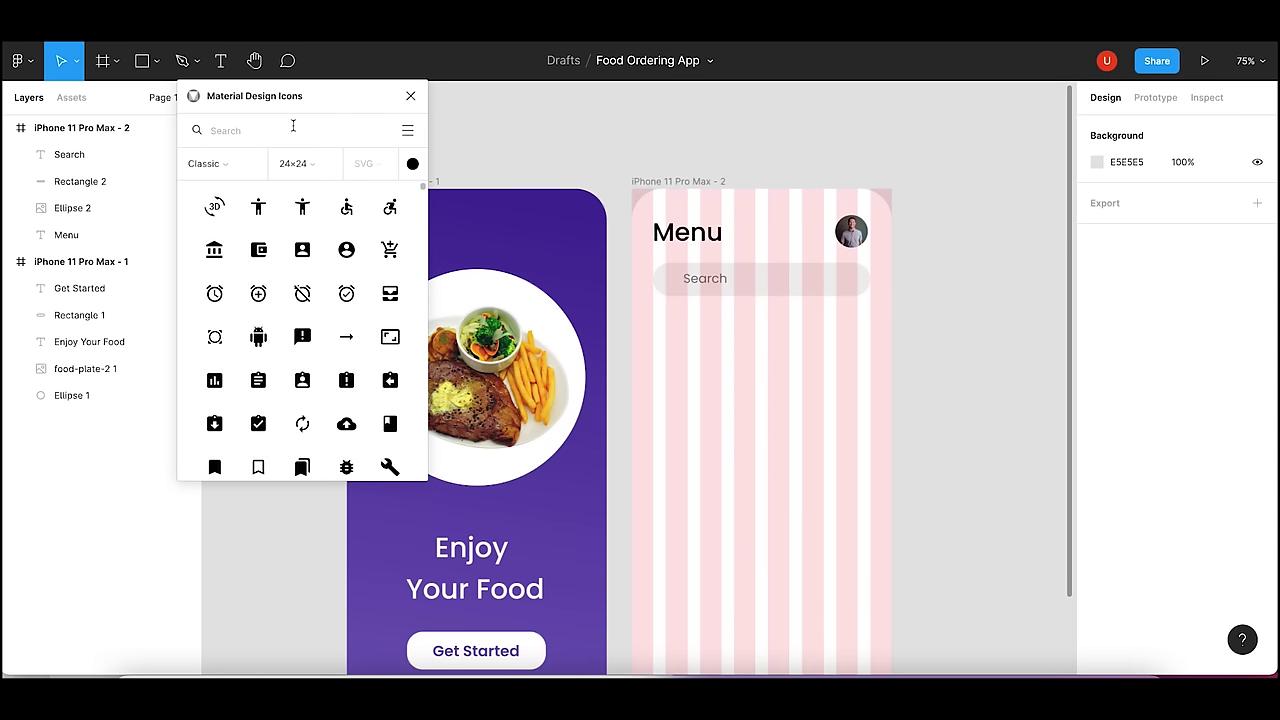
pyautogui.click(277, 127)
pyautogui.write('search')
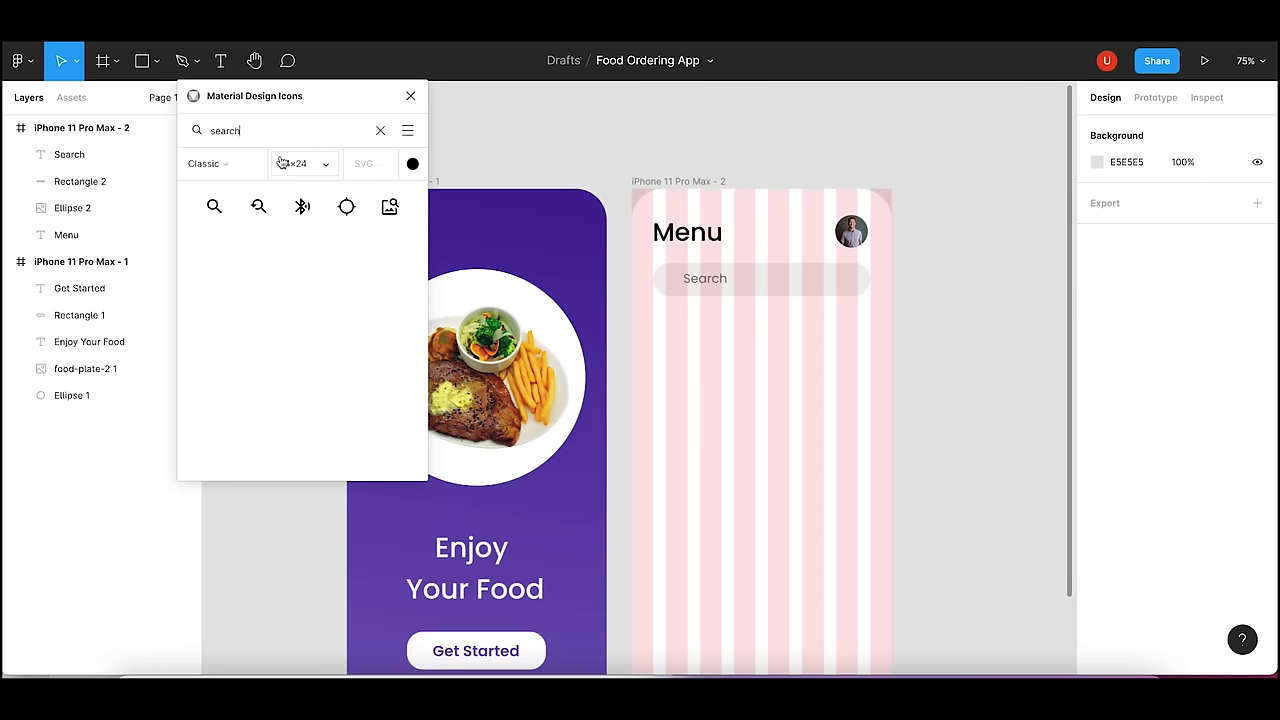
# - Insert the magnifier icon into the search bar and move it to the left end
pyautogui.click(750, 279)
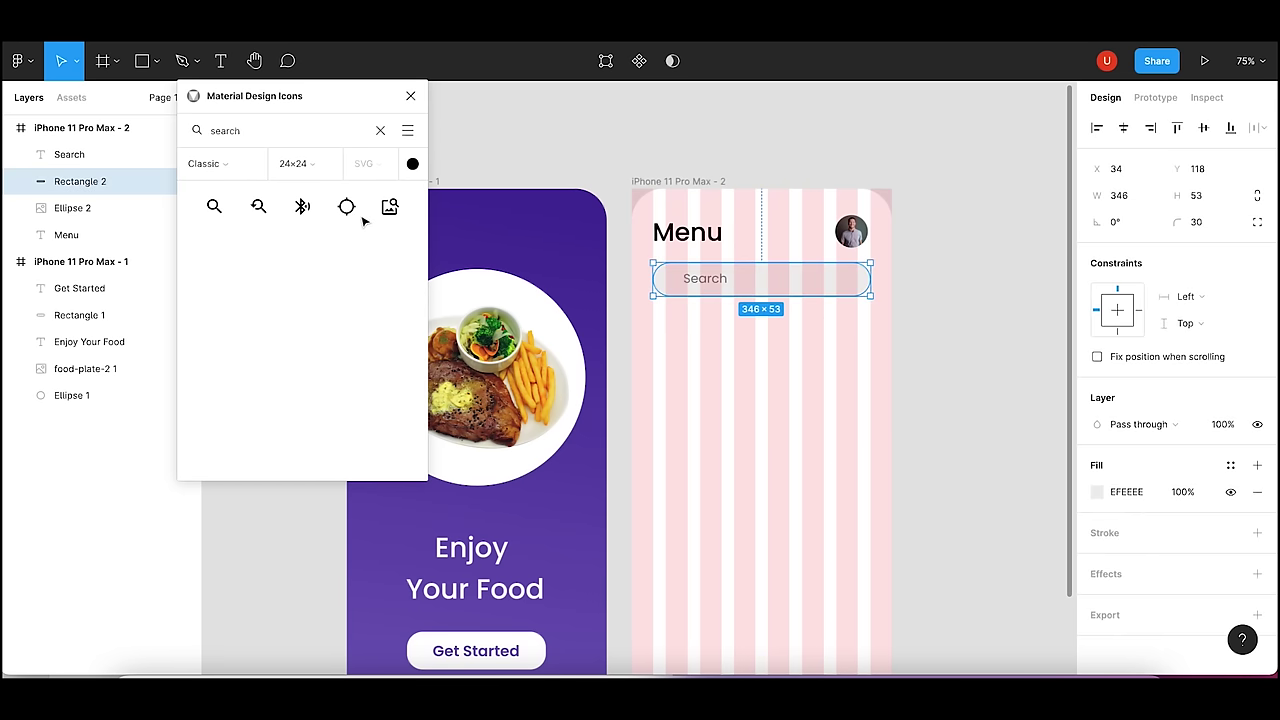
pyautogui.click(214, 206)
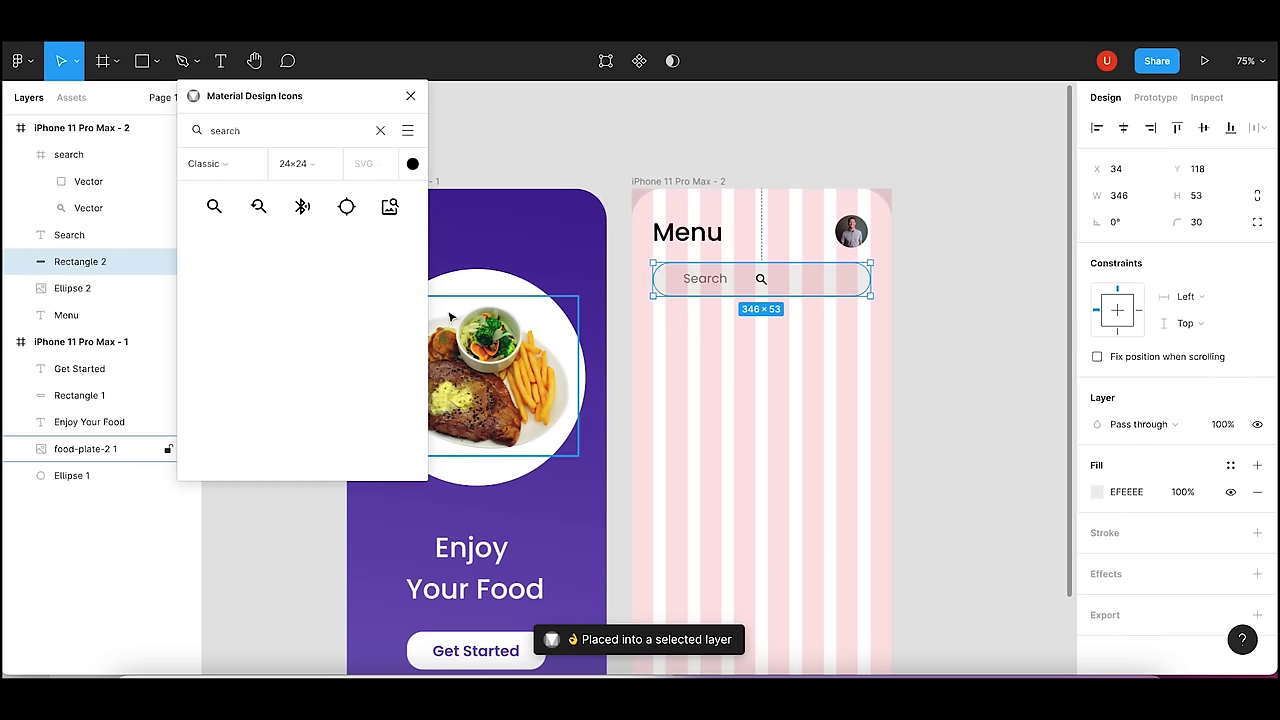
pyautogui.click(762, 281)
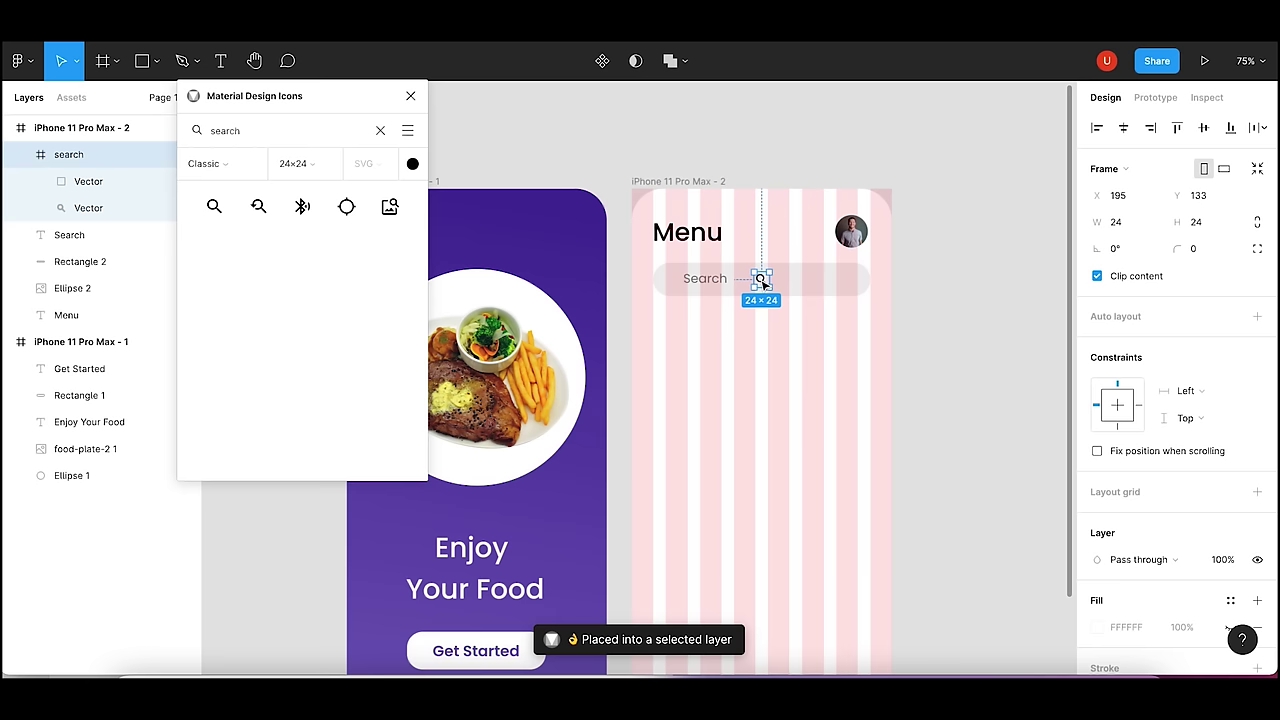
pyautogui.moveTo(762, 281); pyautogui.dragTo(672, 279)
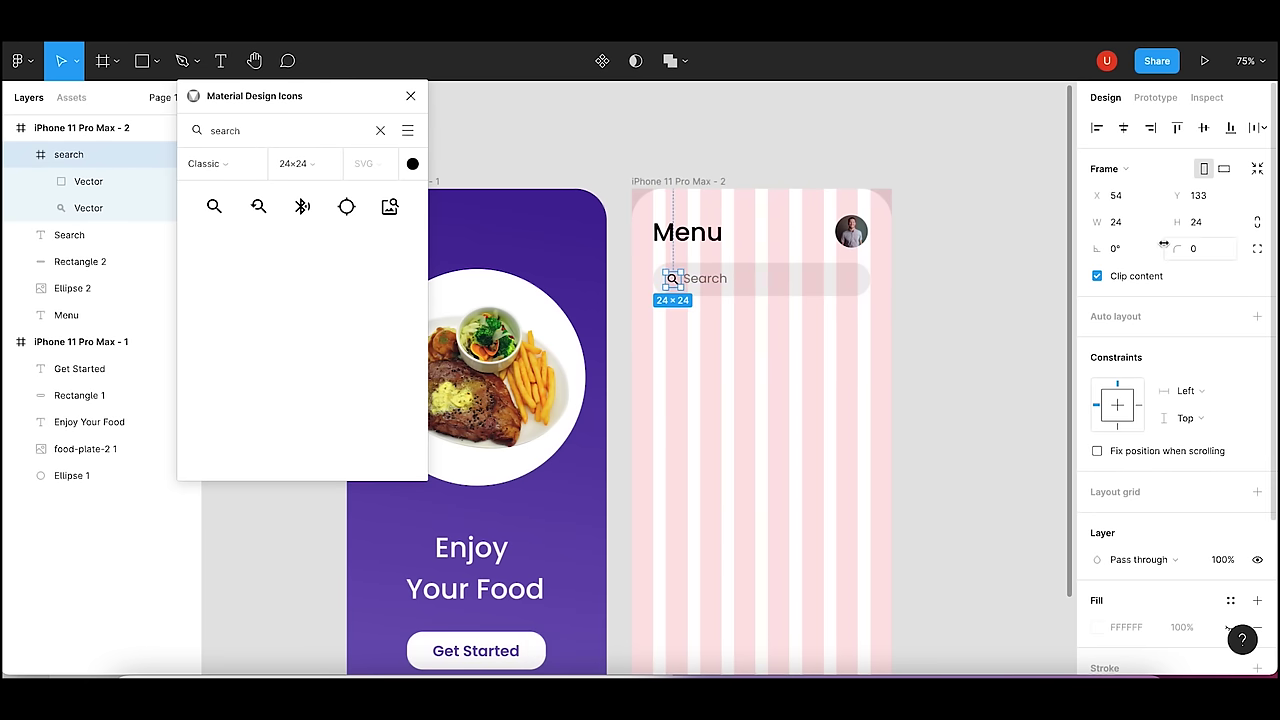
# - Resize the magnifier icon to 28×28 with locked proportions and nudge it up
pyautogui.click(1257, 222)
pyautogui.click(1137, 222)
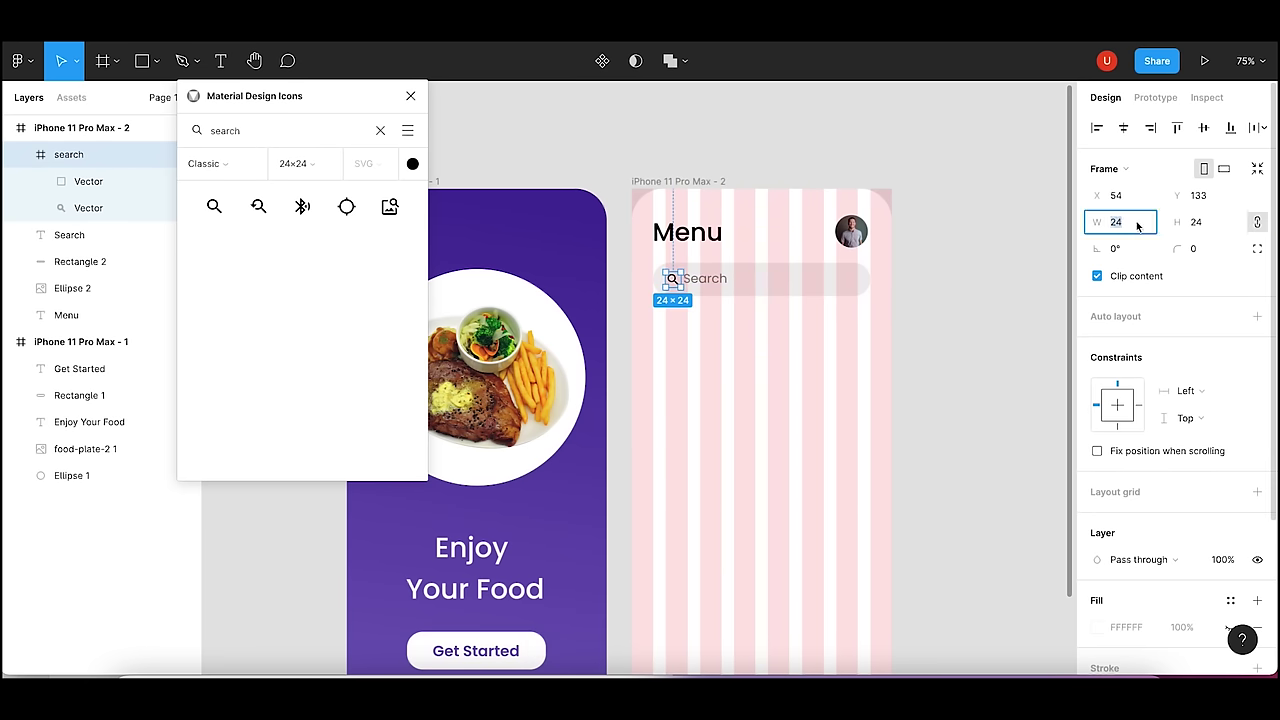
pyautogui.write('2')
pyautogui.click(1203, 224)
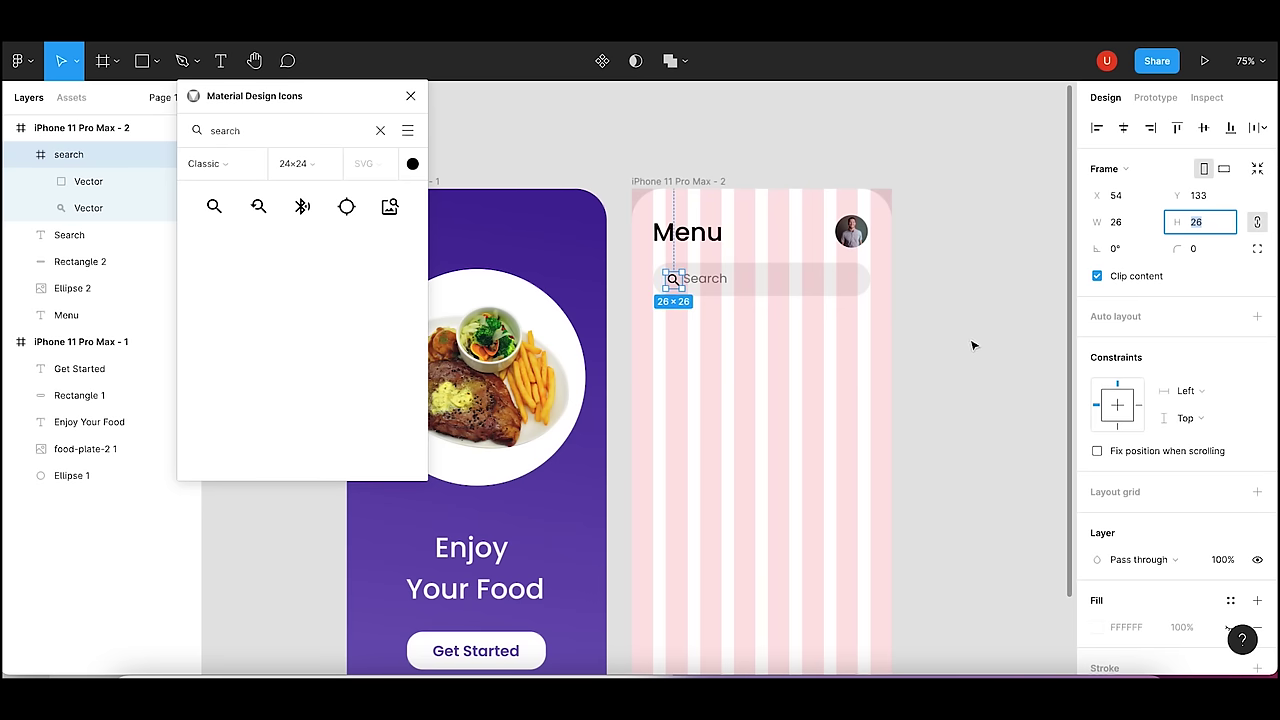
pyautogui.press('Up')
pyautogui.press('Up')
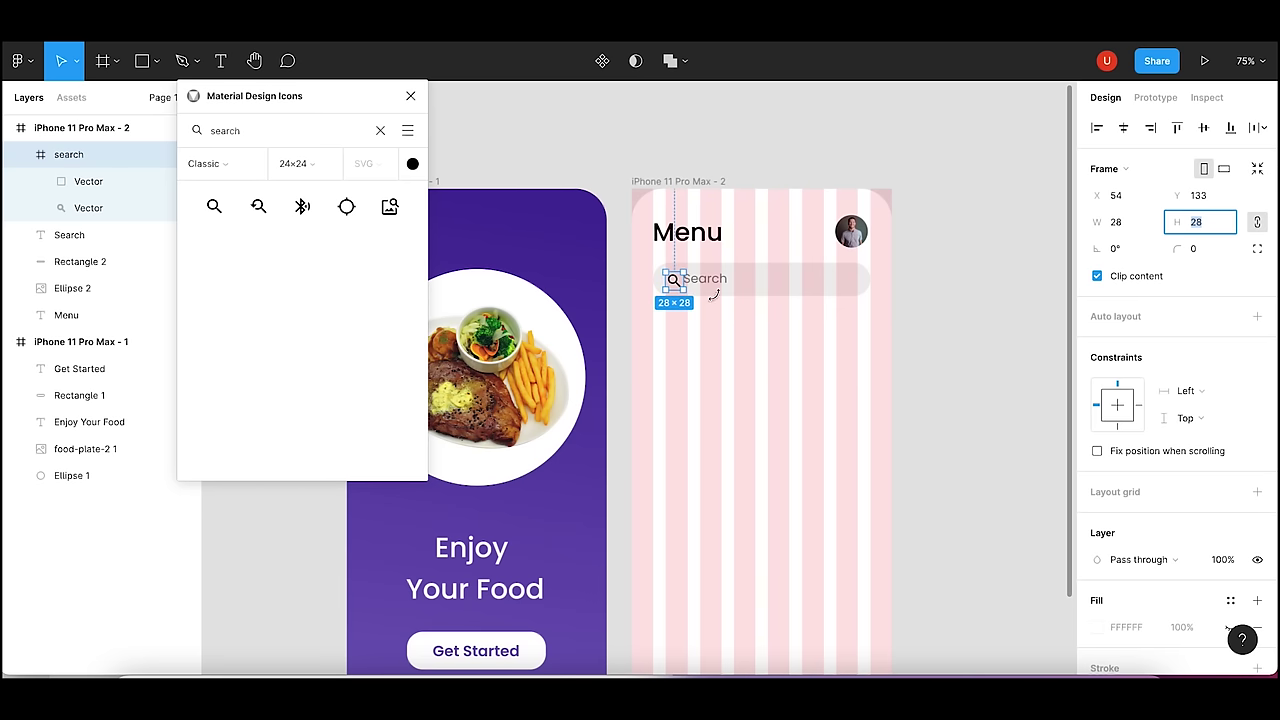
pyautogui.click(728, 303)
pyautogui.click(673, 280)
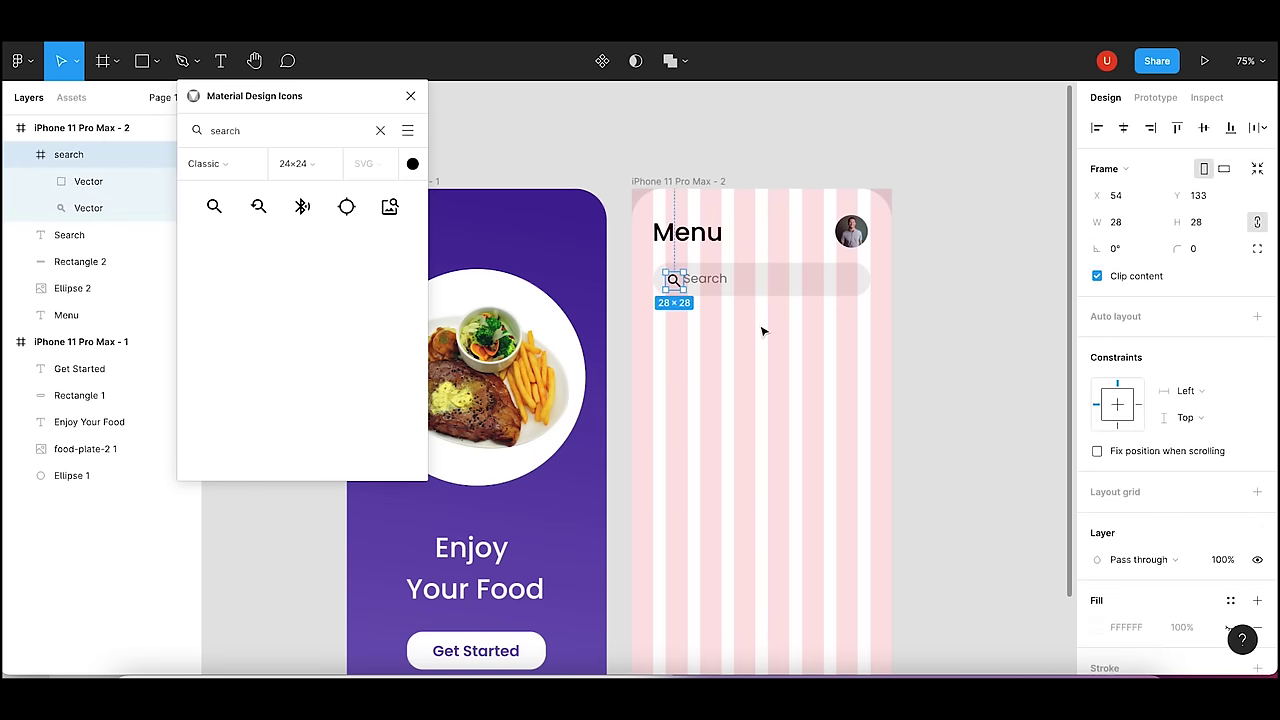
pyautogui.press('Up')
pyautogui.press('Up')
pyautogui.press('Up')
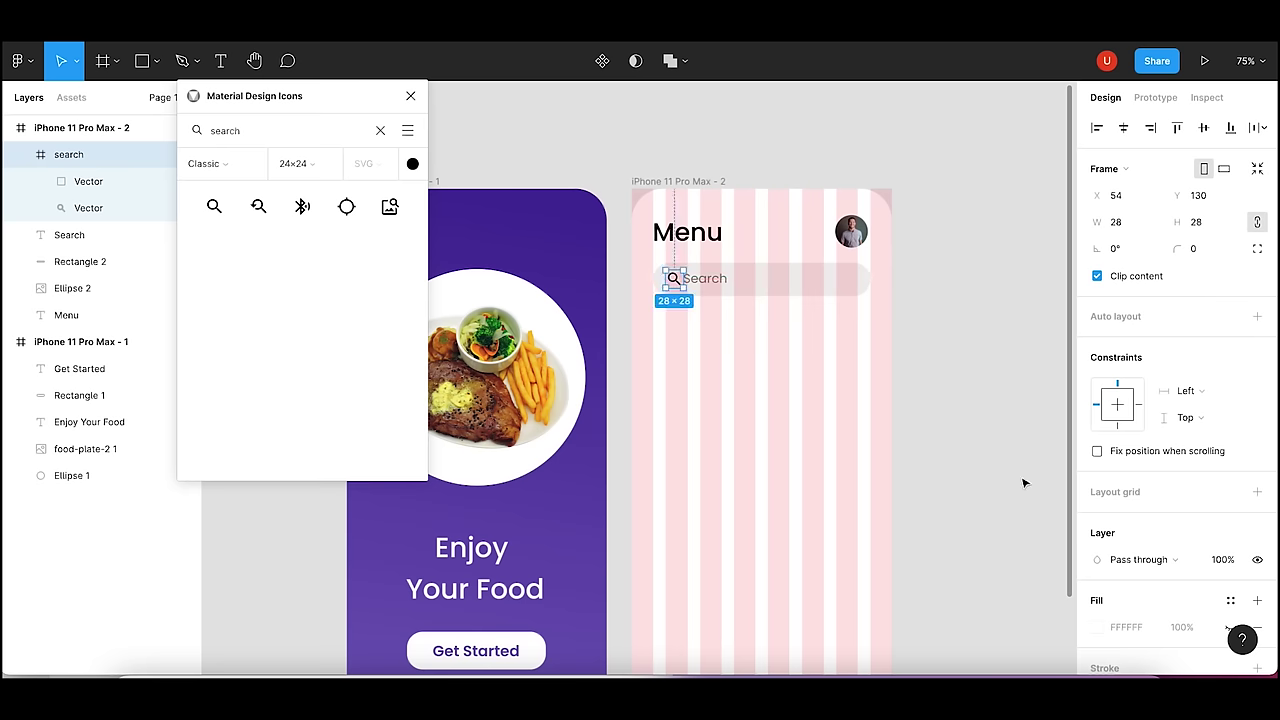
# - Recolour the magnifier icon to medium grey 959595
pyautogui.scroll(-3, 1275, 548)
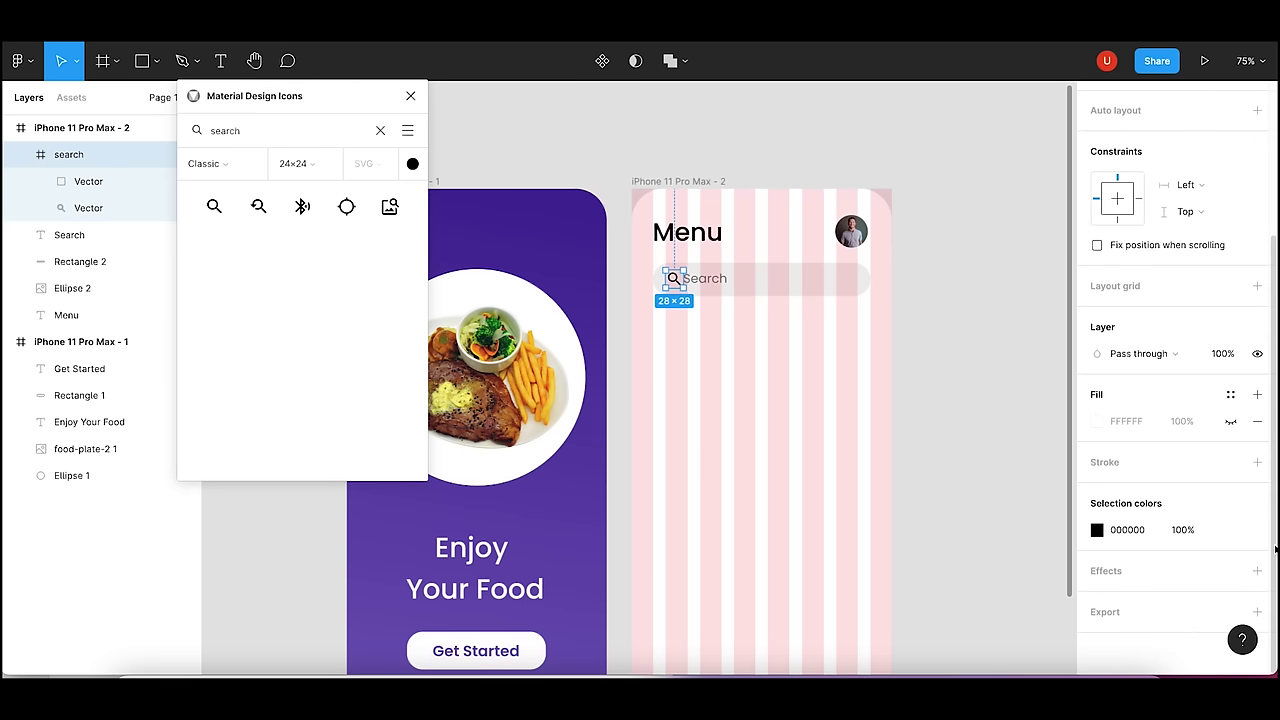
pyautogui.click(1097, 529)
pyautogui.click(884, 372)
pyautogui.moveTo(884, 372); pyautogui.dragTo(878, 335)
pyautogui.click(712, 282)
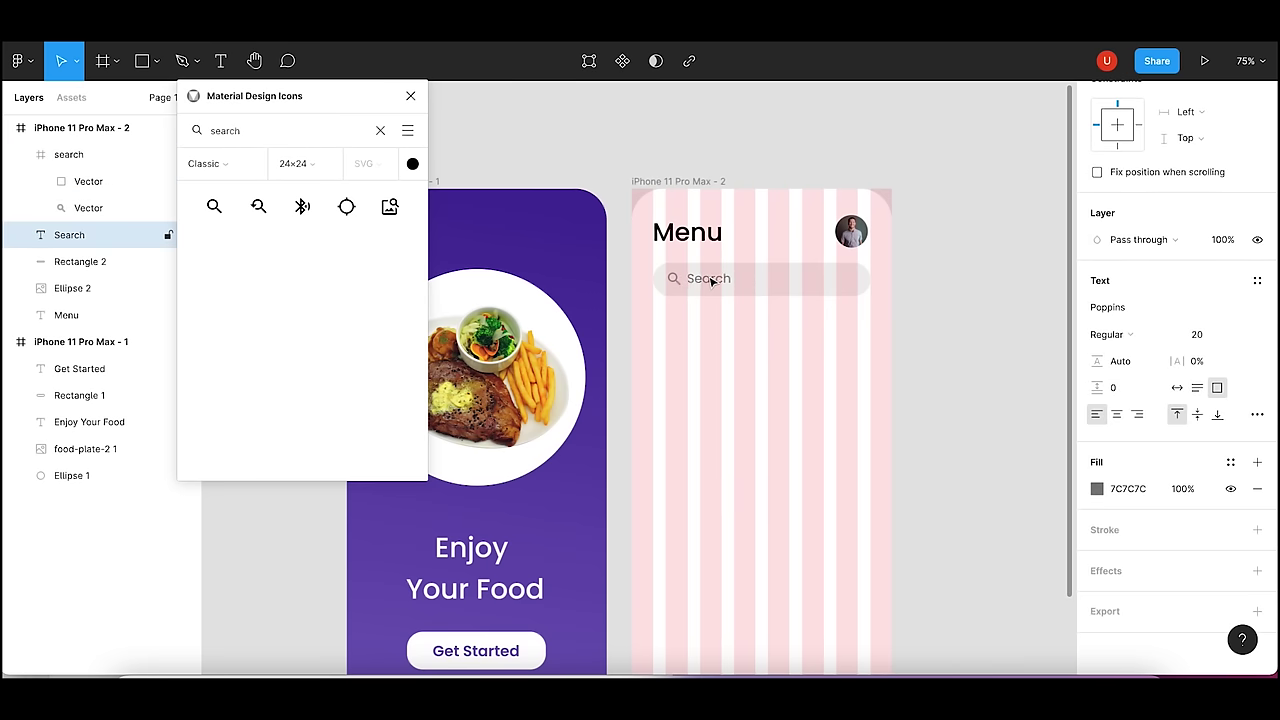
pyautogui.click(949, 289)
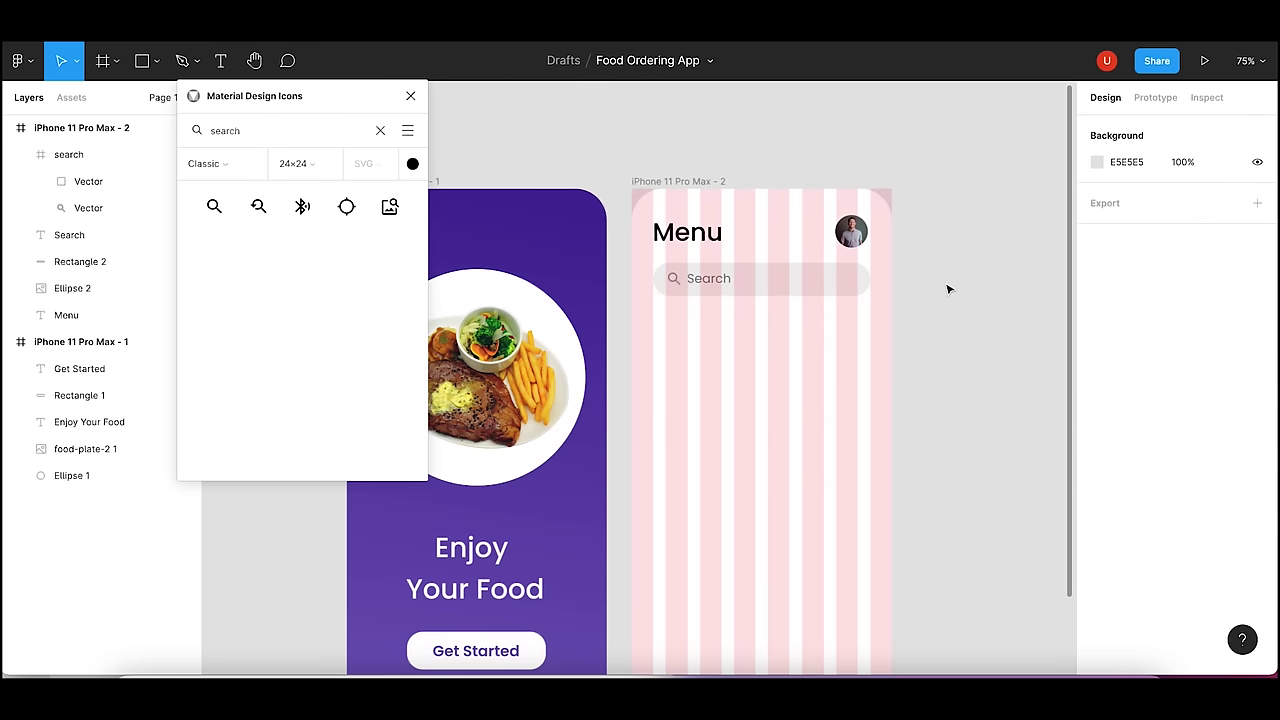
# - Hide the Menu screen frame's column layout grid
pyautogui.click(716, 183)
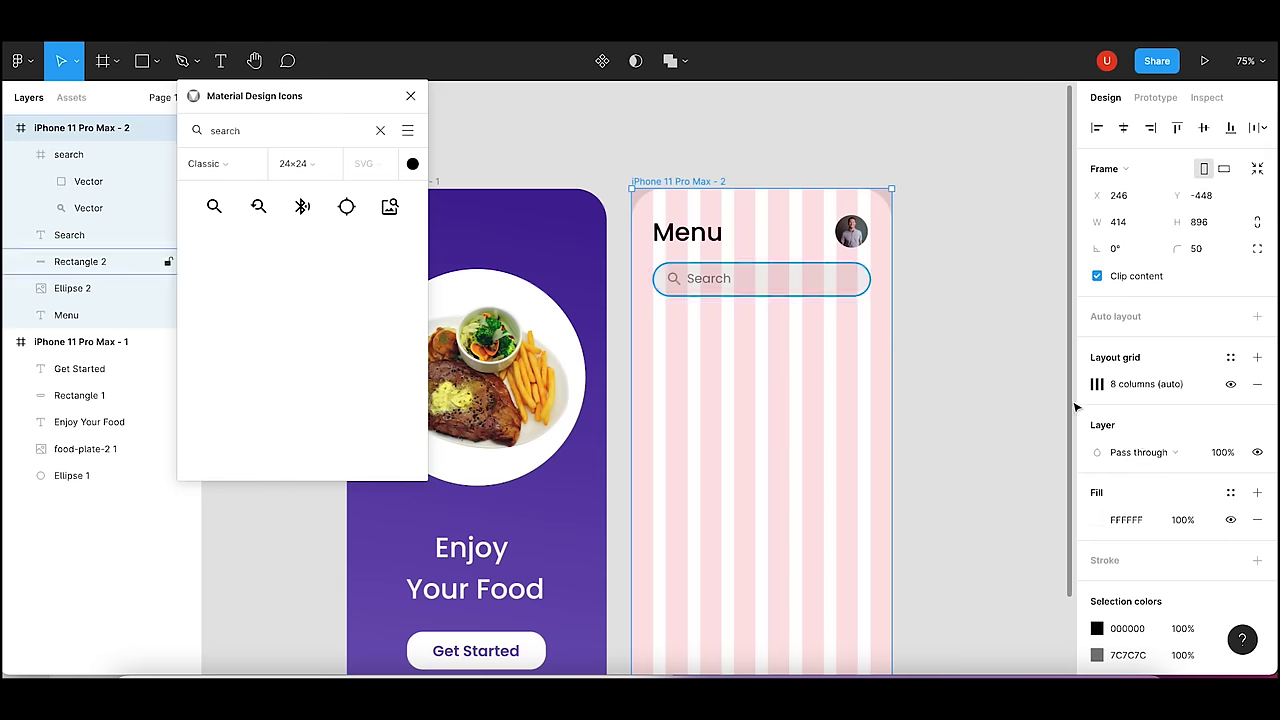
pyautogui.click(1231, 386)
pyautogui.click(978, 403)
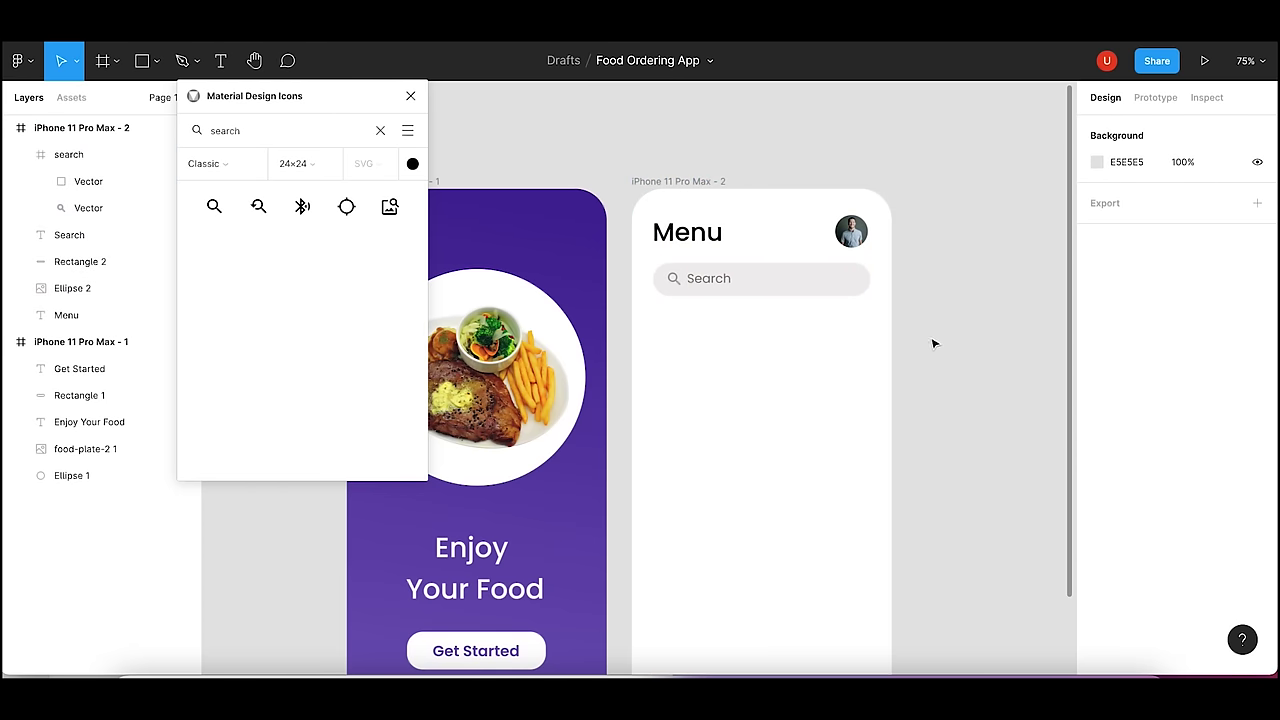
# - Move the search bar, icon and text down together, then close the icons plugin
pyautogui.click(830, 278)
pyautogui.keyDown('shift'); pyautogui.click(710, 278); pyautogui.keyUp('shift')
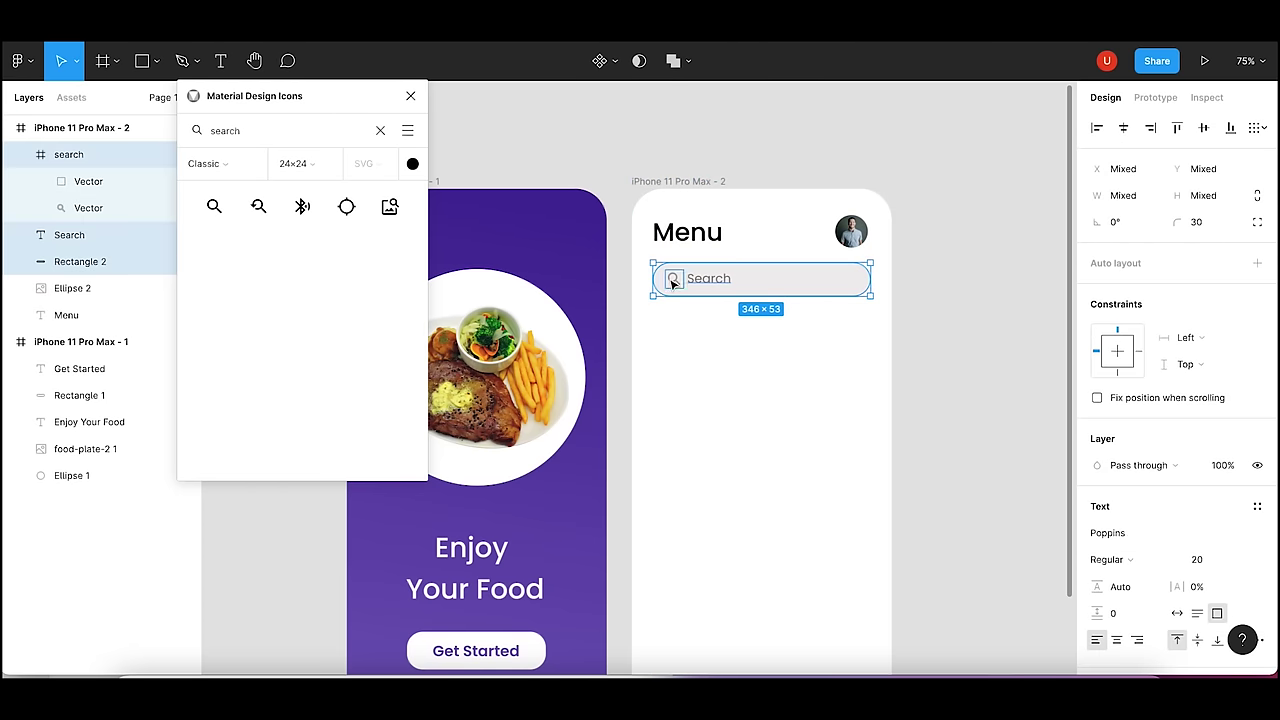
pyautogui.moveTo(672, 283); pyautogui.dragTo(673, 283)
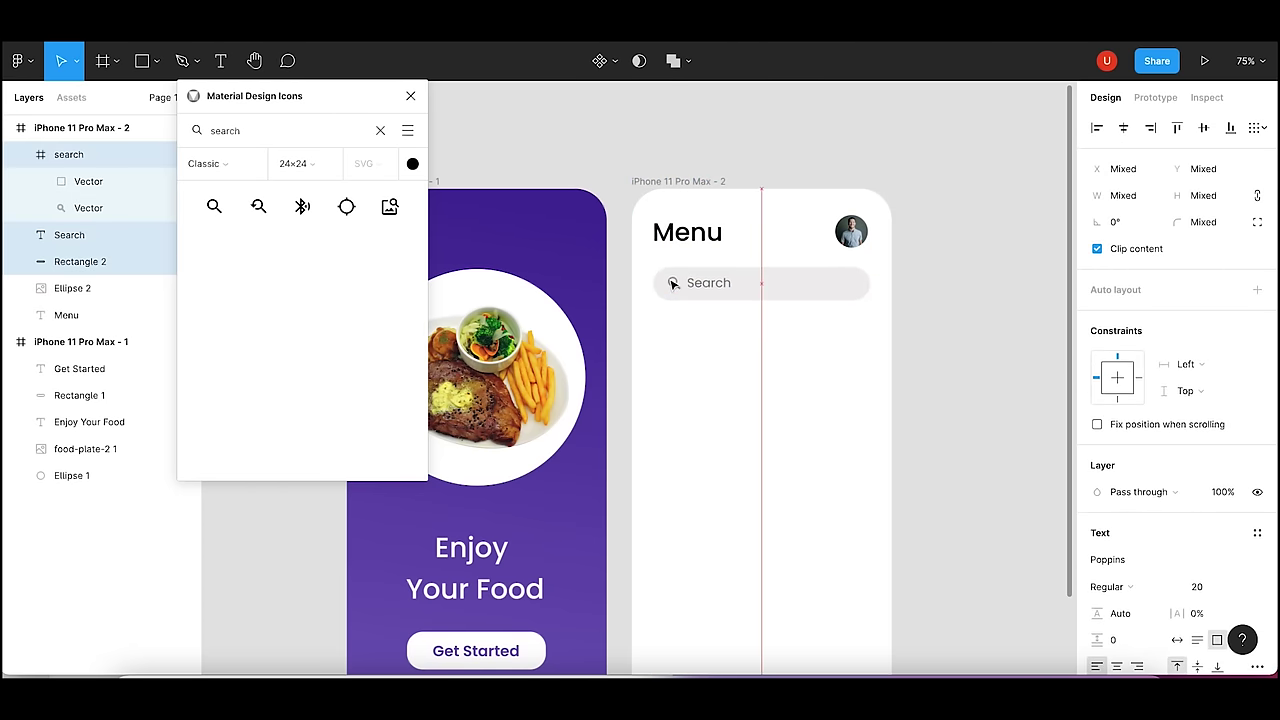
pyautogui.click(902, 288)
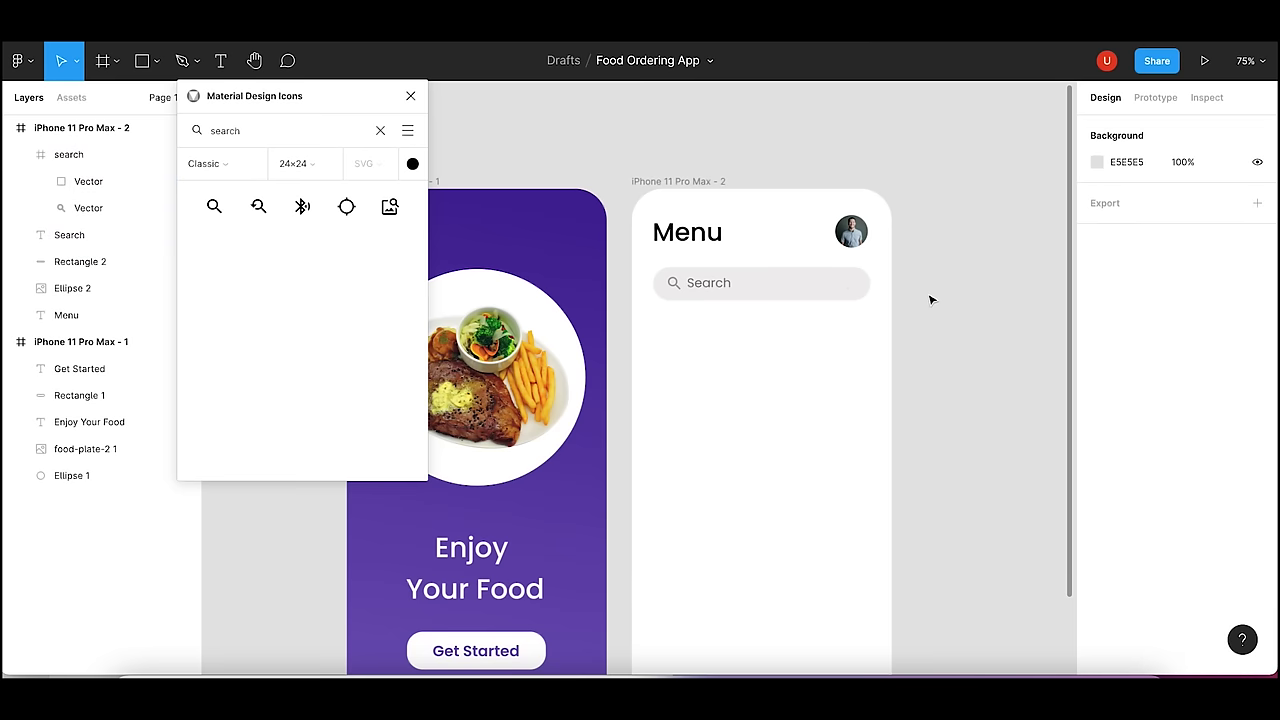
pyautogui.click(410, 95)
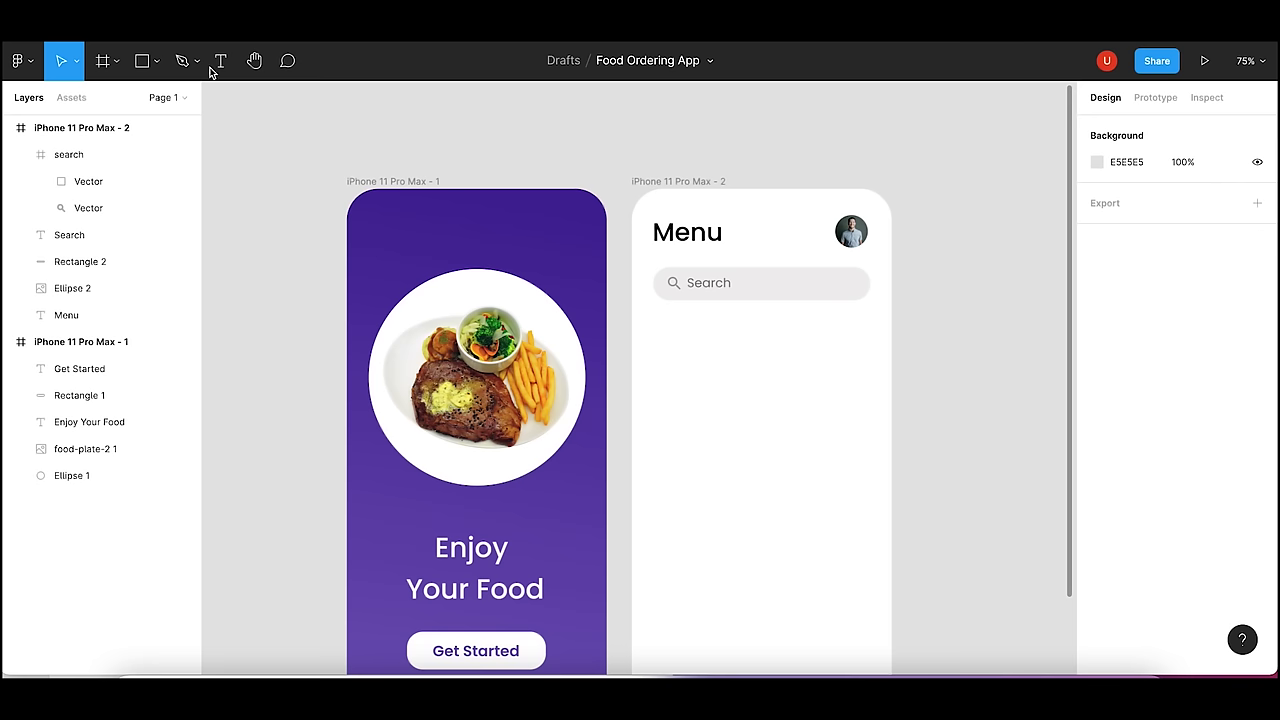
# - Draw a square below the search bar, re-show the grid, and align it left
pyautogui.click(156, 61)
pyautogui.click(157, 102)
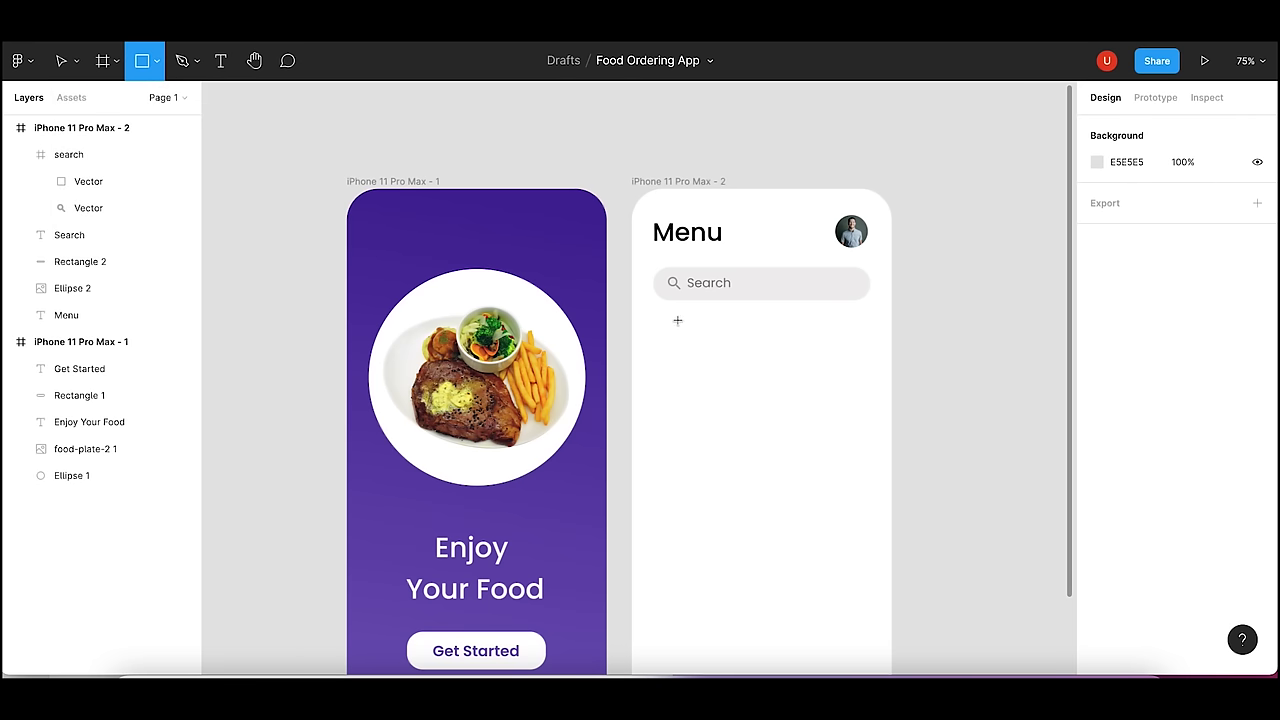
pyautogui.moveTo(658, 314); pyautogui.dragTo(706, 366)
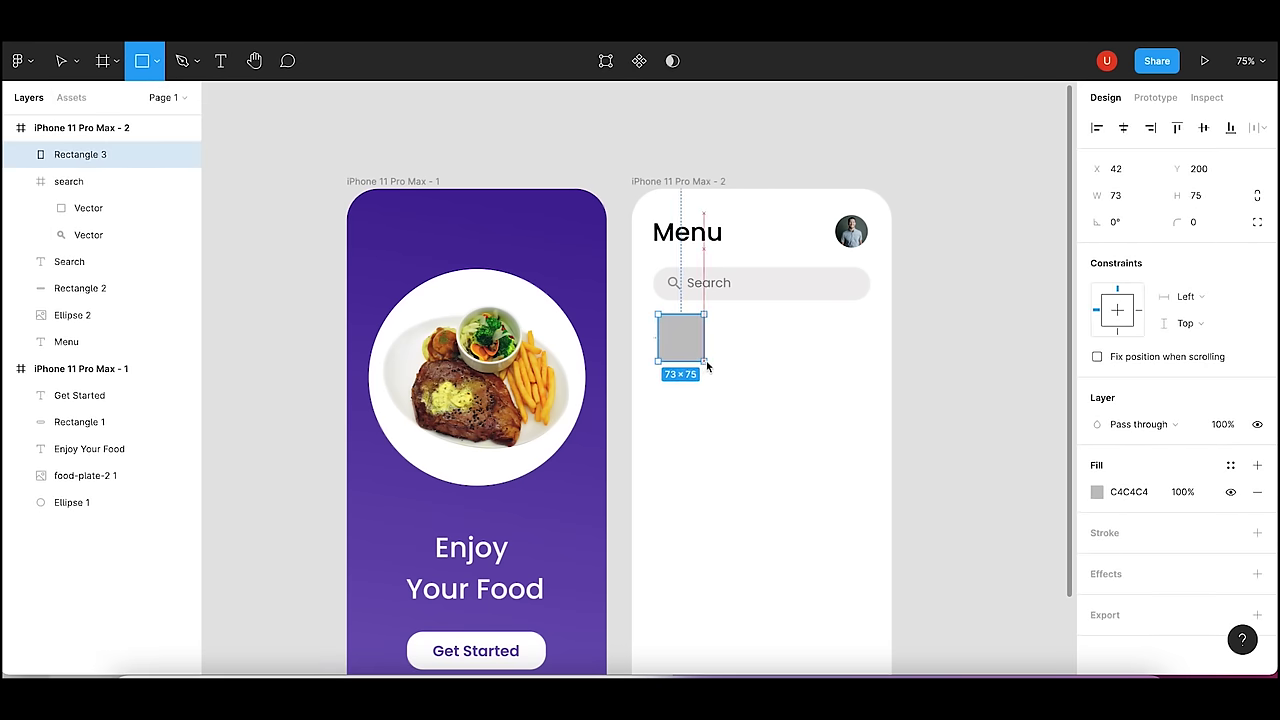
pyautogui.click(695, 181)
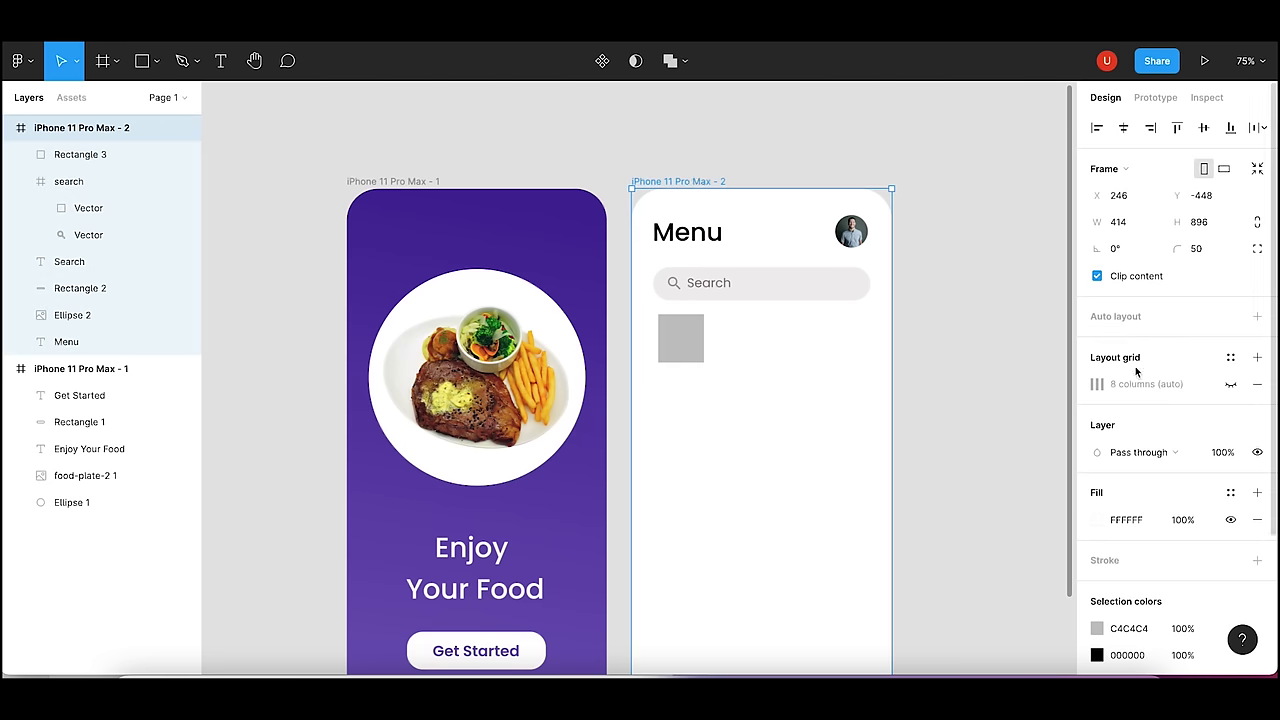
pyautogui.click(1236, 358)
pyautogui.click(681, 343)
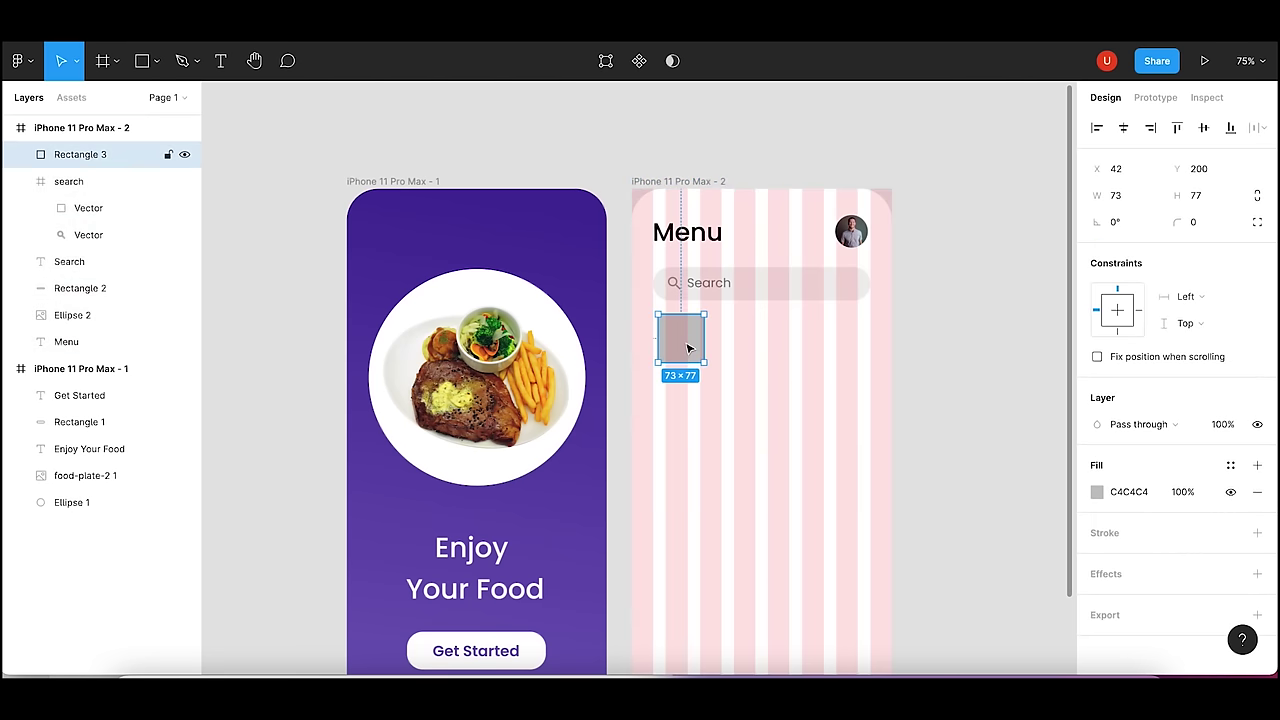
pyautogui.press('Left')
pyautogui.press('Left')
pyautogui.press('Left')
pyautogui.press('Left')
pyautogui.press('Left')
pyautogui.press('Left')
pyautogui.press('Left')
pyautogui.press('Left')
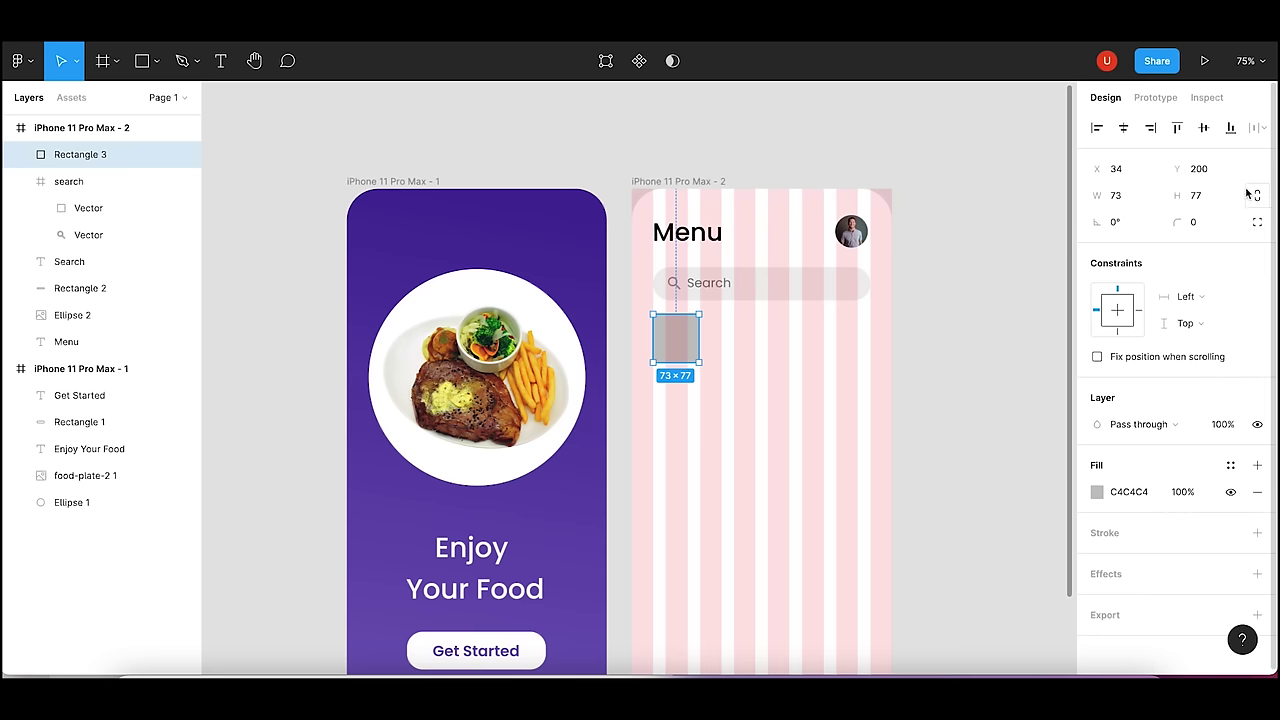
# - Set the square to 80×80 with a 20 corner radius
pyautogui.click(1121, 199)
pyautogui.write('80')
pyautogui.press('Tab')
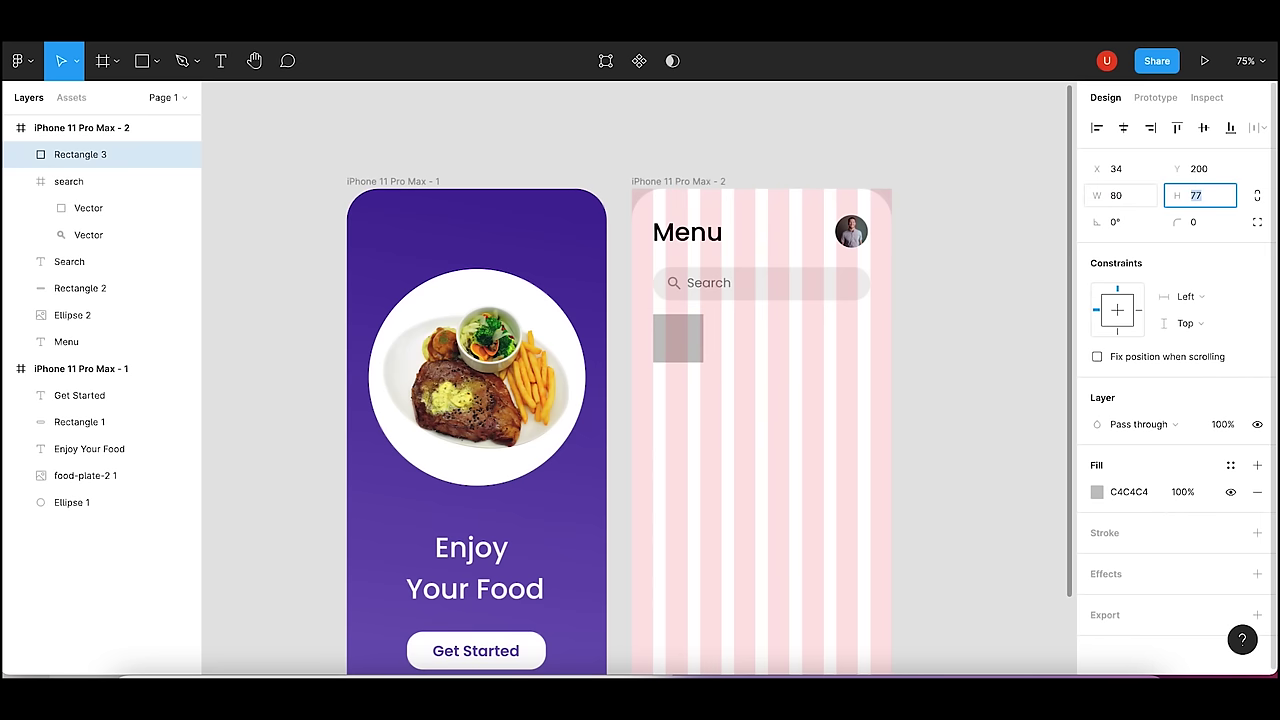
pyautogui.write('80')
pyautogui.press('Return')
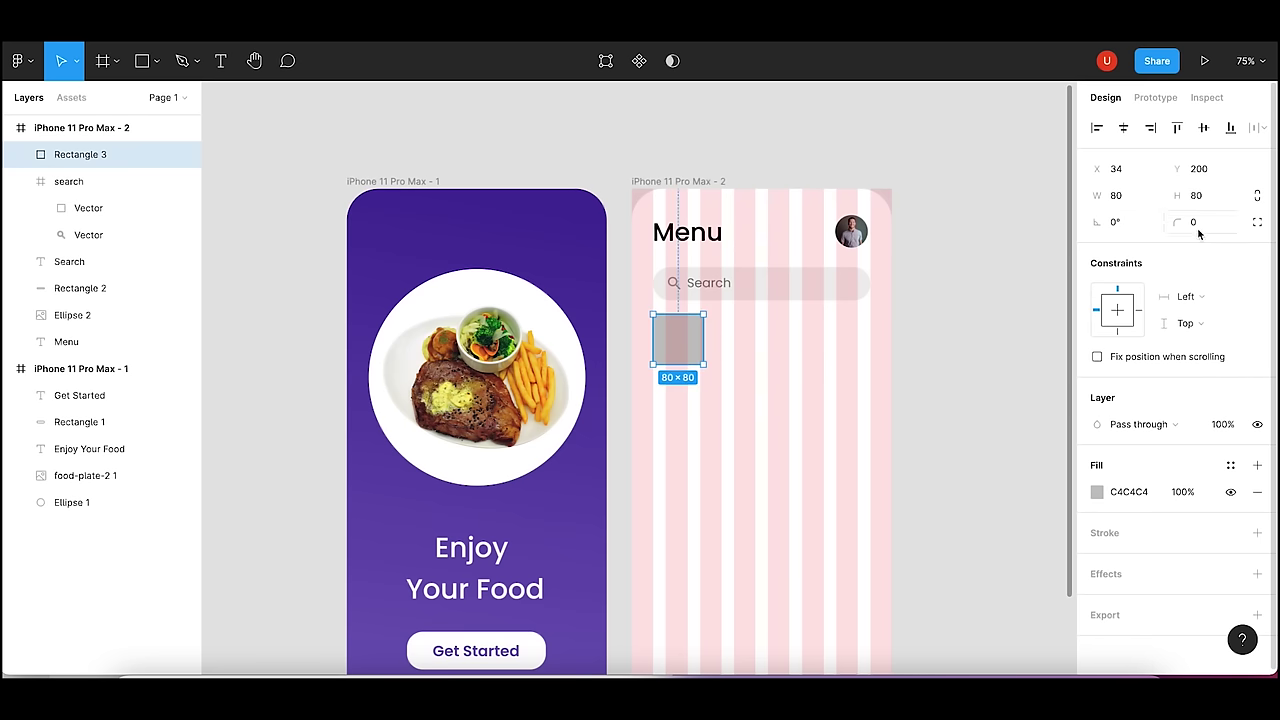
pyautogui.click(1201, 224)
pyautogui.write('0')
pyautogui.press('Return')
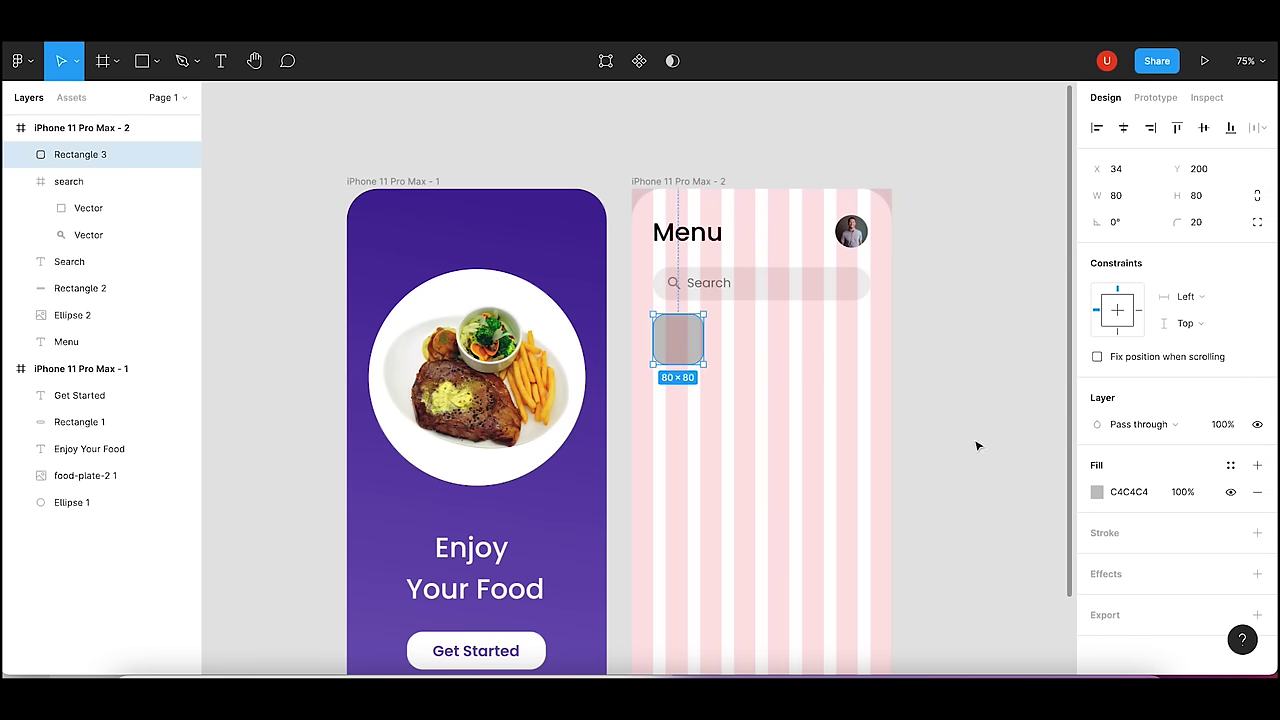
# - Give the 80×80 rounded square below the search bar a purple 644AB5 fill
pyautogui.click(1125, 494)
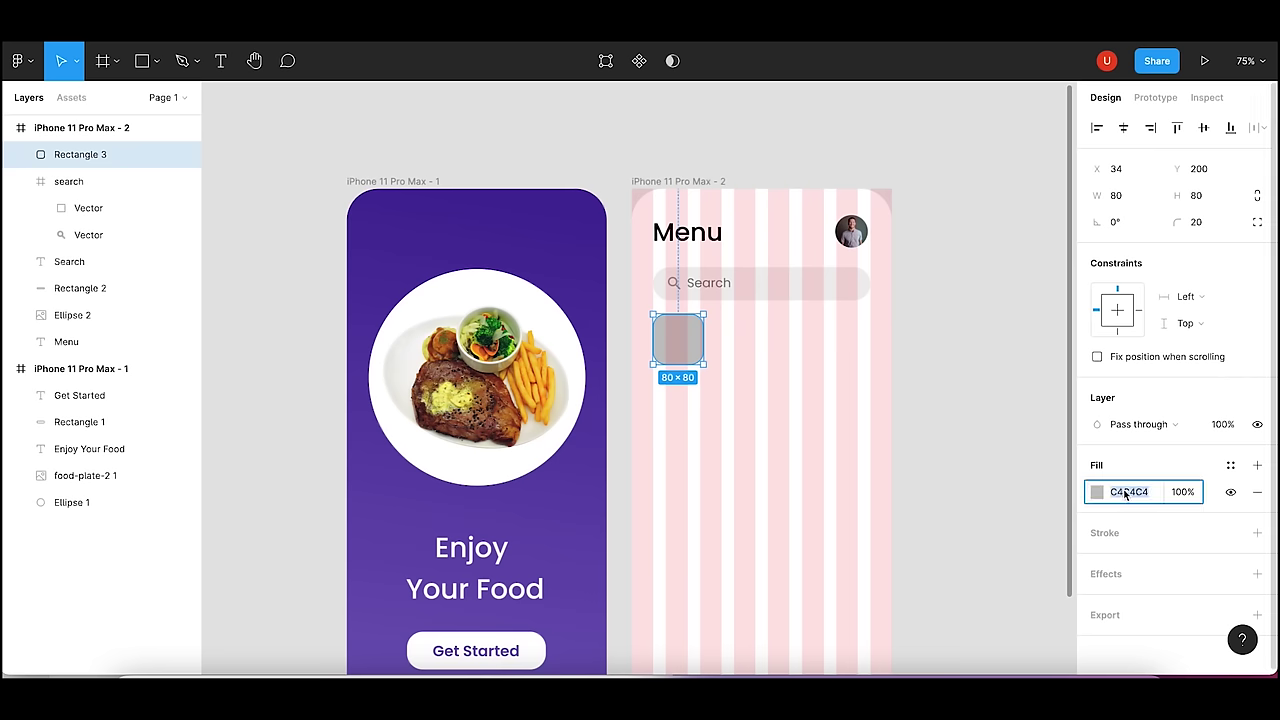
pyautogui.write('641AB5')
pyautogui.press('Return')
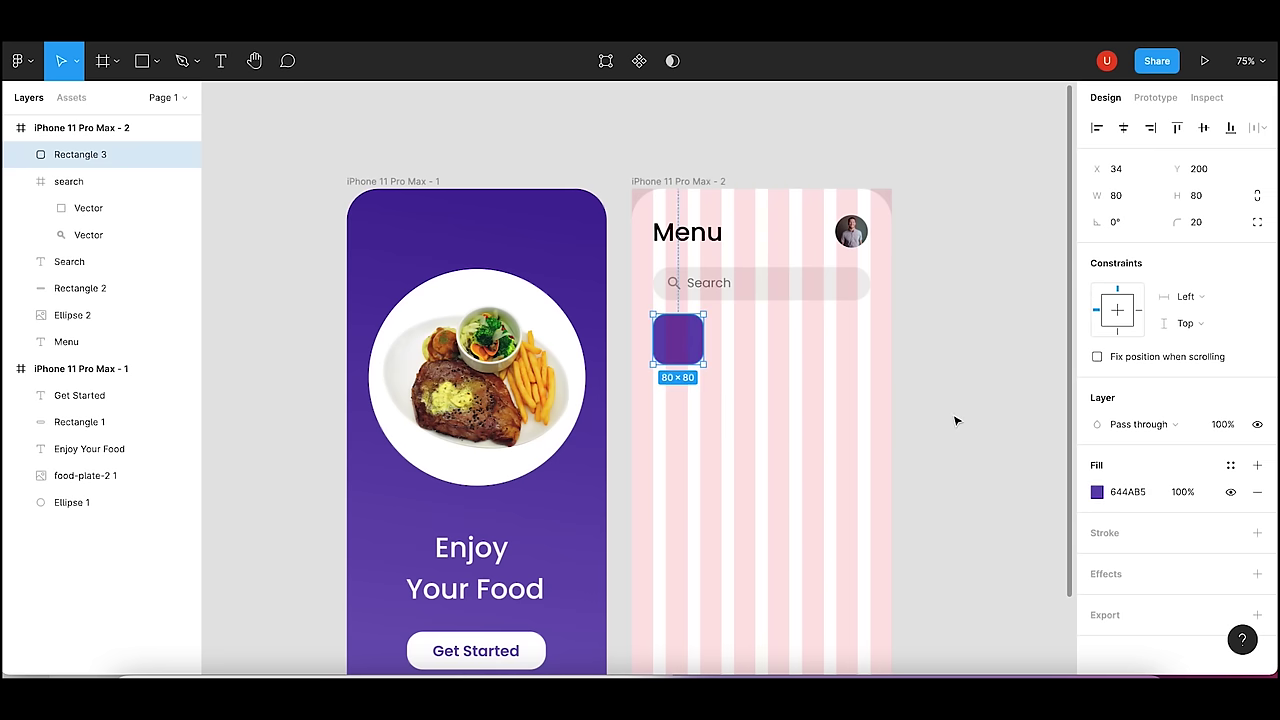
pyautogui.click(954, 420)
pyautogui.click(662, 343)
pyautogui.click(726, 349)
pyautogui.click(668, 350)
# - Paste a copy of the food-plate photo from the welcome screen into the Menu screen
pyautogui.click(737, 354)
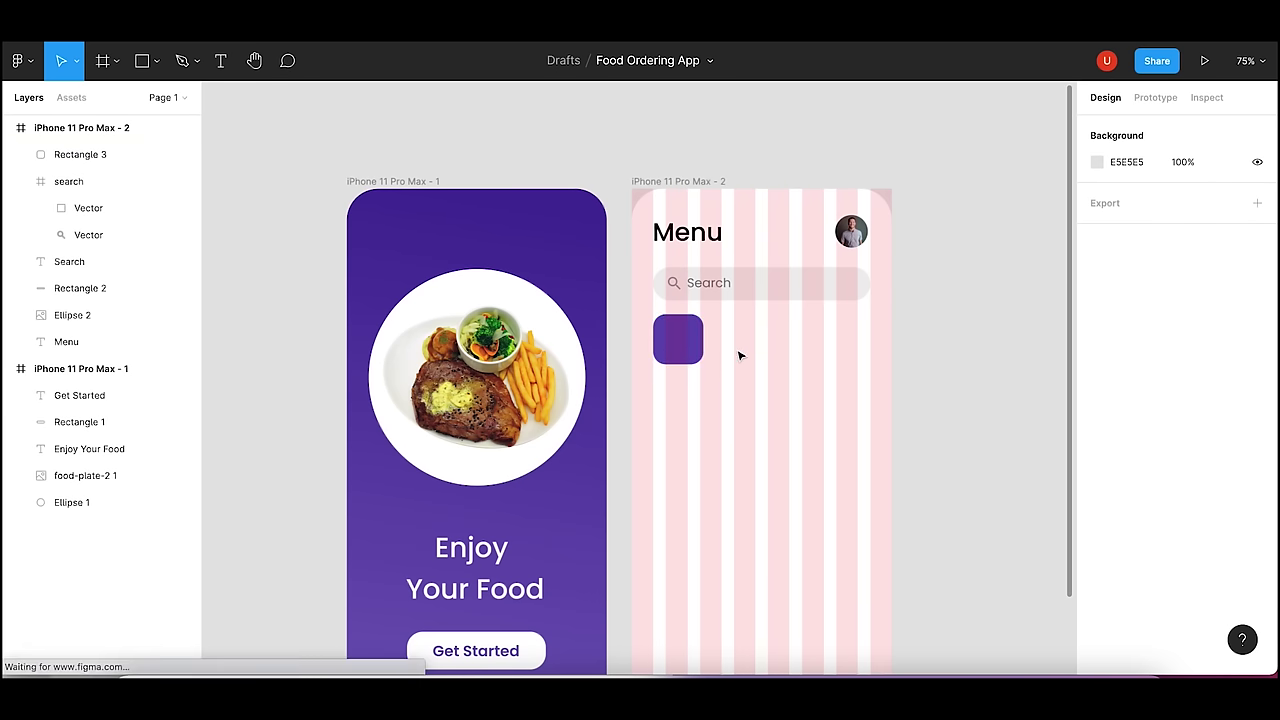
pyautogui.click(512, 362)
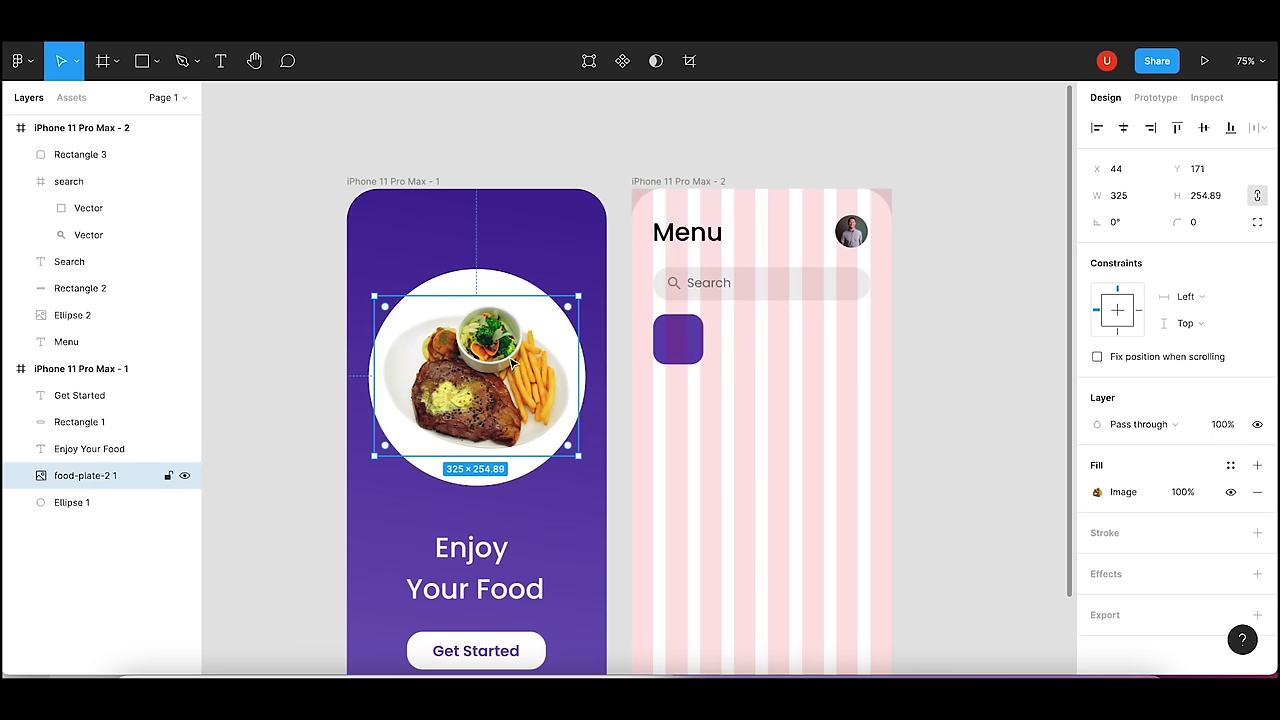
pyautogui.click(690, 355)
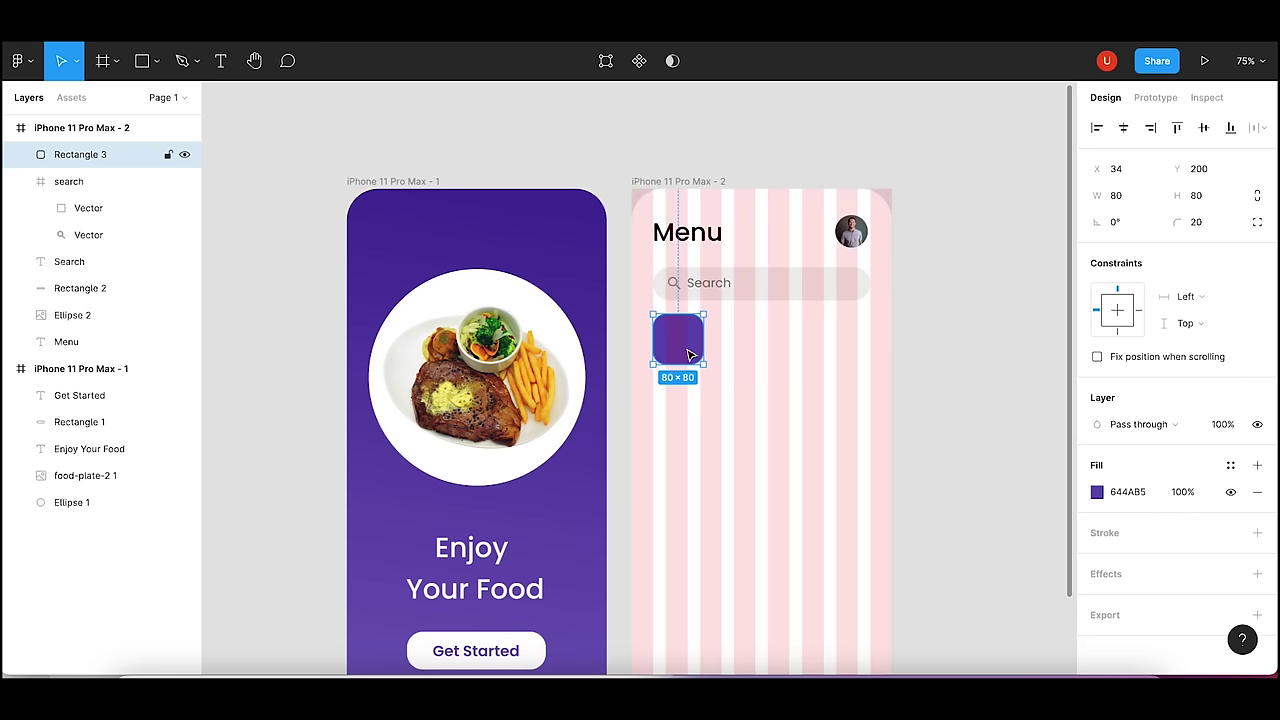
pyautogui.hotkey('ctrl', 'v')
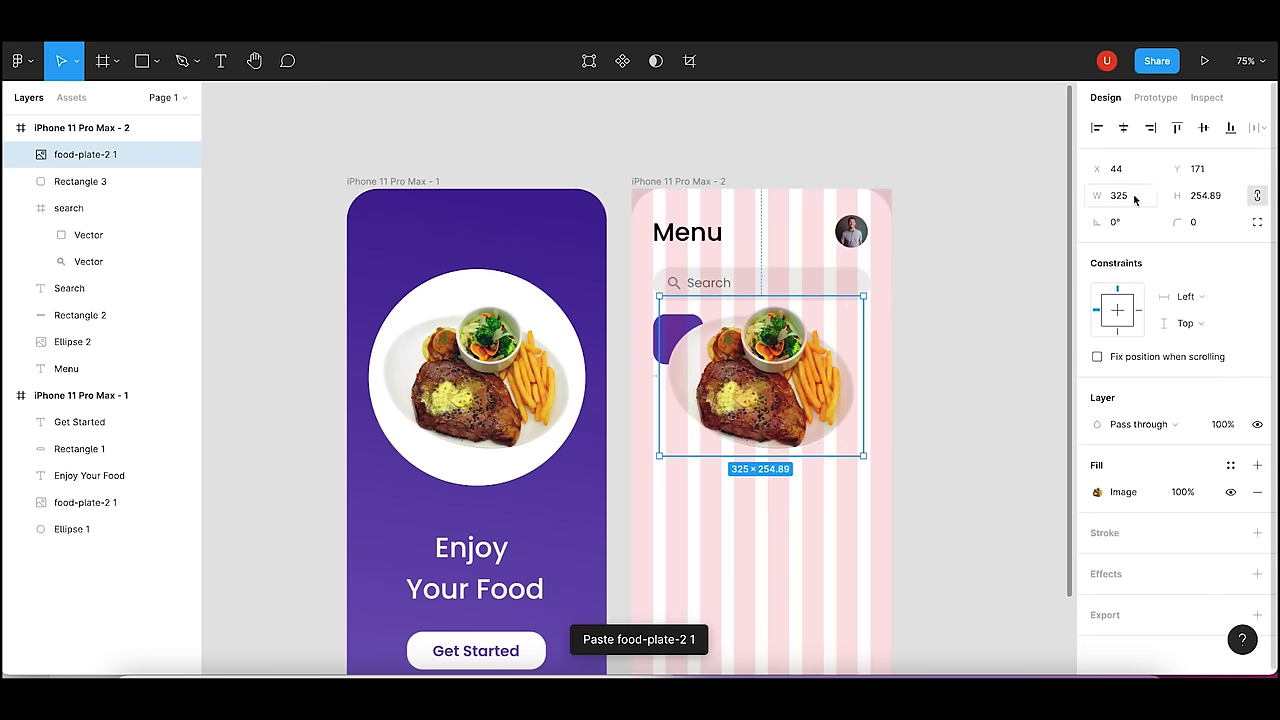
# - Shrink the pasted photo to width 70 and move it onto the purple square
pyautogui.click(1124, 197)
pyautogui.write('100')
pyautogui.press('Return')
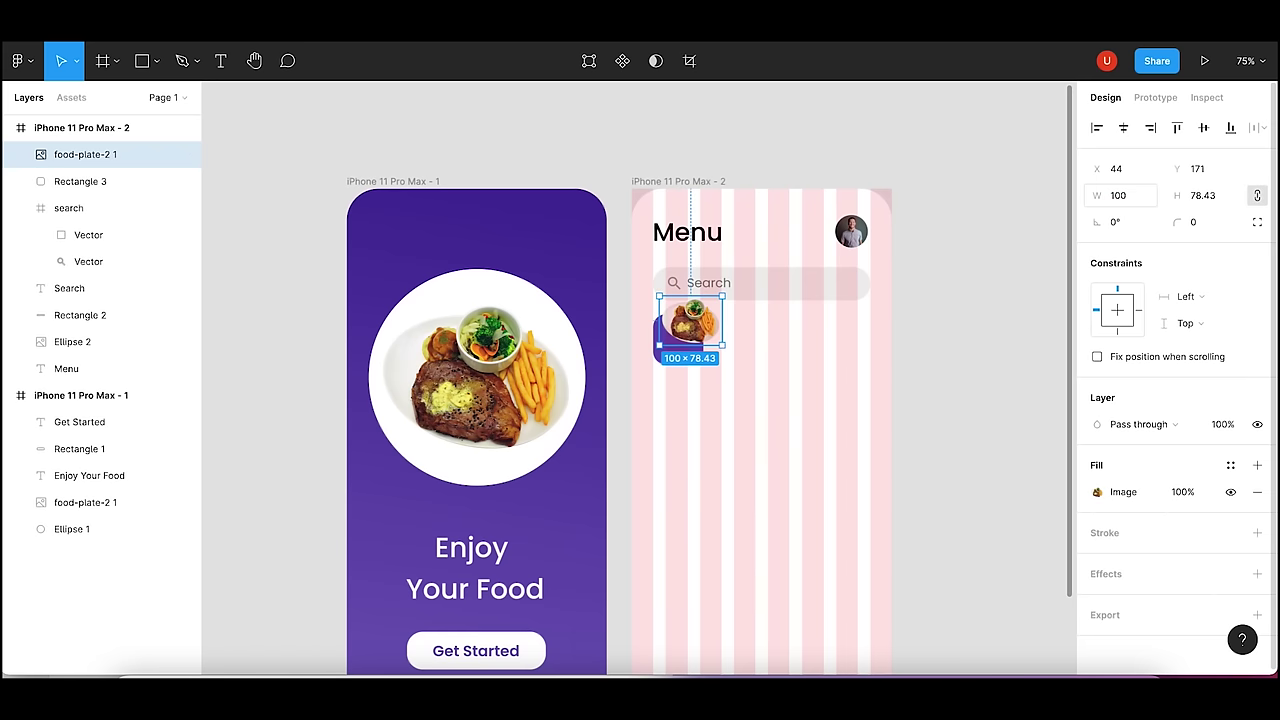
pyautogui.click(1125, 194)
pyautogui.write('70')
pyautogui.press('Return')
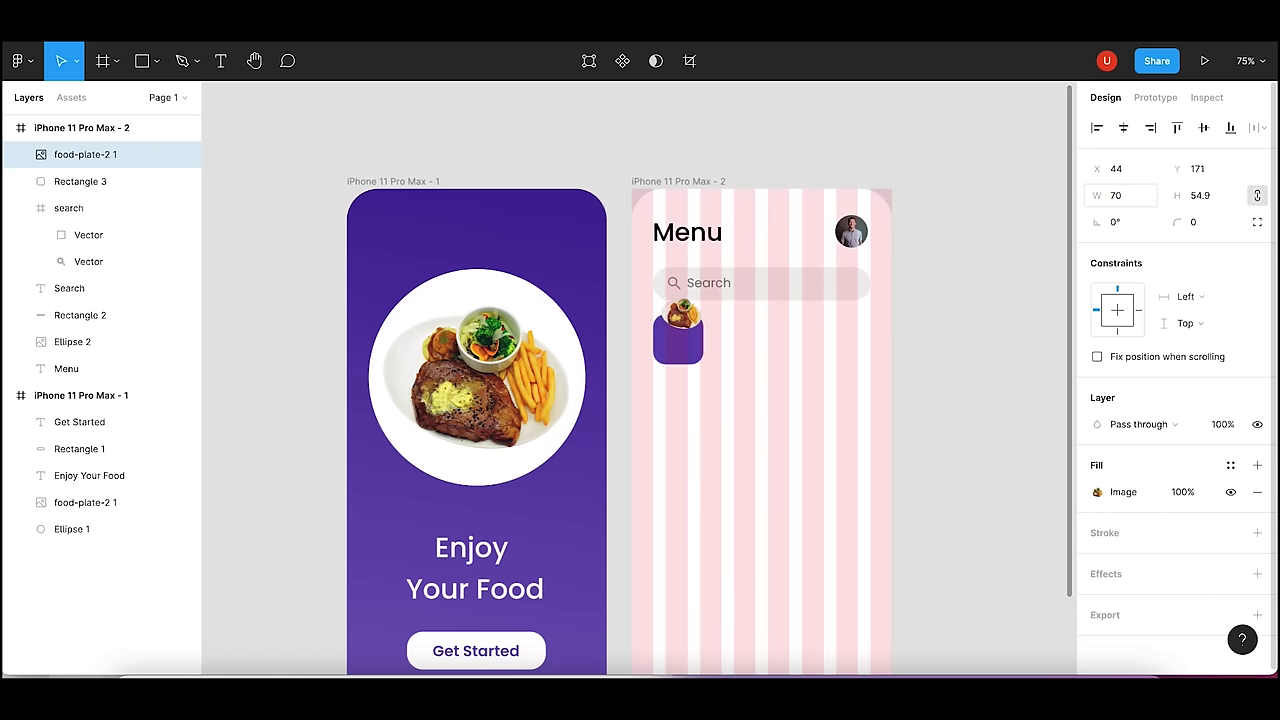
pyautogui.hotkey('ctrl', '=')
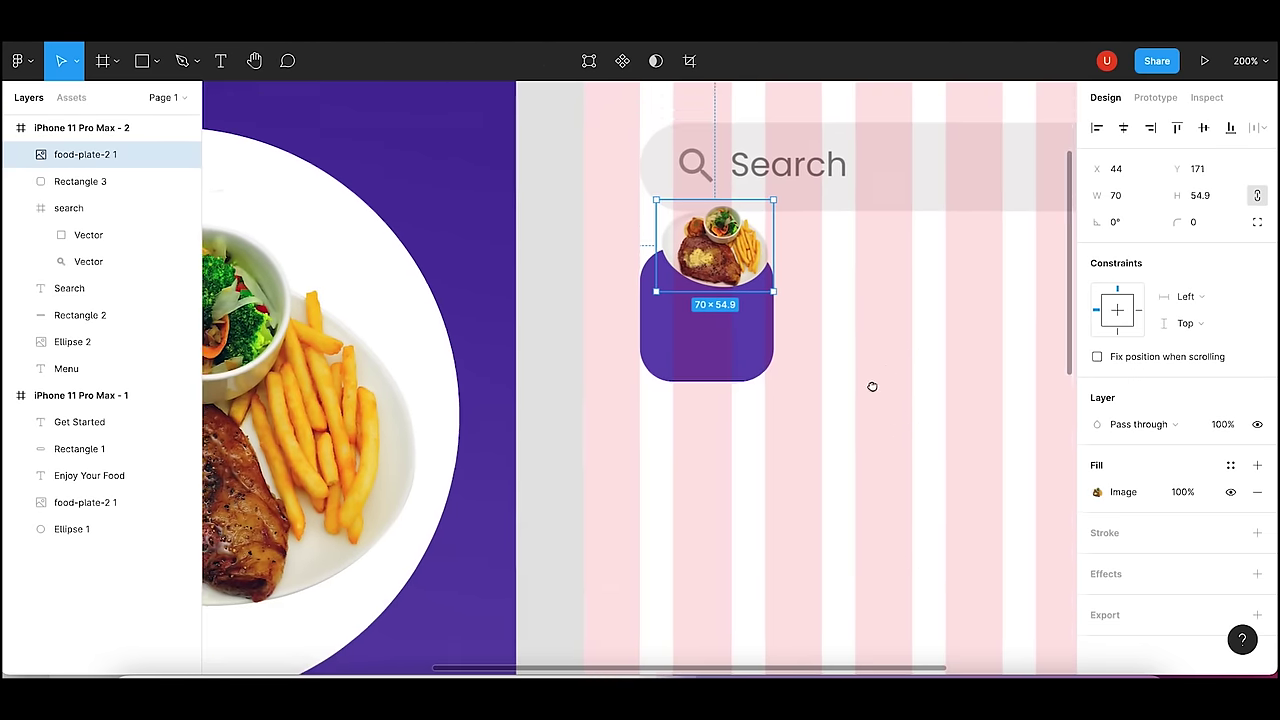
pyautogui.moveTo(929, 329)
pyautogui.mouseDown()
pyautogui.moveTo(808, 483)
pyautogui.moveTo(788, 488)
pyautogui.mouseUp()
pyautogui.moveTo(630, 376)
pyautogui.mouseDown()
pyautogui.moveTo(615, 445)
pyautogui.moveTo(625, 440)
pyautogui.mouseUp()
# - Set the photo's width to 68 and centre it inside the purple square
pyautogui.click(1133, 196)
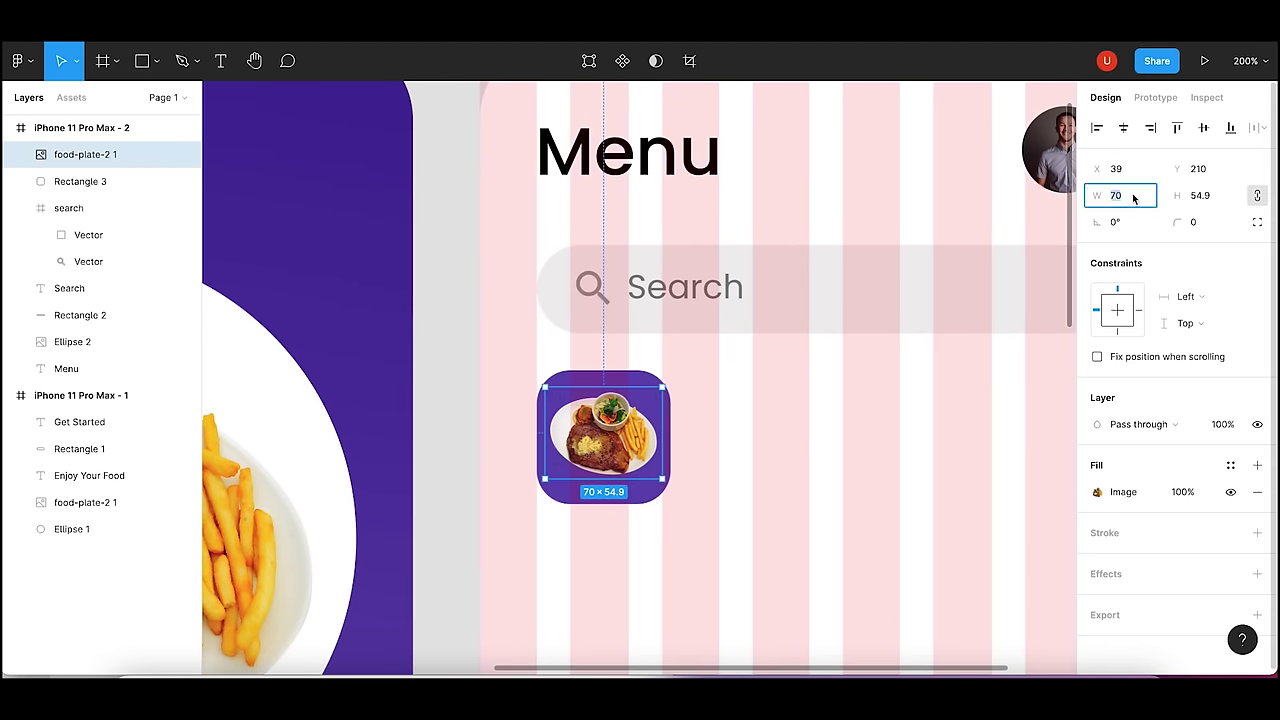
pyautogui.write('68')
pyautogui.press('Return')
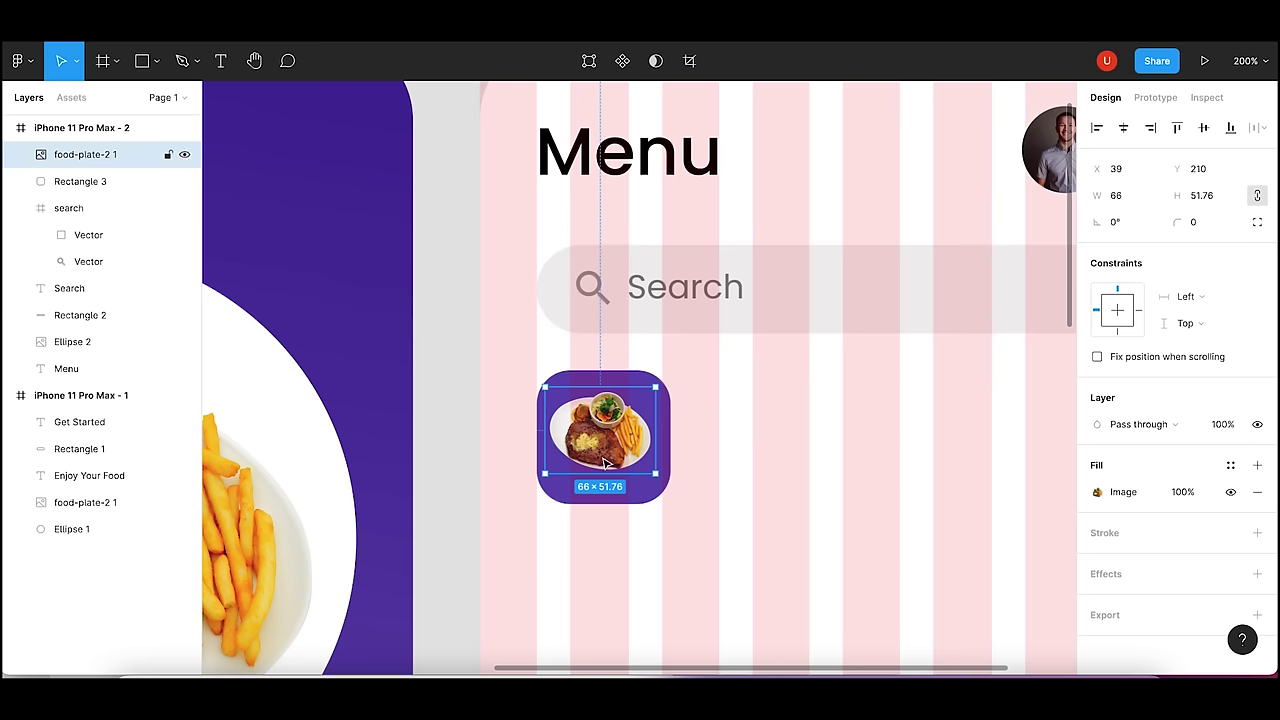
pyautogui.click(686, 455)
pyautogui.click(632, 446)
pyautogui.moveTo(632, 446); pyautogui.dragTo(634, 447)
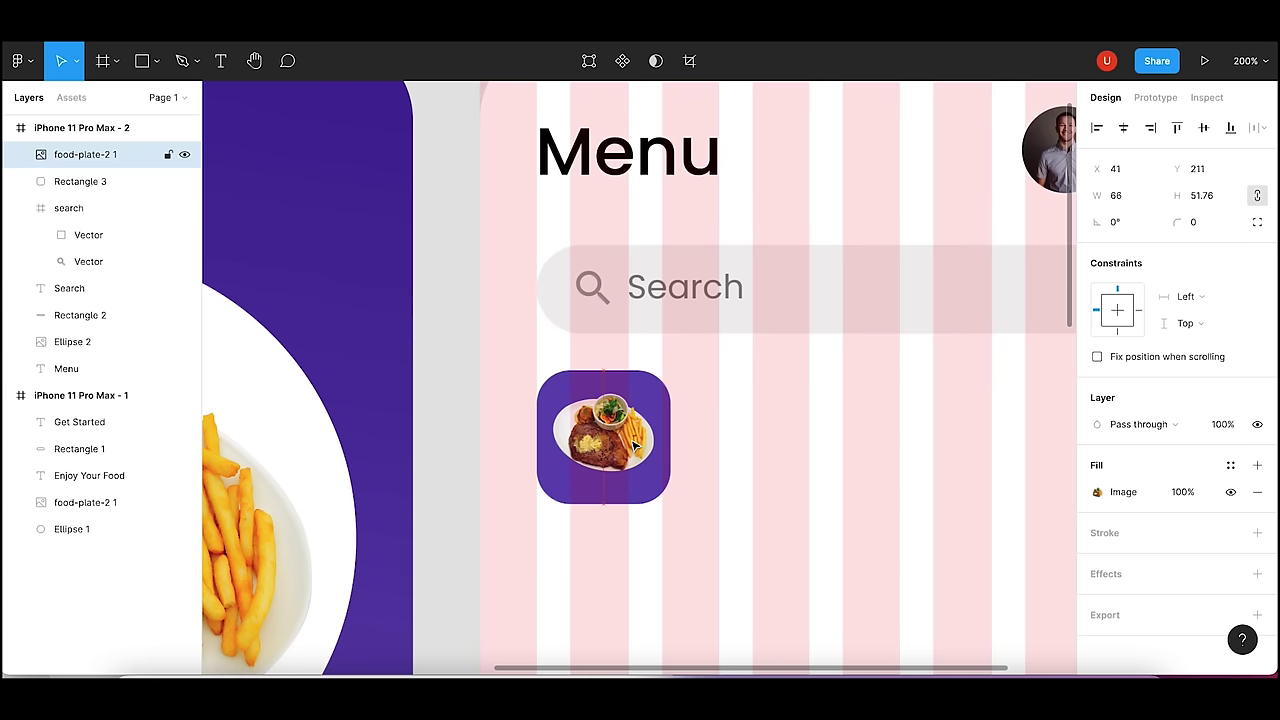
pyautogui.click(725, 469)
# - Zoom out to check the food tile in the full layout, then zoom back in on it
pyautogui.press('-')
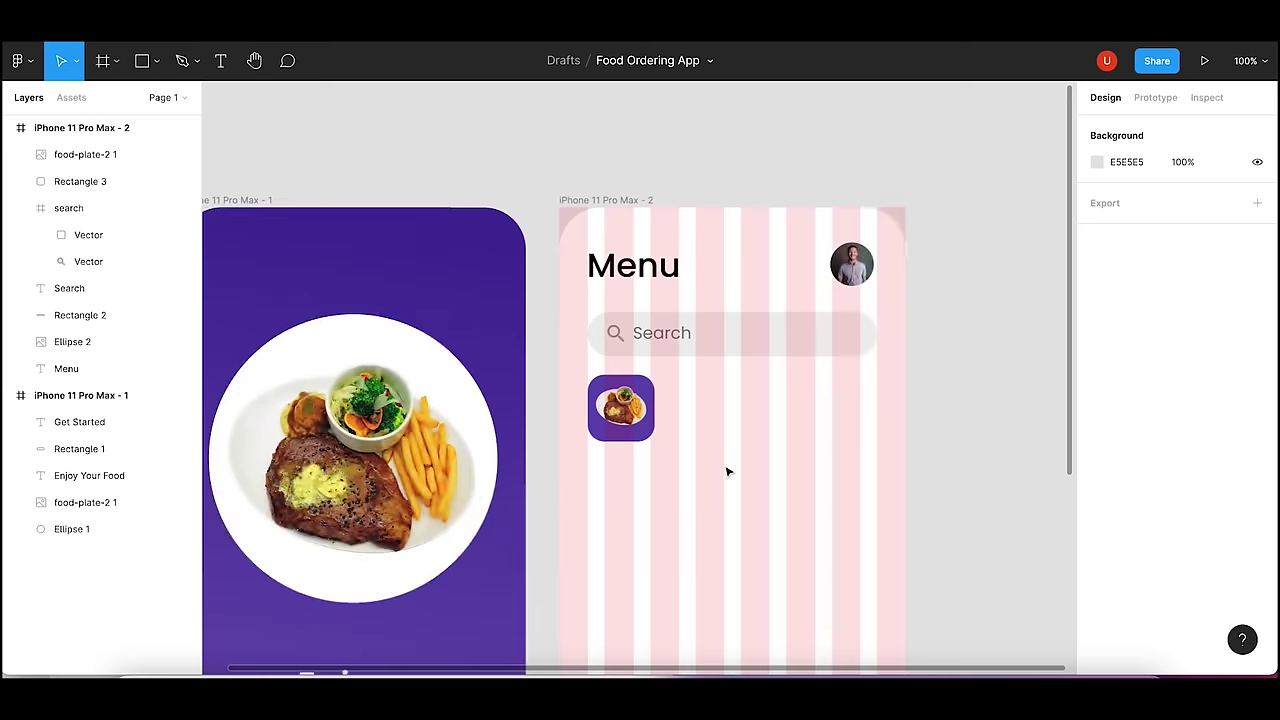
pyautogui.press('-')
pyautogui.press('+')
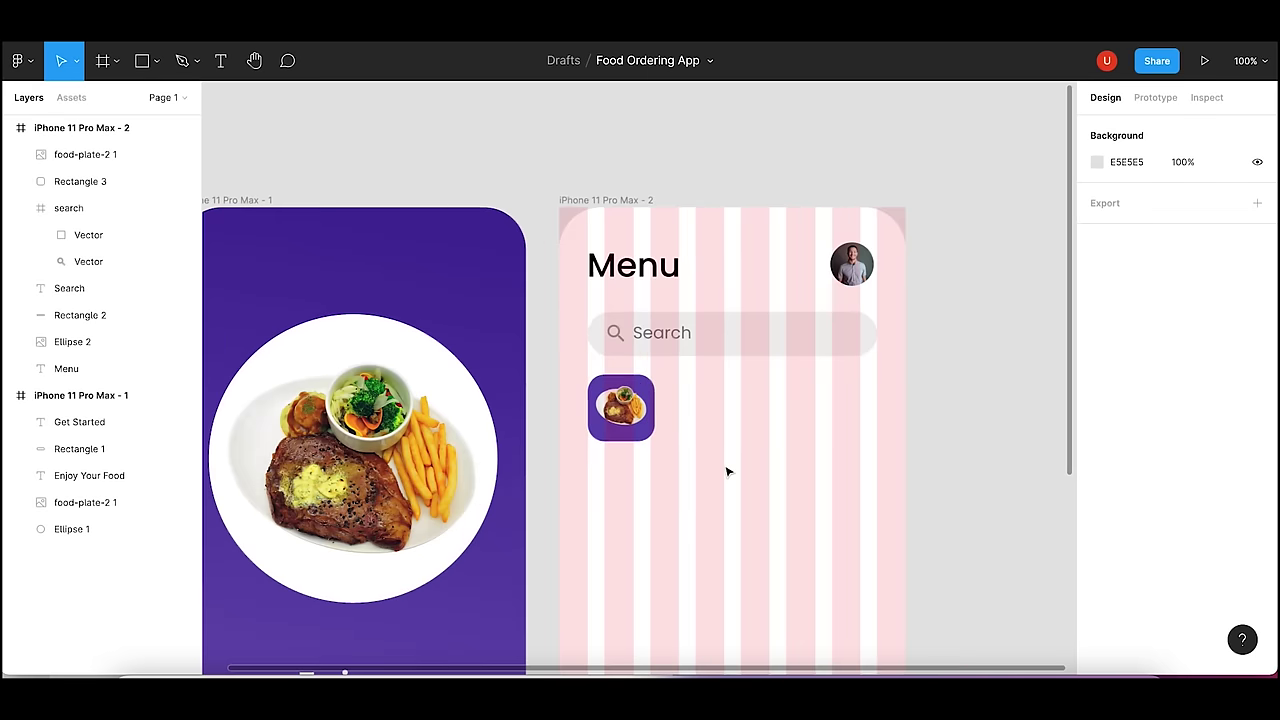
pyautogui.click(650, 415)
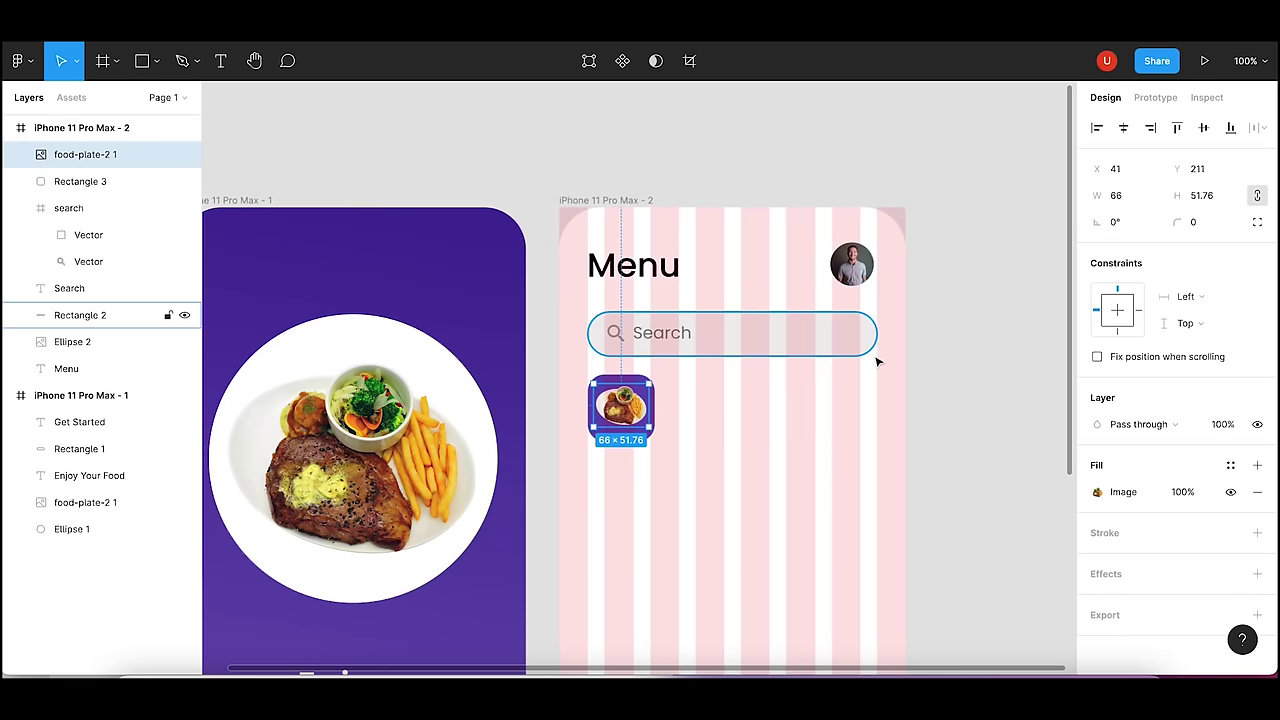
pyautogui.click(928, 407)
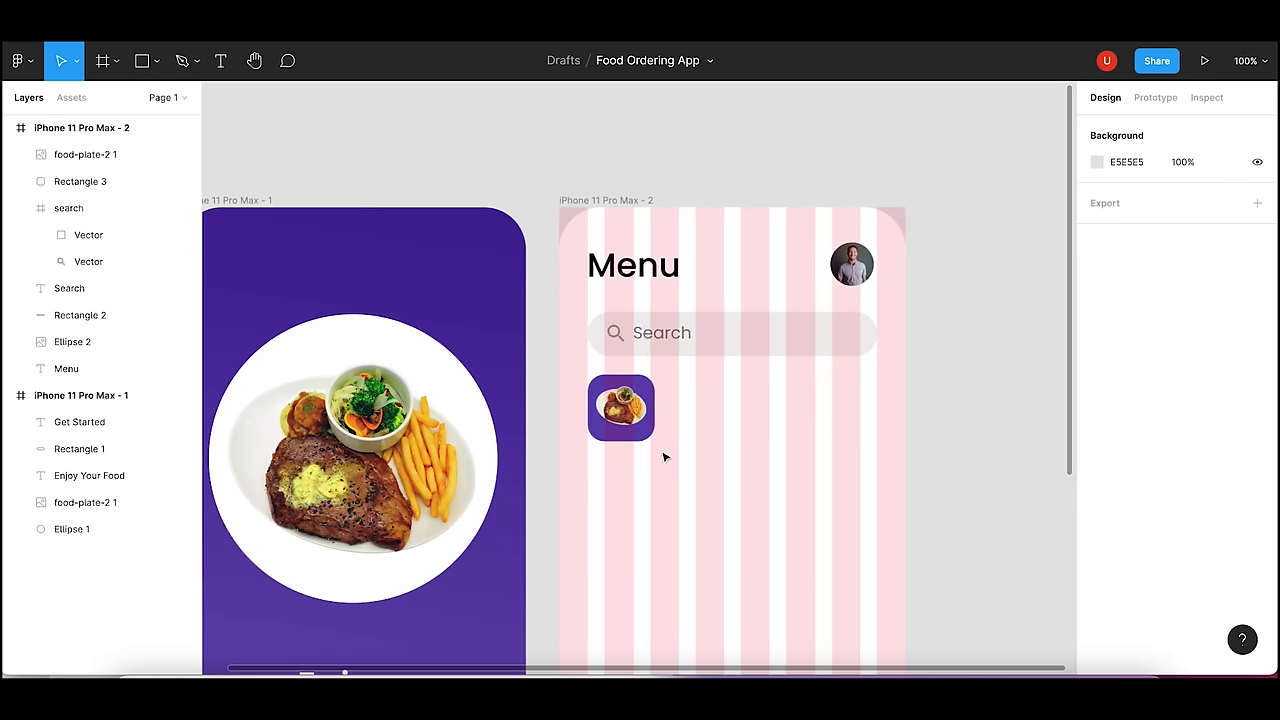
pyautogui.press('+')
pyautogui.moveTo(757, 471); pyautogui.dragTo(593, 411)
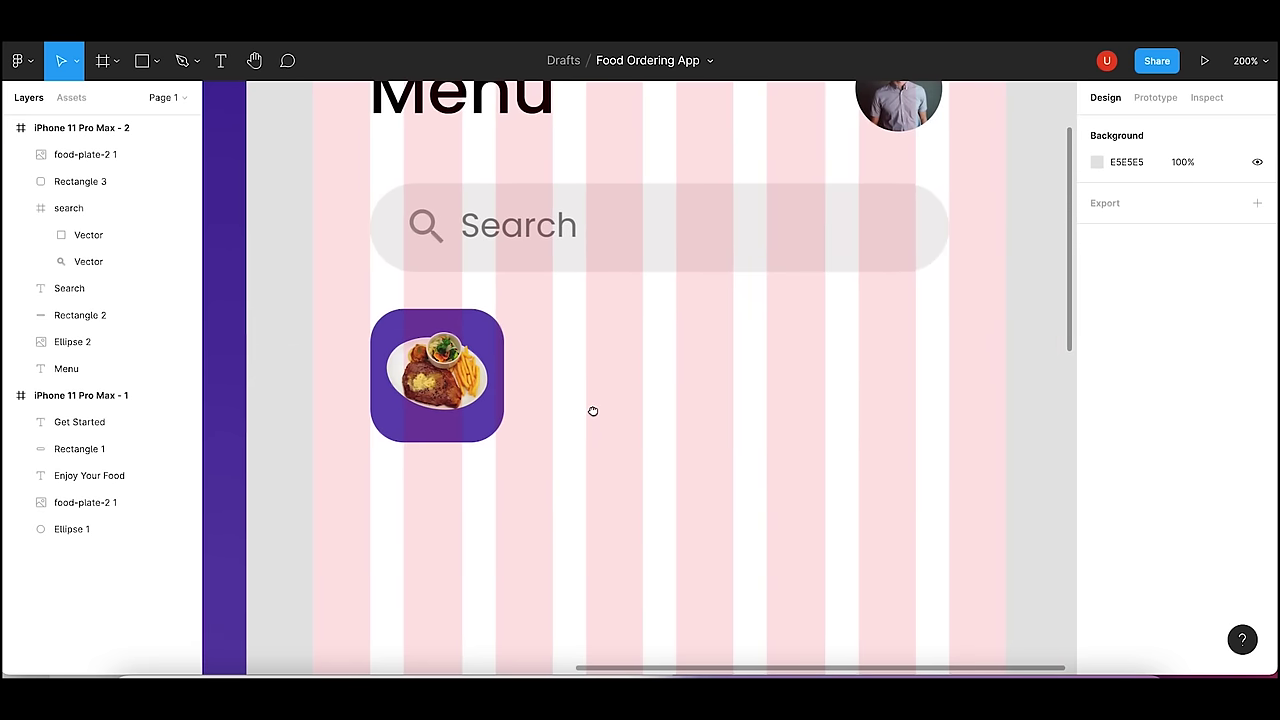
# - Paste a copy of the purple food tile to the right of the first one
pyautogui.click(430, 438)
pyautogui.keyDown('shift'); pyautogui.click(440, 388); pyautogui.keyUp('shift')
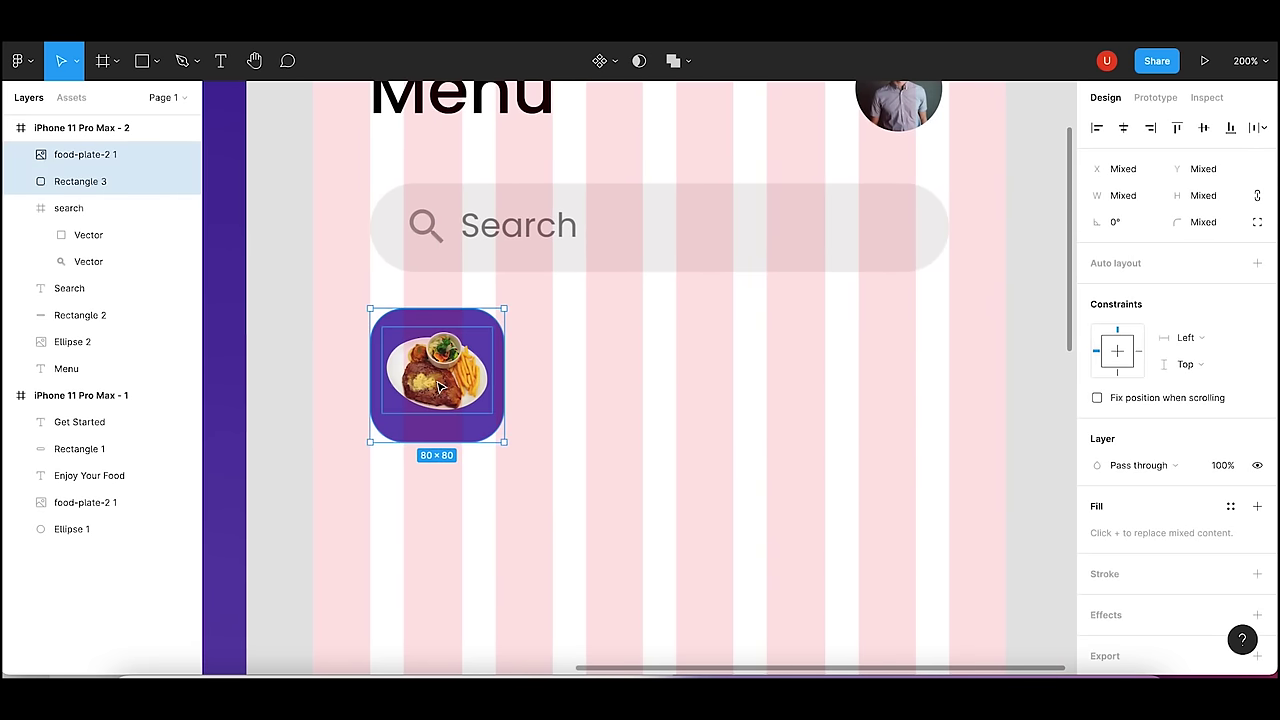
pyautogui.hotkey('ctrl', 'v')
pyautogui.moveTo(437, 388); pyautogui.dragTo(591, 380)
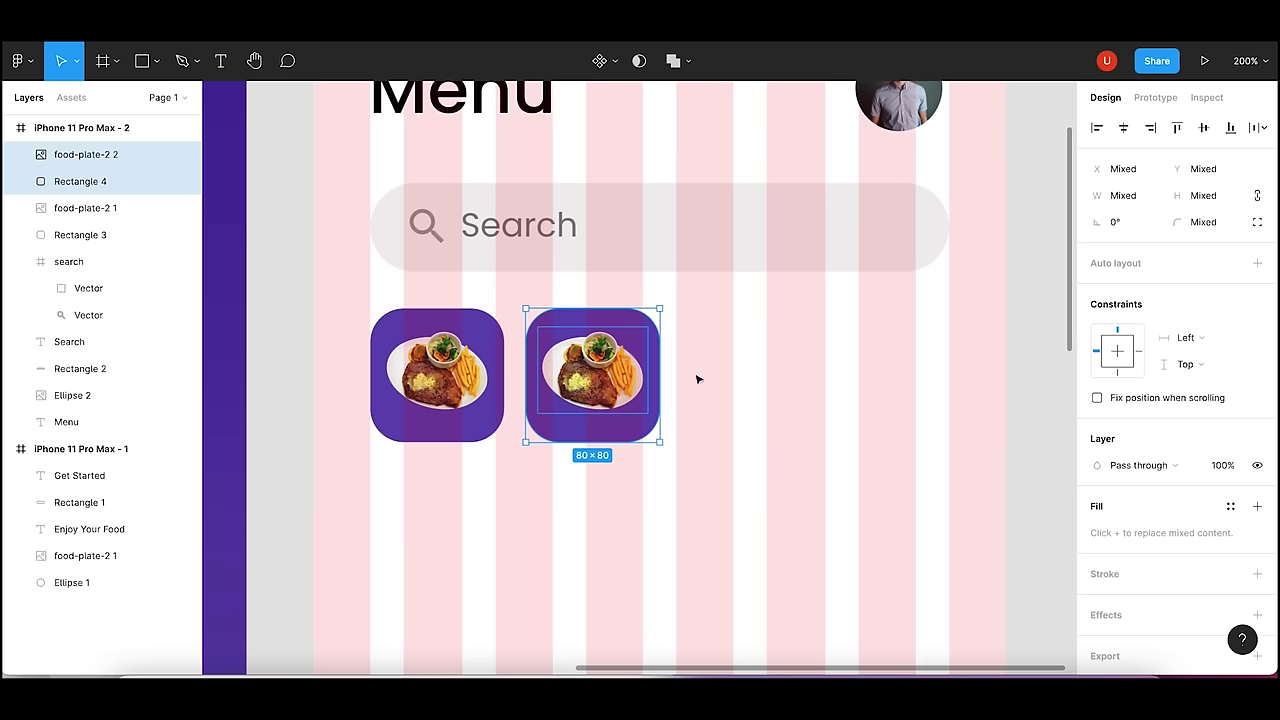
# - Recolour the second tile's background to light grey EFEEEE, sampled from the search bar
pyautogui.click(710, 380)
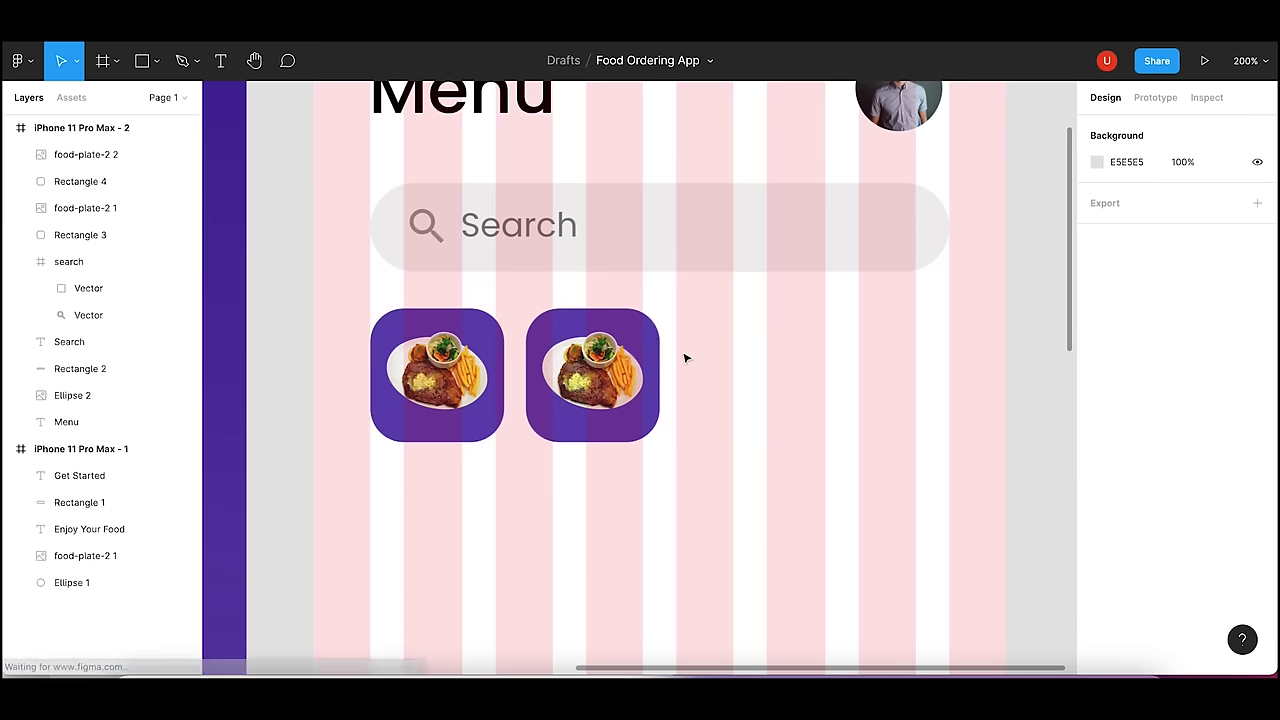
pyautogui.click(636, 325)
pyautogui.click(1097, 492)
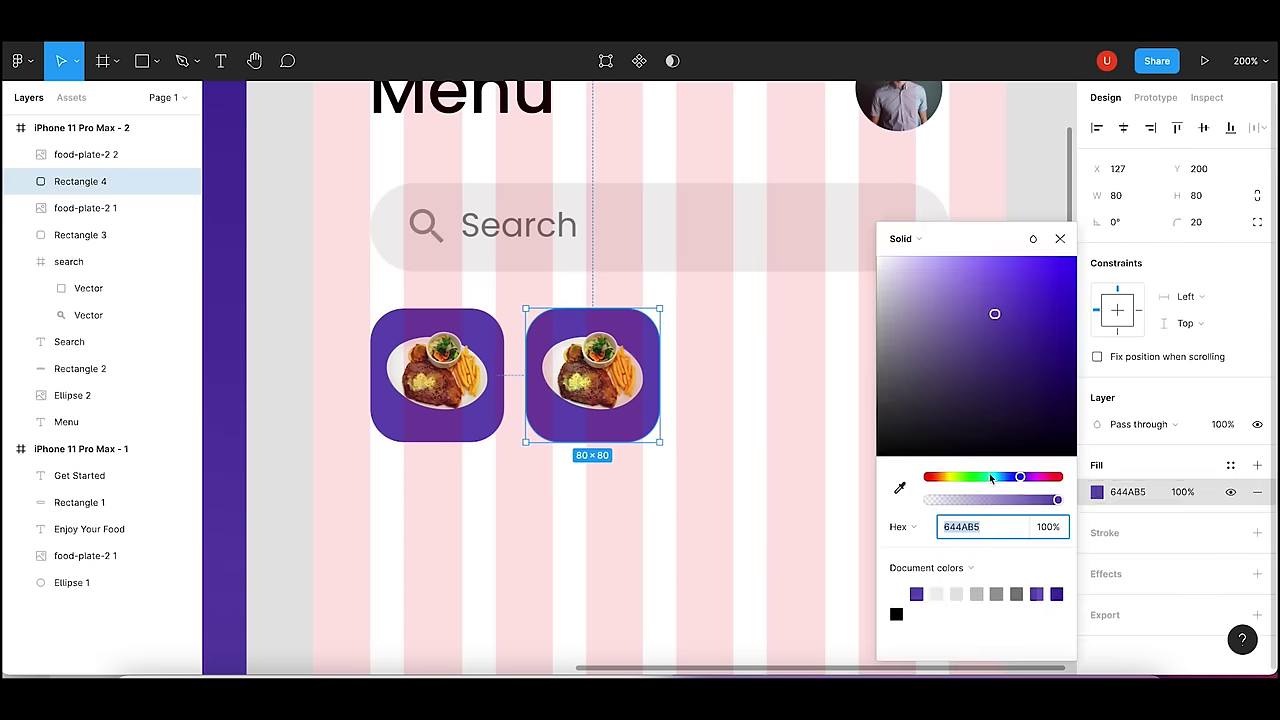
pyautogui.click(899, 487)
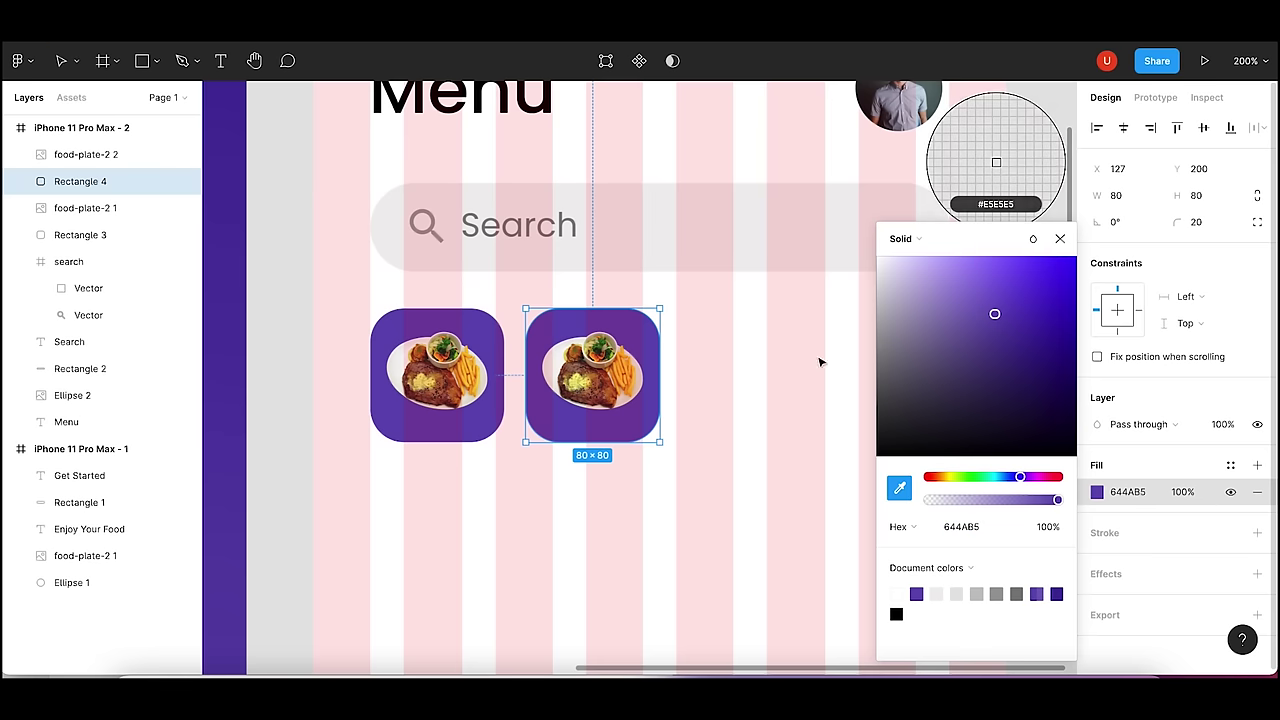
pyautogui.click(726, 246)
pyautogui.click(726, 362)
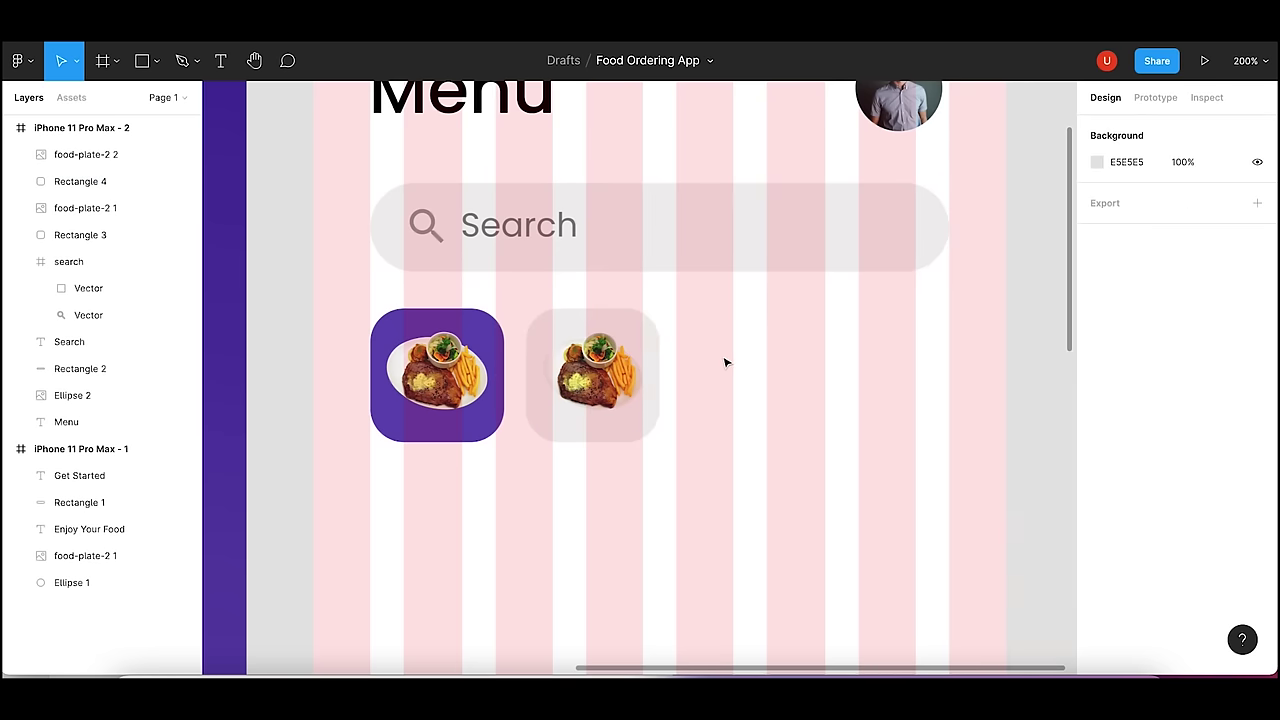
# - Paste two more grey tile copies to complete the row of four
pyautogui.click(649, 326)
pyautogui.keyDown('shift'); pyautogui.click(612, 350); pyautogui.keyUp('shift')
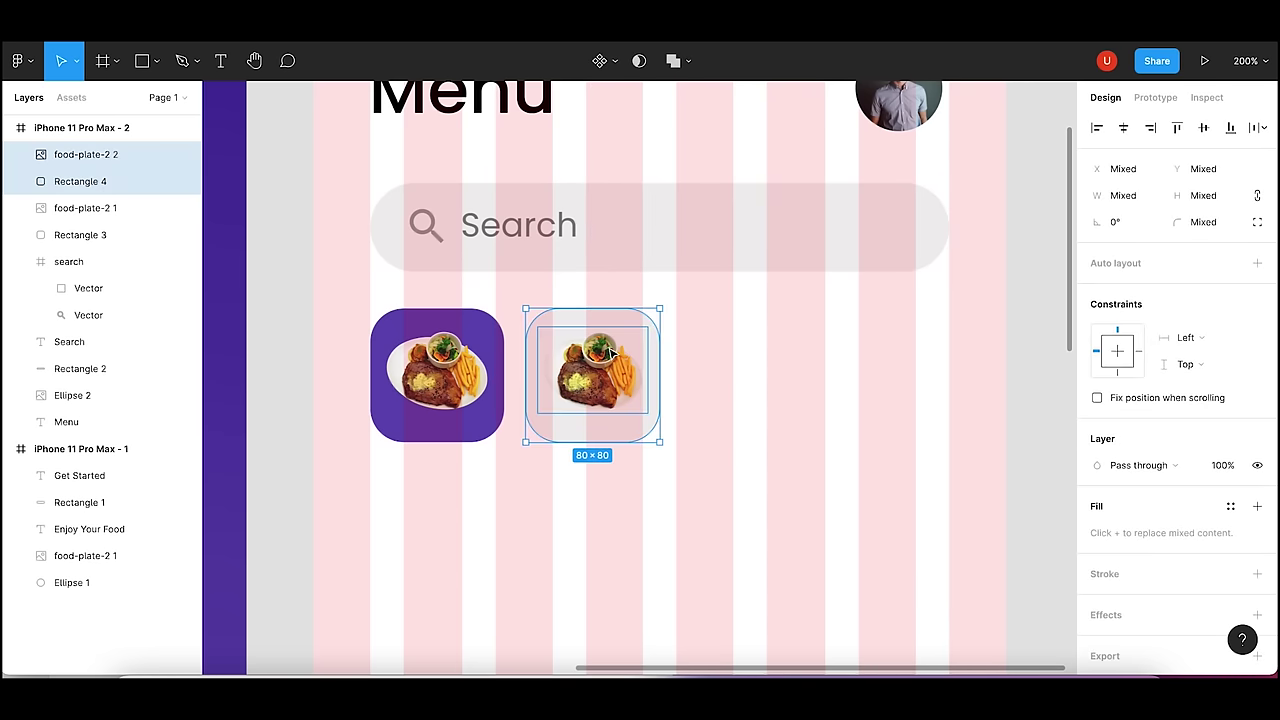
pyautogui.hotkey('ctrl', 'v')
pyautogui.moveTo(612, 350)
pyautogui.mouseDown()
pyautogui.moveTo(757, 367)
pyautogui.moveTo(911, 362)
pyautogui.mouseUp()
pyautogui.hotkey('ctrl', 'v')
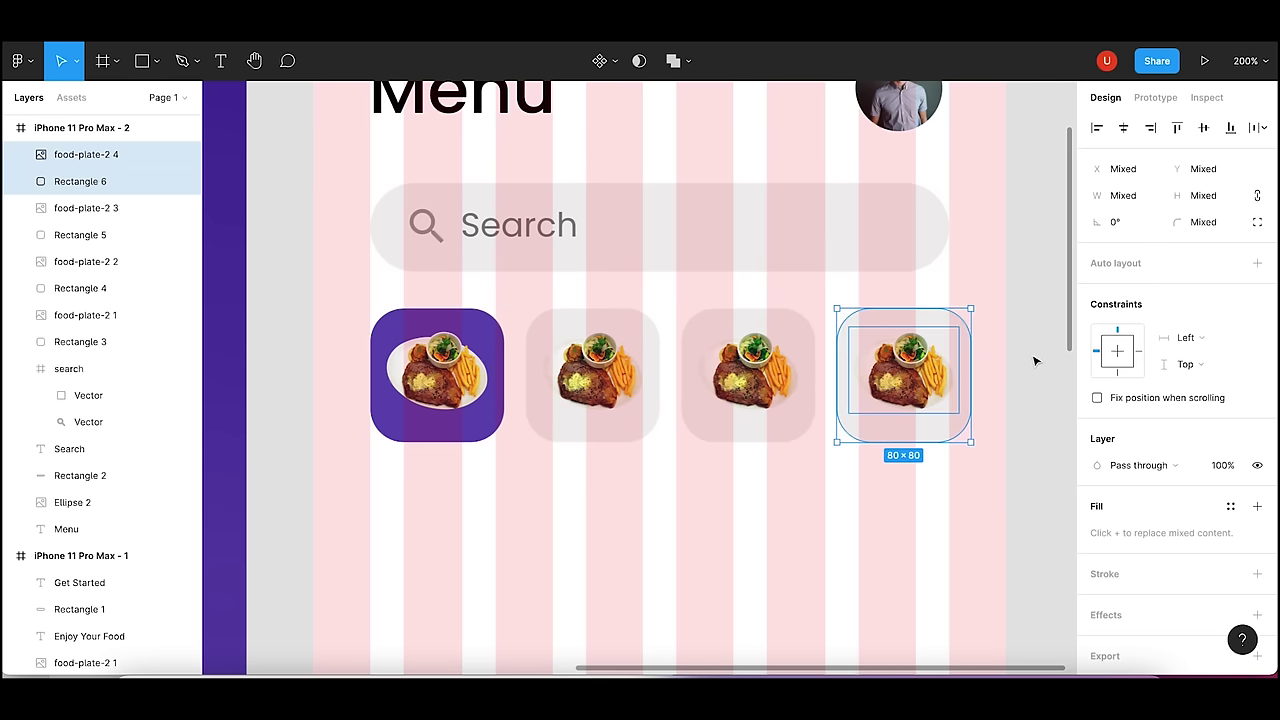
pyautogui.click(1036, 361)
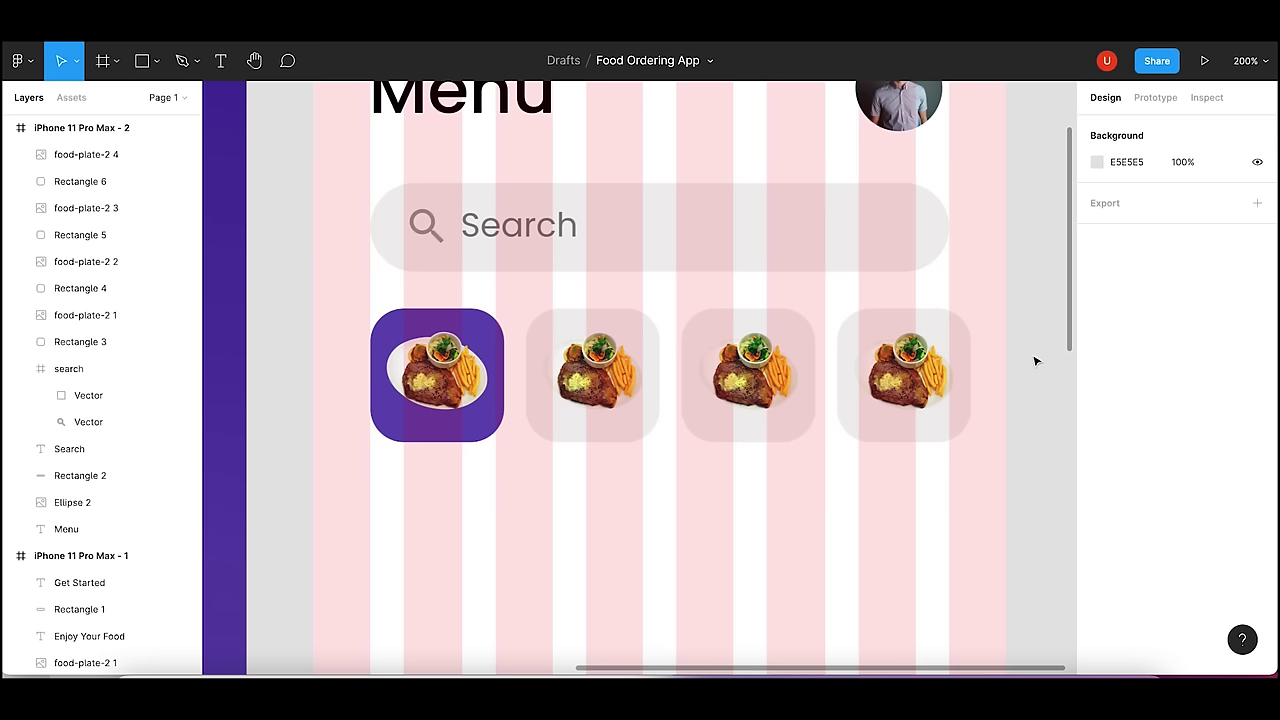
# - Select each of the four tile backgrounds to check them, then review the whole Menu screen
pyautogui.click(634, 322)
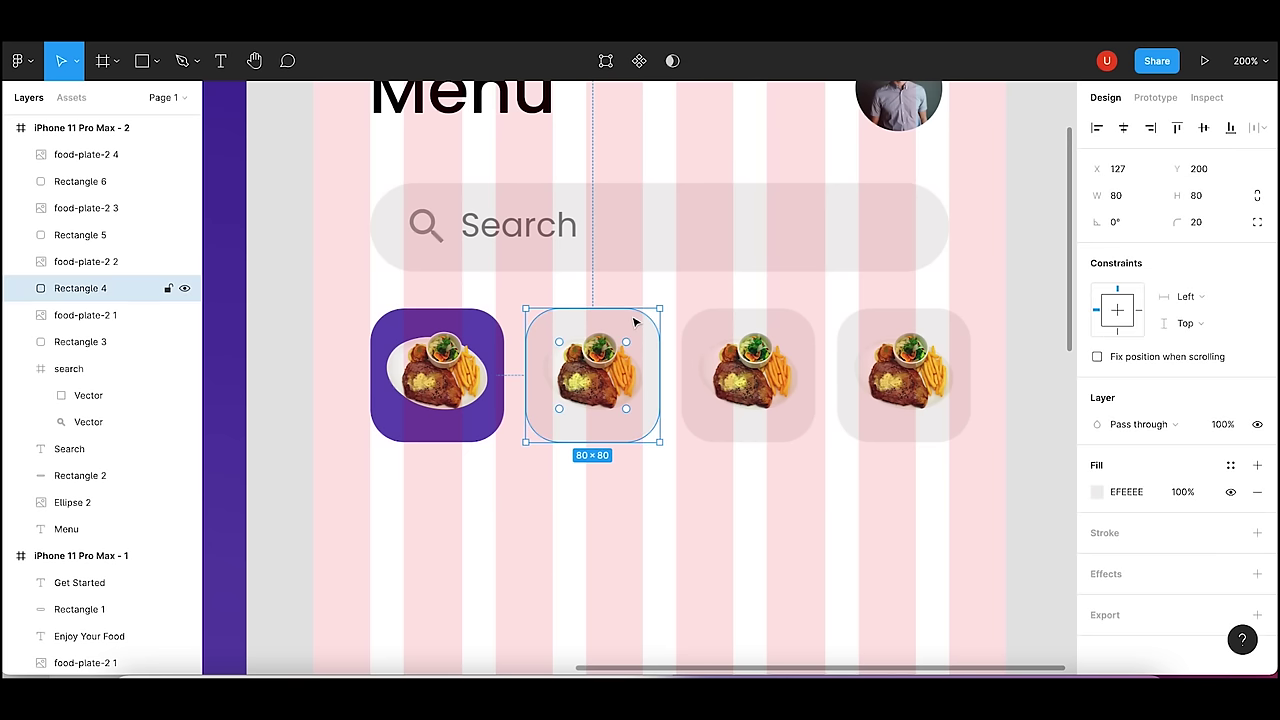
pyautogui.click(440, 324)
pyautogui.click(758, 322)
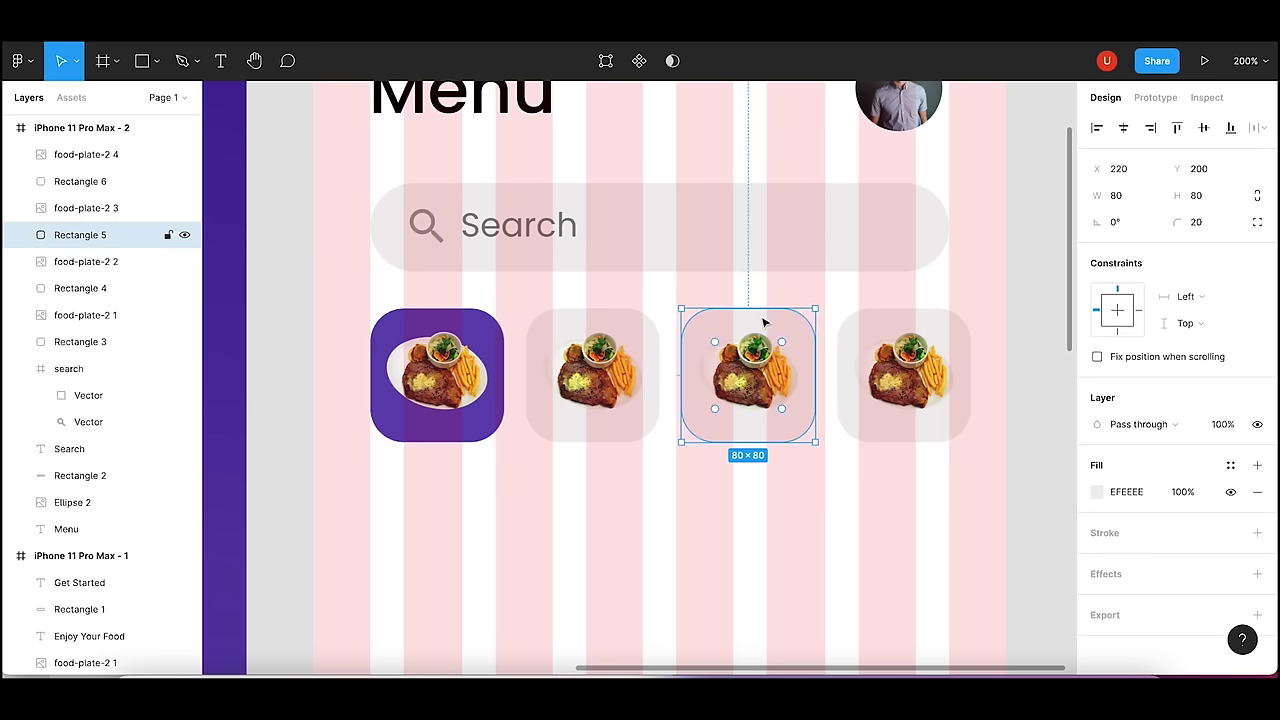
pyautogui.click(913, 315)
pyautogui.click(1023, 345)
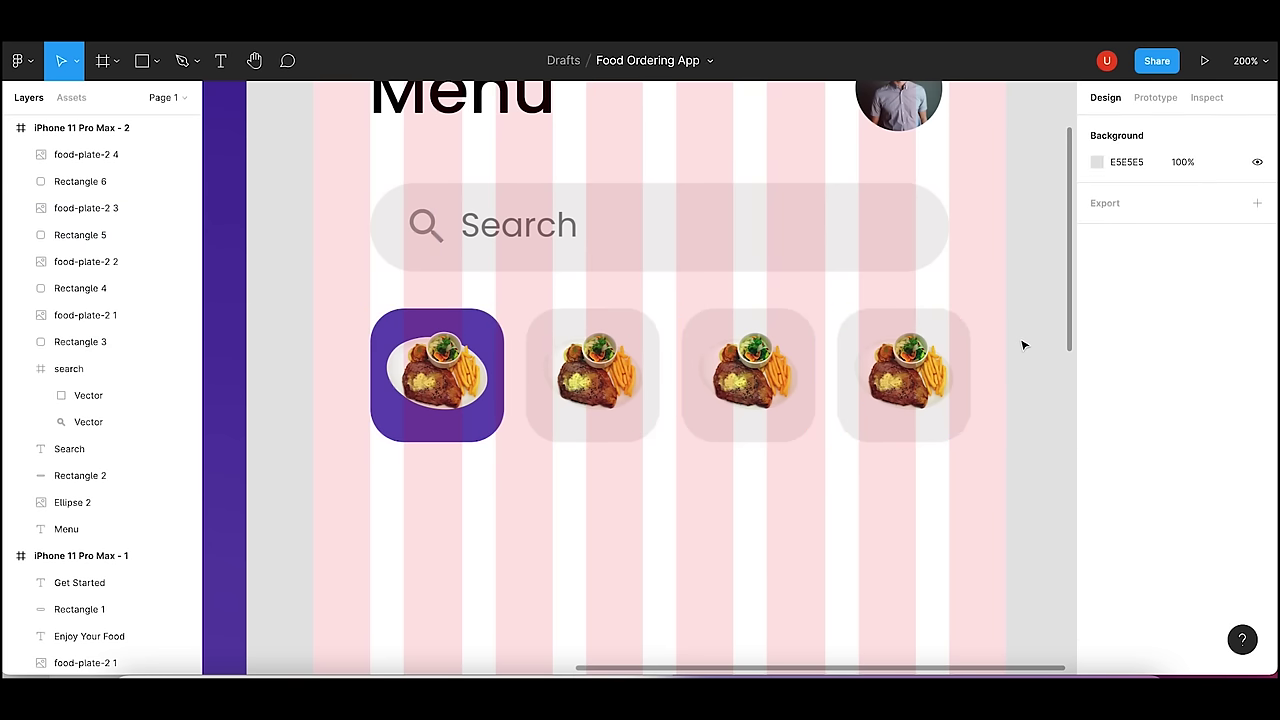
pyautogui.hotkey('shift', '0')
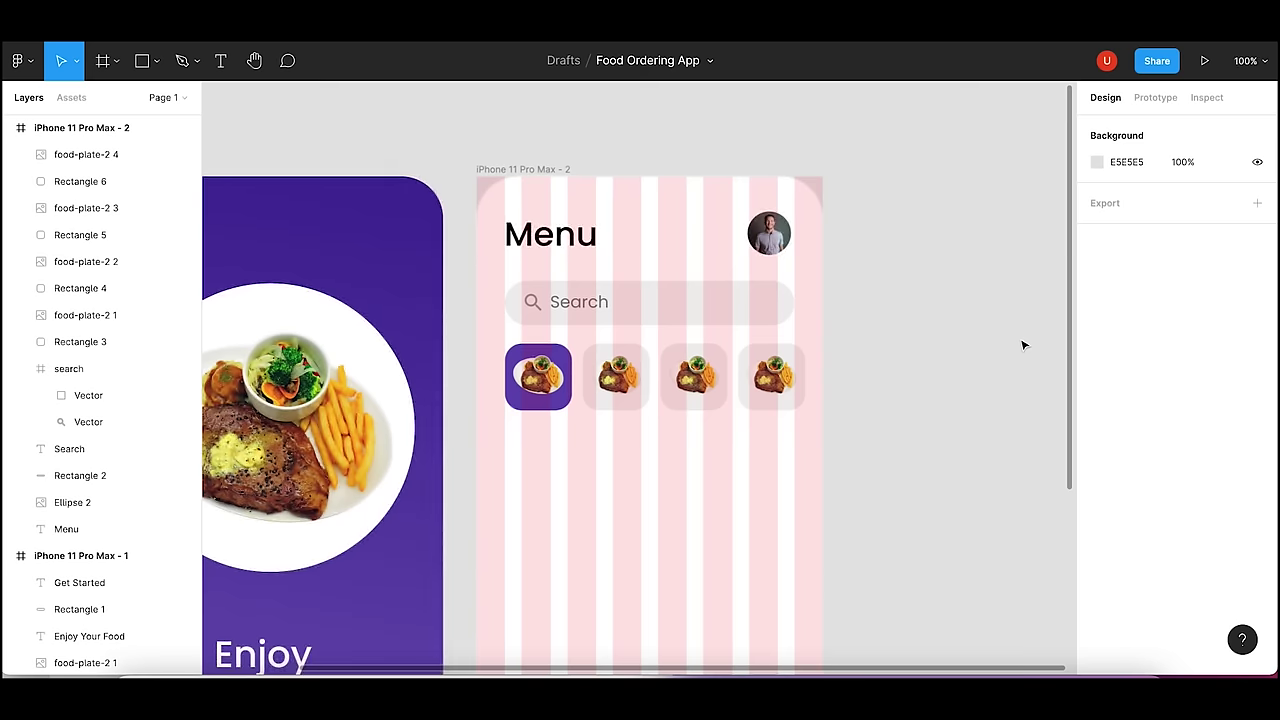
pyautogui.press('+')
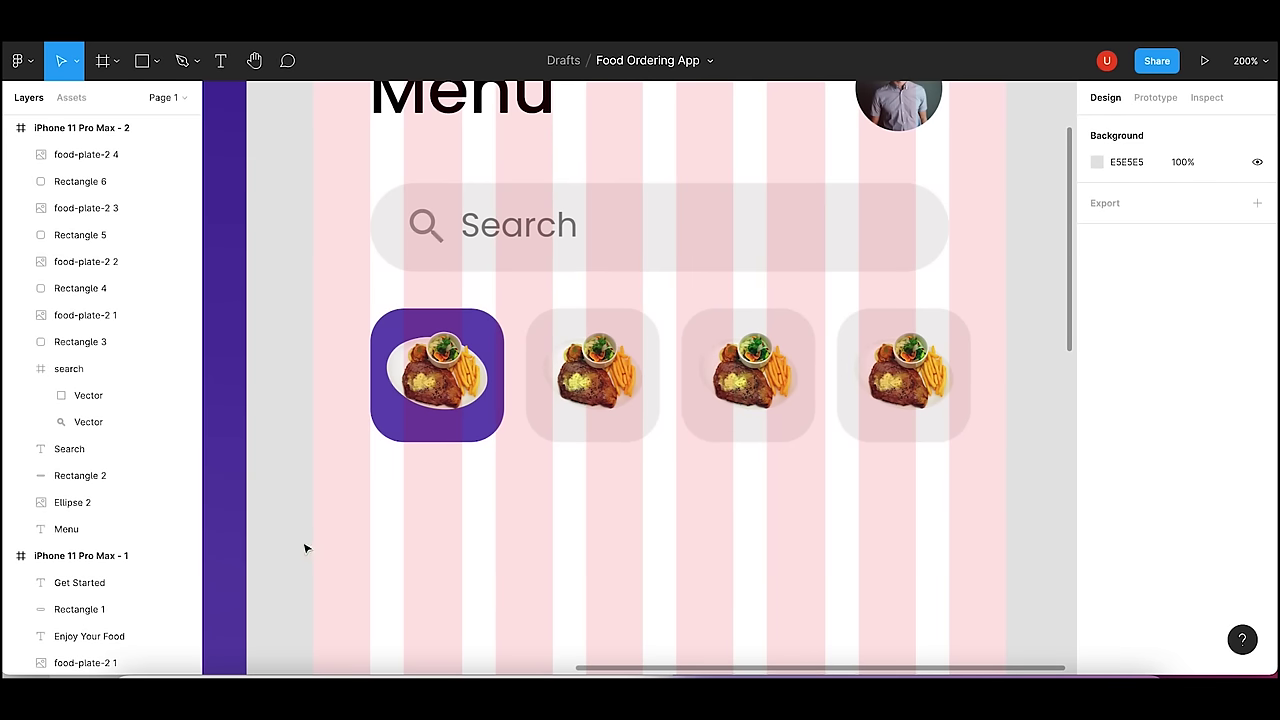
# - Paste a copy of the Search text under the first tile and change it to 'All'
pyautogui.click(500, 240)
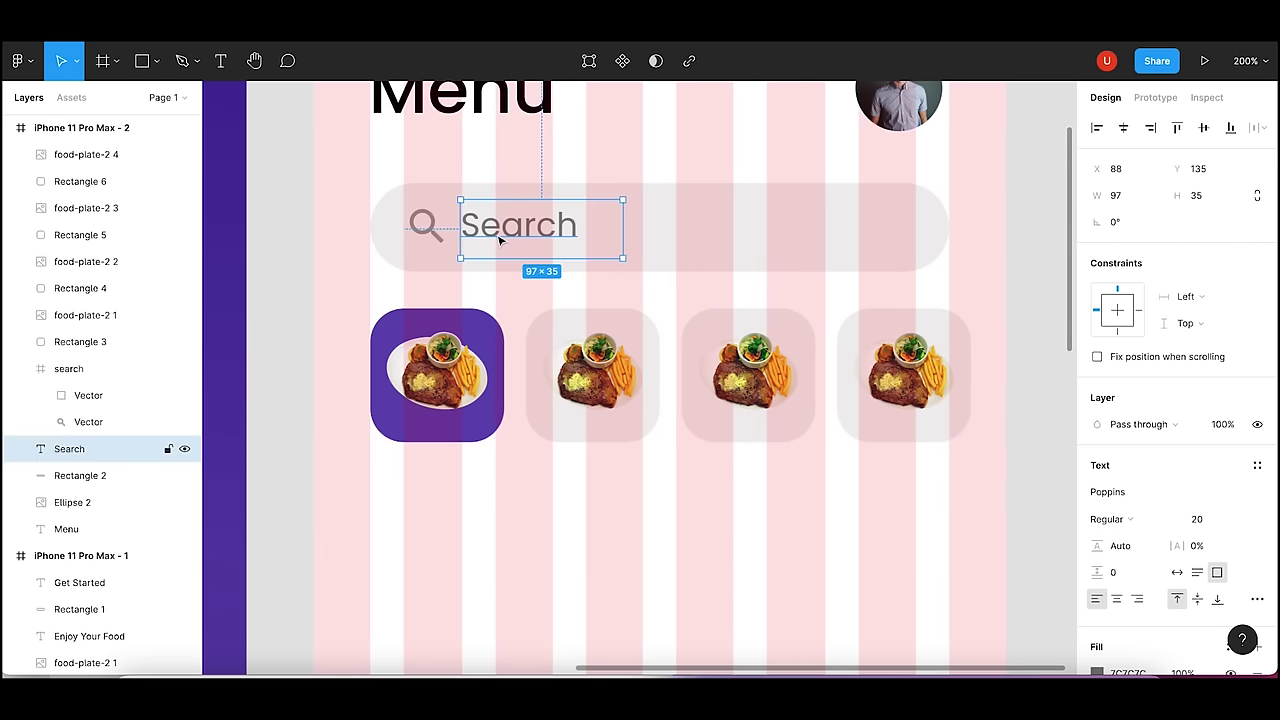
pyautogui.hotkey('ctrl', 'v')
pyautogui.moveTo(500, 240); pyautogui.dragTo(432, 480)
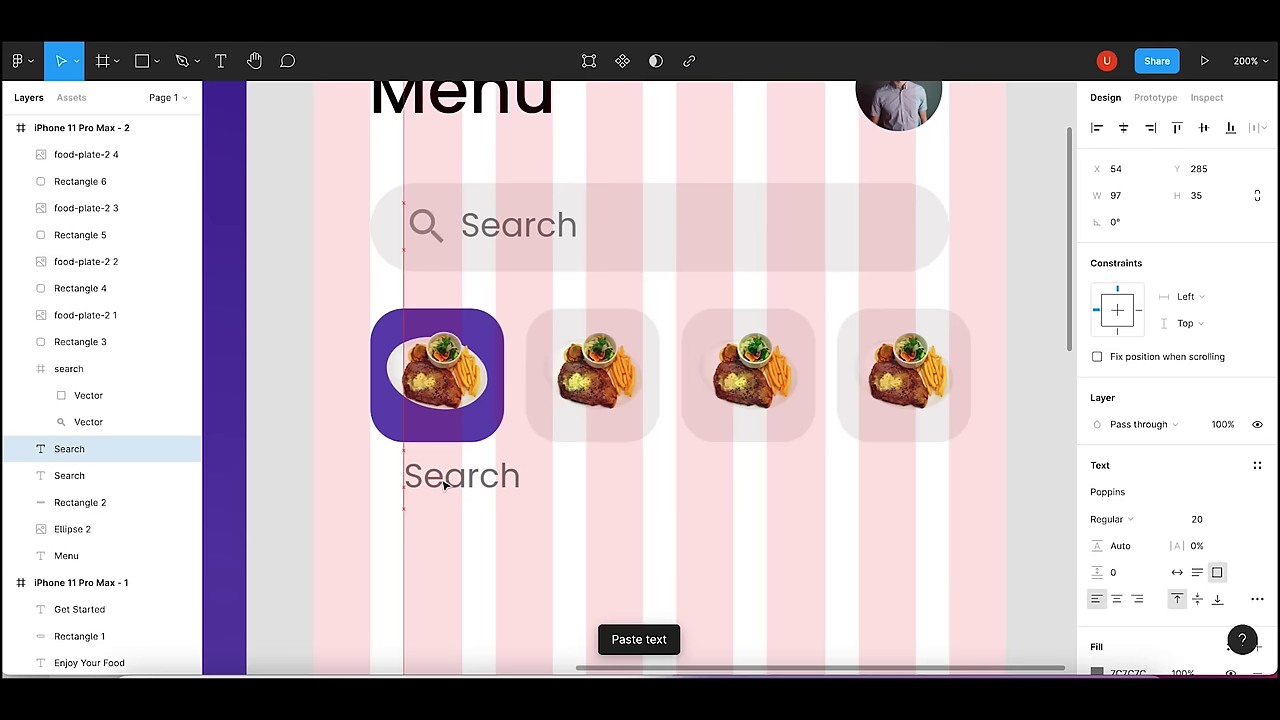
pyautogui.doubleClick(432, 480)
pyautogui.write('All')
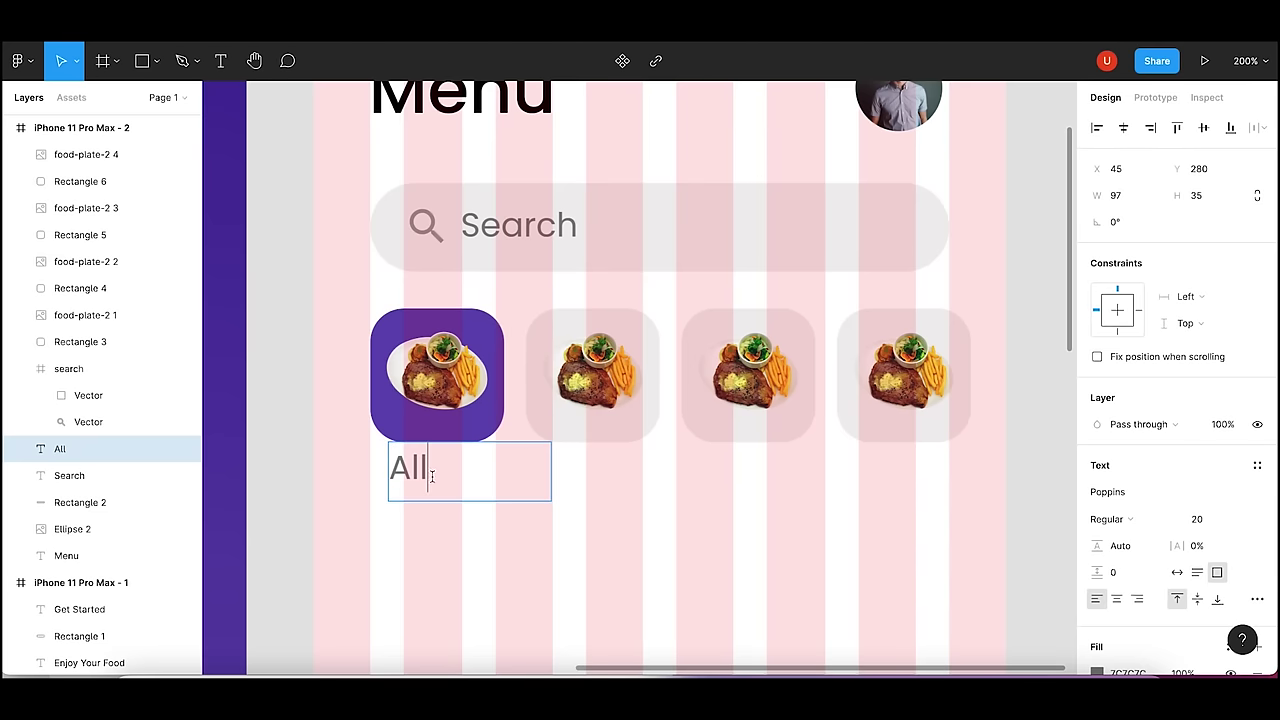
pyautogui.press('Escape')
# - Widen the All label to the tile's width, centre its text and set font size 18
pyautogui.moveTo(551, 473); pyautogui.dragTo(497, 473)
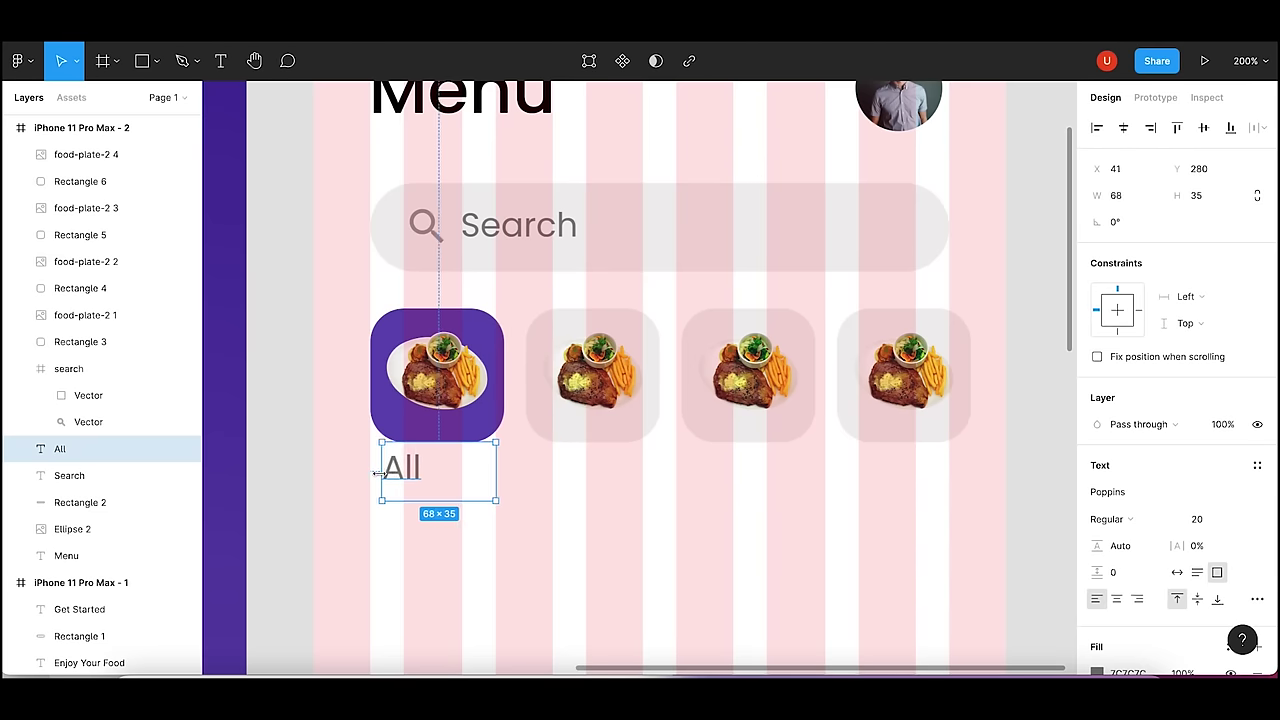
pyautogui.moveTo(386, 473); pyautogui.dragTo(370, 473)
pyautogui.moveTo(494, 472); pyautogui.dragTo(503, 472)
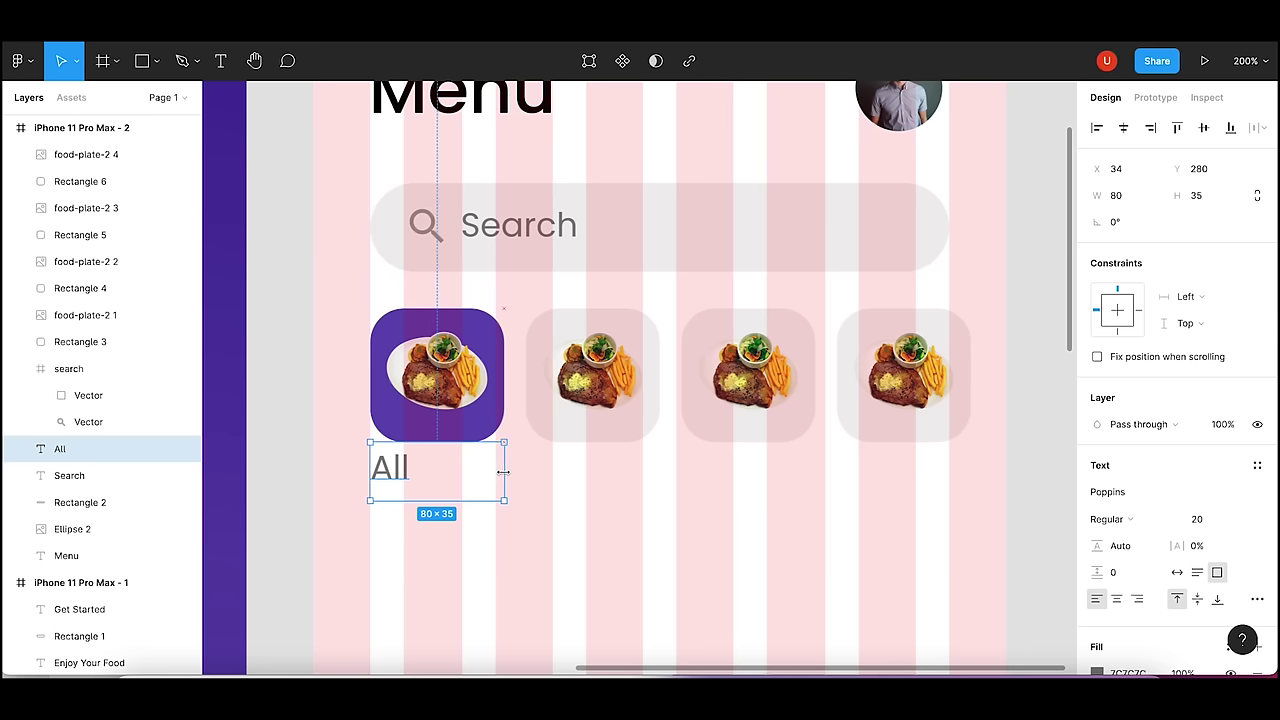
pyautogui.click(1117, 598)
pyautogui.click(743, 576)
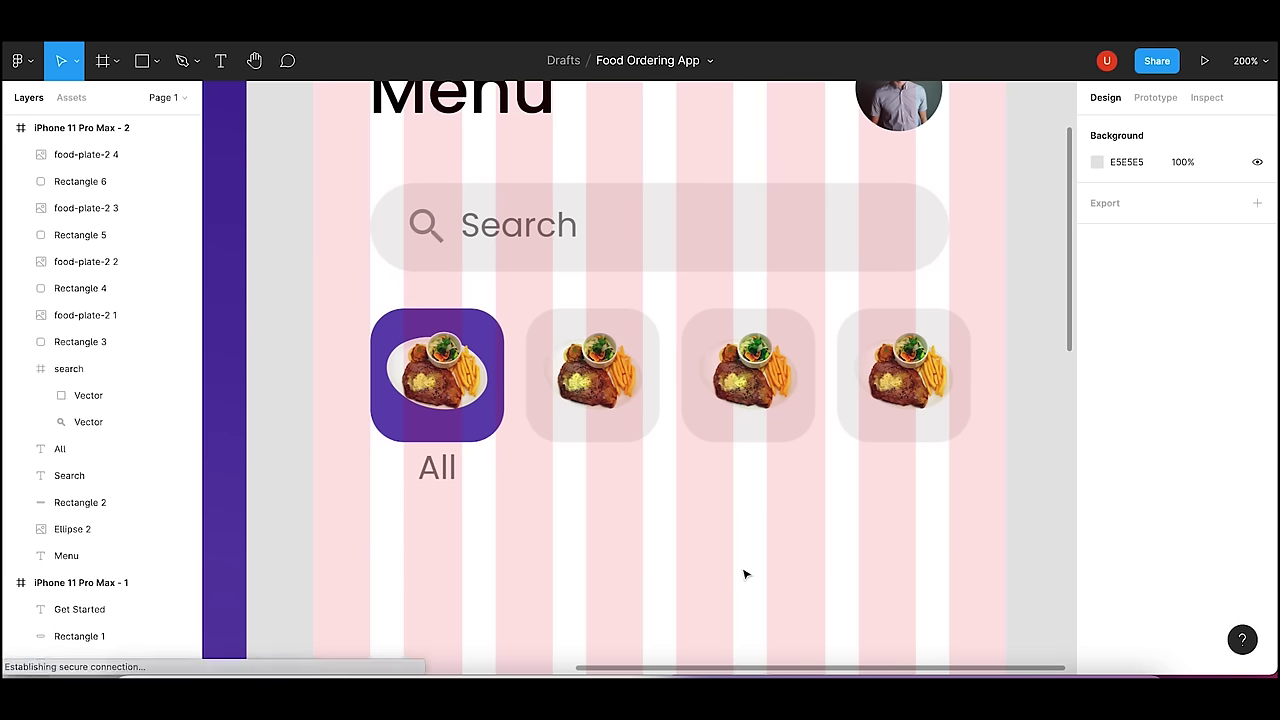
pyautogui.moveTo(435, 490); pyautogui.dragTo(440, 481)
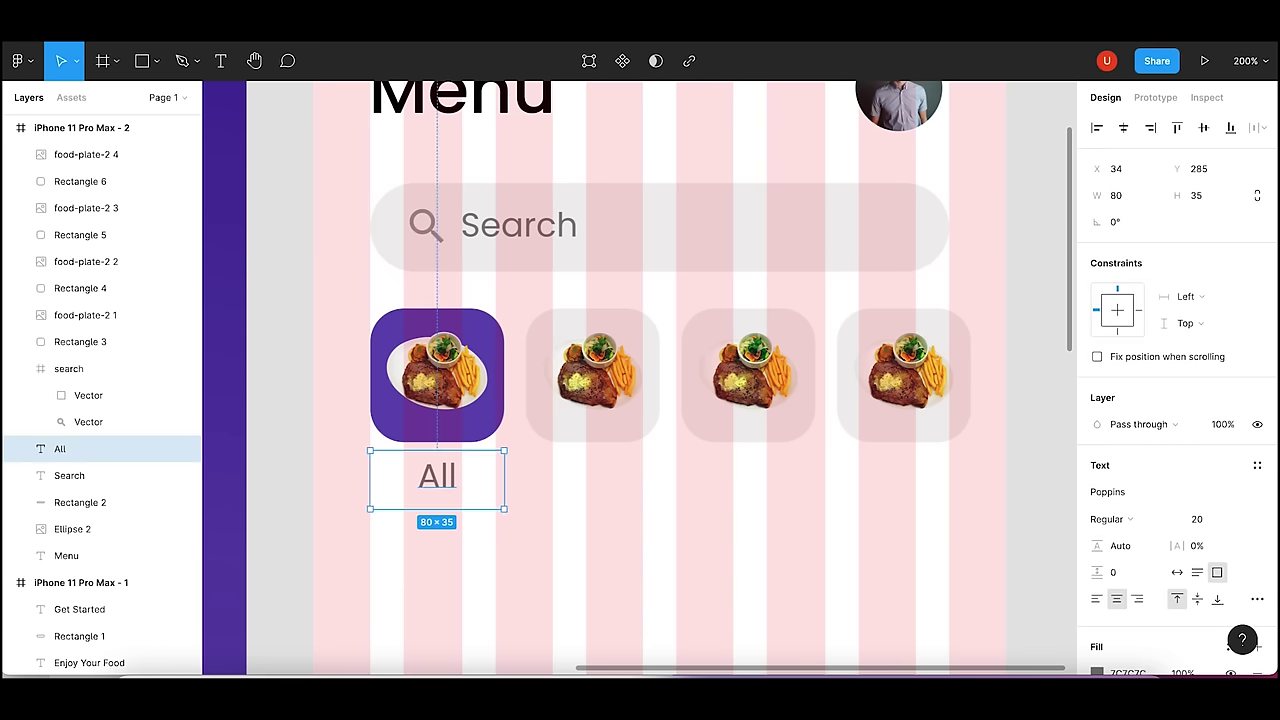
pyautogui.click(1216, 521)
pyautogui.write('6')
pyautogui.press('Return')
pyautogui.click(608, 614)
# - Duplicate the All label under the second tile and change it to 'Burger'
pyautogui.click(440, 481)
pyautogui.hotkey('ctrl', 'c')
pyautogui.hotkey('ctrl', 'v')
pyautogui.moveTo(440, 478); pyautogui.dragTo(583, 481)
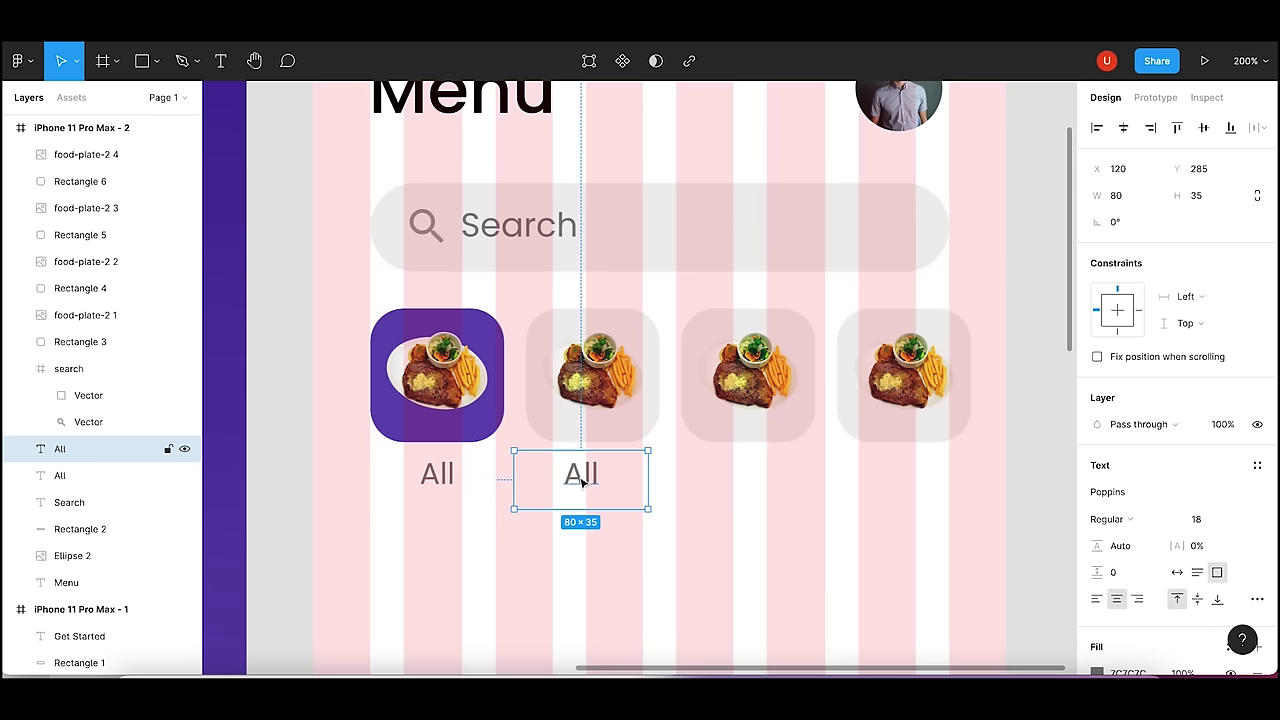
pyautogui.press('Right')
pyautogui.press('Right')
pyautogui.press('Right')
pyautogui.press('Right')
pyautogui.press('Right')
pyautogui.press('Right')
pyautogui.press('Right')
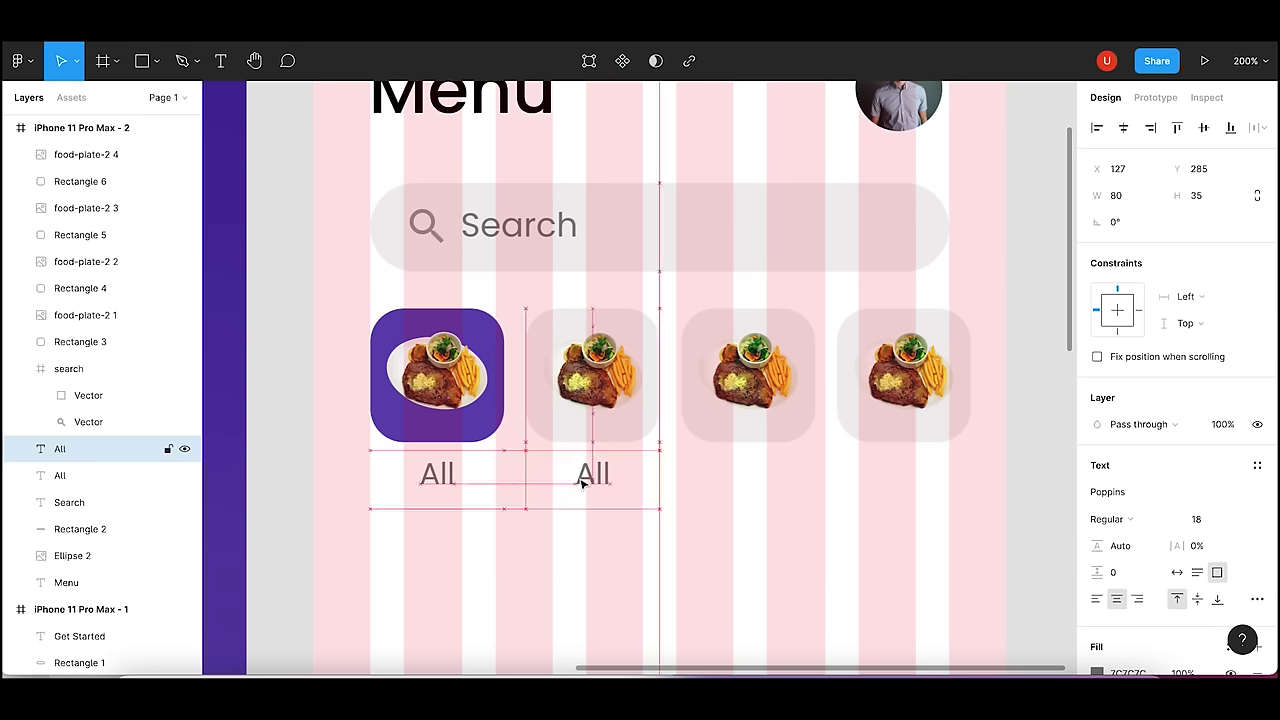
pyautogui.doubleClick(585, 476)
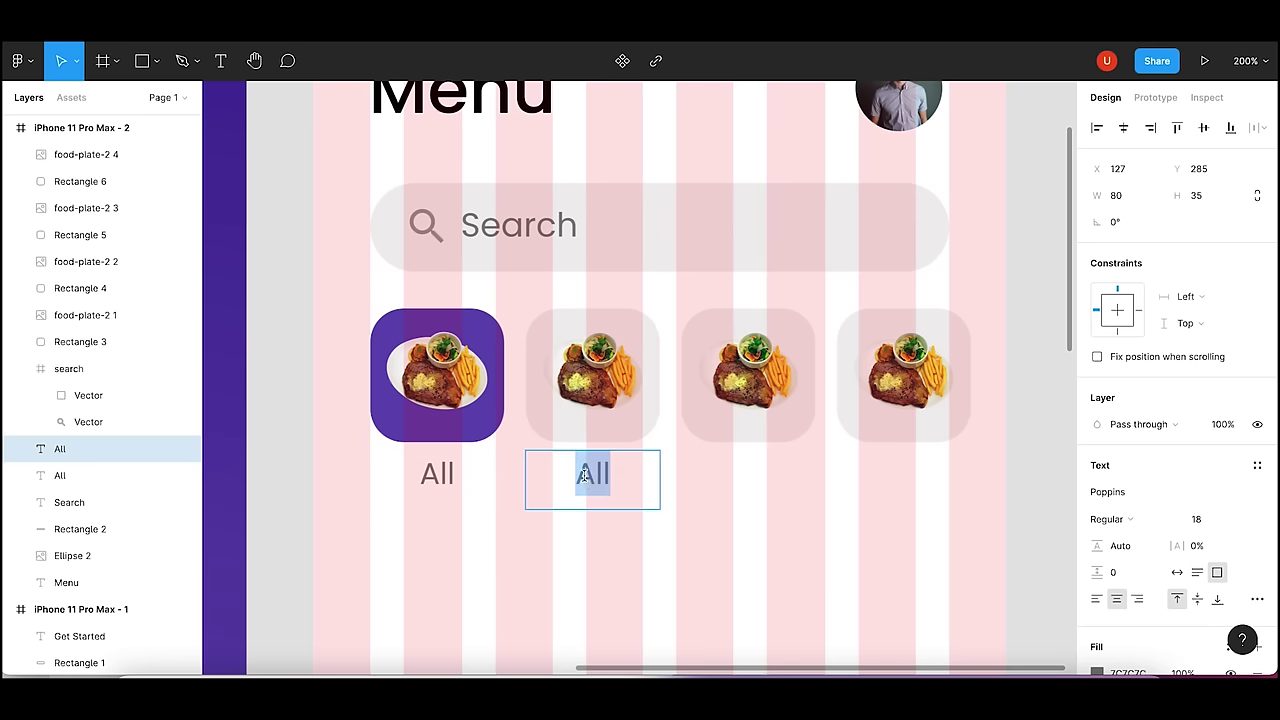
pyautogui.write('Burger')
pyautogui.press('Escape')
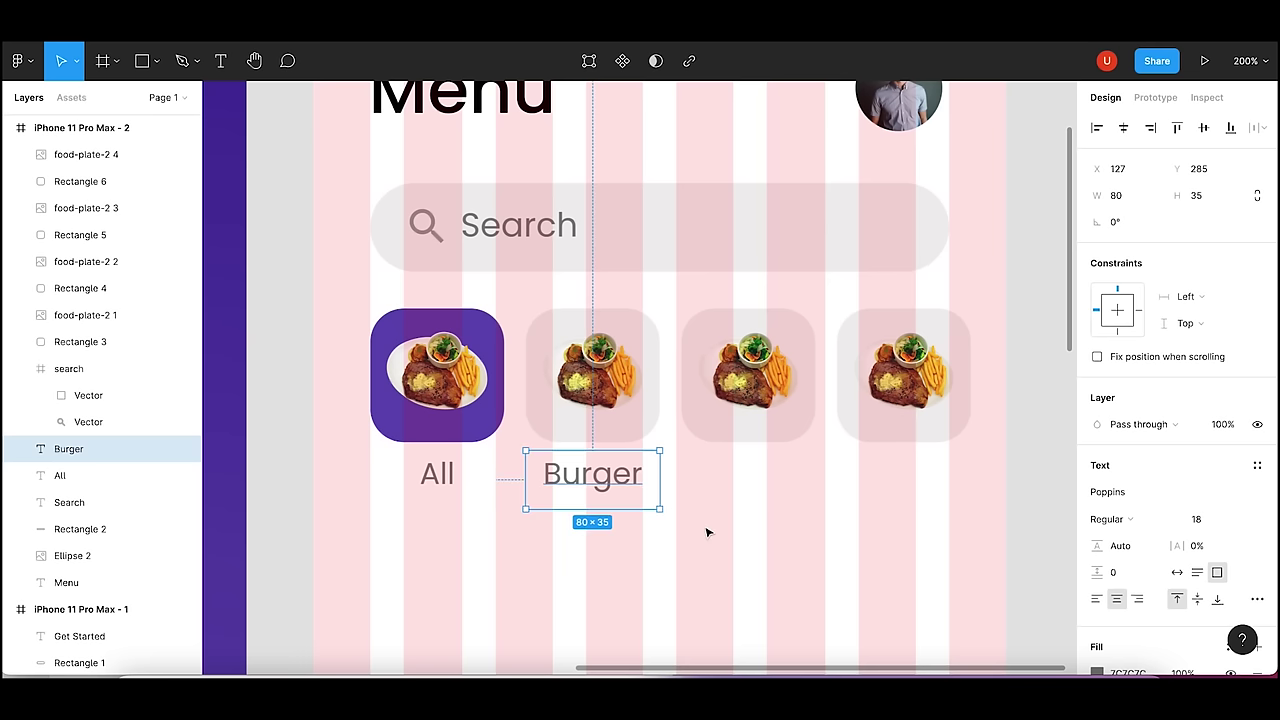
# - Duplicate the Burger label under the third tile and change it to 'Pizza'
pyautogui.click(749, 514)
pyautogui.click(610, 487)
pyautogui.hotkey('ctrl', 'v')
pyautogui.moveTo(610, 487); pyautogui.dragTo(766, 487)
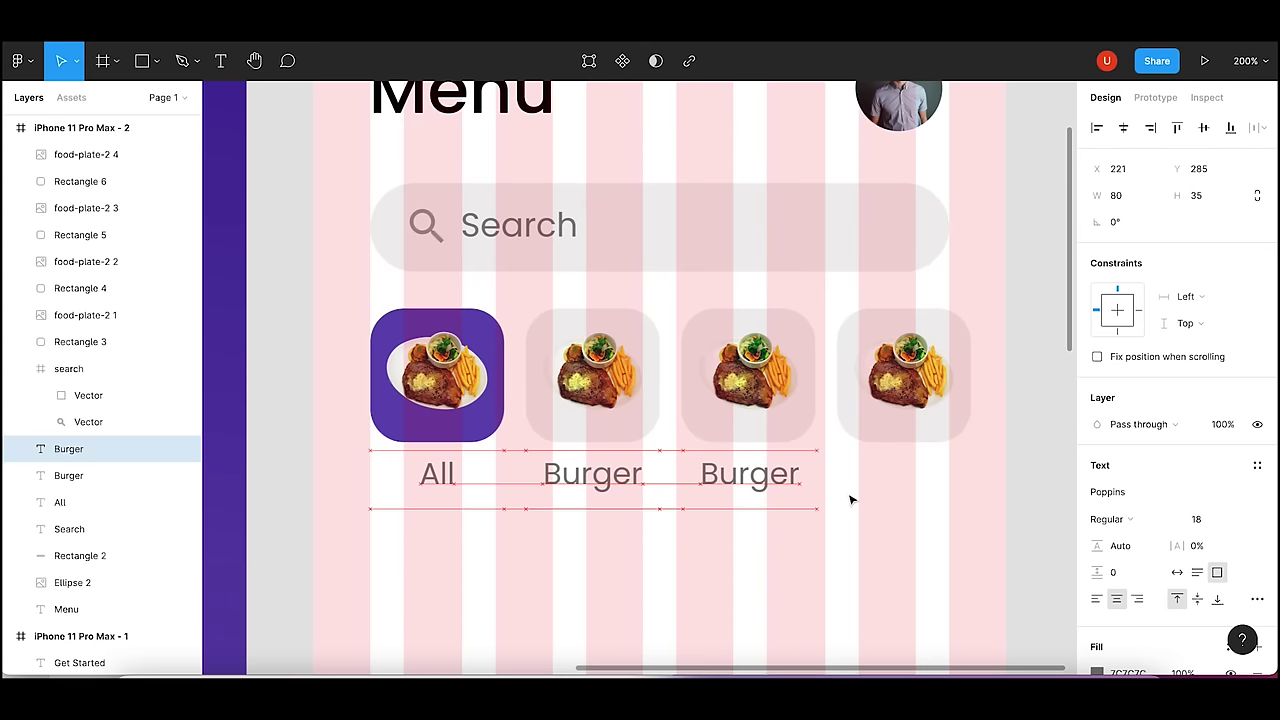
pyautogui.doubleClick(776, 478)
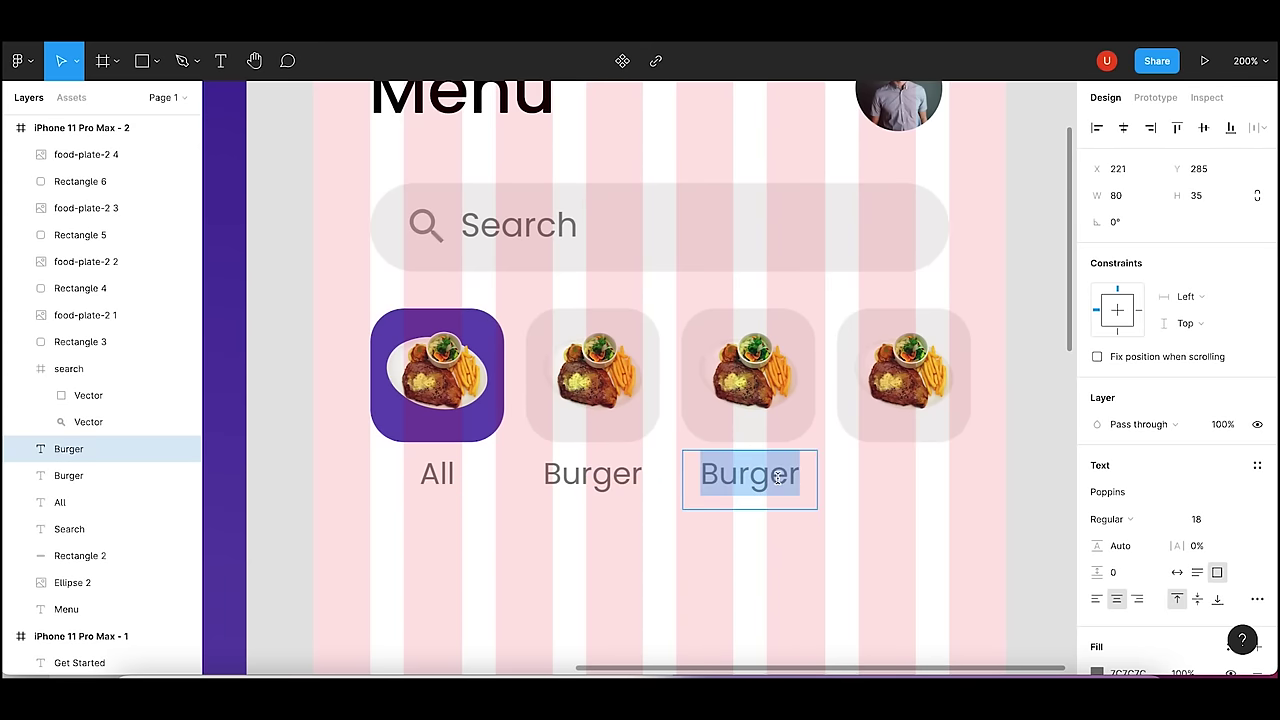
pyautogui.write('Pizza')
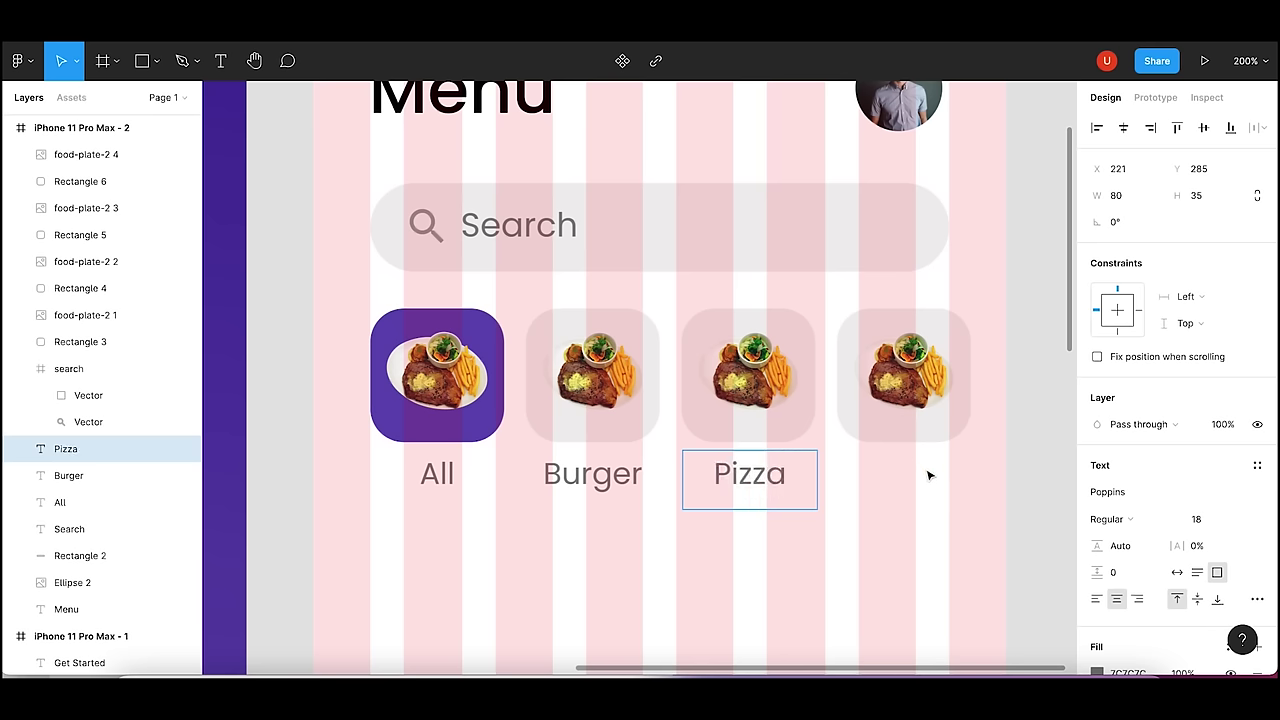
pyautogui.press('Escape')
# - Duplicate the Pizza label under the fourth tile and change it to 'Dessert'
pyautogui.hotkey('ctrl', 'v')
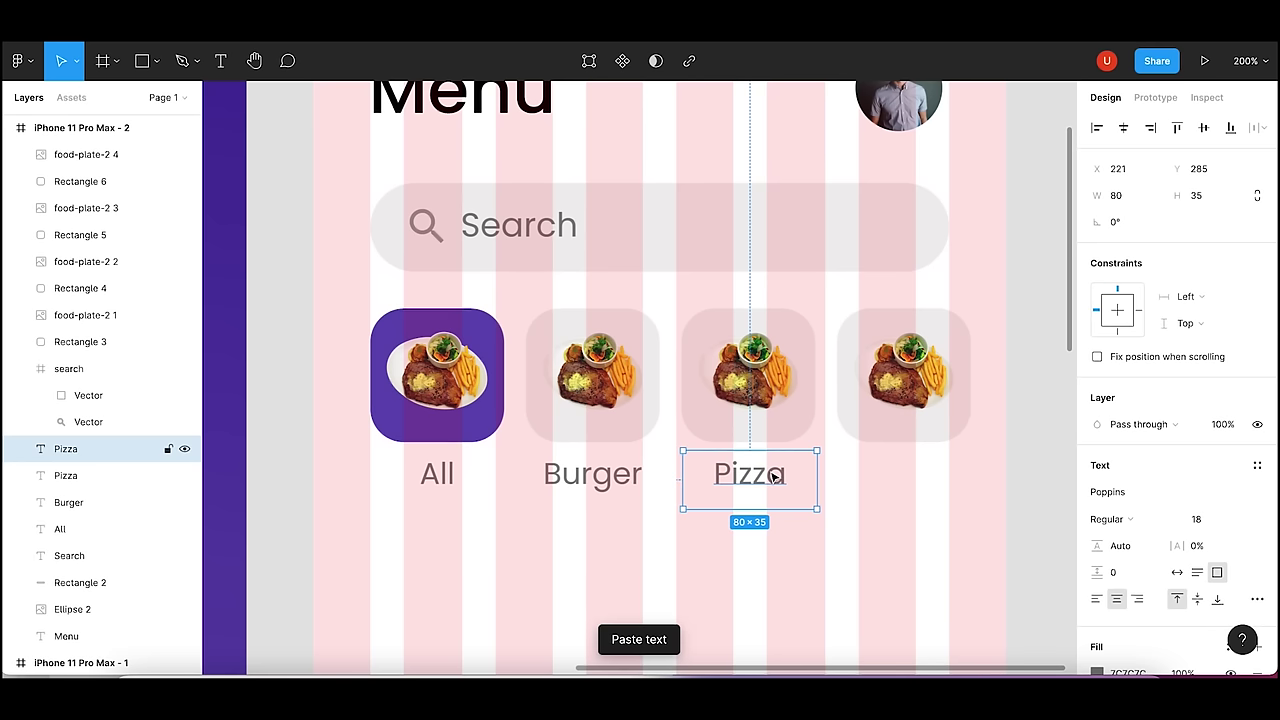
pyautogui.moveTo(764, 479); pyautogui.dragTo(913, 482)
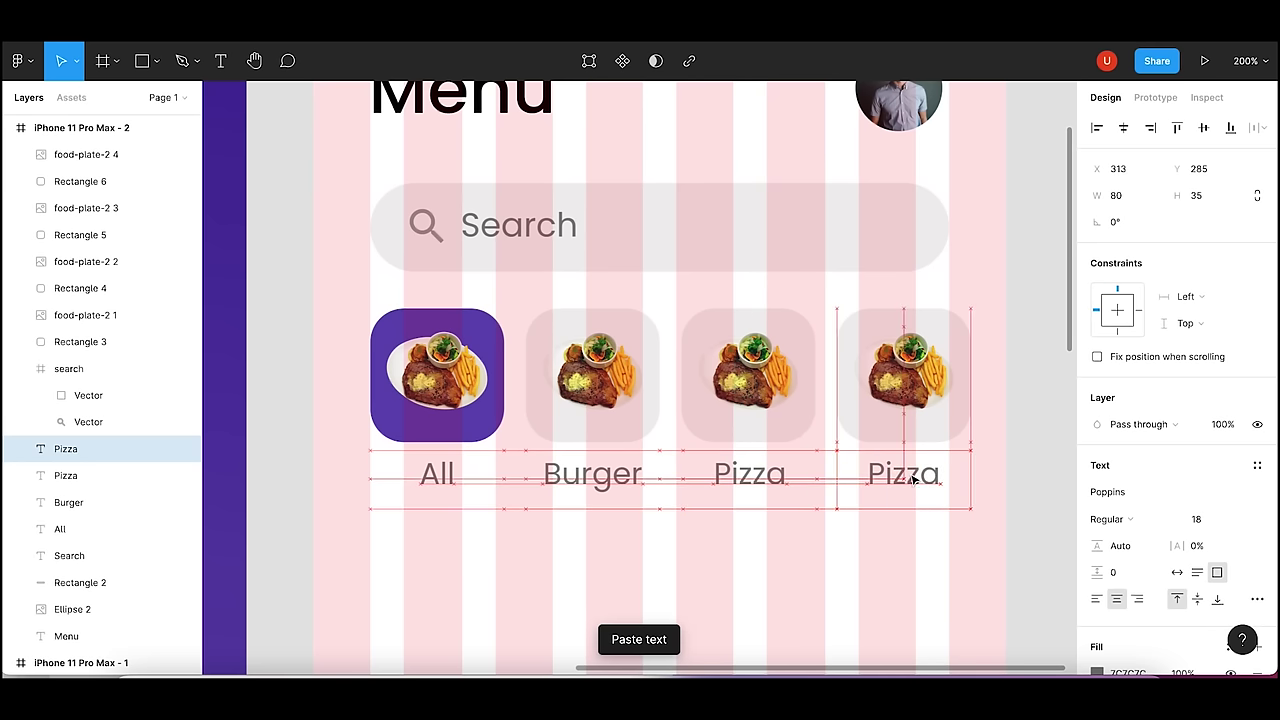
pyautogui.doubleClick(913, 478)
pyautogui.write('S')
pyautogui.press('BackSpace')
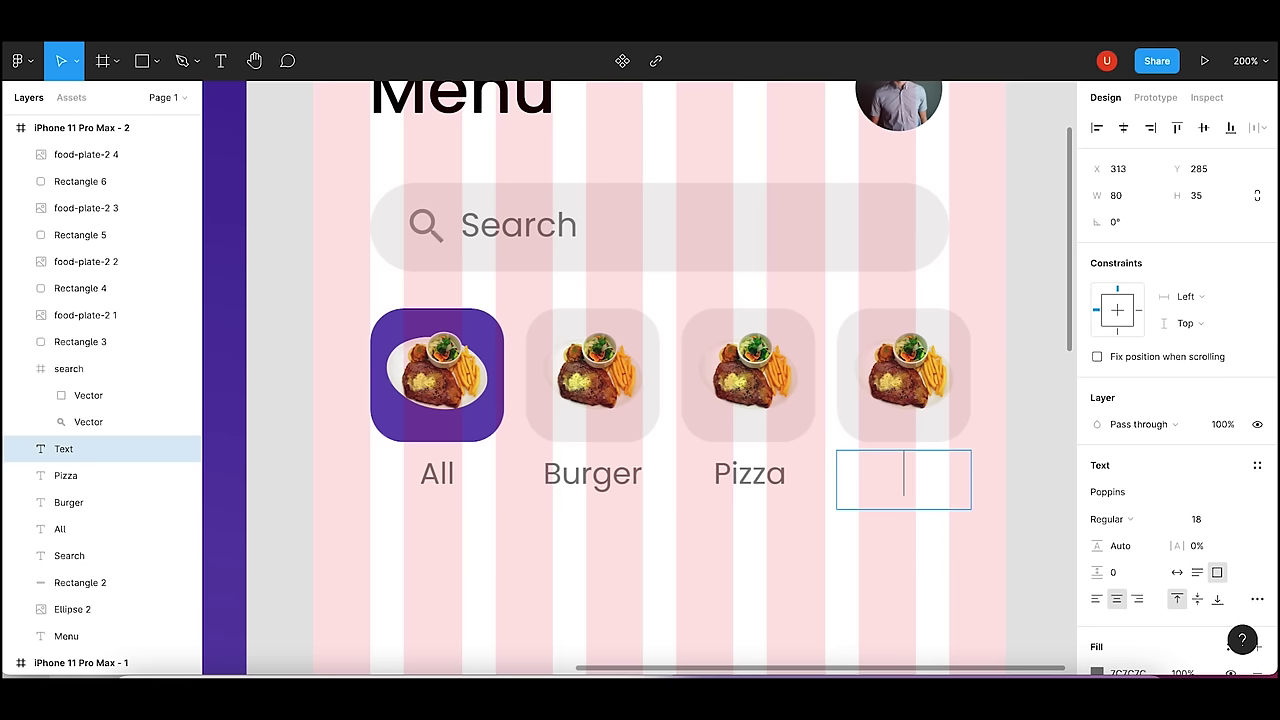
pyautogui.write('Dessert')
pyautogui.press('Escape')
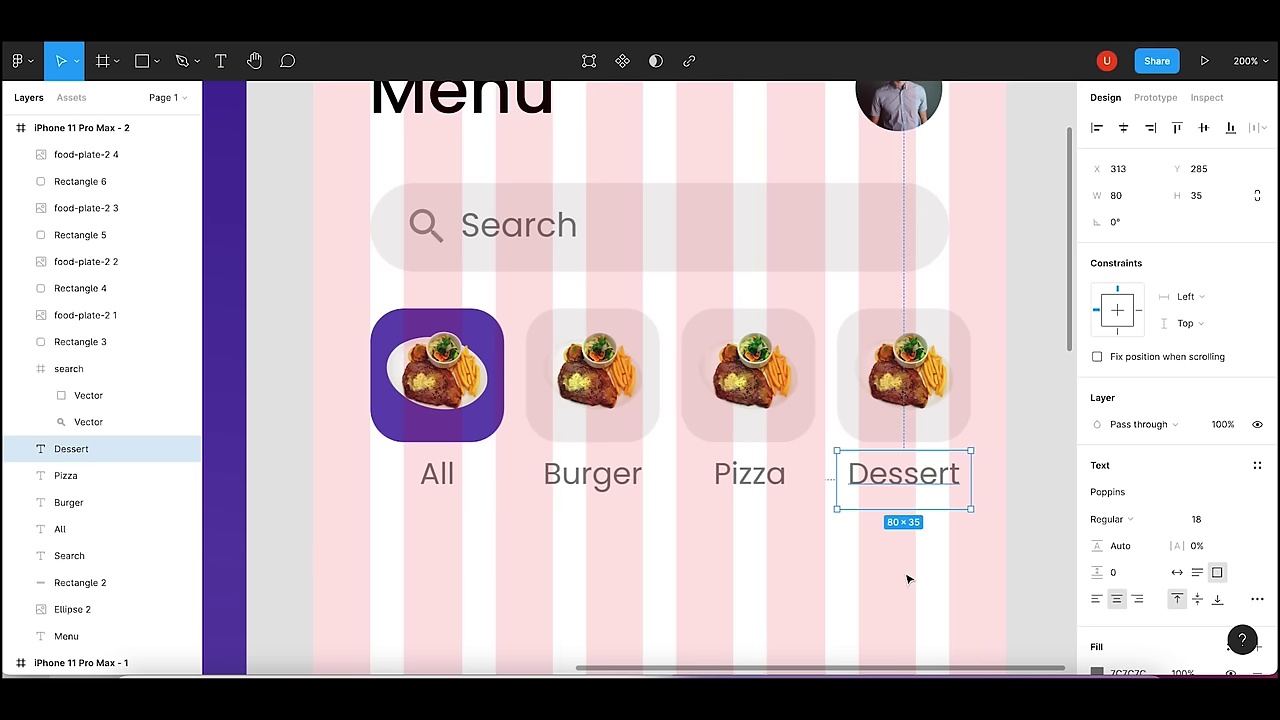
pyautogui.click(1053, 549)
# - Zoom out and check the Search, All and Burger labels' text properties
pyautogui.press('-')
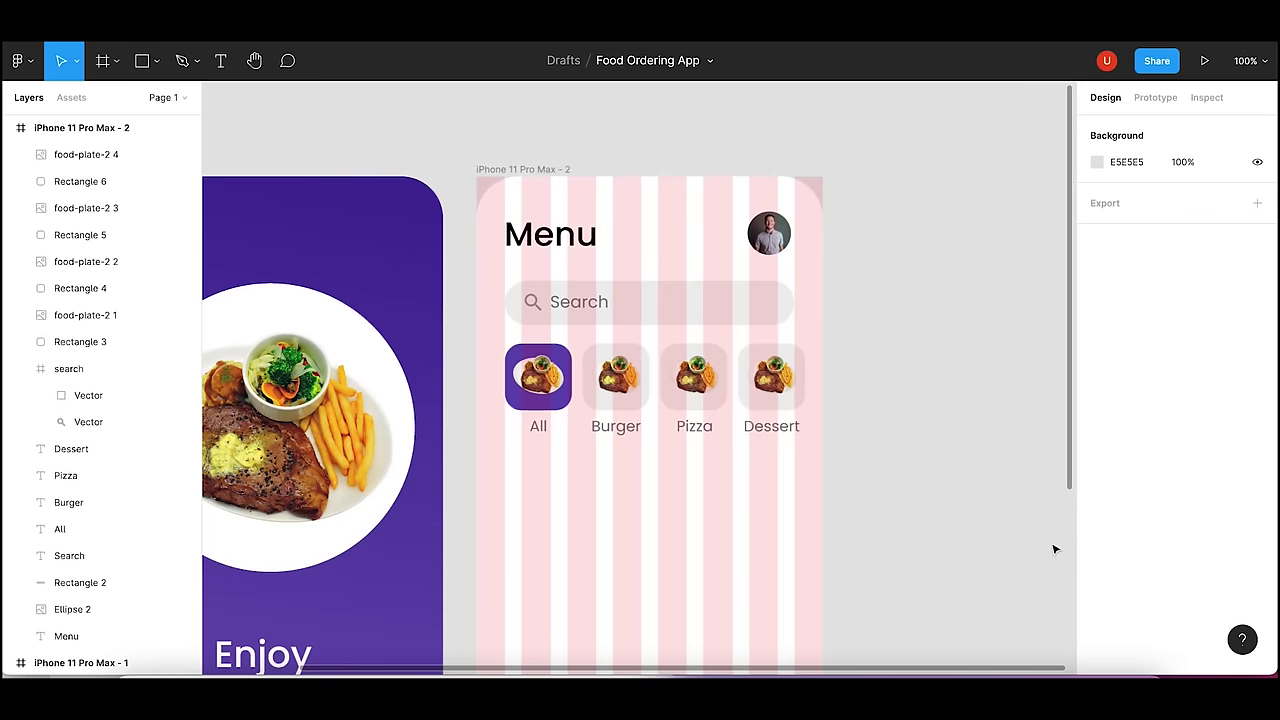
pyautogui.press('-')
pyautogui.press('+')
pyautogui.click(612, 306)
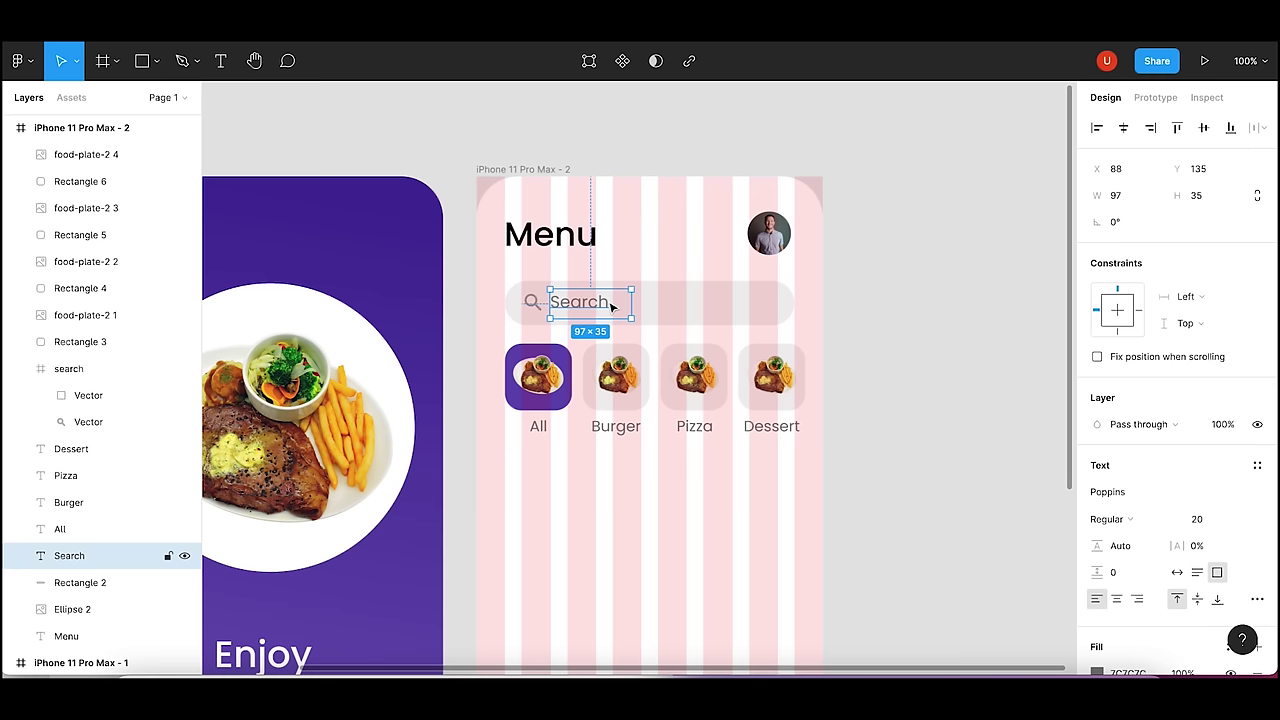
pyautogui.click(537, 428)
pyautogui.click(602, 435)
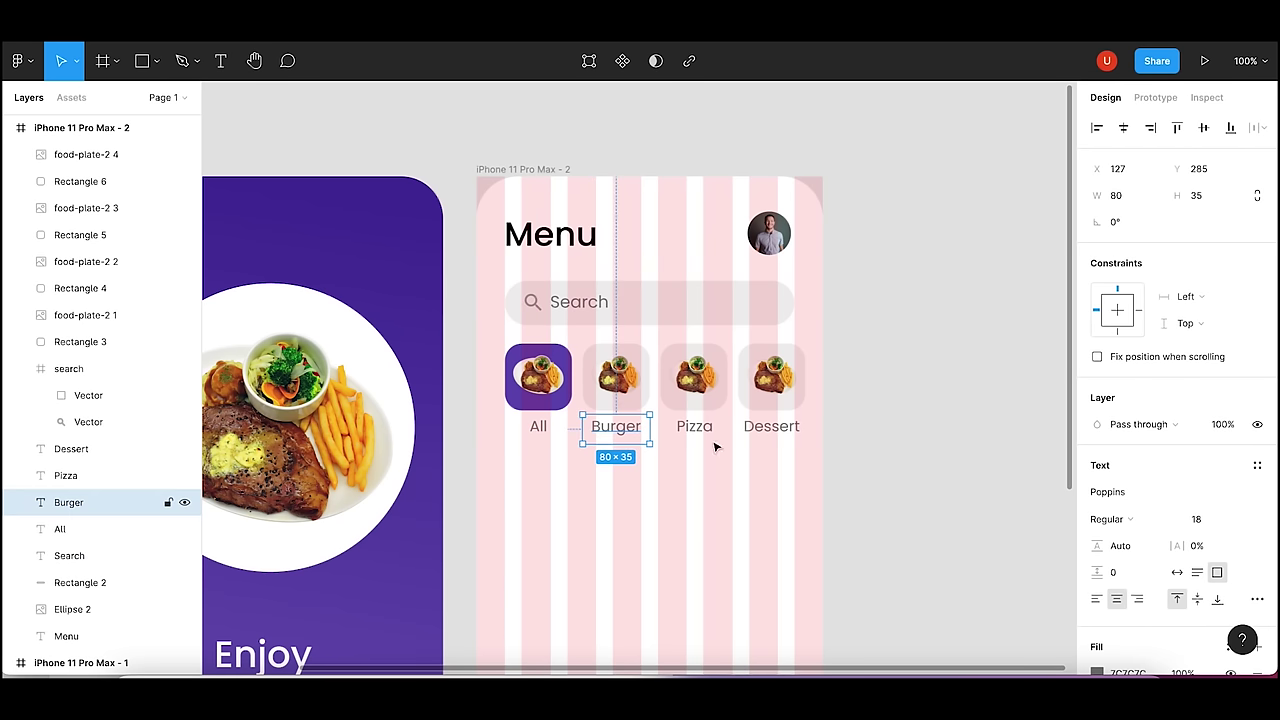
pyautogui.click(894, 465)
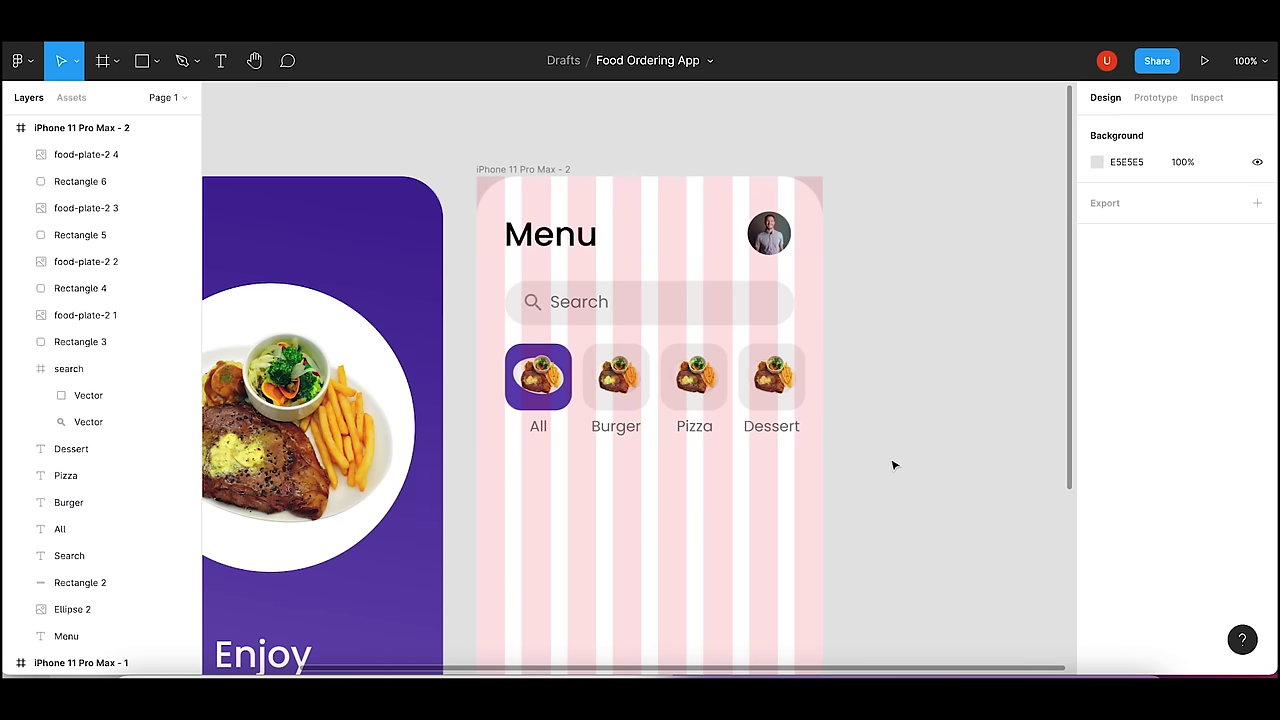
pyautogui.press('+')
# - Import burger-3.png from the project's image folder into the design
pyautogui.click(599, 388)
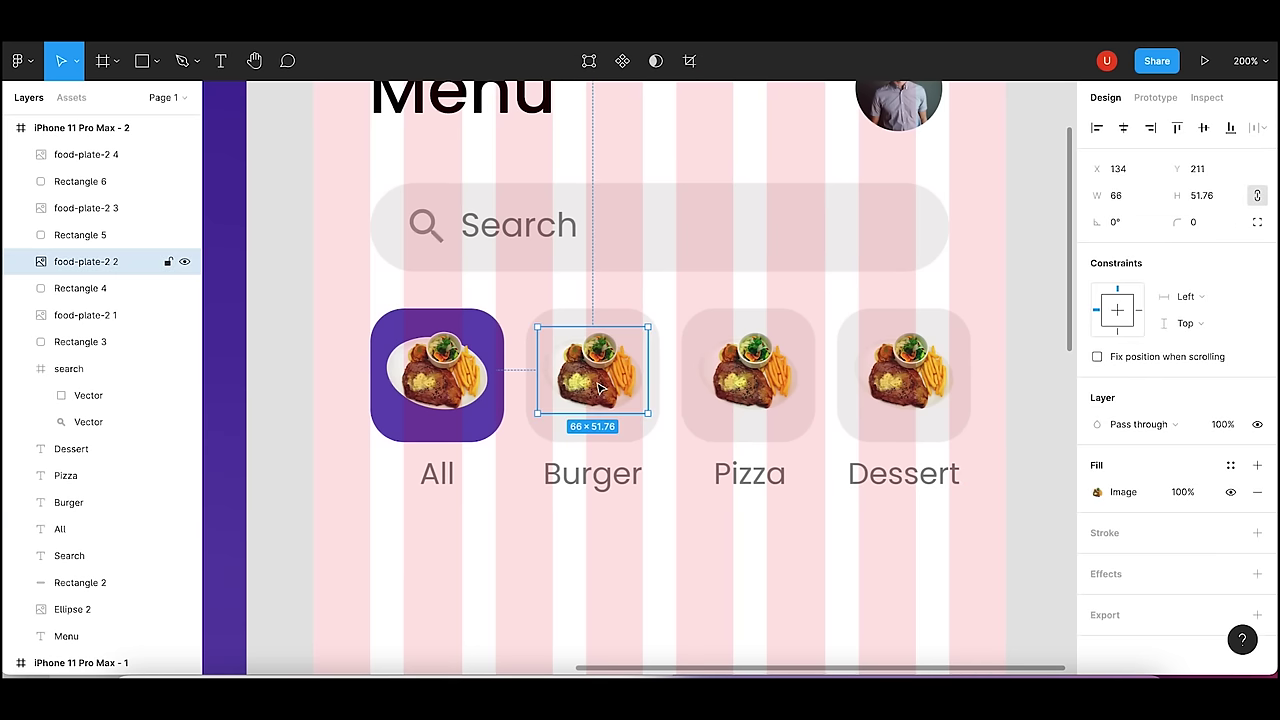
pyautogui.click(138, 672)
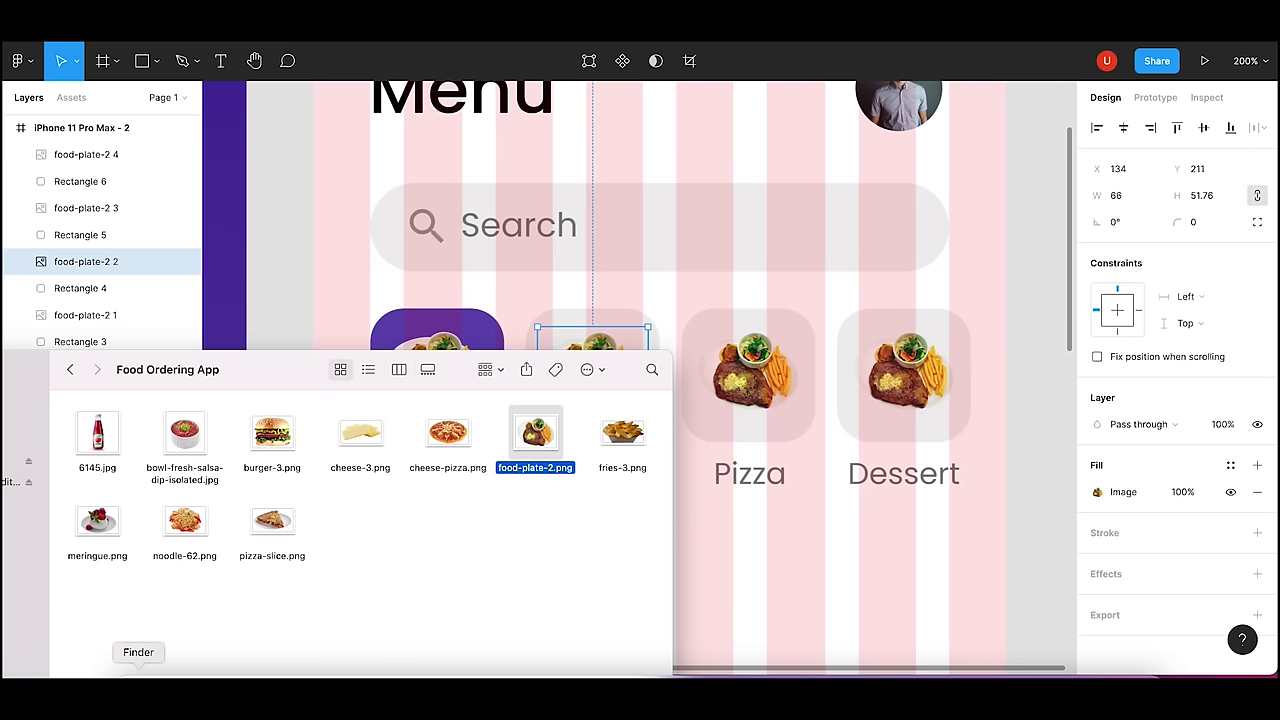
pyautogui.click(276, 438)
pyautogui.moveTo(276, 438); pyautogui.dragTo(620, 344)
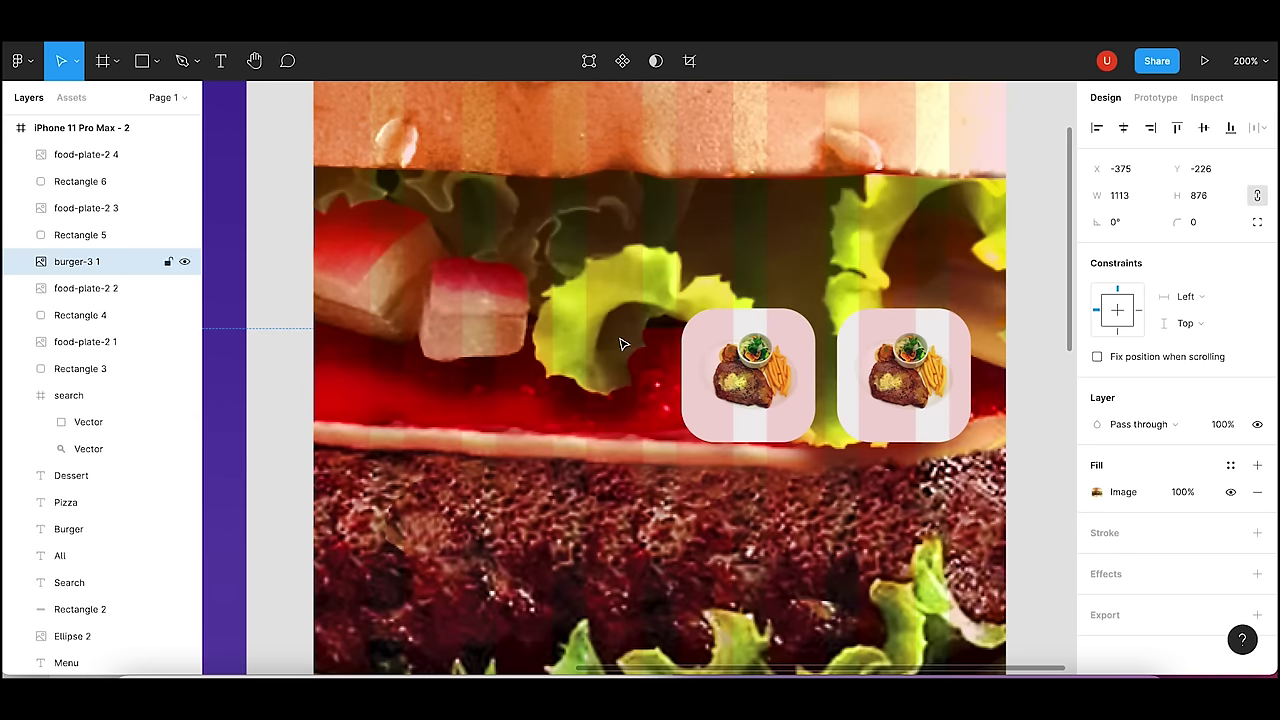
# - Set the burger image to width 70 at position 200, 200, then move it onto the Burger tile
pyautogui.click(1122, 199)
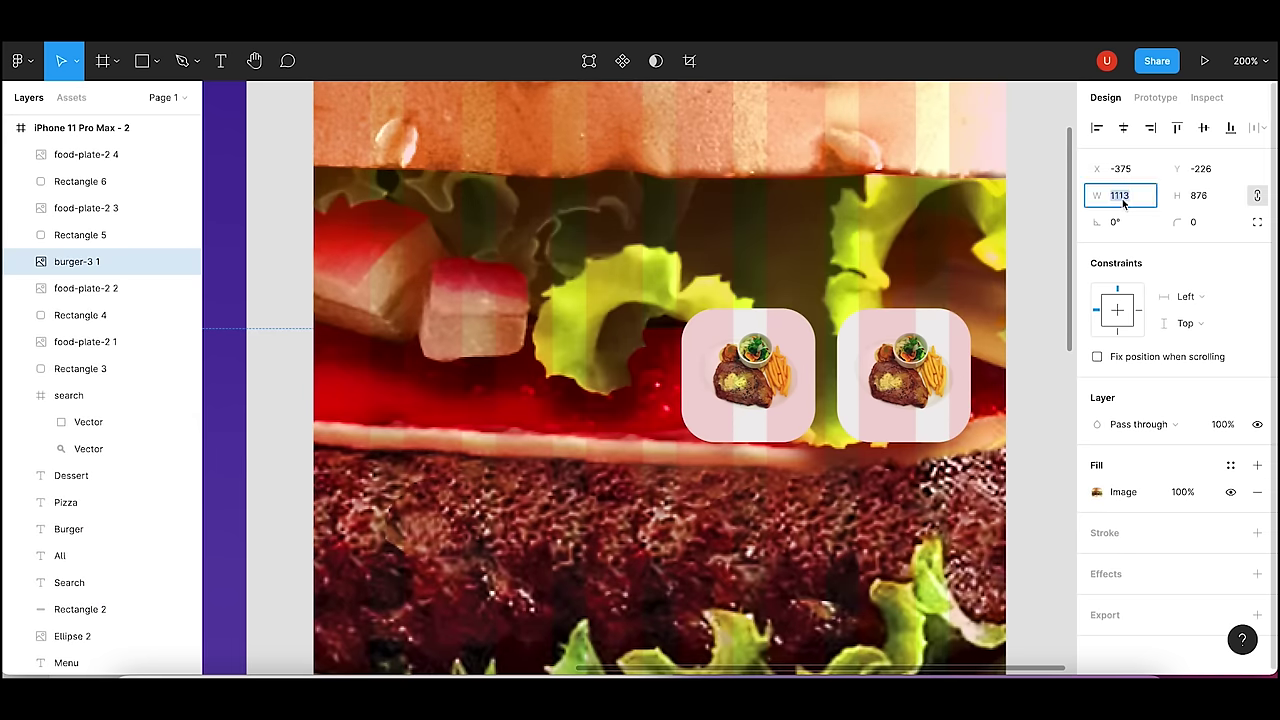
pyautogui.write('70')
pyautogui.click(1136, 170)
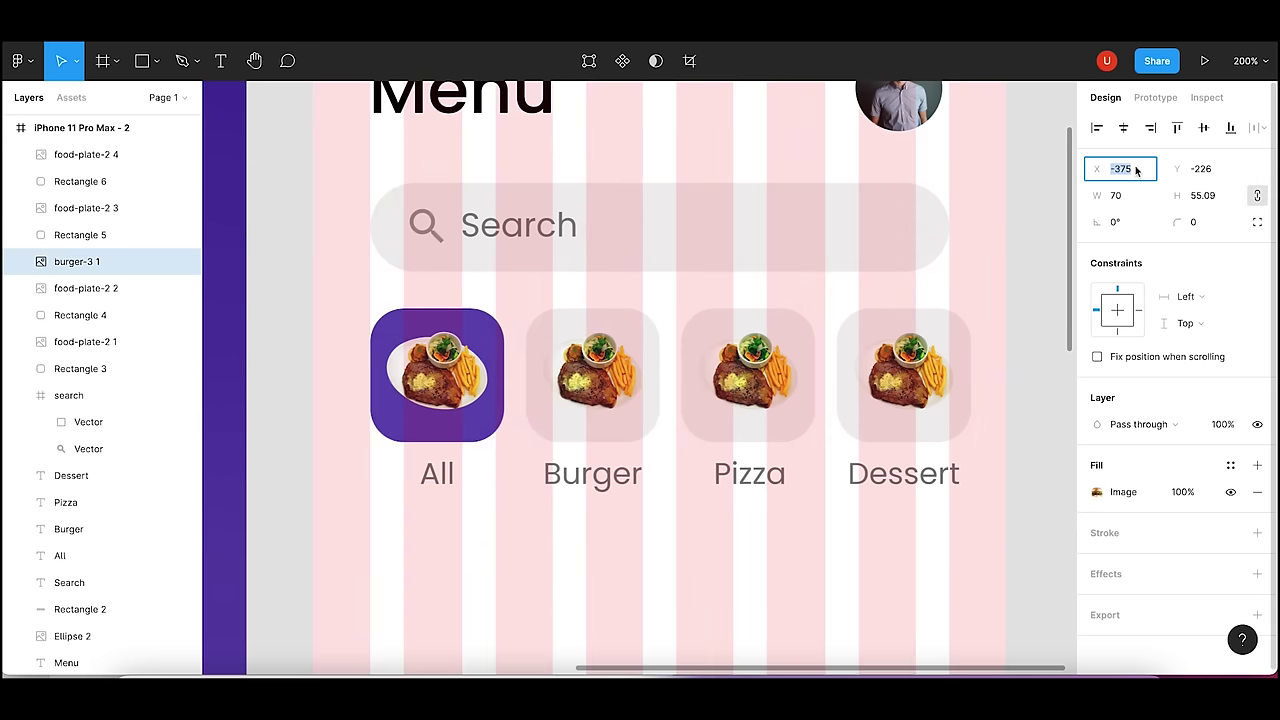
pyautogui.write('200')
pyautogui.press('Tab')
pyautogui.write('200')
pyautogui.press('Return')
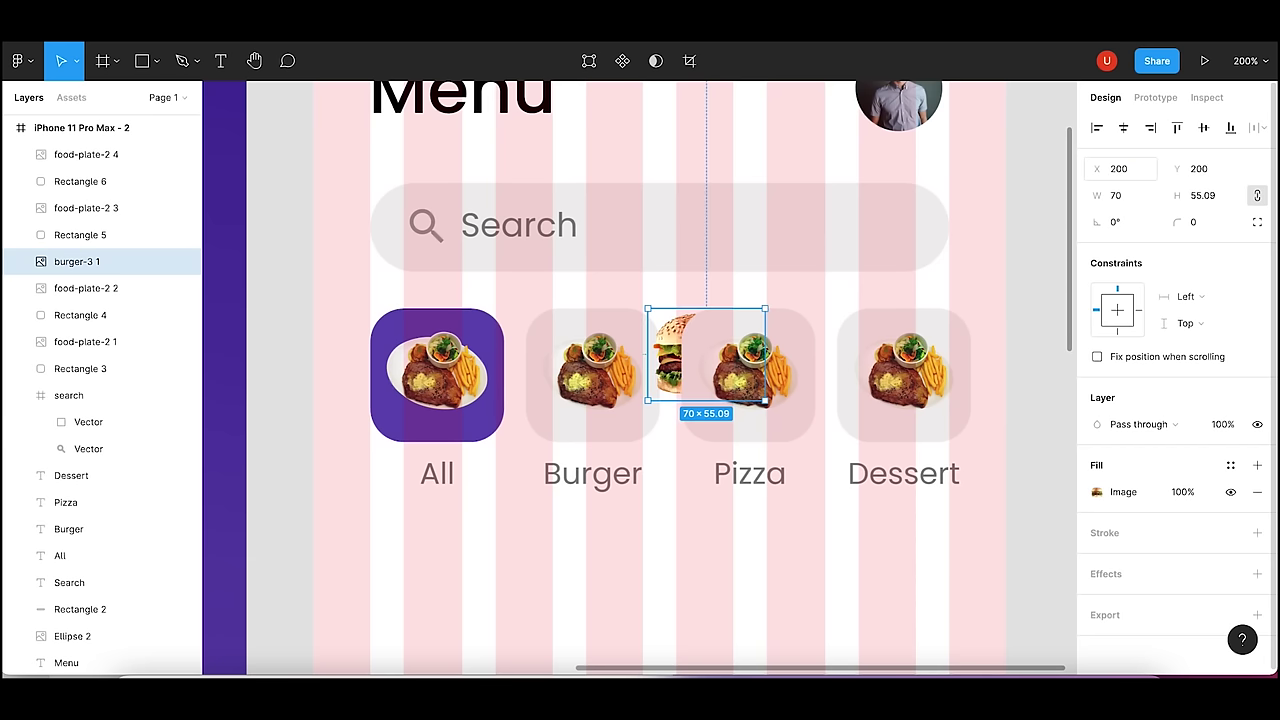
pyautogui.moveTo(670, 342)
pyautogui.mouseDown()
pyautogui.moveTo(551, 357)
pyautogui.moveTo(561, 363)
pyautogui.mouseUp()
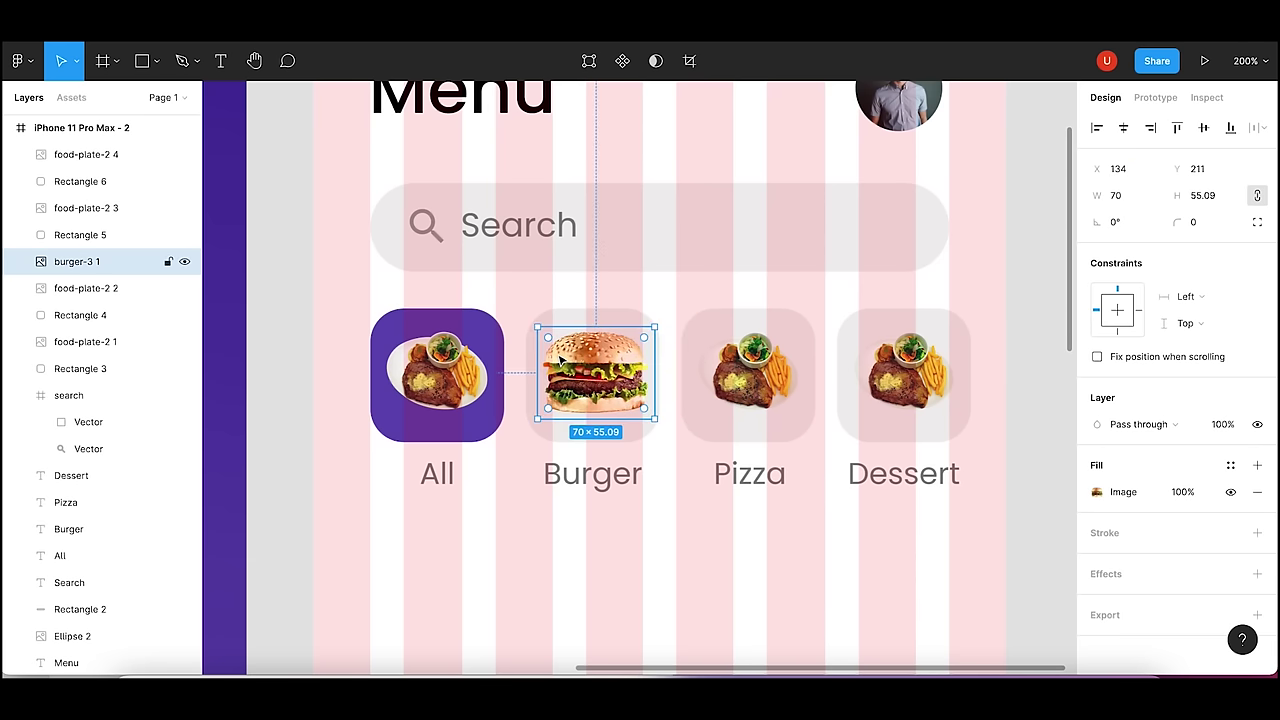
# - Delete the old plate image, then resize the burger to width 66 and centre it
pyautogui.click(583, 348)
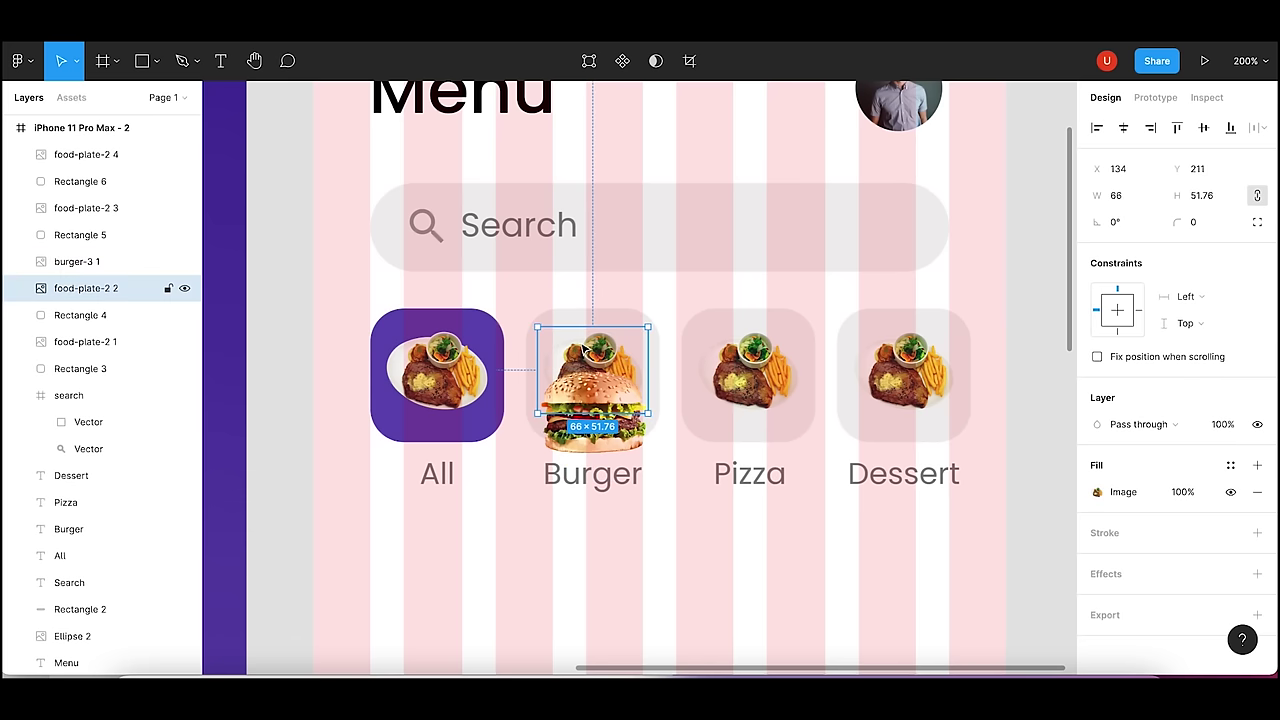
pyautogui.press('Delete')
pyautogui.click(585, 395)
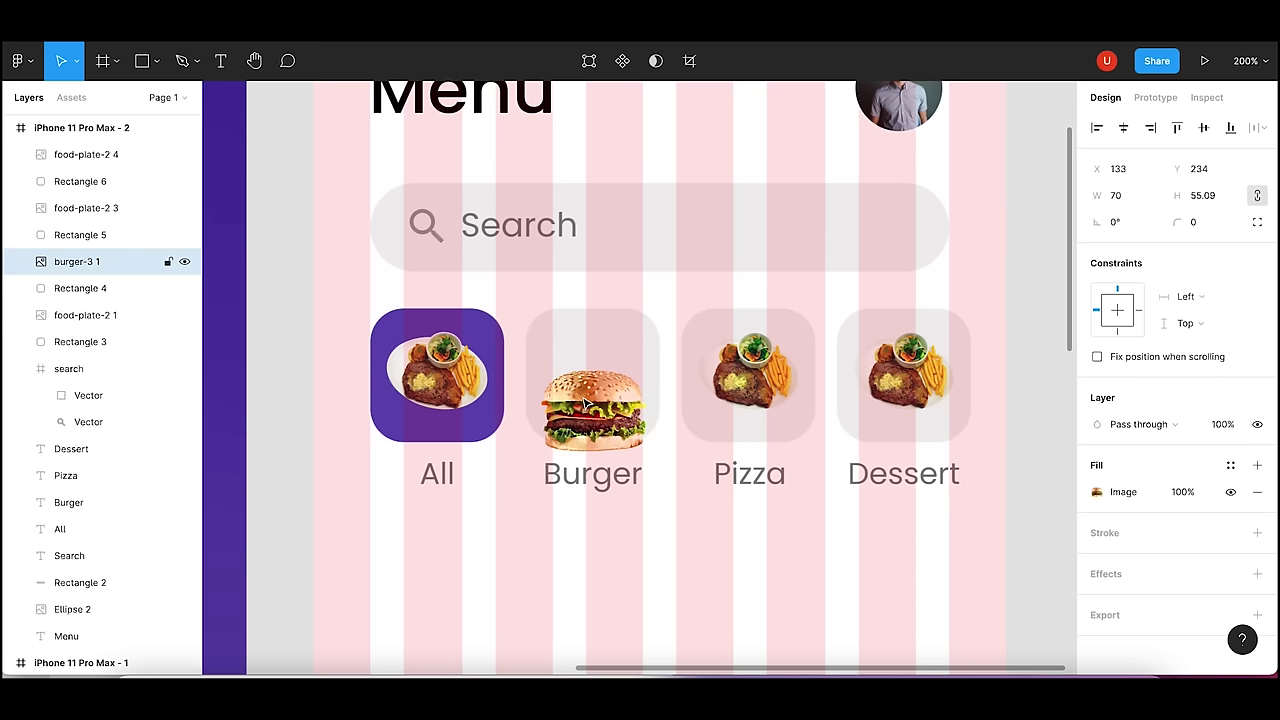
pyautogui.press('Up')
pyautogui.press('Up')
pyautogui.press('Up')
pyautogui.press('Up')
pyautogui.press('Up')
pyautogui.press('Up')
pyautogui.press('Up')
pyautogui.press('Up')
pyautogui.press('Up')
pyautogui.press('Up')
pyautogui.press('Up')
pyautogui.press('Up')
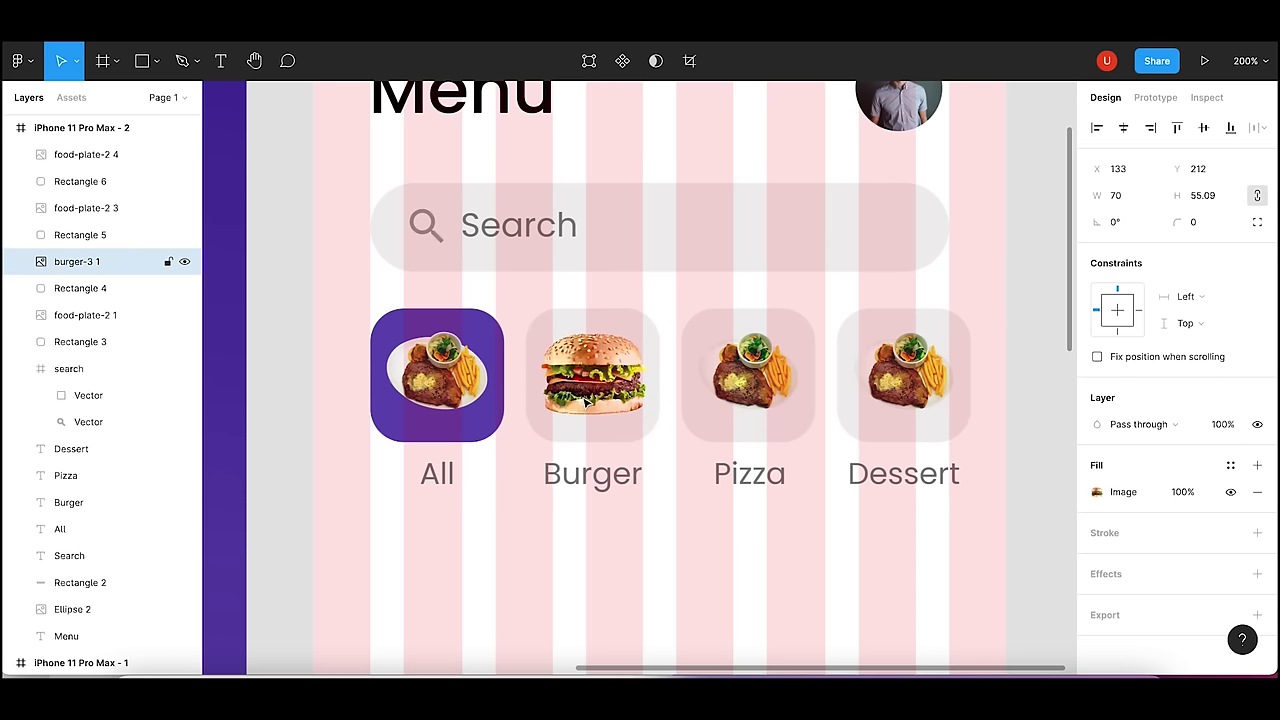
pyautogui.click(1120, 196)
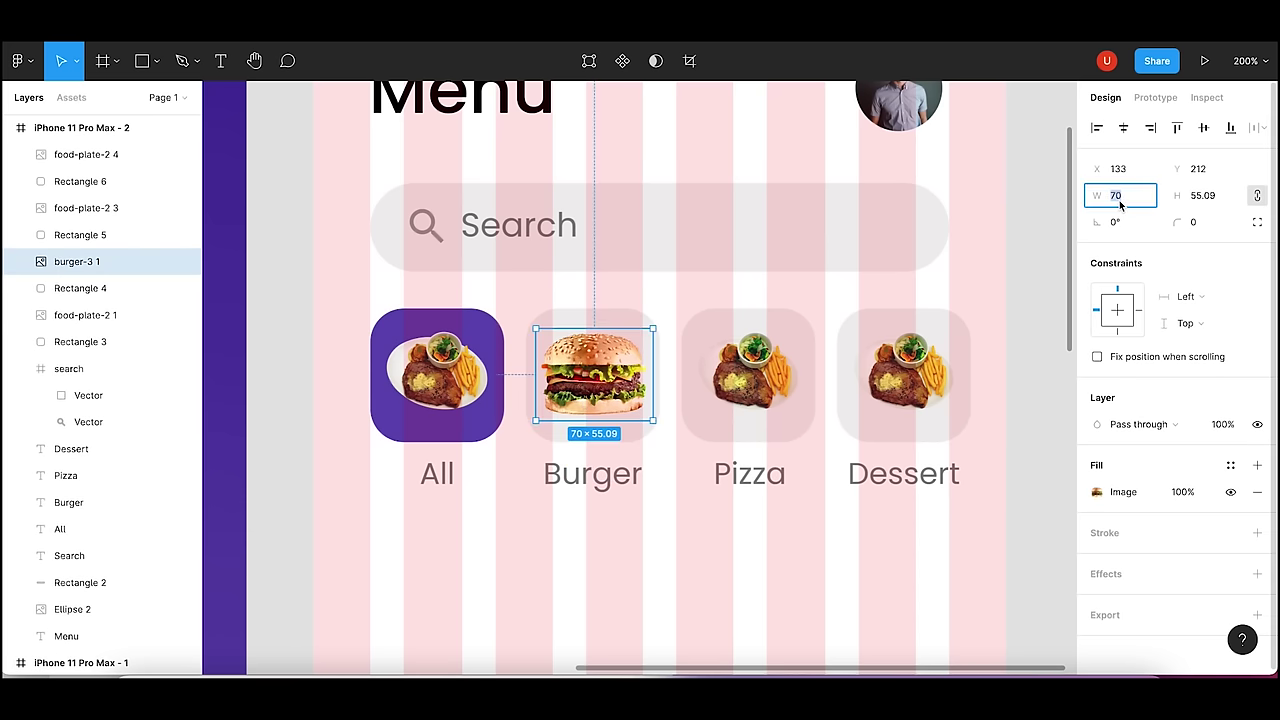
pyautogui.write('6')
pyautogui.press('Return')
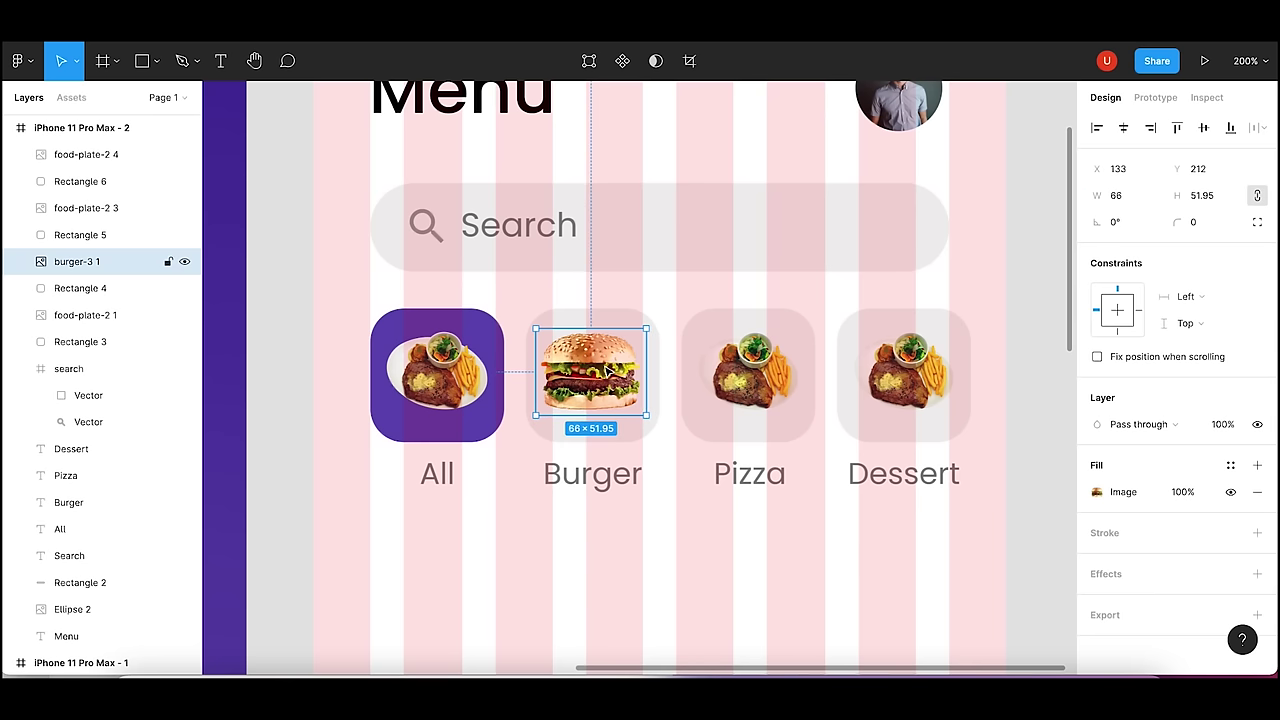
pyautogui.moveTo(603, 370); pyautogui.dragTo(607, 370)
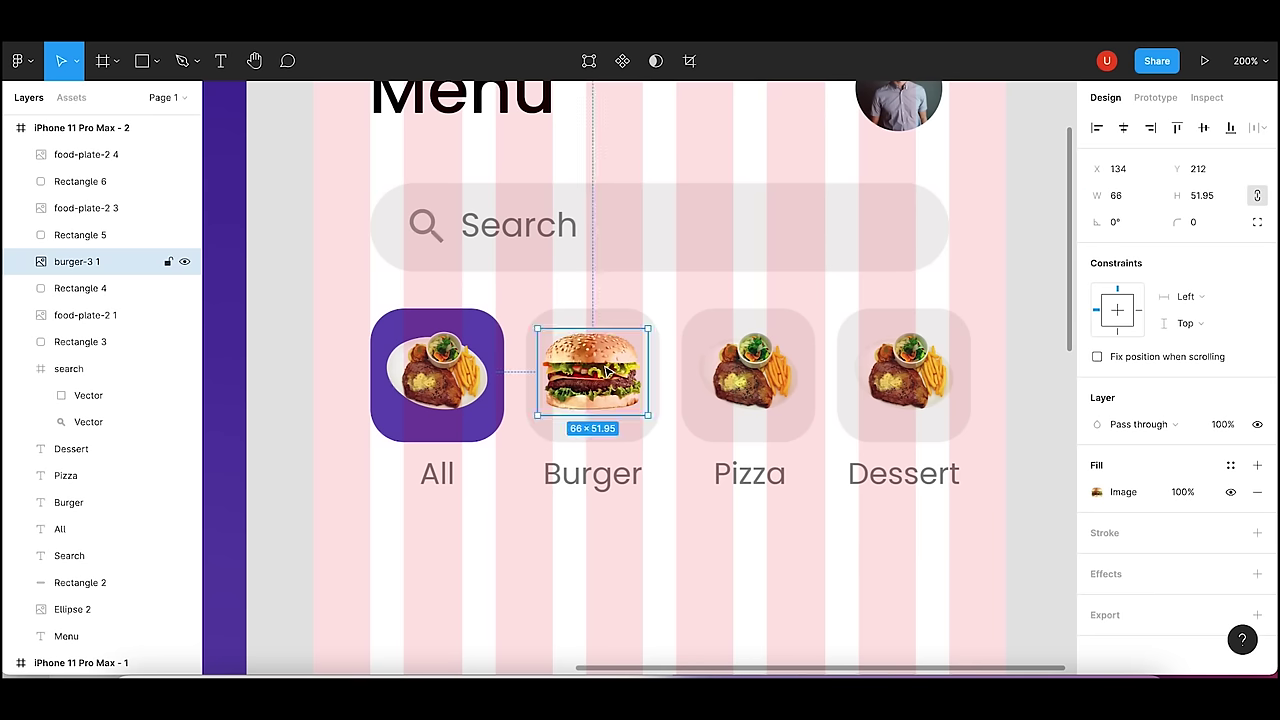
# - Import pizza-slice.png onto the canvas at 70 wide, positioned at X 200, Y 200
pyautogui.click(138, 674)
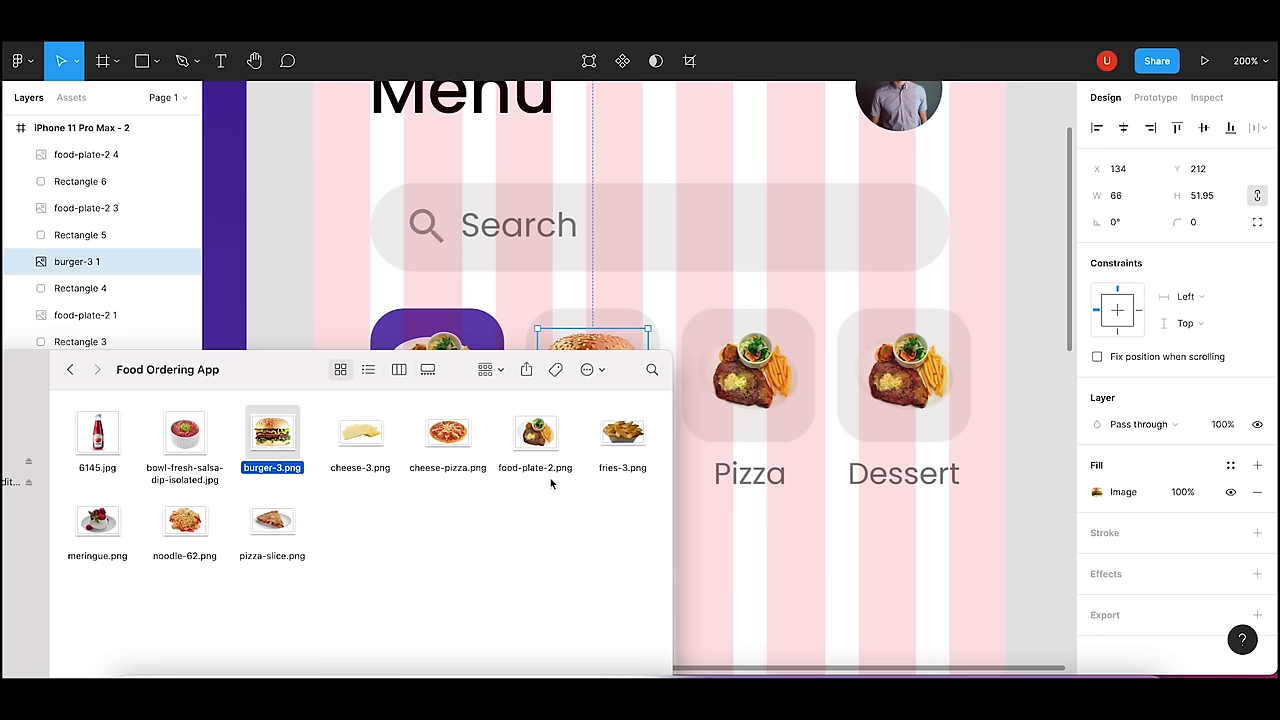
pyautogui.moveTo(272, 520); pyautogui.dragTo(760, 370)
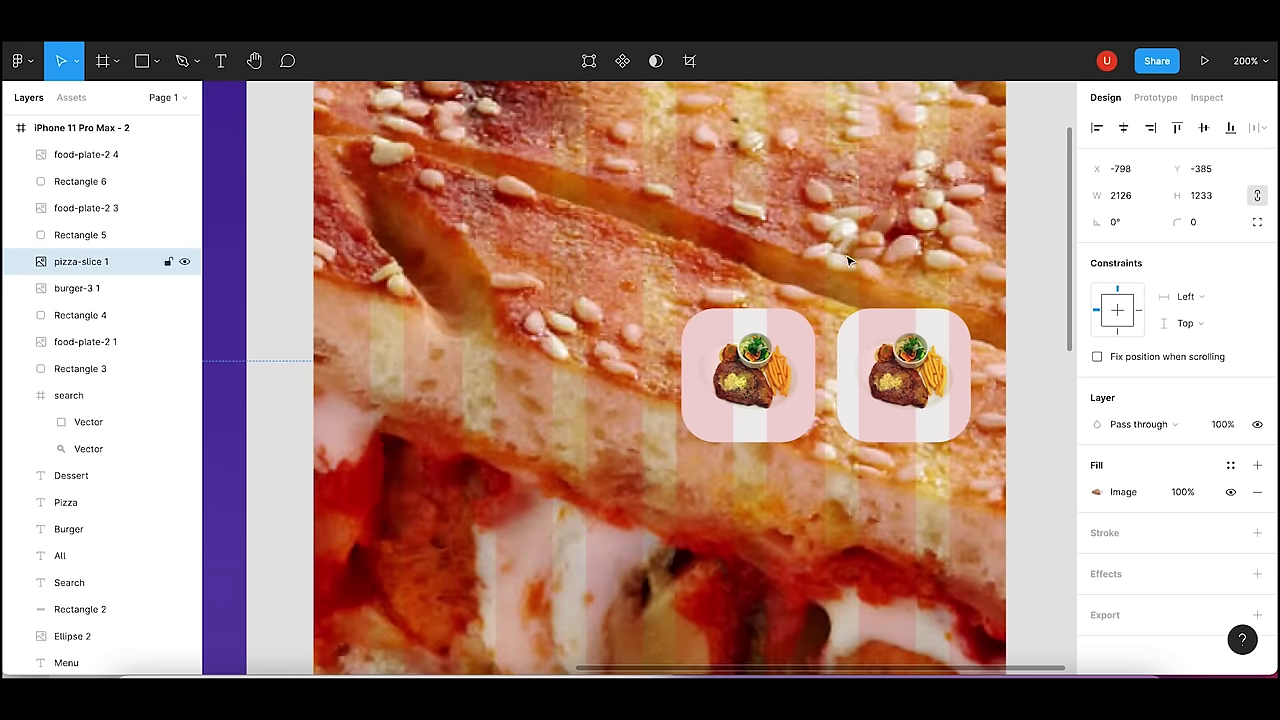
pyautogui.click(1111, 200)
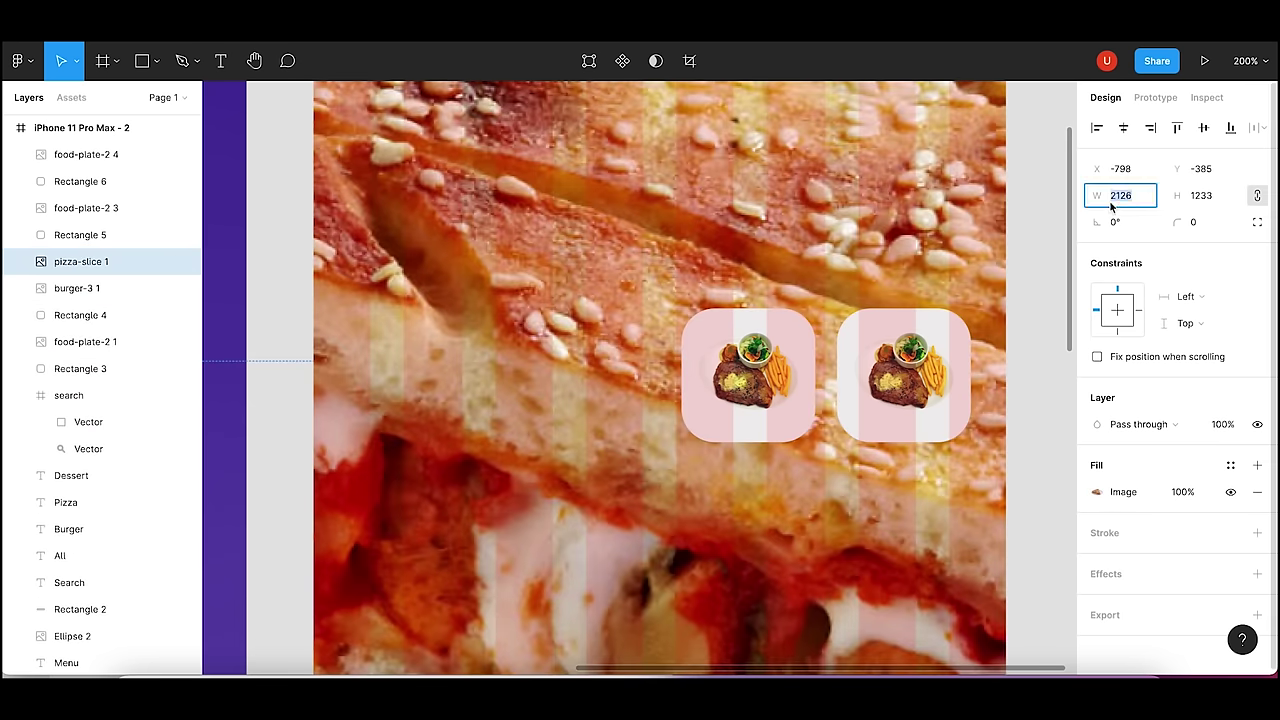
pyautogui.write('70')
pyautogui.click(1118, 168)
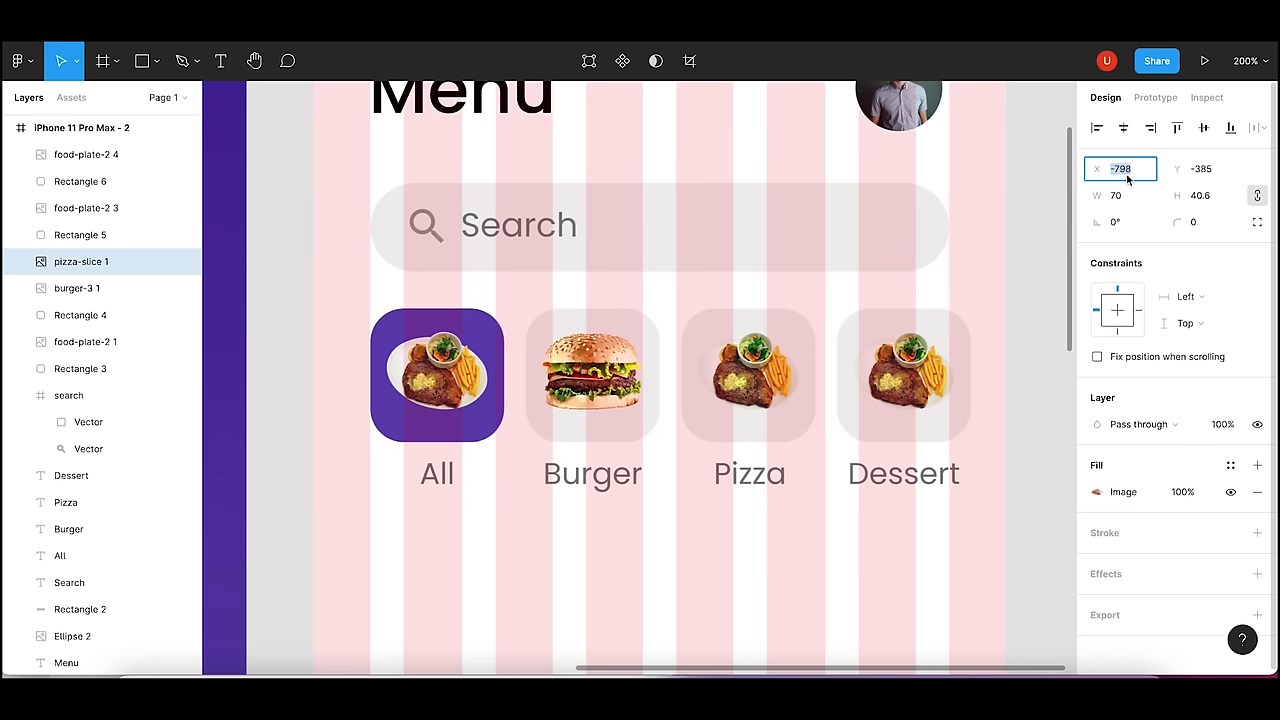
pyautogui.write('200')
pyautogui.press('Tab')
pyautogui.write('200')
pyautogui.press('Return')
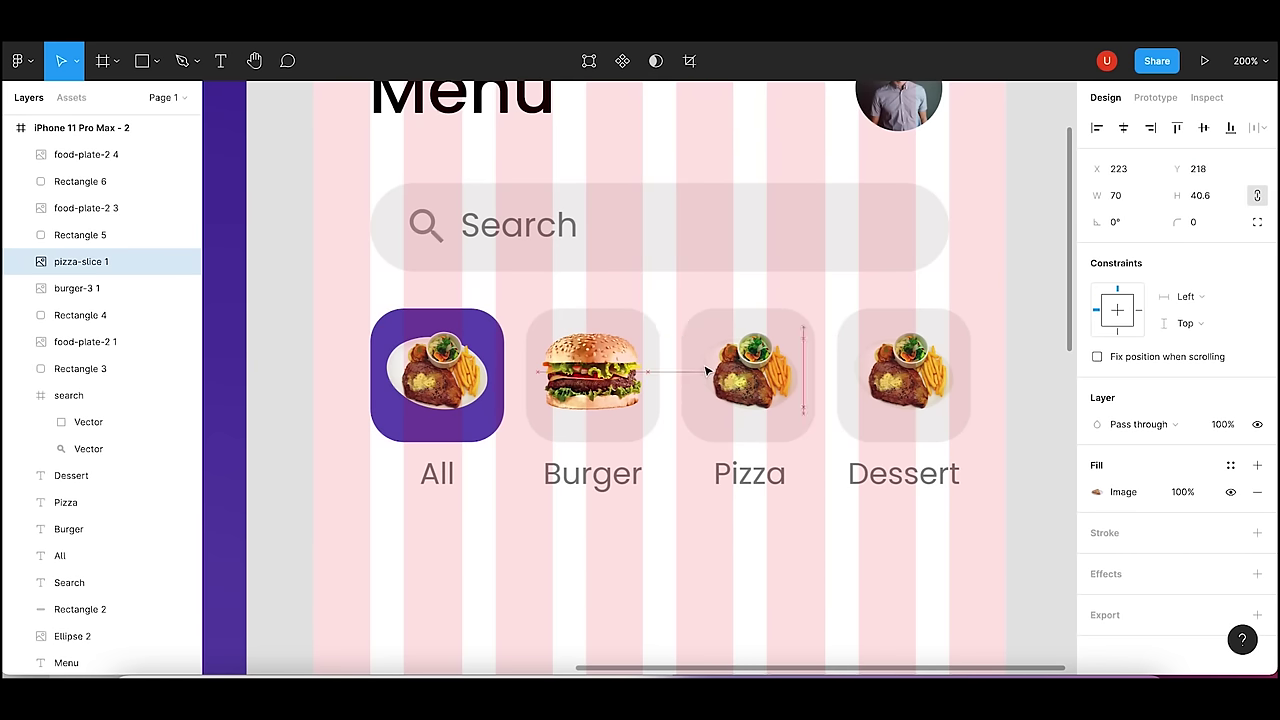
# - Put the pizza slice on the Pizza tile, above the card in Layers, at 74 wide
pyautogui.moveTo(668, 341); pyautogui.dragTo(729, 376)
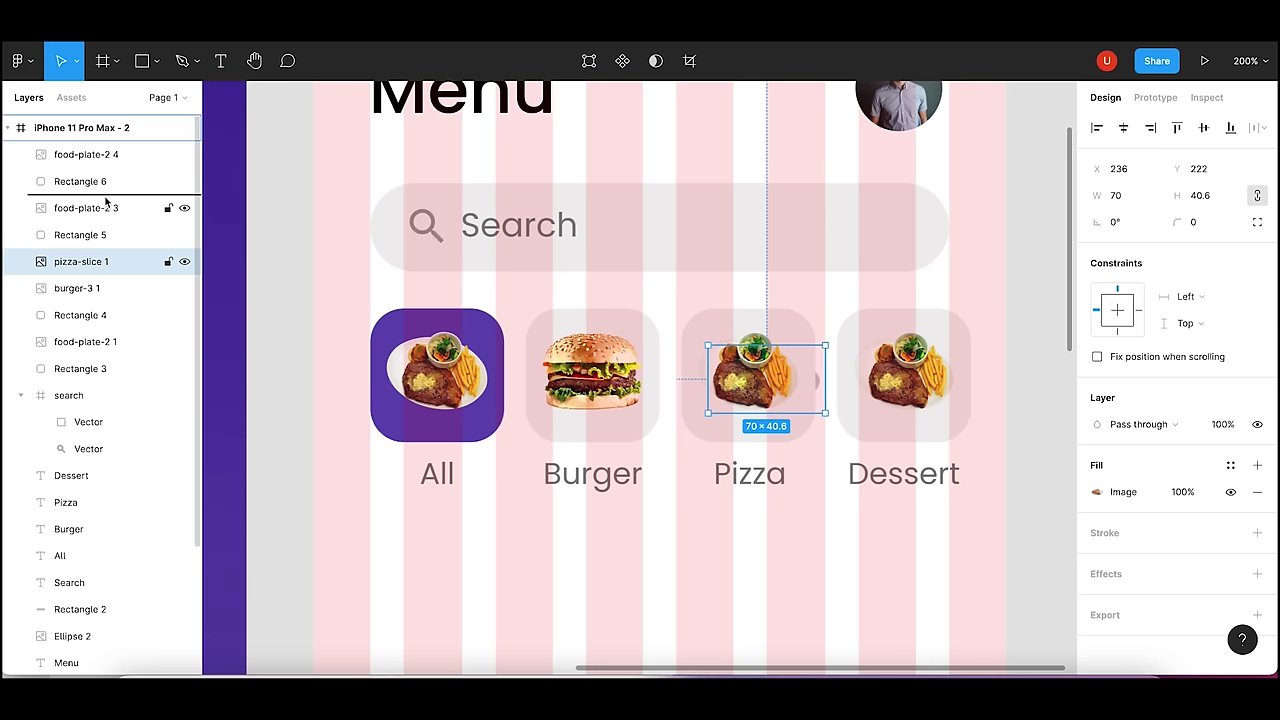
pyautogui.moveTo(91, 268); pyautogui.dragTo(91, 178)
pyautogui.press('Left')
pyautogui.press('Left')
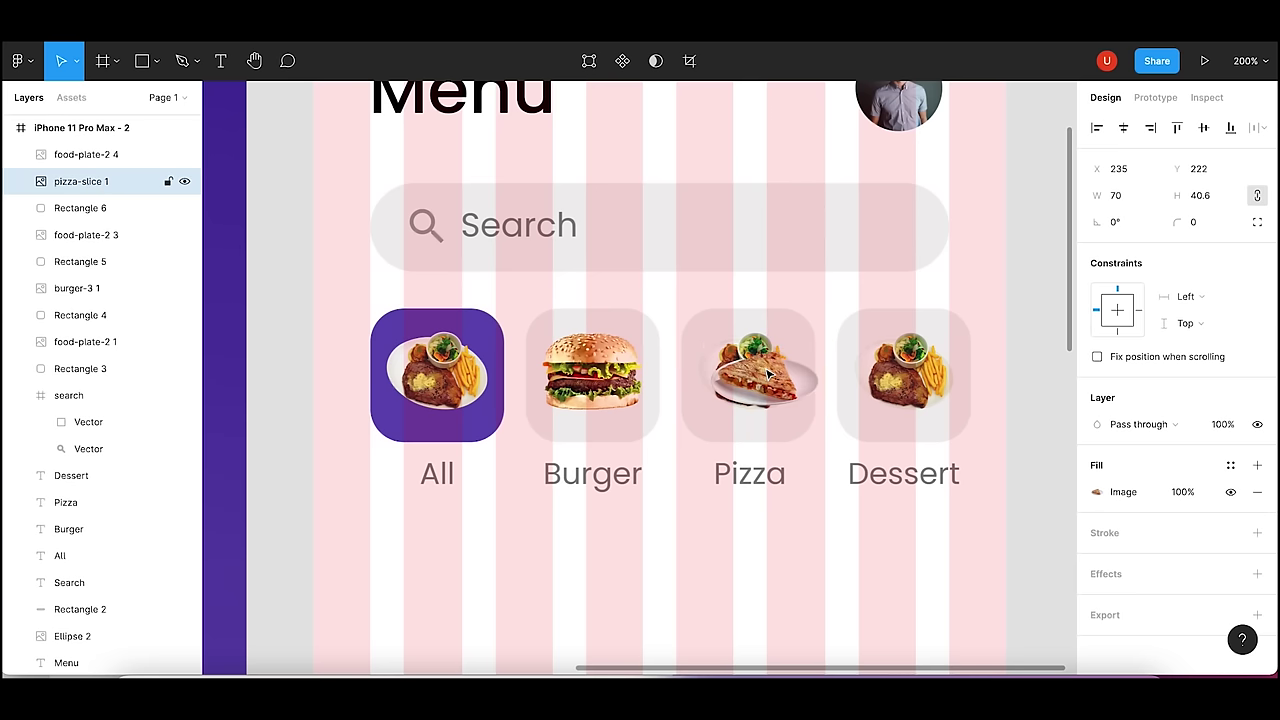
pyautogui.press('Left')
pyautogui.press('Left')
pyautogui.press('Left')
pyautogui.press('Left')
pyautogui.press('Left')
pyautogui.press('Left')
pyautogui.press('Left')
pyautogui.press('Left')
pyautogui.press('Left')
pyautogui.press('Left')
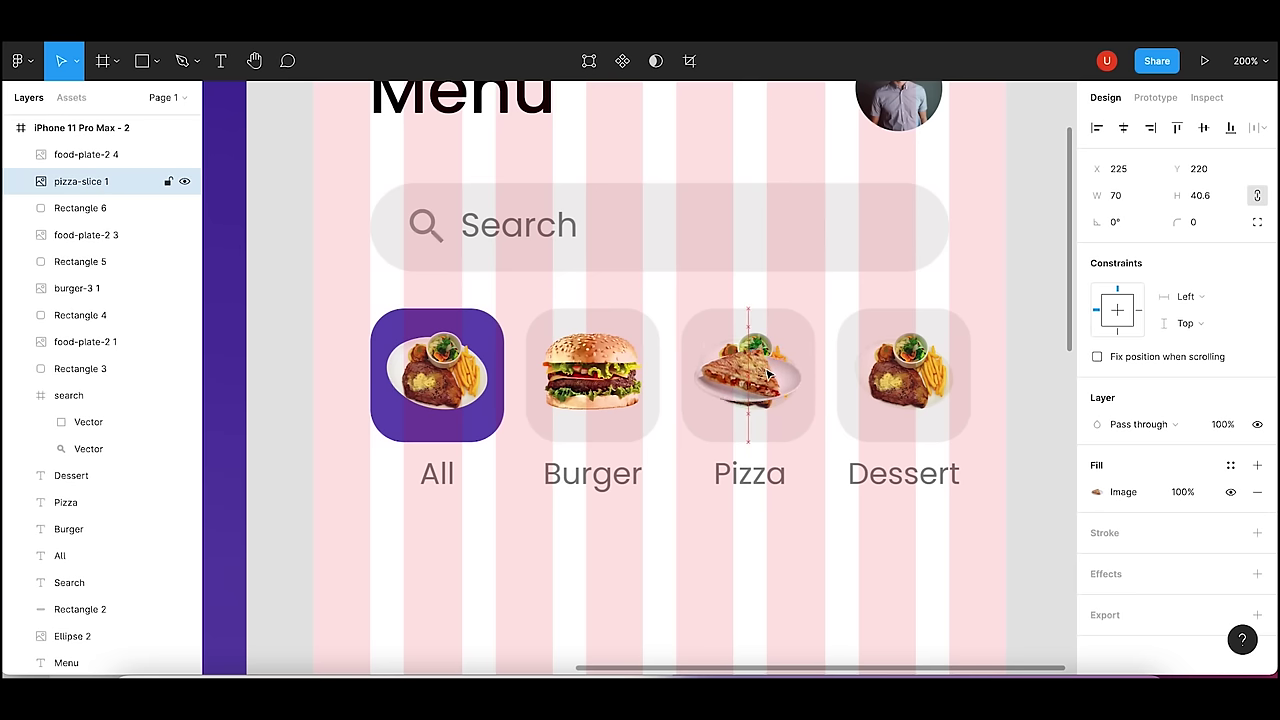
pyautogui.press('Up')
pyautogui.press('Up')
pyautogui.press('Up')
pyautogui.click(1118, 197)
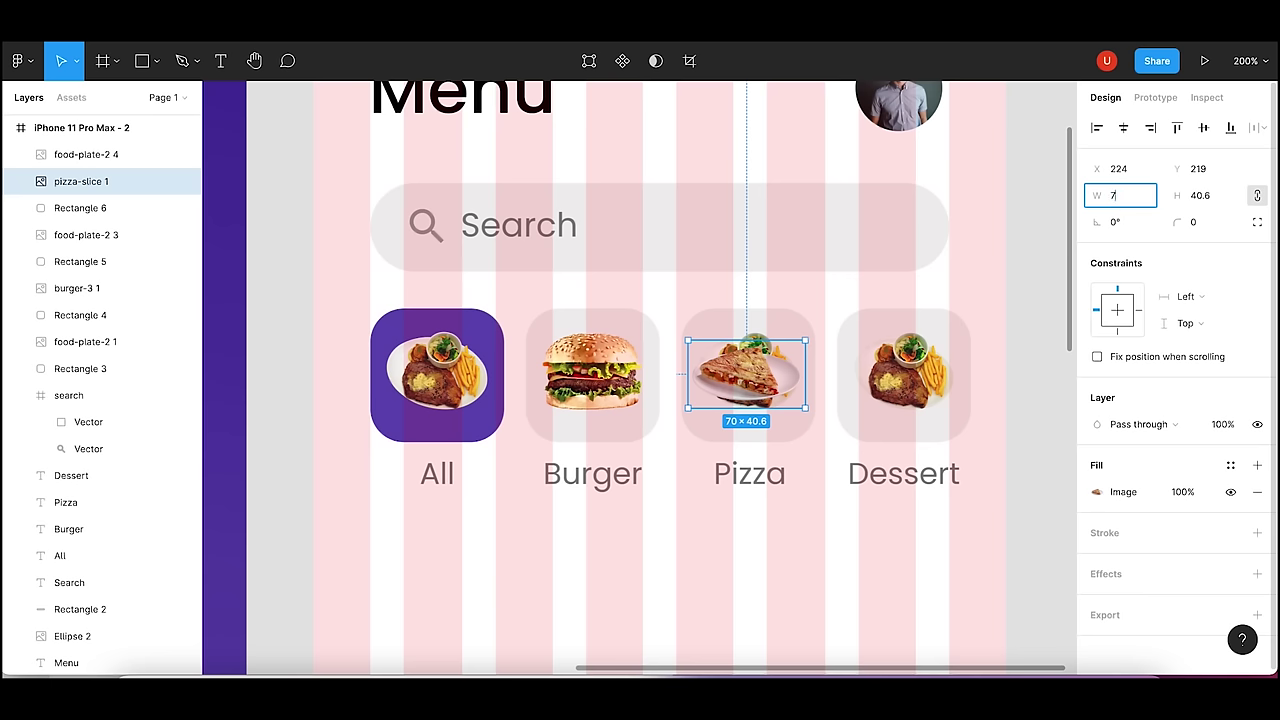
pyautogui.write('4')
pyautogui.press('Return')
pyautogui.press('Left')
pyautogui.press('Left')
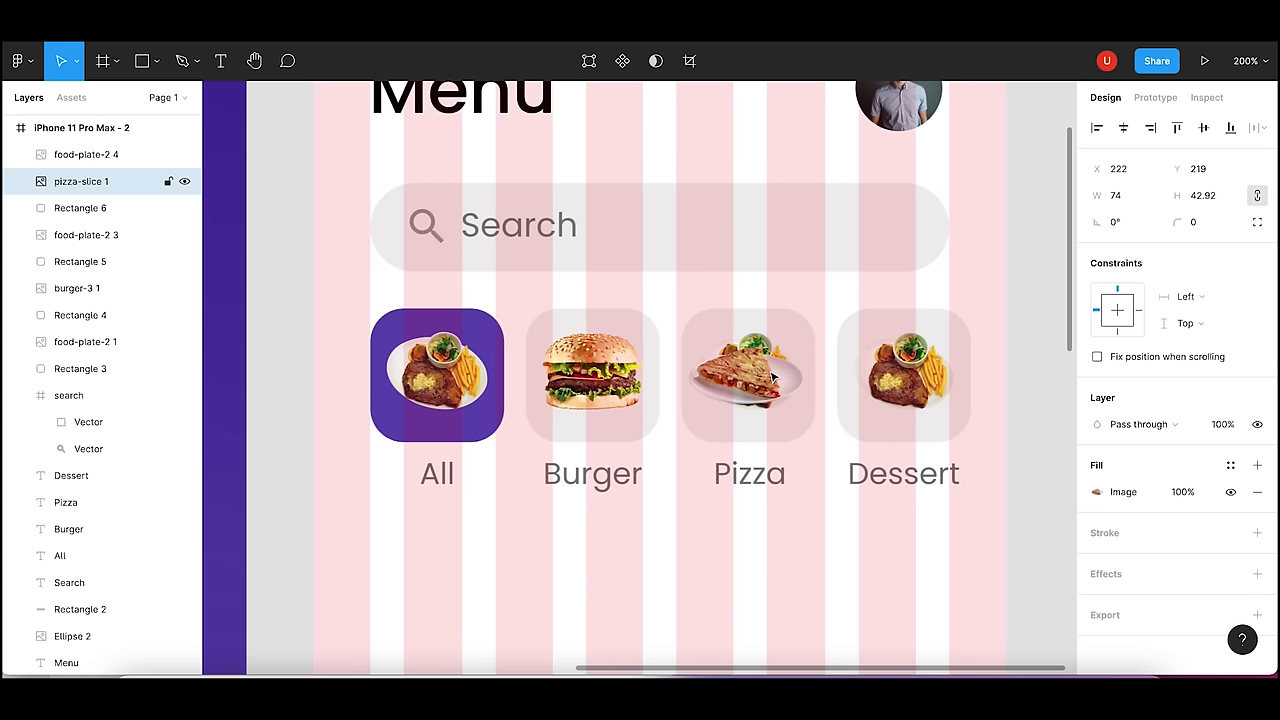
pyautogui.press('Right')
pyautogui.press('Right')
pyautogui.press('Right')
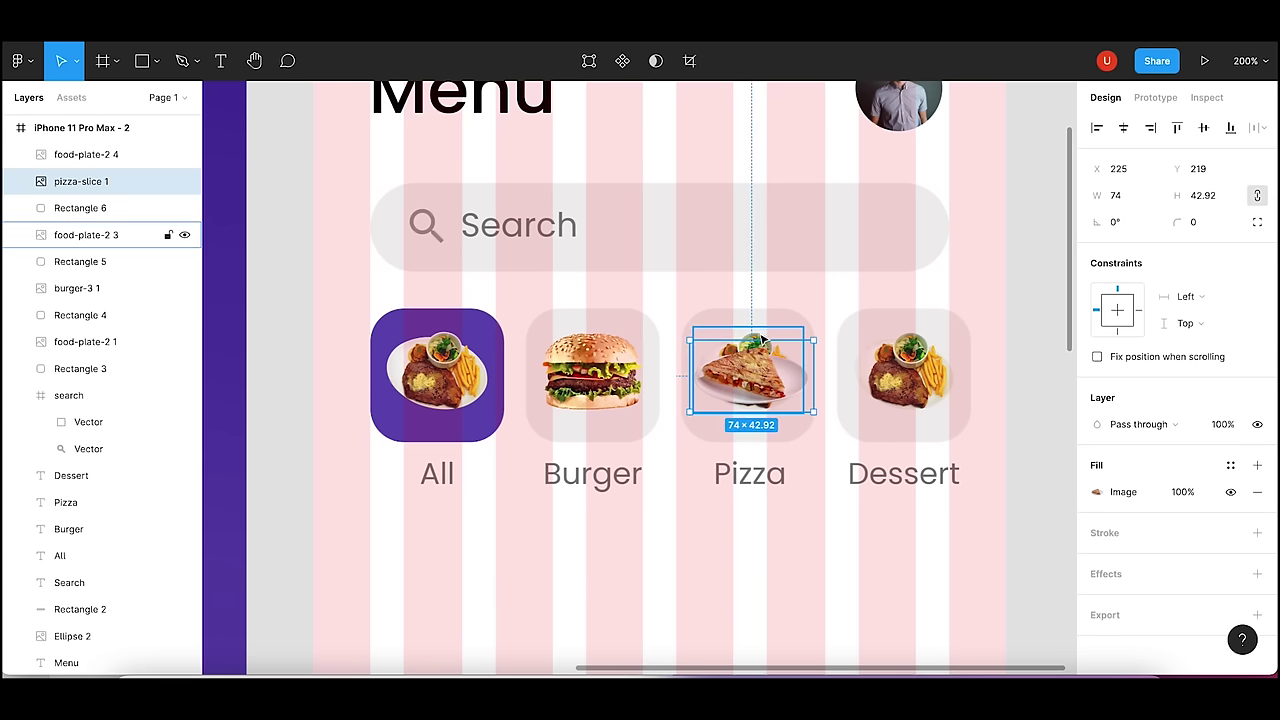
# - Delete the old plate image from the Pizza tile and centre the pizza slice
pyautogui.click(762, 342)
pyautogui.press('Delete')
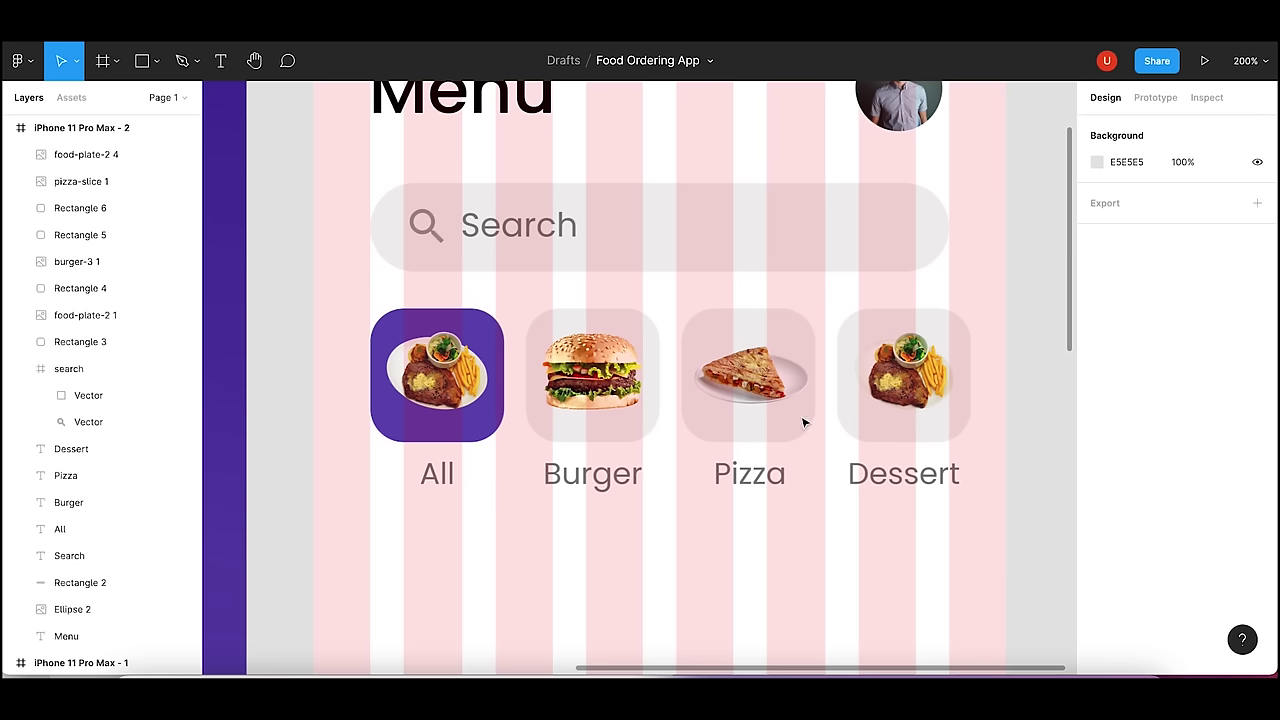
pyautogui.click(785, 392)
pyautogui.moveTo(785, 392); pyautogui.dragTo(776, 395)
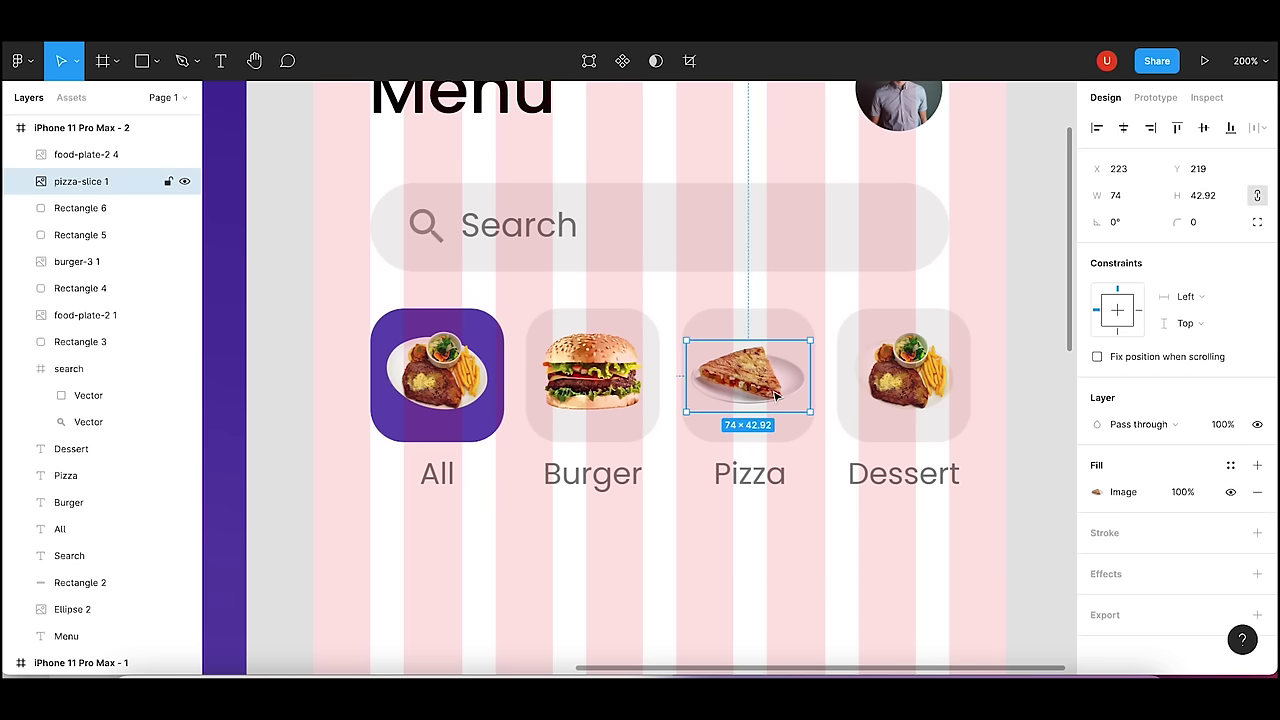
pyautogui.click(940, 390)
# - Import meringue.png onto the canvas at 70 wide, positioned at X 200, Y 200
pyautogui.click(138, 676)
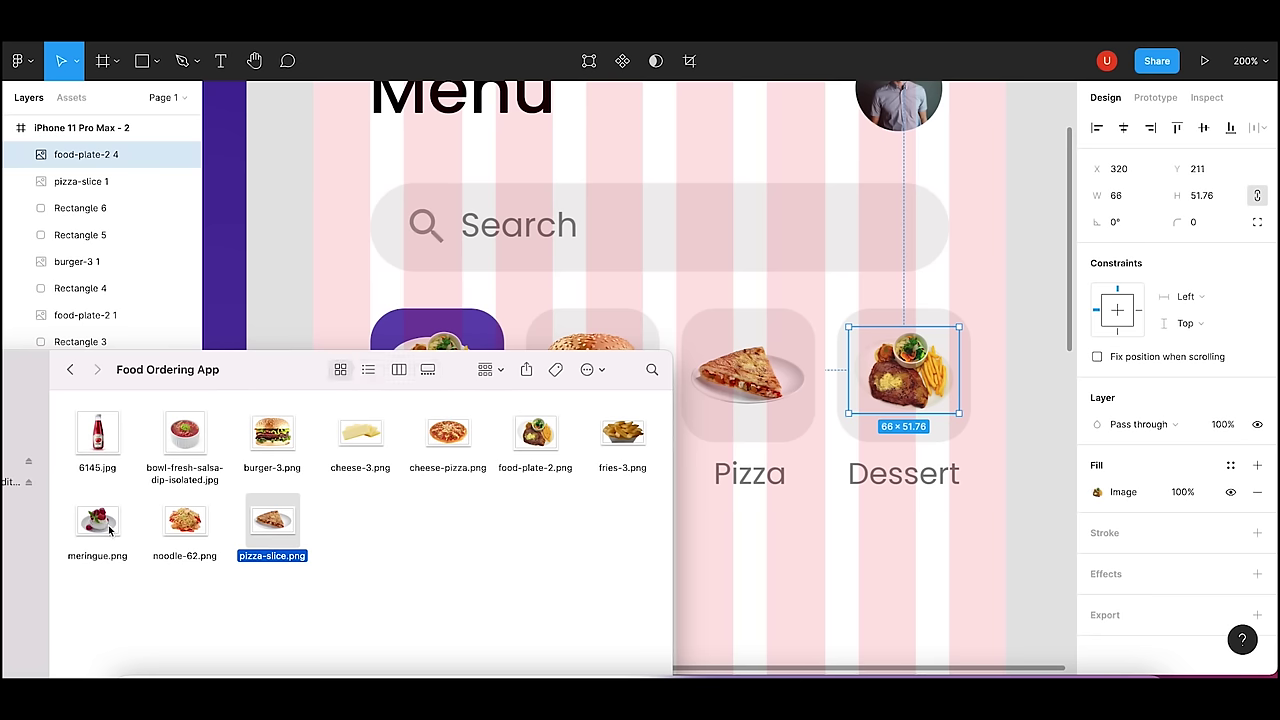
pyautogui.moveTo(110, 530); pyautogui.dragTo(843, 407)
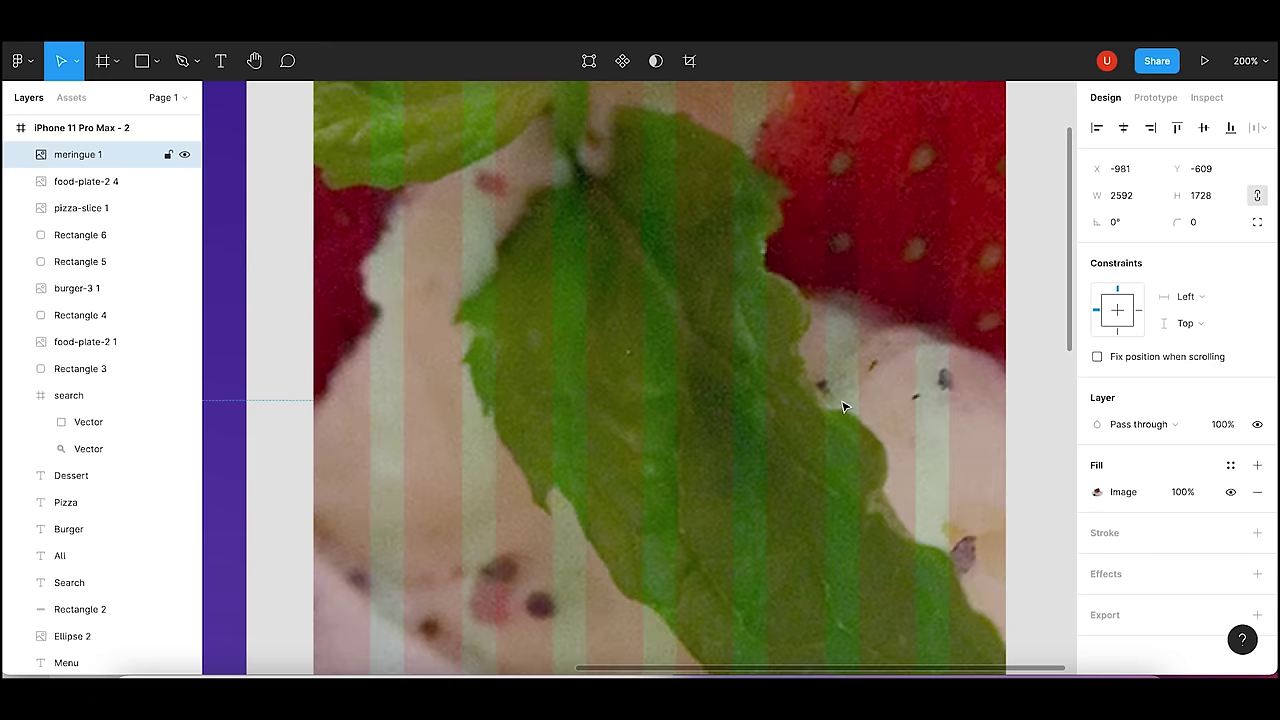
pyautogui.click(1142, 198)
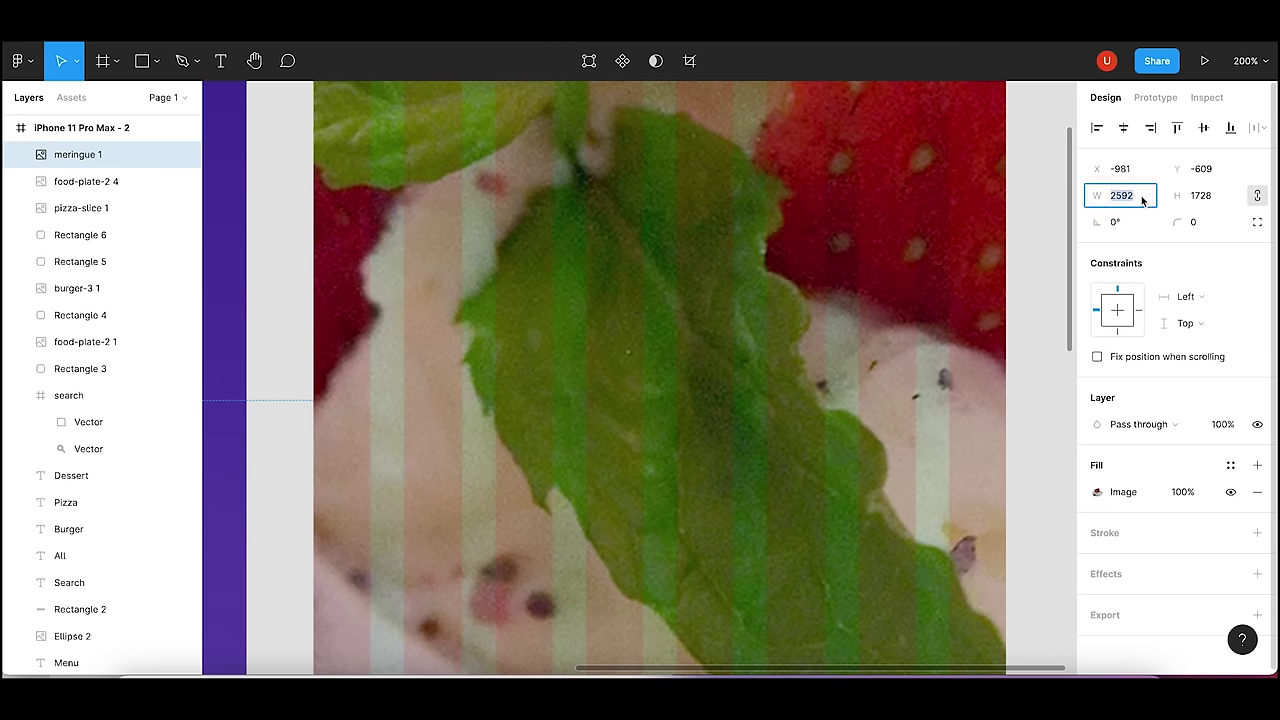
pyautogui.write('70')
pyautogui.press('Return')
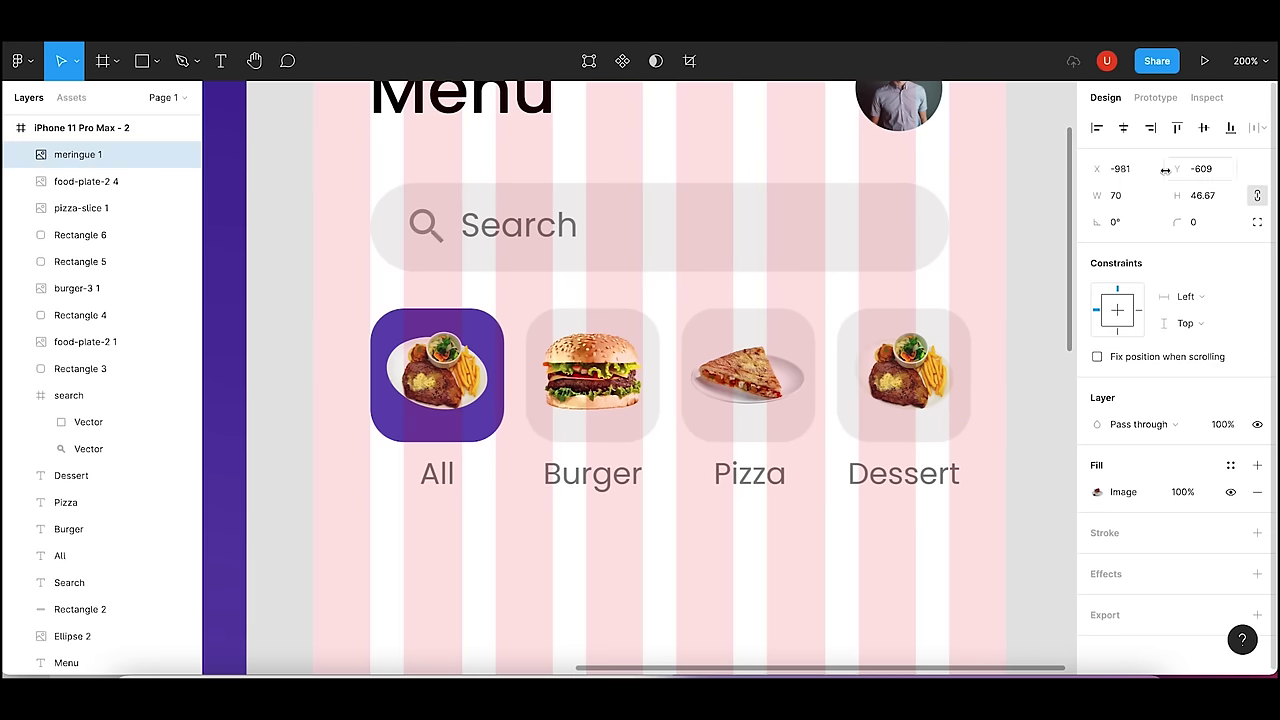
pyautogui.click(1130, 172)
pyautogui.write('200')
pyautogui.press('Tab')
pyautogui.write('200')
pyautogui.press('Return')
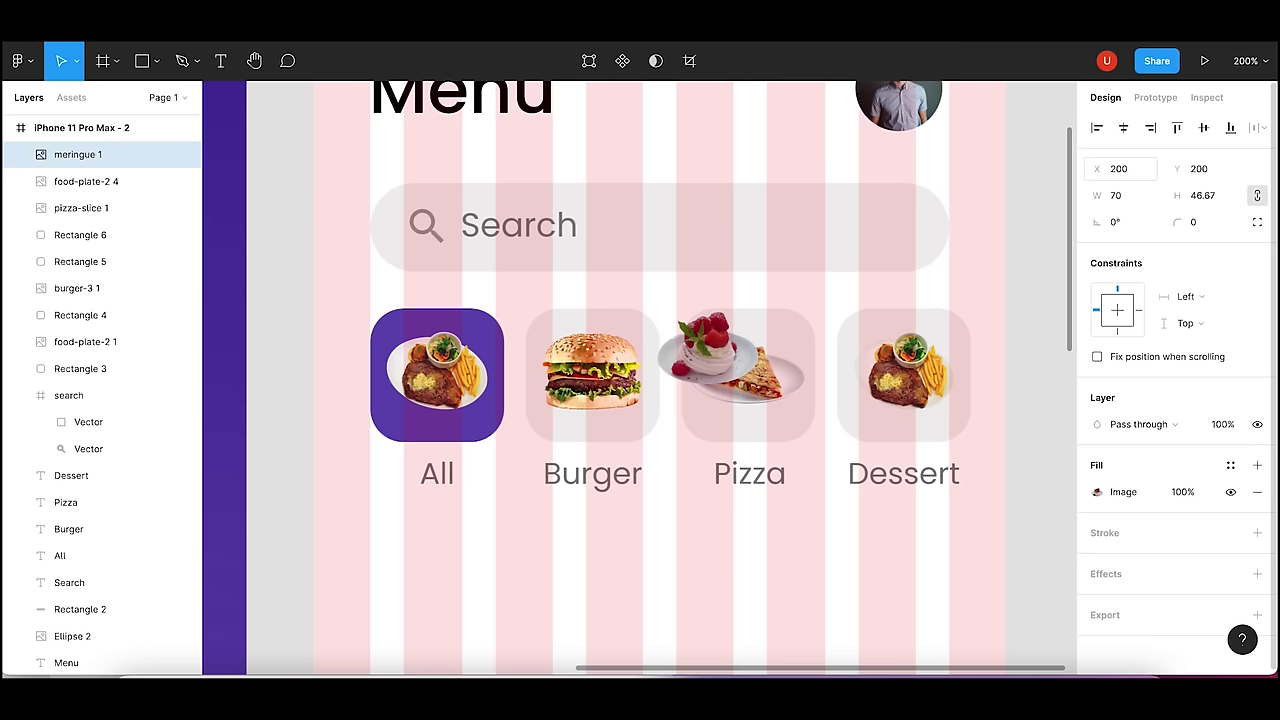
# - Move the meringue onto the Dessert tile, delete the old steak plate, and centre it
pyautogui.moveTo(697, 357); pyautogui.dragTo(912, 368)
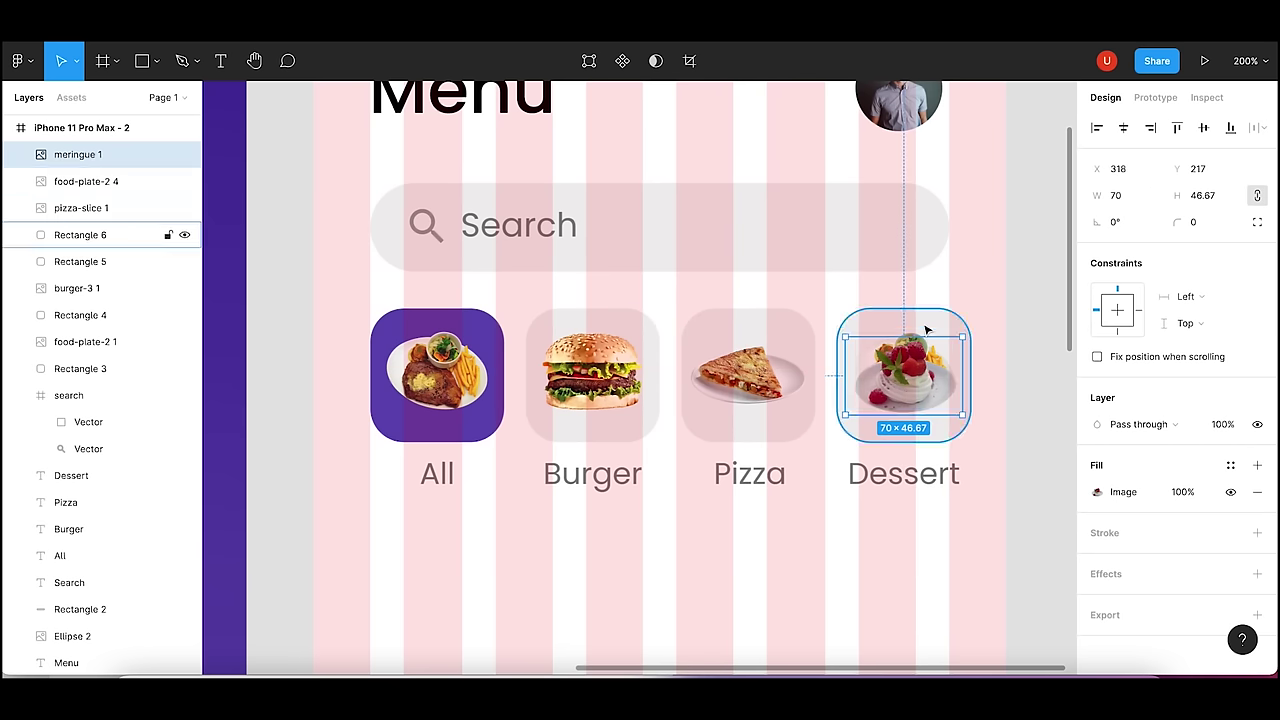
pyautogui.click(920, 340)
pyautogui.press('Delete')
pyautogui.click(913, 370)
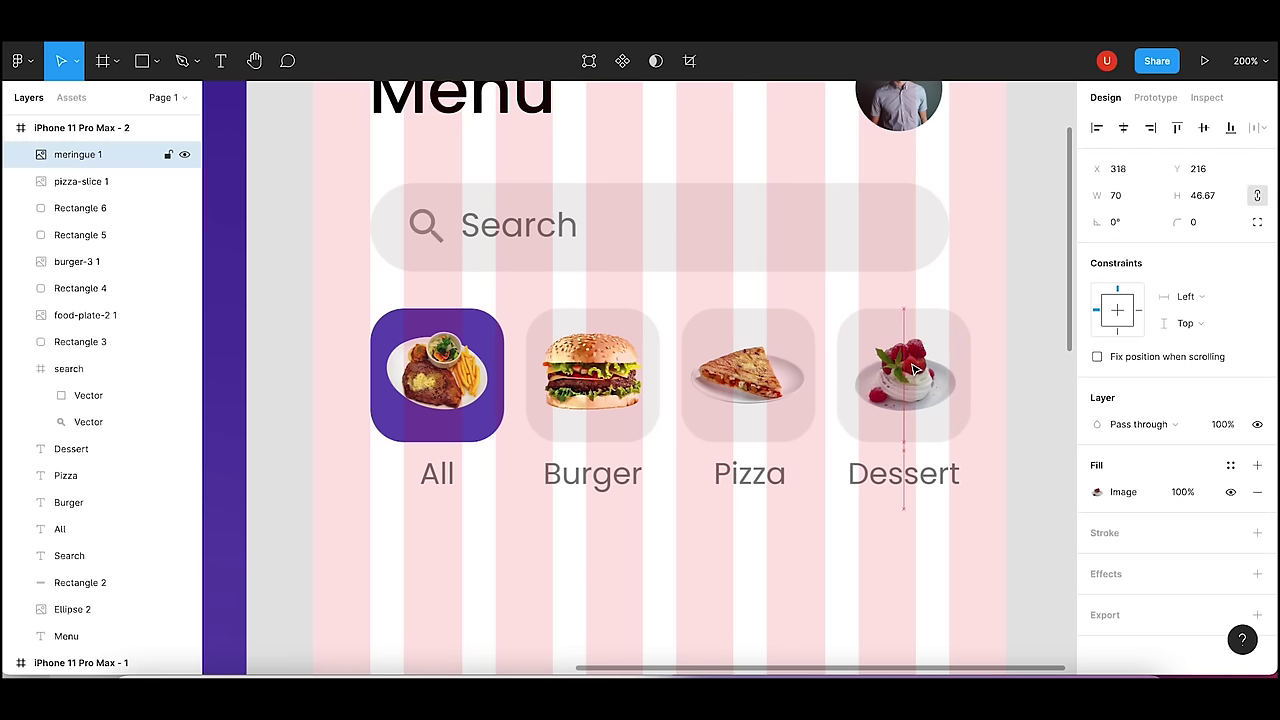
pyautogui.moveTo(913, 370); pyautogui.dragTo(913, 370)
# - Set the All, Burger, Pizza and Dessert category labels to font size 17
pyautogui.click(1005, 409)
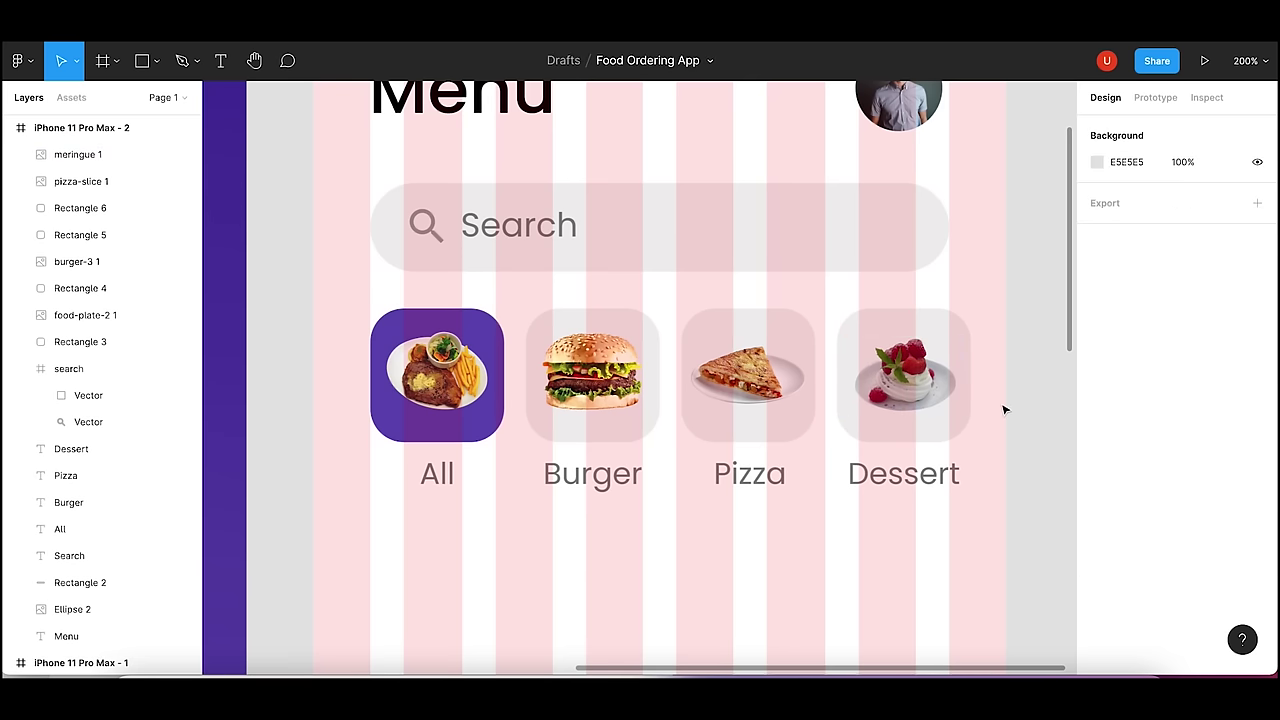
pyautogui.hotkey('shift', '0')
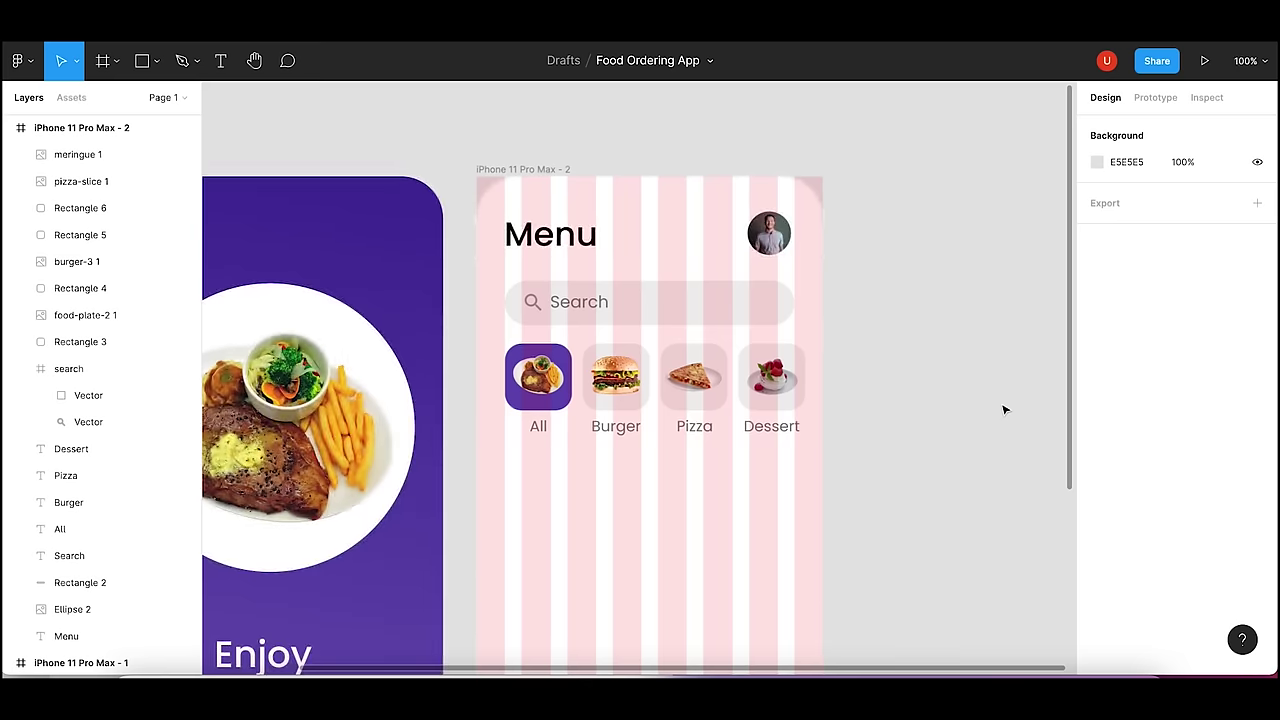
pyautogui.moveTo(903, 460); pyautogui.dragTo(927, 428)
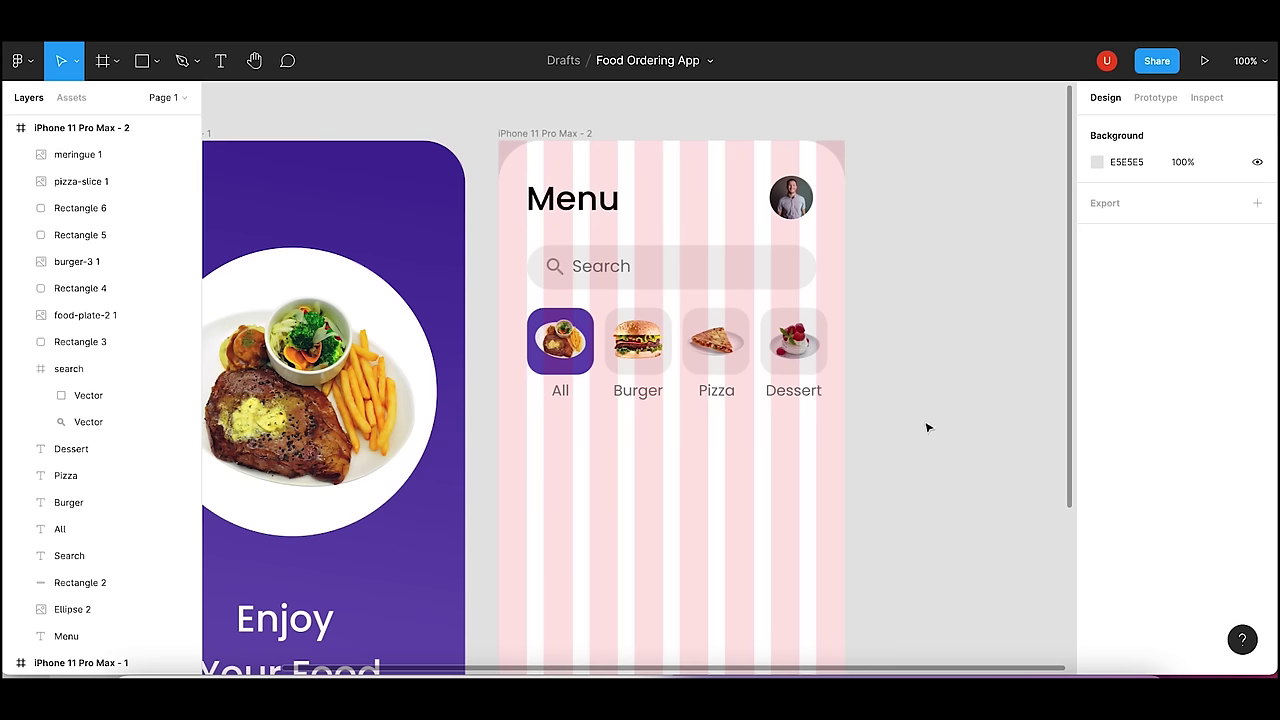
pyautogui.click(560, 391)
pyautogui.keyDown('shift'); pyautogui.click(620, 394); pyautogui.keyUp('shift')
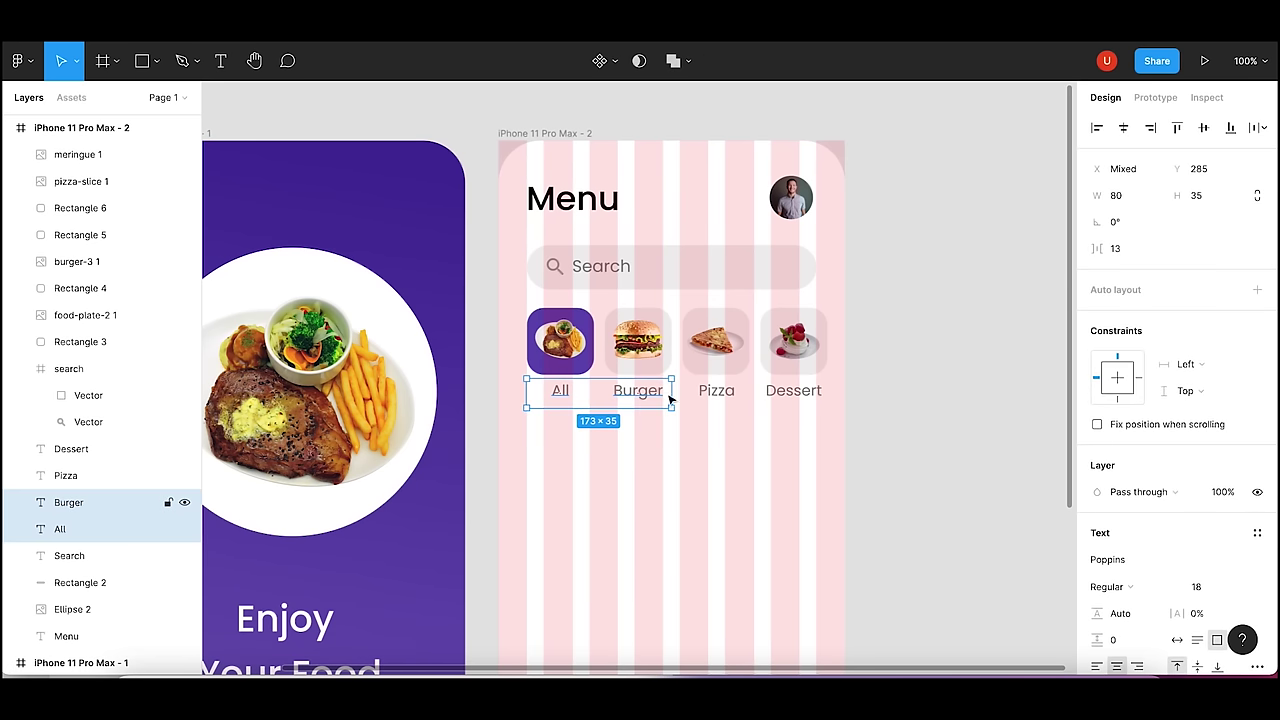
pyautogui.keyDown('shift'); pyautogui.click(704, 398); pyautogui.keyUp('shift')
pyautogui.keyDown('shift'); pyautogui.click(792, 396); pyautogui.keyUp('shift')
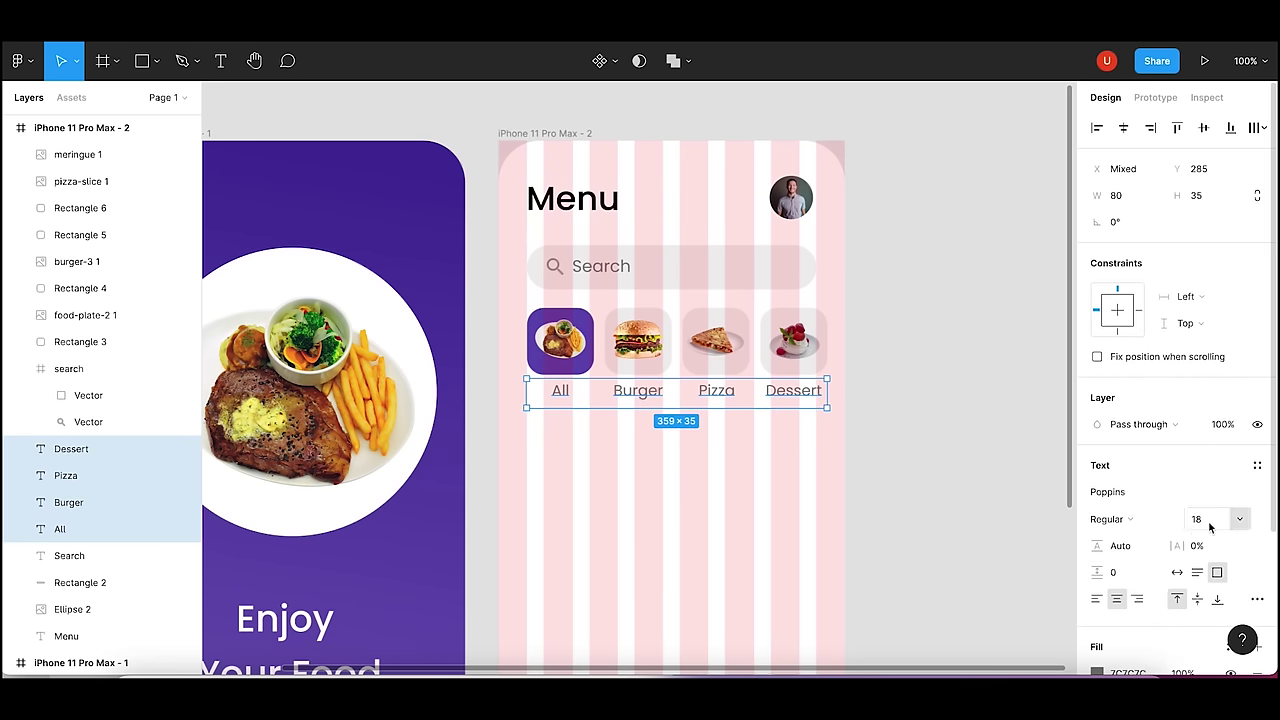
pyautogui.click(1208, 522)
pyautogui.write('17')
pyautogui.press('Return')
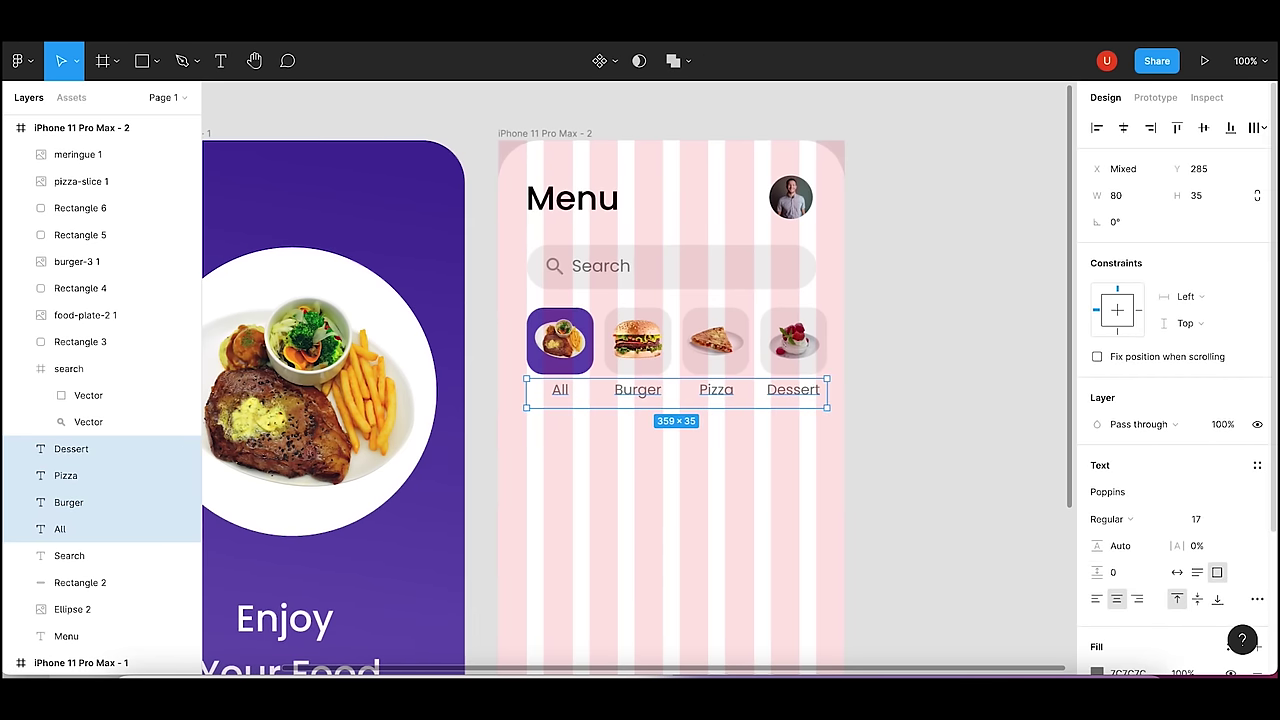
pyautogui.click(970, 393)
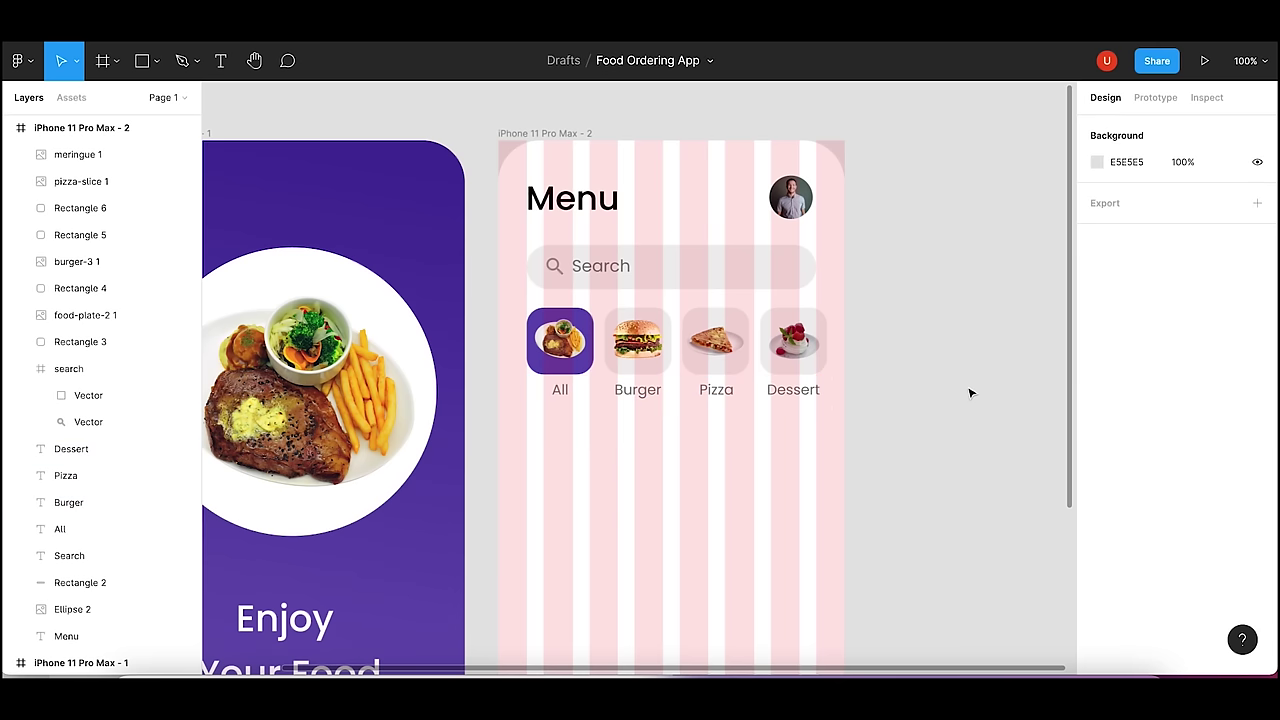
# - Resize the burger image to 50 wide and nudge it within its tile
pyautogui.click(637, 340)
pyautogui.click(1135, 203)
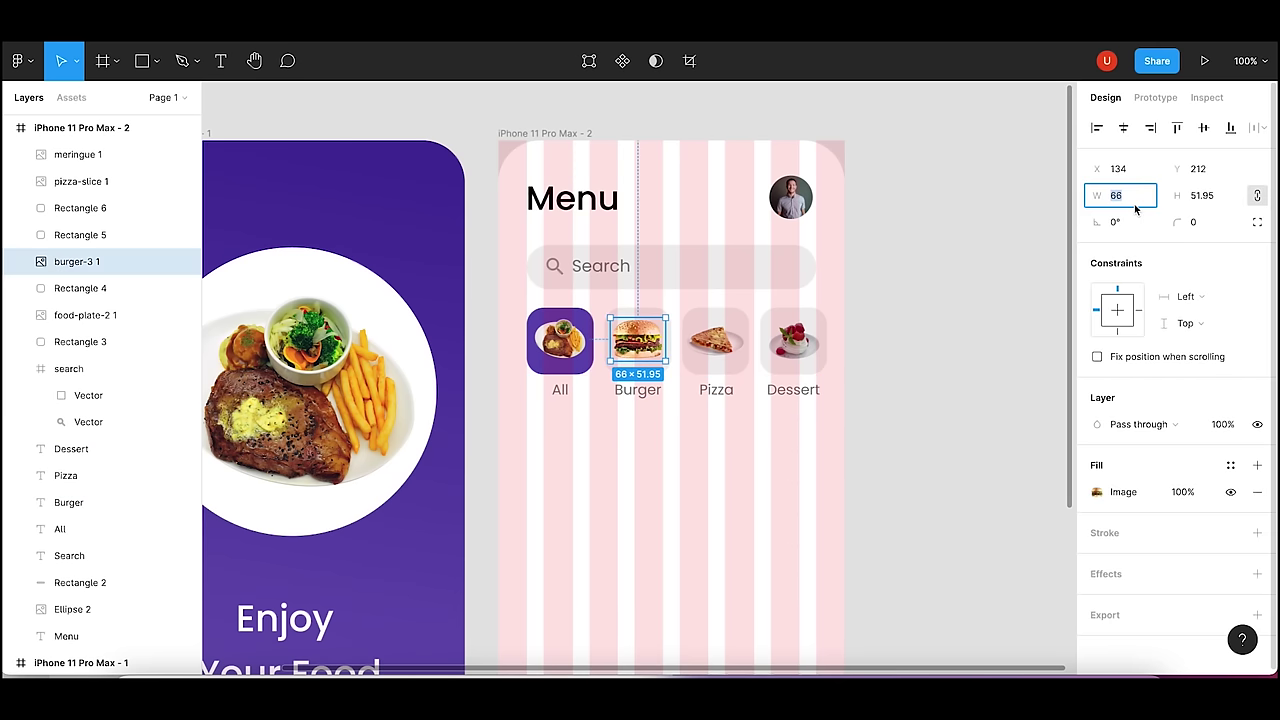
pyautogui.write('50')
pyautogui.press('Return')
pyautogui.click(968, 241)
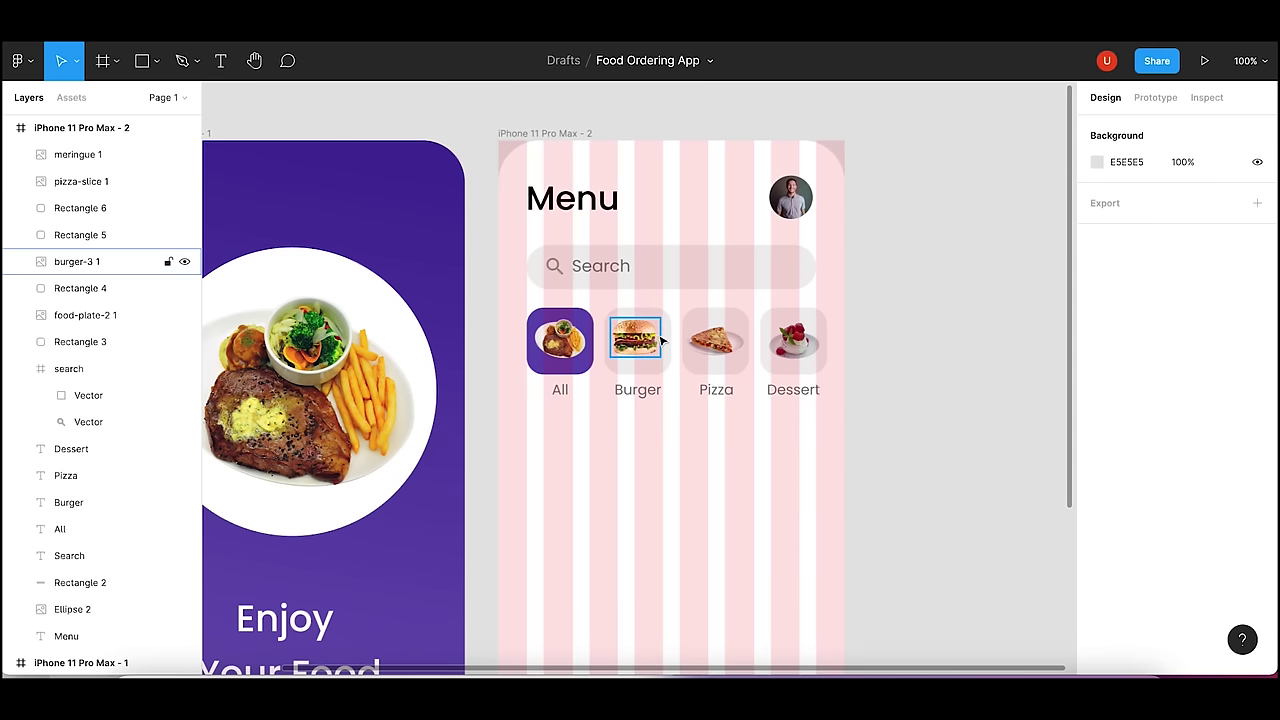
pyautogui.moveTo(662, 342); pyautogui.dragTo(648, 343)
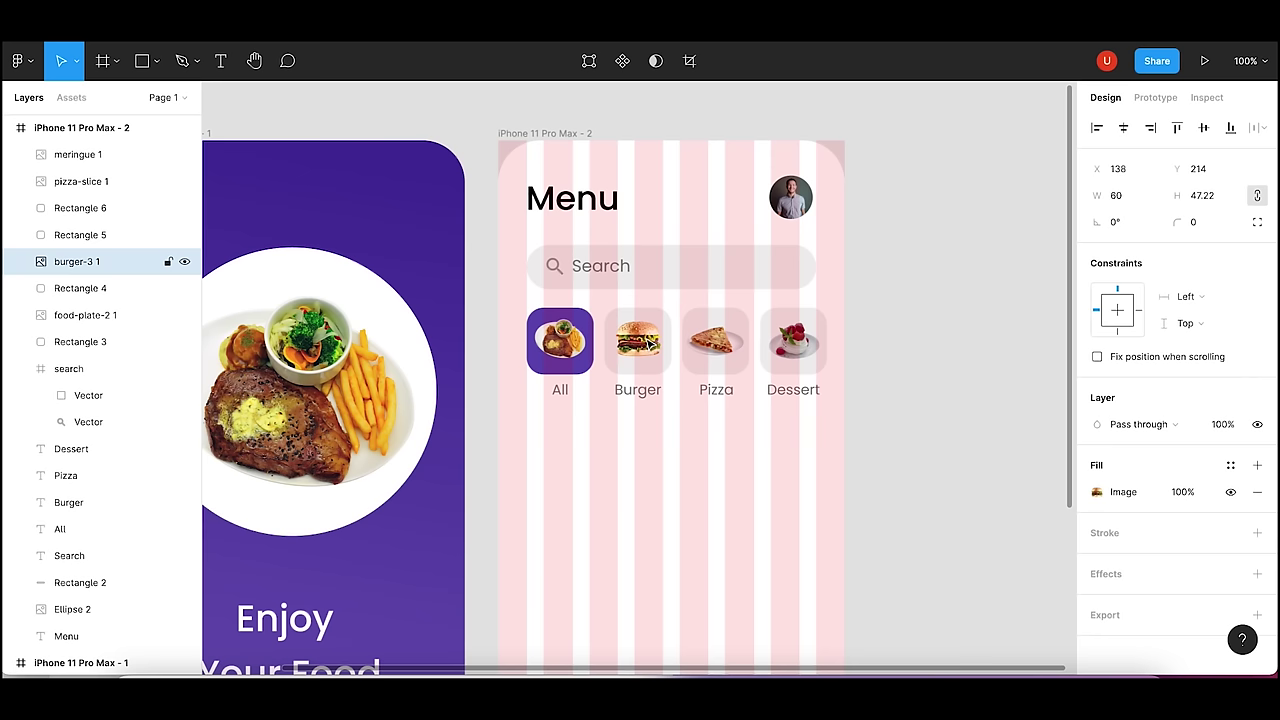
# - Set the pizza slice image width to 75, then zoom back to 100%
pyautogui.click(715, 342)
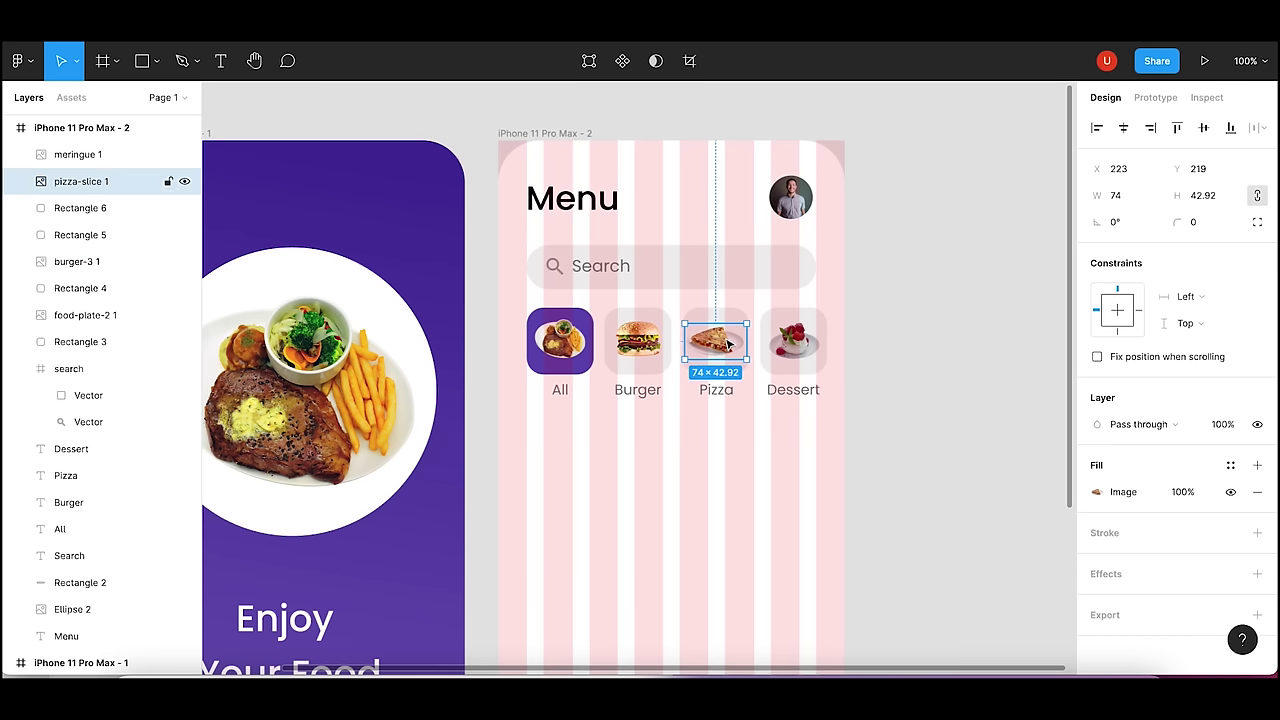
pyautogui.click(1135, 201)
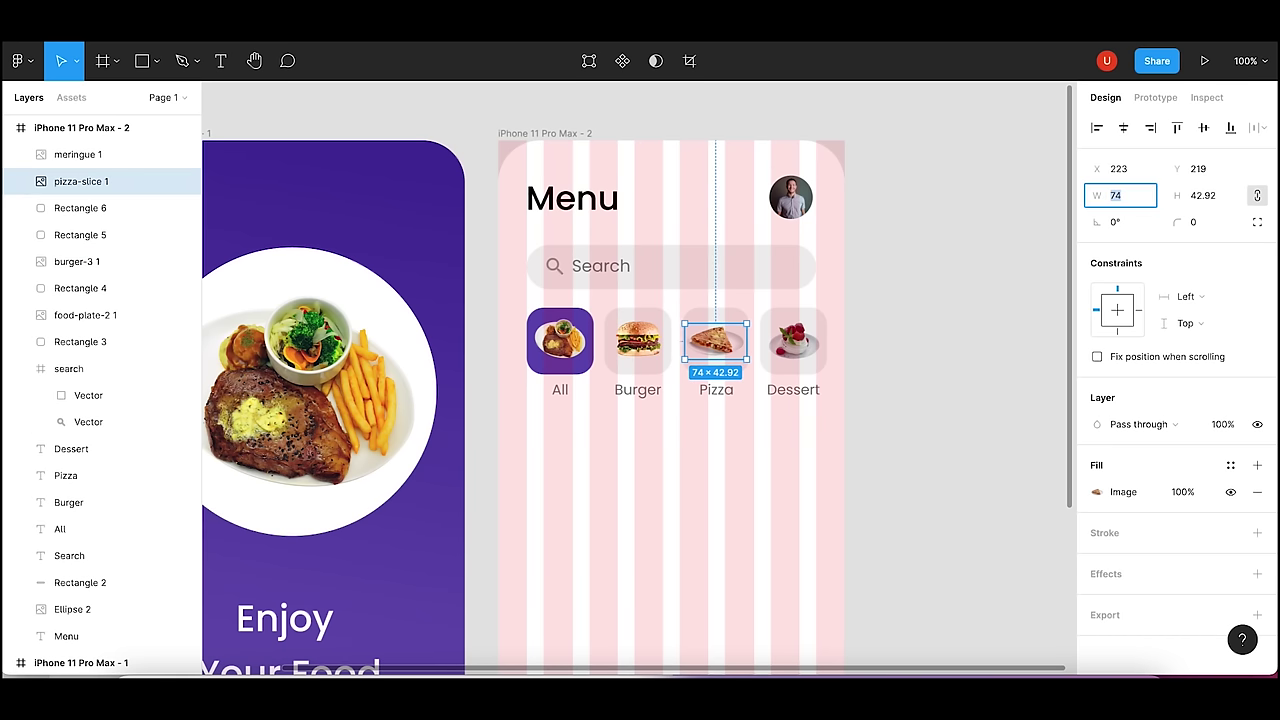
pyautogui.write('75')
pyautogui.press('Return')
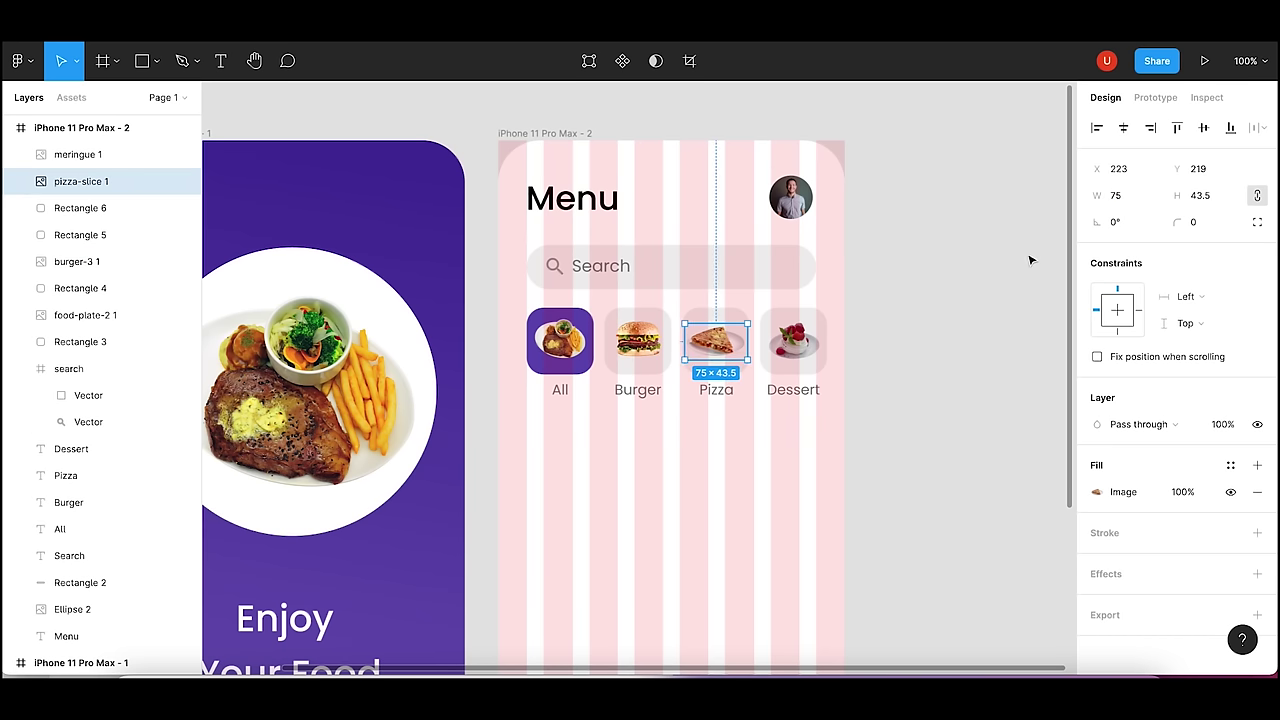
pyautogui.click(793, 340)
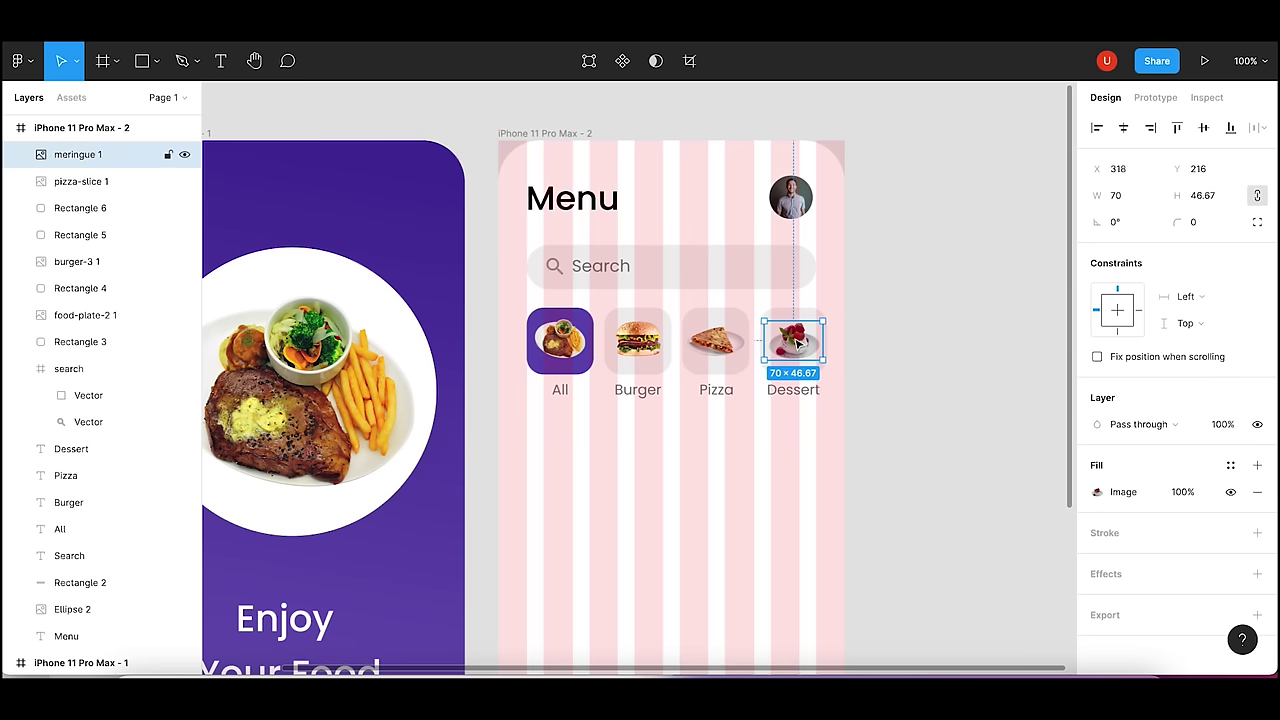
pyautogui.click(922, 349)
pyautogui.hotkey('shift', '1')
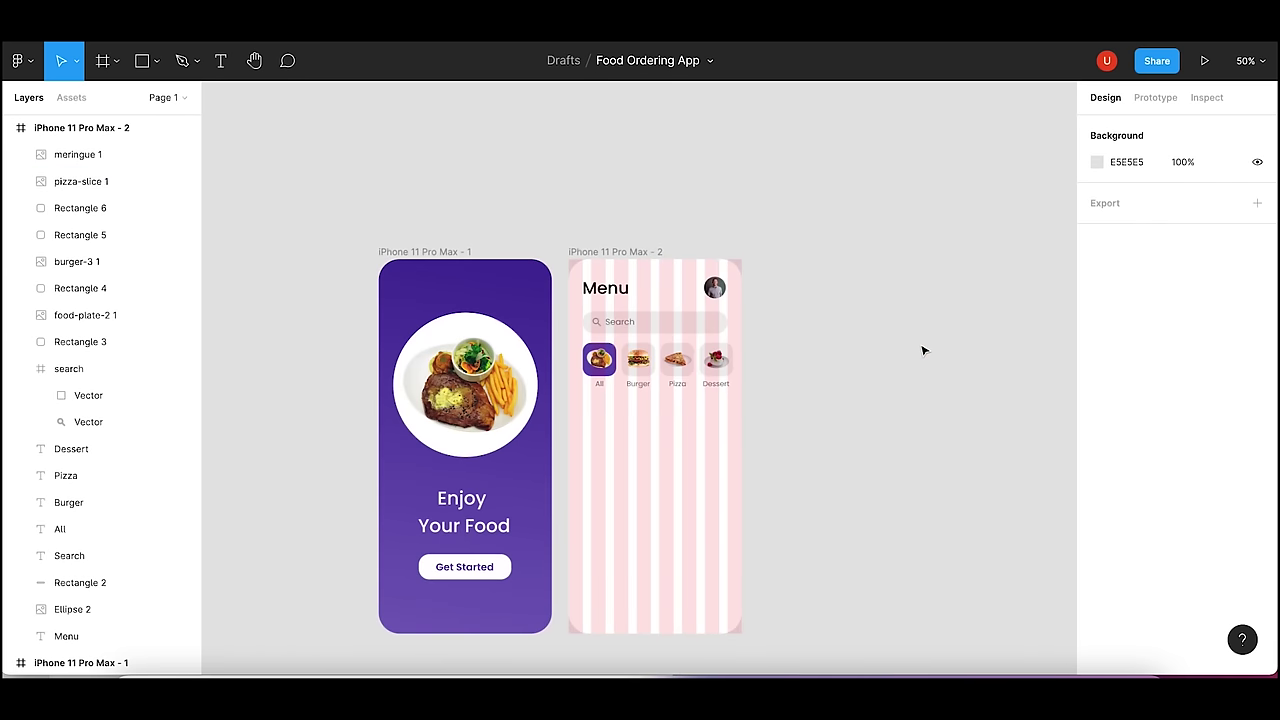
pyautogui.hotkey('shift', '0')
# - Colour the All label with the purple eyedropped from the All tile
pyautogui.click(564, 393)
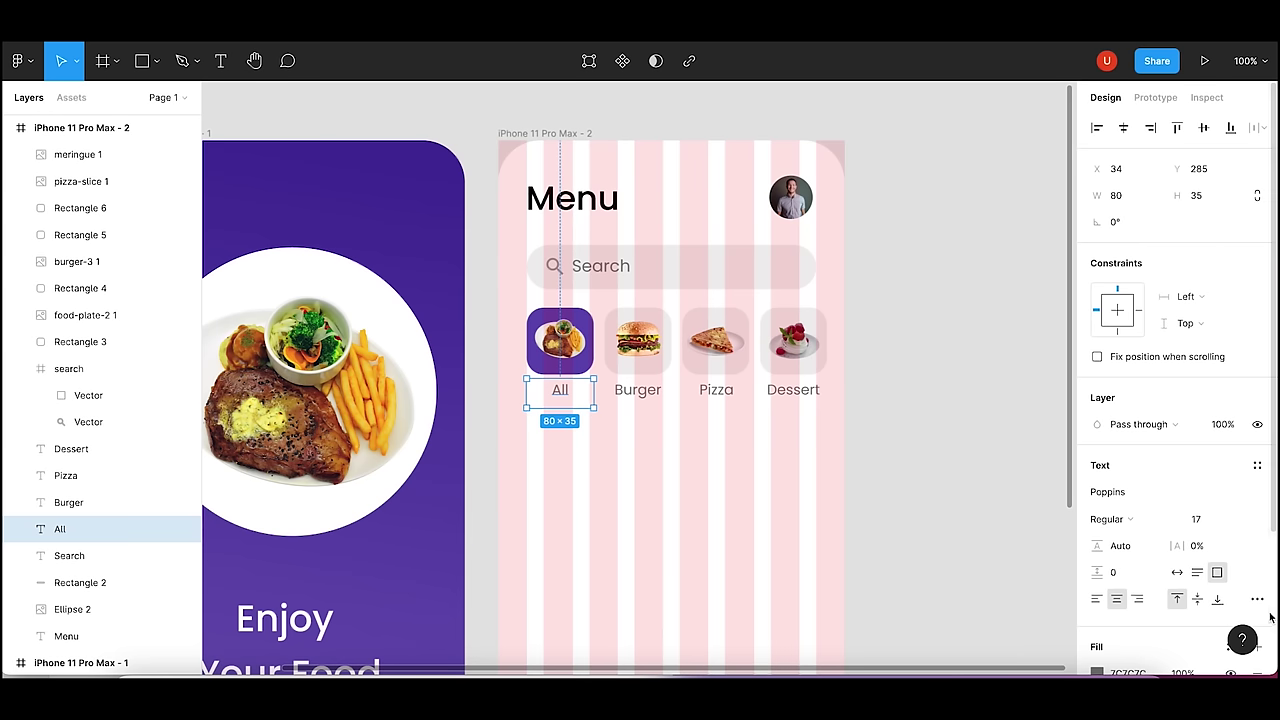
pyautogui.scroll(-3, 1273, 609)
pyautogui.click(1097, 490)
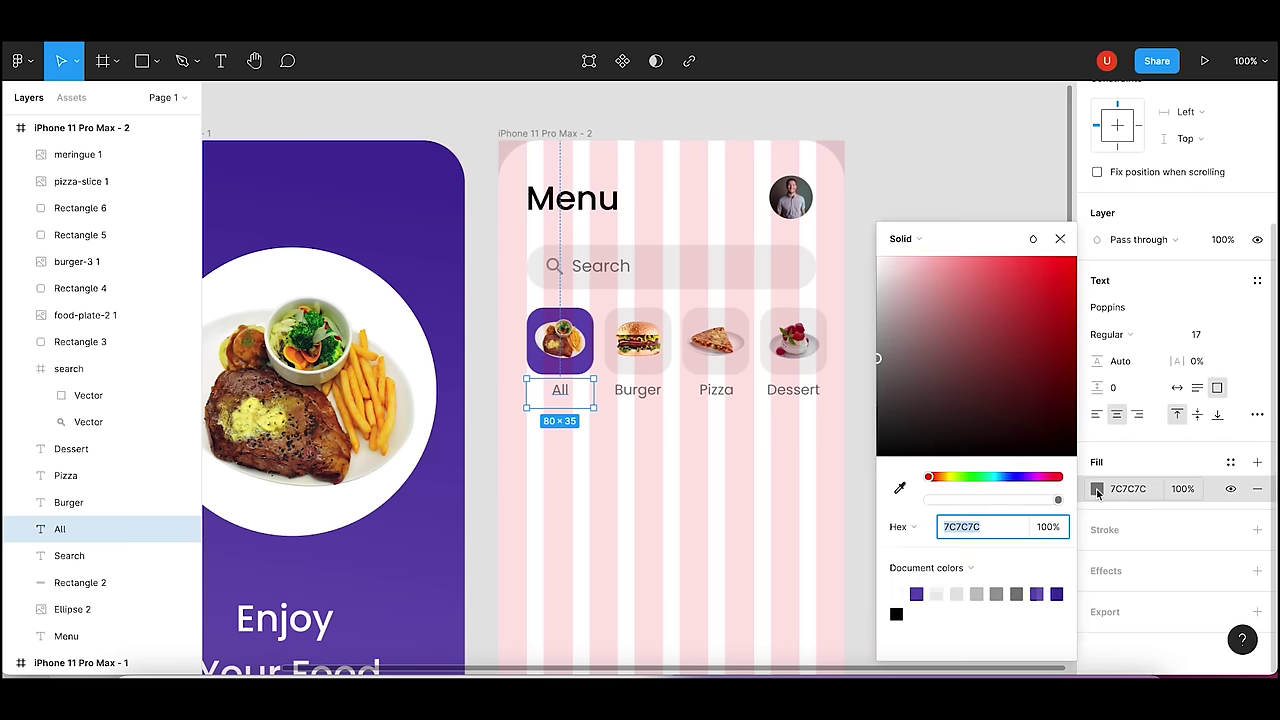
pyautogui.click(901, 487)
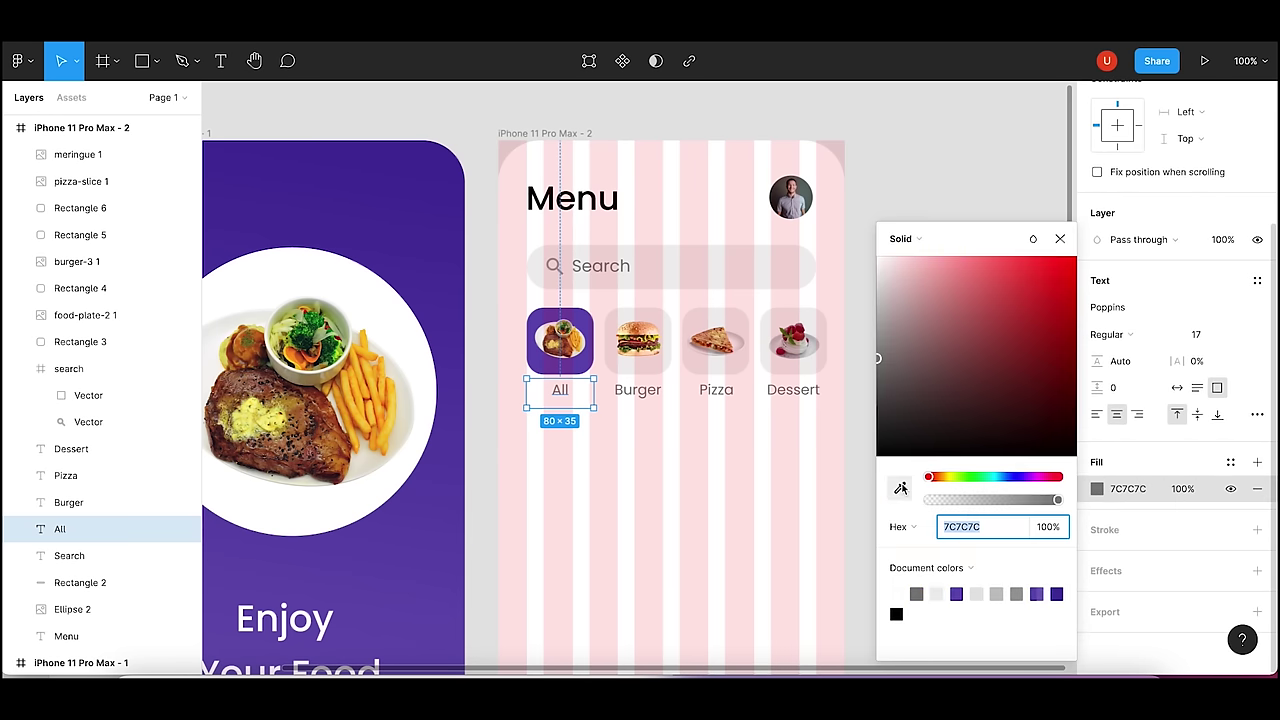
pyautogui.click(585, 320)
pyautogui.click(492, 411)
# - Set the Burger, Pizza and Dessert labels' fill to 858585
pyautogui.click(637, 390)
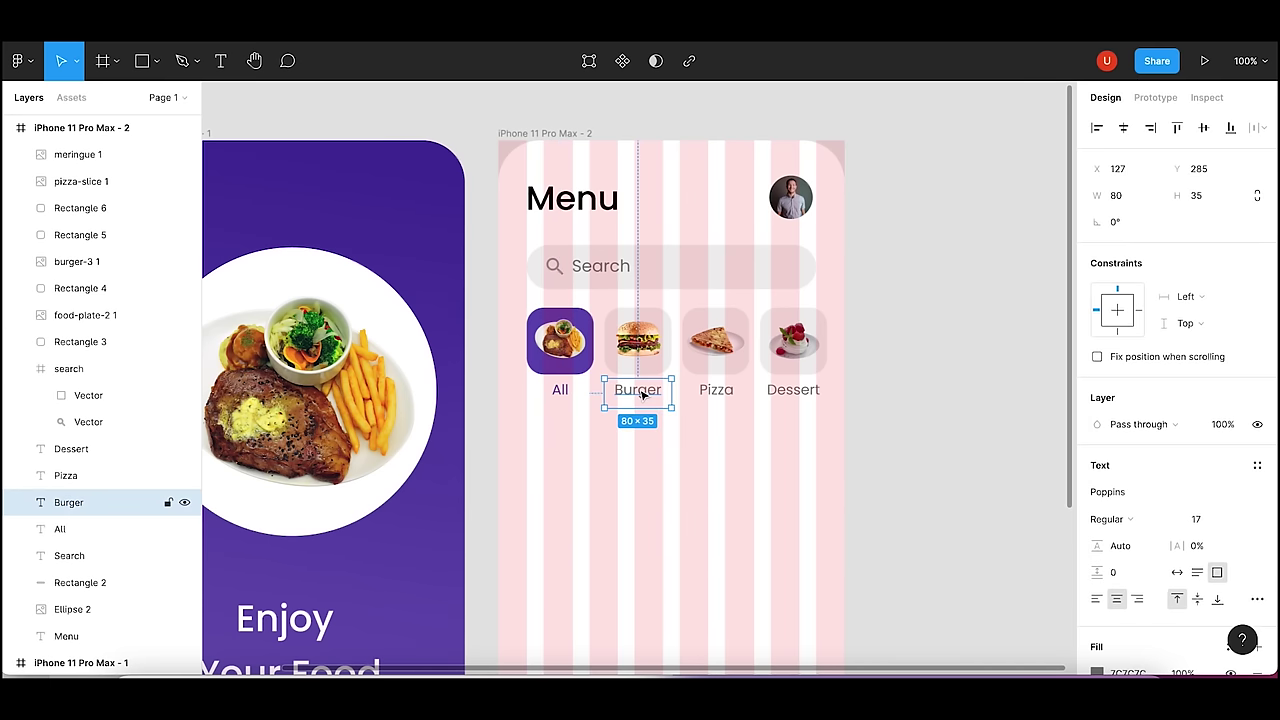
pyautogui.keyDown('shift'); pyautogui.click(716, 400); pyautogui.keyUp('shift')
pyautogui.keyDown('shift'); pyautogui.click(791, 392); pyautogui.keyUp('shift')
pyautogui.scroll(-2, 1240, 523)
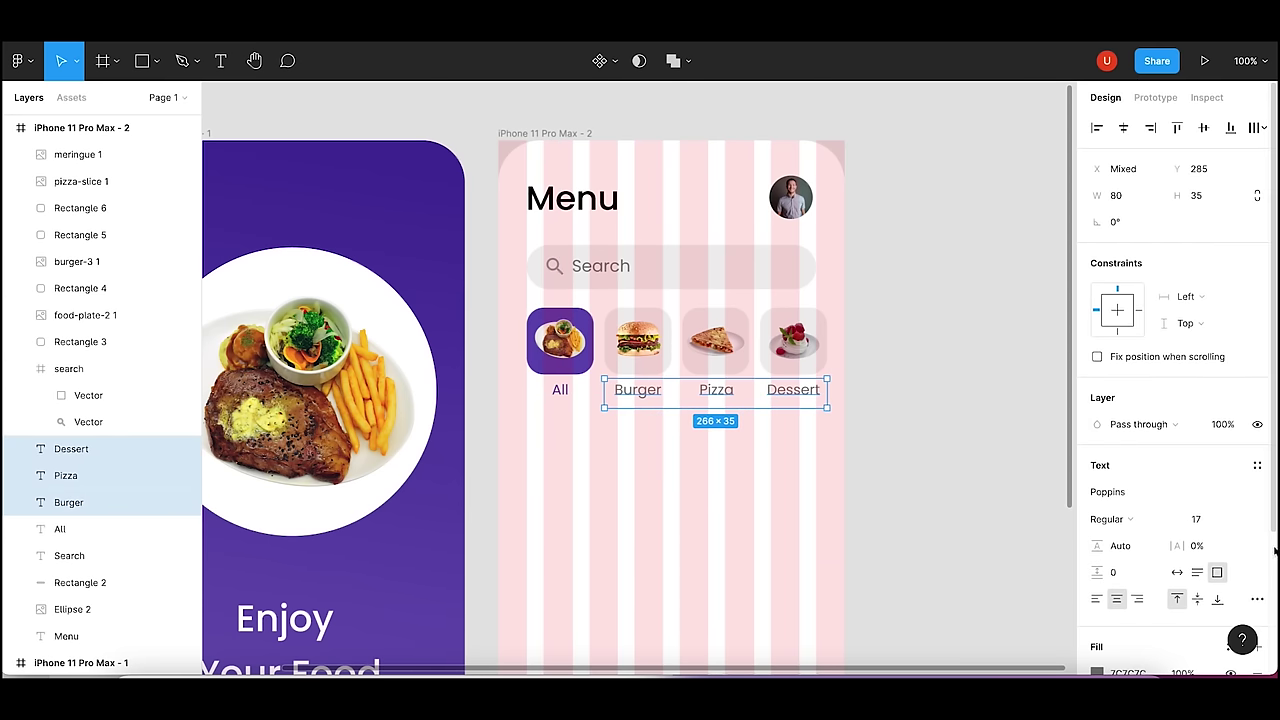
pyautogui.scroll(-3, 1127, 497)
pyautogui.click(1127, 492)
pyautogui.write('858585')
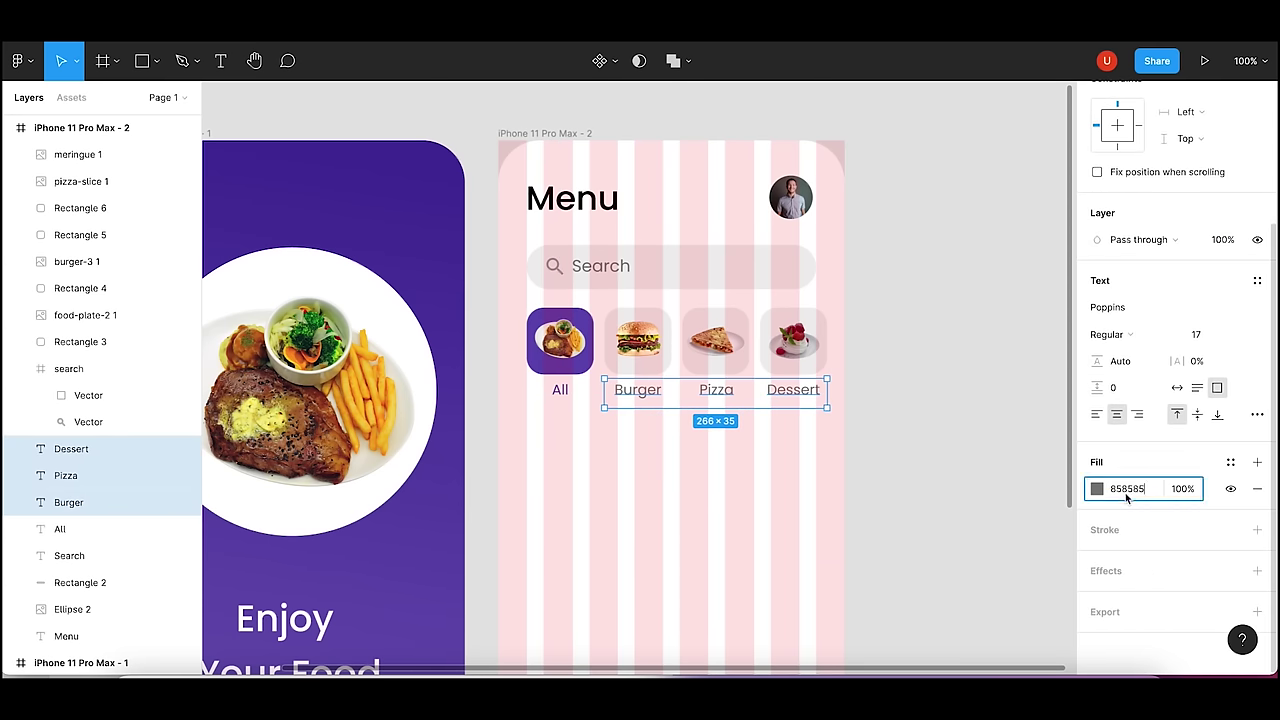
pyautogui.press('Return')
pyautogui.click(932, 439)
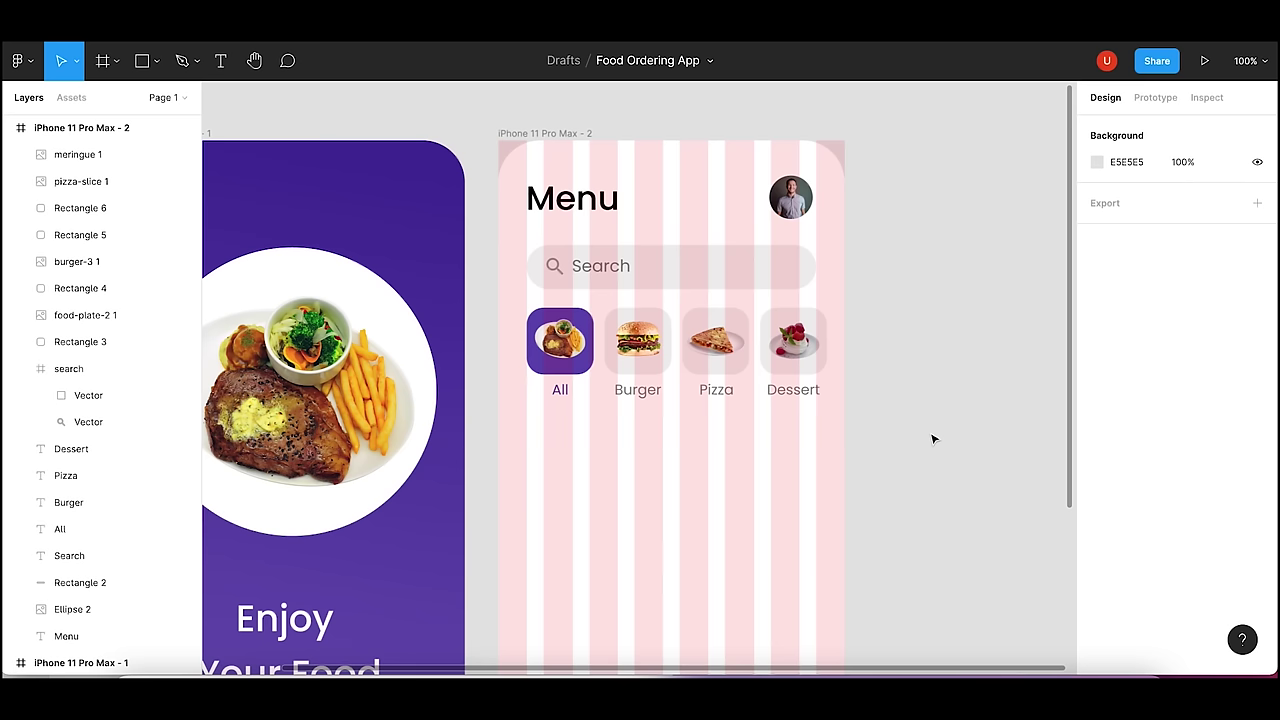
# - Hide the layout grid on the iPhone 11 Pro Max - 2 frame and zoom out
pyautogui.click(588, 127)
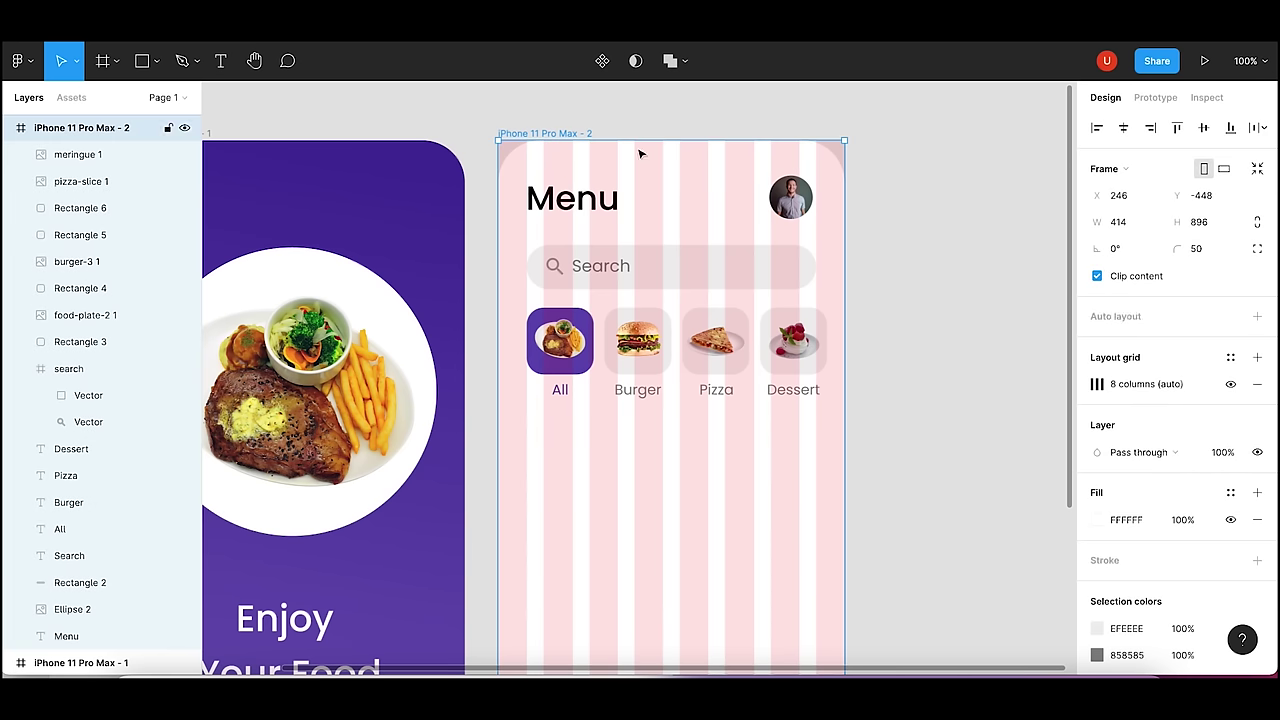
pyautogui.click(1232, 385)
pyautogui.click(930, 405)
pyautogui.press('-')
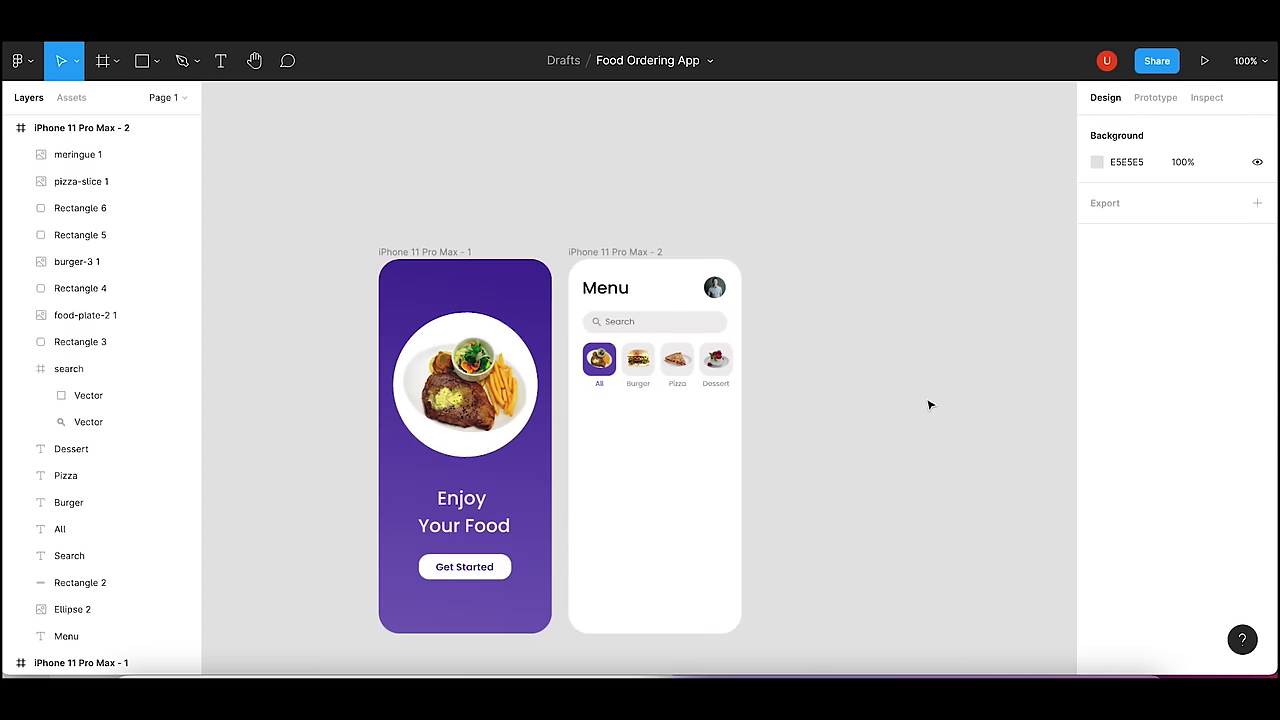
pyautogui.moveTo(795, 440); pyautogui.dragTo(795, 423)
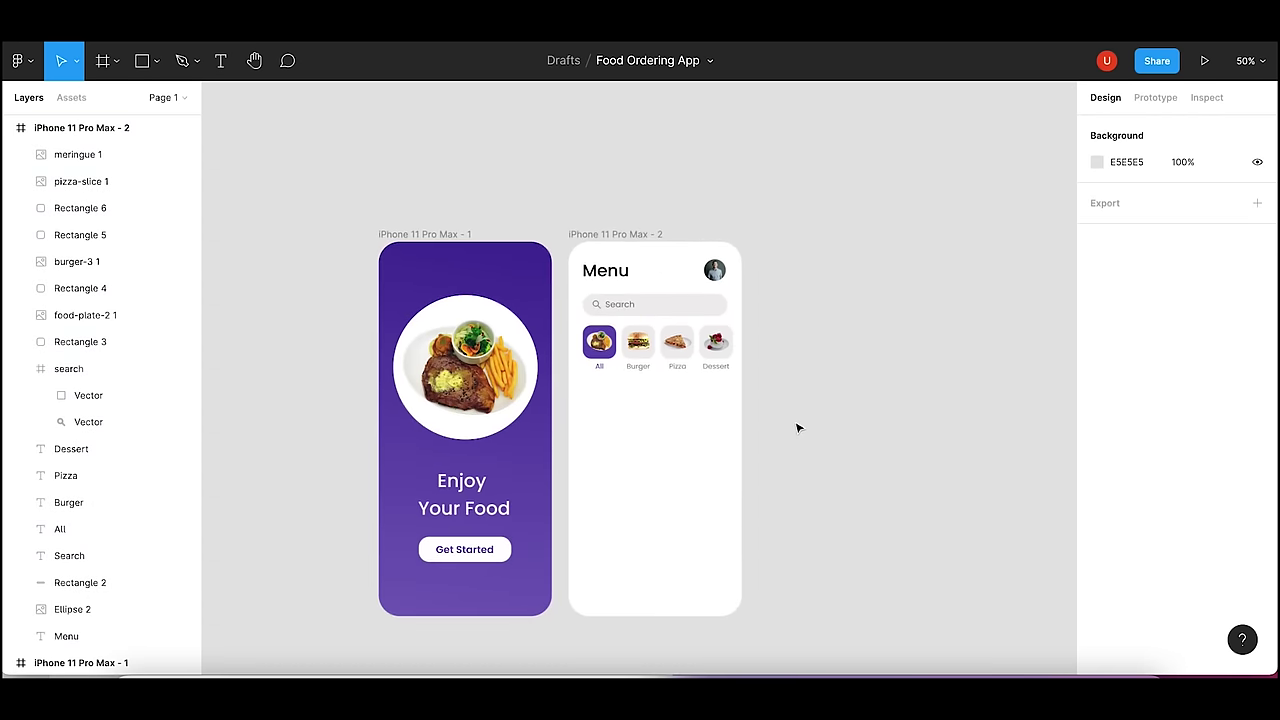
# - Open the Pizza tile background's fill colour, then cancel the colour sampling
pyautogui.click(672, 358)
pyautogui.click(785, 352)
pyautogui.click(679, 357)
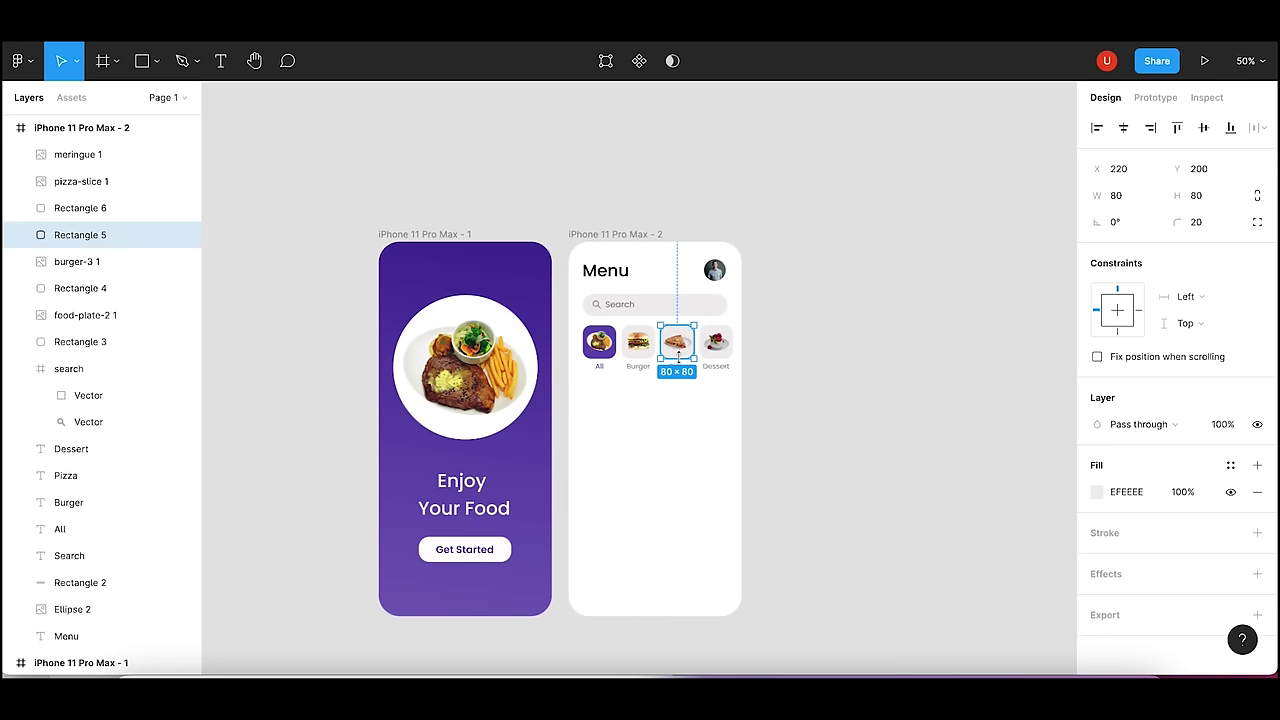
pyautogui.click(1097, 491)
pyautogui.click(899, 487)
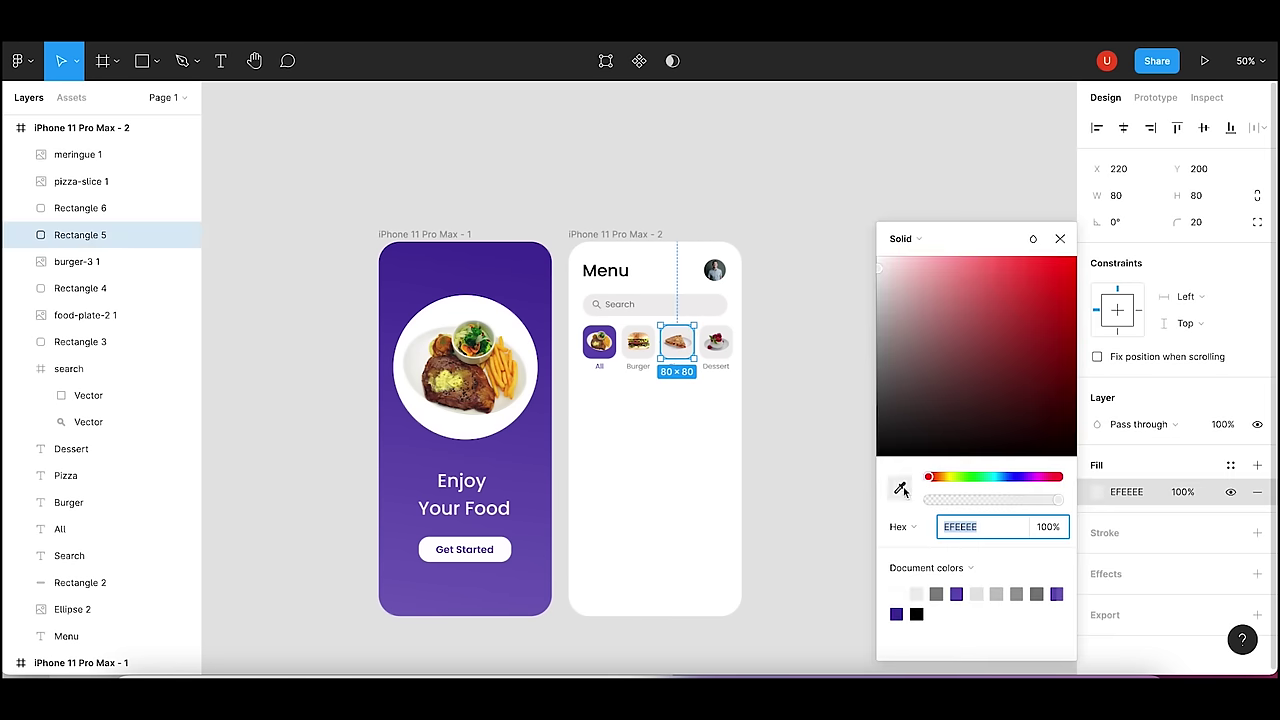
pyautogui.press('Escape')
pyautogui.click(792, 320)
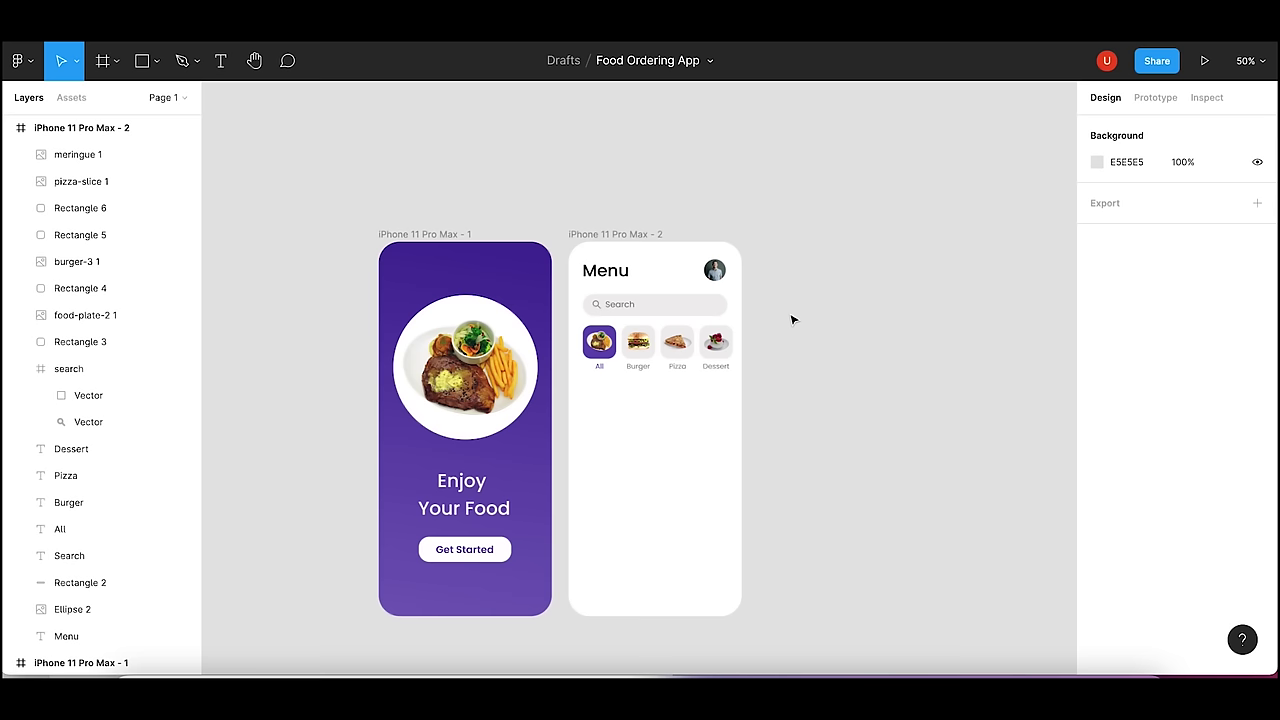
# - Paste a copy of the Menu heading below the category row and retitle it 'Promotion'
pyautogui.click(612, 280)
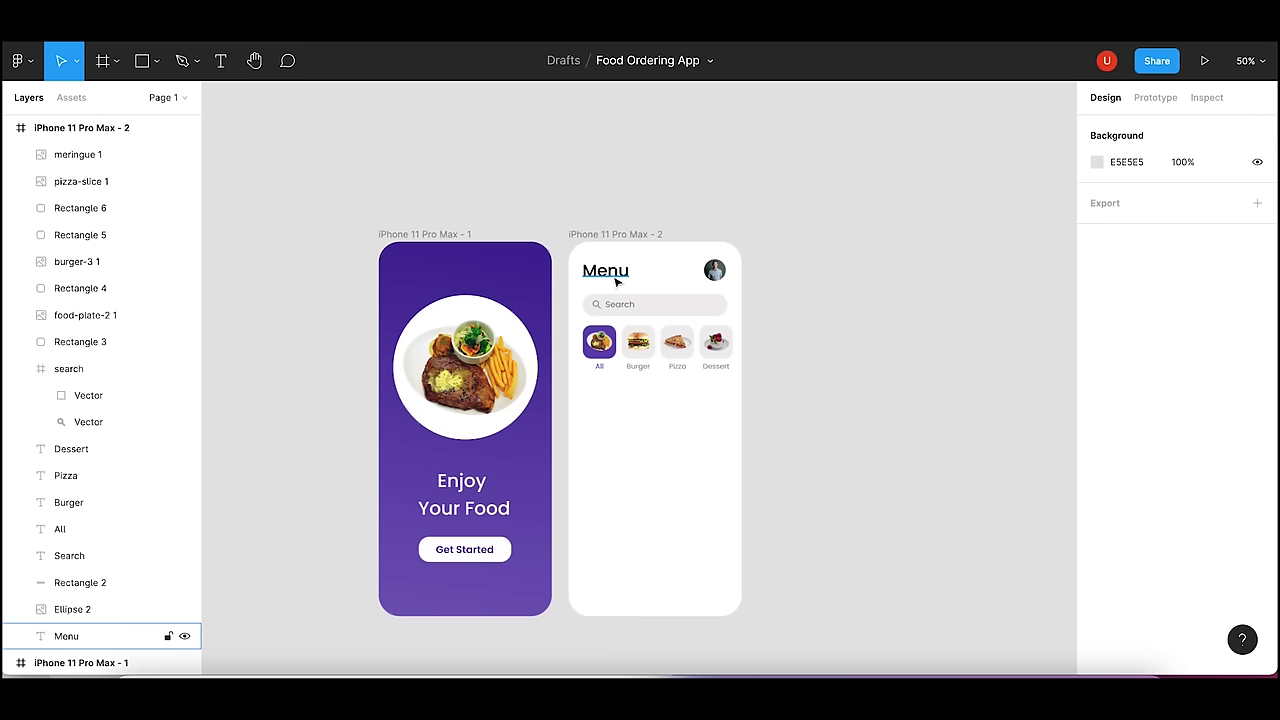
pyautogui.hotkey('ctrl', 'v')
pyautogui.moveTo(615, 280); pyautogui.dragTo(614, 408)
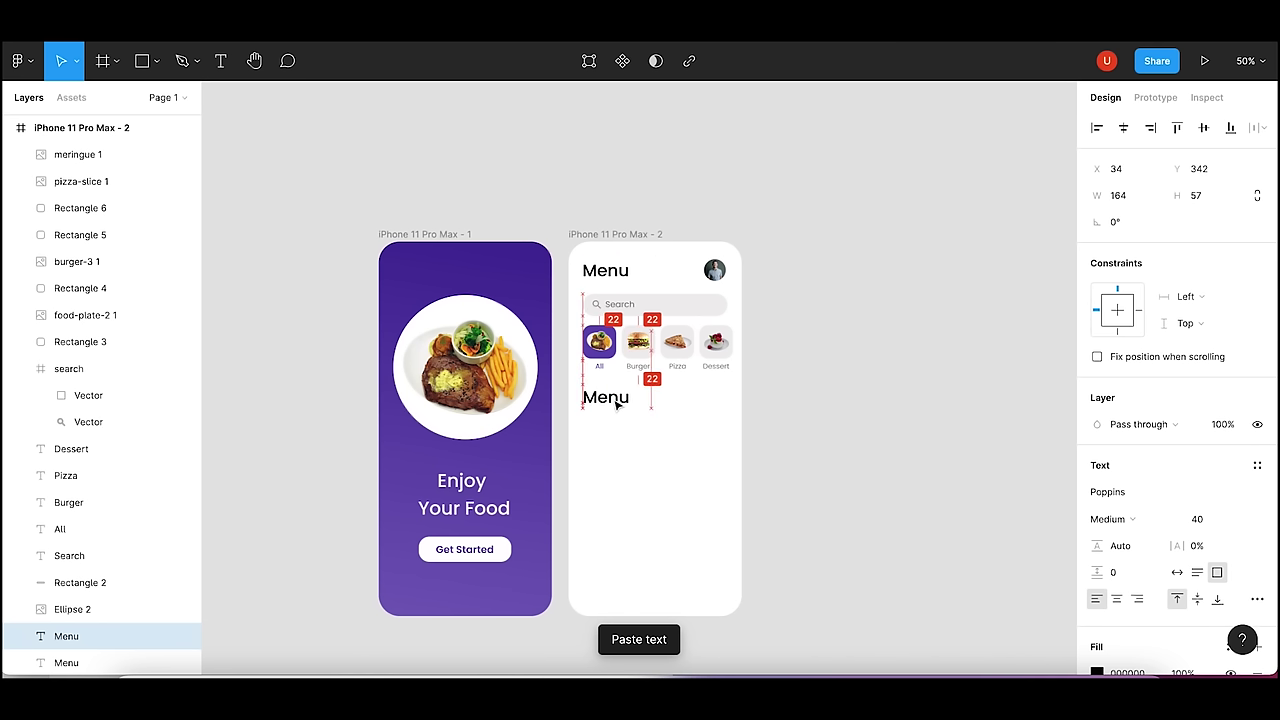
pyautogui.moveTo(613, 408); pyautogui.dragTo(617, 404)
pyautogui.doubleClick(614, 399)
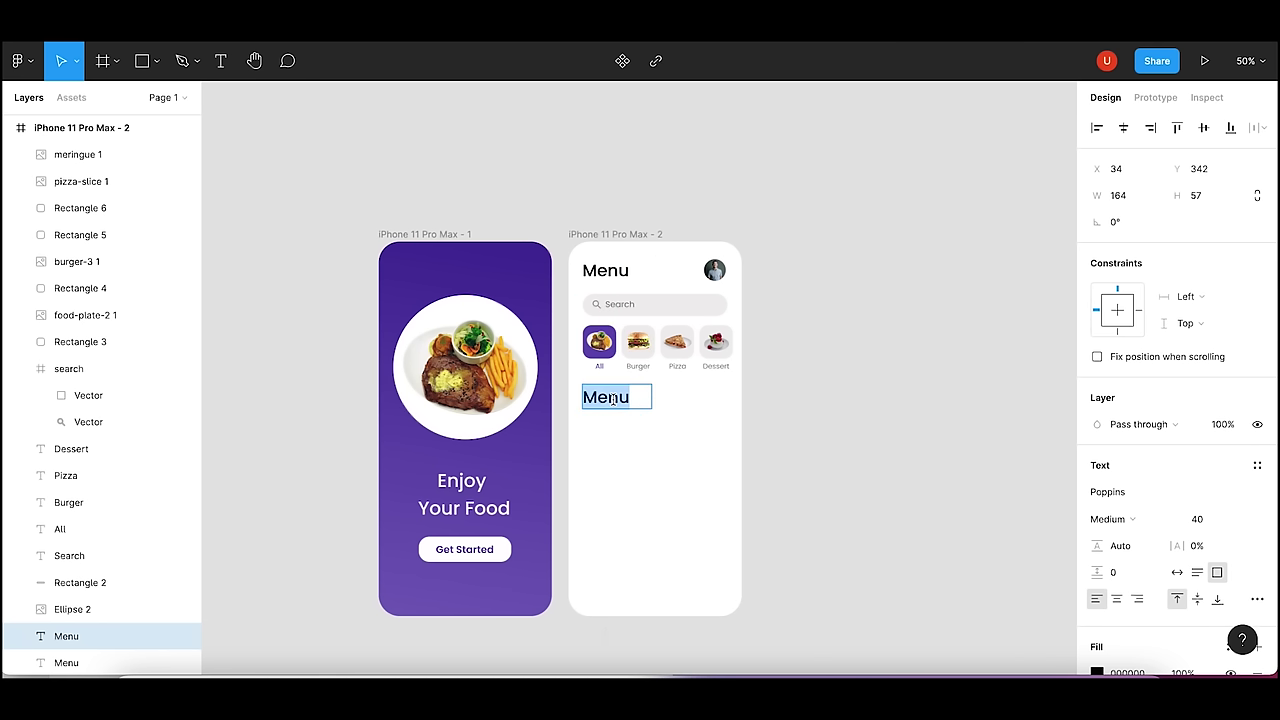
pyautogui.write('Promotion')
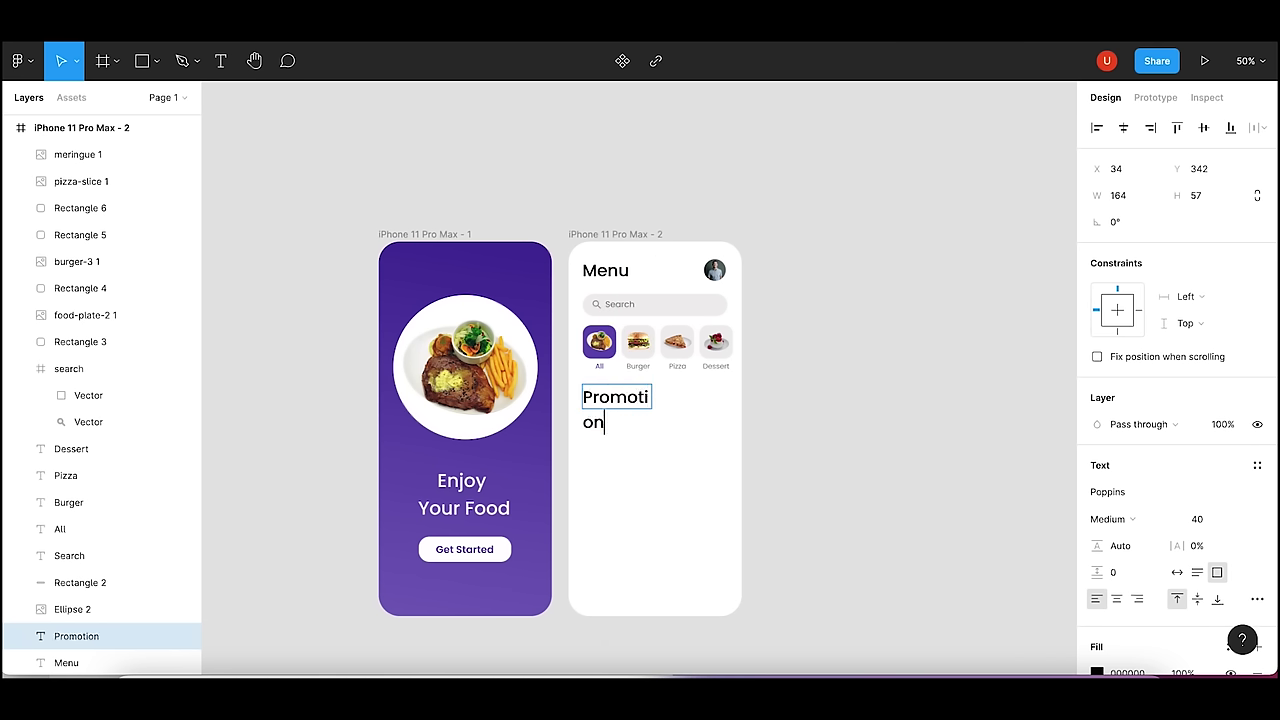
# - Set the Promotion heading to font size 28 and nudge it into position
pyautogui.click(1200, 519)
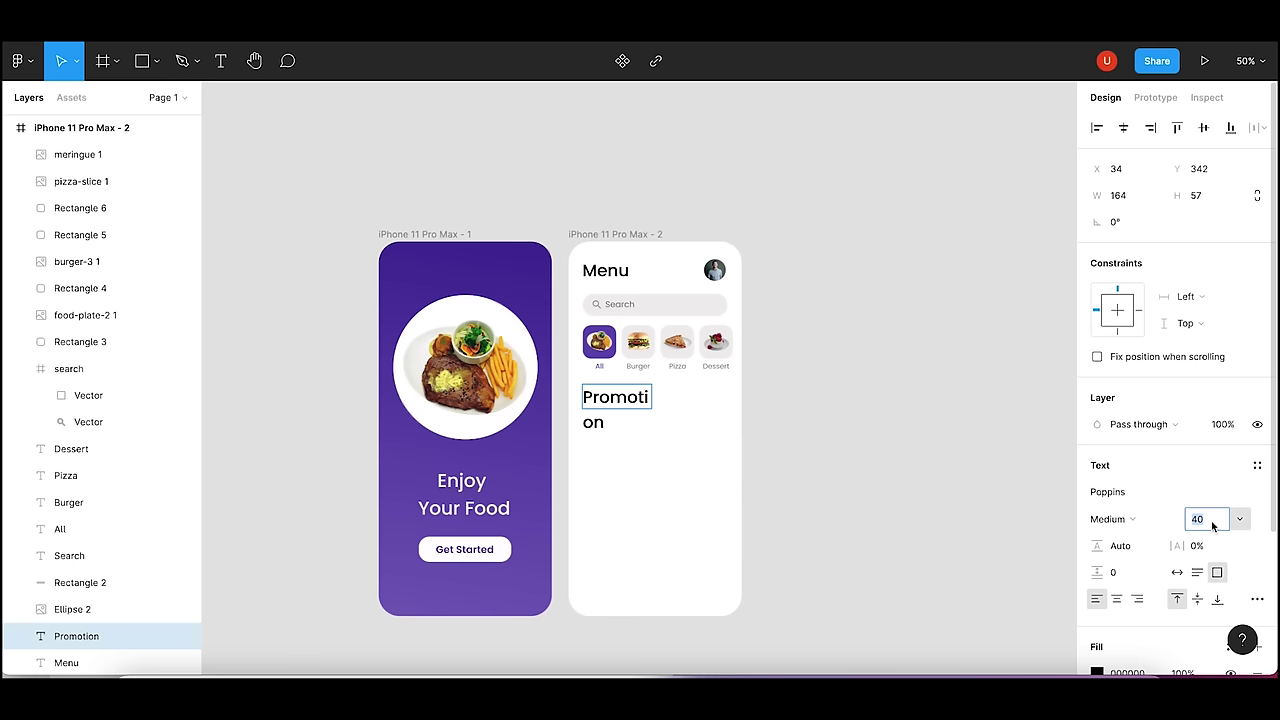
pyautogui.write('28')
pyautogui.press('Escape')
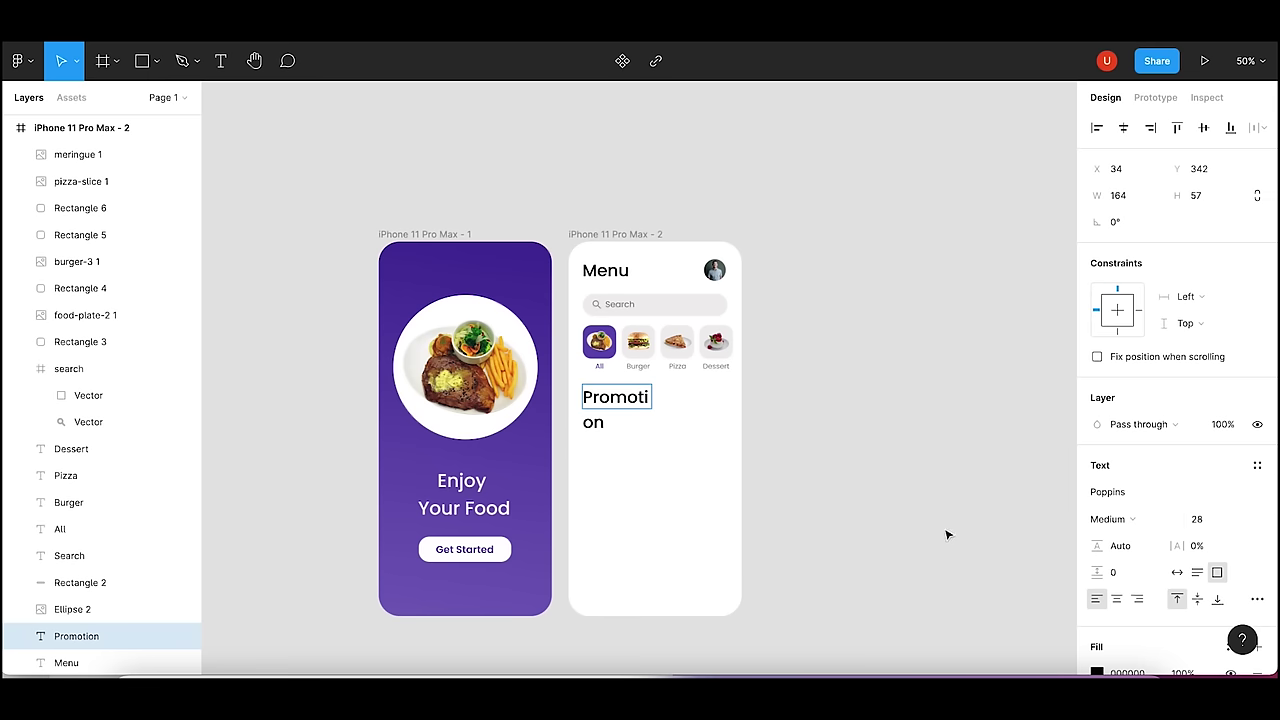
pyautogui.click(1207, 527)
pyautogui.write('2')
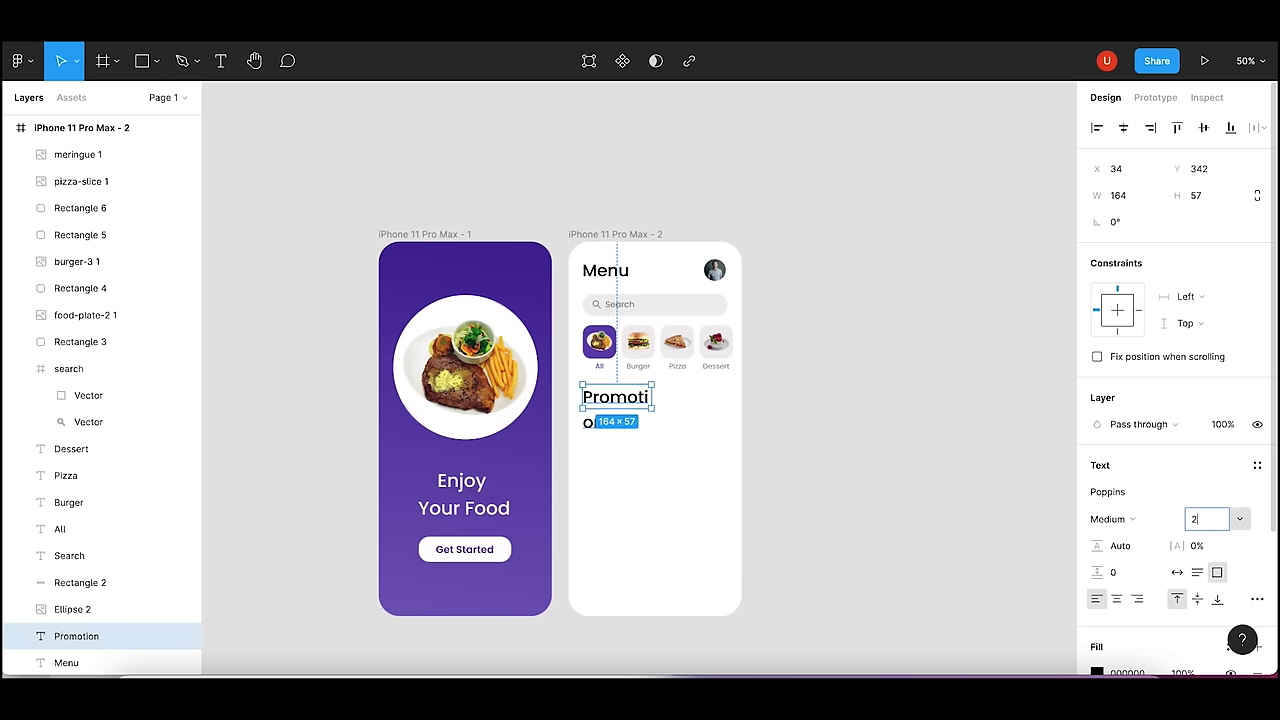
pyautogui.write('8')
pyautogui.press('Return')
pyautogui.click(672, 429)
pyautogui.click(630, 400)
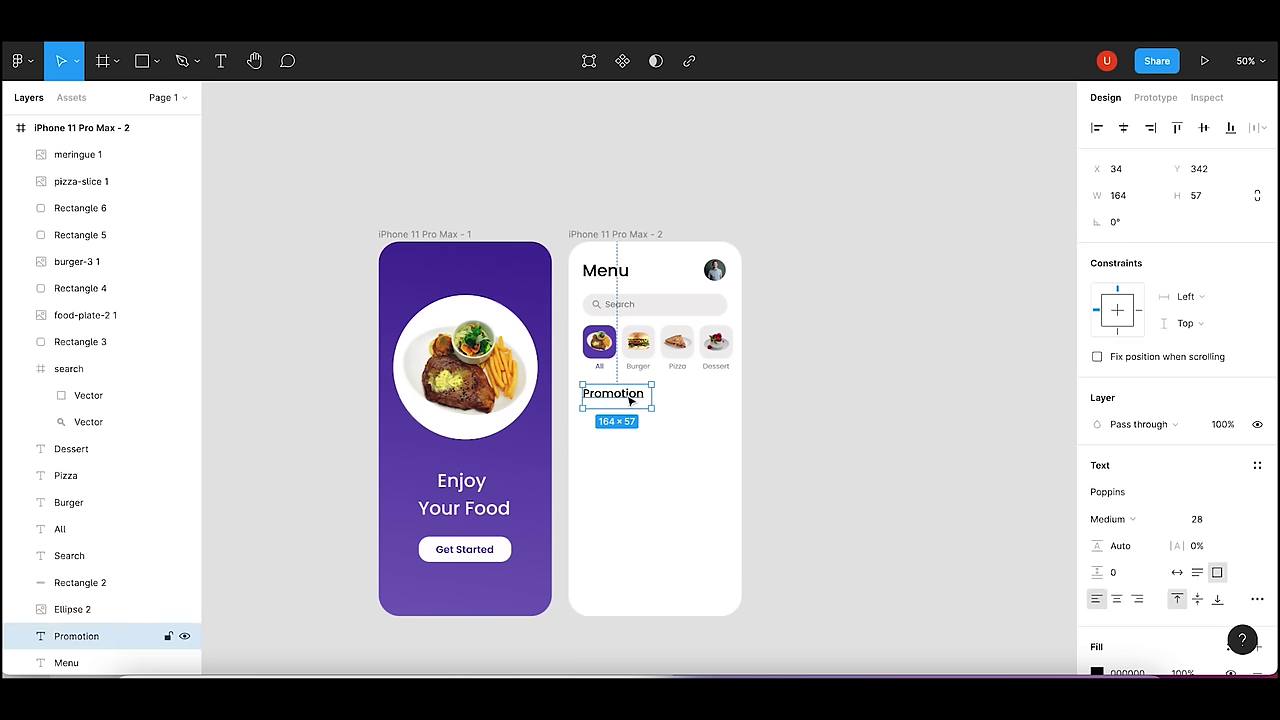
pyautogui.moveTo(630, 399); pyautogui.dragTo(627, 394)
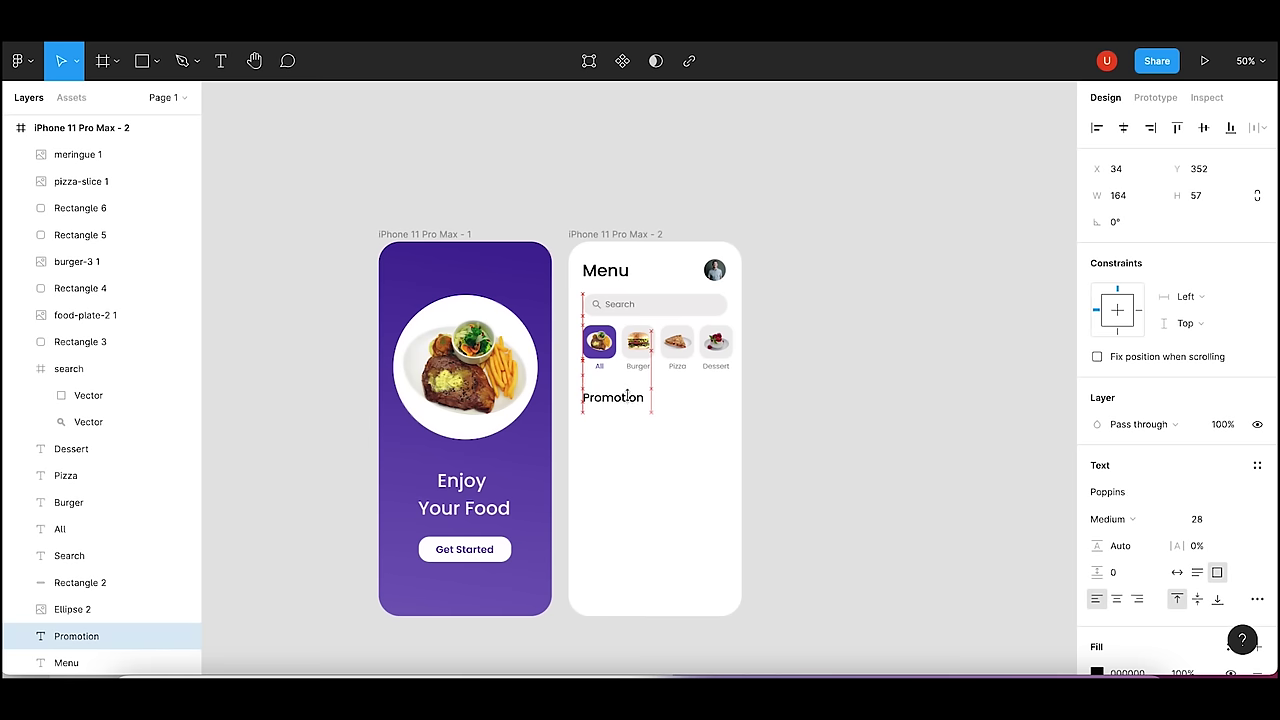
pyautogui.click(829, 377)
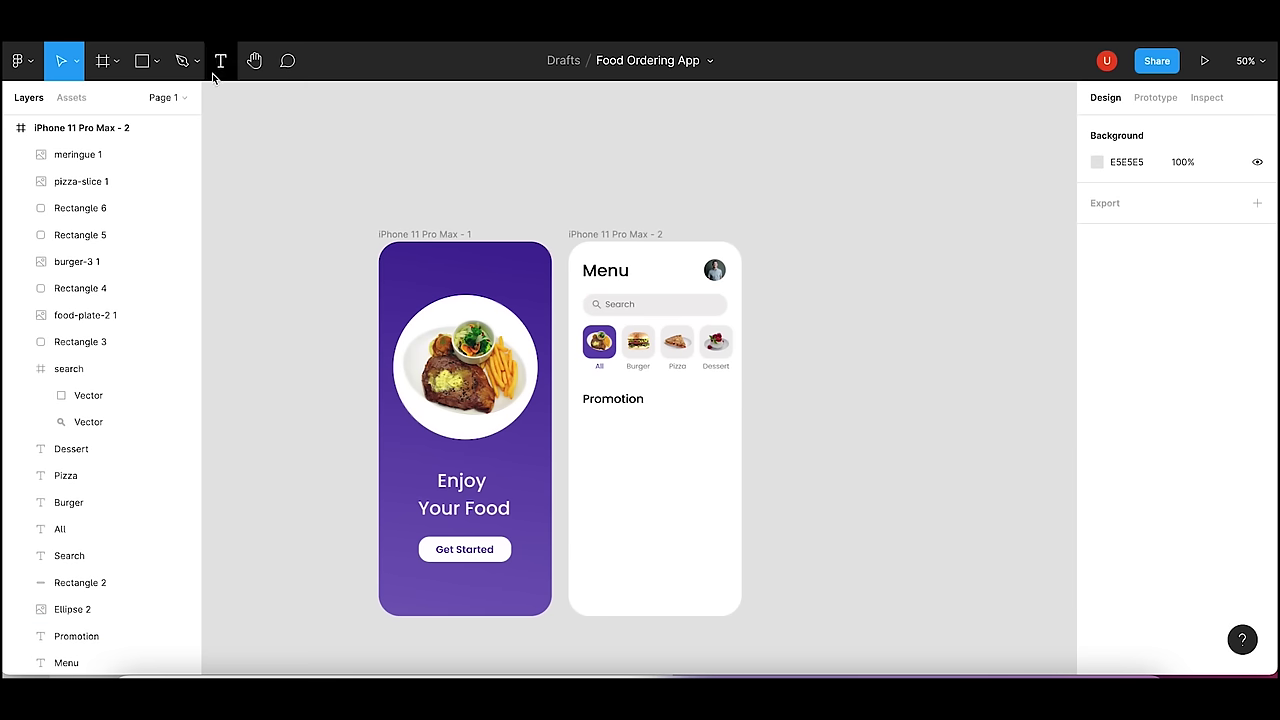
# - Change the heading text from 'Promotion' to 'Promotions'
pyautogui.doubleClick(631, 397)
pyautogui.press('Right')
pyautogui.write('s')
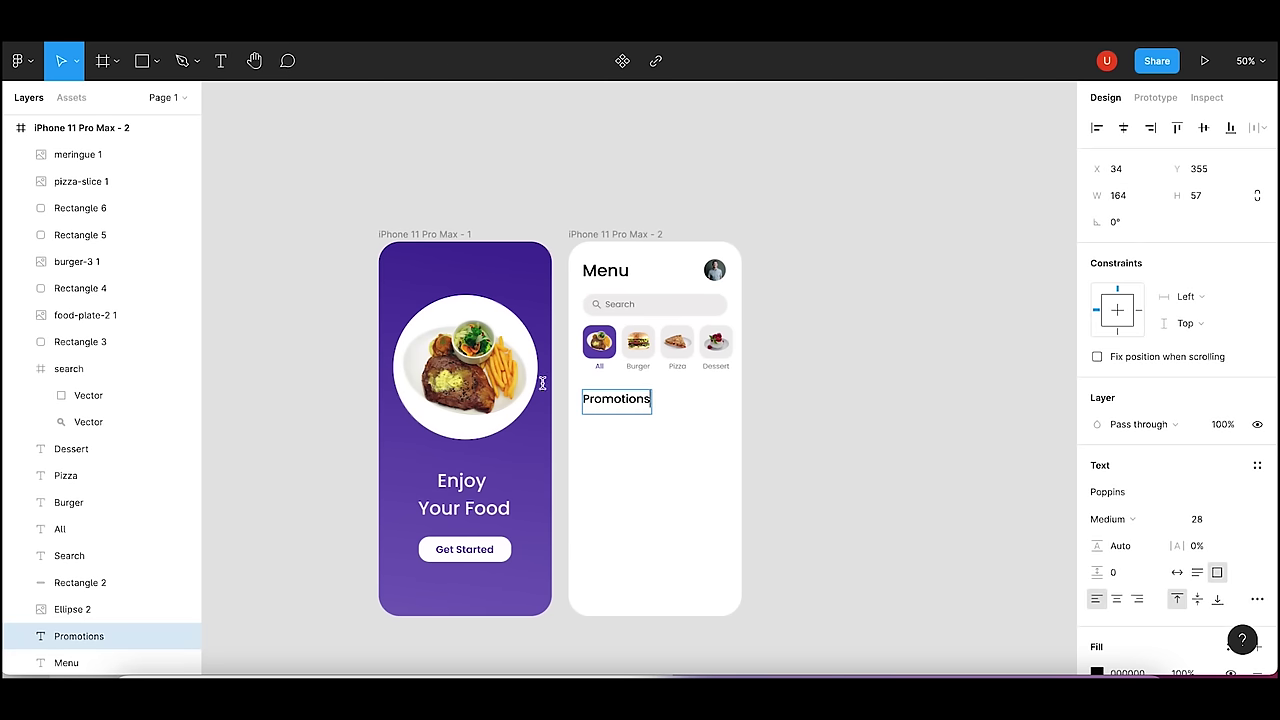
pyautogui.press('Escape')
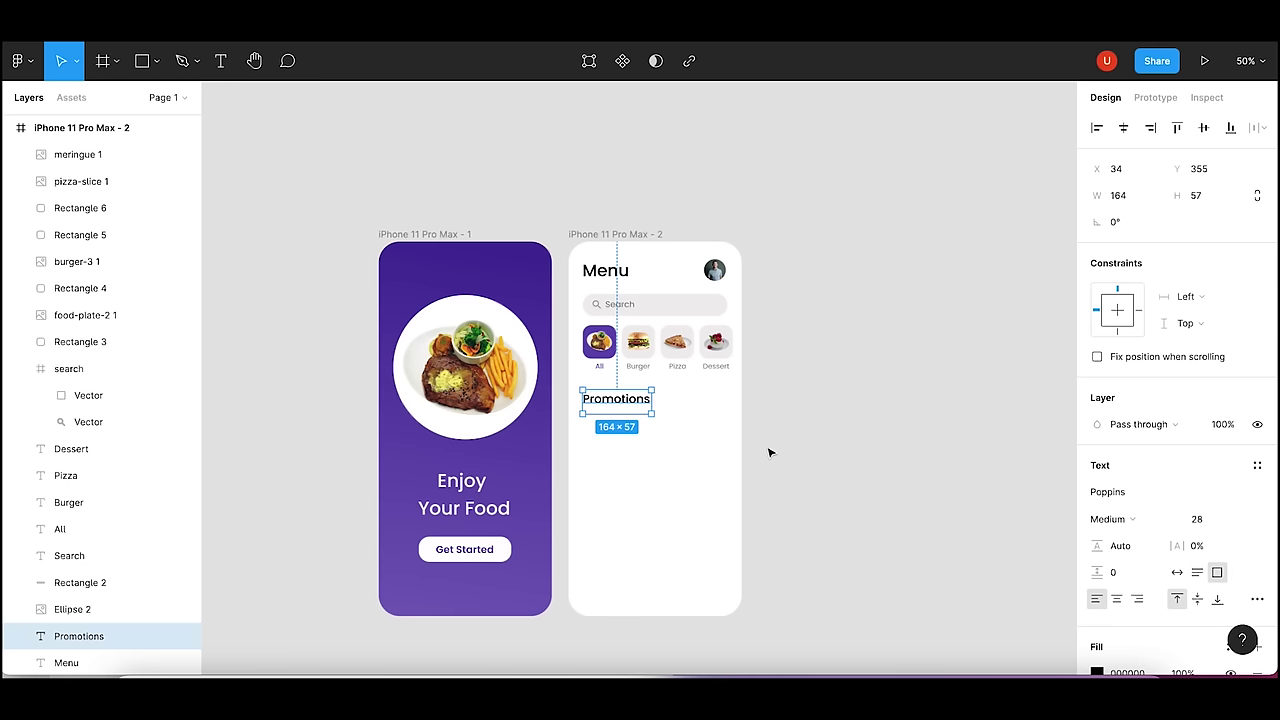
# - Reduce the Promotions heading to font size 24
pyautogui.click(646, 426)
pyautogui.click(620, 402)
pyautogui.click(1214, 522)
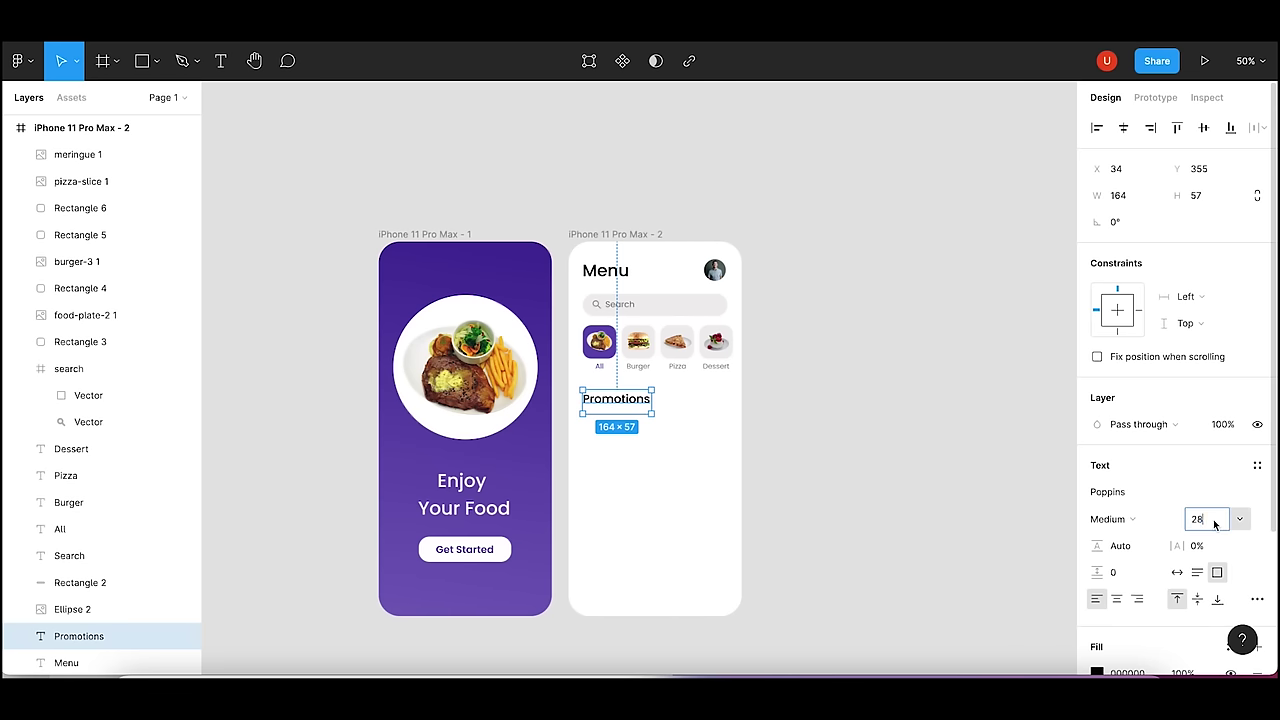
pyautogui.write('24')
pyautogui.press('Return')
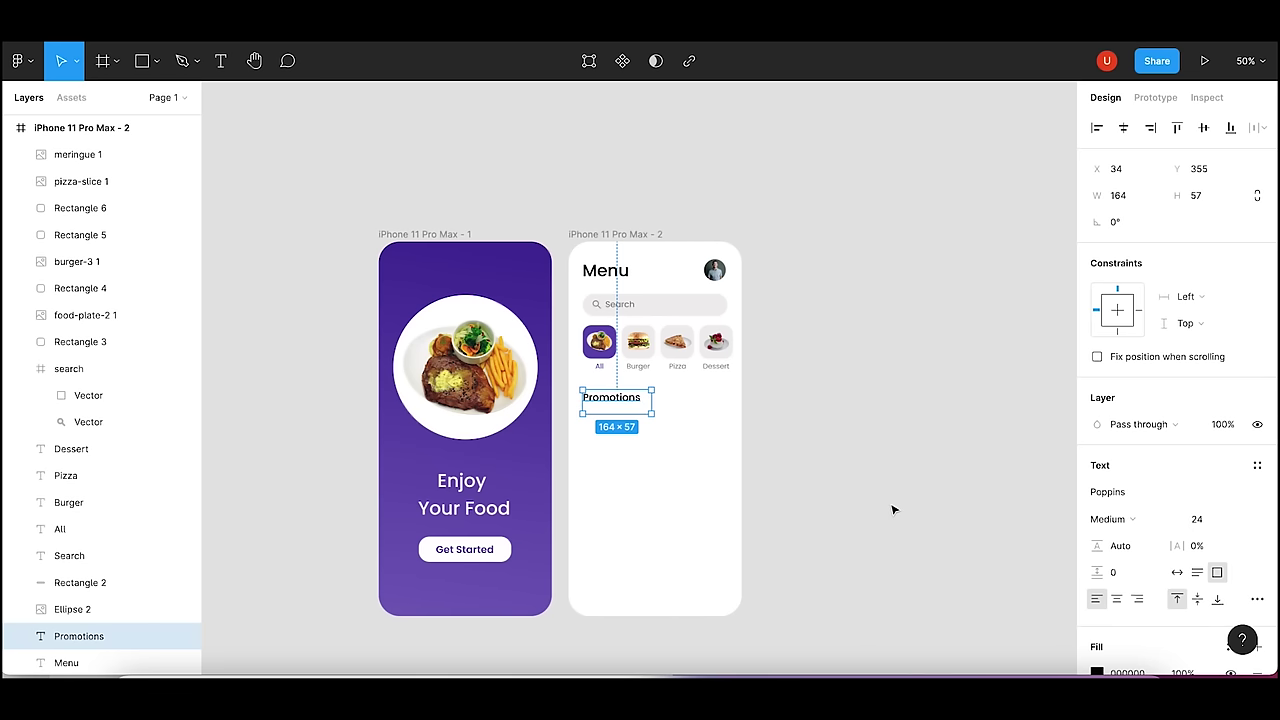
pyautogui.click(894, 510)
pyautogui.hotkey('shift', '0')
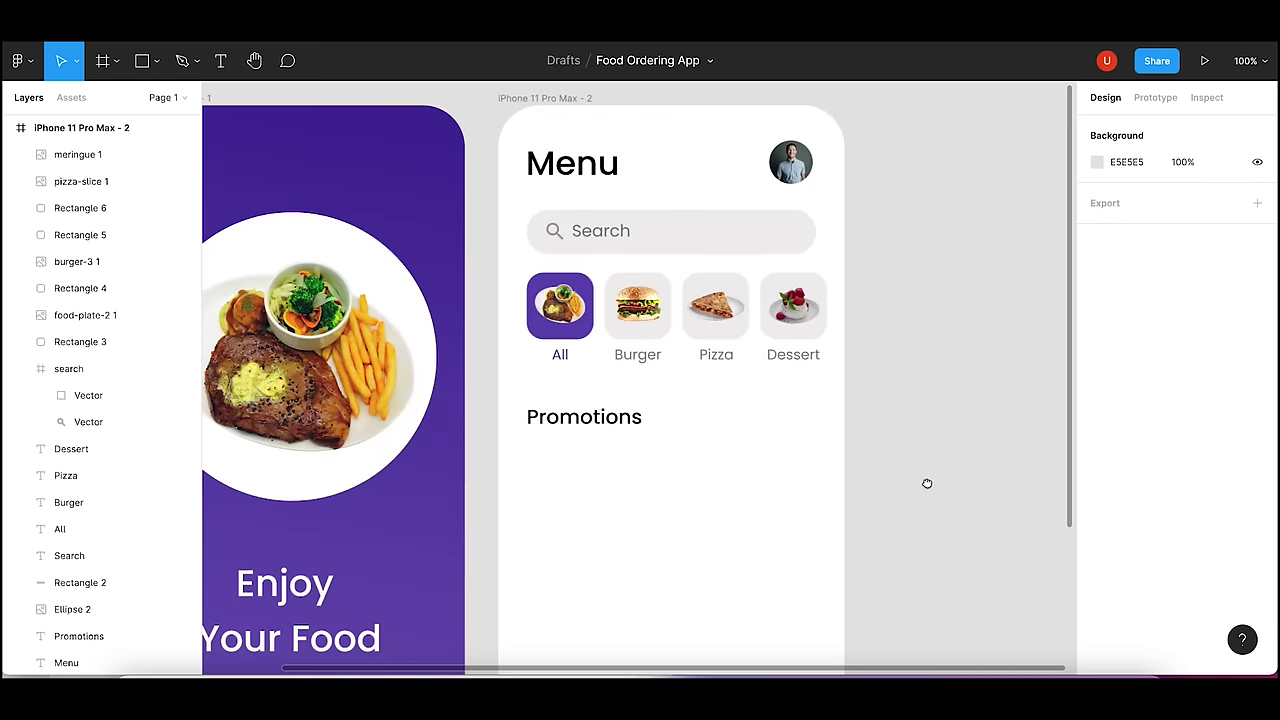
# - Duplicate the All tile's purple square and stretch it below the Promotions heading
pyautogui.scroll(-2, 923, 483)
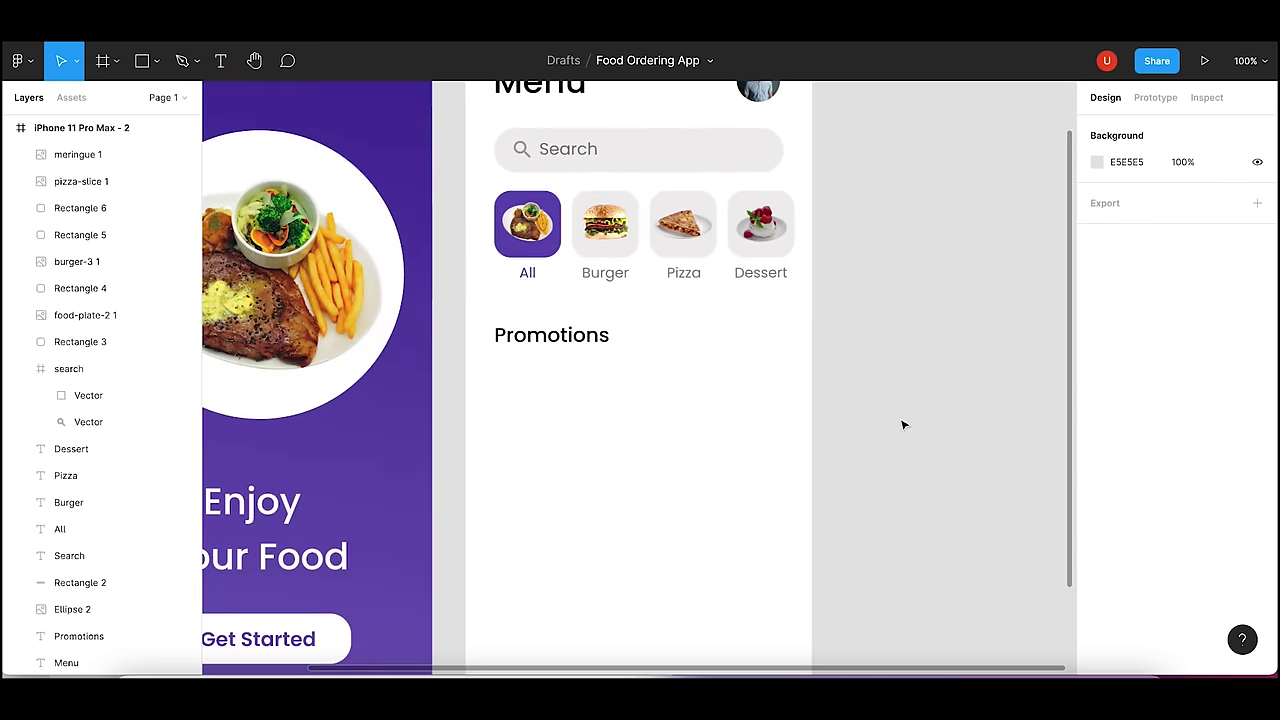
pyautogui.click(544, 257)
pyautogui.hotkey('ctrl', 'c')
pyautogui.hotkey('ctrl', 'v')
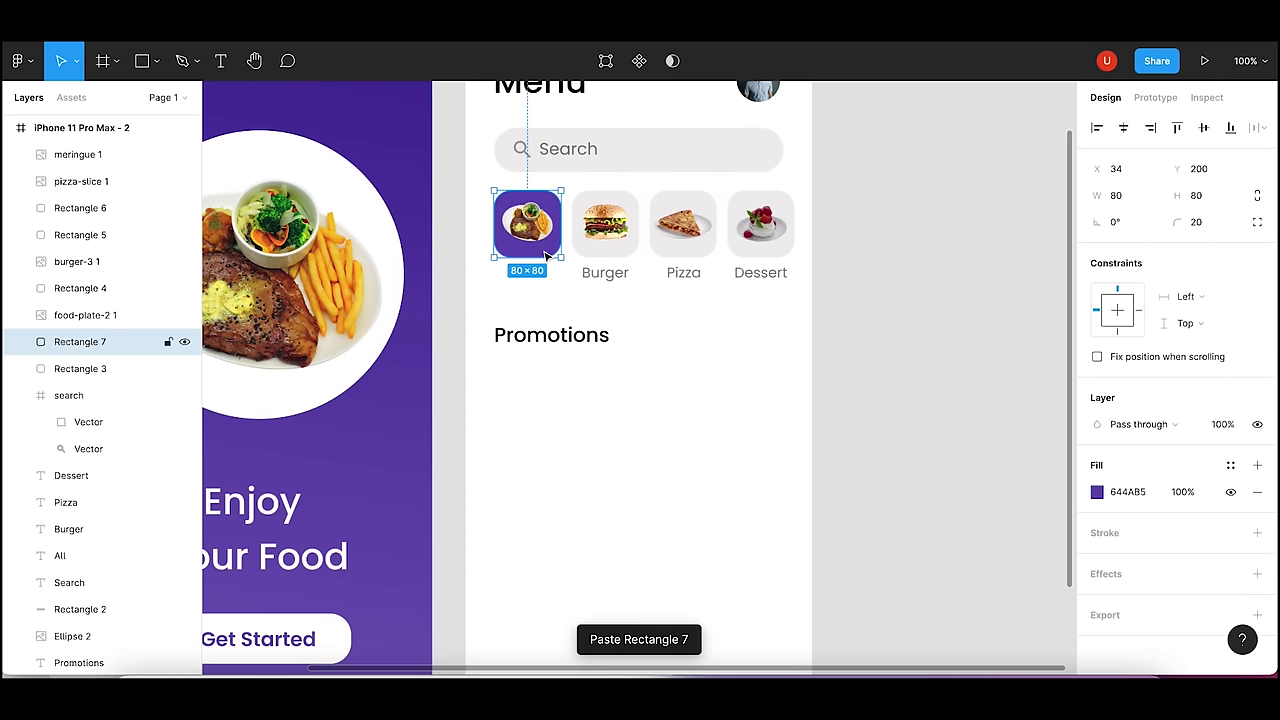
pyautogui.moveTo(550, 255)
pyautogui.mouseDown()
pyautogui.moveTo(549, 427)
pyautogui.moveTo(549, 413)
pyautogui.moveTo(727, 503)
pyautogui.moveTo(782, 481)
pyautogui.mouseUp()
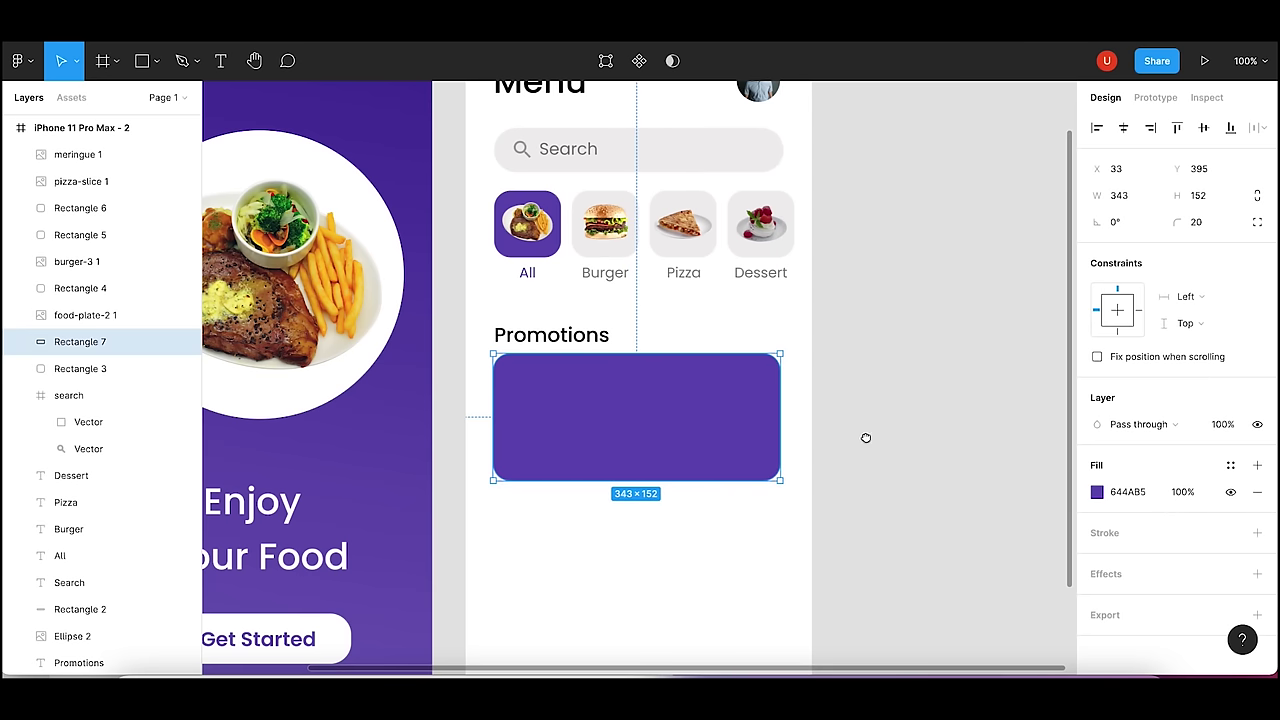
pyautogui.scroll(2, 866, 438)
pyautogui.moveTo(779, 475); pyautogui.dragTo(778, 473)
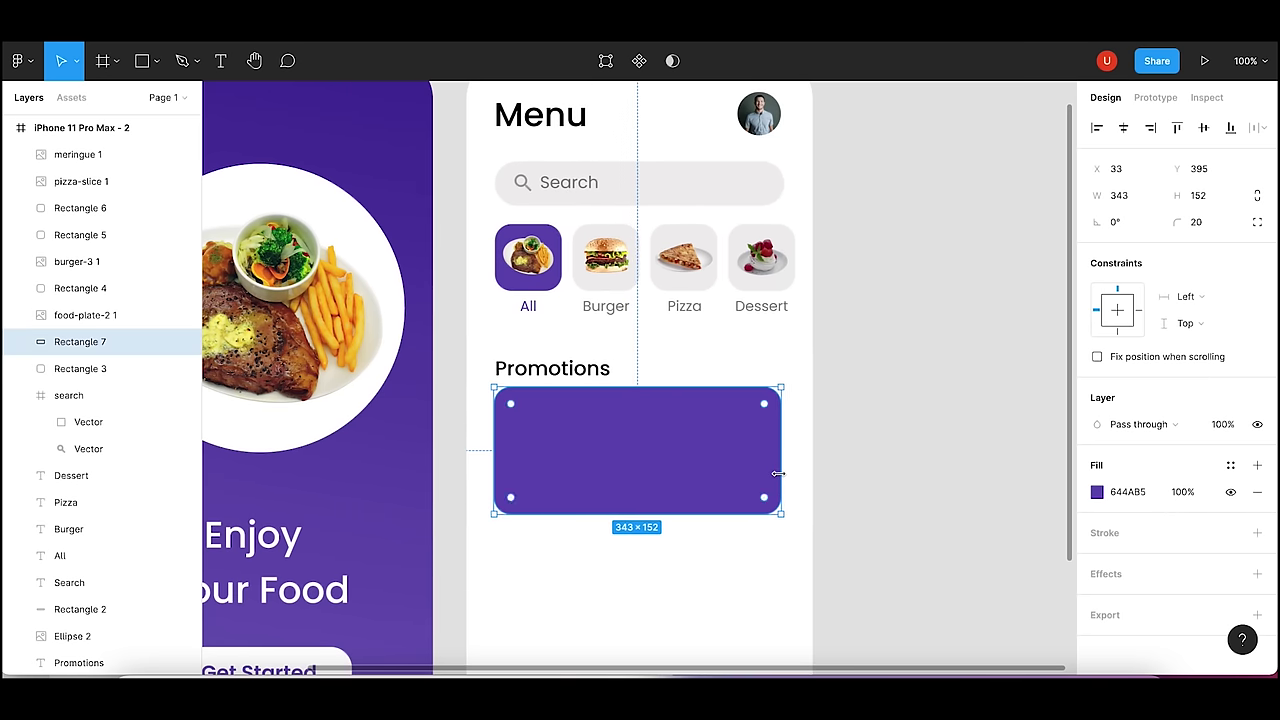
# - Show the Menu frame's 8-column grid and widen the purple card to 347×152
pyautogui.scroll(2, 849, 430)
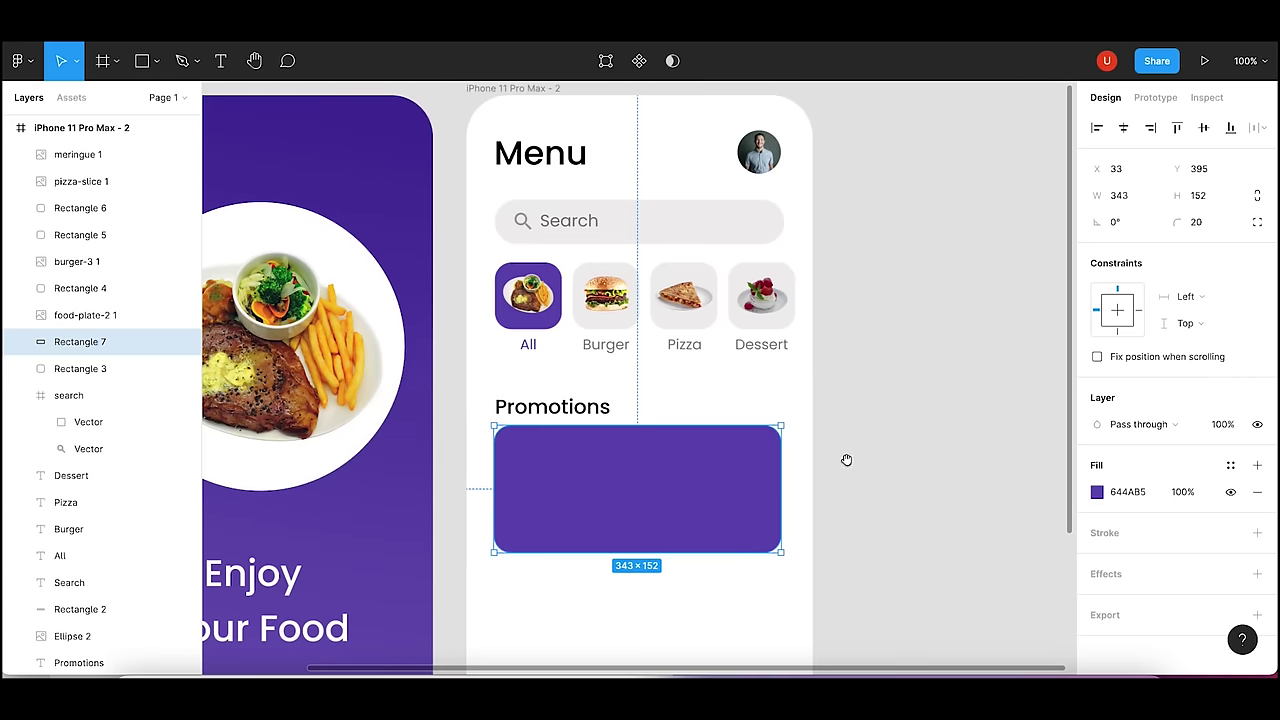
pyautogui.click(519, 90)
pyautogui.click(1230, 384)
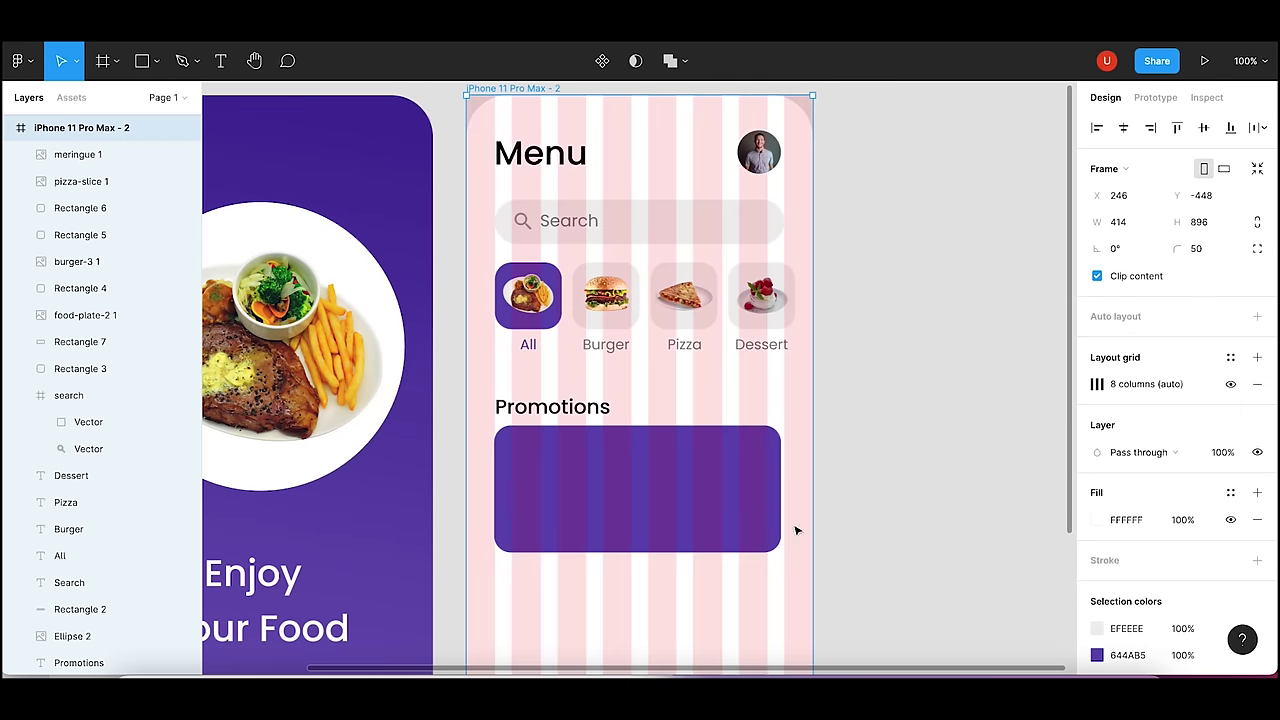
pyautogui.click(778, 510)
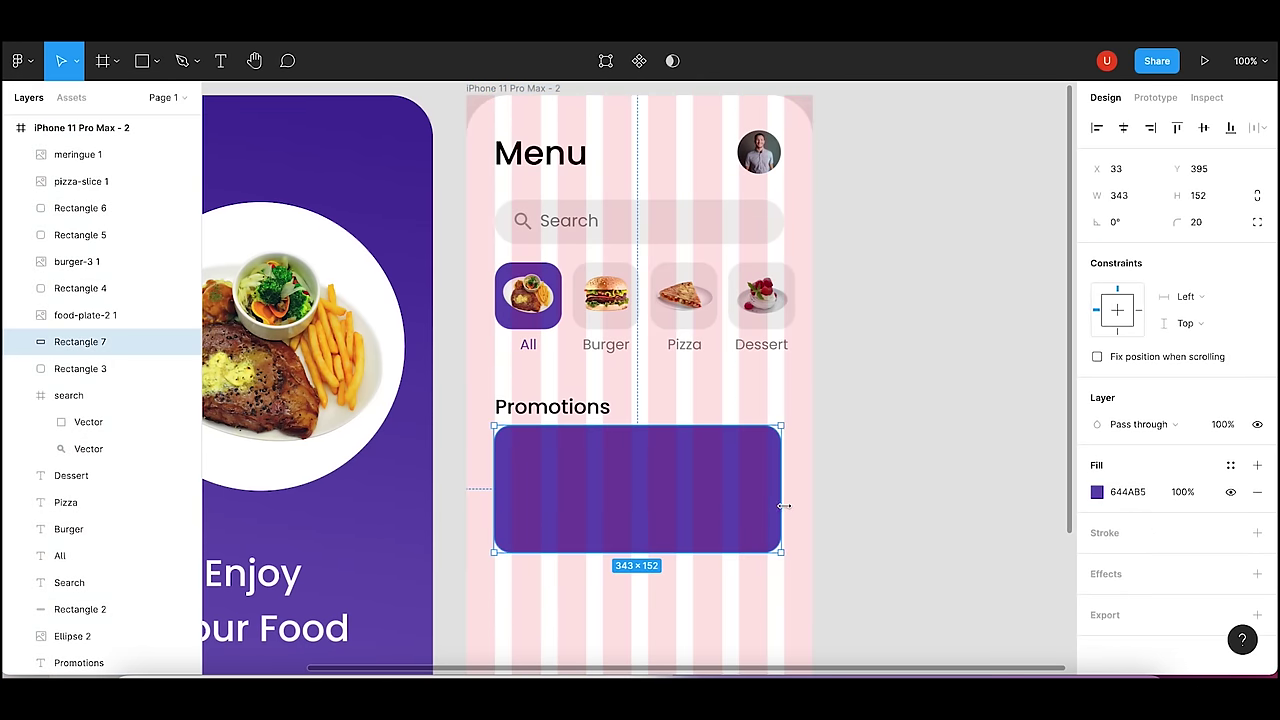
pyautogui.moveTo(784, 506); pyautogui.dragTo(788, 506)
pyautogui.click(850, 489)
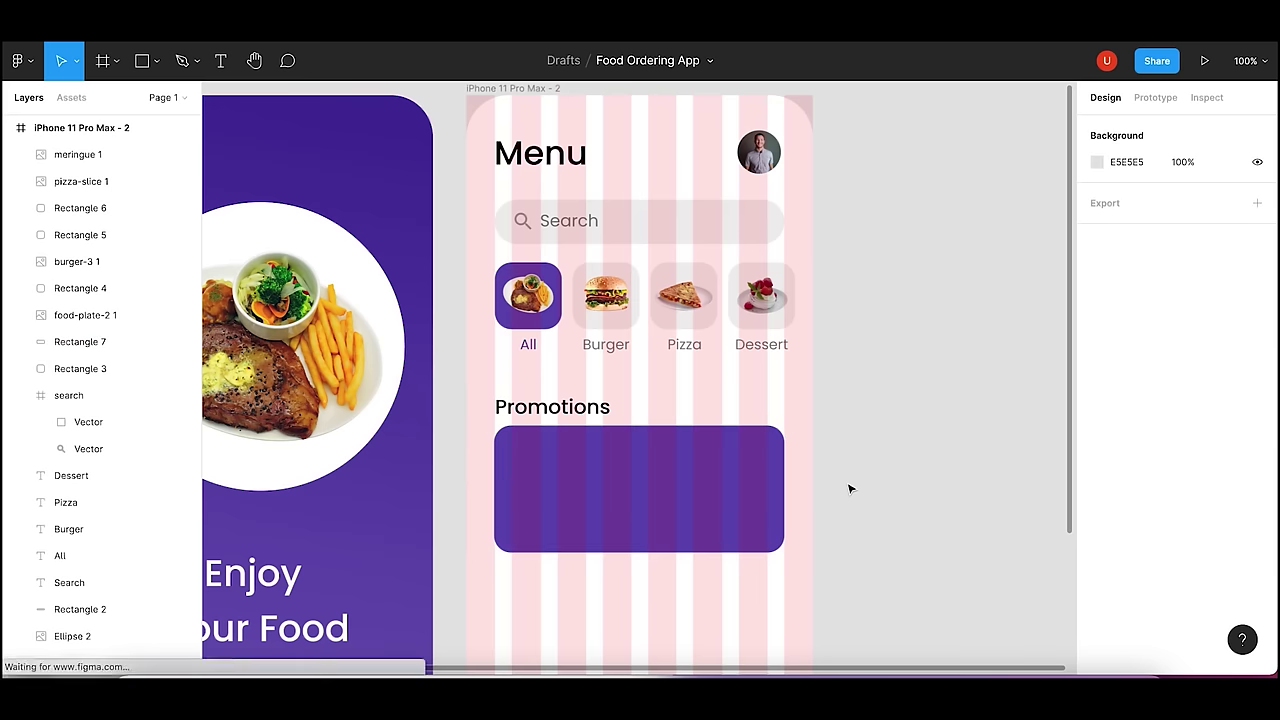
pyautogui.click(737, 494)
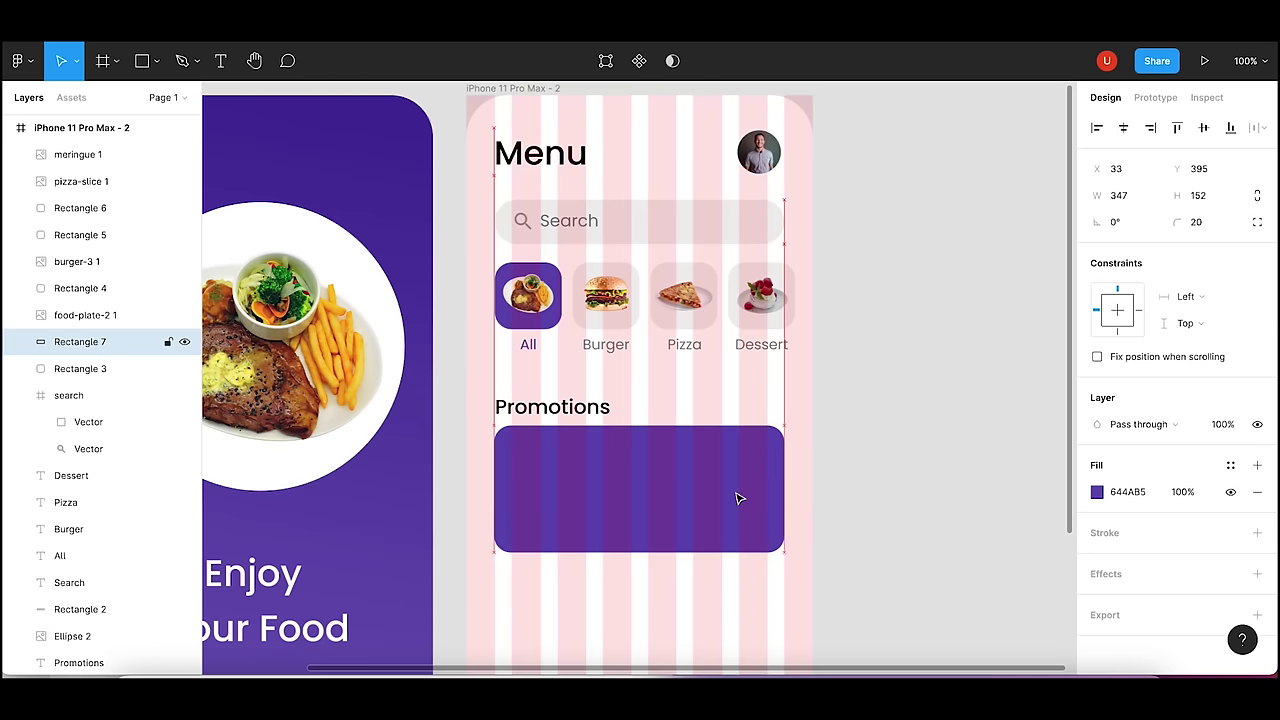
pyautogui.click(837, 460)
pyautogui.click(719, 478)
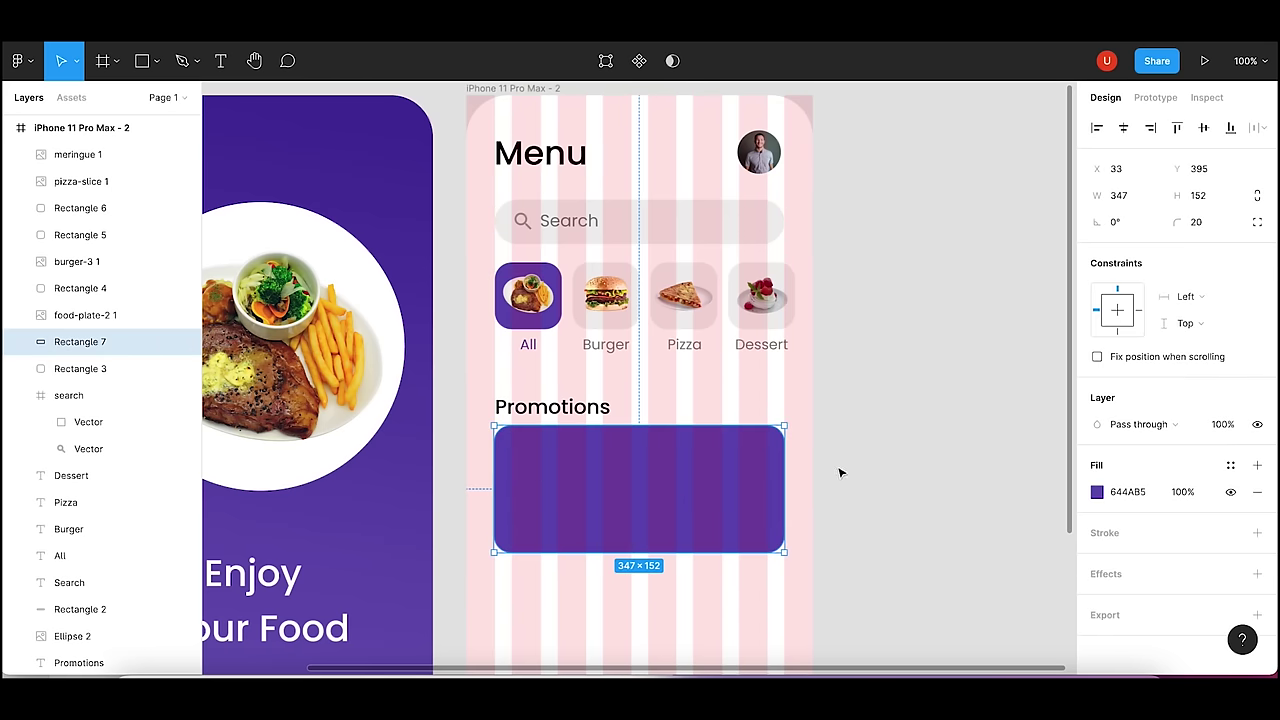
# - Switch the promo card's fill to a linear gradient starting at 9577F2
pyautogui.moveTo(704, 518)
pyautogui.click(1097, 492)
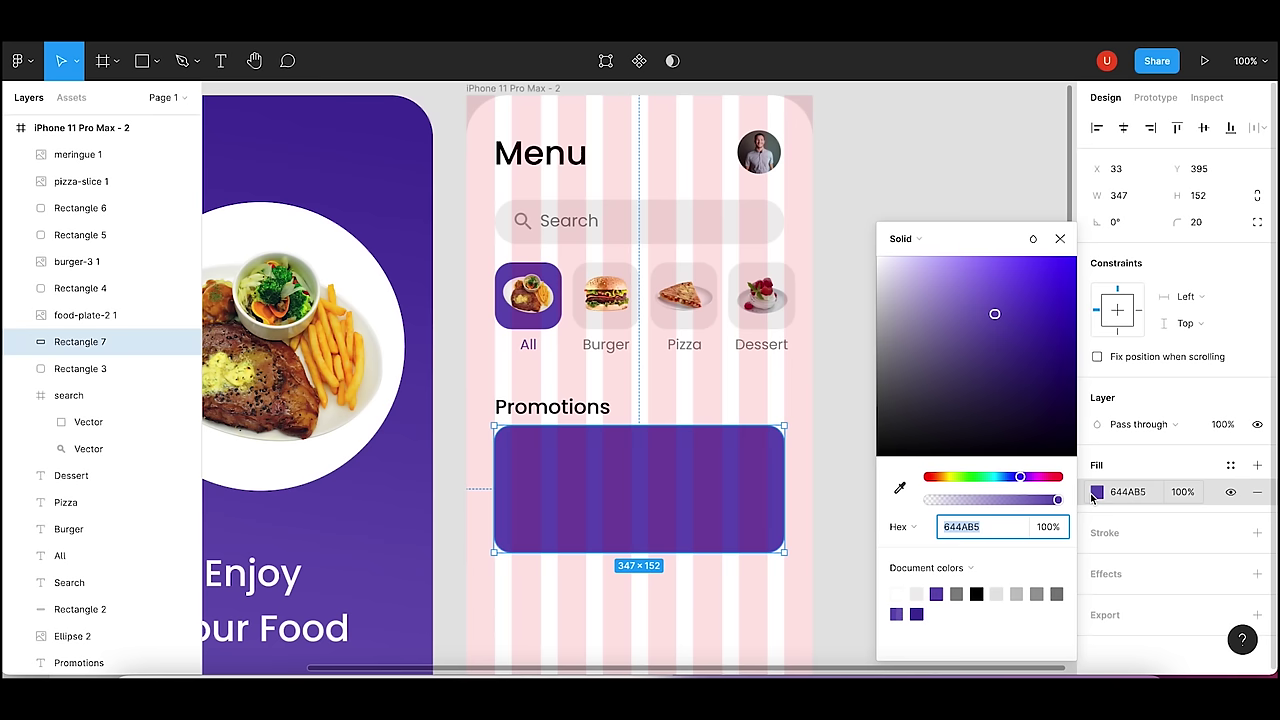
pyautogui.click(905, 239)
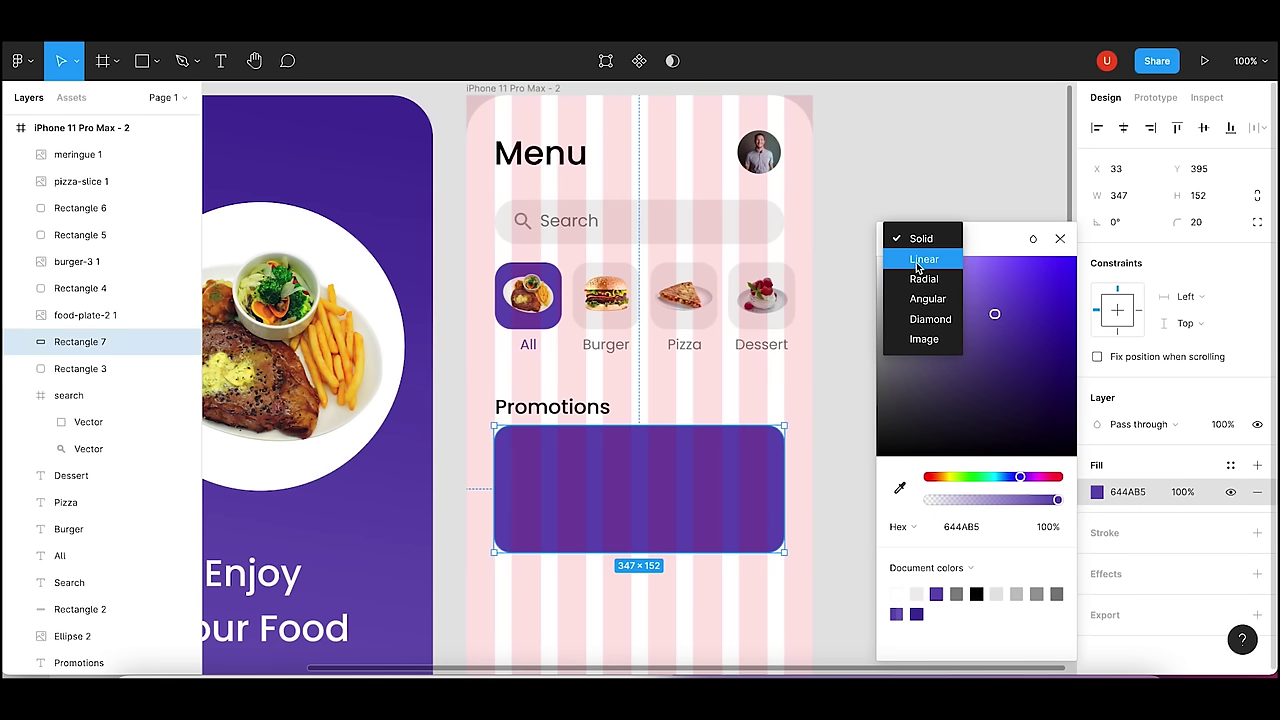
pyautogui.click(920, 262)
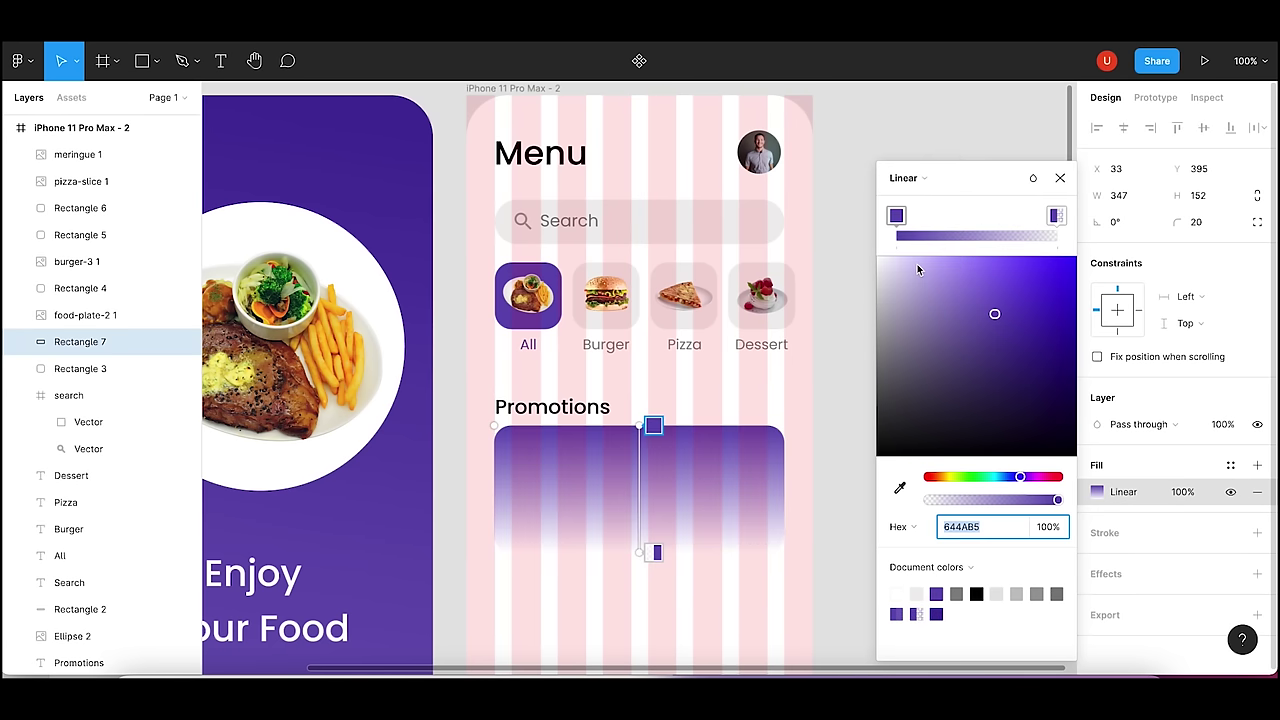
pyautogui.click(896, 216)
pyautogui.click(965, 528)
pyautogui.write('9577F2')
pyautogui.press('Return')
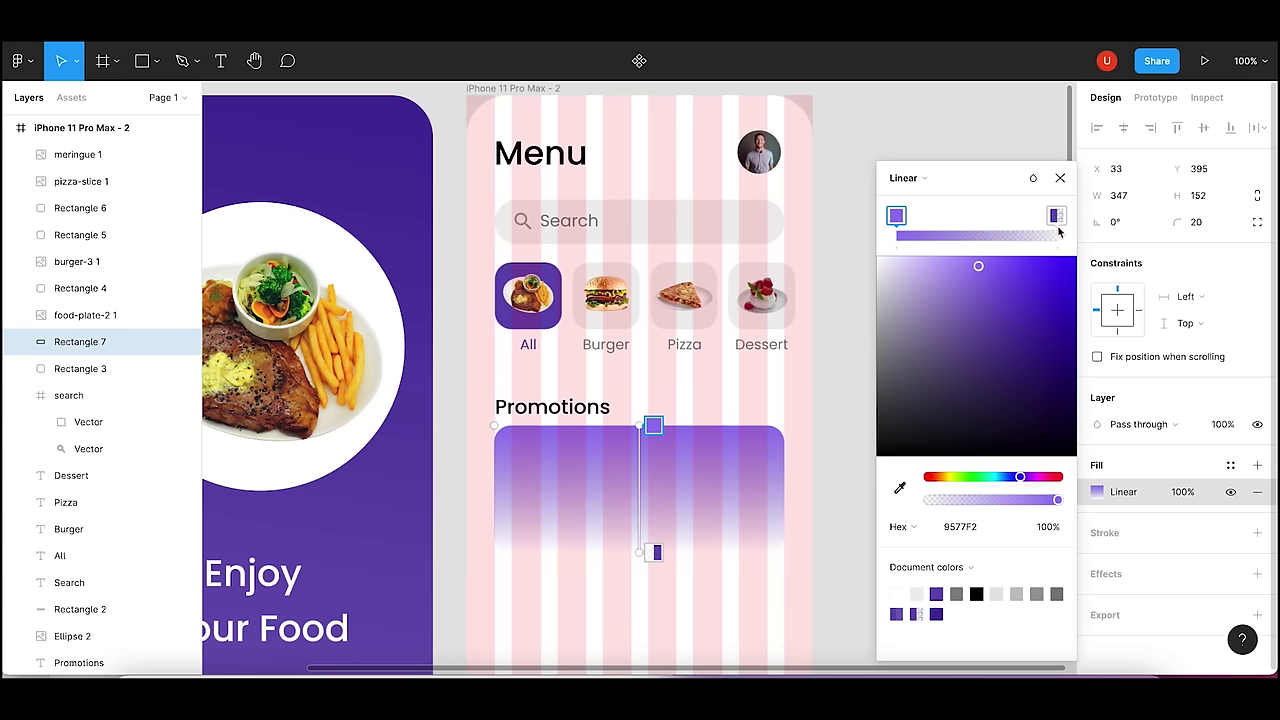
# - Set the end stop to A085F7 at 86% and angle the gradient diagonally to lower right
pyautogui.click(1057, 216)
pyautogui.click(968, 527)
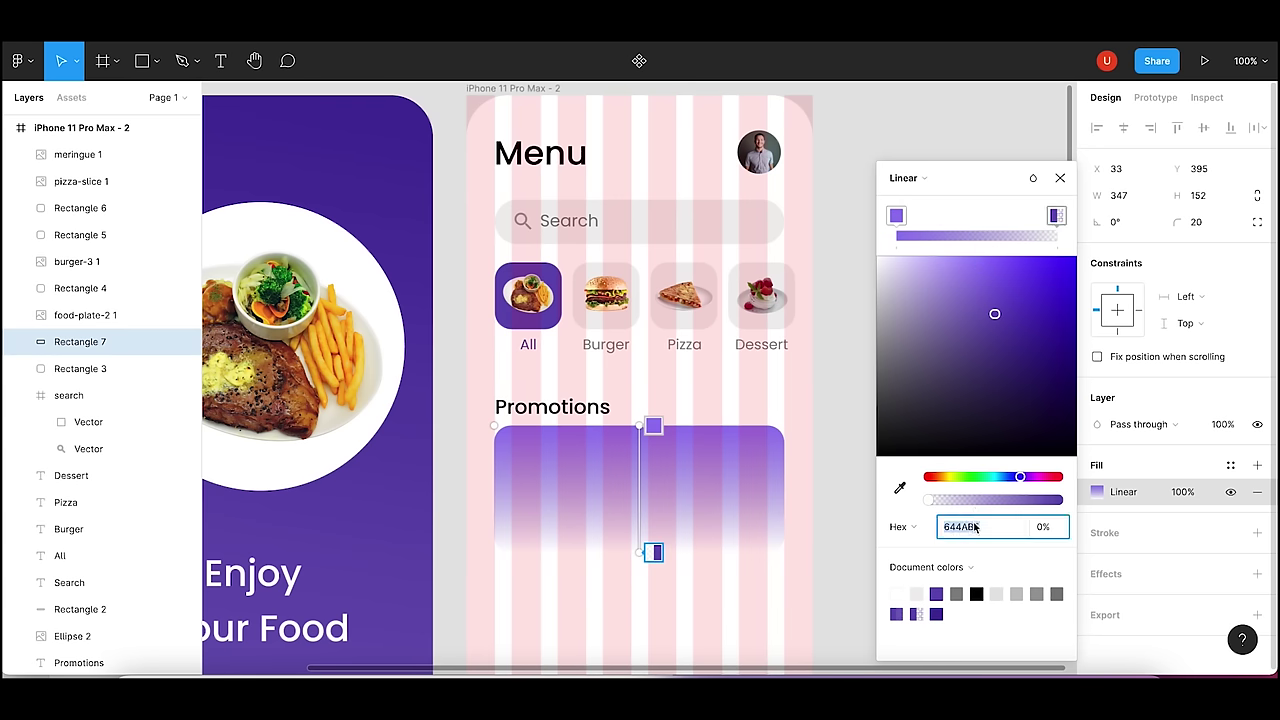
pyautogui.write('A085F7')
pyautogui.moveTo(931, 500); pyautogui.dragTo(1043, 509)
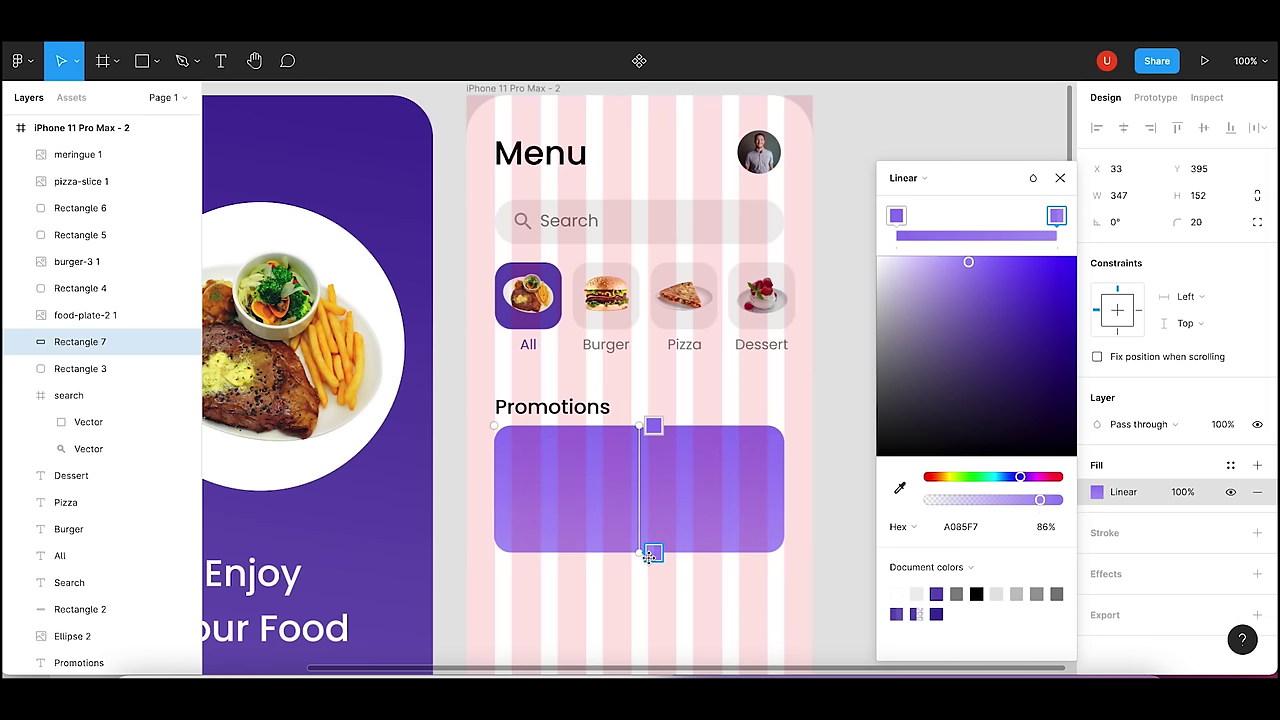
pyautogui.moveTo(652, 553); pyautogui.dragTo(754, 557)
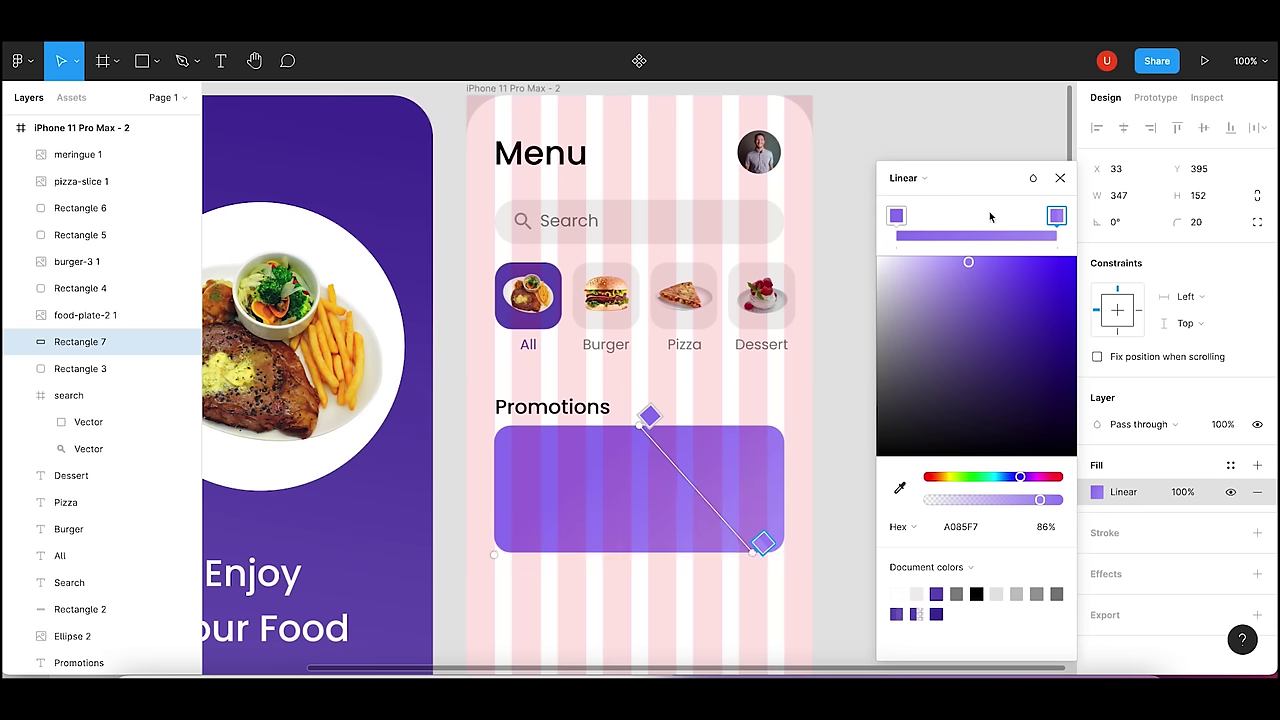
pyautogui.click(1060, 178)
pyautogui.click(928, 262)
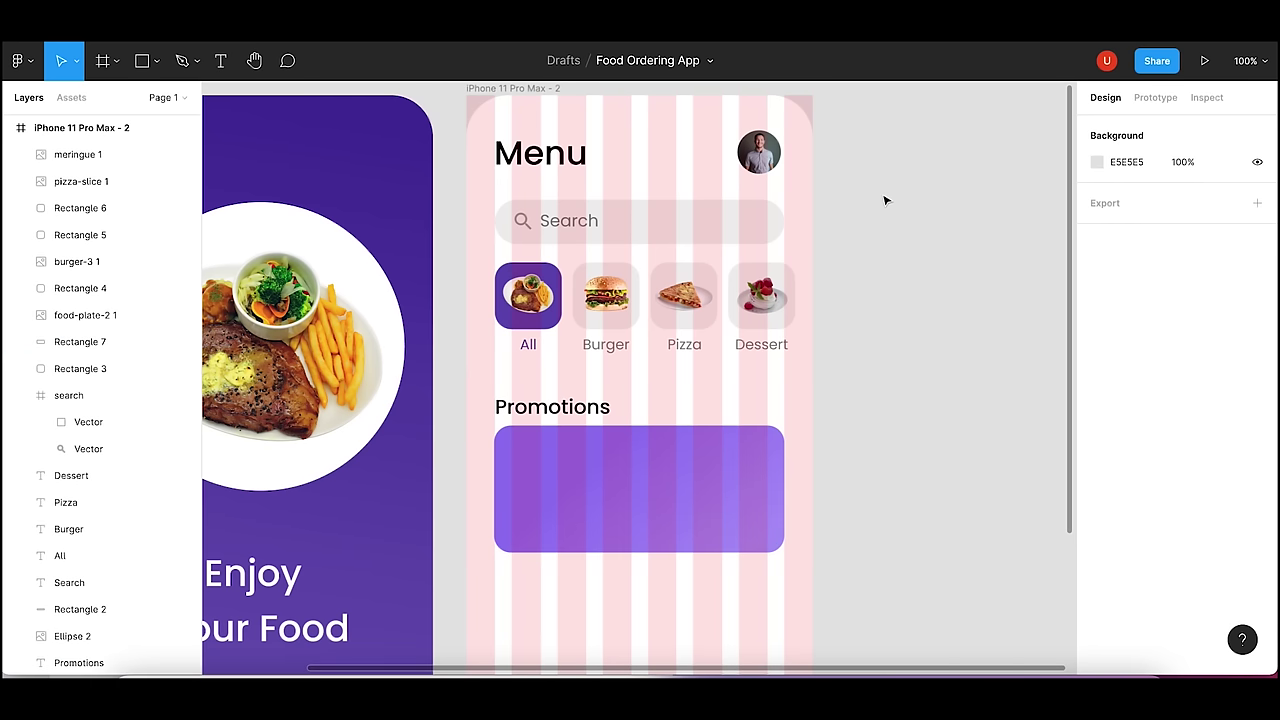
# - Hide the Menu screen frame's column layout grid
pyautogui.scroll(1, 883, 229)
pyautogui.click(548, 124)
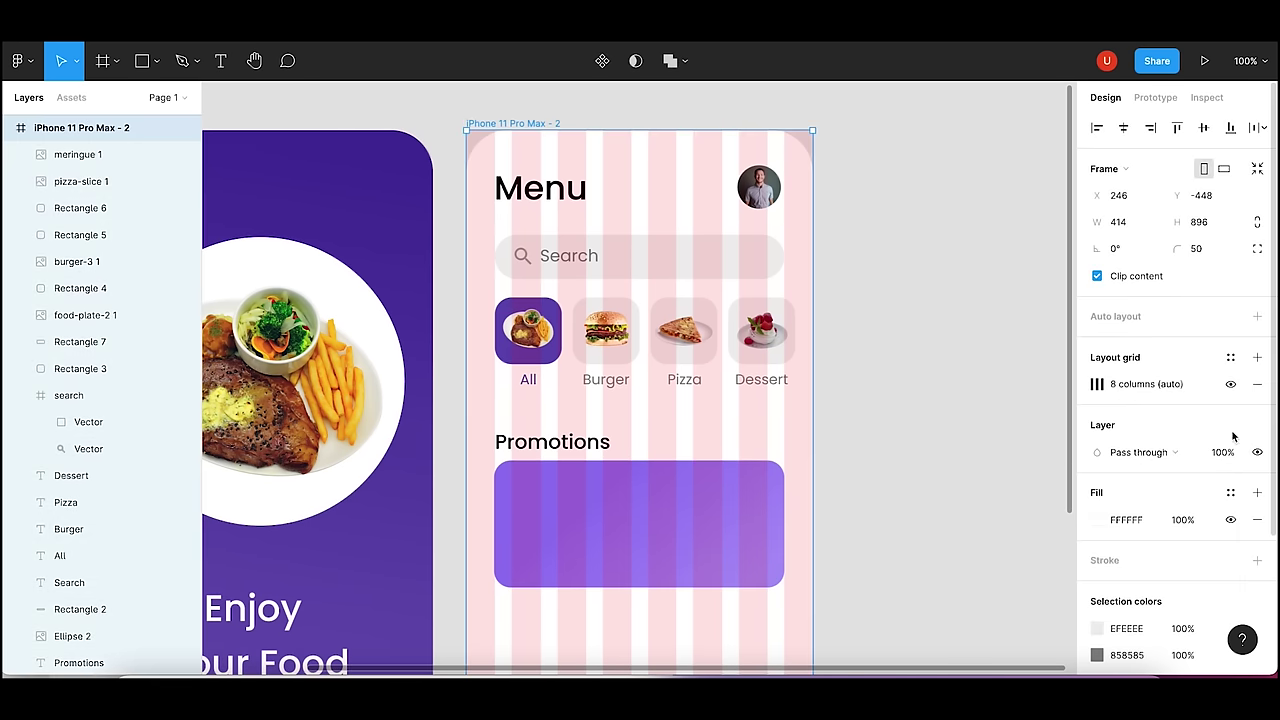
pyautogui.click(1231, 384)
pyautogui.click(935, 434)
# - Nudge the Promotions heading and promo card up two steps
pyautogui.scroll(-3, 925, 320)
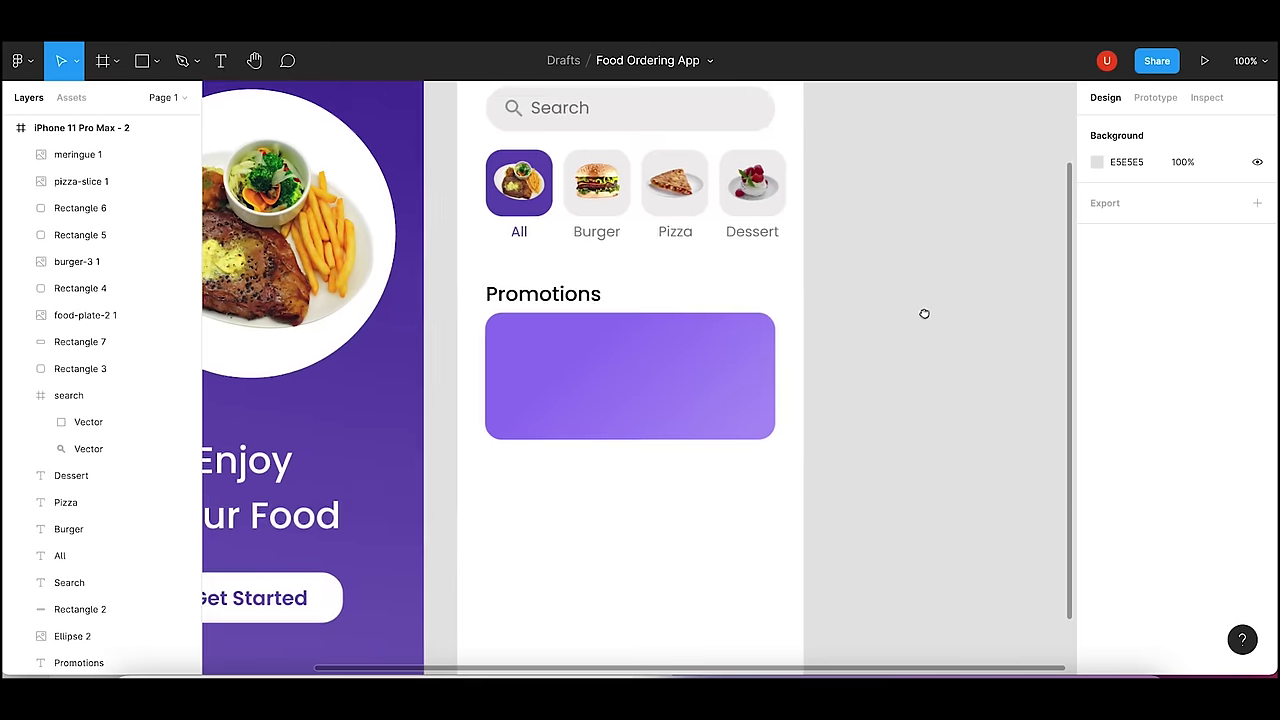
pyautogui.scroll(-1, 923, 314)
pyautogui.press('-')
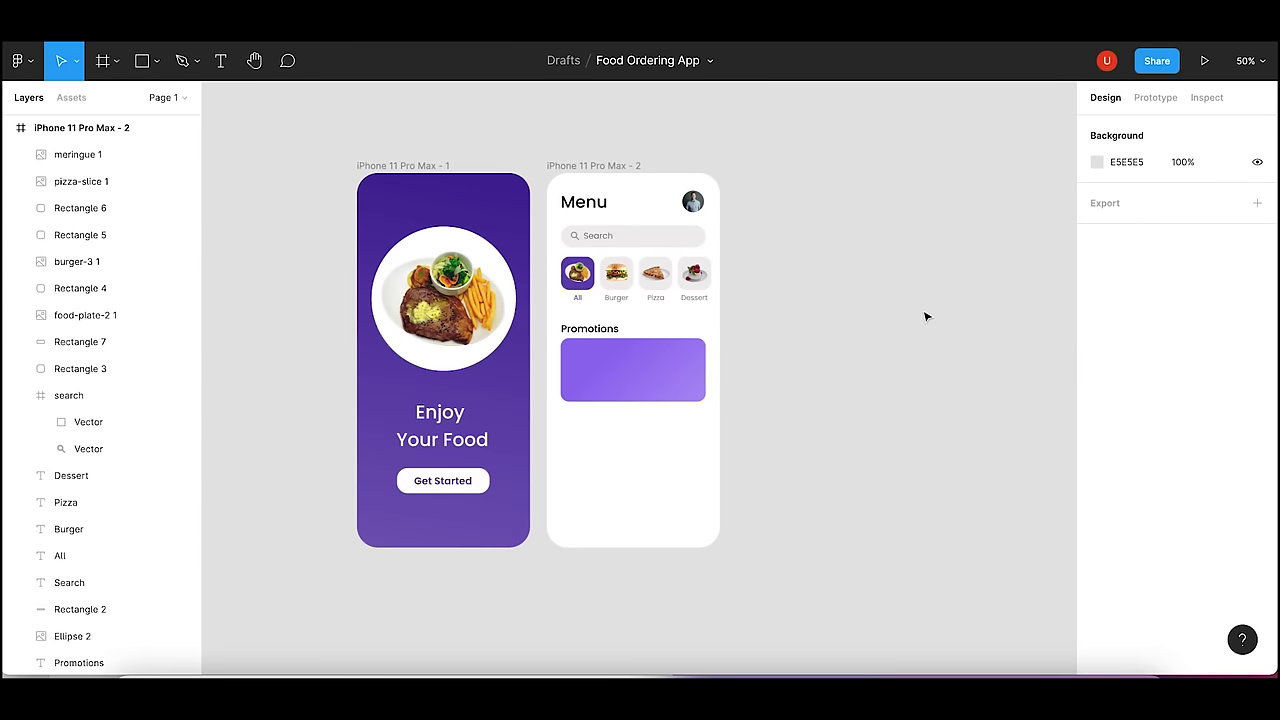
pyautogui.press('+')
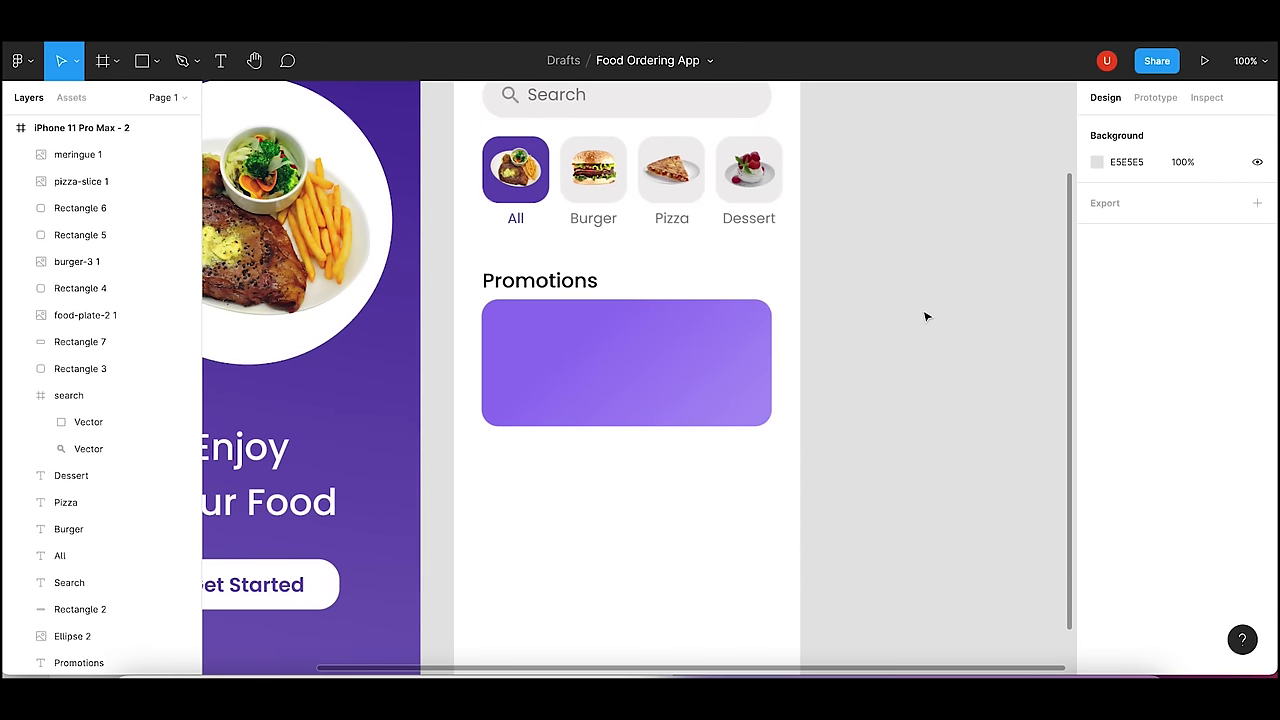
pyautogui.moveTo(927, 318); pyautogui.dragTo(928, 349)
pyautogui.press('-')
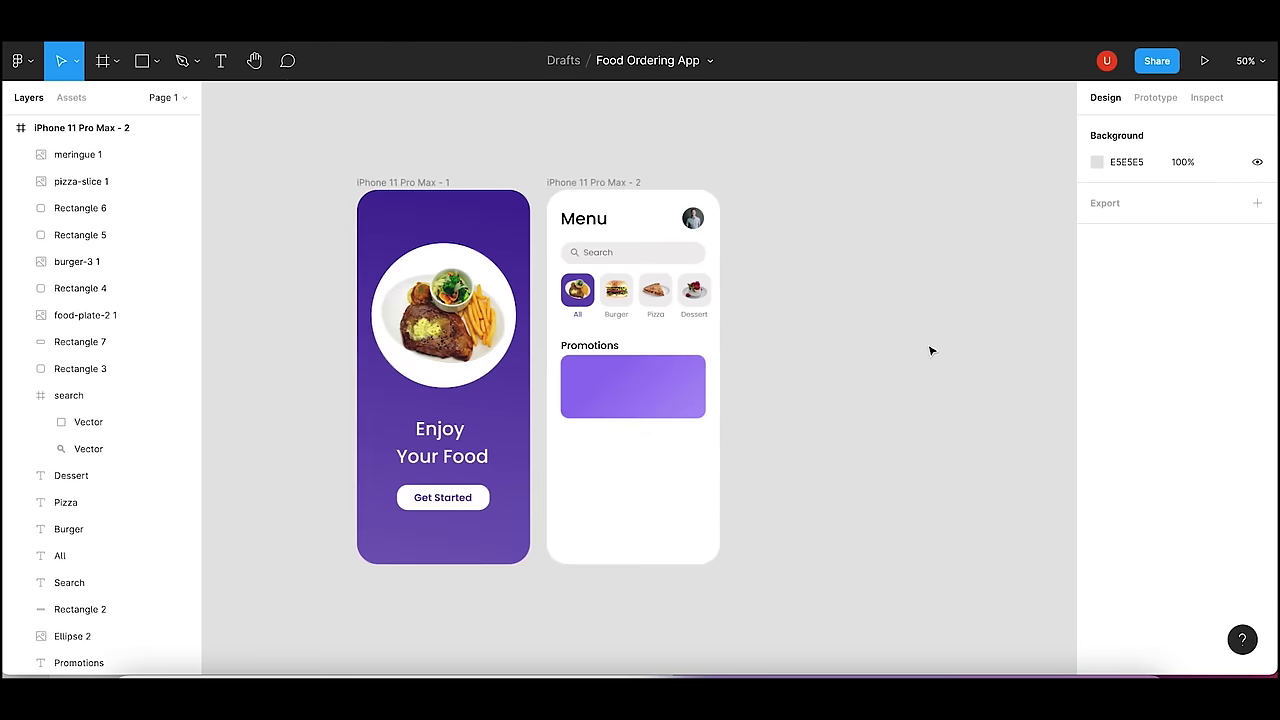
pyautogui.click(603, 343)
pyautogui.keyDown('shift'); pyautogui.click(608, 395); pyautogui.keyUp('shift')
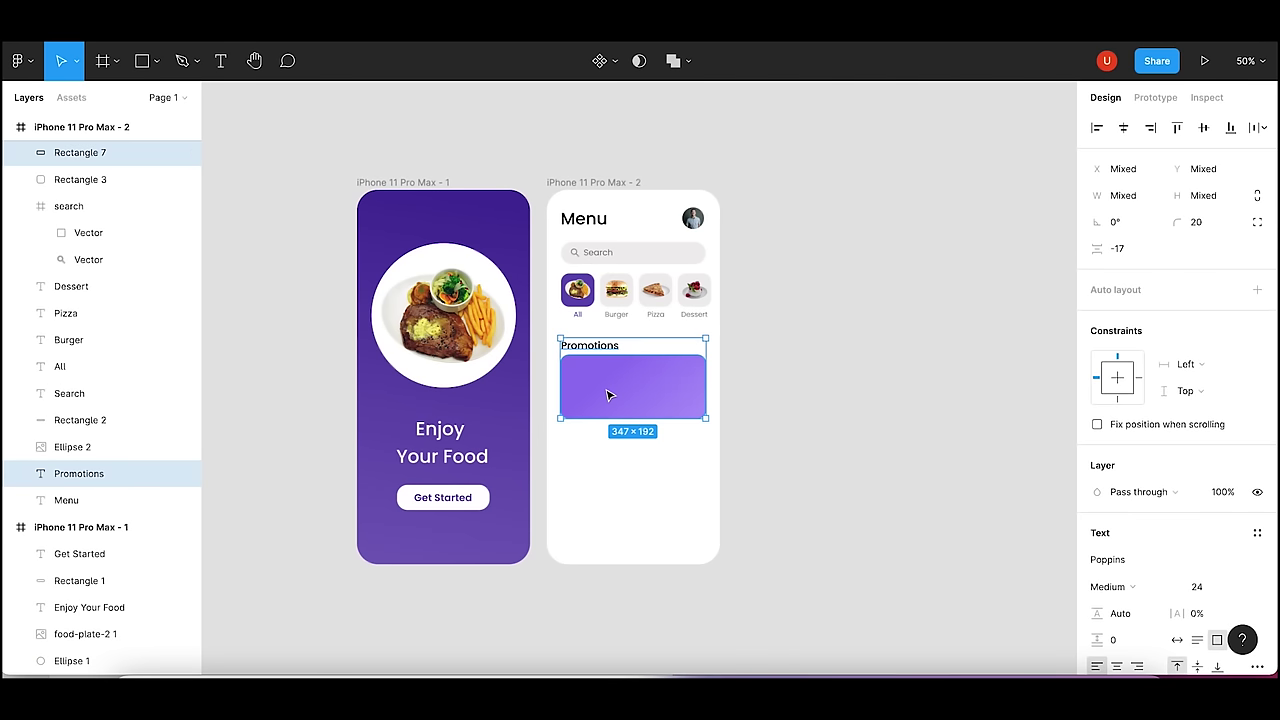
pyautogui.press('Up')
pyautogui.press('Up')
pyautogui.press('Up')
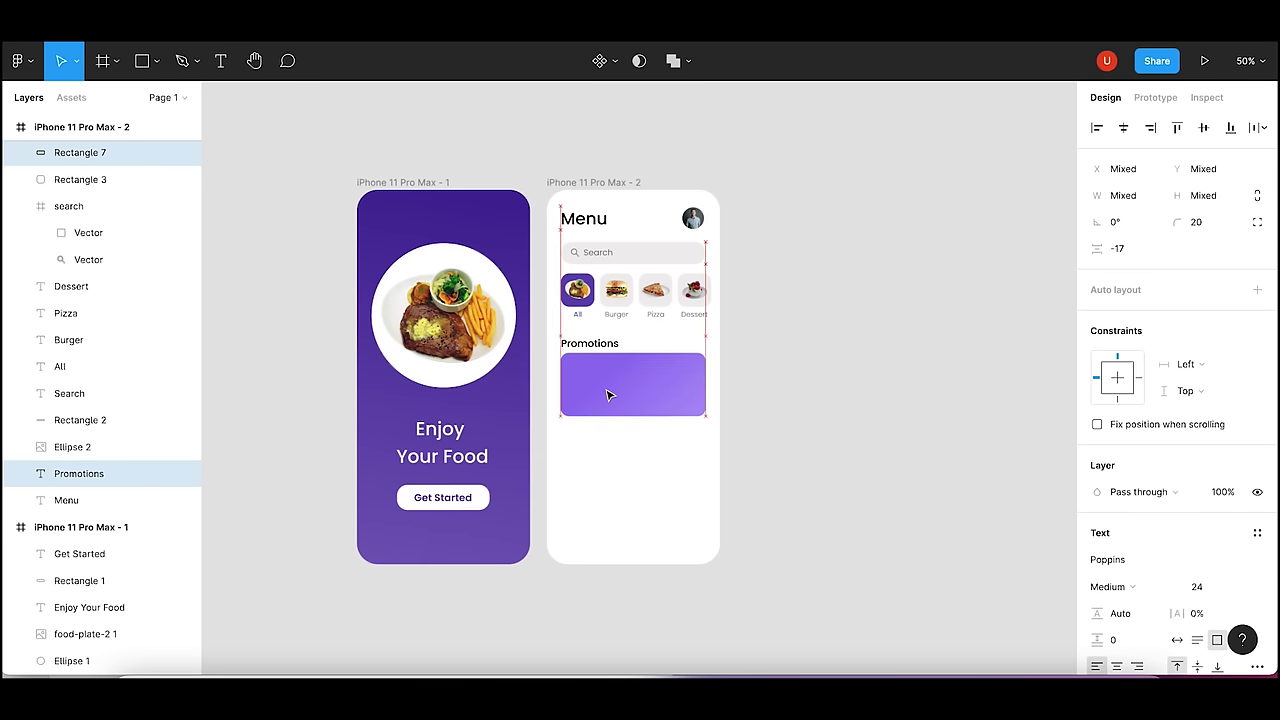
pyautogui.press('Up')
pyautogui.click(752, 403)
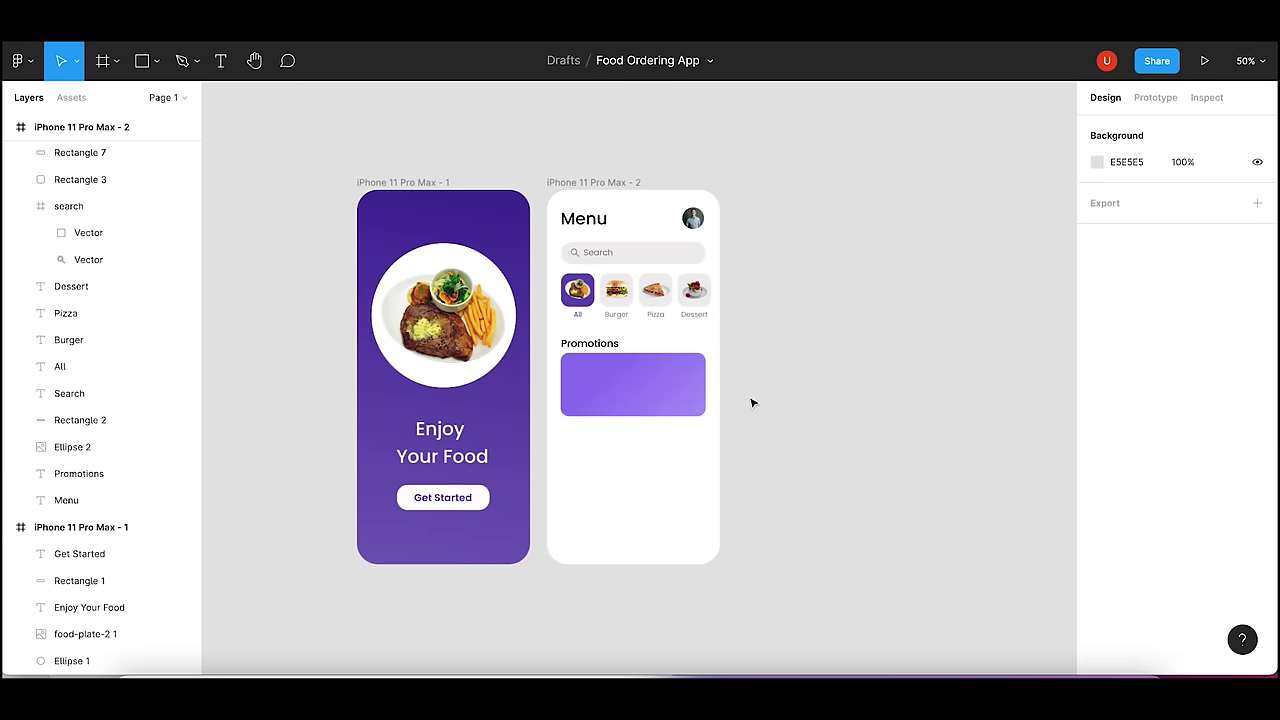
pyautogui.click(581, 341)
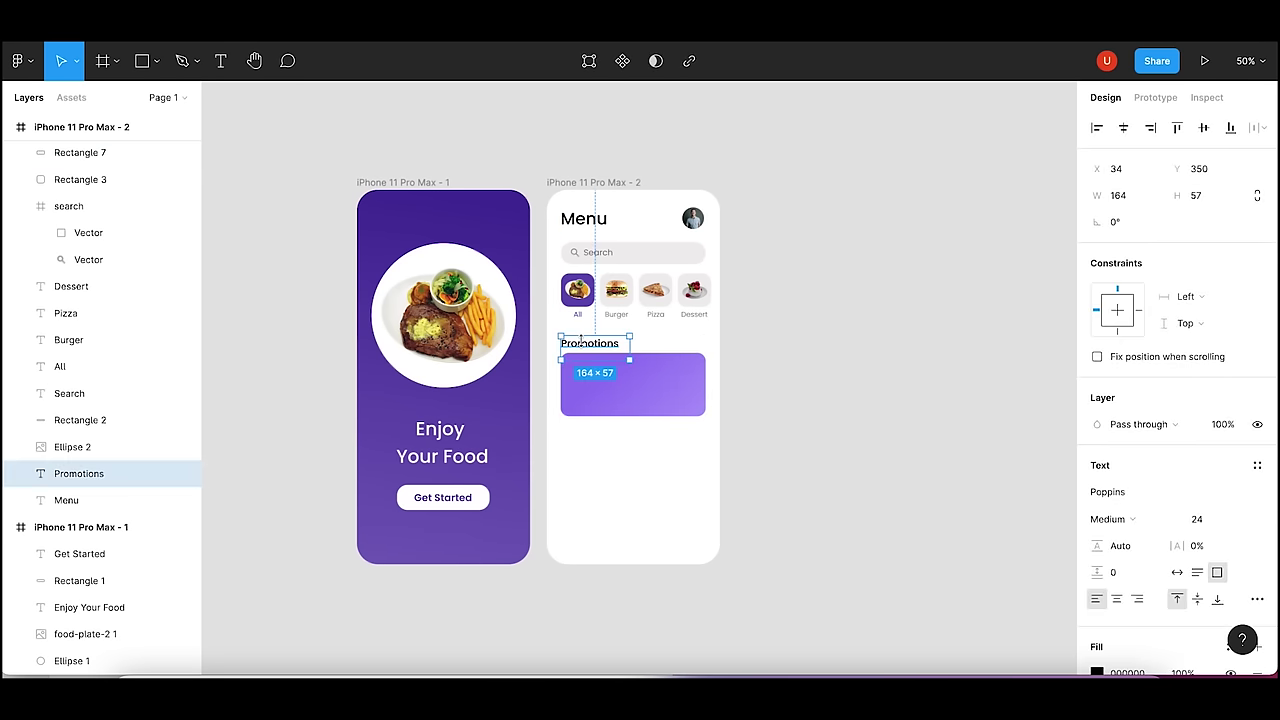
pyautogui.click(757, 400)
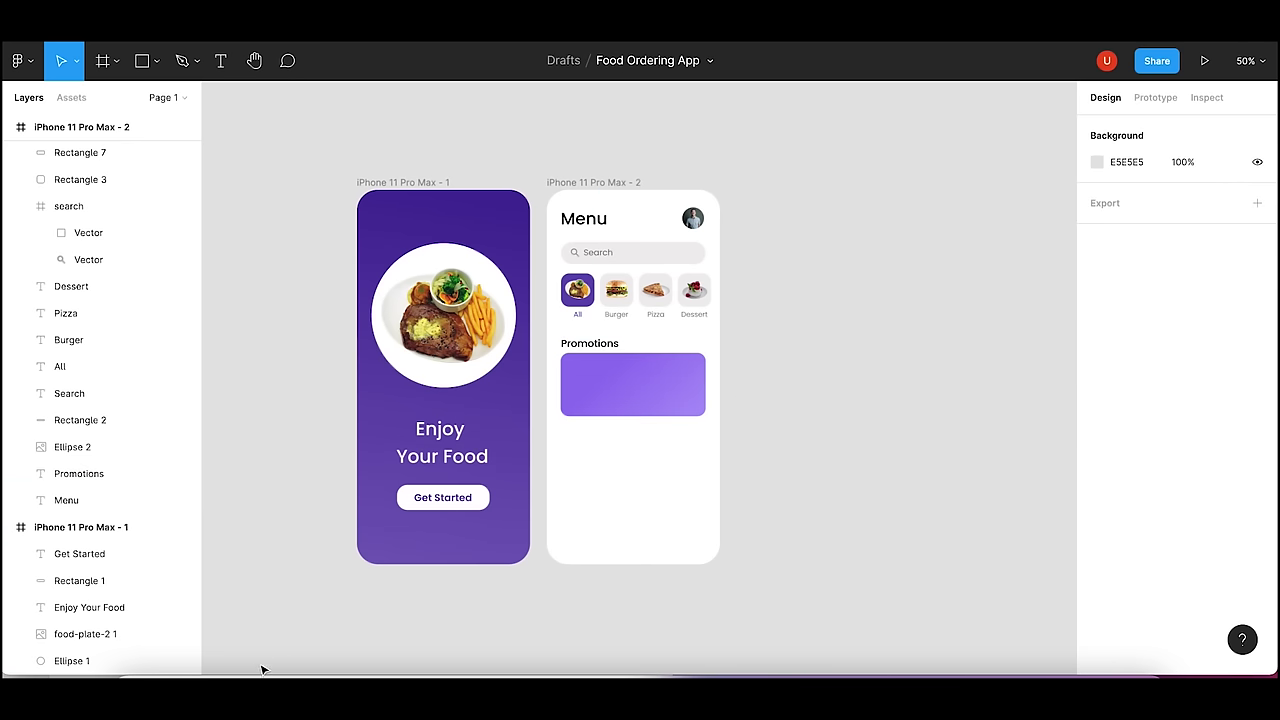
# - Import the fries picture into the Menu screen and make it 200 wide
pyautogui.click(139, 672)
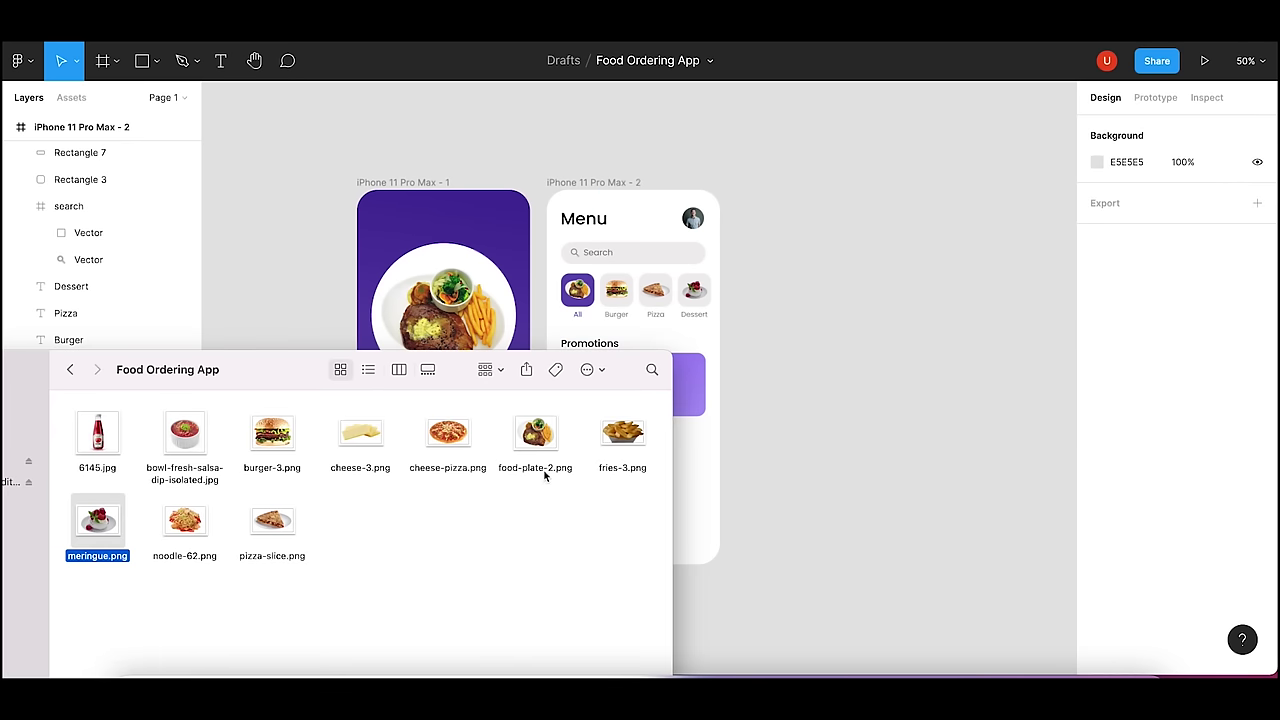
pyautogui.click(622, 437)
pyautogui.moveTo(668, 315); pyautogui.dragTo(670, 315)
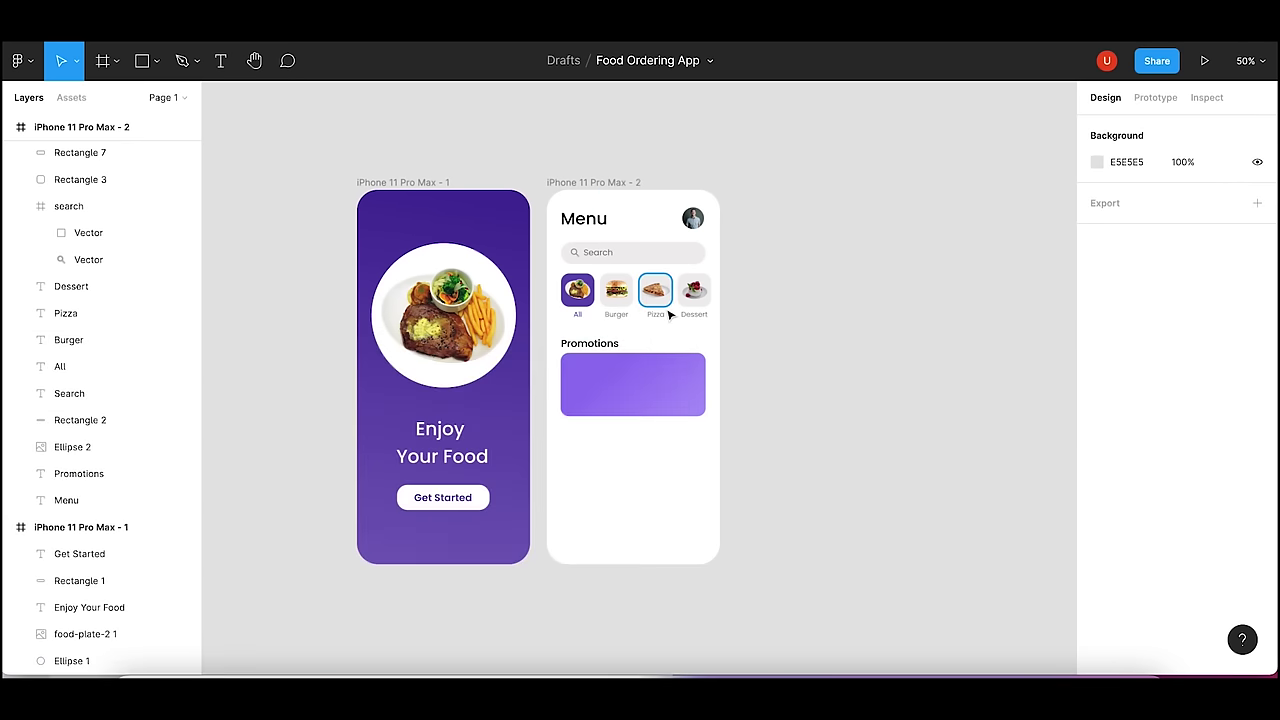
pyautogui.click(1137, 195)
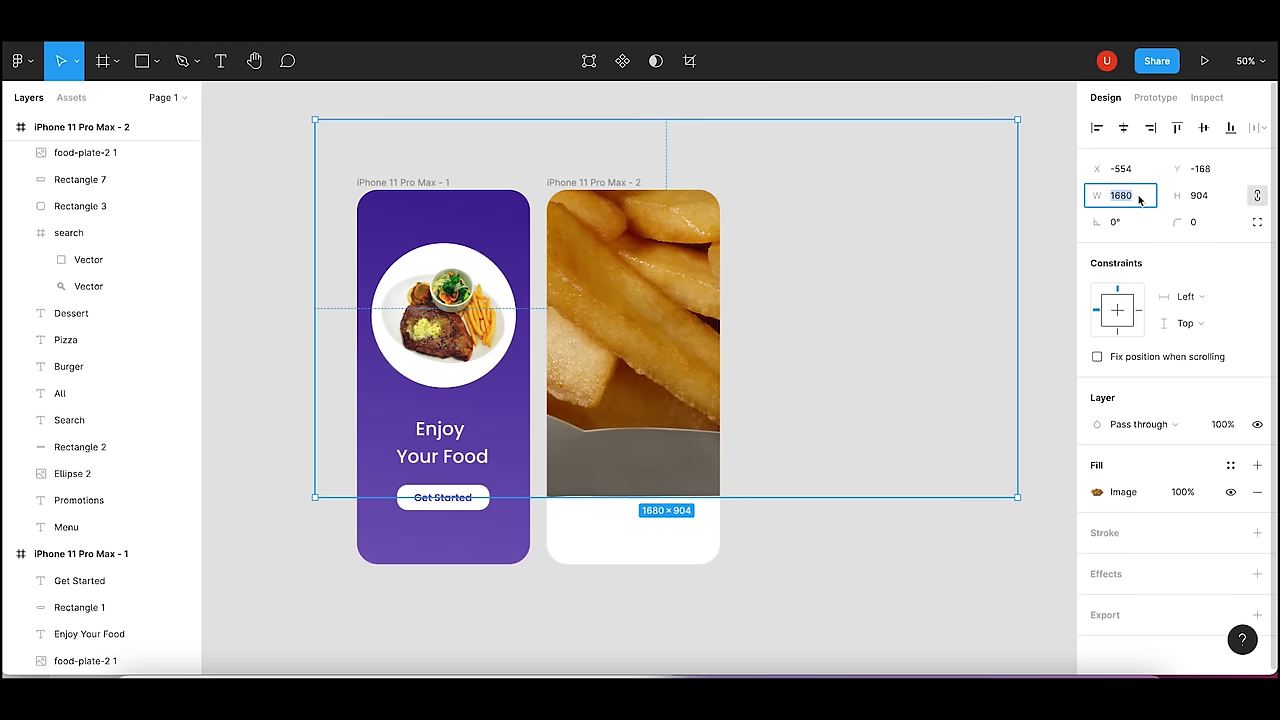
pyautogui.write('200')
pyautogui.press('Return')
# - Set the fries image to X/Y 200, then place it over the promo card's top-right
pyautogui.click(1120, 168)
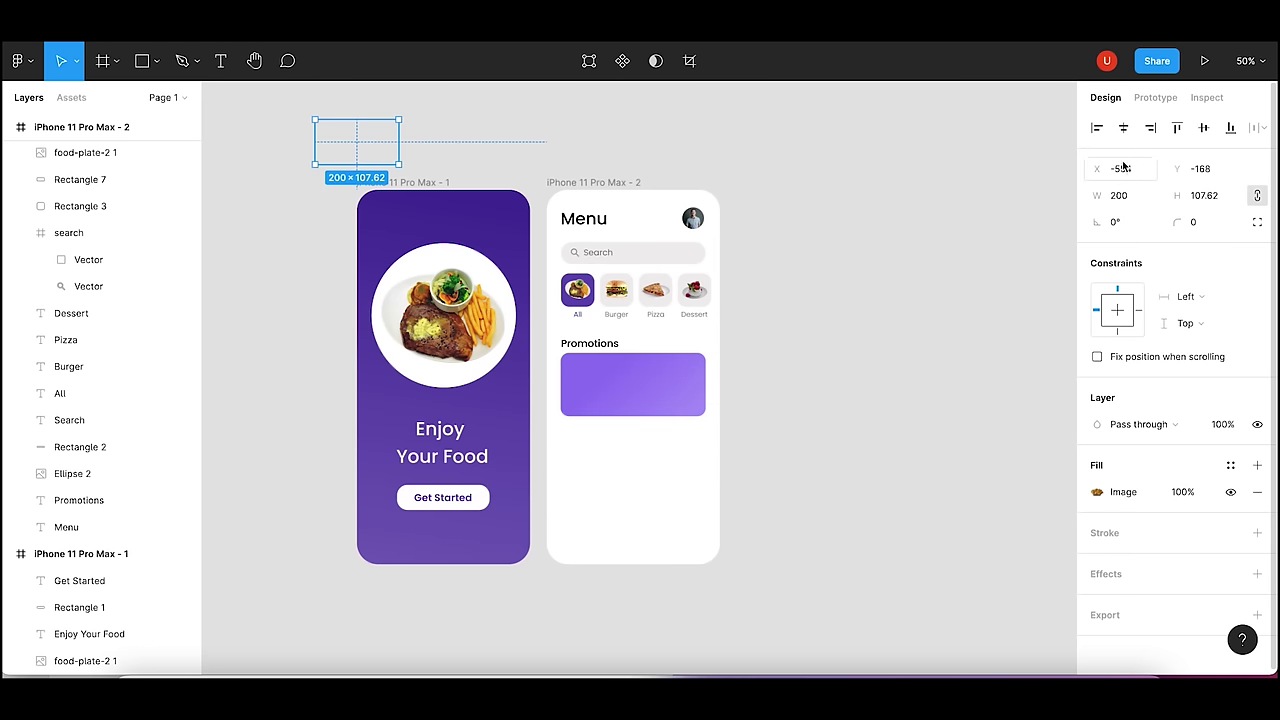
pyautogui.write('200')
pyautogui.press('Tab')
pyautogui.write('200')
pyautogui.press('Return')
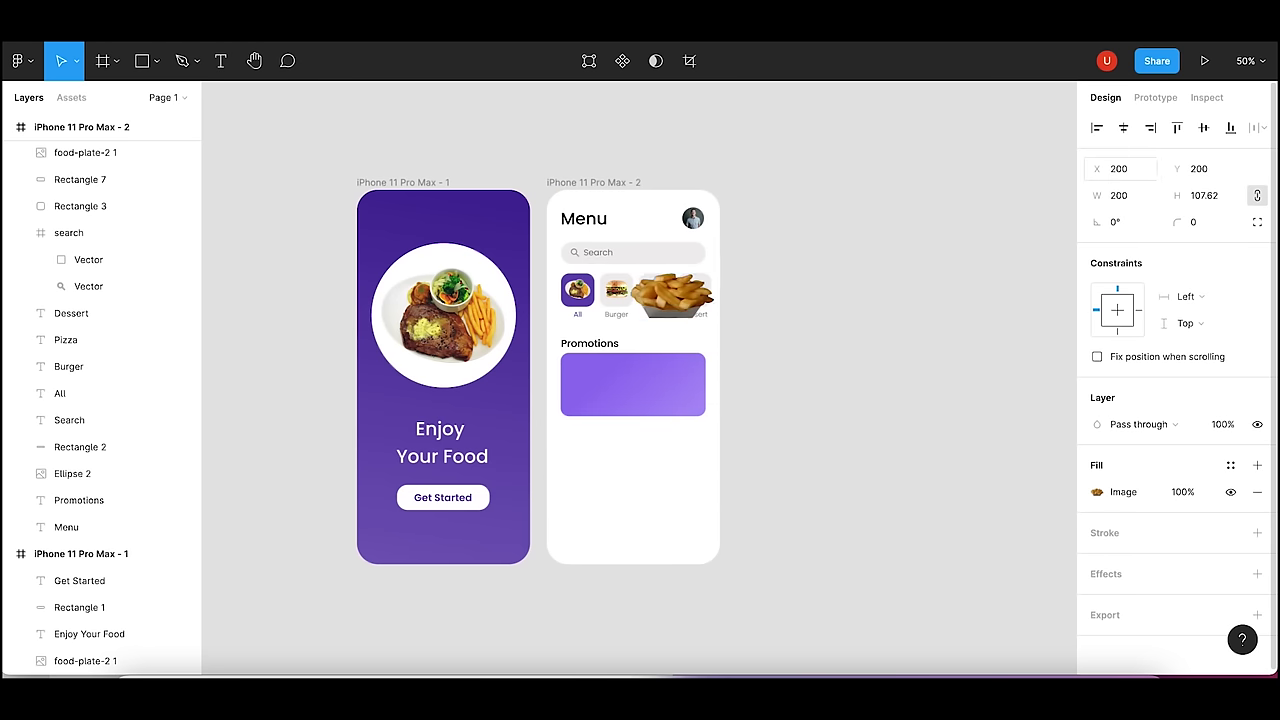
pyautogui.hotkey('ctrl', '+')
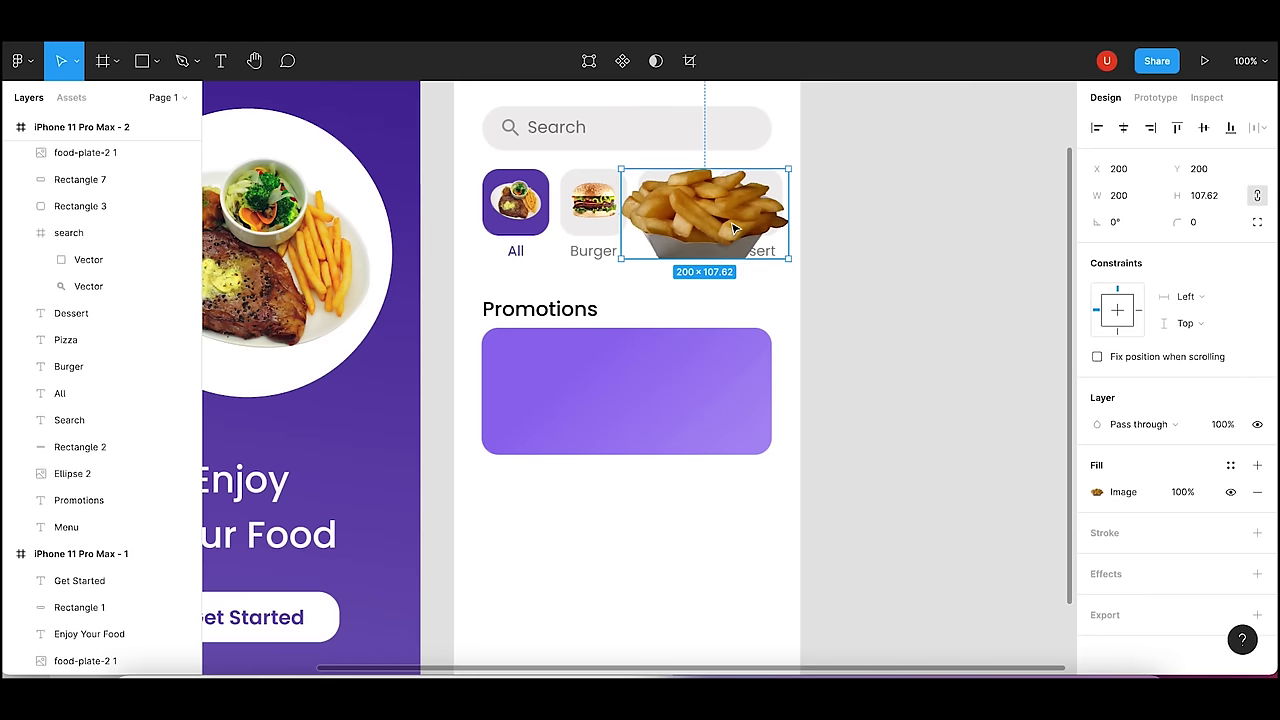
pyautogui.moveTo(732, 234); pyautogui.dragTo(738, 346)
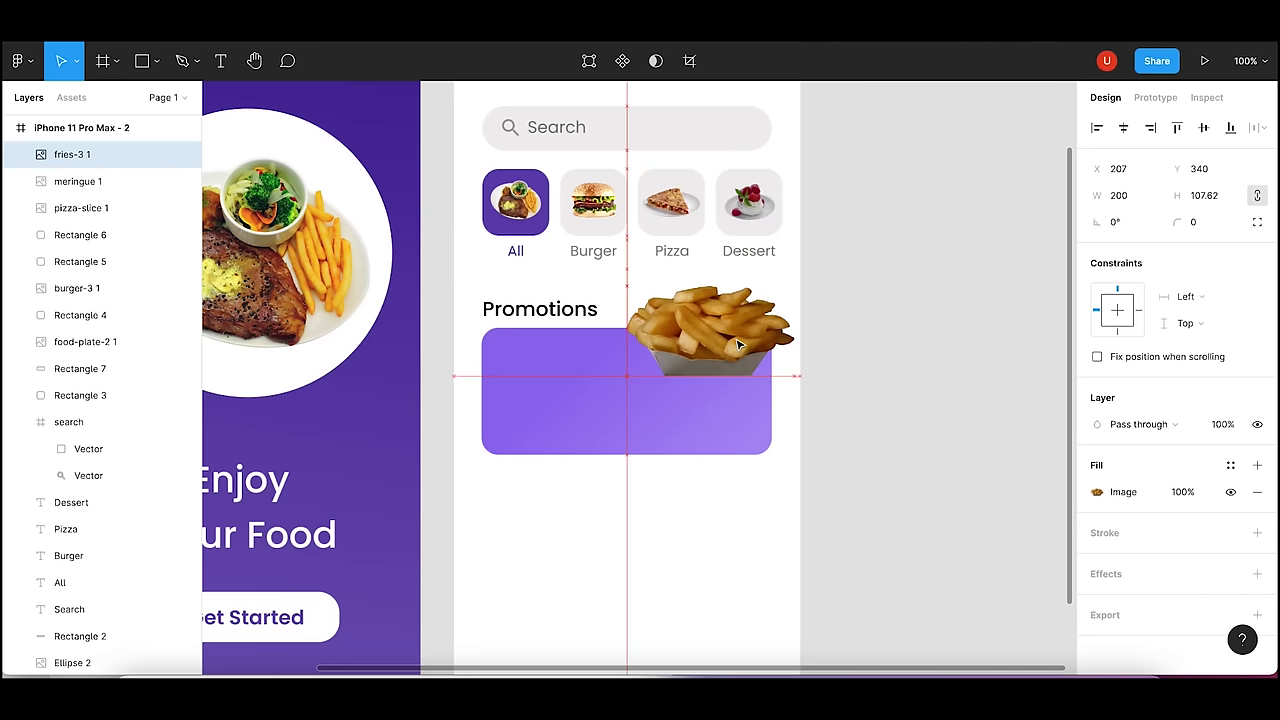
pyautogui.click(860, 340)
pyautogui.click(688, 340)
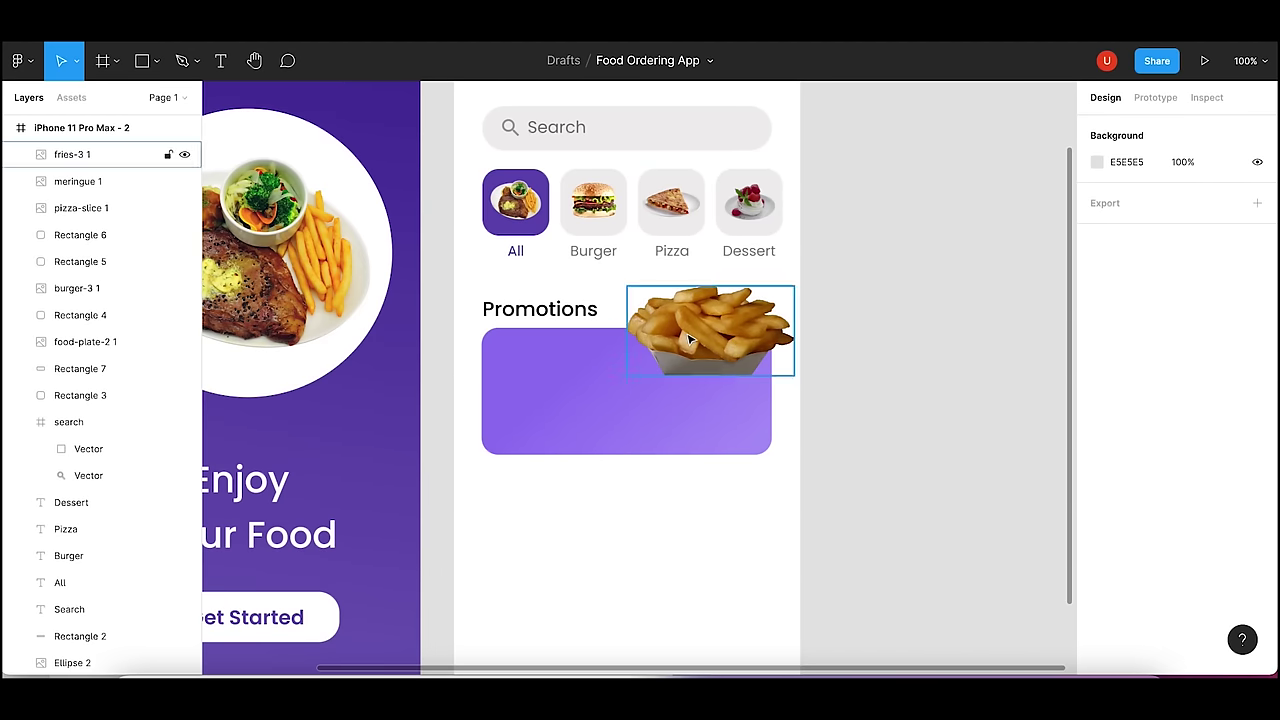
pyautogui.moveTo(688, 340); pyautogui.dragTo(688, 347)
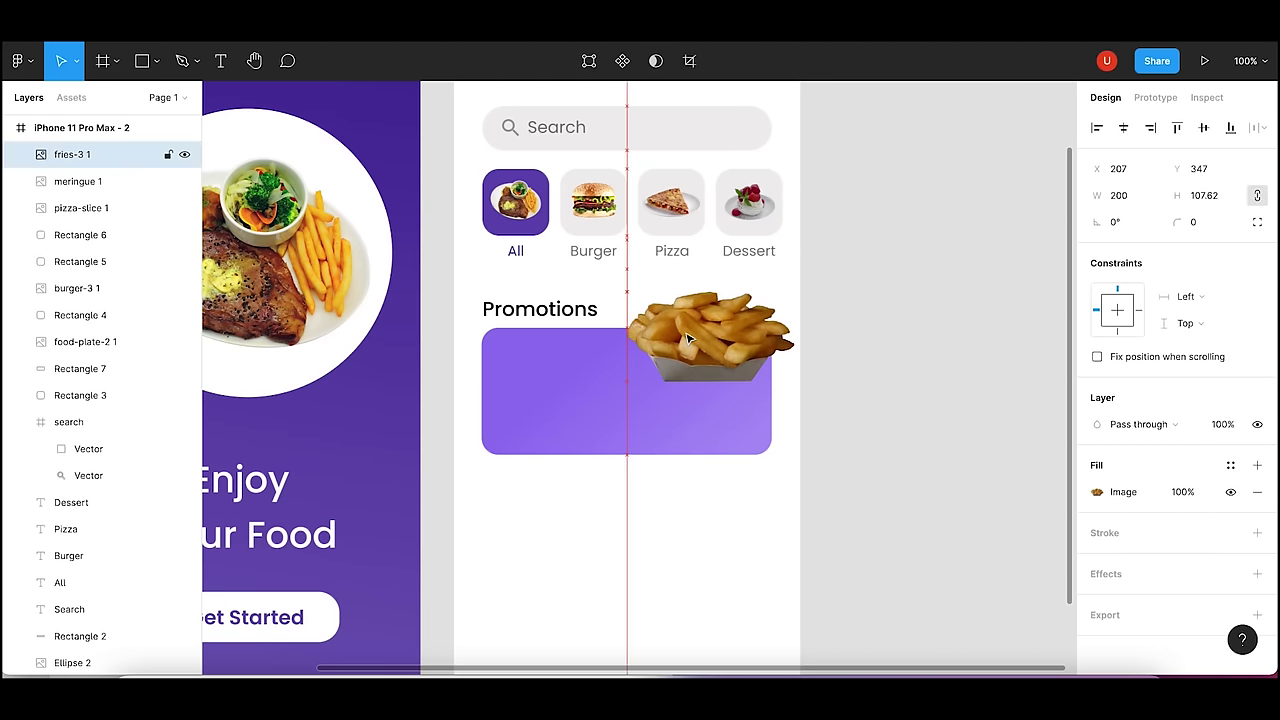
pyautogui.click(862, 364)
# - Duplicate the Promotions heading onto the promo card, layered above it
pyautogui.click(548, 316)
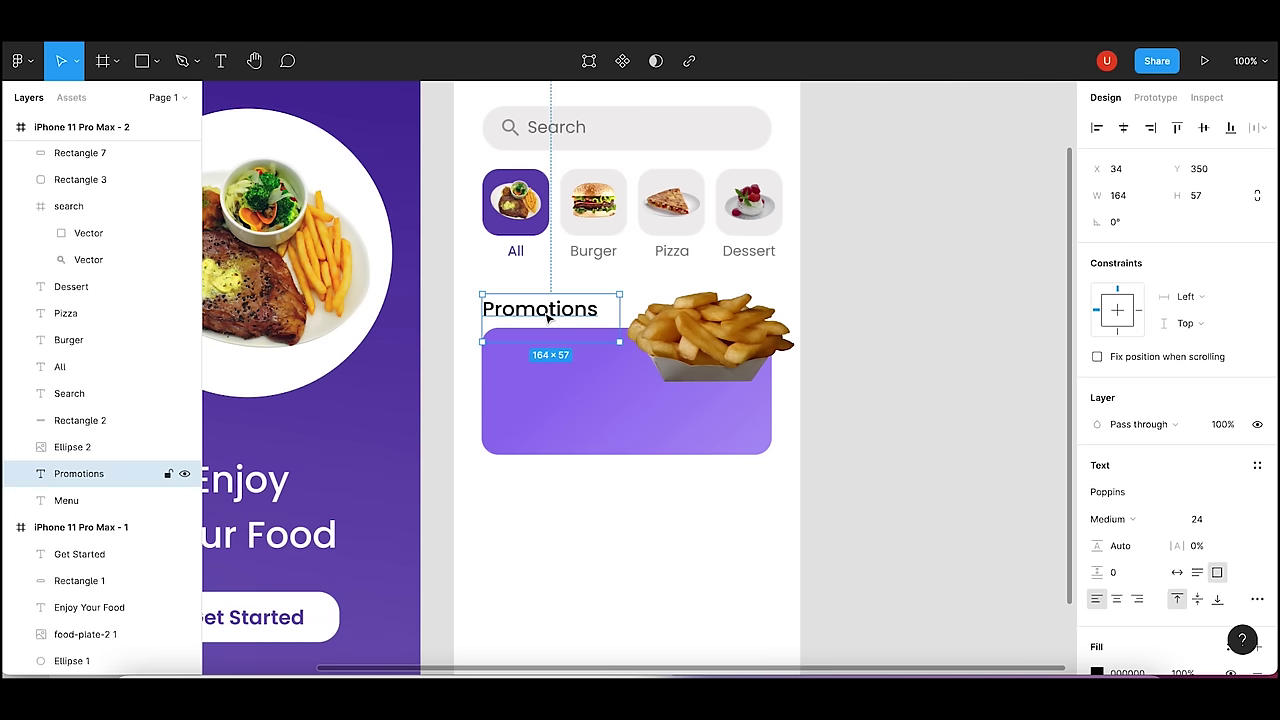
pyautogui.hotkey('ctrl', 'c')
pyautogui.hotkey('ctrl', 'v')
pyautogui.moveTo(548, 316); pyautogui.dragTo(548, 368)
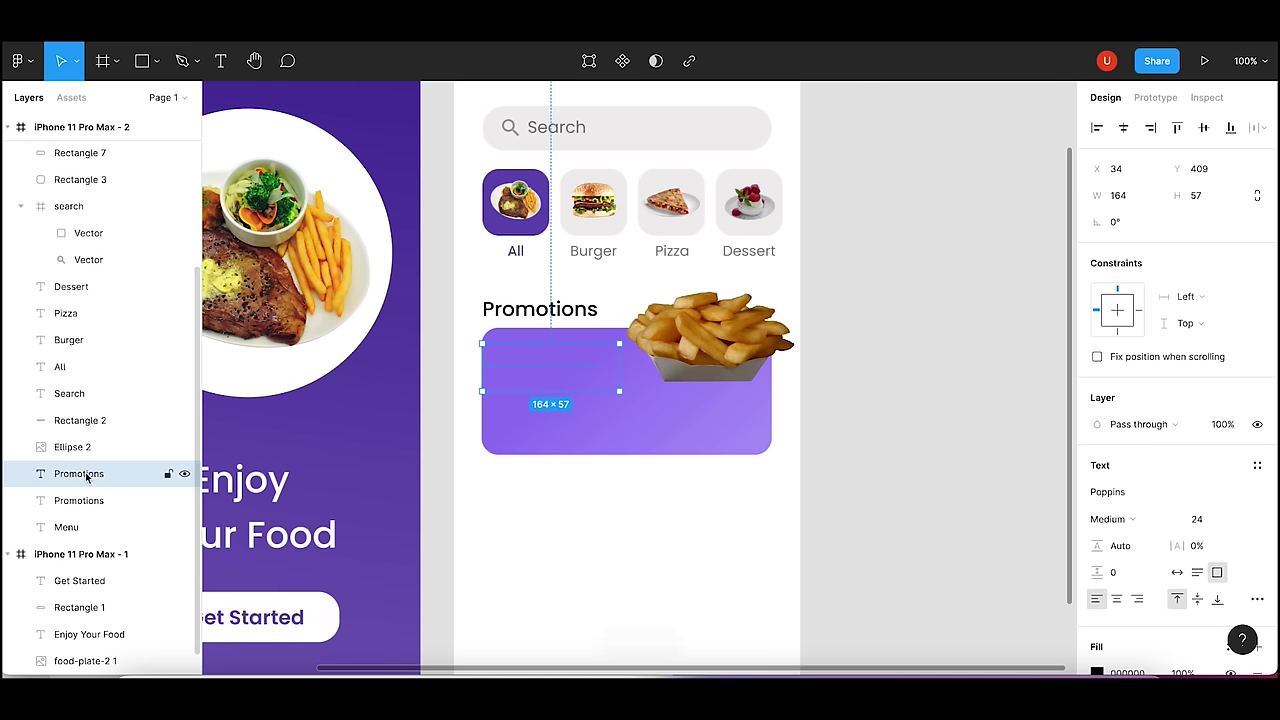
pyautogui.moveTo(88, 473); pyautogui.dragTo(100, 148)
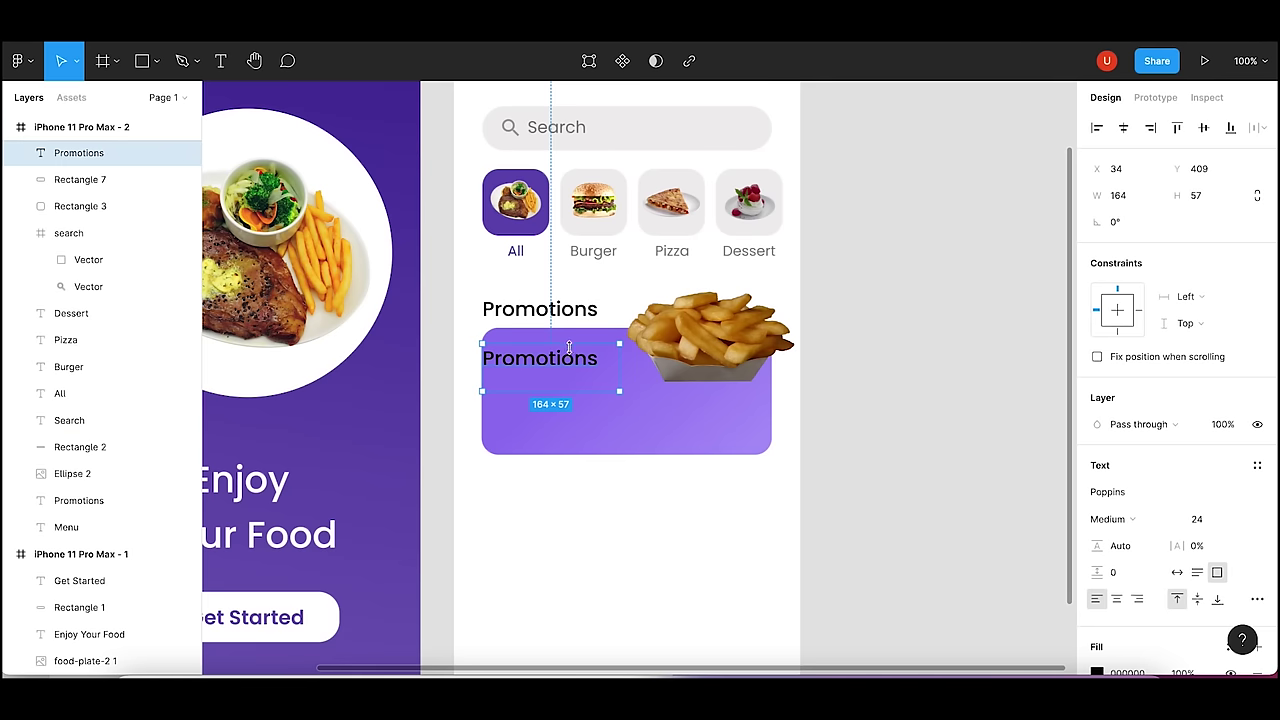
# - Make the copy 16 px, narrow it to 113 wide, and retype it 'Today's Offer'
pyautogui.click(1205, 519)
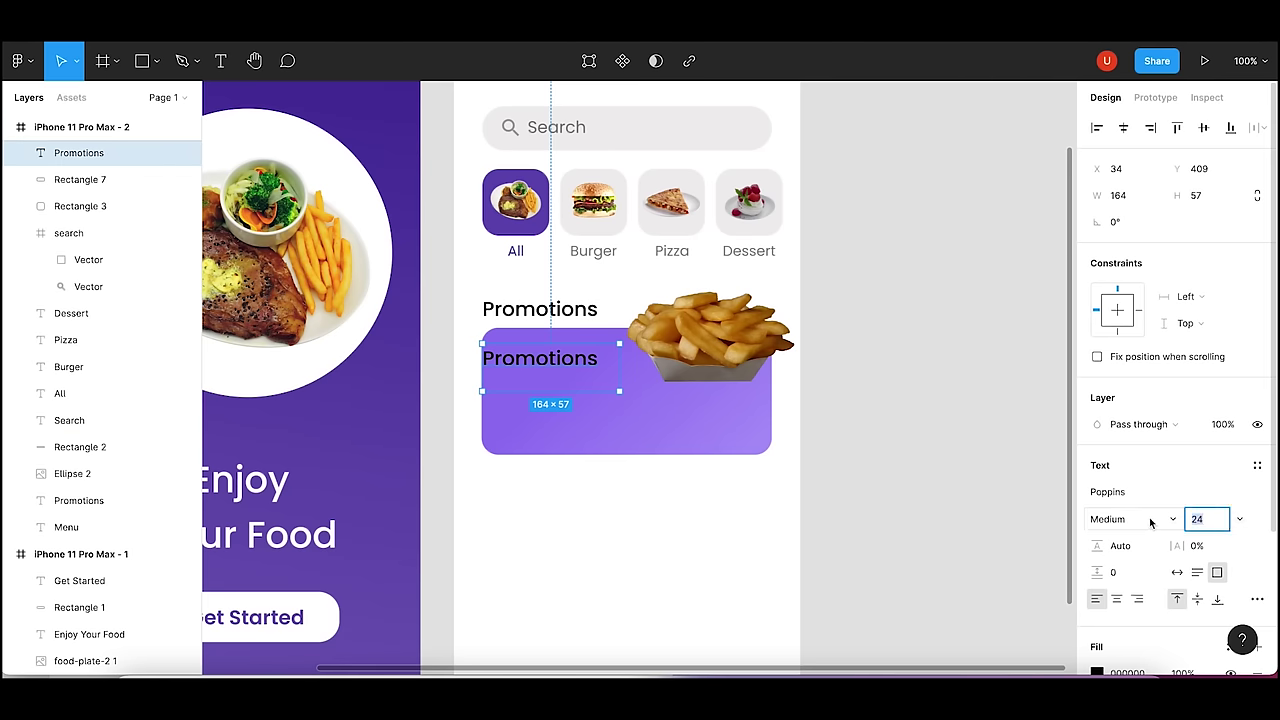
pyautogui.write('18')
pyautogui.press('Return')
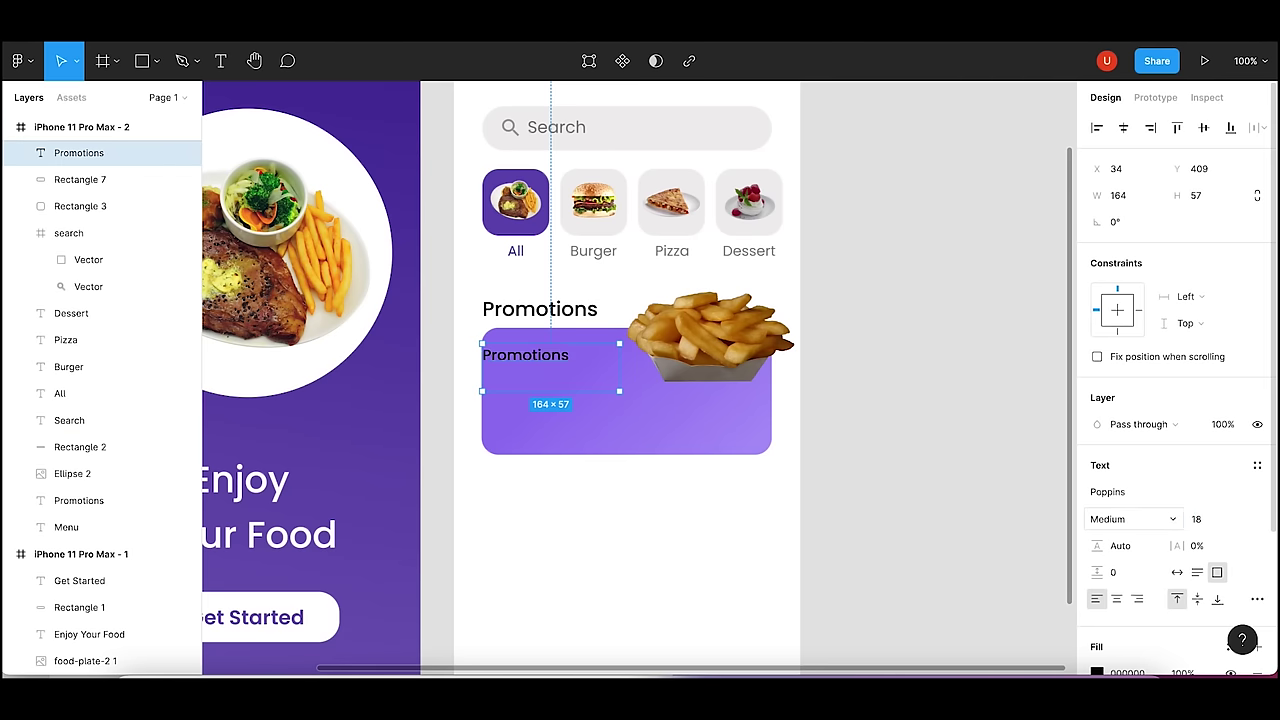
pyautogui.click(1205, 519)
pyautogui.write('16')
pyautogui.press('Return')
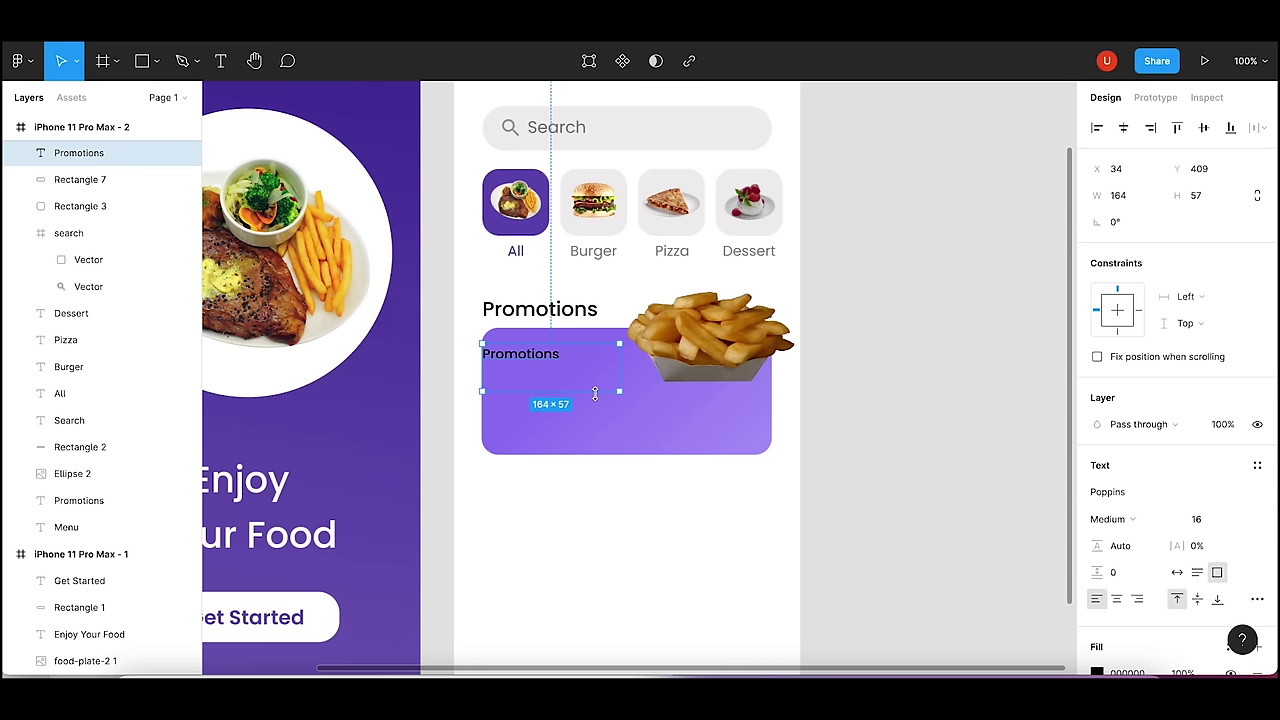
pyautogui.moveTo(620, 377)
pyautogui.mouseDown()
pyautogui.moveTo(542, 362)
pyautogui.moveTo(557, 365)
pyautogui.mouseUp()
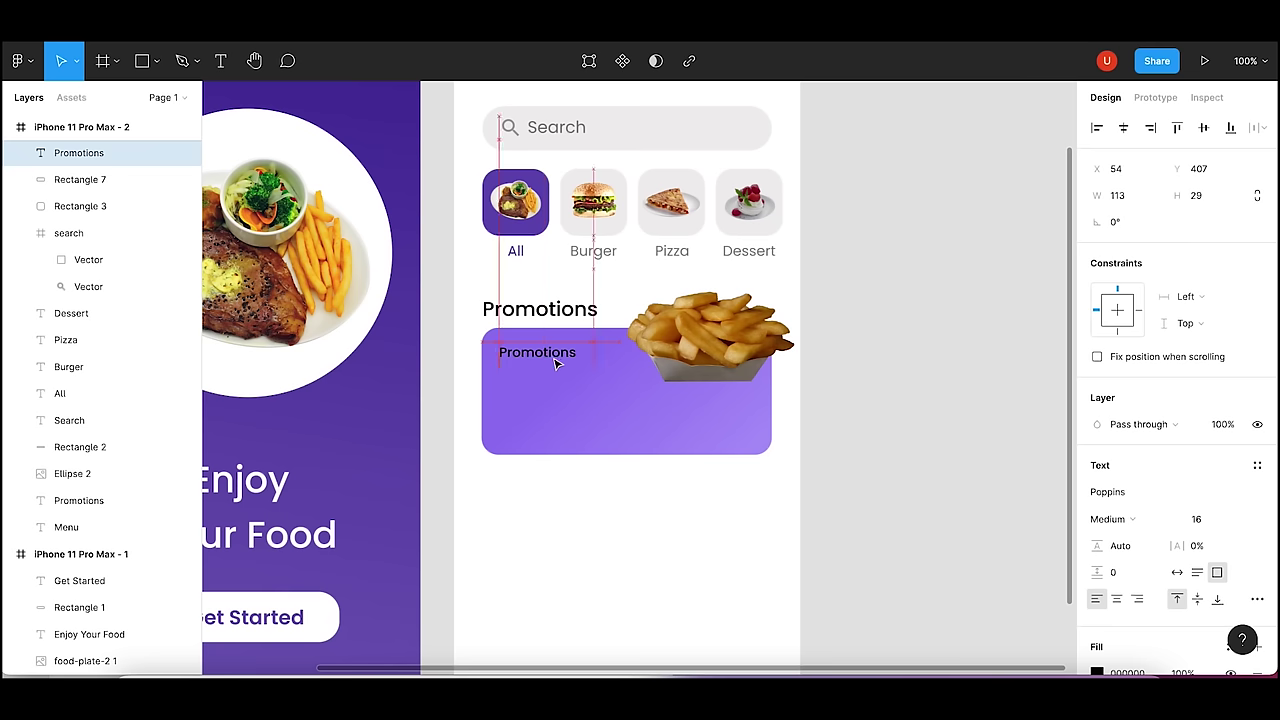
pyautogui.doubleClick(552, 357)
pyautogui.write('To')
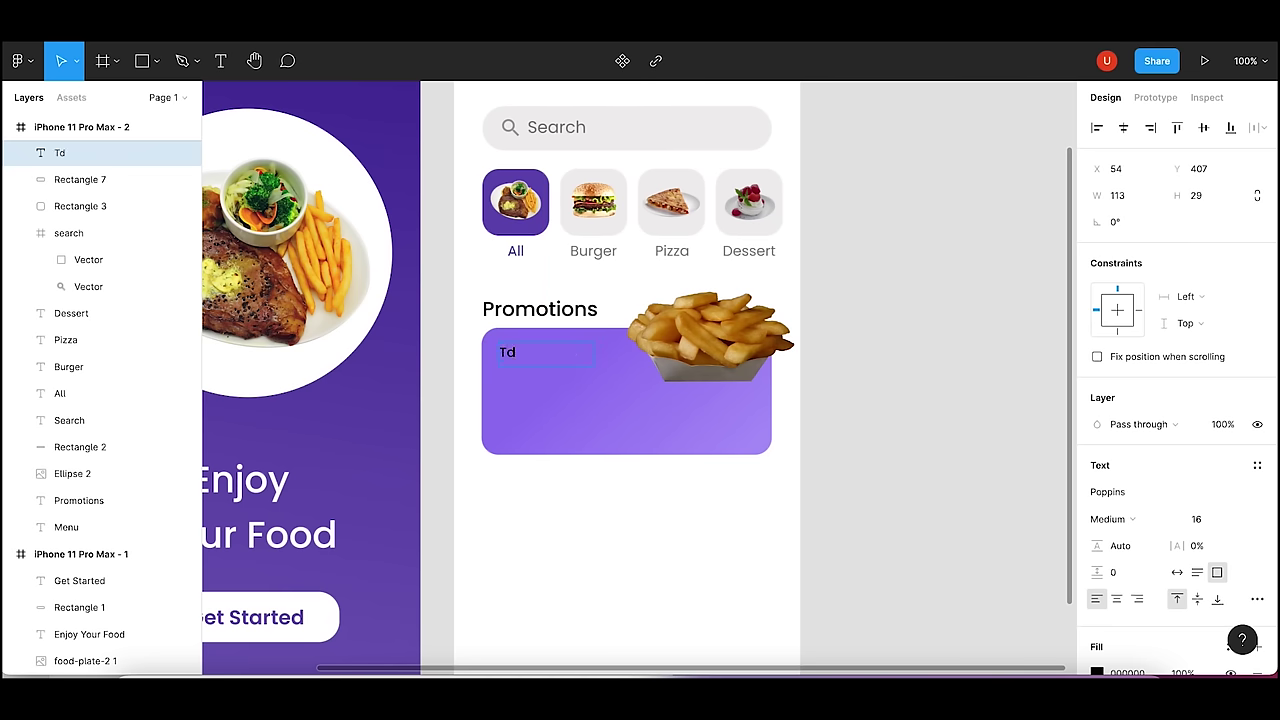
pyautogui.write("day's")
pyautogui.write(' Off')
pyautogui.write('er')
pyautogui.press('Escape')
# - Give the 'Today's Offer' text Regular weight and a white fill
pyautogui.click(845, 423)
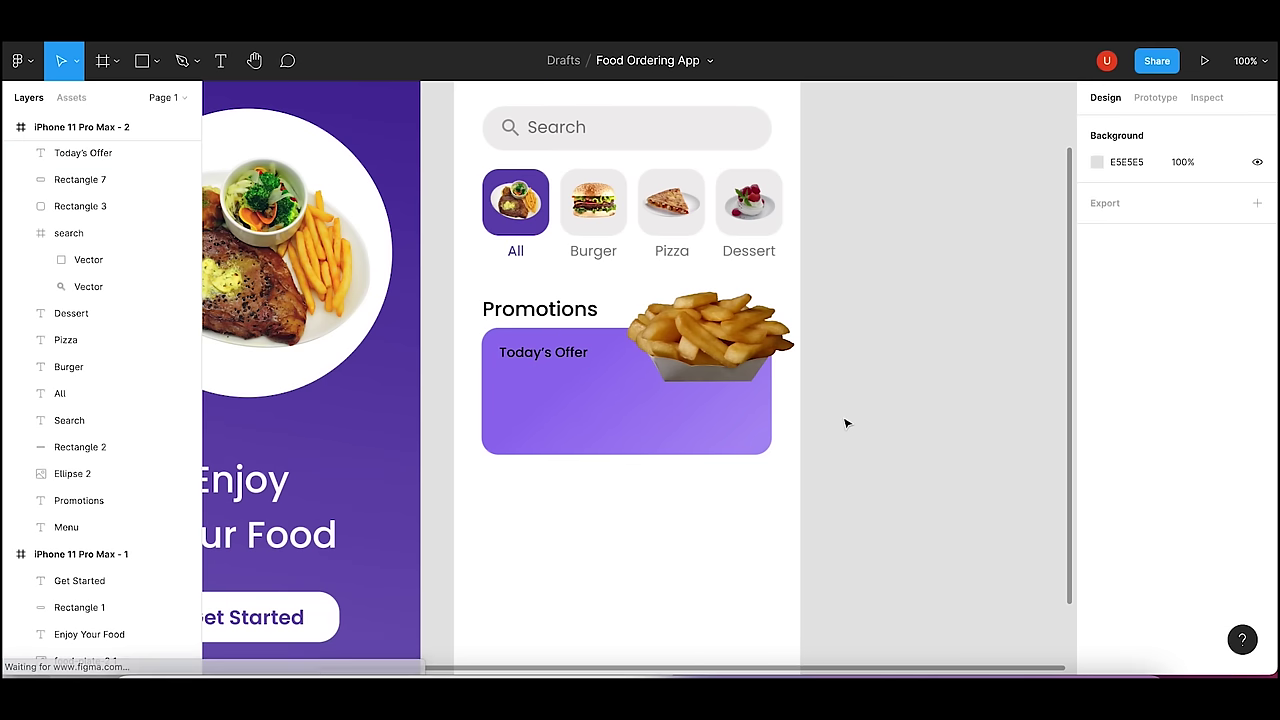
pyautogui.click(581, 362)
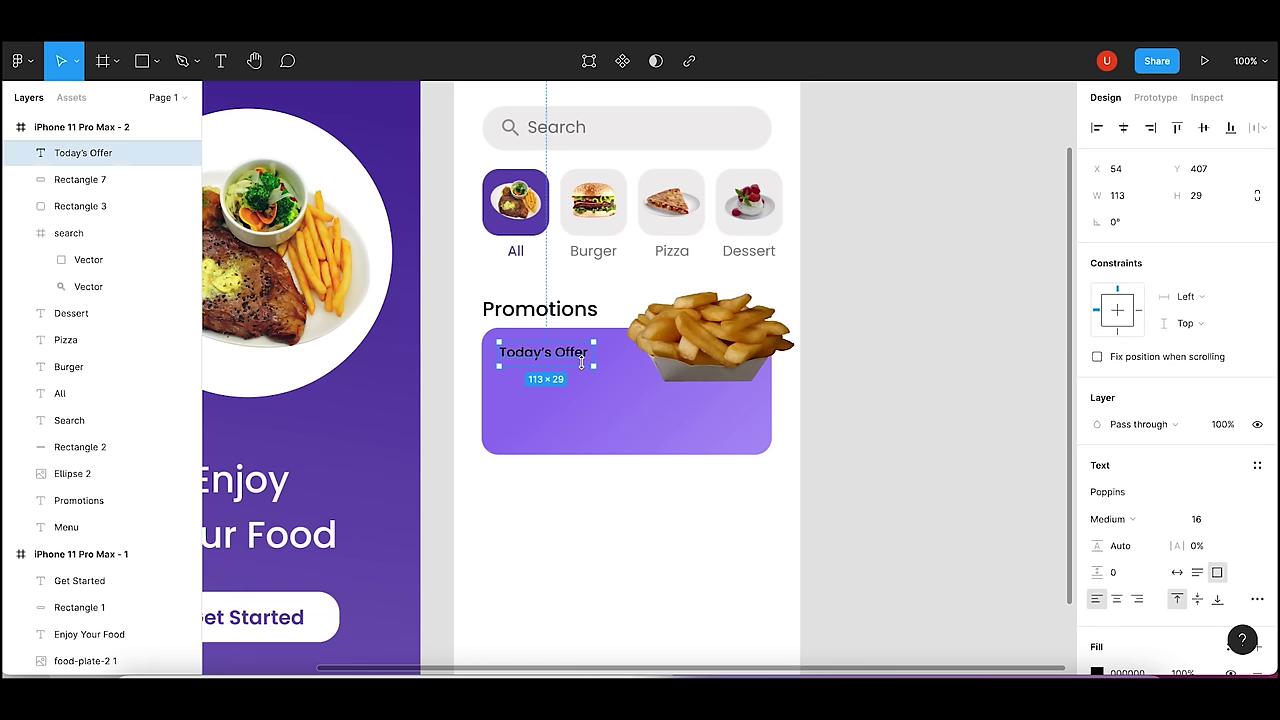
pyautogui.click(1112, 519)
pyautogui.click(1110, 496)
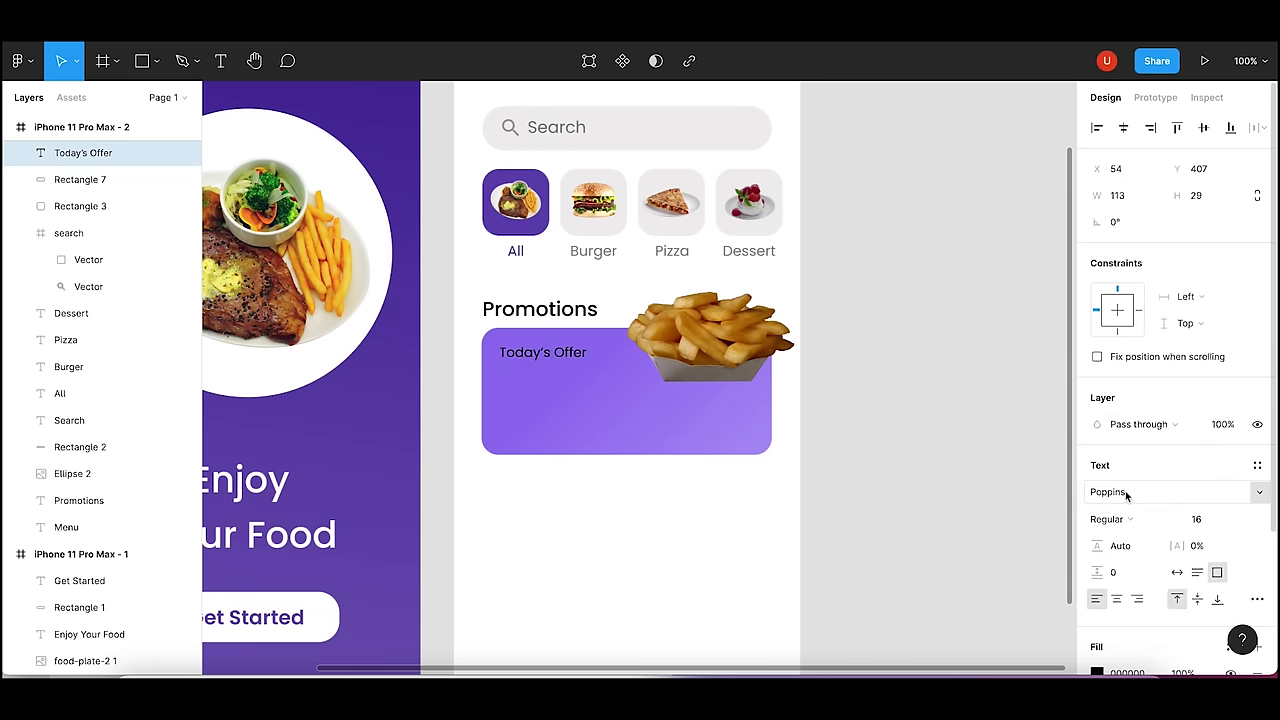
pyautogui.scroll(-3, 1180, 520)
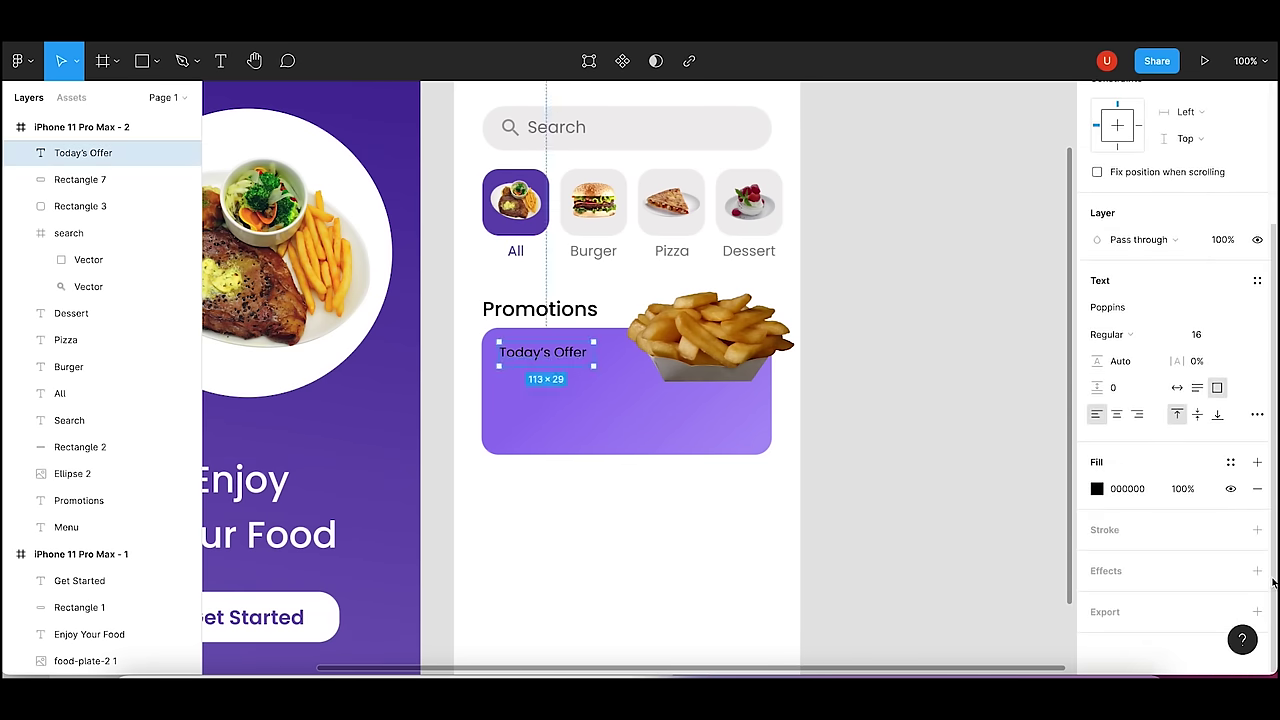
pyautogui.click(1097, 489)
pyautogui.moveTo(945, 366); pyautogui.dragTo(843, 255)
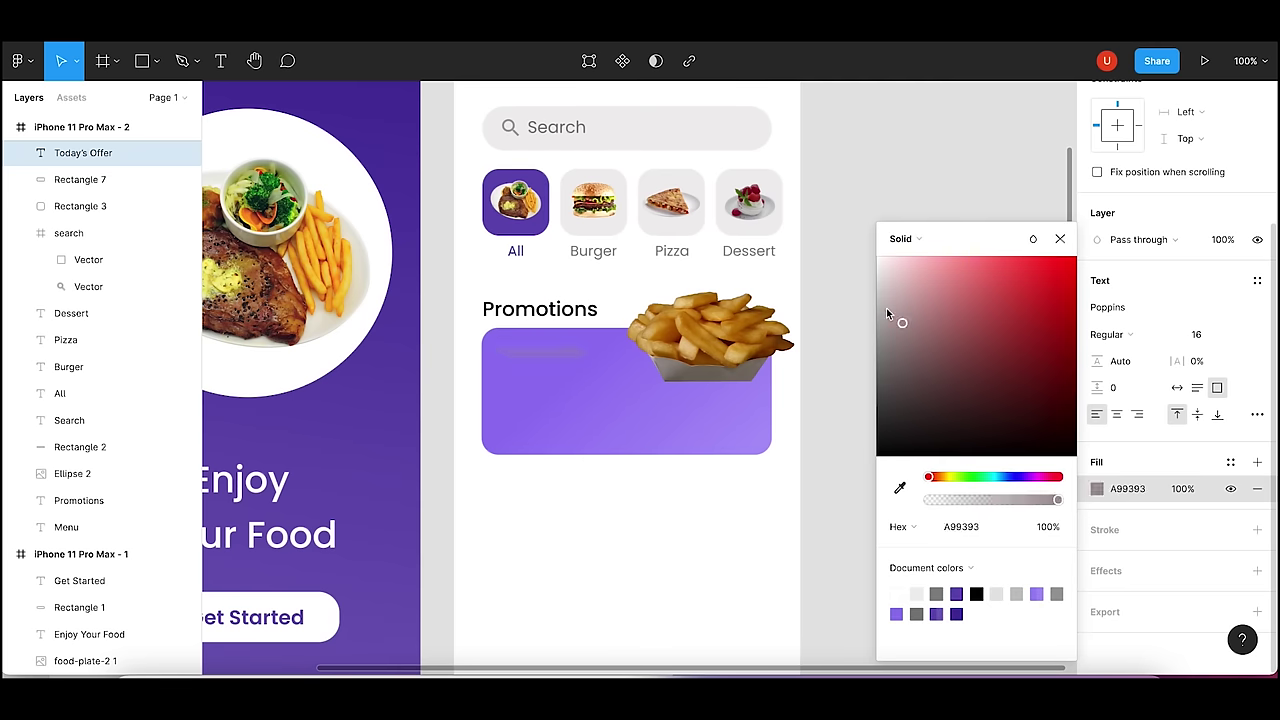
pyautogui.click(842, 255)
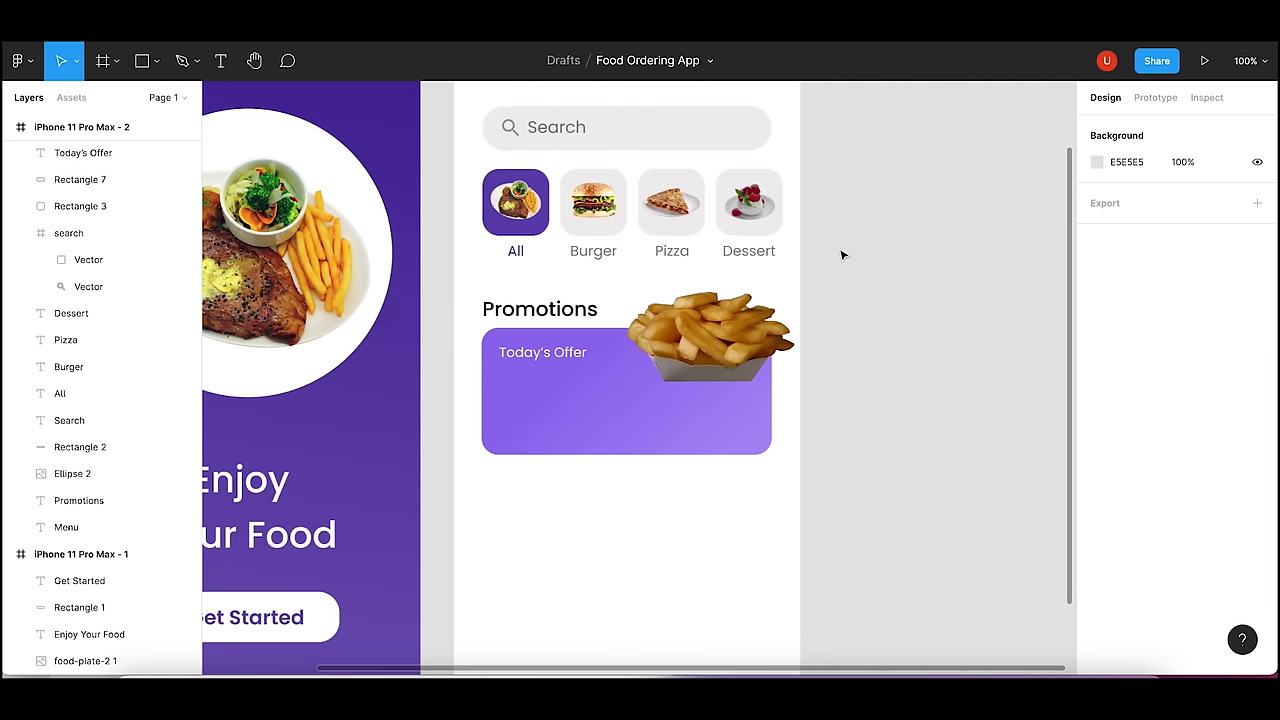
pyautogui.click(566, 363)
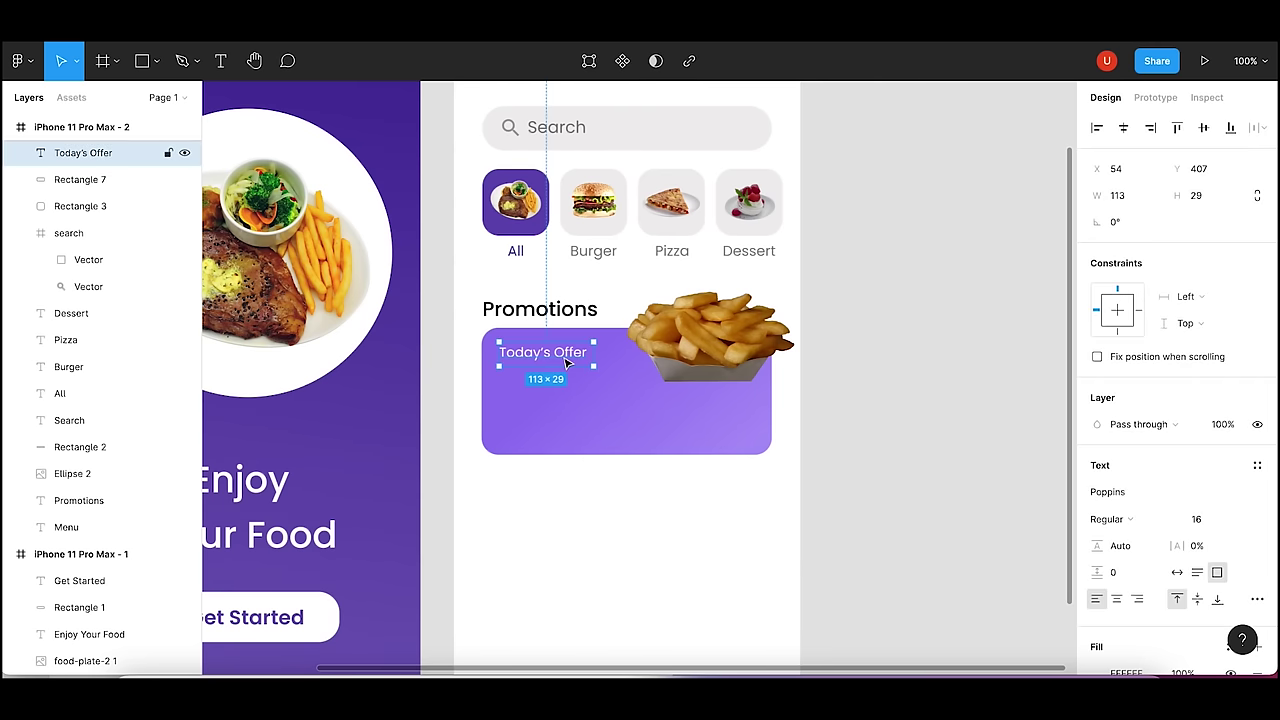
# - Add a 'Free box of Fries' line below 'Today's Offer', widened to fit one line
pyautogui.hotkey('ctrl', 'v')
pyautogui.moveTo(566, 363); pyautogui.dragTo(563, 383)
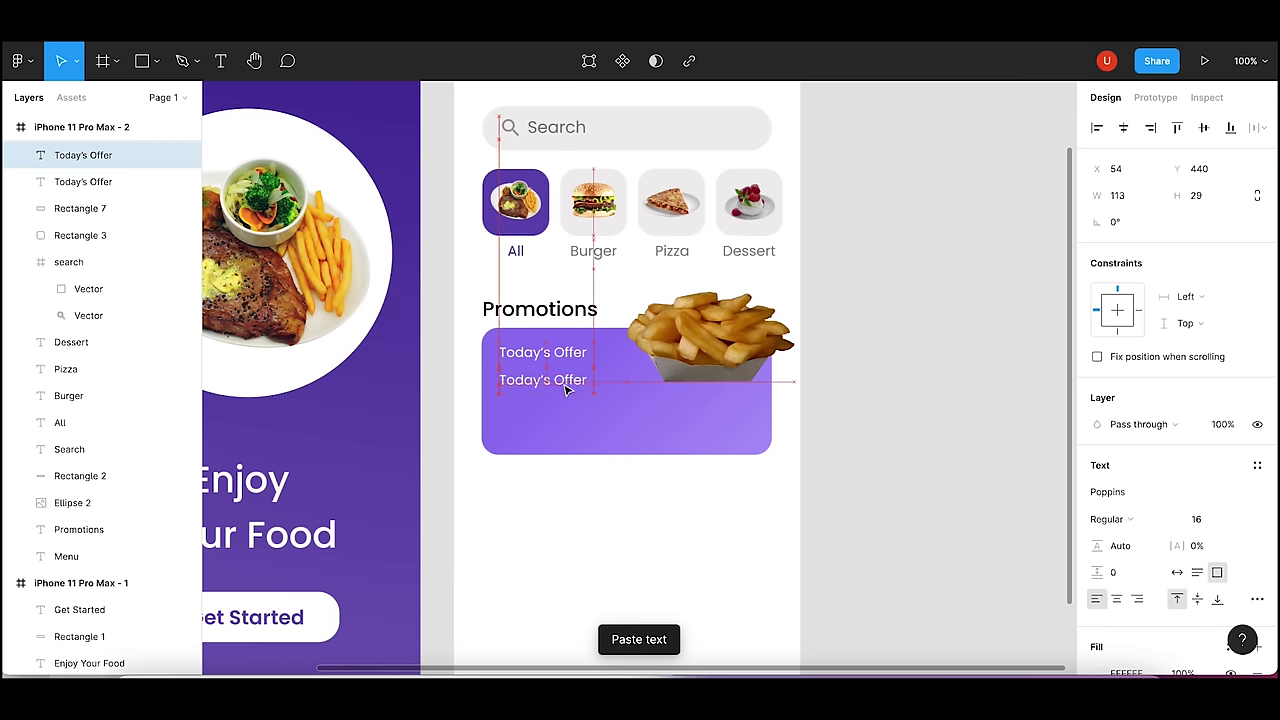
pyautogui.write('F')
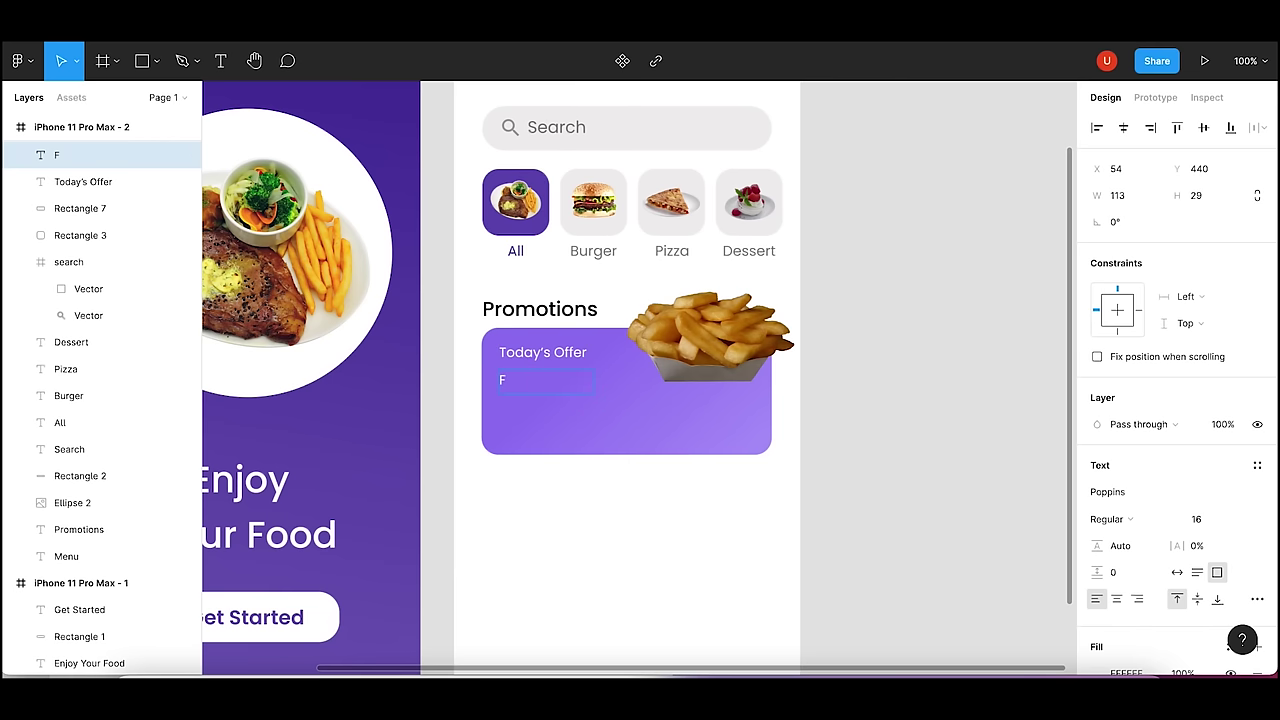
pyautogui.write('ree bo')
pyautogui.write('x of Fri')
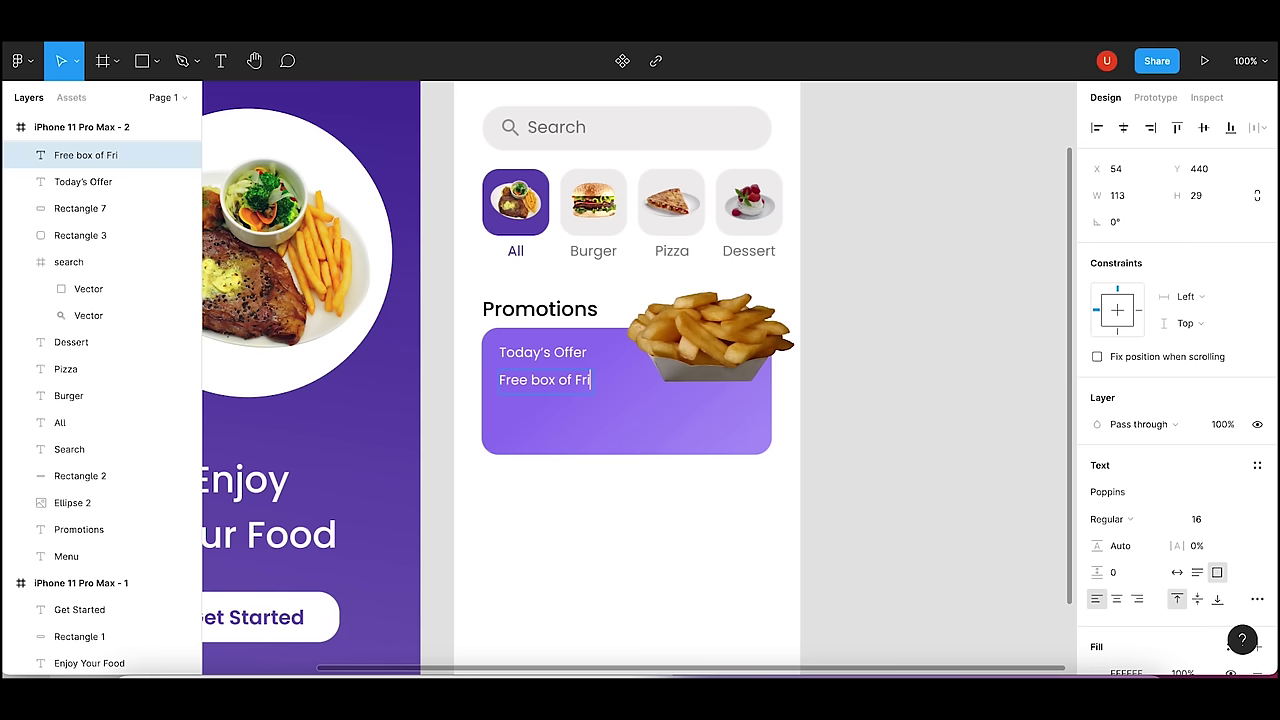
pyautogui.write('es')
pyautogui.press('Escape')
pyautogui.moveTo(592, 385); pyautogui.dragTo(632, 385)
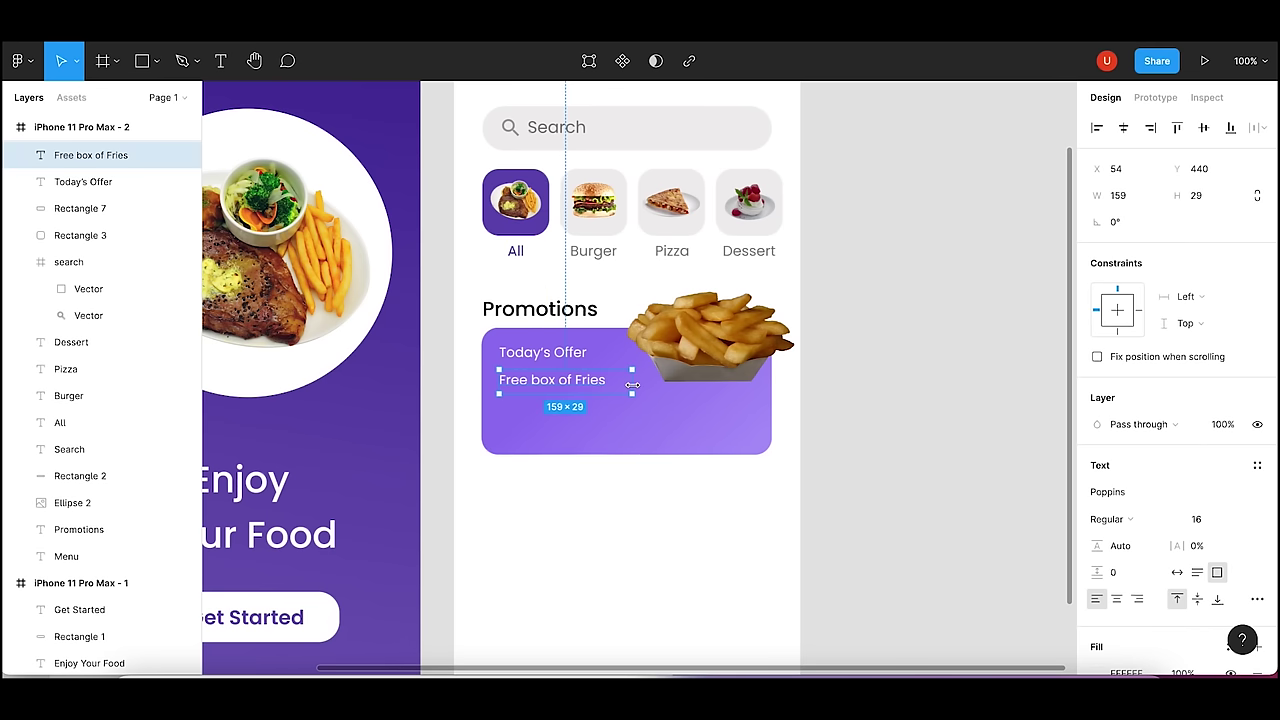
pyautogui.click(886, 380)
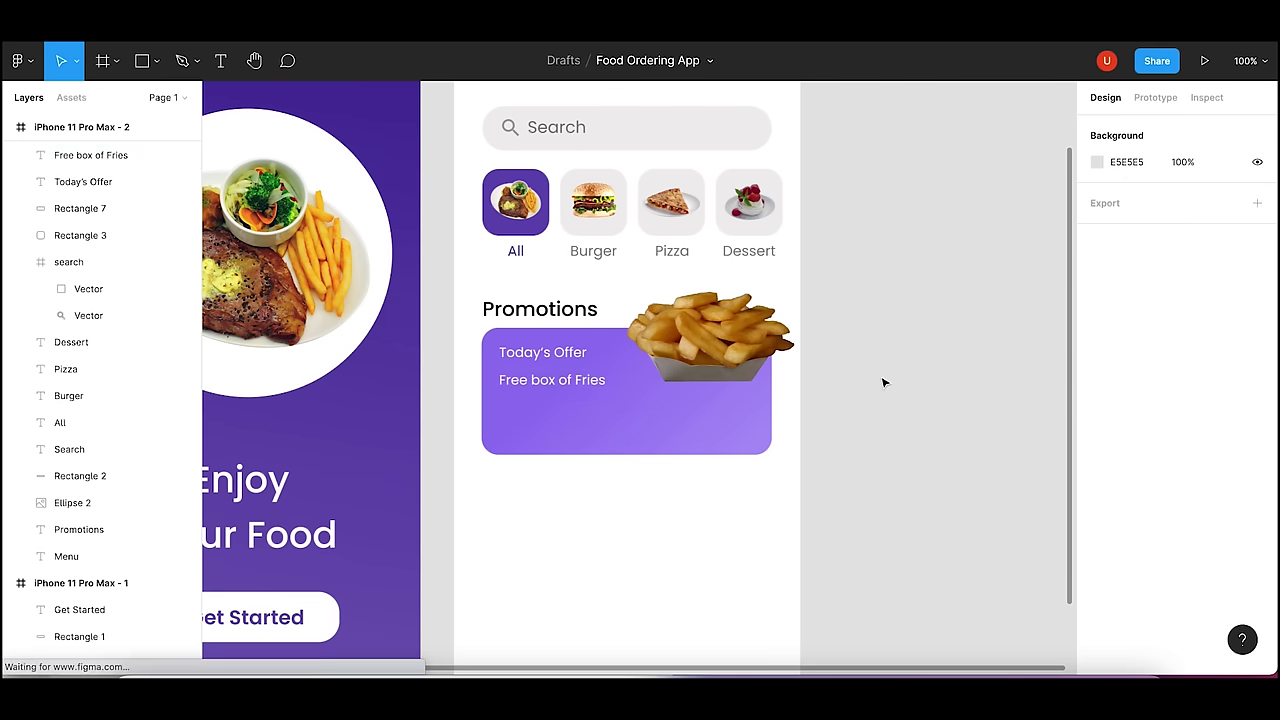
# - Try the Free box of Fries text at size 18 with Medium weight
pyautogui.click(566, 385)
pyautogui.click(1208, 520)
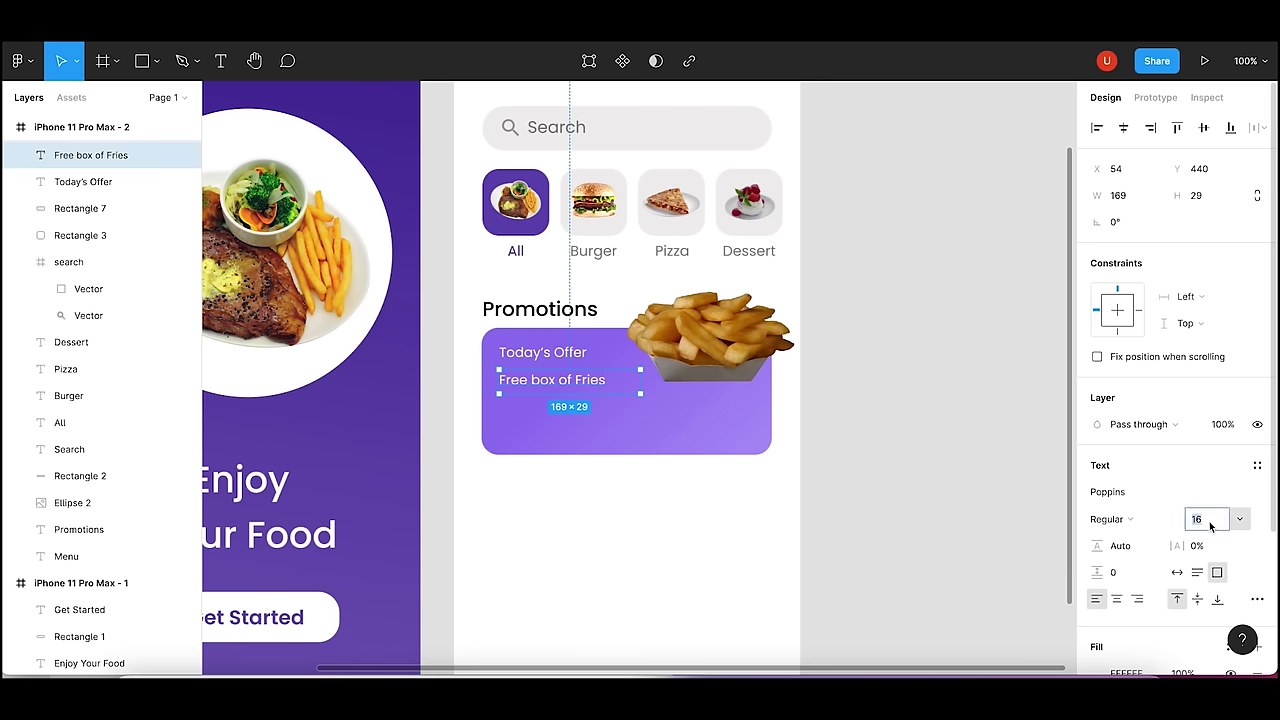
pyautogui.click(1240, 520)
pyautogui.click(1218, 520)
pyautogui.click(1206, 520)
pyautogui.write('18')
pyautogui.press('Return')
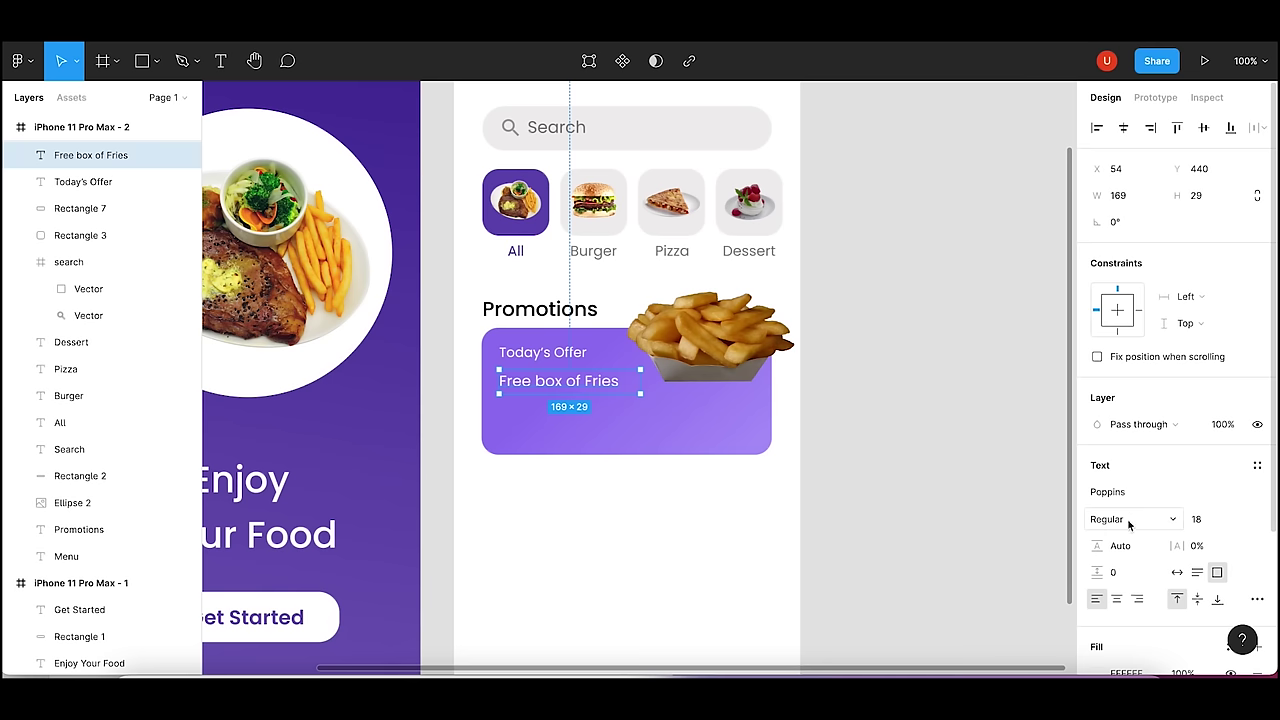
pyautogui.click(1120, 519)
pyautogui.click(1133, 545)
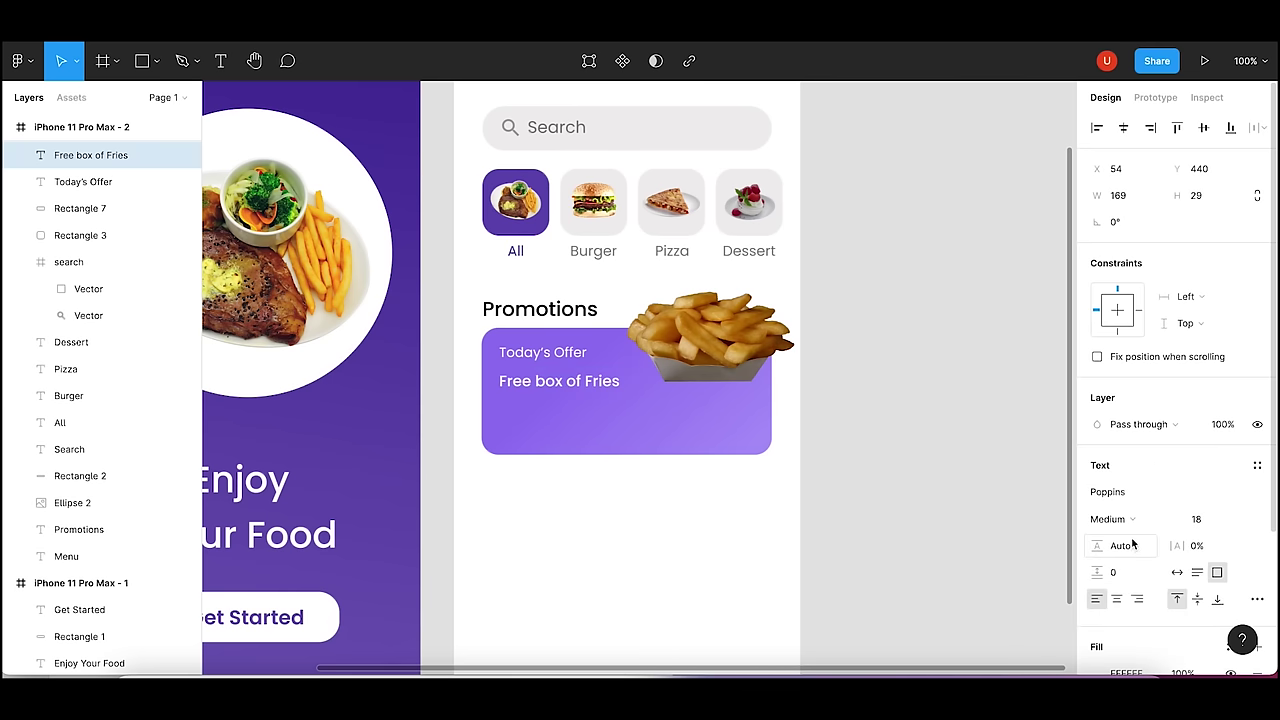
# - Make the Free box of Fries heading SemiBold at size 20 so it fits one line
pyautogui.click(1122, 519)
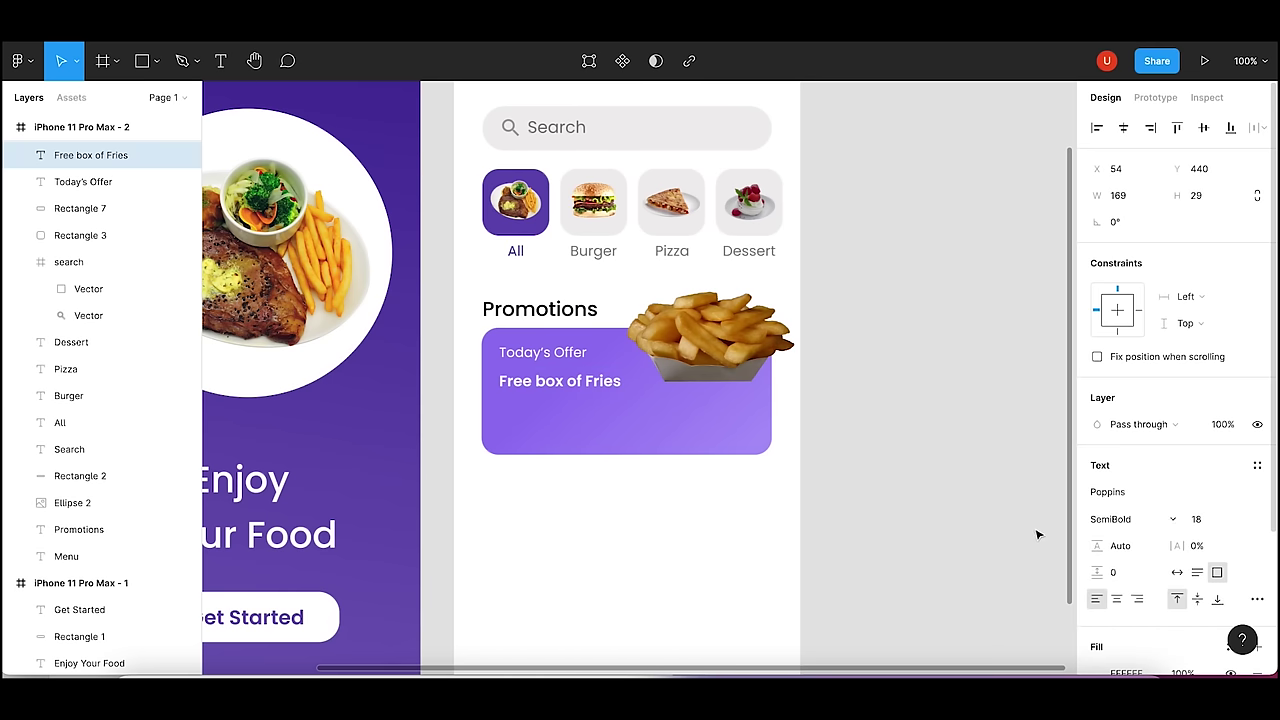
pyautogui.click(1214, 520)
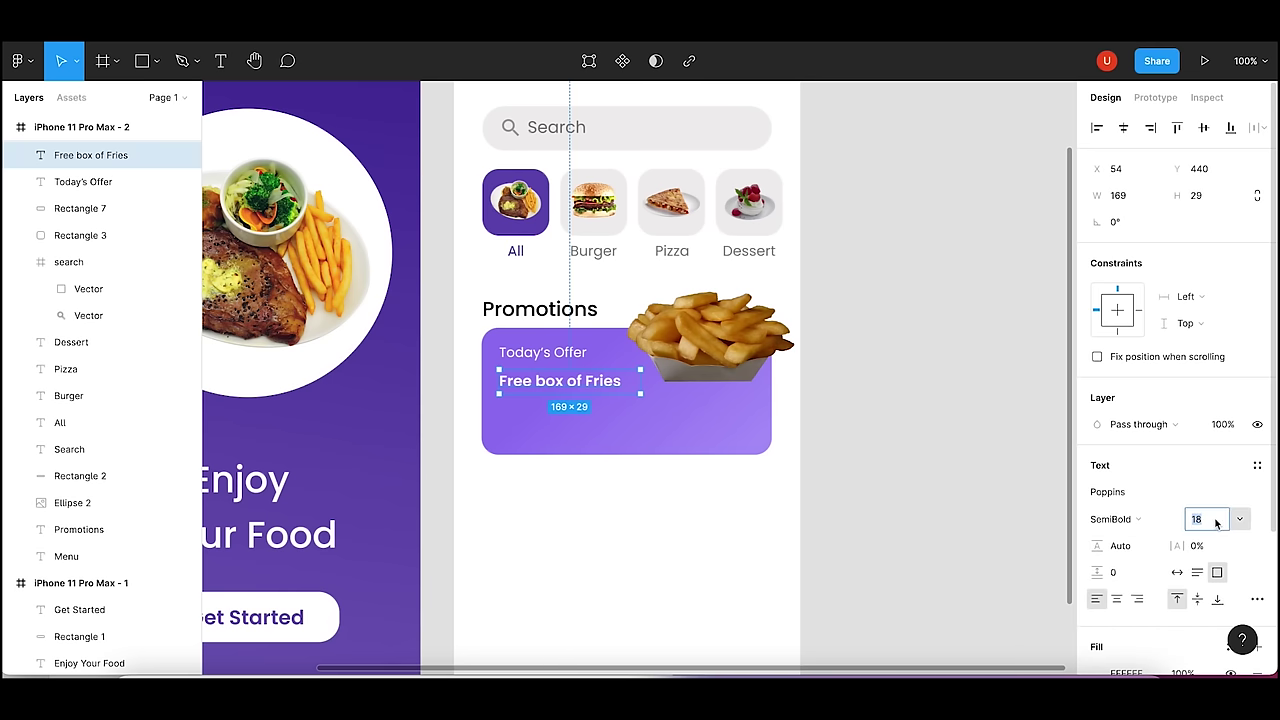
pyautogui.write('22')
pyautogui.press('Return')
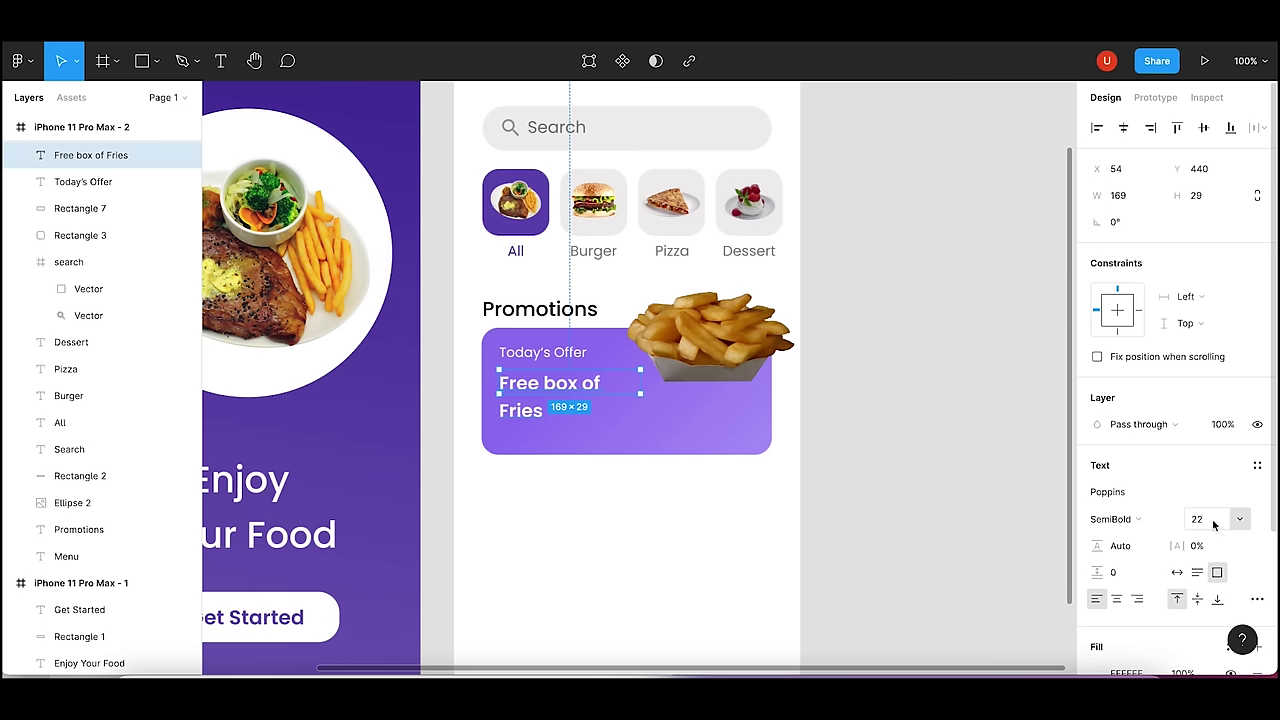
pyautogui.click(1215, 521)
pyautogui.write('20')
pyautogui.press('Return')
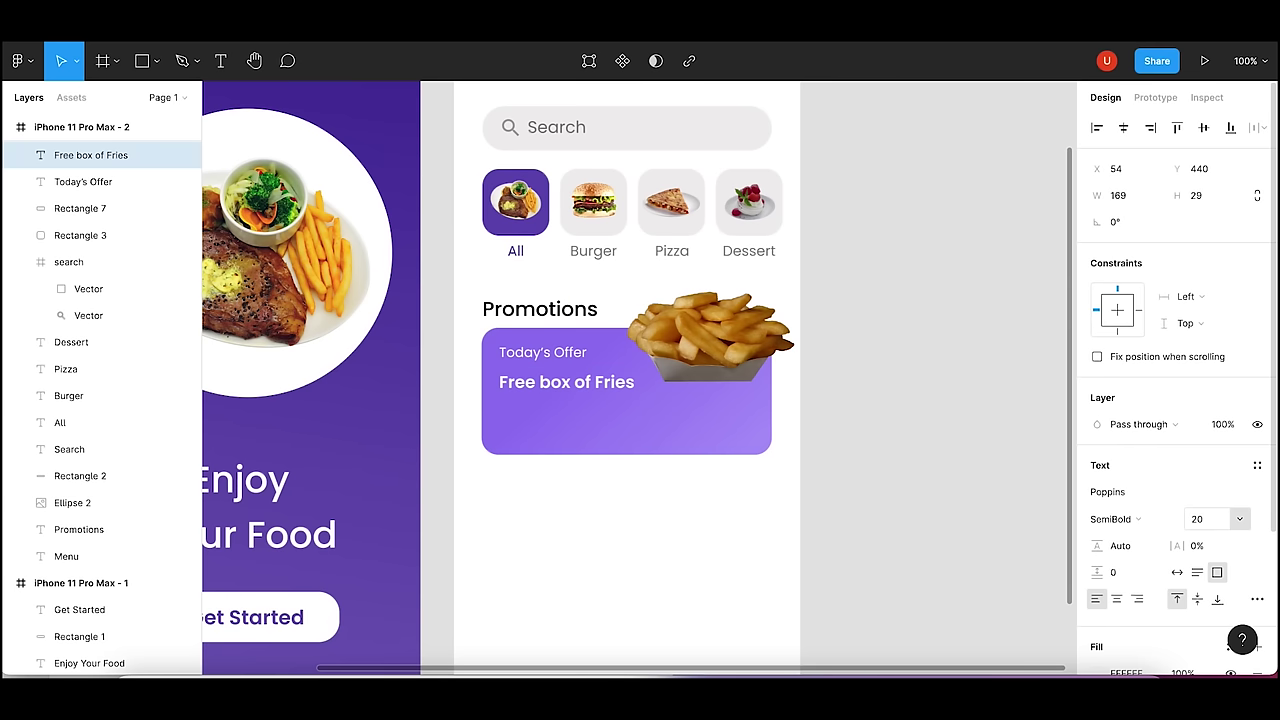
# - Shift the fries image slightly left and down
pyautogui.click(930, 472)
pyautogui.click(752, 365)
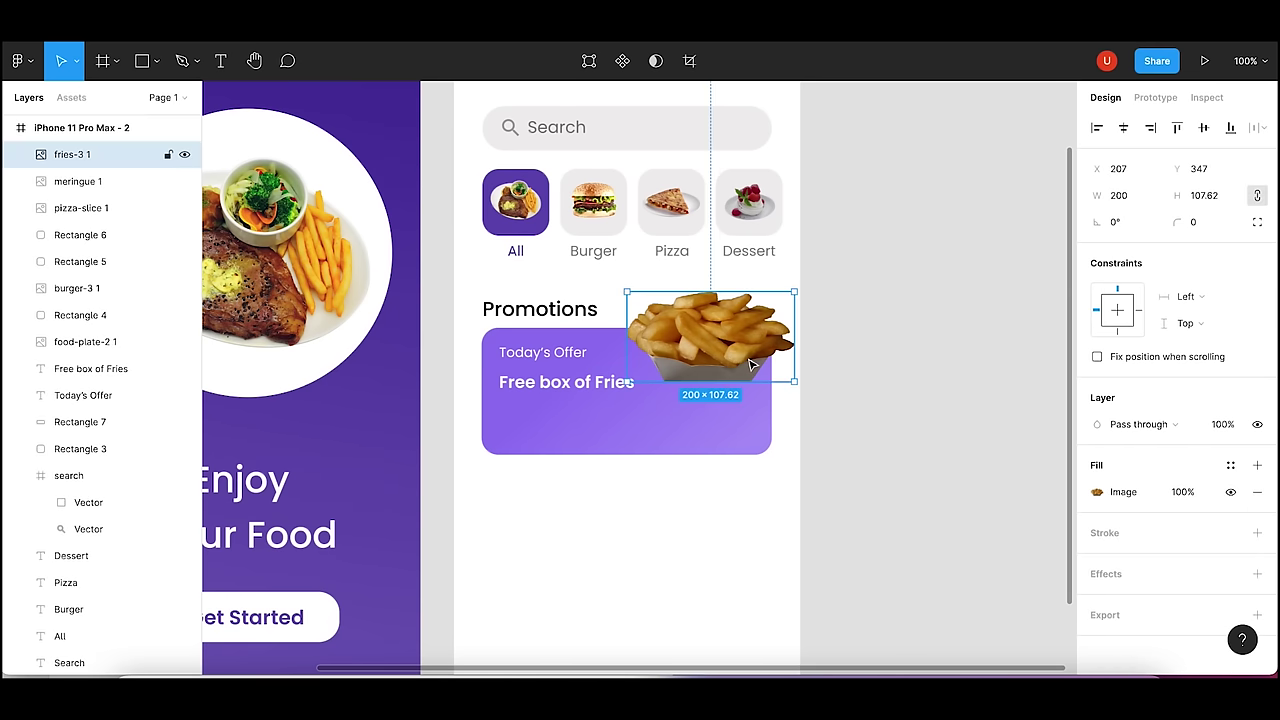
pyautogui.moveTo(752, 365); pyautogui.dragTo(744, 371)
# - Duplicate 'Today's Offer' and place the copy below 'Free box of Fries'
pyautogui.click(849, 397)
pyautogui.click(549, 356)
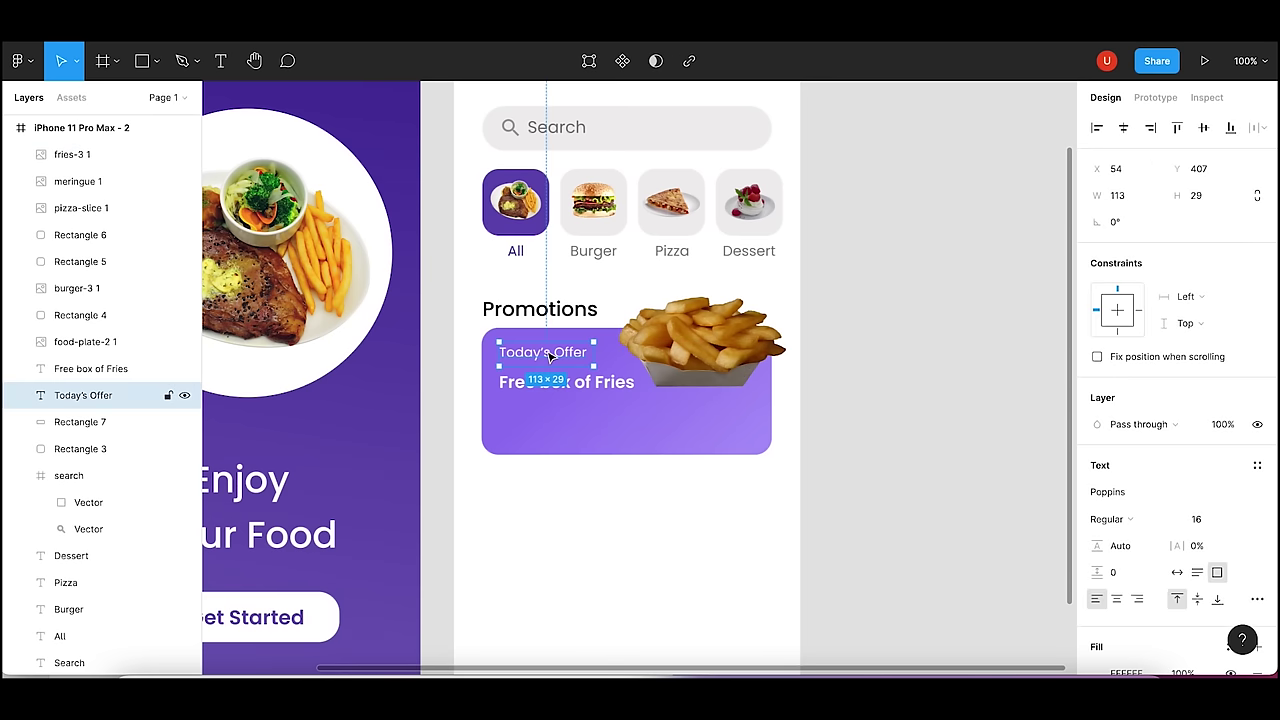
pyautogui.hotkey('ctrl', 'c')
pyautogui.hotkey('ctrl', 'v')
pyautogui.moveTo(539, 362); pyautogui.dragTo(539, 418)
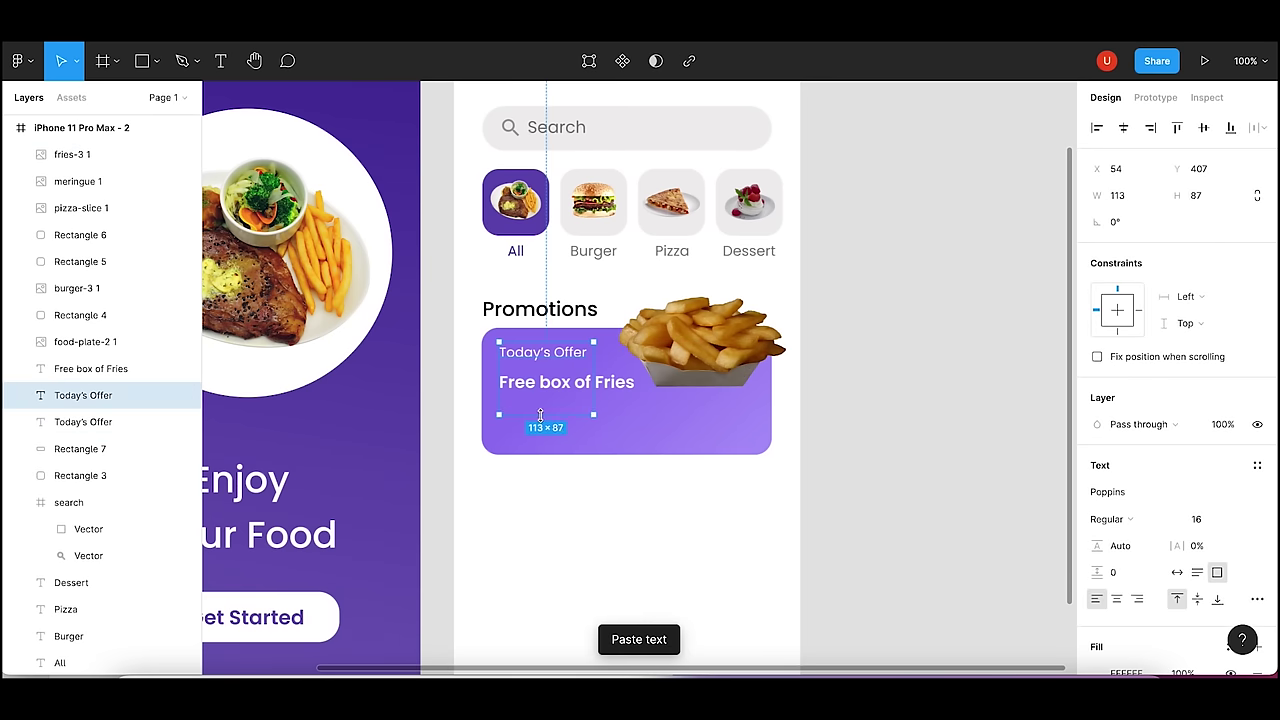
pyautogui.hotkey('ctrl', 'z')
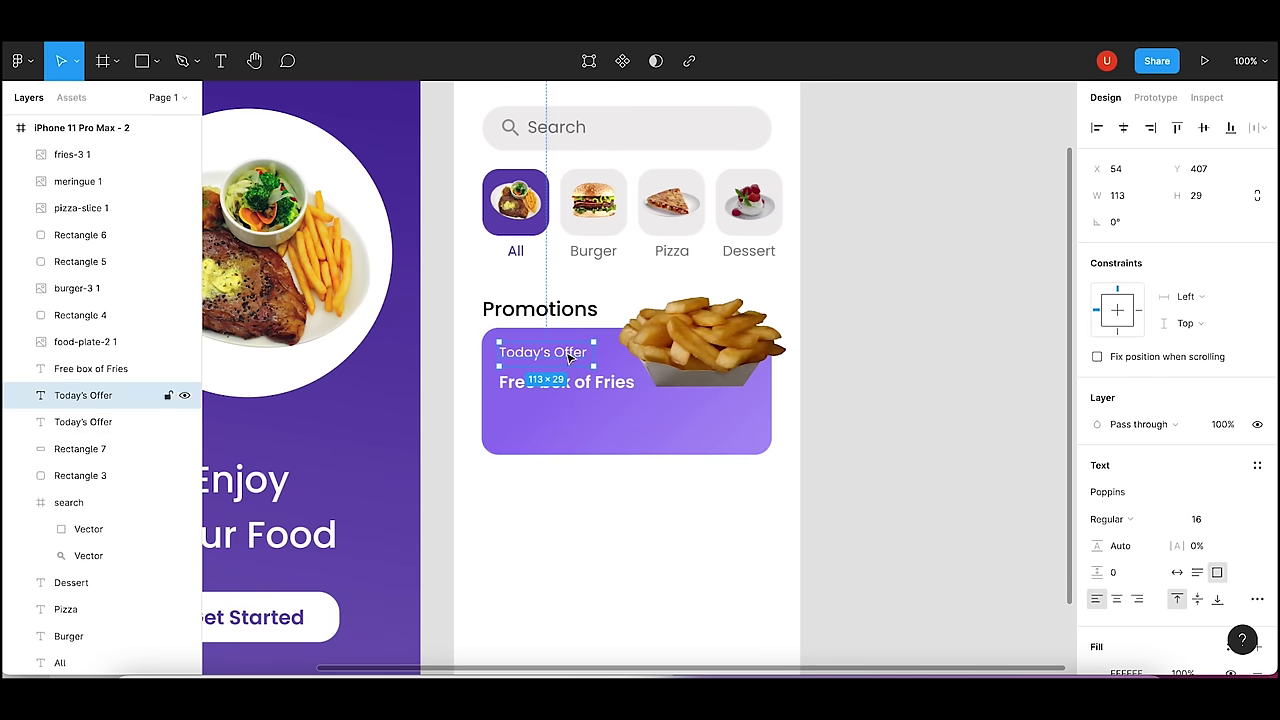
pyautogui.moveTo(568, 343); pyautogui.dragTo(572, 419)
# - Change the copy to 'on all orders above $150', widen it, and make it Medium
pyautogui.doubleClick(572, 419)
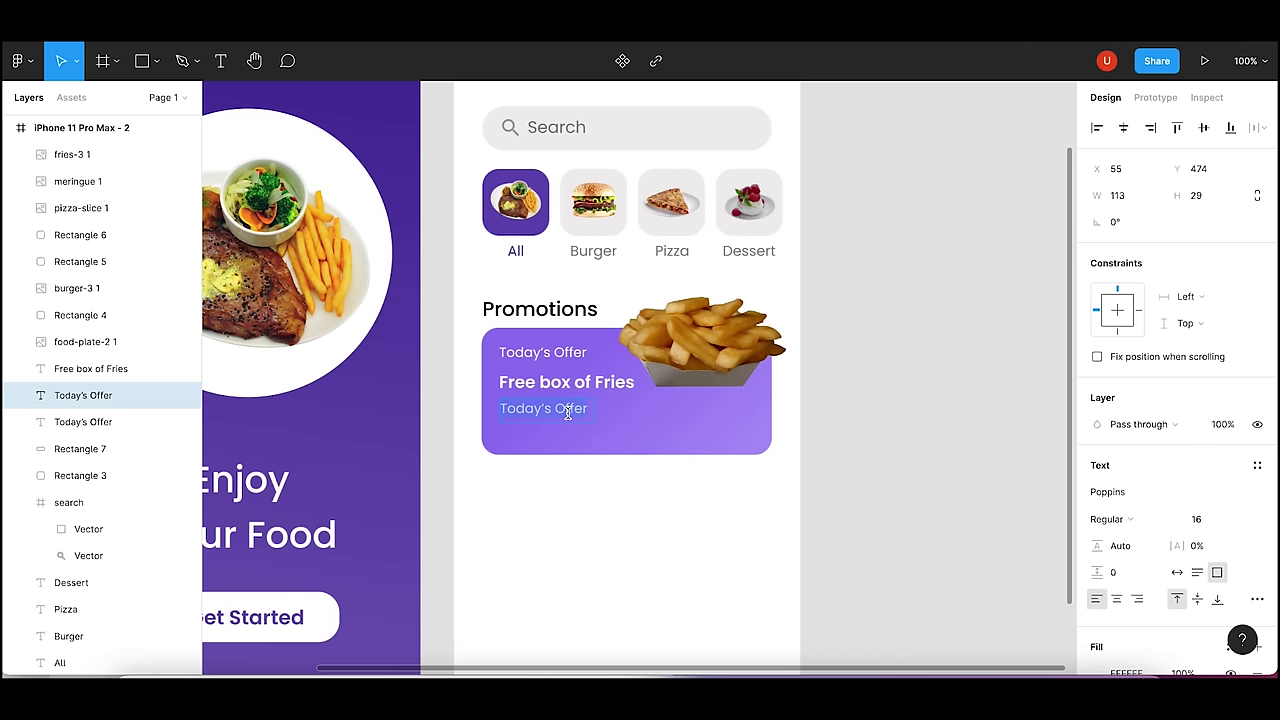
pyautogui.write('on all or')
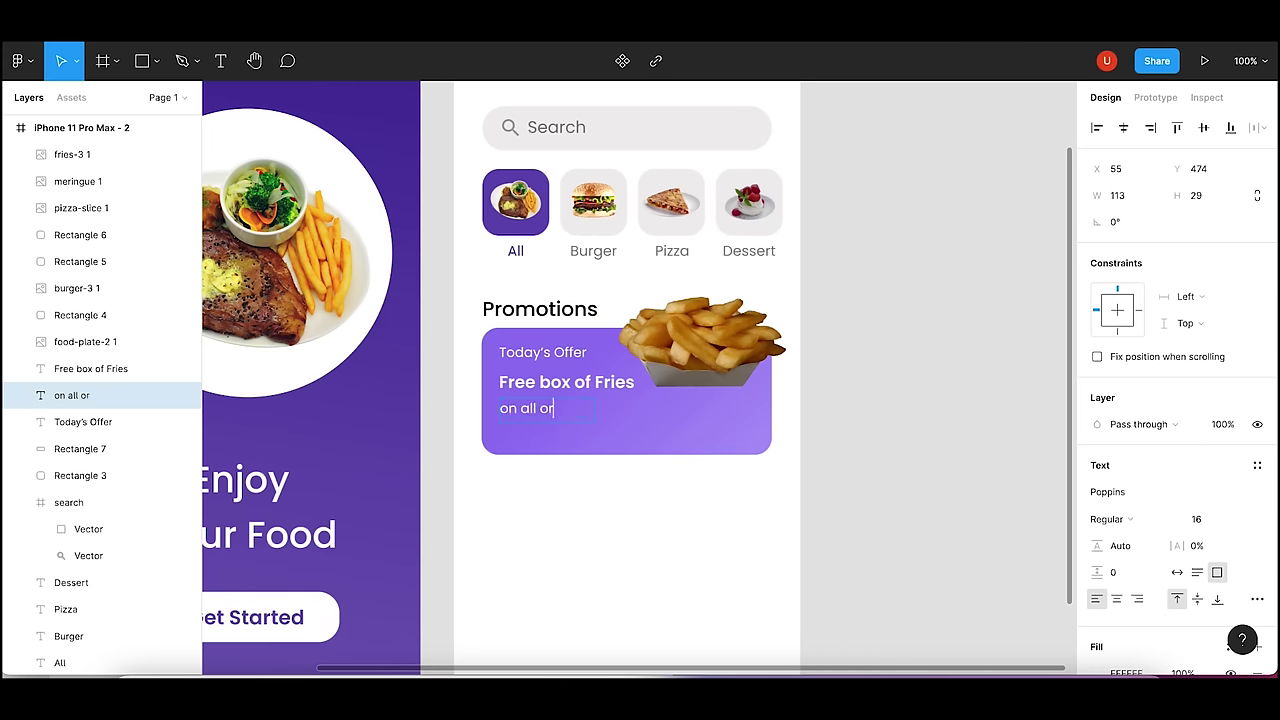
pyautogui.write('ders above $')
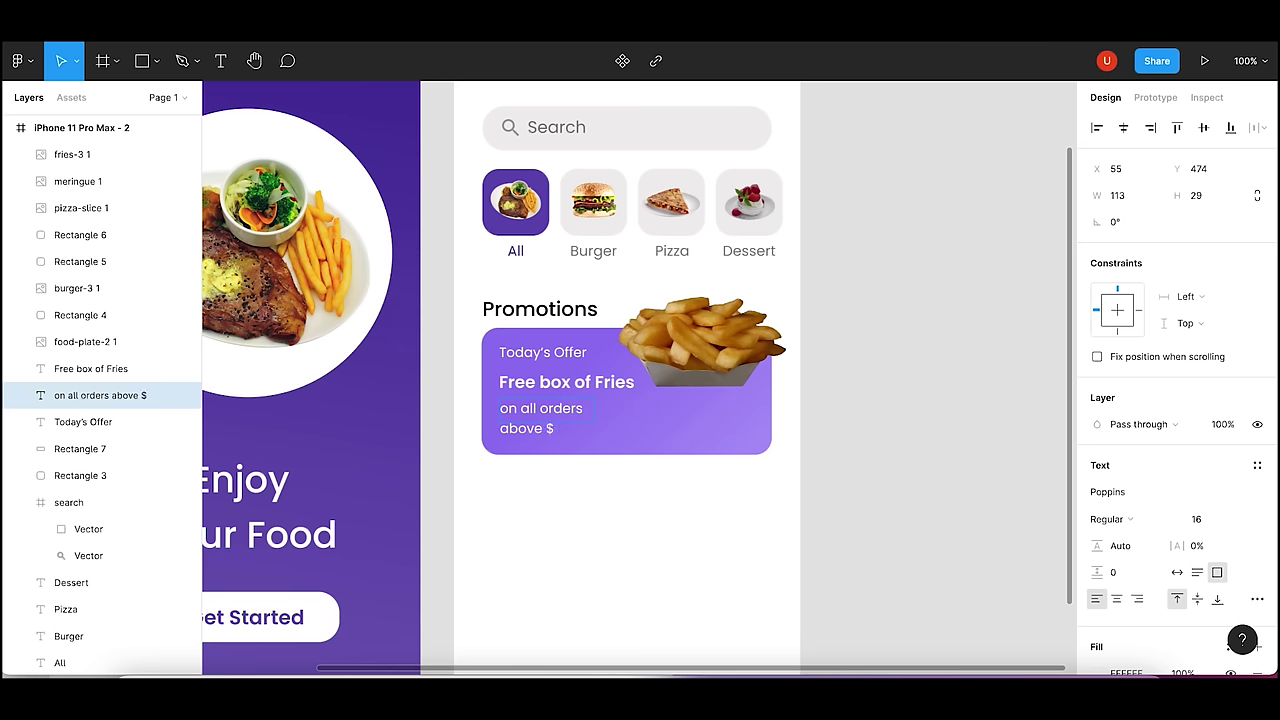
pyautogui.write('150')
pyautogui.press('Escape')
pyautogui.moveTo(595, 414); pyautogui.dragTo(686, 414)
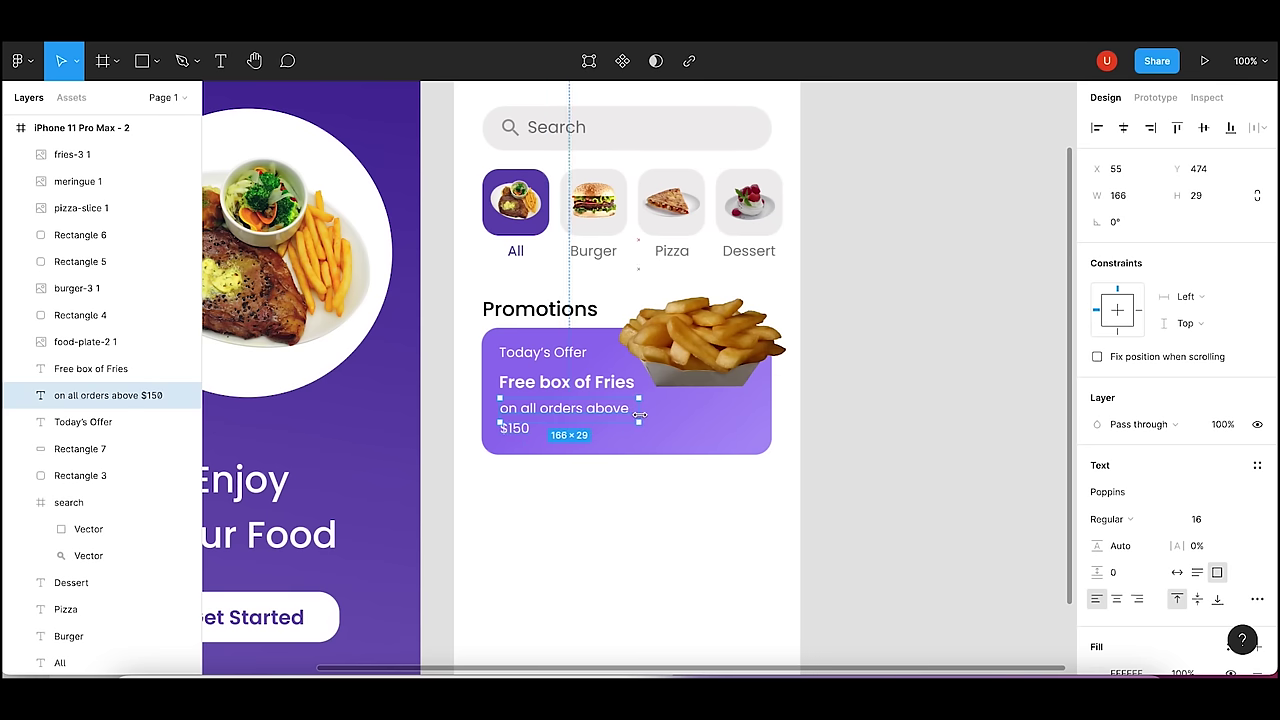
pyautogui.click(868, 414)
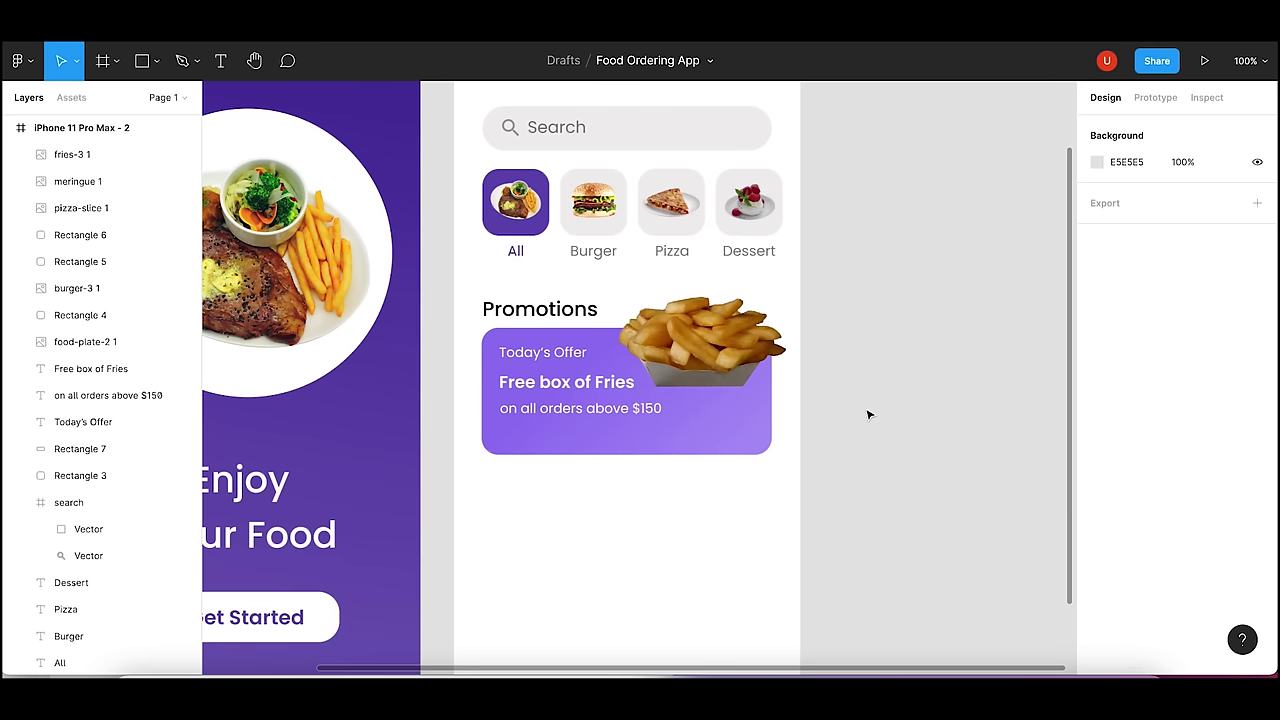
pyautogui.click(626, 414)
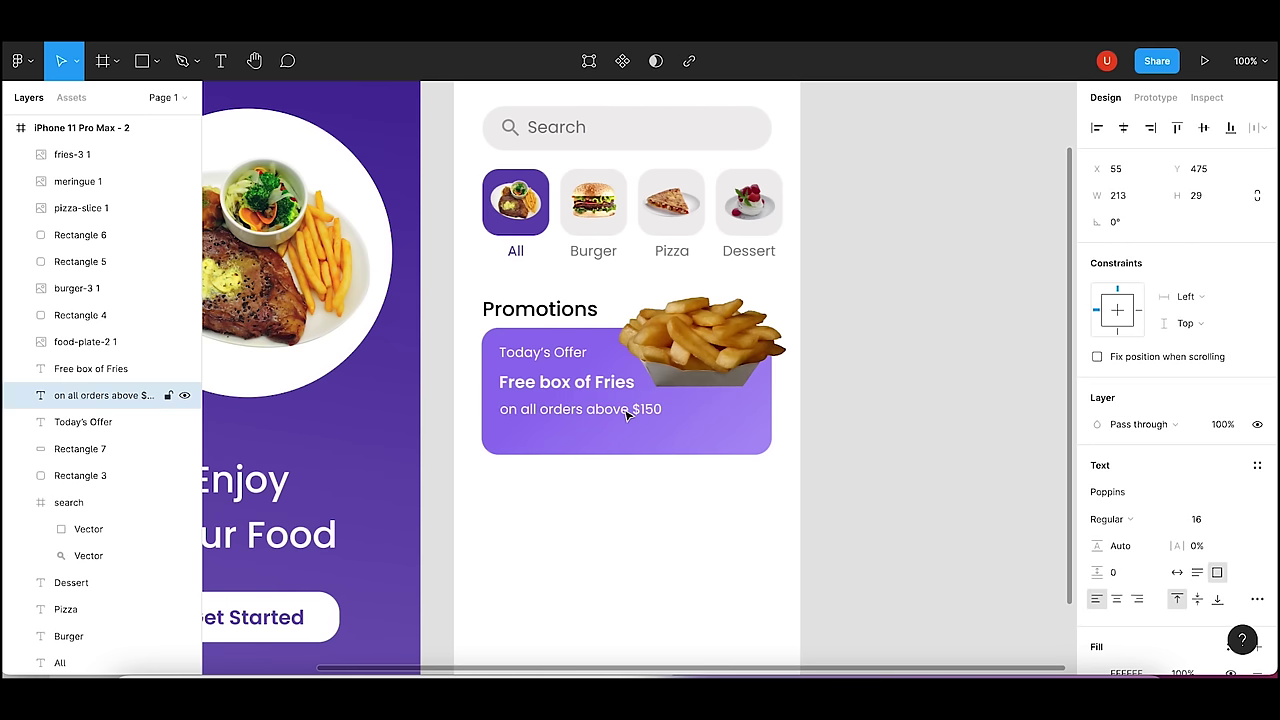
pyautogui.click(1107, 519)
pyautogui.click(1115, 535)
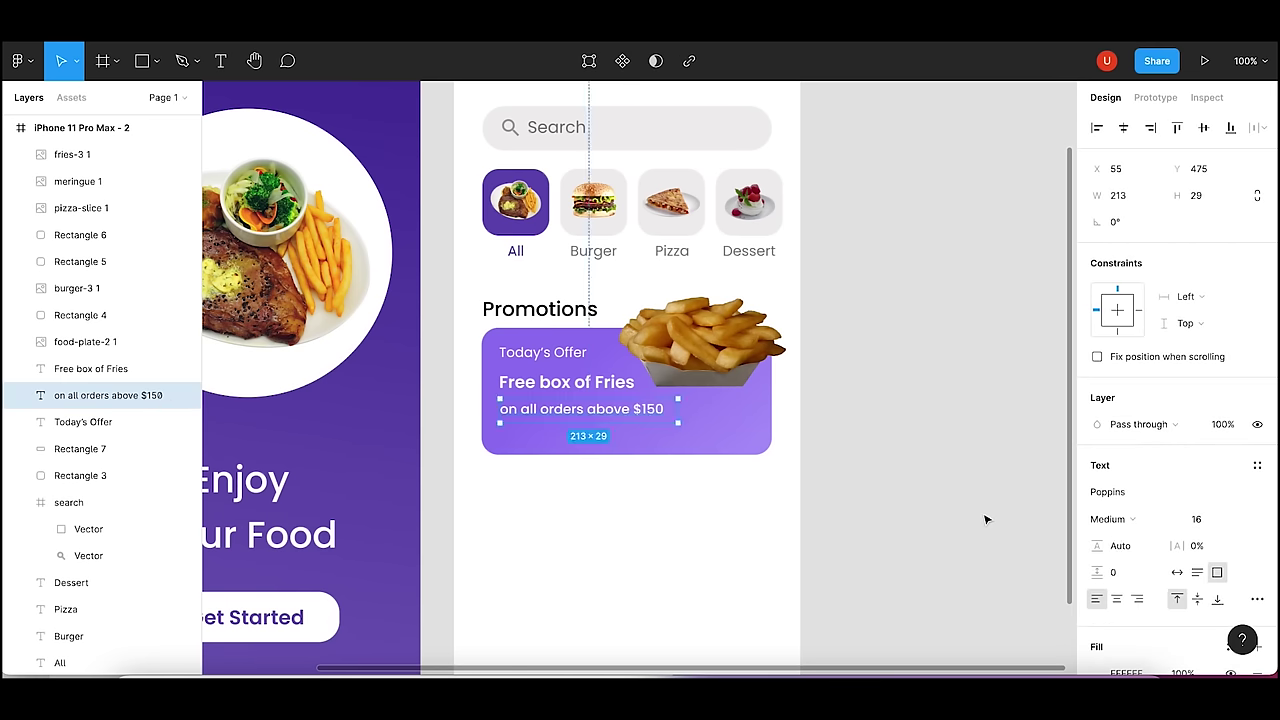
pyautogui.click(985, 519)
# - Zoom the canvas to 70% and nudge the fries image slightly right
pyautogui.press('-')
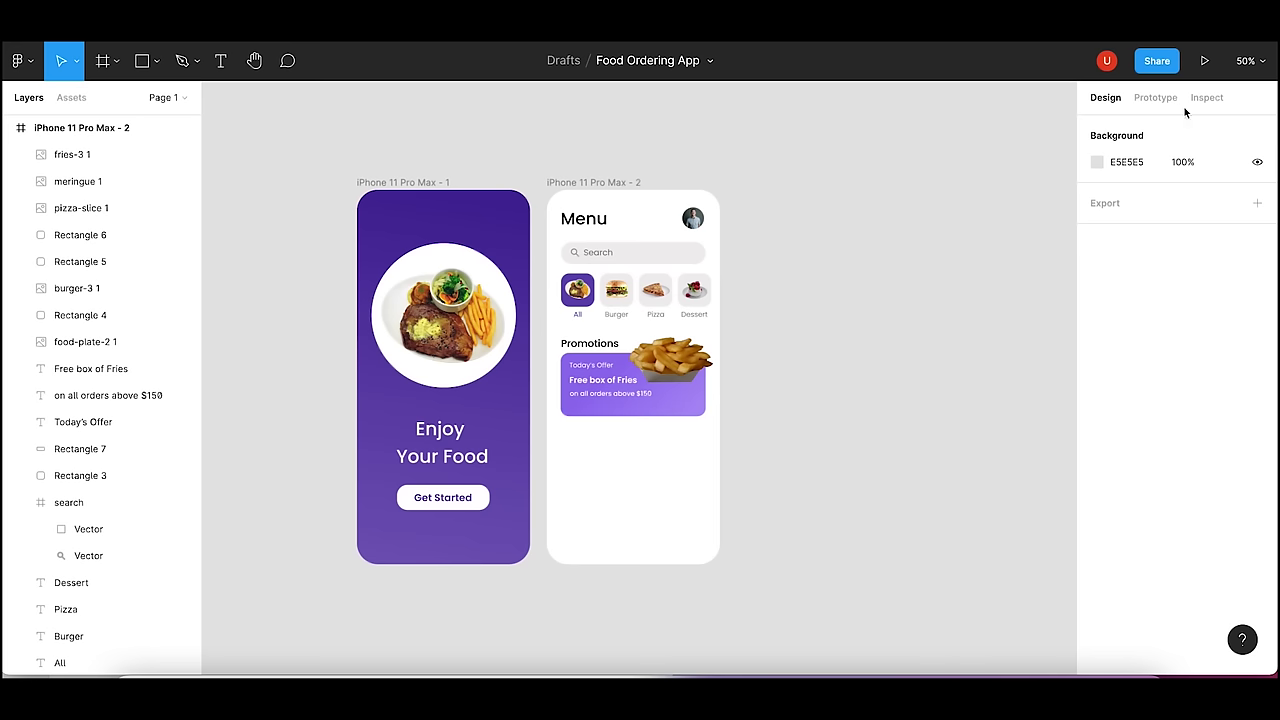
pyautogui.click(1249, 62)
pyautogui.write('70')
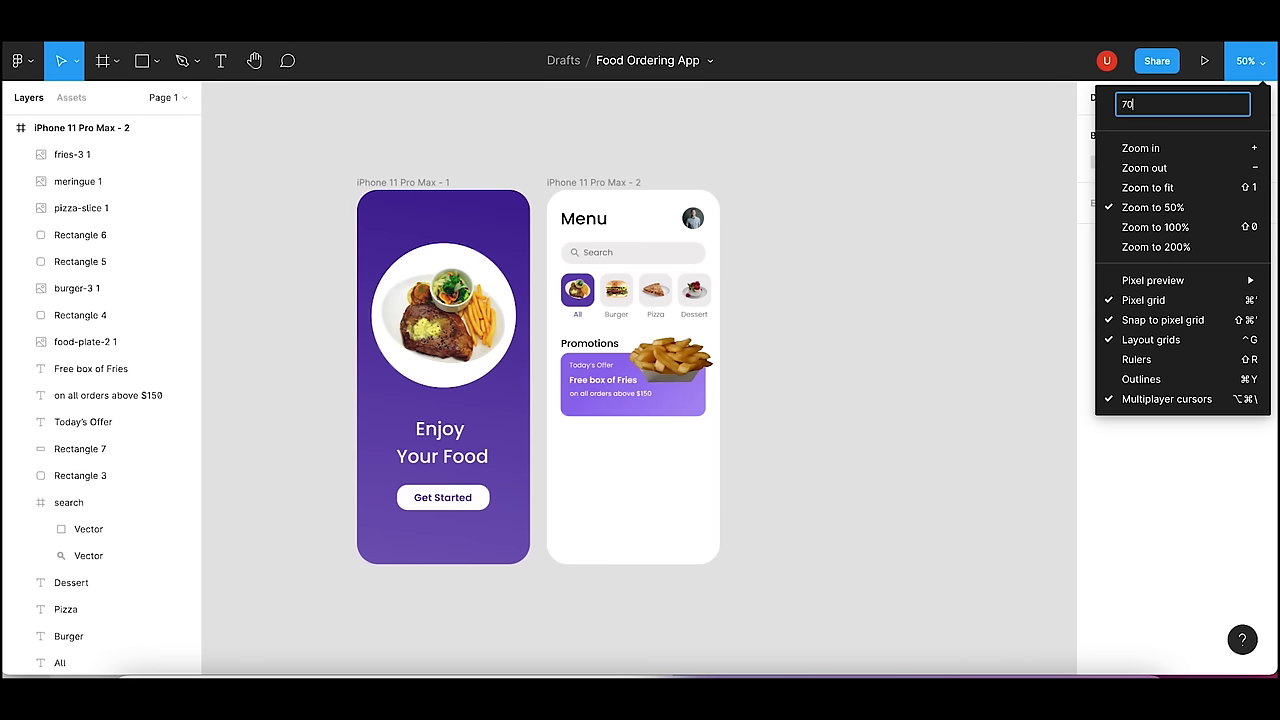
pyautogui.press('Return')
pyautogui.moveTo(680, 350); pyautogui.dragTo(683, 350)
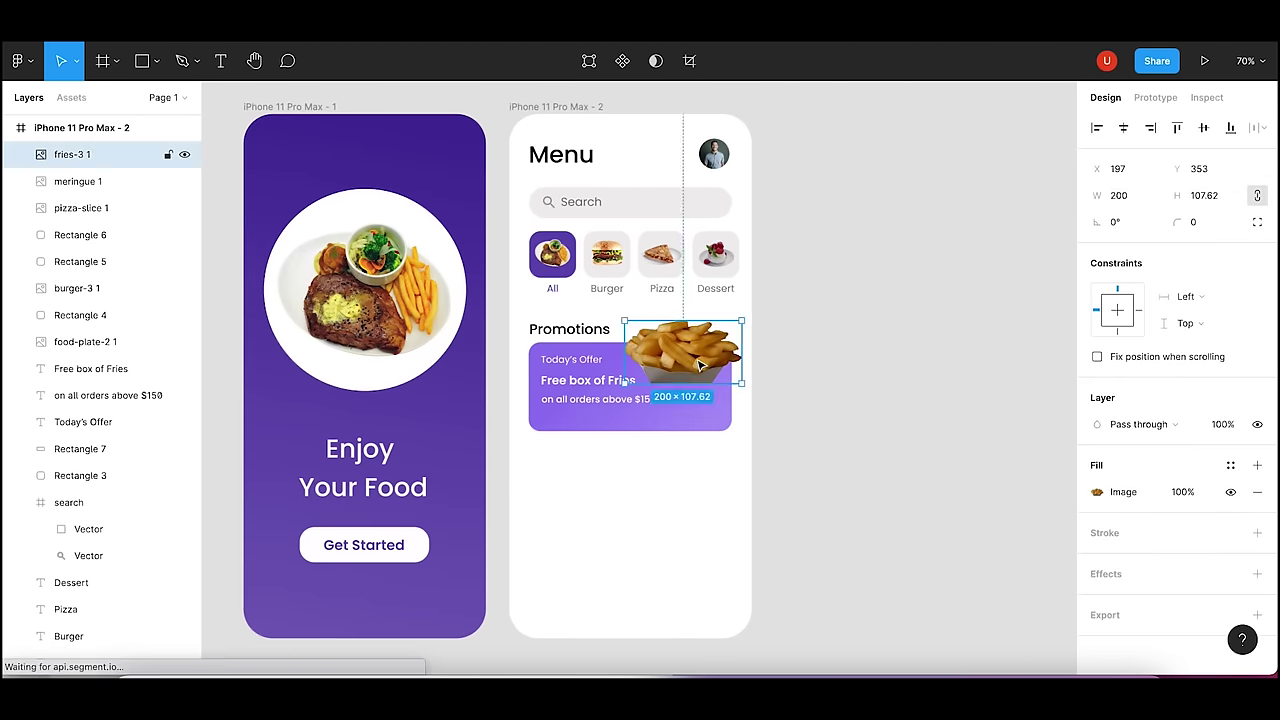
pyautogui.click(770, 331)
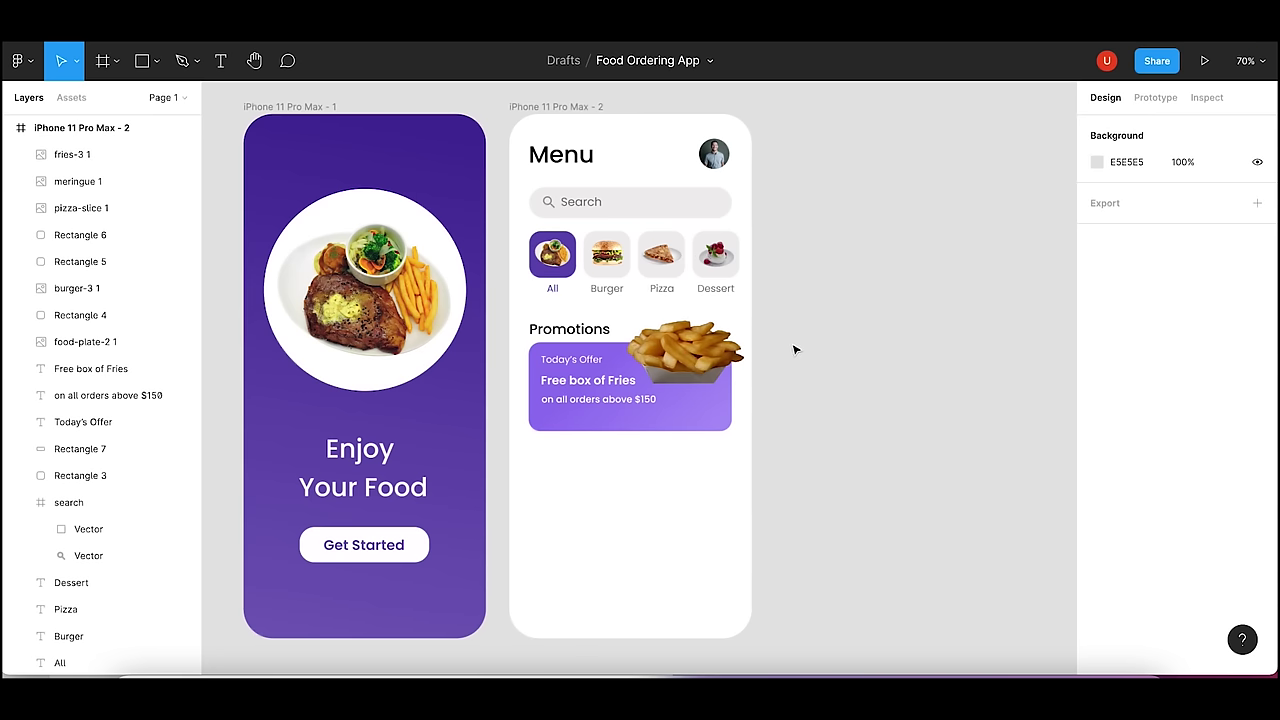
pyautogui.click(551, 331)
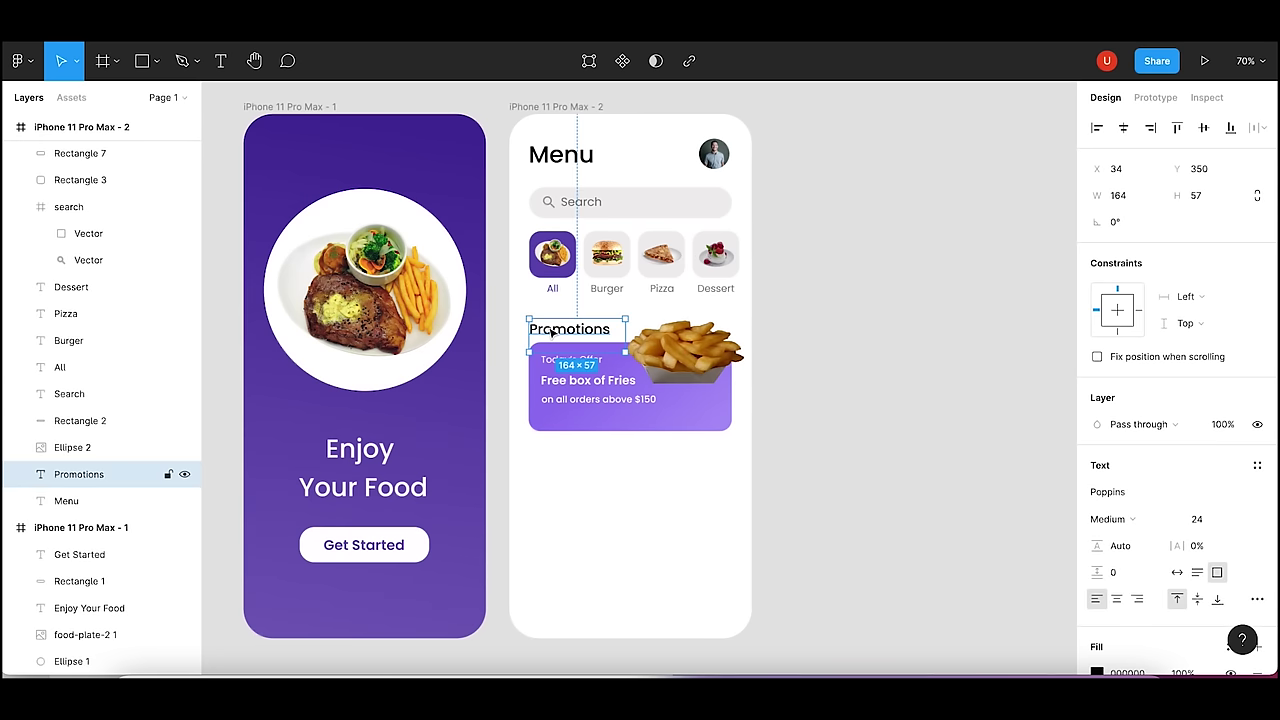
# - Add a 'Popular' heading below the promo card, left-aligned with Promotions
pyautogui.hotkey('ctrl', 'v')
pyautogui.moveTo(551, 331); pyautogui.dragTo(557, 471)
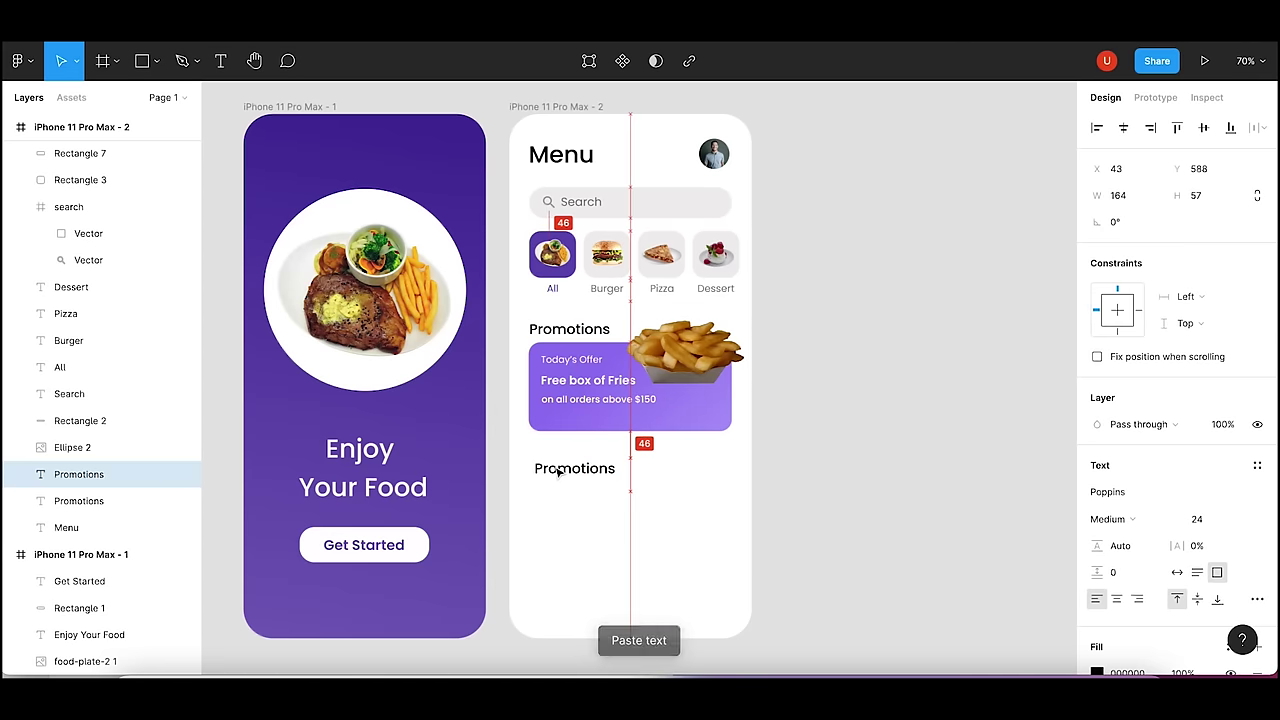
pyautogui.moveTo(558, 471); pyautogui.dragTo(557, 468)
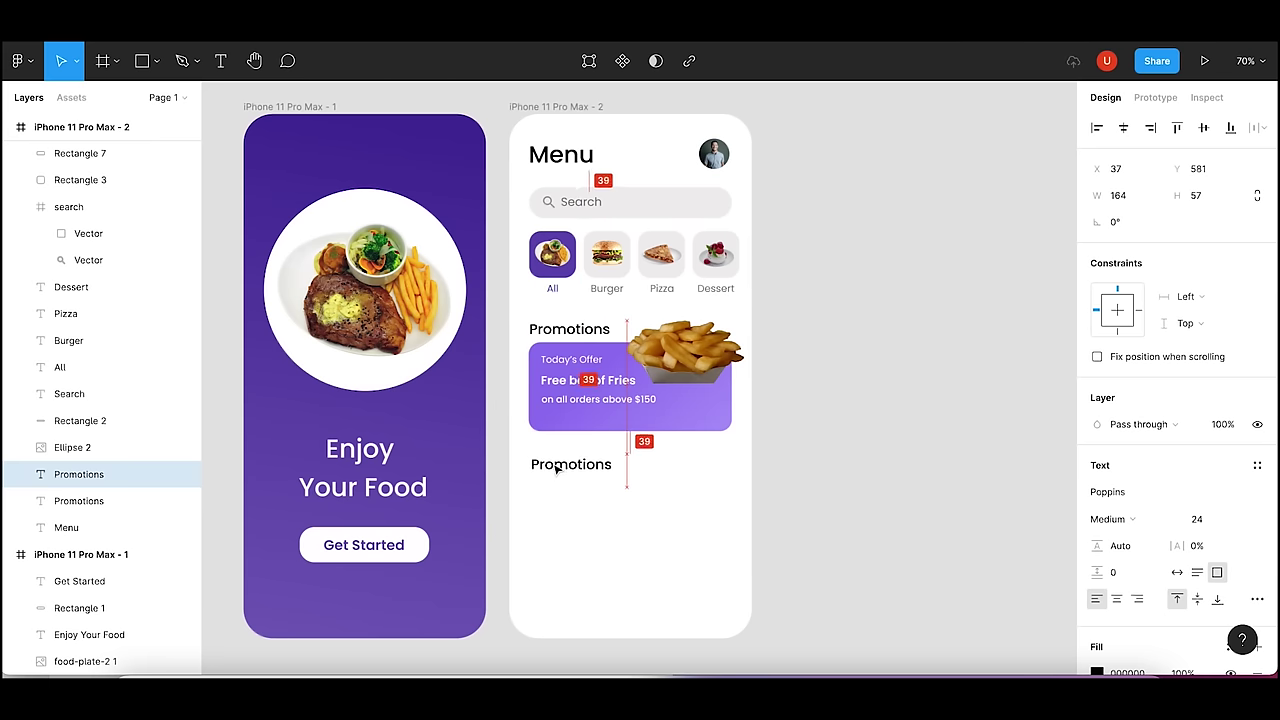
pyautogui.doubleClick(557, 468)
pyautogui.write('Popu')
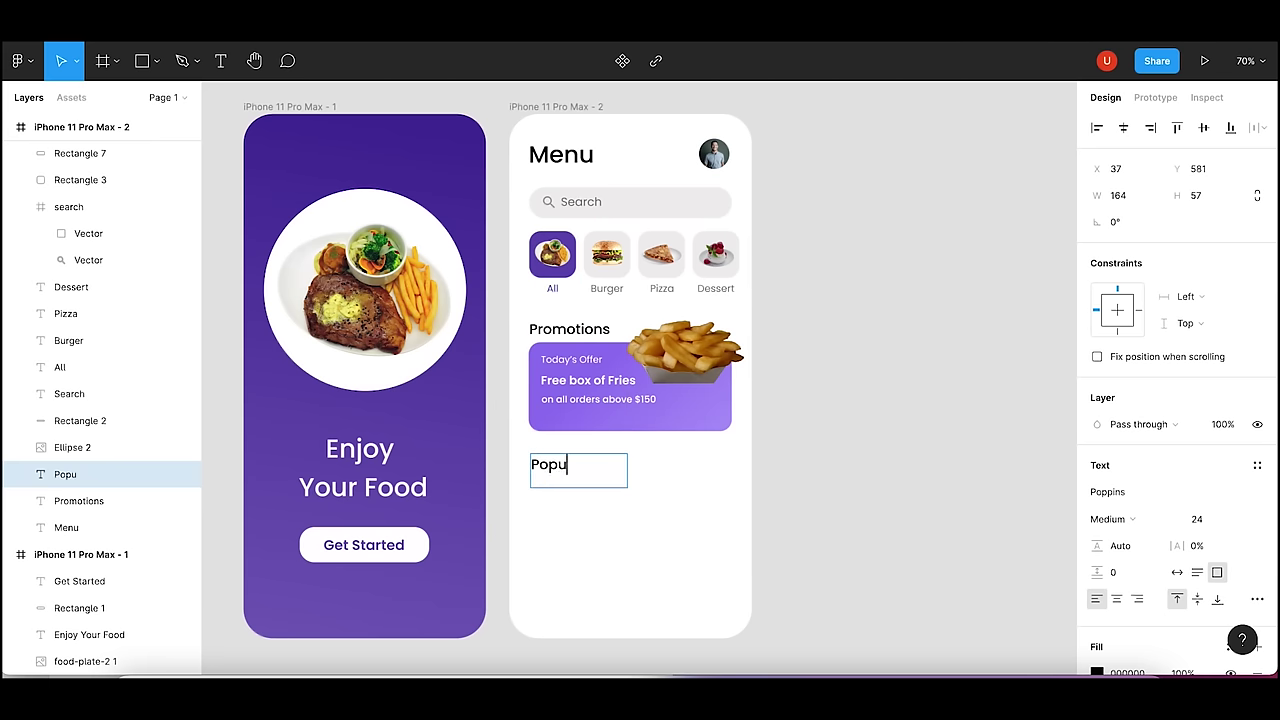
pyautogui.write('lar')
pyautogui.press('Escape')
pyautogui.press('Escape')
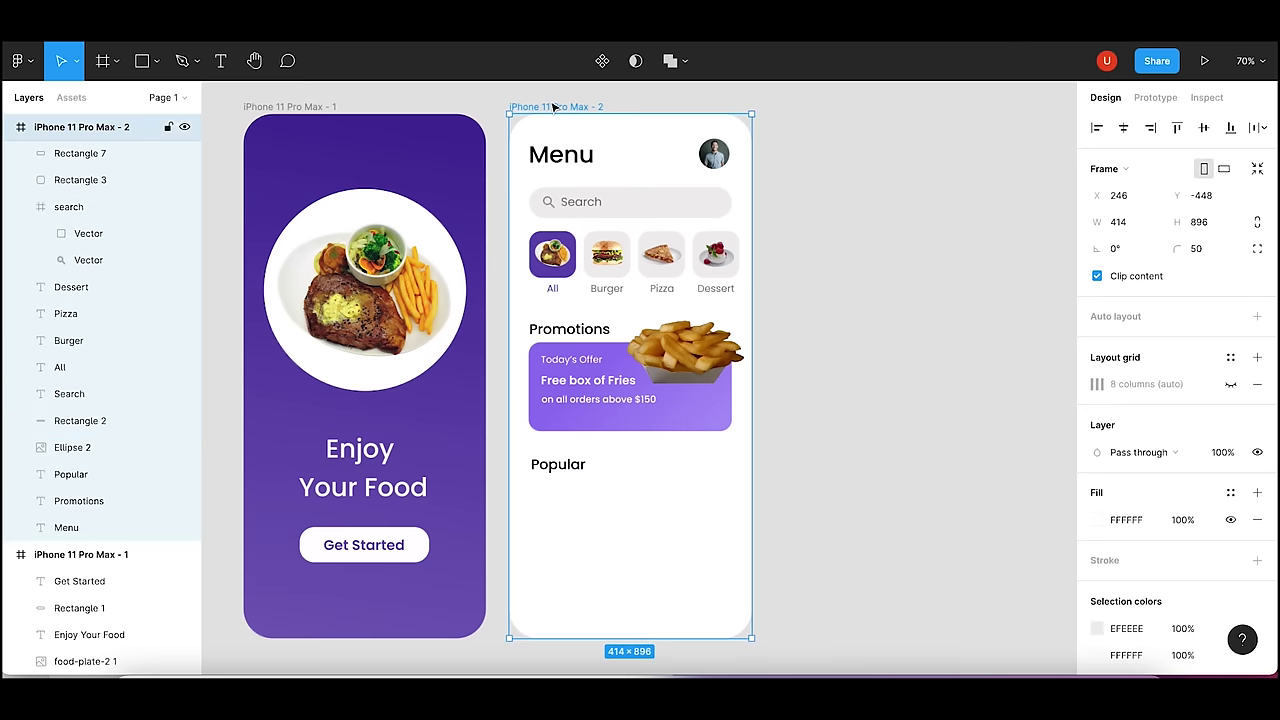
# - Show the menu screen's column grid again and nudge 'Popular' up slightly
pyautogui.click(1230, 384)
pyautogui.click(914, 466)
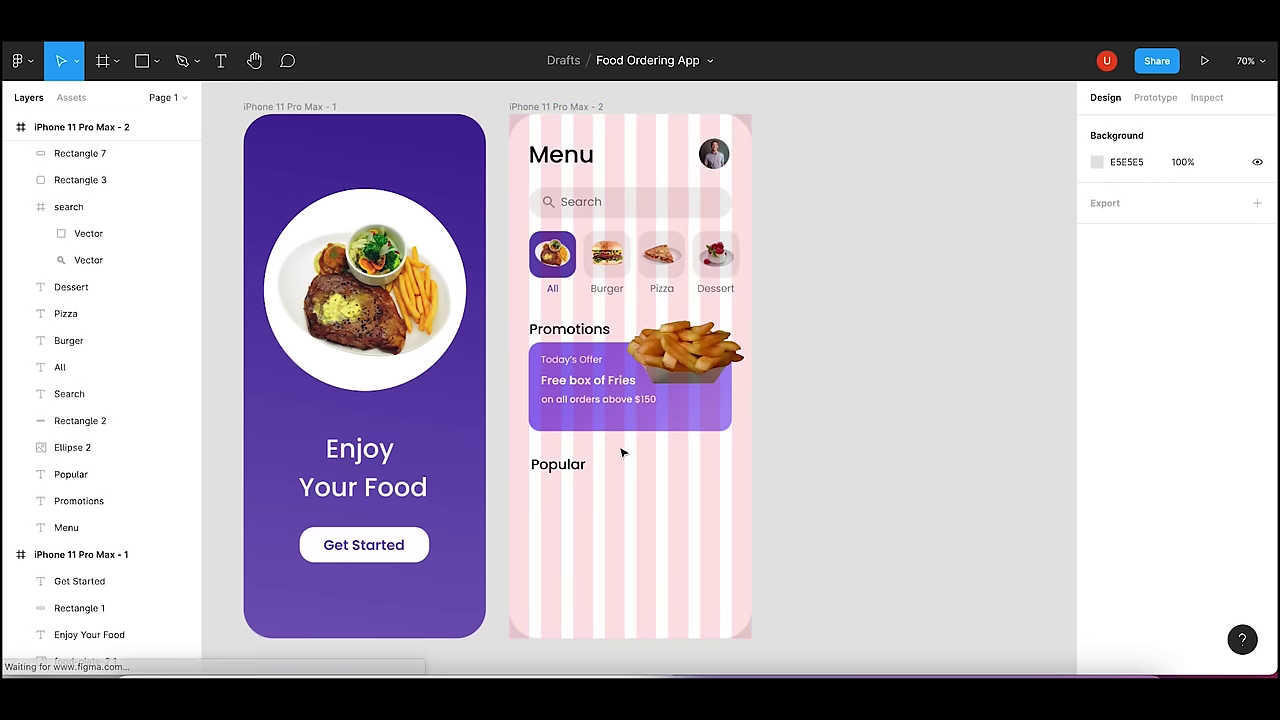
pyautogui.click(563, 467)
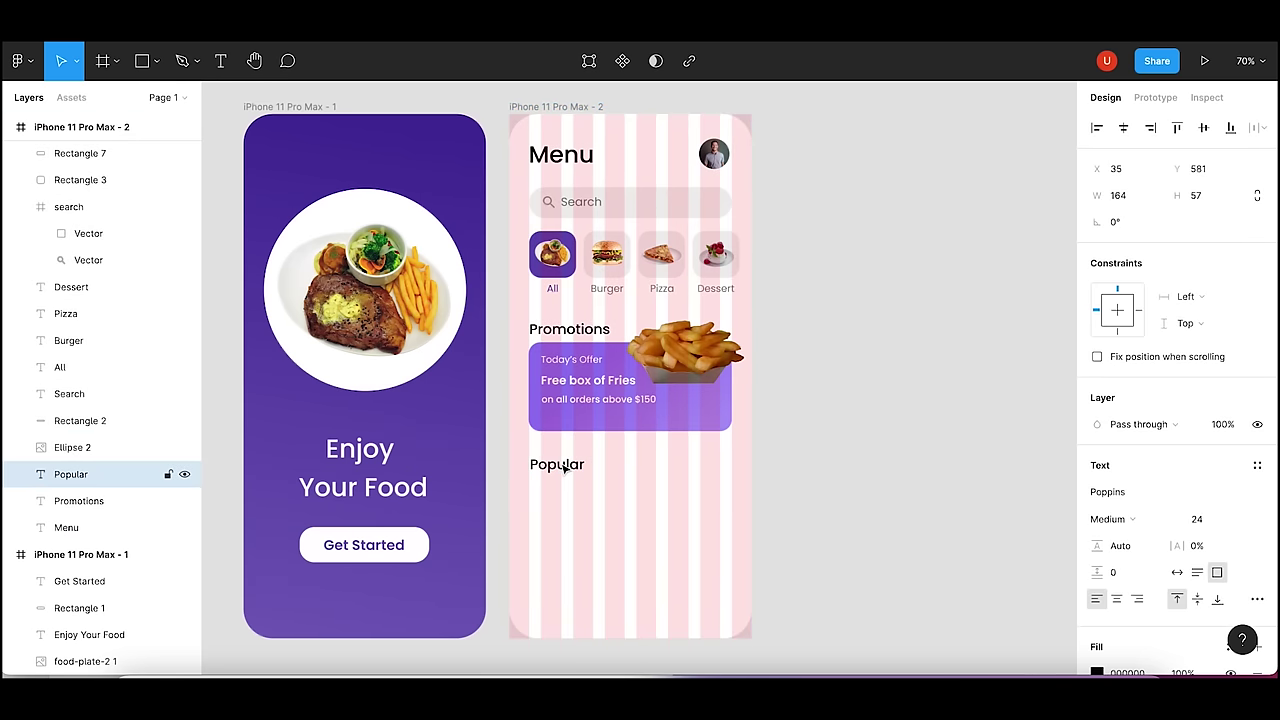
pyautogui.press('Up')
# - Duplicate the purple promo card and place the copy below the Popular heading
pyautogui.click(897, 457)
pyautogui.click(713, 428)
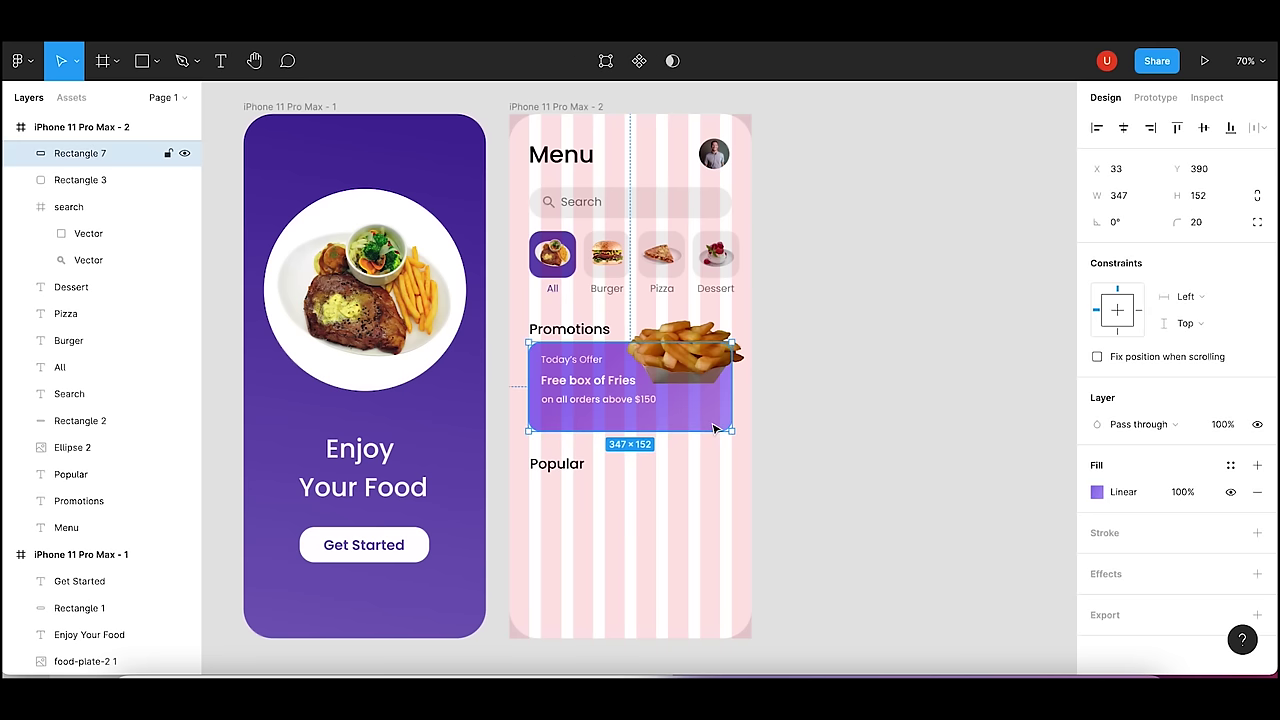
pyautogui.hotkey('ctrl', 'v')
pyautogui.moveTo(713, 428)
pyautogui.mouseDown()
pyautogui.moveTo(706, 559)
pyautogui.moveTo(606, 540)
pyautogui.moveTo(623, 540)
pyautogui.moveTo(575, 591)
pyautogui.mouseUp()
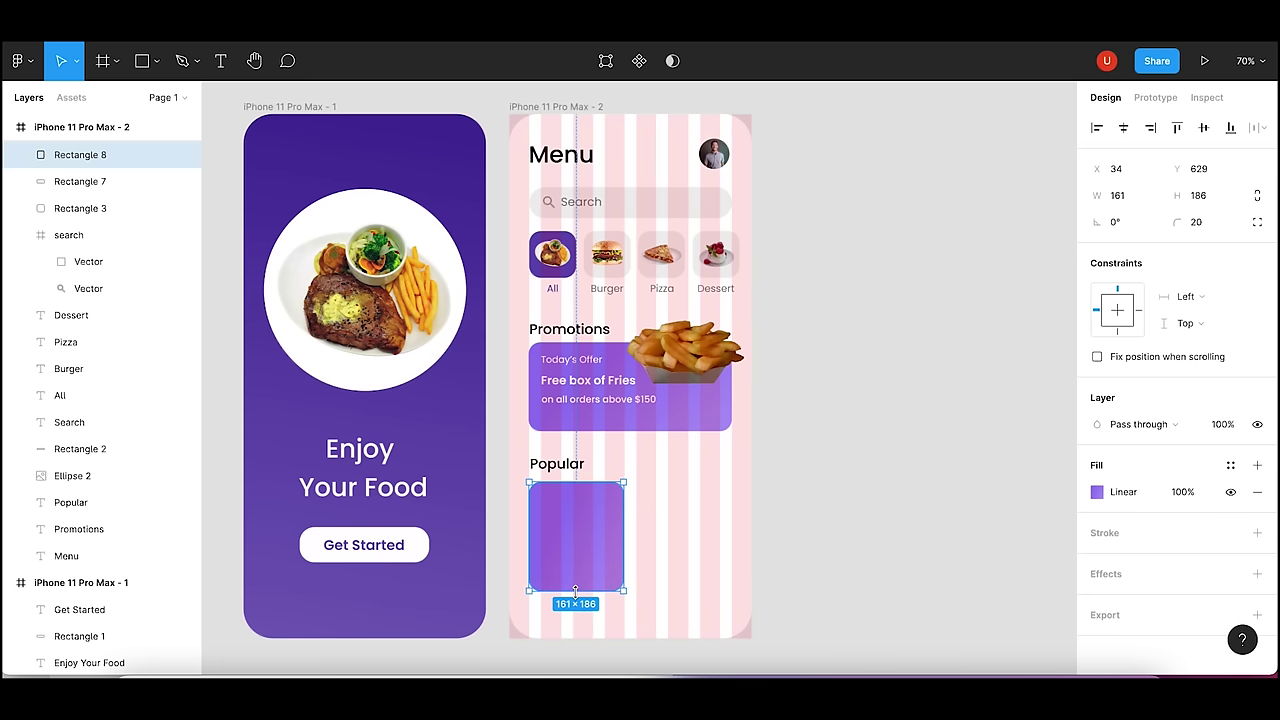
pyautogui.click(828, 470)
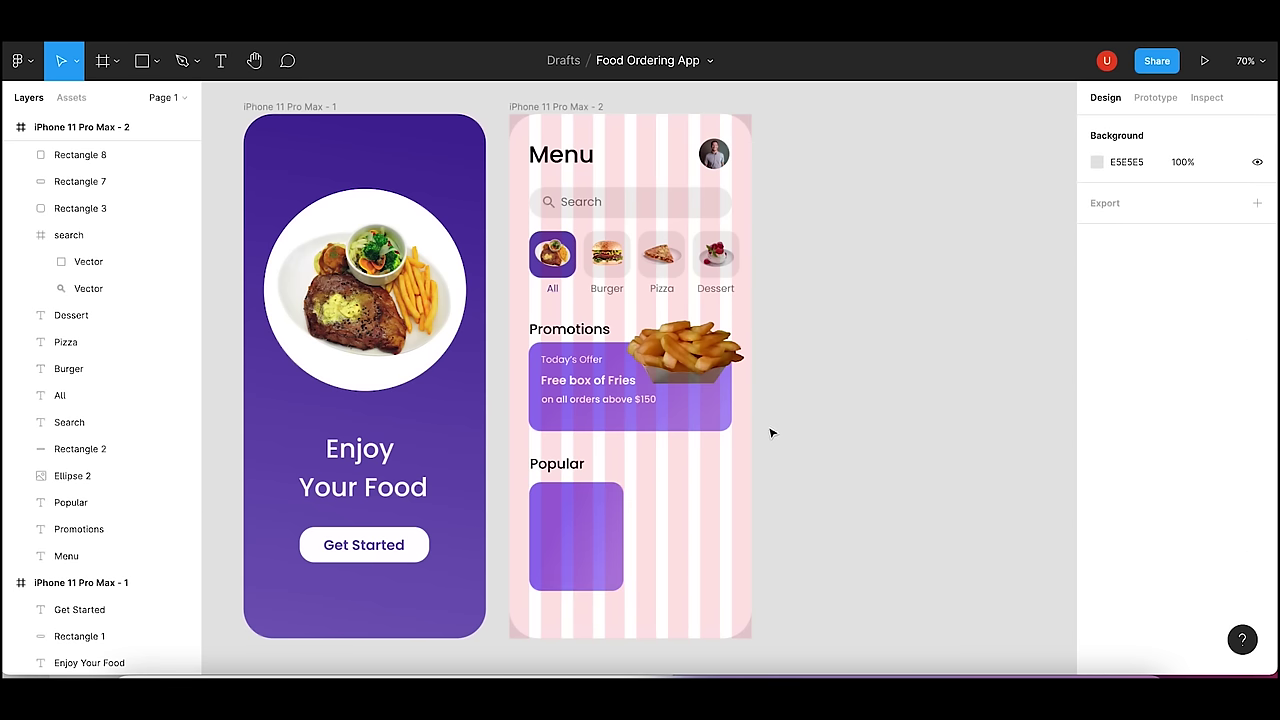
# - Nudge the Promotions section and Popular heading up, and line the Popular card up under its heading
pyautogui.moveTo(768, 436); pyautogui.dragTo(524, 316)
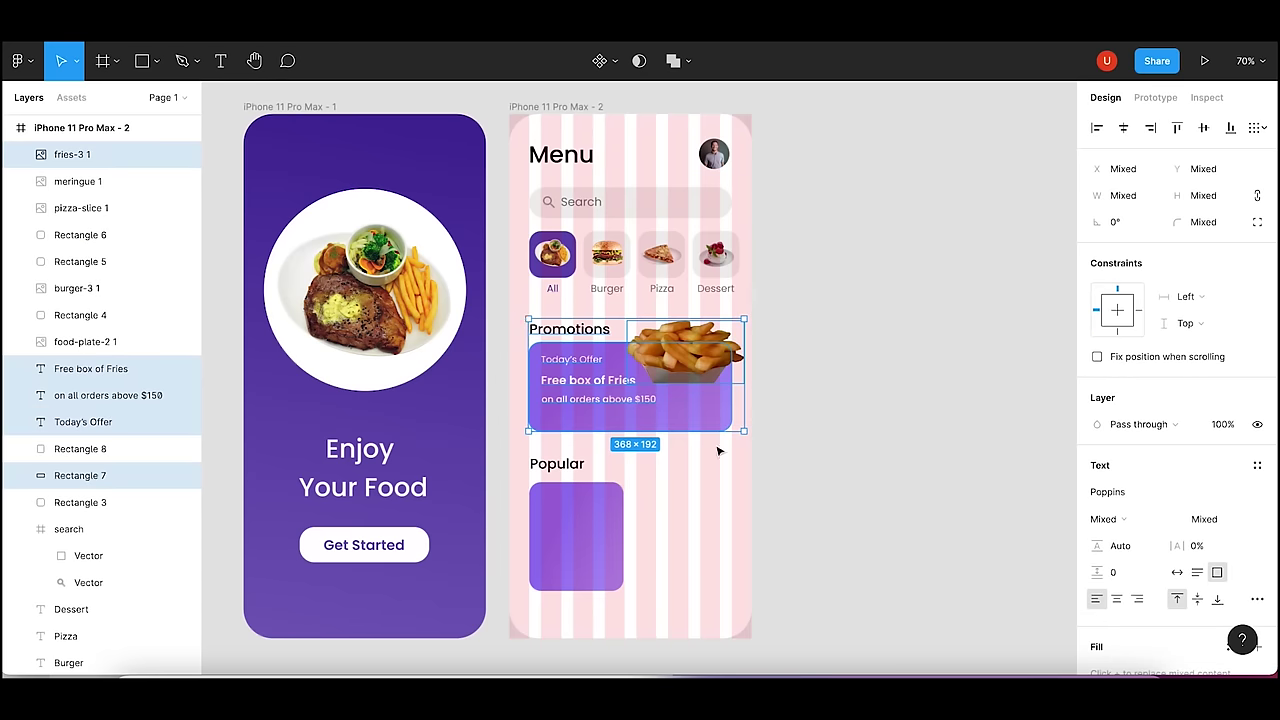
pyautogui.press('Up')
pyautogui.press('Up')
pyautogui.press('Up')
pyautogui.press('Up')
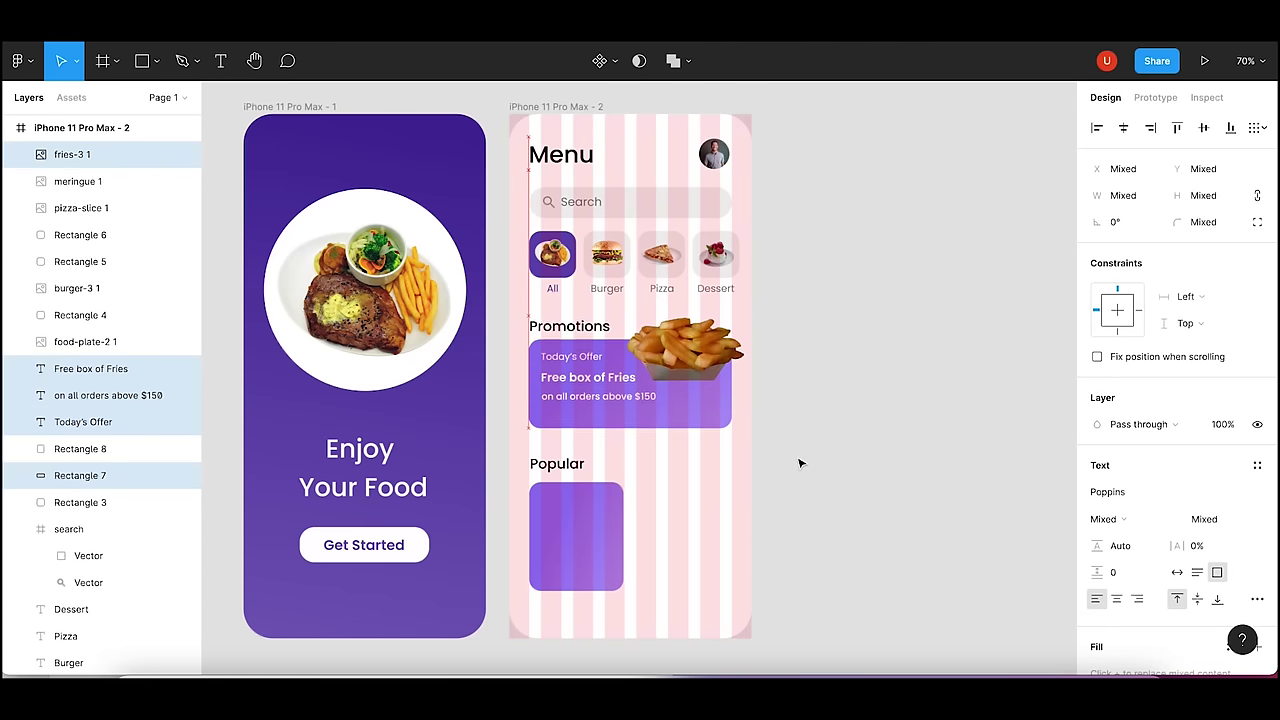
pyautogui.press('Up')
pyautogui.press('Up')
pyautogui.press('Up')
pyautogui.press('Up')
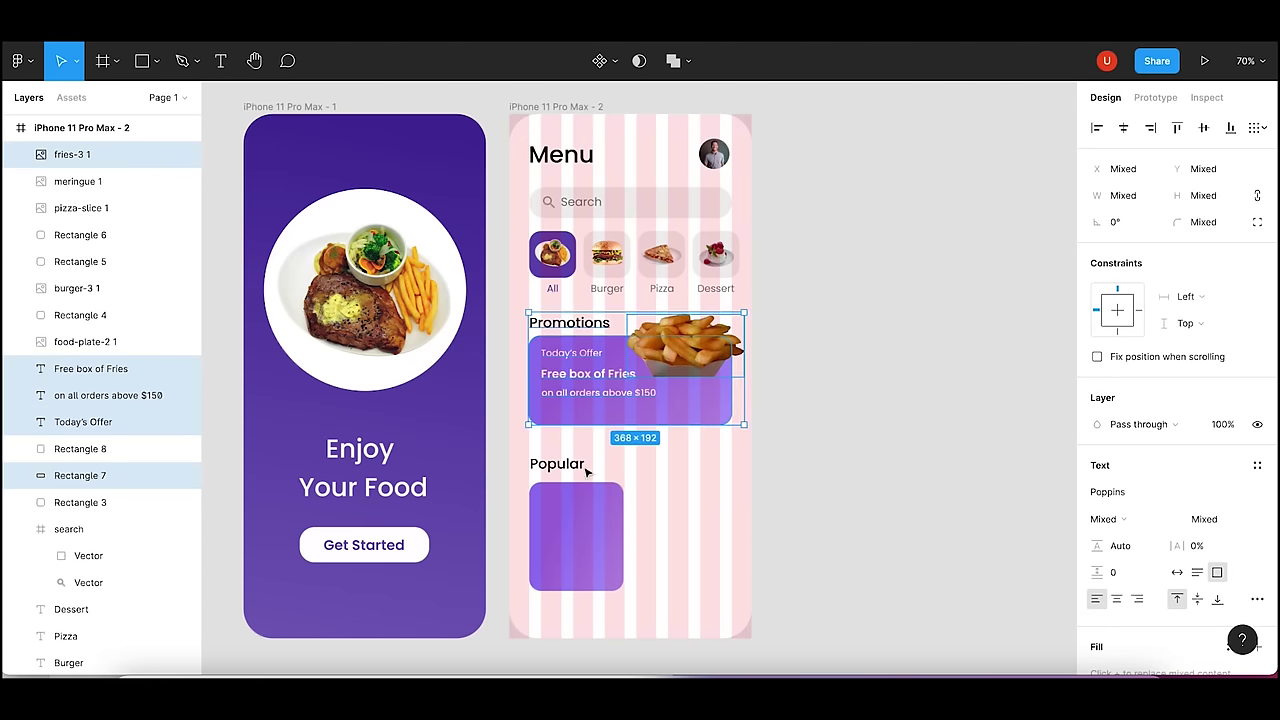
pyautogui.click(562, 468)
pyautogui.press('Up')
pyautogui.press('Up')
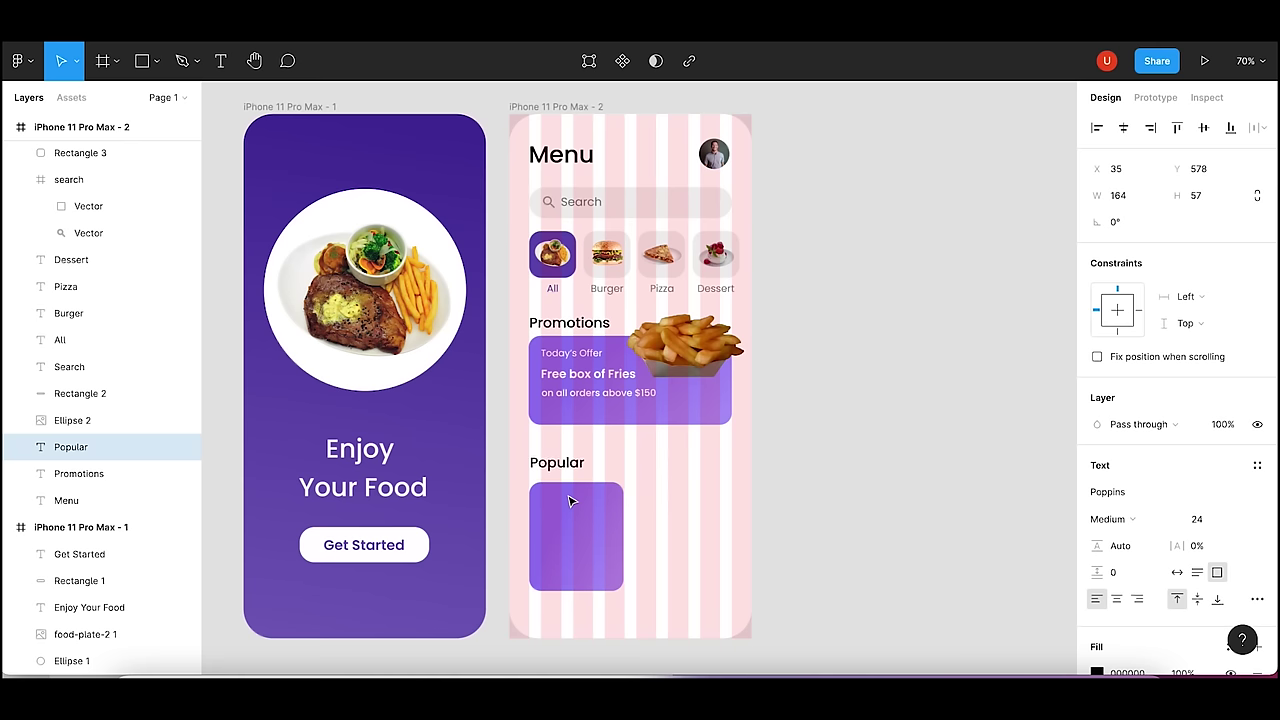
pyautogui.press('Up')
pyautogui.press('Up')
pyautogui.press('Up')
pyautogui.press('Up')
pyautogui.press('Up')
pyautogui.press('Up')
pyautogui.moveTo(571, 502); pyautogui.dragTo(566, 504)
pyautogui.press('Down')
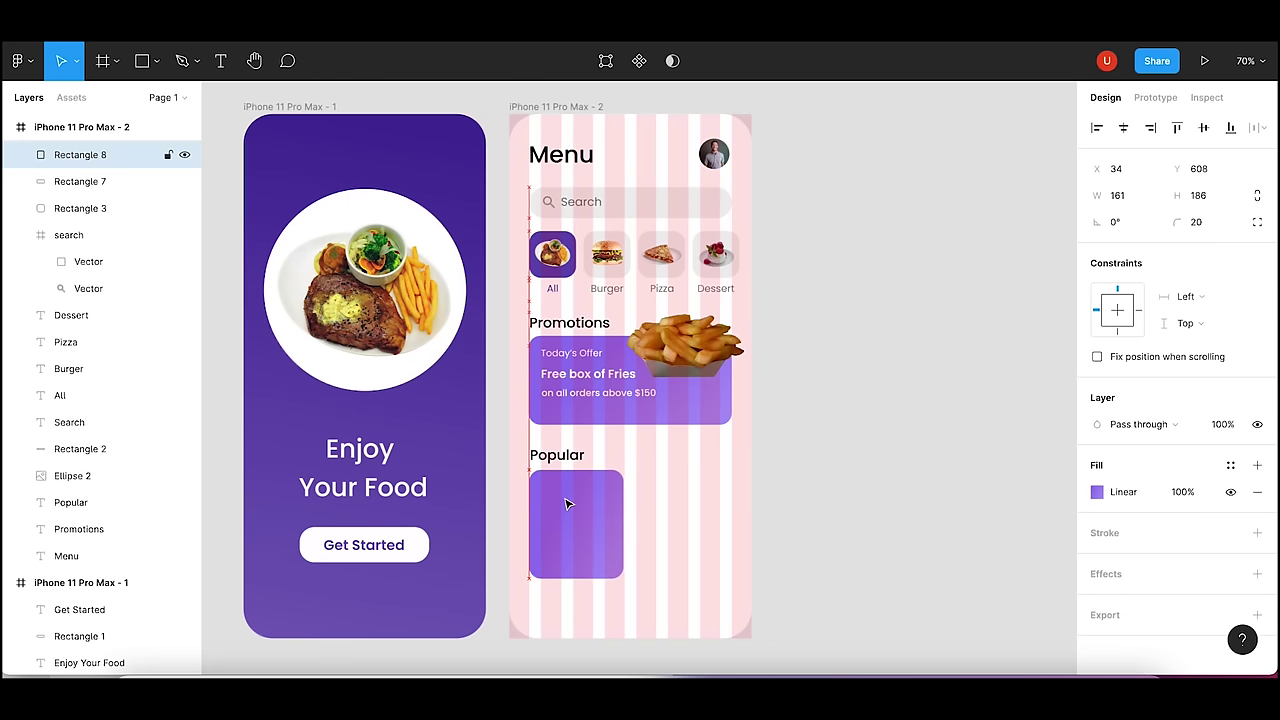
# - Shorten the purple promotions card to 347×142
pyautogui.click(716, 423)
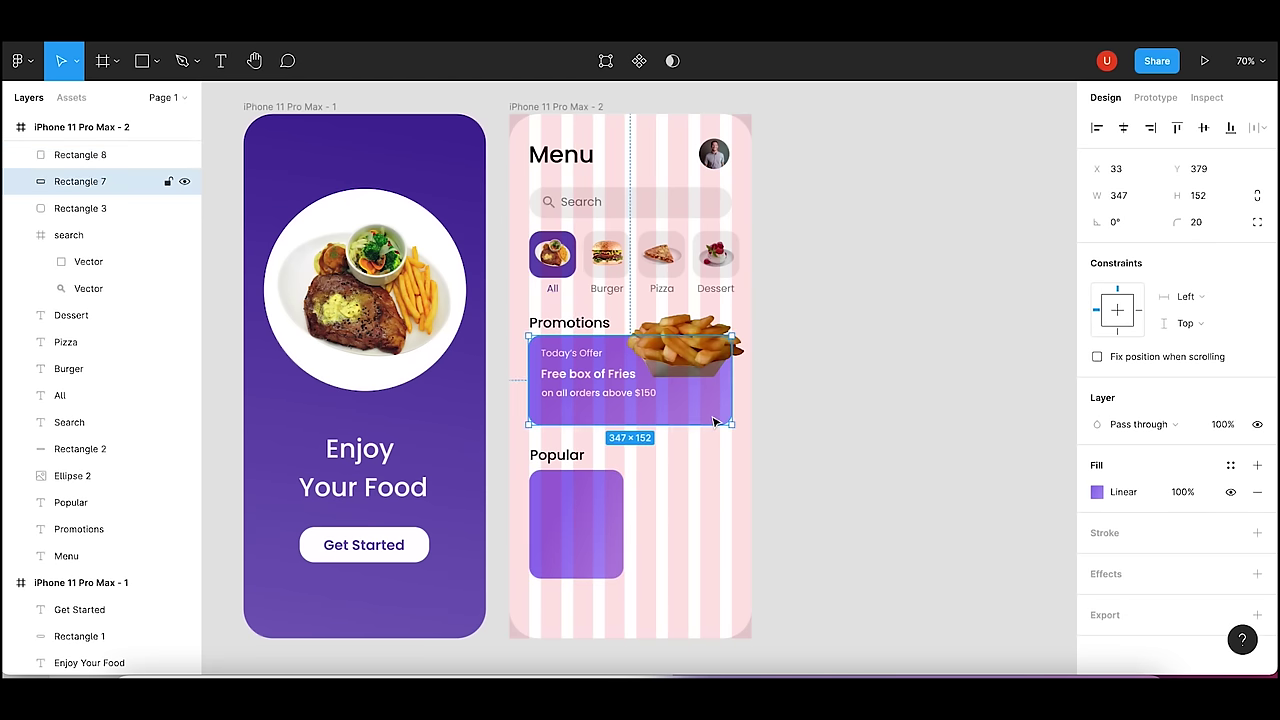
pyautogui.moveTo(675, 425); pyautogui.dragTo(675, 419)
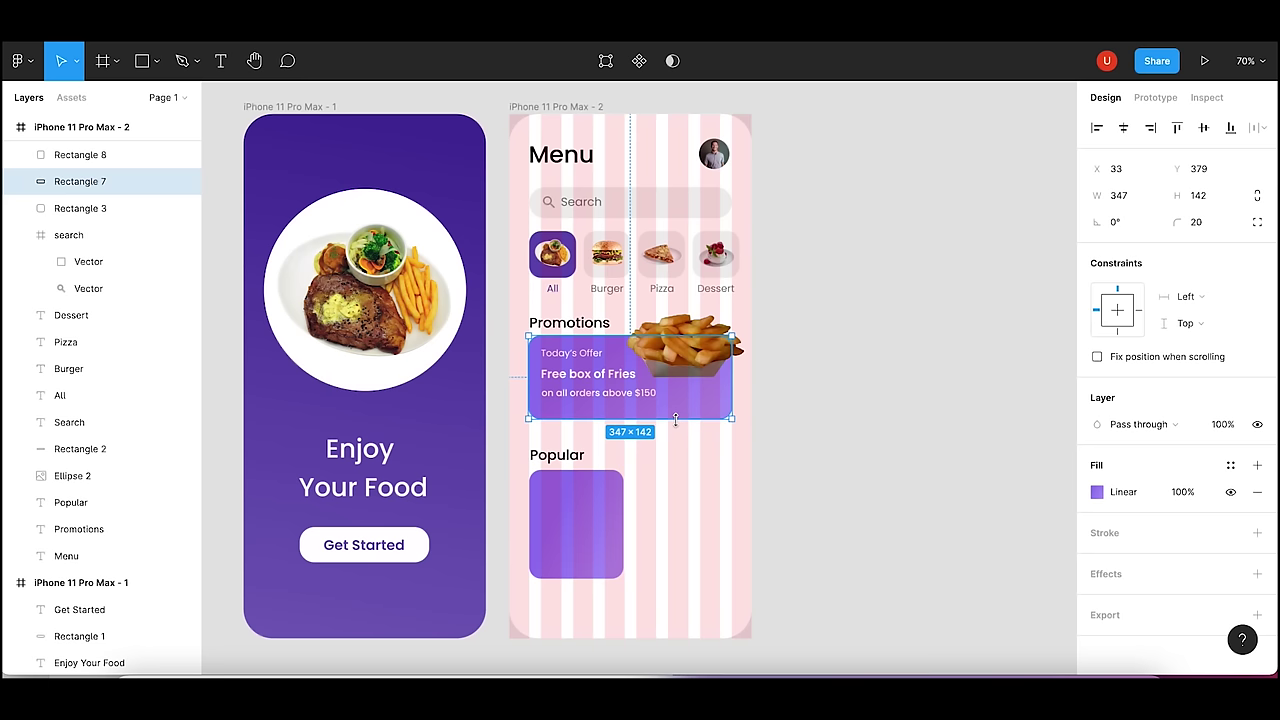
pyautogui.click(821, 461)
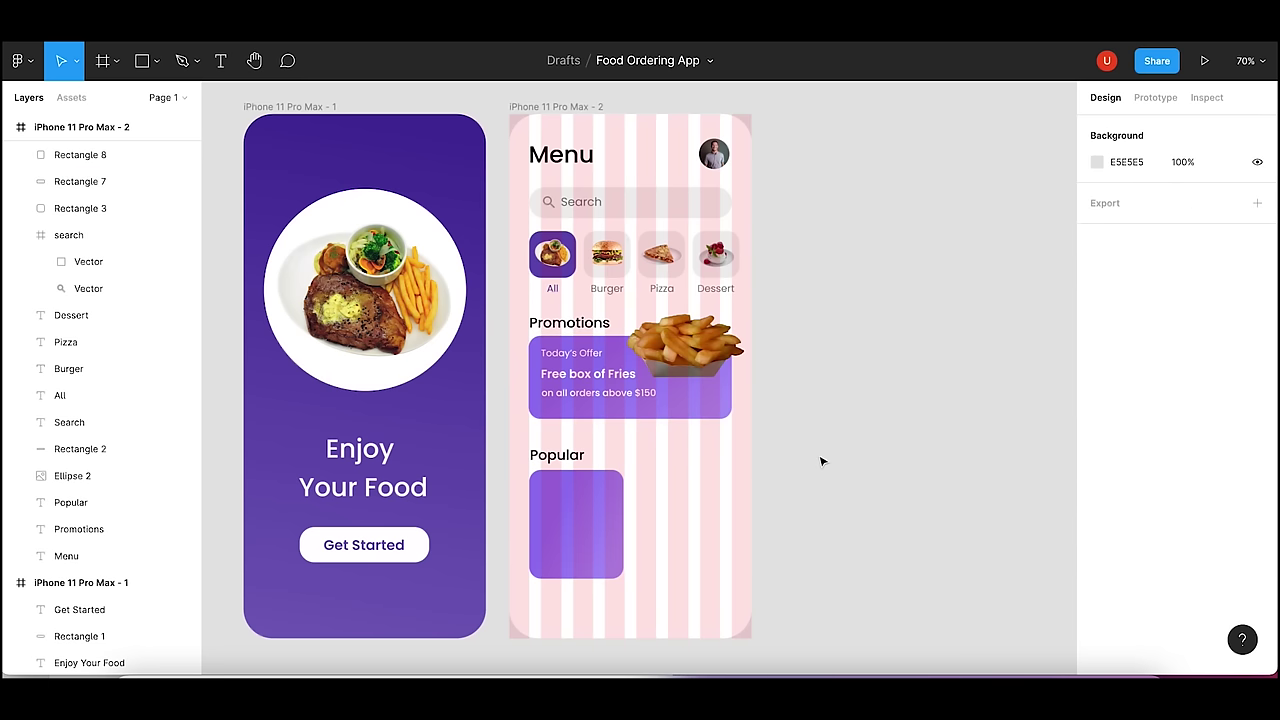
# - Undo the last two changes and move the Popular card up one pixel
pyautogui.click(557, 455)
pyautogui.keyDown('shift'); pyautogui.click(565, 497); pyautogui.keyUp('shift')
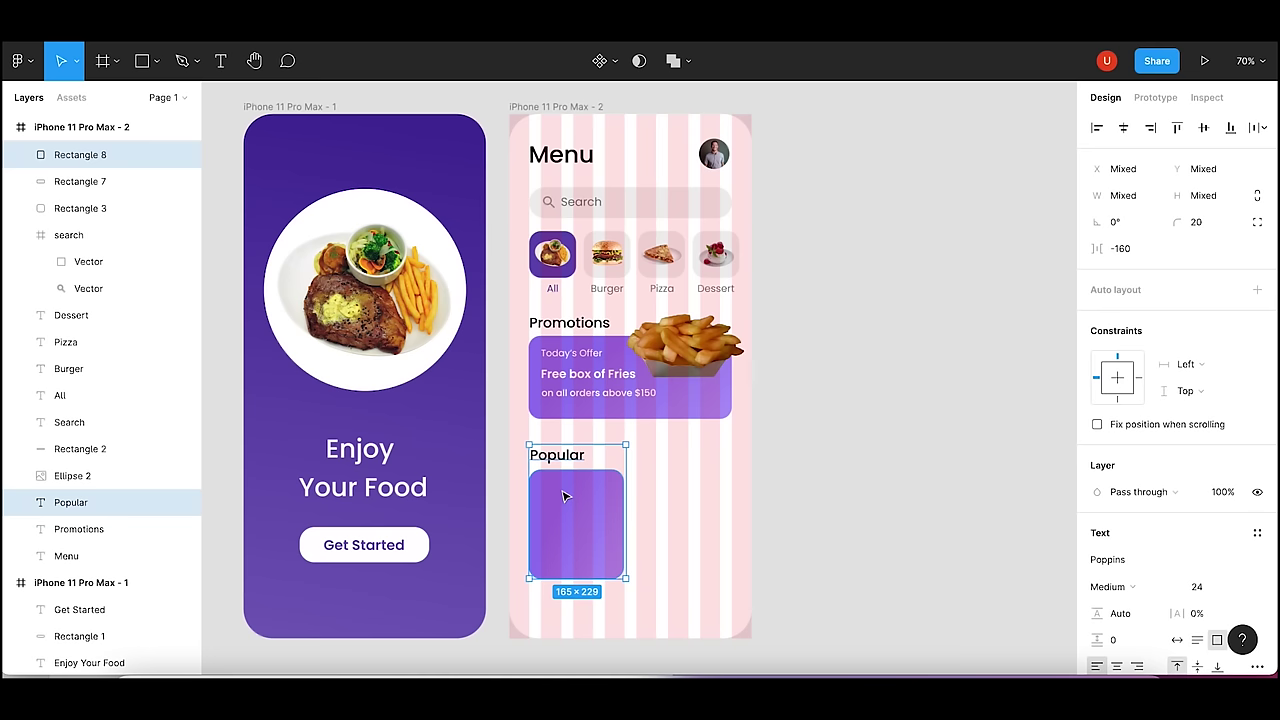
pyautogui.click(781, 435)
pyautogui.hotkey('ctrl', 'z')
pyautogui.hotkey('ctrl', 'z')
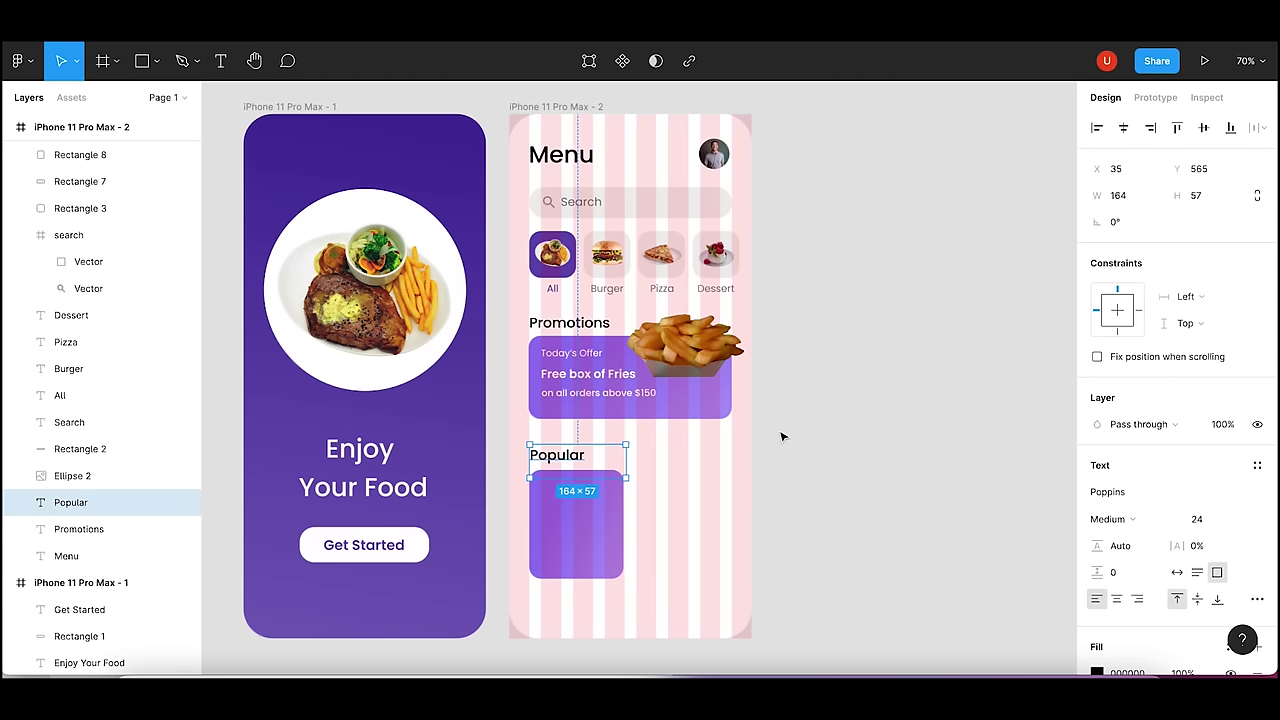
pyautogui.hotkey('ctrl', 'z')
pyautogui.hotkey('ctrl', 'z')
pyautogui.hotkey('ctrl', 'z')
pyautogui.hotkey('ctrl', 'z')
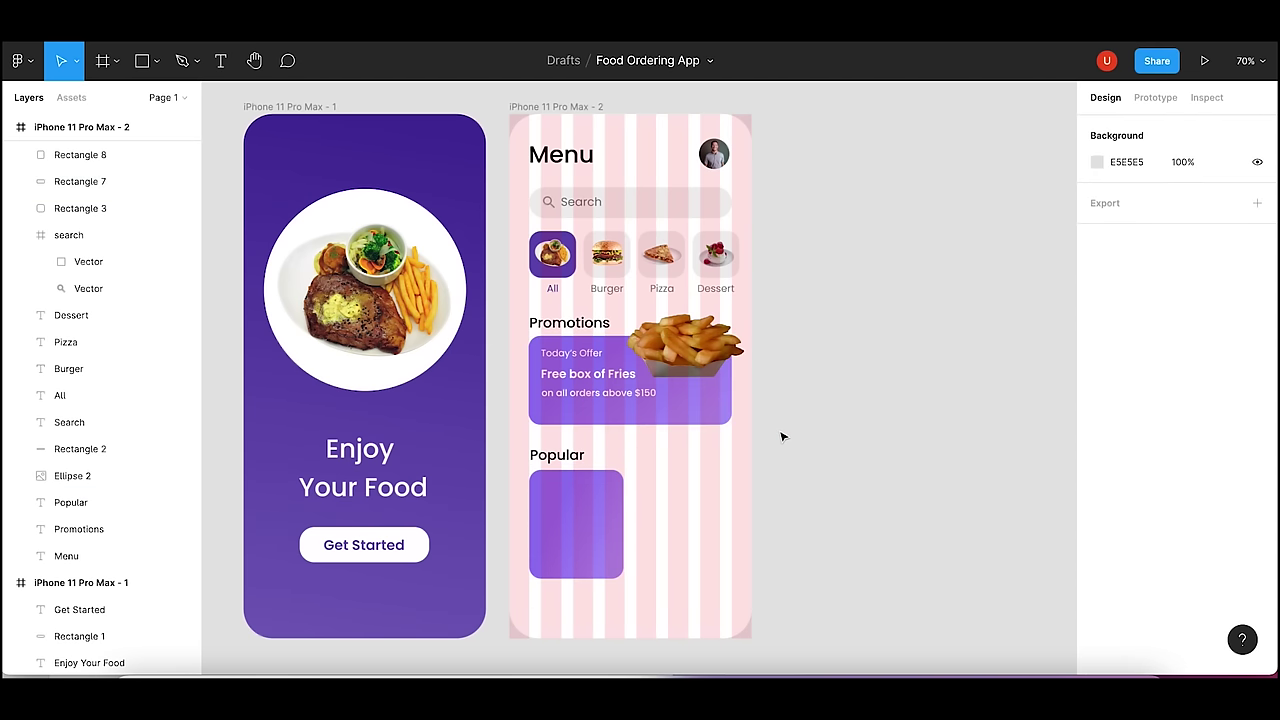
pyautogui.click(545, 456)
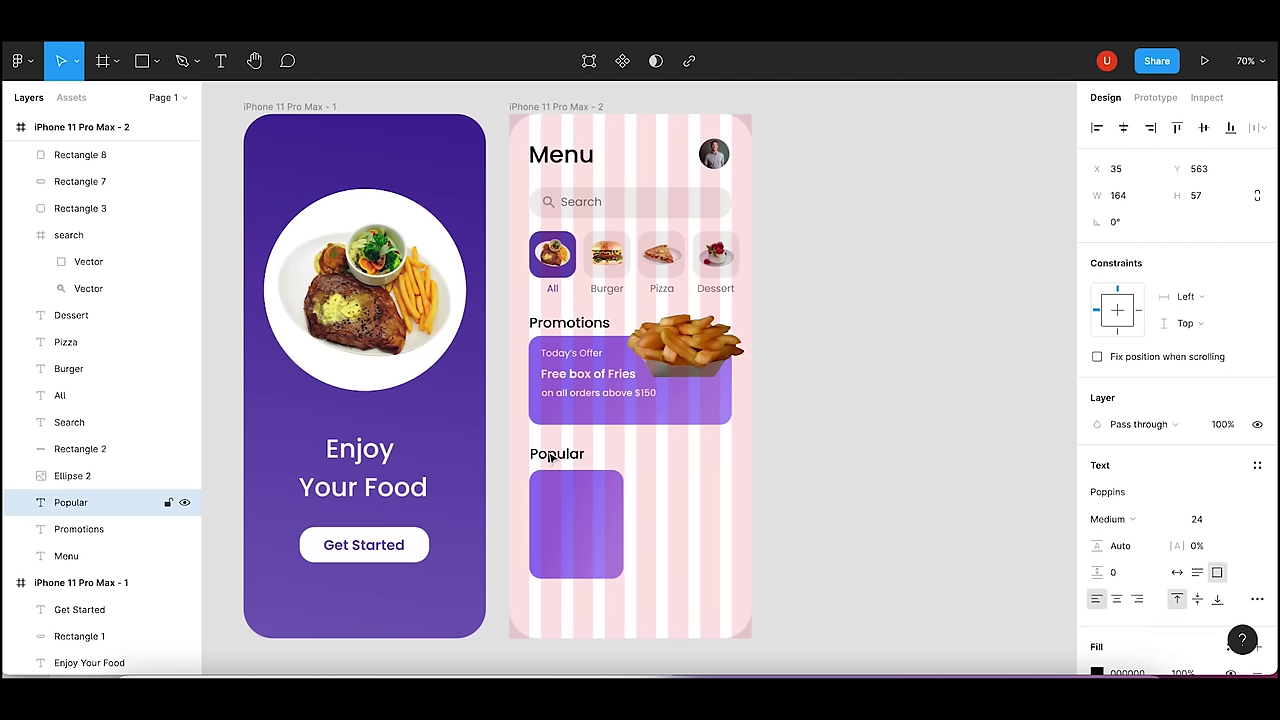
pyautogui.keyDown('shift'); pyautogui.click(575, 497); pyautogui.keyUp('shift')
pyautogui.moveTo(575, 497); pyautogui.dragTo(575, 496)
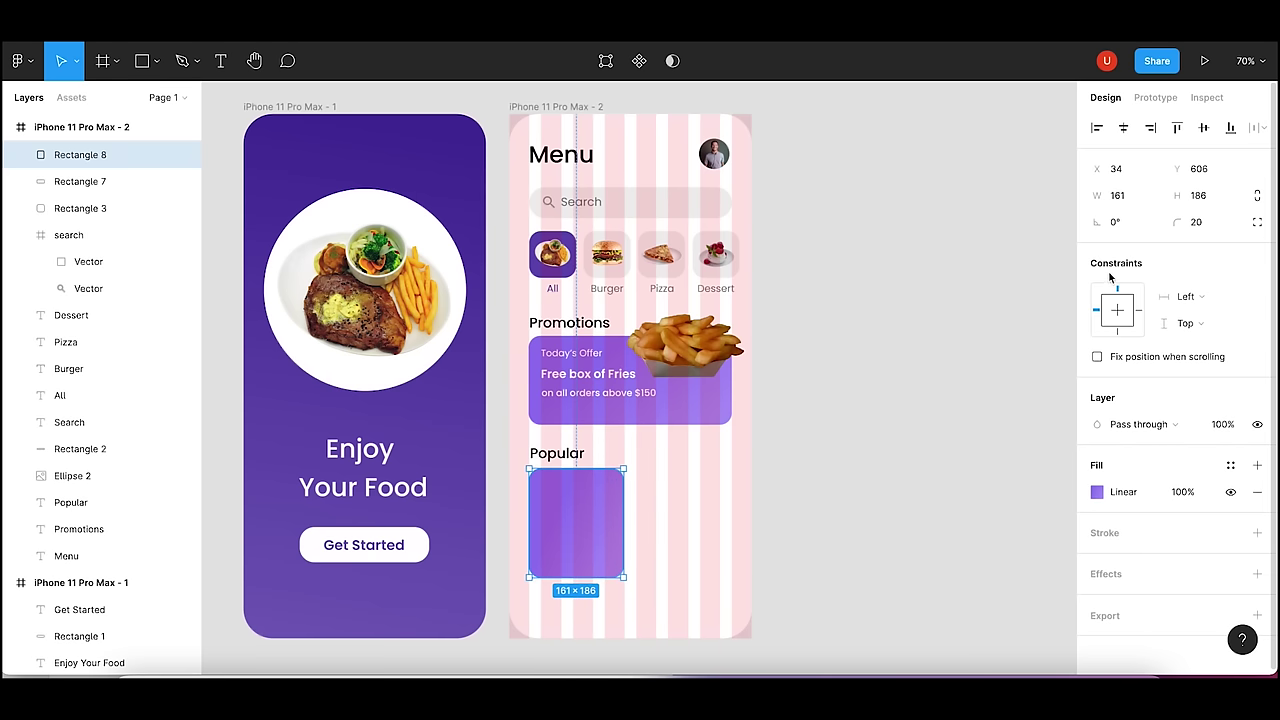
# - Make the Popular card 214 high, giving it 161×214
pyautogui.click(1217, 205)
pyautogui.write('214')
pyautogui.press('Return')
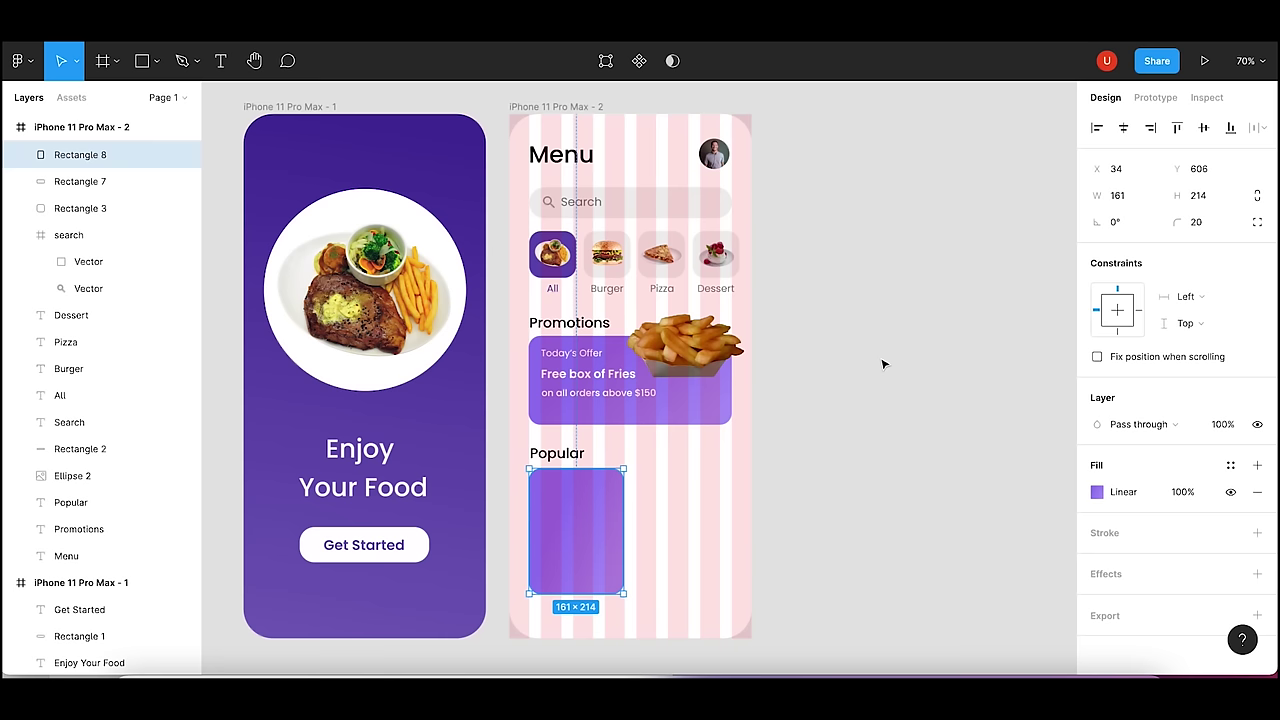
pyautogui.click(883, 364)
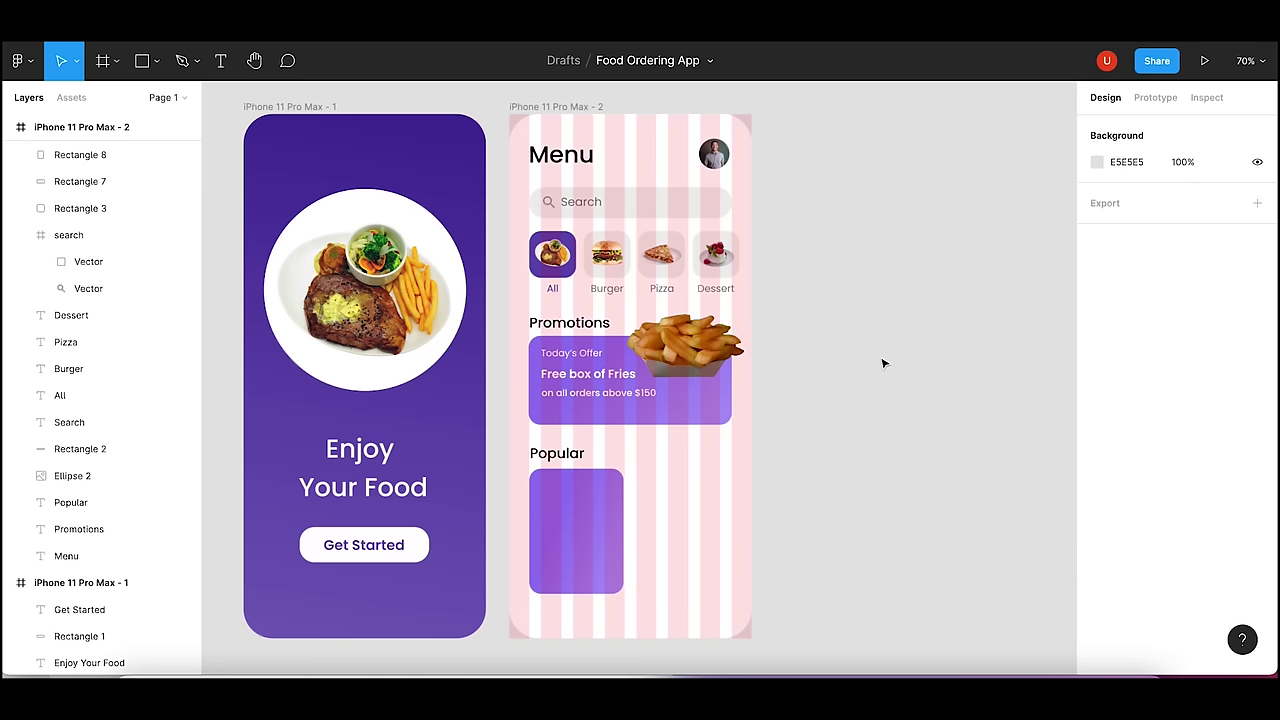
pyautogui.click(612, 538)
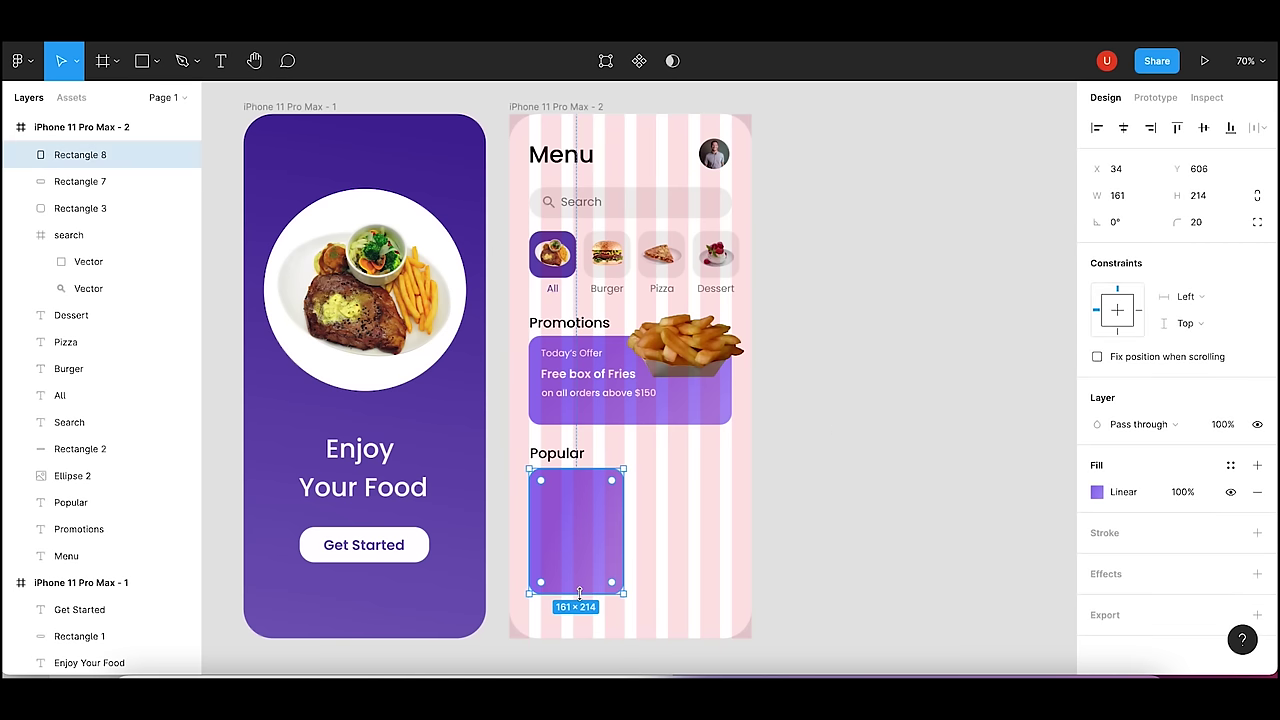
pyautogui.click(818, 434)
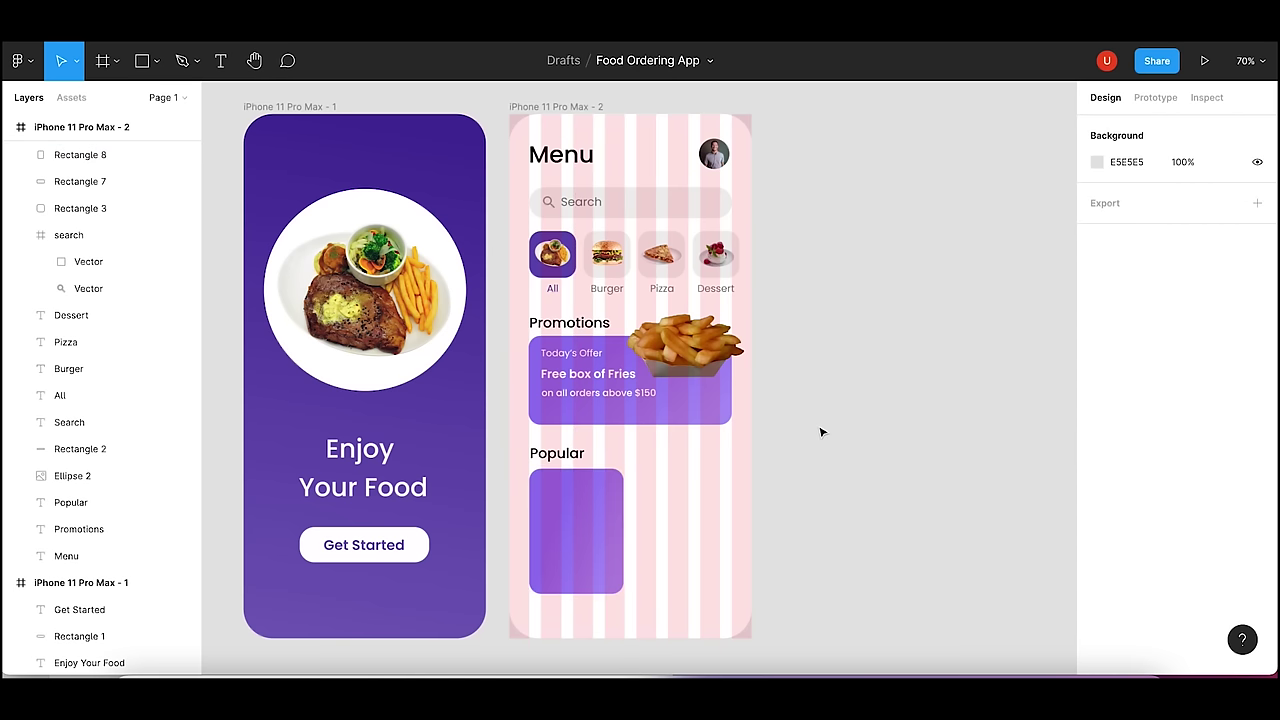
pyautogui.click(557, 453)
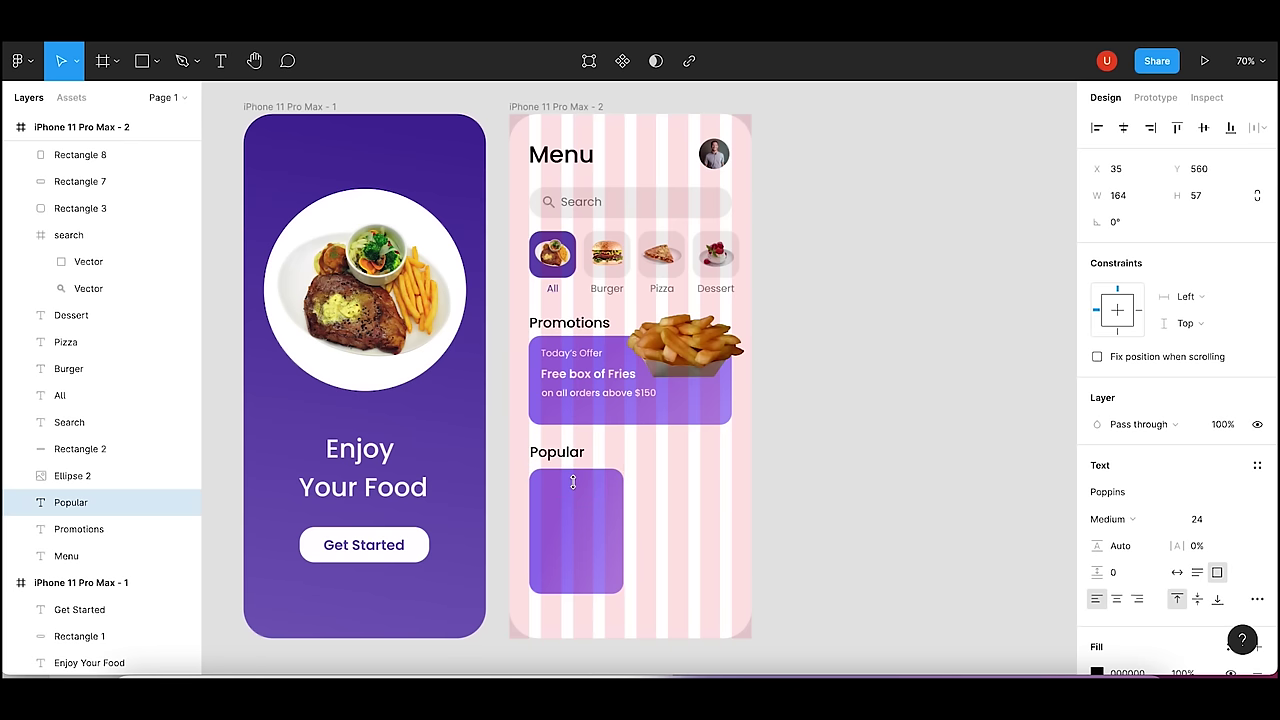
pyautogui.click(585, 511)
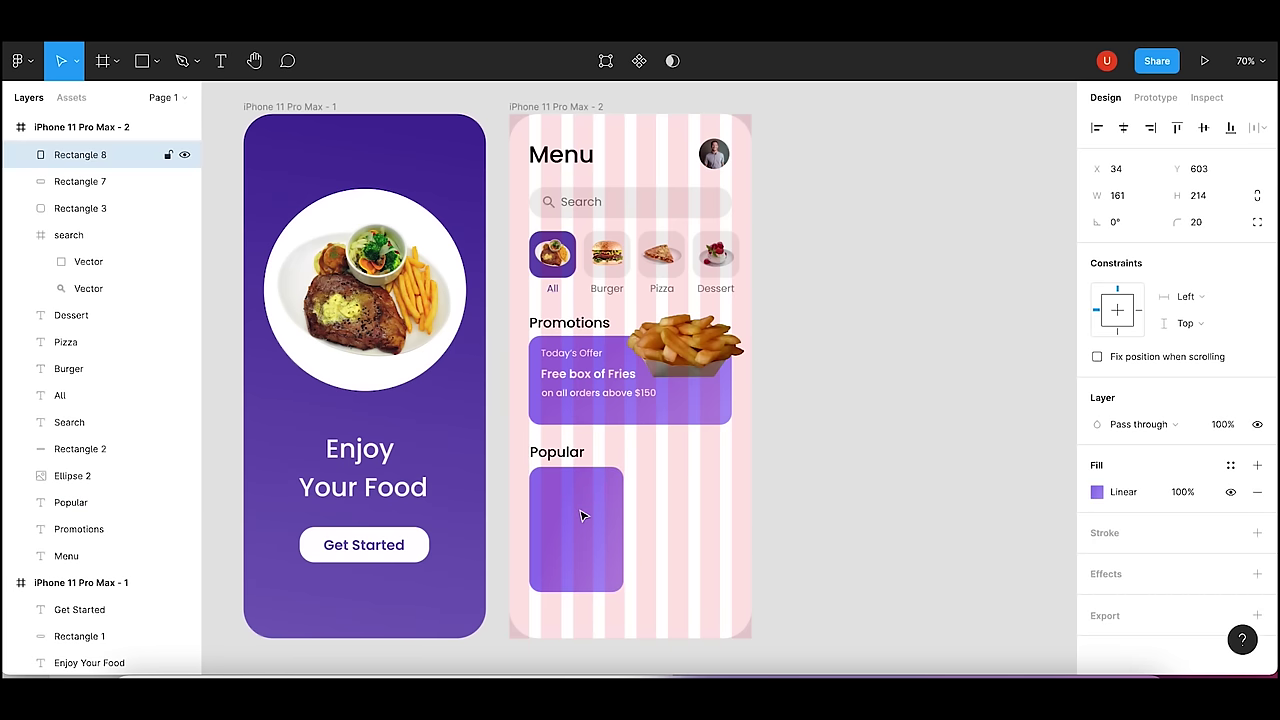
pyautogui.click(895, 494)
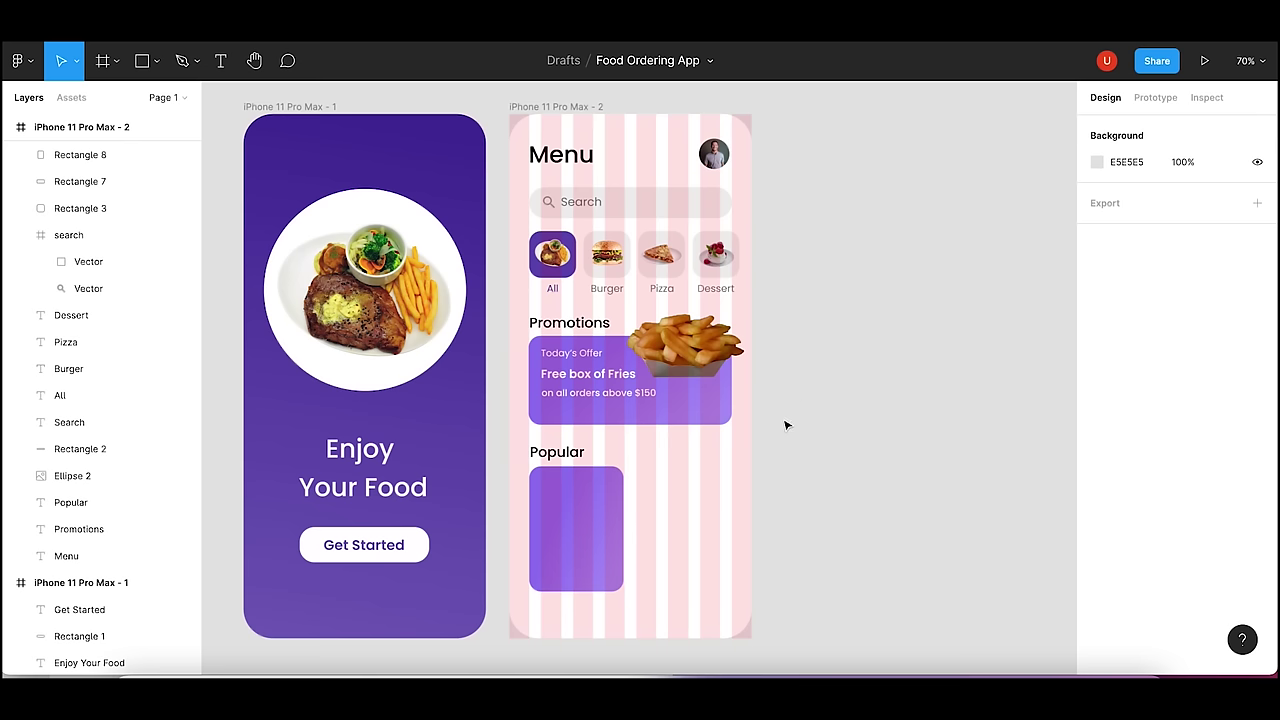
# - Shift the search, categories and promotions items up, then nudge the Popular heading and card up too
pyautogui.moveTo(786, 425); pyautogui.dragTo(528, 202)
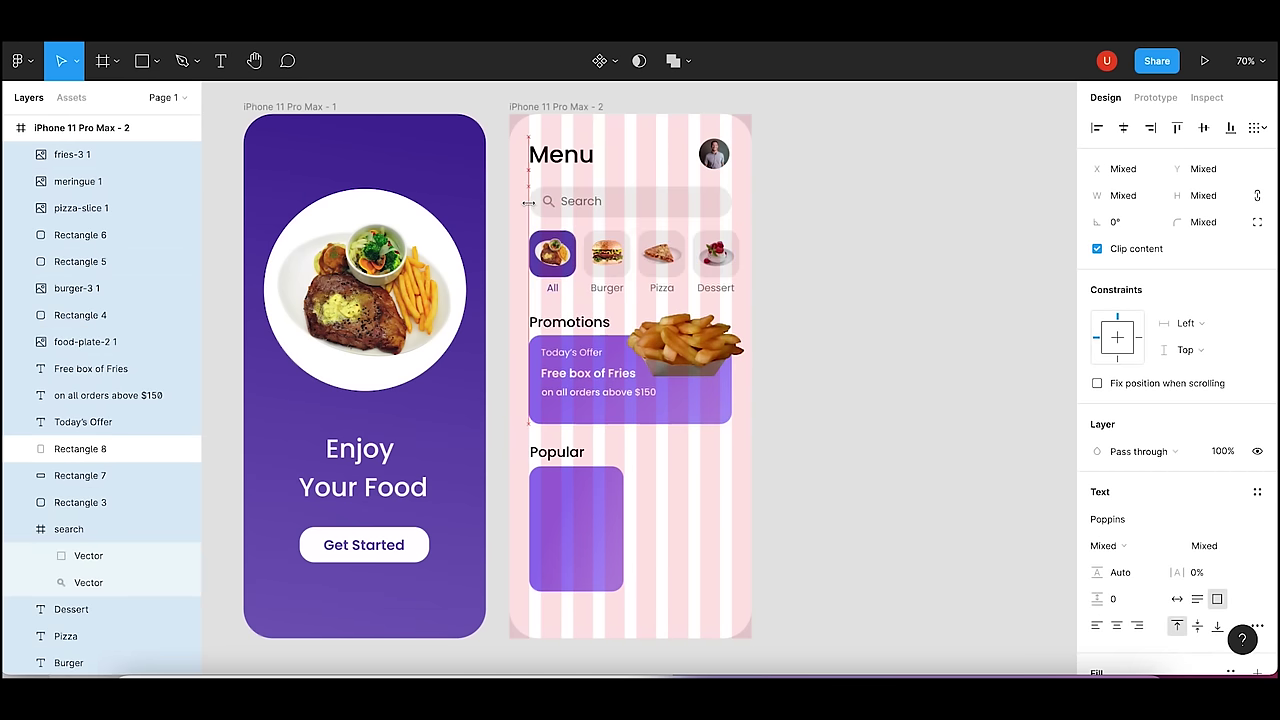
pyautogui.press('Up')
pyautogui.press('Up')
pyautogui.press('Up')
pyautogui.press('Up')
pyautogui.press('Up')
pyautogui.press('Up')
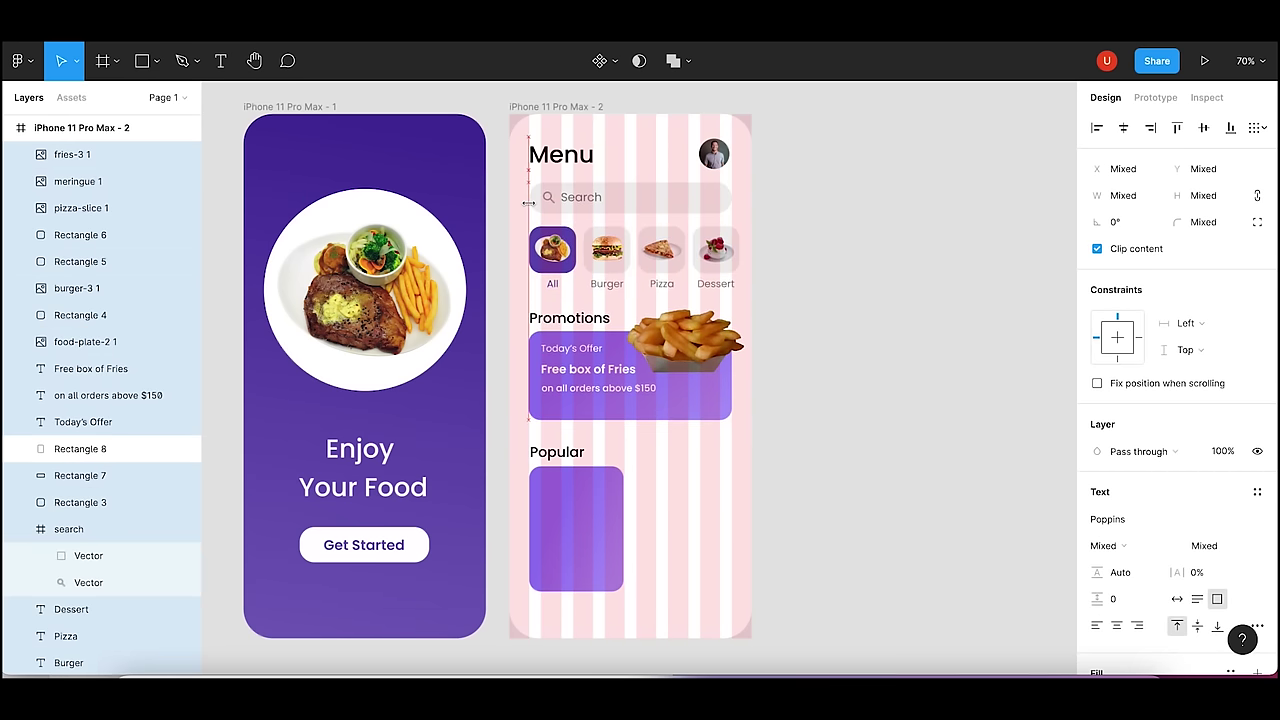
pyautogui.press('Up')
pyautogui.press('Up')
pyautogui.press('Up')
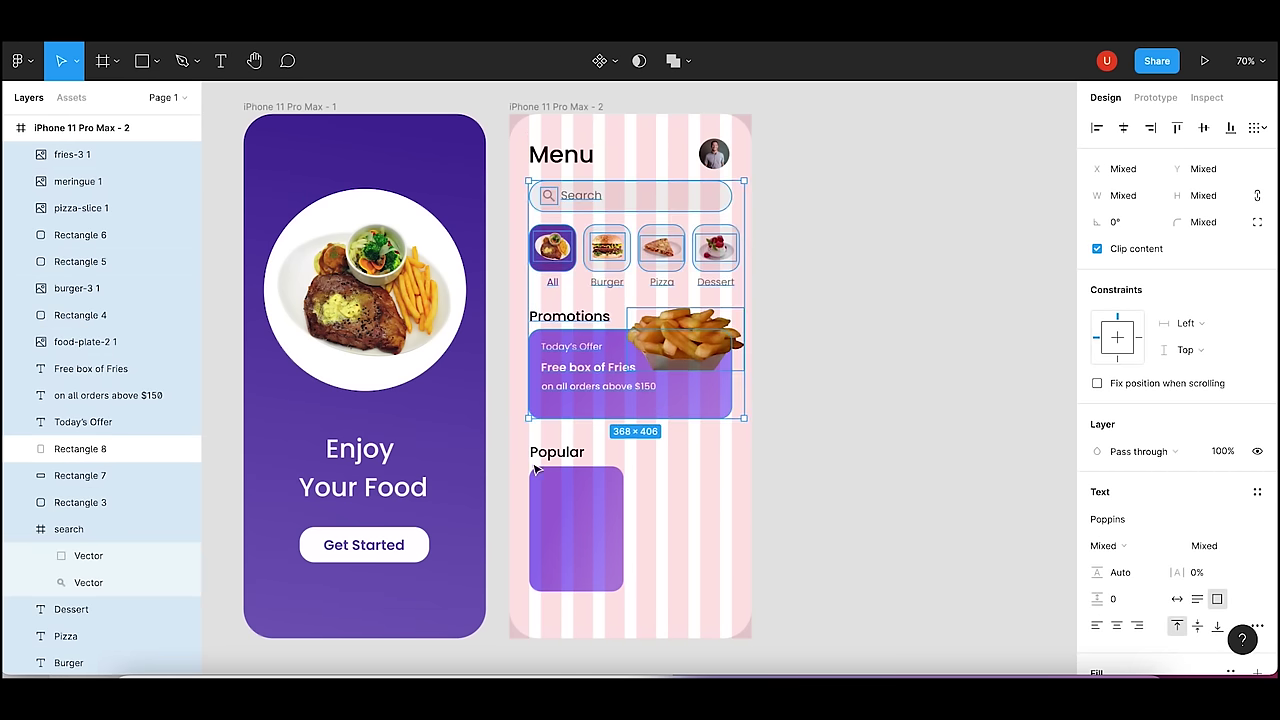
pyautogui.click(538, 470)
pyautogui.keyDown('shift'); pyautogui.click(572, 507); pyautogui.keyUp('shift')
pyautogui.press('Up')
pyautogui.press('Up')
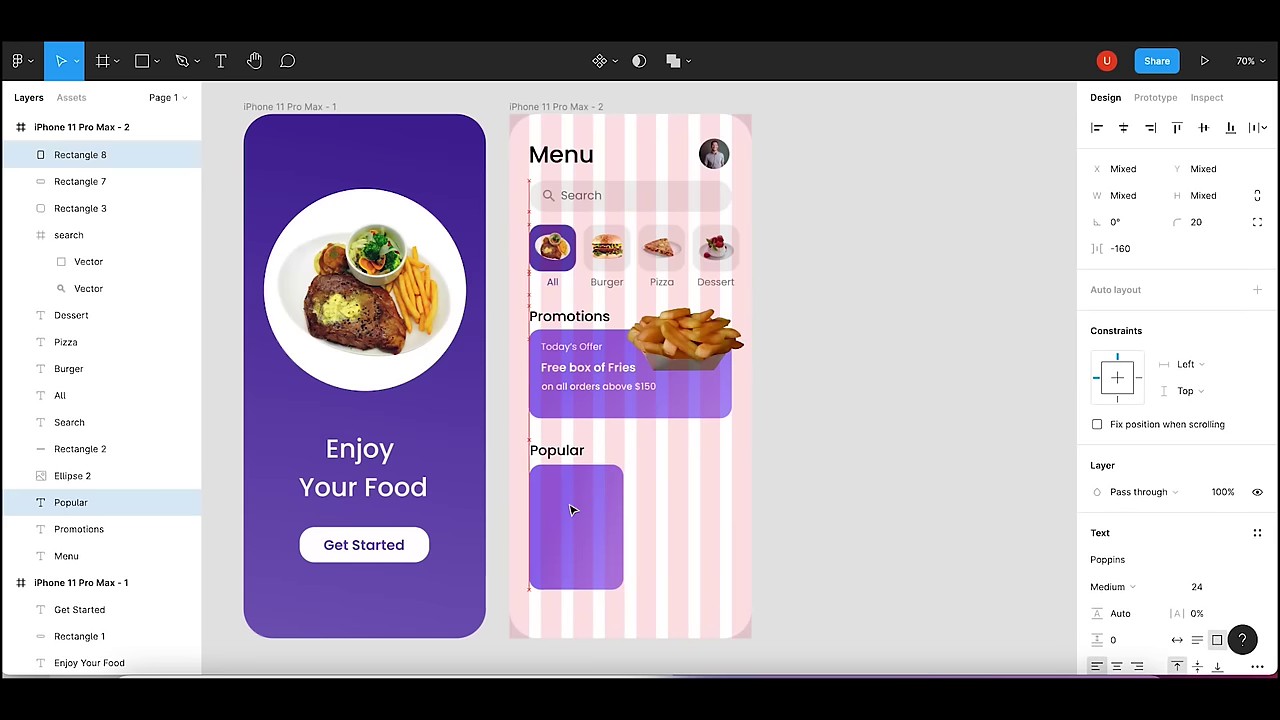
pyautogui.press('Up')
pyautogui.press('Up')
pyautogui.press('Up')
pyautogui.click(882, 497)
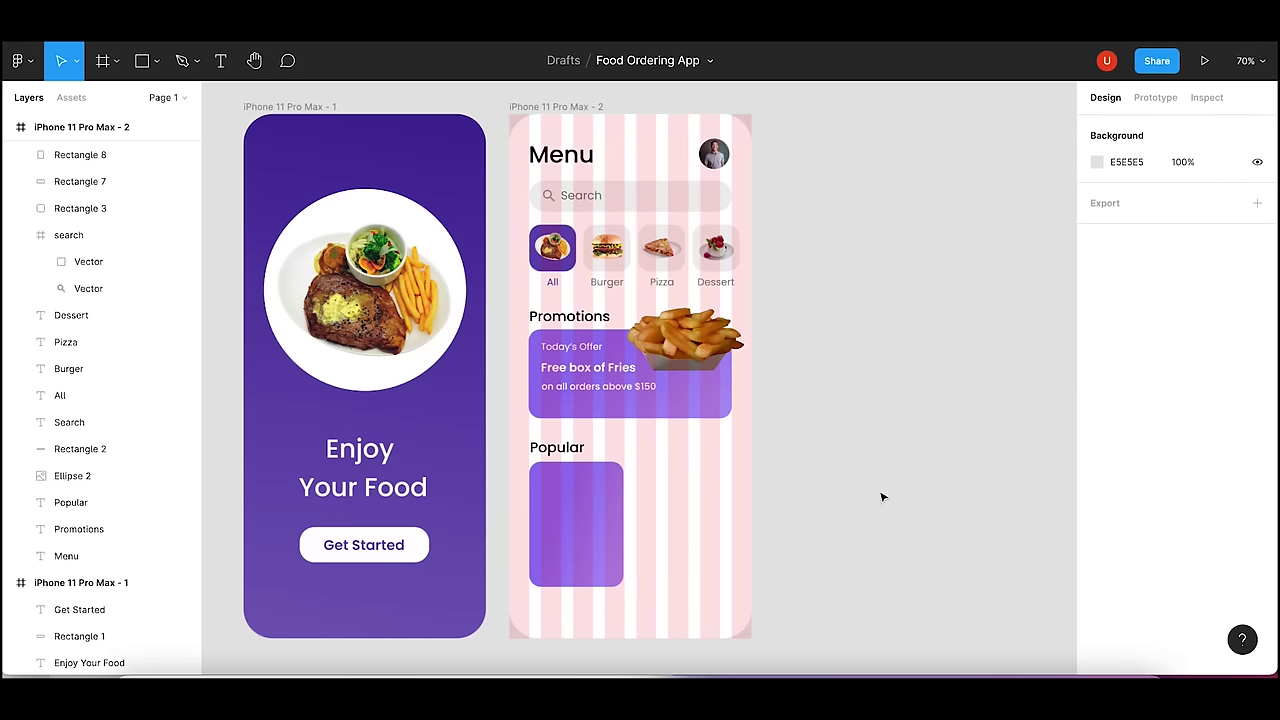
pyautogui.click(552, 543)
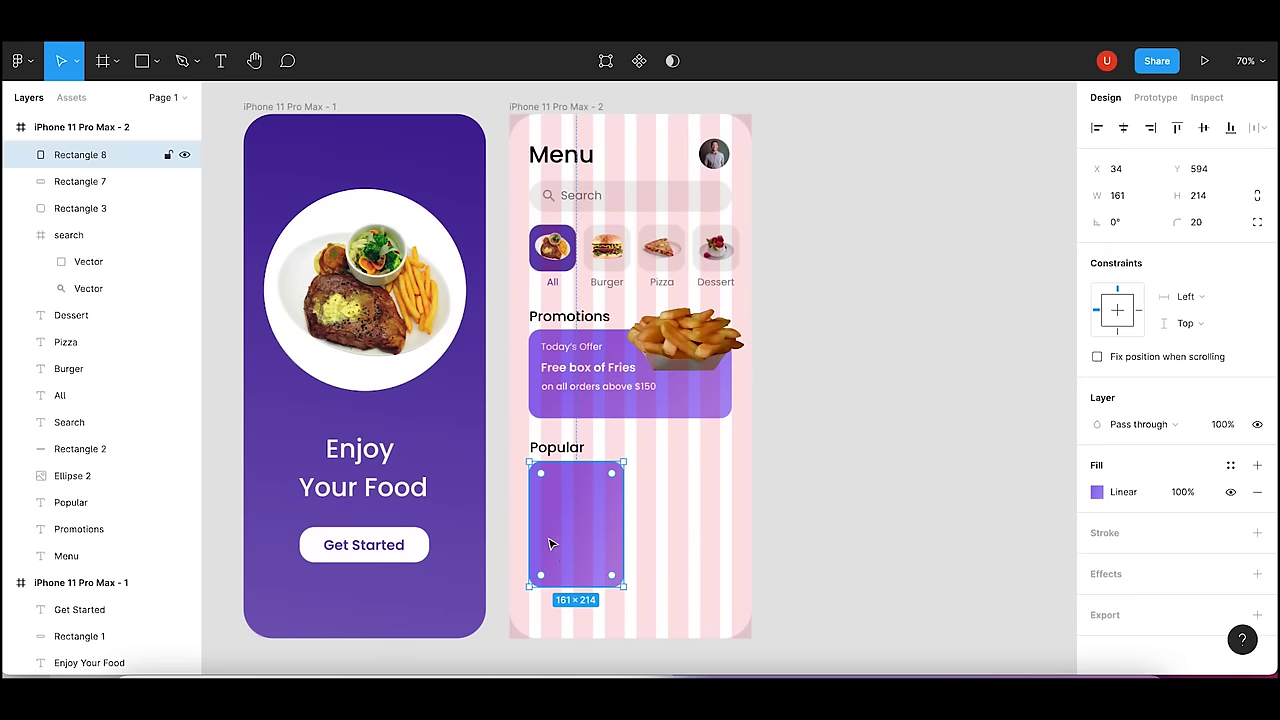
pyautogui.click(924, 392)
pyautogui.click(540, 510)
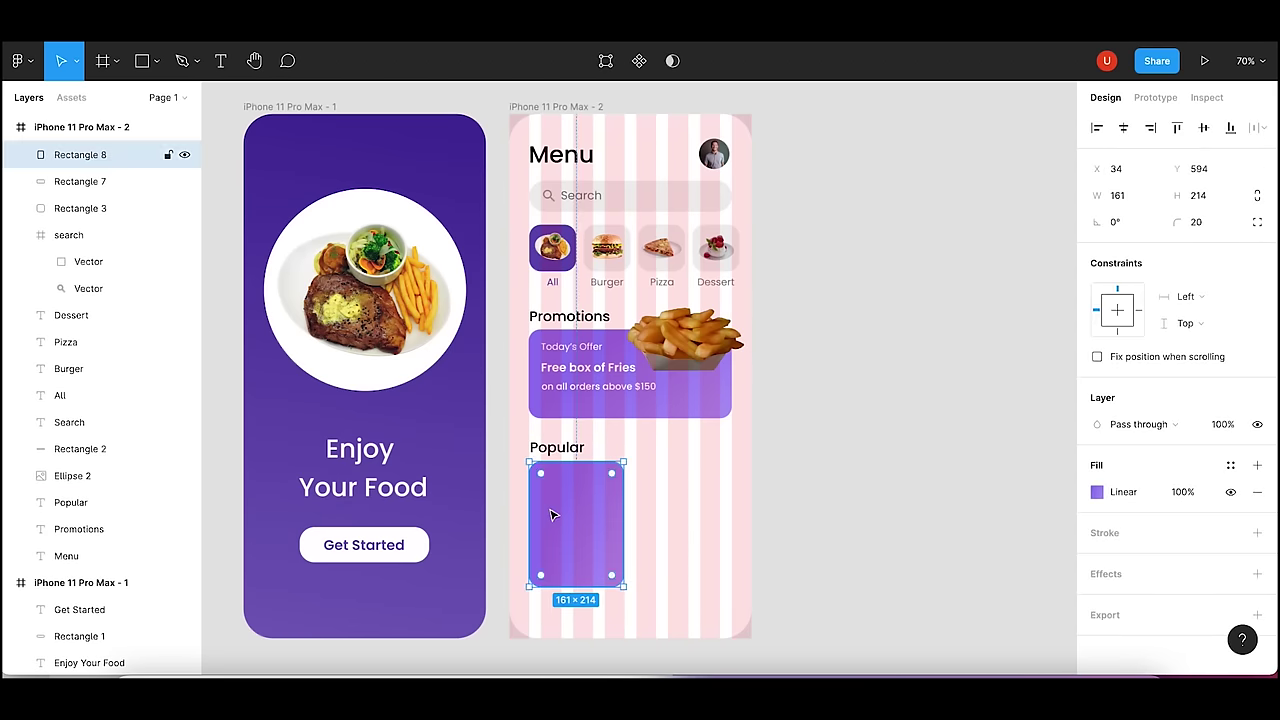
# - Recolour the Popular card's gradient stops to EBE8E8 and EFEEEE
pyautogui.click(1097, 492)
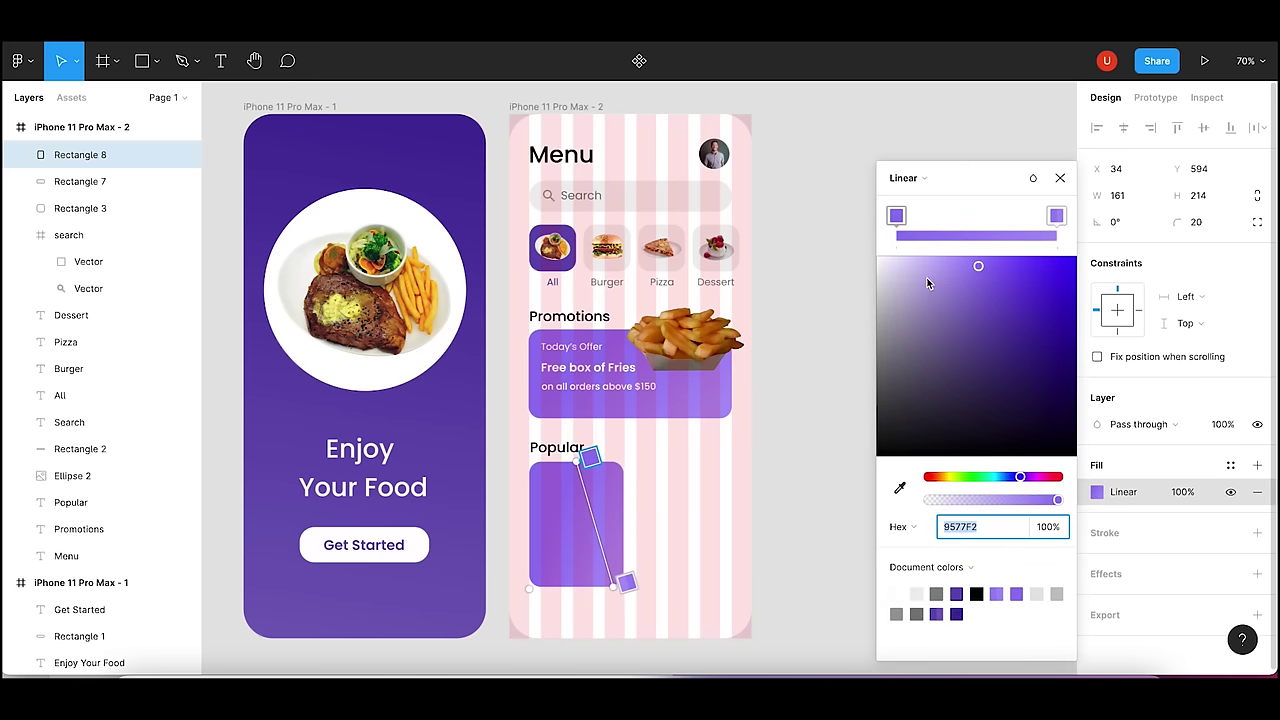
pyautogui.click(980, 532)
pyautogui.write('EBE8E8')
pyautogui.press('Return')
pyautogui.click(1056, 215)
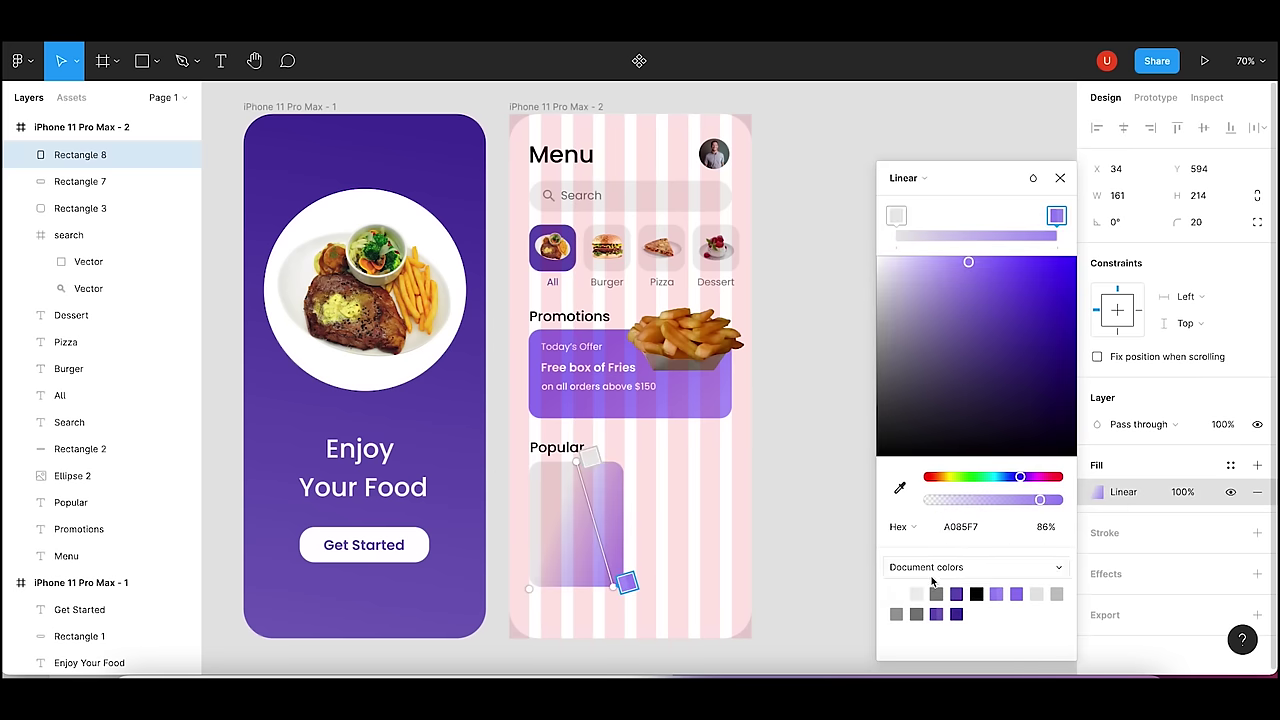
pyautogui.click(960, 526)
pyautogui.write('EFEEEE')
pyautogui.press('Return')
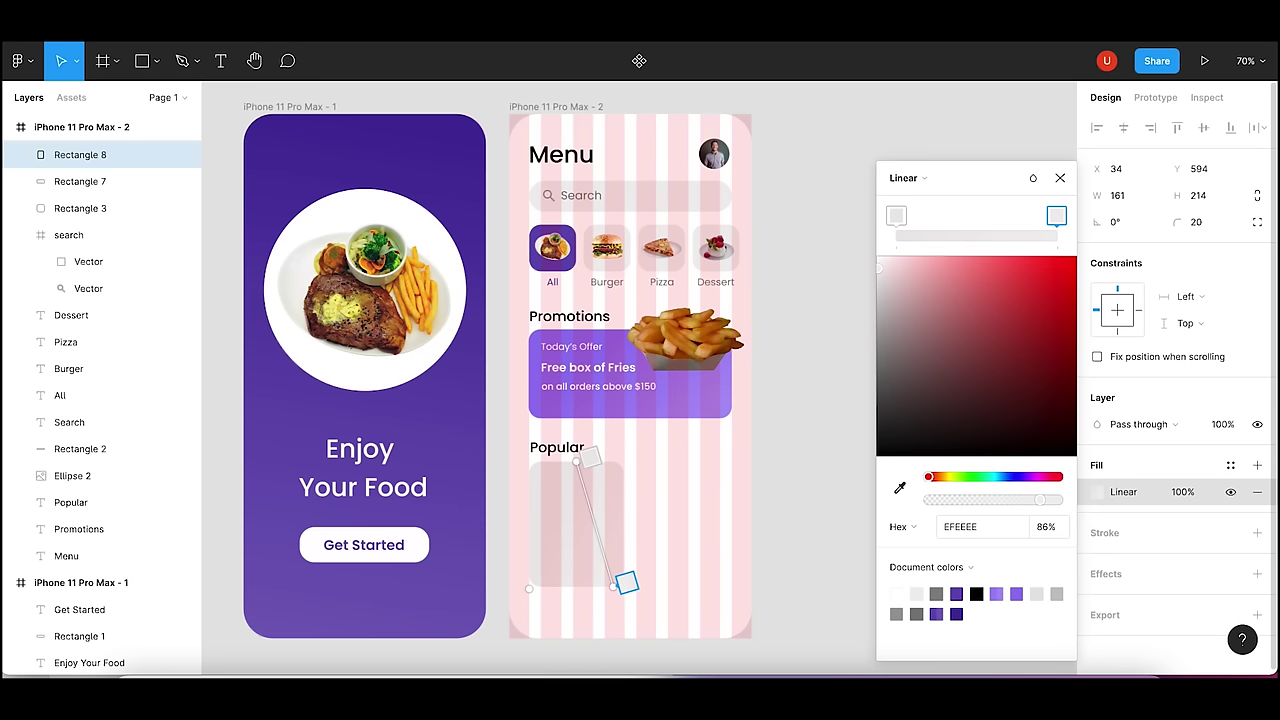
pyautogui.scroll(2, 978, 528)
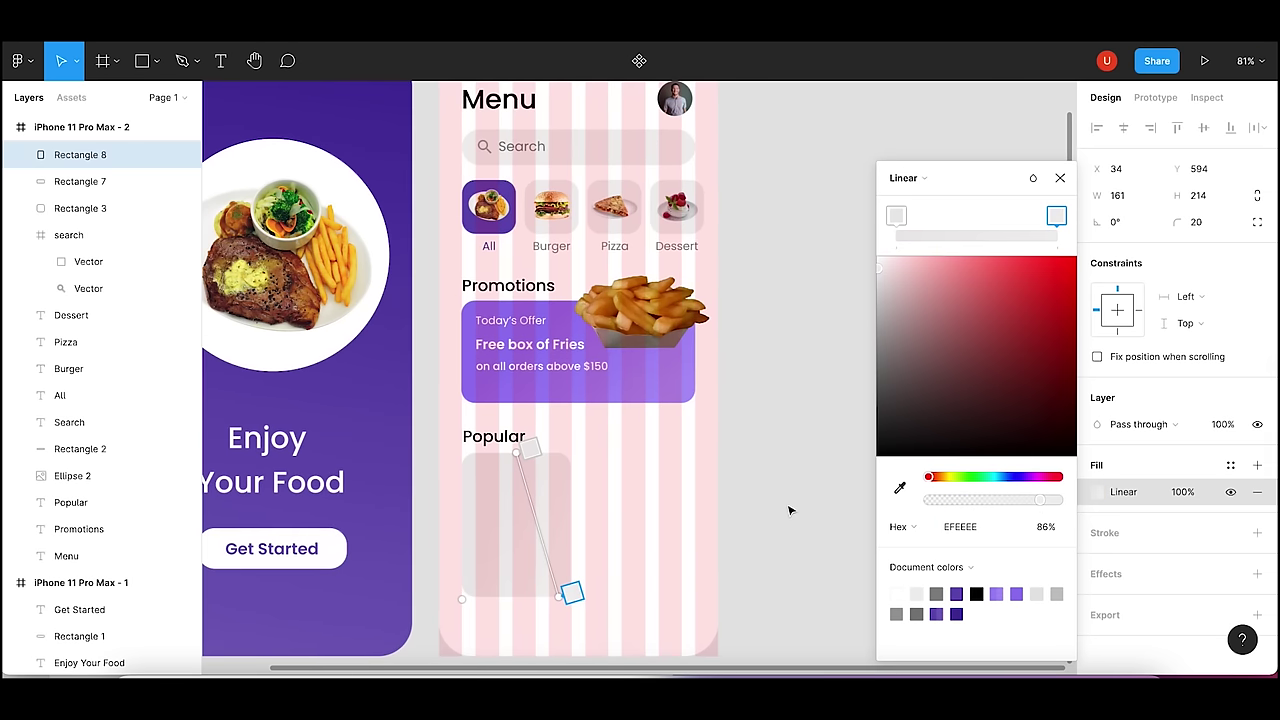
# - Duplicate the left Popular card as Rectangle 9 and place it beside the original at X≈219
pyautogui.click(1060, 179)
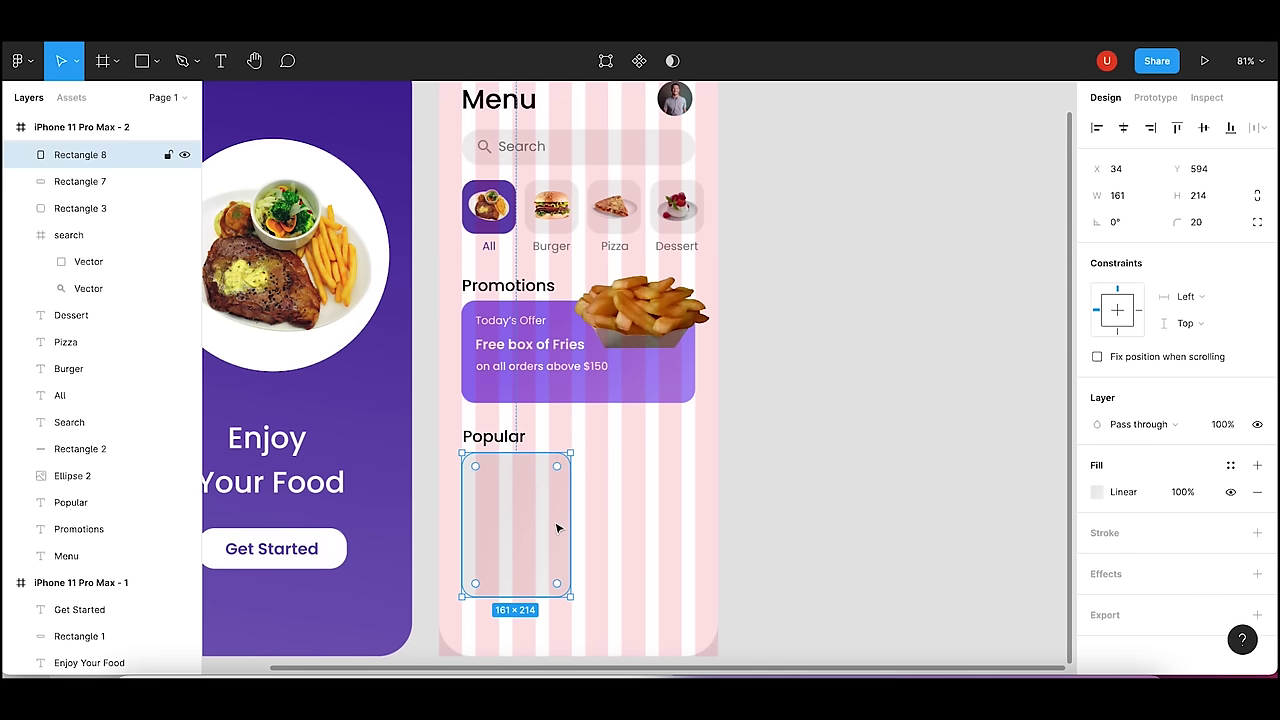
pyautogui.click(611, 520)
pyautogui.click(530, 531)
pyautogui.hotkey('ctrl', 'v')
pyautogui.moveTo(530, 531); pyautogui.dragTo(650, 531)
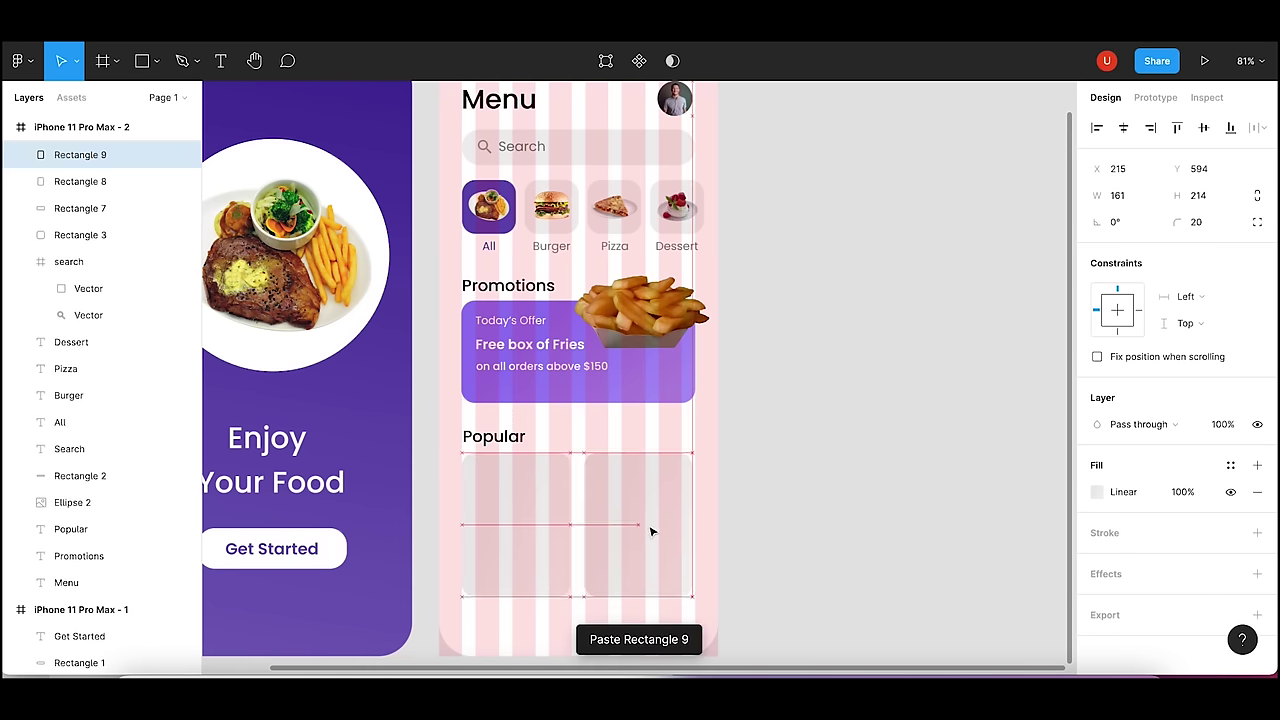
pyautogui.press('Right')
pyautogui.press('Right')
pyautogui.press('Right')
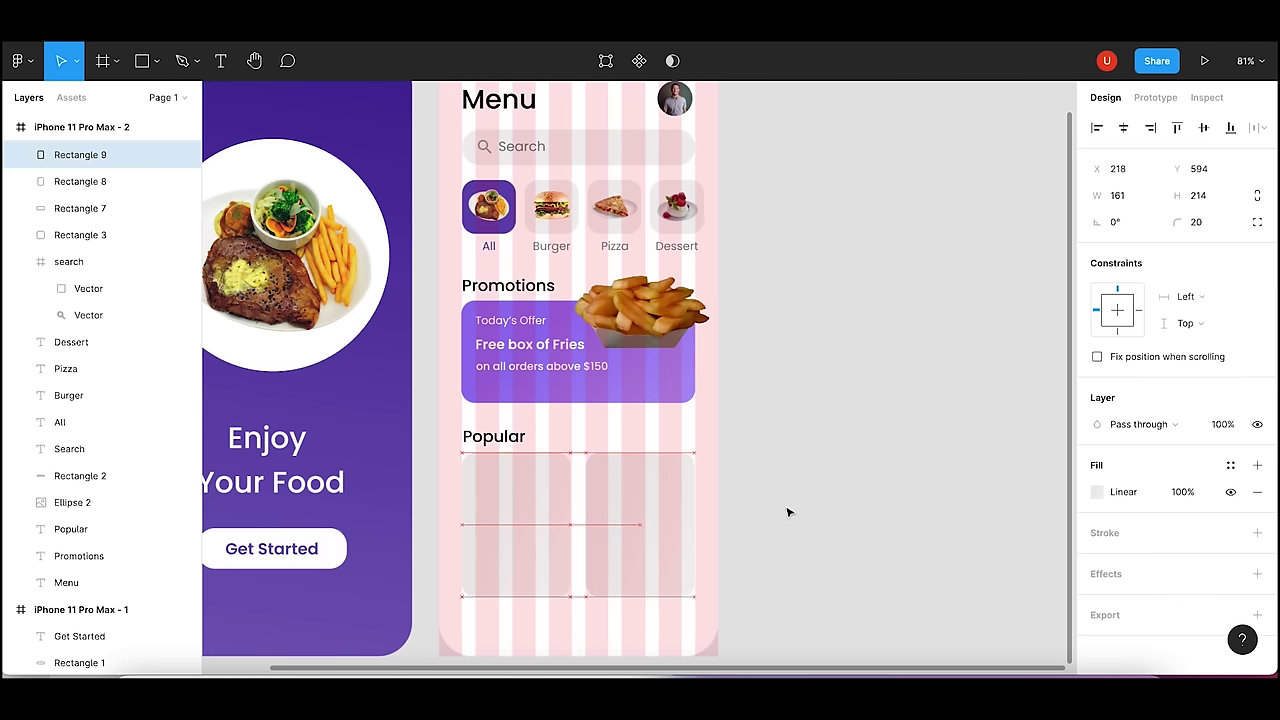
pyautogui.click(787, 512)
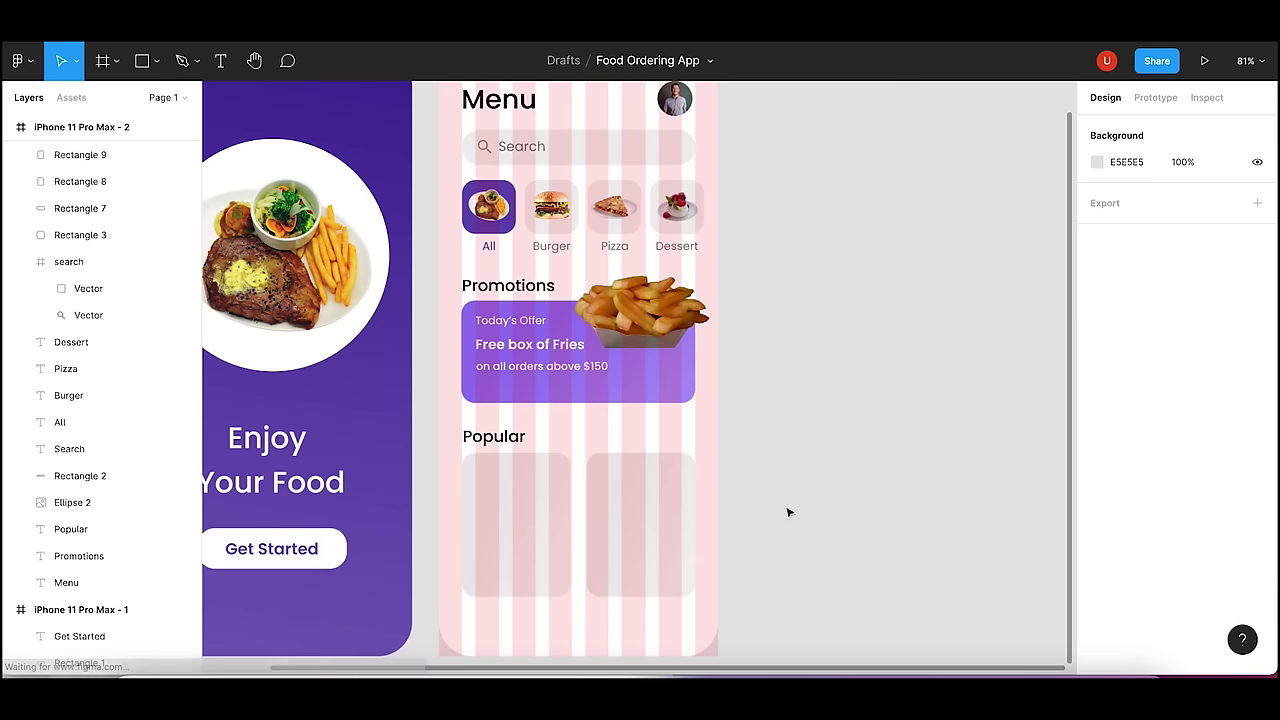
pyautogui.click(526, 531)
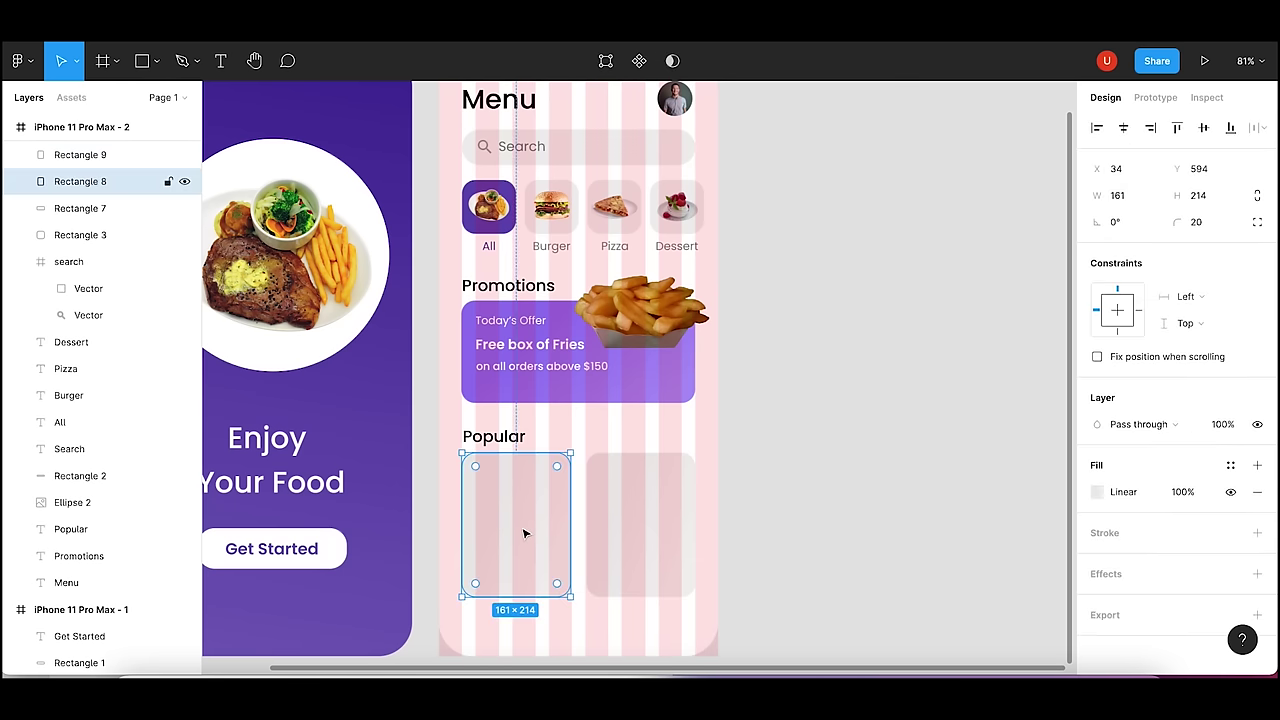
pyautogui.click(523, 288)
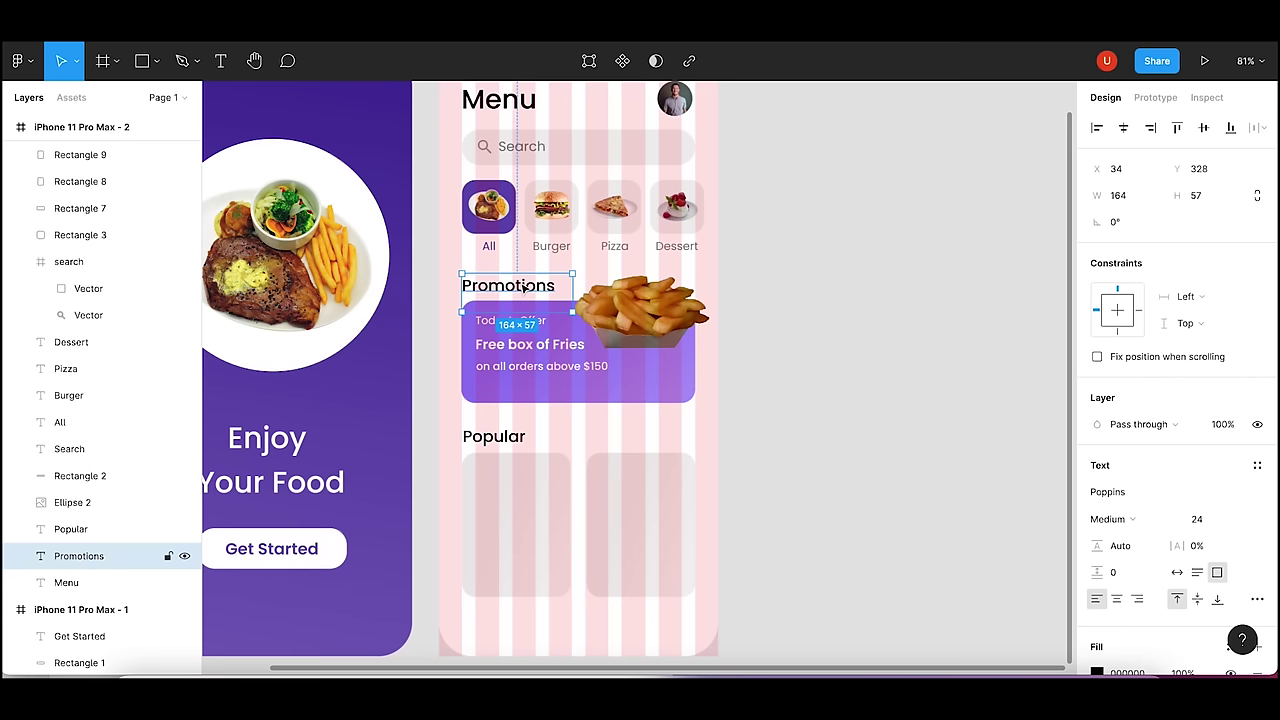
pyautogui.click(528, 526)
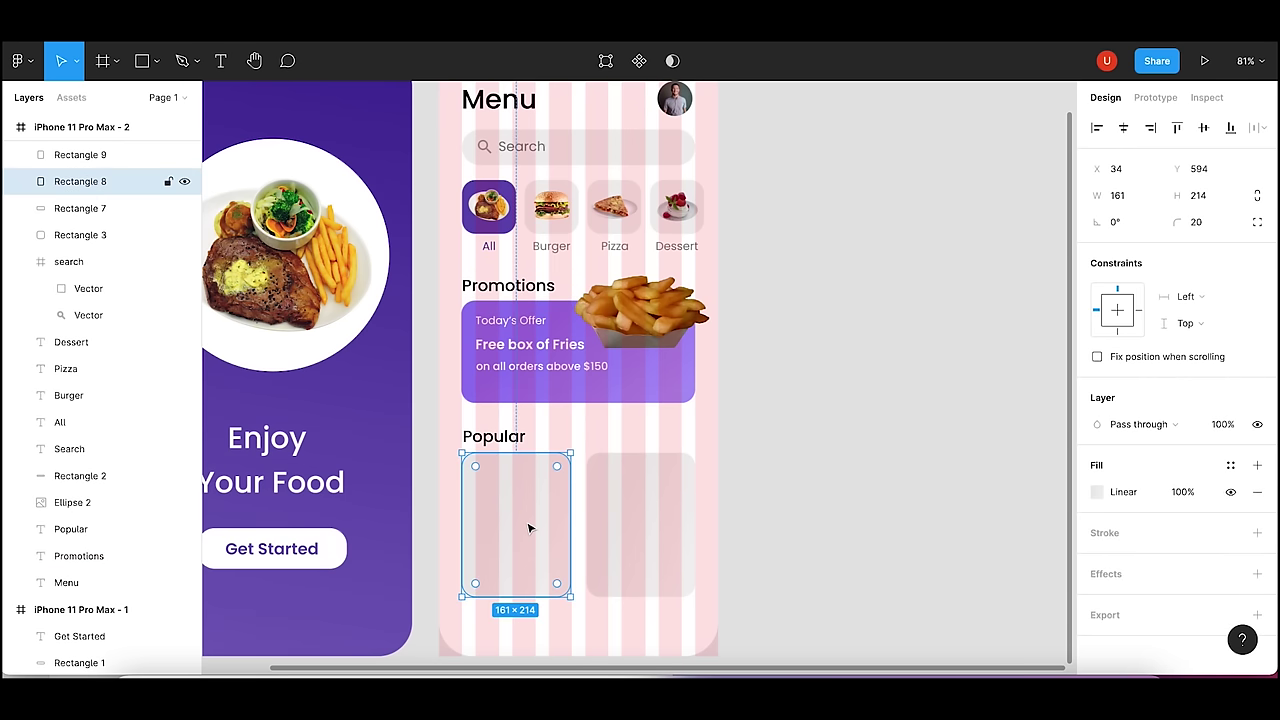
# - Paste a copy of the burger-3 picture into the left Popular card at 120 wide
pyautogui.click(560, 210)
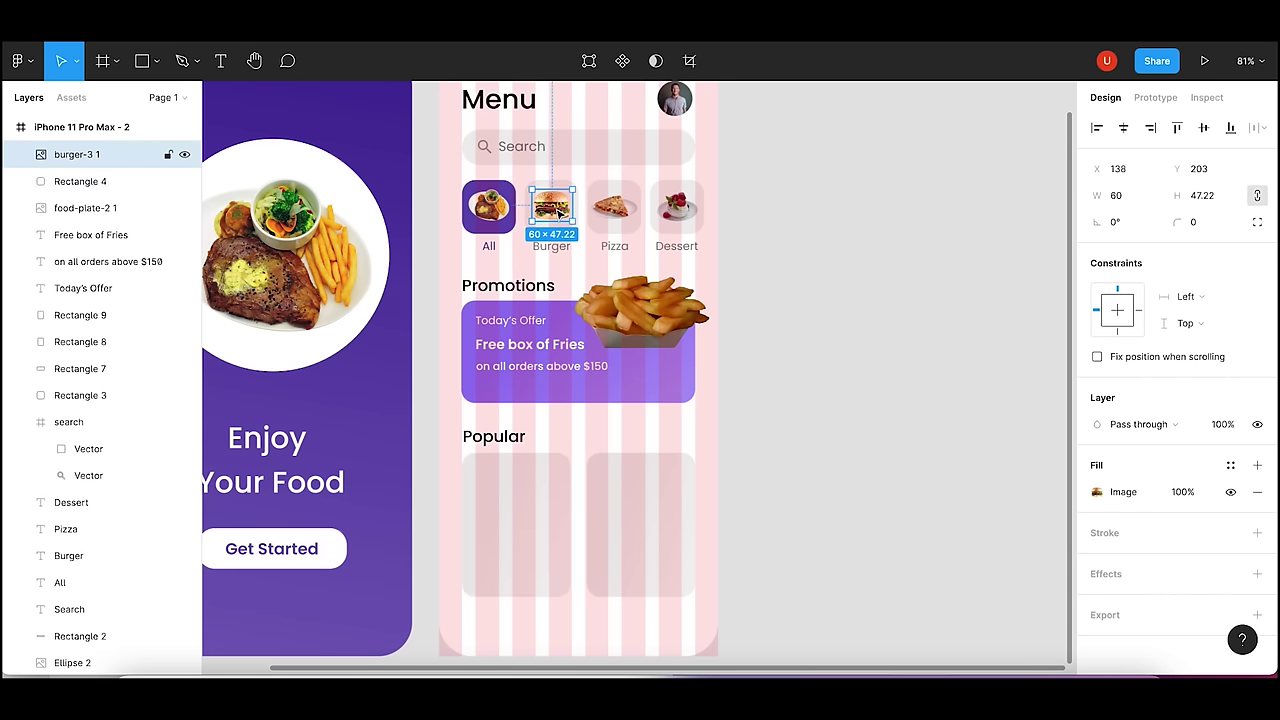
pyautogui.click(509, 529)
pyautogui.hotkey('ctrl', 'v')
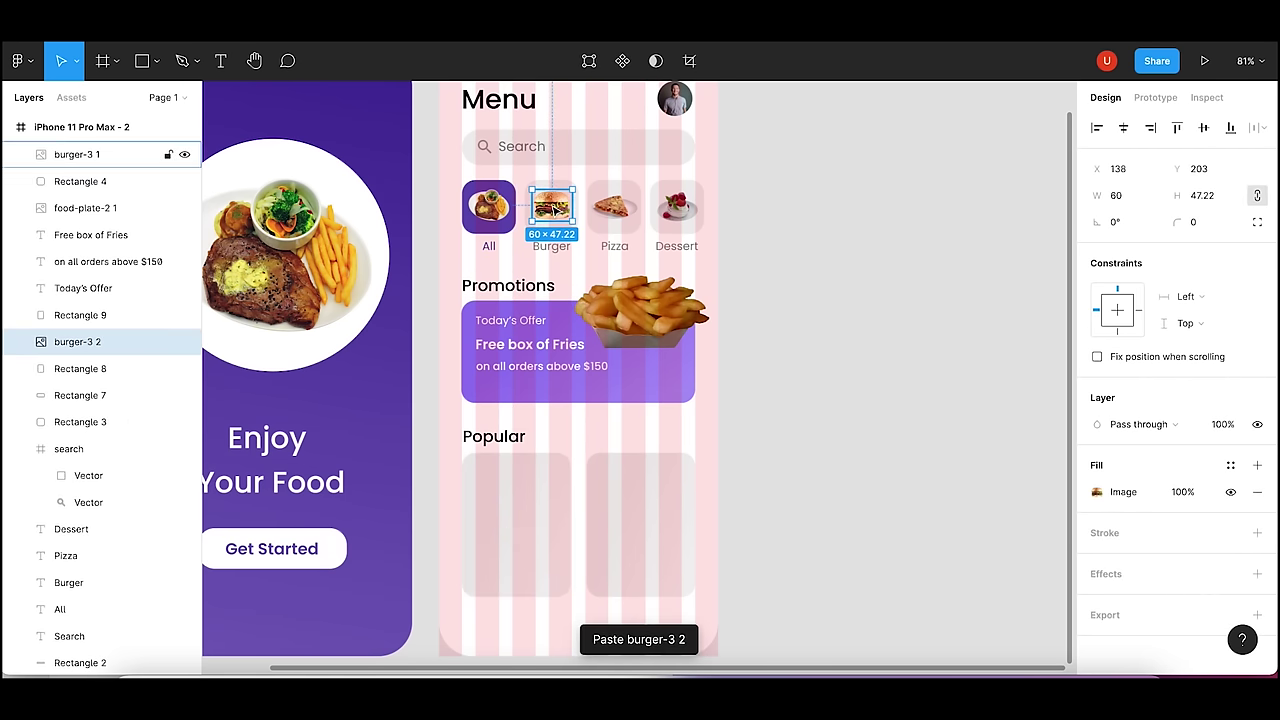
pyautogui.moveTo(562, 203); pyautogui.dragTo(520, 527)
pyautogui.click(1127, 197)
pyautogui.write('120')
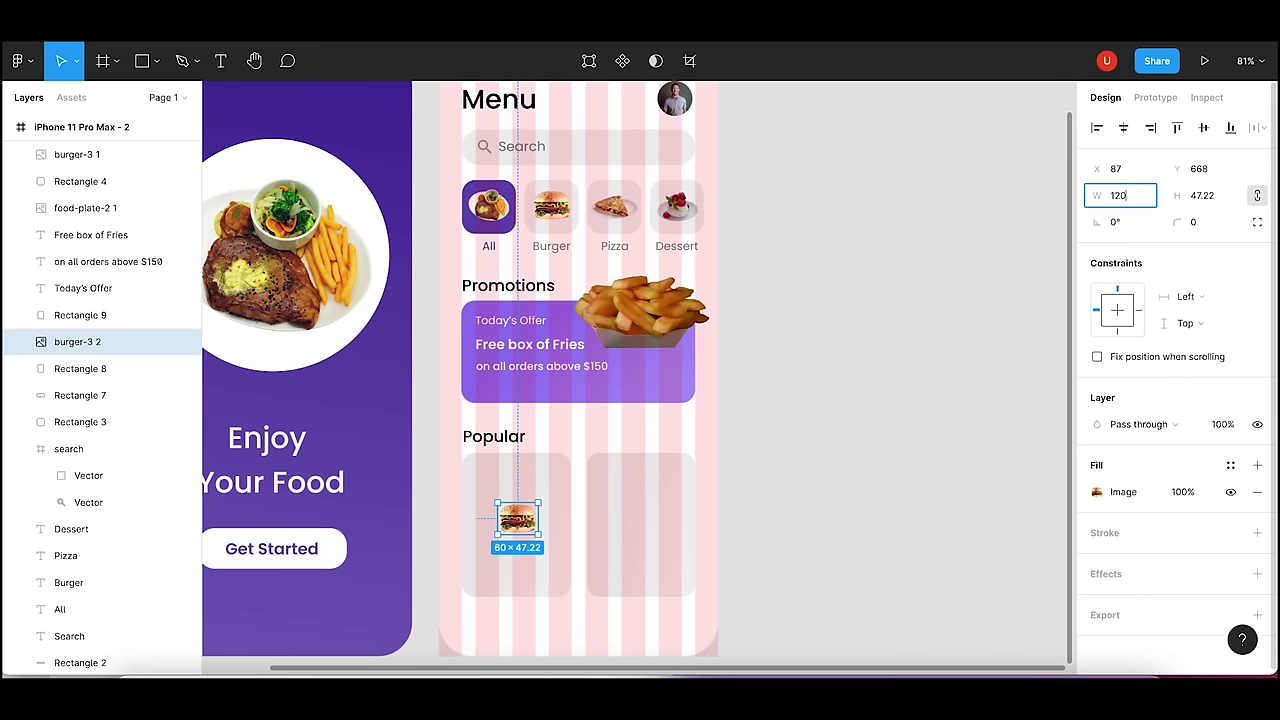
pyautogui.press('Return')
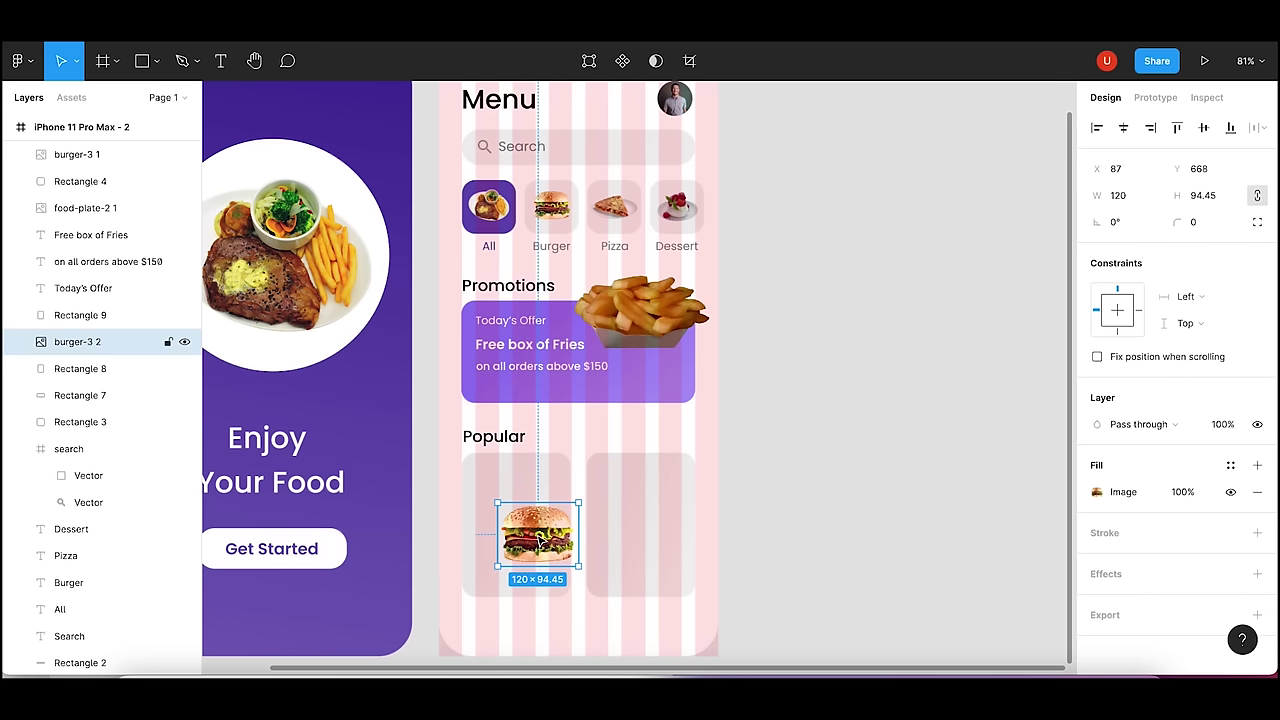
pyautogui.moveTo(540, 540); pyautogui.dragTo(518, 514)
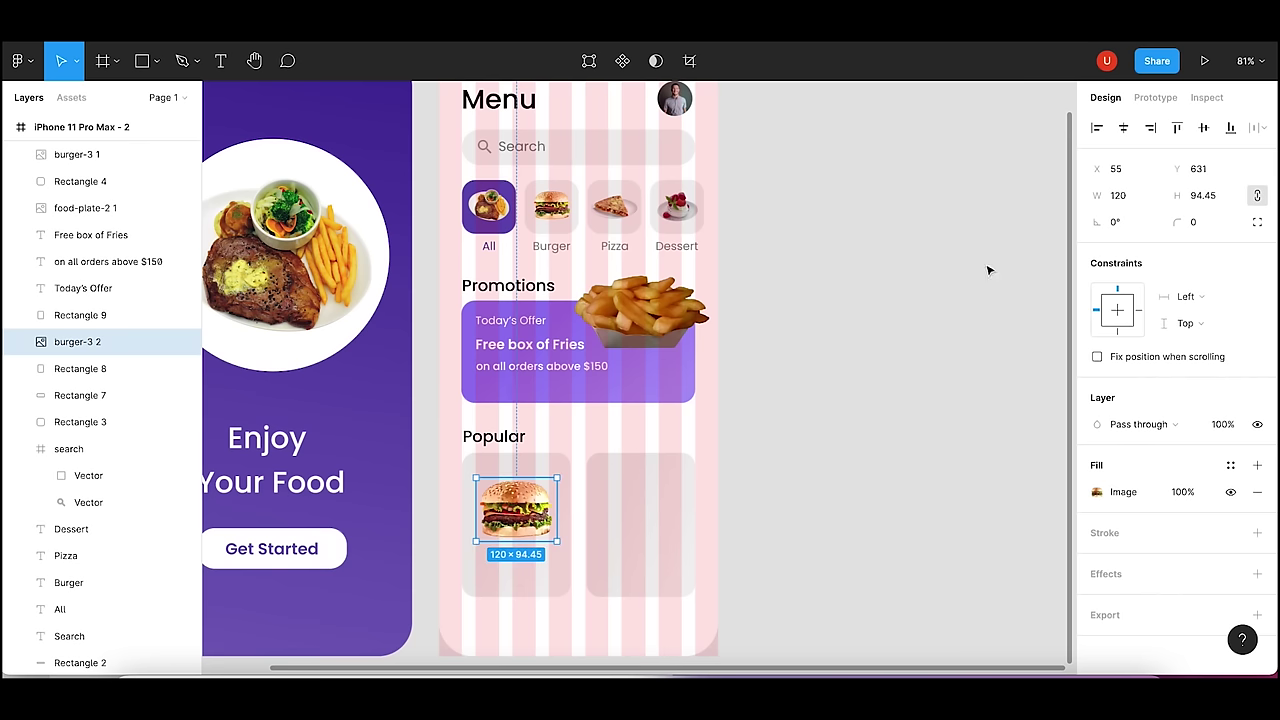
# - Enlarge the card's burger to 135 wide (135×106.25) and nudge it into place
pyautogui.click(1118, 195)
pyautogui.write('130')
pyautogui.press('Return')
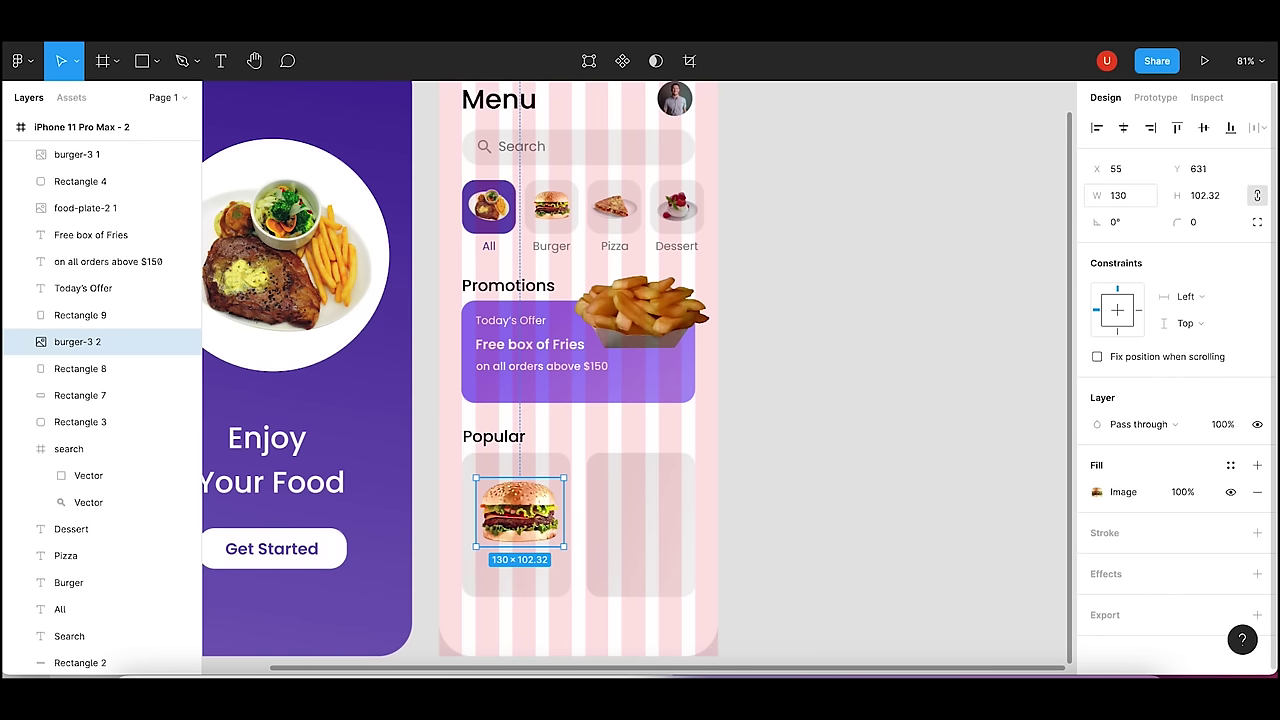
pyautogui.click(851, 417)
pyautogui.click(527, 514)
pyautogui.moveTo(527, 514); pyautogui.dragTo(527, 513)
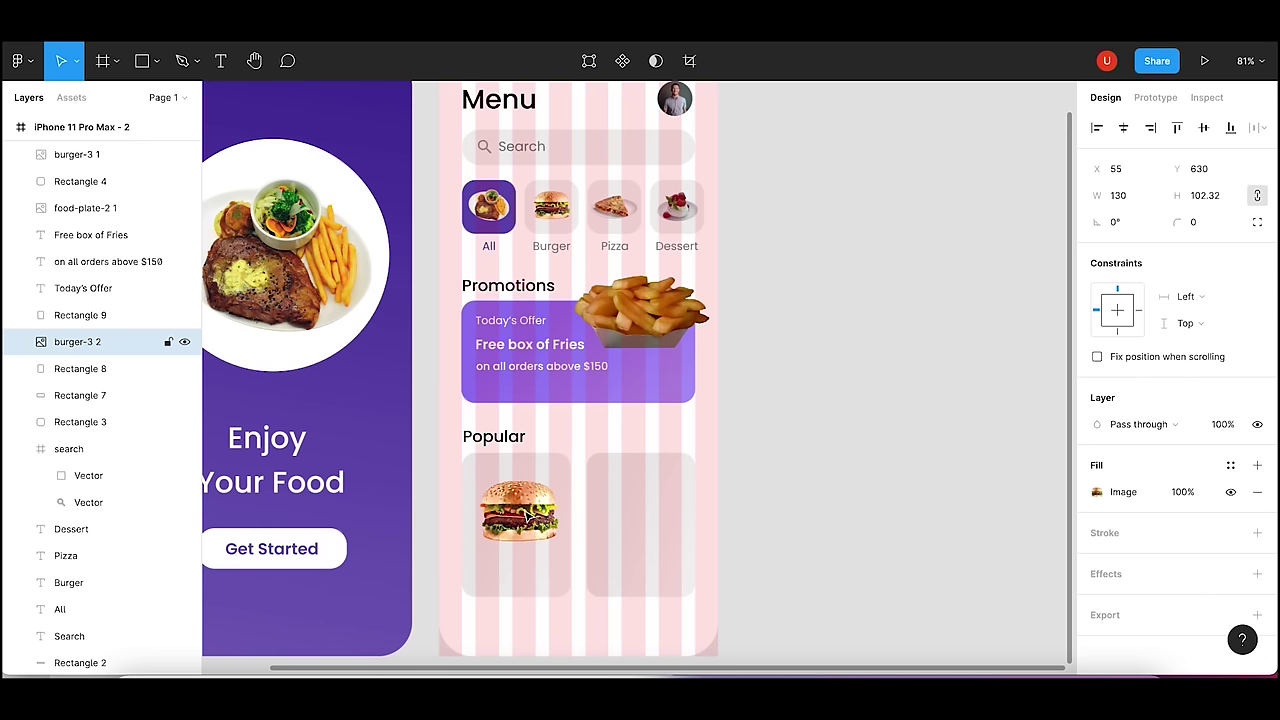
pyautogui.click(1120, 195)
pyautogui.write('1')
pyautogui.press('Return')
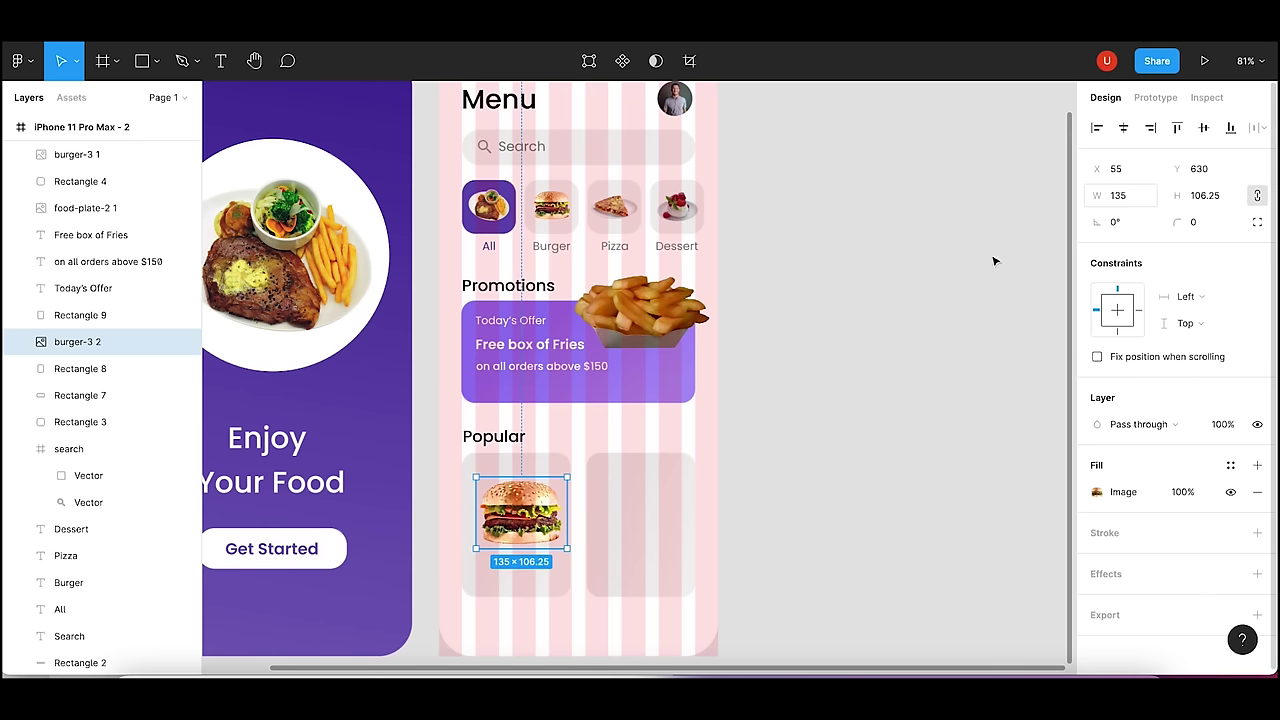
pyautogui.click(731, 514)
pyautogui.moveTo(527, 515); pyautogui.dragTo(527, 513)
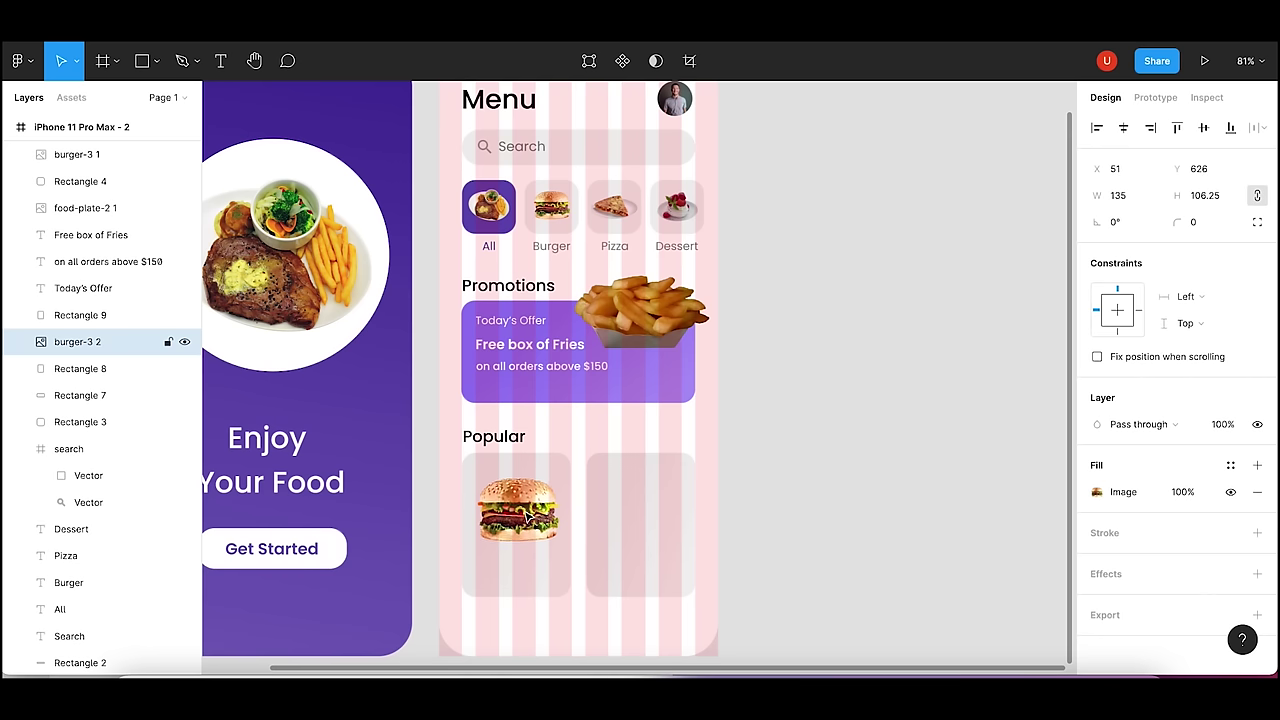
pyautogui.click(477, 427)
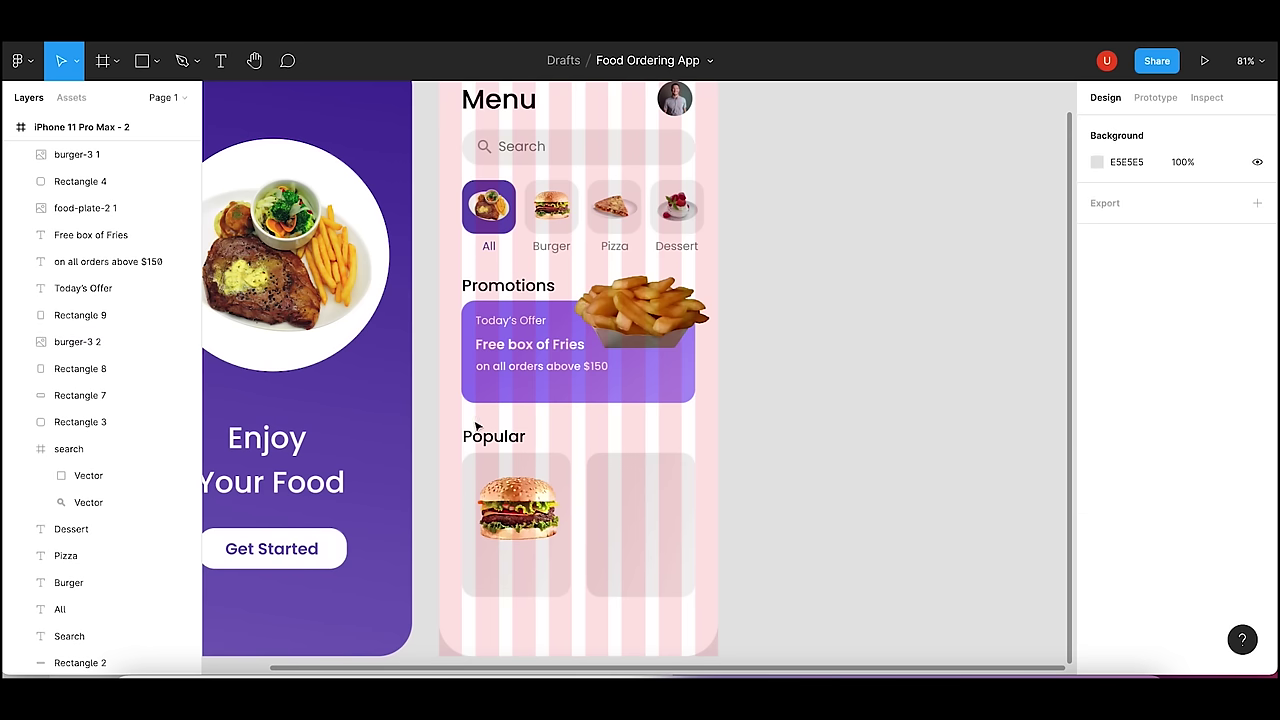
# - Change the Promotions and Popular headings from Medium to Regular weight
pyautogui.click(516, 293)
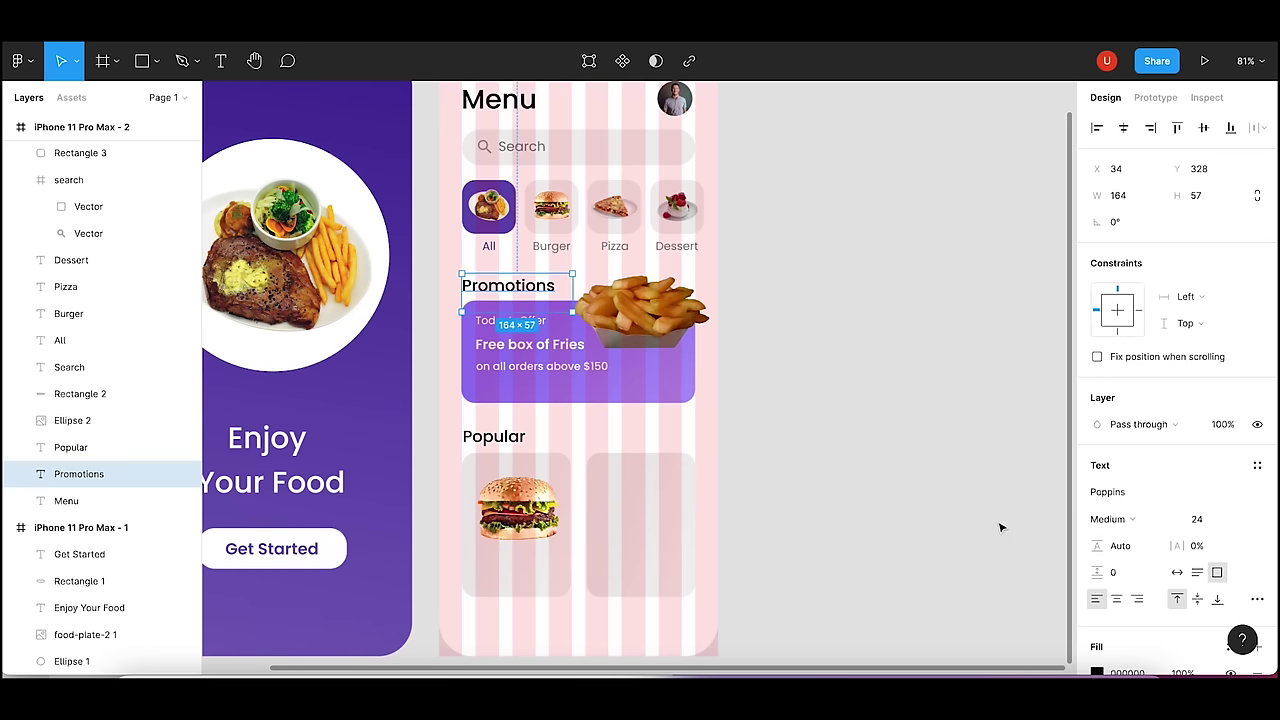
pyautogui.click(1132, 521)
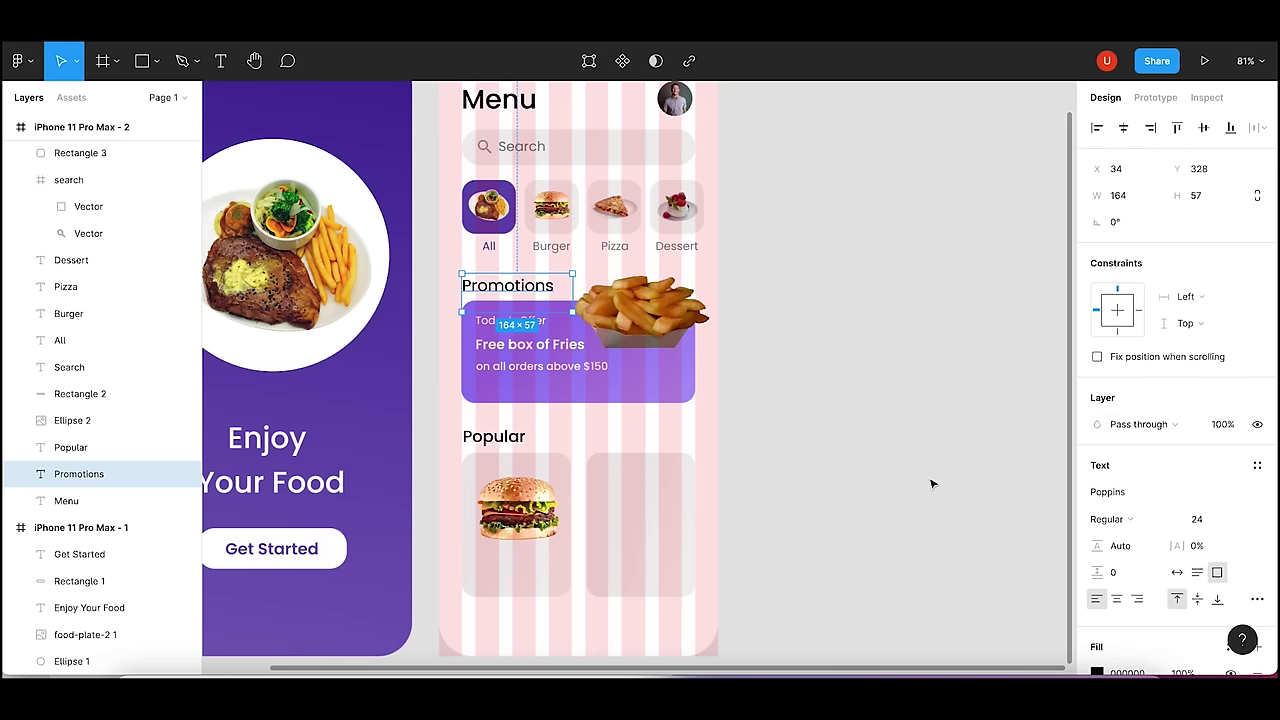
pyautogui.click(930, 485)
pyautogui.click(490, 437)
pyautogui.click(1110, 519)
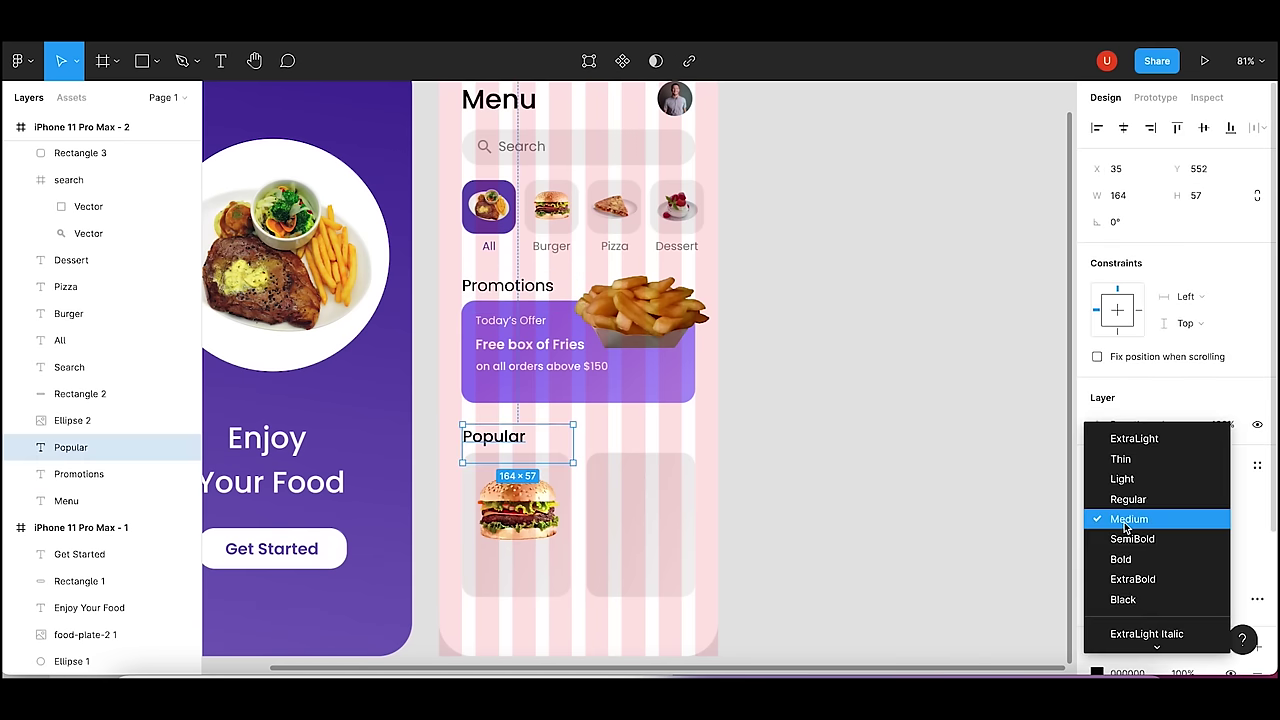
pyautogui.click(1115, 498)
pyautogui.click(896, 513)
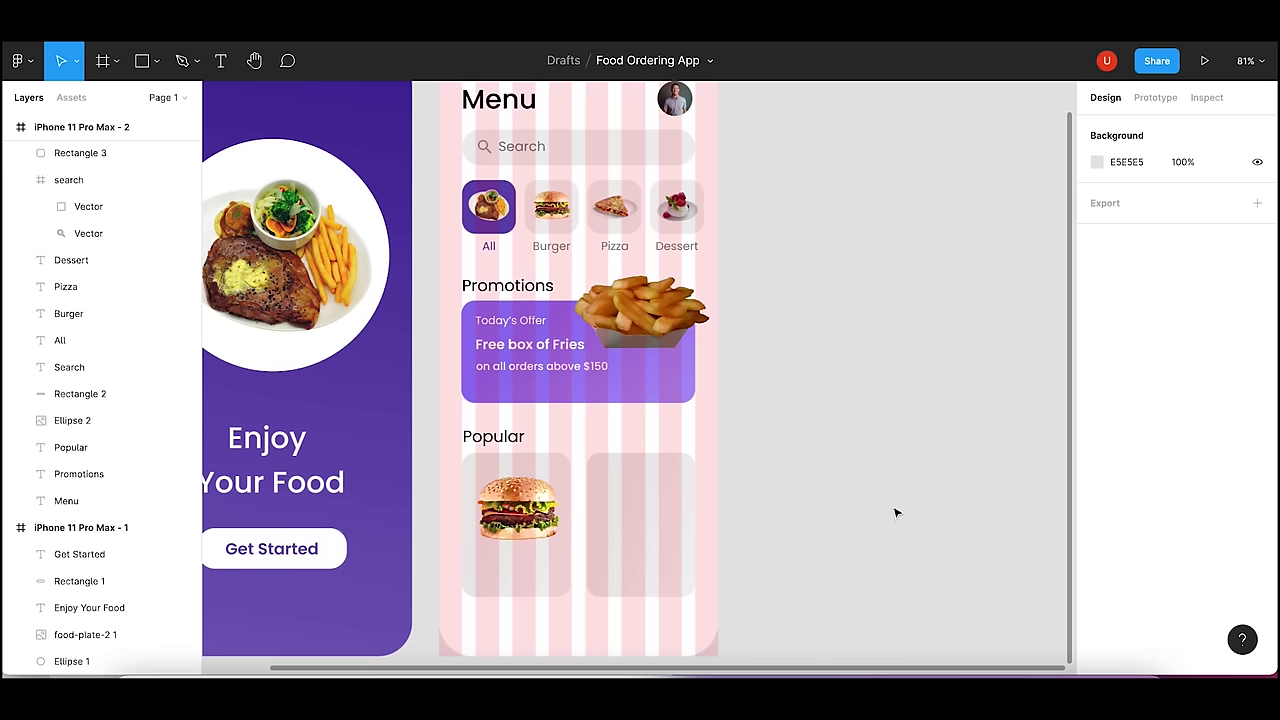
# - Paste a copy of the Popular heading below the burger, then delete it
pyautogui.click(503, 438)
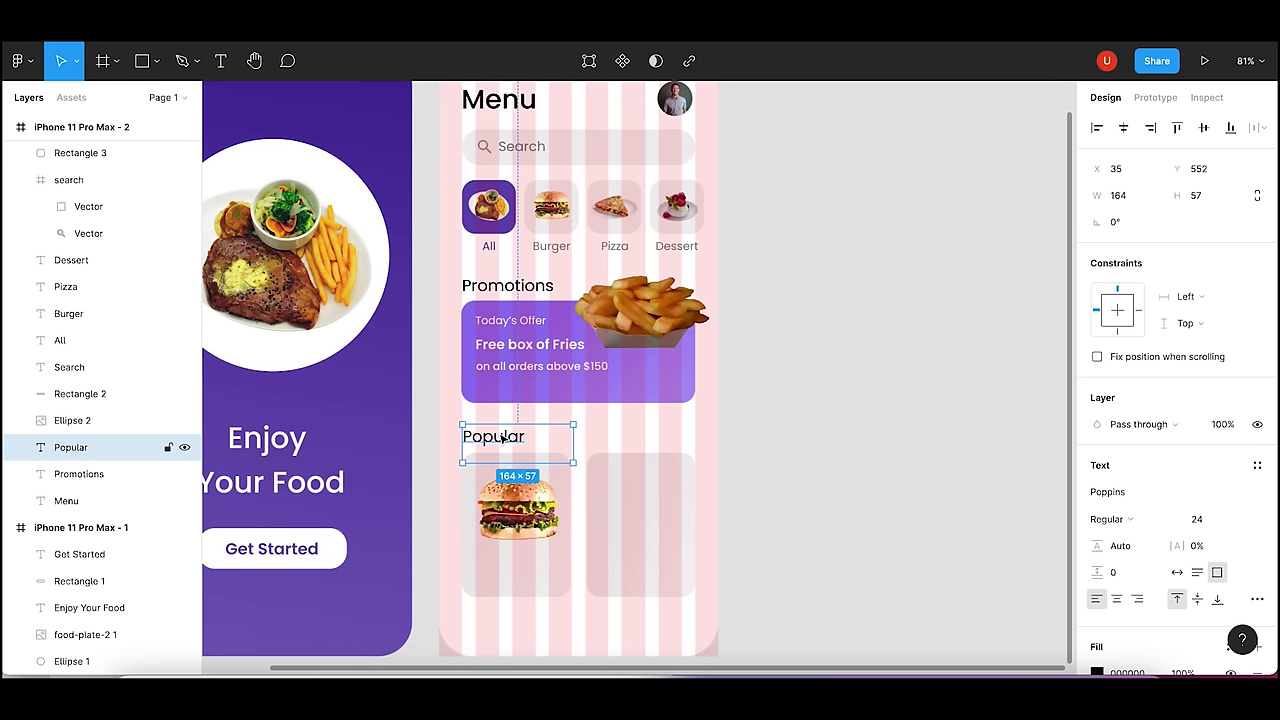
pyautogui.hotkey('ctrl', 'c')
pyautogui.hotkey('ctrl', 'v')
pyautogui.moveTo(502, 436); pyautogui.dragTo(507, 568)
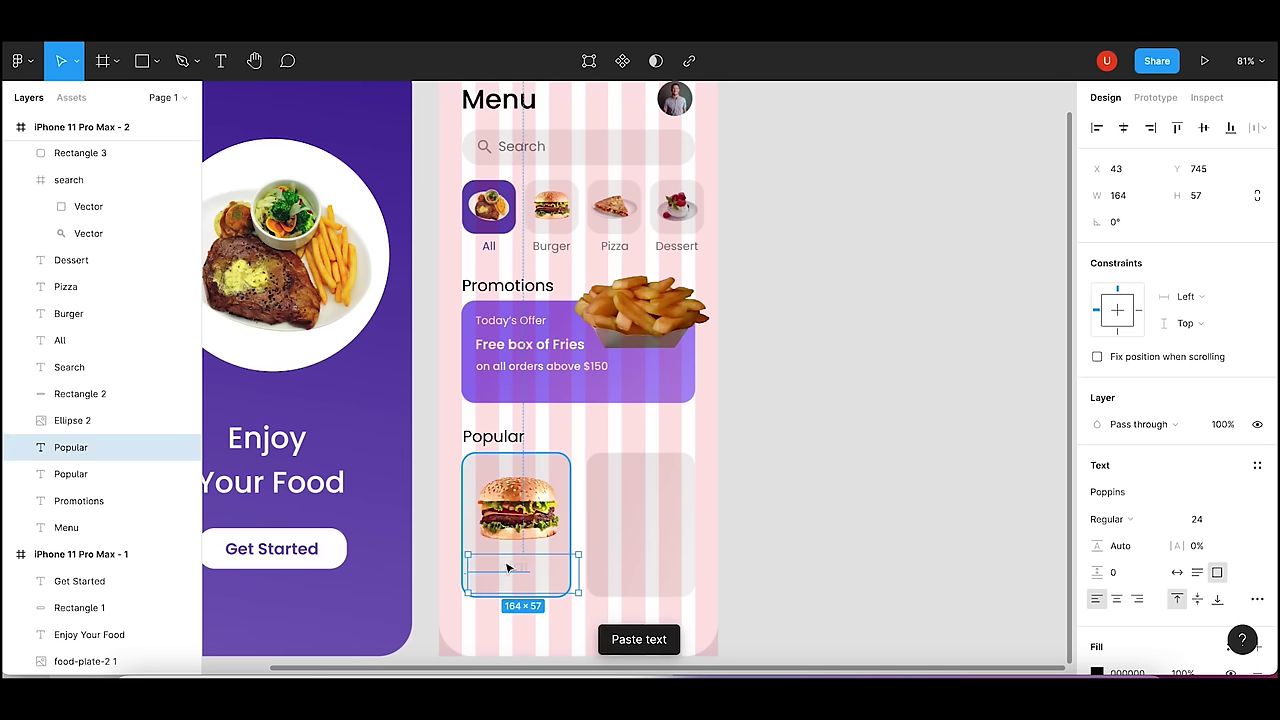
pyautogui.press('Delete')
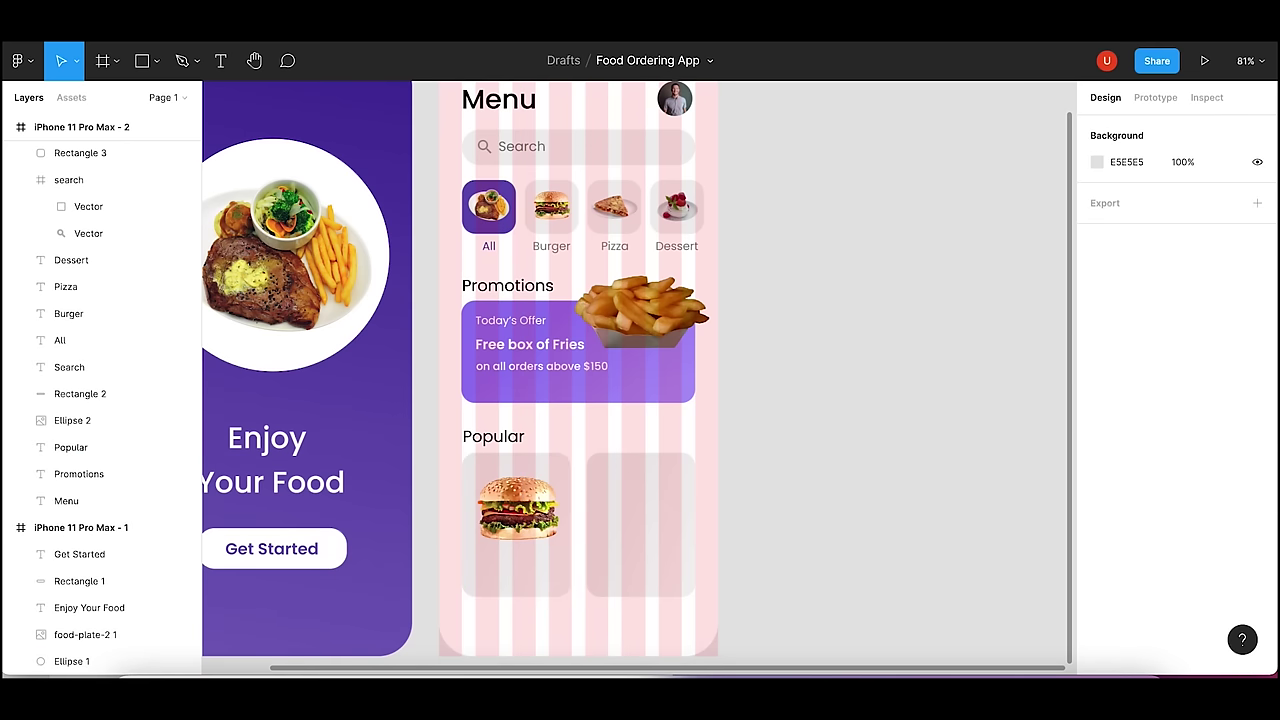
# - Add a 'Beef Burger' text label at size 18 below the burger
pyautogui.press('t')
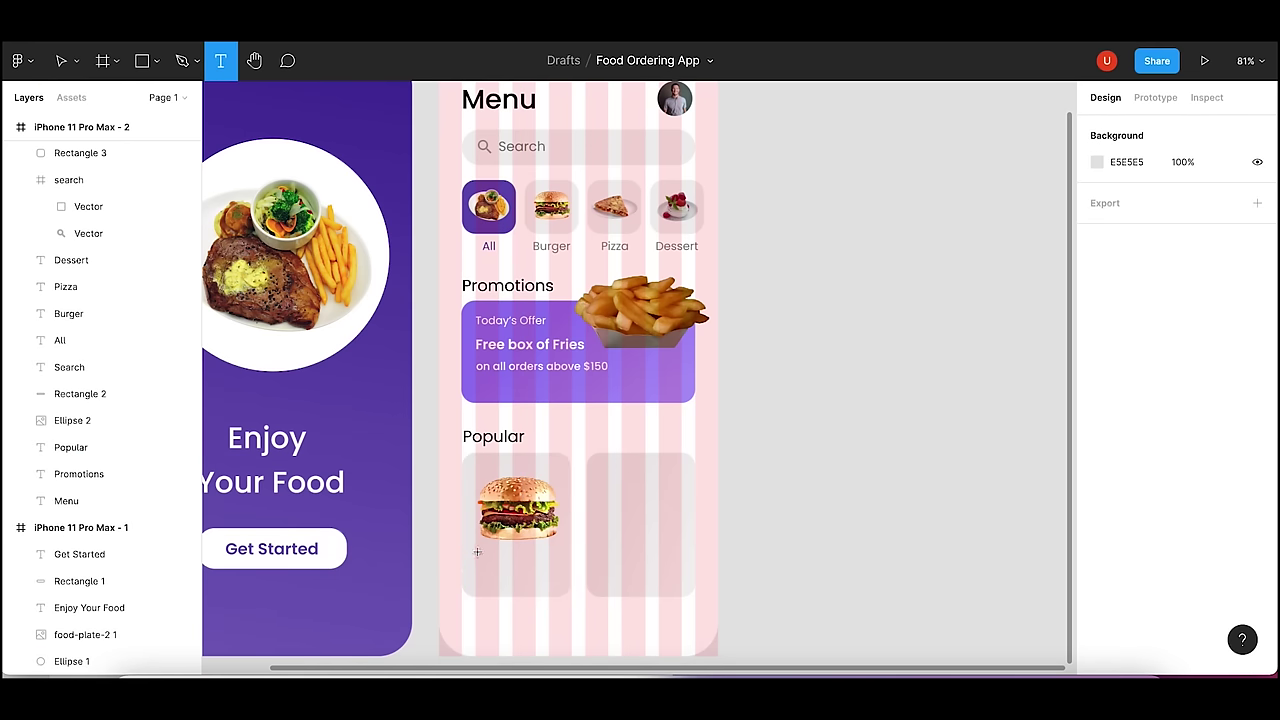
pyautogui.moveTo(477, 552); pyautogui.dragTo(545, 571)
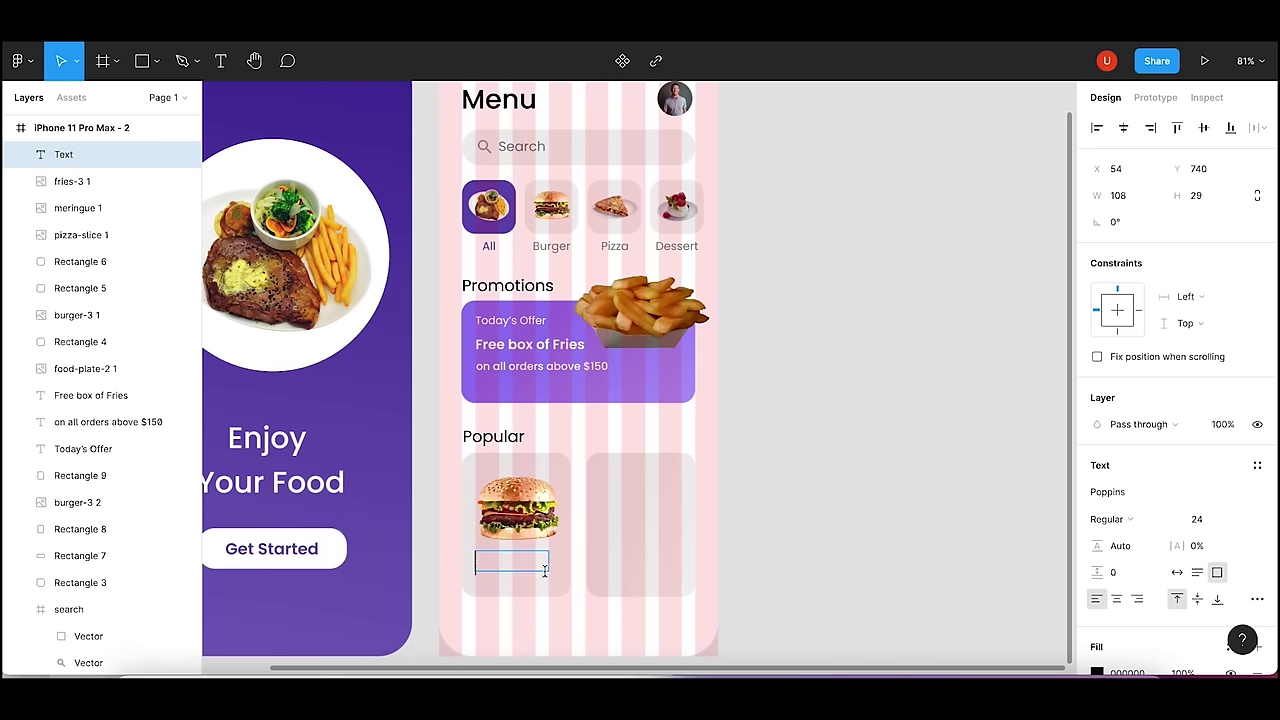
pyautogui.write('Beef')
pyautogui.write(' Burger')
pyautogui.press('Escape')
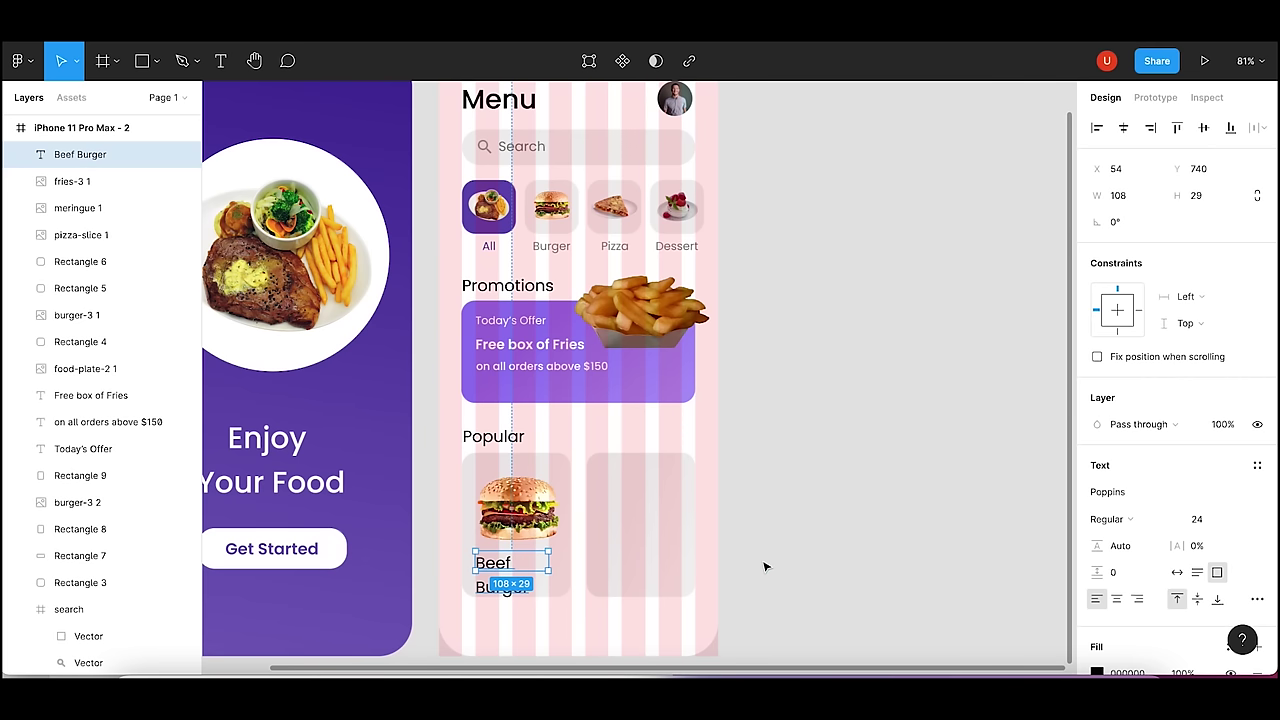
pyautogui.click(1219, 526)
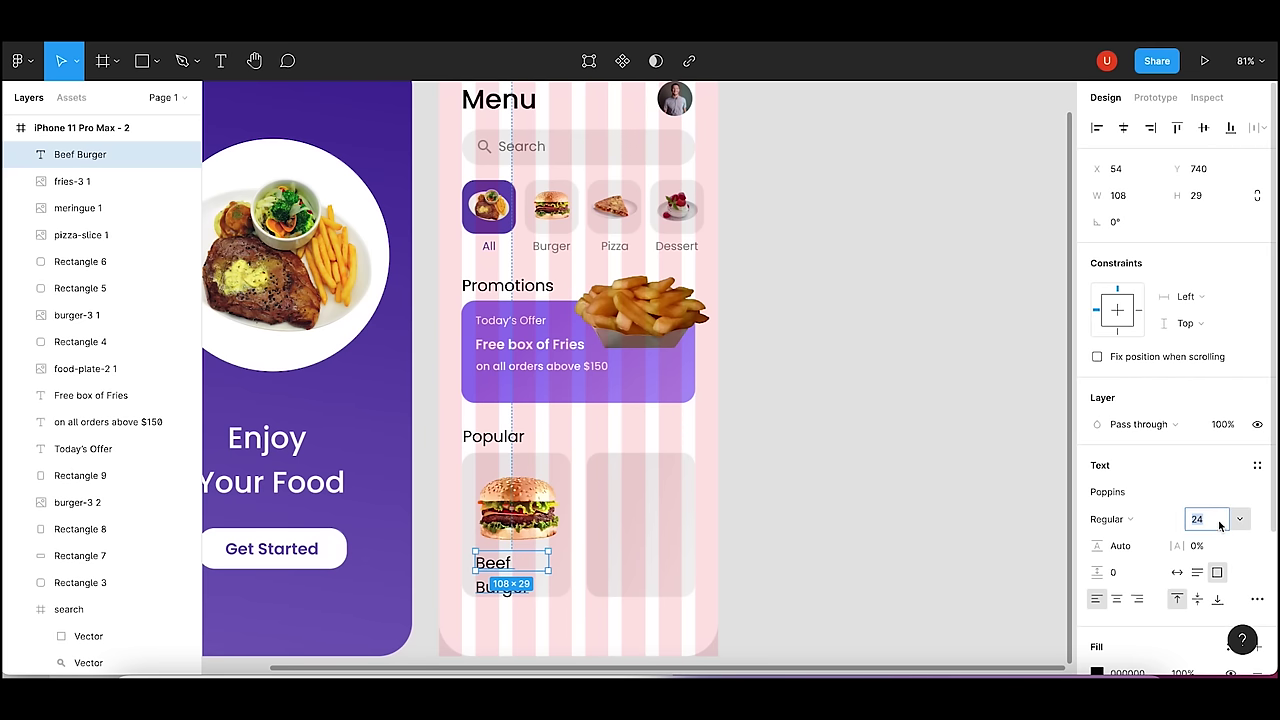
pyautogui.write('18')
pyautogui.press('Return')
pyautogui.click(830, 514)
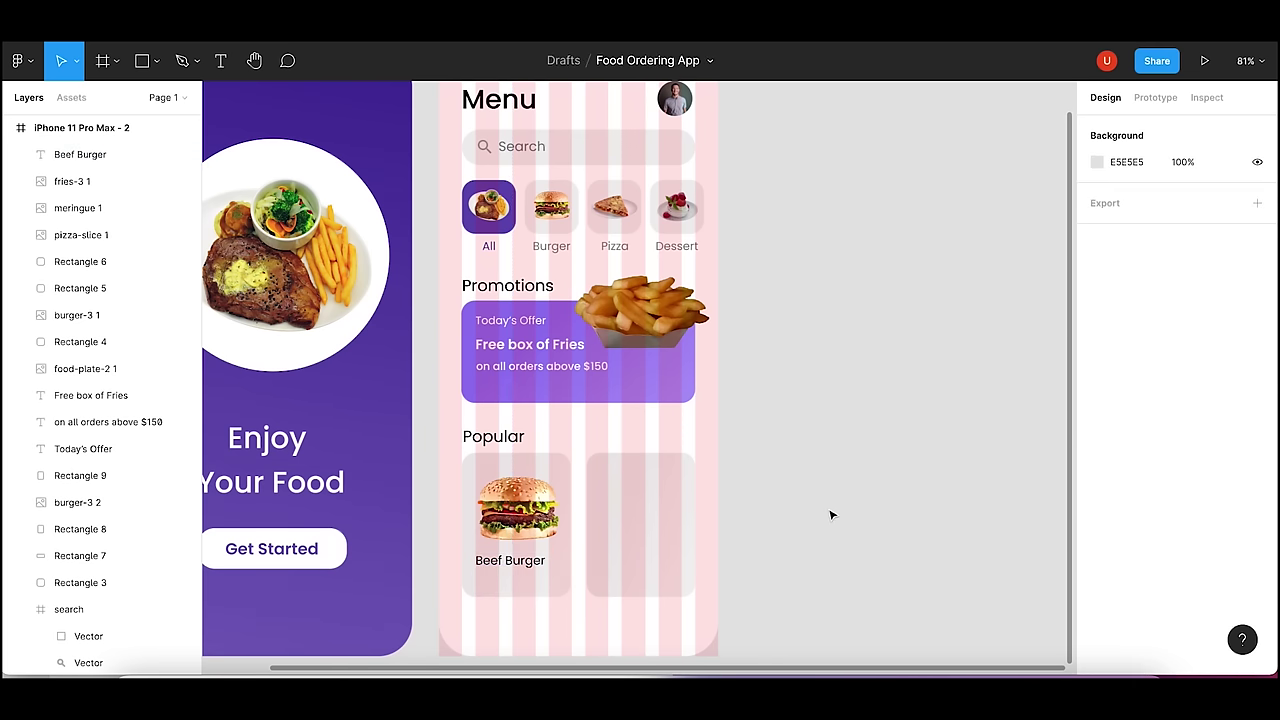
# - Reposition the Beef Burger label, duplicate it below, and shrink the original's font size
pyautogui.click(546, 561)
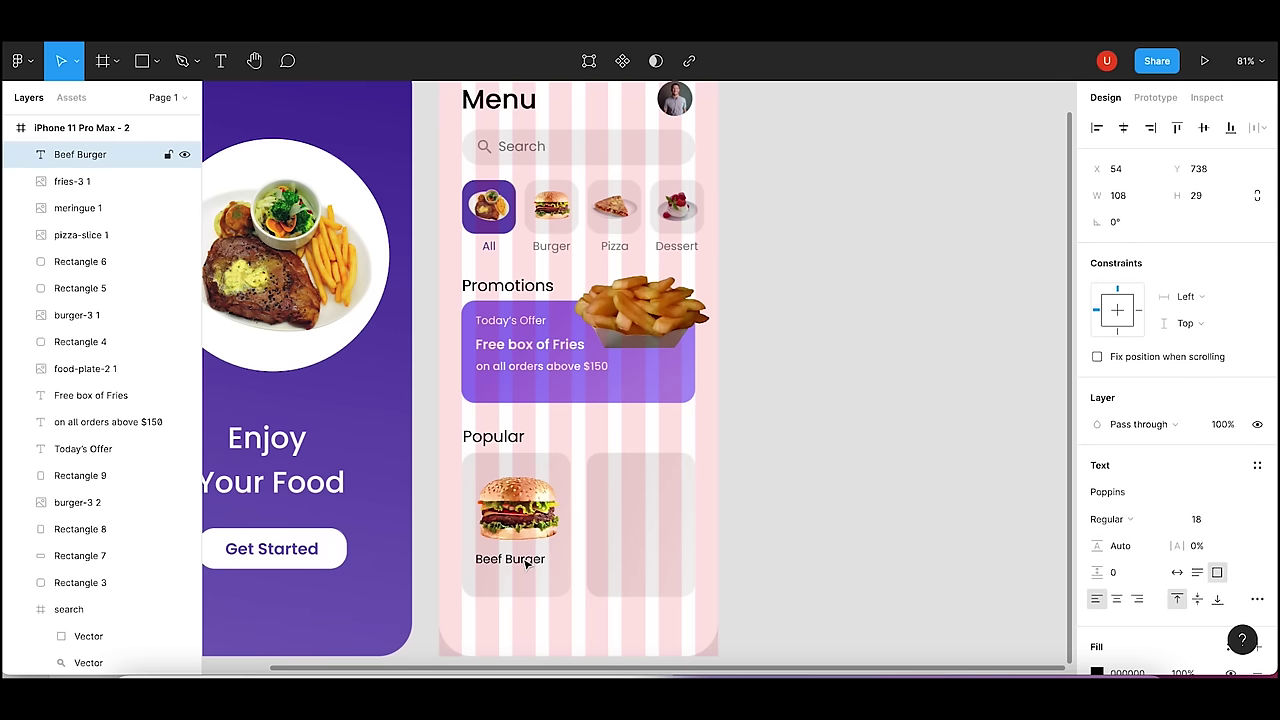
pyautogui.click(519, 510)
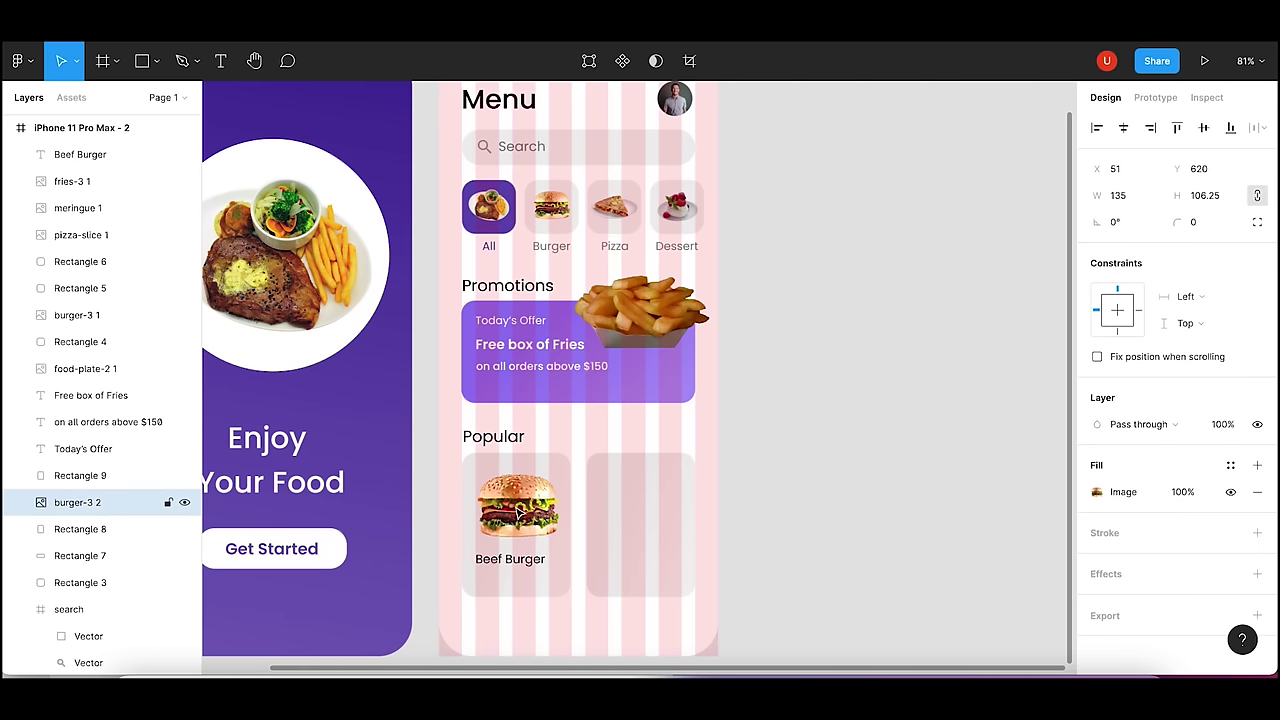
pyautogui.moveTo(506, 564); pyautogui.dragTo(500, 570)
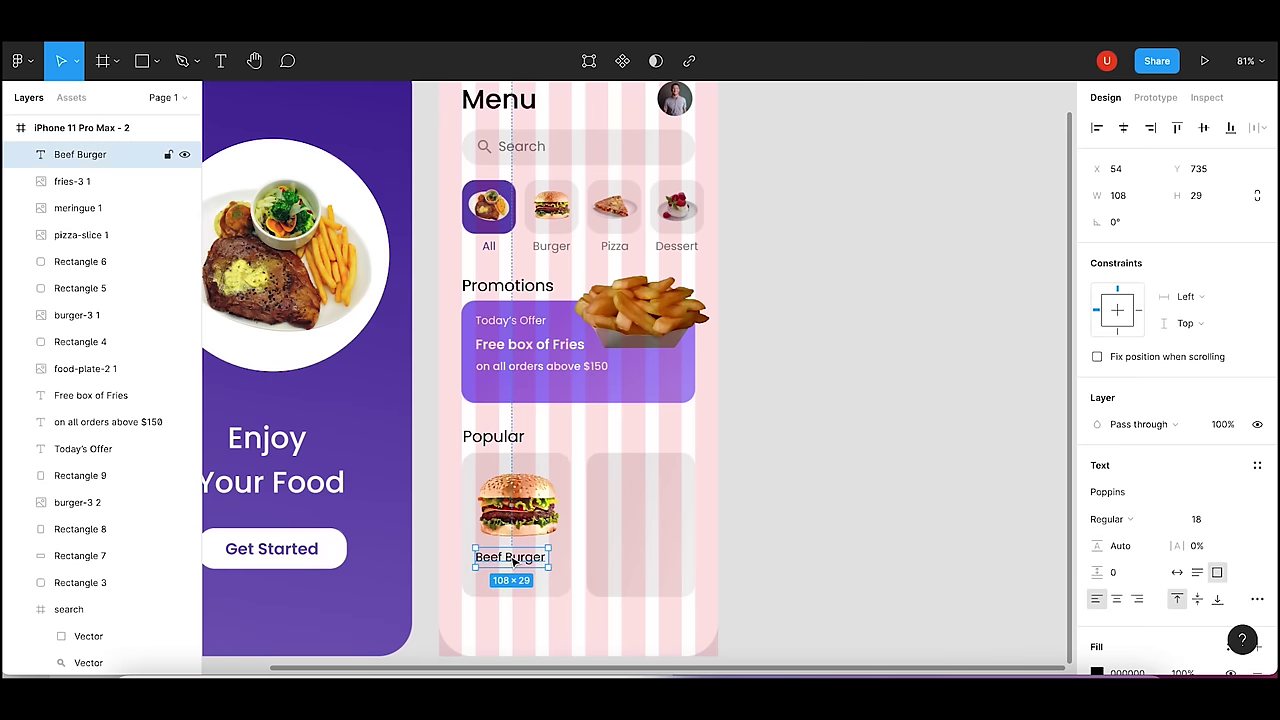
pyautogui.hotkey('ctrl', 'v')
pyautogui.hotkey('shift', 'Down')
pyautogui.hotkey('shift', 'Down')
pyautogui.hotkey('shift', 'Down')
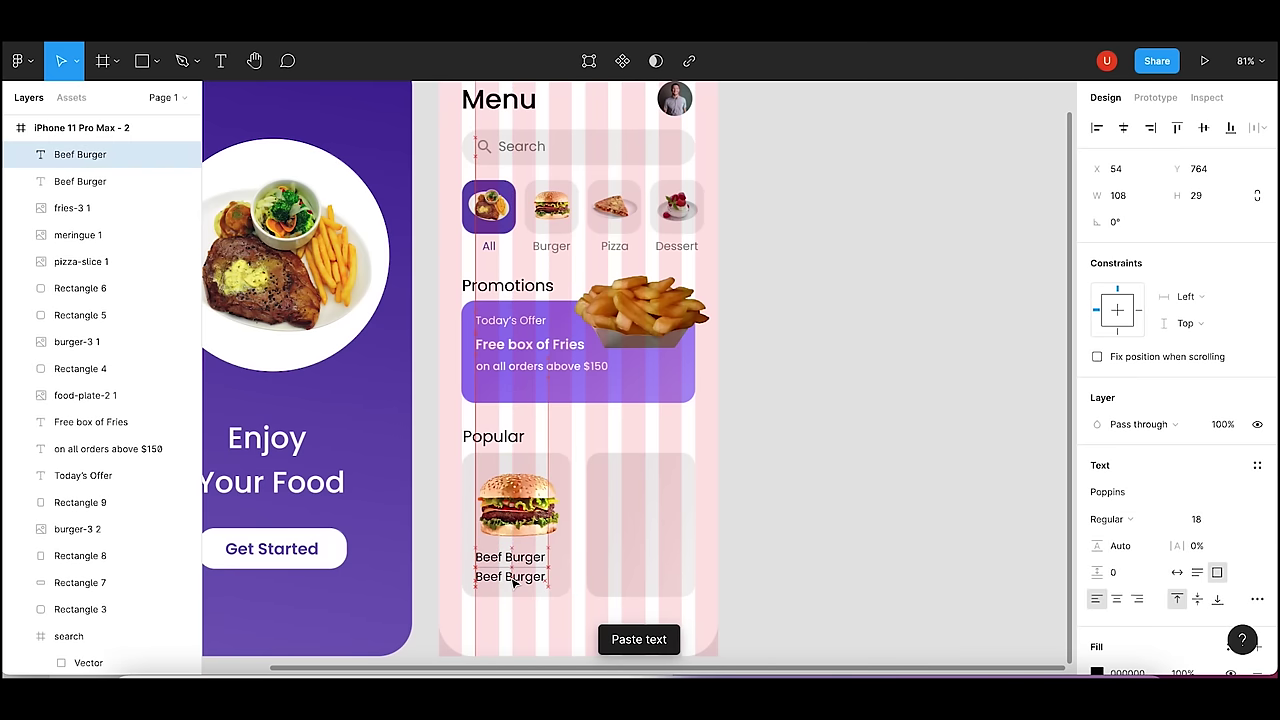
pyautogui.click(520, 566)
pyautogui.click(1200, 519)
pyautogui.write('1')
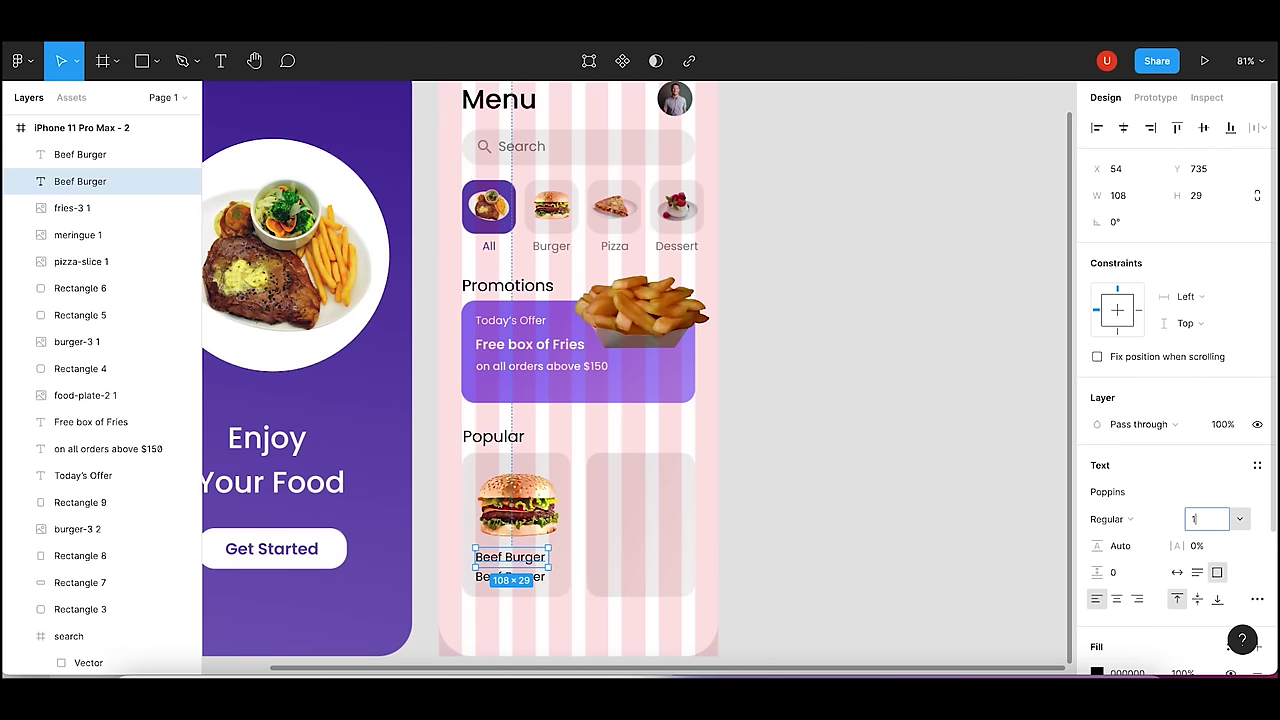
pyautogui.write('2')
pyautogui.press('Return')
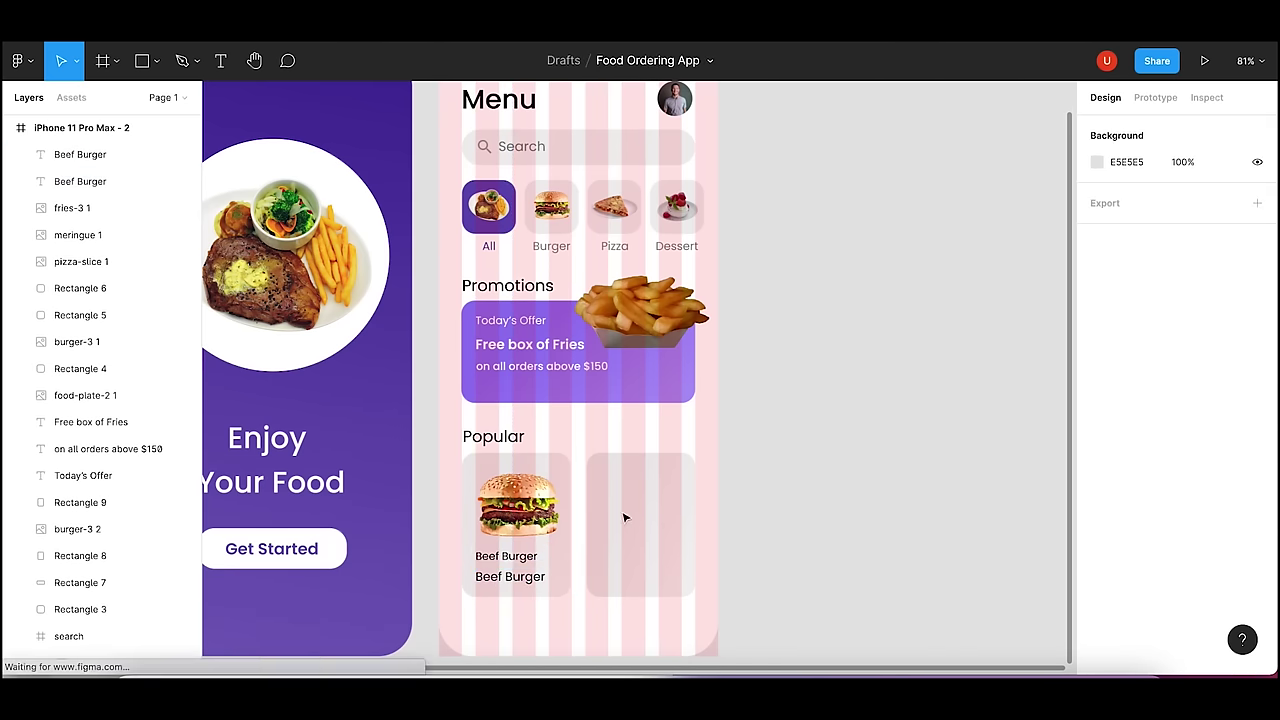
pyautogui.click(886, 514)
# - Change the lower copy's text to '$20' and narrow its box to 53 px
pyautogui.click(522, 558)
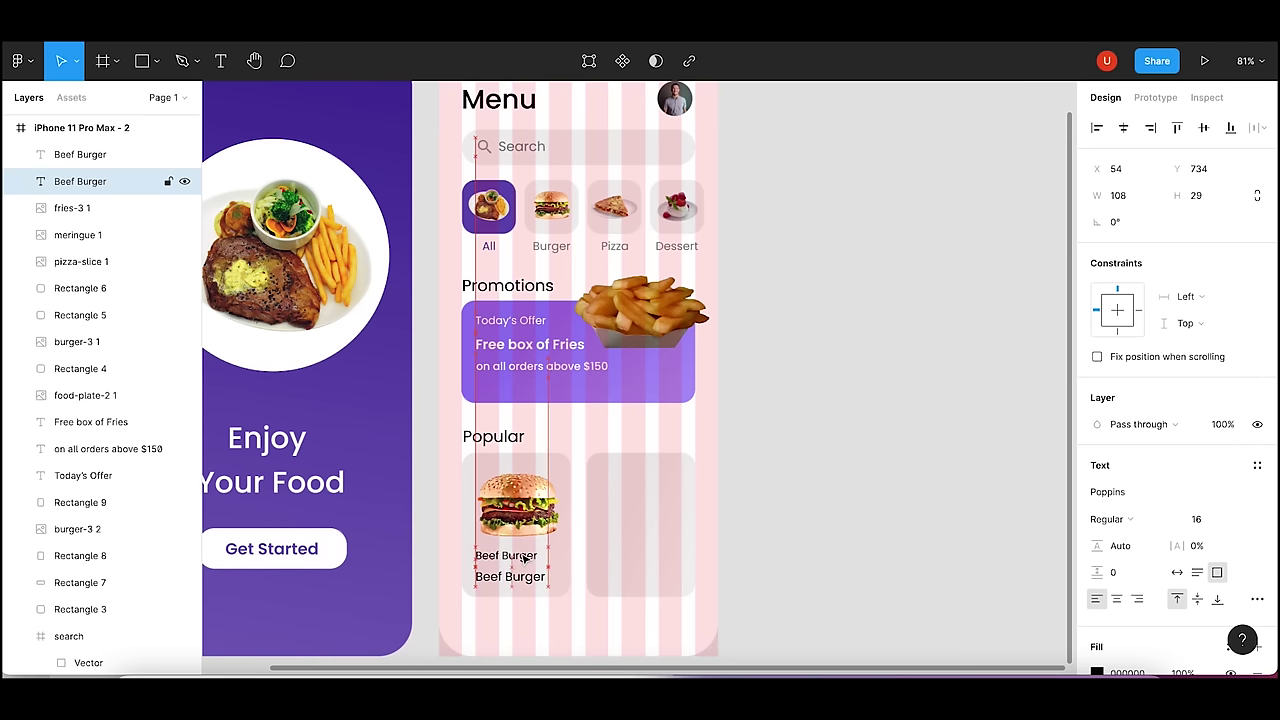
pyautogui.click(510, 578)
pyautogui.doubleClick(486, 578)
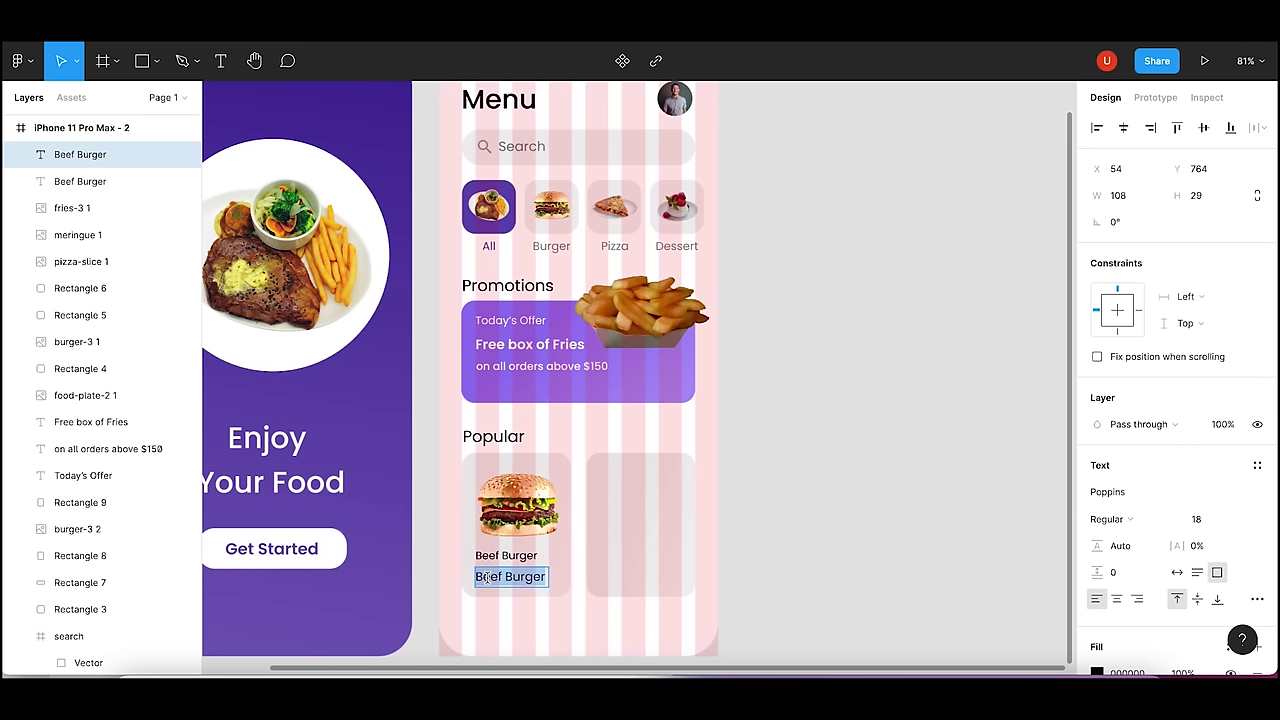
pyautogui.write('$')
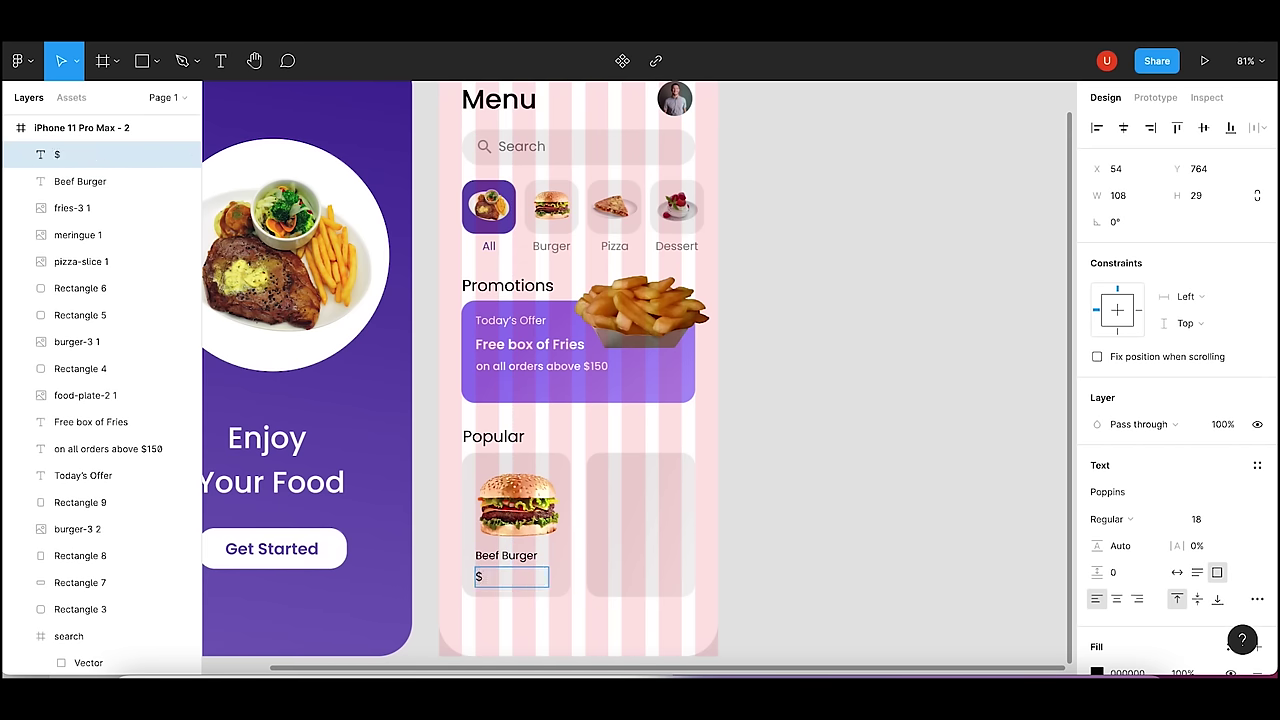
pyautogui.write('20')
pyautogui.press('Escape')
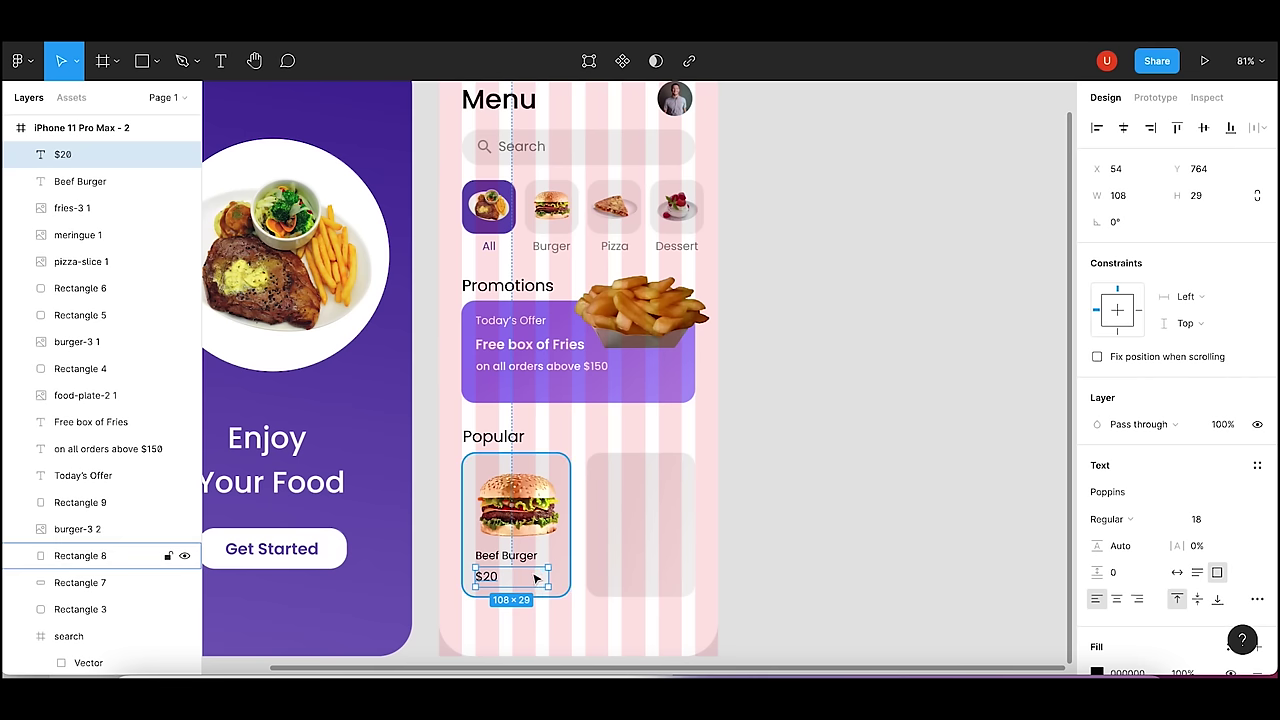
pyautogui.click(549, 582)
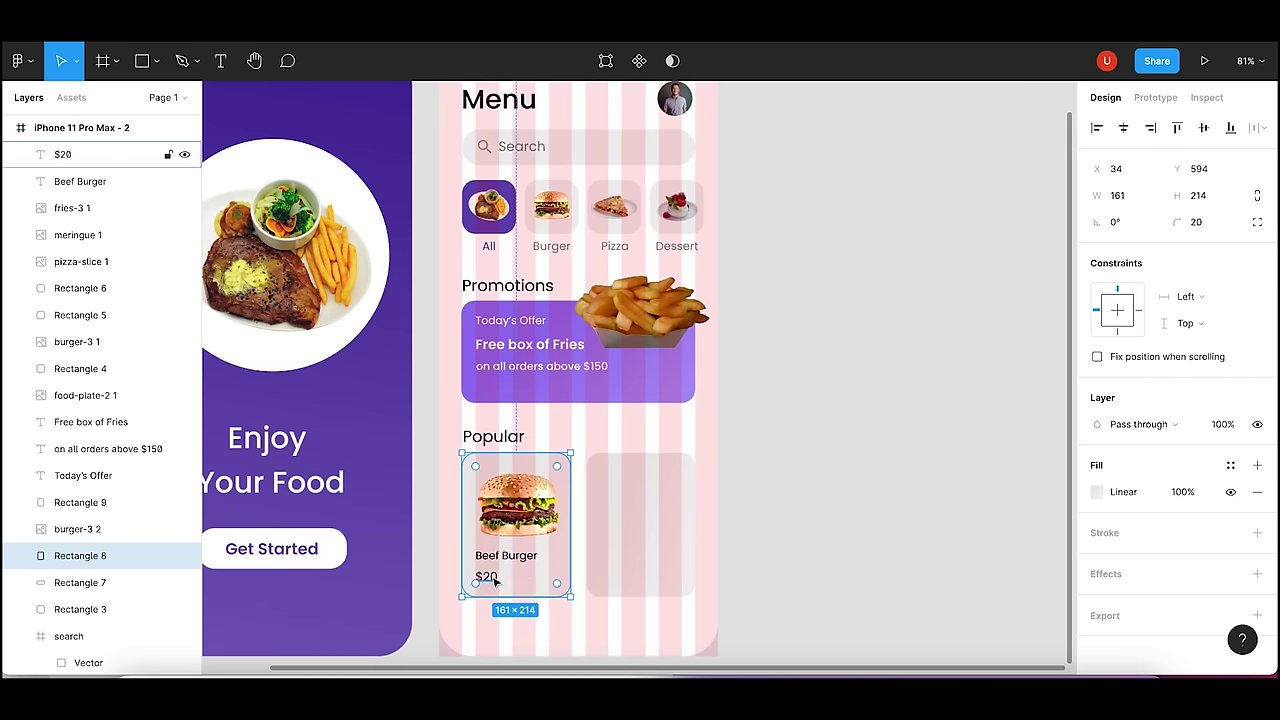
pyautogui.click(488, 578)
pyautogui.moveTo(549, 578); pyautogui.dragTo(512, 578)
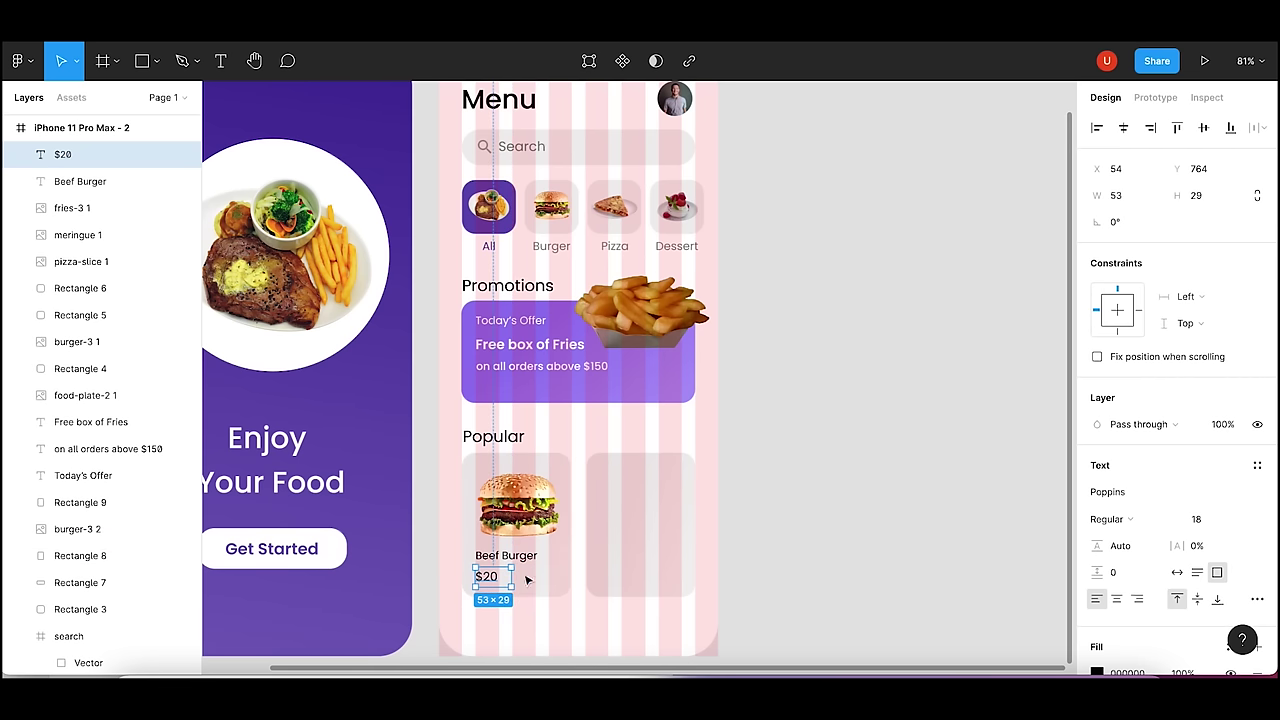
# - Make the $20 price Medium weight and fill it gold, C9AA05
pyautogui.click(1127, 520)
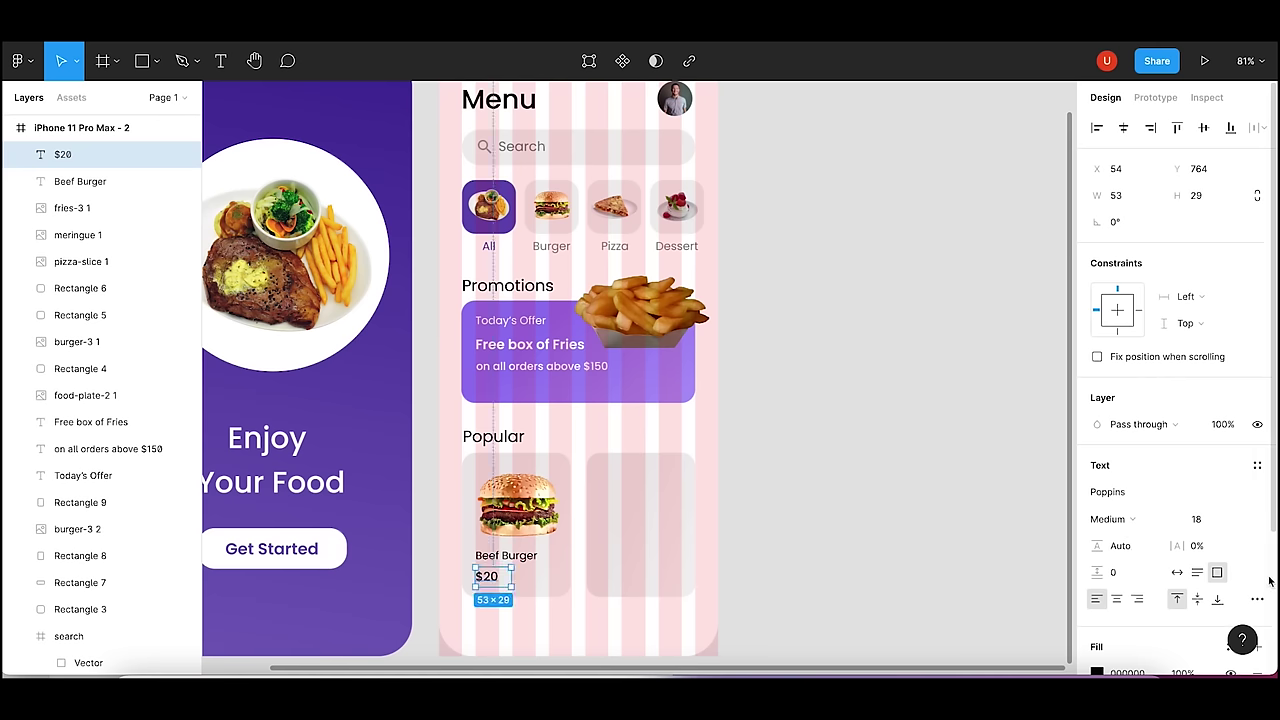
pyautogui.scroll(-3, 1170, 546)
pyautogui.click(1097, 489)
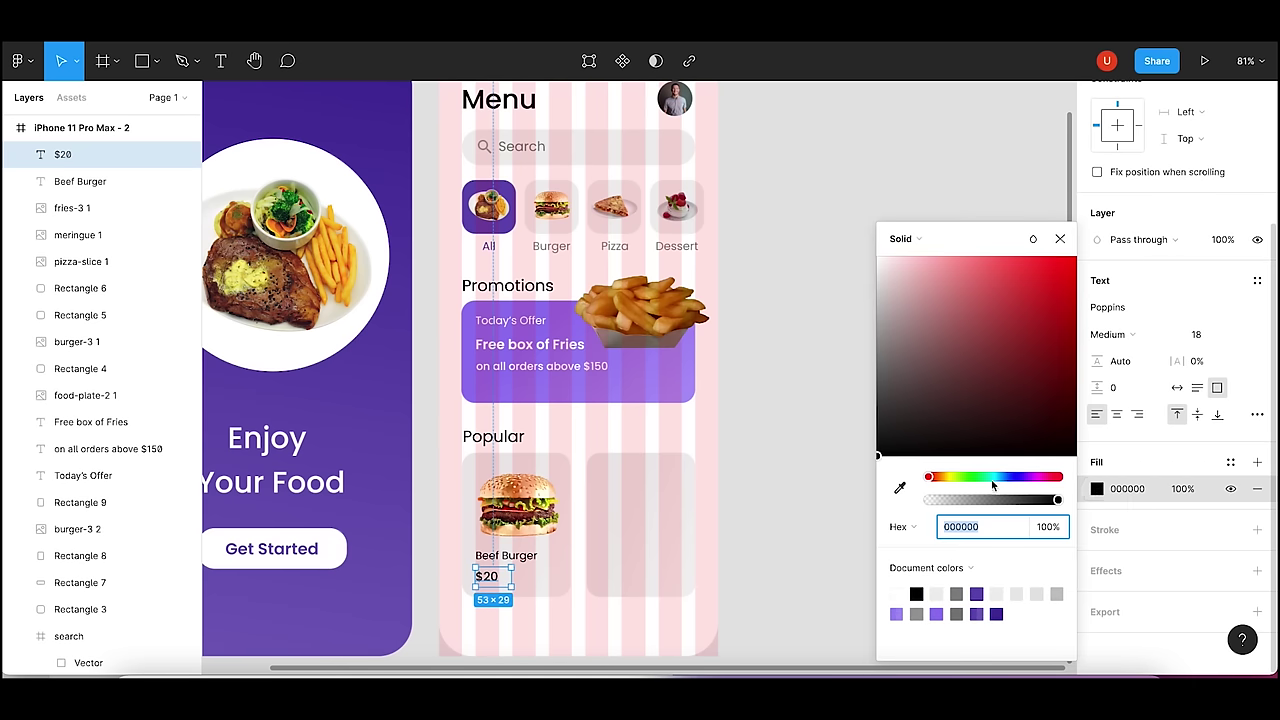
pyautogui.moveTo(953, 477)
pyautogui.mouseDown()
pyautogui.moveTo(966, 477)
pyautogui.moveTo(943, 478)
pyautogui.mouseUp()
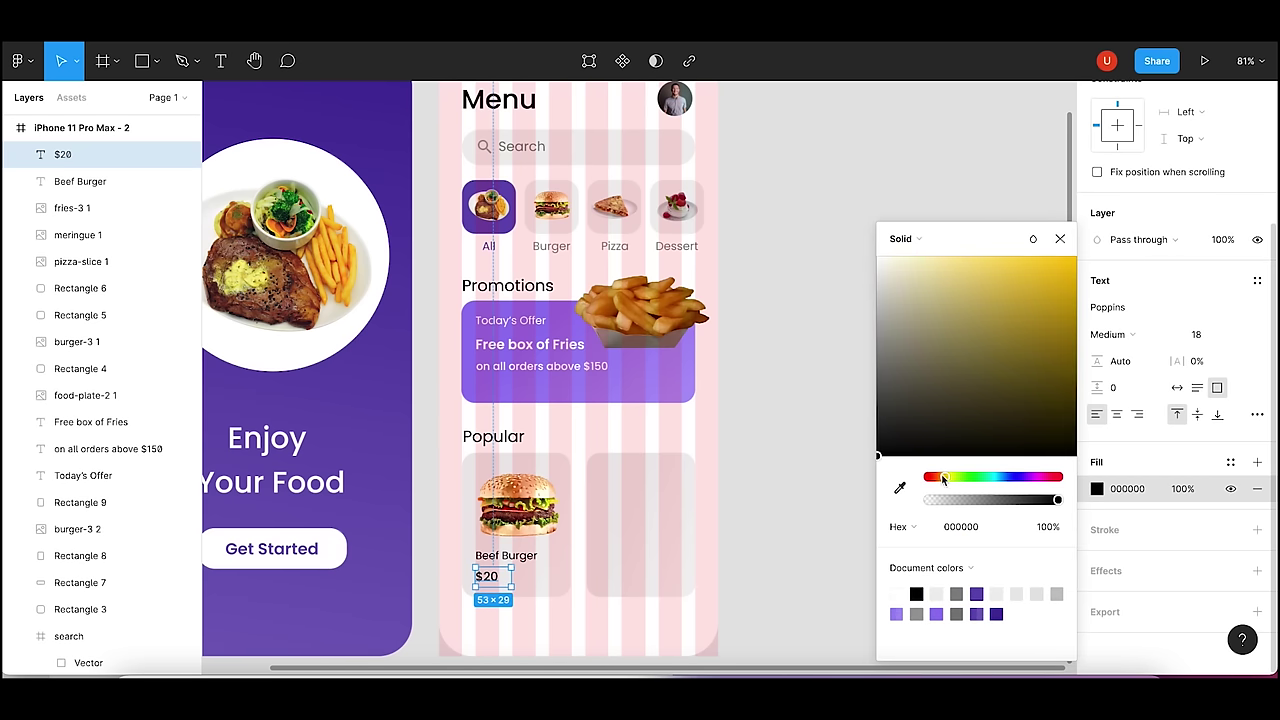
pyautogui.moveTo(1020, 349); pyautogui.dragTo(1069, 311)
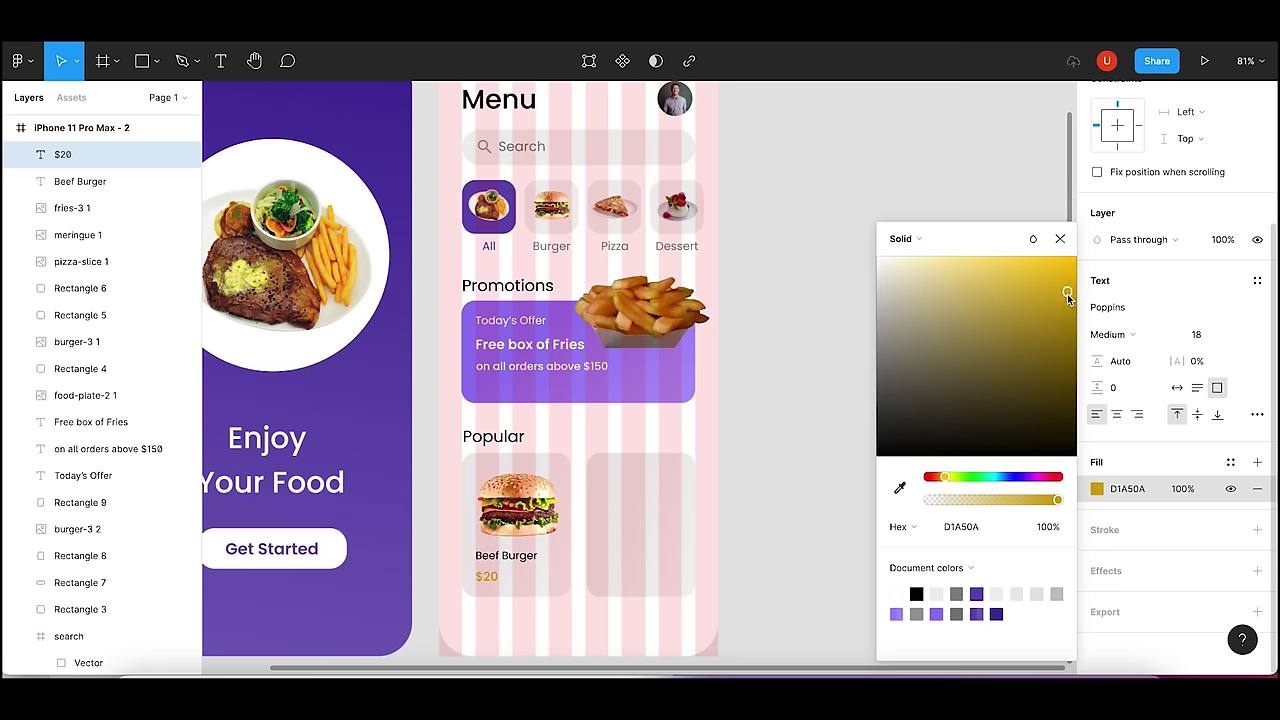
pyautogui.moveTo(1069, 311)
pyautogui.mouseDown()
pyautogui.moveTo(1065, 299)
pyautogui.moveTo(1073, 309)
pyautogui.mouseUp()
pyautogui.click(946, 477)
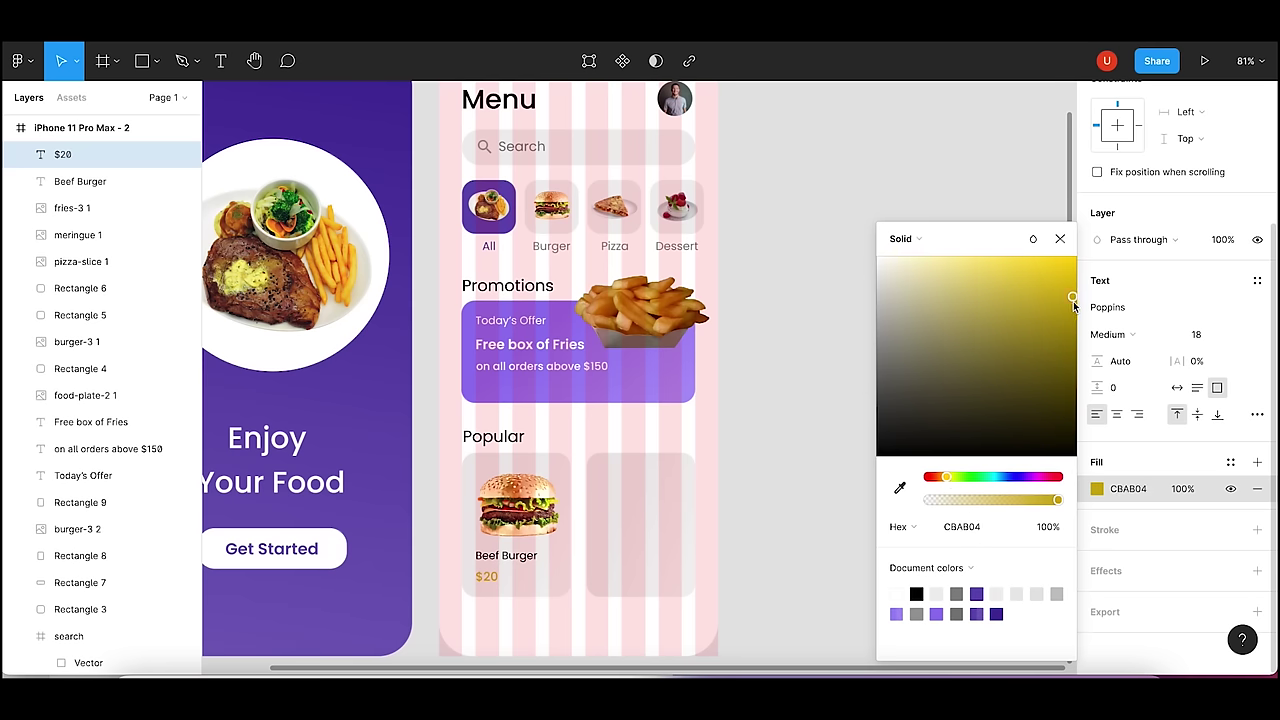
pyautogui.click(1060, 239)
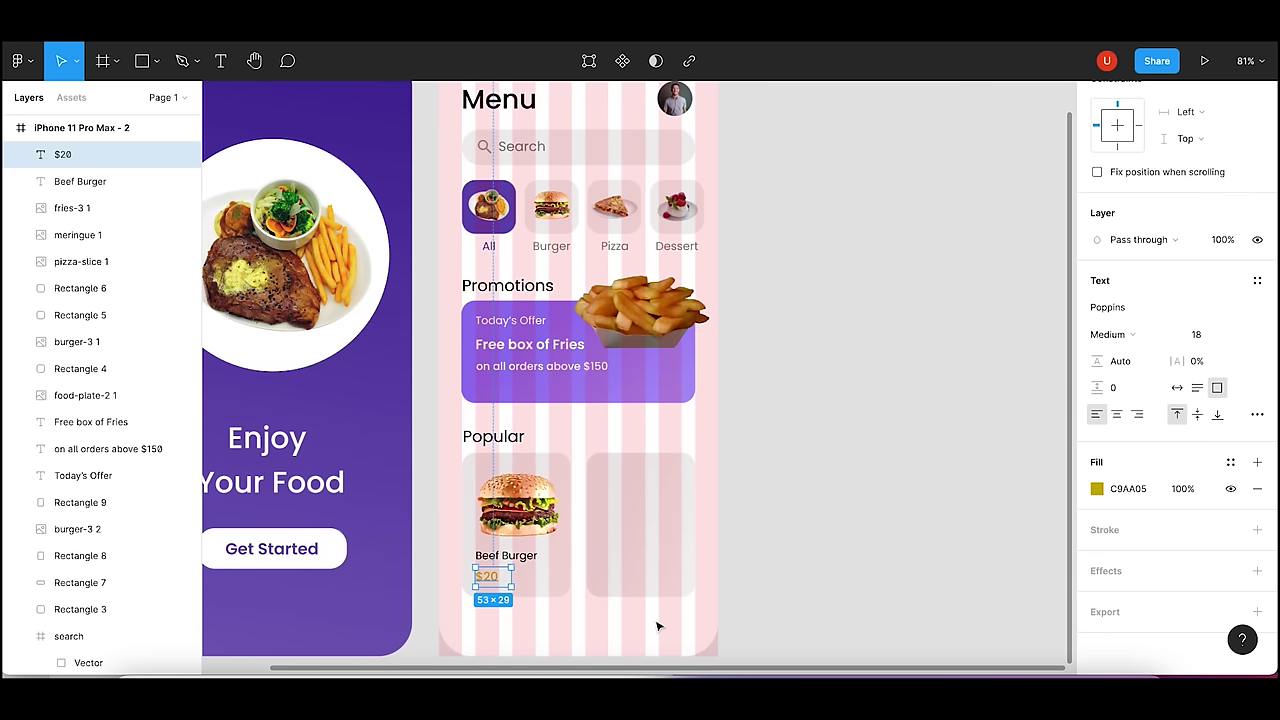
# - Change the $20 price's font weight to SemiBold
pyautogui.click(1112, 334)
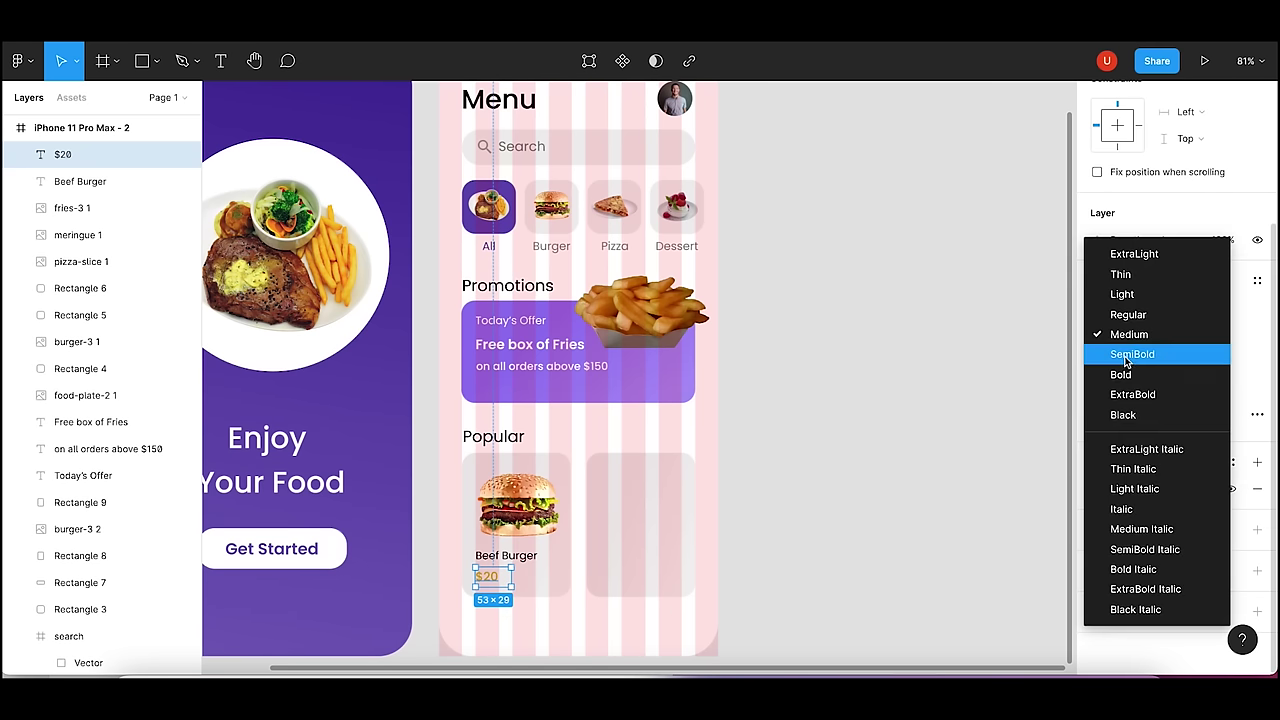
pyautogui.click(1122, 356)
pyautogui.click(943, 435)
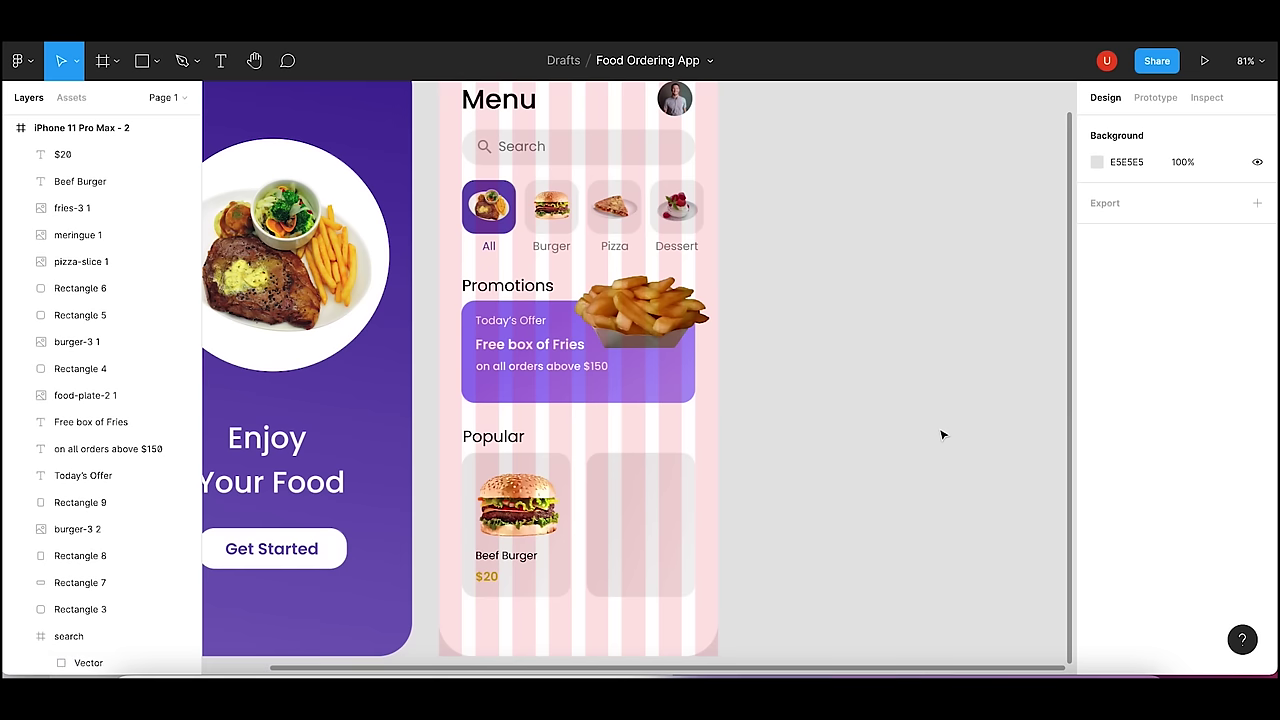
pyautogui.click(489, 579)
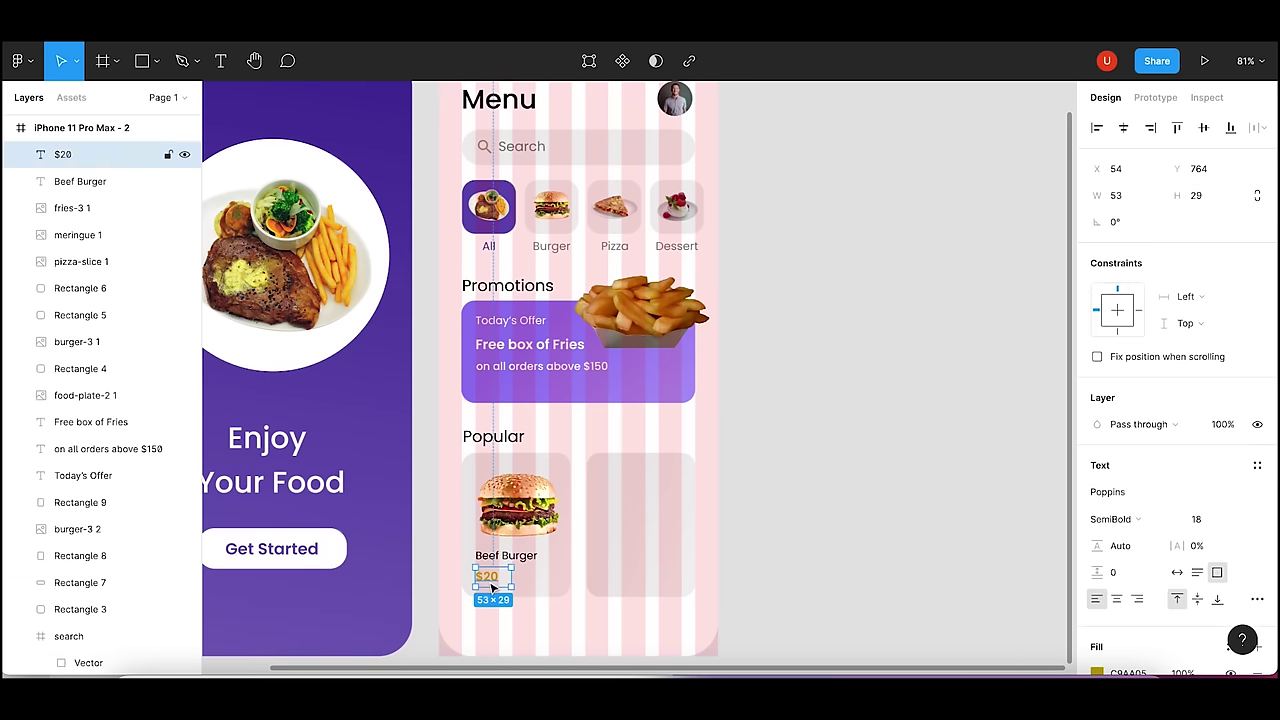
pyautogui.click(868, 489)
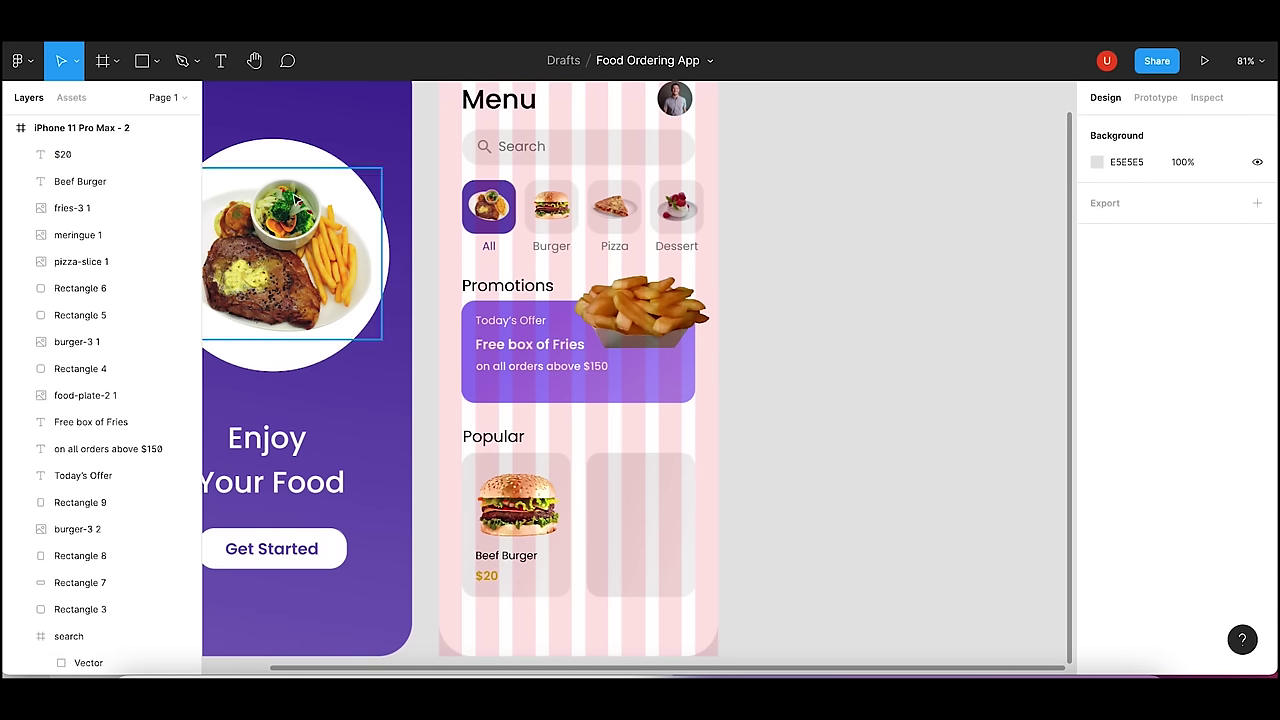
# - Insert a 28×28 add_circle icon from Material Design Icons beside the $20 price
pyautogui.click(18, 60)
pyautogui.moveTo(90, 288)
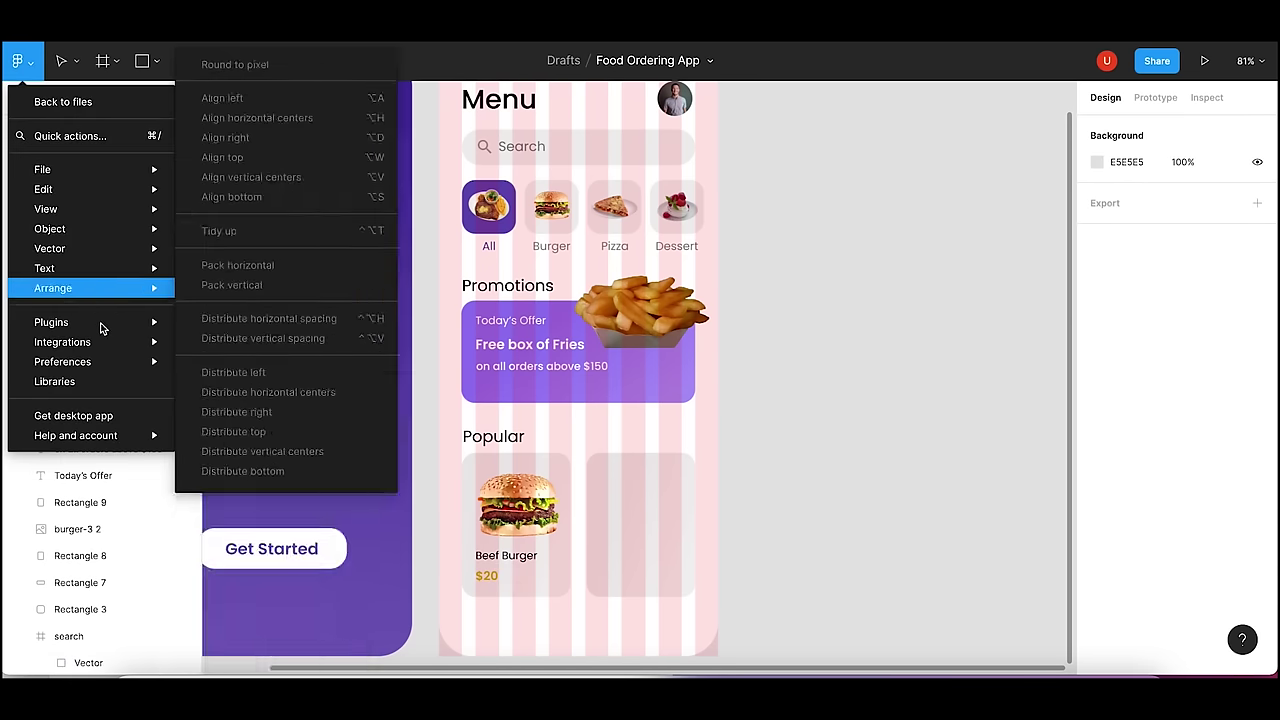
pyautogui.moveTo(51, 322)
pyautogui.click(275, 462)
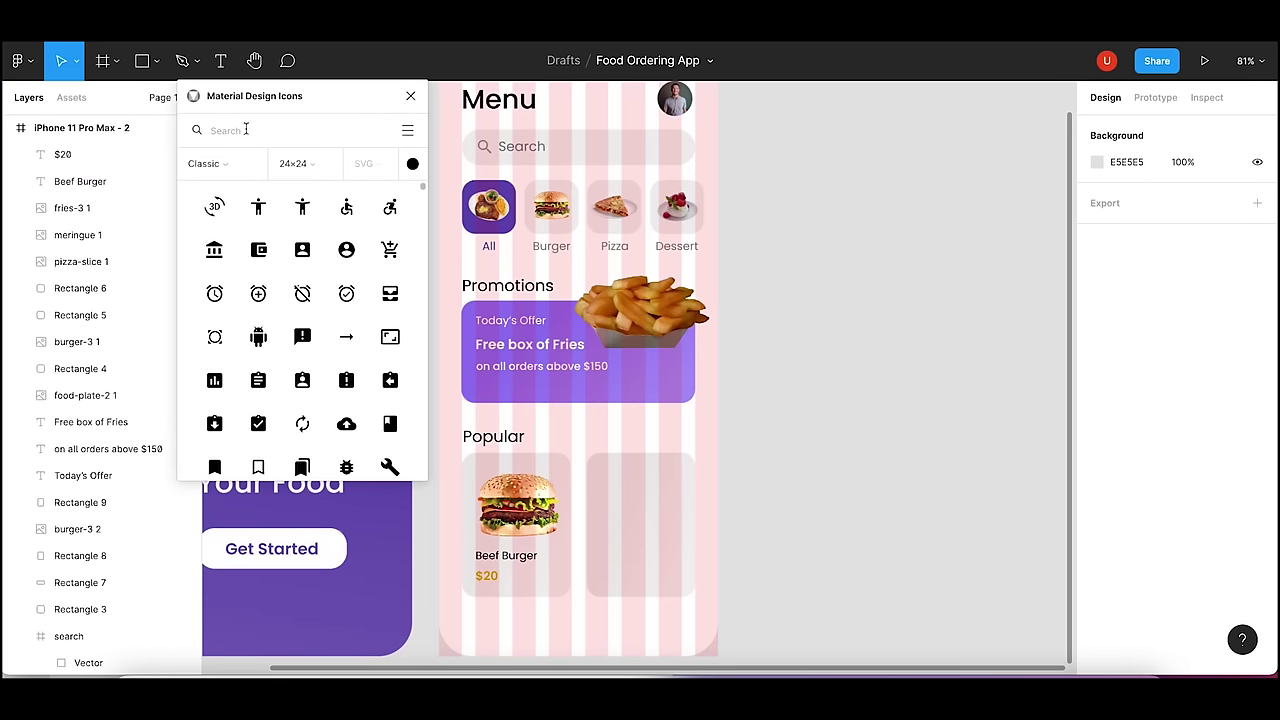
pyautogui.write('add')
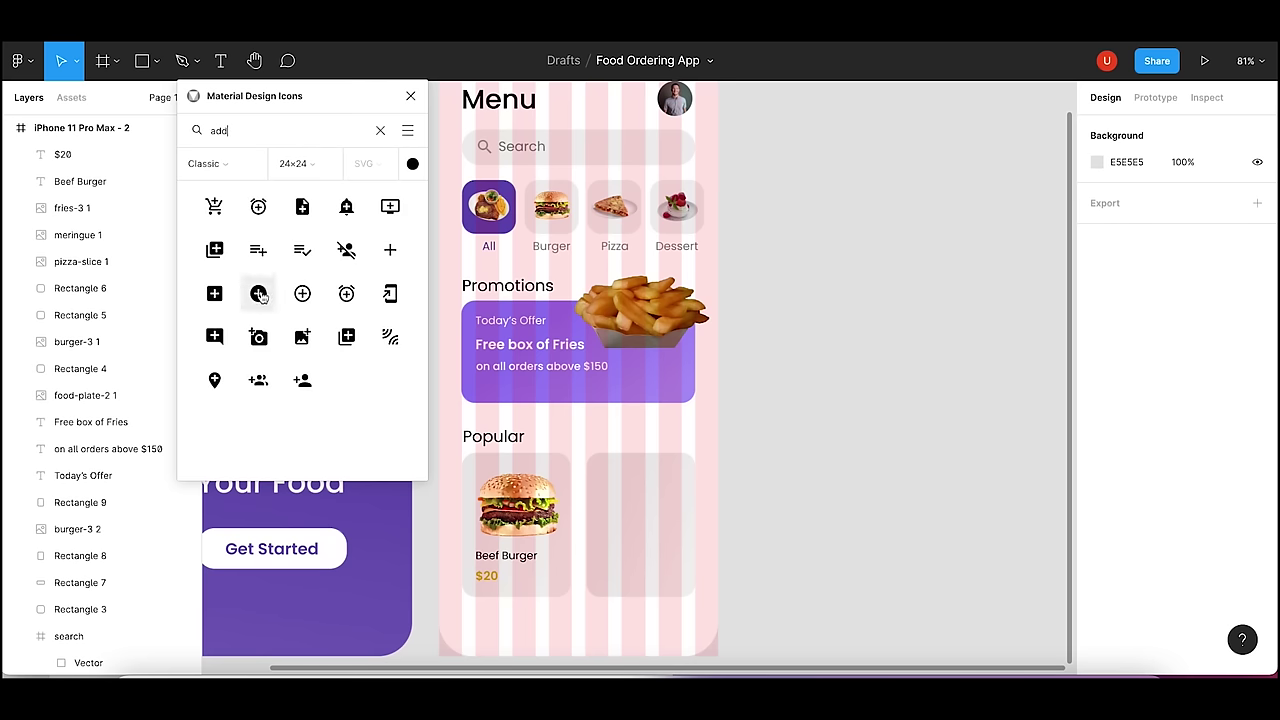
pyautogui.click(505, 463)
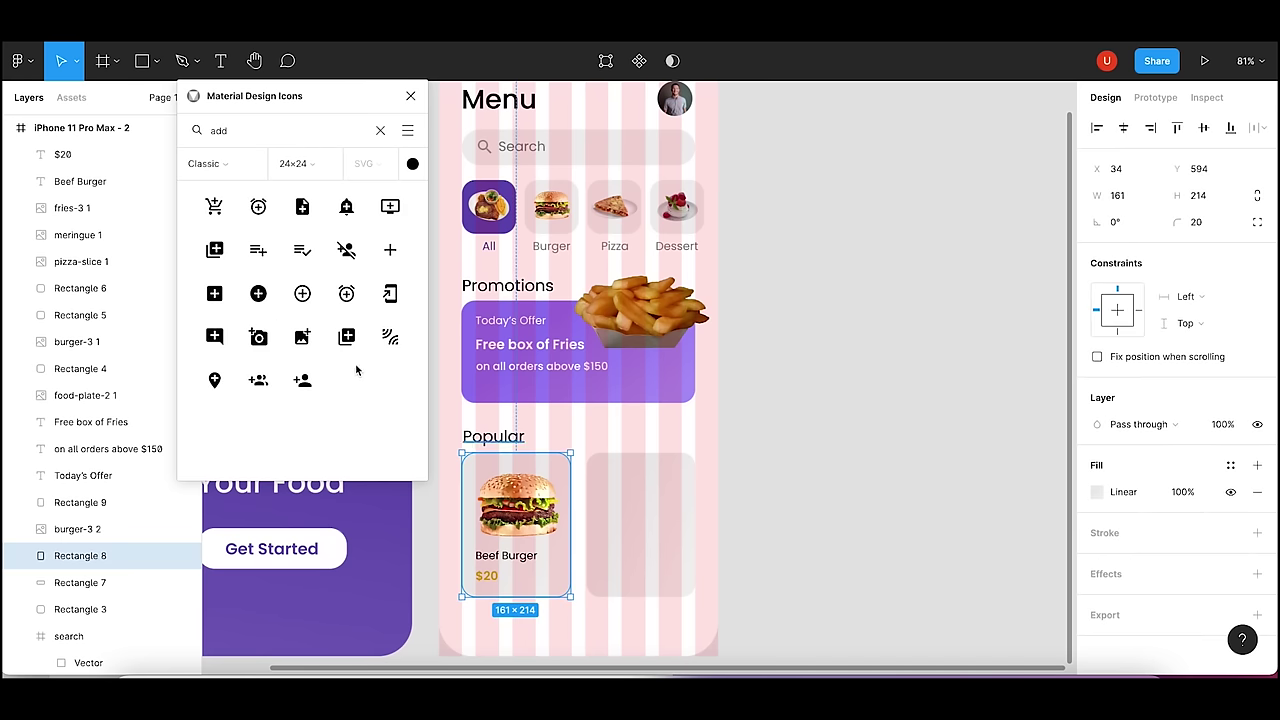
pyautogui.click(258, 293)
pyautogui.moveTo(519, 533)
pyautogui.mouseDown()
pyautogui.moveTo(551, 590)
pyautogui.moveTo(518, 522)
pyautogui.mouseUp()
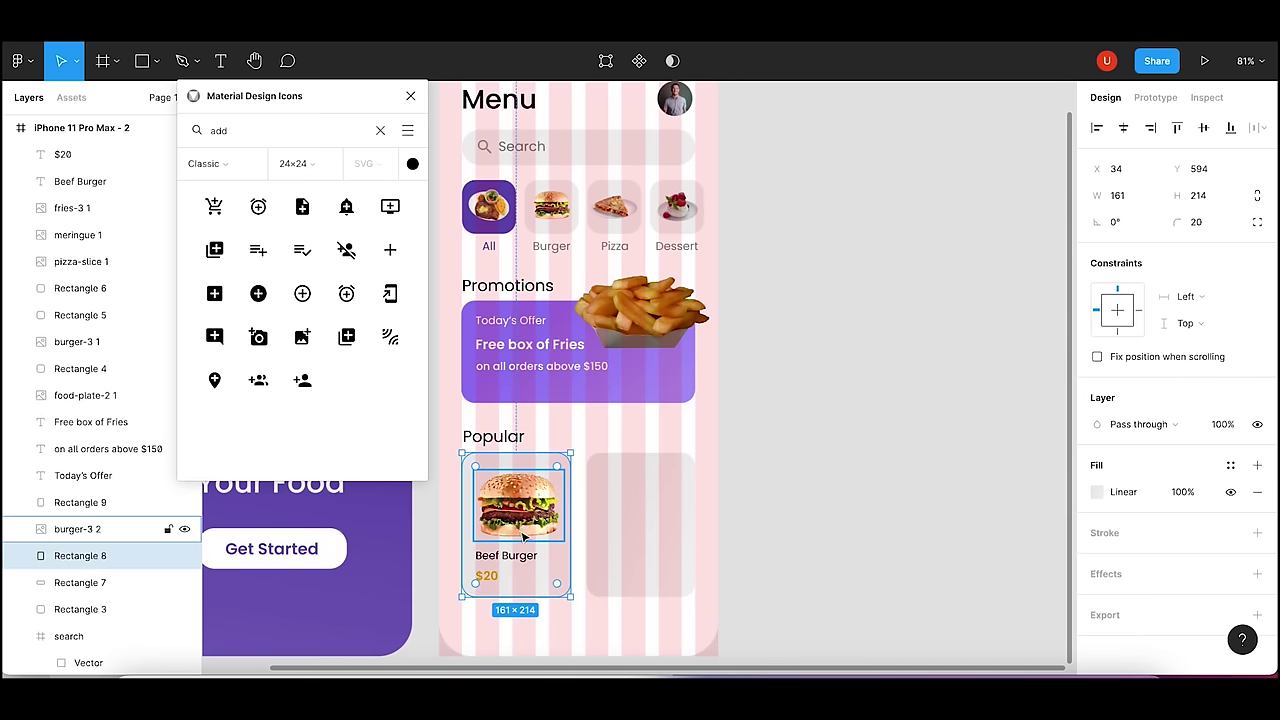
pyautogui.click(258, 293)
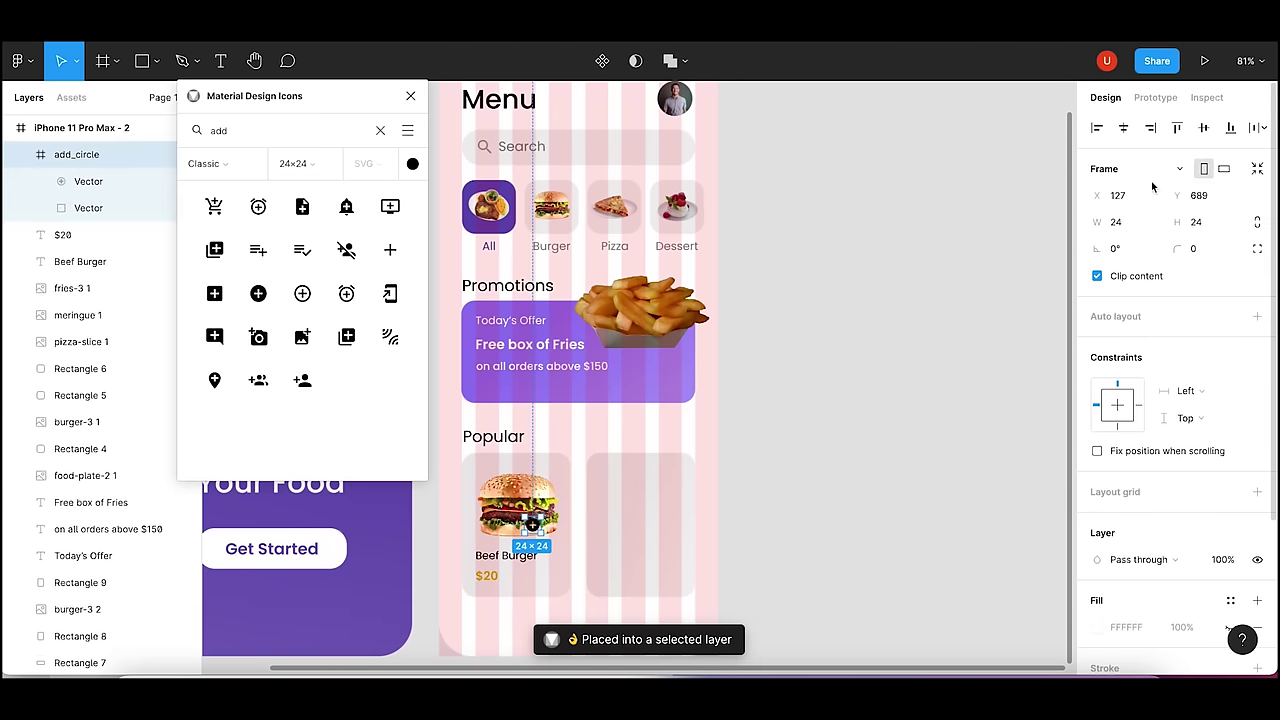
pyautogui.moveTo(536, 528); pyautogui.dragTo(552, 578)
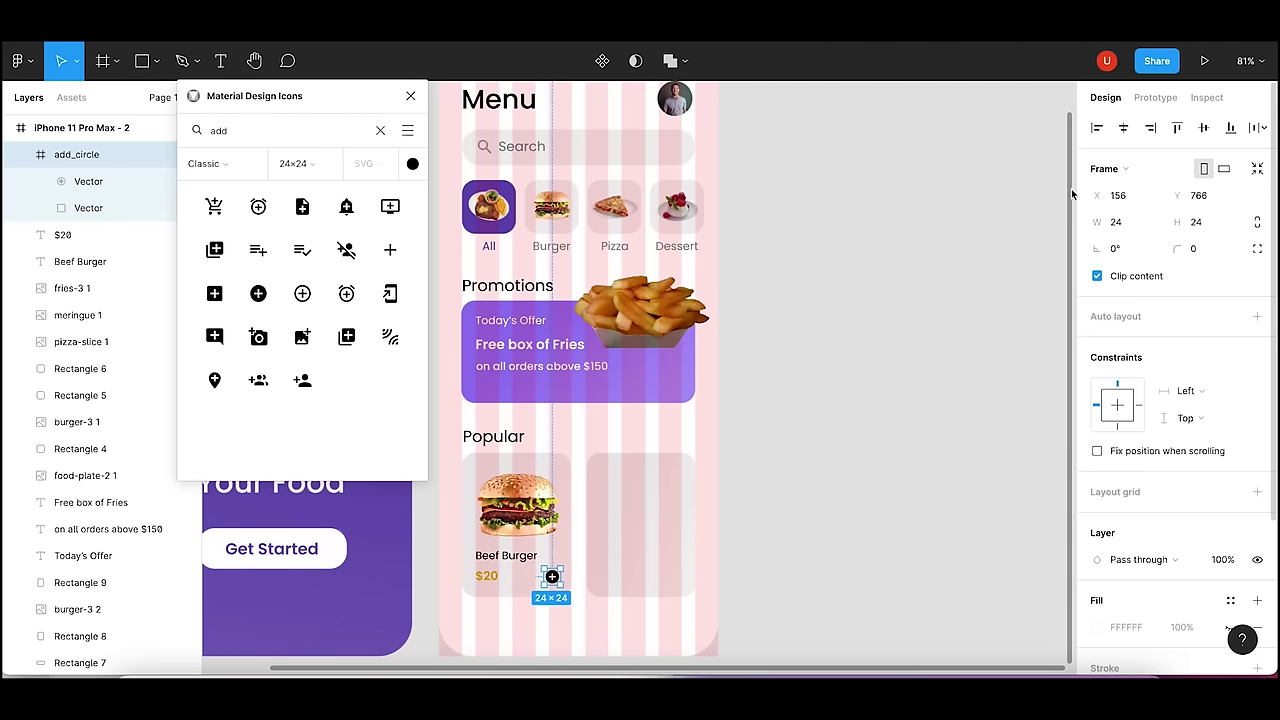
pyautogui.click(1256, 222)
pyautogui.click(1116, 225)
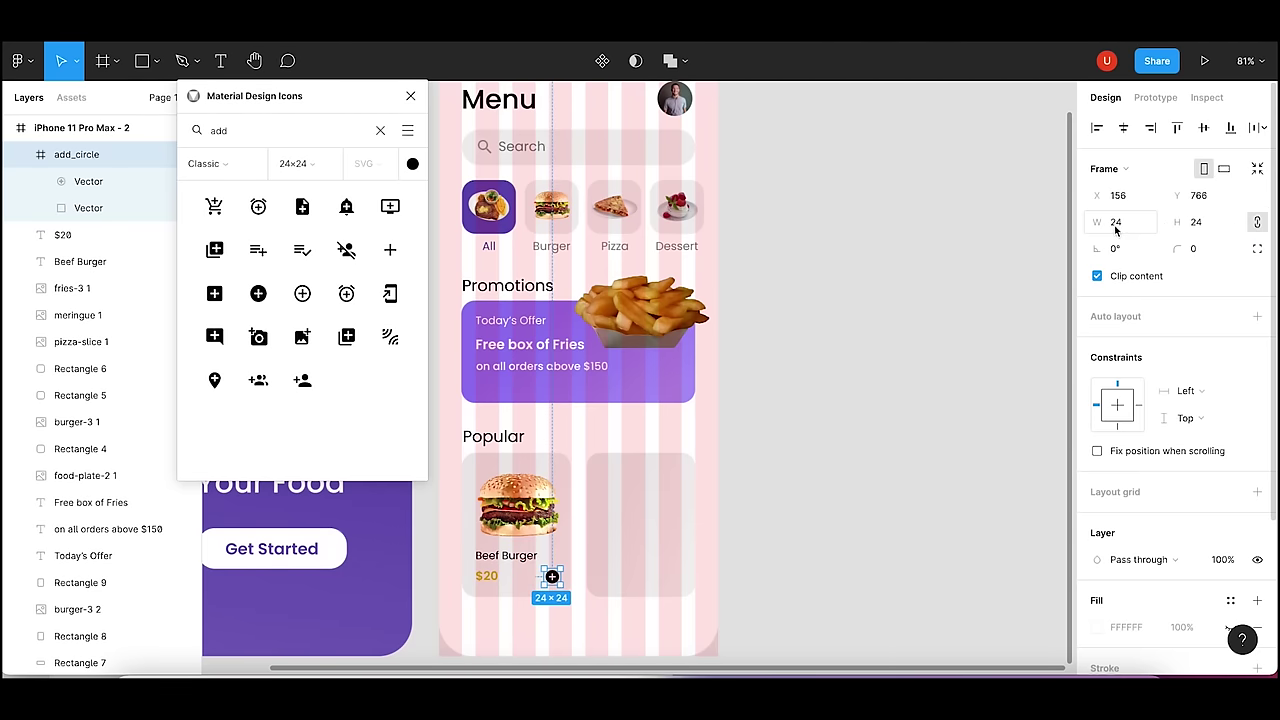
pyautogui.write('28')
pyautogui.press('Return')
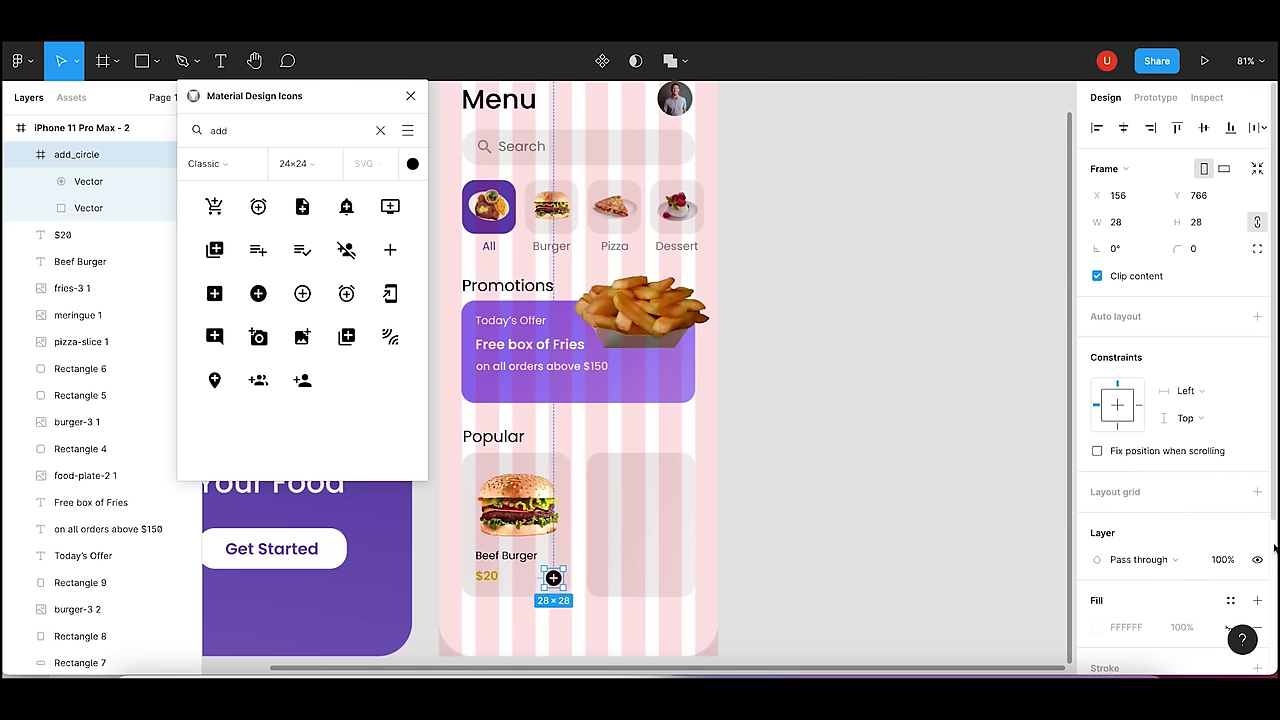
# - Fill the add_circle icon with dark green (0E803C)
pyautogui.scroll(-3, 1170, 450)
pyautogui.click(1097, 529)
pyautogui.click(972, 476)
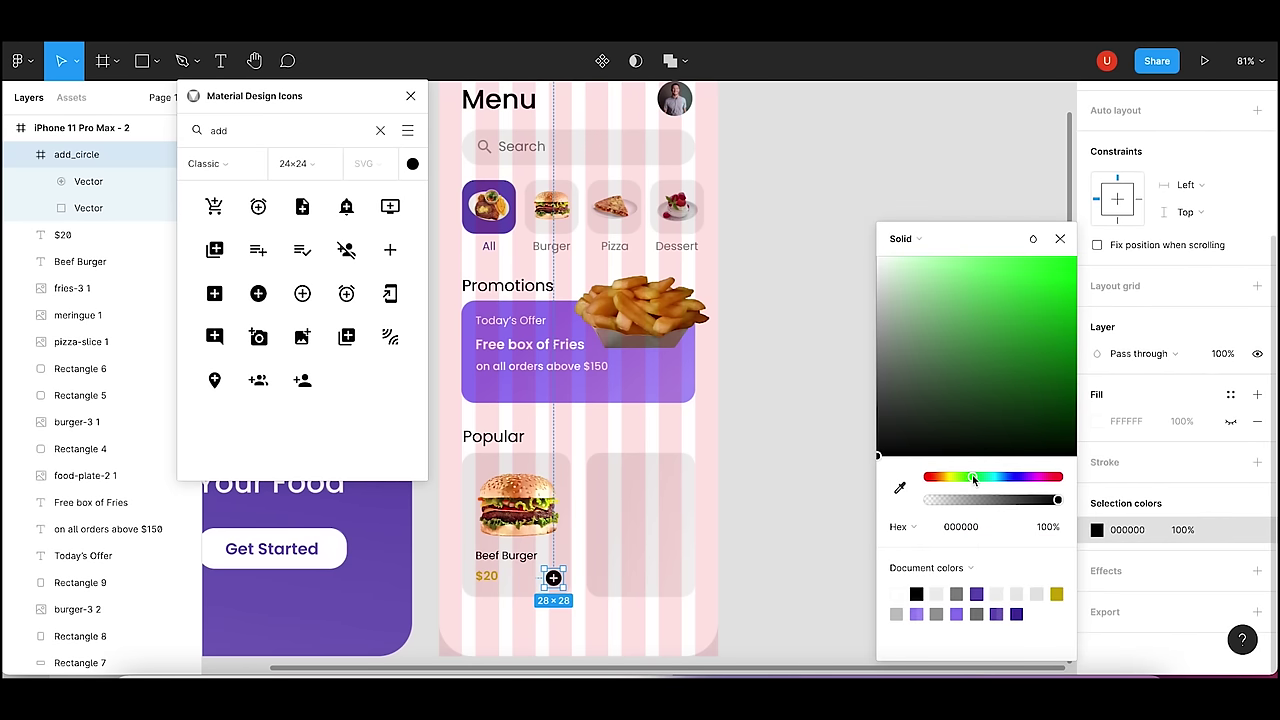
pyautogui.click(980, 475)
pyautogui.click(1058, 340)
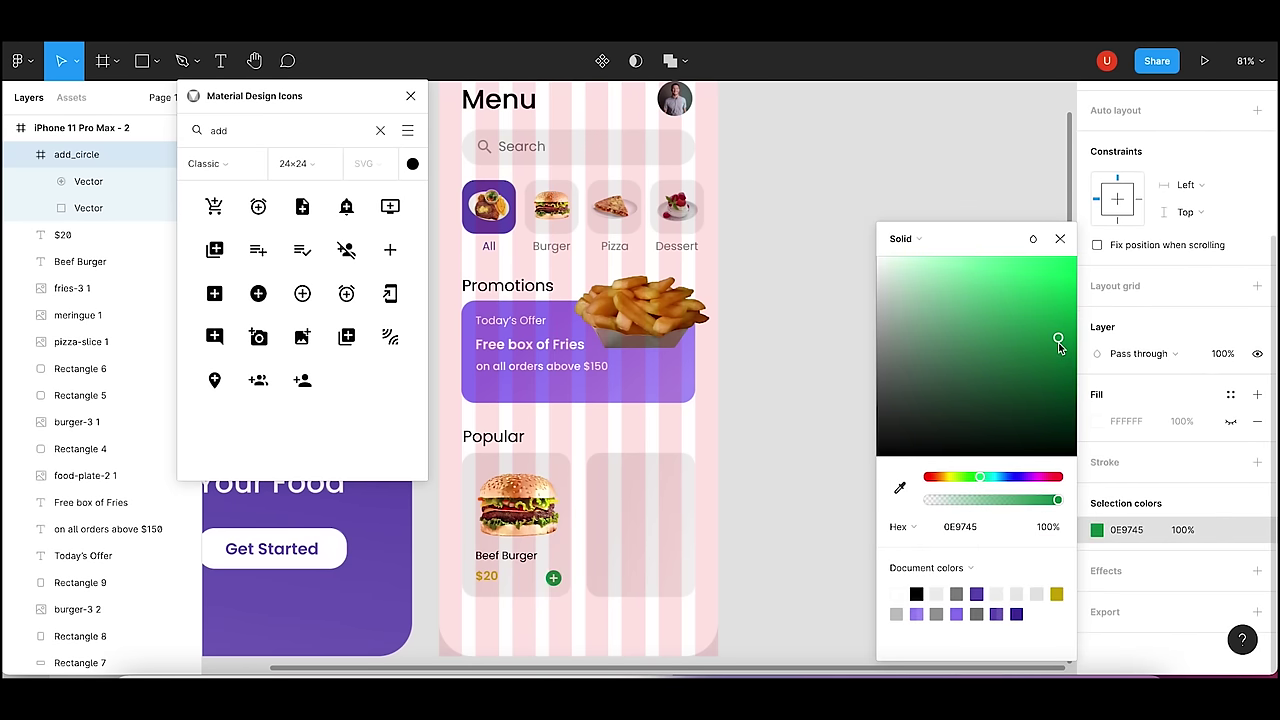
pyautogui.moveTo(1059, 345)
pyautogui.mouseDown()
pyautogui.moveTo(1066, 372)
pyautogui.moveTo(1055, 365)
pyautogui.mouseUp()
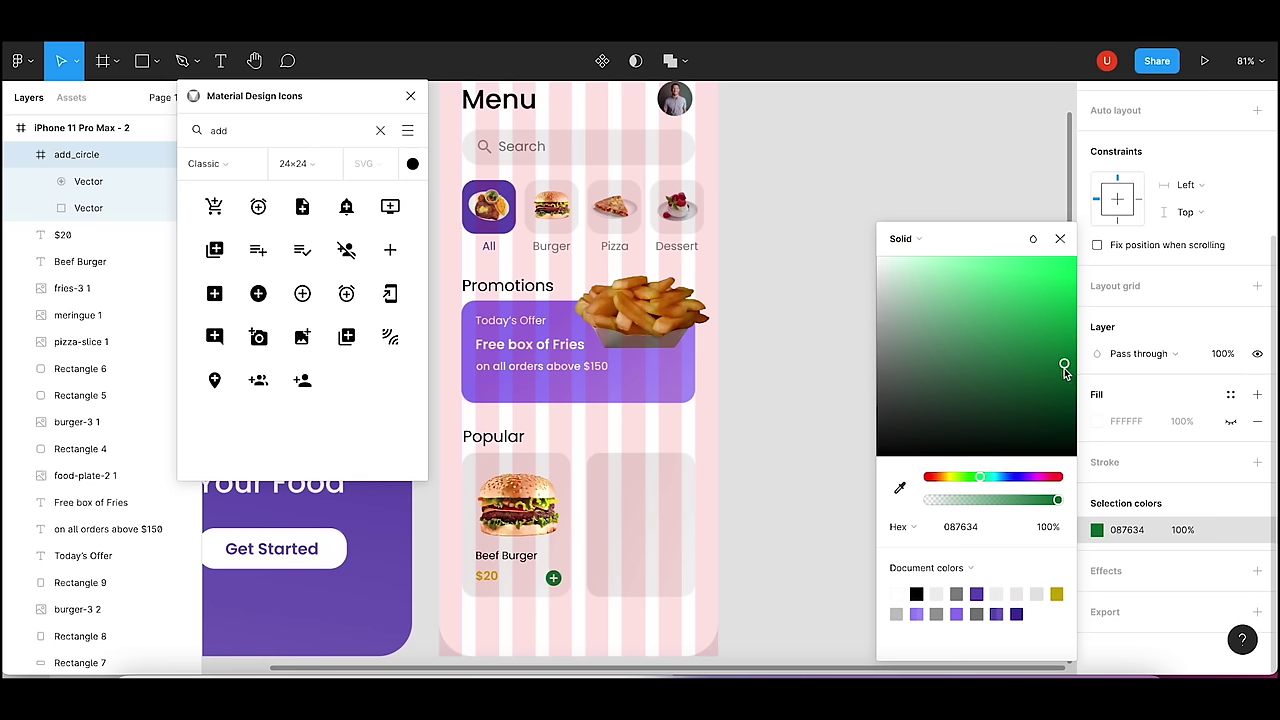
pyautogui.click(773, 441)
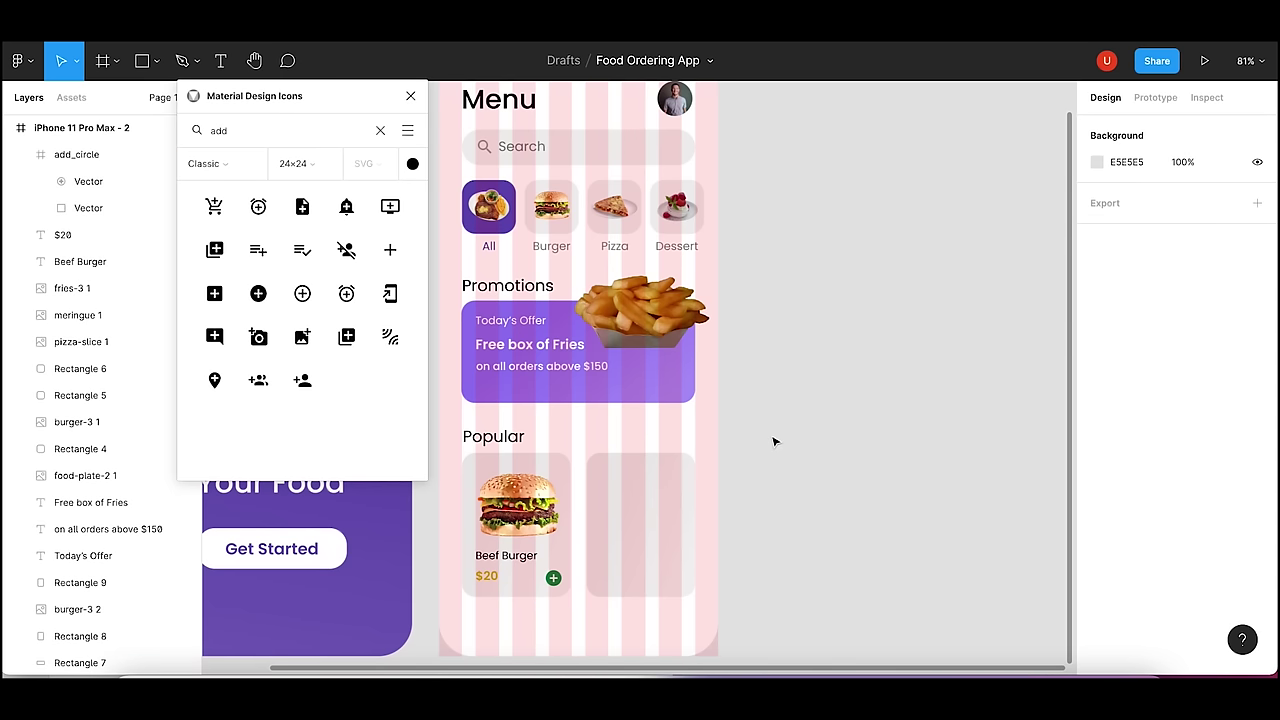
# - Zoom to 100% and close the Material Design Icons plugin
pyautogui.click(540, 510)
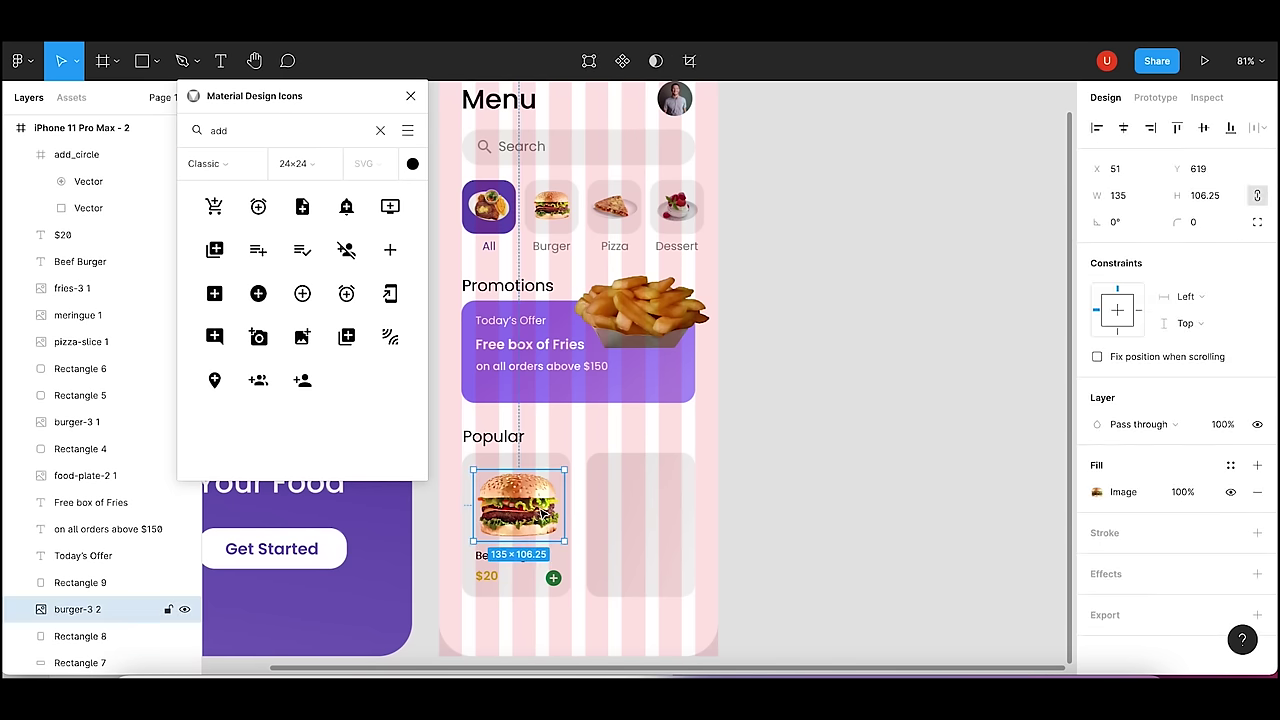
pyautogui.click(810, 462)
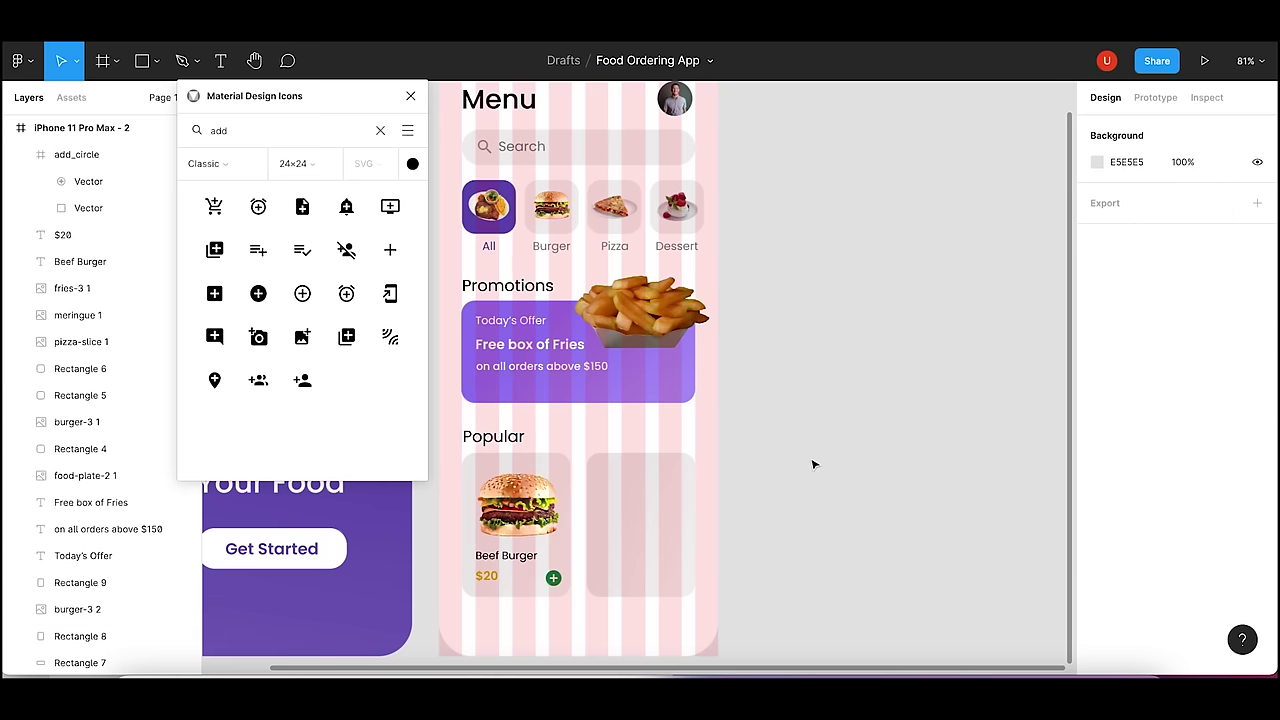
pyautogui.hotkey('shift', '0')
pyautogui.moveTo(810, 459); pyautogui.dragTo(838, 406)
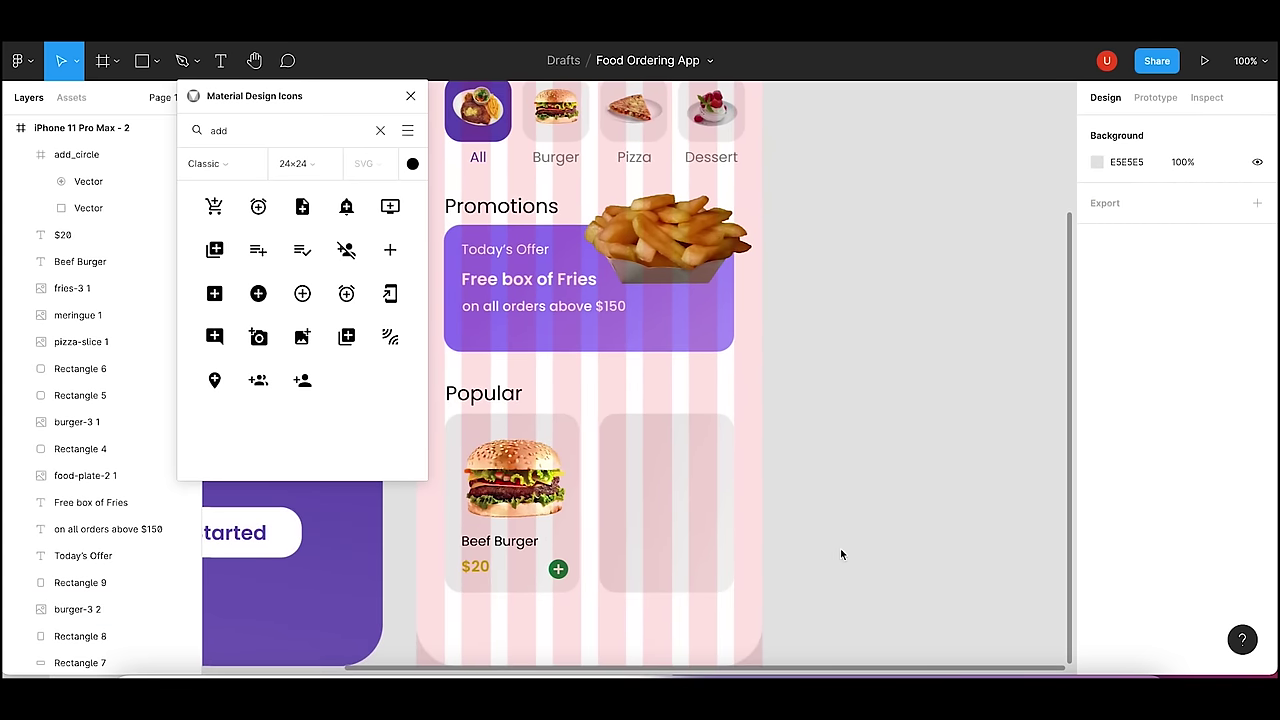
pyautogui.click(410, 95)
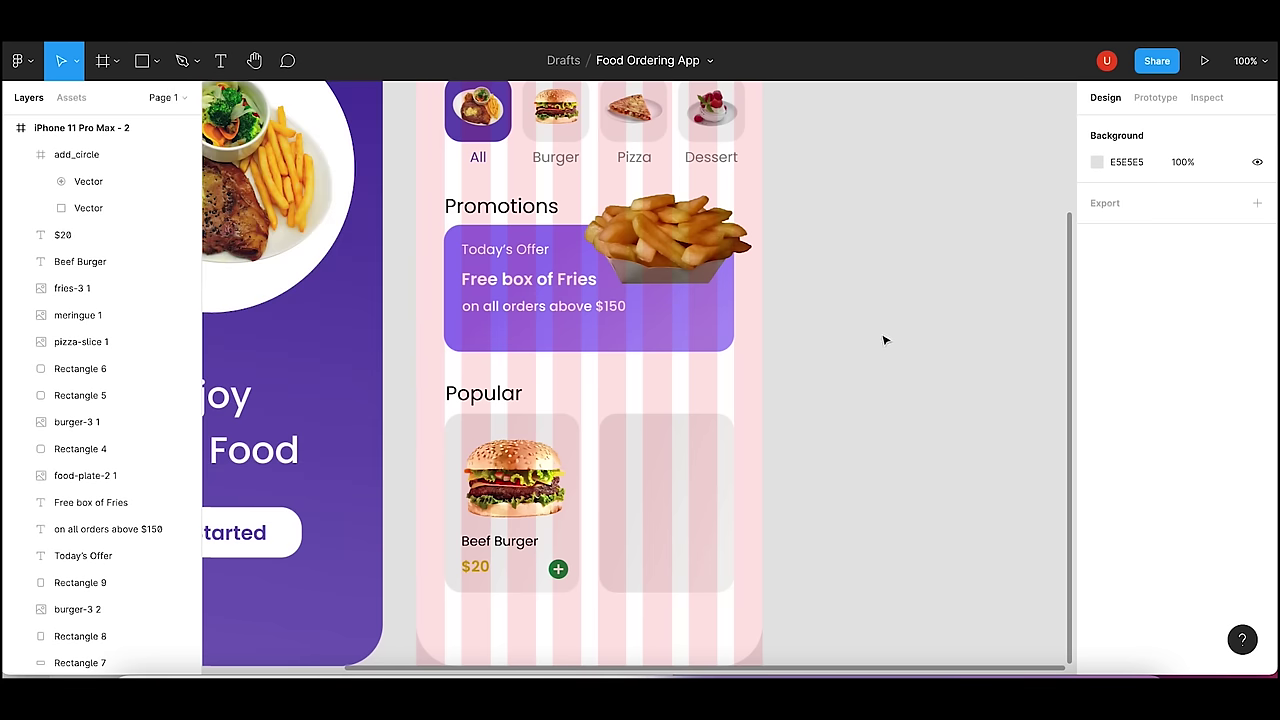
# - Hide the pink layout grid on the iPhone 11 Pro Max - 2 Menu frame
pyautogui.press('-')
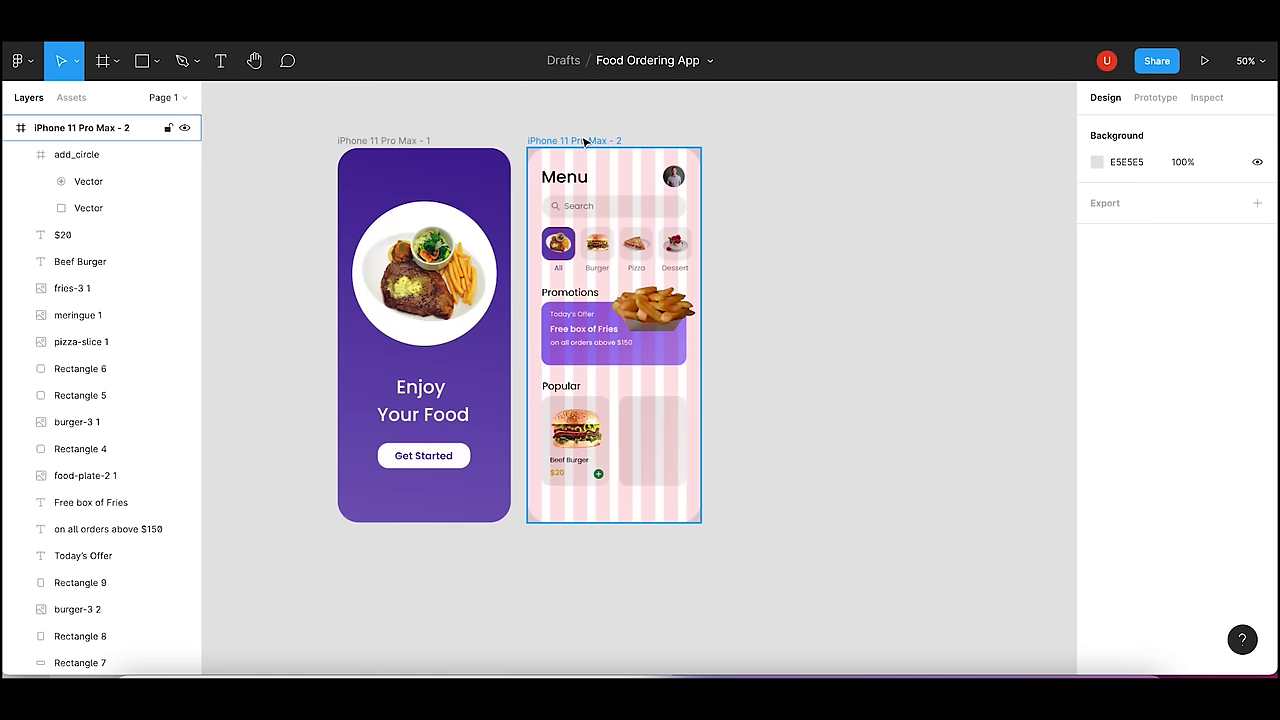
pyautogui.click(586, 140)
pyautogui.click(1230, 386)
pyautogui.click(832, 409)
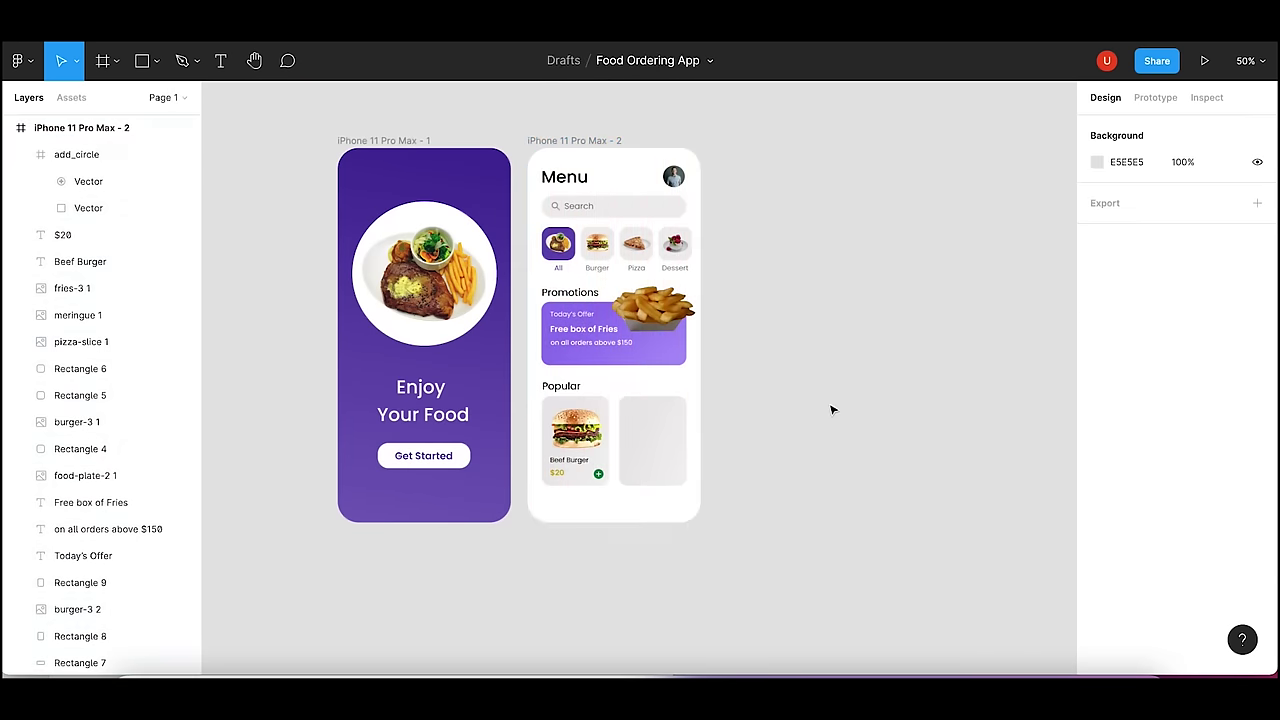
pyautogui.press('+')
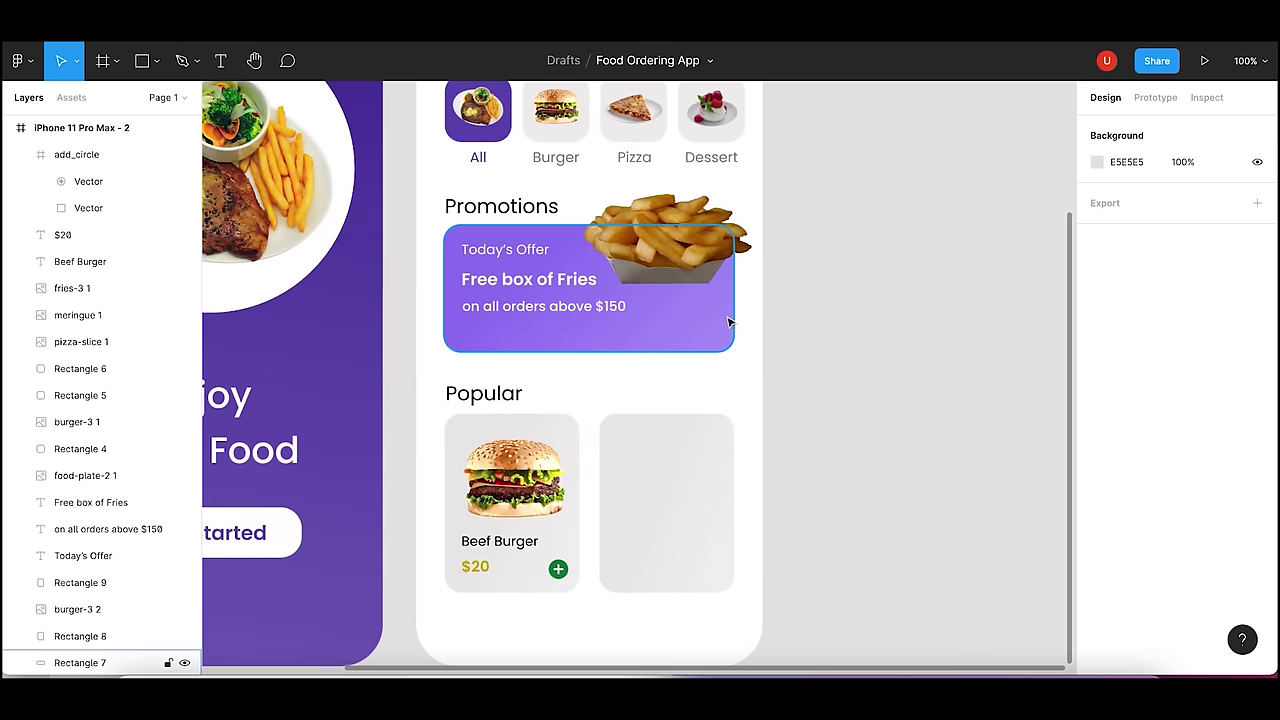
pyautogui.click(679, 486)
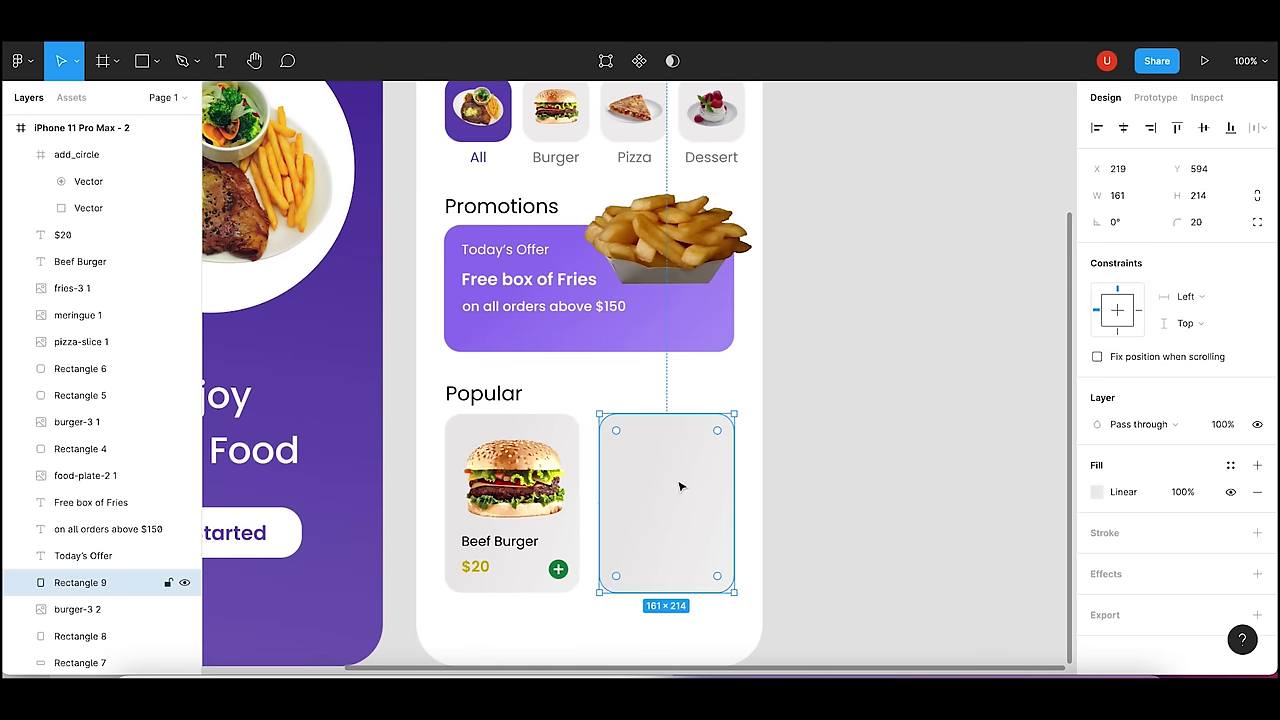
# - Bring cheese-pizza.png onto the Menu screen at width 150 and X 200
pyautogui.click(138, 672)
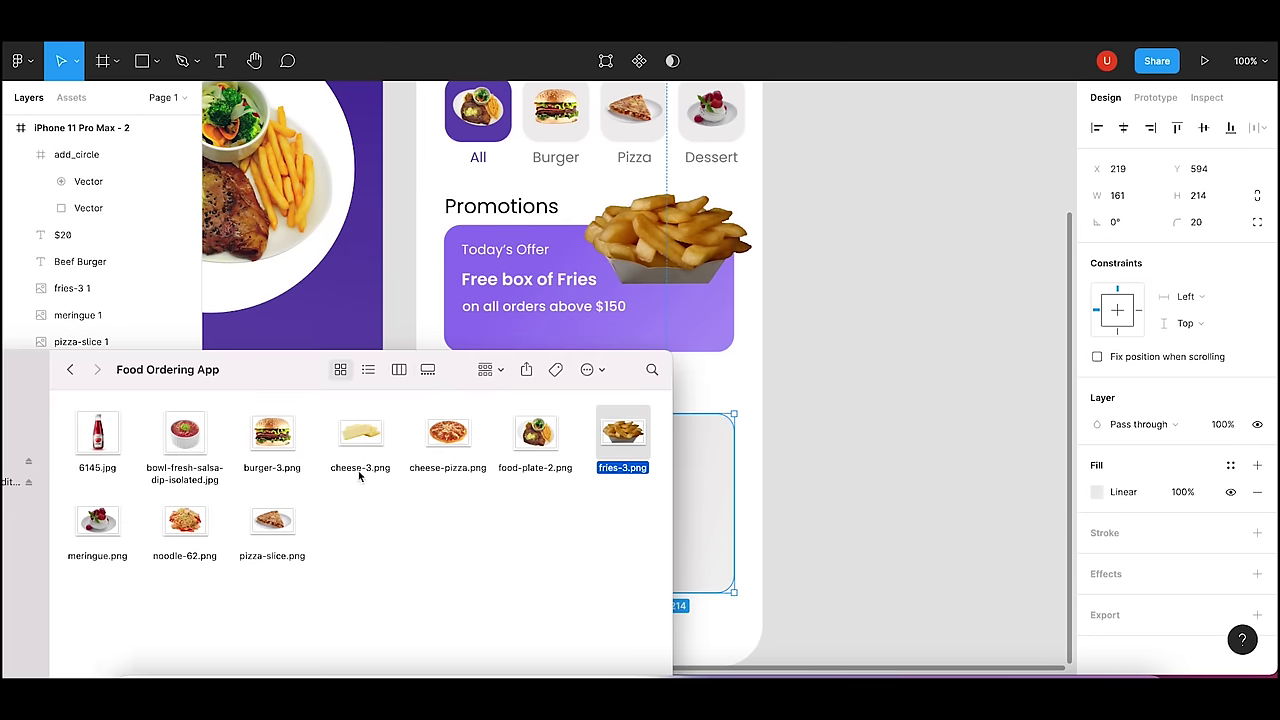
pyautogui.moveTo(450, 432); pyautogui.dragTo(700, 460)
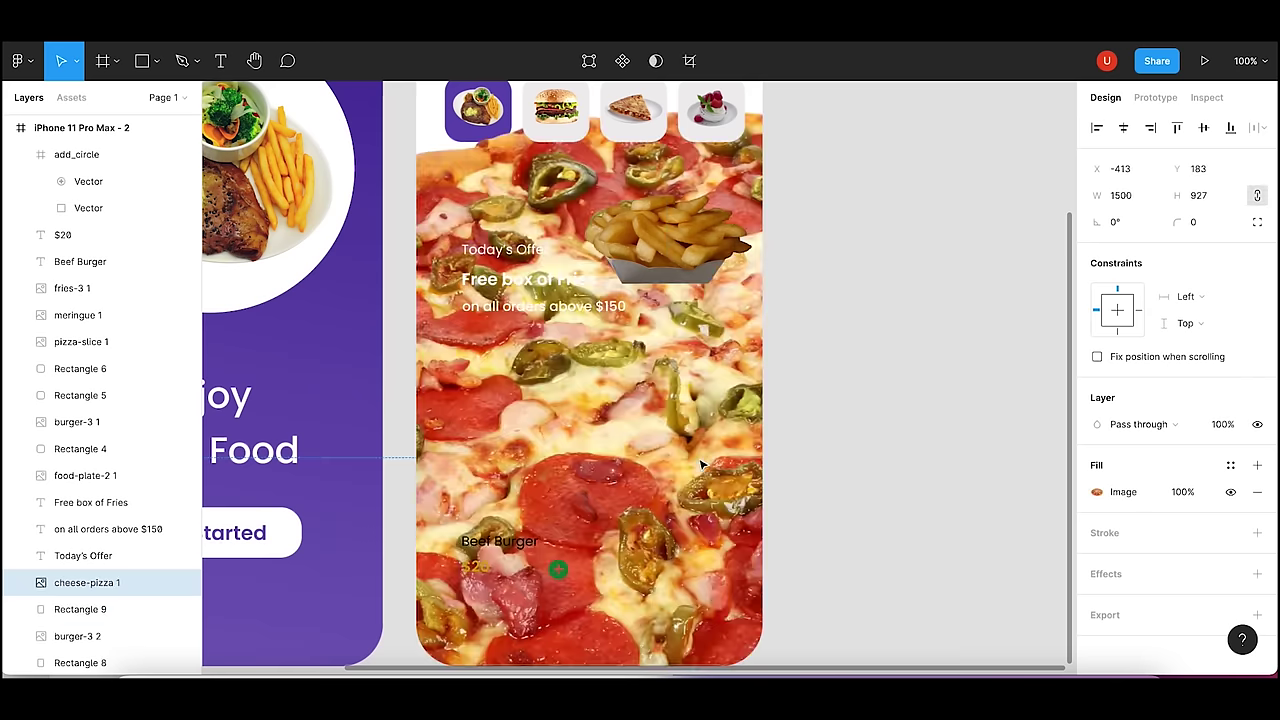
pyautogui.click(1140, 201)
pyautogui.write('1')
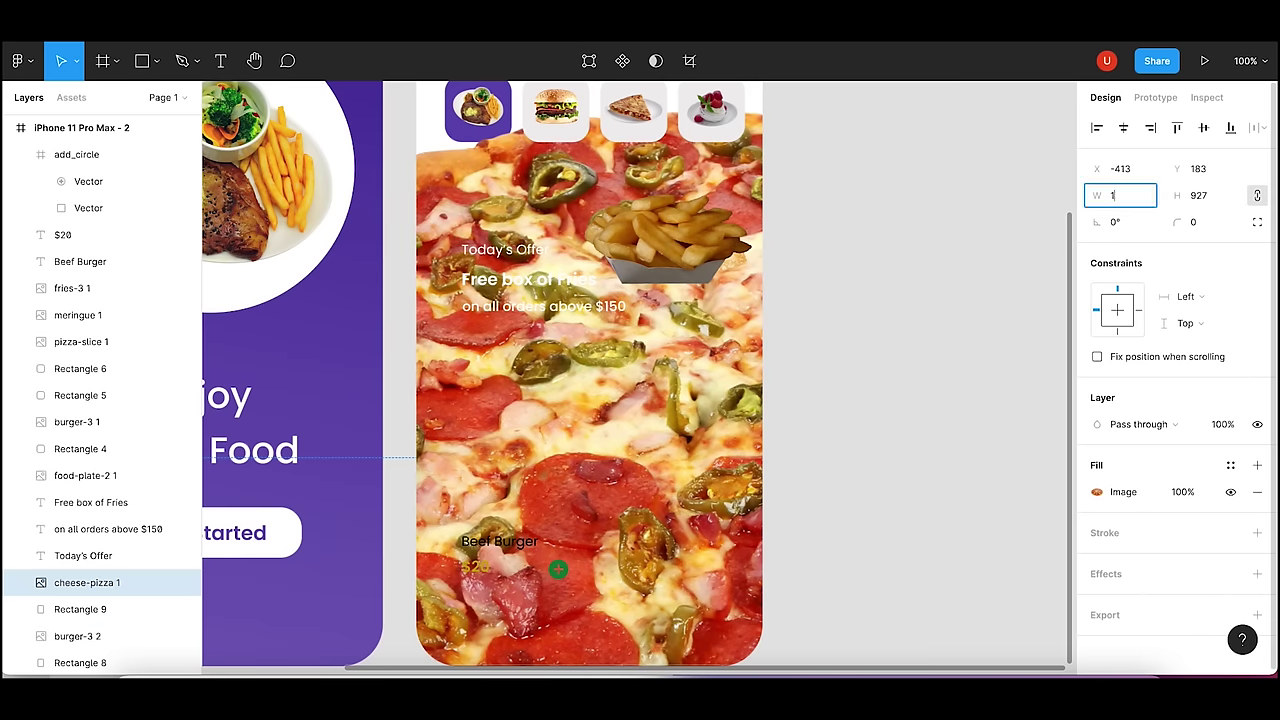
pyautogui.press('Return')
pyautogui.click(1120, 168)
pyautogui.write('200')
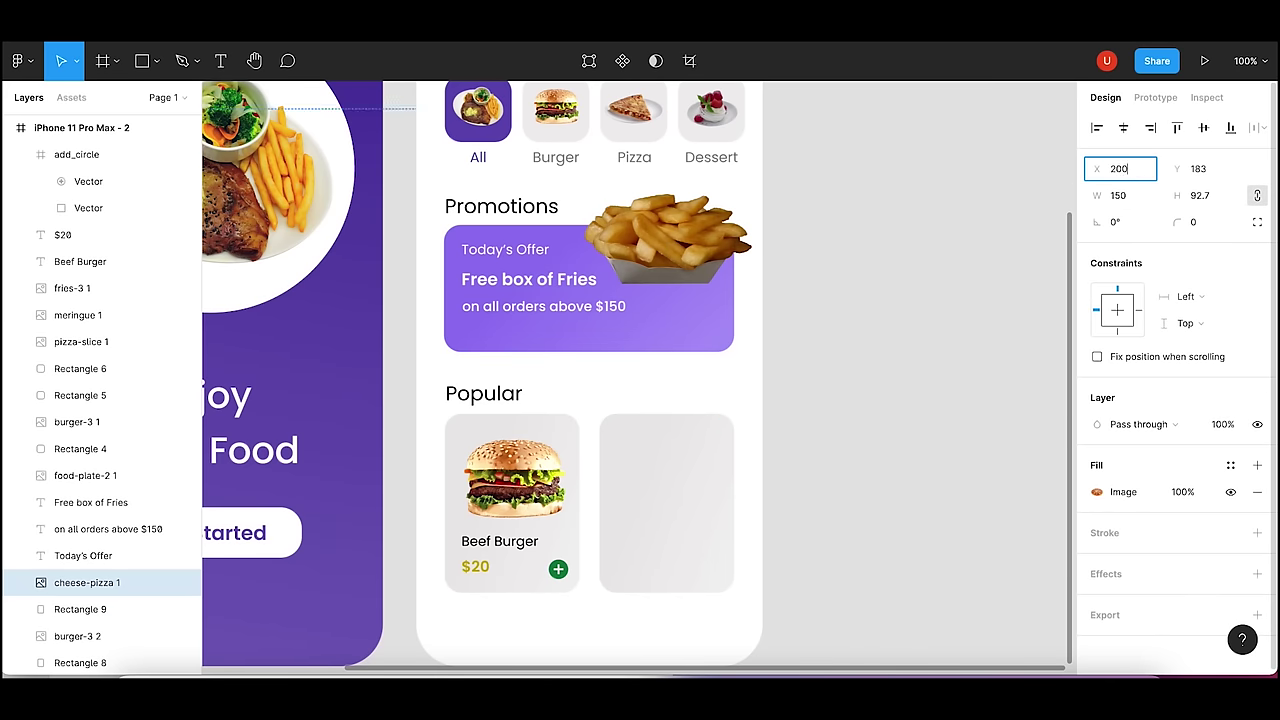
pyautogui.press('Tab')
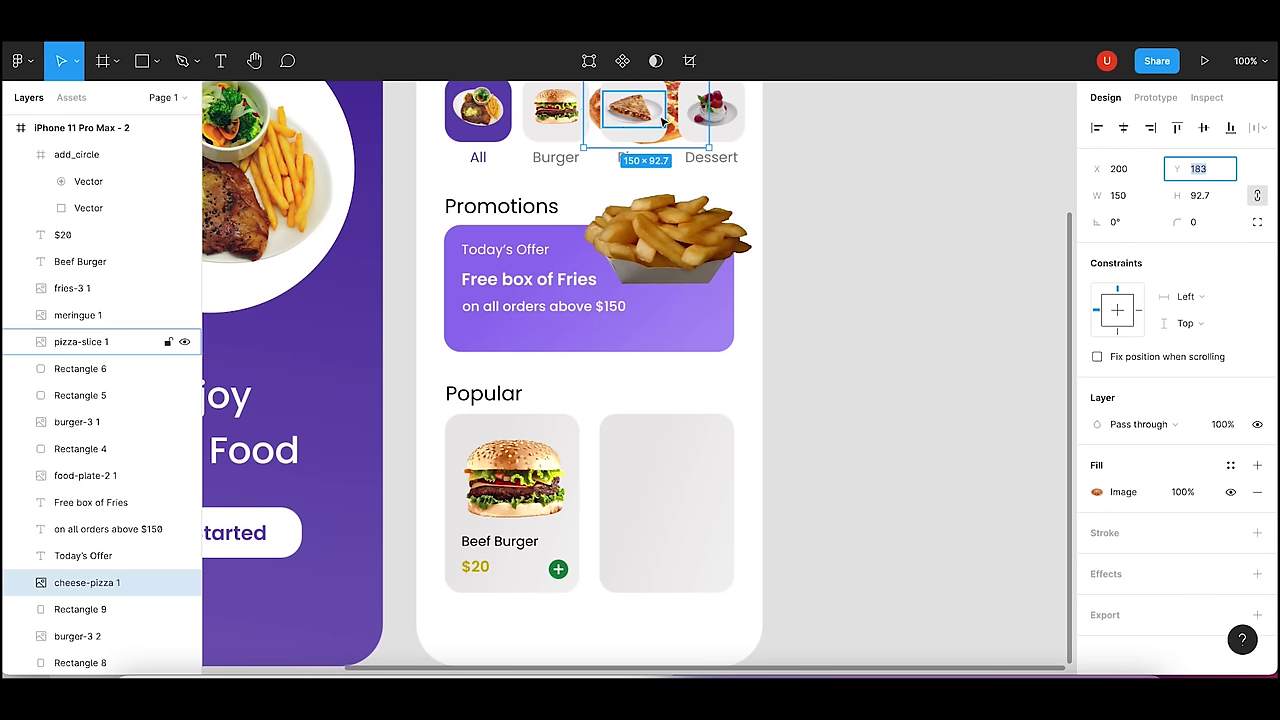
# - Move the pizza into the second Popular card and resize it to 145 wide
pyautogui.click(762, 170)
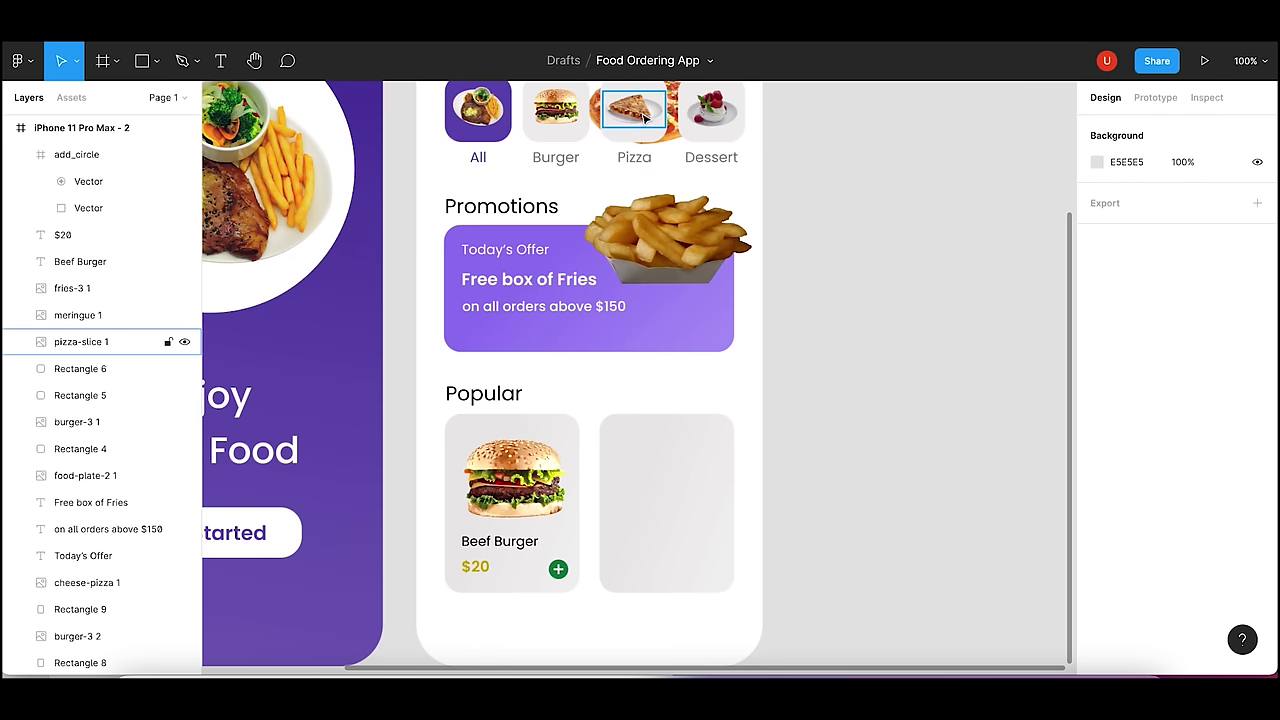
pyautogui.moveTo(668, 135)
pyautogui.mouseDown()
pyautogui.moveTo(678, 516)
pyautogui.moveTo(697, 516)
pyautogui.mouseUp()
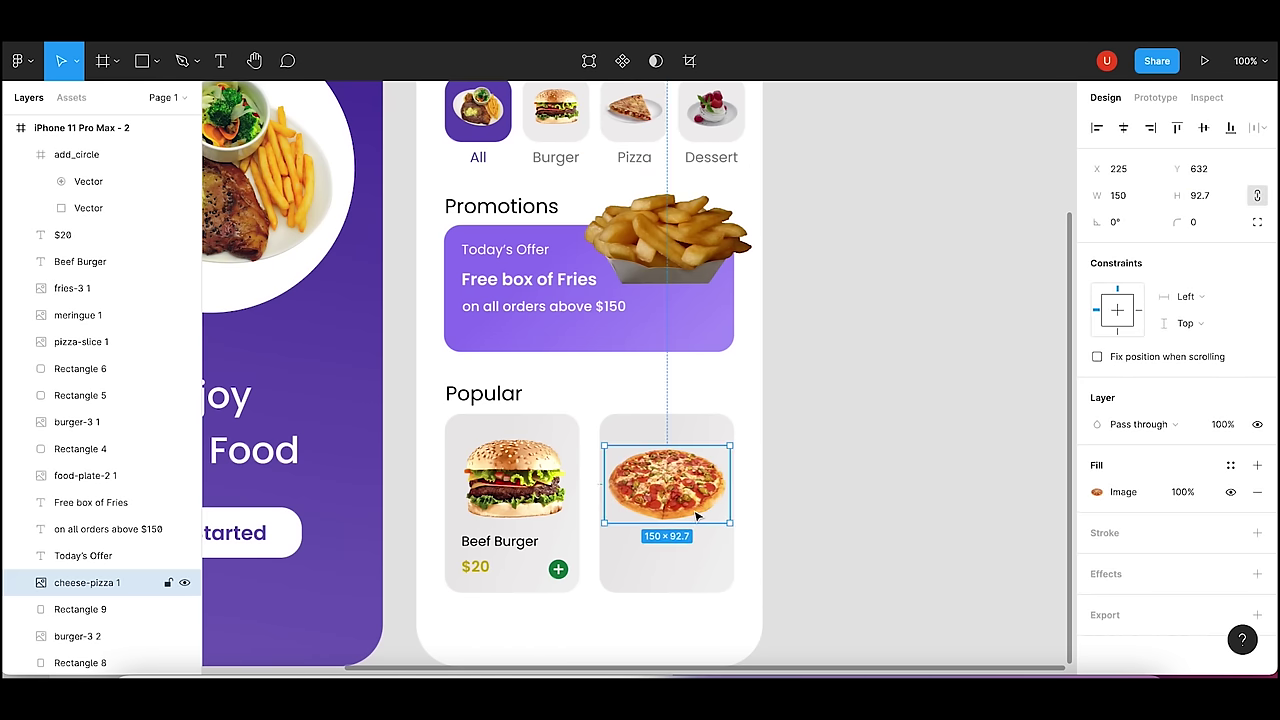
pyautogui.moveTo(697, 516); pyautogui.dragTo(696, 516)
pyautogui.click(1120, 195)
pyautogui.write('145')
pyautogui.press('Return')
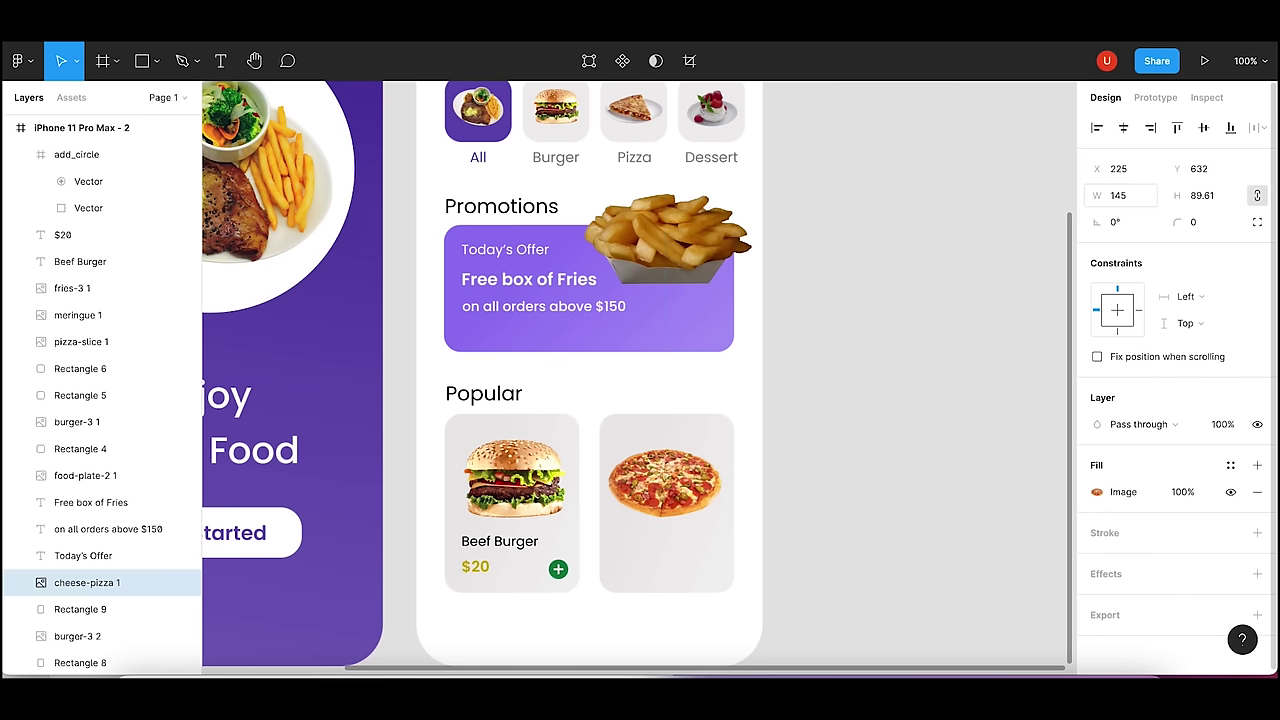
pyautogui.press('Right')
pyautogui.press('Right')
pyautogui.press('Right')
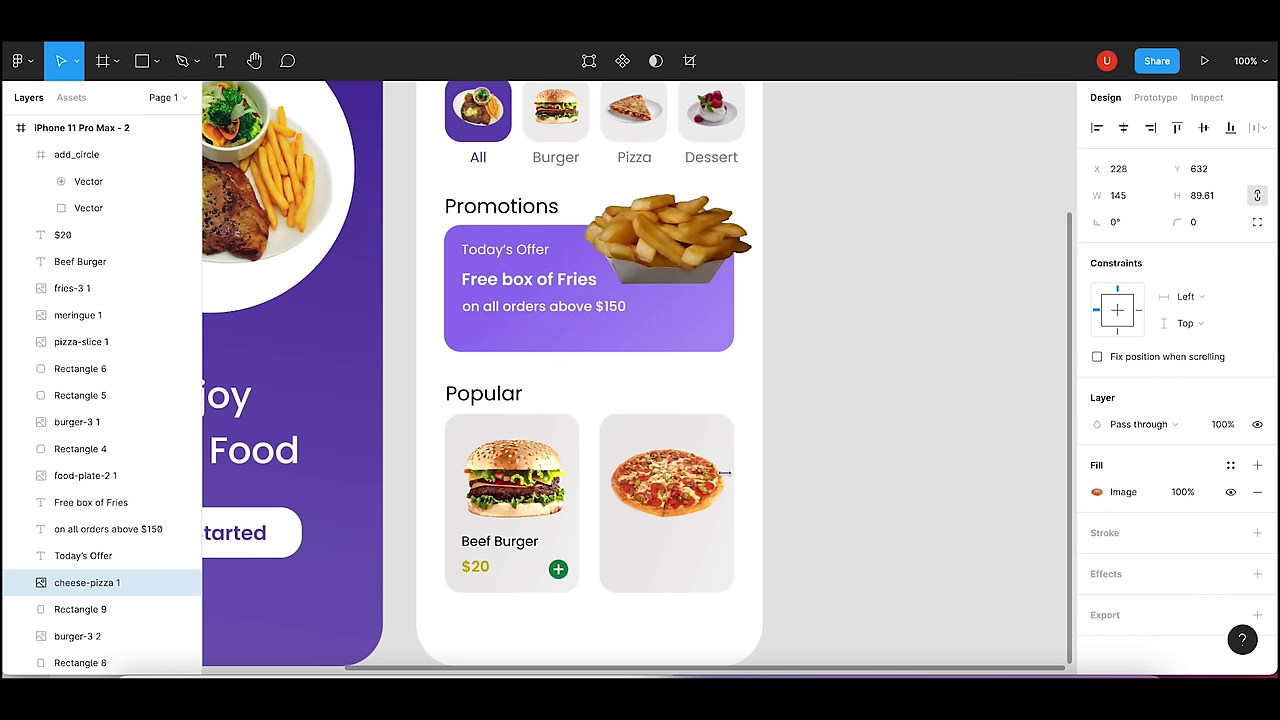
# - Copy the Beef Burger card's title, $20 price and green add icon onto the pizza card
pyautogui.click(500, 541)
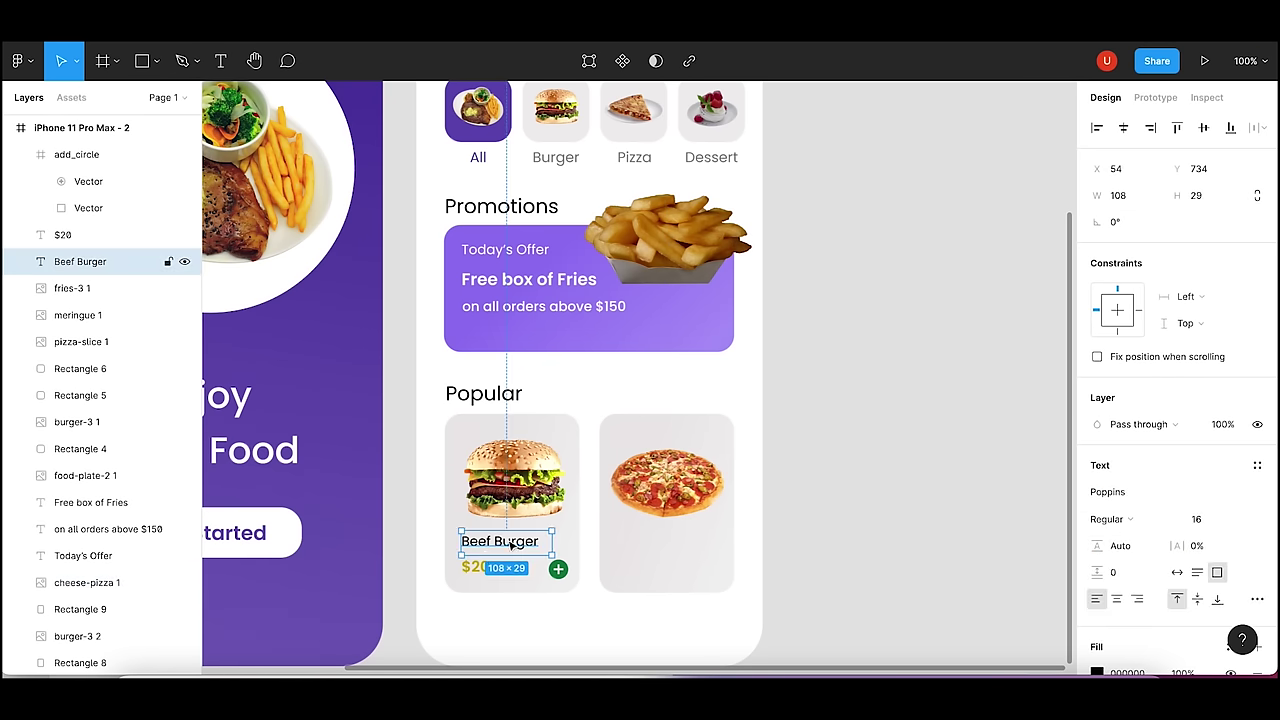
pyautogui.keyDown('shift'); pyautogui.click(475, 566); pyautogui.keyUp('shift')
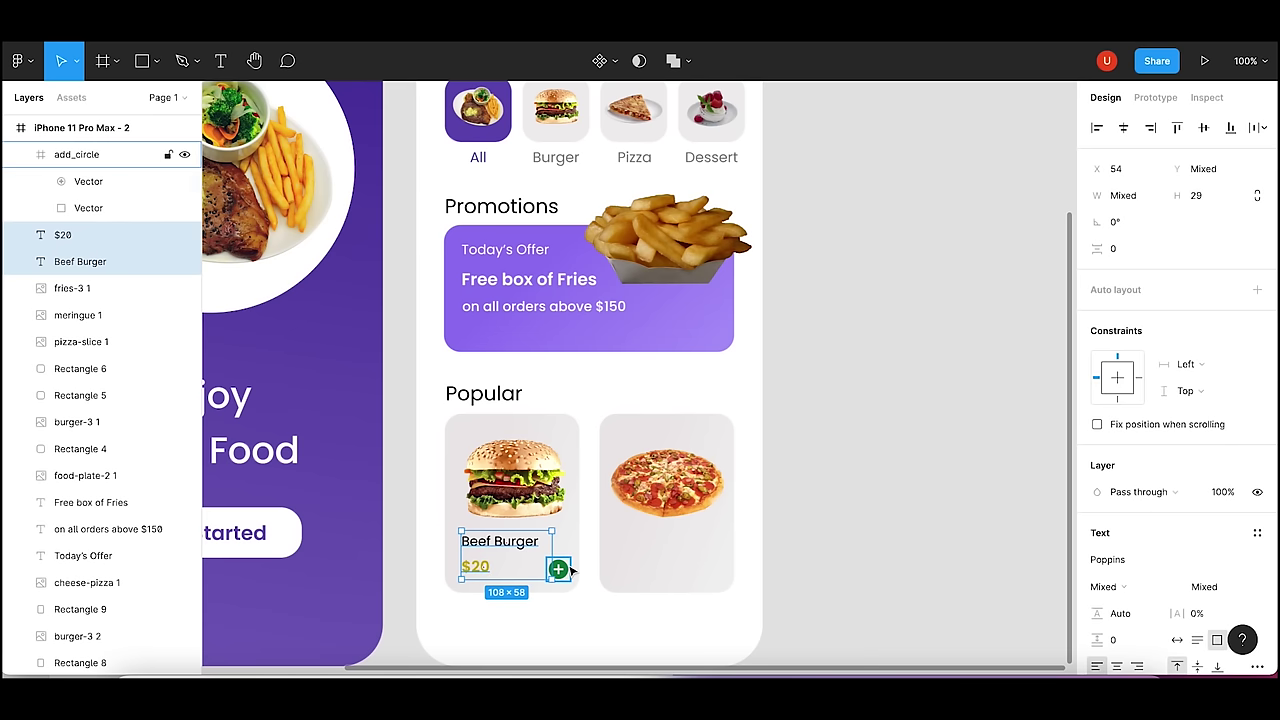
pyautogui.keyDown('shift'); pyautogui.click(558, 569); pyautogui.keyUp('shift')
pyautogui.hotkey('ctrl', 'c')
pyautogui.click(623, 571)
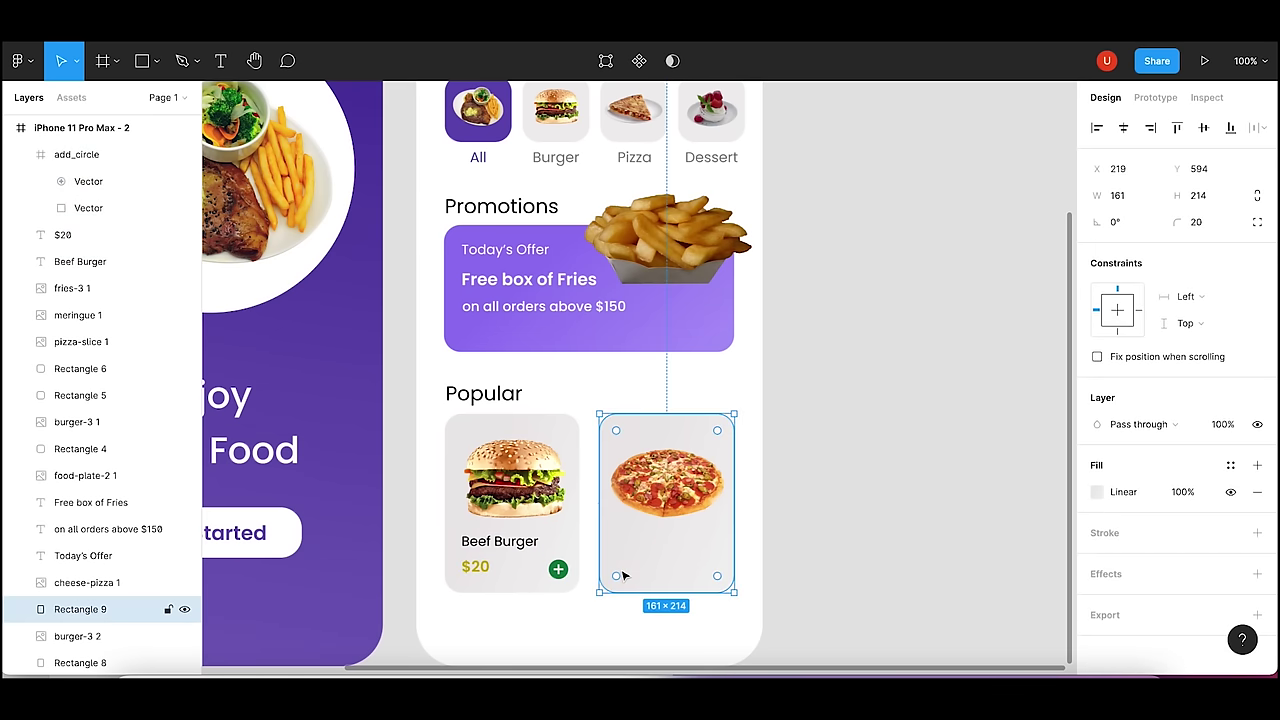
pyautogui.hotkey('ctrl', 'v')
pyautogui.moveTo(512, 551); pyautogui.dragTo(658, 545)
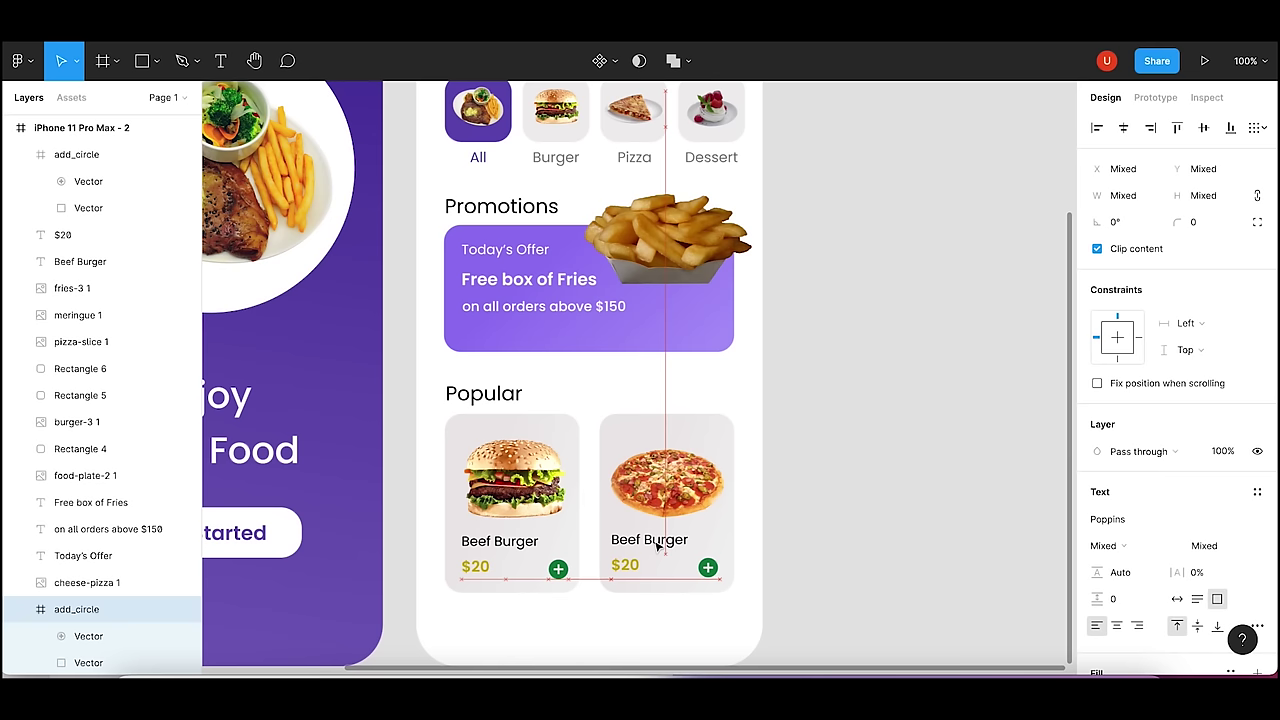
pyautogui.click(783, 554)
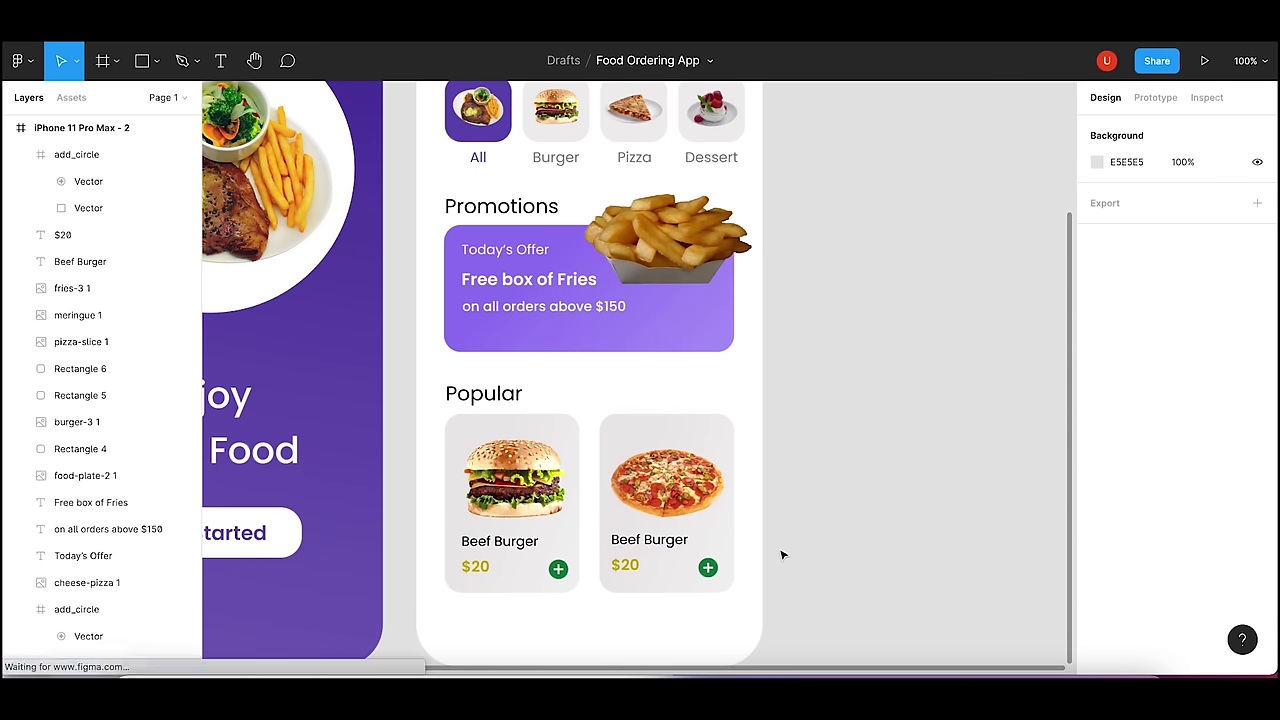
# - Retitle the pasted label 'Cheese Pizza' and change its price to $32
pyautogui.doubleClick(652, 541)
pyautogui.write('Chee')
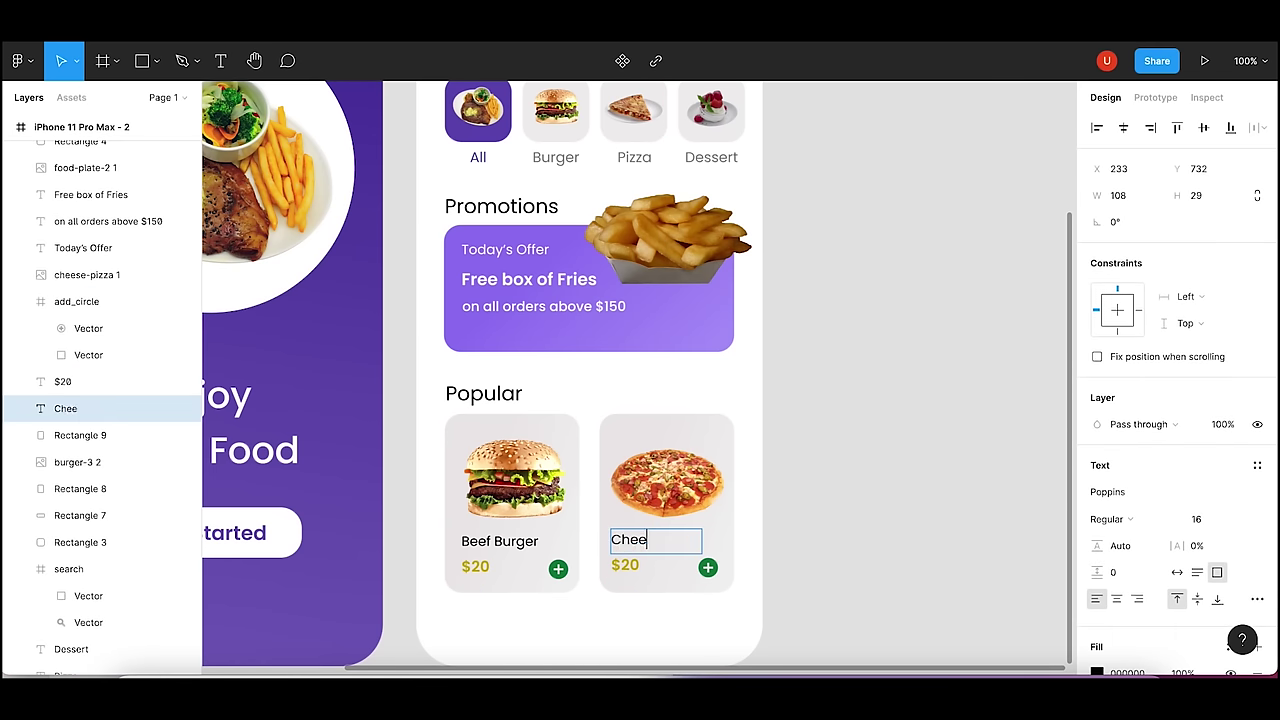
pyautogui.write('se Pizza')
pyautogui.press('Escape')
pyautogui.click(628, 568)
pyautogui.doubleClick(630, 566)
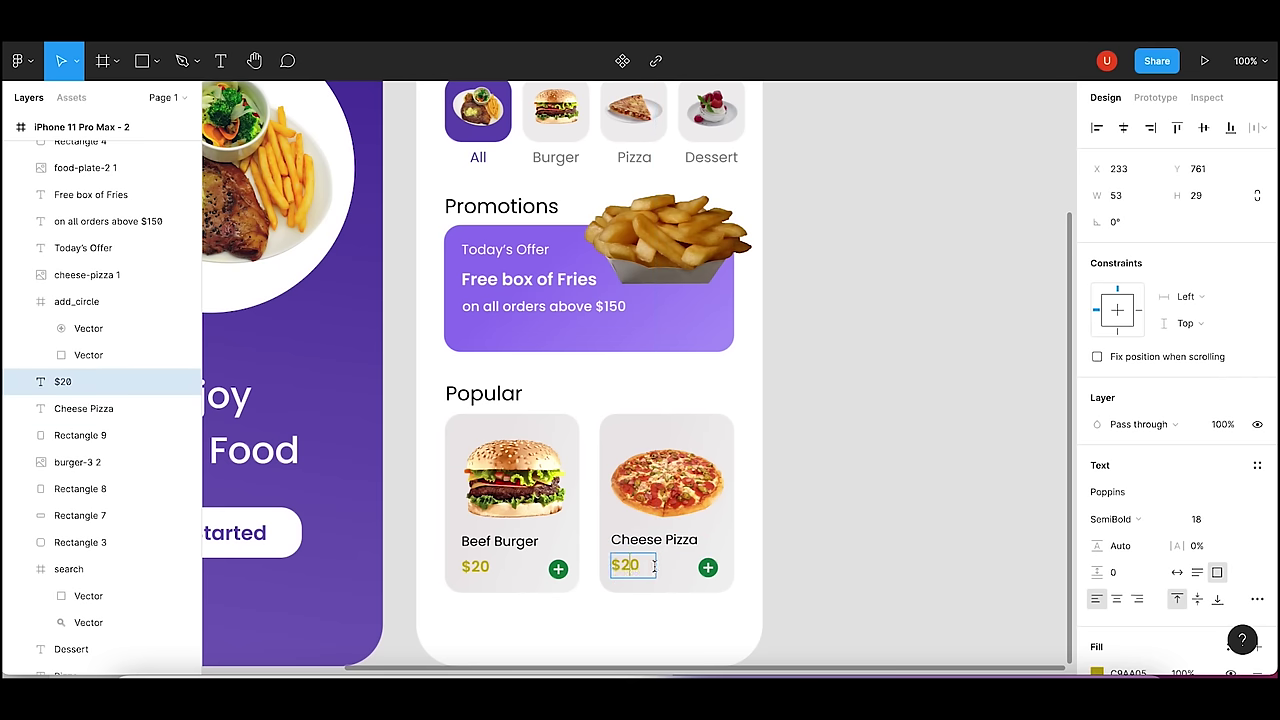
pyautogui.press('BackSpace')
pyautogui.press('BackSpace')
pyautogui.write('32')
pyautogui.press('Escape')
pyautogui.click(825, 538)
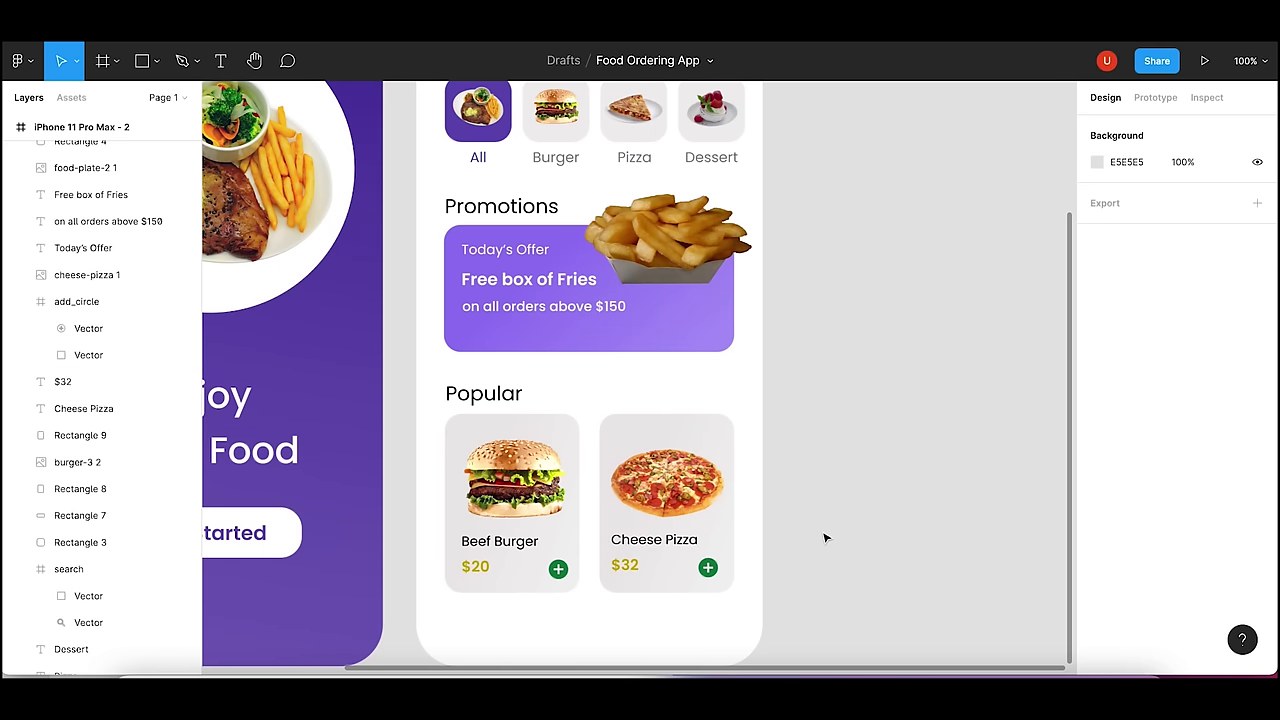
# - Check the burger and pizza photos, zooming out and back in to 100%
pyautogui.click(520, 500)
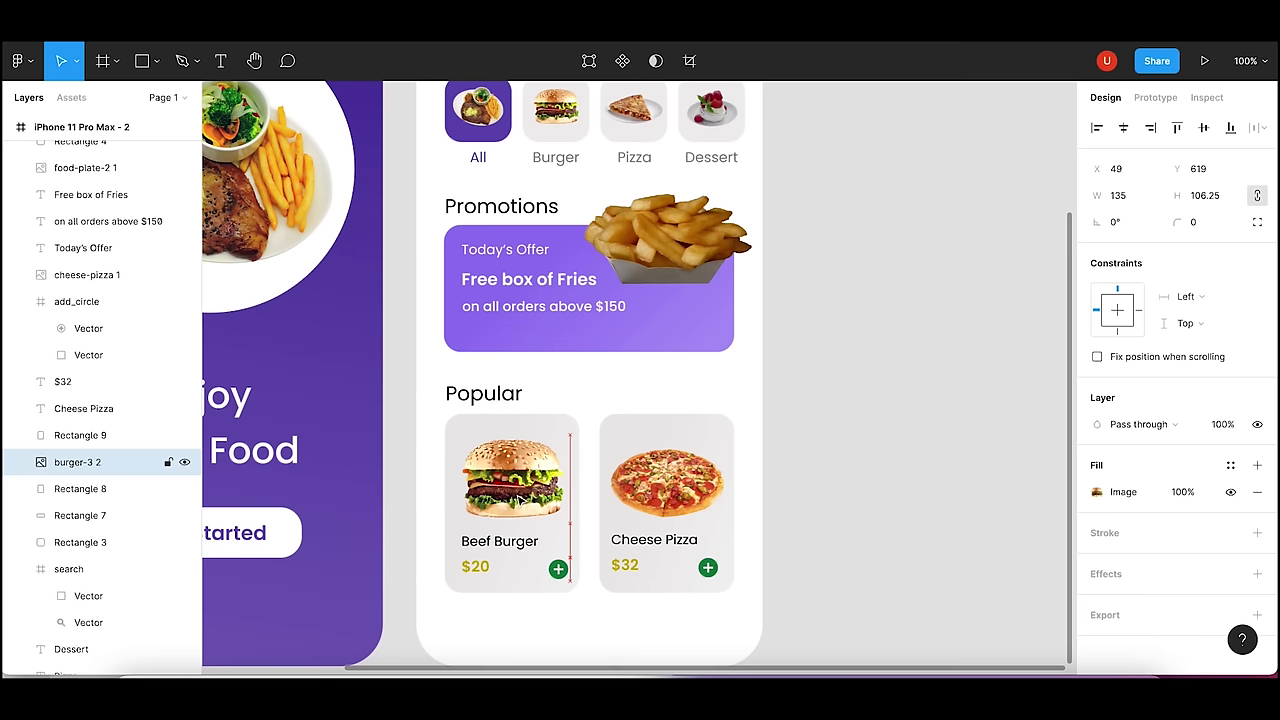
pyautogui.click(886, 522)
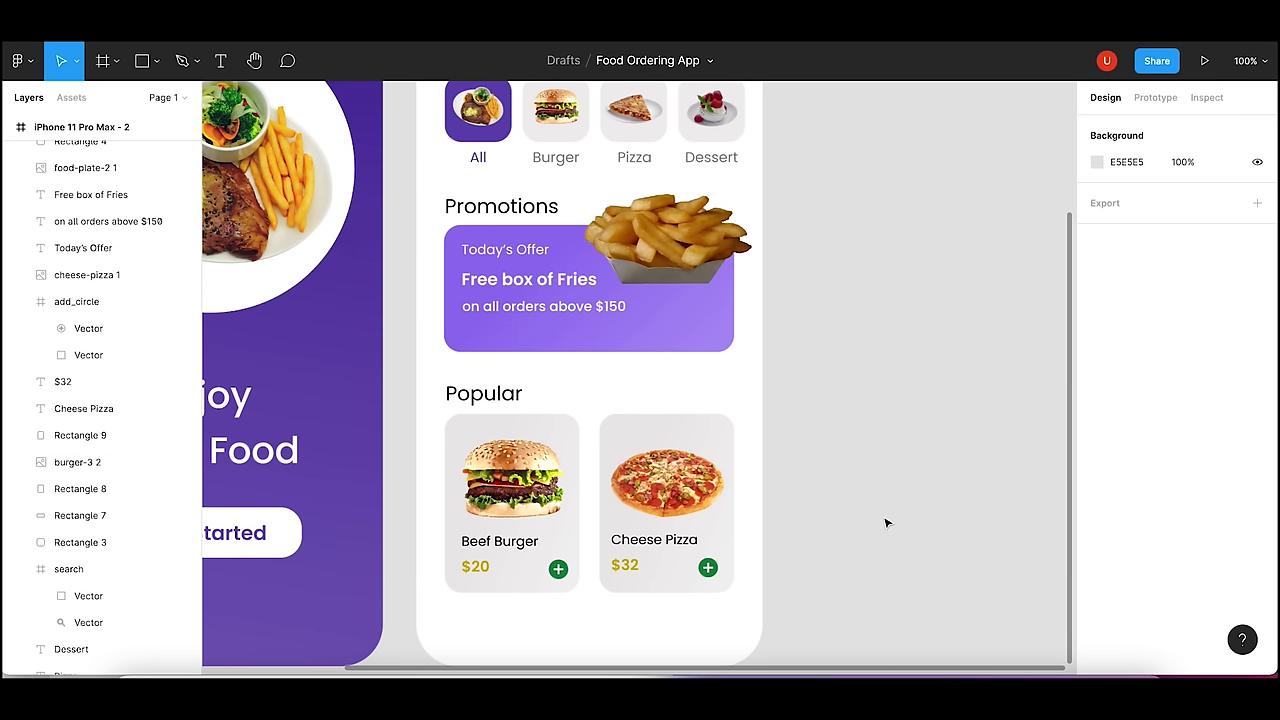
pyautogui.press('-')
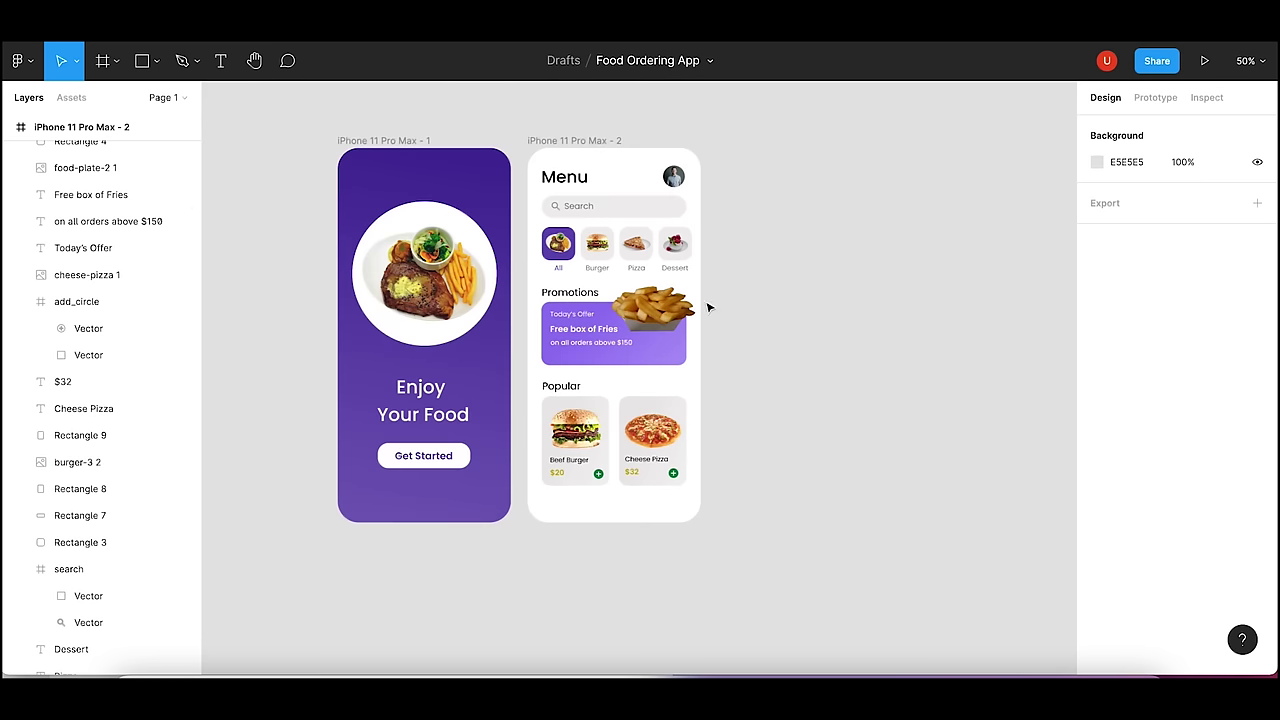
pyautogui.click(655, 432)
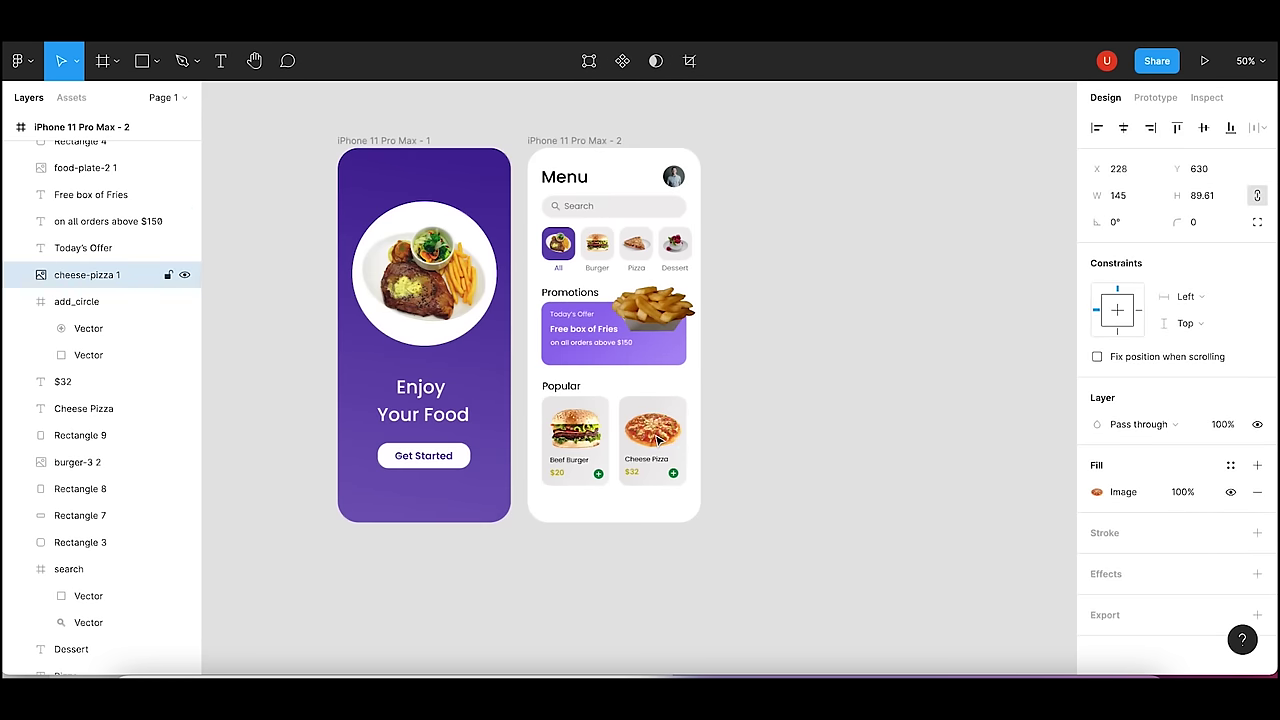
pyautogui.click(722, 462)
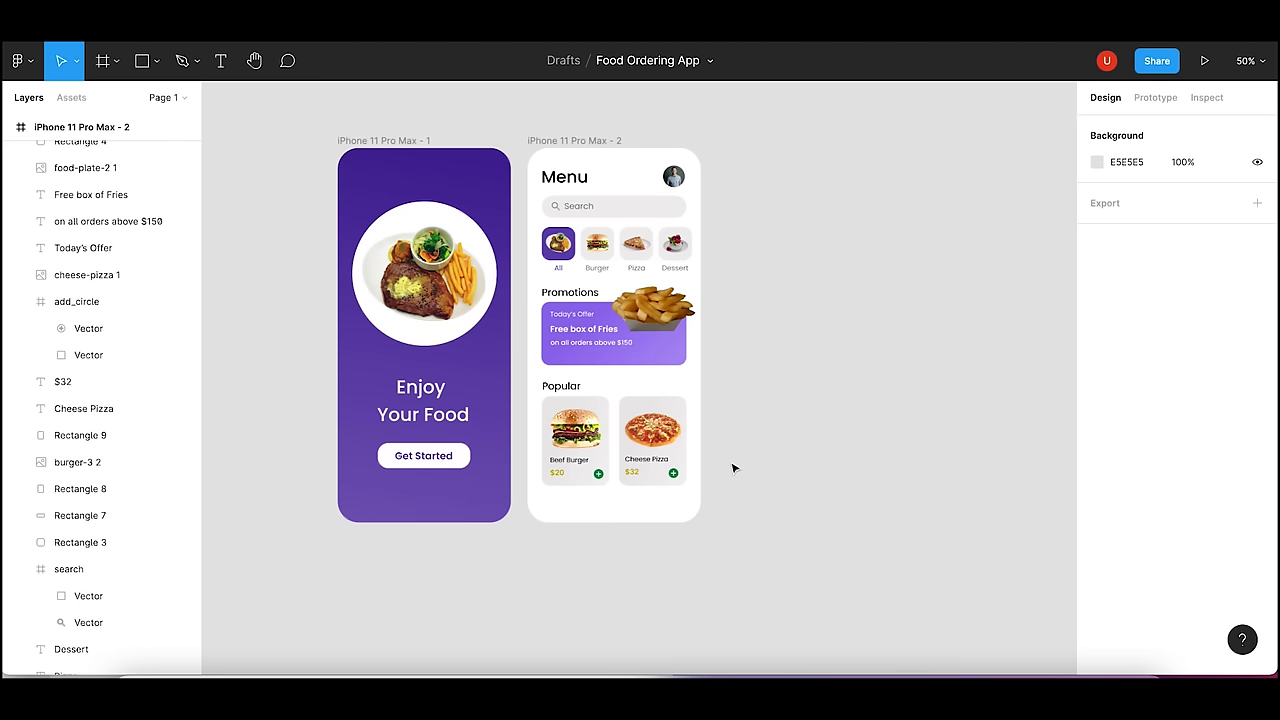
pyautogui.press('+')
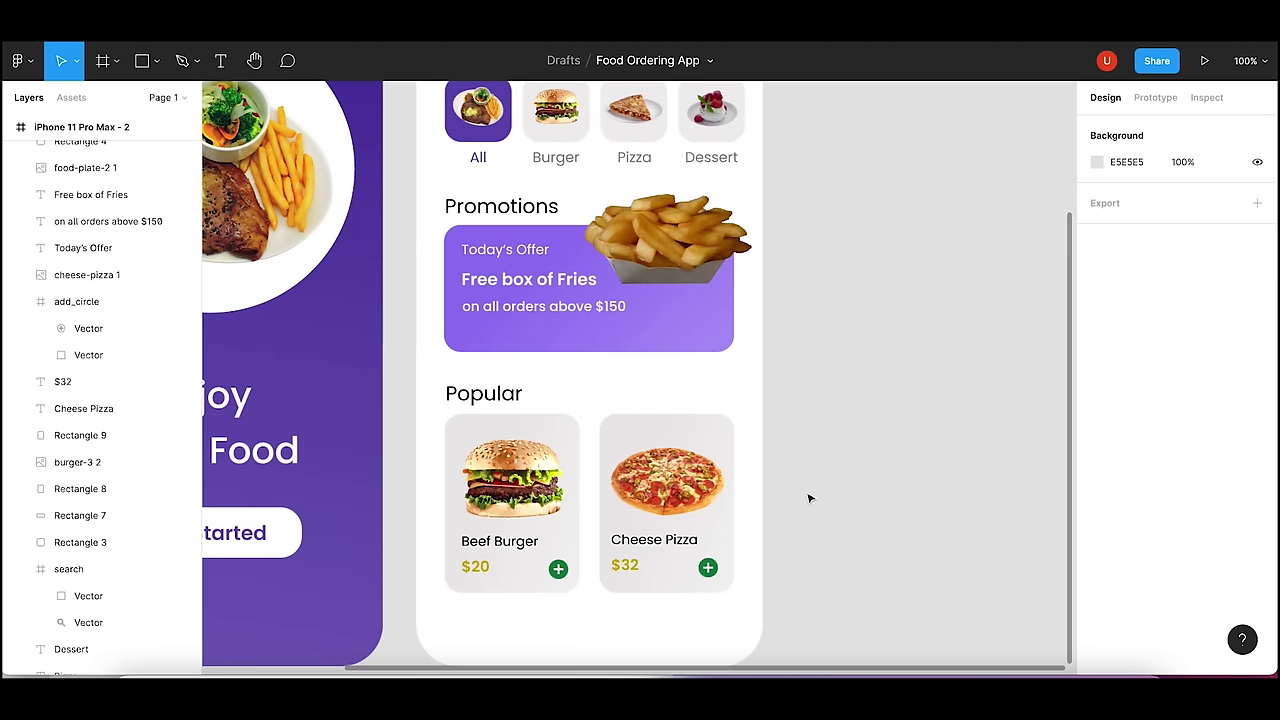
# - Draw a rectangle across the Menu screen's bottom edge, about 82 px tall
pyautogui.moveTo(817, 508); pyautogui.dragTo(826, 417)
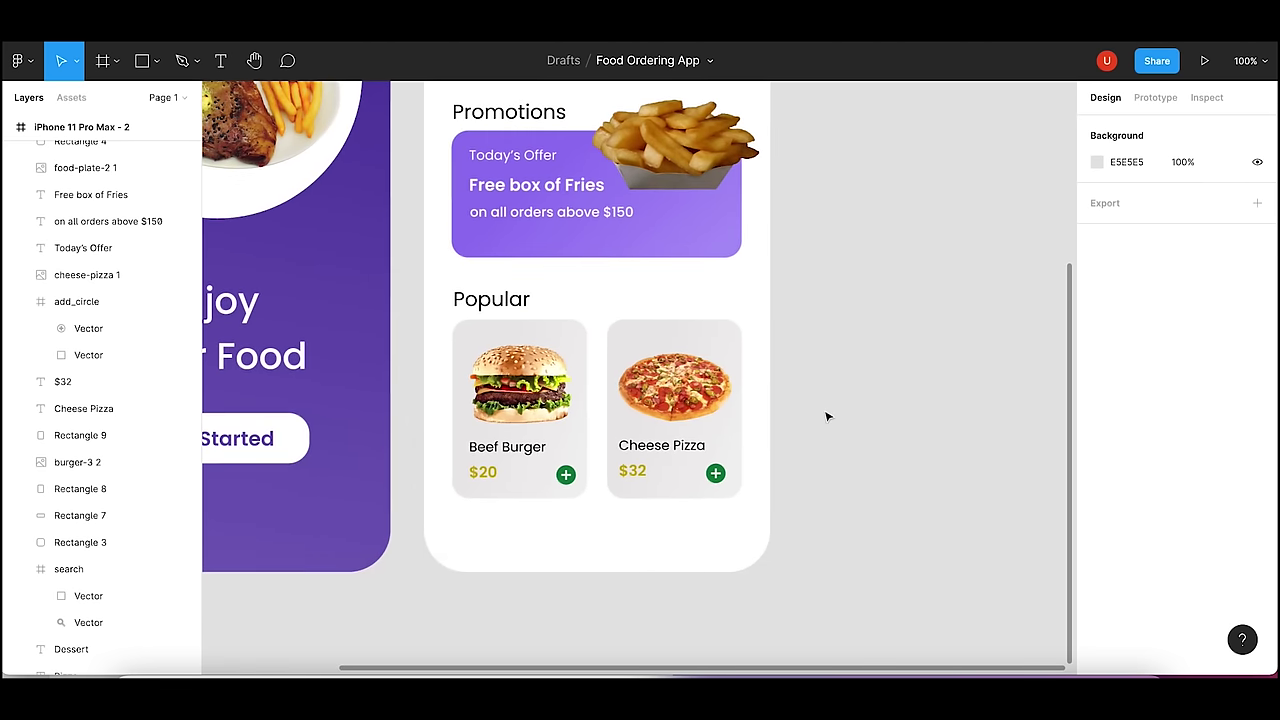
pyautogui.click(155, 65)
pyautogui.click(155, 102)
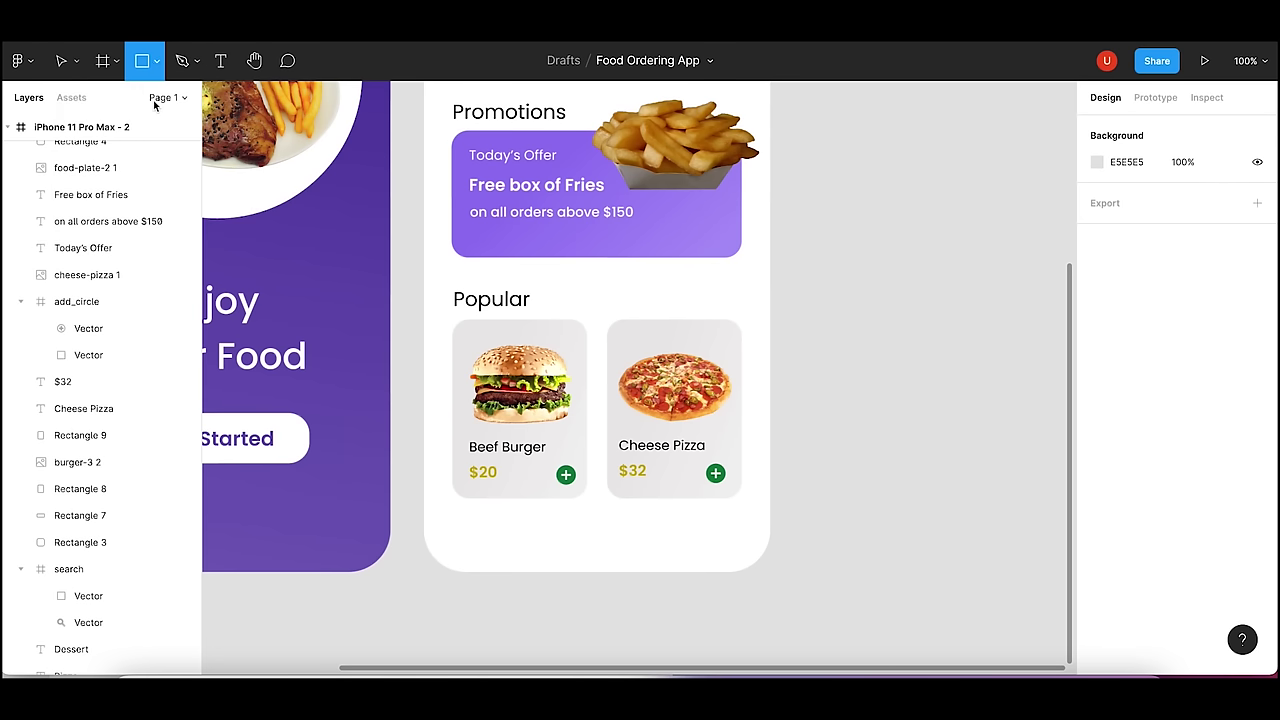
pyautogui.moveTo(424, 469); pyautogui.dragTo(770, 573)
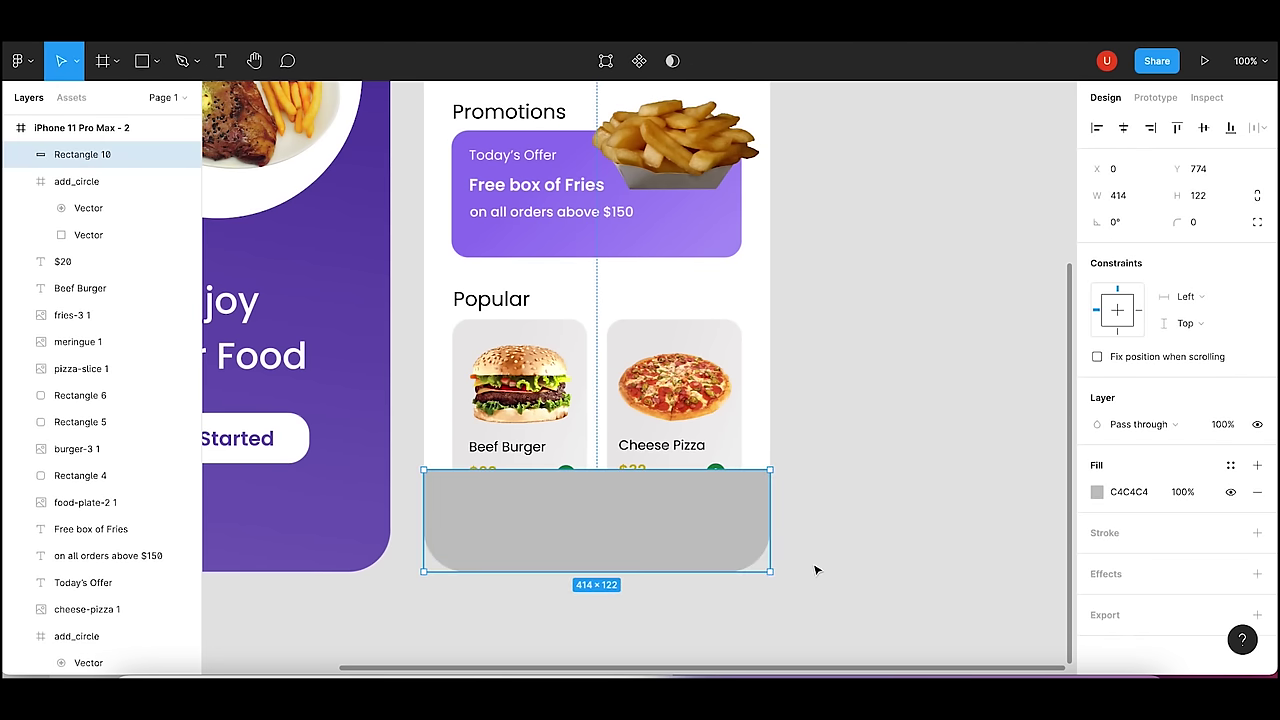
pyautogui.moveTo(617, 514); pyautogui.dragTo(619, 550)
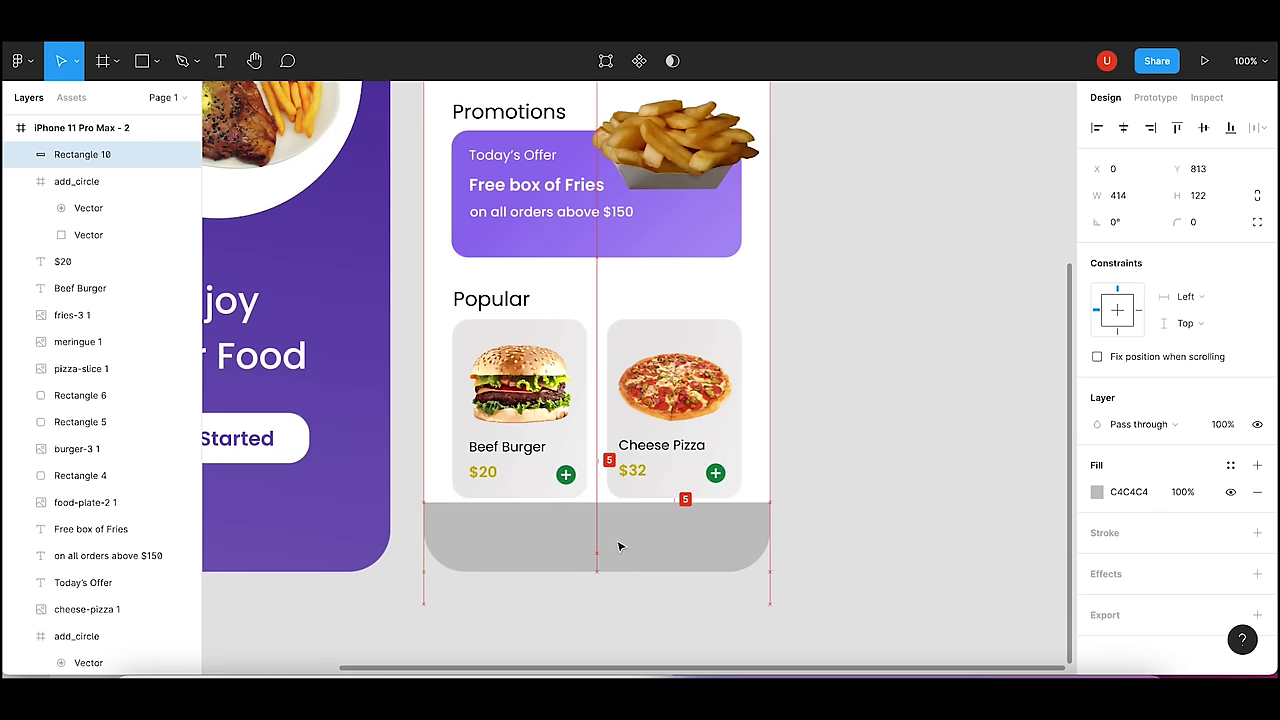
pyautogui.moveTo(601, 603); pyautogui.dragTo(601, 571)
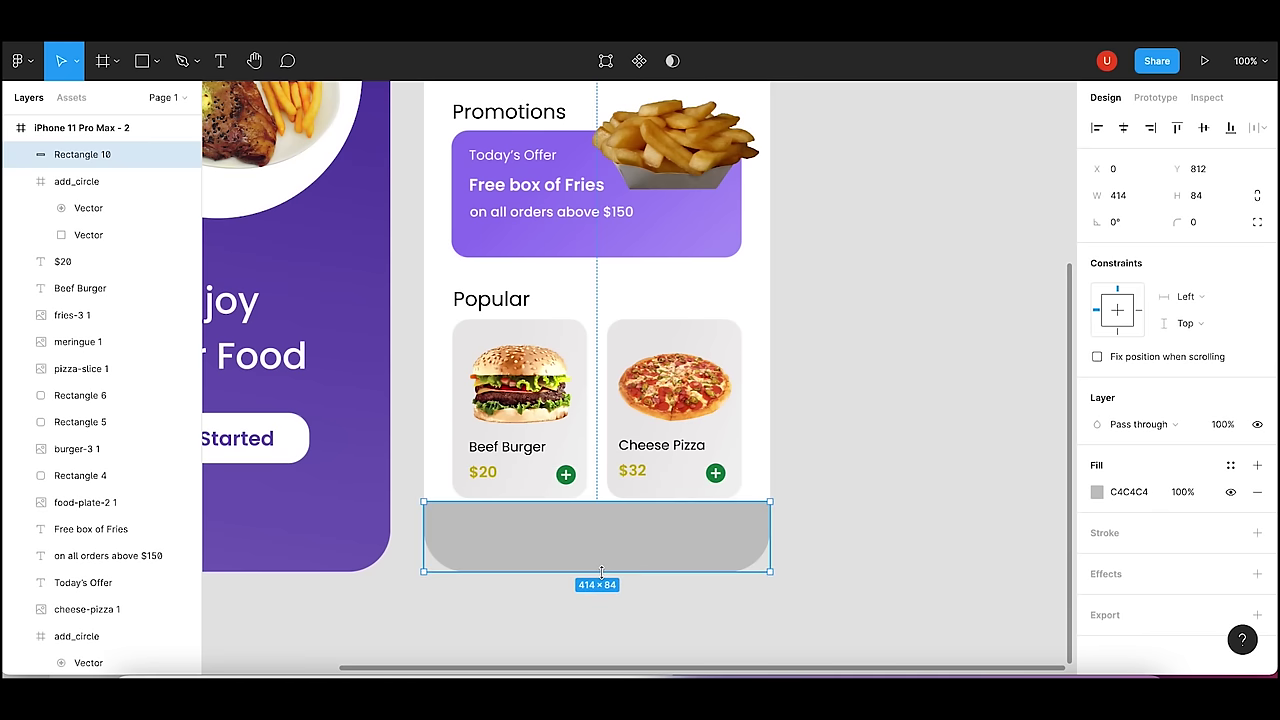
pyautogui.moveTo(596, 501); pyautogui.dragTo(596, 503)
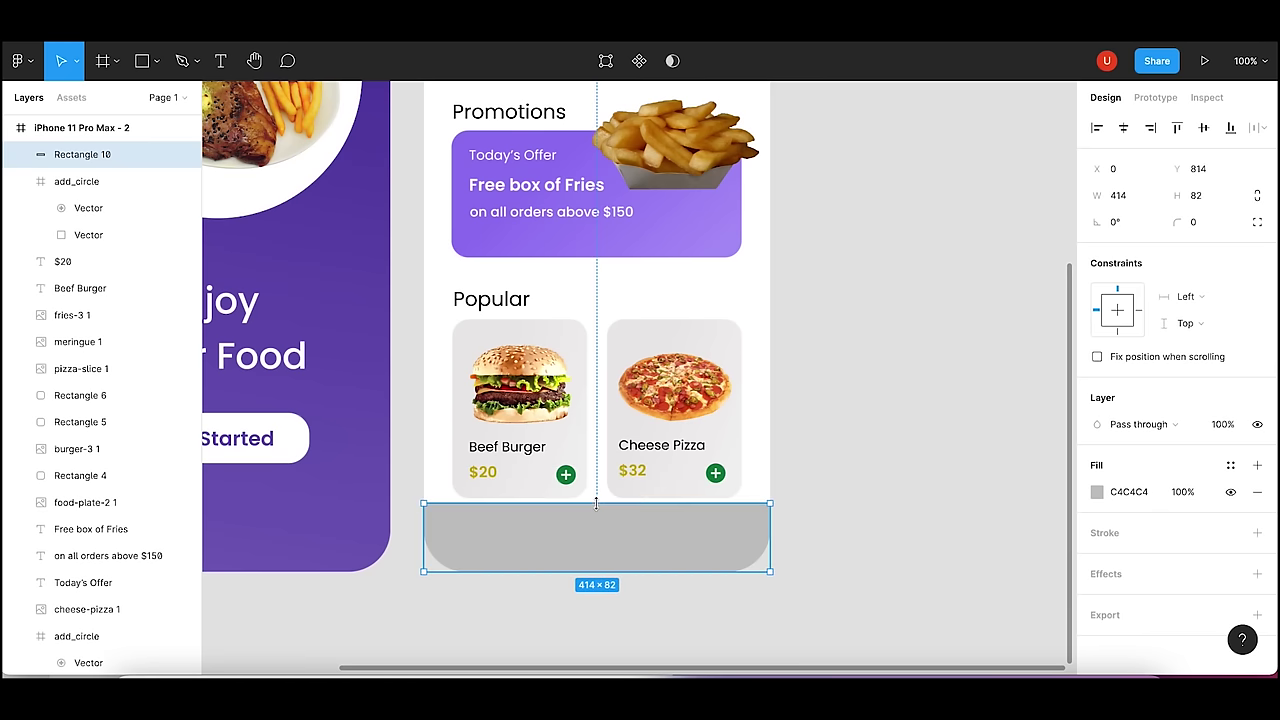
pyautogui.click(823, 515)
# - Make the bottom bar 414×88 after comparing it with the Popular cards
pyautogui.scroll(2, 823, 516)
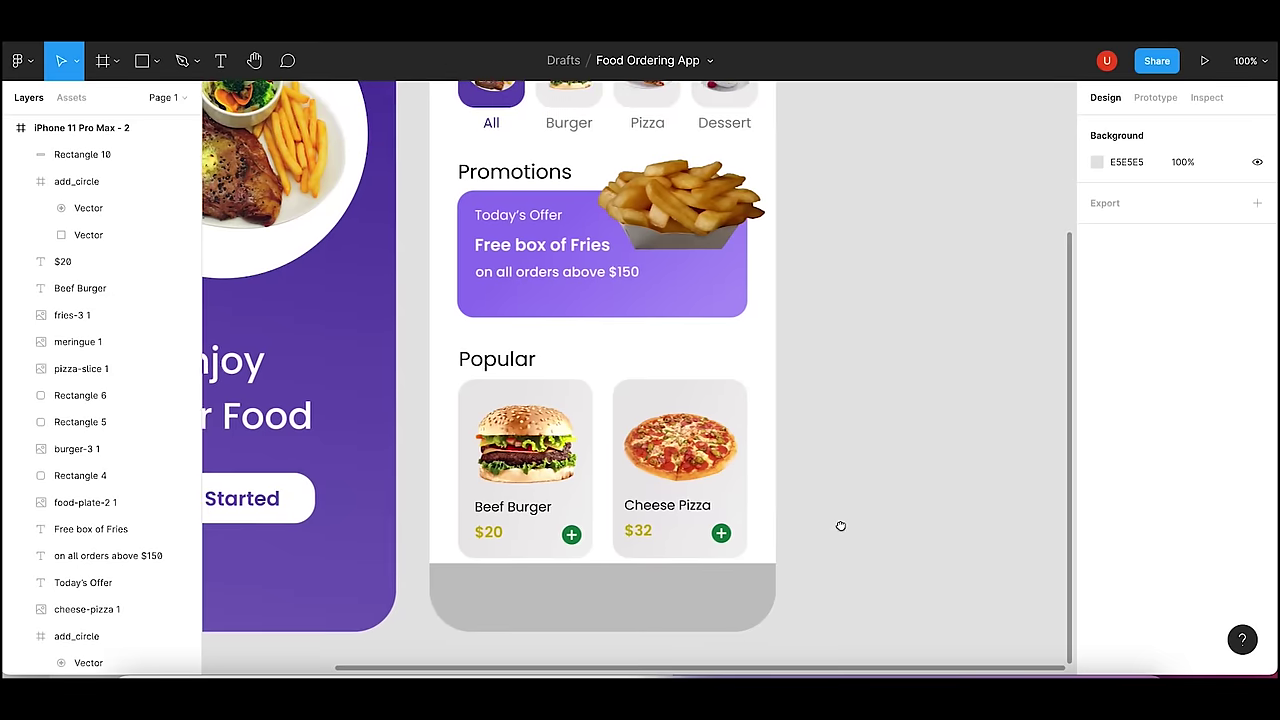
pyautogui.press('-')
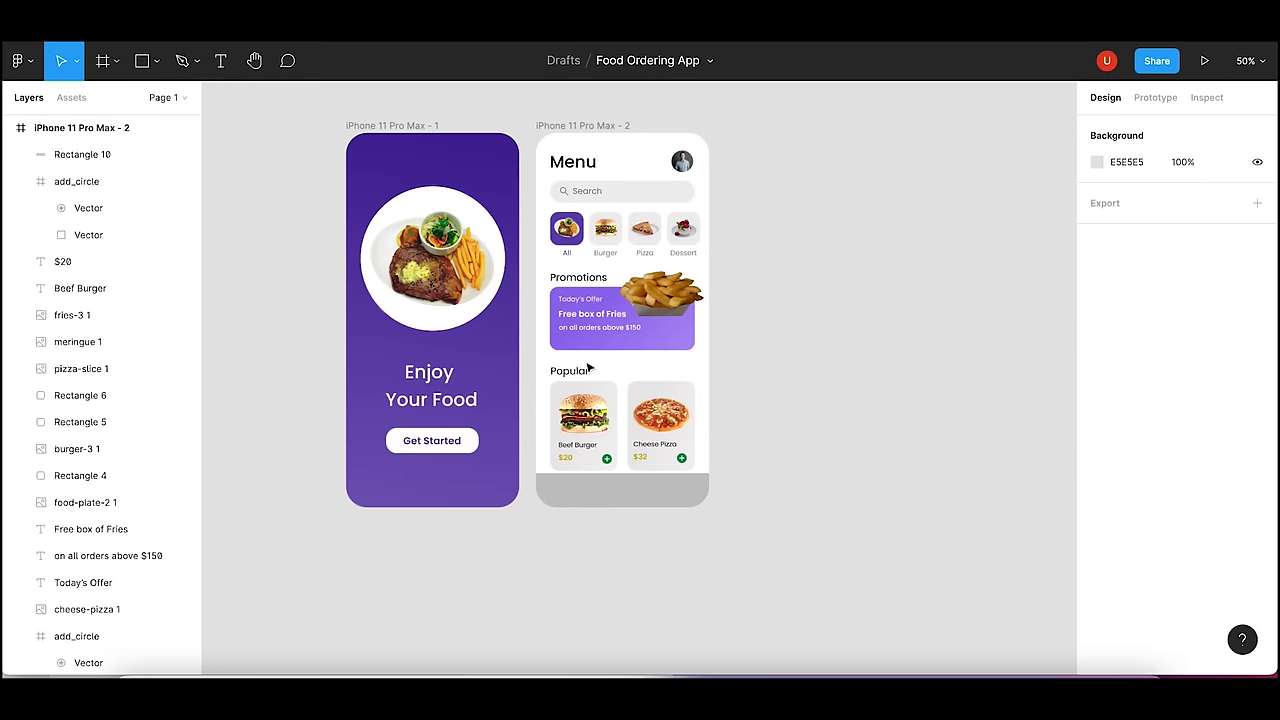
pyautogui.moveTo(760, 477); pyautogui.dragTo(553, 360)
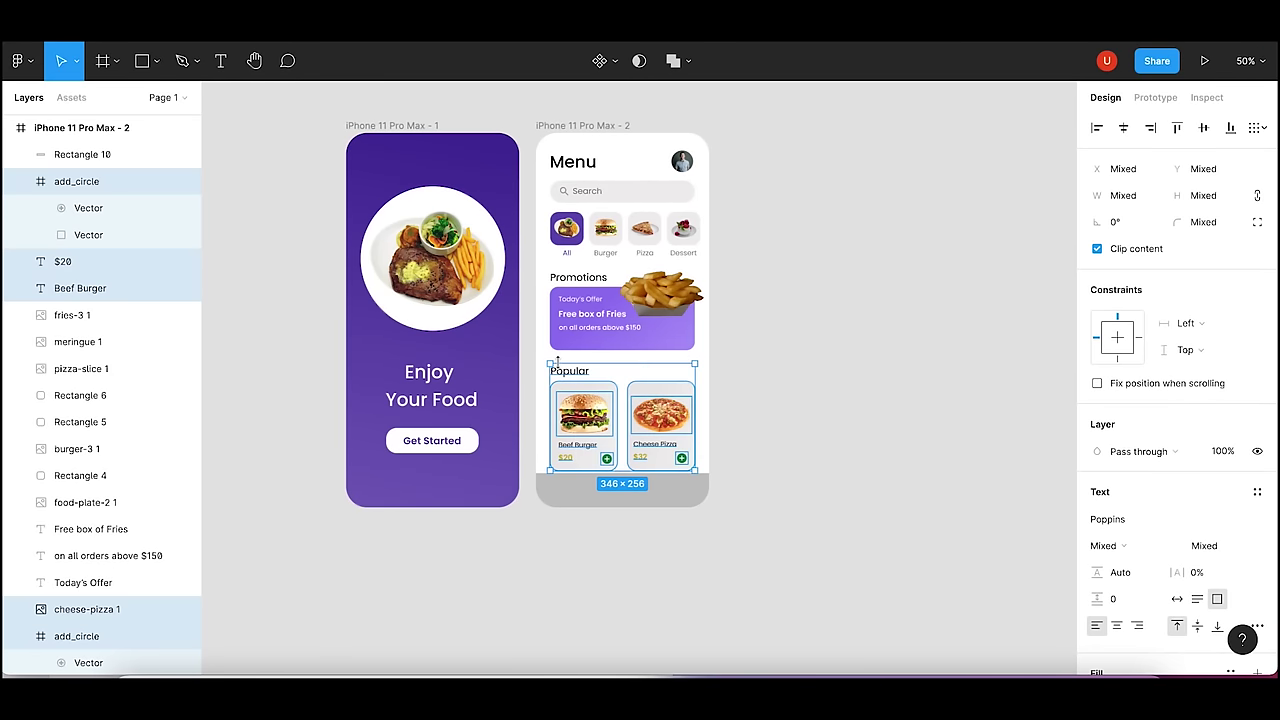
pyautogui.click(818, 610)
pyautogui.press('+')
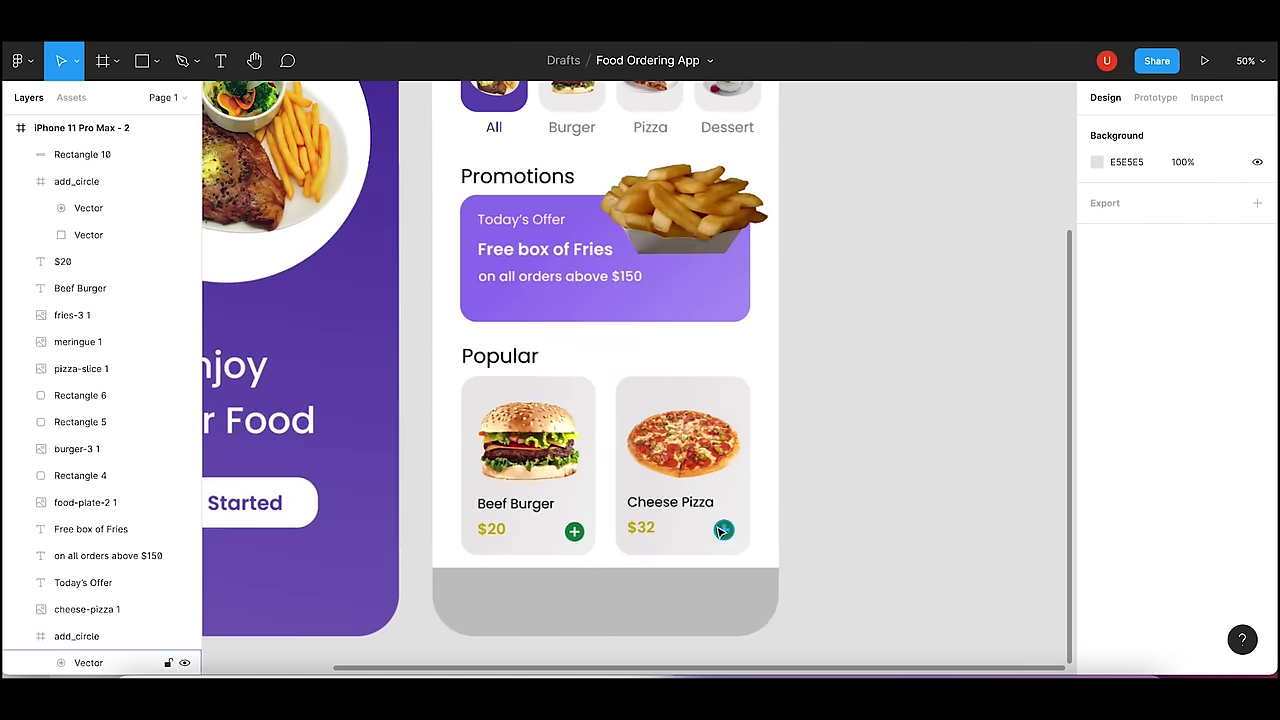
pyautogui.click(643, 599)
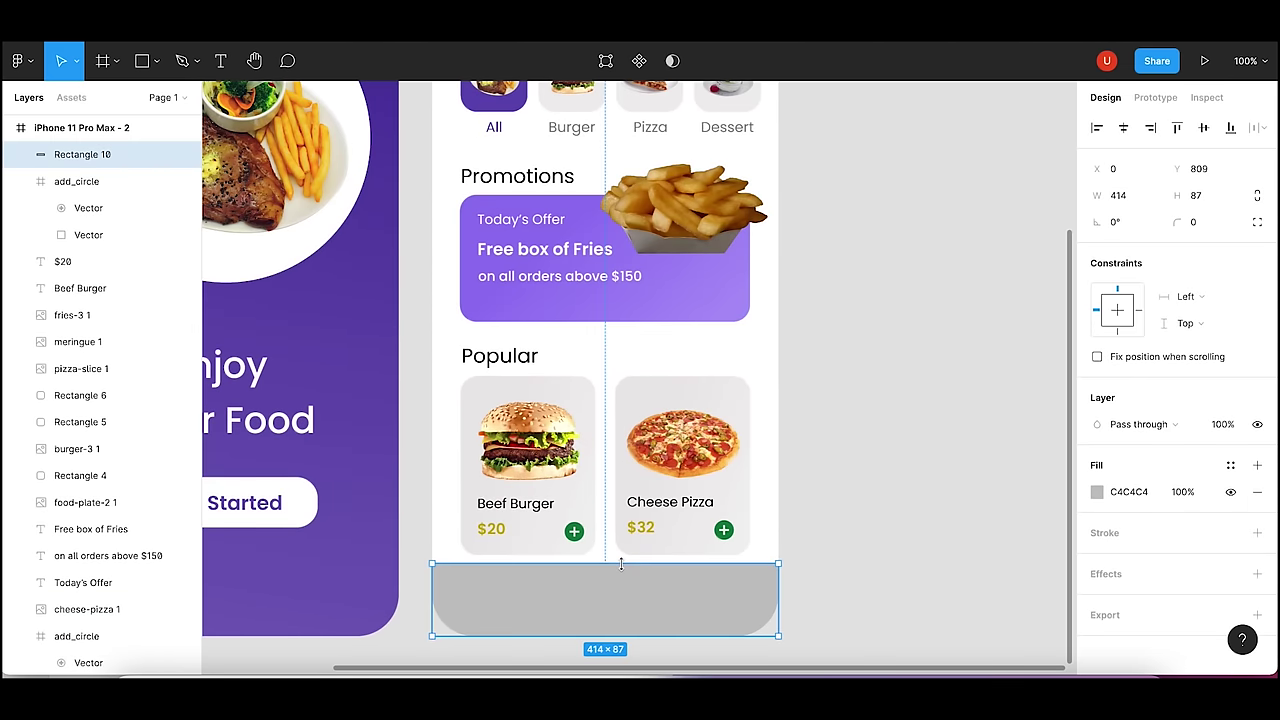
pyautogui.moveTo(621, 564); pyautogui.dragTo(621, 563)
# - Lighten the bottom bar's fill to grey CFCFCF
pyautogui.click(1097, 491)
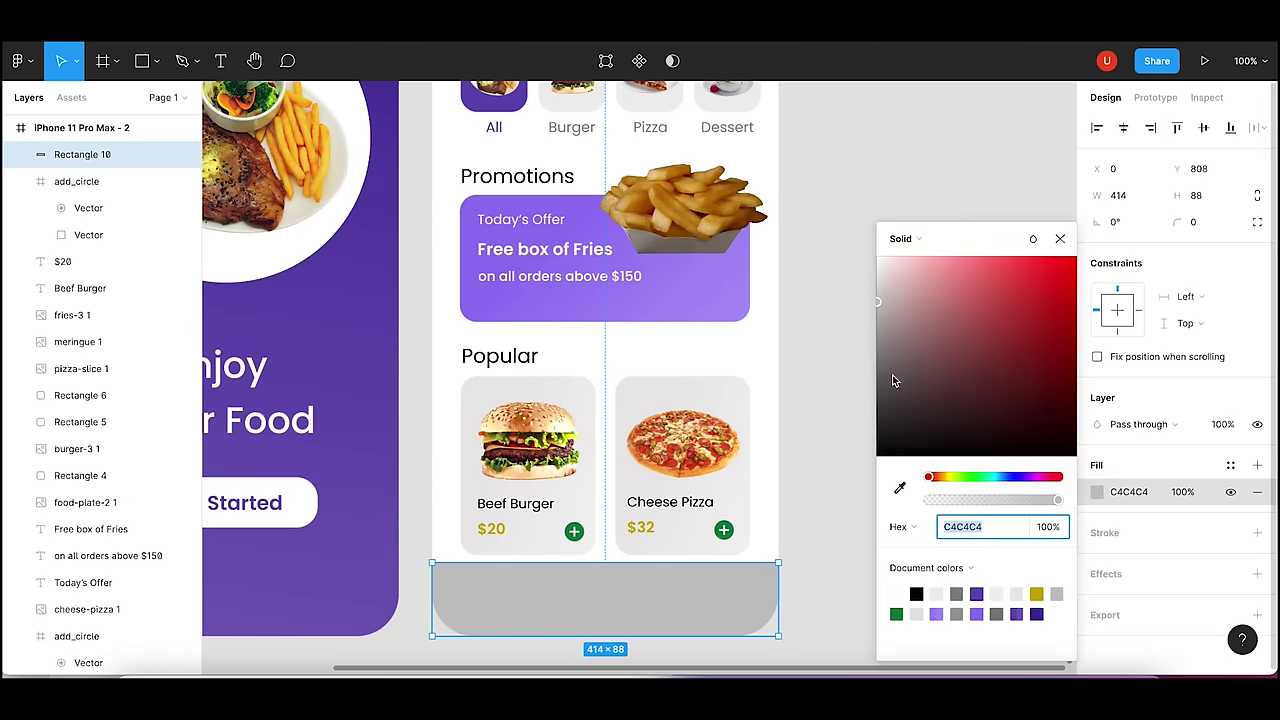
pyautogui.moveTo(892, 374); pyautogui.dragTo(884, 286)
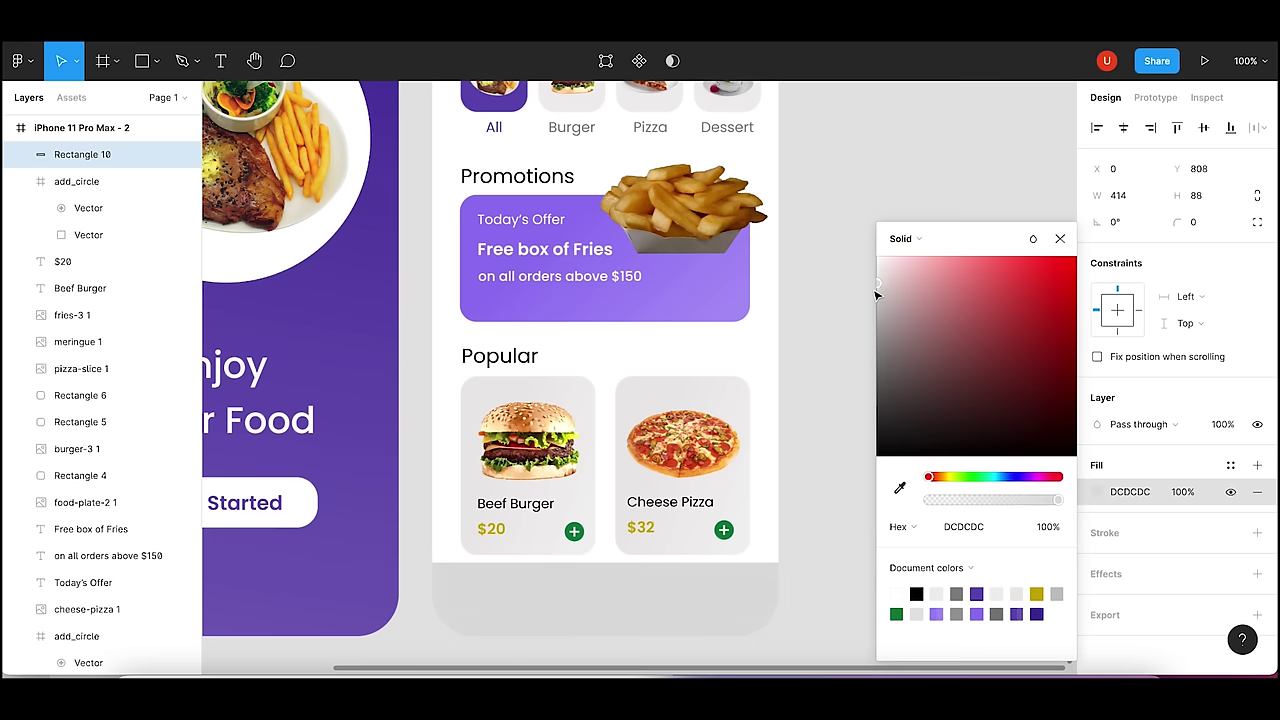
pyautogui.click(833, 337)
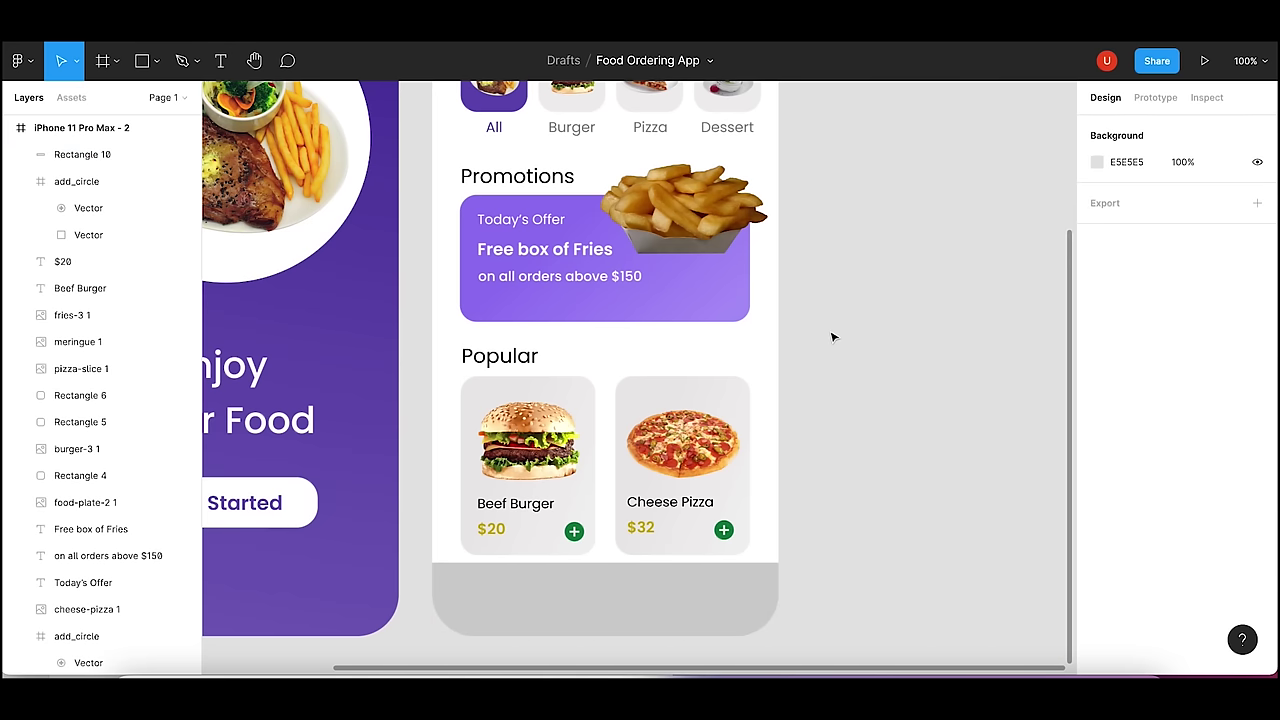
pyautogui.click(630, 612)
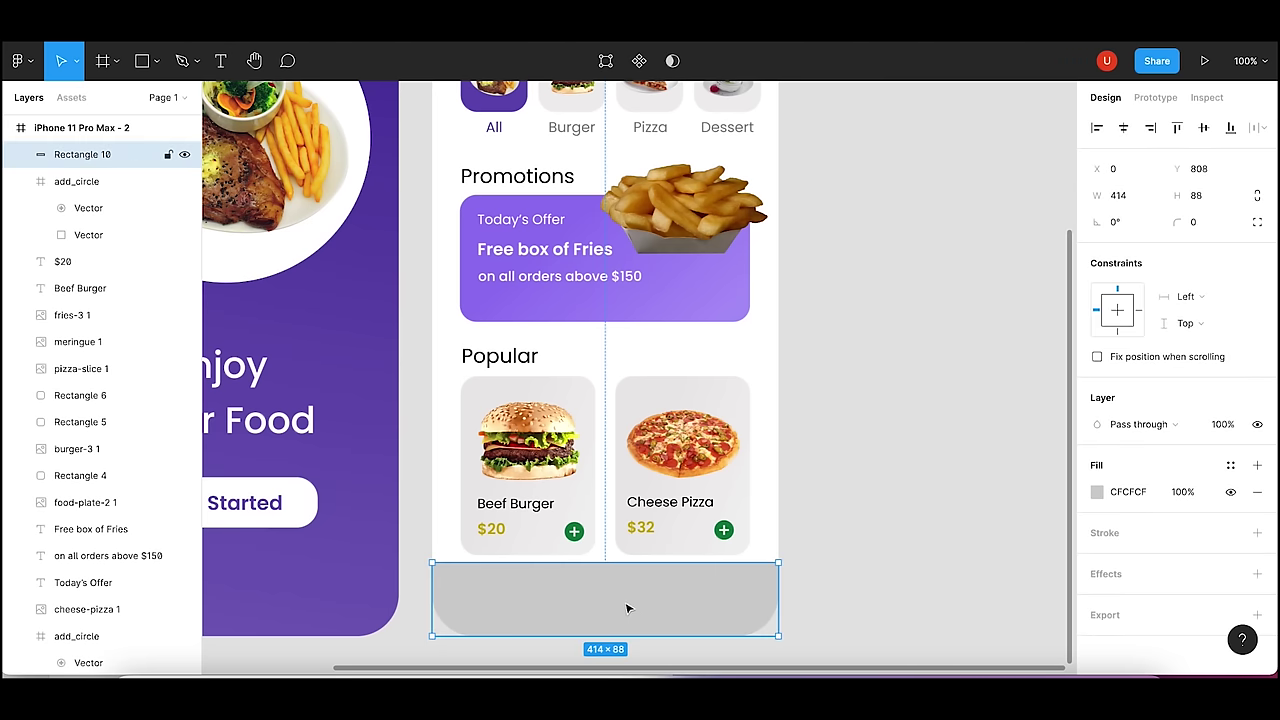
# - Place a home icon from Material Design Icons at the bar's left side
pyautogui.click(22, 63)
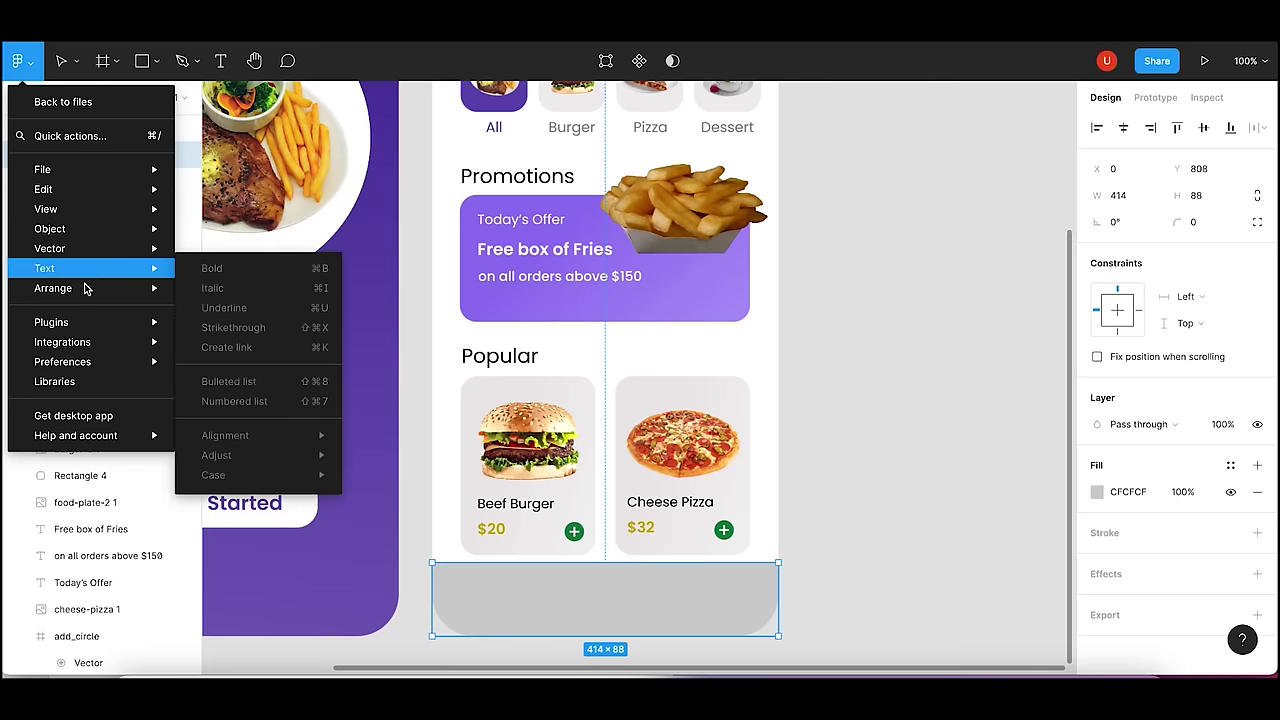
pyautogui.moveTo(89, 322)
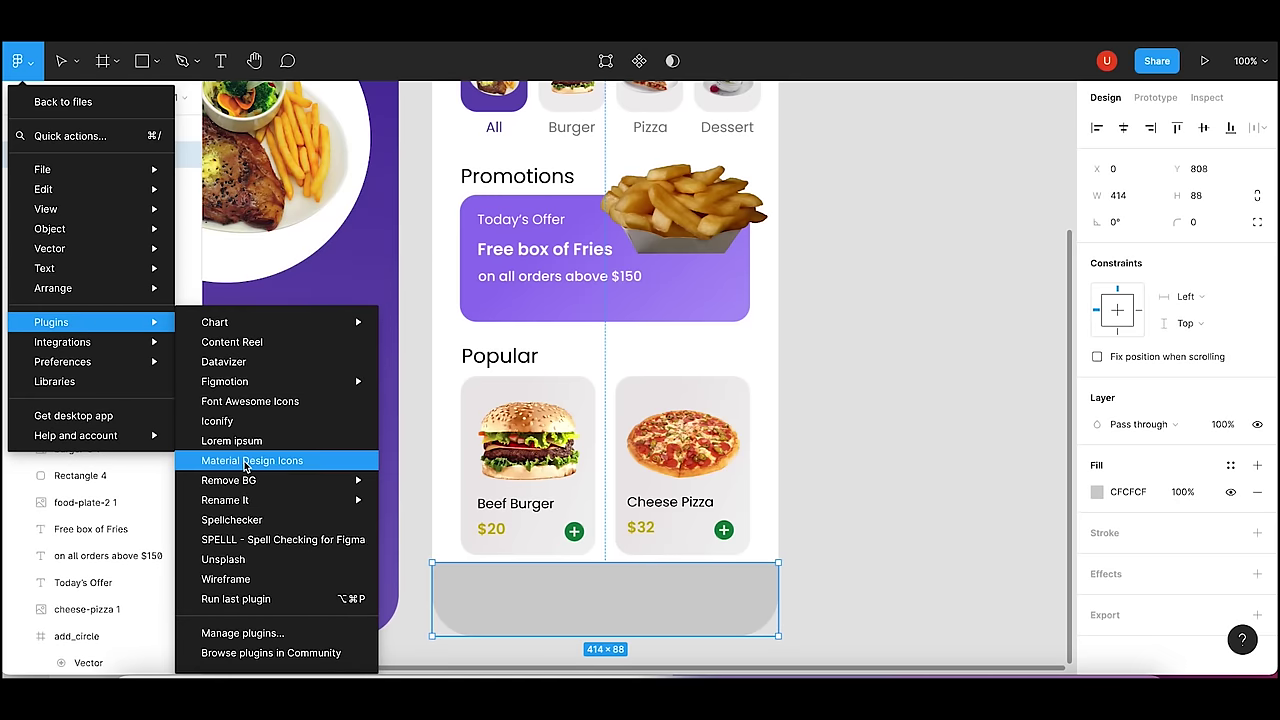
pyautogui.click(246, 462)
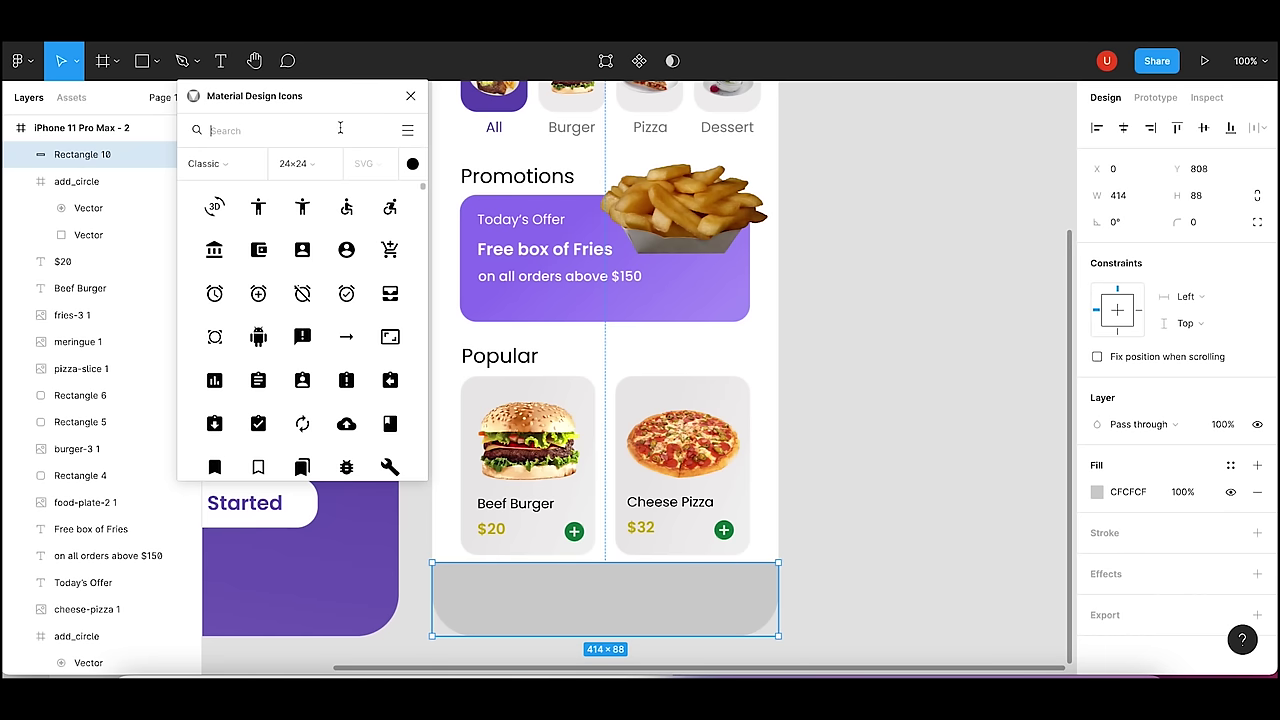
pyautogui.write('home')
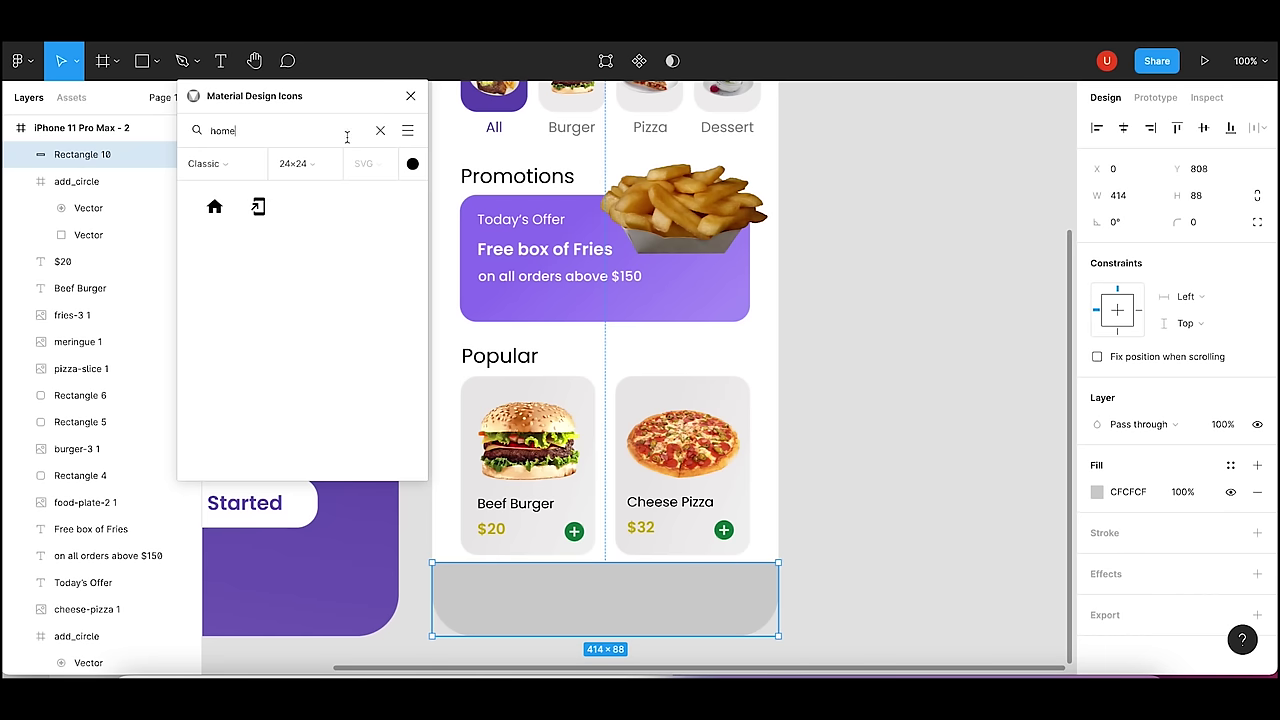
pyautogui.click(214, 208)
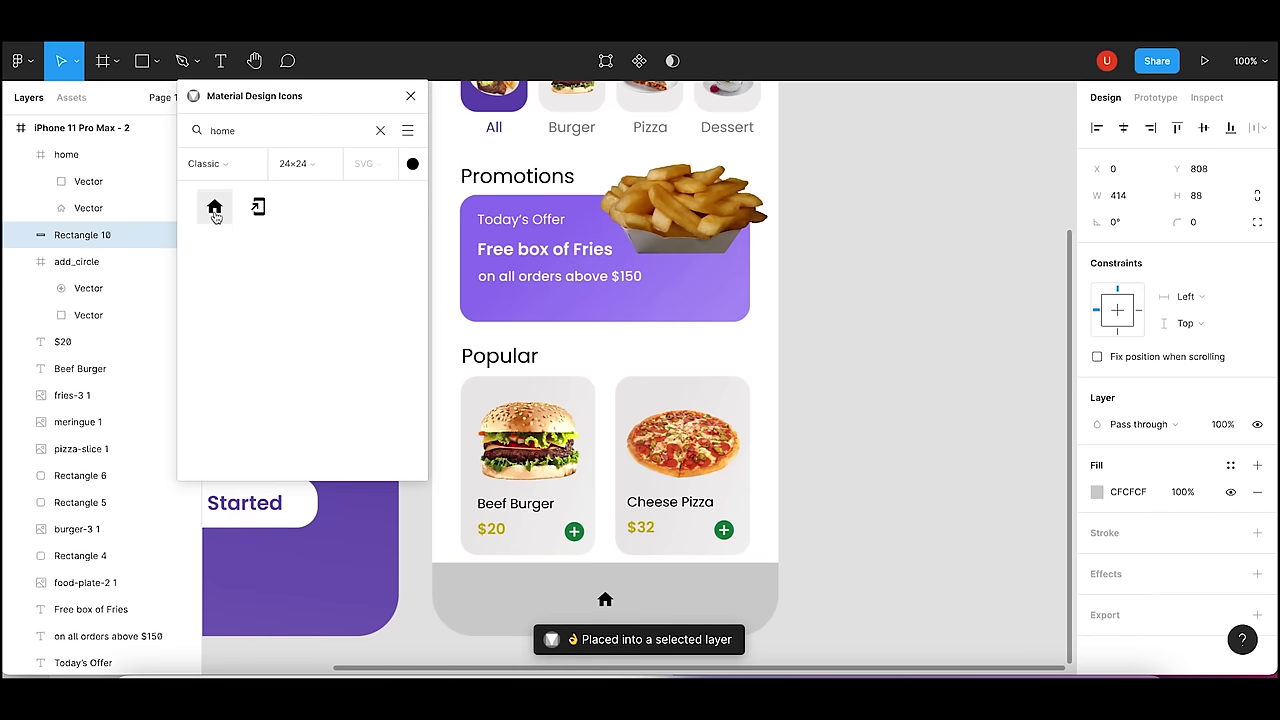
pyautogui.click(605, 599)
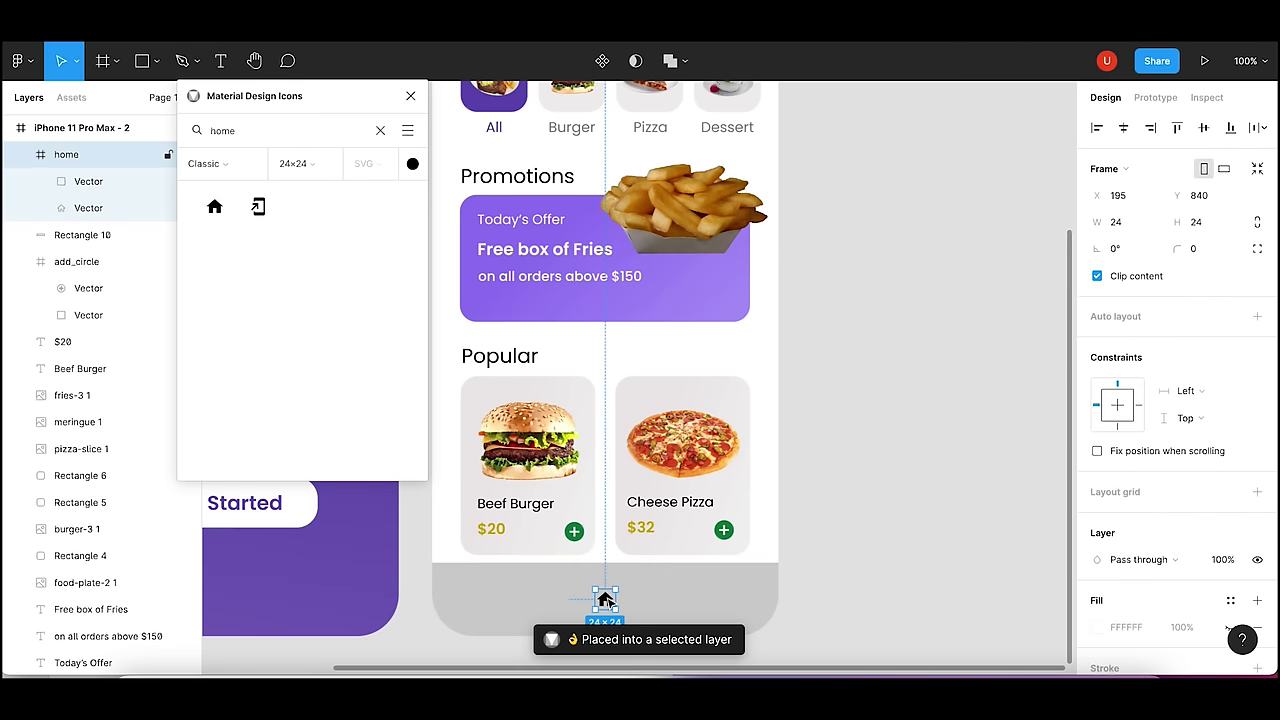
pyautogui.moveTo(605, 599); pyautogui.dragTo(471, 599)
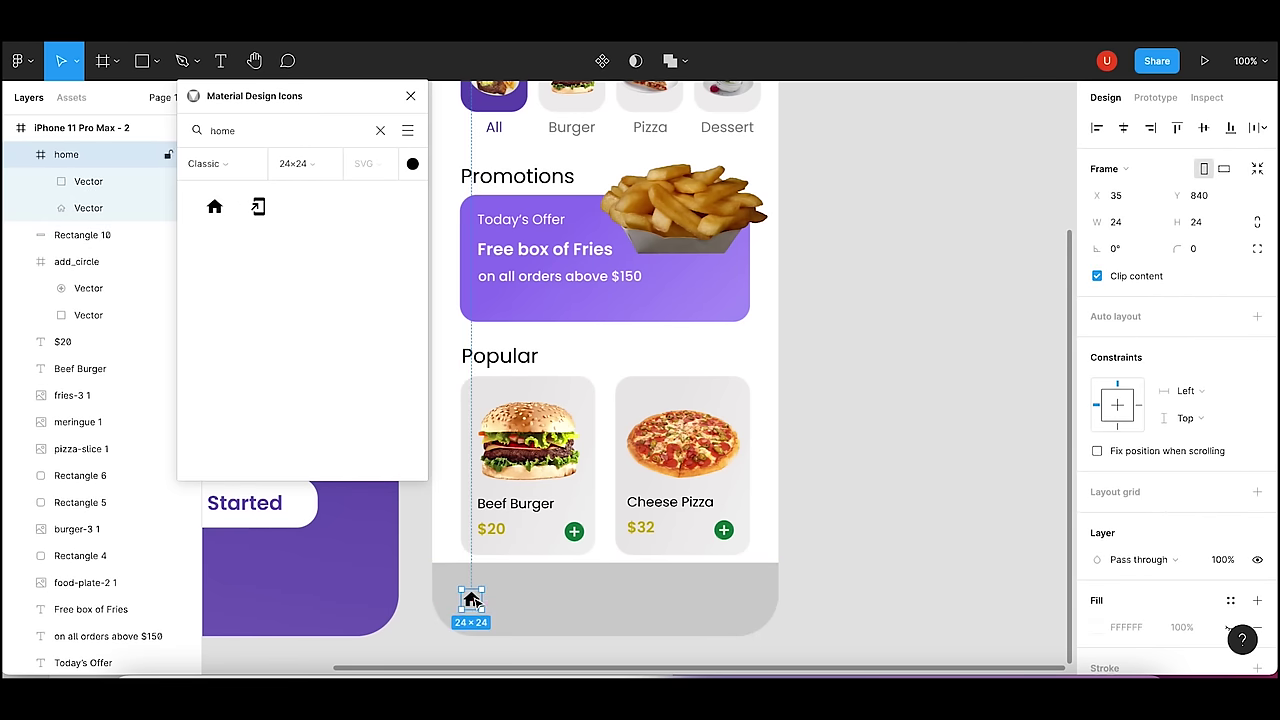
pyautogui.press('Up')
pyautogui.press('Up')
pyautogui.press('Up')
# - Add a search icon to the bottom bar next to the home icon
pyautogui.click(380, 130)
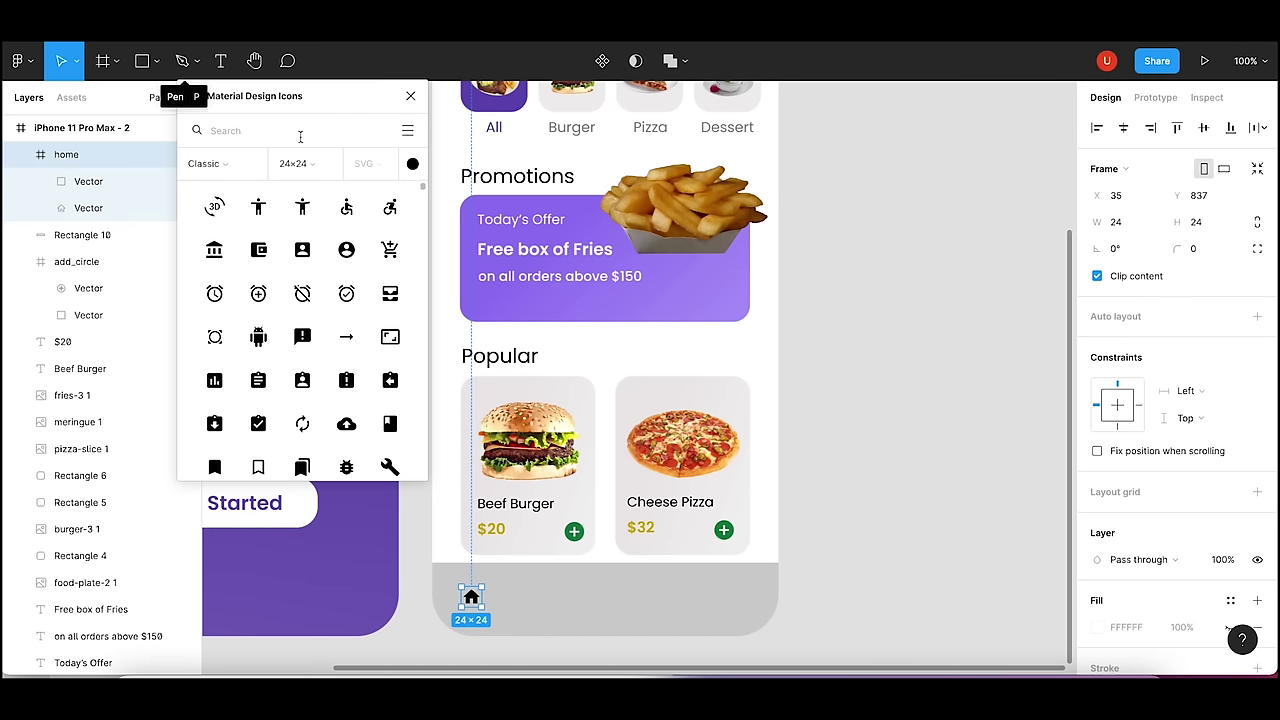
pyautogui.write('search')
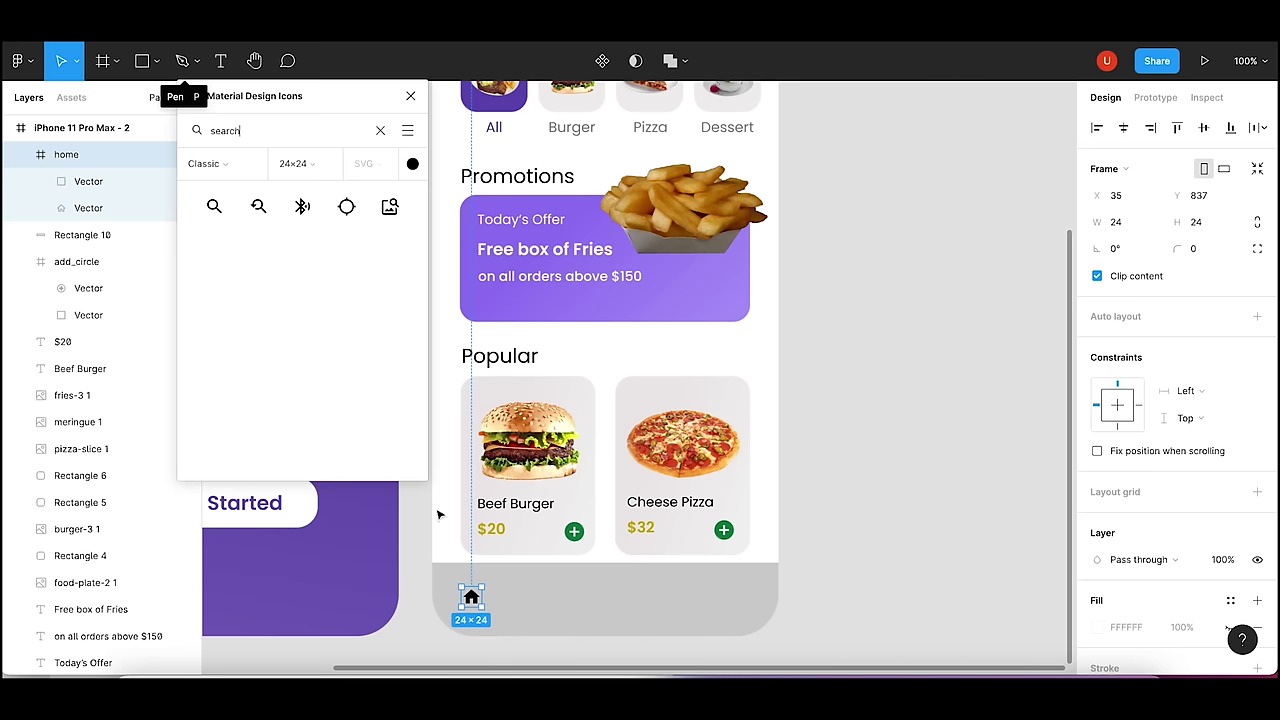
pyautogui.click(530, 545)
pyautogui.click(545, 595)
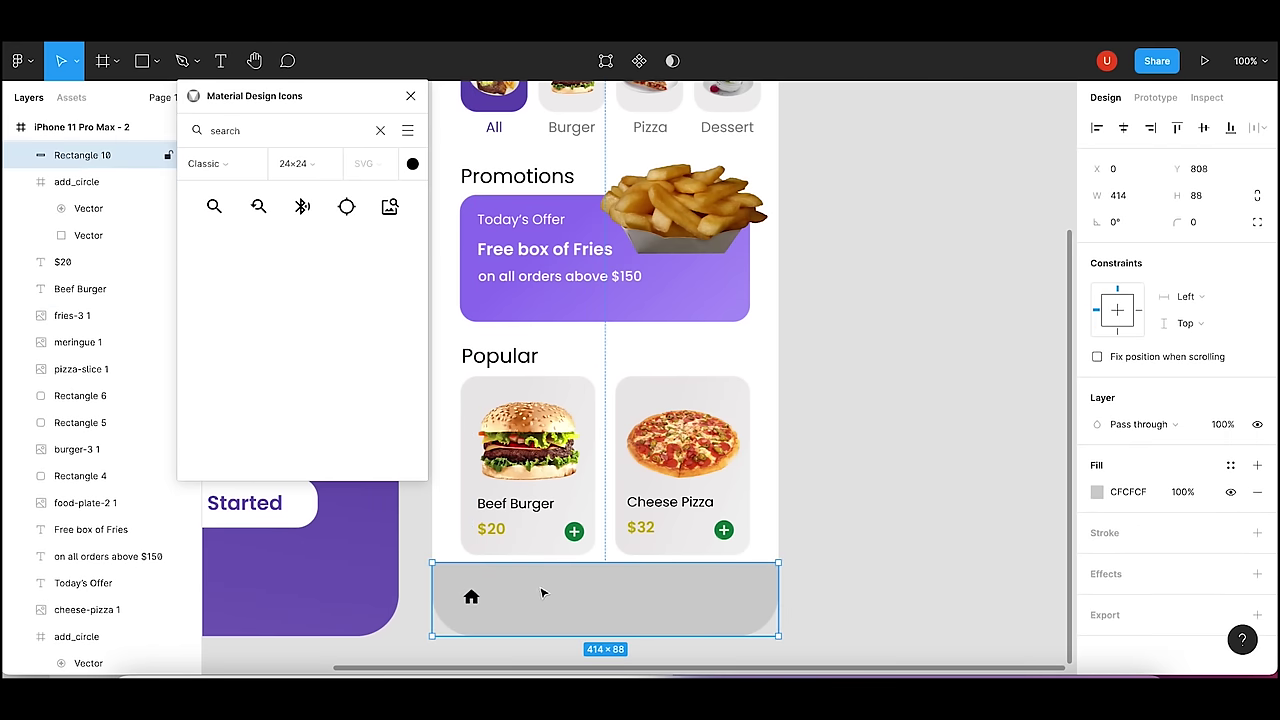
pyautogui.click(214, 206)
pyautogui.click(604, 598)
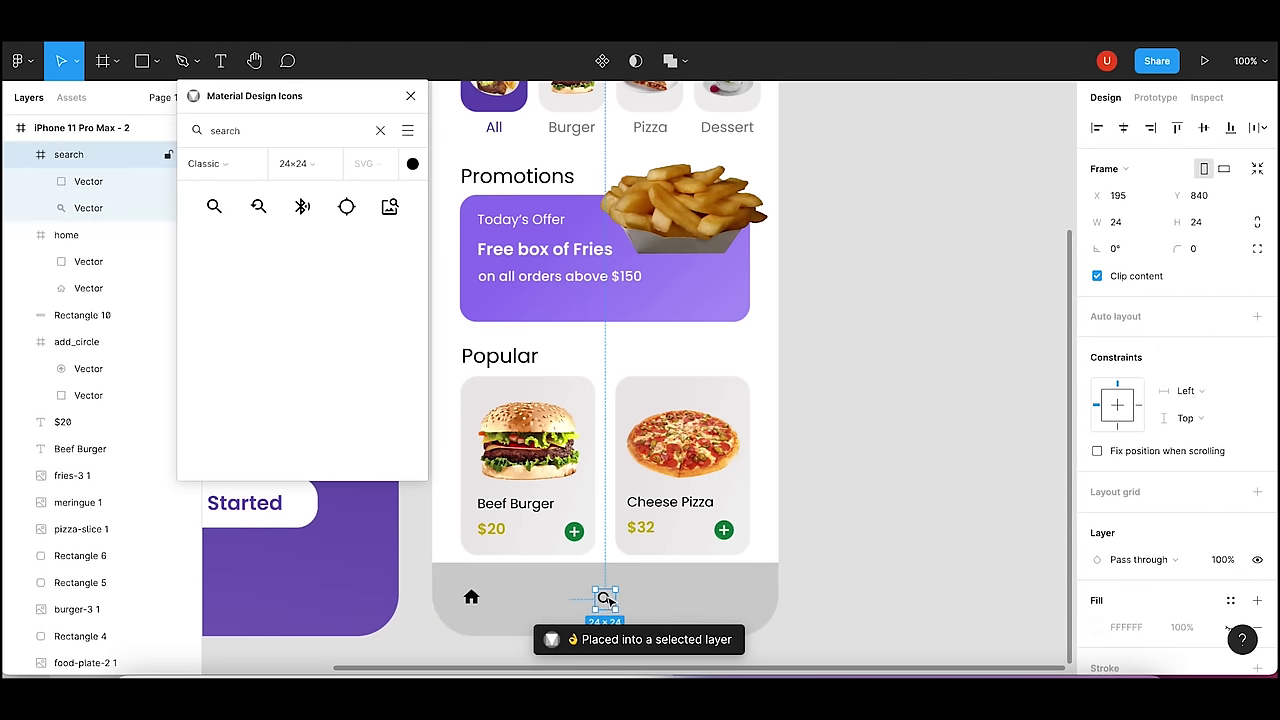
pyautogui.moveTo(604, 598)
pyautogui.mouseDown()
pyautogui.moveTo(527, 598)
pyautogui.moveTo(546, 599)
pyautogui.mouseUp()
# - Search for 'cart' with the icon style set to Outlined and format to PNG
pyautogui.moveTo(260, 131); pyautogui.dragTo(178, 130)
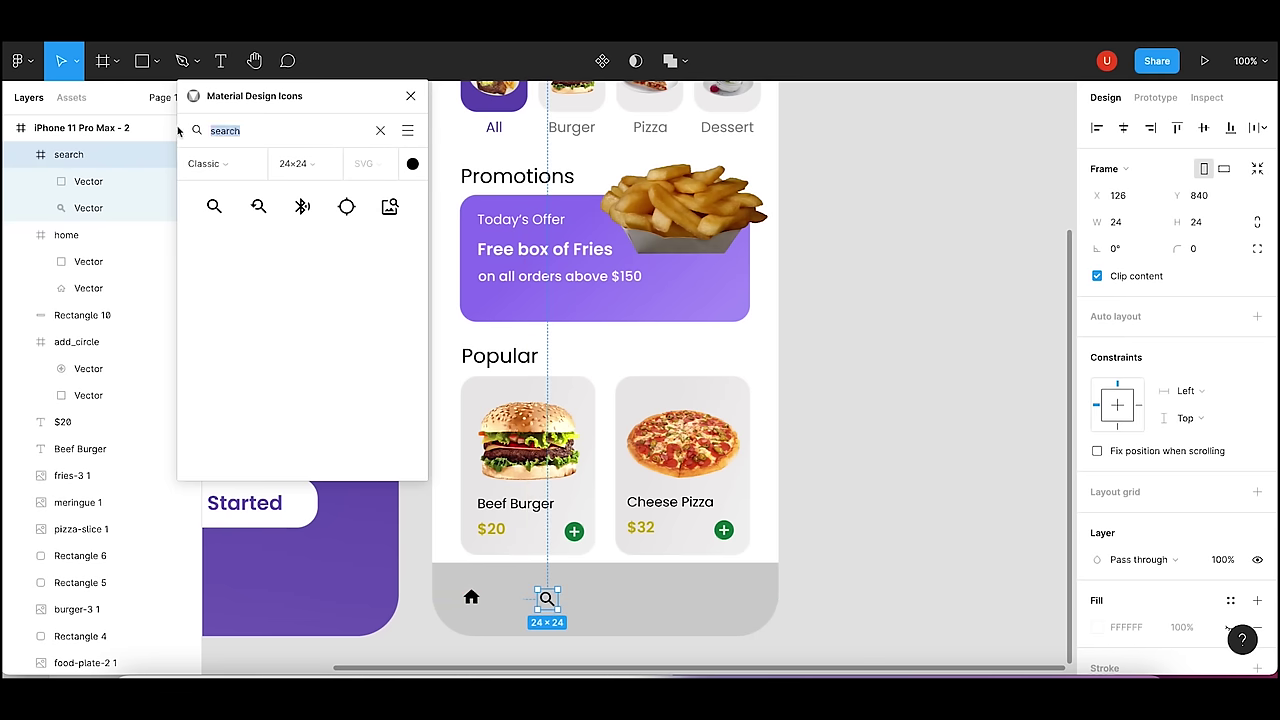
pyautogui.write('cart')
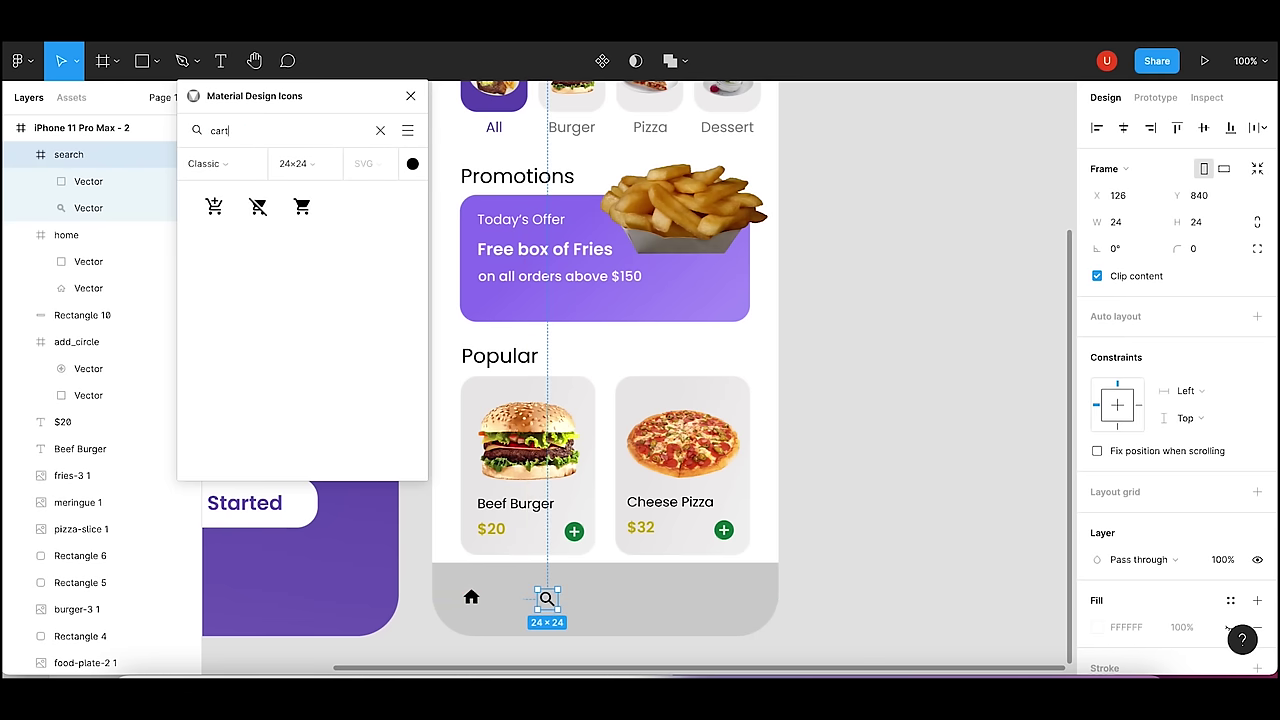
pyautogui.click(221, 167)
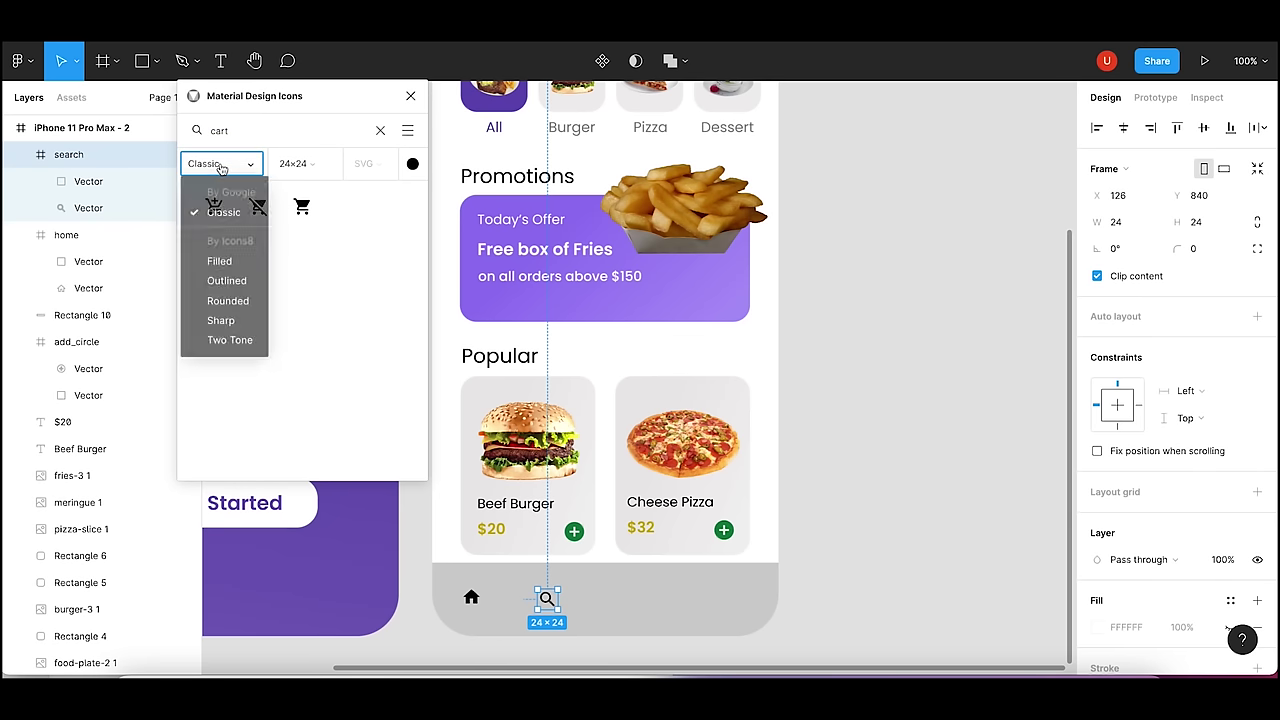
pyautogui.click(240, 286)
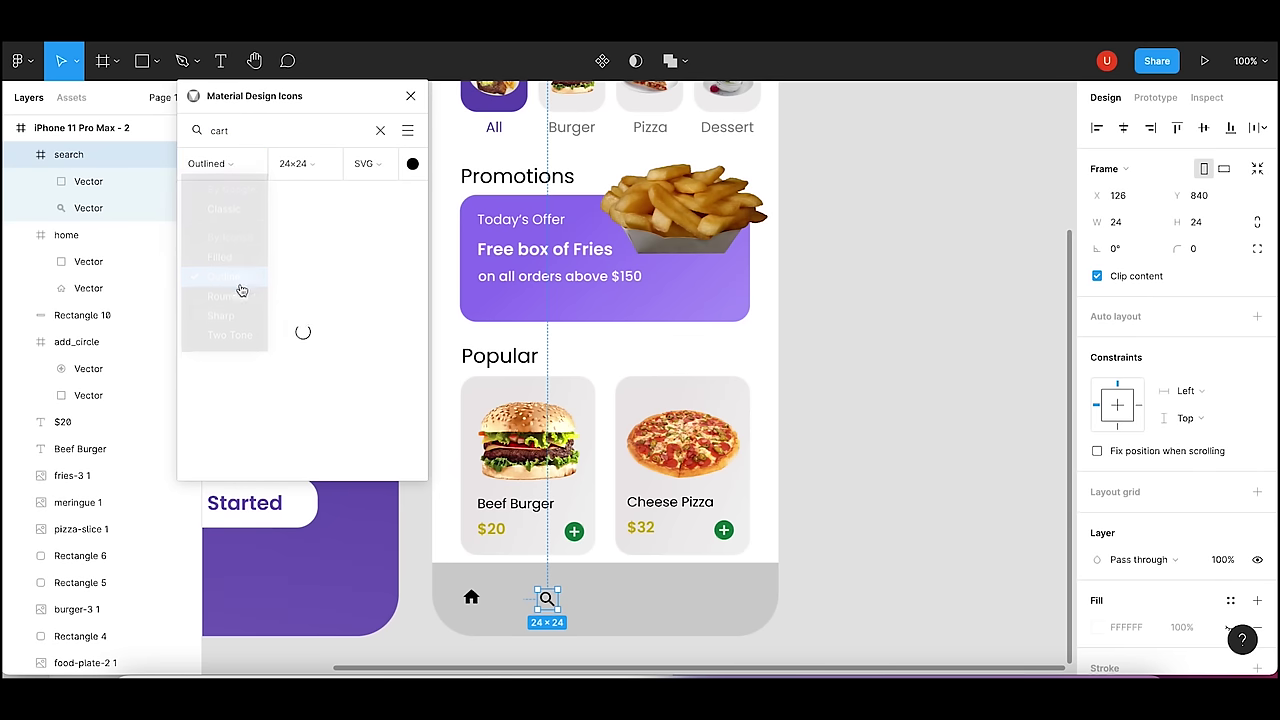
pyautogui.click(374, 176)
pyautogui.click(369, 194)
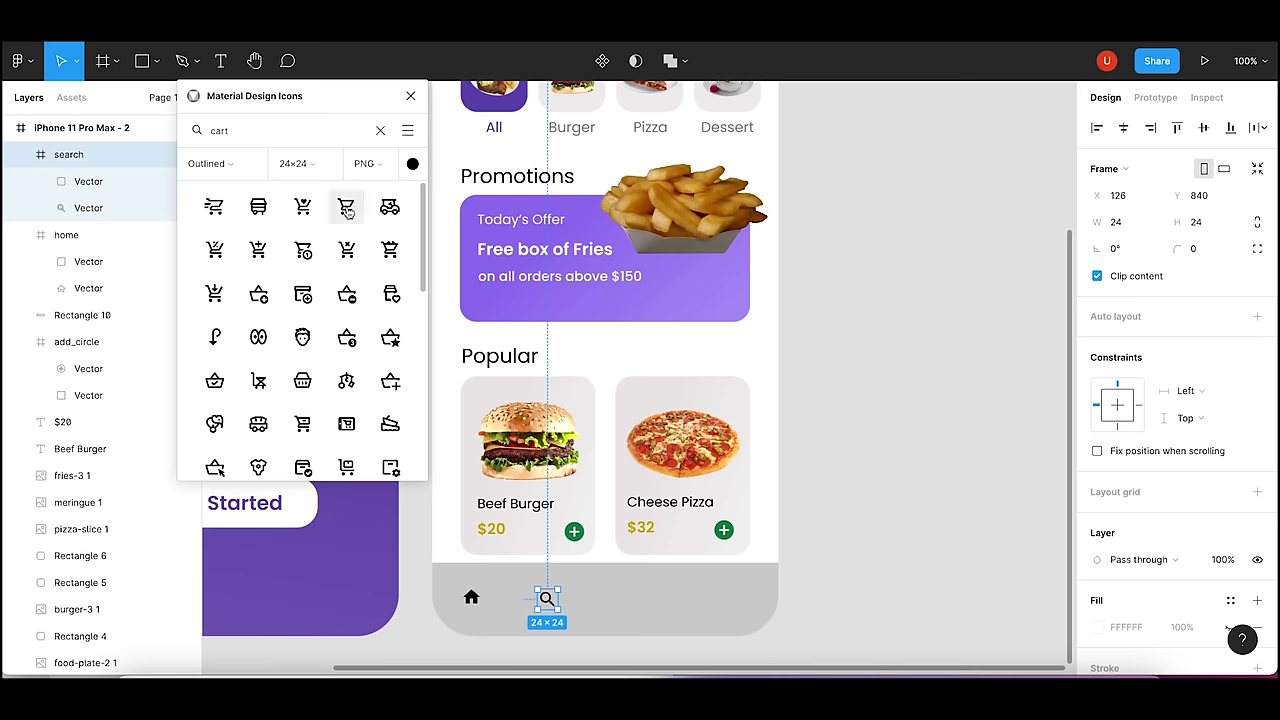
# - Add a 48×48 cart icon to the bar, replacing a too-small one
pyautogui.click(600, 595)
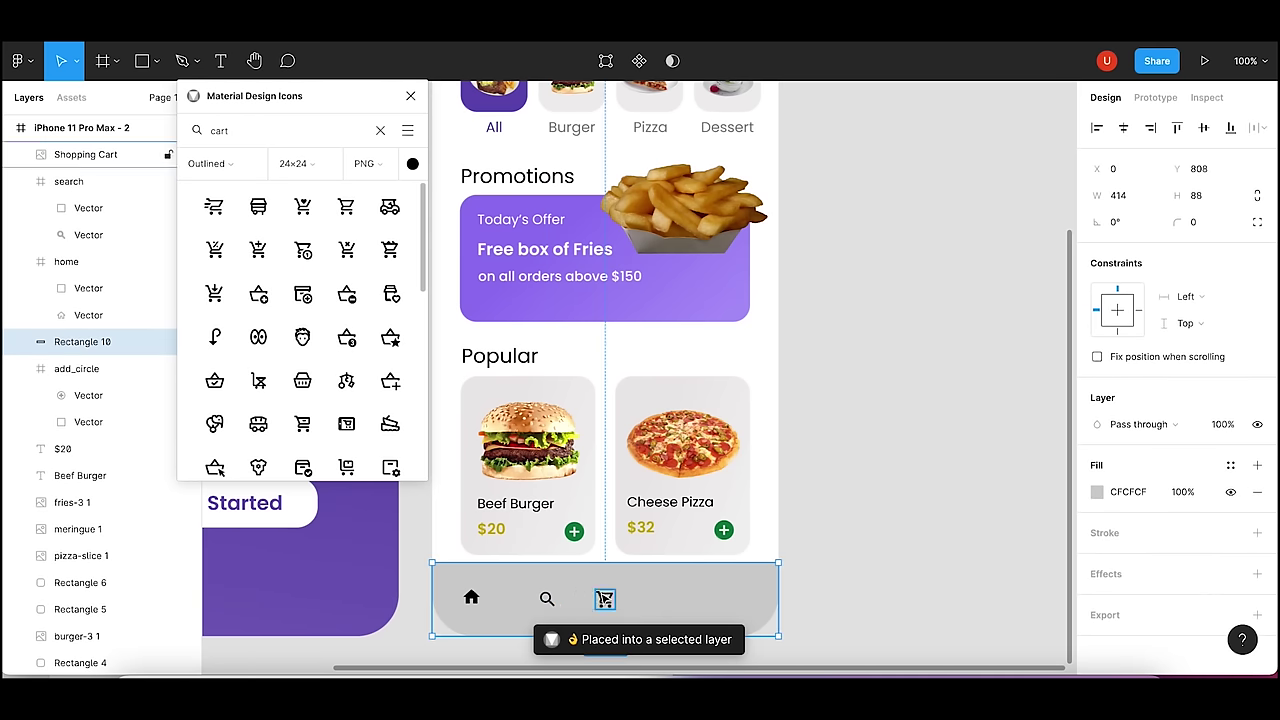
pyautogui.click(604, 598)
pyautogui.press('Delete')
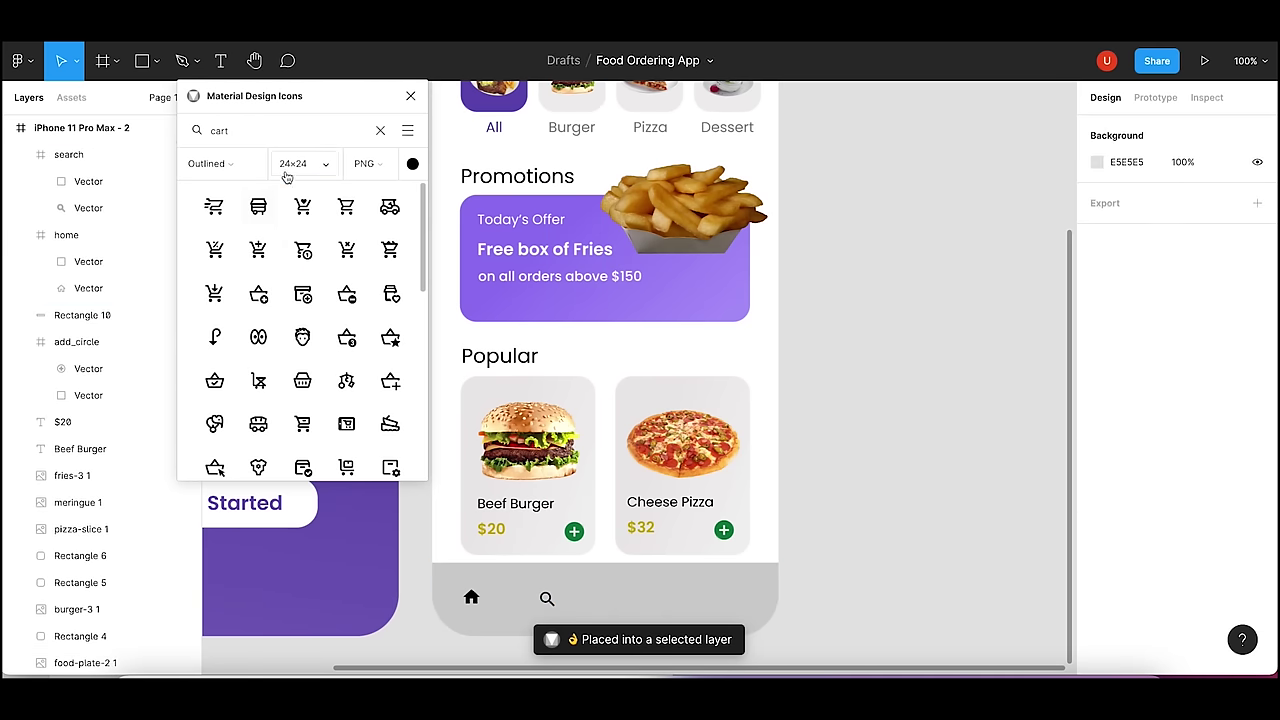
pyautogui.click(295, 163)
pyautogui.click(304, 216)
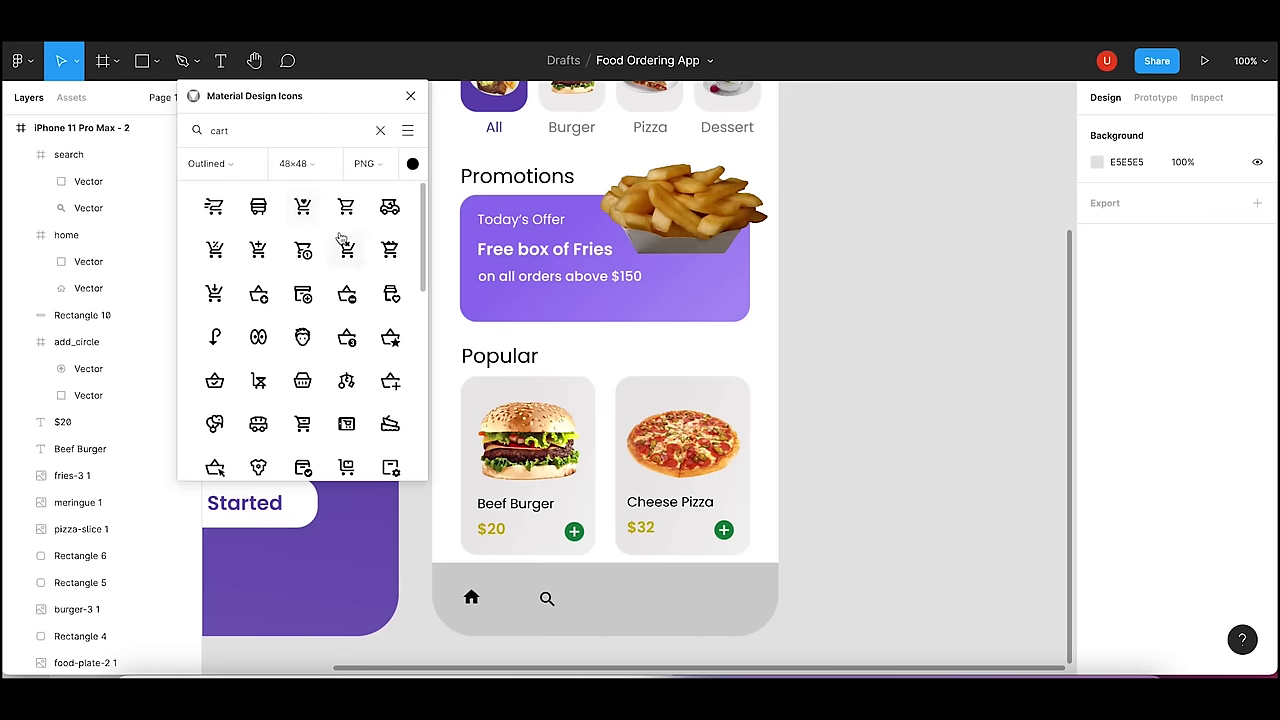
pyautogui.moveTo(346, 207)
pyautogui.mouseDown()
pyautogui.moveTo(641, 373)
pyautogui.moveTo(644, 591)
pyautogui.mouseUp()
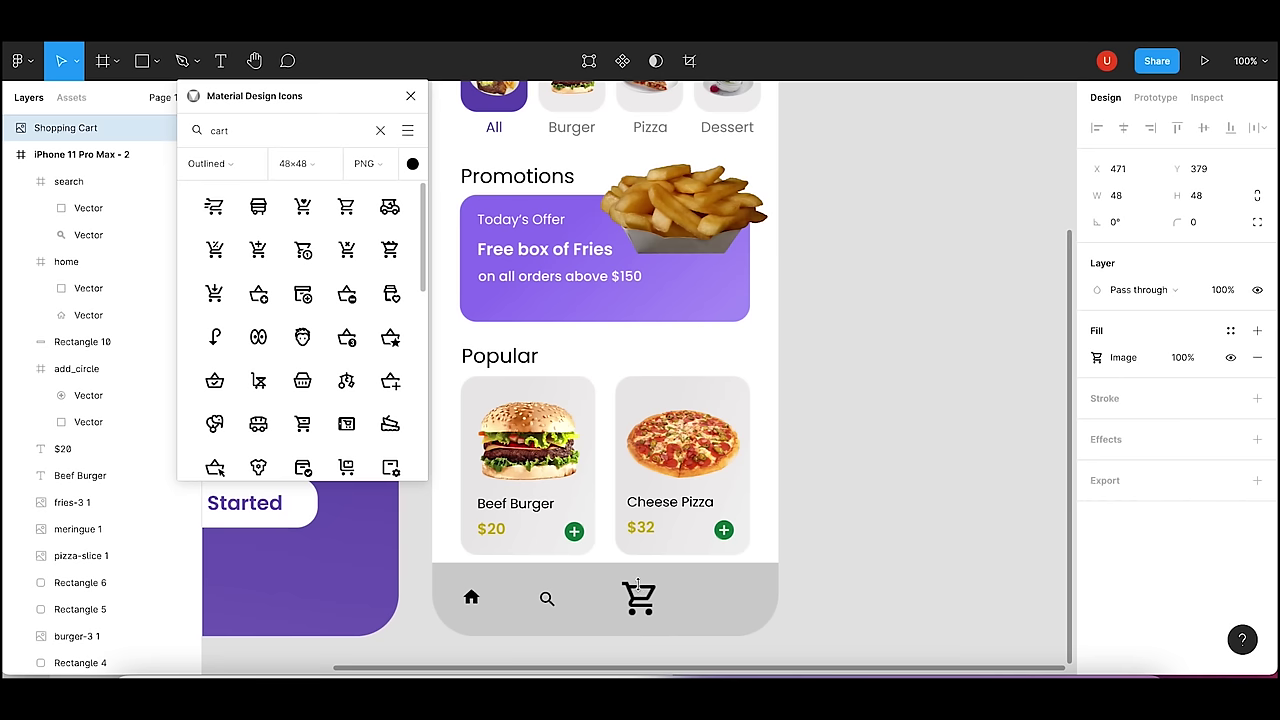
# - Add a user icon to the right end of the bottom bar
pyautogui.click(381, 133)
pyautogui.write('user')
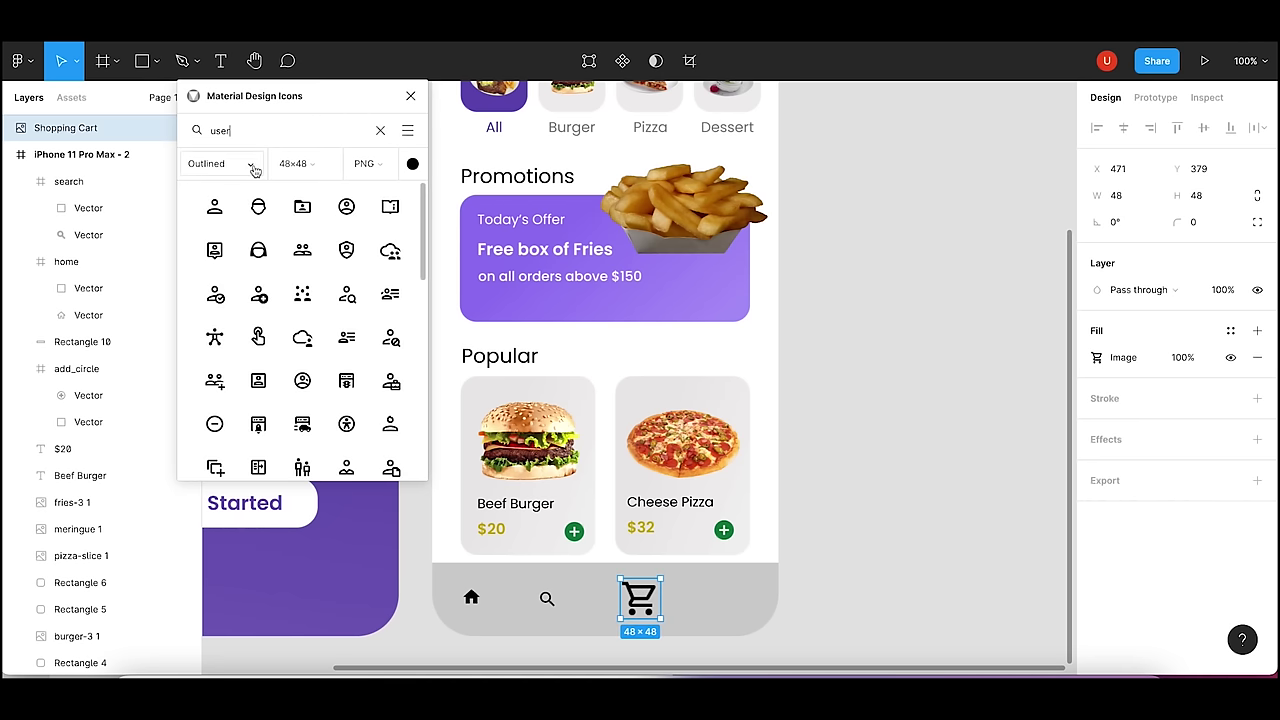
pyautogui.click(723, 609)
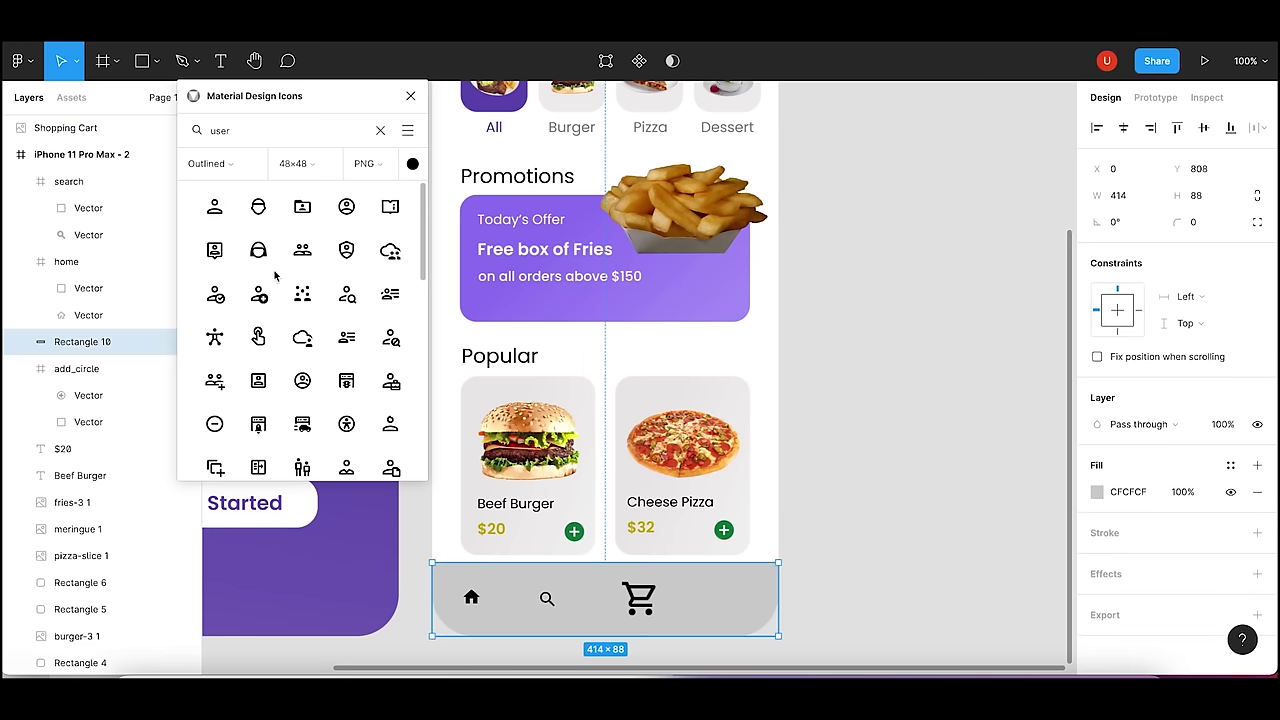
pyautogui.moveTo(214, 206)
pyautogui.mouseDown()
pyautogui.moveTo(605, 600)
pyautogui.moveTo(721, 600)
pyautogui.mouseUp()
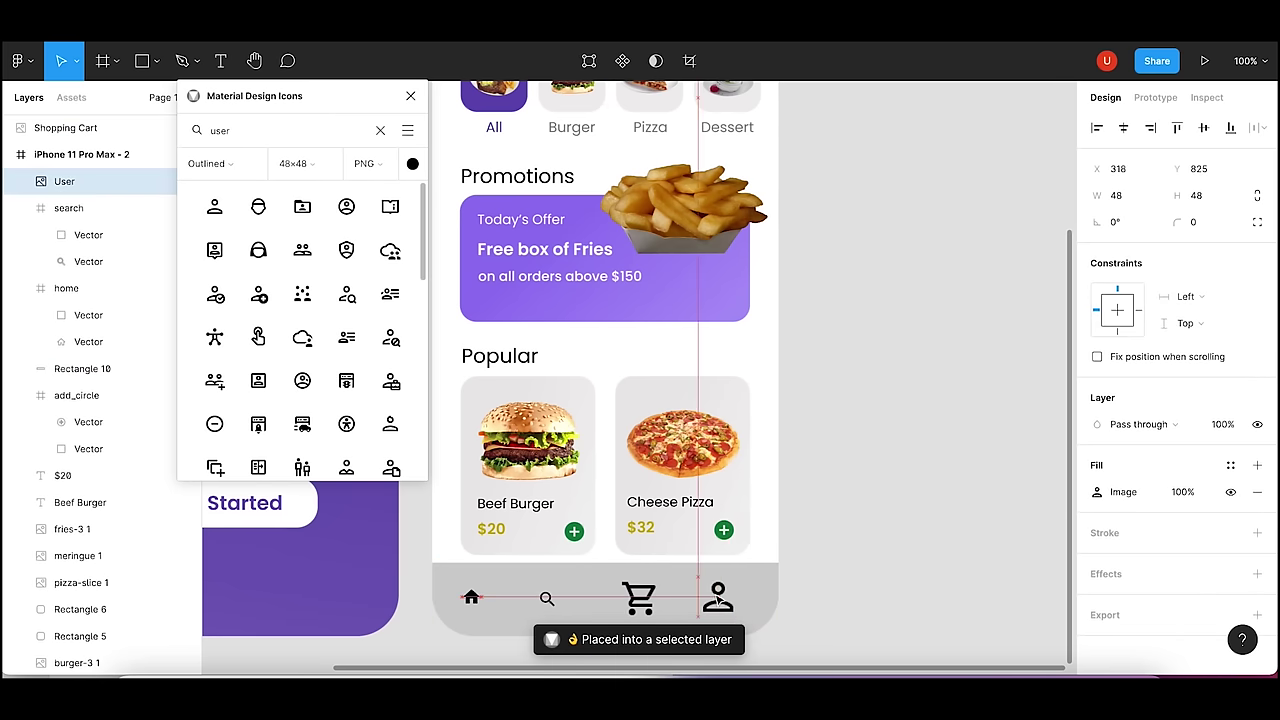
pyautogui.click(470, 596)
# - Align the home, search, cart and user icons' centres and resize them to 32×32
pyautogui.keyDown('shift'); pyautogui.click(546, 598); pyautogui.keyUp('shift')
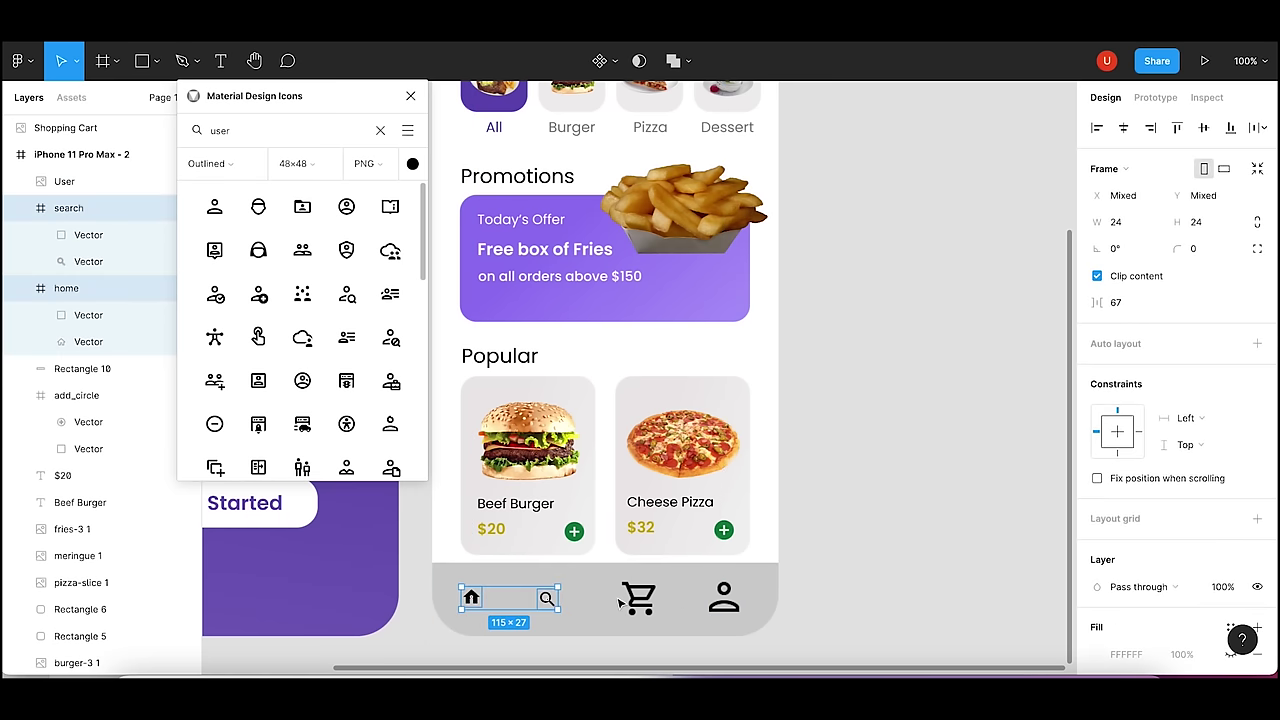
pyautogui.keyDown('shift'); pyautogui.click(636, 598); pyautogui.keyUp('shift')
pyautogui.keyDown('shift'); pyautogui.click(724, 598); pyautogui.keyUp('shift')
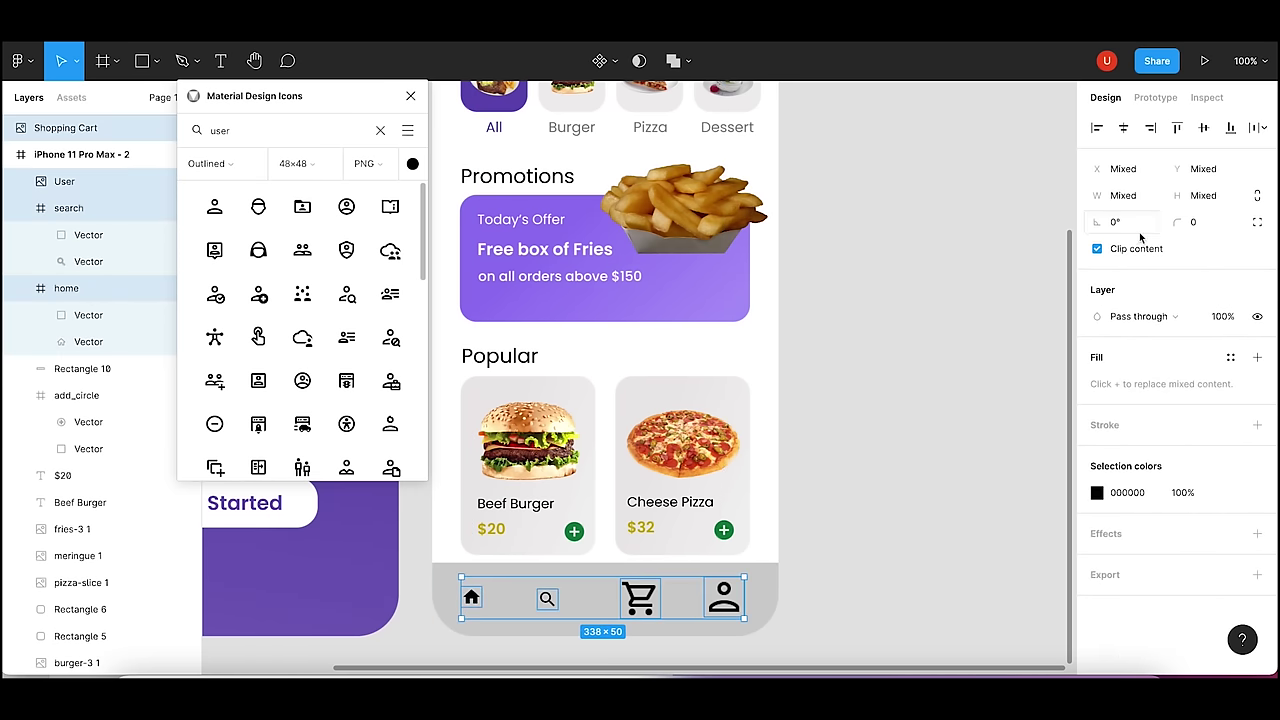
pyautogui.click(1203, 128)
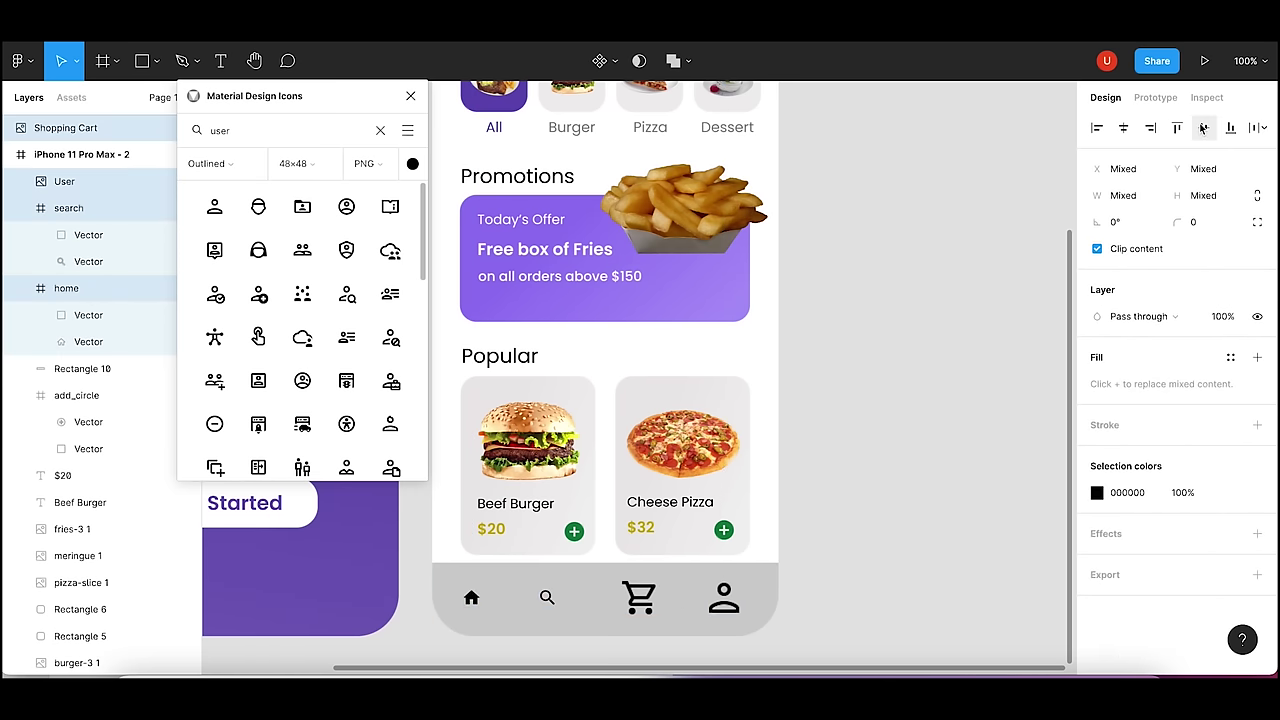
pyautogui.click(1122, 197)
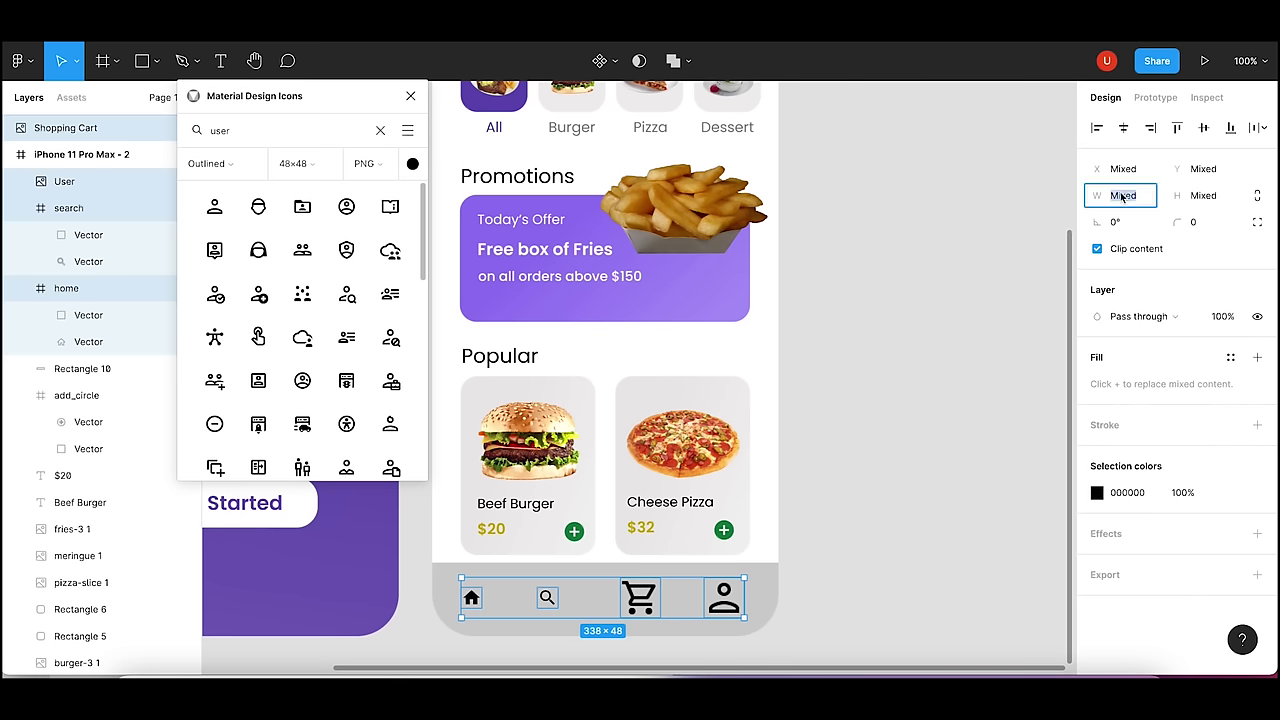
pyautogui.write('3')
pyautogui.press('Tab')
pyautogui.write('3')
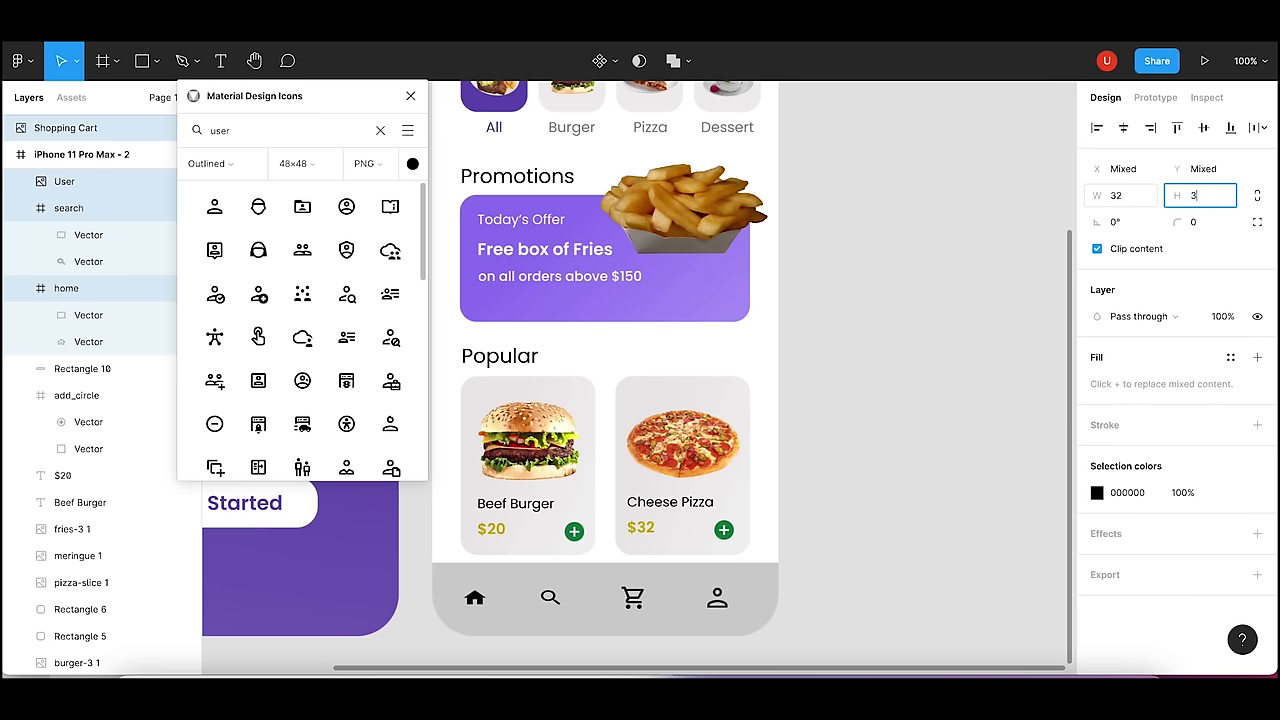
pyautogui.write('2')
pyautogui.press('Return')
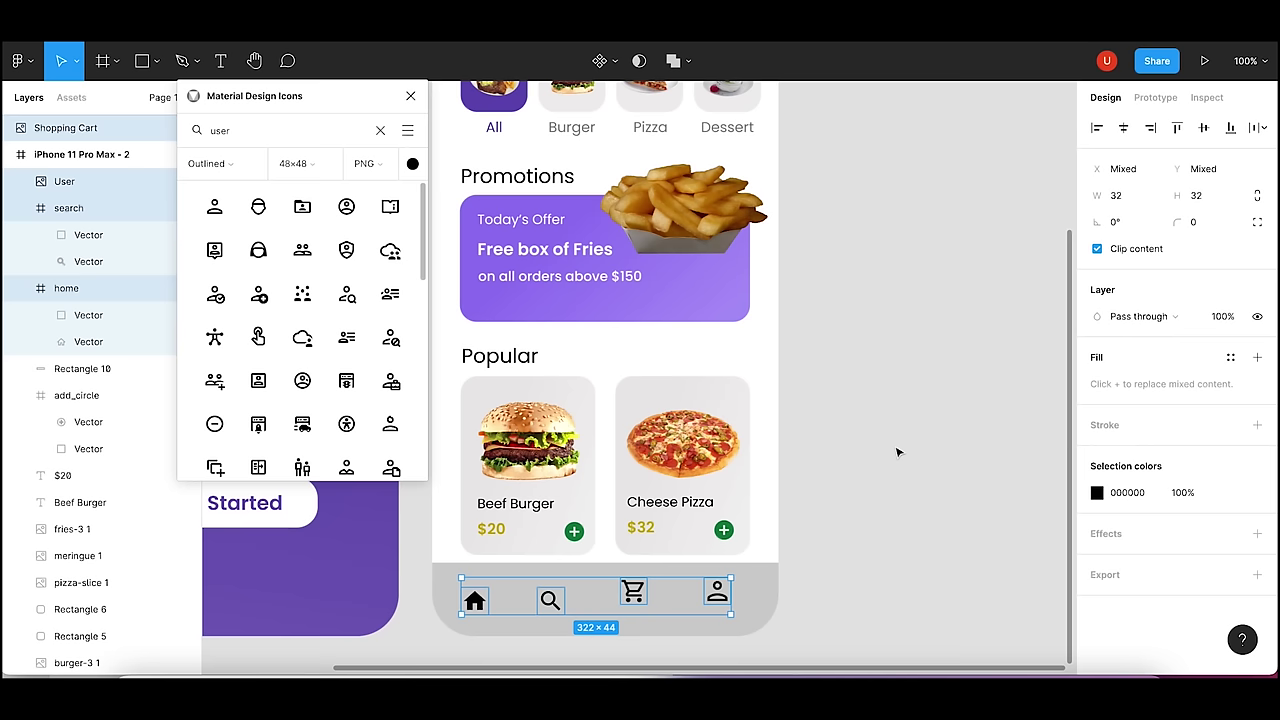
# - Distribute the four icons evenly, re-centre them vertically and nudge them right
pyautogui.click(1262, 128)
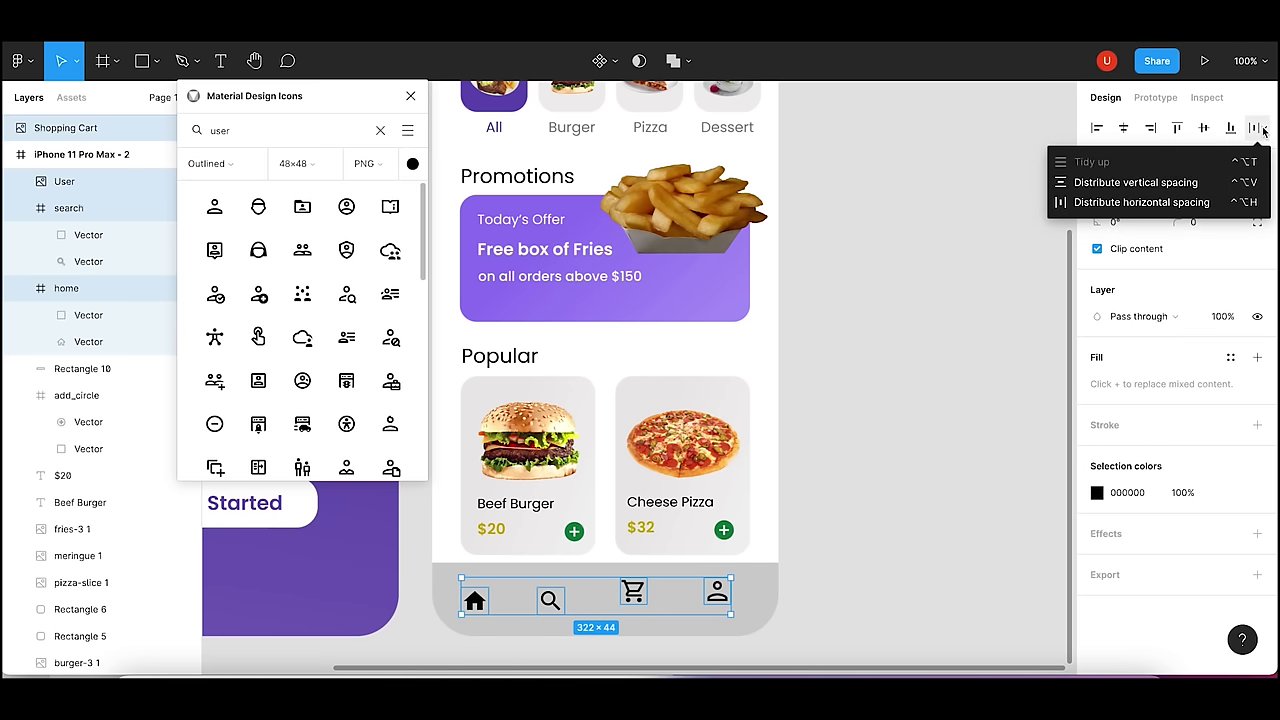
pyautogui.click(1165, 202)
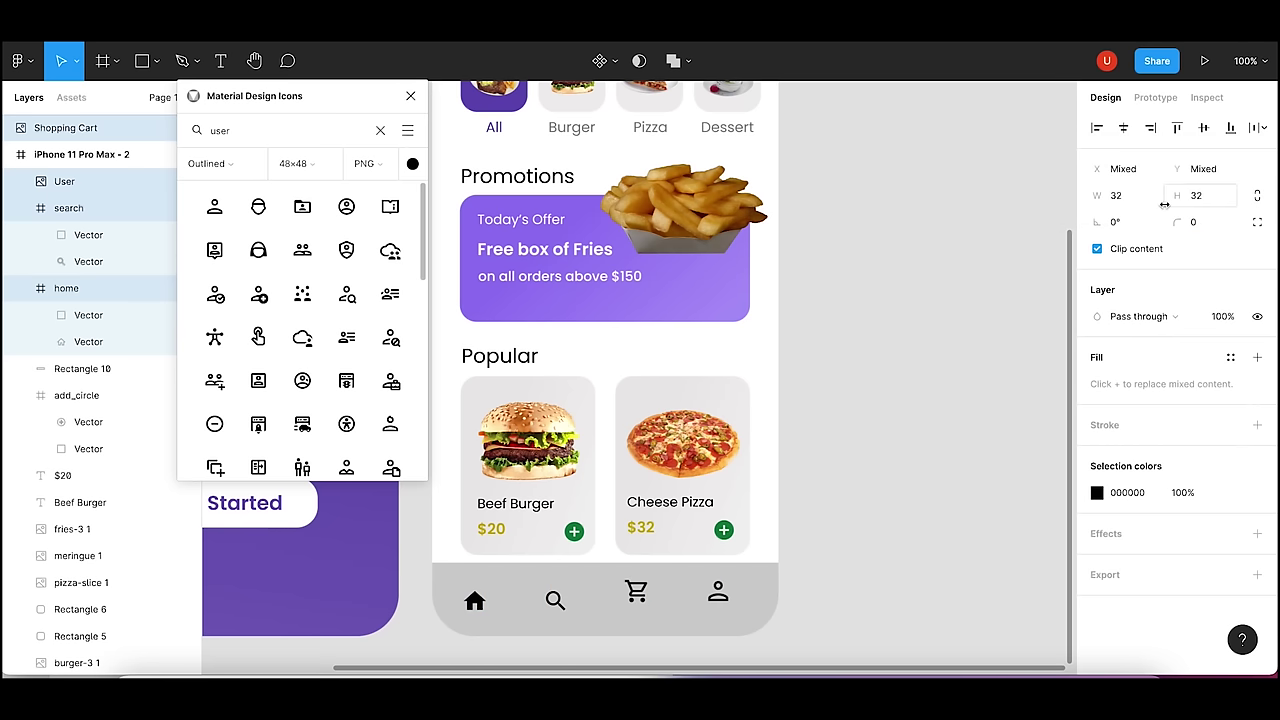
pyautogui.click(1204, 130)
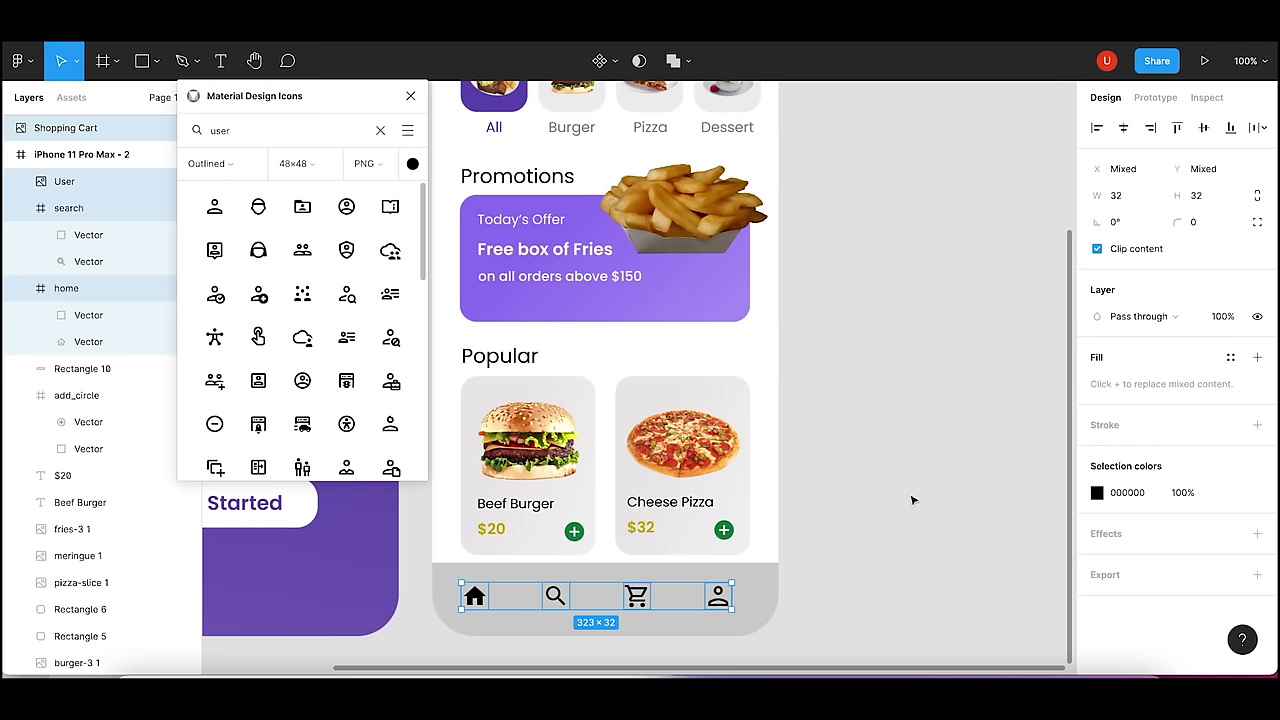
pyautogui.press('Right')
pyautogui.press('Right')
pyautogui.press('Right')
pyautogui.press('Right')
pyautogui.press('Right')
pyautogui.press('Right')
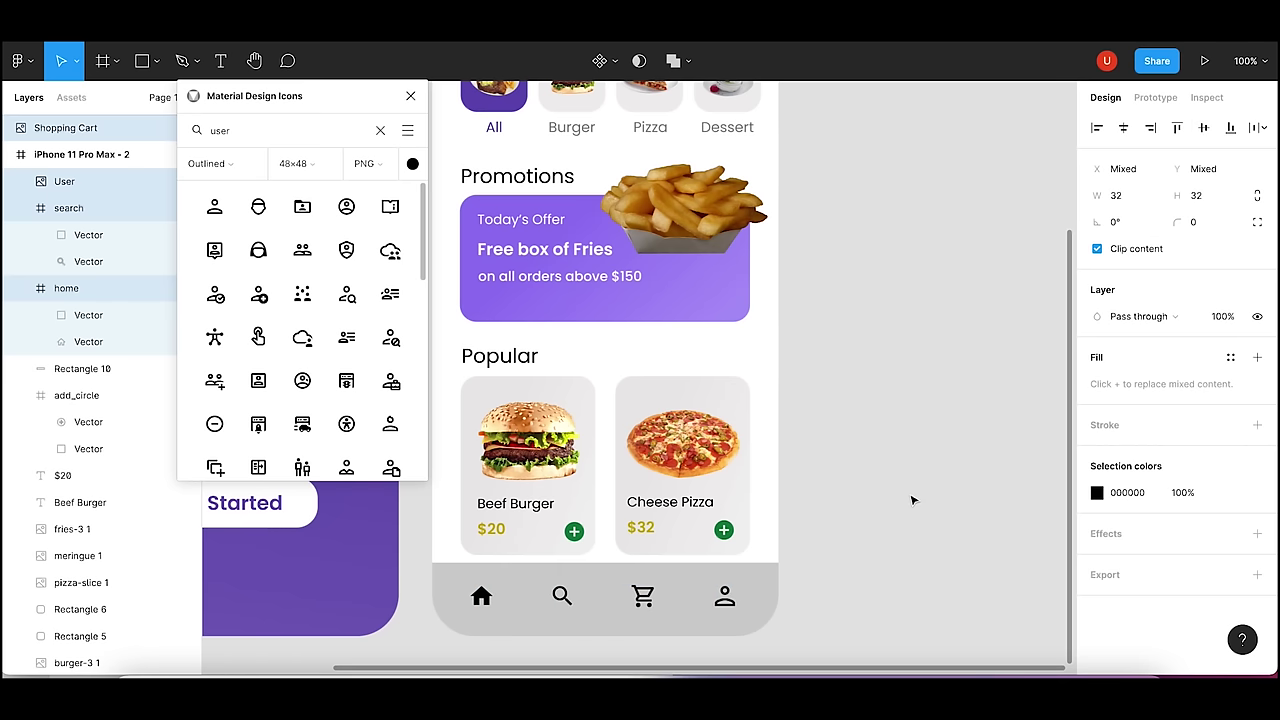
pyautogui.press('Right')
pyautogui.press('Right')
pyautogui.press('Right')
pyautogui.click(889, 533)
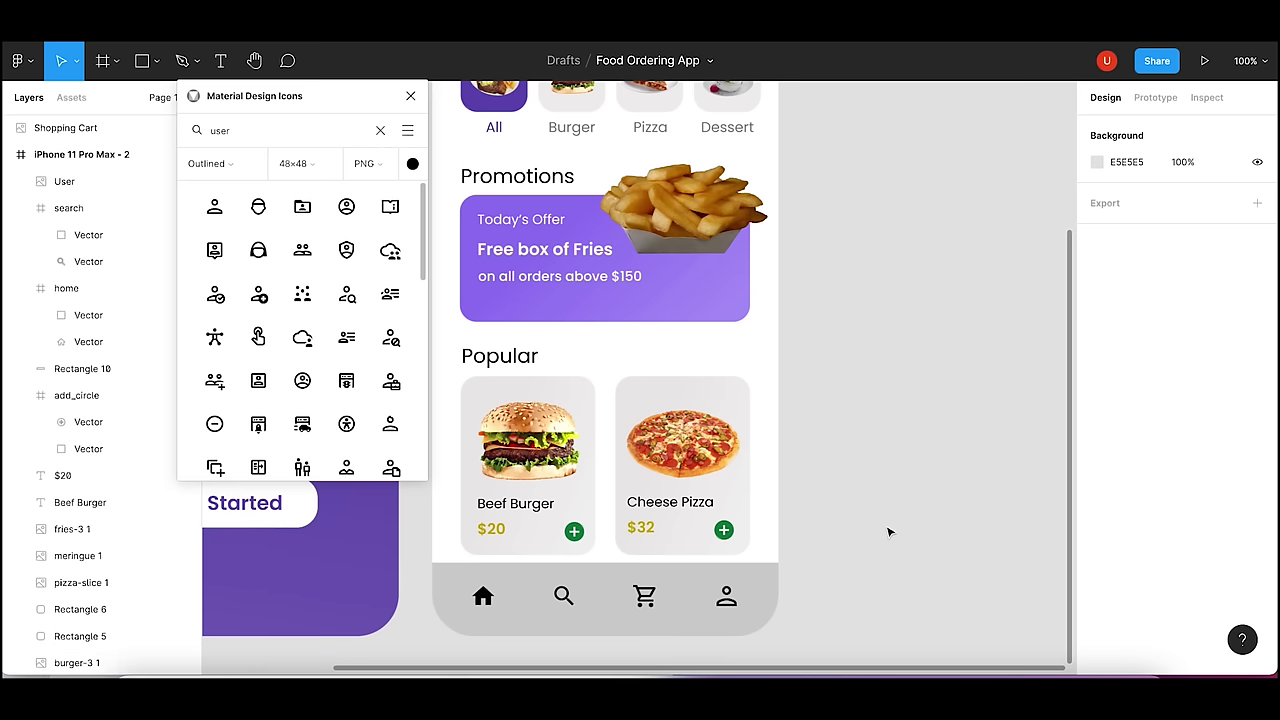
# - Colour the home icon with purple sampled from the design
pyautogui.click(494, 598)
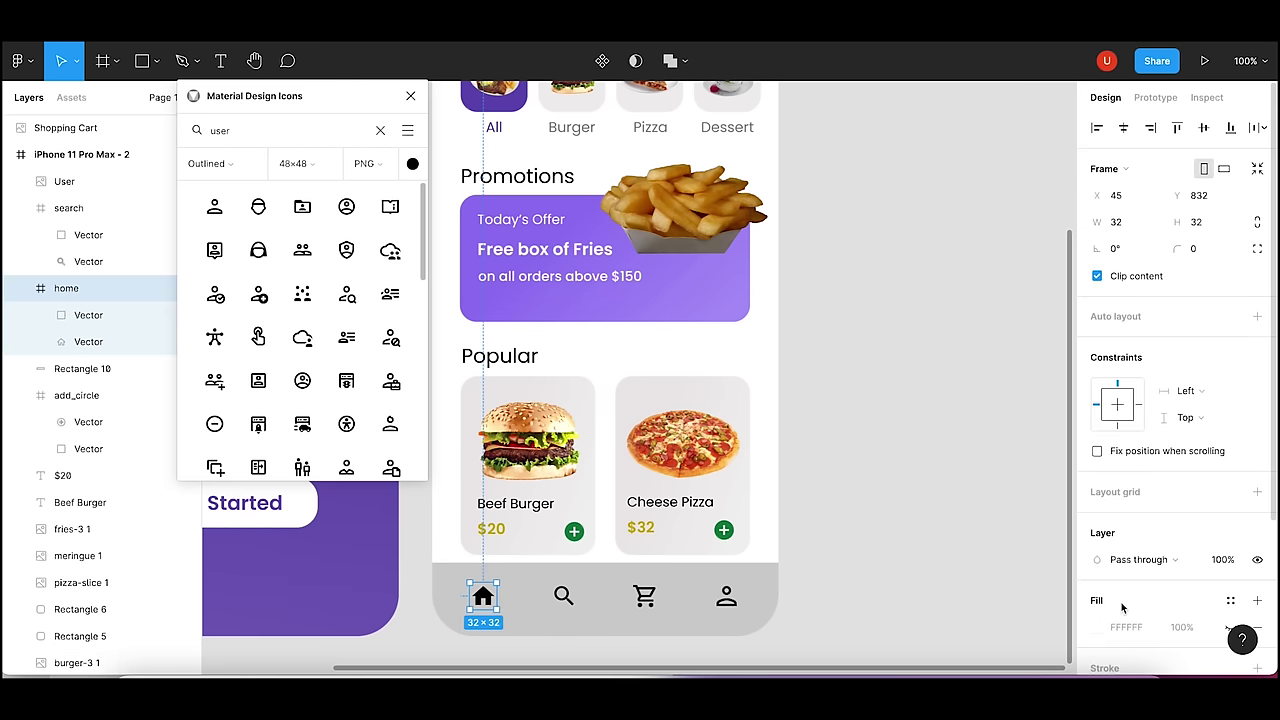
pyautogui.scroll(-3, 1248, 546)
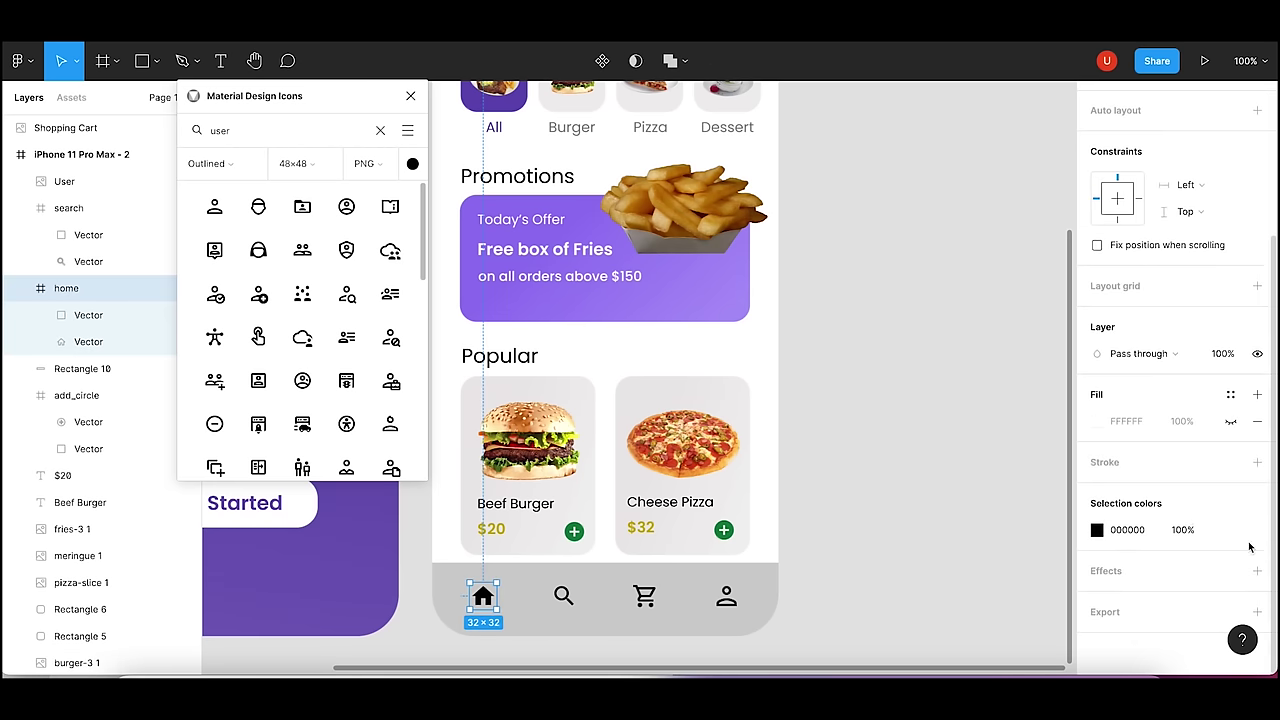
pyautogui.click(1097, 530)
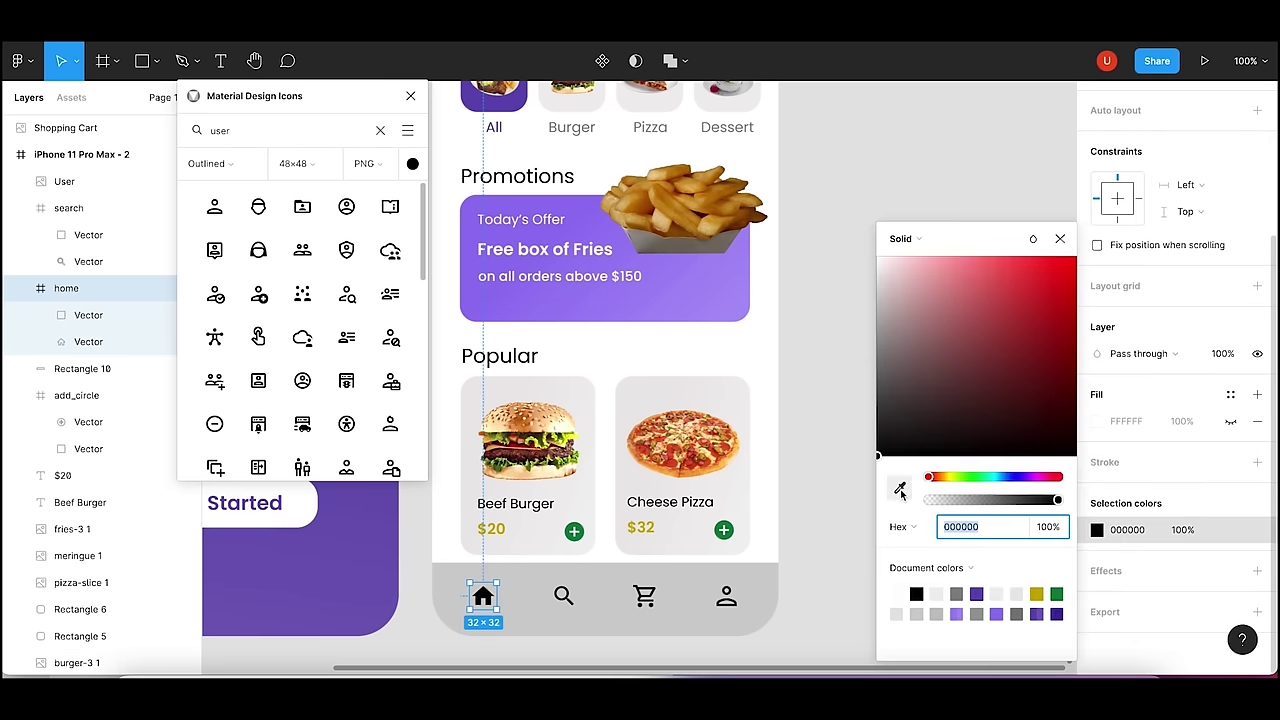
pyautogui.click(900, 488)
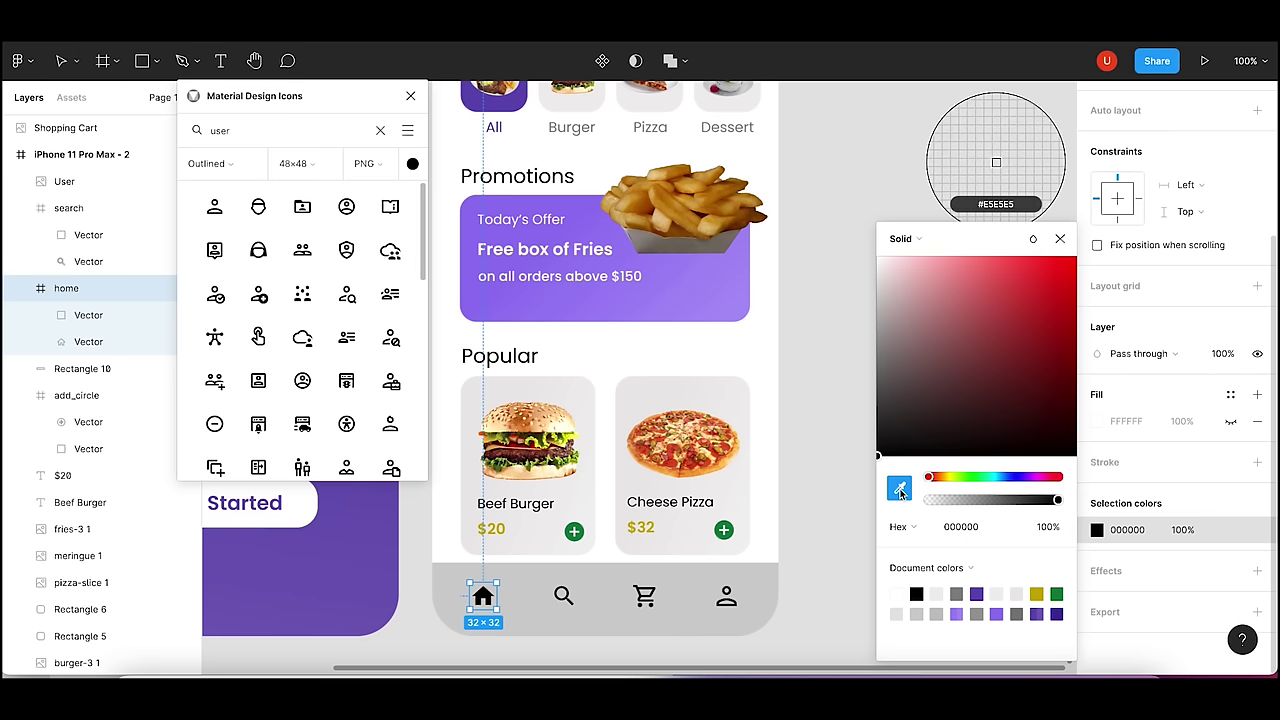
pyautogui.click(996, 162)
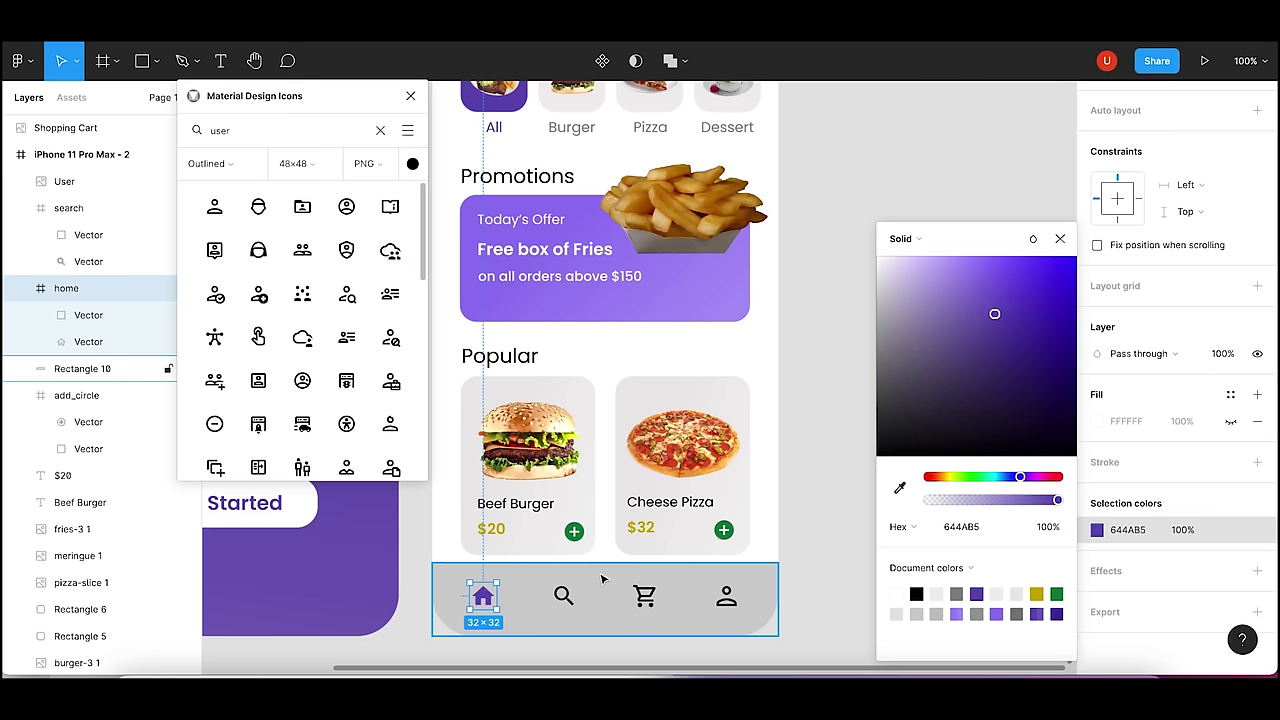
# - Fade the search, cart and user icons to 40% opacity
pyautogui.click(563, 596)
pyautogui.keyDown('shift'); pyautogui.click(646, 596); pyautogui.keyUp('shift')
pyautogui.keyDown('shift'); pyautogui.click(726, 596); pyautogui.keyUp('shift')
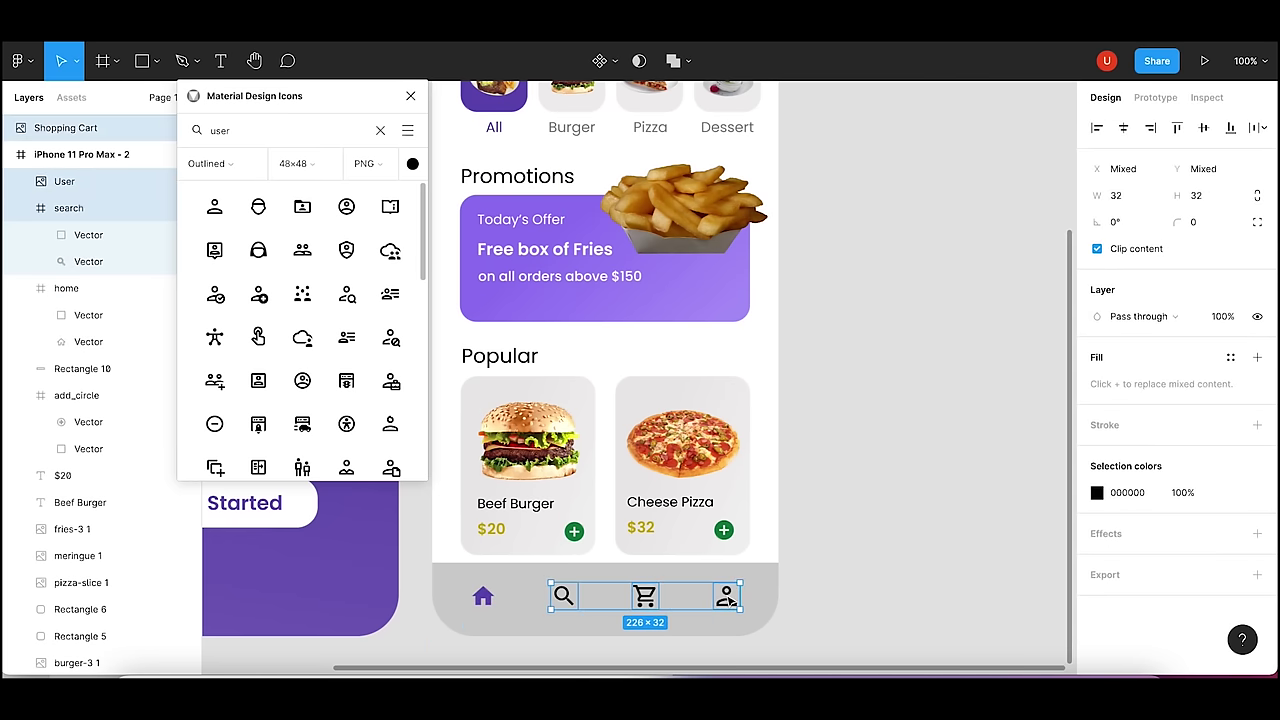
pyautogui.moveTo(1160, 493)
pyautogui.click(1184, 493)
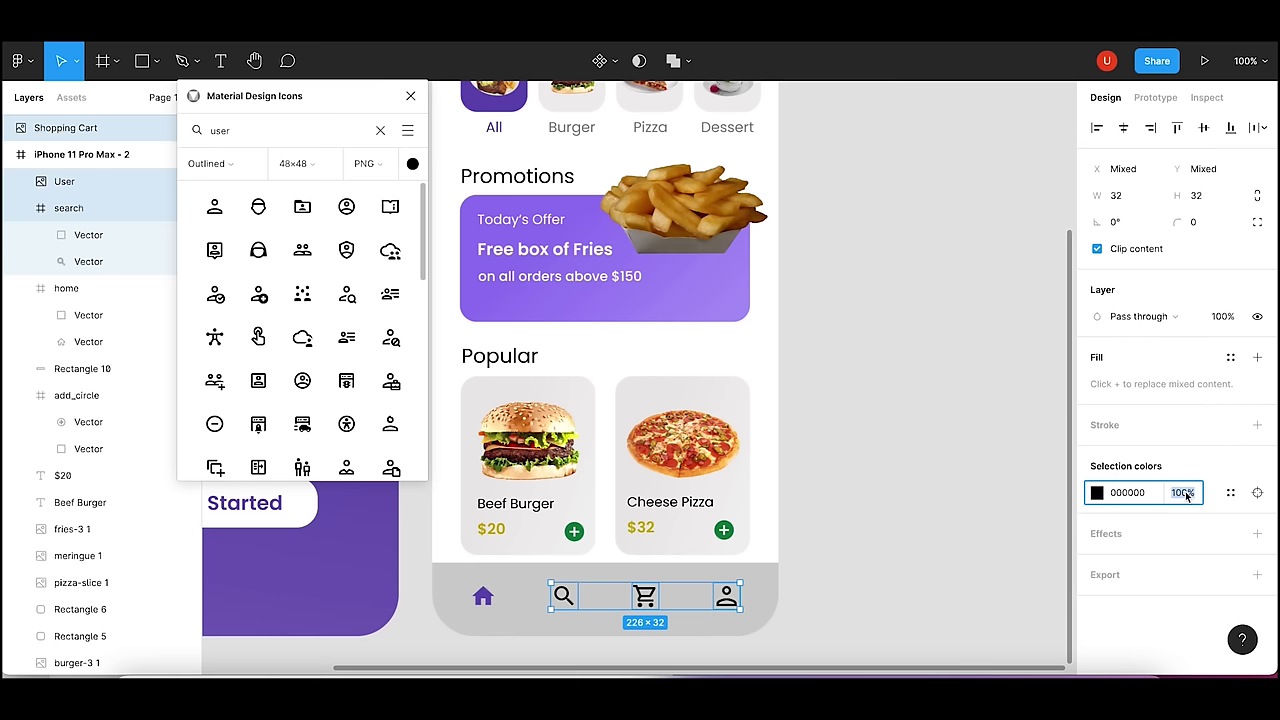
pyautogui.write('40')
pyautogui.press('Return')
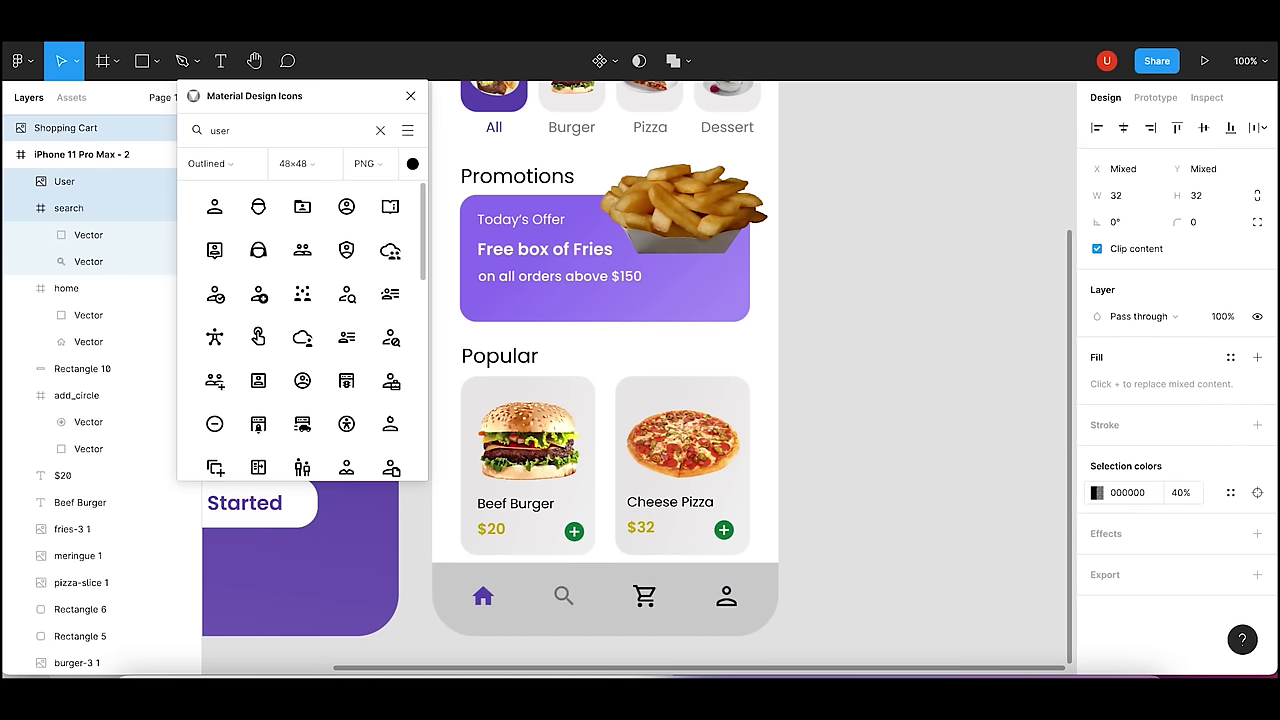
# - Set the cart and user icons' fill opacity to 40% individually
pyautogui.click(645, 596)
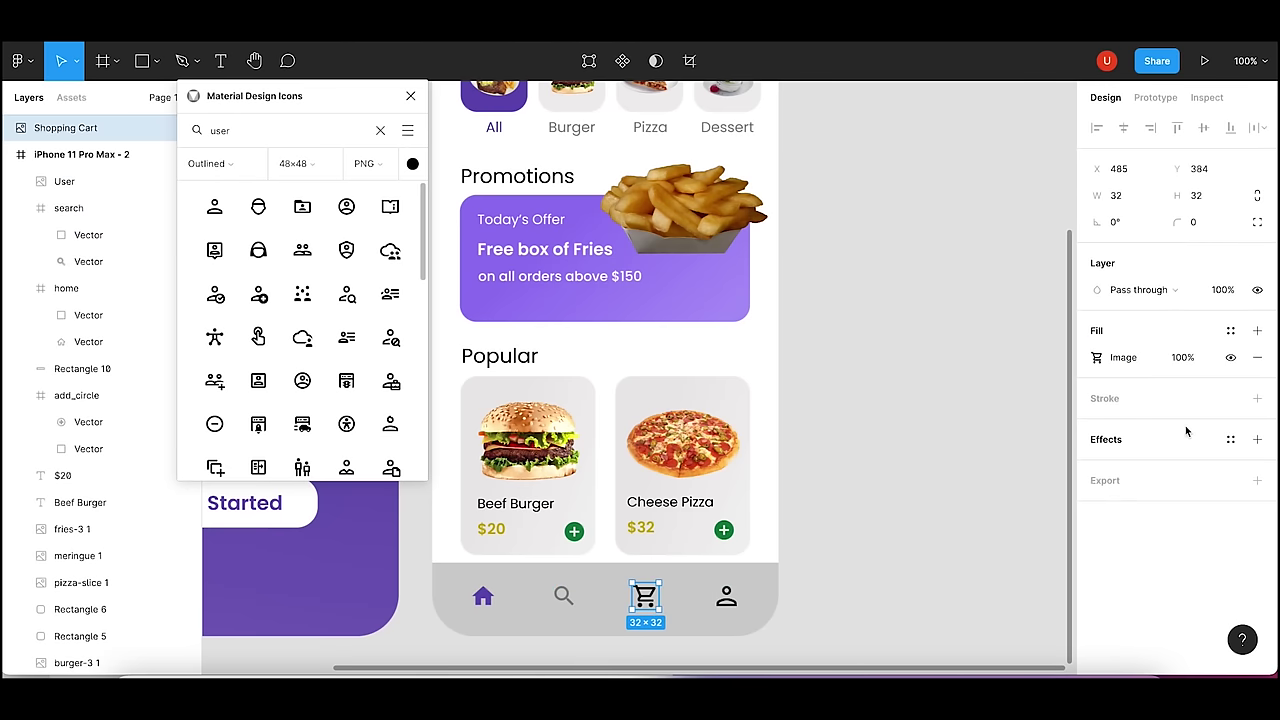
pyautogui.click(1189, 358)
pyautogui.write('40')
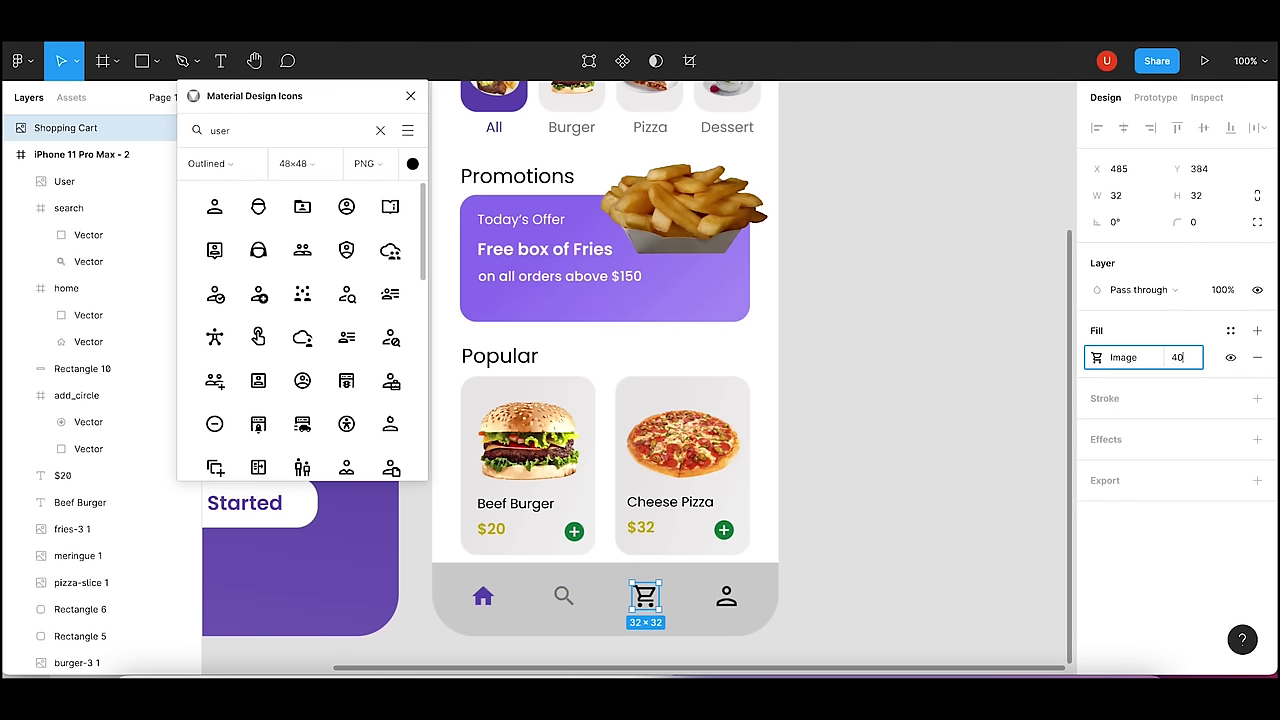
pyautogui.press('Return')
pyautogui.click(722, 596)
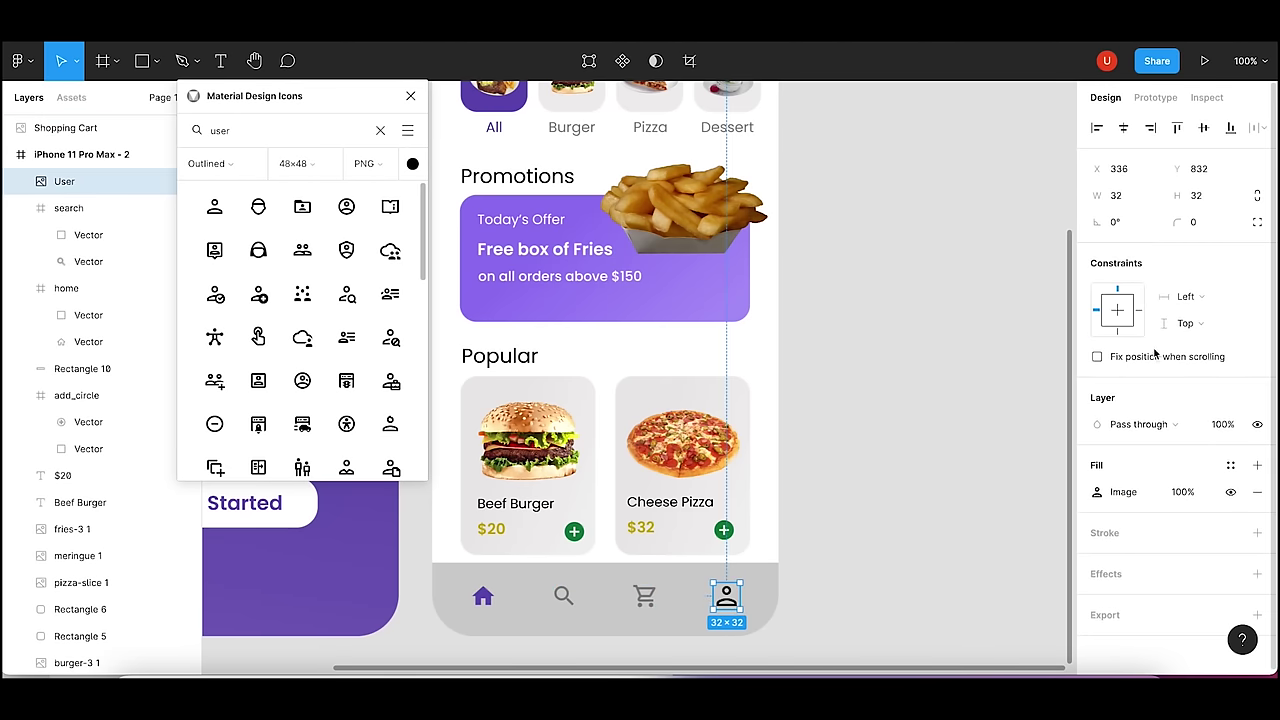
pyautogui.click(1186, 492)
pyautogui.write('40')
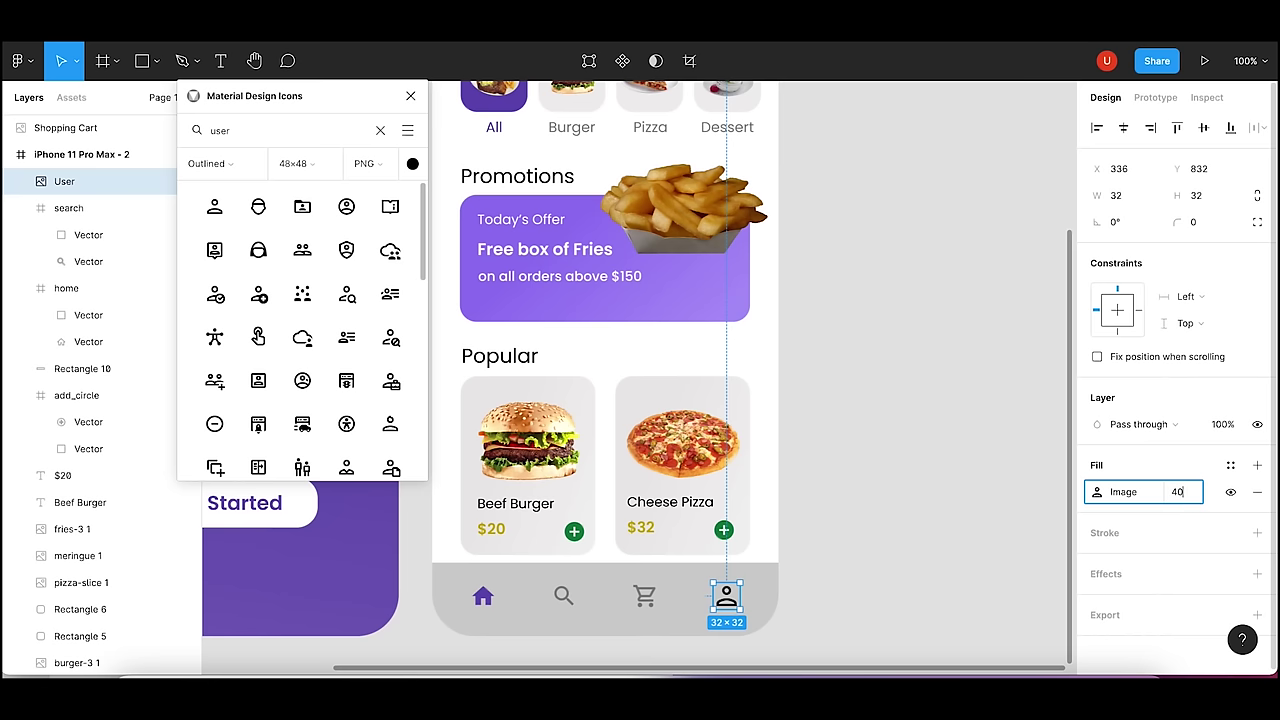
pyautogui.press('Return')
# - Measure the spacing between nav icons and select the bar background
pyautogui.click(888, 542)
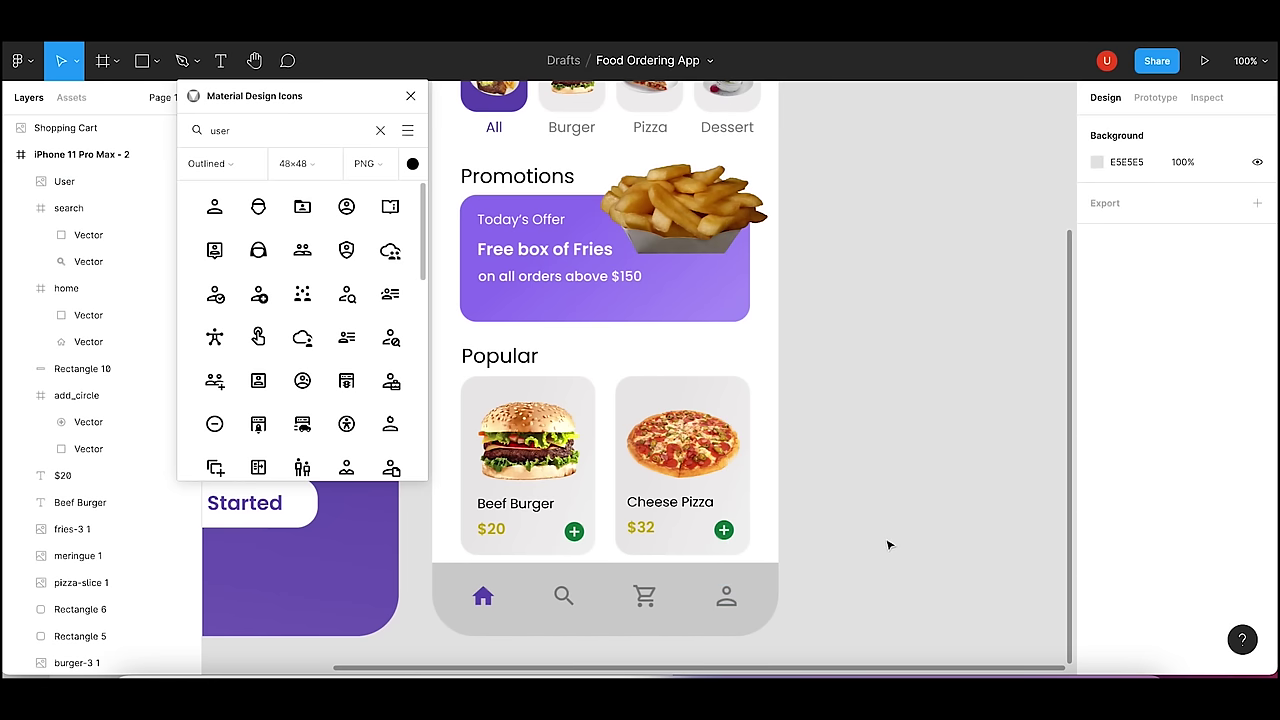
pyautogui.click(771, 594)
pyautogui.click(563, 598)
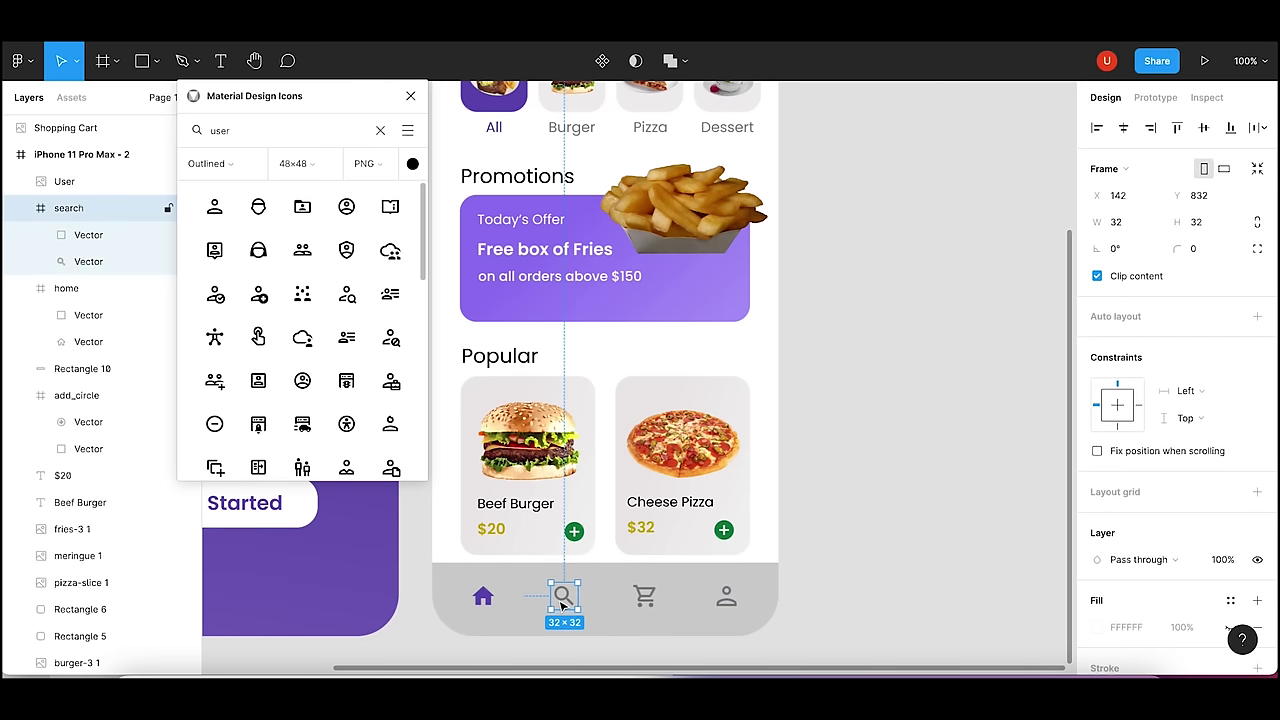
pyautogui.press('alt')
pyautogui.press('alt')
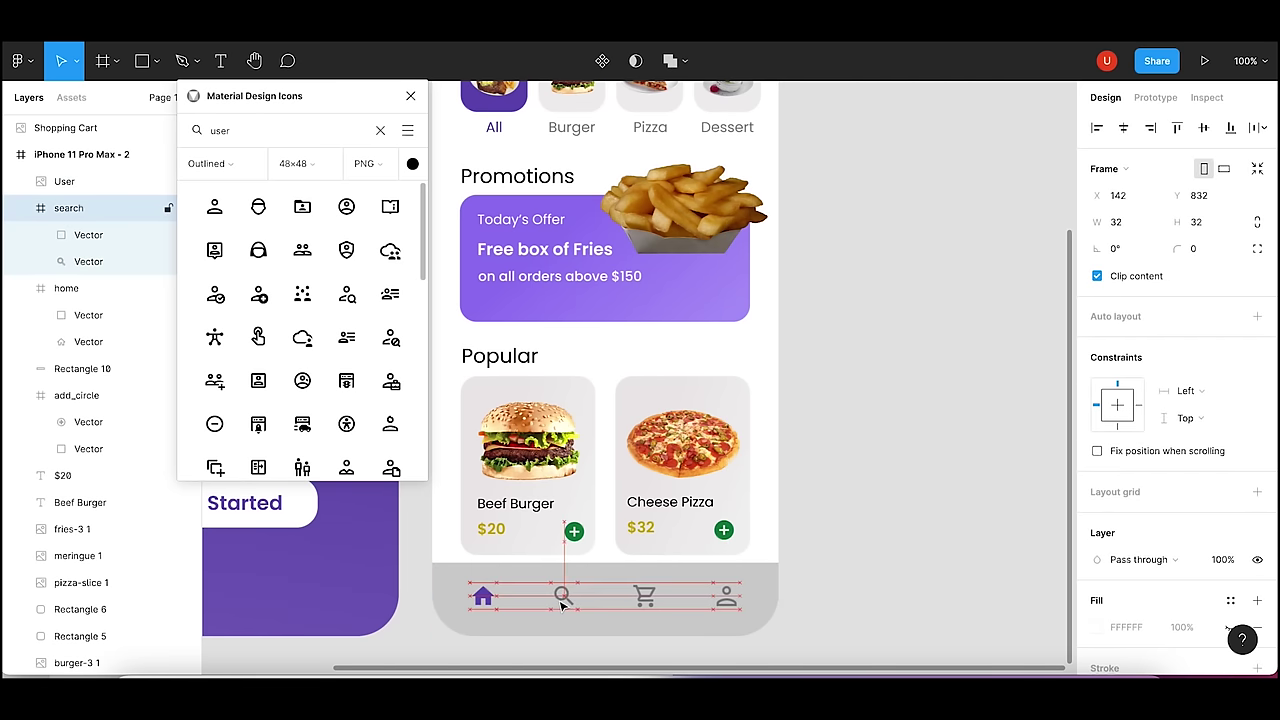
pyautogui.scroll(-3, 1275, 548)
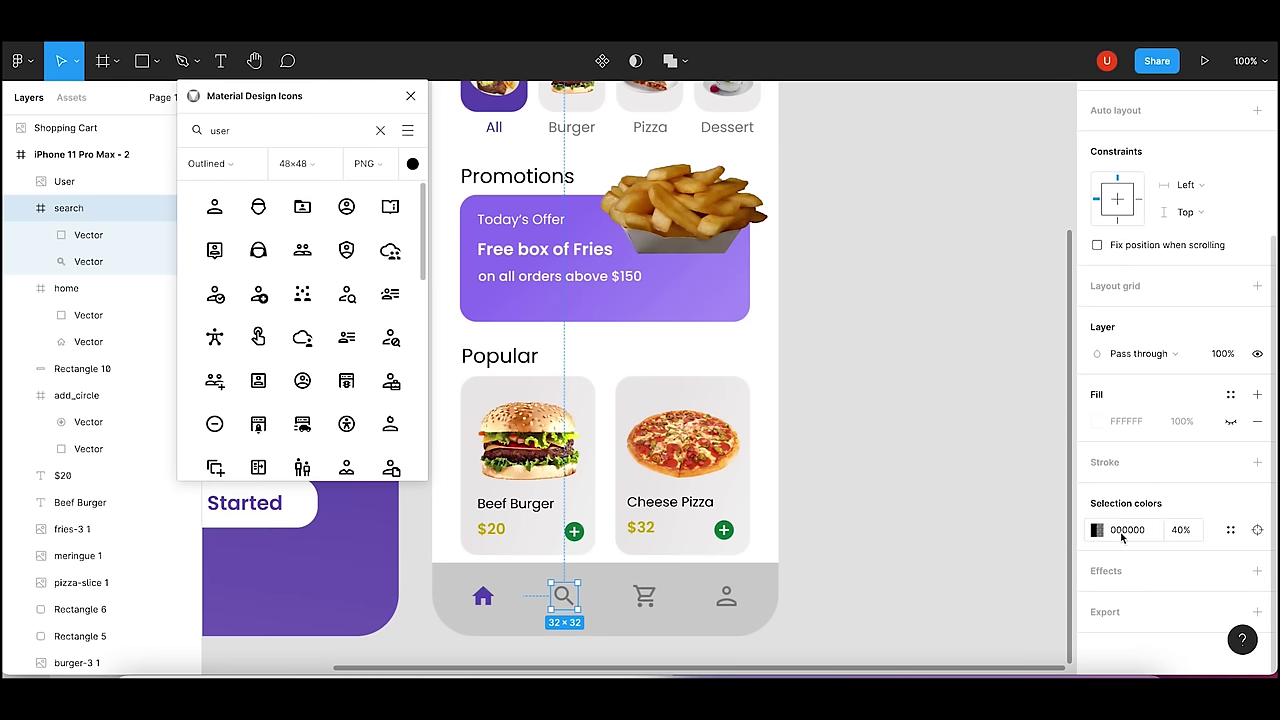
pyautogui.click(940, 551)
# - Change the nav bar's fill from CFCFCF to white FFFFFF
pyautogui.click(763, 594)
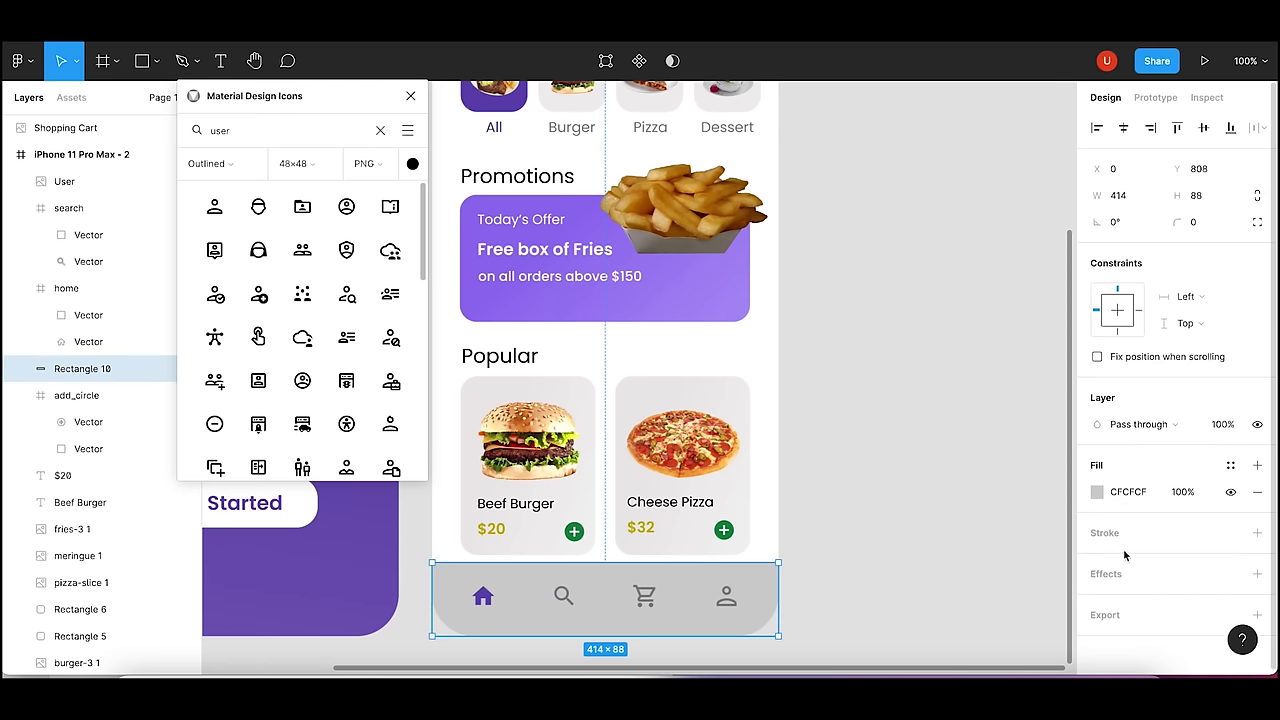
pyautogui.click(1097, 492)
pyautogui.moveTo(893, 350); pyautogui.dragTo(874, 260)
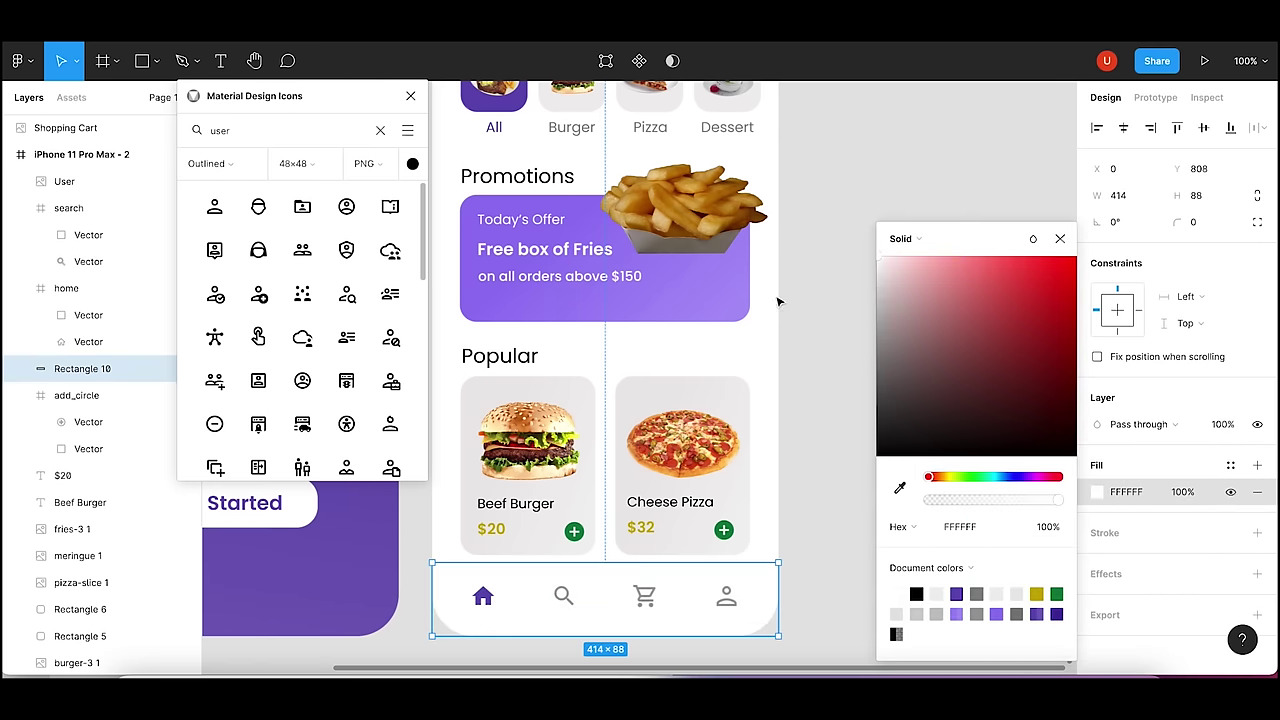
pyautogui.click(826, 283)
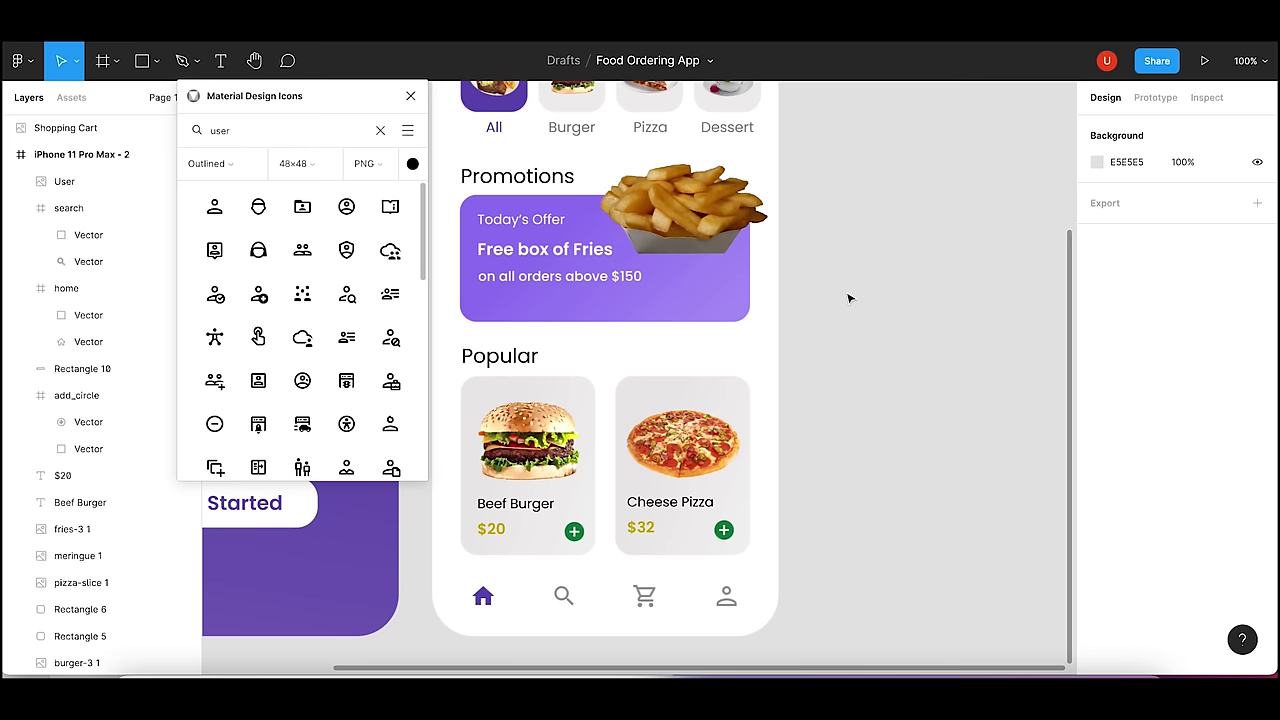
# - Zoom out and close the Material Design Icons plugin panel
pyautogui.hotkey('ctrl', '-')
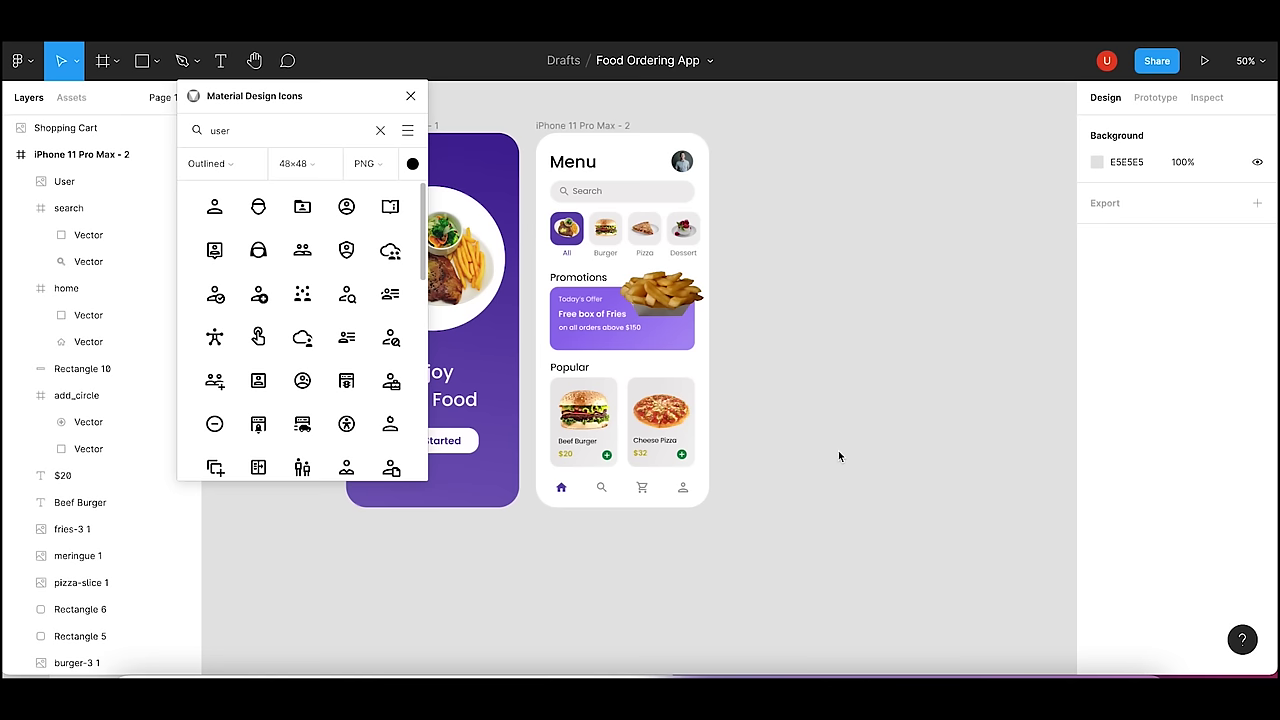
pyautogui.click(411, 97)
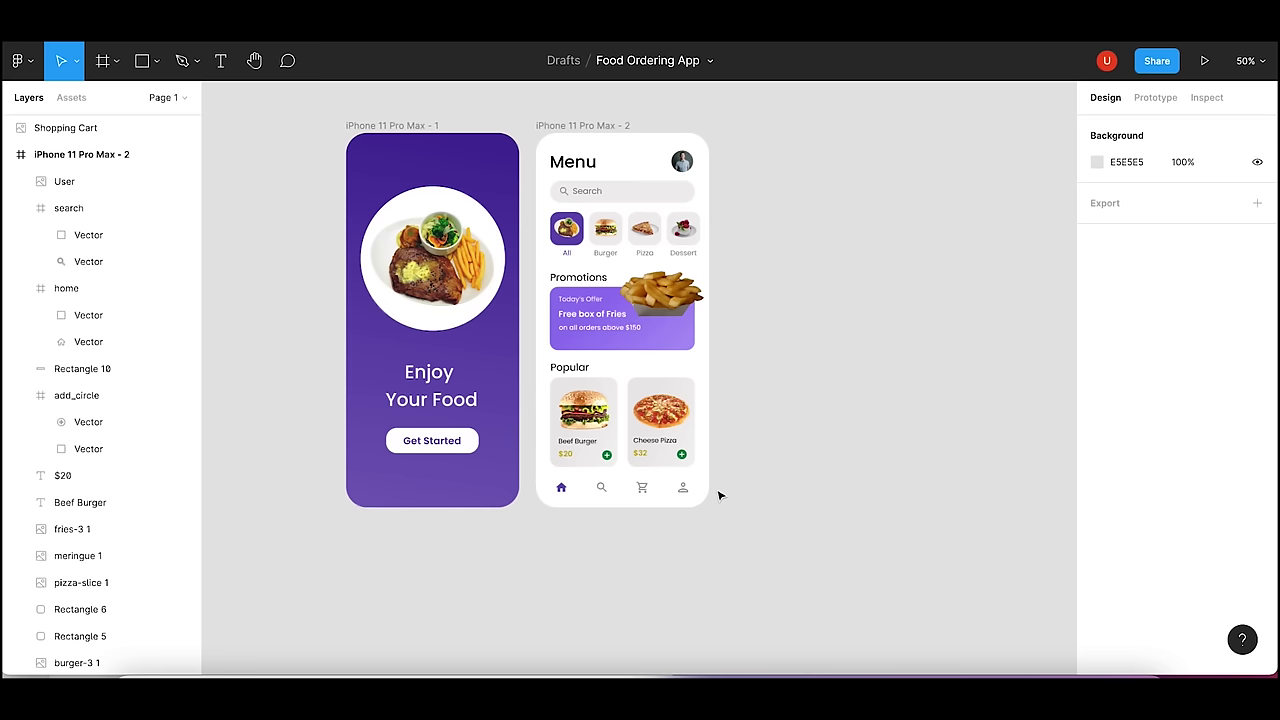
pyautogui.scroll(3, 720, 495)
# - Draw a 15×15 circle above the cart icon
pyautogui.scroll(-2, 650, 380)
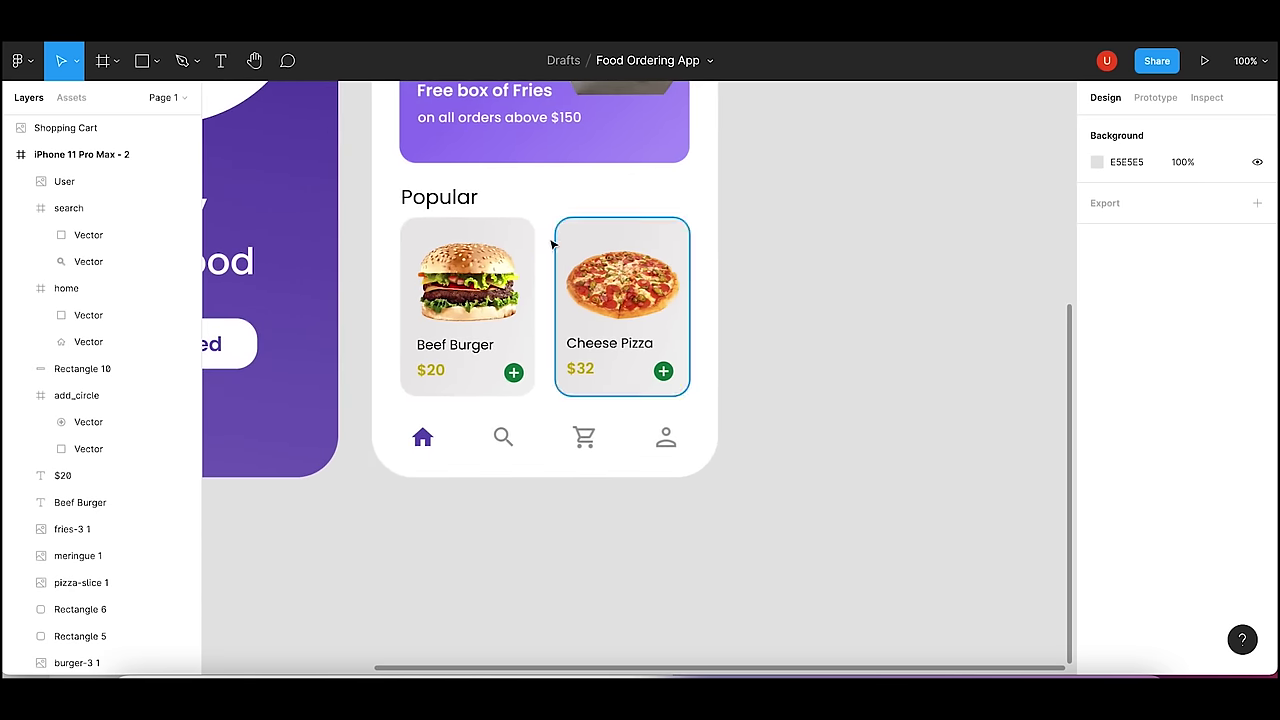
pyautogui.click(157, 61)
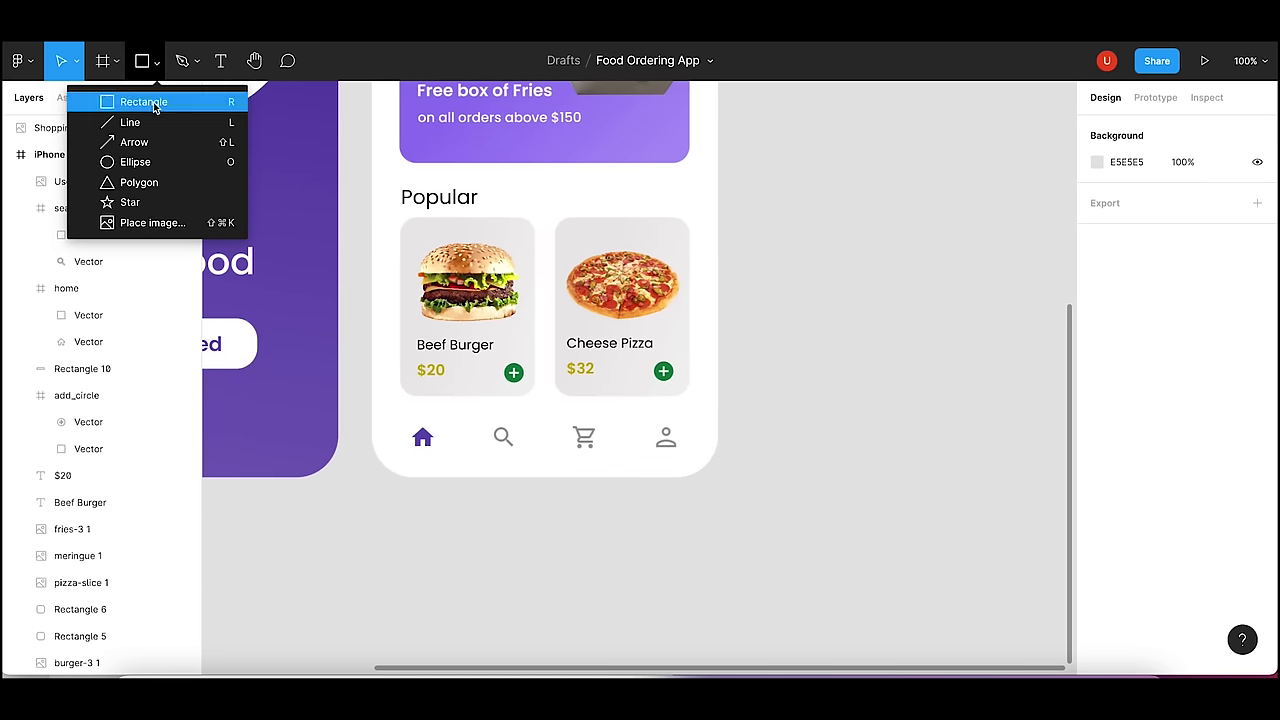
pyautogui.click(152, 162)
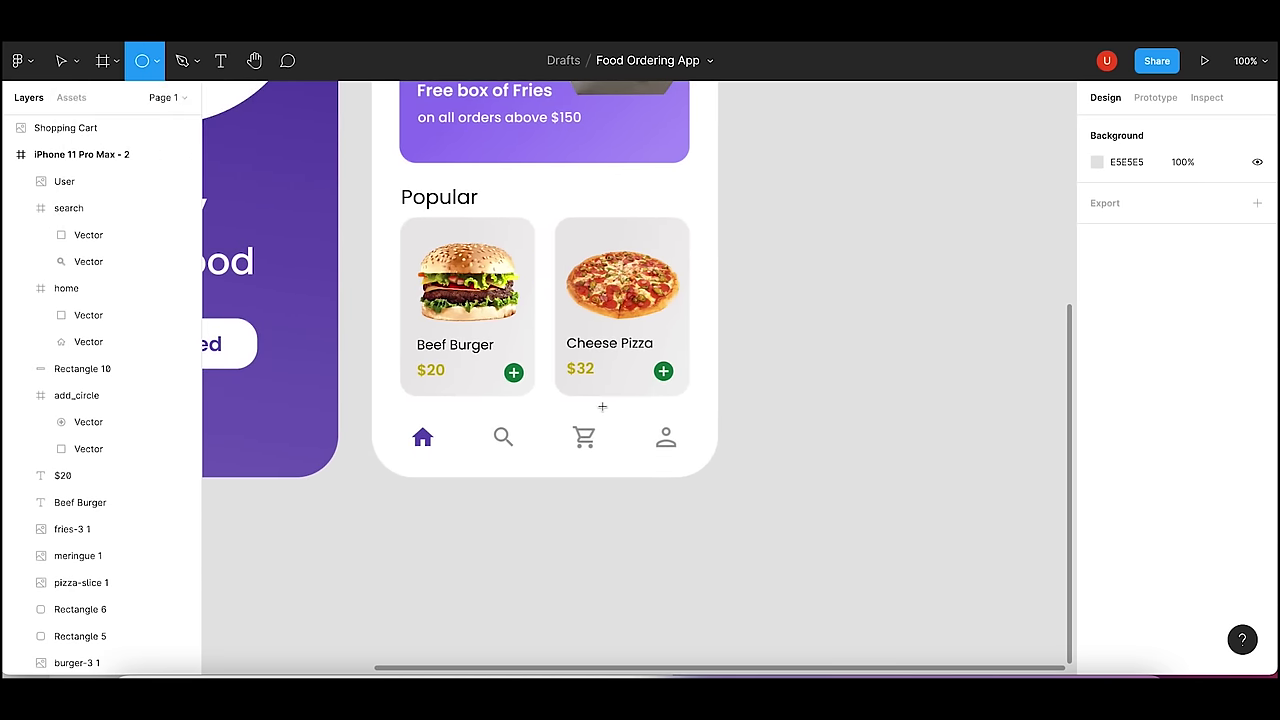
pyautogui.moveTo(592, 412); pyautogui.dragTo(603, 430)
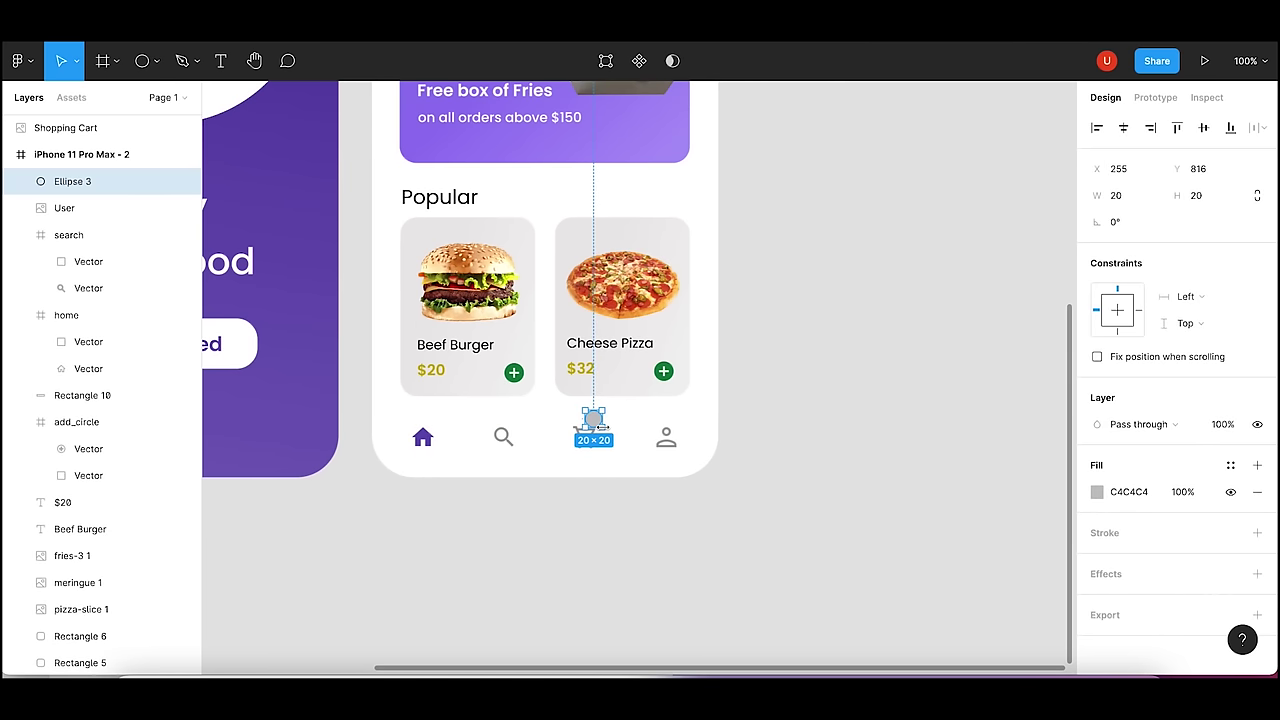
pyautogui.click(1120, 196)
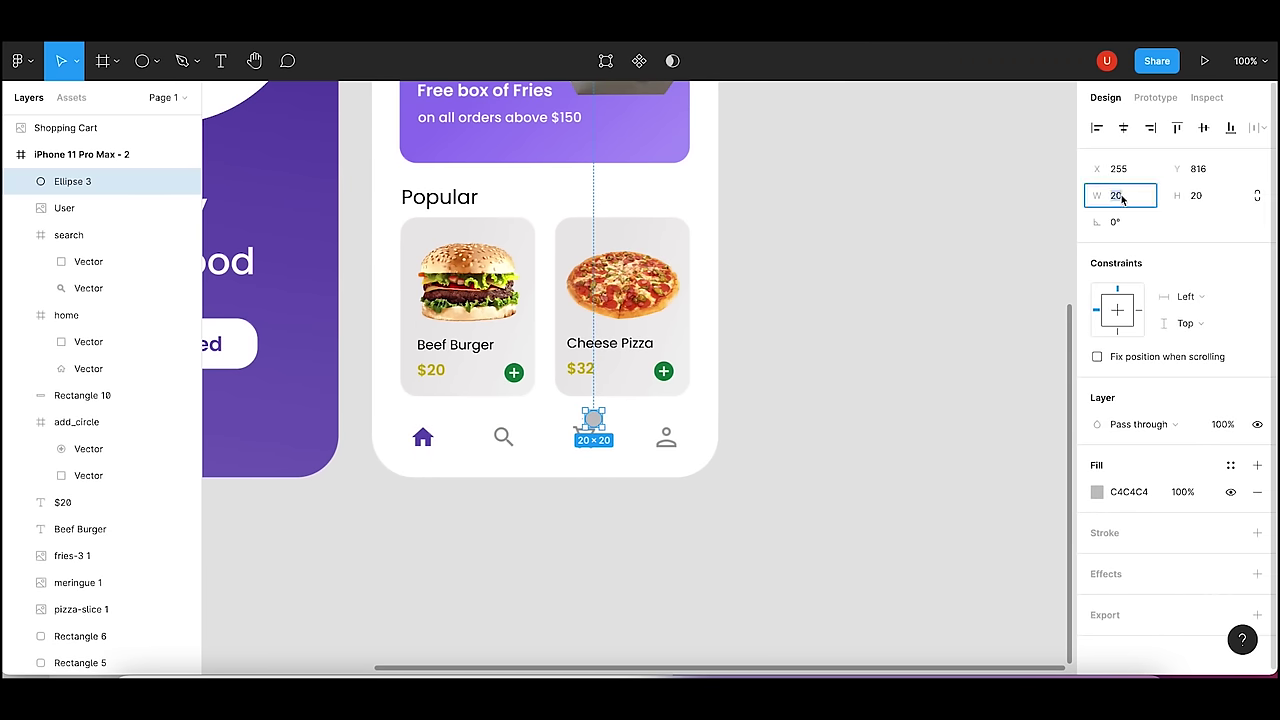
pyautogui.write('15')
pyautogui.press('Tab')
pyautogui.press('Return')
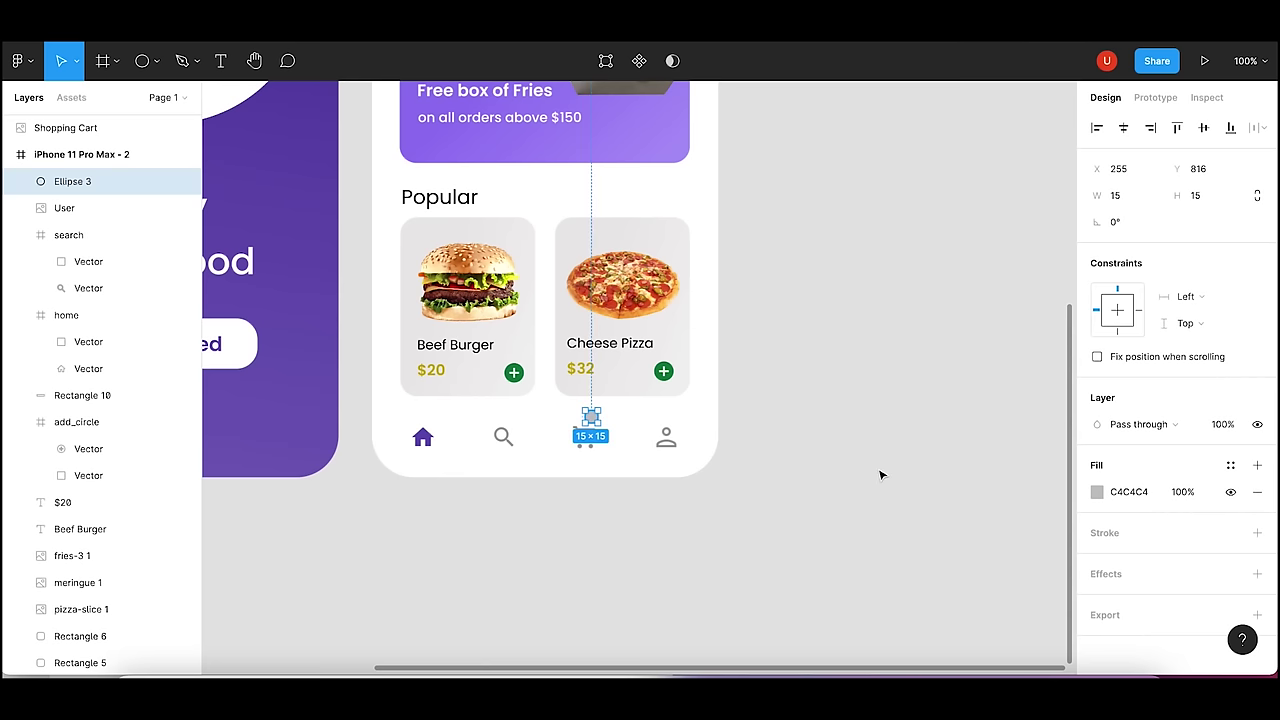
# - Position the circle over the cart and fill it with the cart's grey 999999
pyautogui.hotkey('ctrl', '+')
pyautogui.click(884, 521)
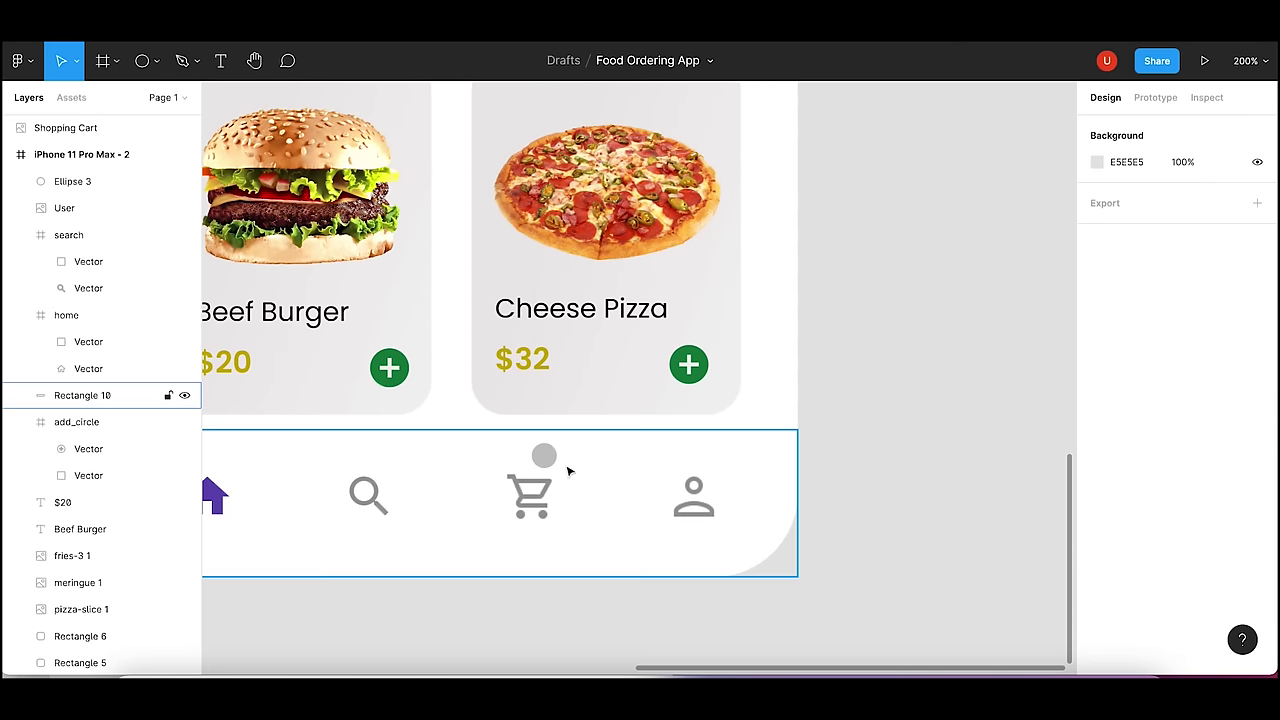
pyautogui.moveTo(545, 456); pyautogui.dragTo(562, 461)
pyautogui.click(1097, 491)
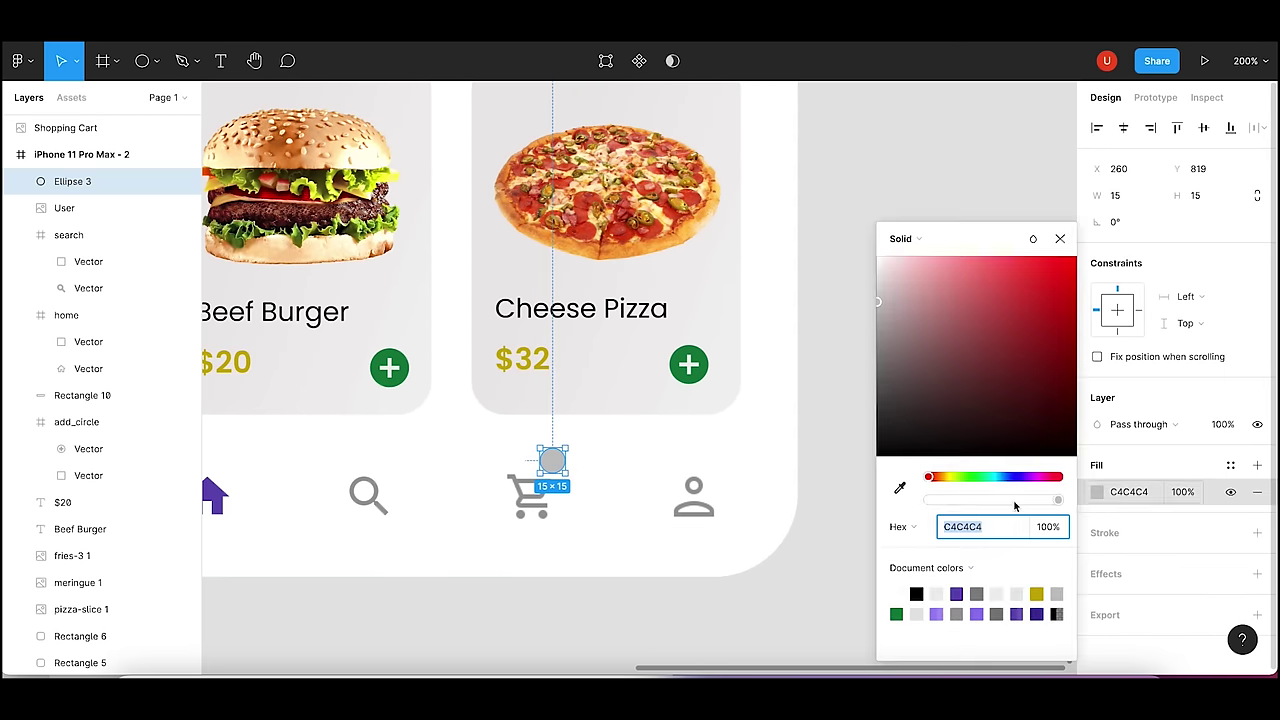
pyautogui.click(899, 488)
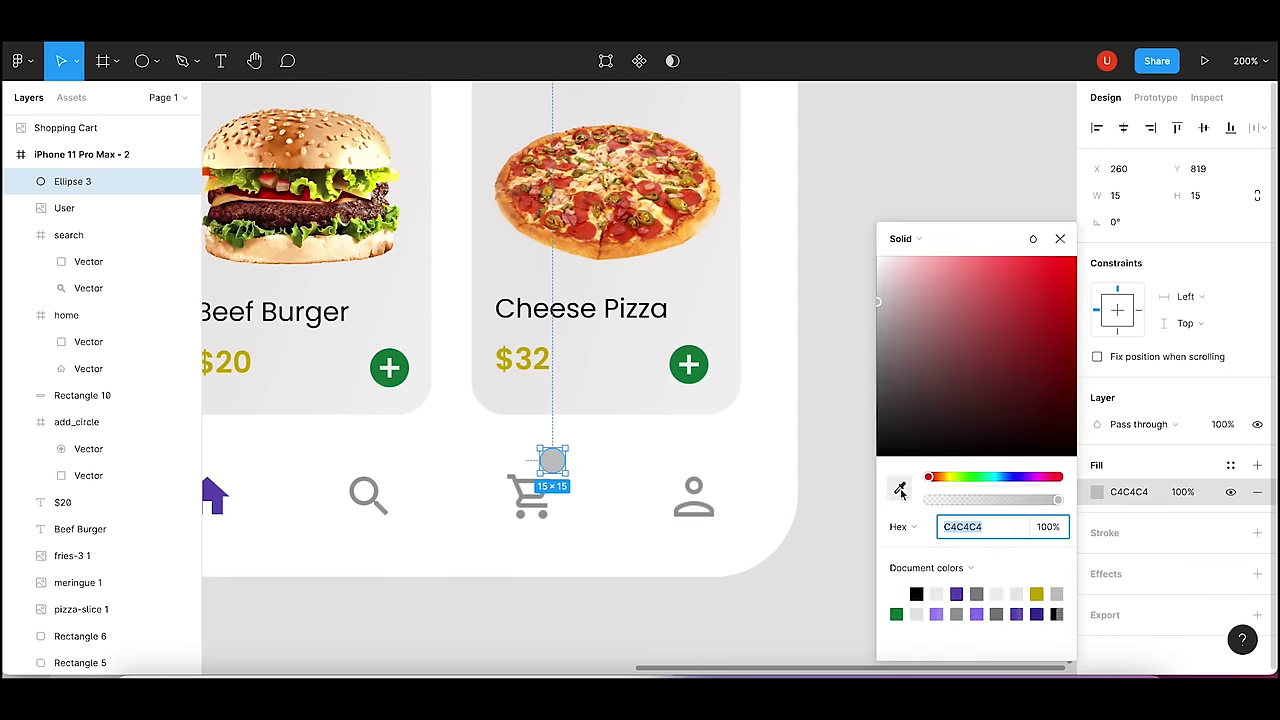
pyautogui.click(524, 478)
pyautogui.click(620, 436)
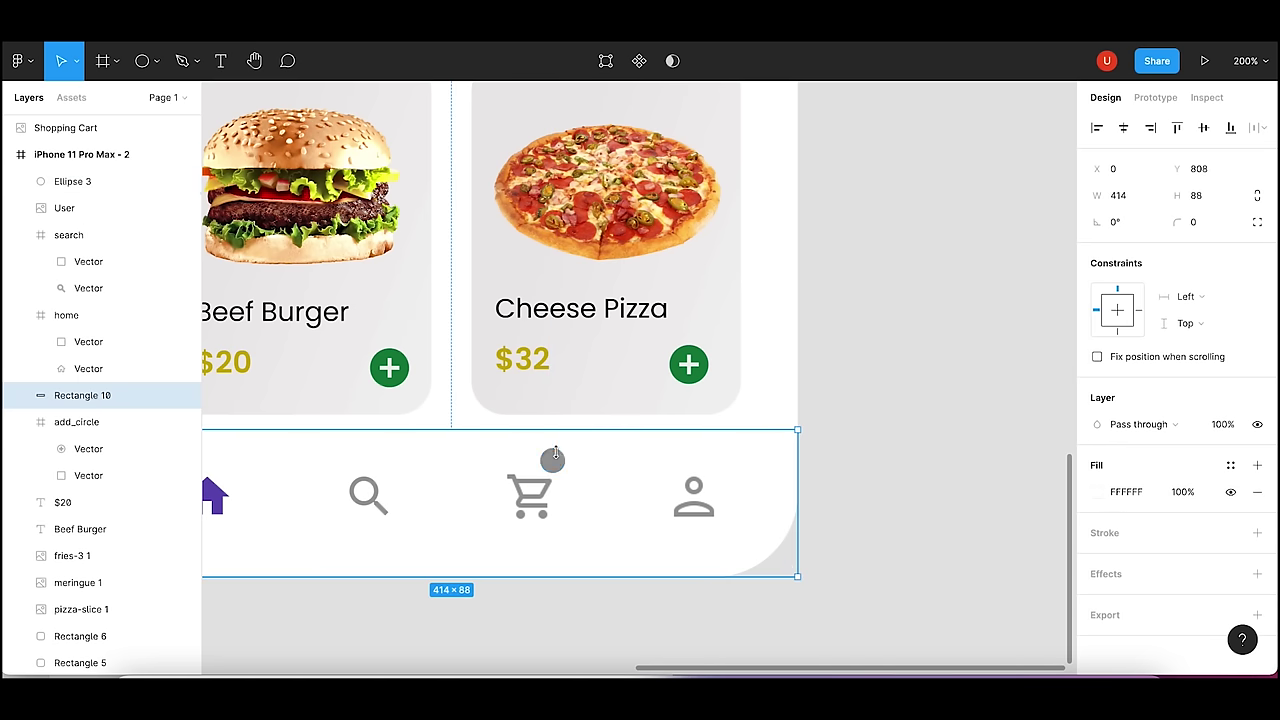
pyautogui.click(552, 460)
# - Add a "1" text label and move it onto the grey dot above the cart icon
pyautogui.click(221, 61)
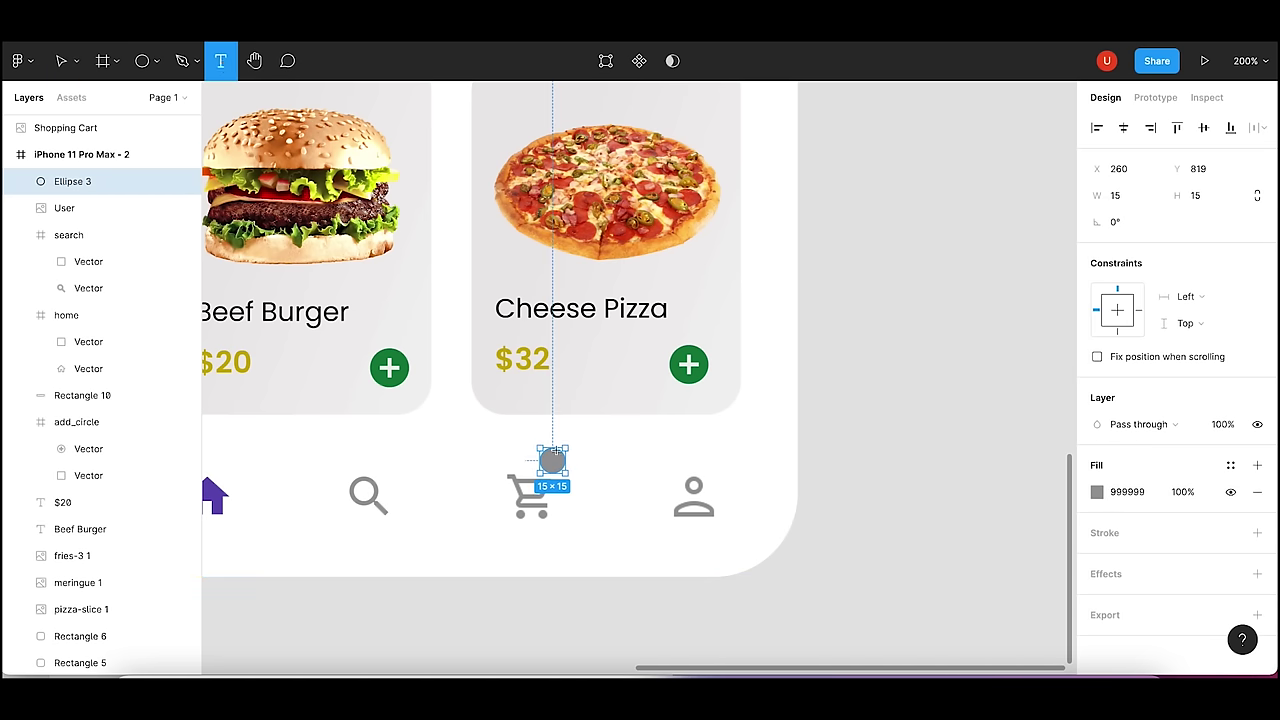
pyautogui.click(582, 443)
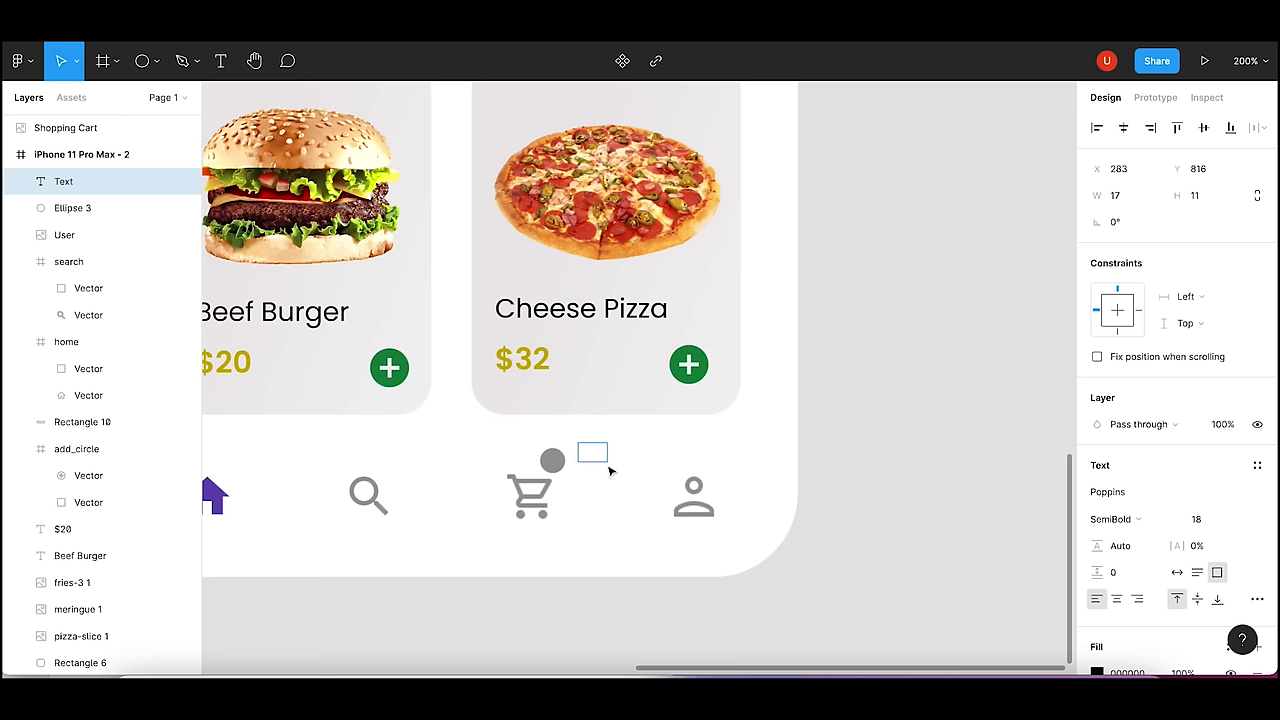
pyautogui.write('1')
pyautogui.press('Escape')
pyautogui.click(628, 458)
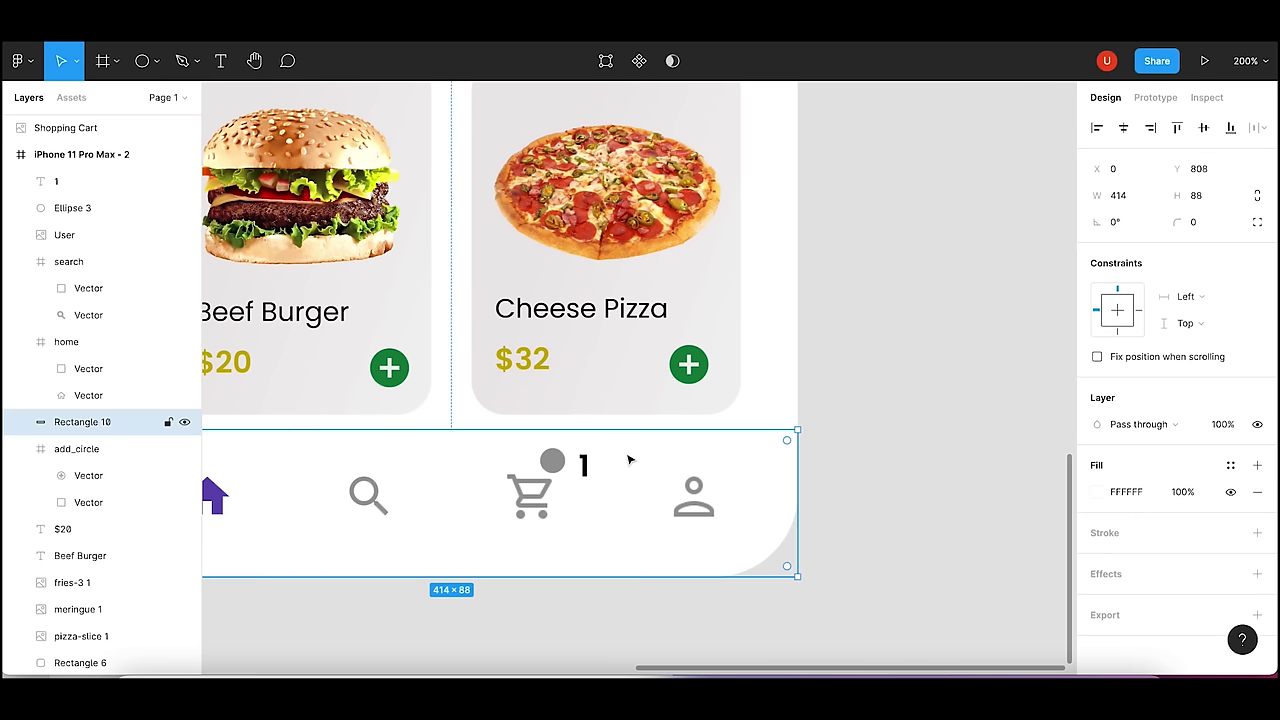
pyautogui.click(585, 465)
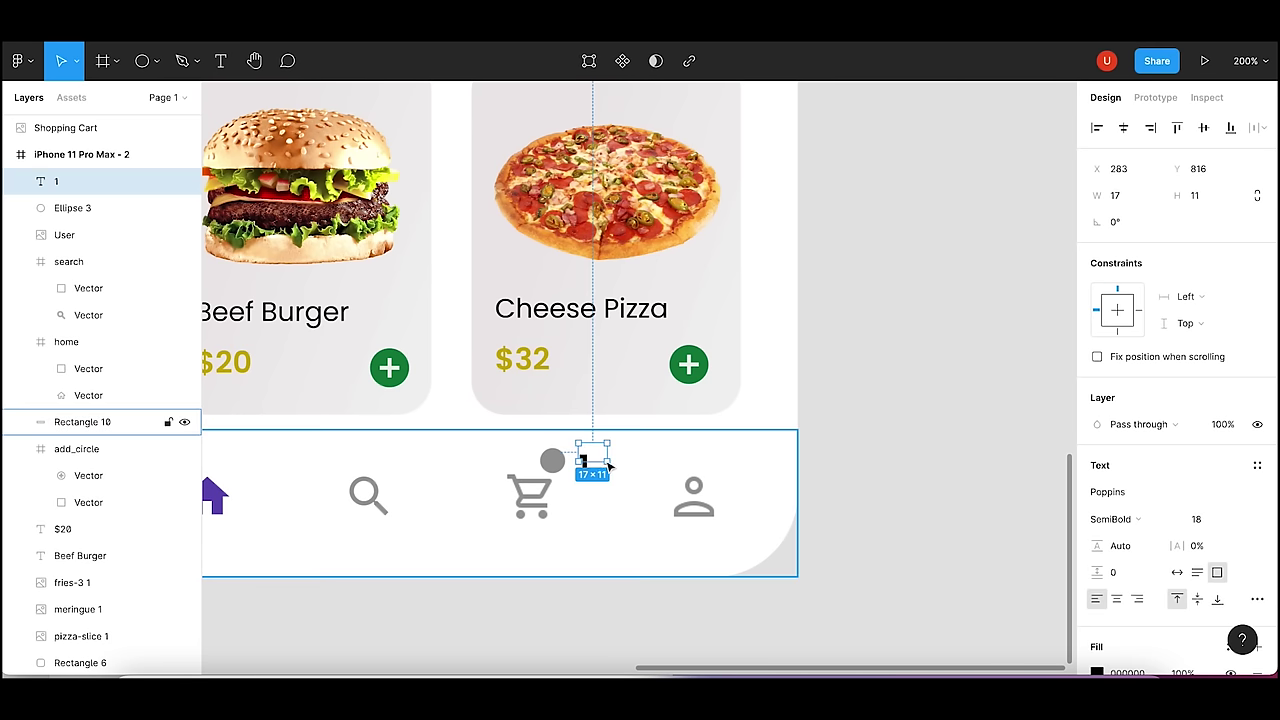
pyautogui.click(607, 464)
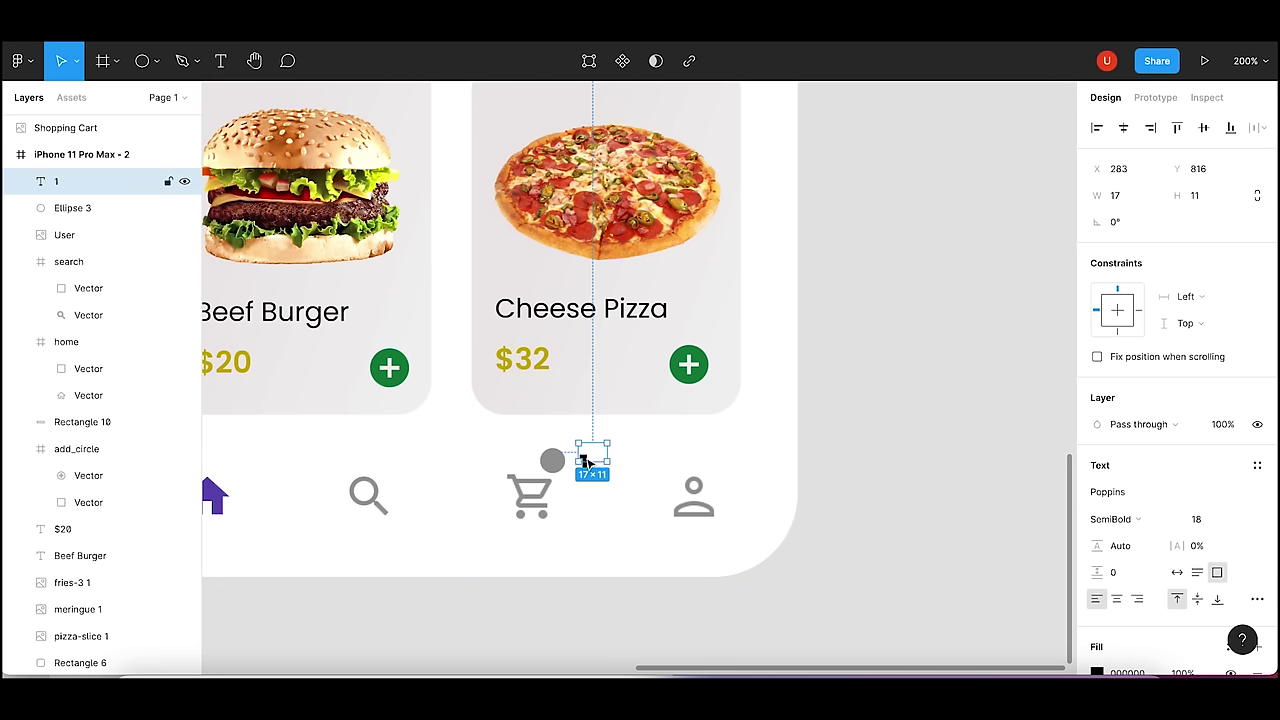
pyautogui.moveTo(587, 462); pyautogui.dragTo(555, 458)
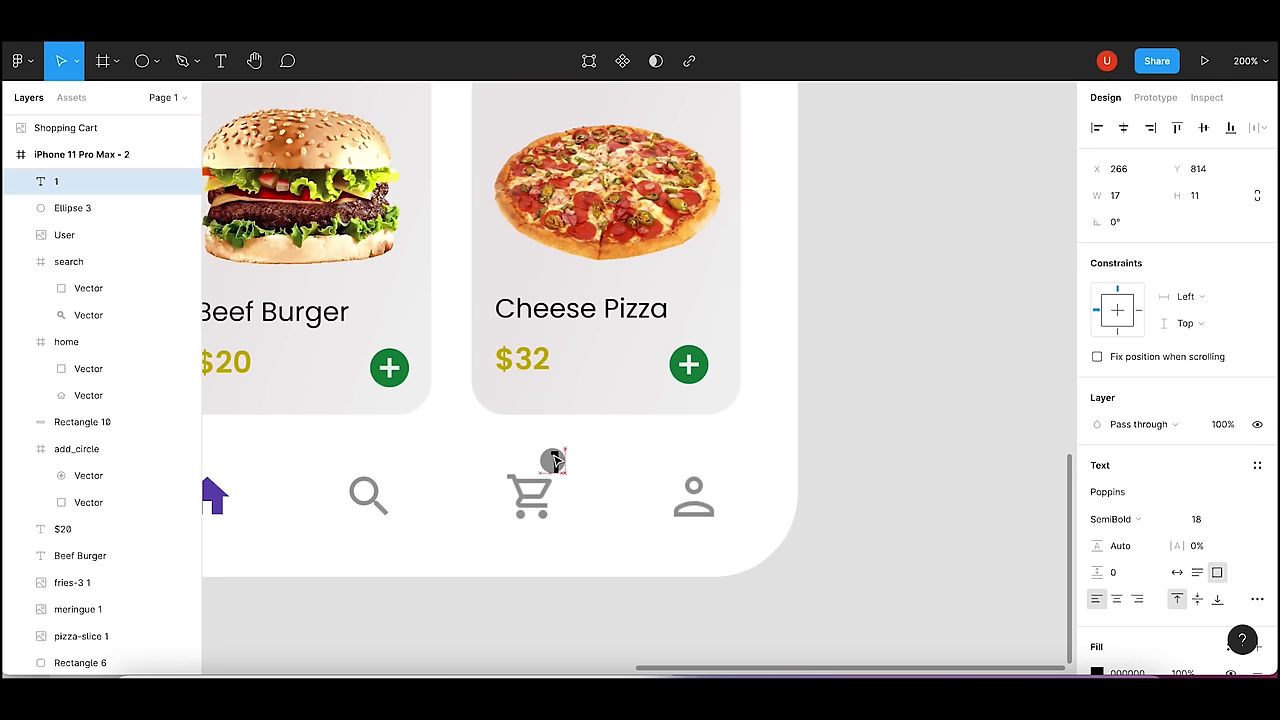
pyautogui.press('Left')
pyautogui.press('Left')
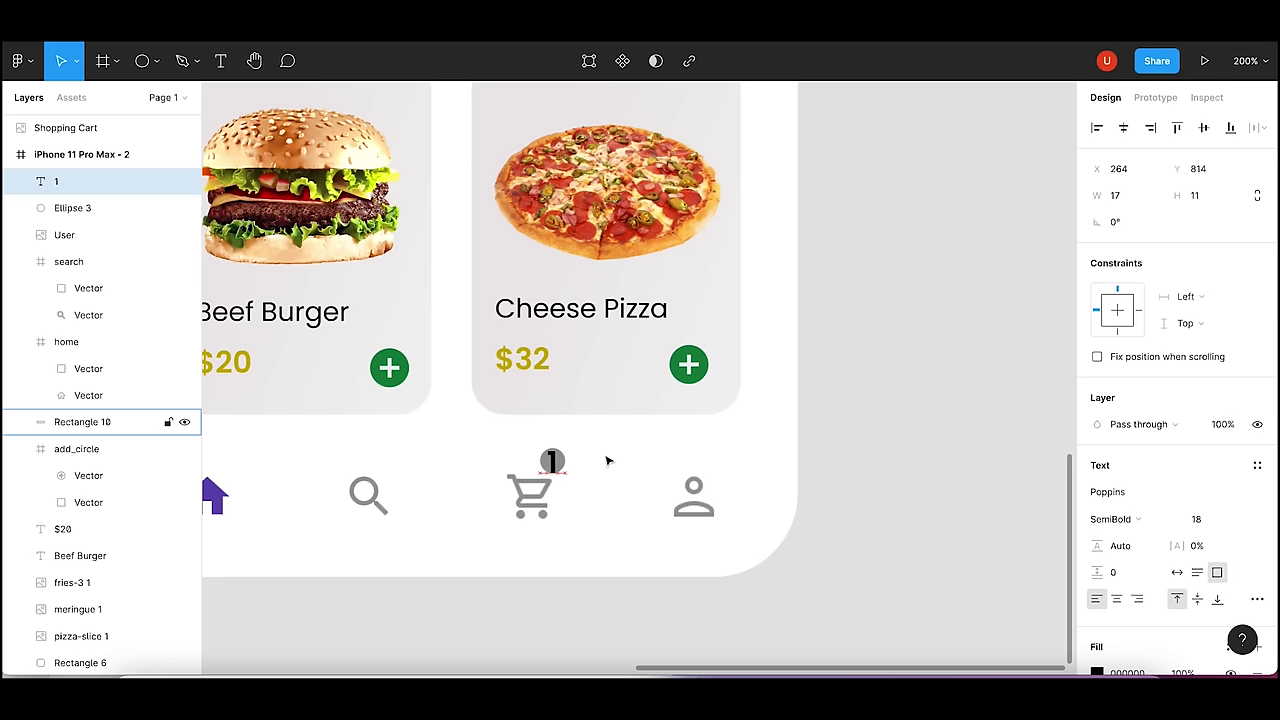
# - Set the badge's 1 to Poppins Regular weight at size 12
pyautogui.click(1112, 519)
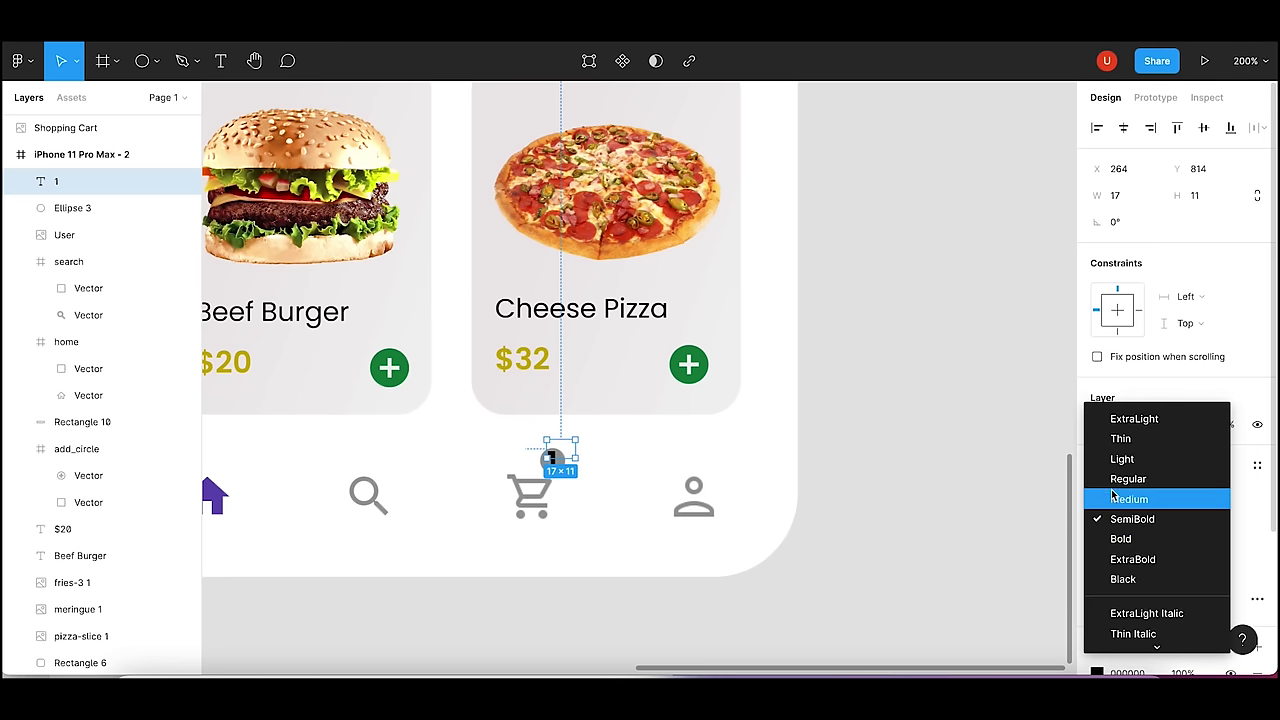
pyautogui.click(1127, 478)
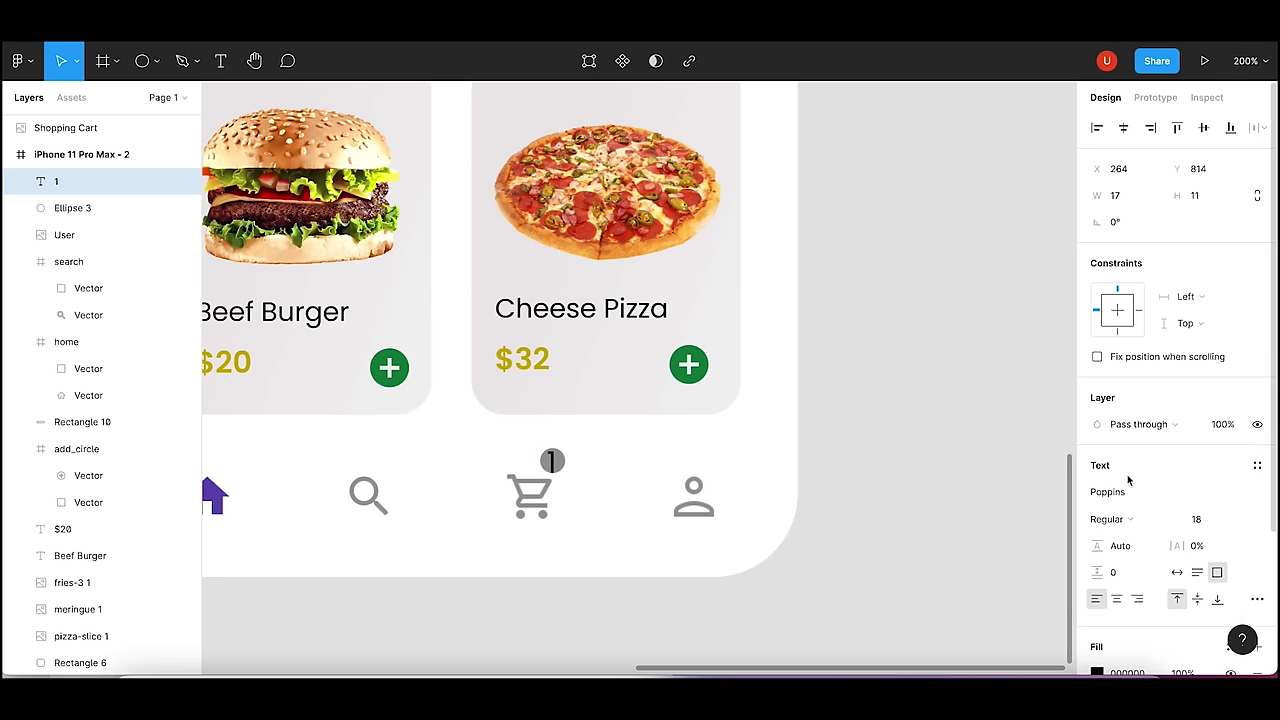
pyautogui.click(1214, 523)
pyautogui.press('Return')
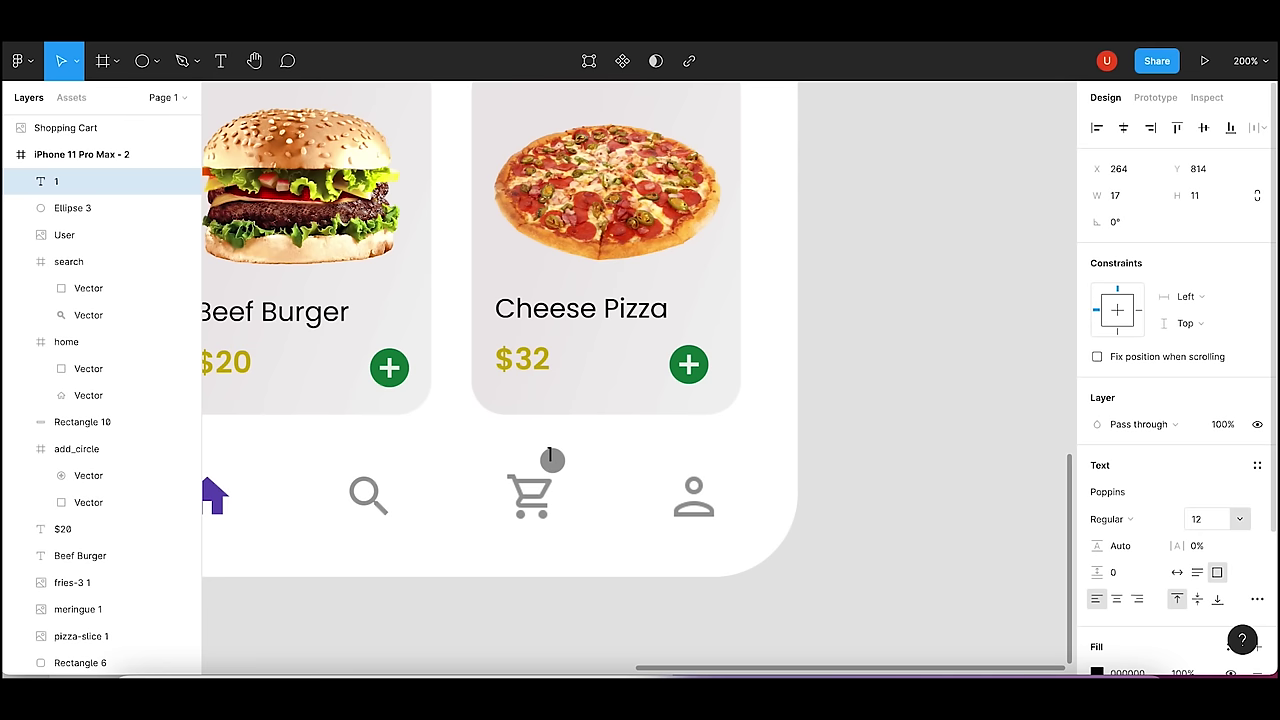
pyautogui.click(608, 462)
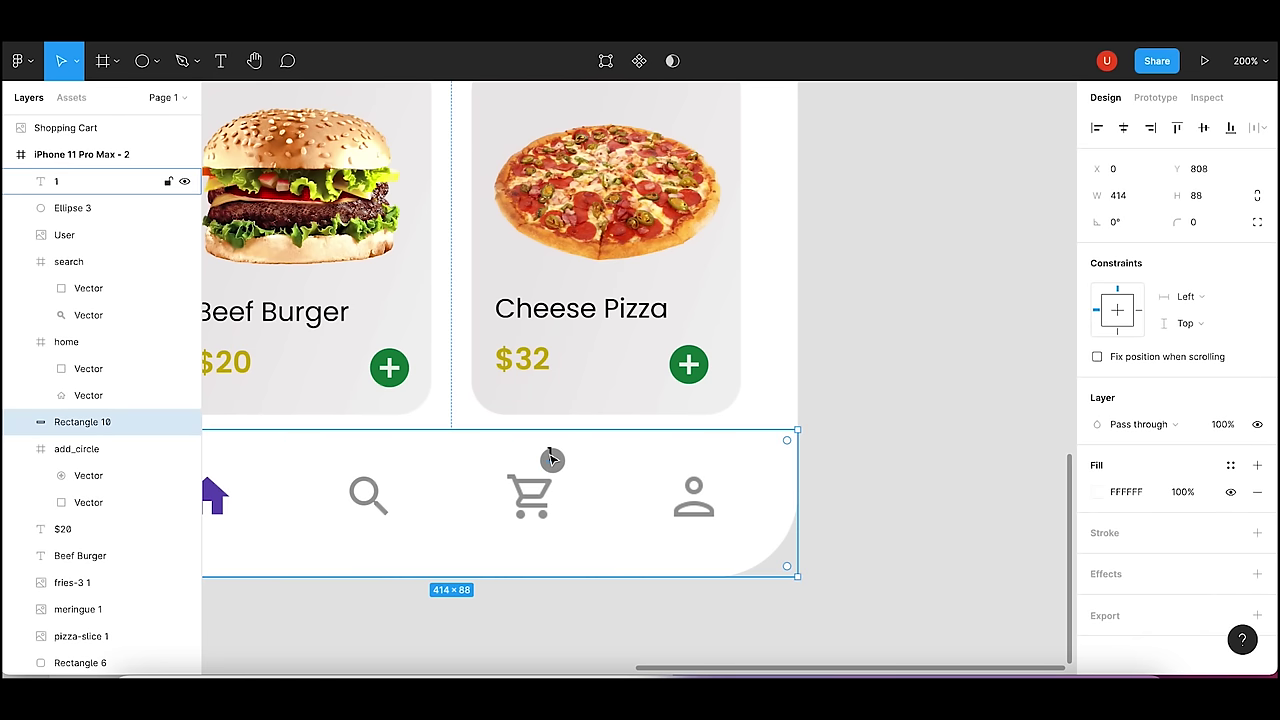
pyautogui.click(553, 459)
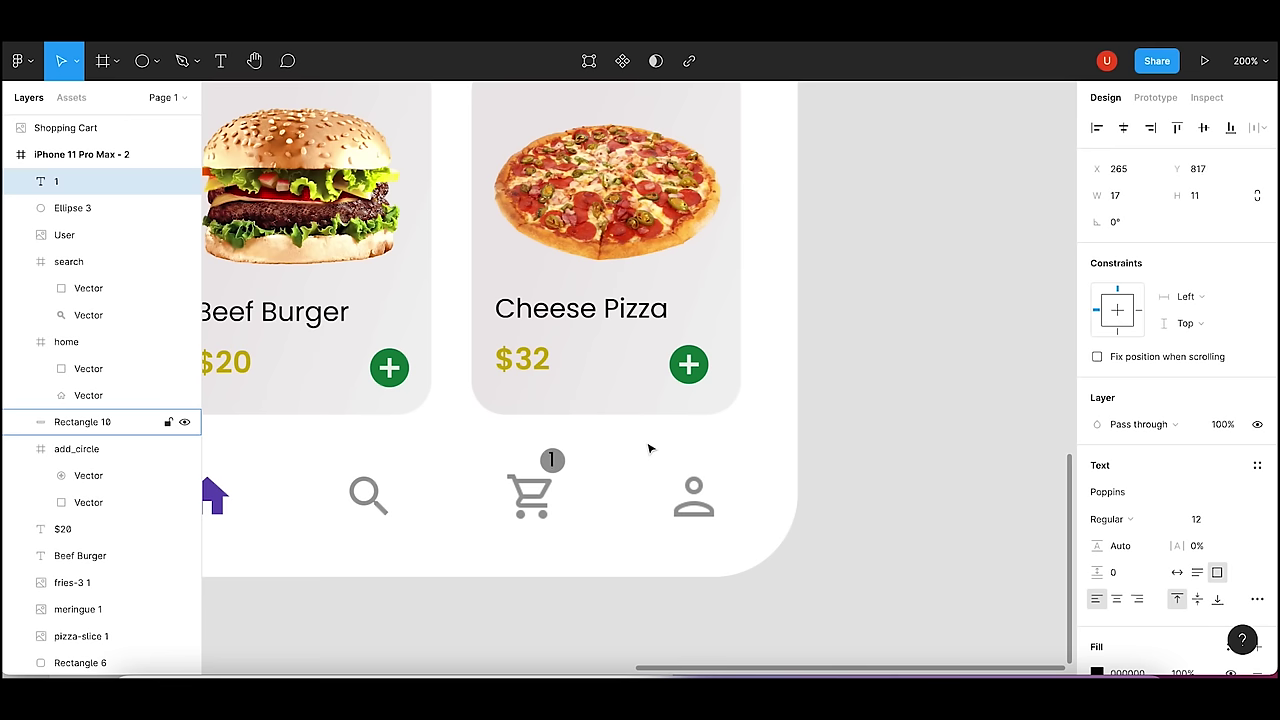
pyautogui.scroll(-3, 1265, 625)
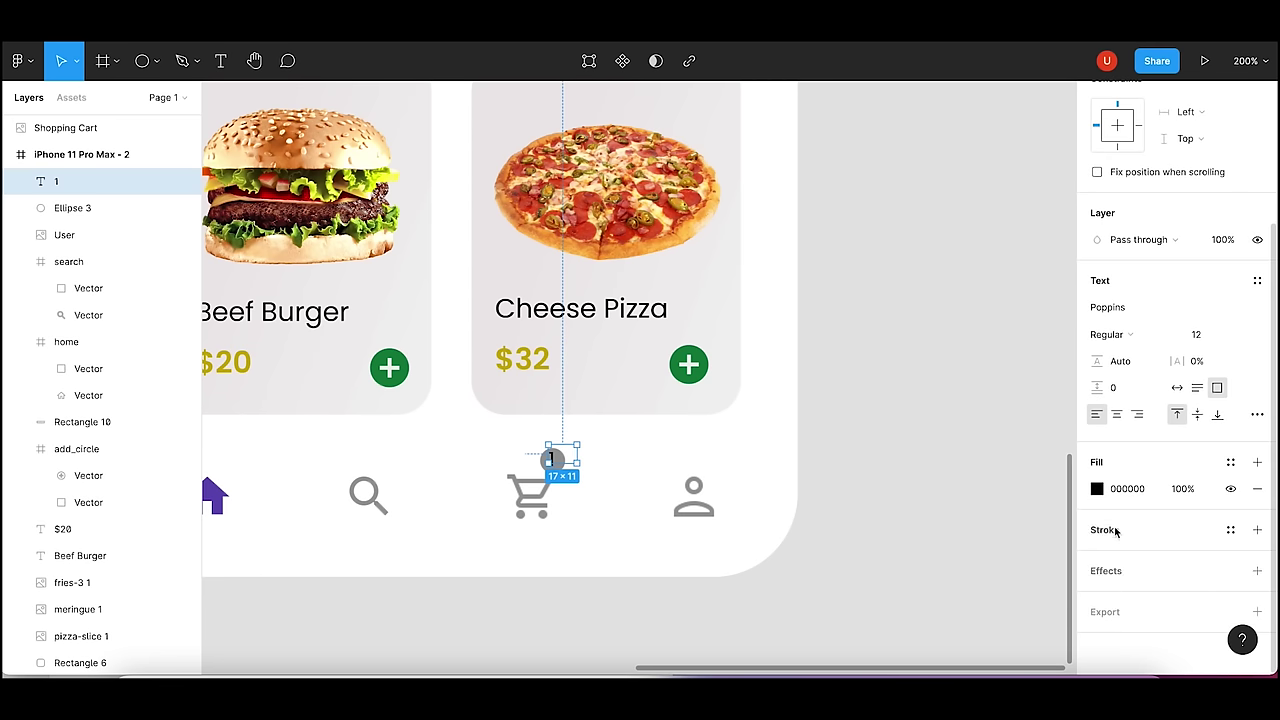
# - Change the badge's 1 text fill to white FFFFFF
pyautogui.click(1097, 489)
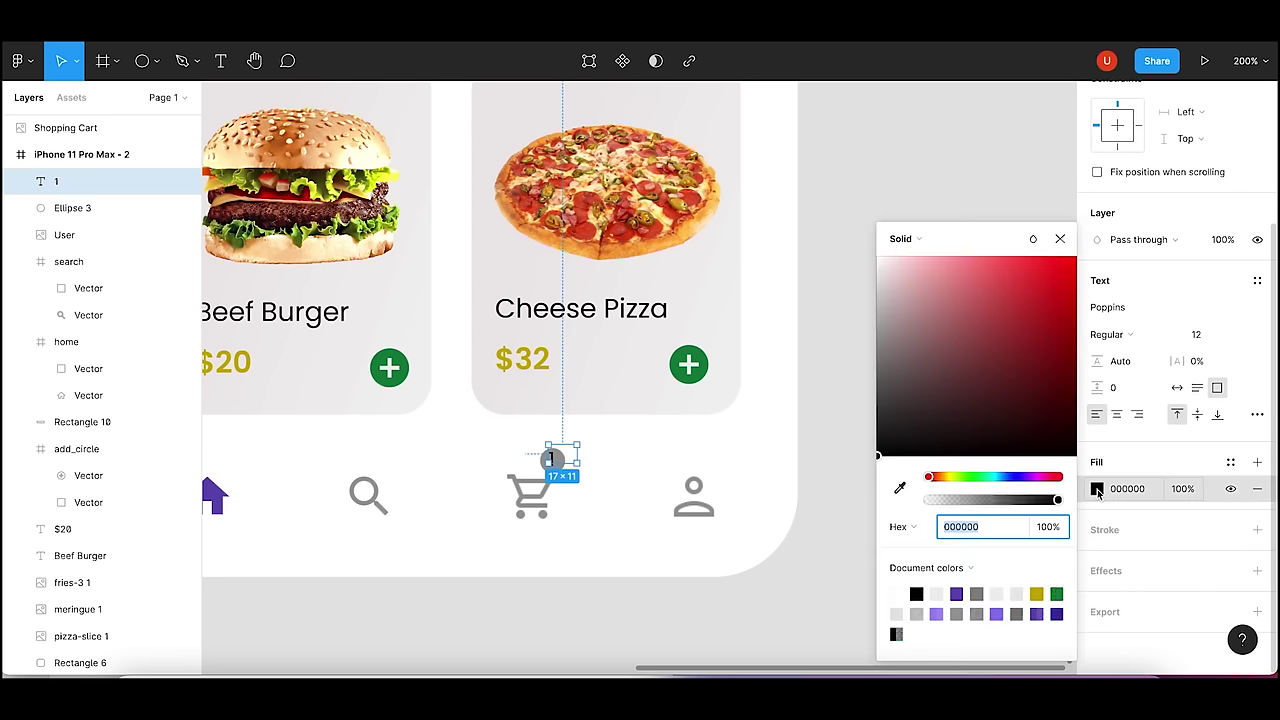
pyautogui.write('FFFFFF')
pyautogui.press('Return')
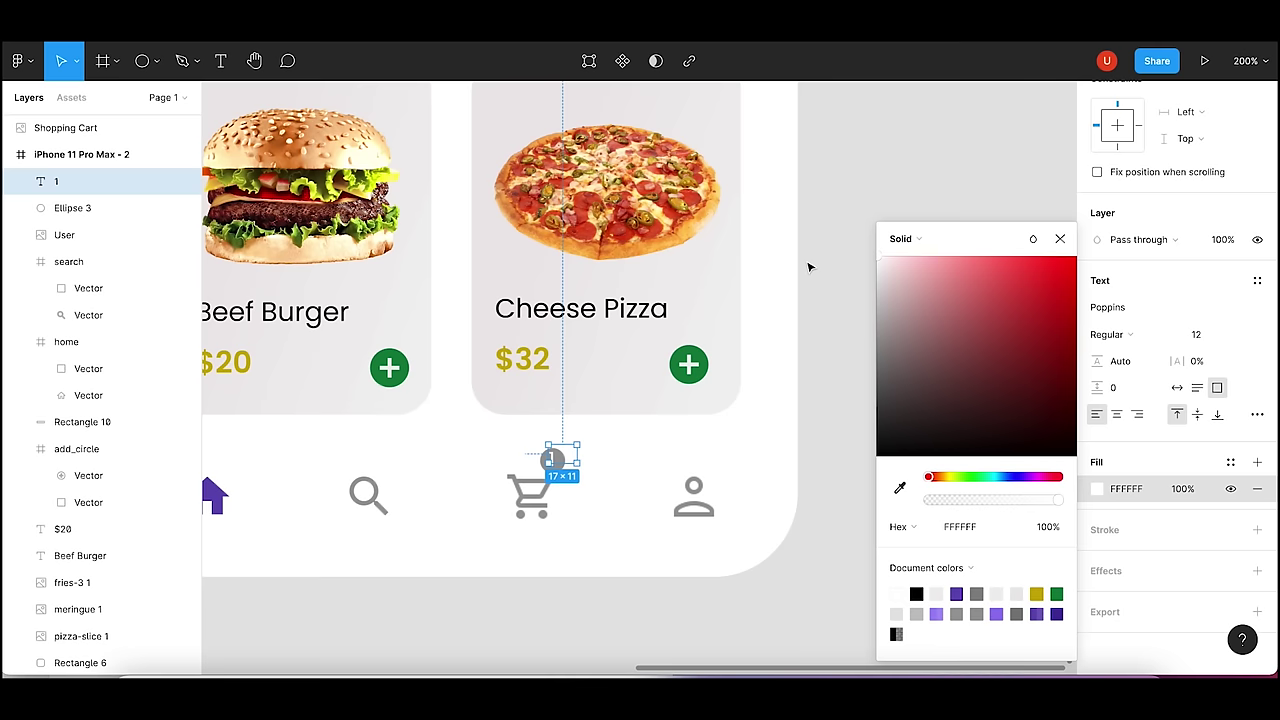
pyautogui.click(810, 267)
pyautogui.click(554, 458)
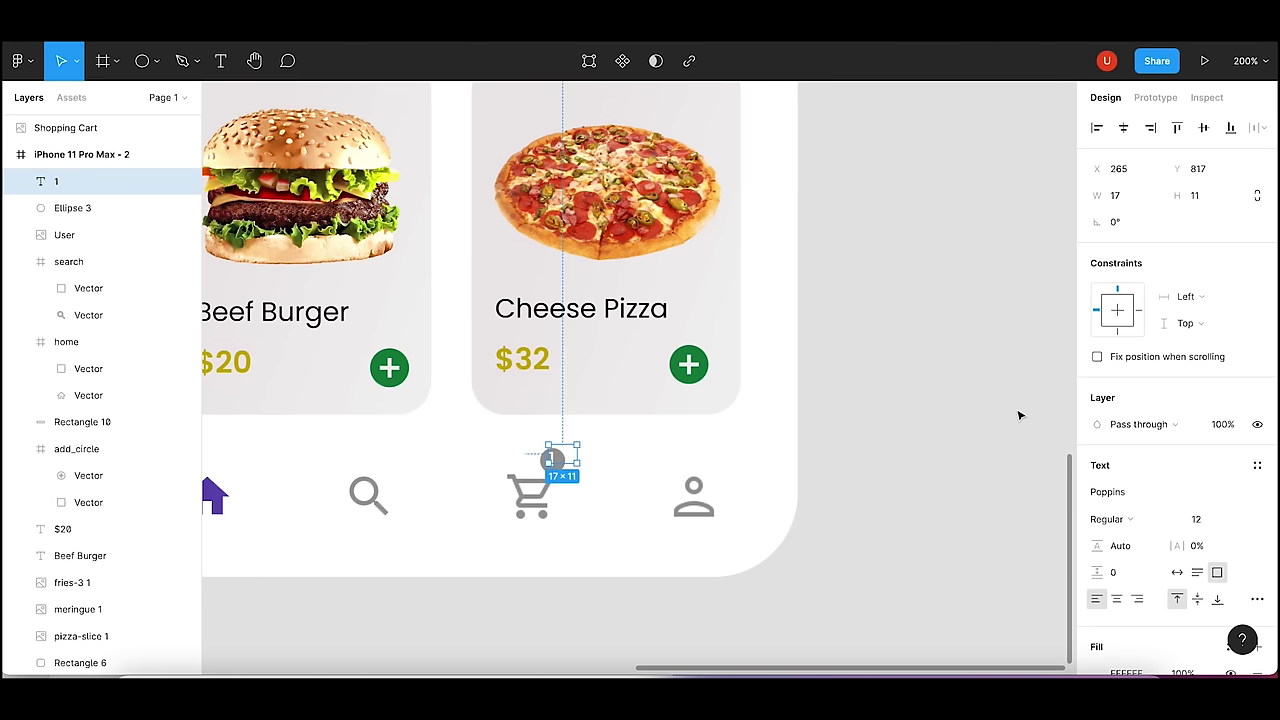
# - Reduce the badge's 1 font size to 11
pyautogui.click(1200, 519)
pyautogui.write('1')
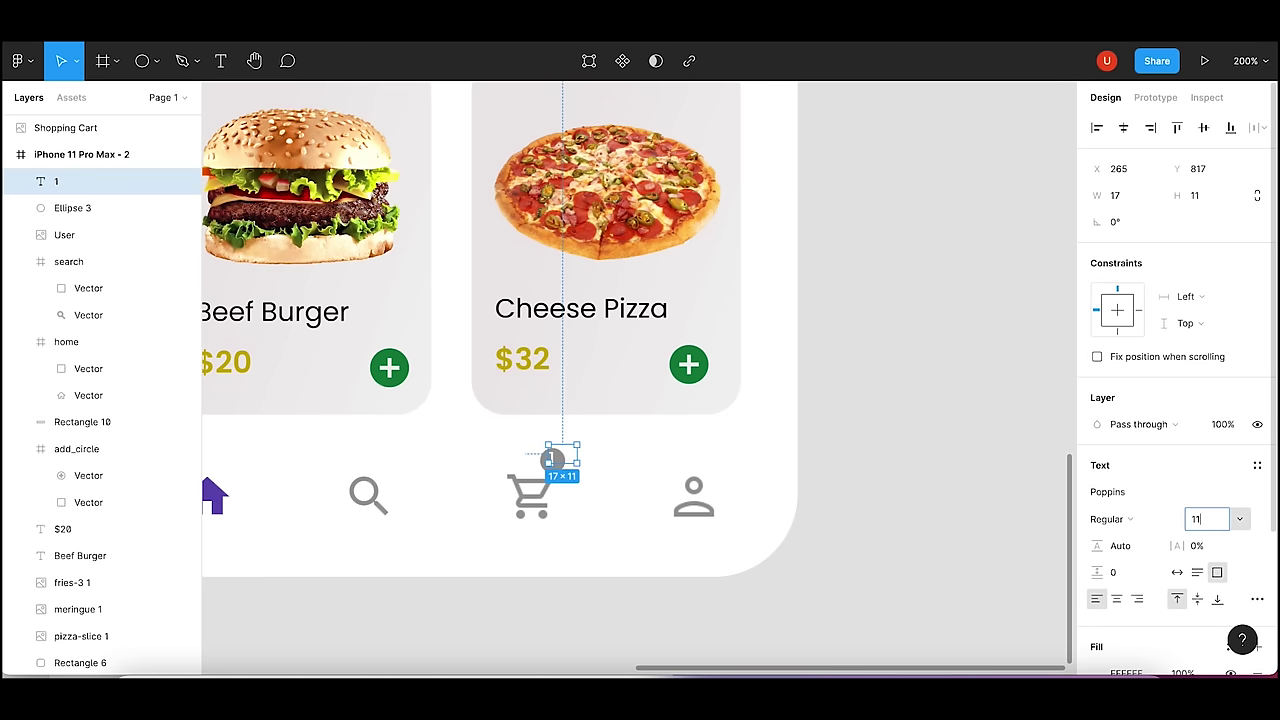
pyautogui.click(889, 517)
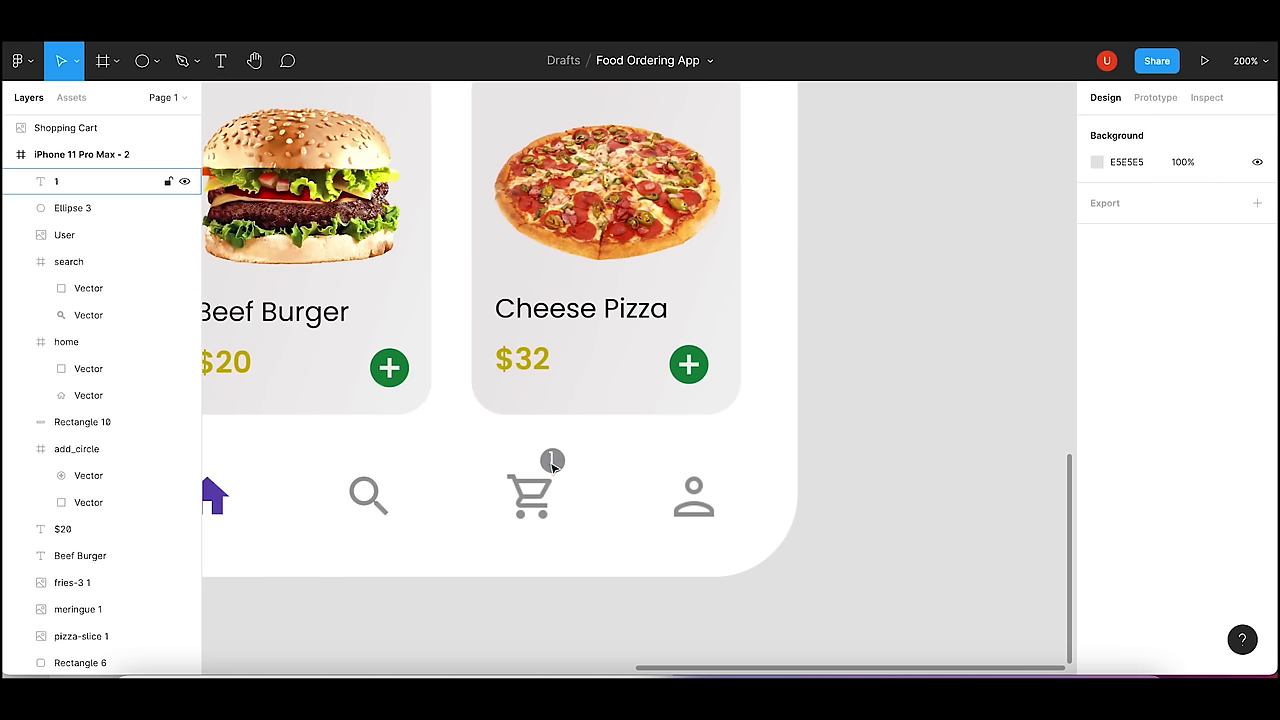
pyautogui.click(554, 464)
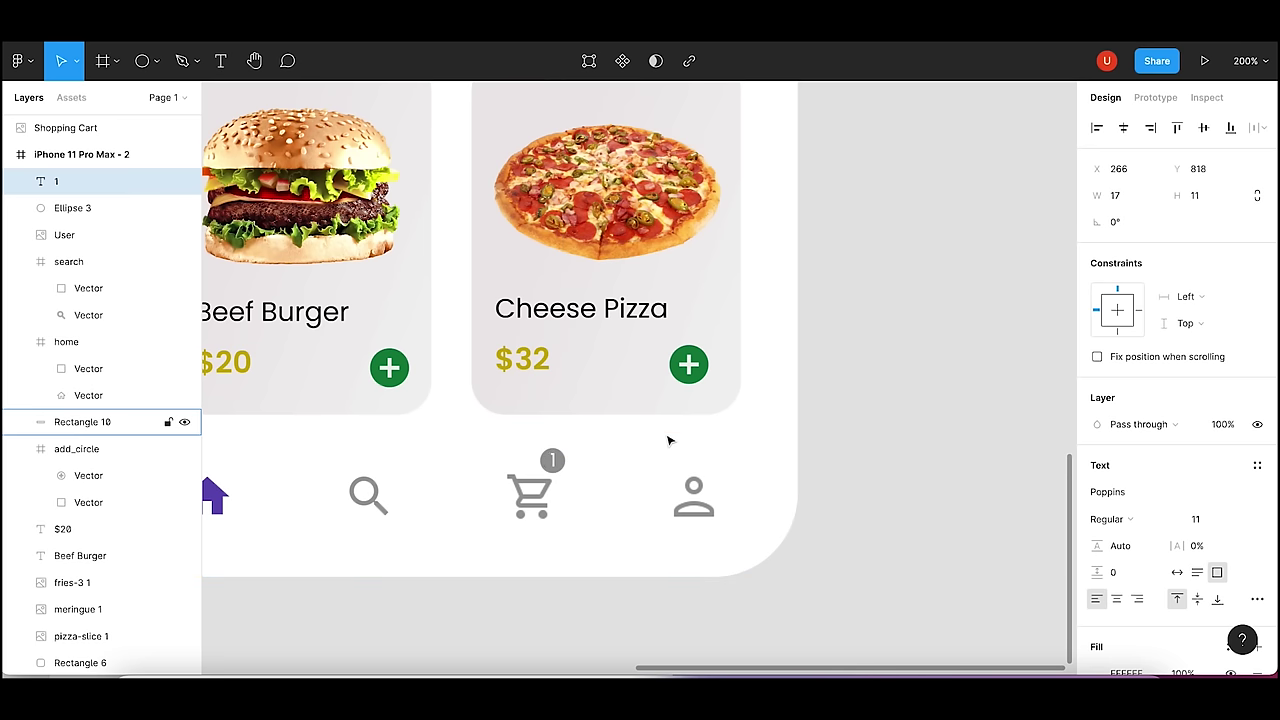
pyautogui.click(903, 471)
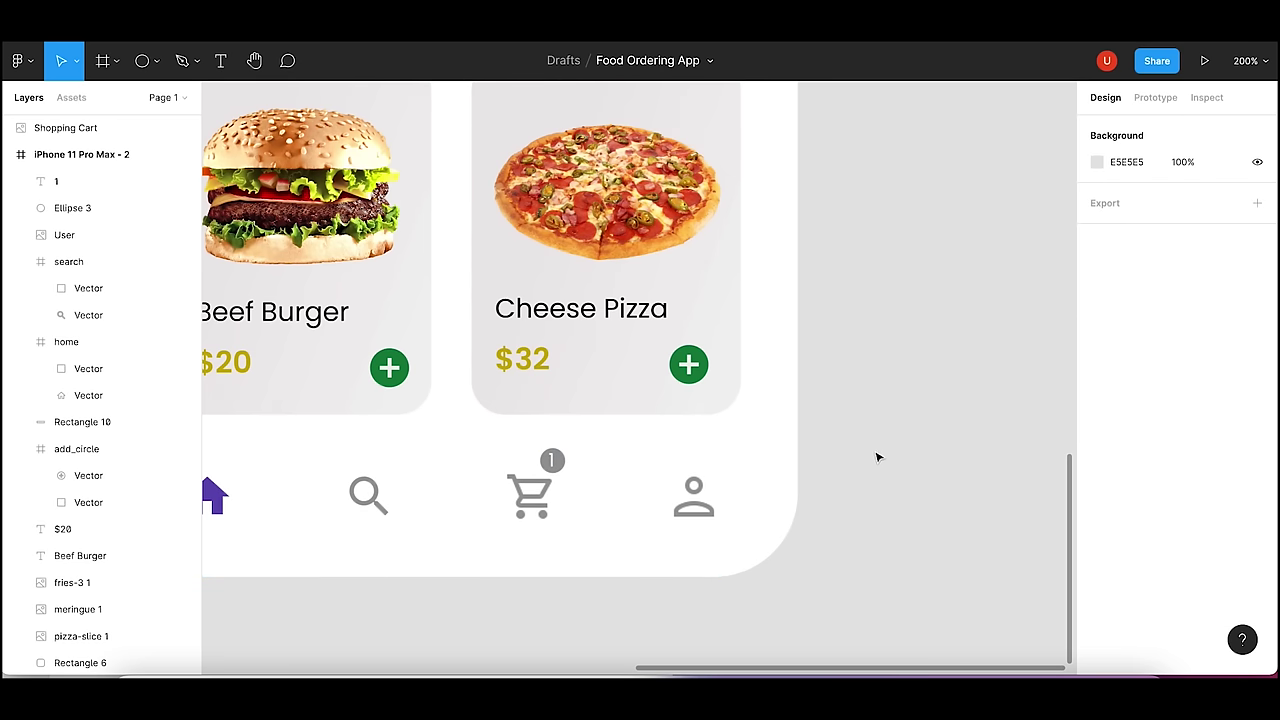
# - Resize the grey badge circle to 14×14
pyautogui.click(556, 464)
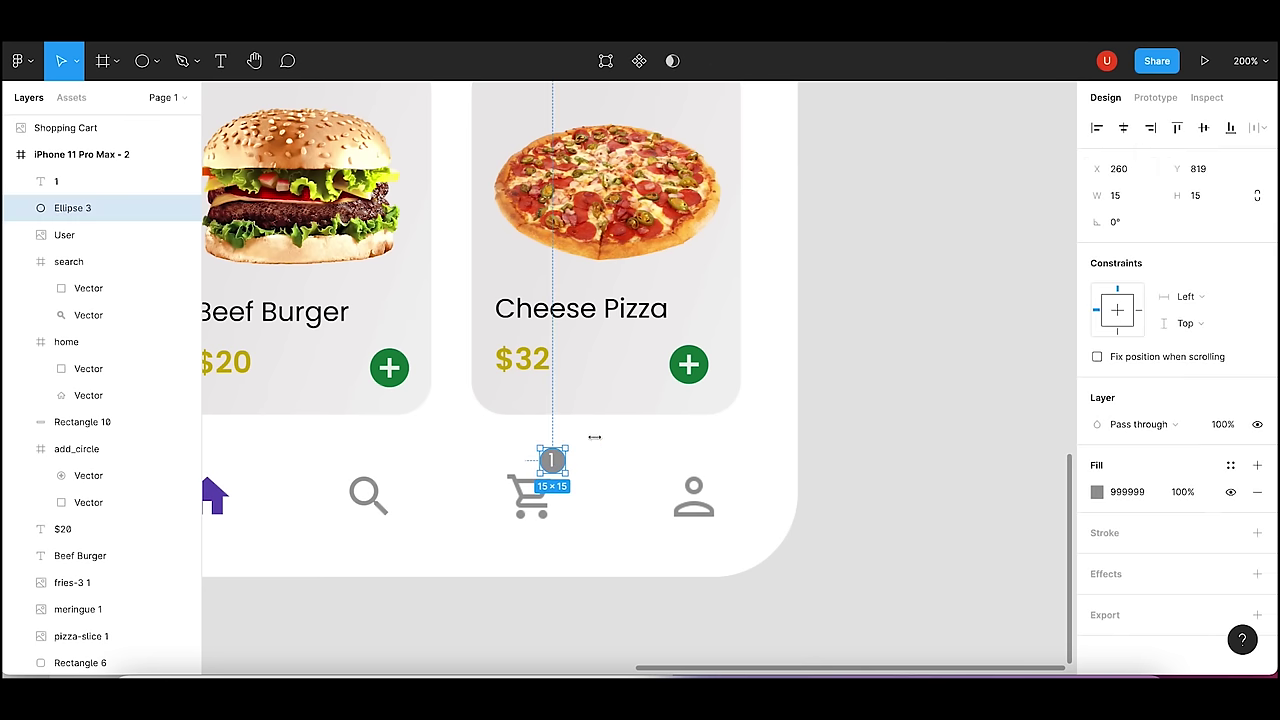
pyautogui.click(1143, 194)
pyautogui.write('1')
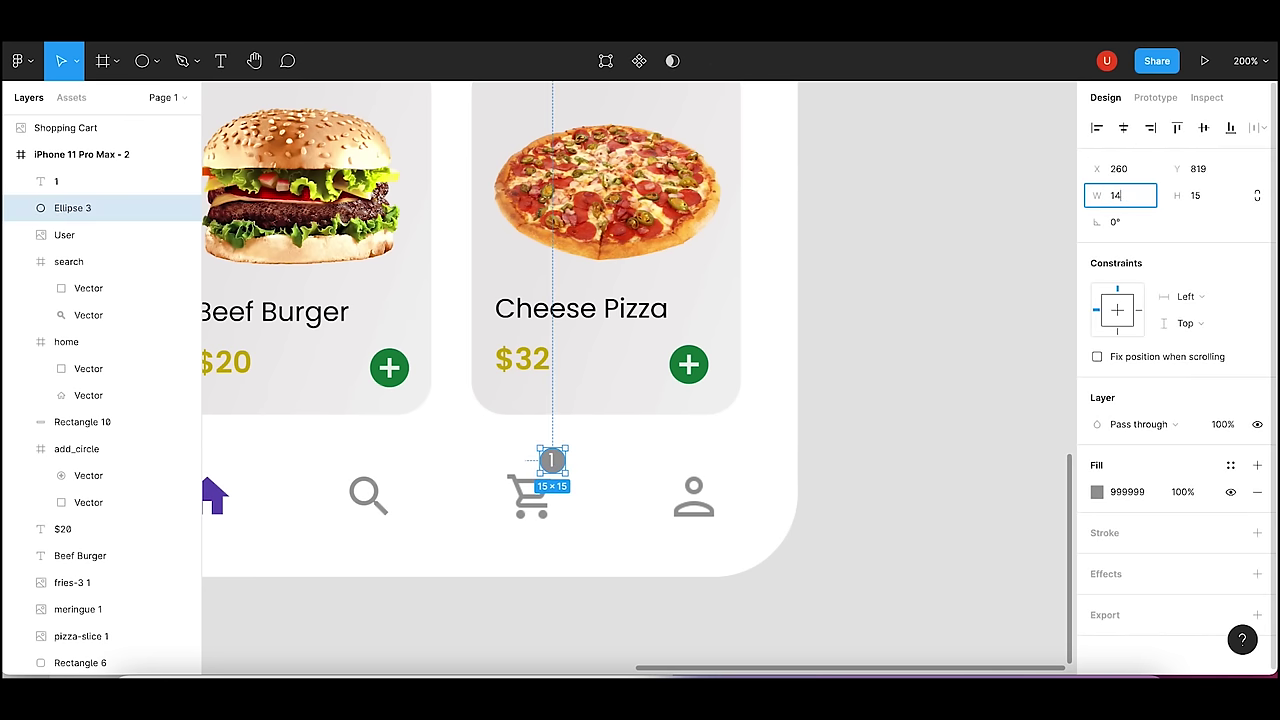
pyautogui.press('Tab')
pyautogui.write('1')
pyautogui.press('Return')
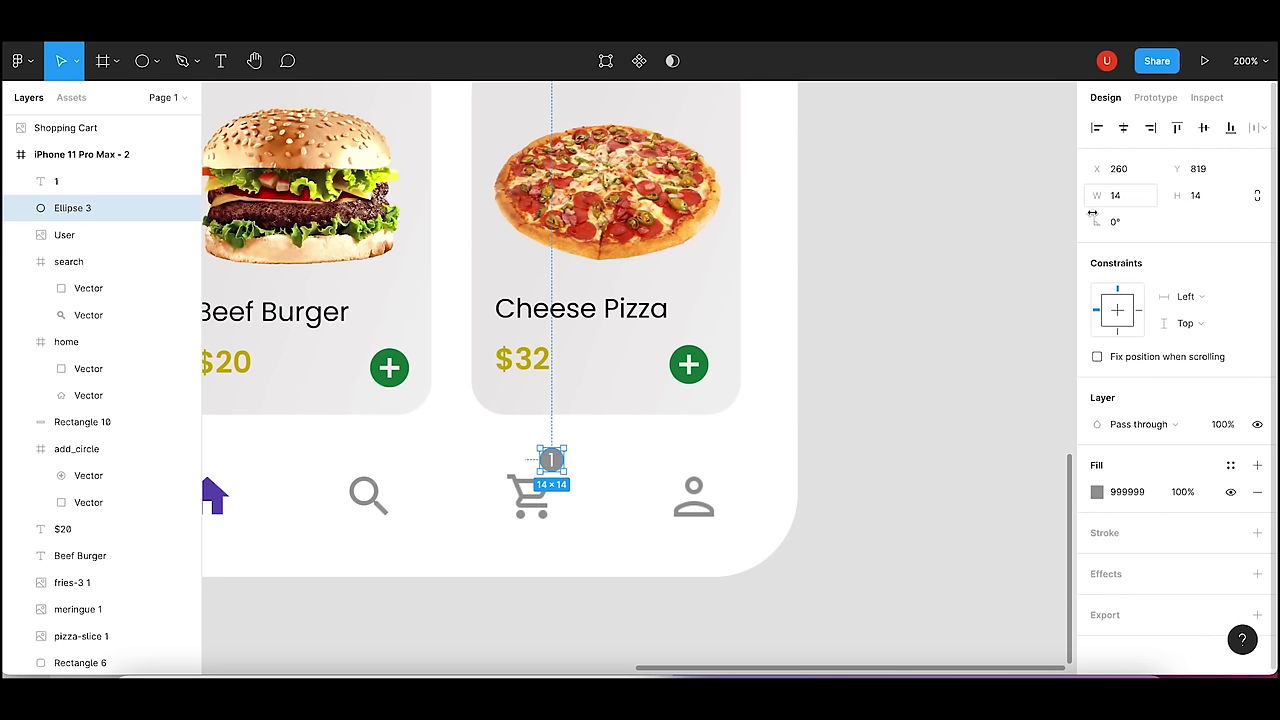
pyautogui.click(799, 416)
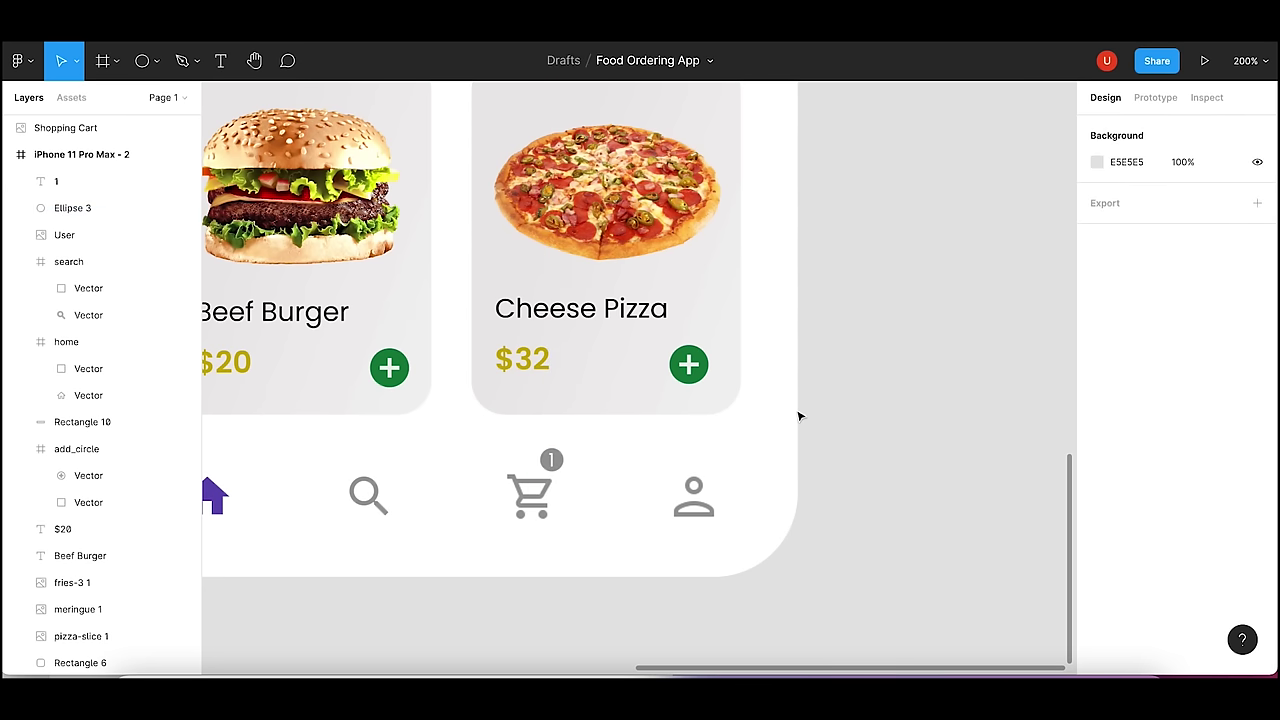
# - Check the badge's 1, circle and cart icon, then zoom out to see whole screens
pyautogui.click(551, 459)
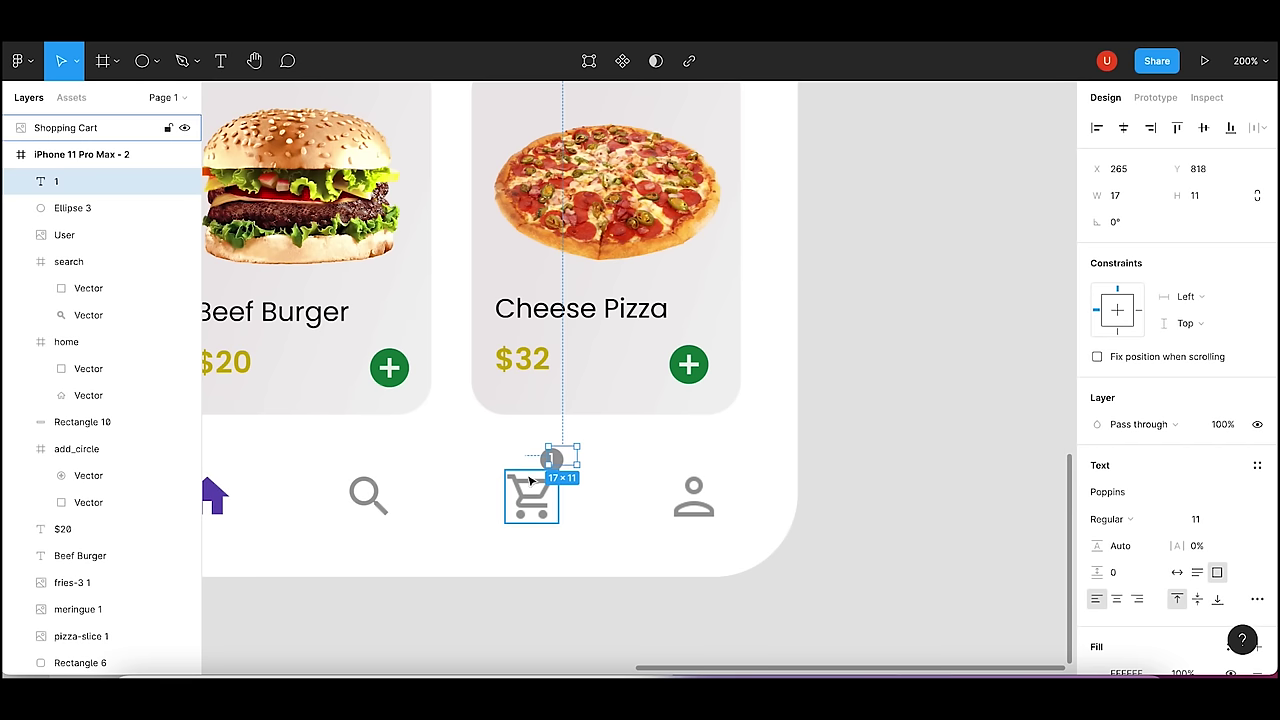
pyautogui.click(545, 472)
pyautogui.click(551, 459)
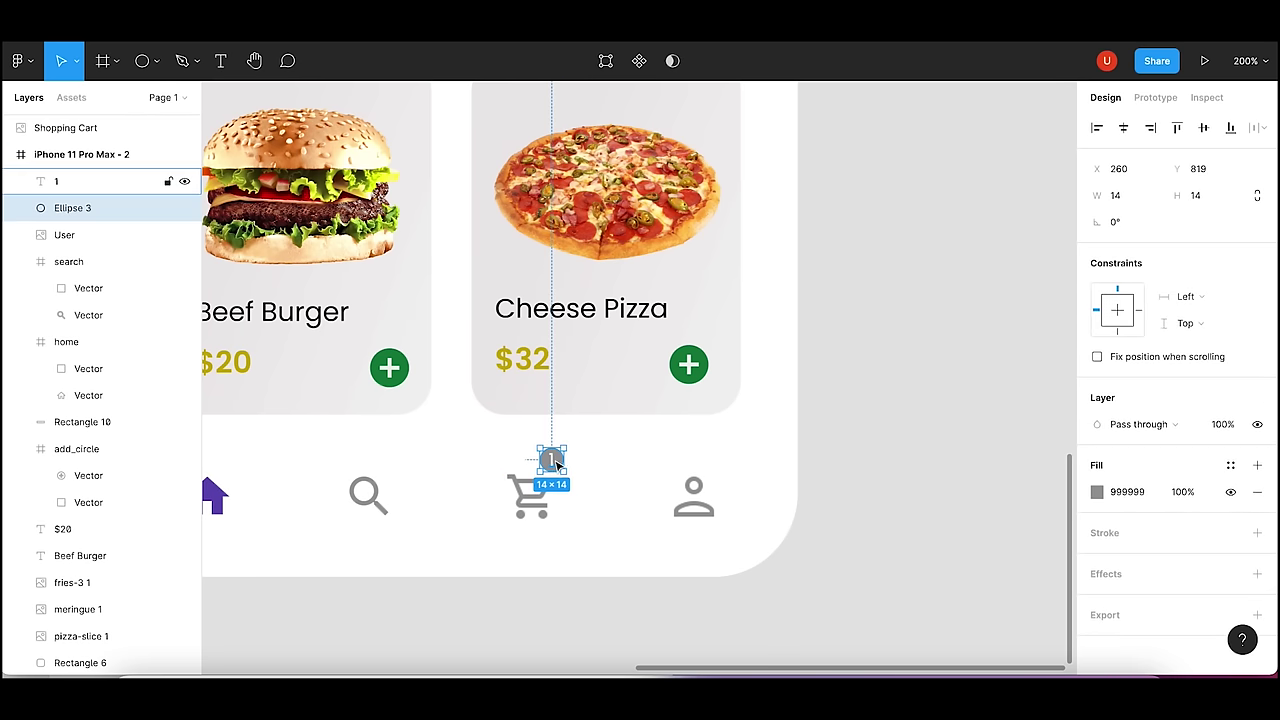
pyautogui.click(553, 460)
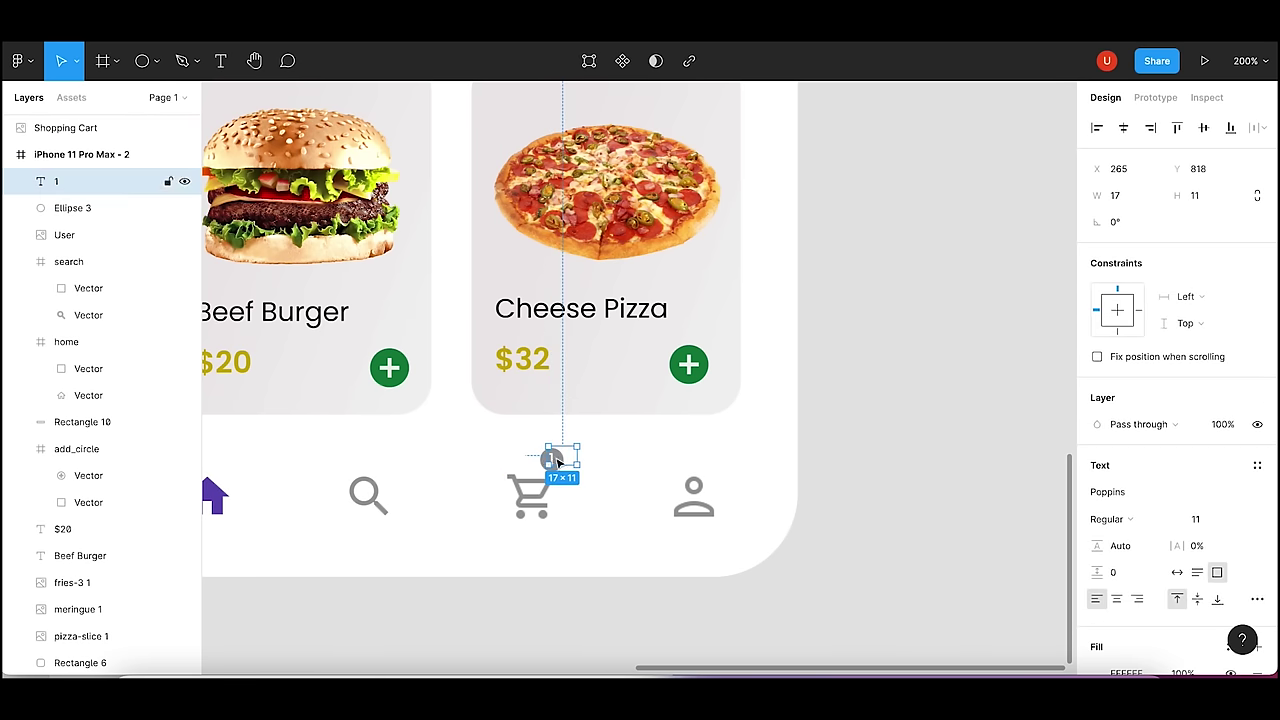
pyautogui.keyDown('shift'); pyautogui.click(563, 460); pyautogui.keyUp('shift')
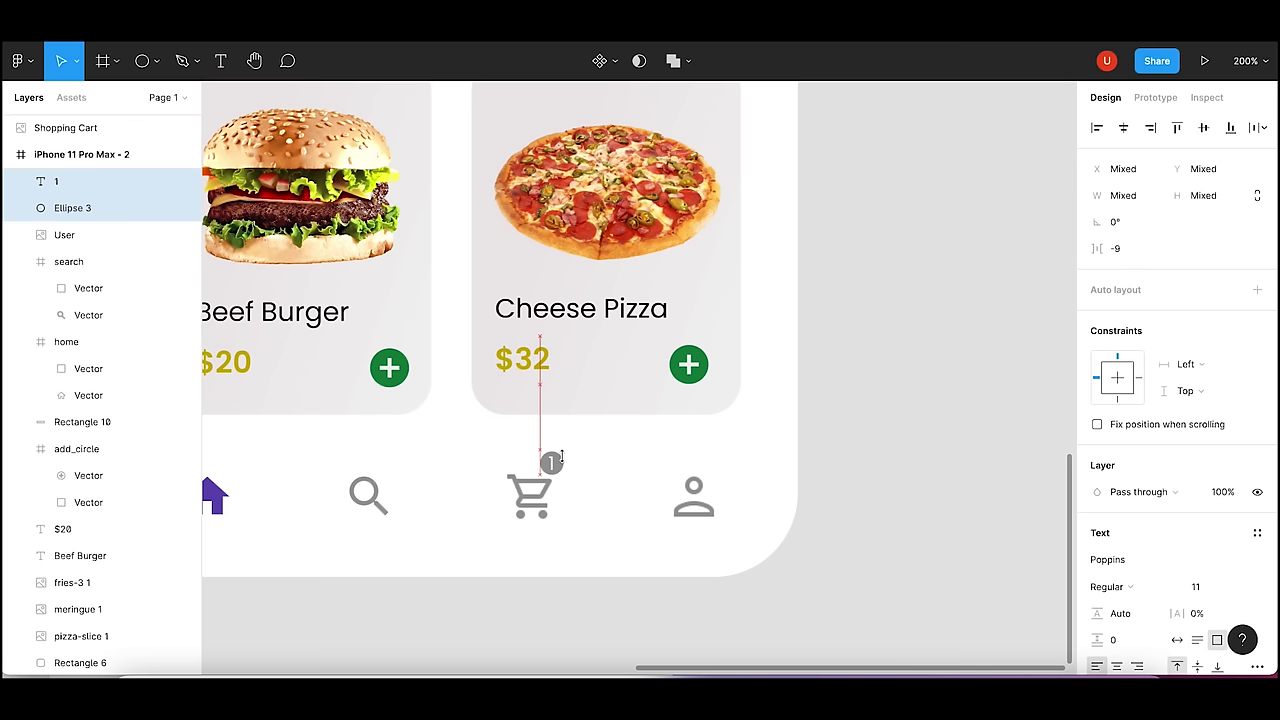
pyautogui.click(820, 506)
pyautogui.hotkey('shift', '0')
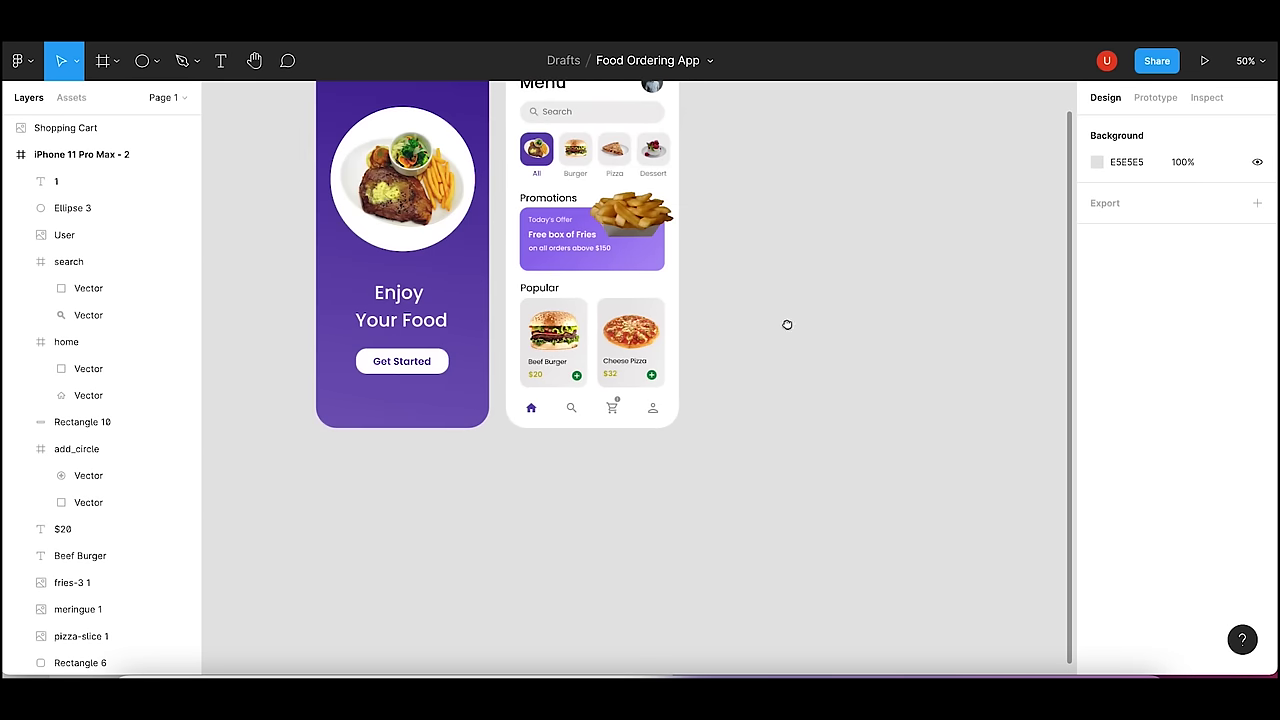
# - Duplicate the purple iPhone 11 Pro Max - 1 splash frame as iPhone 11 Pro Max - 3
pyautogui.moveTo(789, 329); pyautogui.dragTo(755, 429)
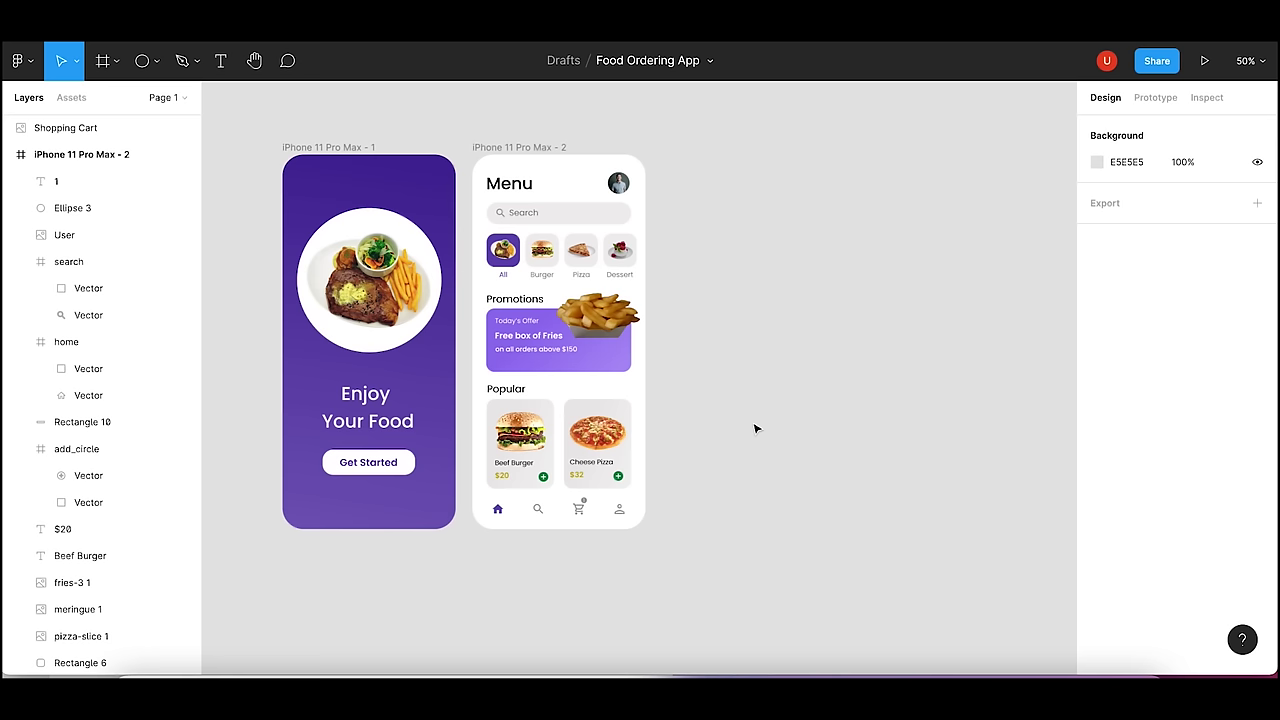
pyautogui.click(327, 148)
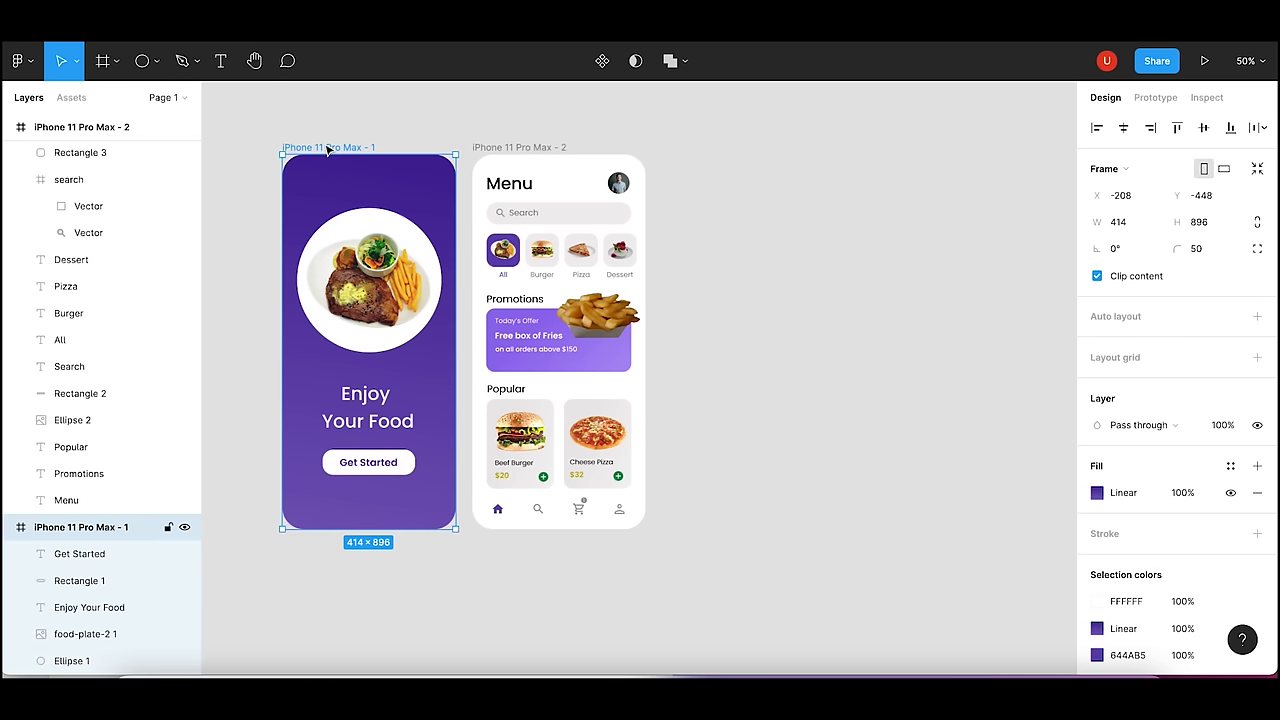
pyautogui.hotkey('ctrl', 'v')
pyautogui.click(975, 219)
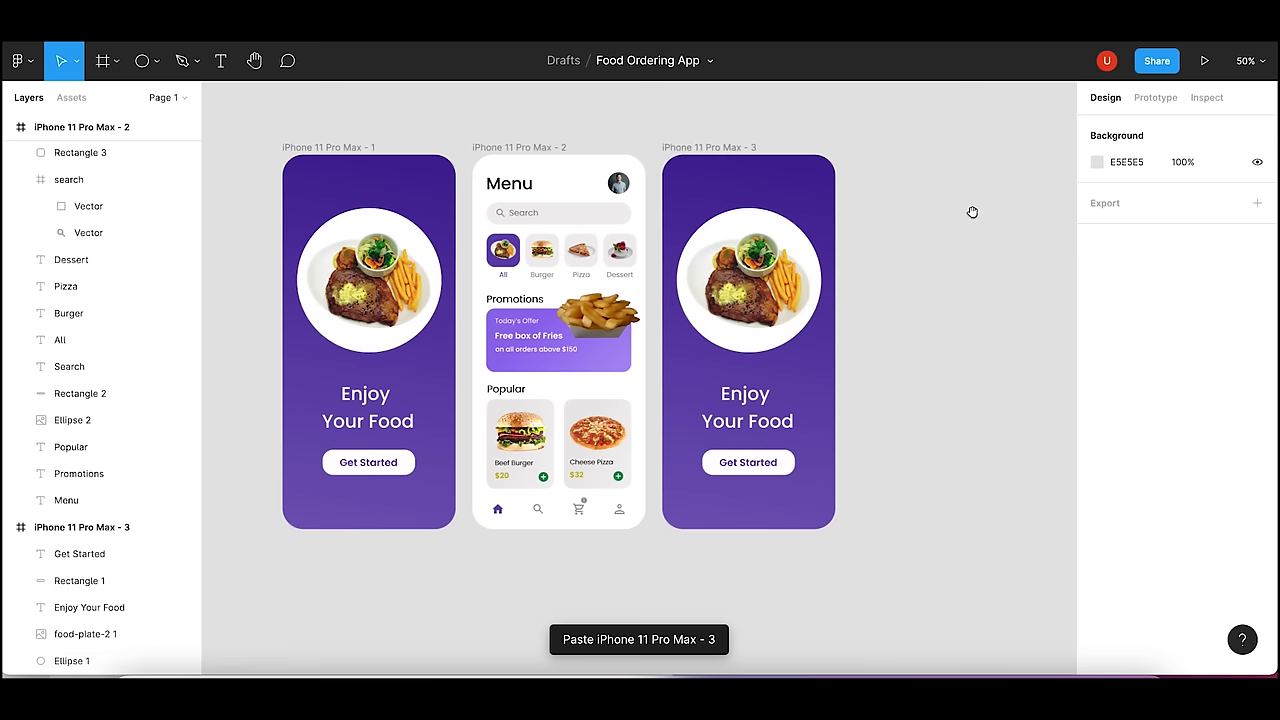
pyautogui.moveTo(970, 214); pyautogui.dragTo(920, 224)
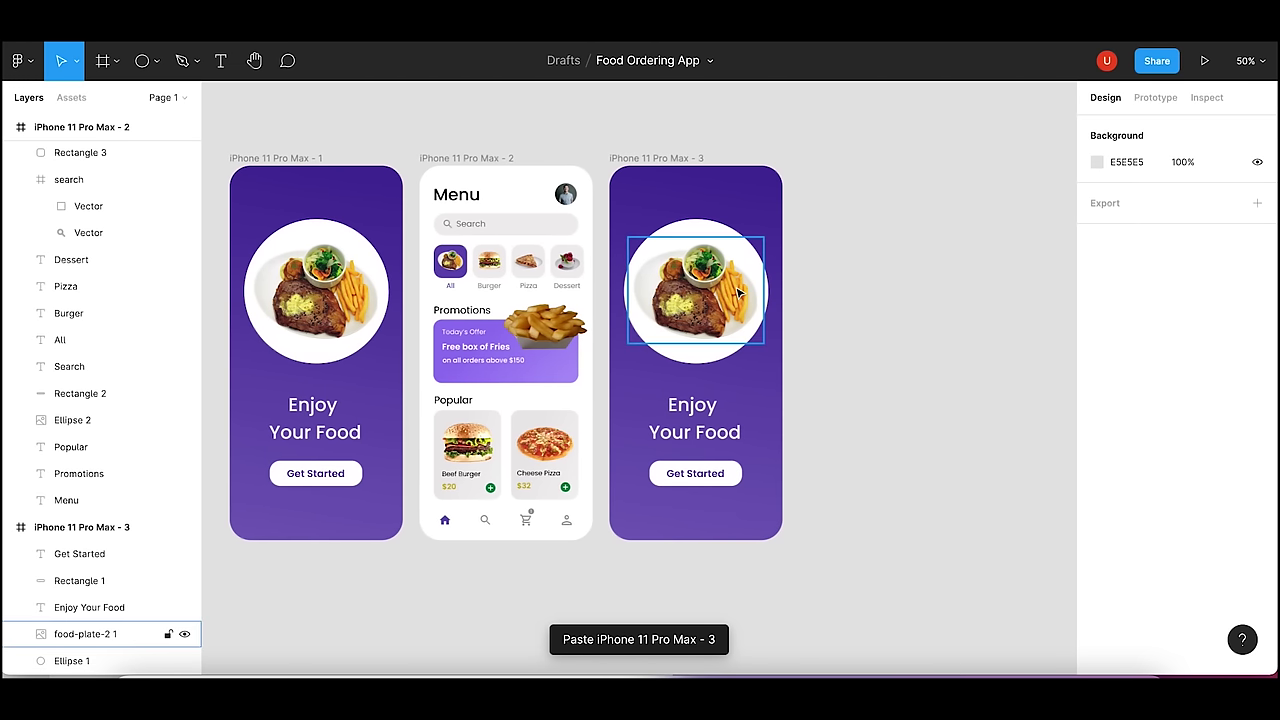
# - Replace the third frame's steak plate with a copy of the Popular card burger on the white circle
pyautogui.click(738, 291)
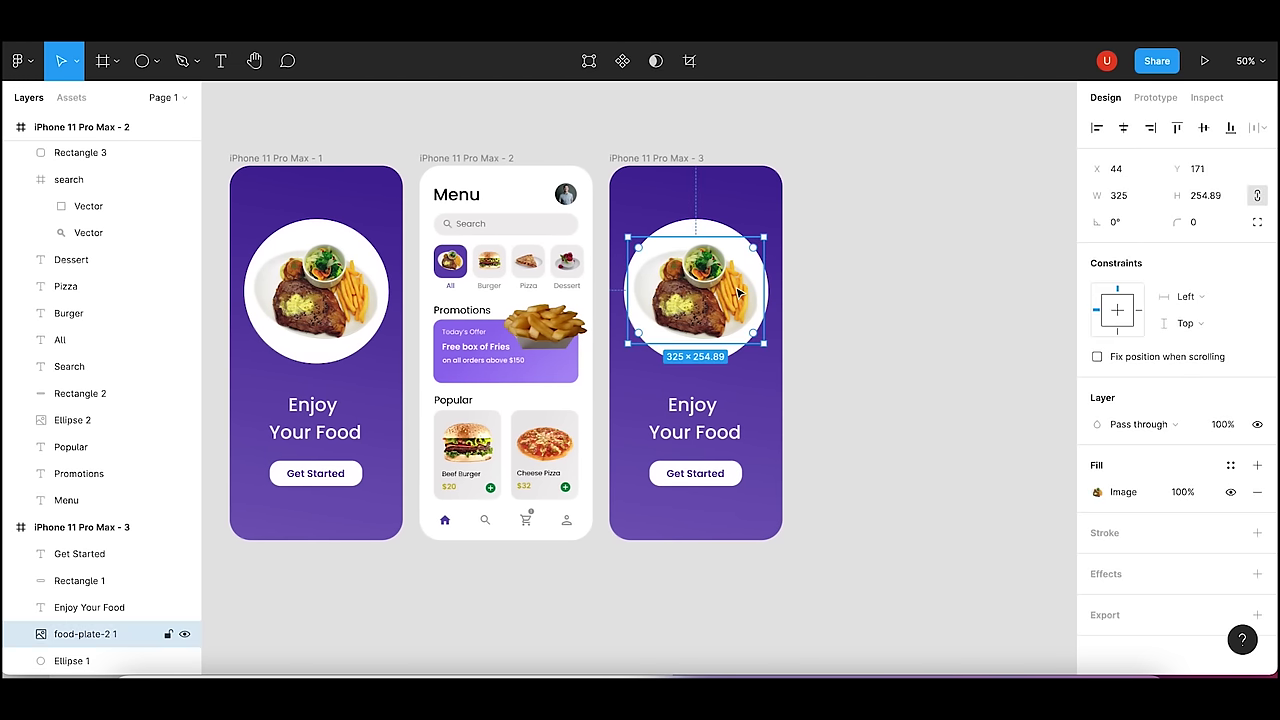
pyautogui.press('Delete')
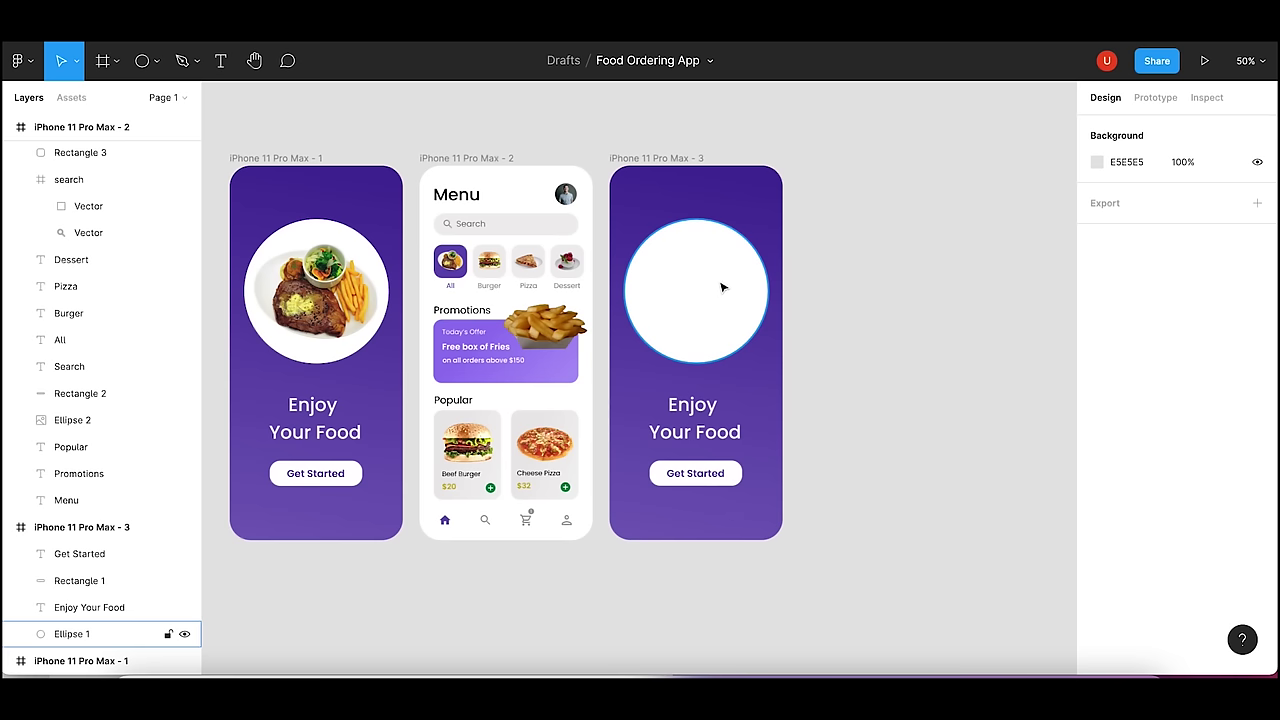
pyautogui.click(478, 452)
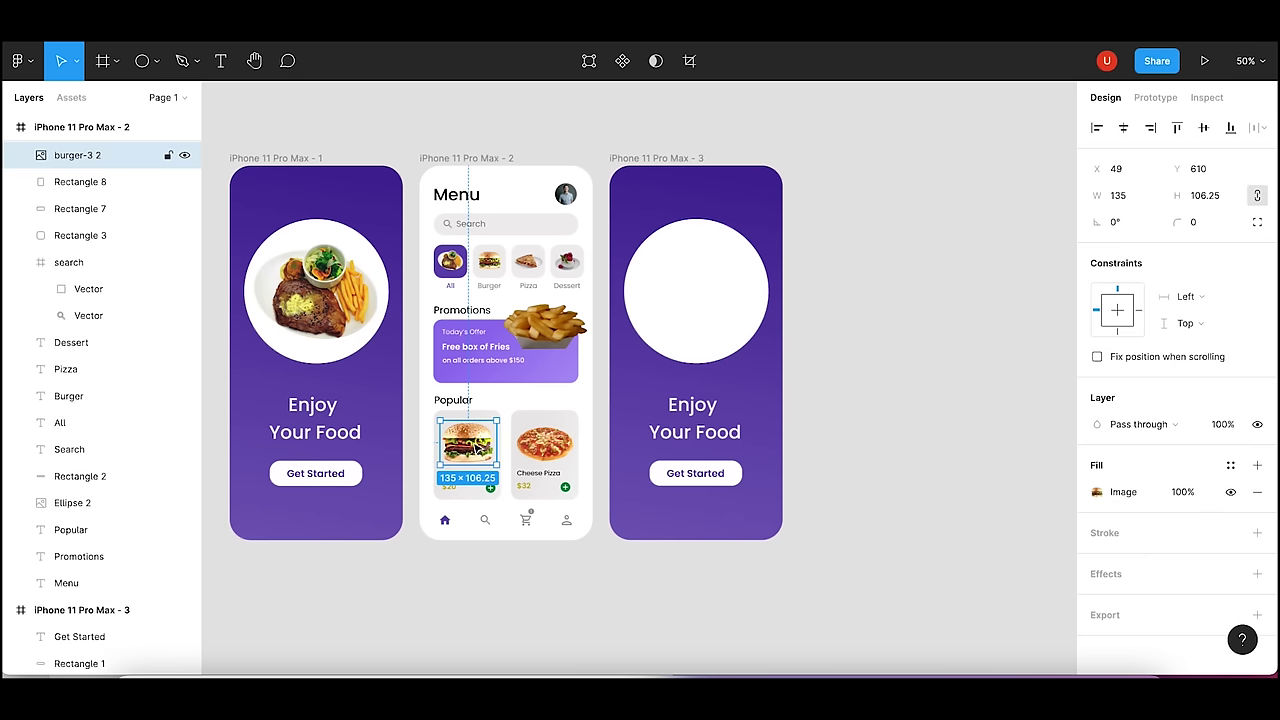
pyautogui.click(700, 343)
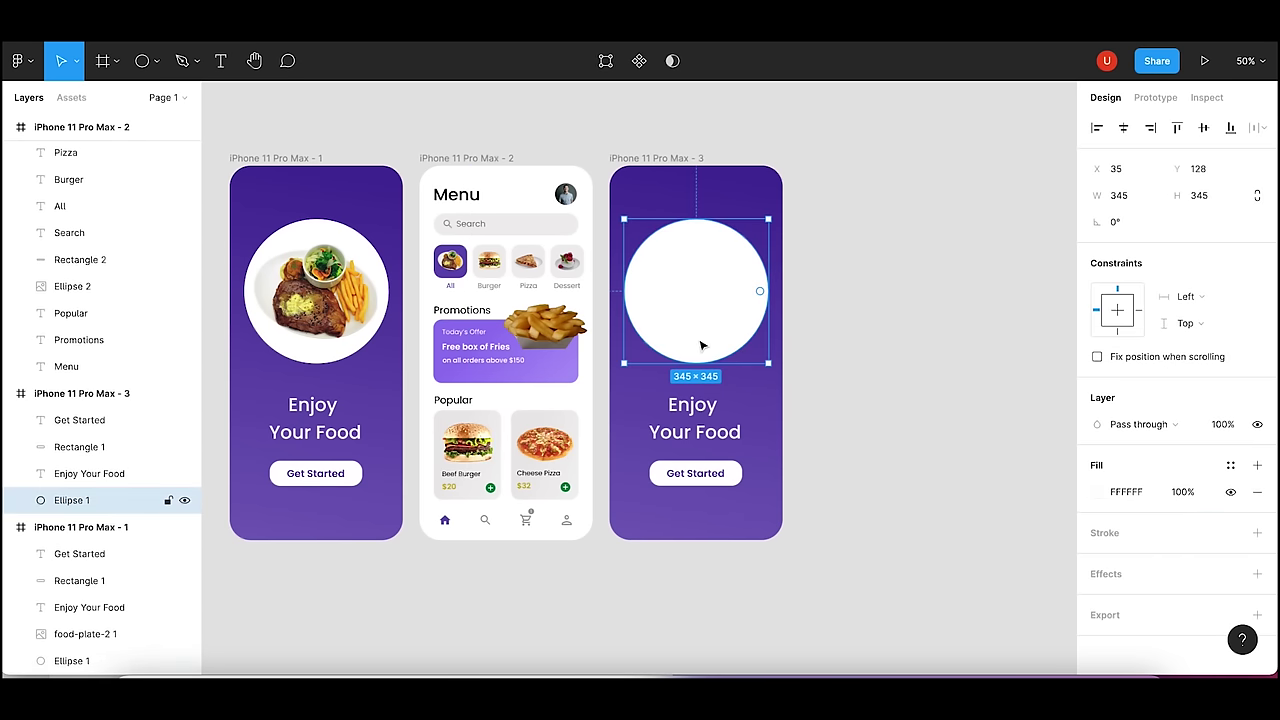
pyautogui.hotkey('ctrl', 'v')
pyautogui.moveTo(658, 438); pyautogui.dragTo(697, 297)
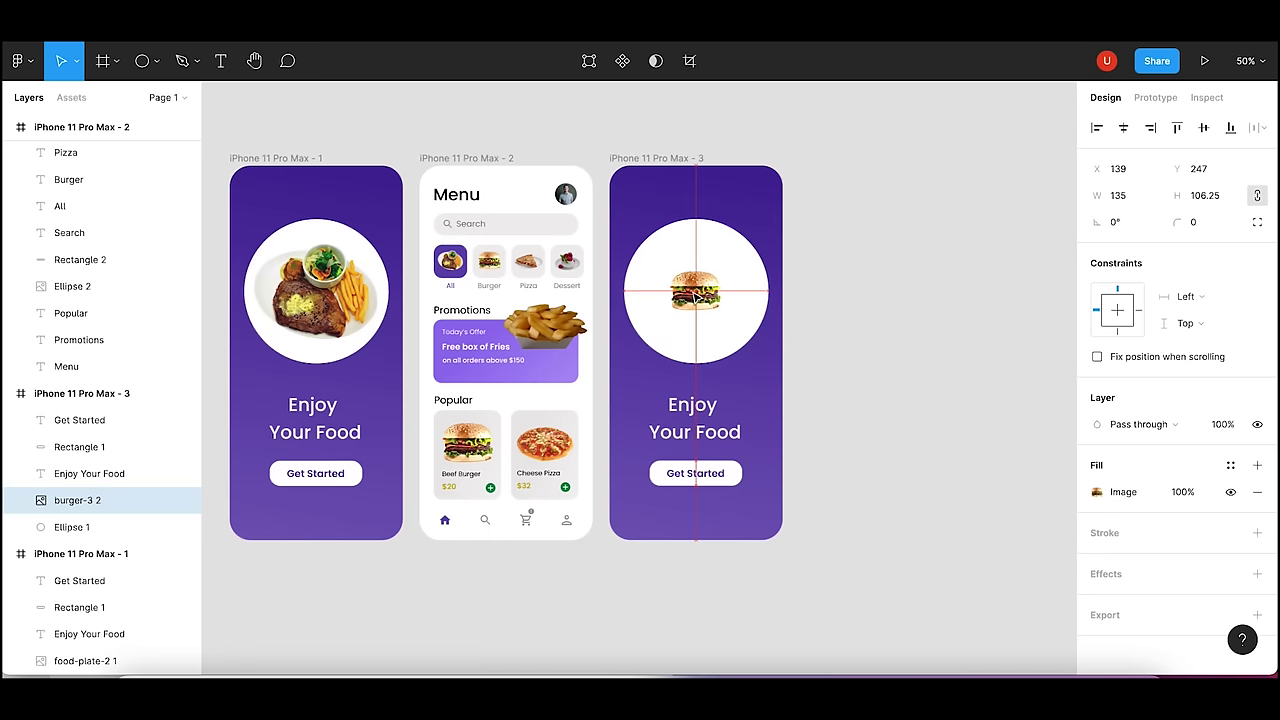
# - Try burger widths of 300 and then 280, recentring it on the white circle
pyautogui.click(1120, 195)
pyautogui.write('300')
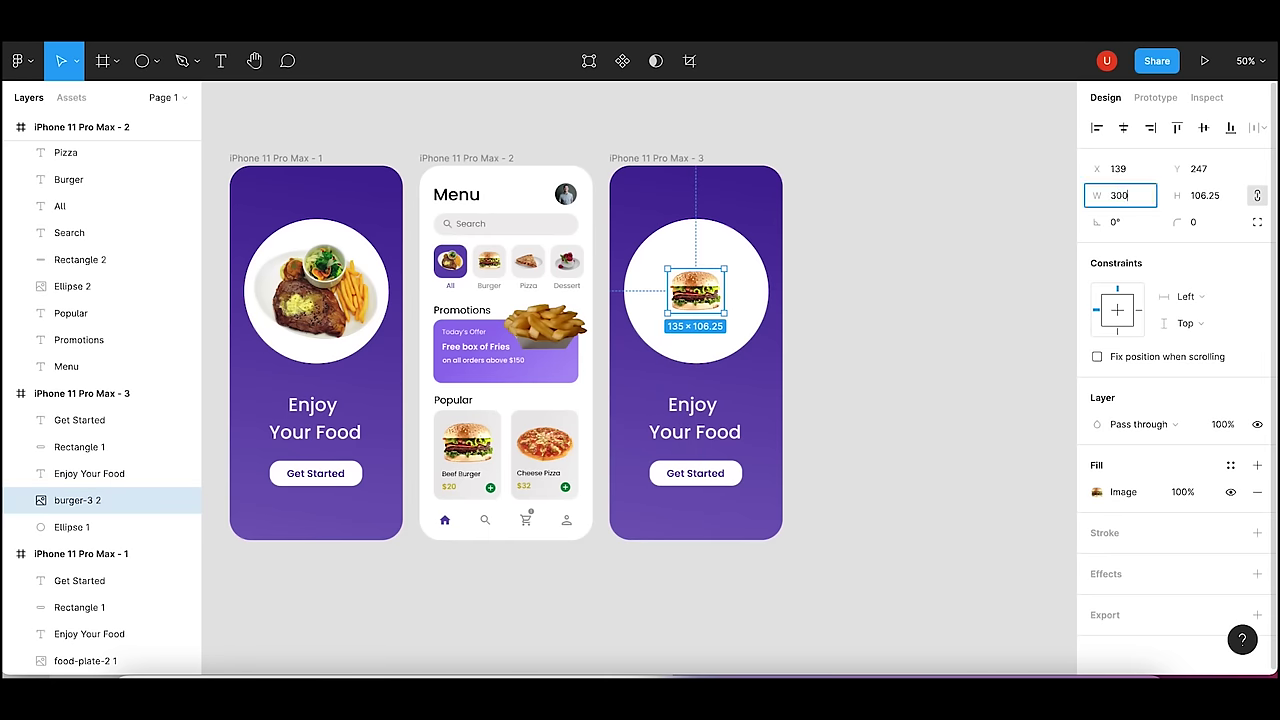
pyautogui.press('Return')
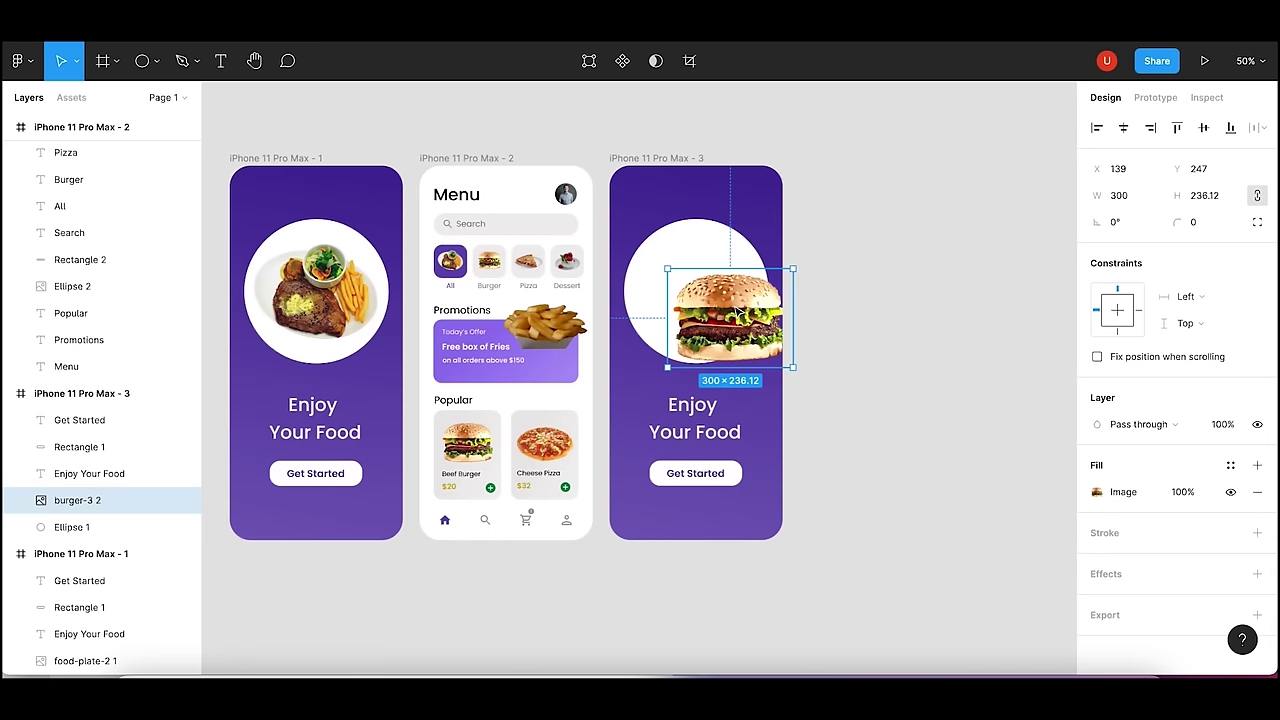
pyautogui.moveTo(742, 319); pyautogui.dragTo(705, 285)
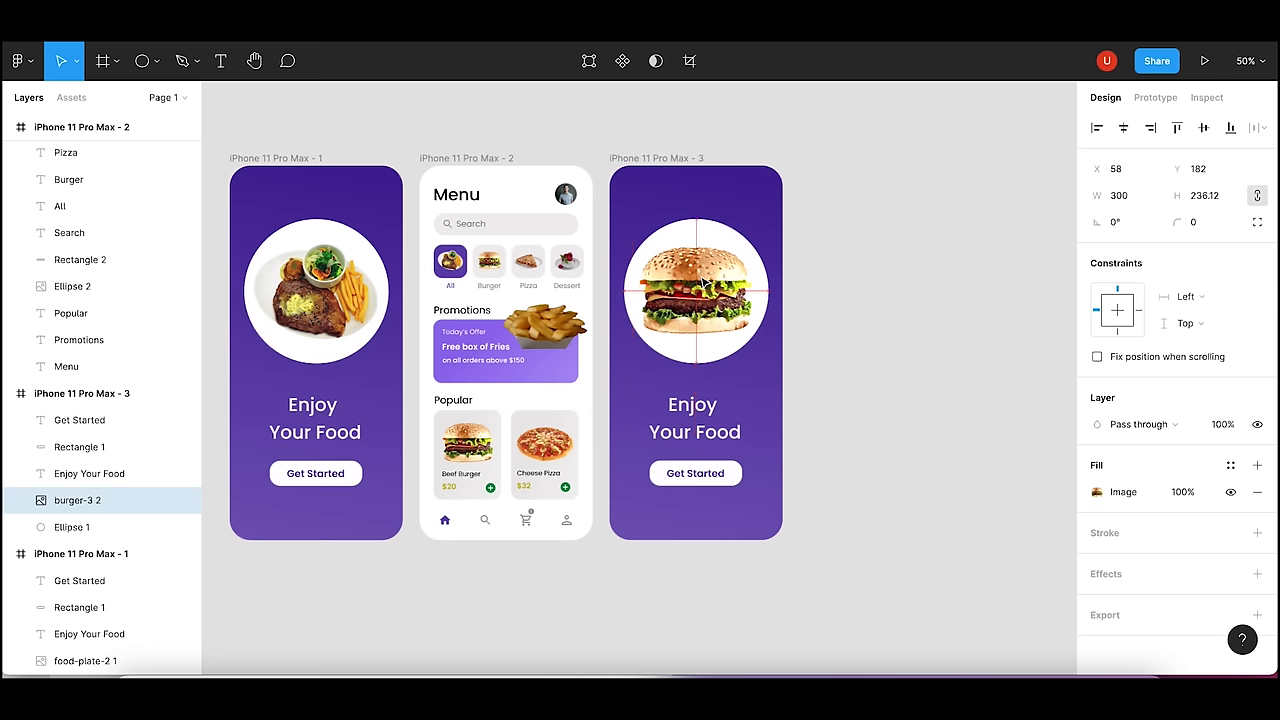
pyautogui.click(1132, 195)
pyautogui.write('28')
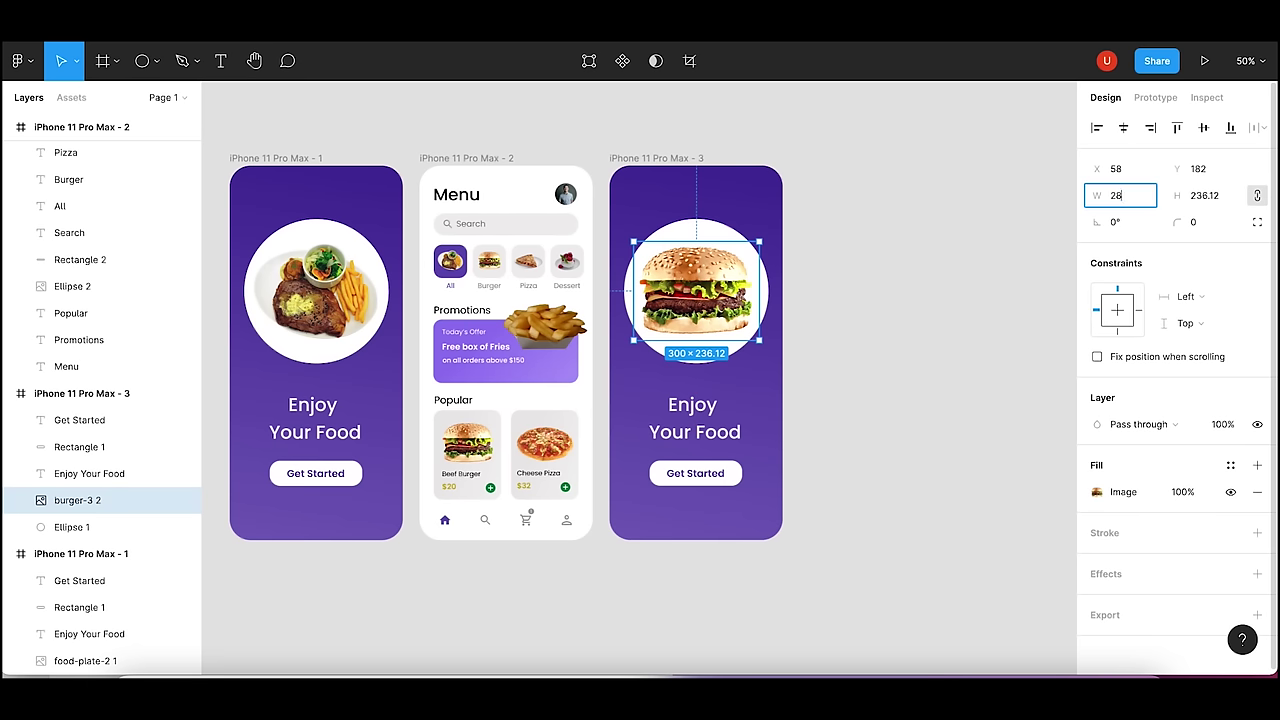
pyautogui.write('0')
pyautogui.press('Return')
pyautogui.click(943, 297)
pyautogui.click(722, 302)
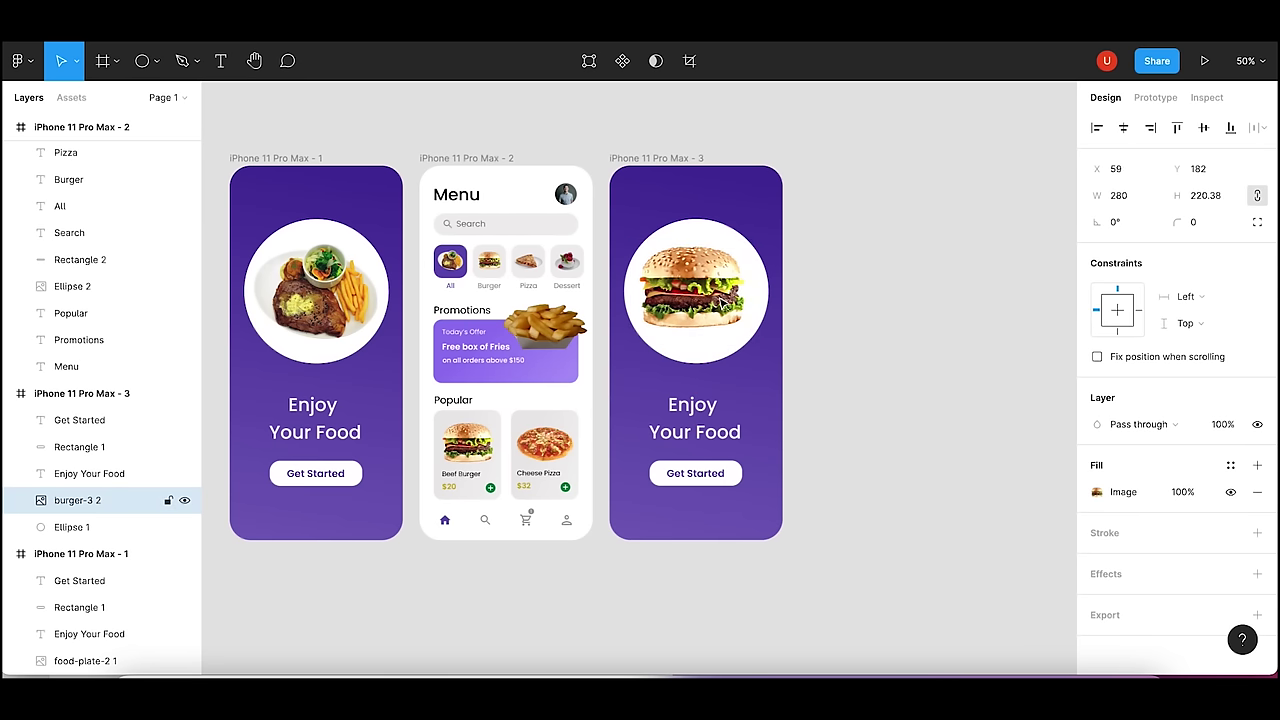
pyautogui.moveTo(722, 301); pyautogui.dragTo(718, 285)
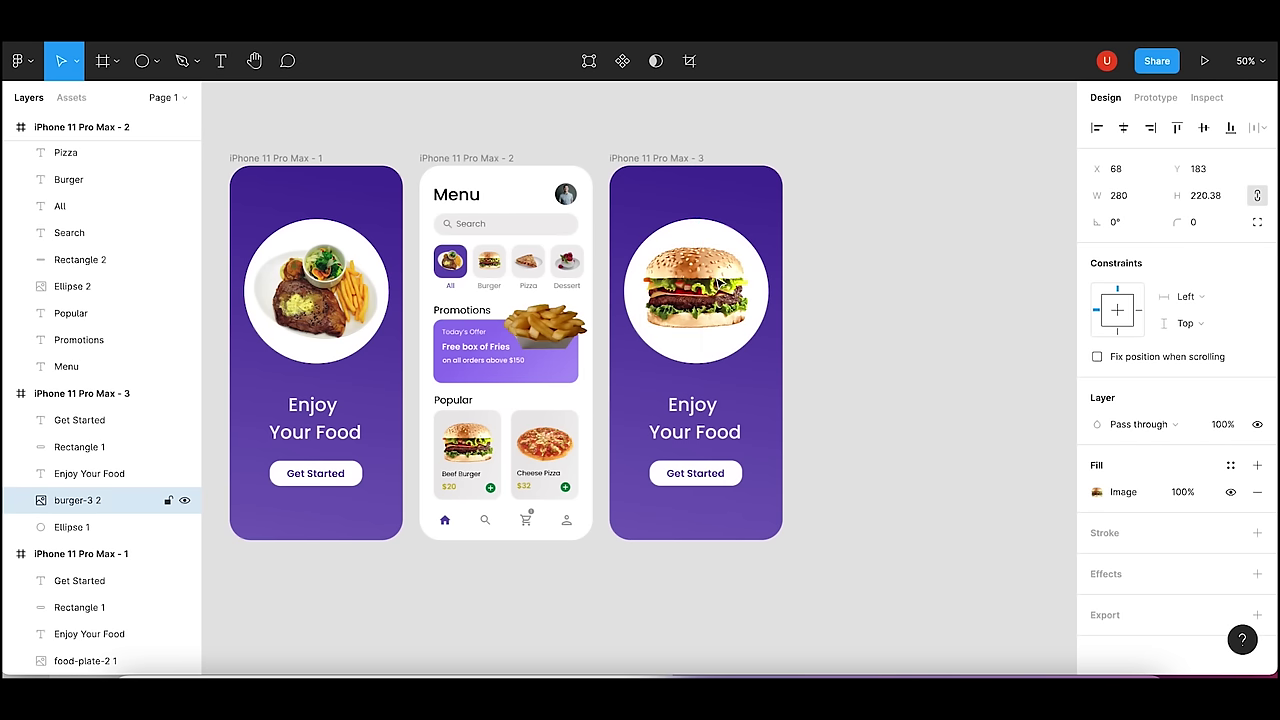
pyautogui.click(841, 295)
# - Set the burger width to 260 and centre it inside the white circle
pyautogui.click(740, 290)
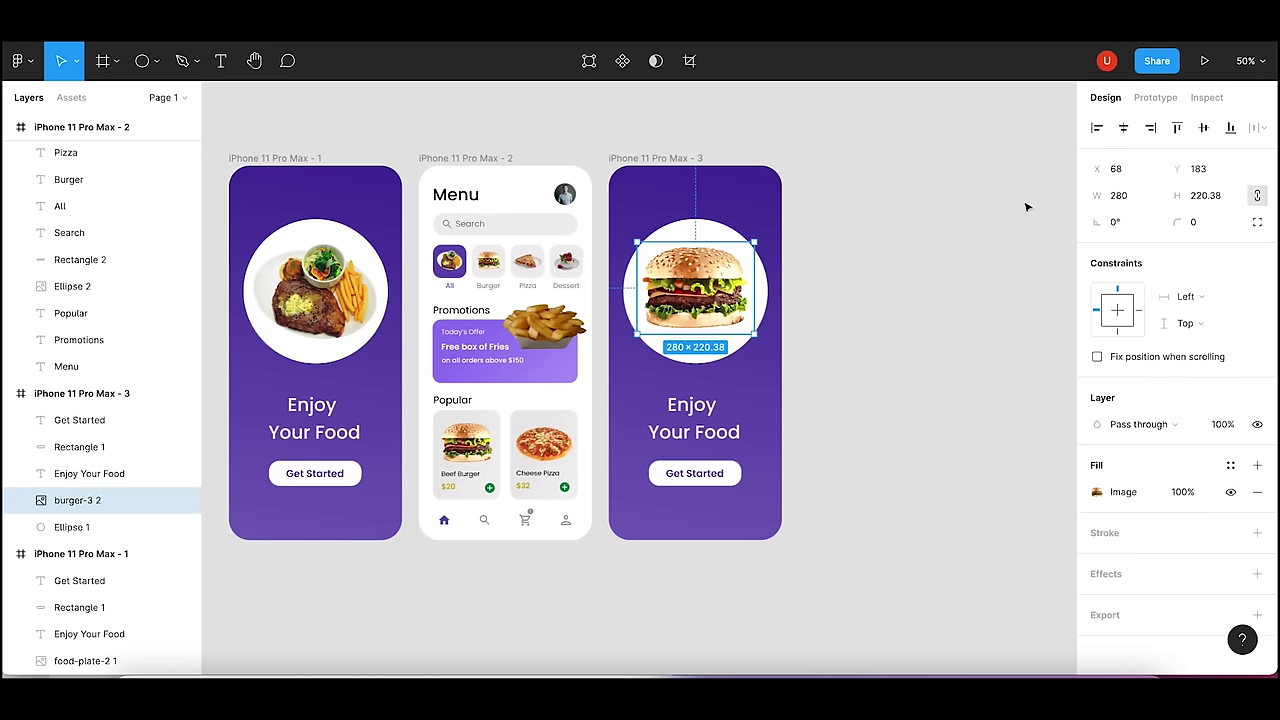
pyautogui.click(1140, 200)
pyautogui.write('260')
pyautogui.press('Return')
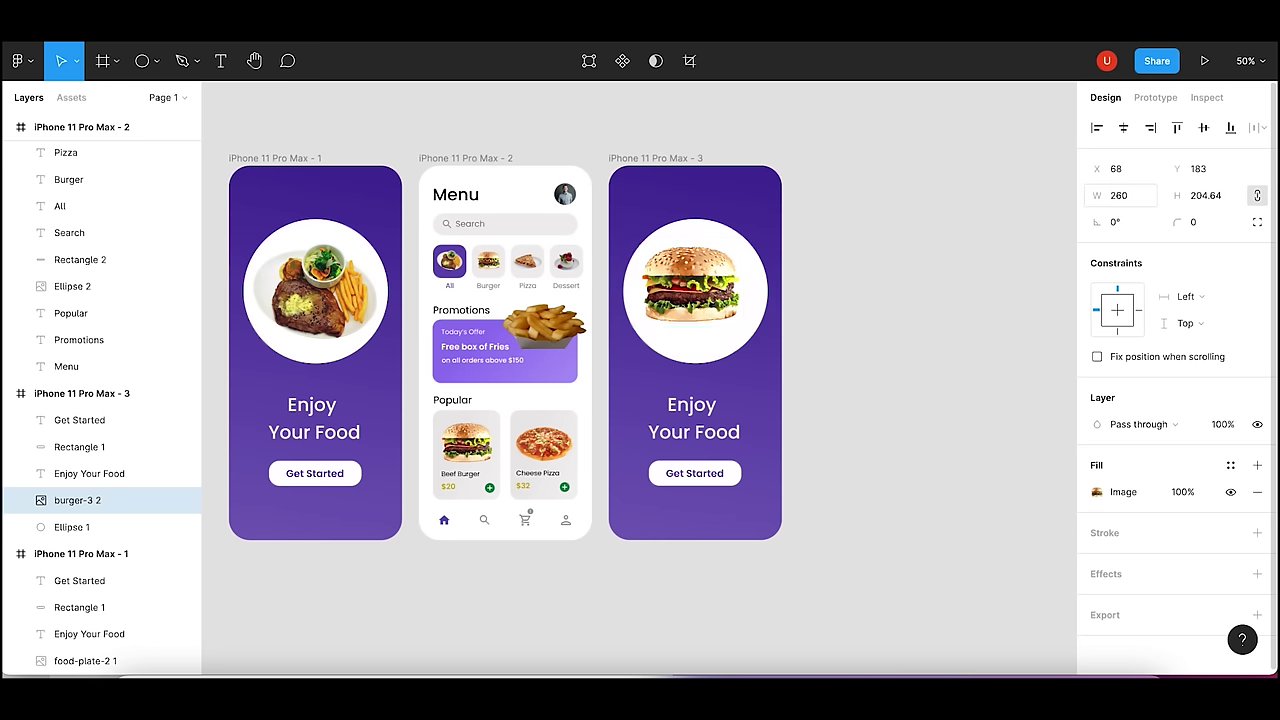
pyautogui.click(894, 286)
pyautogui.click(718, 300)
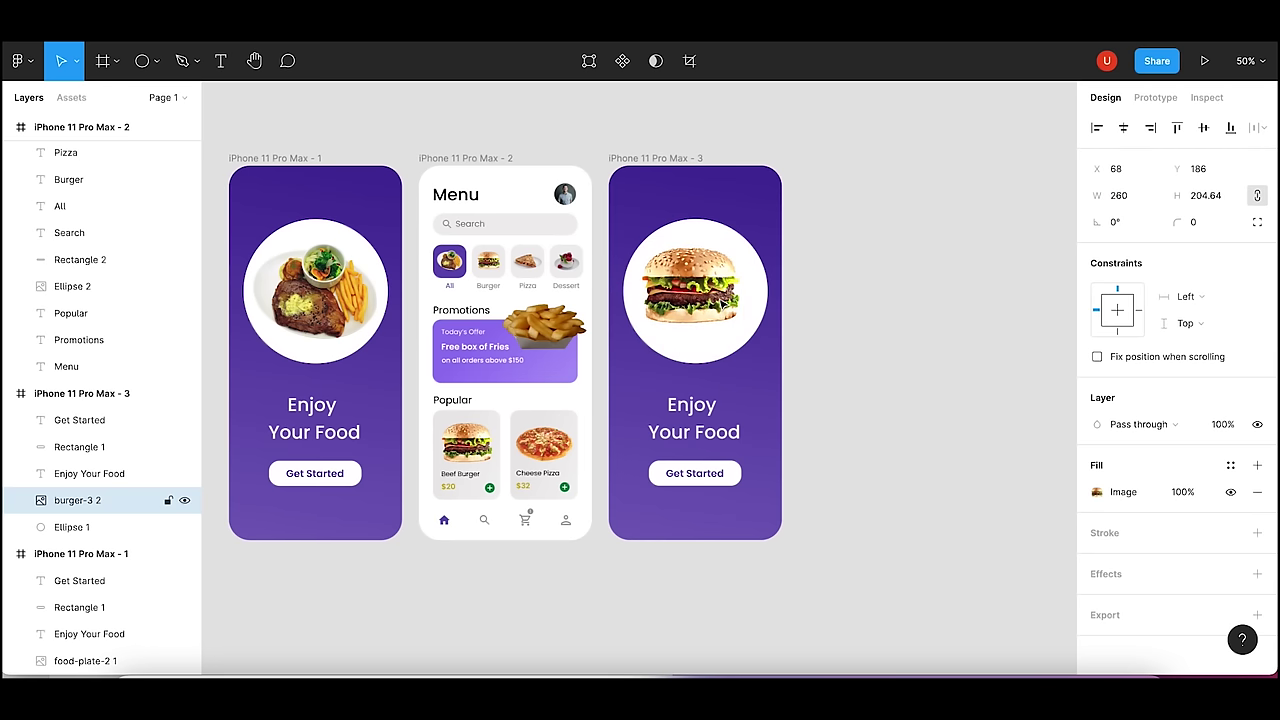
pyautogui.moveTo(720, 302); pyautogui.dragTo(723, 305)
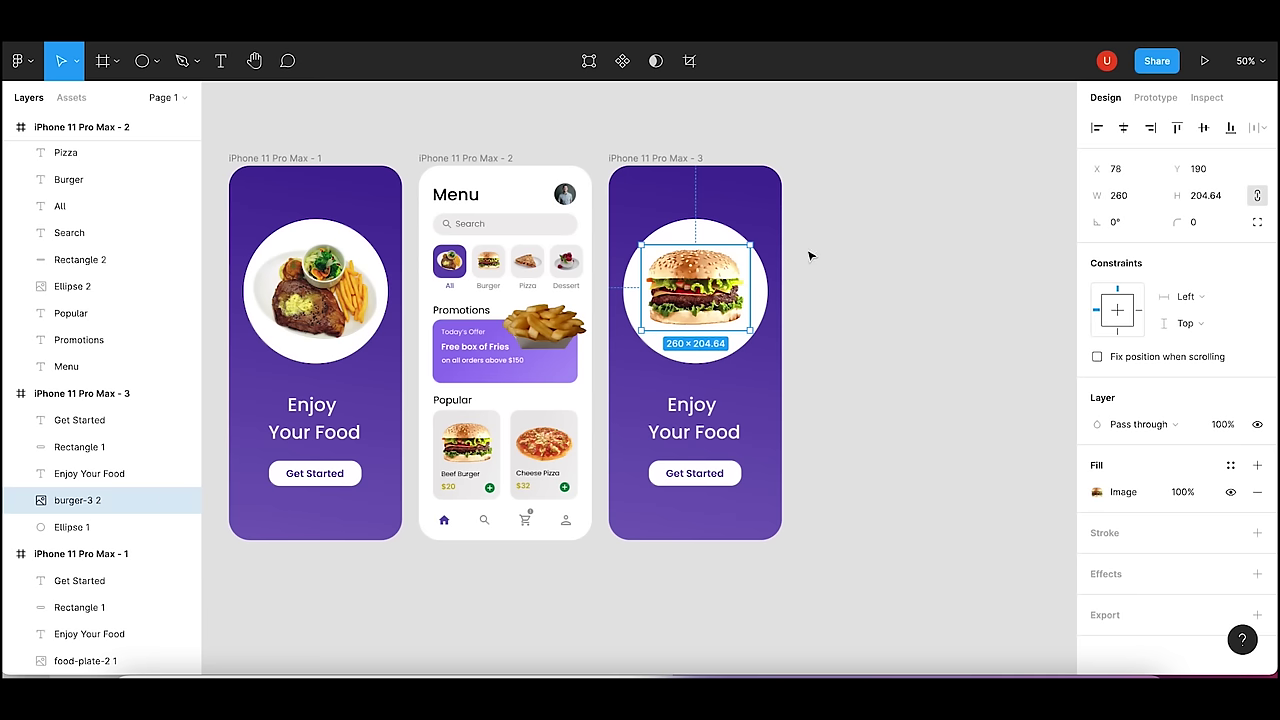
pyautogui.click(700, 240)
# - Switch the circle fill to a Diamond gradient with a grey 959595 centre stop at reduced opacity
pyautogui.click(1098, 492)
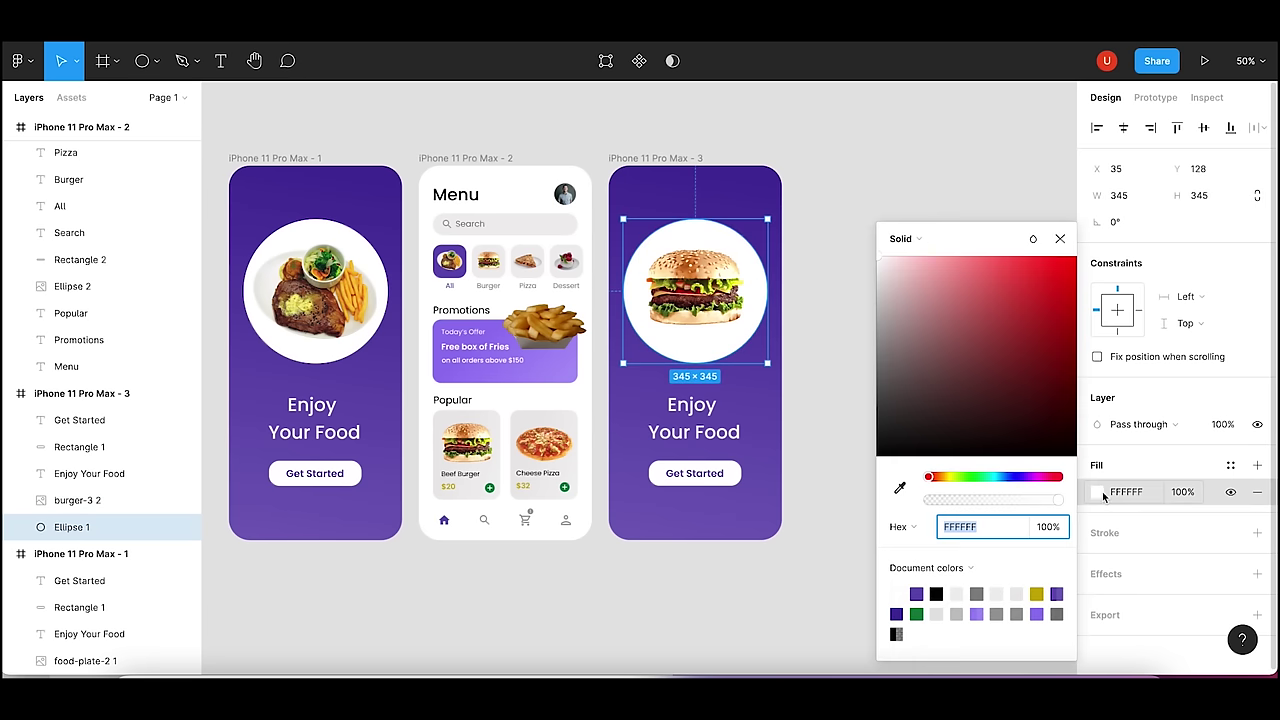
pyautogui.click(909, 239)
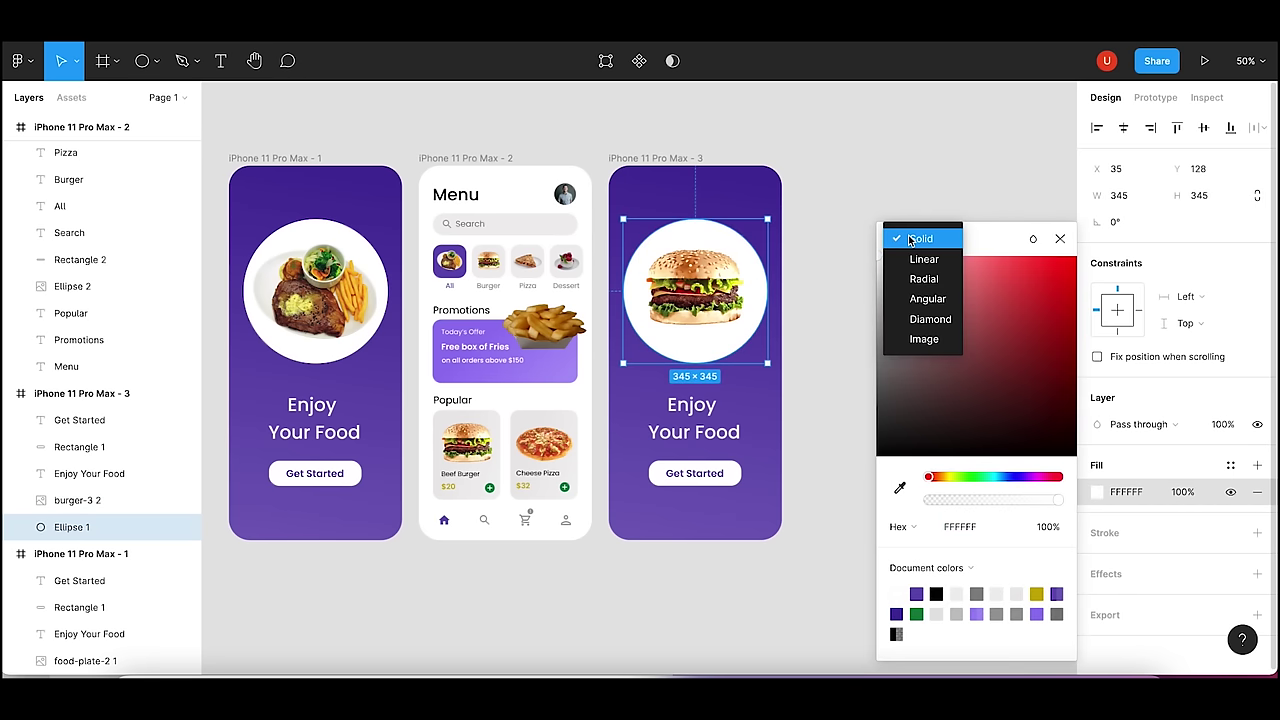
pyautogui.click(930, 319)
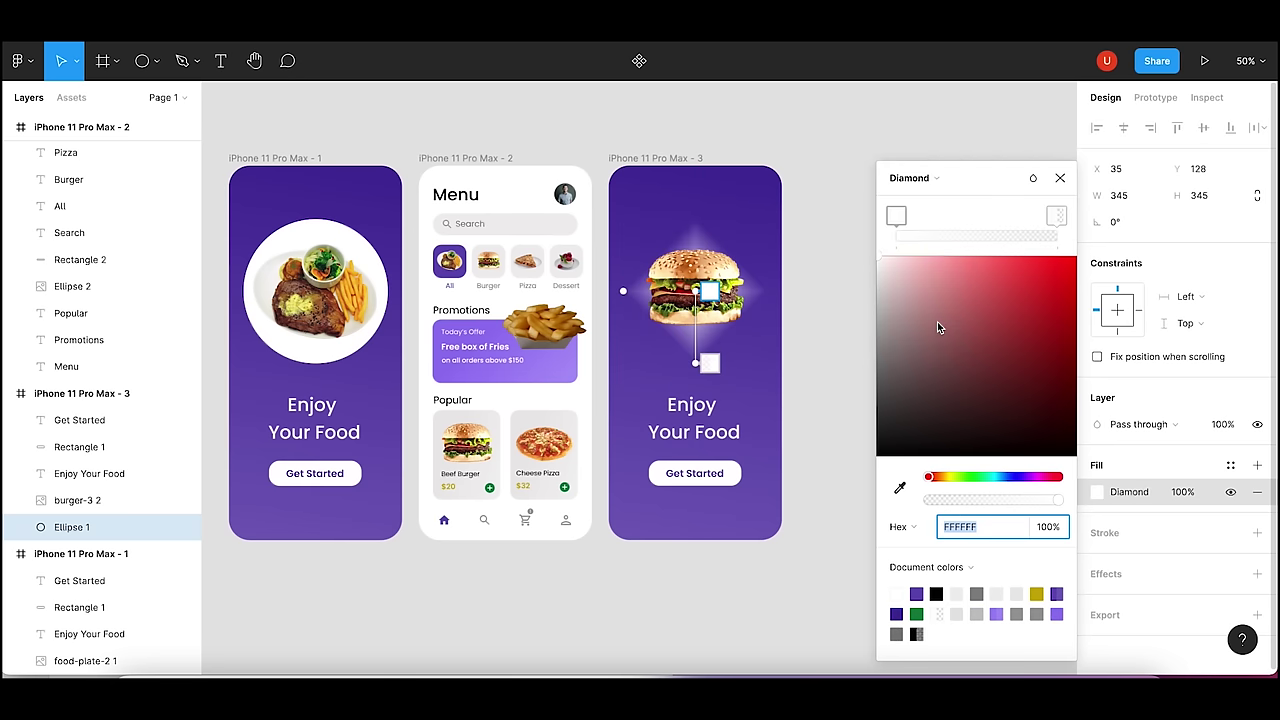
pyautogui.click(896, 216)
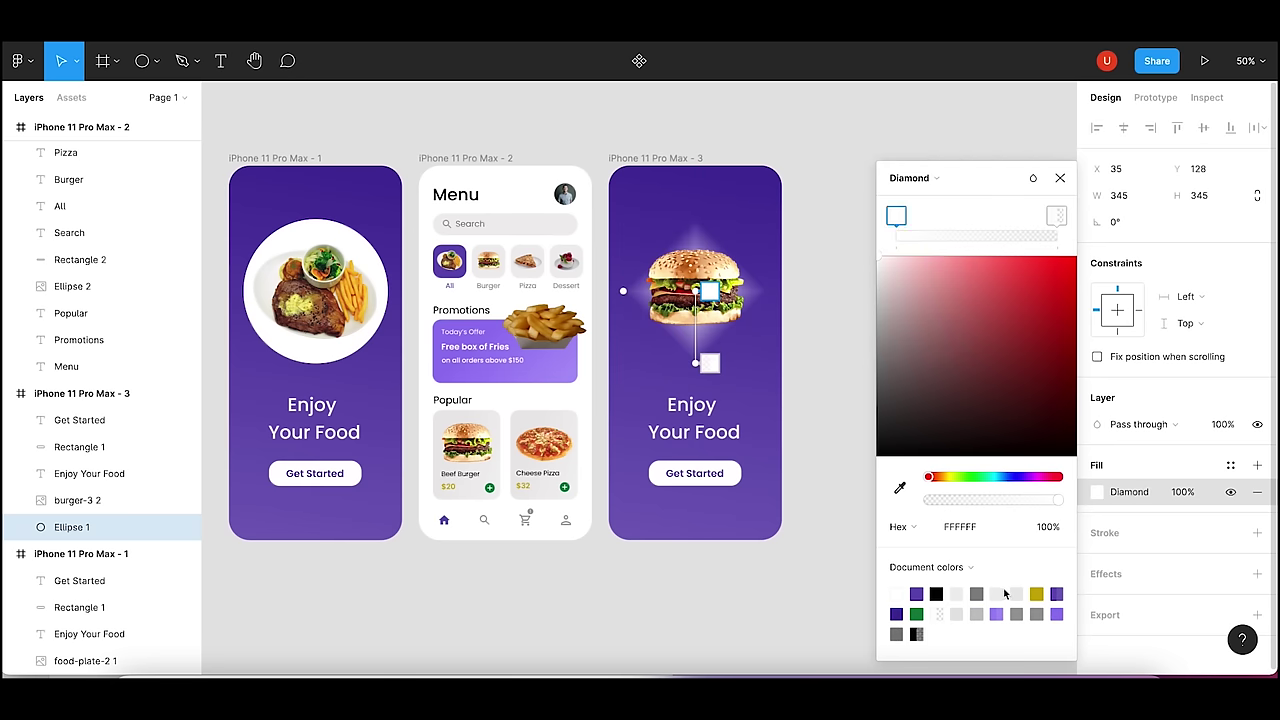
pyautogui.click(985, 535)
pyautogui.write('959595')
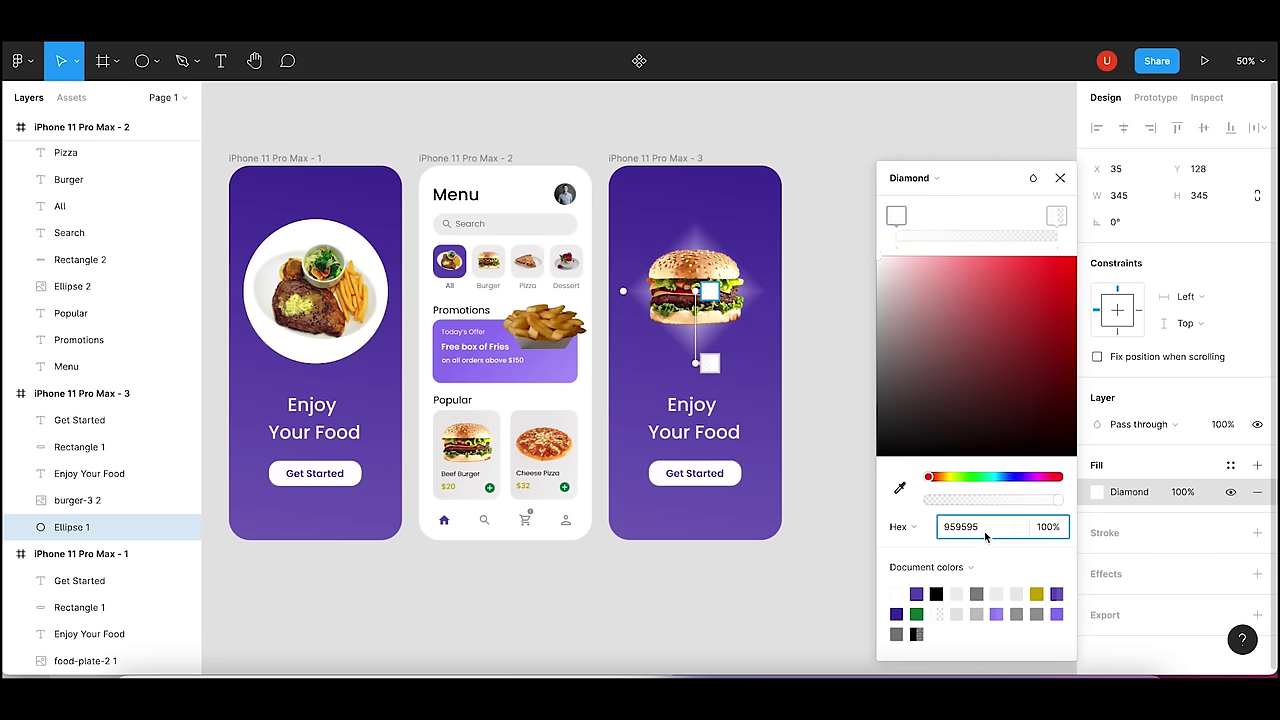
pyautogui.press('Return')
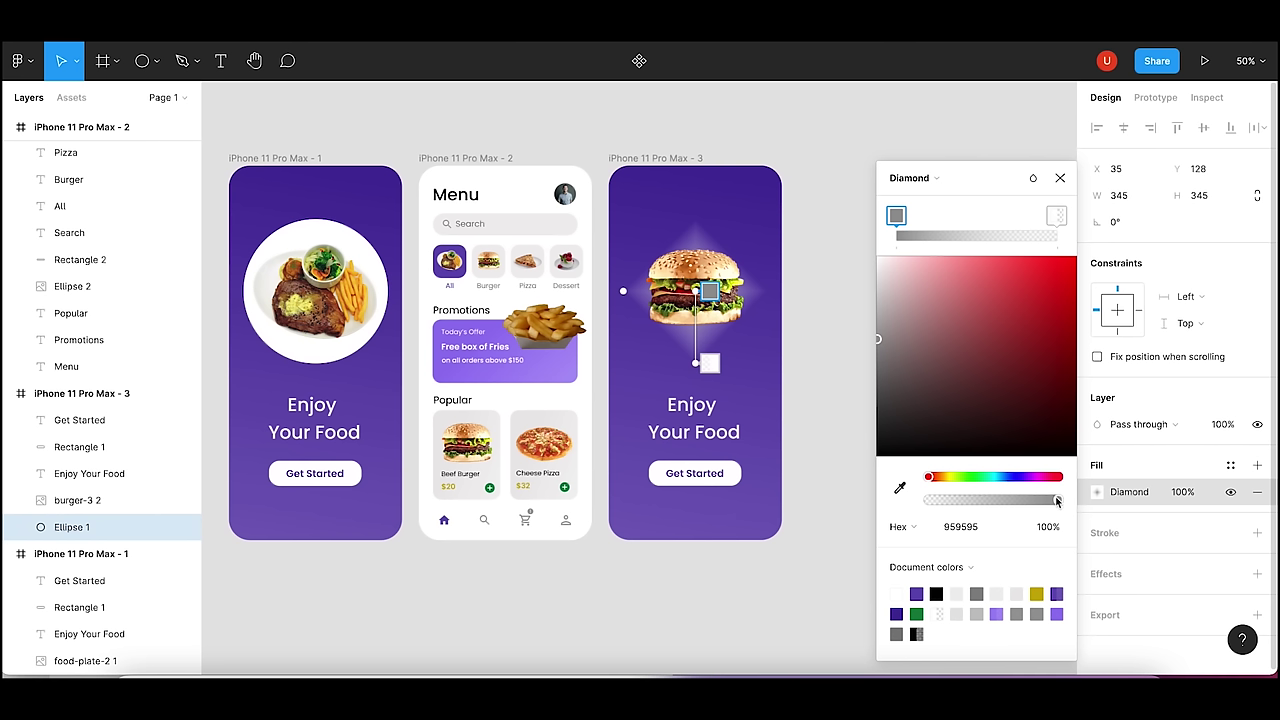
pyautogui.moveTo(1057, 501); pyautogui.dragTo(1018, 506)
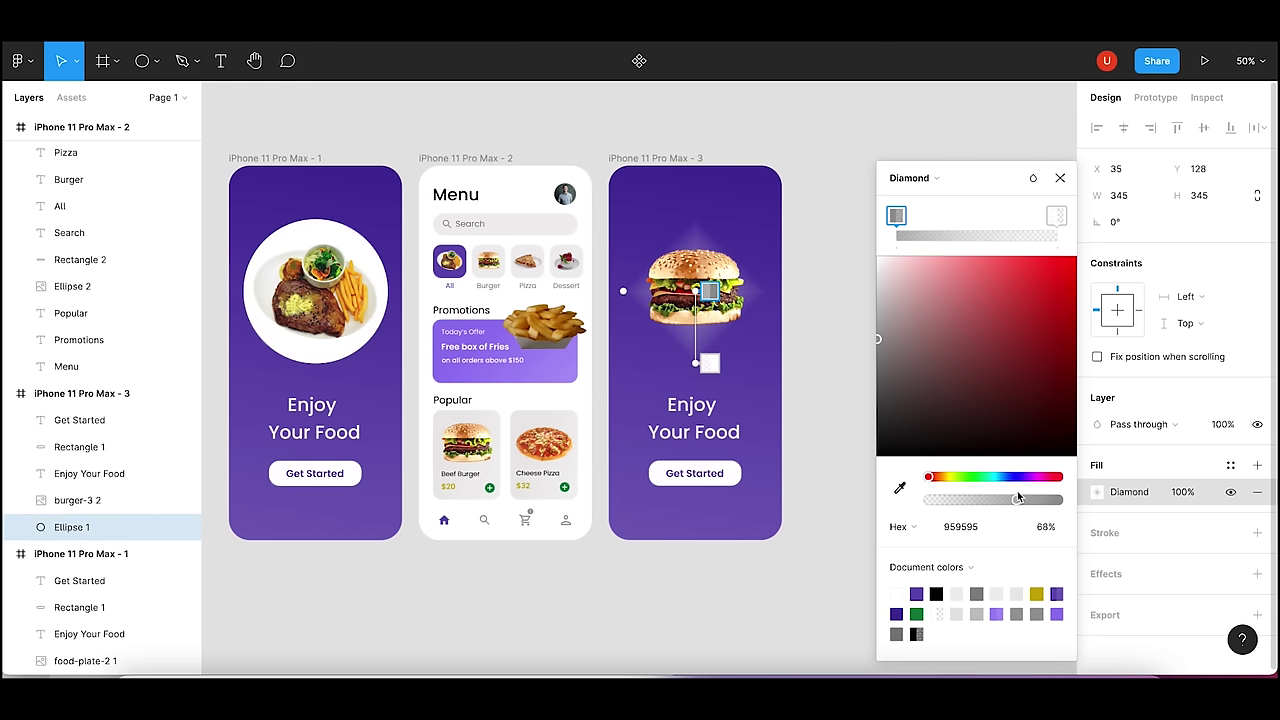
# - Set the gradient's outer stop to C7C7C7, fading it to transparent
pyautogui.click(1057, 215)
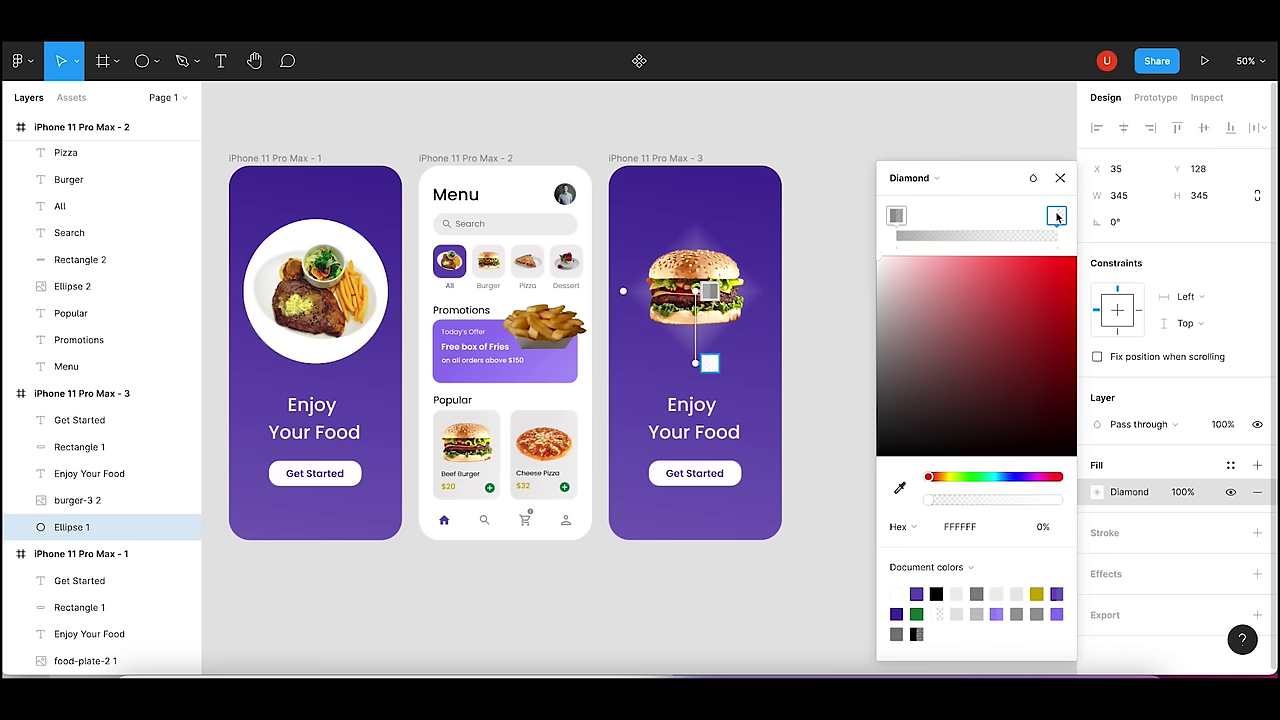
pyautogui.click(966, 524)
pyautogui.write('C7C7C7')
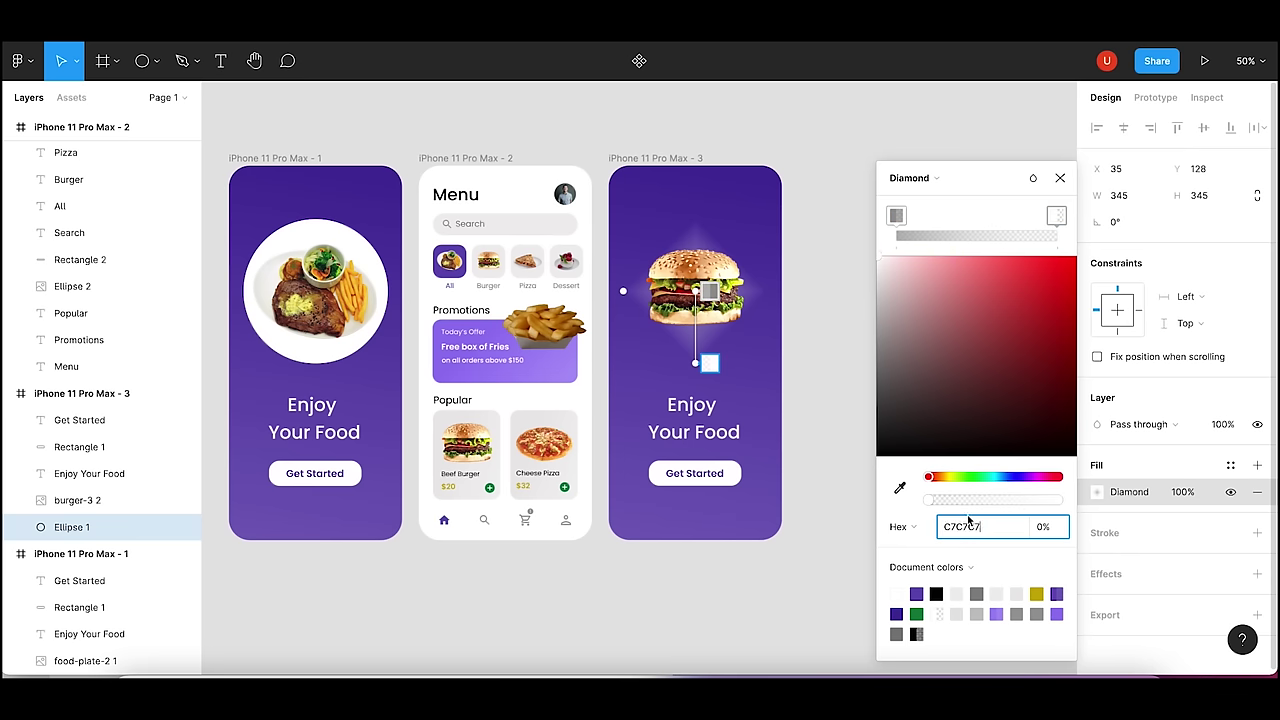
pyautogui.press('Return')
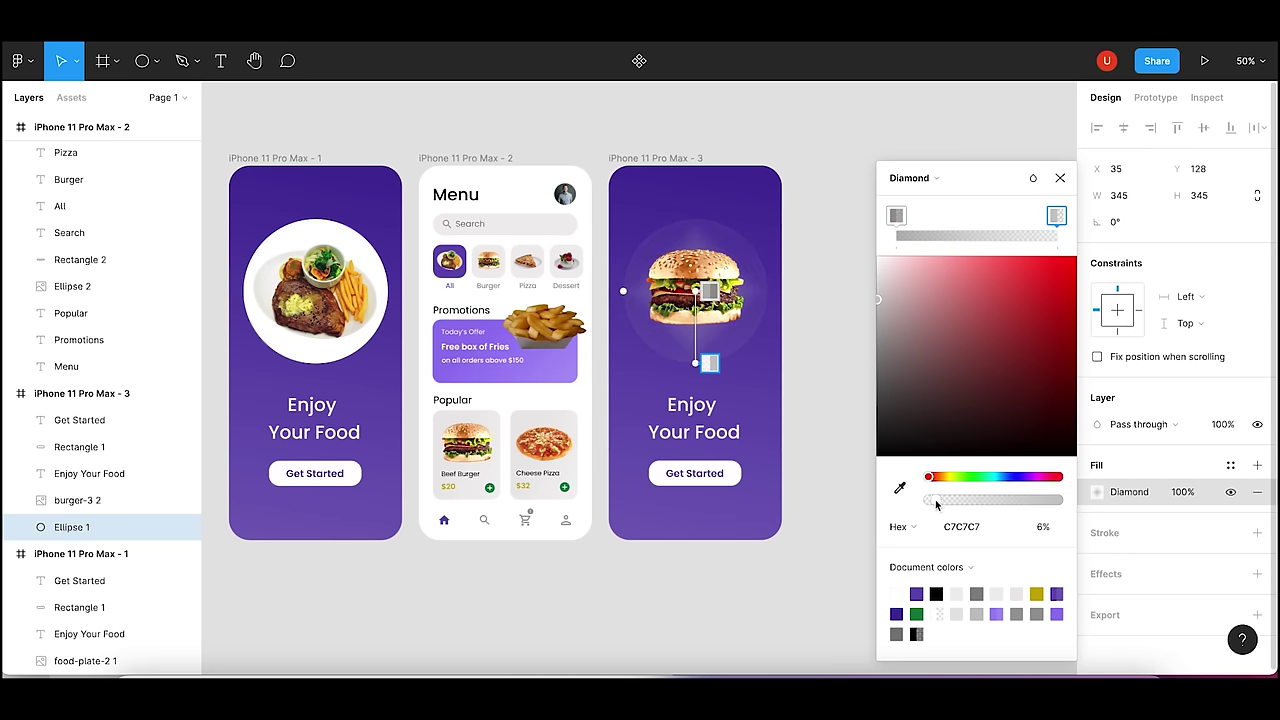
pyautogui.moveTo(929, 503); pyautogui.dragTo(924, 505)
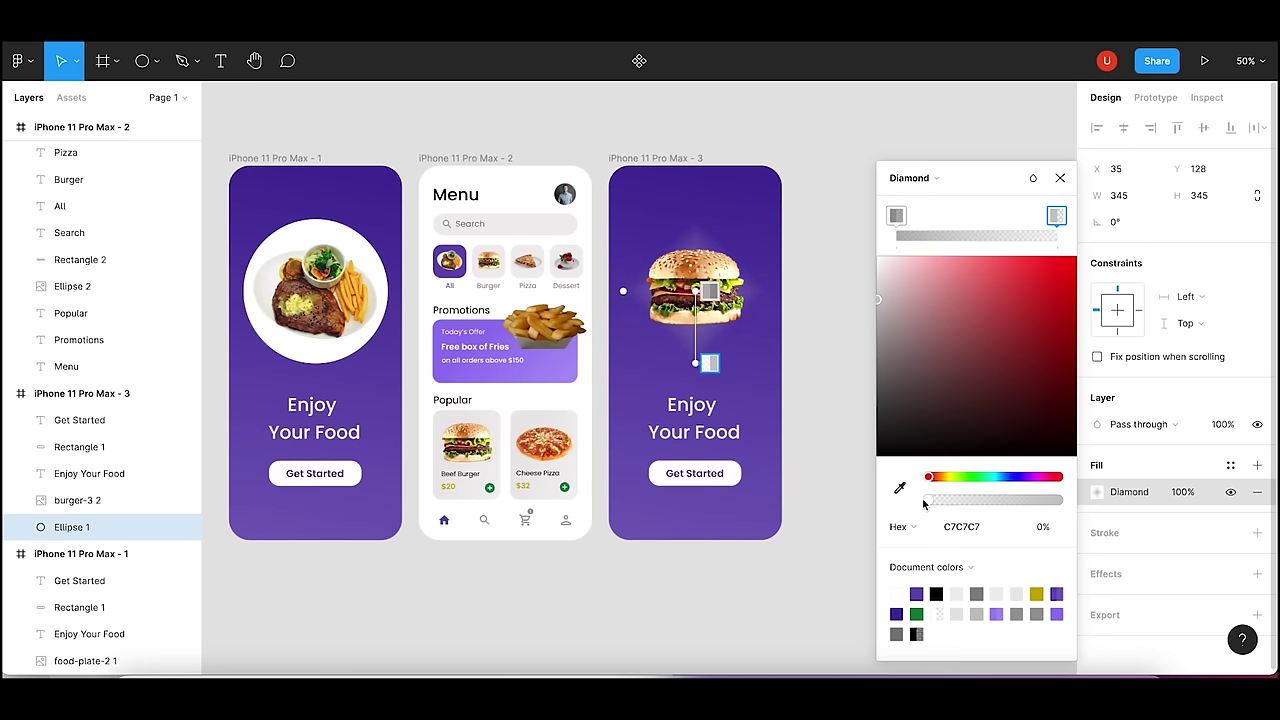
pyautogui.click(1048, 530)
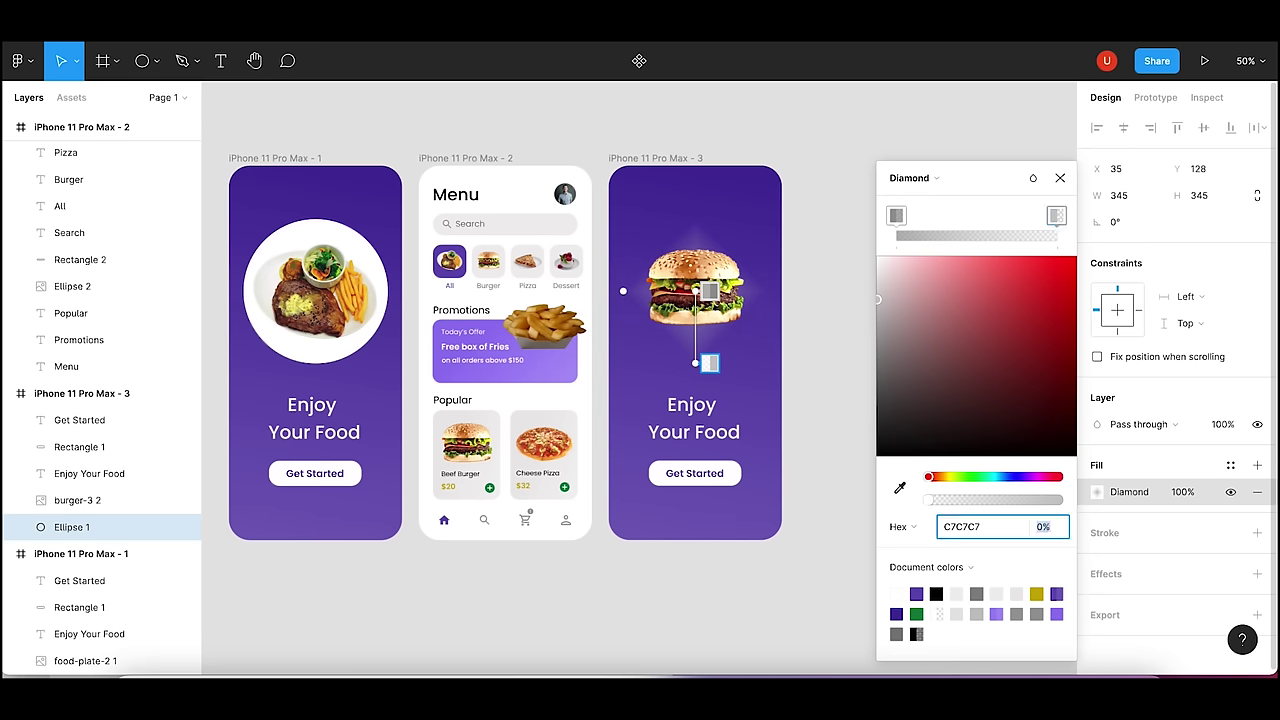
pyautogui.write('2')
pyautogui.press('Return')
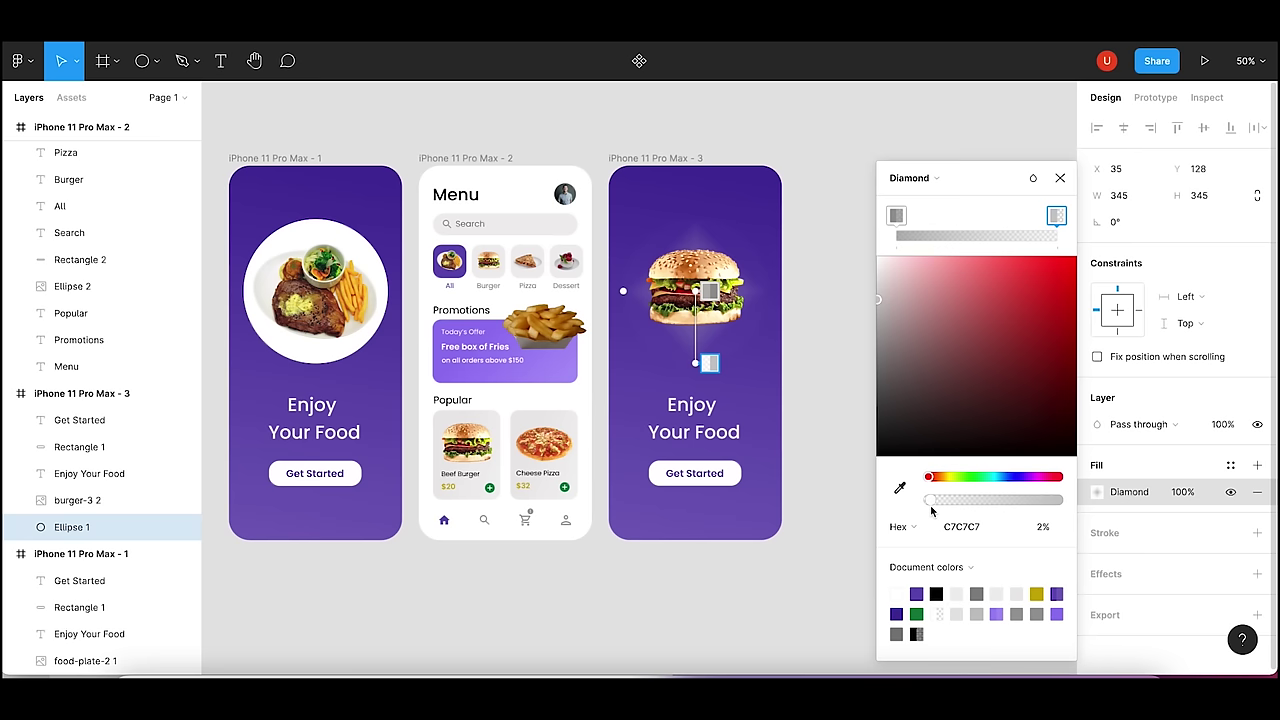
pyautogui.moveTo(931, 501); pyautogui.dragTo(914, 498)
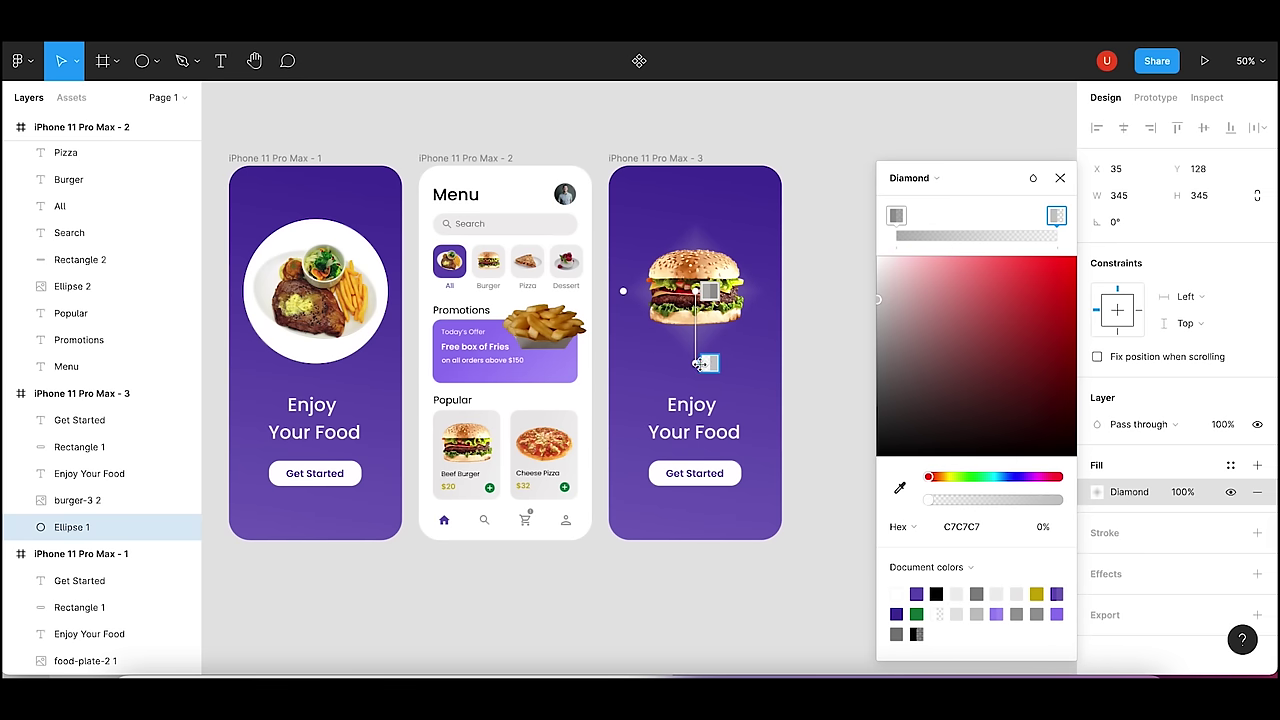
# - Stretch the gradient outward to widen the glow and soften the centre stop's opacity
pyautogui.moveTo(696, 363); pyautogui.dragTo(712, 362)
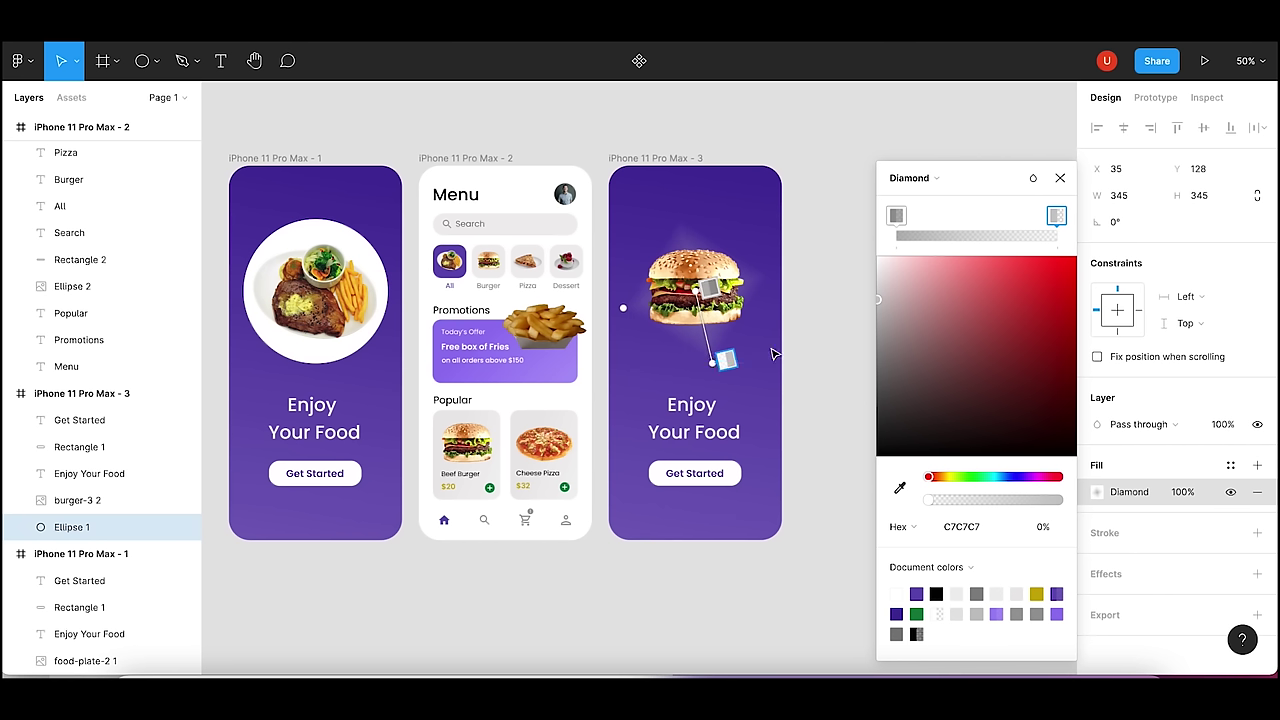
pyautogui.click(896, 215)
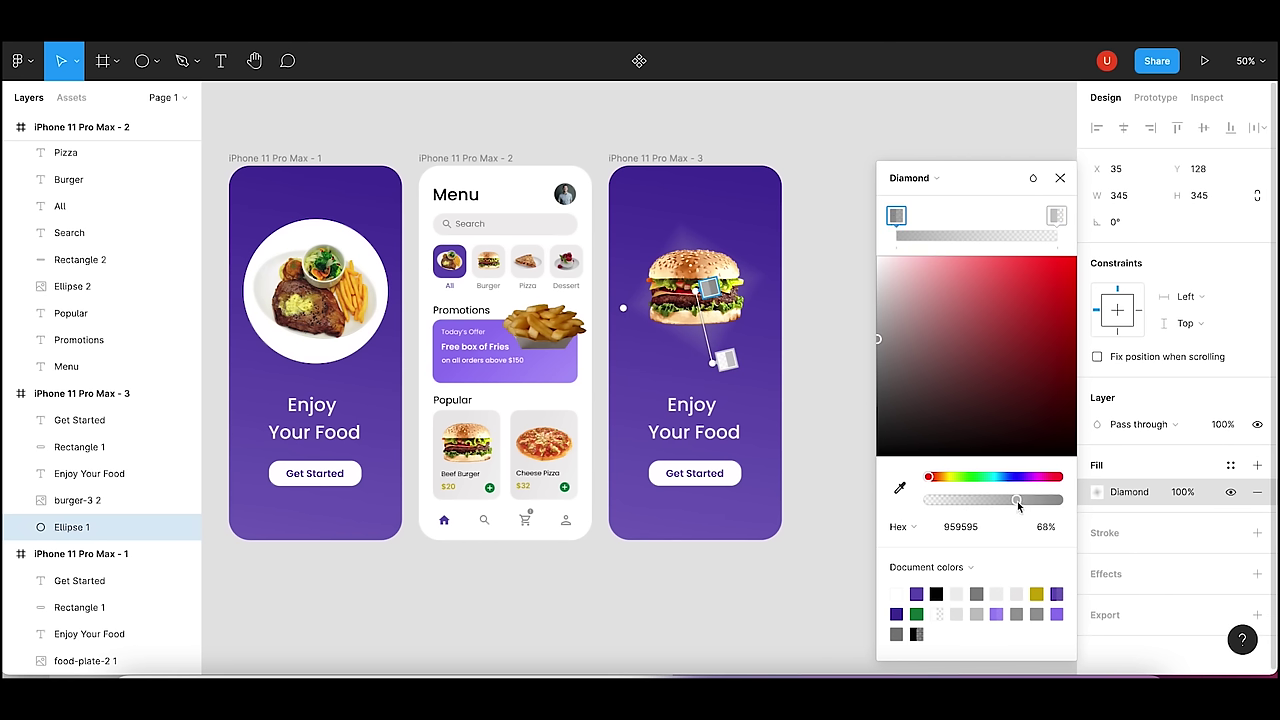
pyautogui.moveTo(1019, 507)
pyautogui.mouseDown()
pyautogui.moveTo(940, 502)
pyautogui.moveTo(1074, 502)
pyautogui.moveTo(1021, 502)
pyautogui.mouseUp()
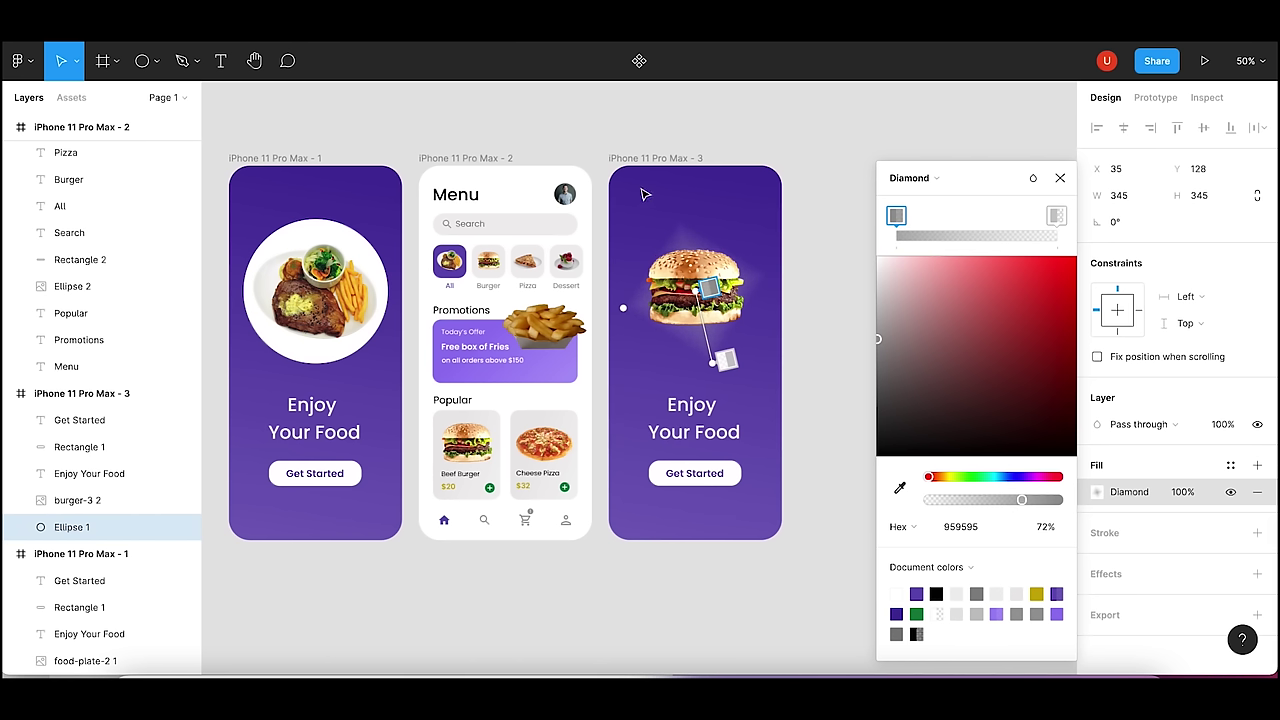
pyautogui.click(689, 241)
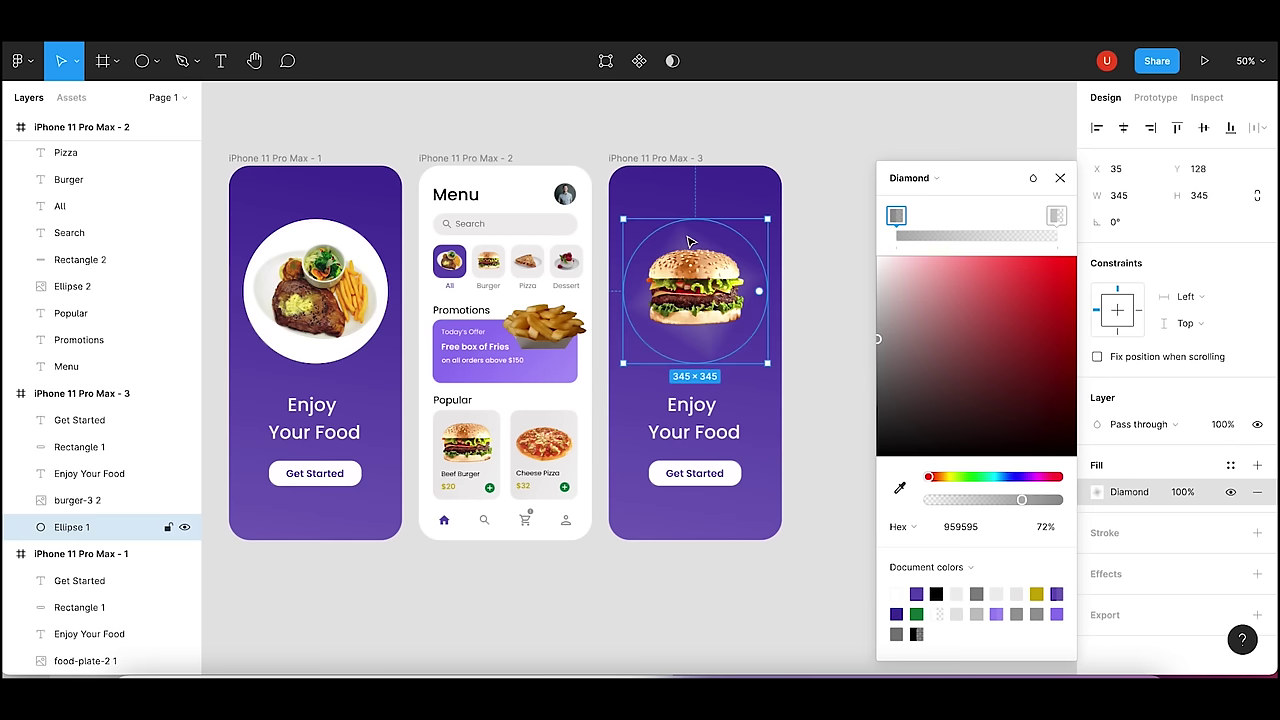
# - Enlarge the glow circle slightly, nudge it left, and select it together with the burger
pyautogui.moveTo(768, 219); pyautogui.dragTo(771, 218)
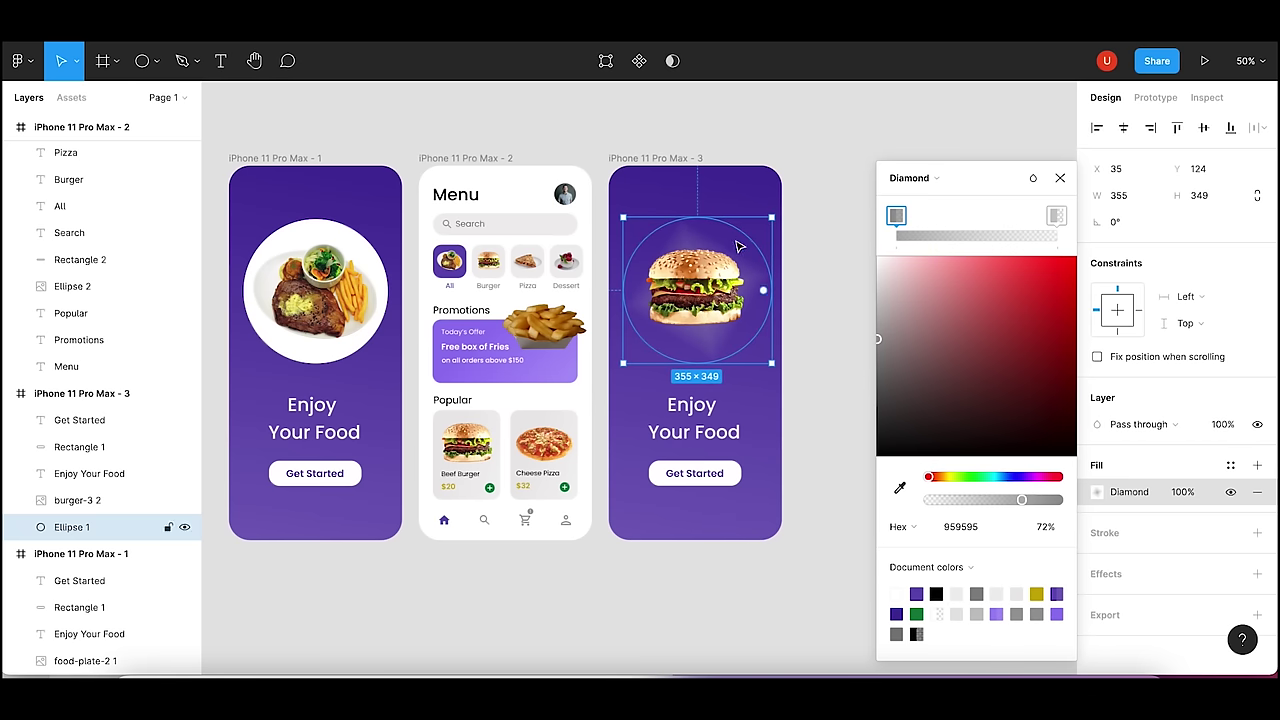
pyautogui.press('Left')
pyautogui.press('Left')
pyautogui.press('Left')
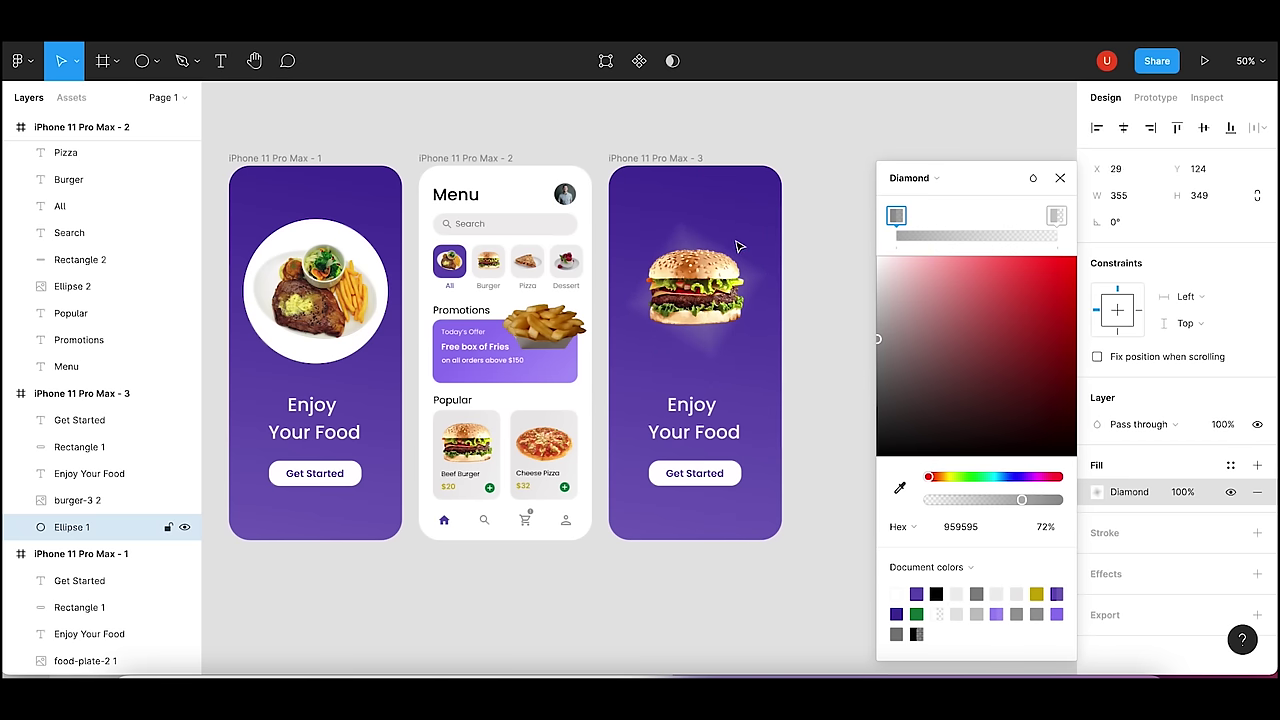
pyautogui.click(791, 266)
pyautogui.click(714, 240)
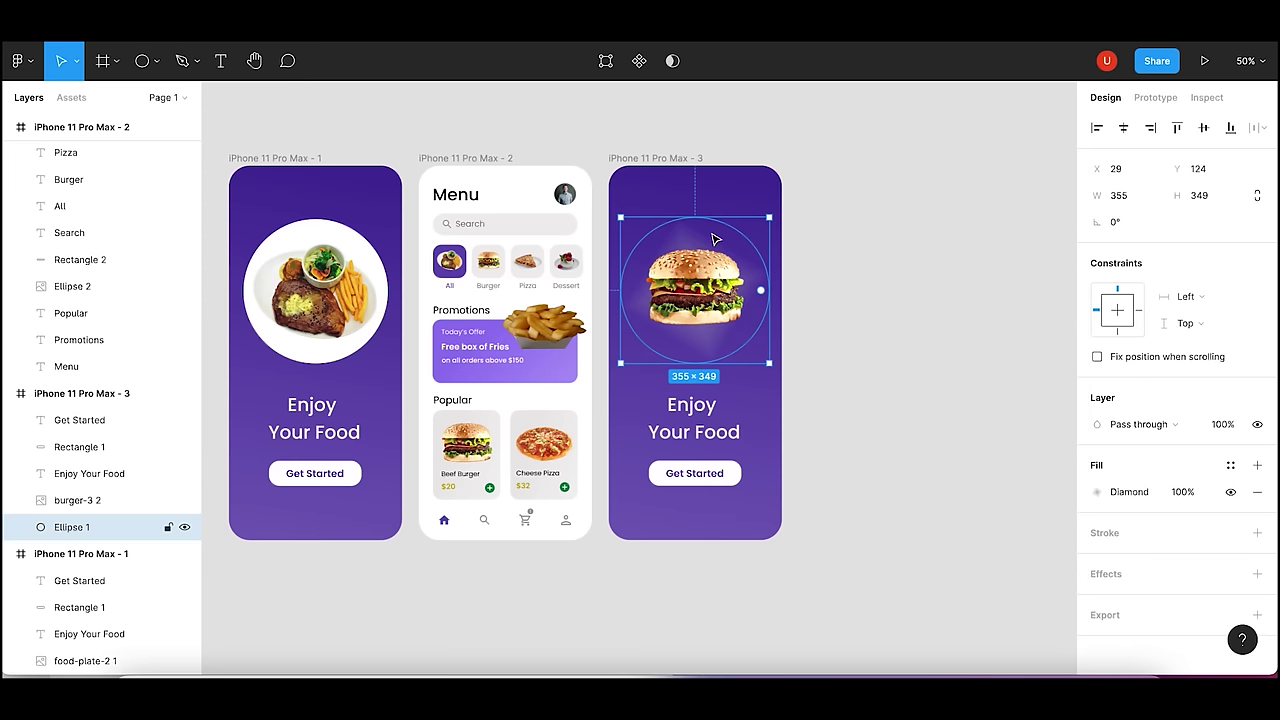
pyautogui.press('Left')
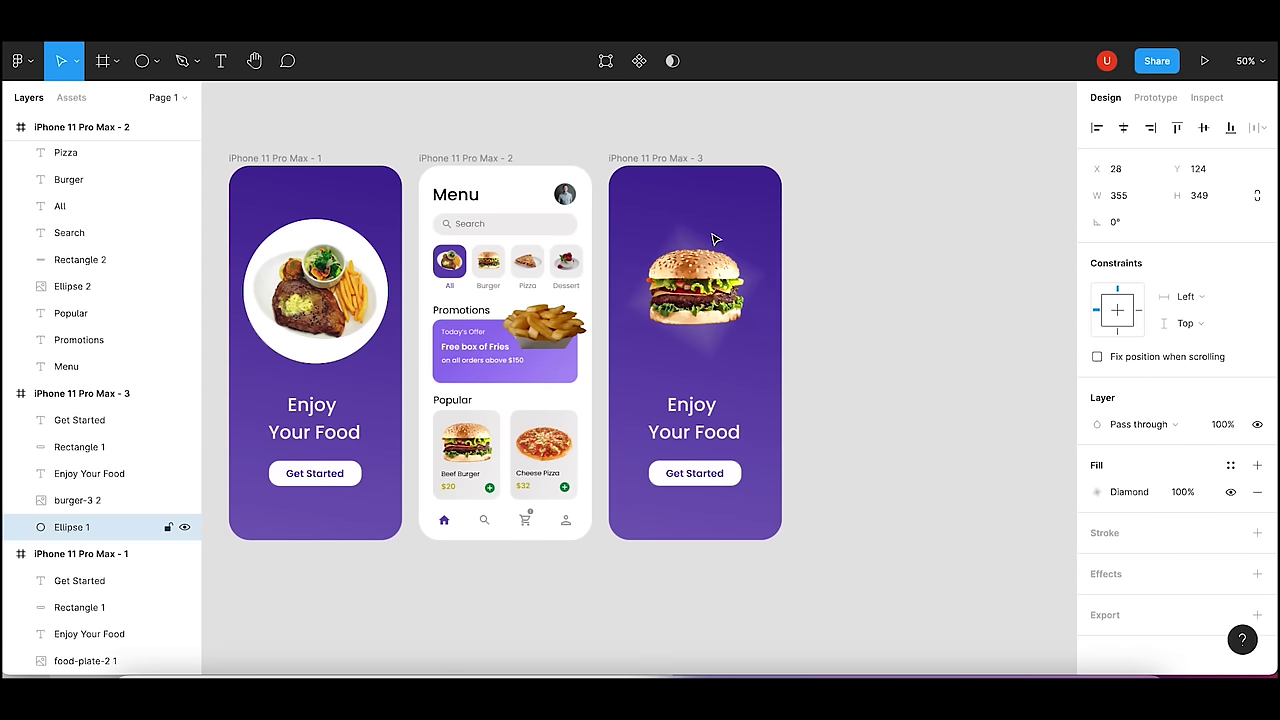
pyautogui.click(808, 277)
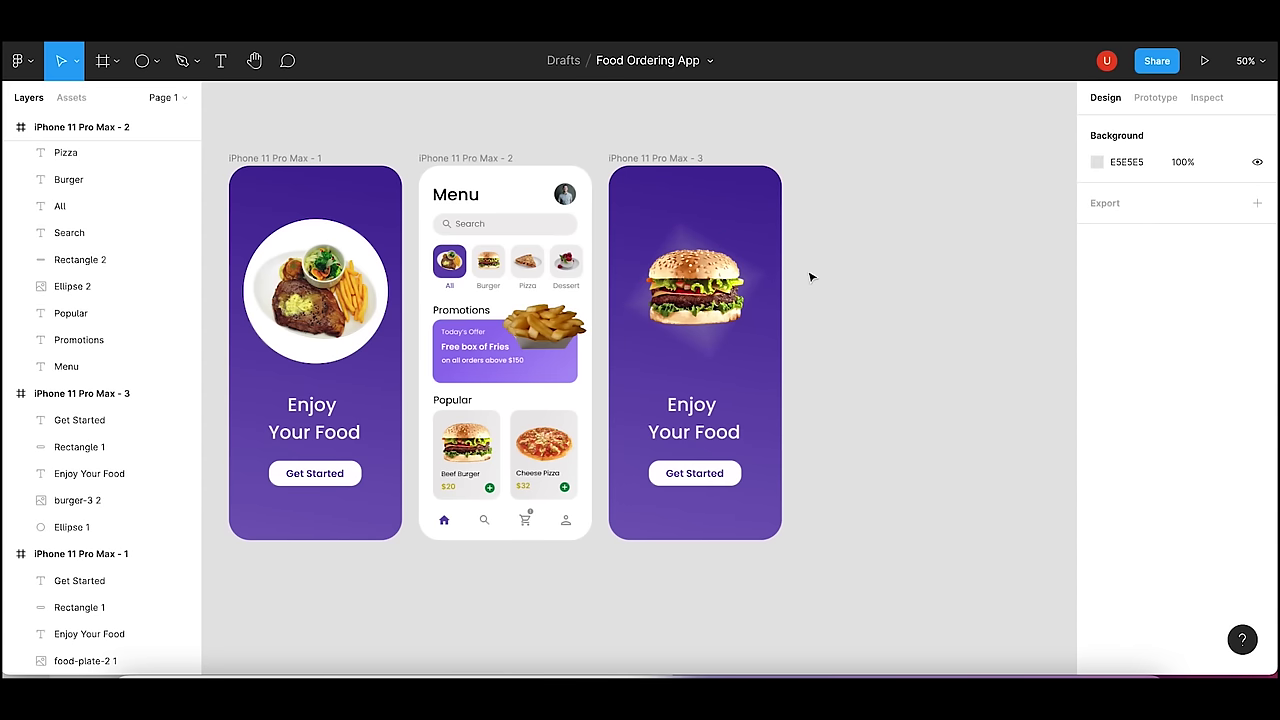
pyautogui.click(718, 241)
pyautogui.click(845, 252)
pyautogui.click(717, 350)
pyautogui.keyDown('shift'); pyautogui.click(708, 287); pyautogui.keyUp('shift')
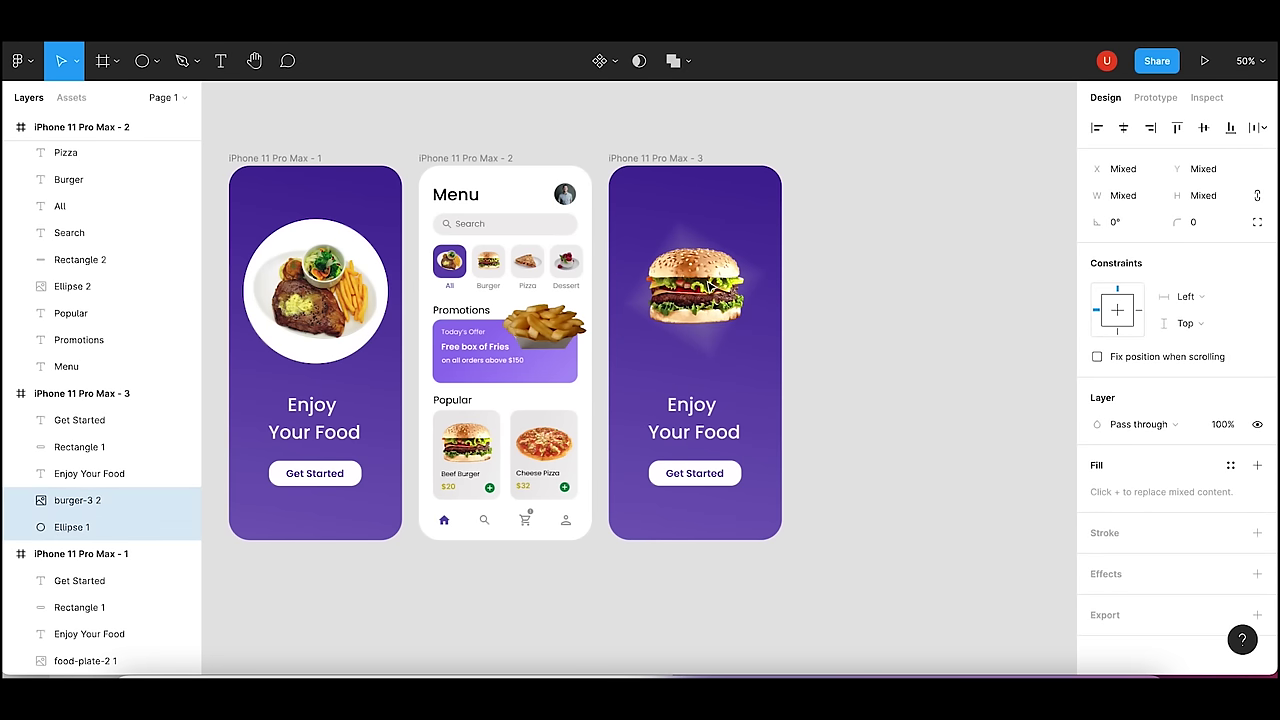
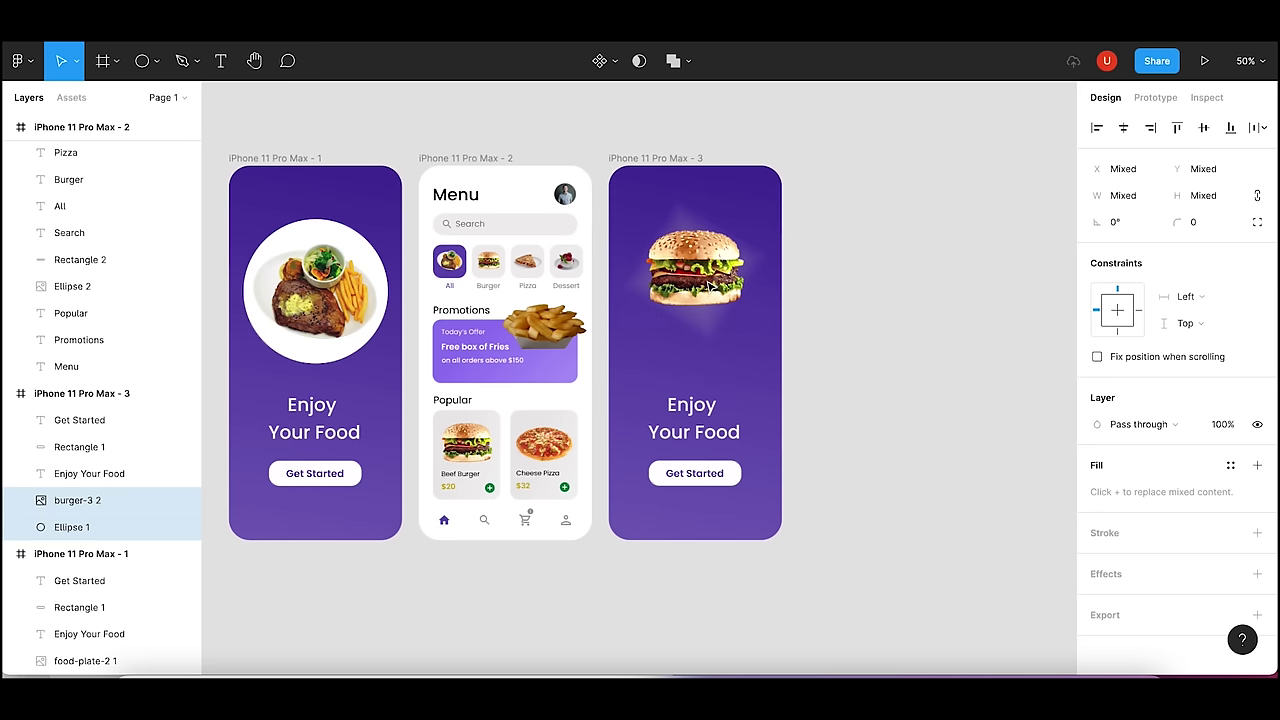
# - Delete the Enjoy Your Food heading and Get Started button from the third screen
pyautogui.click(700, 418)
pyautogui.press('Delete')
pyautogui.click(713, 476)
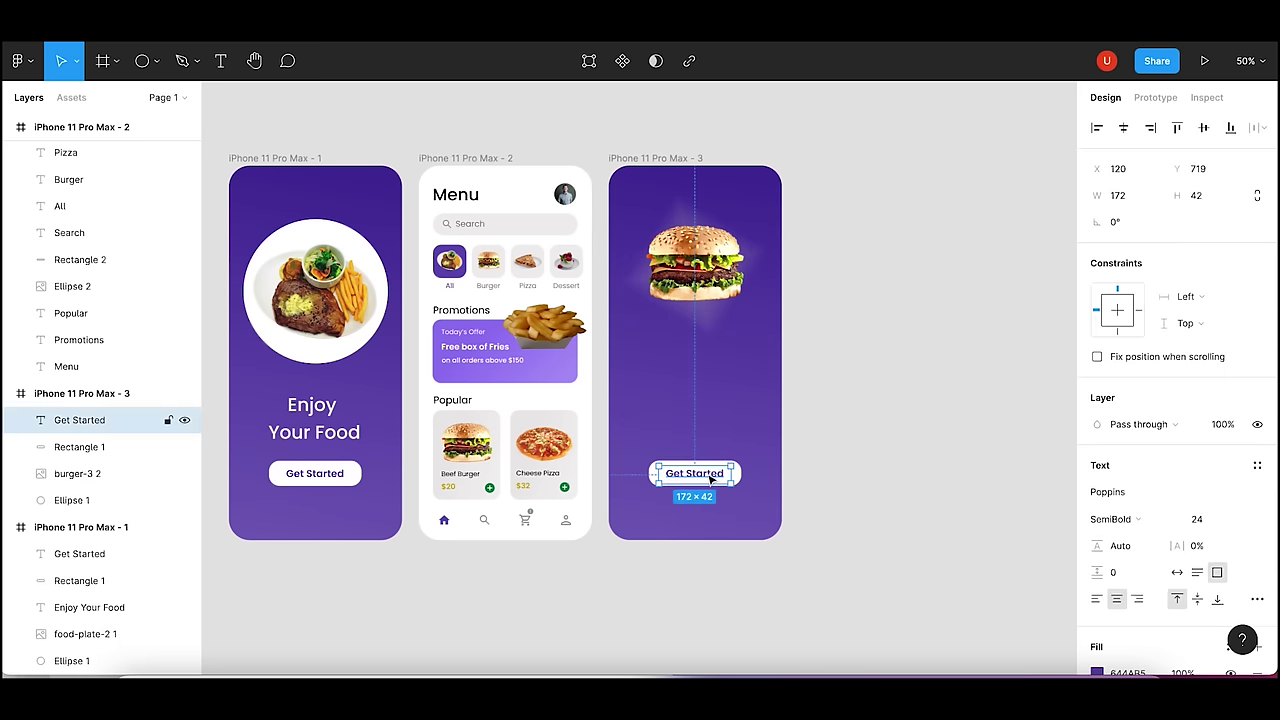
pyautogui.press('Delete')
pyautogui.press('Delete')
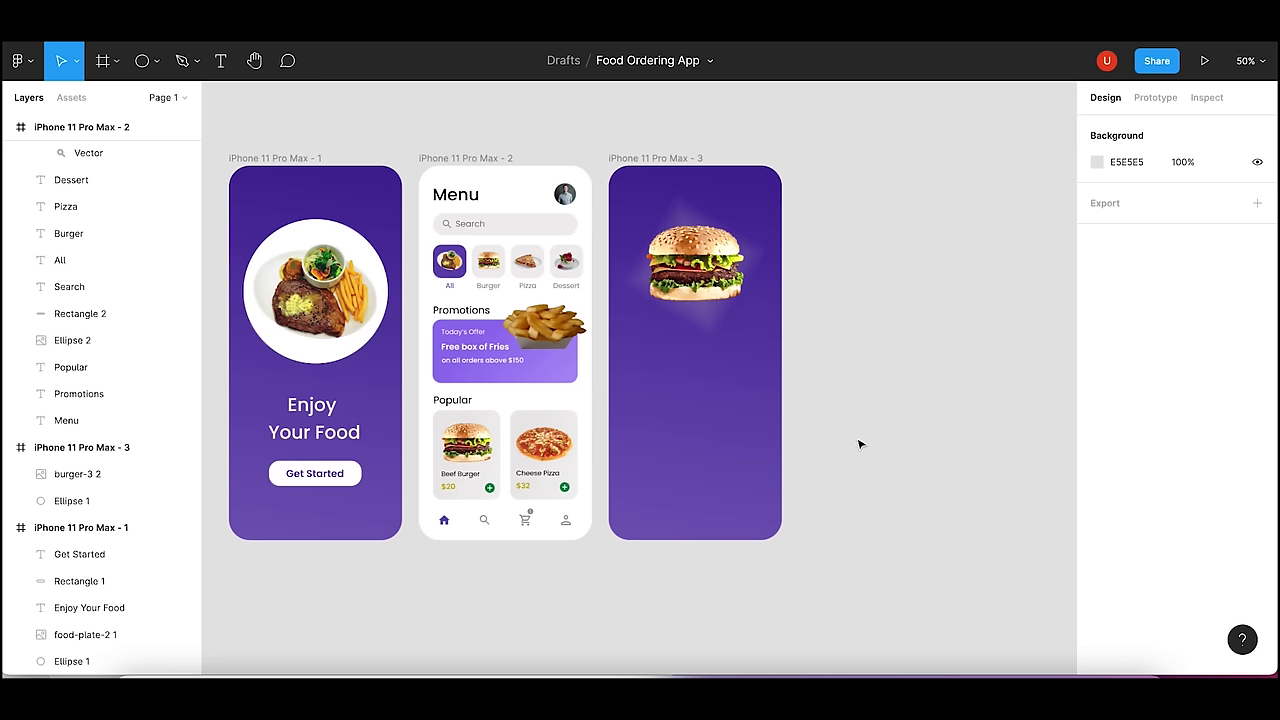
# - Draw a 414×500 grey rectangle across the third screen's lower part
pyautogui.click(156, 62)
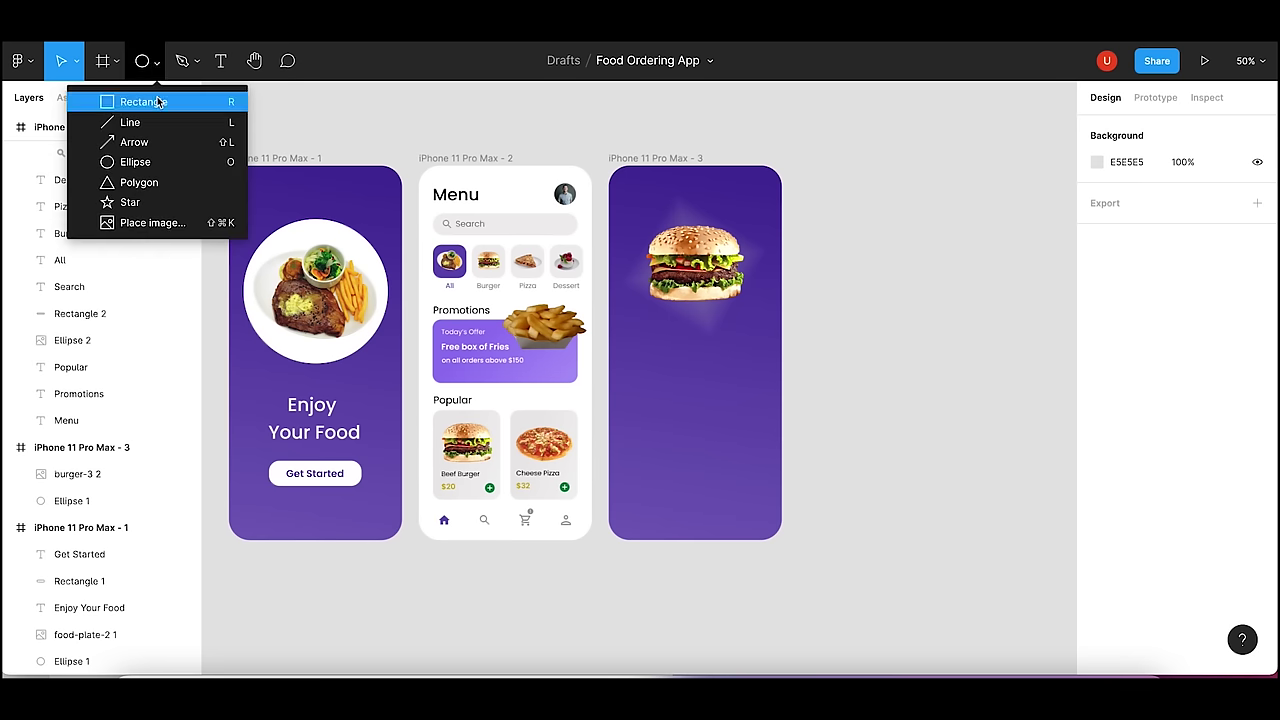
pyautogui.click(157, 102)
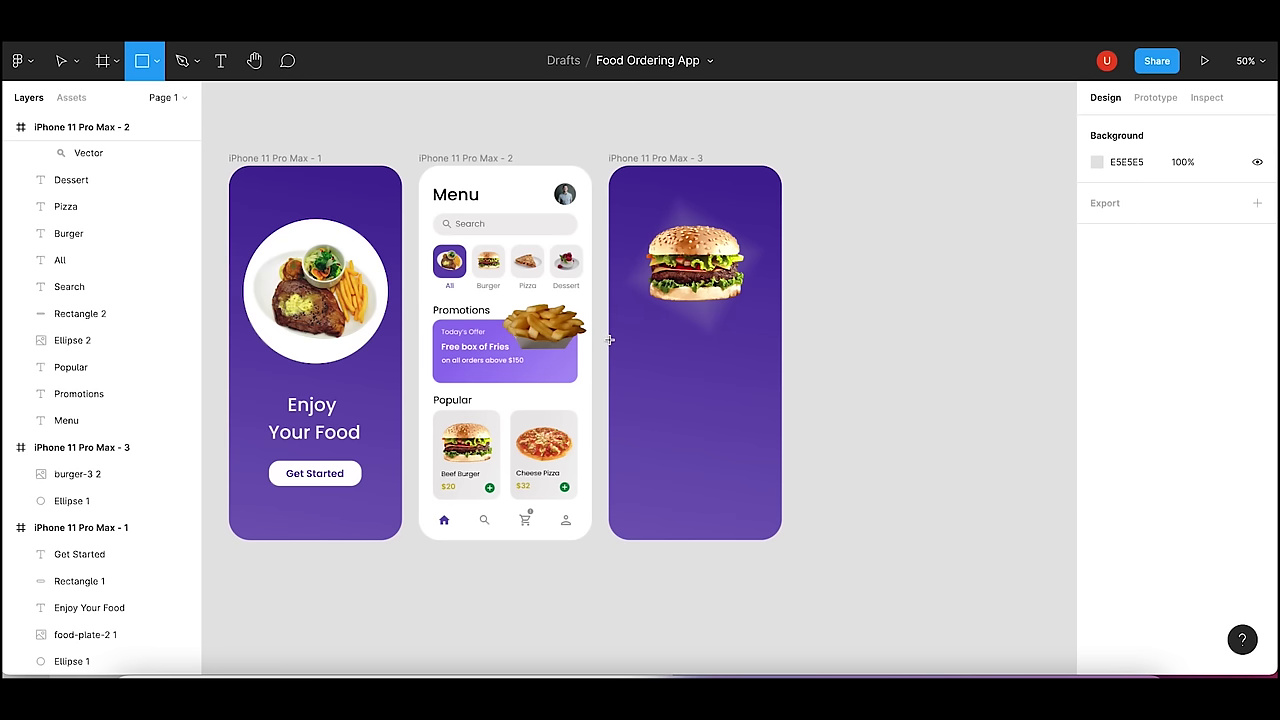
pyautogui.moveTo(609, 340); pyautogui.dragTo(776, 530)
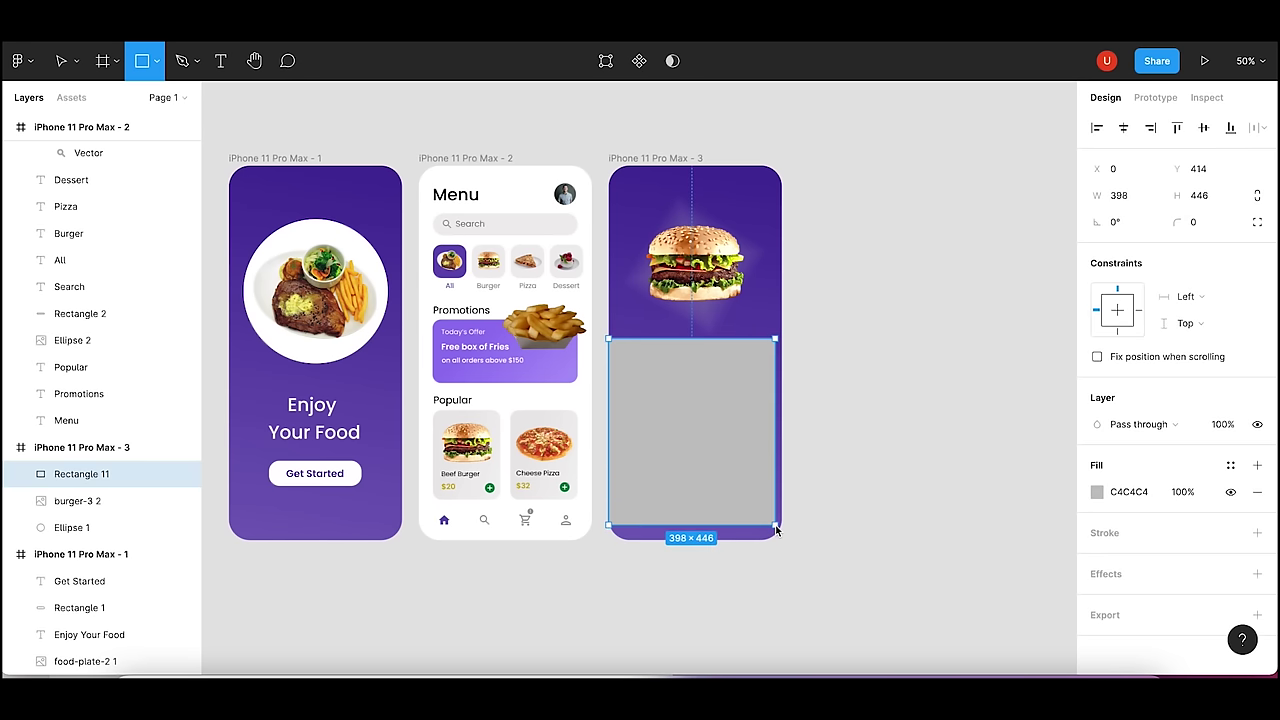
pyautogui.moveTo(776, 530); pyautogui.dragTo(783, 540)
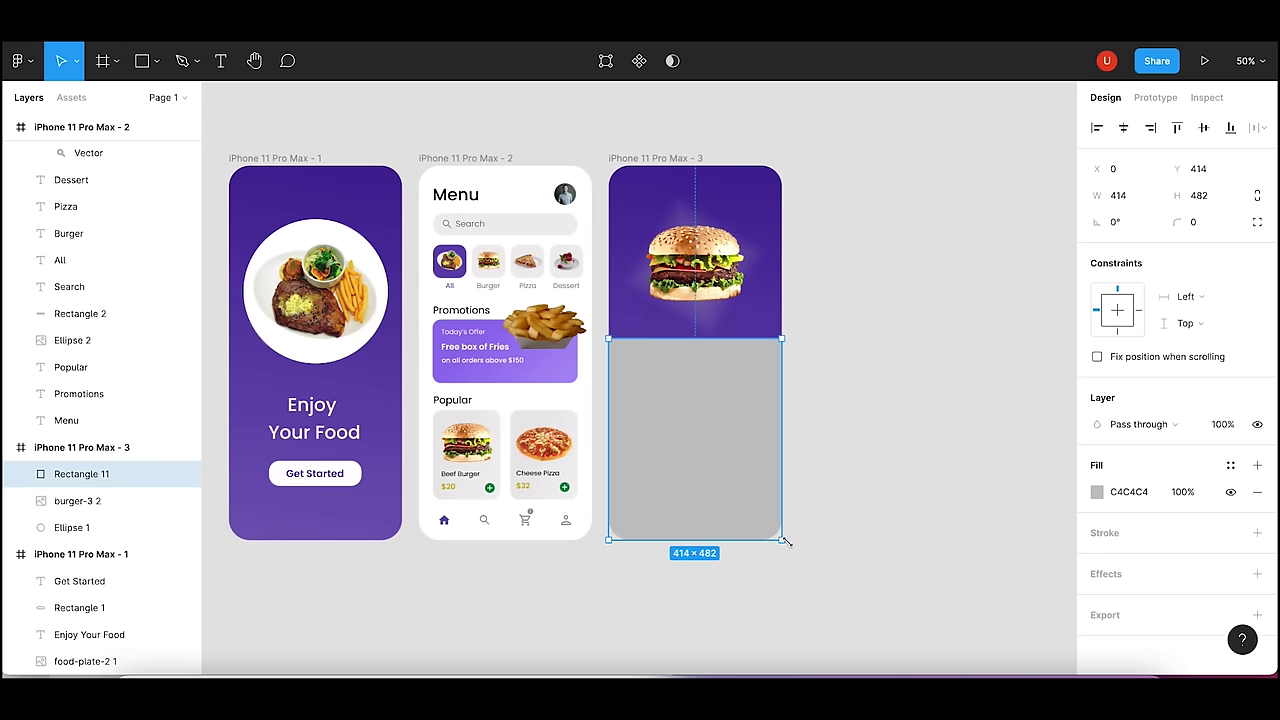
pyautogui.click(805, 537)
pyautogui.click(740, 487)
pyautogui.moveTo(702, 338); pyautogui.dragTo(702, 330)
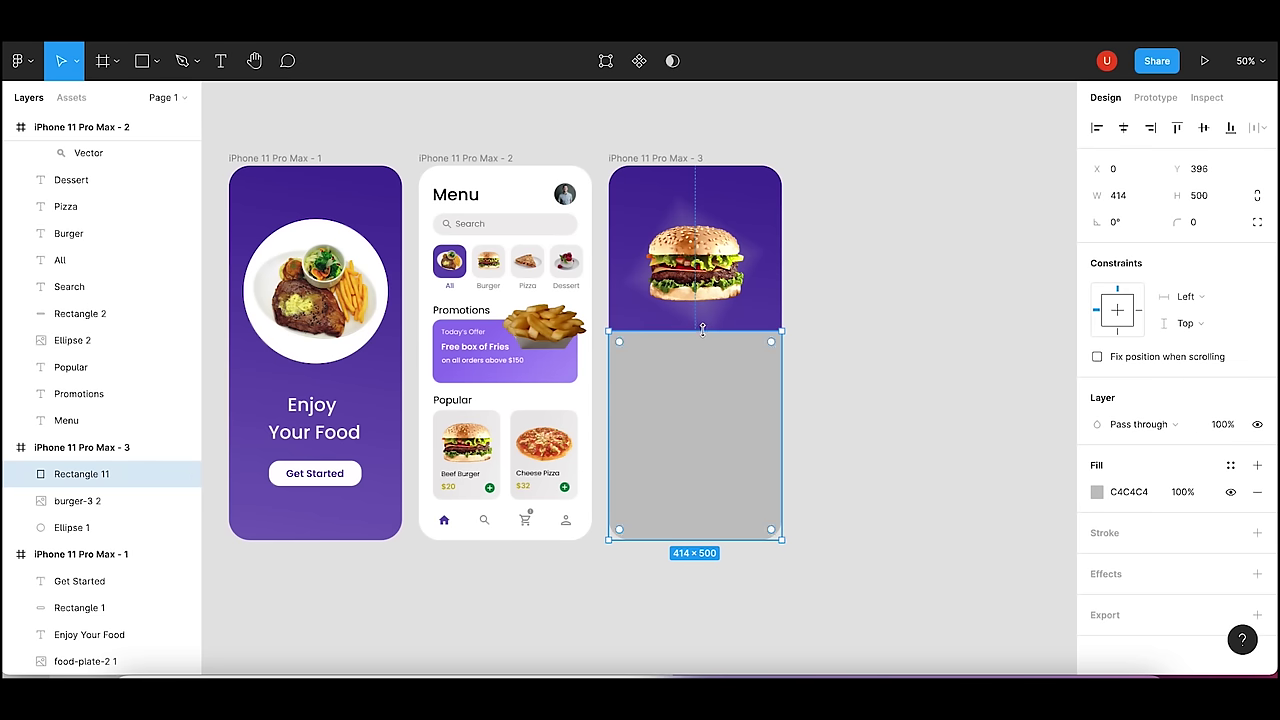
# - Nudge the burger image and its glow ellipse upward with four arrow-key presses
pyautogui.click(704, 222)
pyautogui.keyDown('shift'); pyautogui.click(702, 255); pyautogui.keyUp('shift')
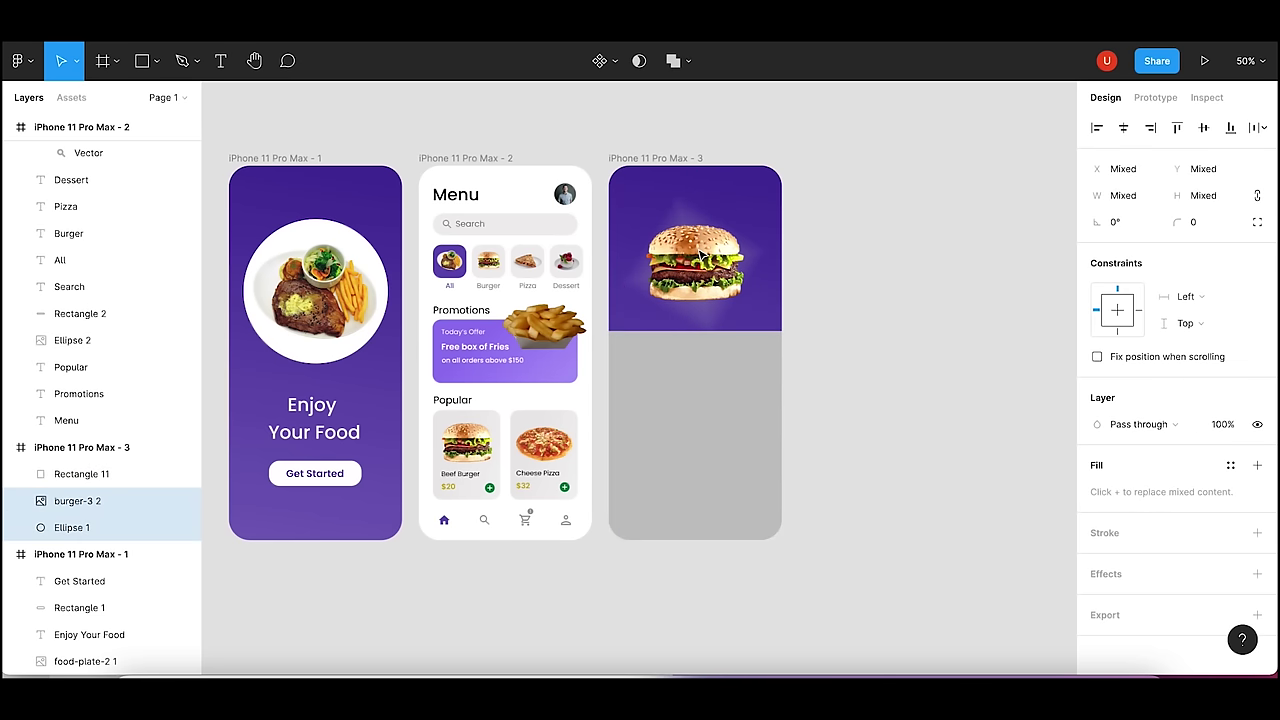
pyautogui.press('Up')
pyautogui.press('Up')
pyautogui.press('Up')
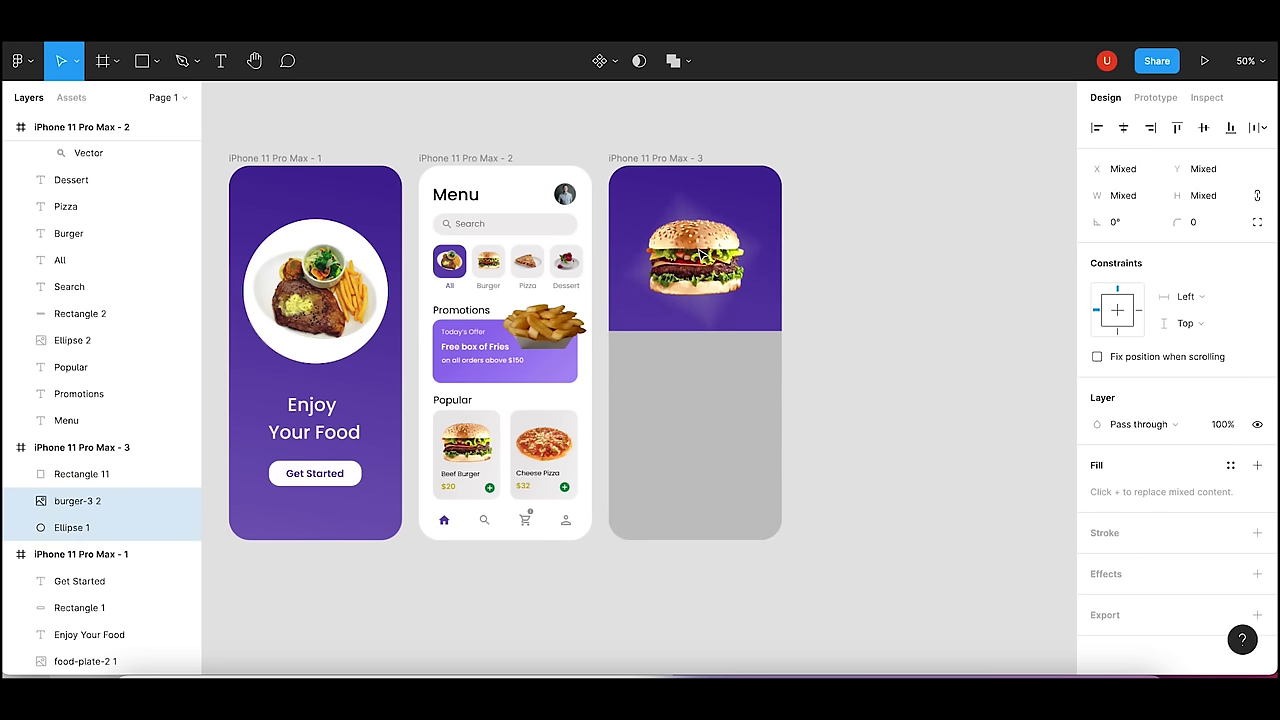
pyautogui.press('Up')
pyautogui.press('Up')
pyautogui.press('Up')
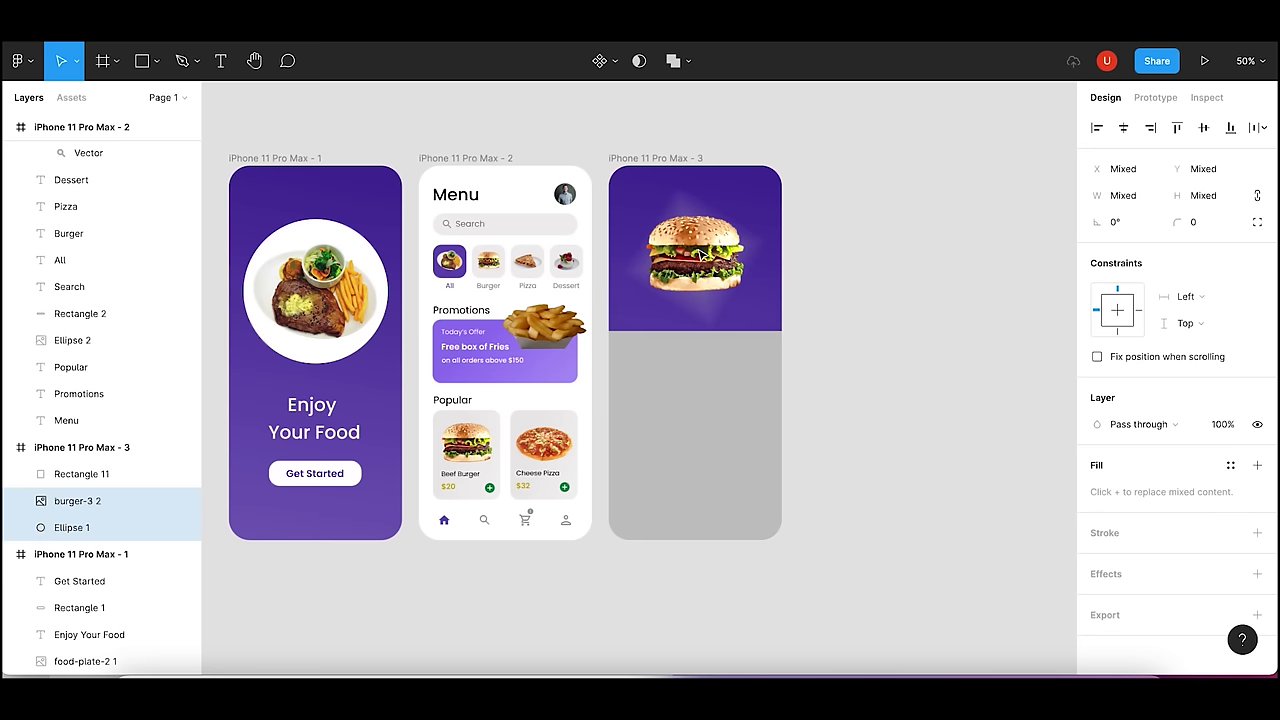
pyautogui.press('Up')
pyautogui.press('Up')
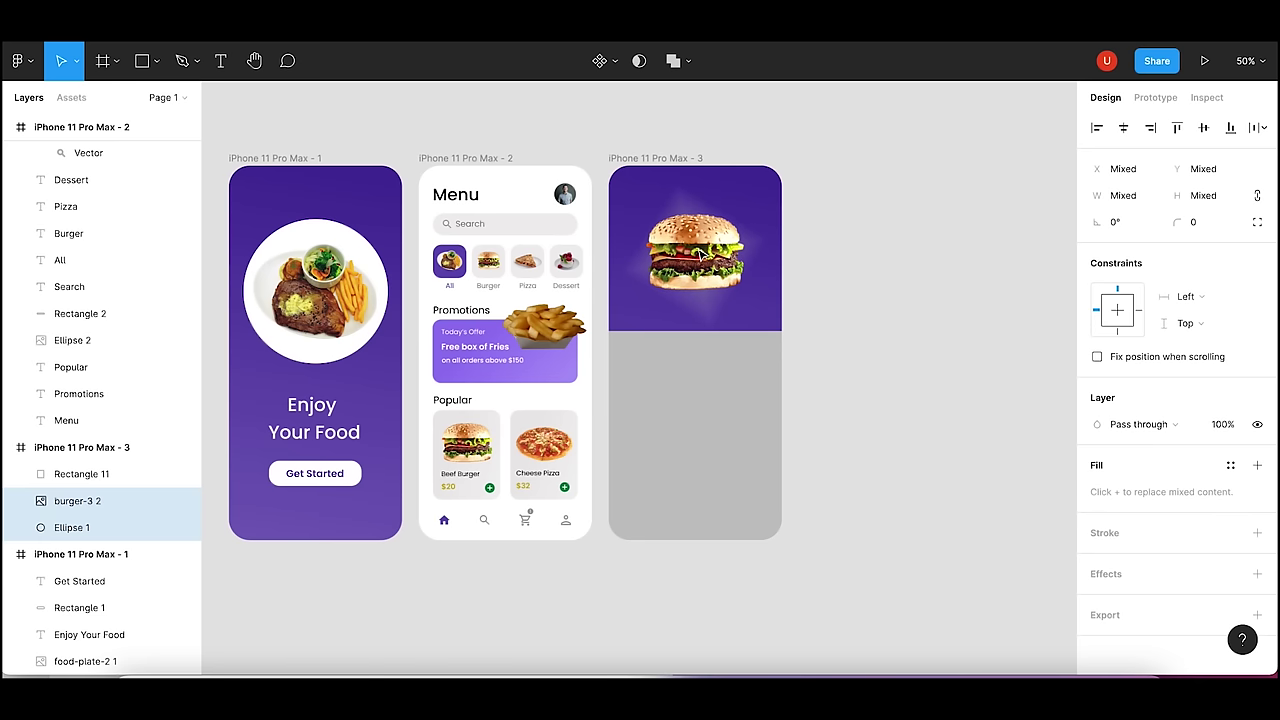
pyautogui.press('Up')
# - Lower the glow ellipse's diamond gradient stop opacity to 66%
pyautogui.click(893, 303)
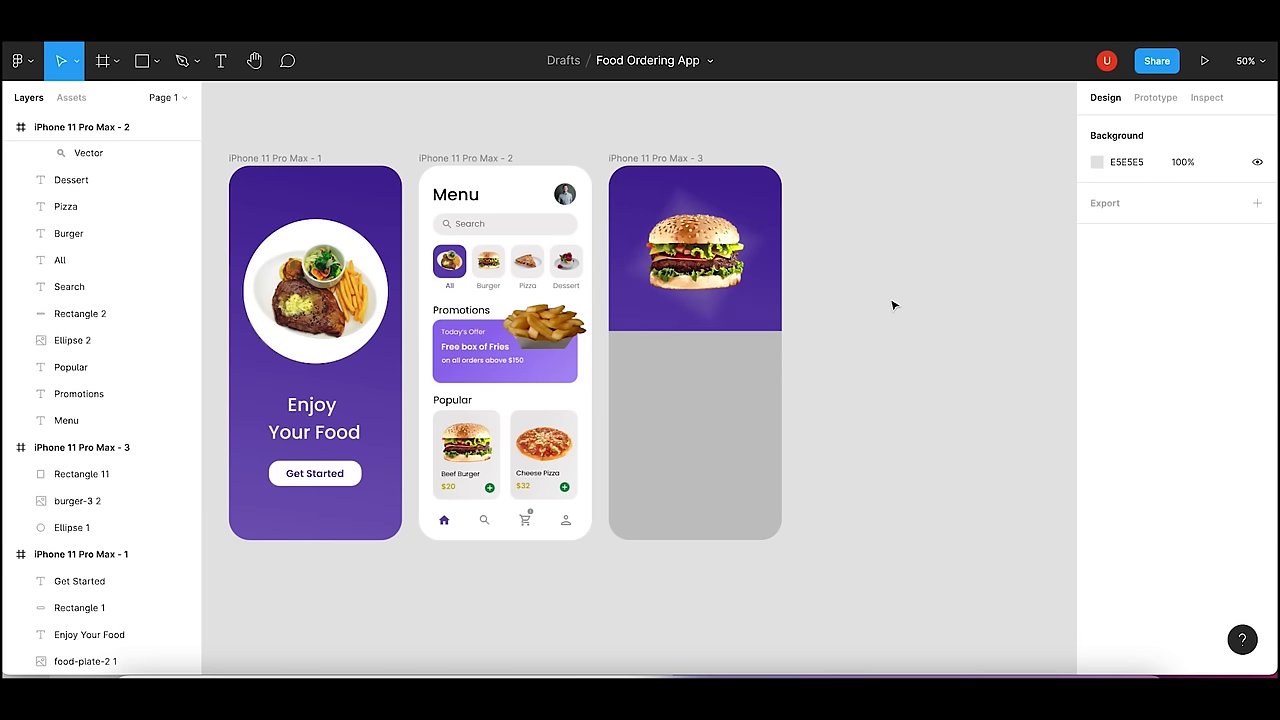
pyautogui.click(716, 309)
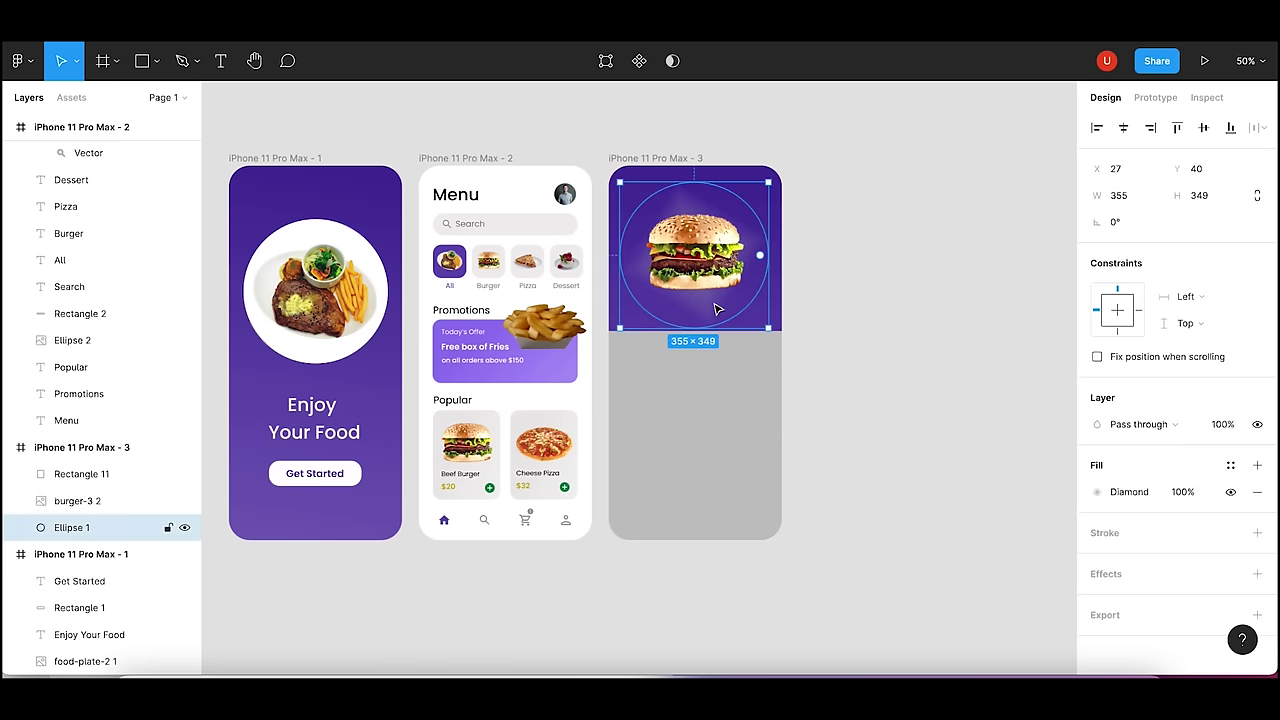
pyautogui.click(1097, 492)
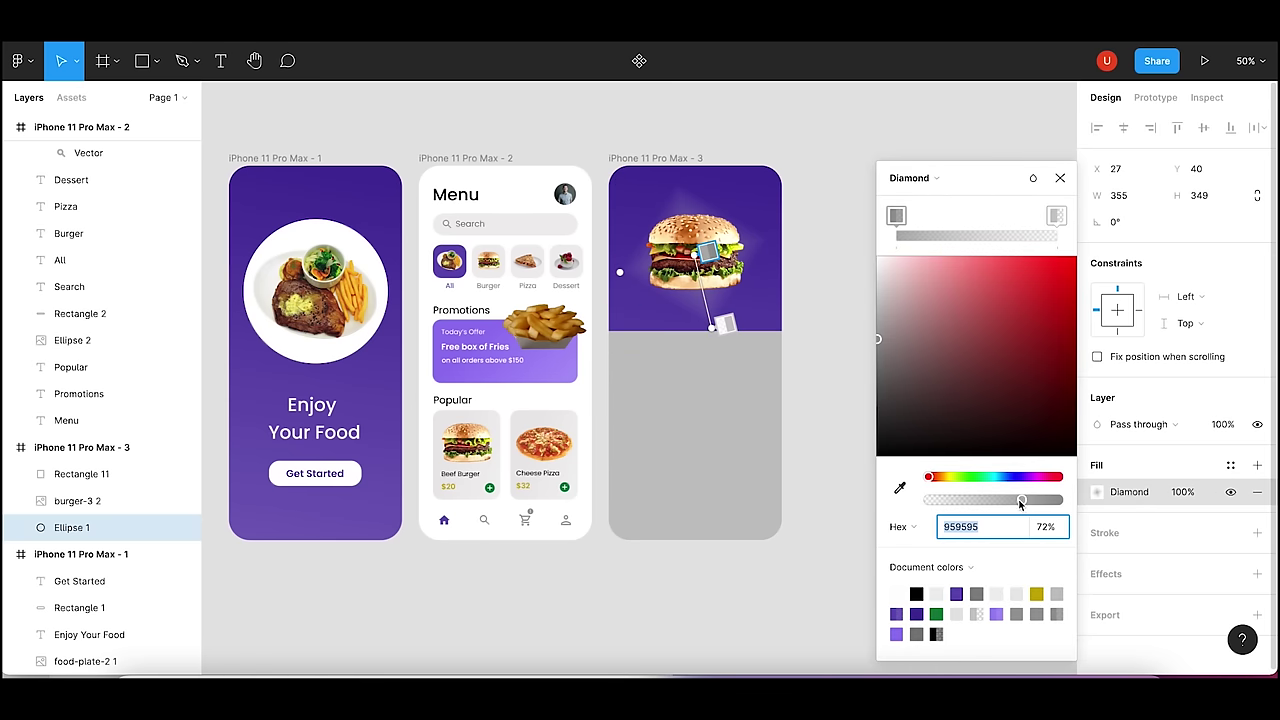
pyautogui.moveTo(1021, 500); pyautogui.dragTo(1015, 500)
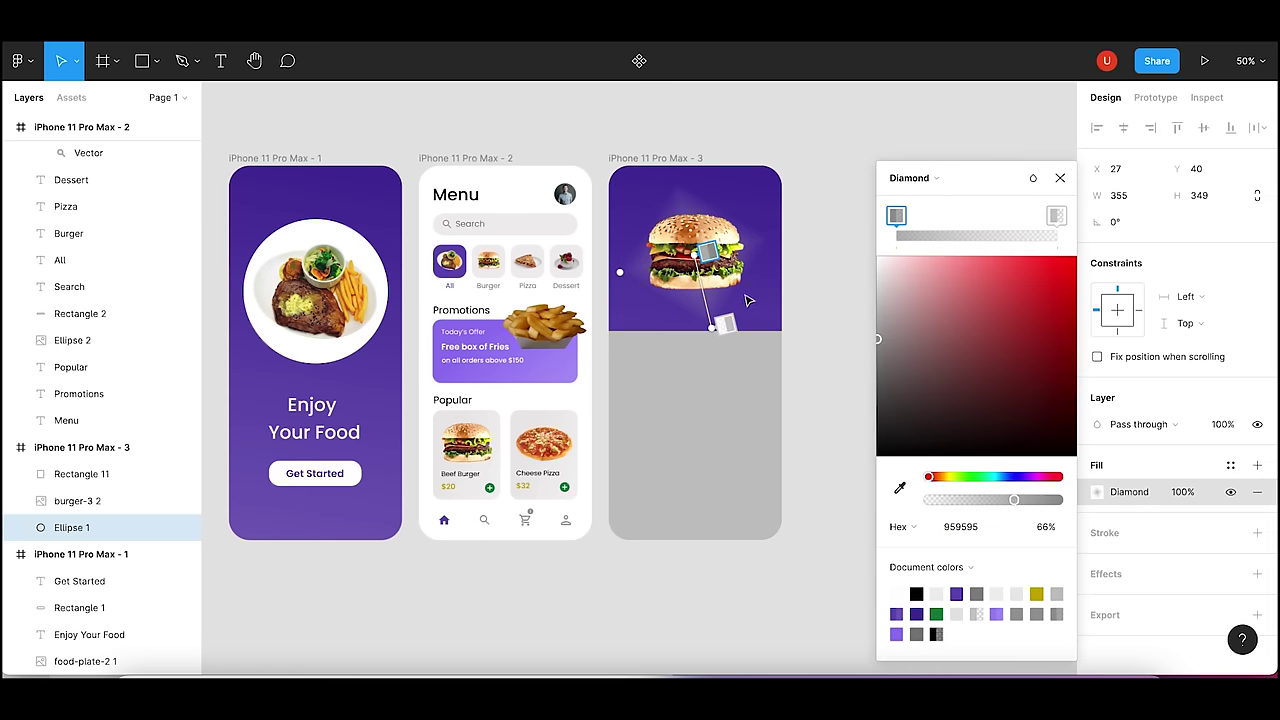
pyautogui.click(1062, 179)
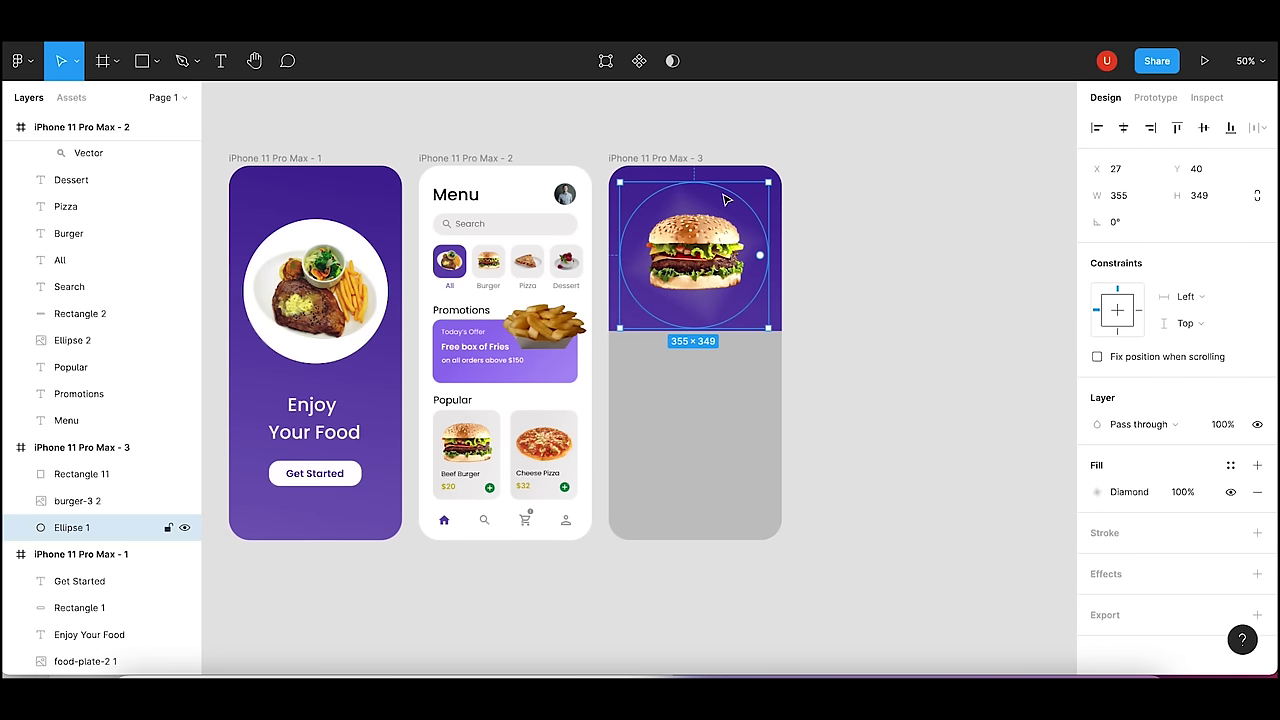
# - Set the glow ellipse width to 349 for a circle and recentre it slightly
pyautogui.click(1127, 199)
pyautogui.write('349')
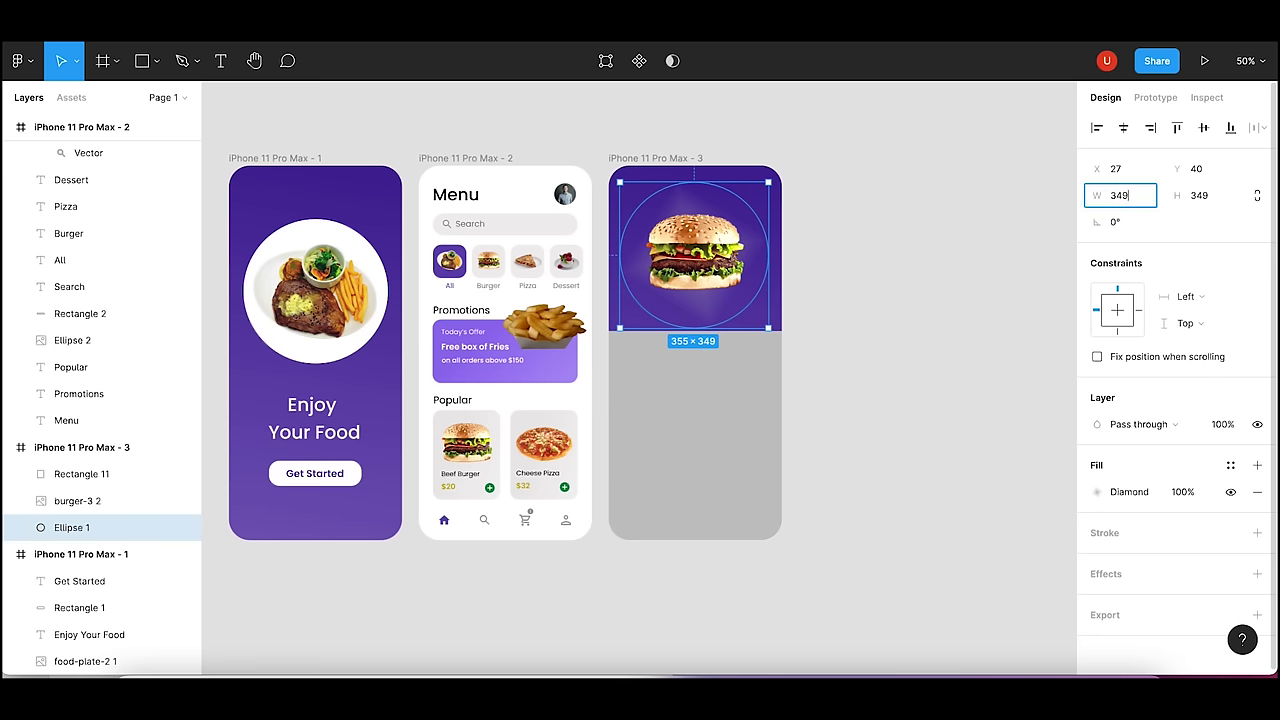
pyautogui.press('Return')
pyautogui.click(800, 272)
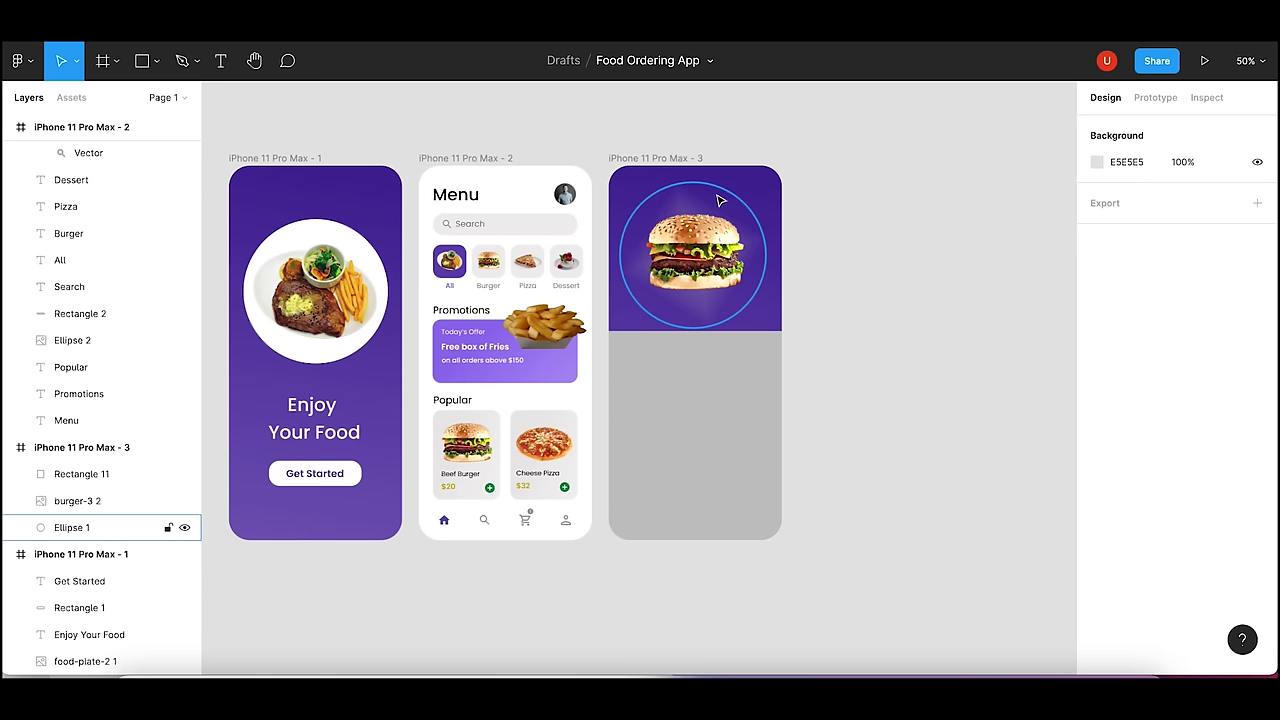
pyautogui.click(718, 200)
pyautogui.moveTo(718, 200); pyautogui.dragTo(720, 199)
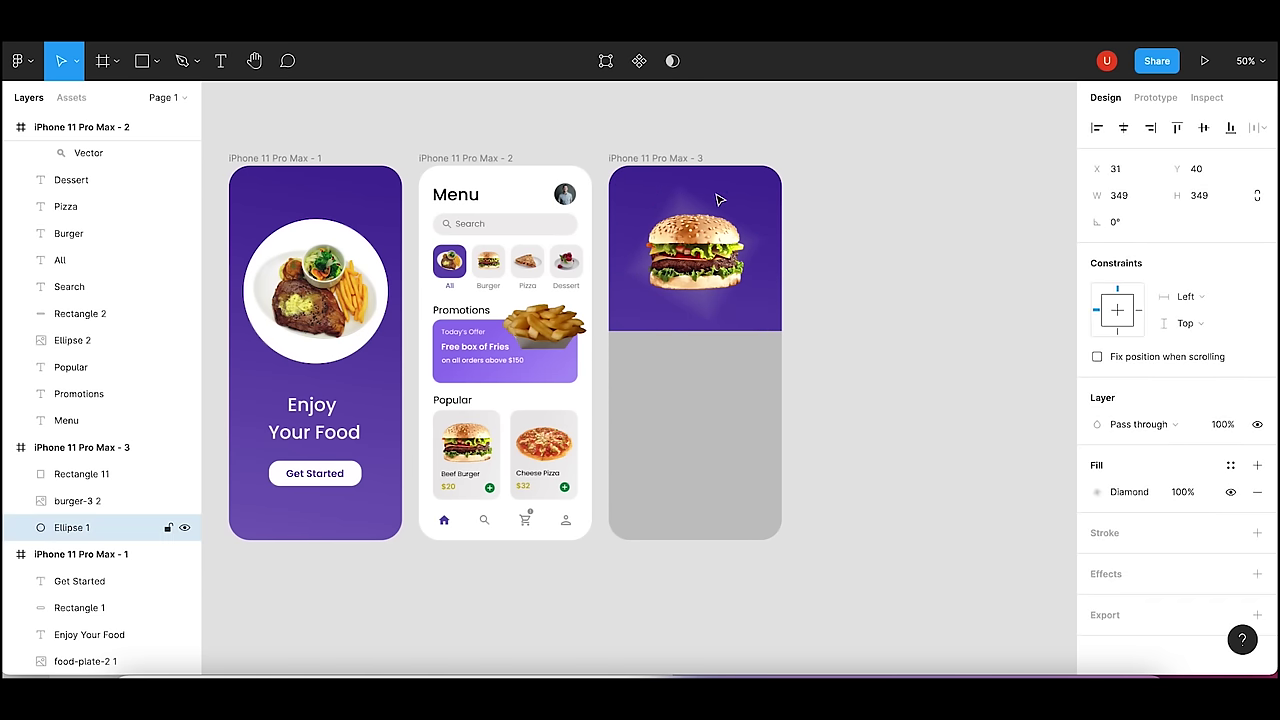
pyautogui.click(838, 271)
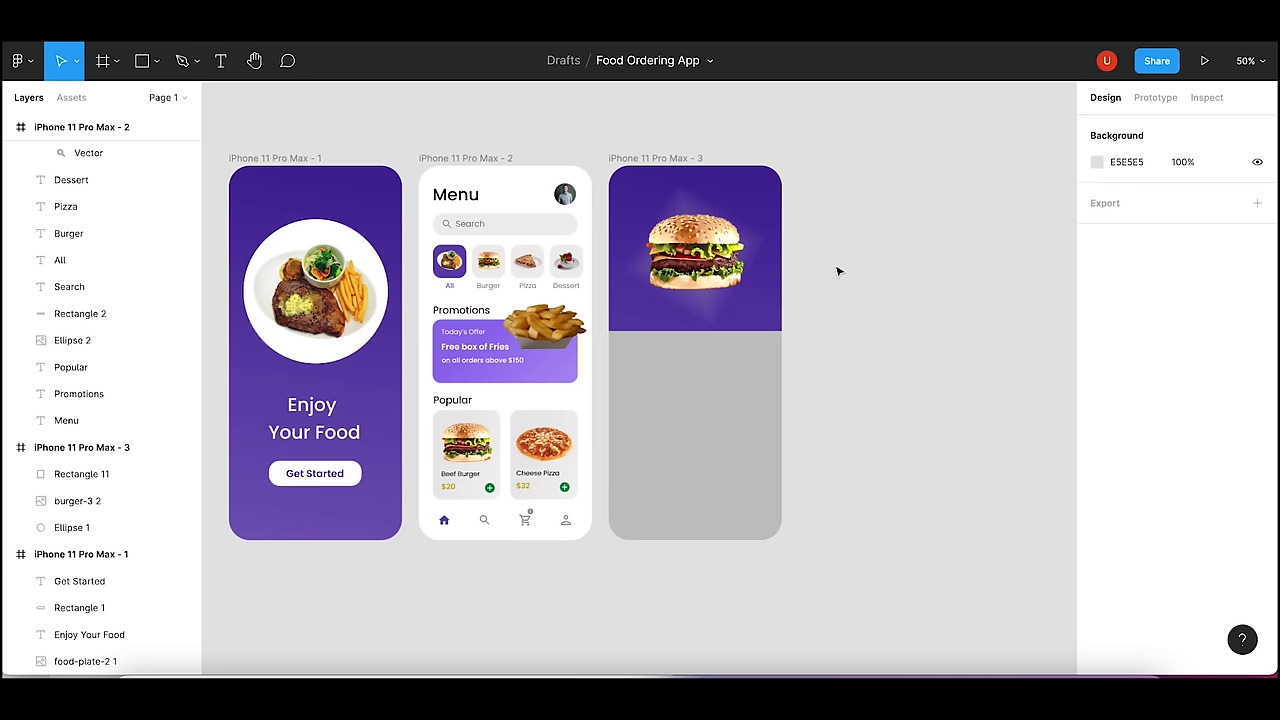
# - Change the grey lower rectangle's fill to white
pyautogui.click(707, 391)
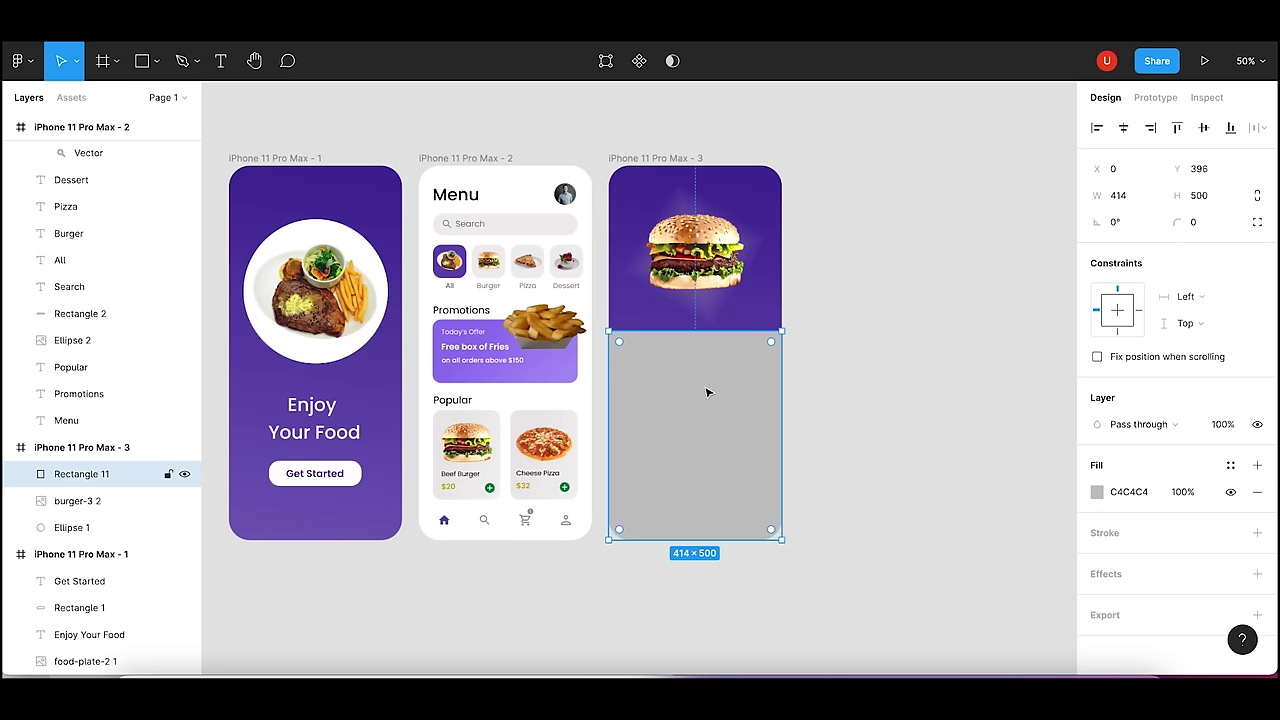
pyautogui.click(1097, 492)
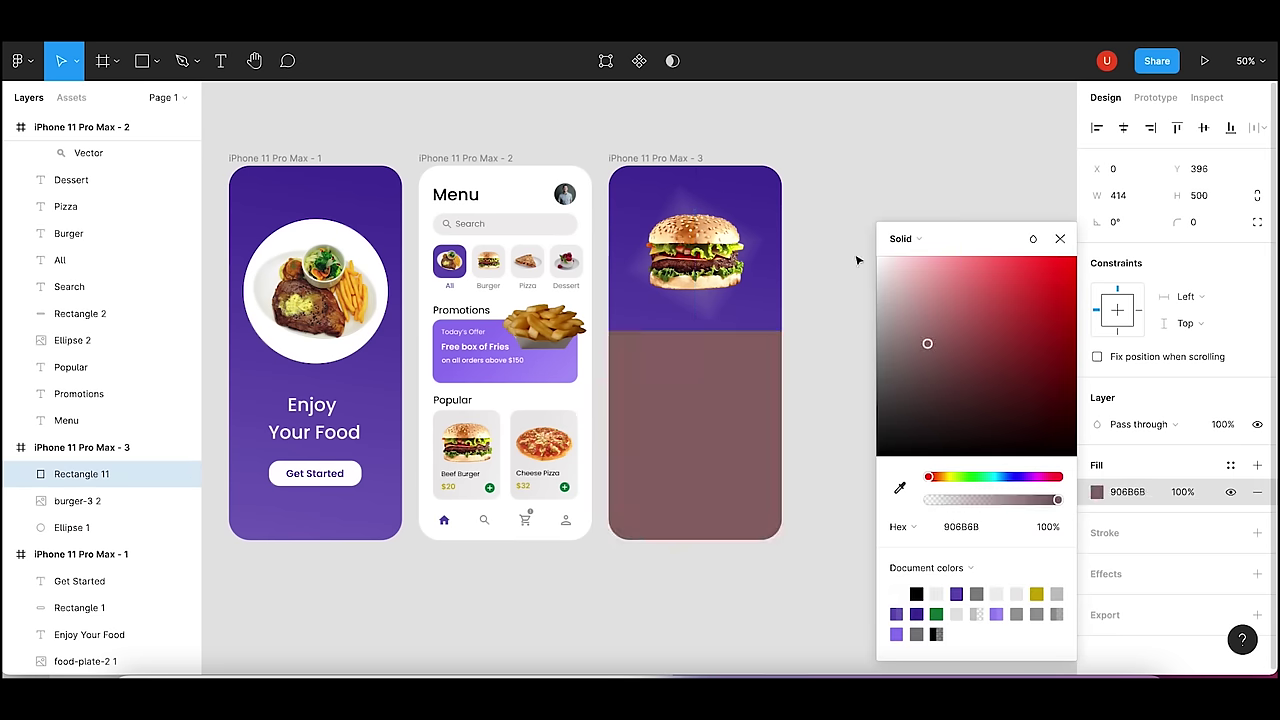
pyautogui.moveTo(928, 343); pyautogui.dragTo(882, 258)
pyautogui.click(850, 400)
# - Enable per-corner radii on the white rectangle and round its top-left corner
pyautogui.click(730, 372)
pyautogui.click(1203, 224)
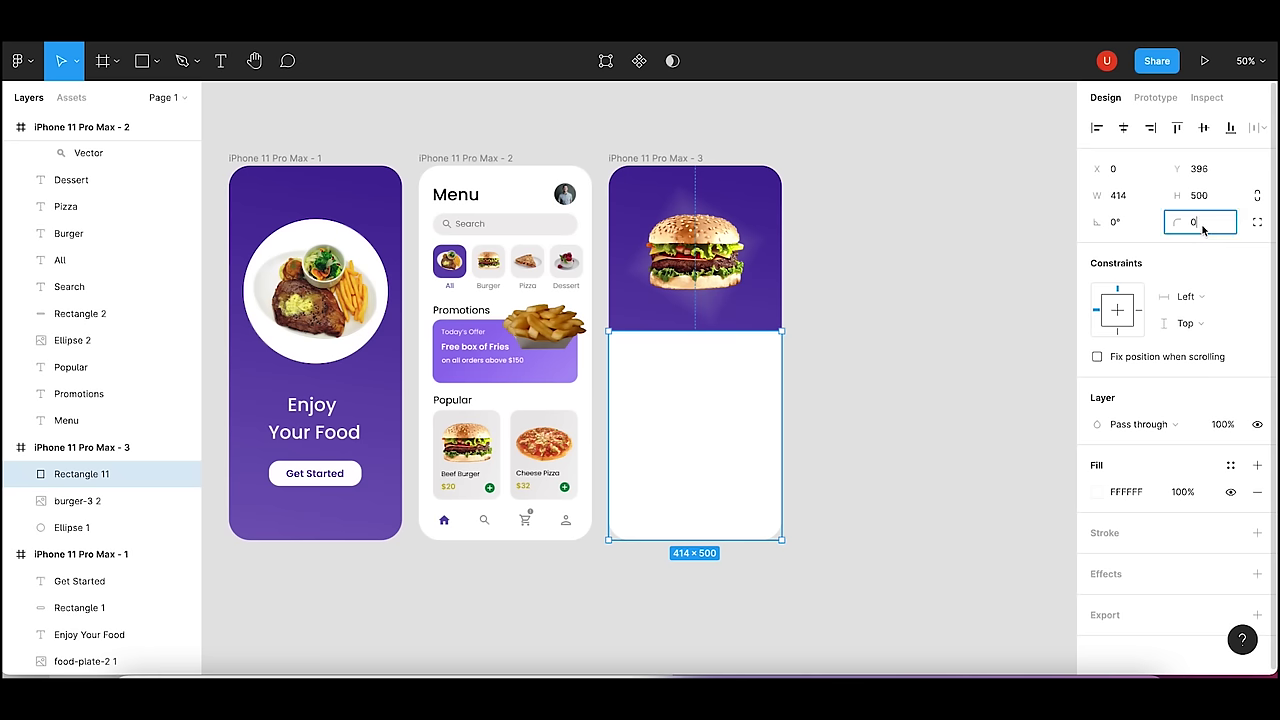
pyautogui.click(1257, 222)
pyautogui.click(1114, 250)
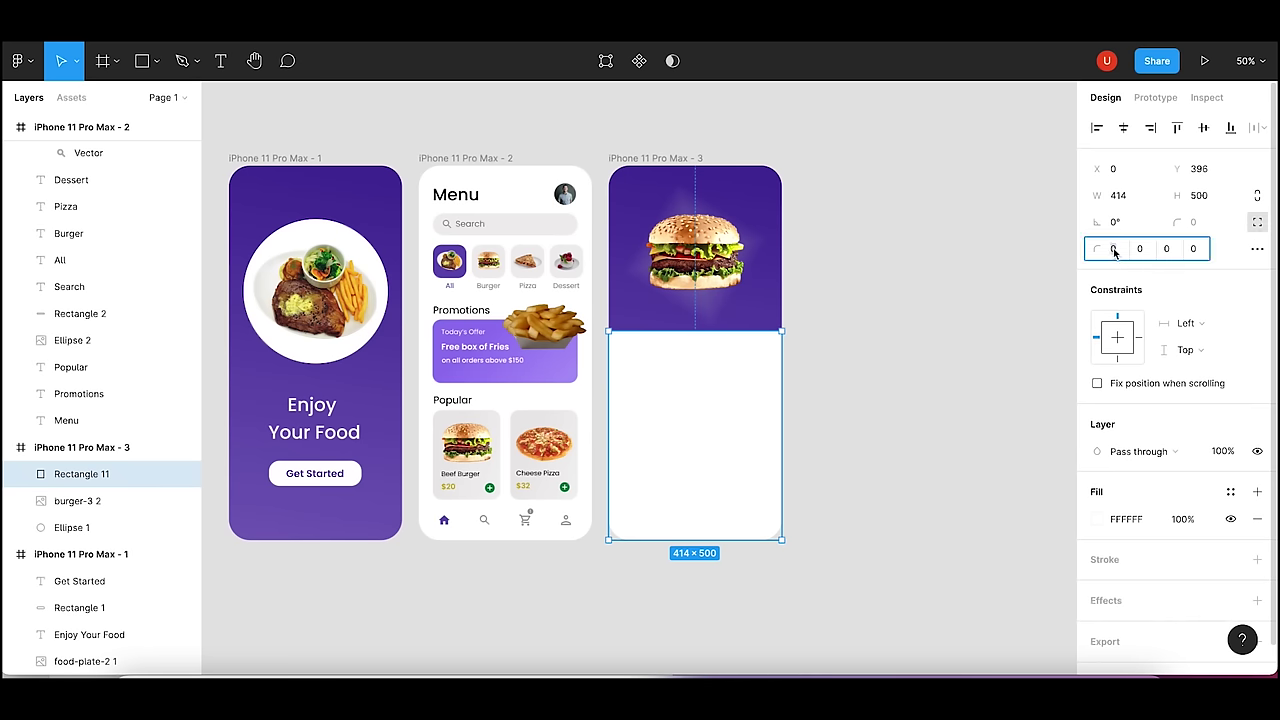
pyautogui.write('0')
pyautogui.press('Return')
pyautogui.click(914, 308)
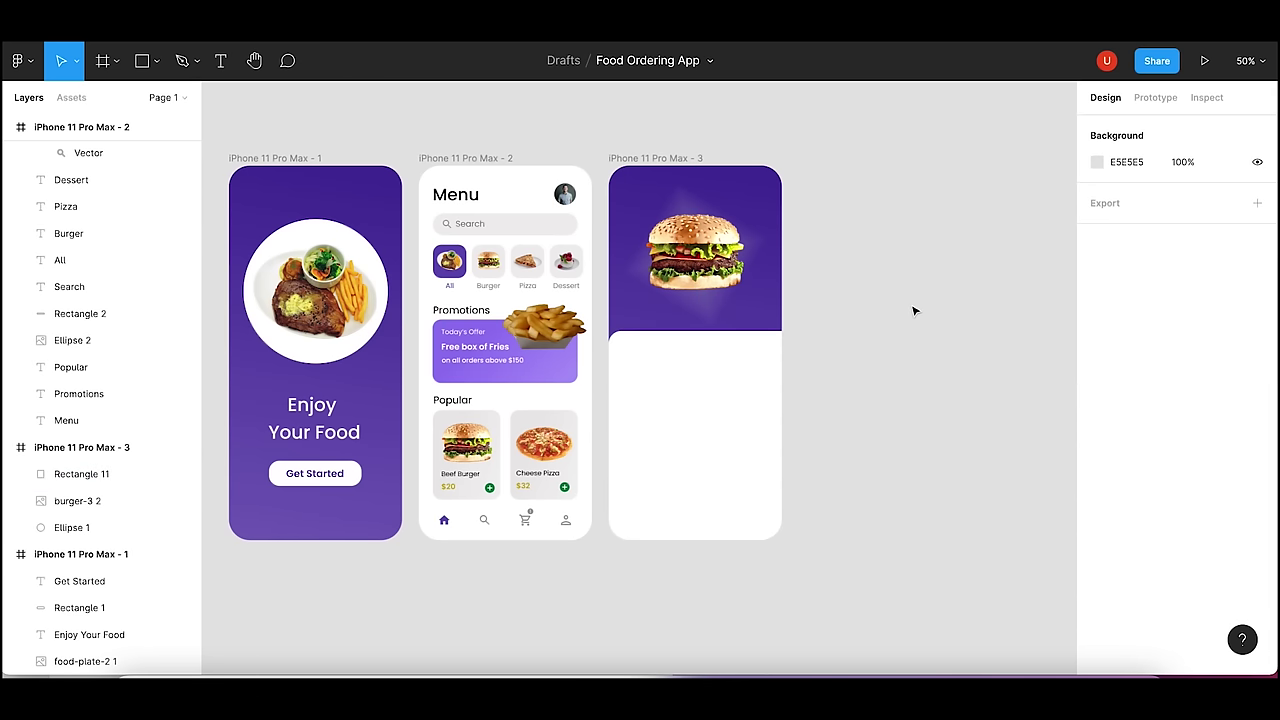
# - Undo and redo the top-left corner, settling on a radius of 70
pyautogui.hotkey('ctrl', 'z')
pyautogui.click(1128, 254)
pyautogui.write('50')
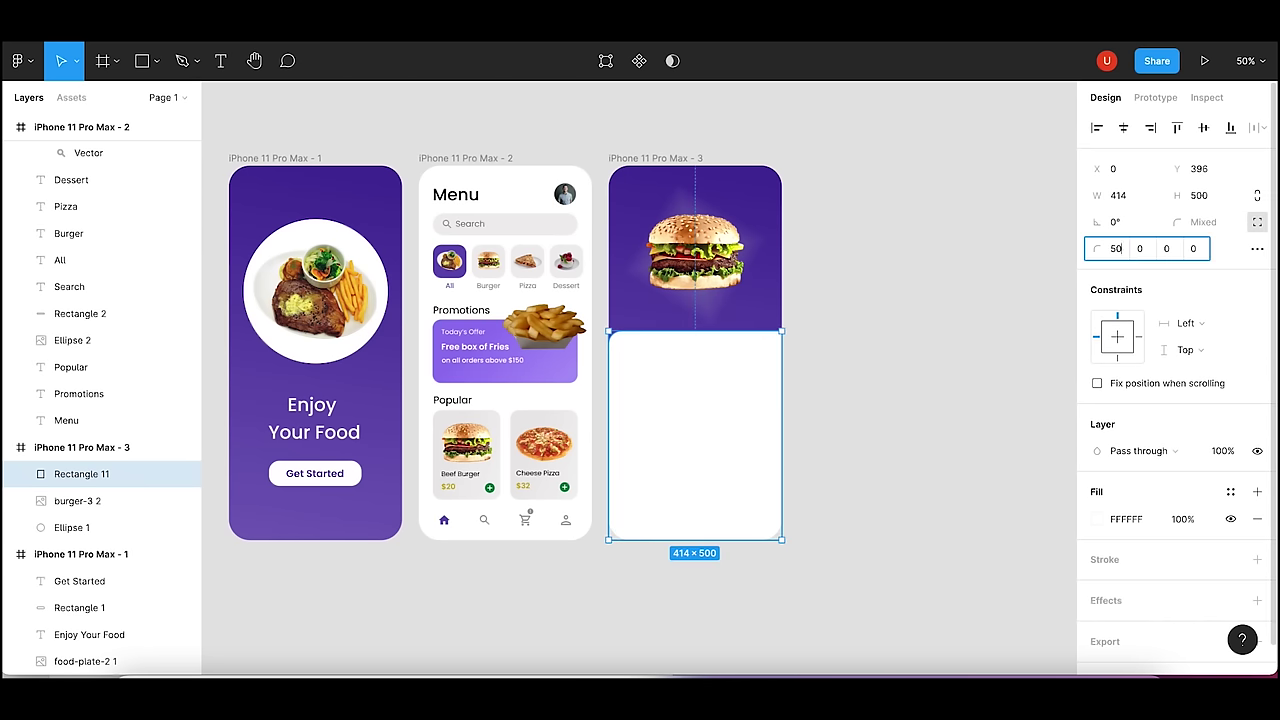
pyautogui.press('Return')
pyautogui.click(886, 390)
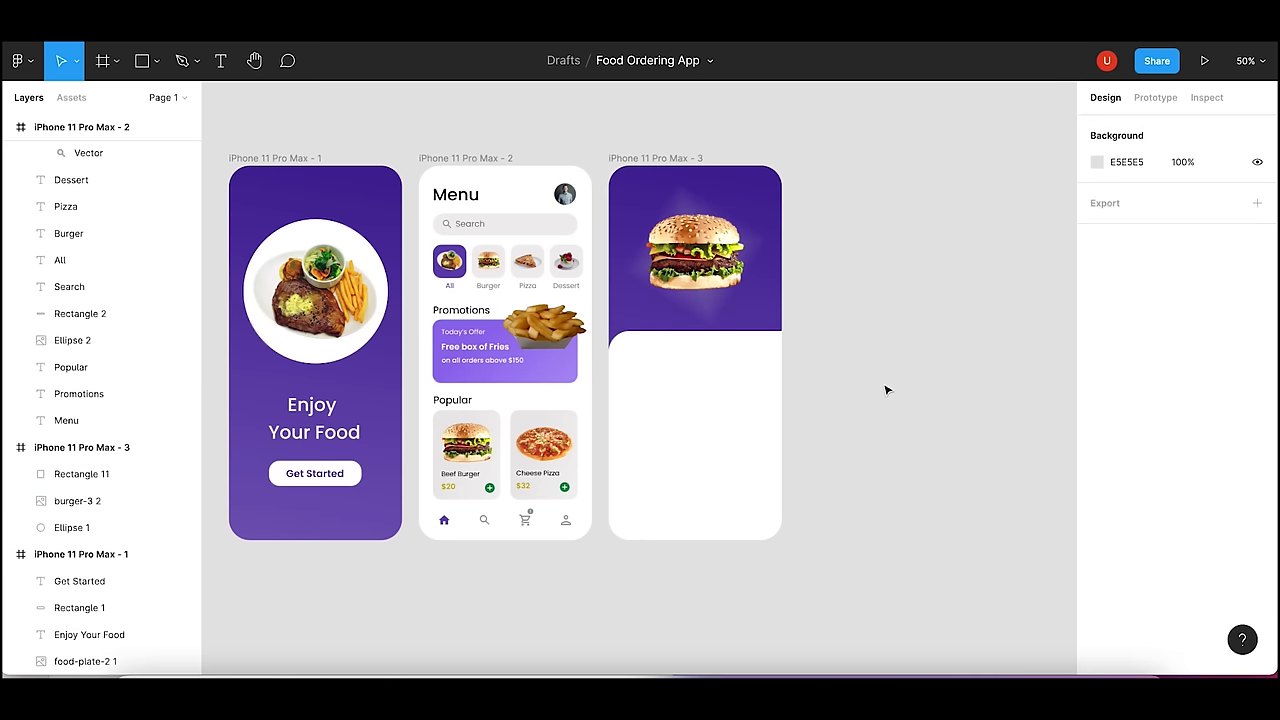
pyautogui.click(726, 420)
pyautogui.click(1120, 250)
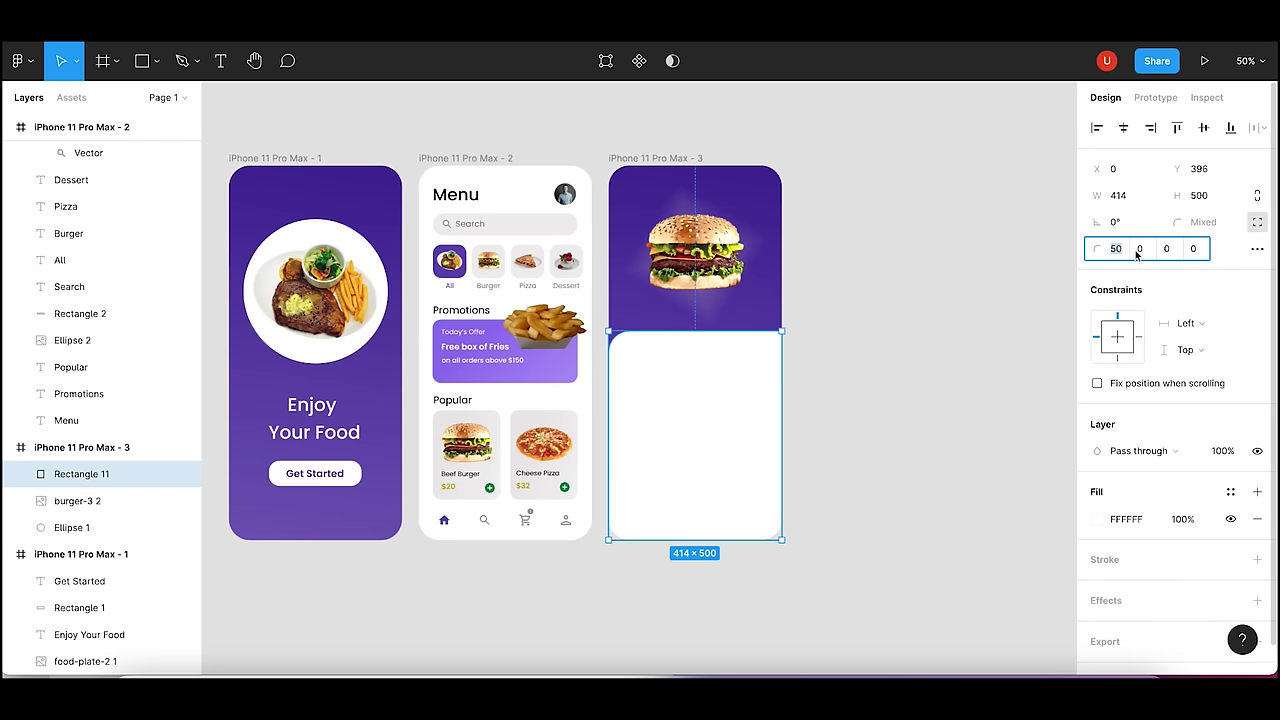
pyautogui.write('70')
pyautogui.press('Return')
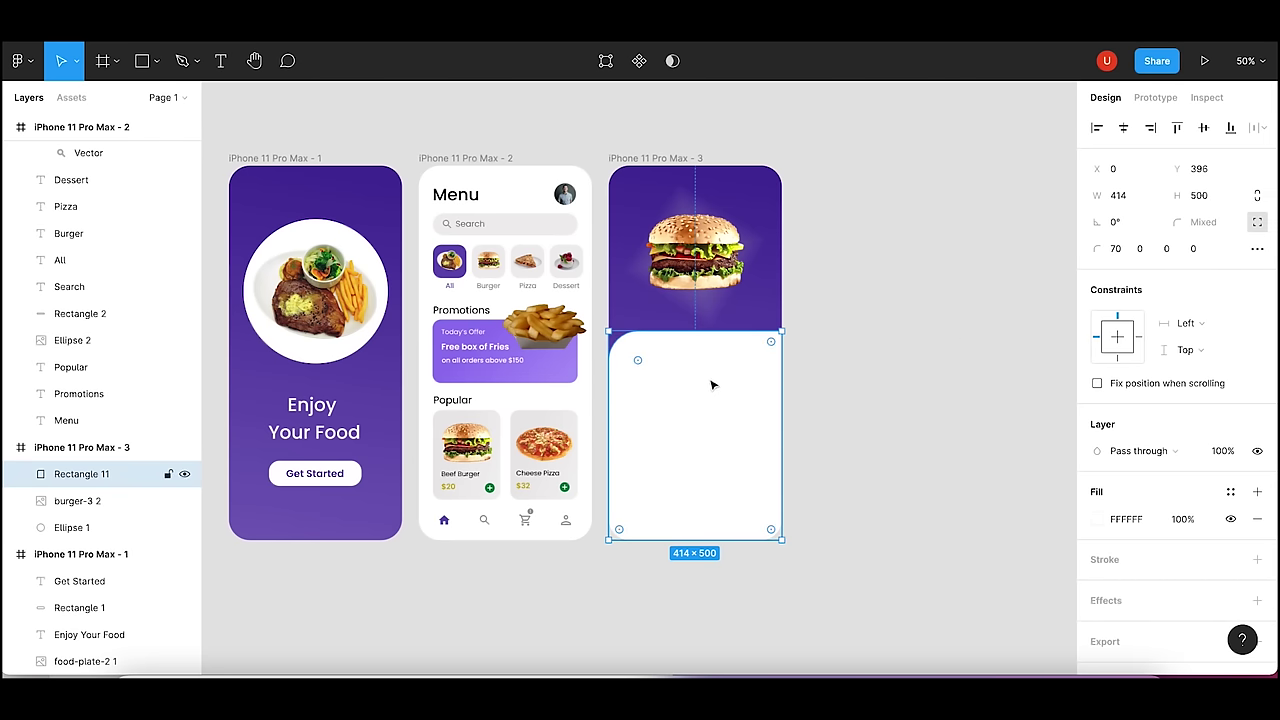
# - Align the white card's top edge at Y 400, making it 414×496
pyautogui.click(817, 314)
pyautogui.click(742, 370)
pyautogui.moveTo(728, 334); pyautogui.dragTo(728, 336)
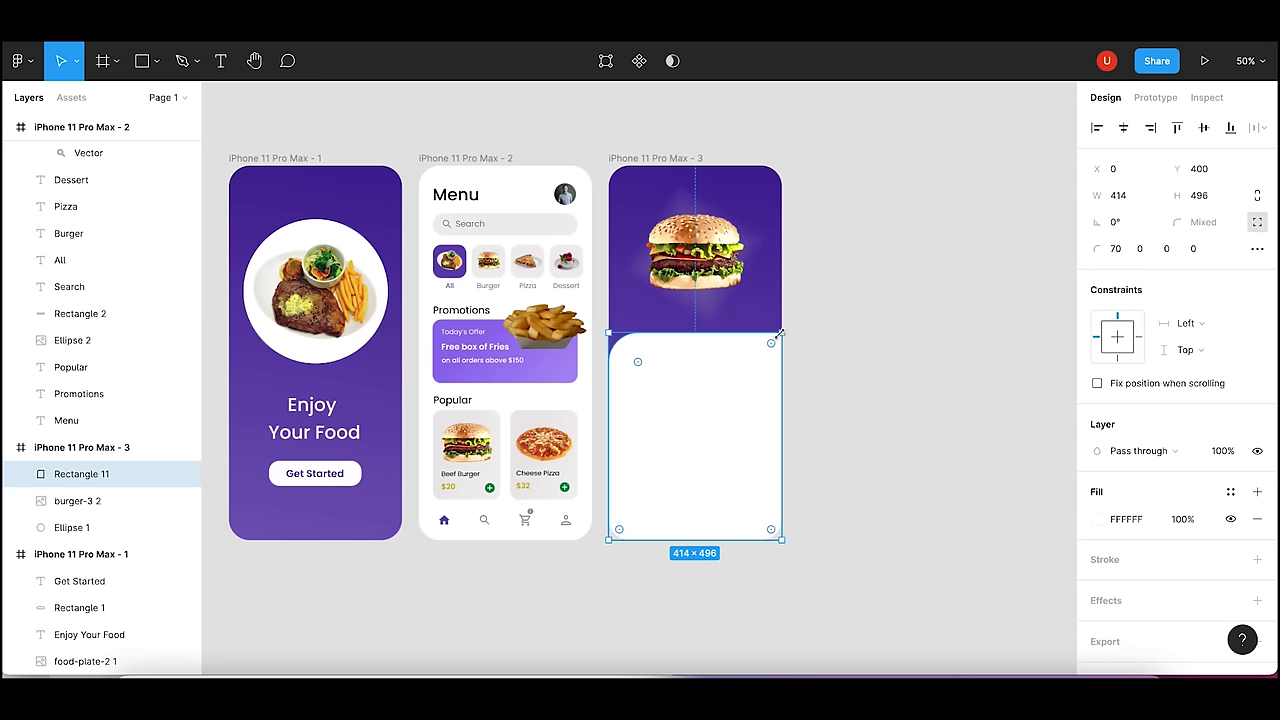
pyautogui.click(817, 345)
pyautogui.click(729, 368)
pyautogui.click(156, 62)
# - Draw a 104×52 rectangle in the card's top-left with corner radius 40
pyautogui.click(167, 103)
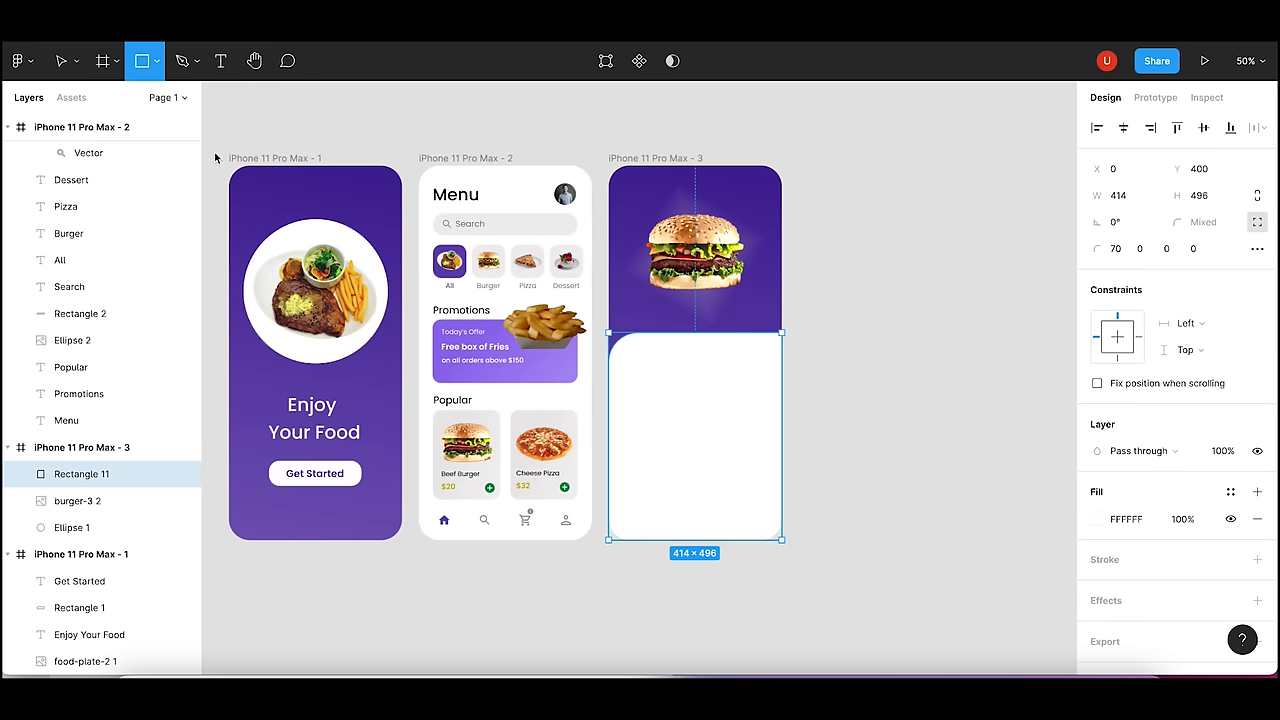
pyautogui.moveTo(623, 351); pyautogui.dragTo(667, 375)
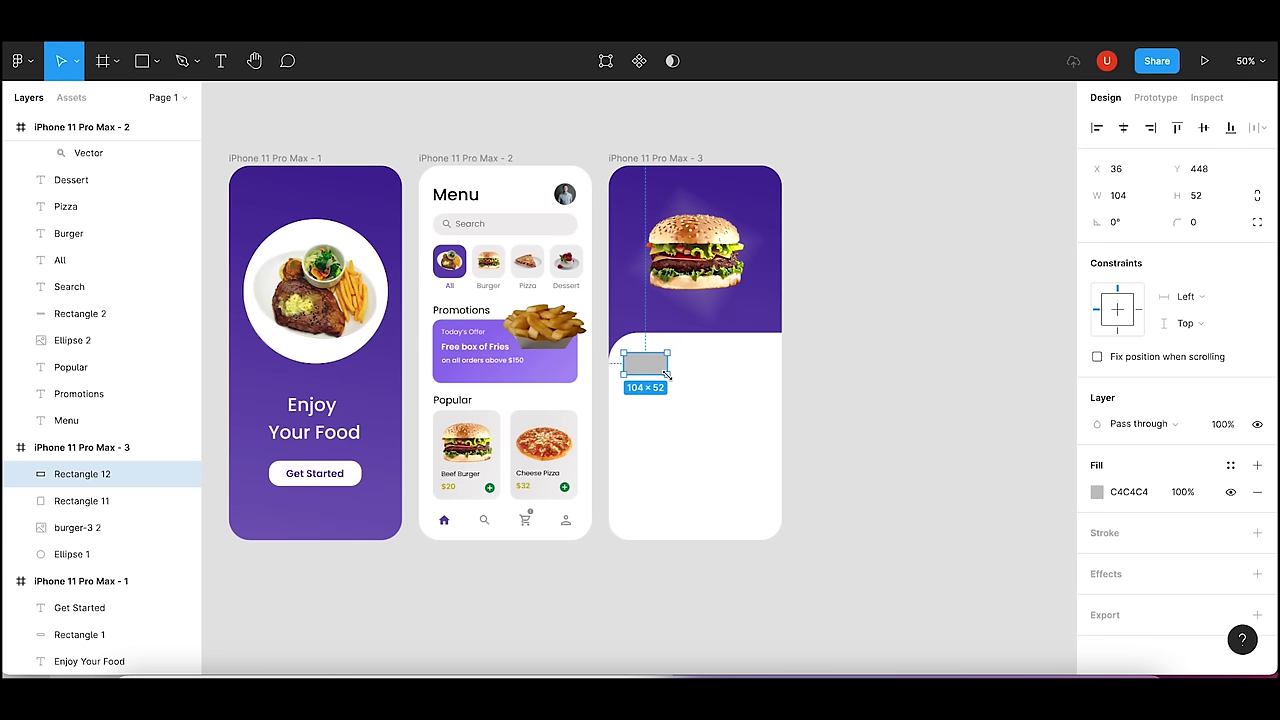
pyautogui.click(1200, 224)
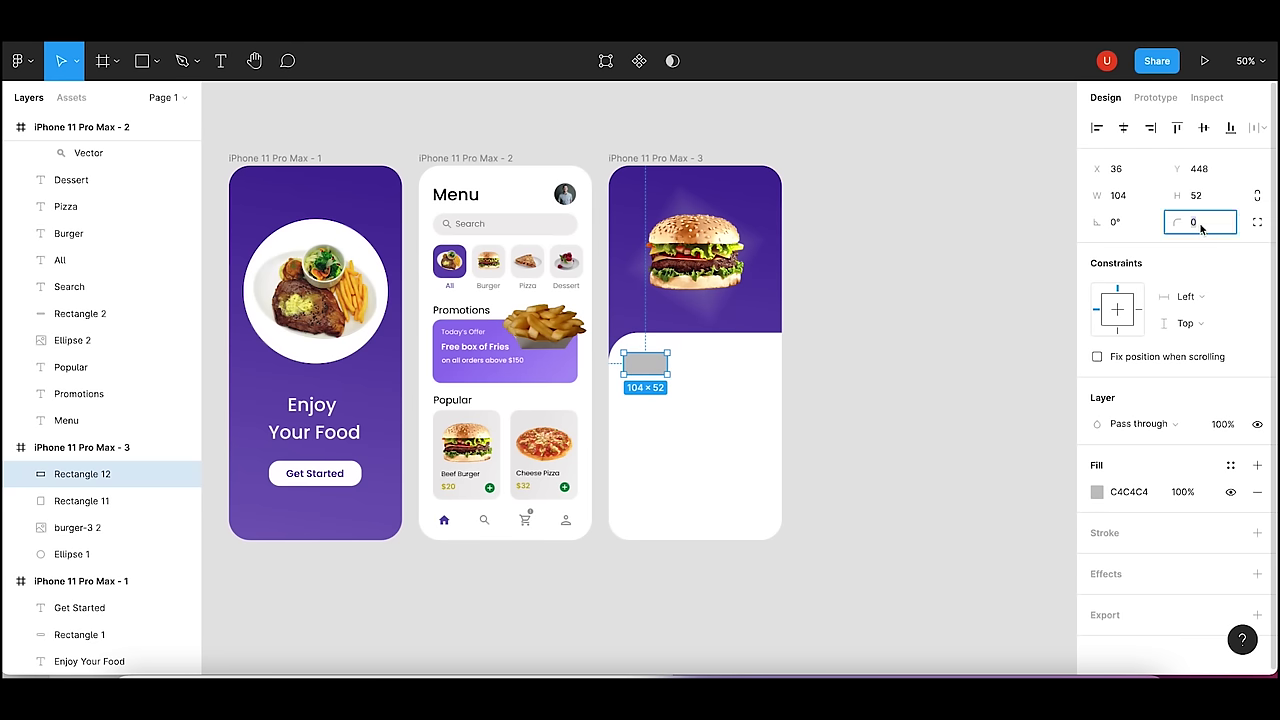
pyautogui.write('40')
pyautogui.press('Return')
pyautogui.click(1054, 254)
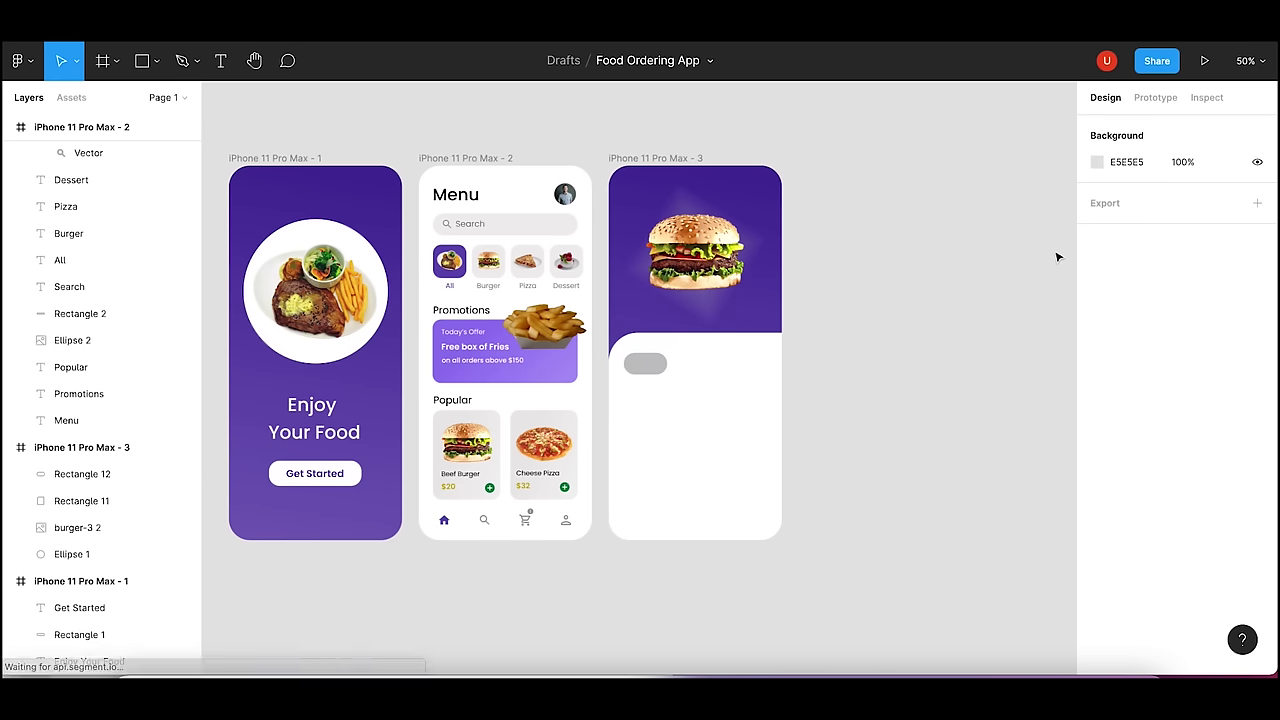
pyautogui.click(660, 372)
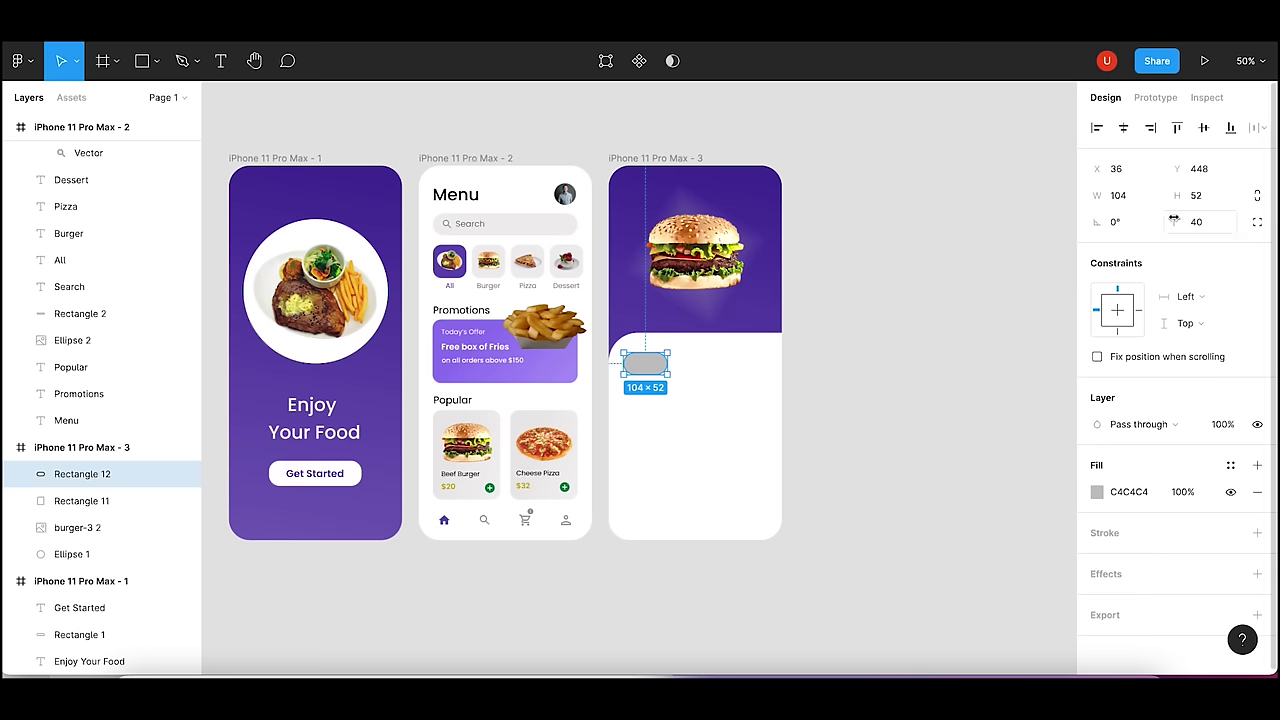
# - Fill the pill with purple sampled from the burger background and nudge it up
pyautogui.click(1098, 492)
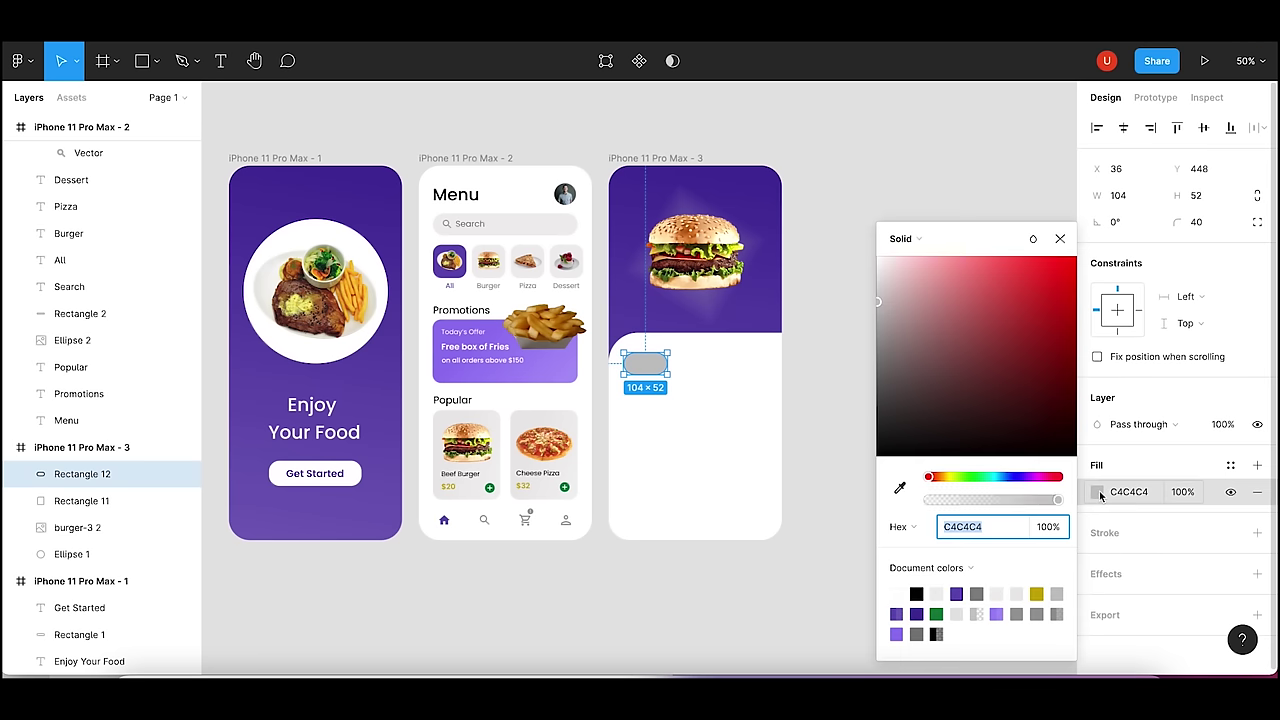
pyautogui.click(899, 487)
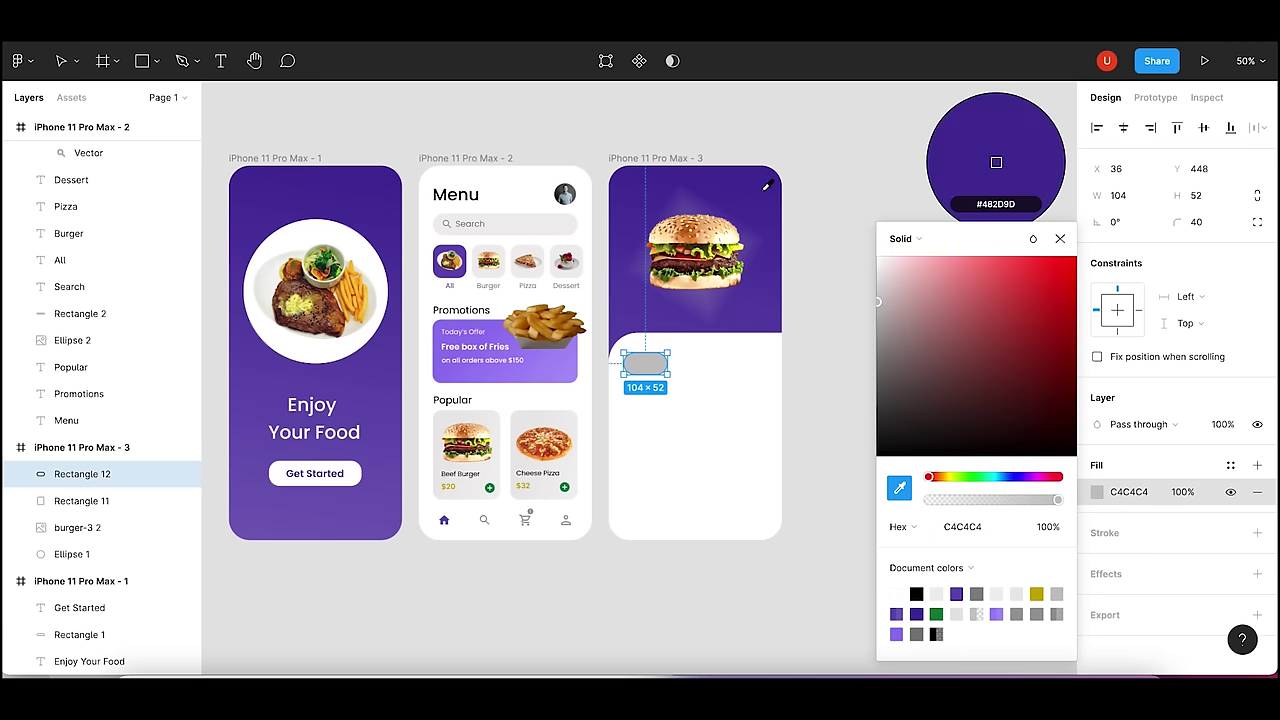
pyautogui.click(996, 162)
pyautogui.click(848, 266)
pyautogui.click(647, 369)
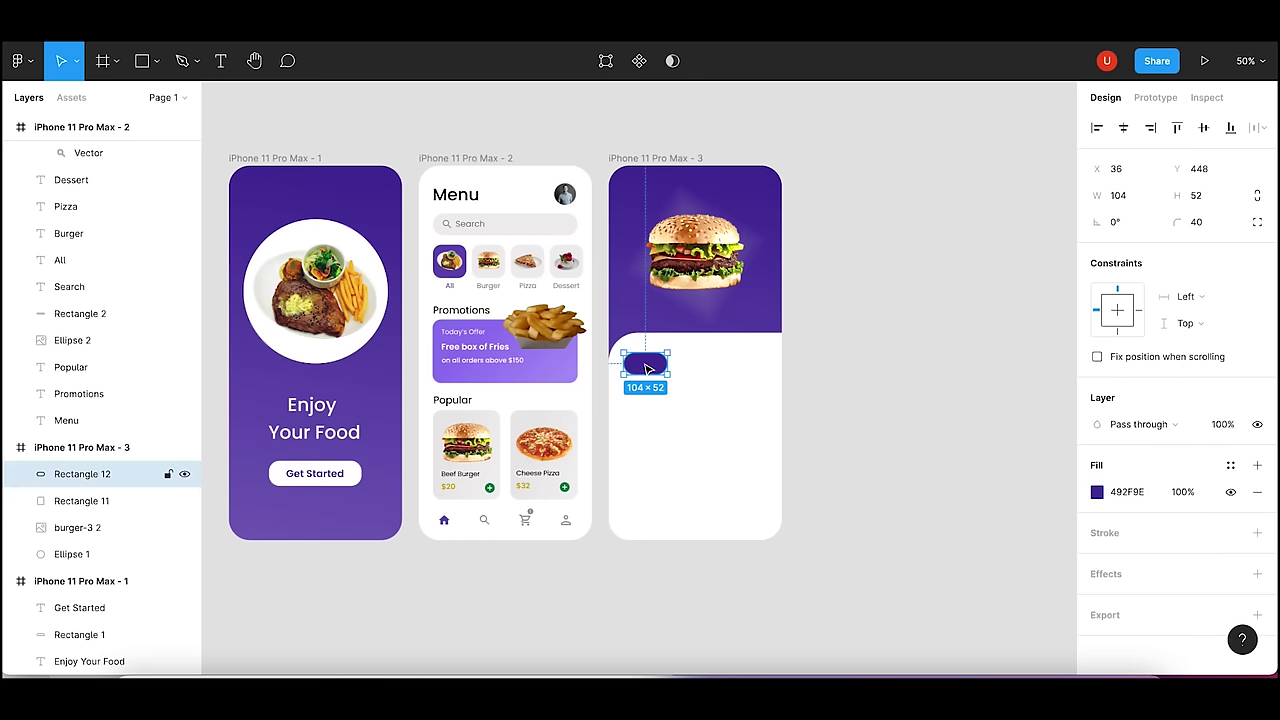
pyautogui.press('Up')
pyautogui.press('Up')
pyautogui.press('Up')
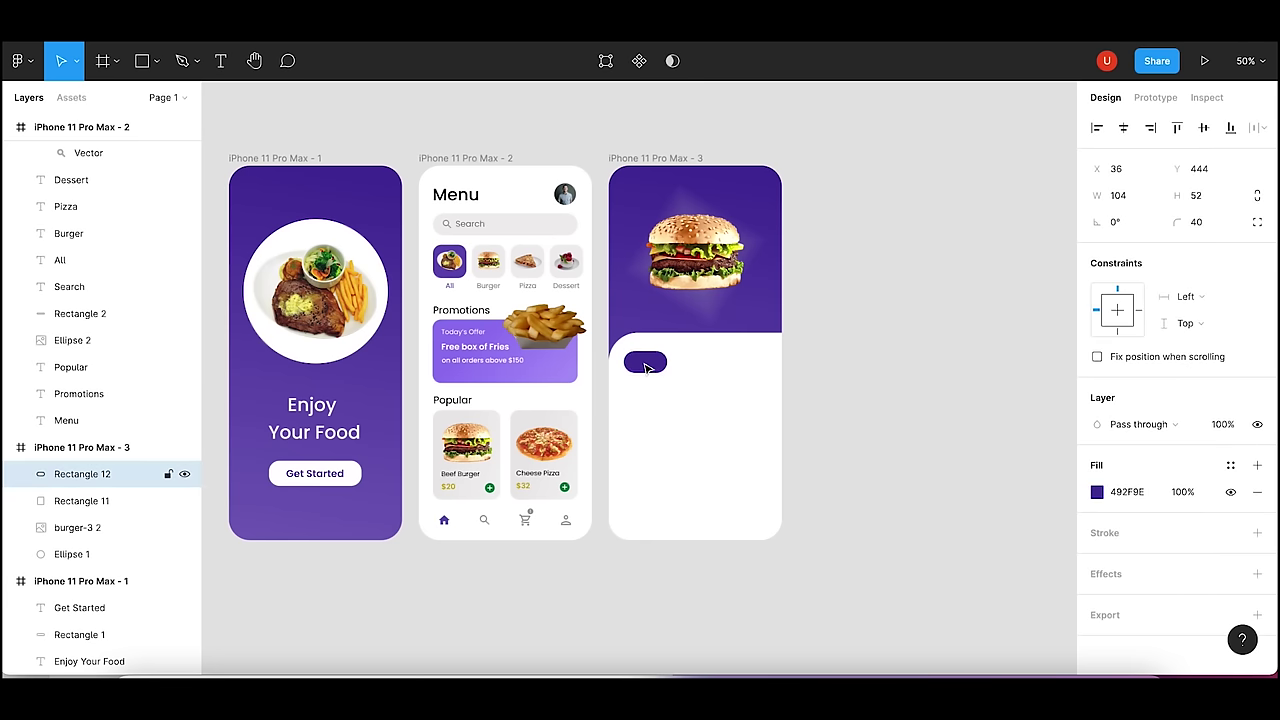
# - Change the pill's fill to the lighter purple 644AB5
pyautogui.click(1097, 492)
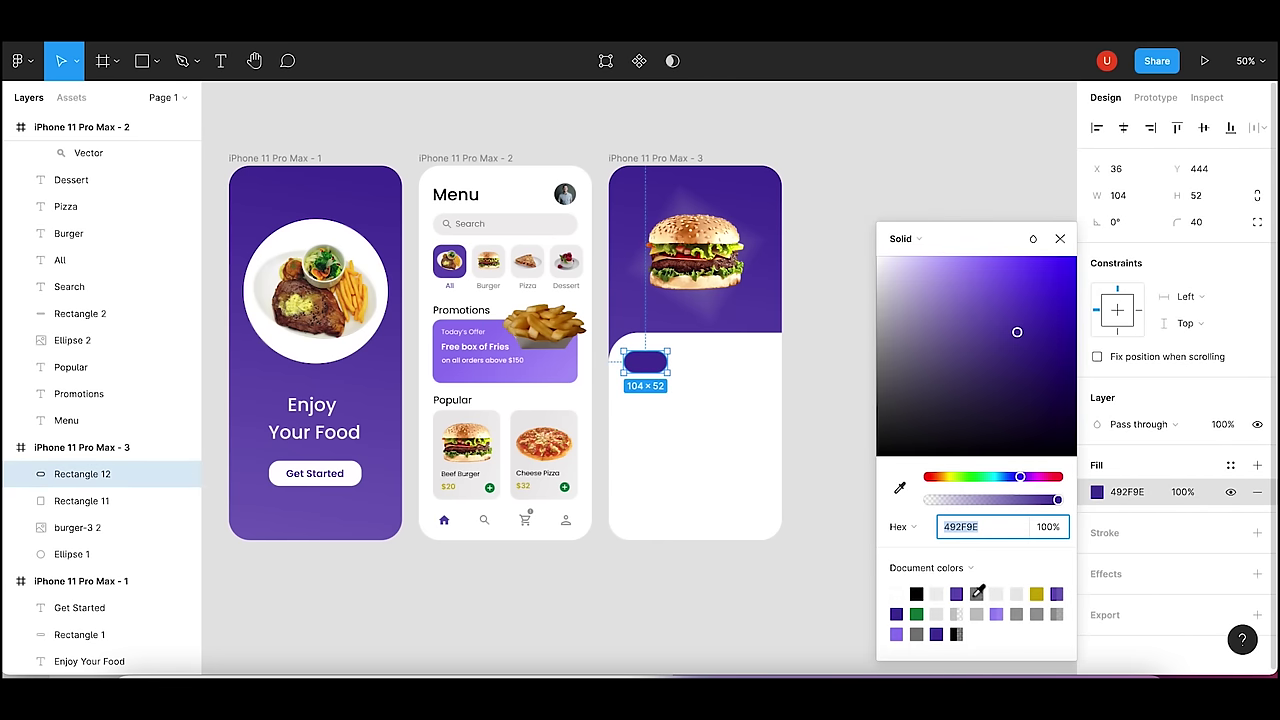
pyautogui.click(958, 593)
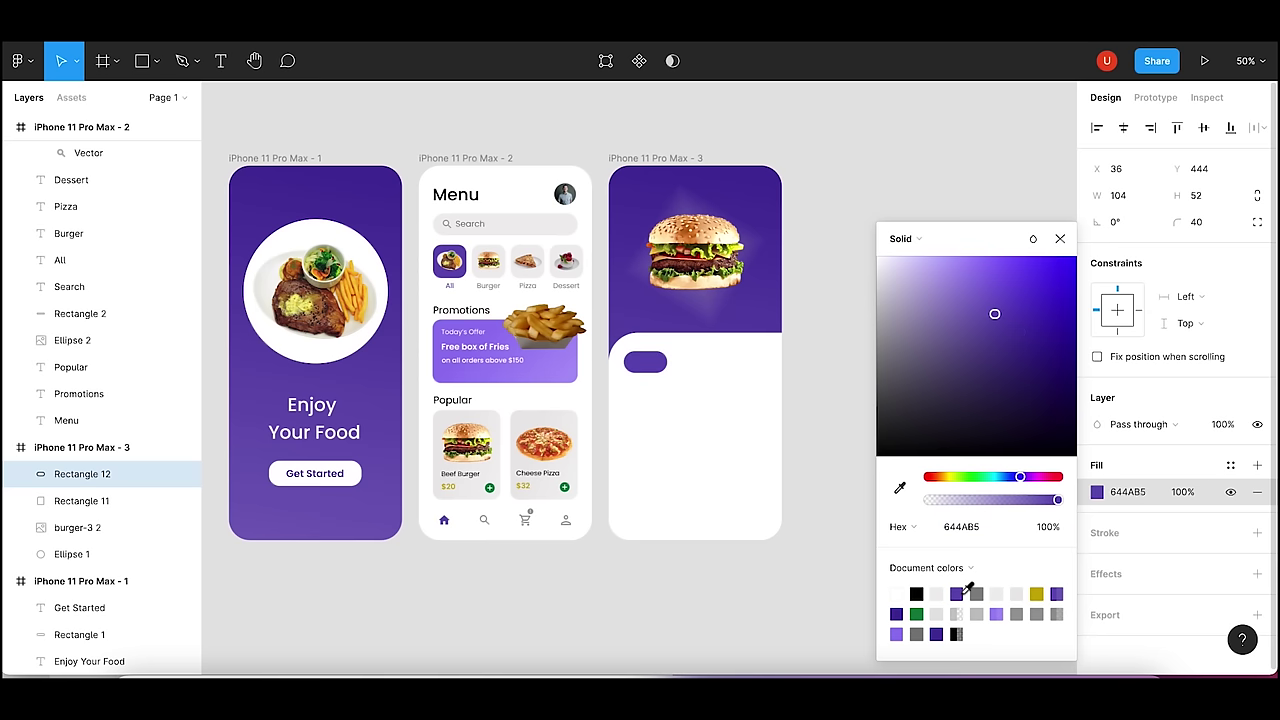
pyautogui.click(1062, 240)
pyautogui.click(969, 289)
pyautogui.click(660, 368)
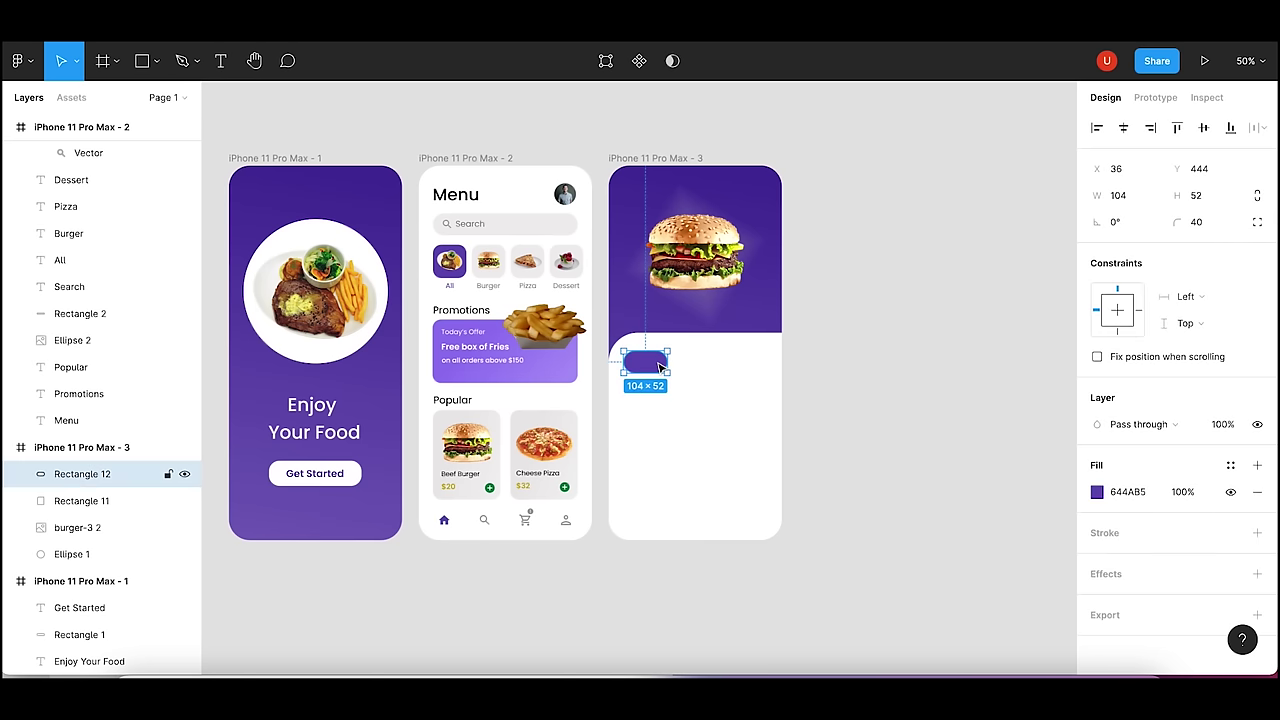
# - Add a 4.8 rating text inside the pill and nudge it down slightly
pyautogui.click(218, 63)
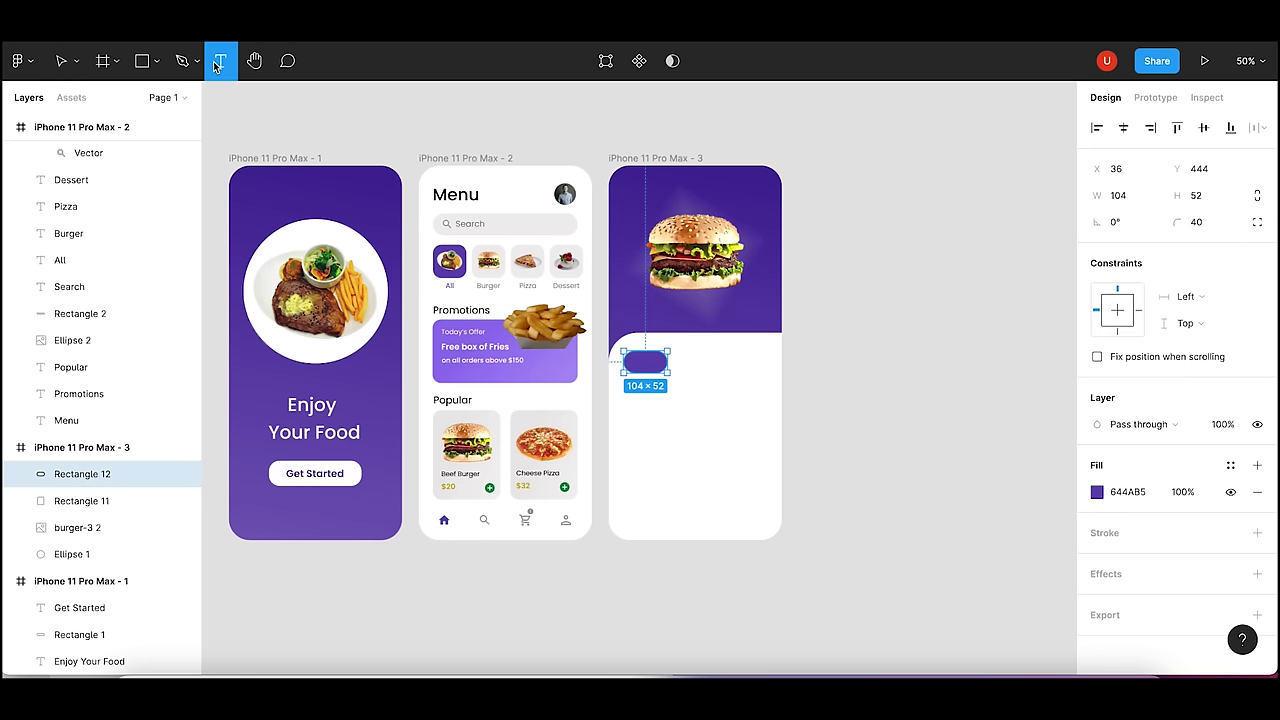
pyautogui.click(637, 358)
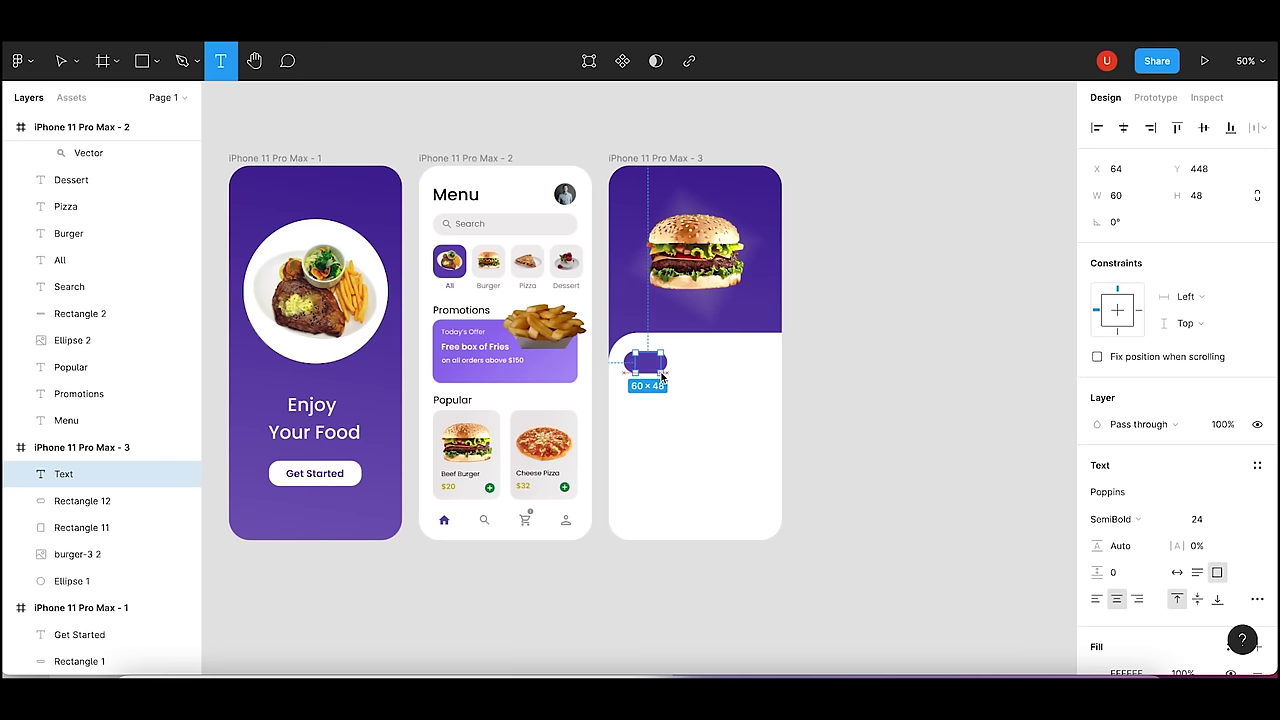
pyautogui.write('4.8')
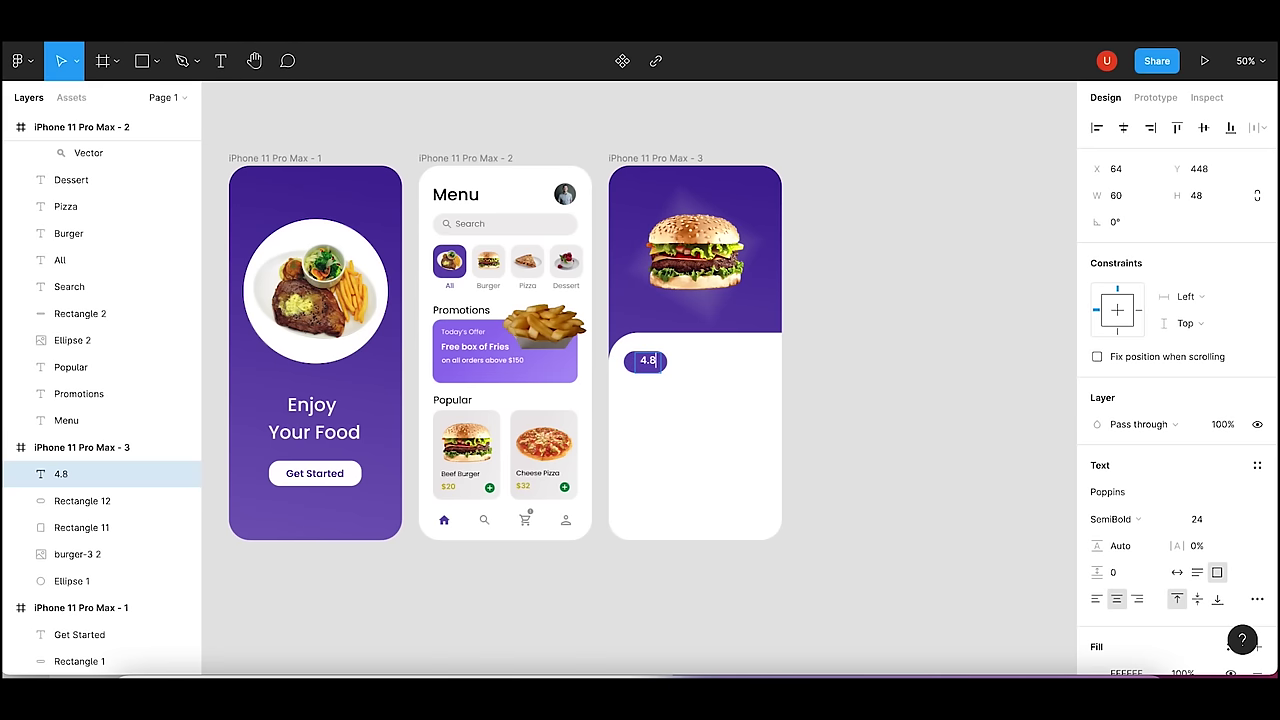
pyautogui.press('Escape')
pyautogui.click(763, 371)
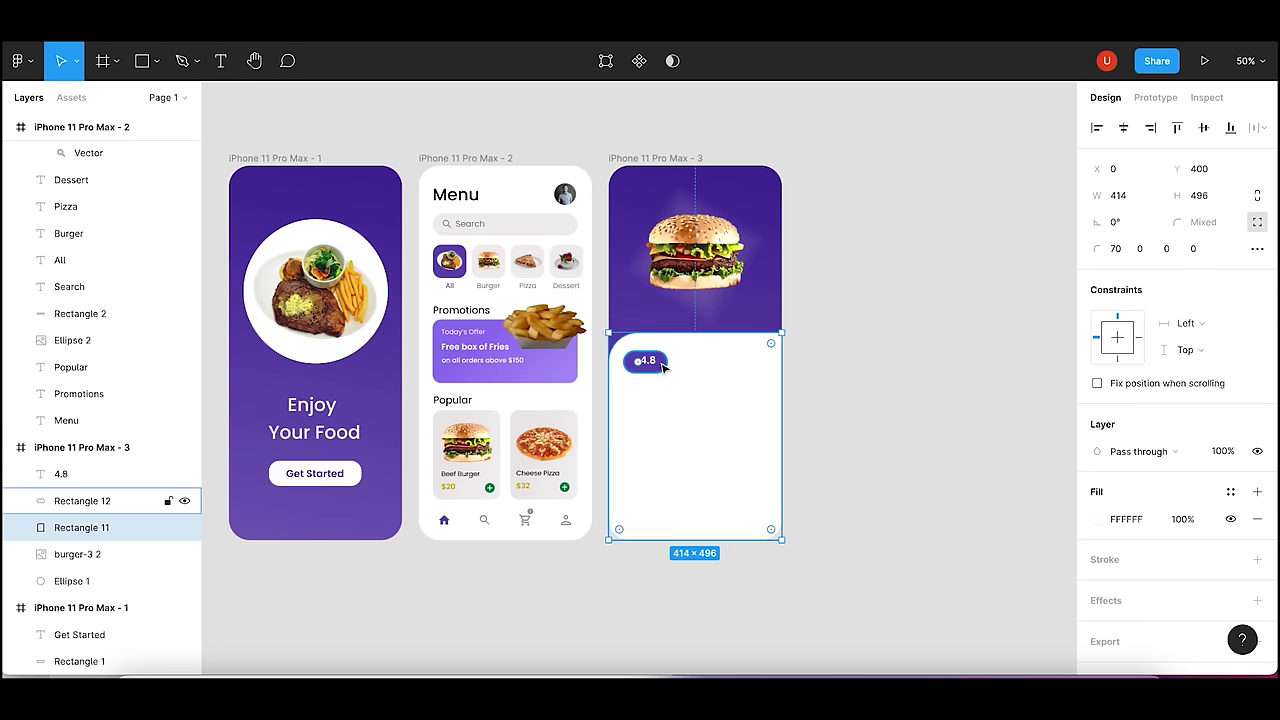
pyautogui.click(645, 360)
pyautogui.press('Down')
pyautogui.press('Down')
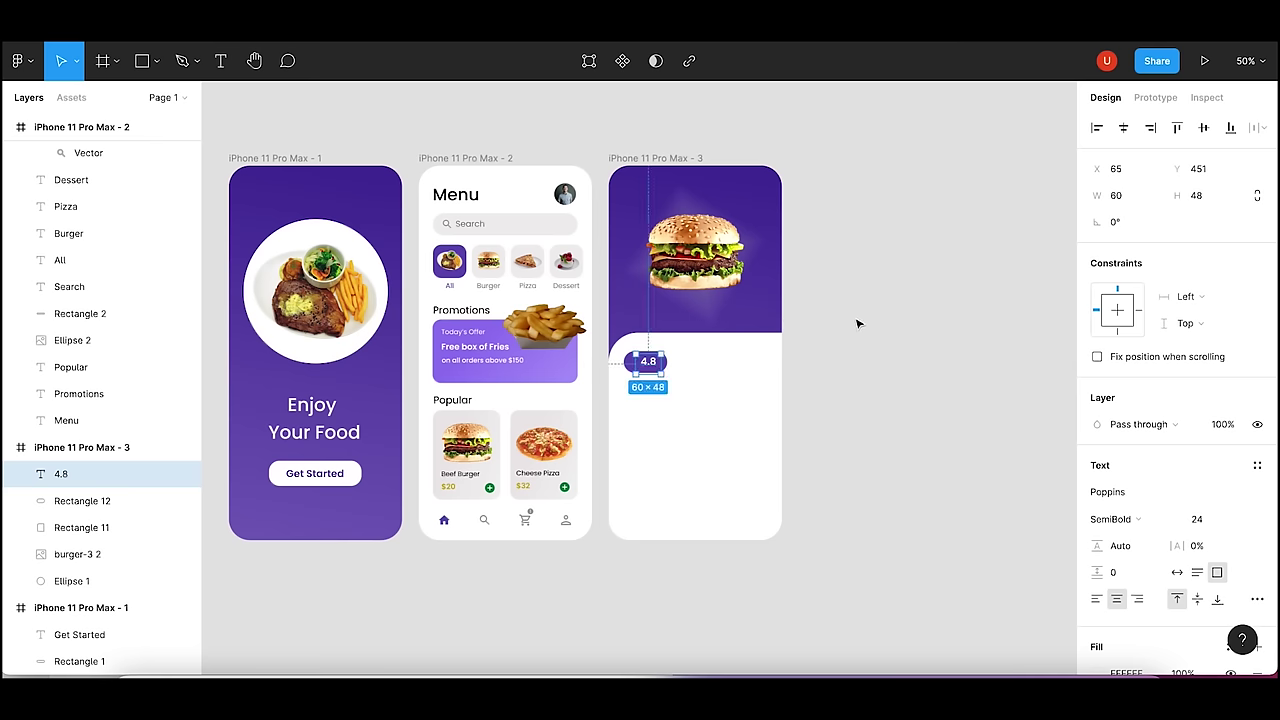
pyautogui.press('Escape')
pyautogui.click(31, 67)
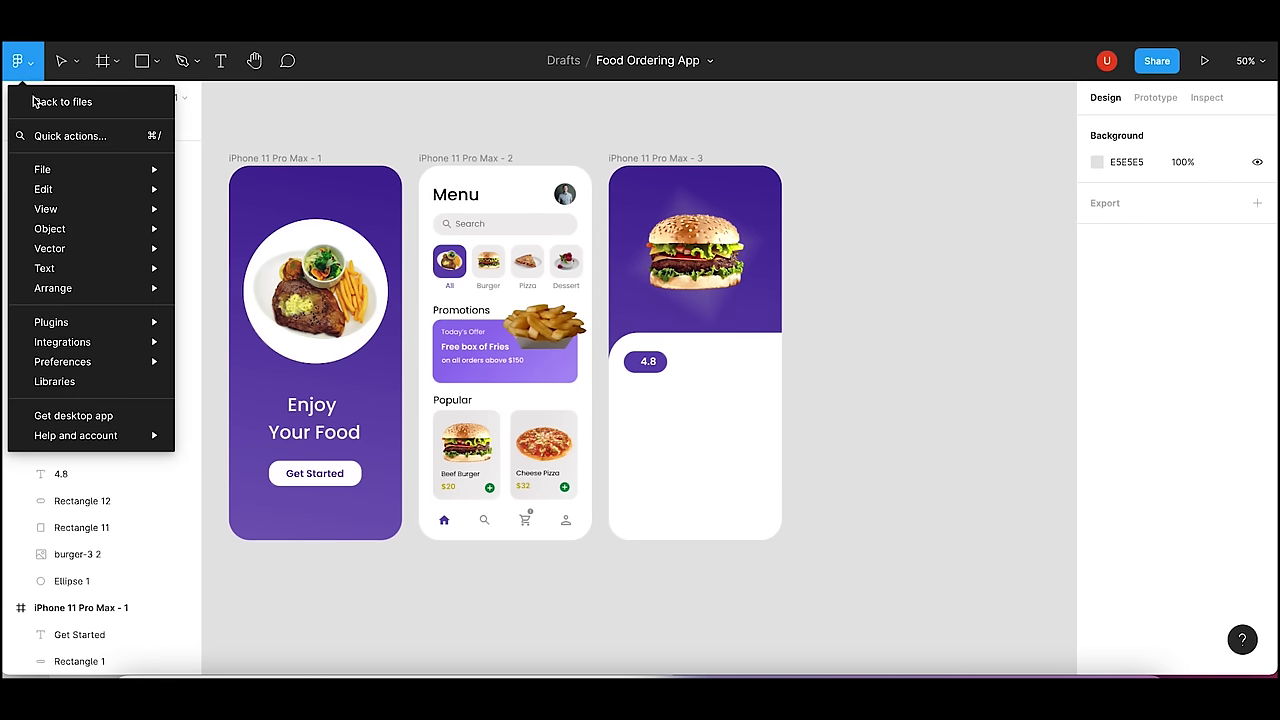
pyautogui.moveTo(51, 322)
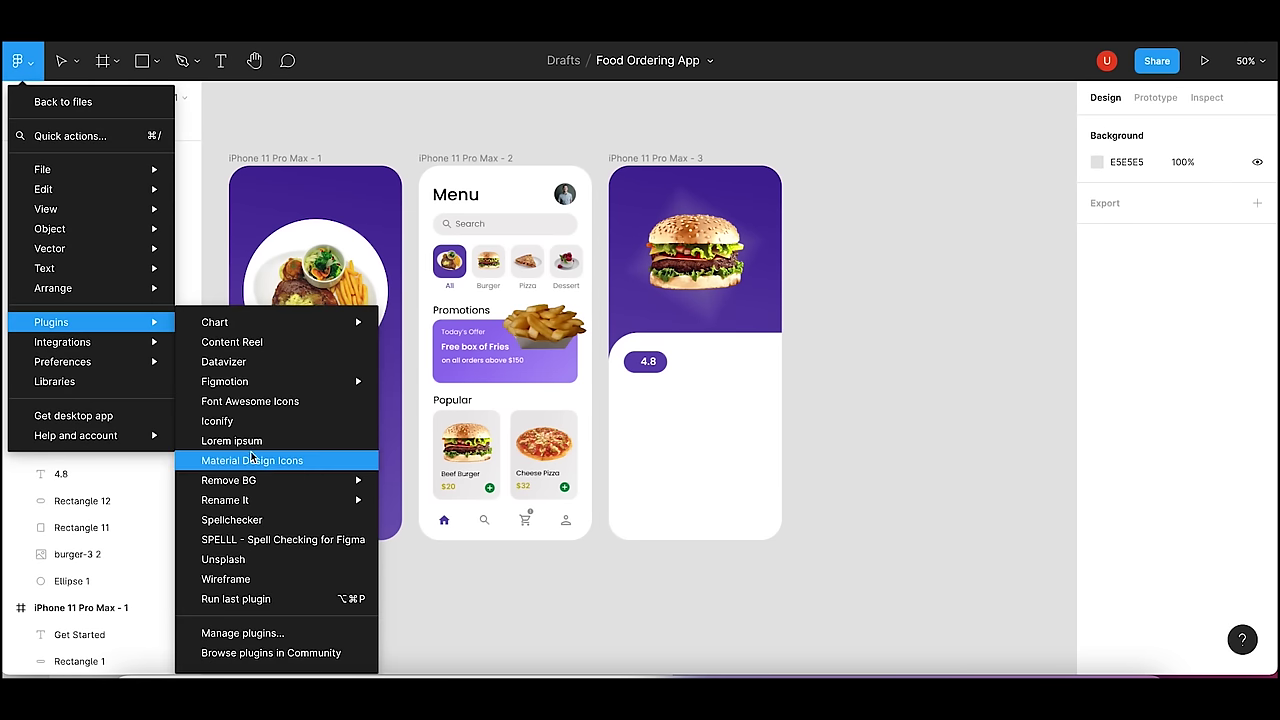
# - Insert a filled 'star' icon from Material Design Icons into the 4.8 pill
pyautogui.click(253, 461)
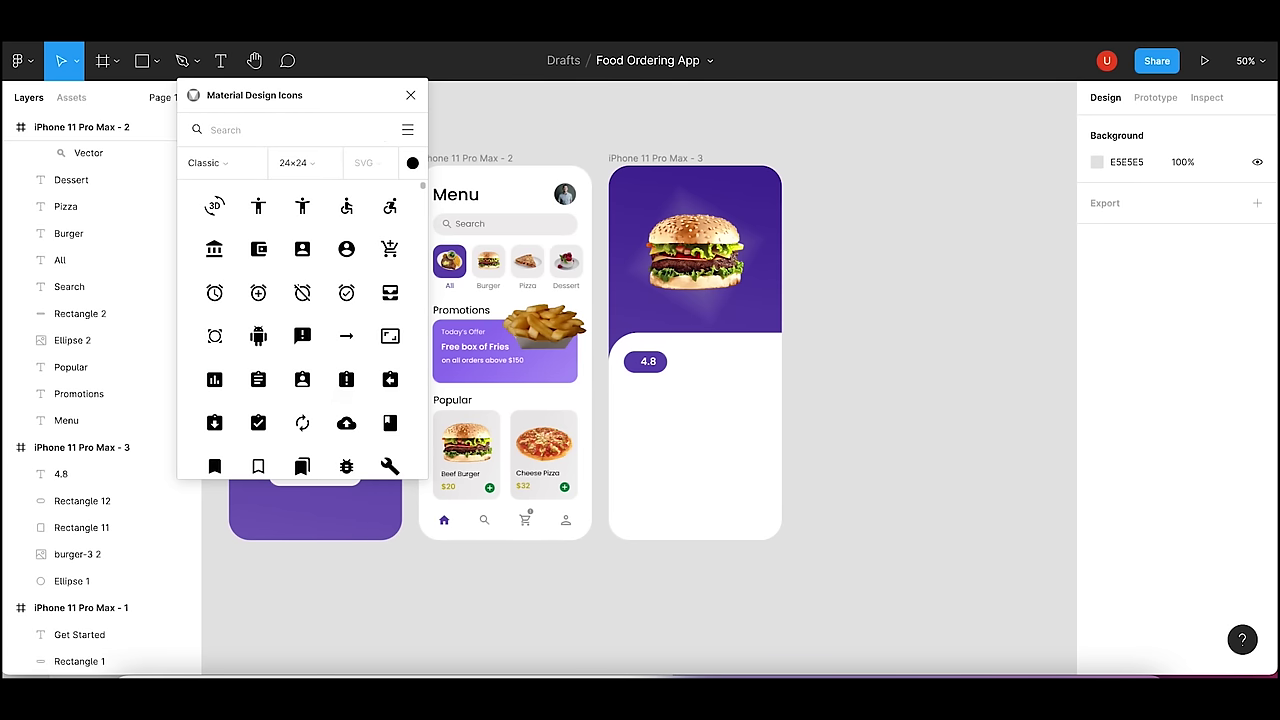
pyautogui.write('star')
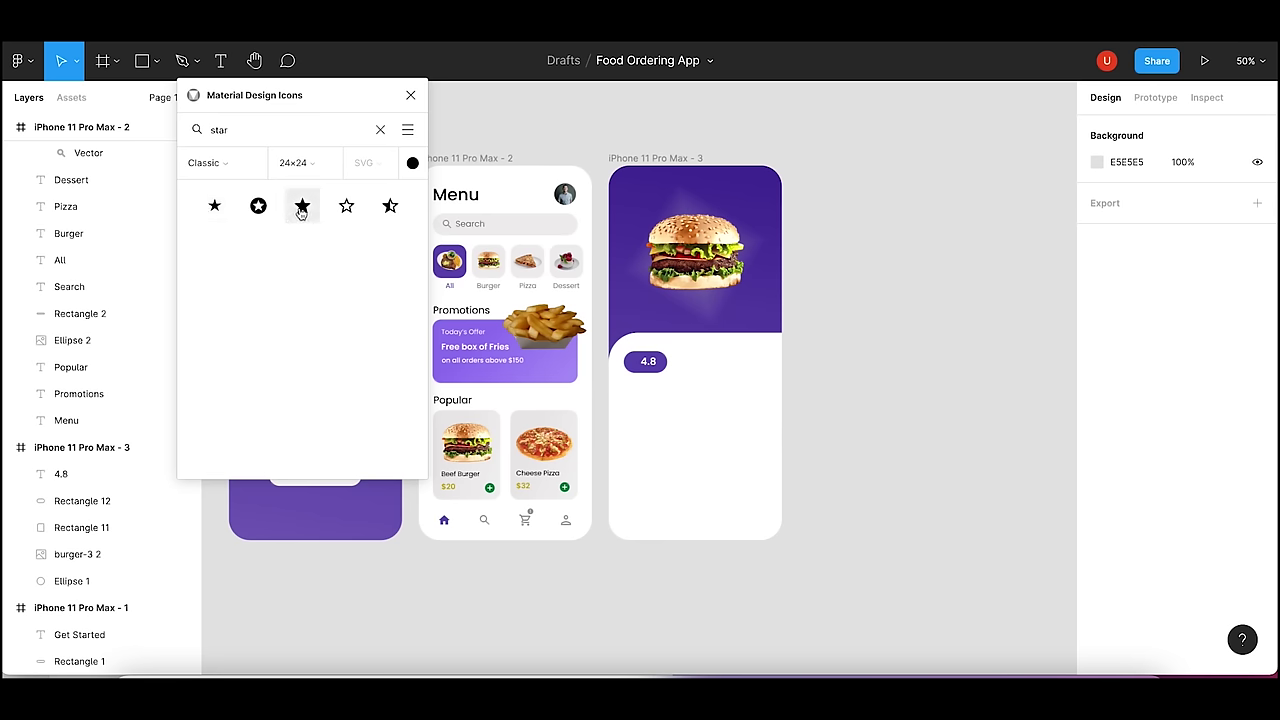
pyautogui.click(630, 365)
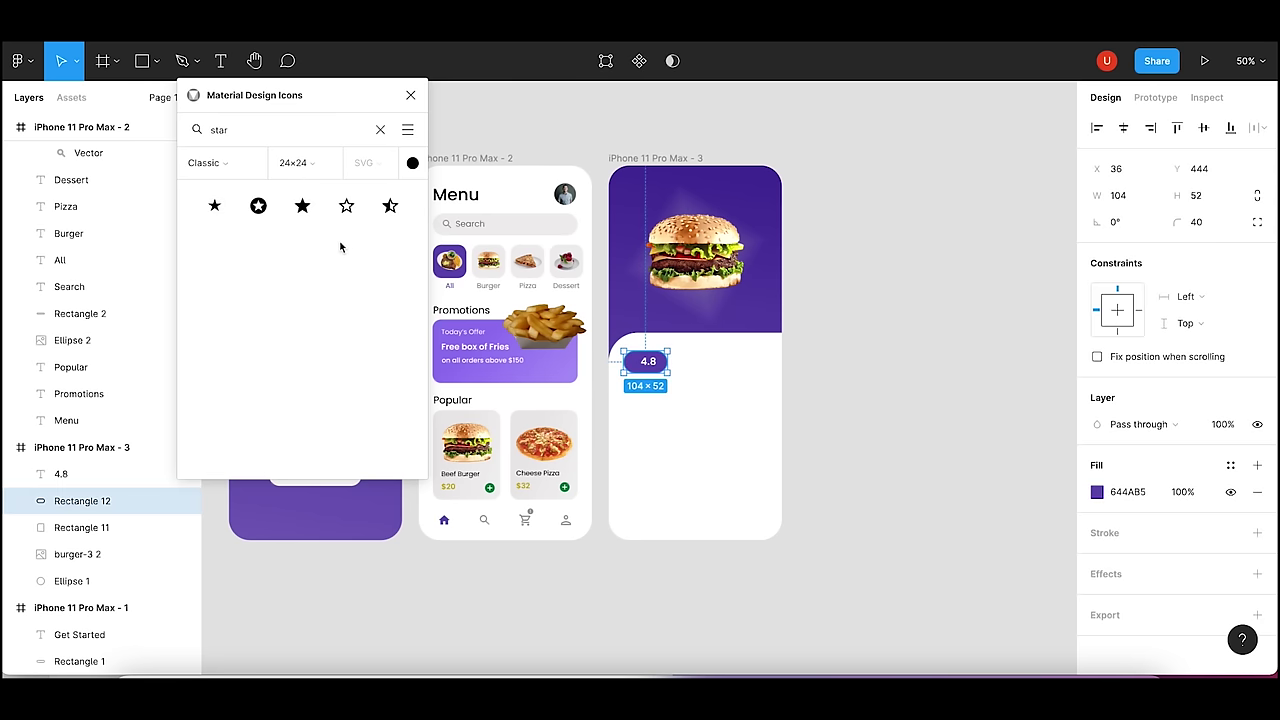
pyautogui.click(302, 206)
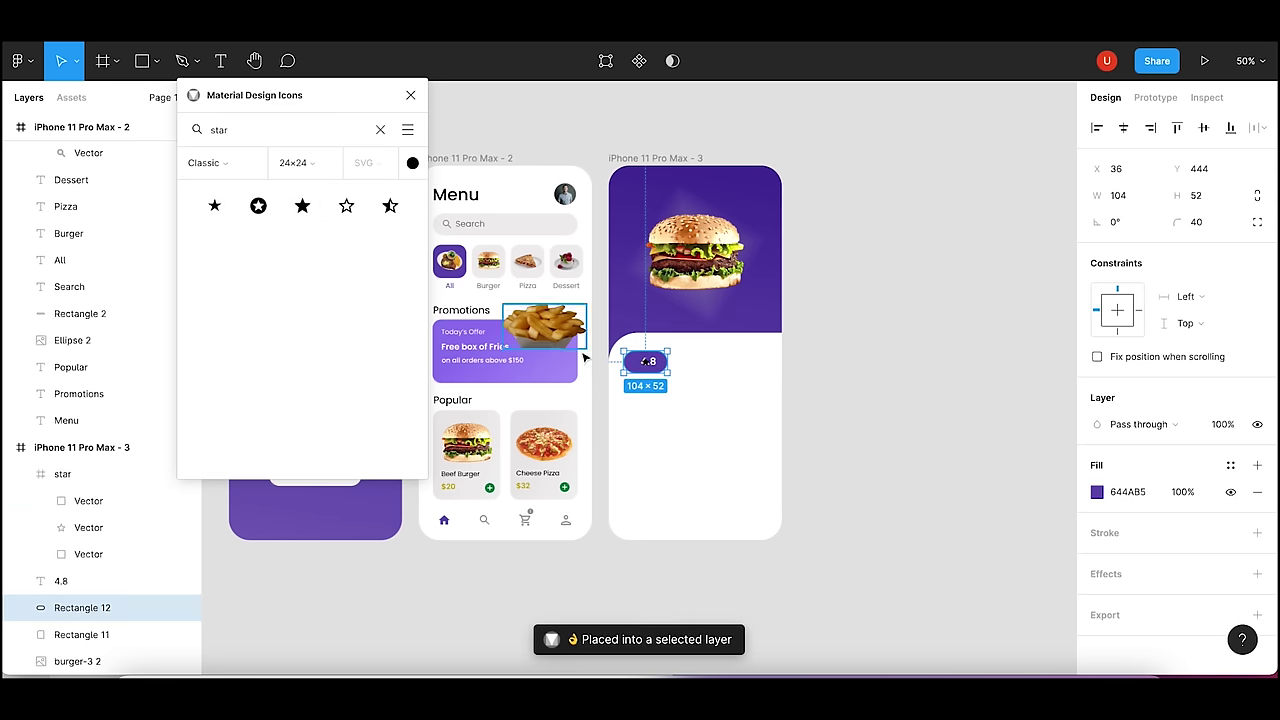
pyautogui.click(810, 373)
pyautogui.hotkey('shift', '0')
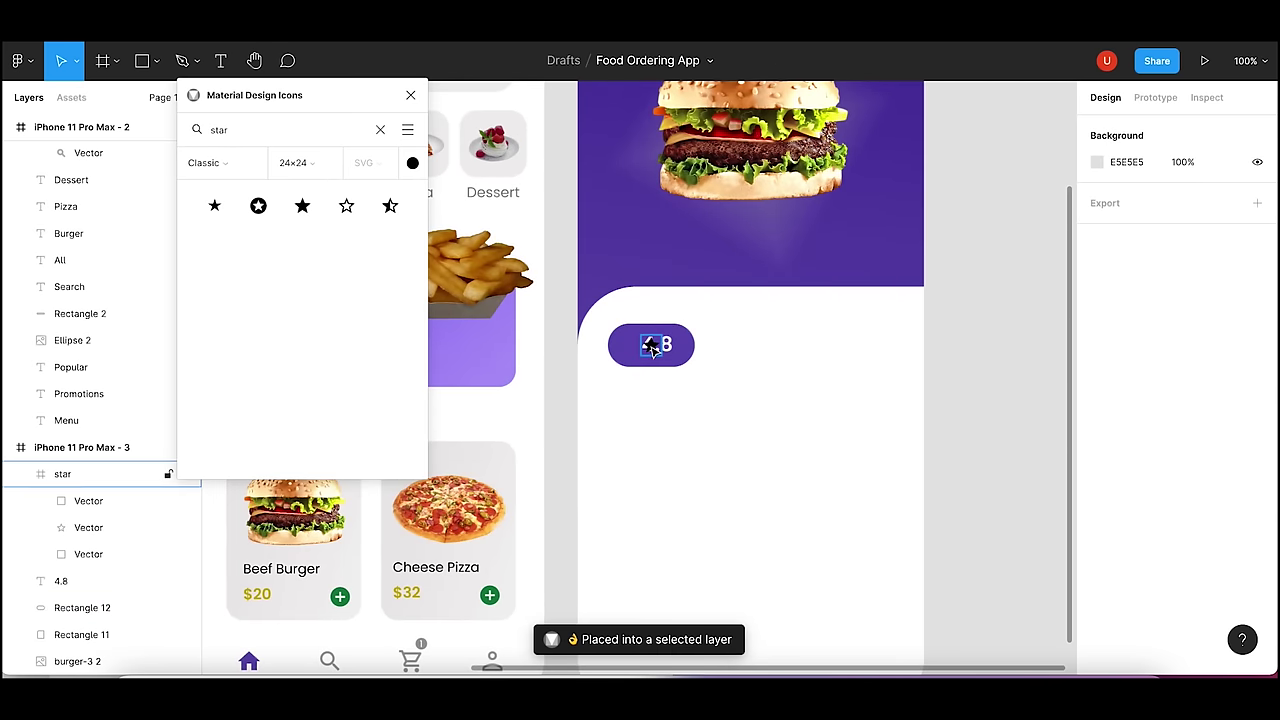
pyautogui.click(651, 346)
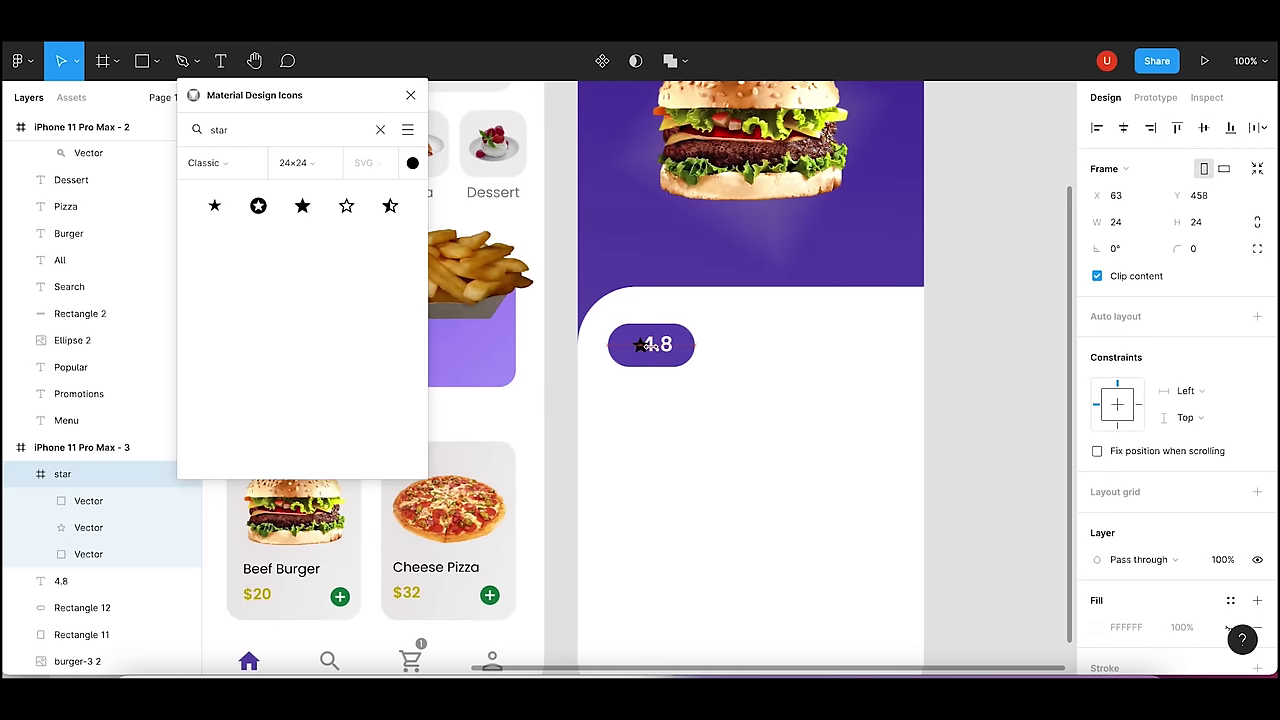
# - Shift the star left of 4.8 and colour it golden yellow E0BD07
pyautogui.moveTo(651, 346); pyautogui.dragTo(646, 346)
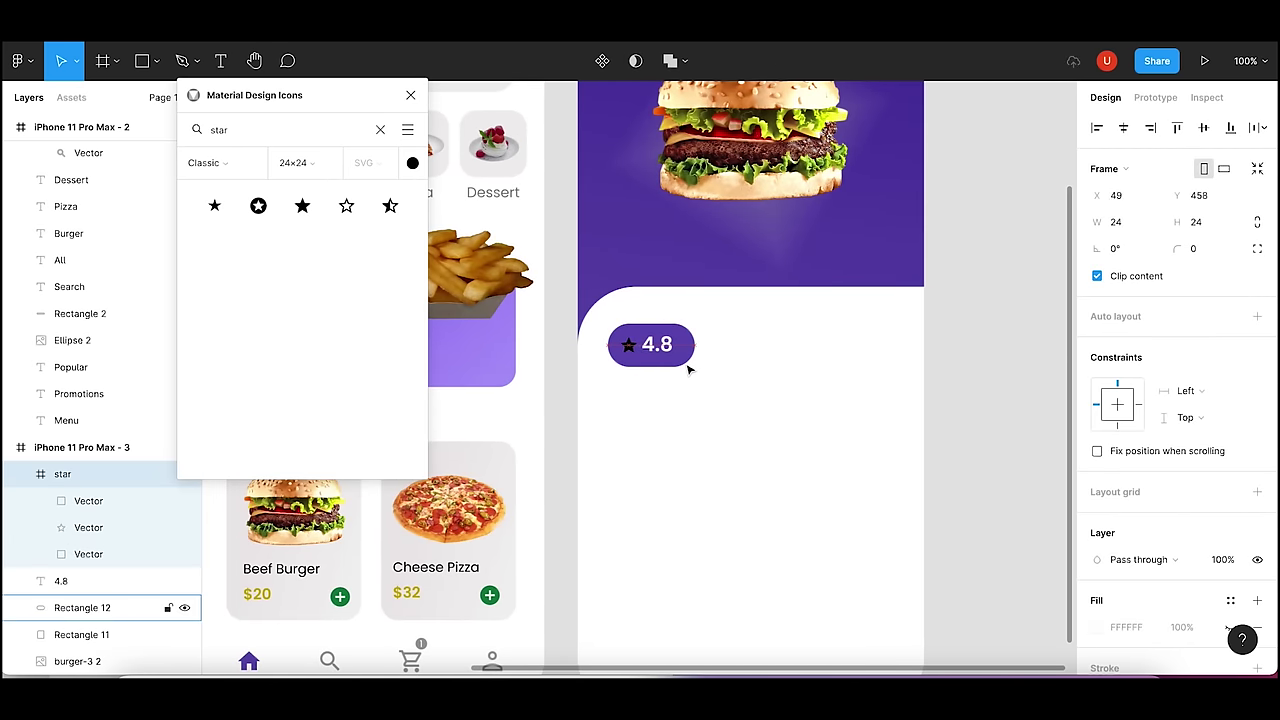
pyautogui.scroll(-3, 1270, 540)
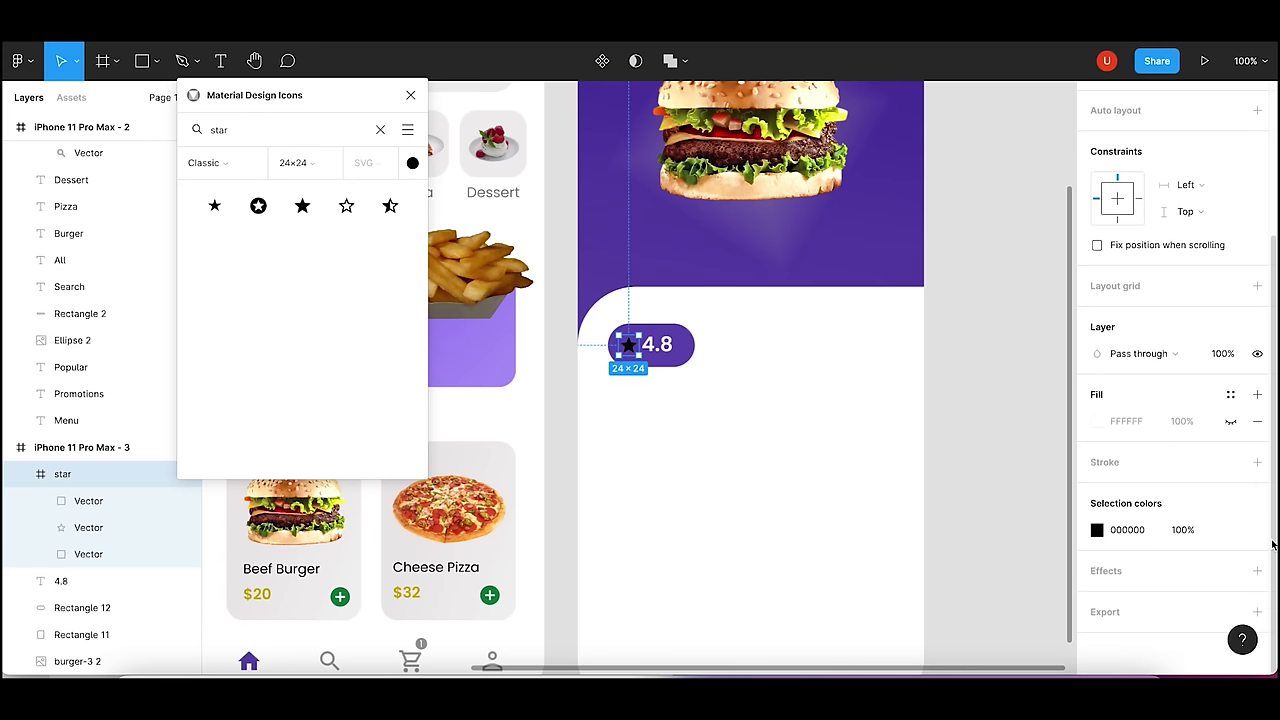
pyautogui.click(1097, 531)
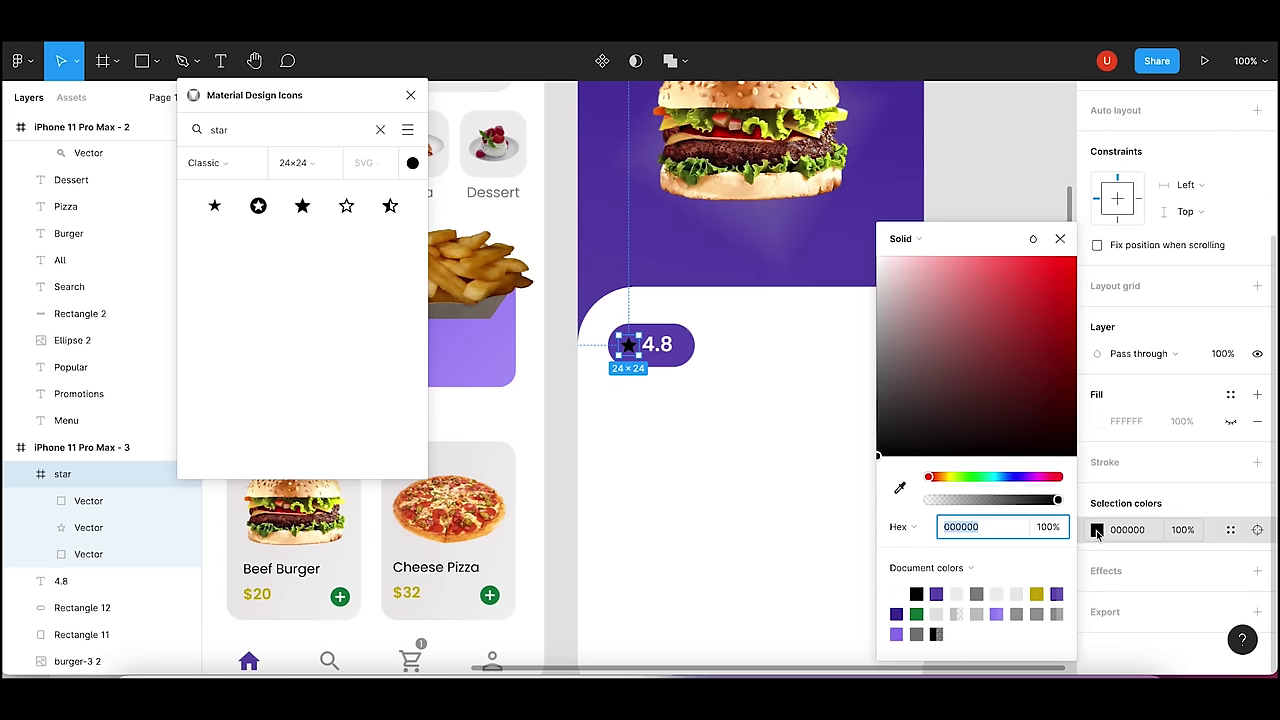
pyautogui.click(1040, 595)
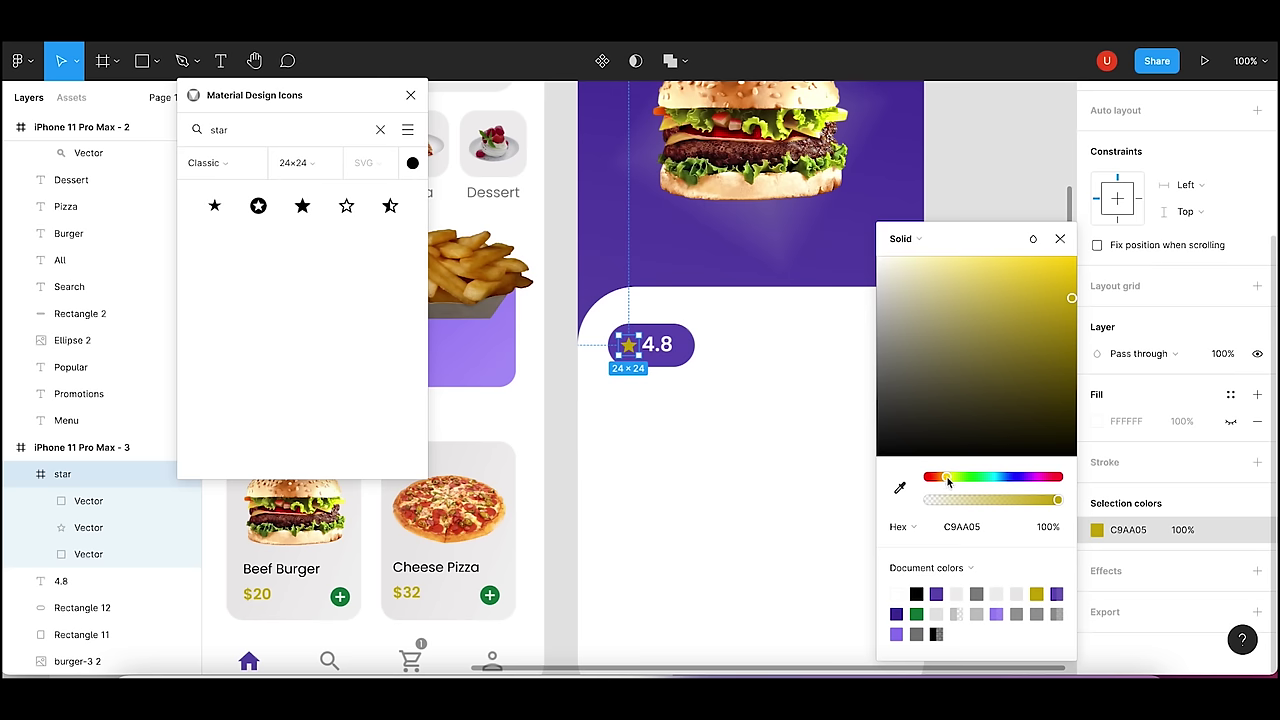
pyautogui.moveTo(948, 482); pyautogui.dragTo(951, 482)
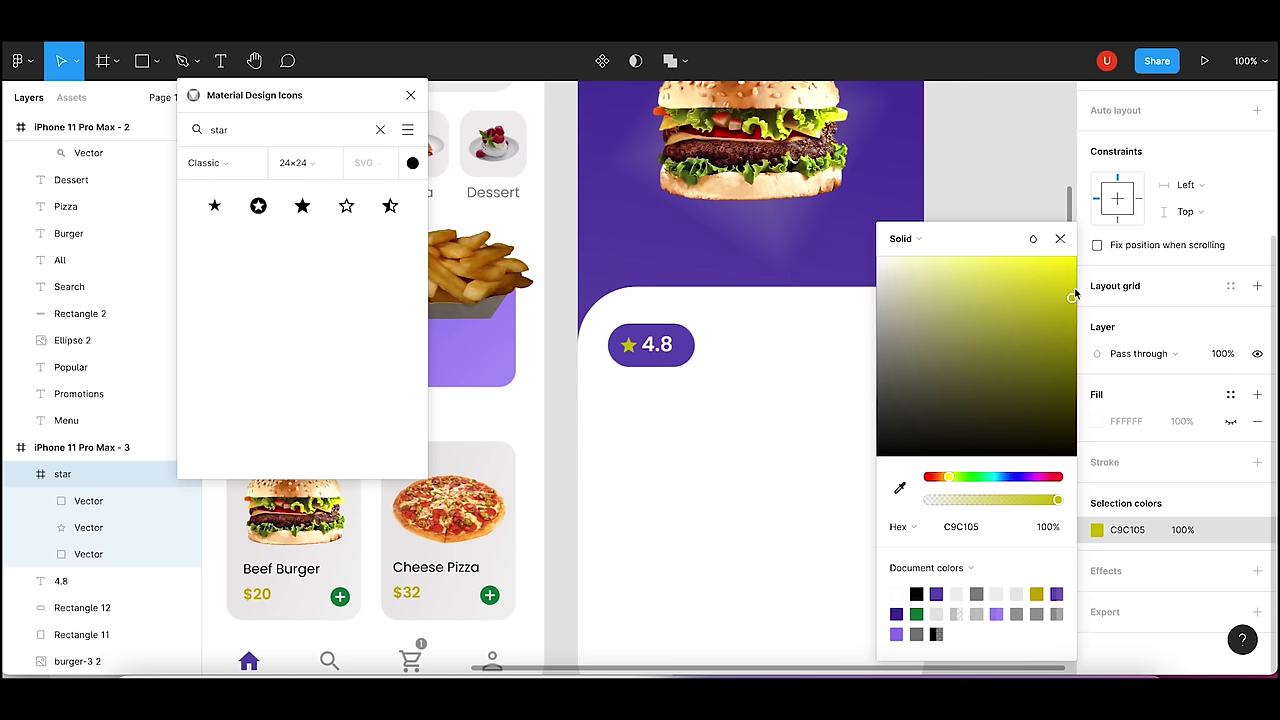
pyautogui.moveTo(950, 479); pyautogui.dragTo(948, 479)
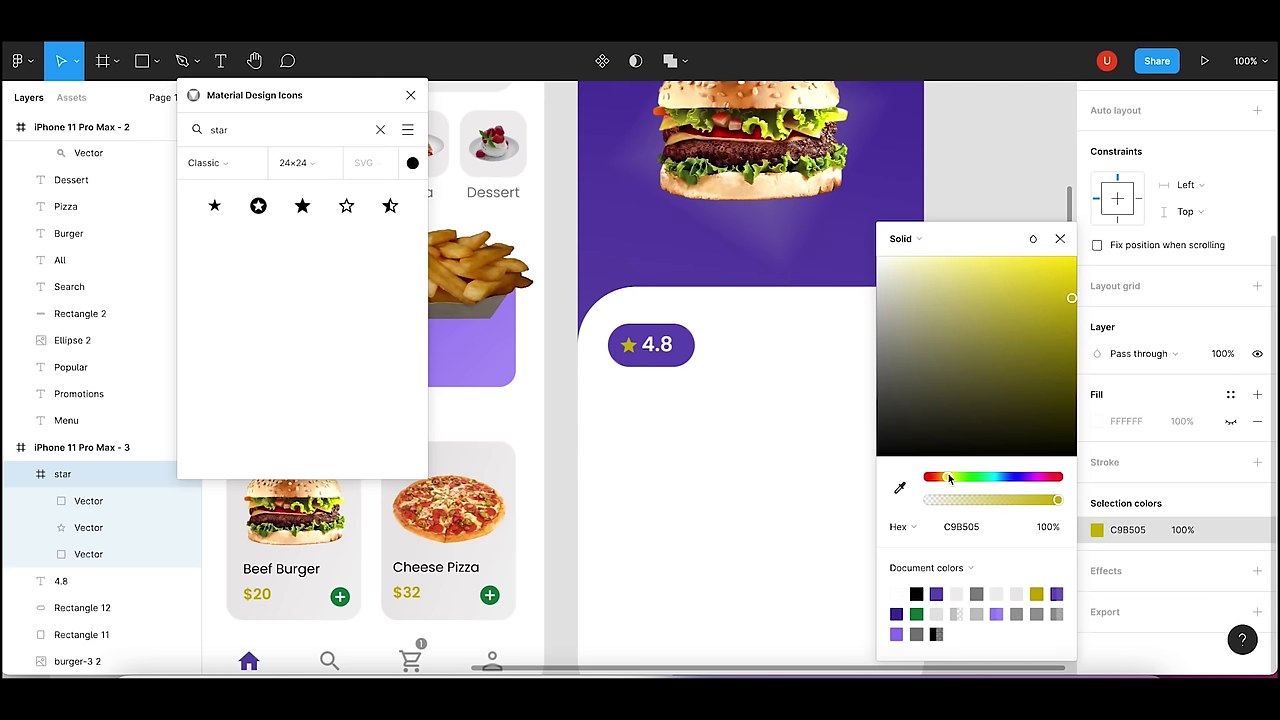
pyautogui.moveTo(1071, 298)
pyautogui.mouseDown()
pyautogui.moveTo(1050, 262)
pyautogui.moveTo(1049, 286)
pyautogui.mouseUp()
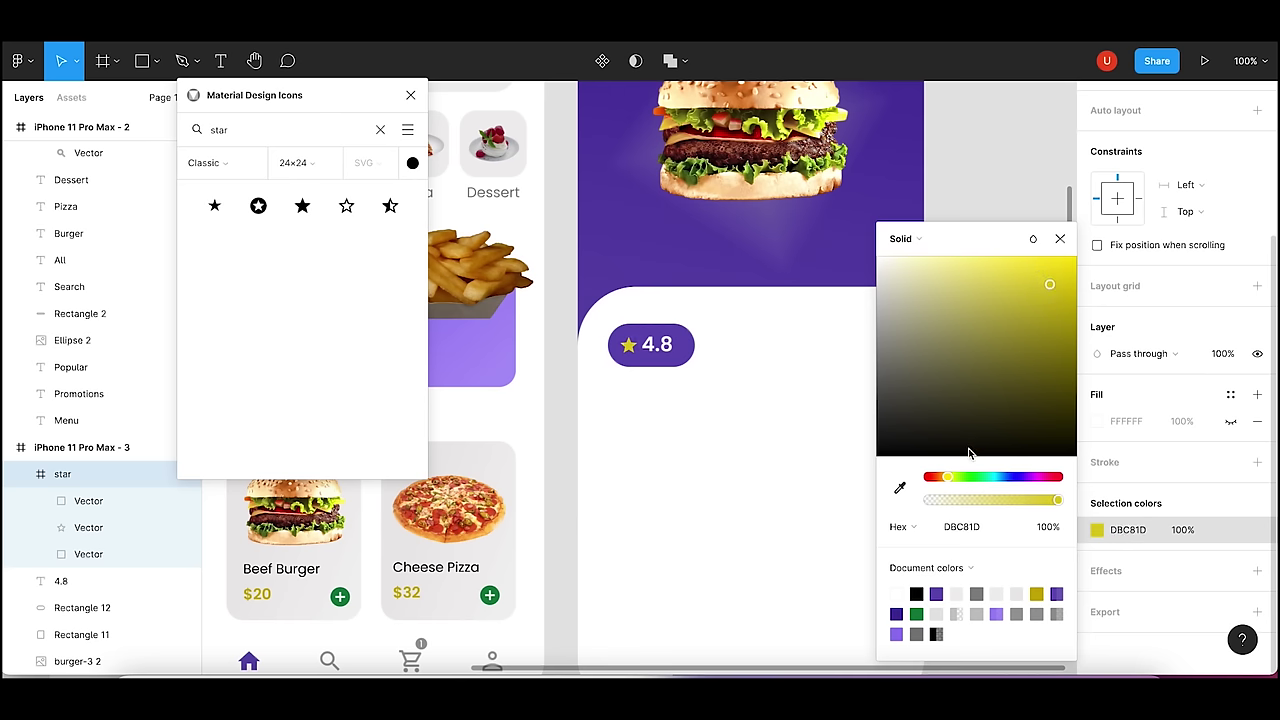
pyautogui.moveTo(948, 479); pyautogui.dragTo(948, 483)
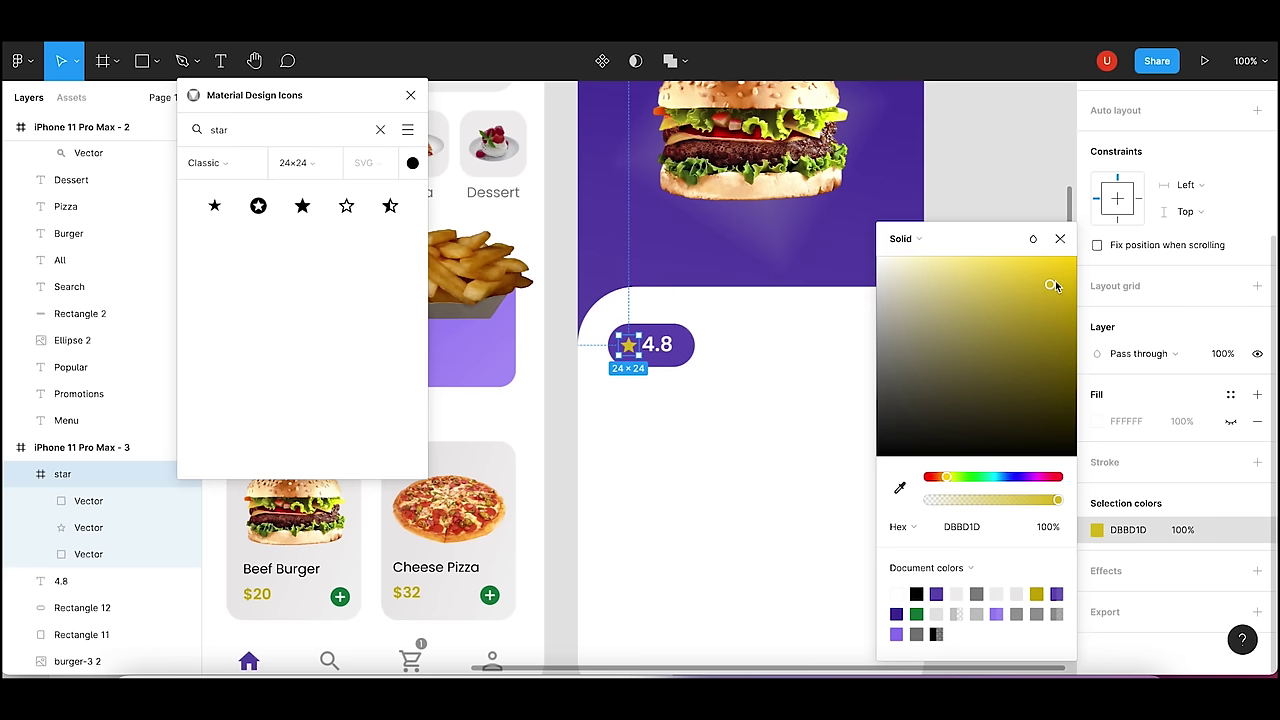
pyautogui.moveTo(1055, 284)
pyautogui.mouseDown()
pyautogui.moveTo(1019, 266)
pyautogui.moveTo(1072, 289)
pyautogui.mouseUp()
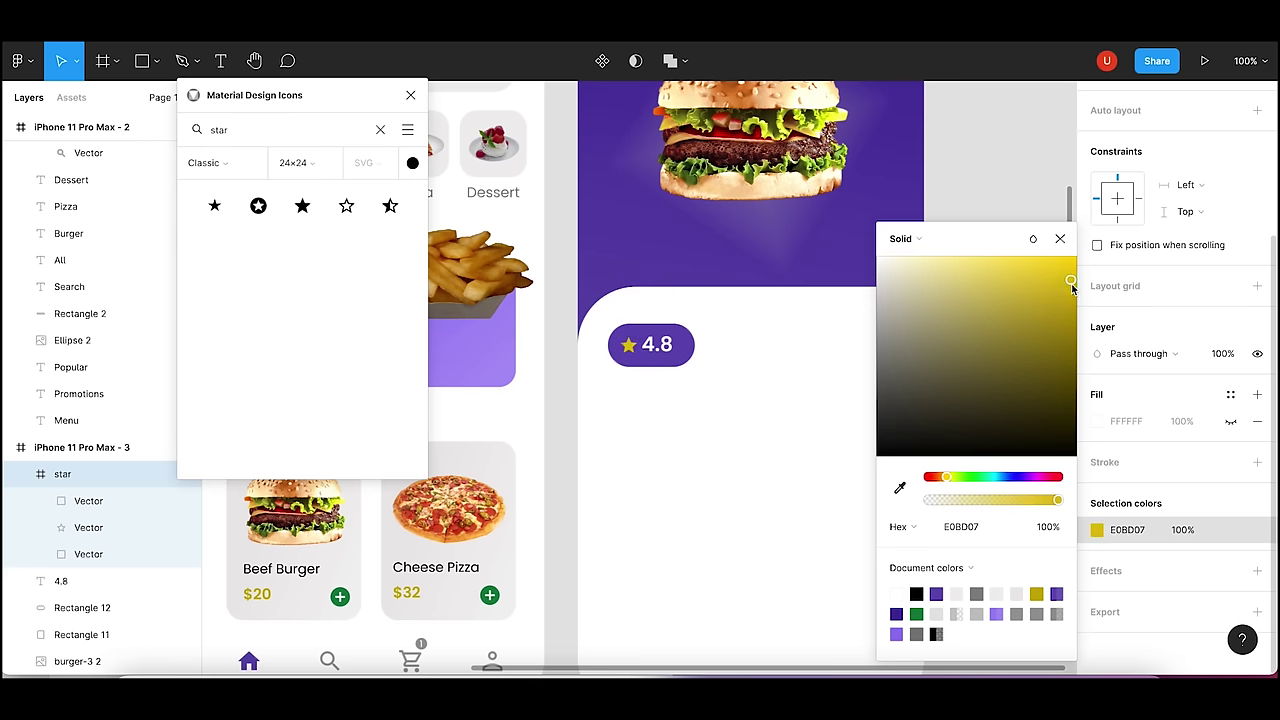
pyautogui.click(1006, 180)
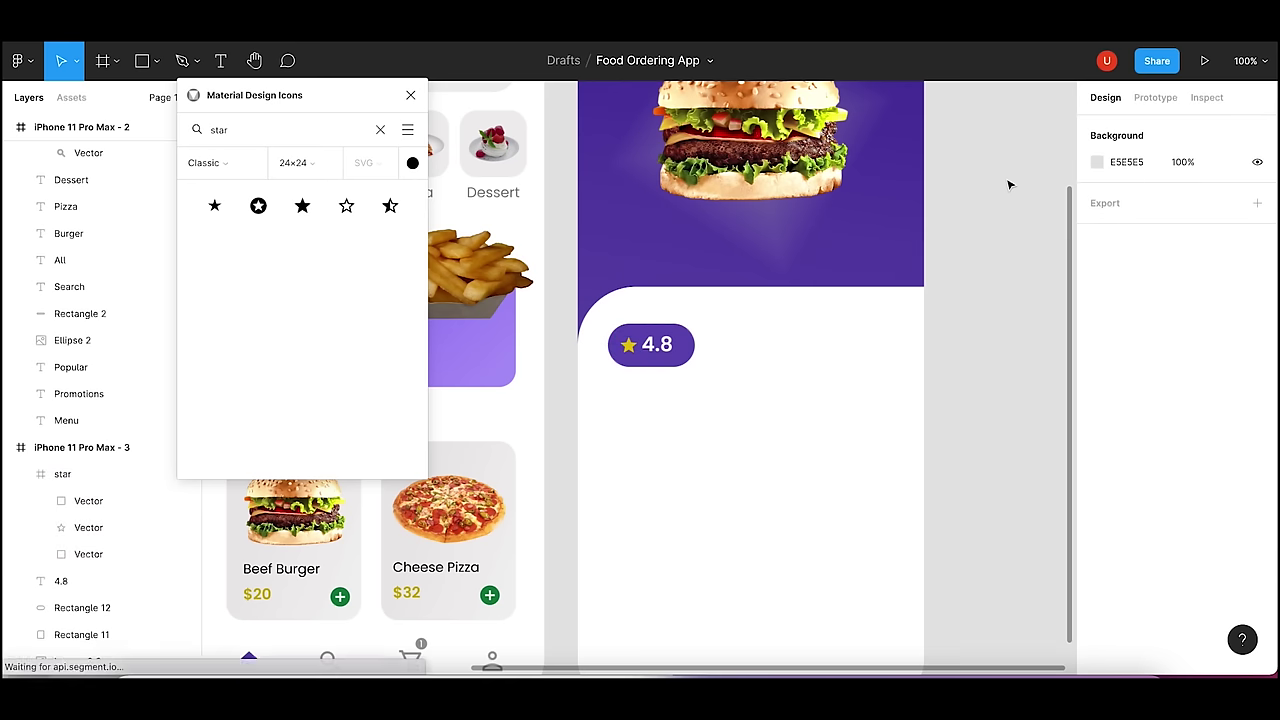
# - Set the rating pill's width to 100 px
pyautogui.click(655, 347)
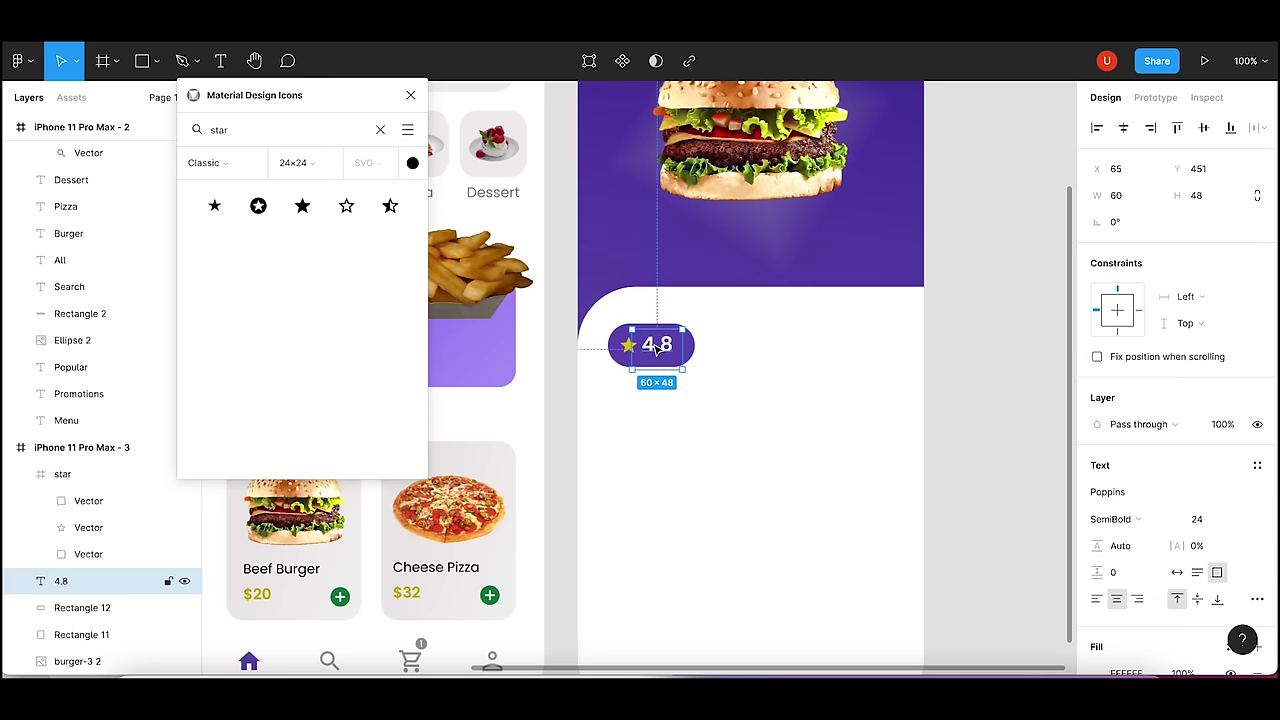
pyautogui.click(773, 382)
pyautogui.click(948, 389)
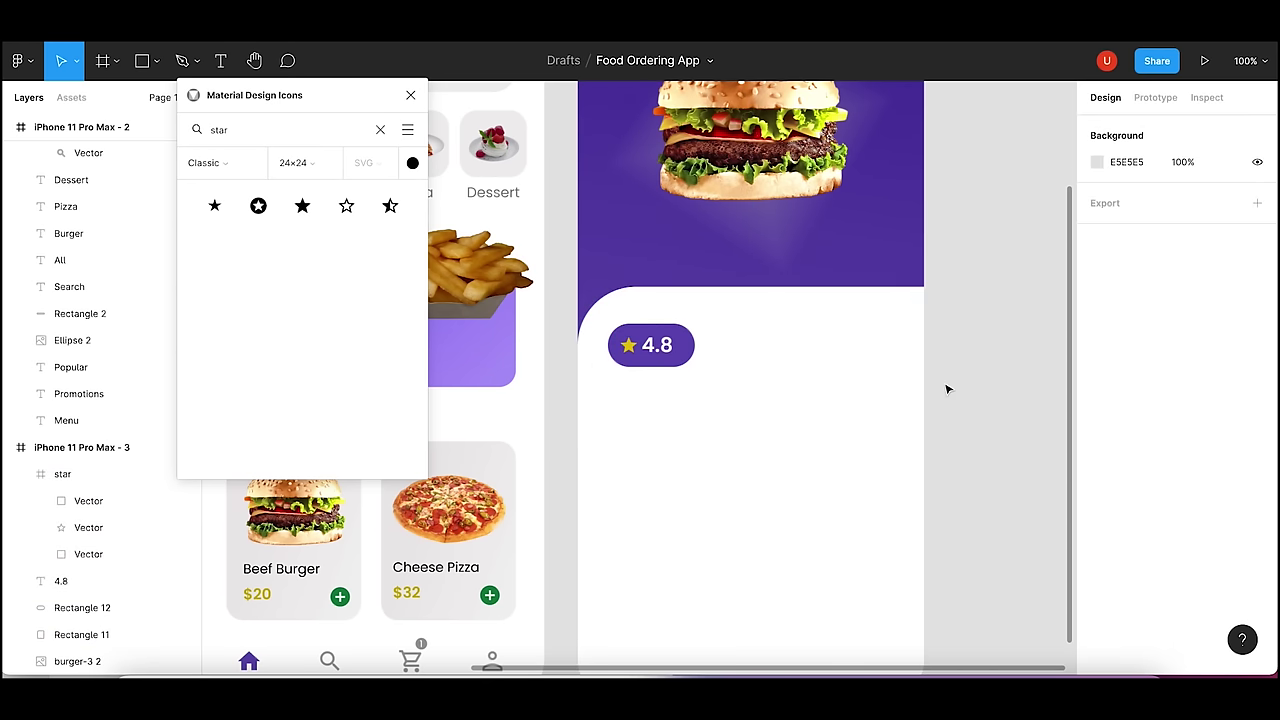
pyautogui.click(100, 607)
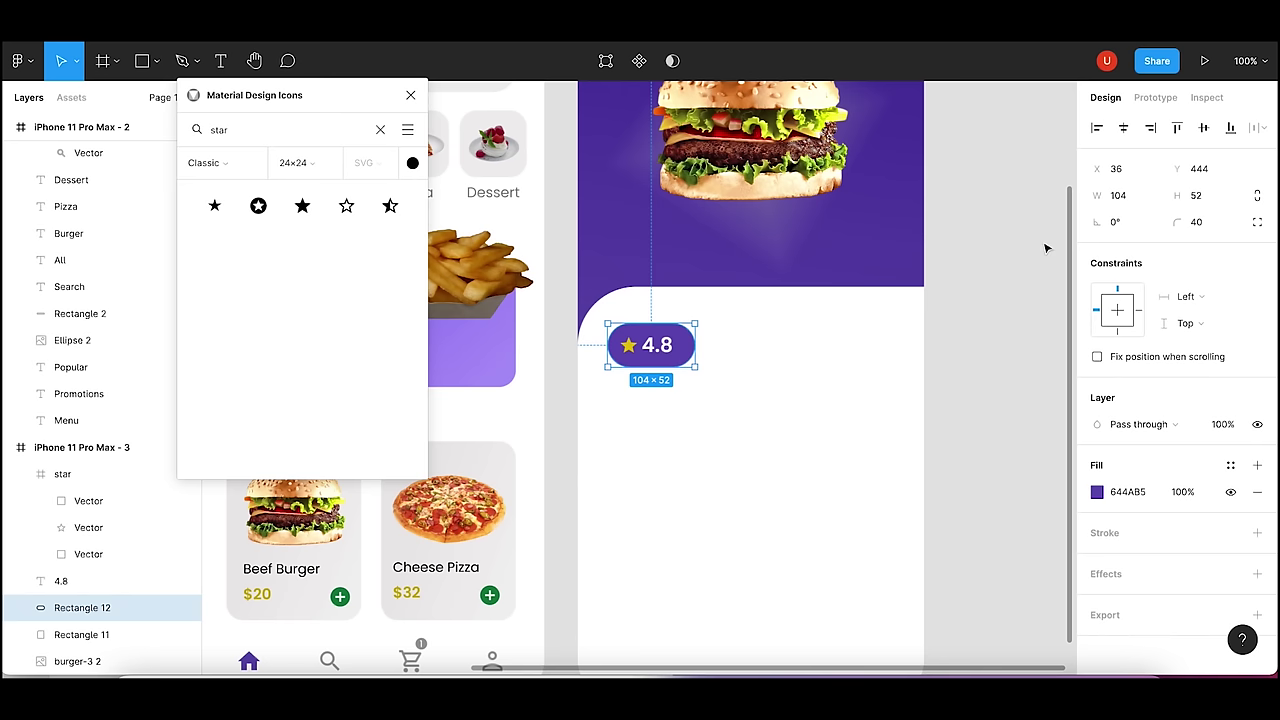
pyautogui.click(1118, 195)
pyautogui.write('100')
pyautogui.press('Return')
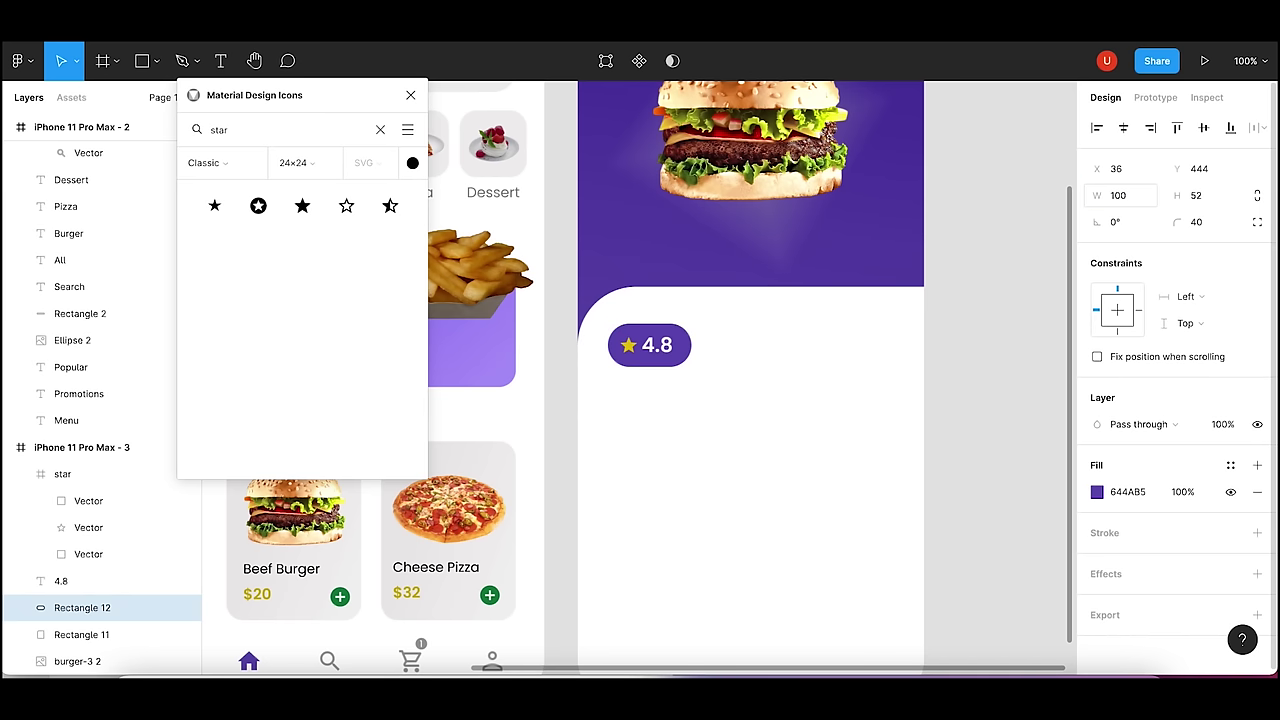
# - Move the pill, star and 4.8 rating up together a few pixels
pyautogui.click(881, 370)
pyautogui.click(988, 377)
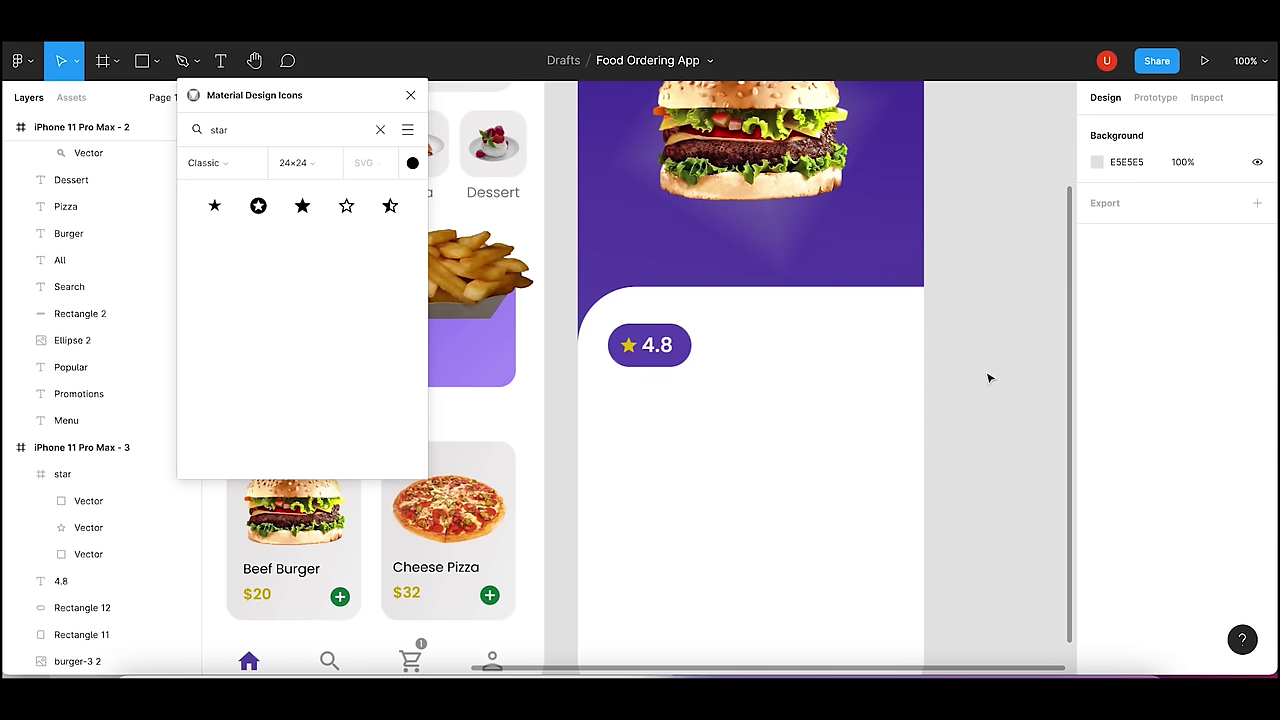
pyautogui.click(660, 350)
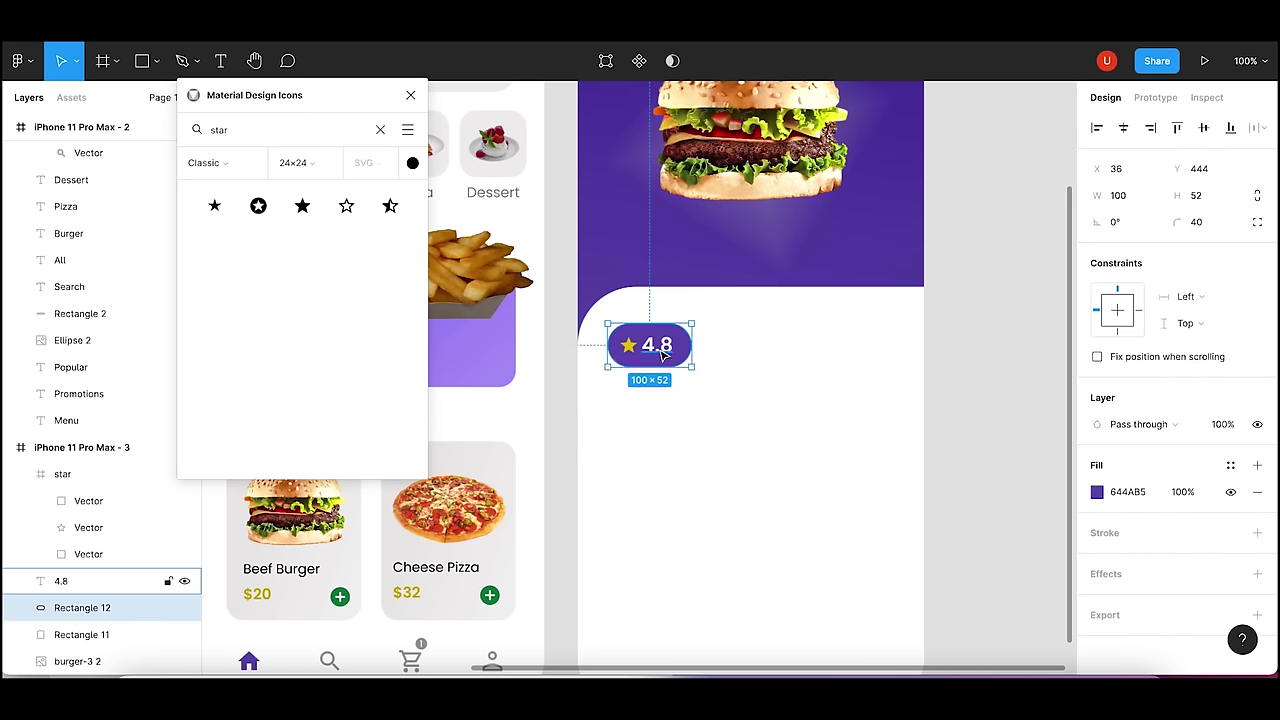
pyautogui.click(755, 368)
pyautogui.press('-')
pyautogui.click(810, 375)
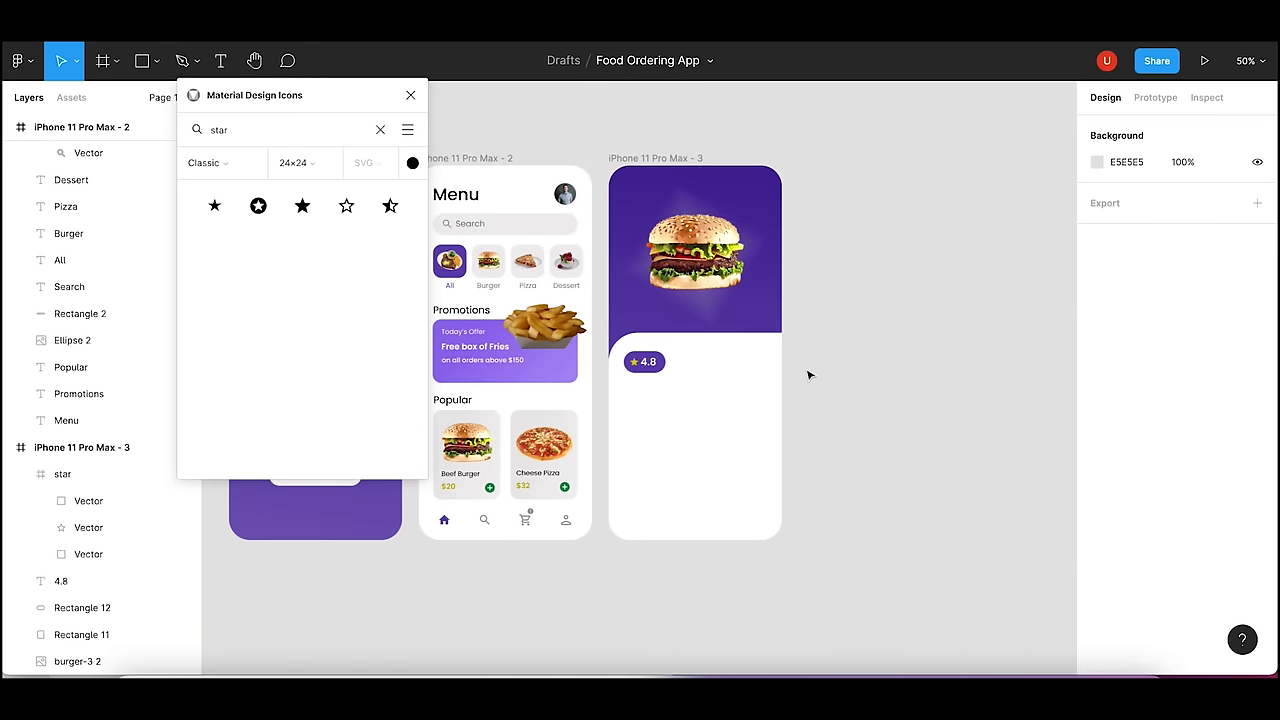
pyautogui.hotkey('shift', '0')
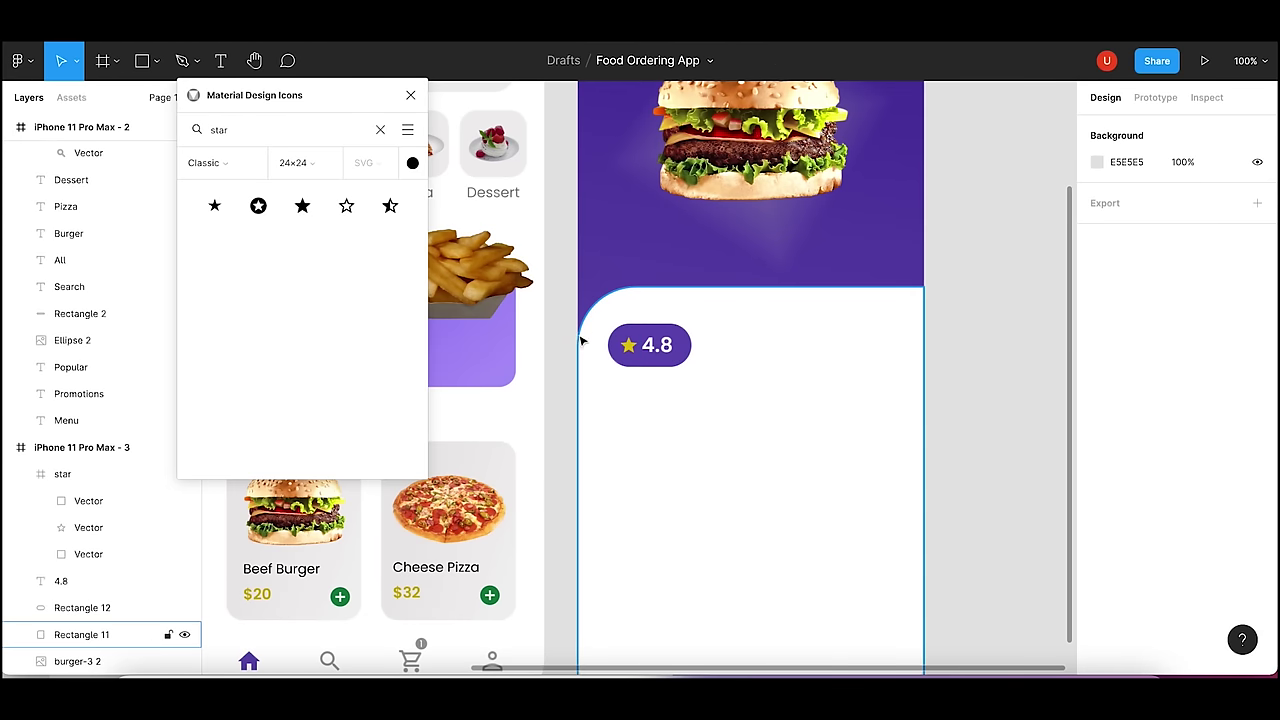
pyautogui.click(626, 345)
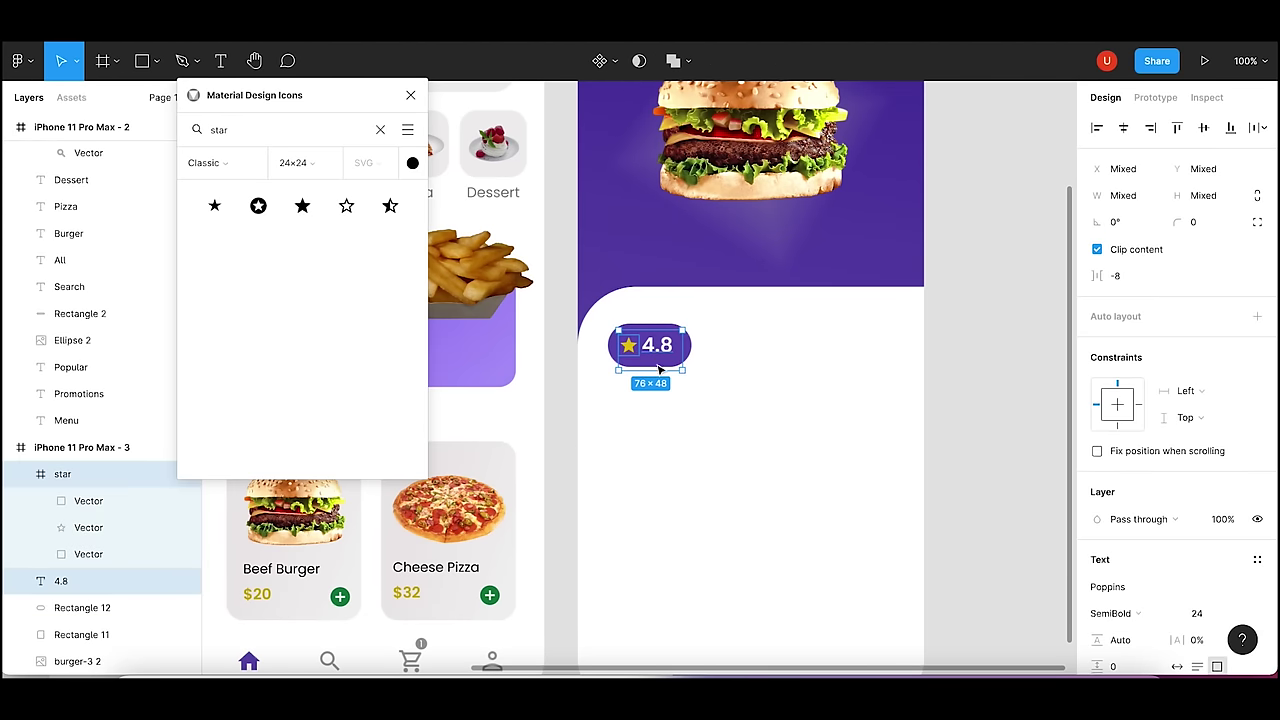
pyautogui.keyDown('shift'); pyautogui.click(660, 330); pyautogui.keyUp('shift')
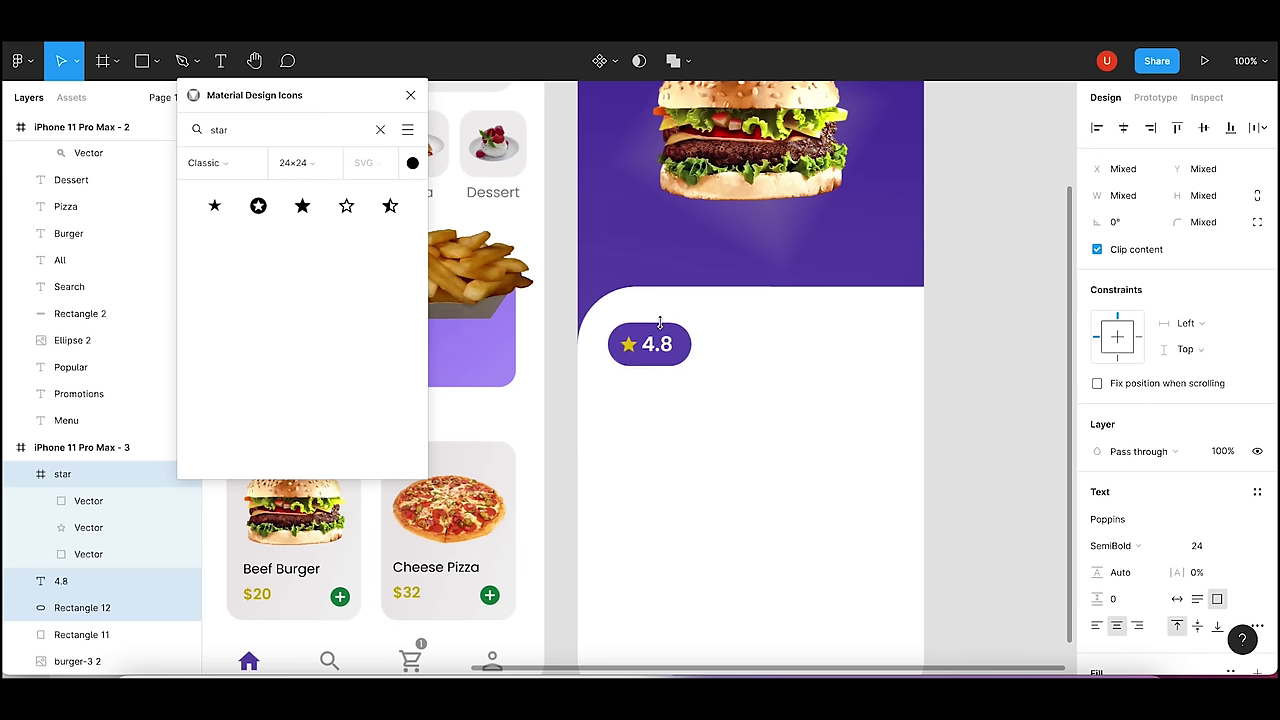
pyautogui.moveTo(660, 330); pyautogui.dragTo(660, 320)
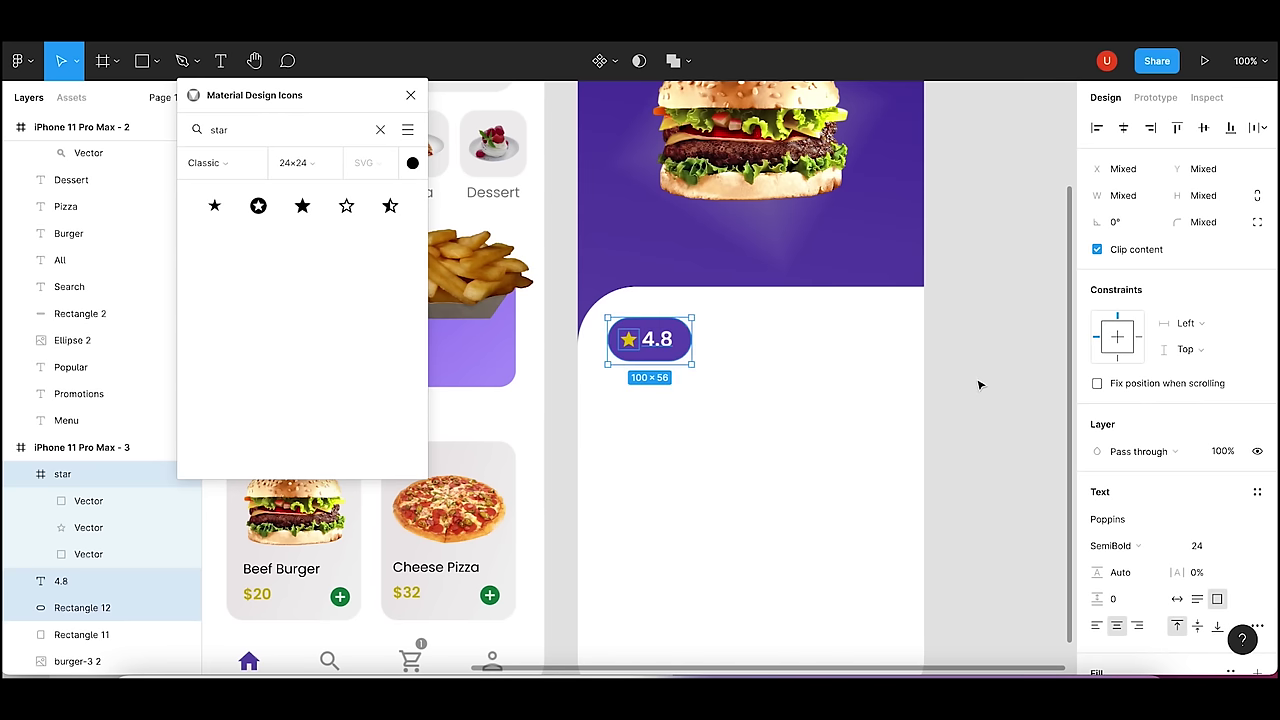
pyautogui.click(980, 385)
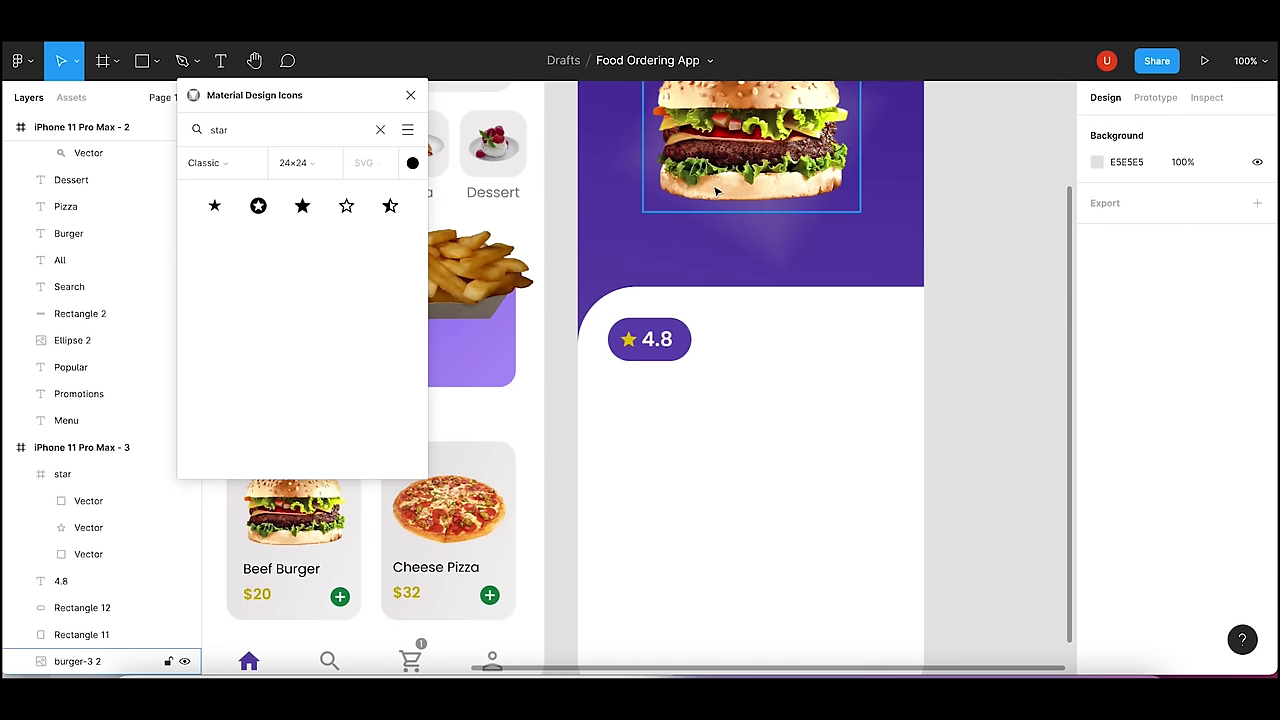
# - Add a left-aligned 'Beef Burger' text title beneath the rating pill
pyautogui.click(221, 62)
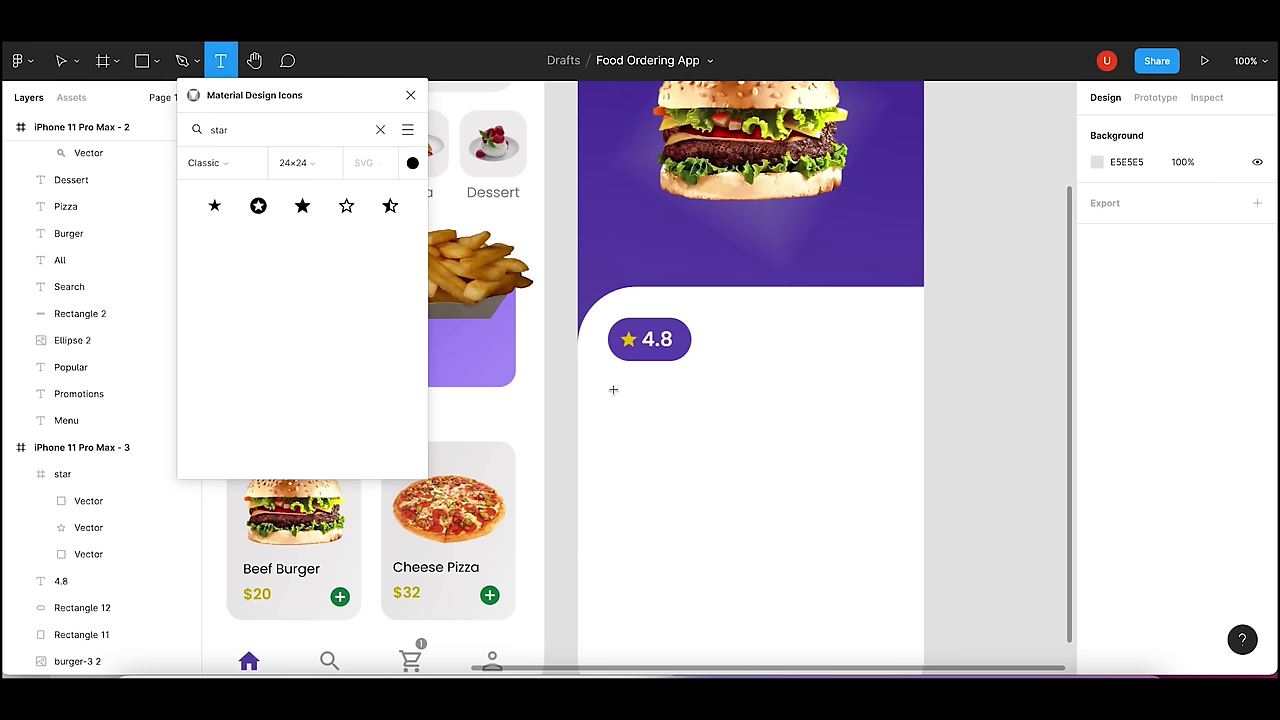
pyautogui.moveTo(607, 376); pyautogui.dragTo(773, 412)
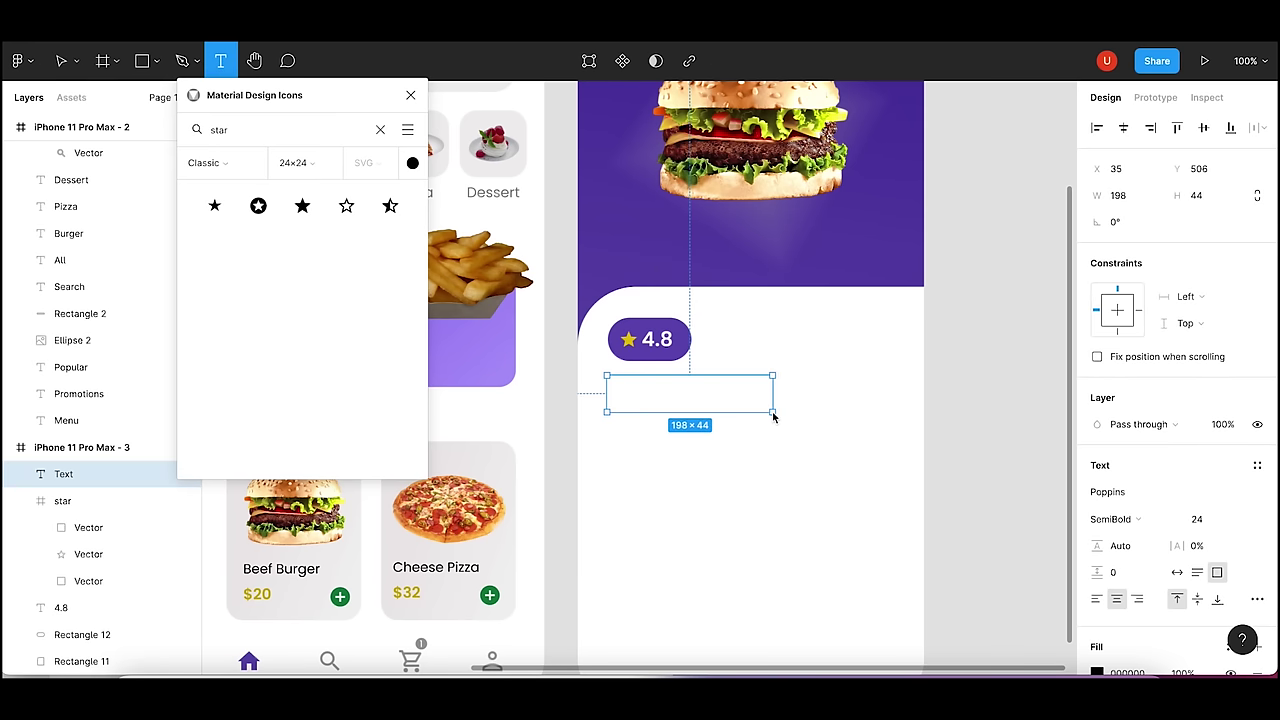
pyautogui.write('Beef ')
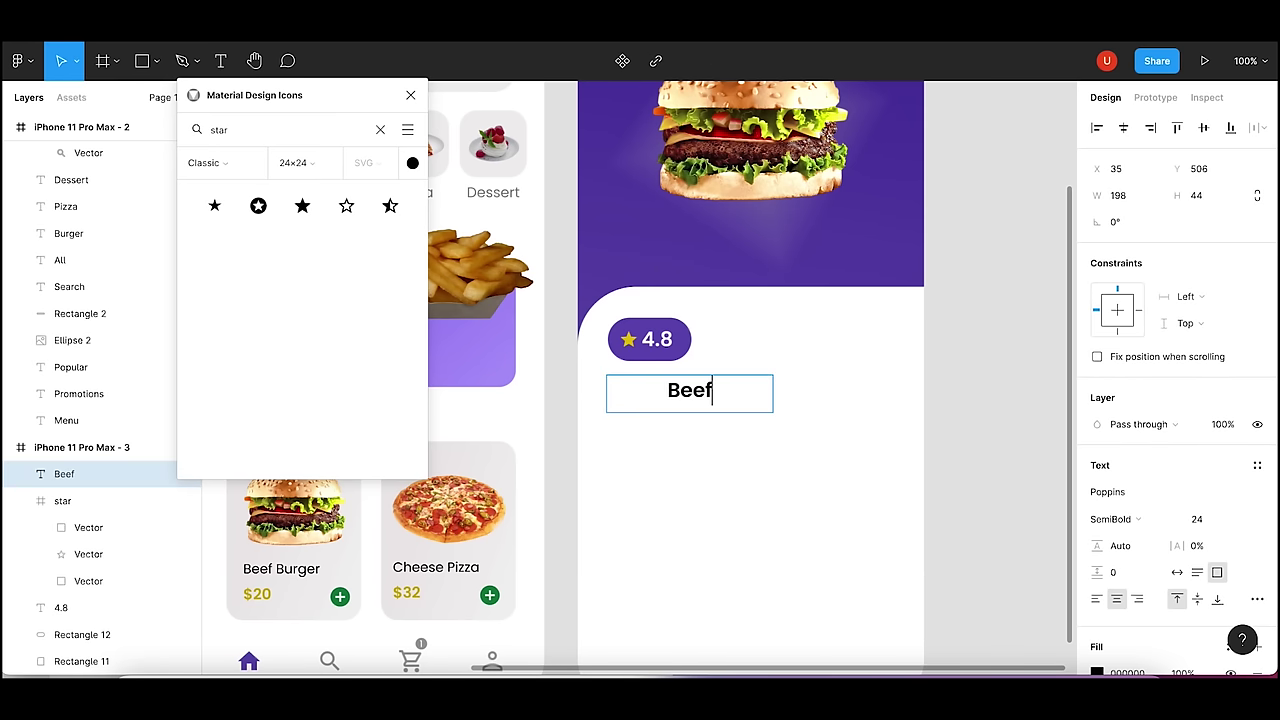
pyautogui.write('Burger')
pyautogui.press('Escape')
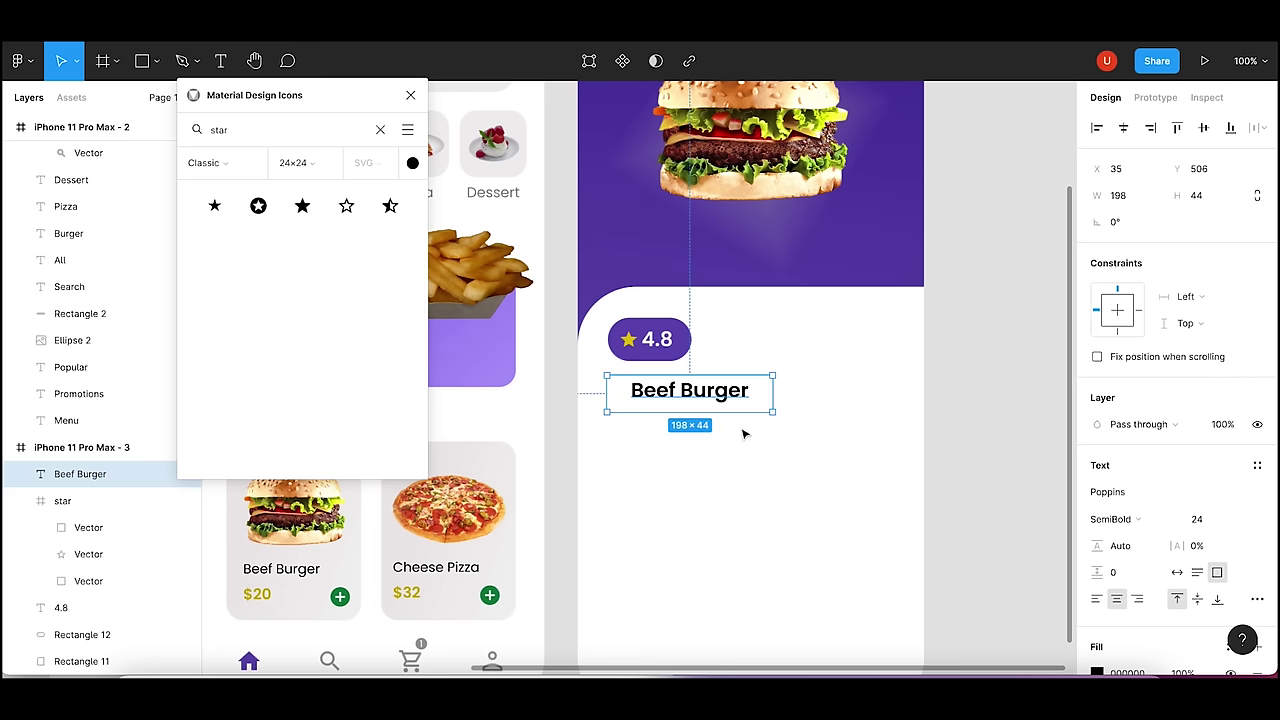
pyautogui.click(1096, 598)
pyautogui.click(789, 503)
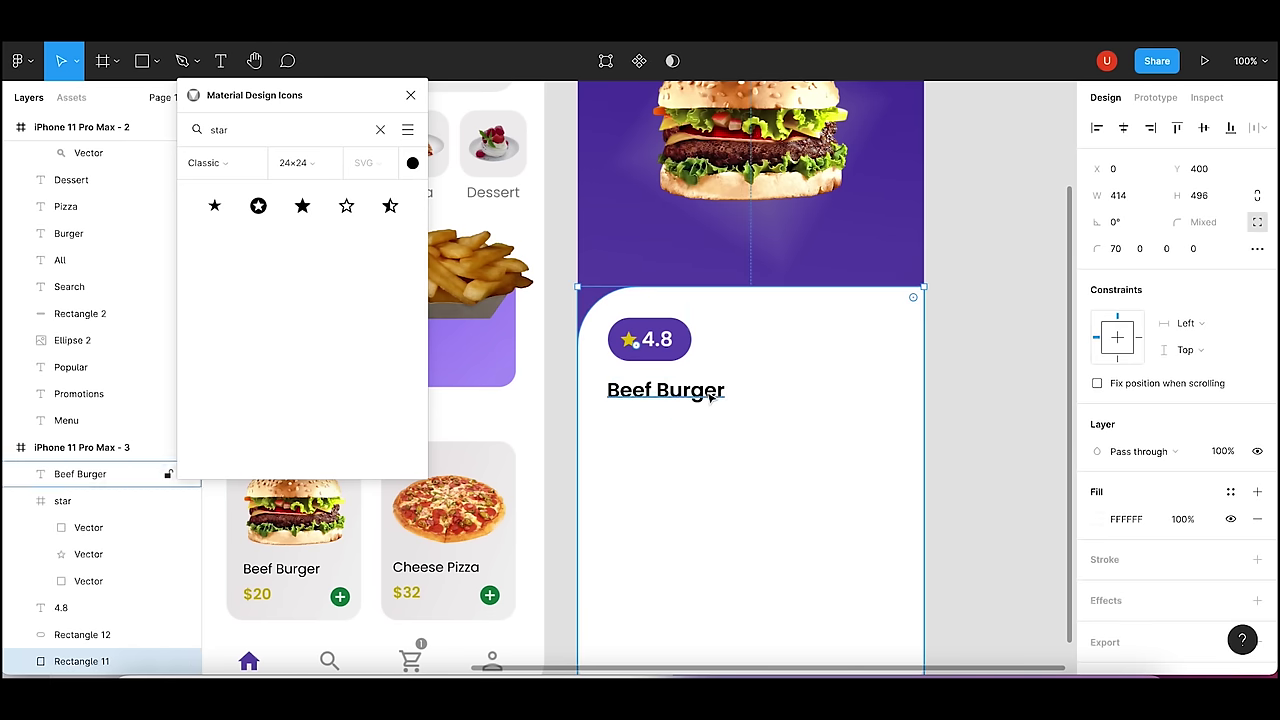
pyautogui.click(712, 396)
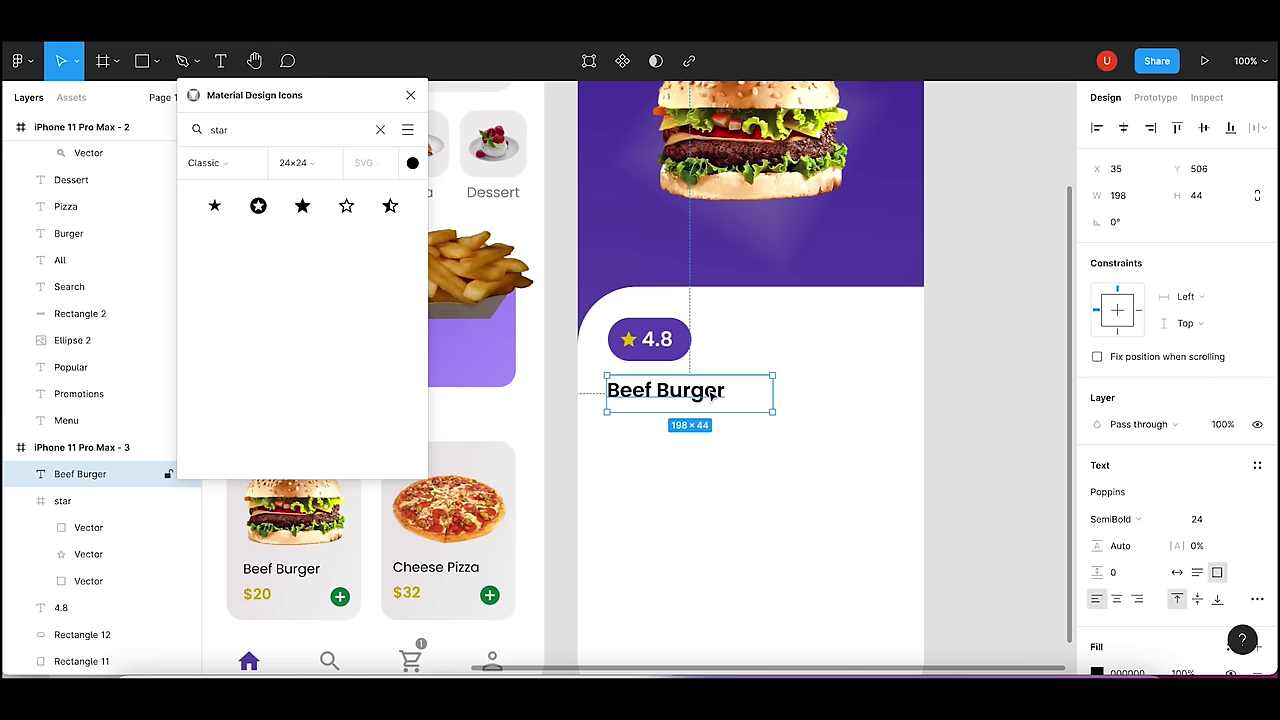
pyautogui.click(954, 255)
pyautogui.moveTo(954, 255); pyautogui.dragTo(955, 398)
pyautogui.click(606, 87)
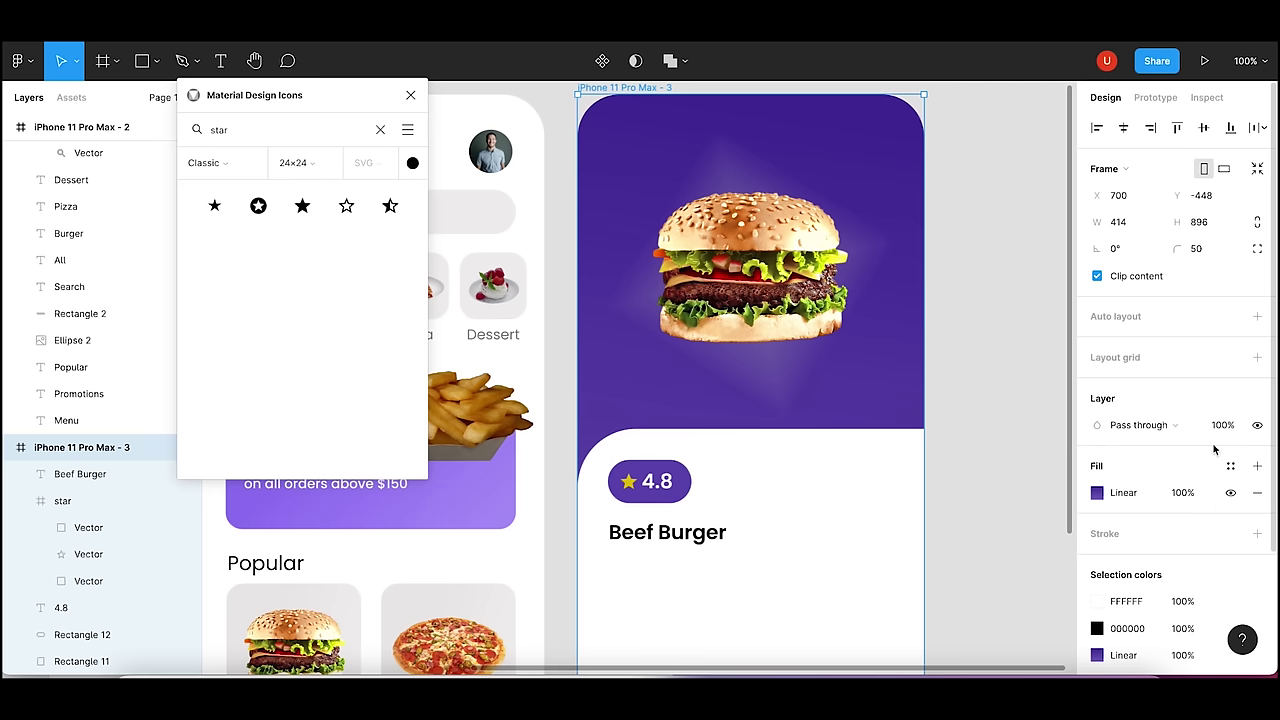
# - Add an 8-column layout grid to the burger screen frame
pyautogui.click(1257, 358)
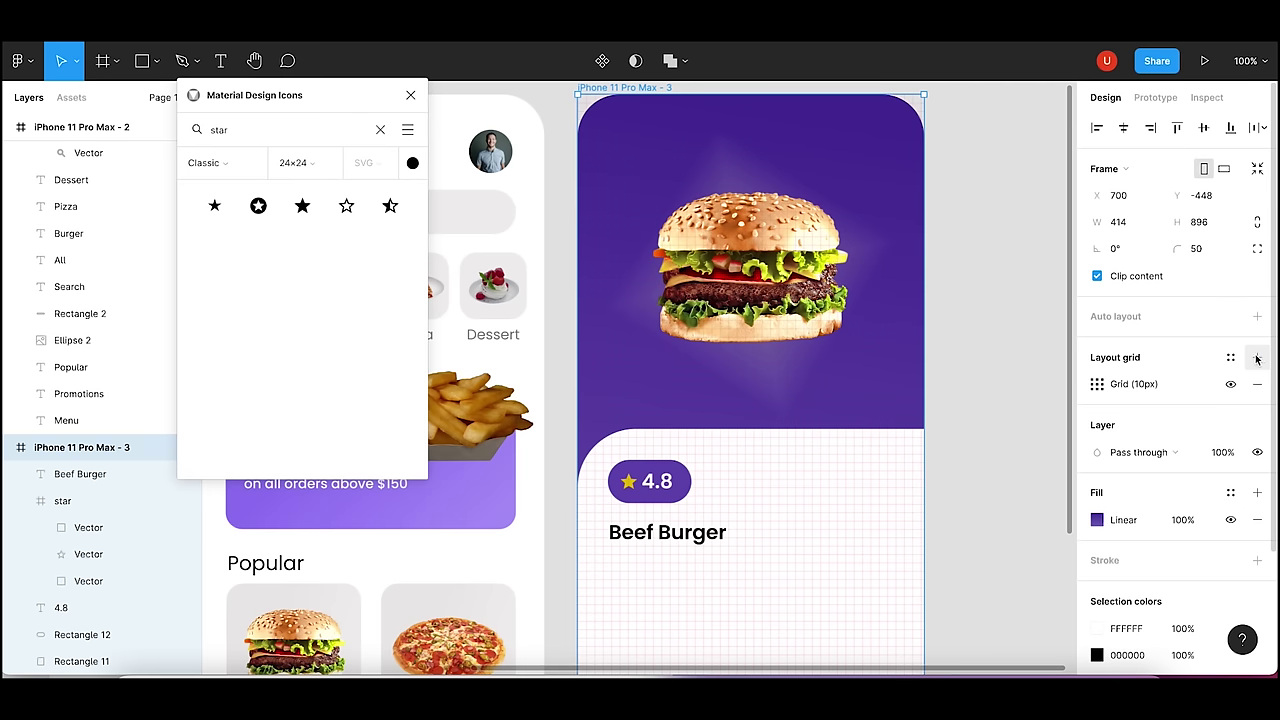
pyautogui.click(1097, 384)
pyautogui.click(922, 388)
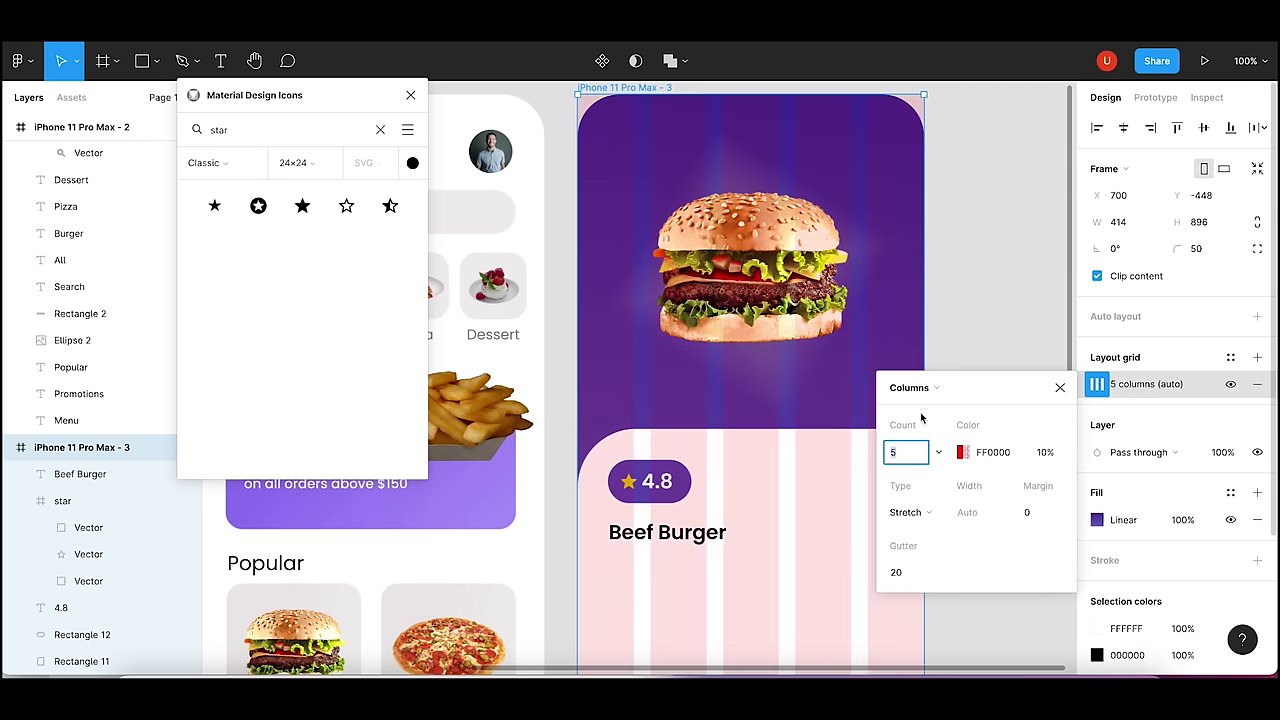
pyautogui.click(906, 453)
pyautogui.write('8')
pyautogui.press('Return')
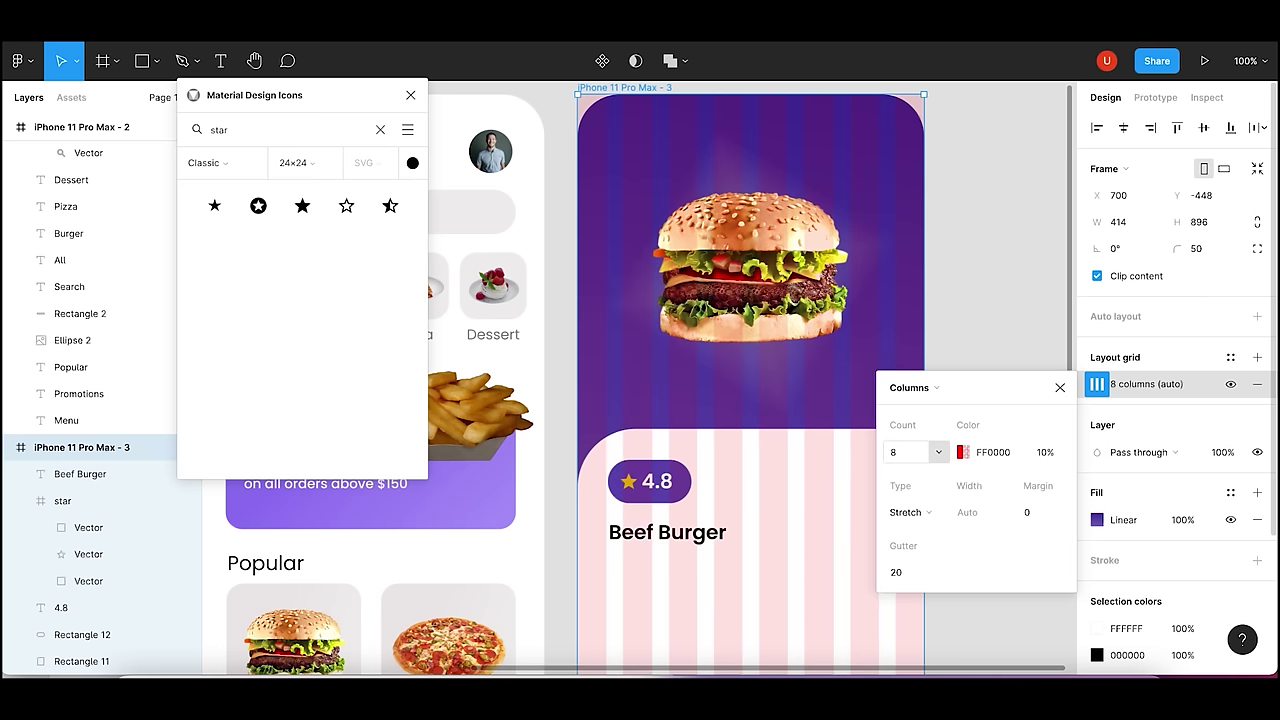
pyautogui.click(1060, 387)
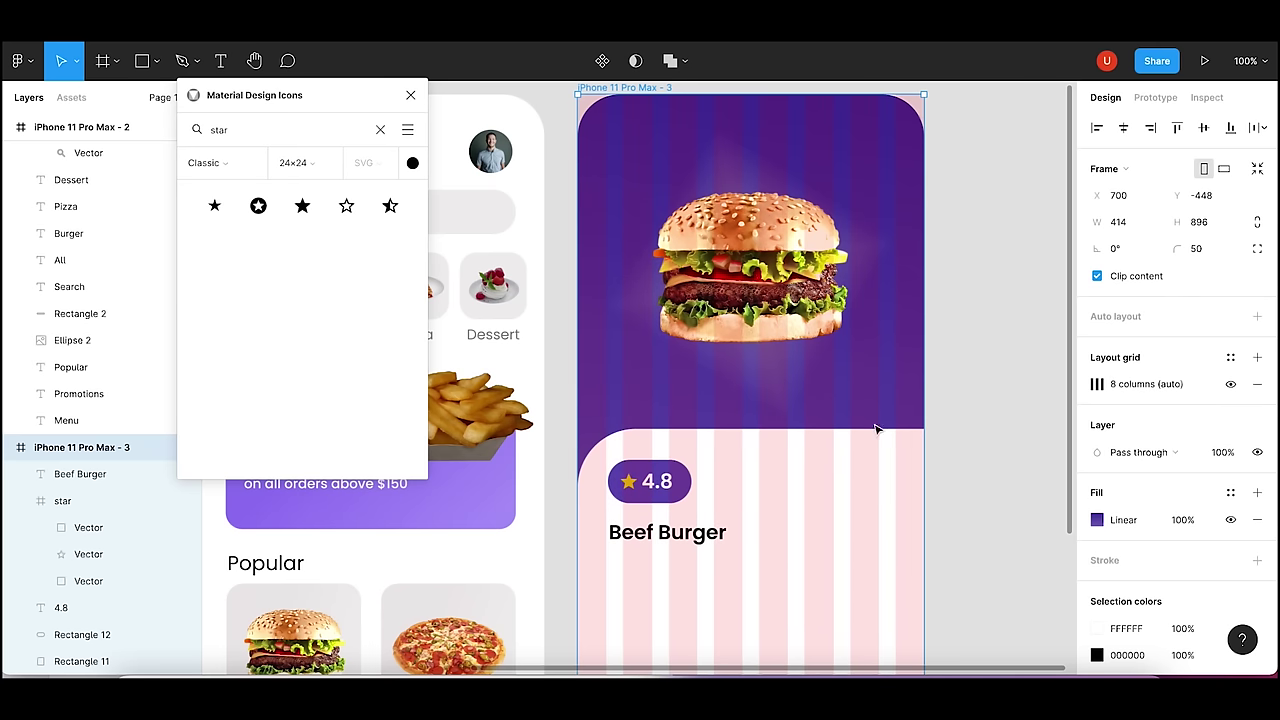
# - Nudge the Beef Burger title 2 px left to line up with the pill
pyautogui.click(645, 475)
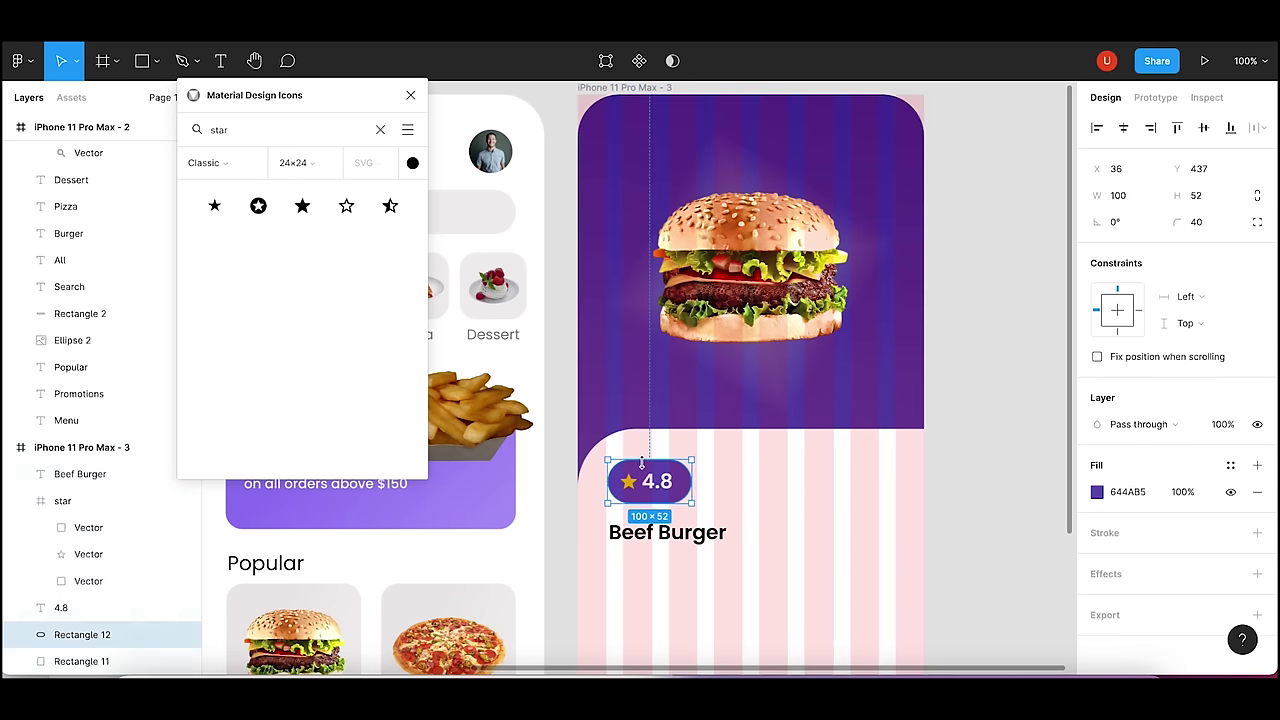
pyautogui.click(670, 543)
pyautogui.press('Left')
pyautogui.press('Left')
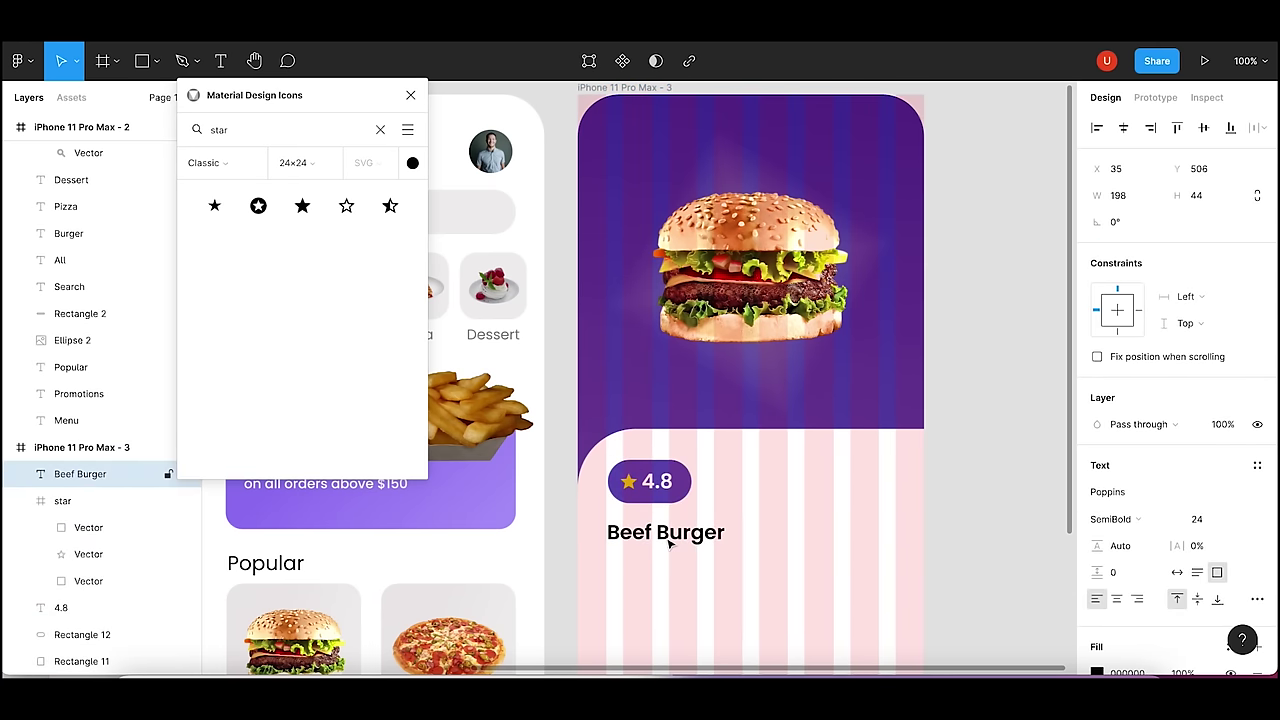
pyautogui.click(660, 484)
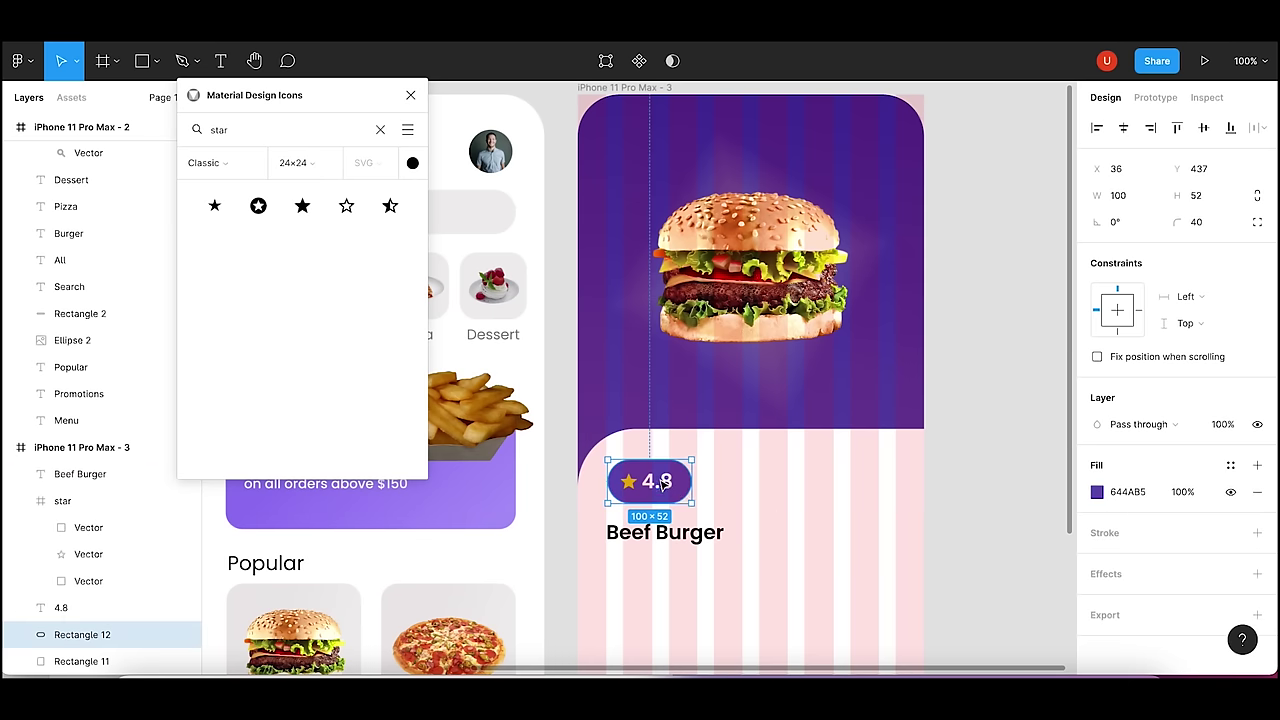
# - Change the Beef Burger title to Poppins Medium at size 22
pyautogui.keyDown('shift'); pyautogui.click(660, 484); pyautogui.keyUp('shift')
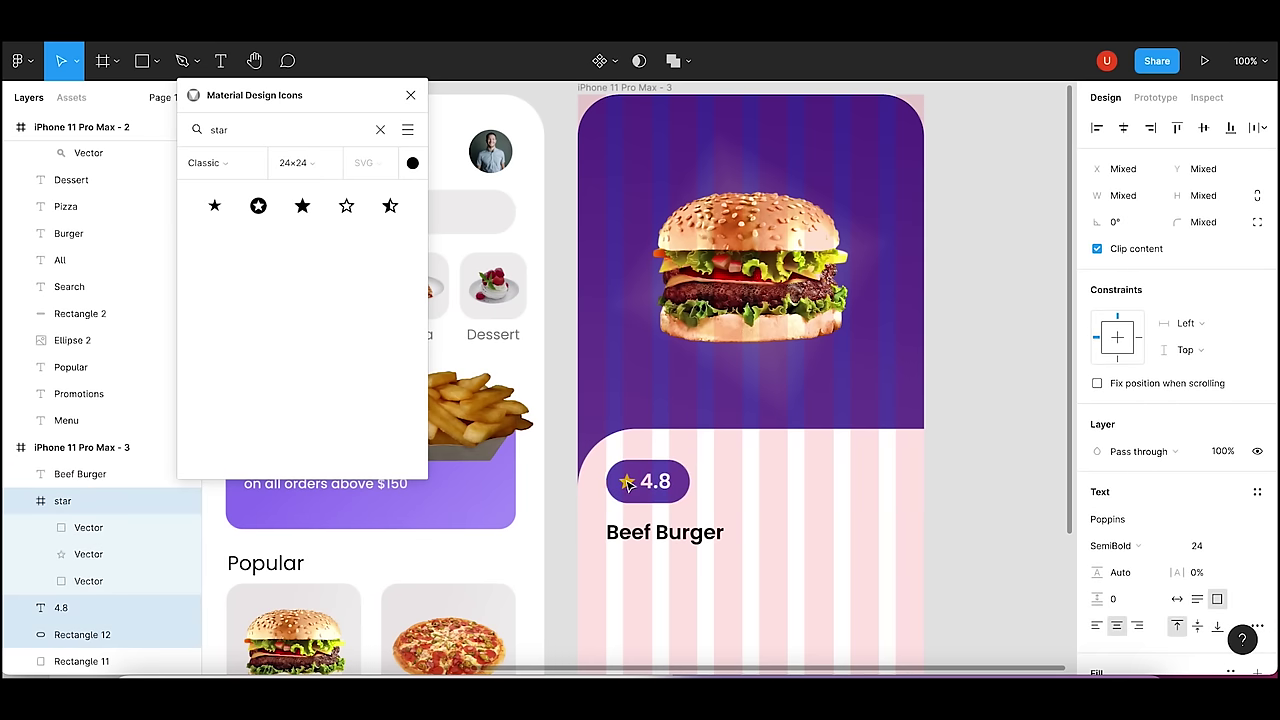
pyautogui.click(729, 486)
pyautogui.scroll(-2, 763, 500)
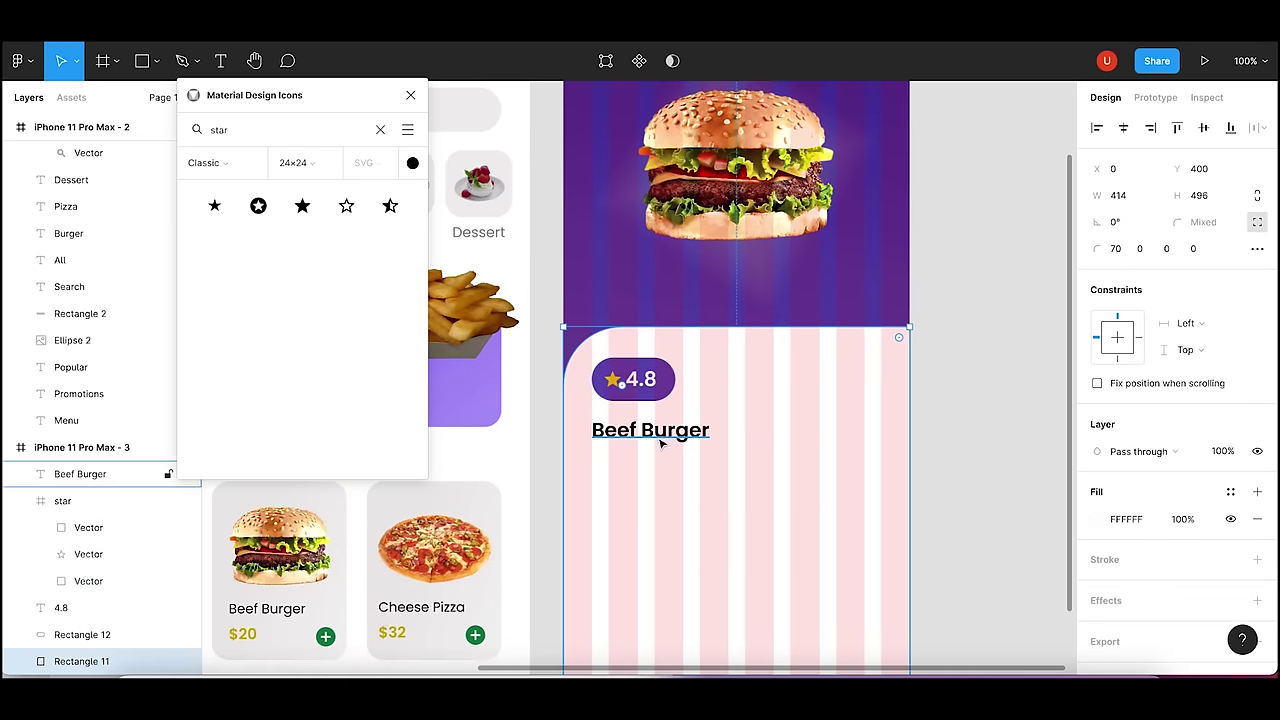
pyautogui.click(668, 438)
pyautogui.click(1134, 519)
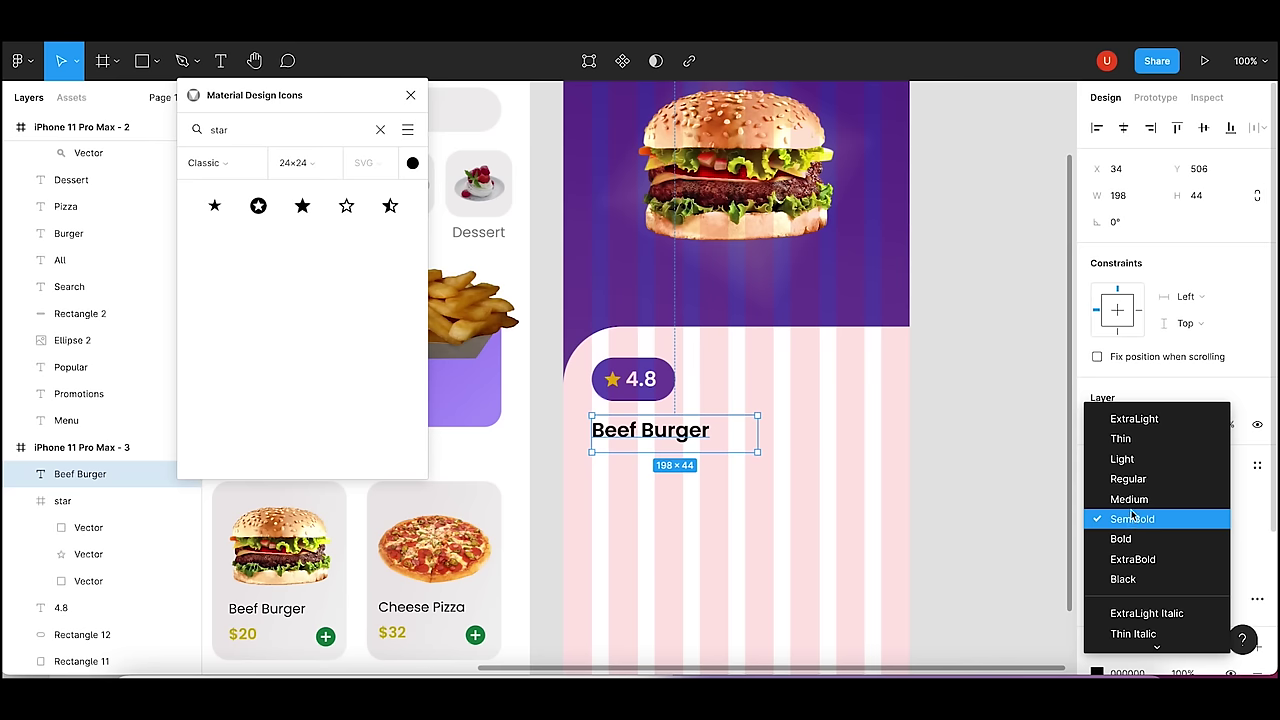
pyautogui.click(1143, 500)
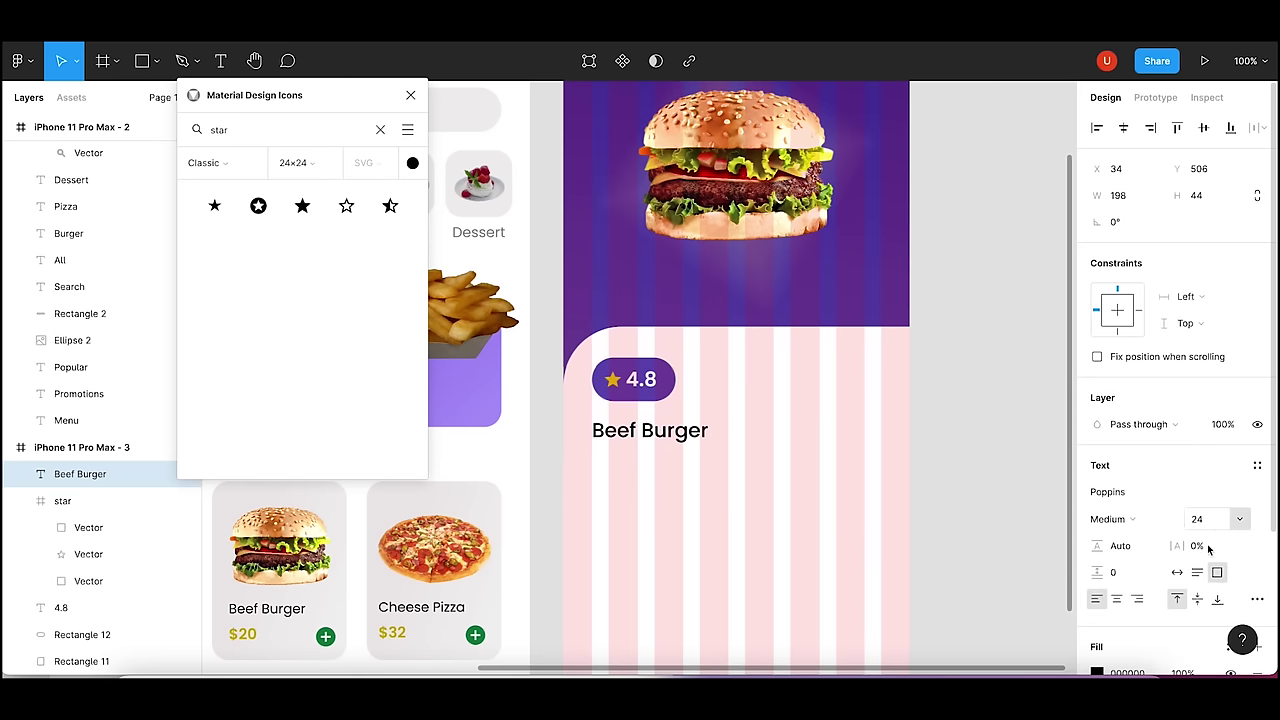
pyautogui.write('22')
pyautogui.press('Return')
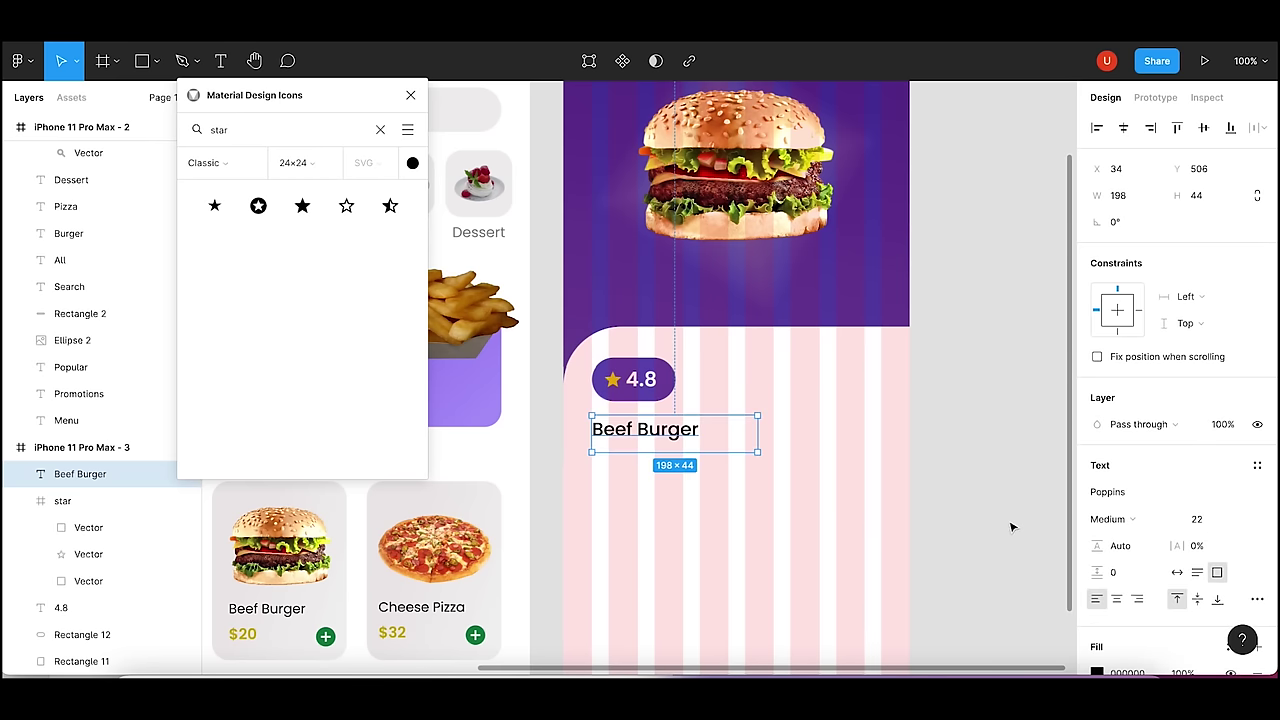
pyautogui.click(1008, 524)
# - Zoom the canvas to 70% to show the whole detail screen and reselect the title
pyautogui.moveTo(989, 522); pyautogui.dragTo(971, 457)
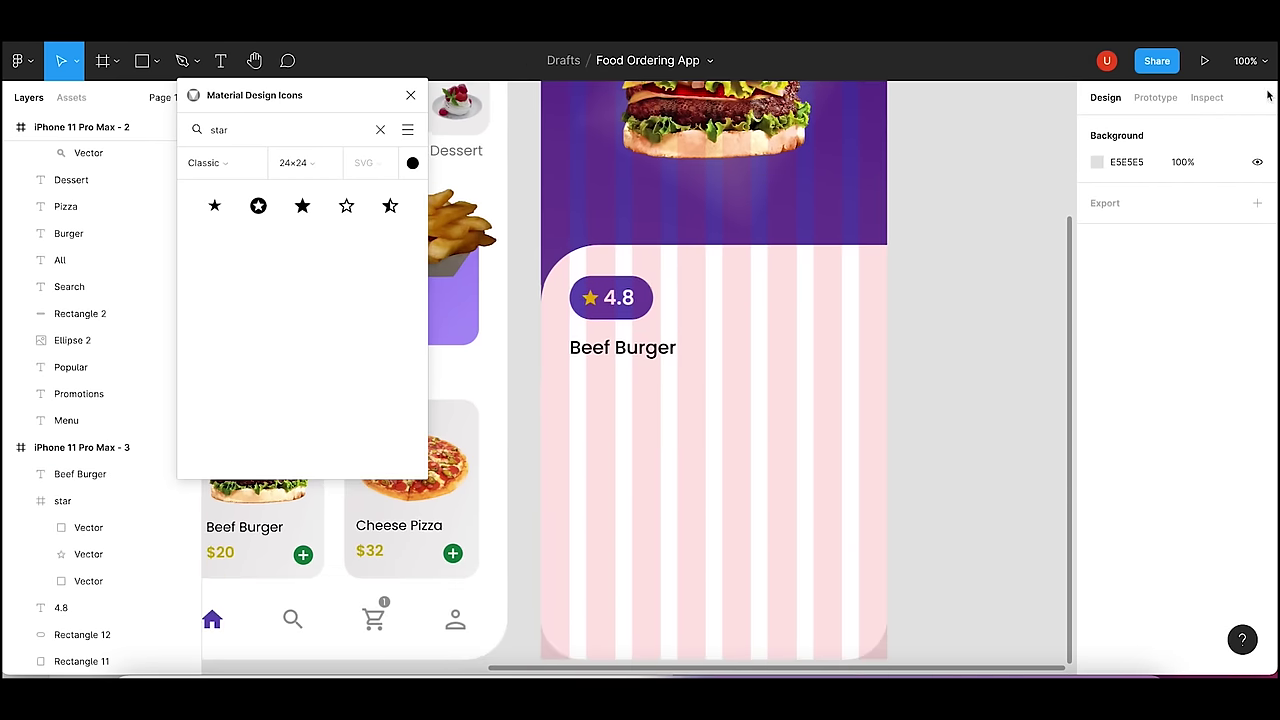
pyautogui.click(1245, 62)
pyautogui.write('70')
pyautogui.press('Return')
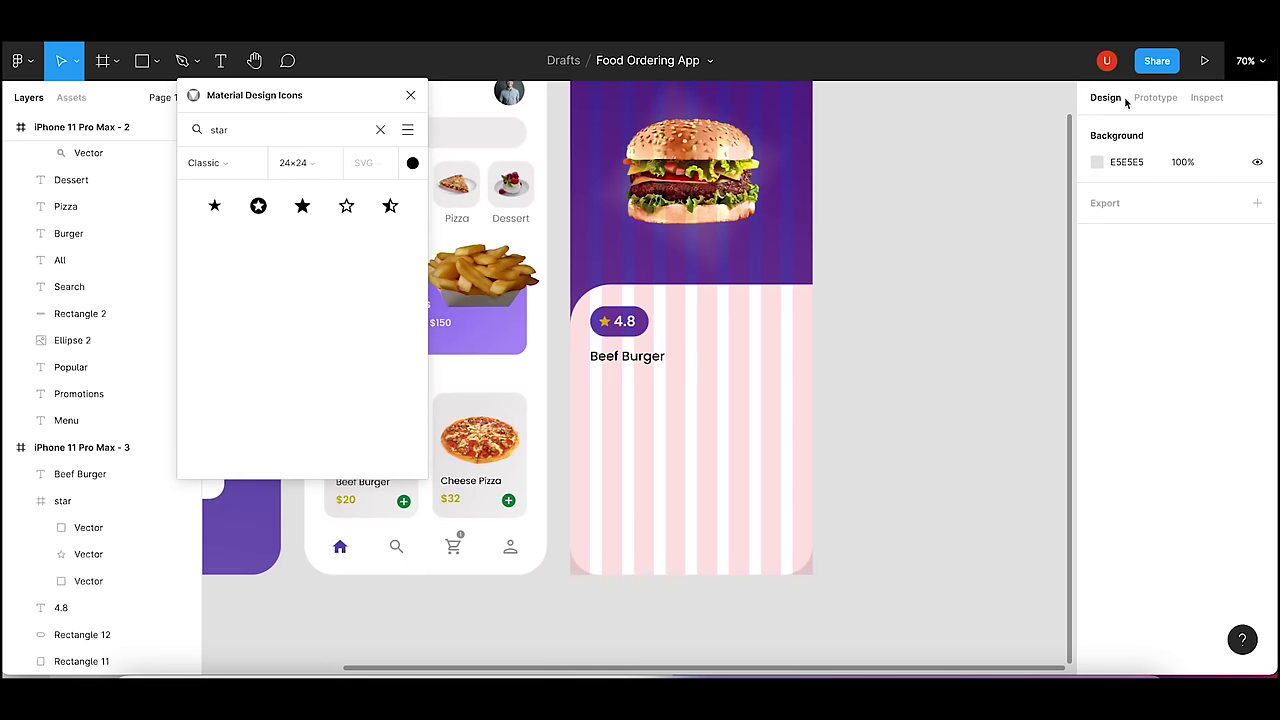
pyautogui.scroll(-1, 900, 294)
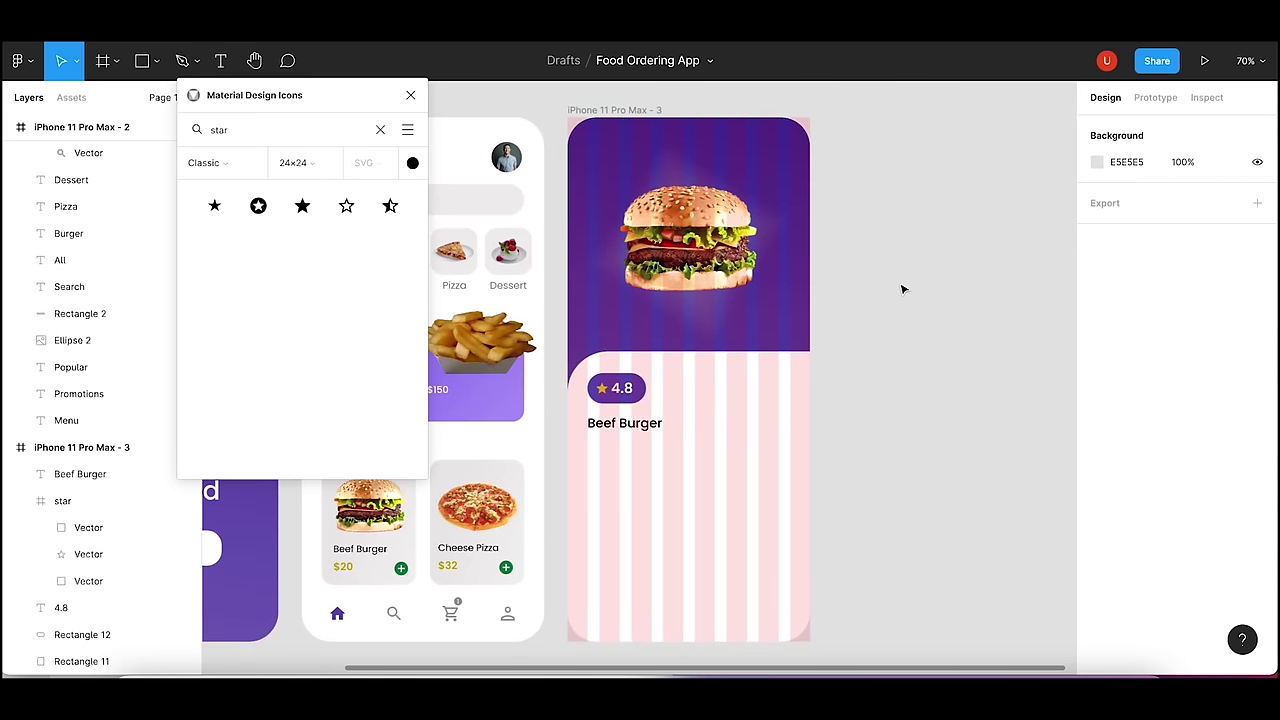
pyautogui.click(643, 430)
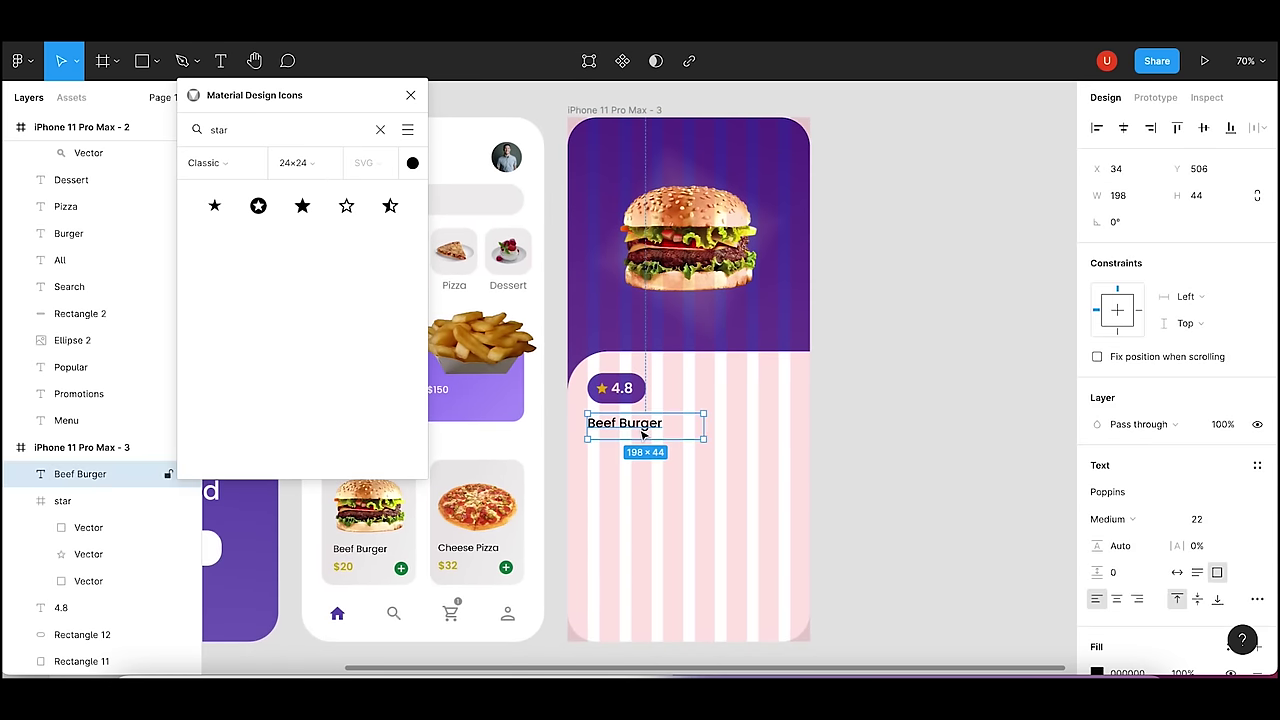
# - Paste a copy of Beef Burger just below the title, set to Light weight, size 20
pyautogui.hotkey('ctrl', 'v')
pyautogui.moveTo(643, 433); pyautogui.dragTo(644, 456)
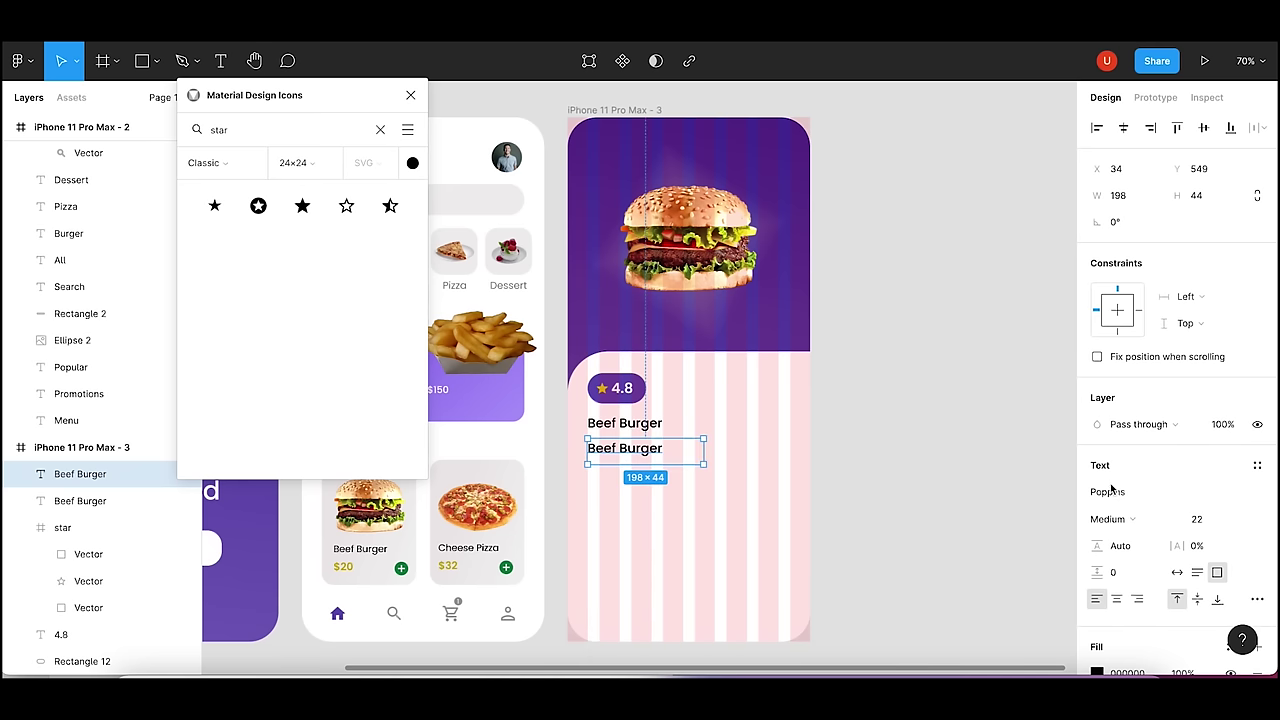
pyautogui.click(1208, 520)
pyautogui.write('20')
pyautogui.press('Return')
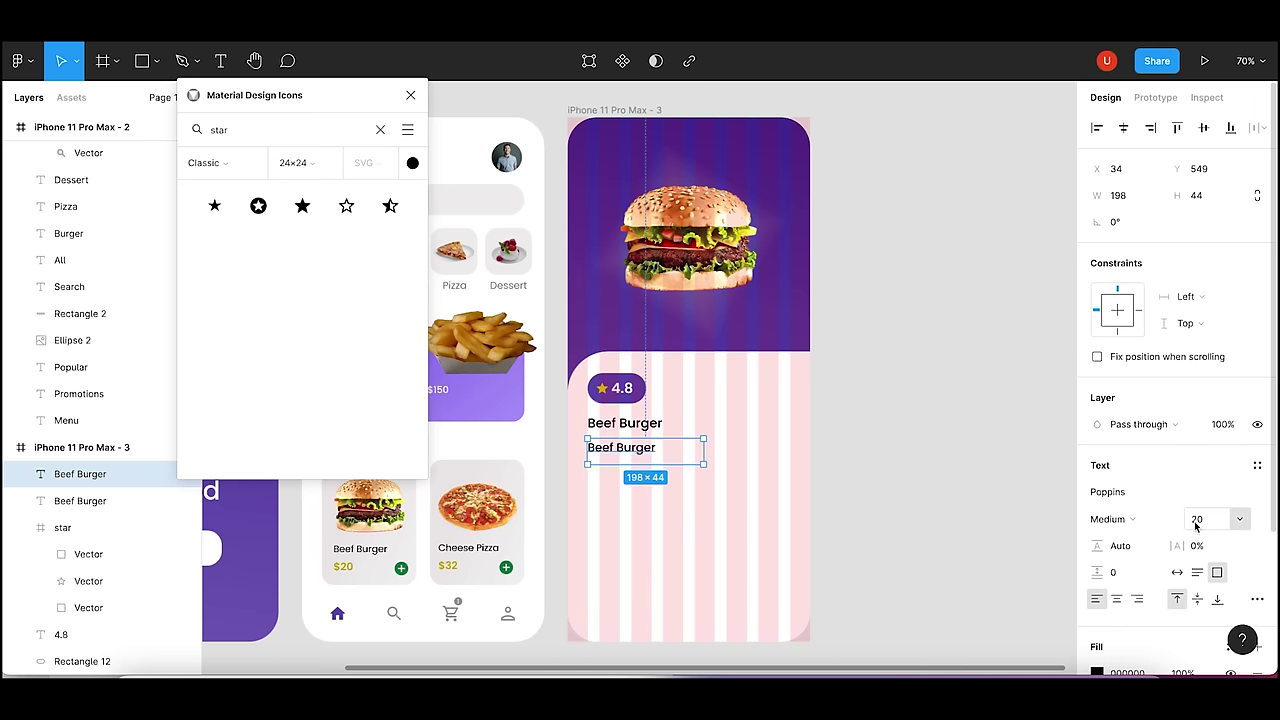
pyautogui.click(1118, 519)
pyautogui.click(1127, 478)
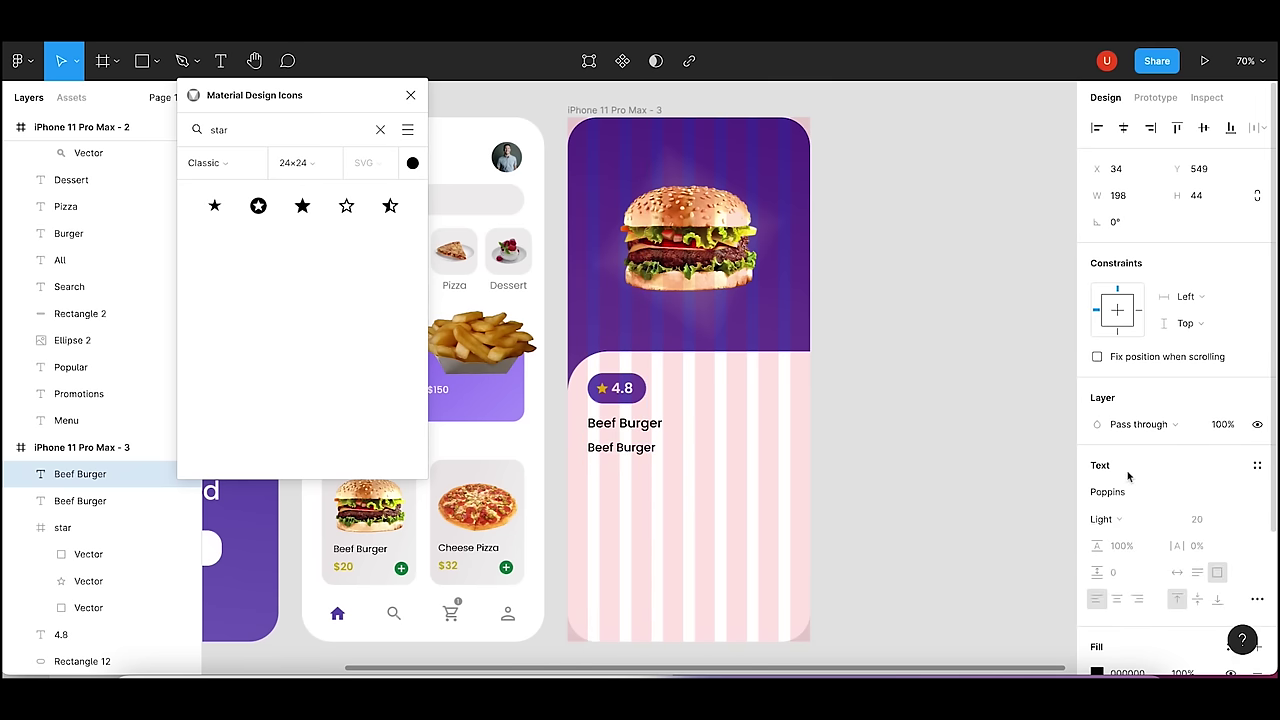
# - Colour the copied subtitle grey and shrink it to size 18
pyautogui.scroll(-3, 1260, 600)
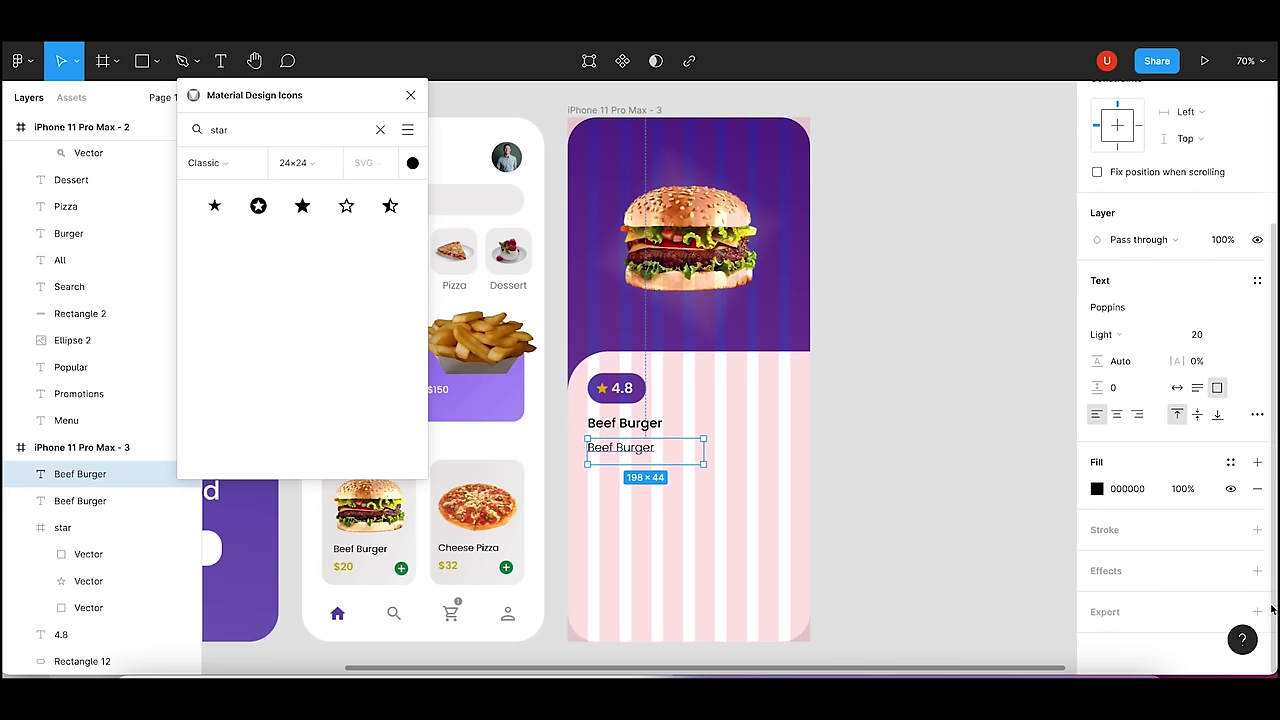
pyautogui.click(1097, 488)
pyautogui.moveTo(884, 367); pyautogui.dragTo(877, 369)
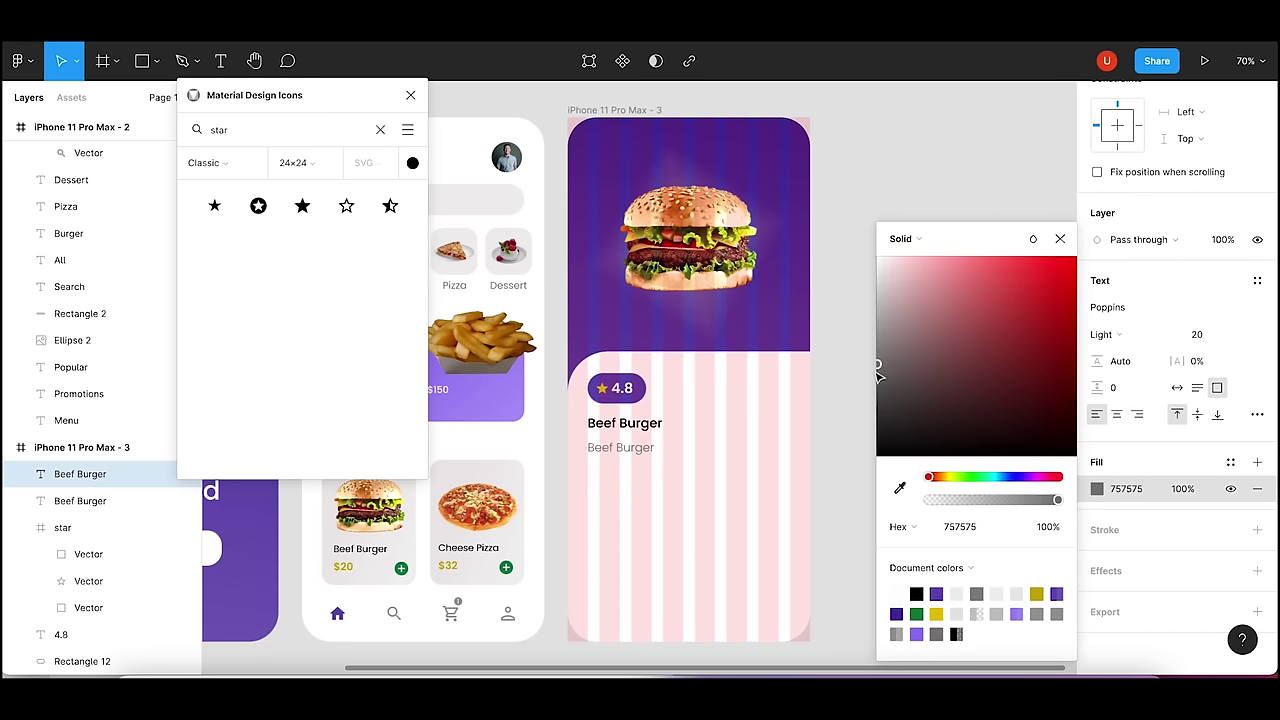
pyautogui.click(846, 380)
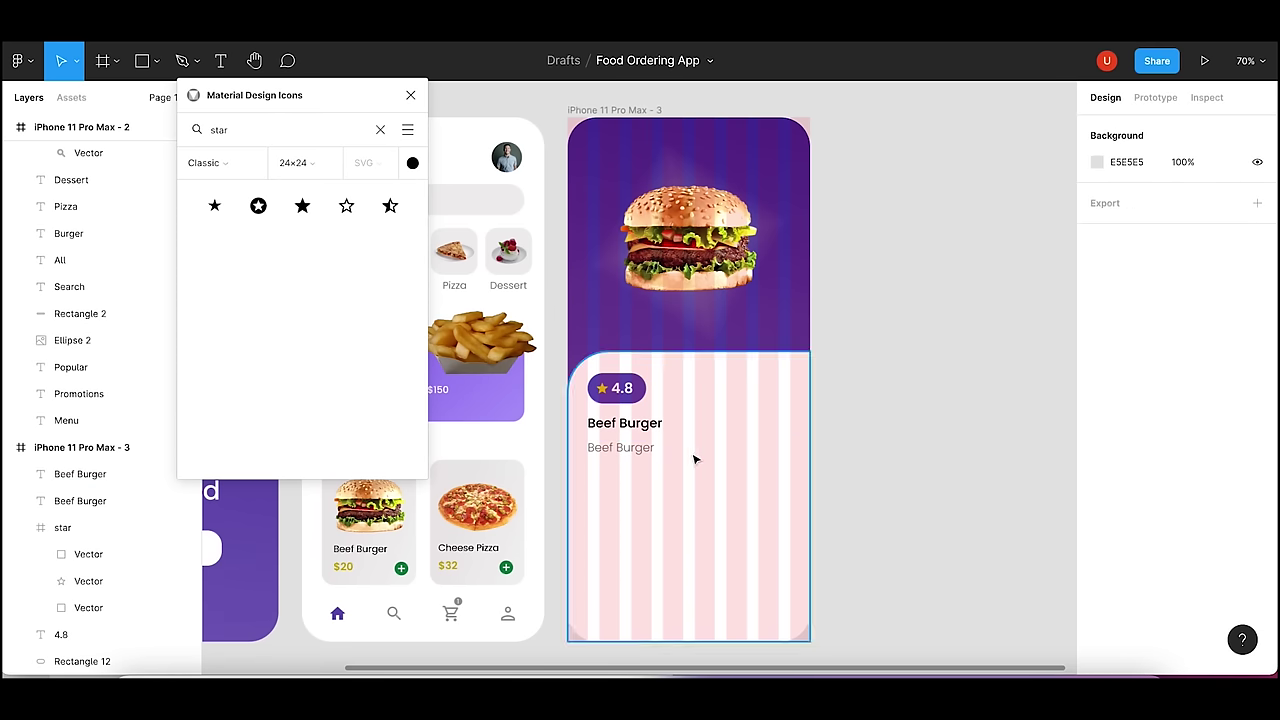
pyautogui.click(651, 448)
pyautogui.click(1216, 522)
pyautogui.write('18')
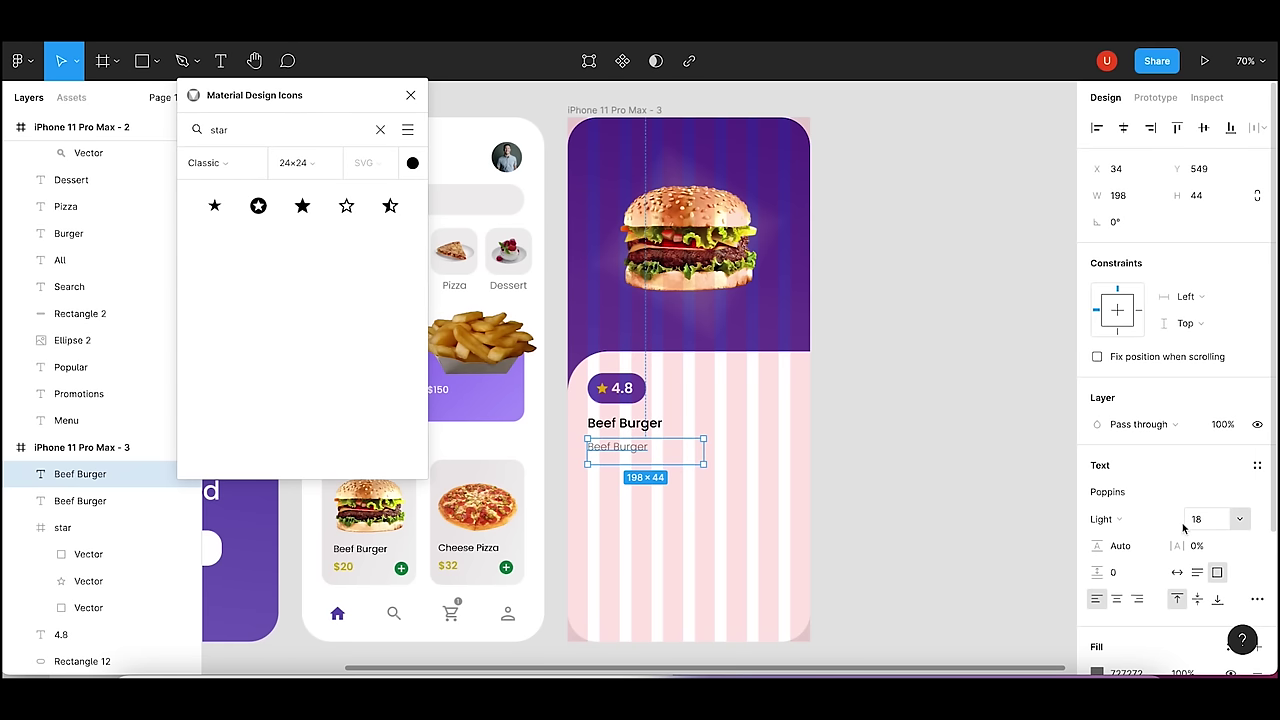
pyautogui.click(1031, 514)
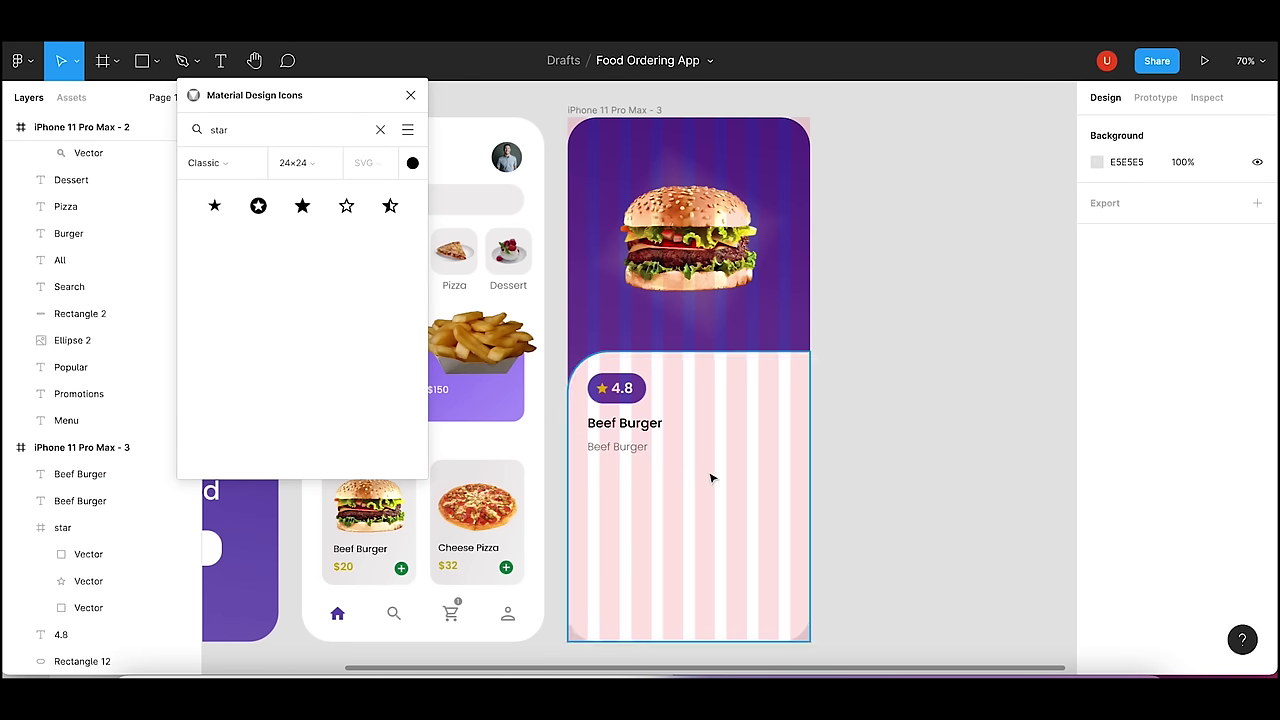
pyautogui.click(635, 453)
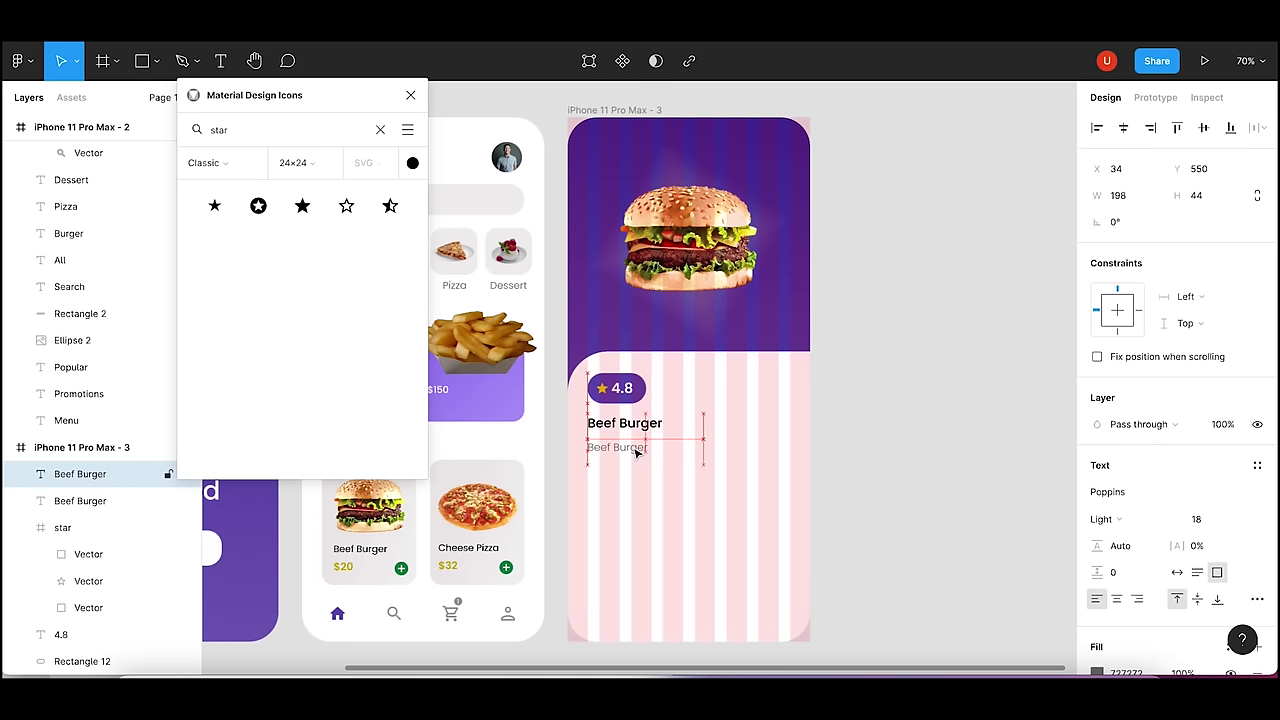
pyautogui.click(974, 451)
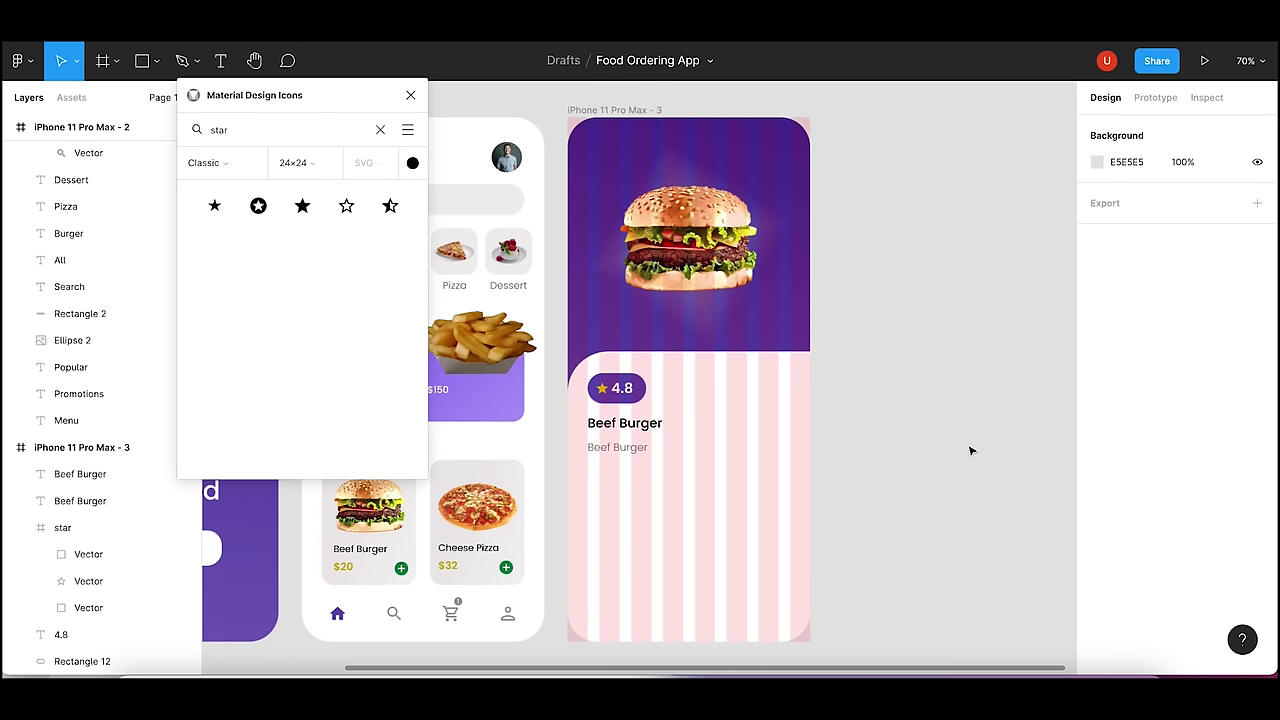
pyautogui.click(643, 430)
# - Turn another pasted title copy into a right-aligned $20 price beside the 4.8 rating
pyautogui.hotkey('ctrl', 'v')
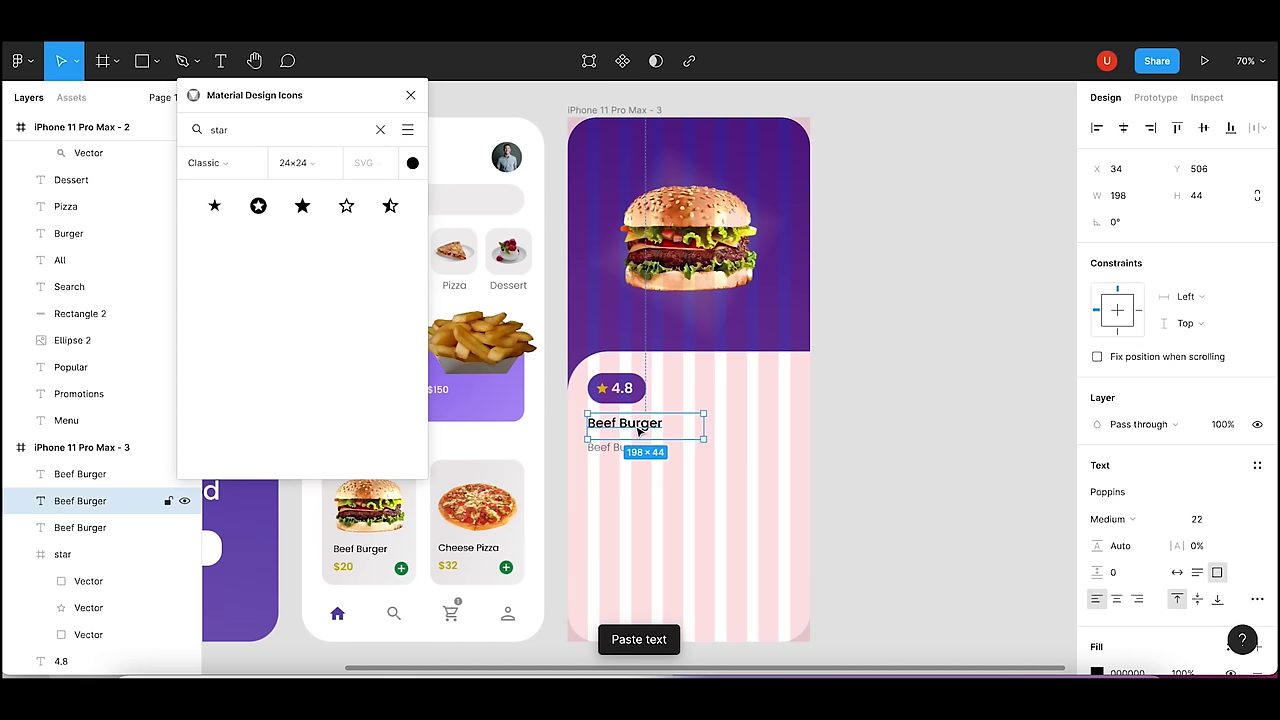
pyautogui.moveTo(643, 430)
pyautogui.mouseDown()
pyautogui.moveTo(777, 393)
pyautogui.moveTo(768, 398)
pyautogui.mouseUp()
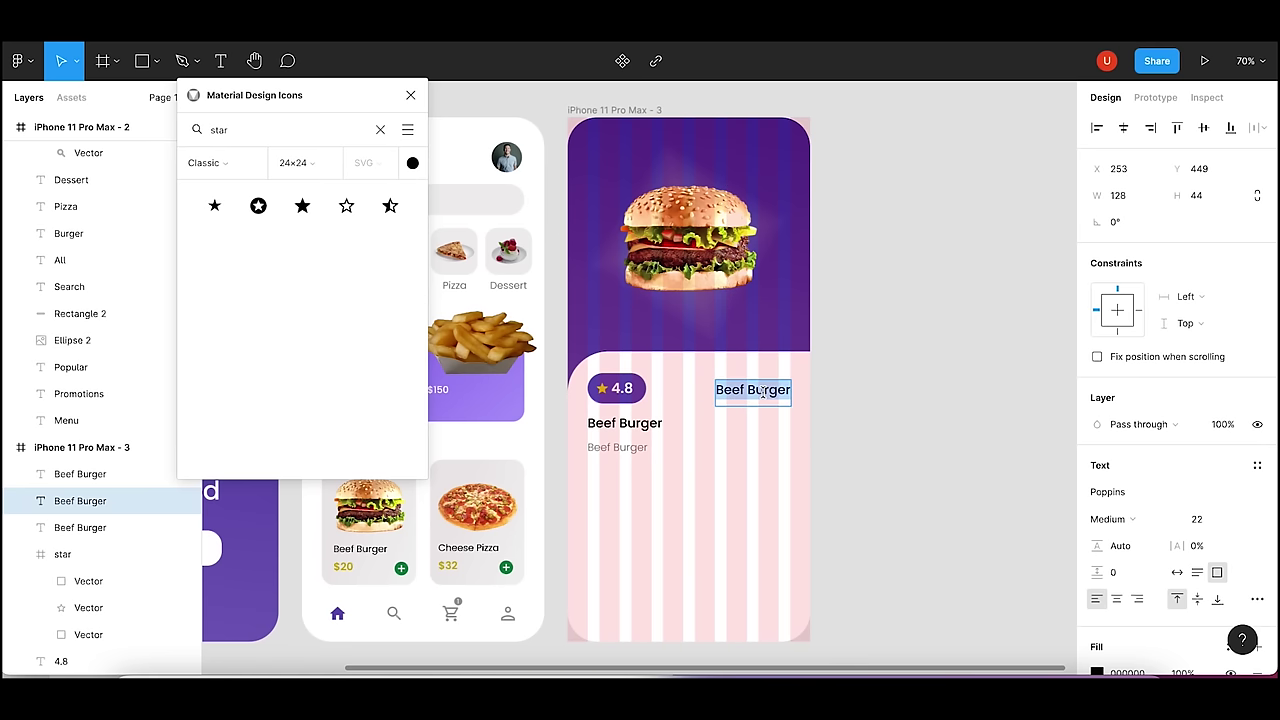
pyautogui.write('$20')
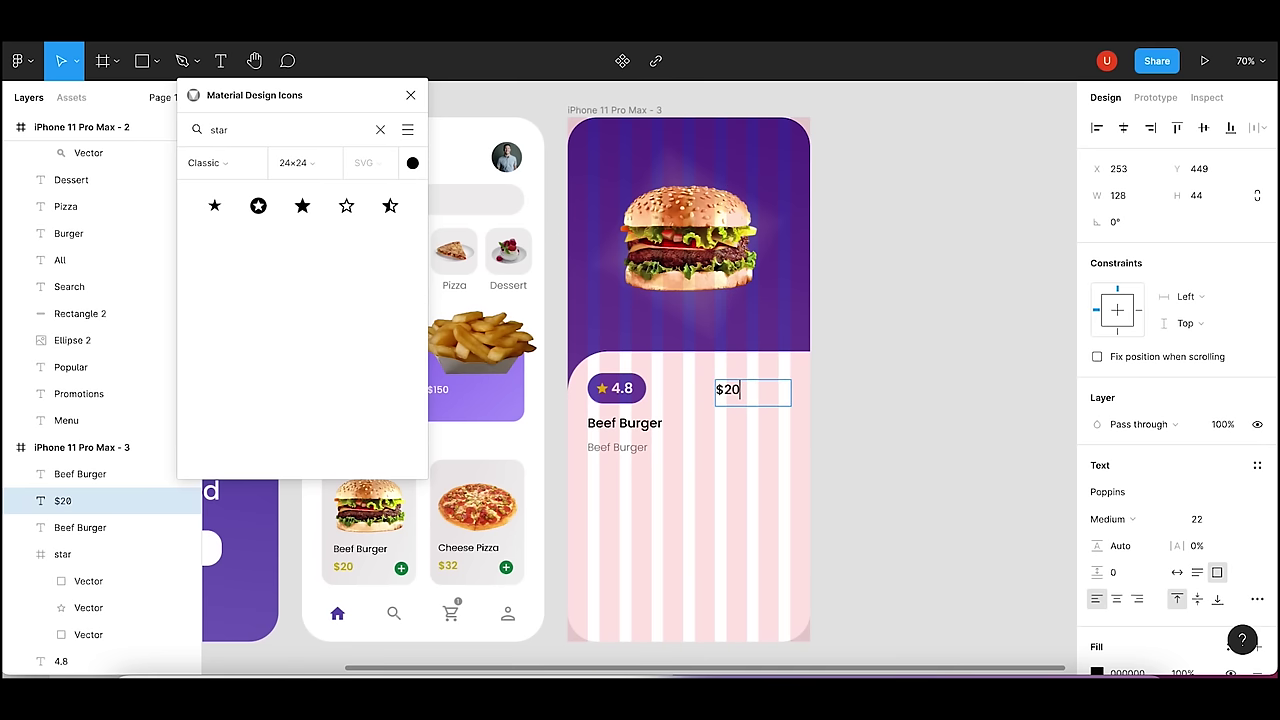
pyautogui.click(1137, 598)
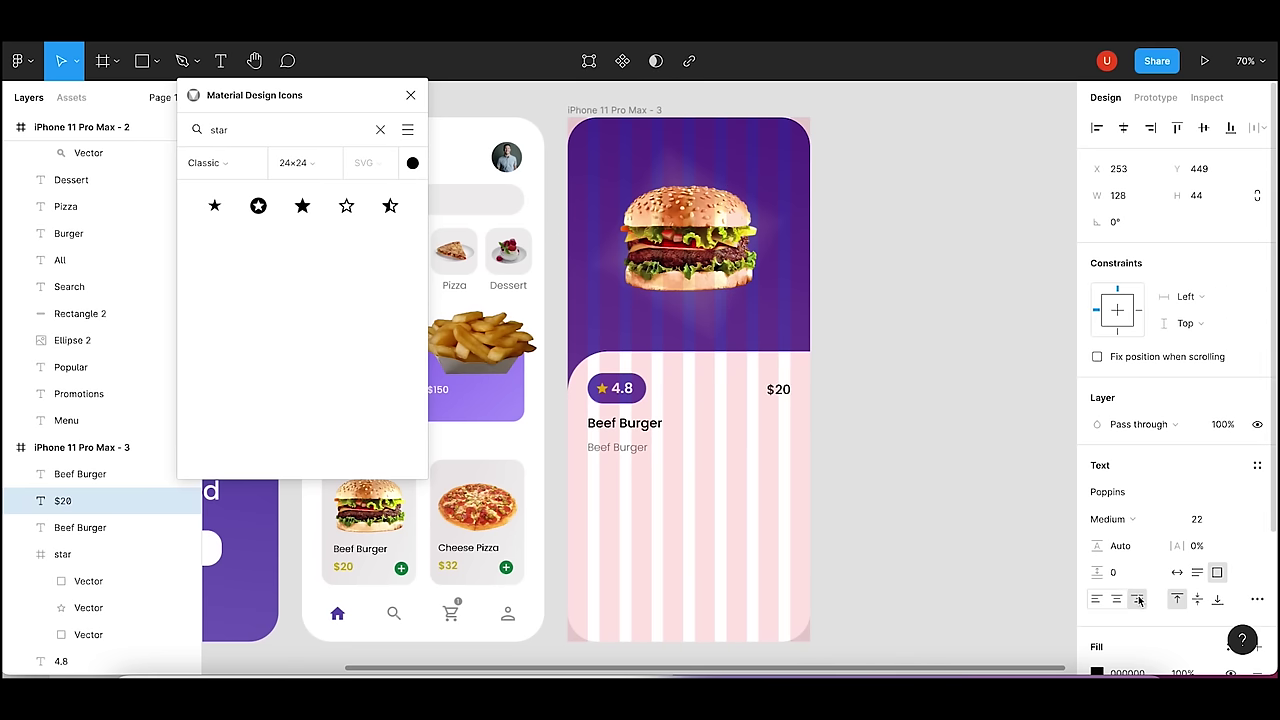
pyautogui.click(965, 511)
pyautogui.click(778, 389)
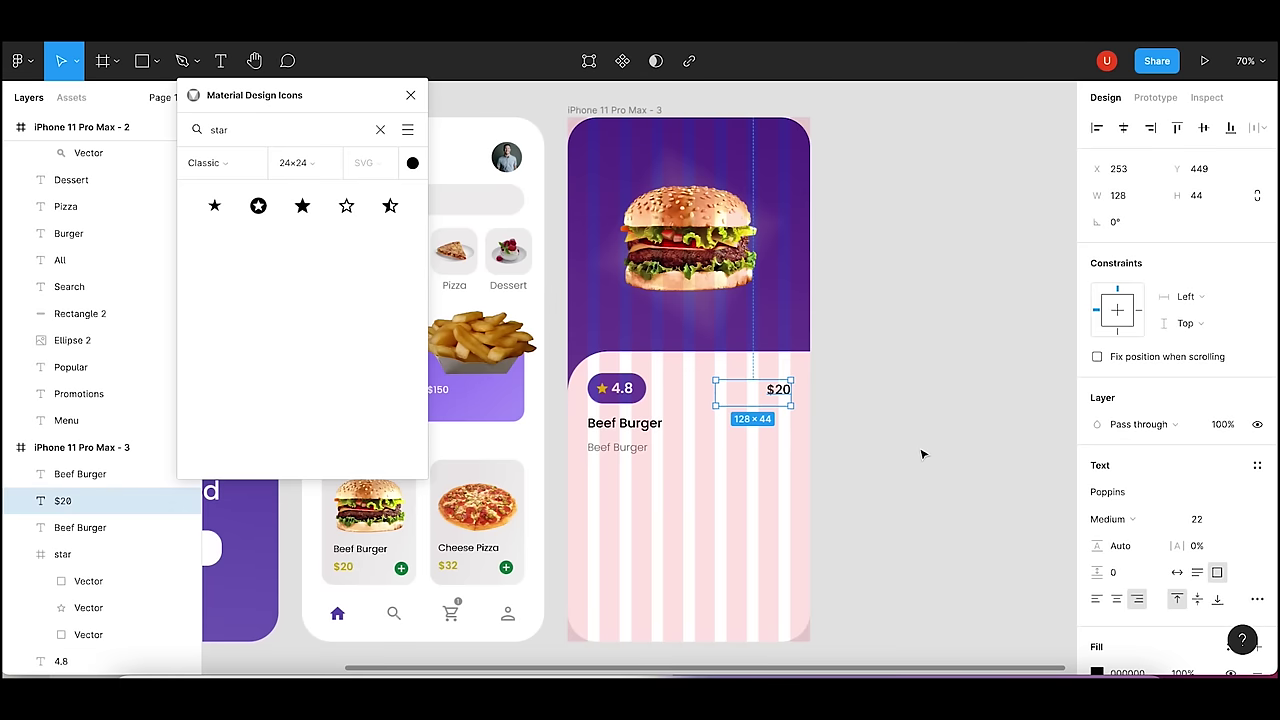
pyautogui.press('Up')
pyautogui.press('Up')
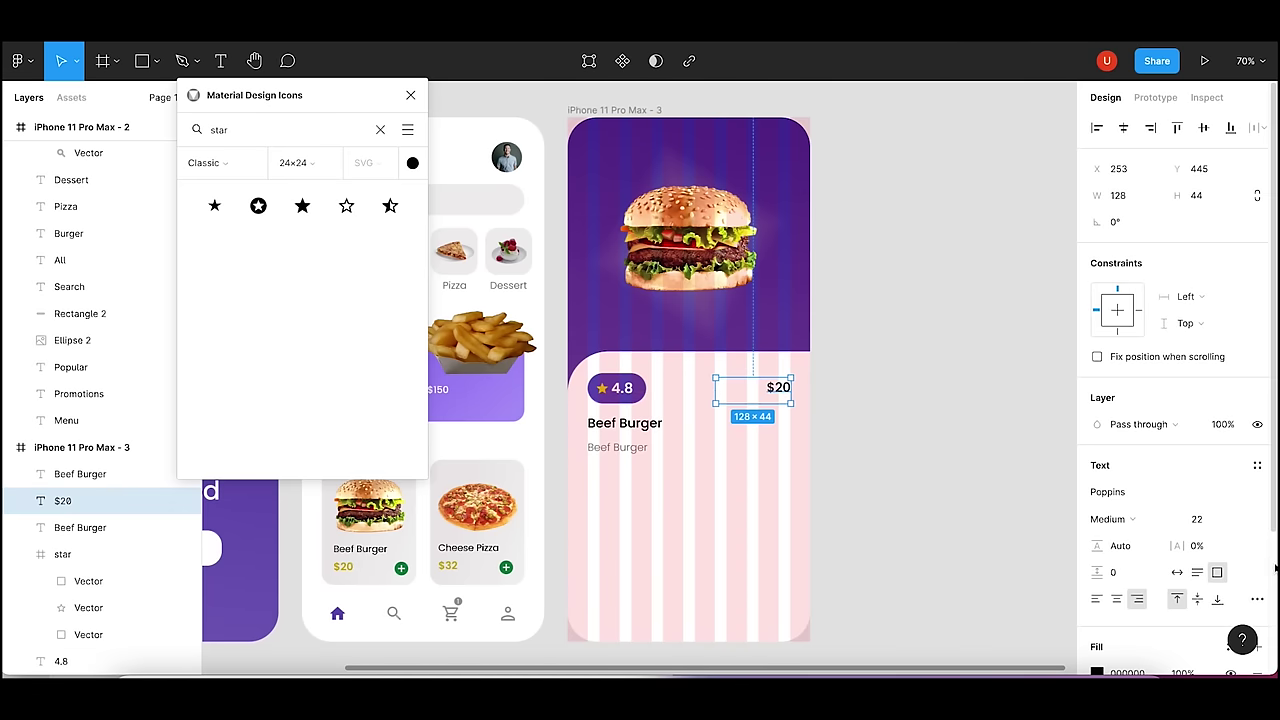
# - Colour the $20 price yellow and make it Bold
pyautogui.scroll(-3, 1250, 540)
pyautogui.click(1097, 488)
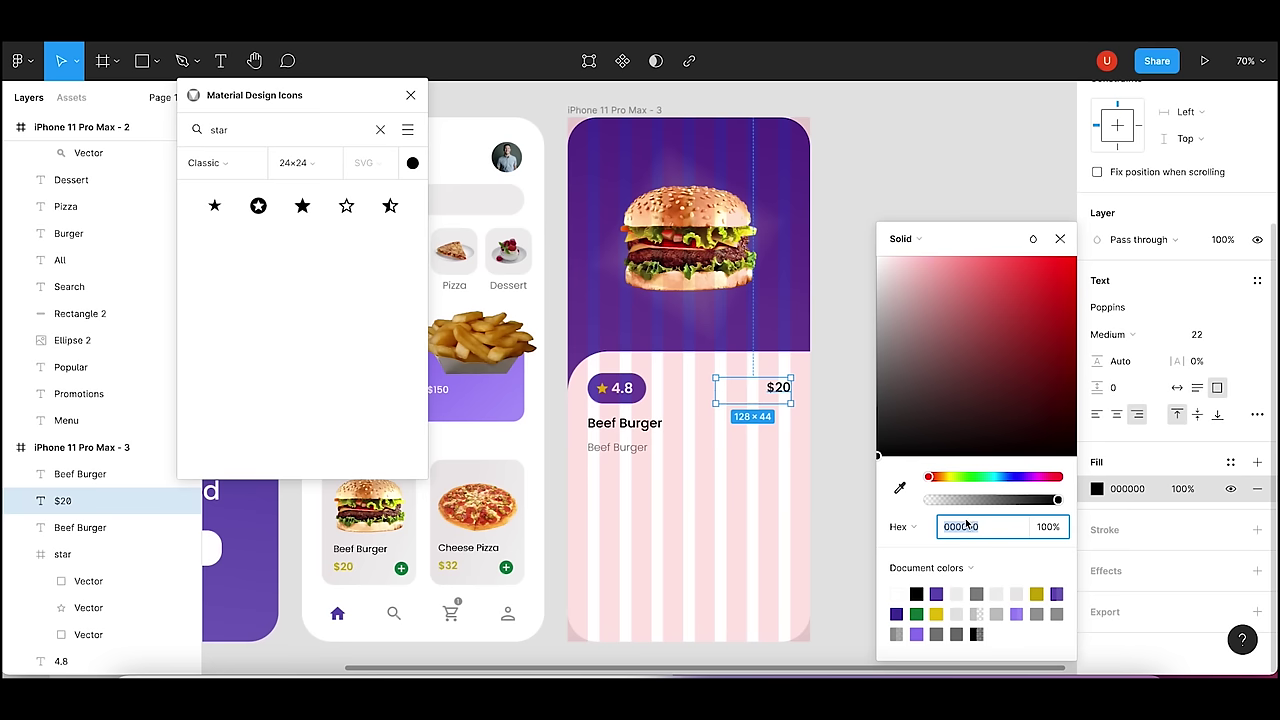
pyautogui.click(1039, 593)
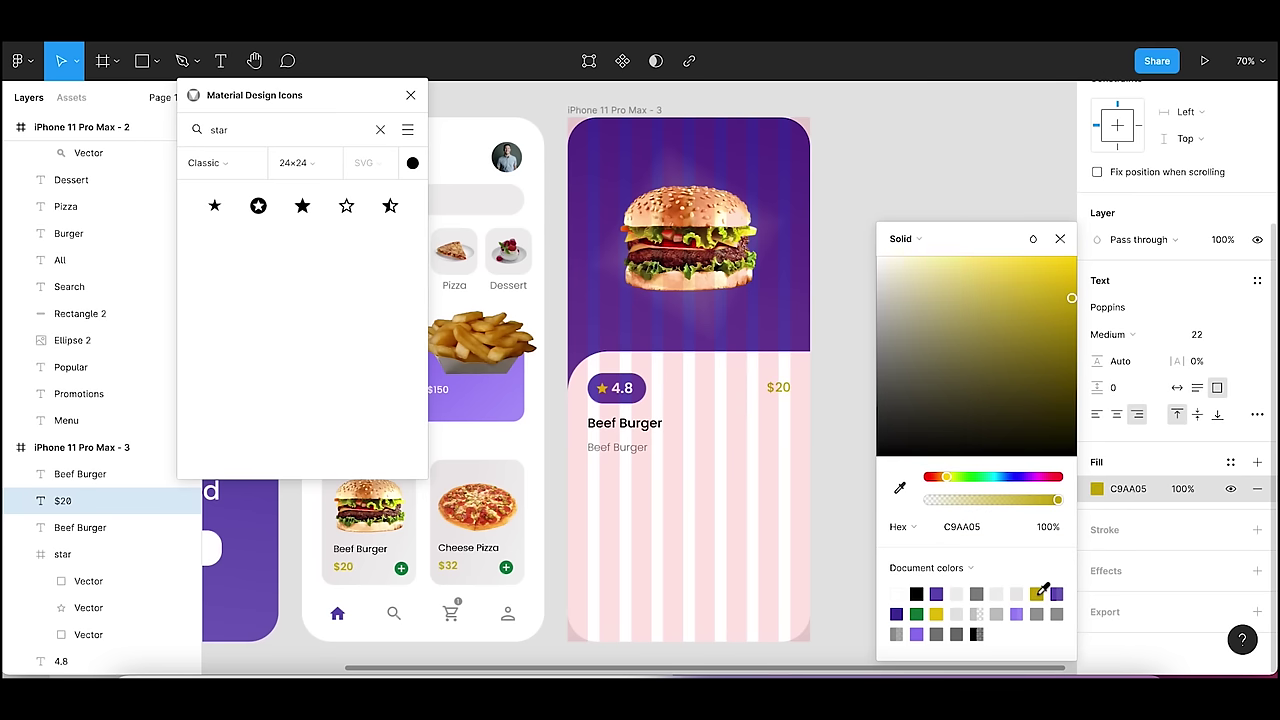
pyautogui.click(1060, 238)
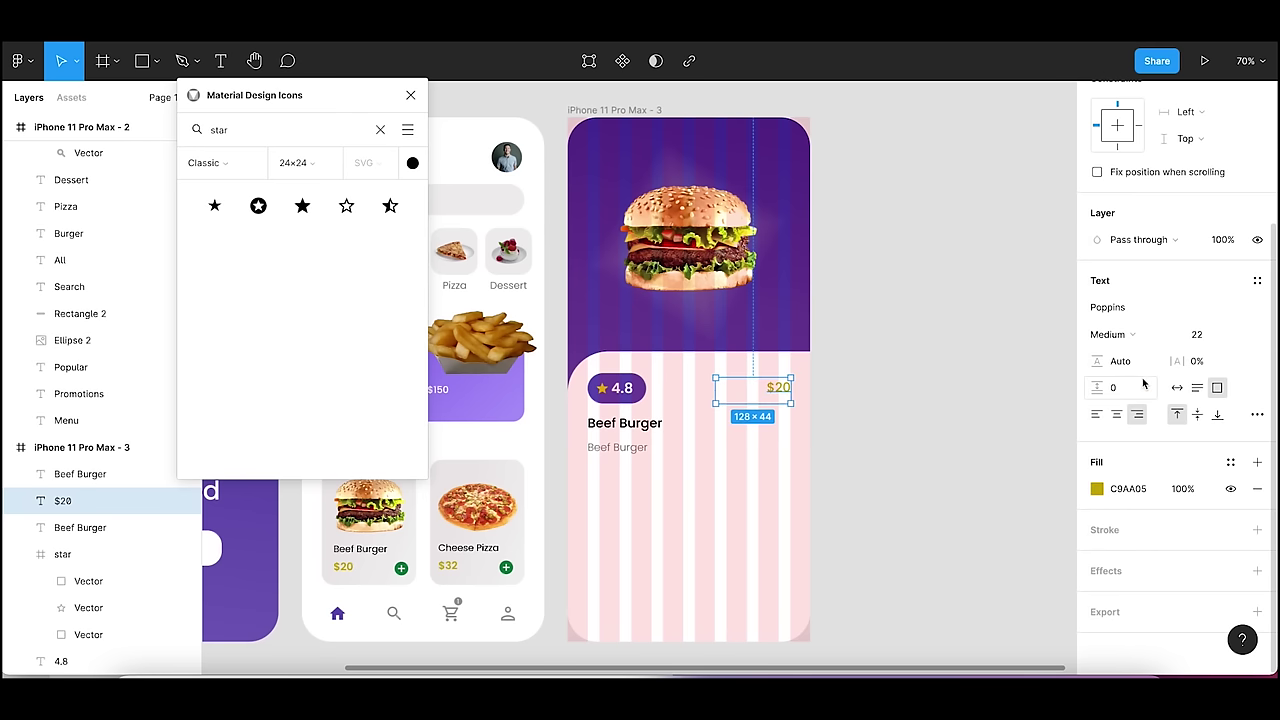
pyautogui.click(1138, 336)
pyautogui.click(1138, 362)
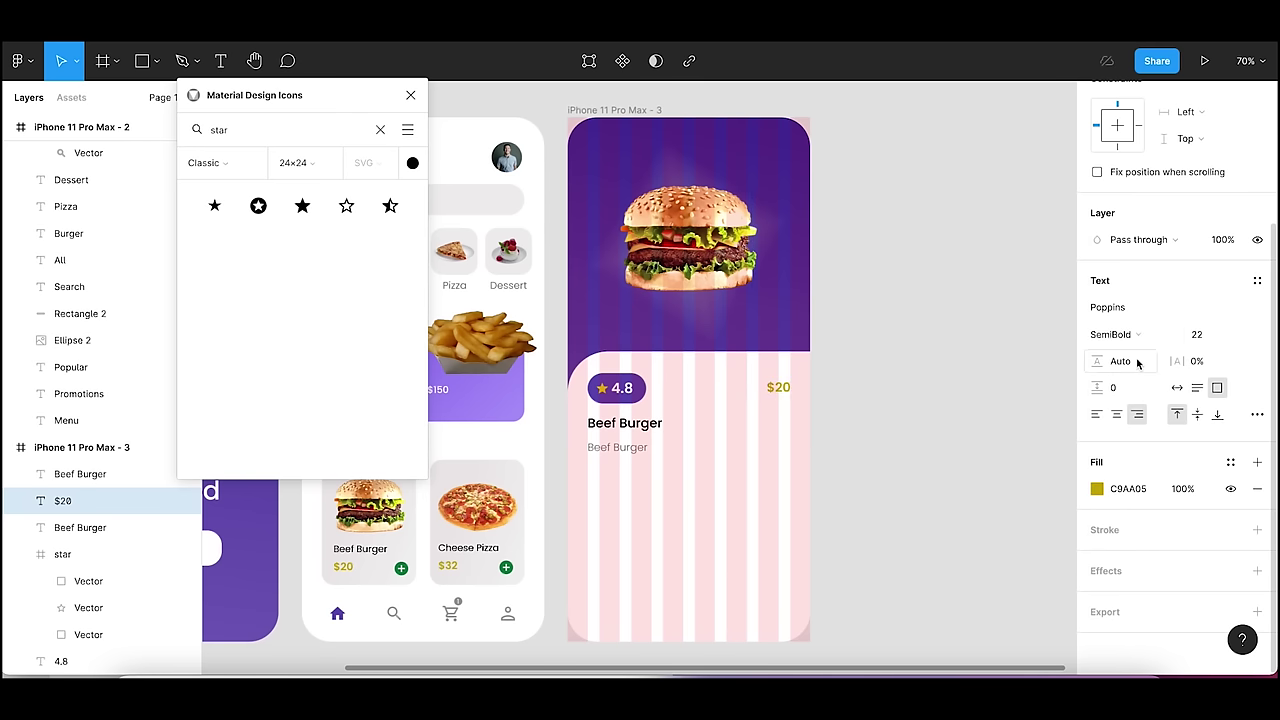
pyautogui.click(1112, 334)
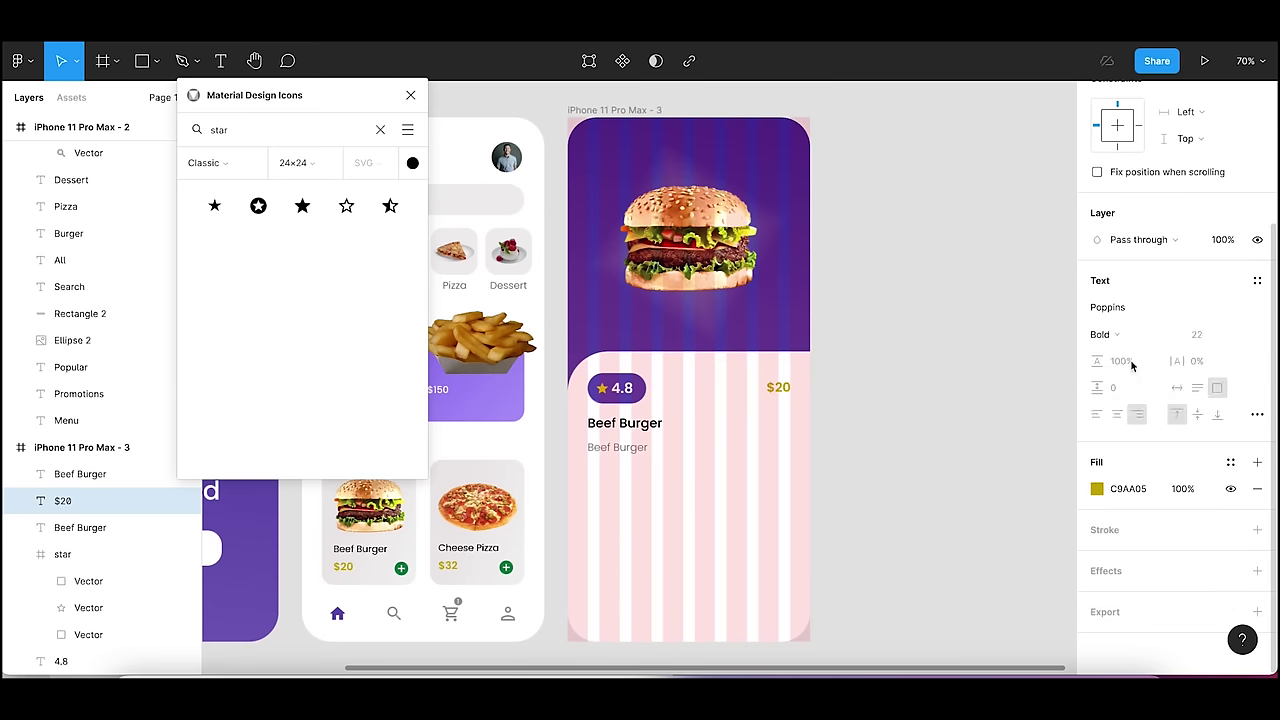
pyautogui.click(997, 389)
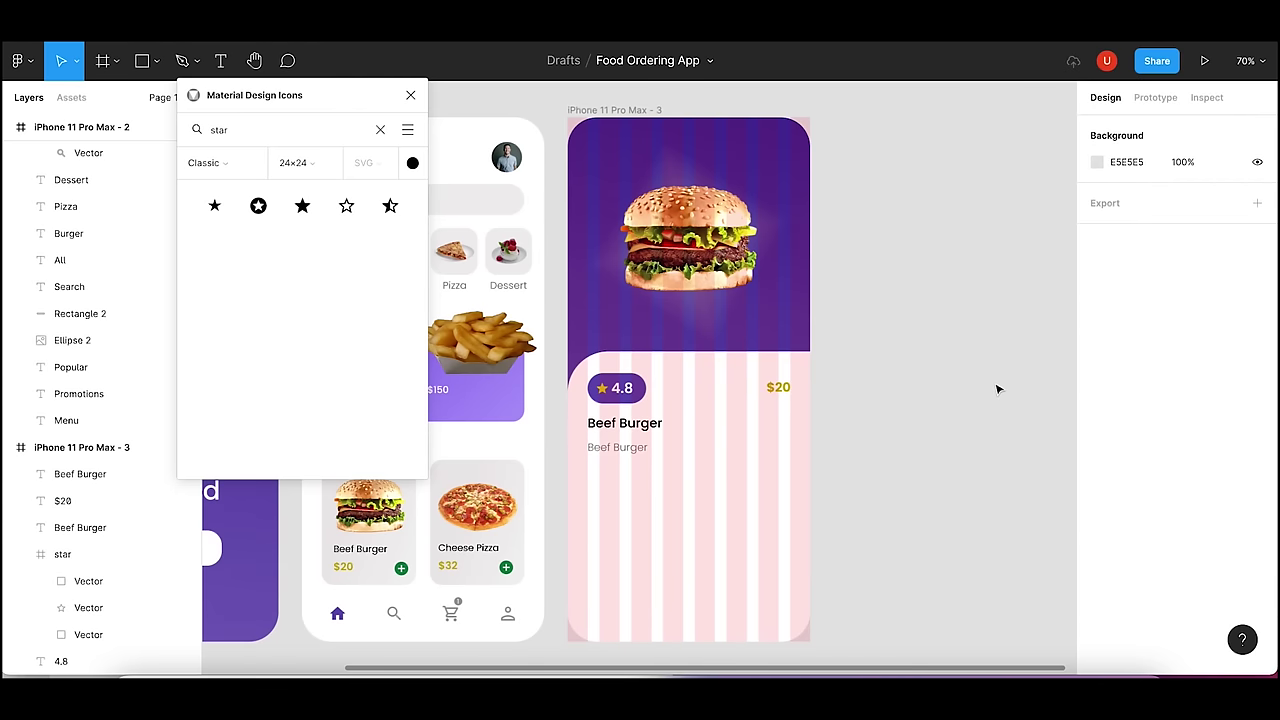
# - Set the $20 price to size 24 and close the Material Design Icons plugin
pyautogui.click(780, 389)
pyautogui.click(1203, 520)
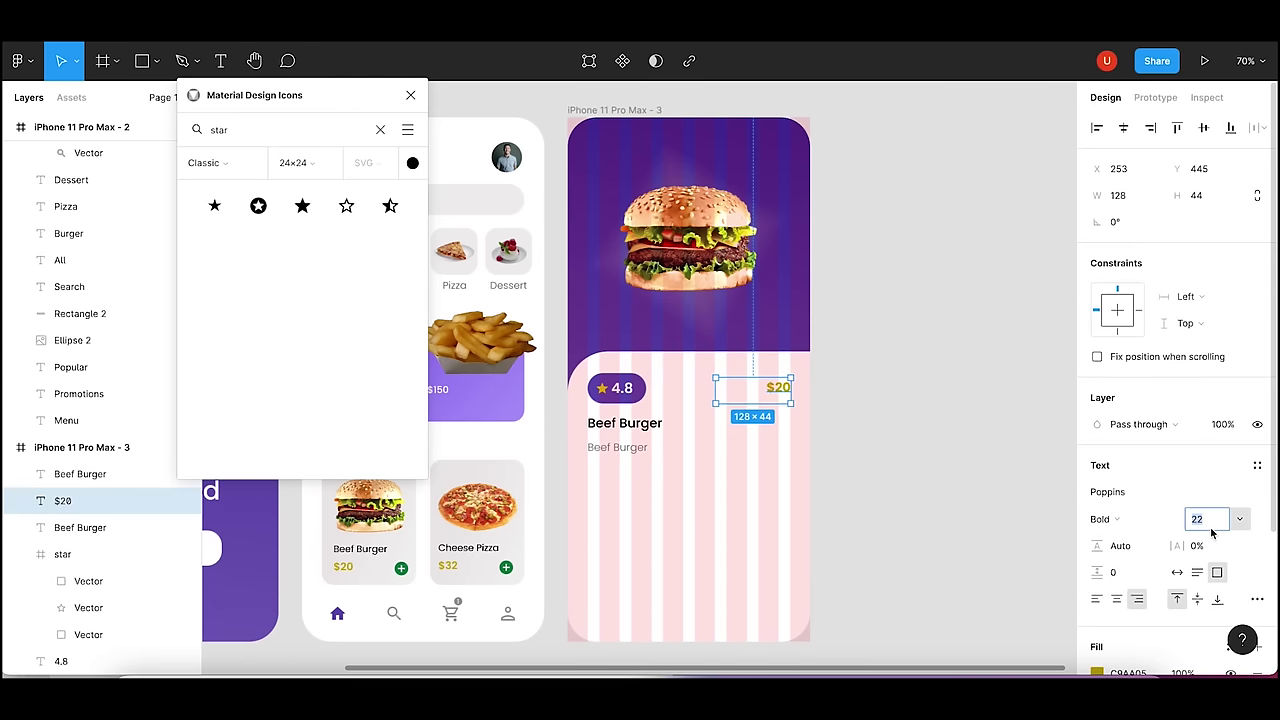
pyautogui.write('24')
pyautogui.press('Return')
pyautogui.click(951, 431)
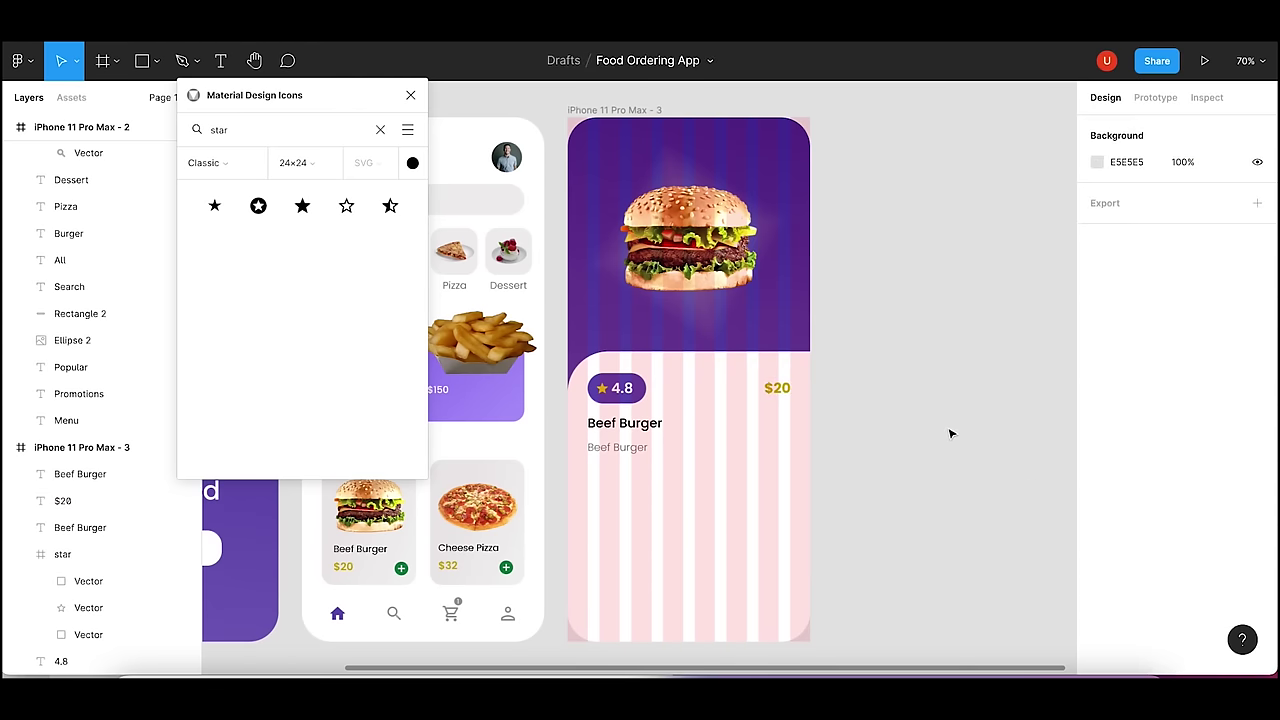
pyautogui.click(781, 387)
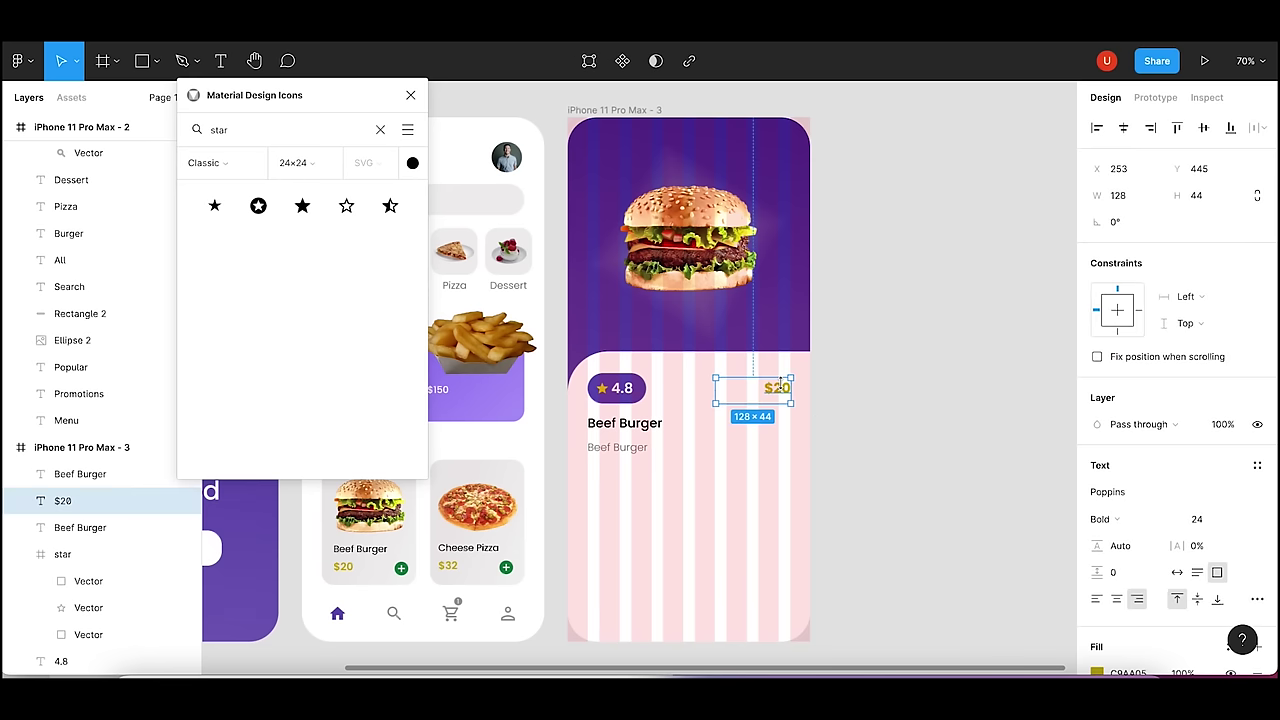
pyautogui.click(853, 418)
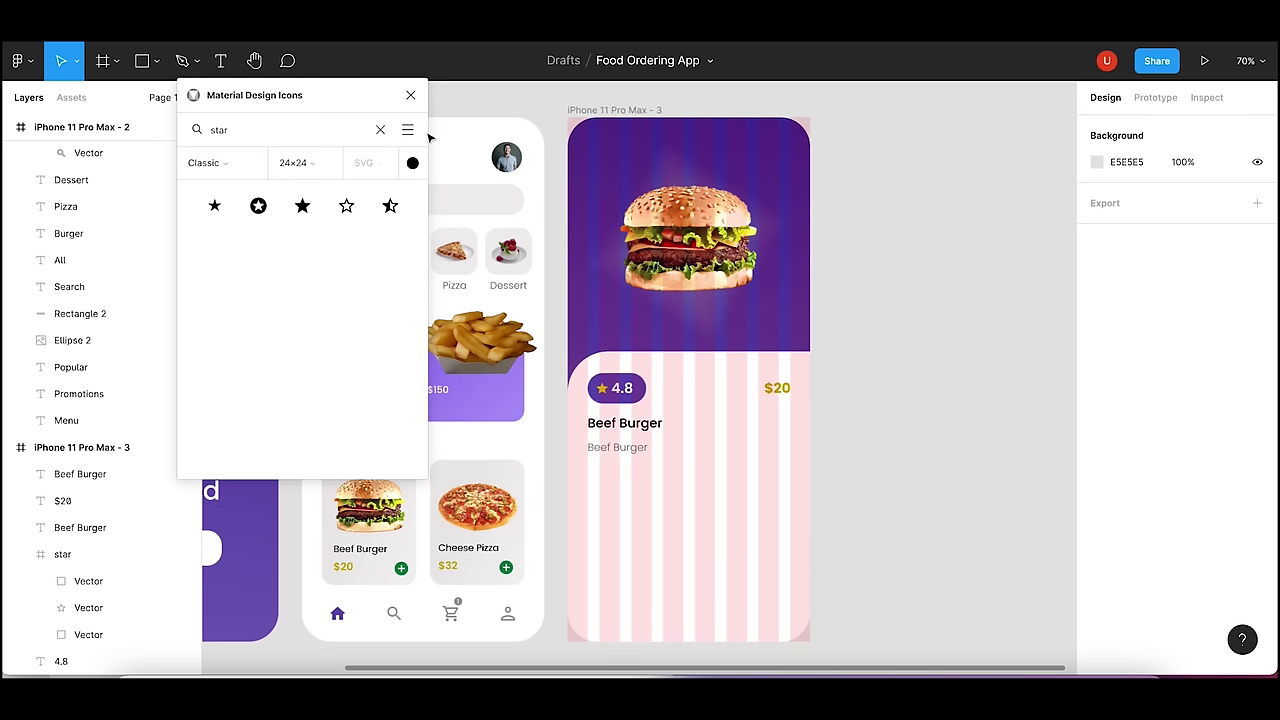
pyautogui.click(410, 96)
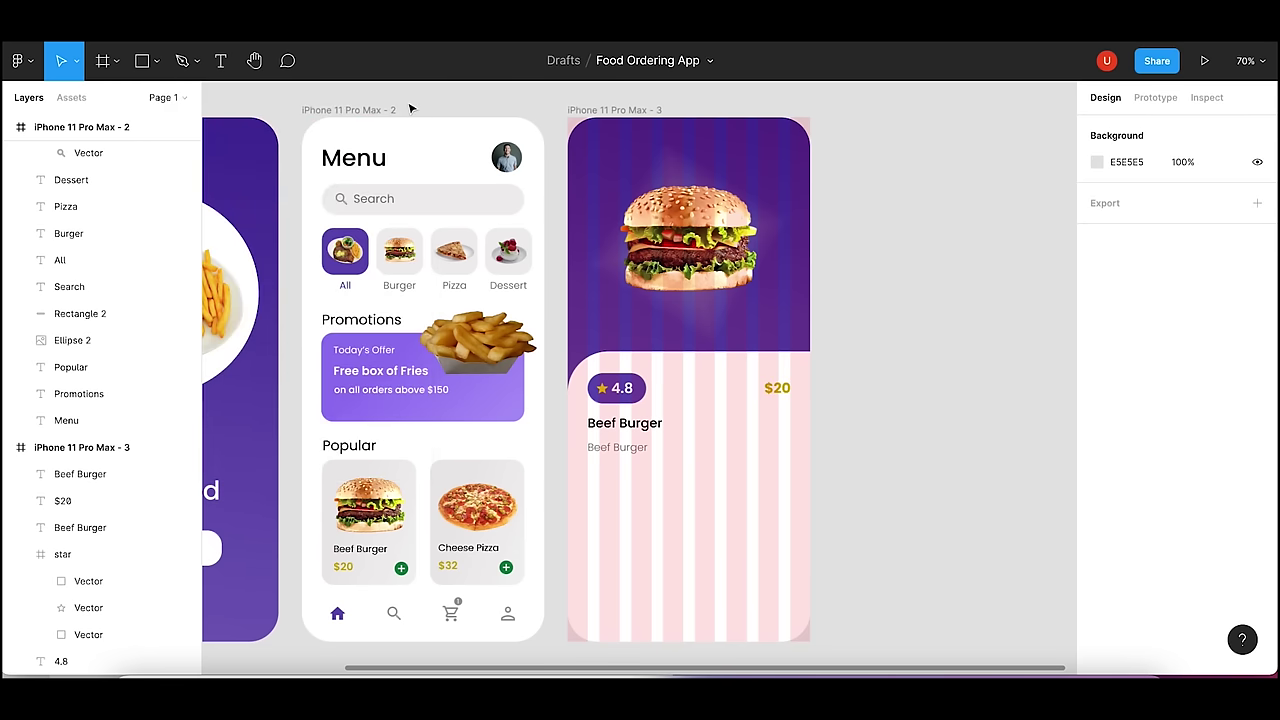
# - Replace the grey subtitle with the pasted ingredients description, widened to wrap onto two lines
pyautogui.doubleClick(636, 453)
pyautogui.write('Big juicy beef burger with cheese, lettuce, tomato, onions and special sauce!')
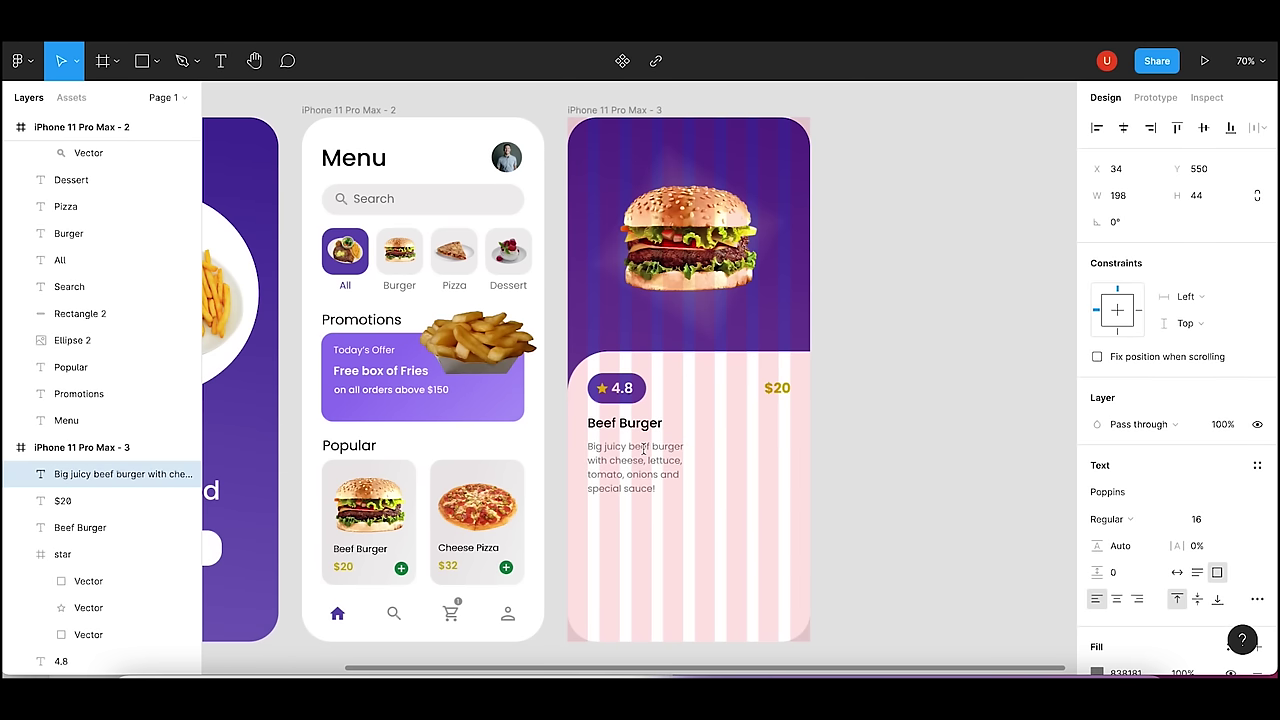
pyautogui.press('Escape')
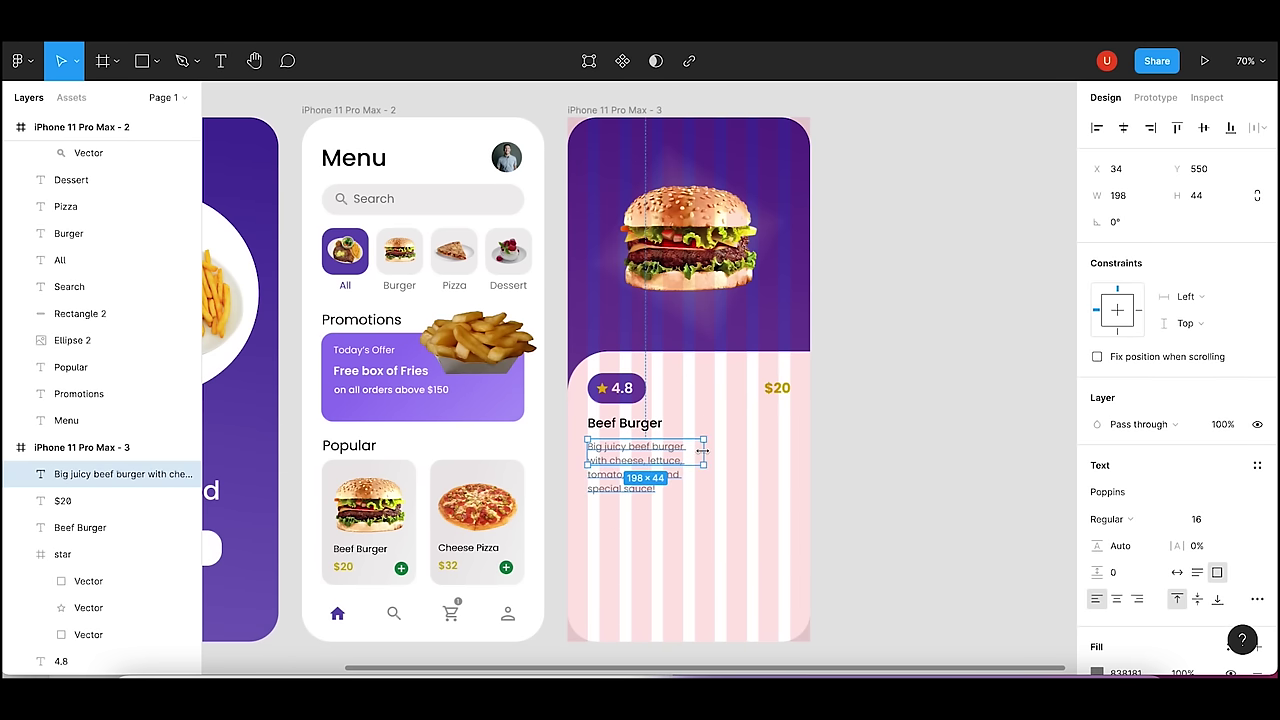
pyautogui.moveTo(703, 451); pyautogui.dragTo(790, 451)
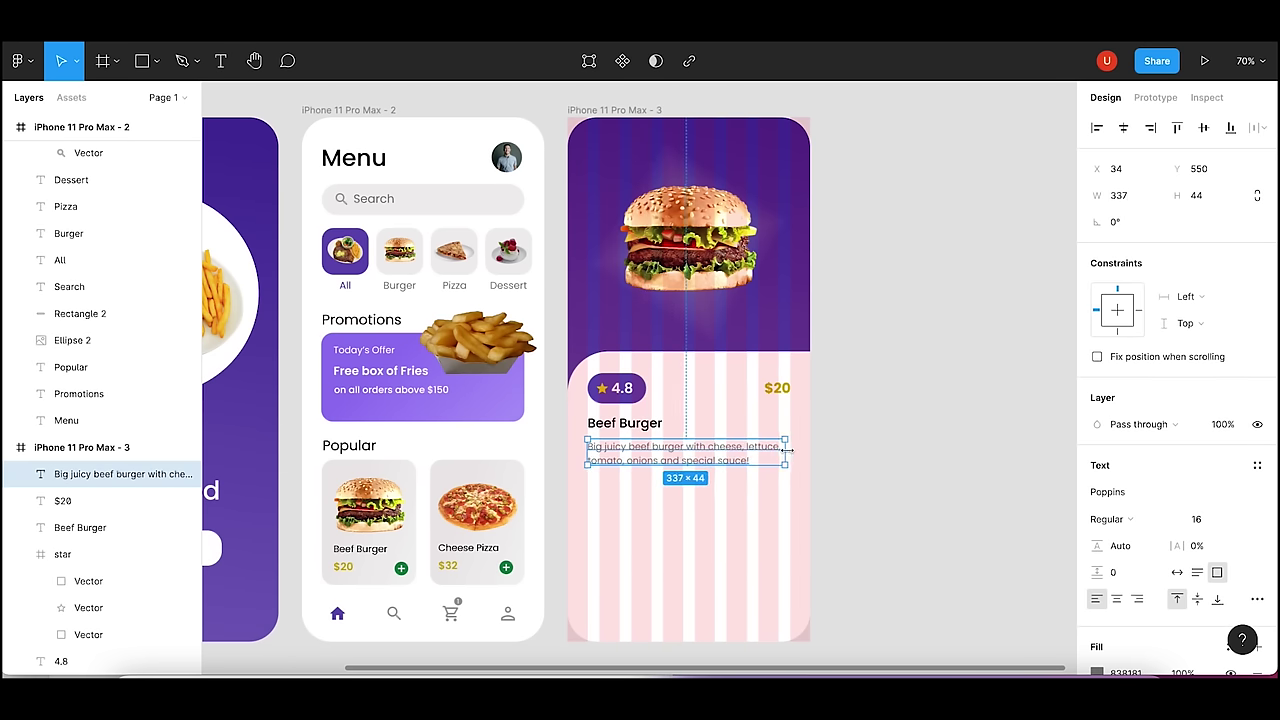
pyautogui.click(858, 457)
# - Select the Beef Burger title and paste another copy of it
pyautogui.click(723, 455)
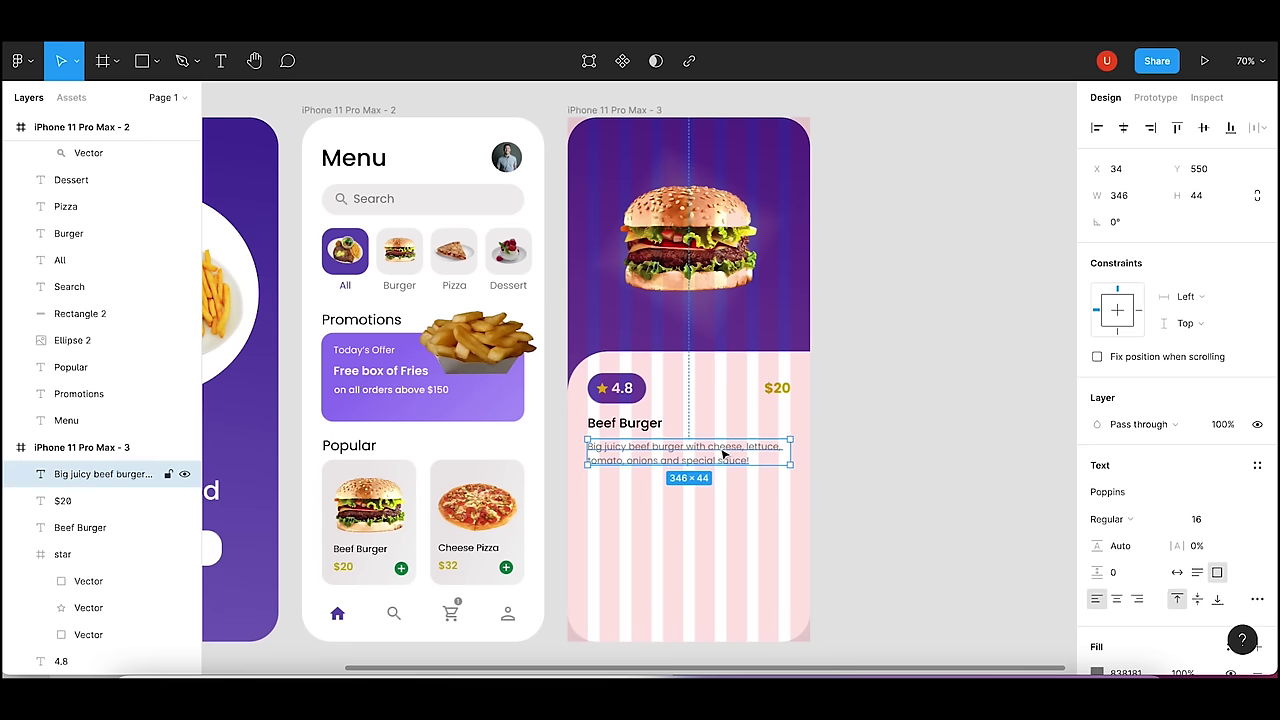
pyautogui.click(630, 424)
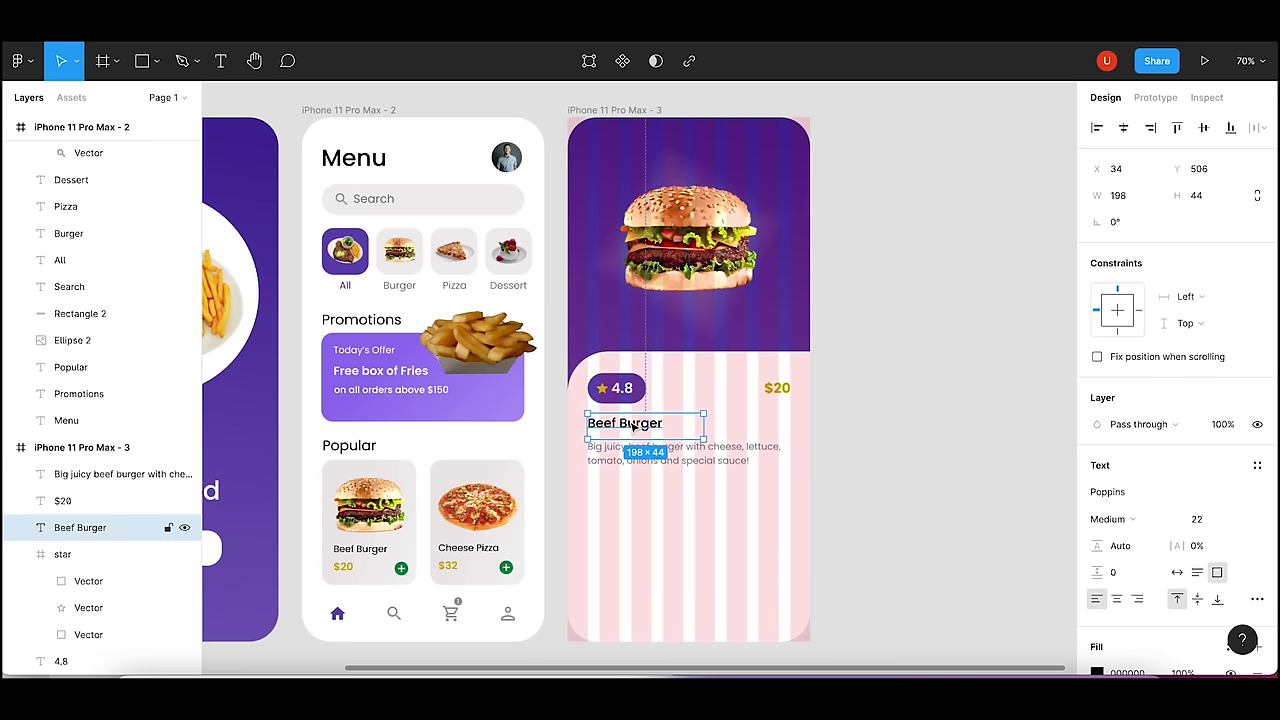
pyautogui.click(905, 414)
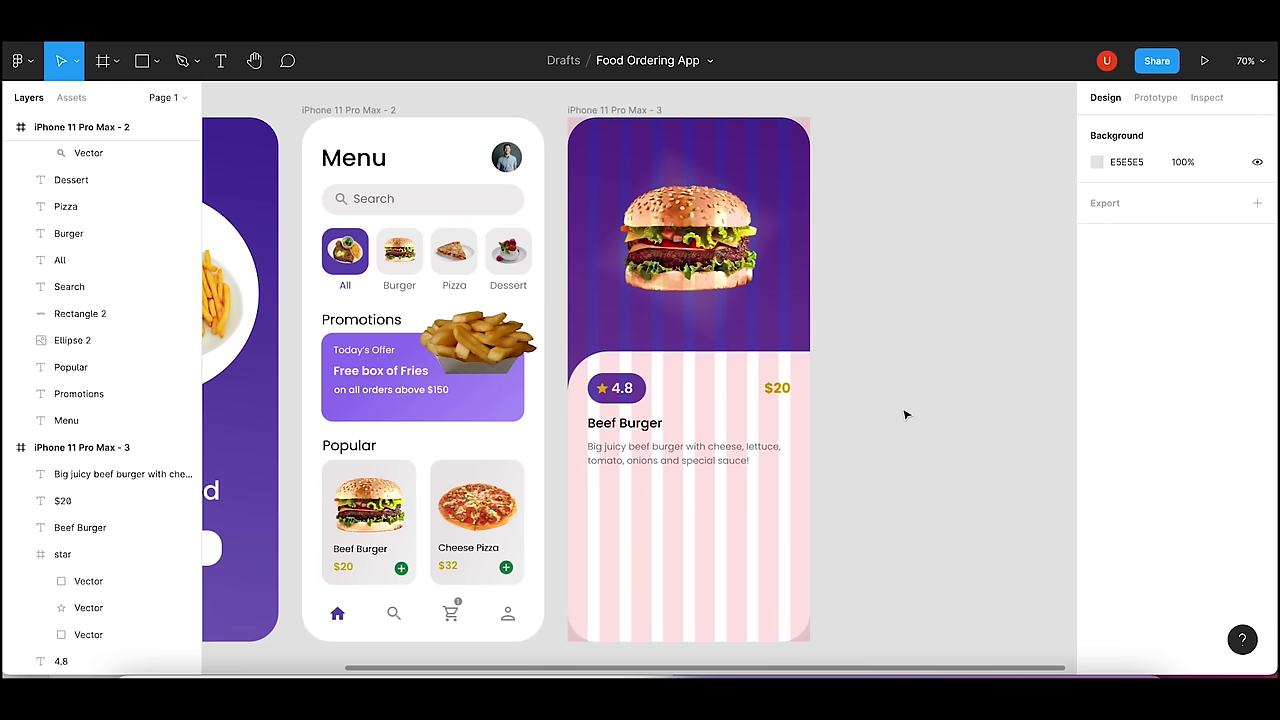
pyautogui.click(633, 420)
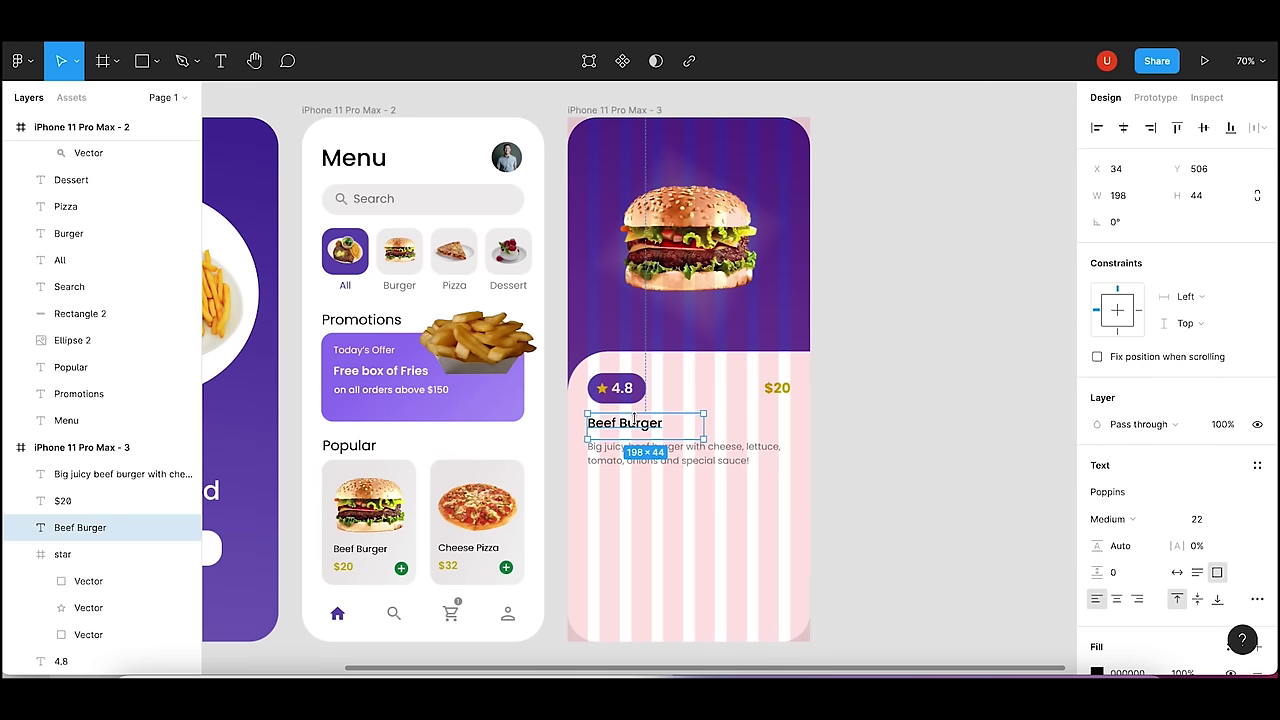
pyautogui.hotkey('ctrl', 'v')
# - Move the title copy below the description and retype it as Add Ons
pyautogui.moveTo(658, 428); pyautogui.dragTo(658, 502)
pyautogui.doubleClick(640, 493)
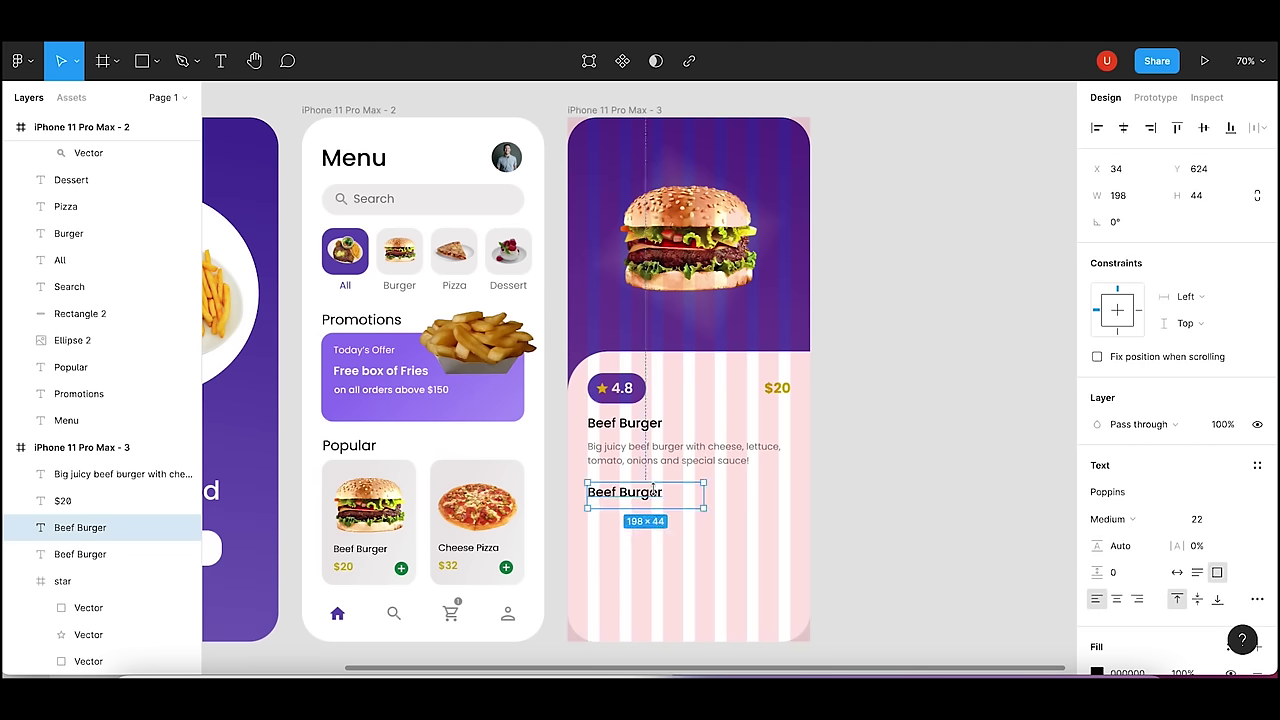
pyautogui.hotkey('ctrl', 'a')
pyautogui.write('Ad')
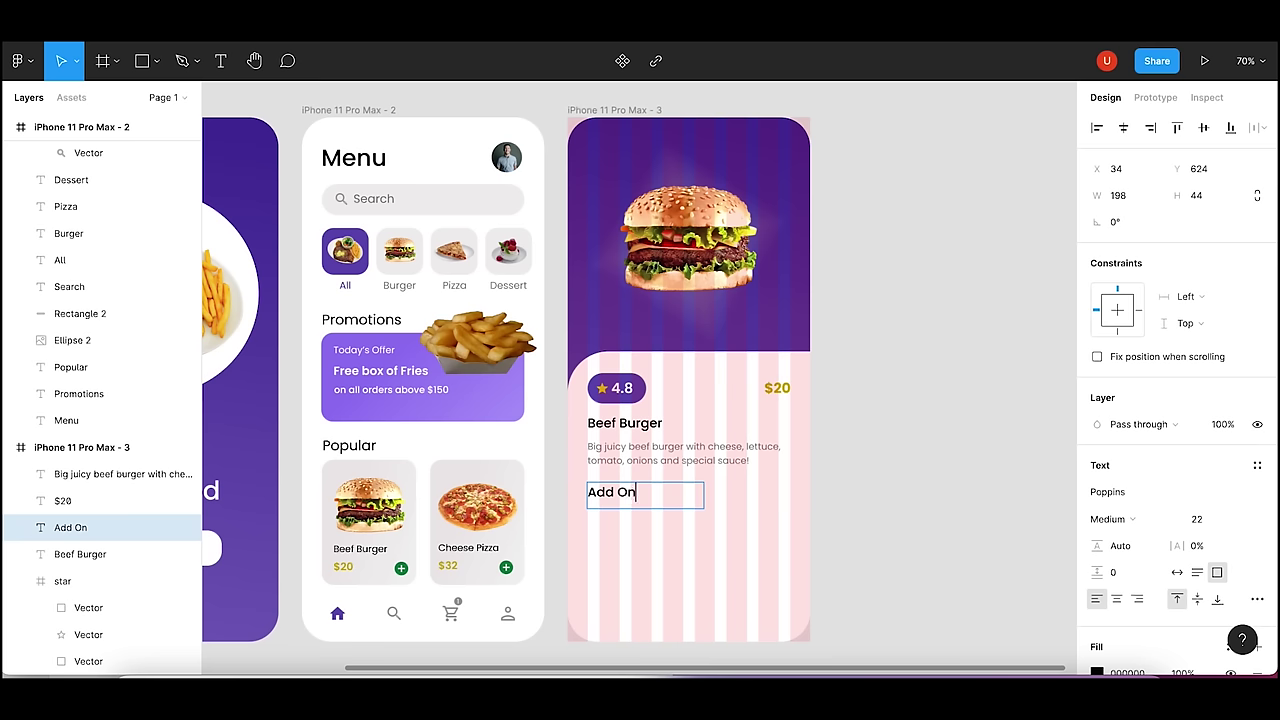
pyautogui.press('BackSpace')
pyautogui.press('Escape')
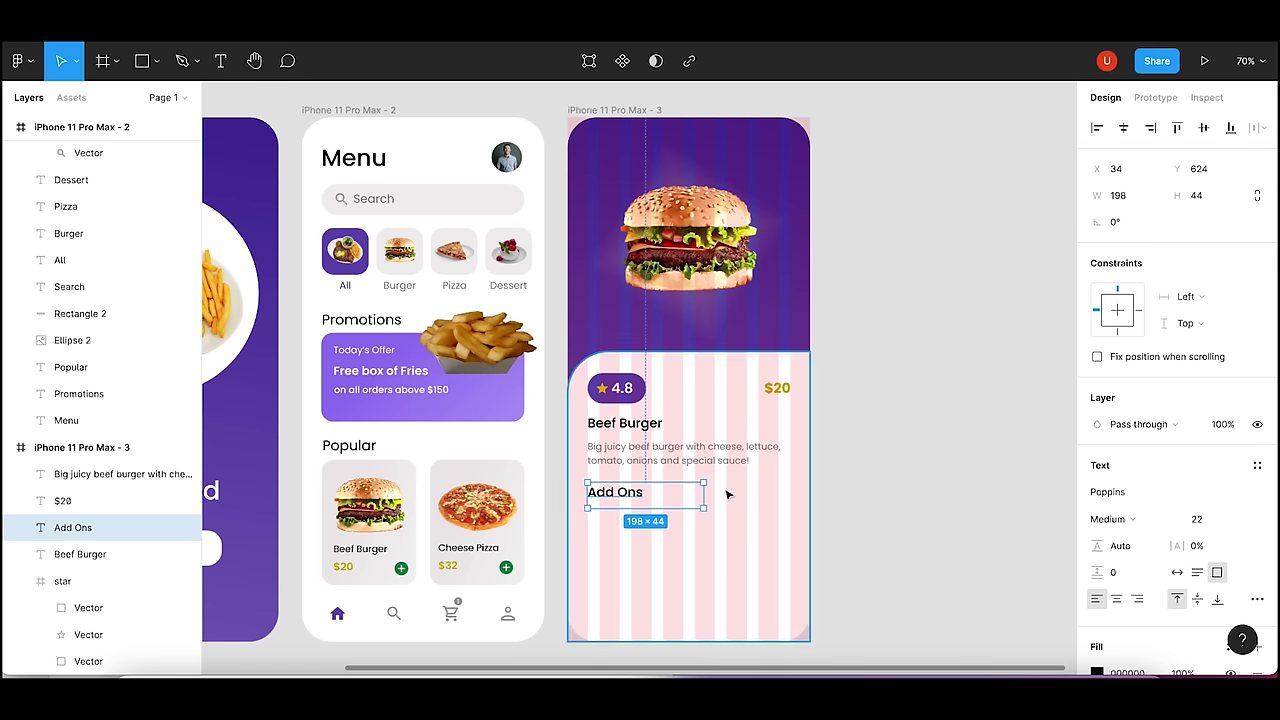
# - Give the Add Ons heading font size 18 and a dark grey 454545 fill
pyautogui.click(1203, 519)
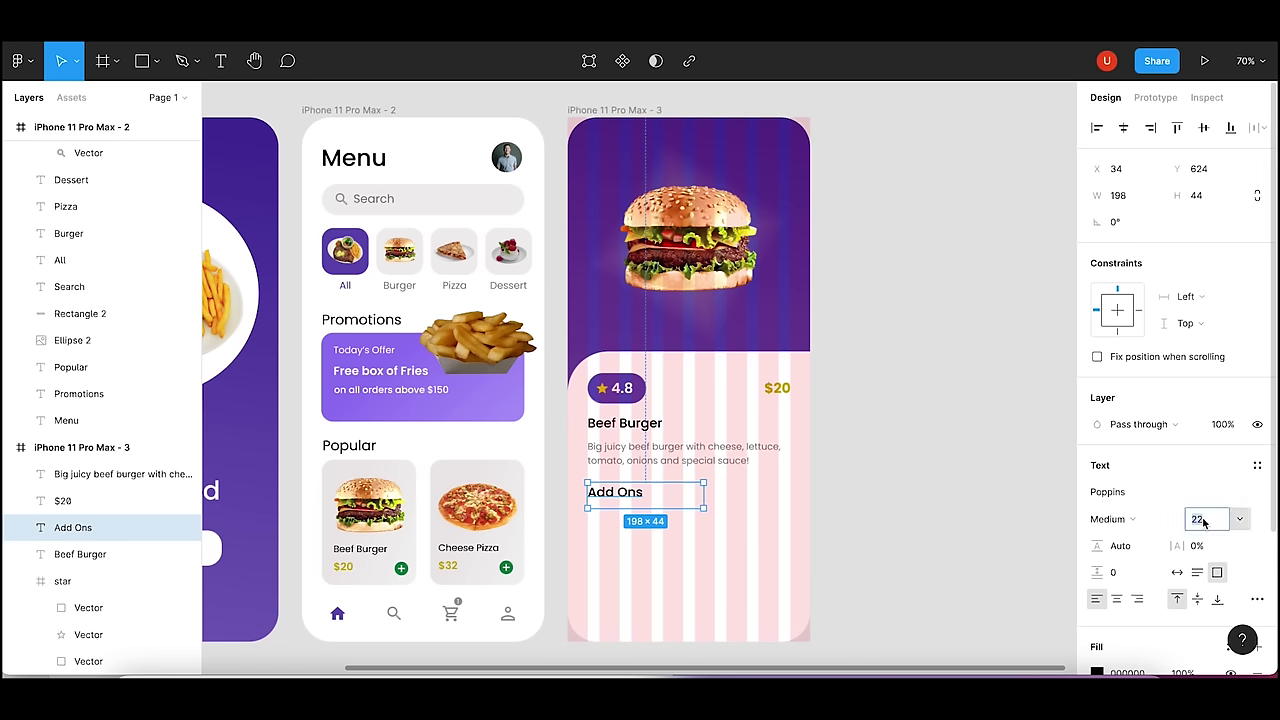
pyautogui.write('20')
pyautogui.press('Return')
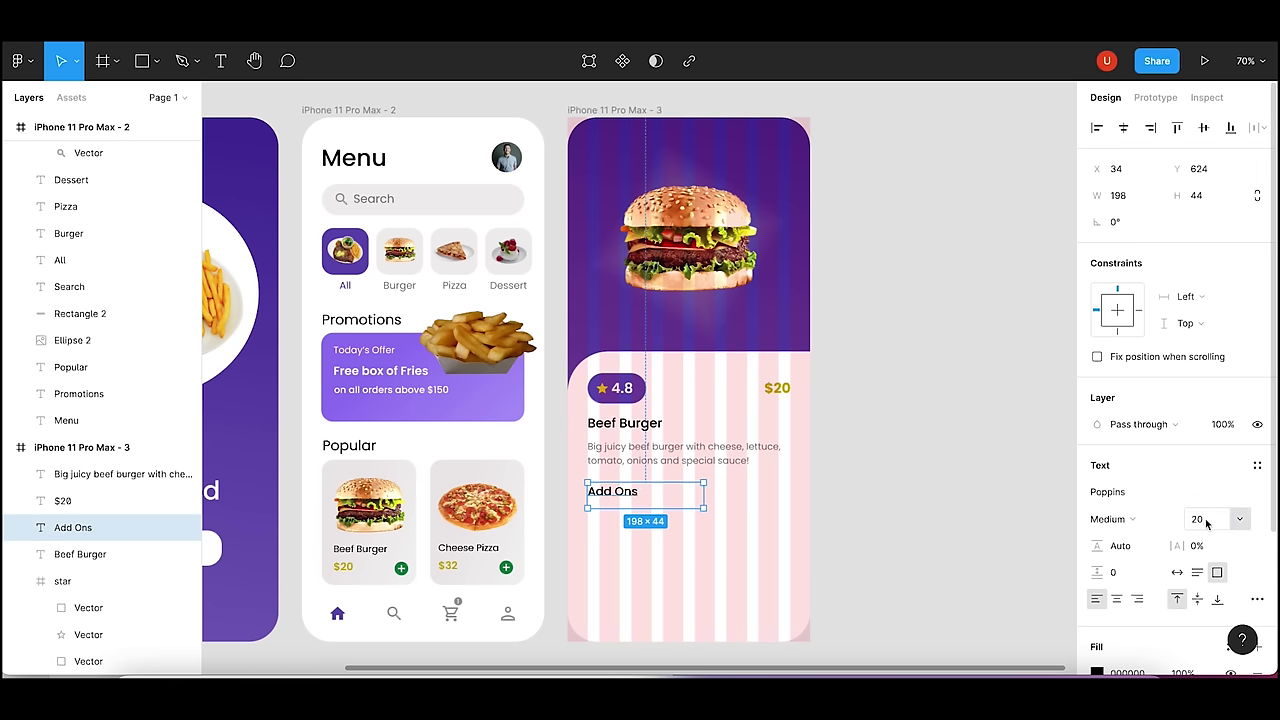
pyautogui.click(1206, 524)
pyautogui.write('18')
pyautogui.press('Return')
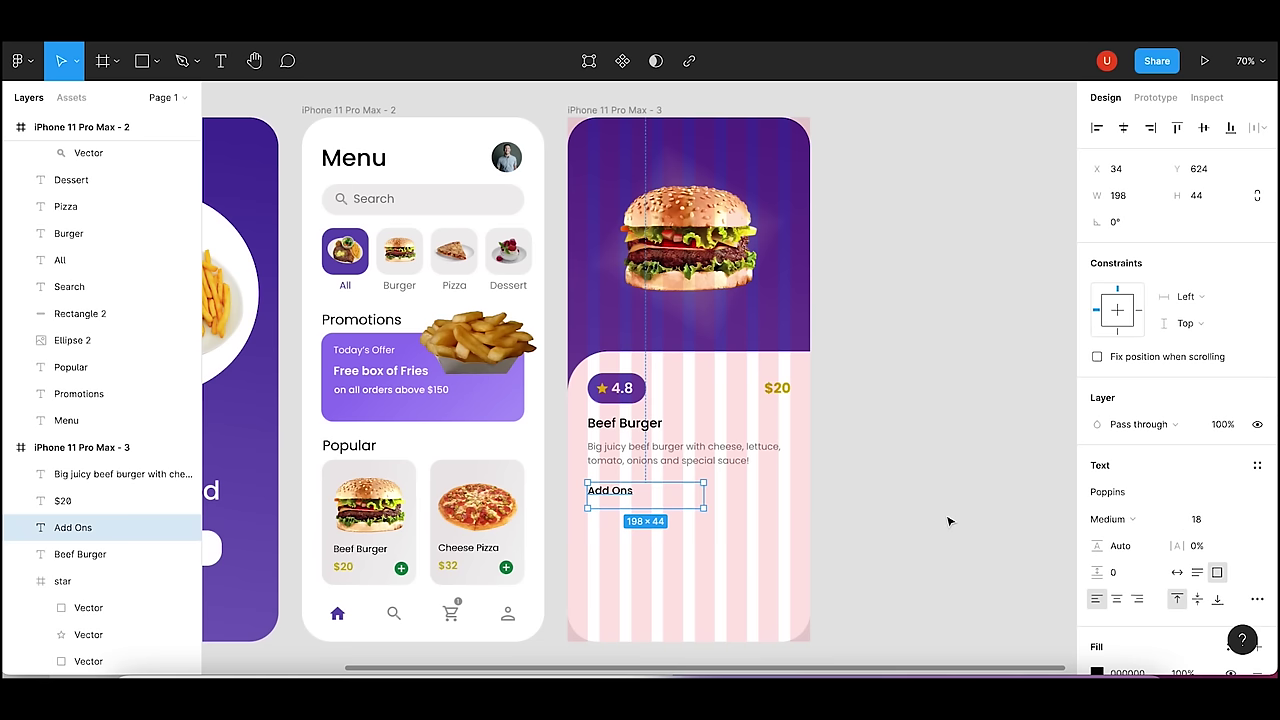
pyautogui.click(946, 440)
pyautogui.click(684, 486)
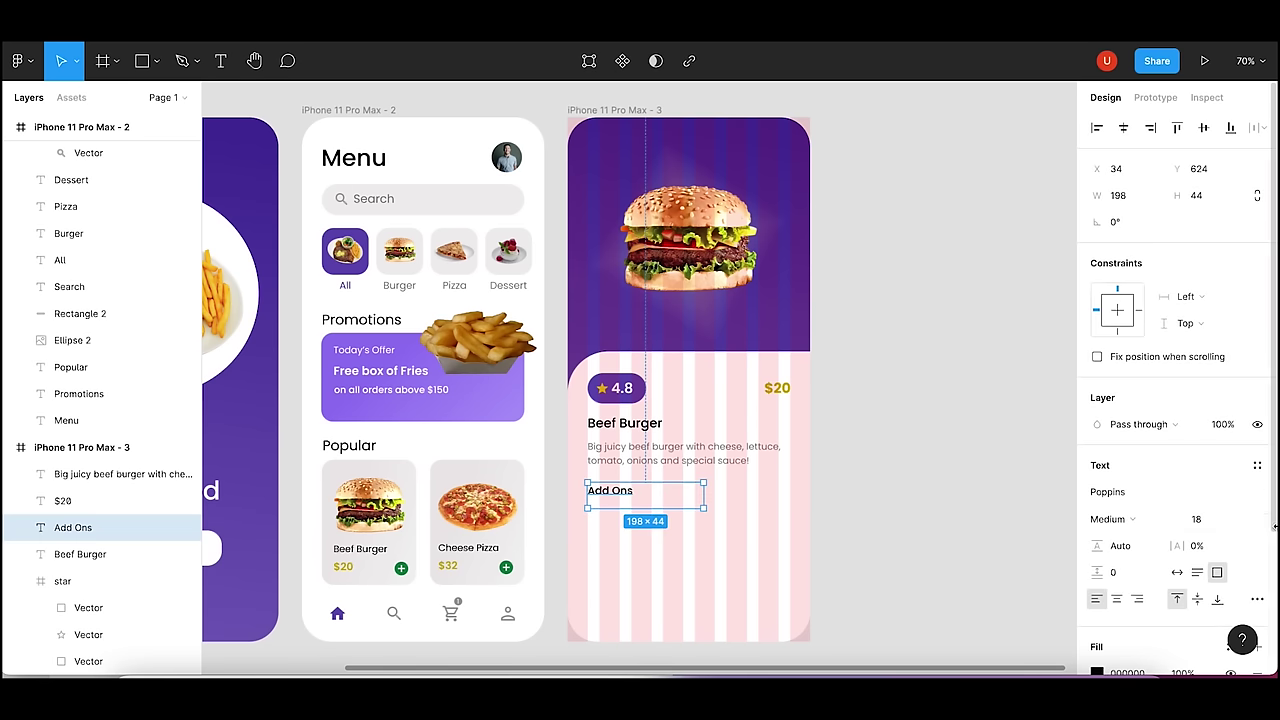
pyautogui.scroll(-3, 1170, 400)
pyautogui.click(1097, 489)
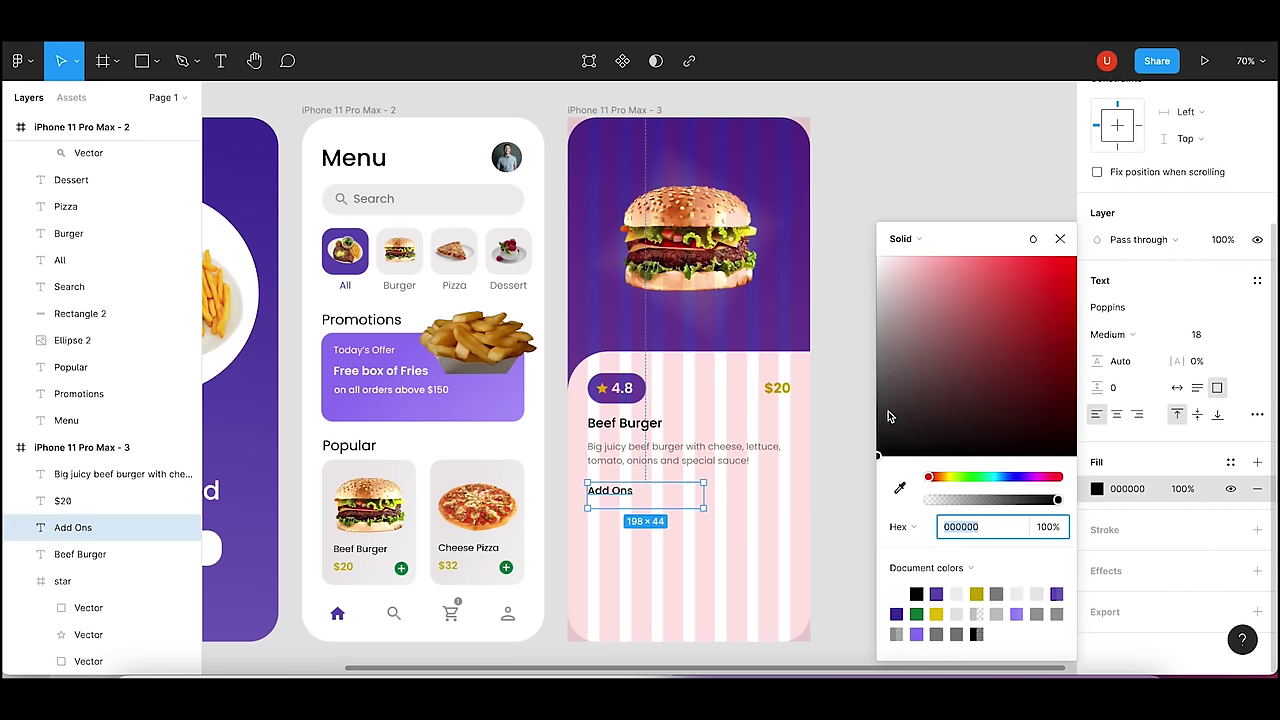
pyautogui.moveTo(889, 416); pyautogui.dragTo(876, 405)
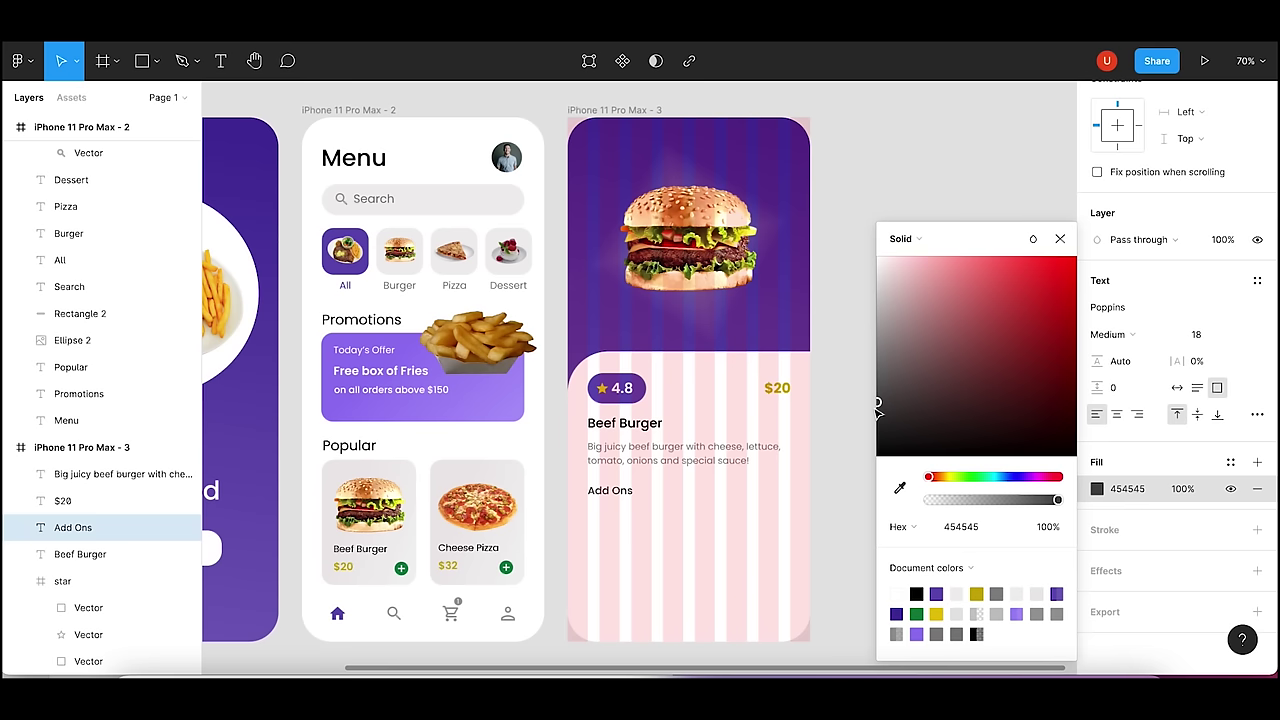
pyautogui.click(850, 422)
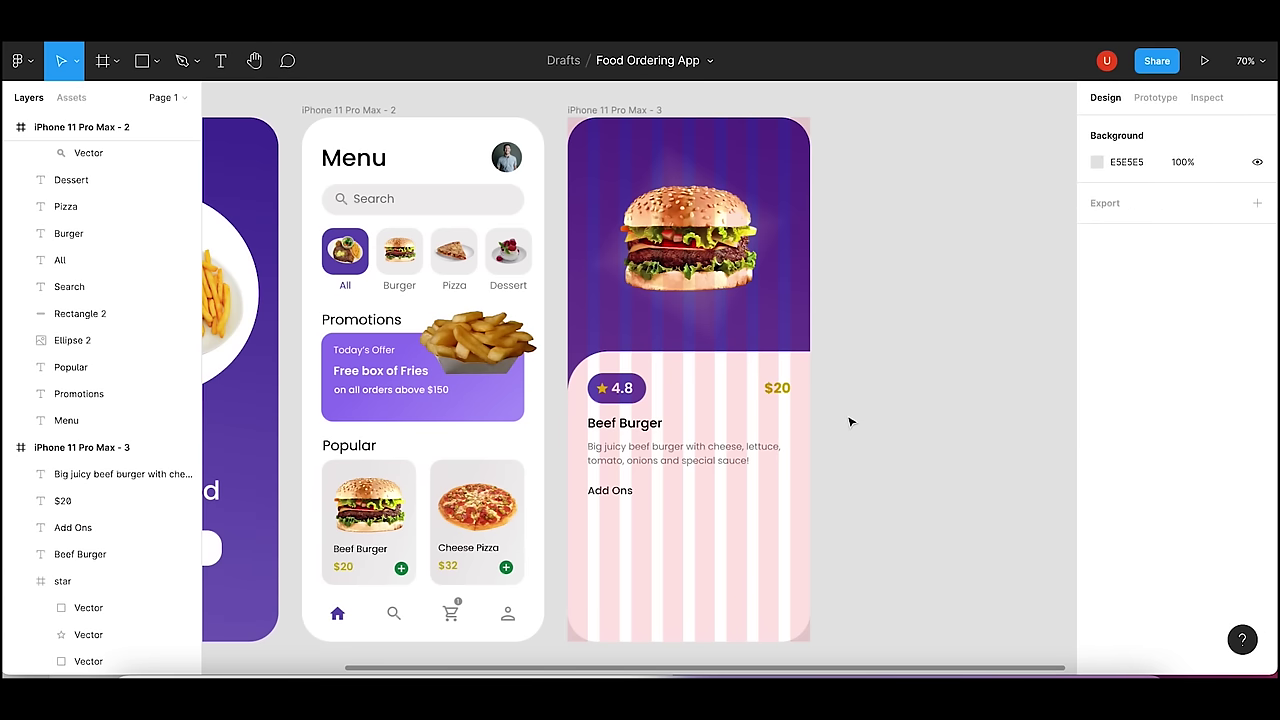
# - Copy the grey Burger category tile into the detail screen under Add Ons
pyautogui.click(414, 270)
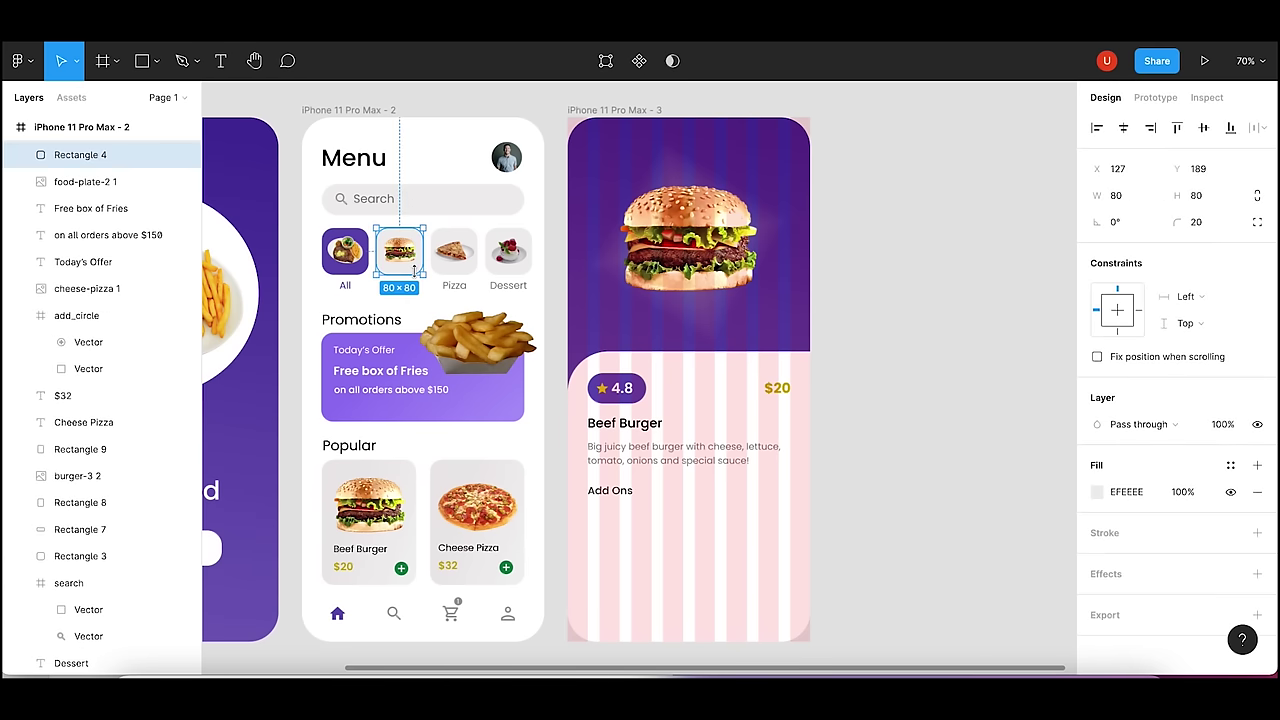
pyautogui.hotkey('ctrl', 'c')
pyautogui.click(625, 540)
pyautogui.hotkey('ctrl', 'v')
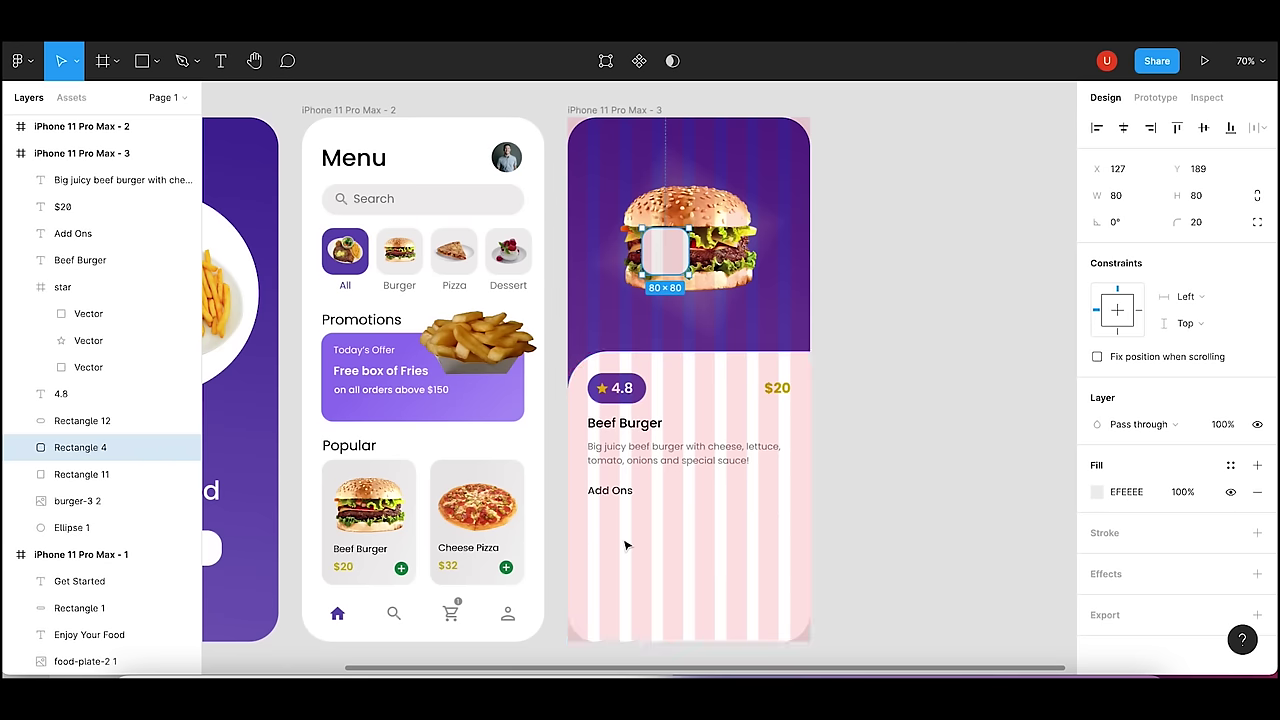
pyautogui.moveTo(664, 248)
pyautogui.mouseDown()
pyautogui.moveTo(608, 535)
pyautogui.moveTo(680, 537)
pyautogui.mouseUp()
# - Paste two more tiles and space all three evenly in a row
pyautogui.hotkey('ctrl', 'v')
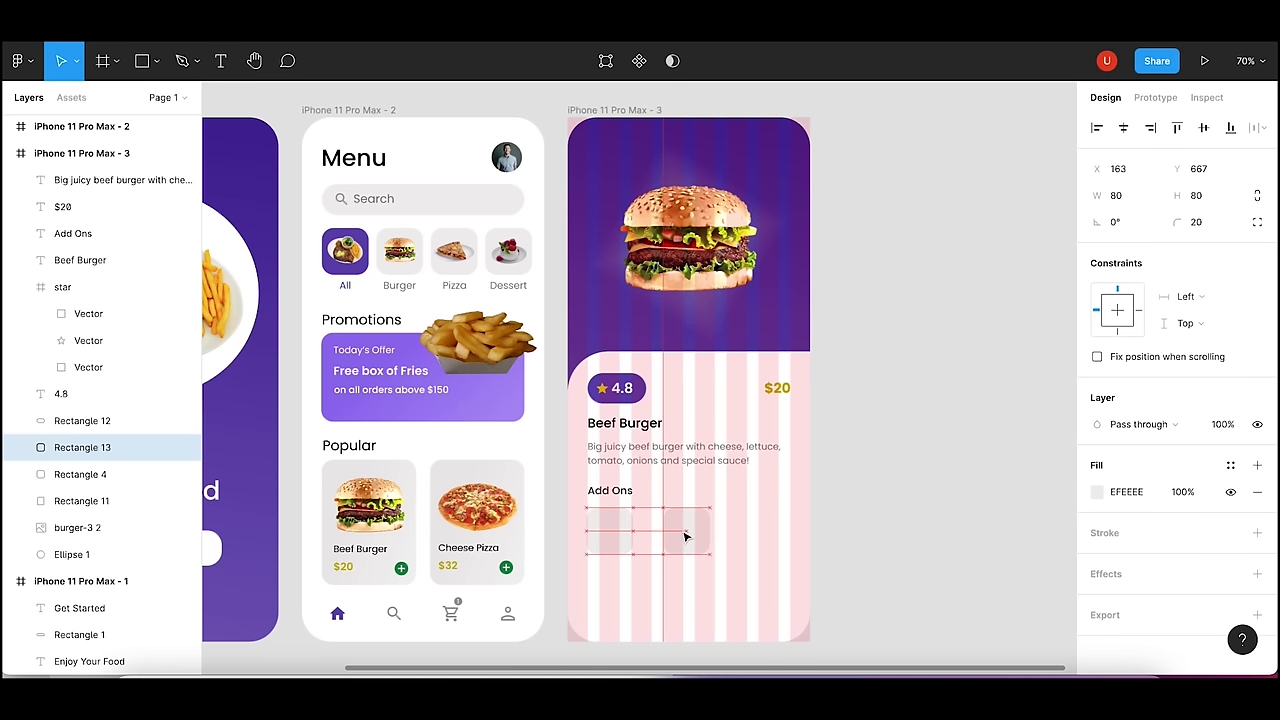
pyautogui.moveTo(680, 537)
pyautogui.mouseDown()
pyautogui.moveTo(770, 537)
pyautogui.moveTo(754, 537)
pyautogui.mouseUp()
pyautogui.hotkey('ctrl', 'v')
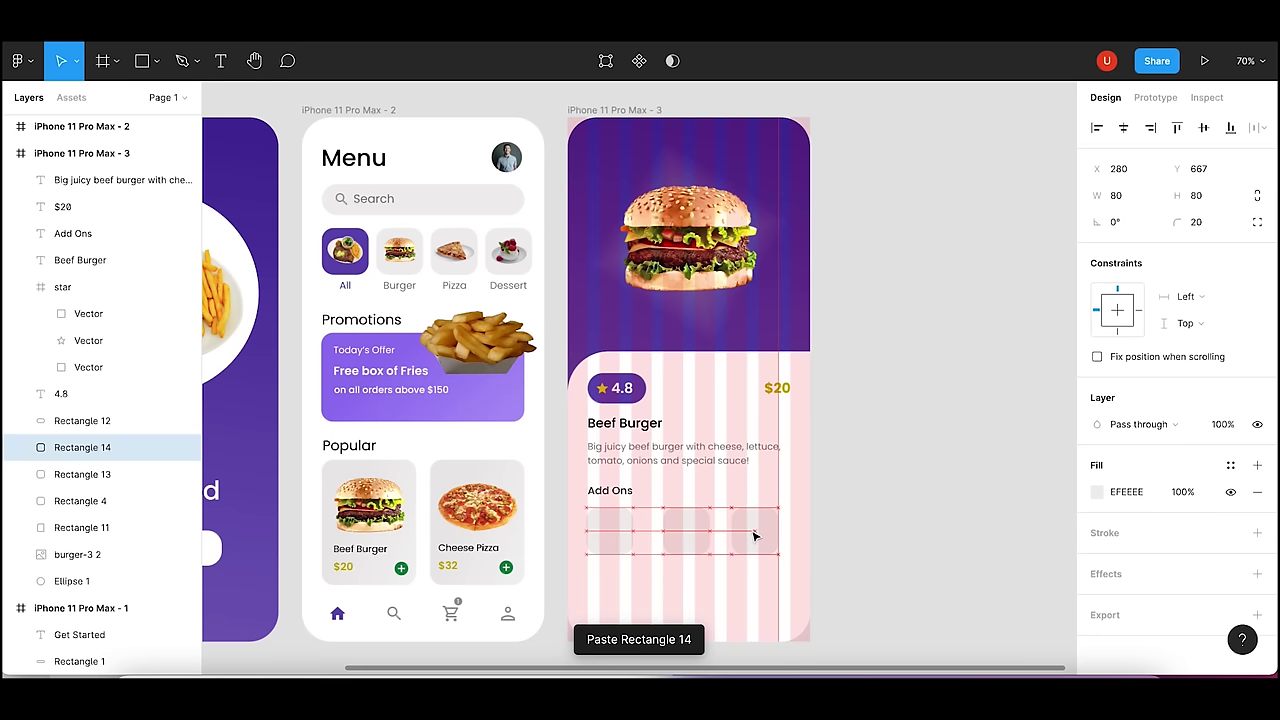
pyautogui.click(830, 528)
pyautogui.click(686, 537)
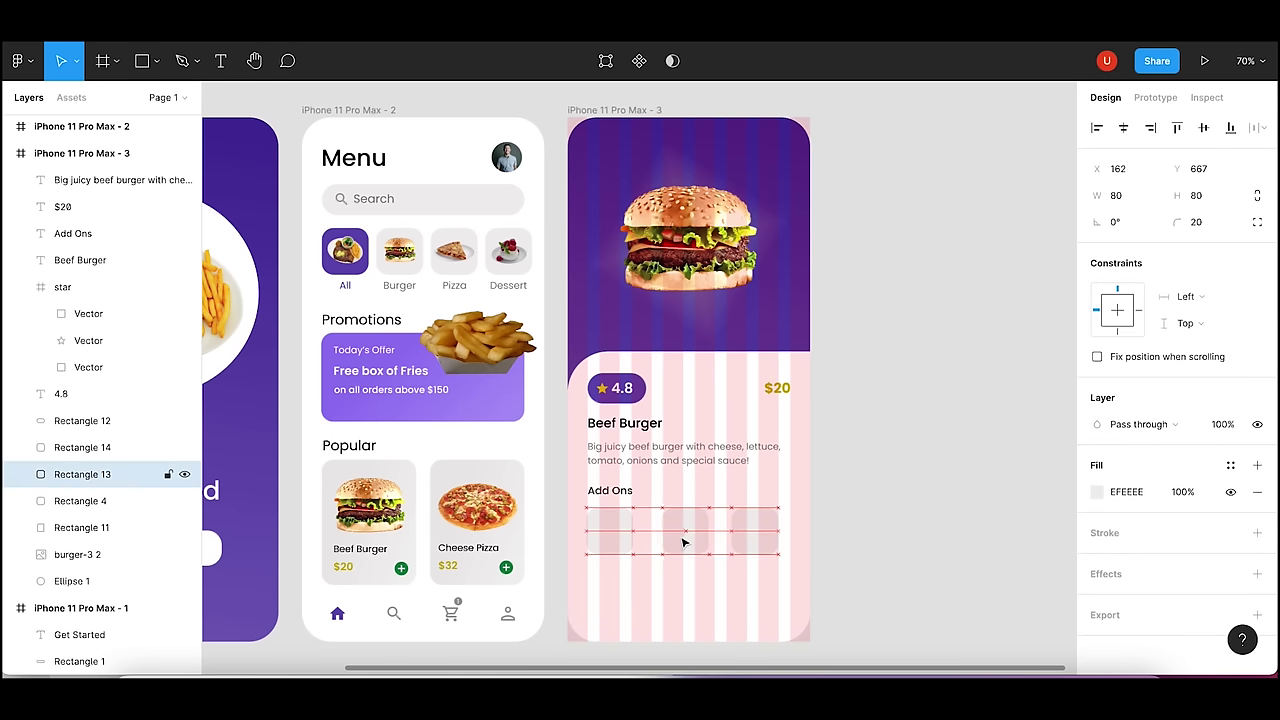
pyautogui.moveTo(684, 542); pyautogui.dragTo(684, 542)
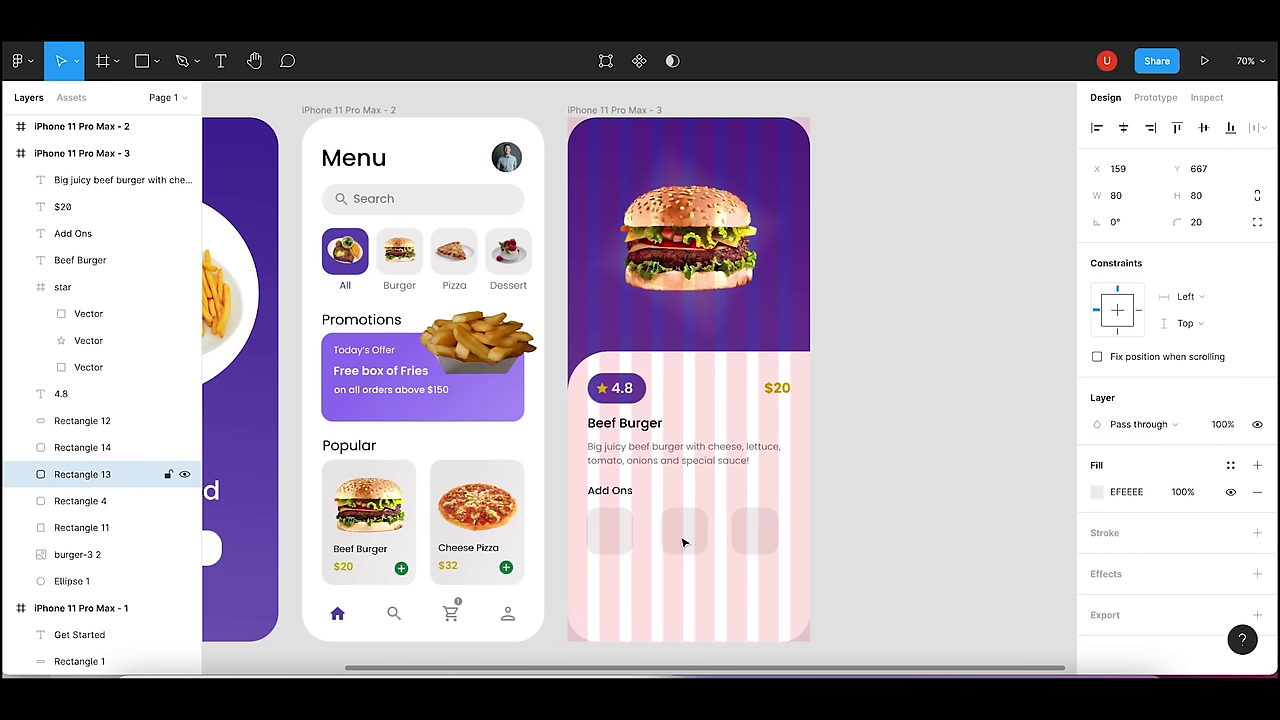
pyautogui.click(862, 544)
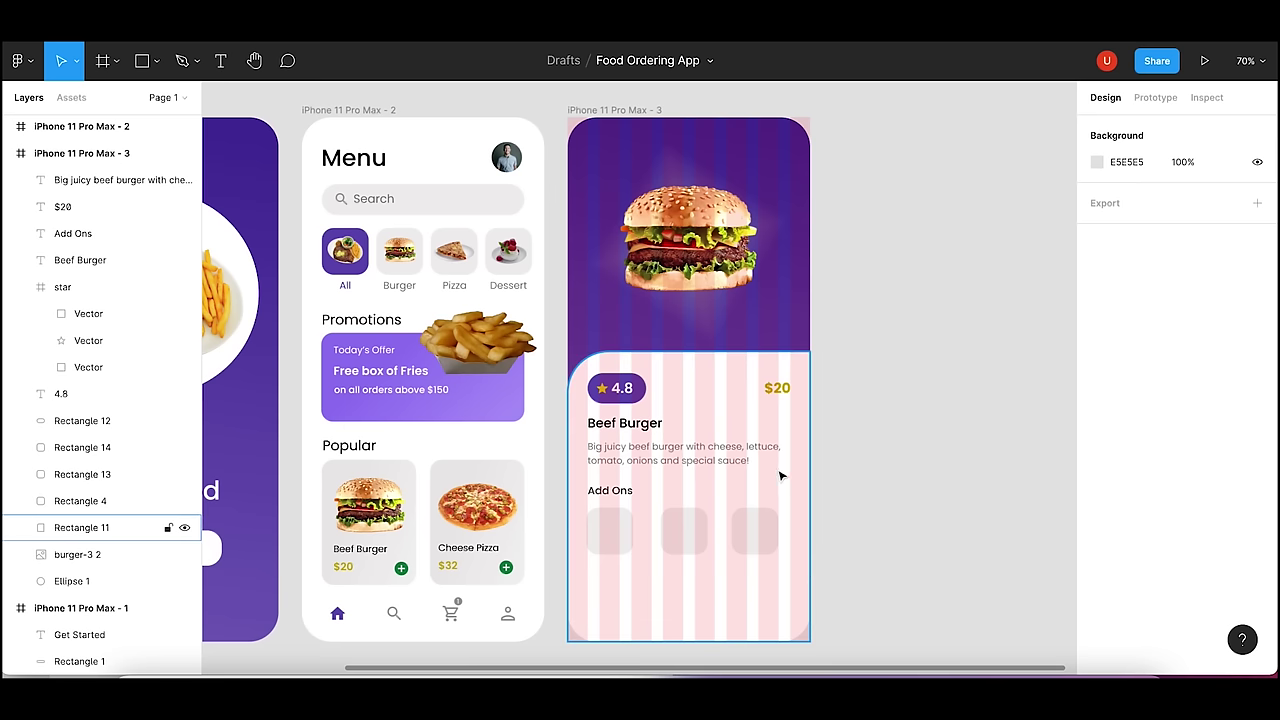
# - Copy the first screen's Get Started button onto the bottom of the pink card
pyautogui.hscroll(-5, 278, 632)
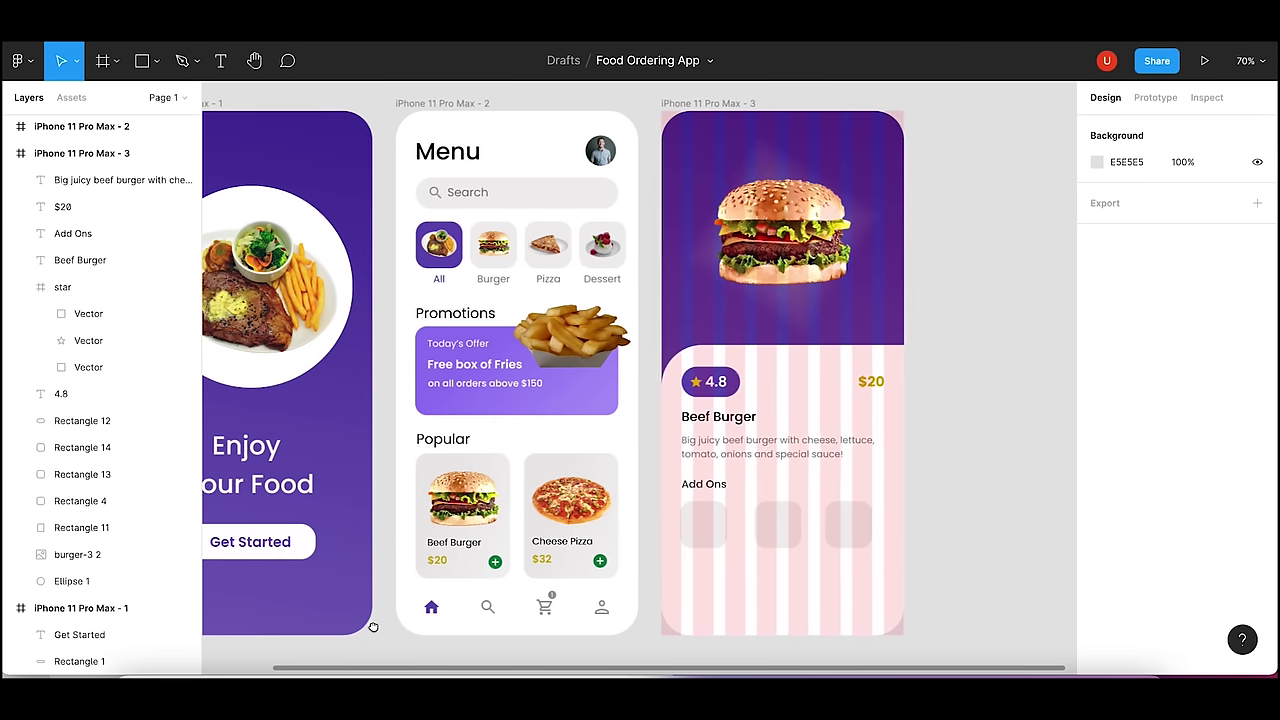
pyautogui.click(267, 560)
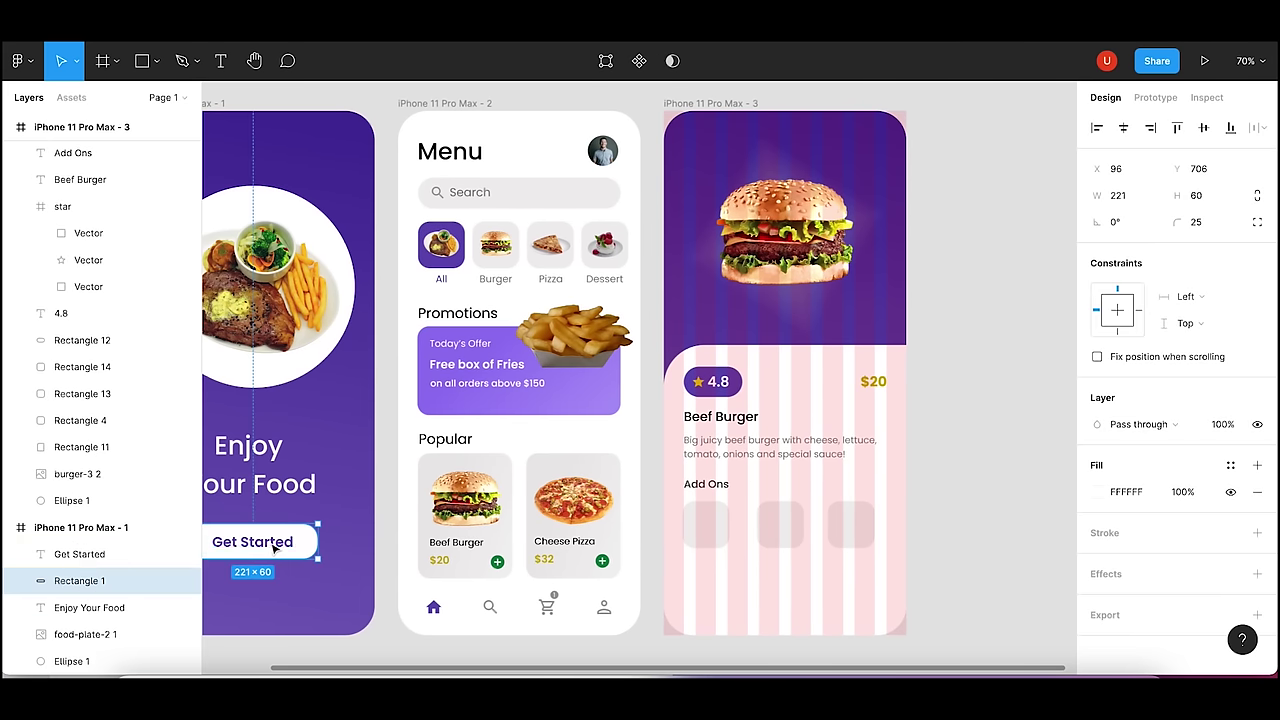
pyautogui.keyDown('shift'); pyautogui.click(274, 545); pyautogui.keyUp('shift')
pyautogui.hotkey('ctrl', 'c')
pyautogui.click(694, 602)
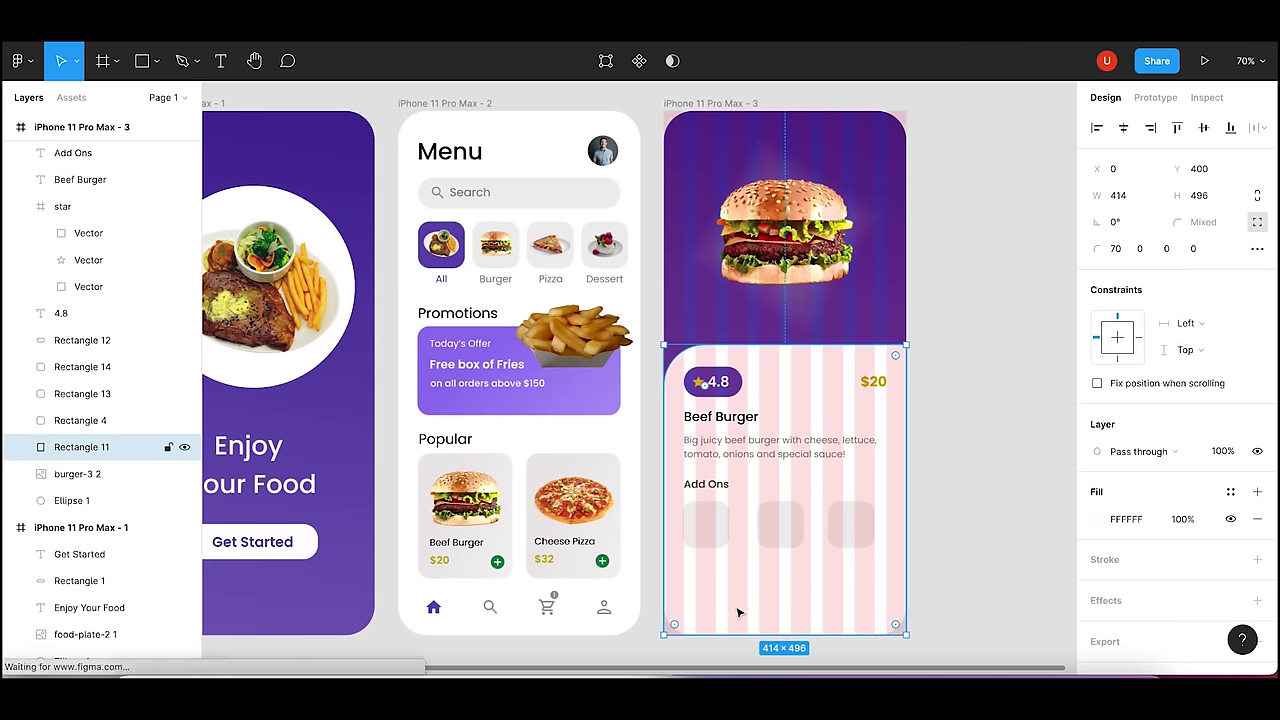
pyautogui.hotkey('ctrl', 'v')
pyautogui.moveTo(748, 540); pyautogui.dragTo(708, 597)
# - Widen the pasted button's background rectangle to 347 px across the card
pyautogui.click(820, 580)
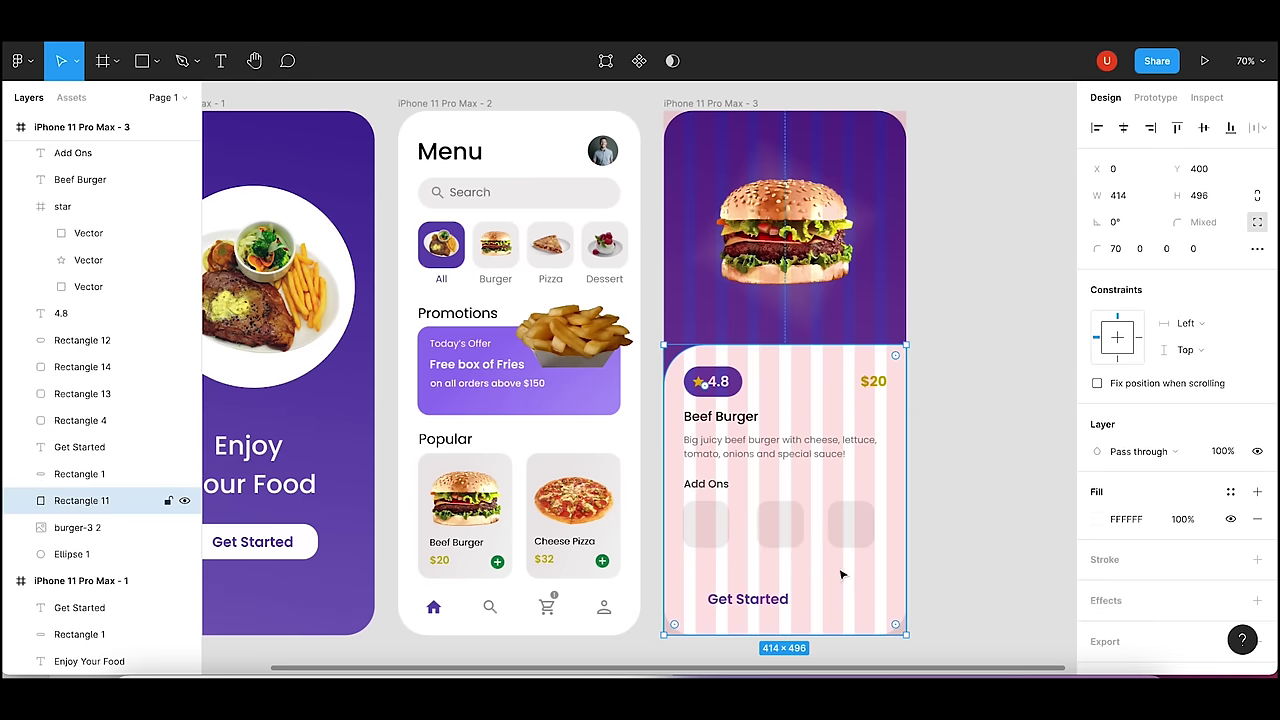
pyautogui.click(802, 605)
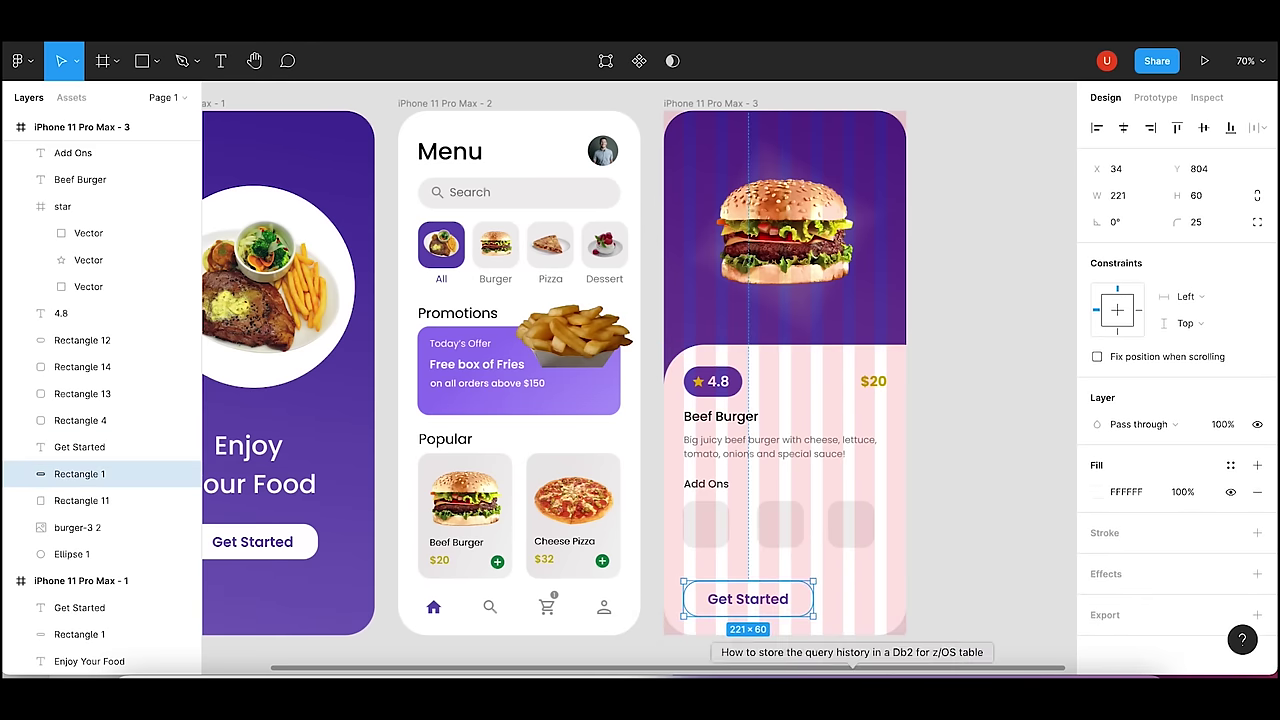
pyautogui.moveTo(813, 604); pyautogui.dragTo(886, 602)
pyautogui.click(937, 594)
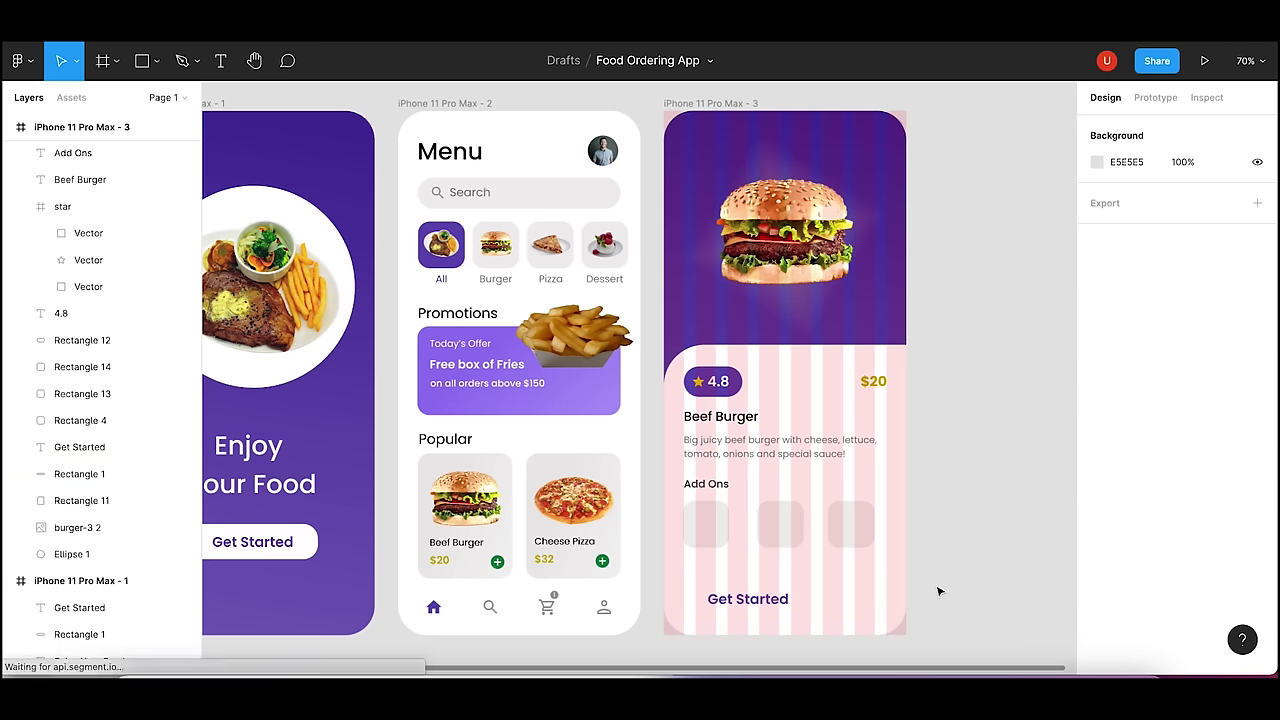
pyautogui.click(751, 602)
pyautogui.keyDown('shift'); pyautogui.click(840, 600); pyautogui.keyUp('shift')
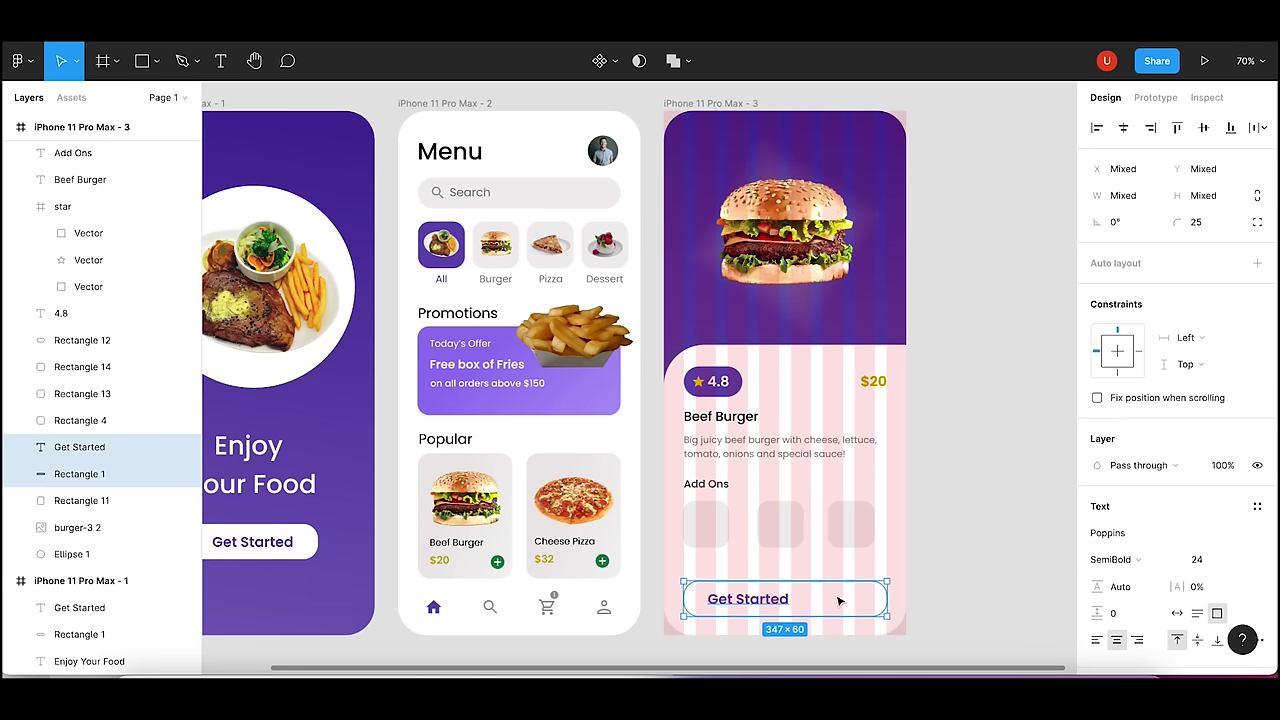
pyautogui.click(962, 553)
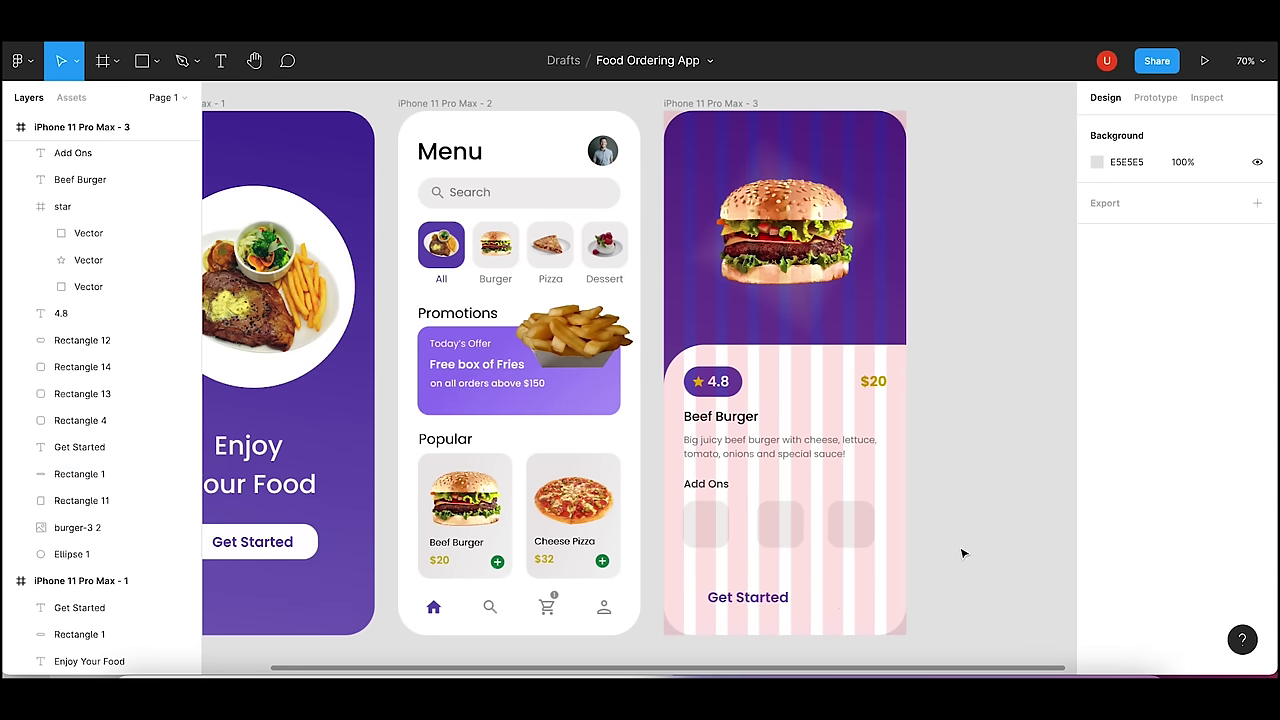
pyautogui.click(822, 598)
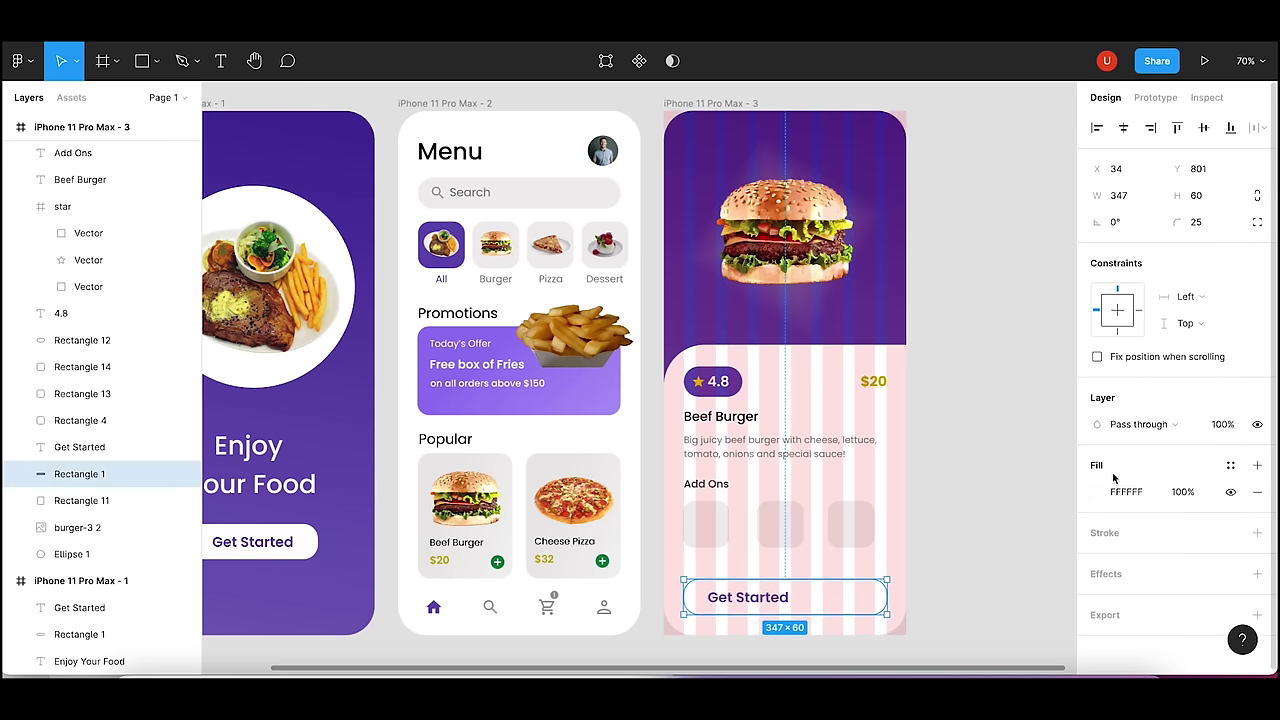
# - Give the button rectangle a corner radius of 20 and a purple 644AB5 fill
pyautogui.click(1211, 222)
pyautogui.write('20')
pyautogui.click(1097, 492)
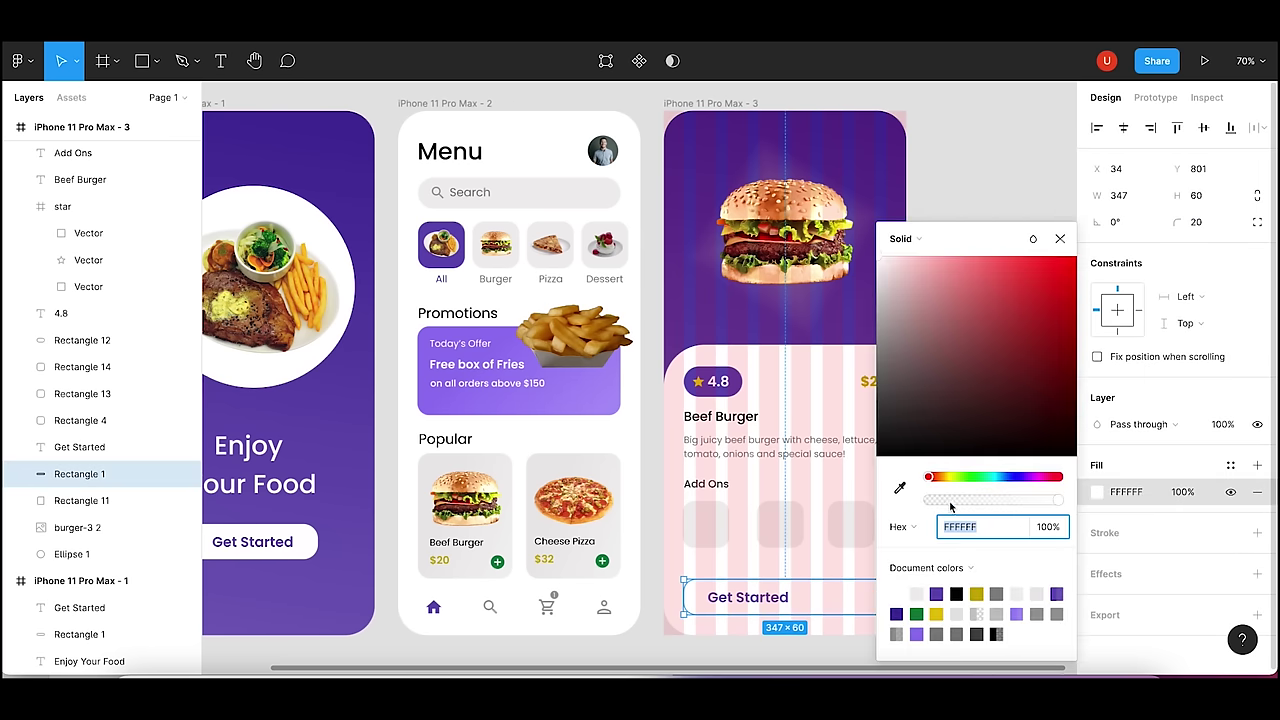
pyautogui.click(940, 593)
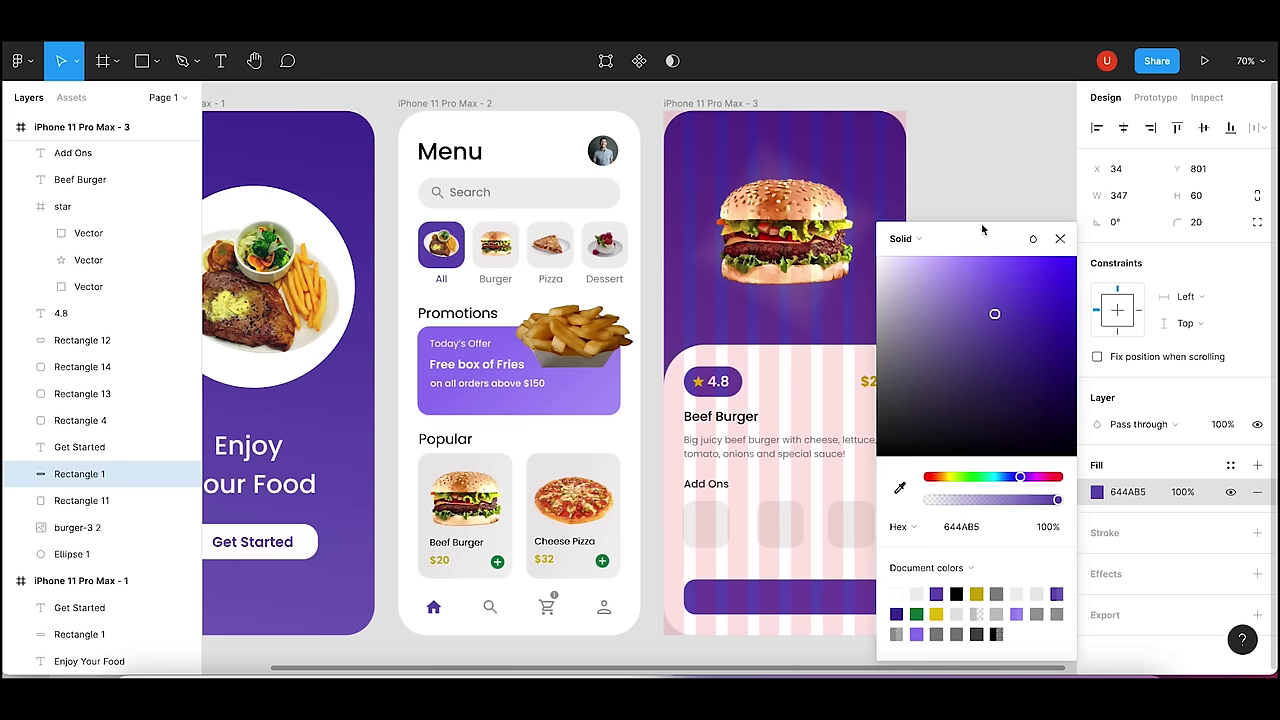
pyautogui.click(980, 205)
# - Make the Get Started label white (FFFFFF) and shift it right within the button
pyautogui.click(758, 600)
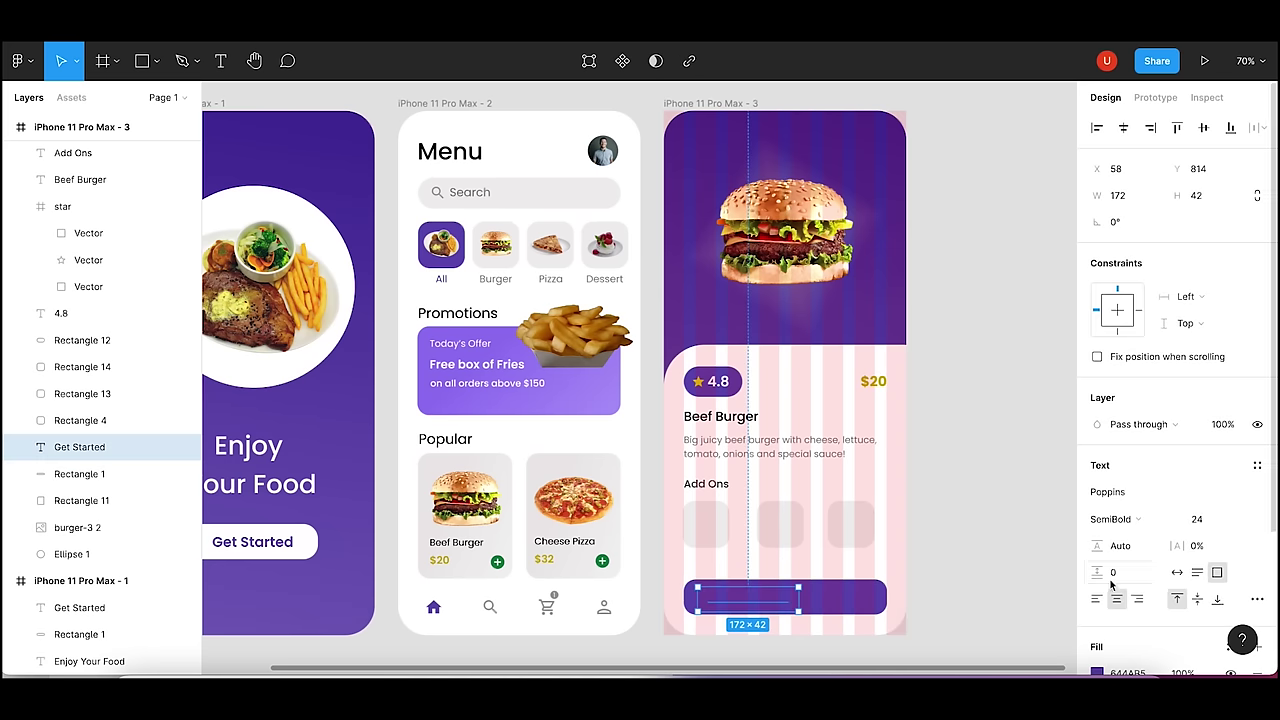
pyautogui.scroll(-4, 1111, 584)
pyautogui.click(1097, 488)
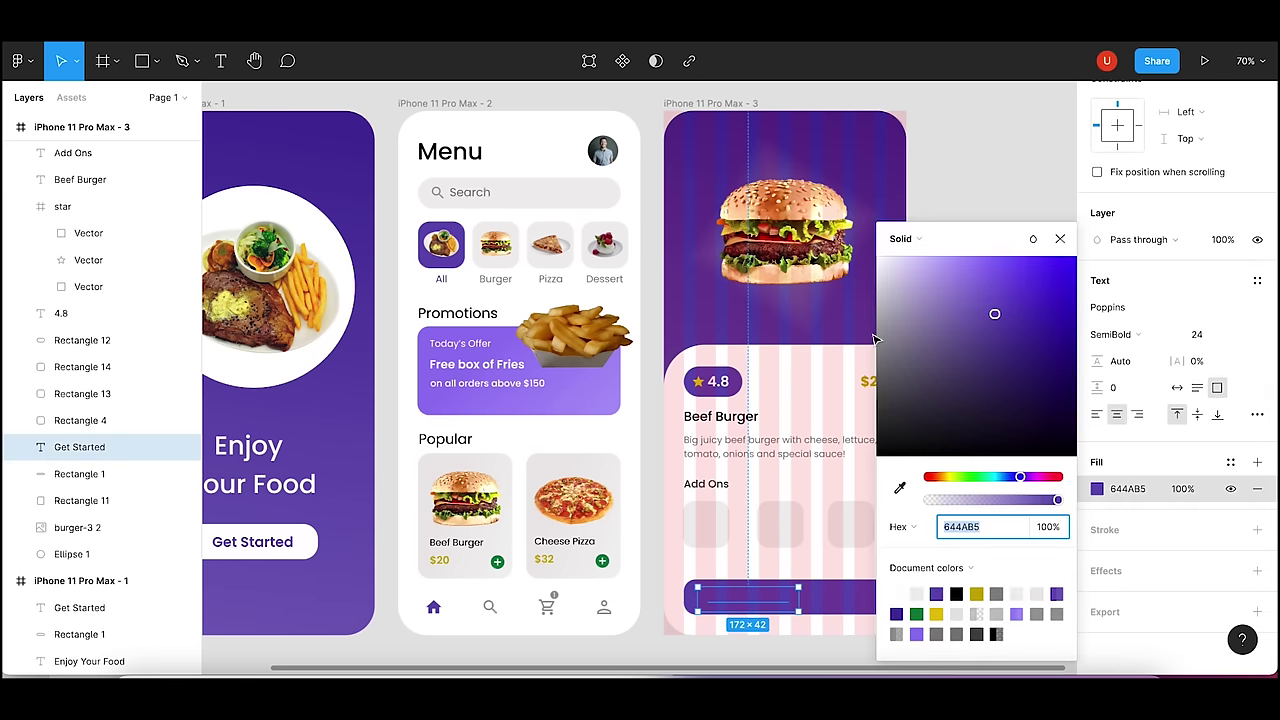
pyautogui.write('FFFFFF')
pyautogui.press('Return')
pyautogui.press('Escape')
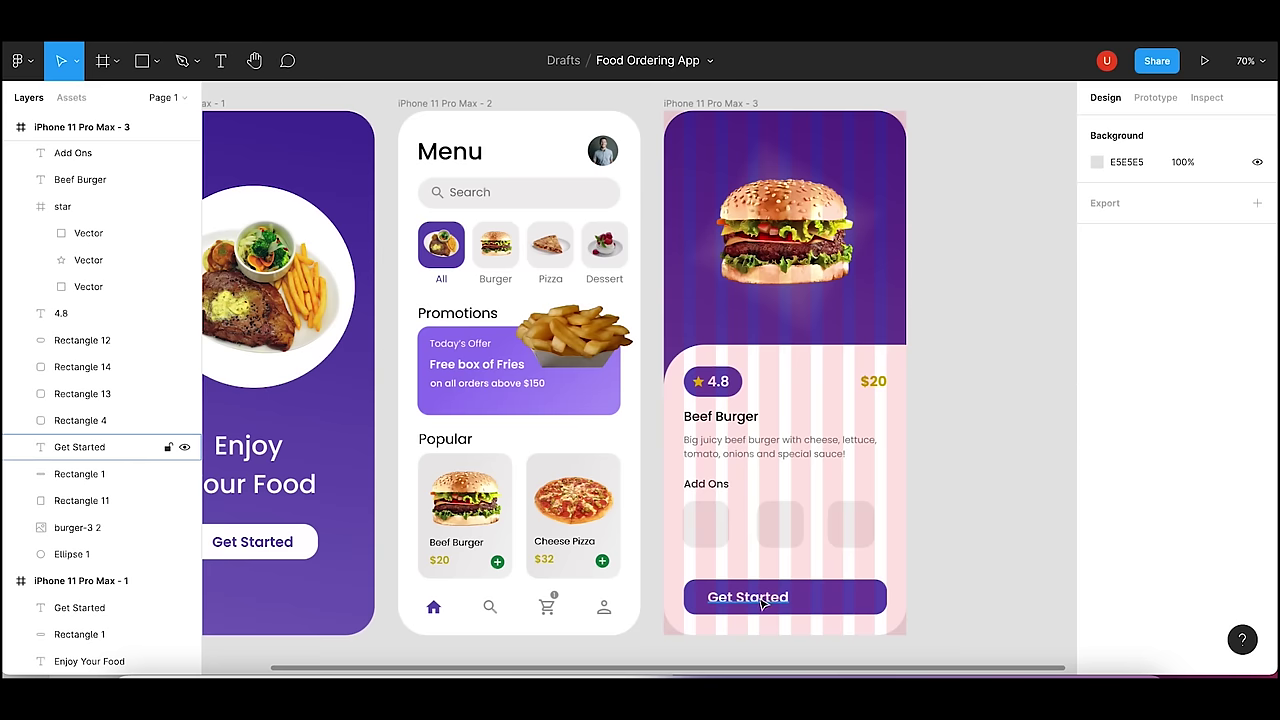
pyautogui.moveTo(760, 600); pyautogui.dragTo(762, 600)
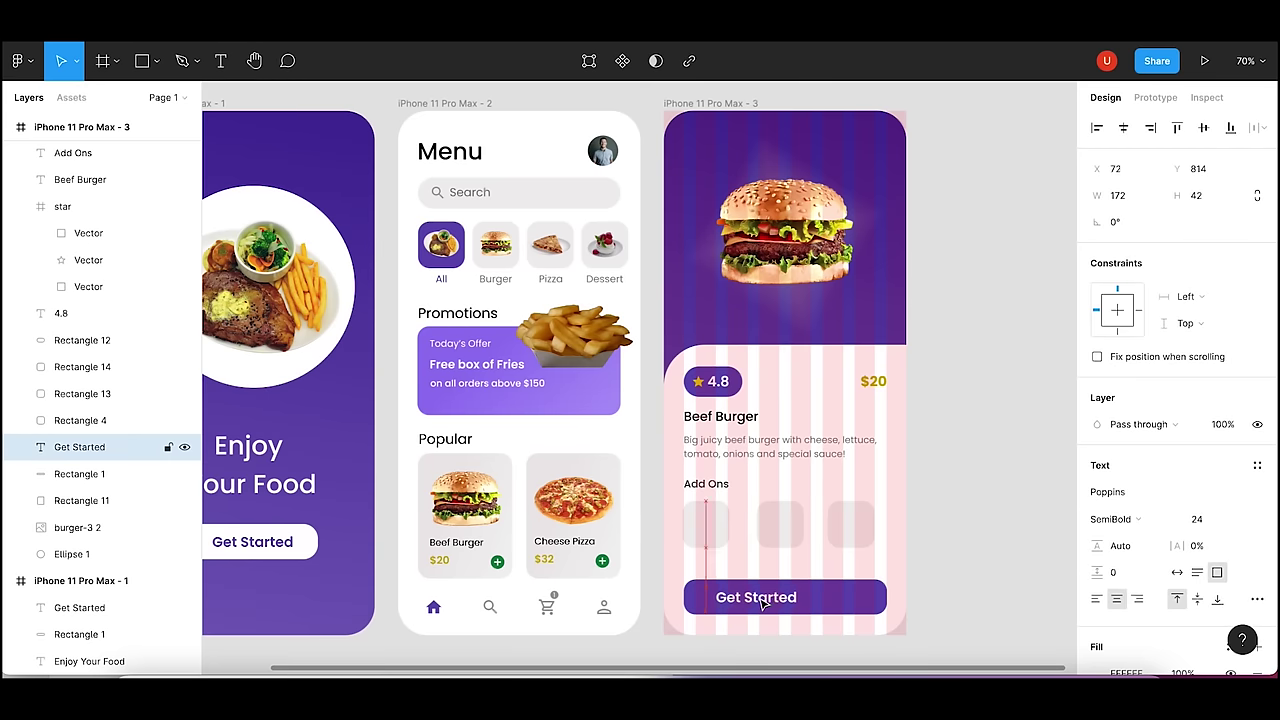
# - Centre the label in the button and change its text to 'Add to Cart'
pyautogui.press('Right')
pyautogui.press('Right')
pyautogui.press('Right')
pyautogui.press('Right')
pyautogui.press('Right')
pyautogui.press('Right')
pyautogui.press('Right')
pyautogui.press('Right')
pyautogui.press('Right')
pyautogui.press('Right')
pyautogui.press('Right')
pyautogui.press('Right')
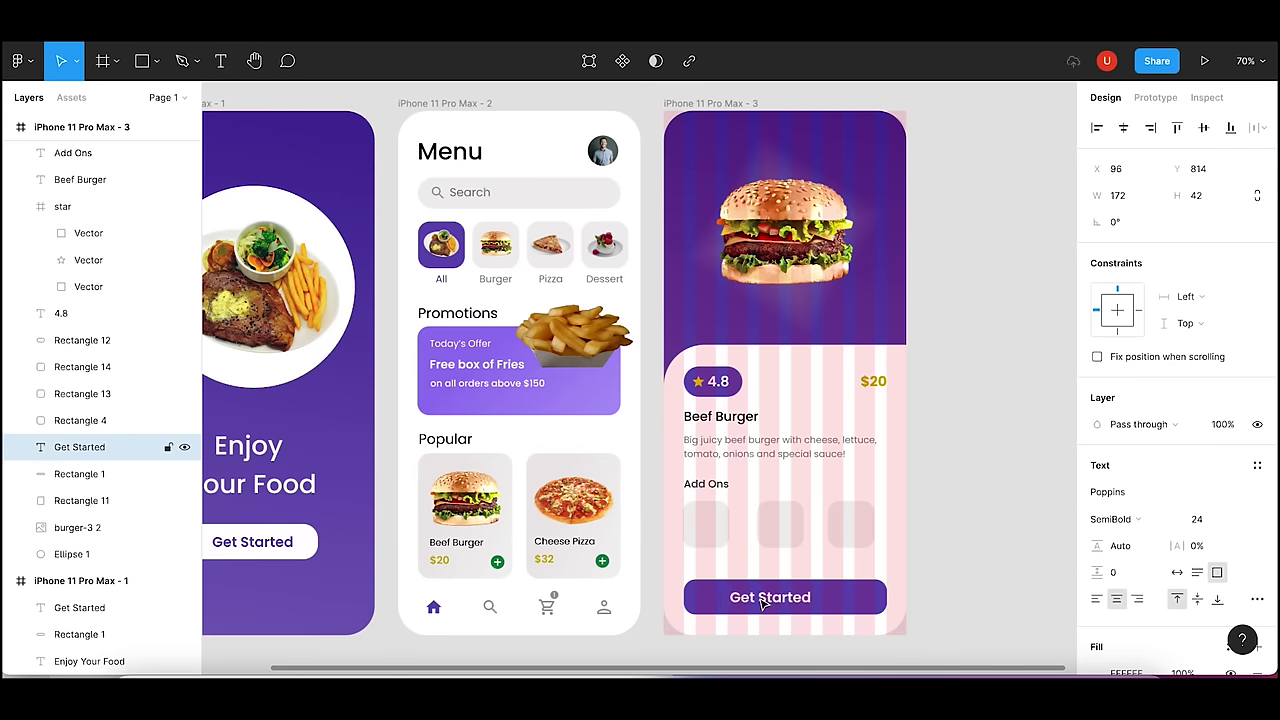
pyautogui.press('Right')
pyautogui.press('Right')
pyautogui.press('Right')
pyautogui.press('Right')
pyautogui.press('Right')
pyautogui.press('Right')
pyautogui.press('Right')
pyautogui.press('Right')
pyautogui.press('Right')
pyautogui.press('Right')
pyautogui.press('Right')
pyautogui.press('Right')
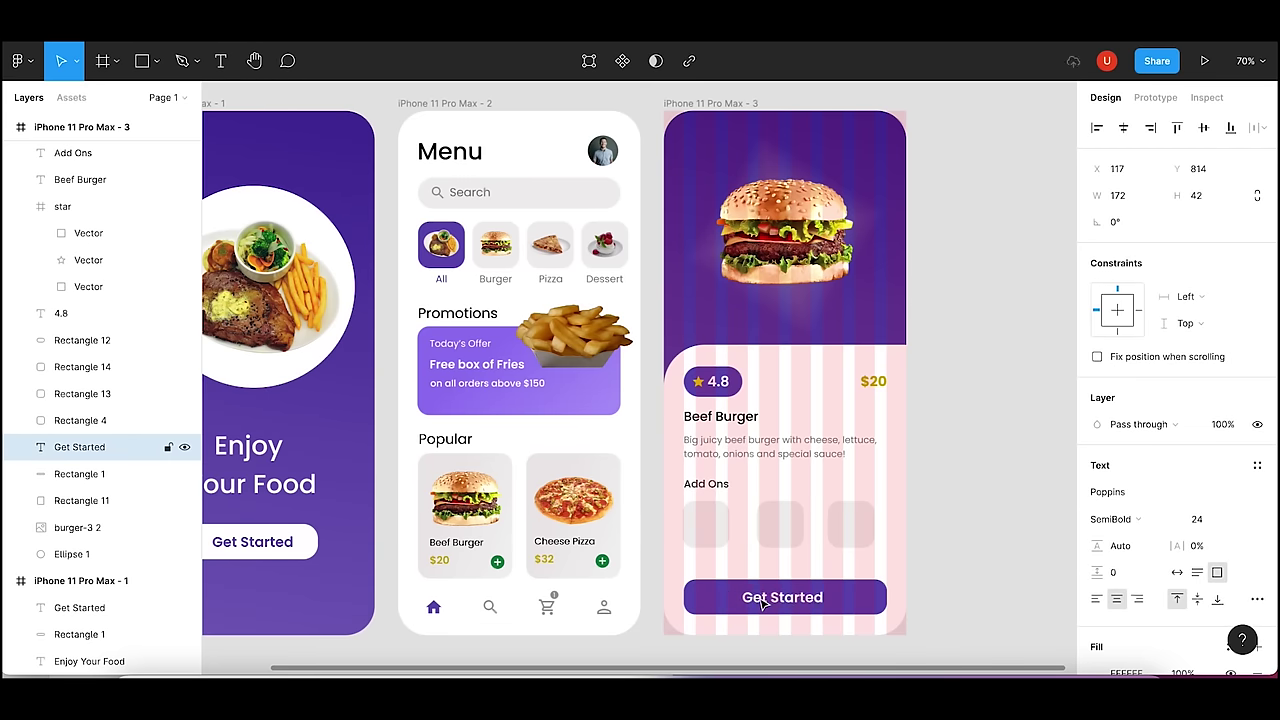
pyautogui.press('Right')
pyautogui.press('Right')
pyautogui.press('Right')
pyautogui.press('Right')
pyautogui.press('Right')
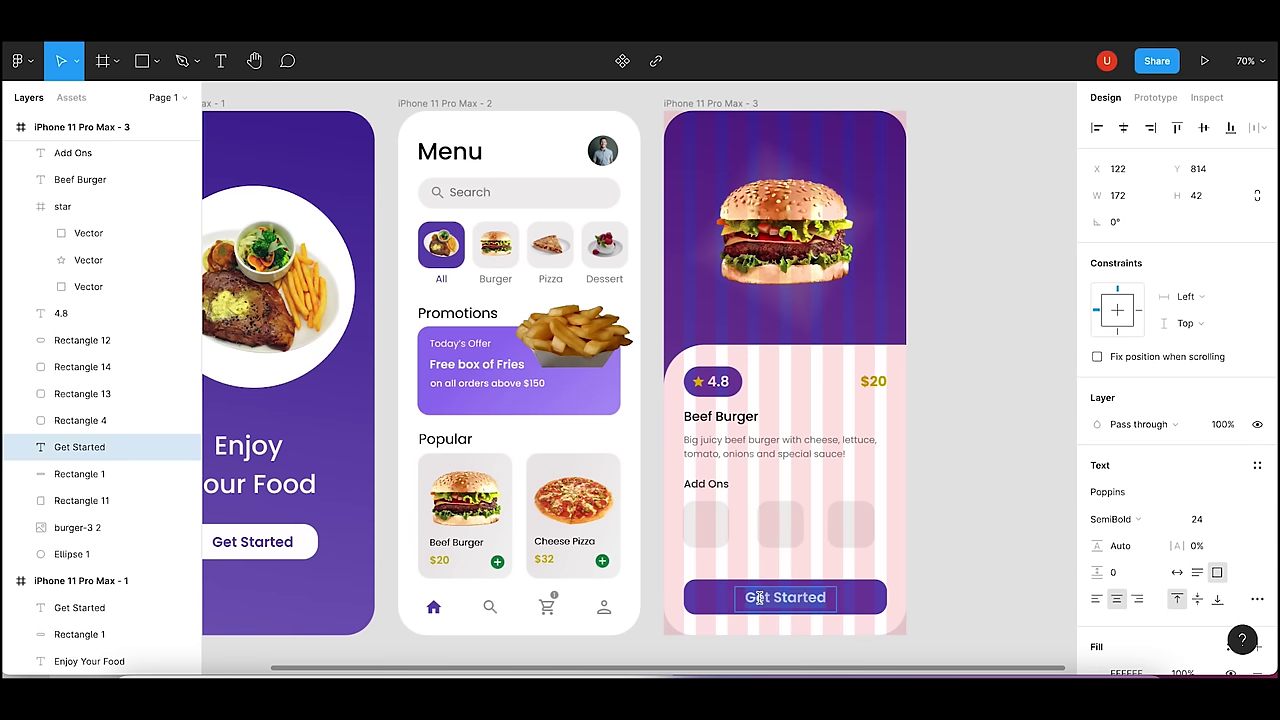
pyautogui.press('Return')
pyautogui.write('Add to Cart')
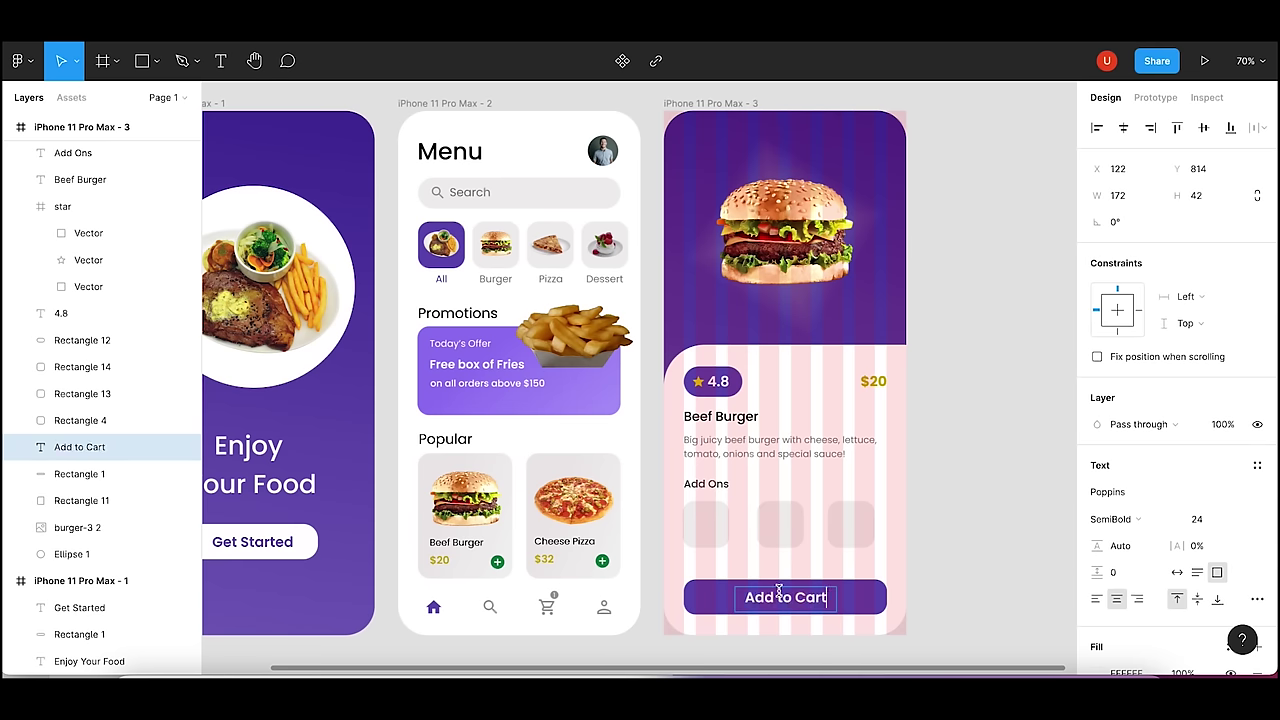
pyautogui.press('Escape')
# - Select the button shape and Add to Cart label together and nudge them up
pyautogui.click(967, 548)
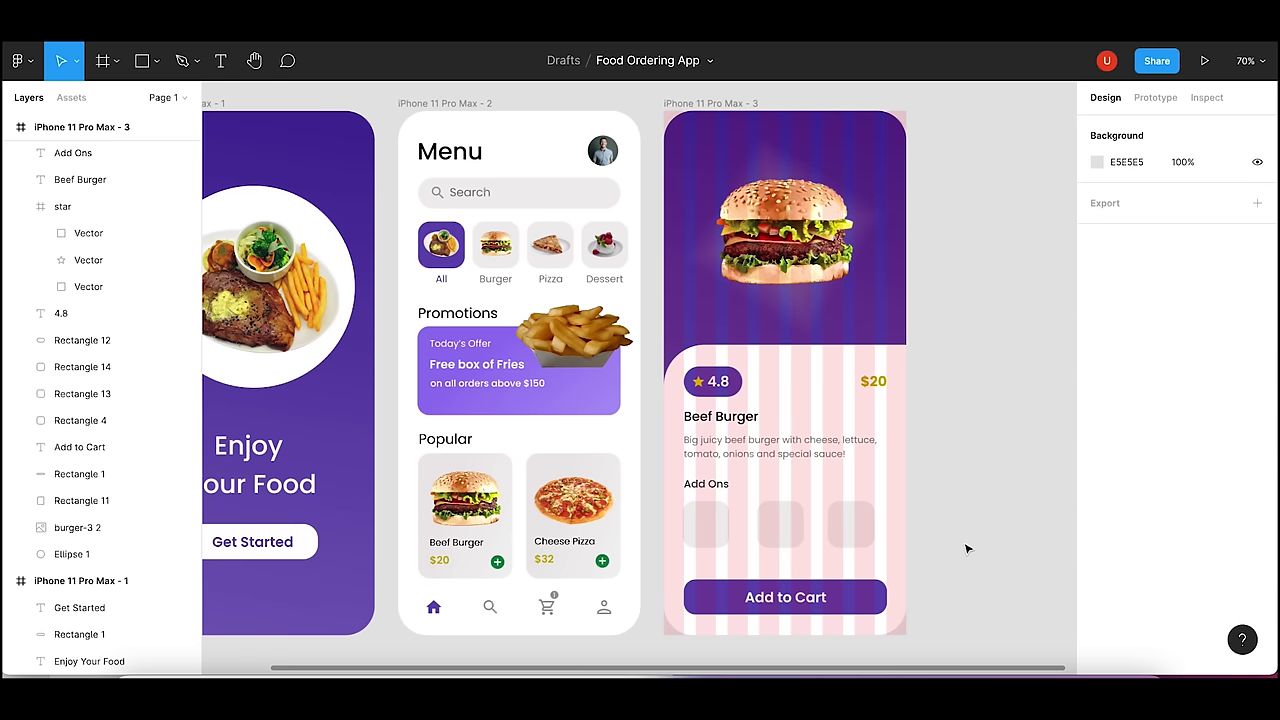
pyautogui.click(805, 600)
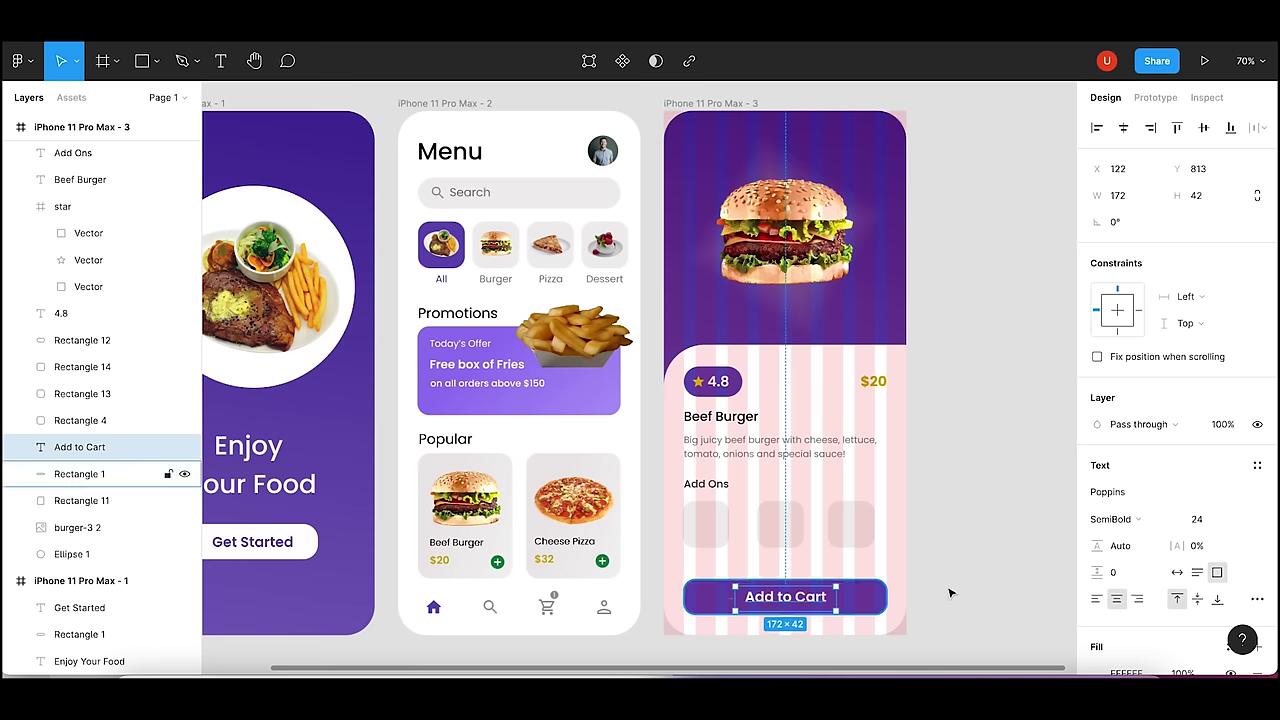
pyautogui.click(986, 591)
pyautogui.click(720, 598)
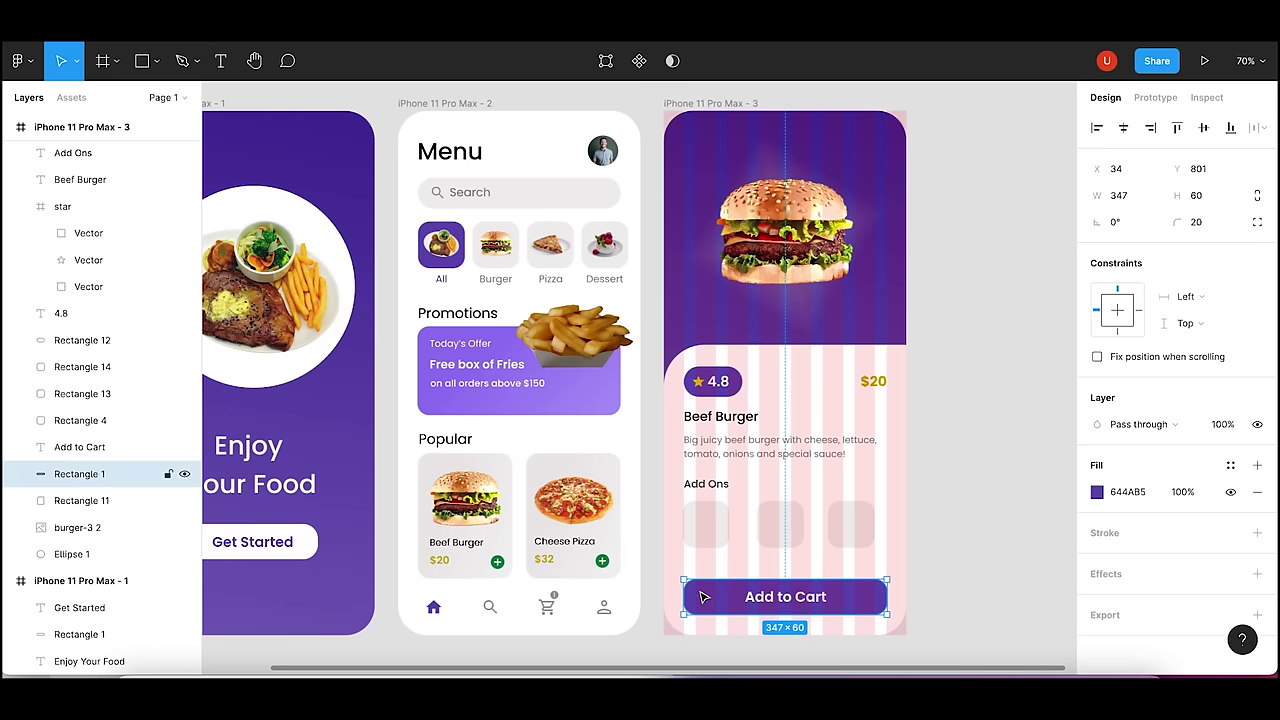
pyautogui.keyDown('shift'); pyautogui.click(785, 596); pyautogui.keyUp('shift')
pyautogui.press('Up')
pyautogui.press('Up')
pyautogui.press('Up')
pyautogui.press('Up')
pyautogui.press('Up')
pyautogui.press('Up')
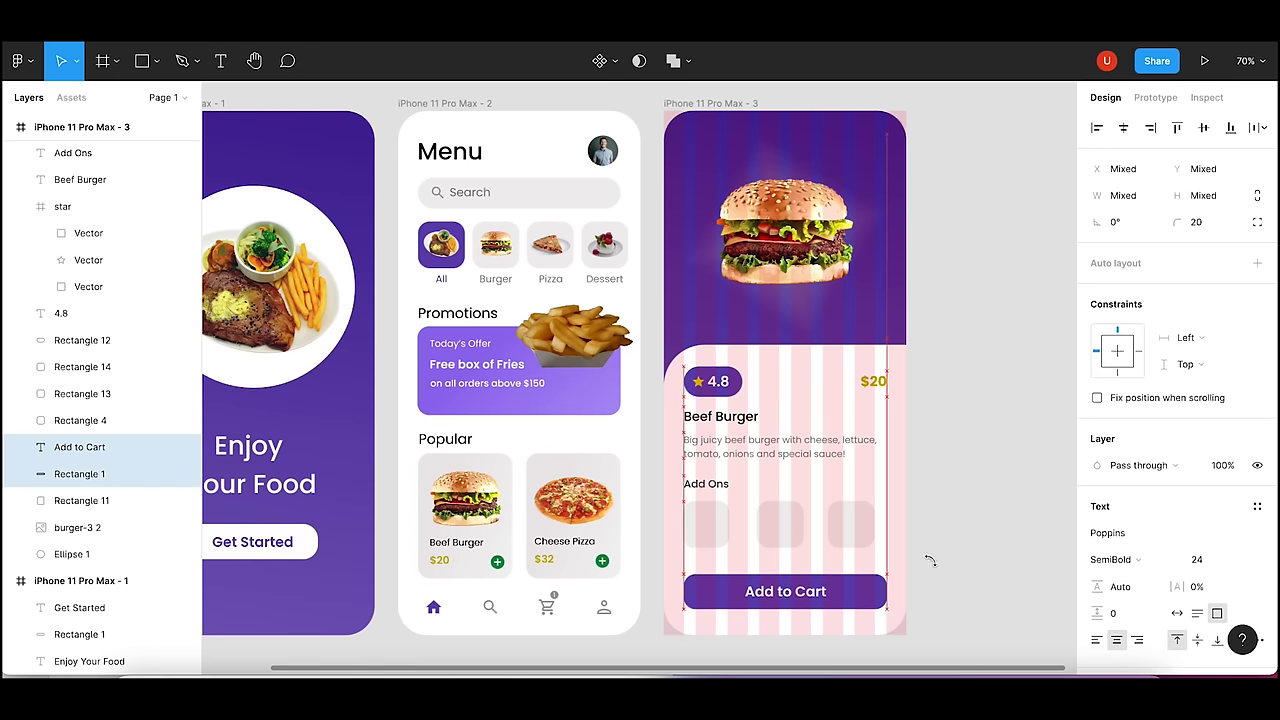
pyautogui.click(955, 560)
pyautogui.moveTo(934, 548); pyautogui.dragTo(680, 474)
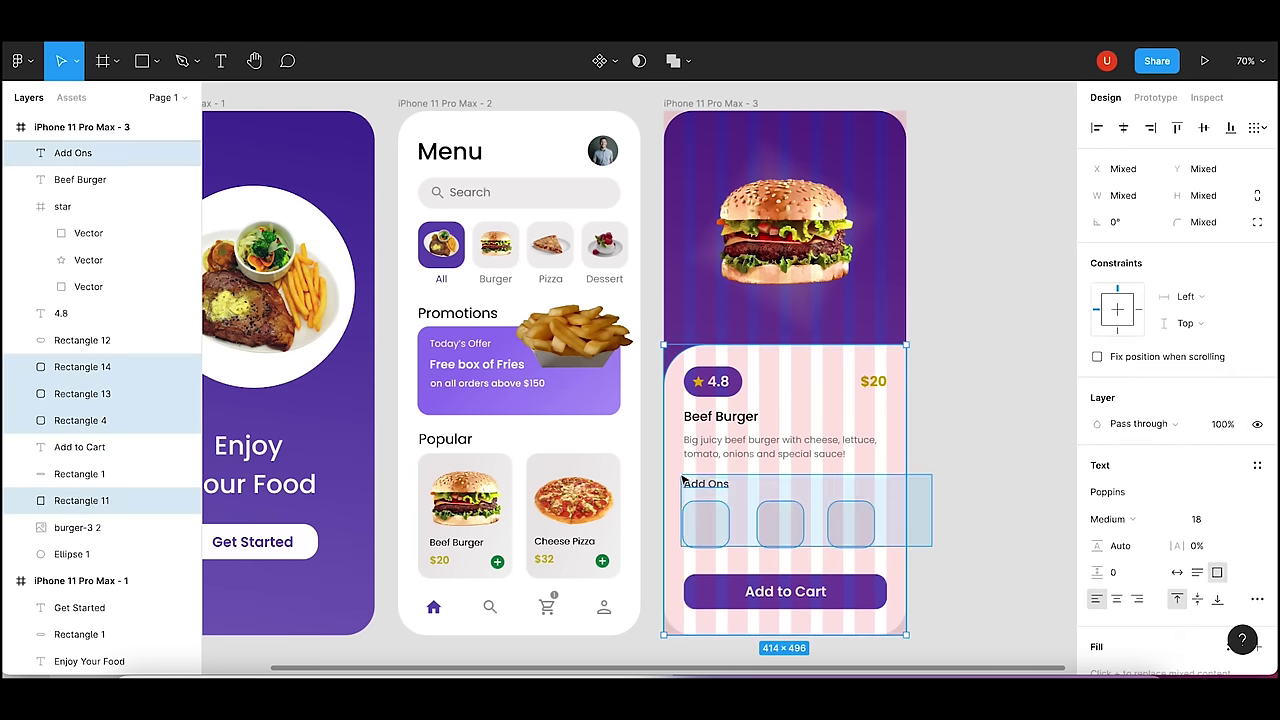
pyautogui.press('Down')
pyautogui.press('Down')
pyautogui.press('Down')
pyautogui.press('Down')
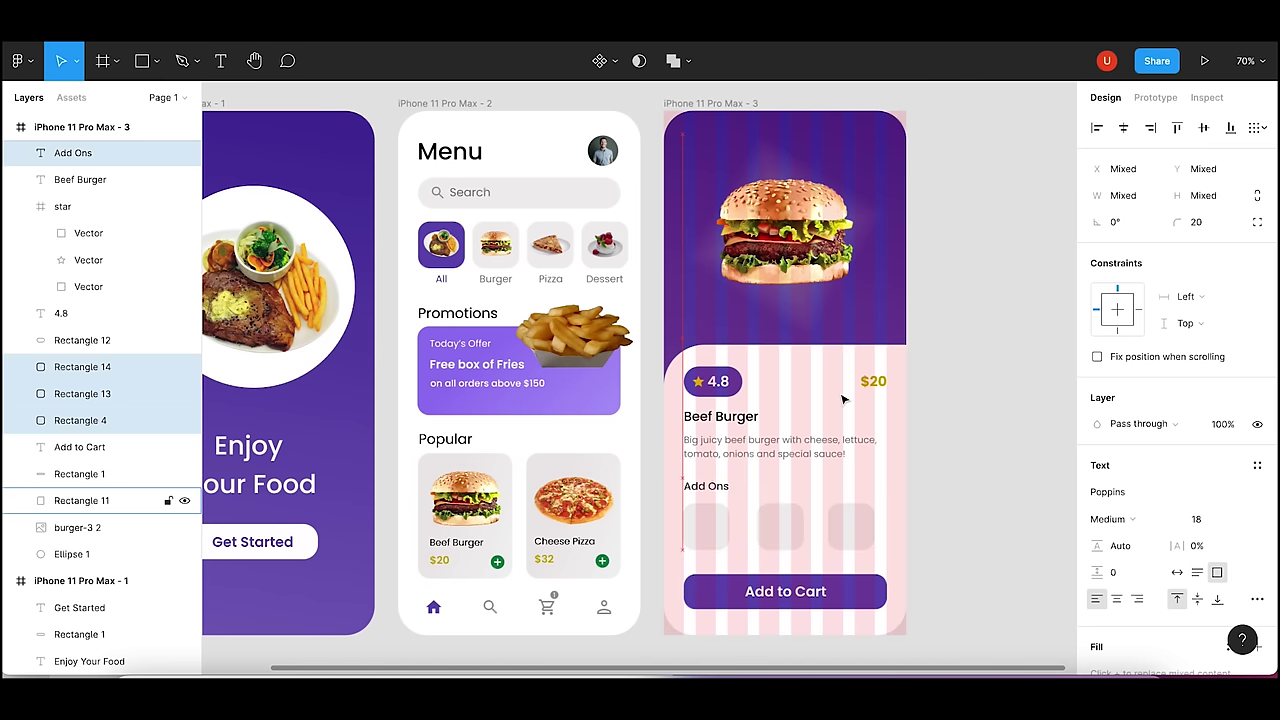
pyautogui.press('Down')
pyautogui.press('Down')
pyautogui.press('Down')
pyautogui.press('Down')
pyautogui.press('Down')
pyautogui.press('Down')
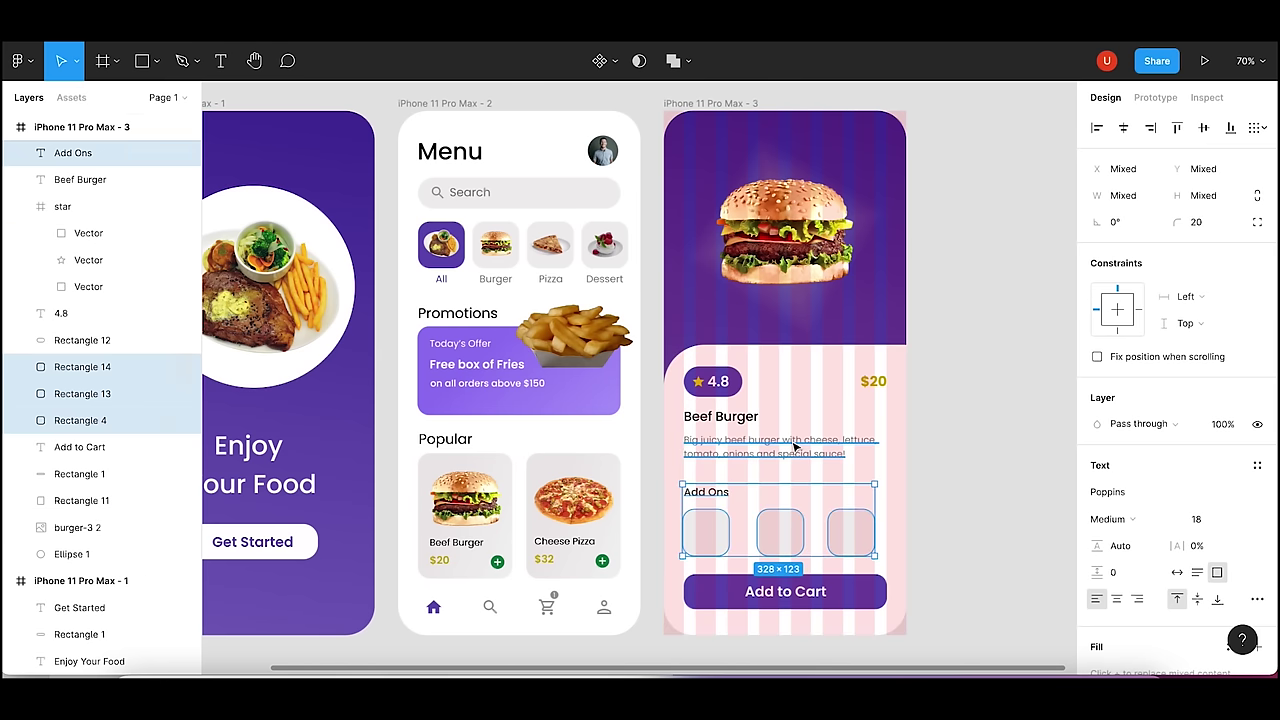
pyautogui.click(797, 446)
pyautogui.keyDown('shift'); pyautogui.click(742, 420); pyautogui.keyUp('shift')
pyautogui.click(926, 420)
pyautogui.moveTo(932, 459); pyautogui.dragTo(772, 362)
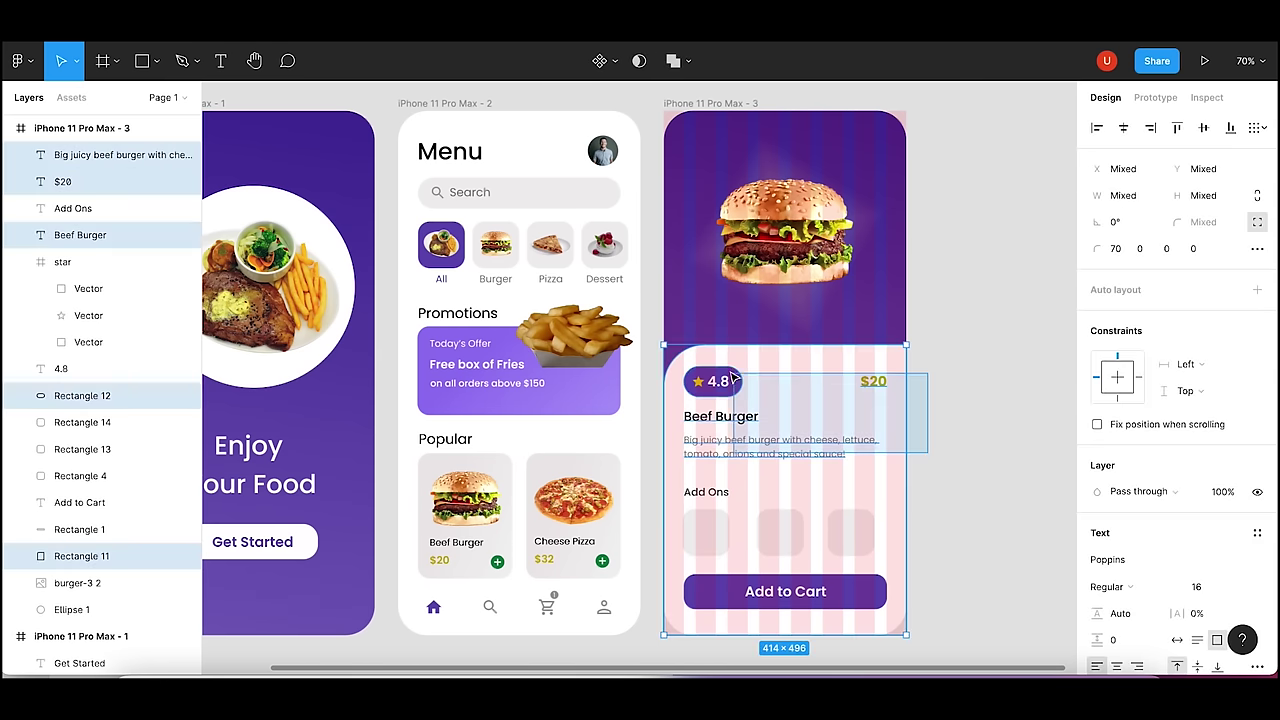
pyautogui.press('Down')
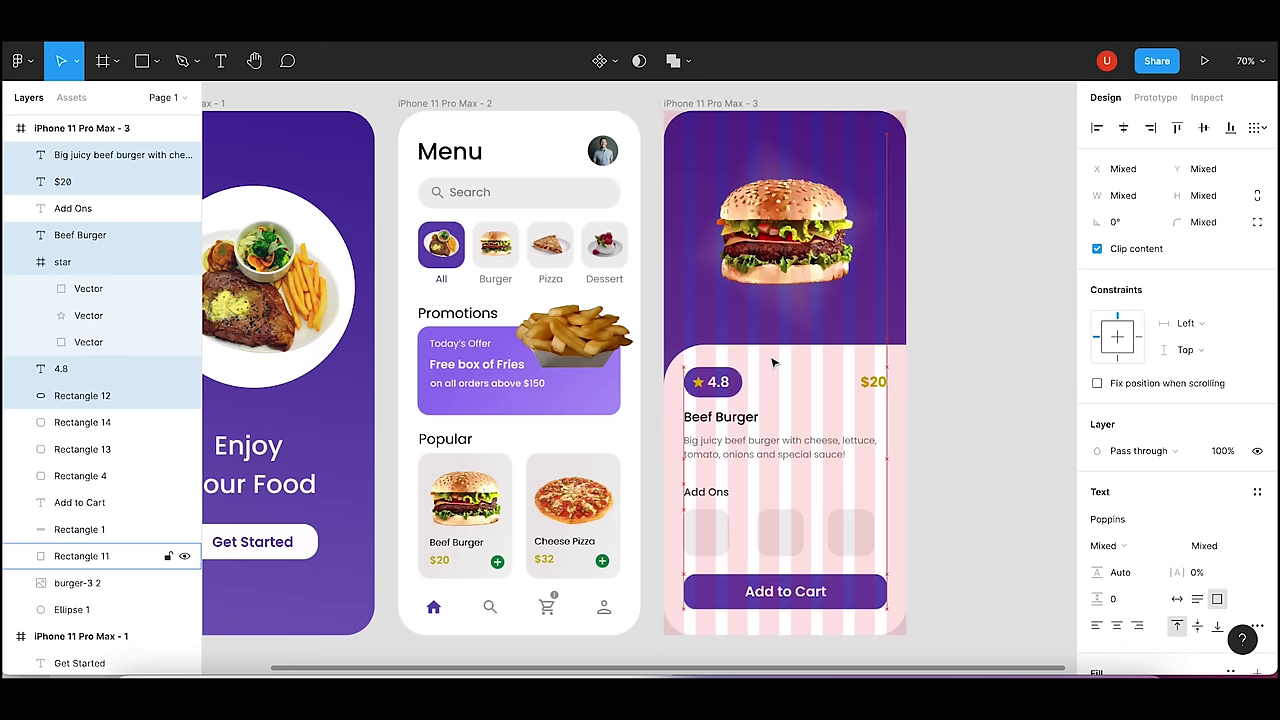
pyautogui.press('Down')
pyautogui.press('Down')
pyautogui.press('Down')
pyautogui.press('Down')
pyautogui.press('Down')
pyautogui.press('Down')
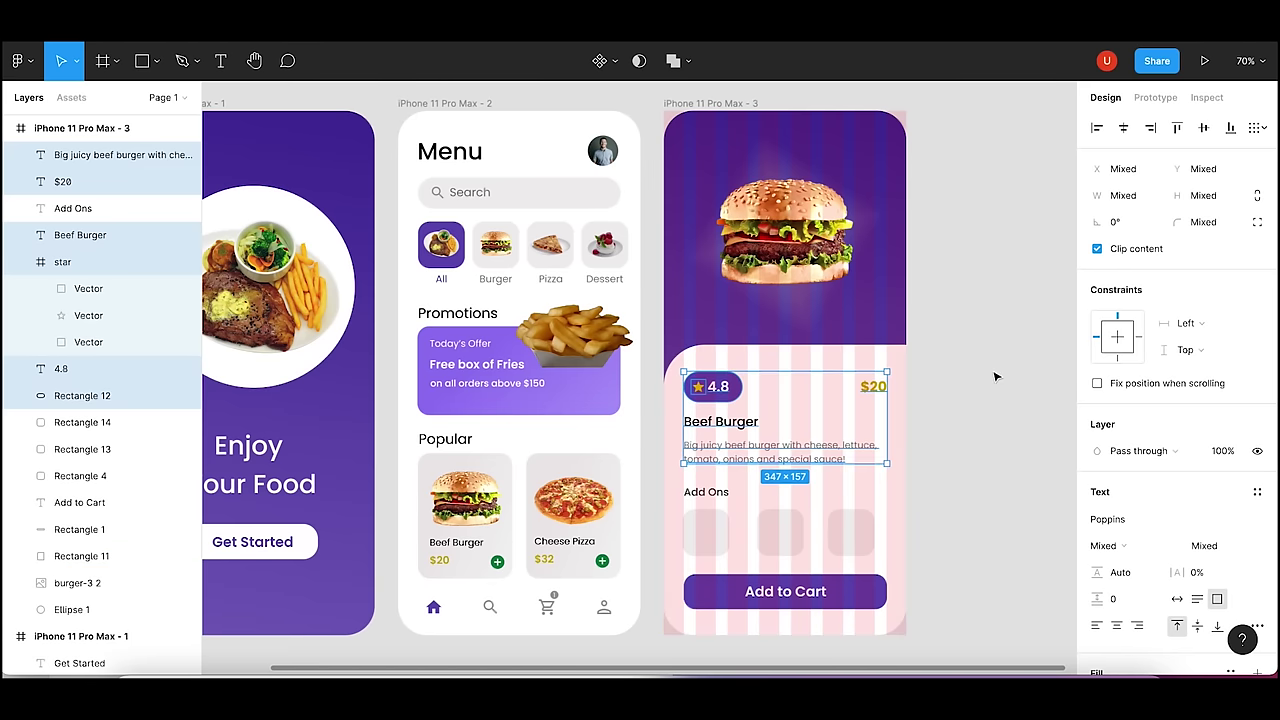
pyautogui.click(994, 371)
pyautogui.click(798, 372)
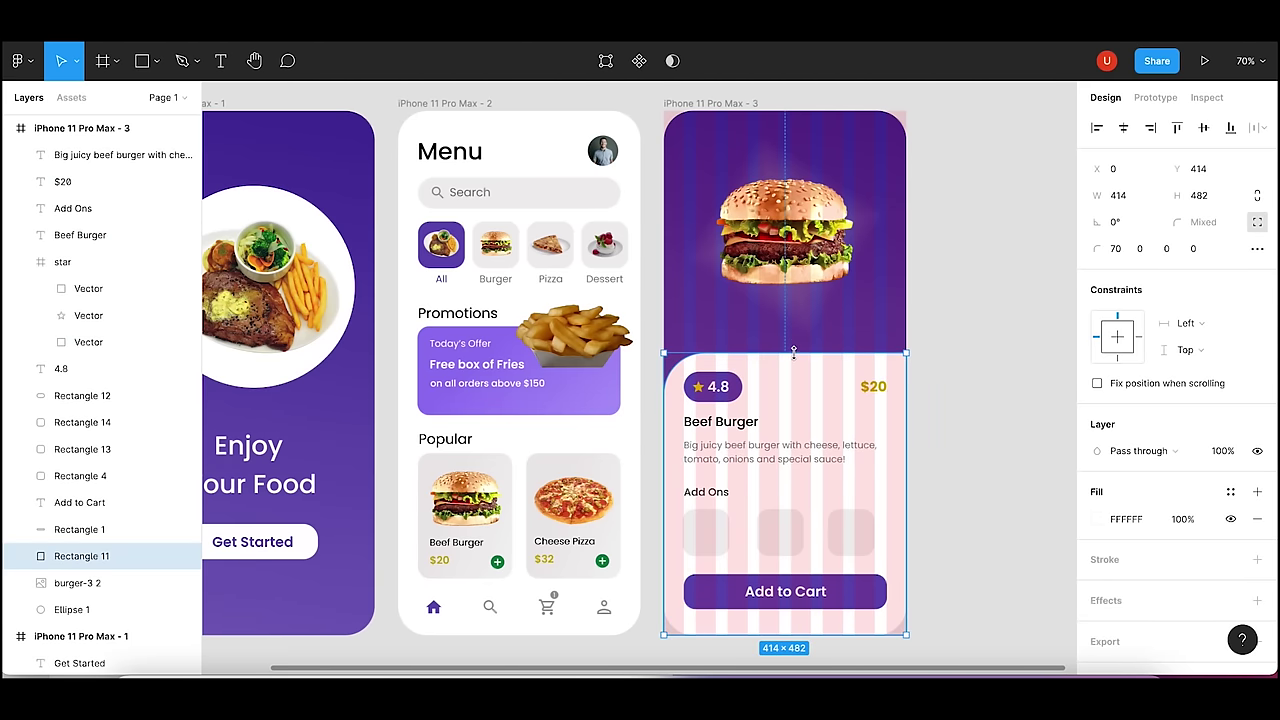
pyautogui.click(965, 401)
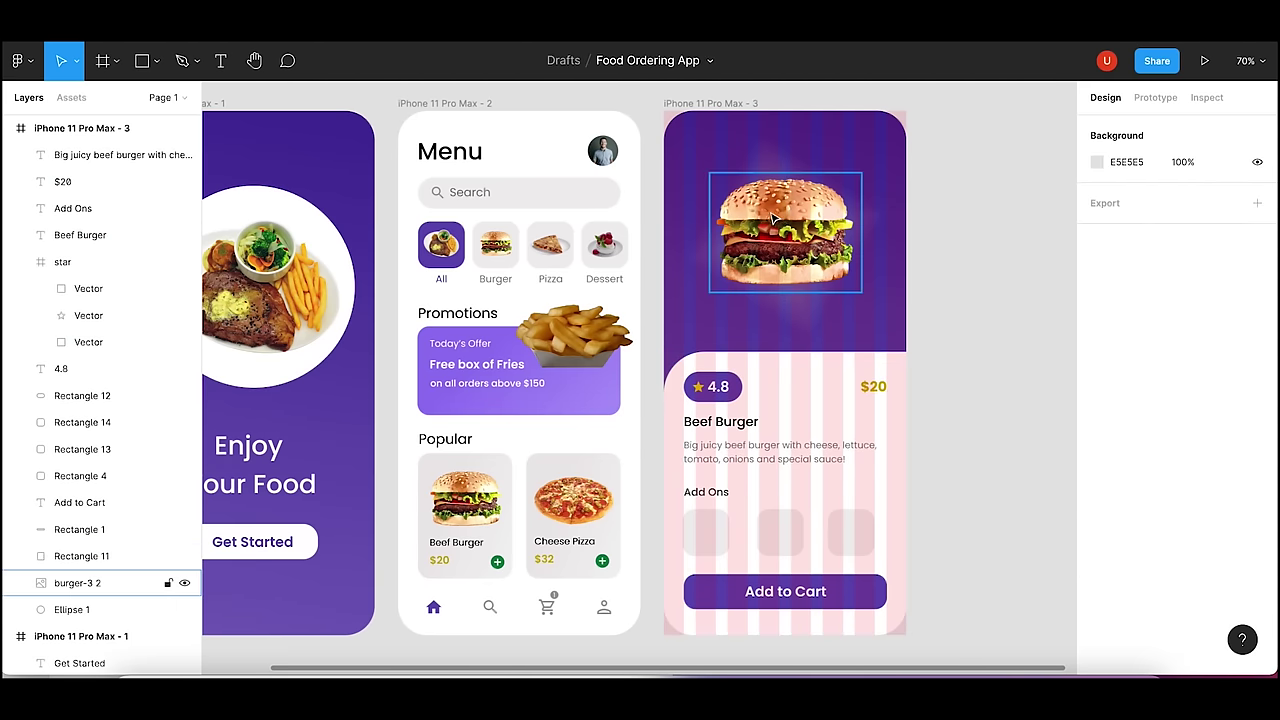
pyautogui.click(77, 583)
pyautogui.keyDown('shift'); pyautogui.click(72, 609); pyautogui.keyUp('shift')
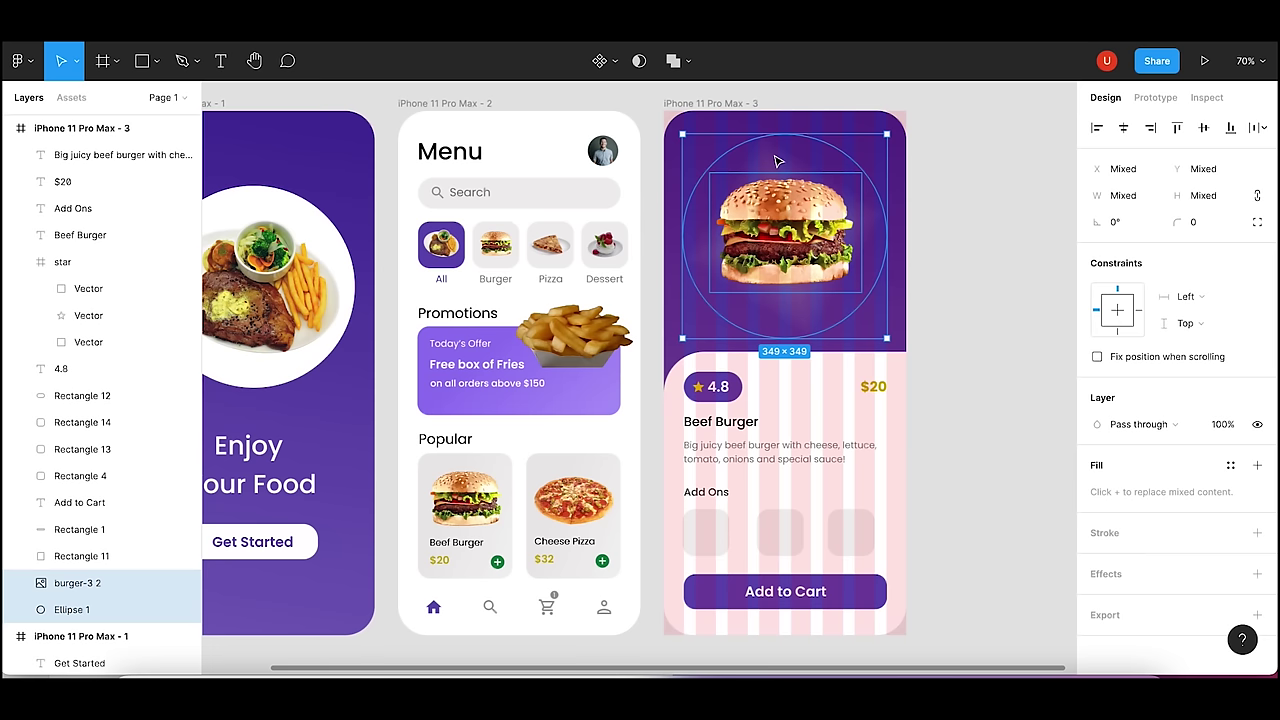
pyautogui.click(968, 240)
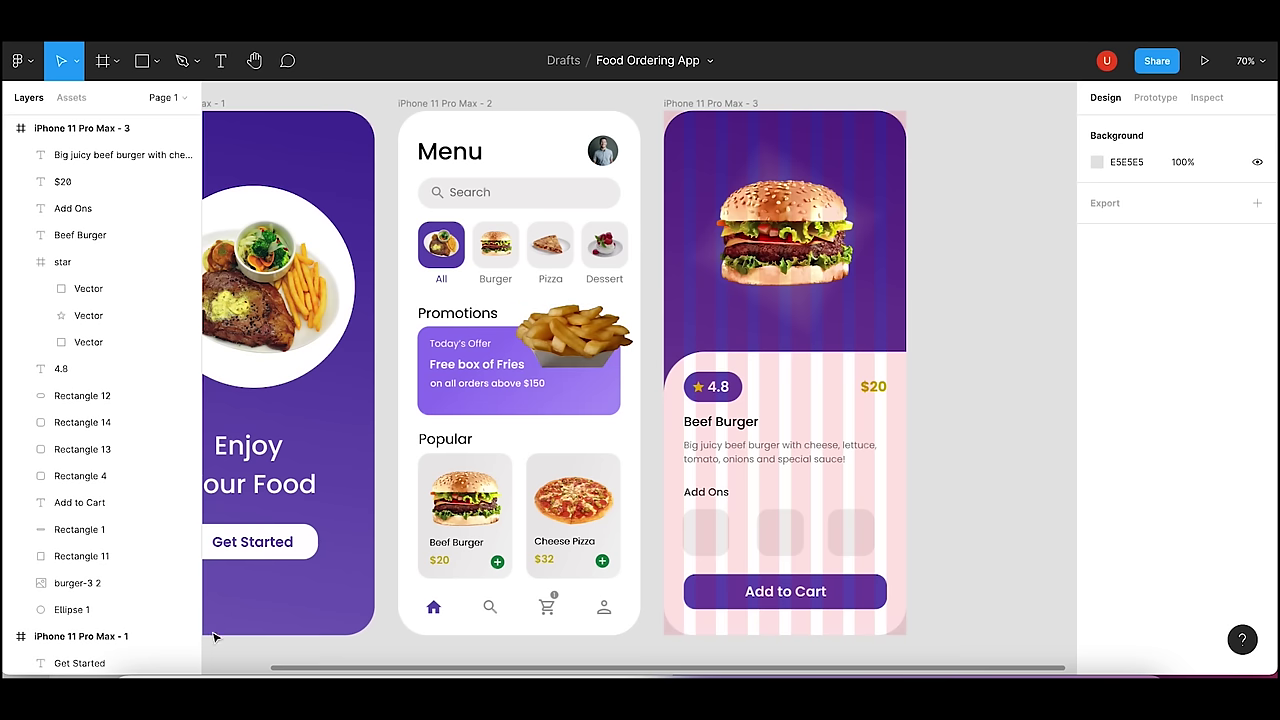
# - Import cheese-3.png onto the canvas at width 100, X 200, Y 200
pyautogui.click(138, 675)
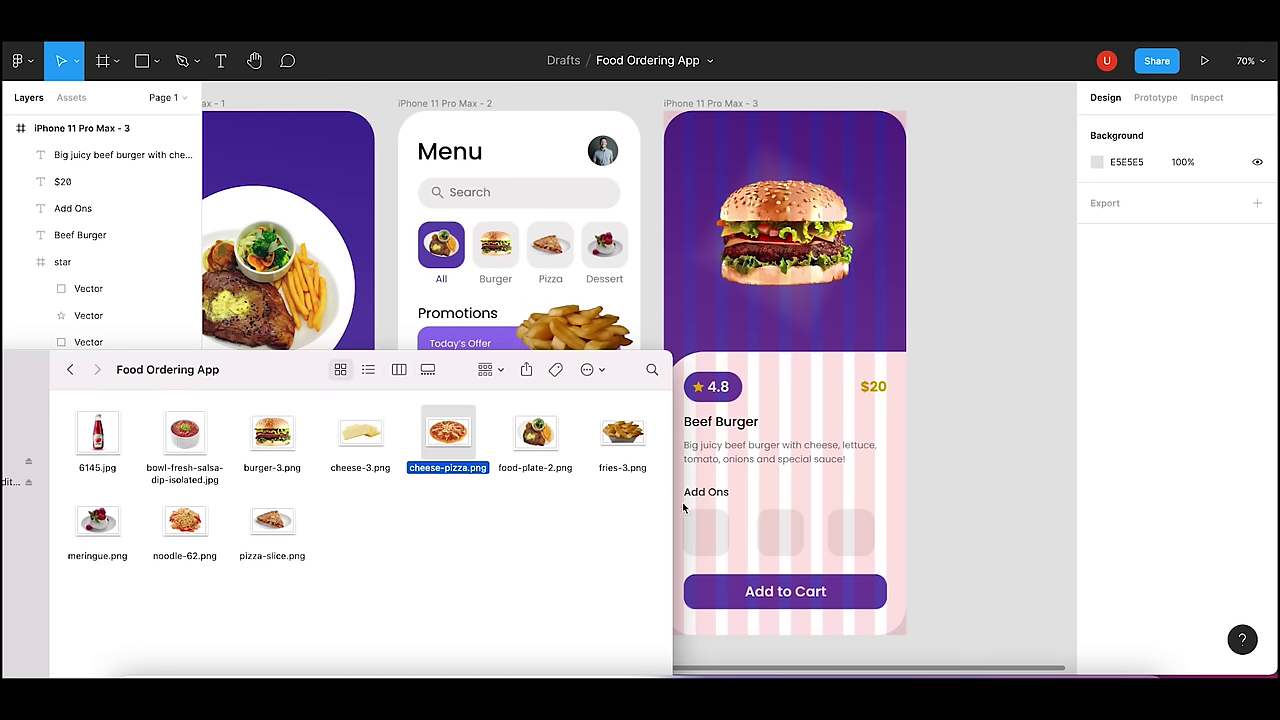
pyautogui.moveTo(367, 445); pyautogui.dragTo(718, 536)
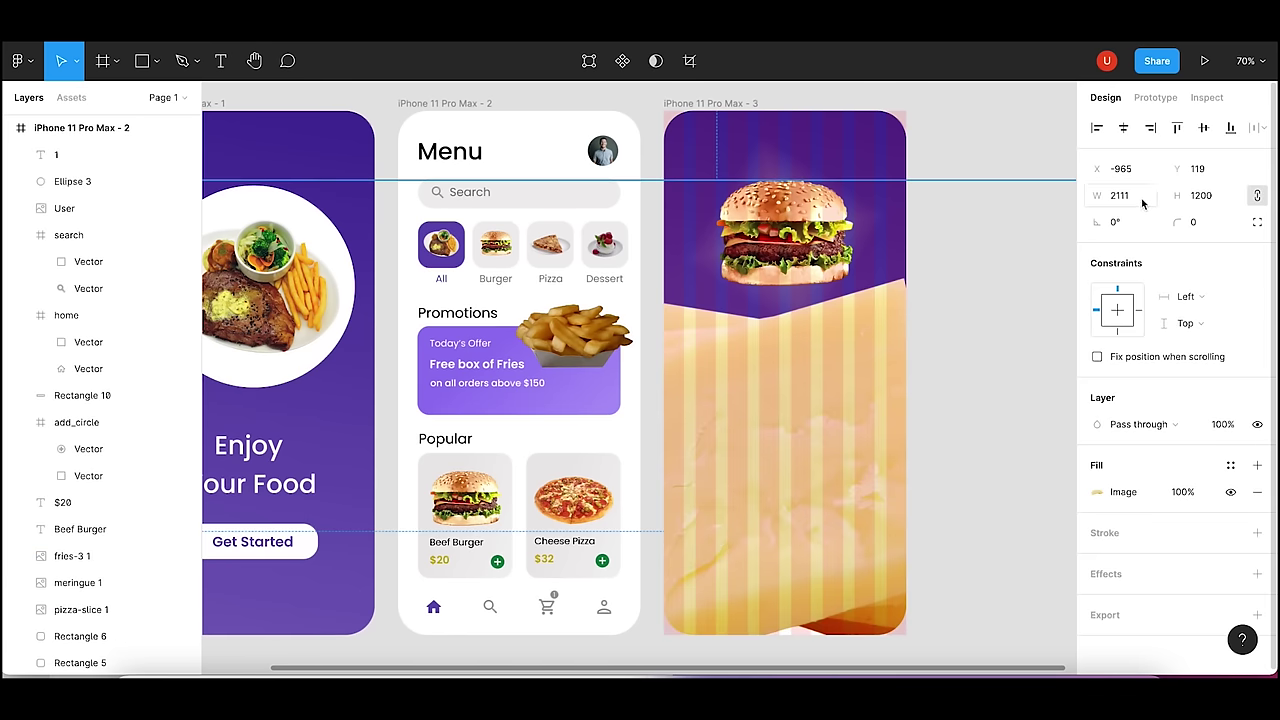
pyautogui.click(1143, 197)
pyautogui.hotkey('shift', 'Tab')
pyautogui.hotkey('shift', 'Tab')
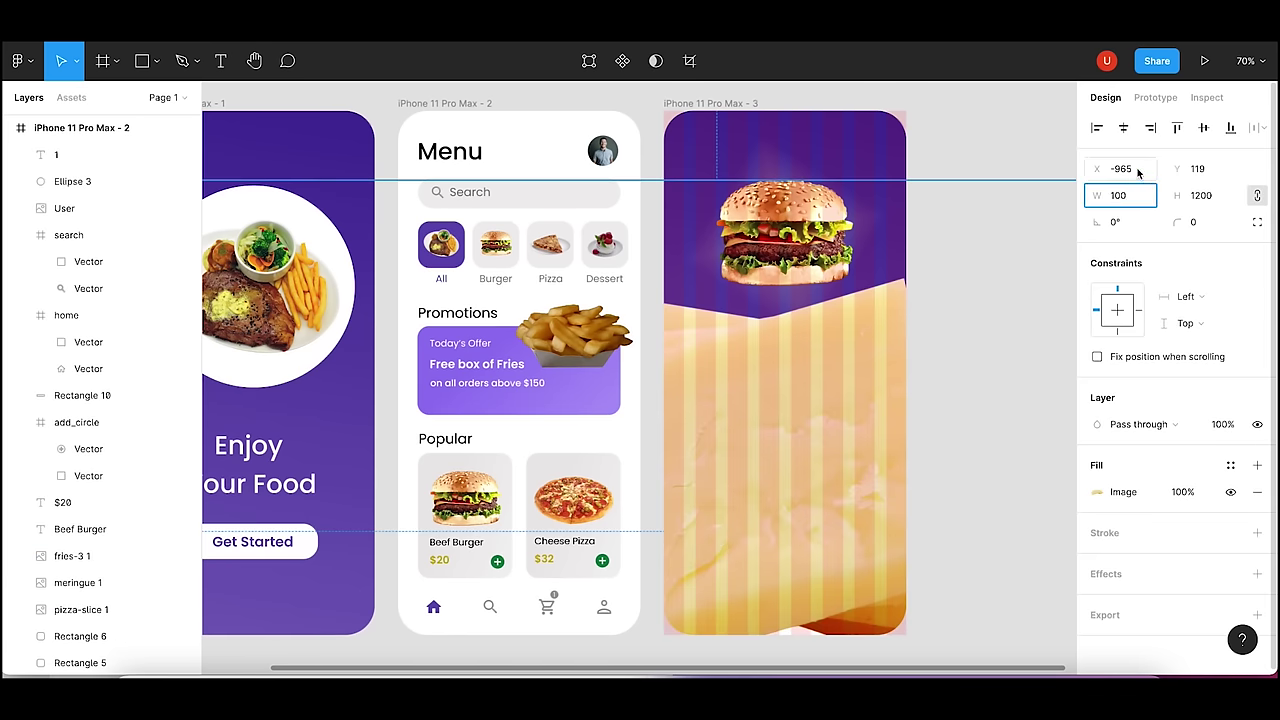
pyautogui.write('200')
pyautogui.press('Tab')
pyautogui.write('200')
pyautogui.press('Return')
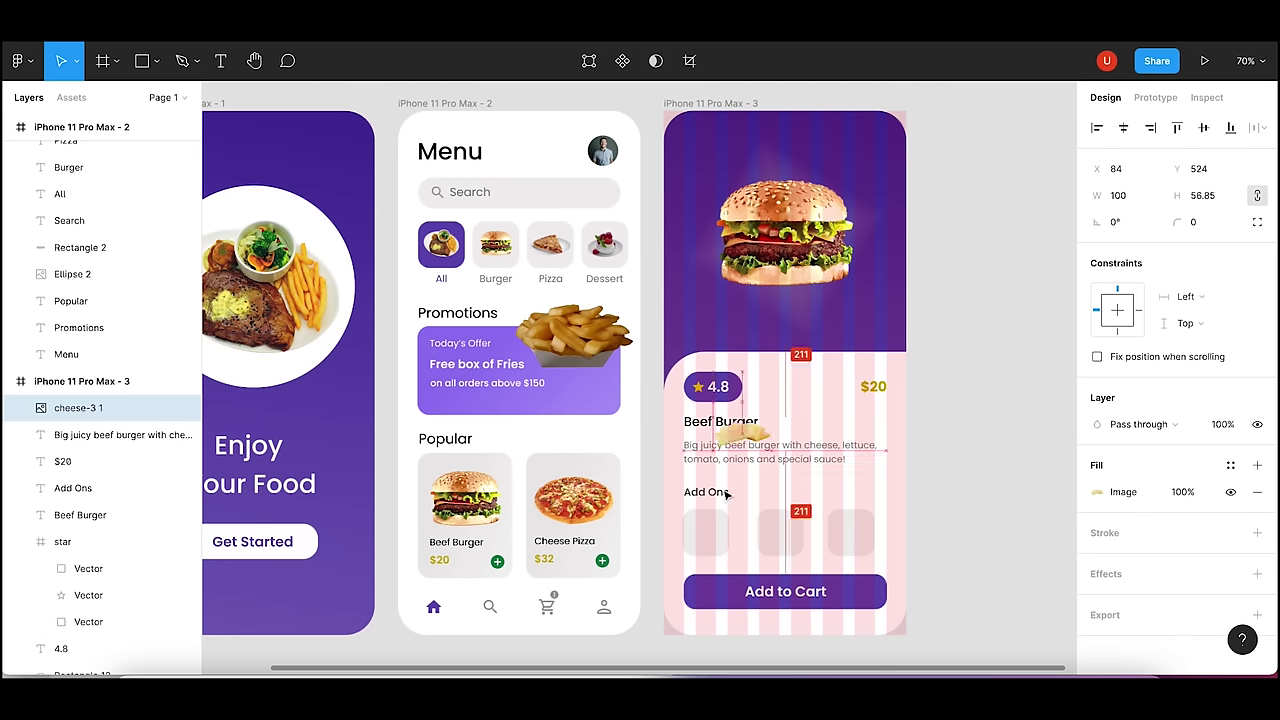
# - Move the cheese image into the first Add Ons tile and resize it to 74 wide
pyautogui.moveTo(808, 256); pyautogui.dragTo(706, 535)
pyautogui.hotkey('shift', '0')
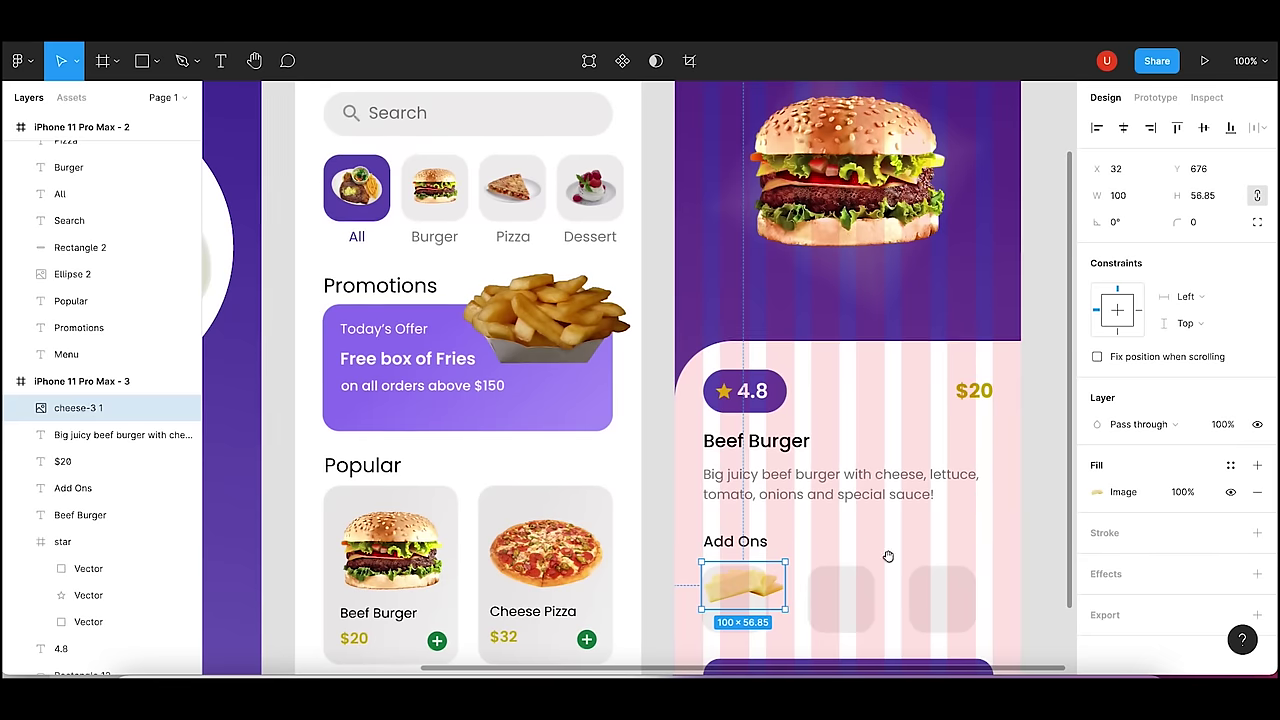
pyautogui.moveTo(886, 557); pyautogui.dragTo(800, 363)
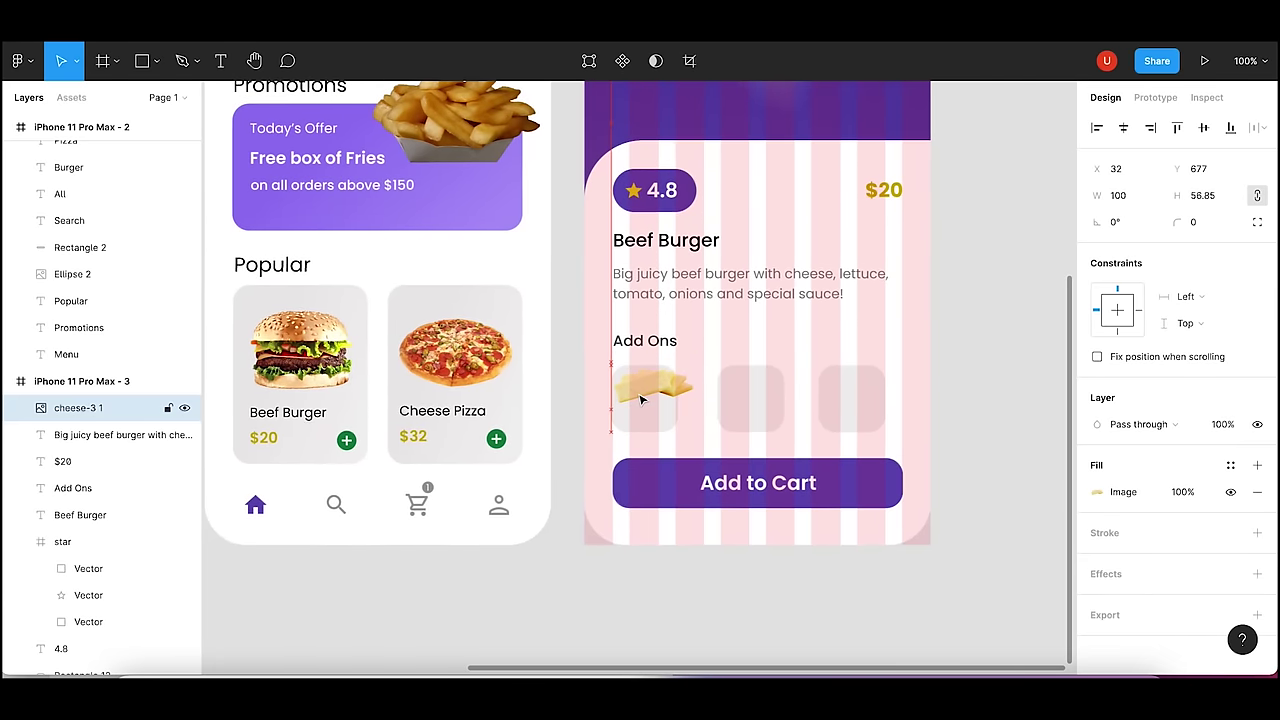
pyautogui.press('Down')
pyautogui.press('Down')
pyautogui.press('Down')
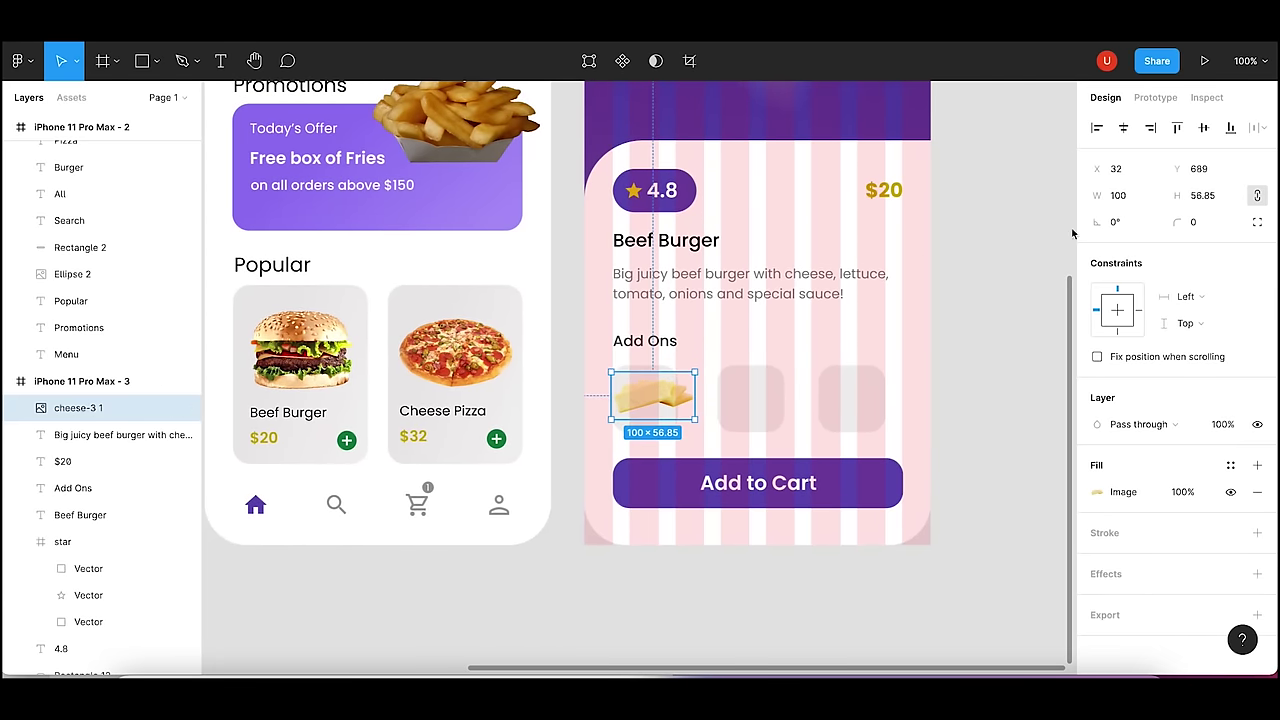
pyautogui.click(1126, 196)
pyautogui.write('70')
pyautogui.press('Return')
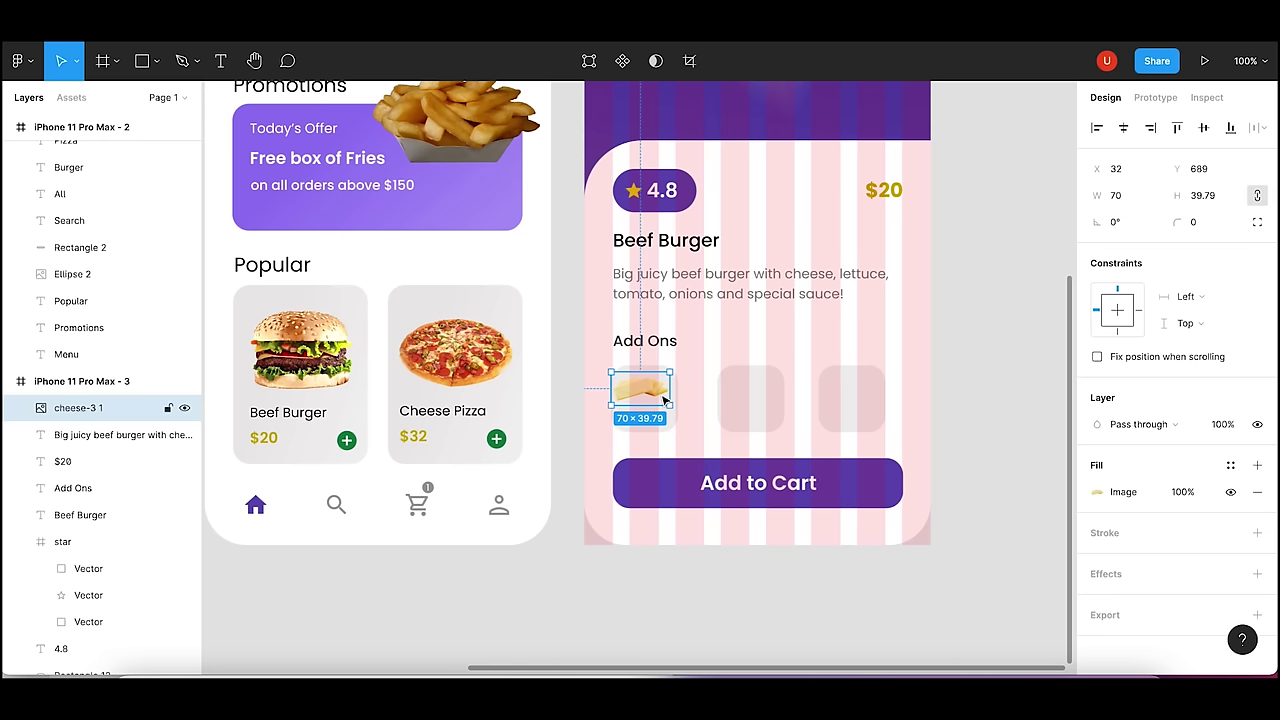
pyautogui.moveTo(663, 390); pyautogui.dragTo(664, 399)
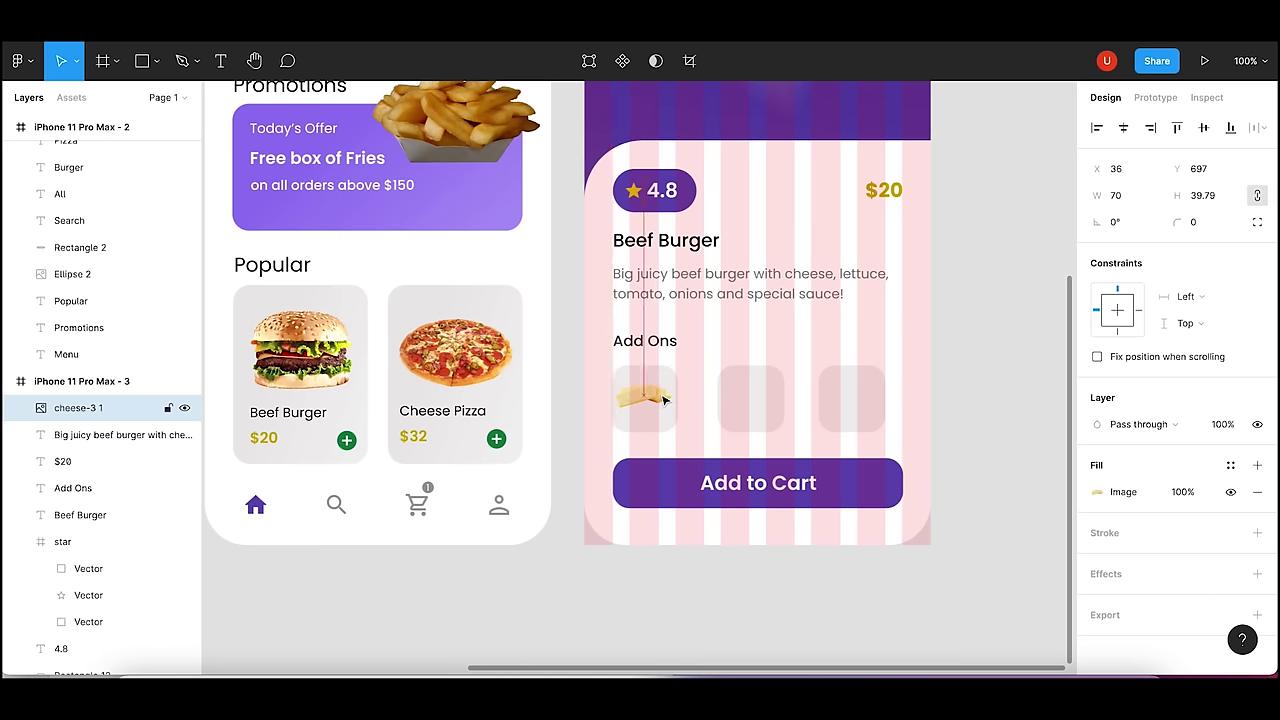
pyautogui.click(1121, 195)
pyautogui.write('74')
pyautogui.press('Return')
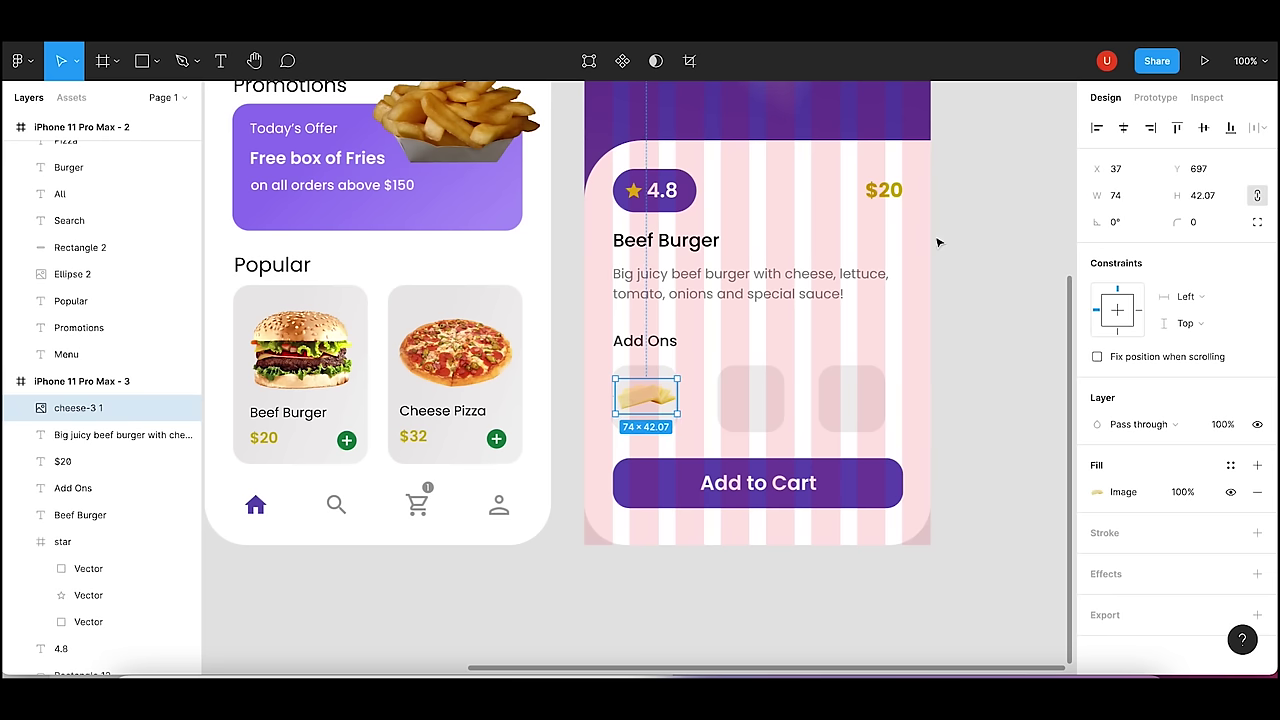
pyautogui.click(945, 243)
pyautogui.click(637, 400)
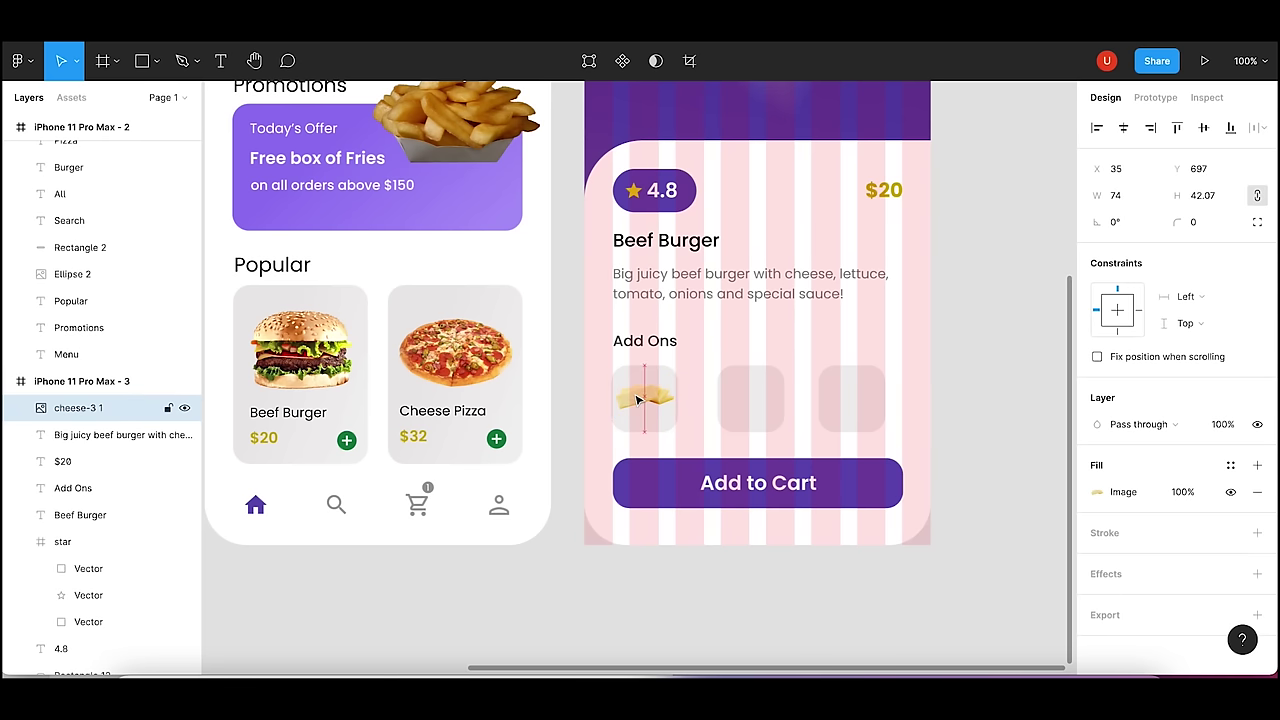
pyautogui.click(251, 634)
# - Import the ketchup image 6145.jpg at 100×100, positioned at X/Y 200
pyautogui.click(138, 674)
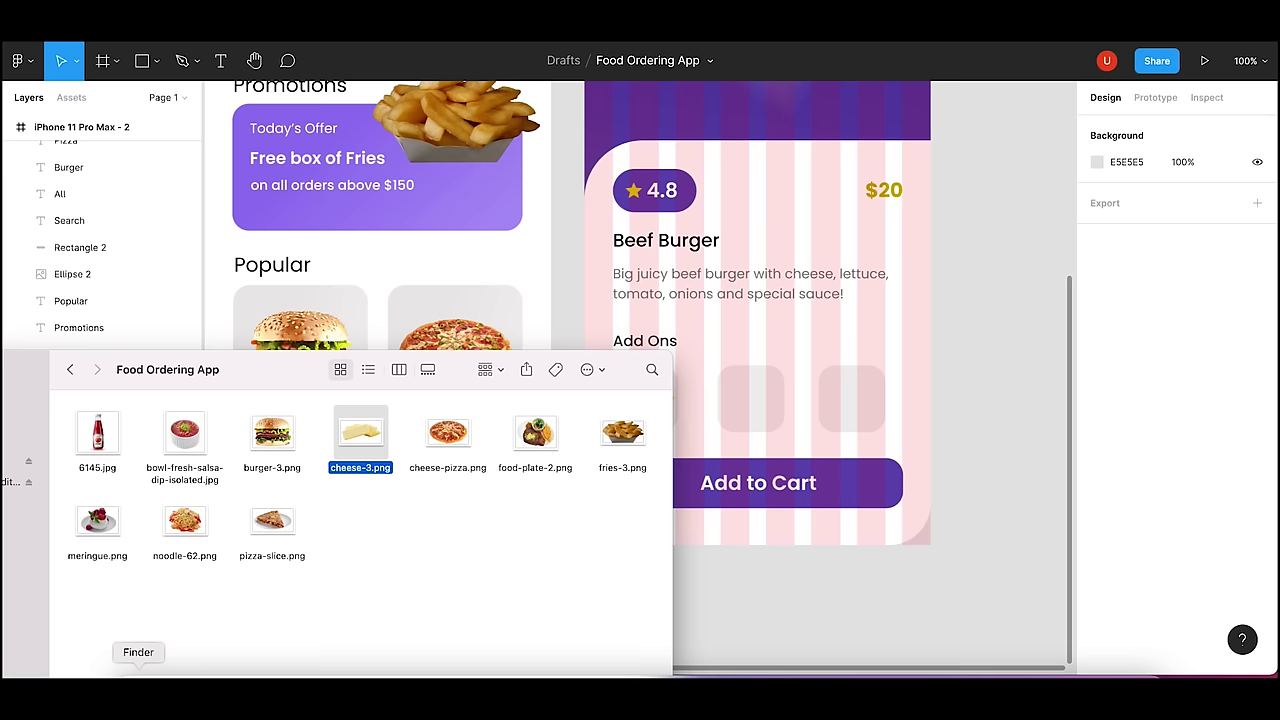
pyautogui.moveTo(97, 440); pyautogui.dragTo(752, 405)
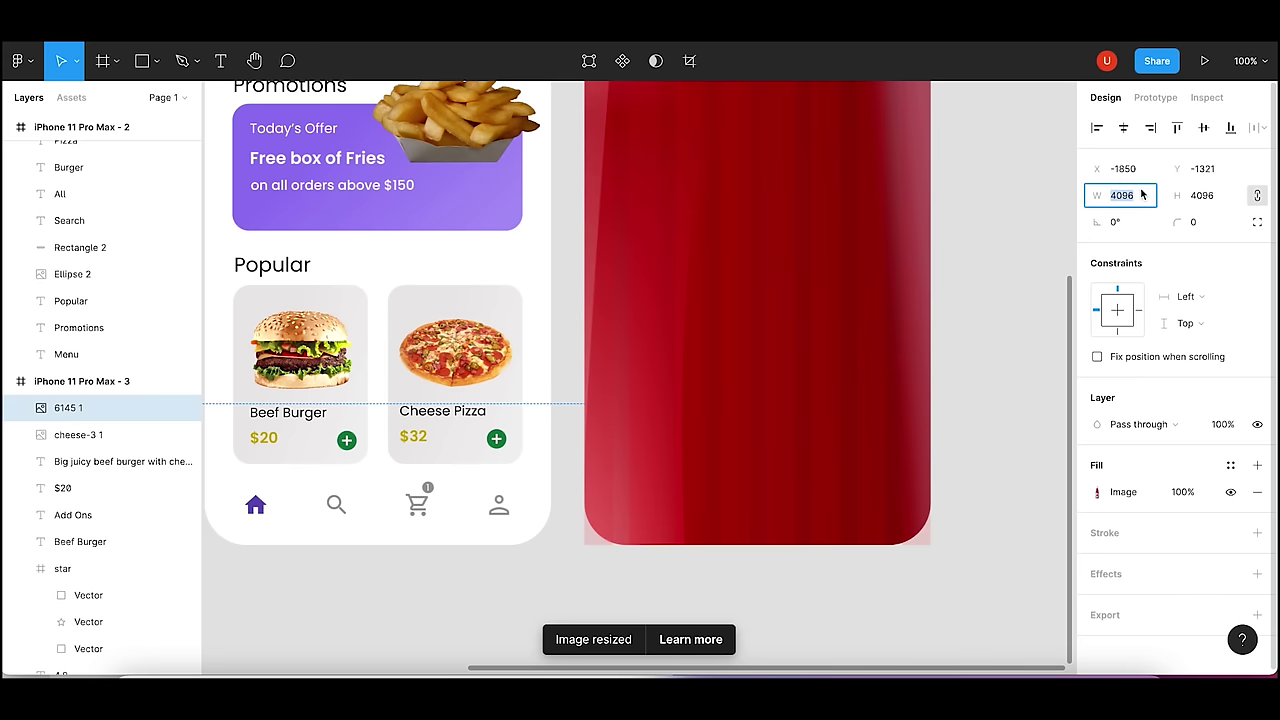
pyautogui.click(1130, 170)
pyautogui.write('200')
pyautogui.press('Tab')
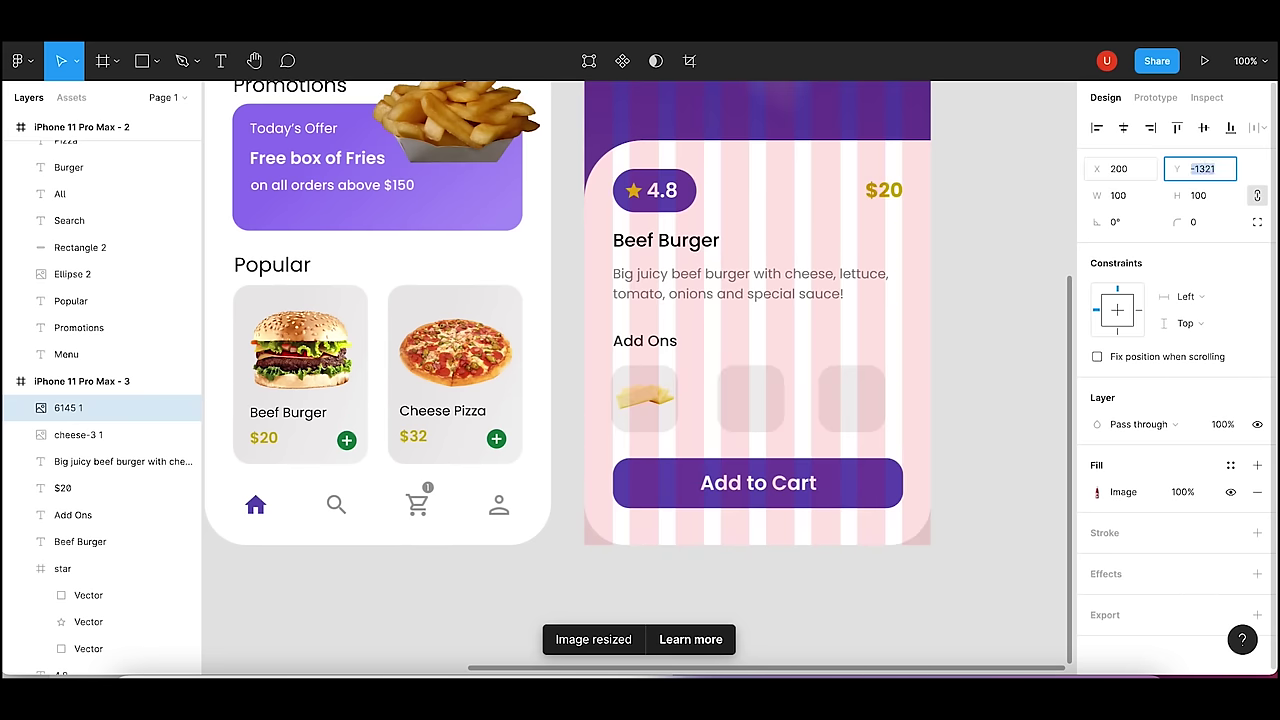
pyautogui.write('200')
pyautogui.press('Return')
# - Move the ketchup image into the middle Add Ons tile
pyautogui.scroll(3, 1000, 260)
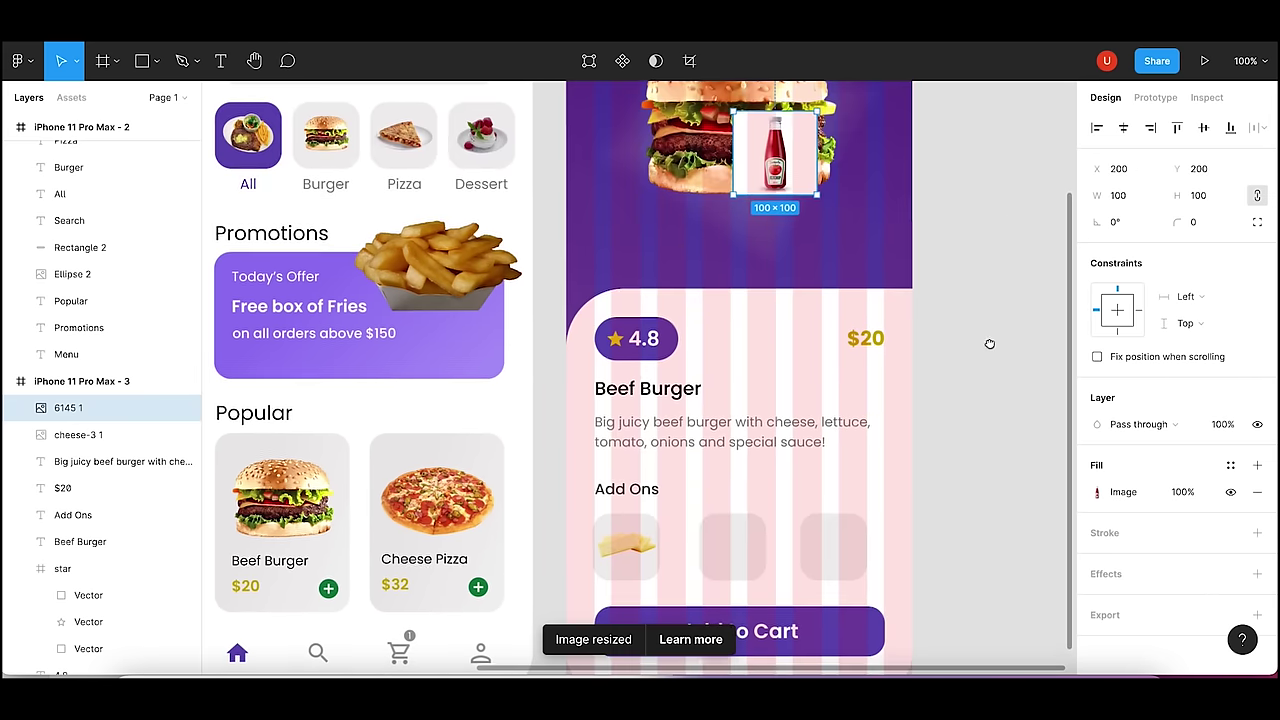
pyautogui.moveTo(790, 173); pyautogui.dragTo(745, 568)
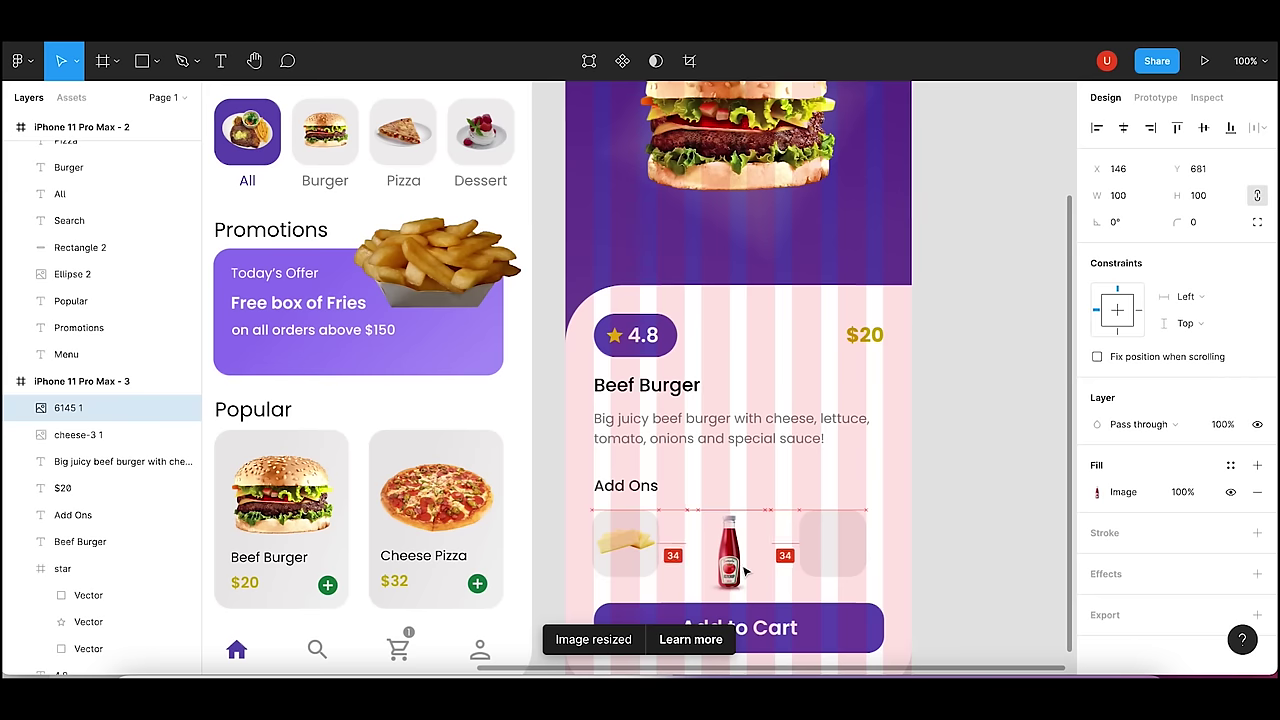
pyautogui.click(970, 342)
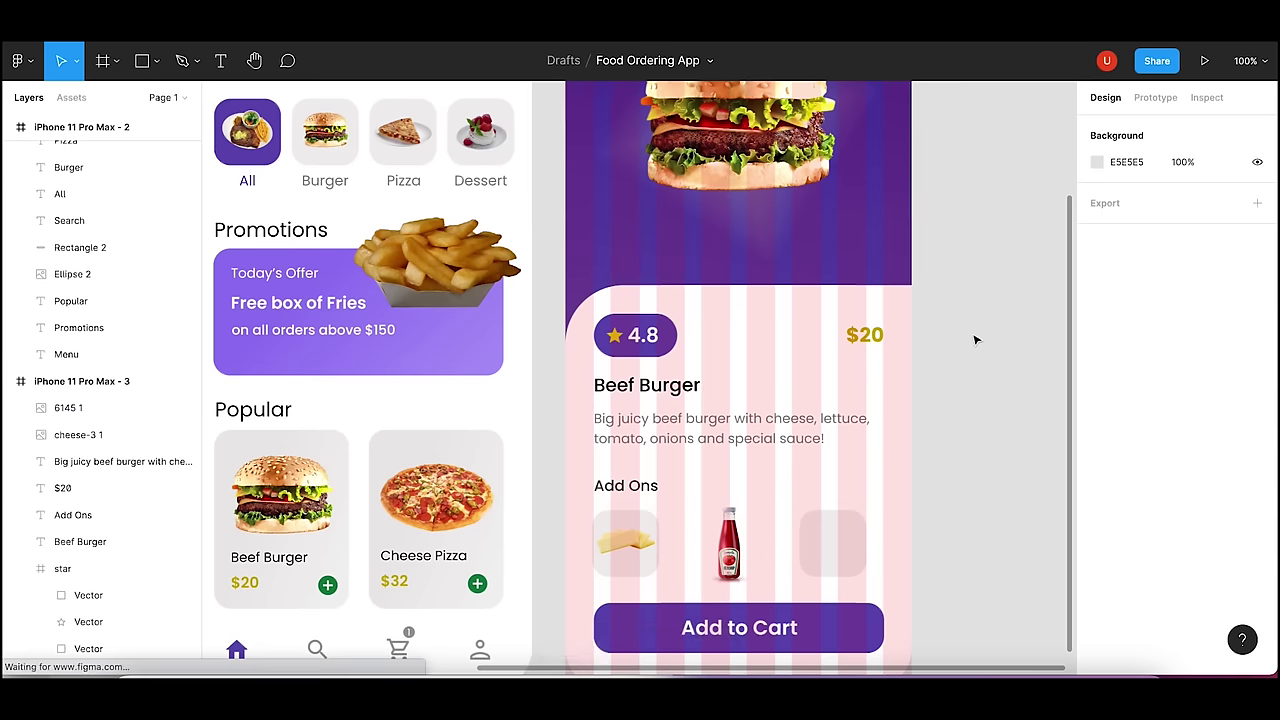
pyautogui.moveTo(974, 337); pyautogui.dragTo(960, 471)
pyautogui.click(594, 84)
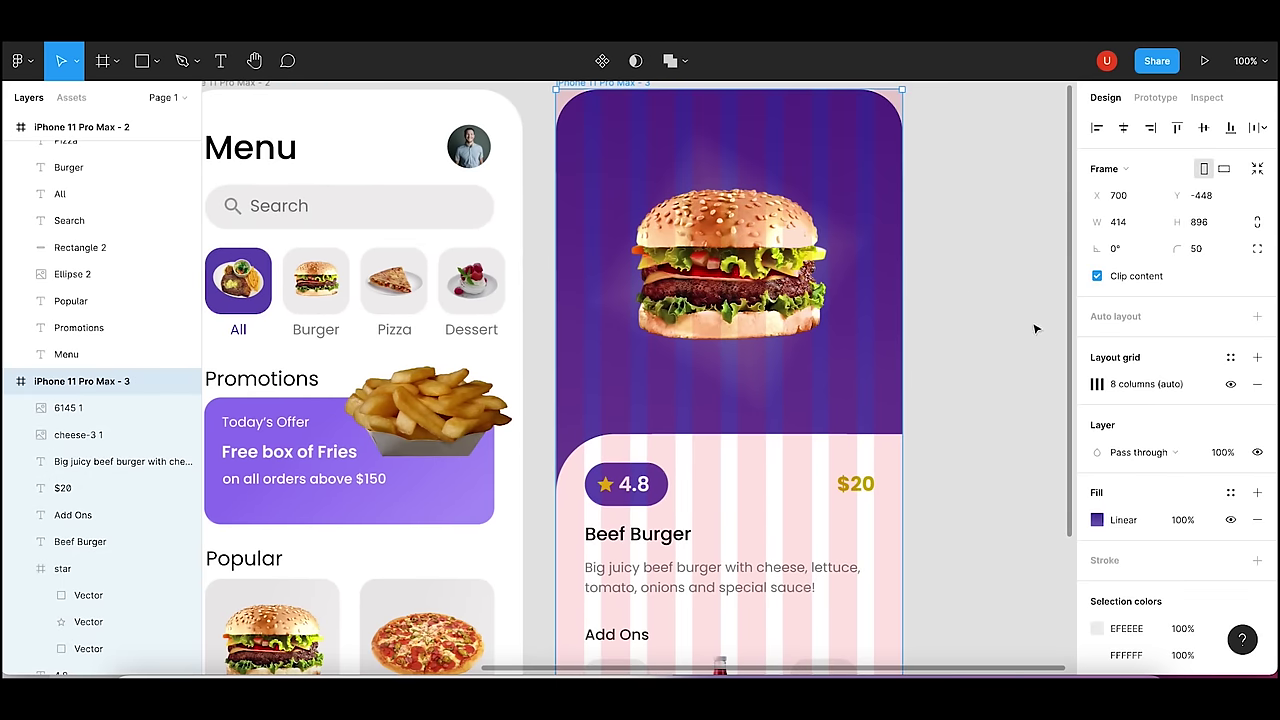
# - Shrink the ketchup image to 70×70 and nudge it into place within its tile
pyautogui.click(1230, 385)
pyautogui.click(993, 470)
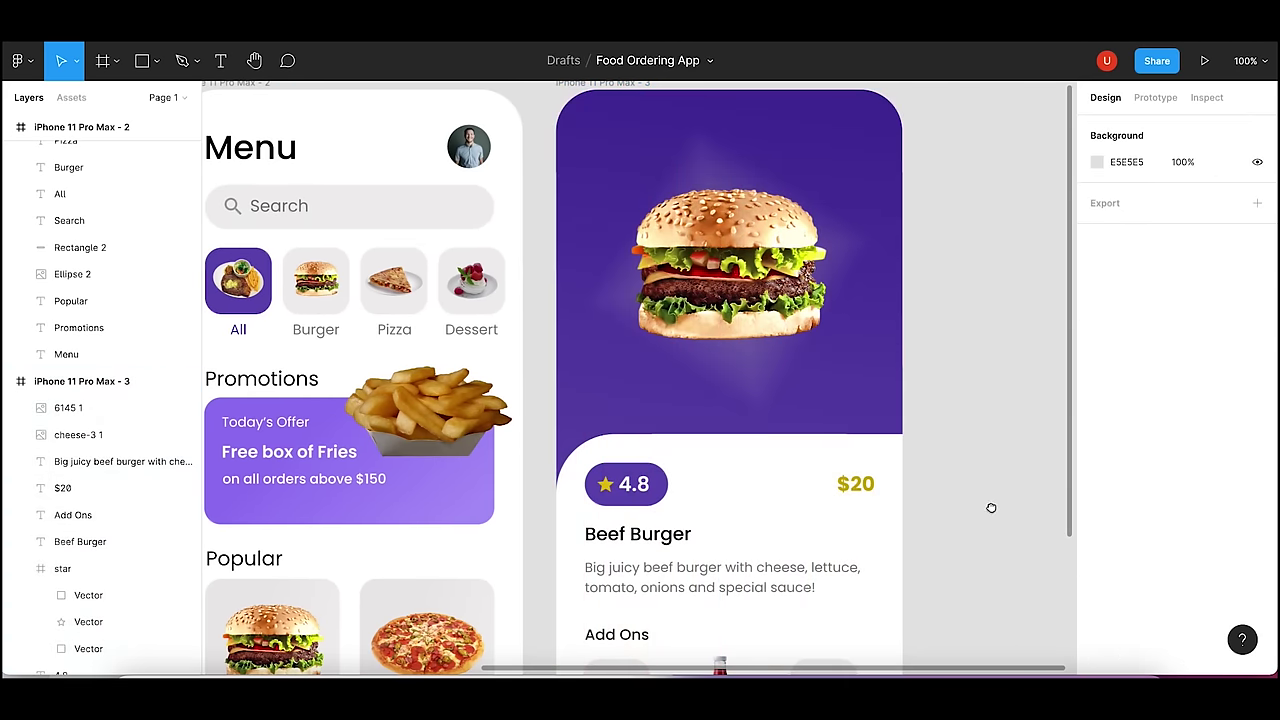
pyautogui.scroll(-3, 988, 490)
pyautogui.scroll(-2, 984, 430)
pyautogui.click(709, 445)
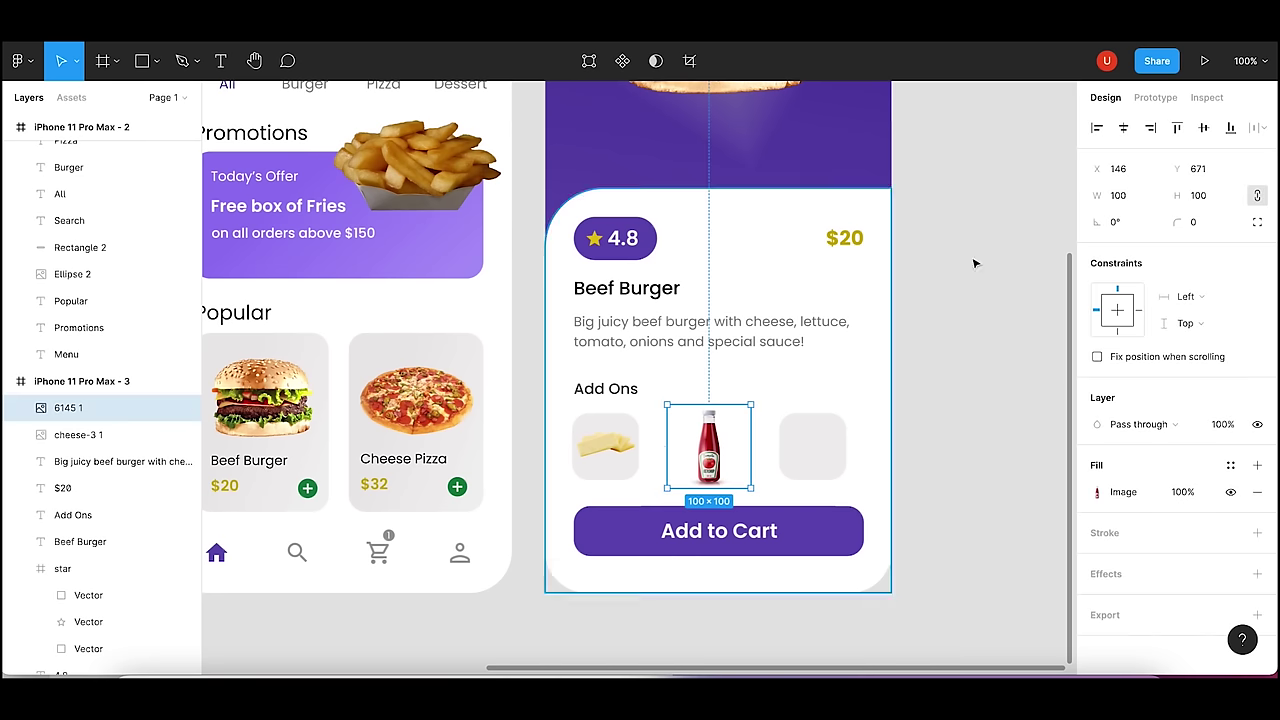
pyautogui.click(1117, 196)
pyautogui.write('0')
pyautogui.press('Return')
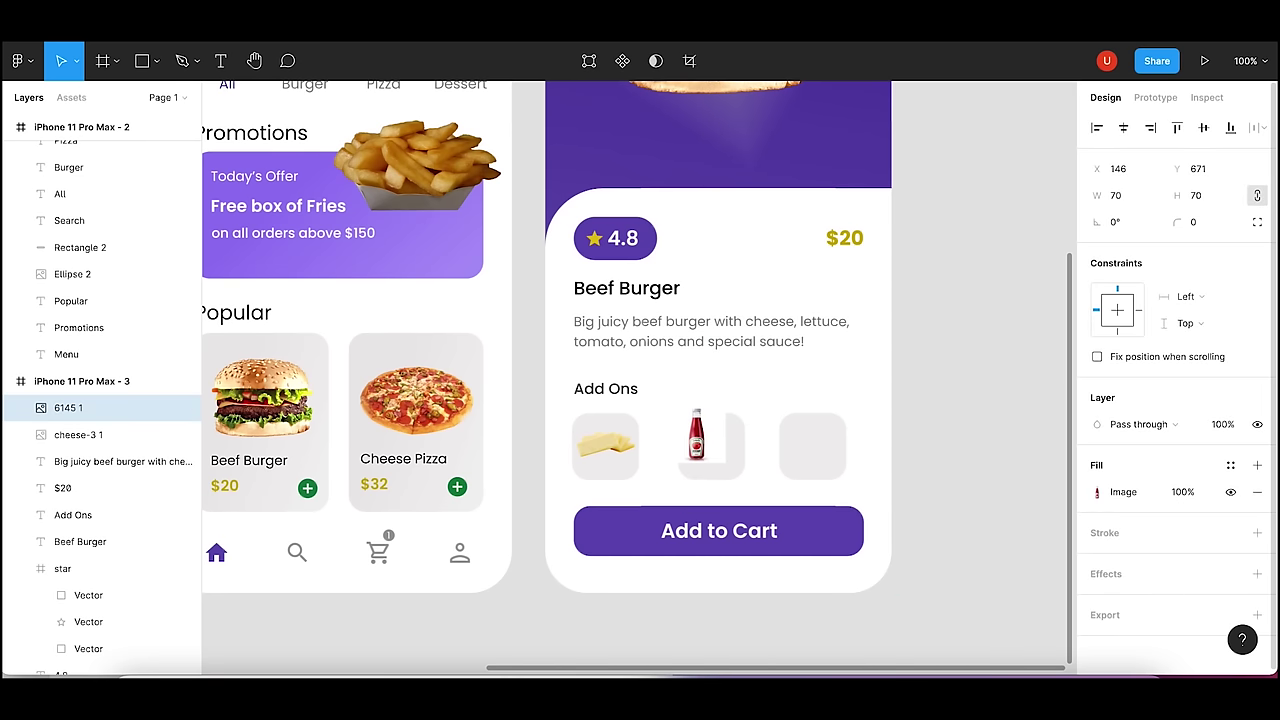
pyautogui.click(985, 400)
pyautogui.moveTo(694, 430); pyautogui.dragTo(703, 440)
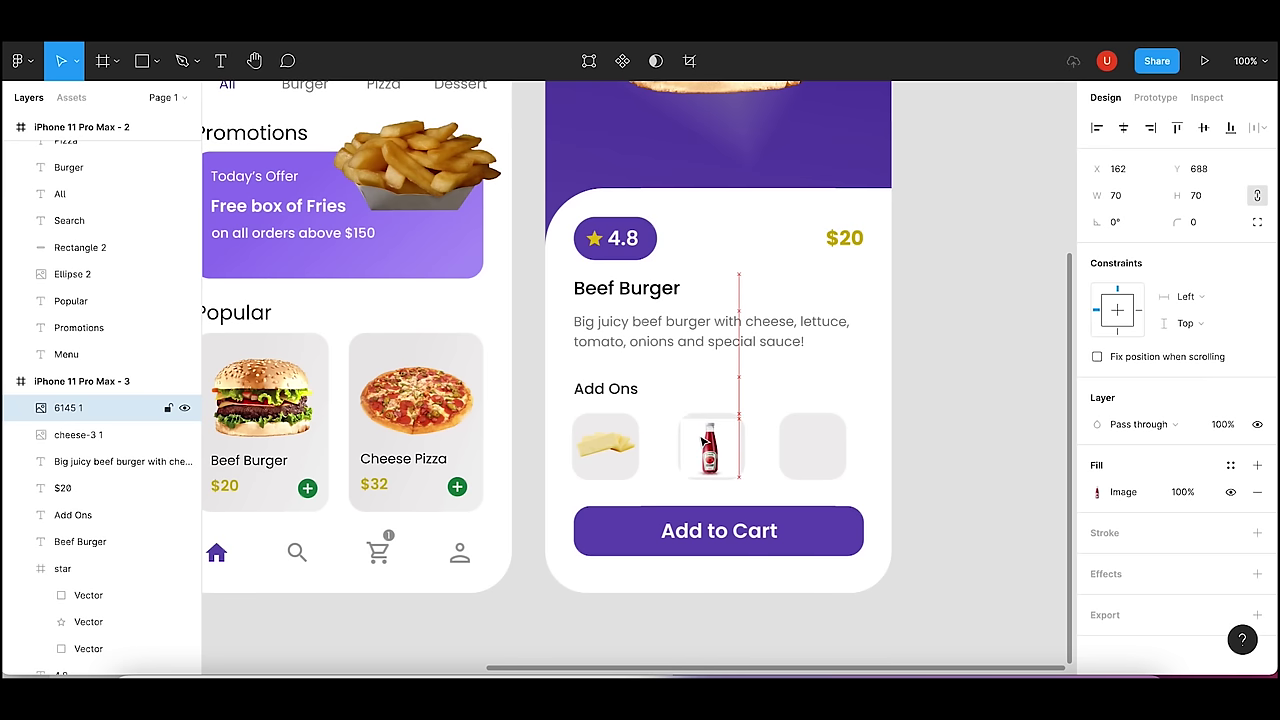
pyautogui.moveTo(704, 438); pyautogui.dragTo(704, 435)
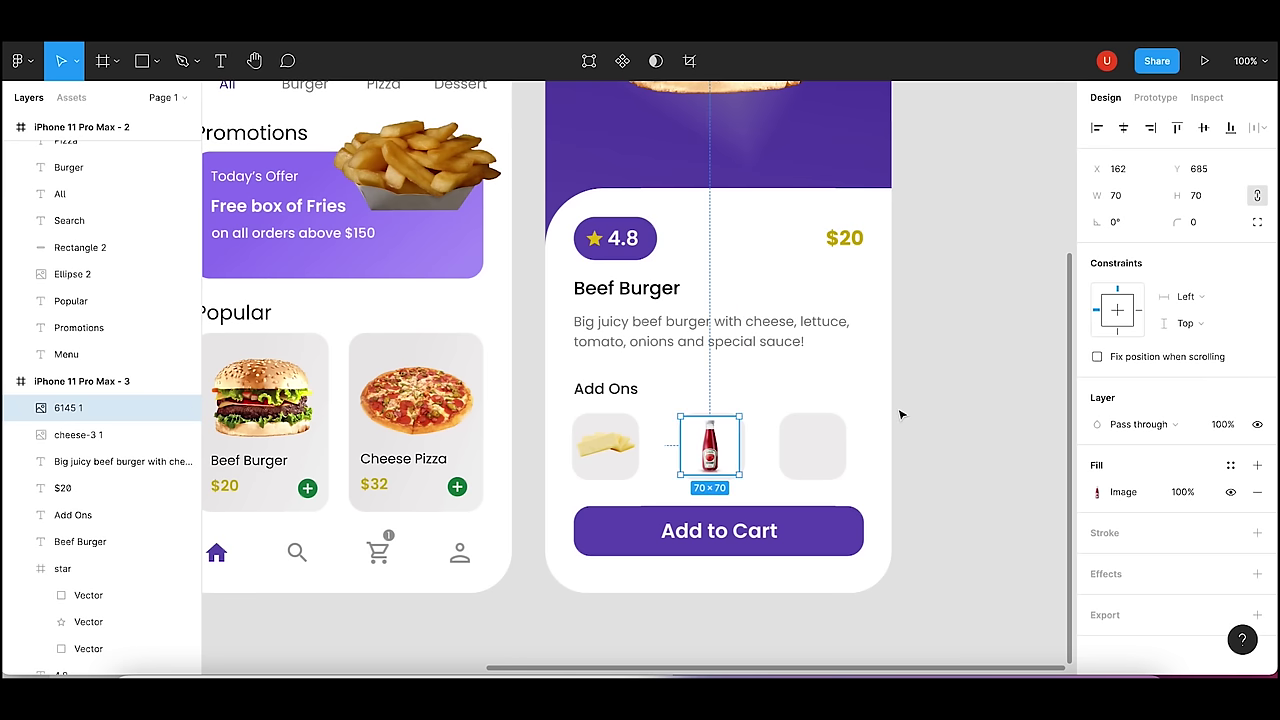
# - Crop the ketchup image fill's left and right sides down to 27×70
pyautogui.click(1121, 492)
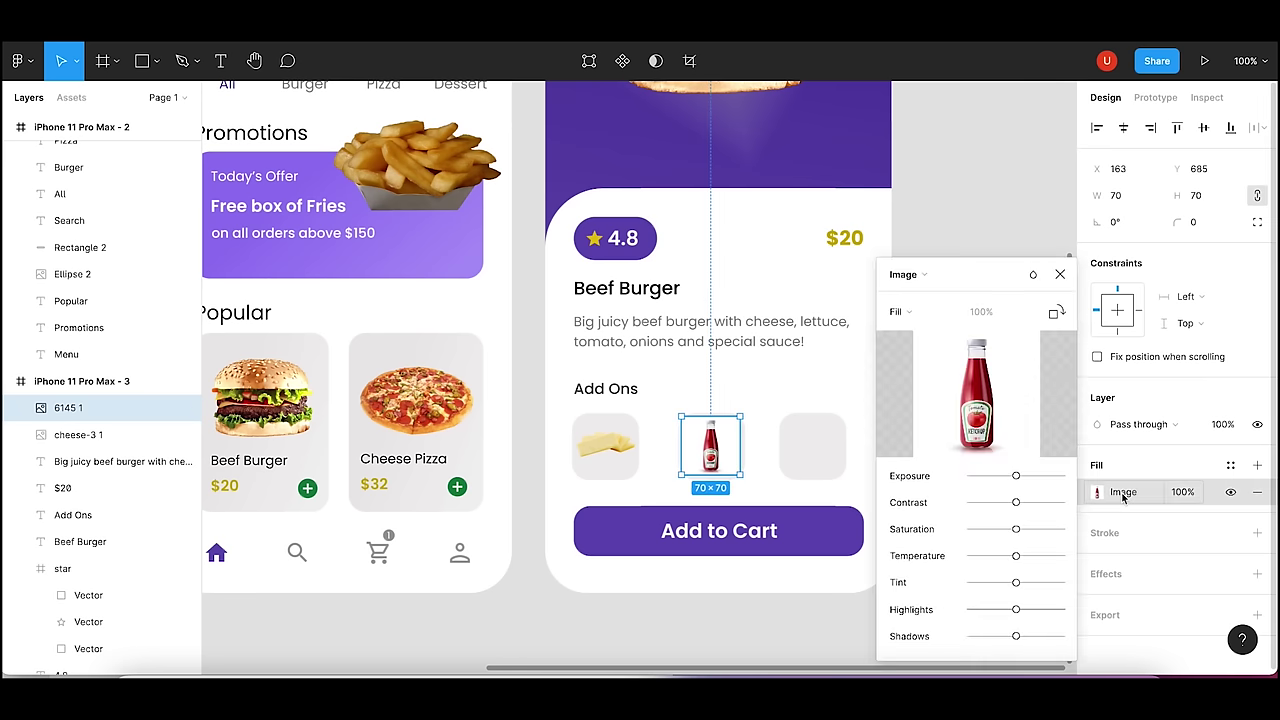
pyautogui.click(896, 311)
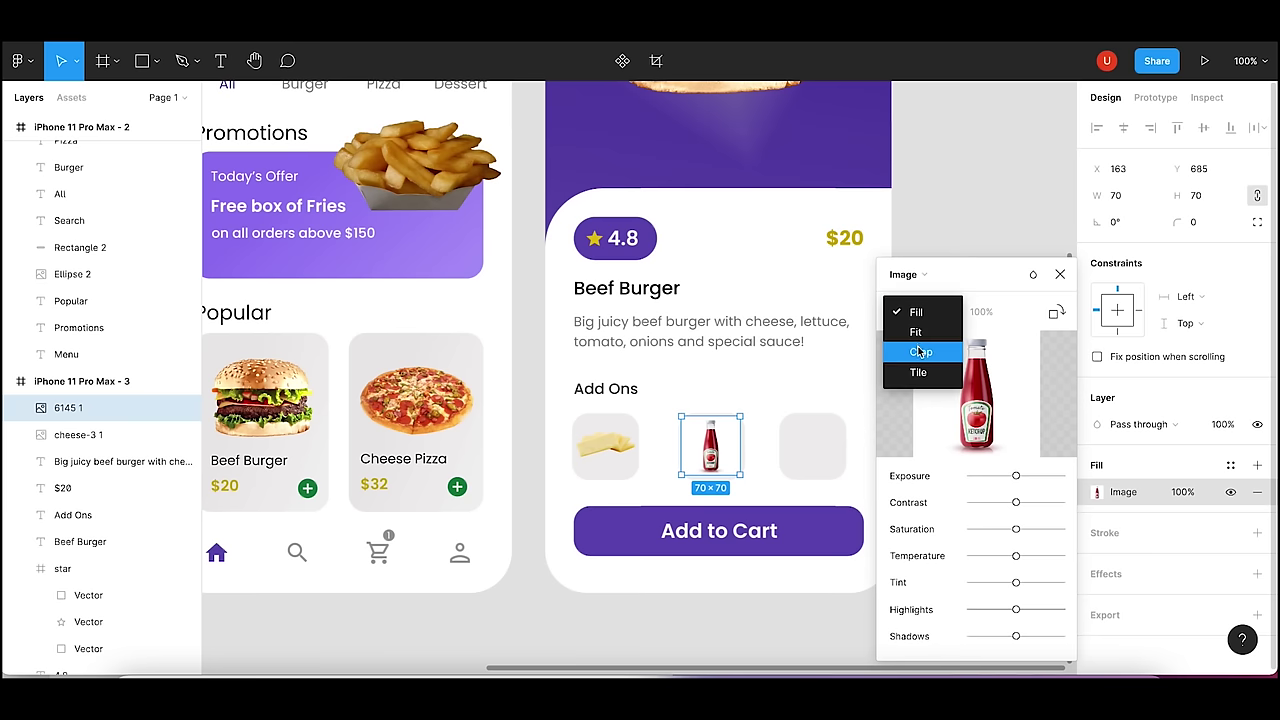
pyautogui.click(920, 352)
pyautogui.hotkey('ctrl', '+')
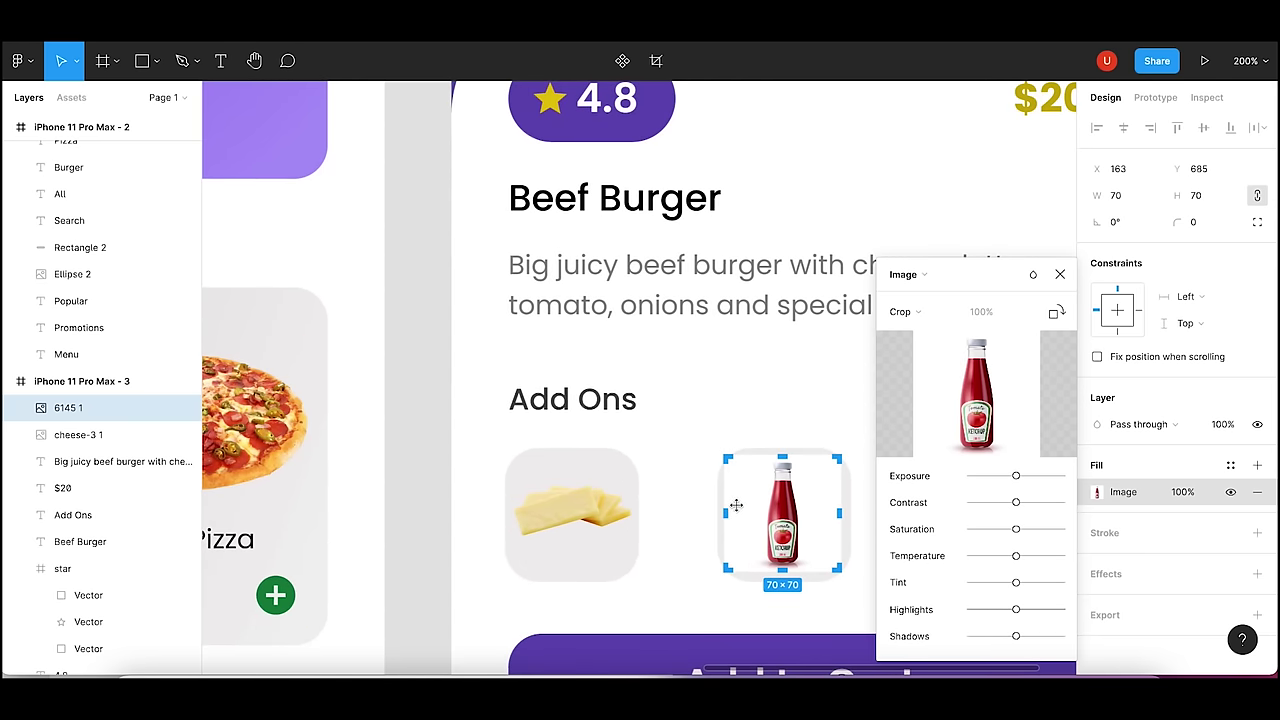
pyautogui.moveTo(725, 511); pyautogui.dragTo(761, 512)
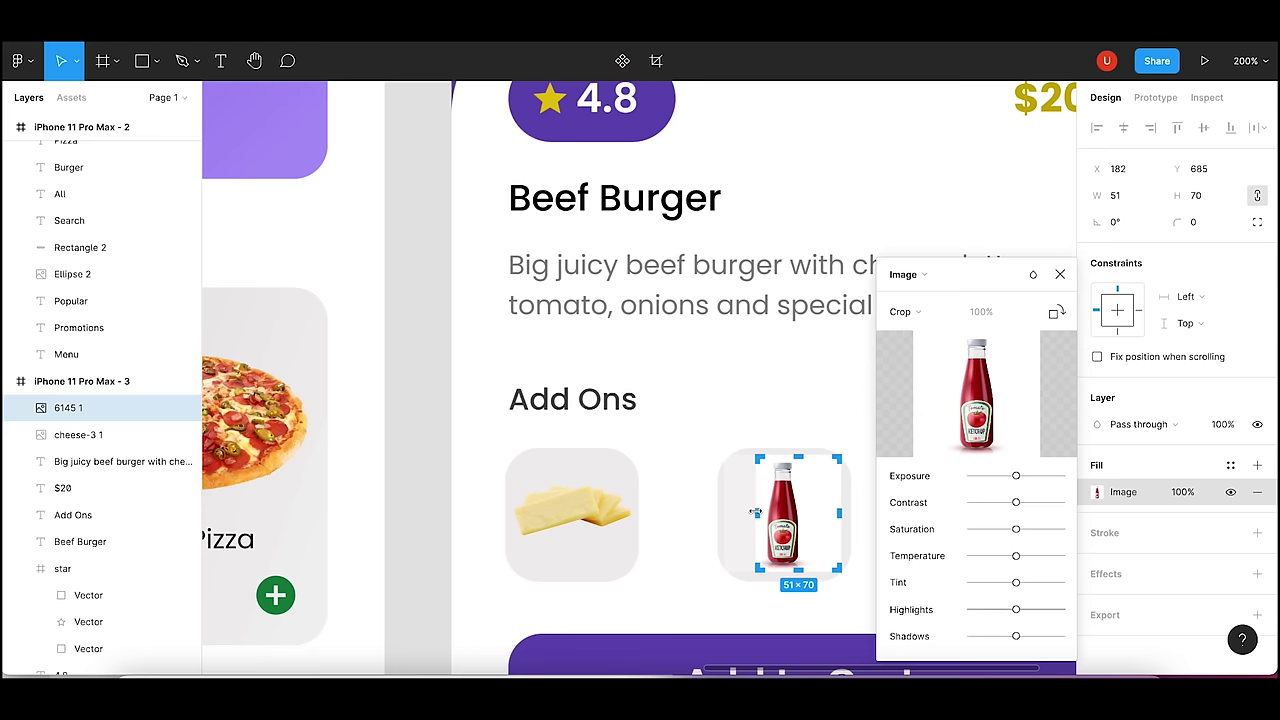
pyautogui.moveTo(839, 513); pyautogui.dragTo(806, 513)
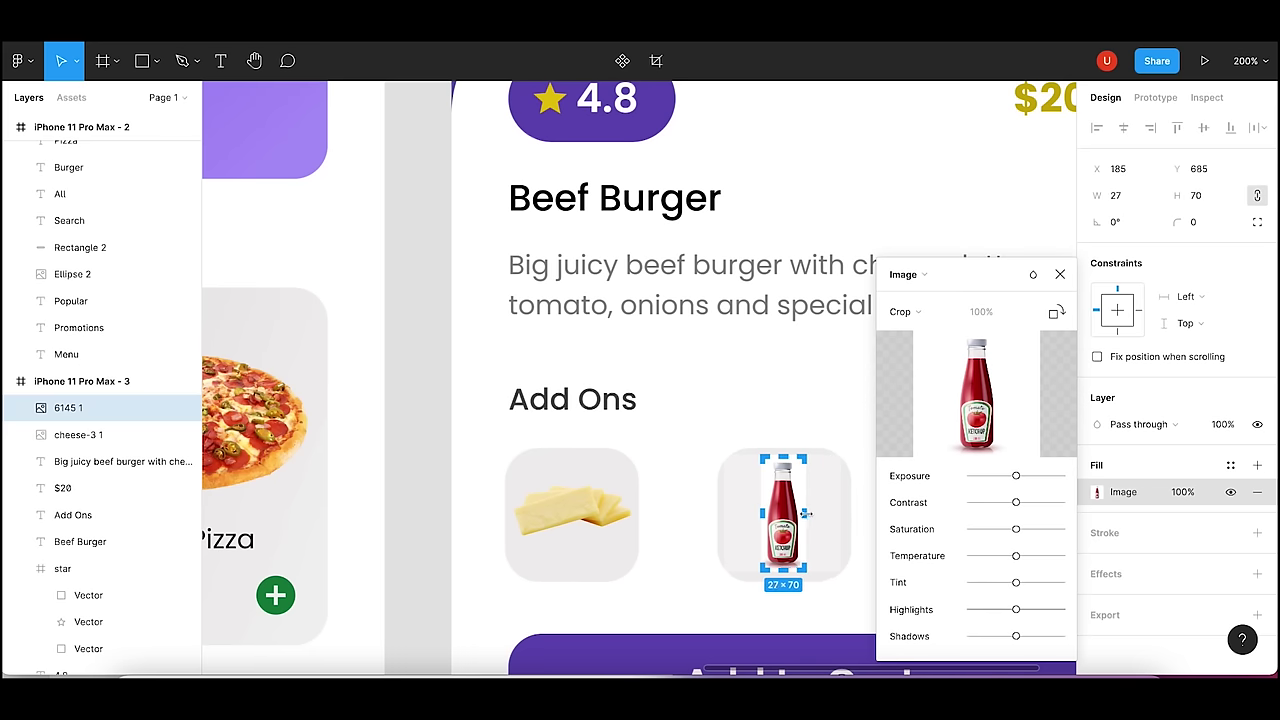
pyautogui.click(1060, 274)
pyautogui.click(921, 414)
pyautogui.moveTo(892, 418); pyautogui.dragTo(831, 312)
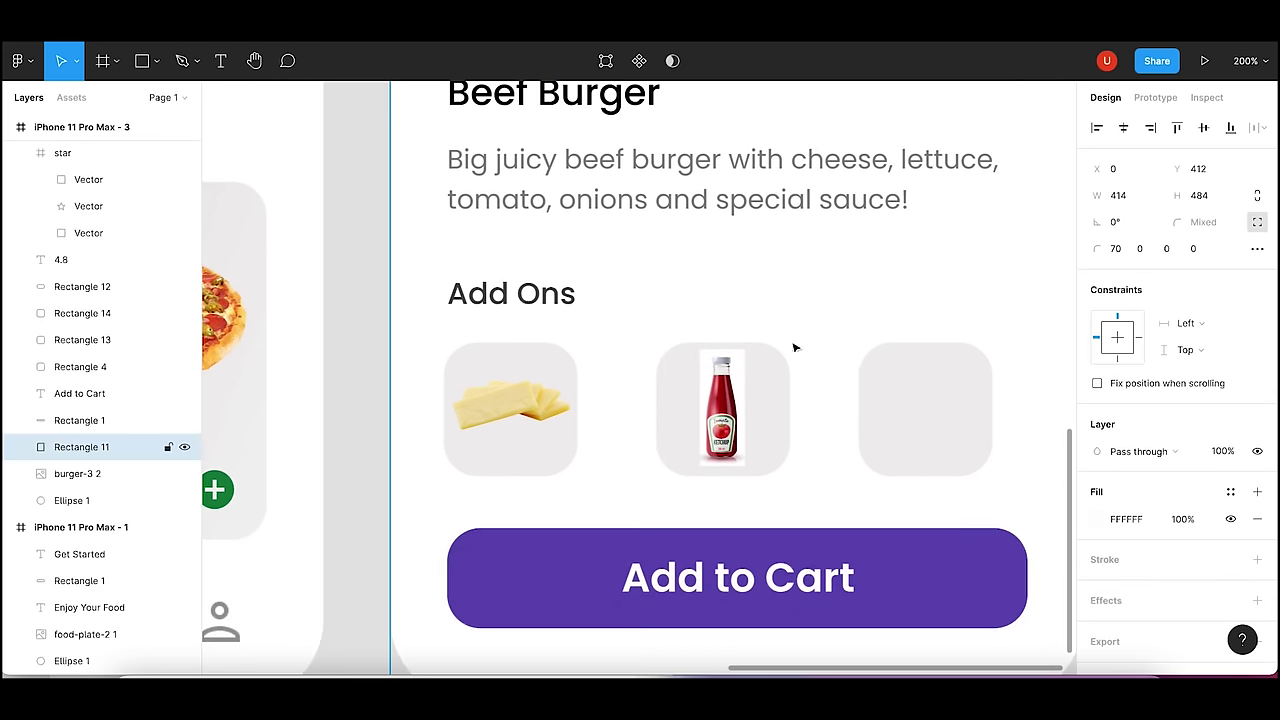
pyautogui.click(737, 380)
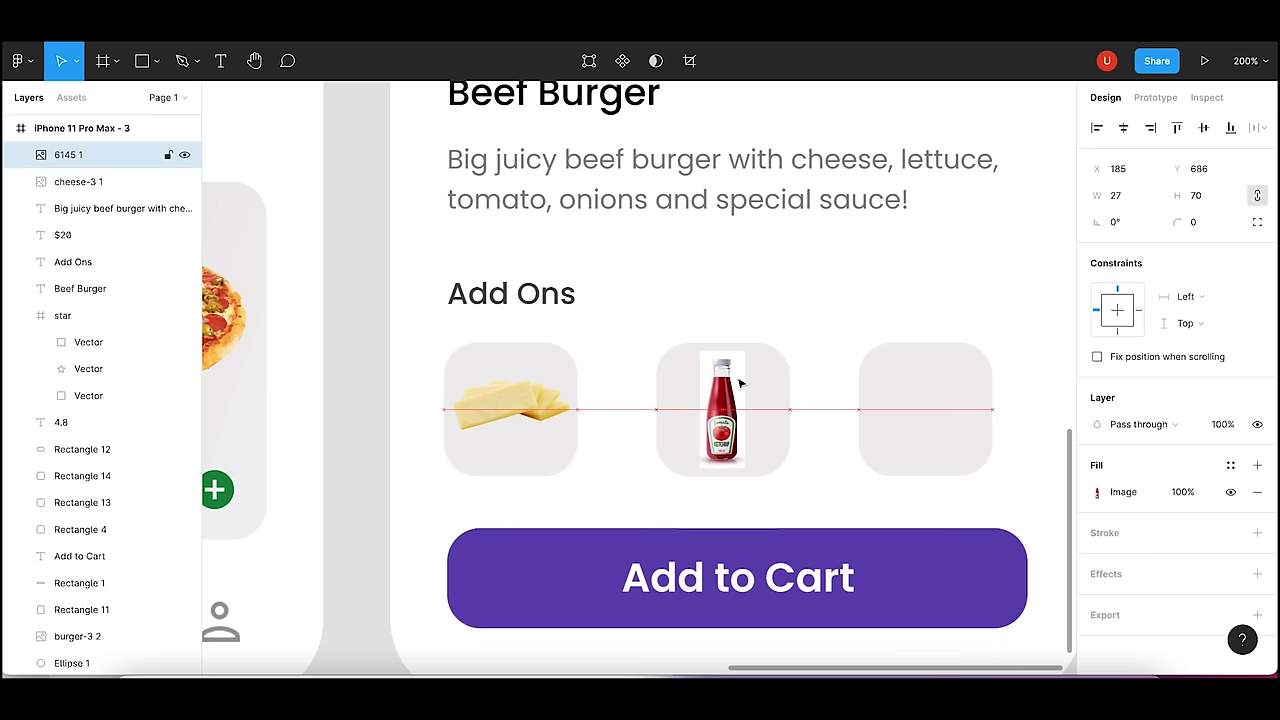
# - Add a black 000000 fill at 7% opacity over the ketchup image
pyautogui.click(1257, 465)
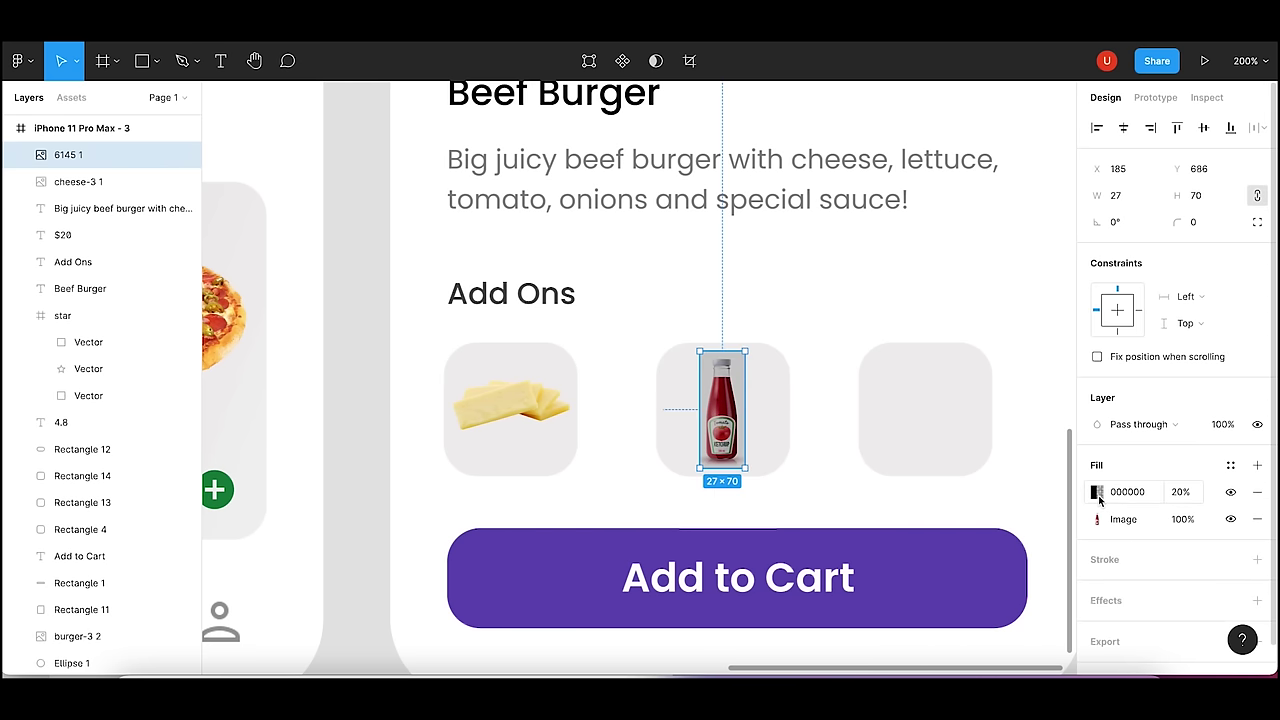
pyautogui.click(1097, 492)
pyautogui.click(900, 487)
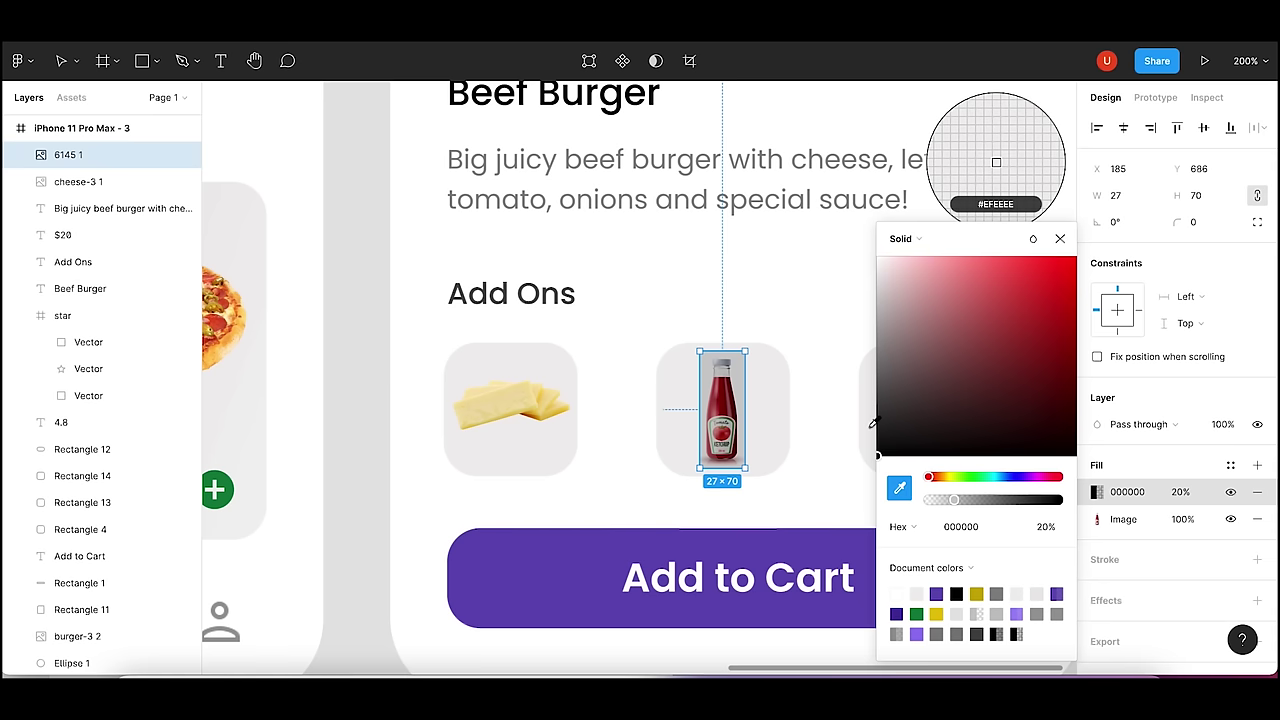
pyautogui.moveTo(954, 503); pyautogui.dragTo(936, 504)
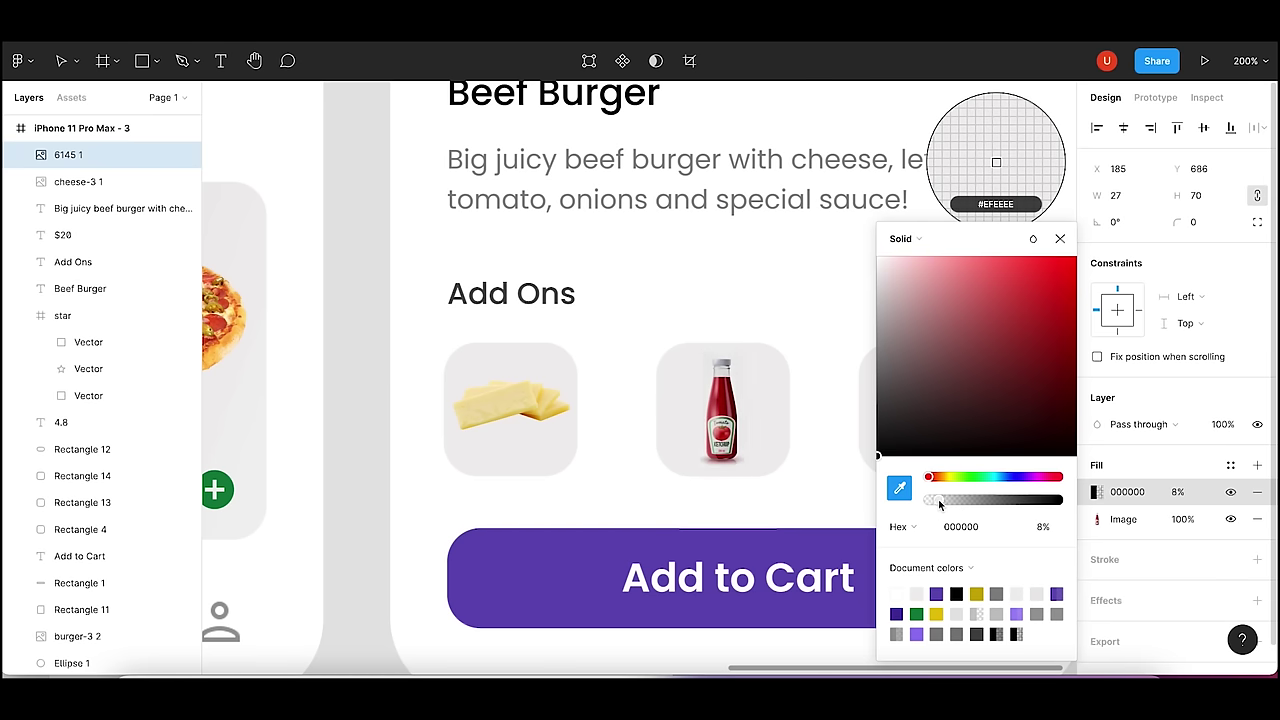
pyautogui.moveTo(940, 504); pyautogui.dragTo(938, 504)
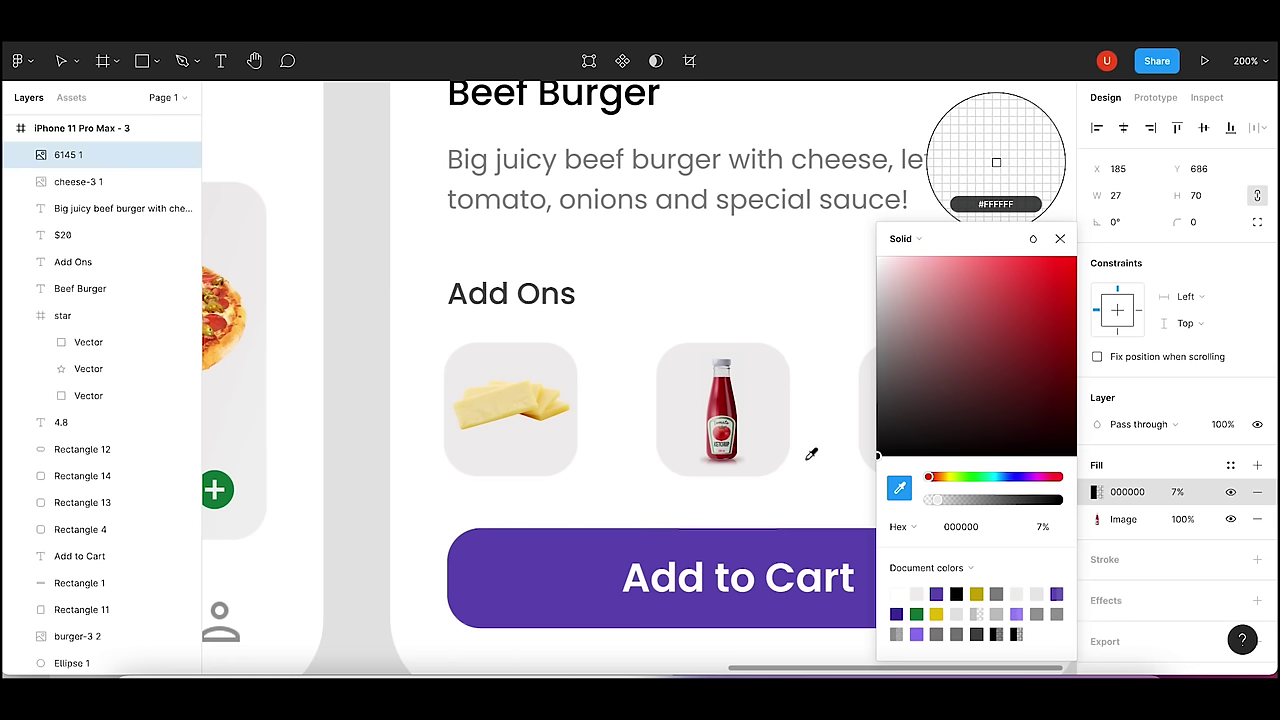
pyautogui.click(1060, 238)
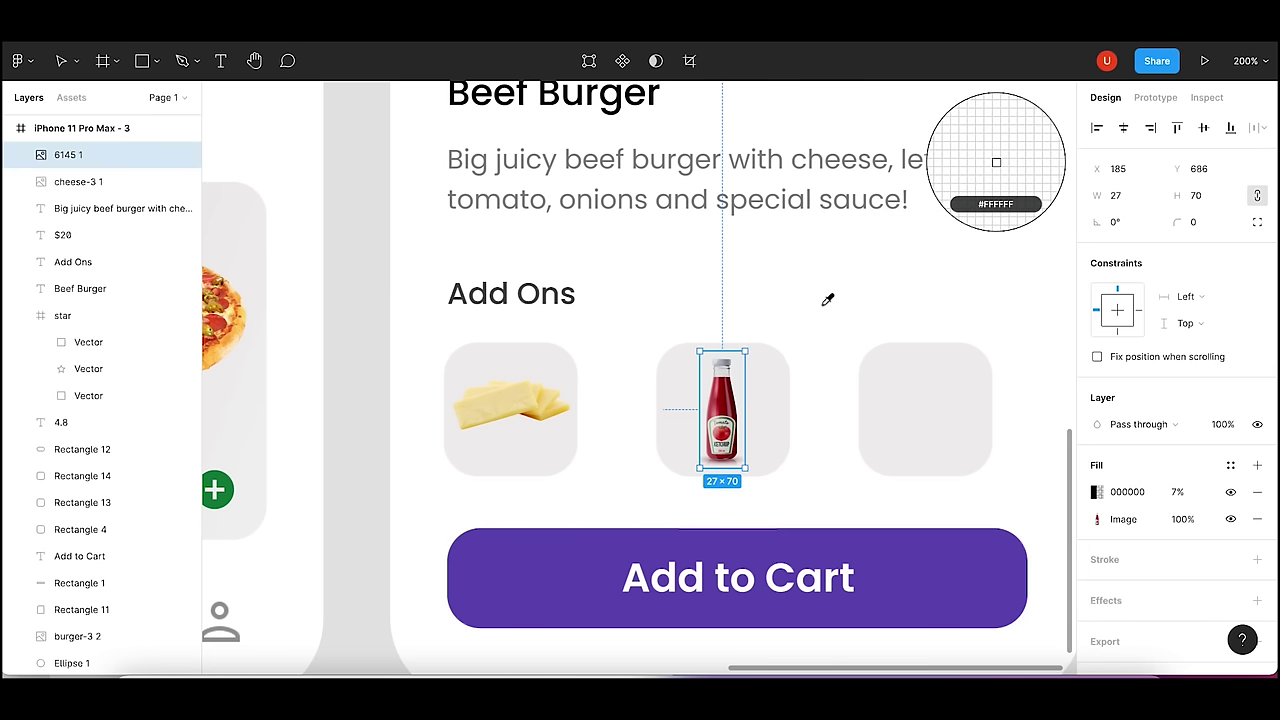
pyautogui.press('Escape')
pyautogui.click(831, 309)
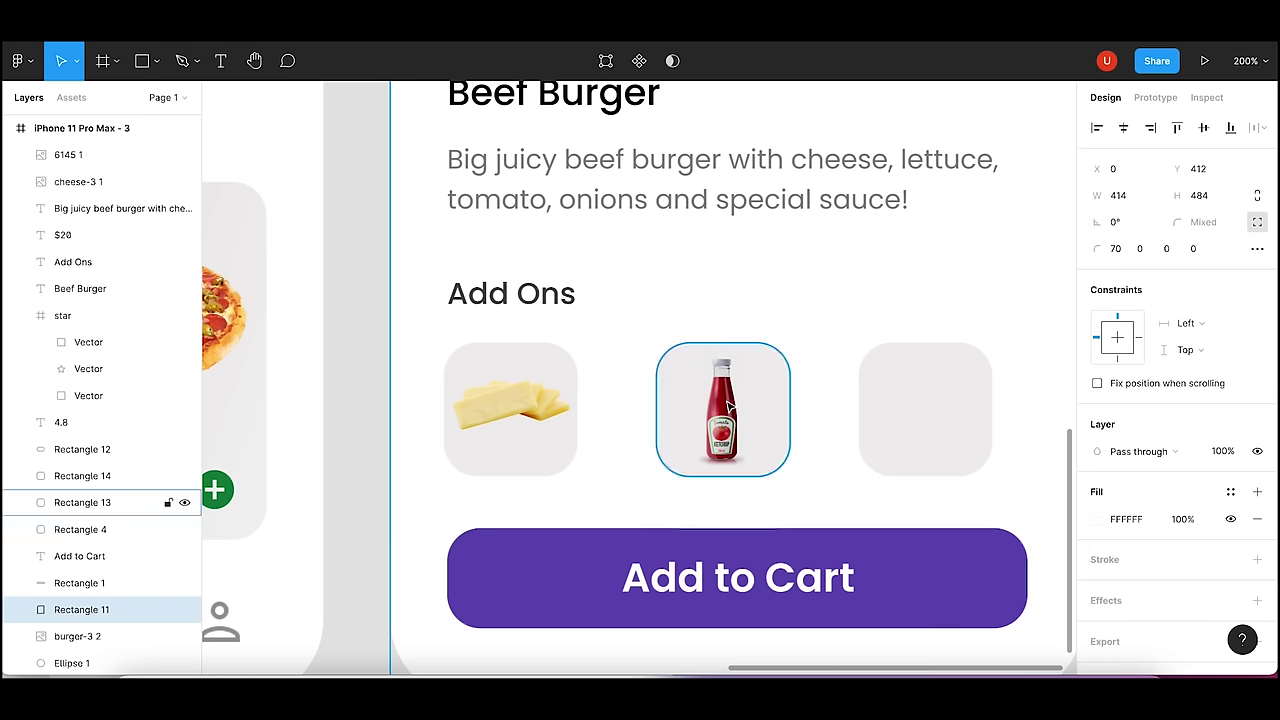
pyautogui.moveTo(720, 412); pyautogui.dragTo(722, 415)
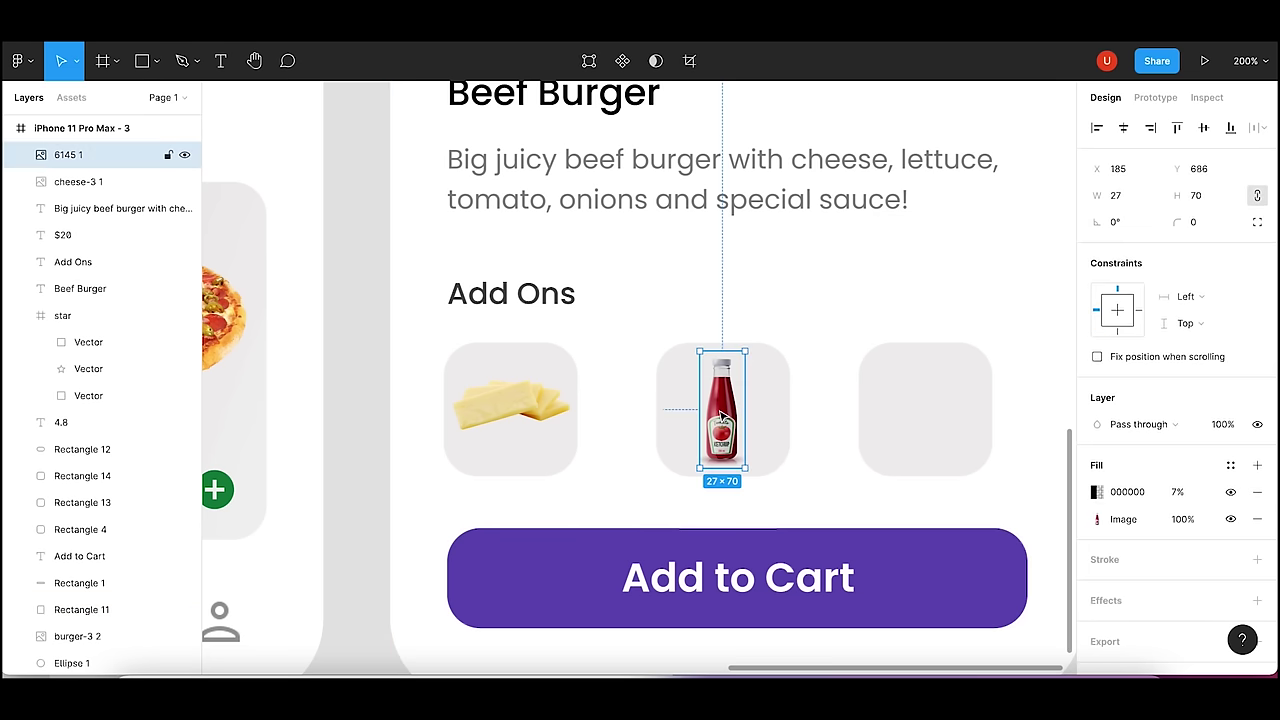
pyautogui.click(848, 348)
# - Import bowl-fresh-salsa-dip-isolated.jpg at width 100, positioned at X/Y 200
pyautogui.click(138, 676)
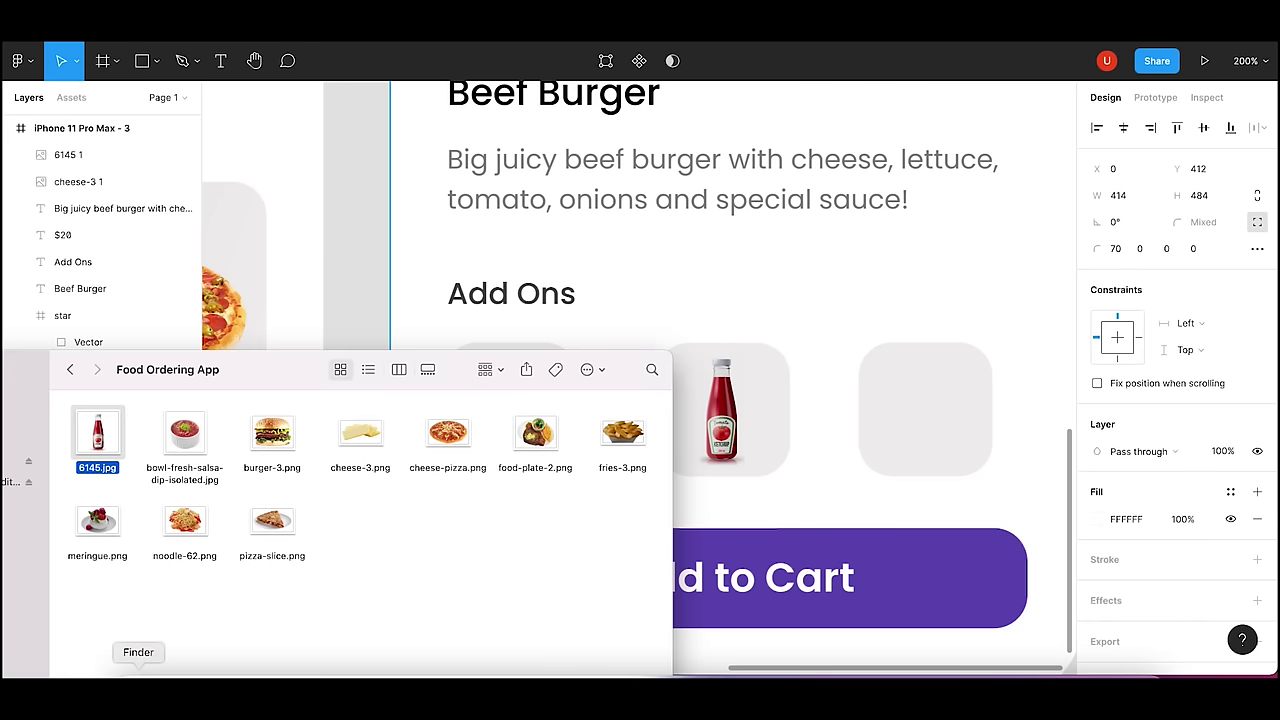
pyautogui.moveTo(184, 432); pyautogui.dragTo(758, 385)
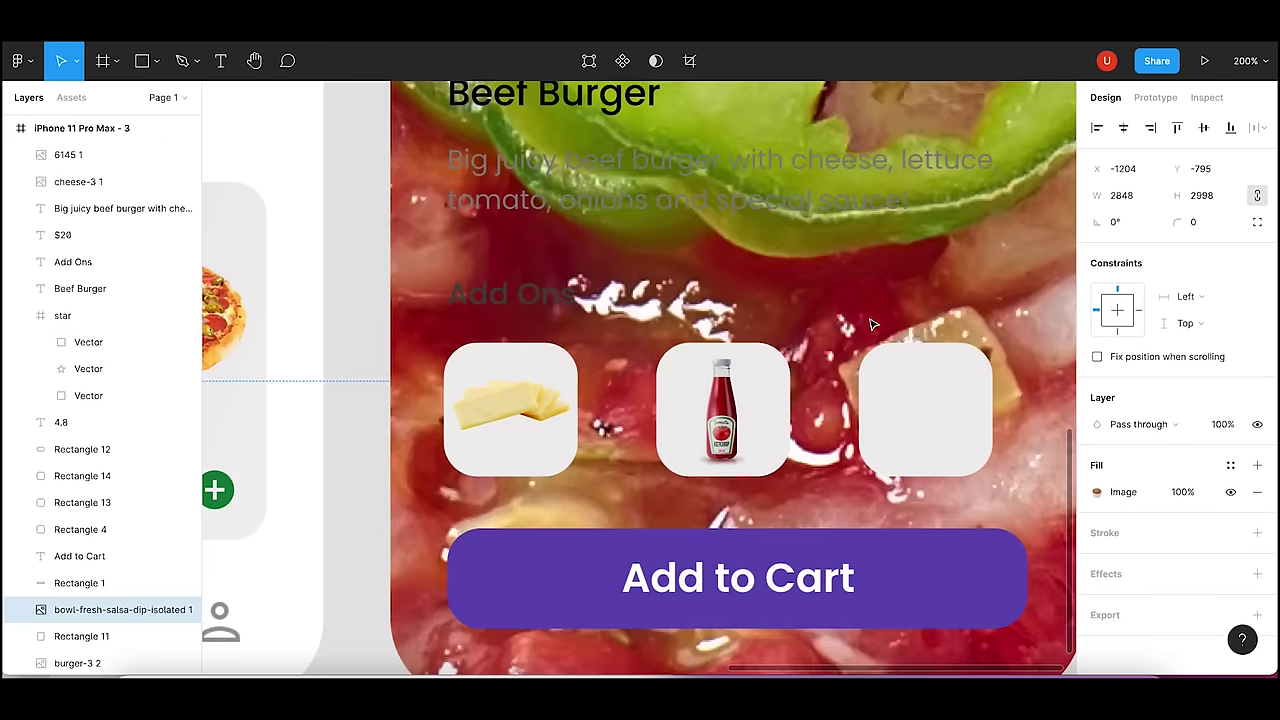
pyautogui.click(1122, 198)
pyautogui.write('100')
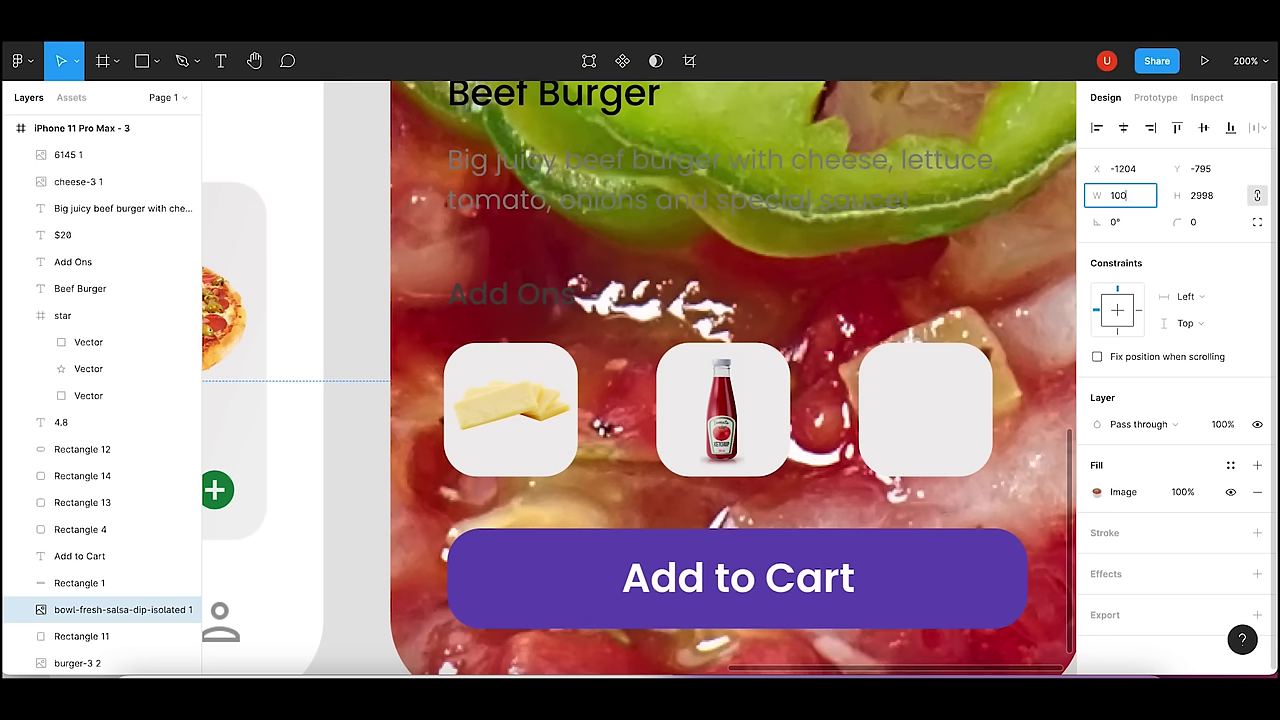
pyautogui.click(1133, 170)
pyautogui.write('00')
pyautogui.press('Tab')
pyautogui.write('2')
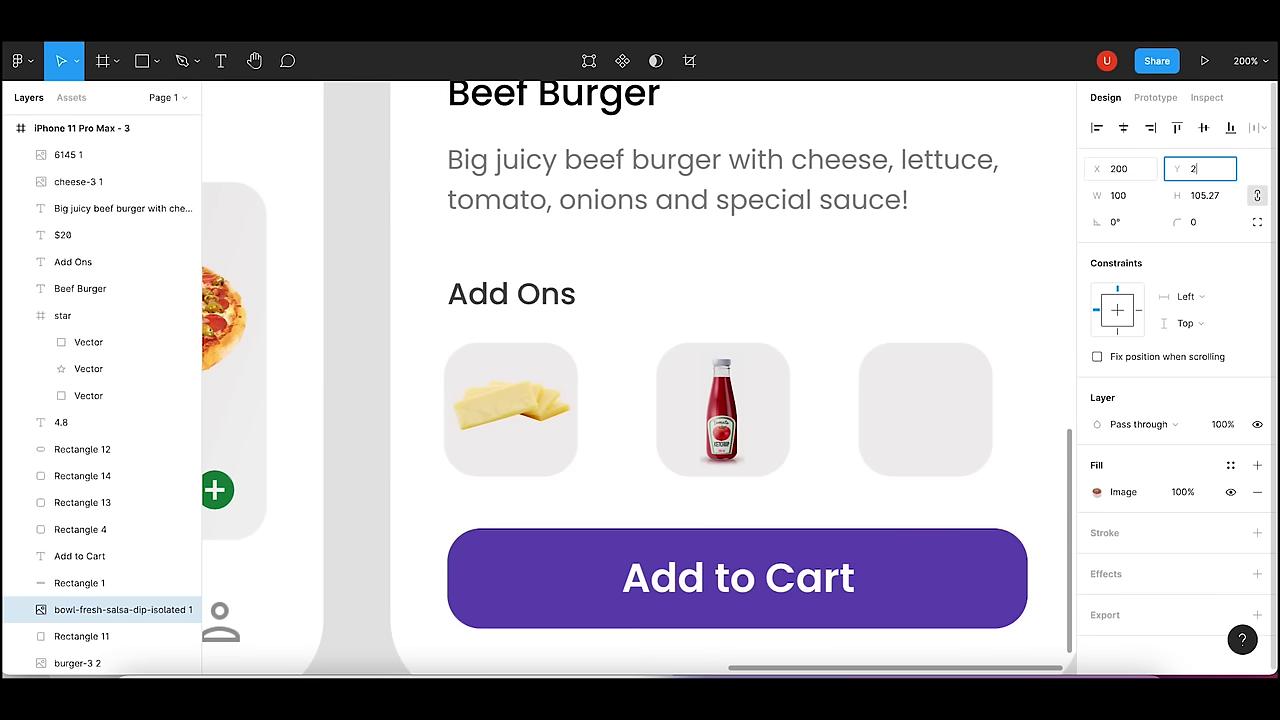
pyautogui.press('Return')
# - Move the salsa bowl into the third Add Ons tile, layered above Rectangle 14
pyautogui.click(993, 255)
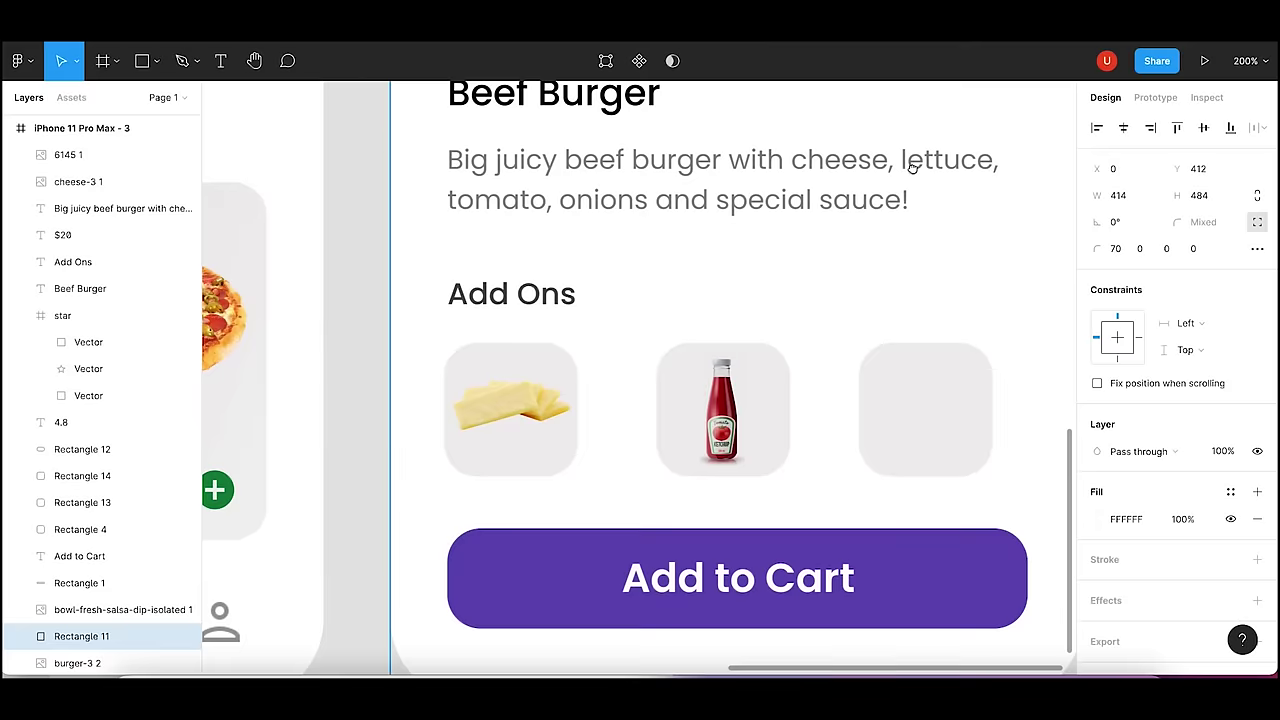
pyautogui.scroll(5, 912, 167)
pyautogui.scroll(1, 837, 317)
pyautogui.scroll(2, 837, 317)
pyautogui.click(818, 108)
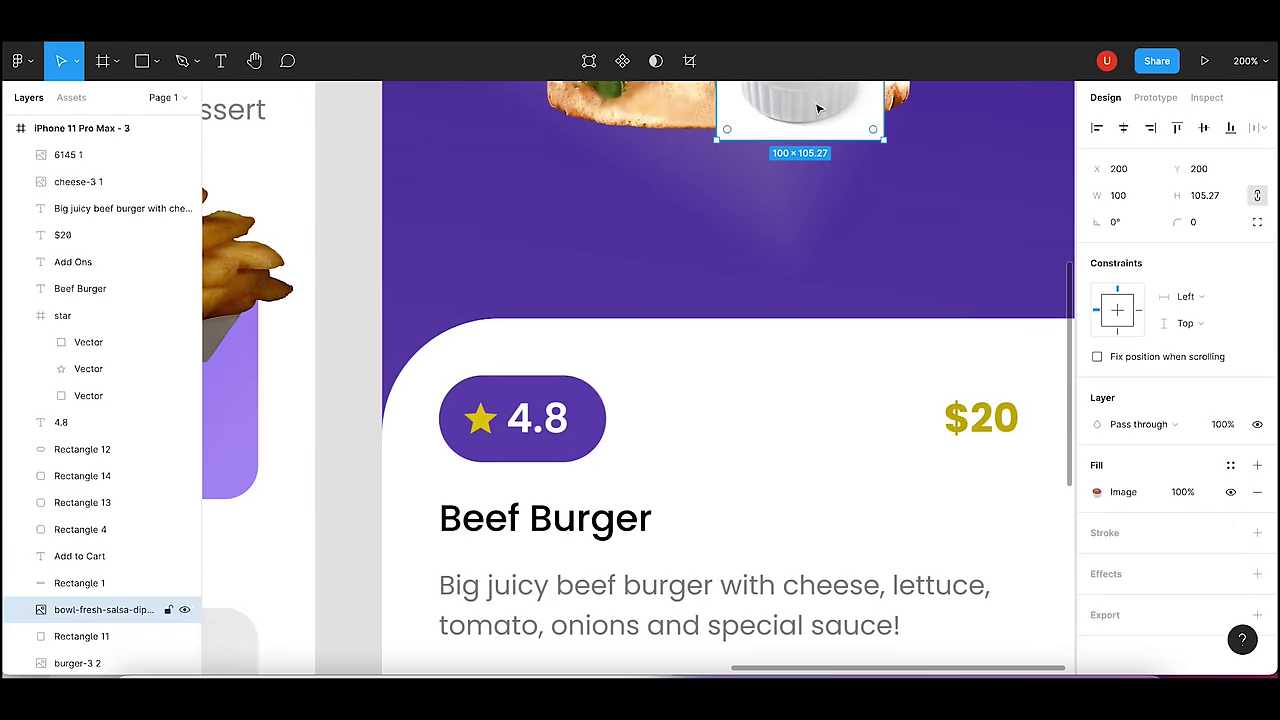
pyautogui.moveTo(818, 108); pyautogui.dragTo(830, 512)
pyautogui.scroll(-3, 789, 526)
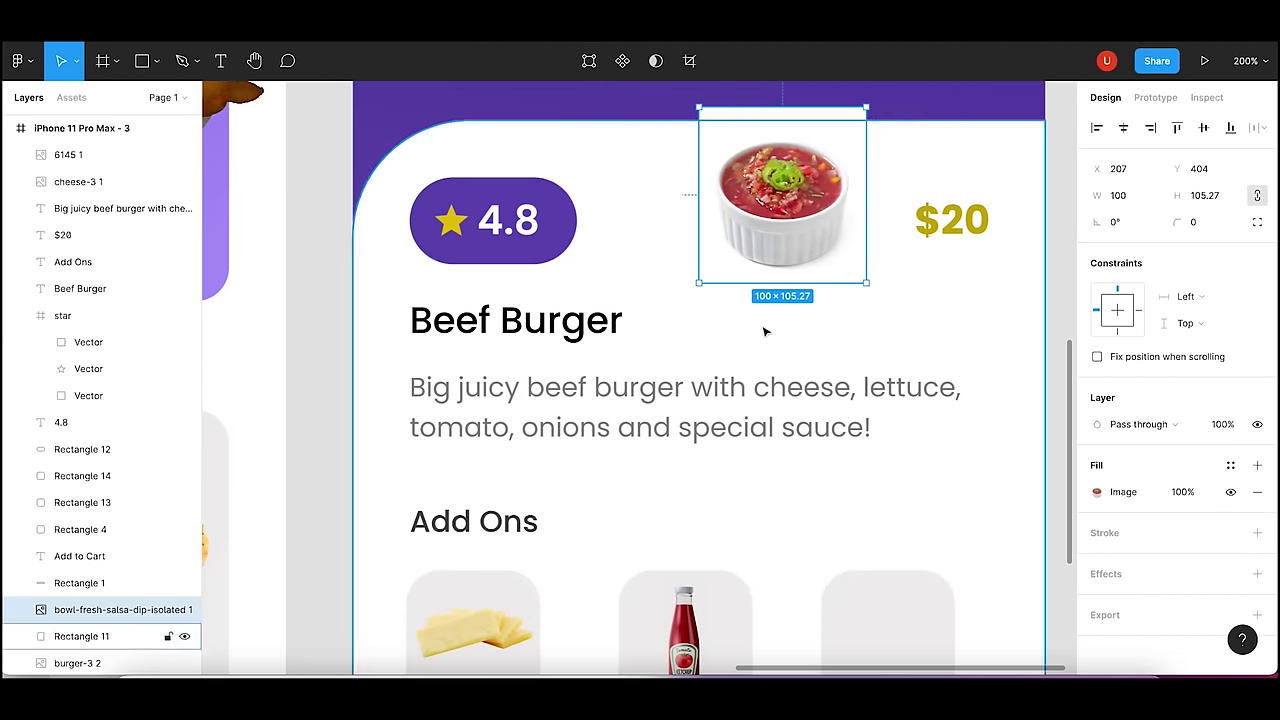
pyautogui.moveTo(783, 195); pyautogui.dragTo(827, 487)
pyautogui.scroll(-1, 674, 391)
pyautogui.scroll(-2, 822, 268)
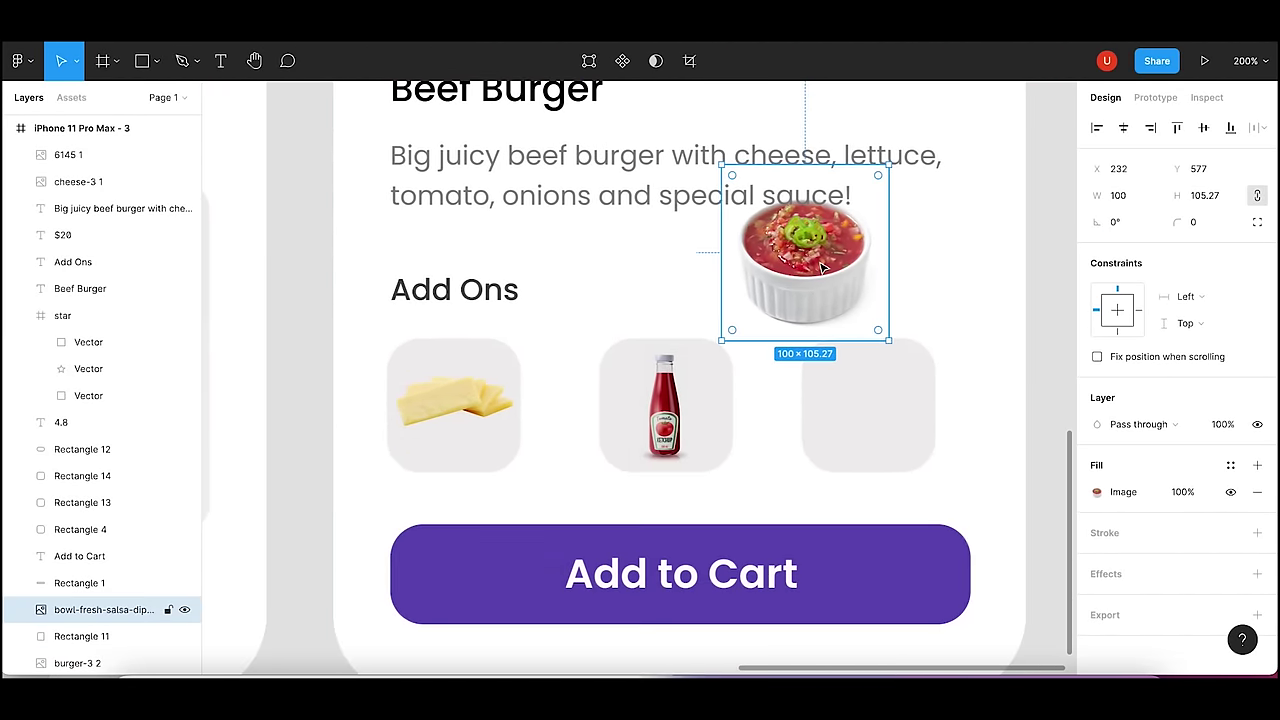
pyautogui.moveTo(822, 268); pyautogui.dragTo(883, 413)
pyautogui.moveTo(99, 612); pyautogui.dragTo(103, 464)
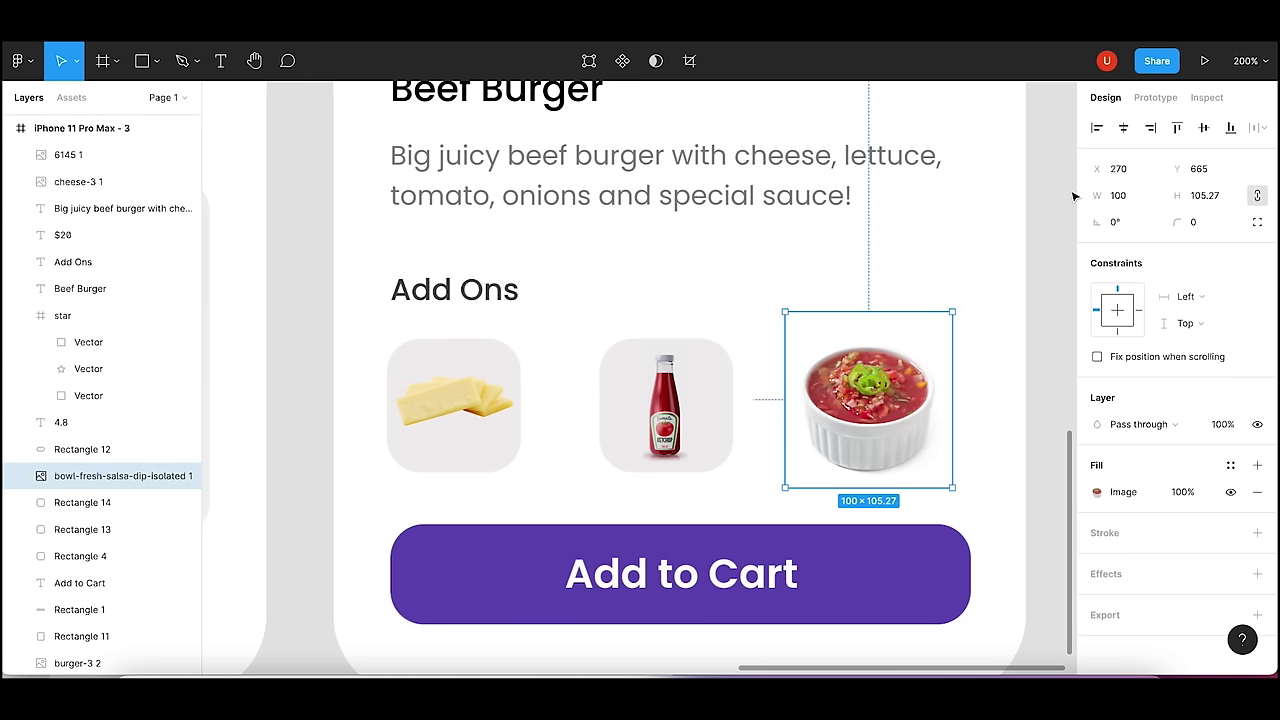
# - Resize the salsa bowl to width 66 and centre it in the tile
pyautogui.click(1133, 199)
pyautogui.write('70')
pyautogui.press('Return')
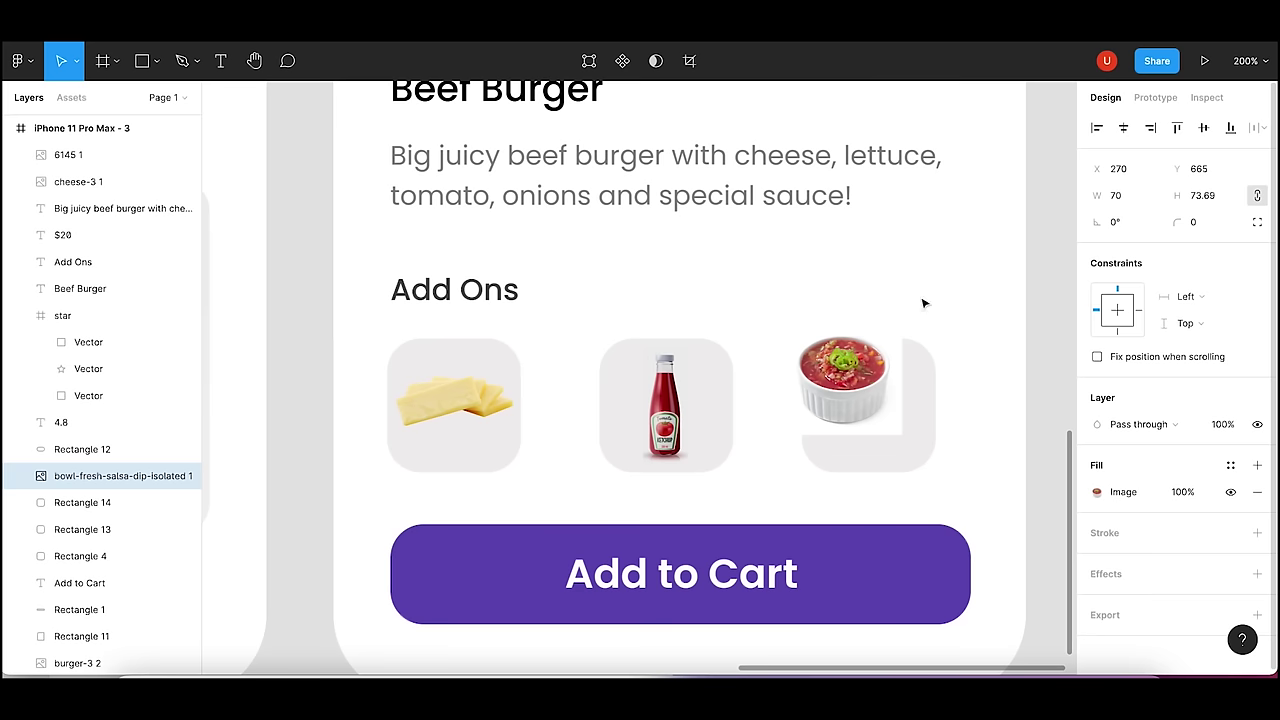
pyautogui.moveTo(843, 386); pyautogui.dragTo(860, 406)
pyautogui.click(1124, 197)
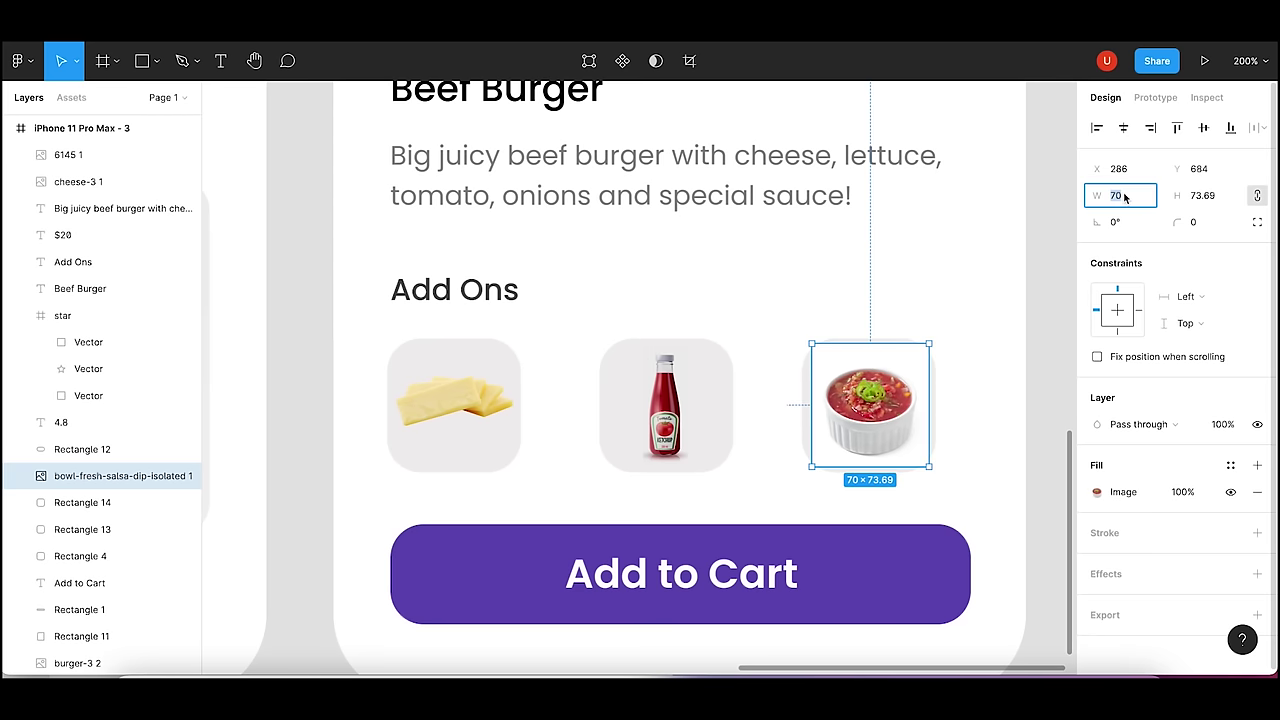
pyautogui.write('66')
pyautogui.press('Return')
pyautogui.click(991, 397)
pyautogui.click(865, 397)
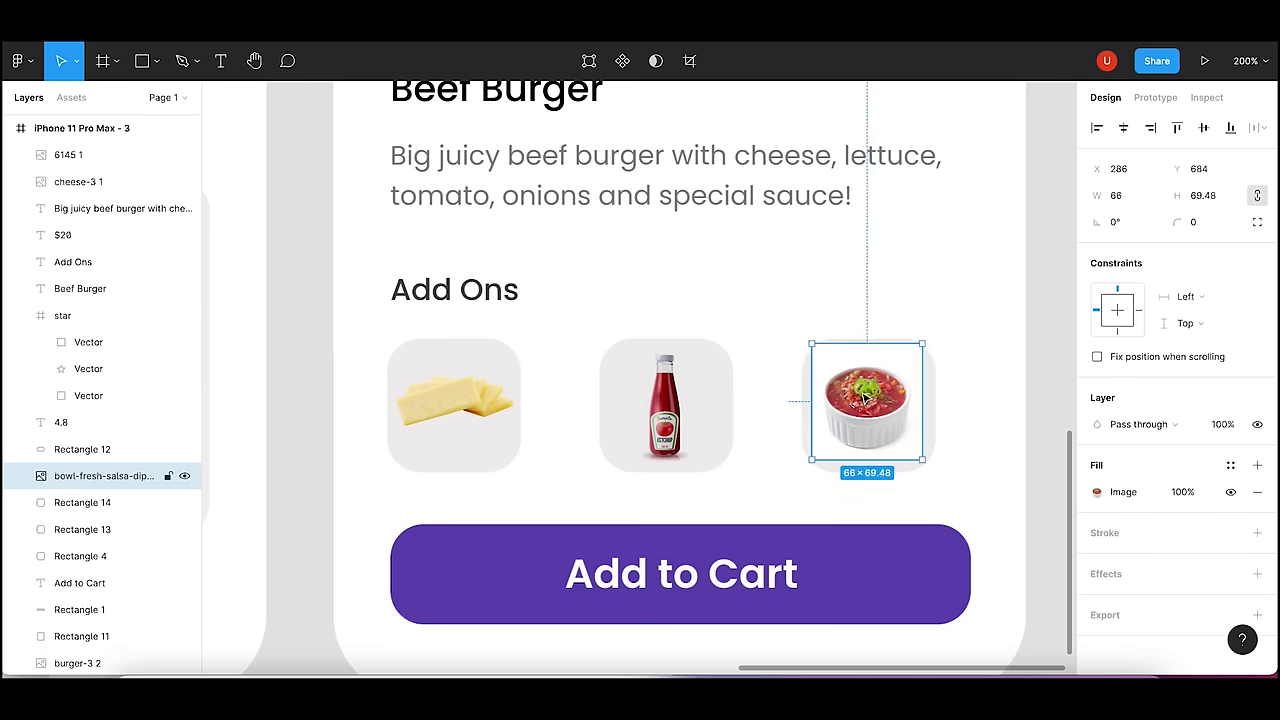
pyautogui.moveTo(865, 397); pyautogui.dragTo(866, 399)
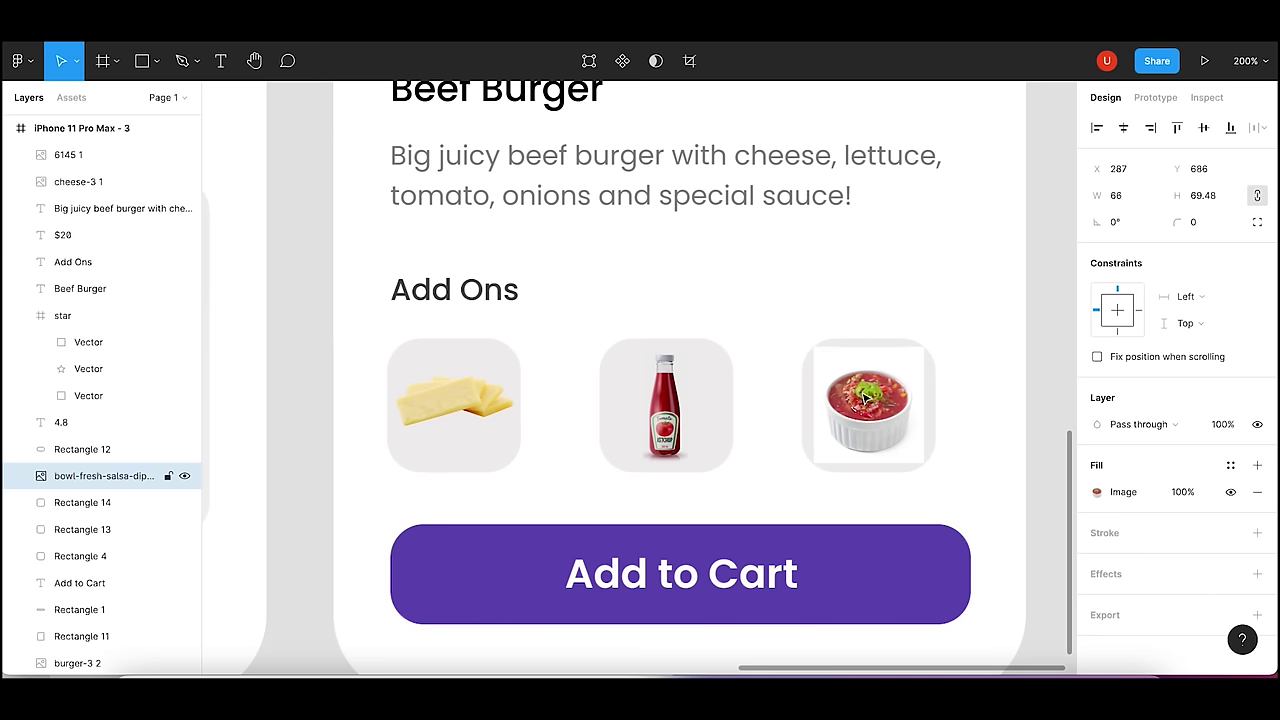
# - Switch the salsa image fill to Crop and trim it down to 60×57
pyautogui.click(985, 392)
pyautogui.click(868, 414)
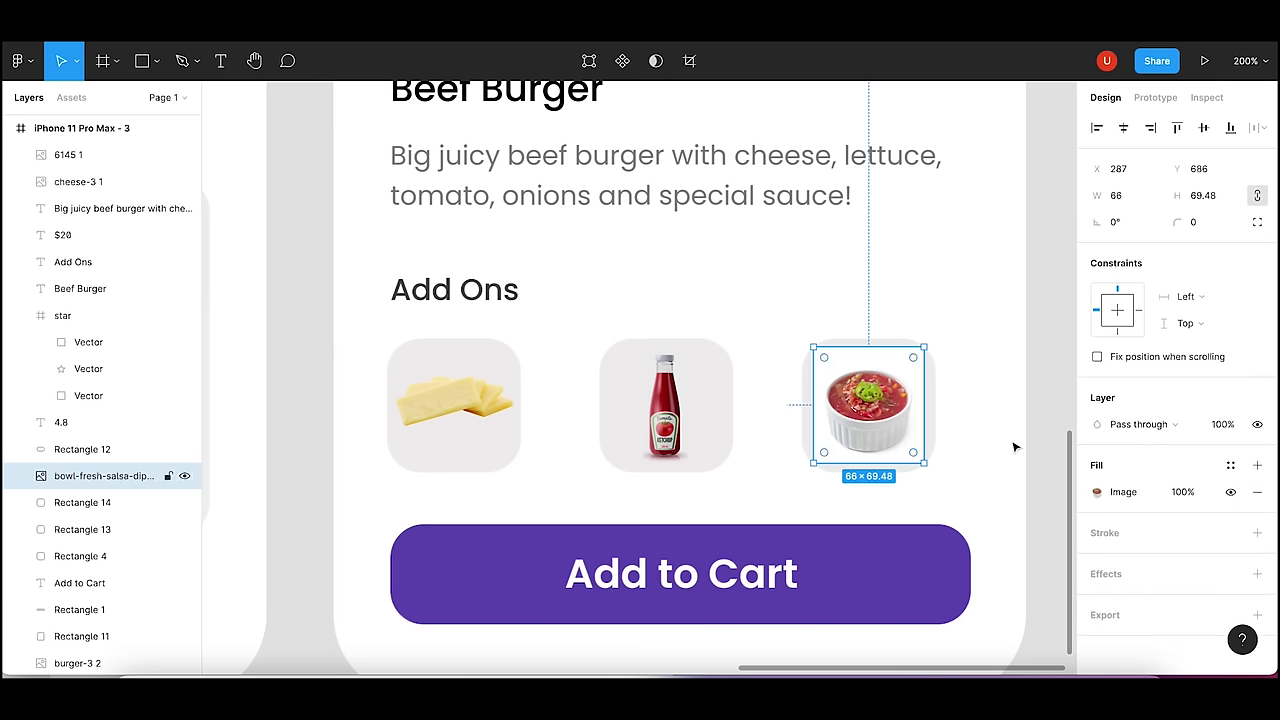
pyautogui.click(1097, 492)
pyautogui.click(910, 312)
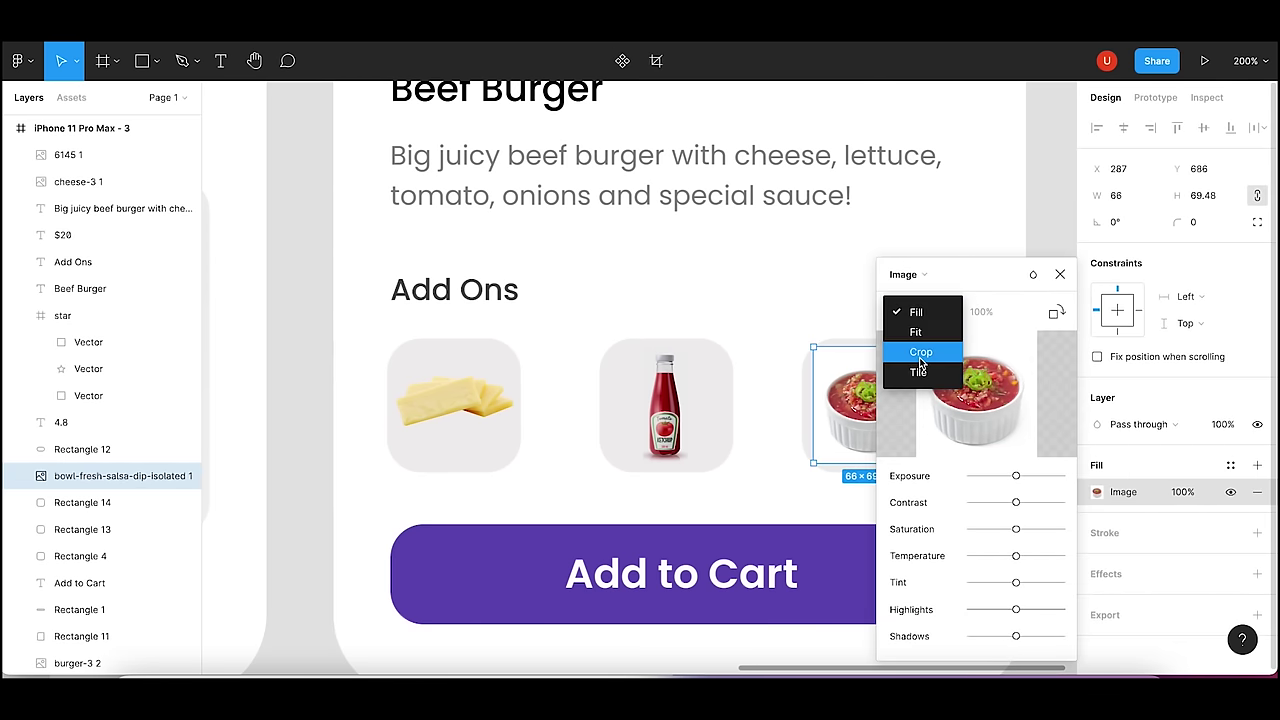
pyautogui.click(919, 357)
pyautogui.moveTo(968, 280); pyautogui.dragTo(595, 253)
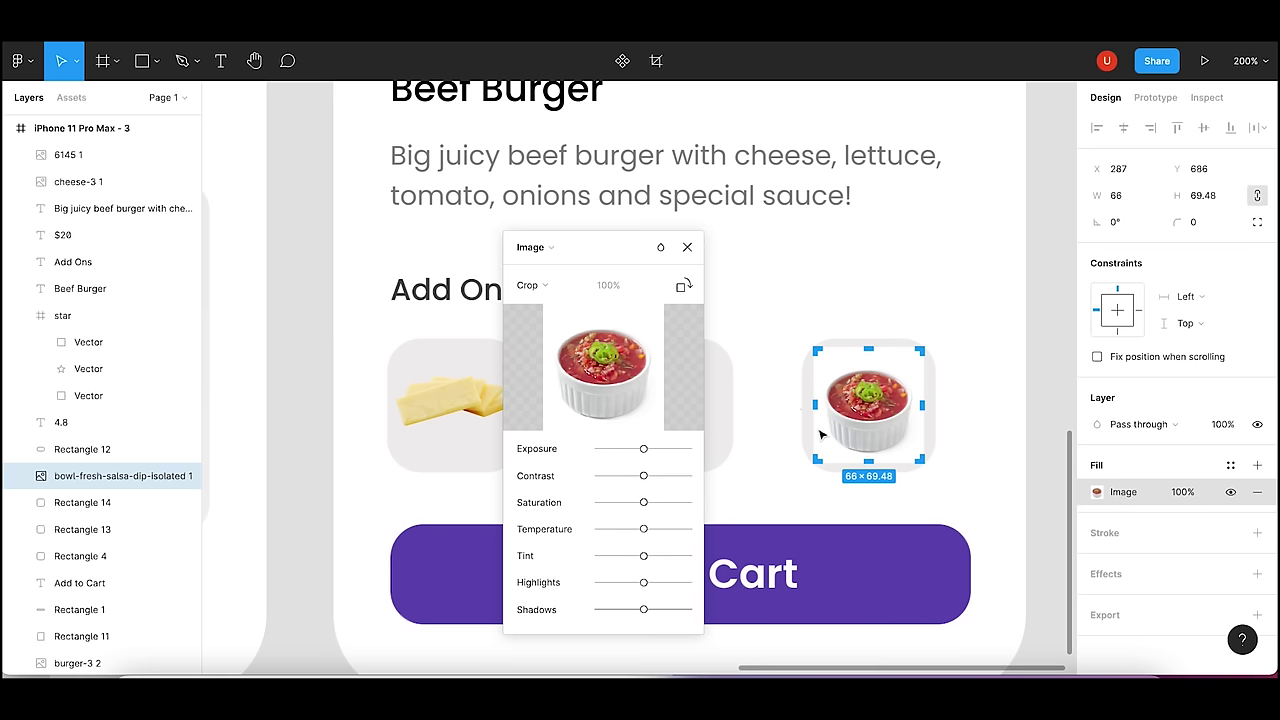
pyautogui.moveTo(920, 460); pyautogui.dragTo(916, 456)
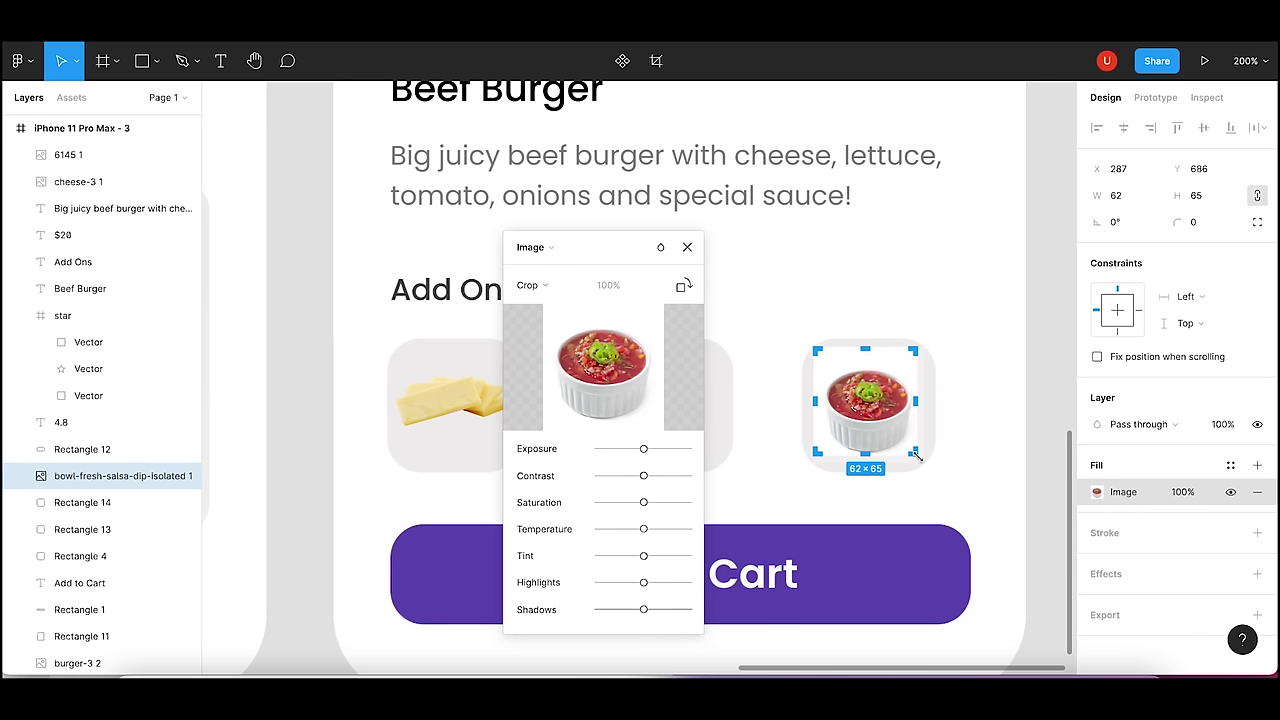
pyautogui.moveTo(817, 350); pyautogui.dragTo(819, 357)
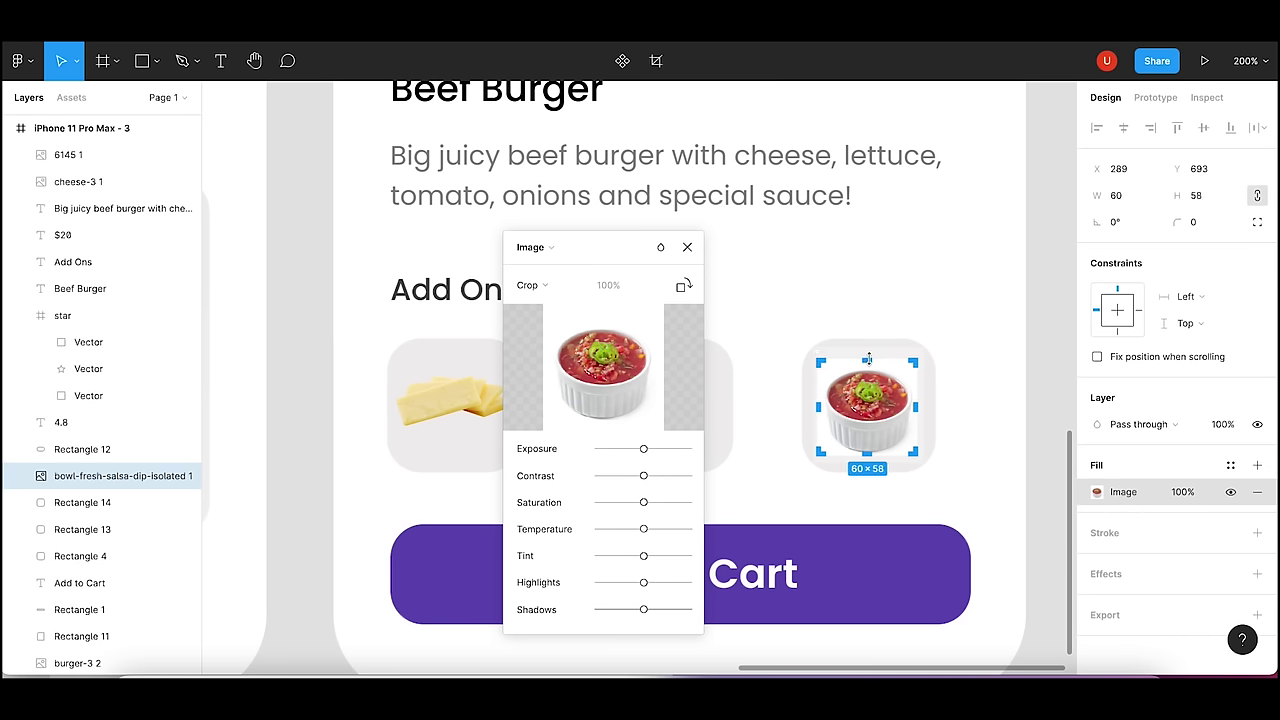
pyautogui.click(688, 247)
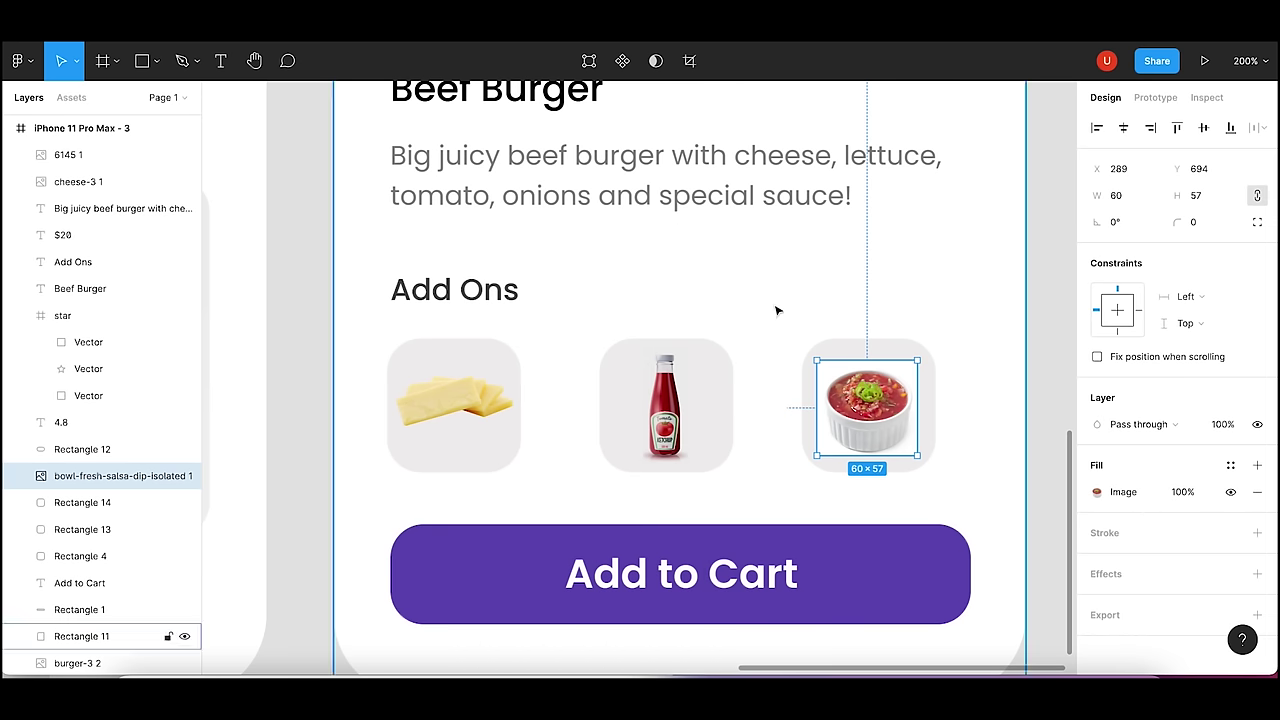
# - Add a black fill at 7% opacity over the salsa bowl
pyautogui.click(1257, 465)
pyautogui.click(1099, 492)
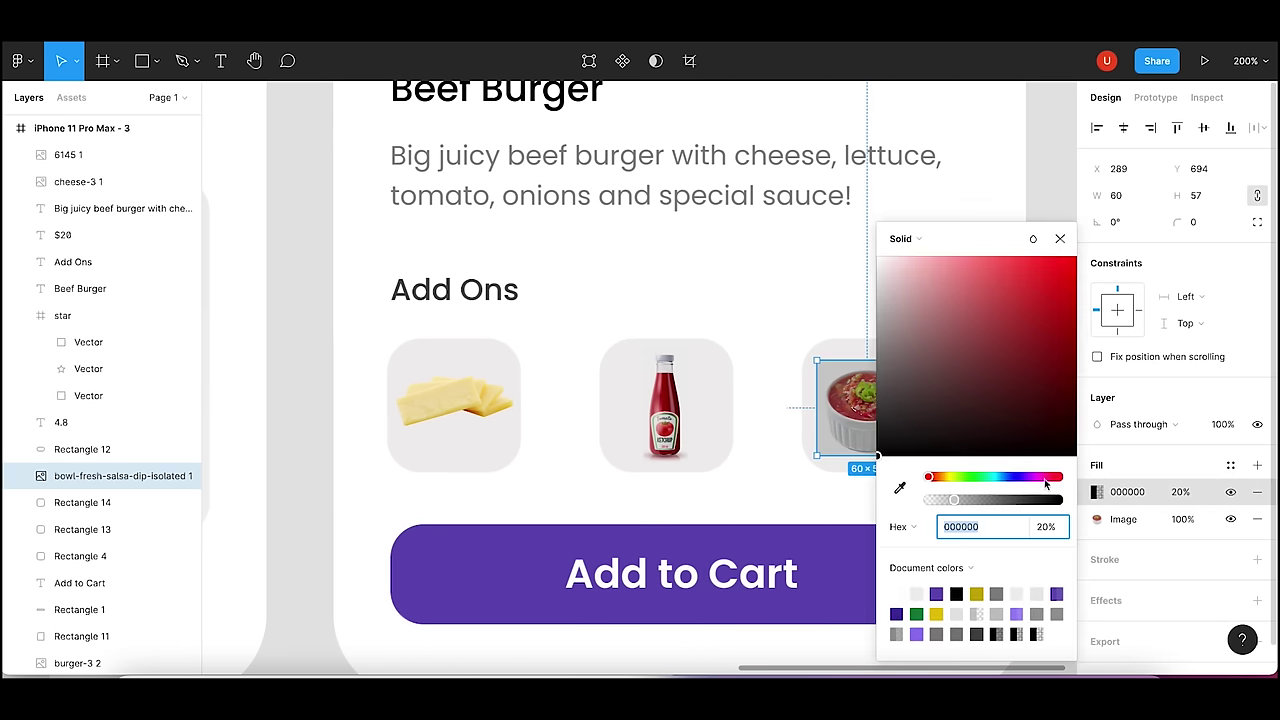
pyautogui.moveTo(983, 239); pyautogui.dragTo(1046, 172)
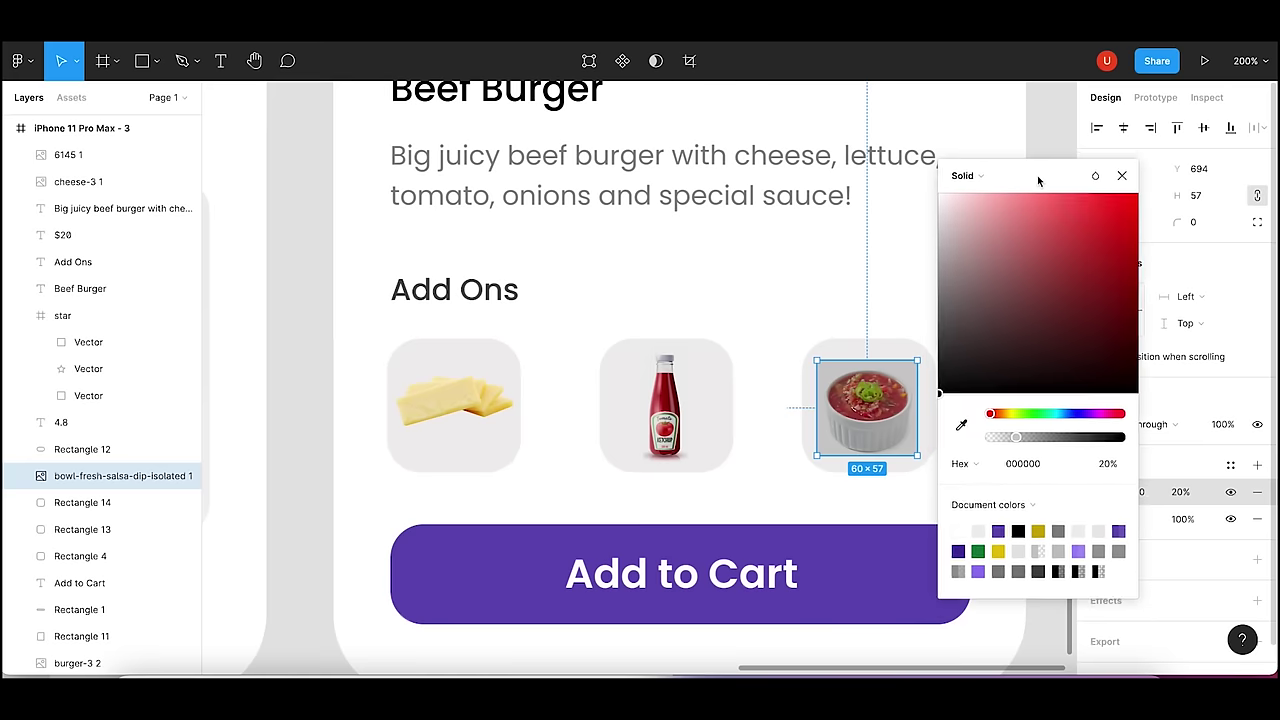
pyautogui.moveTo(1017, 437); pyautogui.dragTo(1001, 438)
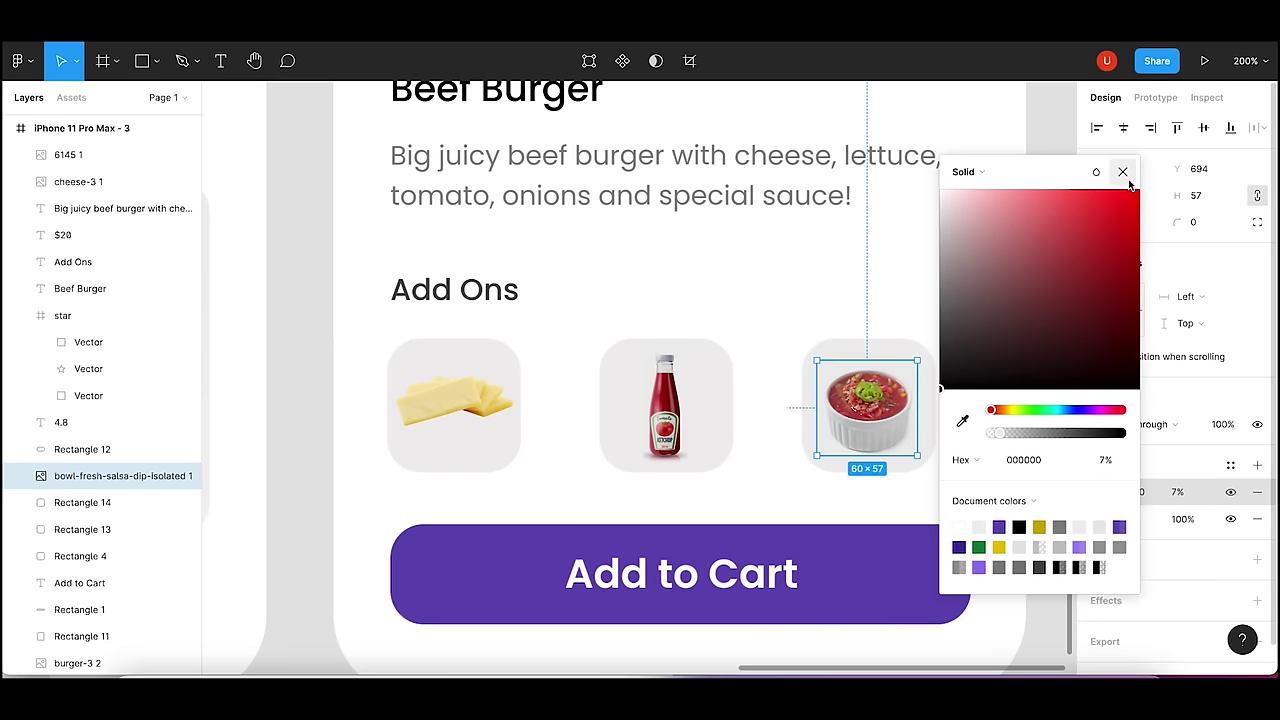
pyautogui.click(866, 425)
# - Nudge the salsa bowl and scale it to 54 × 51.3 within the tile
pyautogui.click(866, 426)
pyautogui.moveTo(866, 425); pyautogui.dragTo(868, 421)
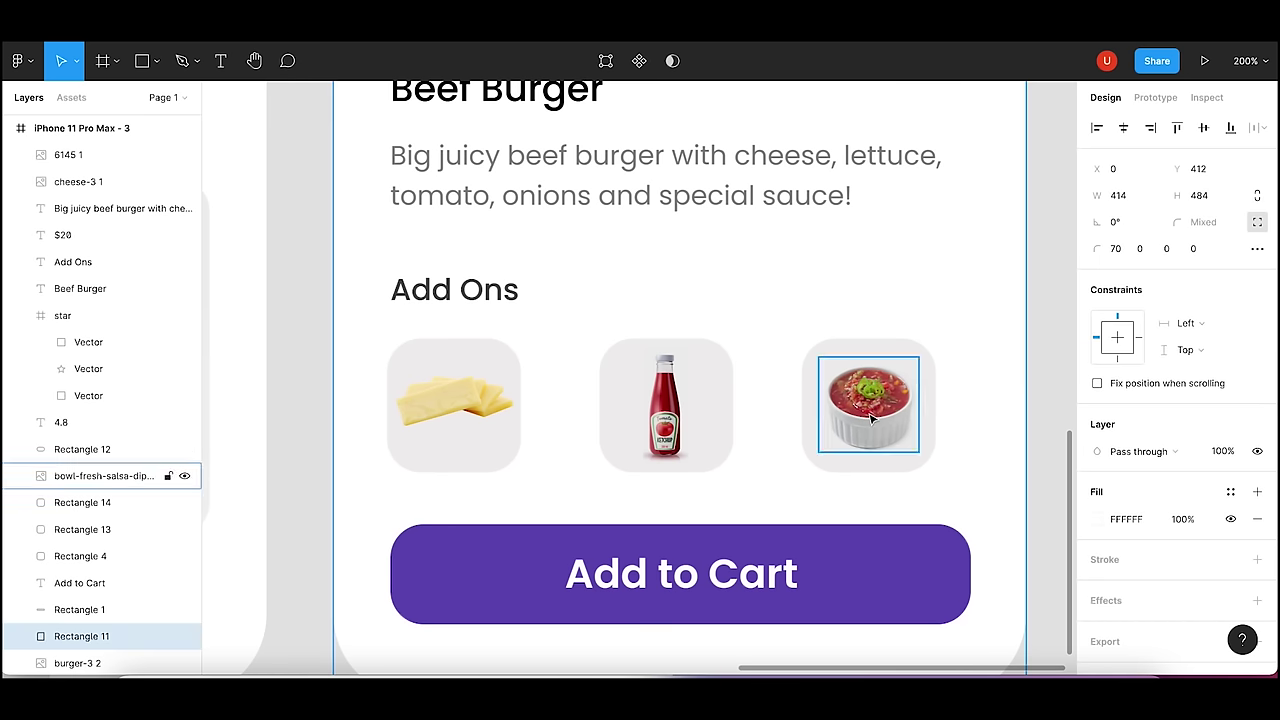
pyautogui.click(1117, 195)
pyautogui.write('54')
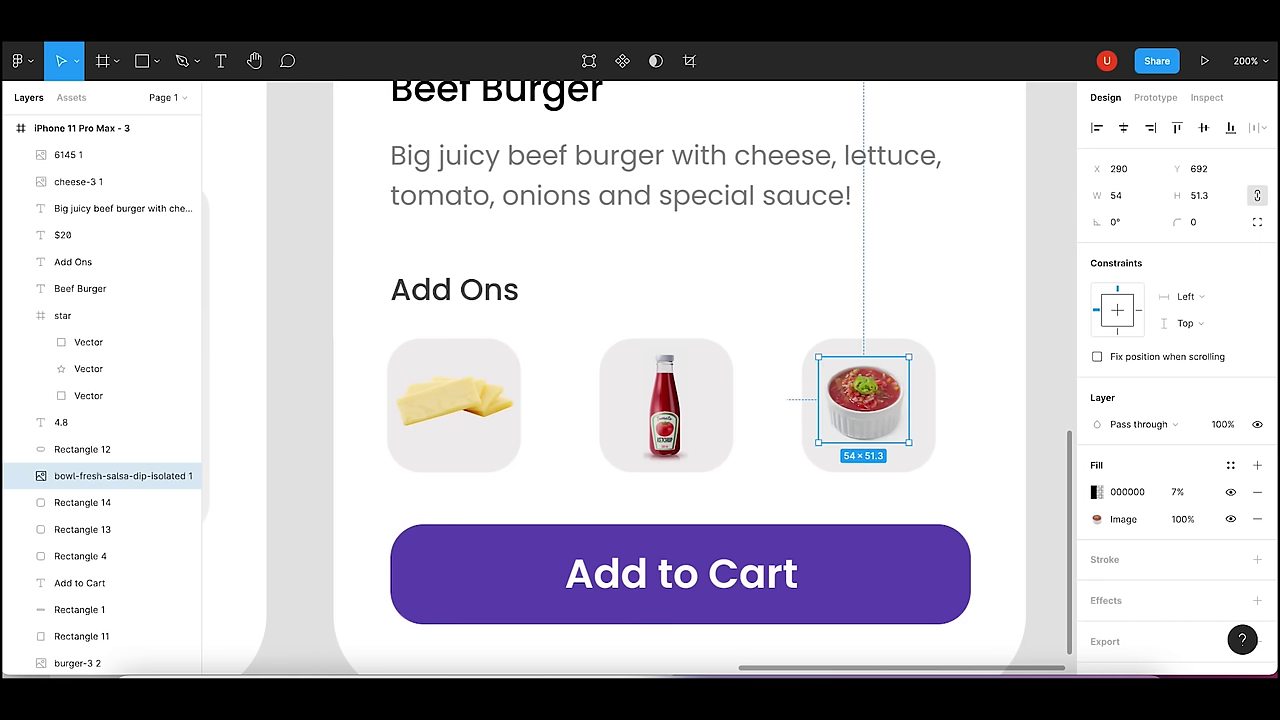
pyautogui.click(960, 320)
pyautogui.click(876, 396)
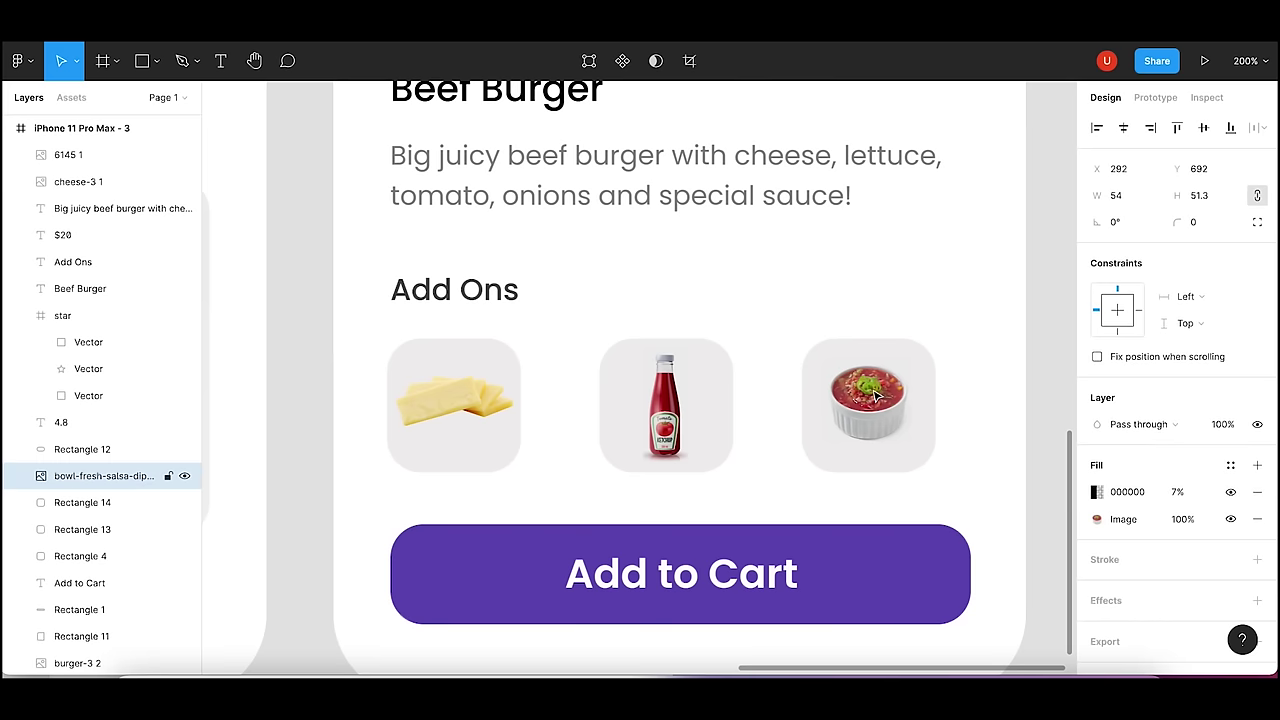
pyautogui.click(1051, 400)
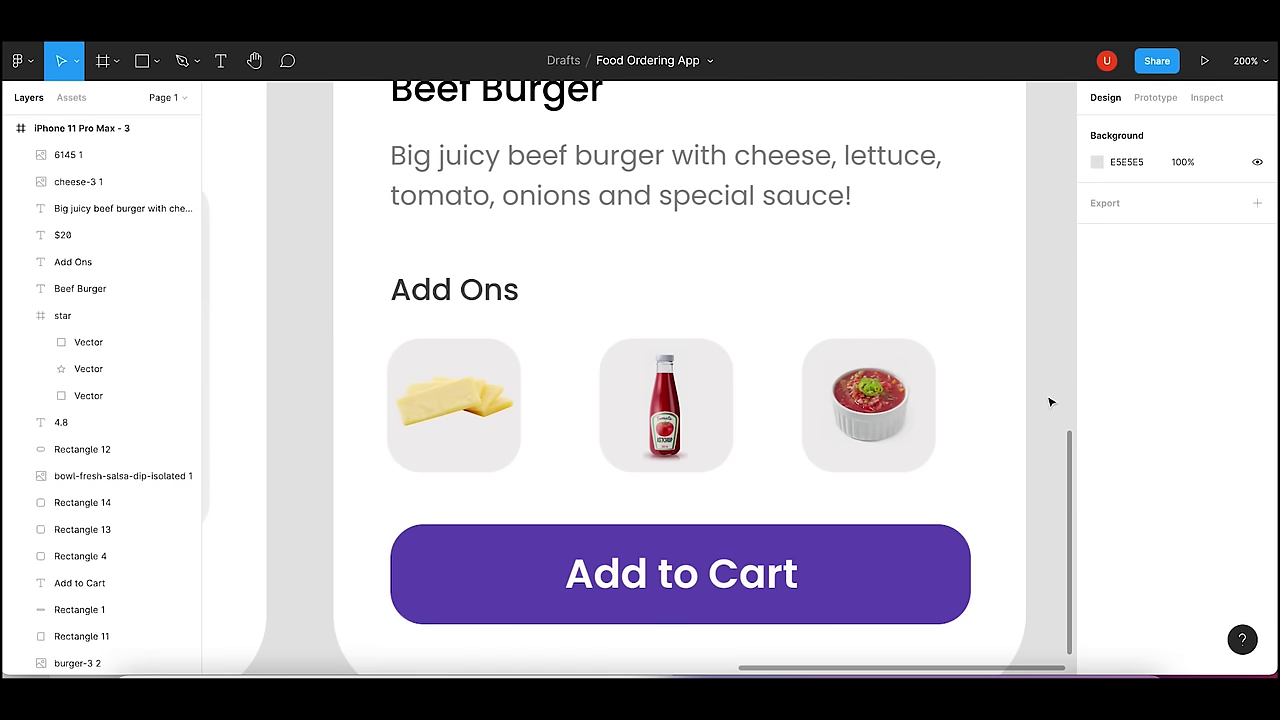
pyautogui.hotkey('shift', '0')
# - Paste the Cheese Pizza card's add_circle badge onto the cheese tile's bottom-right corner
pyautogui.press('+')
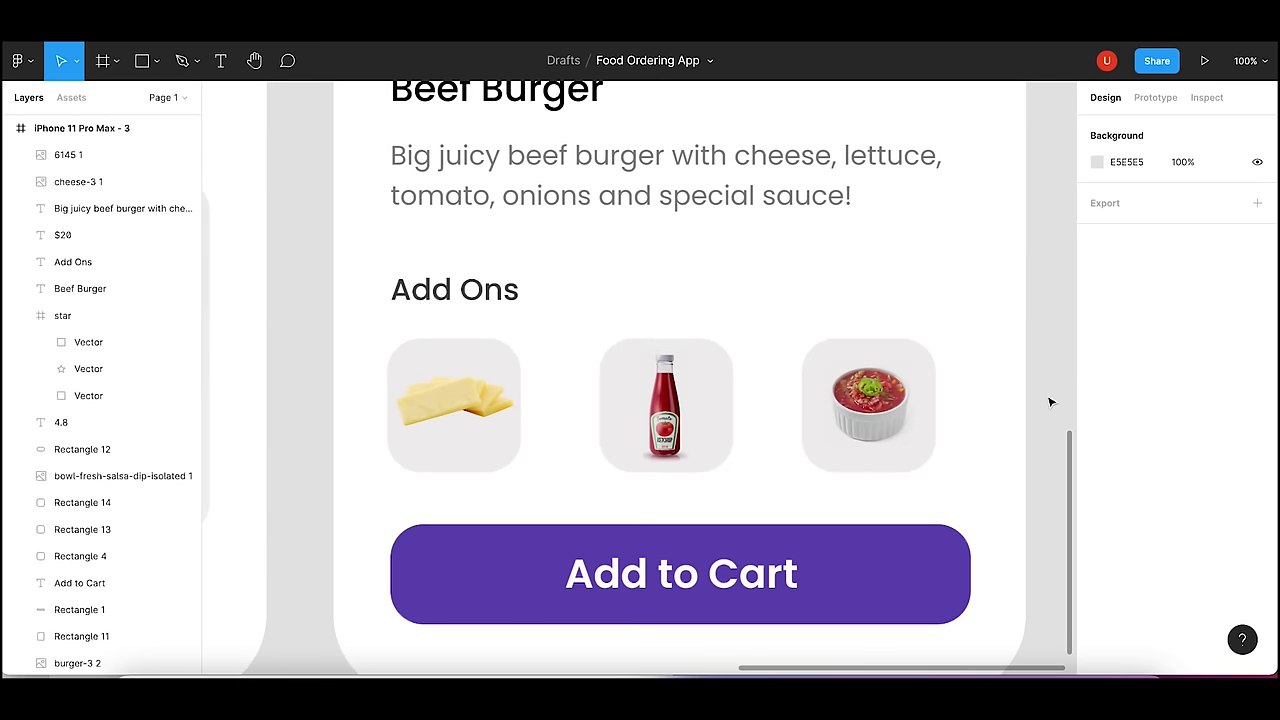
pyautogui.hotkey('shift', '0')
pyautogui.click(404, 437)
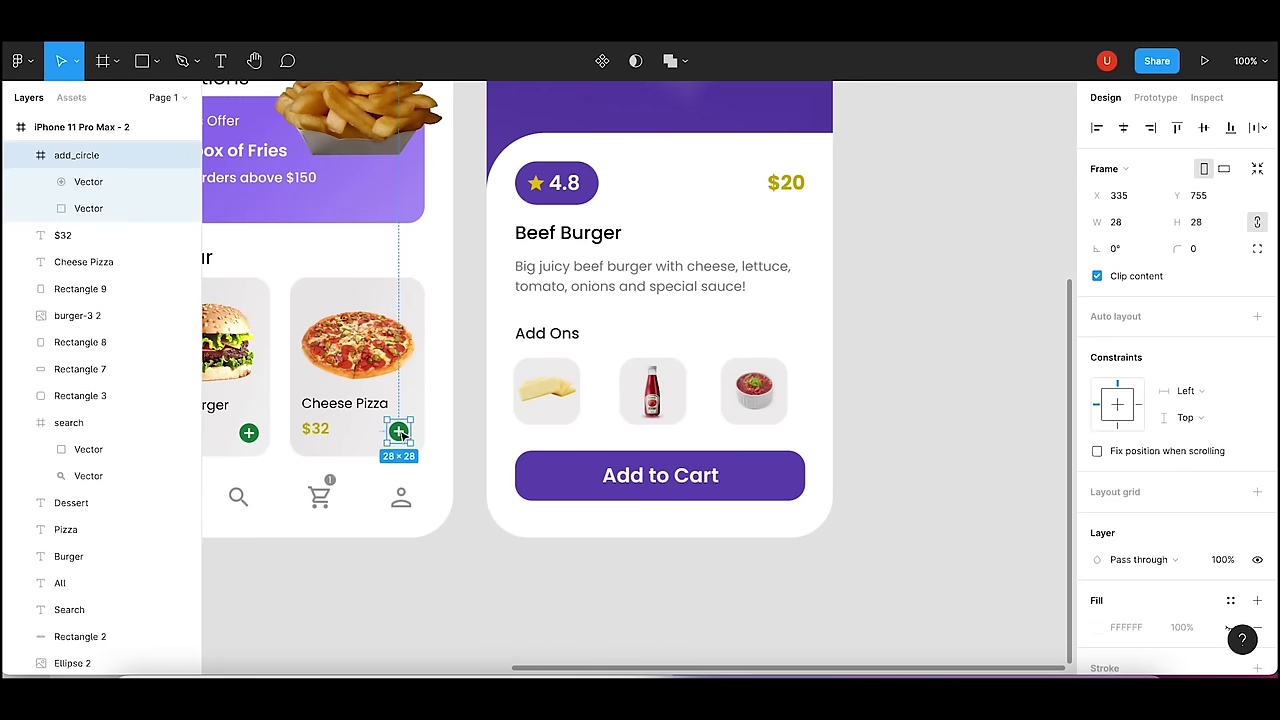
pyautogui.press('+')
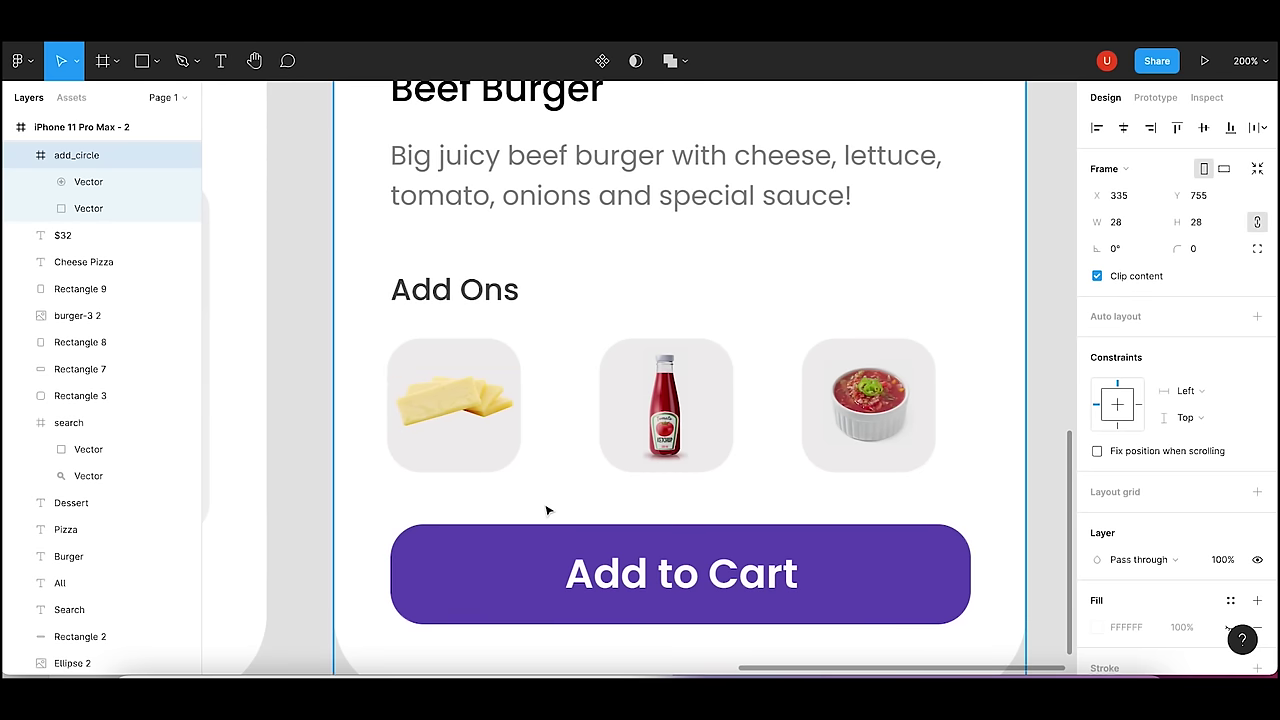
pyautogui.click(485, 457)
pyautogui.hotkey('ctrl', 'v')
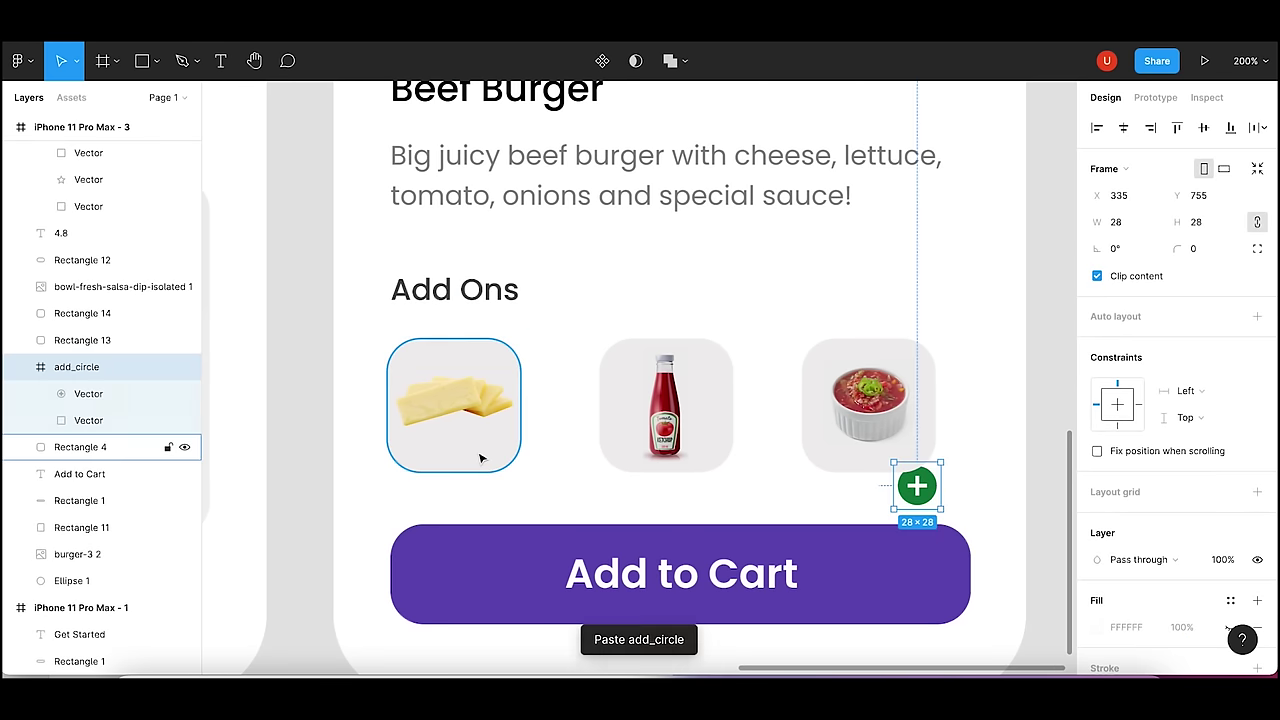
pyautogui.moveTo(510, 462); pyautogui.dragTo(516, 466)
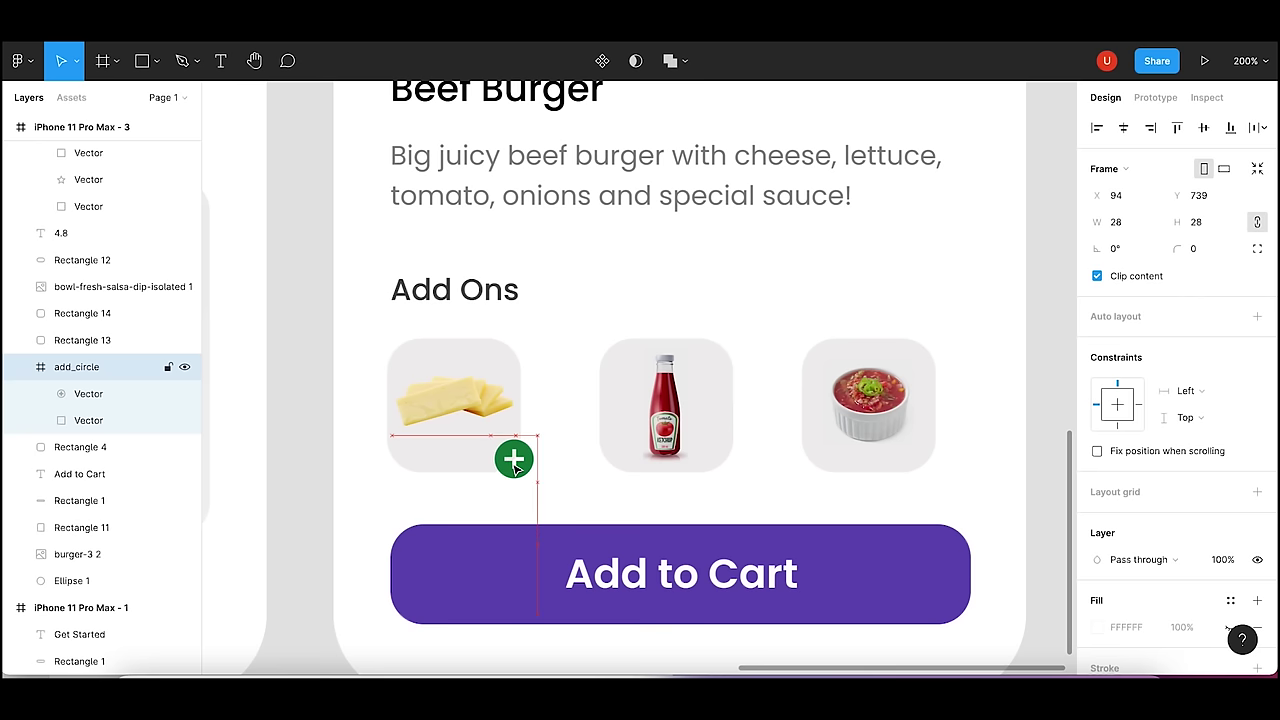
# - Paste a second plus badge at the ketchup tile's corner and raise its layer
pyautogui.click(566, 463)
pyautogui.click(515, 462)
pyautogui.doubleClick(512, 463)
pyautogui.hotkey('ctrl', 'v')
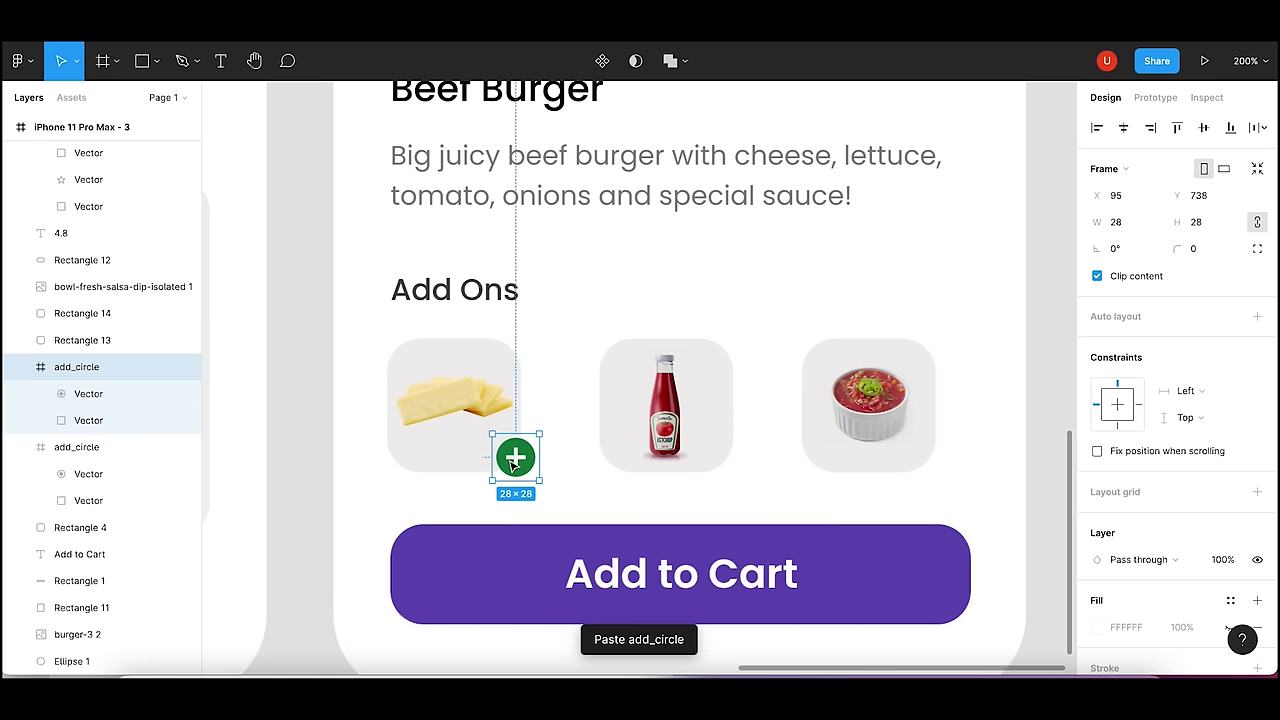
pyautogui.moveTo(516, 460); pyautogui.dragTo(724, 468)
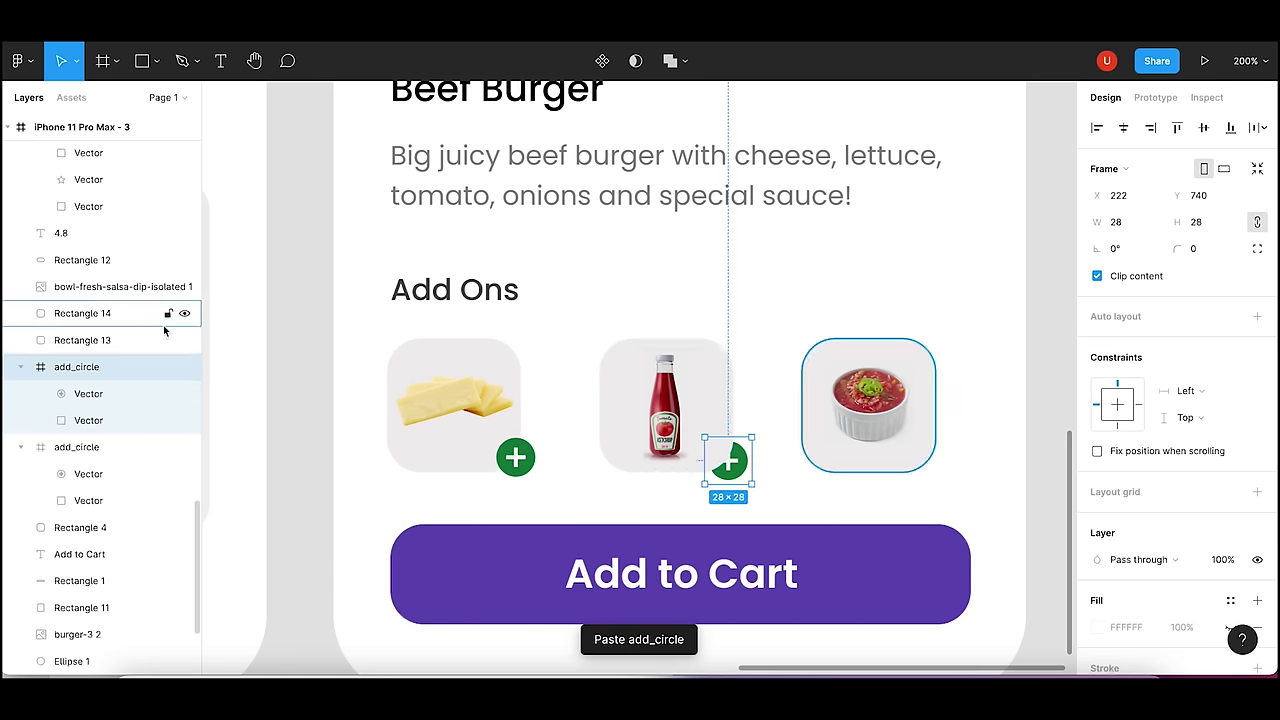
pyautogui.moveTo(86, 366); pyautogui.dragTo(88, 306)
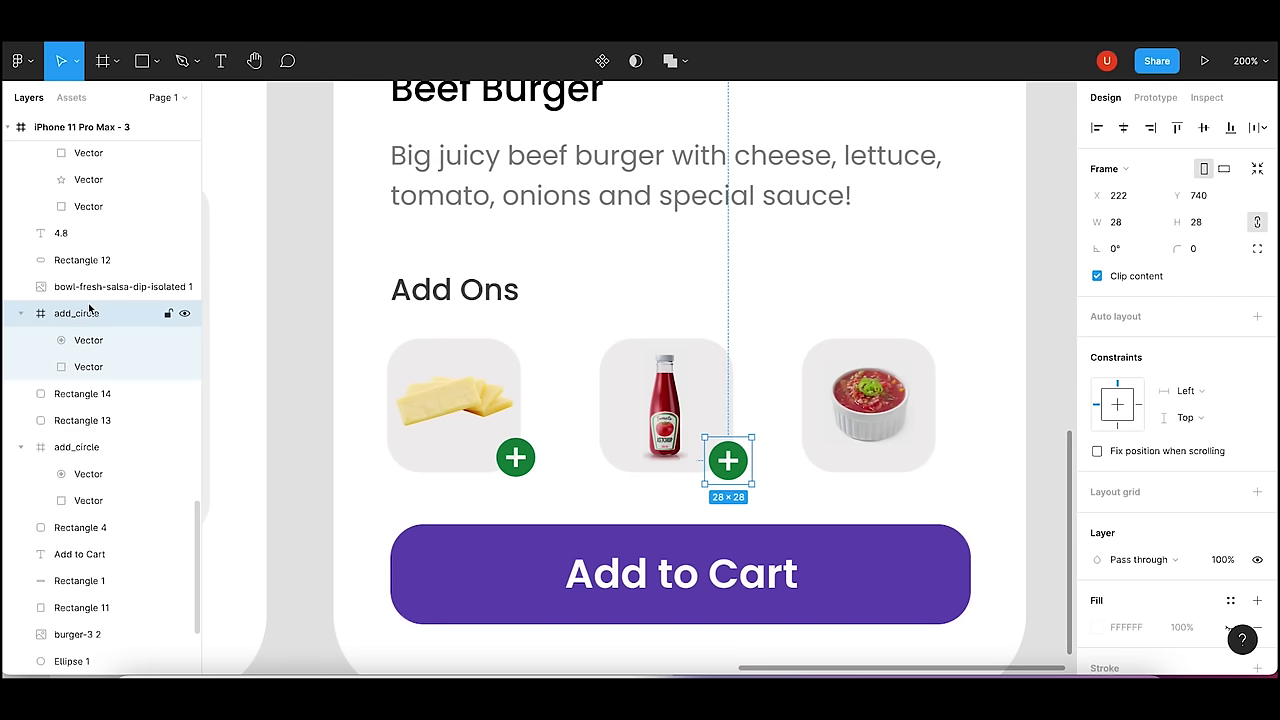
pyautogui.click(756, 410)
# - Copy the ketchup badge and place the copy at the salsa tile's bottom-right
pyautogui.click(507, 467)
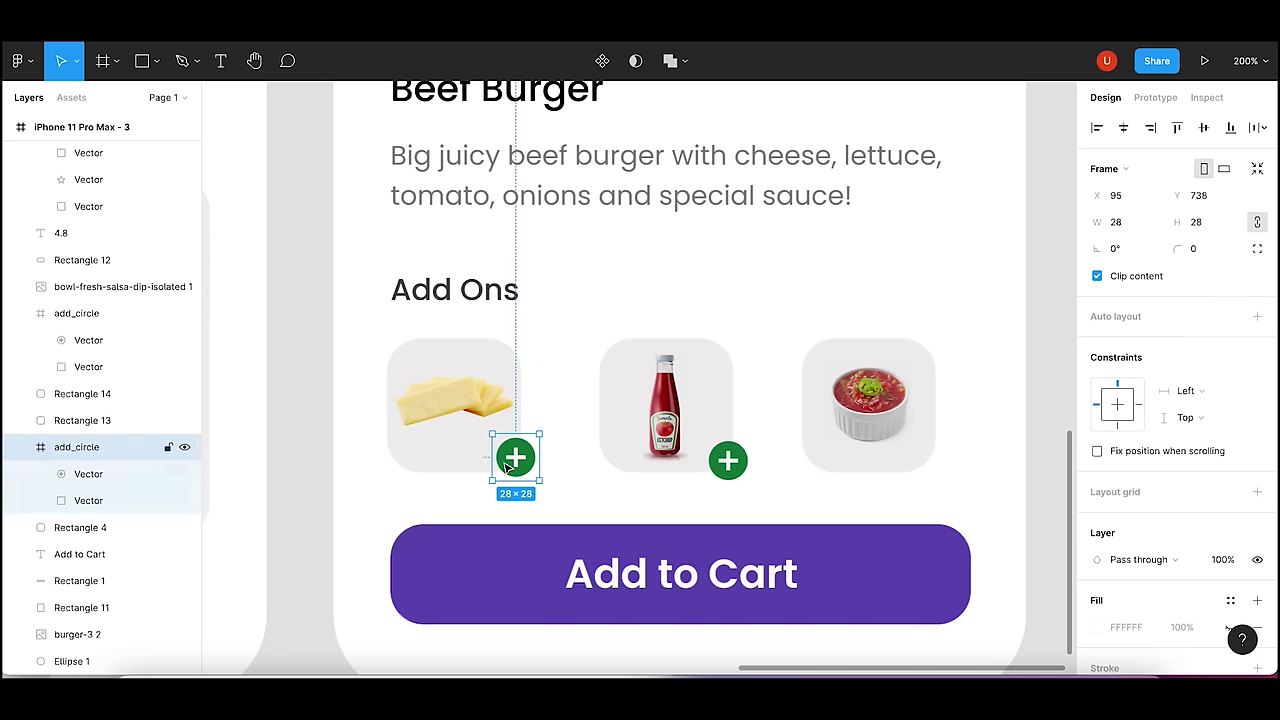
pyautogui.click(745, 474)
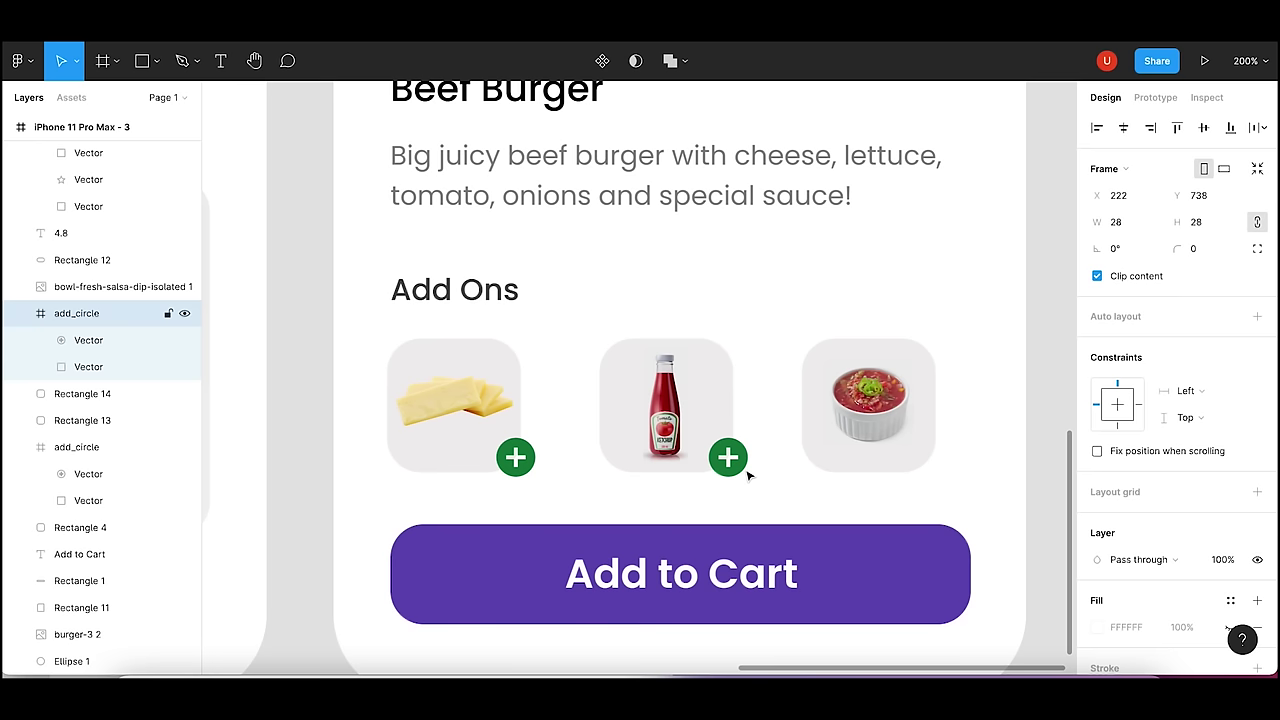
pyautogui.click(744, 472)
pyautogui.click(730, 465)
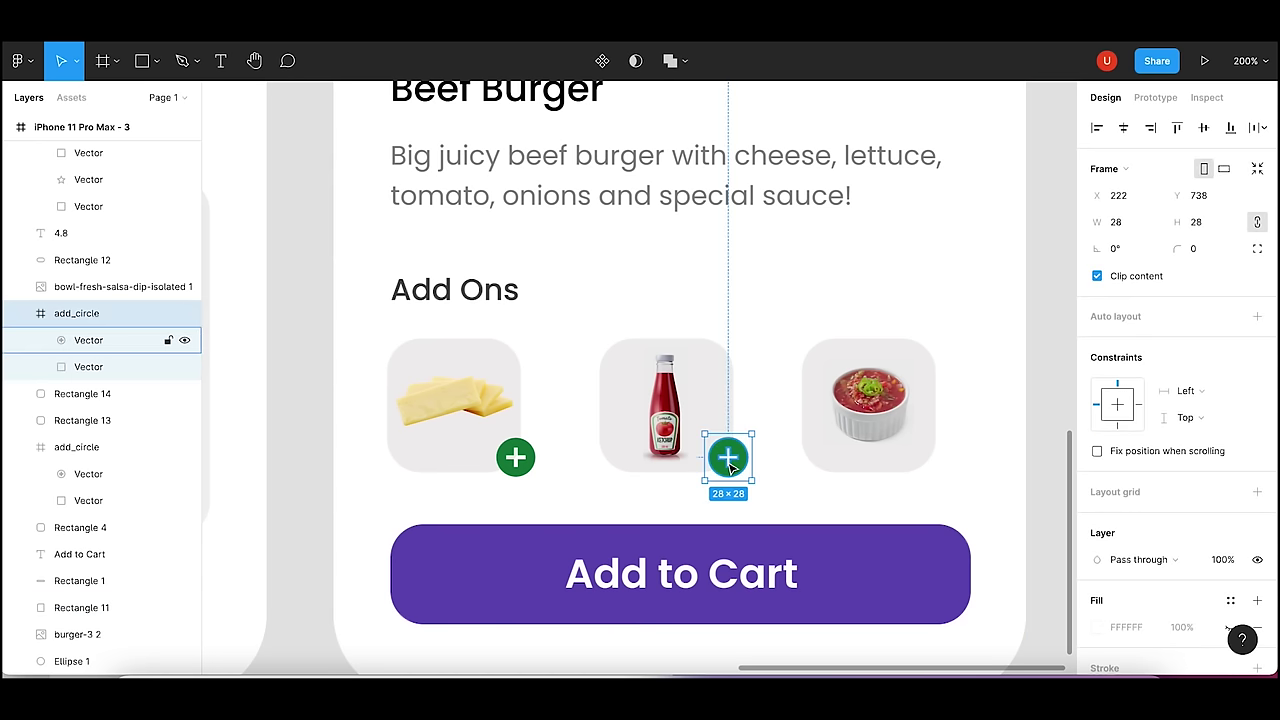
pyautogui.hotkey('ctrl', 'c')
pyautogui.hotkey('ctrl', 'v')
pyautogui.moveTo(730, 465); pyautogui.dragTo(932, 470)
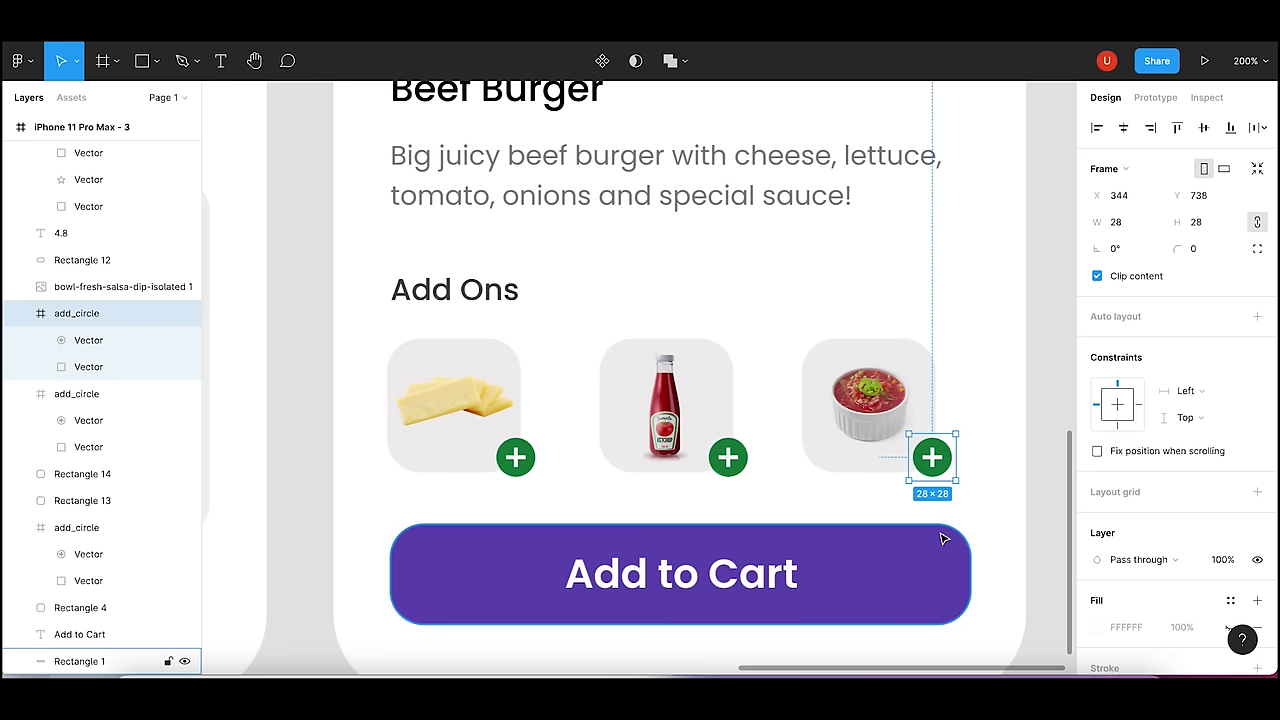
pyautogui.click(1037, 520)
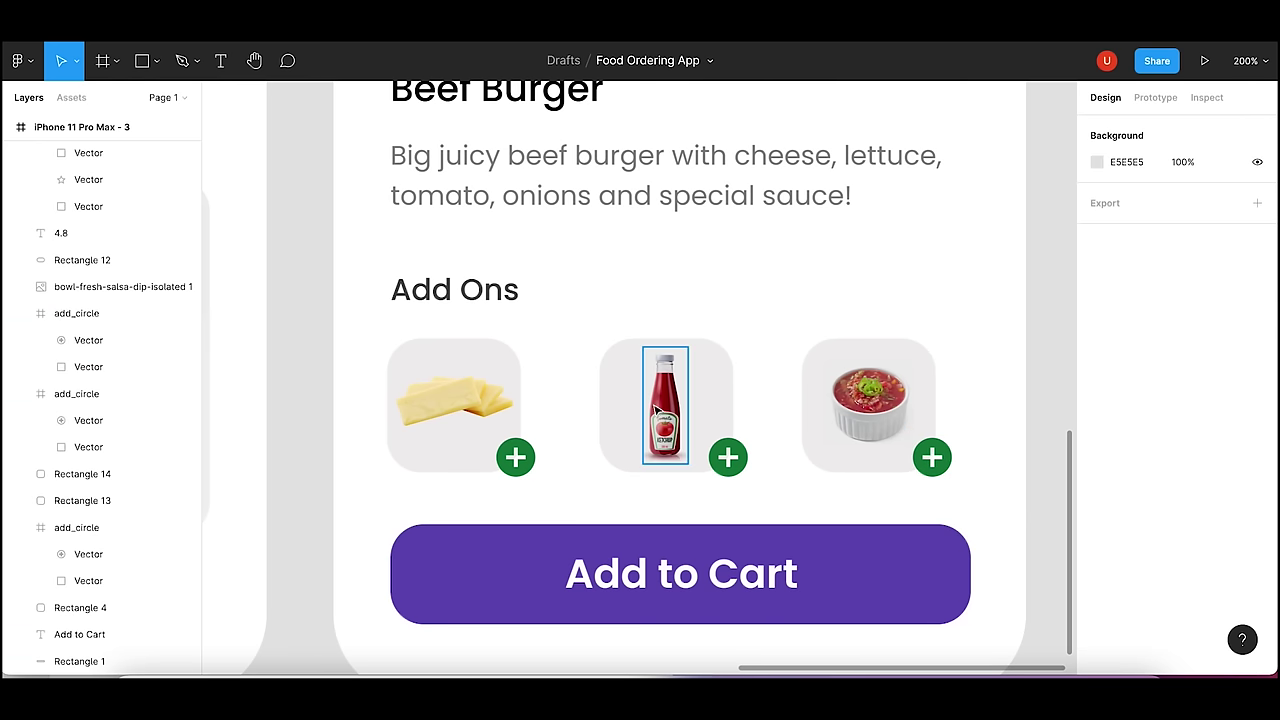
# - Shift the ketchup tile, its image and plus badge about 17px left
pyautogui.click(622, 448)
pyautogui.keyDown('shift'); pyautogui.click(674, 410); pyautogui.keyUp('shift')
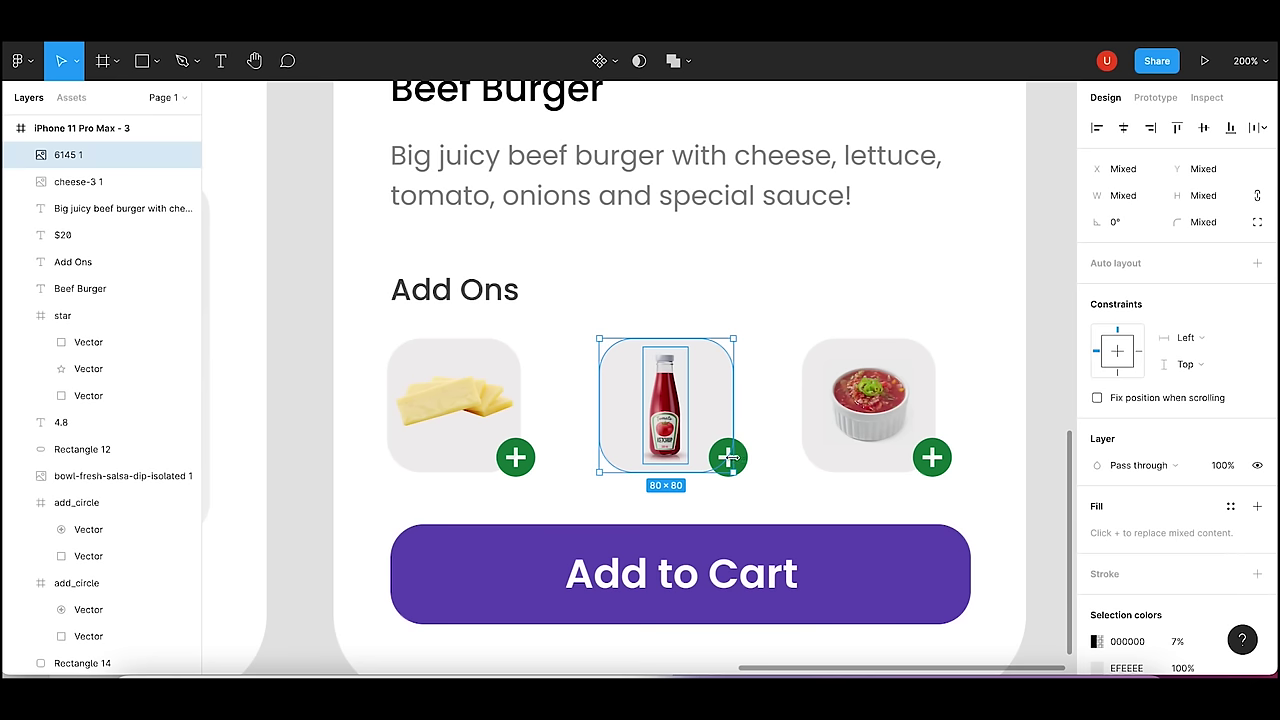
pyautogui.keyDown('shift'); pyautogui.click(728, 460); pyautogui.keyUp('shift')
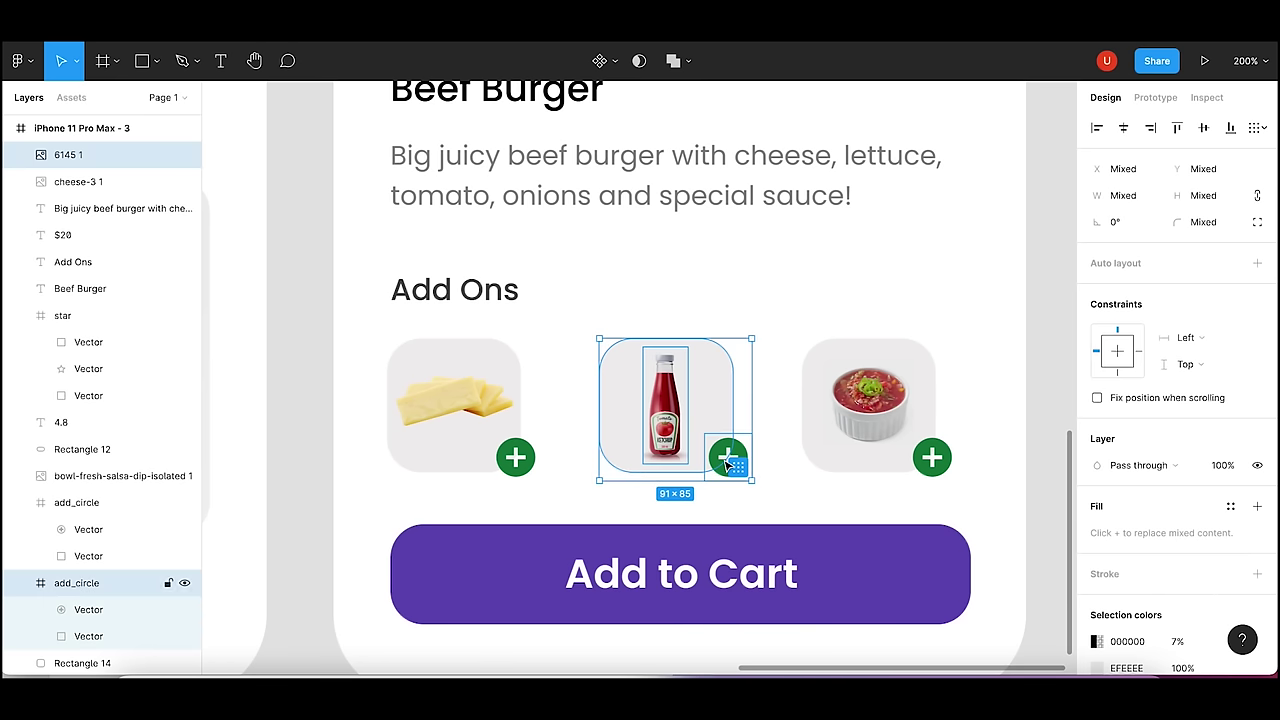
pyautogui.moveTo(727, 462)
pyautogui.mouseDown()
pyautogui.moveTo(710, 464)
pyautogui.moveTo(724, 465)
pyautogui.mouseUp()
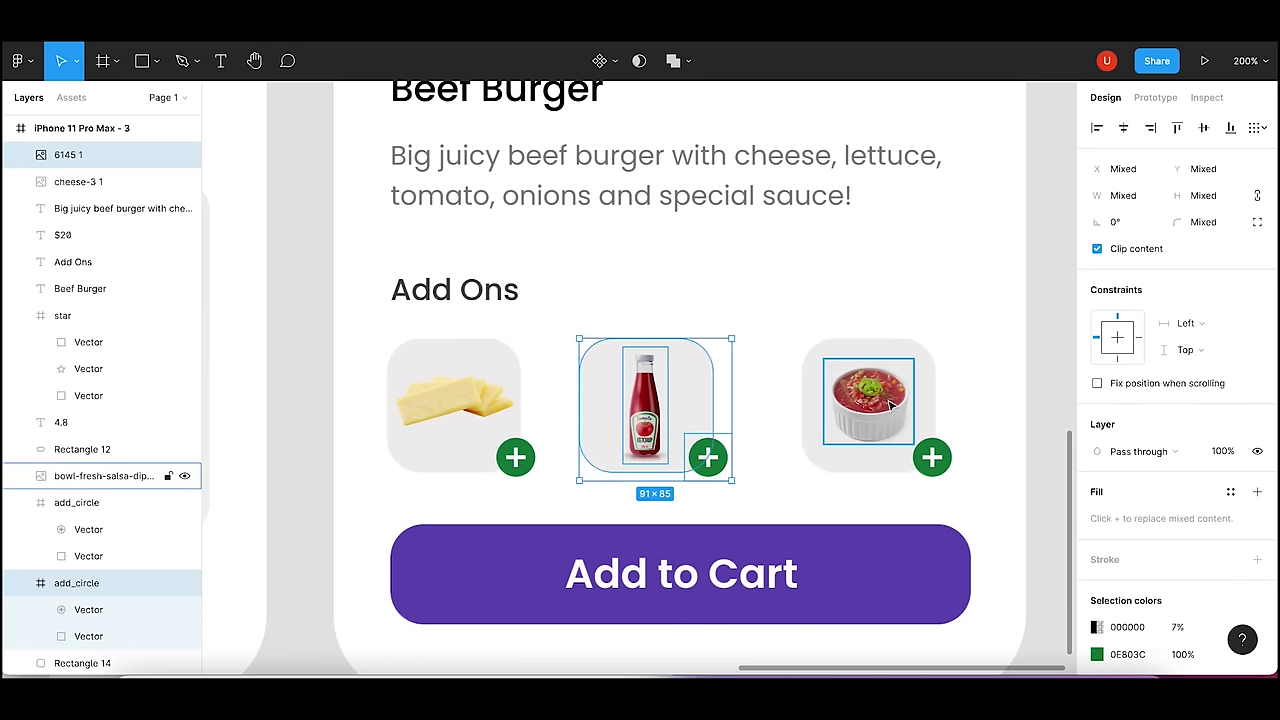
# - Nudge the salsa tile, bowl image and plus badge left so the three Add Ons tiles are evenly spaced
pyautogui.click(885, 405)
pyautogui.click(809, 400)
pyautogui.keyDown('shift'); pyautogui.click(851, 402); pyautogui.keyUp('shift')
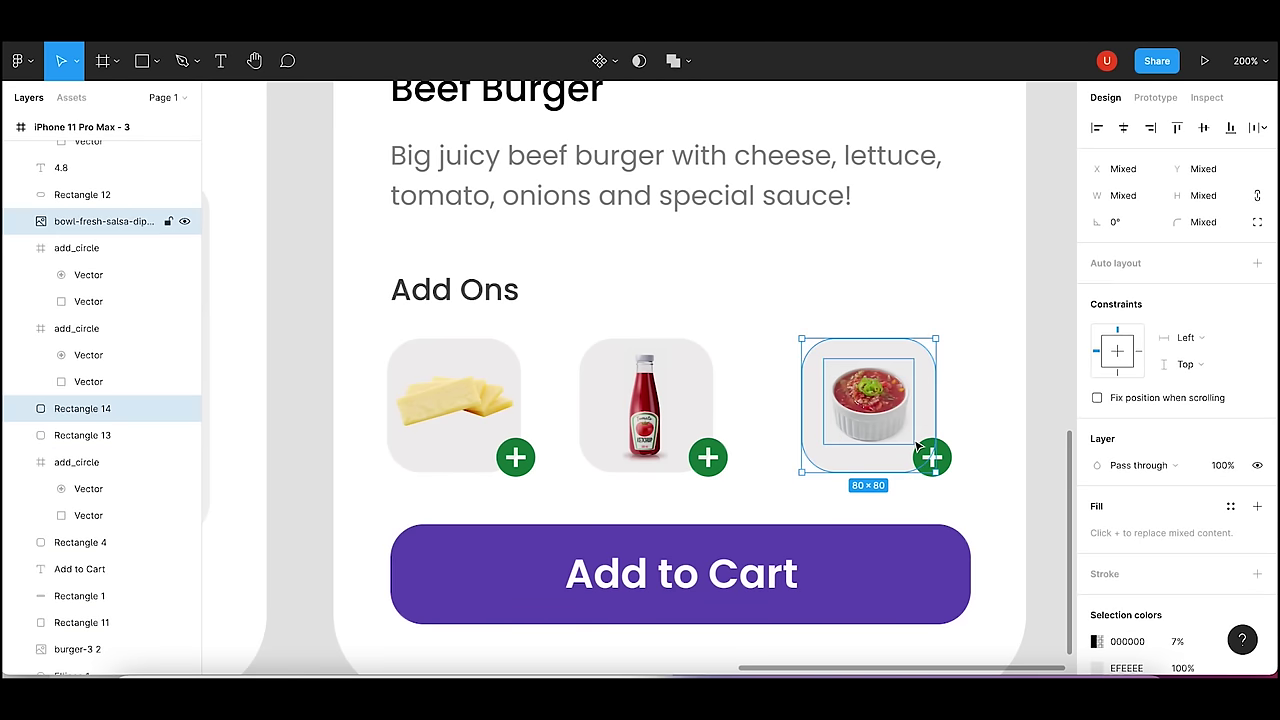
pyautogui.keyDown('shift'); pyautogui.click(925, 452); pyautogui.keyUp('shift')
pyautogui.press('Left')
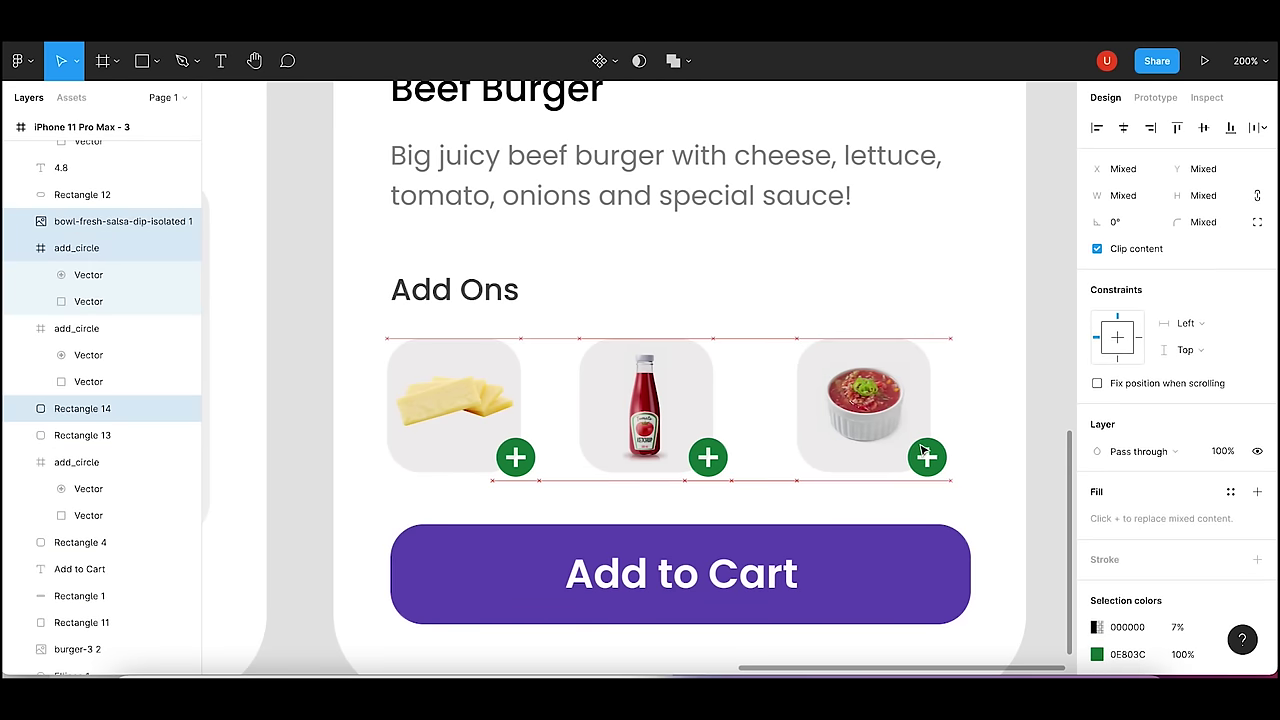
pyautogui.press('Left')
pyautogui.press('Left')
pyautogui.press('Left')
pyautogui.press('Left')
pyautogui.press('Left')
pyautogui.press('Left')
pyautogui.press('Left')
pyautogui.press('Left')
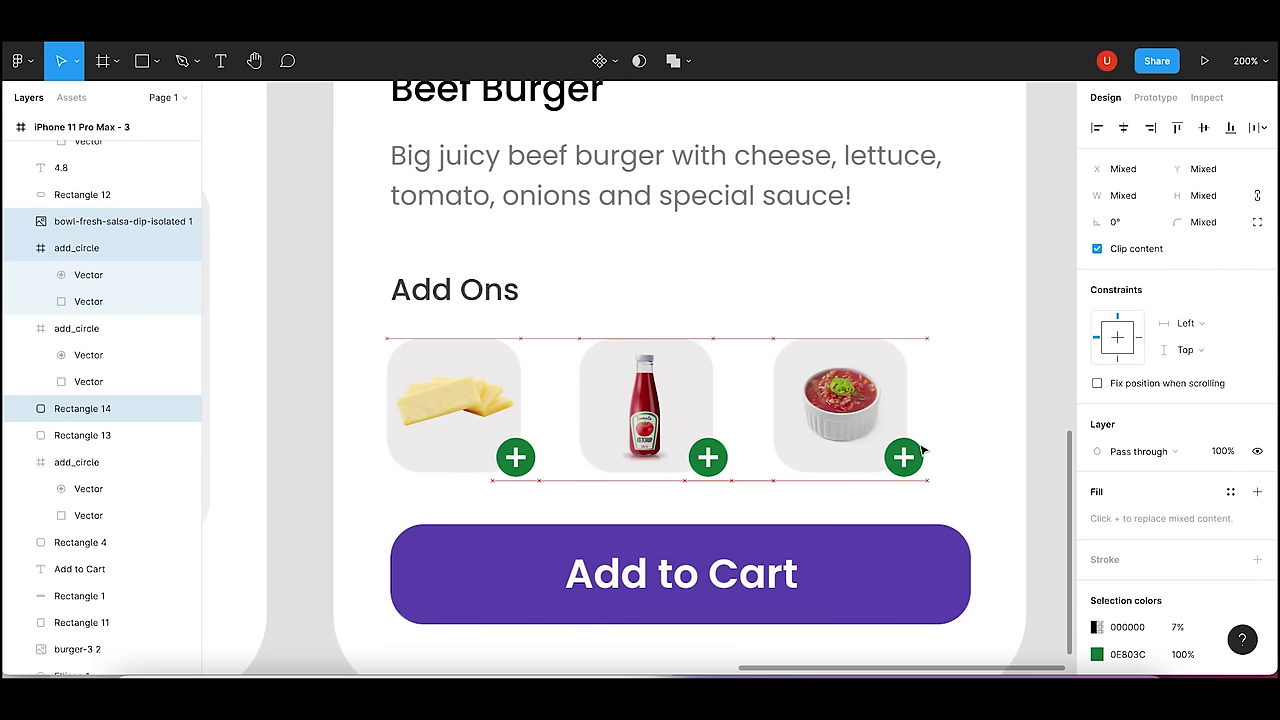
pyautogui.click(1057, 437)
pyautogui.press('-')
pyautogui.press('-')
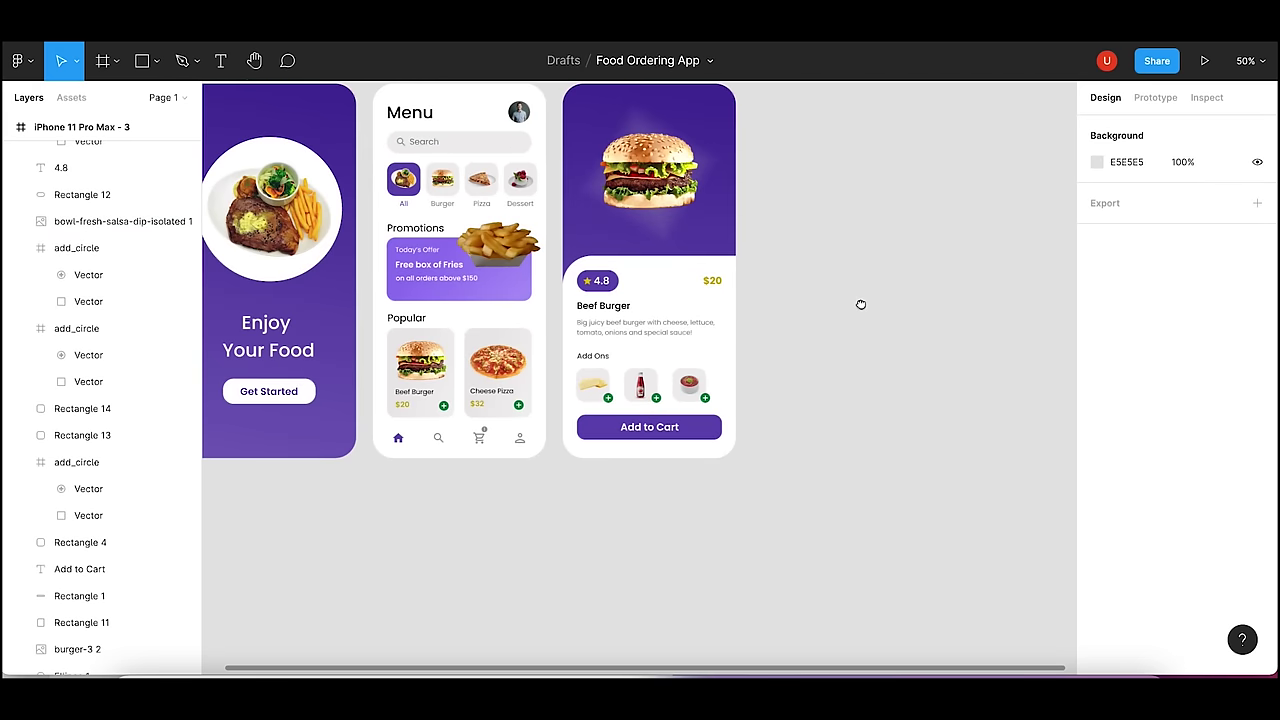
# - With all three phone screens in view, launch the Material Design Icons plugin from the Plugins menu
pyautogui.moveTo(860, 303); pyautogui.dragTo(924, 381)
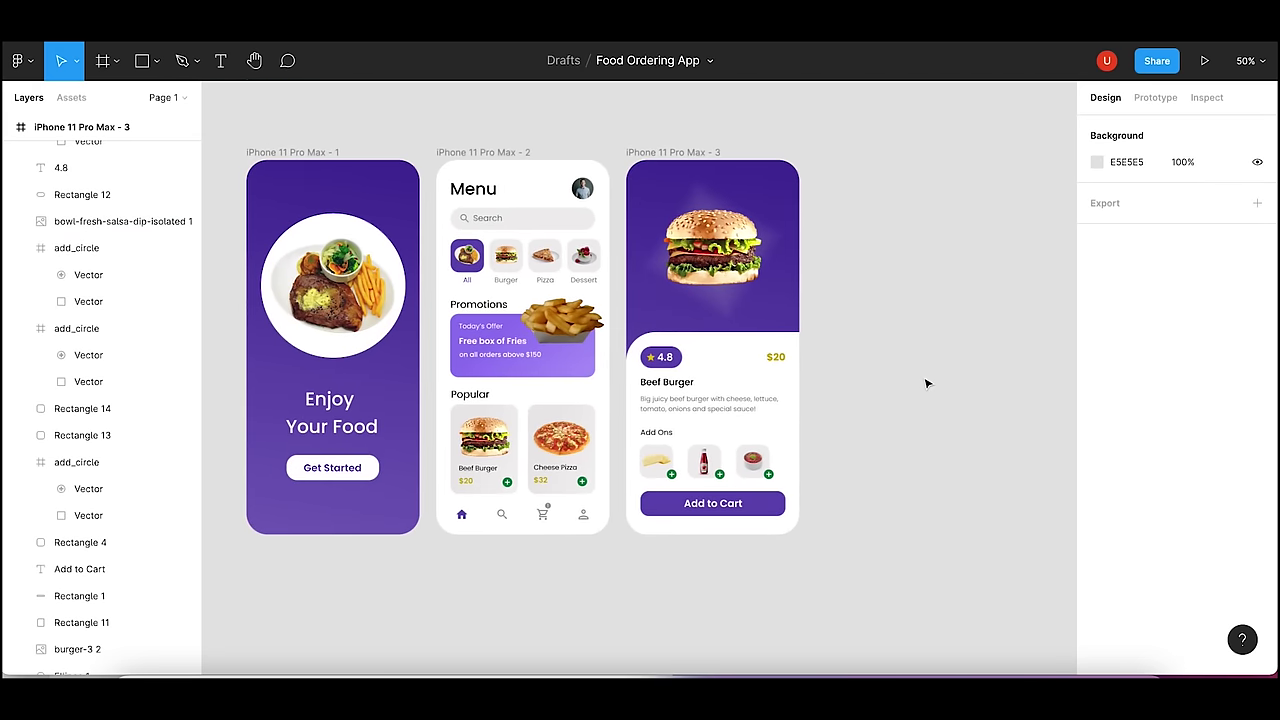
pyautogui.click(22, 61)
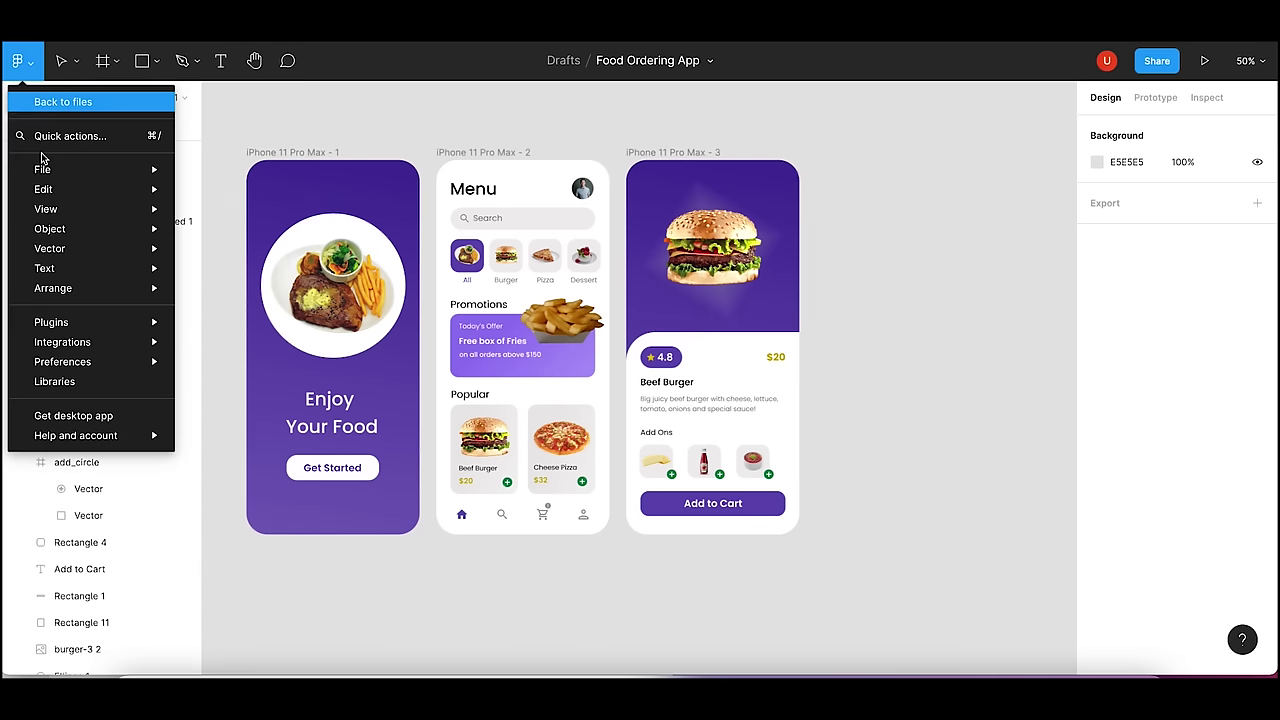
pyautogui.moveTo(51, 322)
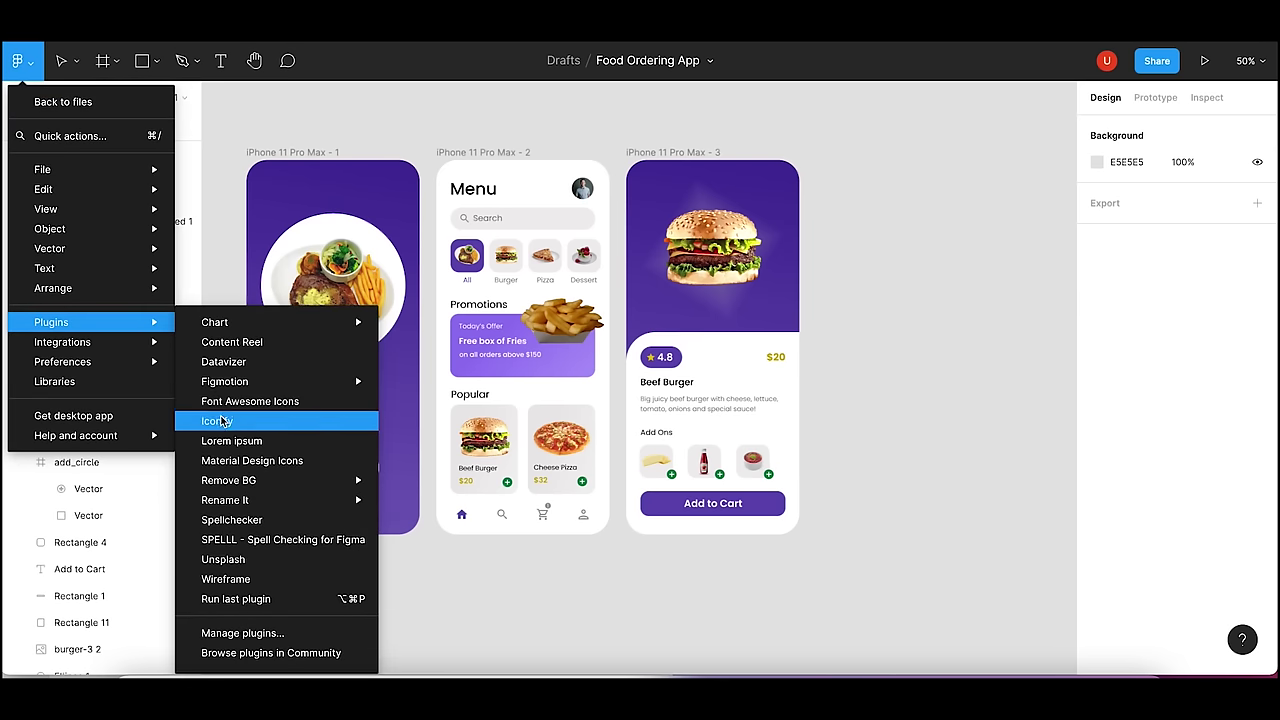
pyautogui.click(288, 462)
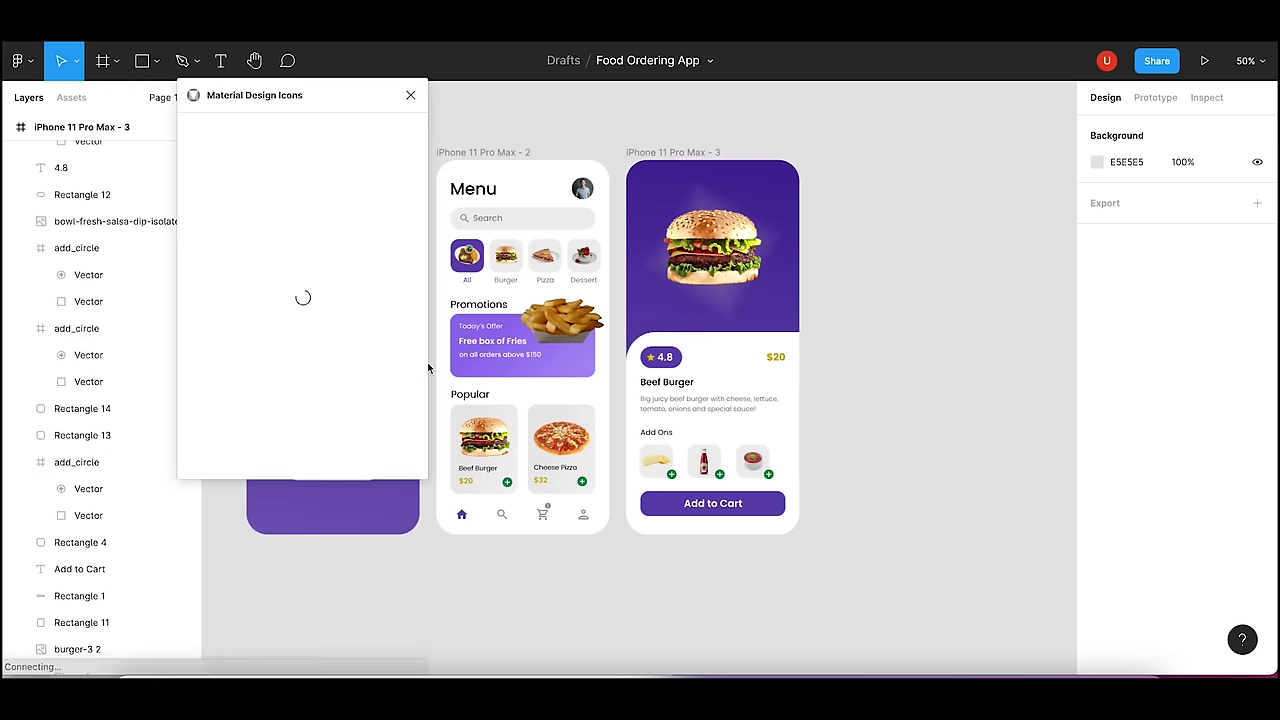
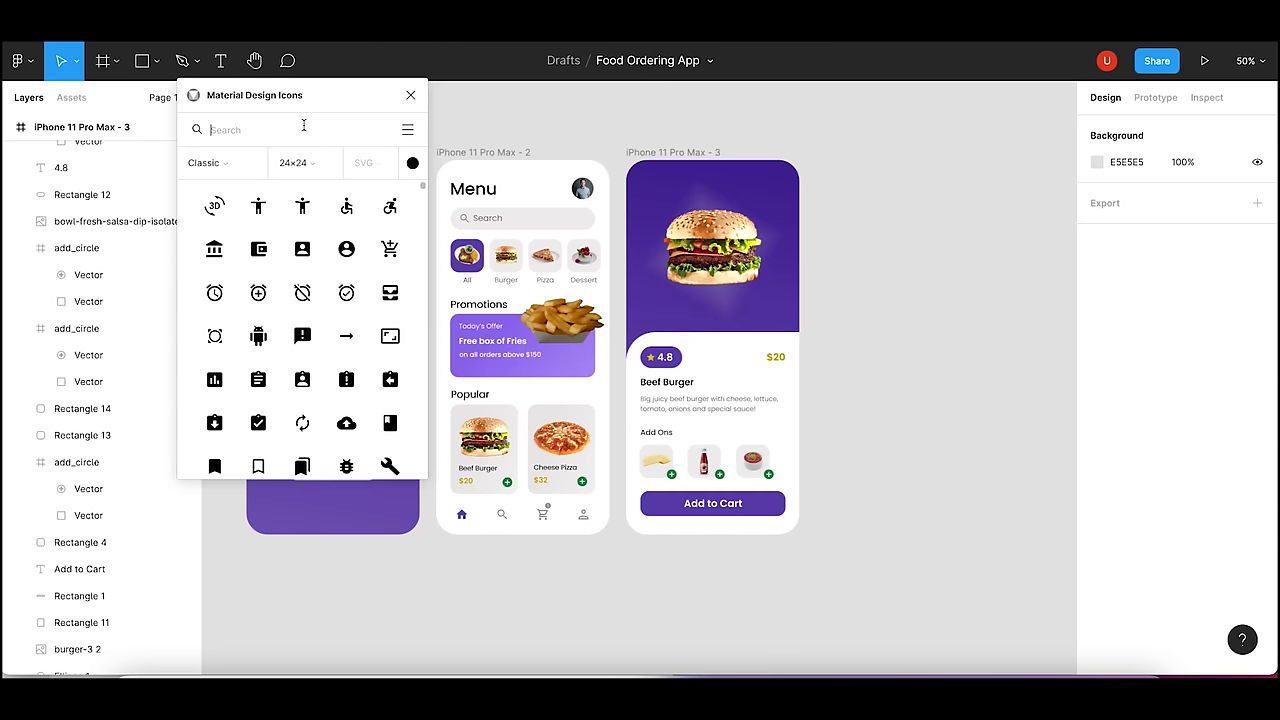
# - Insert add_circle_outline and remove_circle_outline icons from Material Design Icons into the white info card
pyautogui.write('add')
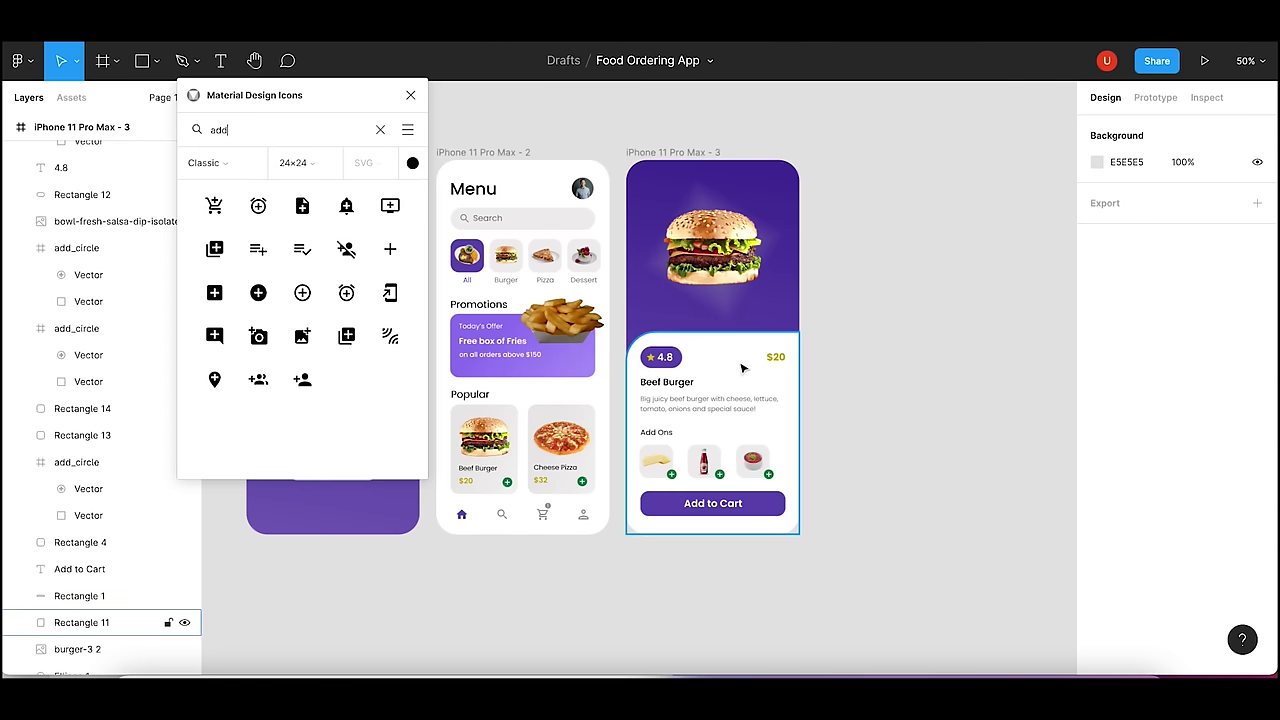
pyautogui.click(170, 622)
pyautogui.click(306, 294)
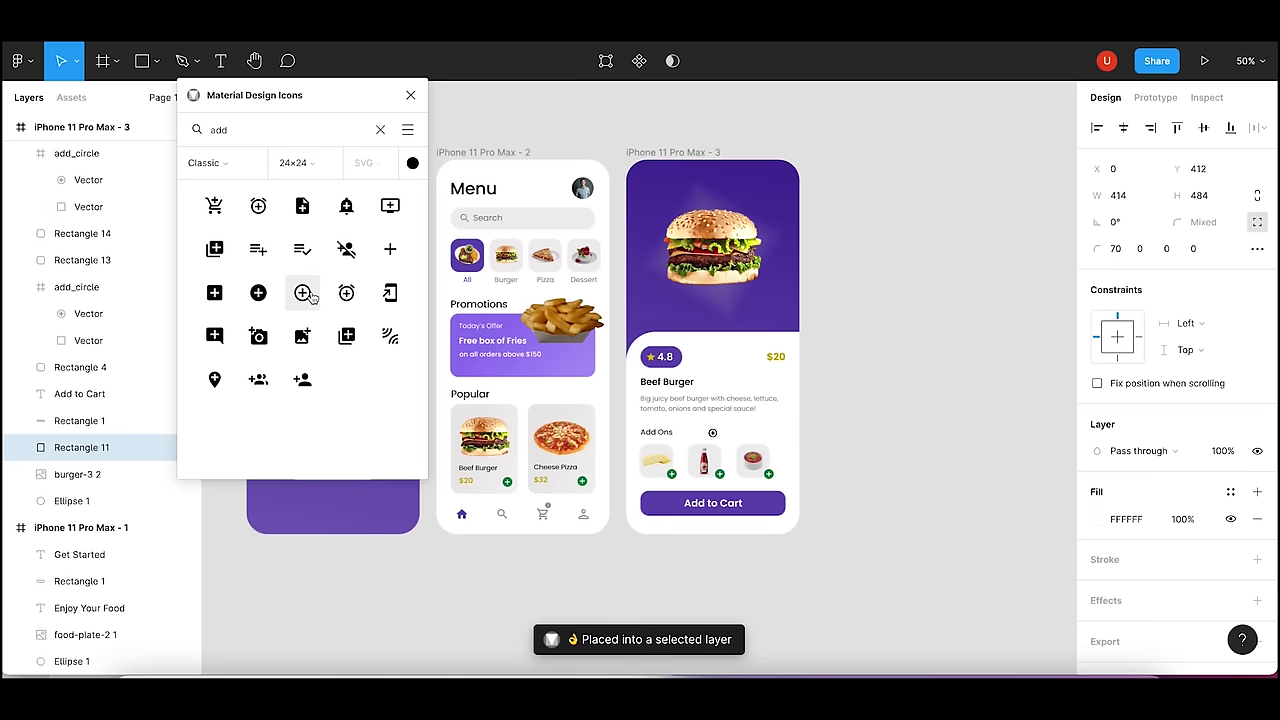
pyautogui.press('BackSpace')
pyautogui.press('BackSpace')
pyautogui.press('BackSpace')
pyautogui.write('remove')
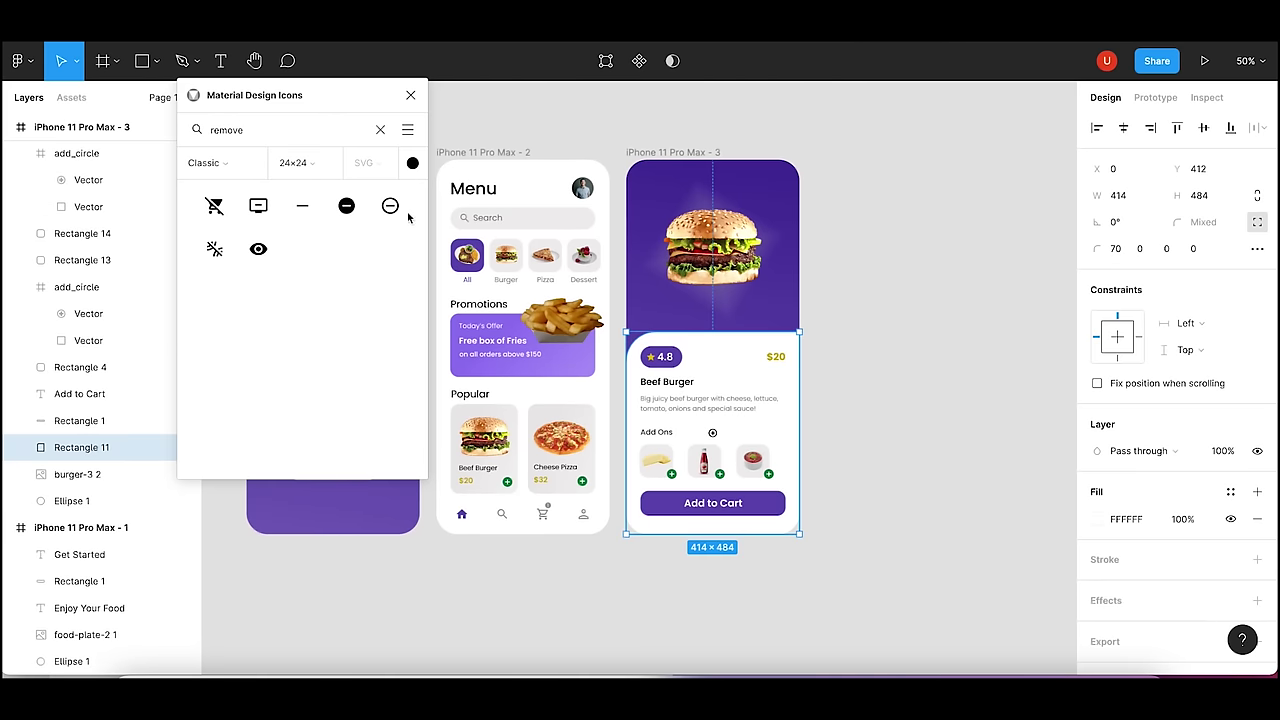
pyautogui.click(390, 205)
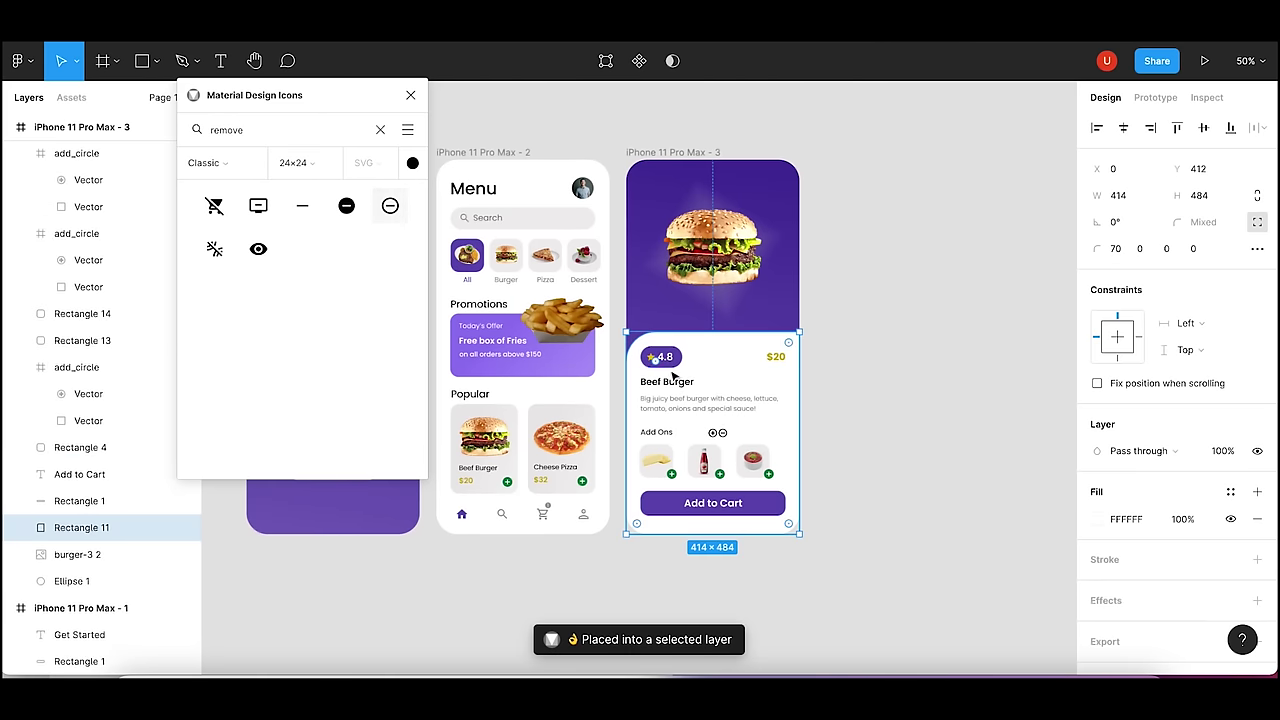
pyautogui.click(855, 415)
# - Place the plus and minus icons side by side at the right end of the Beef Burger title row
pyautogui.hotkey('shift', '0')
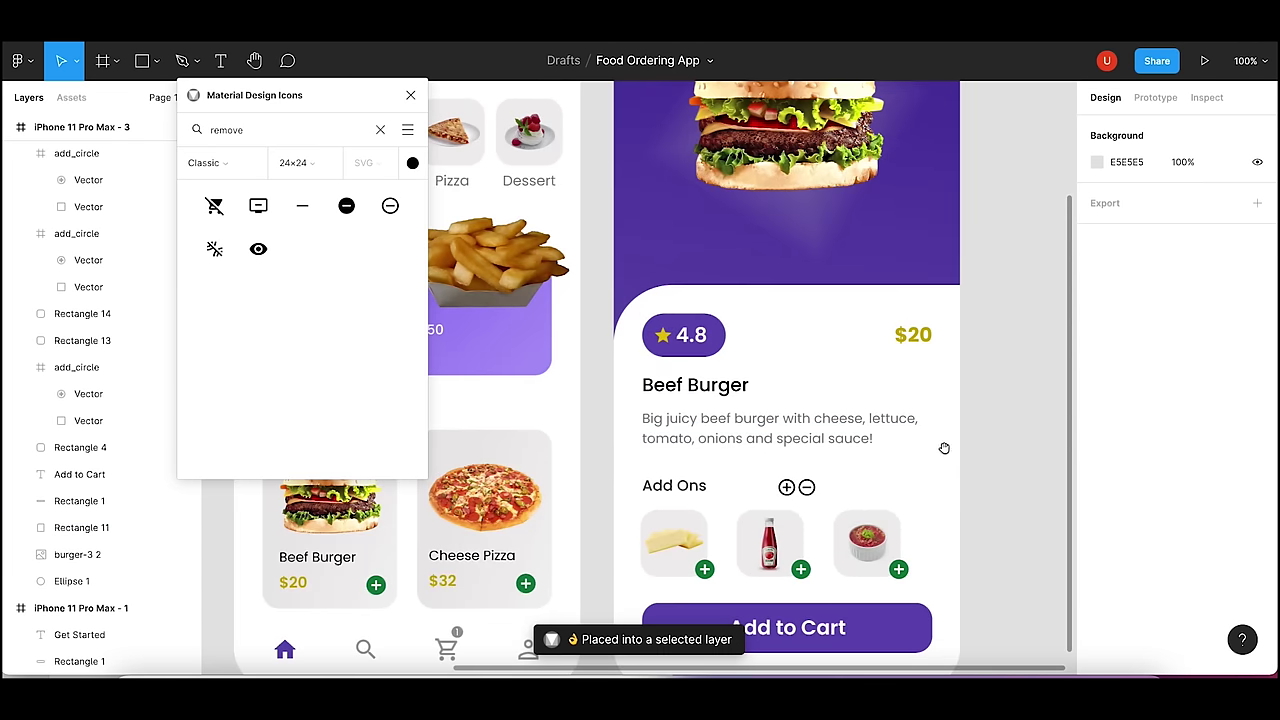
pyautogui.hscroll(3, 766, 405)
pyautogui.scroll(-2, 766, 405)
pyautogui.click(653, 411)
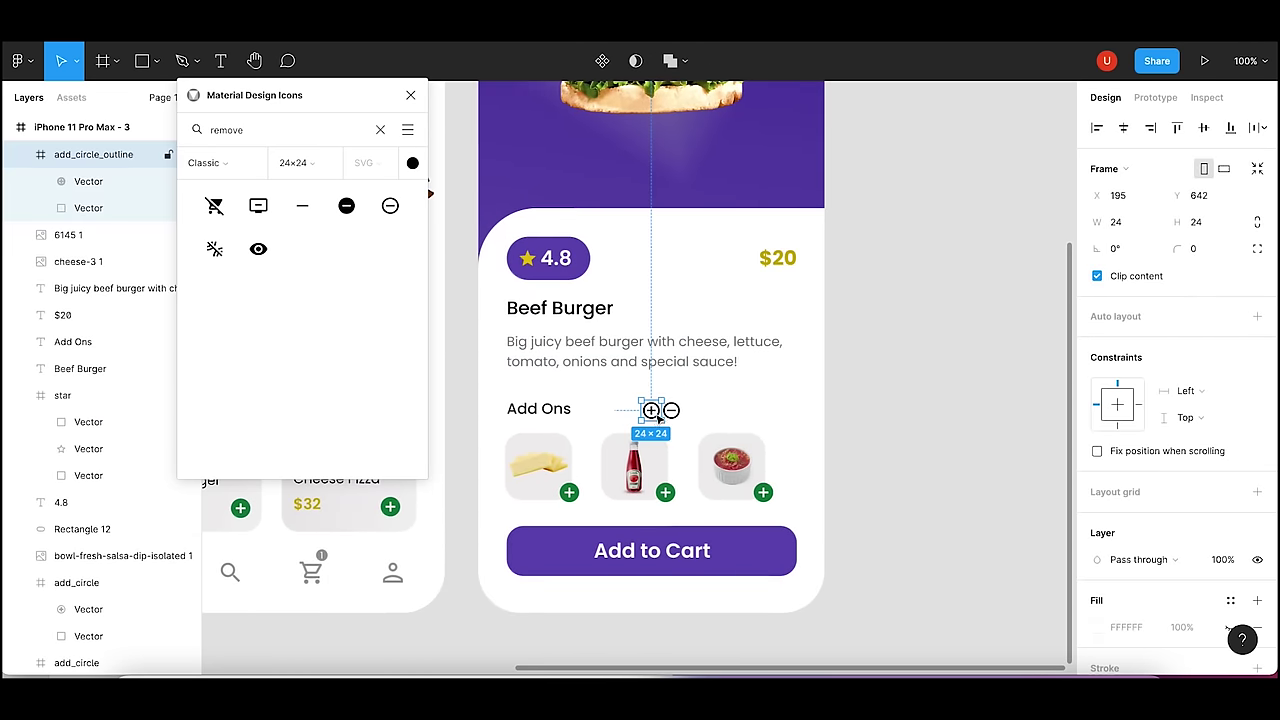
pyautogui.moveTo(652, 412); pyautogui.dragTo(788, 315)
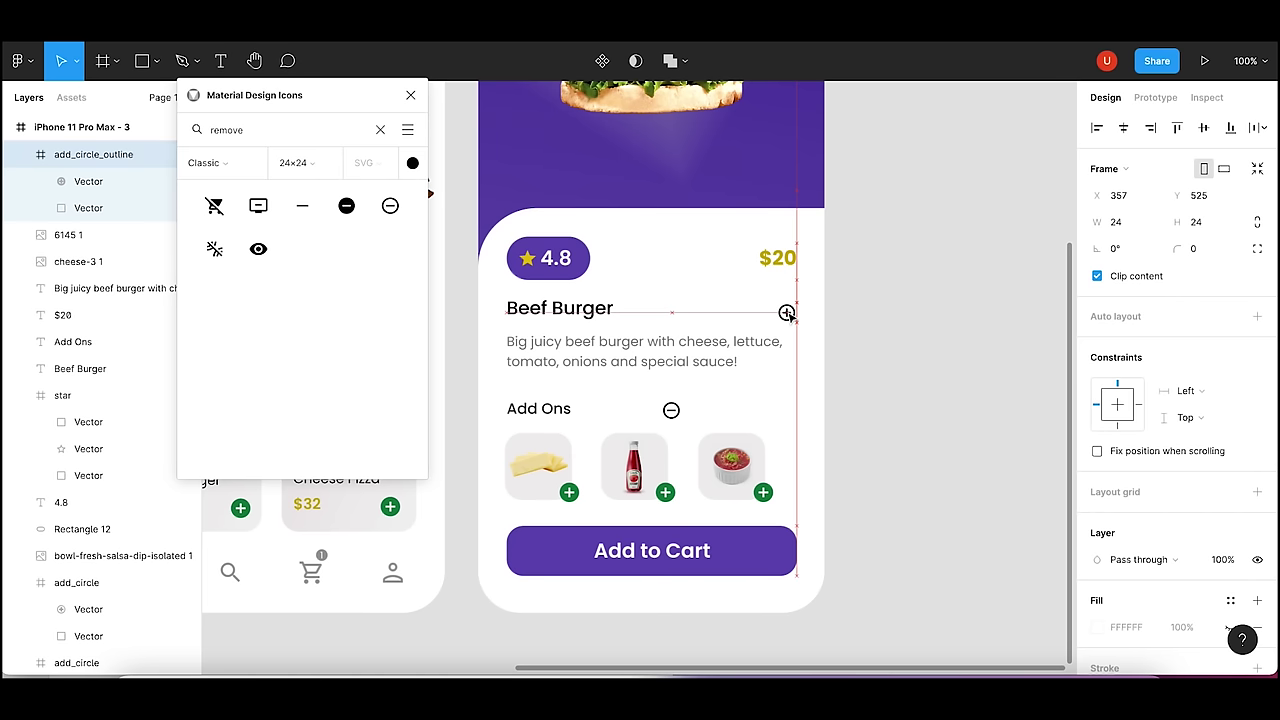
pyautogui.click(671, 410)
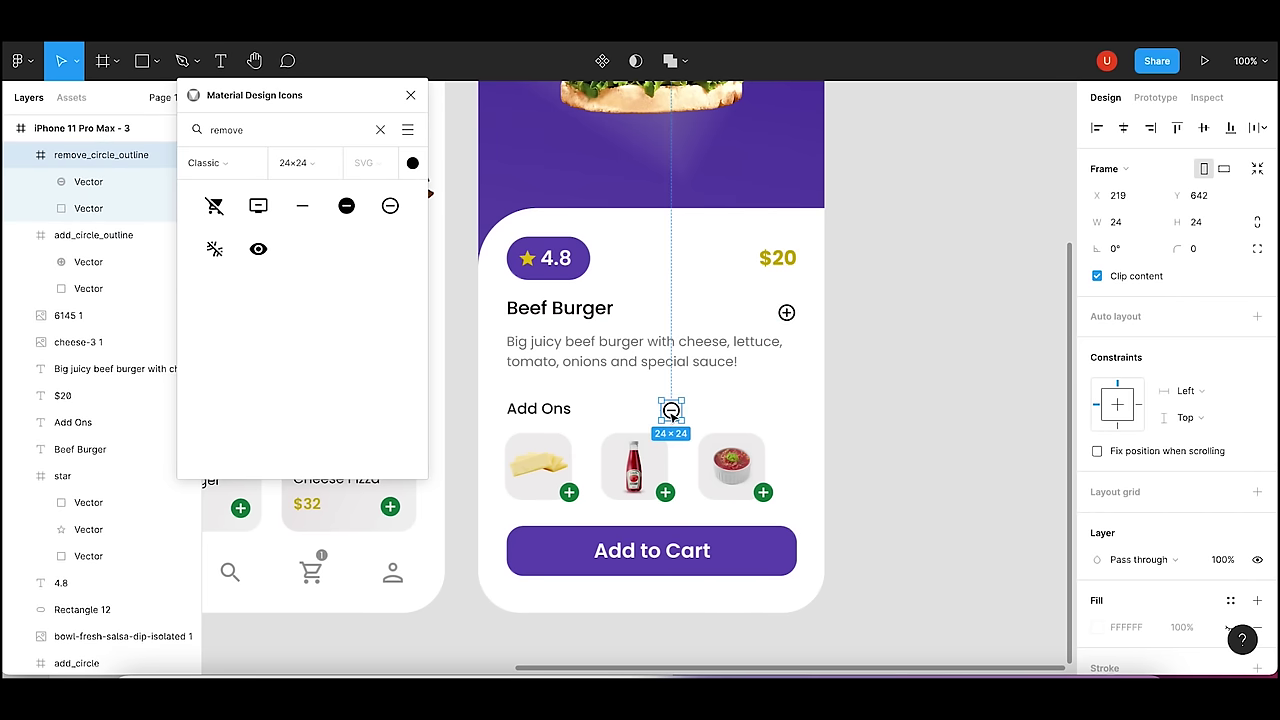
pyautogui.moveTo(671, 410); pyautogui.dragTo(731, 313)
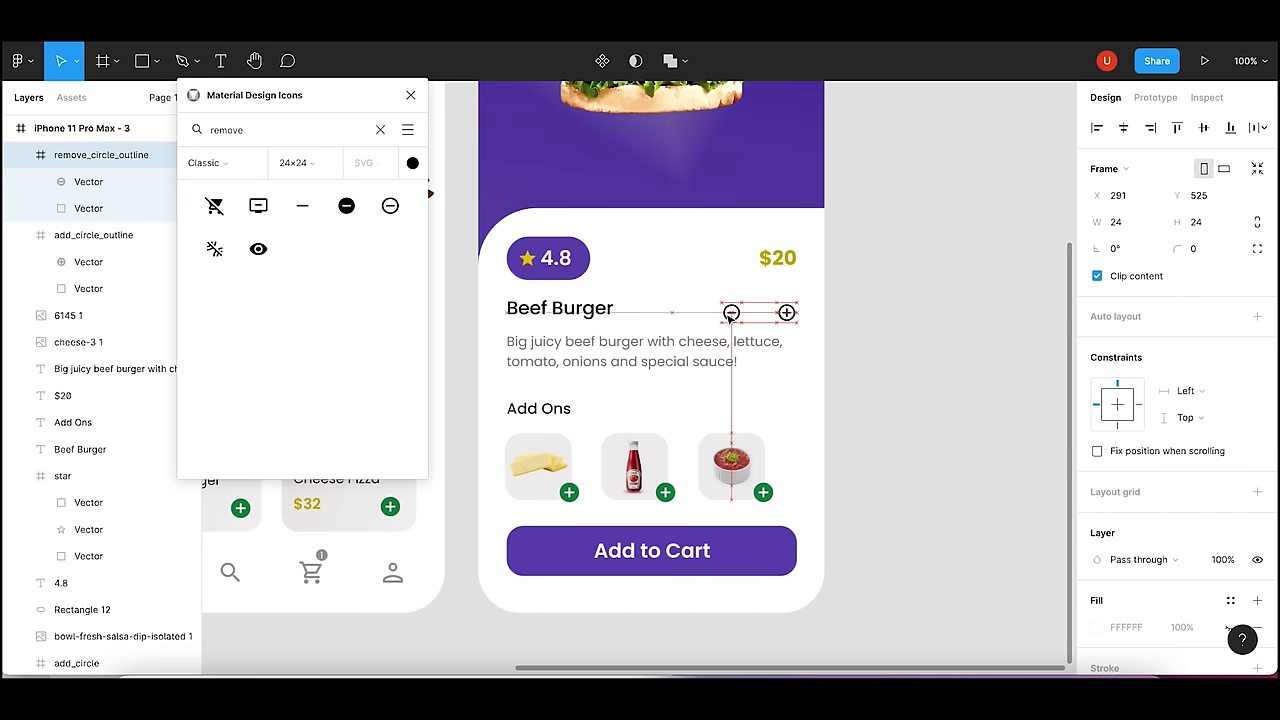
pyautogui.click(590, 317)
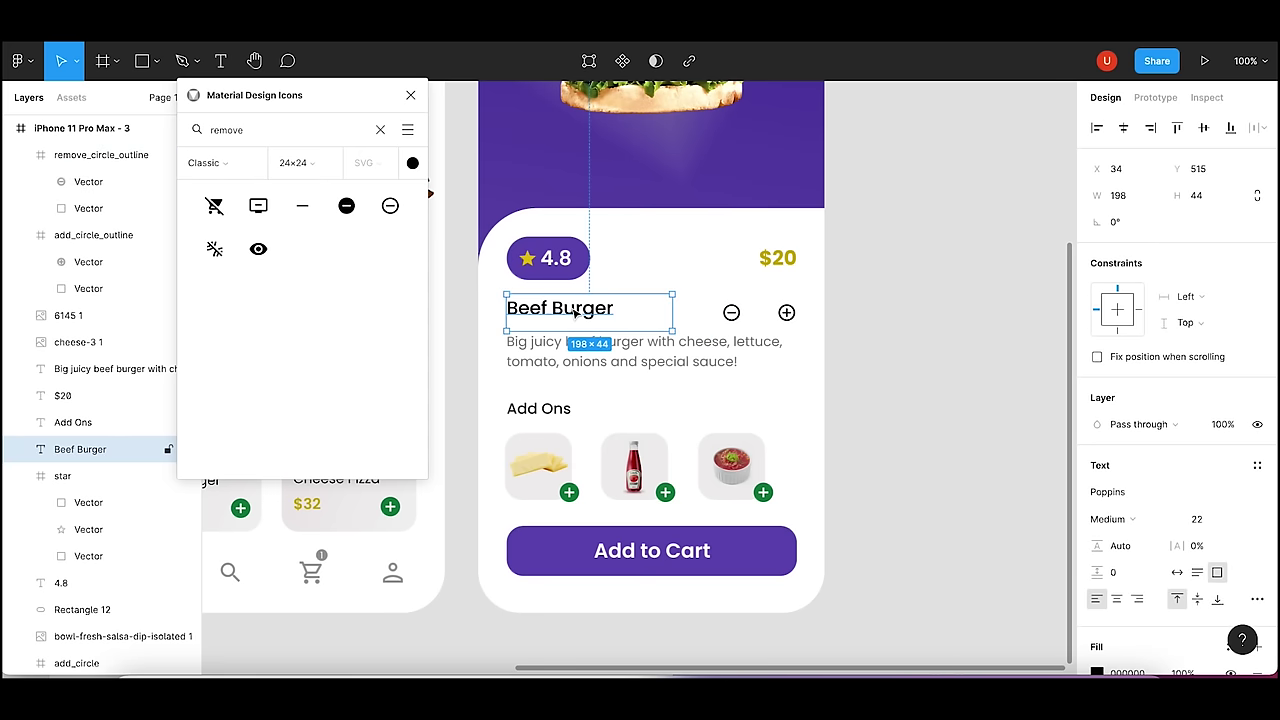
# - Add a Regular-weight quantity text '1' between the minus and plus icons
pyautogui.press('Return')
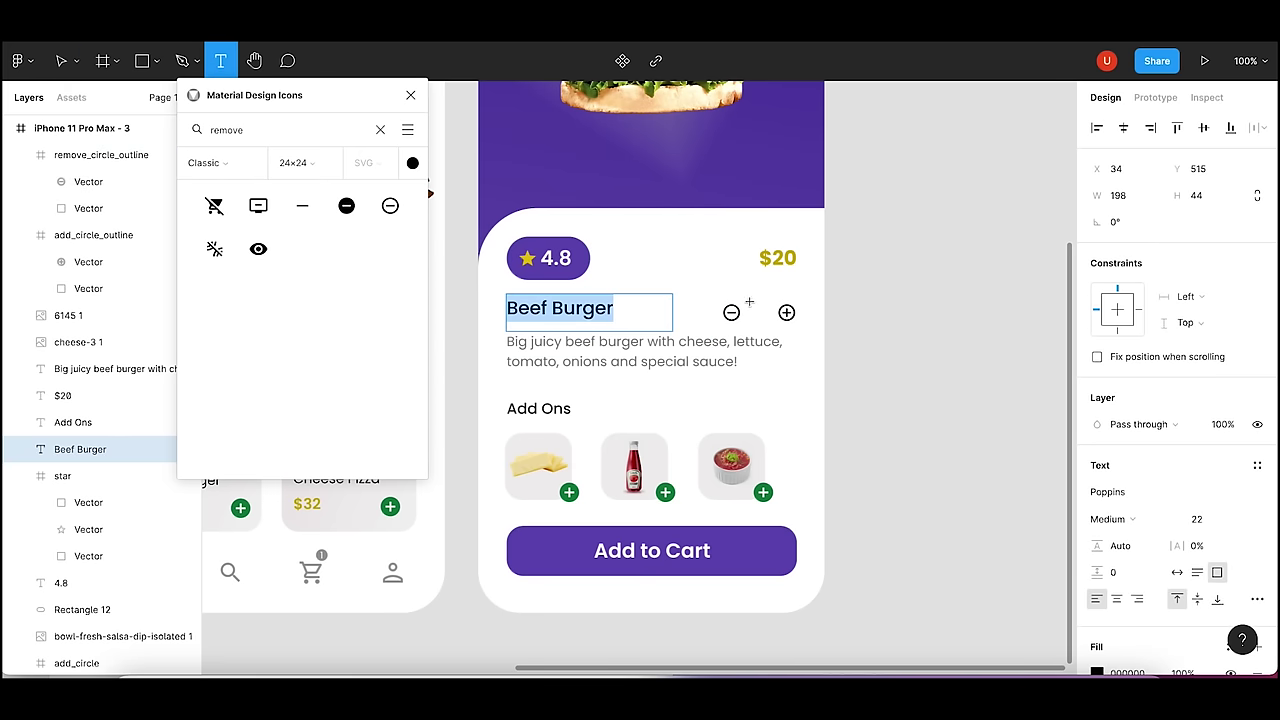
pyautogui.click(749, 302)
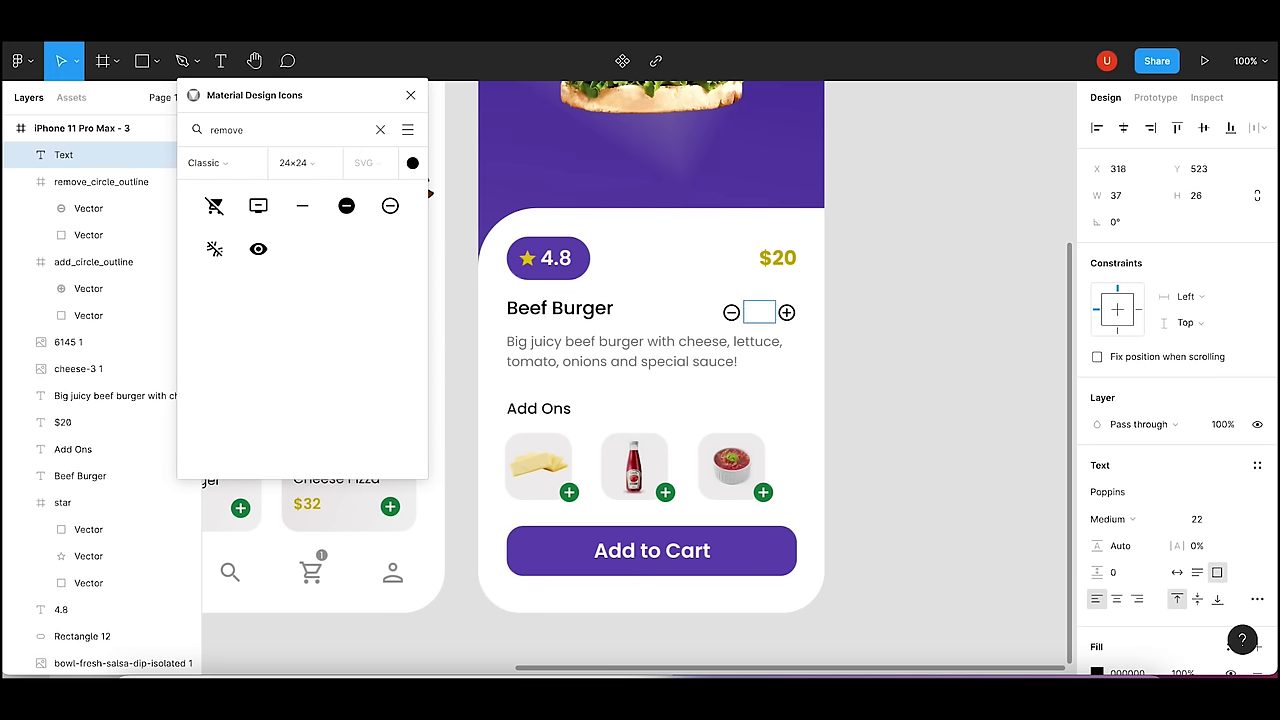
pyautogui.write('1')
pyautogui.click(854, 338)
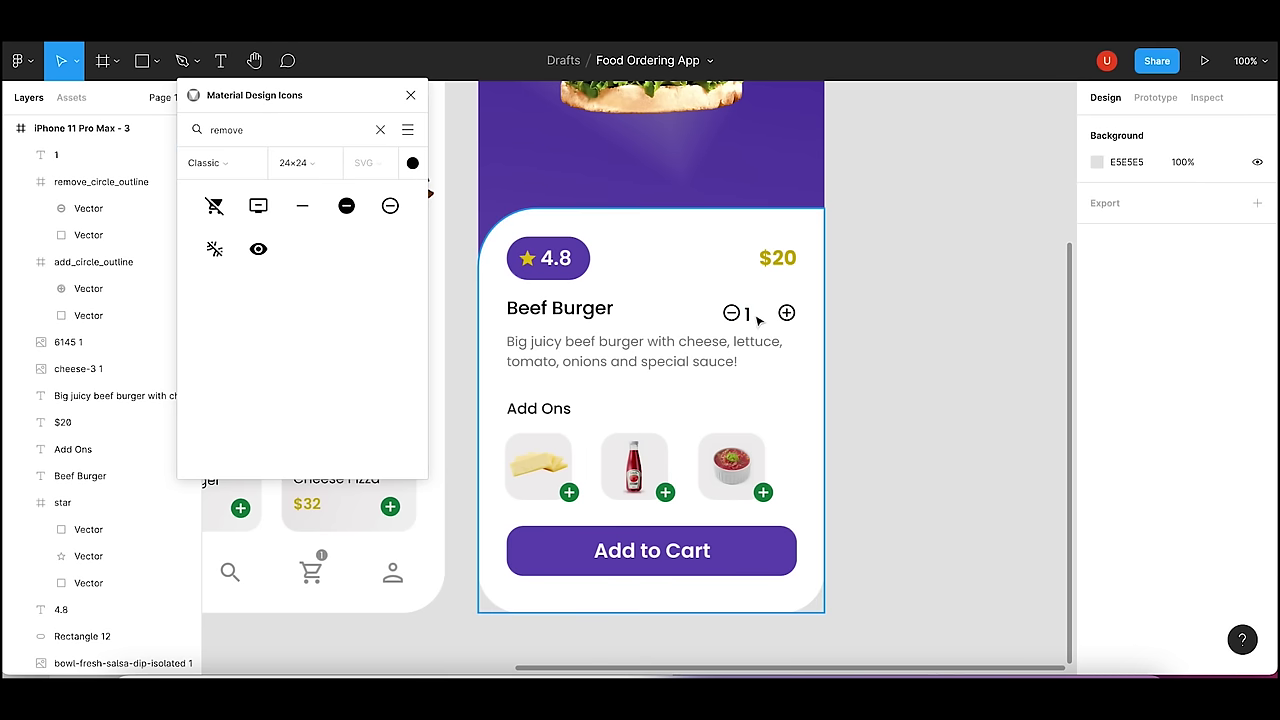
pyautogui.moveTo(757, 316); pyautogui.dragTo(758, 312)
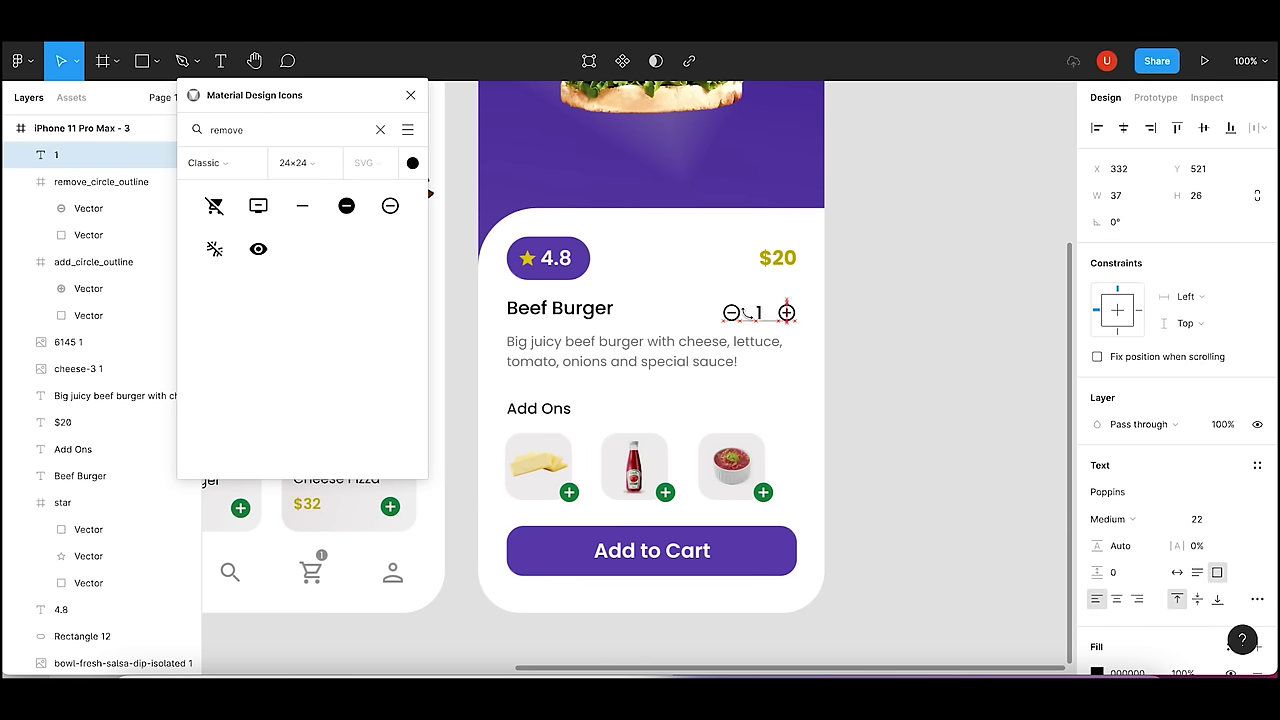
pyautogui.click(1108, 519)
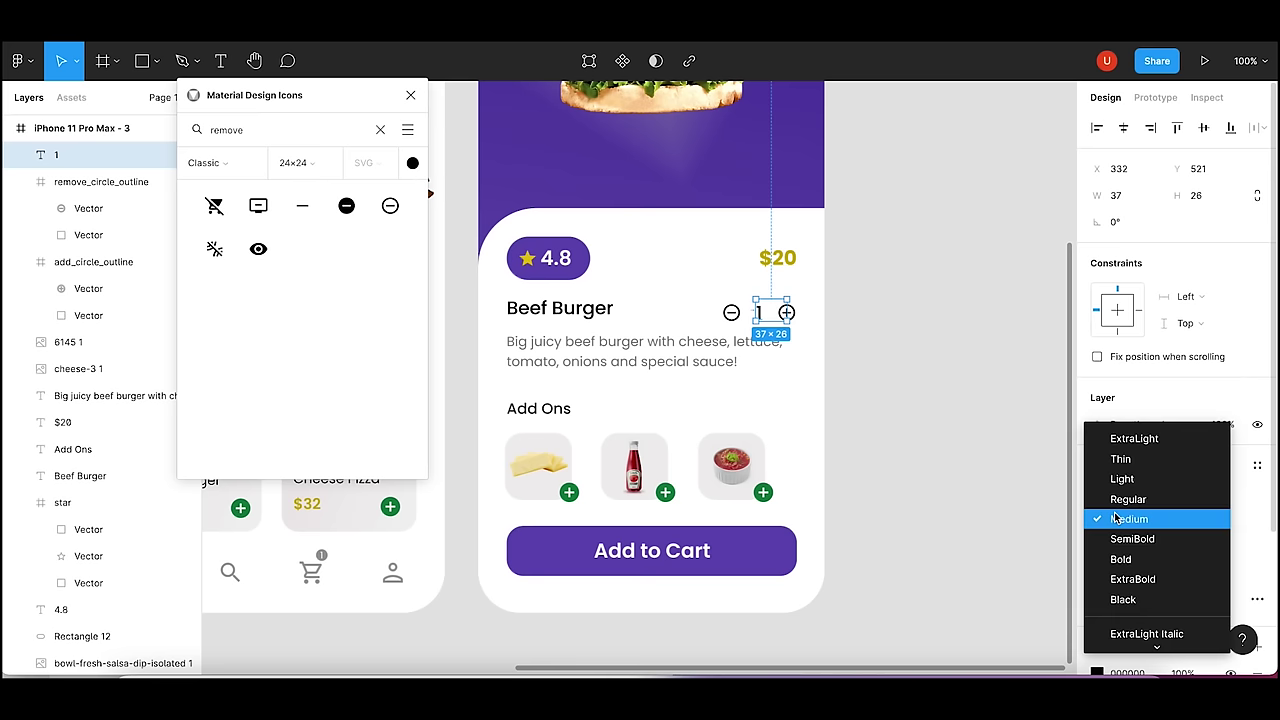
pyautogui.click(1114, 497)
pyautogui.click(1010, 470)
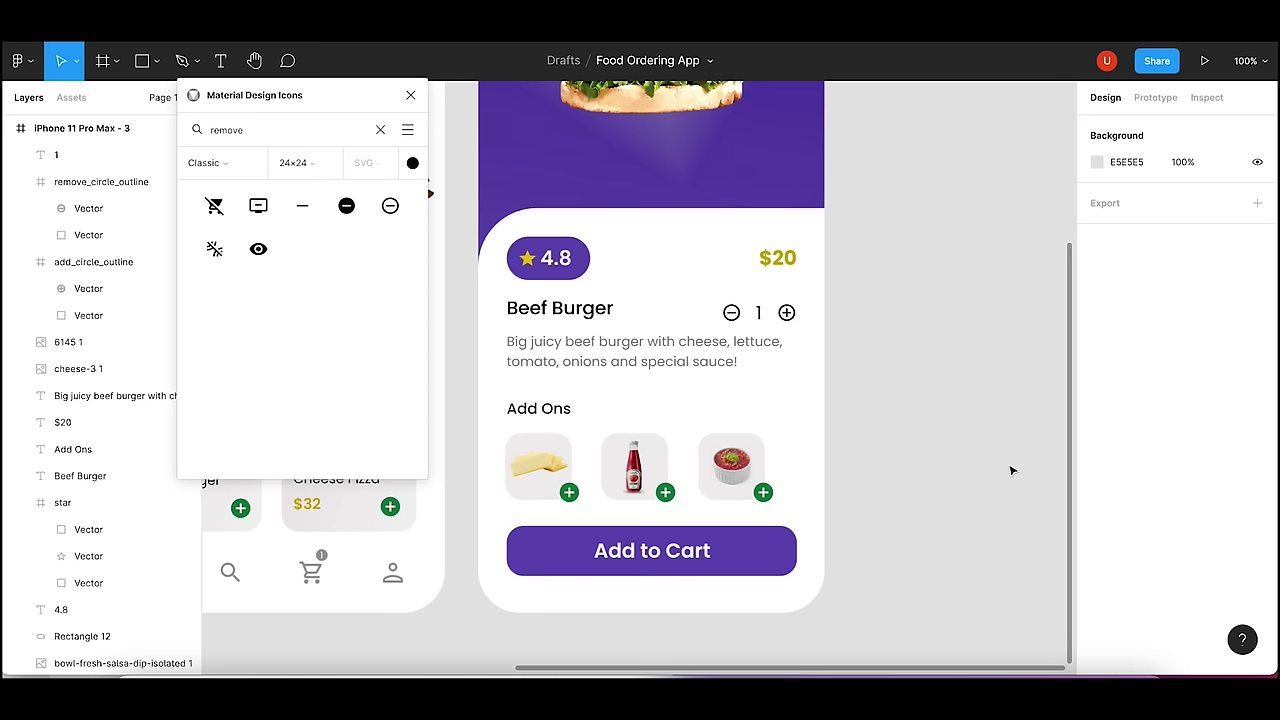
pyautogui.click(762, 315)
pyautogui.click(868, 358)
pyautogui.hotkey('ctrl', '-')
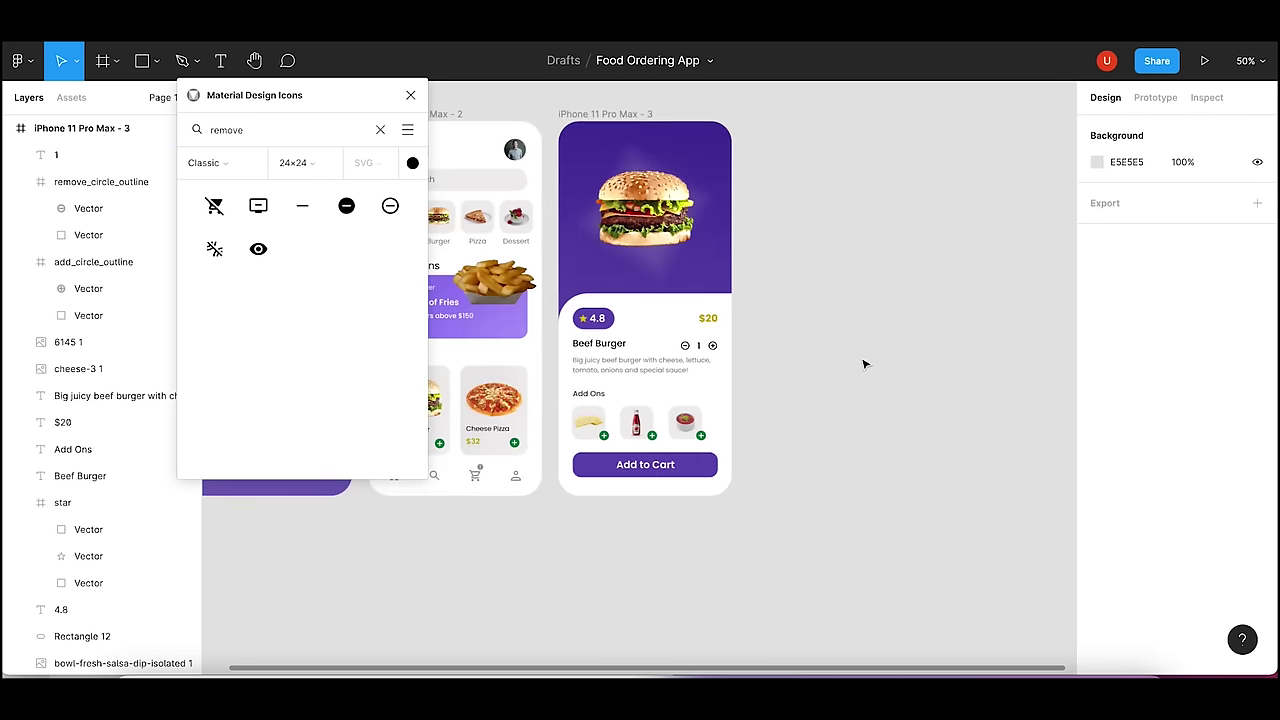
pyautogui.hotkey('ctrl', '+')
# - Colour both the plus and minus icons purple 644AB5
pyautogui.click(786, 312)
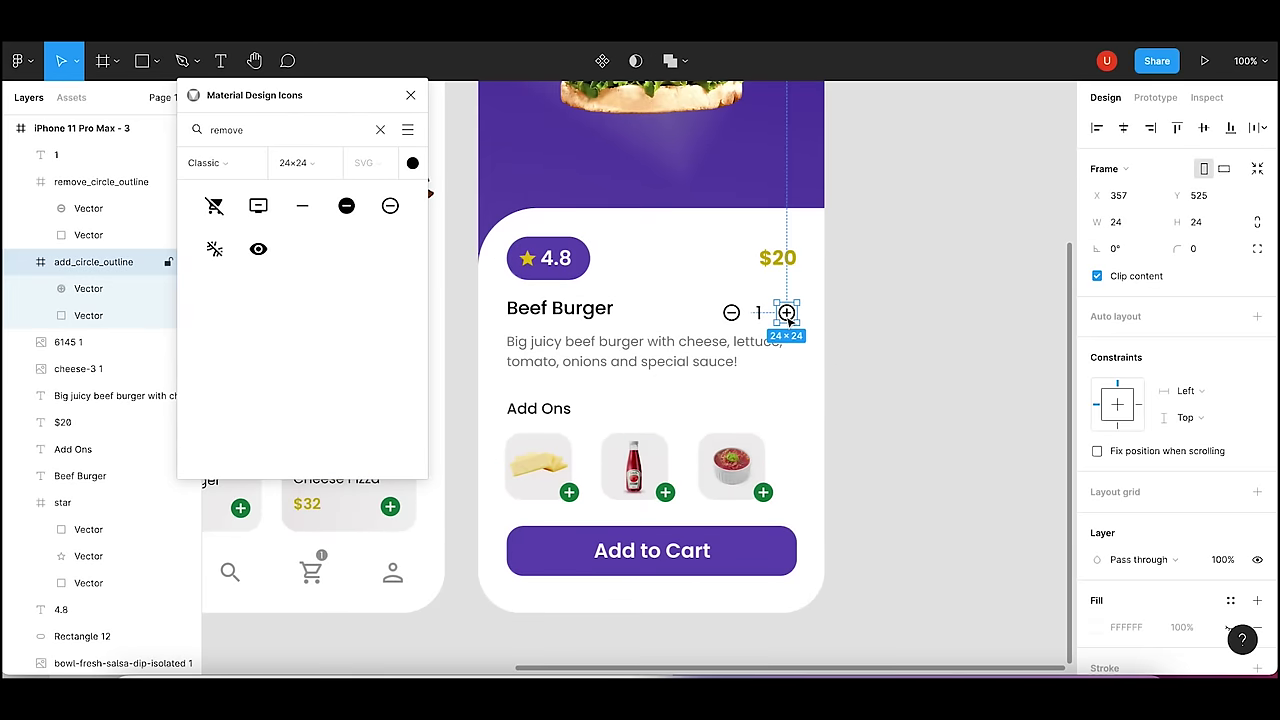
pyautogui.scroll(-3, 1147, 548)
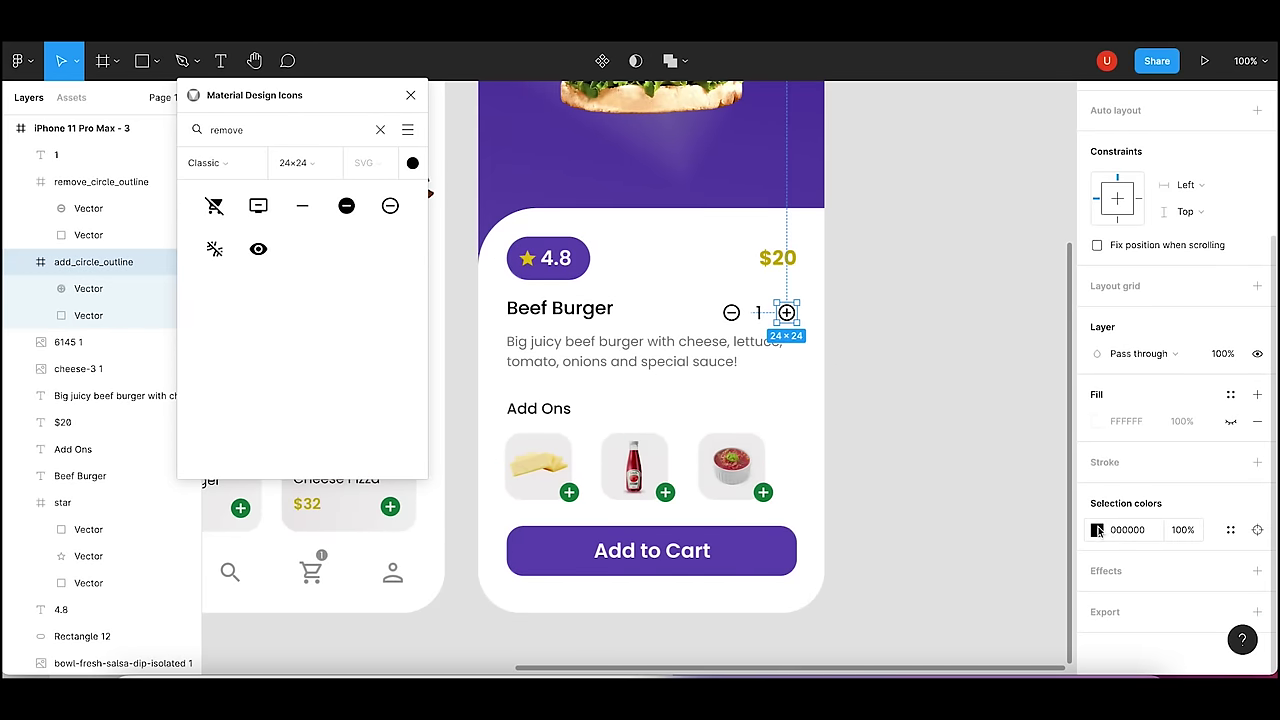
pyautogui.click(1098, 530)
pyautogui.click(956, 594)
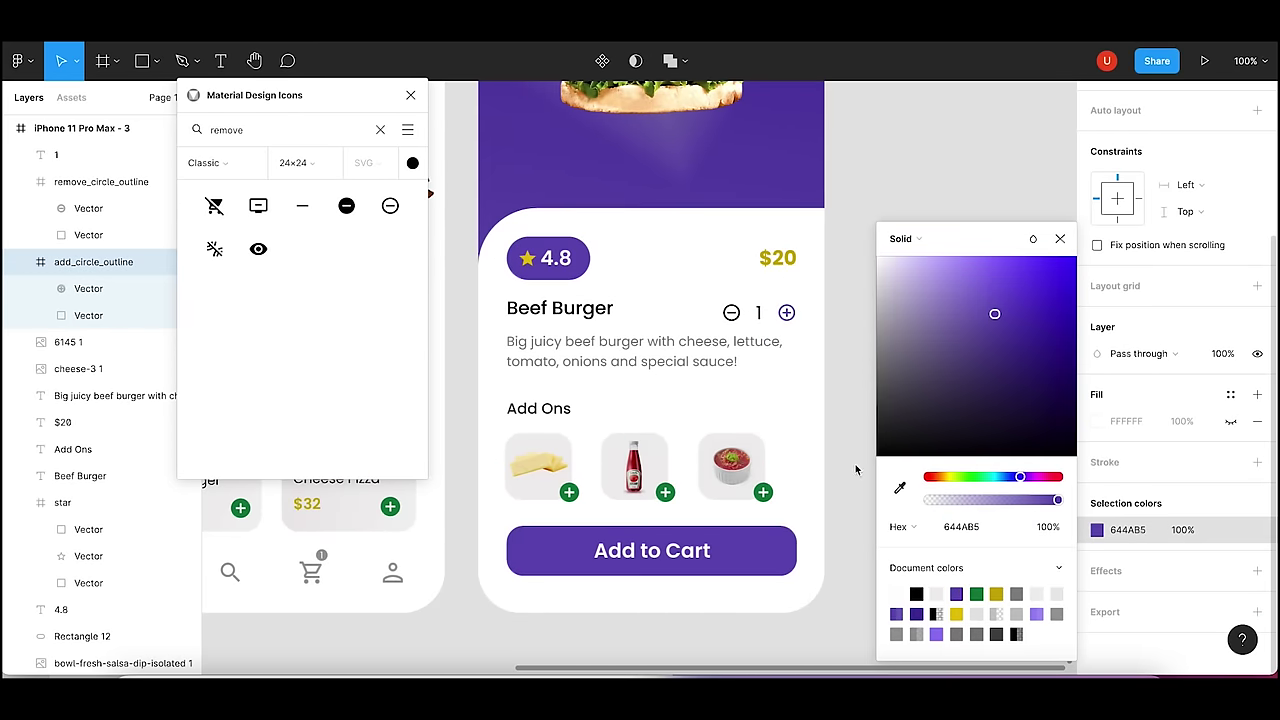
pyautogui.click(731, 313)
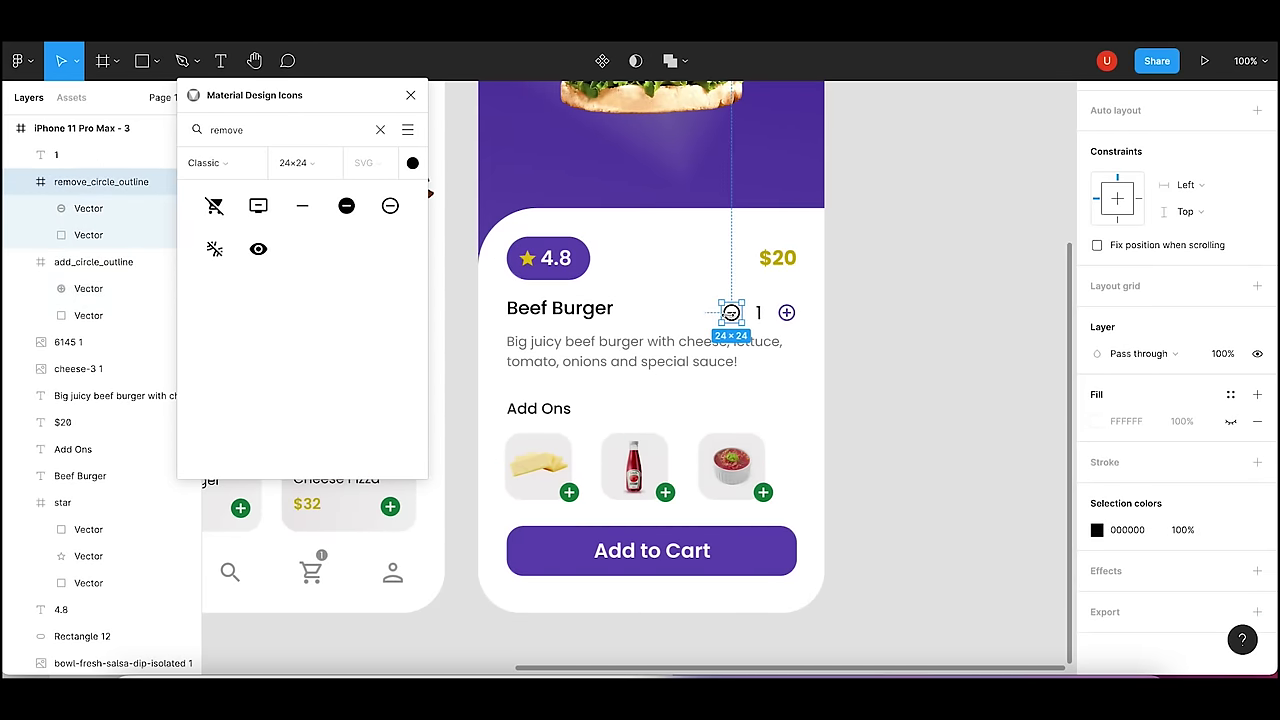
pyautogui.click(1097, 530)
pyautogui.click(956, 594)
pyautogui.click(868, 251)
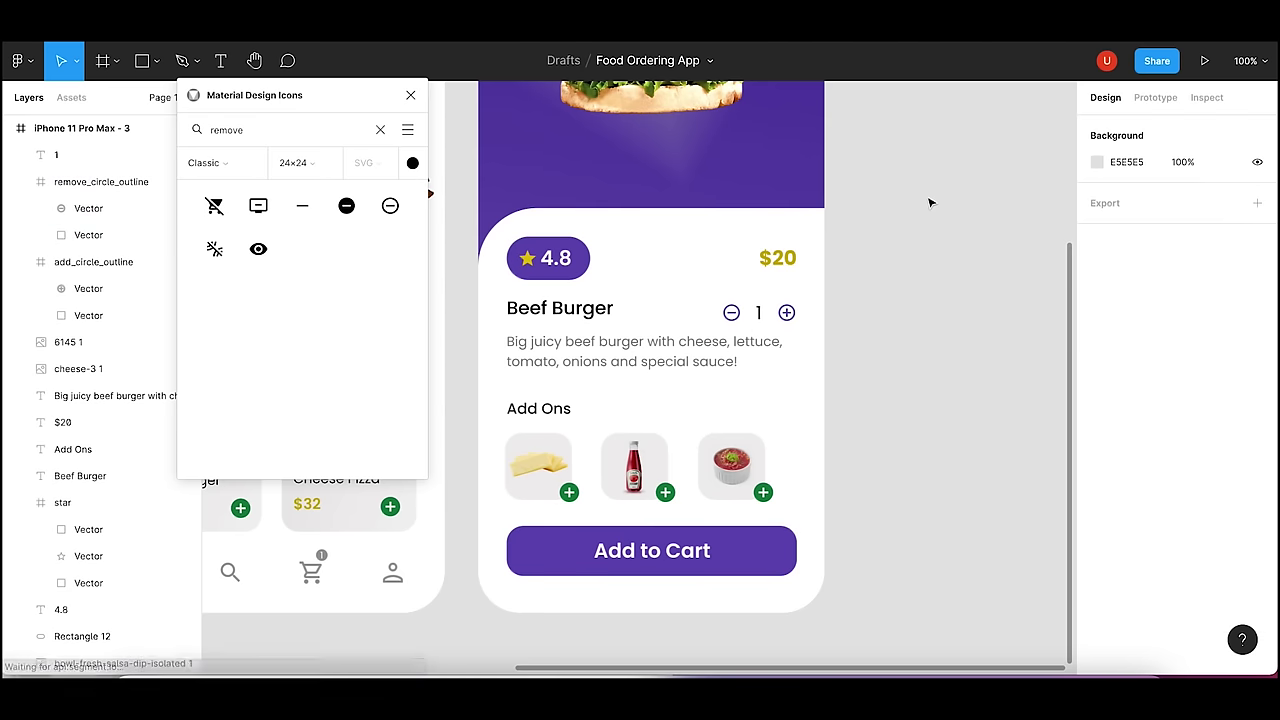
pyautogui.press('-')
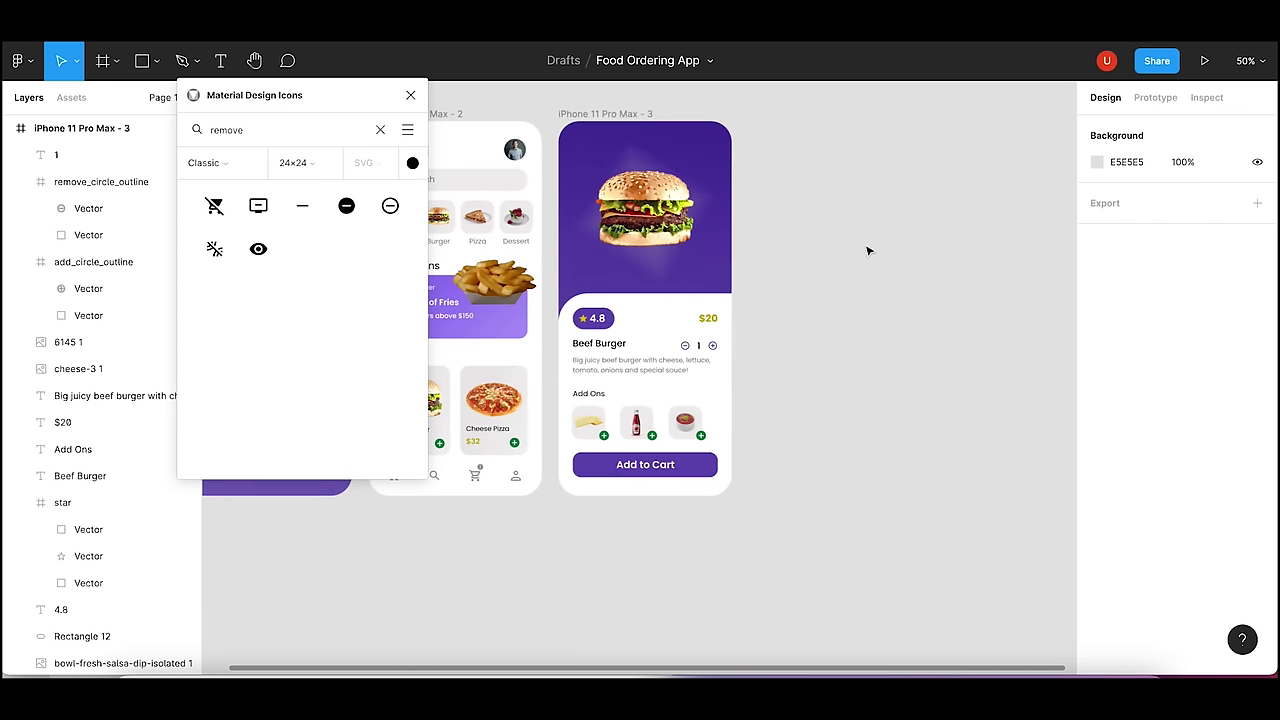
pyautogui.press('+')
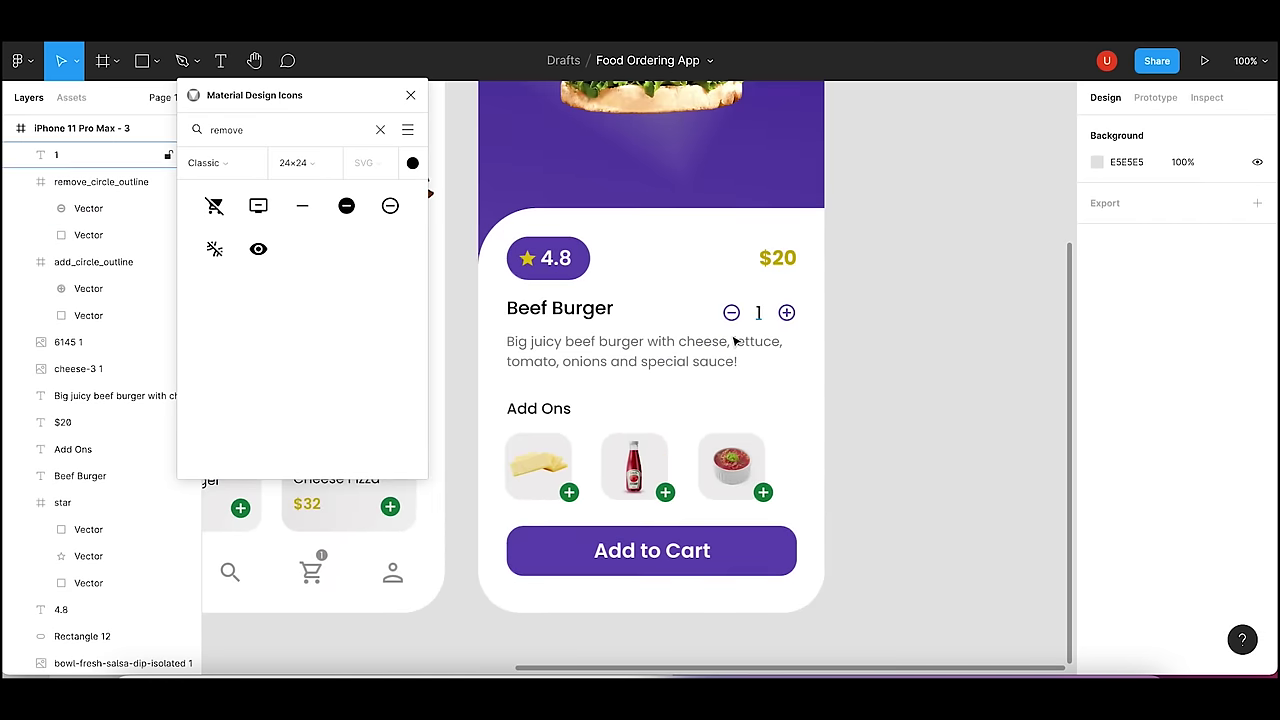
# - Adjust the font size of the quantity 1 text
pyautogui.click(757, 312)
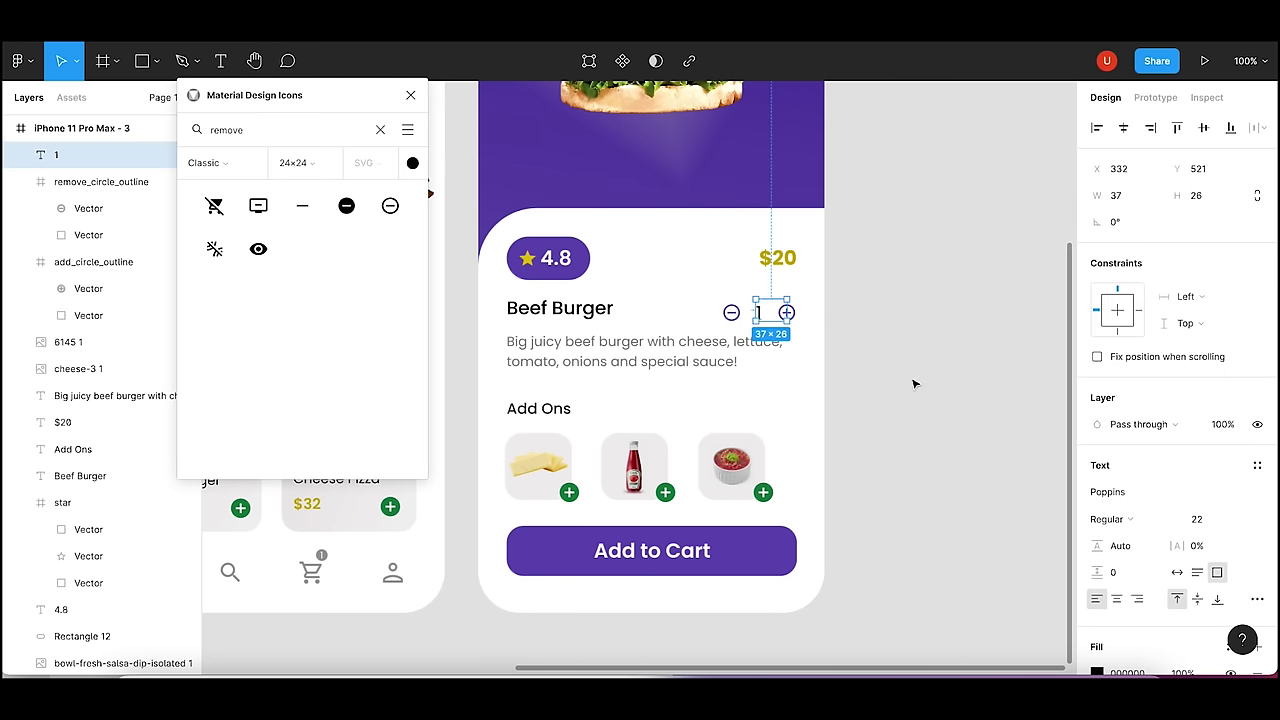
pyautogui.click(1199, 521)
pyautogui.write('2')
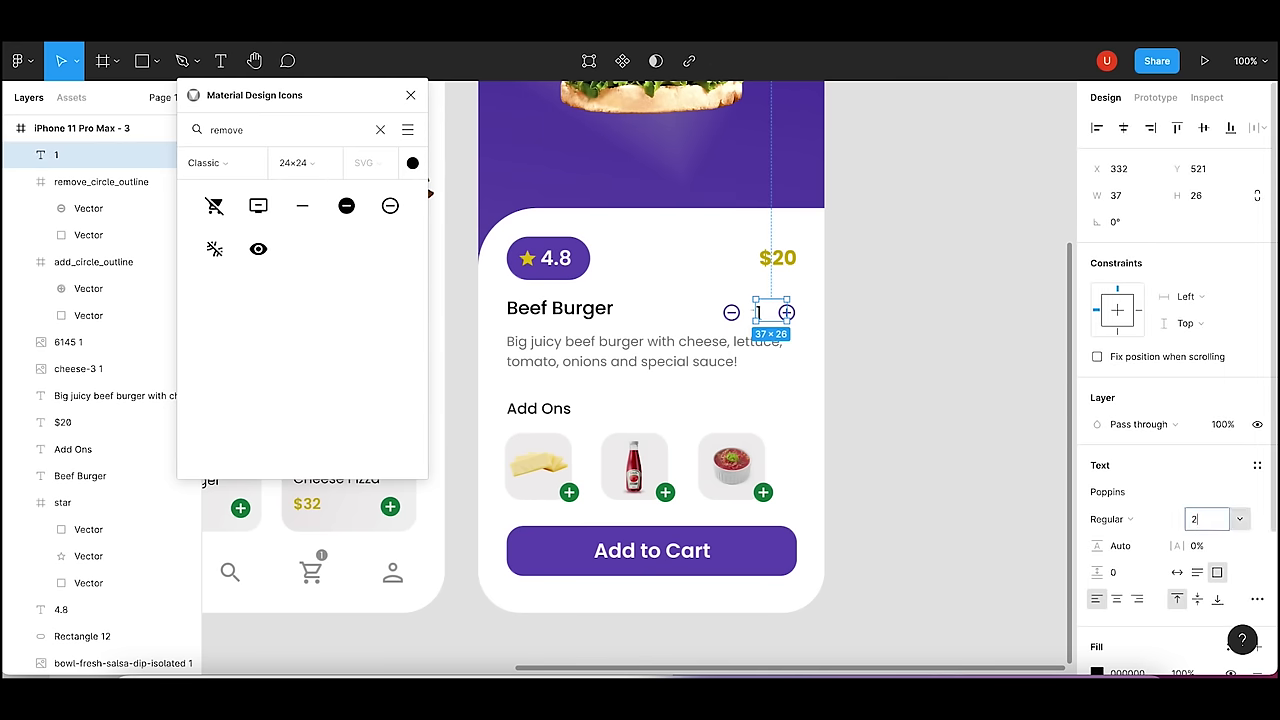
pyautogui.press('Return')
pyautogui.click(886, 383)
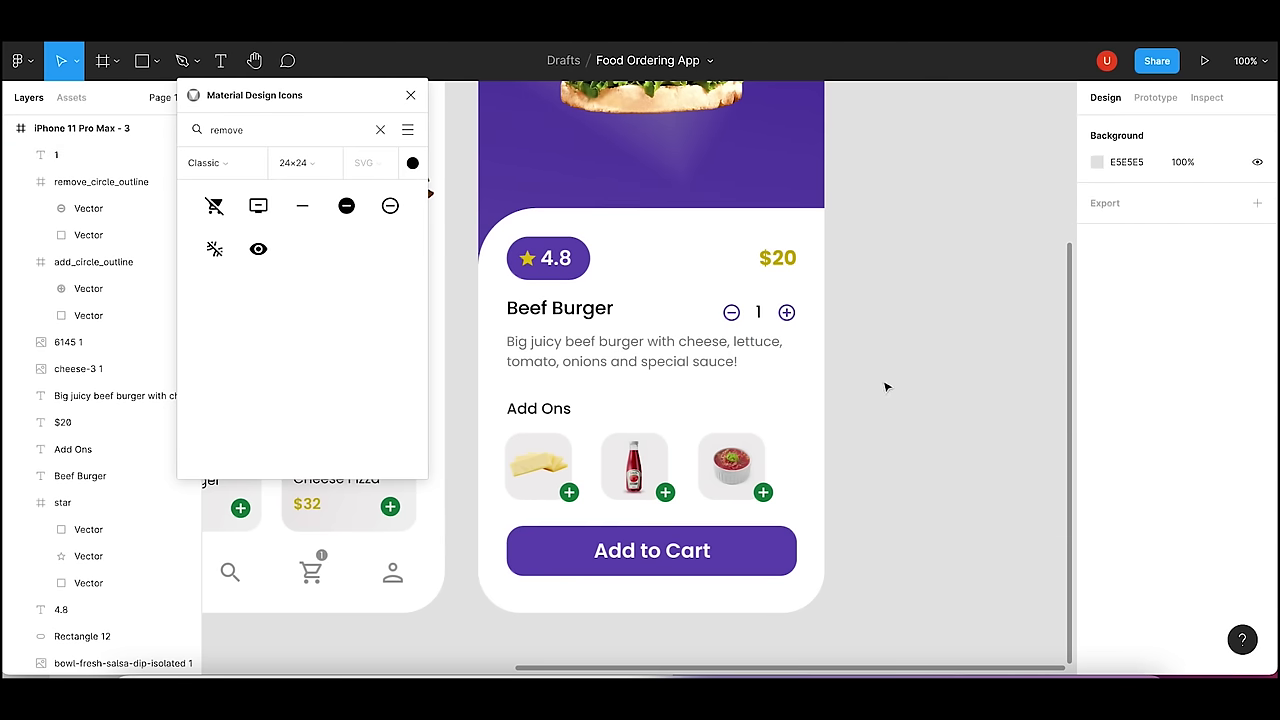
pyautogui.click(760, 313)
pyautogui.click(877, 436)
# - Move the minus, 1 and plus control up to line up with the Beef Burger title
pyautogui.click(786, 312)
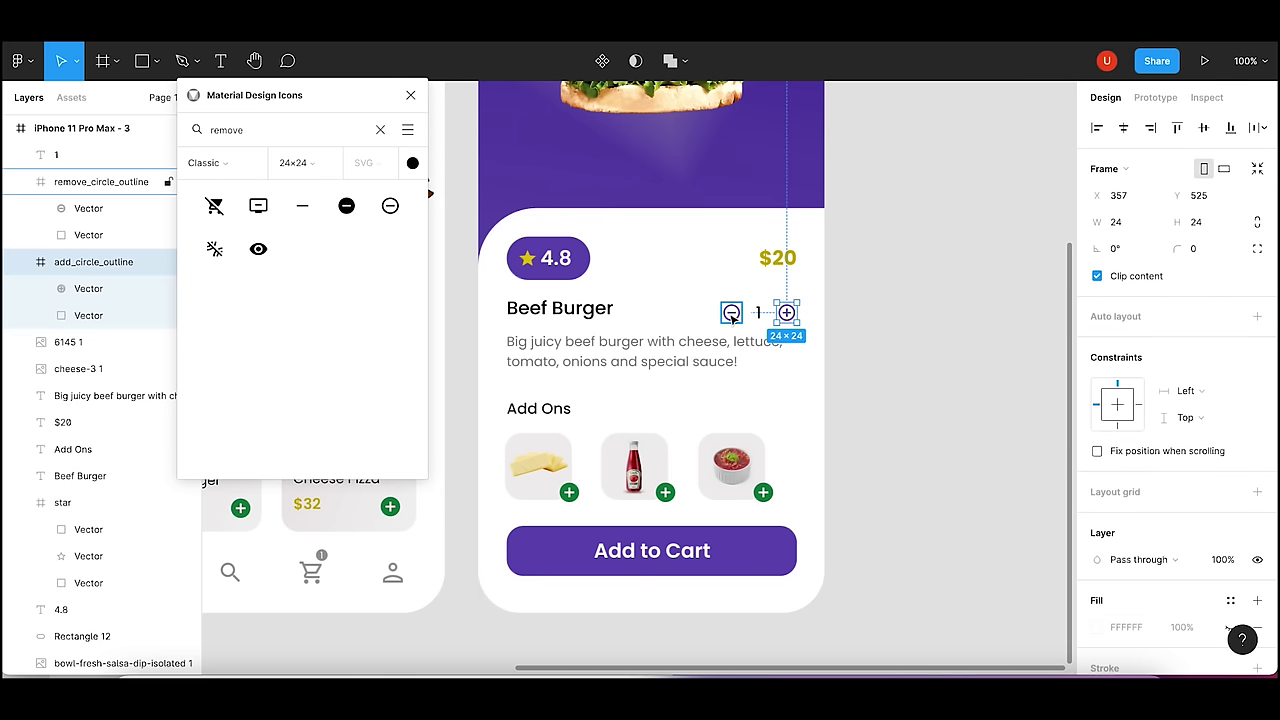
pyautogui.click(731, 312)
pyautogui.click(845, 351)
pyautogui.press('-')
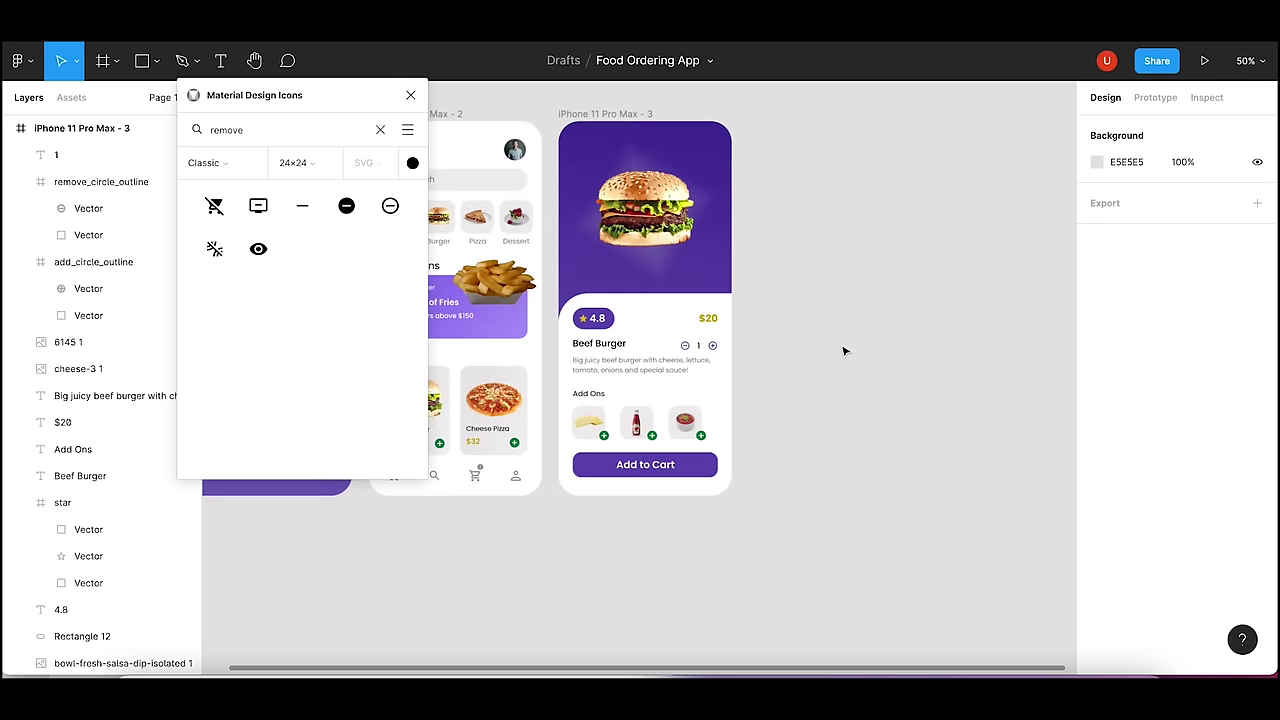
pyautogui.press('+')
pyautogui.click(731, 313)
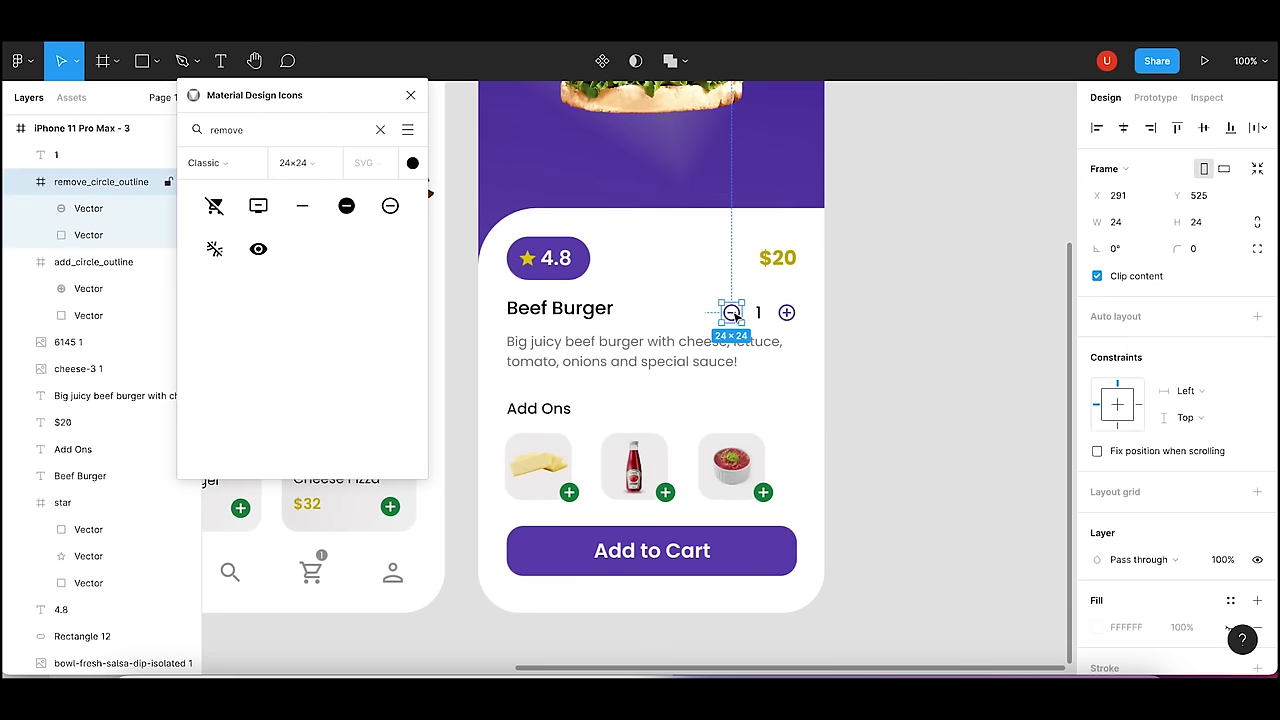
pyautogui.keyDown('shift'); pyautogui.click(786, 313); pyautogui.keyUp('shift')
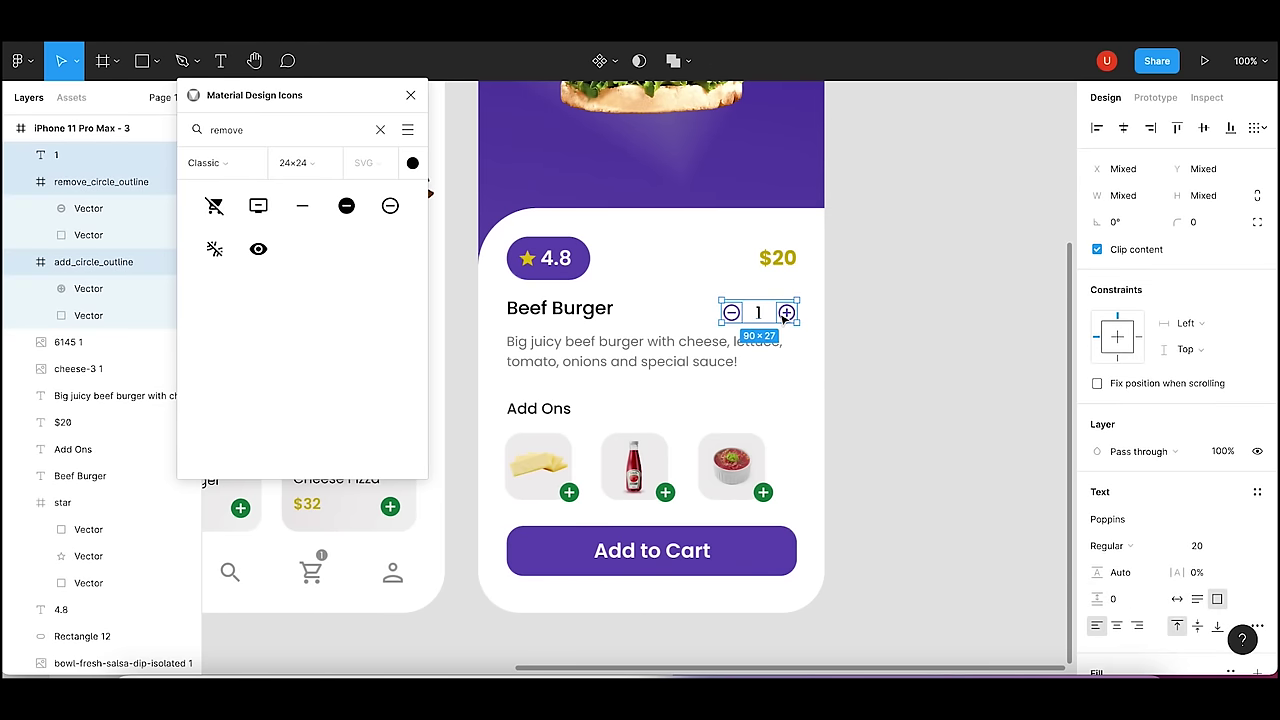
pyautogui.moveTo(783, 314); pyautogui.dragTo(780, 315)
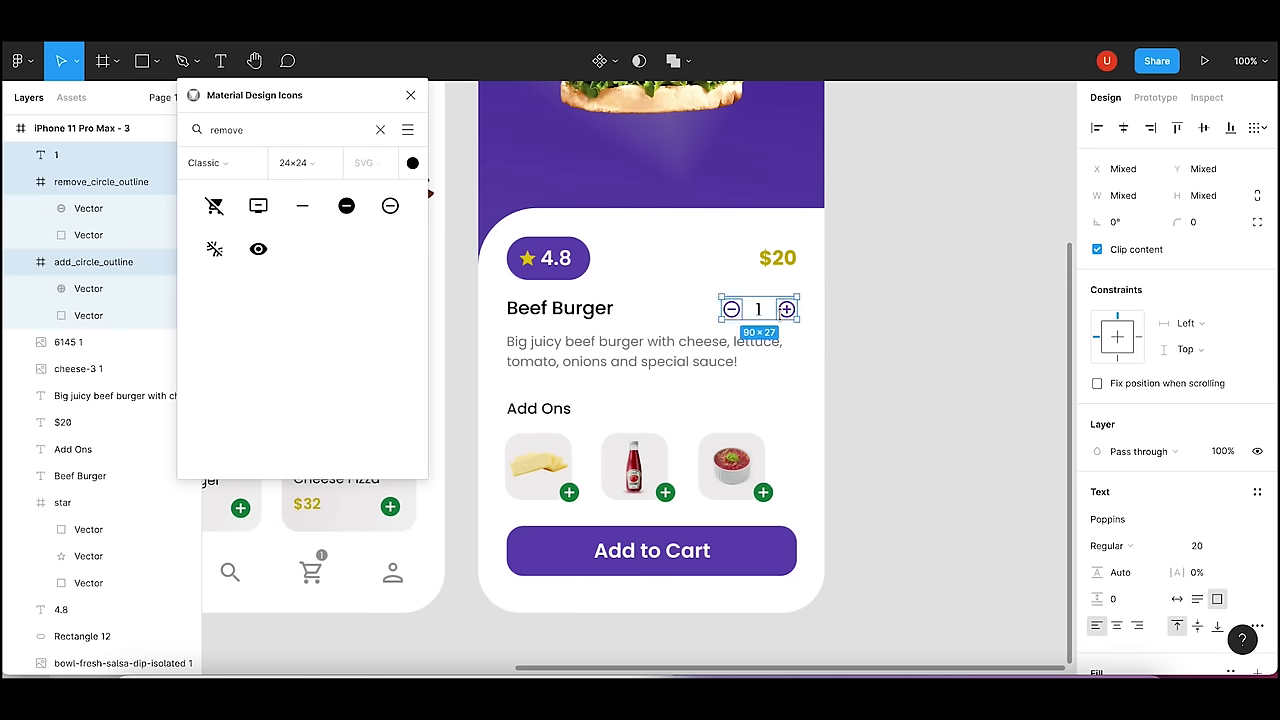
pyautogui.click(876, 325)
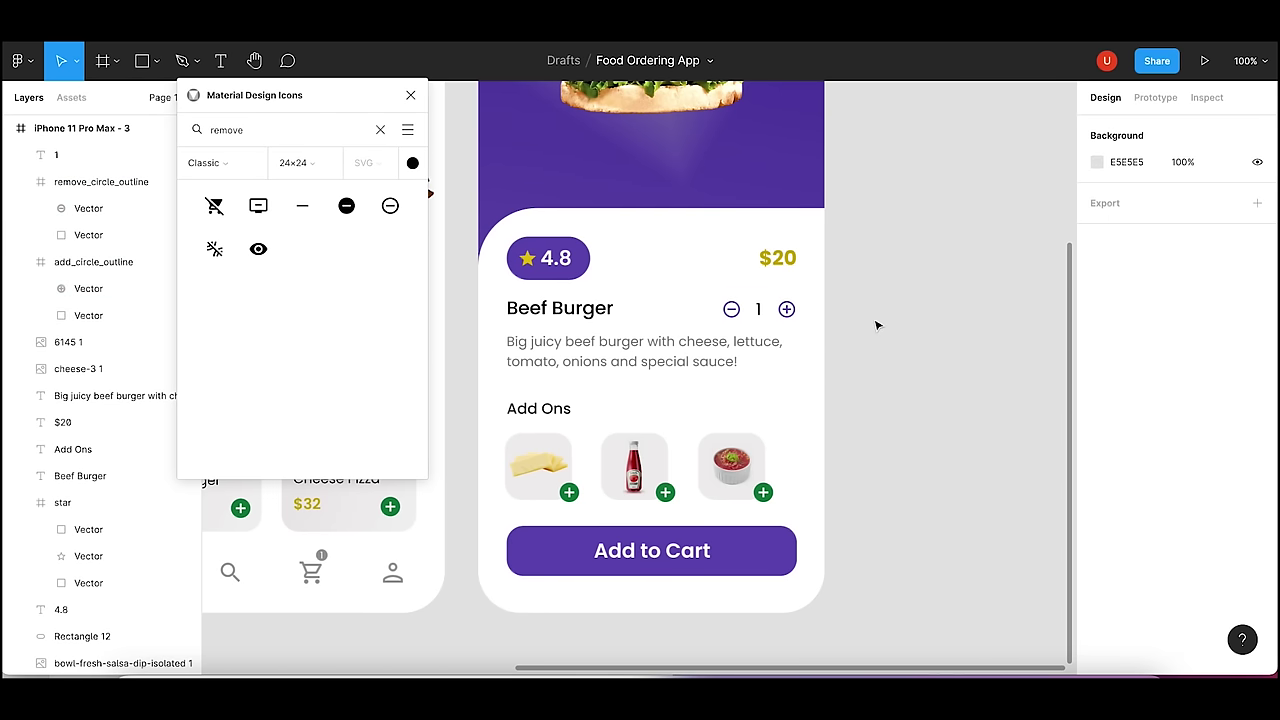
pyautogui.press('-')
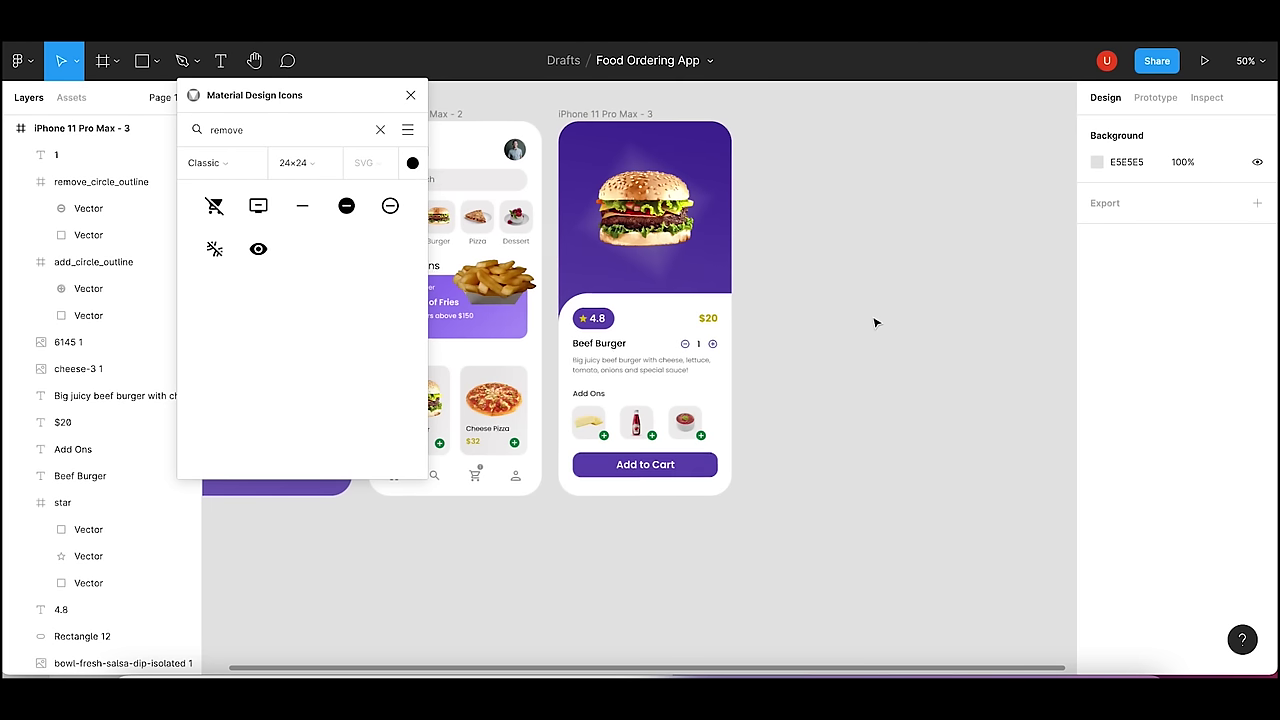
# - Copy and paste the Menu screen frame as a new phone frame
pyautogui.moveTo(857, 325); pyautogui.dragTo(942, 344)
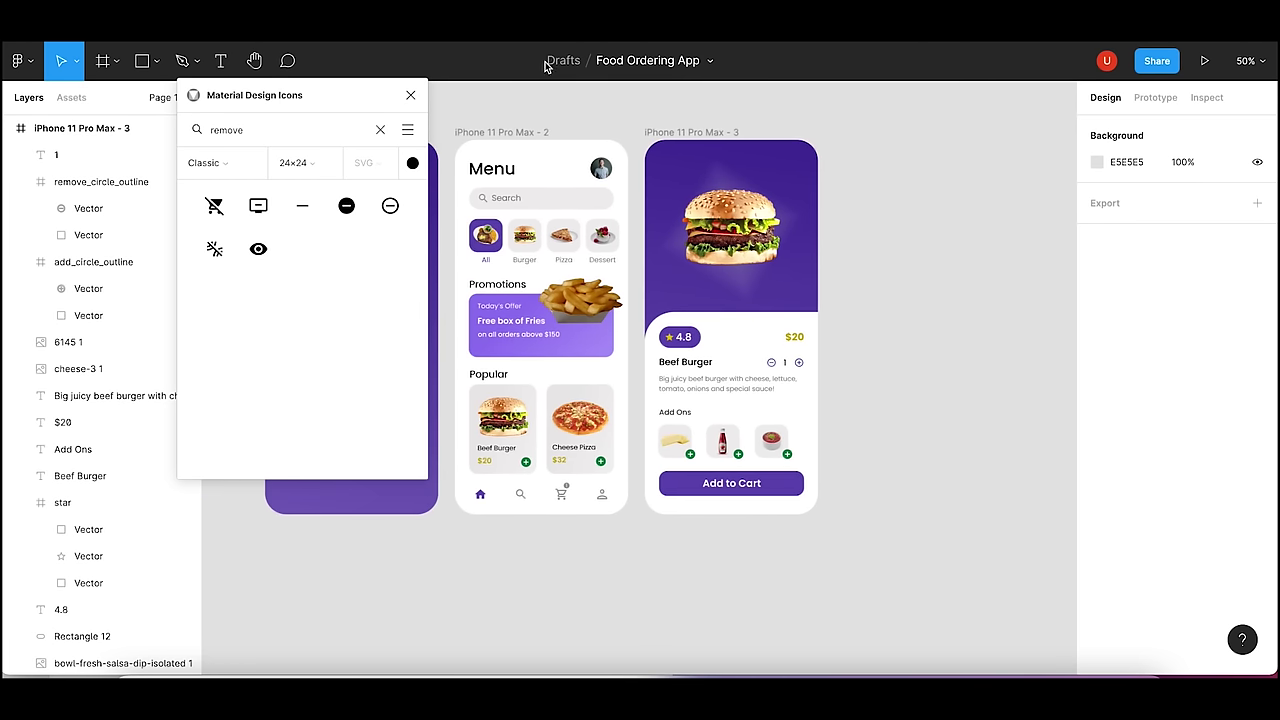
pyautogui.click(504, 132)
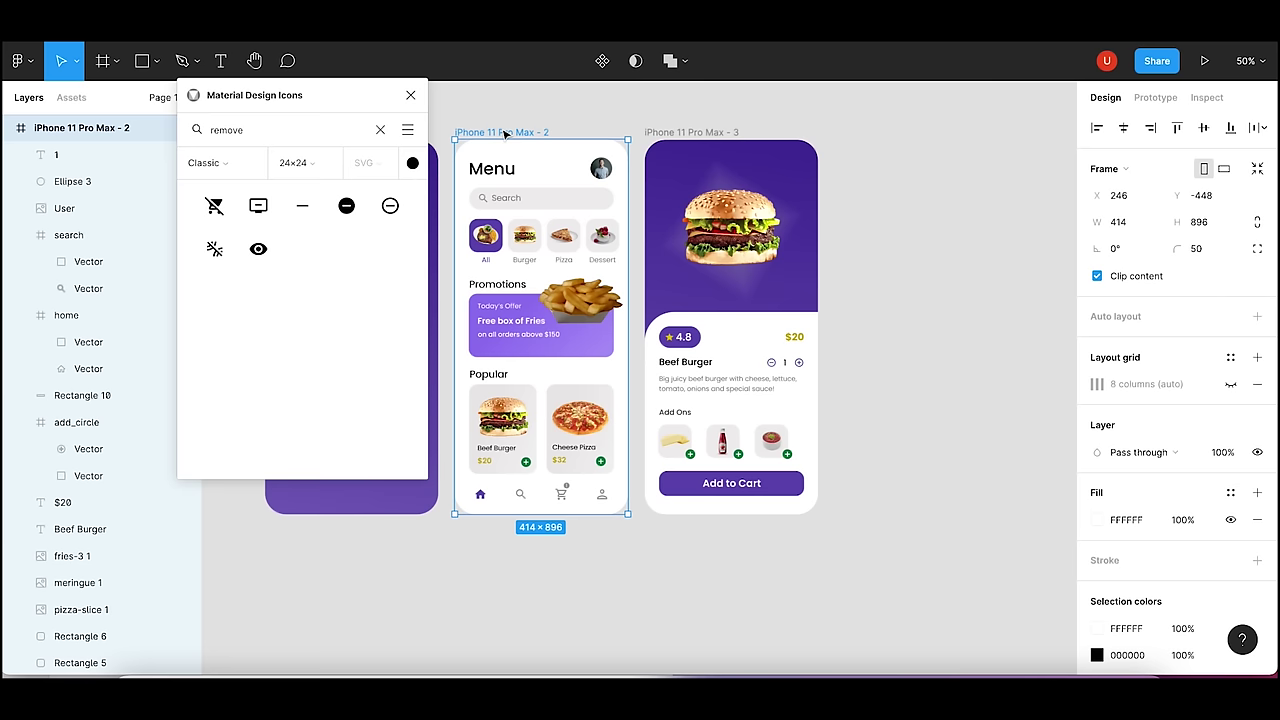
pyautogui.hotkey('ctrl', 'c')
pyautogui.hotkey('ctrl', 'v')
pyautogui.click(1042, 287)
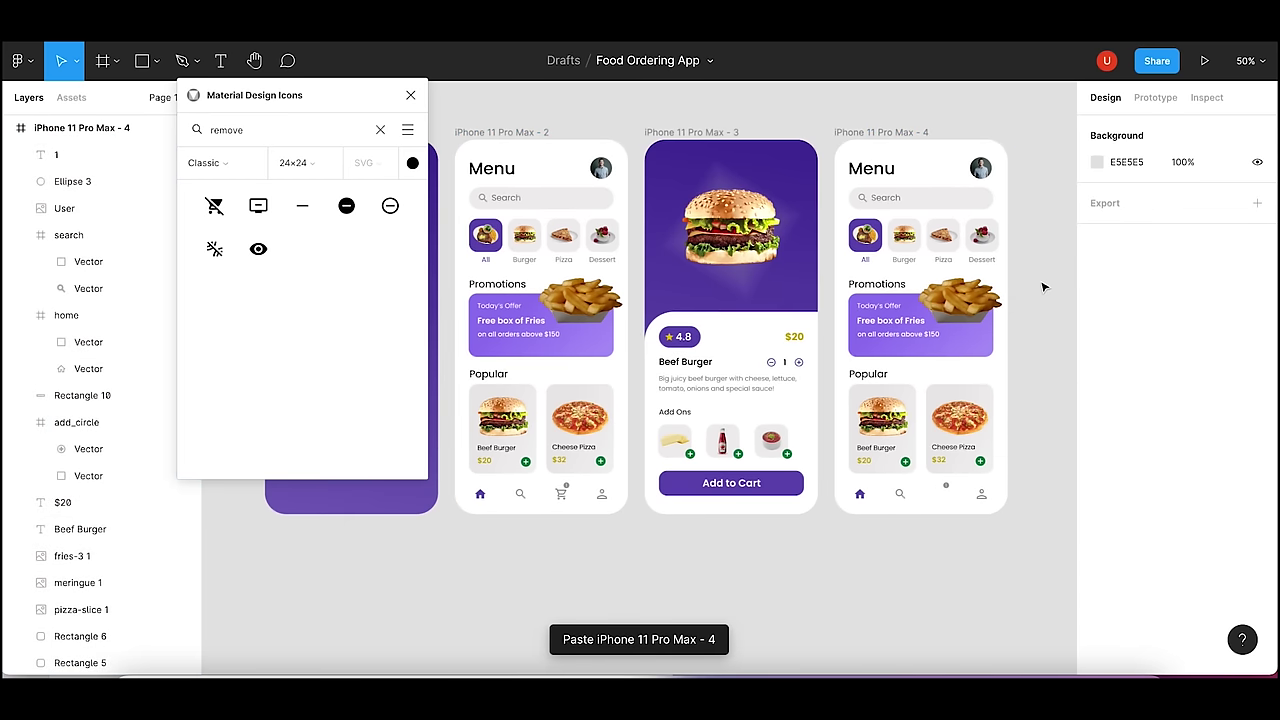
pyautogui.moveTo(1038, 285); pyautogui.dragTo(999, 275)
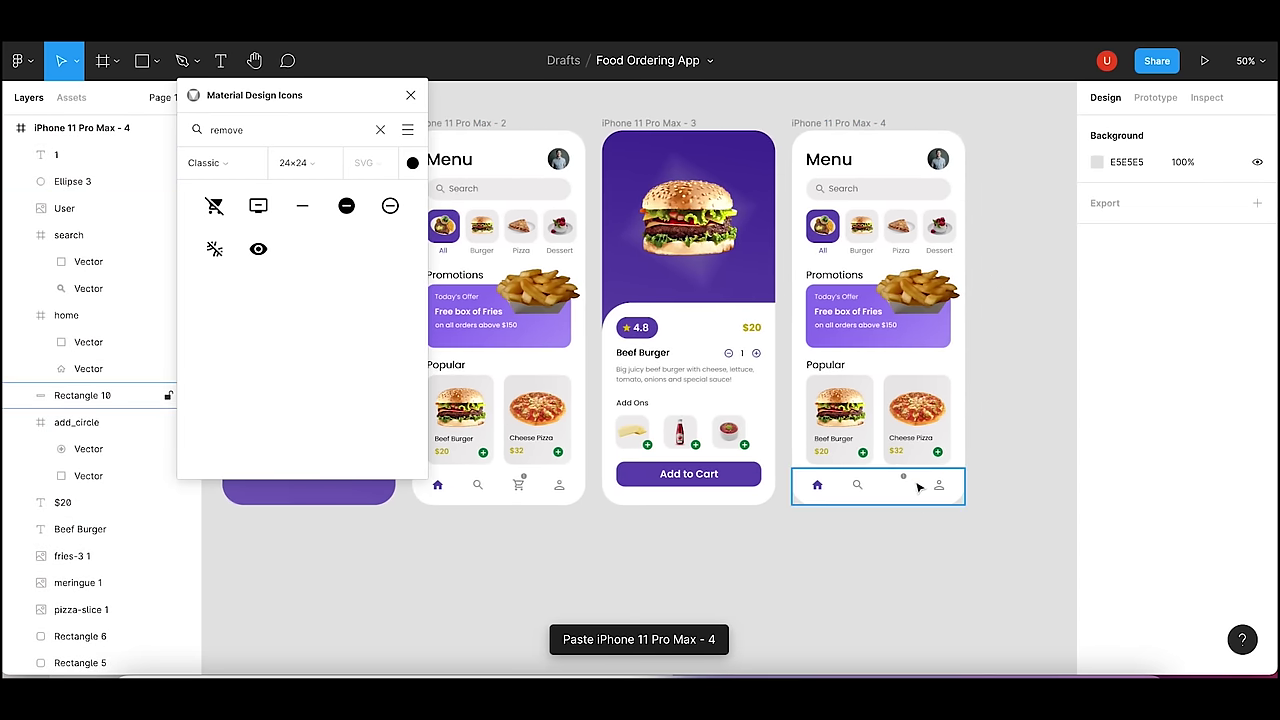
# - Move the loose shopping cart icon into the Menu screen frame
pyautogui.click(519, 487)
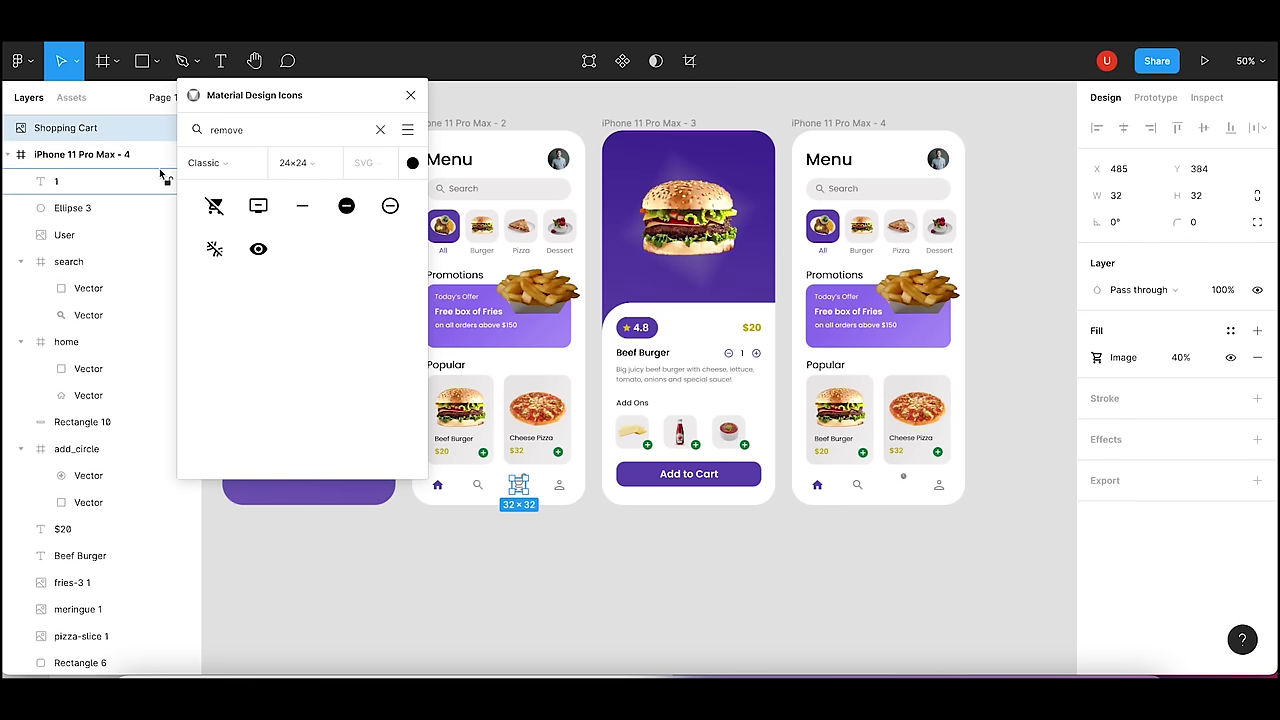
pyautogui.click(10, 154)
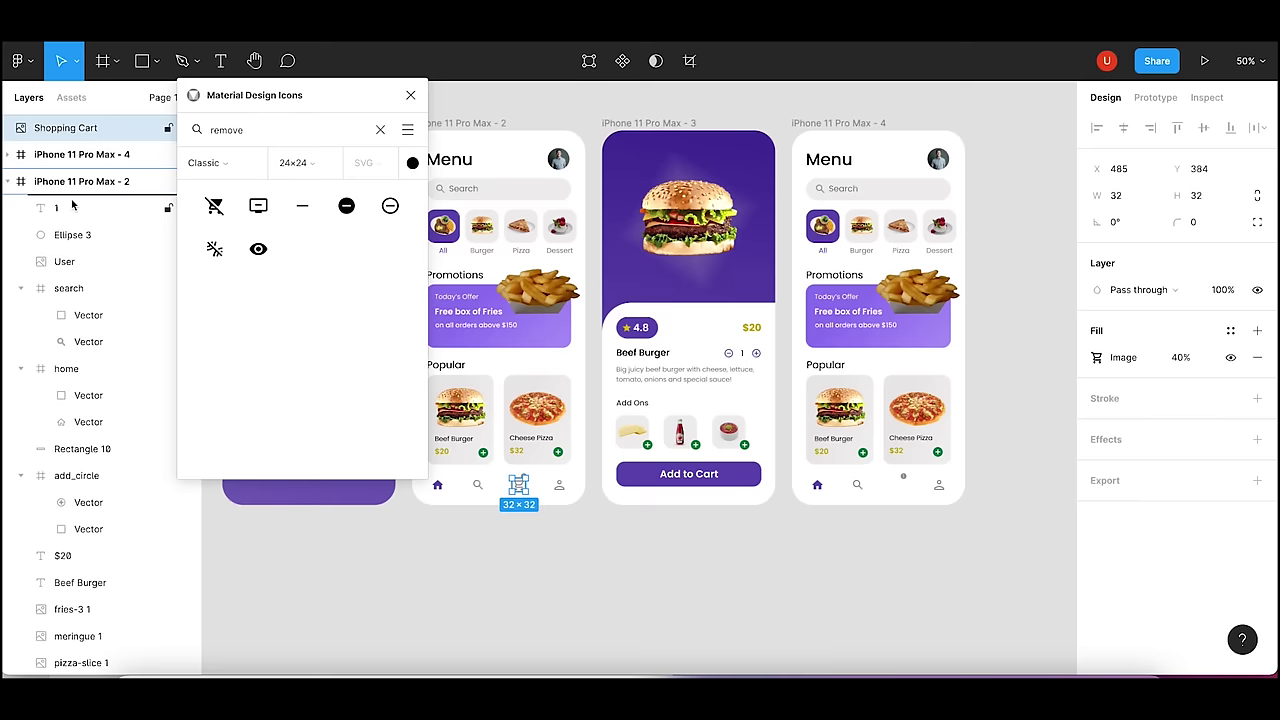
pyautogui.moveTo(60, 133); pyautogui.dragTo(70, 185)
# - Delete the incomplete copy and paste a fresh Menu screen copy as frame 4
pyautogui.click(845, 124)
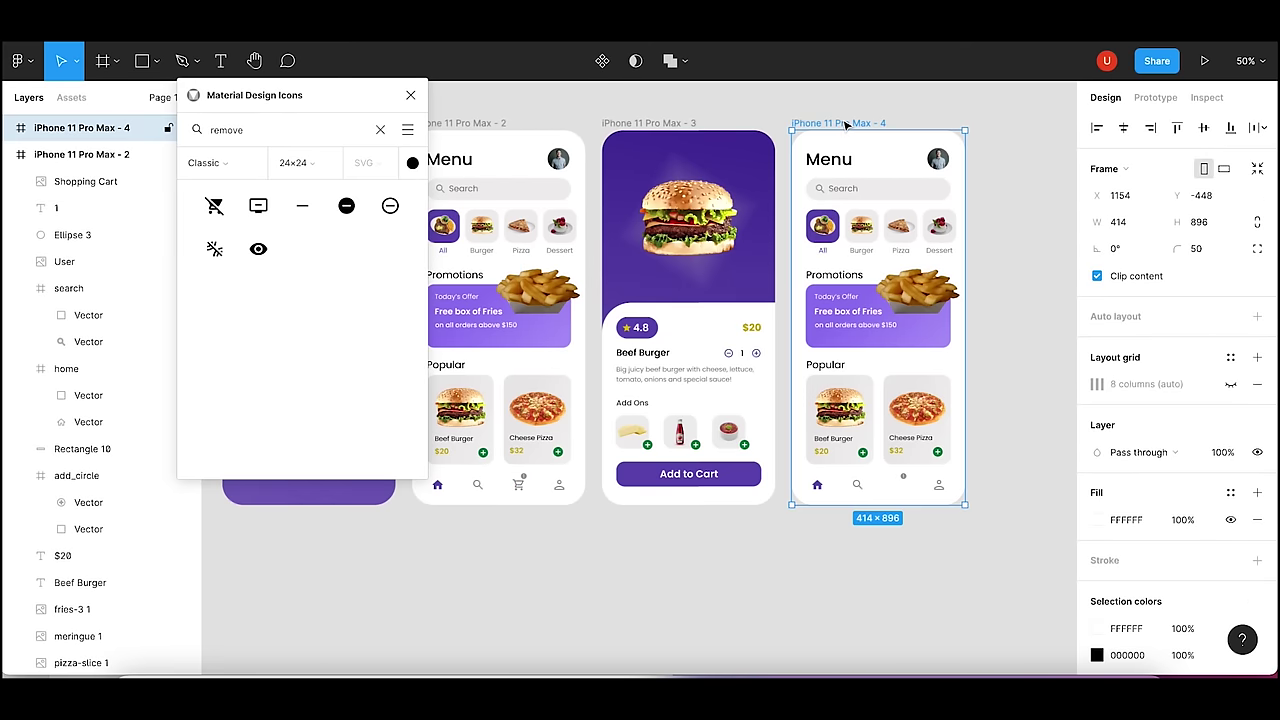
pyautogui.press('Delete')
pyautogui.click(483, 125)
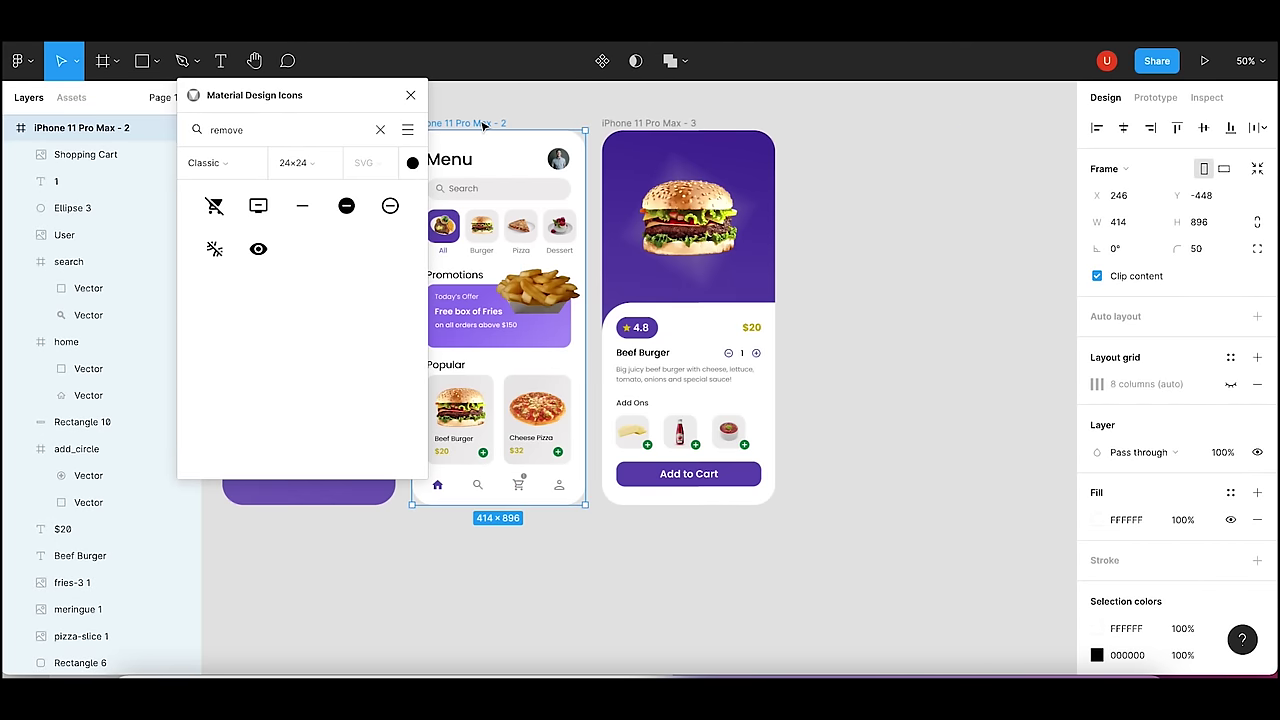
pyautogui.hotkey('ctrl', 'v')
pyautogui.click(1024, 224)
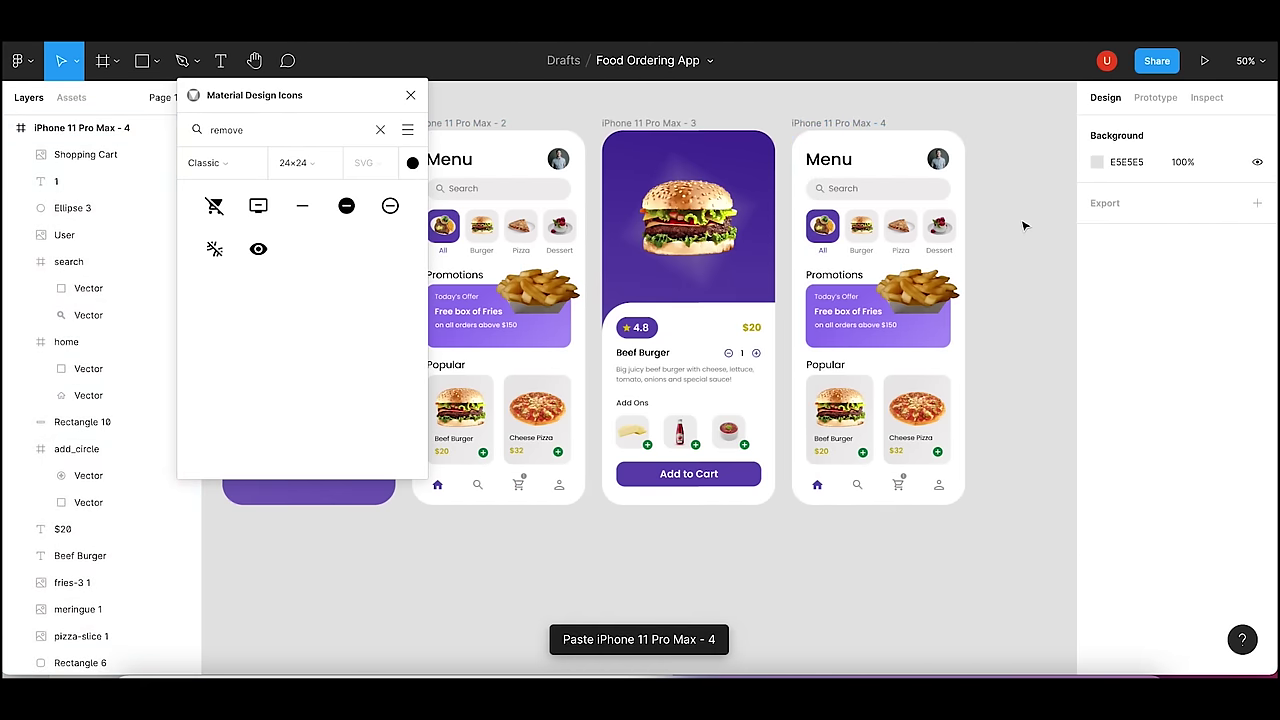
# - Change frame 4's Menu heading to '2 items in cart' at size 24, widened to one line
pyautogui.doubleClick(840, 168)
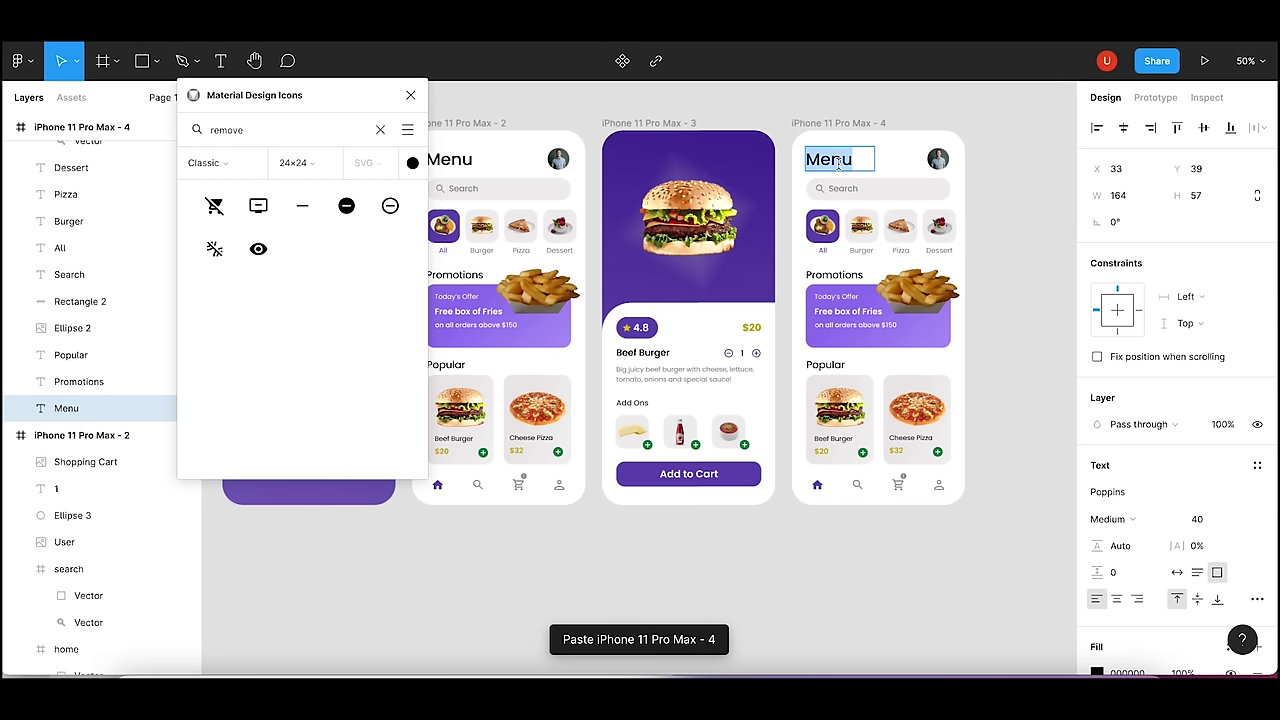
pyautogui.write('2 items in ')
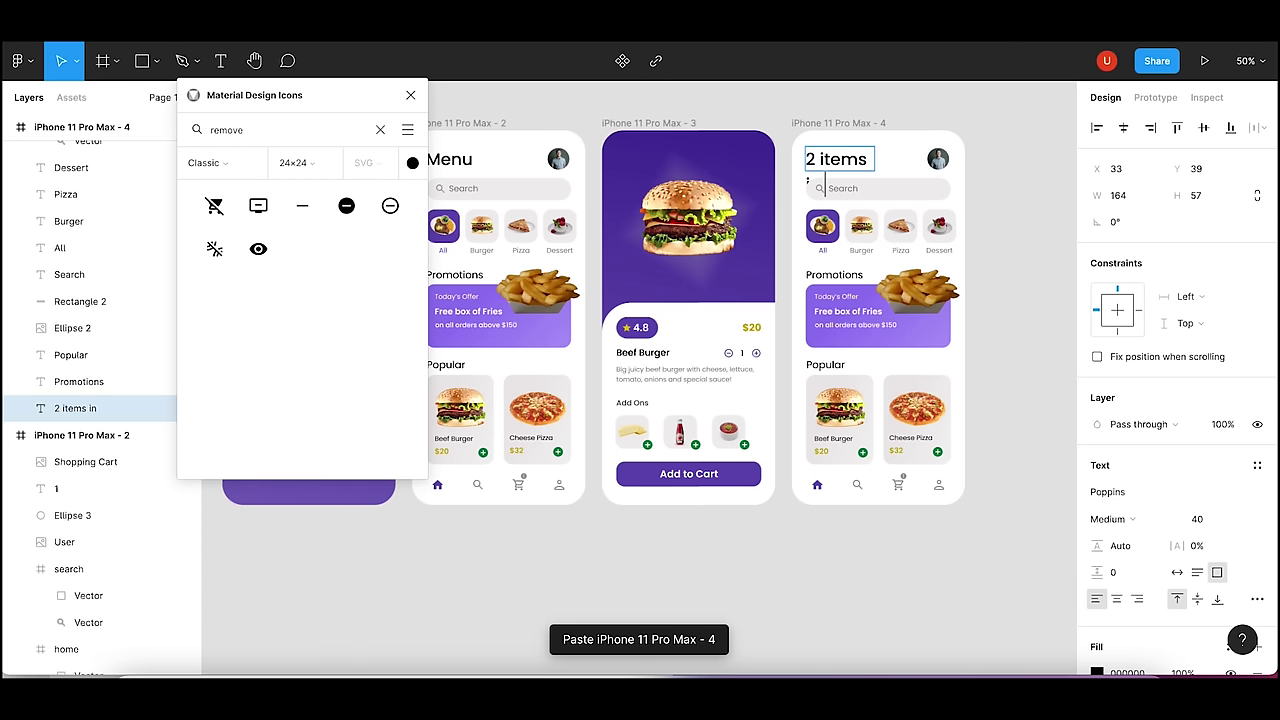
pyautogui.write('cart')
pyautogui.press('Escape')
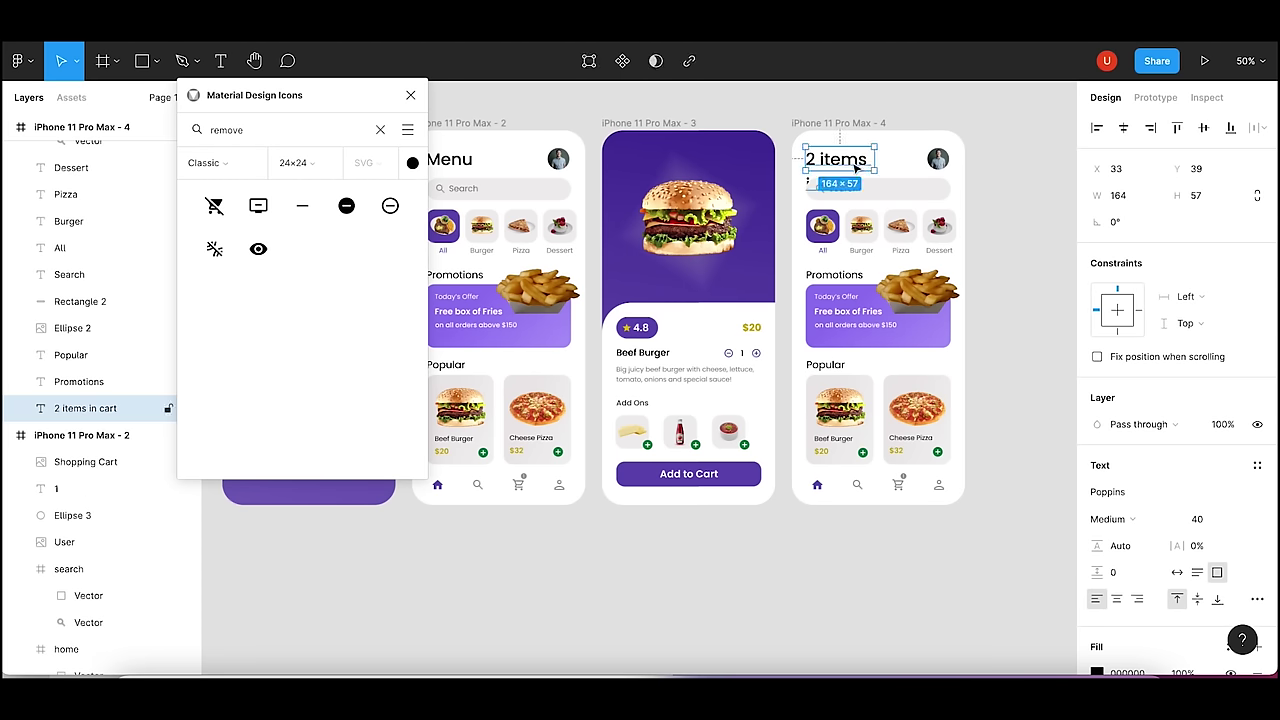
pyautogui.click(1197, 519)
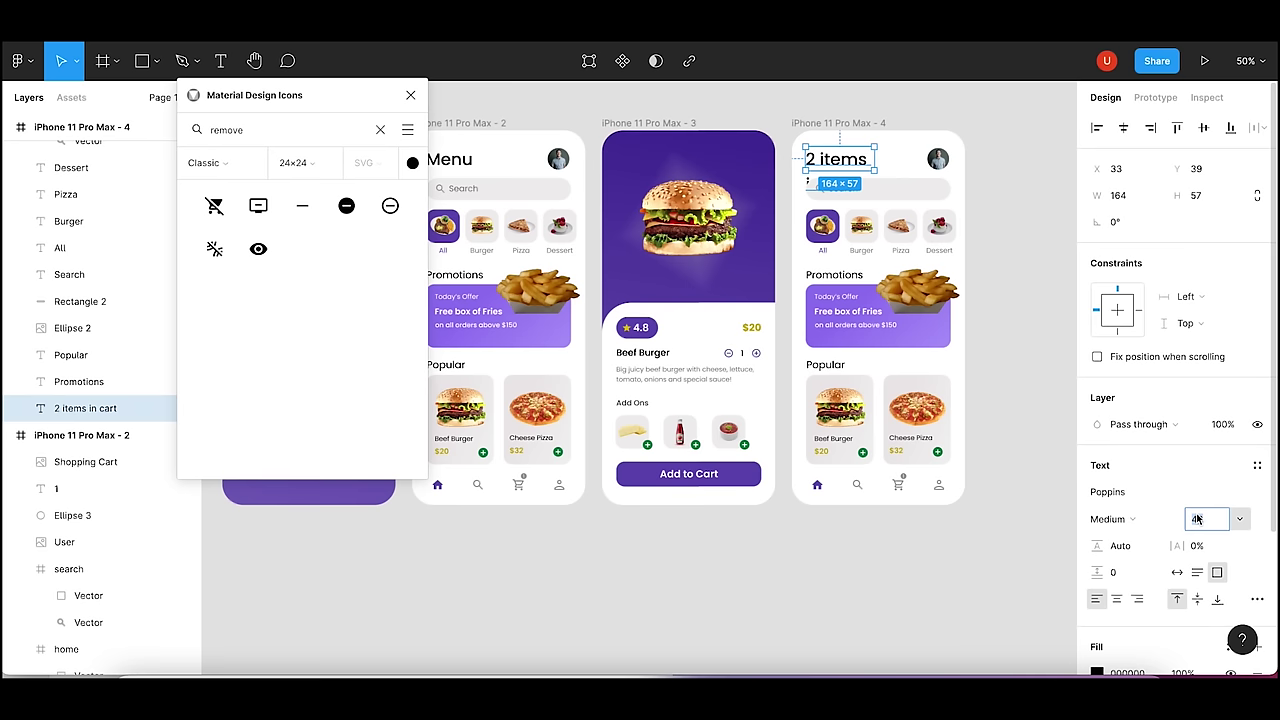
pyautogui.write('24')
pyautogui.press('Return')
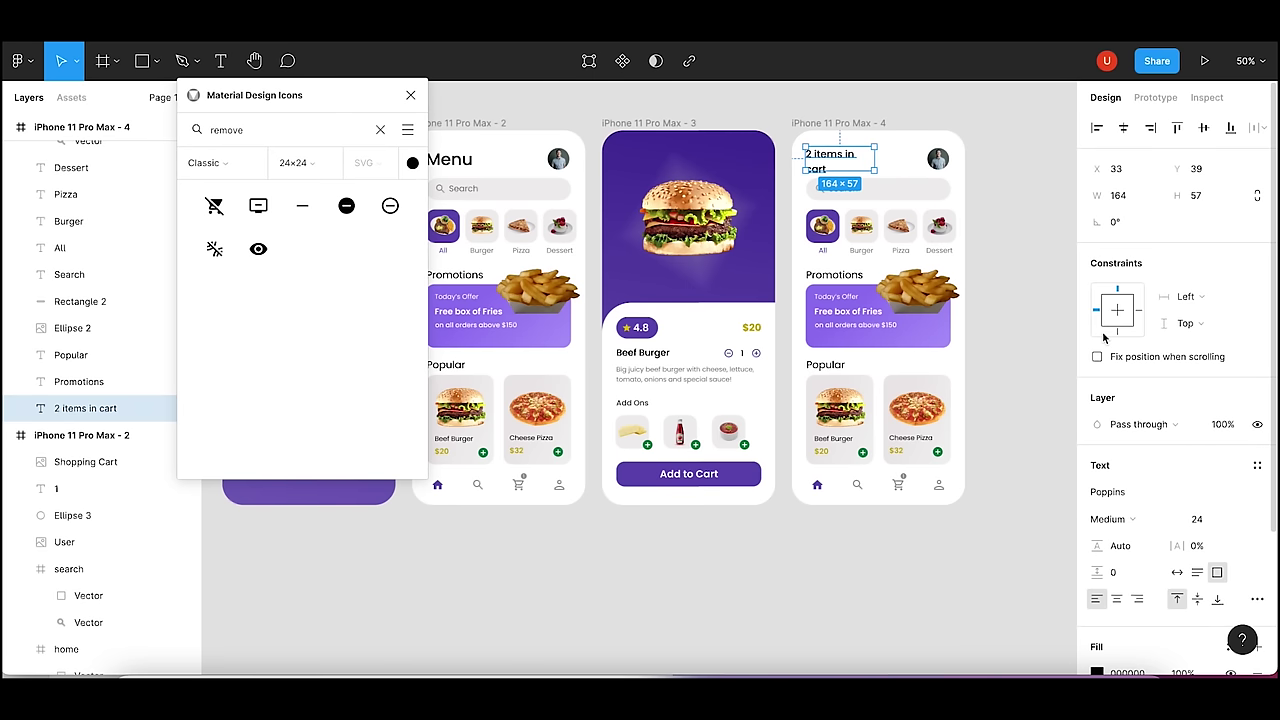
pyautogui.moveTo(875, 161); pyautogui.dragTo(898, 160)
pyautogui.click(993, 174)
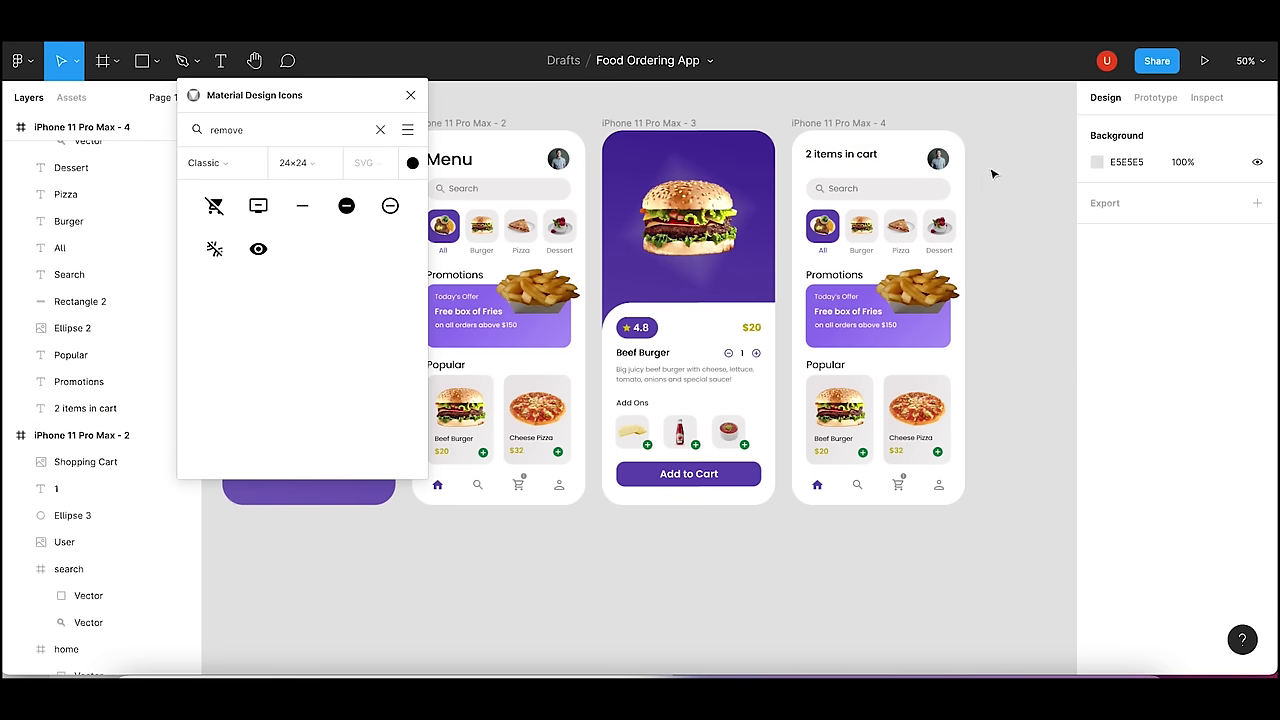
pyautogui.moveTo(817, 146); pyautogui.dragTo(820, 150)
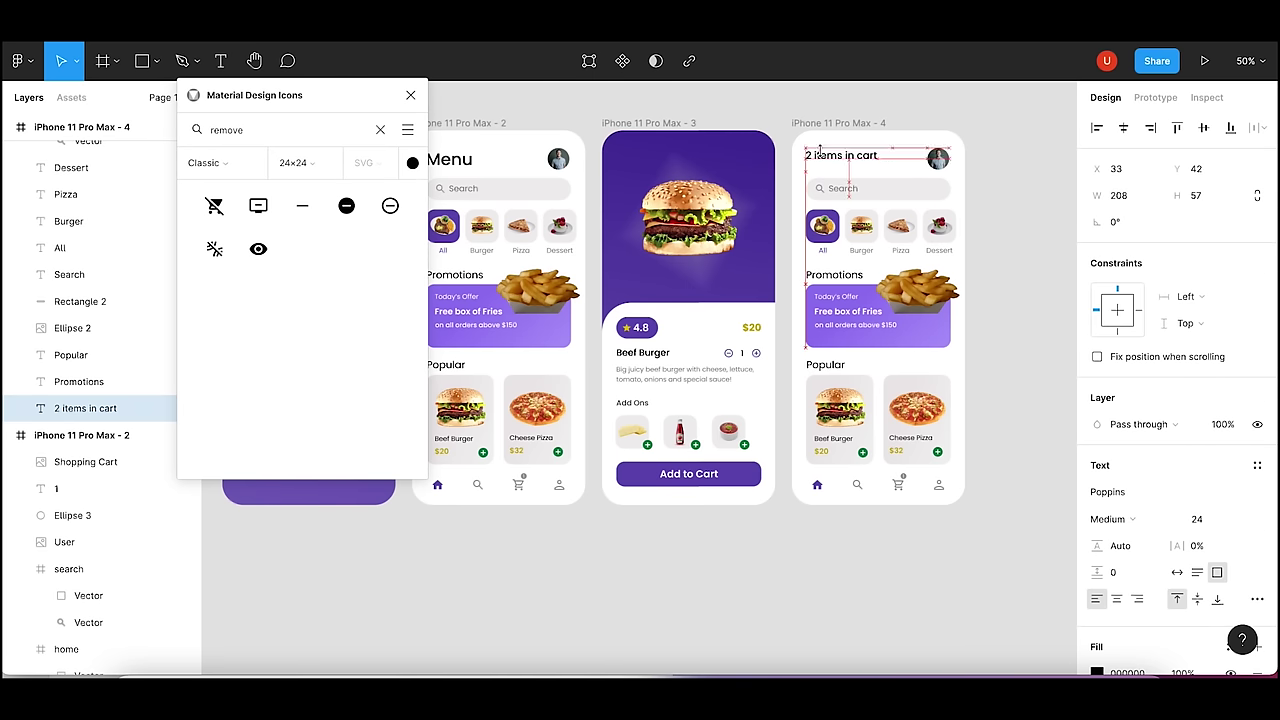
pyautogui.click(1000, 187)
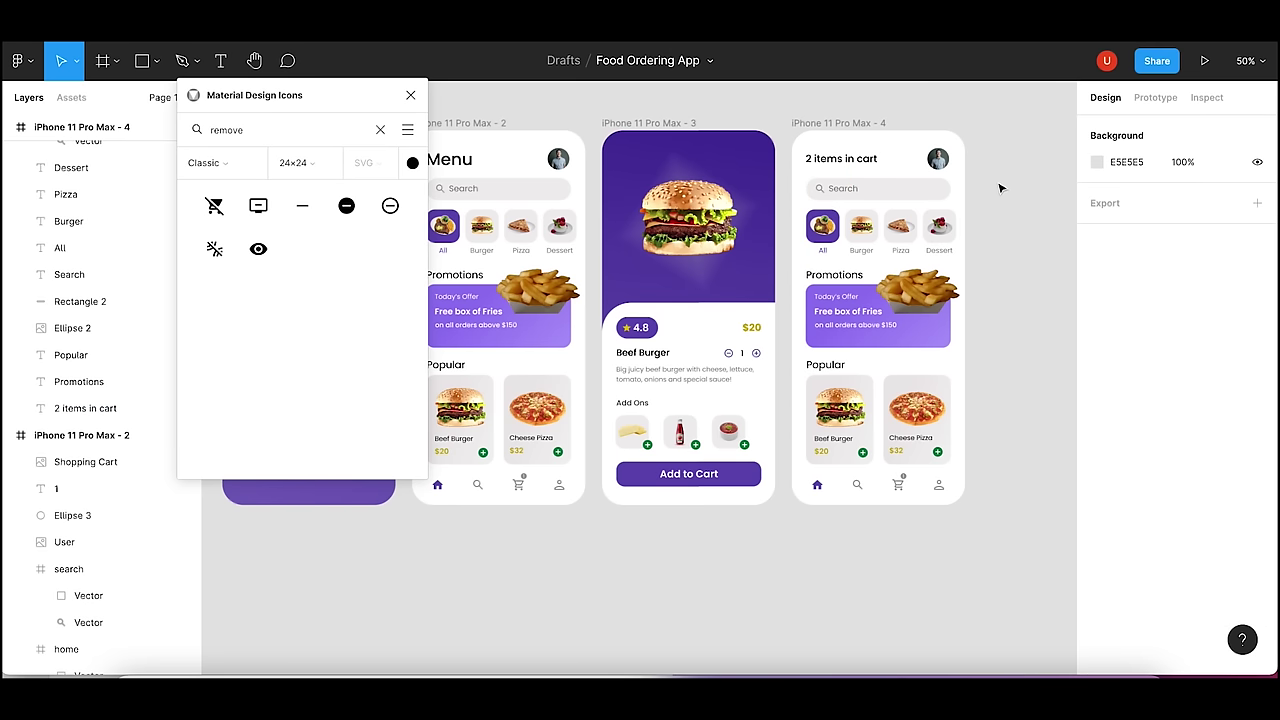
# - Delete the search bar, Search label and Promotions section from the cart screen
pyautogui.click(910, 202)
pyautogui.press('Delete')
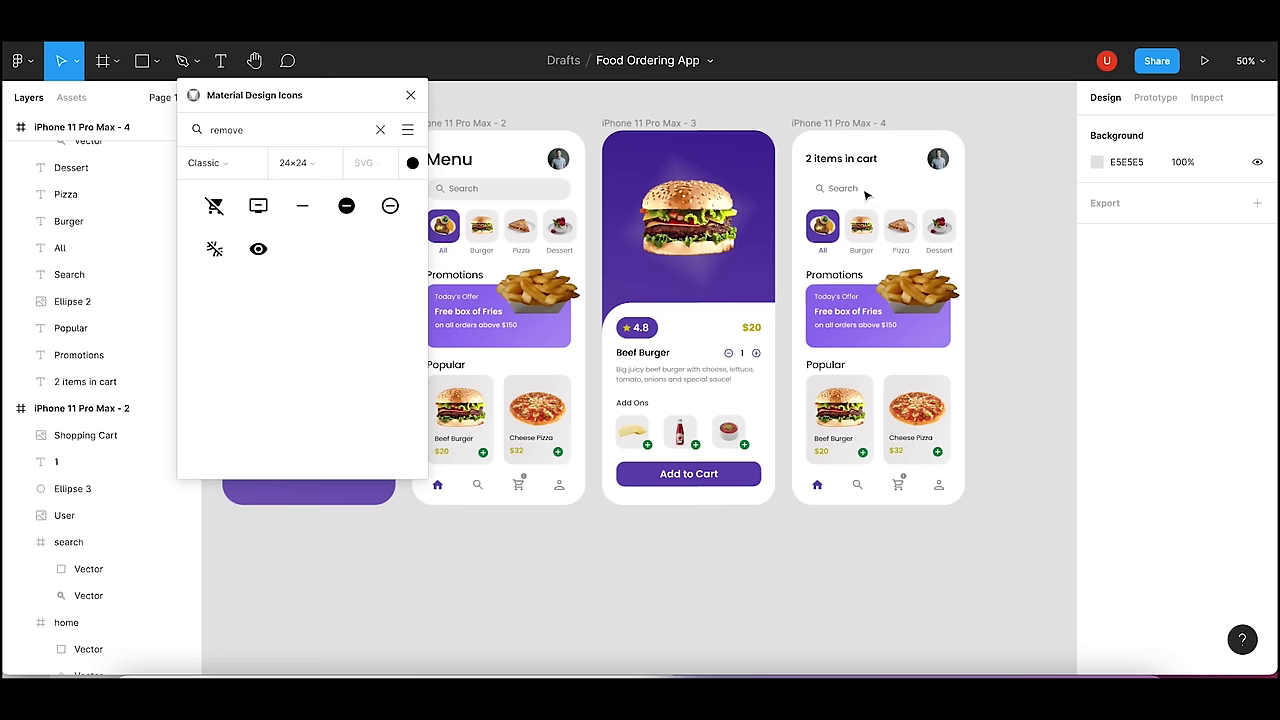
pyautogui.click(850, 190)
pyautogui.press('Delete')
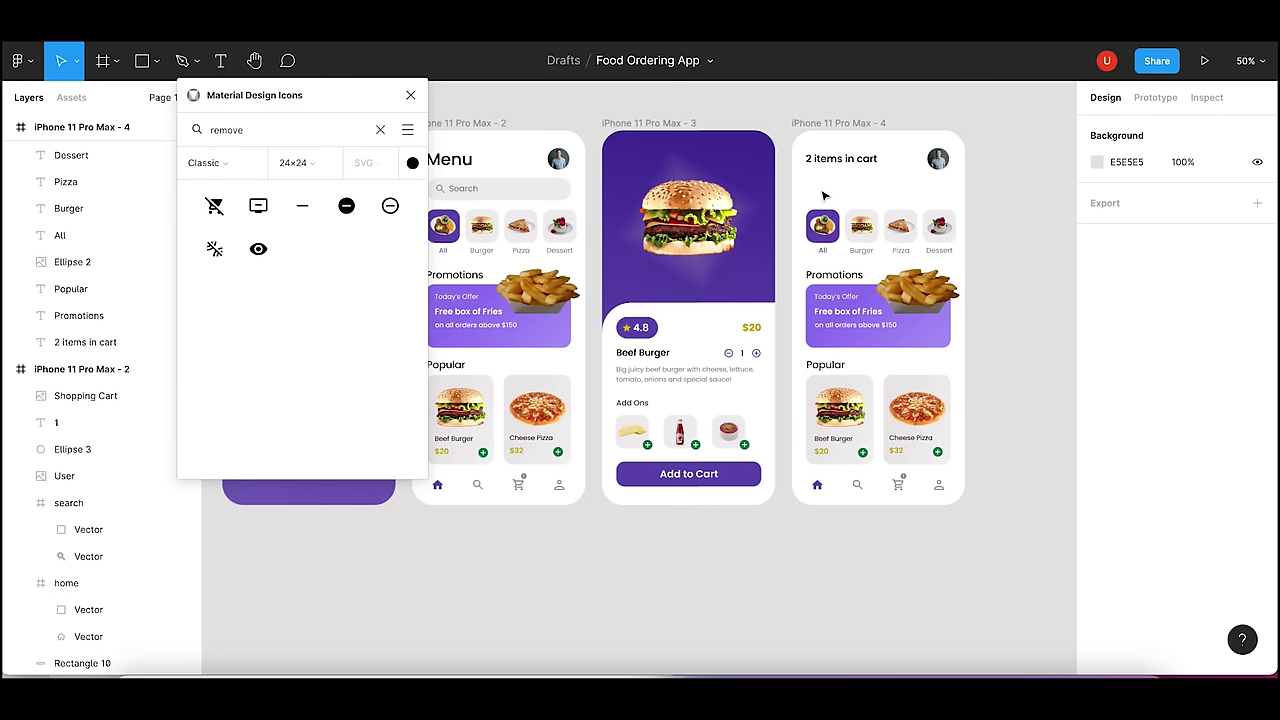
pyautogui.moveTo(1000, 348); pyautogui.dragTo(806, 269)
pyautogui.press('Delete')
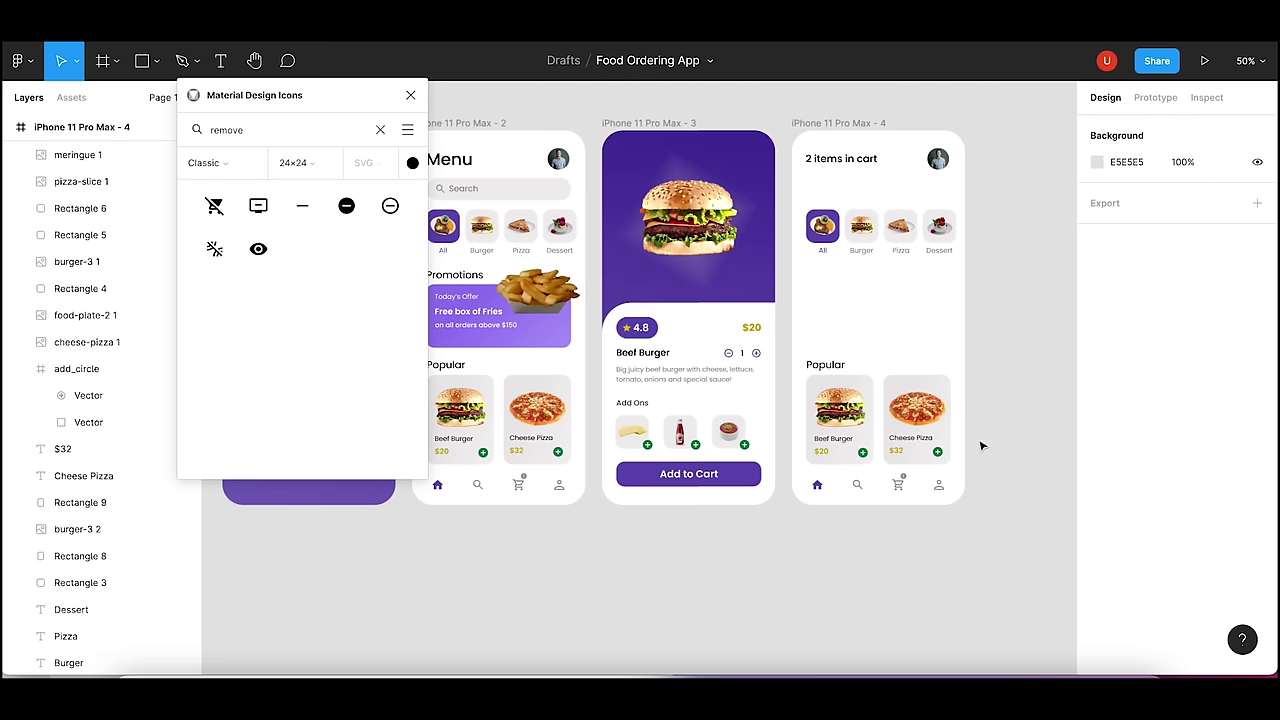
# - Delete the All category tile's image, background and label
pyautogui.hotkey('shift', '0')
pyautogui.hscroll(3, 923, 317)
pyautogui.hscroll(3, 800, 310)
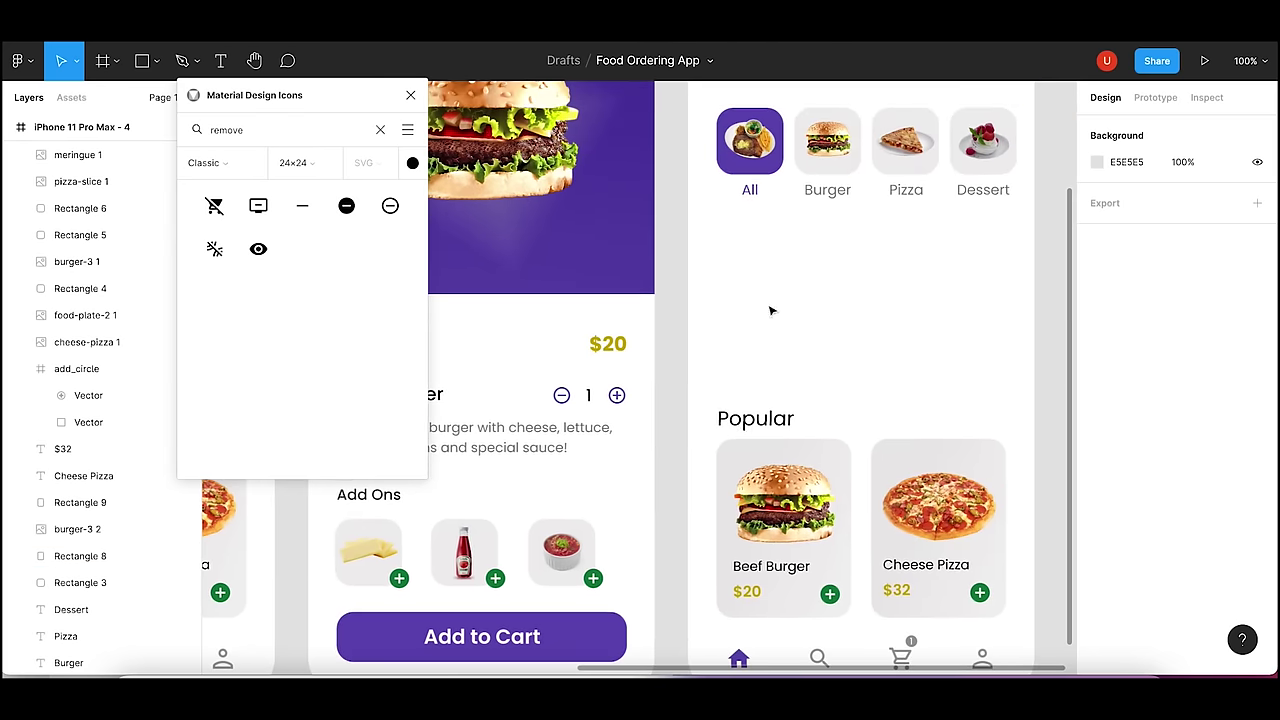
pyautogui.scroll(2, 770, 310)
pyautogui.click(712, 252)
pyautogui.press('Delete')
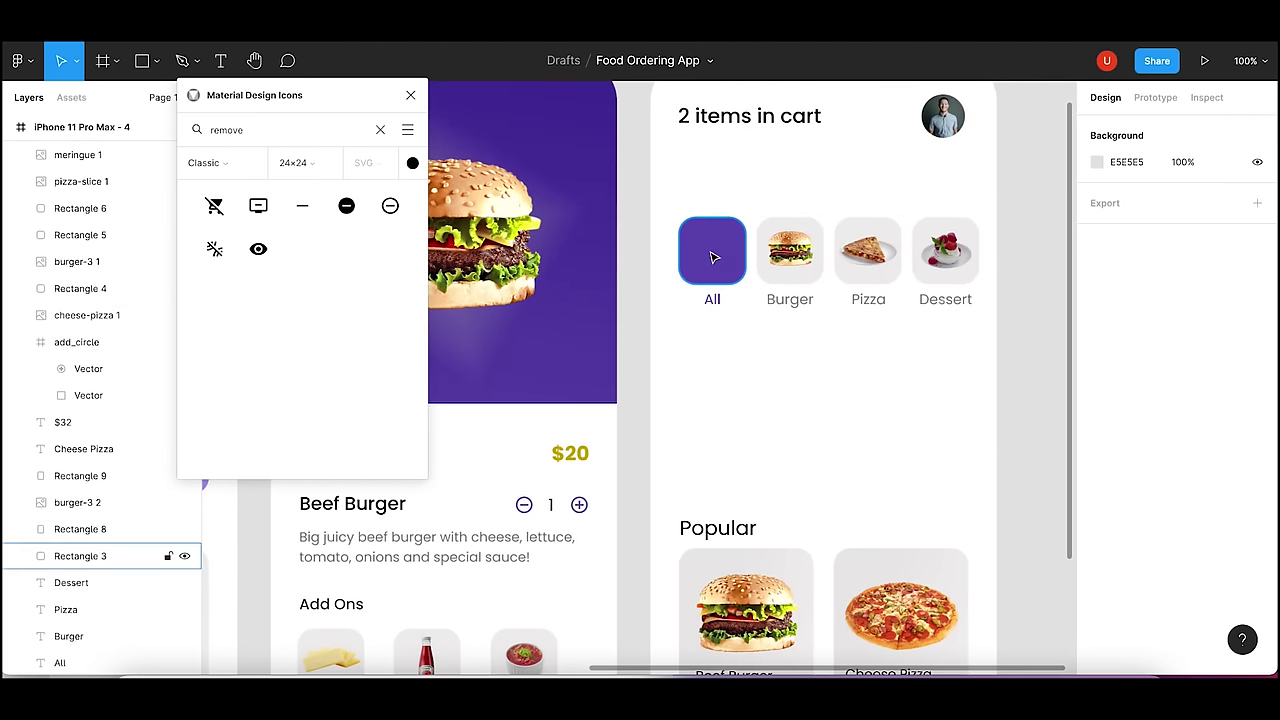
pyautogui.click(712, 257)
pyautogui.press('Delete')
pyautogui.click(716, 299)
pyautogui.press('Delete')
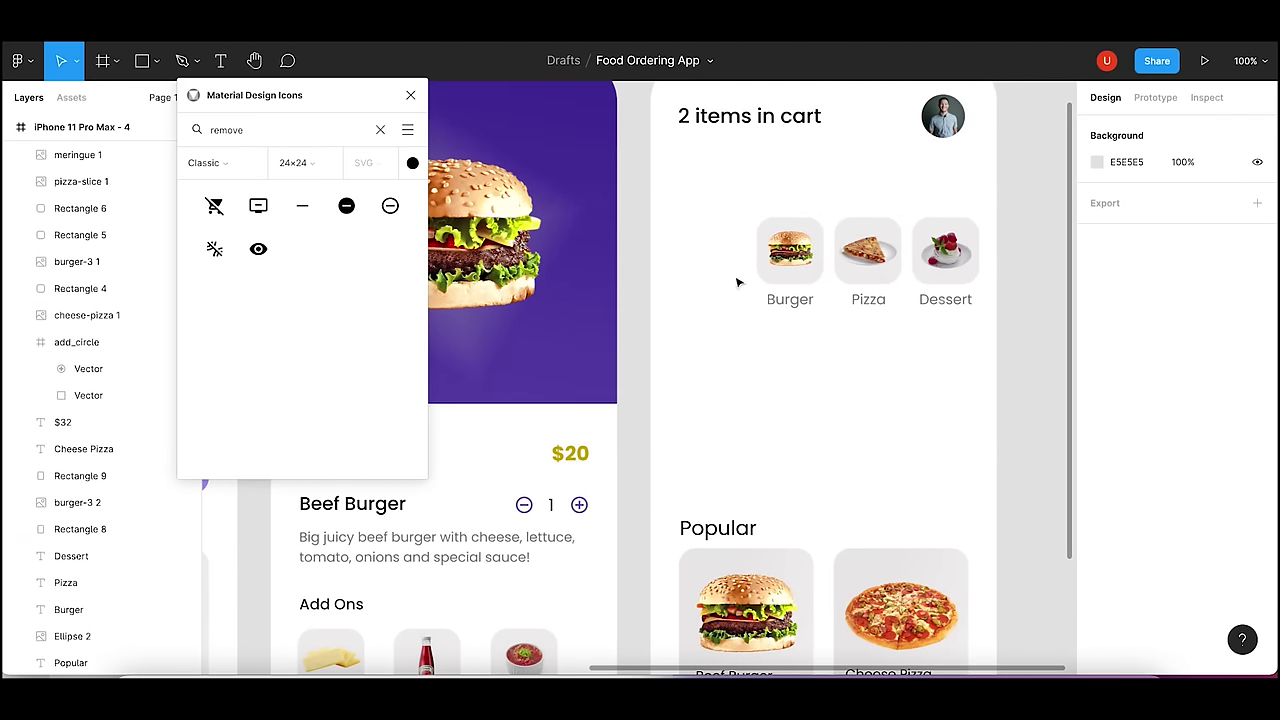
# - Delete the Pizza and Dessert tiles, leaving only the Burger tile
pyautogui.click(788, 250)
pyautogui.click(870, 250)
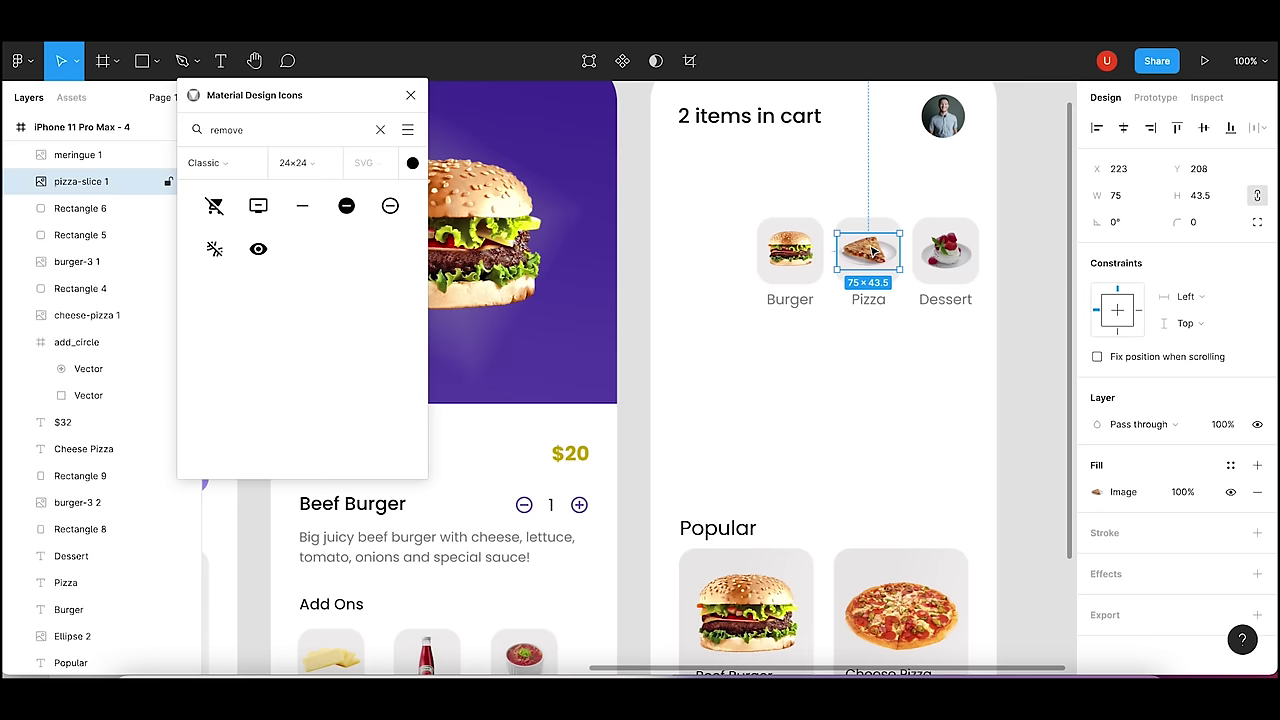
pyautogui.press('Delete')
pyautogui.press('Delete')
pyautogui.click(875, 300)
pyautogui.press('Delete')
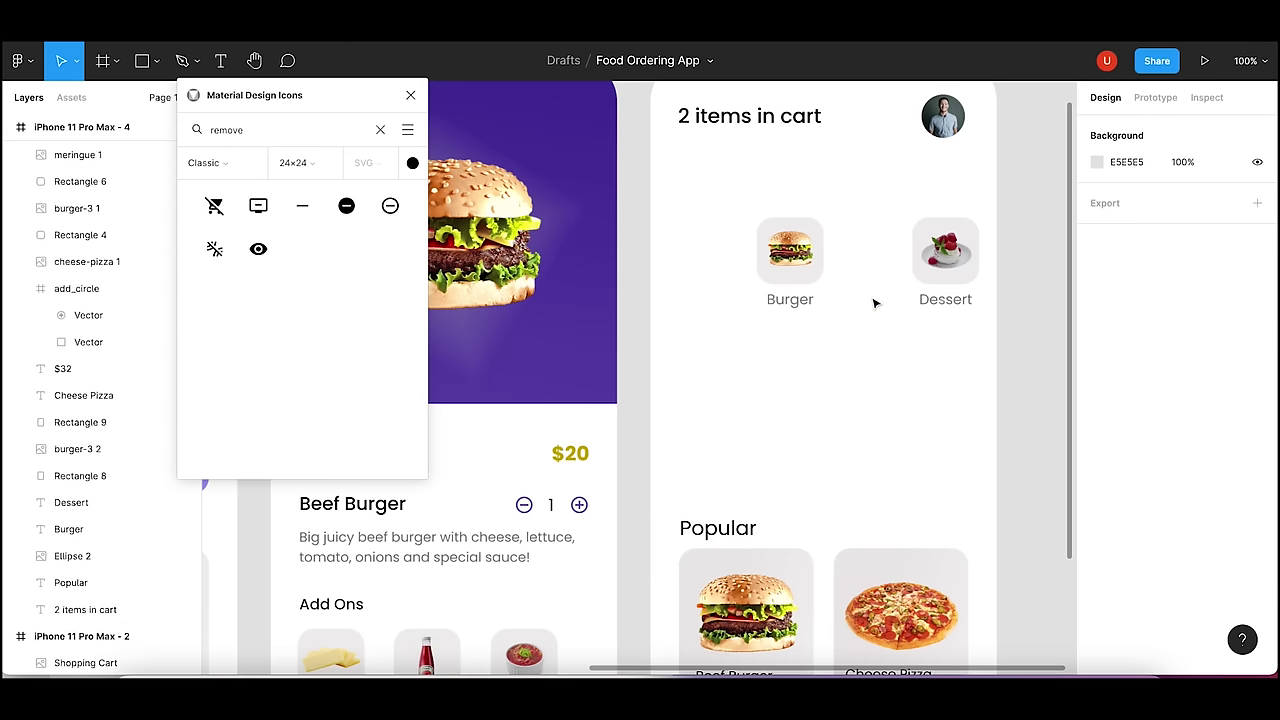
pyautogui.click(942, 255)
pyautogui.press('Delete')
pyautogui.press('Delete')
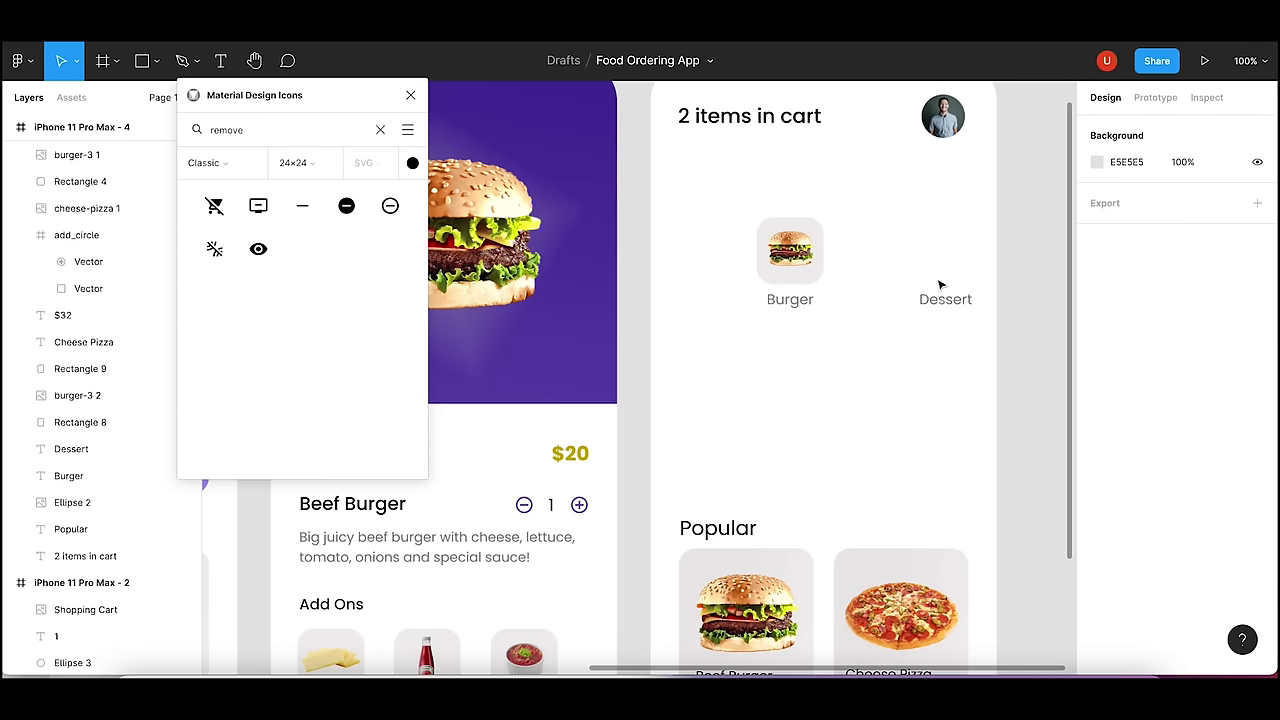
pyautogui.click(944, 296)
pyautogui.press('Delete')
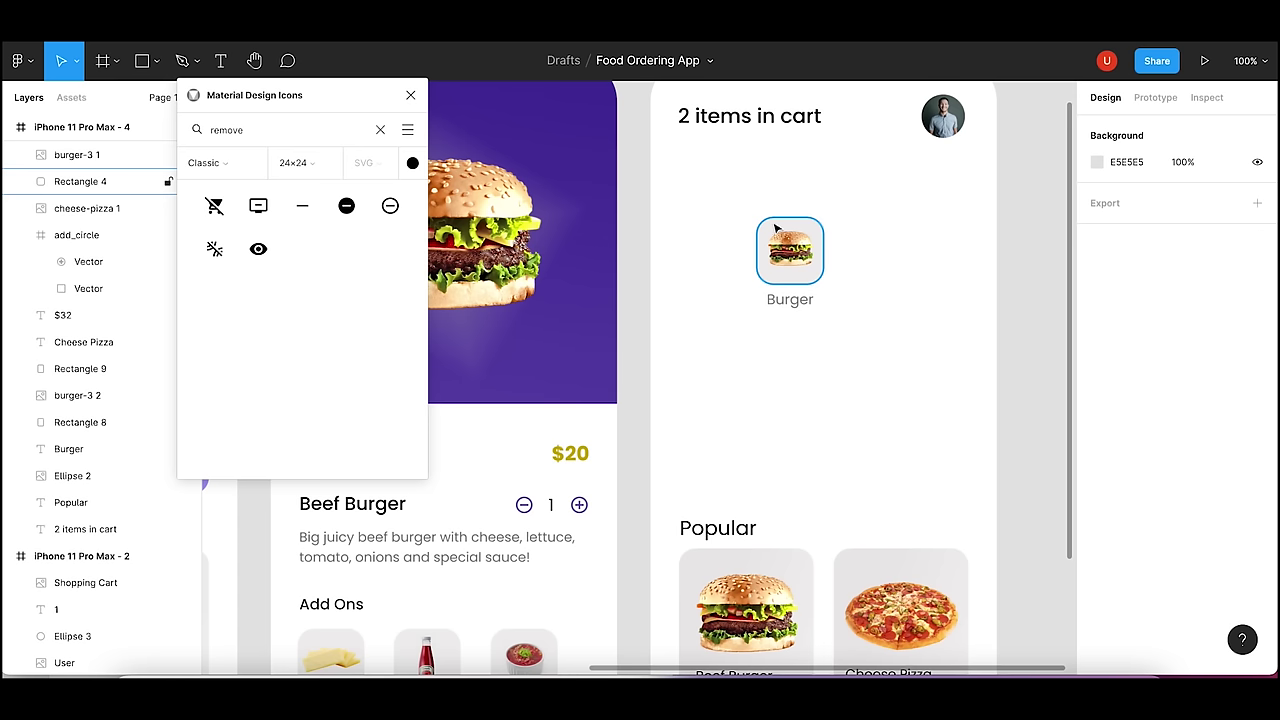
# - Move the burger card and its image left under the heading
pyautogui.scroll(2, 1012, 240)
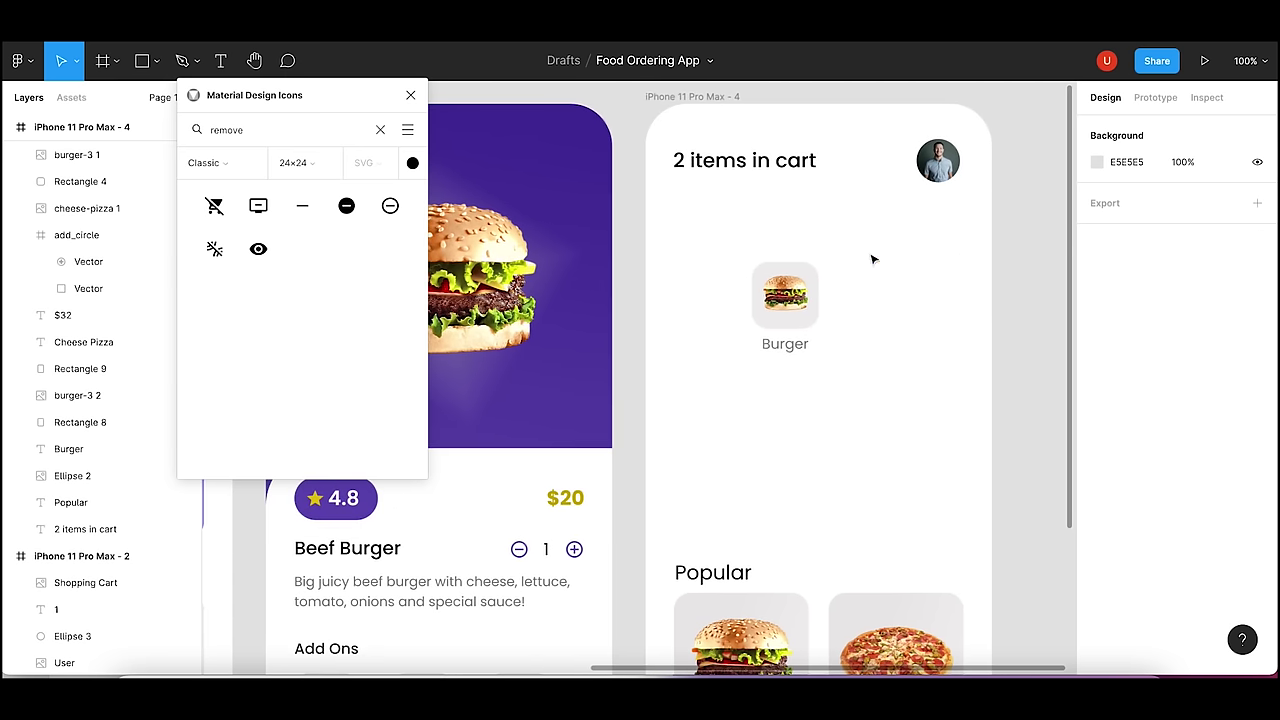
pyautogui.click(788, 268)
pyautogui.keyDown('shift'); pyautogui.click(794, 280); pyautogui.keyUp('shift')
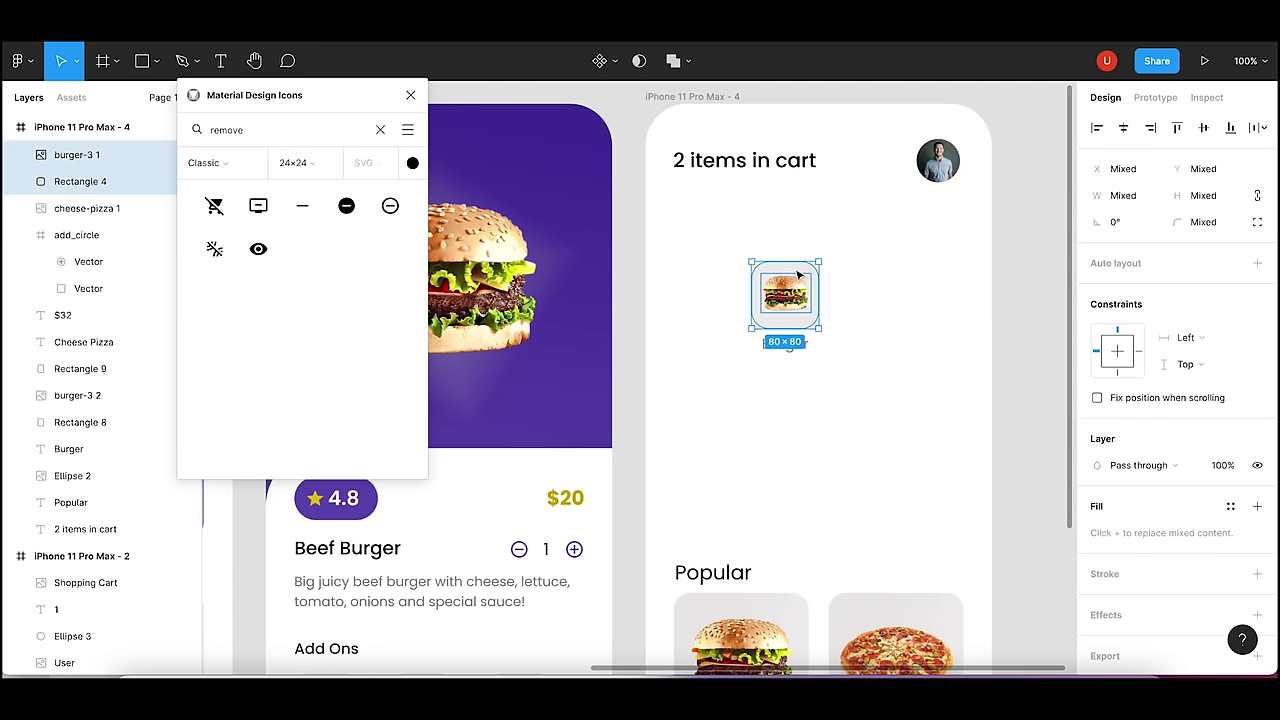
pyautogui.moveTo(798, 274); pyautogui.dragTo(723, 219)
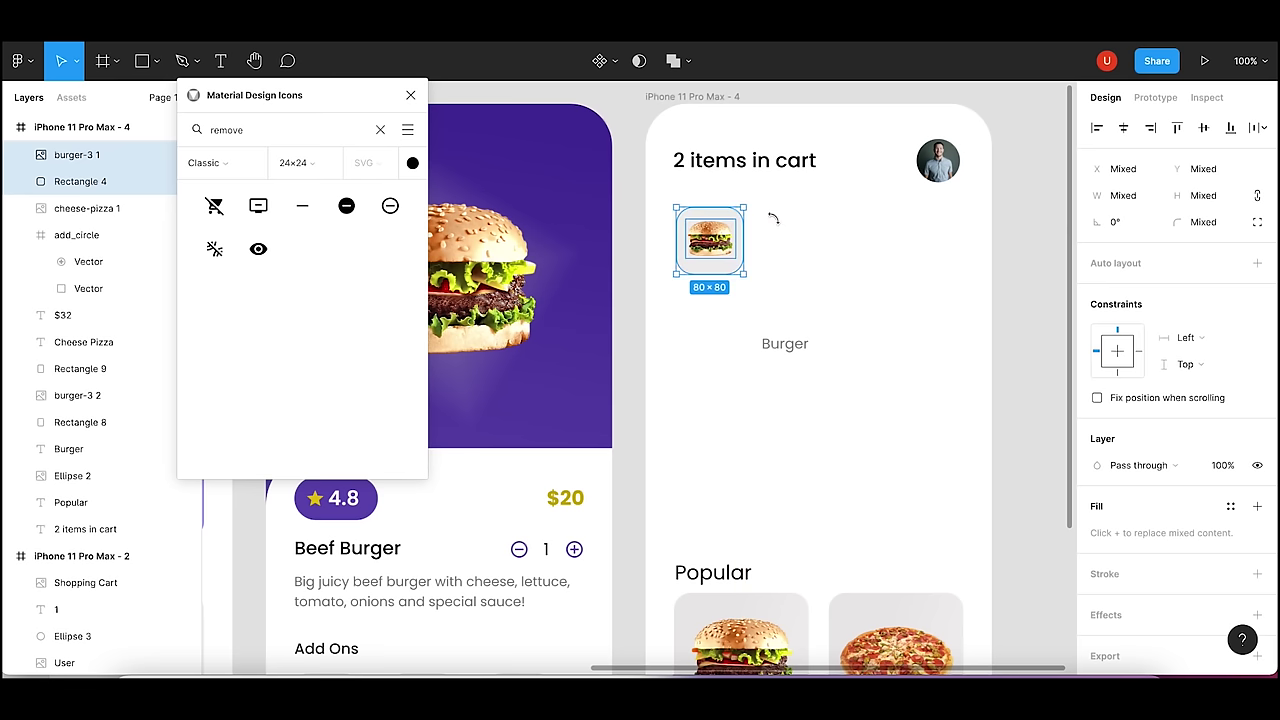
# - Try new width and height values on the card's background rectangle, then undo both
pyautogui.click(773, 217)
pyautogui.click(733, 218)
pyautogui.click(1130, 197)
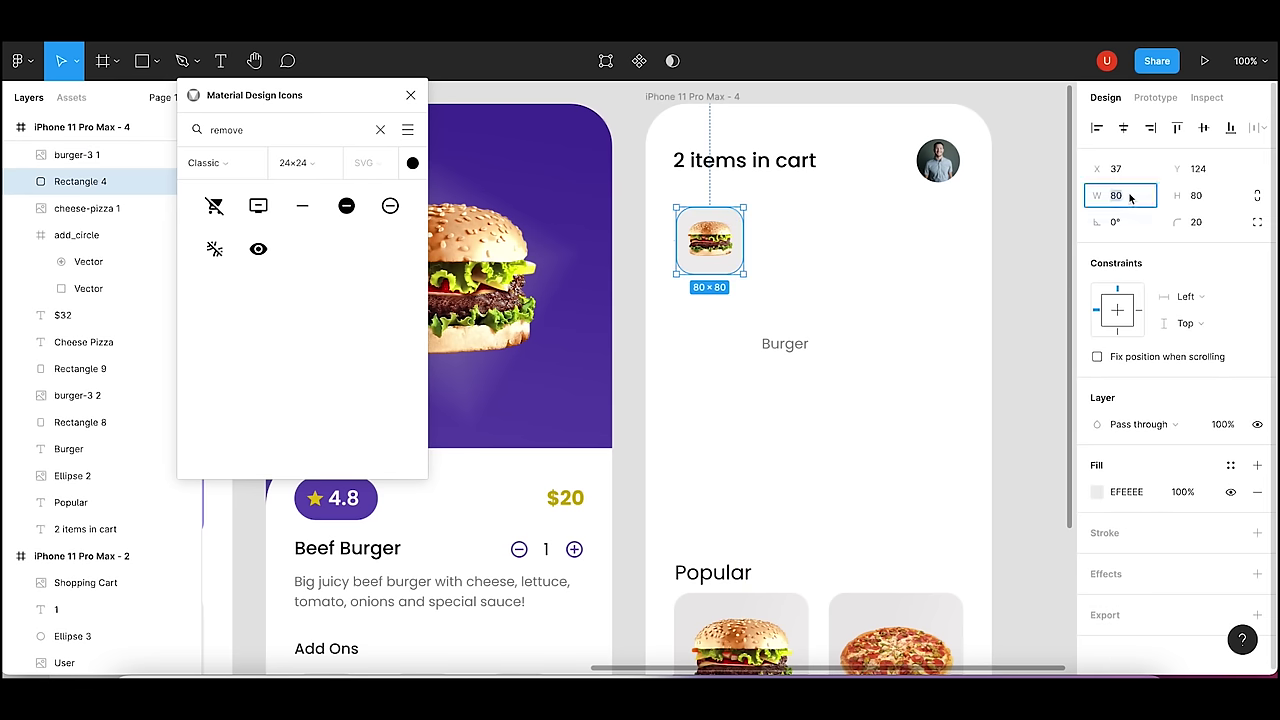
pyautogui.write('100')
pyautogui.press('Return')
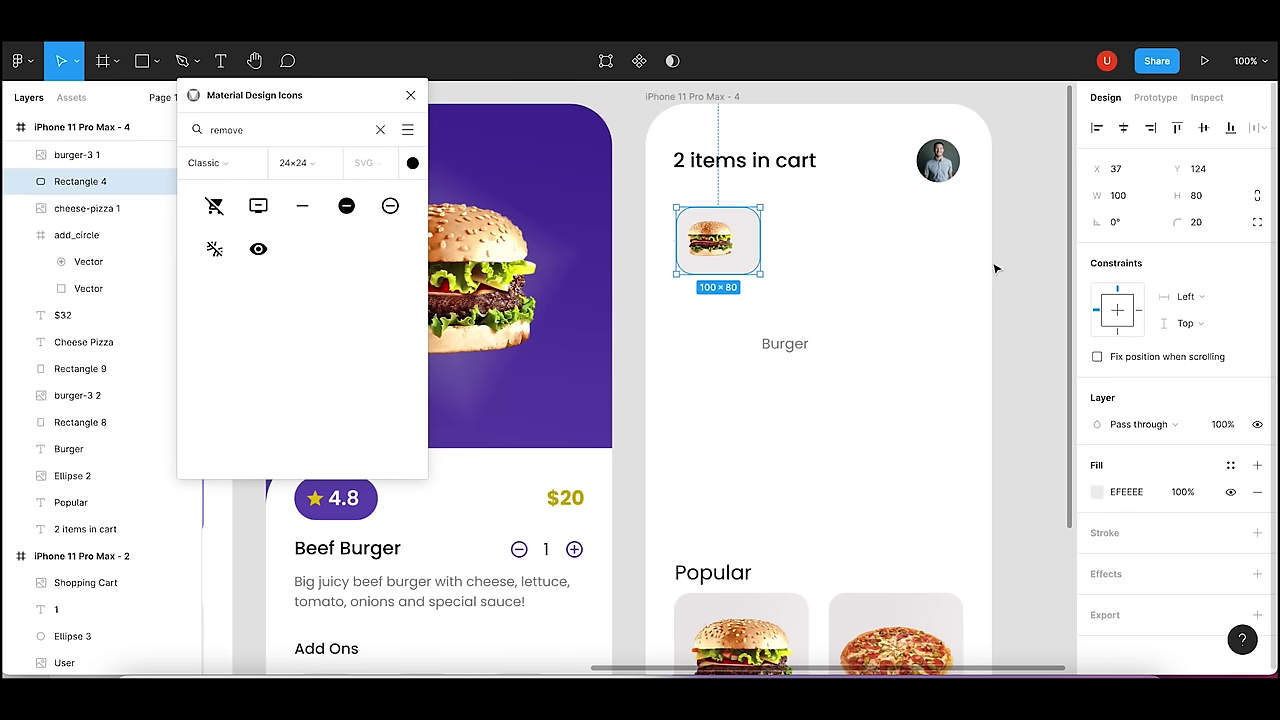
pyautogui.hotkey('ctrl', 'z')
pyautogui.click(1200, 197)
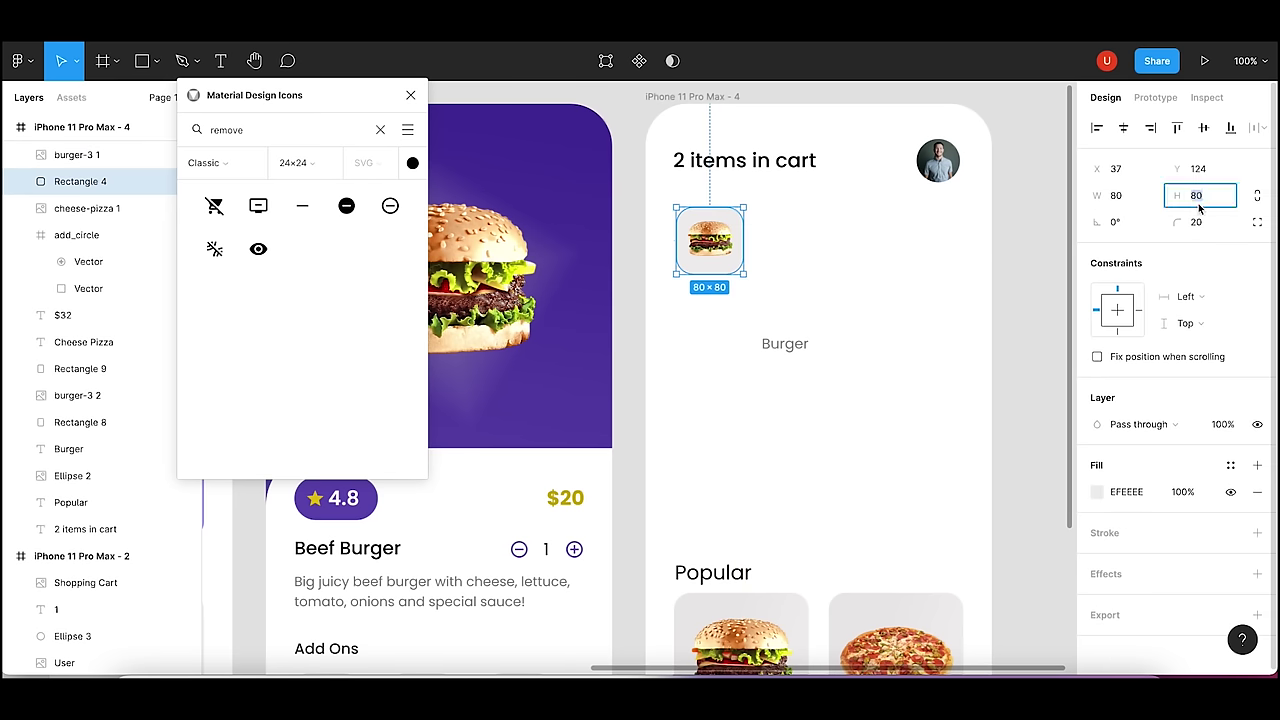
pyautogui.write('10')
pyautogui.press('Return')
pyautogui.click(906, 262)
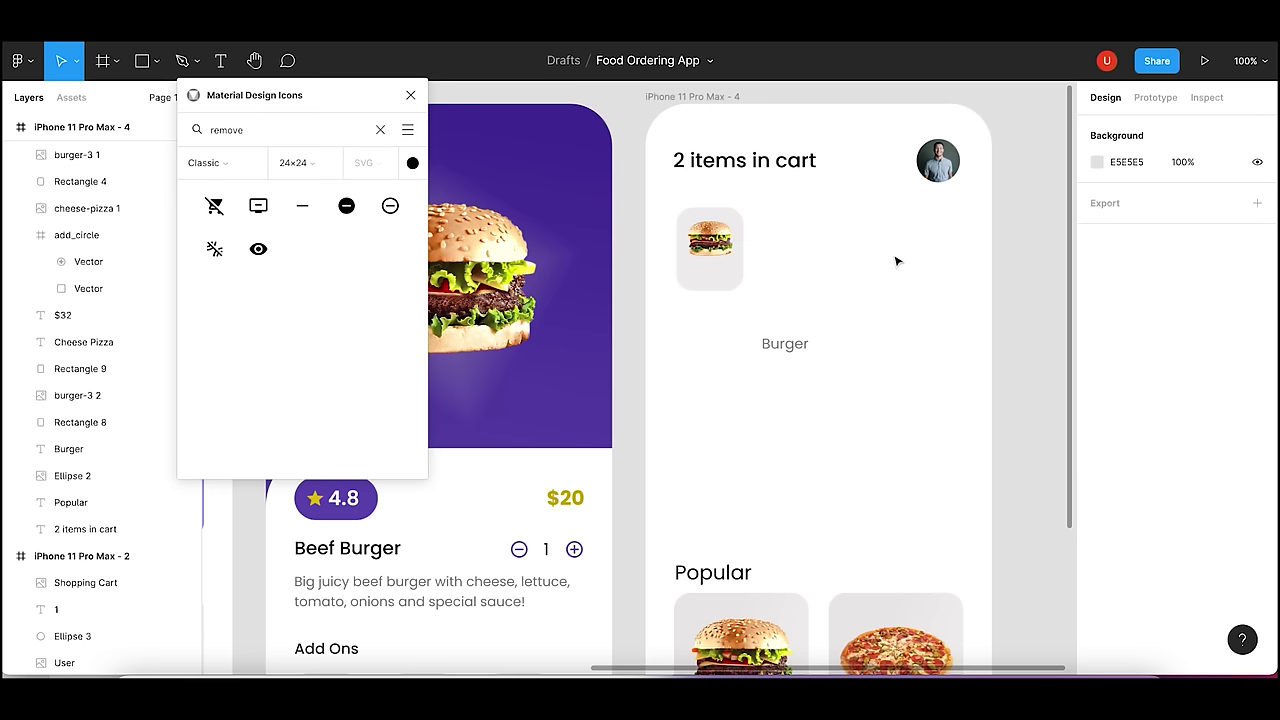
pyautogui.click(733, 285)
pyautogui.click(1124, 201)
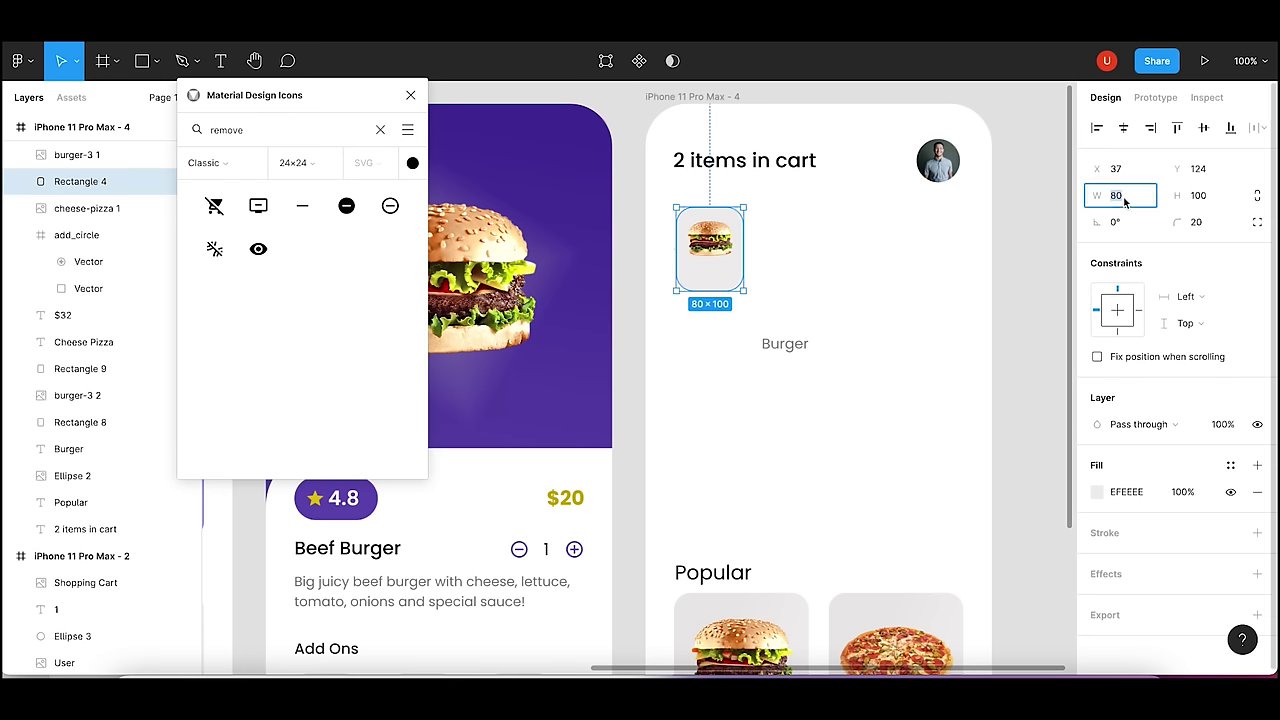
pyautogui.write('0')
pyautogui.press('Return')
pyautogui.click(942, 293)
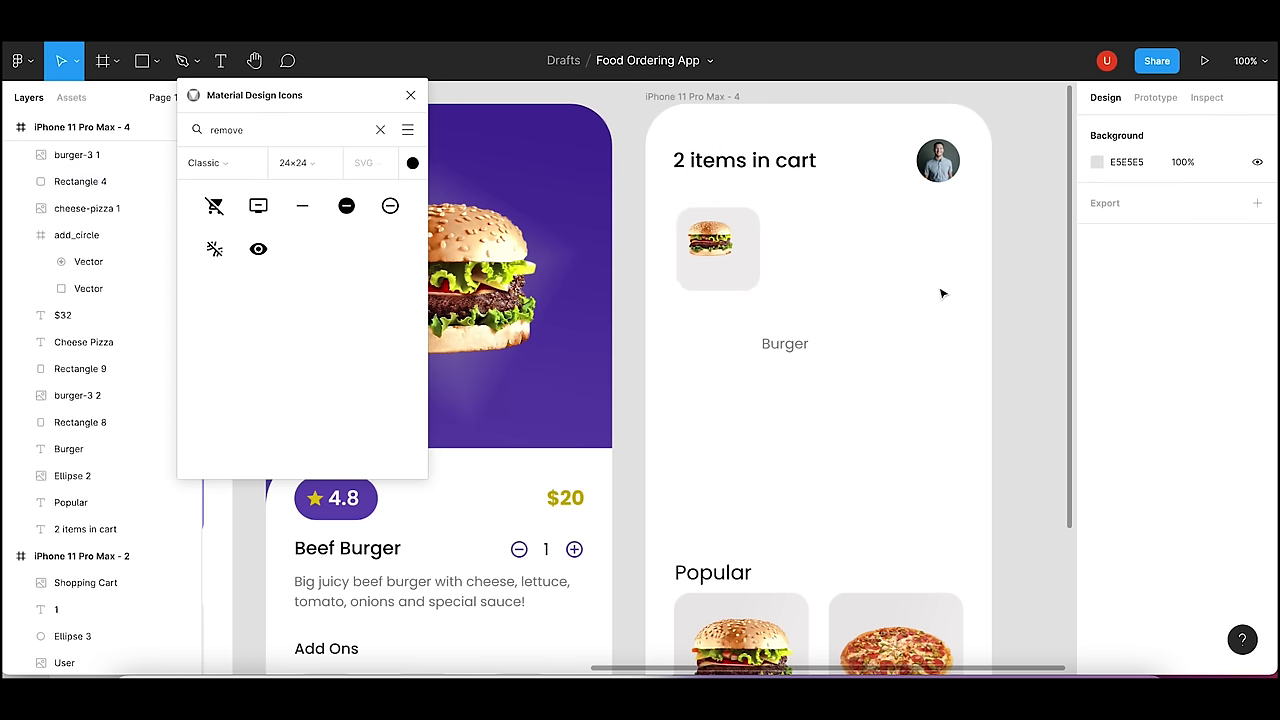
pyautogui.hotkey('ctrl', 'z')
pyautogui.hotkey('ctrl', 'z')
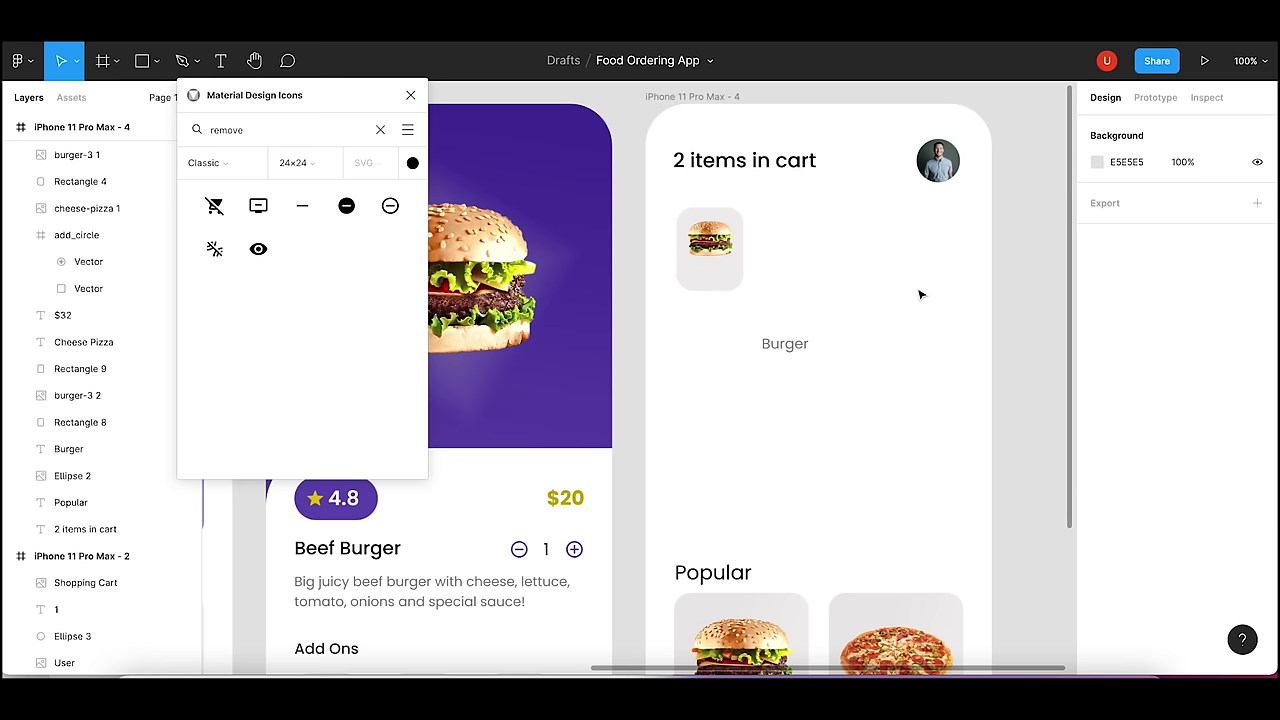
pyautogui.hotkey('ctrl', 'z')
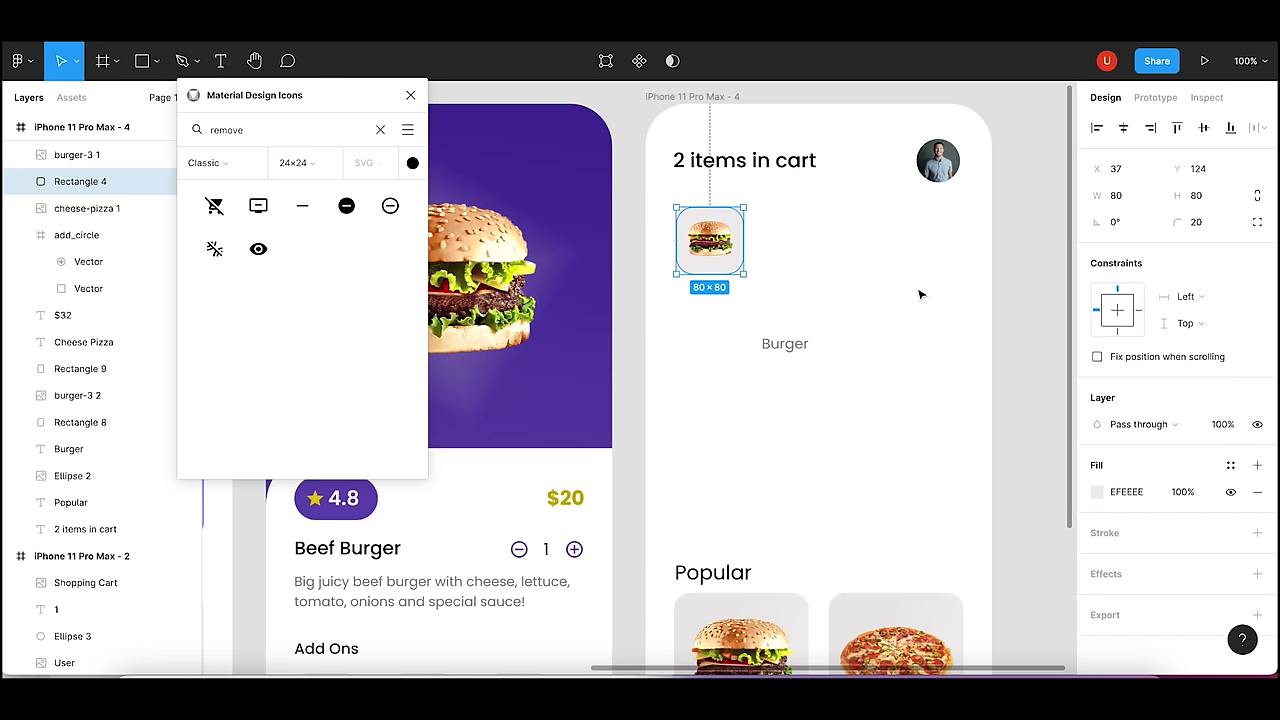
# - Lock proportions, size the card rectangle to 100 × 100, then stretch it to 131 tall
pyautogui.click(921, 294)
pyautogui.click(725, 268)
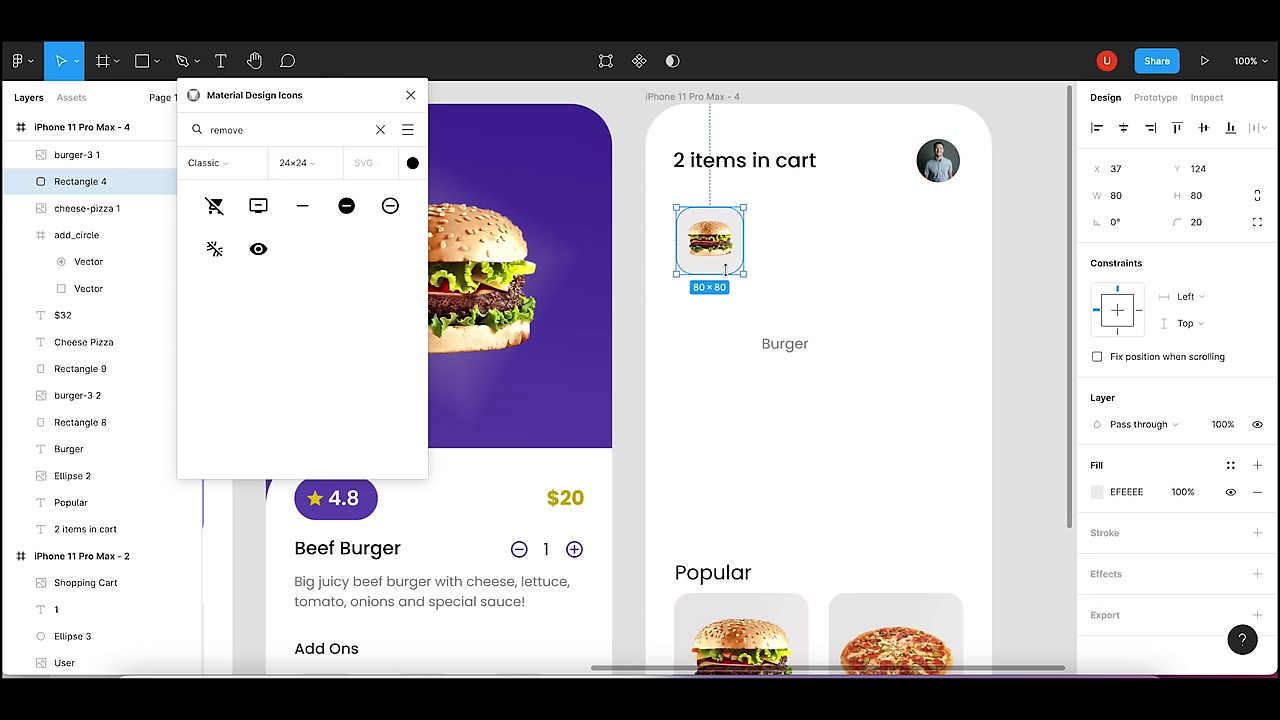
pyautogui.click(1257, 196)
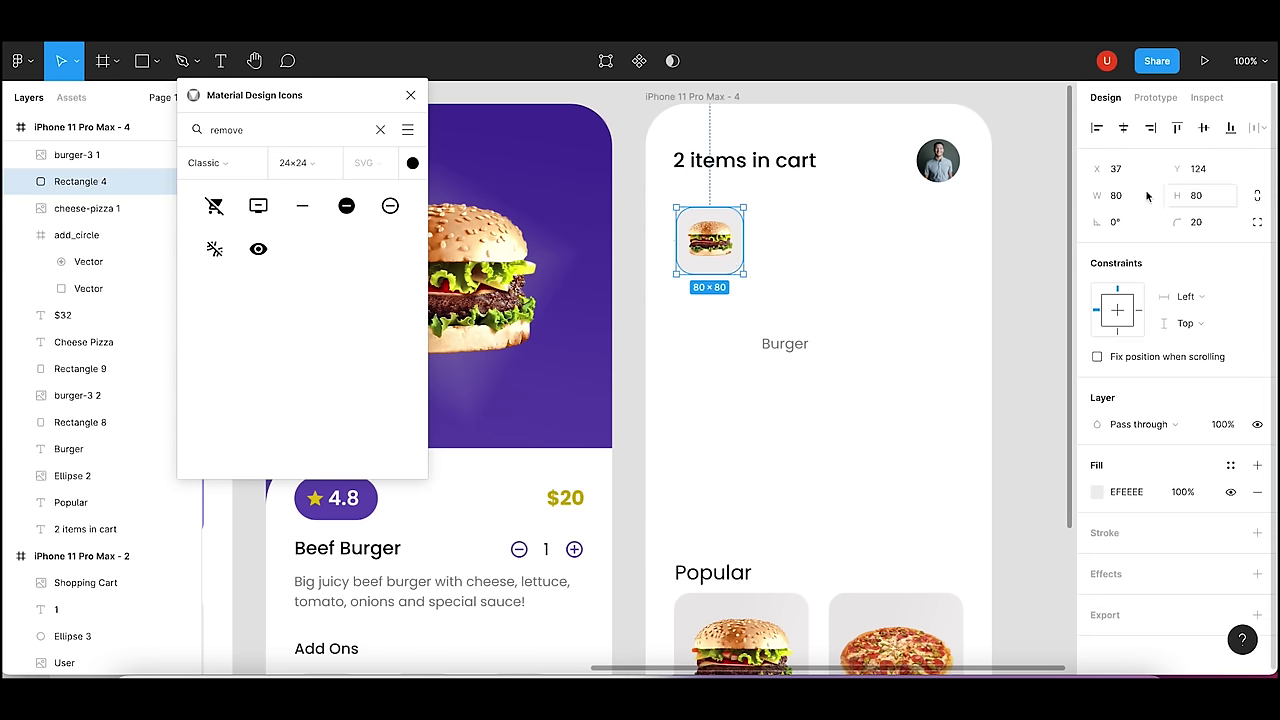
pyautogui.click(1133, 196)
pyautogui.press('Tab')
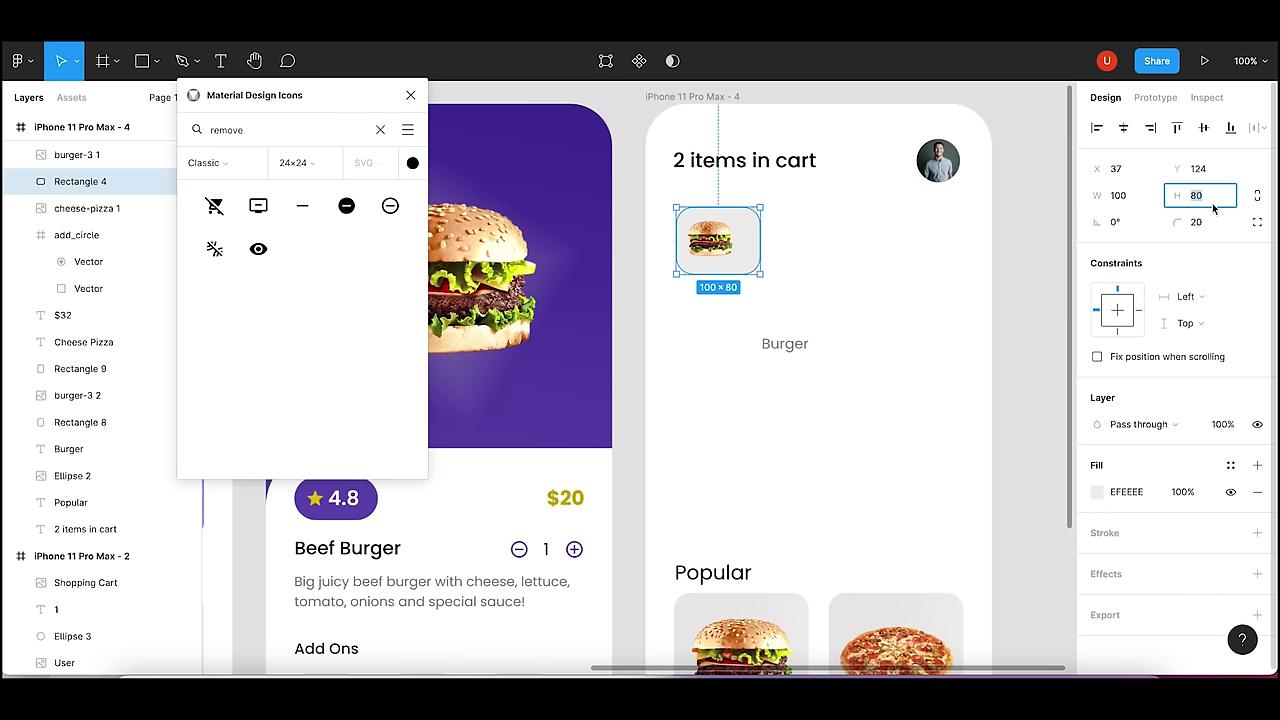
pyautogui.write('100')
pyautogui.press('Return')
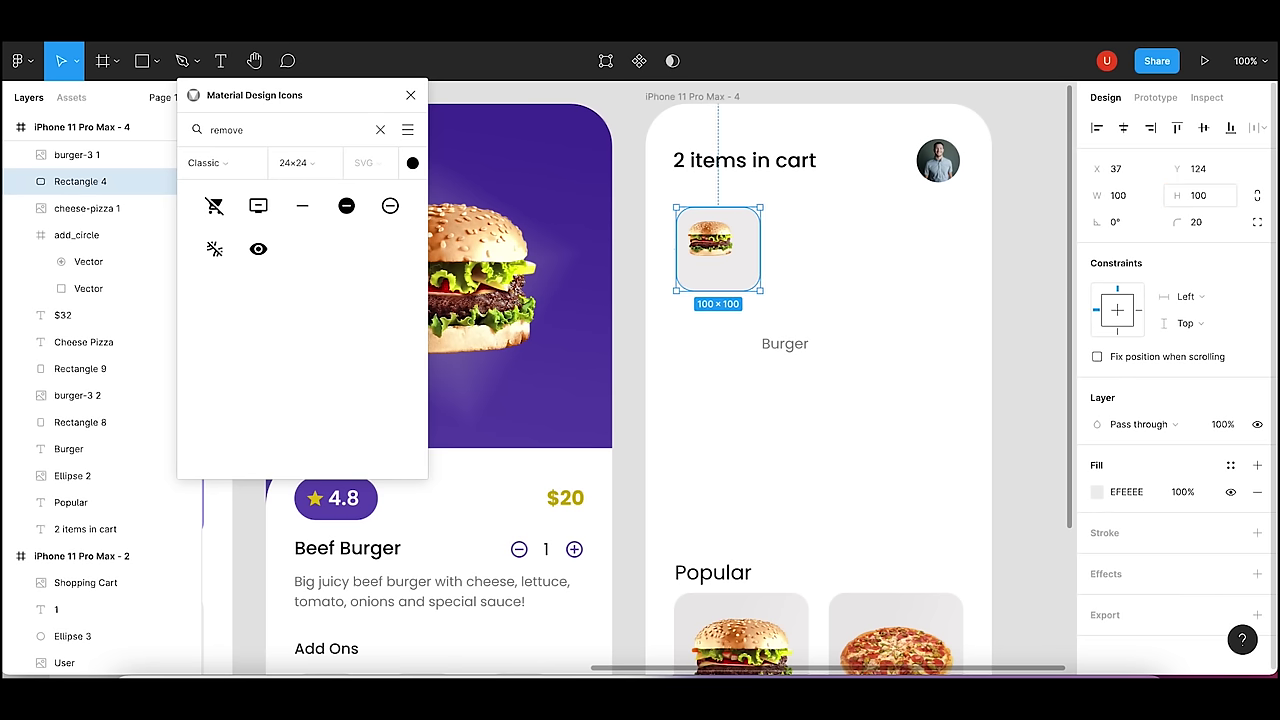
pyautogui.moveTo(731, 290); pyautogui.dragTo(731, 316)
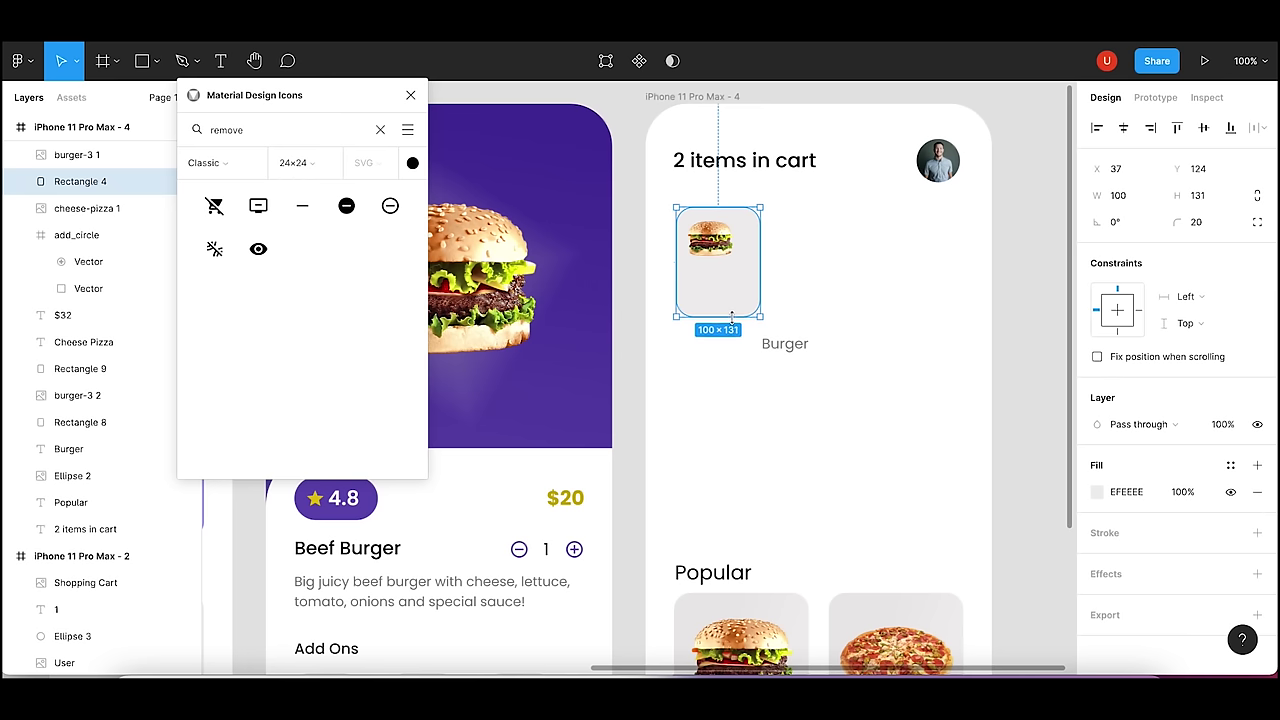
pyautogui.click(790, 290)
# - Move the burger image down into the card and try widths of 100 and 80
pyautogui.click(745, 298)
pyautogui.click(722, 248)
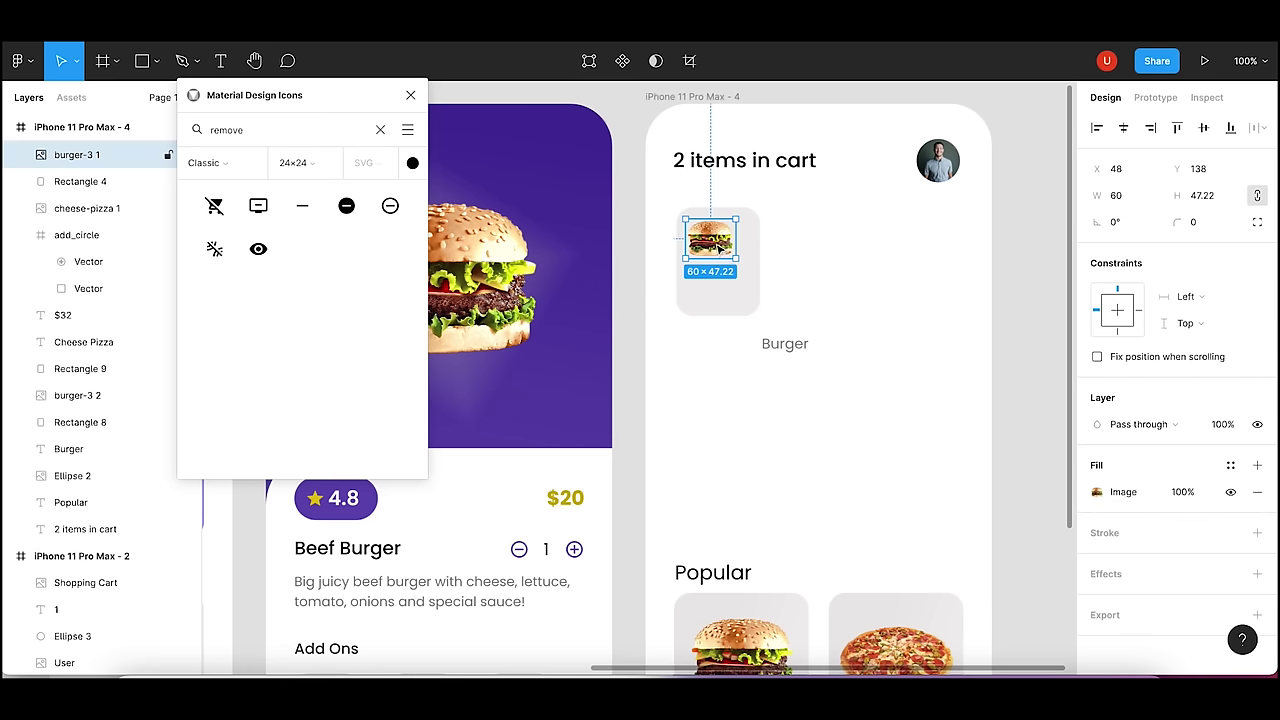
pyautogui.moveTo(722, 248); pyautogui.dragTo(730, 266)
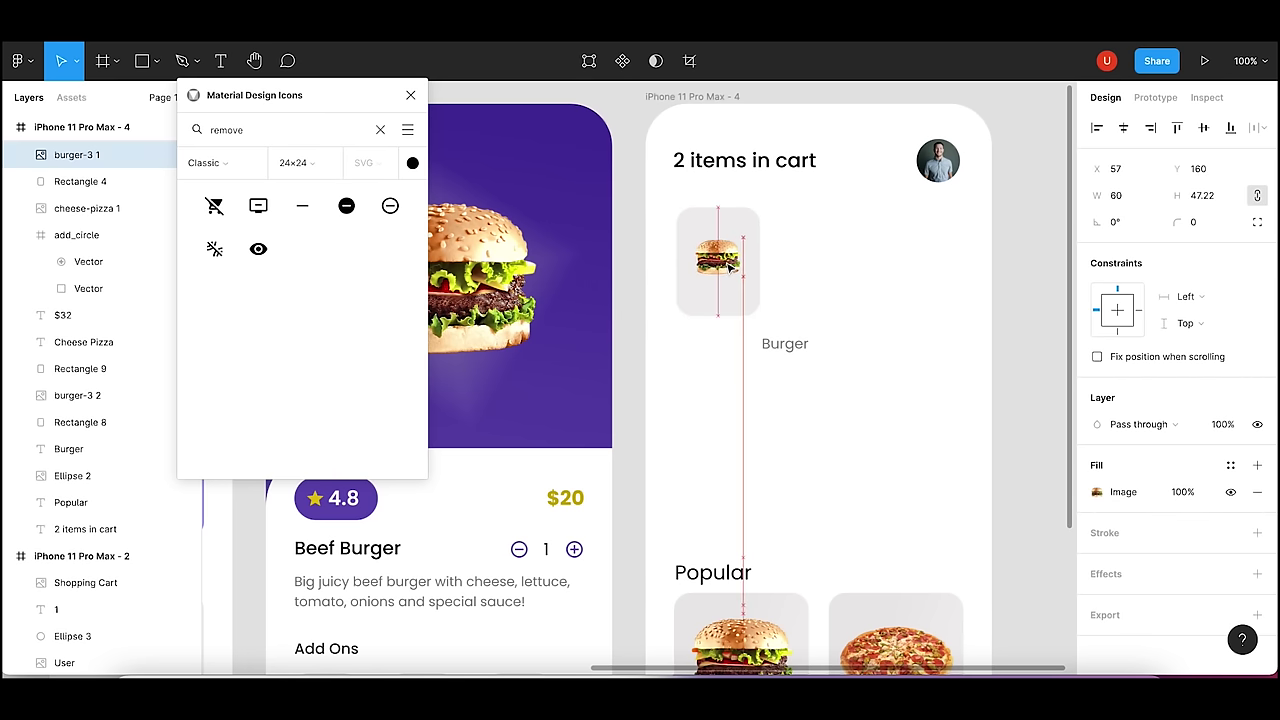
pyautogui.click(1135, 200)
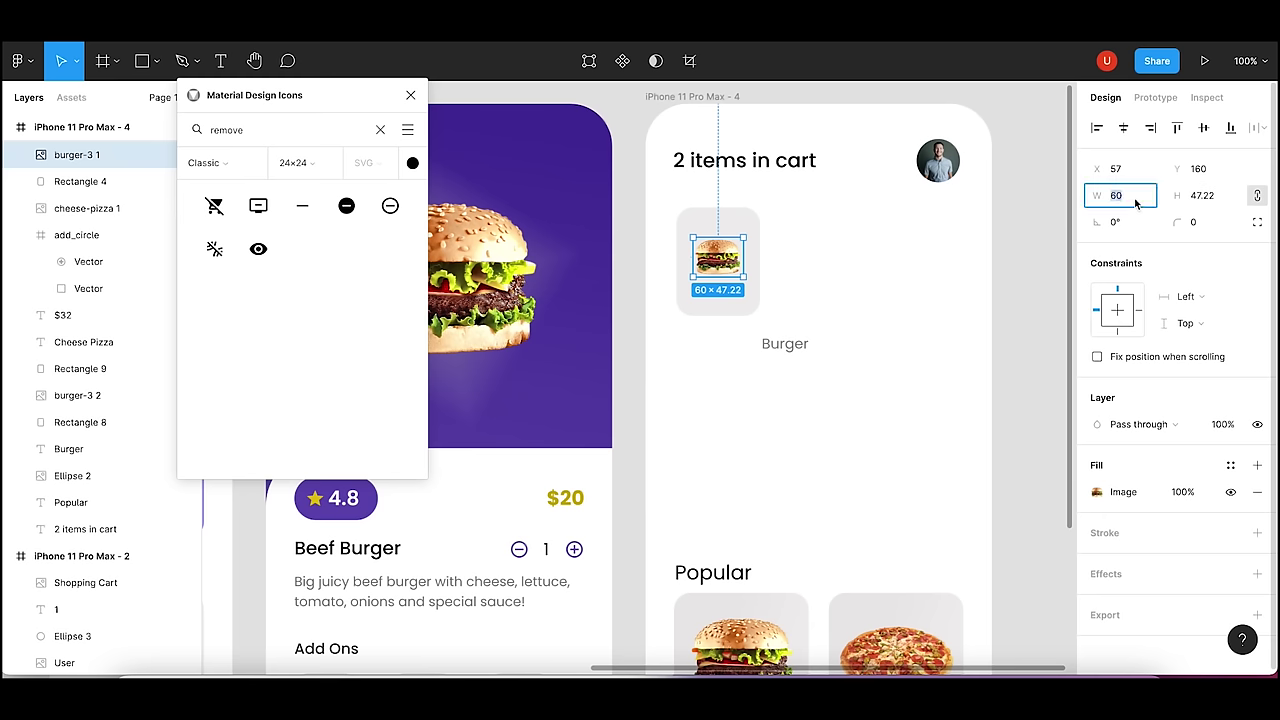
pyautogui.write('100')
pyautogui.press('Return')
pyautogui.click(1128, 197)
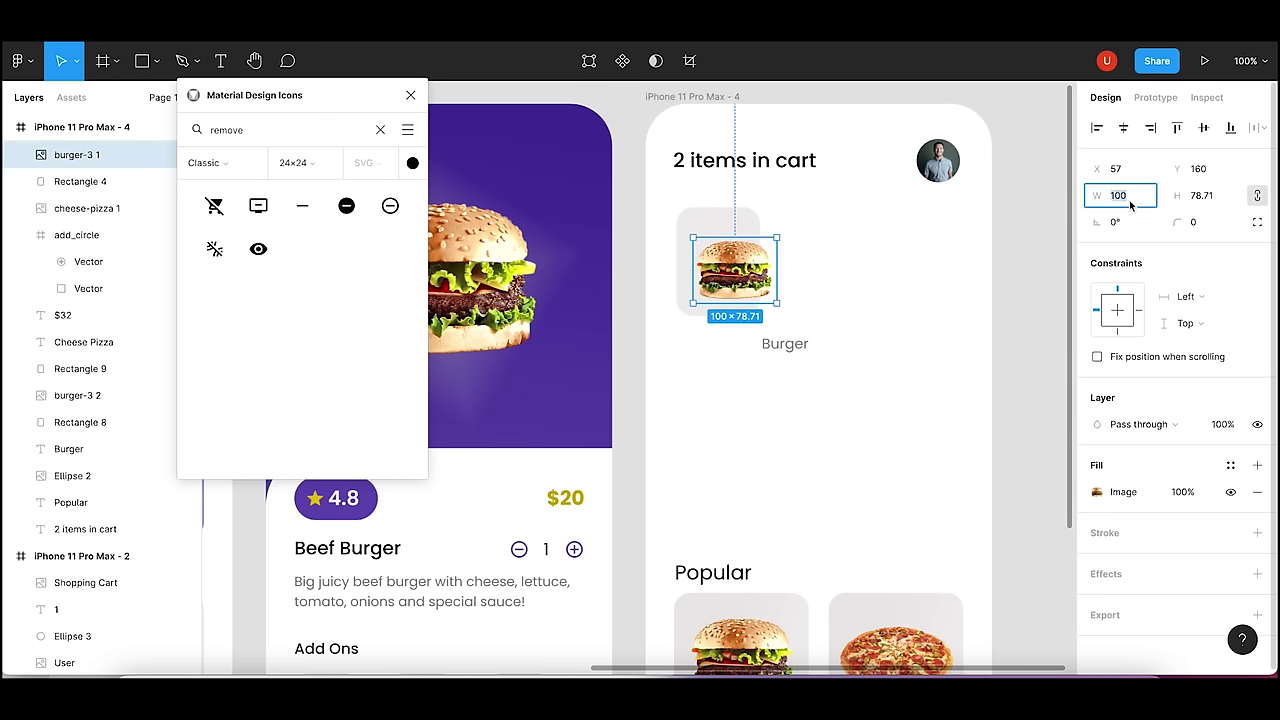
pyautogui.write('80')
pyautogui.press('Return')
pyautogui.moveTo(707, 262); pyautogui.dragTo(713, 263)
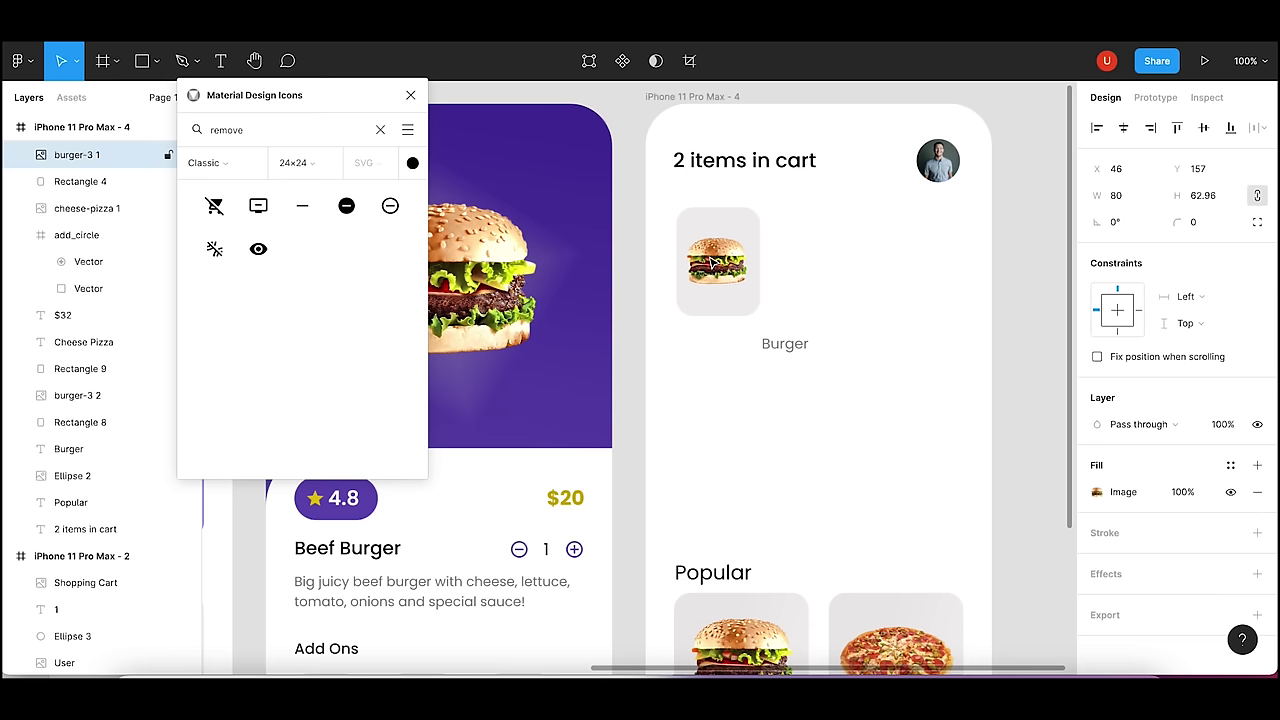
pyautogui.moveTo(712, 262); pyautogui.dragTo(713, 258)
# - Set the burger image to 75 wide and centre it within the card
pyautogui.click(1122, 196)
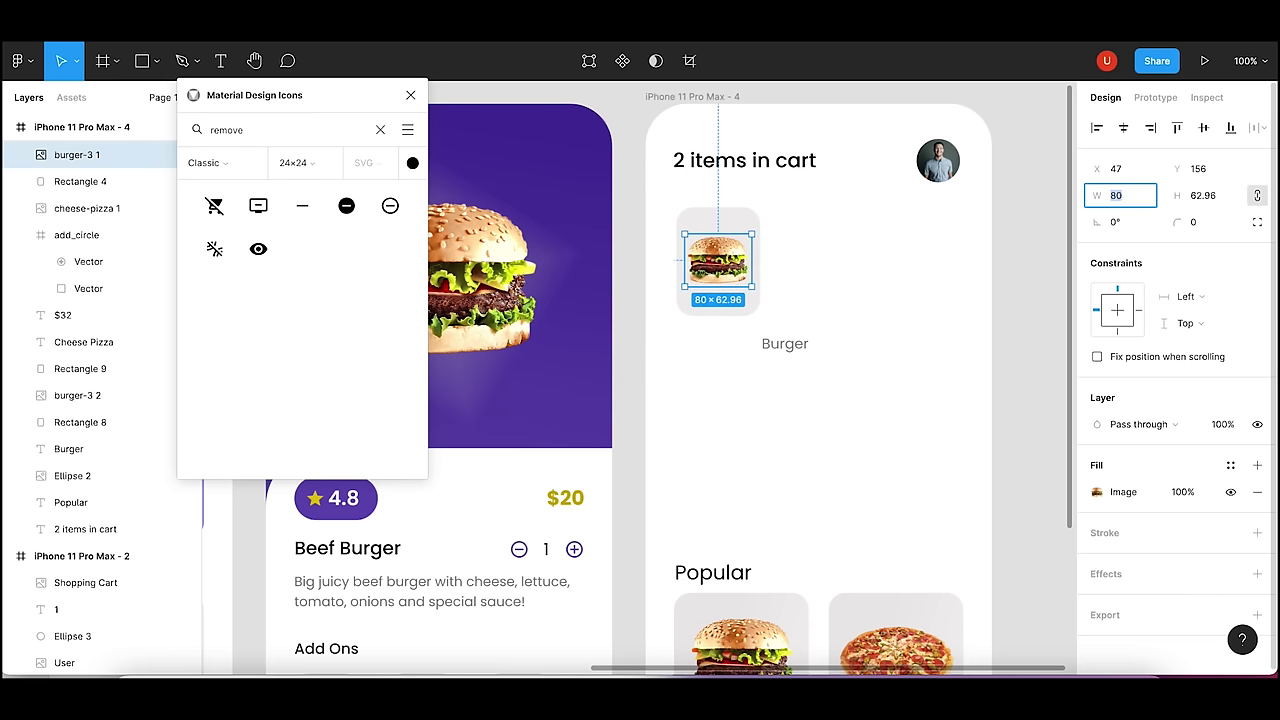
pyautogui.write('75')
pyautogui.press('Return')
pyautogui.click(851, 244)
pyautogui.click(100, 155)
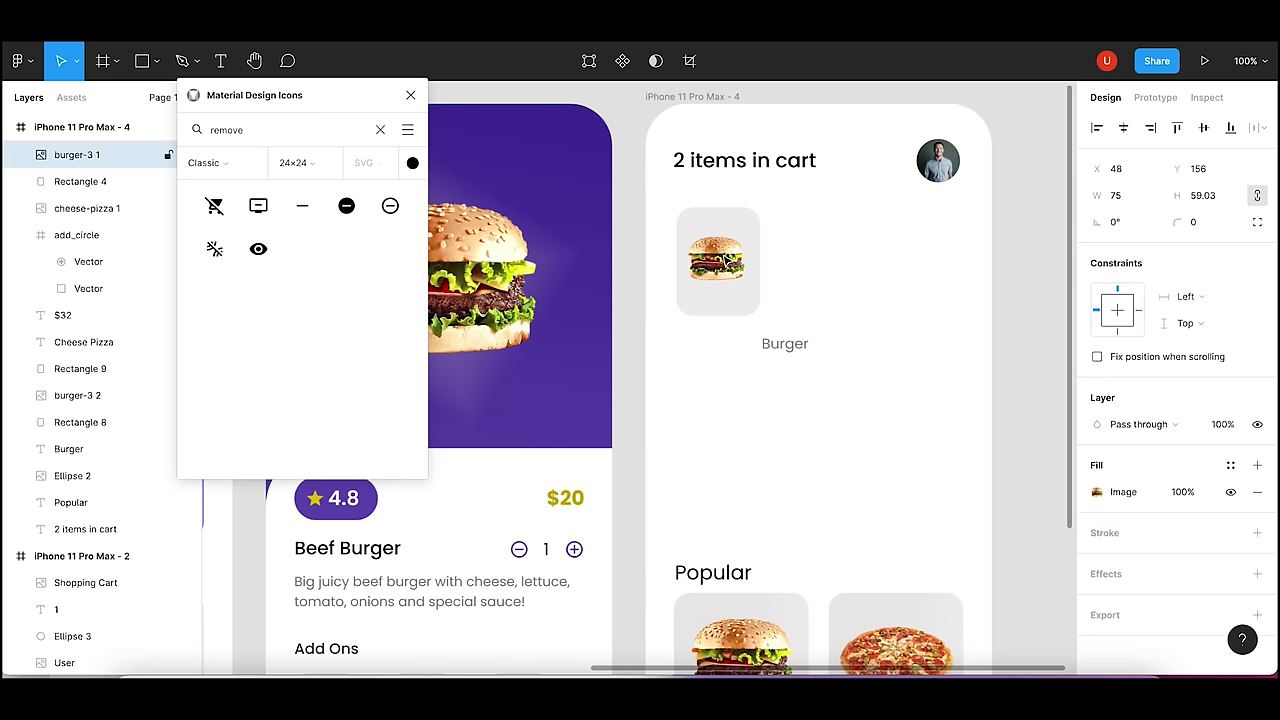
pyautogui.moveTo(726, 257); pyautogui.dragTo(728, 259)
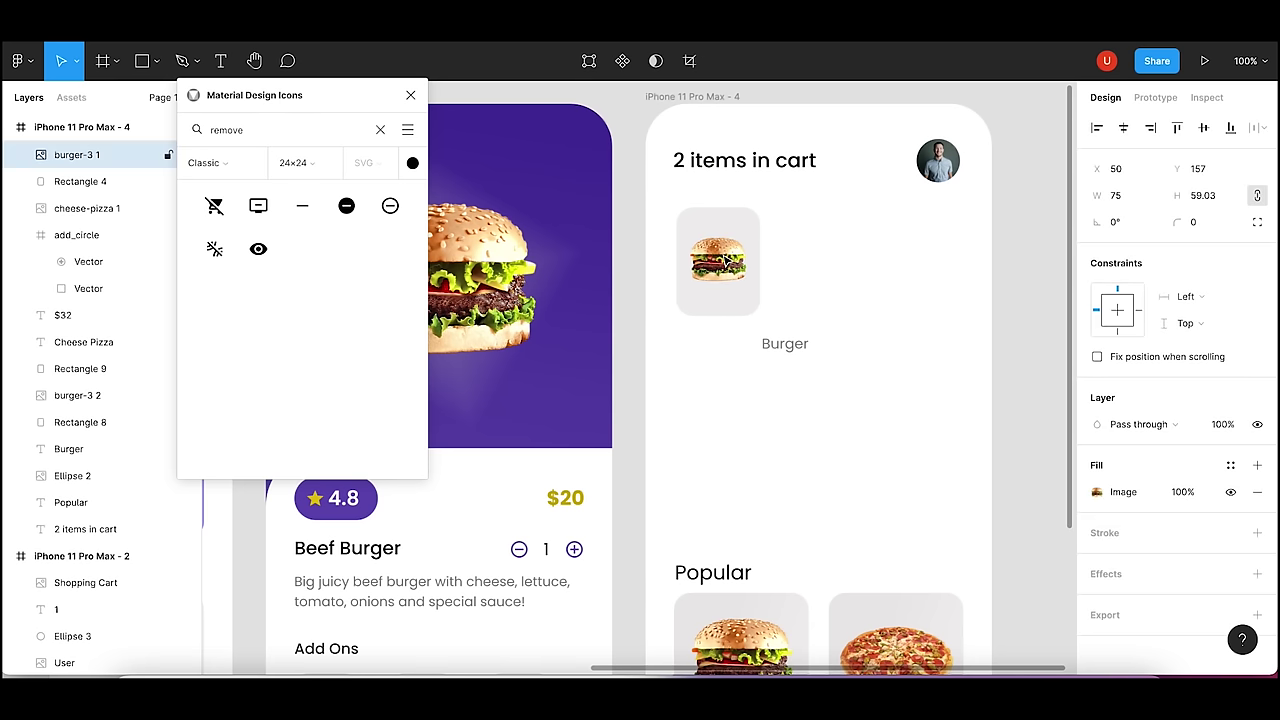
pyautogui.click(726, 262)
pyautogui.click(872, 220)
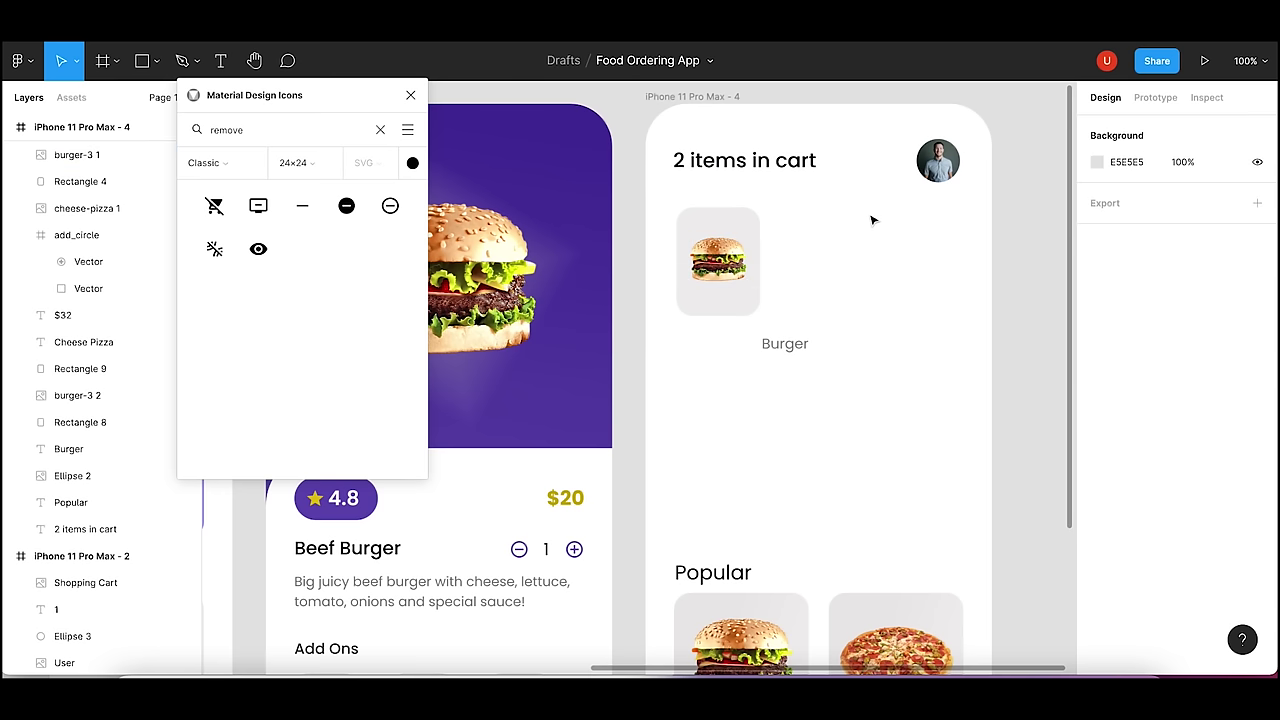
# - Place the label beside the card, rename it 'Beef Burger' and set size 16
pyautogui.moveTo(782, 343); pyautogui.dragTo(787, 231)
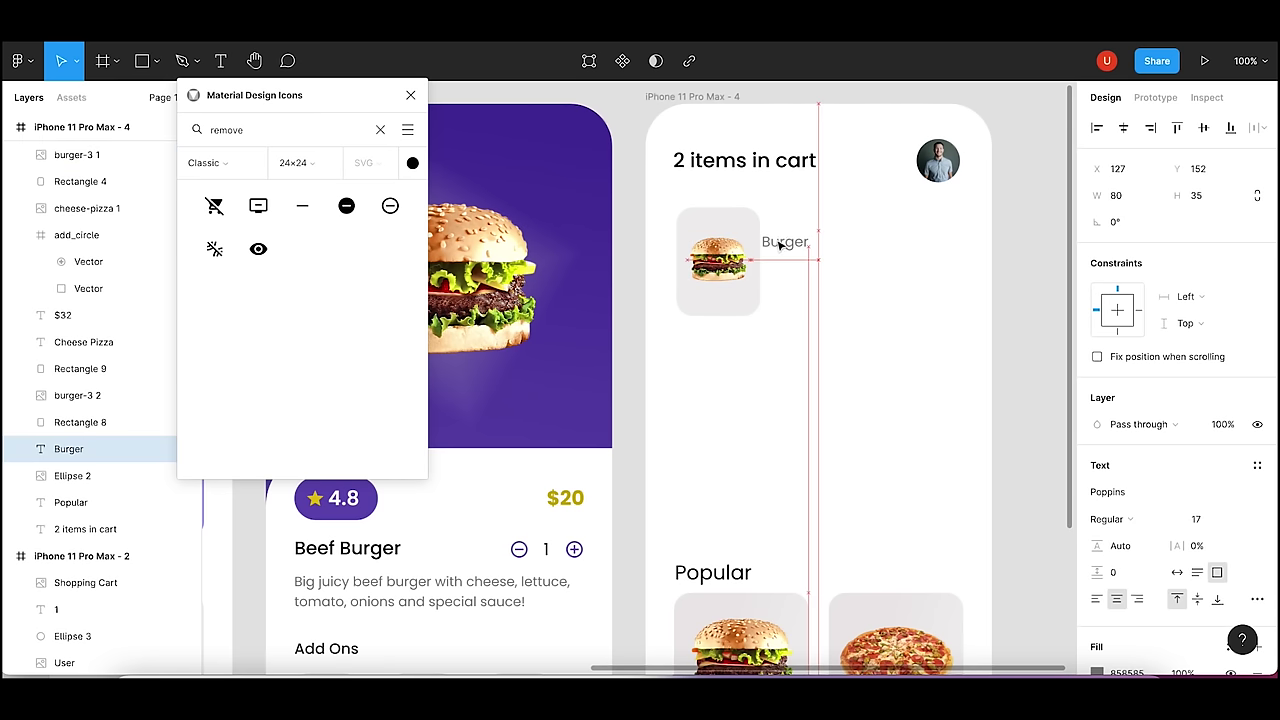
pyautogui.doubleClick(787, 231)
pyautogui.write('B')
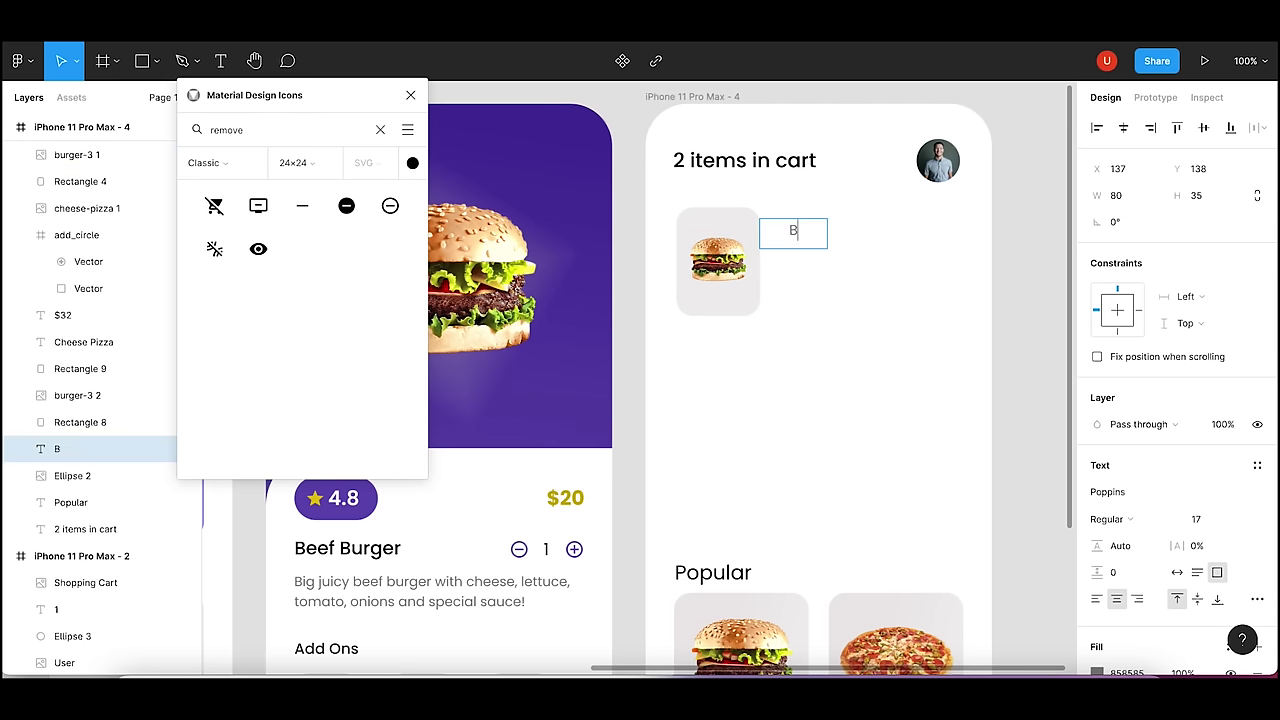
pyautogui.write('eef')
pyautogui.write(' Burger')
pyautogui.press('Escape')
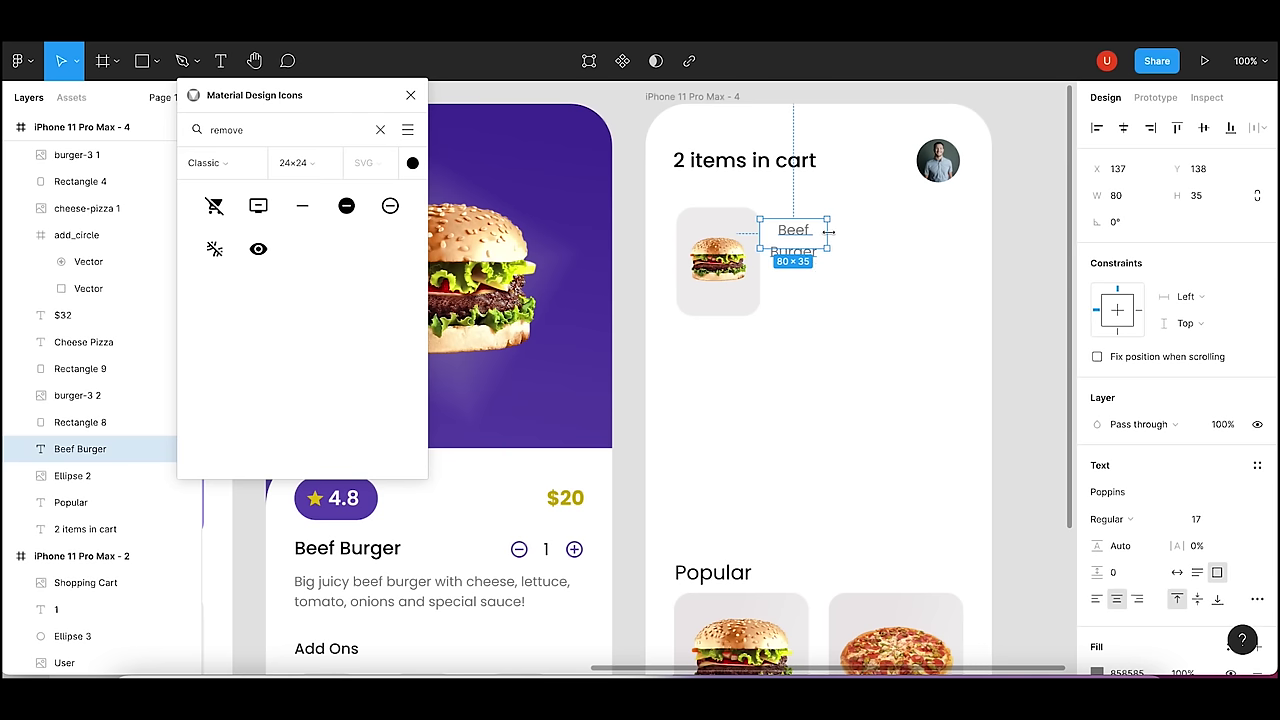
pyautogui.moveTo(828, 231); pyautogui.dragTo(846, 231)
pyautogui.click(1204, 522)
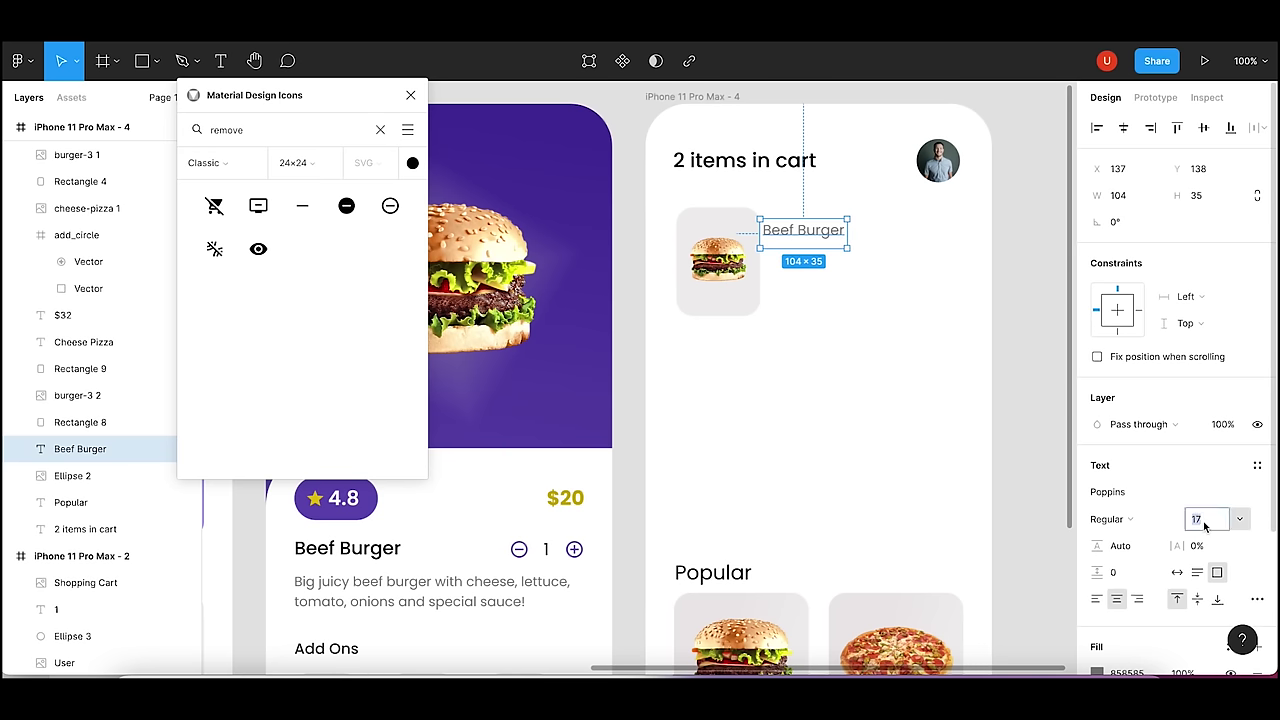
pyautogui.write('16')
pyautogui.press('Return')
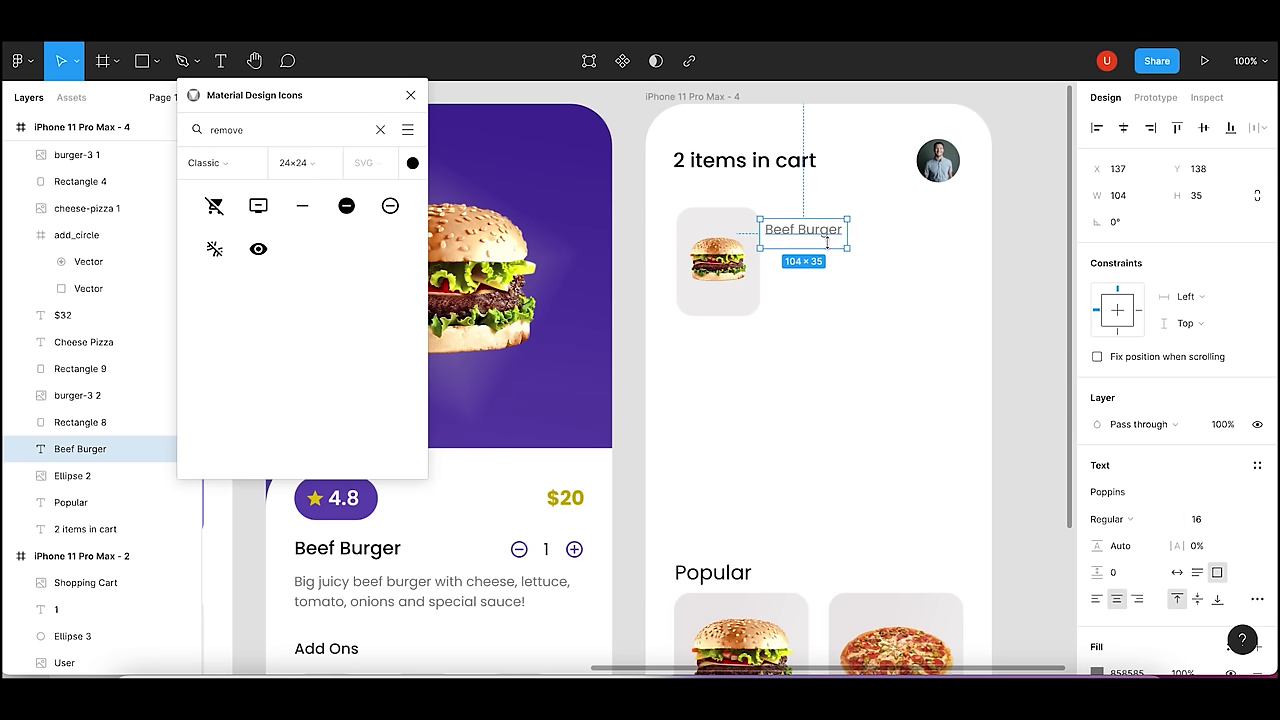
pyautogui.press('Right')
pyautogui.press('Right')
pyautogui.press('Right')
pyautogui.press('Right')
pyautogui.press('Right')
pyautogui.press('Right')
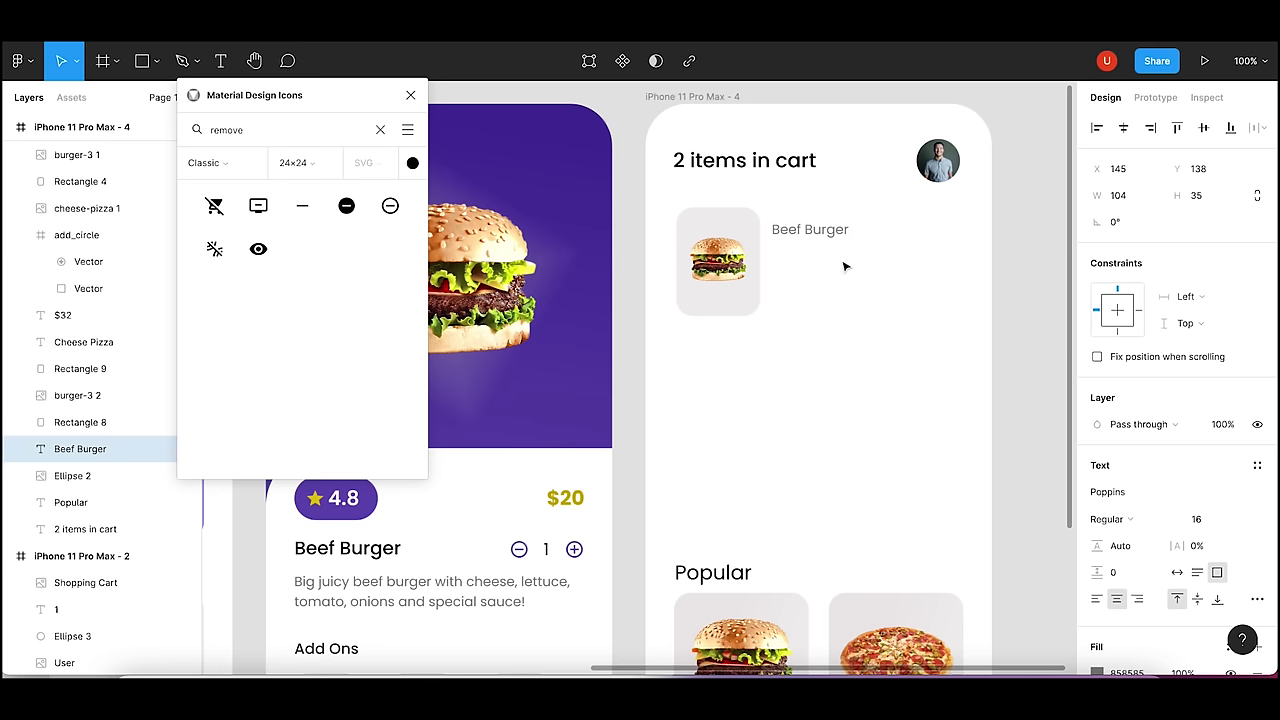
pyautogui.click(843, 266)
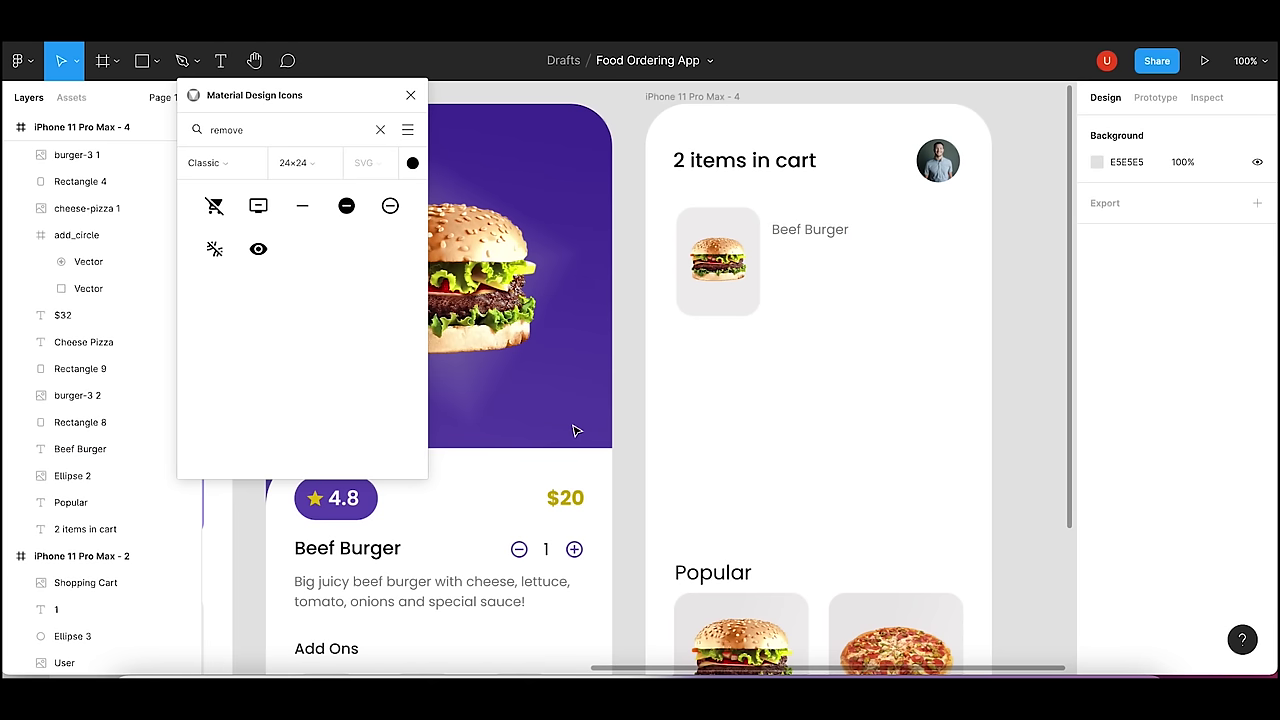
# - Give the Beef Burger title a darker text colour and Medium weight
pyautogui.click(815, 232)
pyautogui.scroll(-2, 1274, 544)
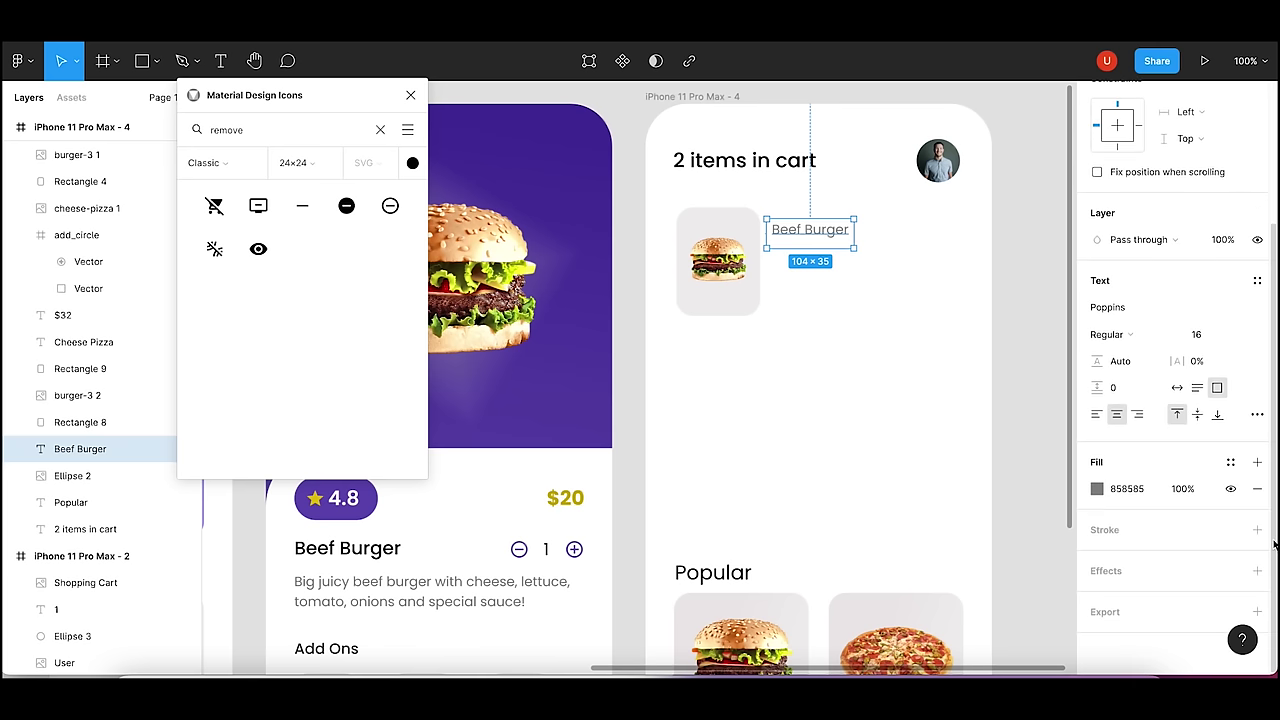
pyautogui.click(1098, 489)
pyautogui.moveTo(879, 354); pyautogui.dragTo(879, 436)
pyautogui.click(812, 290)
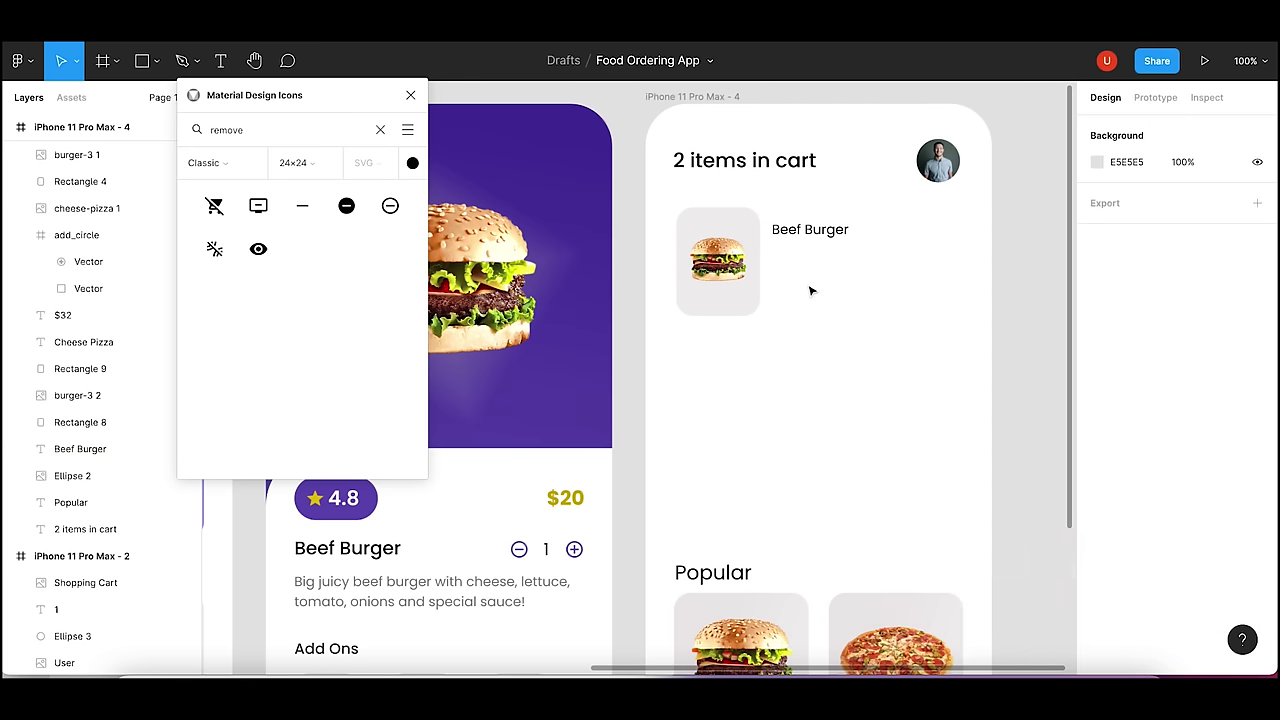
pyautogui.click(820, 229)
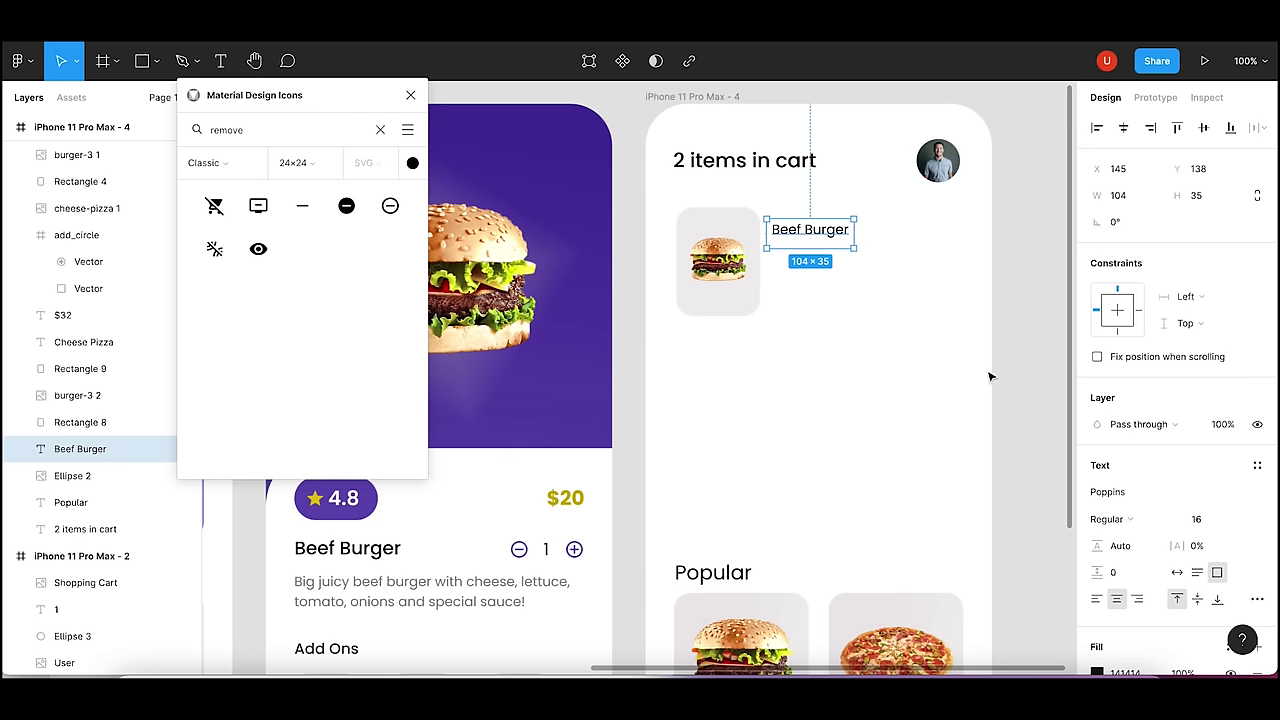
pyautogui.click(1112, 519)
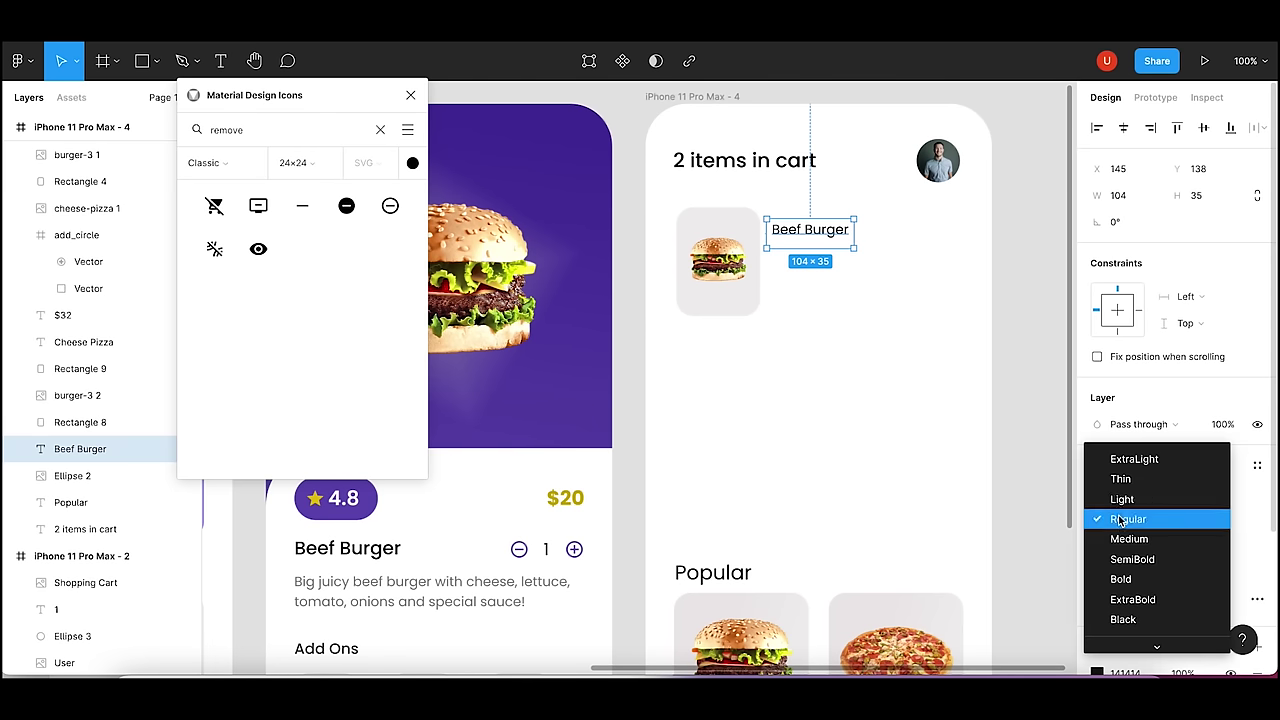
pyautogui.click(1133, 538)
pyautogui.click(968, 394)
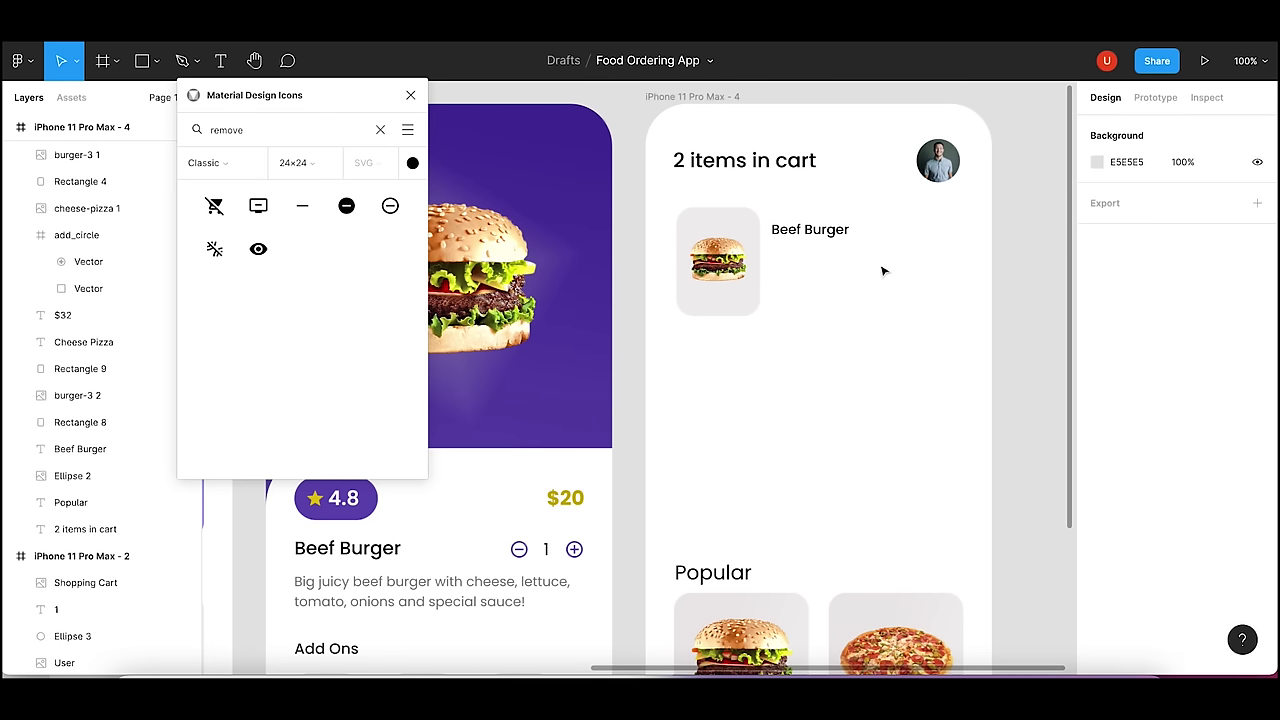
pyautogui.click(835, 240)
# - Paste a copy of the title below it, change it to '$20' and left-align it
pyautogui.hotkey('ctrl', 'v')
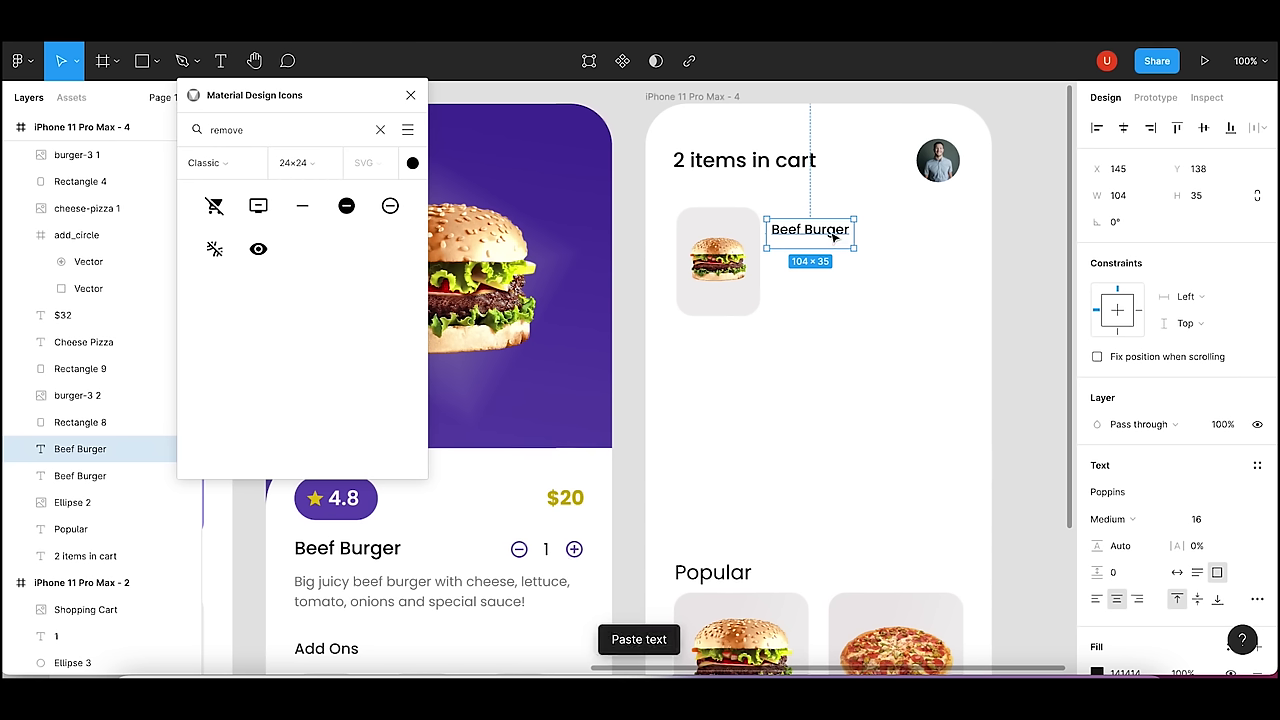
pyautogui.moveTo(832, 236); pyautogui.dragTo(830, 260)
pyautogui.doubleClick(830, 260)
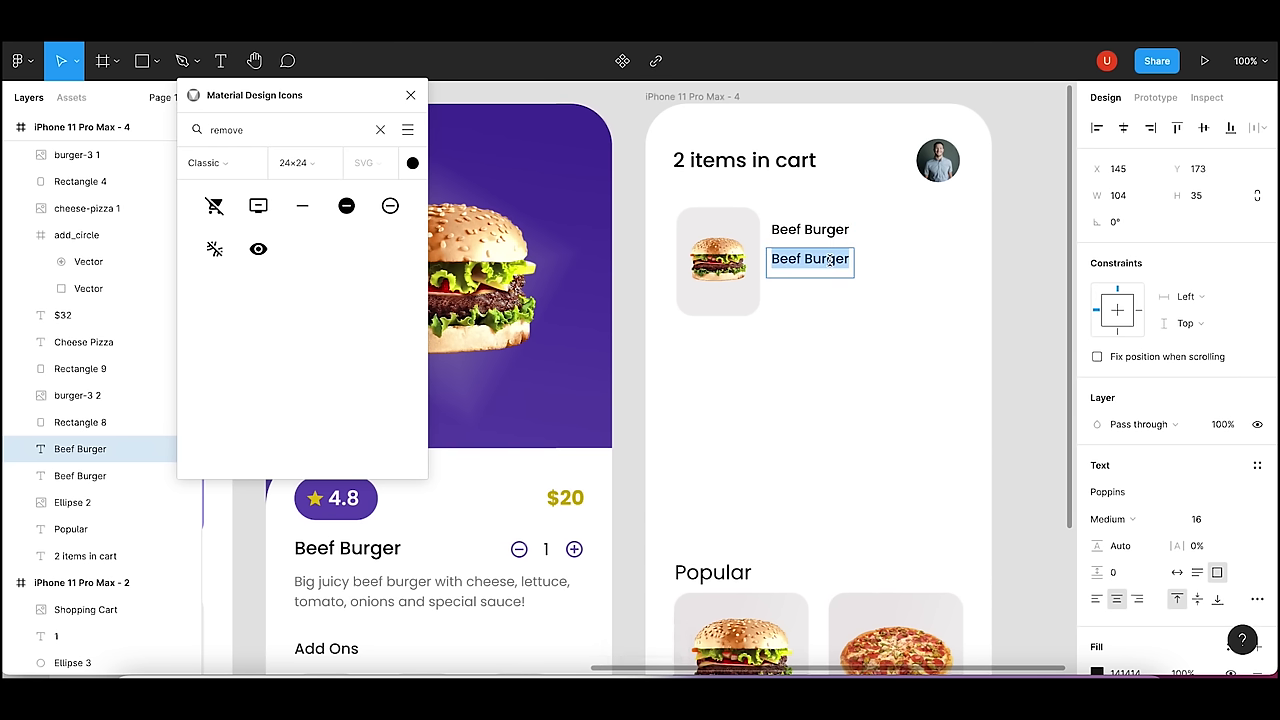
pyautogui.write('$20')
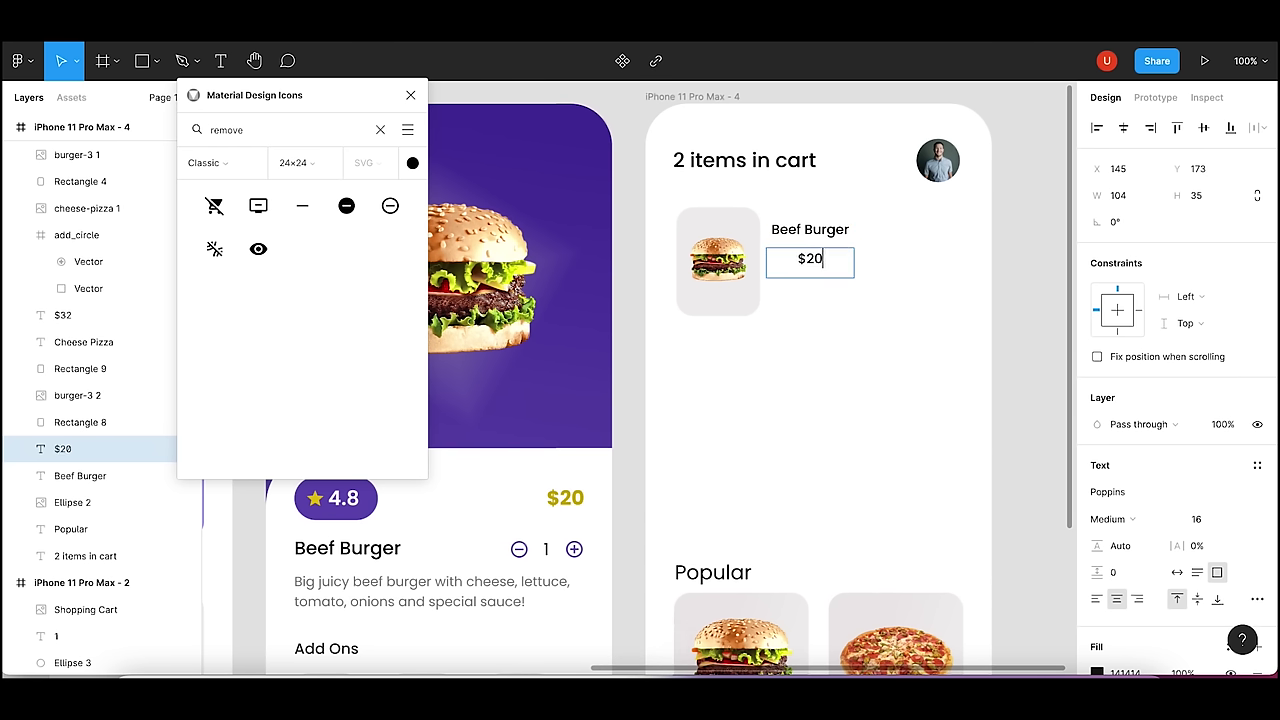
pyautogui.click(1096, 598)
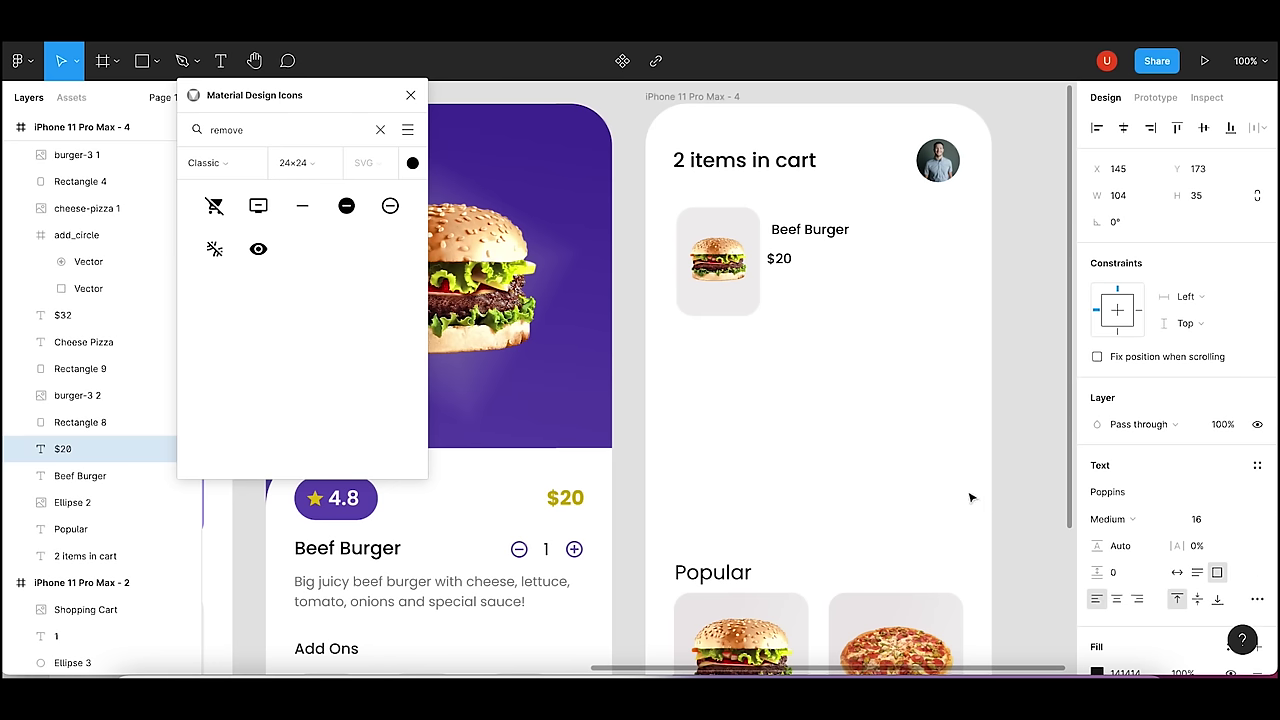
# - Line the $20 price up under the Beef Burger title with small nudges
pyautogui.click(808, 230)
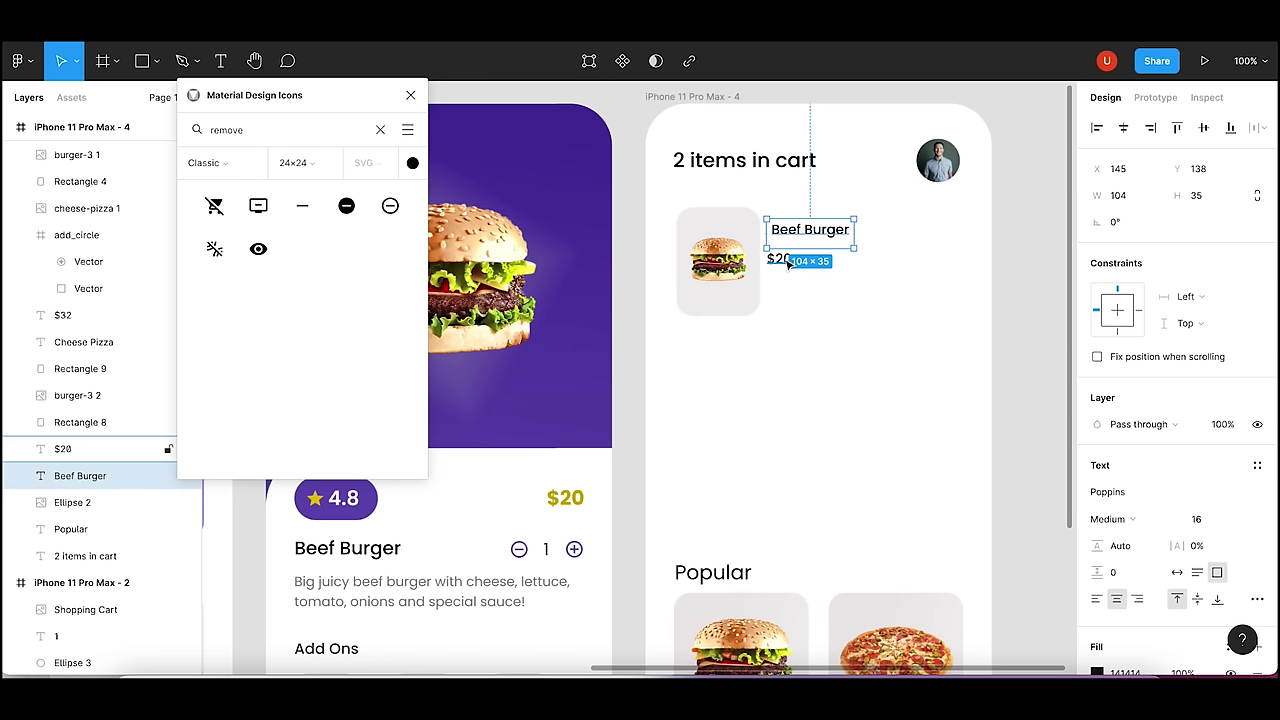
pyautogui.click(845, 370)
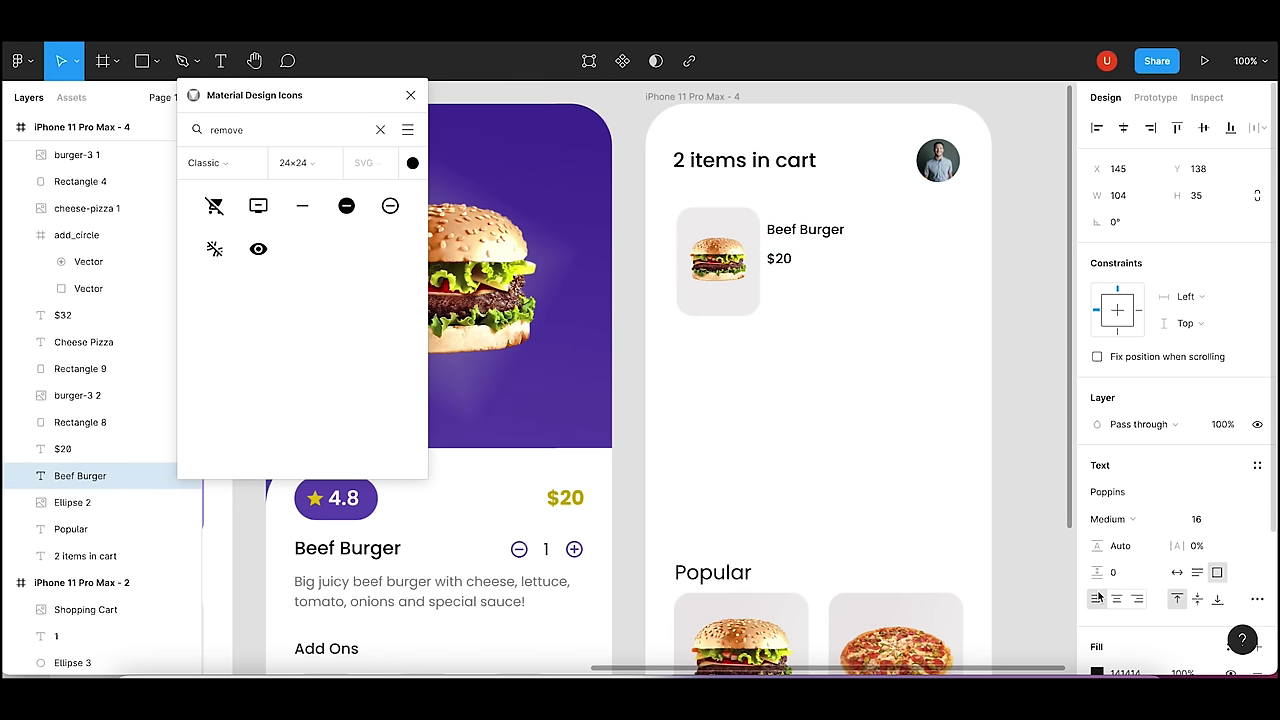
pyautogui.moveTo(810, 240); pyautogui.dragTo(811, 240)
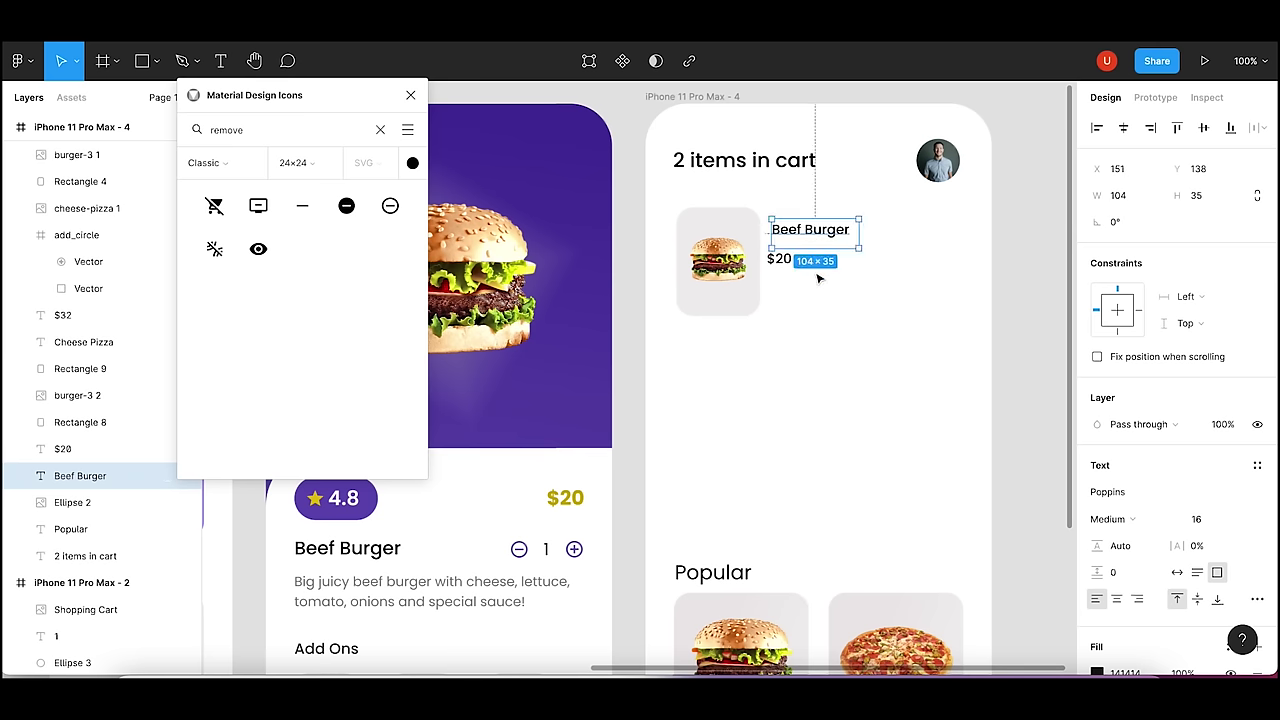
pyautogui.click(818, 278)
pyautogui.click(802, 247)
pyautogui.click(772, 264)
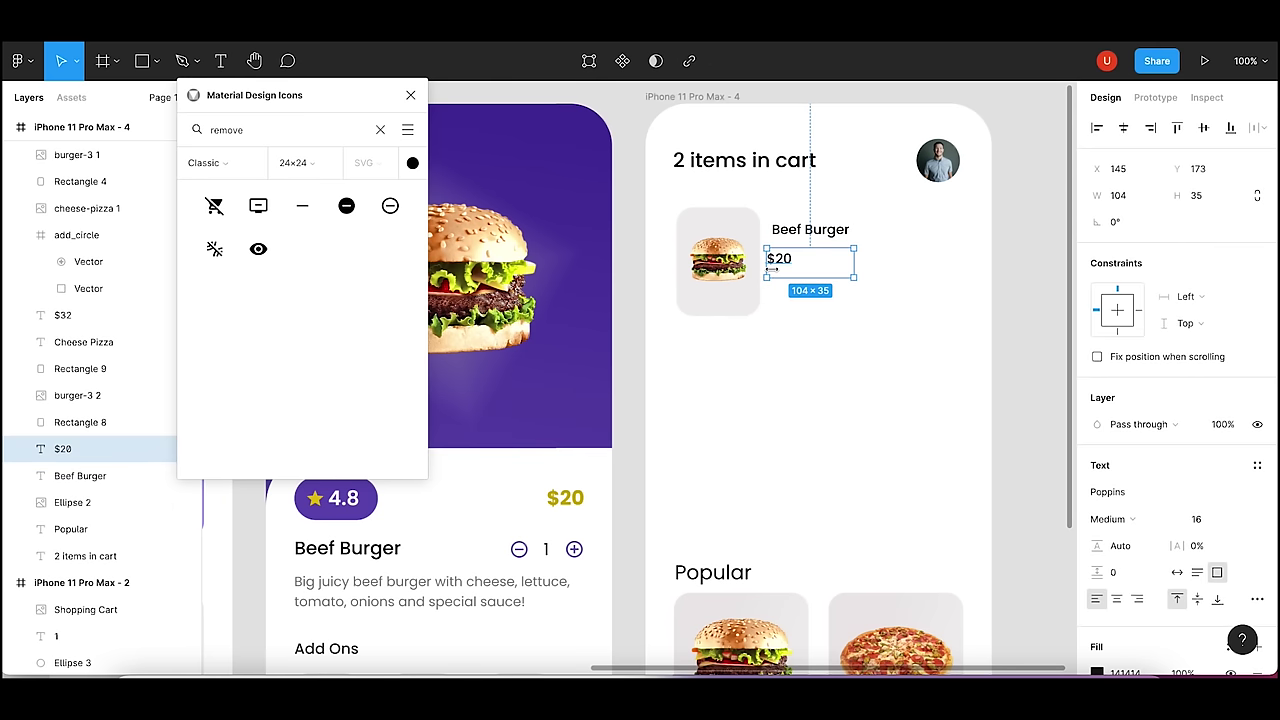
pyautogui.press('Right')
pyautogui.press('Right')
pyautogui.press('Right')
pyautogui.press('Right')
pyautogui.press('Right')
pyautogui.press('Right')
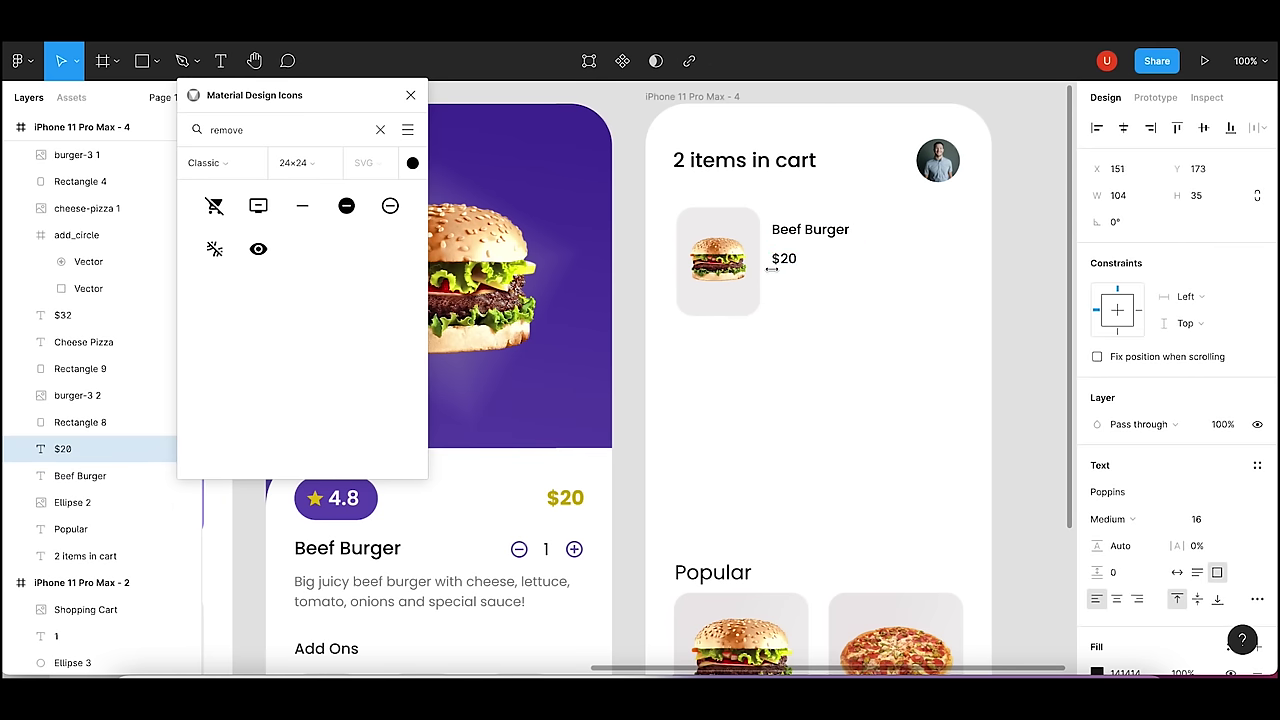
pyautogui.click(814, 309)
pyautogui.click(120, 449)
pyautogui.press('Down')
pyautogui.press('Down')
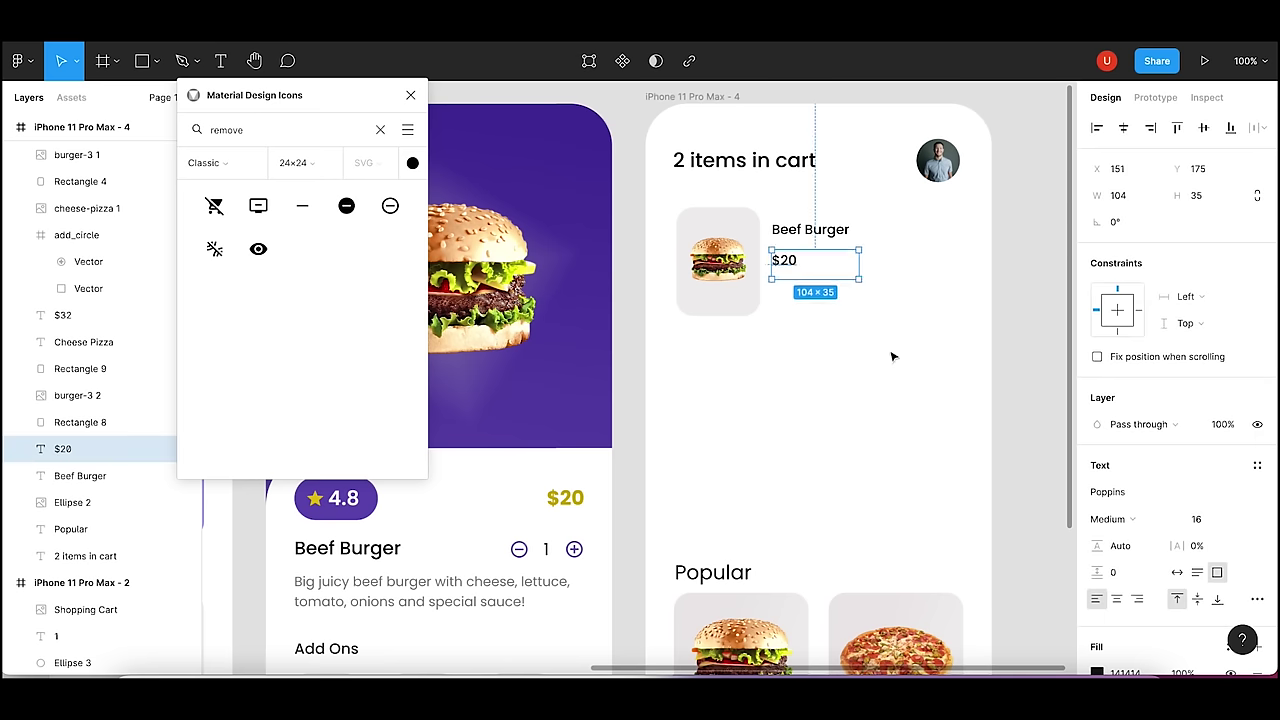
# - Colour the $20 price gold C9AA05 and make it Bold
pyautogui.scroll(-3, 1274, 563)
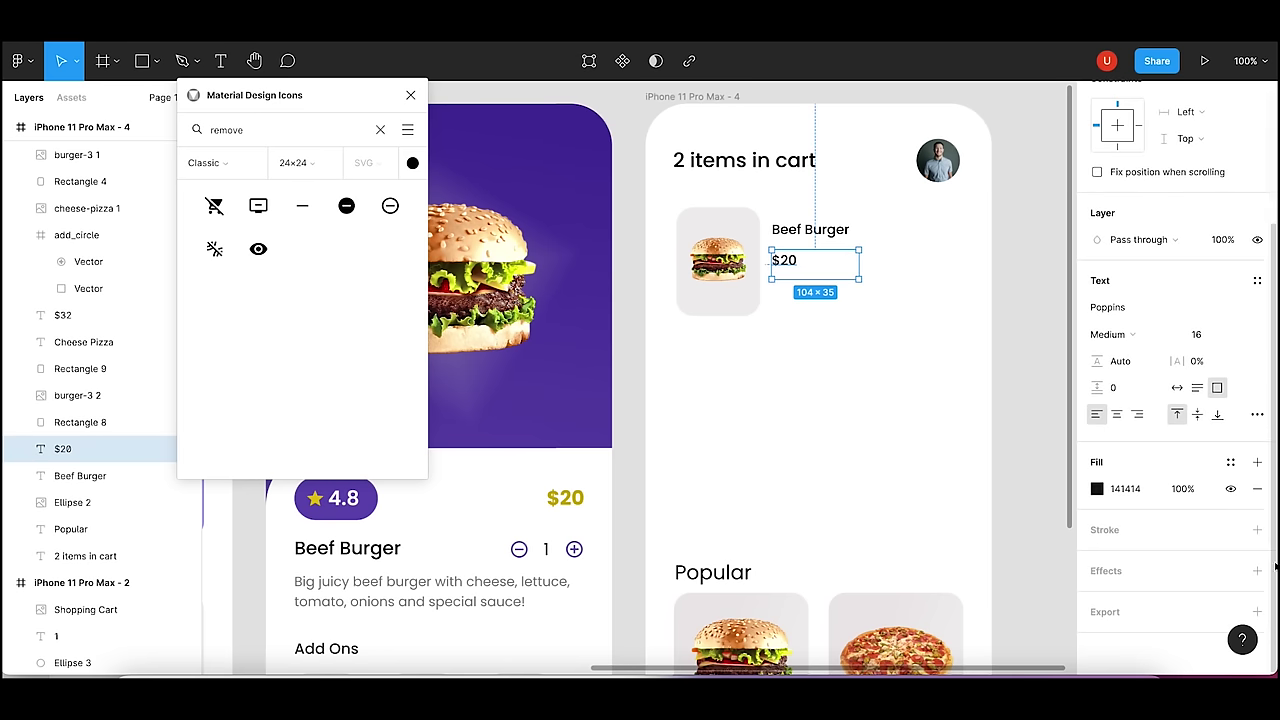
pyautogui.click(1098, 489)
pyautogui.click(996, 594)
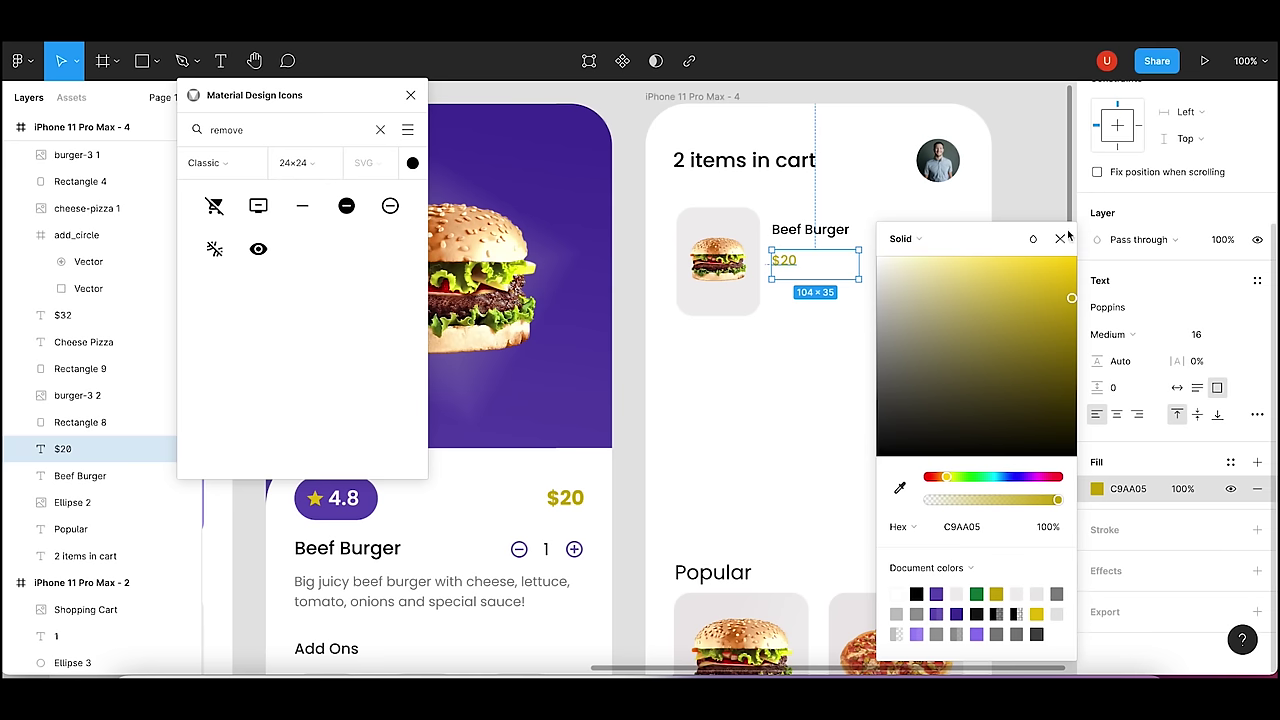
pyautogui.press('Escape')
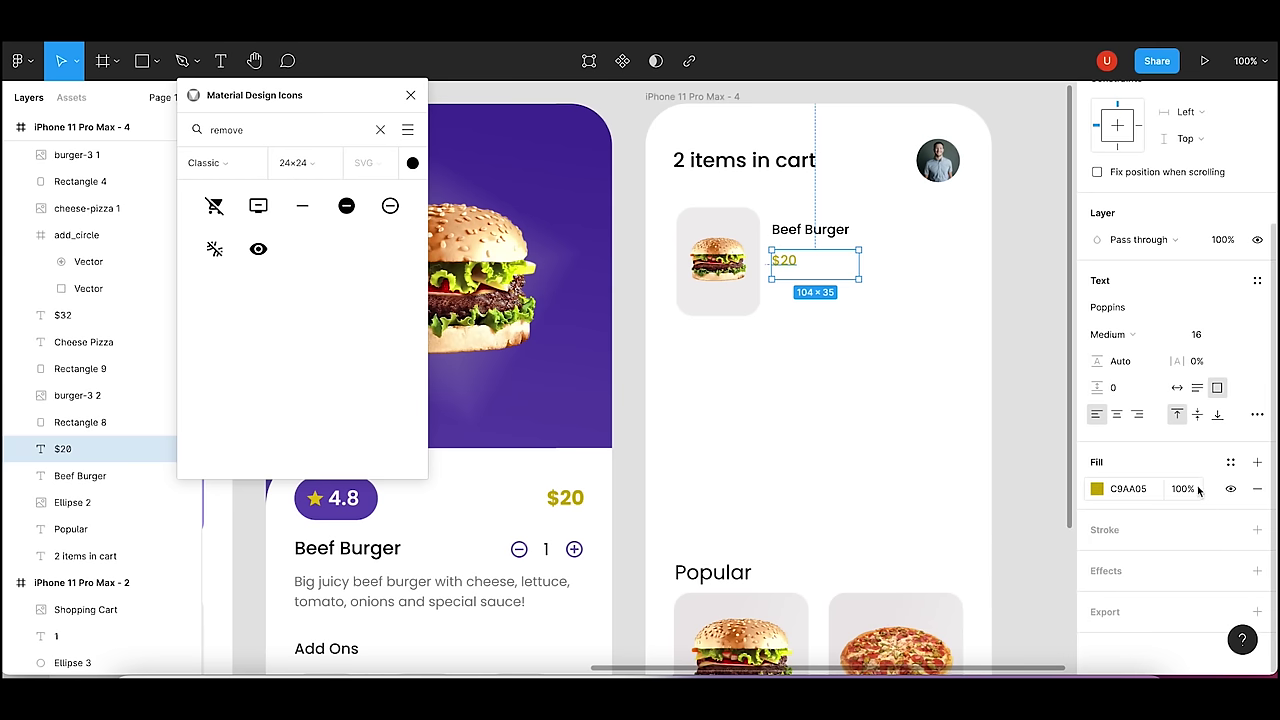
pyautogui.click(917, 409)
pyautogui.click(166, 449)
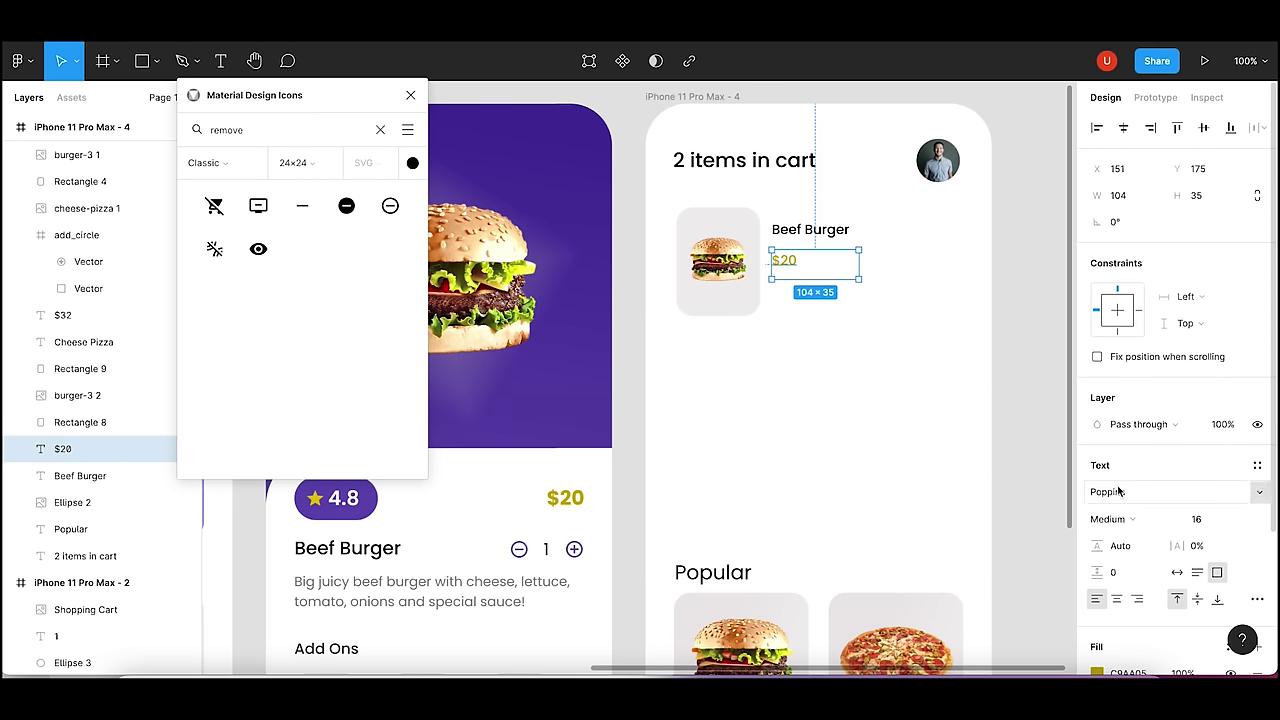
pyautogui.click(1112, 519)
pyautogui.click(1137, 535)
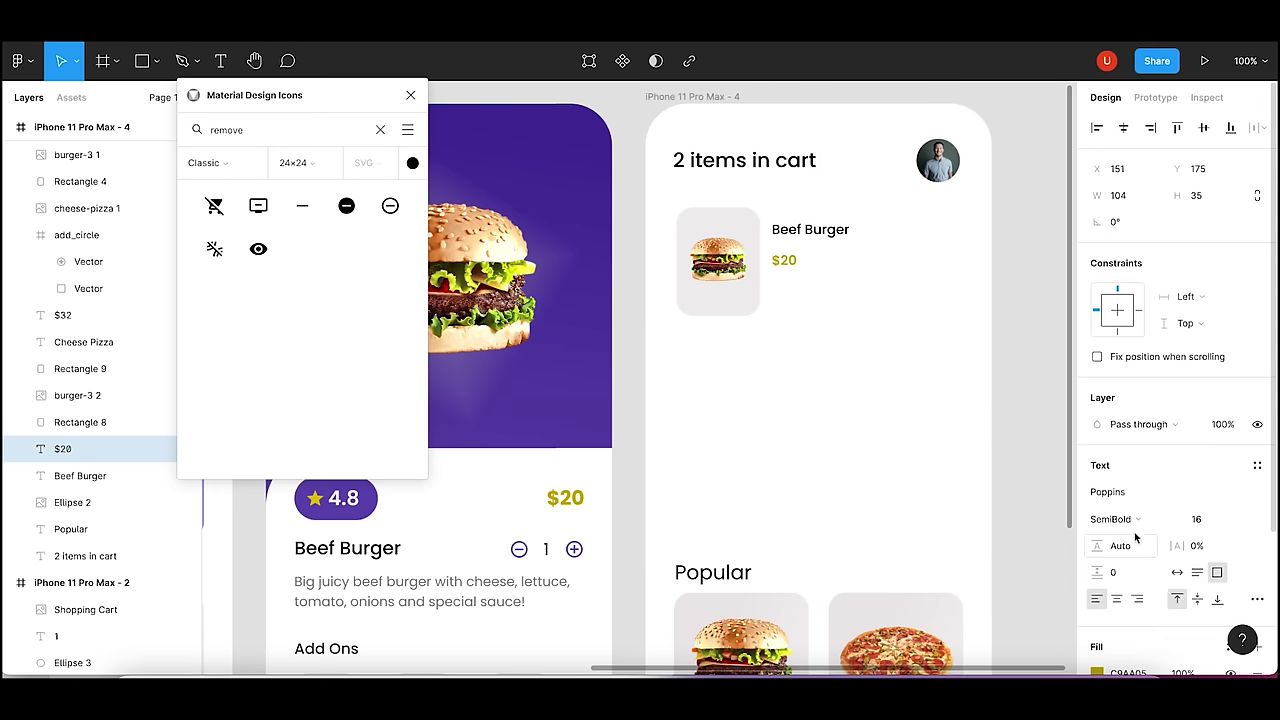
pyautogui.click(1115, 519)
pyautogui.click(1128, 537)
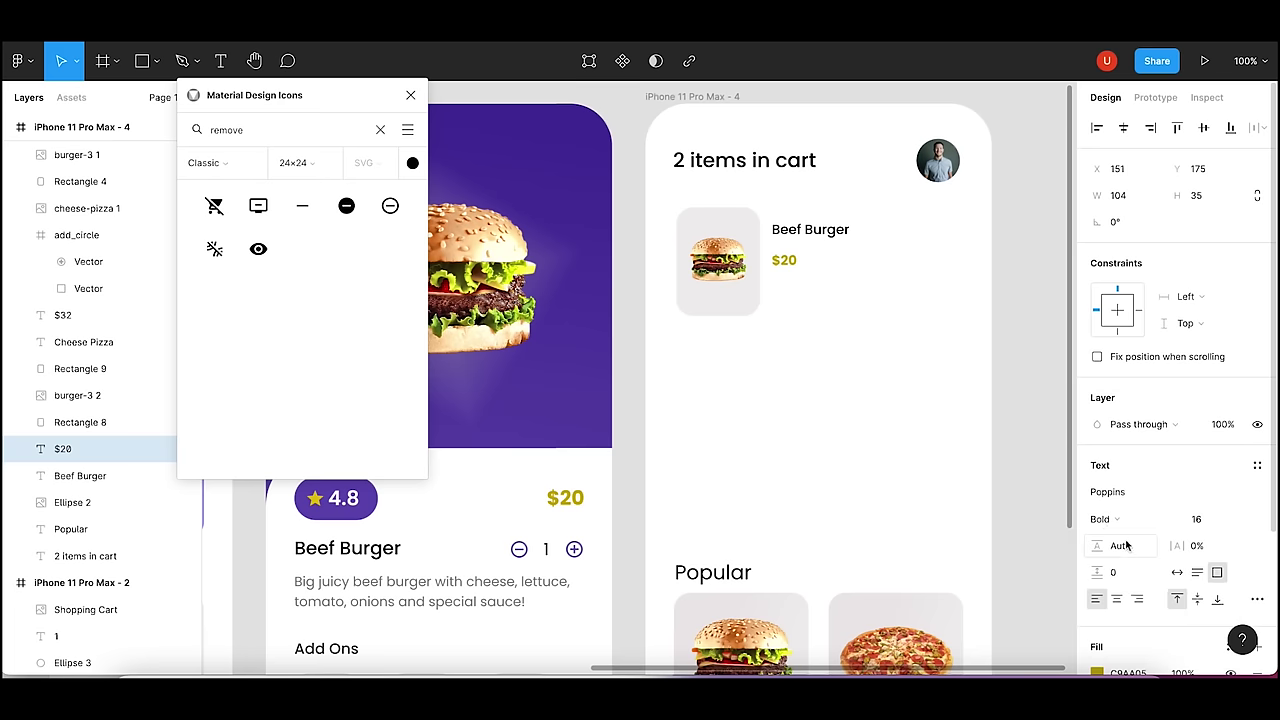
pyautogui.click(996, 440)
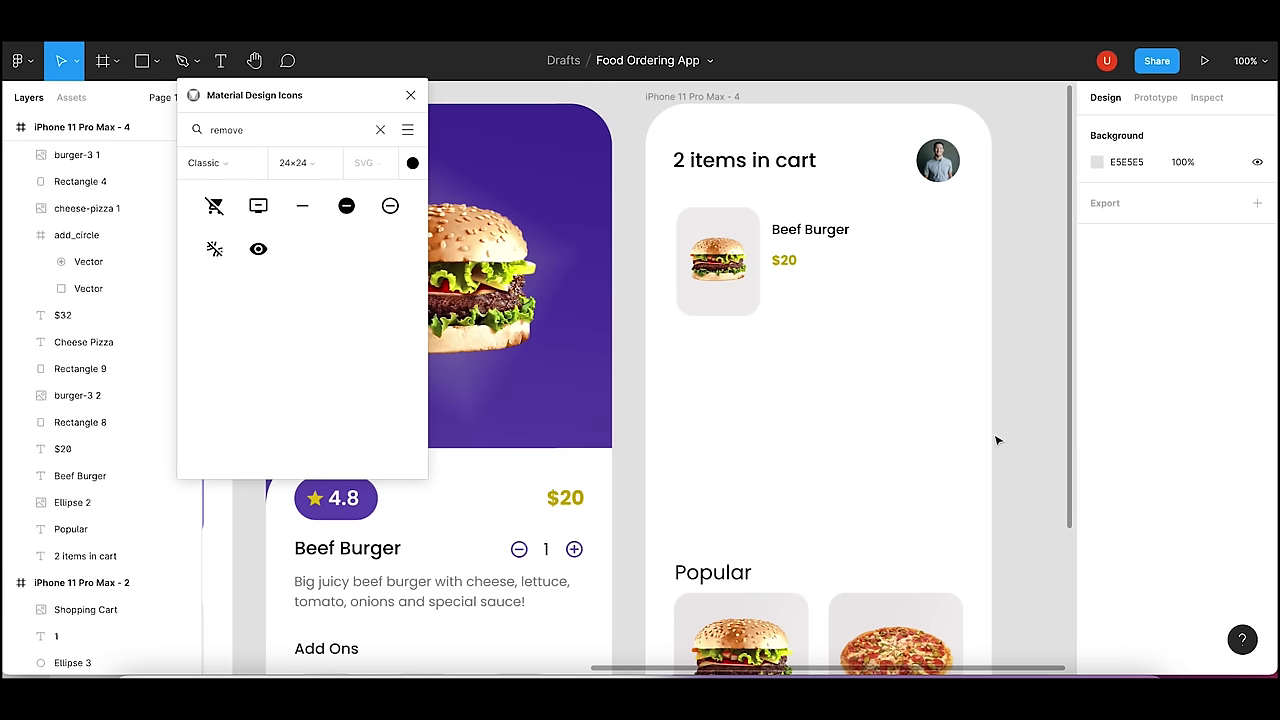
# - Paste a copy of the minus, 1, plus quantity controls under the $20 price
pyautogui.click(518, 548)
pyautogui.keyDown('shift'); pyautogui.click(546, 551); pyautogui.keyUp('shift')
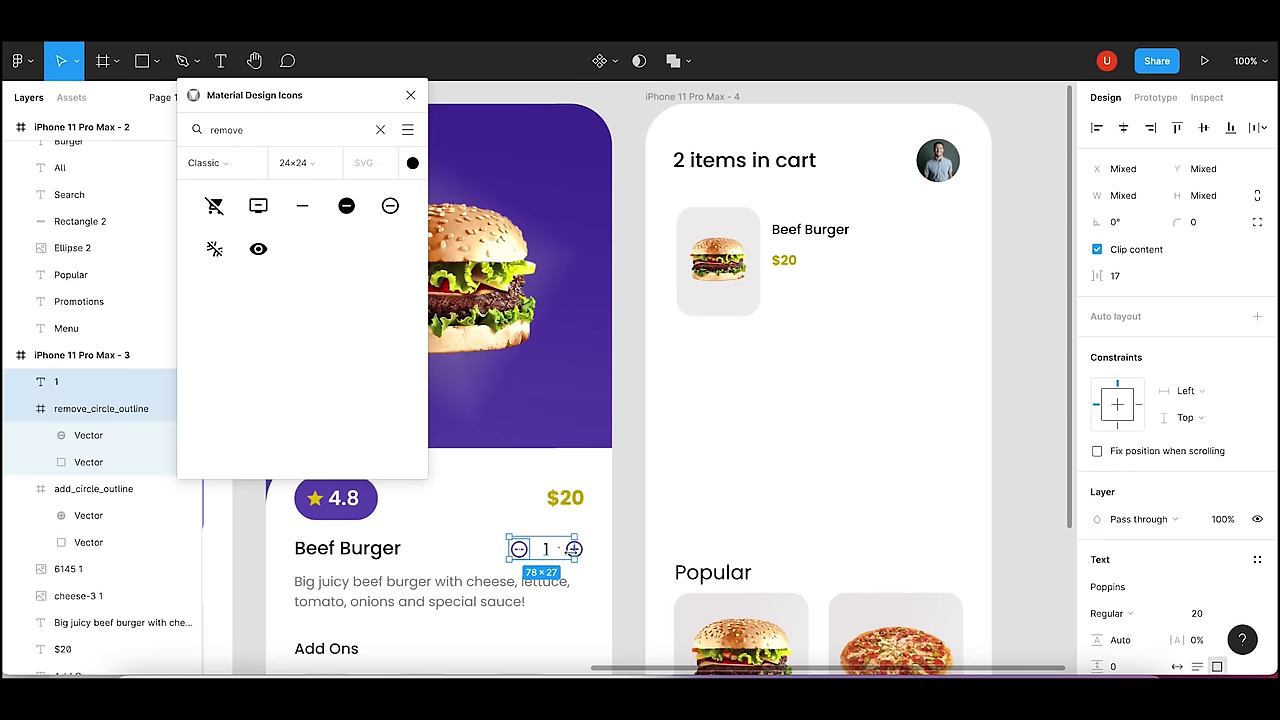
pyautogui.keyDown('shift'); pyautogui.click(571, 553); pyautogui.keyUp('shift')
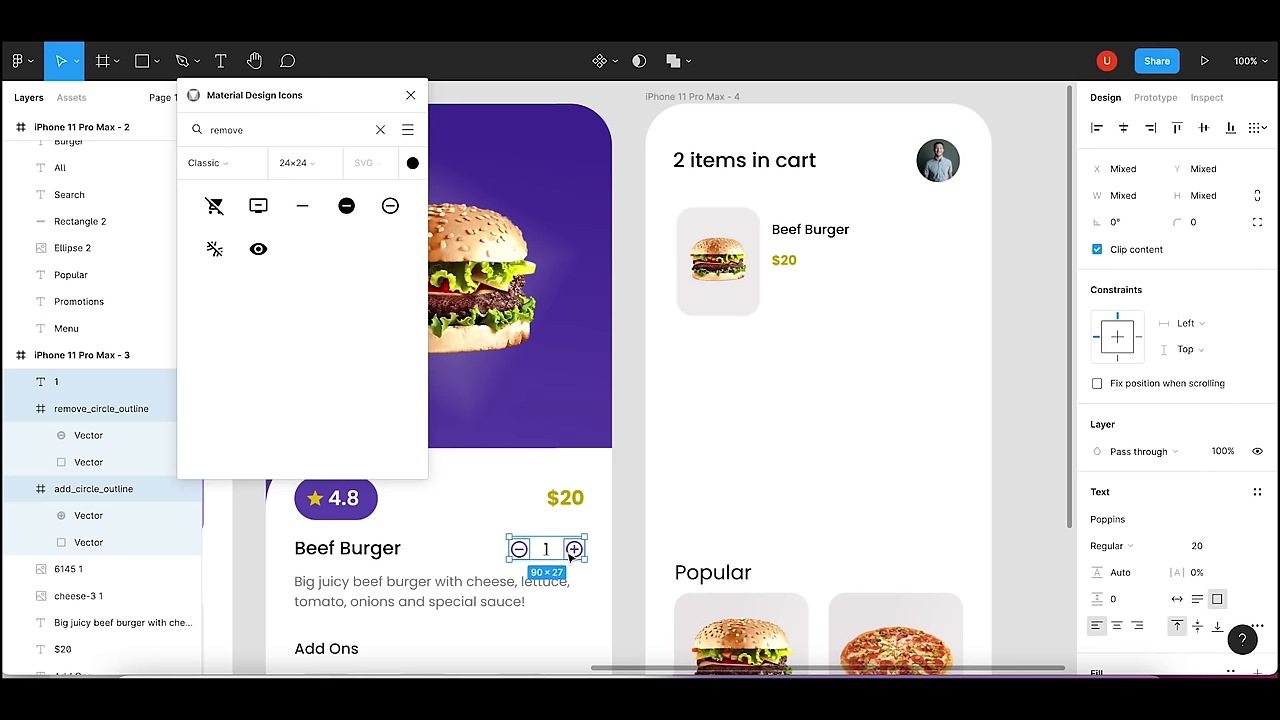
pyautogui.click(785, 325)
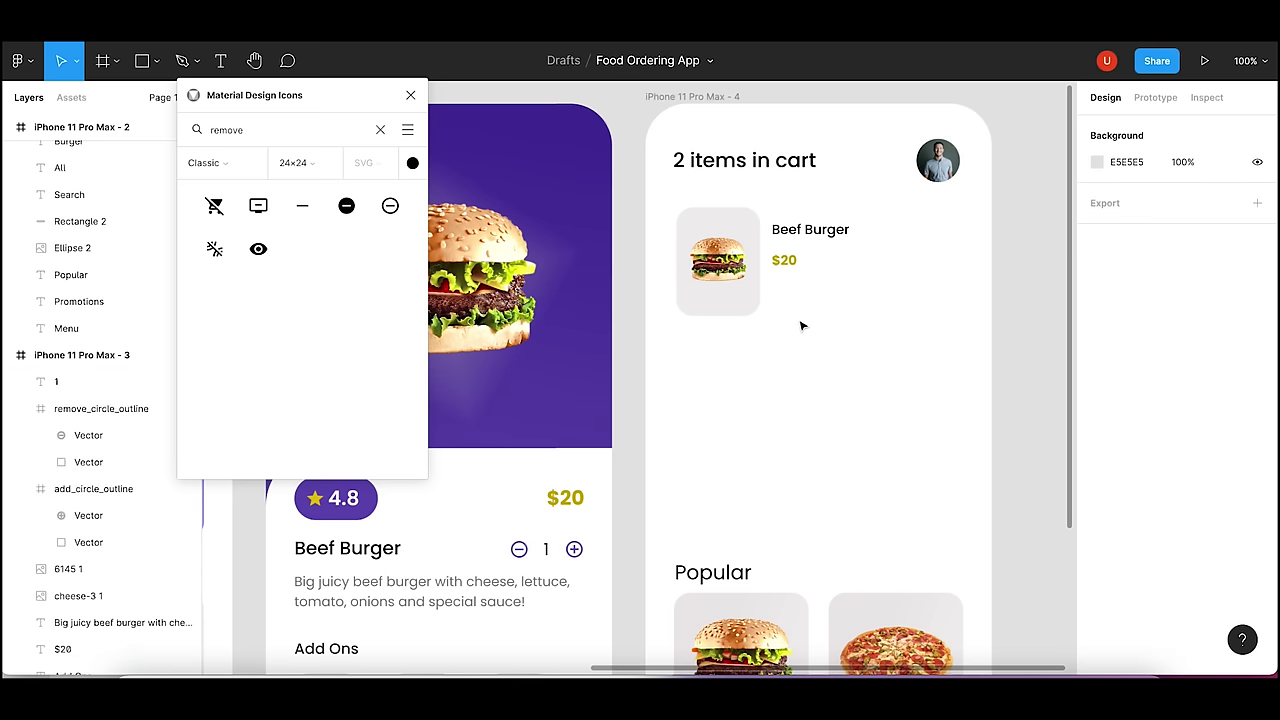
pyautogui.hotkey('ctrl', 'v')
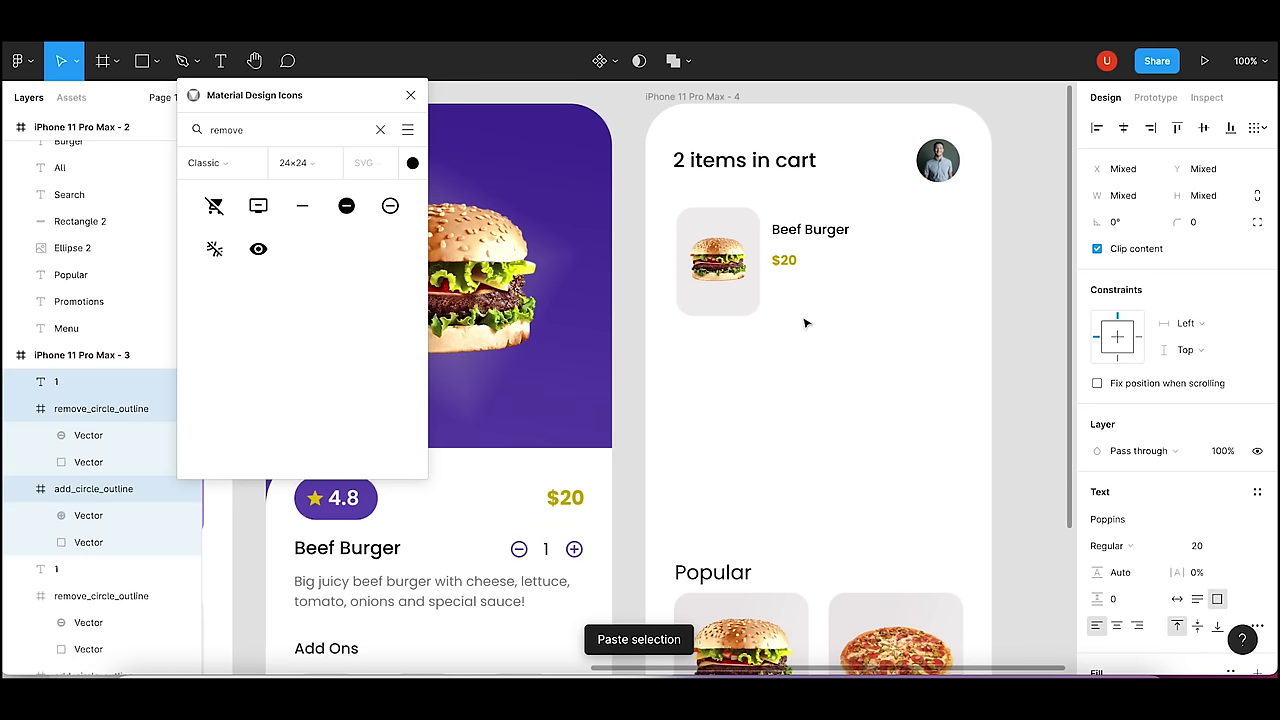
pyautogui.moveTo(806, 323)
pyautogui.mouseDown()
pyautogui.moveTo(828, 289)
pyautogui.moveTo(842, 295)
pyautogui.mouseUp()
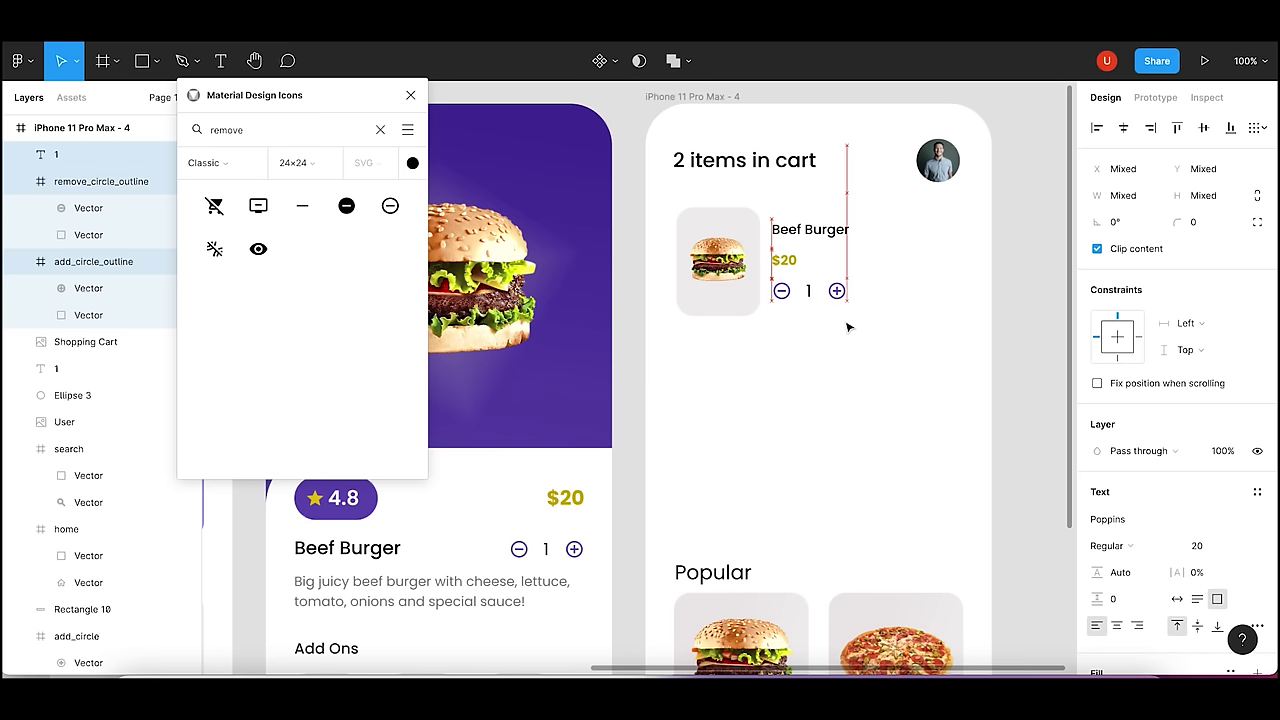
pyautogui.click(885, 335)
# - Delete the profile avatar from the cart header and check the title and price layers
pyautogui.click(950, 172)
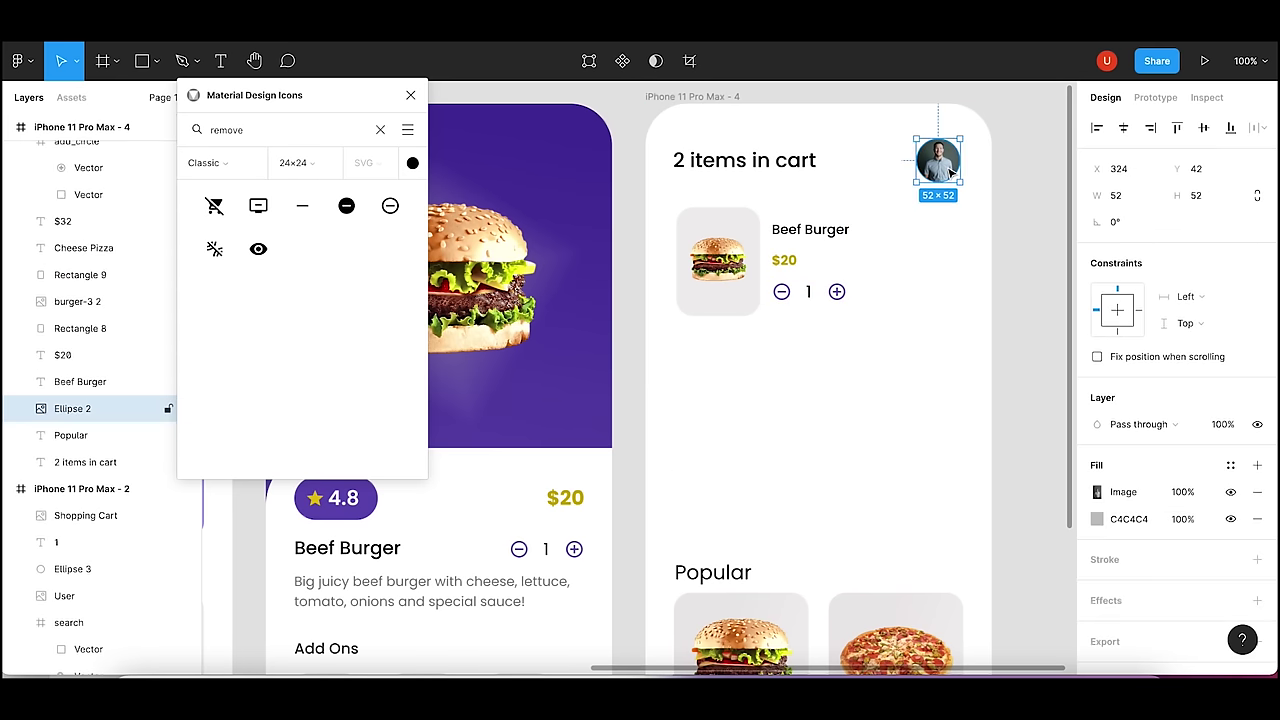
pyautogui.press('Delete')
pyautogui.click(806, 238)
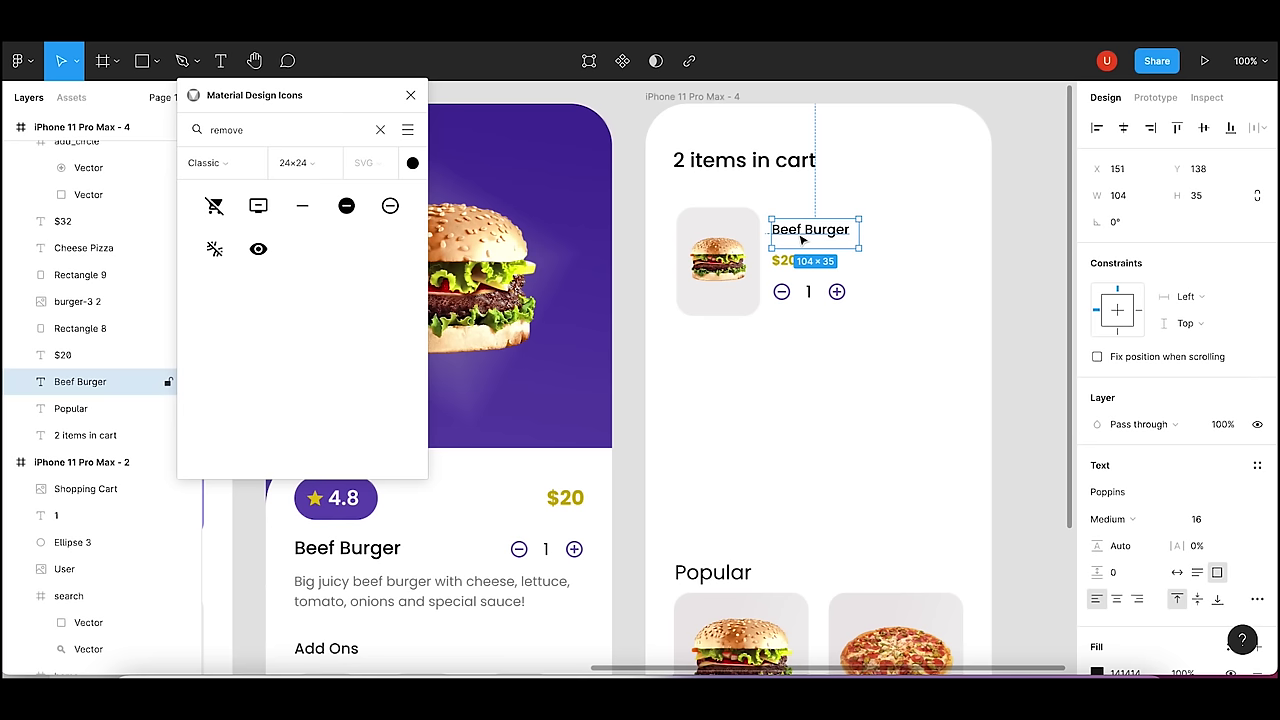
pyautogui.click(785, 259)
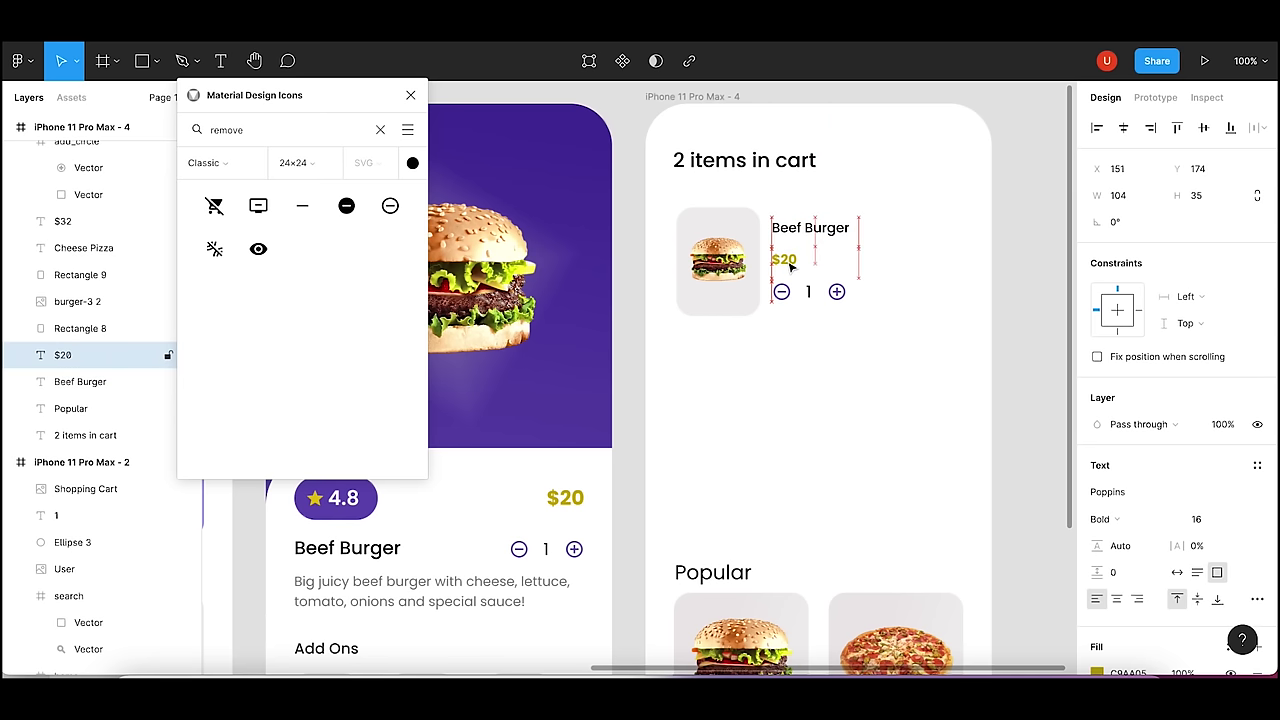
pyautogui.click(924, 302)
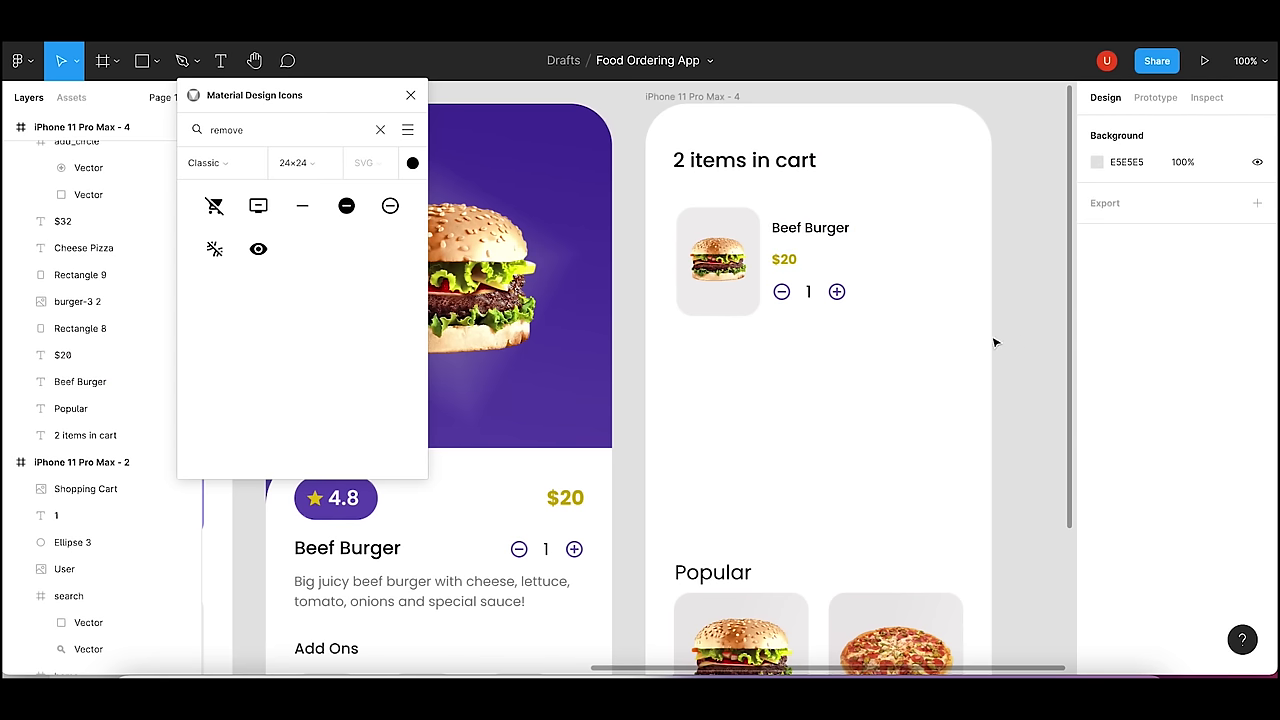
# - Duplicate the whole Beef Burger cart item and place the copy beneath the original
pyautogui.moveTo(1014, 337); pyautogui.dragTo(664, 204)
pyautogui.hotkey('ctrl', 'v')
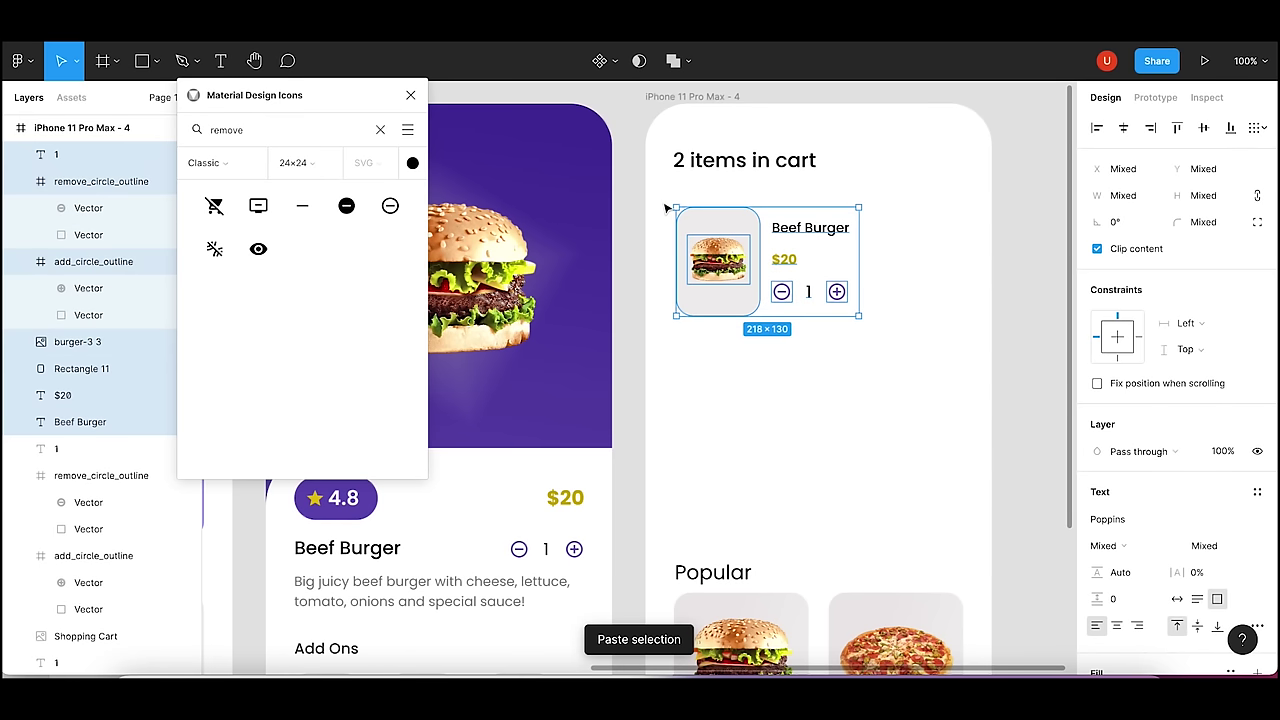
pyautogui.moveTo(722, 229); pyautogui.dragTo(723, 349)
pyautogui.click(931, 374)
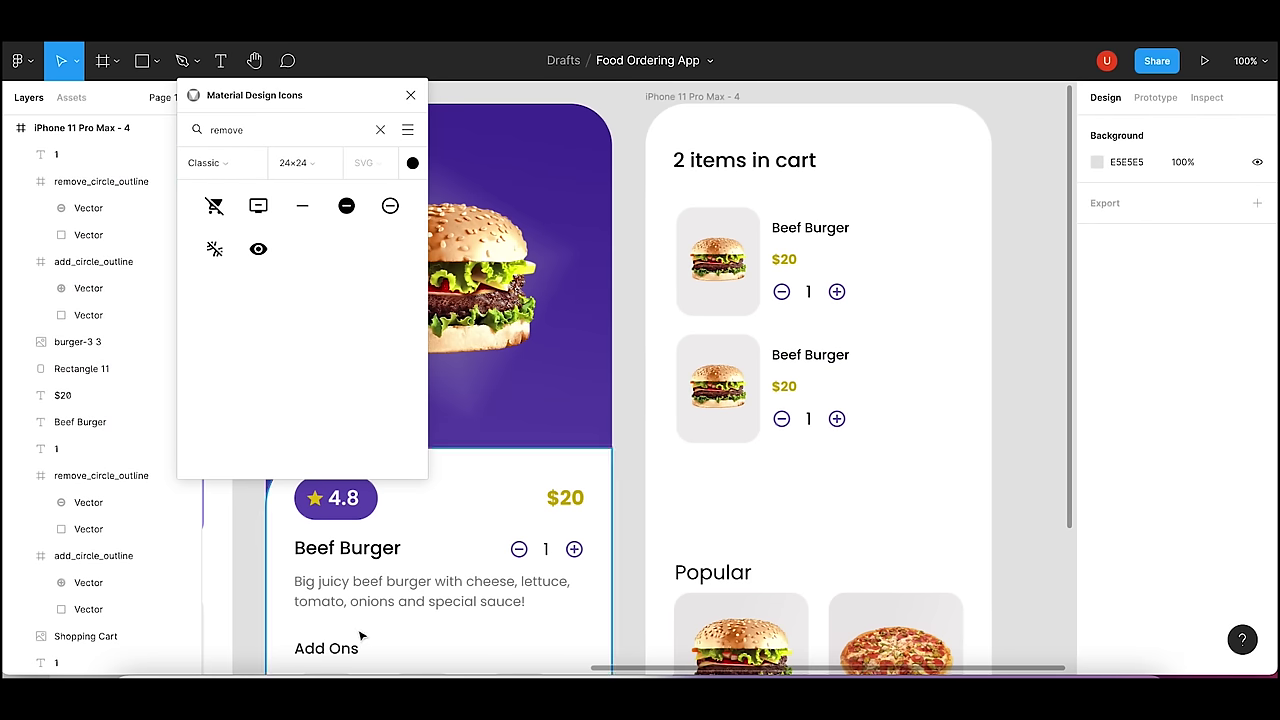
# - Bring noodle-62.png onto the cart screen and position it at 200, 200
pyautogui.click(138, 676)
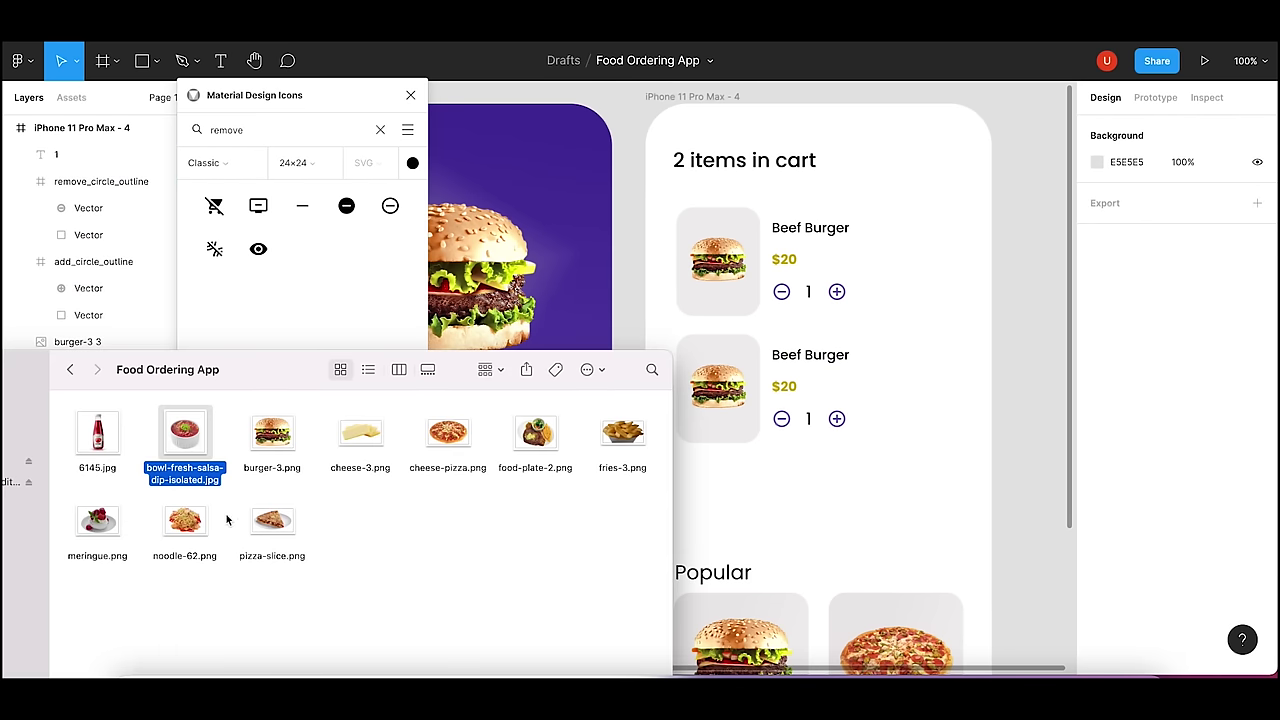
pyautogui.click(190, 528)
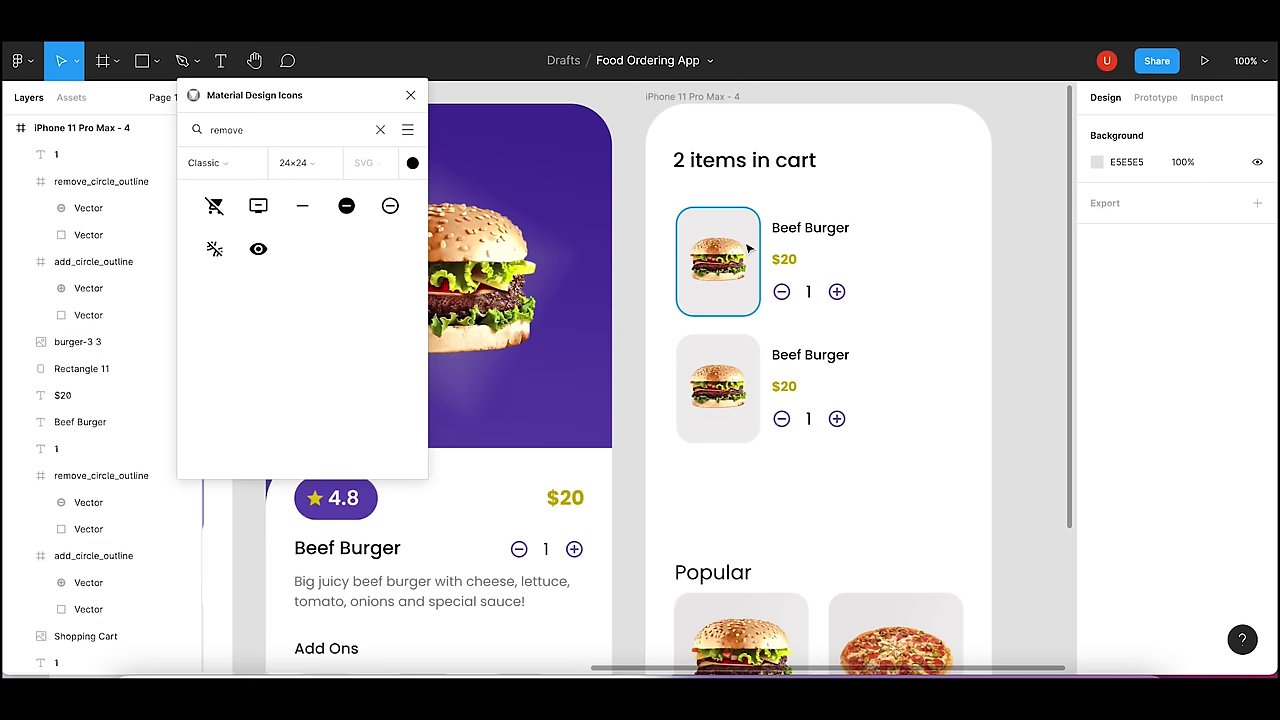
pyautogui.moveTo(187, 527); pyautogui.dragTo(750, 248)
pyautogui.click(1119, 195)
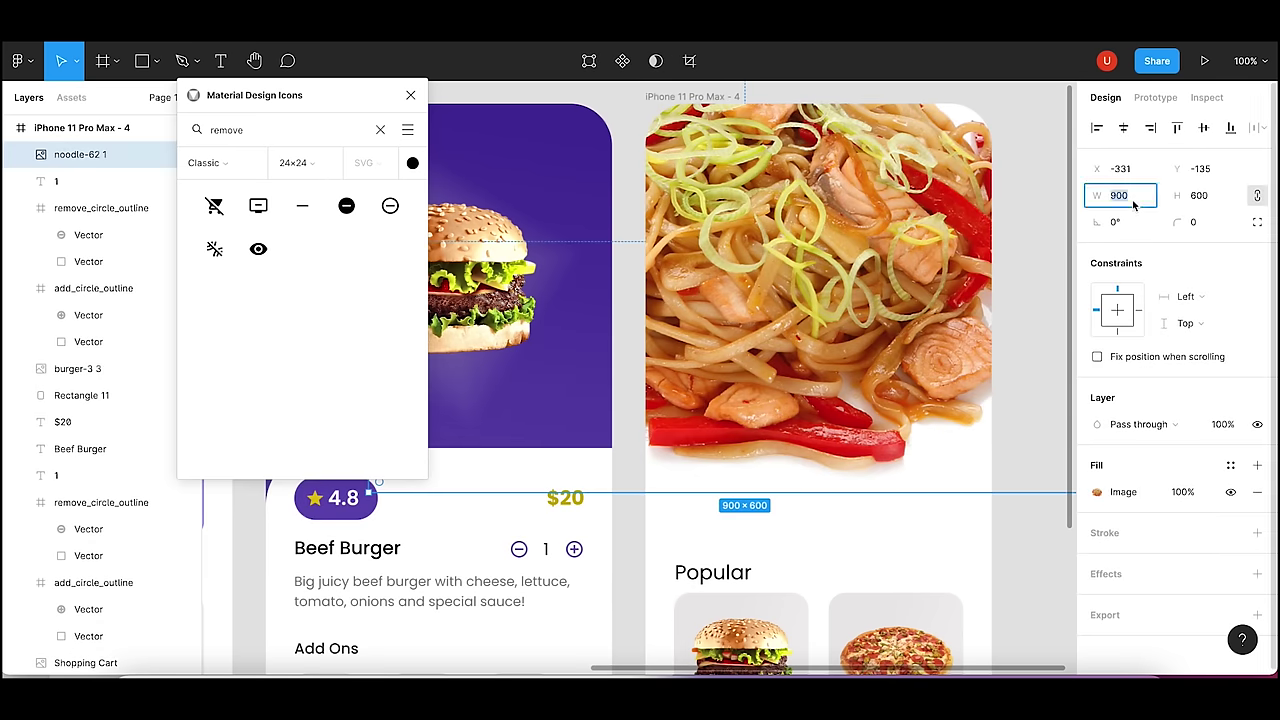
pyautogui.write('1')
pyautogui.click(1120, 168)
pyautogui.write('200')
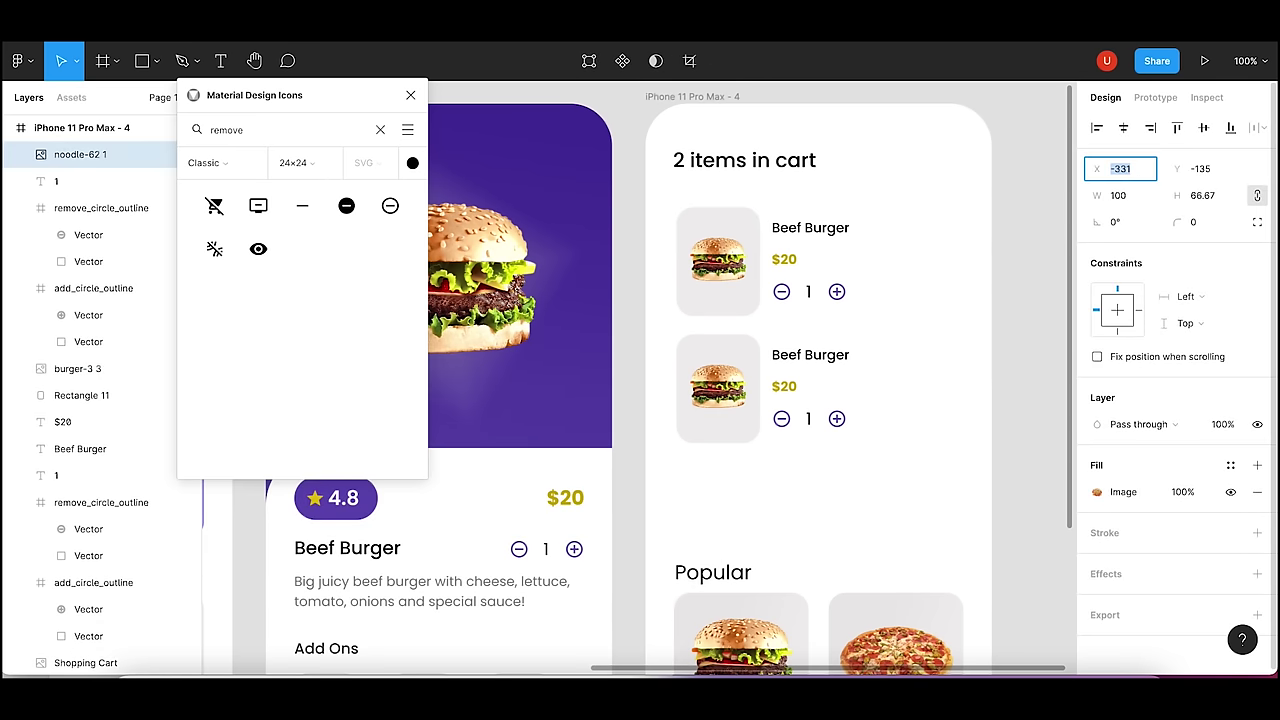
pyautogui.press('Tab')
pyautogui.write('200')
pyautogui.press('Return')
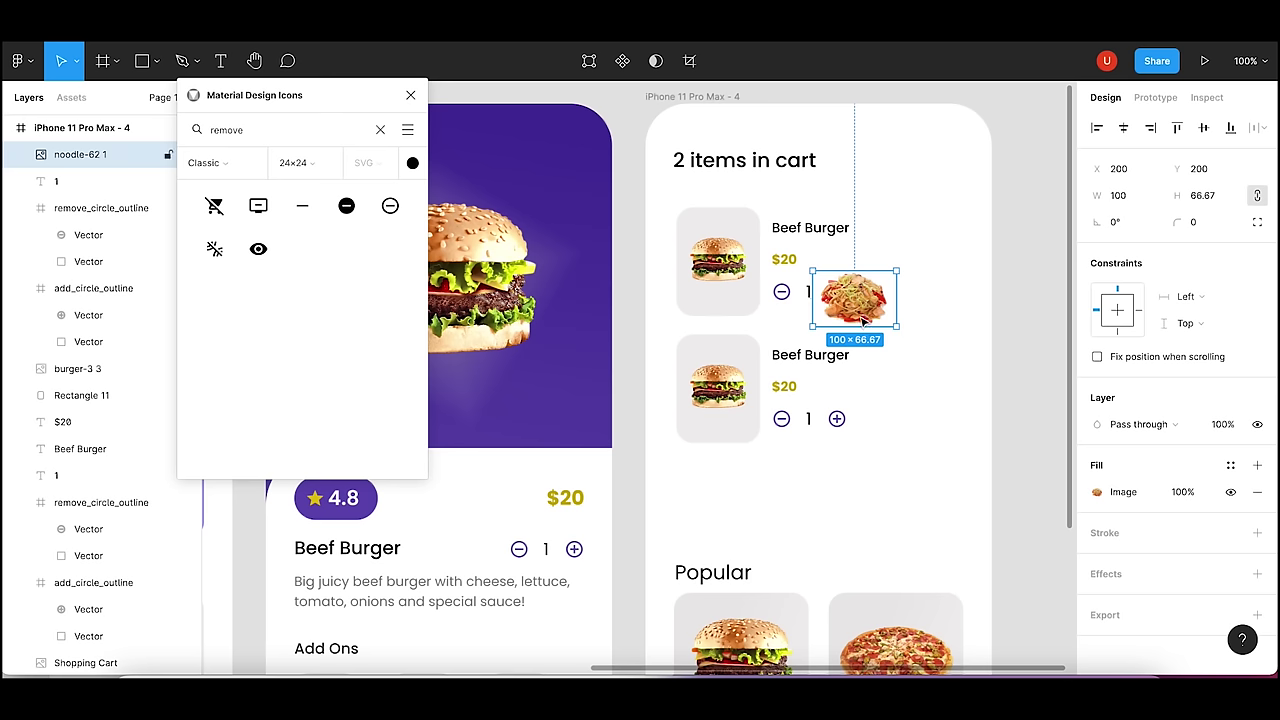
# - Move the noodle photo onto the first thumbnail and delete the old burger photo
pyautogui.moveTo(862, 316); pyautogui.dragTo(722, 246)
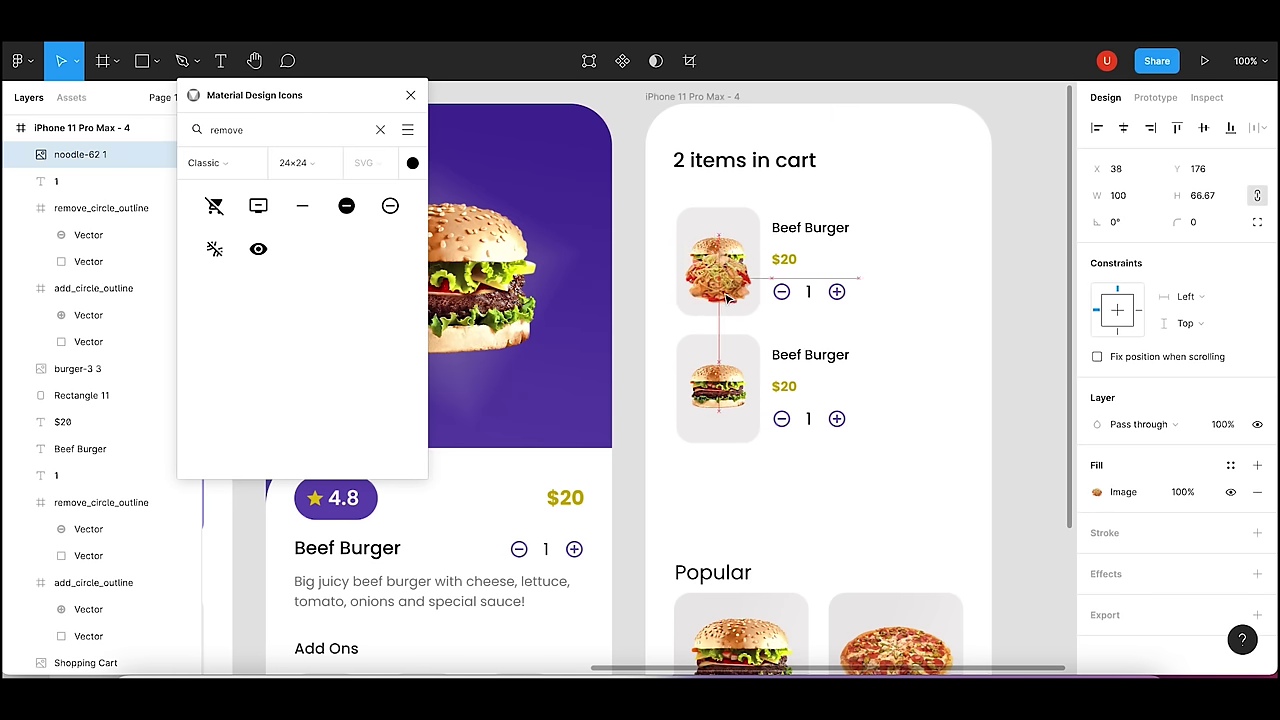
pyautogui.click(722, 244)
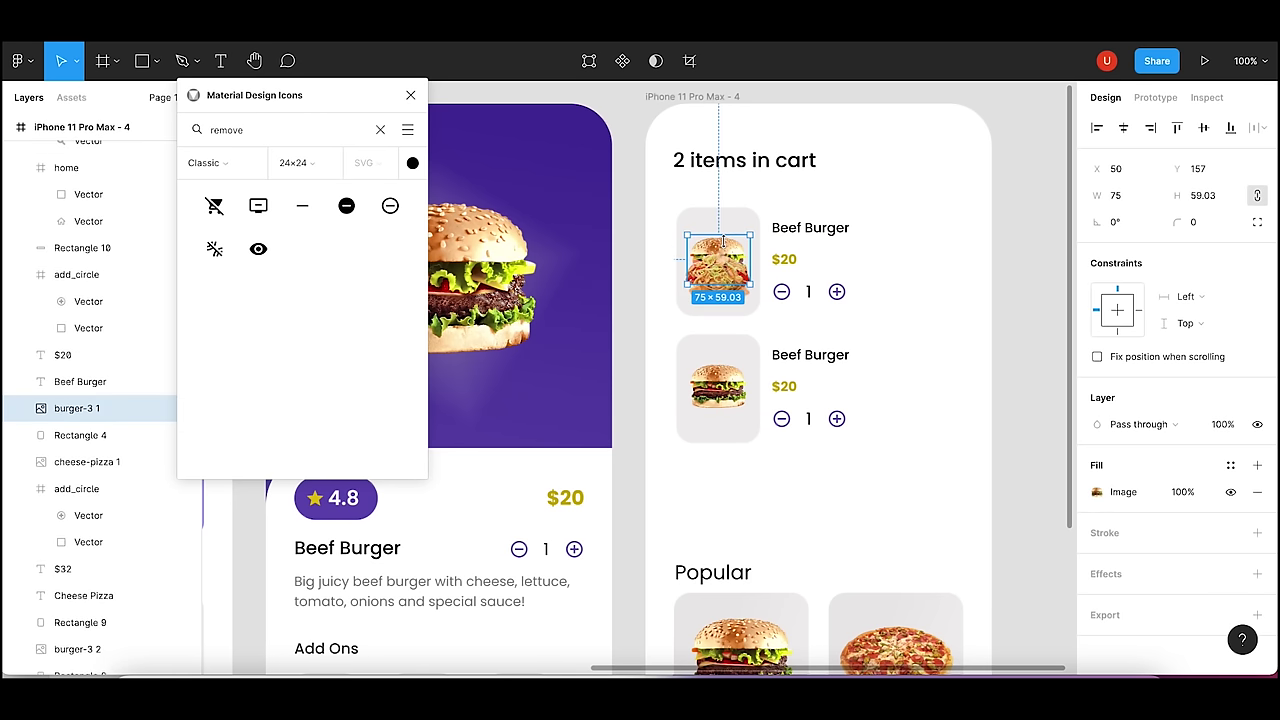
pyautogui.press('Delete')
pyautogui.click(720, 262)
pyautogui.moveTo(720, 262); pyautogui.dragTo(720, 270)
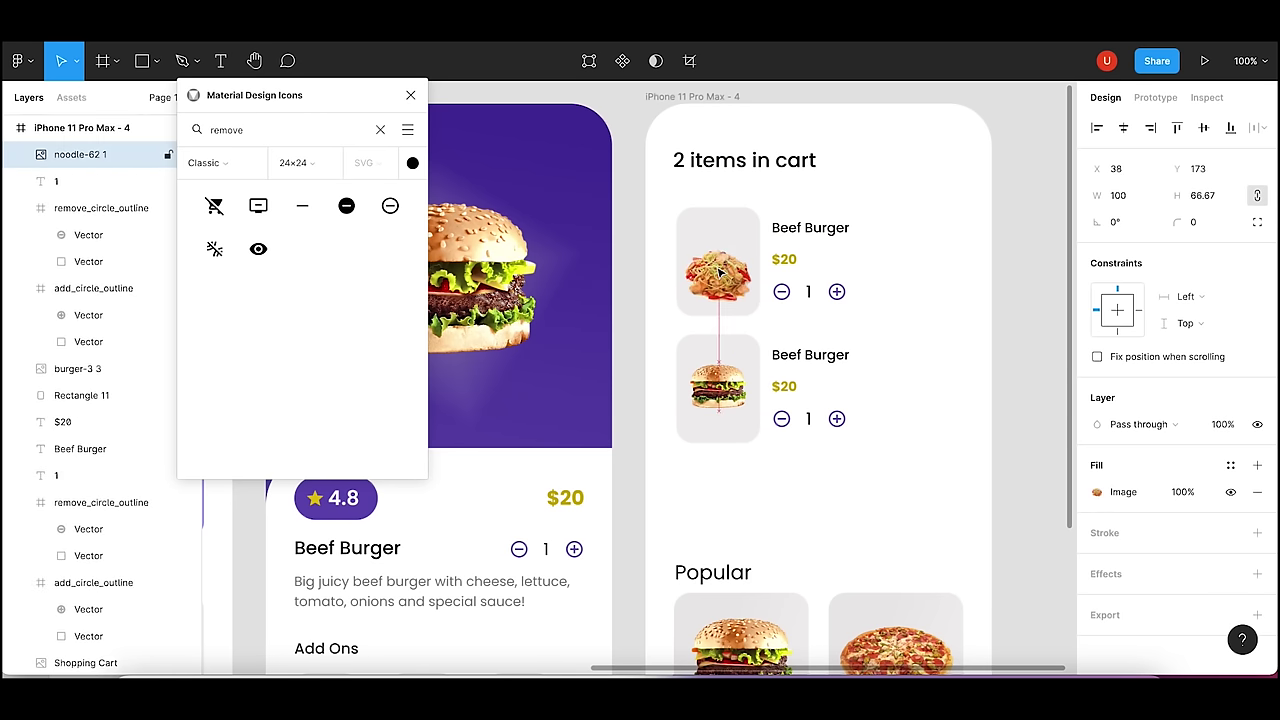
pyautogui.press('Up')
pyautogui.press('Up')
pyautogui.press('Up')
pyautogui.press('Up')
pyautogui.press('Up')
pyautogui.press('Up')
pyautogui.press('Up')
pyautogui.press('Up')
pyautogui.press('Up')
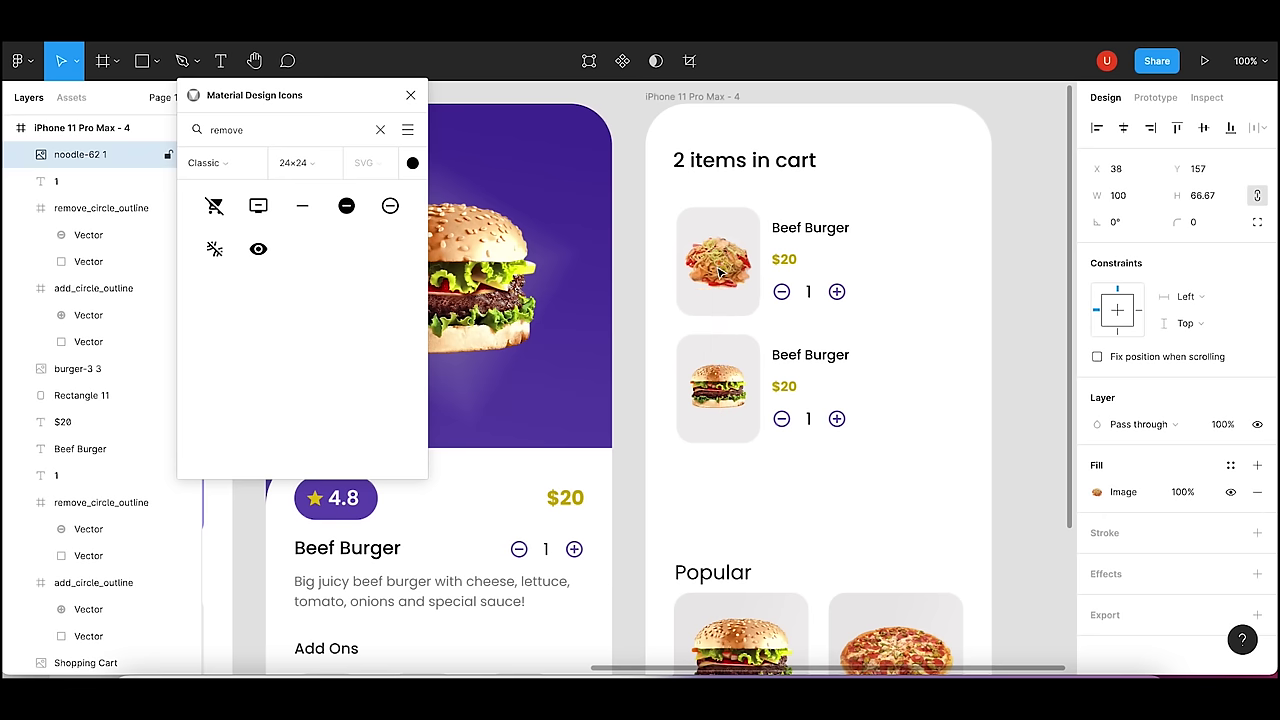
pyautogui.press('Up')
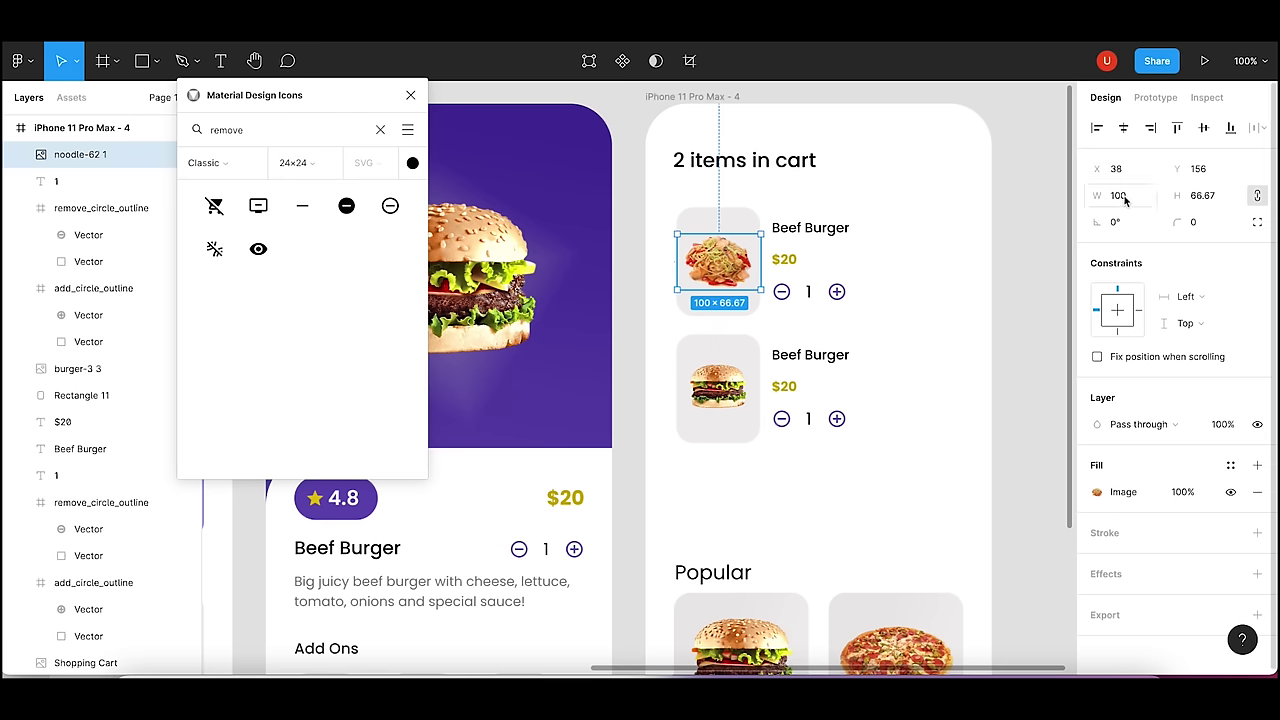
# - Resize the noodle photo to 94 wide and settle it within the card
pyautogui.click(1124, 198)
pyautogui.write('94')
pyautogui.press('Return')
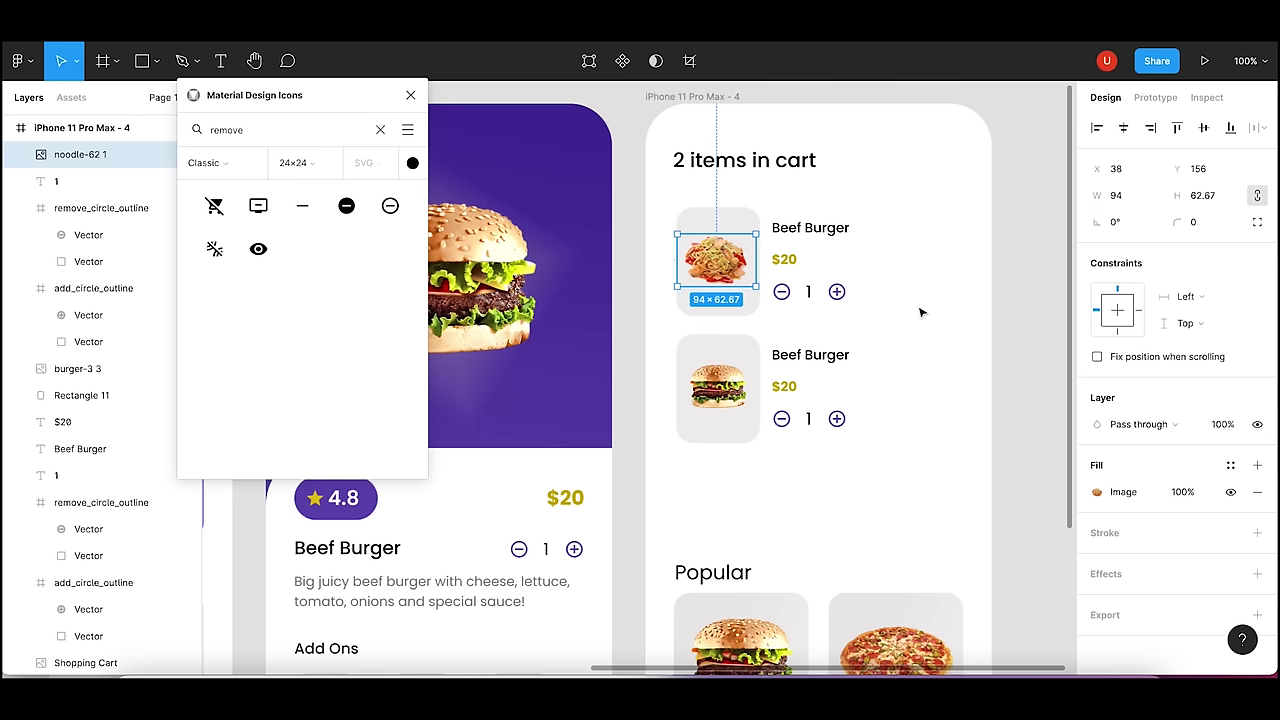
pyautogui.click(921, 313)
pyautogui.moveTo(719, 255); pyautogui.dragTo(721, 258)
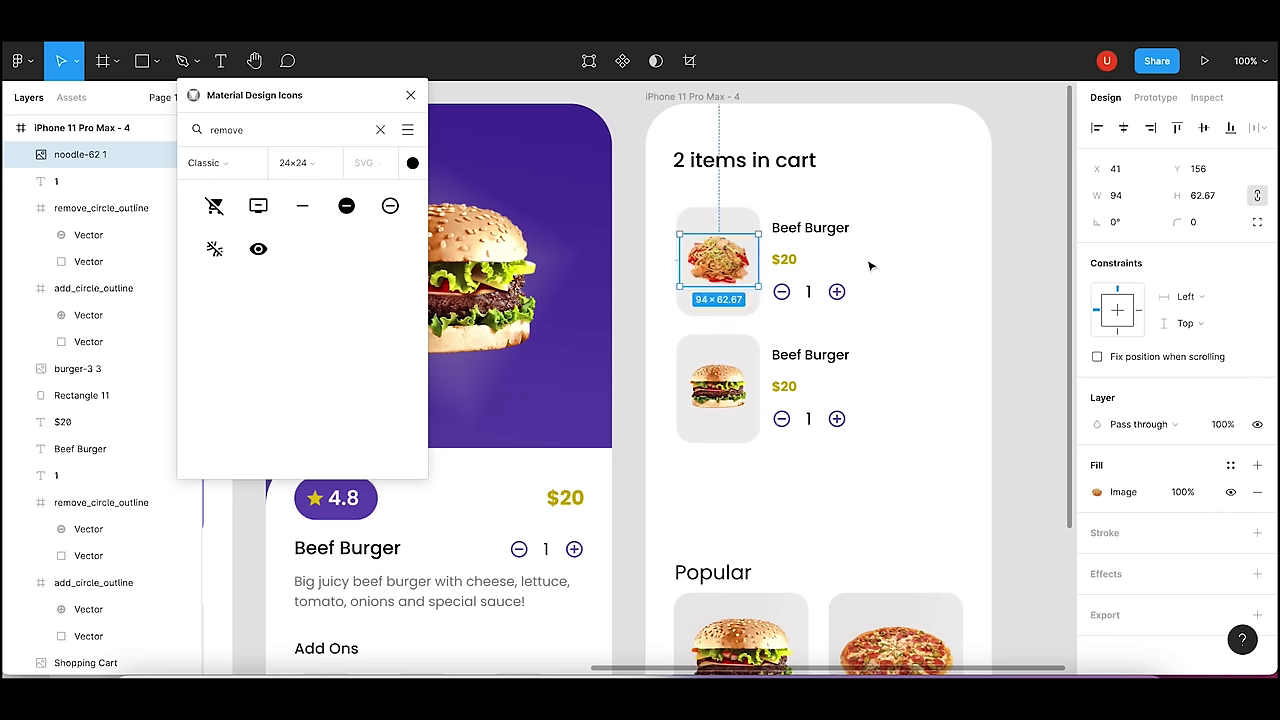
pyautogui.click(900, 267)
# - Rename the first item to Noodles and change its price to $18
pyautogui.doubleClick(822, 237)
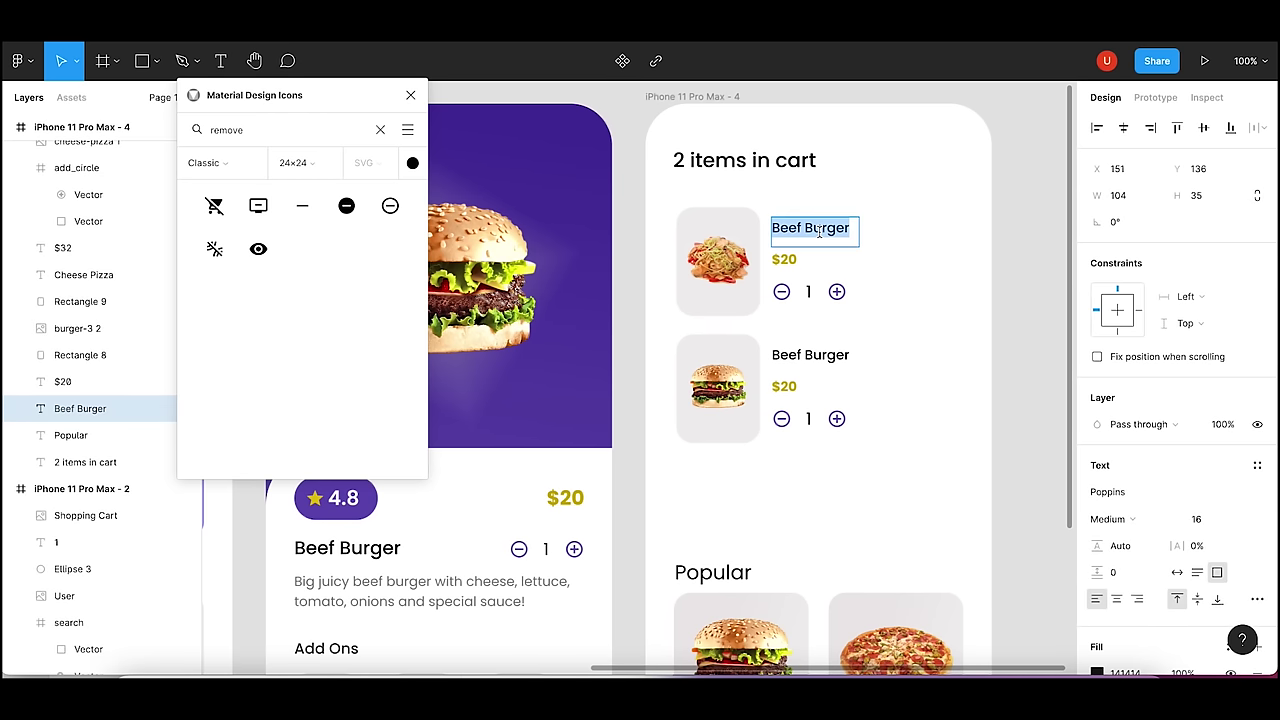
pyautogui.write('Noodles')
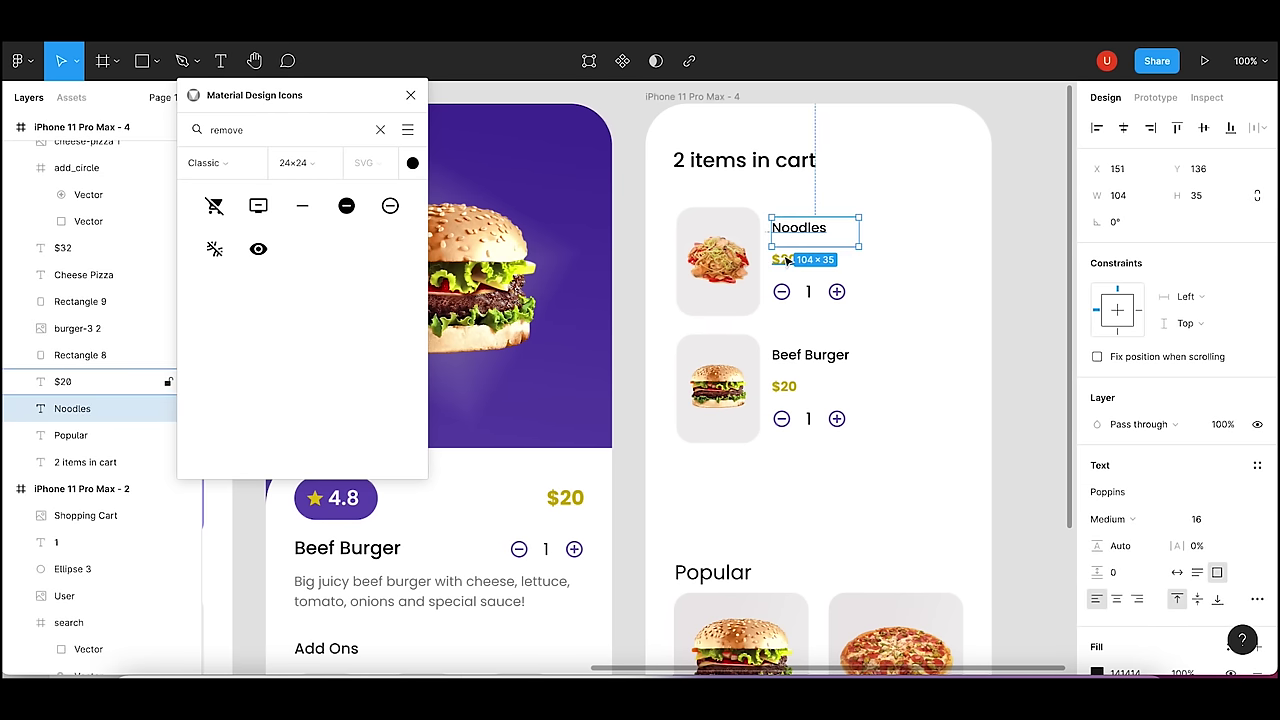
pyautogui.doubleClick(798, 258)
pyautogui.press('BackSpace')
pyautogui.press('BackSpace')
pyautogui.write('$16')
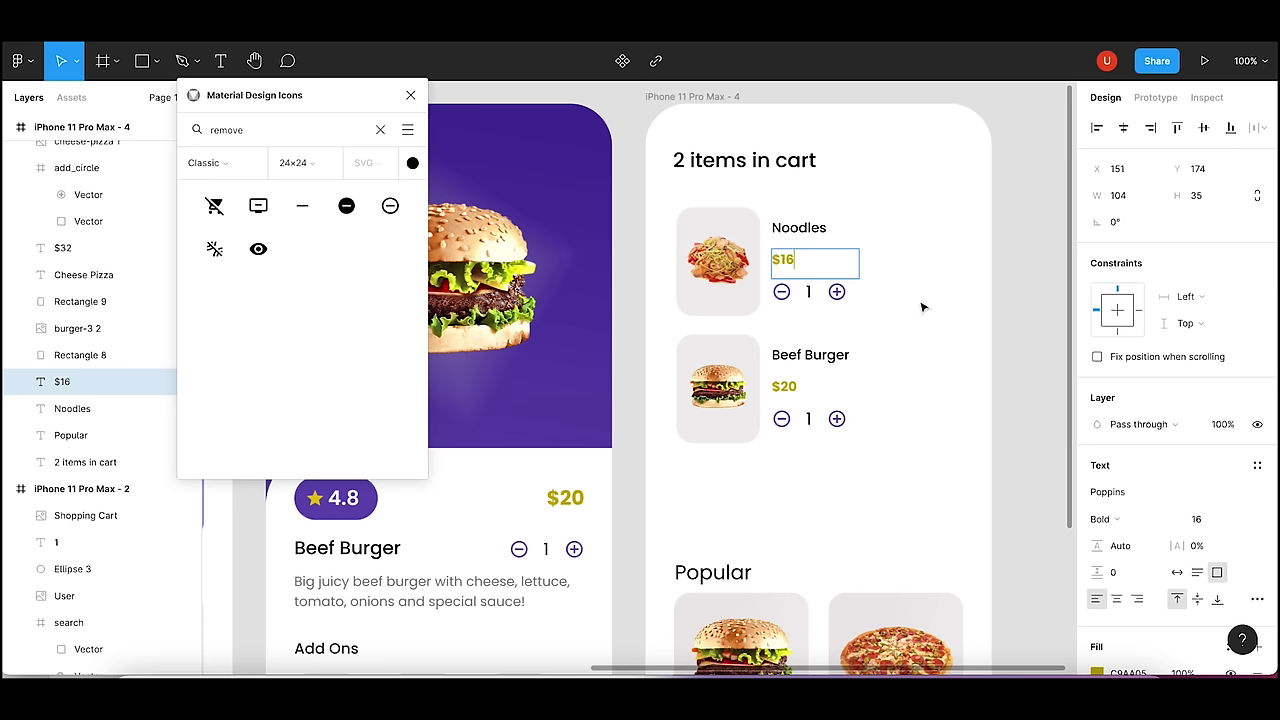
pyautogui.press('BackSpace')
pyautogui.write('8')
pyautogui.press('Escape')
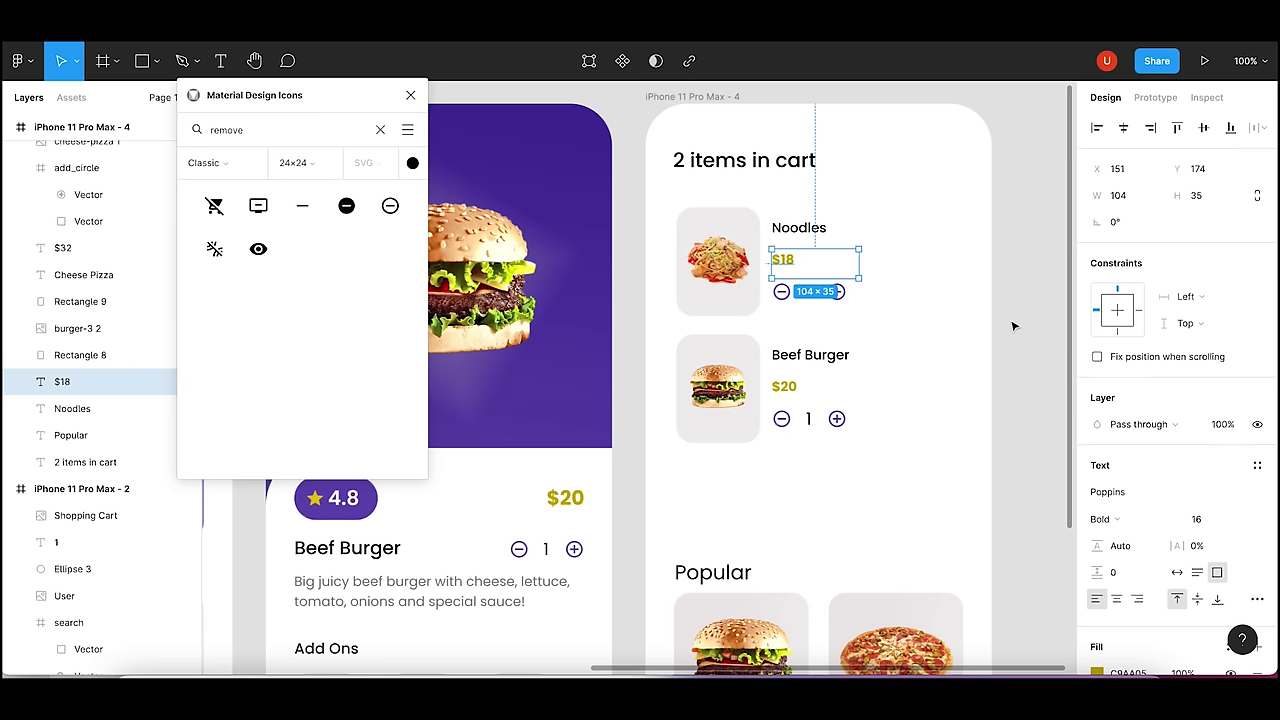
pyautogui.click(1013, 326)
pyautogui.press('-')
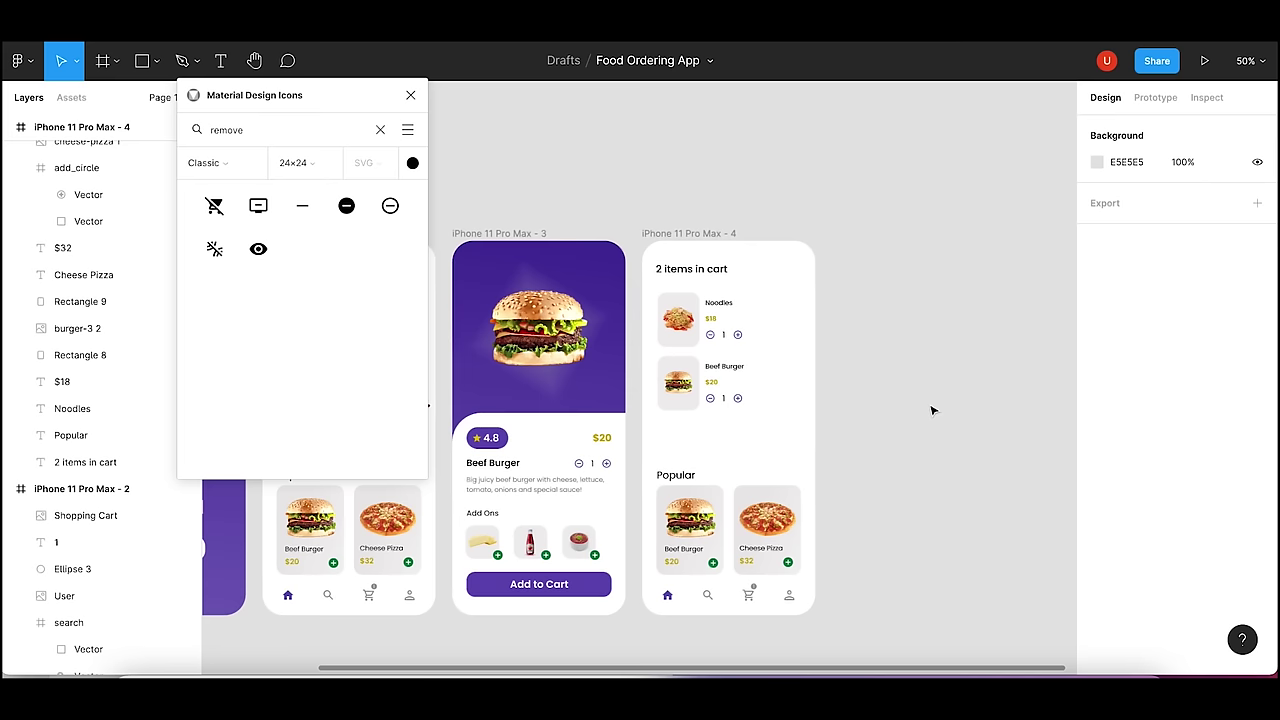
# - Delete the Popular heading and its Beef Burger and Cheese Pizza cards, keeping the bottom navigation
pyautogui.scroll(-1, 889, 337)
pyautogui.hotkey('shift', '0')
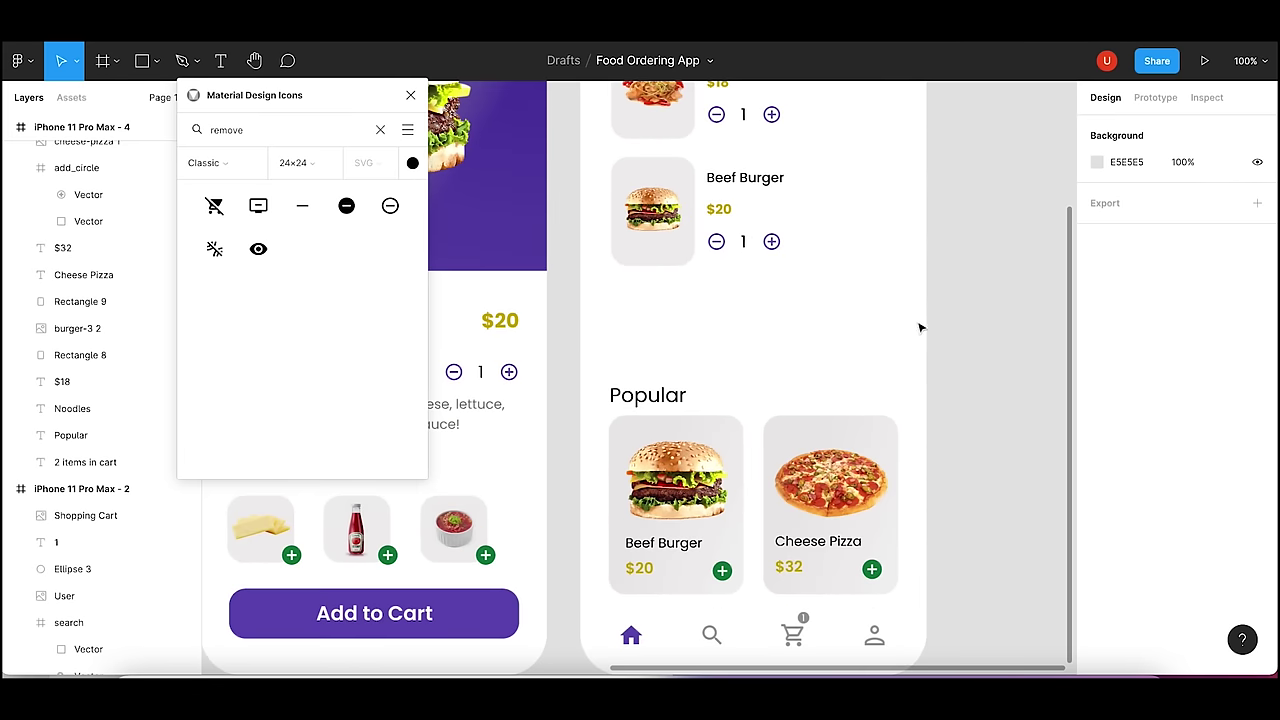
pyautogui.click(1245, 61)
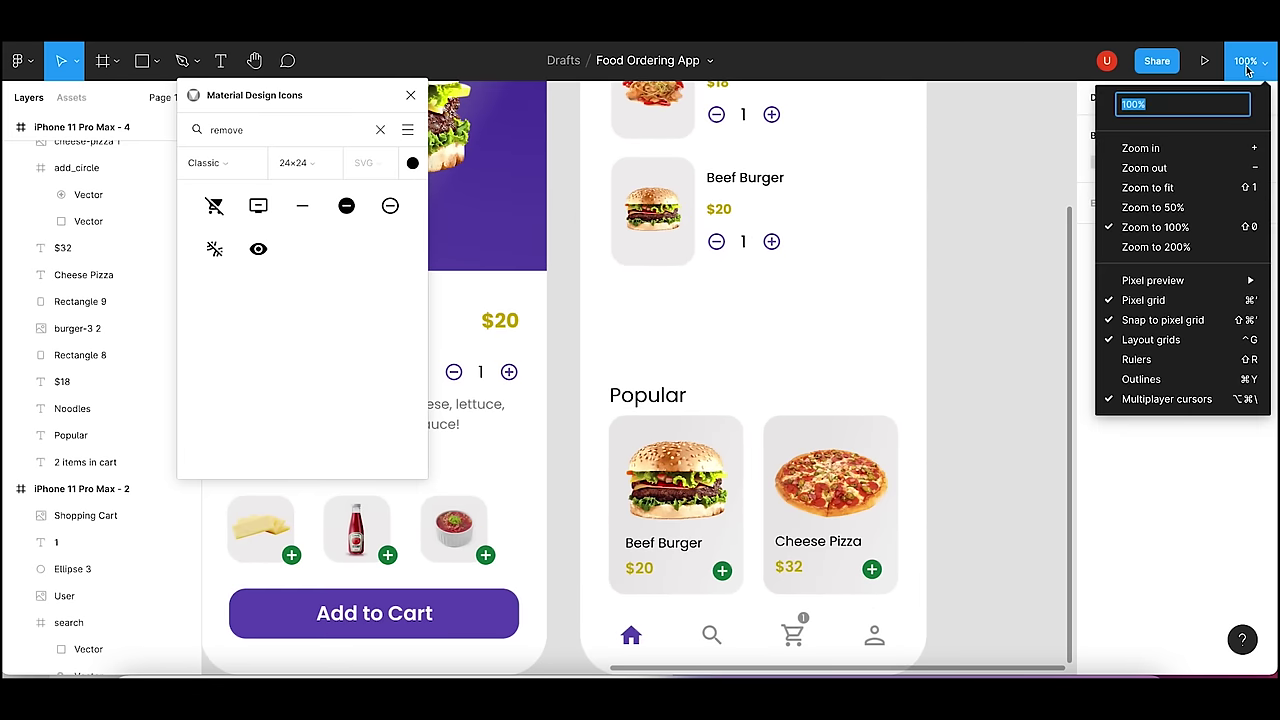
pyautogui.write('70')
pyautogui.press('Return')
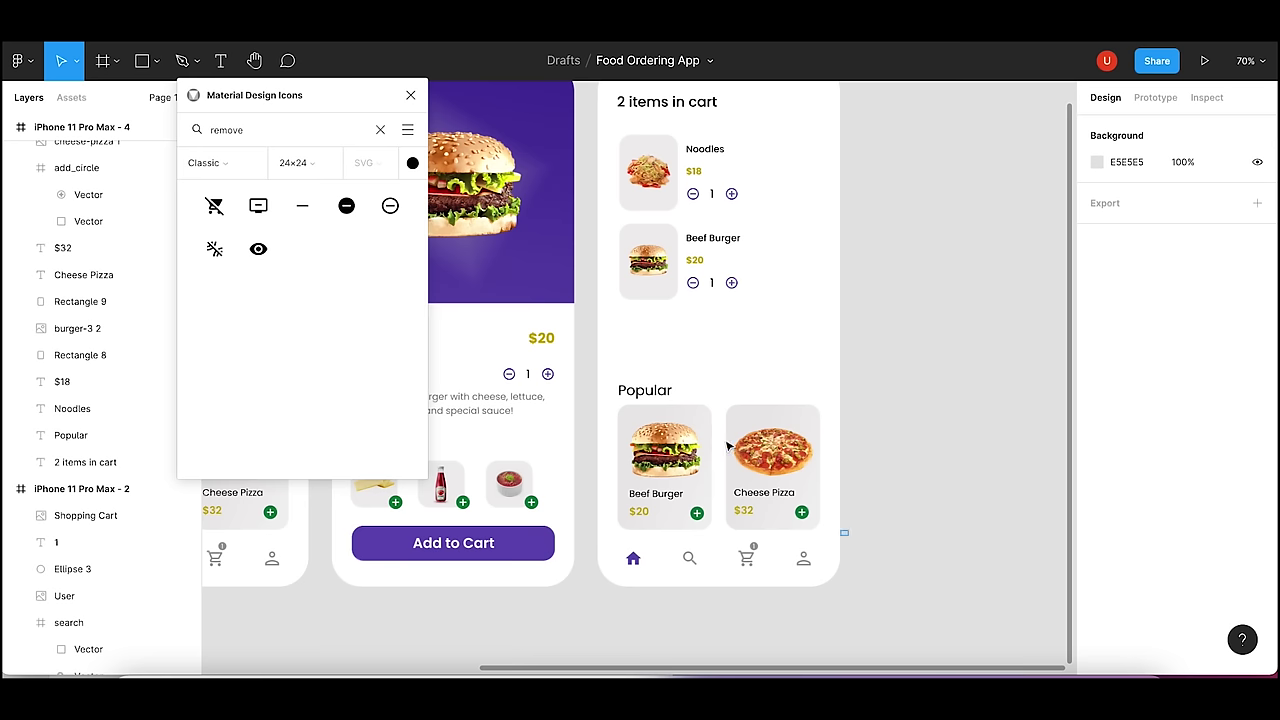
pyautogui.moveTo(852, 542); pyautogui.dragTo(642, 372)
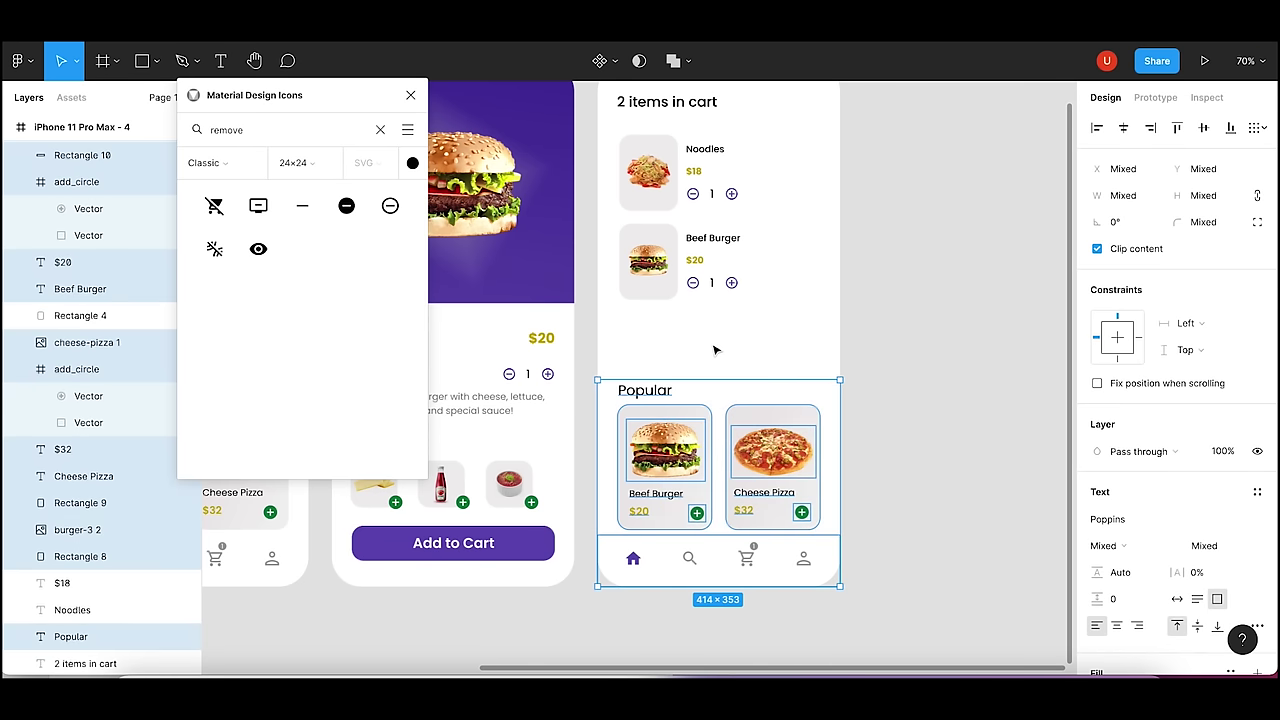
pyautogui.click(715, 350)
pyautogui.moveTo(869, 529); pyautogui.dragTo(679, 364)
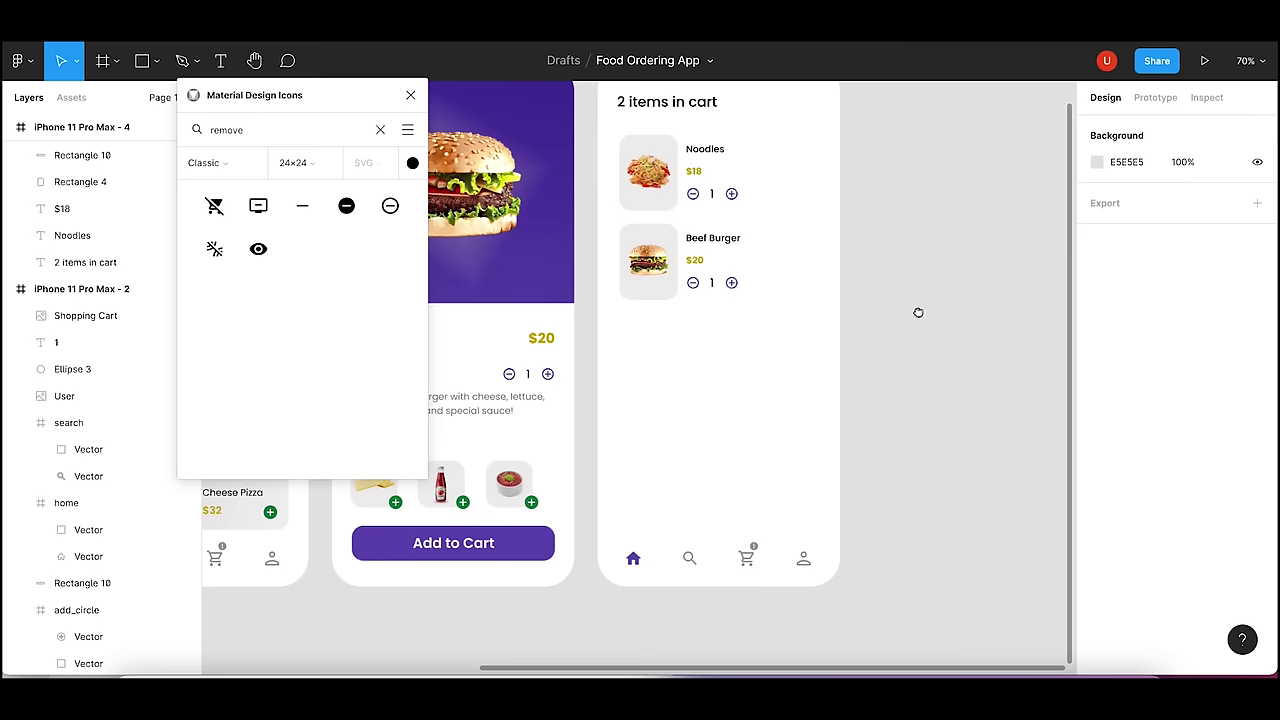
pyautogui.moveTo(917, 311); pyautogui.dragTo(919, 373)
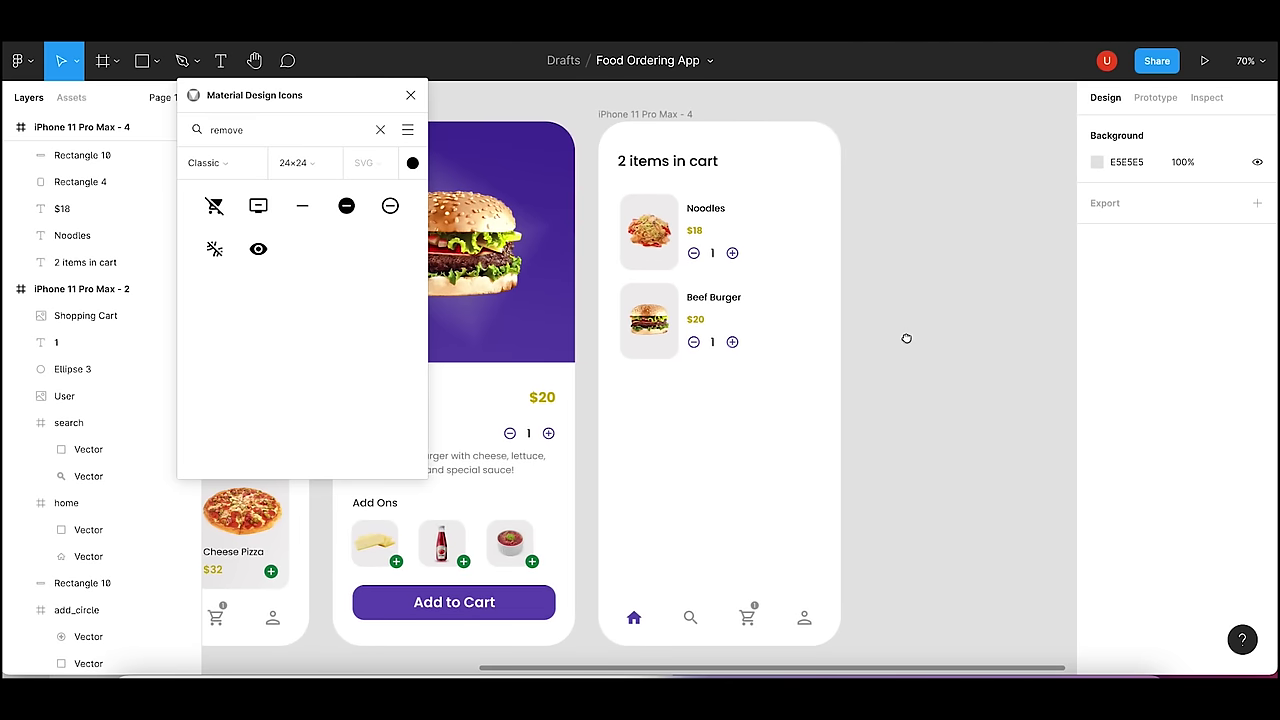
pyautogui.scroll(-1, 906, 351)
pyautogui.hotkey('shift', '0')
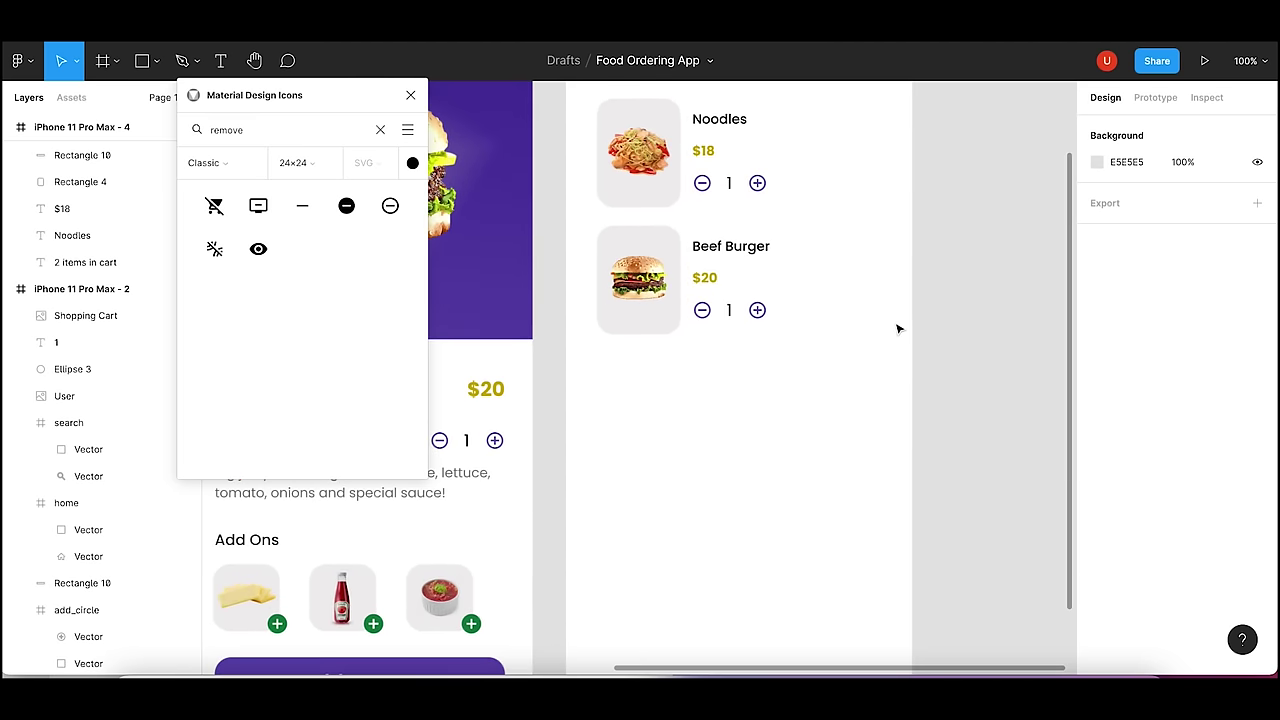
pyautogui.moveTo(957, 294)
pyautogui.mouseDown()
pyautogui.moveTo(968, 457)
pyautogui.moveTo(936, 372)
pyautogui.mouseUp()
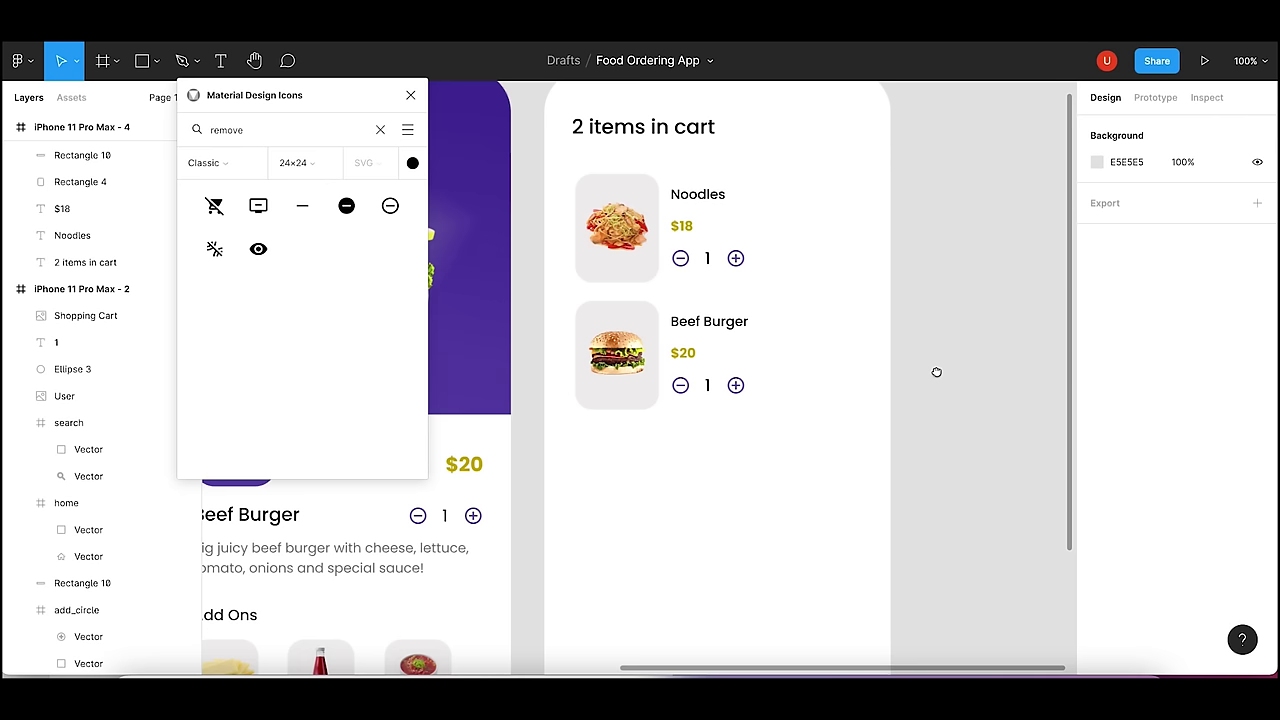
# - Insert the cancel icon from the Material Design Icons plugin beside the Noodles title
pyautogui.click(381, 131)
pyautogui.write('close')
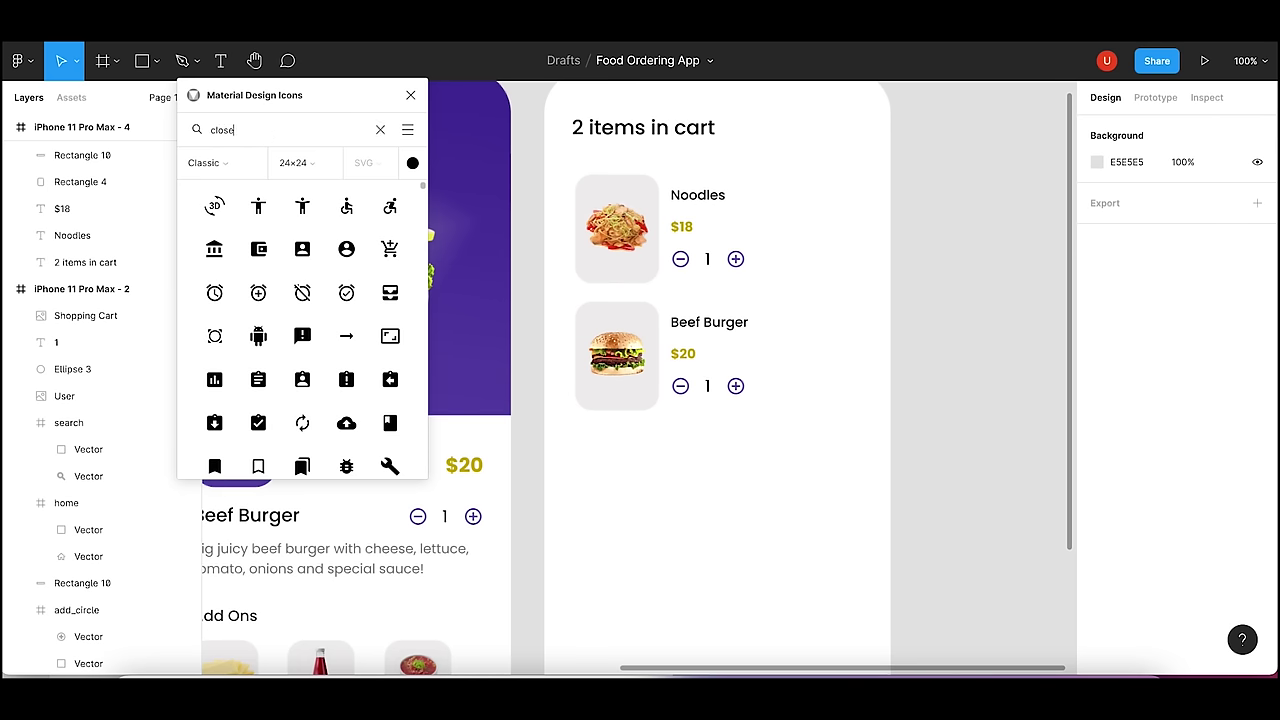
pyautogui.click(380, 130)
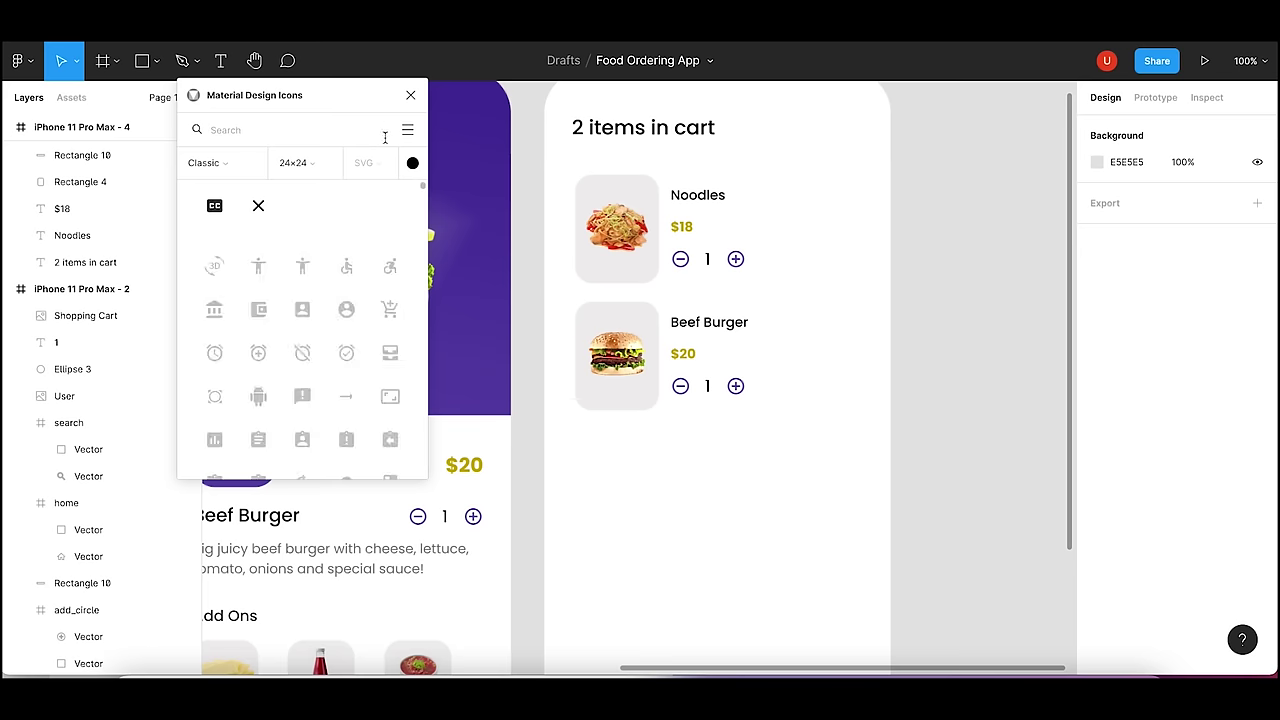
pyautogui.moveTo(423, 190); pyautogui.dragTo(424, 211)
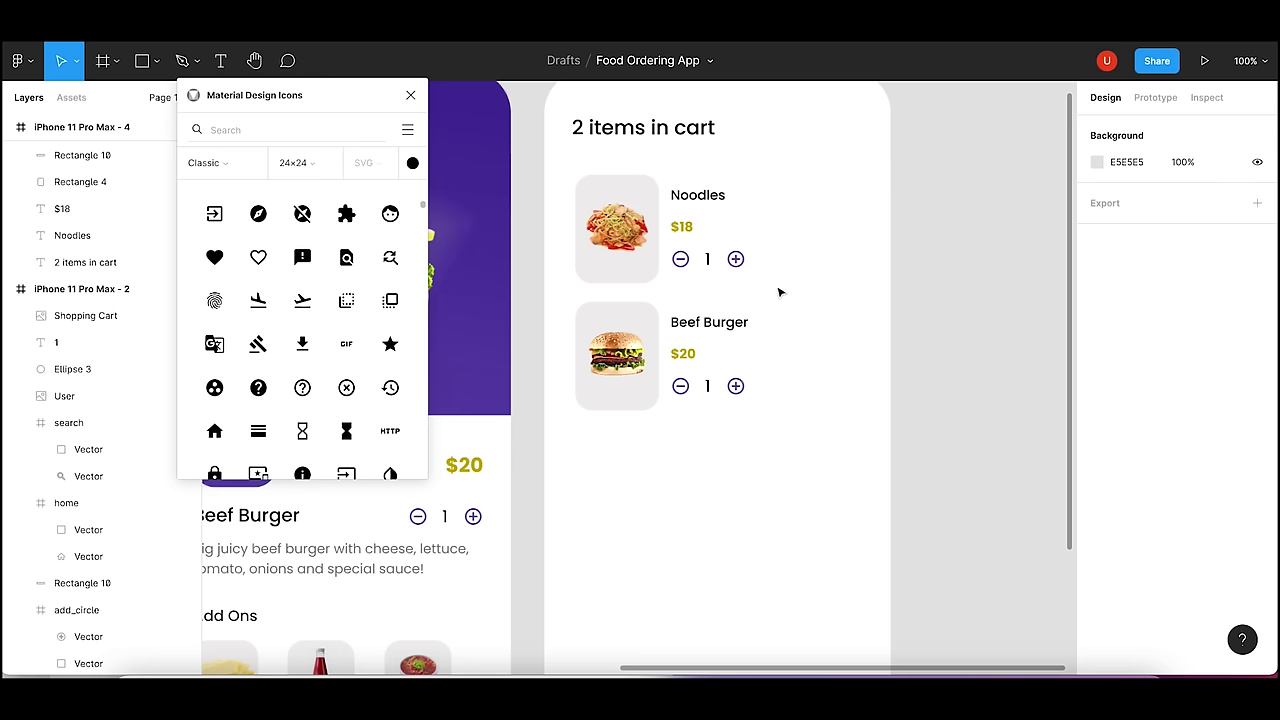
pyautogui.click(346, 389)
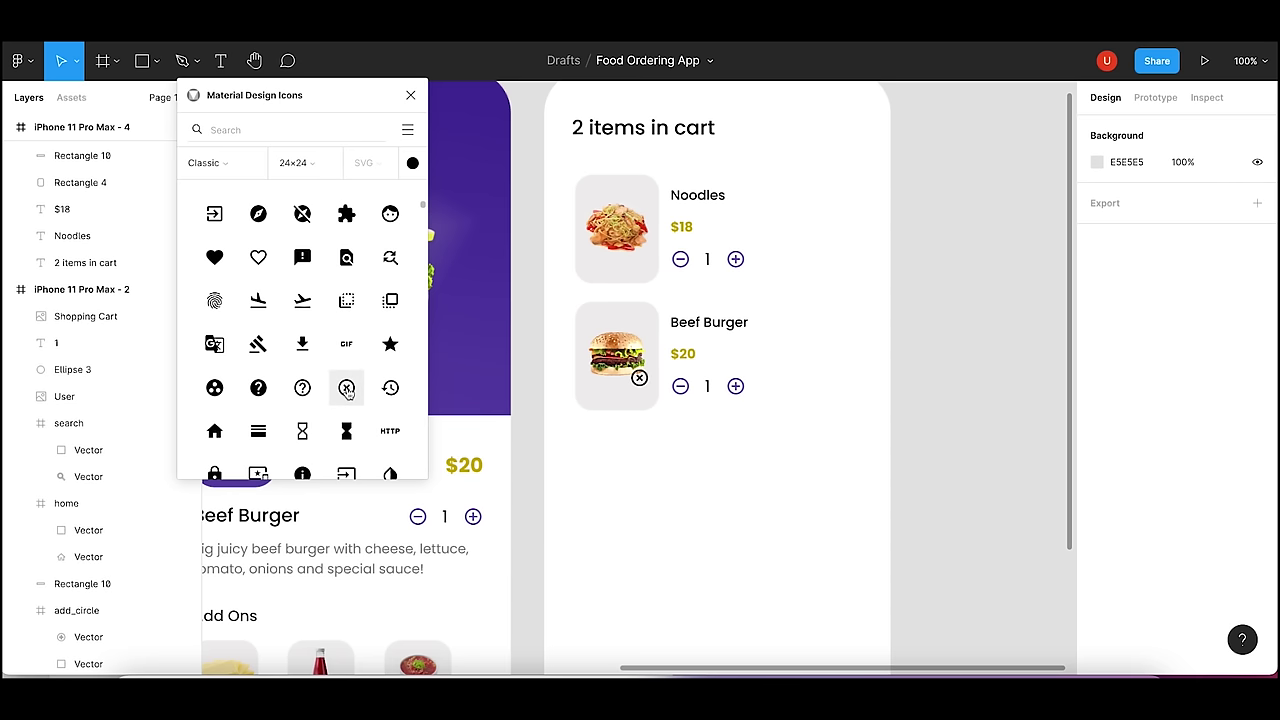
pyautogui.moveTo(641, 386); pyautogui.dragTo(868, 202)
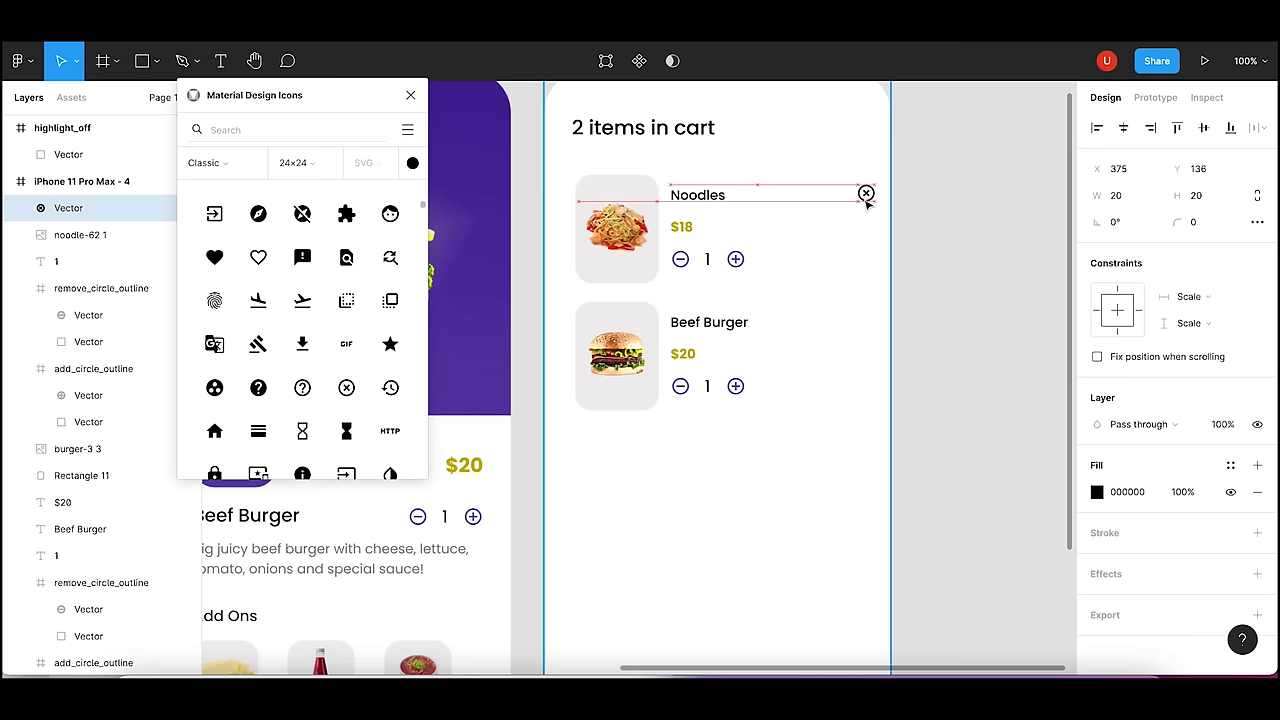
pyautogui.moveTo(866, 199); pyautogui.dragTo(860, 200)
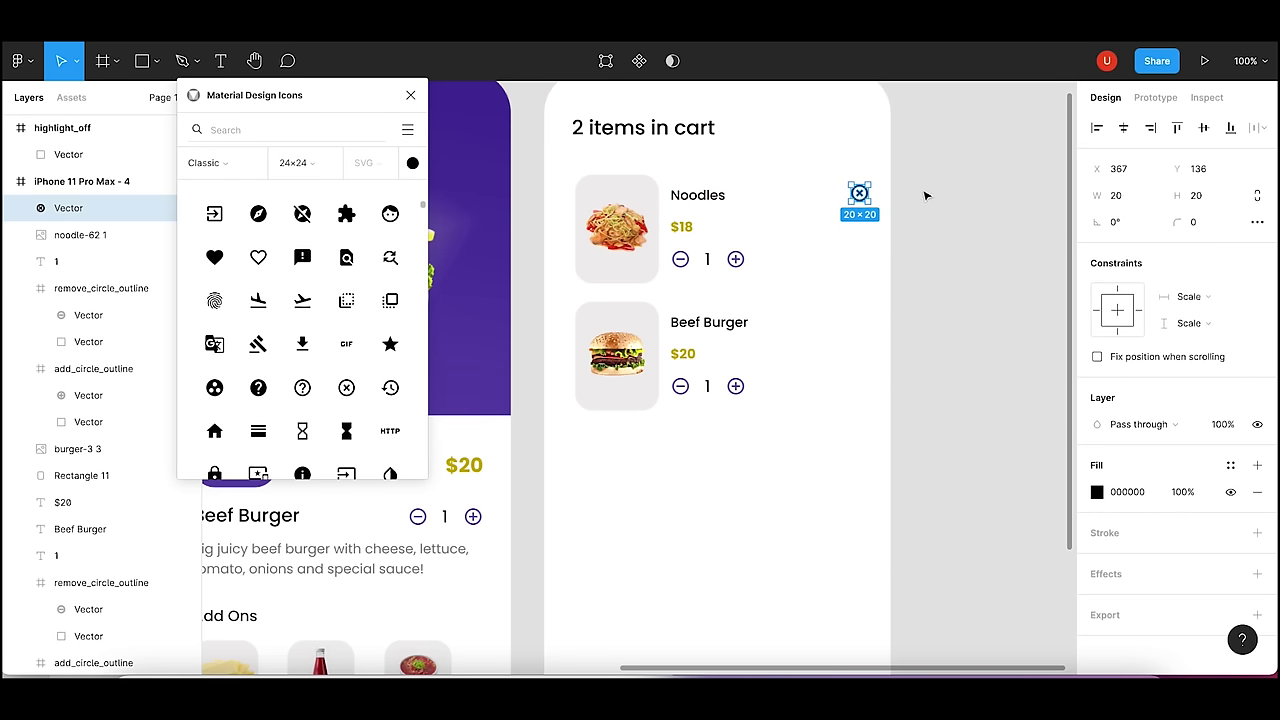
# - Fill the Noodles cancel icon red with BA3535
pyautogui.click(1097, 491)
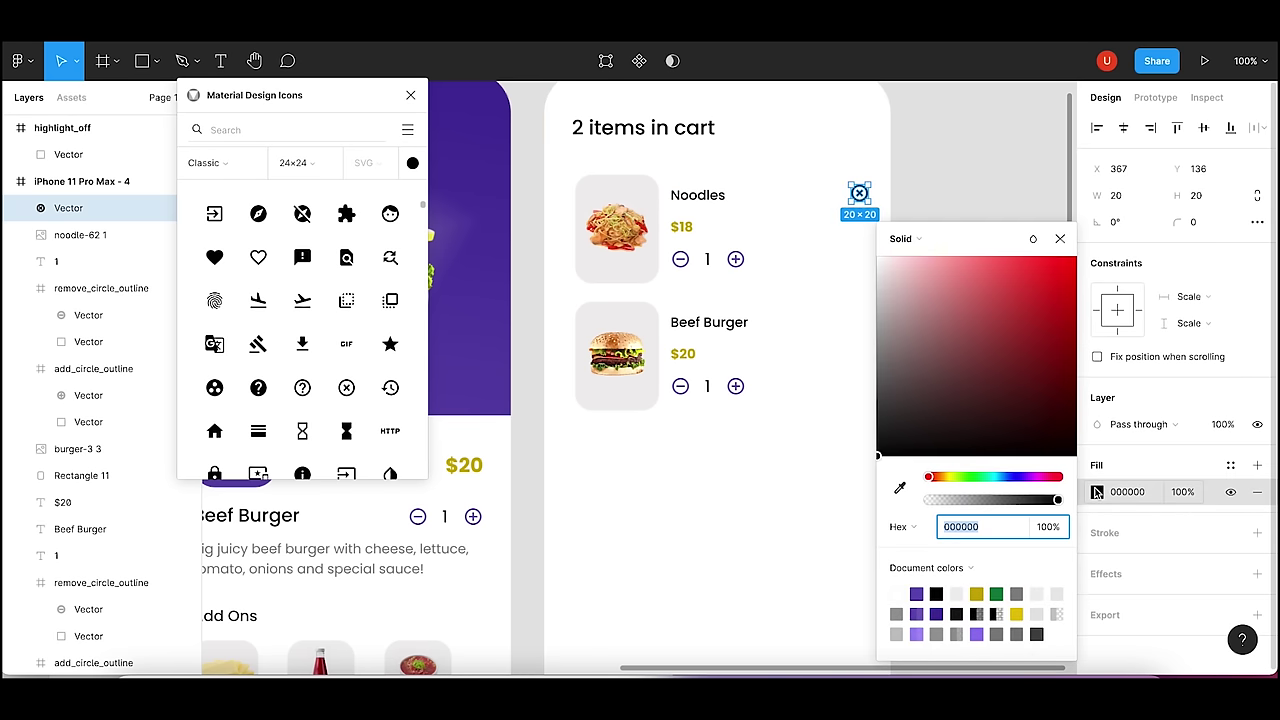
pyautogui.click(1006, 307)
pyautogui.moveTo(1006, 307); pyautogui.dragTo(1020, 318)
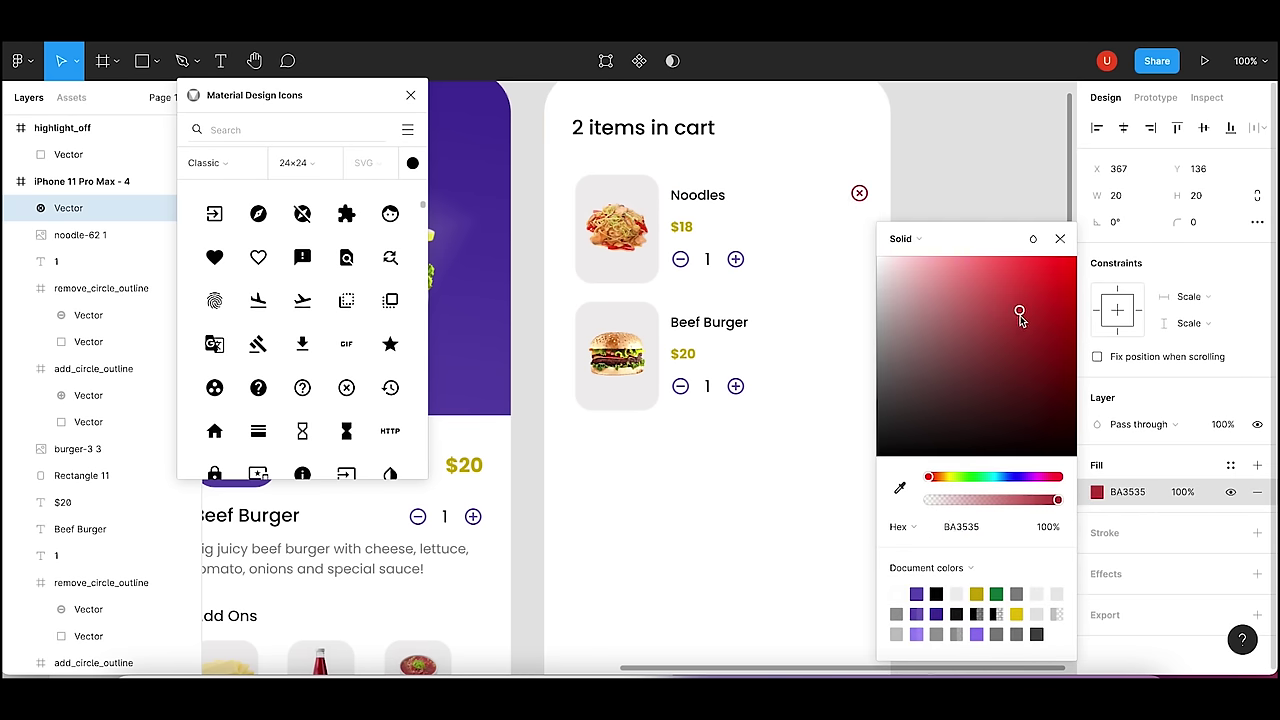
pyautogui.click(982, 175)
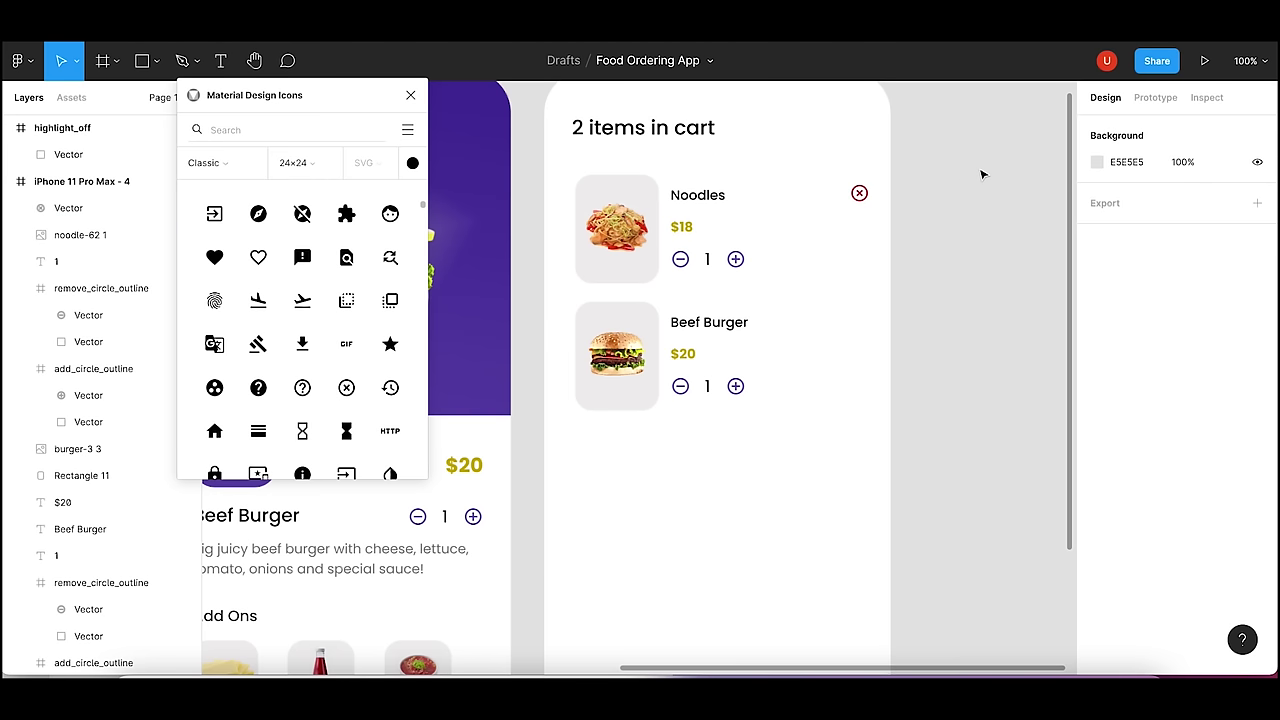
pyautogui.click(861, 196)
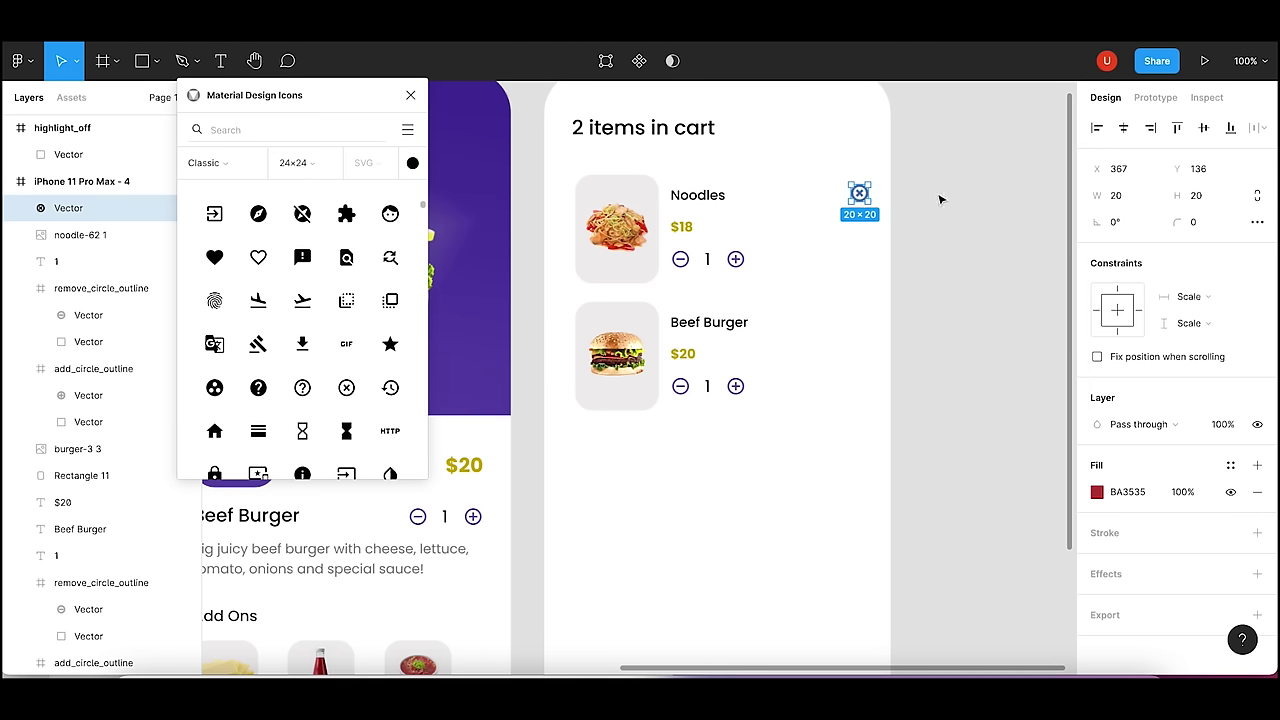
pyautogui.click(940, 200)
# - Paste a copy of the red cancel icon beside the Beef Burger item
pyautogui.click(860, 196)
pyautogui.hotkey('ctrl', 'v')
pyautogui.moveTo(860, 196); pyautogui.dragTo(864, 322)
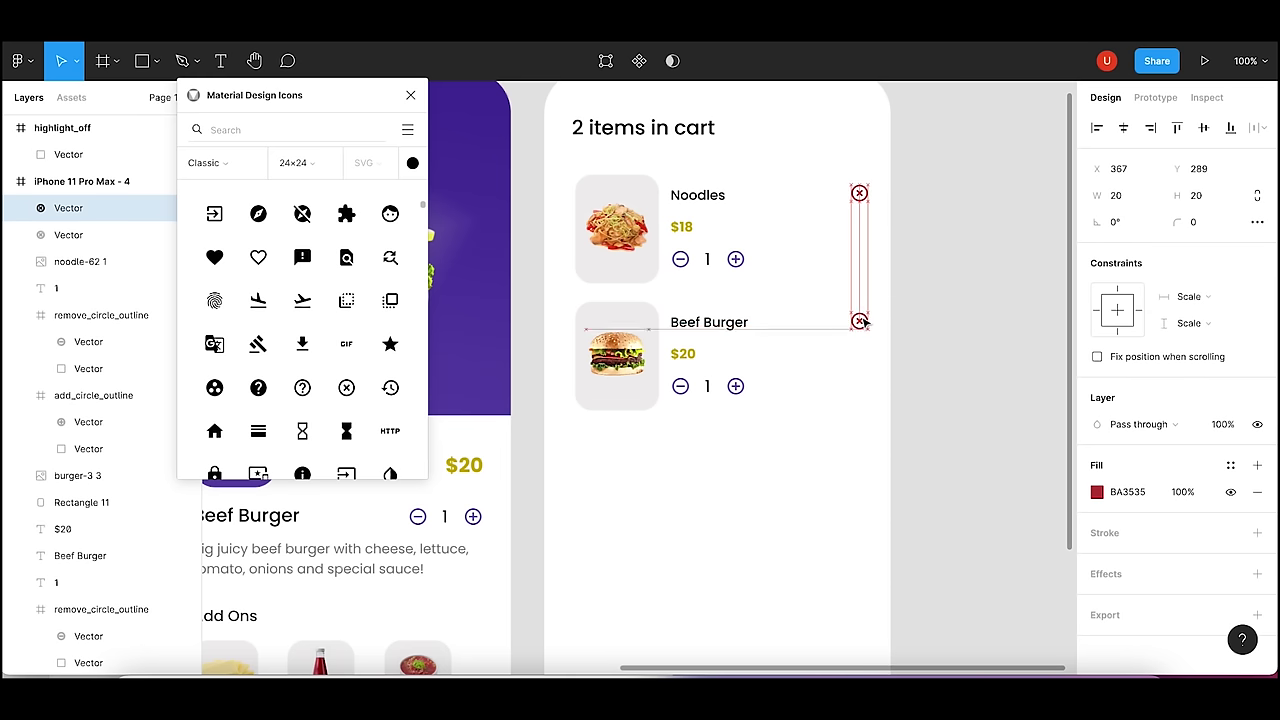
pyautogui.click(920, 324)
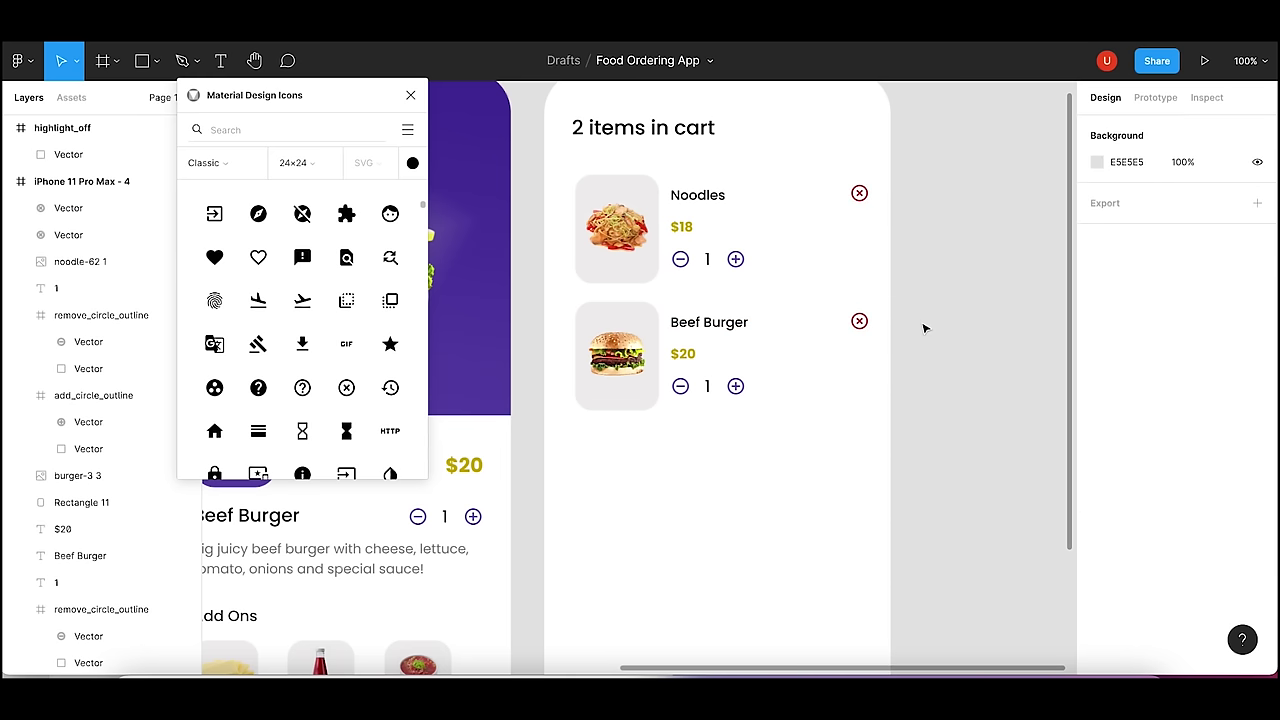
pyautogui.press('-')
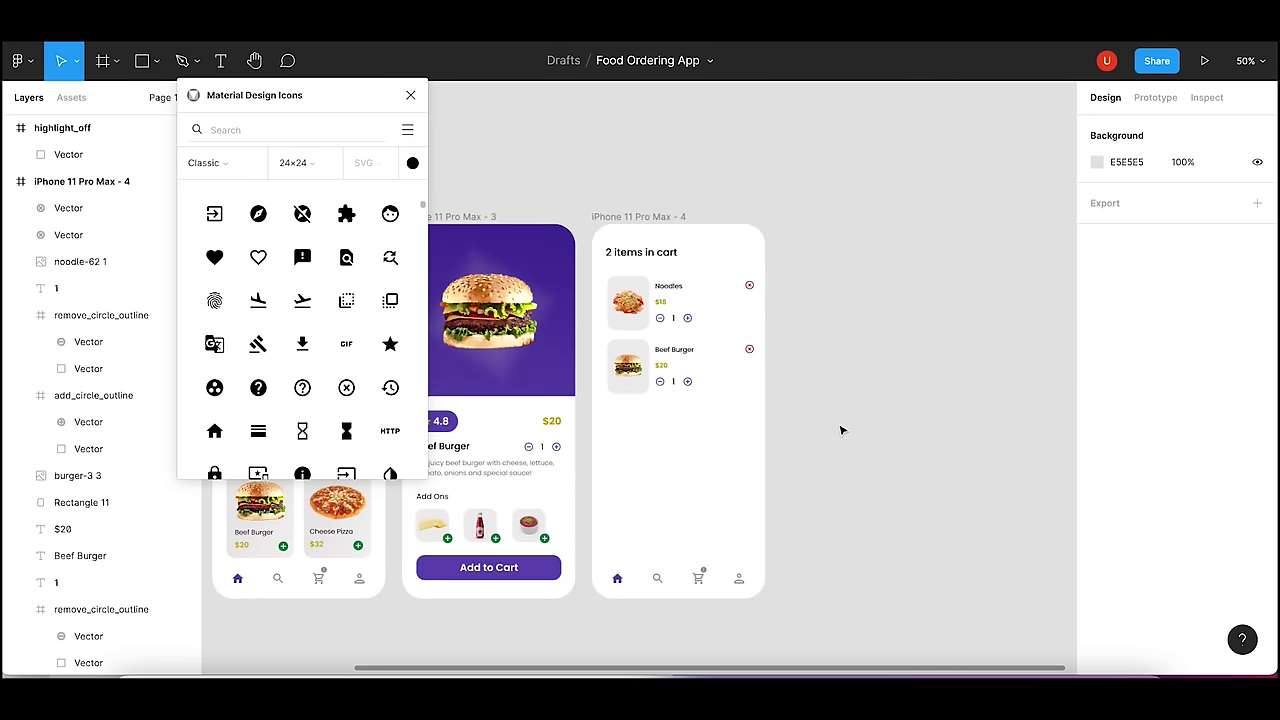
pyautogui.press('+')
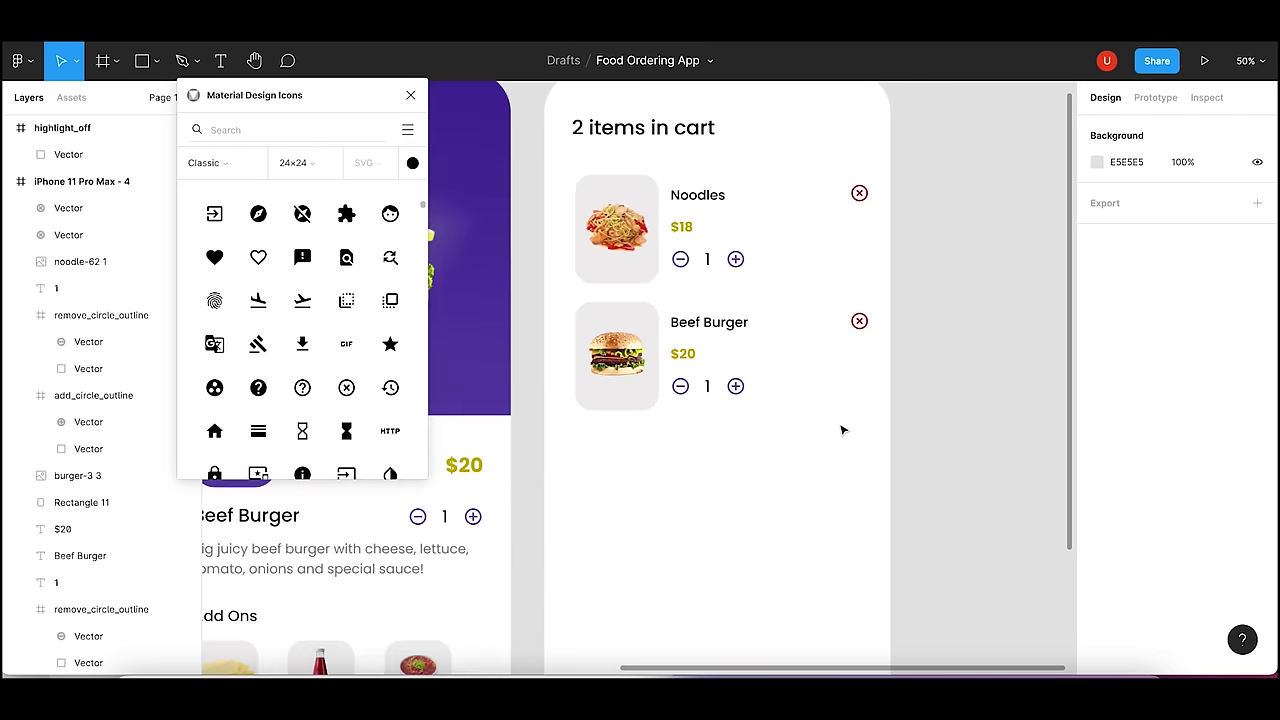
pyautogui.scroll(-2, 731, 226)
# - Copy the Beef Burger title below the cart items and retype it as 'Order Instructions'
pyautogui.click(699, 250)
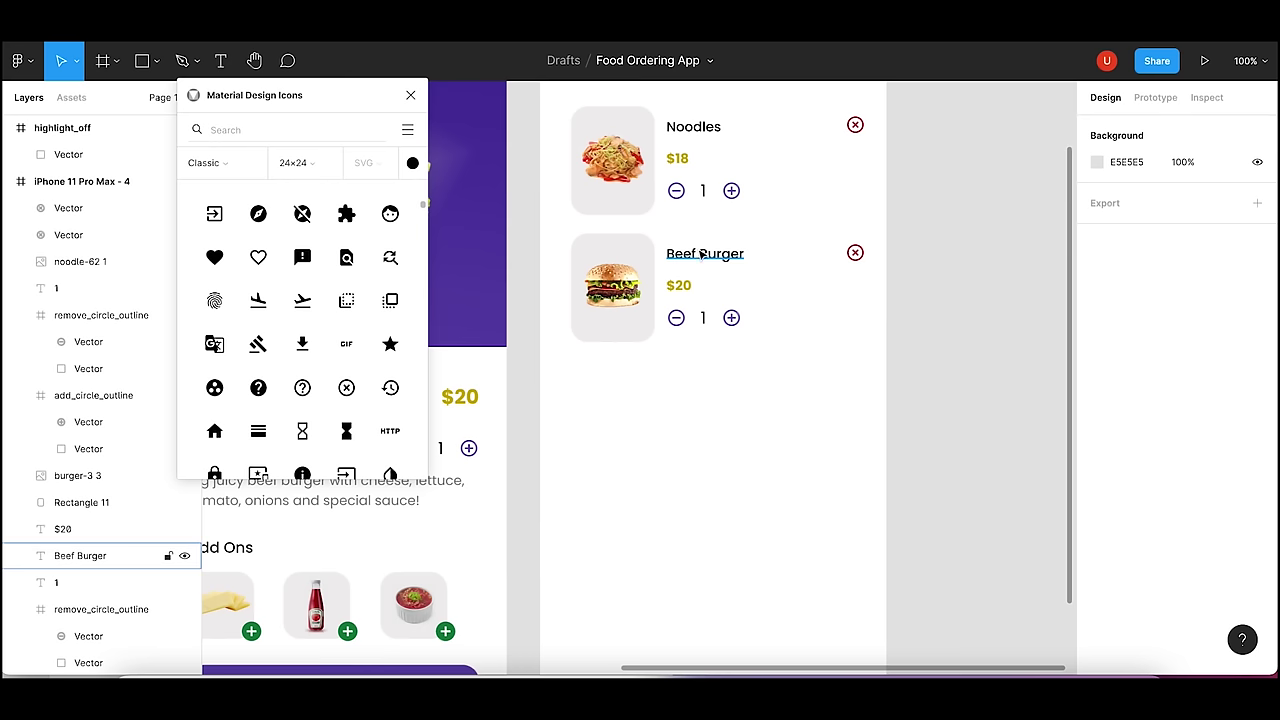
pyautogui.hotkey('ctrl', 'v')
pyautogui.moveTo(699, 250)
pyautogui.mouseDown()
pyautogui.moveTo(640, 390)
pyautogui.moveTo(628, 387)
pyautogui.mouseUp()
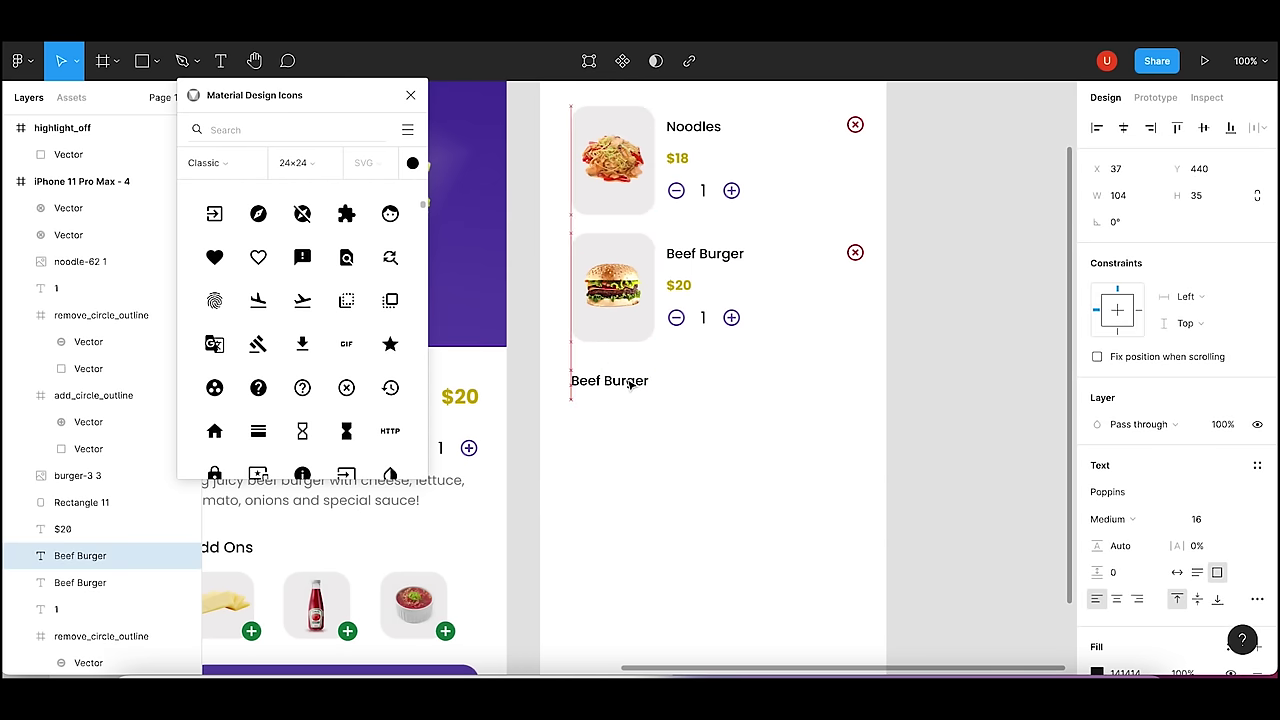
pyautogui.doubleClick(627, 381)
pyautogui.write('Ord')
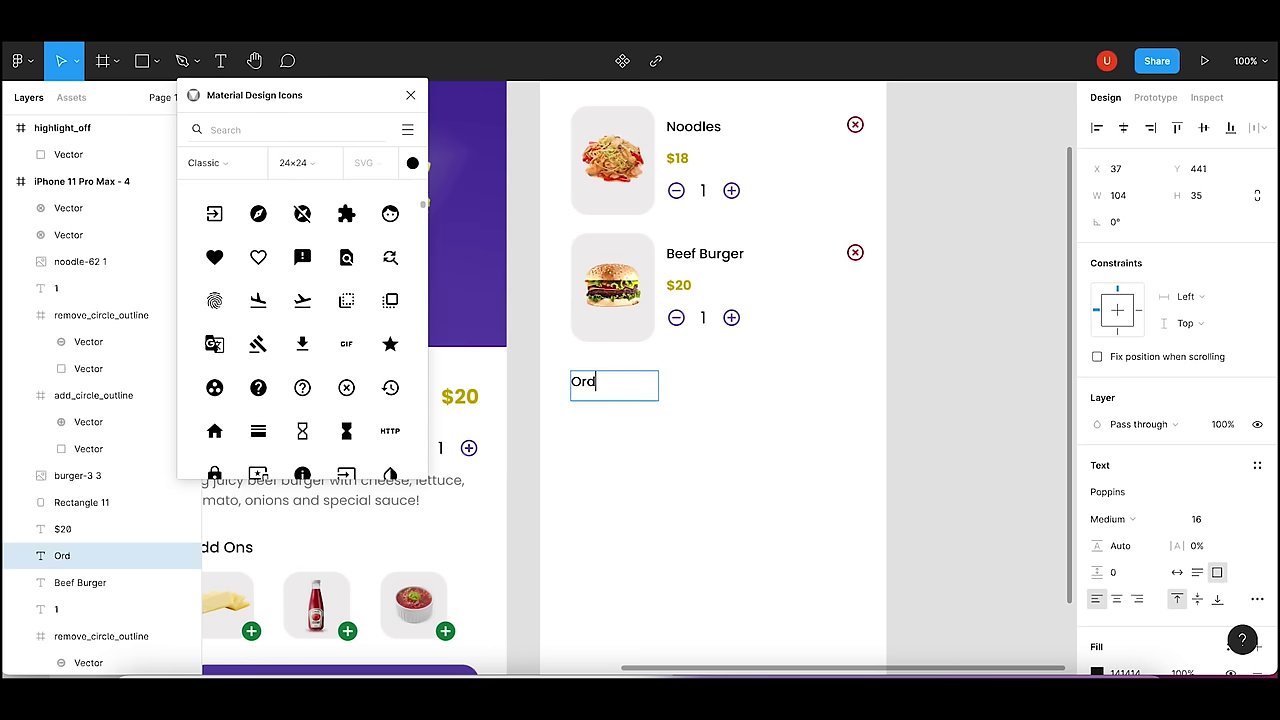
pyautogui.write('er Instructions')
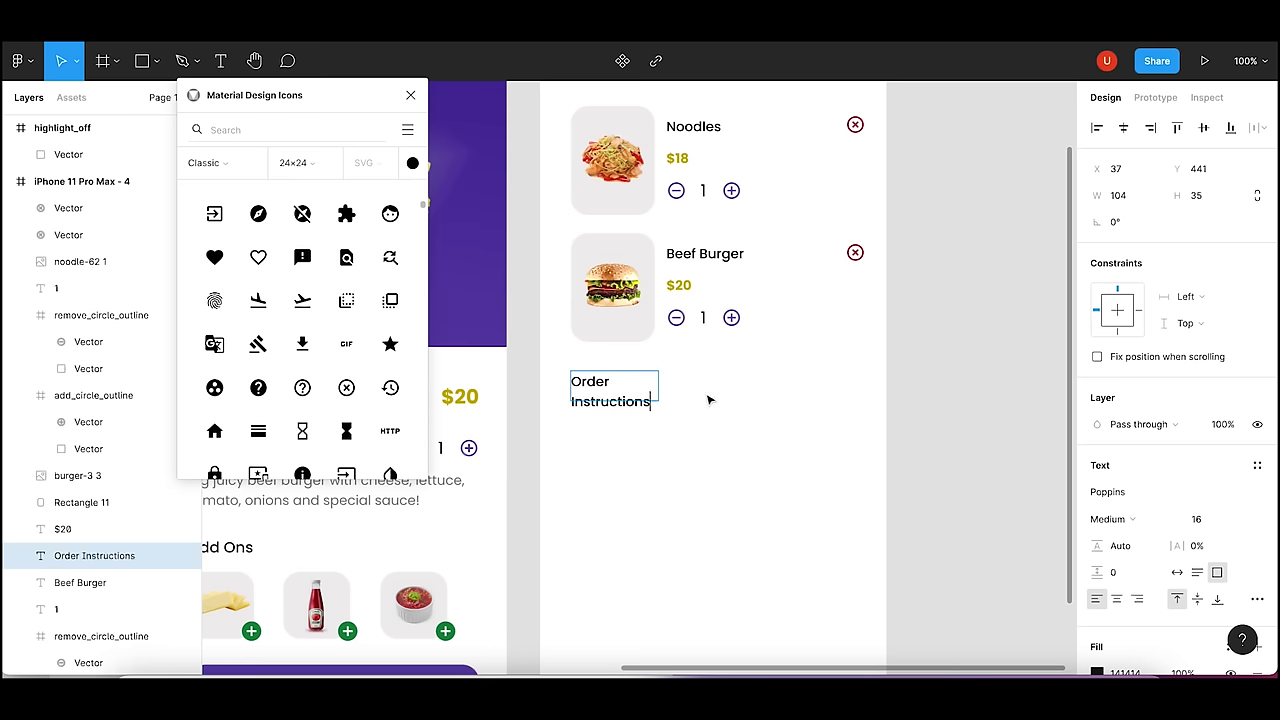
pyautogui.press('Escape')
pyautogui.moveTo(658, 387); pyautogui.dragTo(716, 387)
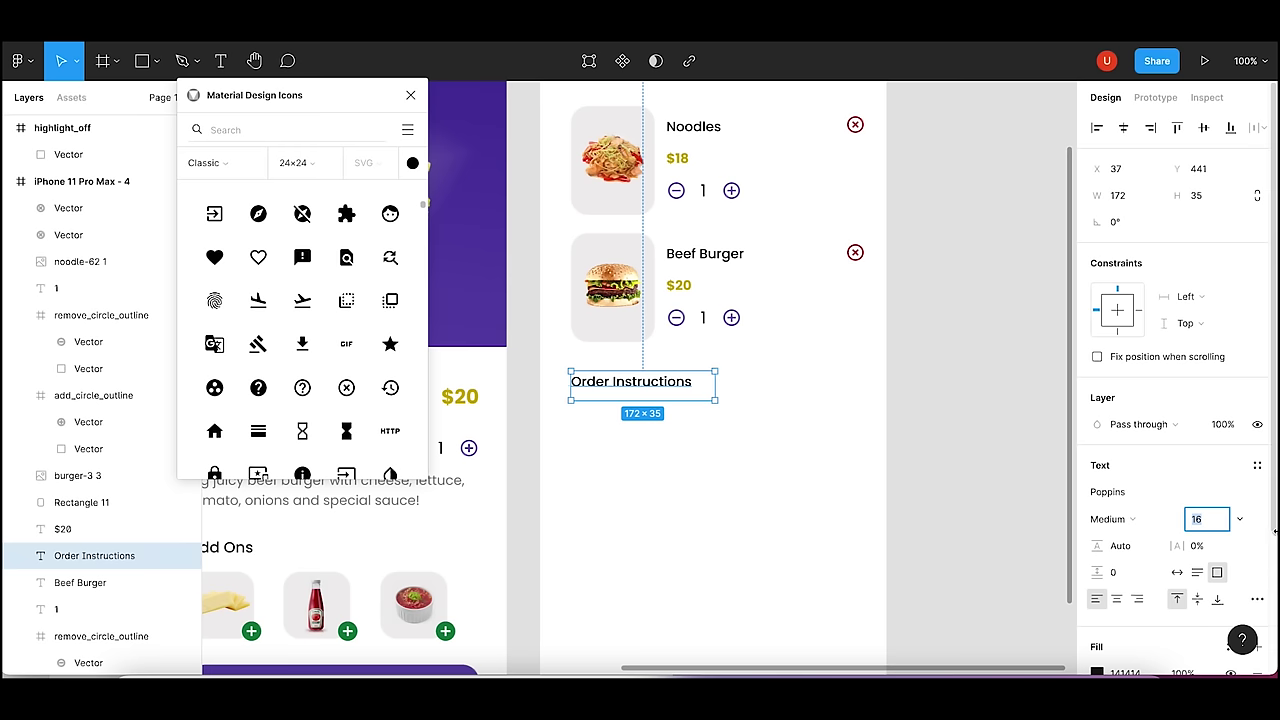
pyautogui.scroll(-2, 1200, 514)
# - Style the Order Instructions heading with Medium weight and a dark grey fill
pyautogui.click(1122, 336)
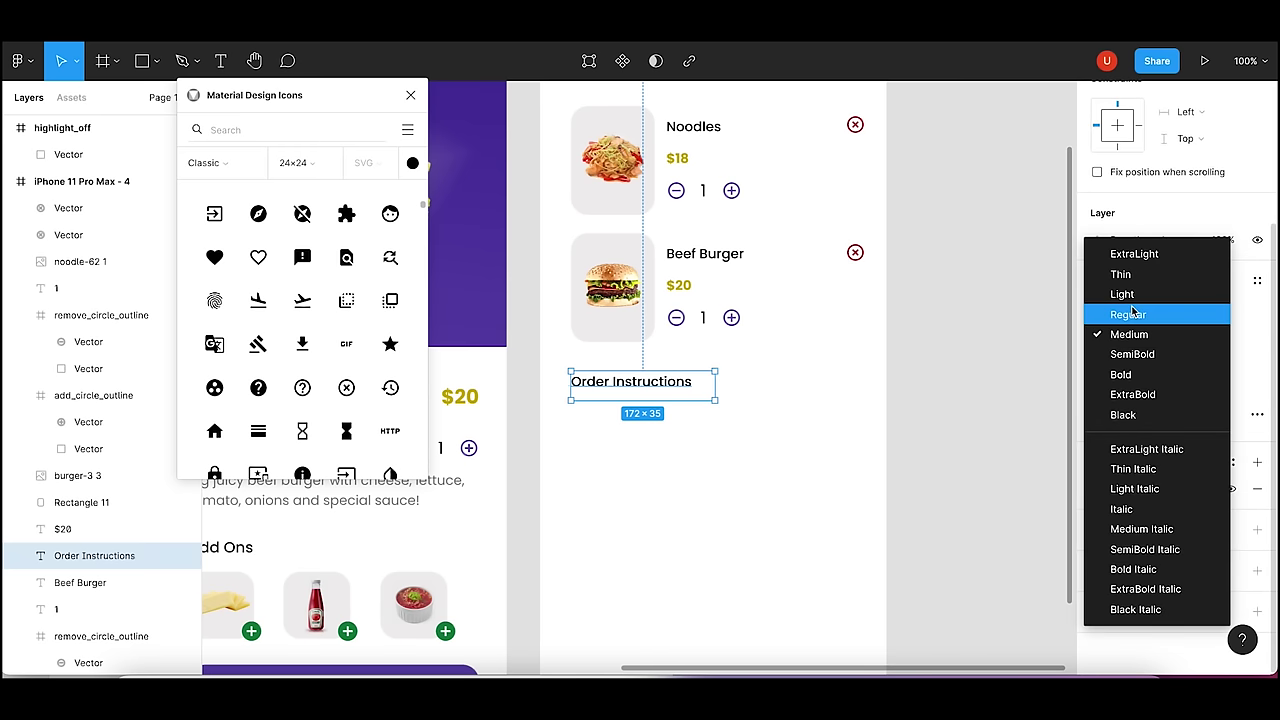
pyautogui.click(1130, 315)
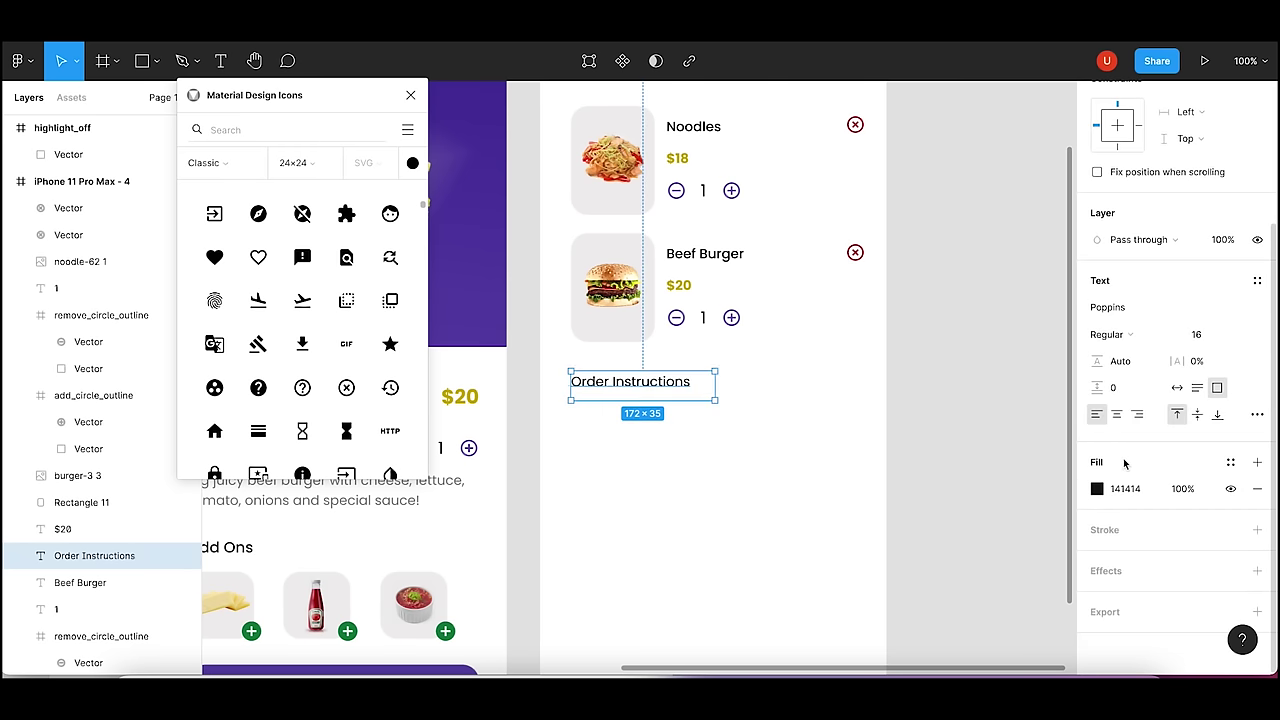
pyautogui.click(229, 550)
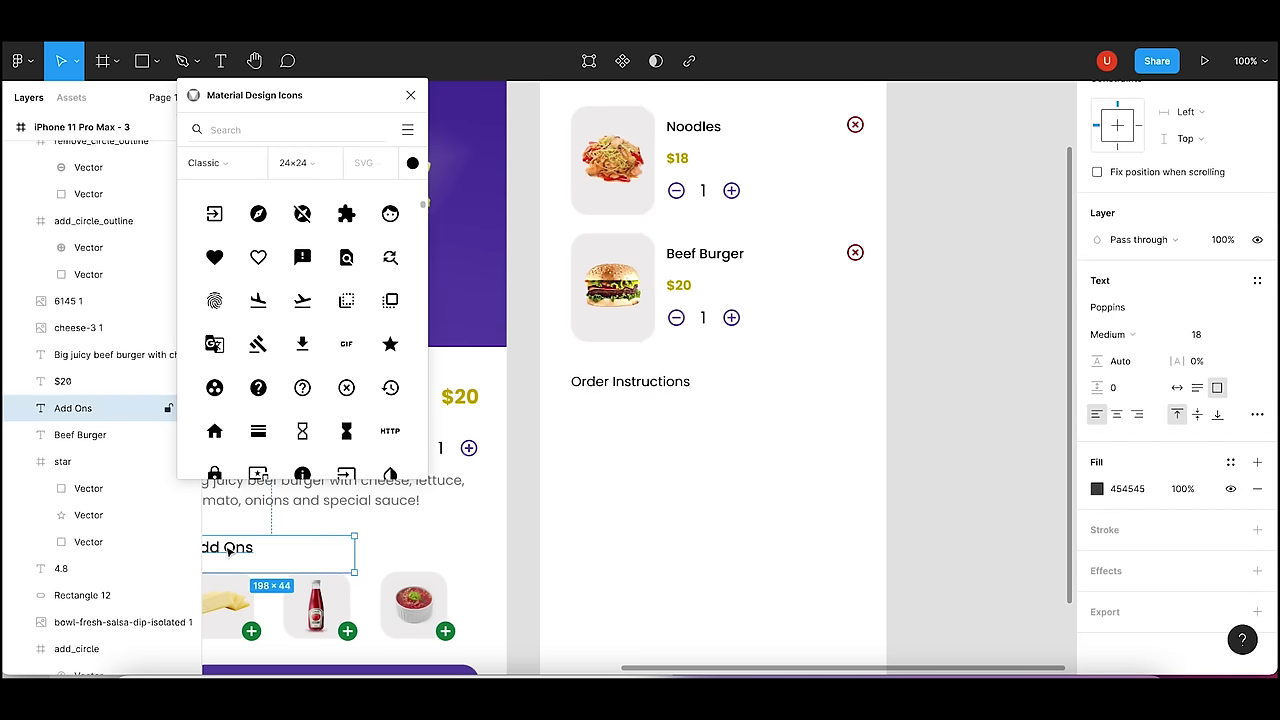
pyautogui.click(585, 388)
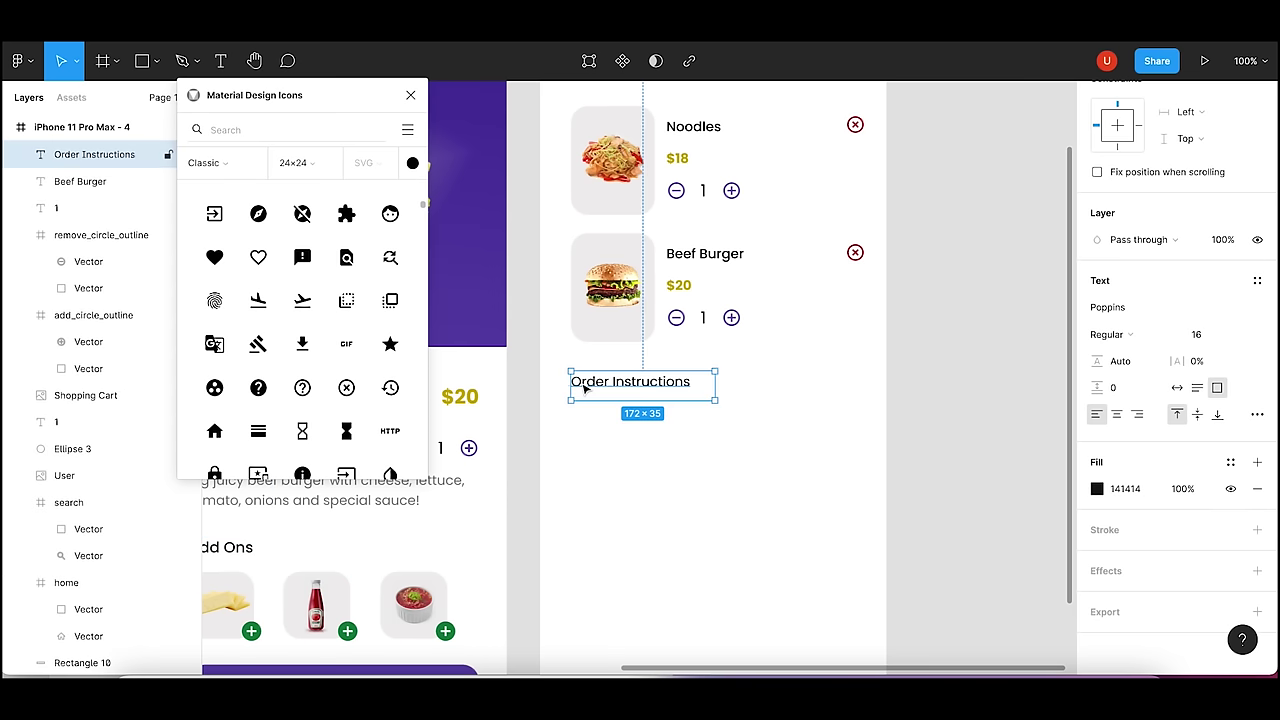
pyautogui.click(1126, 336)
pyautogui.click(1129, 354)
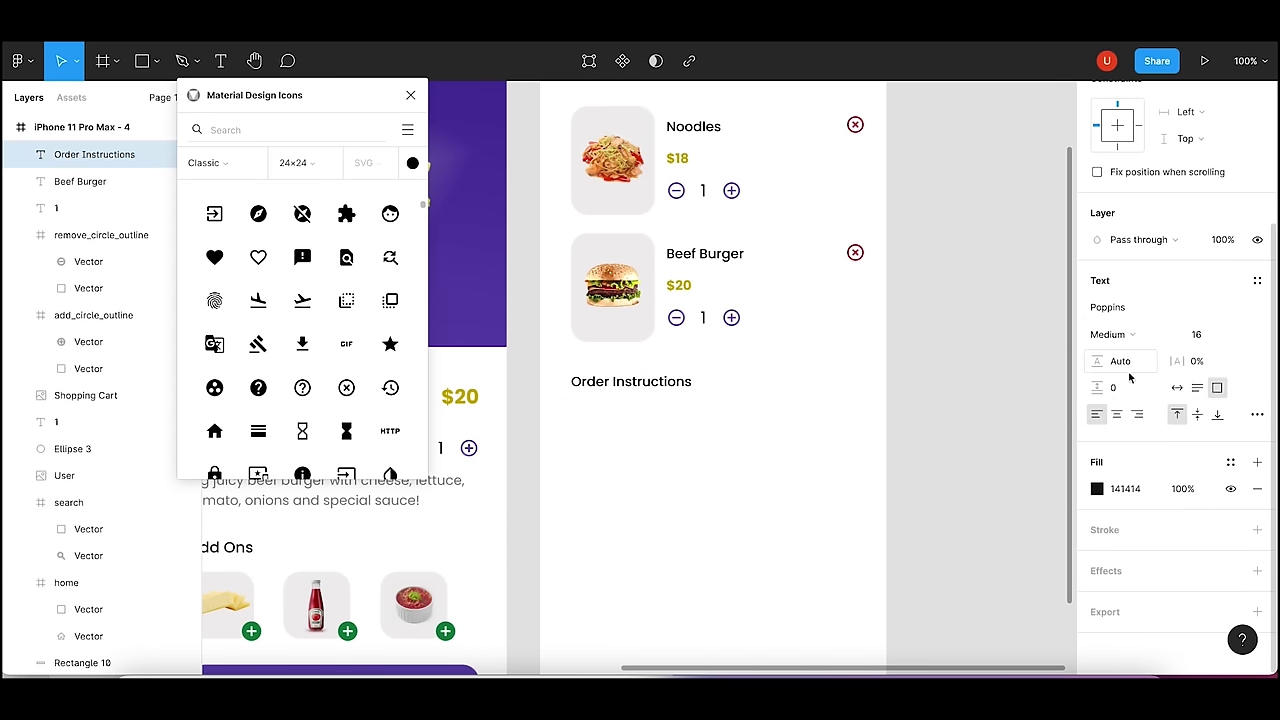
pyautogui.click(1097, 489)
pyautogui.moveTo(886, 383); pyautogui.dragTo(883, 413)
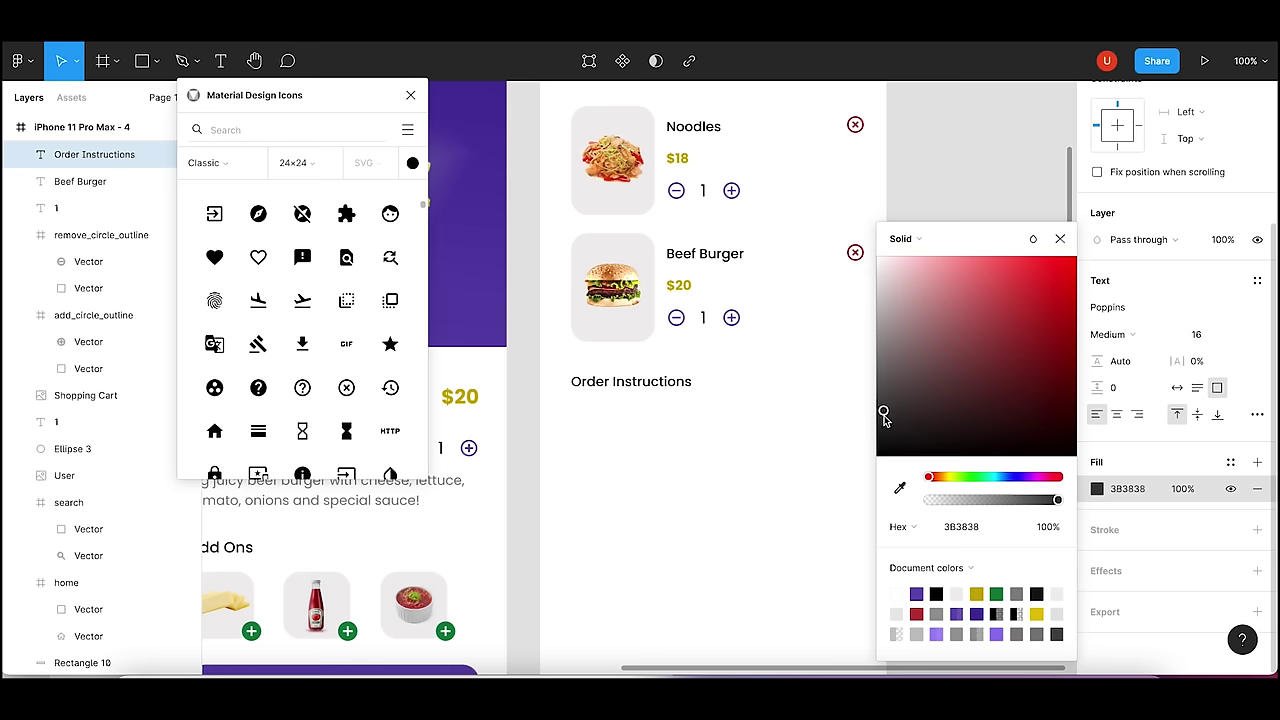
pyautogui.click(962, 182)
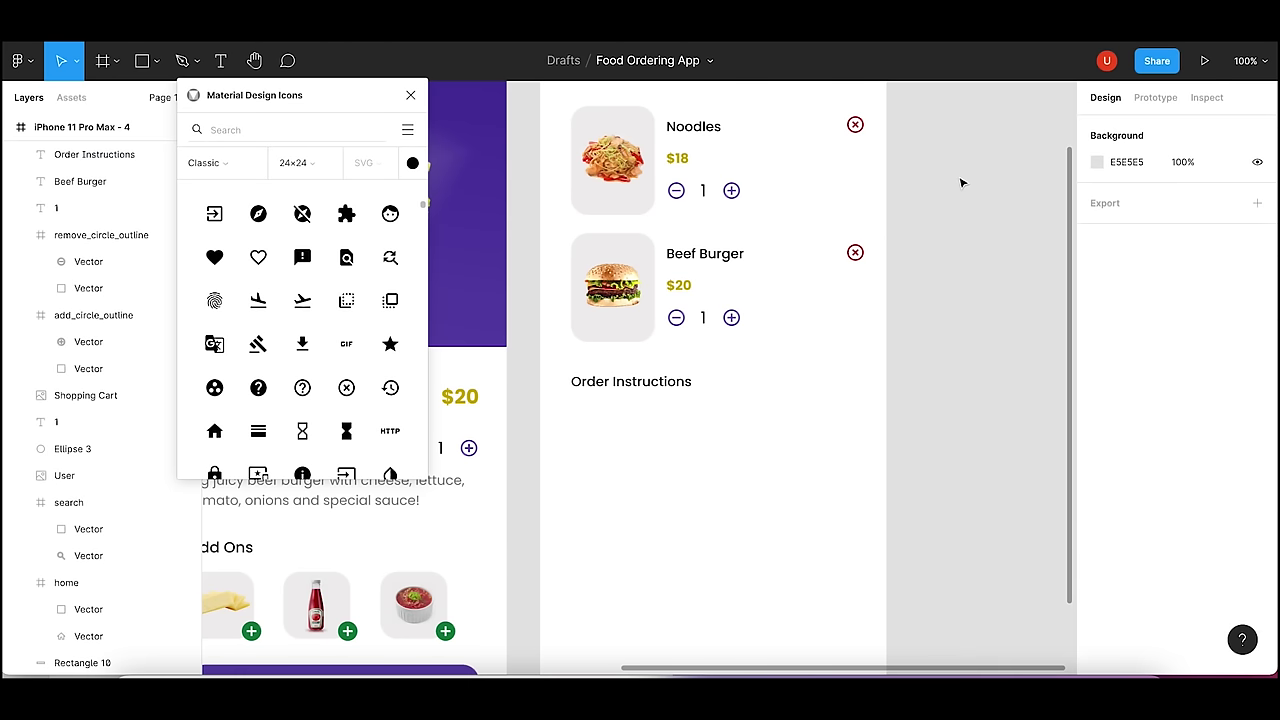
pyautogui.click(144, 61)
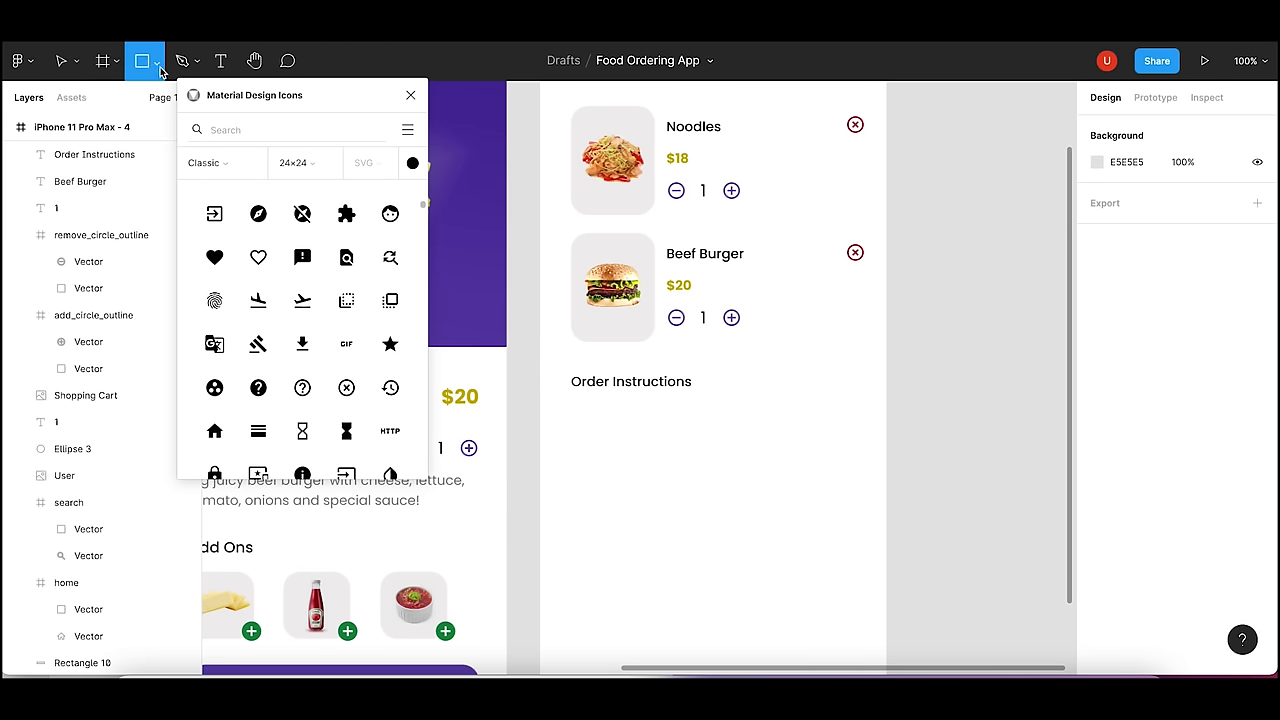
# - Draw a 350 × 69 box below the Order Instructions heading with corner radius 20
pyautogui.click(157, 62)
pyautogui.click(150, 100)
pyautogui.moveTo(571, 400); pyautogui.dragTo(865, 459)
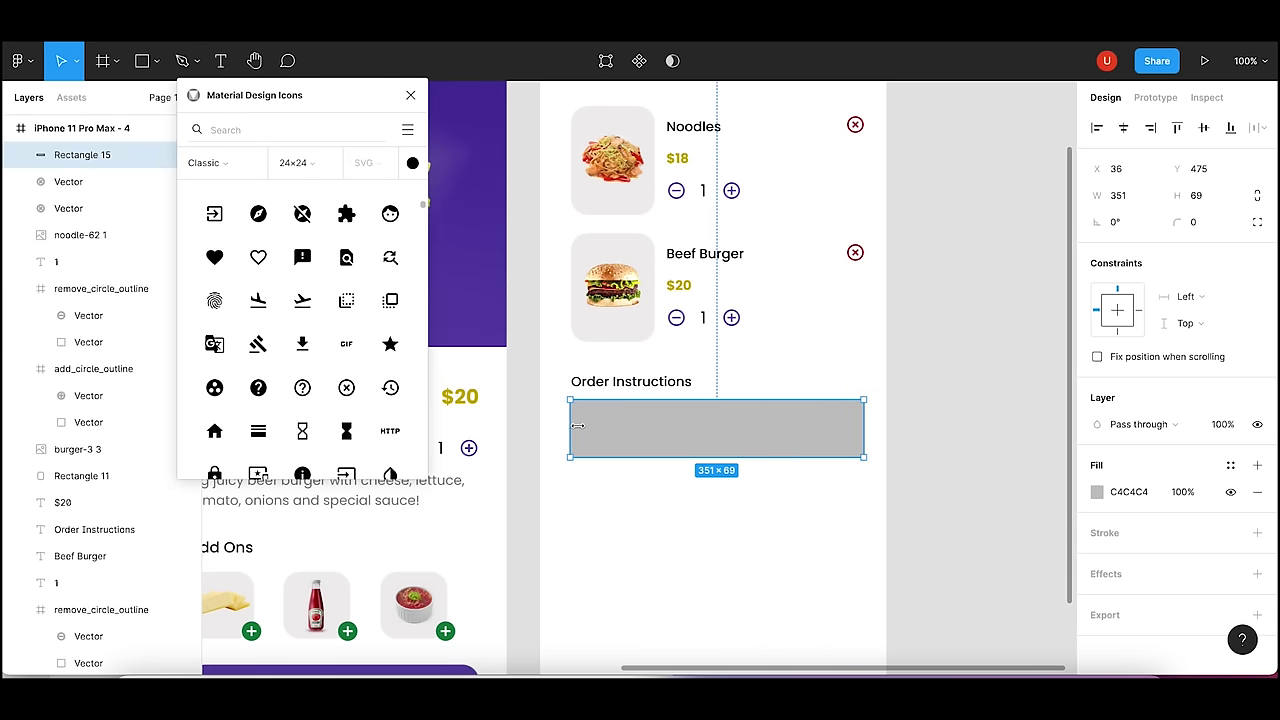
pyautogui.moveTo(577, 426); pyautogui.dragTo(572, 426)
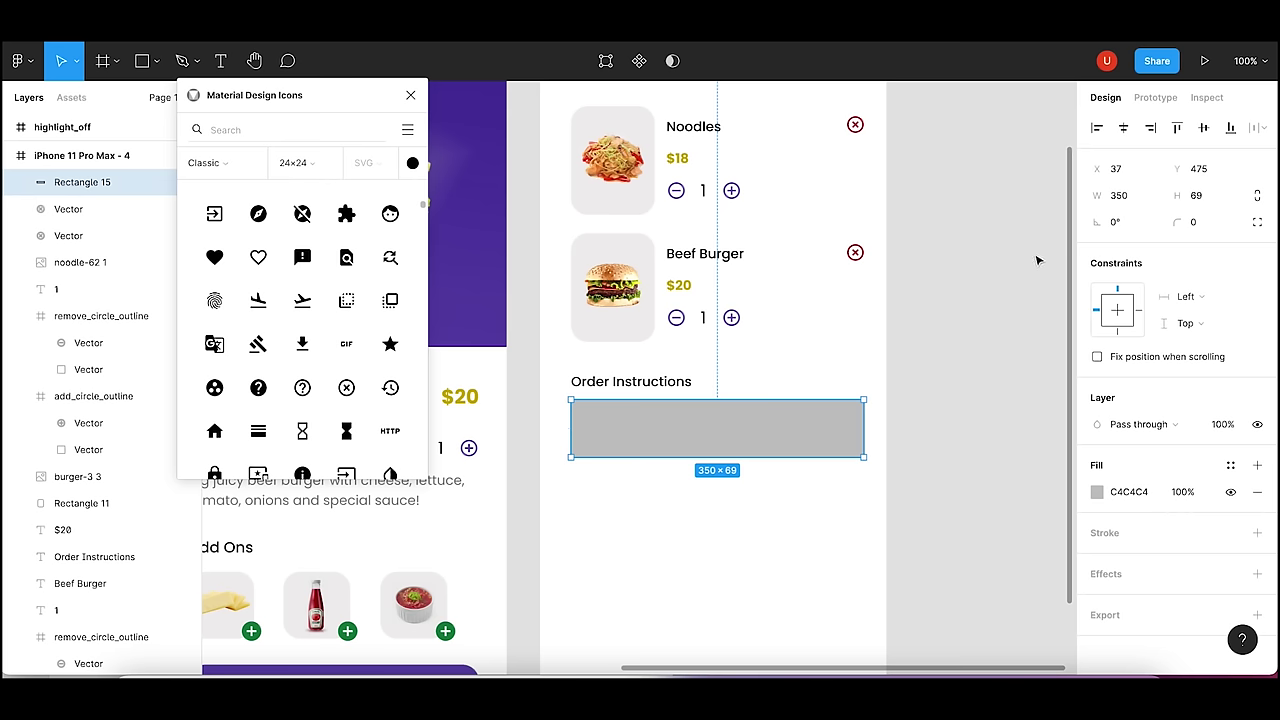
pyautogui.click(1197, 226)
pyautogui.write('20')
pyautogui.press('Return')
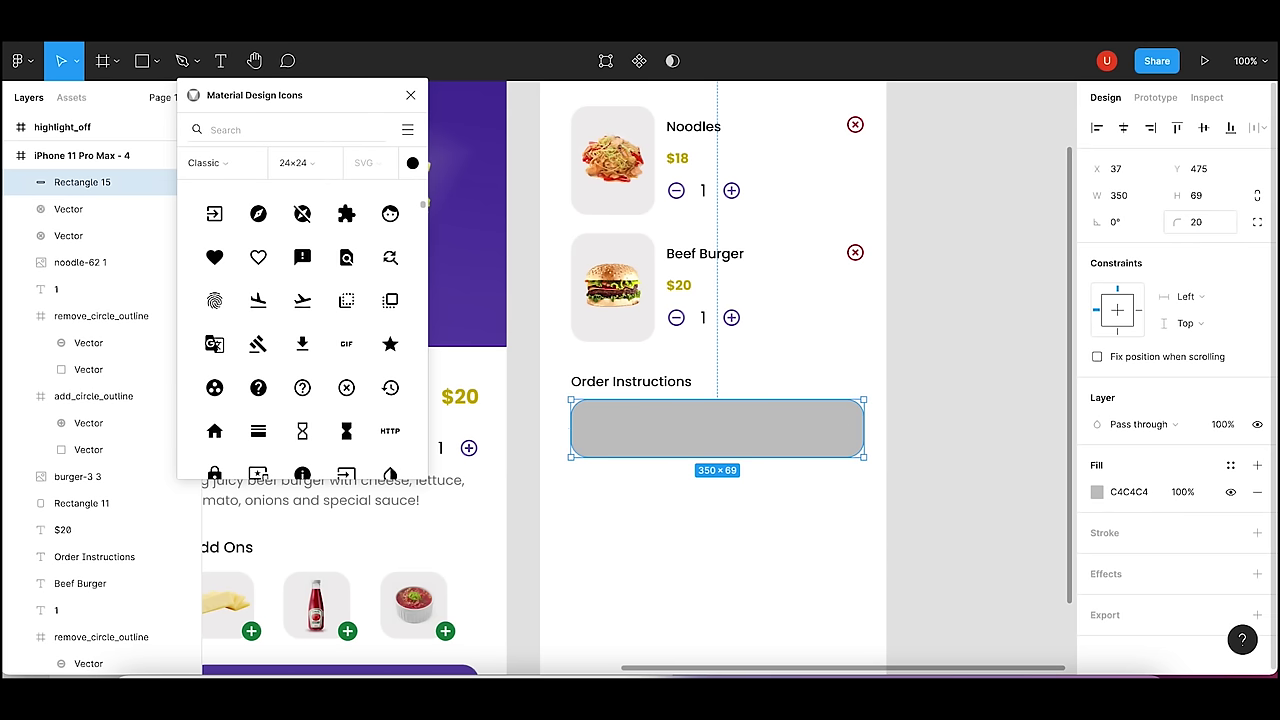
pyautogui.click(956, 379)
pyautogui.click(767, 430)
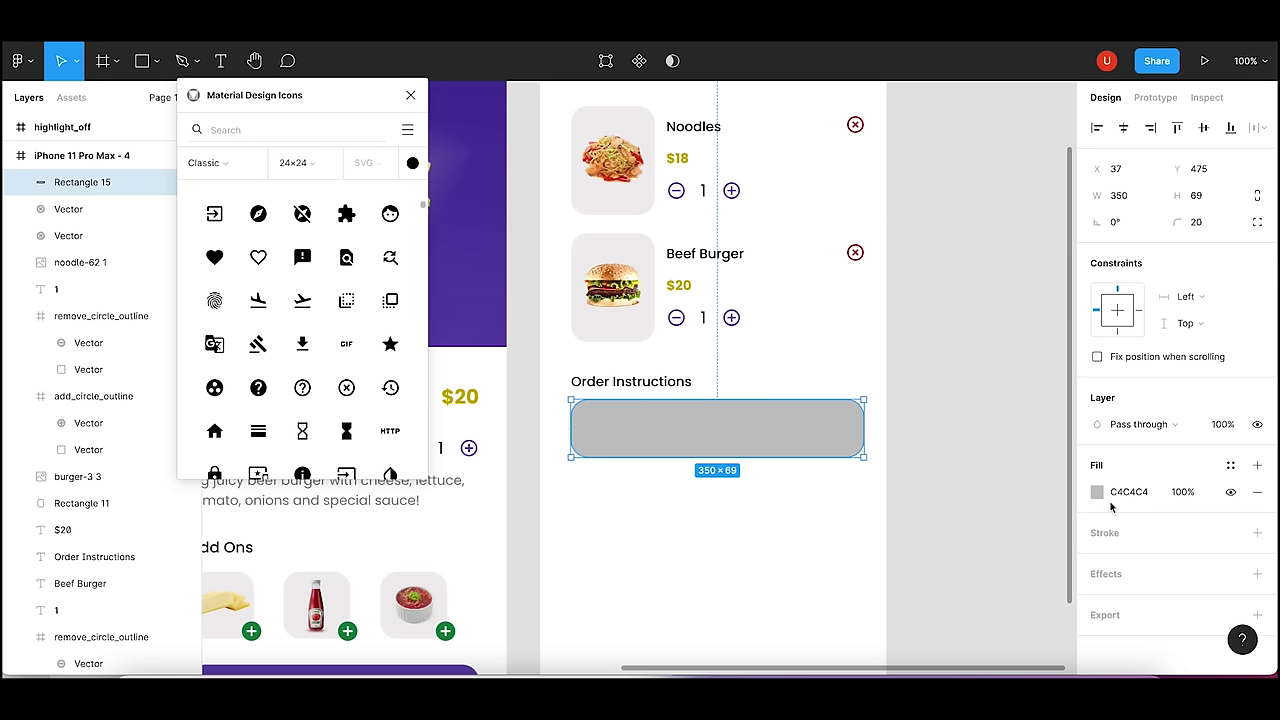
# - Give the box a lighter grey 8B8B8B outline and remove its C4C4C4 fill
pyautogui.click(1257, 532)
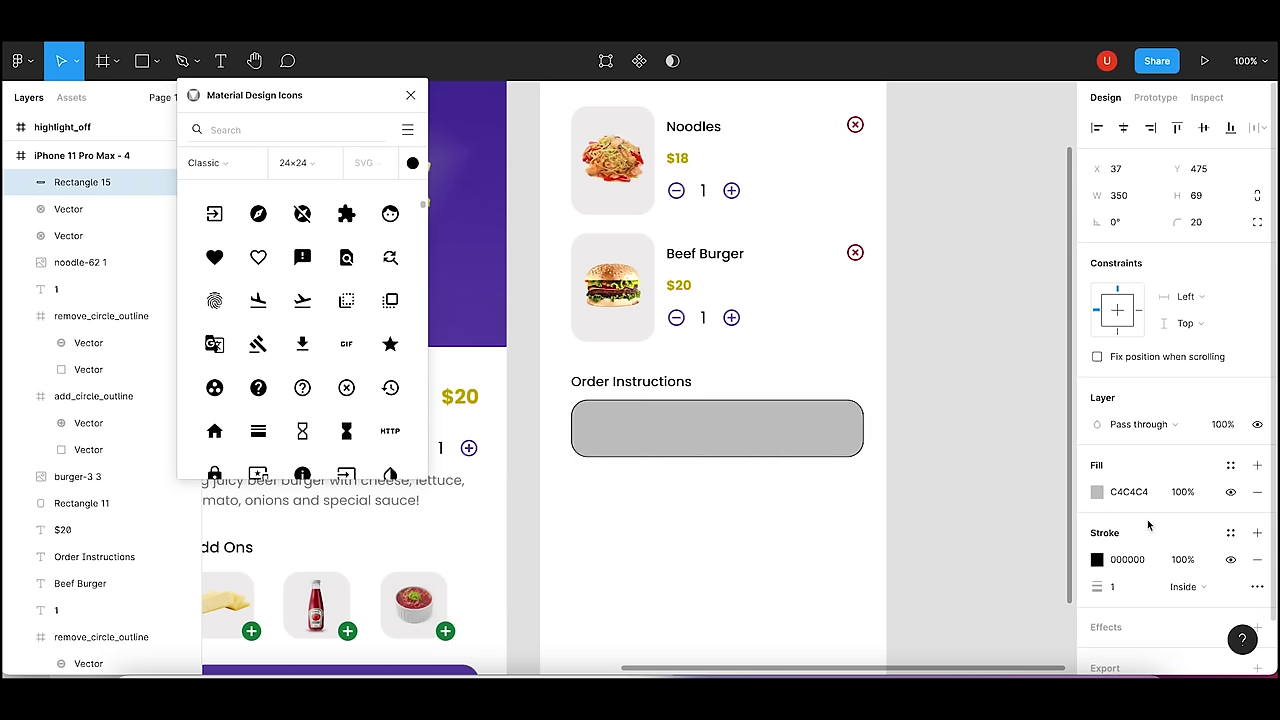
pyautogui.click(1097, 559)
pyautogui.moveTo(912, 410); pyautogui.dragTo(877, 387)
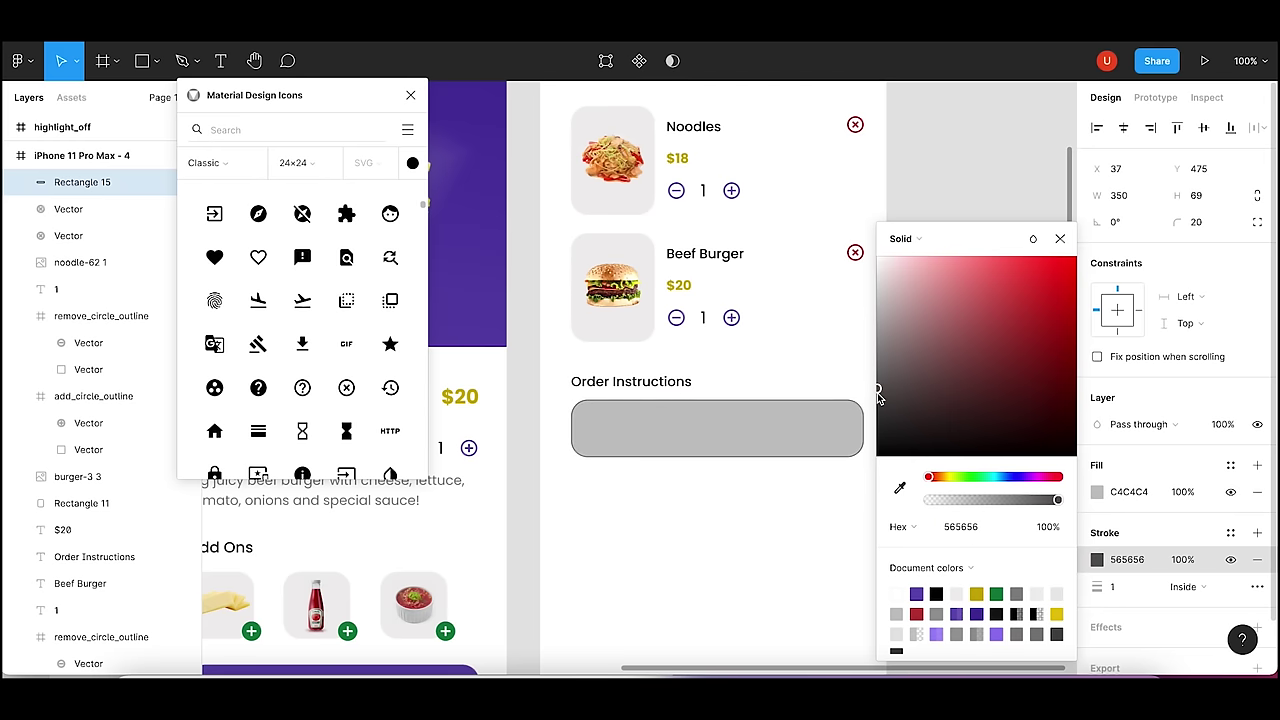
pyautogui.click(1097, 492)
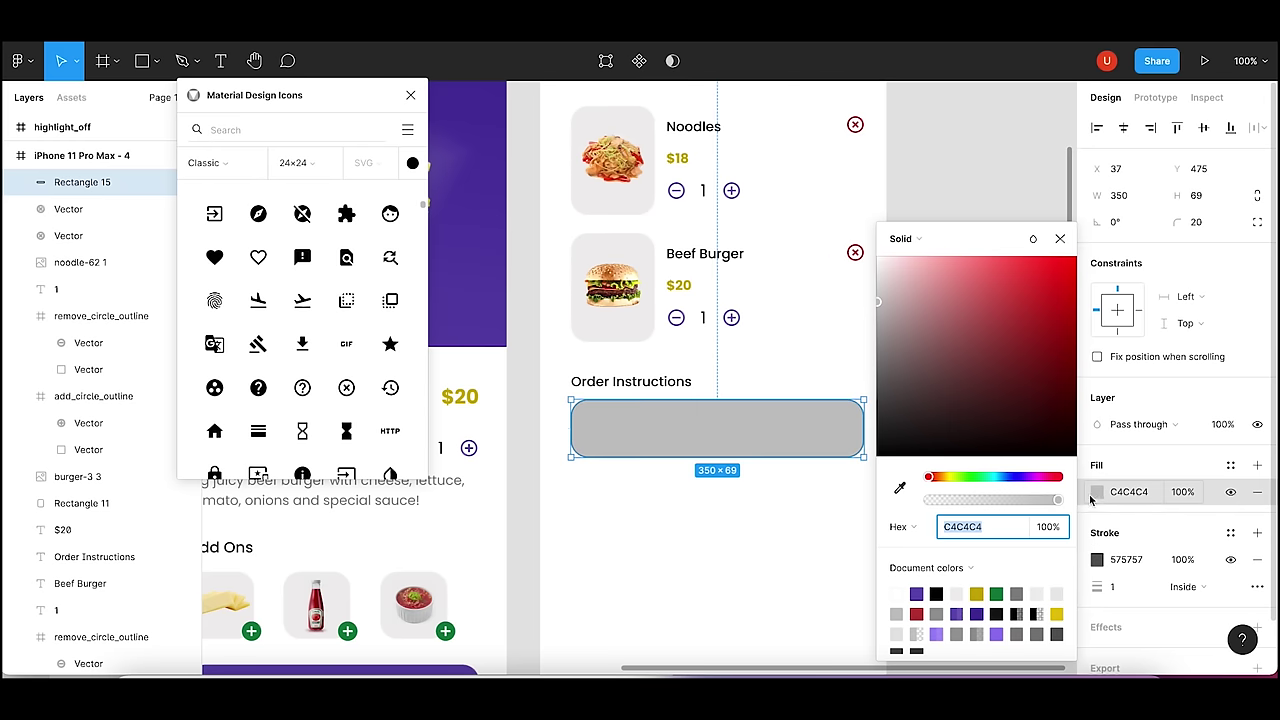
pyautogui.click(1257, 492)
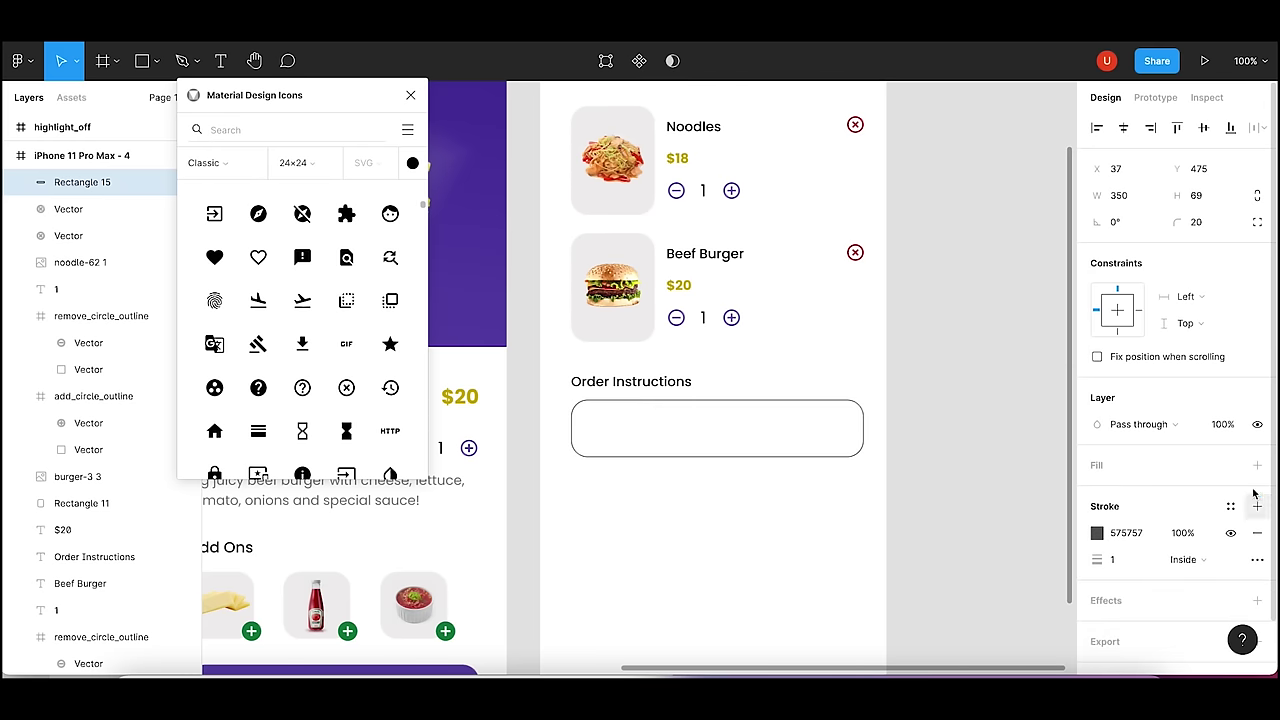
pyautogui.click(1097, 532)
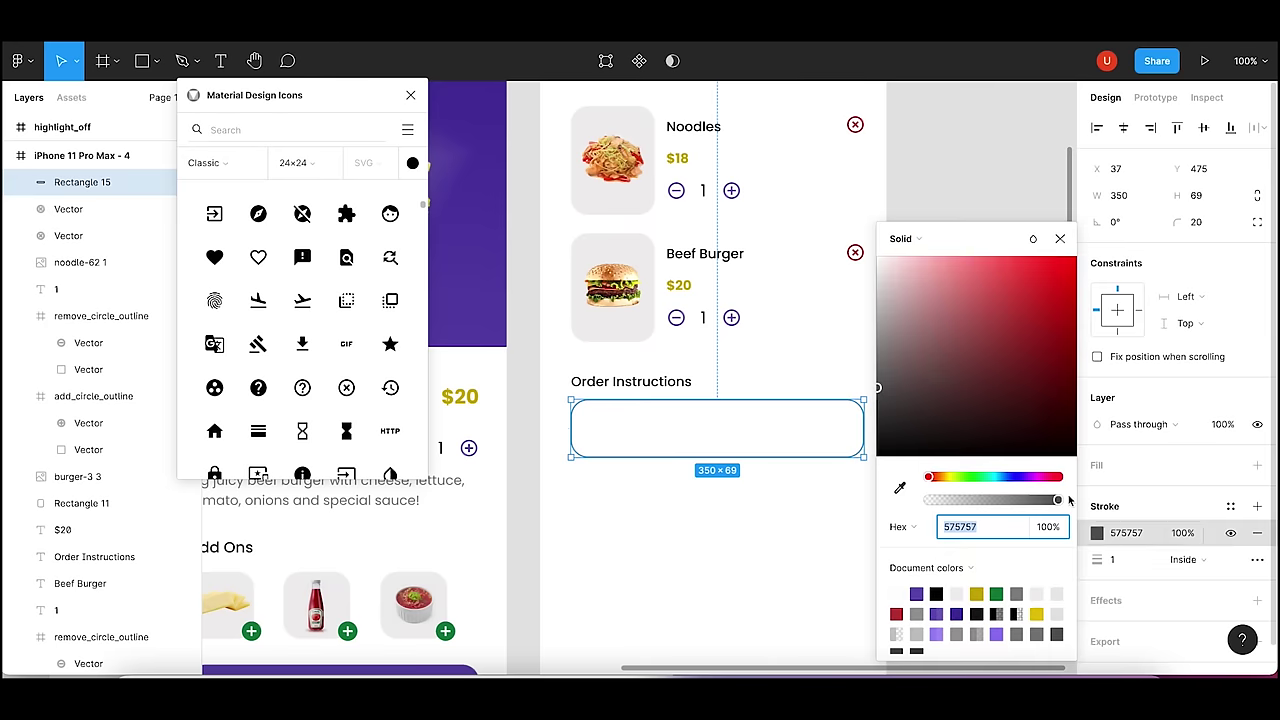
pyautogui.moveTo(877, 388); pyautogui.dragTo(872, 348)
pyautogui.click(949, 180)
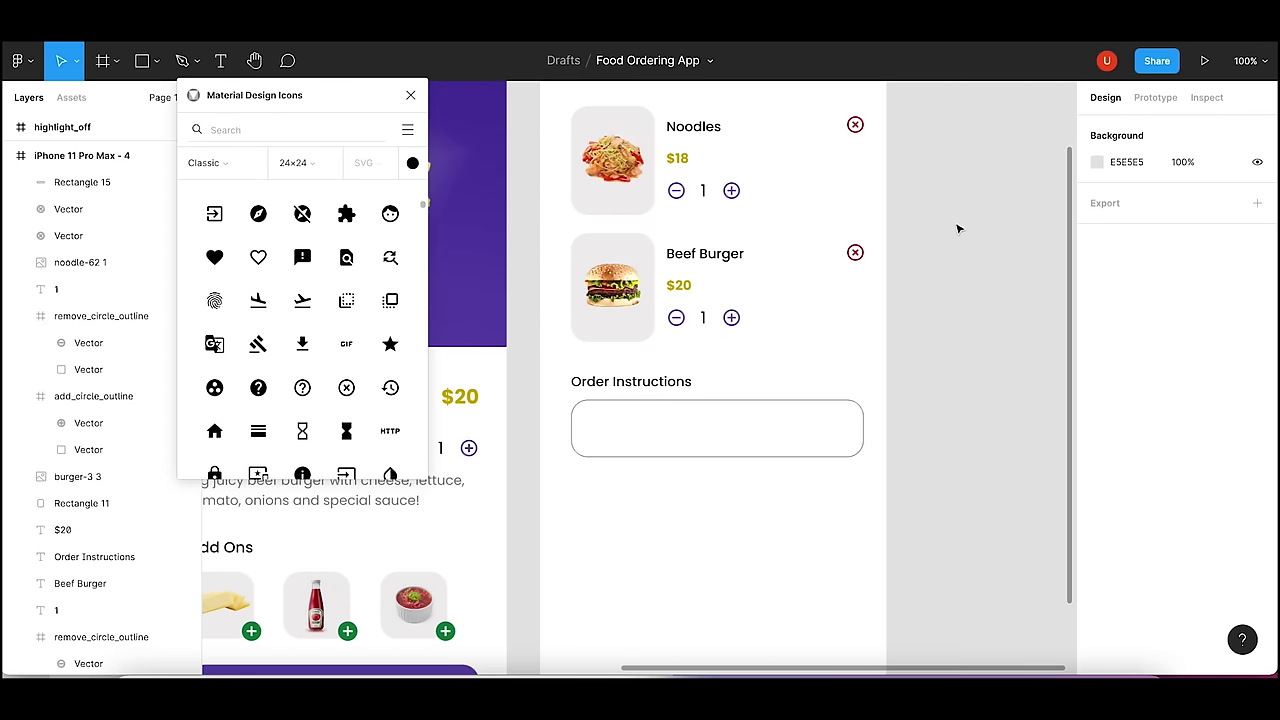
# - Add an 8-column layout grid to the iPhone 11 Pro Max - 4 cart frame
pyautogui.press('-')
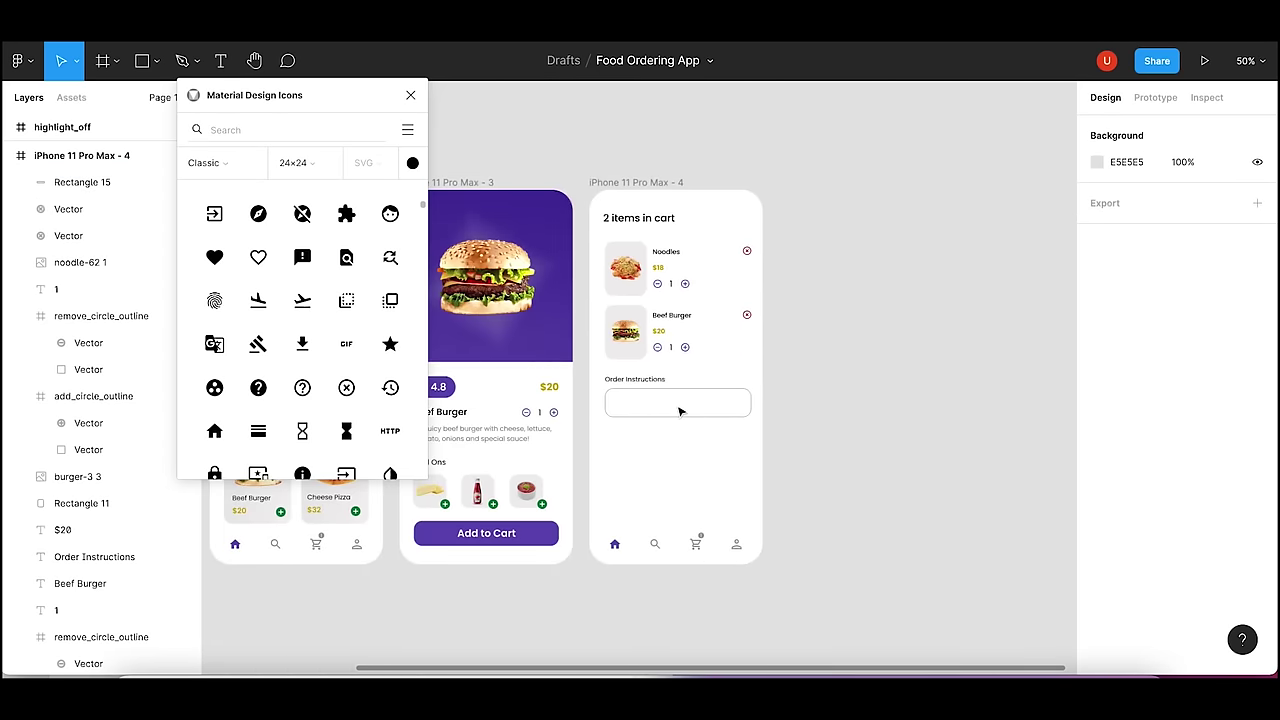
pyautogui.click(617, 182)
pyautogui.click(1257, 357)
pyautogui.click(1231, 384)
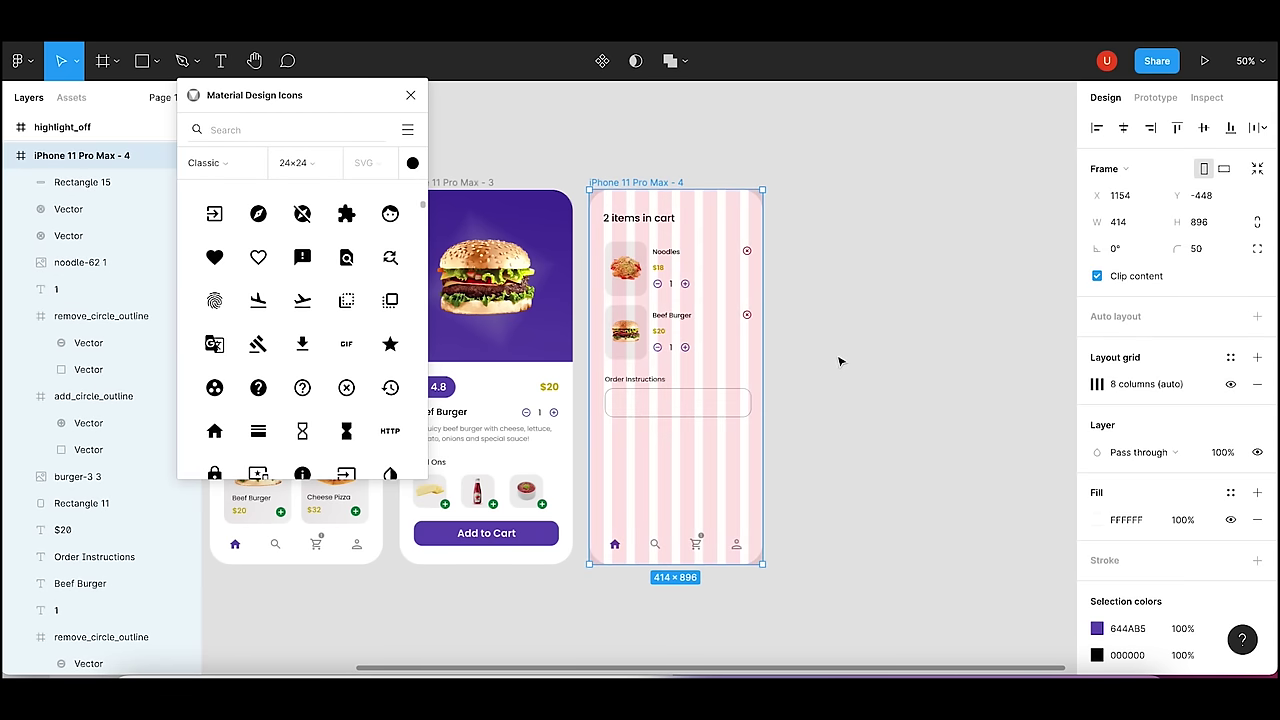
pyautogui.hotkey('shift', '0')
pyautogui.scroll(4, 971, 286)
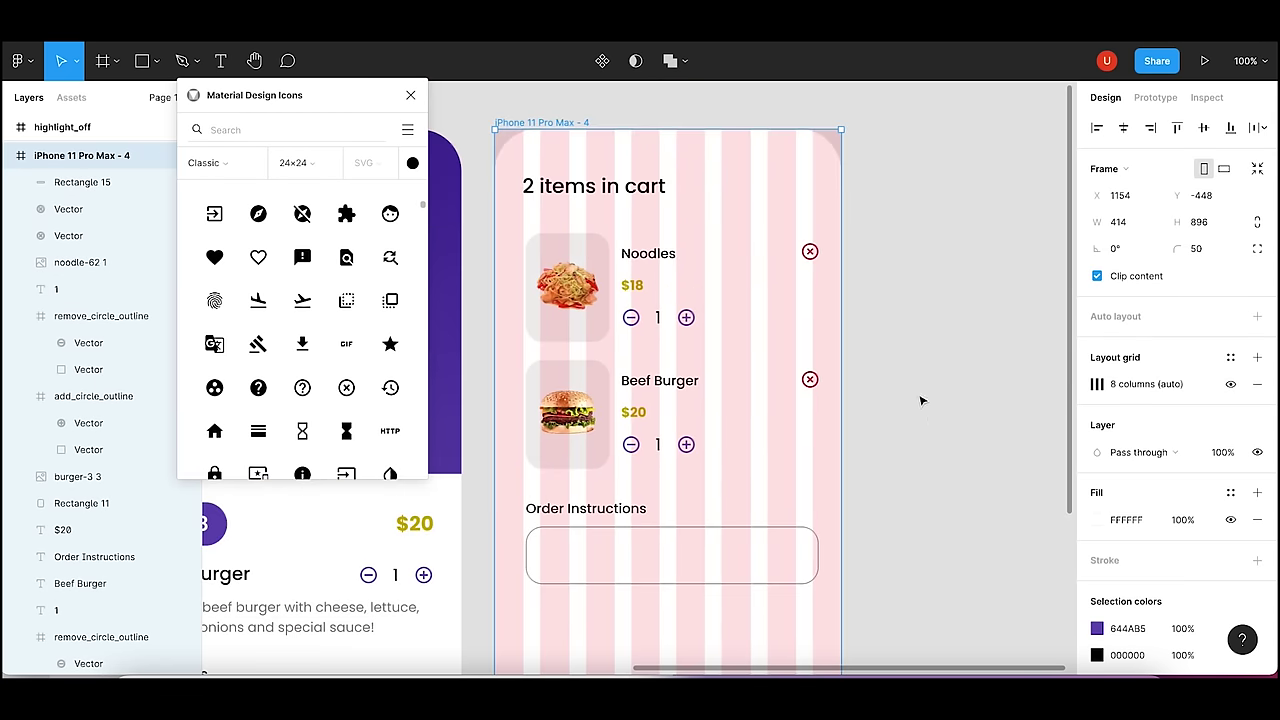
# - Resize the Order Instructions box to 343 wide and 74 tall
pyautogui.click(812, 254)
pyautogui.keyDown('shift'); pyautogui.click(811, 380); pyautogui.keyUp('shift')
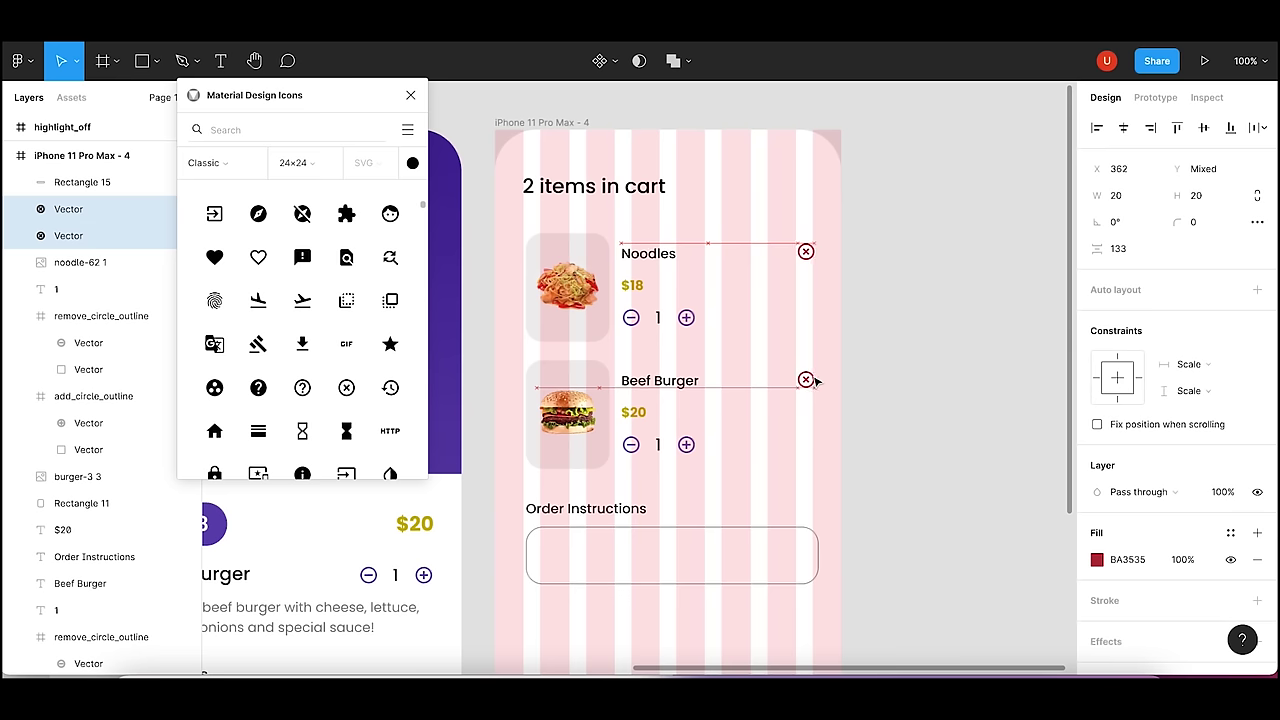
pyautogui.click(899, 511)
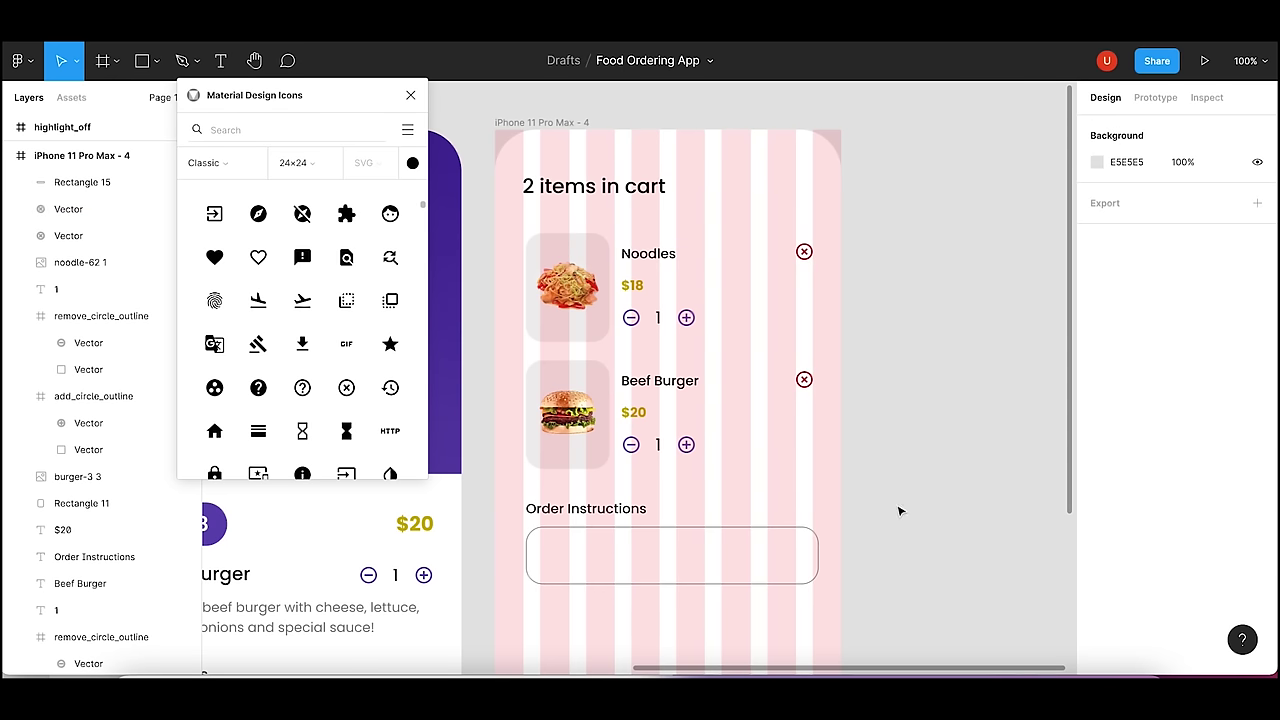
pyautogui.click(816, 554)
pyautogui.moveTo(816, 554); pyautogui.dragTo(812, 554)
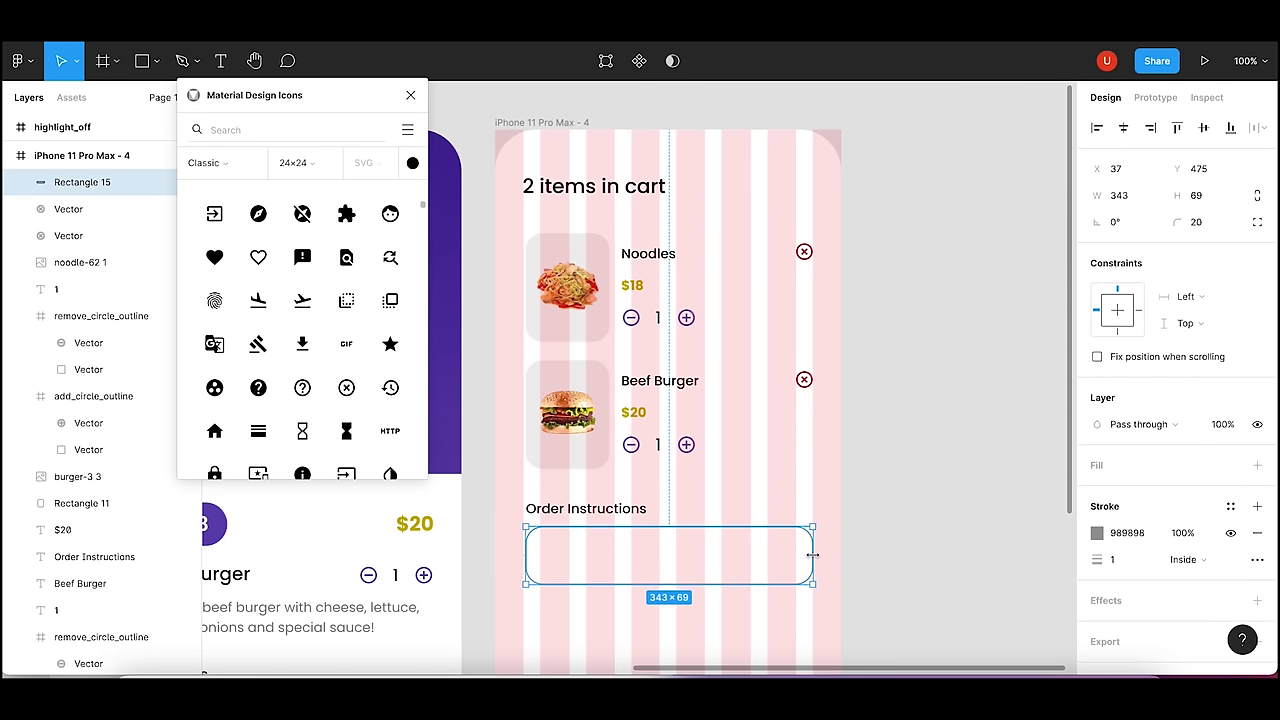
pyautogui.click(893, 533)
pyautogui.moveTo(889, 527); pyautogui.dragTo(885, 399)
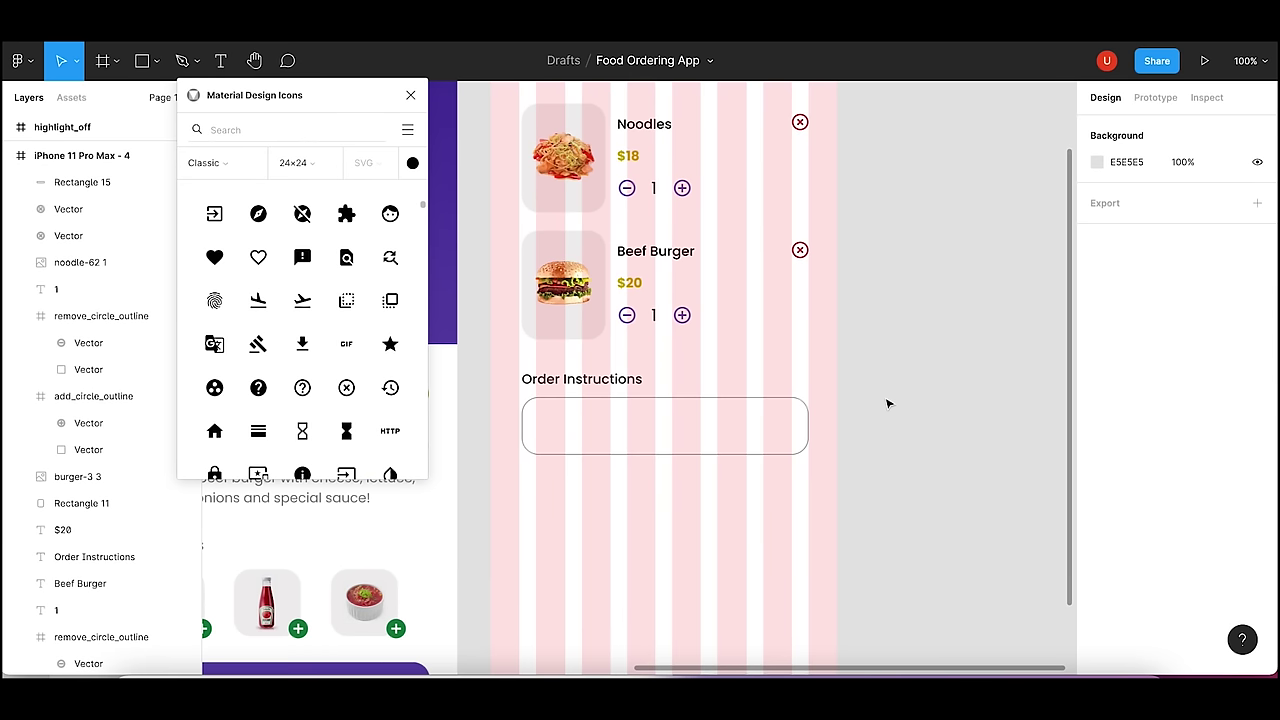
pyautogui.click(775, 451)
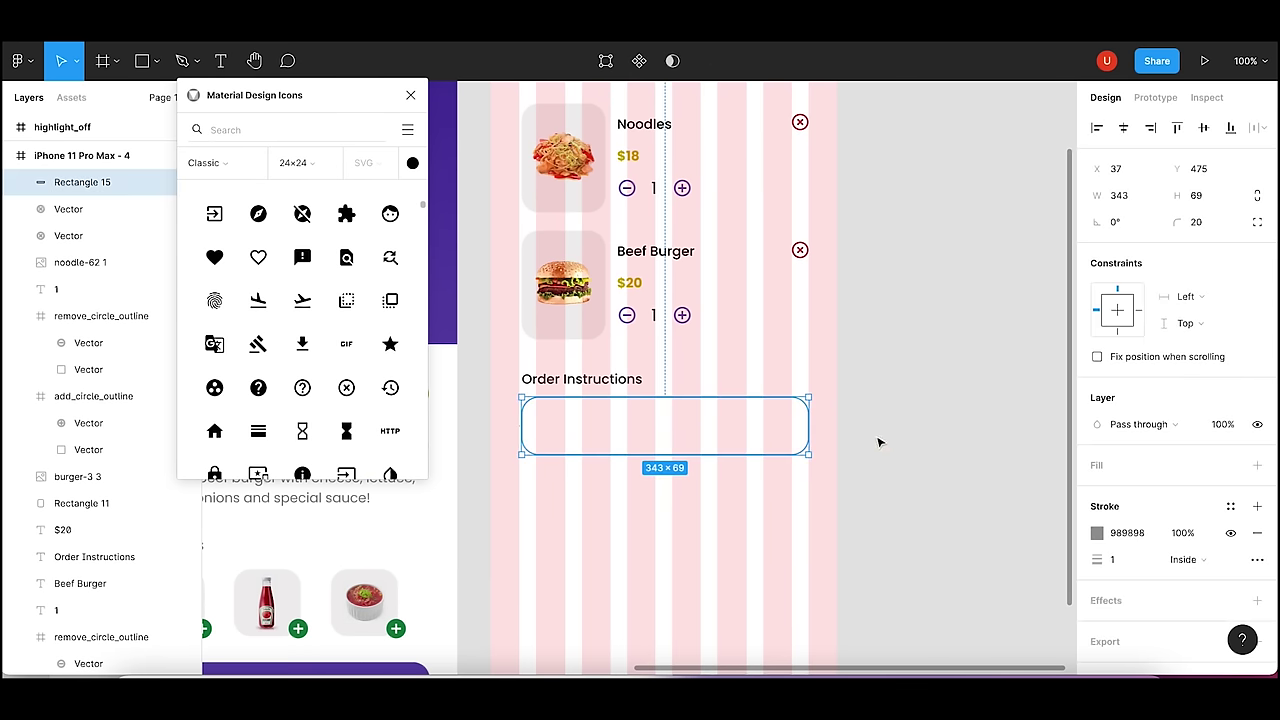
pyautogui.click(1203, 199)
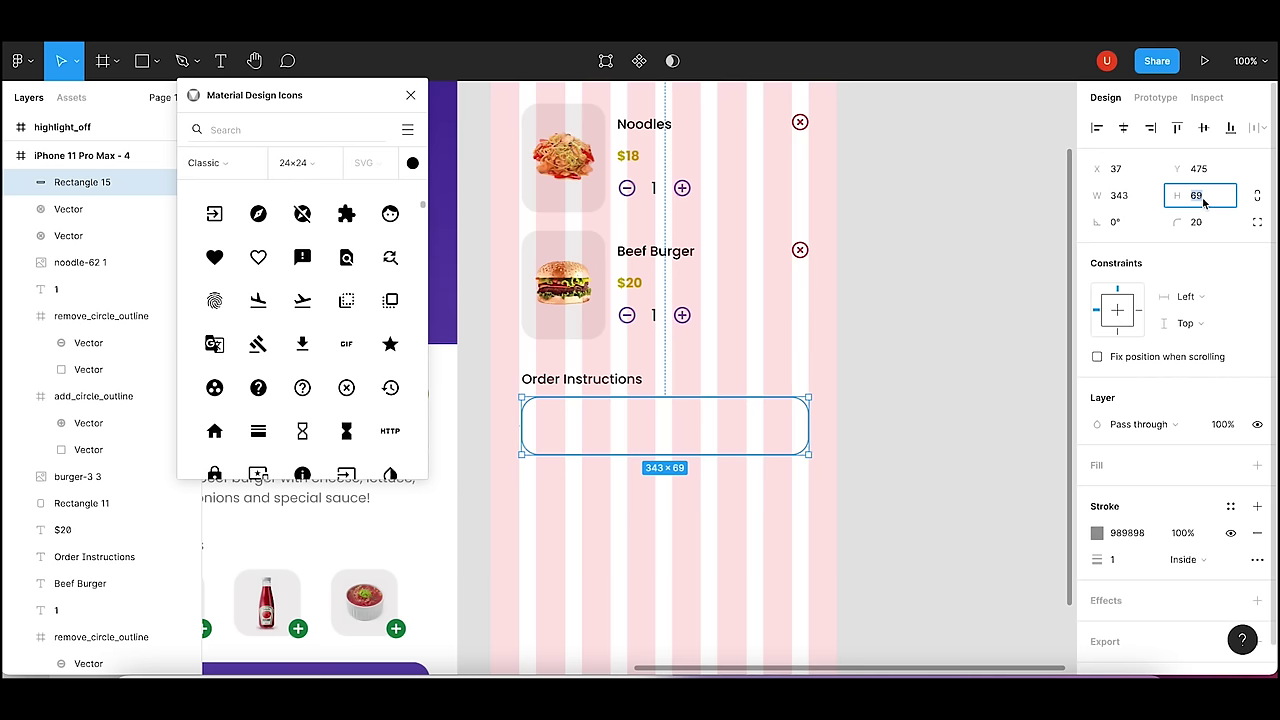
pyautogui.write('74')
pyautogui.press('Return')
pyautogui.click(940, 351)
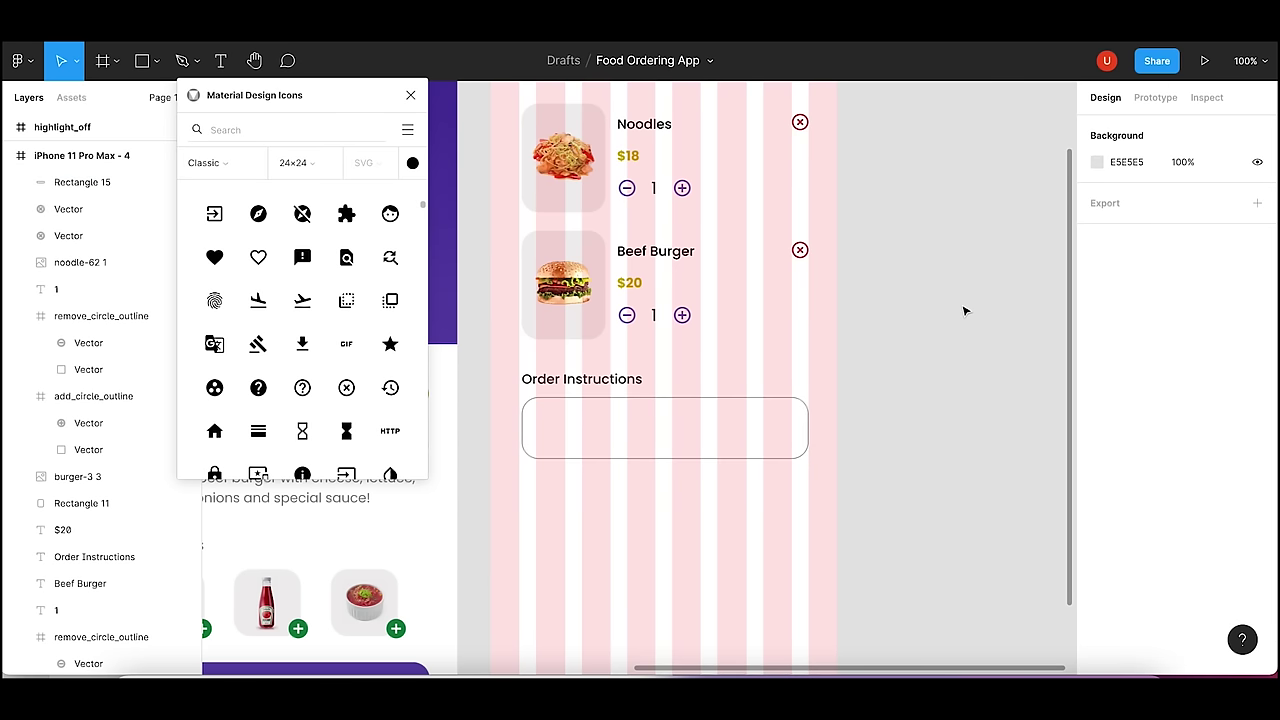
# - Toggle the cart screen's layout grid off and back on to compare
pyautogui.press('-')
pyautogui.click(645, 183)
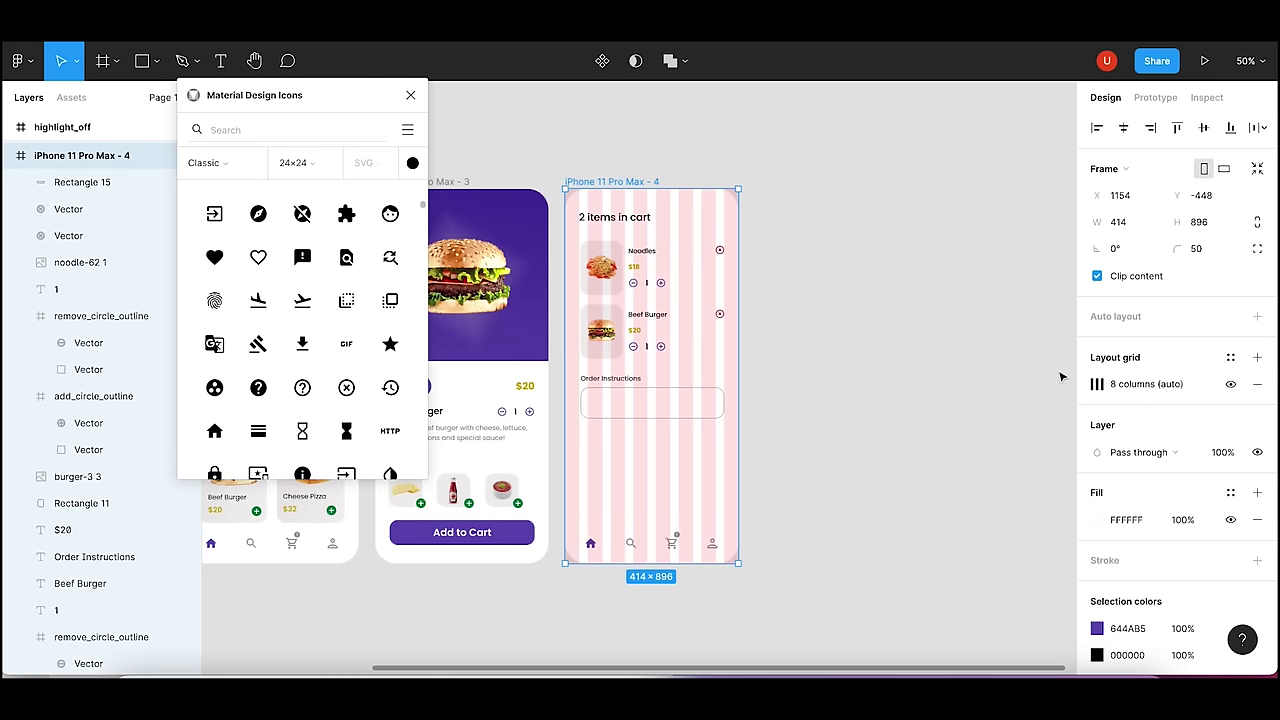
pyautogui.click(1232, 385)
pyautogui.click(816, 496)
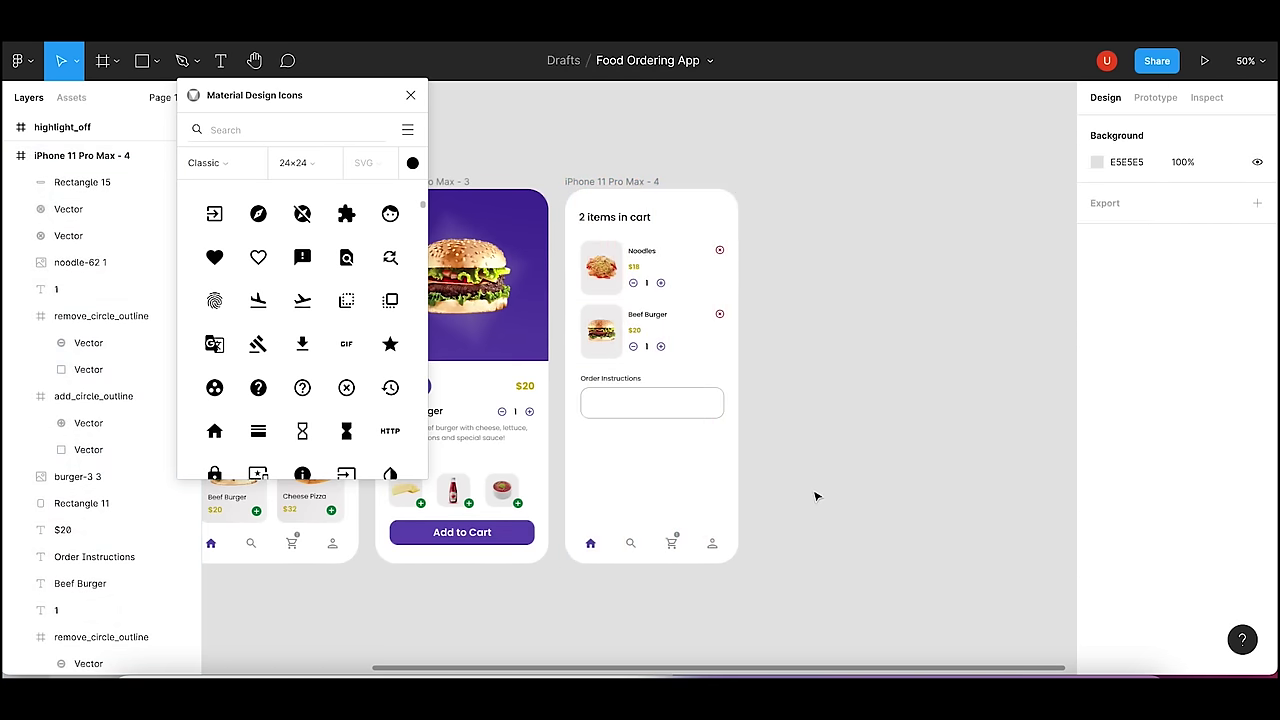
pyautogui.click(618, 183)
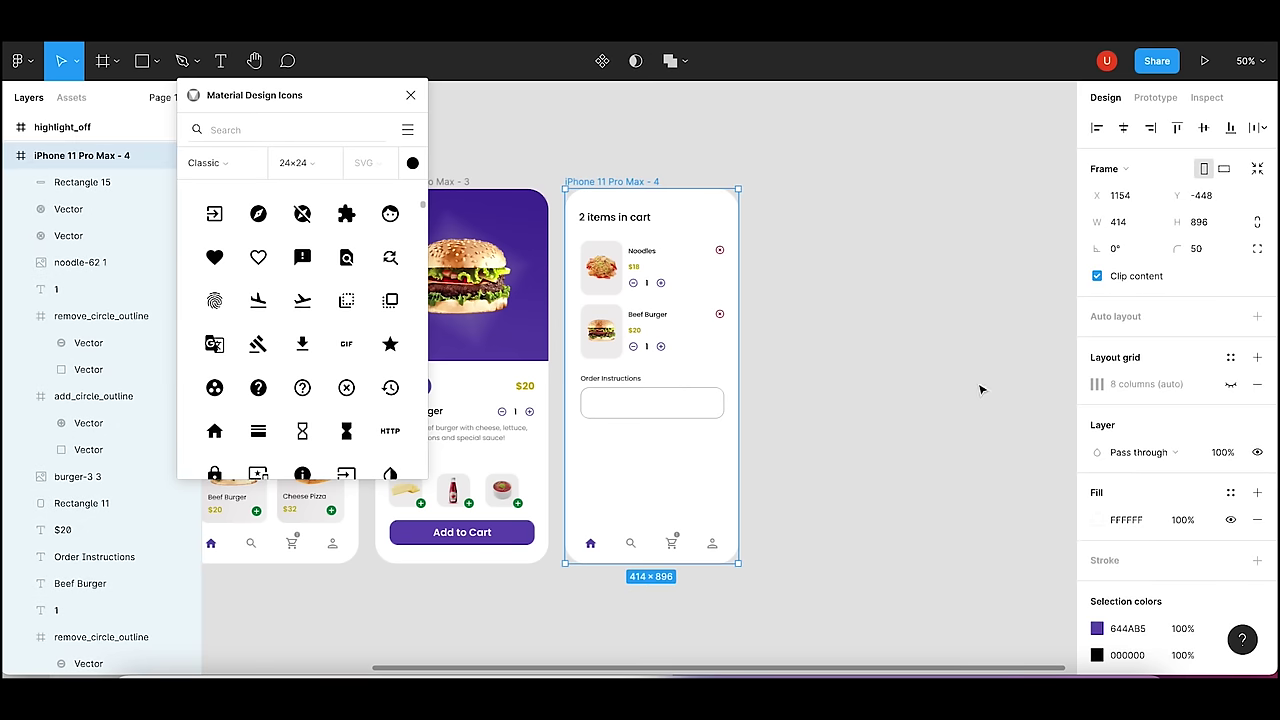
pyautogui.click(1231, 384)
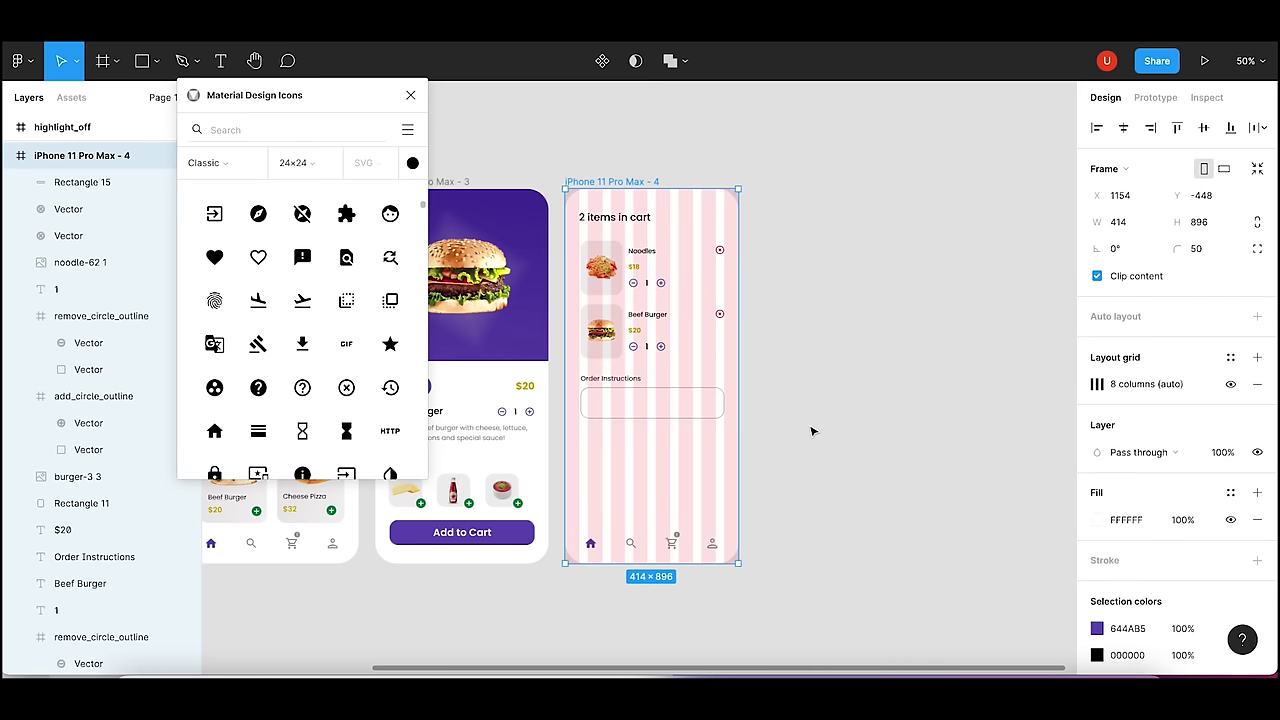
pyautogui.hotkey('shift', '0')
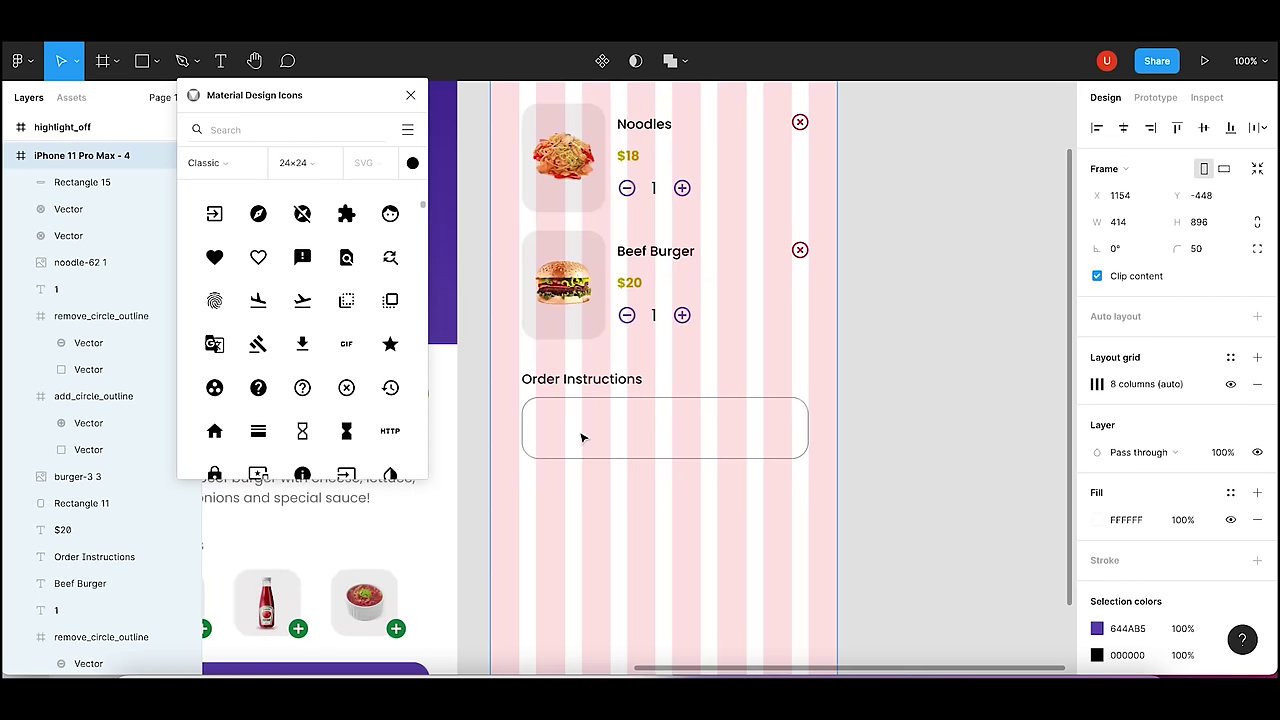
pyautogui.moveTo(911, 480); pyautogui.dragTo(912, 375)
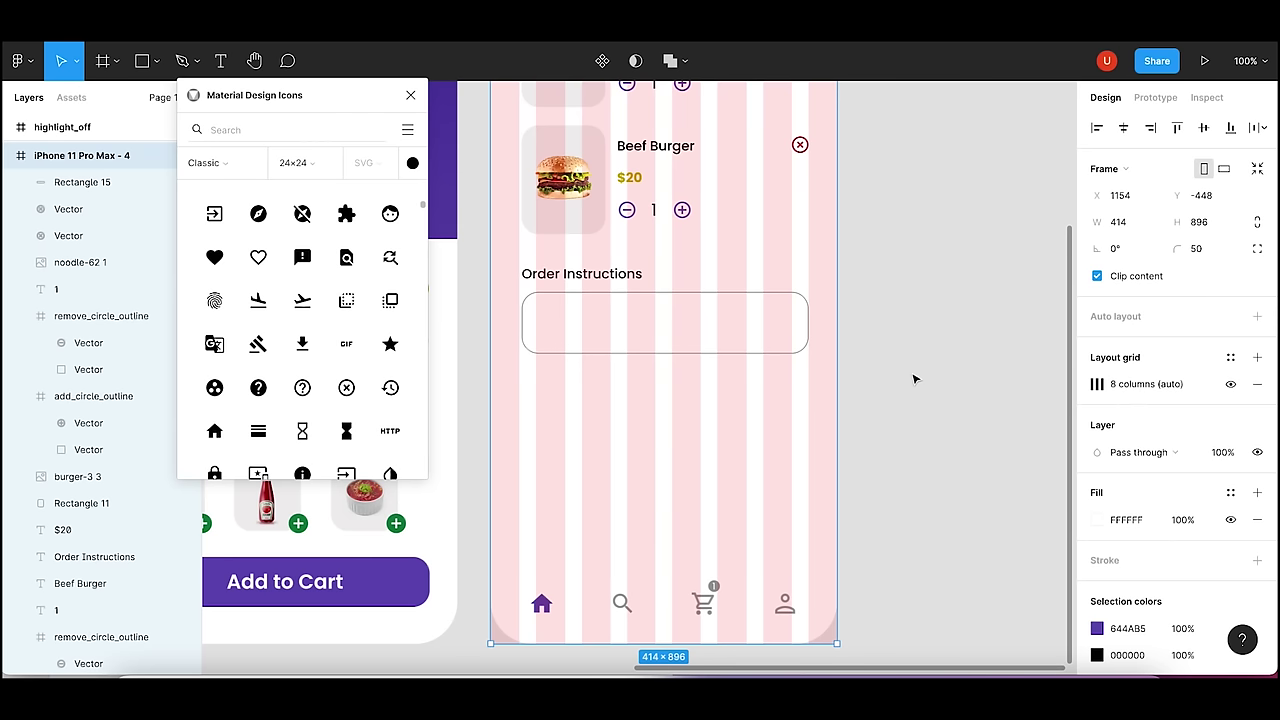
# - Paste a copy of the Order Instructions label below the box and retype it as 'Total:'
pyautogui.click(609, 276)
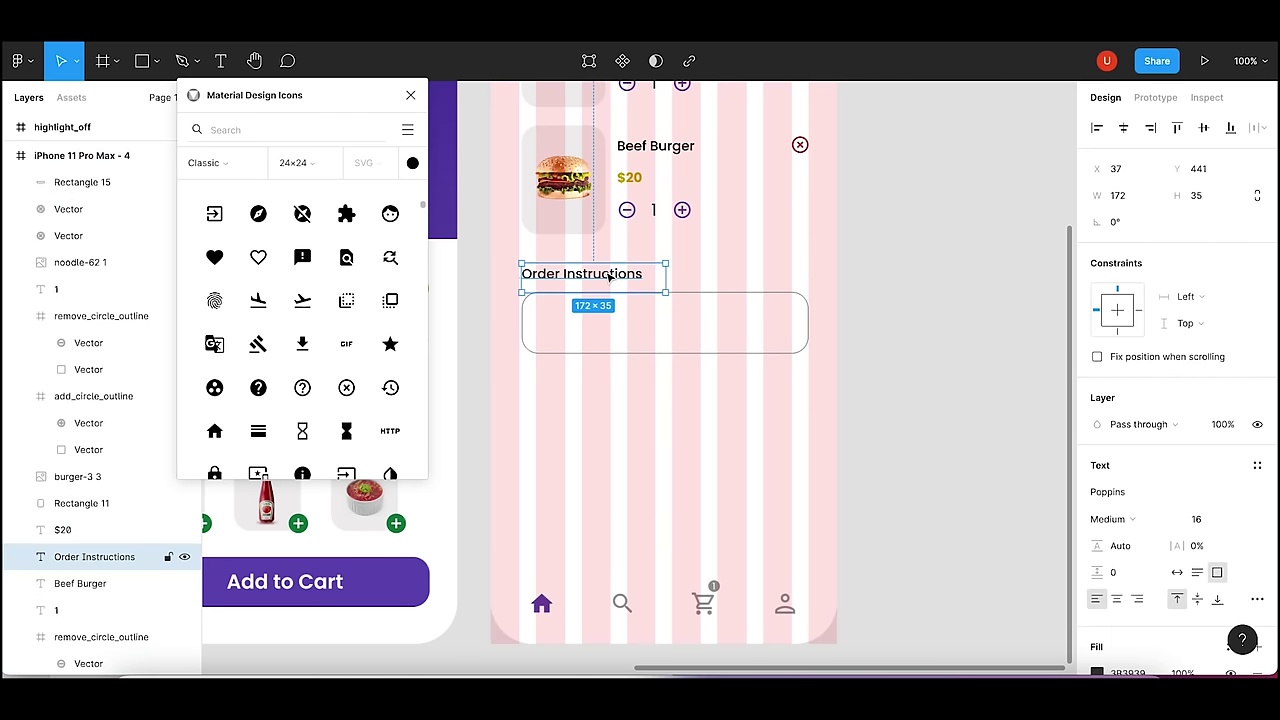
pyautogui.hotkey('ctrl', 'v')
pyautogui.moveTo(609, 276); pyautogui.dragTo(609, 424)
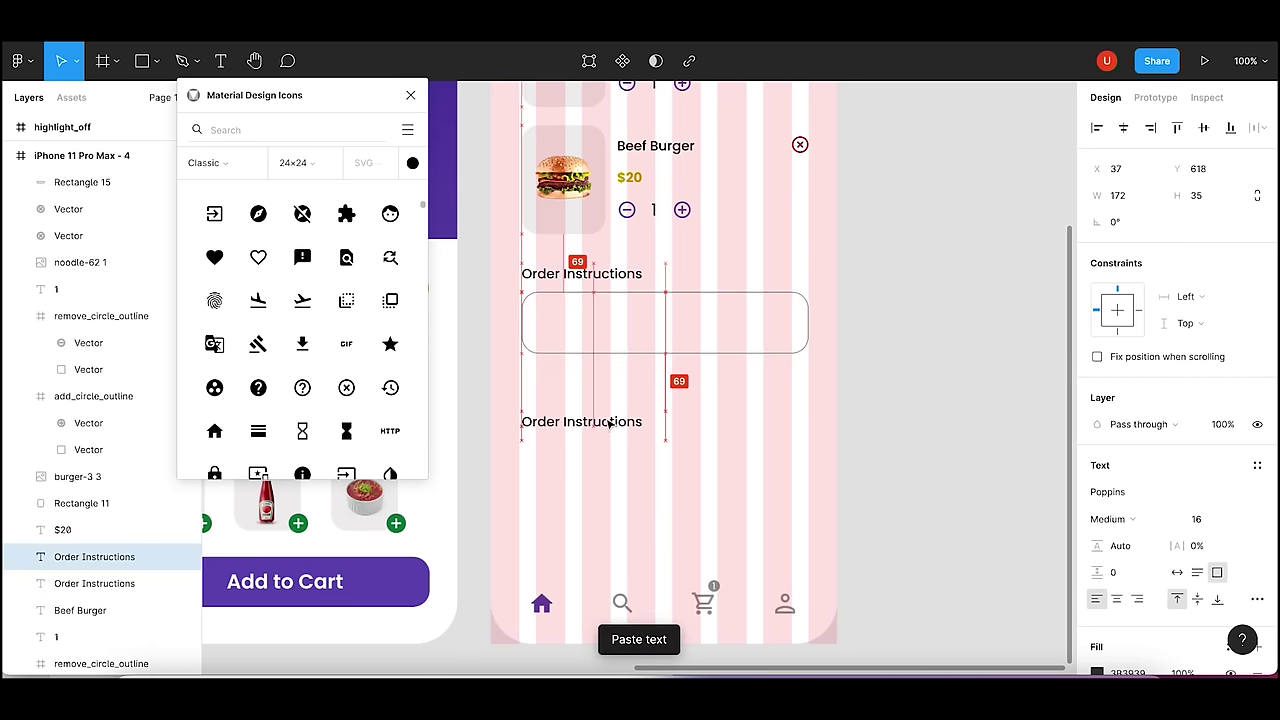
pyautogui.doubleClick(609, 422)
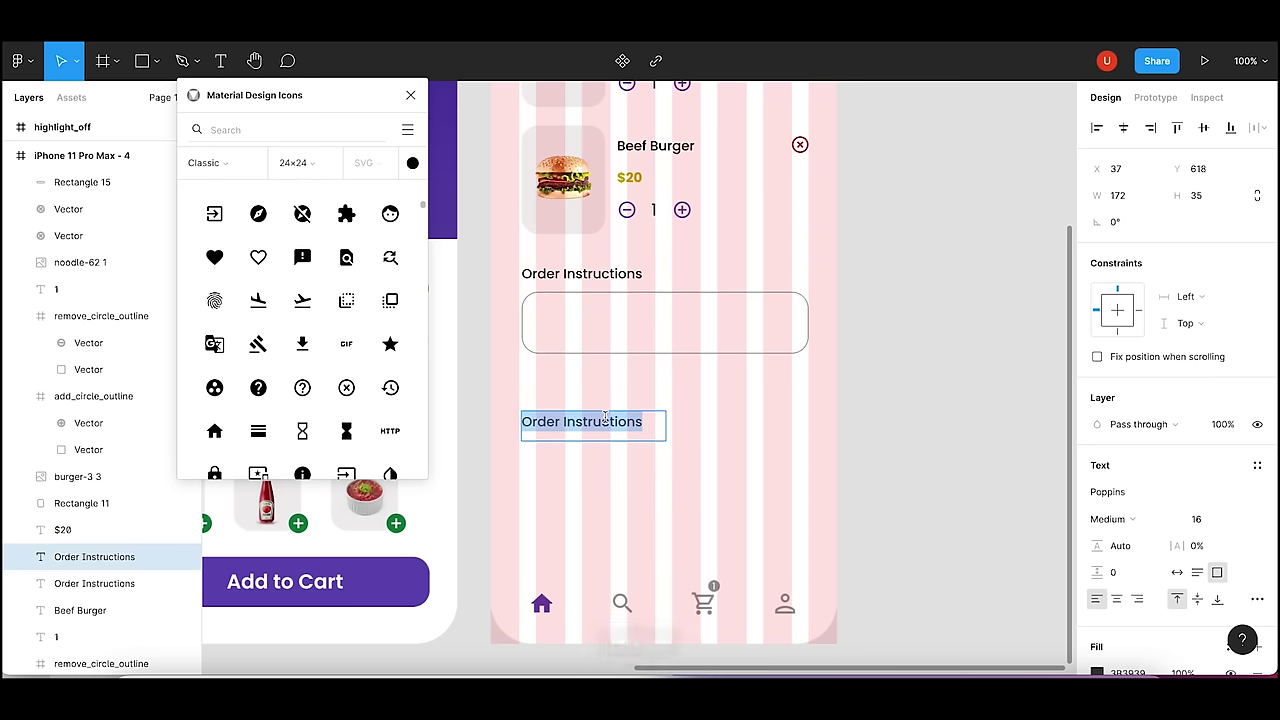
pyautogui.write('Total:')
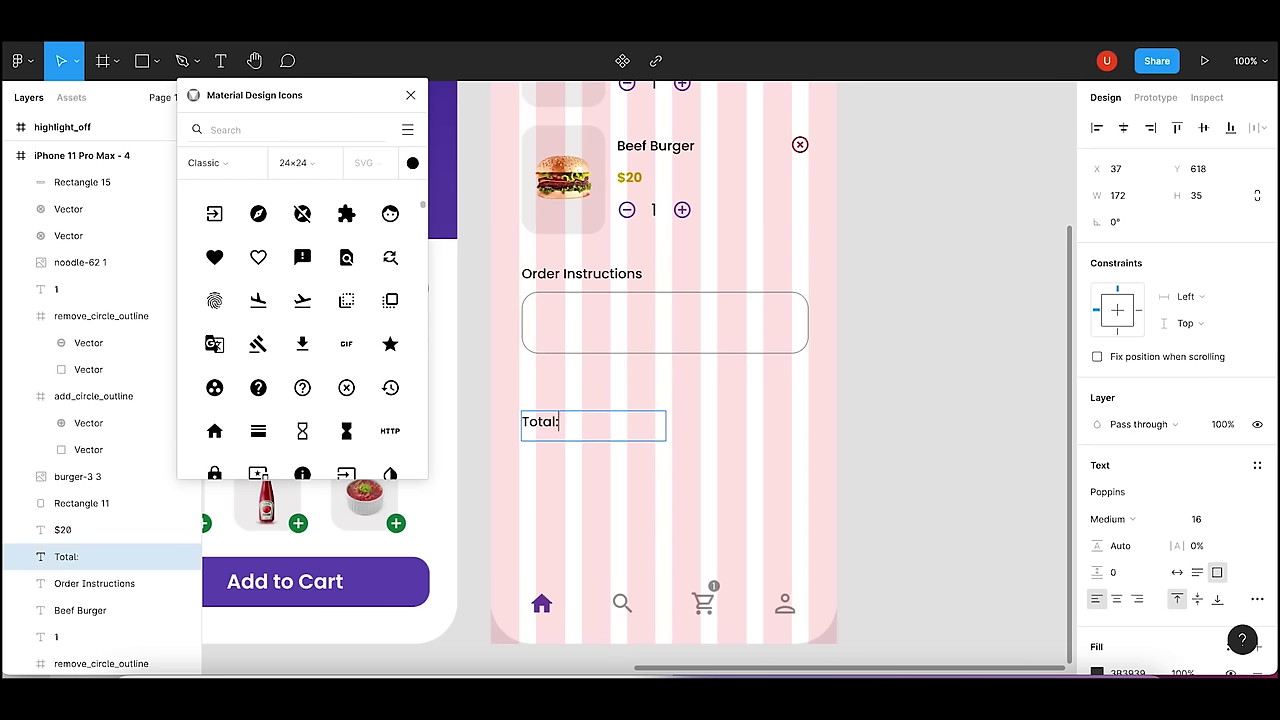
pyautogui.press('Escape')
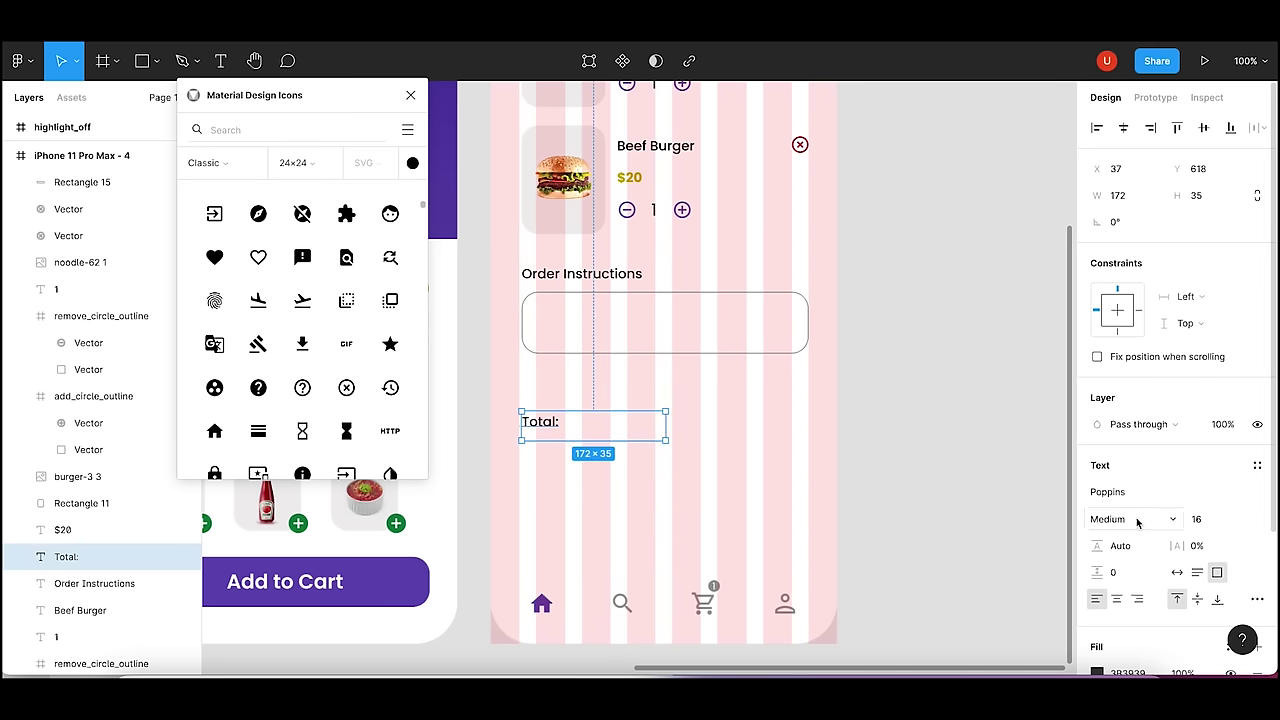
# - Make the Total: label SemiBold with a darker fill
pyautogui.click(1128, 523)
pyautogui.click(1132, 536)
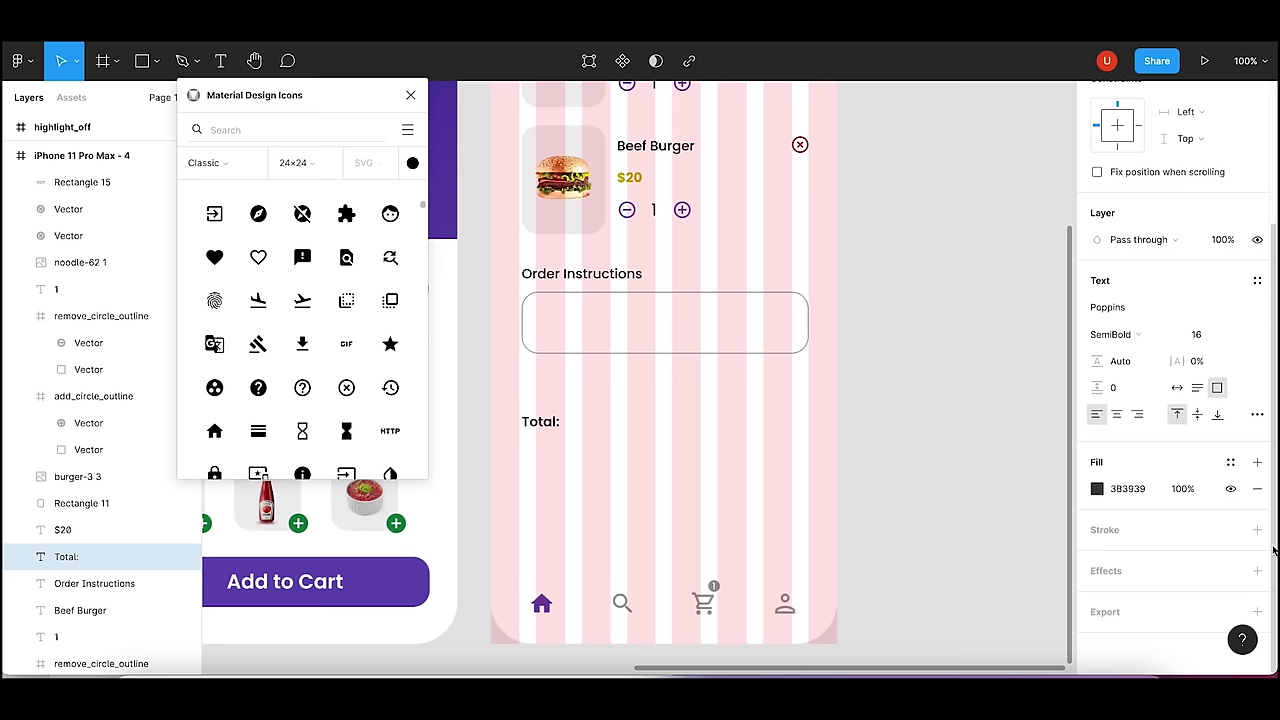
pyautogui.scroll(-3, 1180, 450)
pyautogui.click(1097, 488)
pyautogui.moveTo(882, 418); pyautogui.dragTo(879, 438)
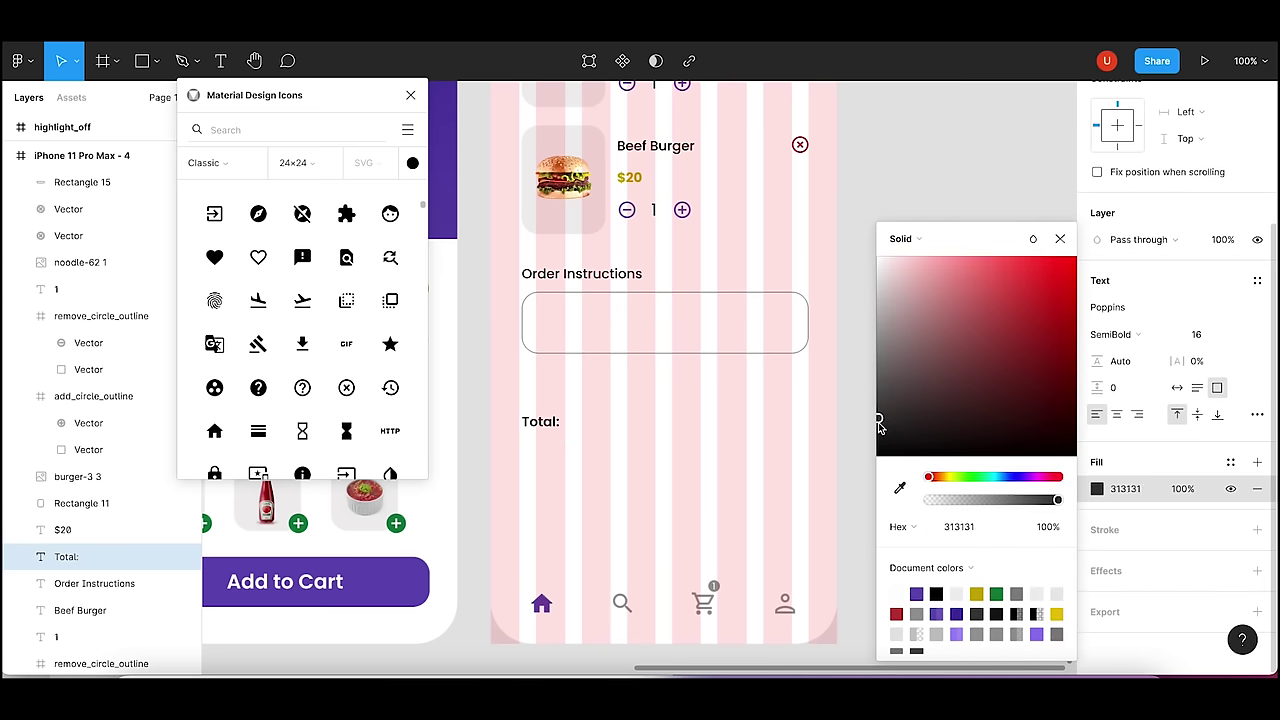
pyautogui.click(800, 428)
pyautogui.click(587, 429)
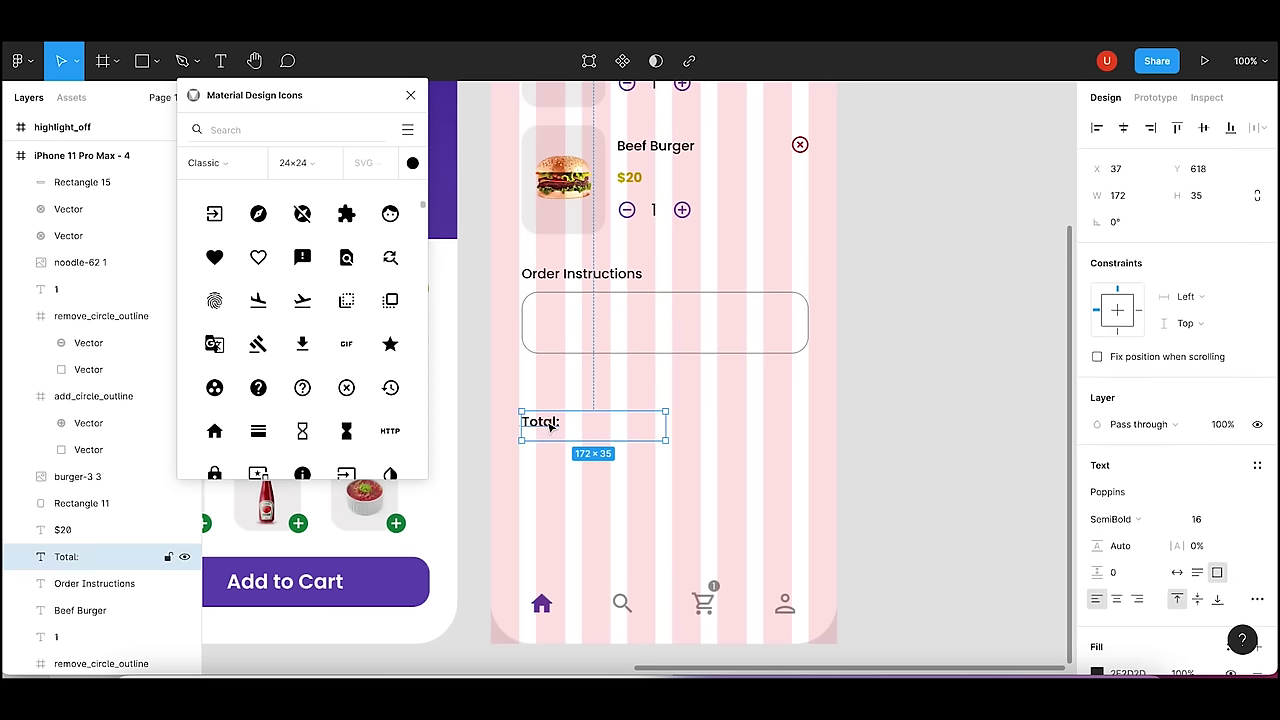
pyautogui.click(643, 180)
# - Copy the $20 price to the right of Total: and change it to $38
pyautogui.hotkey('ctrl', 'c')
pyautogui.hotkey('ctrl', 'v')
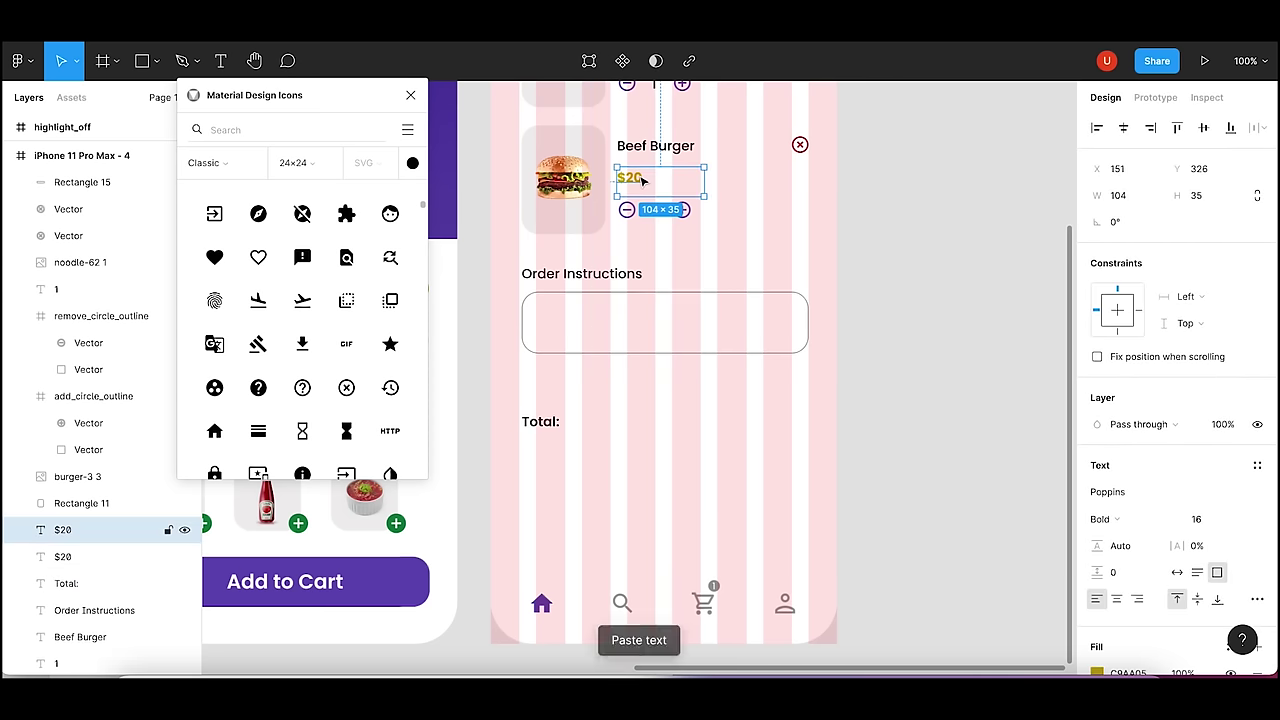
pyautogui.moveTo(643, 180)
pyautogui.mouseDown()
pyautogui.moveTo(788, 430)
pyautogui.moveTo(810, 424)
pyautogui.mouseUp()
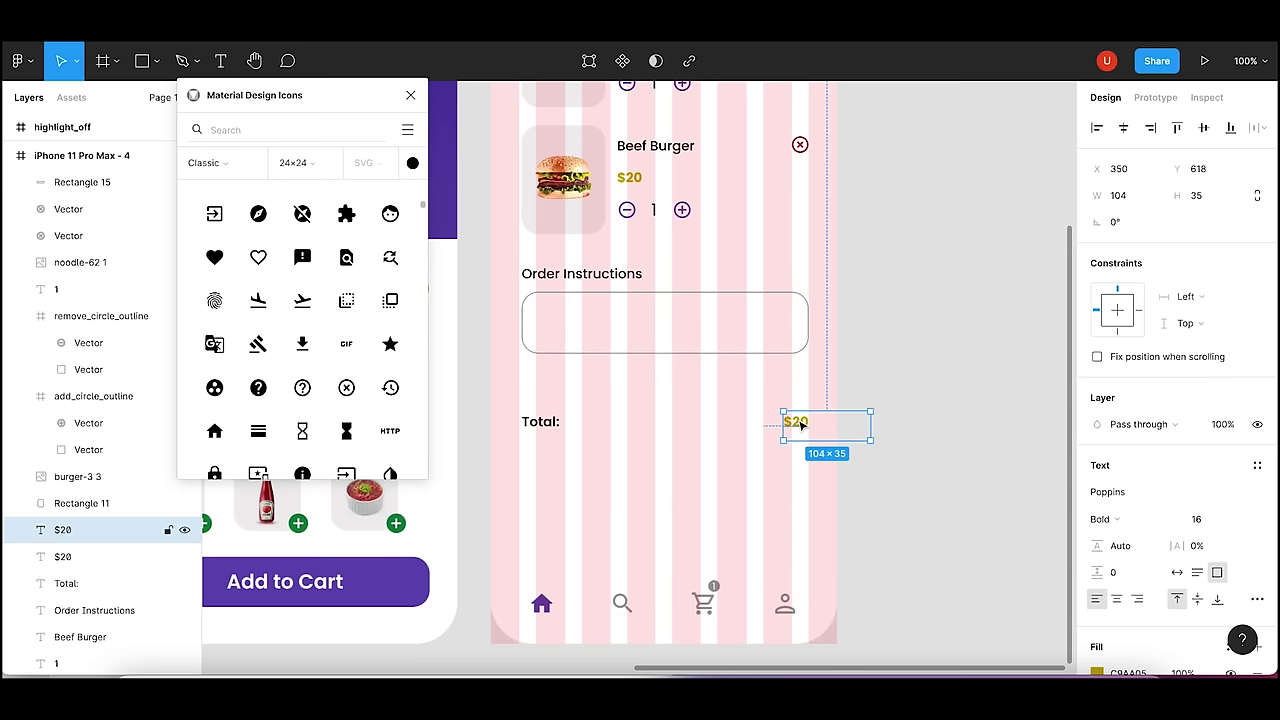
pyautogui.doubleClick(799, 422)
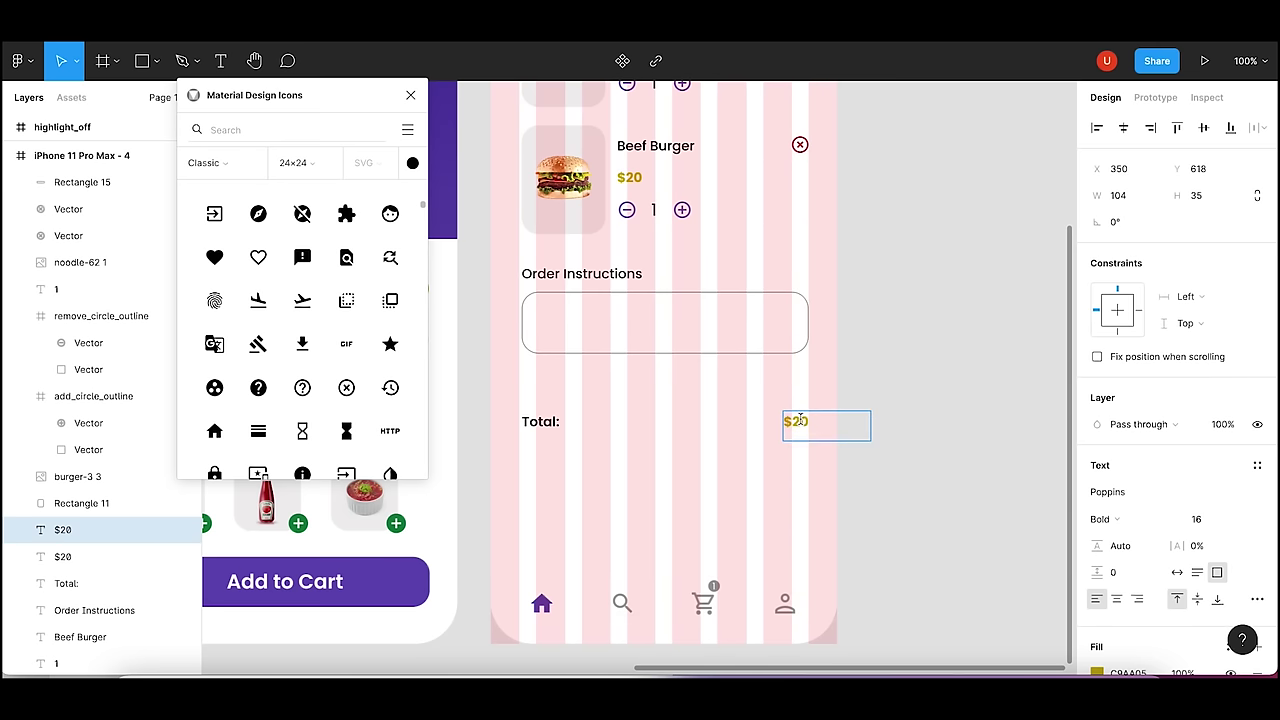
pyautogui.press('BackSpace')
pyautogui.press('BackSpace')
pyautogui.write('38')
pyautogui.press('Escape')
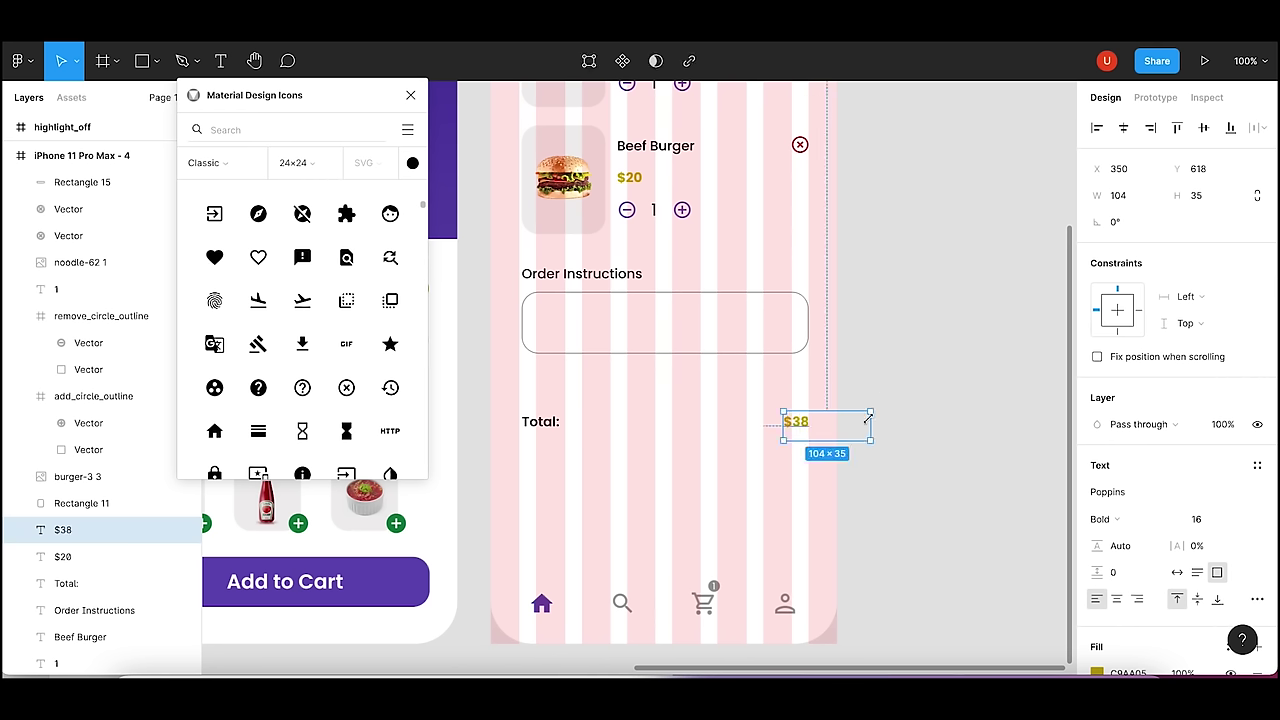
pyautogui.click(873, 424)
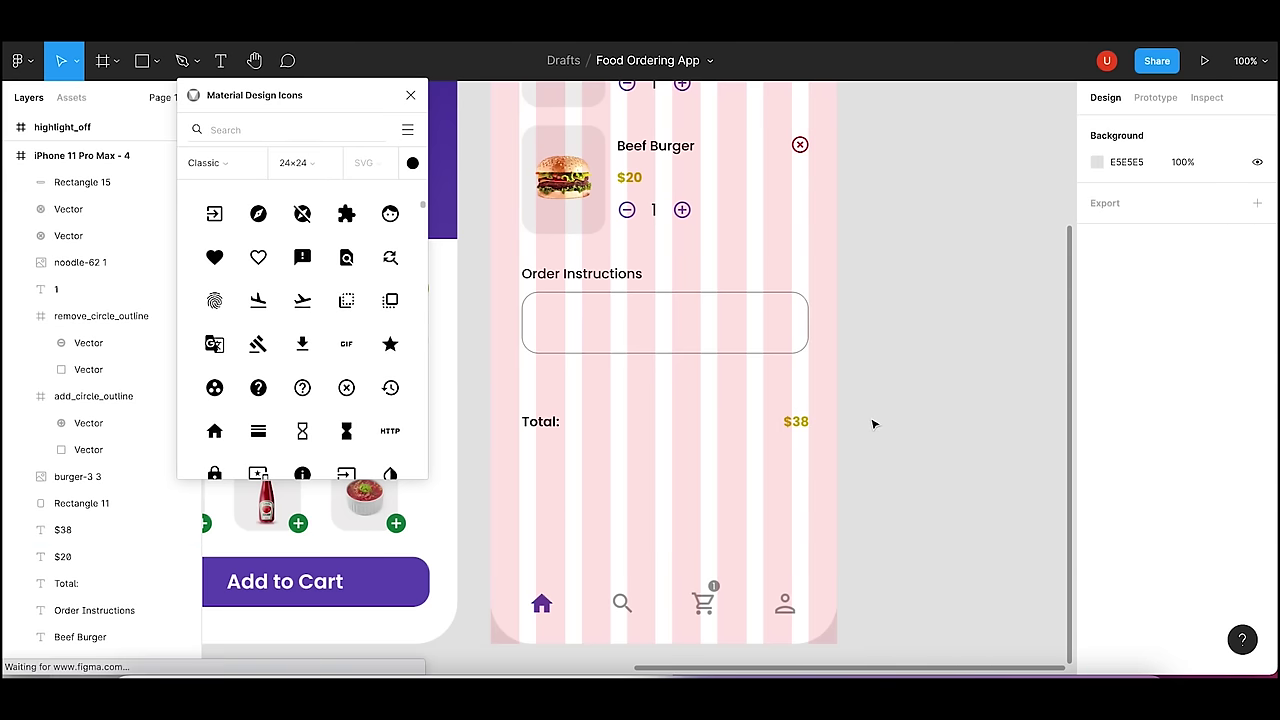
# - Set the Total: label and $38 price to font size 22
pyautogui.click(540, 421)
pyautogui.keyDown('shift'); pyautogui.click(796, 421); pyautogui.keyUp('shift')
pyautogui.press('Up')
pyautogui.press('Up')
pyautogui.press('Up')
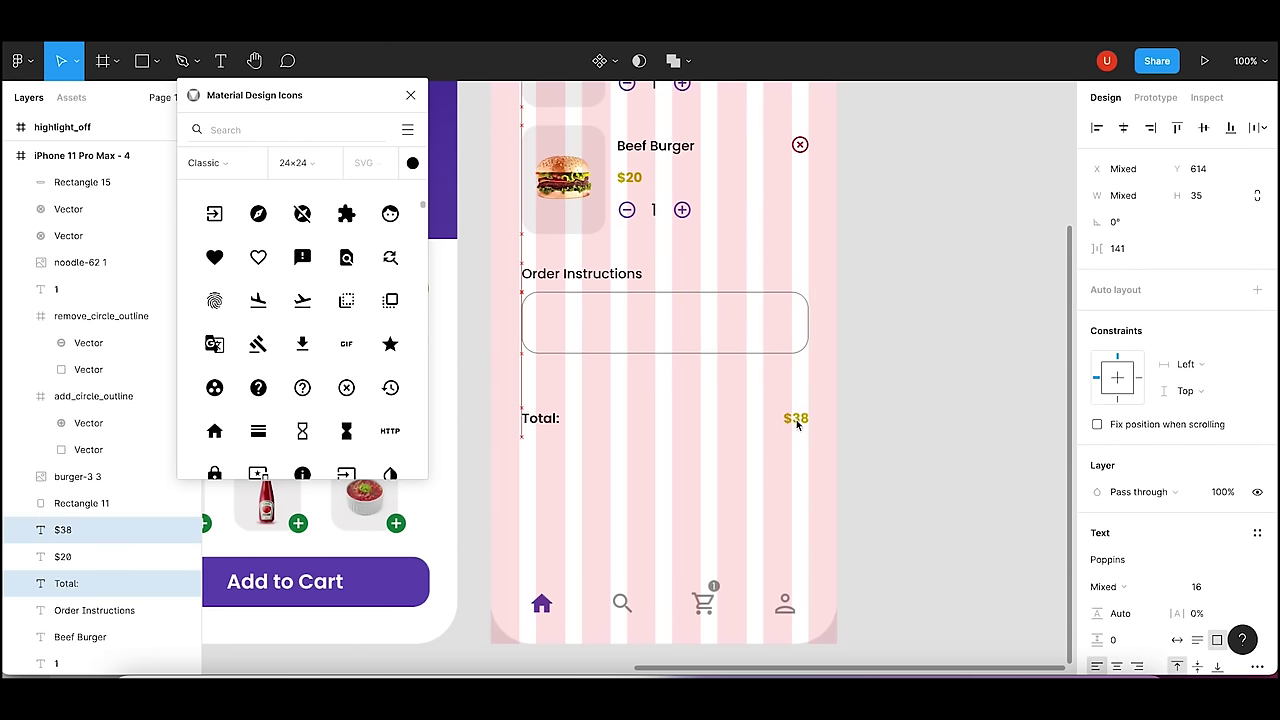
pyautogui.press('Up')
pyautogui.press('Up')
pyautogui.press('Up')
pyautogui.press('Up')
pyautogui.press('Up')
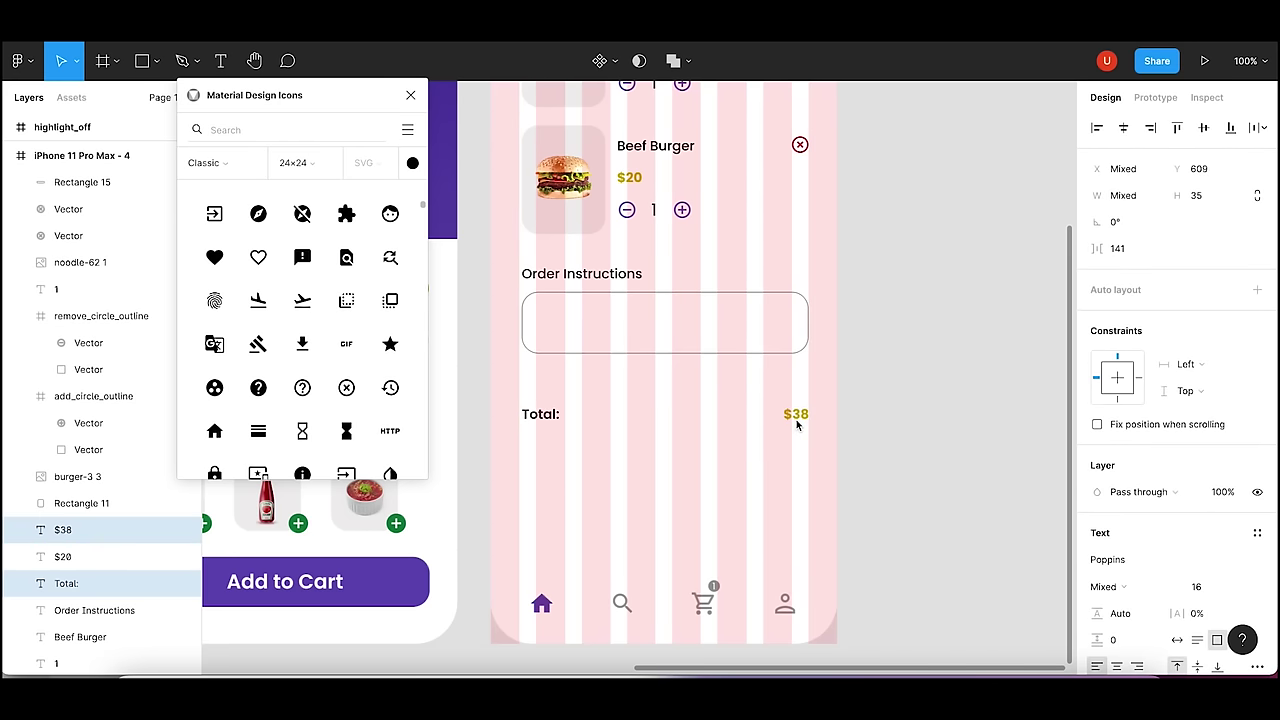
pyautogui.click(1206, 590)
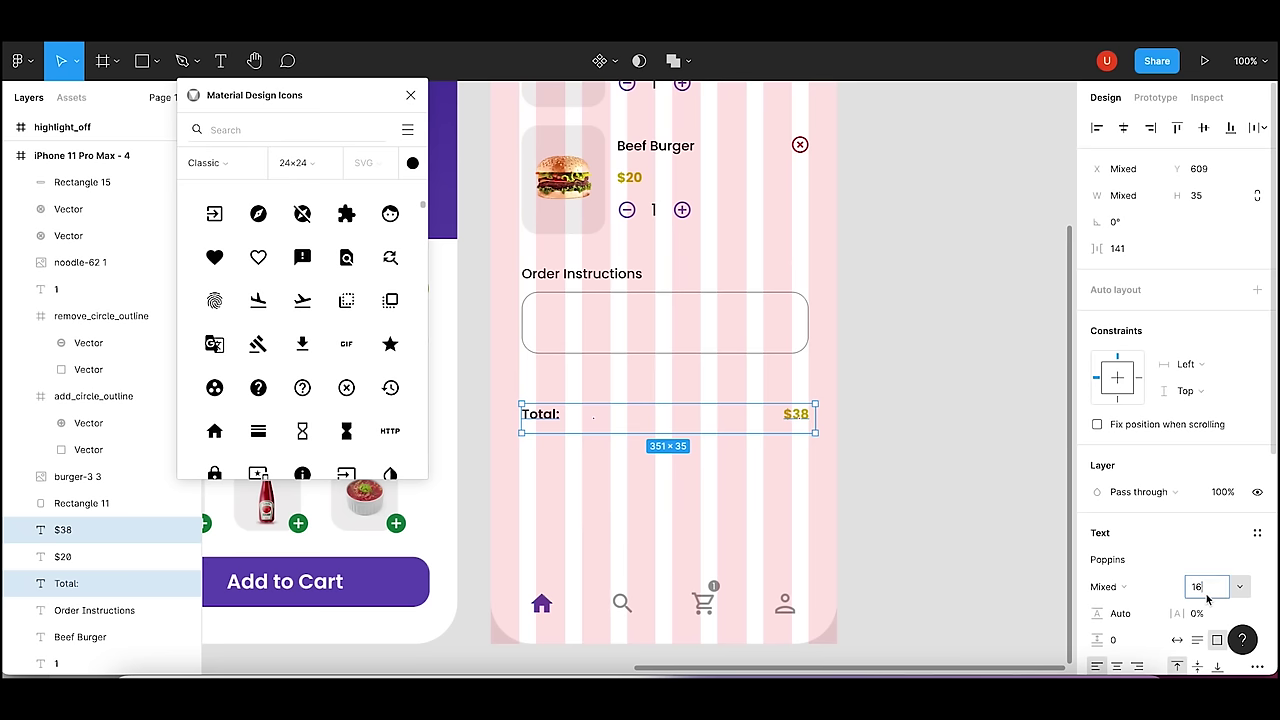
pyautogui.write('20')
pyautogui.press('Return')
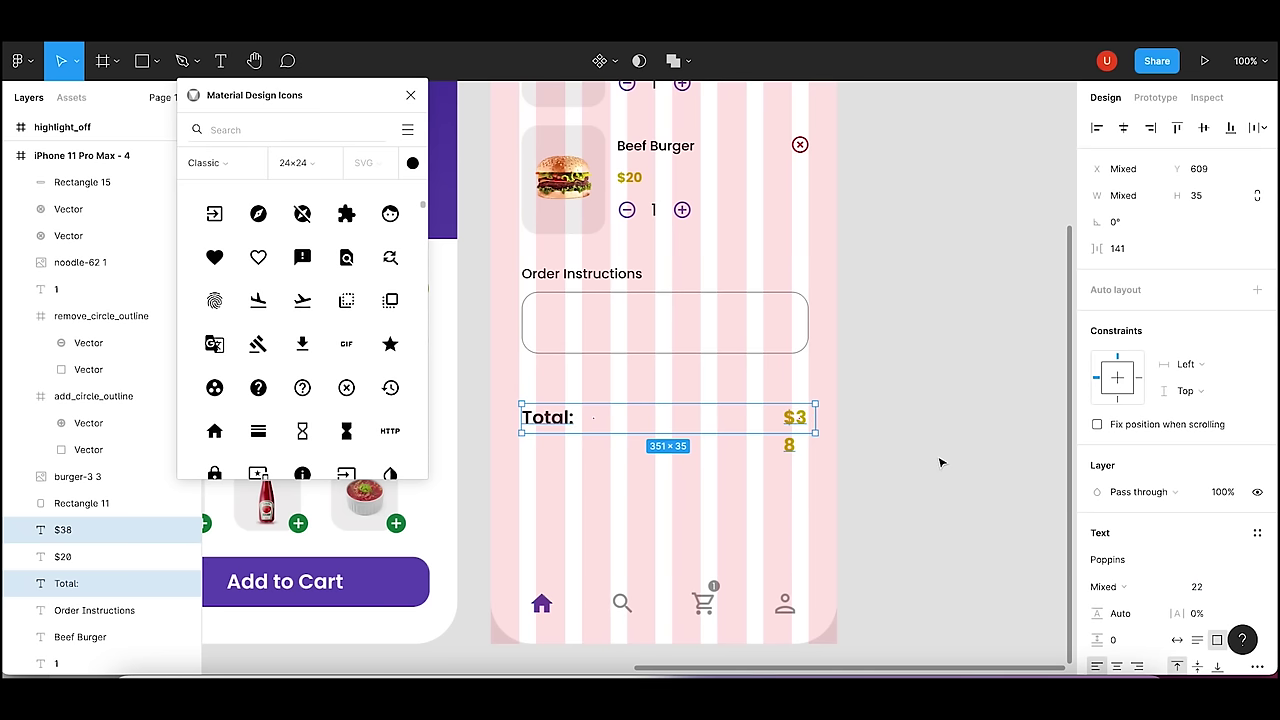
# - Widen the $38 box to fit one line and lift the total row slightly
pyautogui.click(940, 460)
pyautogui.moveTo(780, 424); pyautogui.dragTo(768, 426)
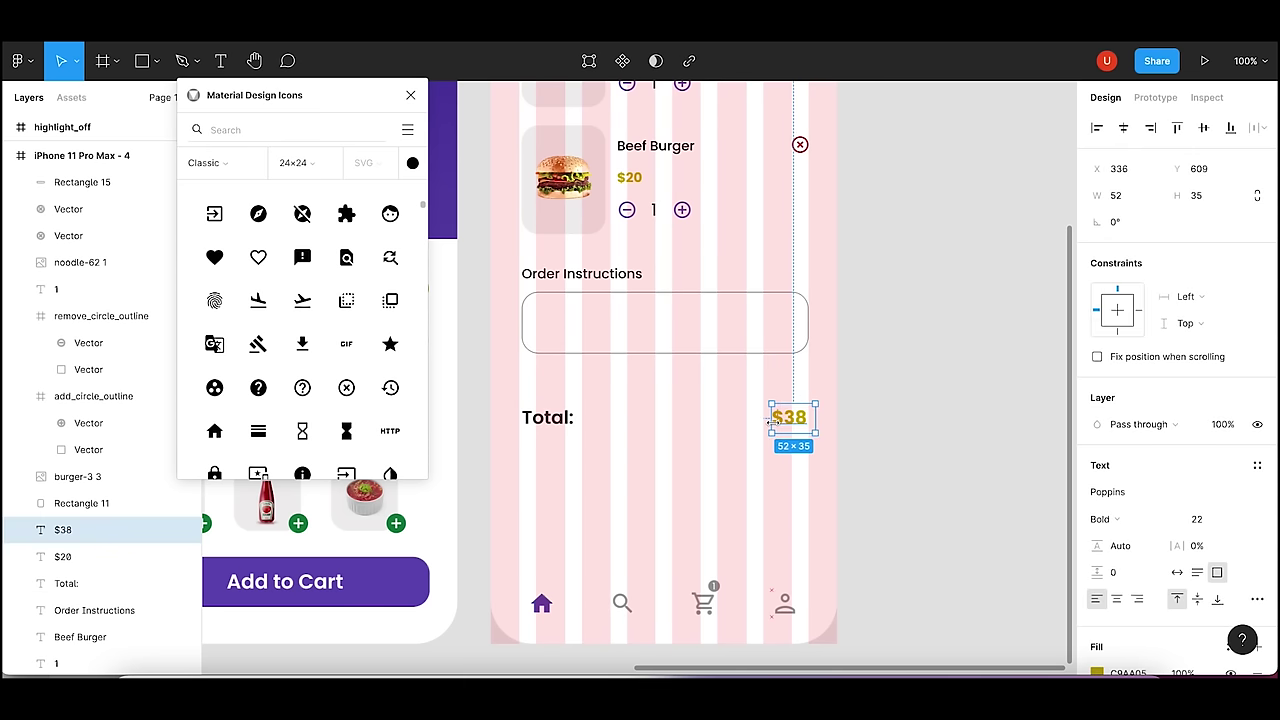
pyautogui.click(873, 421)
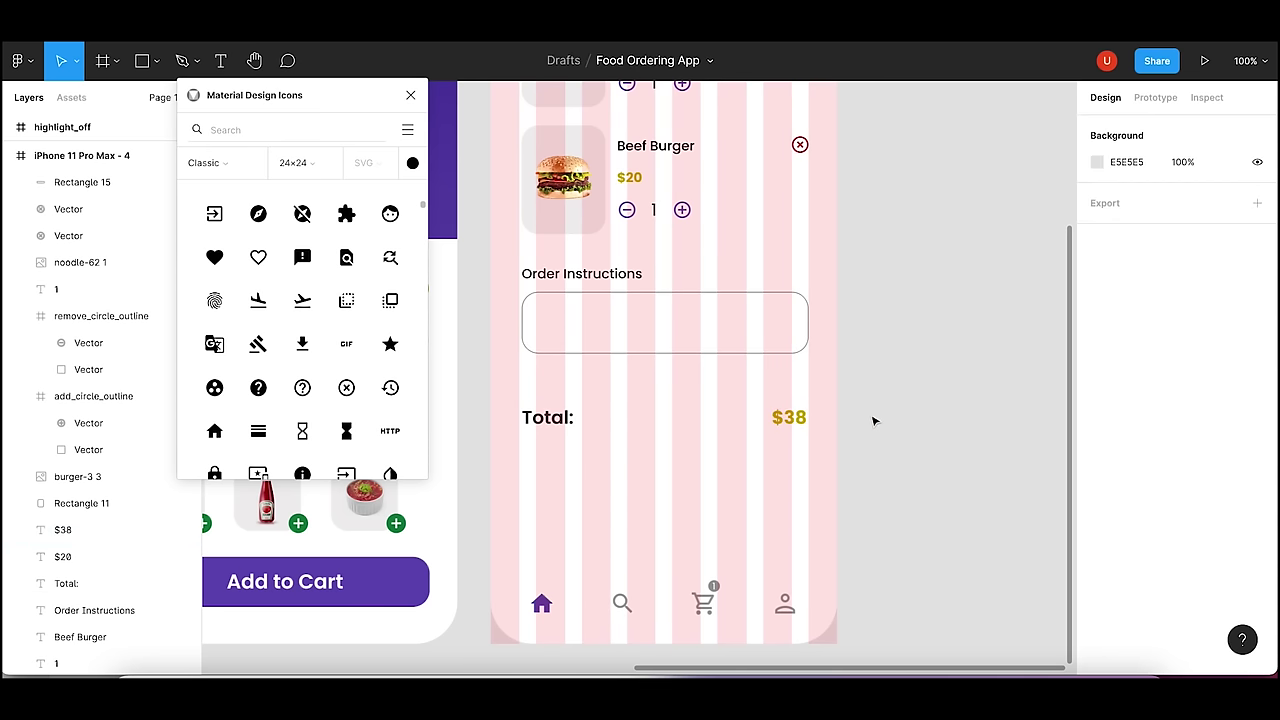
pyautogui.press('-')
pyautogui.press('+')
pyautogui.click(548, 418)
pyautogui.keyDown('shift'); pyautogui.click(778, 425); pyautogui.keyUp('shift')
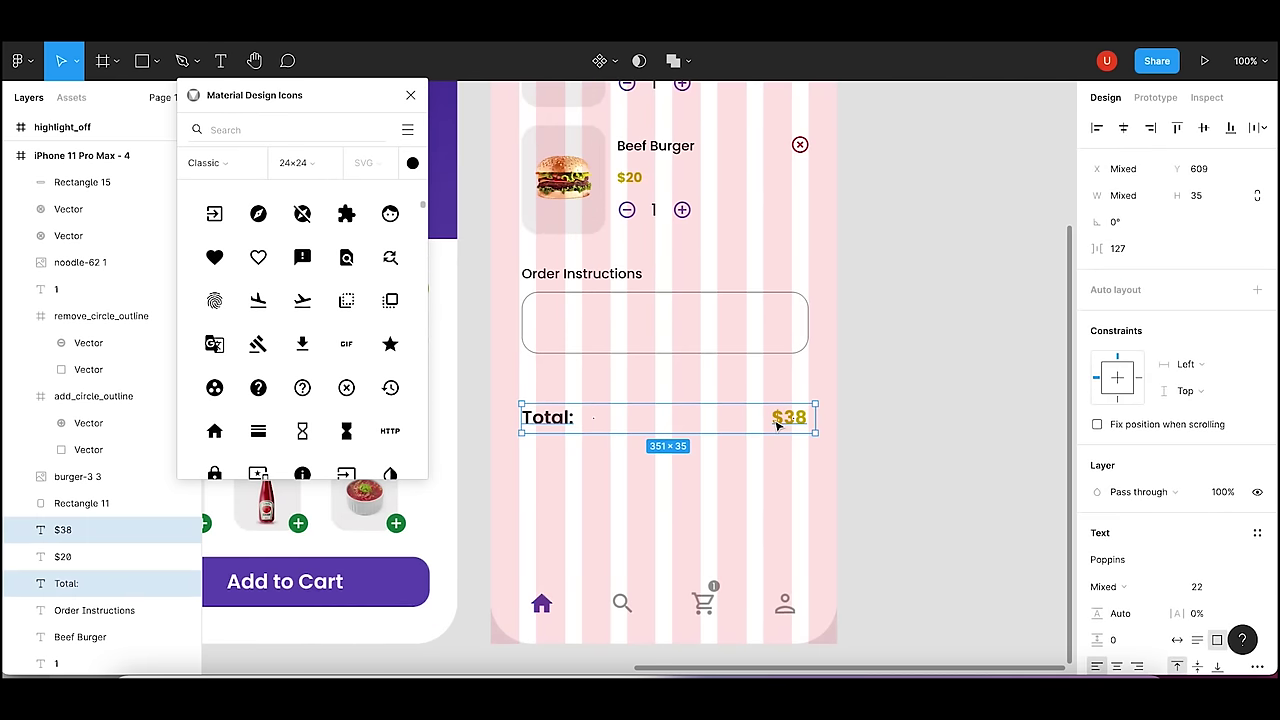
pyautogui.moveTo(778, 425); pyautogui.dragTo(778, 417)
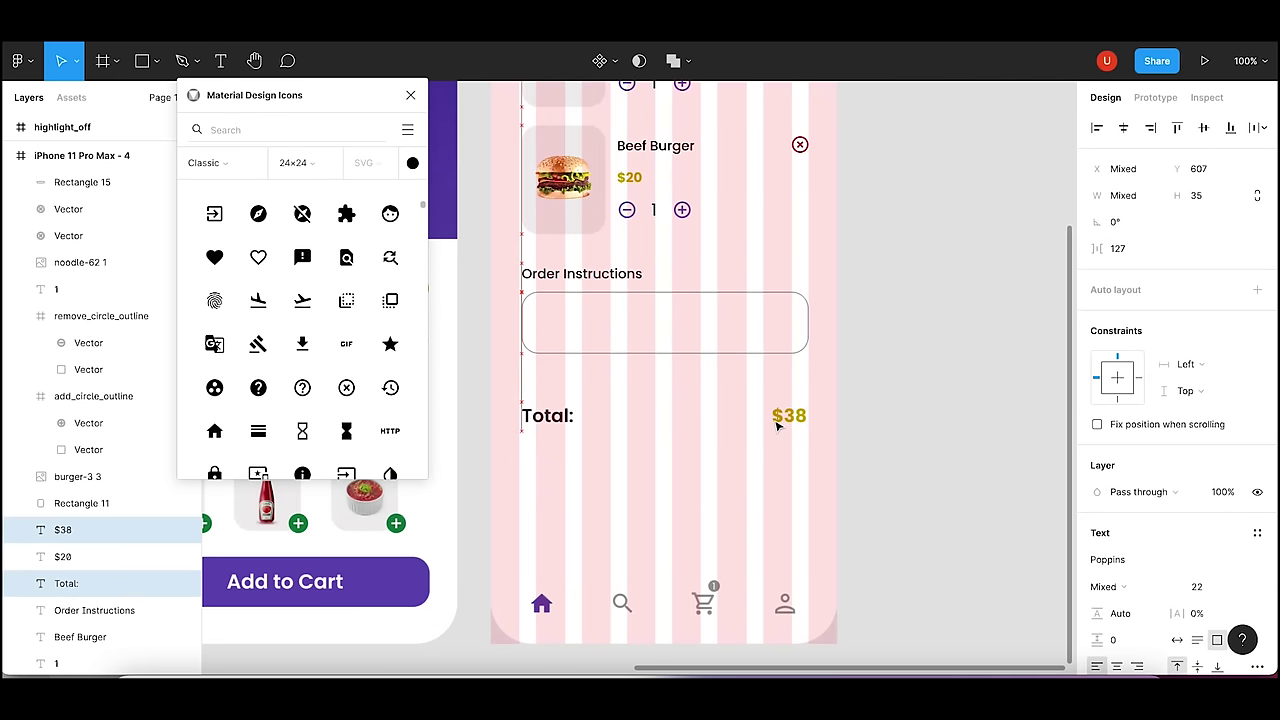
pyautogui.click(494, 529)
# - Select the Add to Cart button and paste copies of it onto the canvas
pyautogui.click(309, 592)
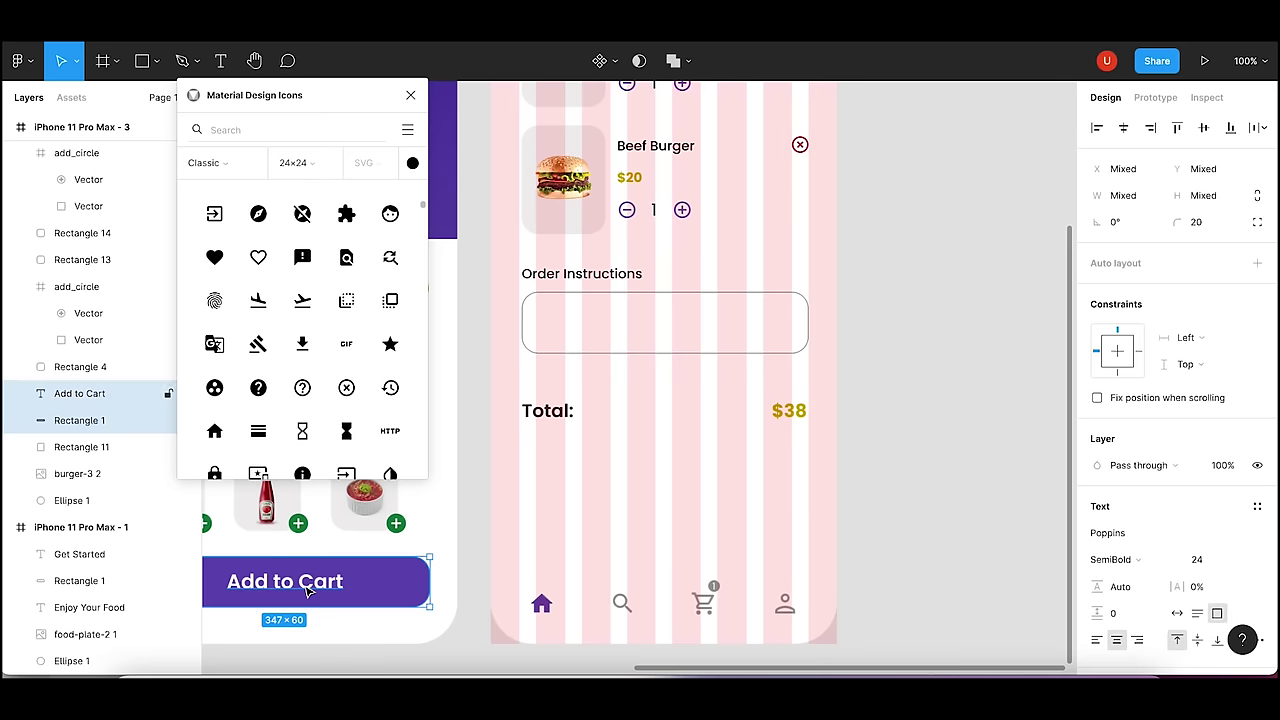
pyautogui.click(590, 503)
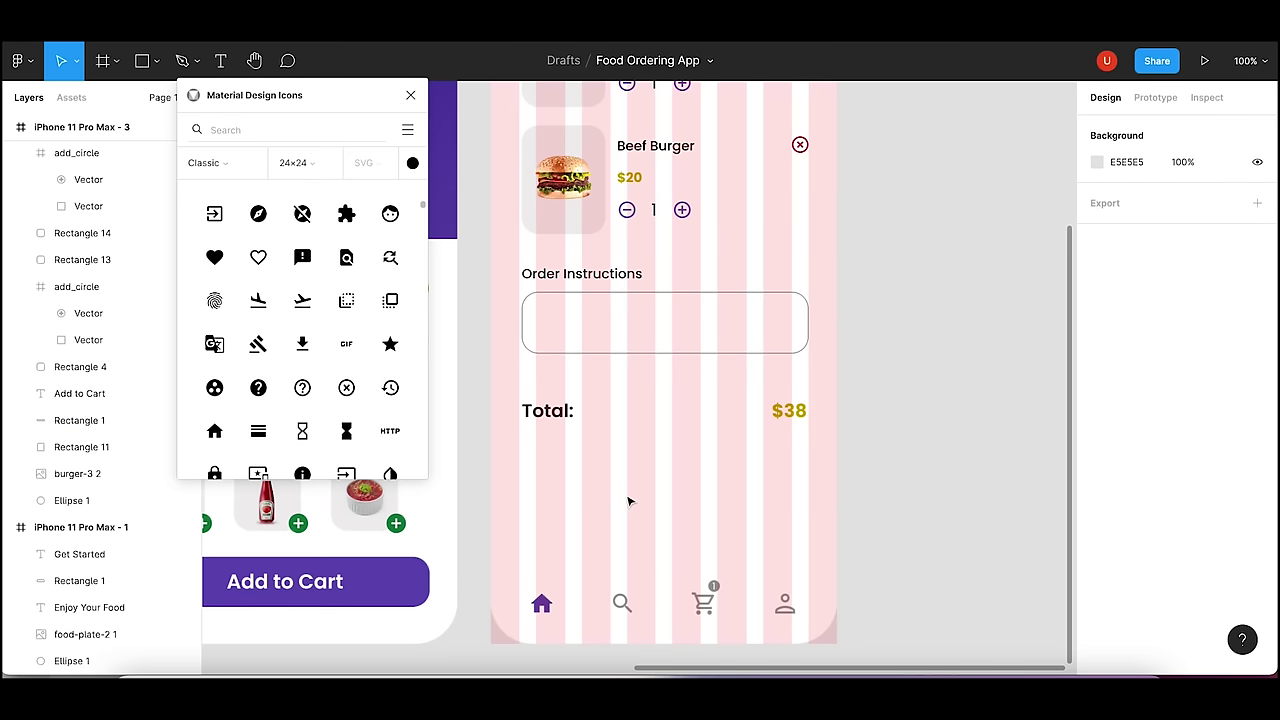
pyautogui.hotkey('ctrl', 'v')
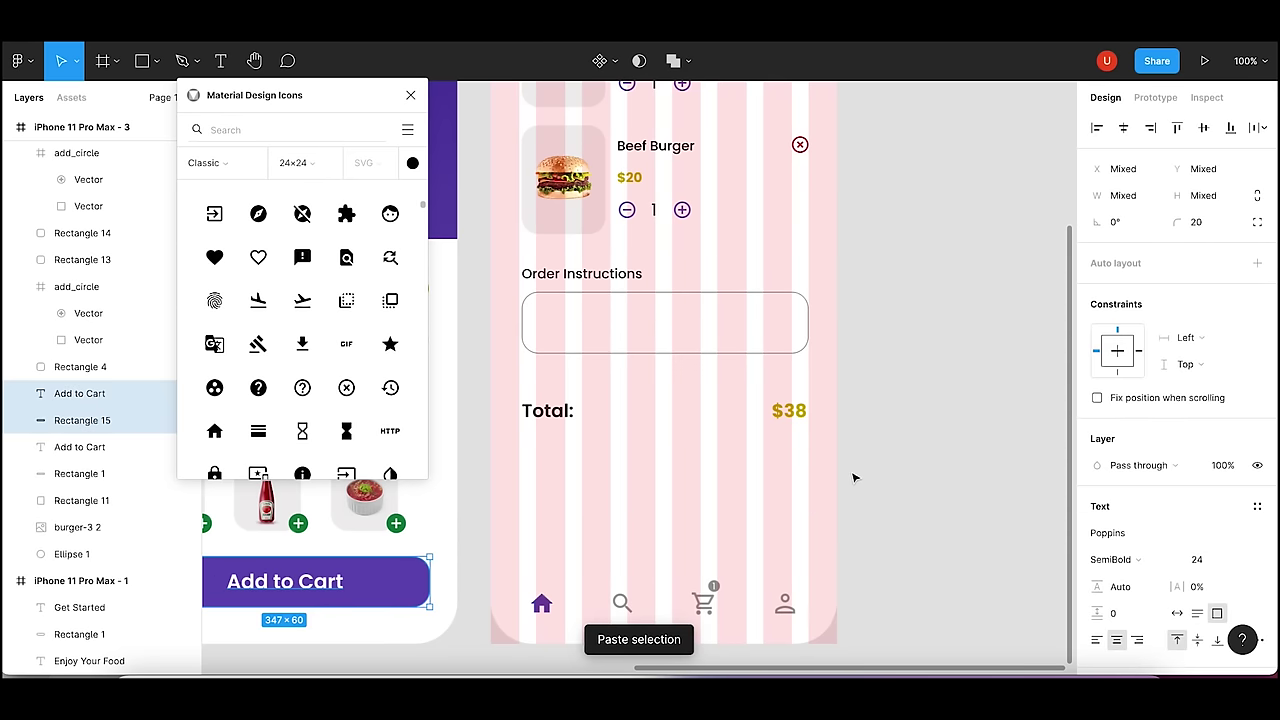
pyautogui.moveTo(905, 428)
pyautogui.mouseDown()
pyautogui.moveTo(903, 517)
pyautogui.moveTo(909, 391)
pyautogui.mouseUp()
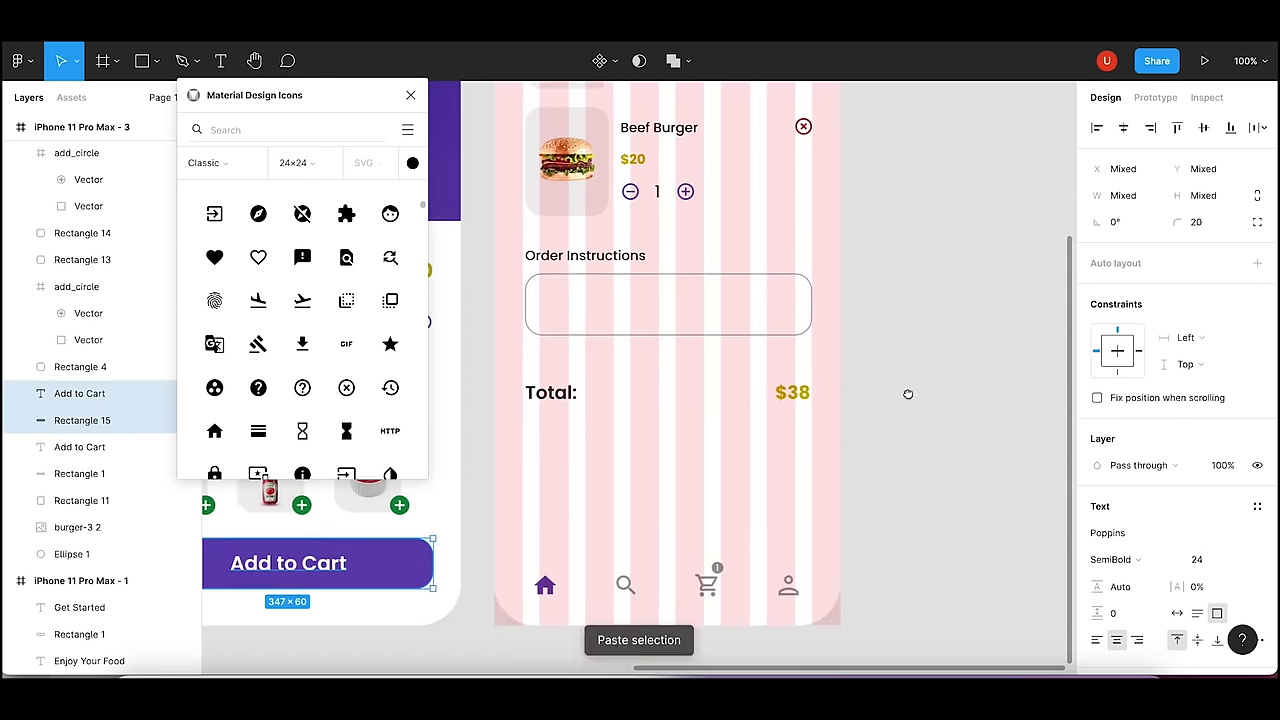
pyautogui.click(718, 500)
pyautogui.hotkey('ctrl', 'v')
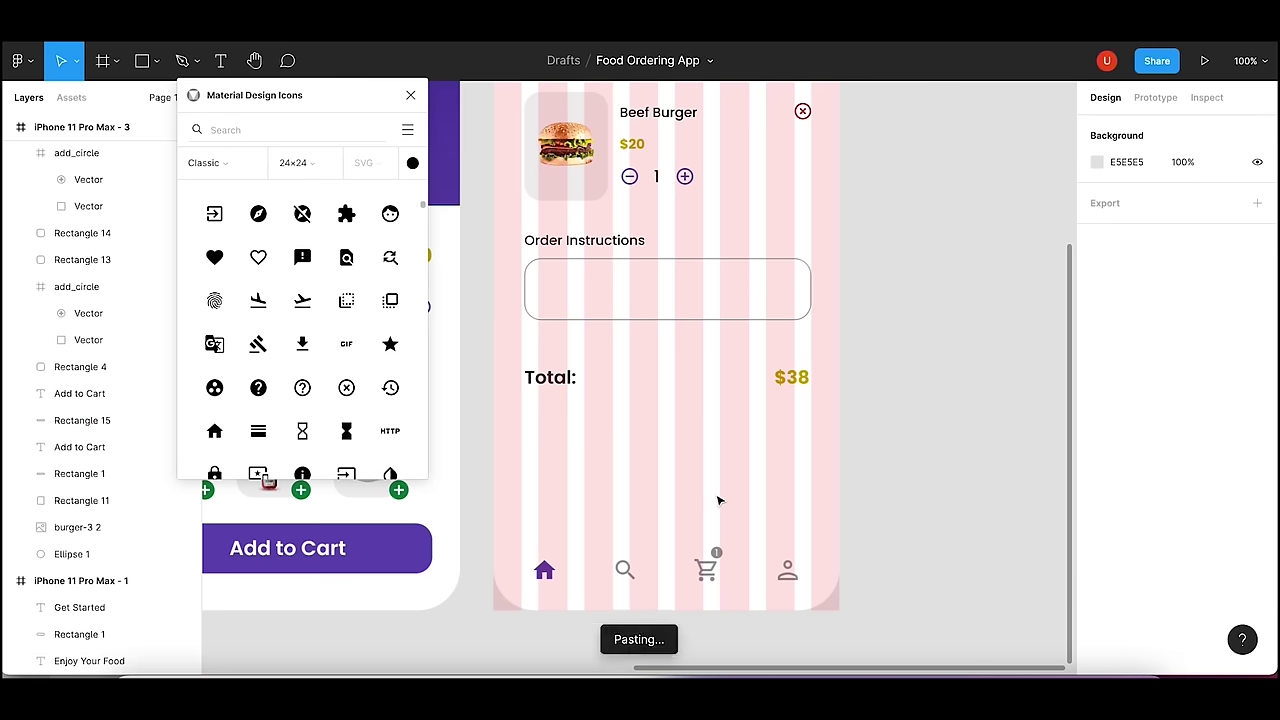
# - Delete the misplaced button copies, undoing the accidental deletion of the original button
pyautogui.press('-')
pyautogui.press('-')
pyautogui.press('-')
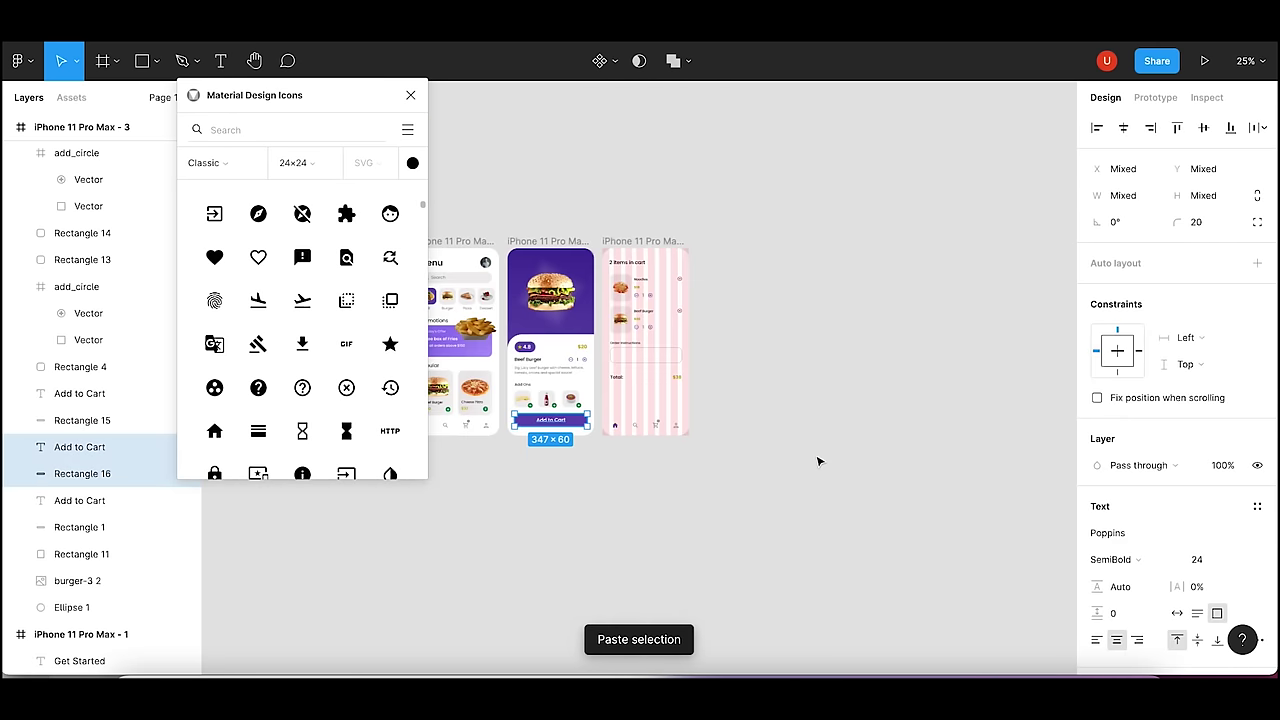
pyautogui.press('Delete')
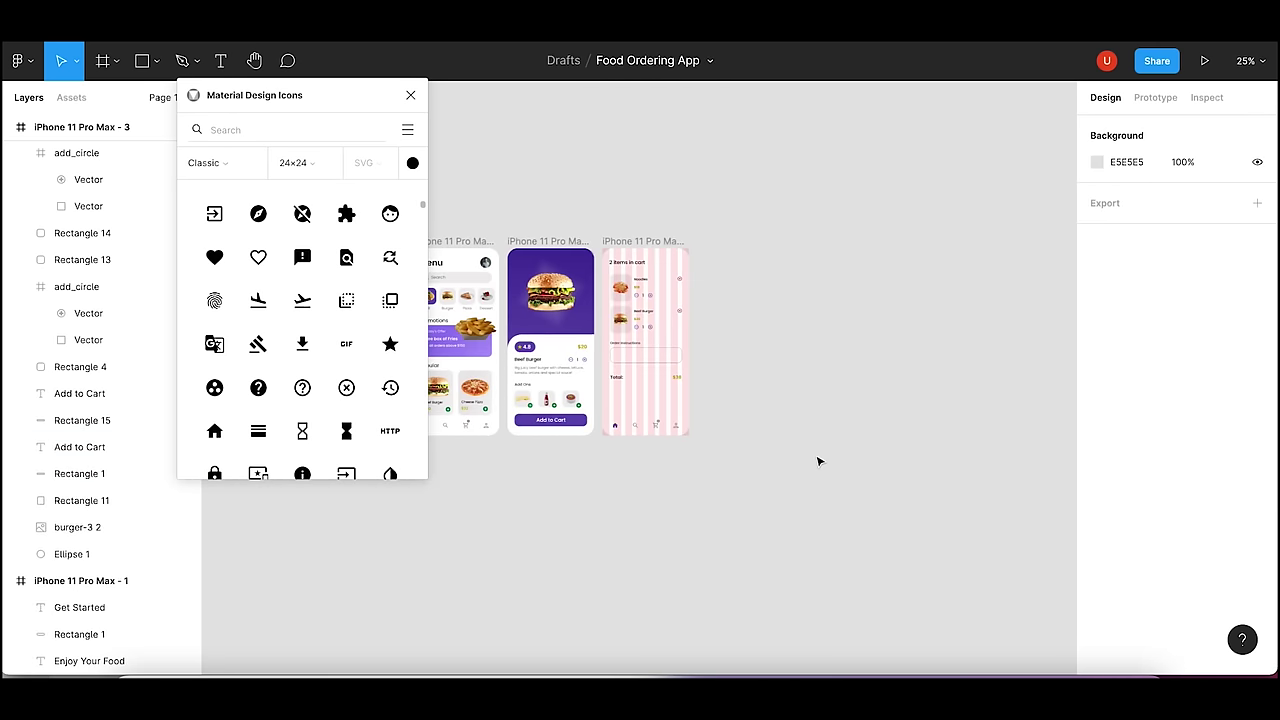
pyautogui.press('+')
pyautogui.hotkey('shift', '0')
pyautogui.click(410, 563)
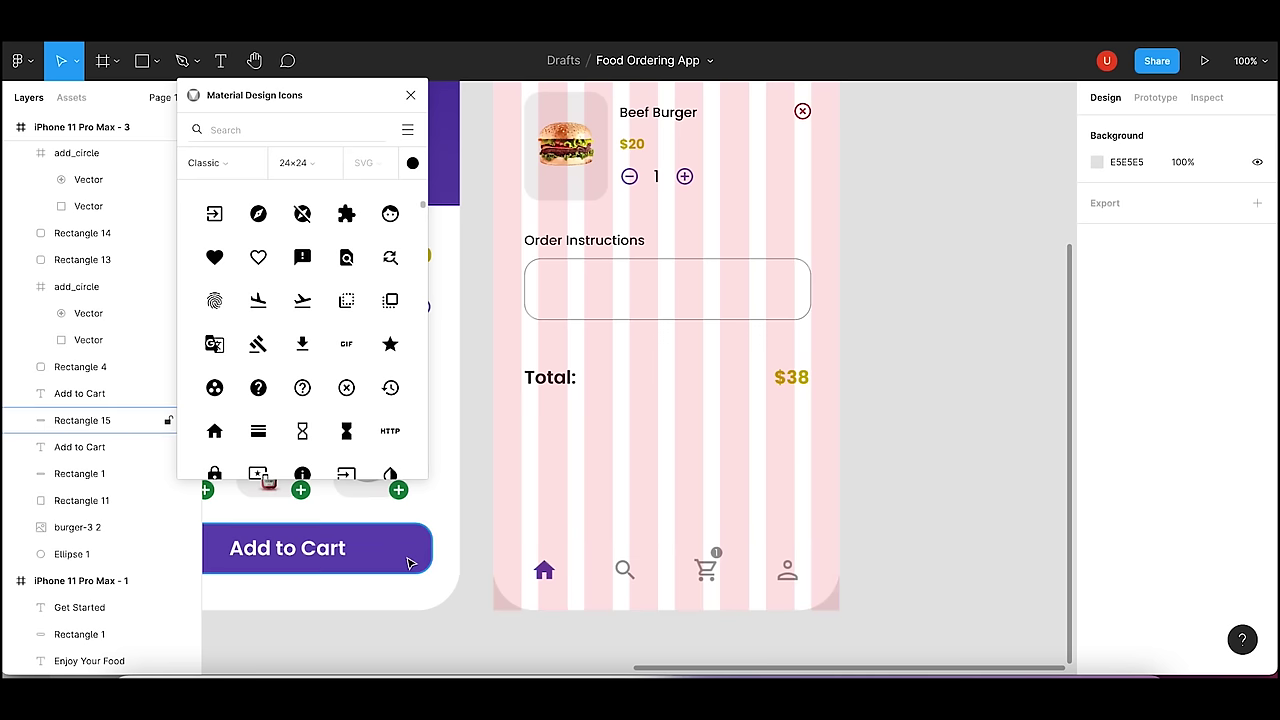
pyautogui.press('Delete')
pyautogui.click(330, 551)
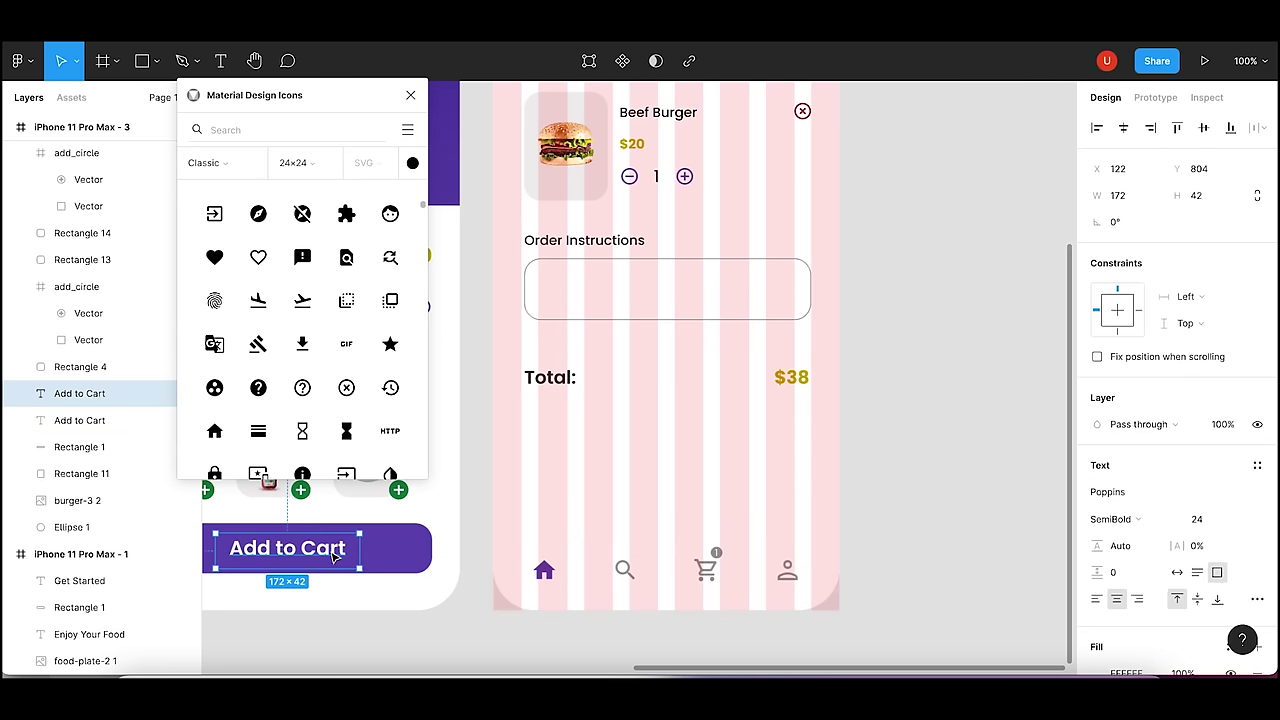
pyautogui.press('Delete')
pyautogui.press('Delete')
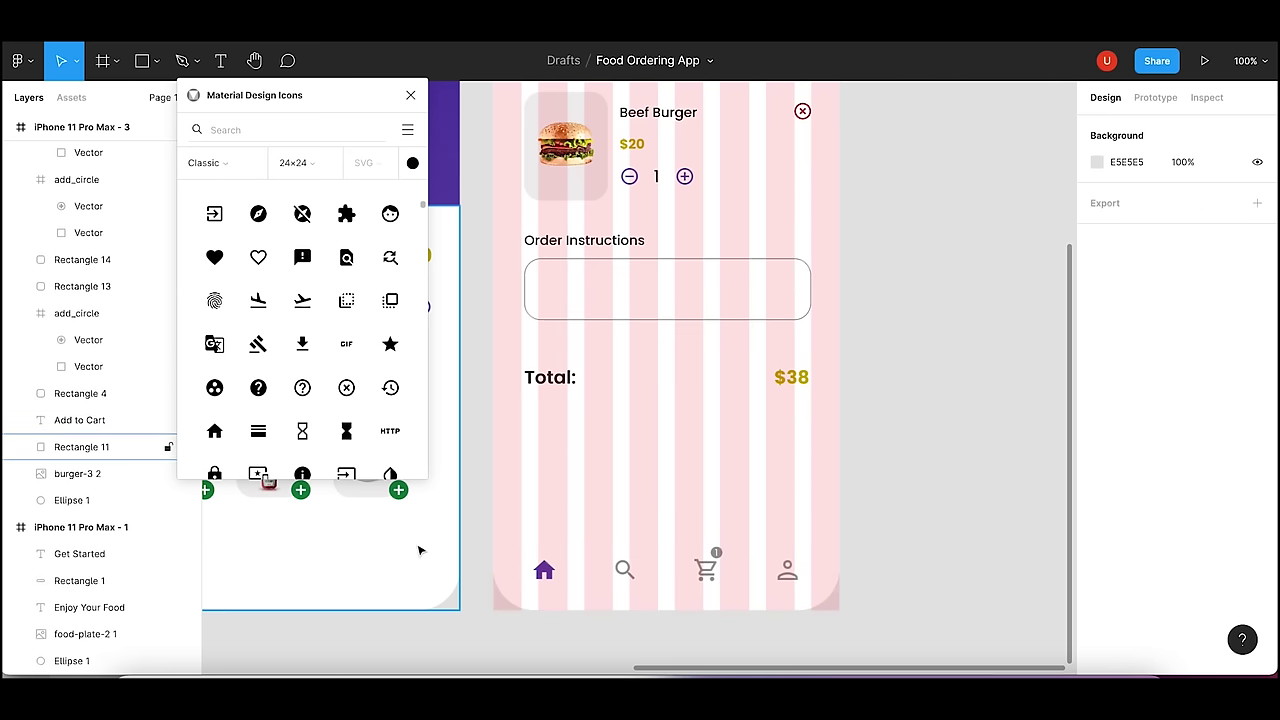
pyautogui.hotkey('ctrl', 'z')
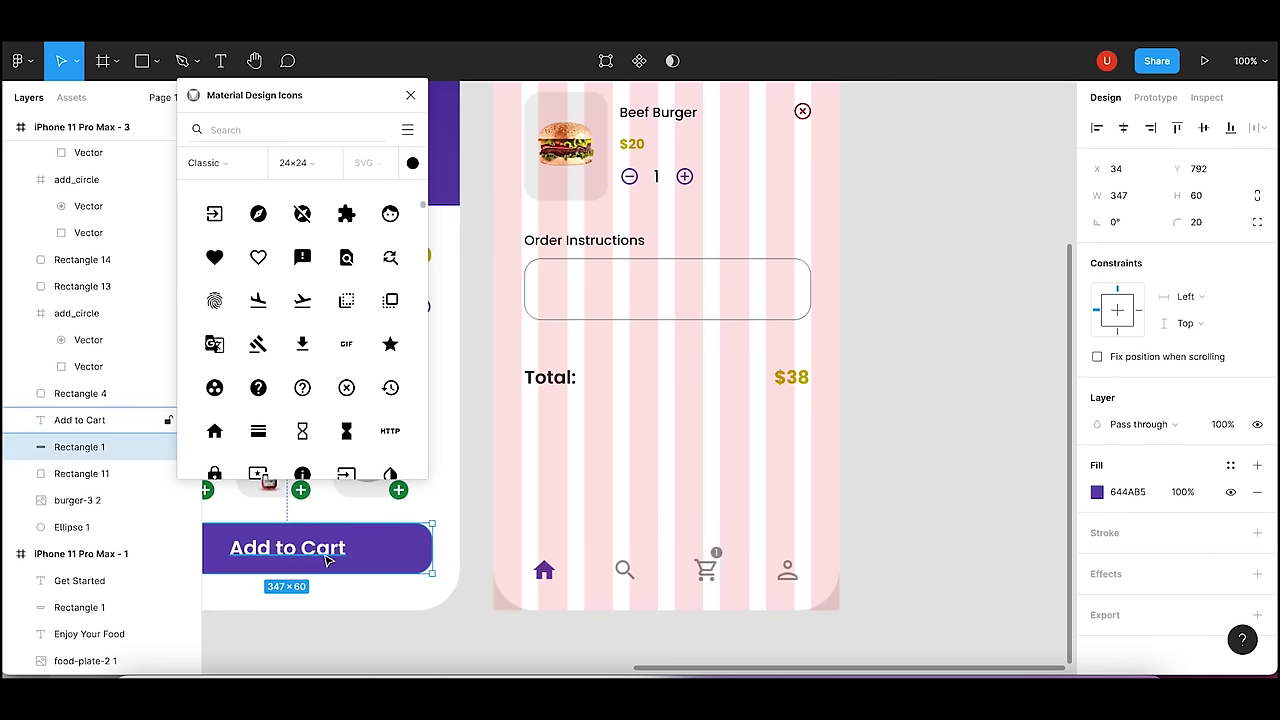
# - Paste the Add to Cart button into the cart screen, just below the Total: $38 row
pyautogui.keyDown('shift'); pyautogui.click(326, 558); pyautogui.keyUp('shift')
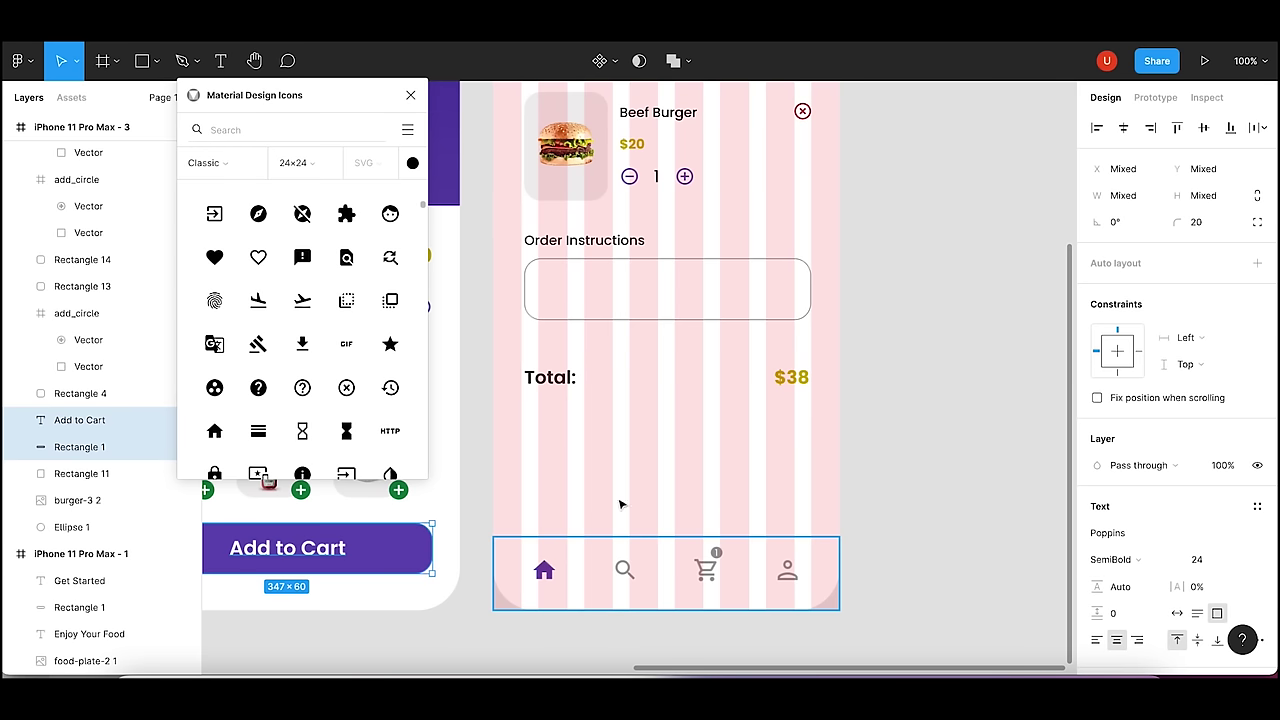
pyautogui.scroll(1, 893, 428)
pyautogui.click(652, 502)
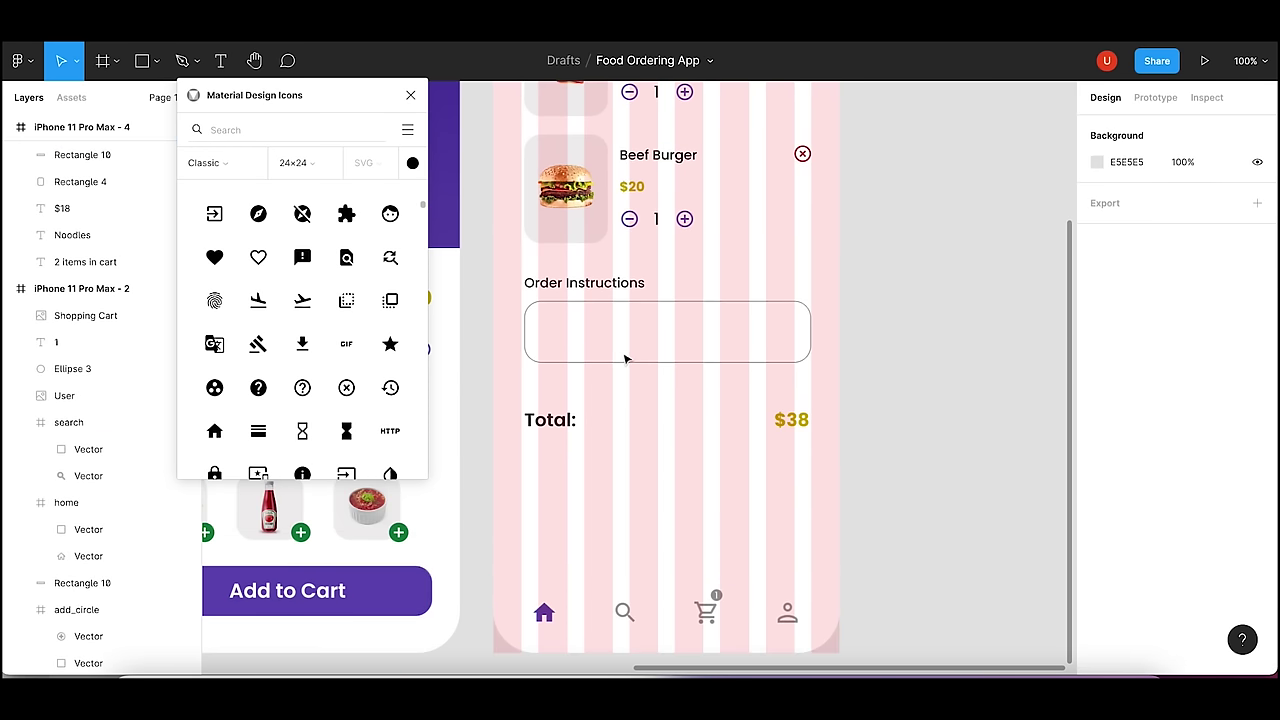
pyautogui.click(624, 362)
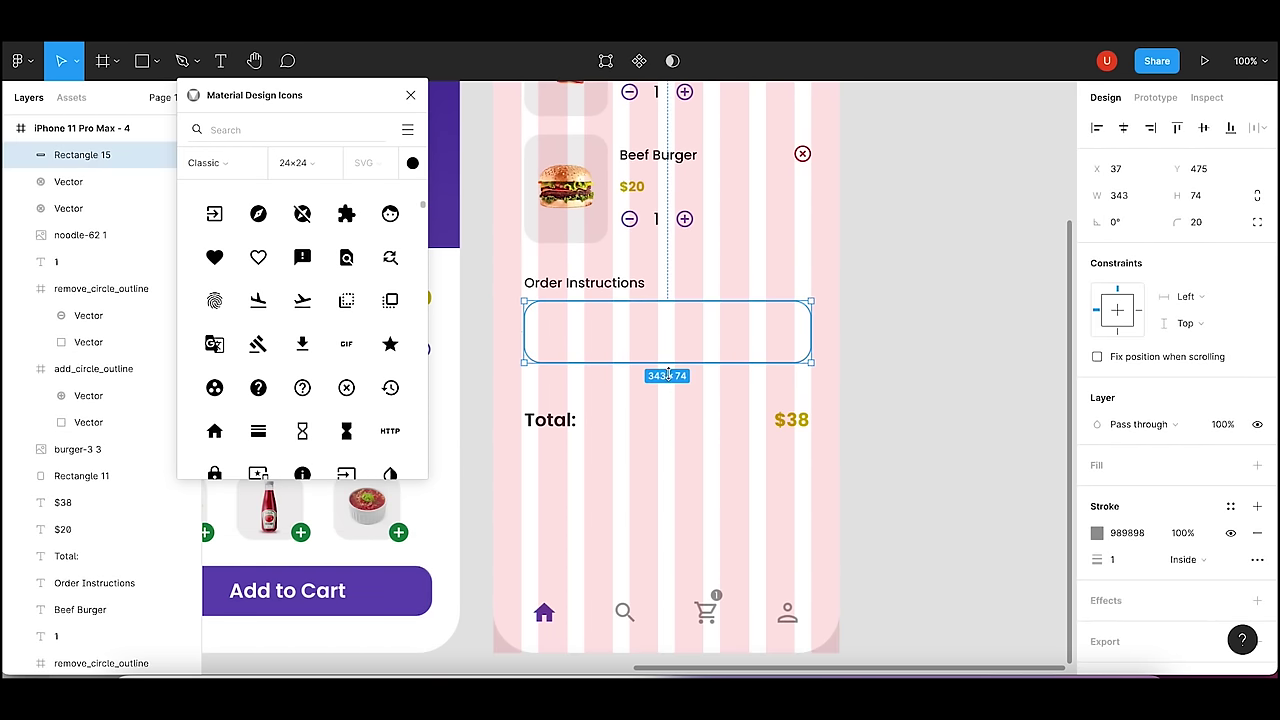
pyautogui.hotkey('ctrl', 'v')
pyautogui.moveTo(597, 586); pyautogui.dragTo(597, 474)
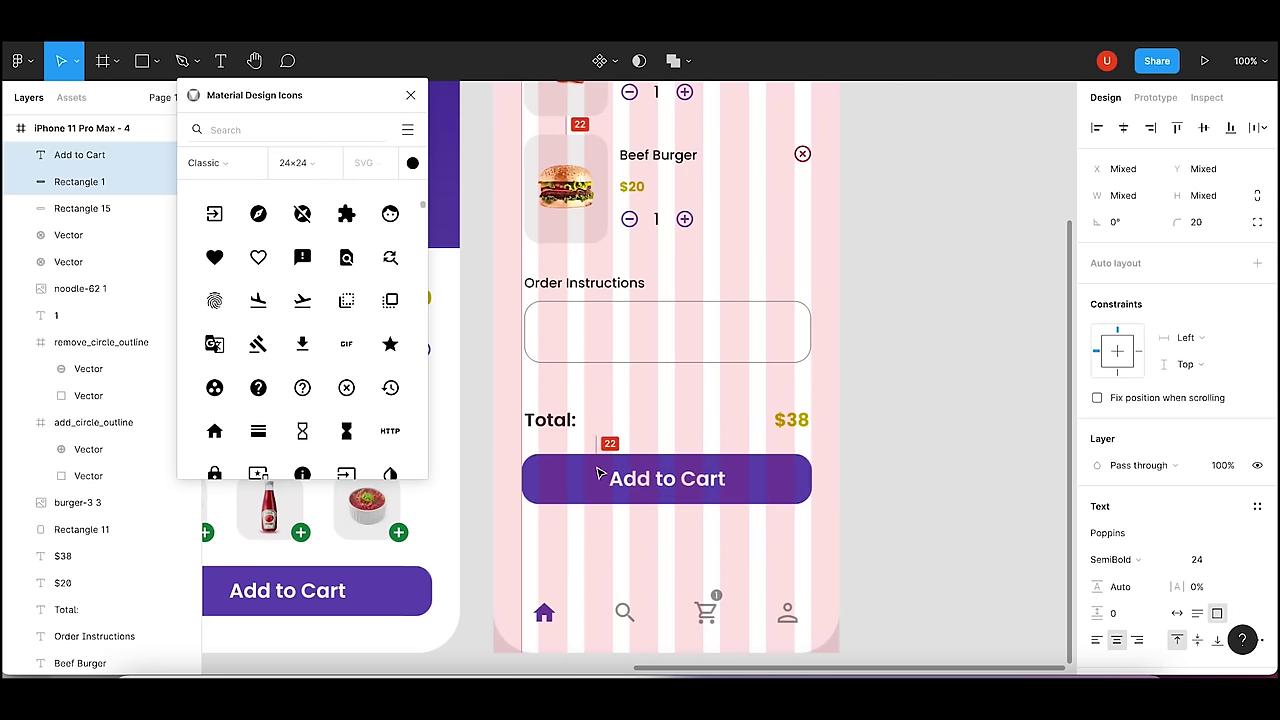
# - Retype the cart screen's bottom button label from 'Add to Cart' to 'Checkout'
pyautogui.click(687, 360)
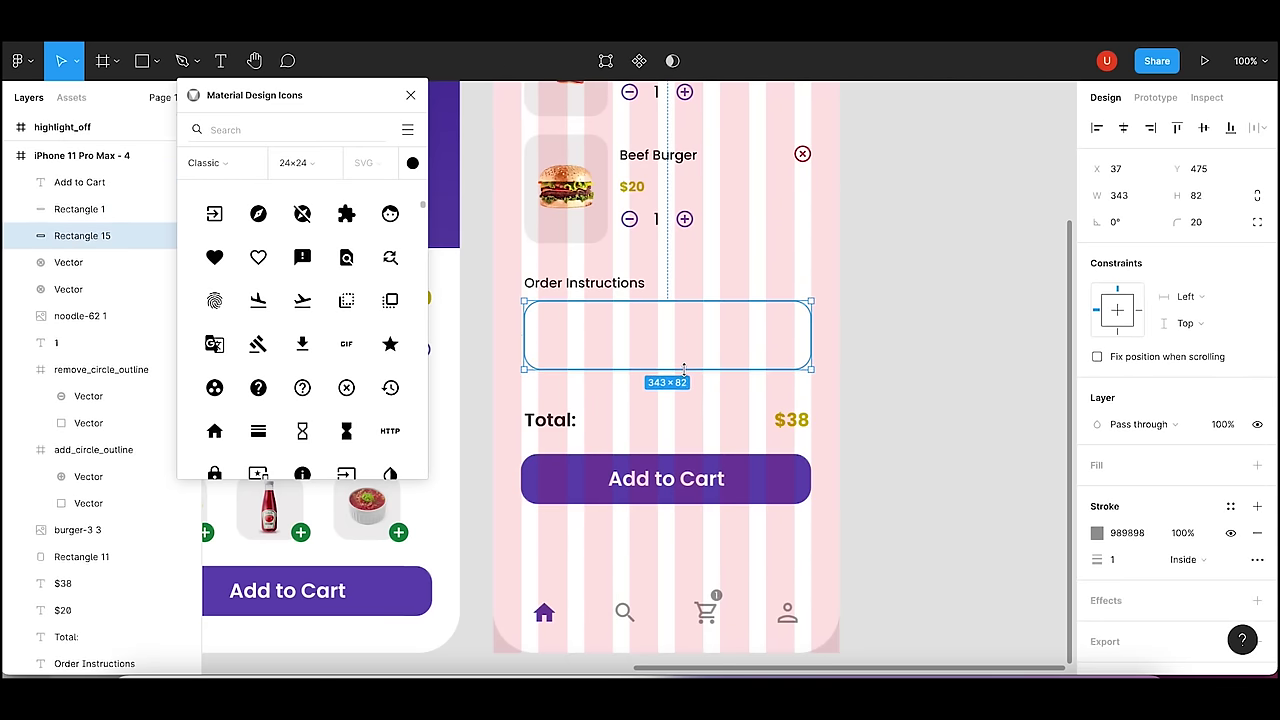
pyautogui.click(900, 404)
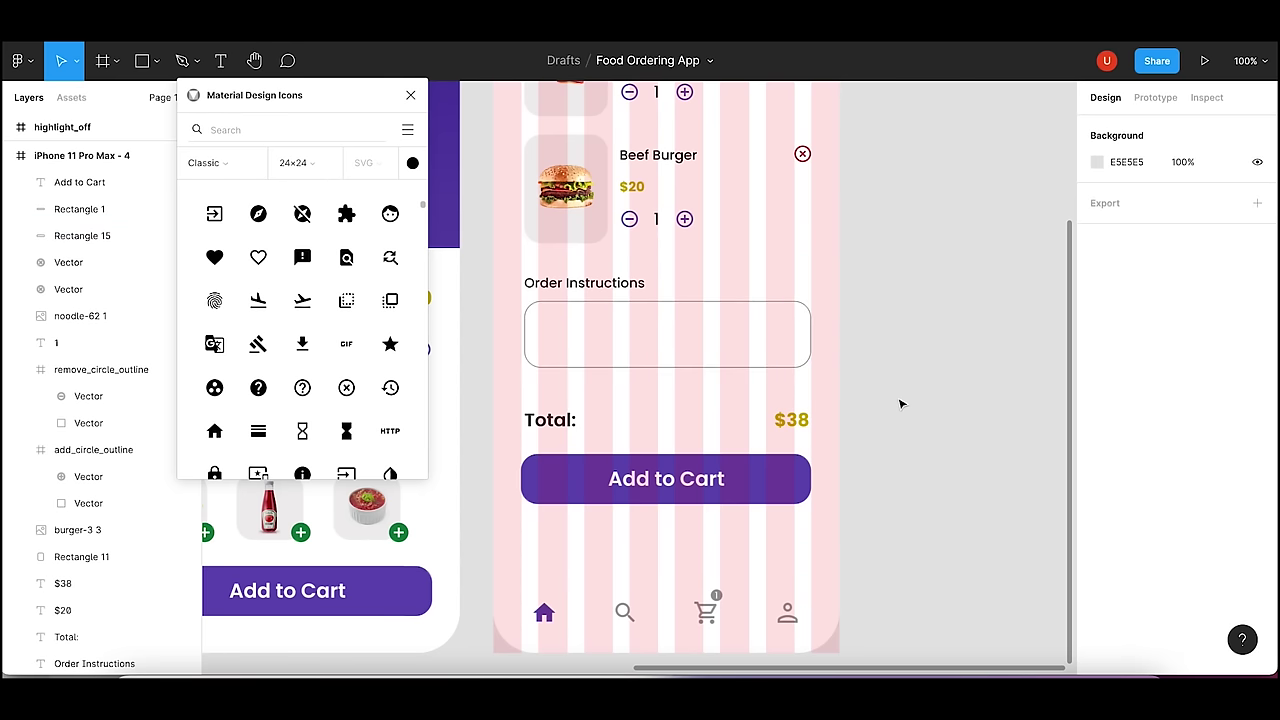
pyautogui.press('-')
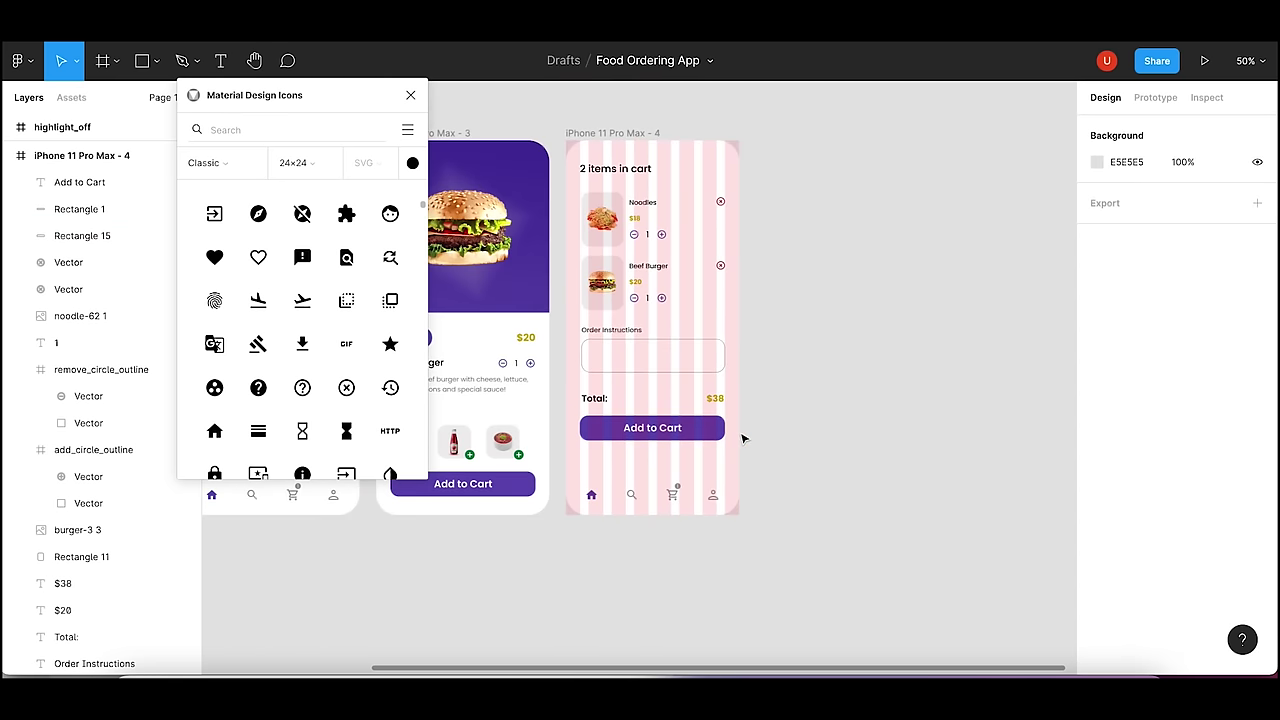
pyautogui.press('+')
pyautogui.click(641, 474)
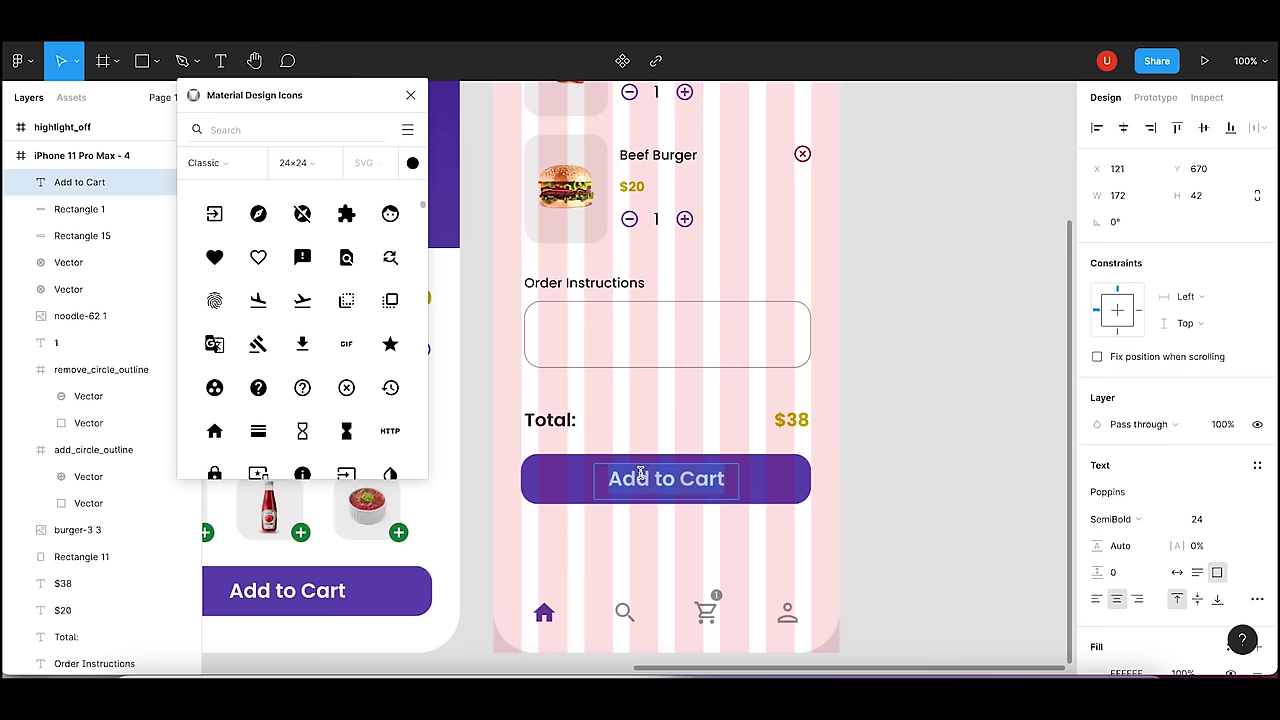
pyautogui.write('Checko')
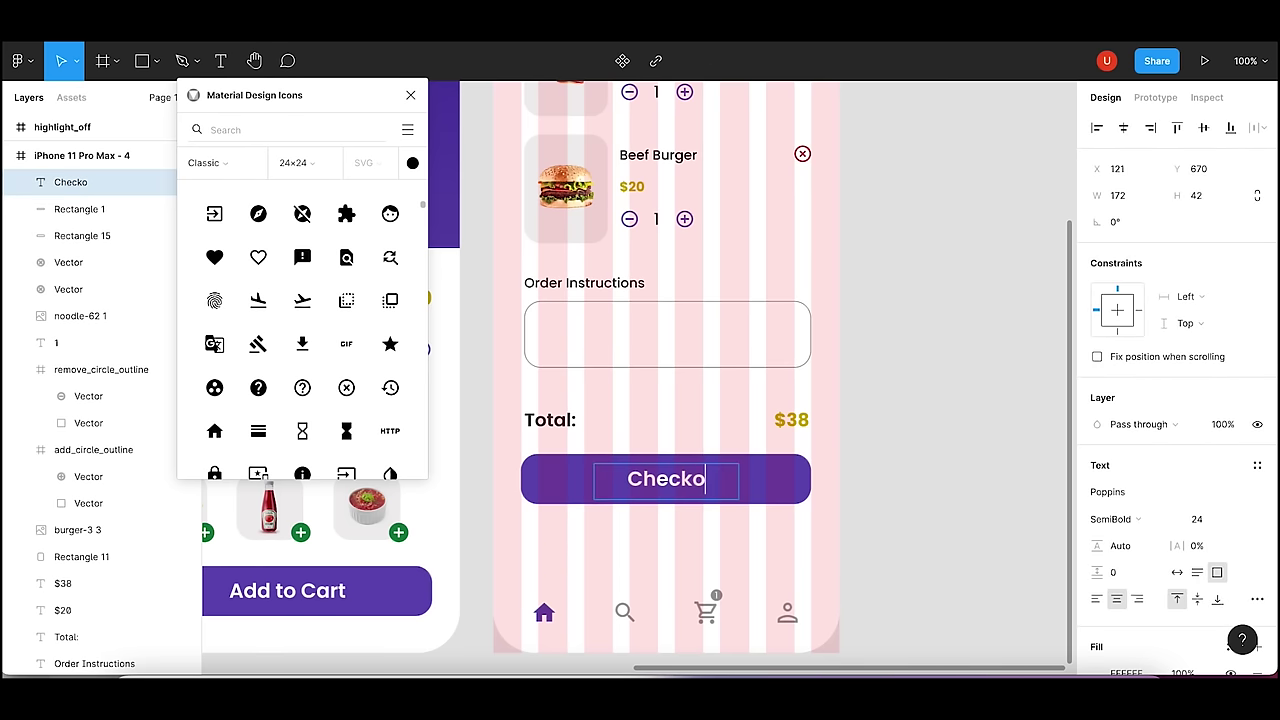
pyautogui.write('ut')
pyautogui.press('Escape')
pyautogui.click(886, 480)
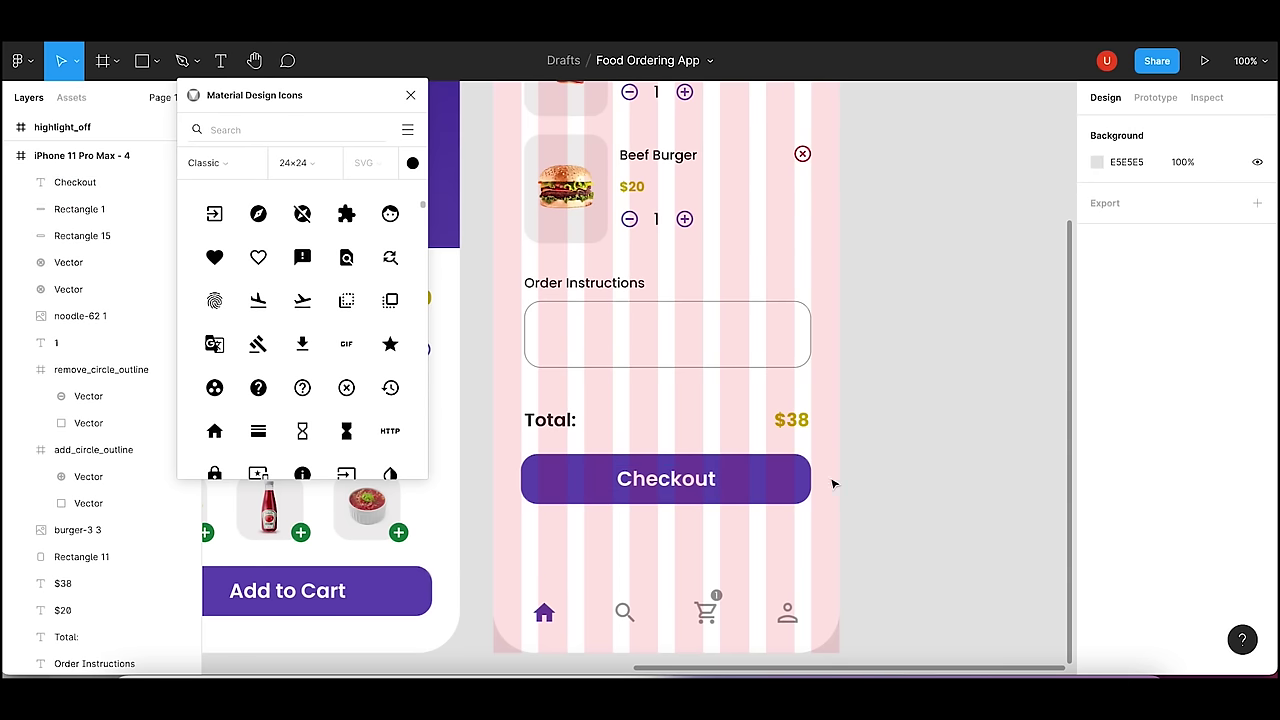
pyautogui.click(549, 425)
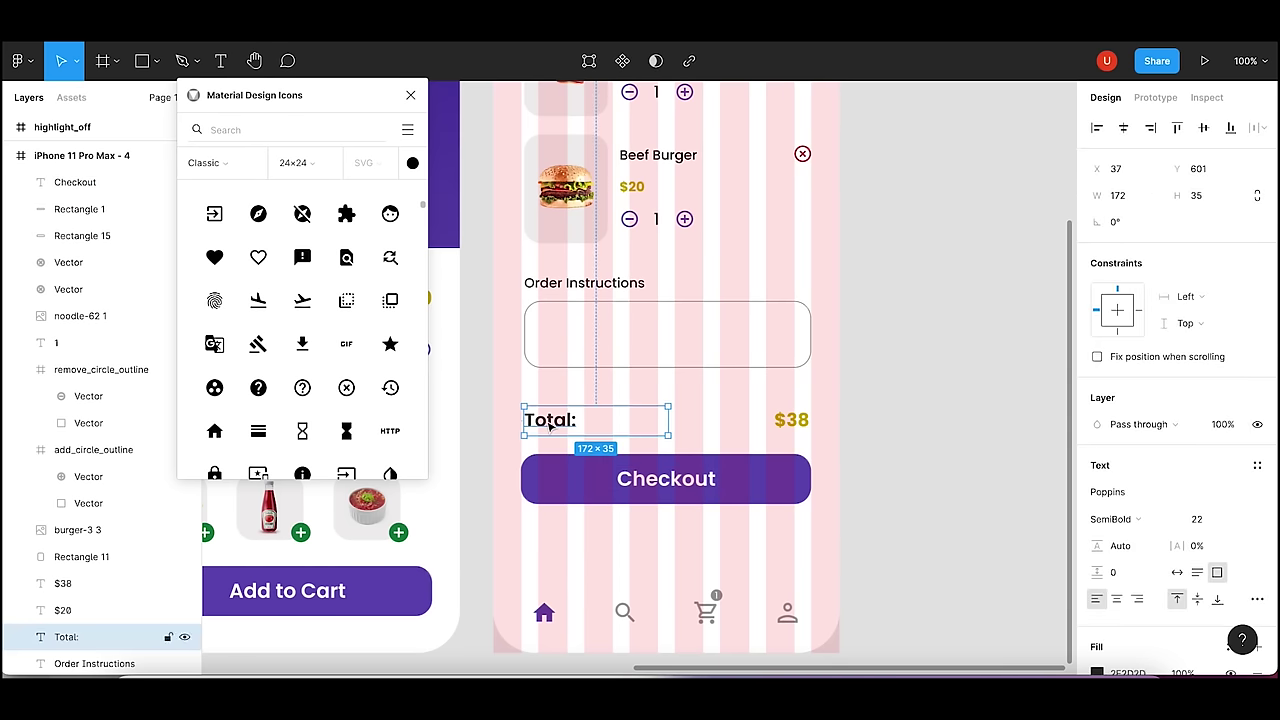
# - Duplicate the Total: label below Checkout, centre its text and retype it as 'Back to Menu'
pyautogui.hotkey('ctrl', 'c')
pyautogui.hotkey('ctrl', 'v')
pyautogui.moveTo(549, 425); pyautogui.dragTo(649, 545)
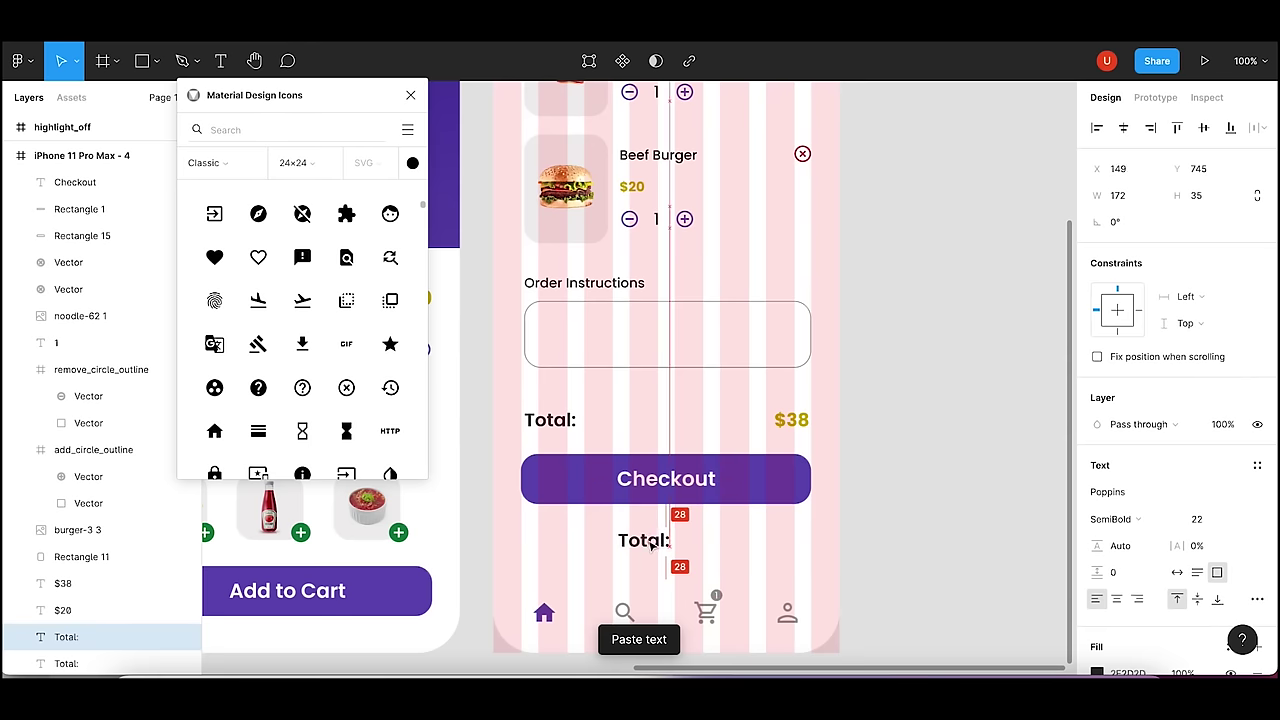
pyautogui.click(1117, 599)
pyautogui.doubleClick(714, 543)
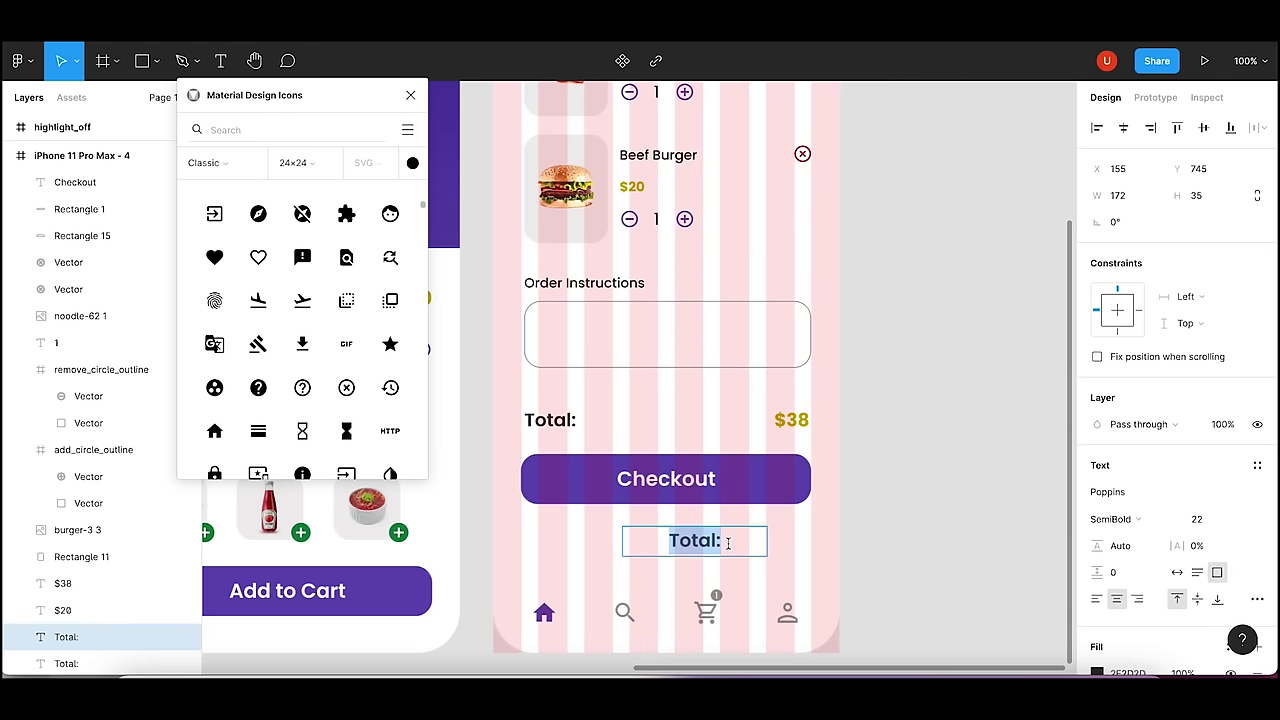
pyautogui.click(728, 543)
pyautogui.press('BackSpace')
pyautogui.press('BackSpace')
pyautogui.press('BackSpace')
pyautogui.press('BackSpace')
pyautogui.press('BackSpace')
pyautogui.press('BackSpace')
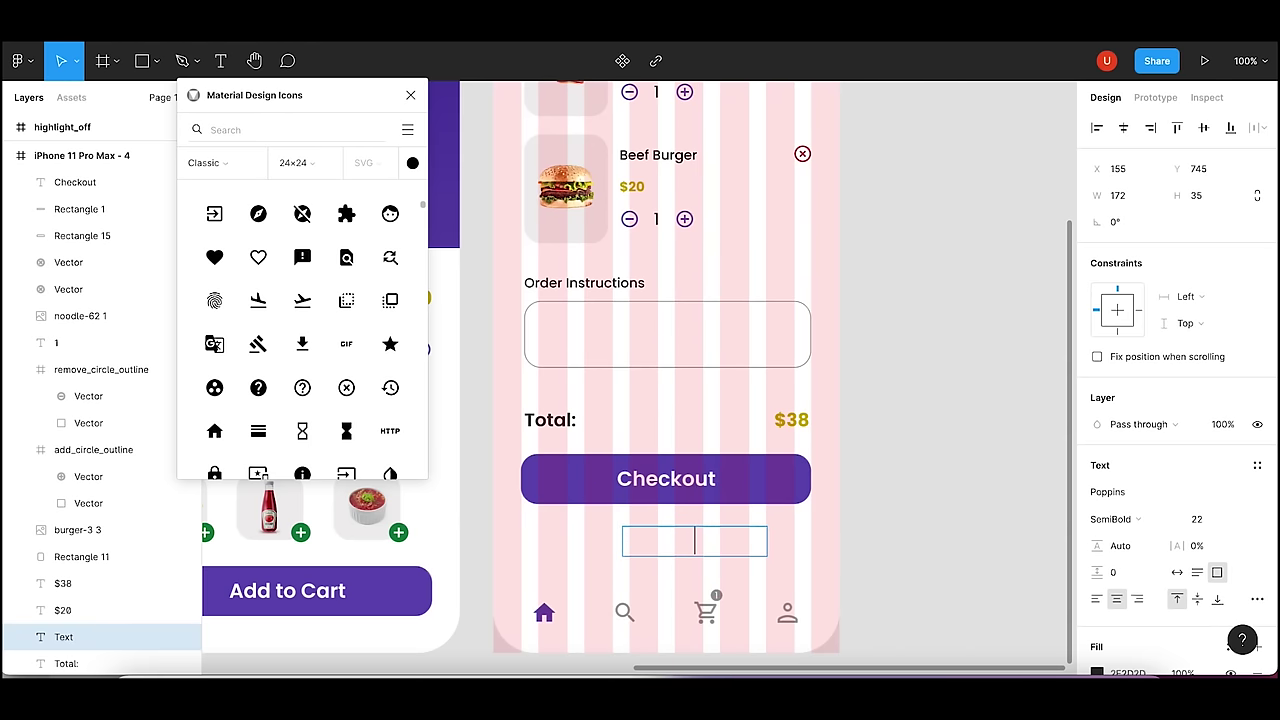
pyautogui.write('back to Menu')
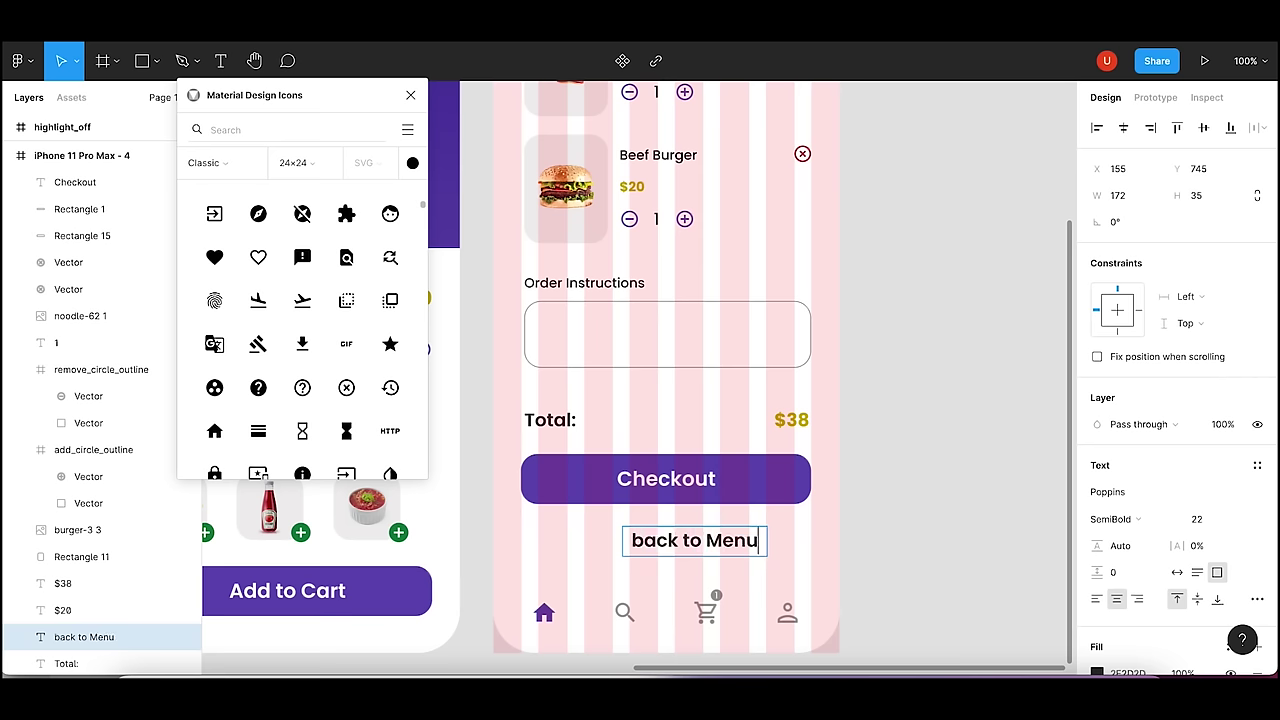
pyautogui.press('BackSpace')
pyautogui.write('B')
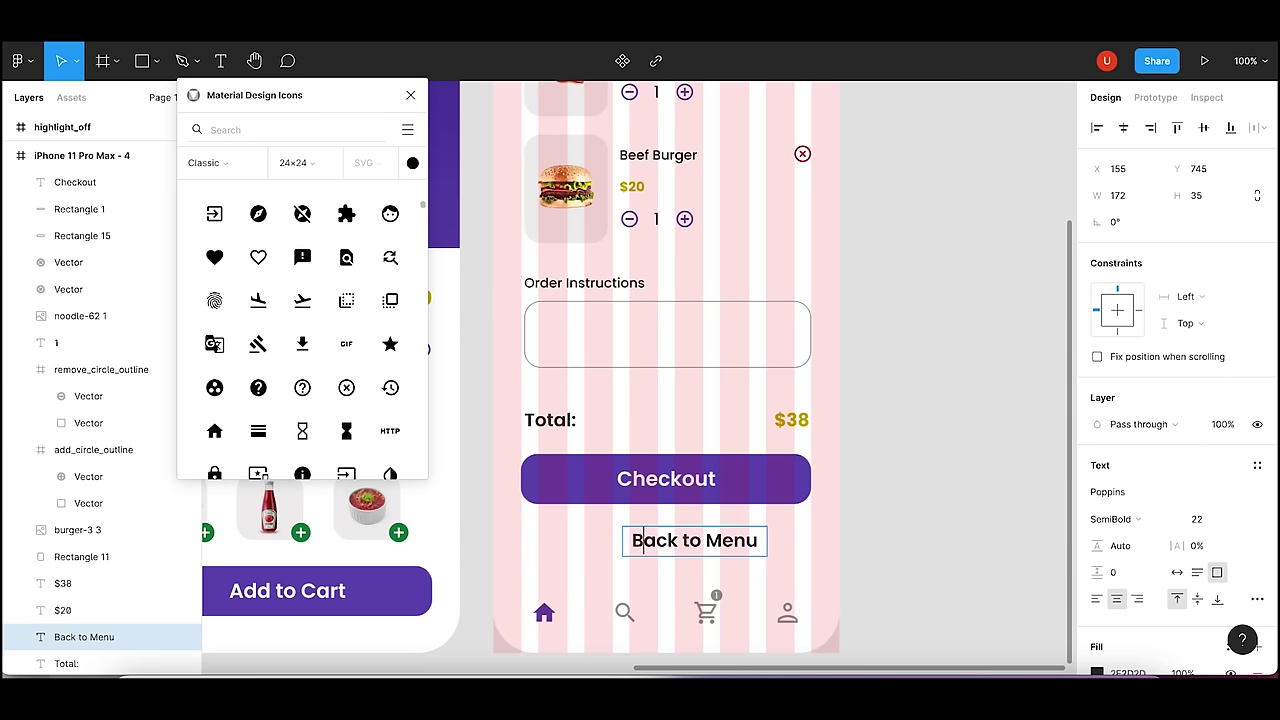
pyautogui.press('Escape')
# - Centre Back to Menu under the Checkout button and set its weight to Regular
pyautogui.moveTo(703, 540); pyautogui.dragTo(700, 540)
pyautogui.click(891, 546)
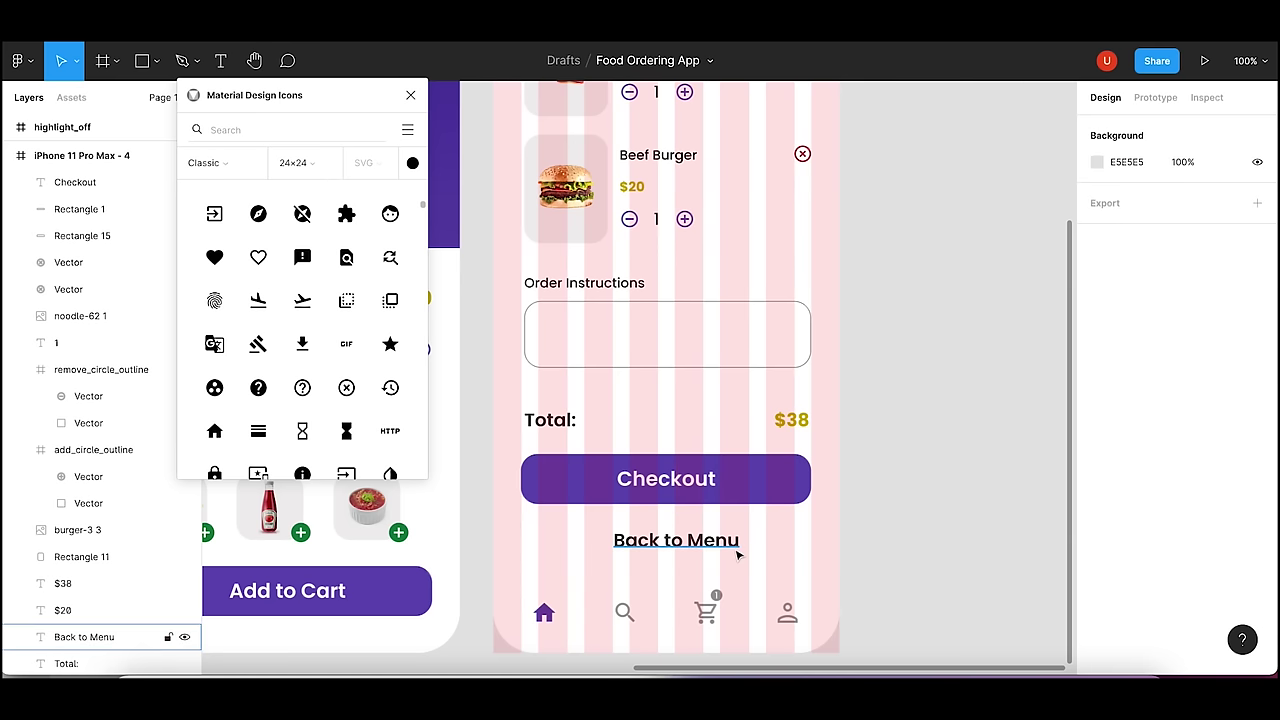
pyautogui.click(737, 551)
pyautogui.click(1124, 524)
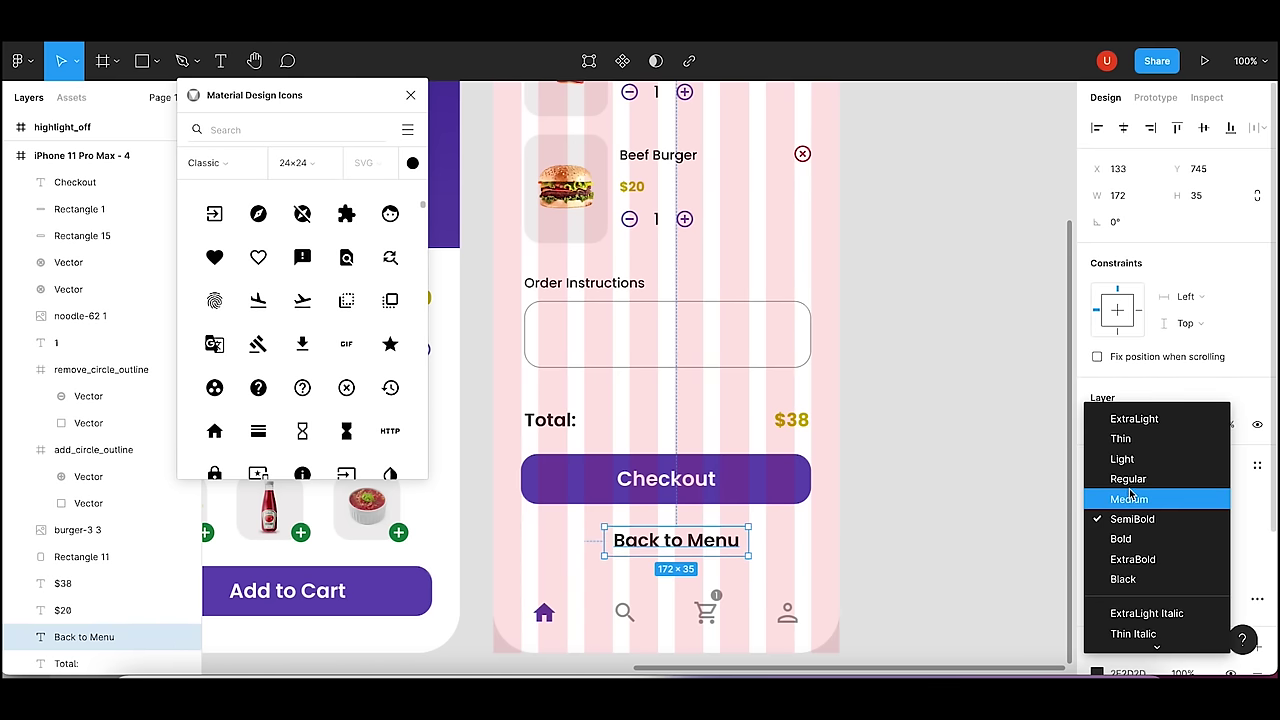
pyautogui.click(1128, 498)
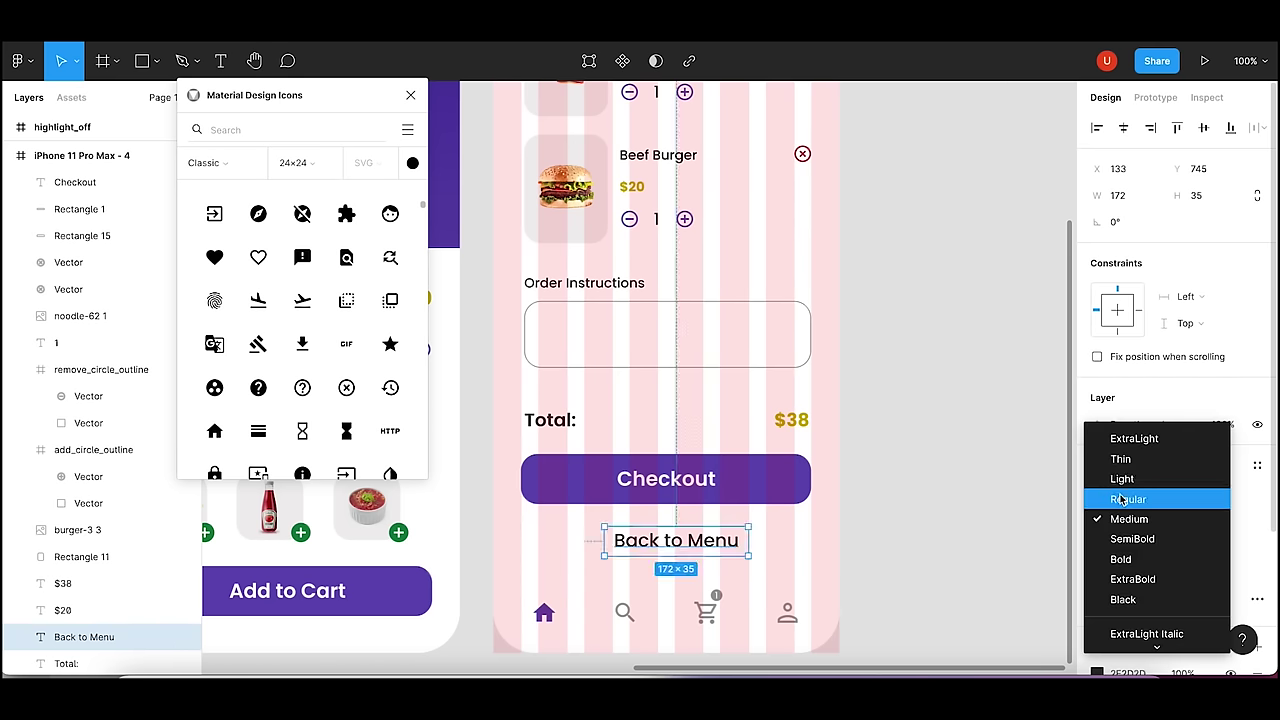
pyautogui.click(1124, 498)
# - Underline the Back to Menu text and set its font size to 18
pyautogui.click(724, 540)
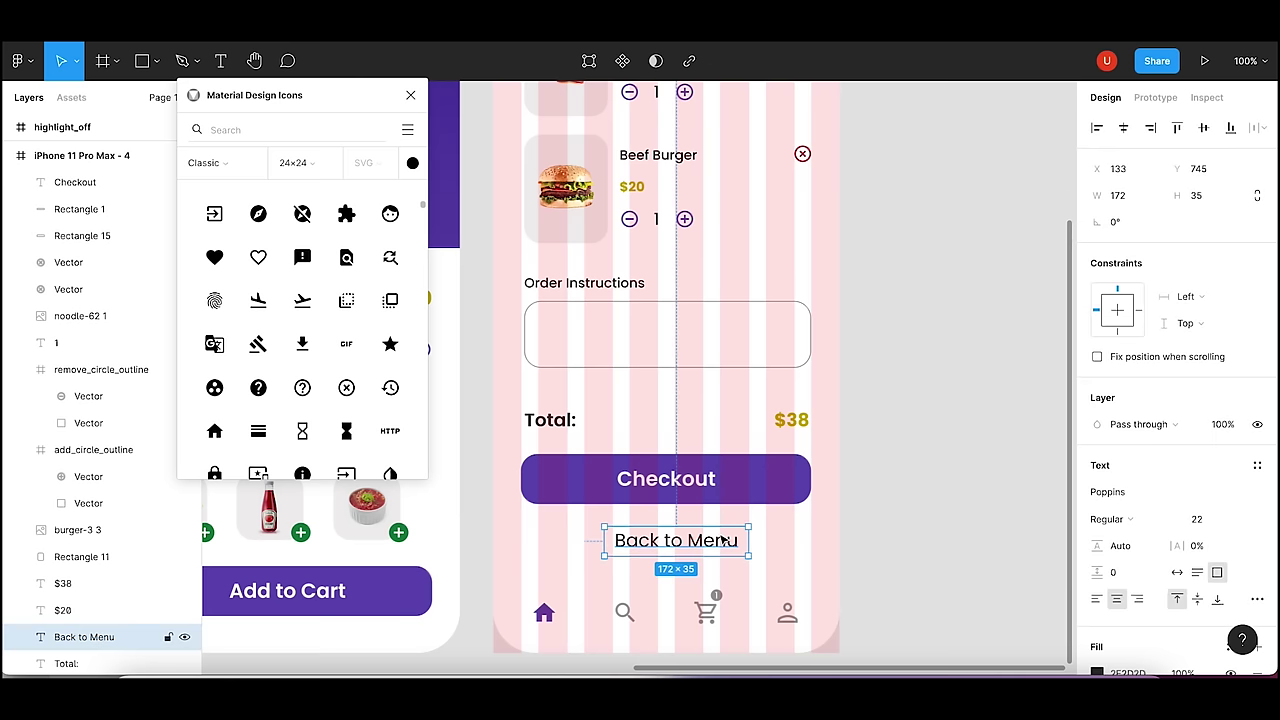
pyautogui.doubleClick(632, 543)
pyautogui.hotkey('ctrl', 'u')
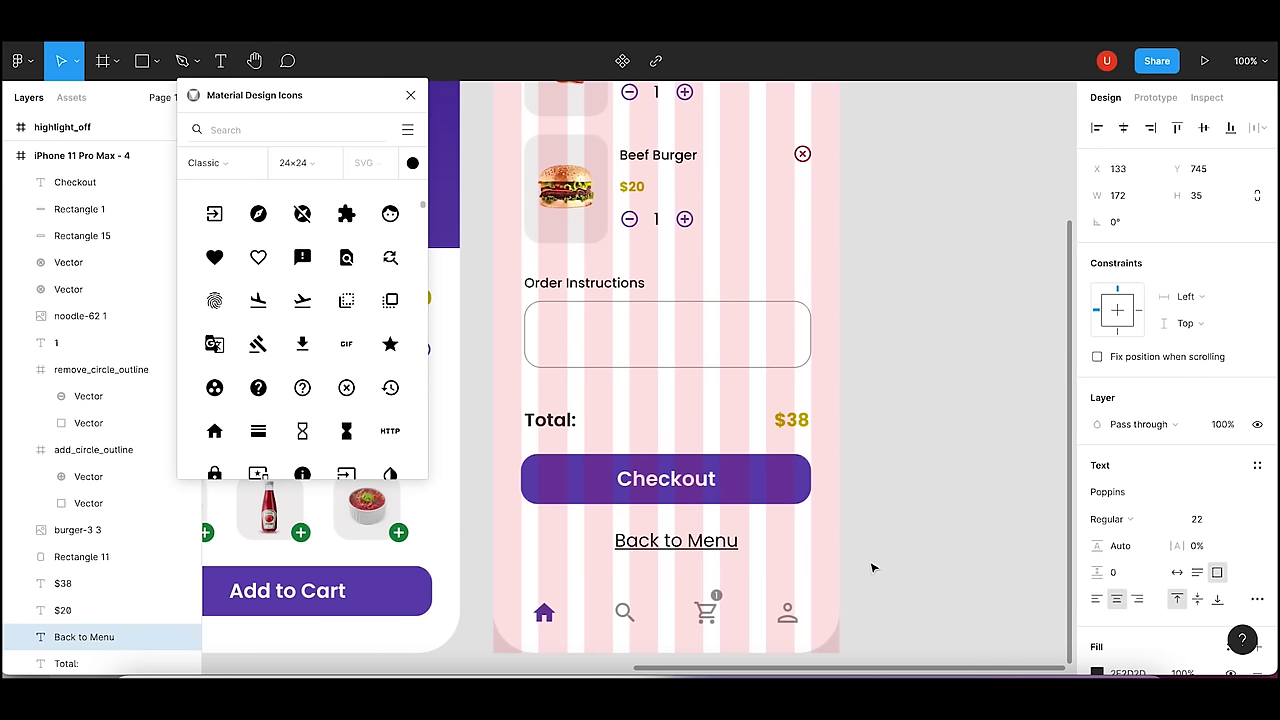
pyautogui.click(1196, 519)
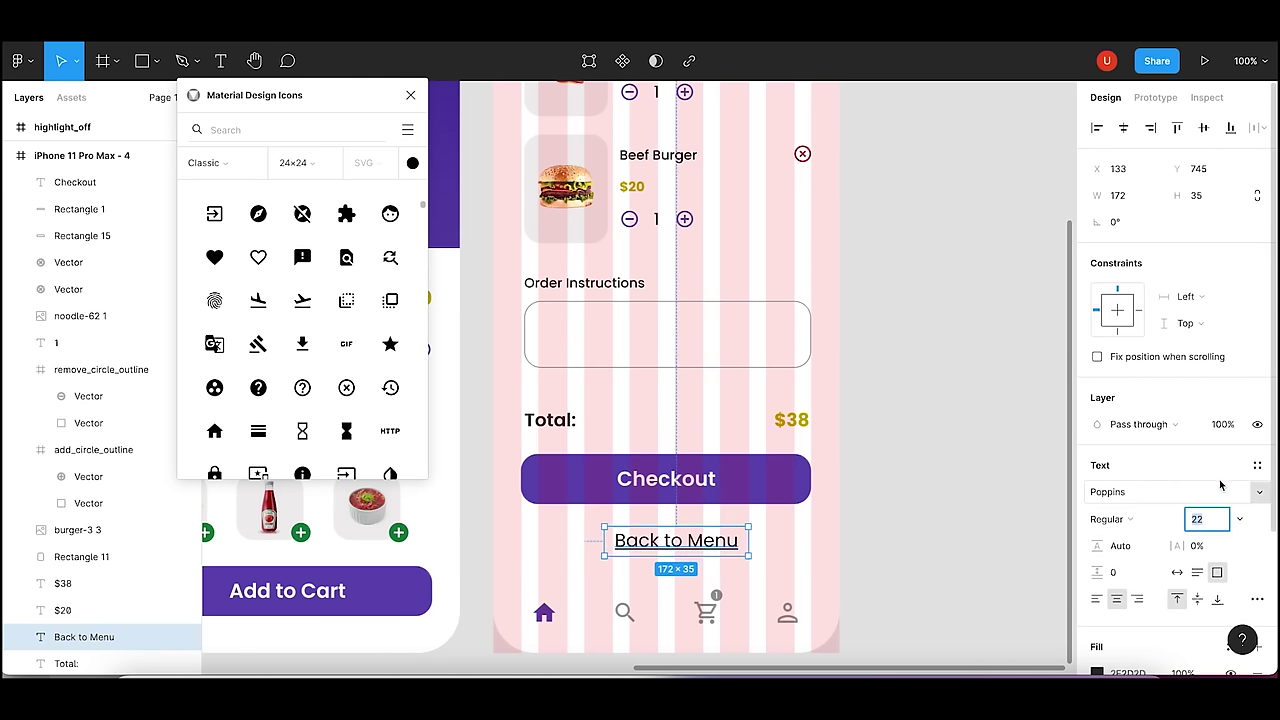
pyautogui.write('20')
pyautogui.click(1000, 443)
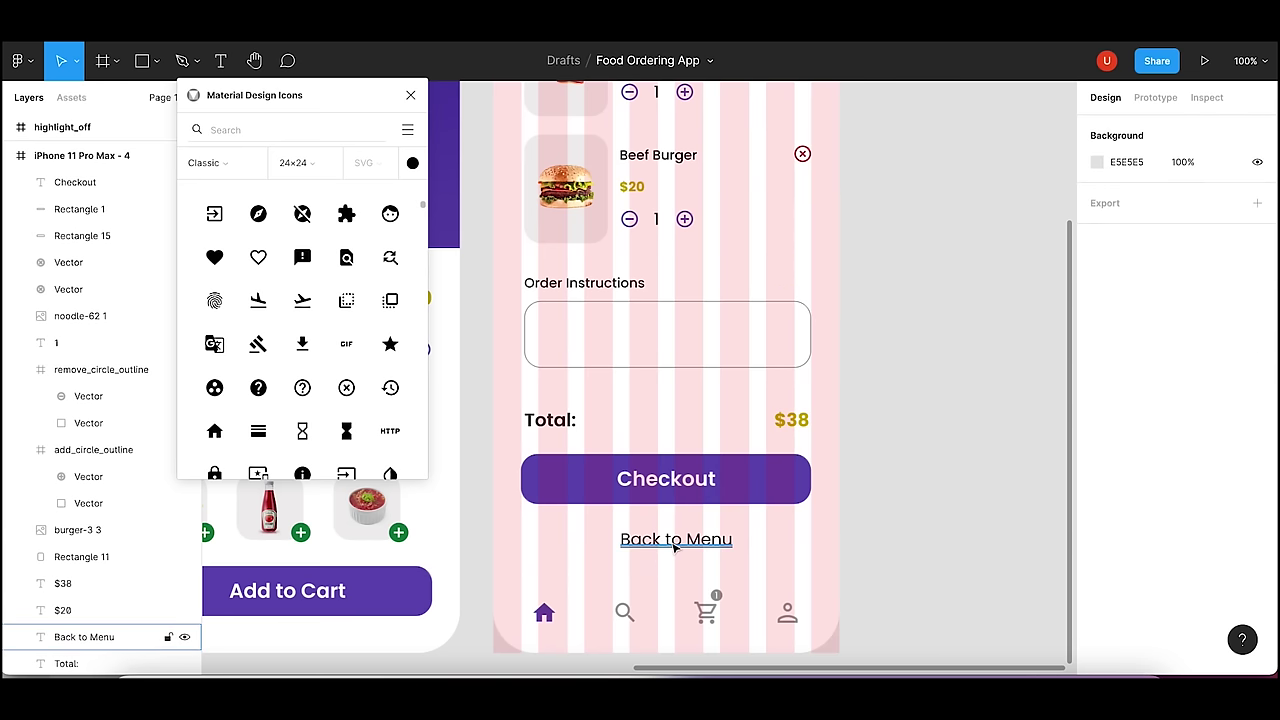
pyautogui.click(675, 547)
pyautogui.click(1205, 522)
pyautogui.press('Return')
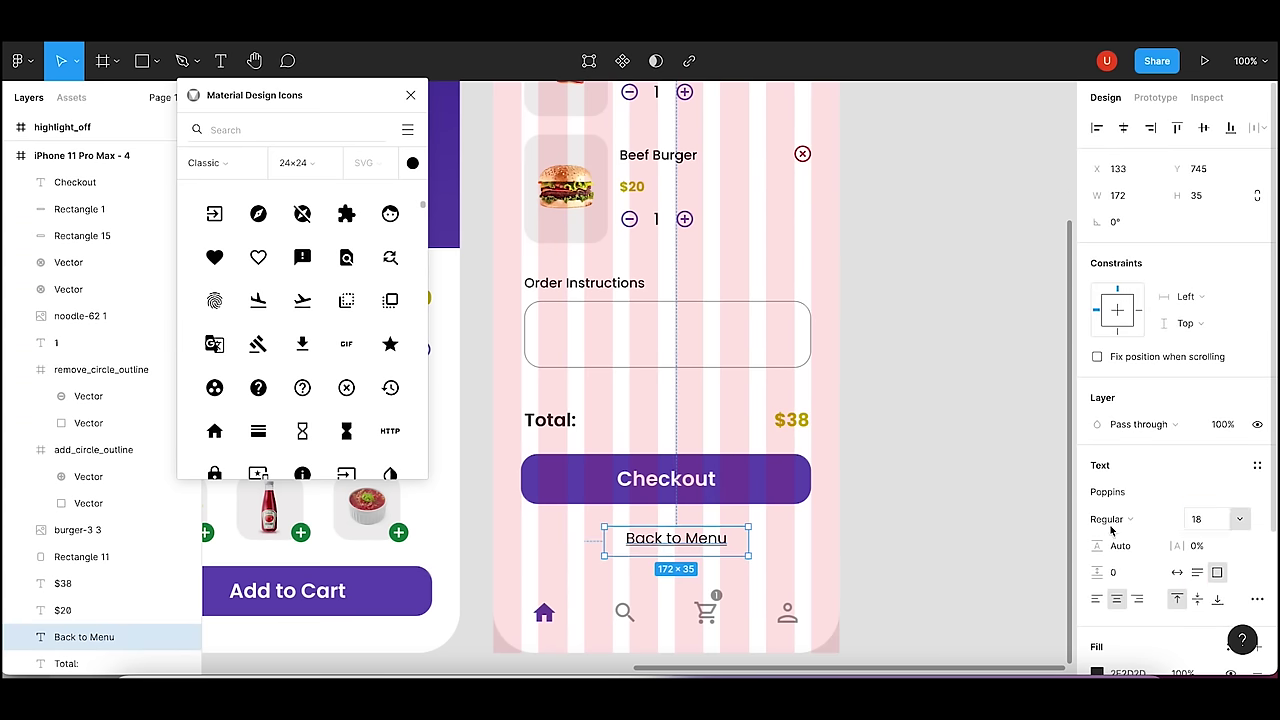
pyautogui.click(997, 535)
pyautogui.press('-')
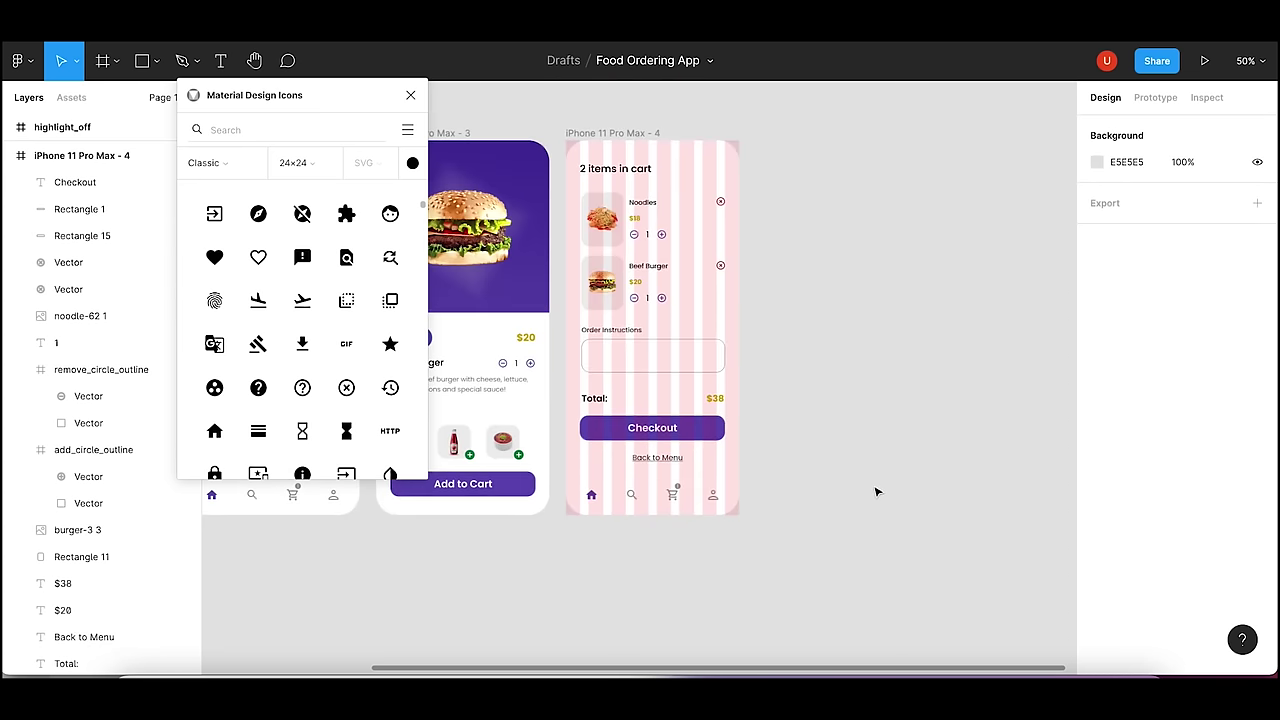
# - Nudge the Back to Menu text slightly left to centre it
pyautogui.click(657, 460)
pyautogui.moveTo(659, 463); pyautogui.dragTo(659, 463)
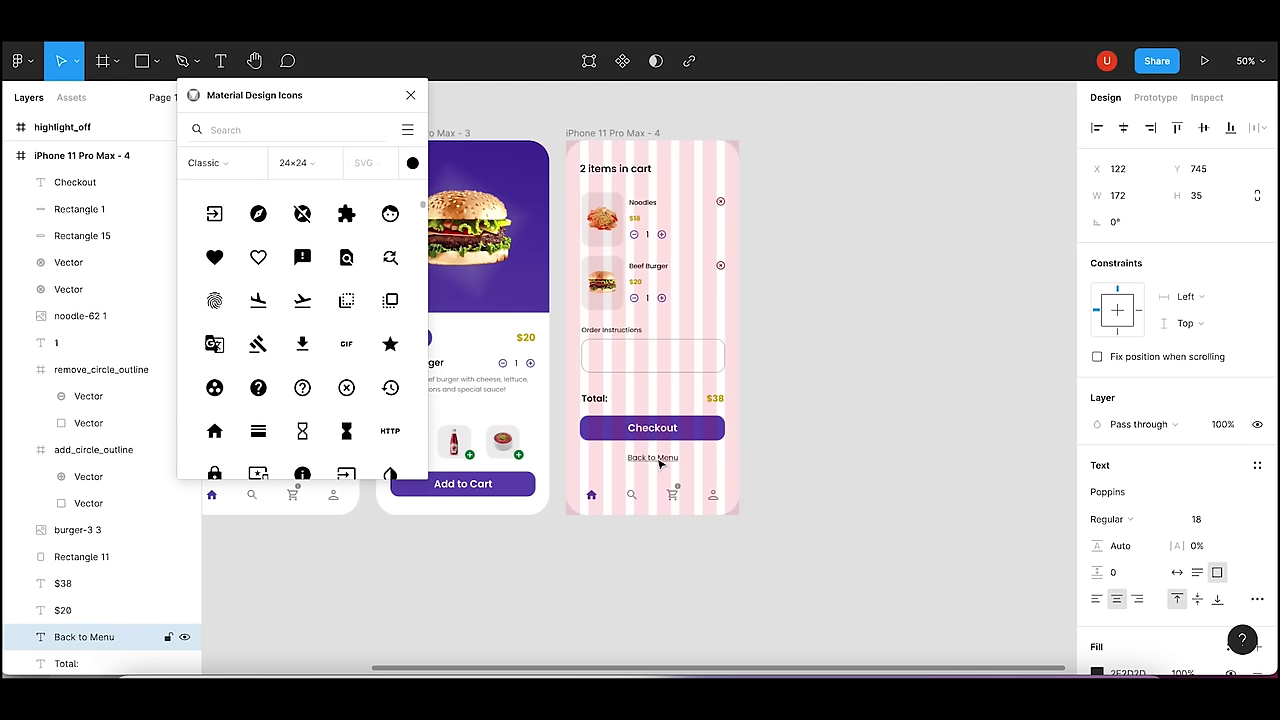
pyautogui.click(760, 477)
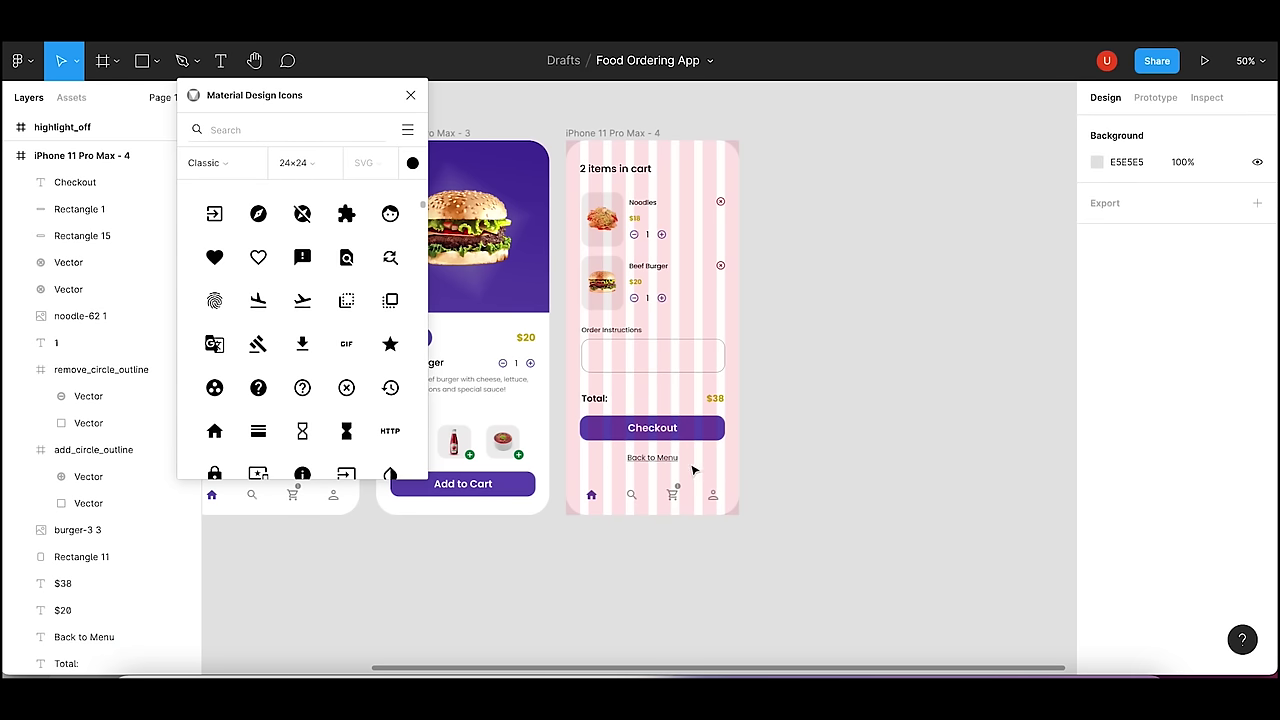
pyautogui.click(655, 458)
pyautogui.click(789, 472)
pyautogui.moveTo(809, 423); pyautogui.dragTo(818, 460)
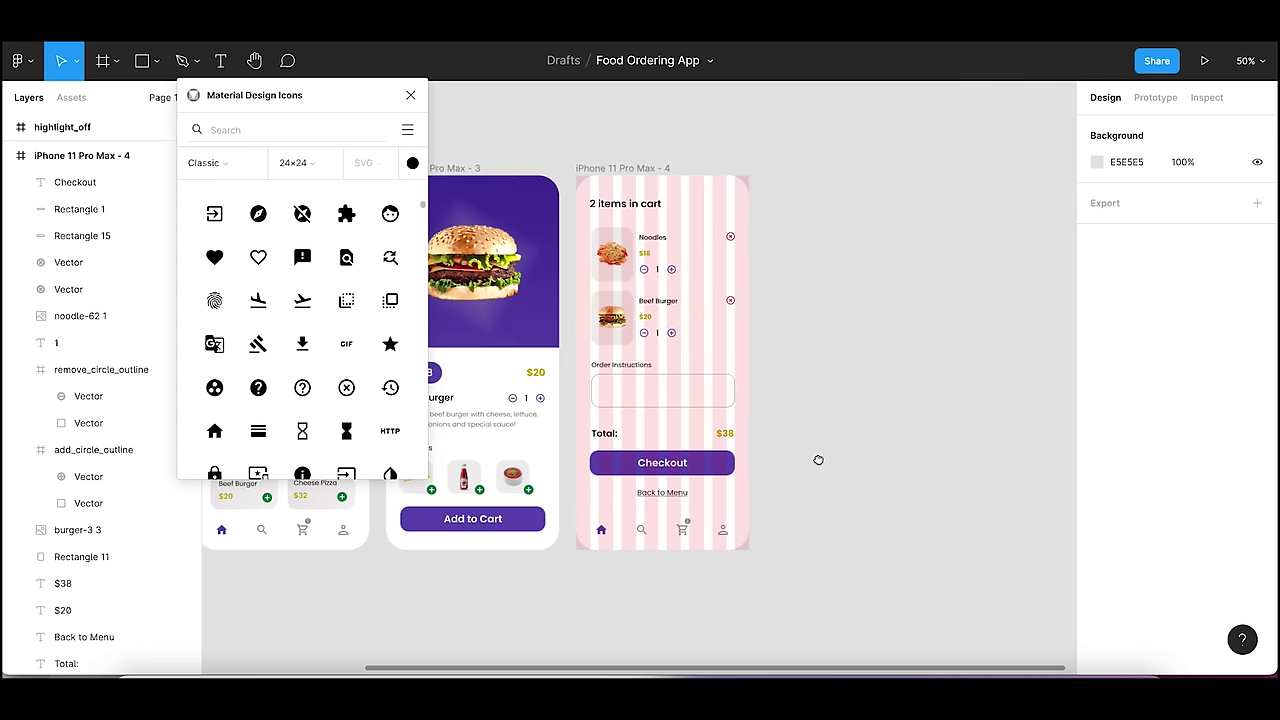
pyautogui.moveTo(818, 460); pyautogui.dragTo(816, 463)
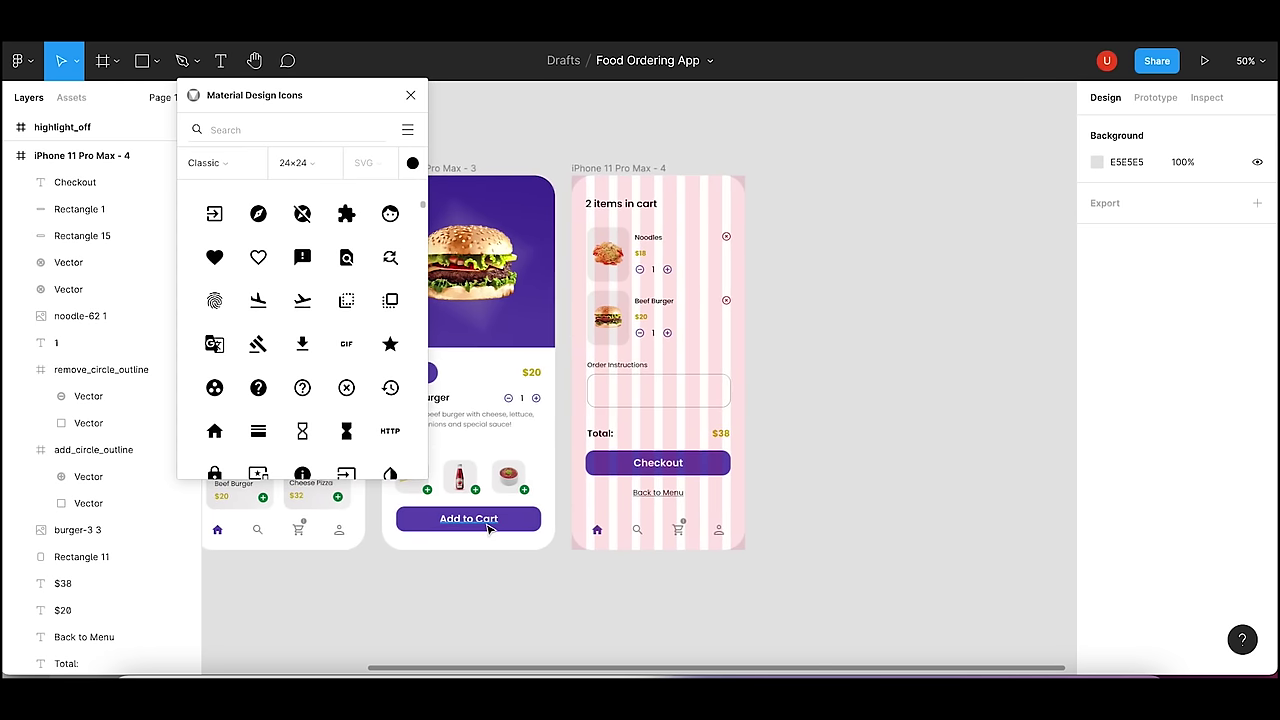
# - Set the Add to Cart button's height to 64
pyautogui.click(542, 518)
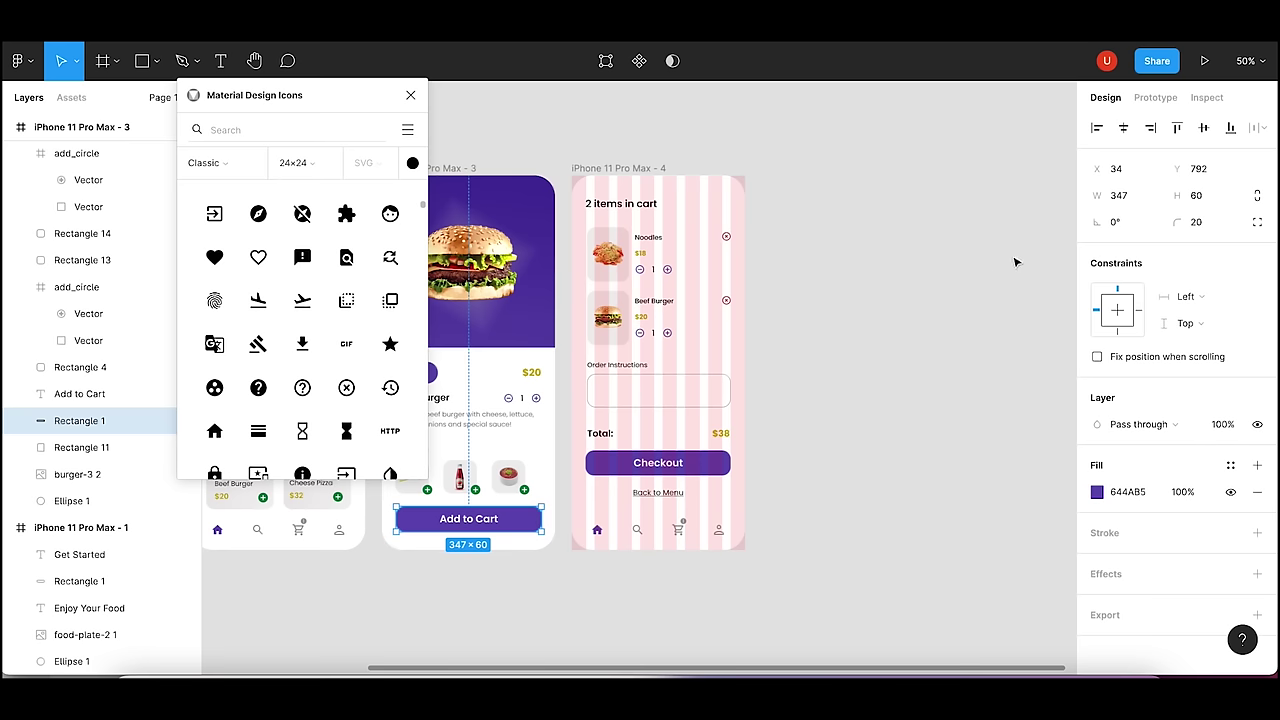
pyautogui.click(1212, 198)
pyautogui.write('64')
pyautogui.press('Return')
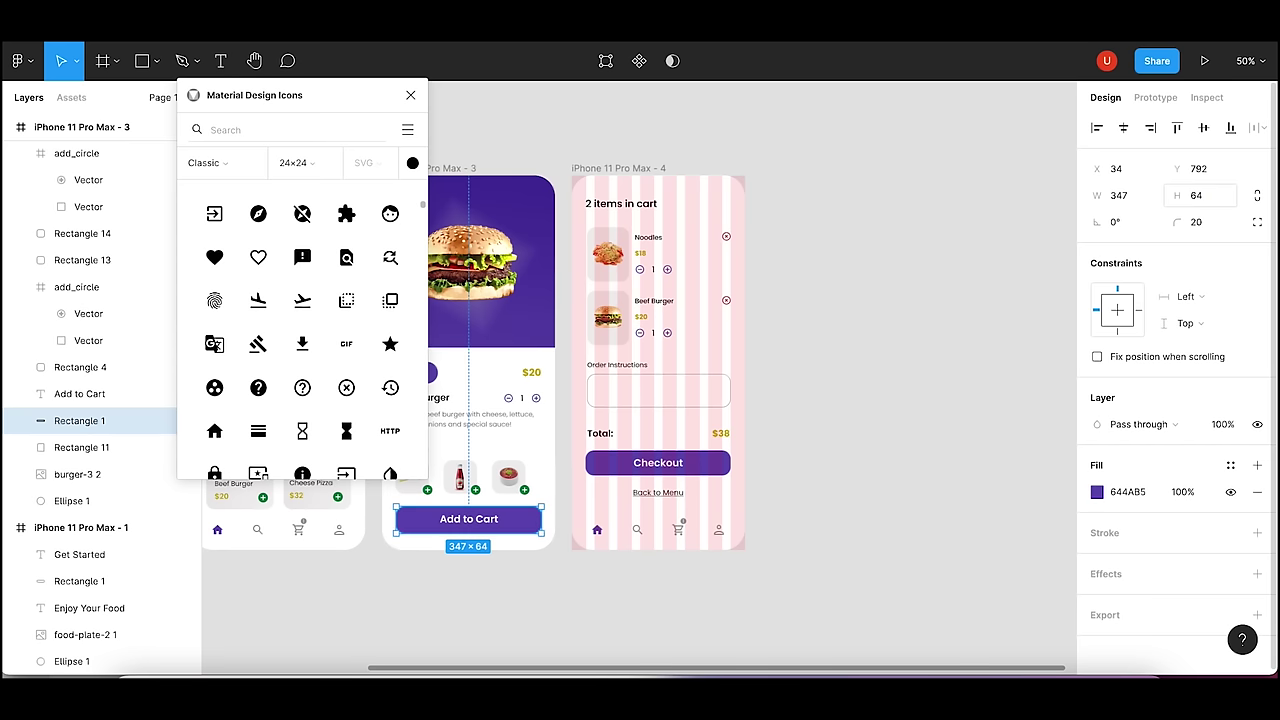
pyautogui.click(1016, 282)
pyautogui.click(525, 530)
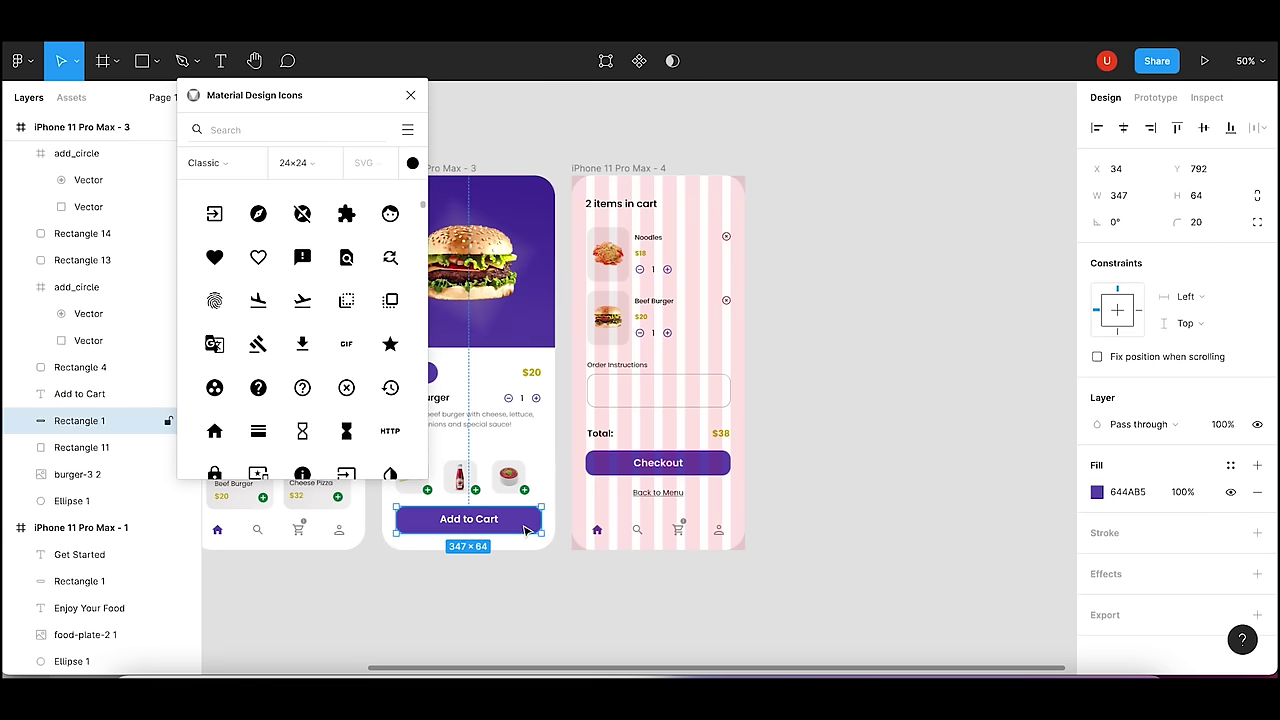
# - Set the Checkout button's height to 64 as well
pyautogui.click(716, 472)
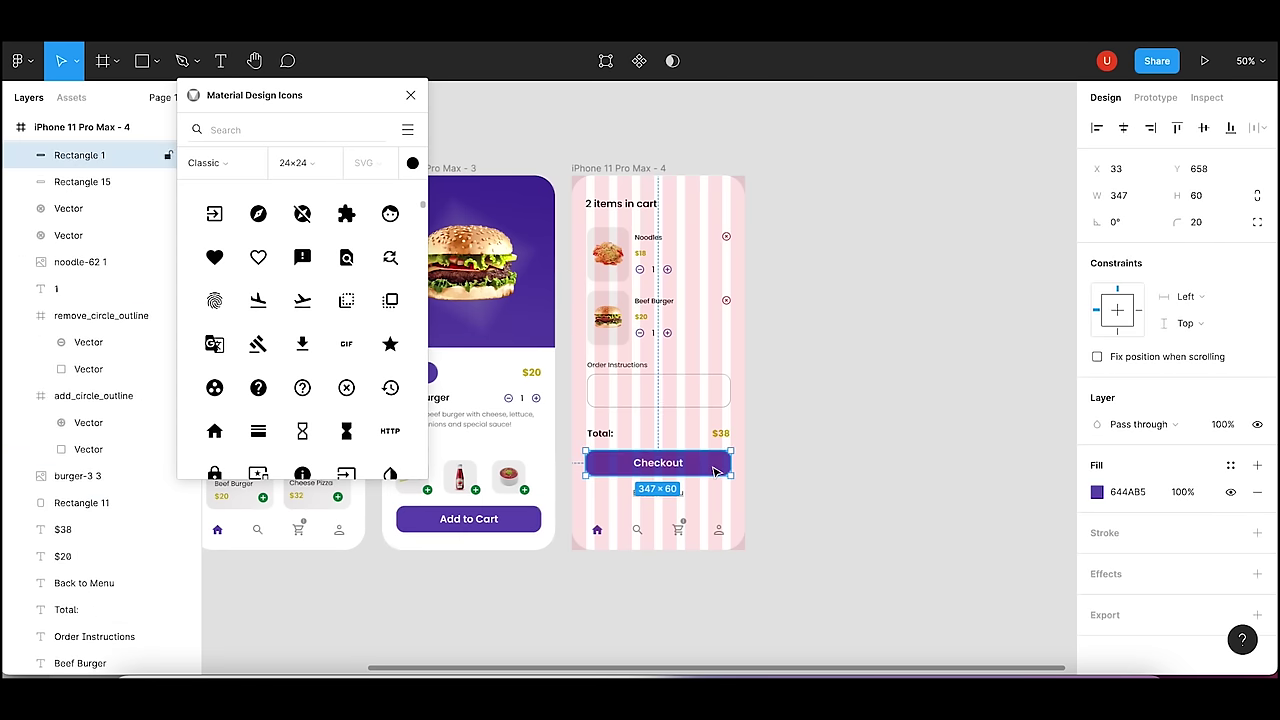
pyautogui.click(1212, 198)
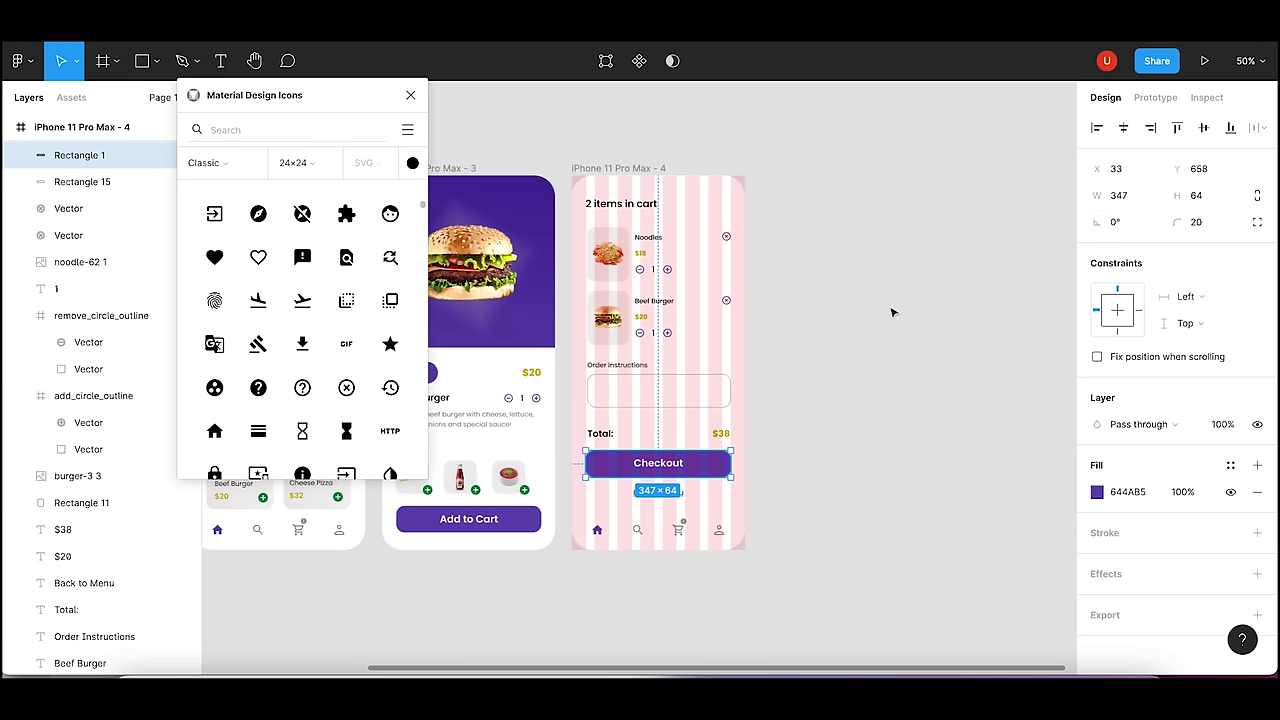
pyautogui.click(860, 330)
pyautogui.click(676, 466)
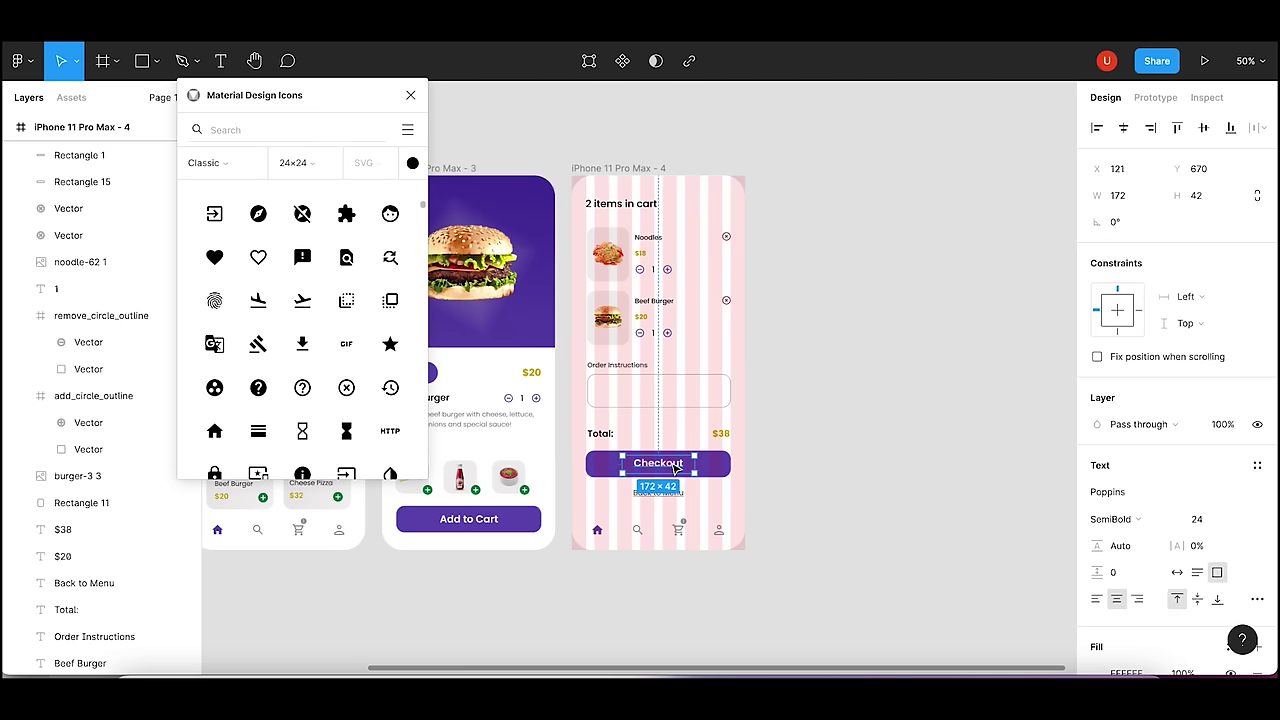
pyautogui.click(798, 467)
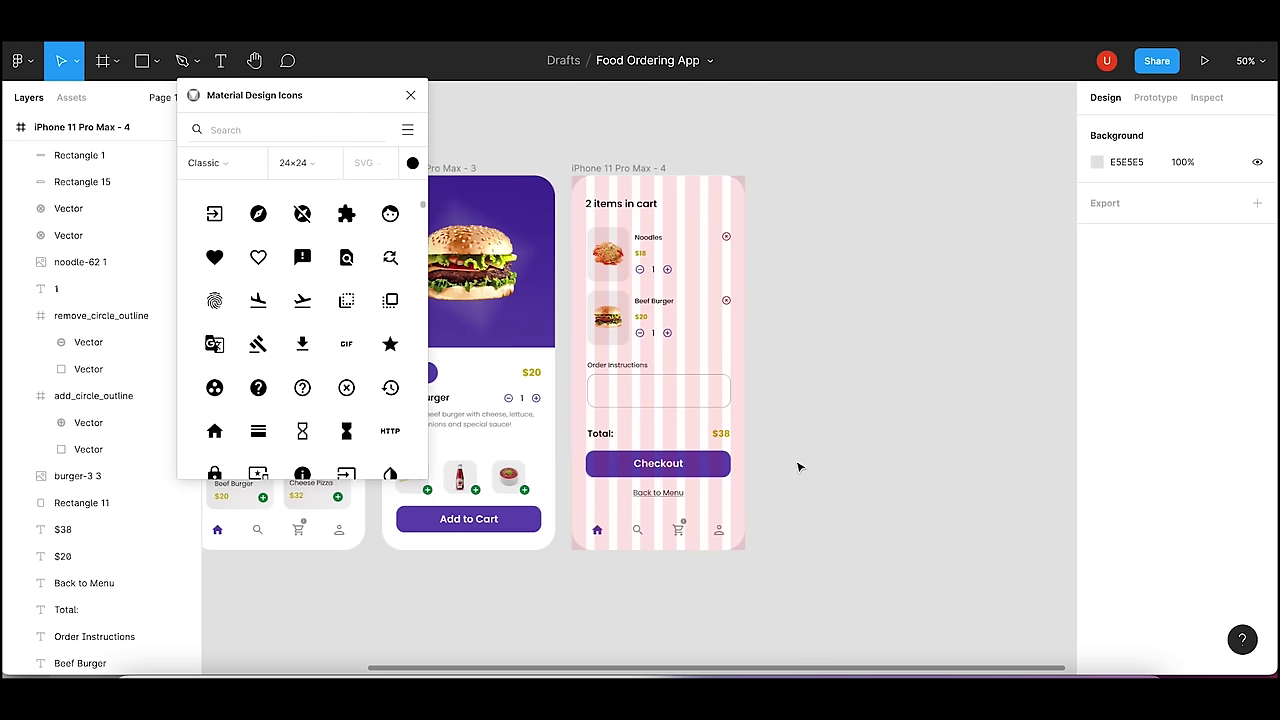
pyautogui.click(660, 493)
# - Insert a back arrow icon into screen 3 and place it at the top-left corner
pyautogui.click(780, 490)
pyautogui.hscroll(-5, 870, 488)
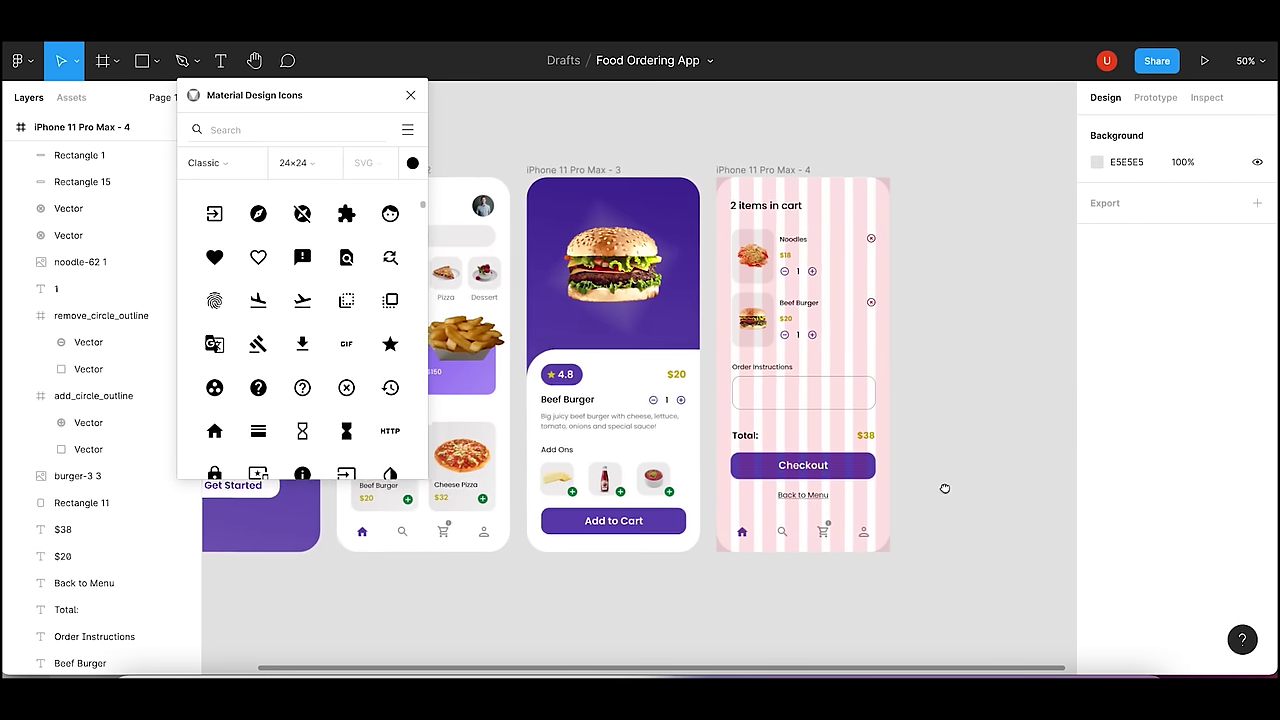
pyautogui.hscroll(-2, 950, 486)
pyautogui.write('back')
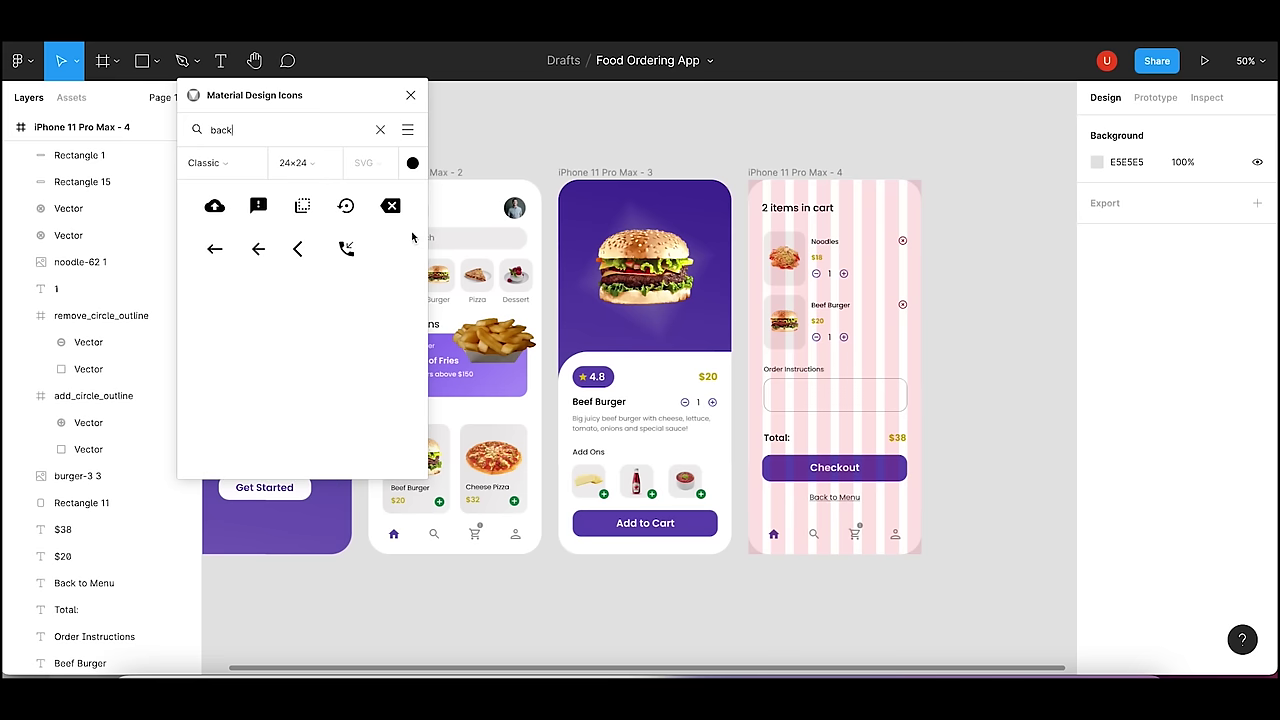
pyautogui.click(605, 172)
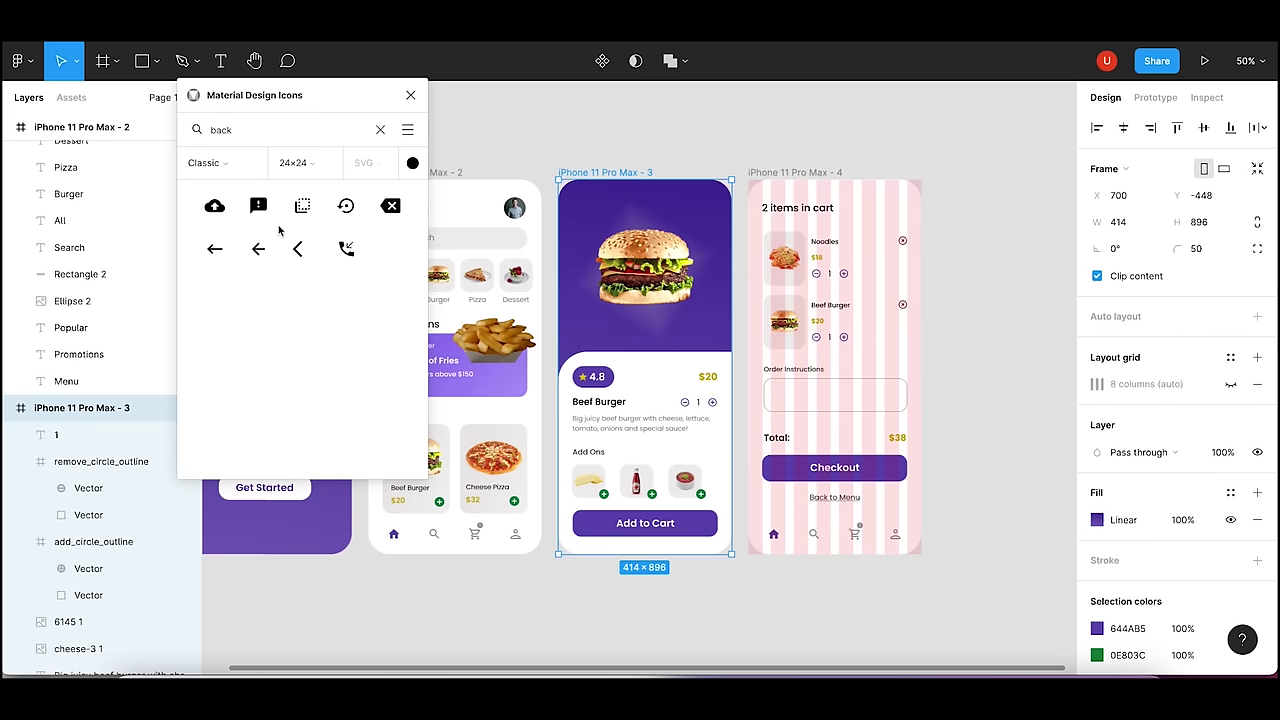
pyautogui.click(302, 251)
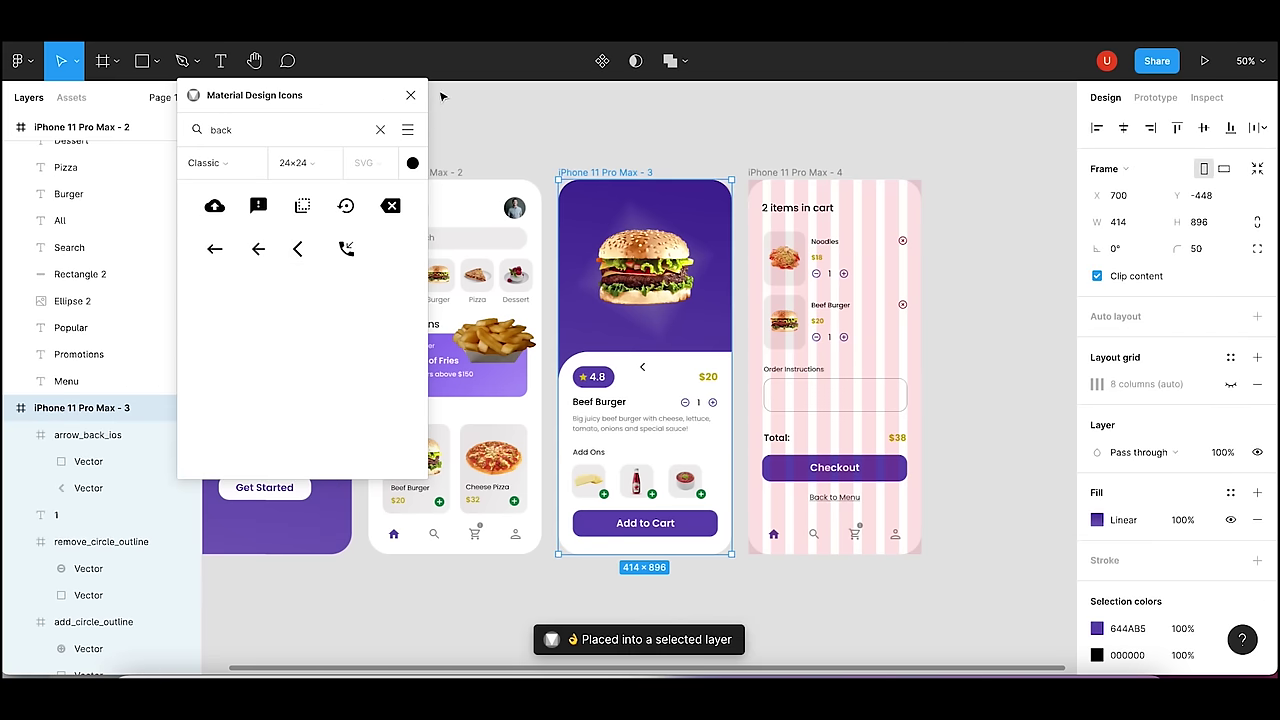
pyautogui.click(410, 95)
pyautogui.click(644, 368)
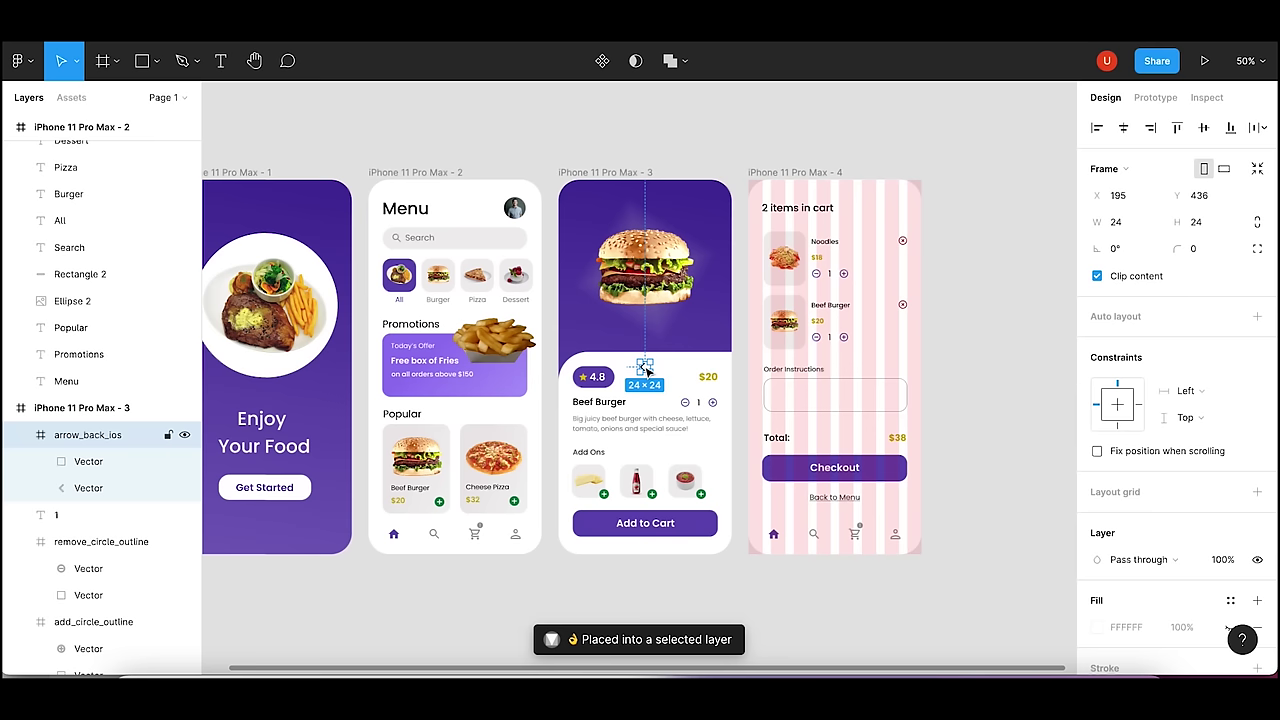
pyautogui.moveTo(644, 368); pyautogui.dragTo(583, 207)
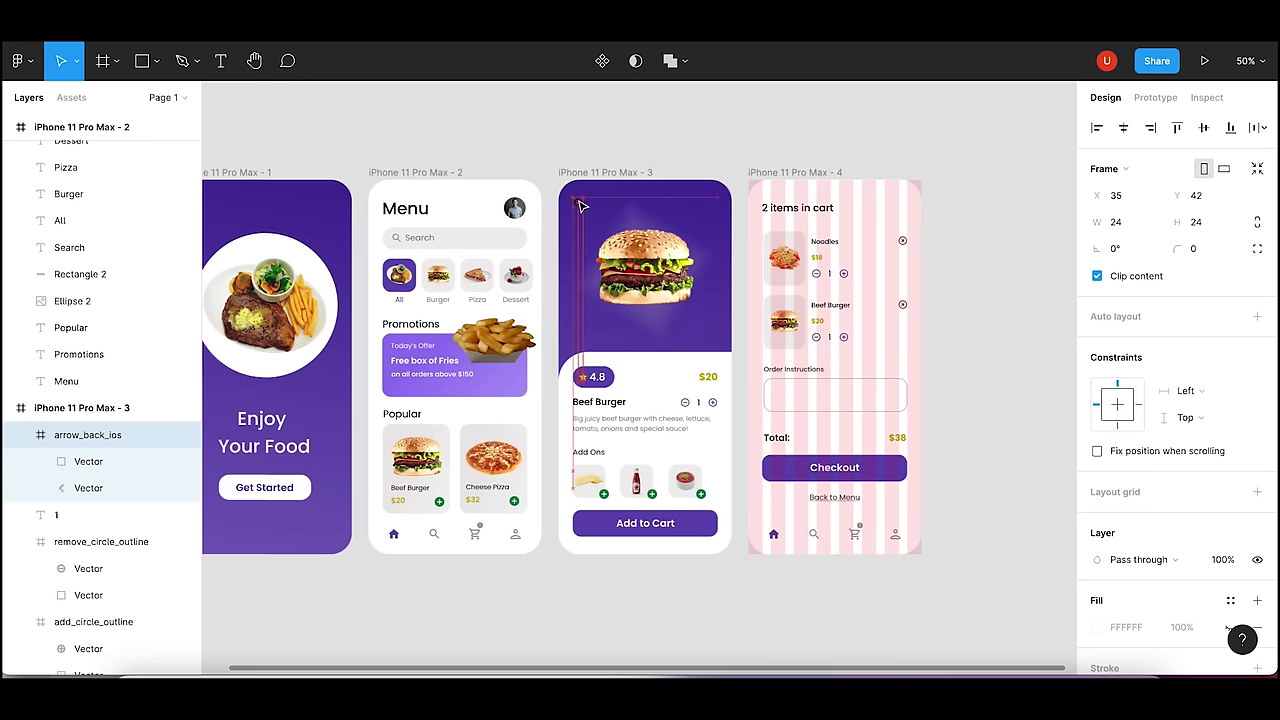
# - Size the back arrow to 28 × 28 and review its colour settings
pyautogui.click(1126, 229)
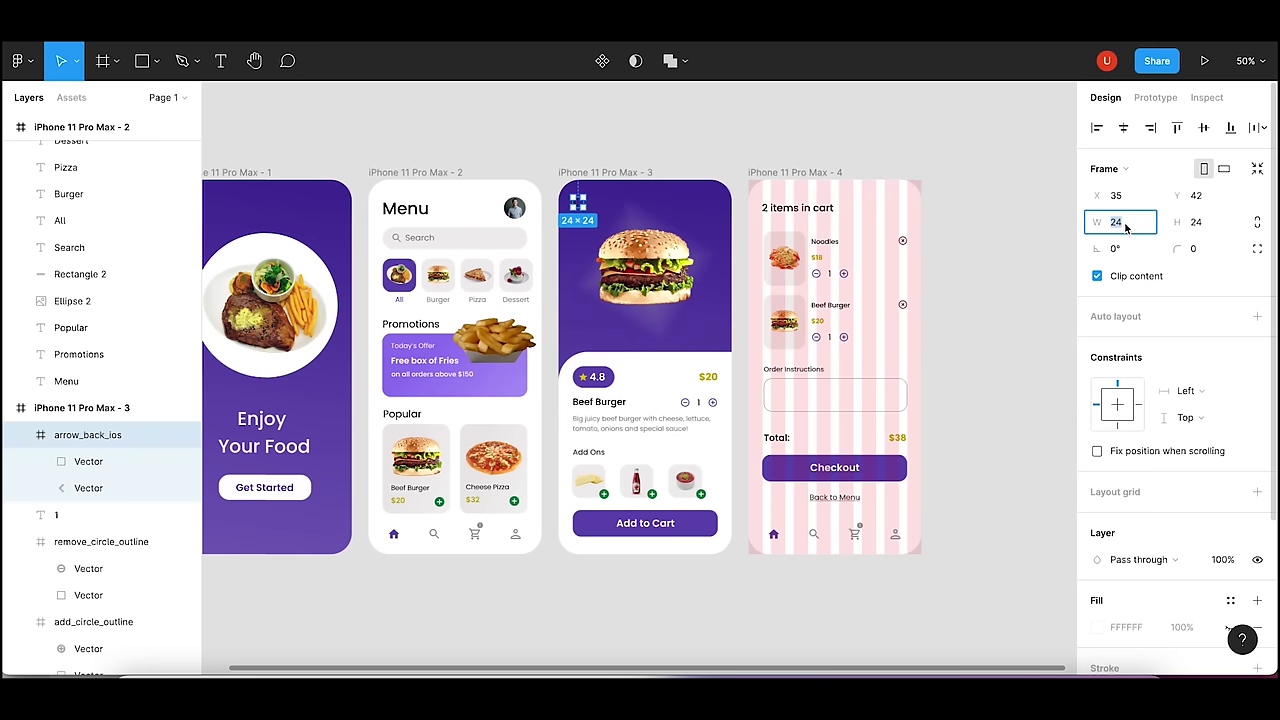
pyautogui.write('28')
pyautogui.press('Return')
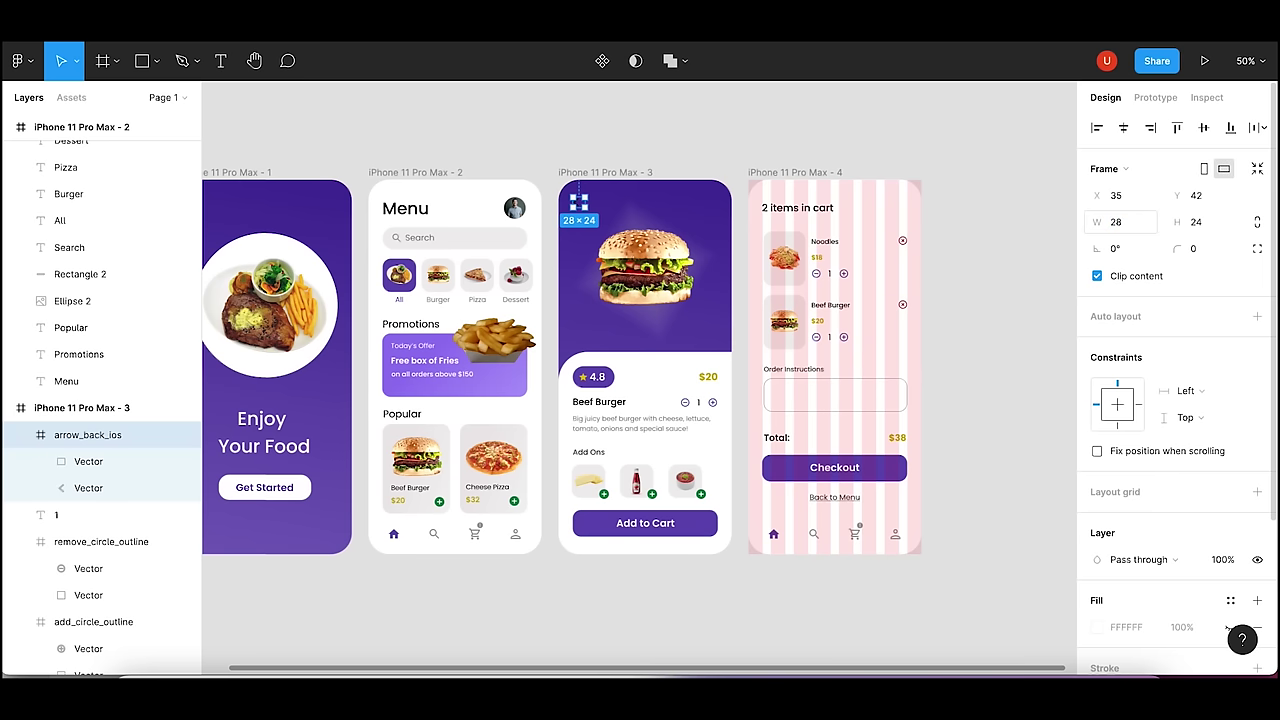
pyautogui.click(1204, 225)
pyautogui.write('28')
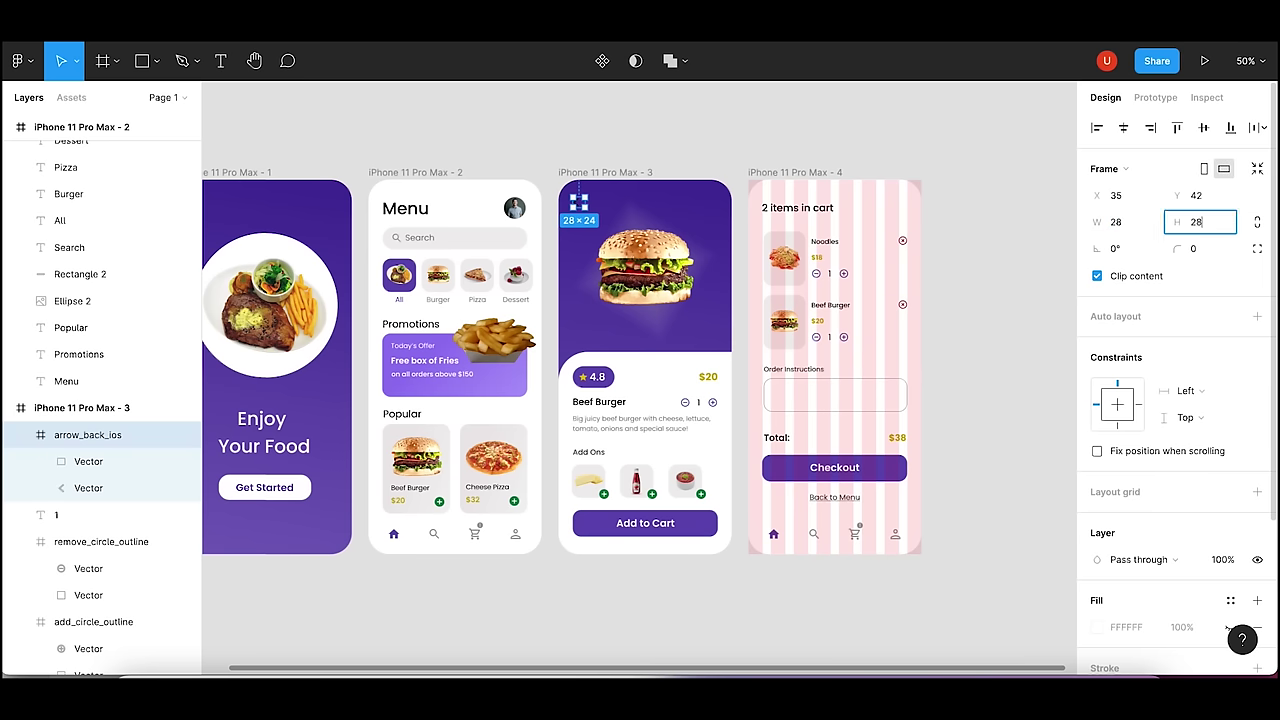
pyautogui.press('Return')
pyautogui.scroll(-3, 1180, 450)
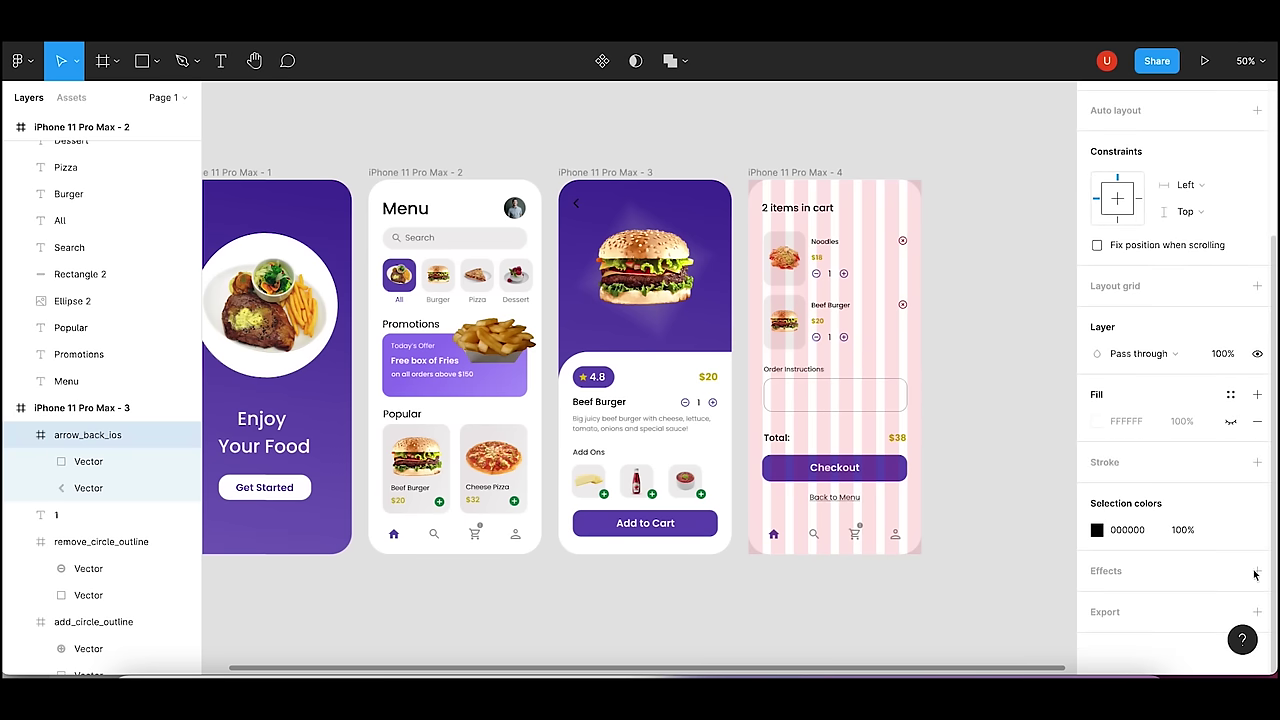
pyautogui.click(1098, 530)
pyautogui.click(957, 143)
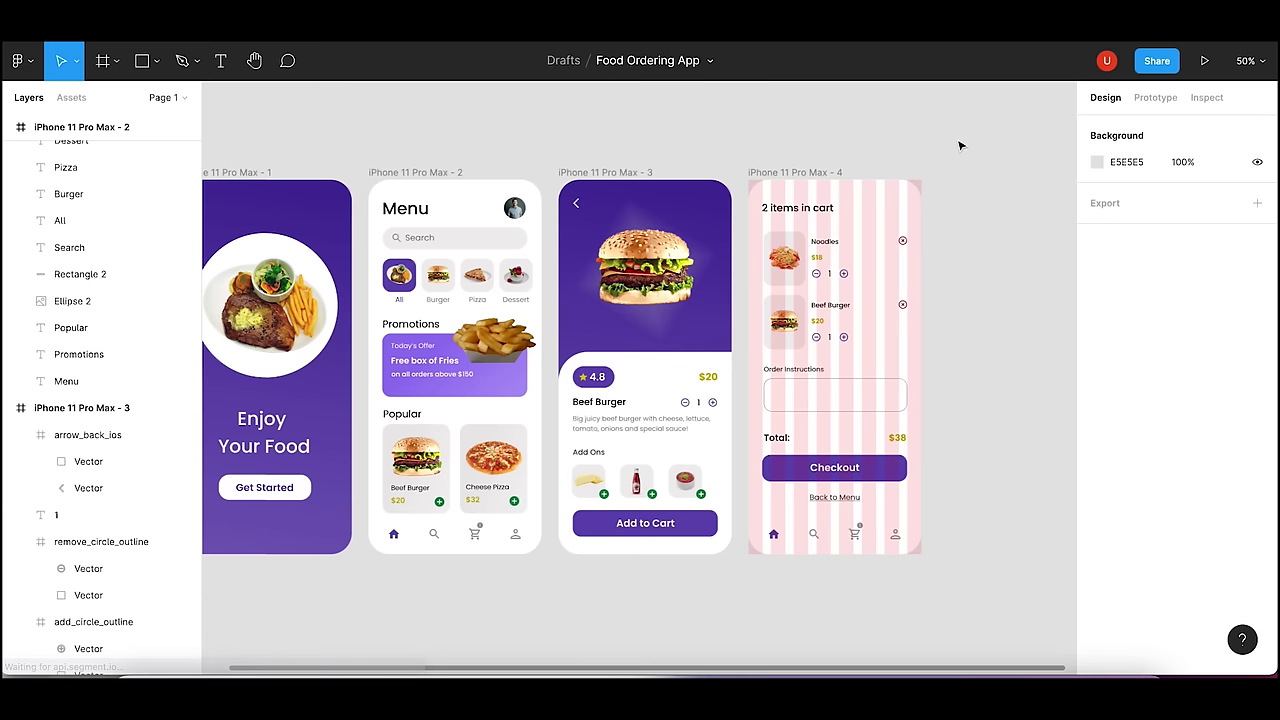
# - Enlarge the back arrow to 30, then to 32 × 32
pyautogui.click(578, 206)
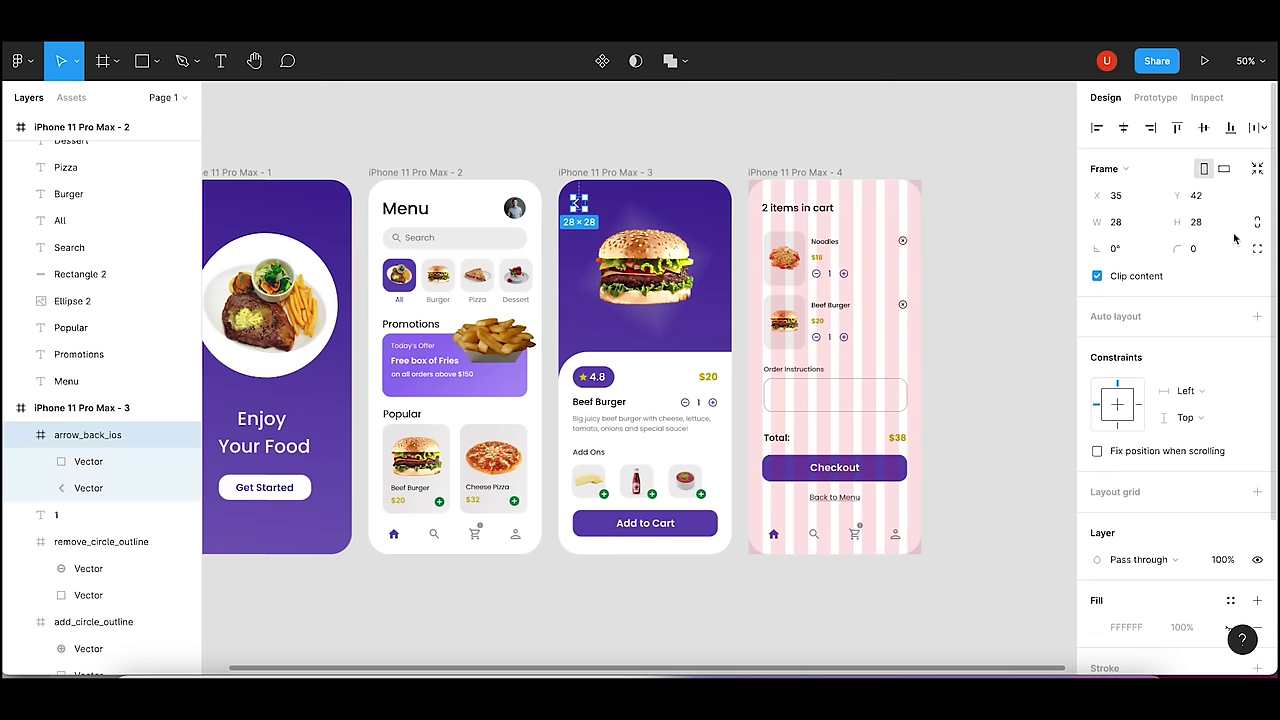
pyautogui.click(1118, 224)
pyautogui.write('3')
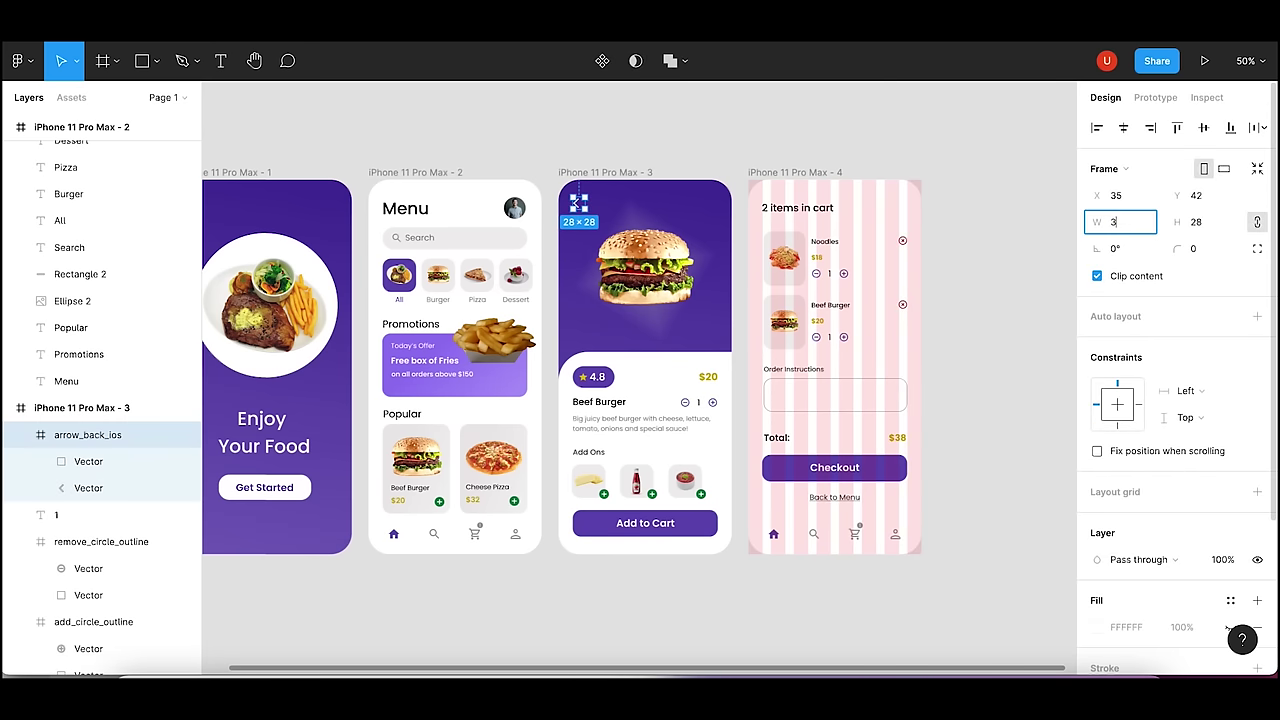
pyautogui.press('Return')
pyautogui.click(800, 152)
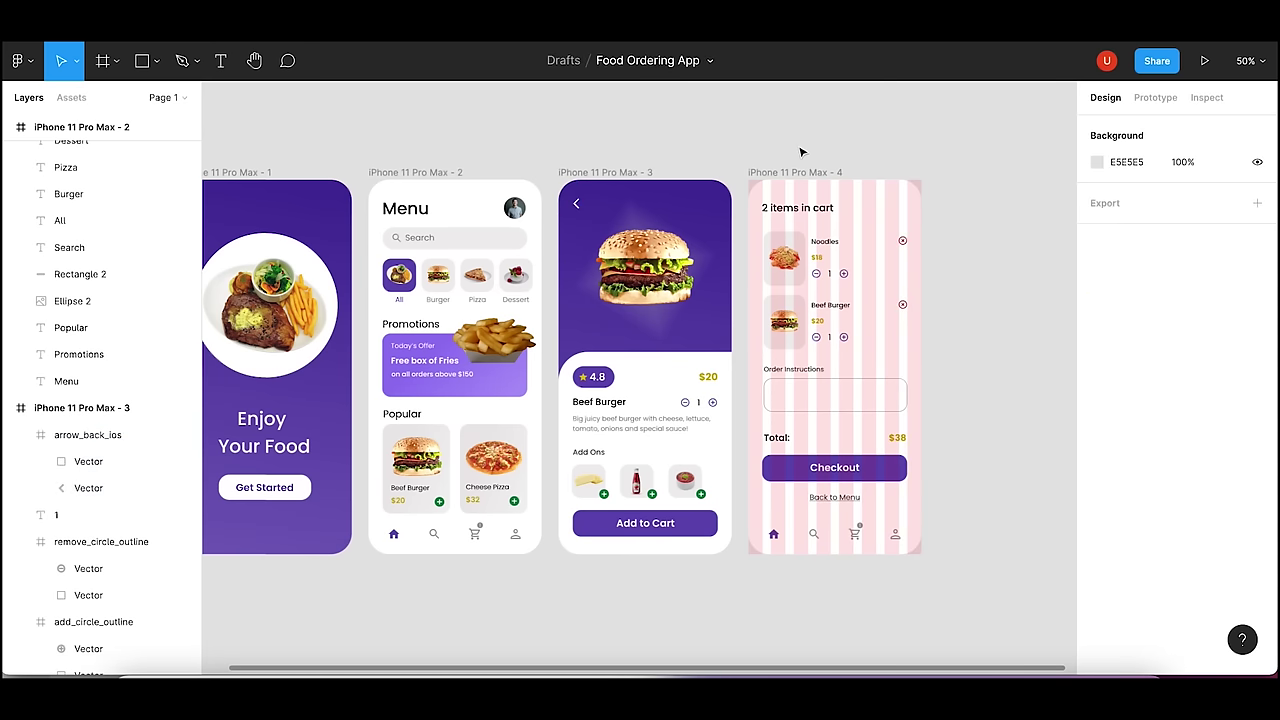
pyautogui.click(582, 208)
pyautogui.click(1139, 224)
pyautogui.write('3')
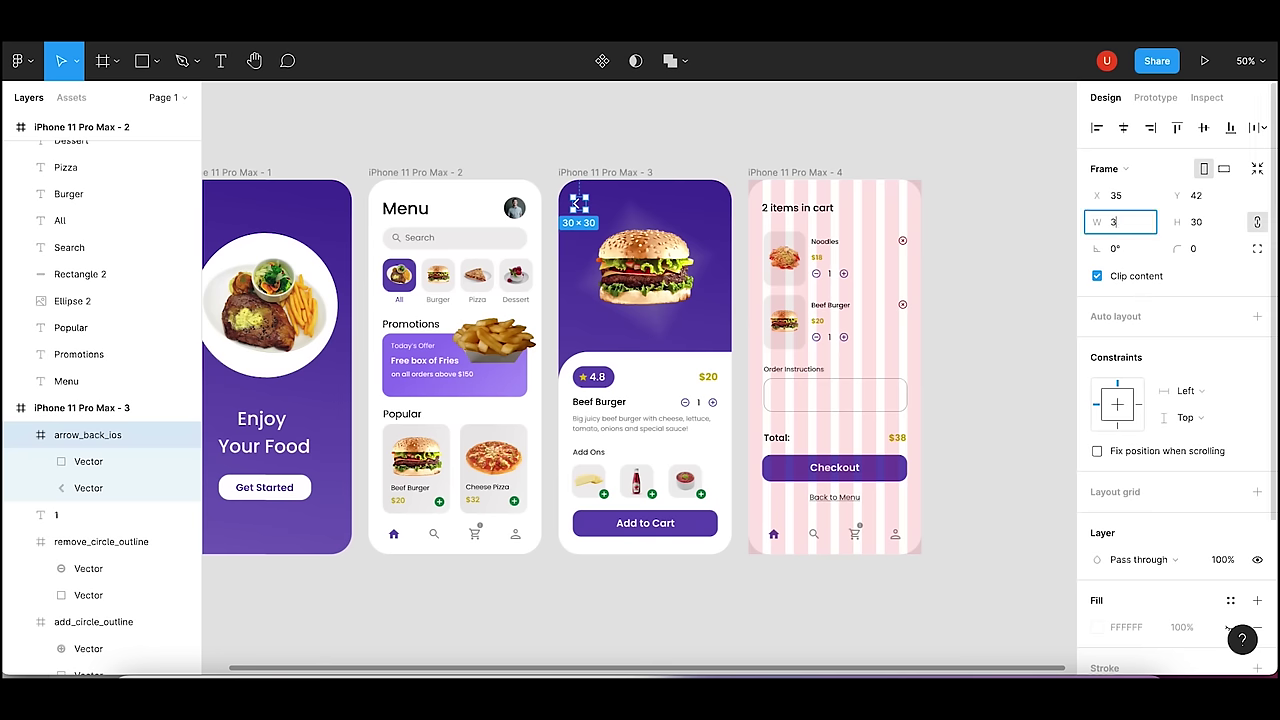
pyautogui.write('2')
pyautogui.press('Return')
pyautogui.click(783, 149)
pyautogui.click(580, 207)
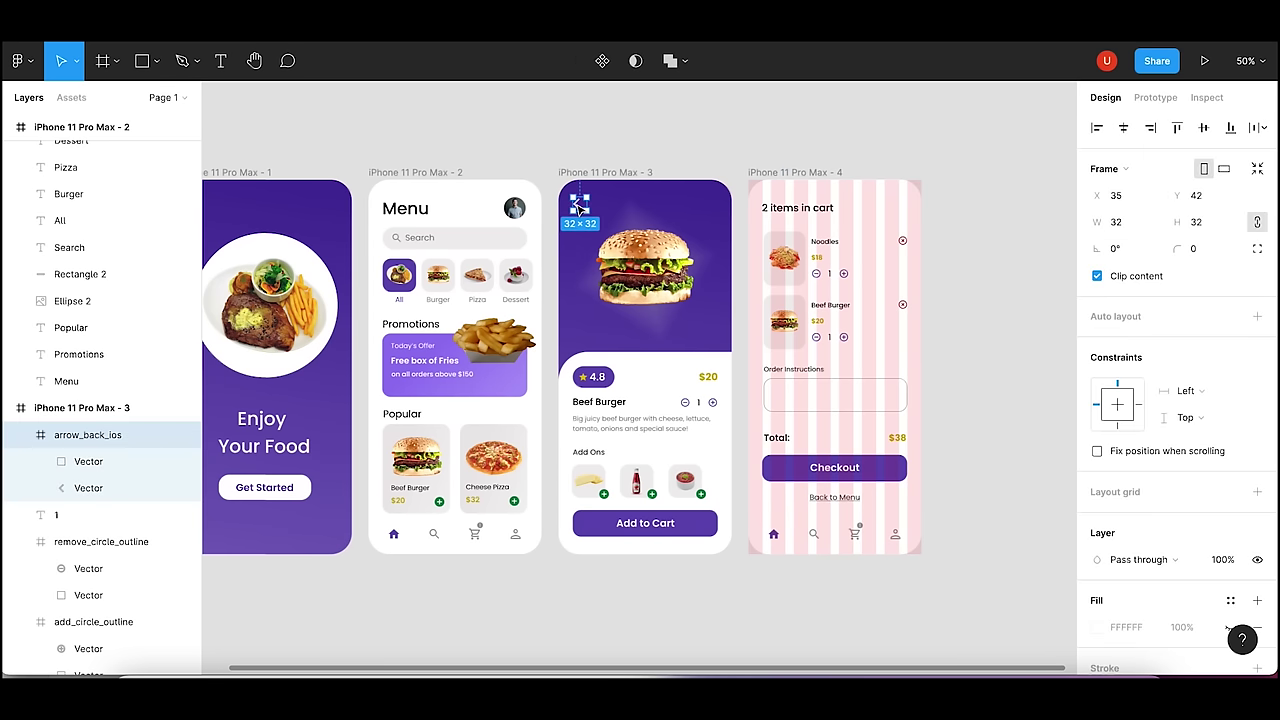
pyautogui.click(680, 130)
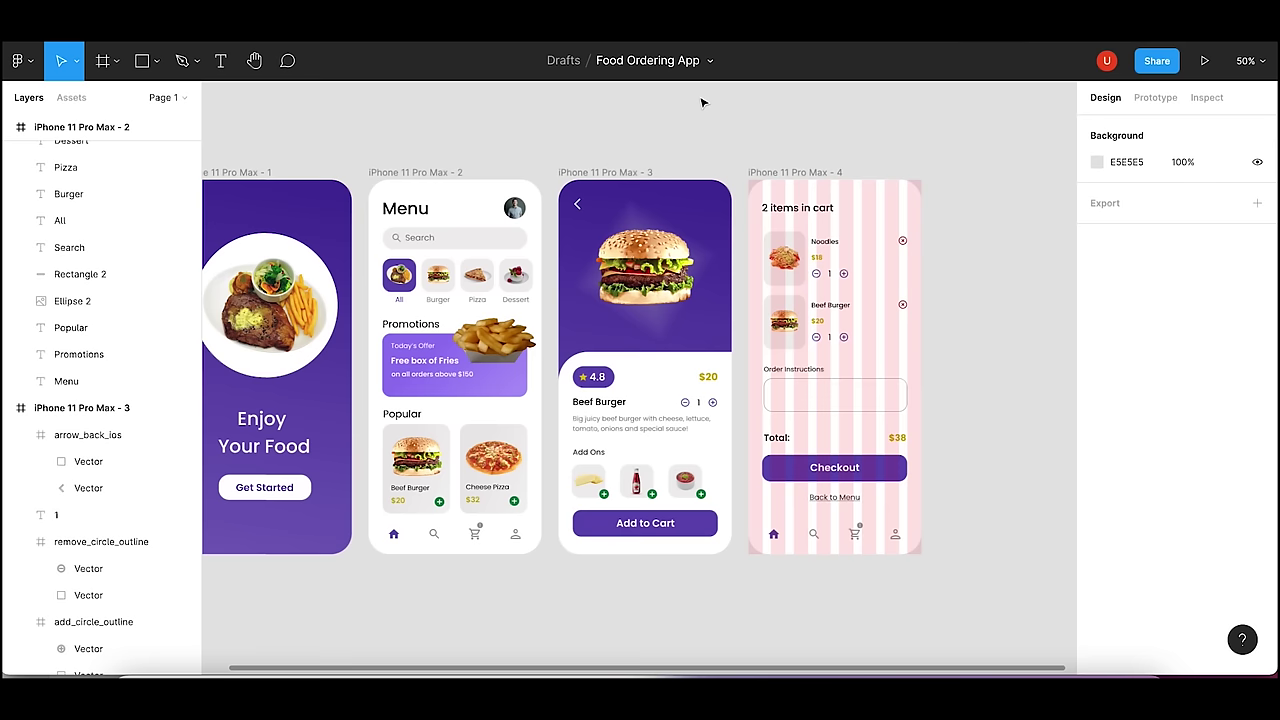
# - Hide the layout grid on the cart screen frame
pyautogui.moveTo(1007, 365); pyautogui.dragTo(913, 345)
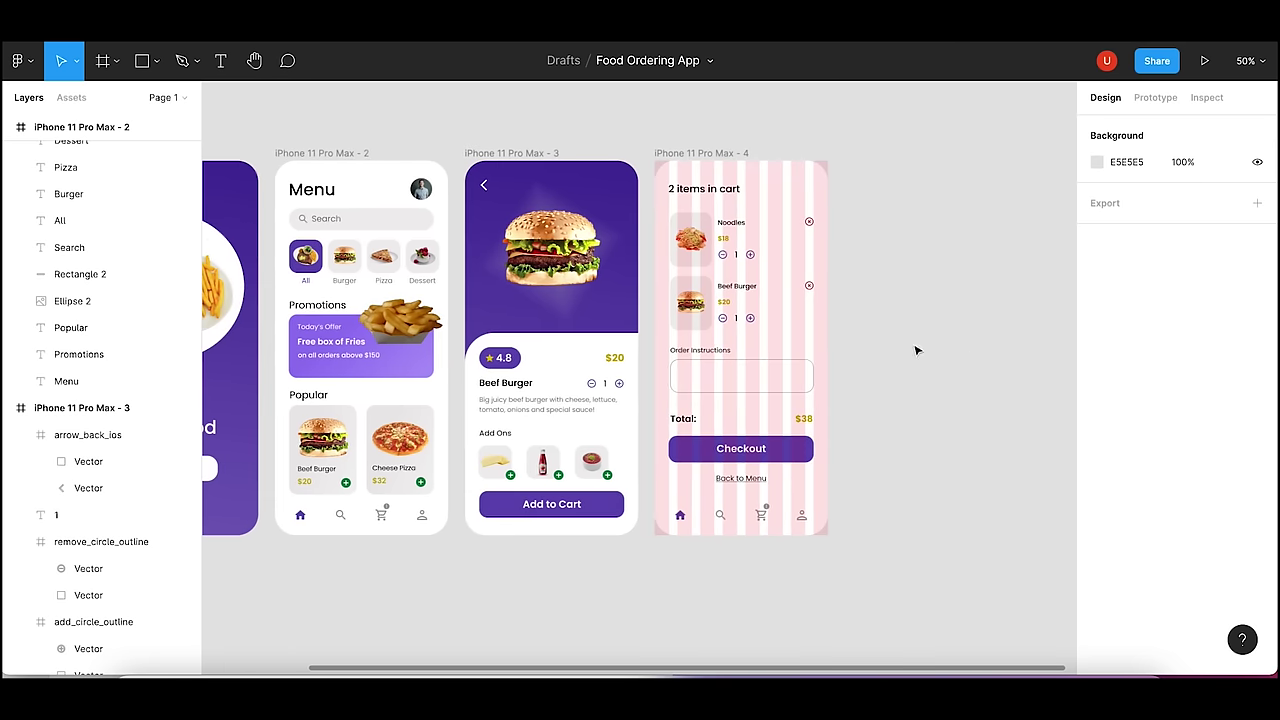
pyautogui.click(700, 153)
pyautogui.click(1230, 384)
# - Select the home icon in the cart screen's nav bar for the Material Design Icons plugin
pyautogui.click(980, 453)
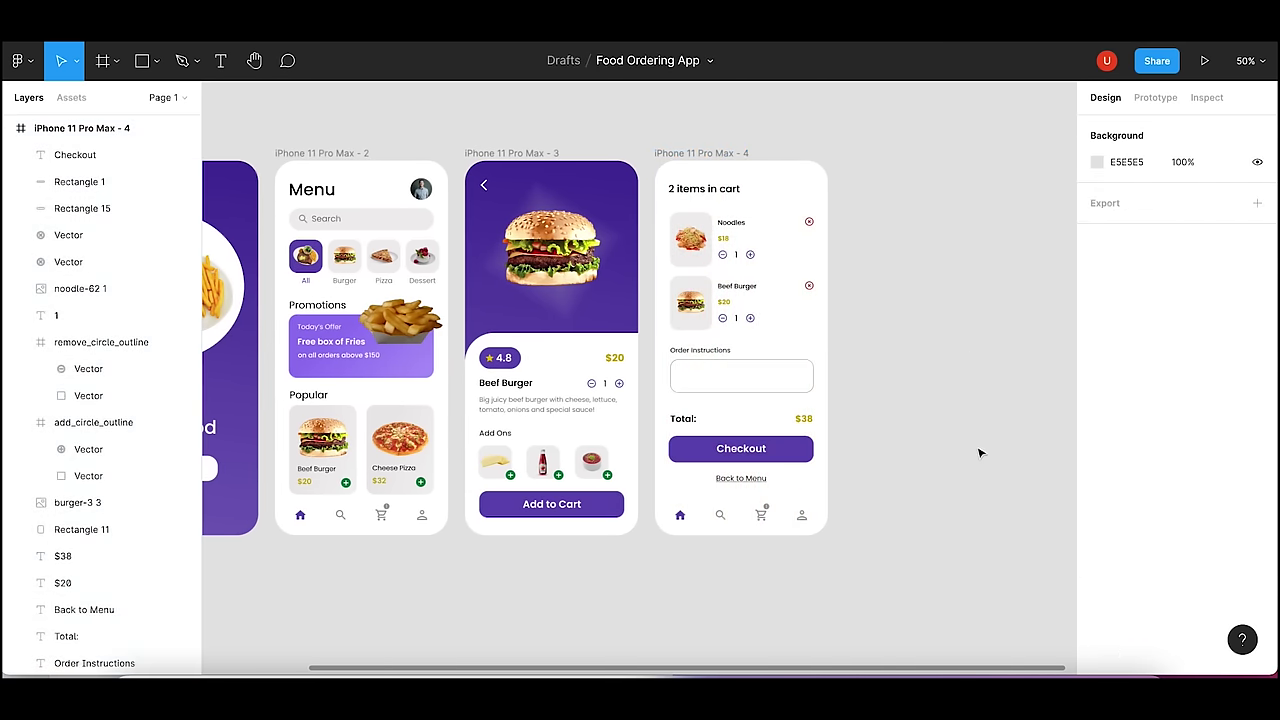
pyautogui.hotkey('shift', '0')
pyautogui.moveTo(1028, 500); pyautogui.dragTo(901, 282)
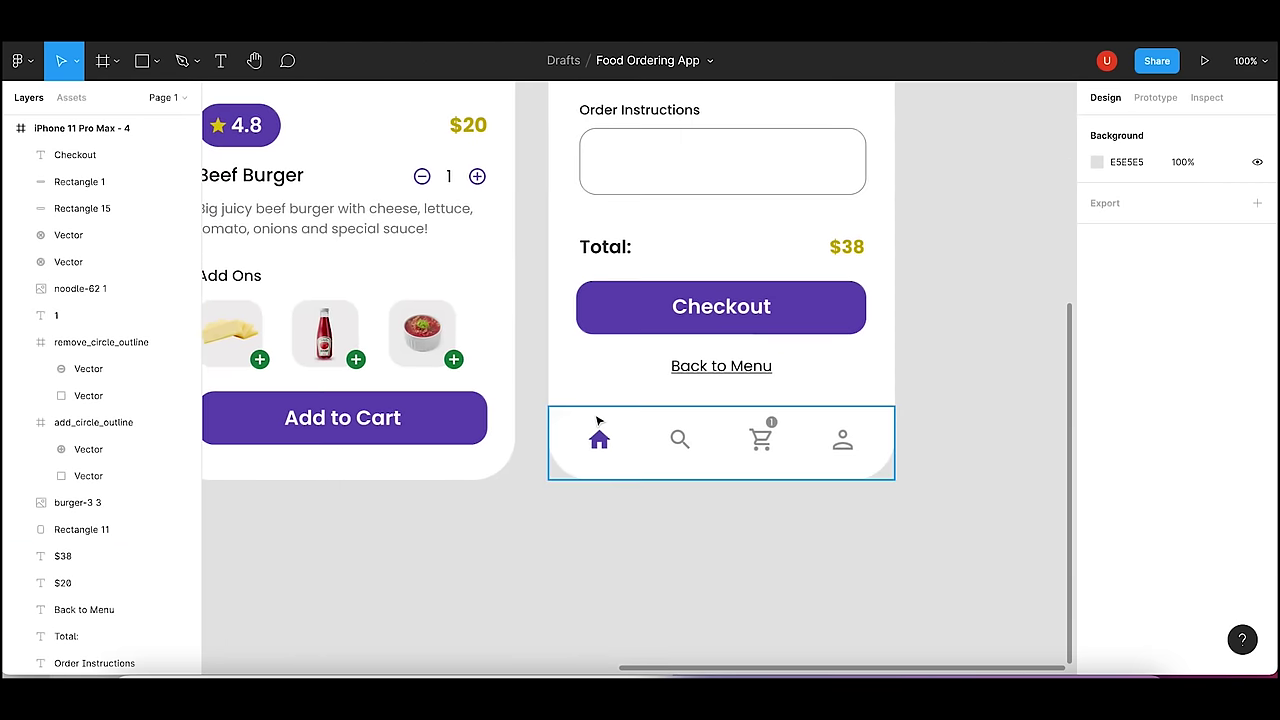
pyautogui.doubleClick(600, 441)
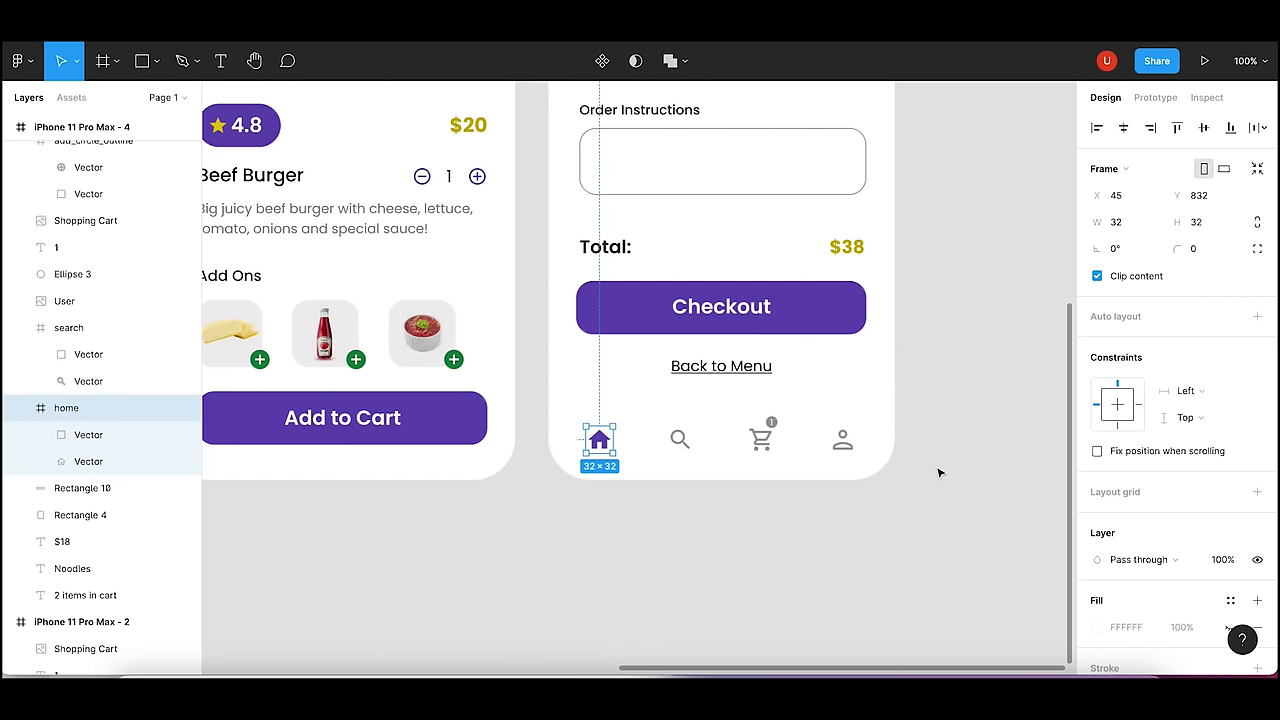
pyautogui.click(18, 61)
pyautogui.moveTo(53, 288)
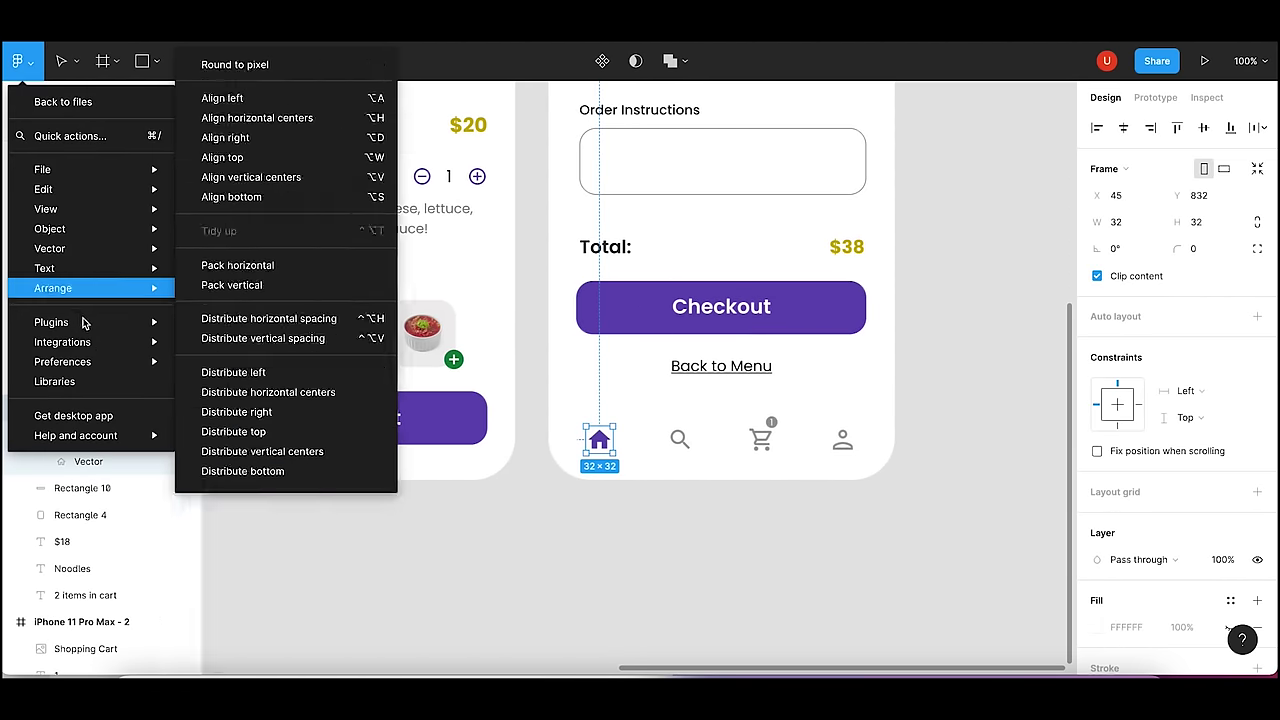
pyautogui.click(262, 462)
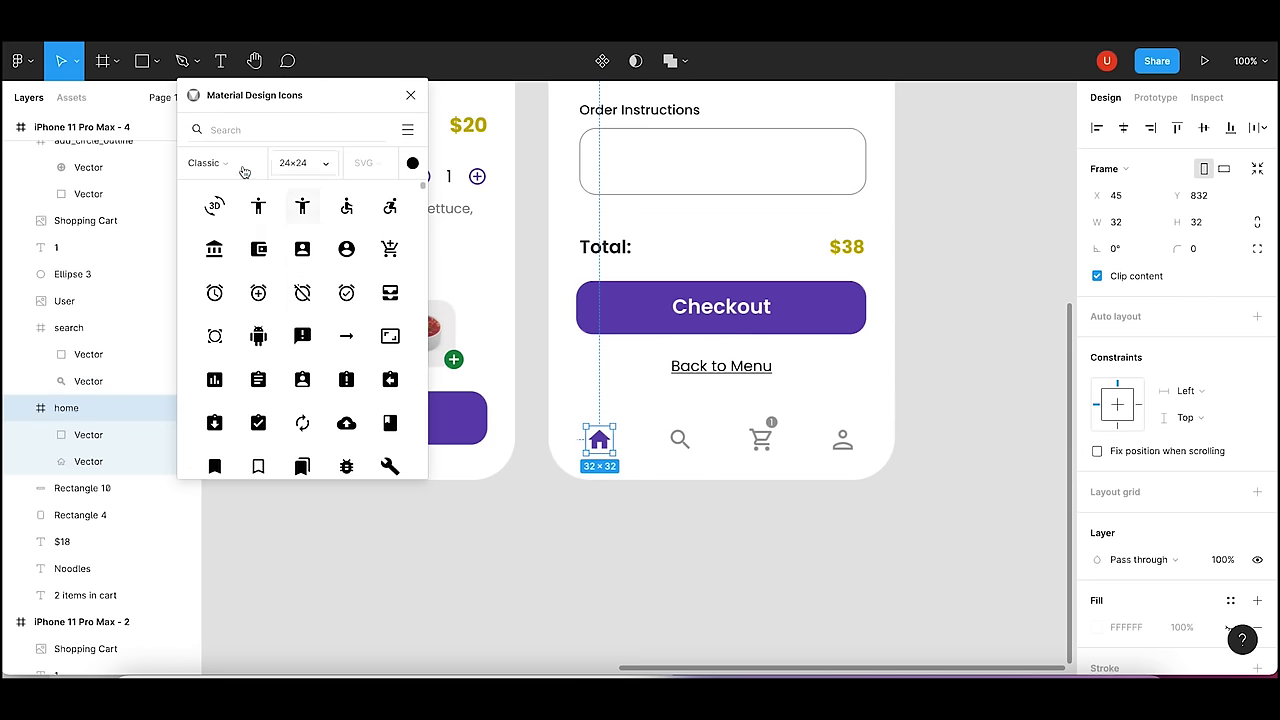
# - Replace the home icon with an Outlined 48x48 PNG house icon at 40% opacity
pyautogui.click(224, 168)
pyautogui.click(226, 279)
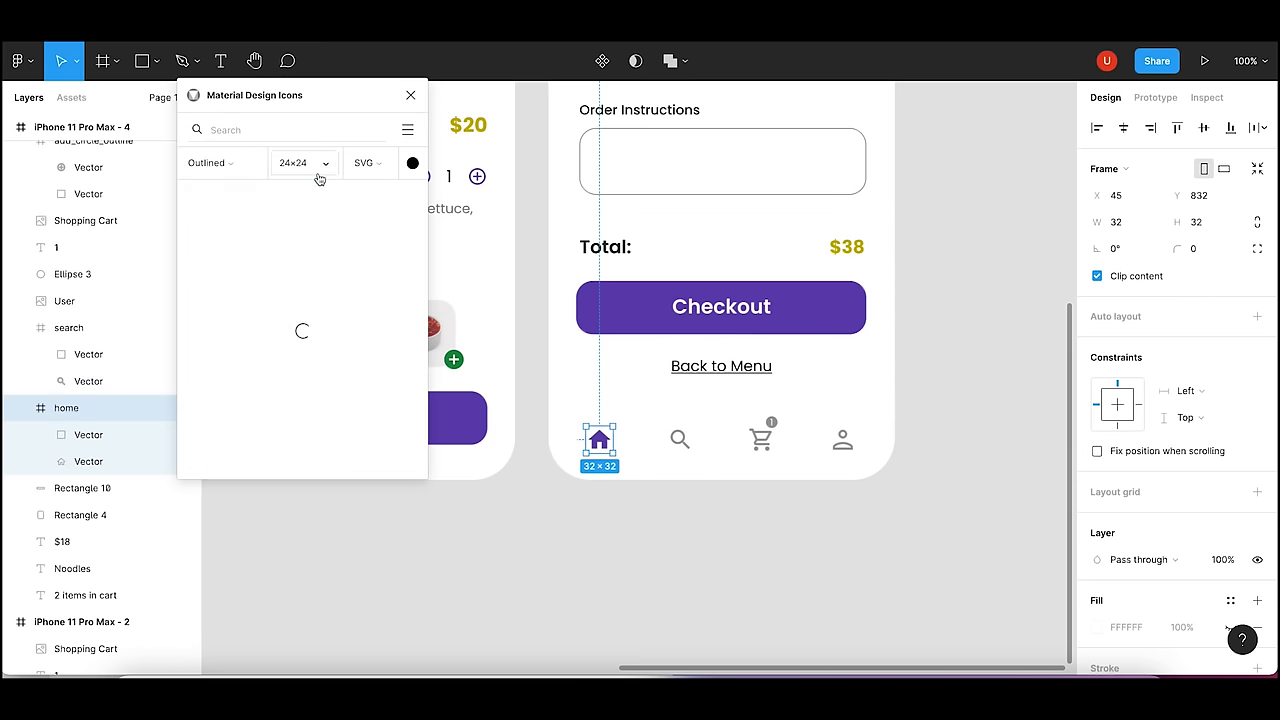
pyautogui.click(316, 168)
pyautogui.click(313, 211)
pyautogui.click(364, 162)
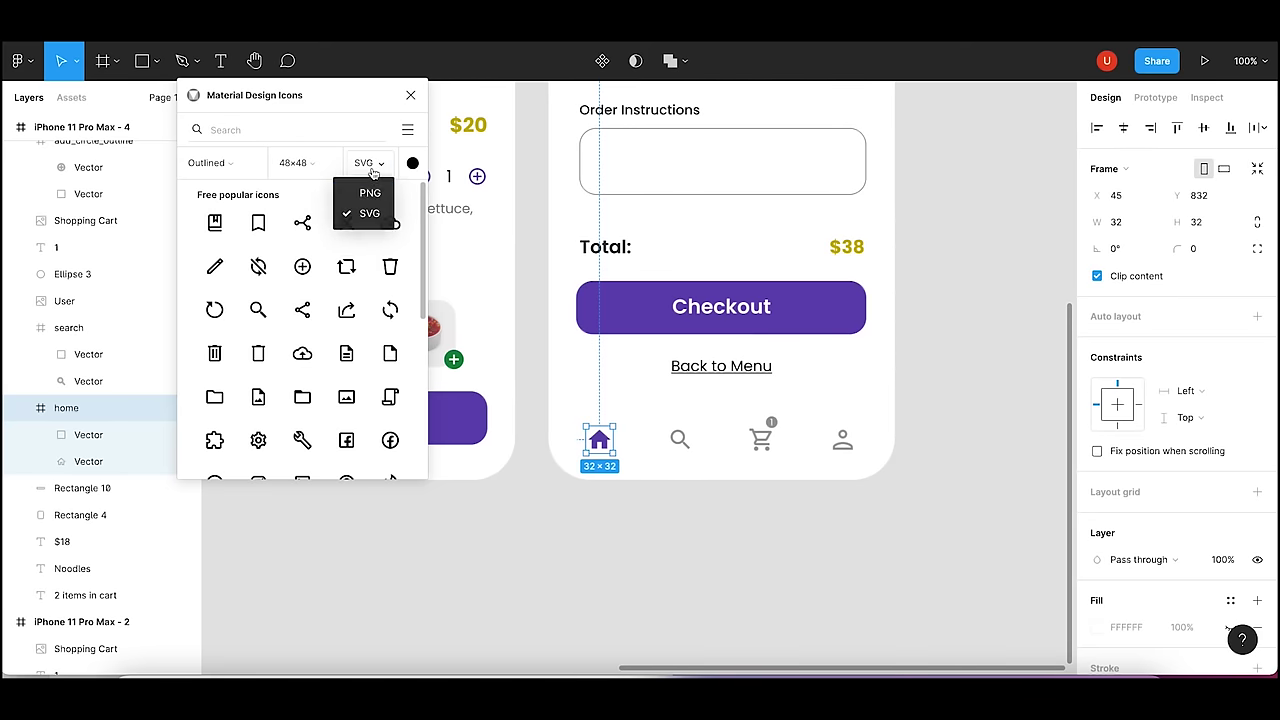
pyautogui.click(367, 194)
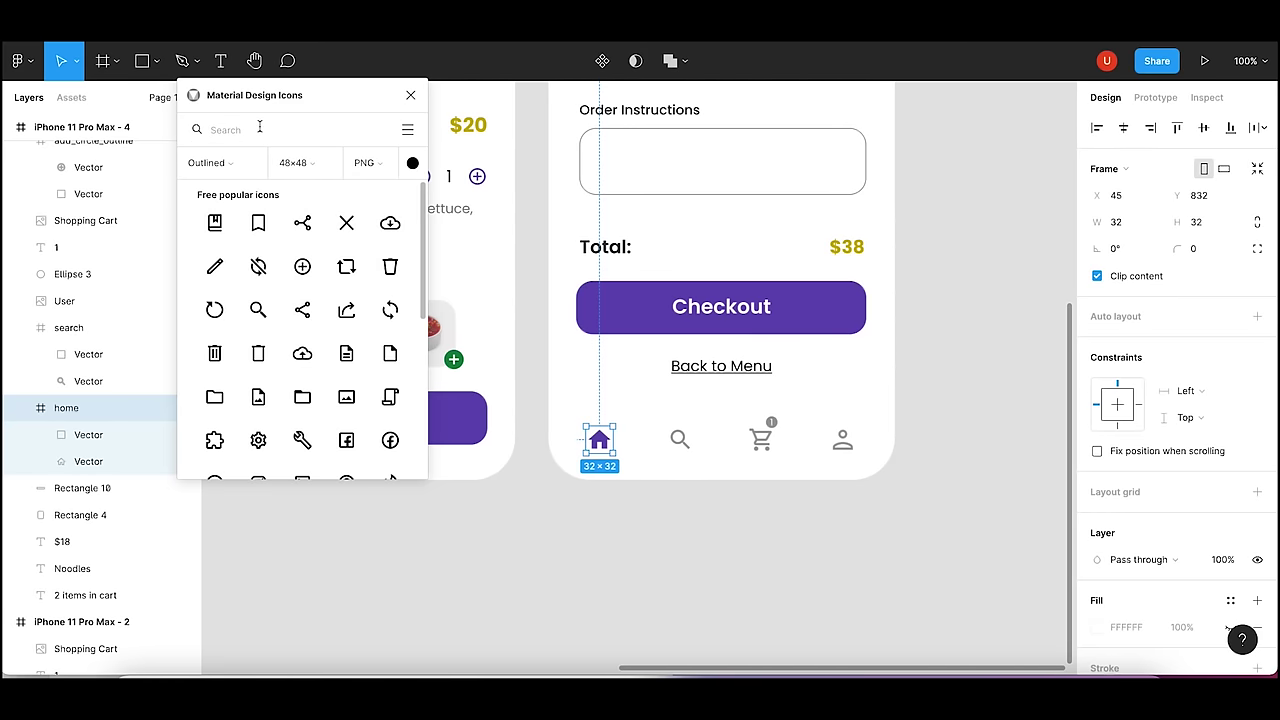
pyautogui.click(290, 129)
pyautogui.write('home')
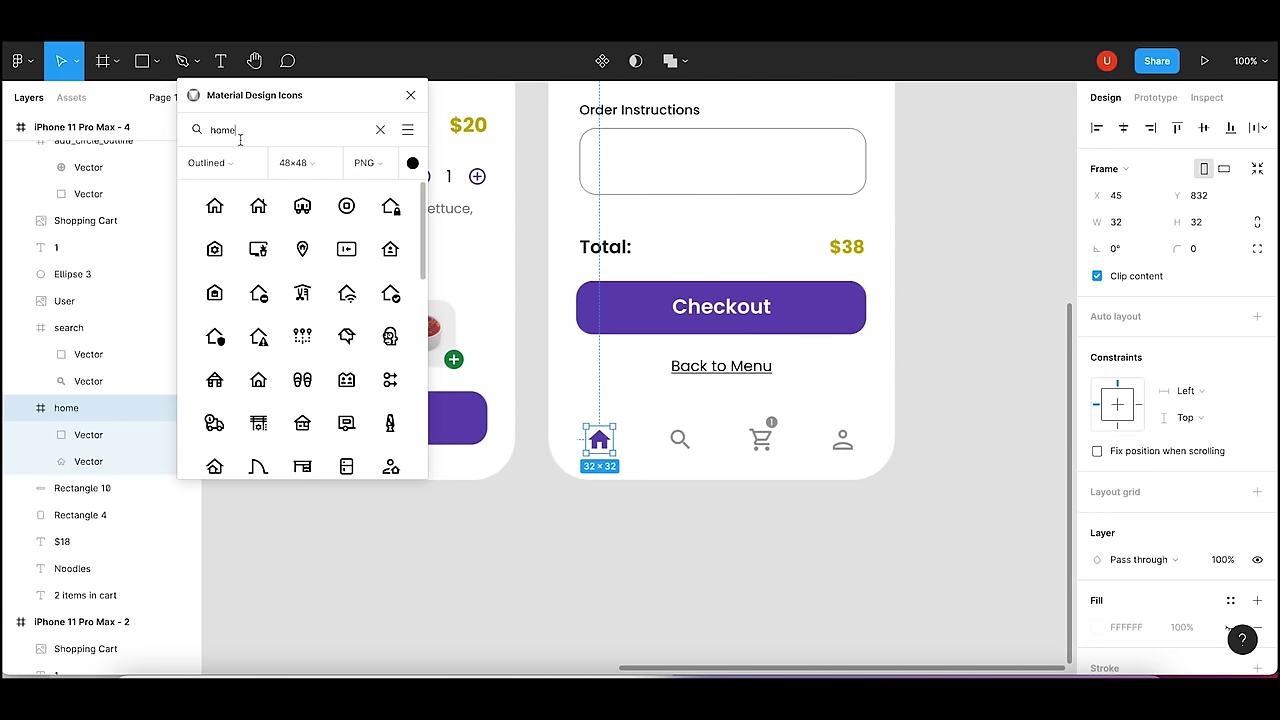
pyautogui.click(215, 209)
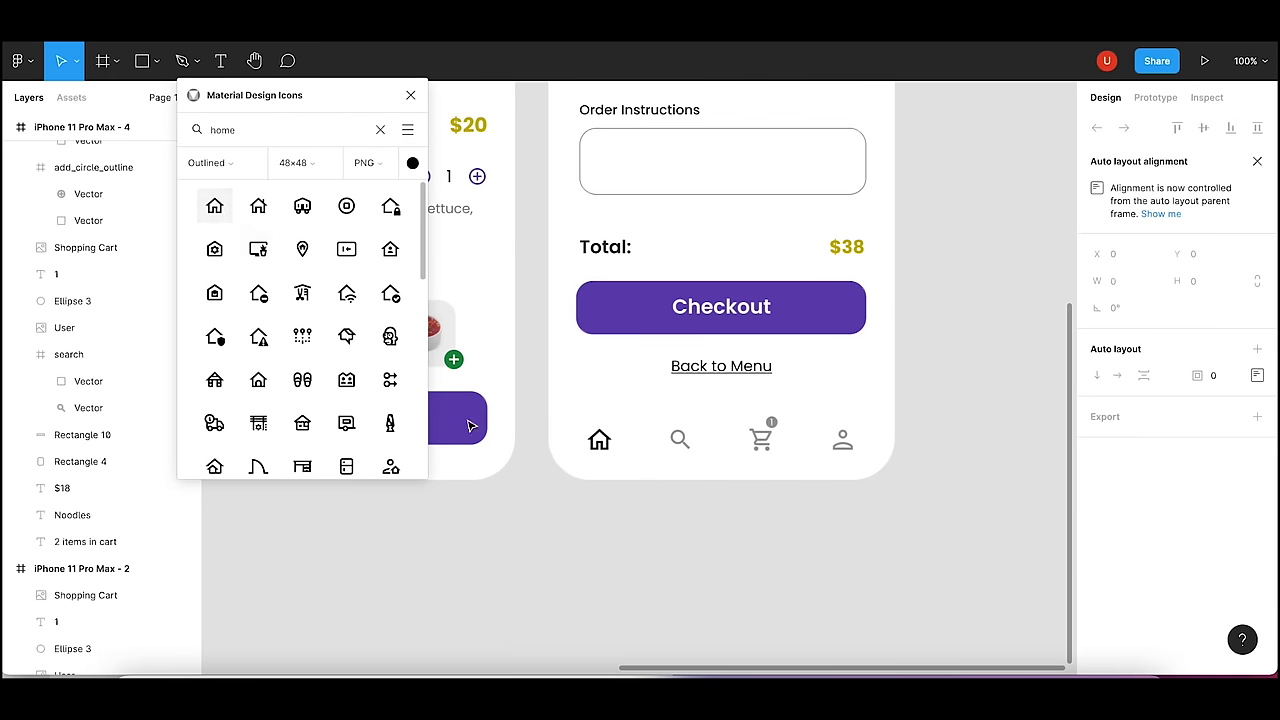
pyautogui.click(600, 440)
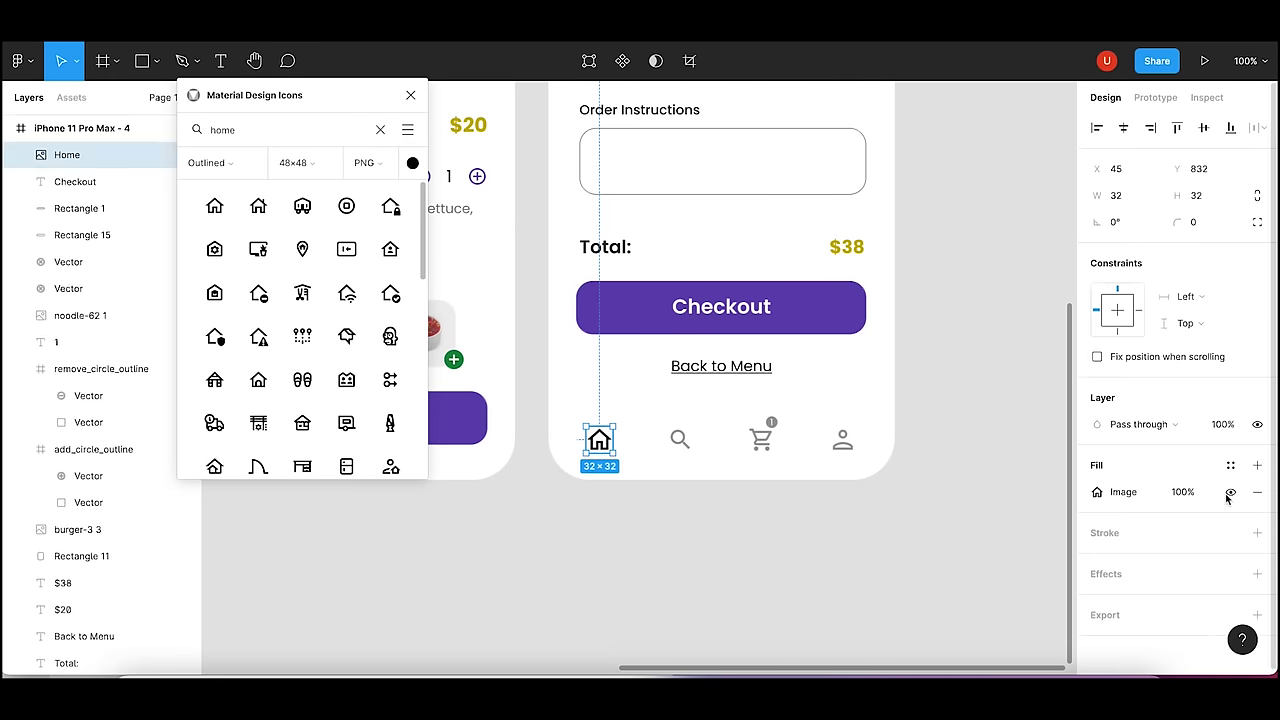
pyautogui.write('40')
pyautogui.press('Return')
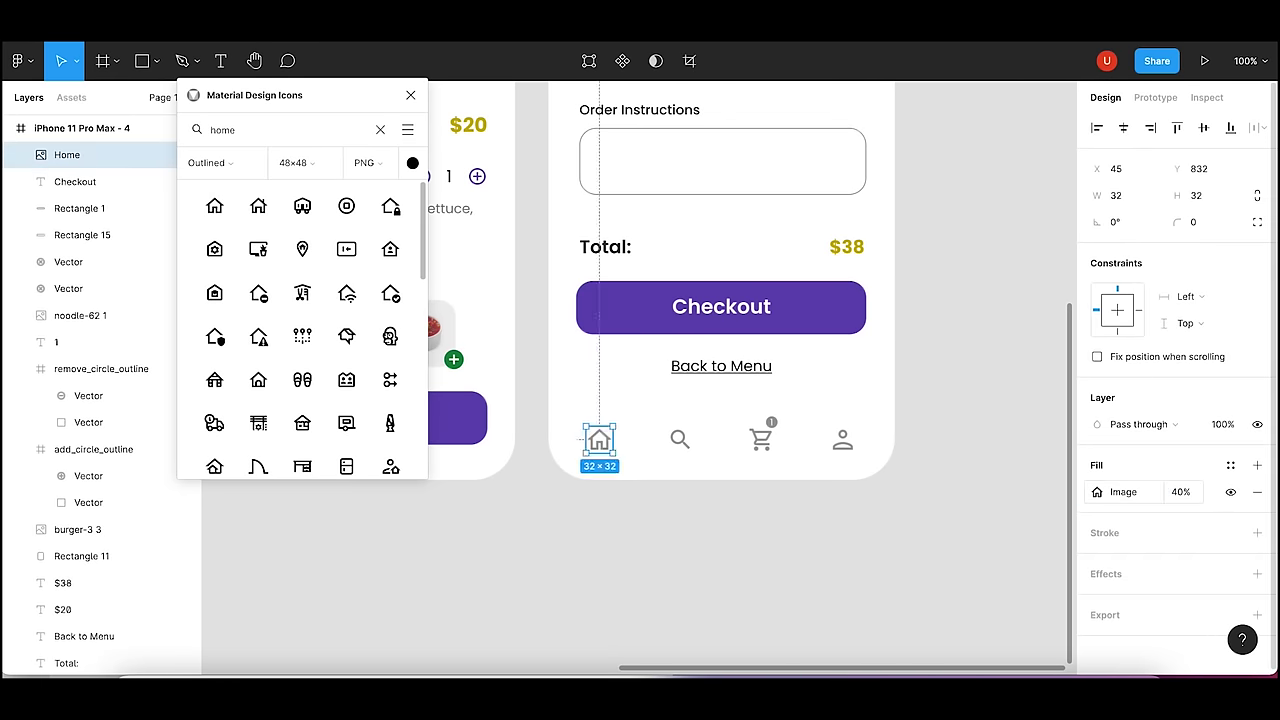
pyautogui.click(890, 567)
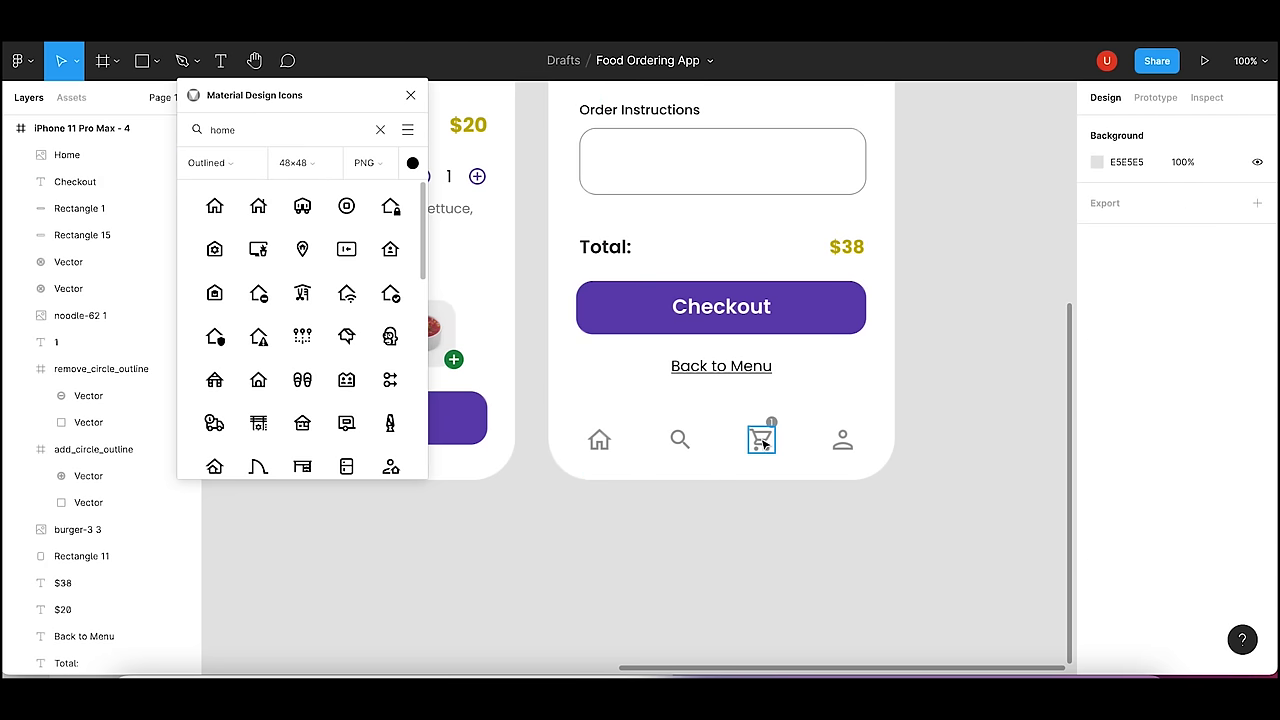
# - Replace the nav cart with a Classic filled 48x48 shopping_cart icon
pyautogui.doubleClick(762, 440)
pyautogui.click(236, 166)
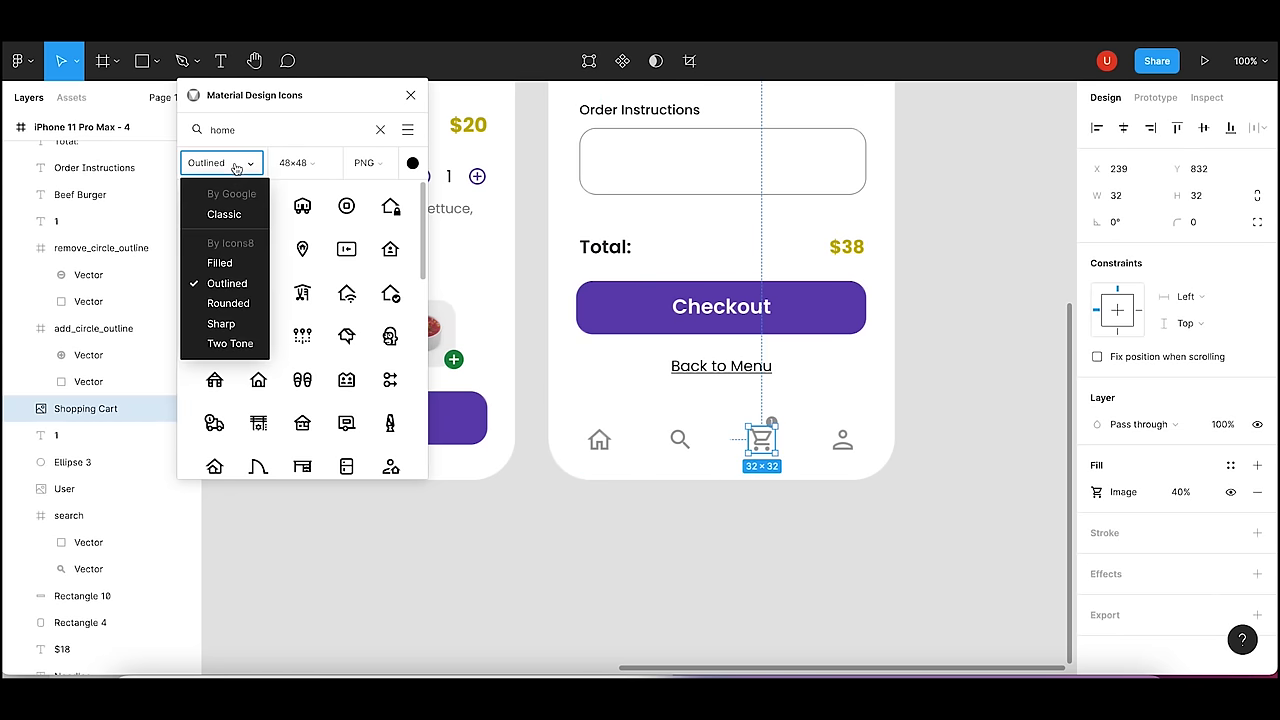
pyautogui.click(220, 208)
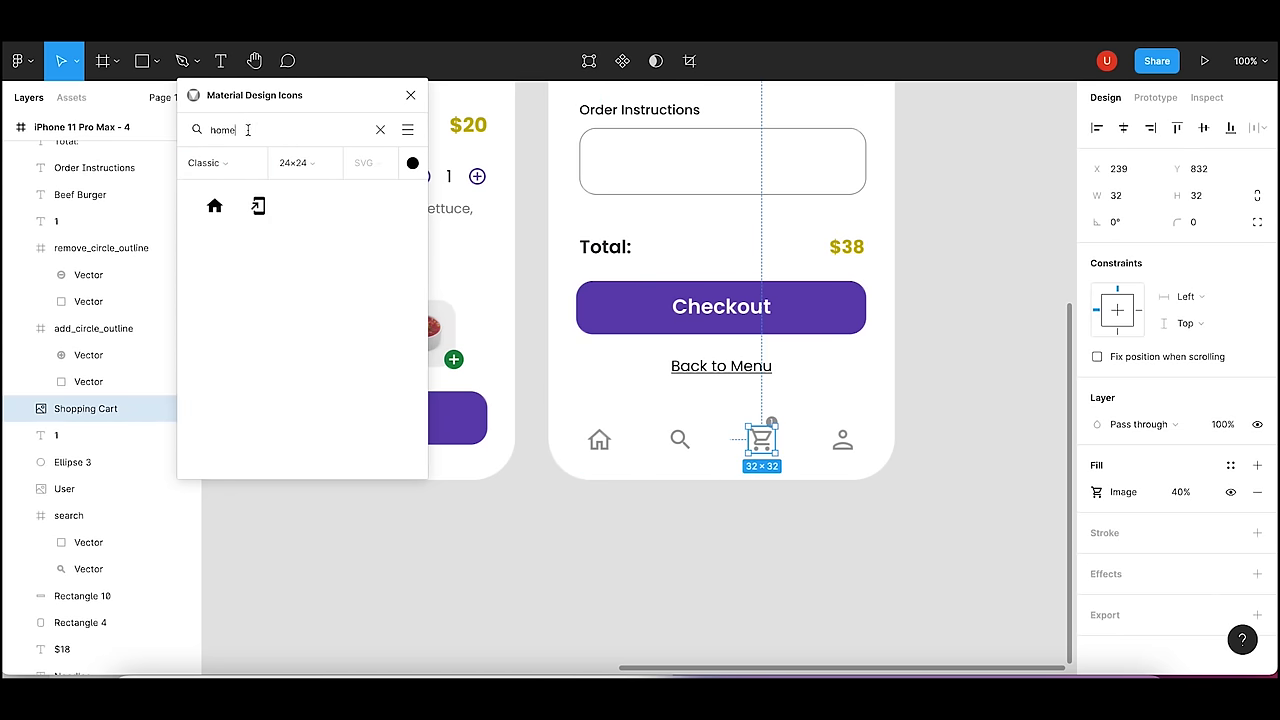
pyautogui.moveTo(241, 130); pyautogui.dragTo(207, 145)
pyautogui.write('cart')
pyautogui.click(322, 166)
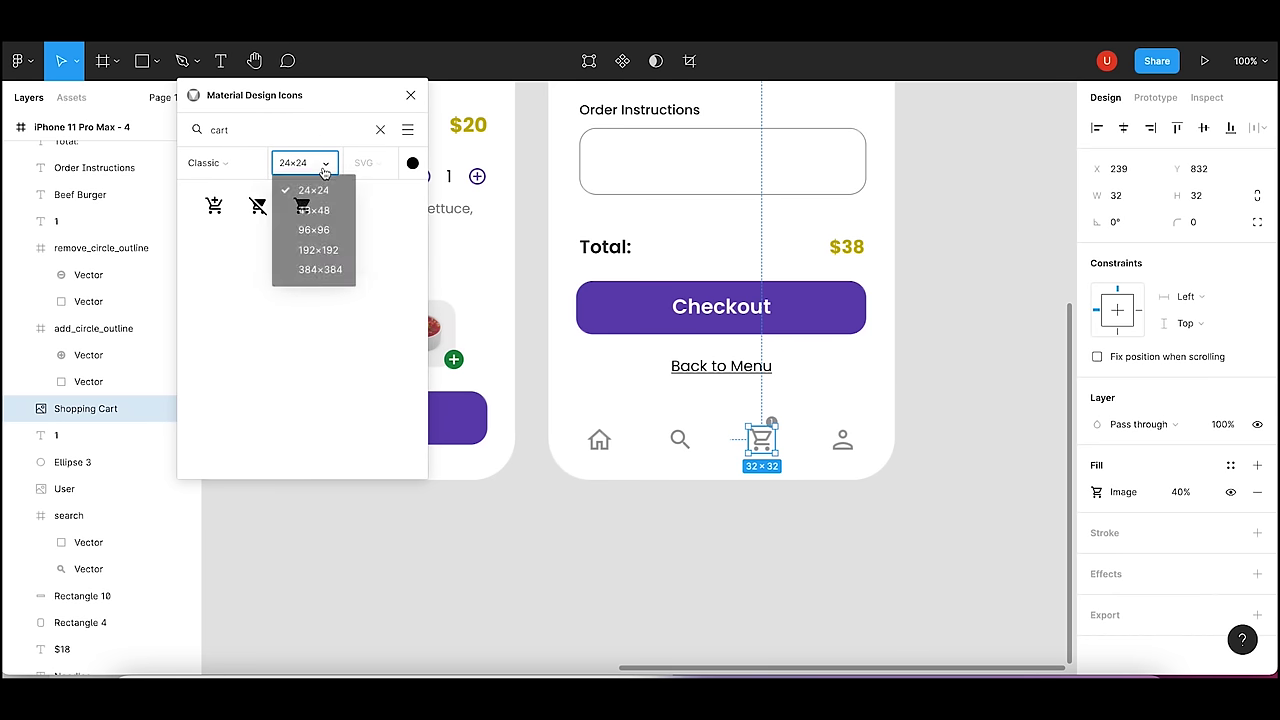
pyautogui.click(322, 214)
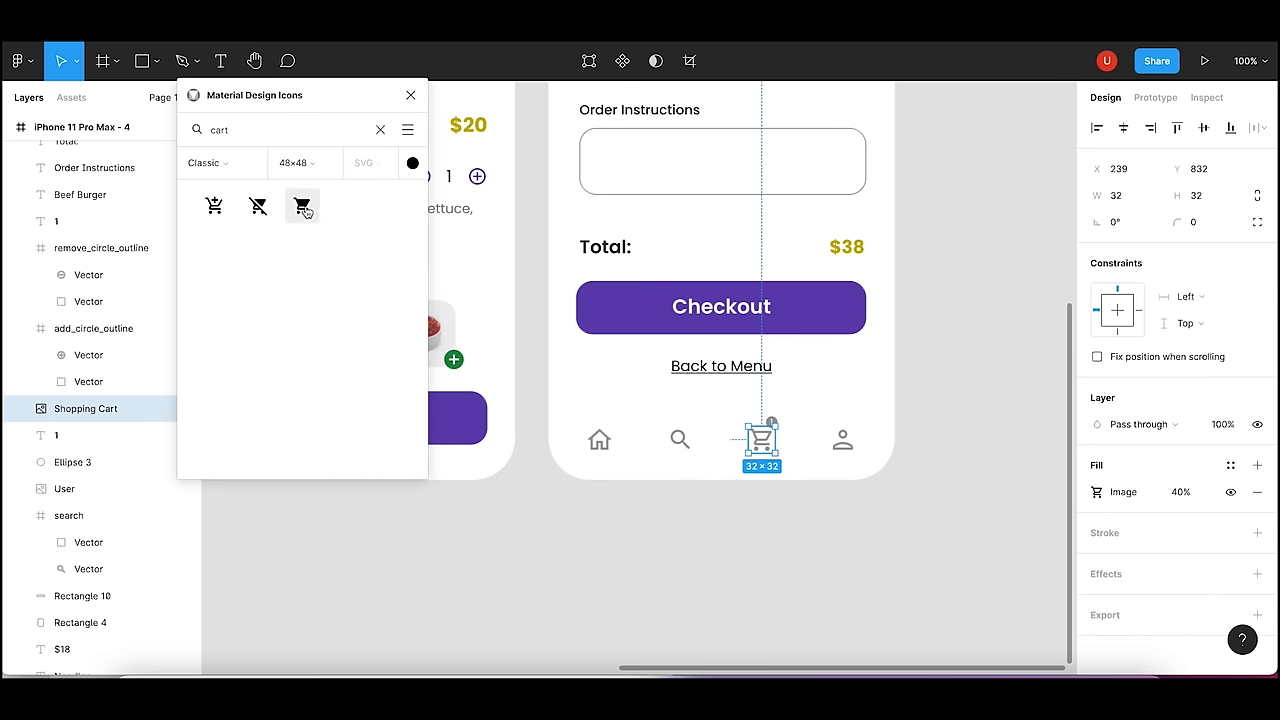
pyautogui.click(303, 207)
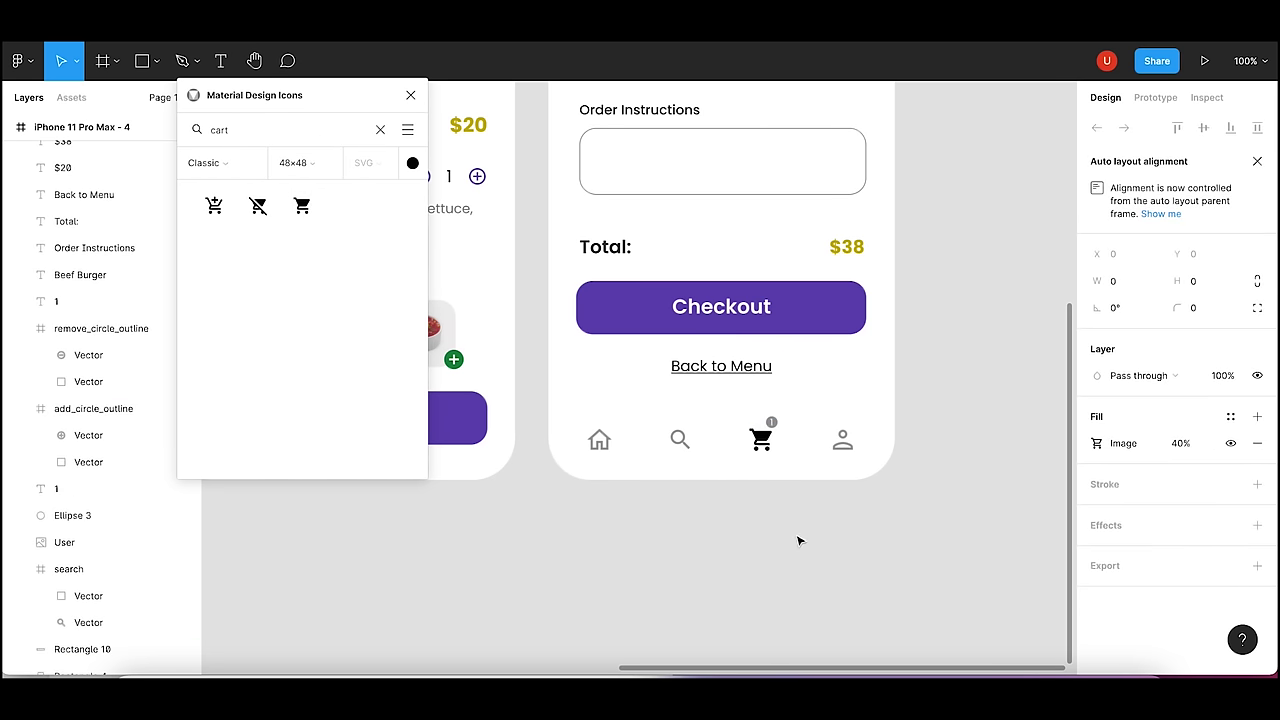
# - Tint the cart icon with the Checkout button's purple 644AB5 using the eyedropper
pyautogui.click(798, 541)
pyautogui.click(760, 438)
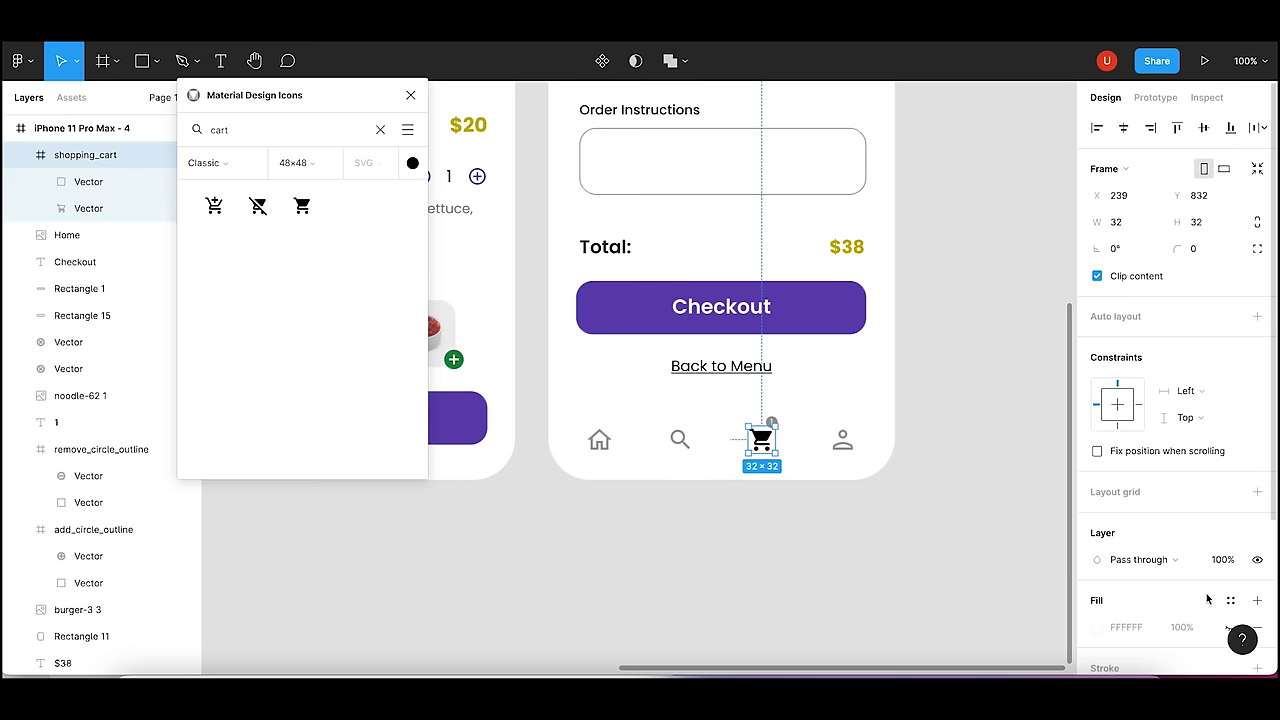
pyautogui.scroll(-3, 1274, 547)
pyautogui.click(1097, 530)
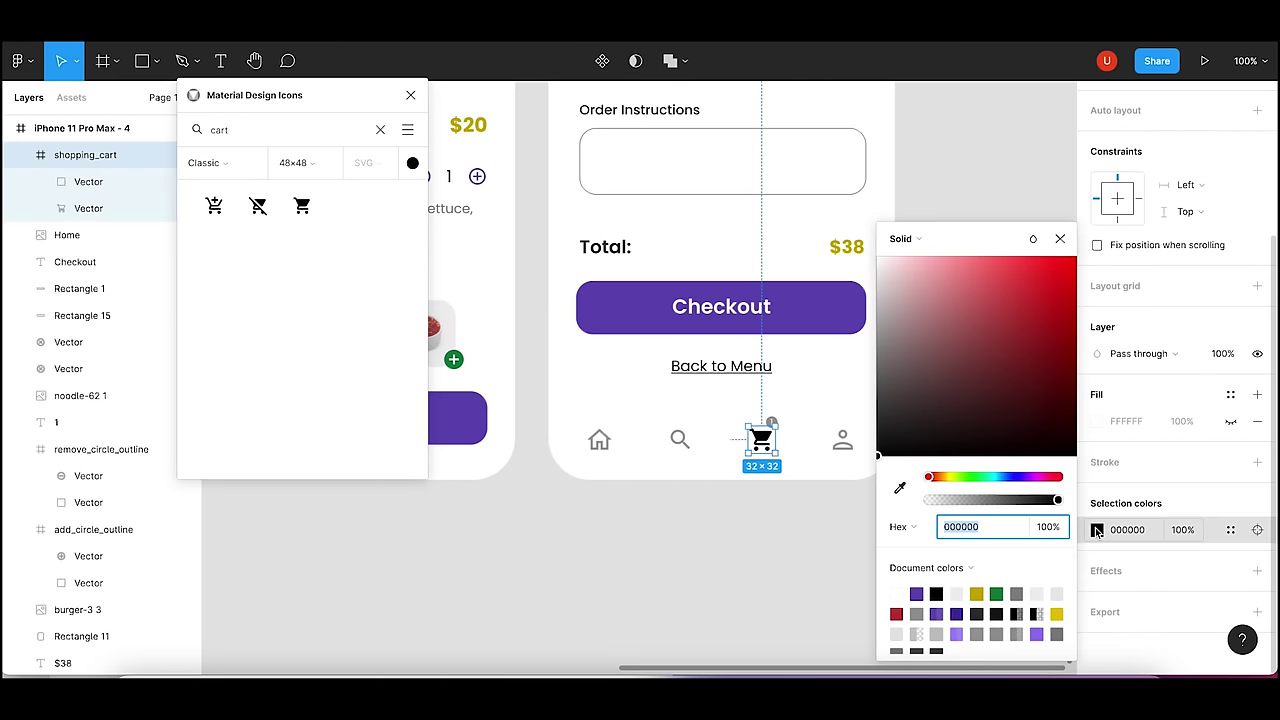
pyautogui.click(899, 487)
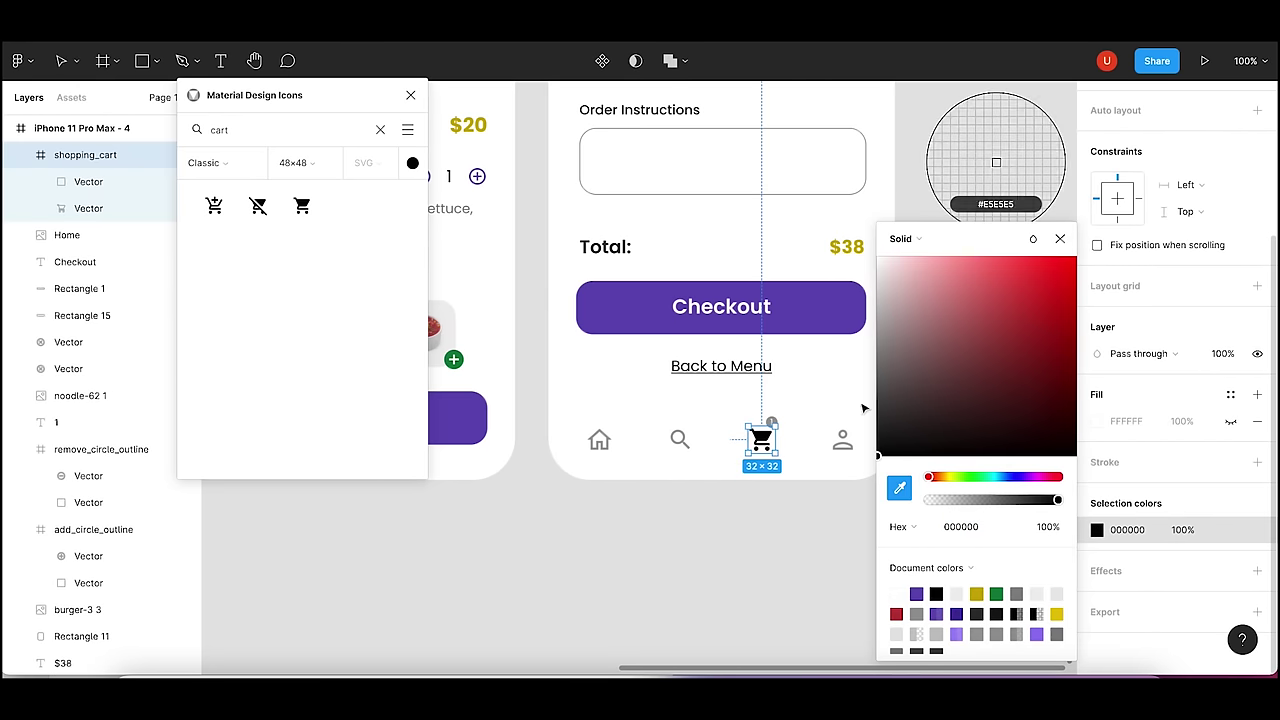
pyautogui.click(837, 315)
pyautogui.click(772, 553)
pyautogui.hotkey('ctrl', '=')
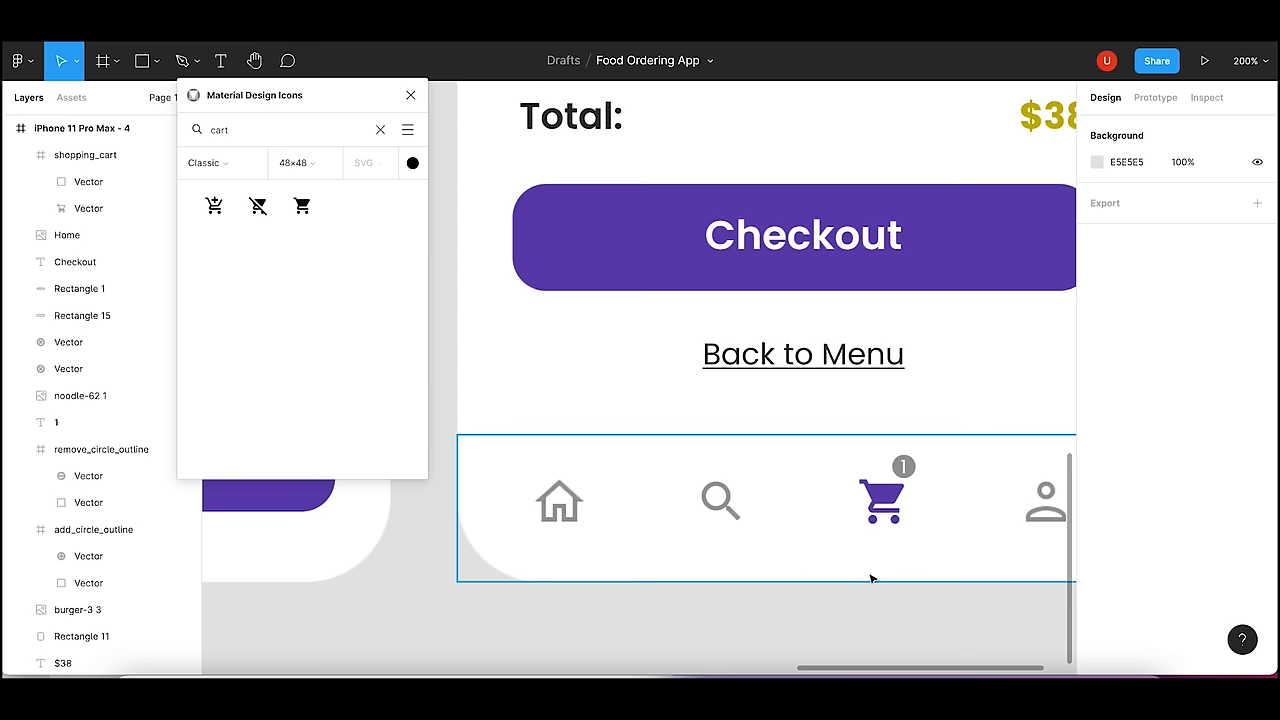
# - Fill the cart badge circle (Ellipse 3) with purple 644AB5
pyautogui.moveTo(871, 577); pyautogui.dragTo(702, 563)
pyautogui.click(733, 432)
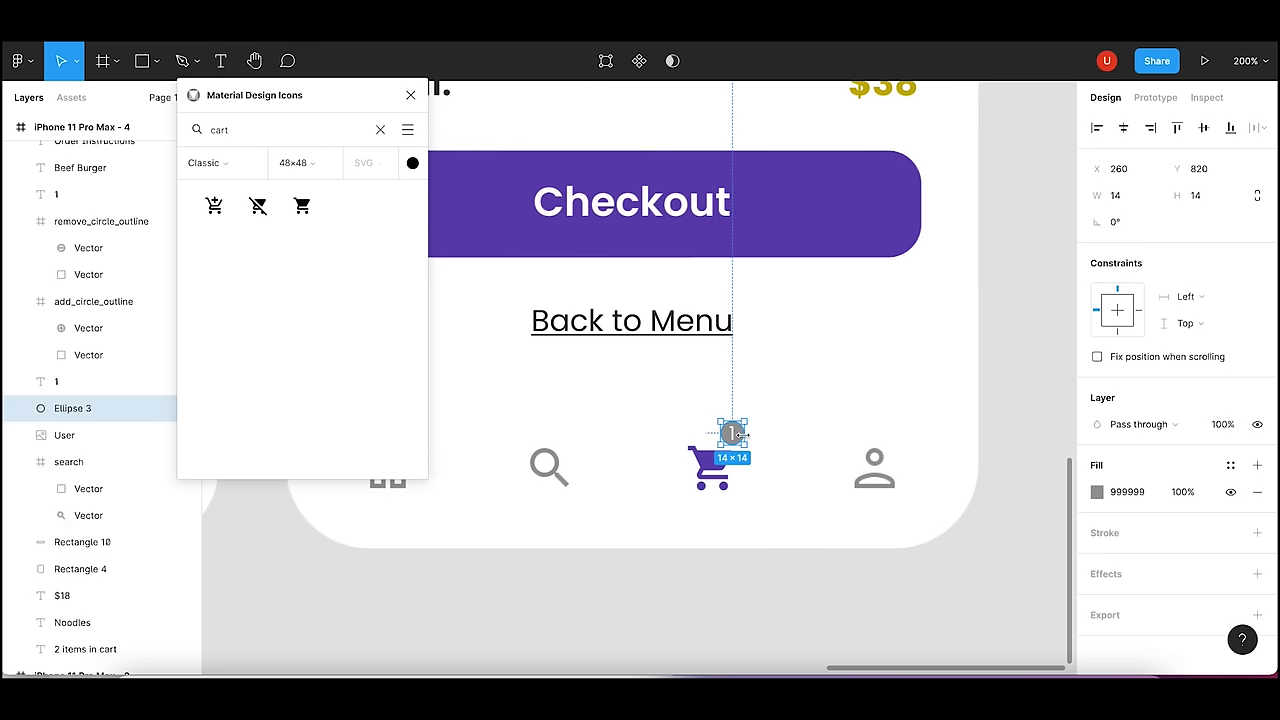
pyautogui.click(1097, 491)
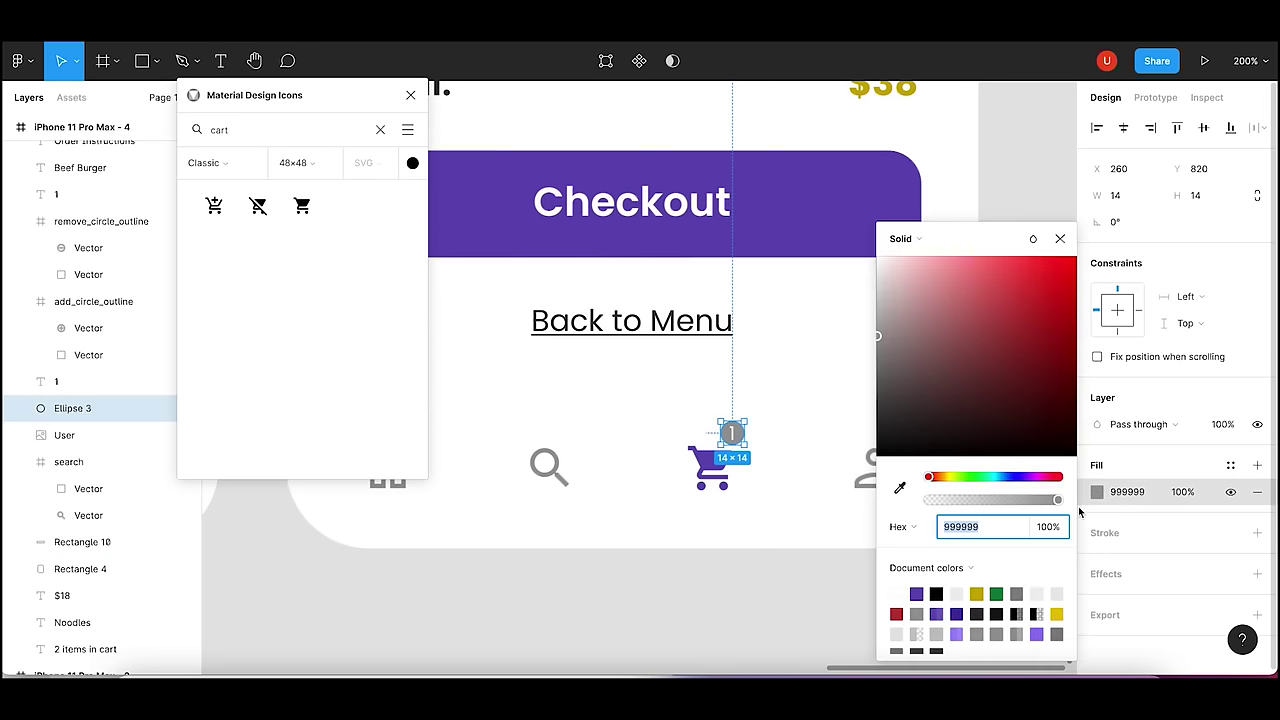
pyautogui.click(917, 594)
# - Change the badge count from 1 to 2
pyautogui.hscroll(3, 823, 594)
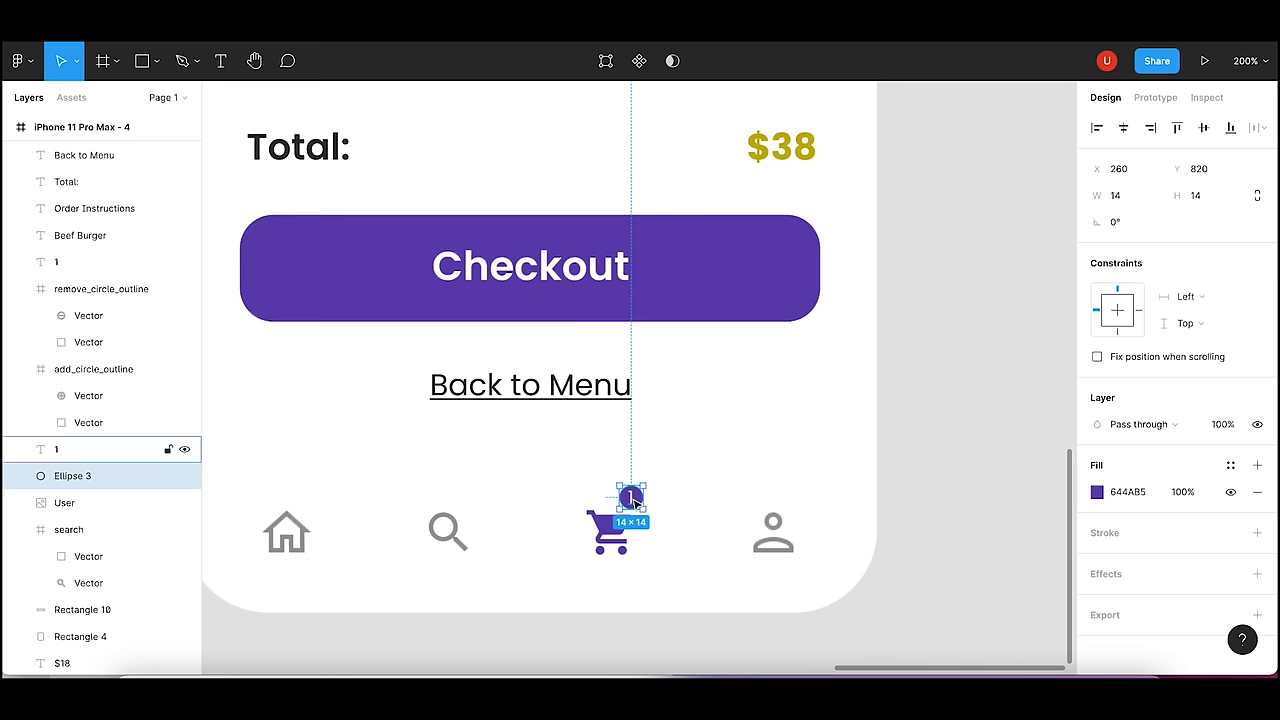
pyautogui.click(632, 497)
pyautogui.write('2')
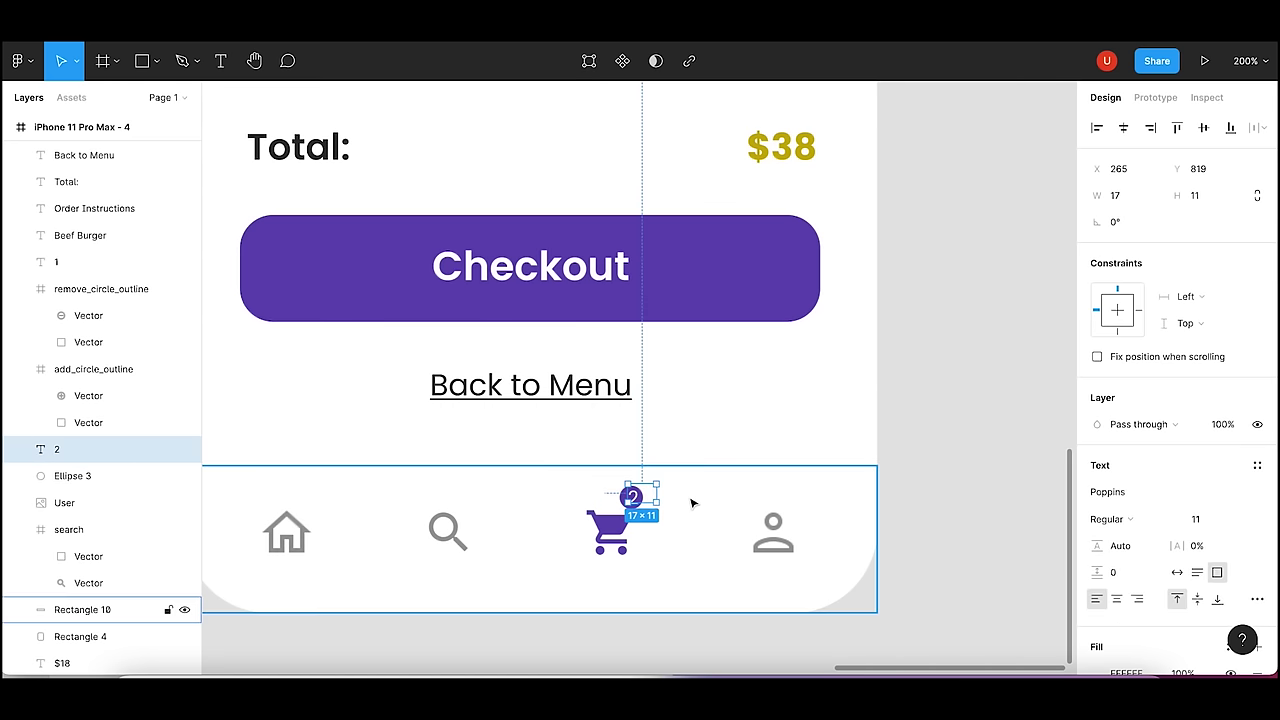
pyautogui.click(640, 505)
pyautogui.click(632, 498)
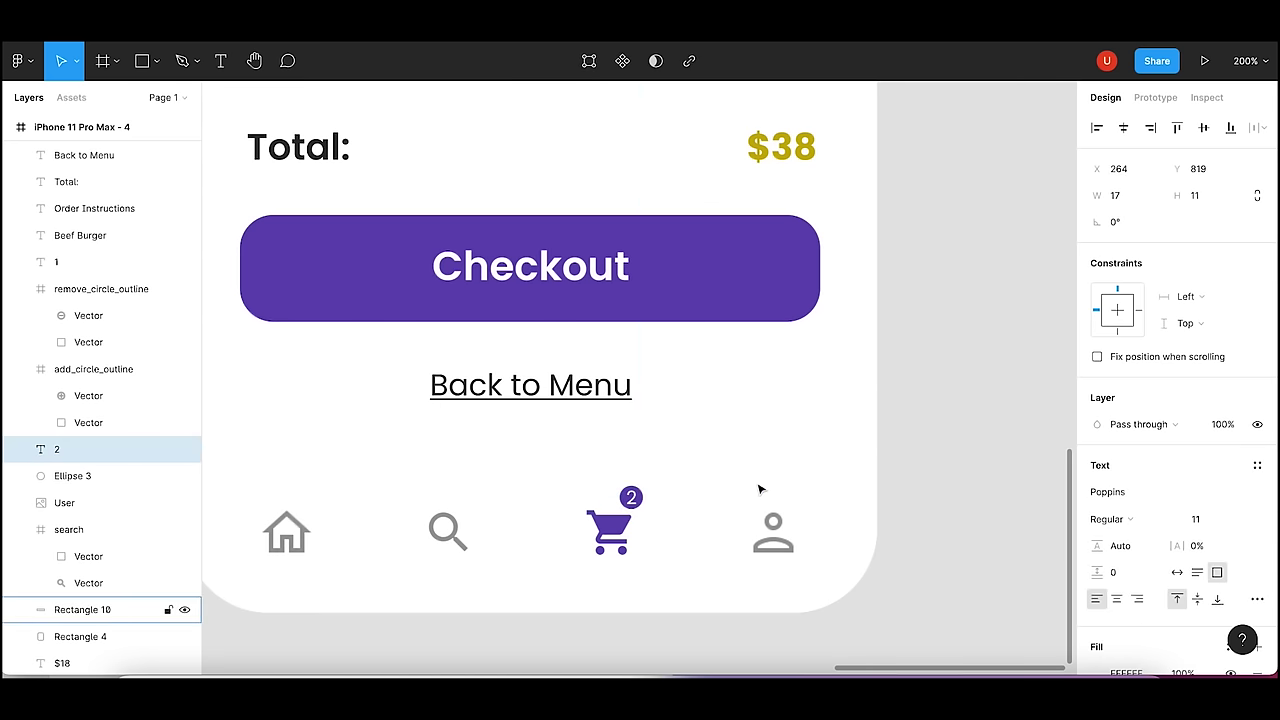
pyautogui.click(924, 483)
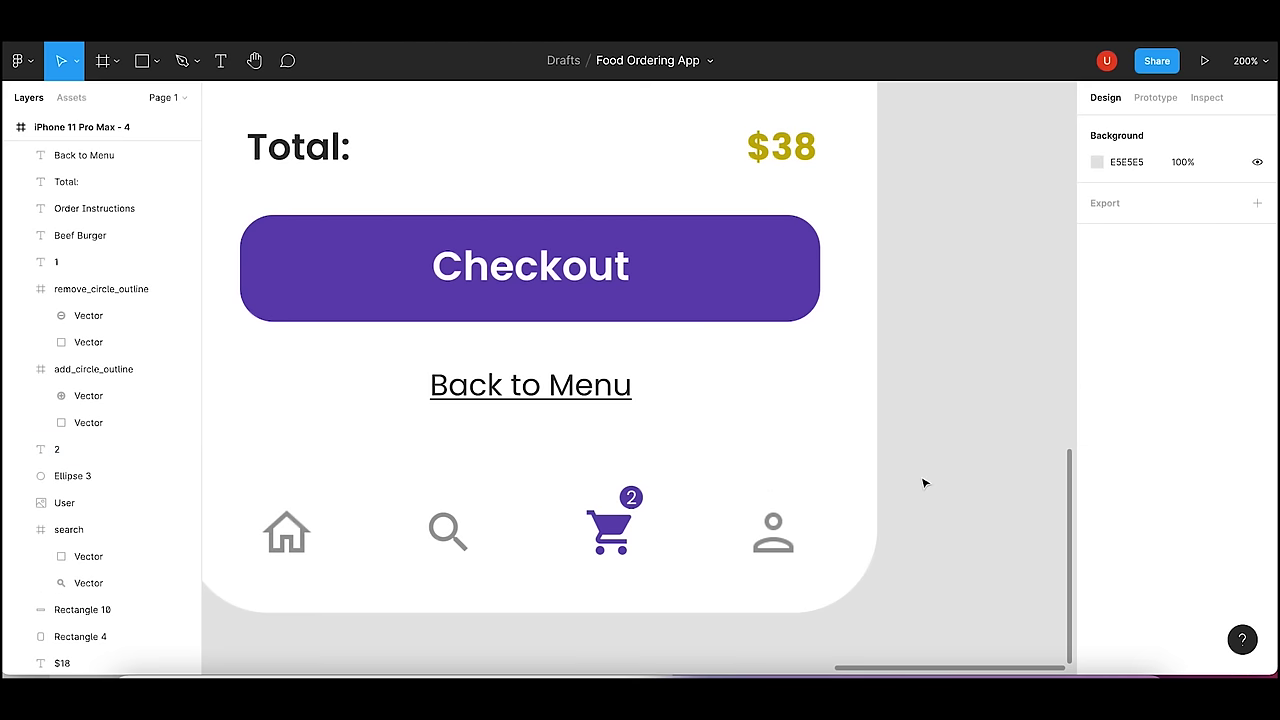
pyautogui.press('-')
pyautogui.press('-')
# - Link the Get Started button to the Menu screen in prototype mode
pyautogui.moveTo(686, 509); pyautogui.dragTo(871, 584)
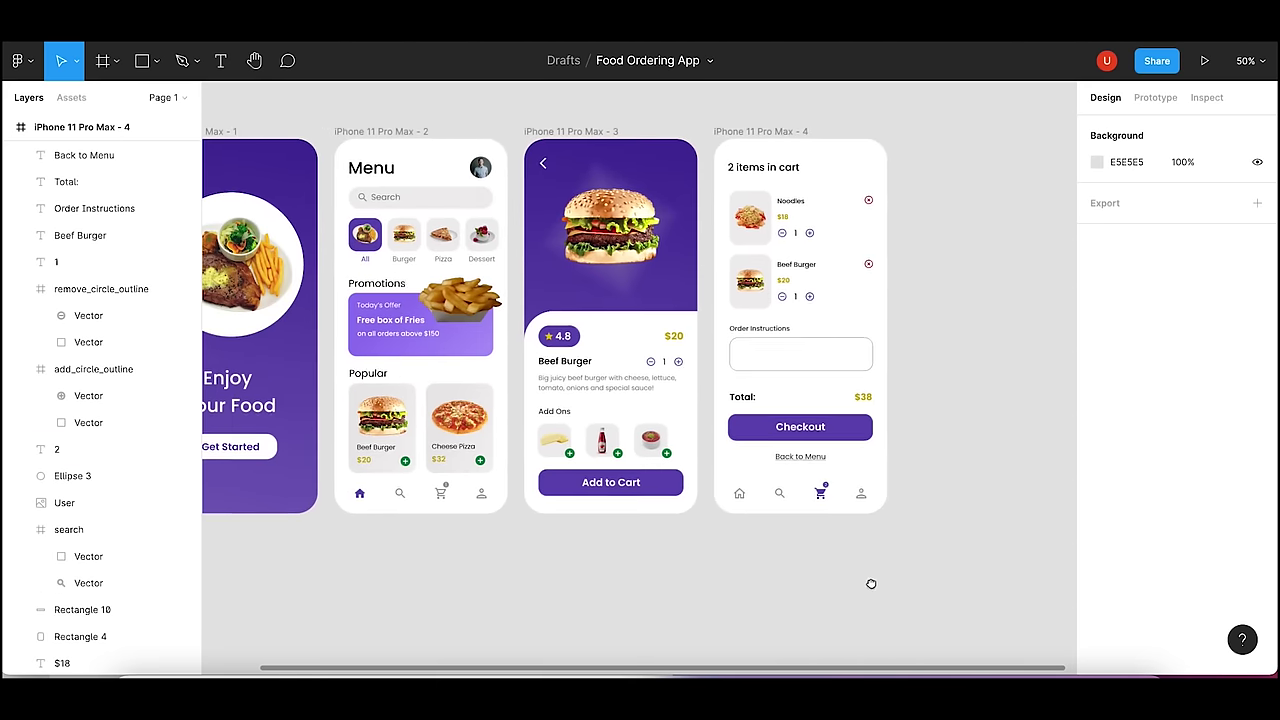
pyautogui.moveTo(789, 586); pyautogui.dragTo(890, 589)
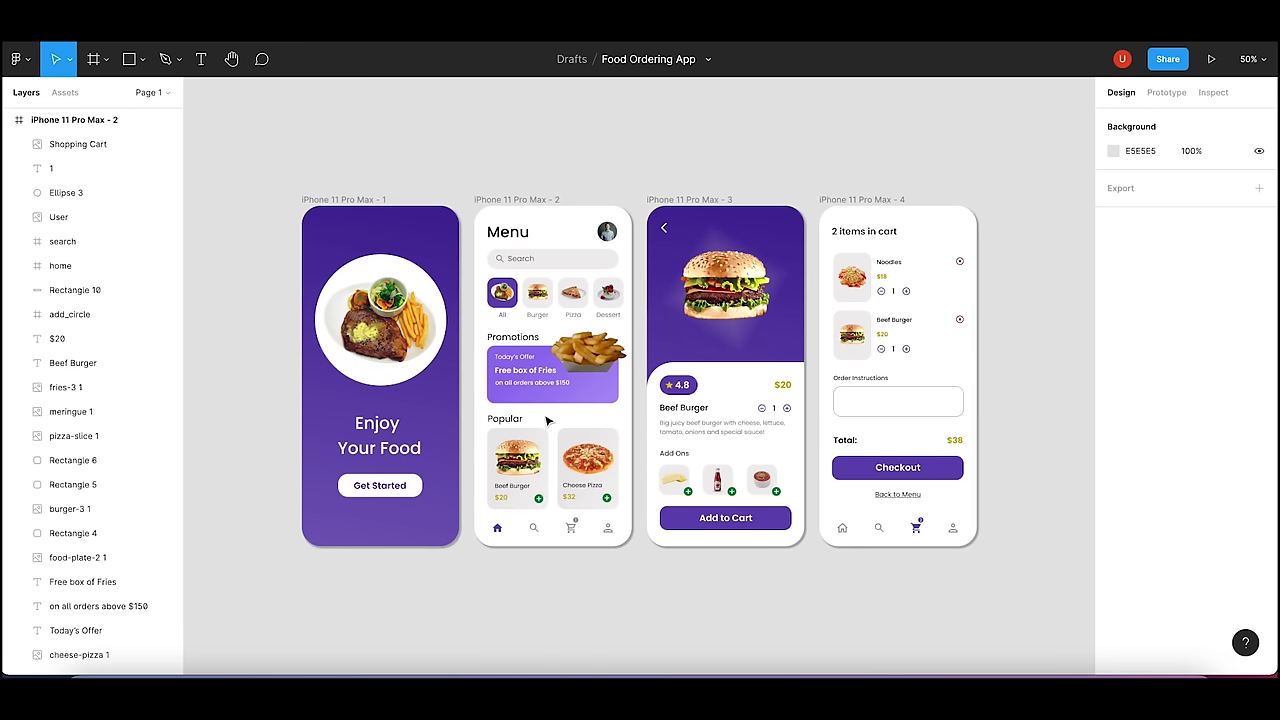
pyautogui.click(1167, 92)
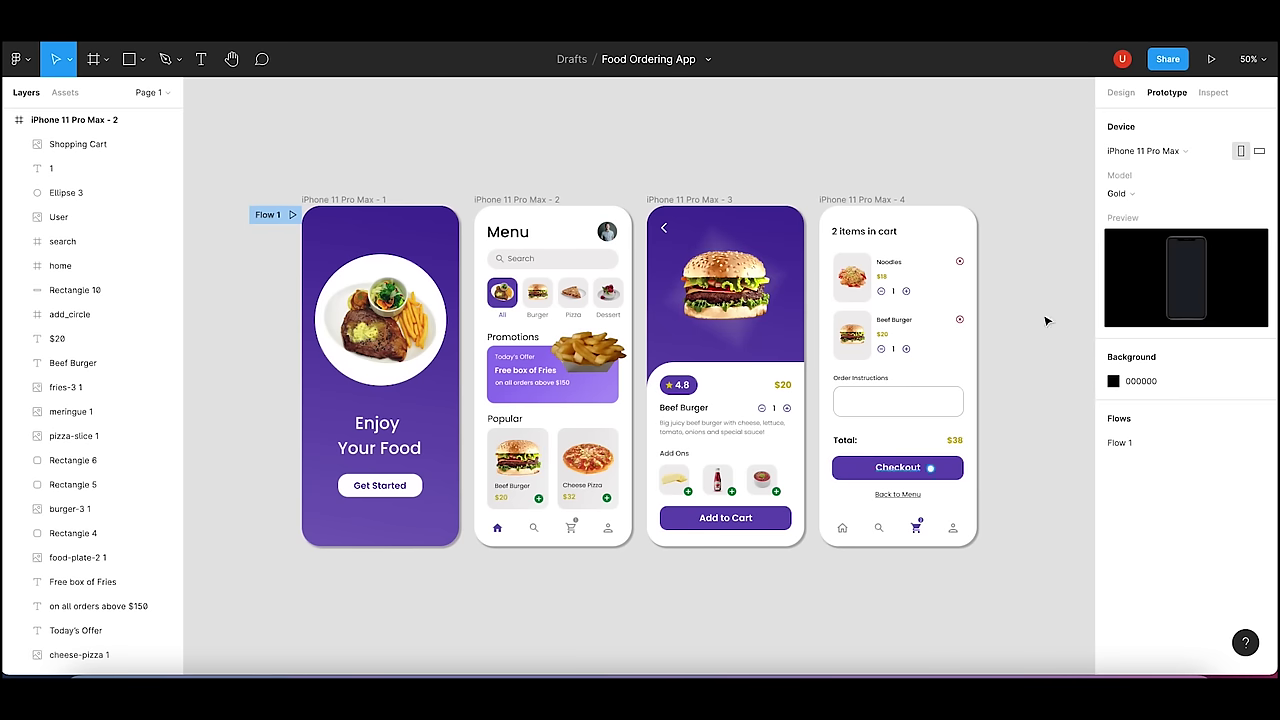
pyautogui.click(1118, 94)
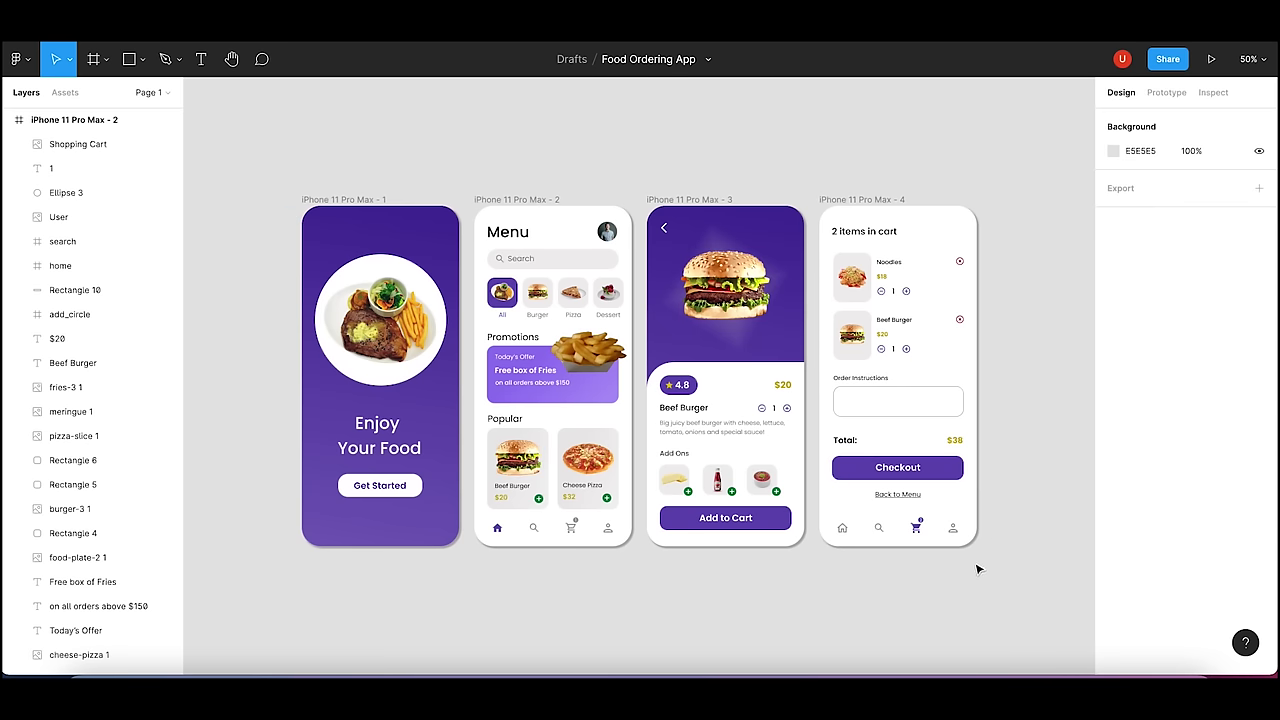
pyautogui.click(1170, 94)
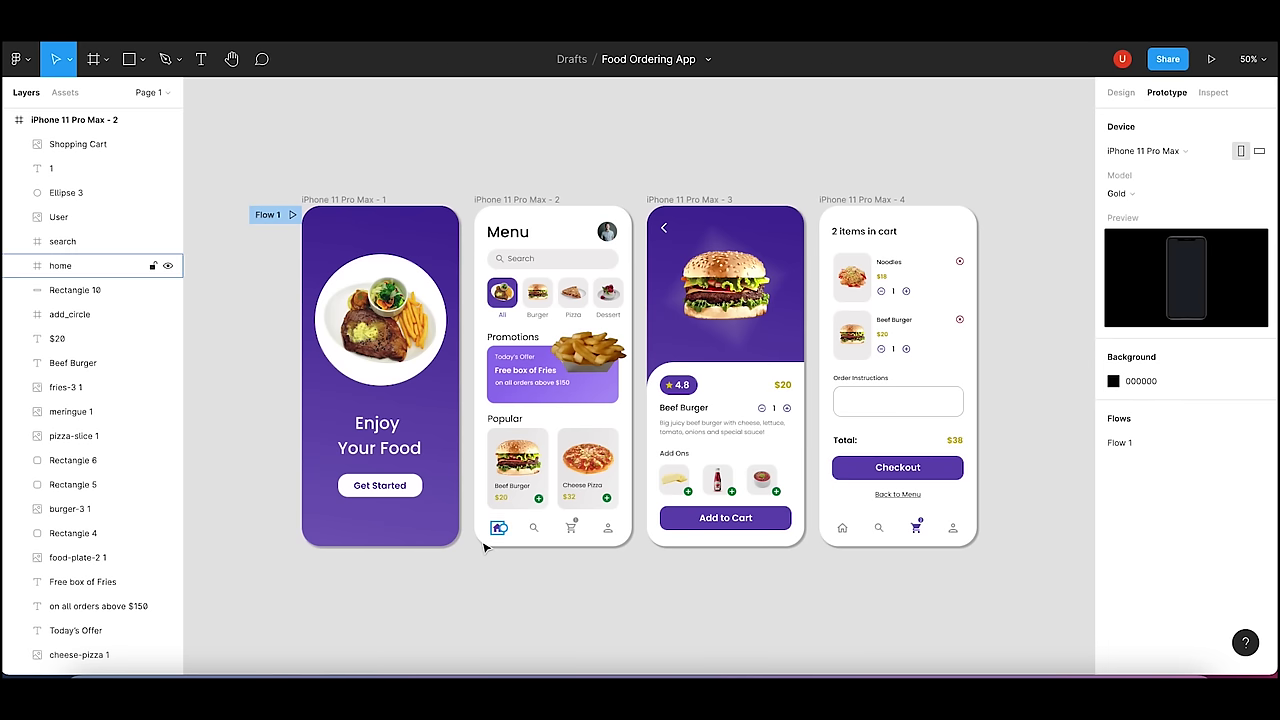
pyautogui.click(421, 488)
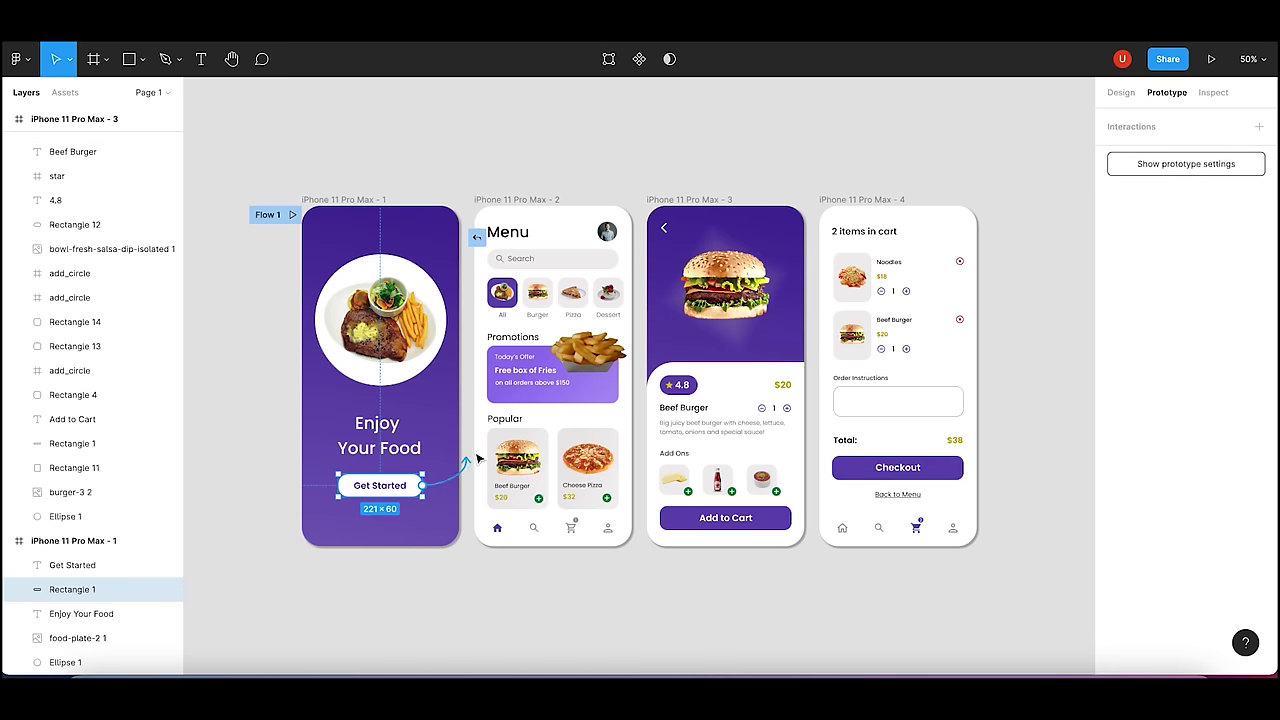
pyautogui.moveTo(422, 486); pyautogui.dragTo(540, 390)
# - Link the Beef Burger card to its details, Add to Cart to the cart, and Back to Menu to Menu
pyautogui.click(540, 455)
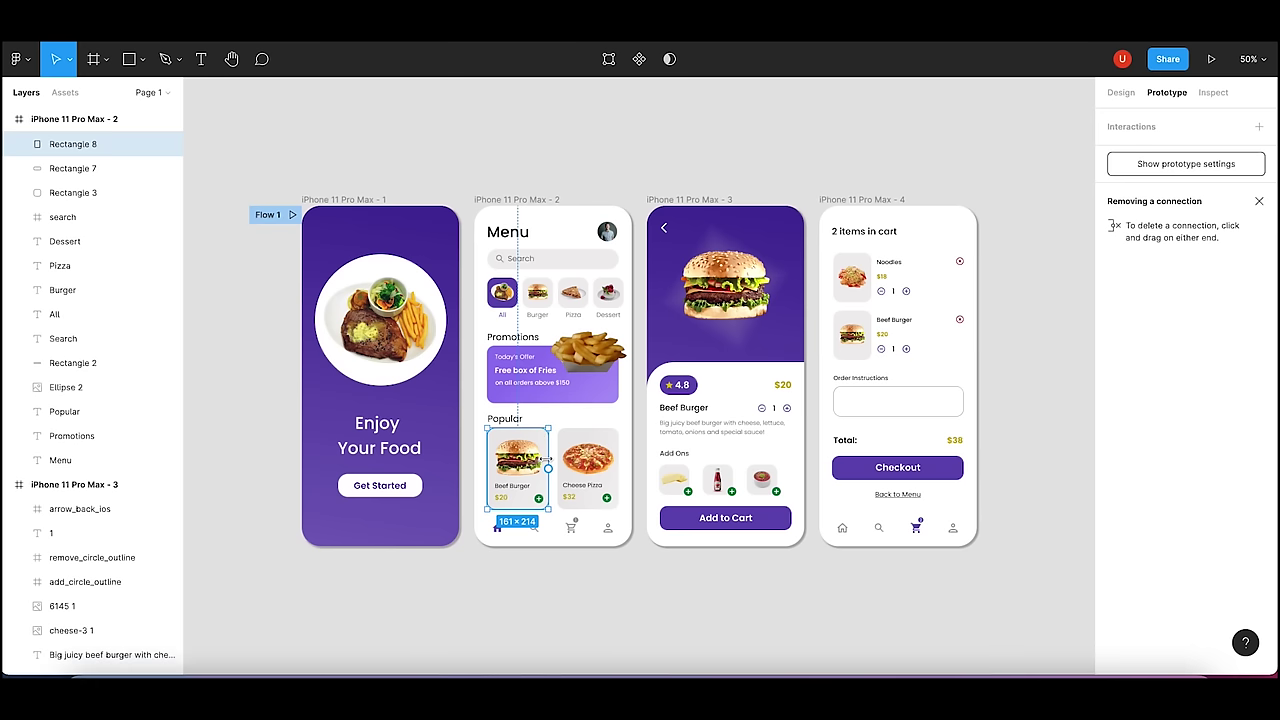
pyautogui.moveTo(548, 468); pyautogui.dragTo(675, 436)
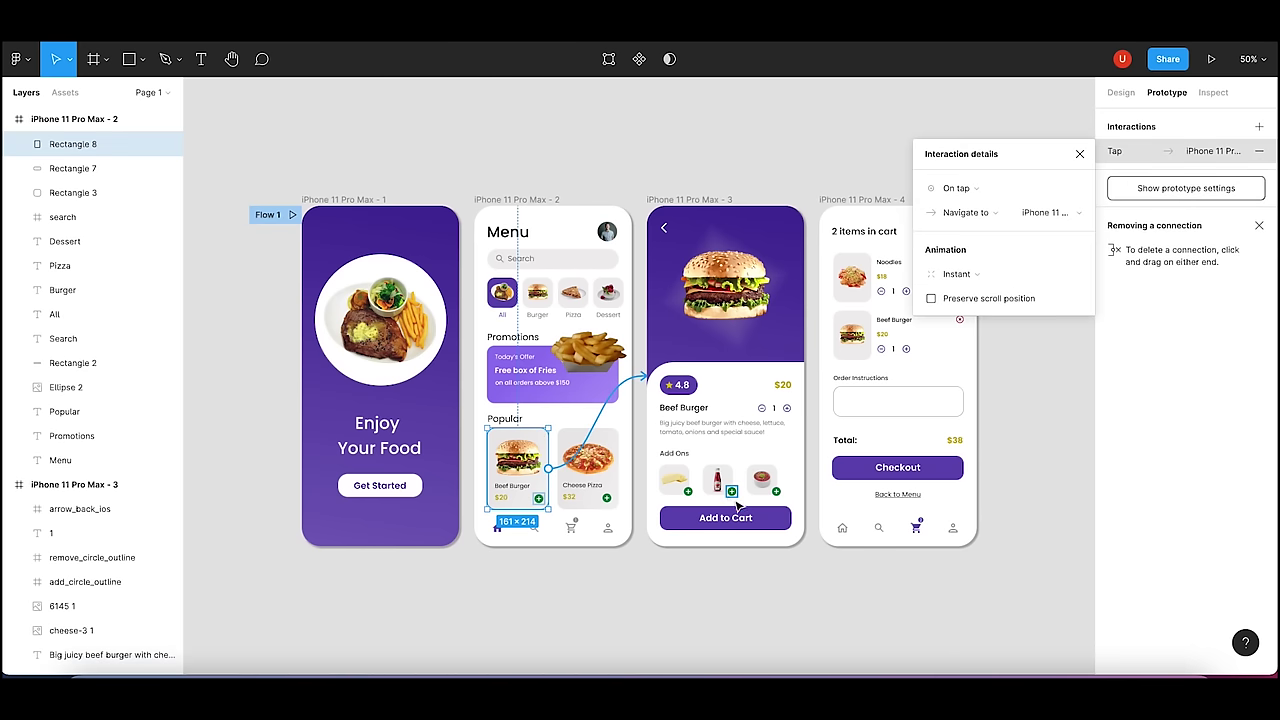
pyautogui.click(772, 524)
pyautogui.moveTo(791, 518); pyautogui.dragTo(835, 451)
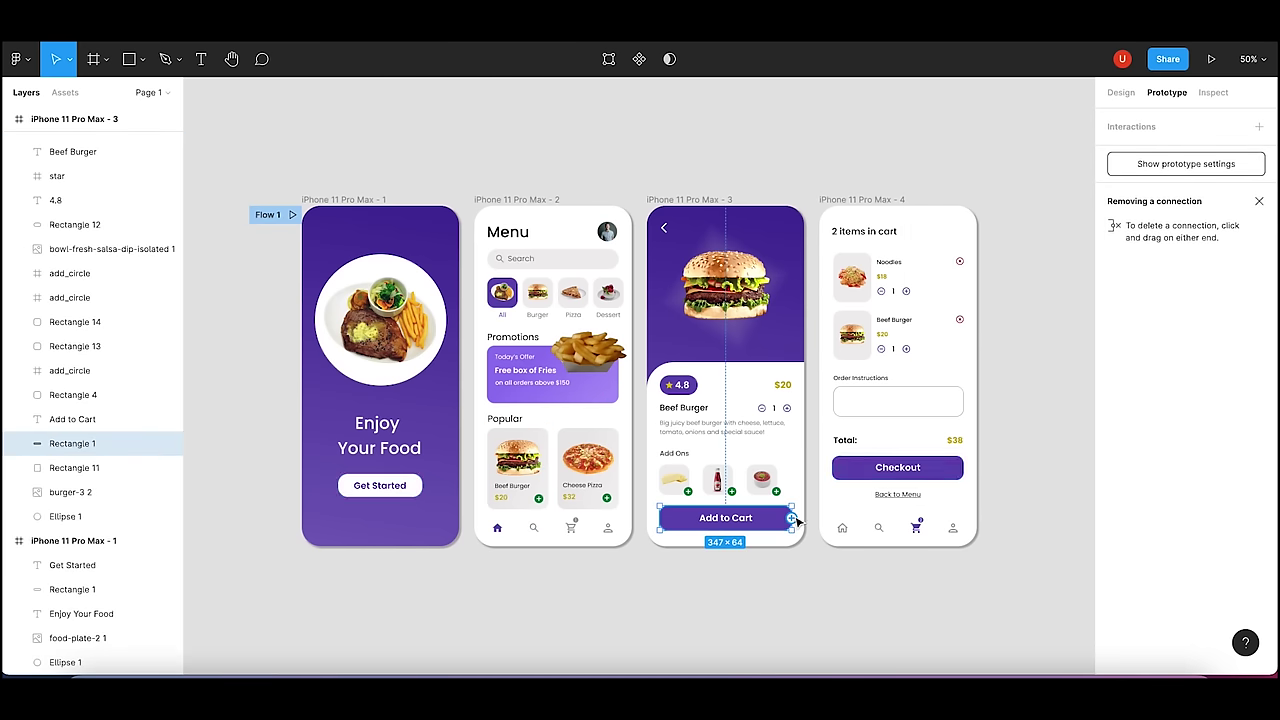
pyautogui.click(886, 495)
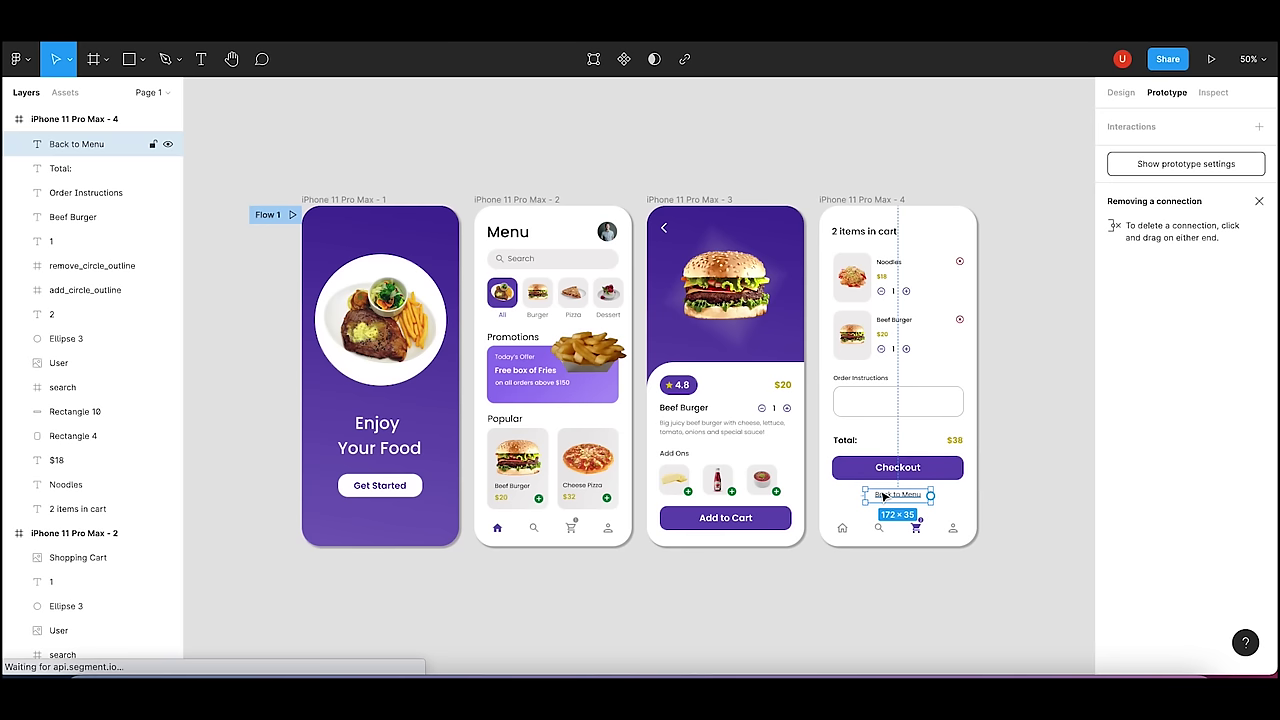
pyautogui.moveTo(931, 496); pyautogui.dragTo(665, 385)
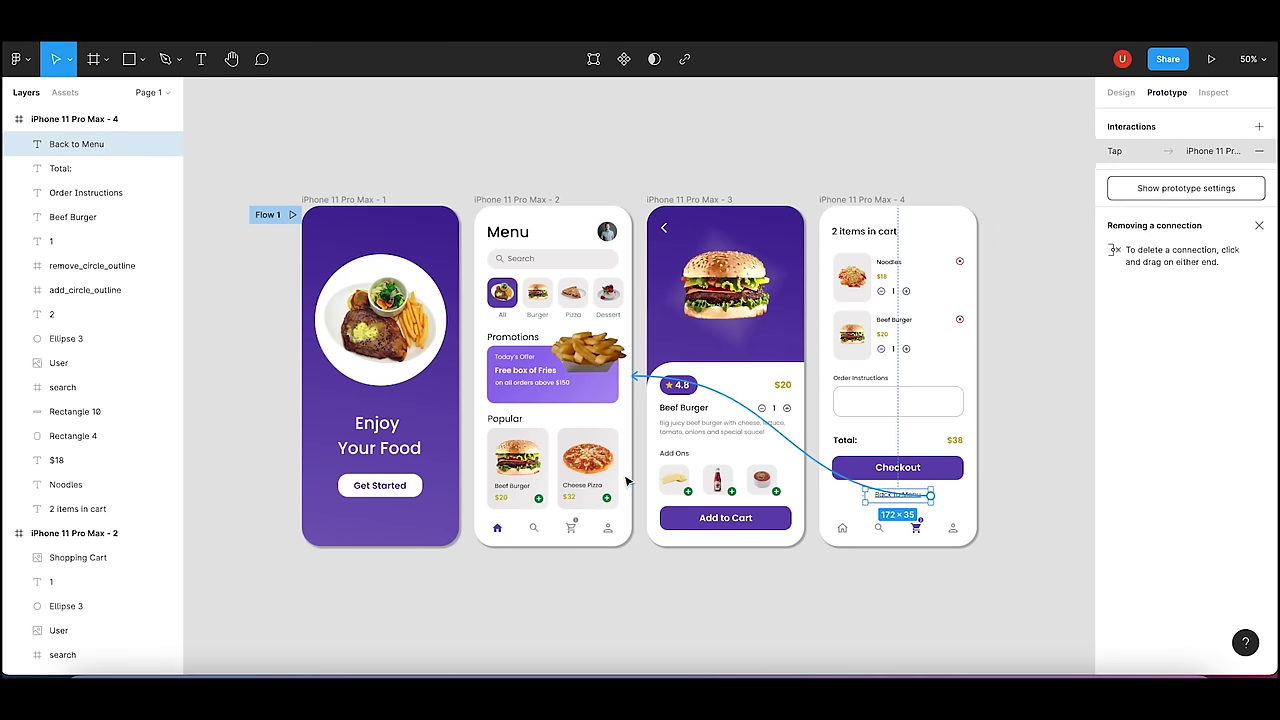
pyautogui.click(646, 615)
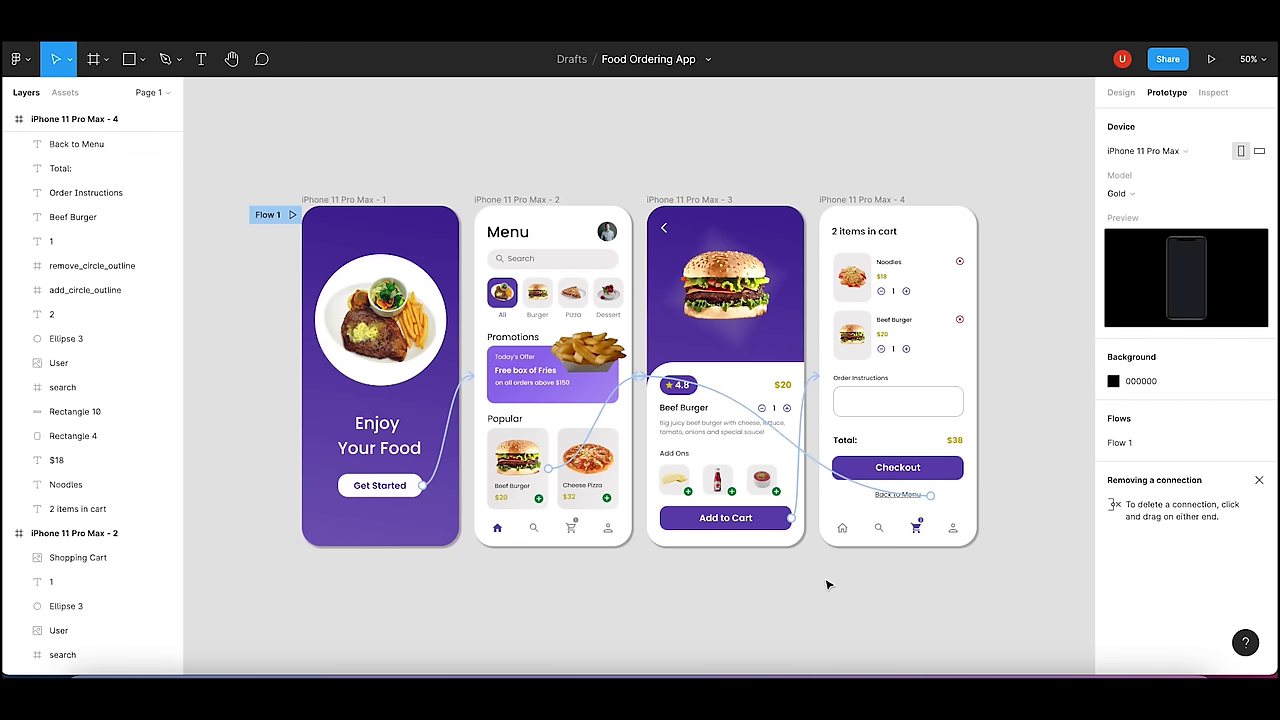
# - Present the prototype and tap through Get Started, Beef Burger, Add to Cart and Back to Menu, twice
pyautogui.click(1211, 60)
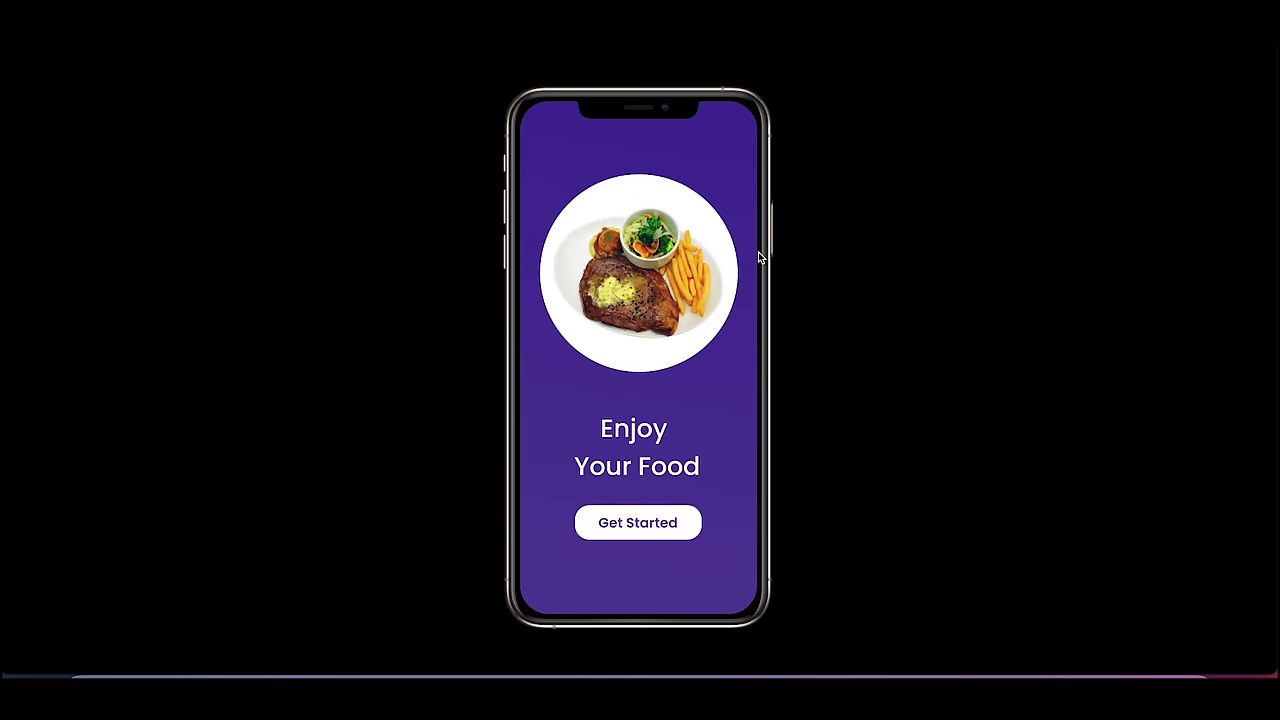
pyautogui.click(662, 526)
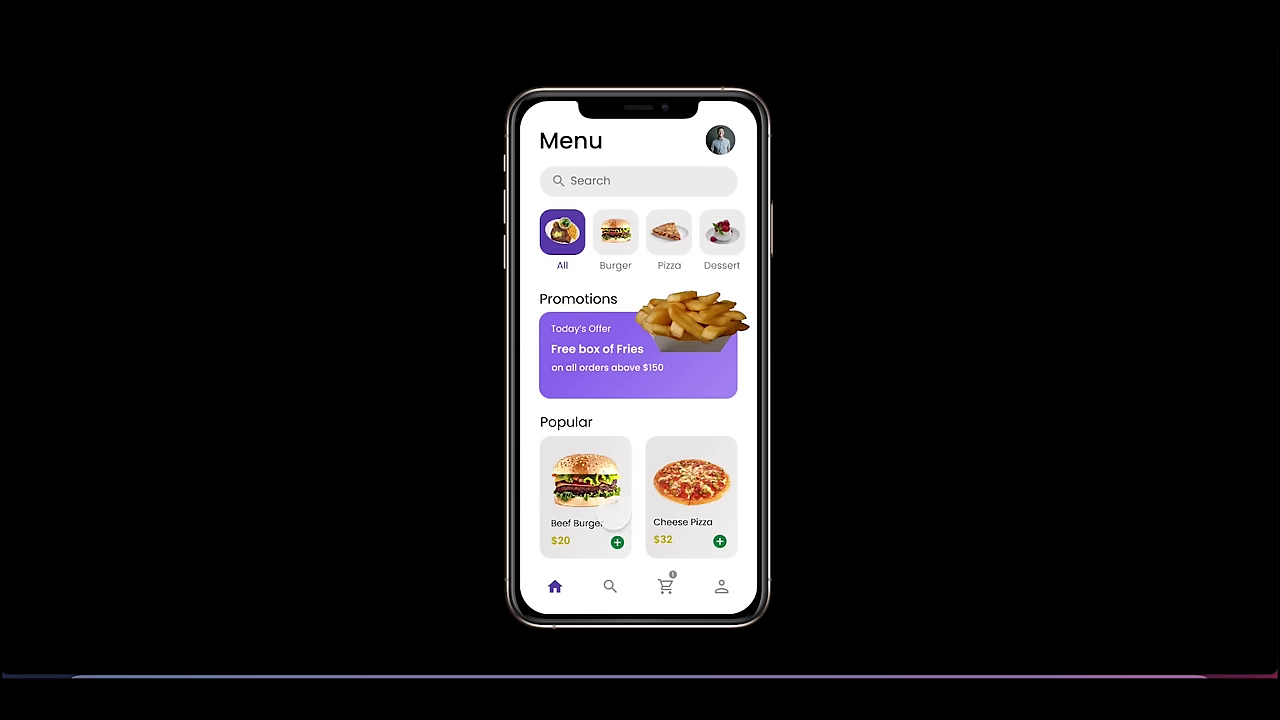
pyautogui.click(610, 522)
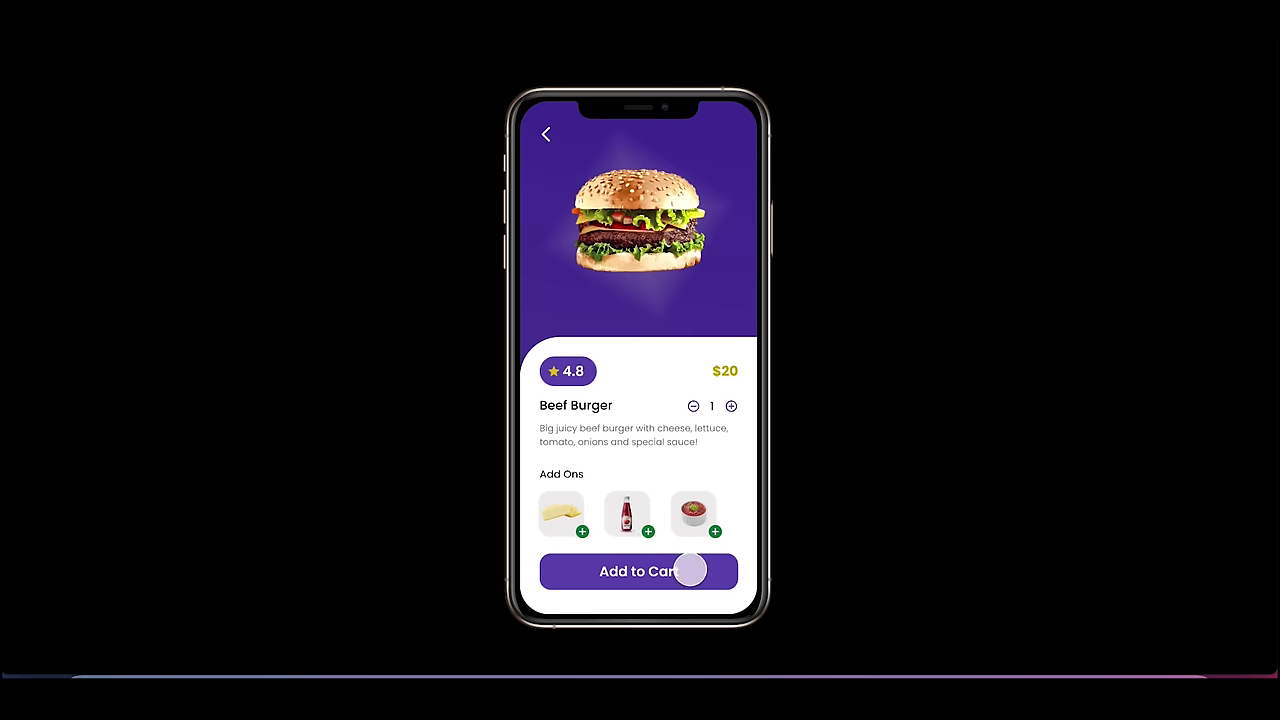
pyautogui.click(690, 570)
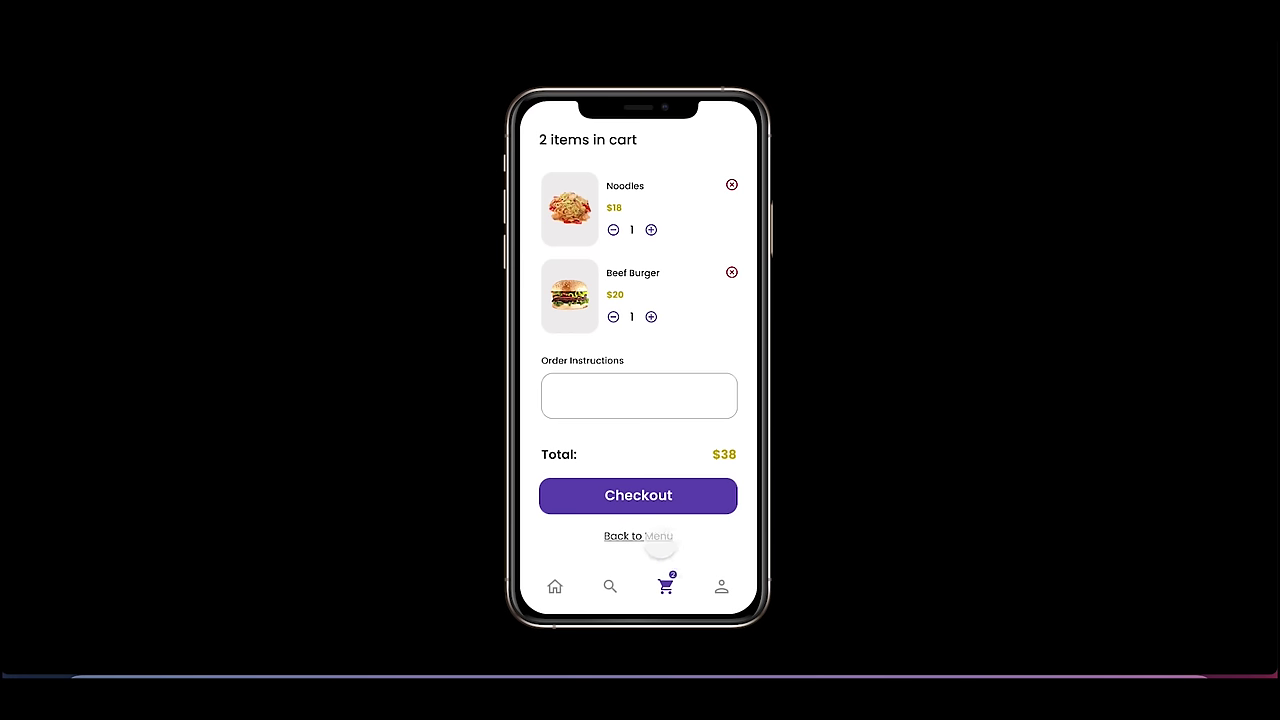
pyautogui.click(657, 537)
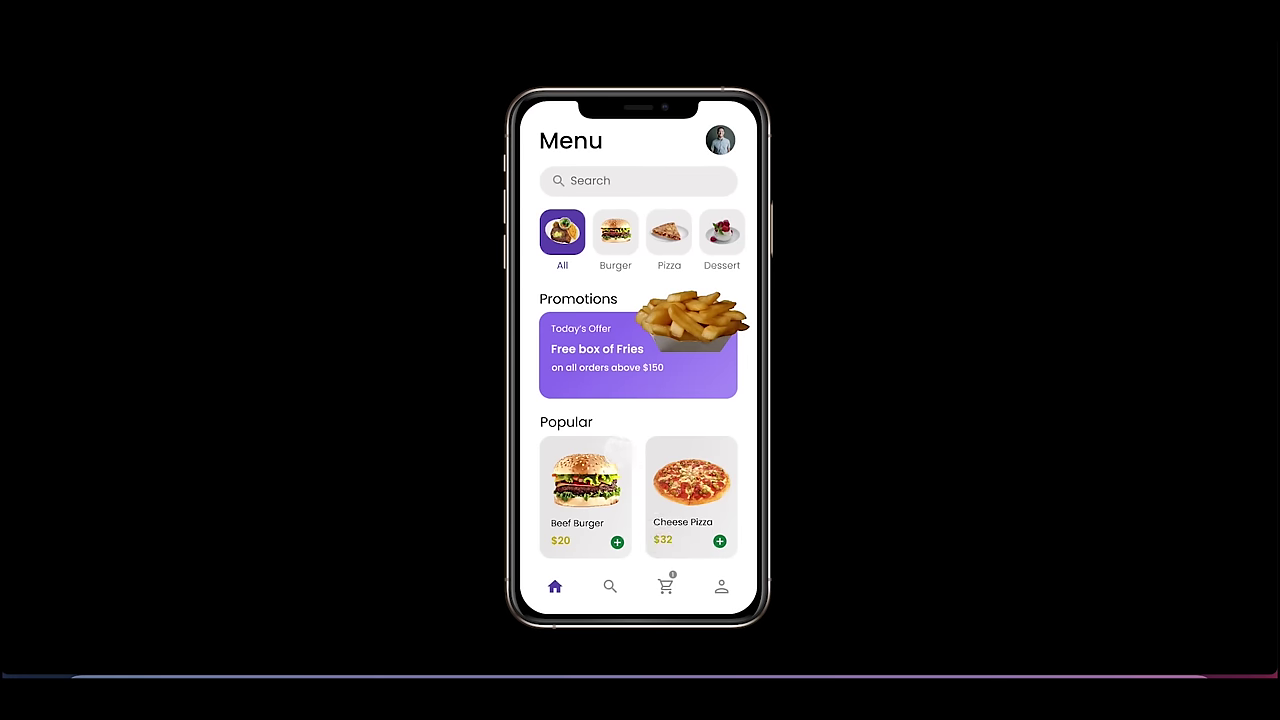
pyautogui.click(620, 468)
pyautogui.click(711, 571)
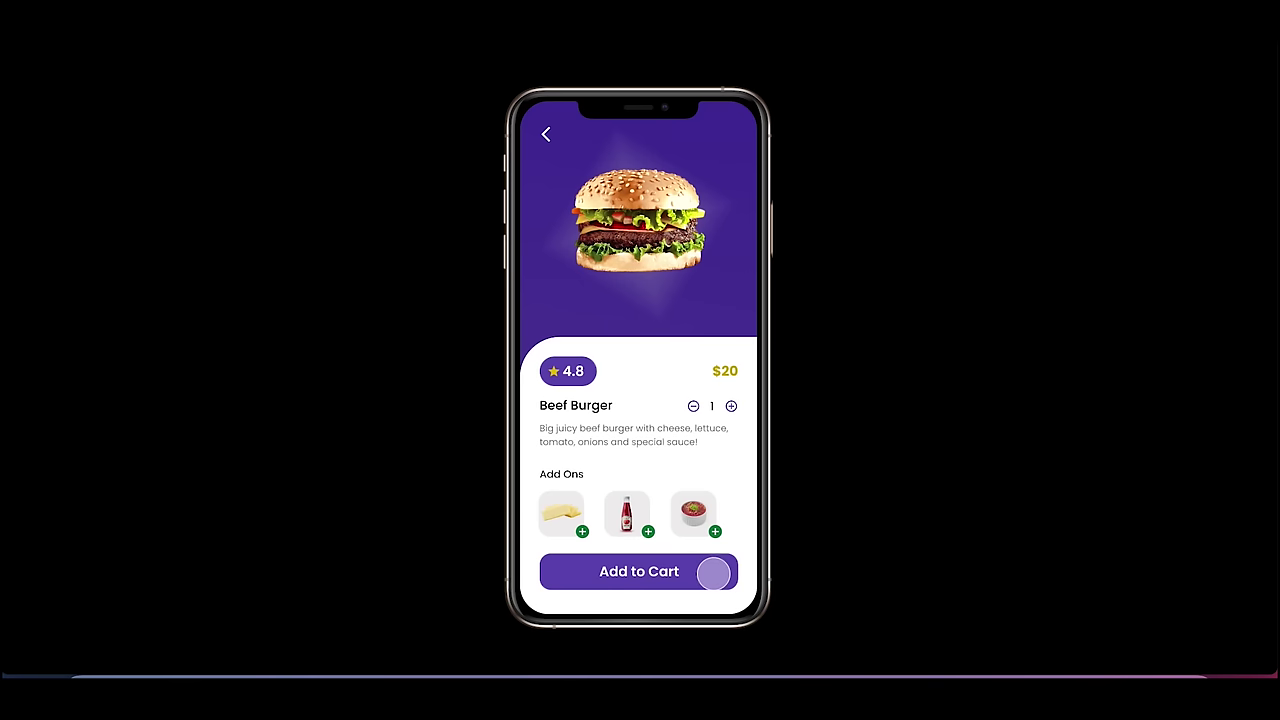
pyautogui.click(658, 536)
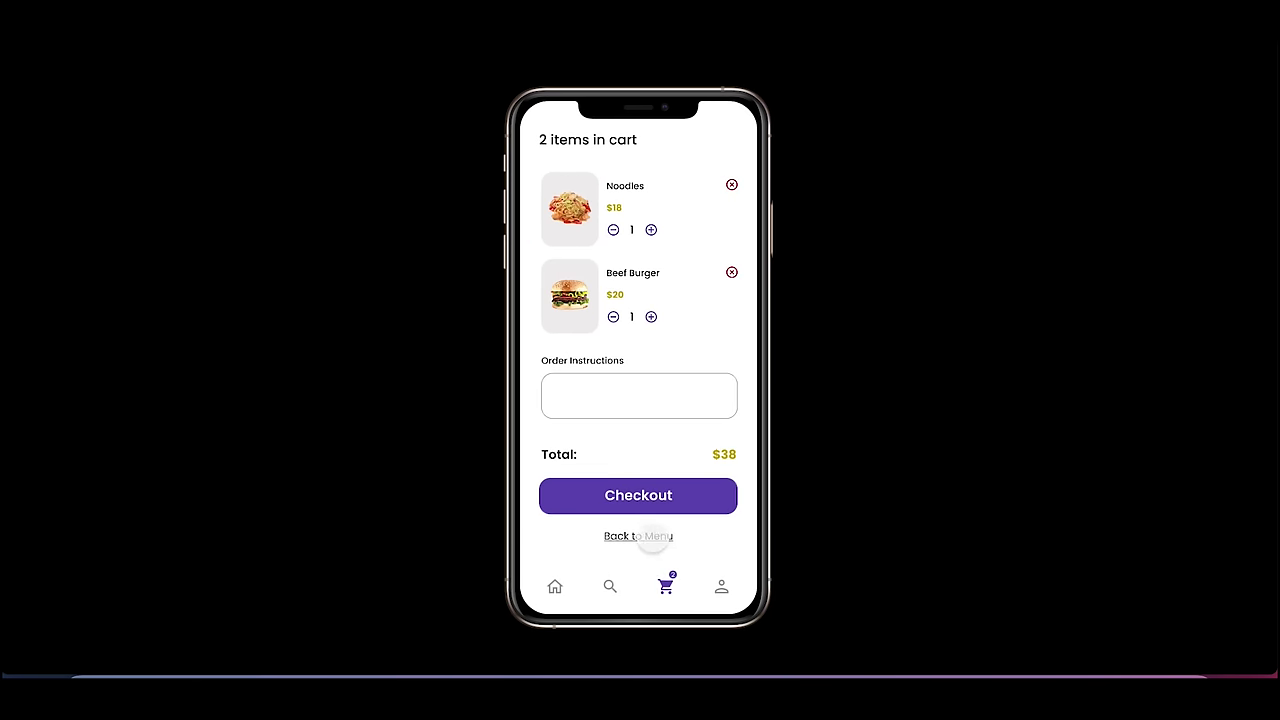